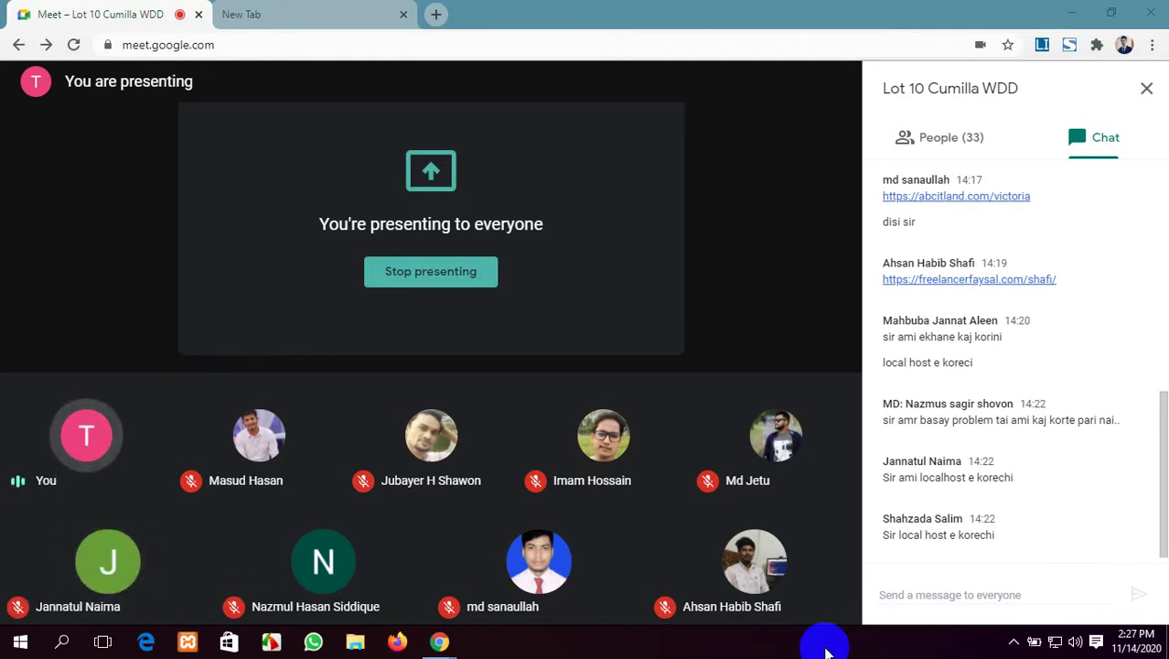
Try to search the web for themeforest from the empty browser tab.
click(265, 11)
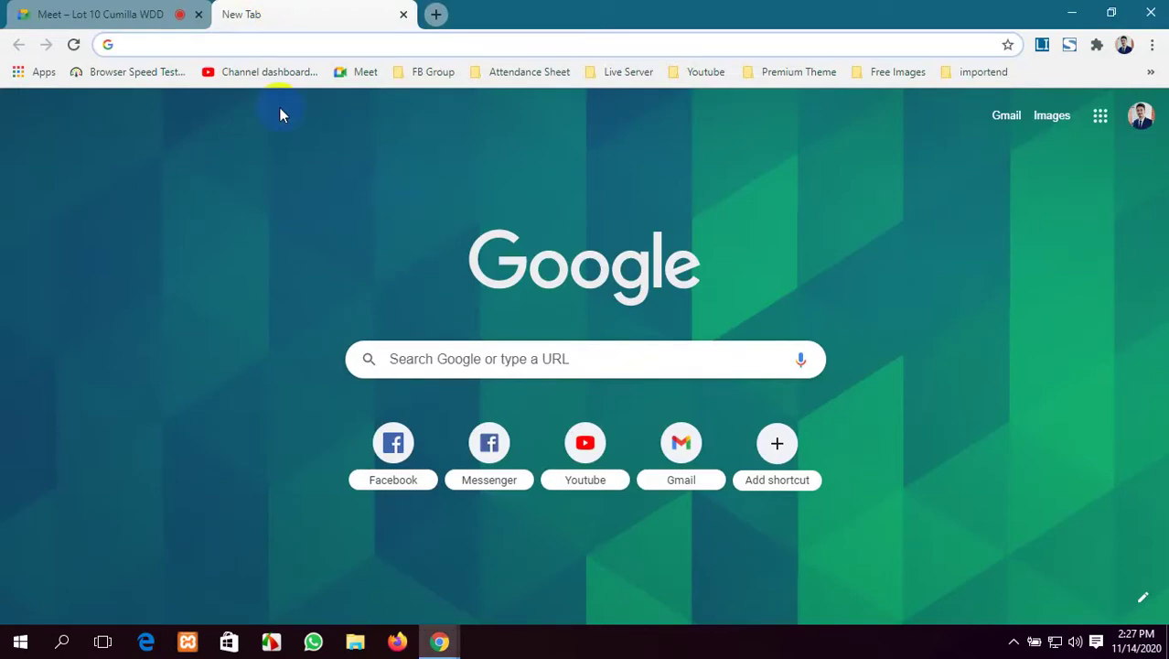
text(w)
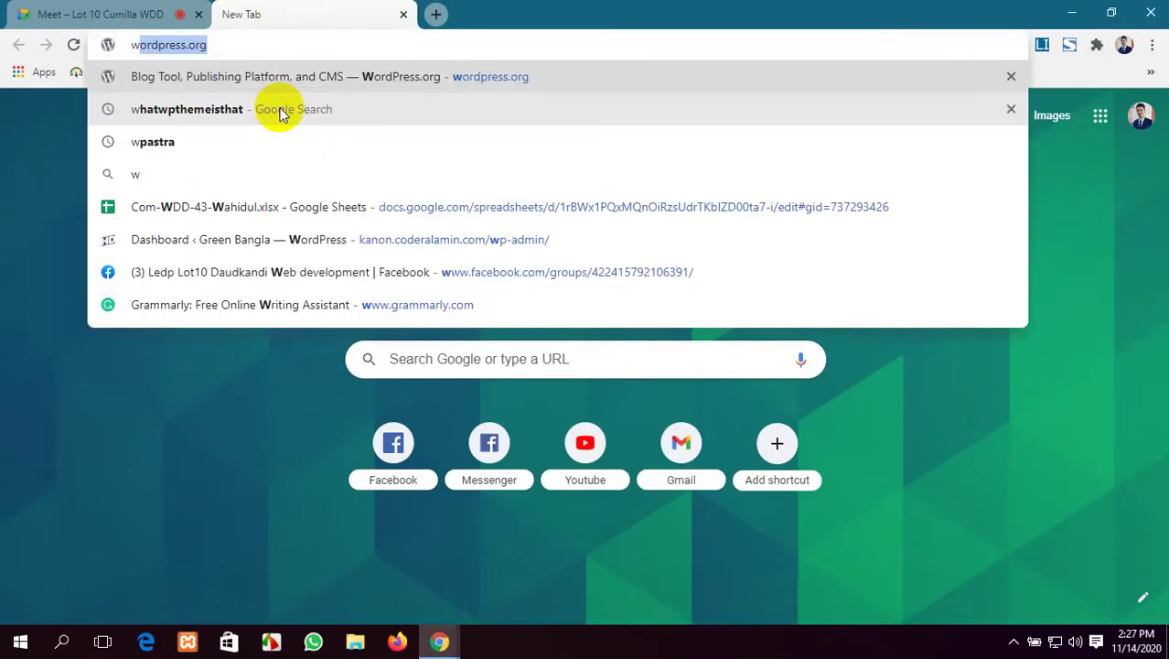
key(BackSpace)
text(h)
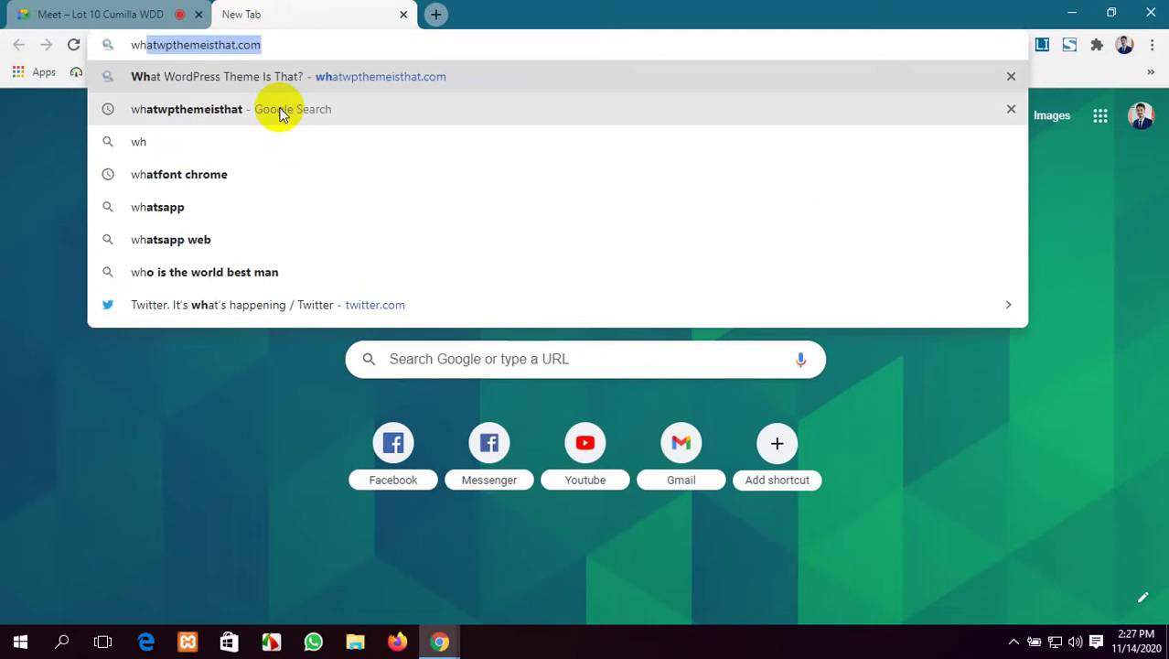
key(BackSpace)
key(BackSpace)
key(BackSpace)
text(th)
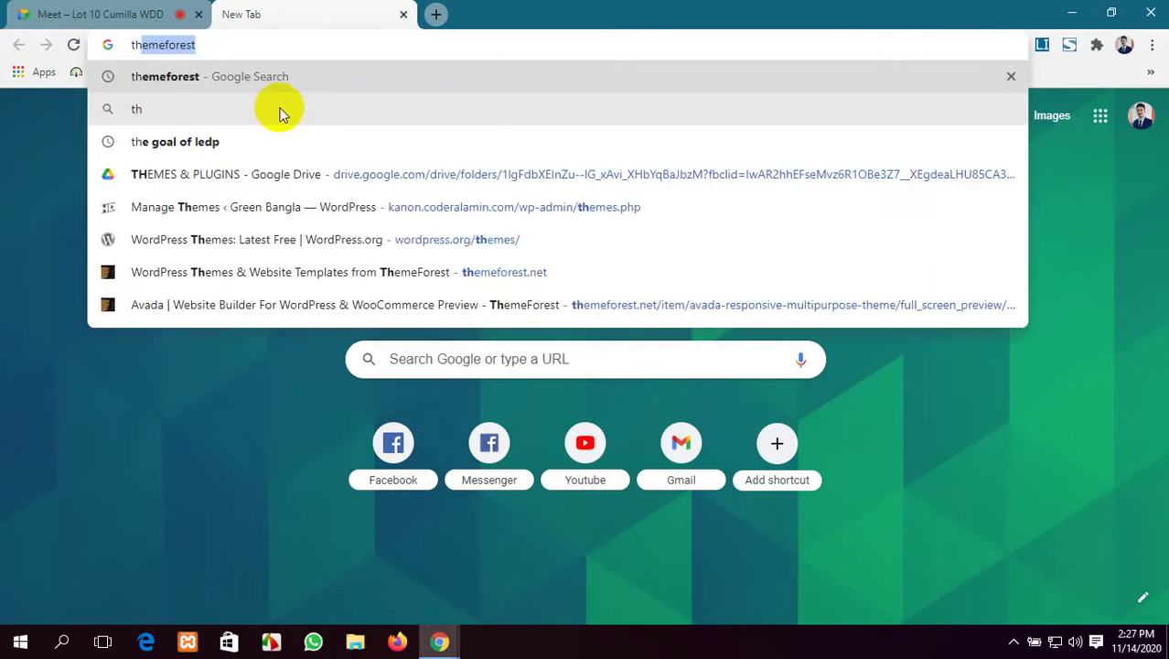
text(eme)
click(281, 110)
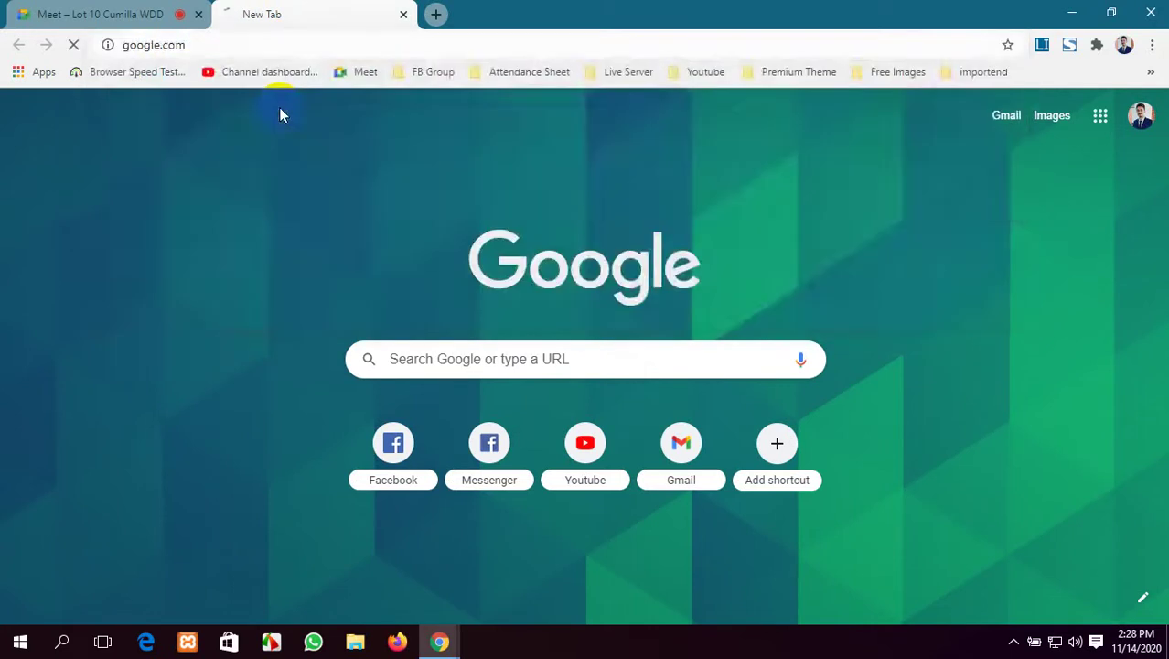
click(101, 11)
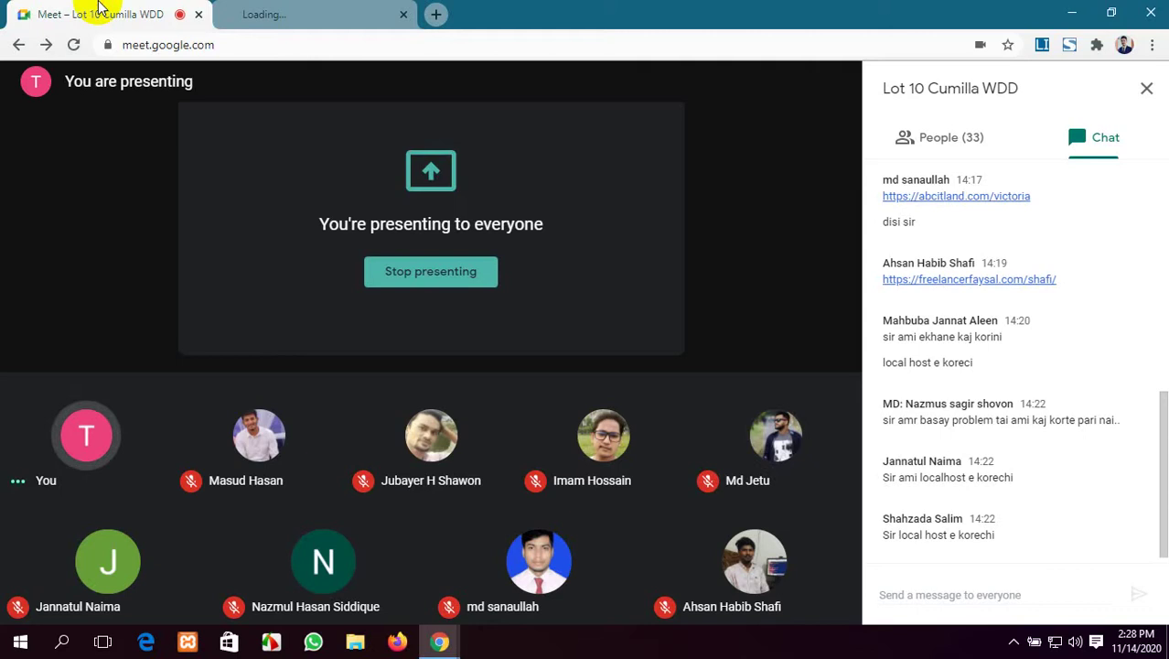
click(302, 8)
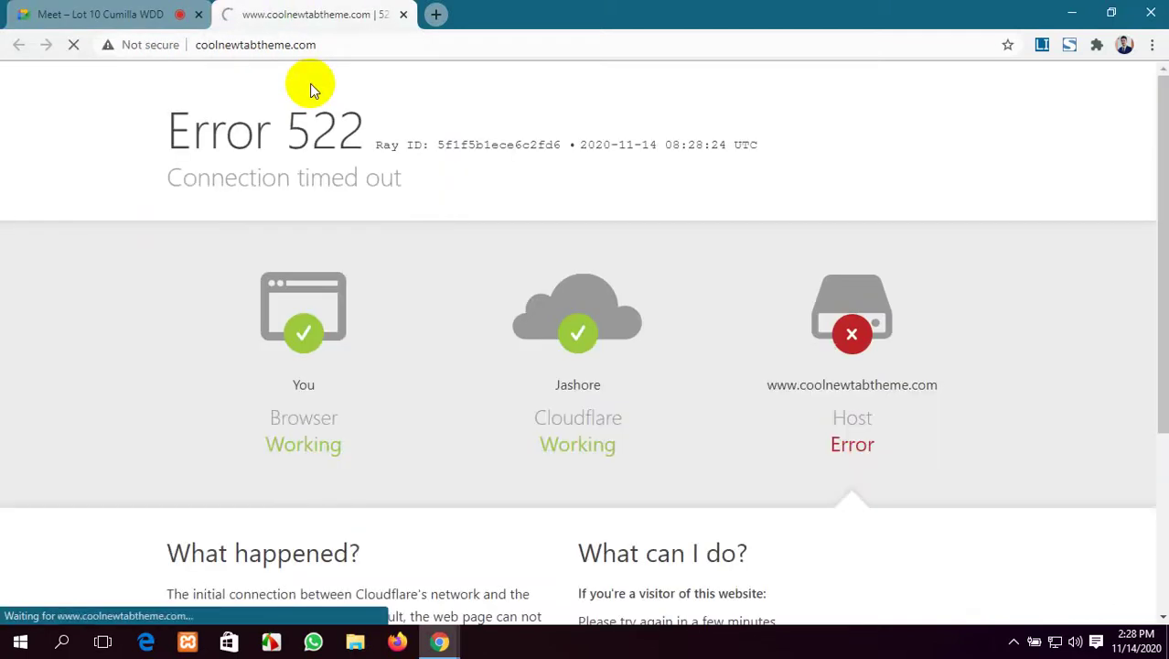
scroll(366, 165, down, 3)
scroll(378, 202, up, 3)
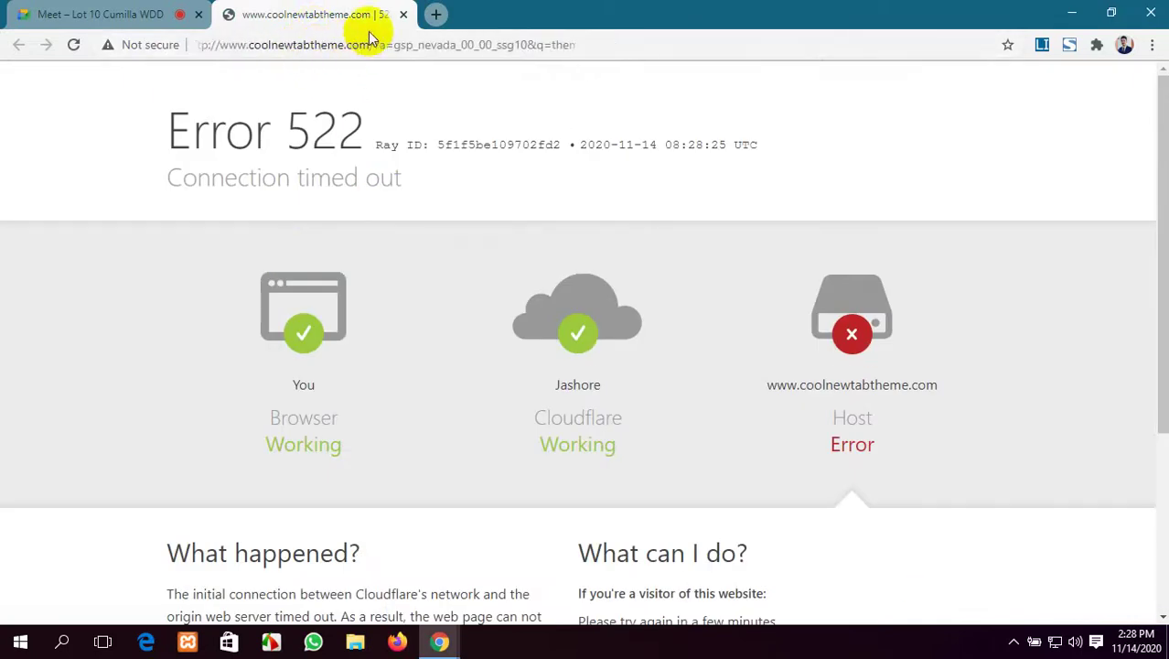
Open themeforest.net in a new browser tab.
click(435, 13)
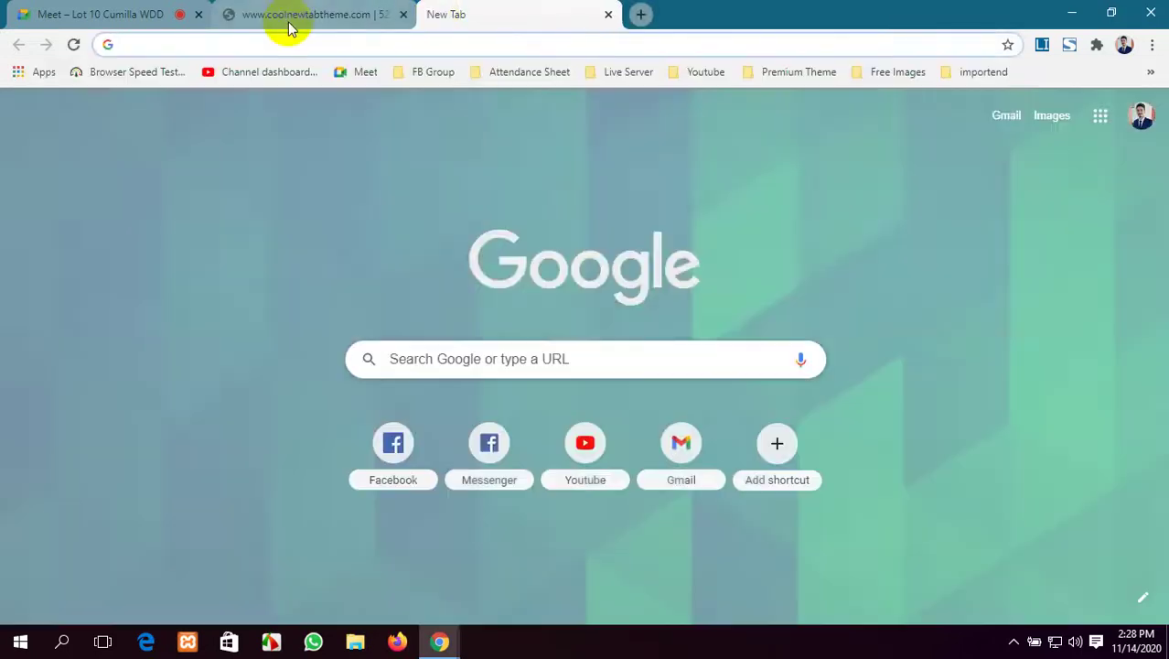
text(the)
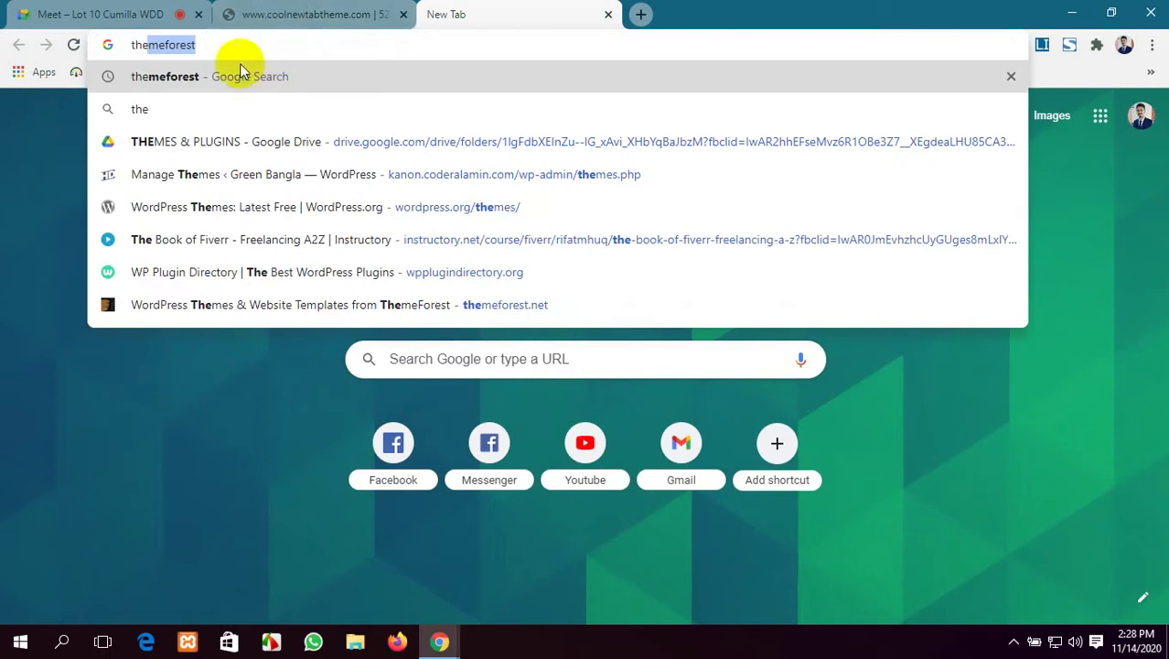
text(meforest)
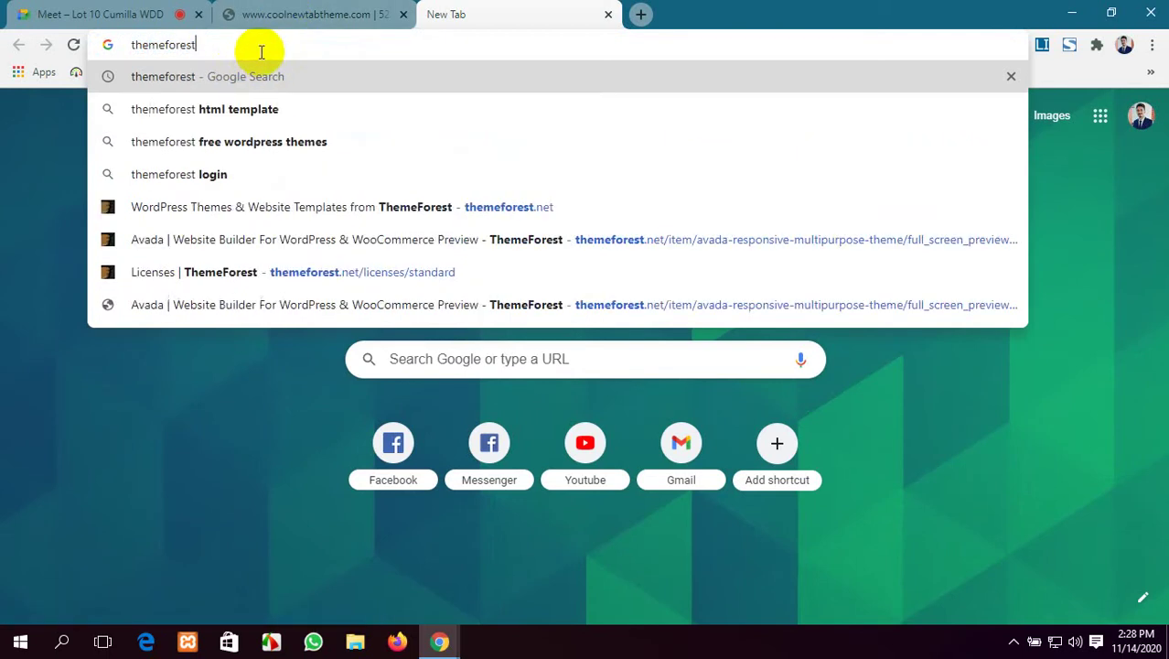
text(.net)
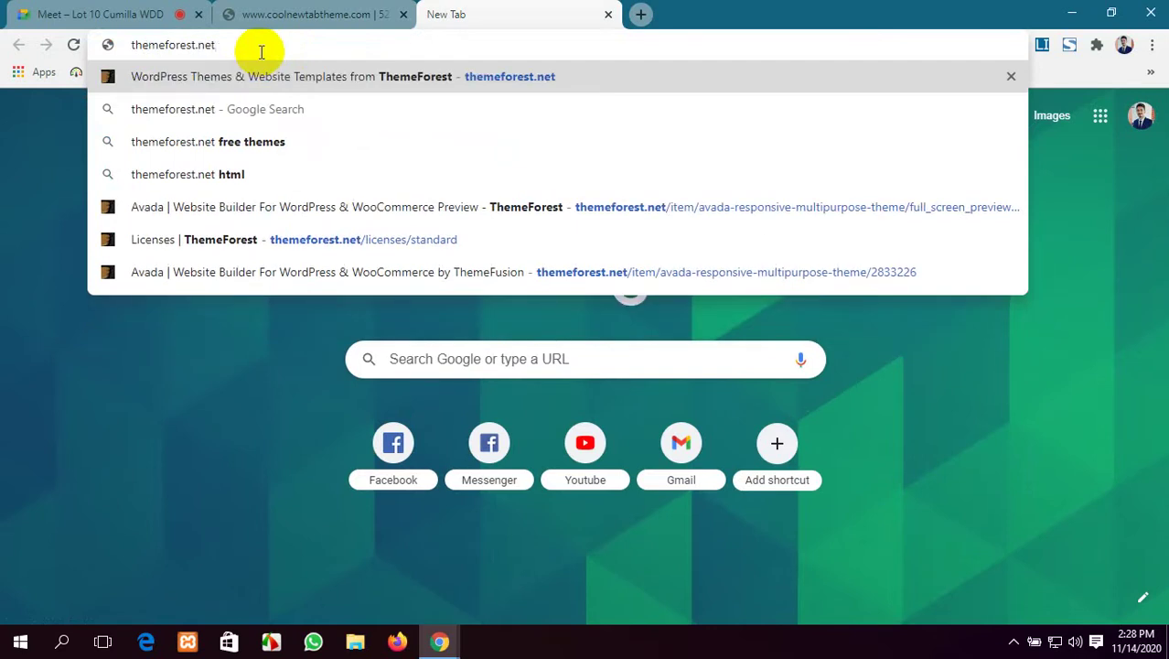
key(Return)
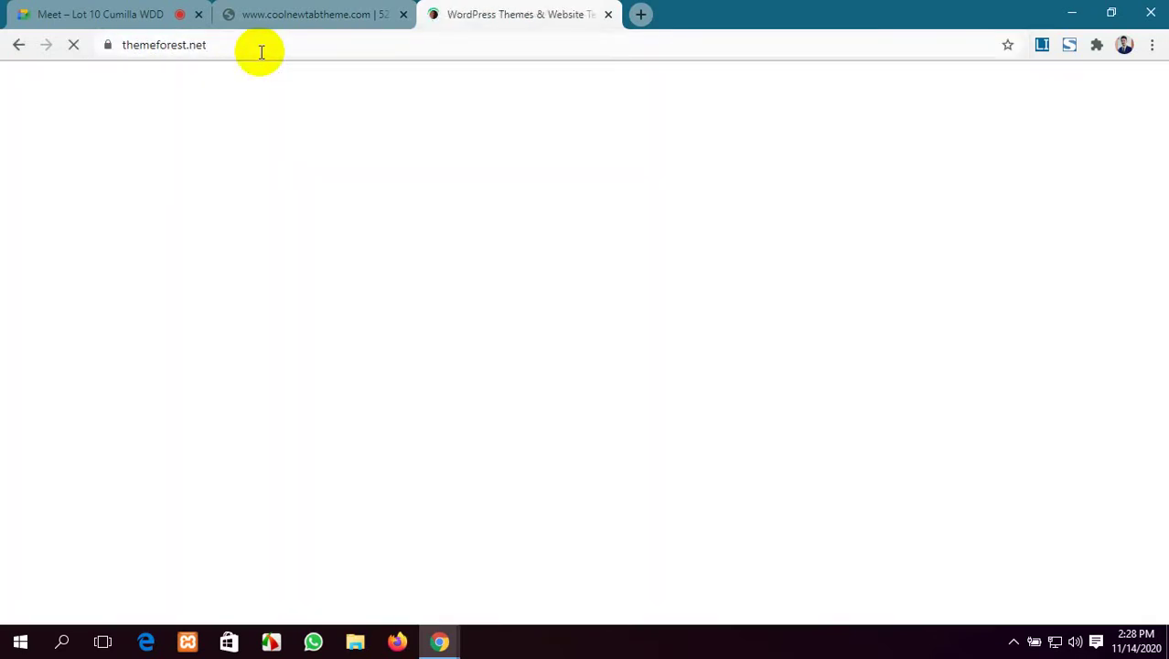
Check the coolnewtabtheme.com error page and close its tab.
click(365, 14)
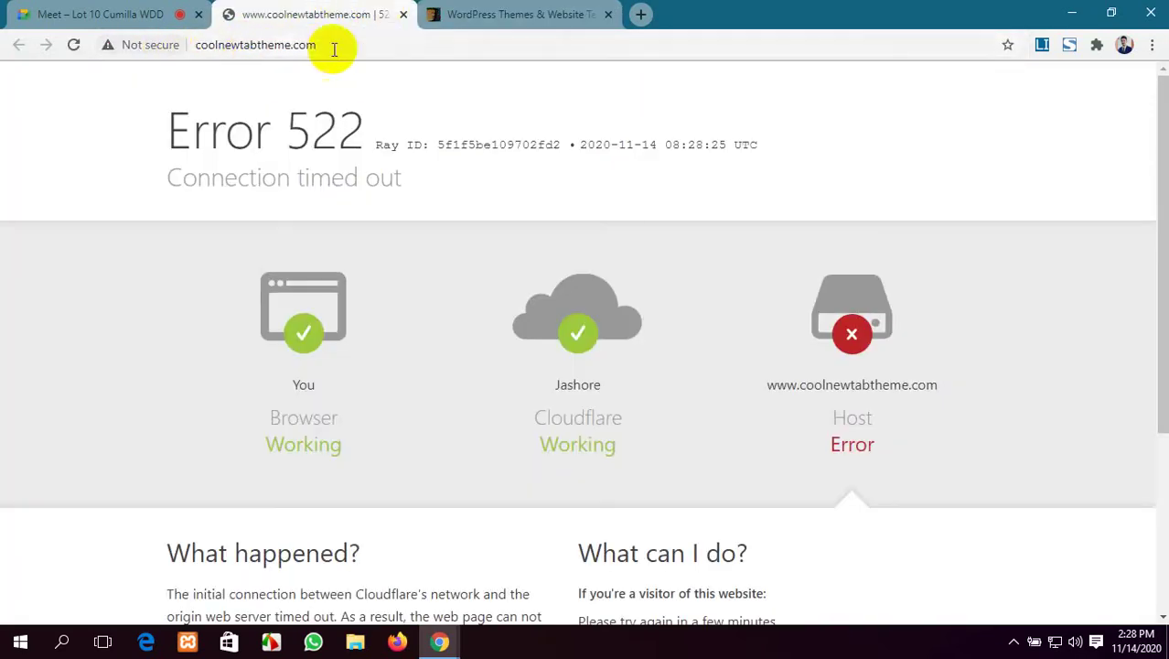
scroll(476, 210, down, 2)
scroll(489, 297, down, 3)
scroll(496, 306, up, 5)
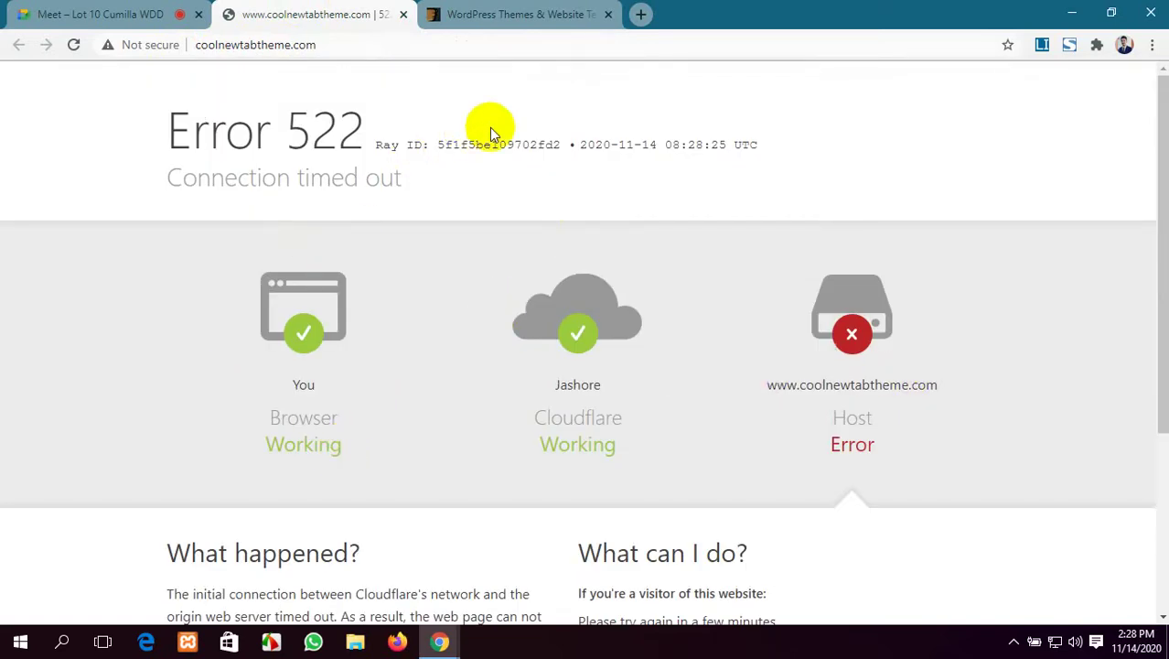
click(403, 14)
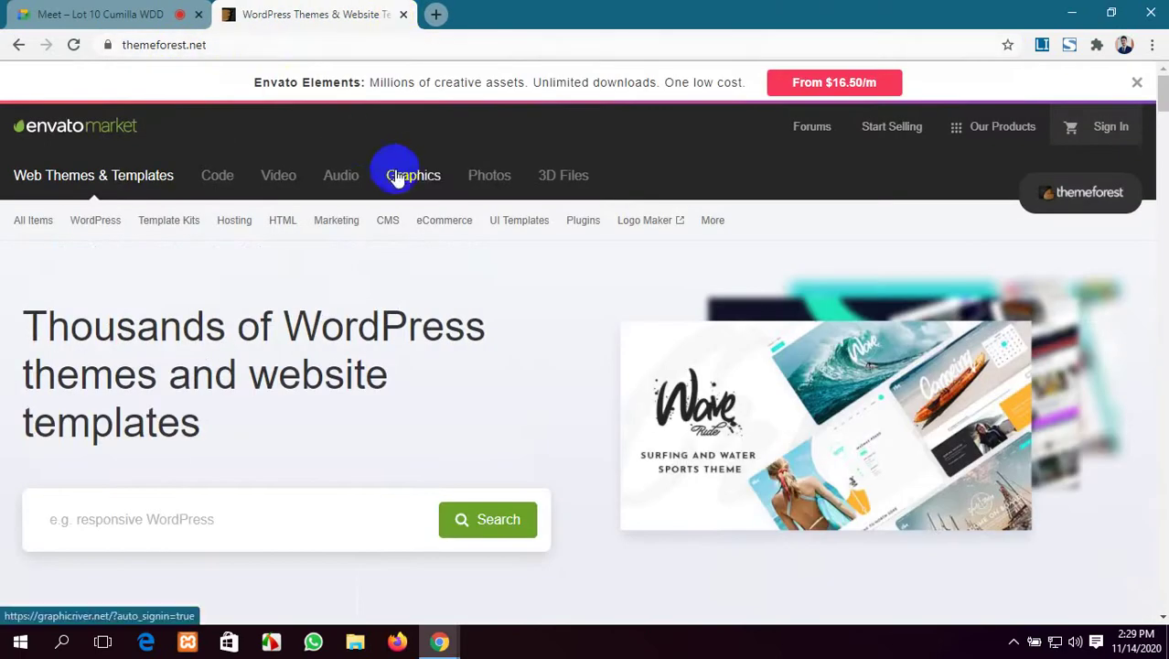
Return to the Google Meet call and admit the participant waiting to join.
scroll(402, 172, down, 2)
scroll(274, 137, up, 1)
click(82, 14)
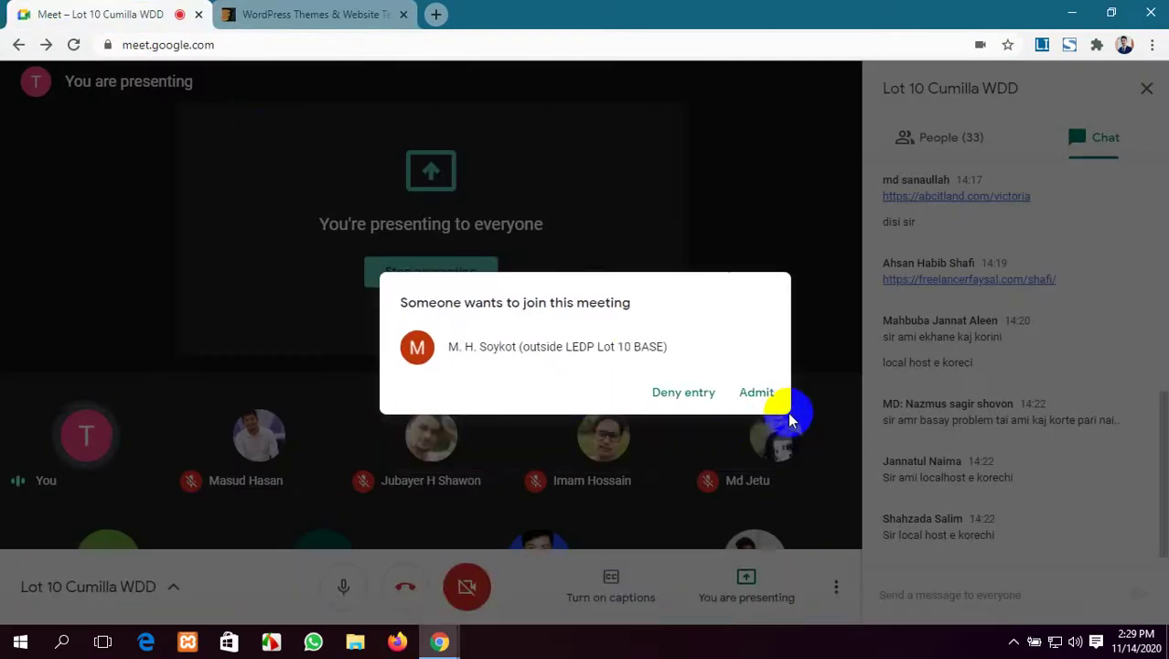
click(762, 394)
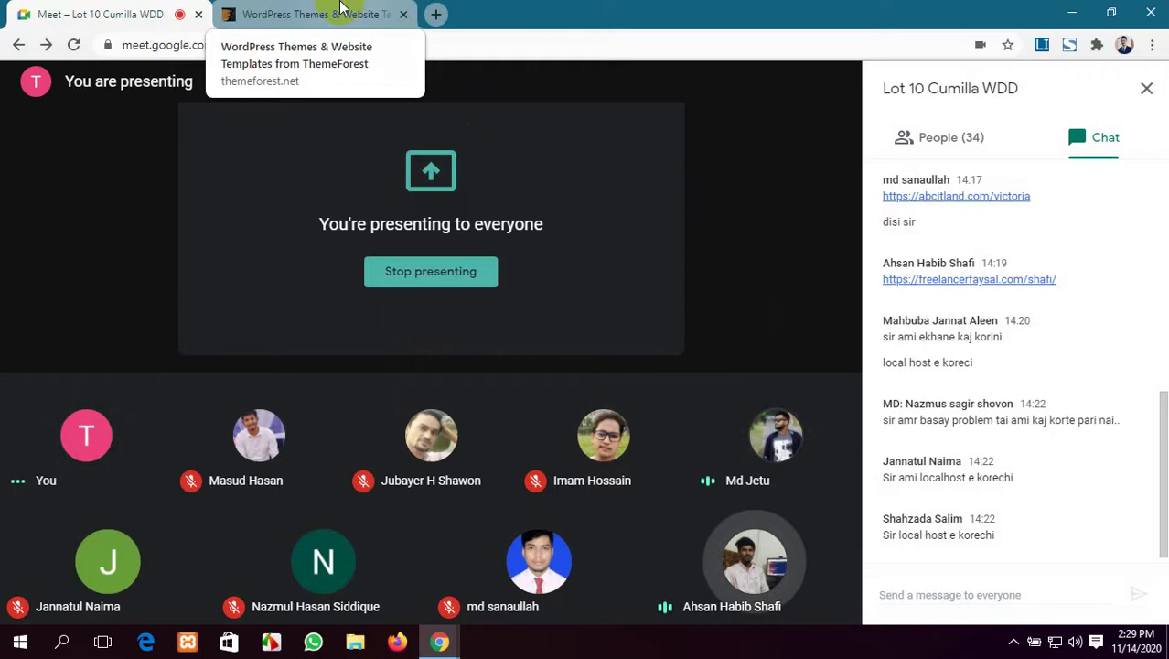
Switch back to the ThemeForest site and look through its home page sections.
click(340, 7)
scroll(398, 325, up, 1)
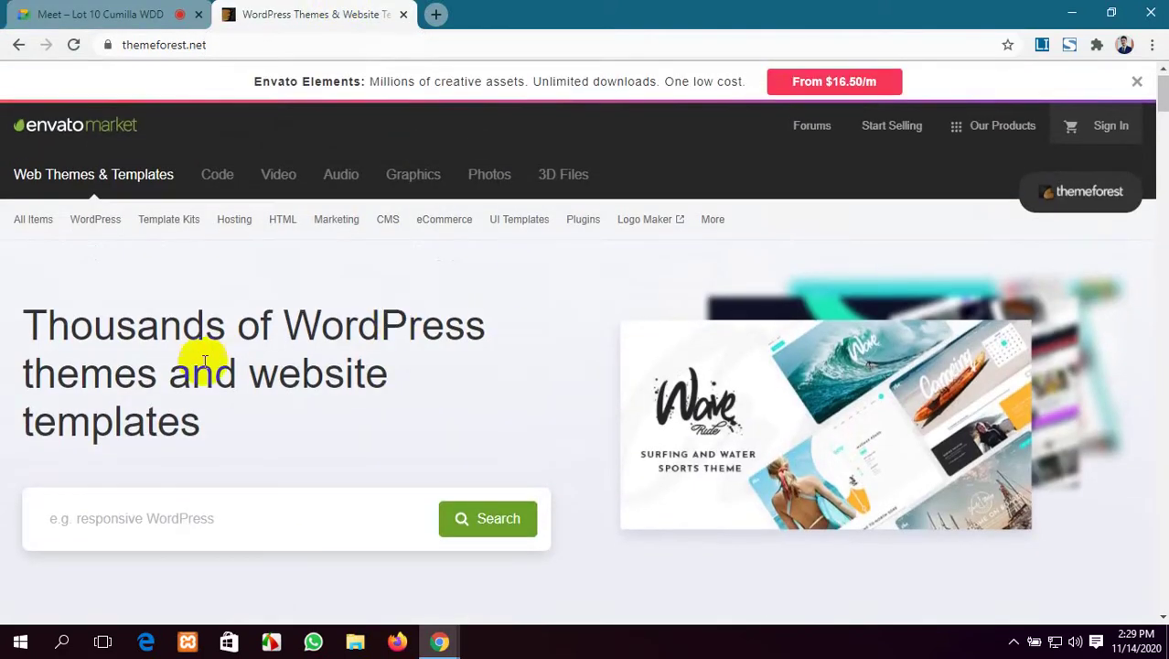
scroll(205, 362, down, 10)
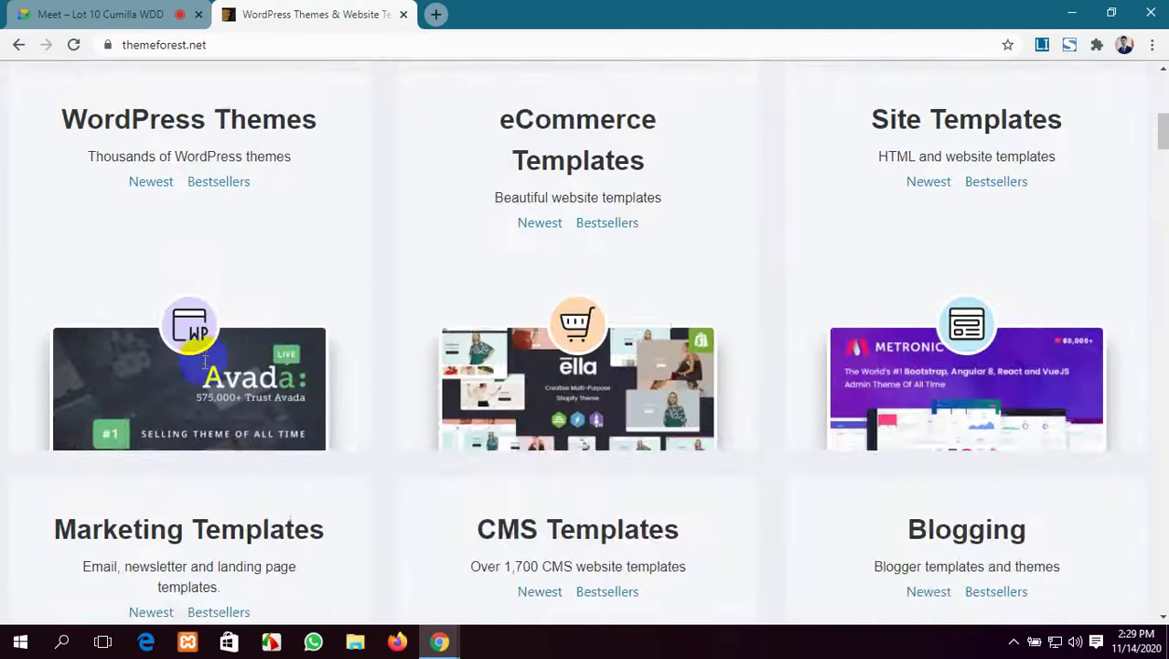
scroll(204, 368, down, 10)
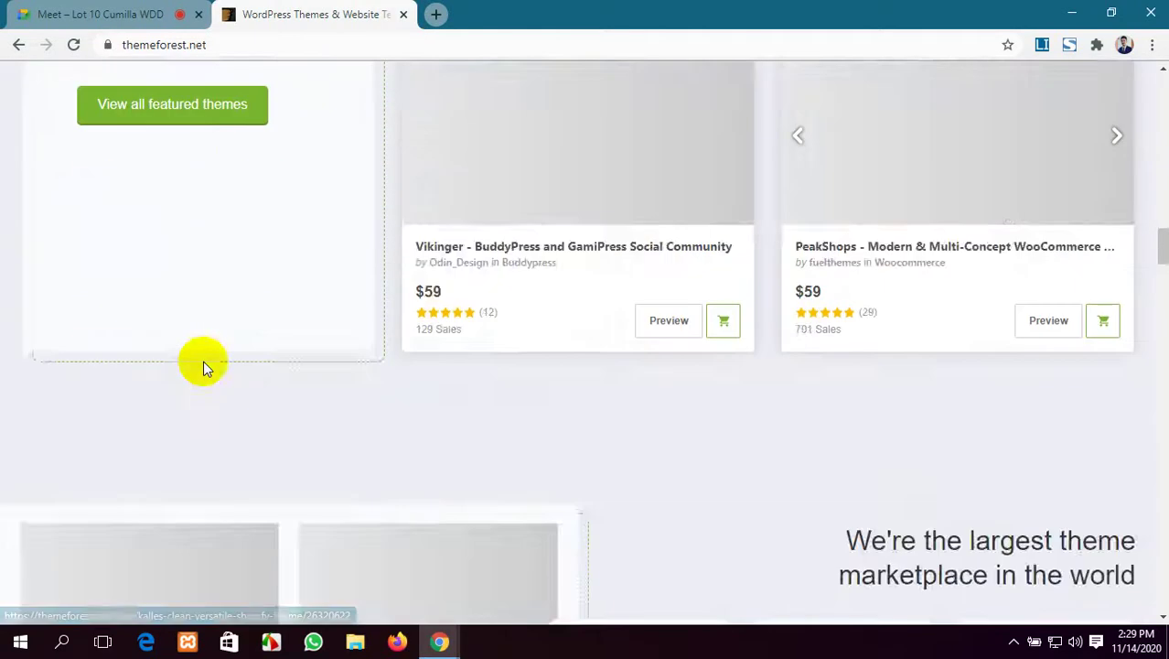
scroll(205, 367, up, 20)
scroll(205, 366, up, 10)
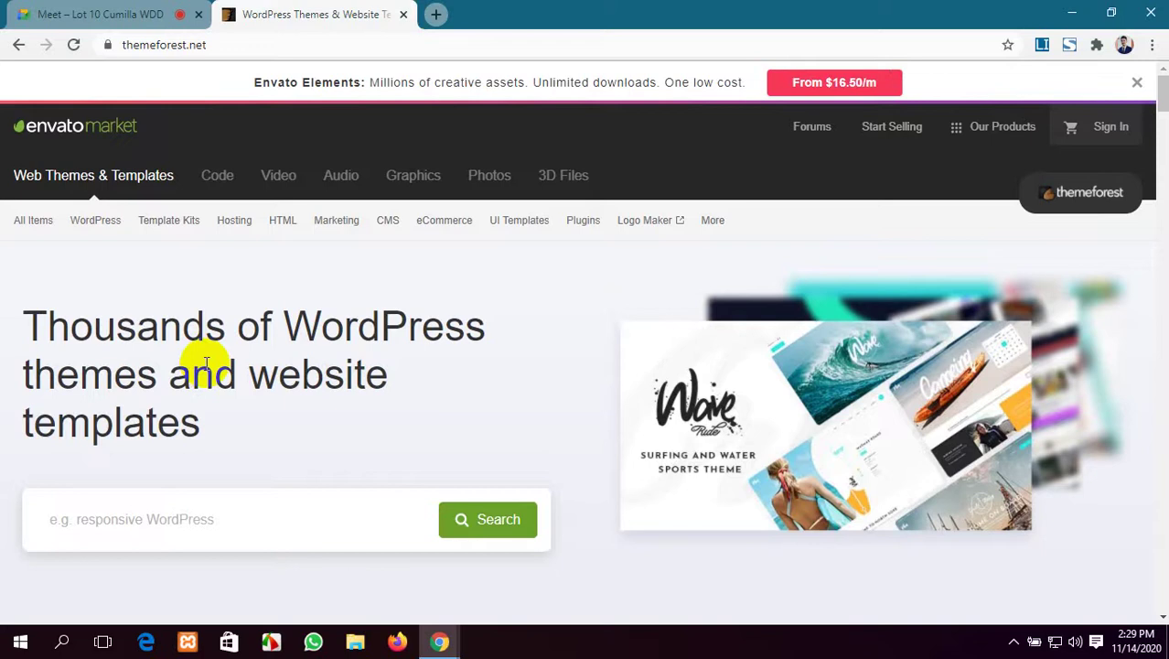
Copy the ThemeForest web address and send it to everyone in the Google Meet chat.
click(179, 48)
key(ctrl+c)
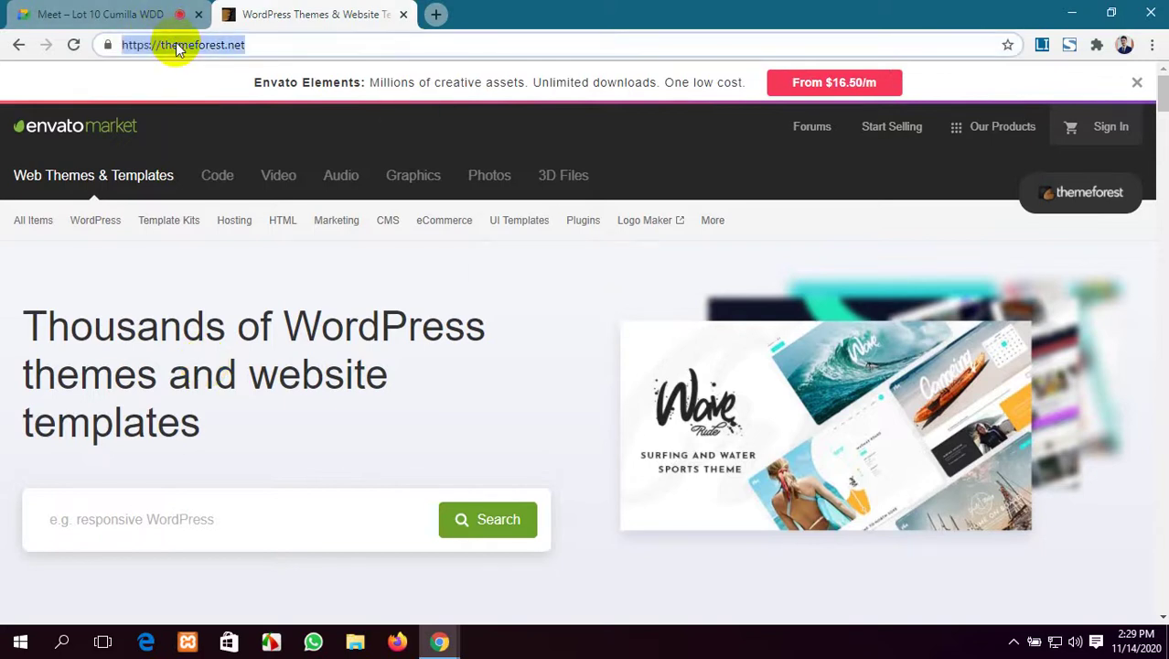
click(115, 14)
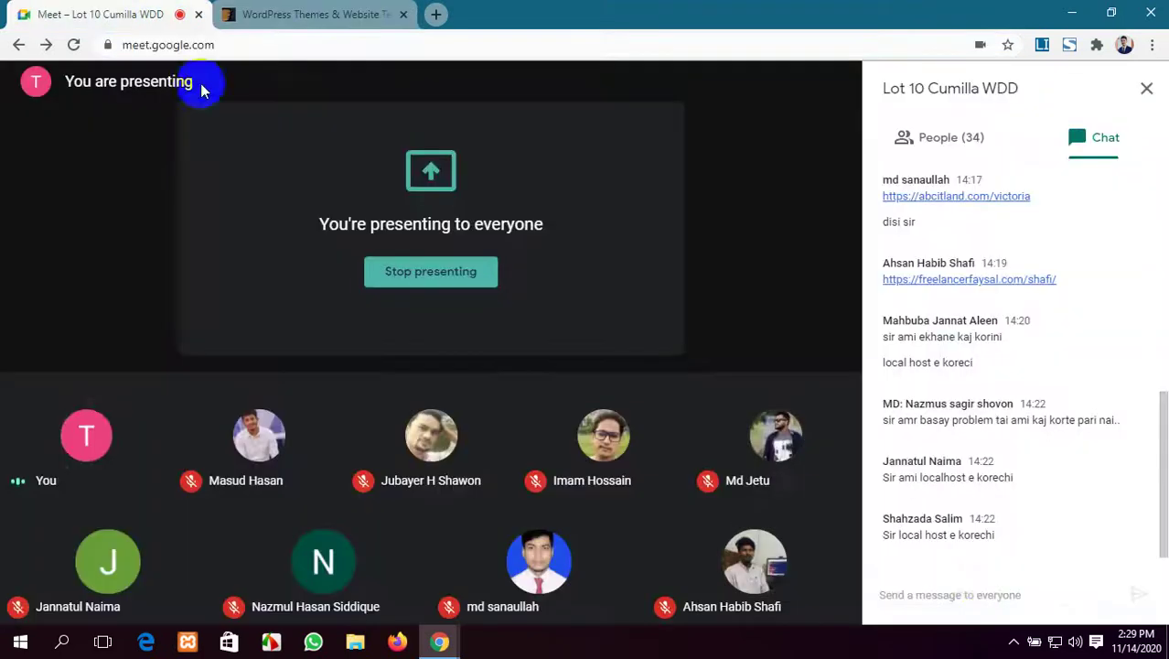
click(974, 595)
key(ctrl+v)
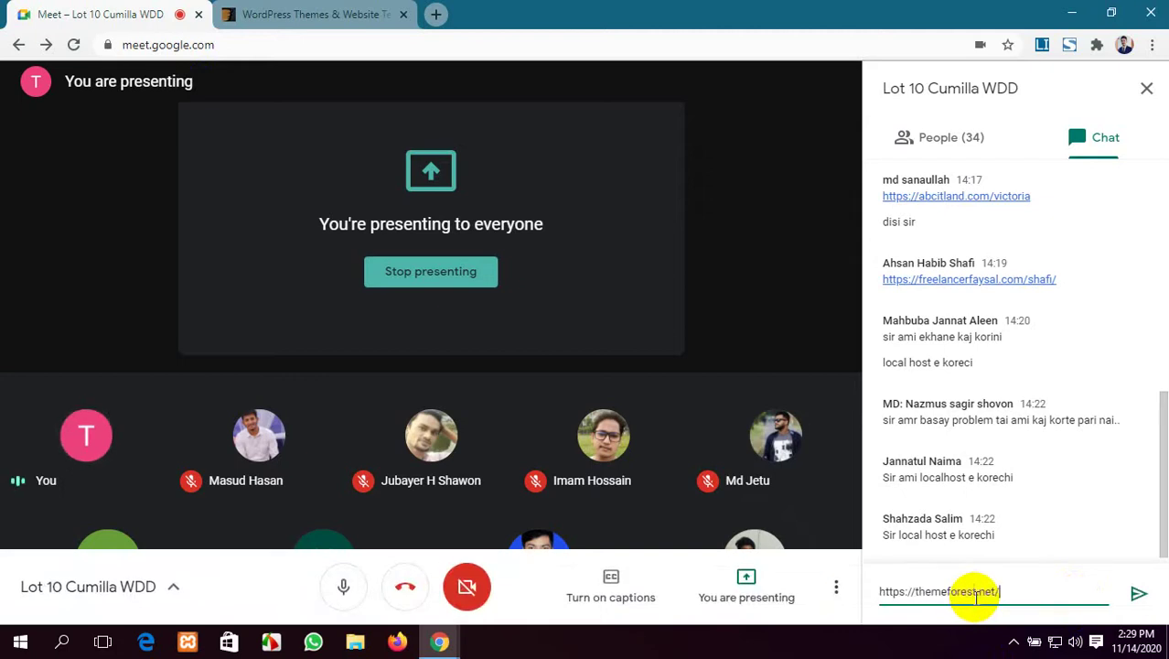
key(Return)
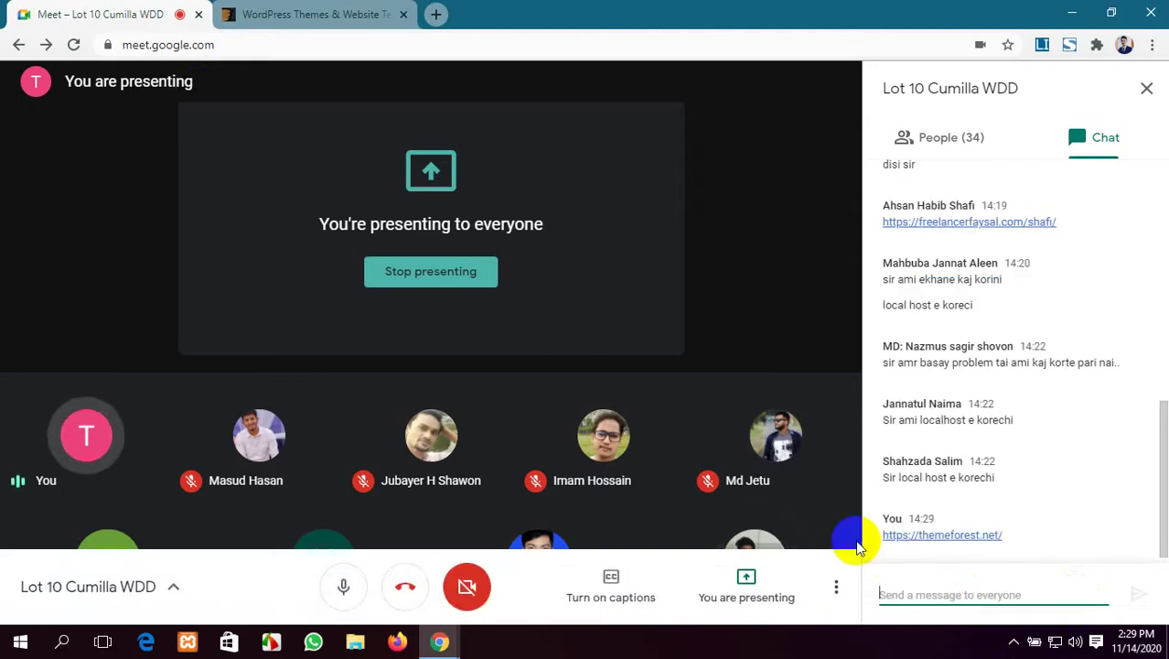
Go from ThemeForest to the Code marketplace and look through the CodeCanyon home page.
click(230, 13)
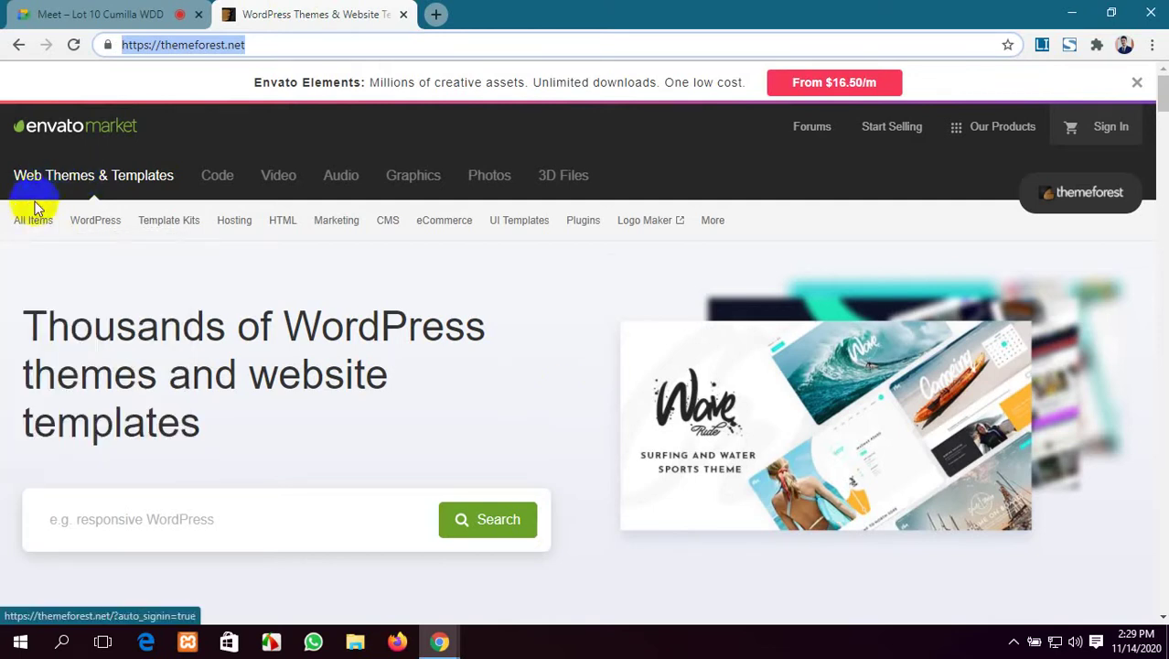
click(224, 175)
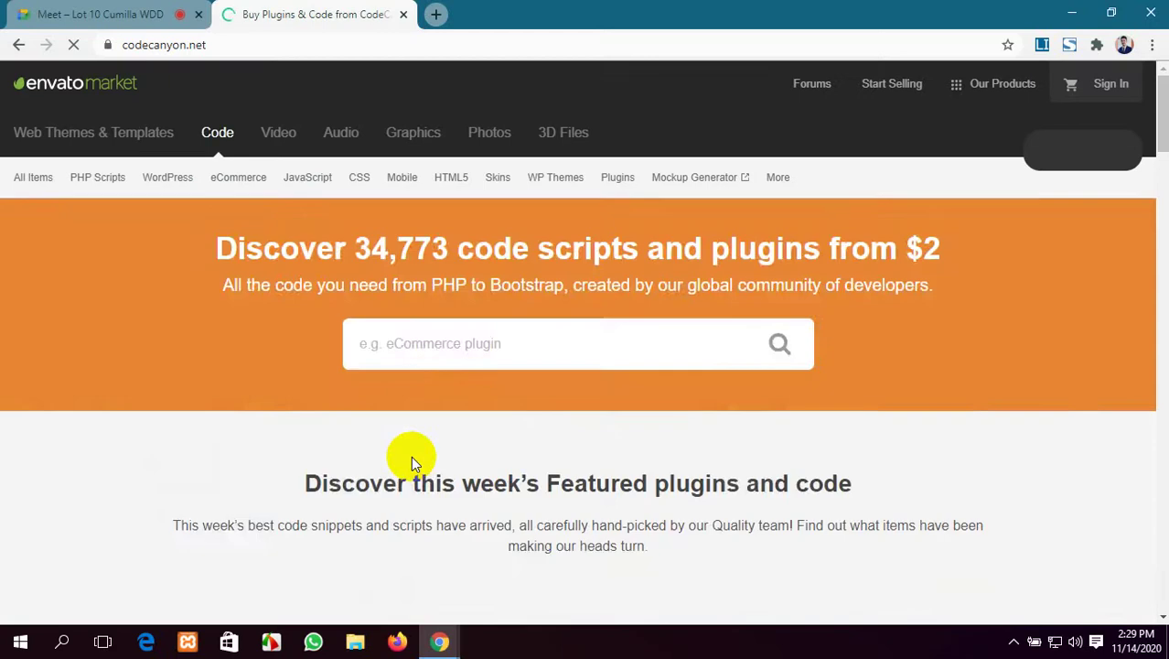
scroll(411, 456, down, 5)
scroll(413, 462, down, 10)
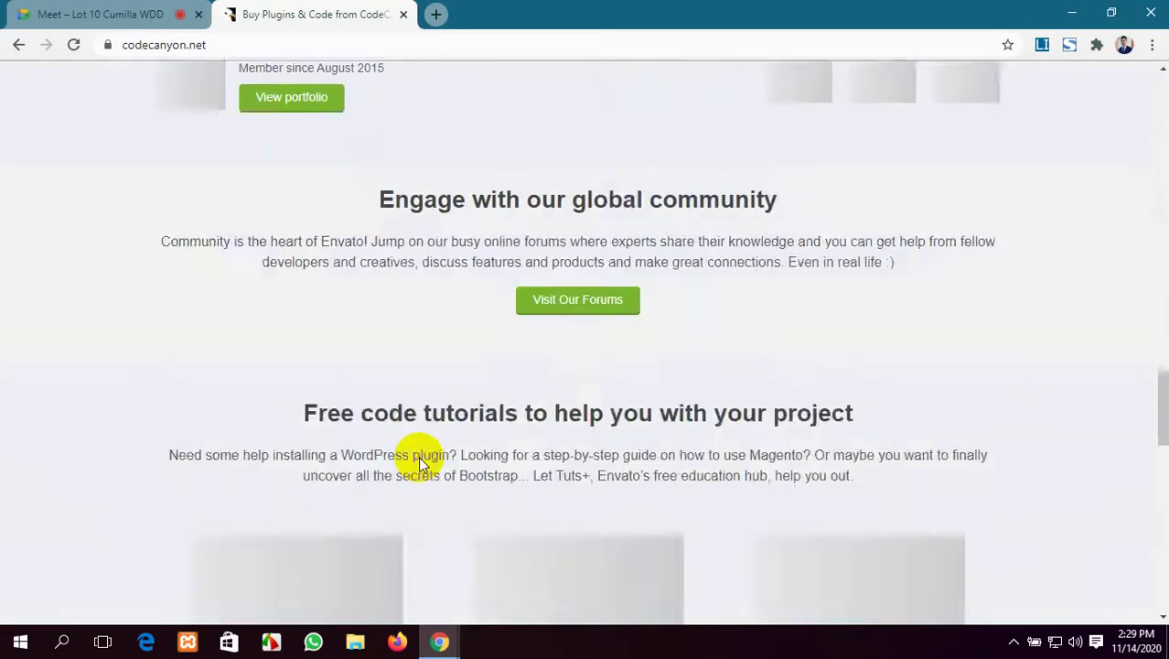
scroll(421, 457, up, 5)
scroll(420, 458, up, 10)
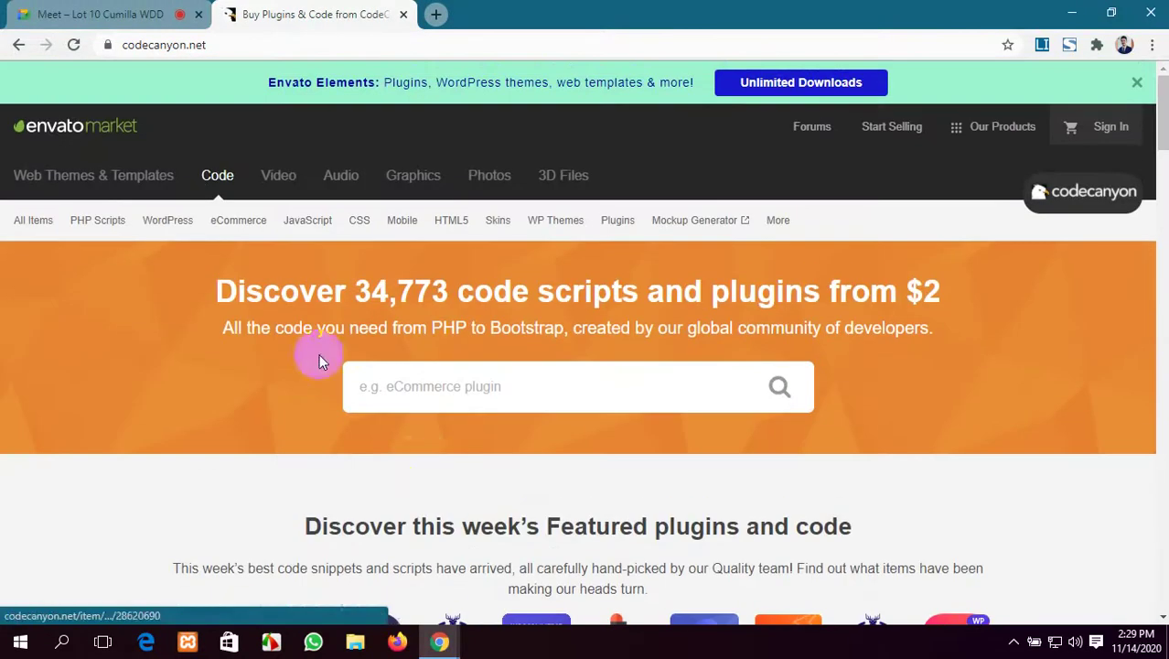
scroll(431, 404, down, 2)
scroll(439, 425, up, 3)
Open the Popular Files listing under All Items on CodeCanyon and view the best-selling plugins.
mouse_move(21, 221)
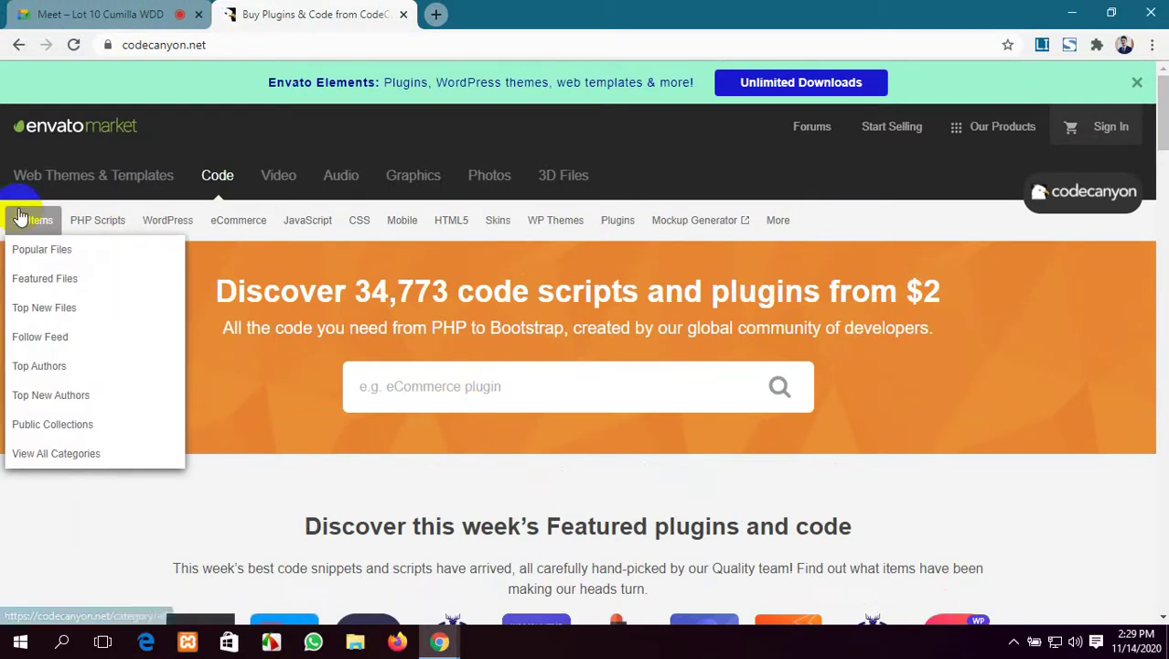
click(48, 250)
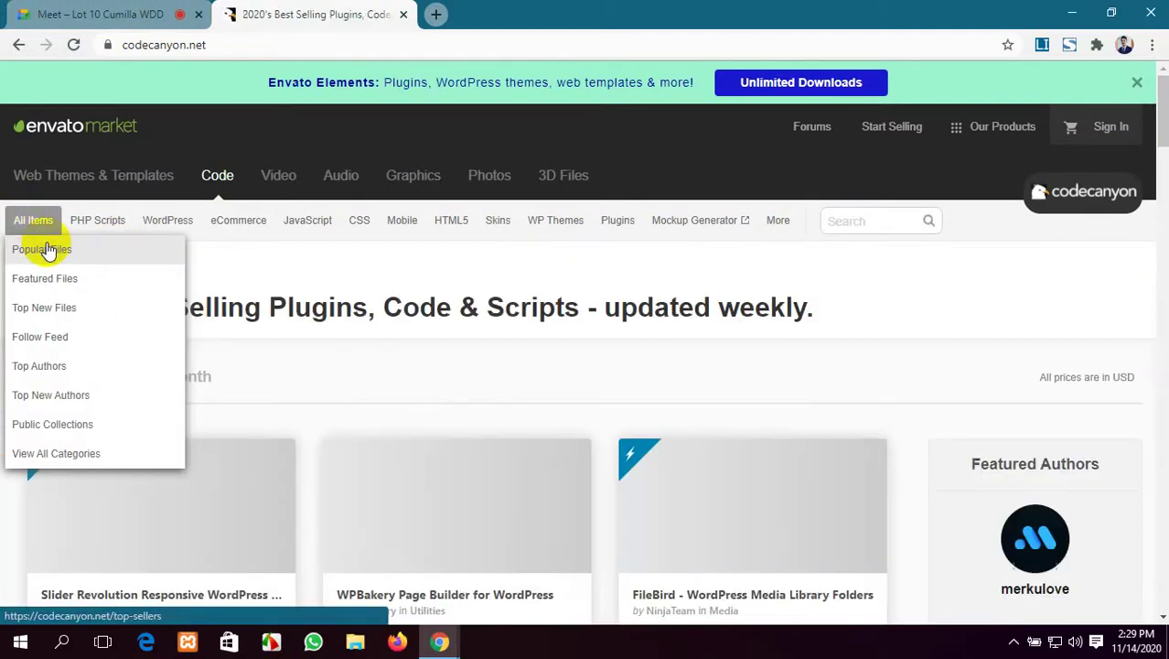
scroll(558, 379, down, 3)
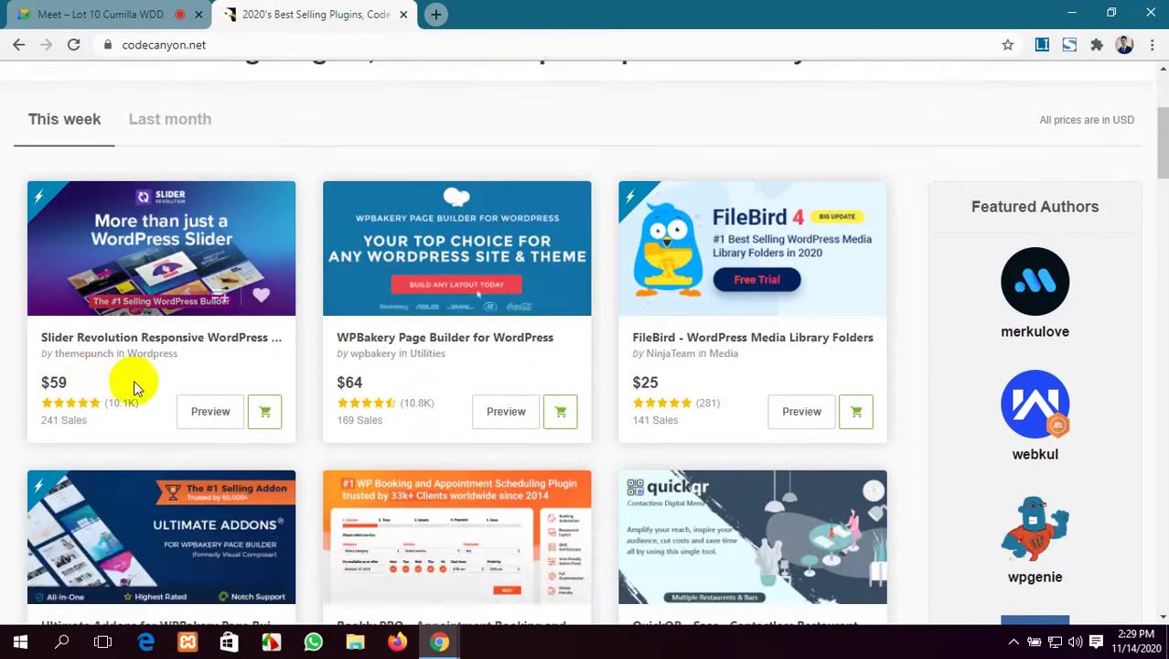
scroll(302, 238, up, 3)
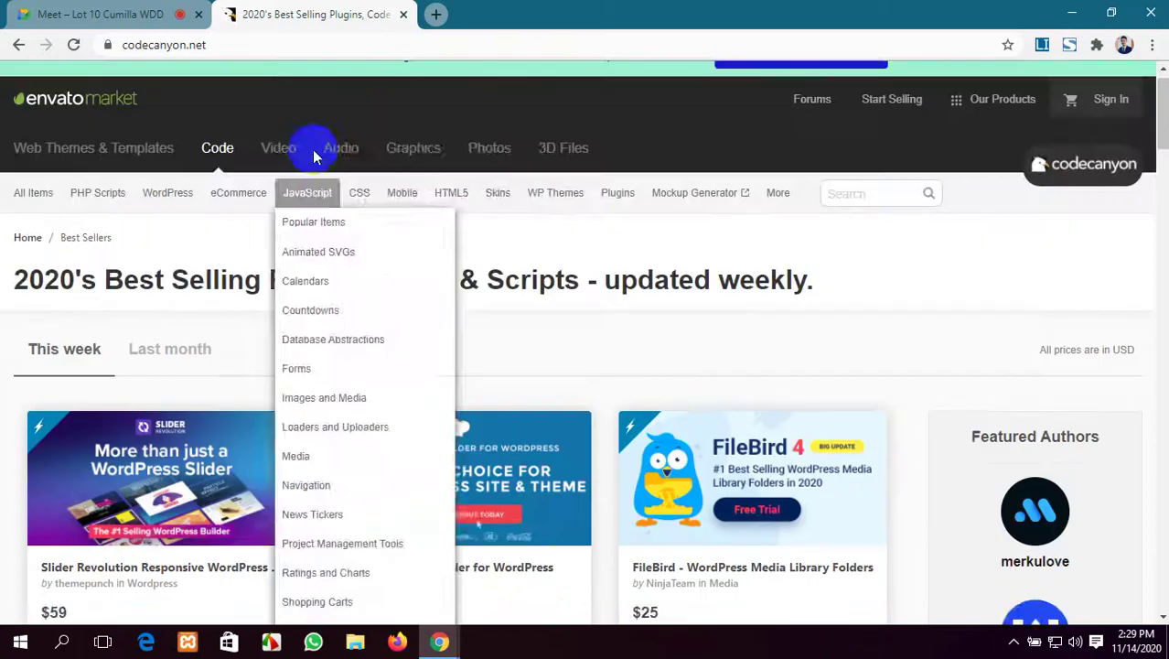
click(435, 13)
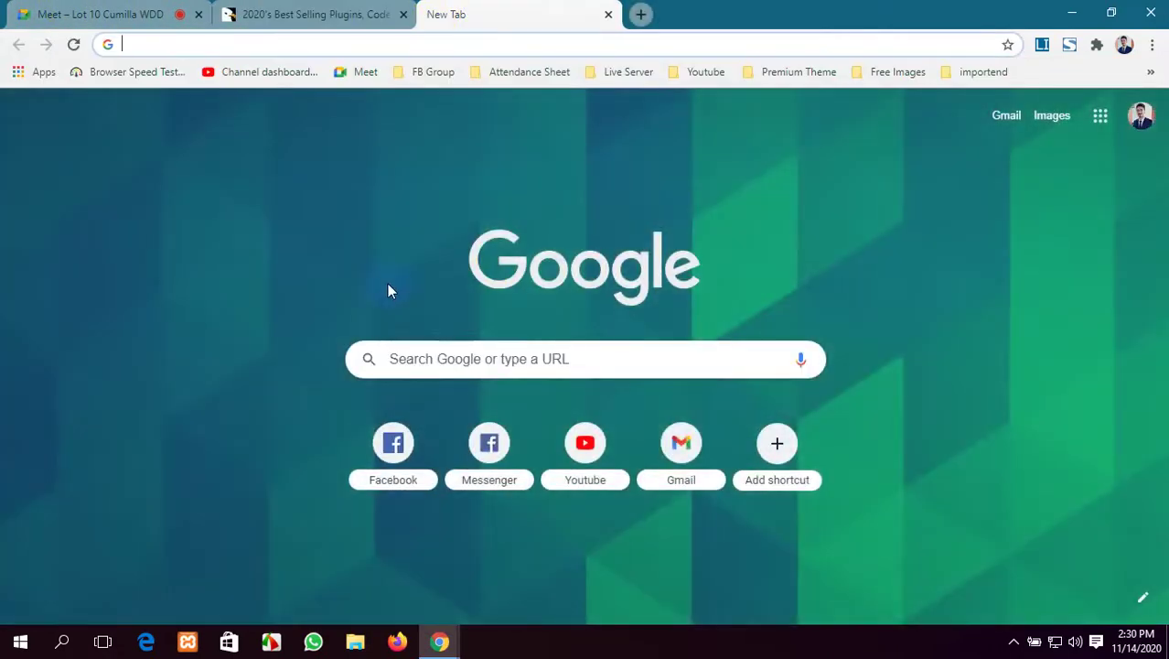
click(265, 15)
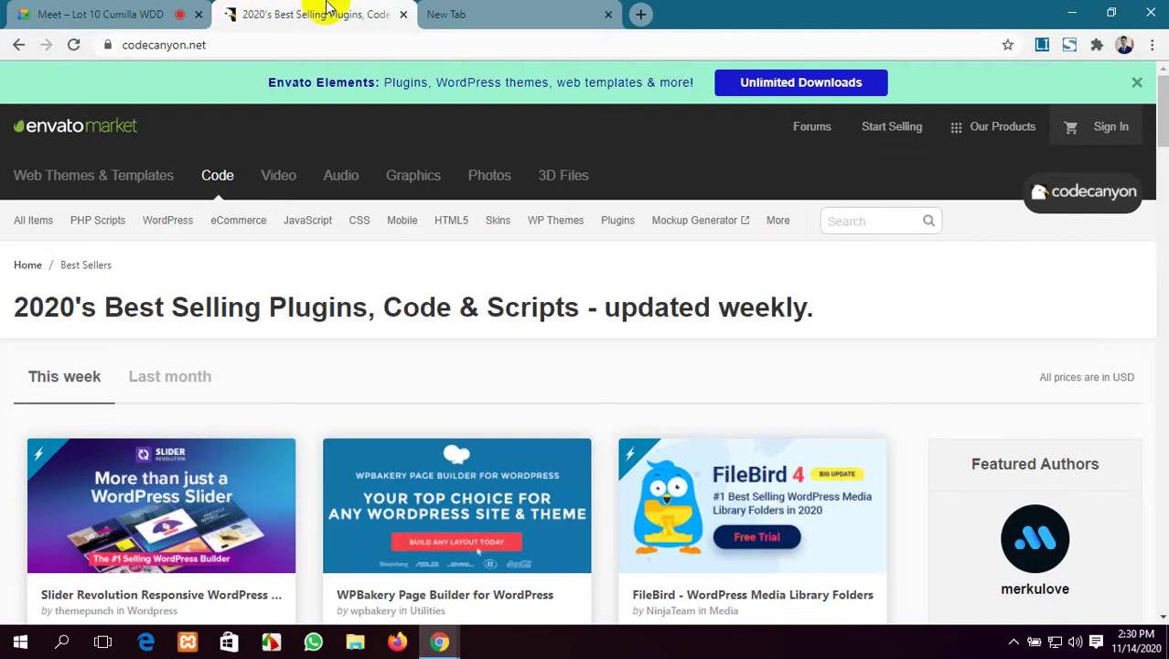
click(609, 14)
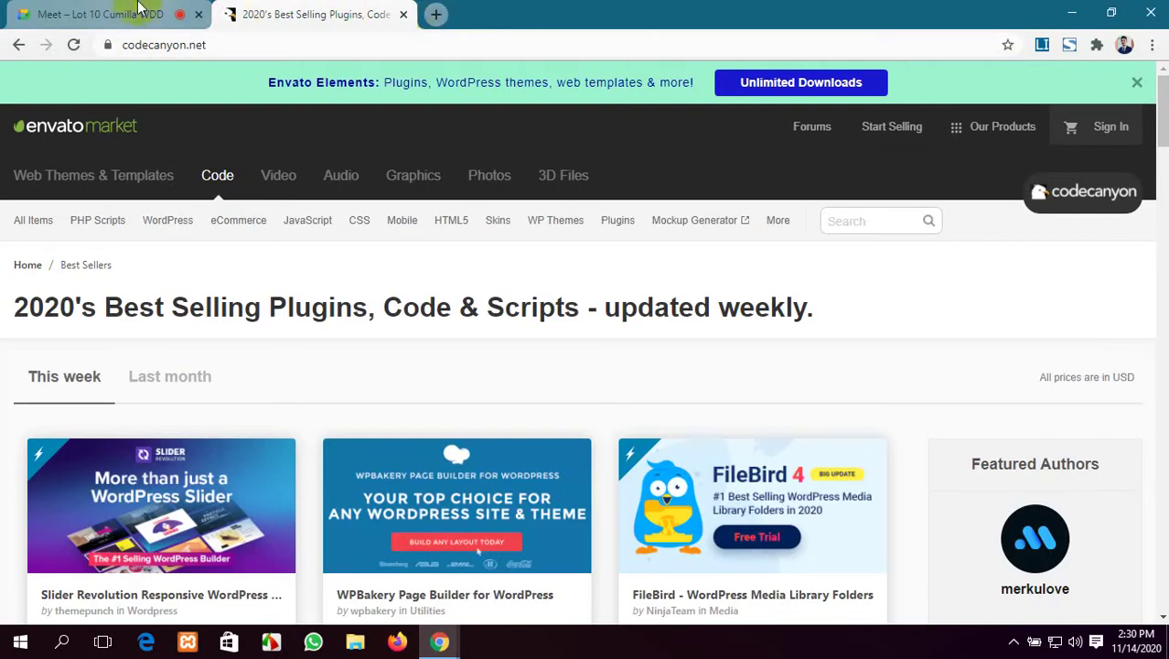
Check the Google Meet call, then return to CodeCanyon and look through this week's best-selling plugins.
click(139, 13)
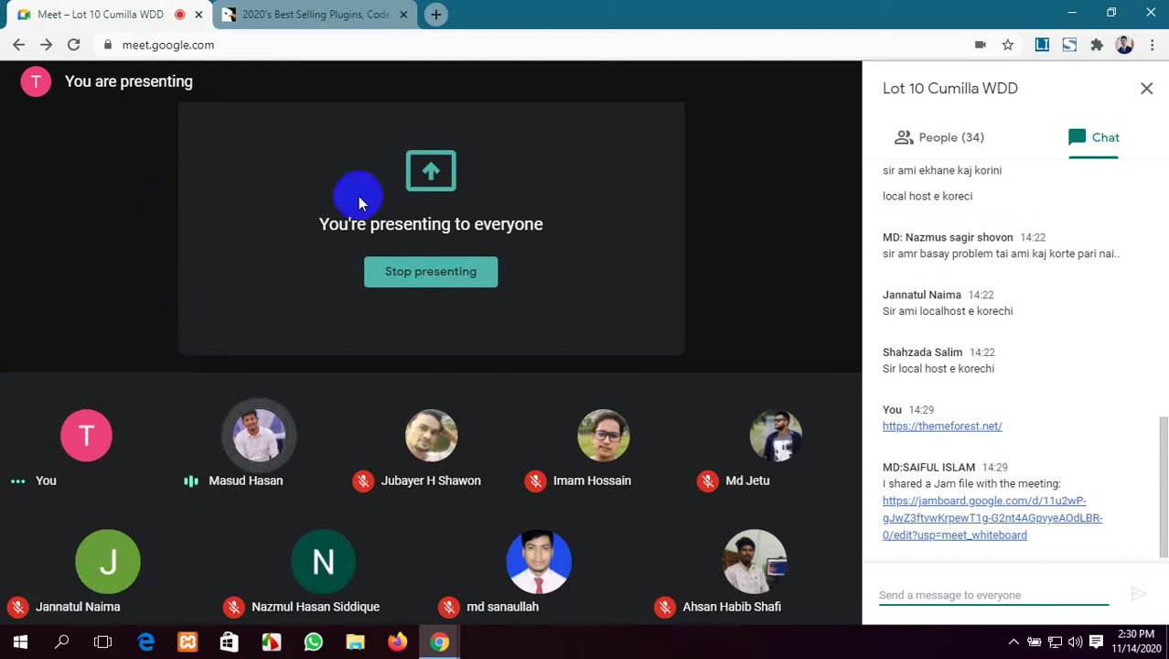
click(313, 14)
scroll(170, 404, down, 3)
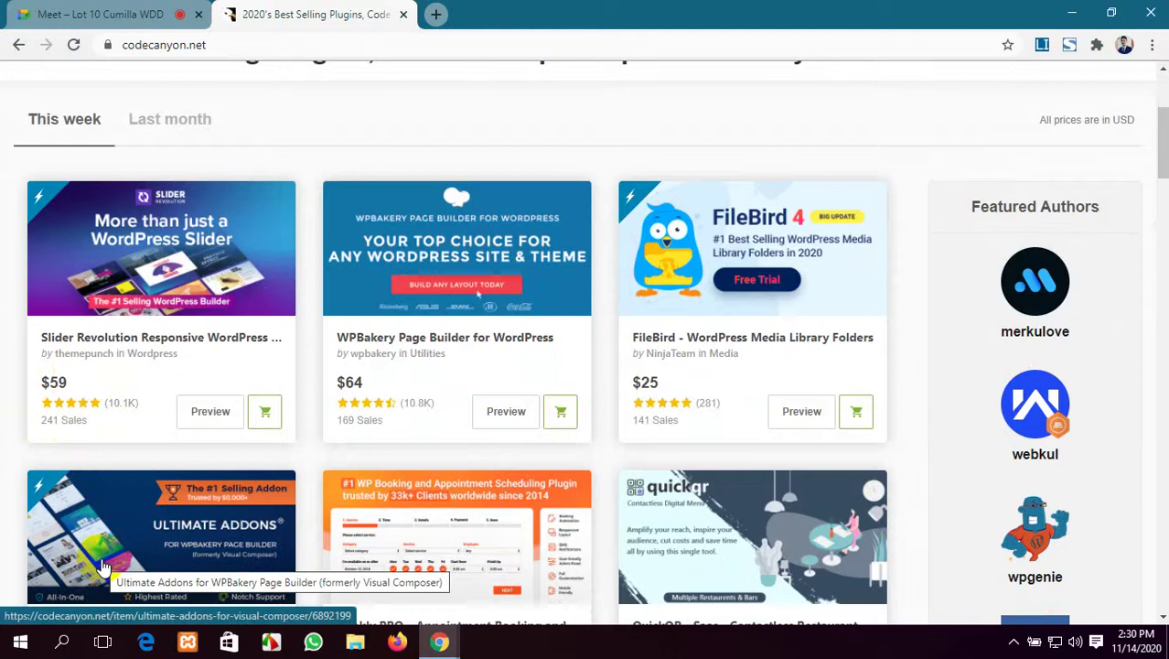
scroll(151, 517, down, 3)
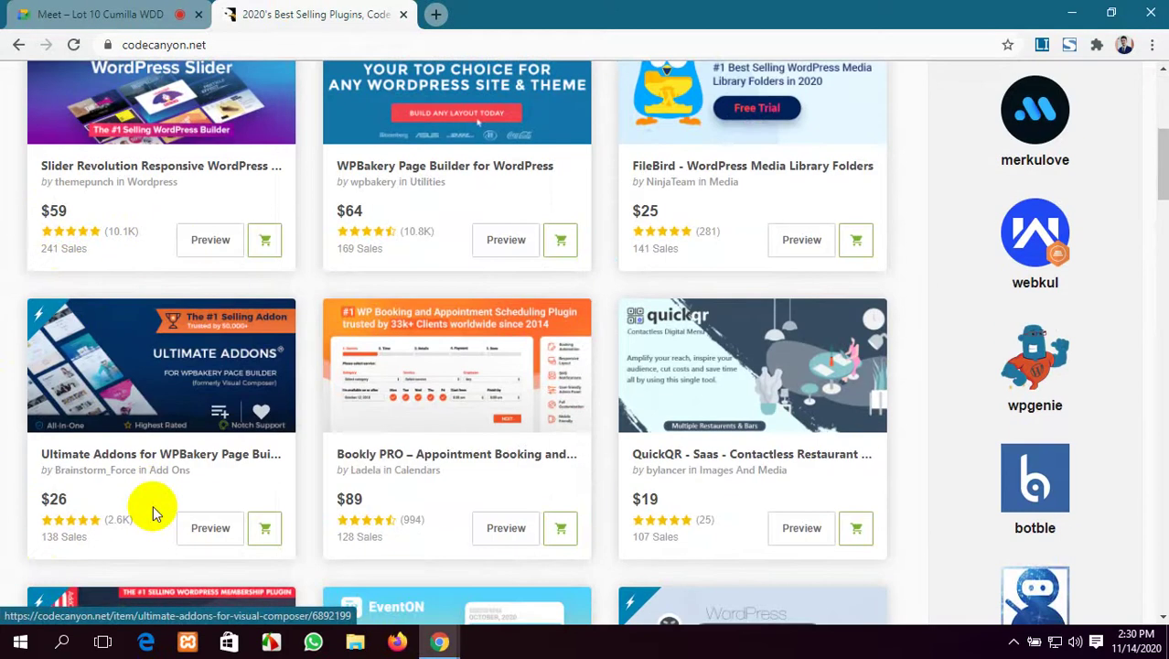
scroll(151, 512, up, 3)
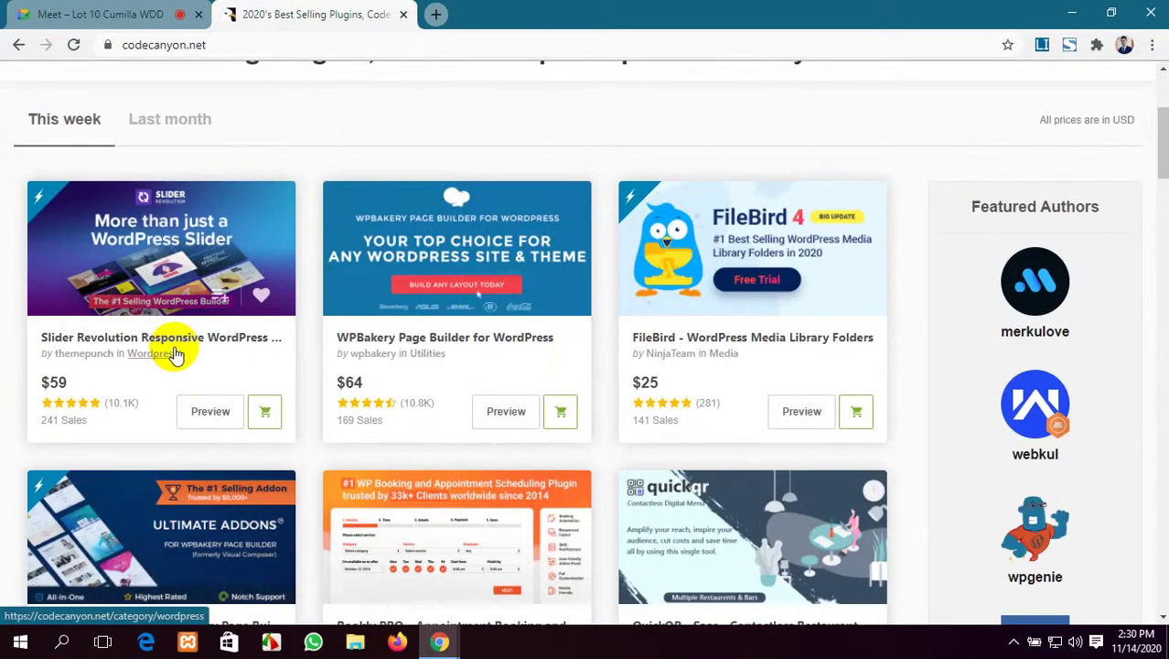
Switch to Google Meet and admit the person asking to join the meeting.
click(48, 11)
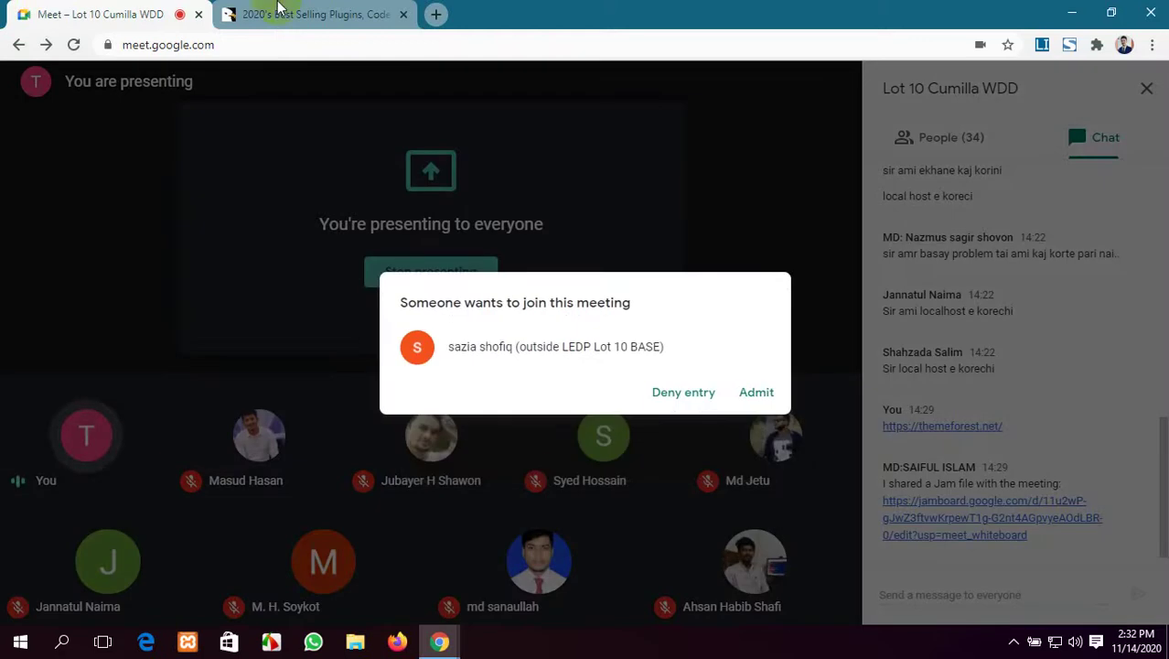
click(758, 394)
mouse_move(763, 396)
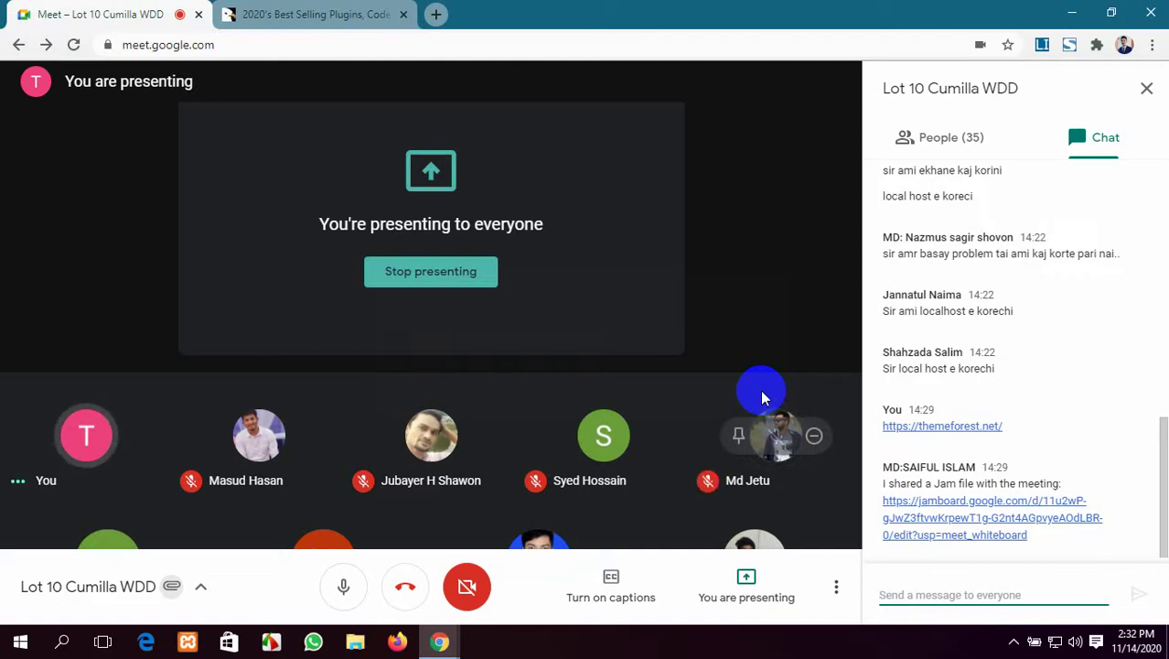
Return to the CodeCanyon best sellers page and examine the listed plugins' prices, ratings and sales.
click(339, 11)
scroll(465, 358, up, 3)
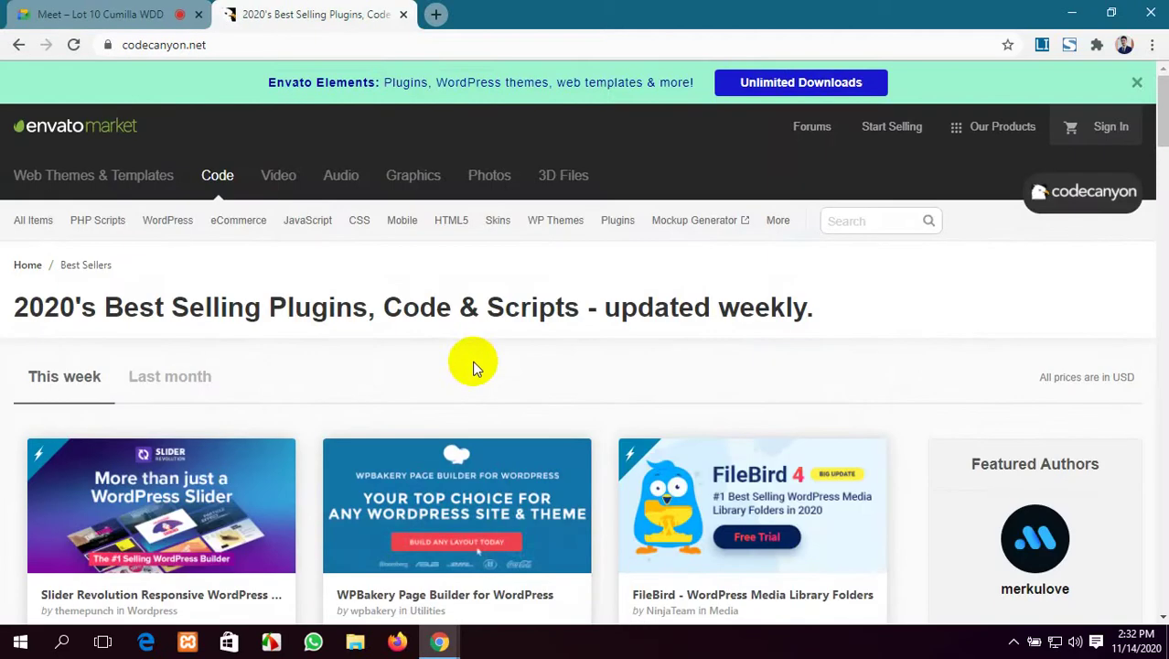
scroll(475, 539, down, 6)
scroll(430, 527, up, 6)
scroll(189, 384, down, 1)
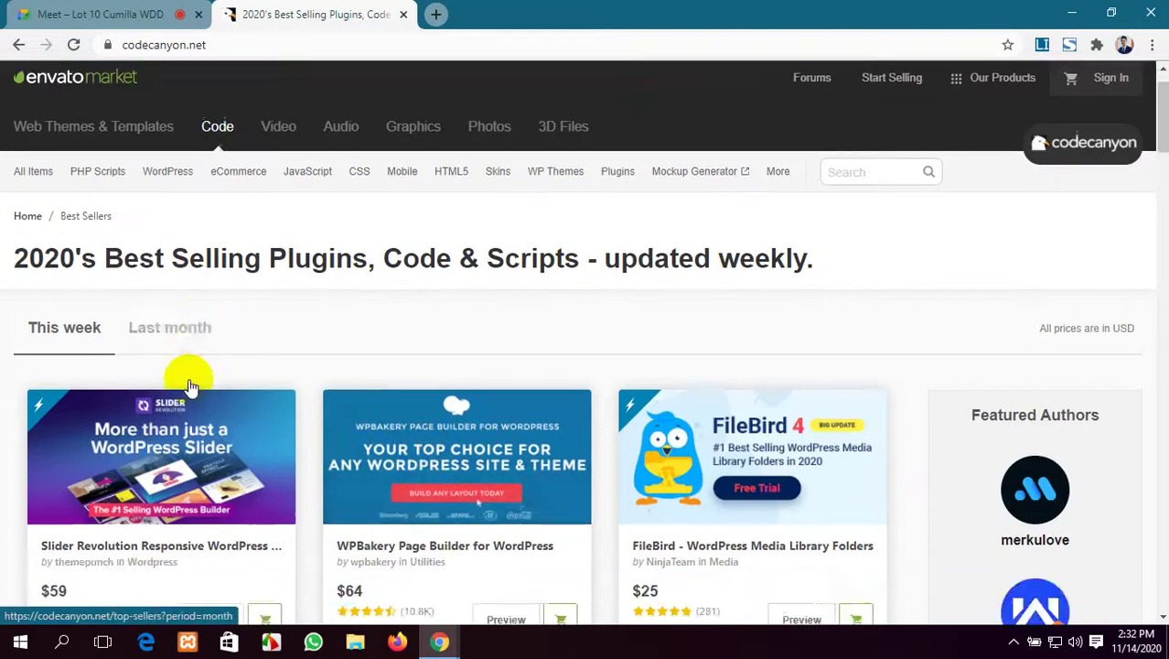
scroll(189, 384, down, 3)
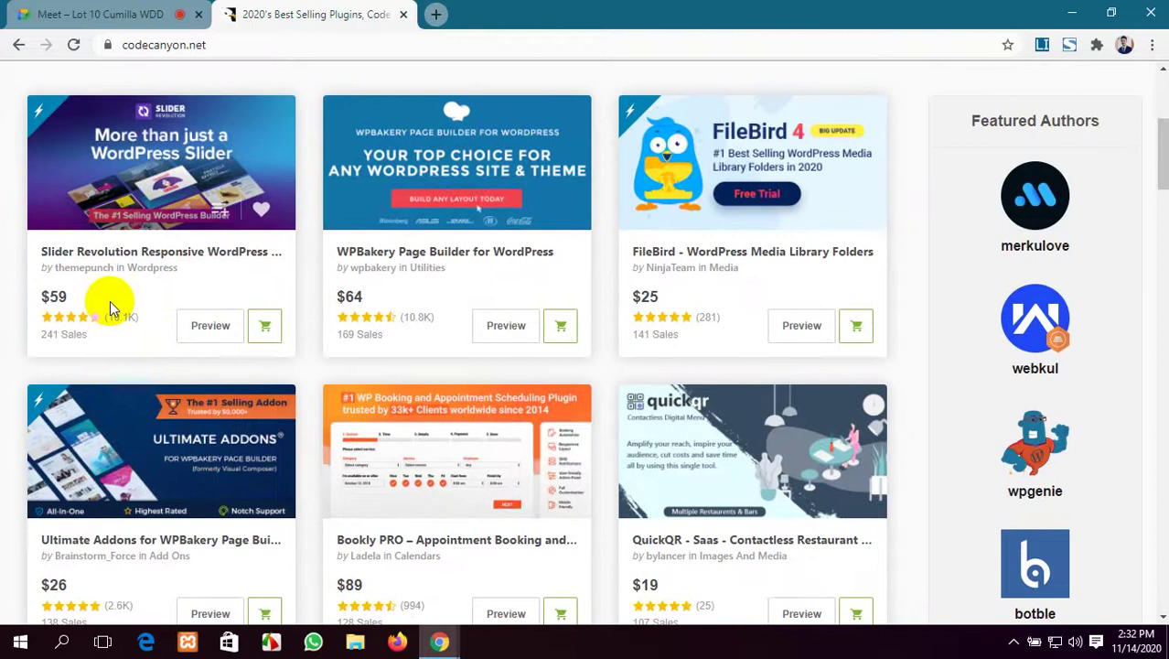
scroll(483, 311, up, 1)
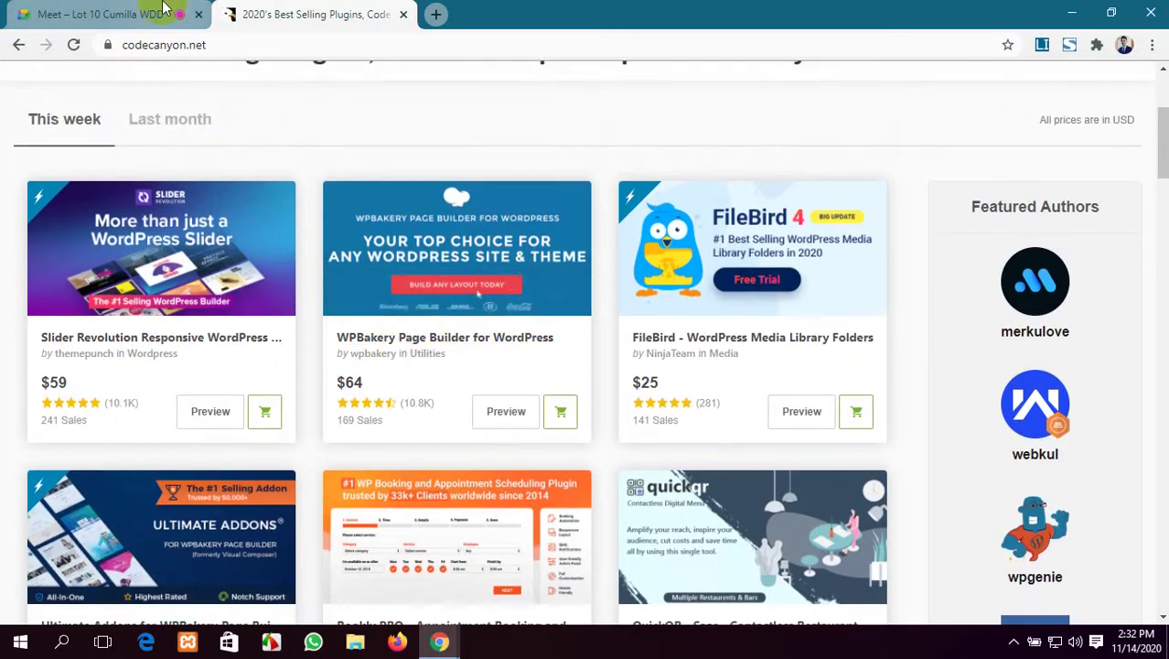
Check the Meet call briefly, then open CodeCanyon's WPBakery Page Builder for WordPress item page and look through its details.
click(163, 11)
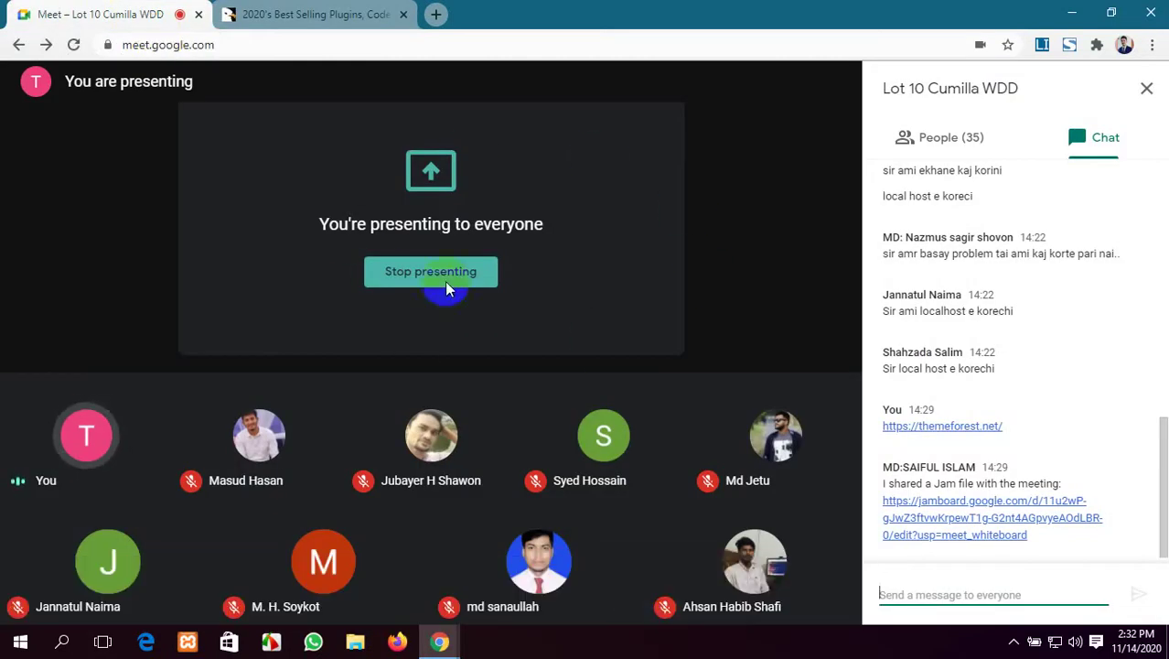
click(332, 13)
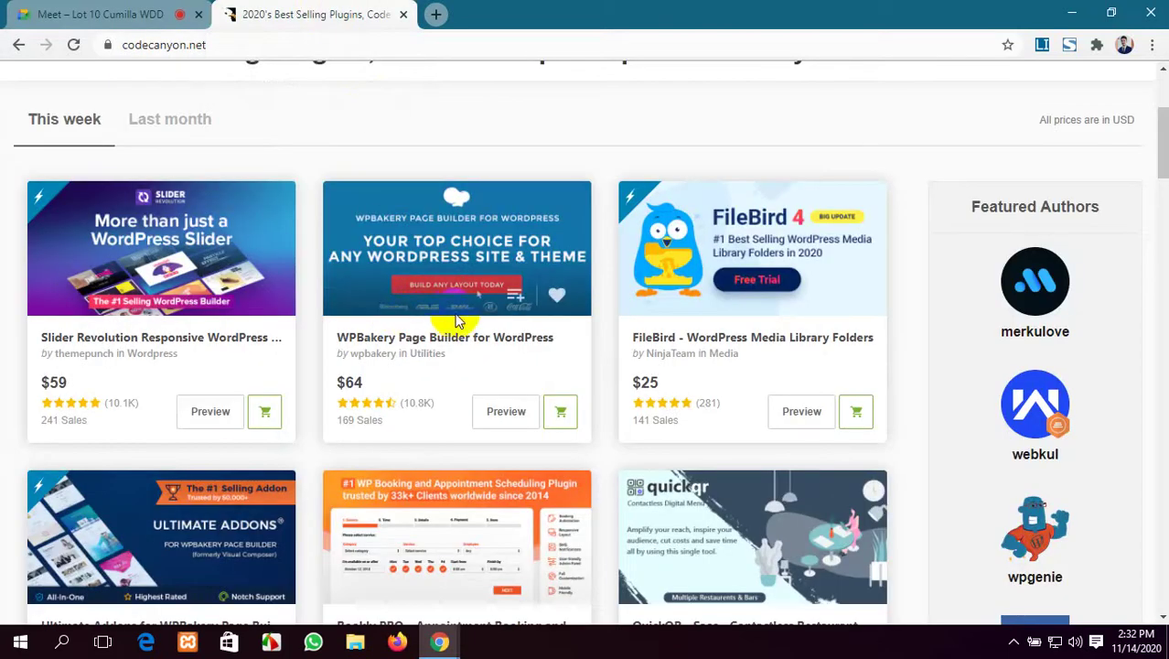
scroll(471, 397, down, 1)
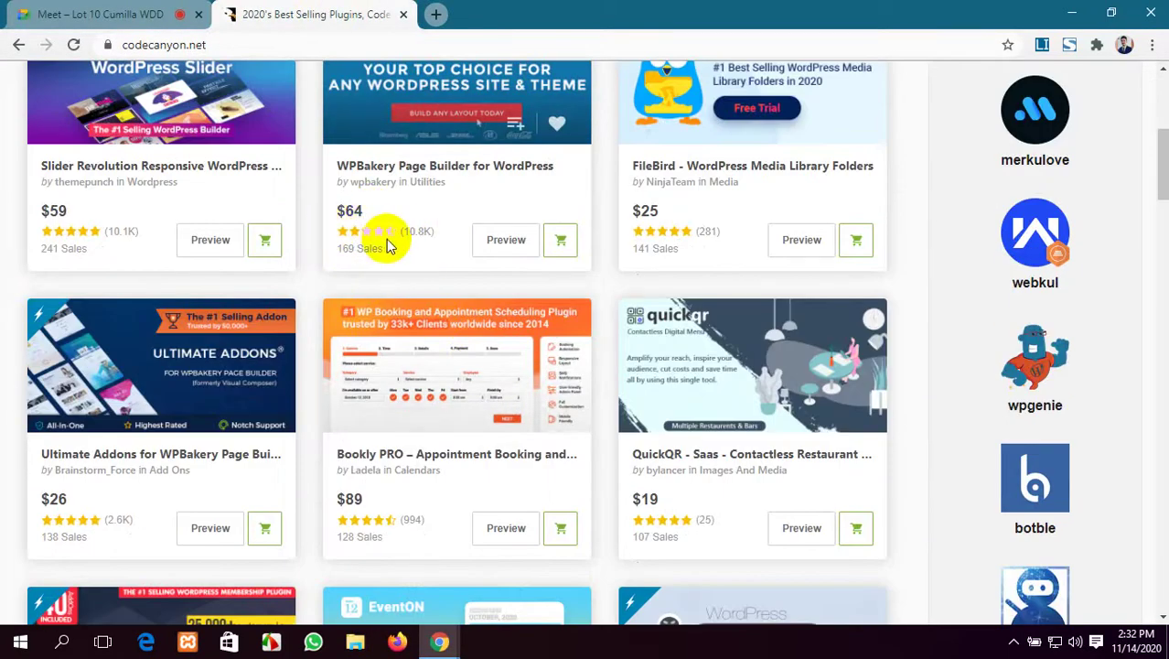
scroll(387, 245, up, 2)
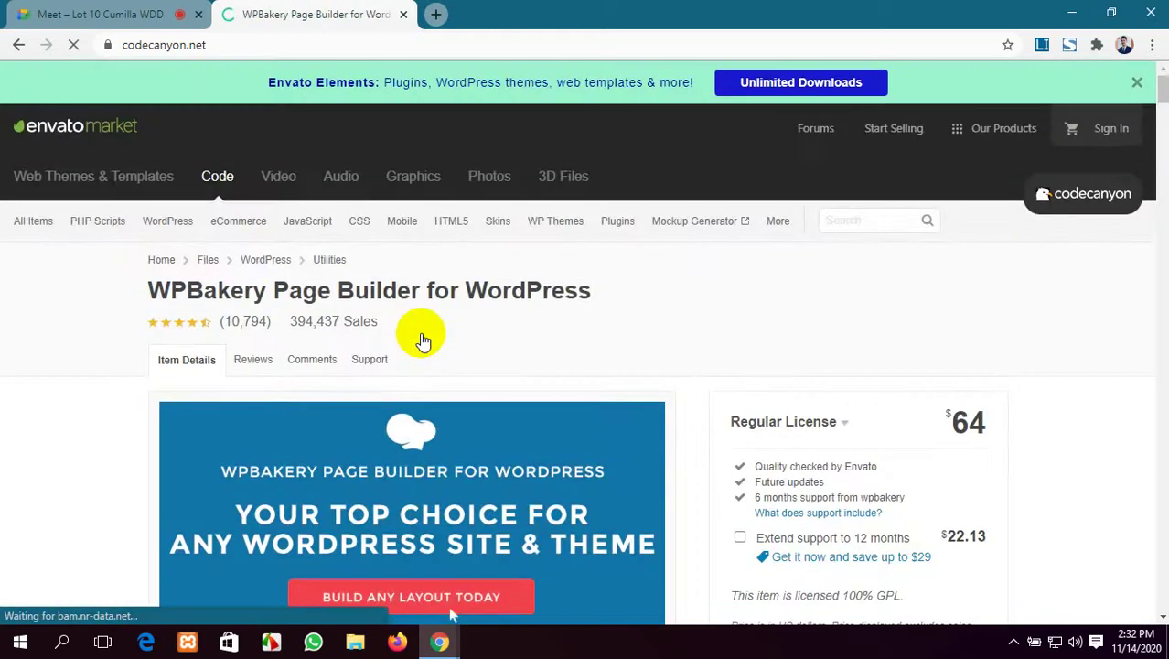
scroll(423, 341, down, 4)
scroll(423, 338, down, 1)
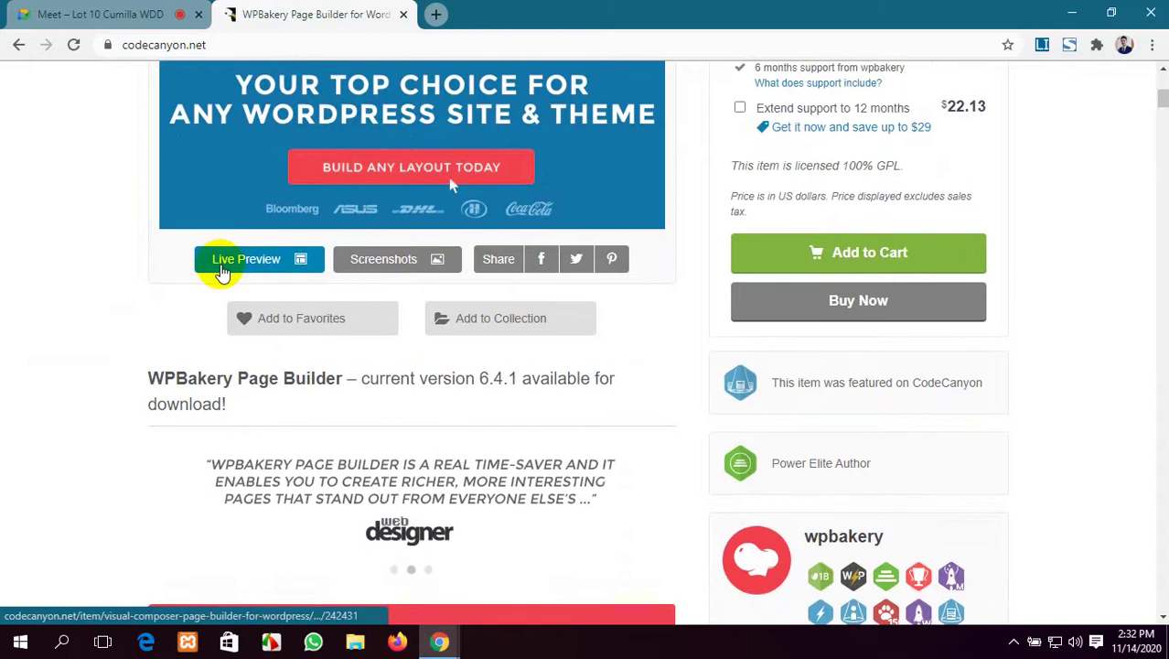
scroll(594, 357, down, 10)
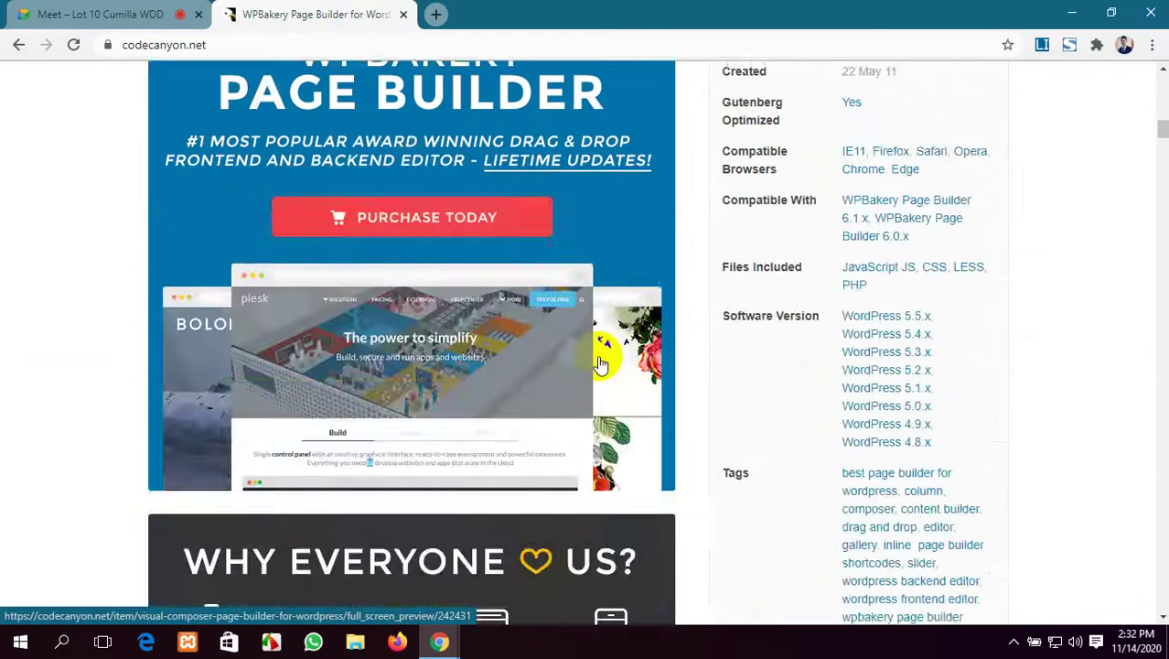
scroll(600, 363, up, 7)
scroll(599, 363, up, 10)
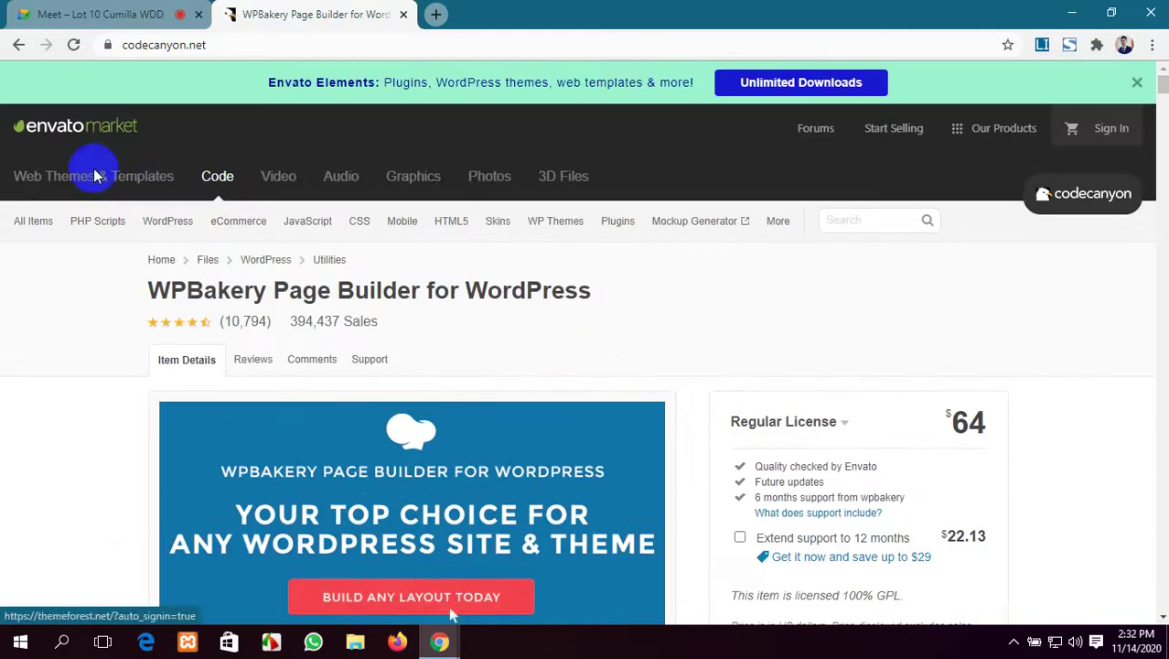
Go to the Web Themes & Templates marketplace and open the Popular Files listing under All Items.
mouse_move(45, 217)
click(92, 176)
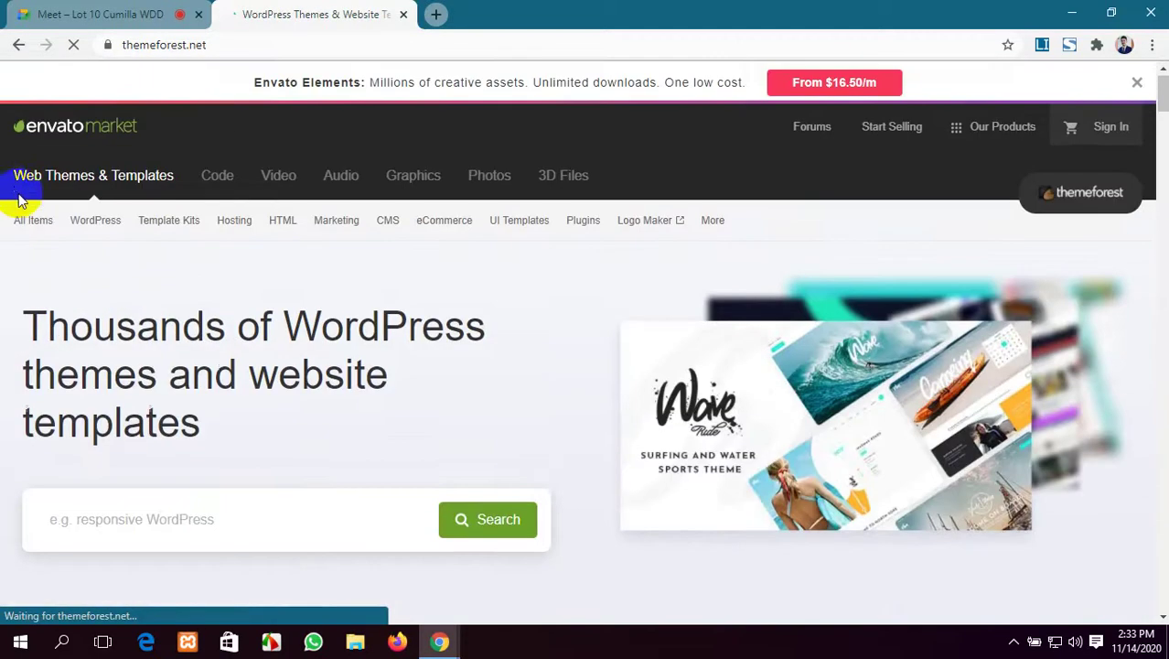
mouse_move(35, 218)
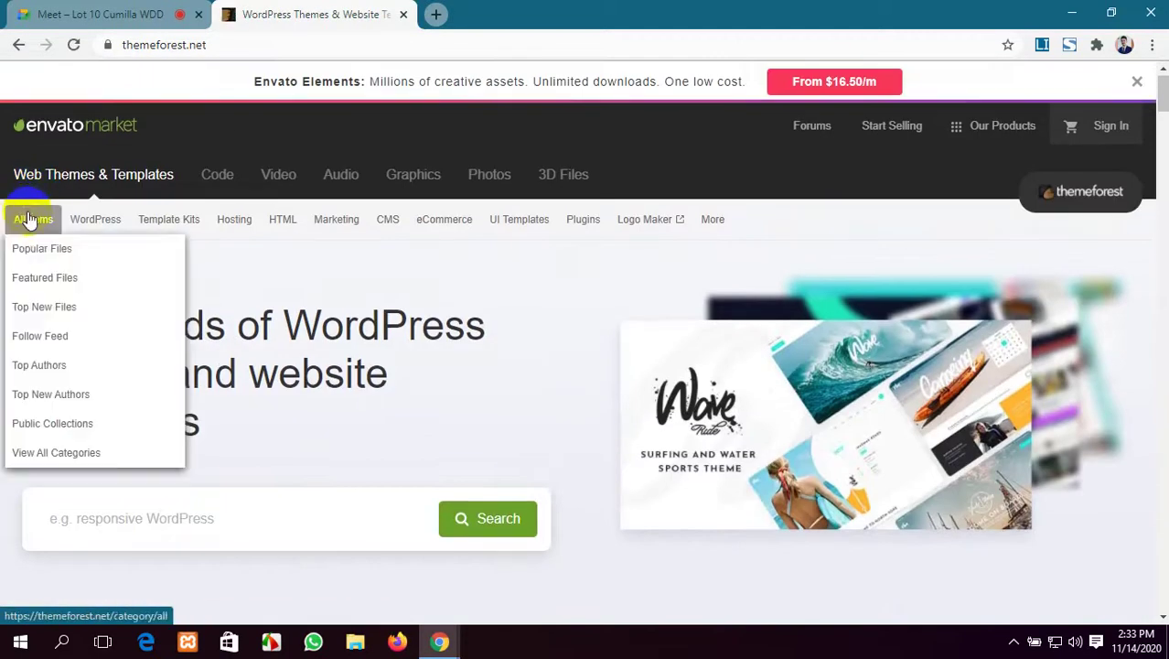
click(40, 255)
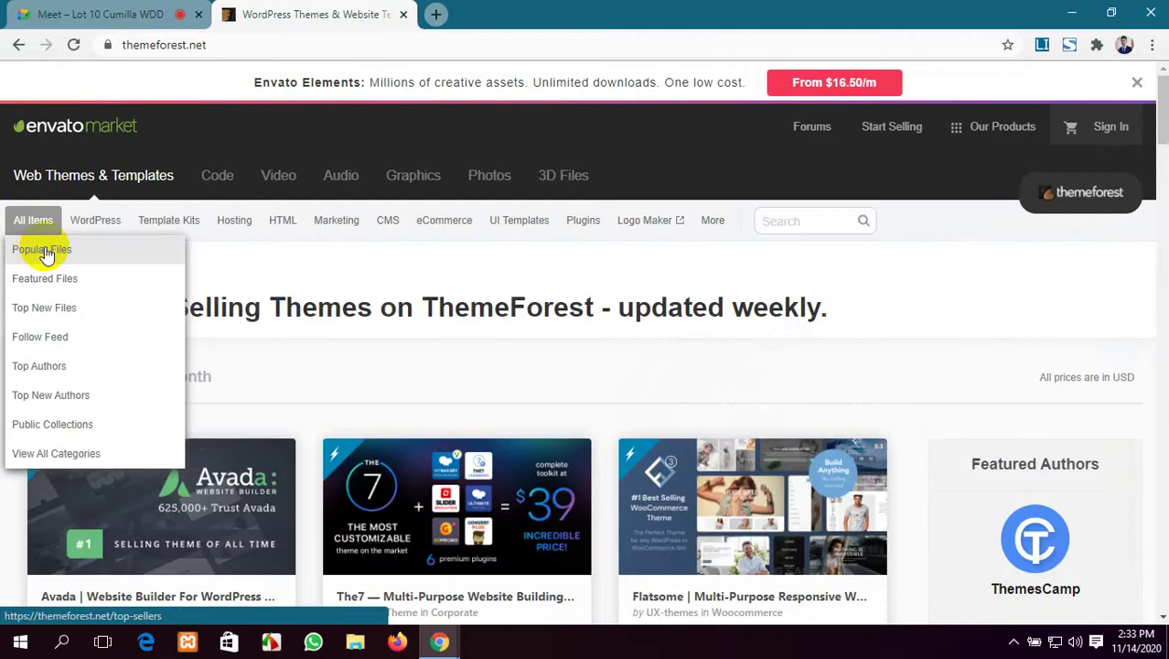
scroll(437, 361, down, 3)
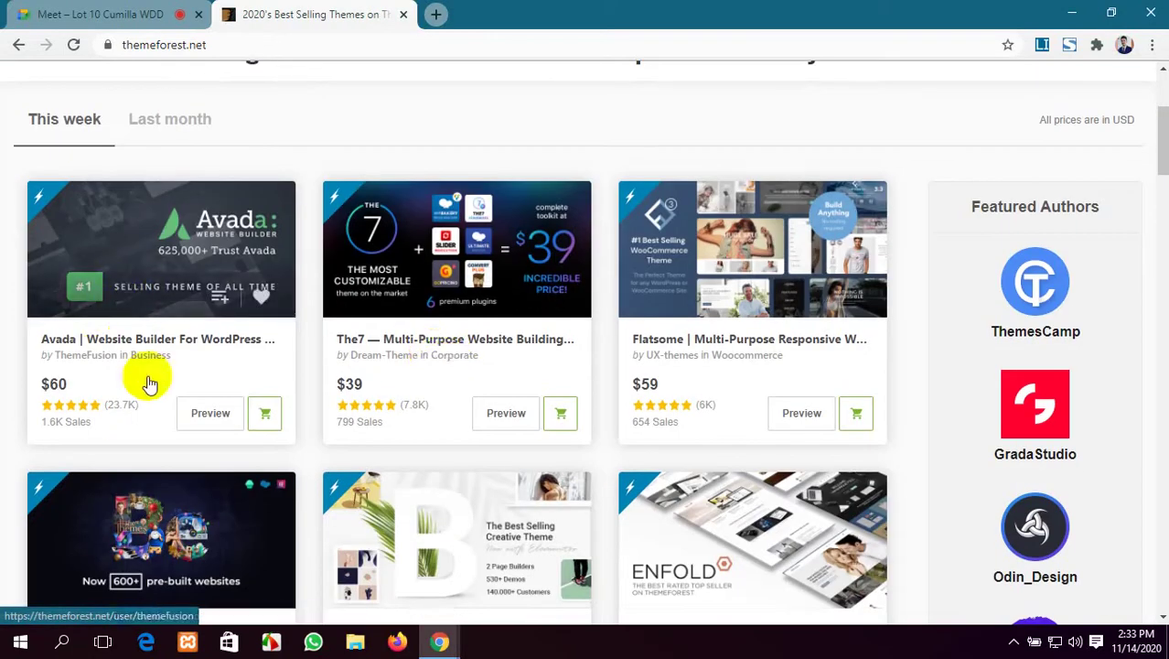
Open the BeTheme item page from the best-selling themes and launch the theme's live preview.
scroll(165, 349, down, 3)
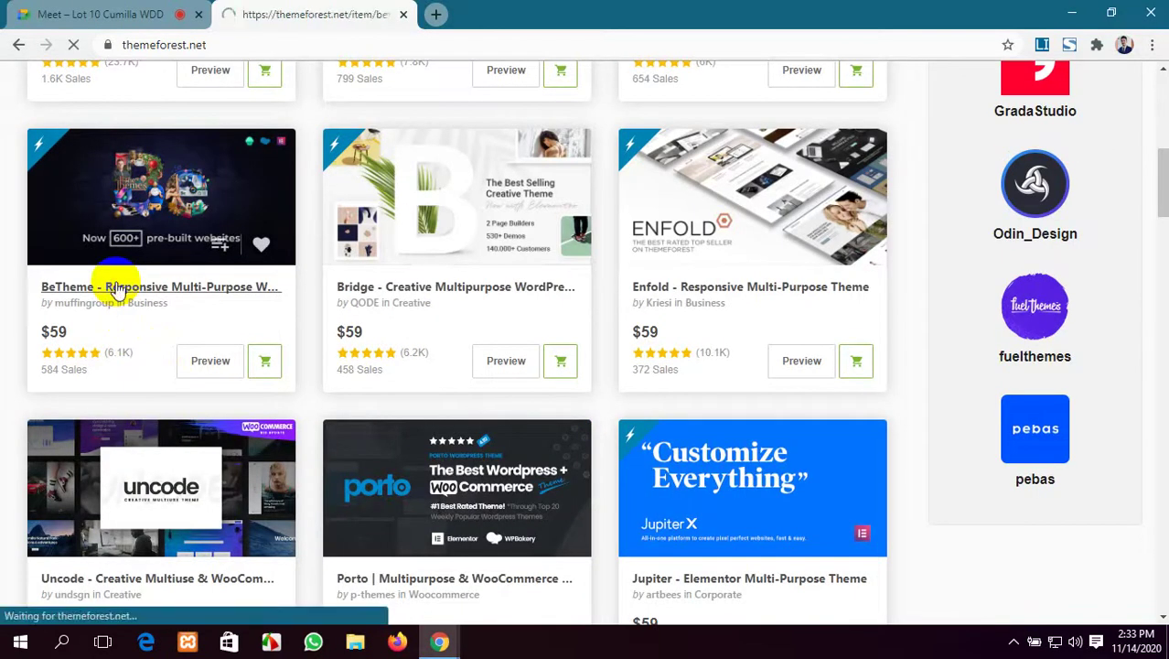
scroll(611, 347, down, 3)
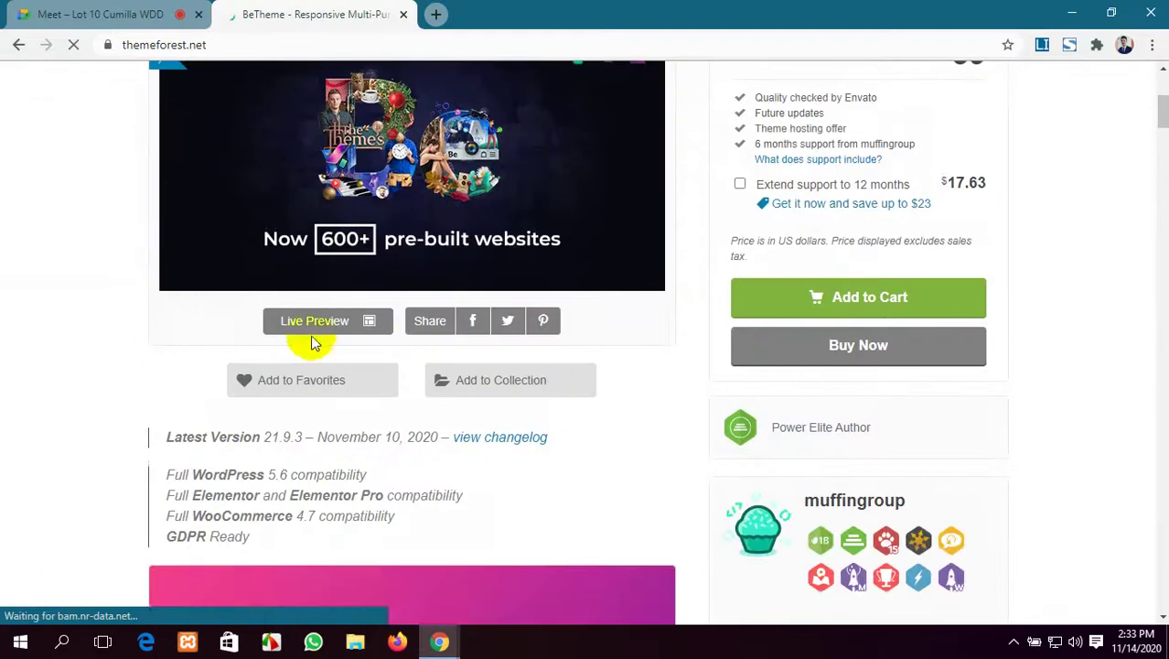
click(325, 330)
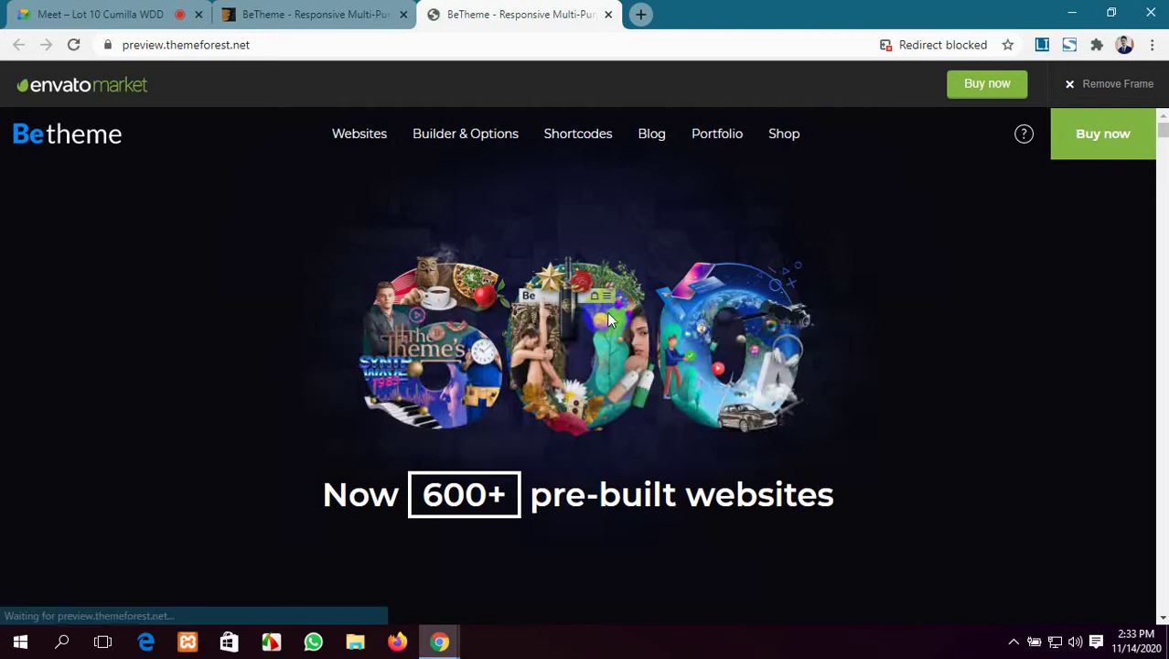
Look through the BeTheme preview page from its introduction down to the pre-built websites section.
scroll(608, 313, down, 1)
scroll(608, 314, up, 1)
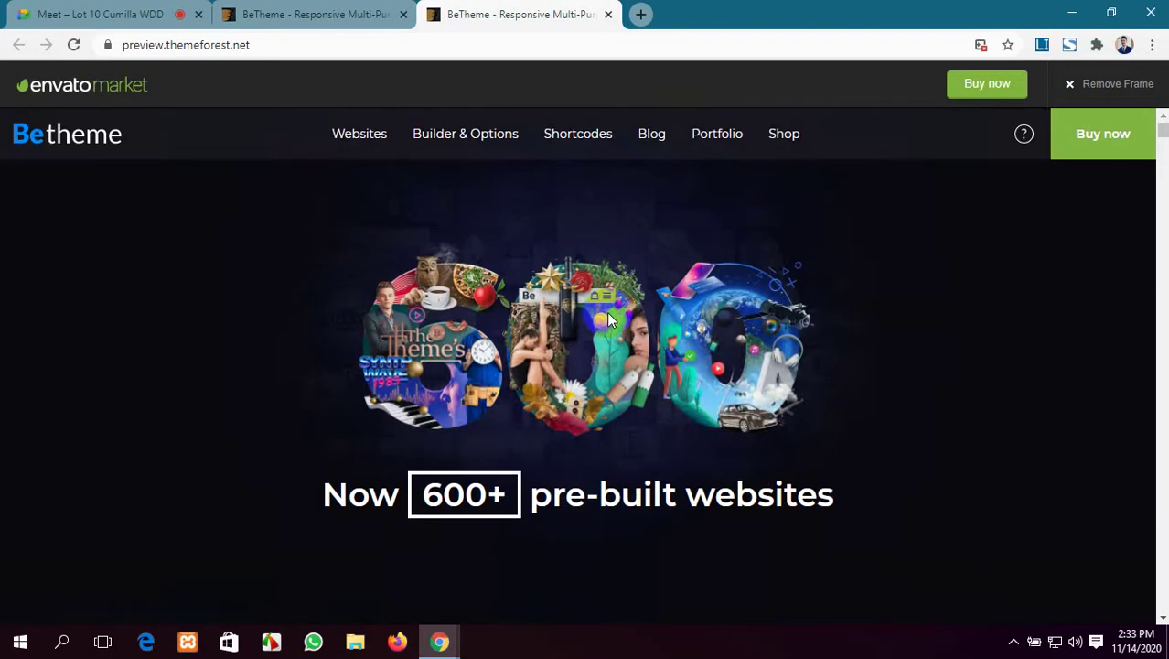
scroll(608, 311, down, 15)
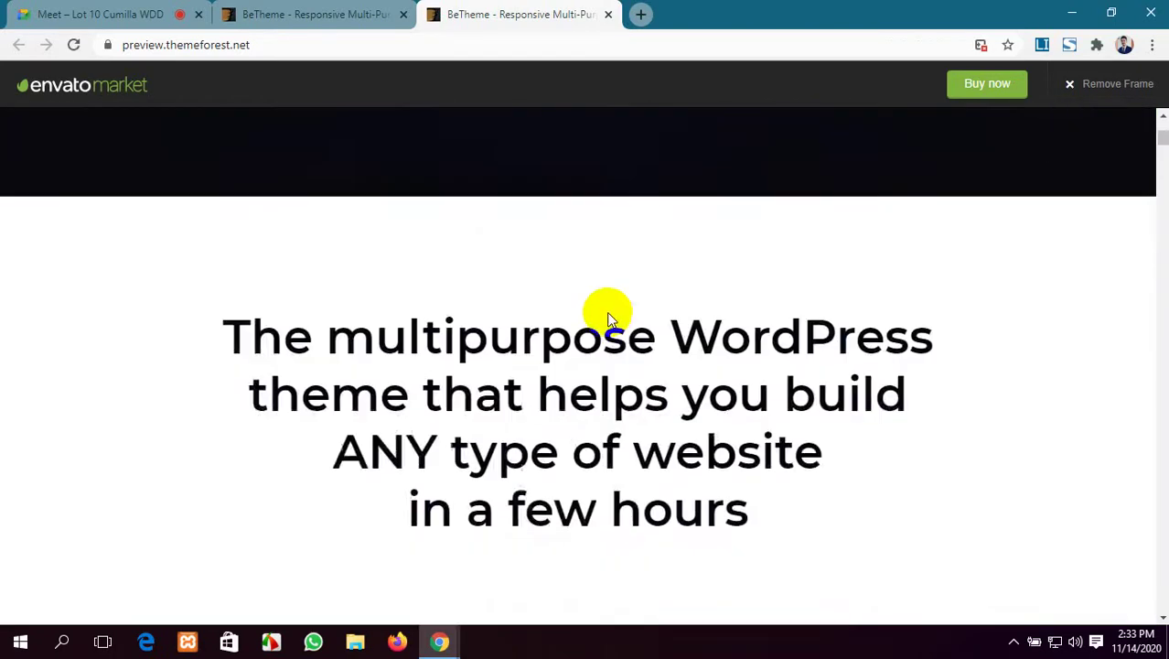
scroll(608, 313, down, 15)
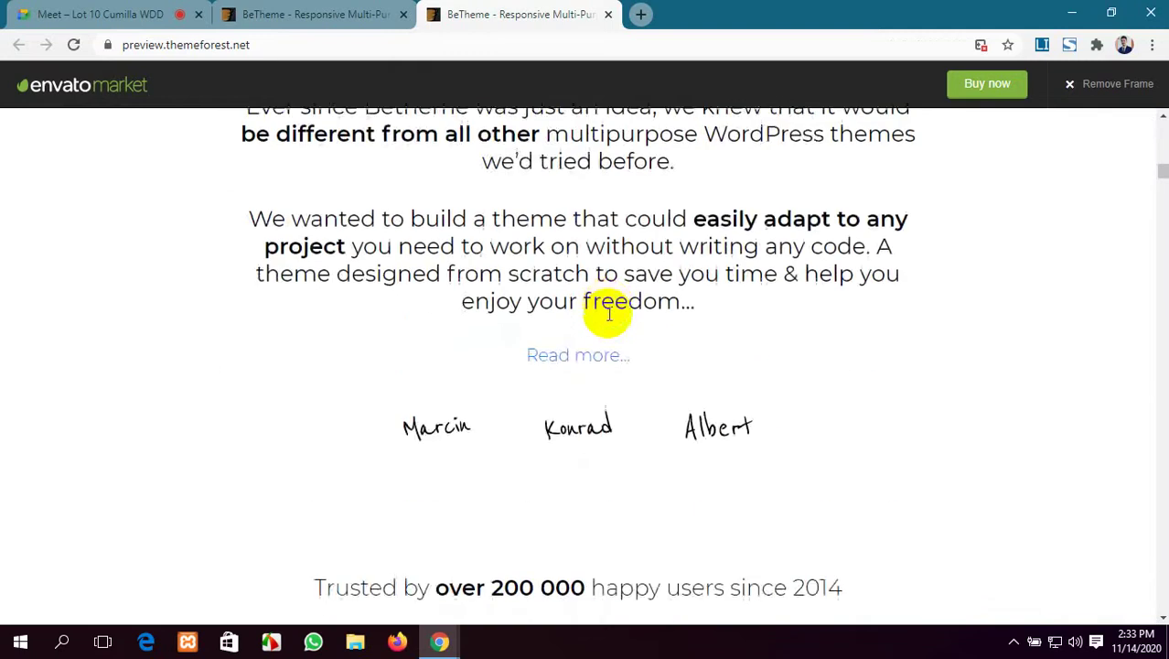
scroll(606, 314, down, 3)
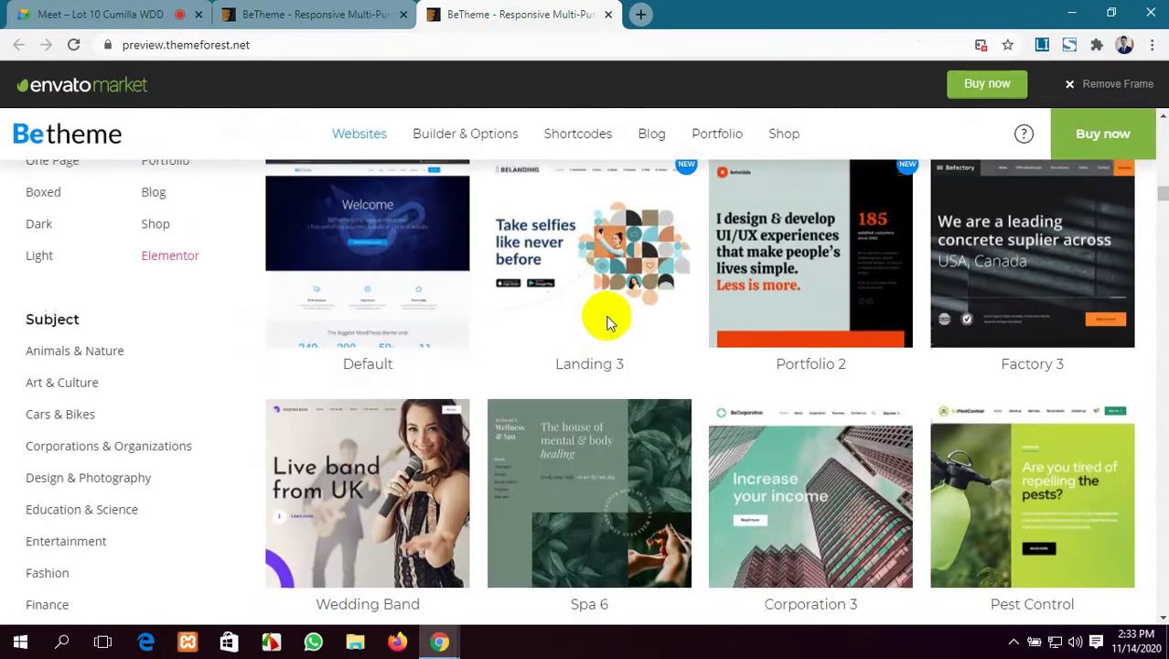
Browse the latest pre-built websites in the BeTheme preview and open the Portfolio 2 demo.
scroll(117, 288, up, 2)
scroll(392, 326, down, 2)
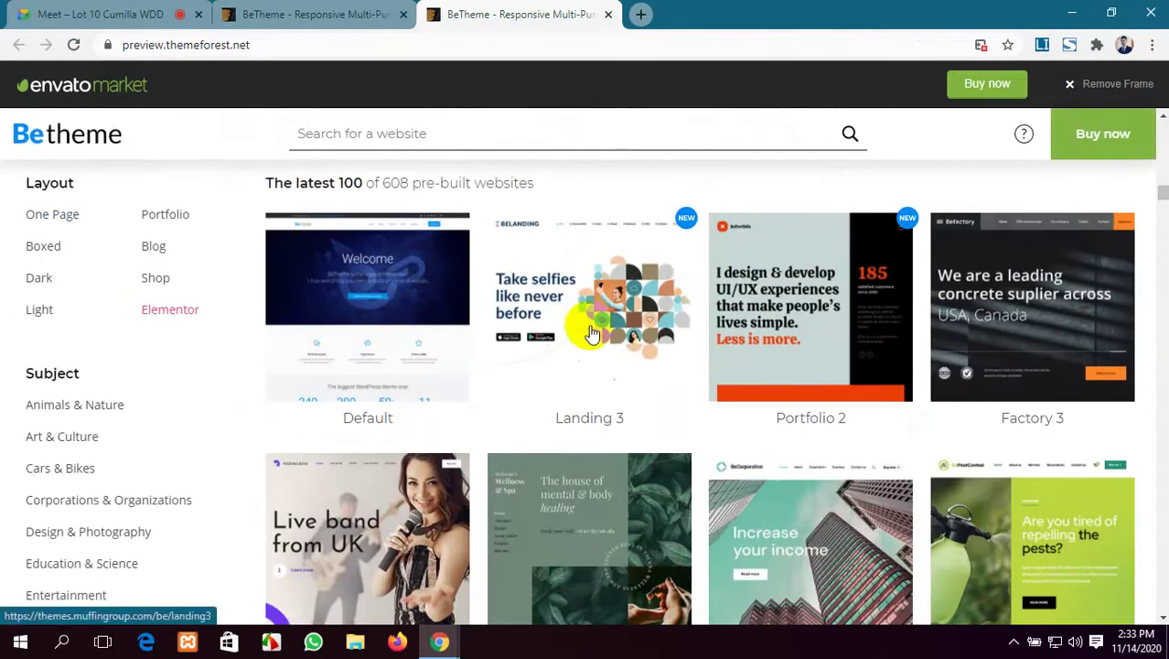
scroll(794, 335, down, 1)
scroll(794, 335, down, 3)
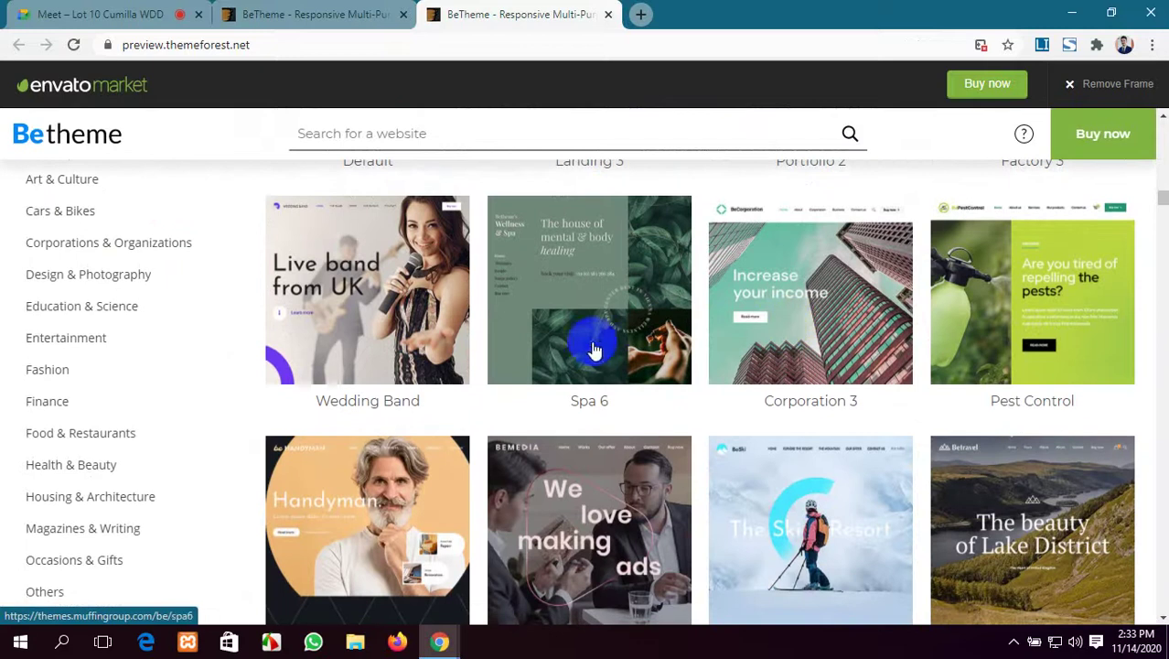
scroll(595, 347, up, 3)
scroll(771, 320, up, 1)
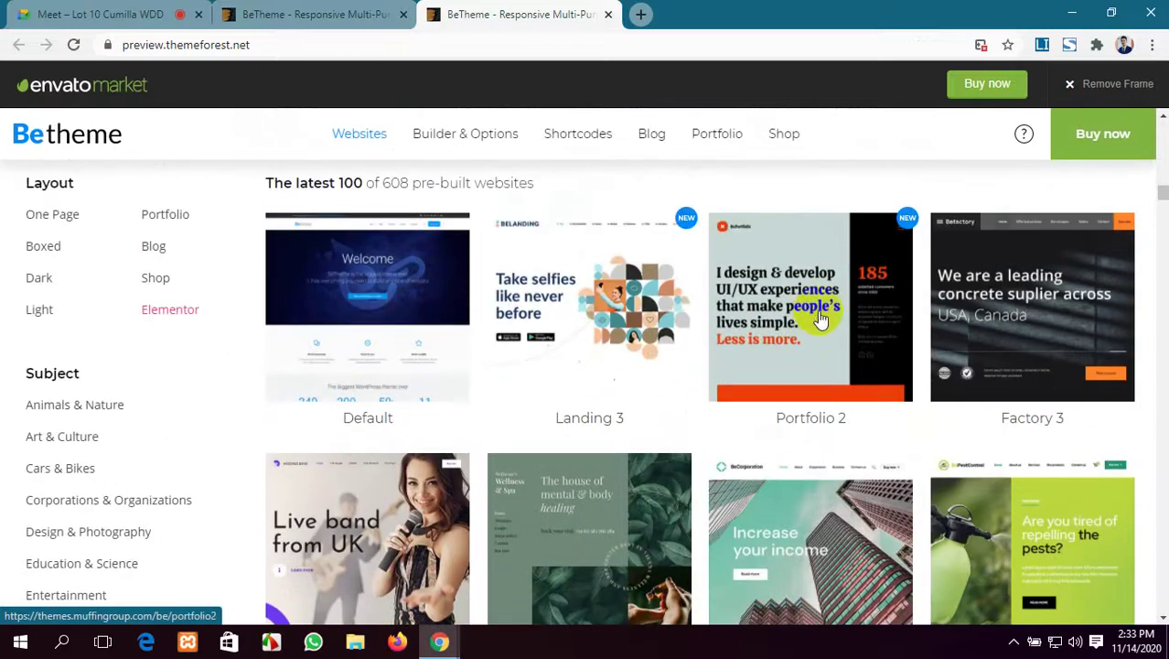
click(823, 311)
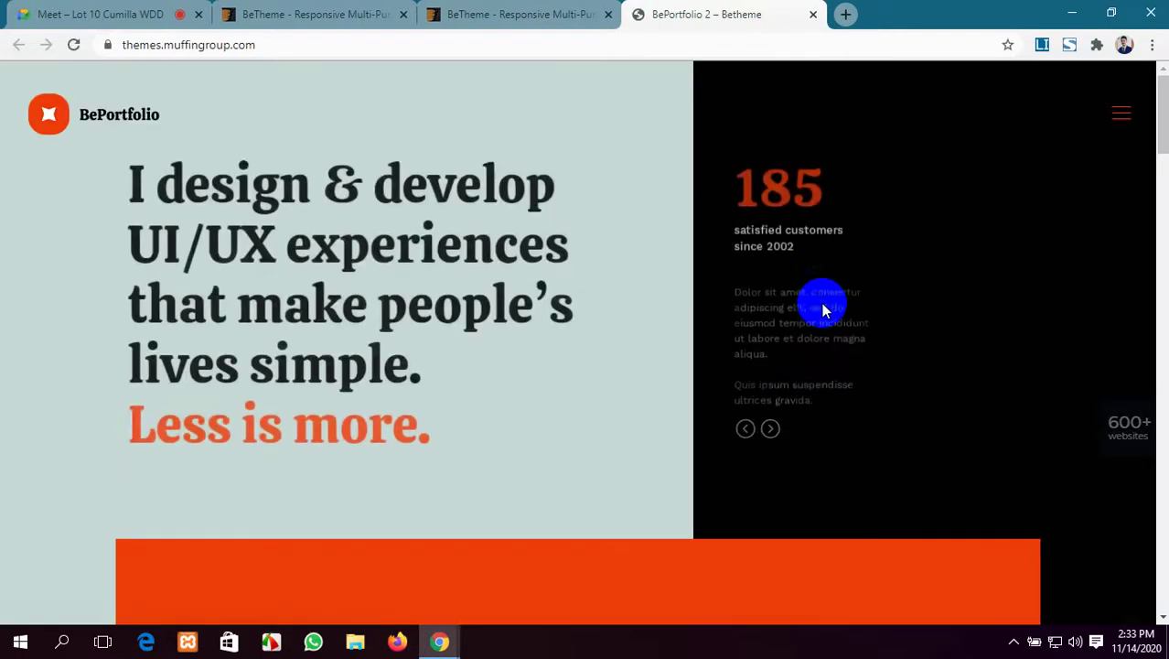
Admit the waiting participant to the Google Meet class and return to the BePortfolio 2 demo.
click(101, 14)
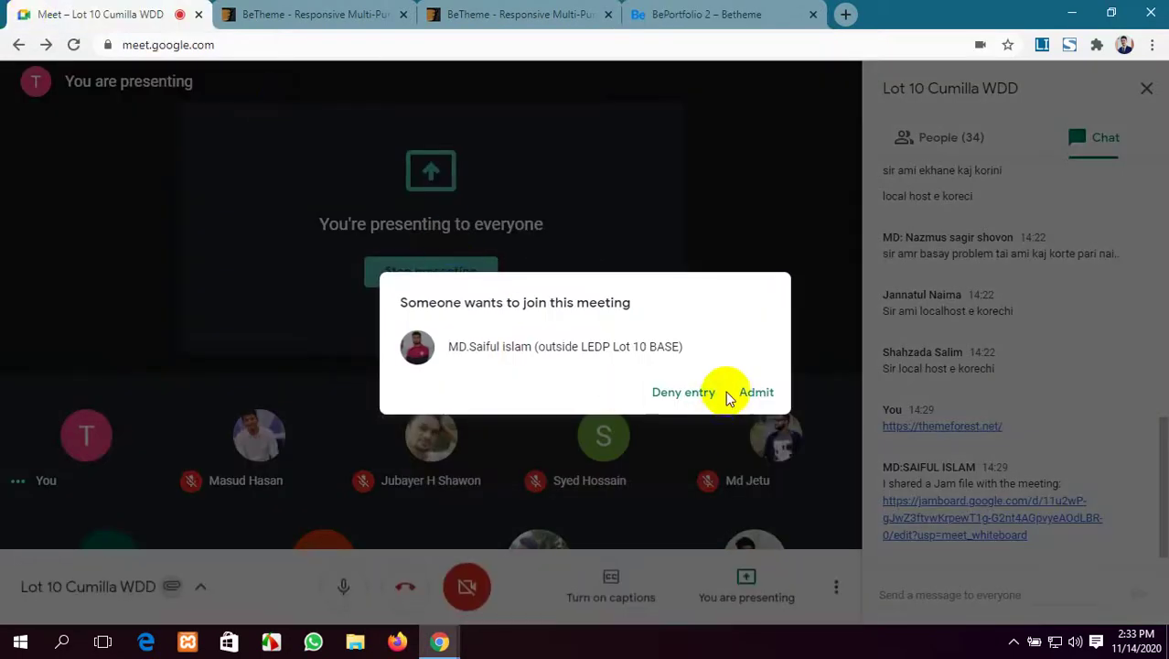
click(755, 393)
click(704, 15)
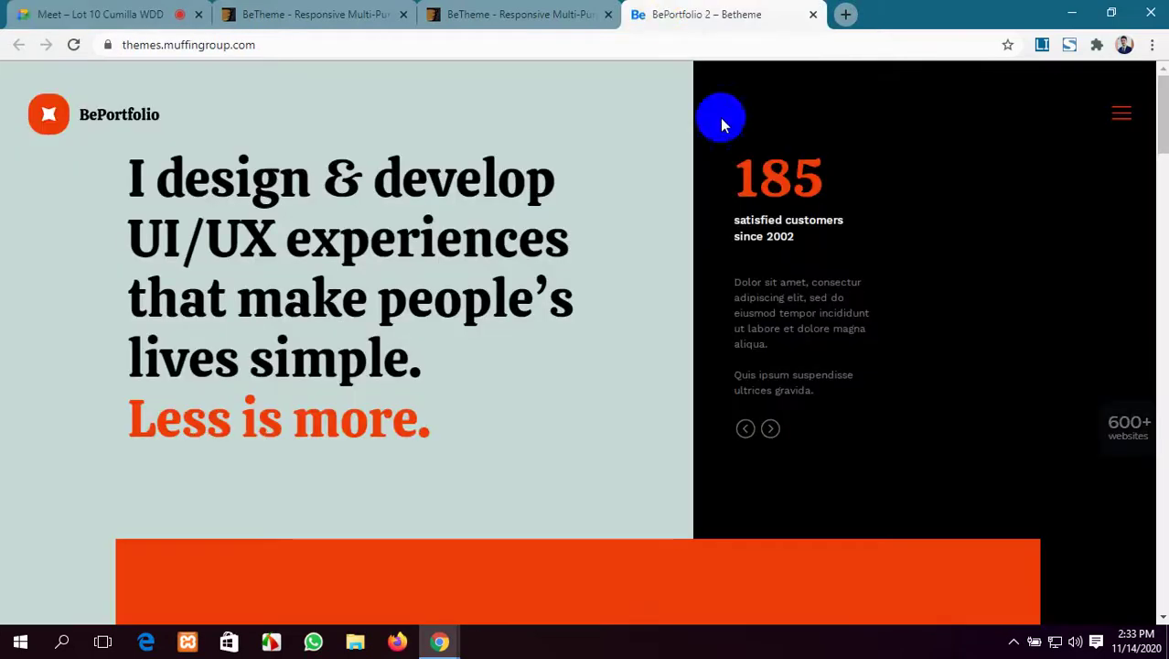
Check the BePortfolio demo's navigation menu, close it, and look through the home page down to the contact footer.
click(1119, 111)
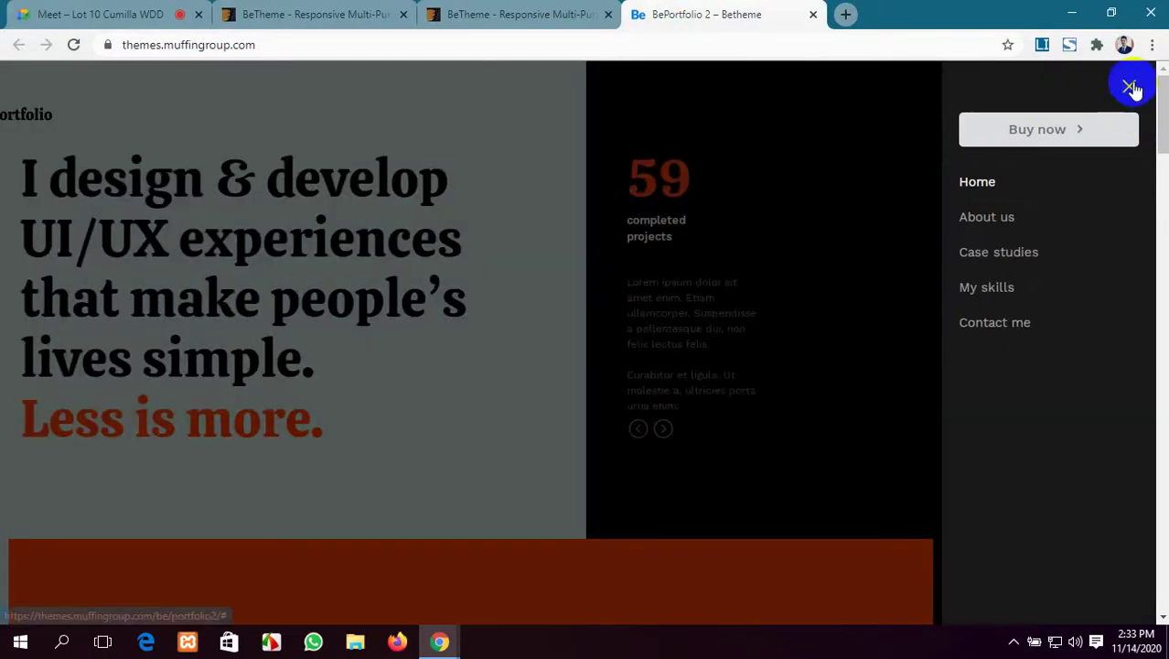
click(1131, 87)
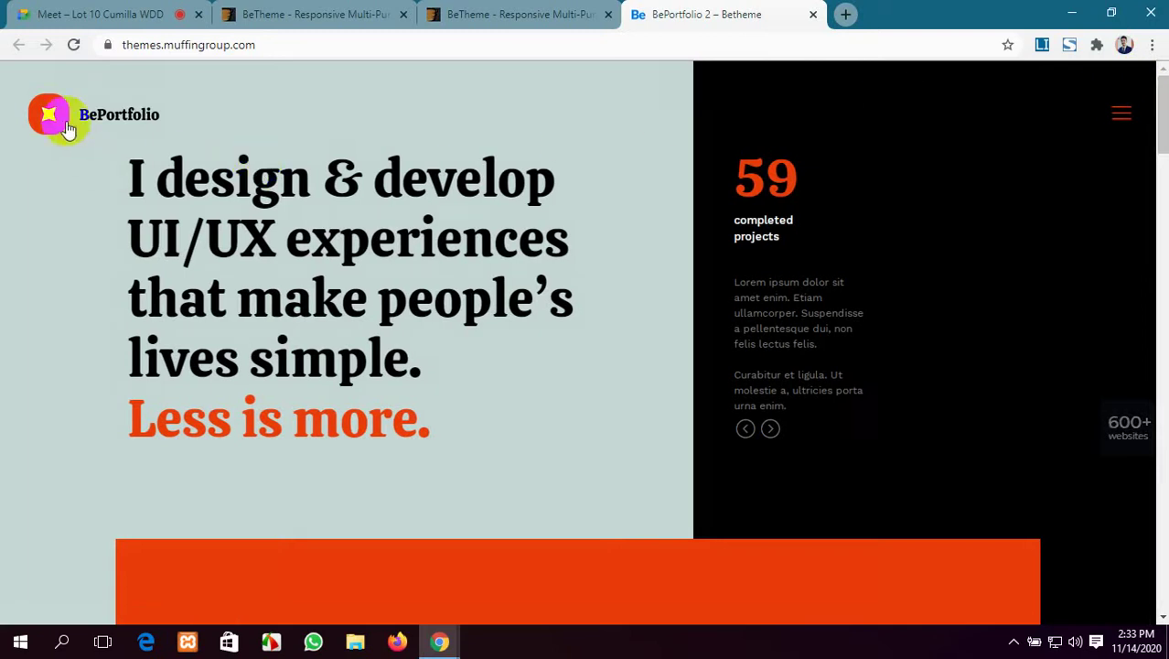
scroll(764, 208, down, 3)
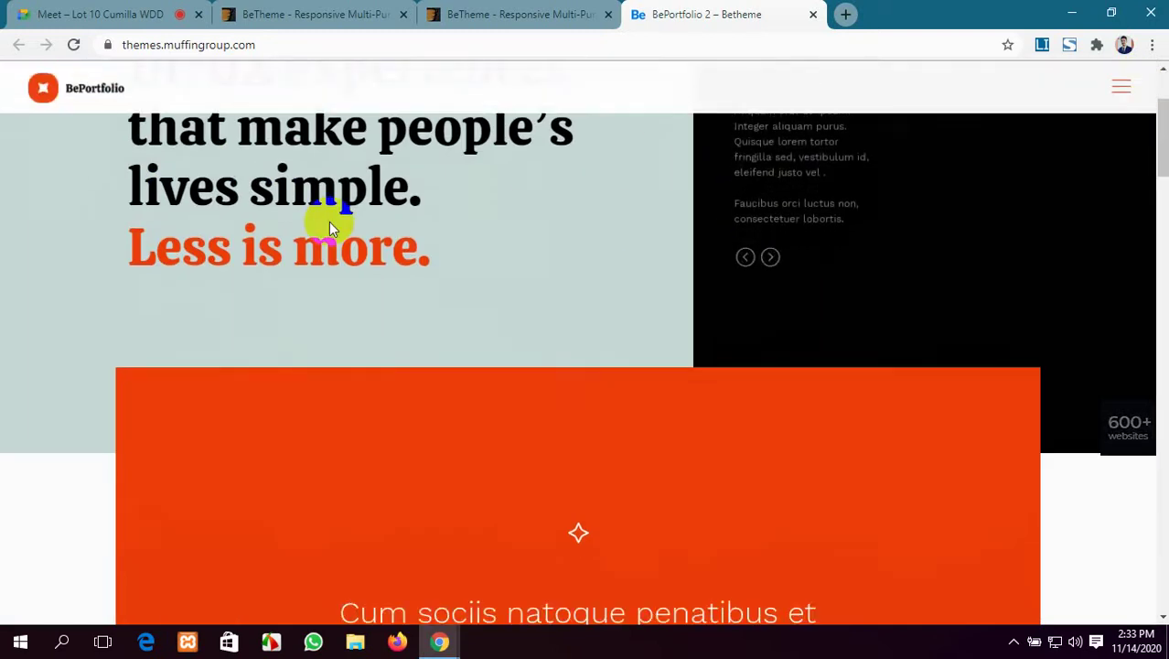
scroll(329, 224, up, 2)
scroll(549, 352, down, 8)
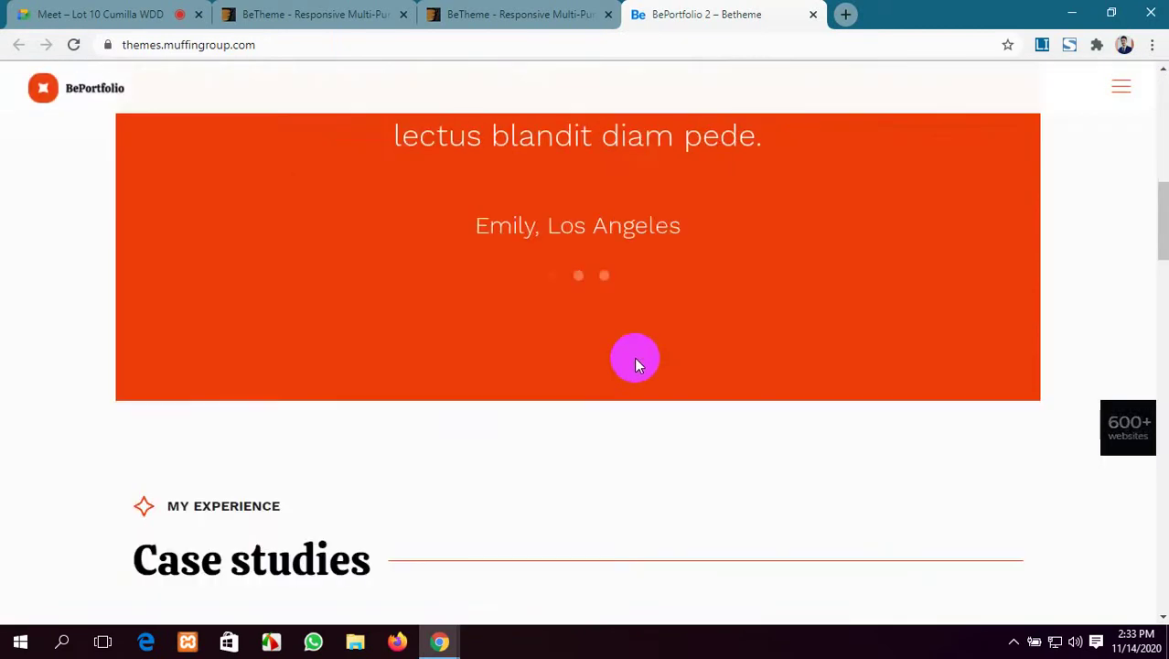
scroll(634, 358, up, 3)
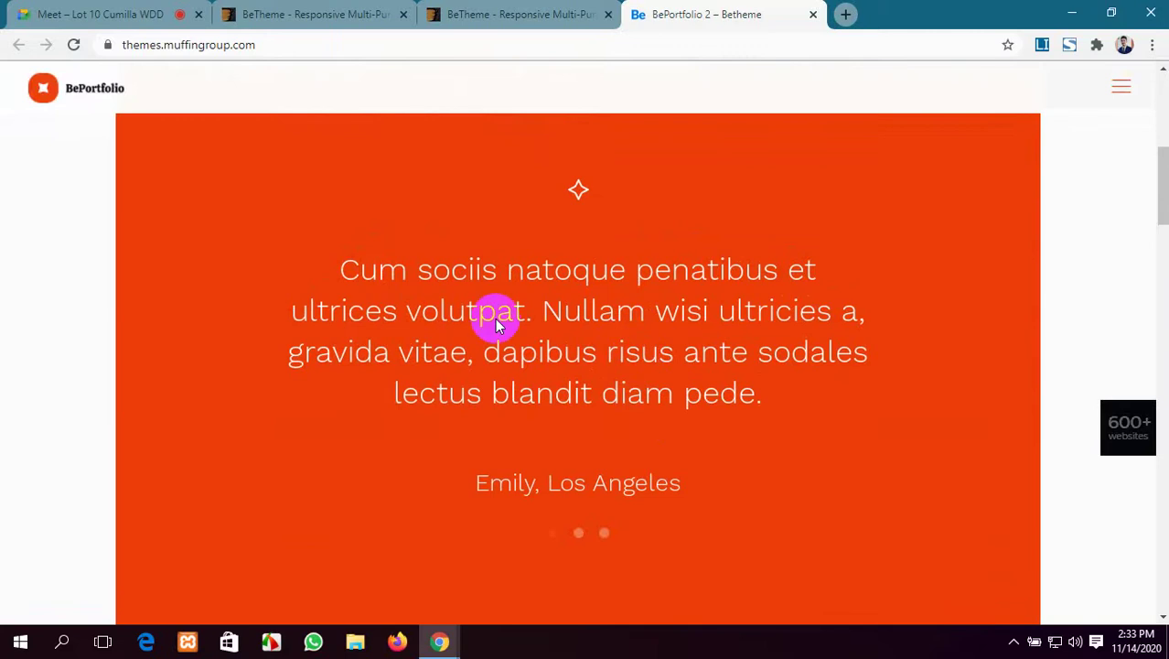
scroll(495, 317, down, 10)
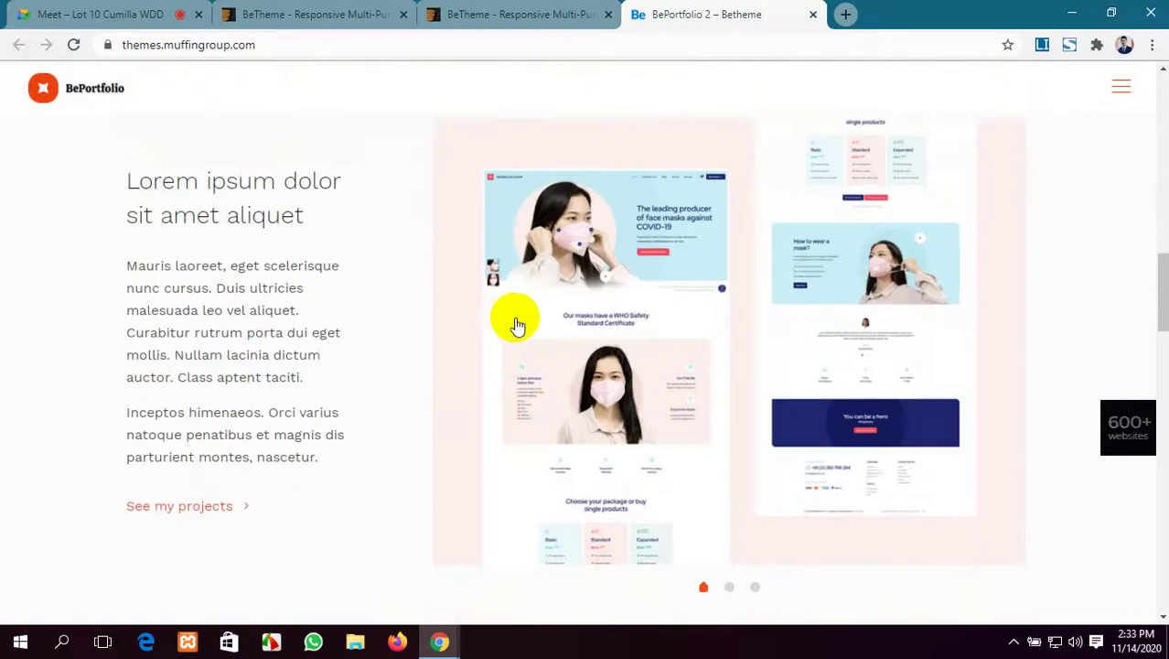
scroll(517, 325, down, 5)
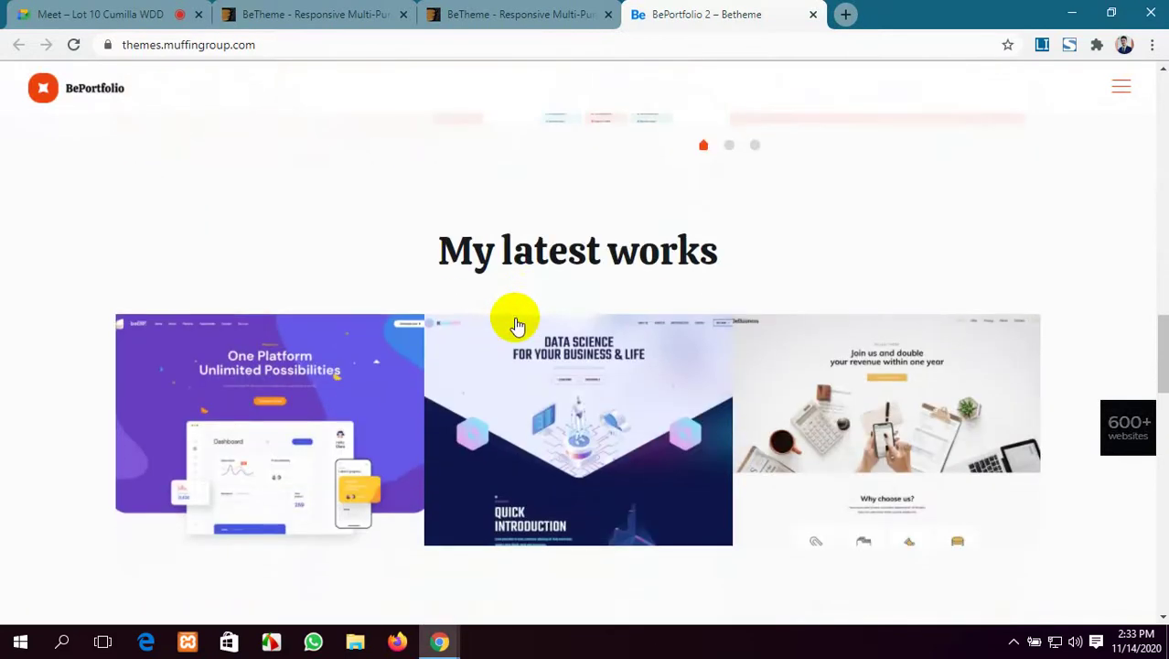
scroll(517, 325, down, 5)
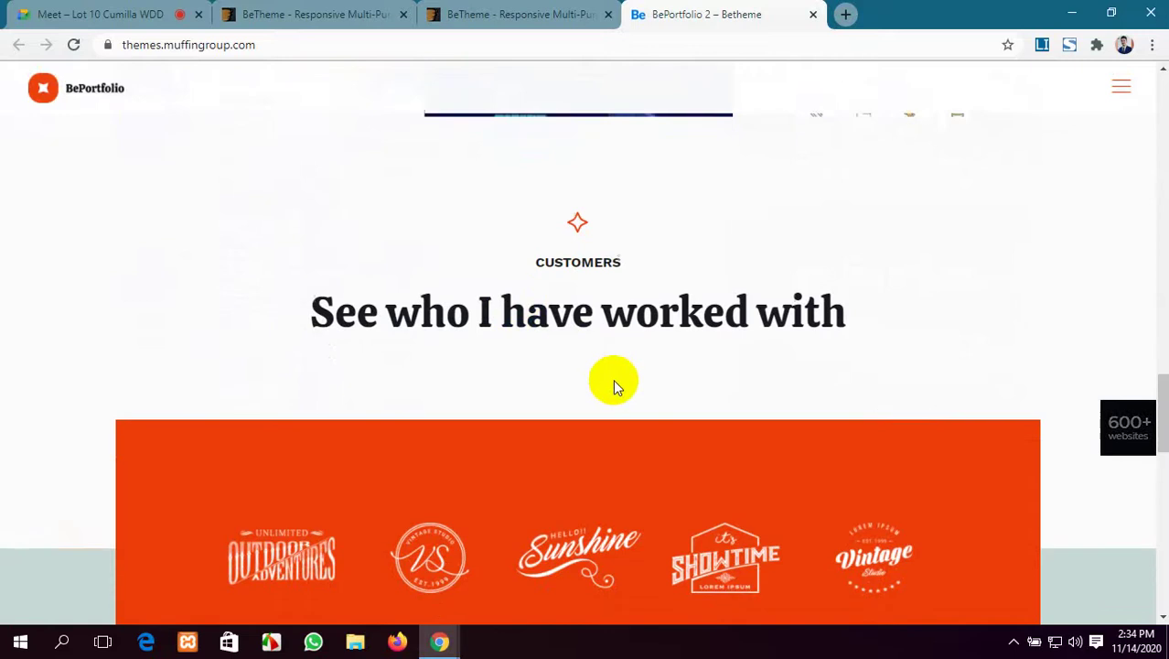
scroll(613, 379, down, 8)
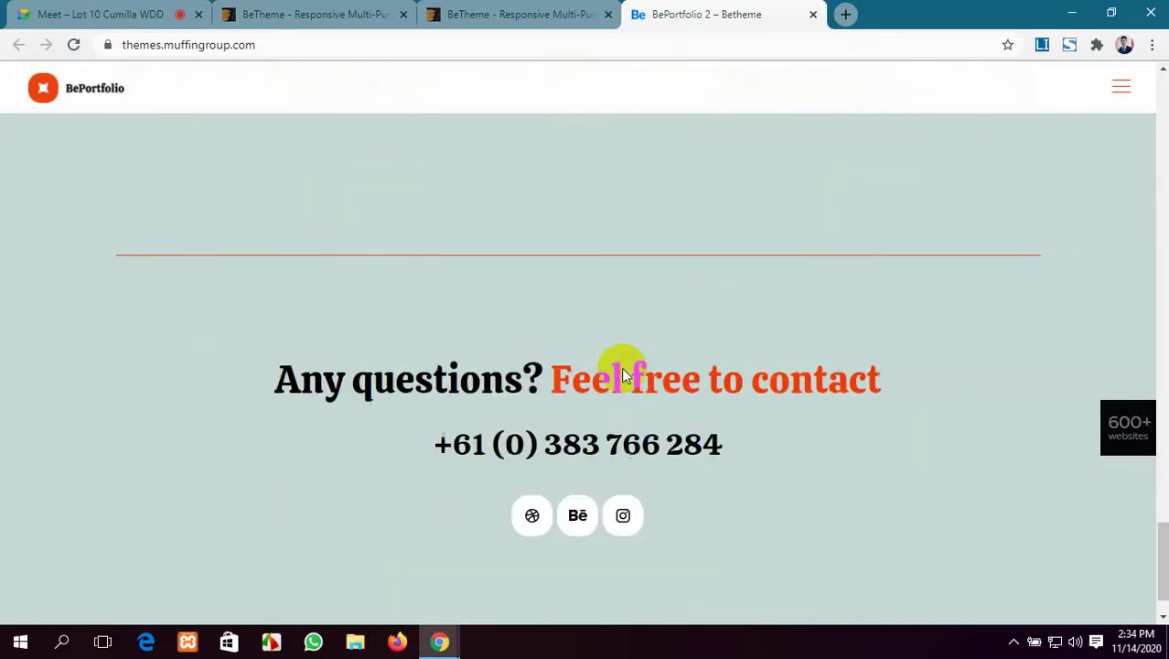
scroll(621, 366, down, 2)
scroll(621, 366, up, 10)
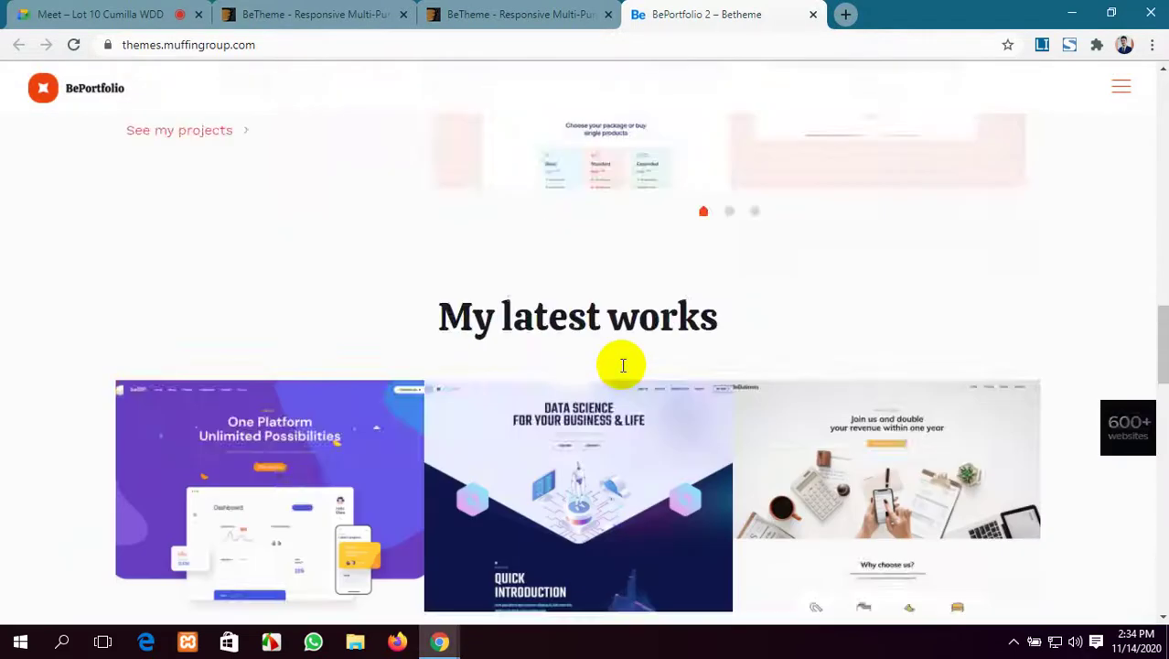
scroll(622, 364, up, 10)
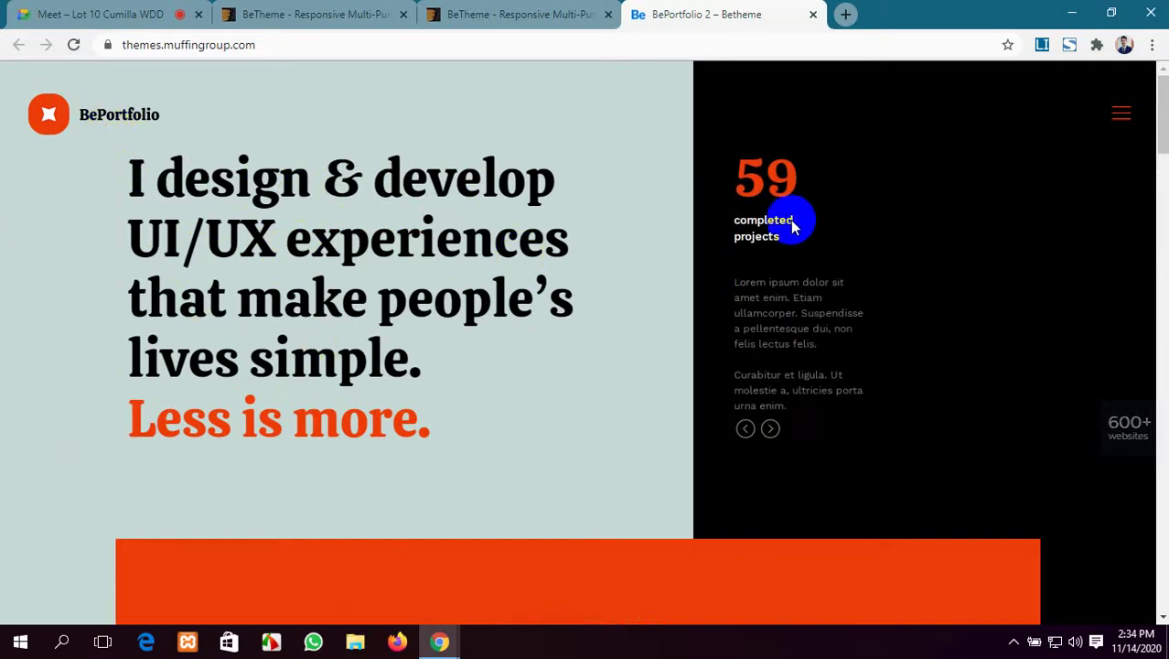
Review the home page again from the introduction through the testimonial and case studies to the About Me and My Skills sections.
scroll(777, 179, down, 3)
click(776, 179)
scroll(782, 261, up, 2)
scroll(1025, 321, down, 5)
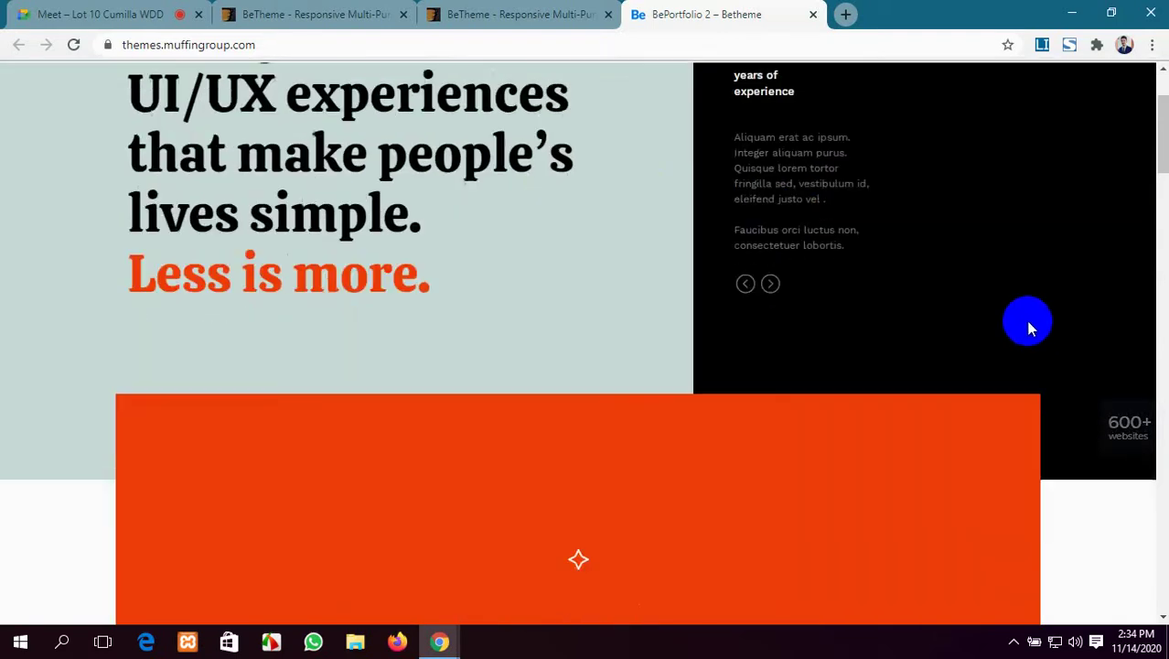
scroll(608, 290, up, 2)
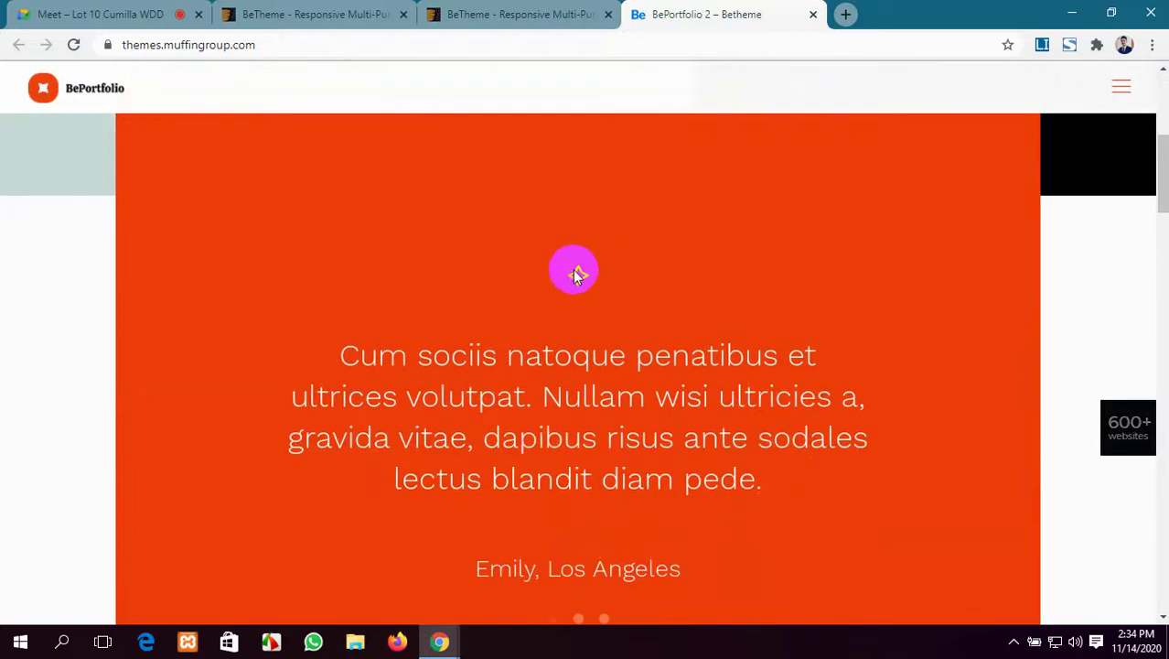
scroll(575, 272, down, 2)
scroll(547, 267, down, 6)
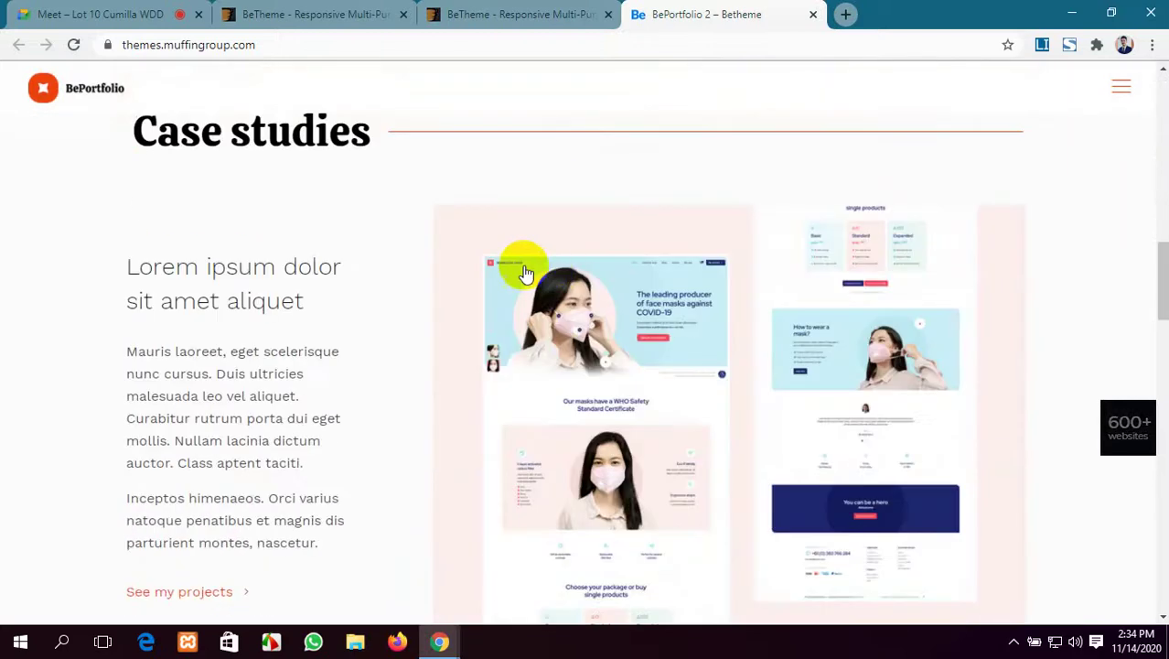
scroll(340, 395, down, 4)
scroll(343, 398, down, 10)
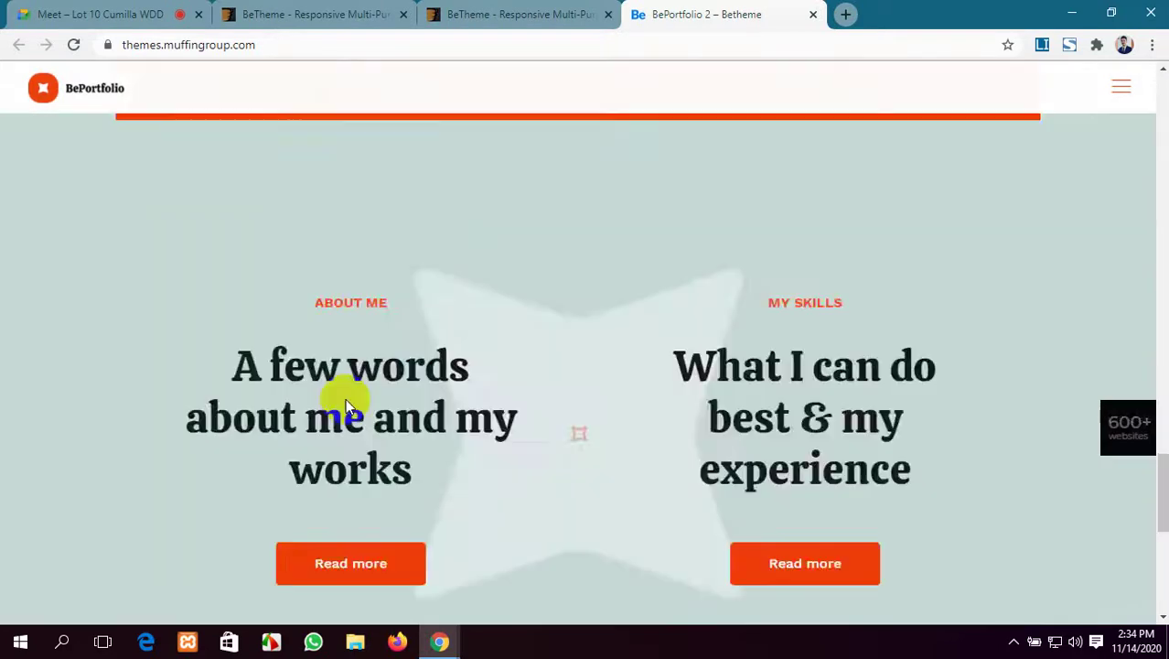
scroll(457, 183, up, 3)
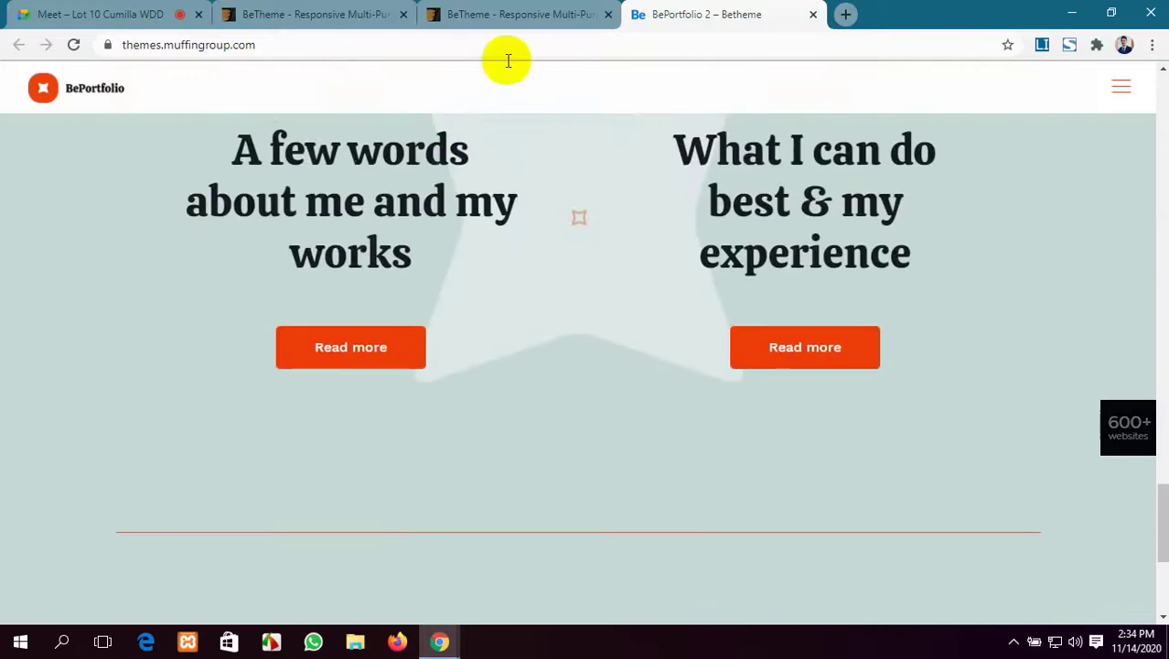
scroll(712, 98, up, 3)
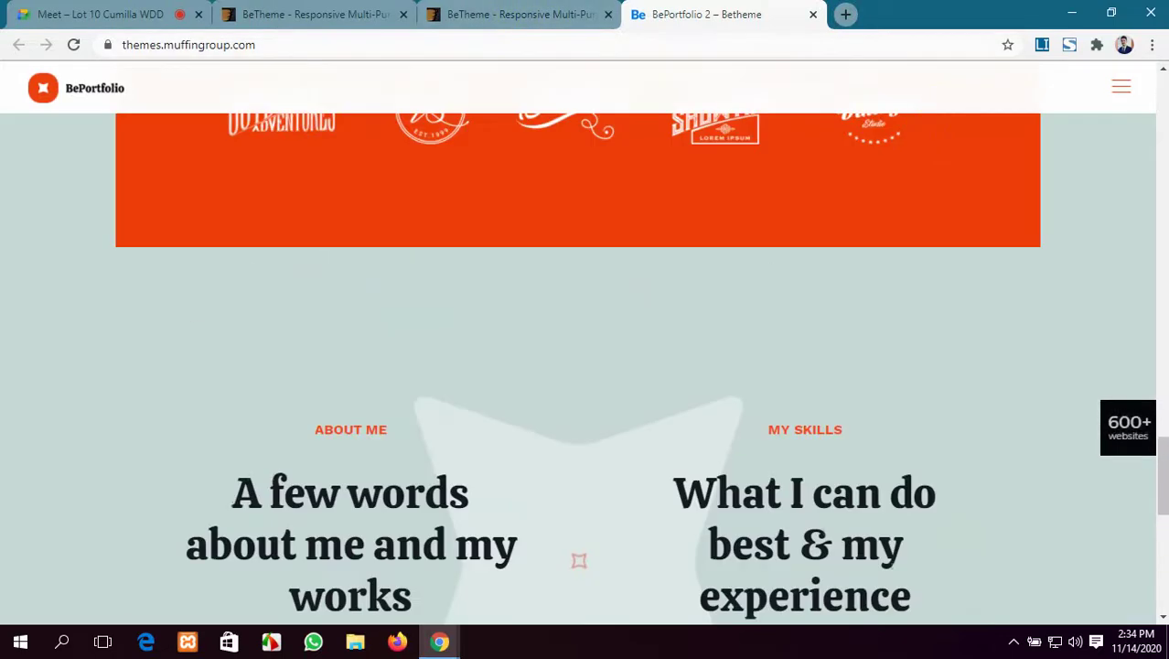
Open the demo's About us page and look through it down to the footer and back to its heading.
click(1116, 93)
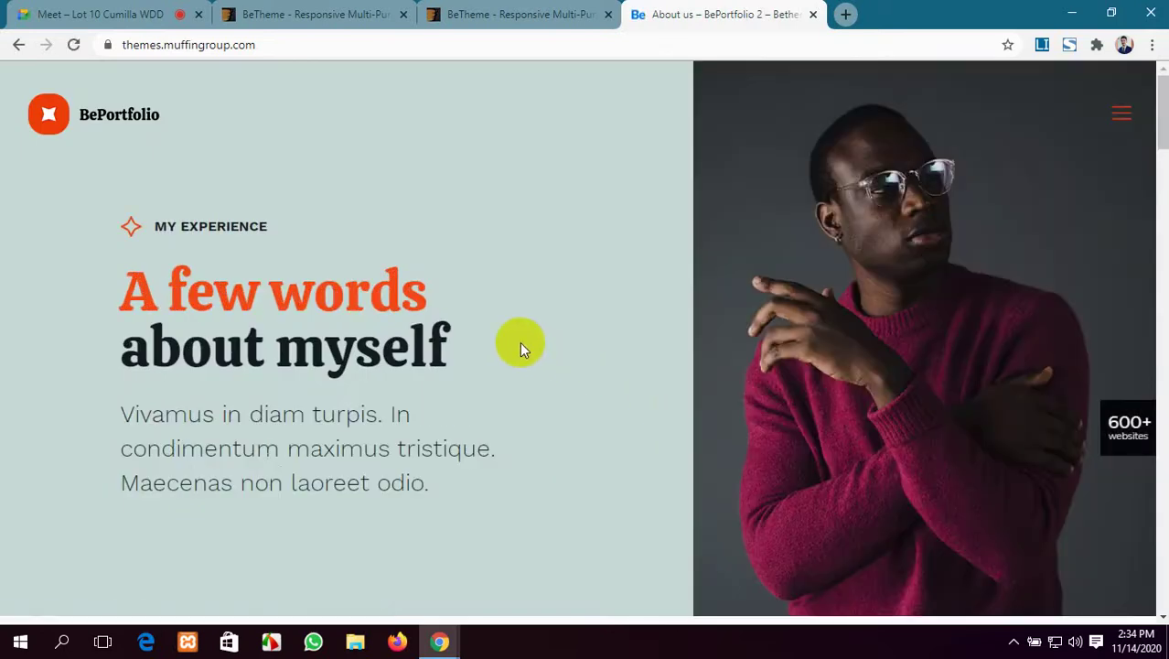
scroll(521, 343, down, 6)
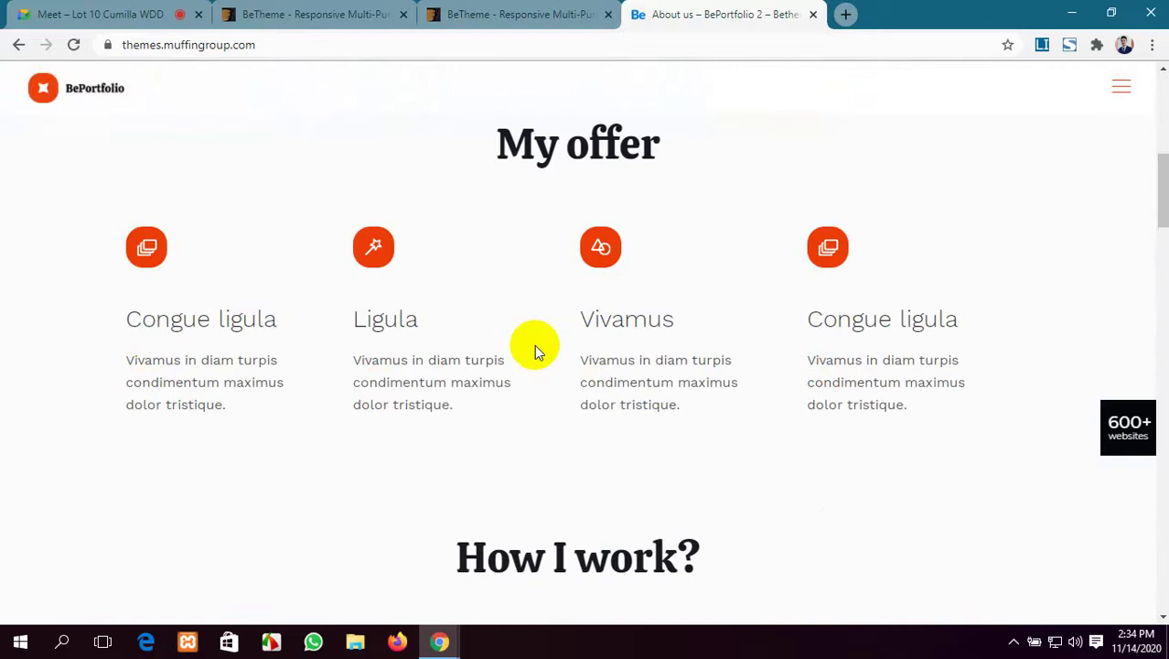
scroll(538, 352, down, 12)
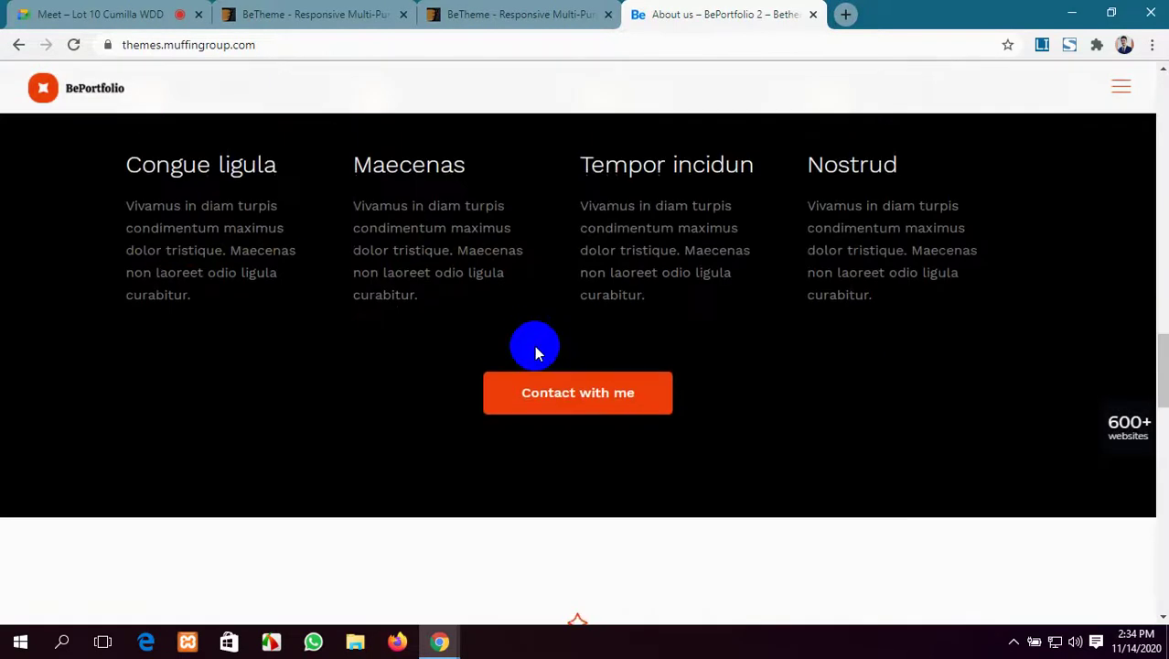
scroll(536, 351, down, 10)
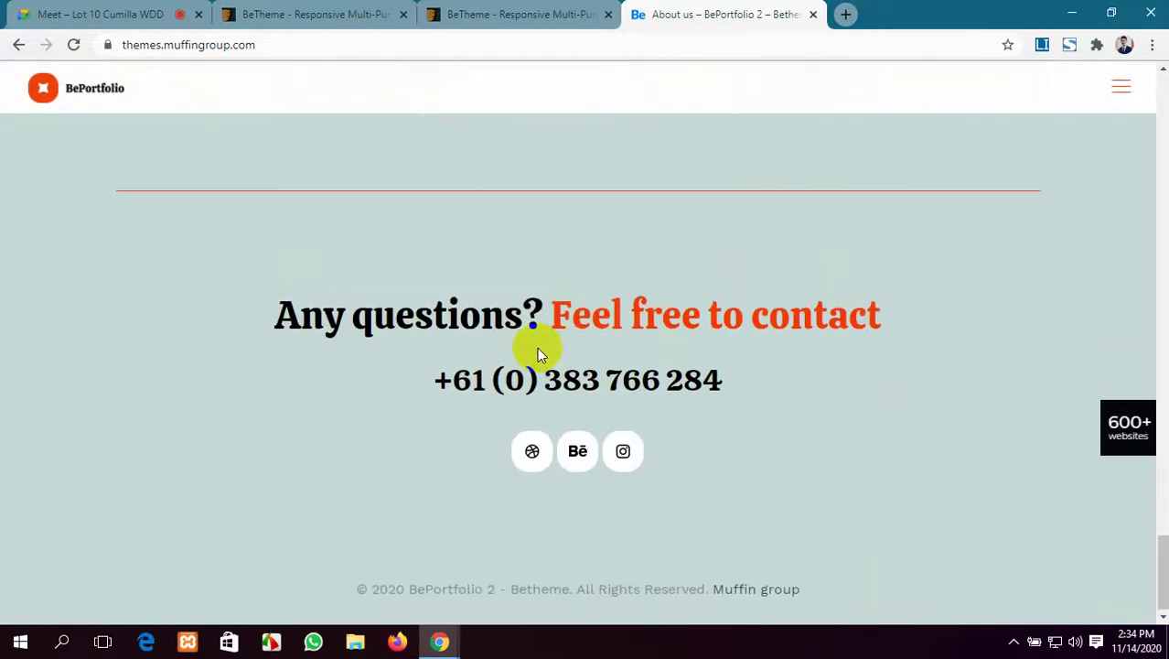
scroll(537, 347, up, 20)
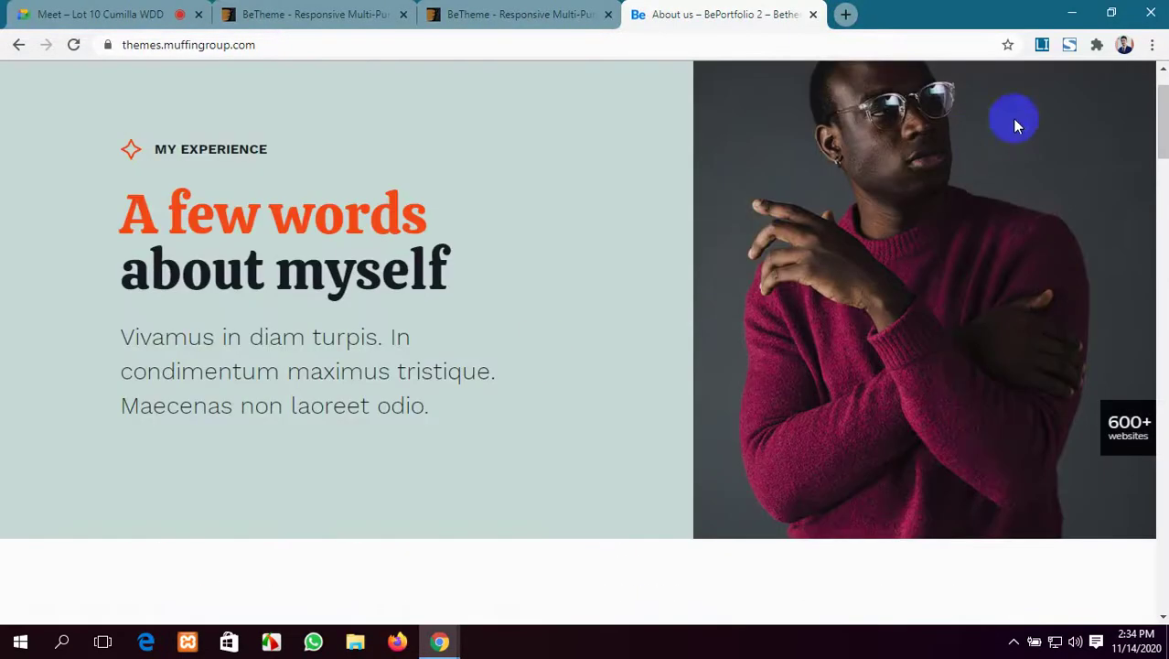
scroll(1013, 124, up, 1)
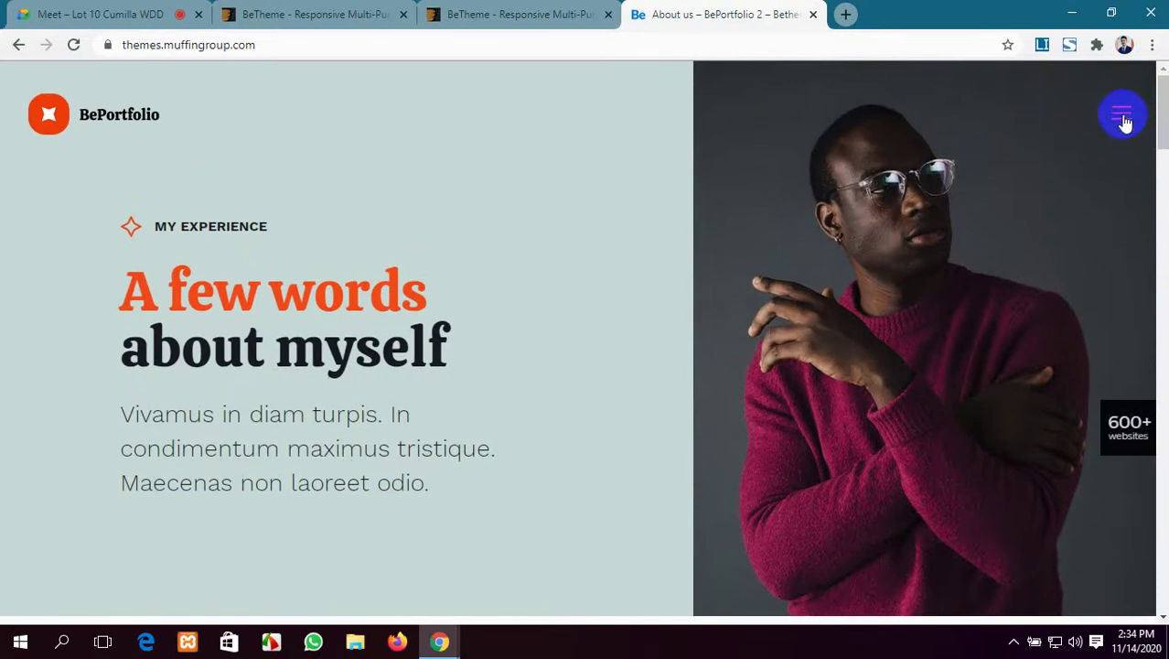
Open the demo's Case studies page and look through its grid of portfolio projects down to the footer.
click(1122, 116)
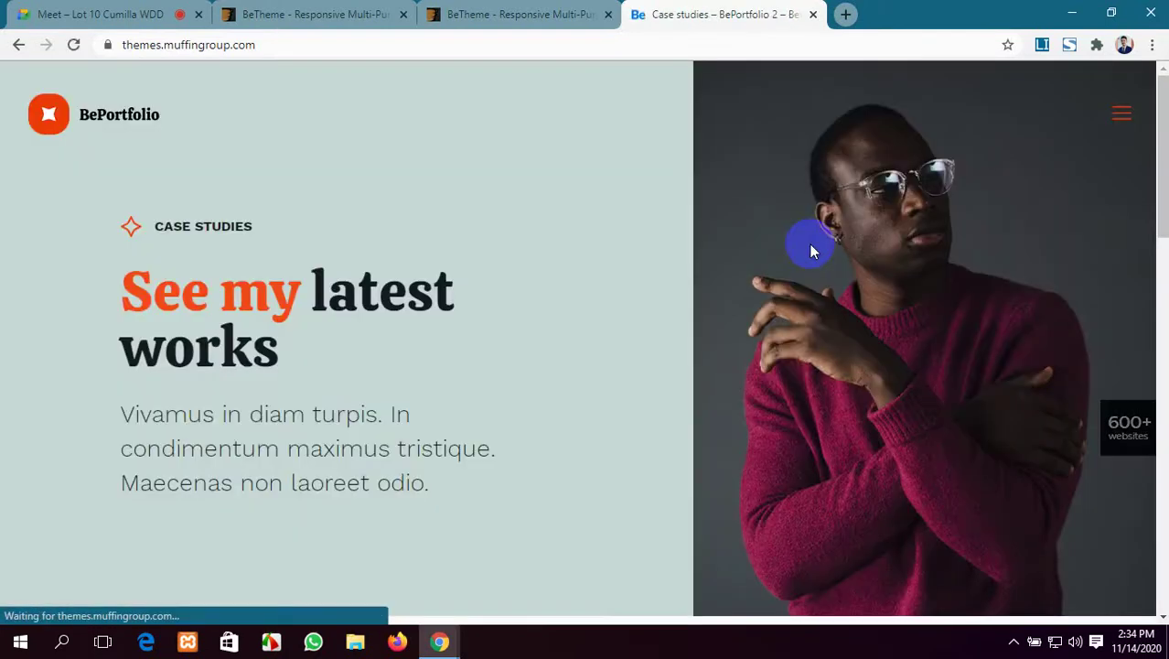
scroll(469, 245, down, 5)
scroll(467, 242, down, 3)
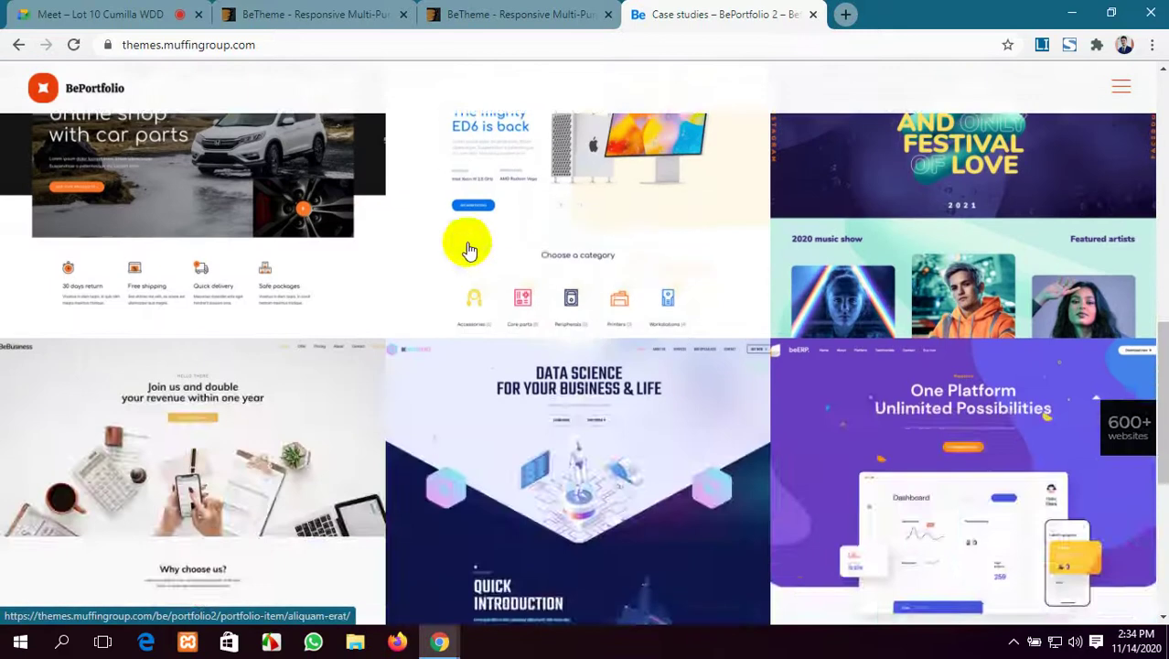
scroll(539, 250, up, 10)
click(1047, 306)
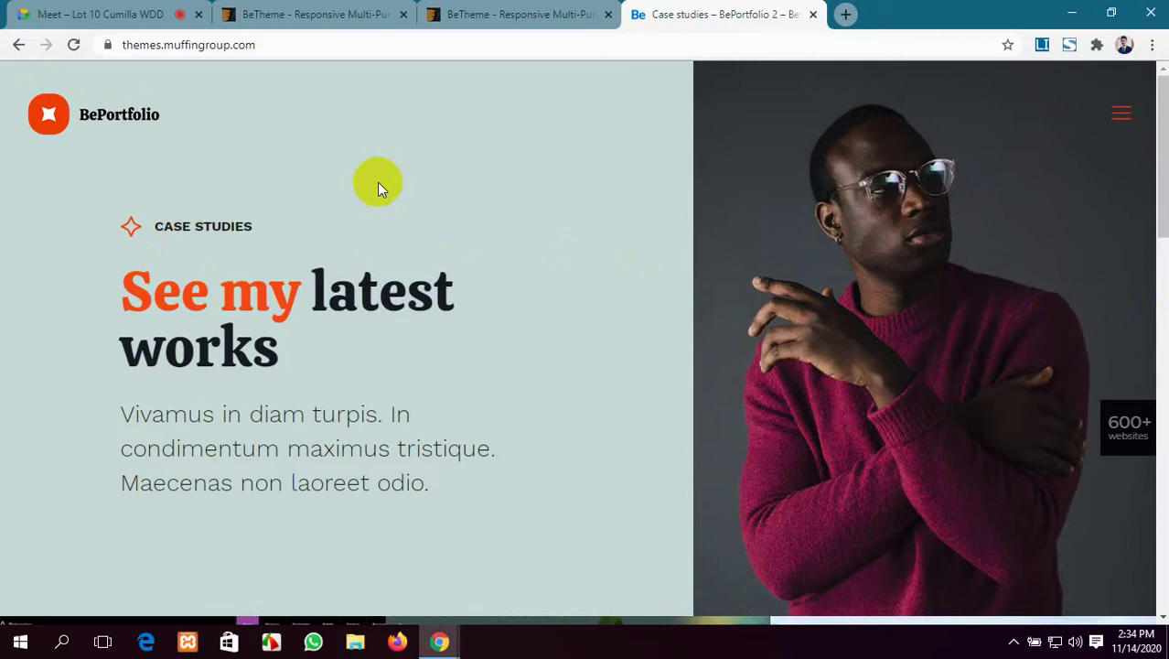
scroll(377, 182, down, 5)
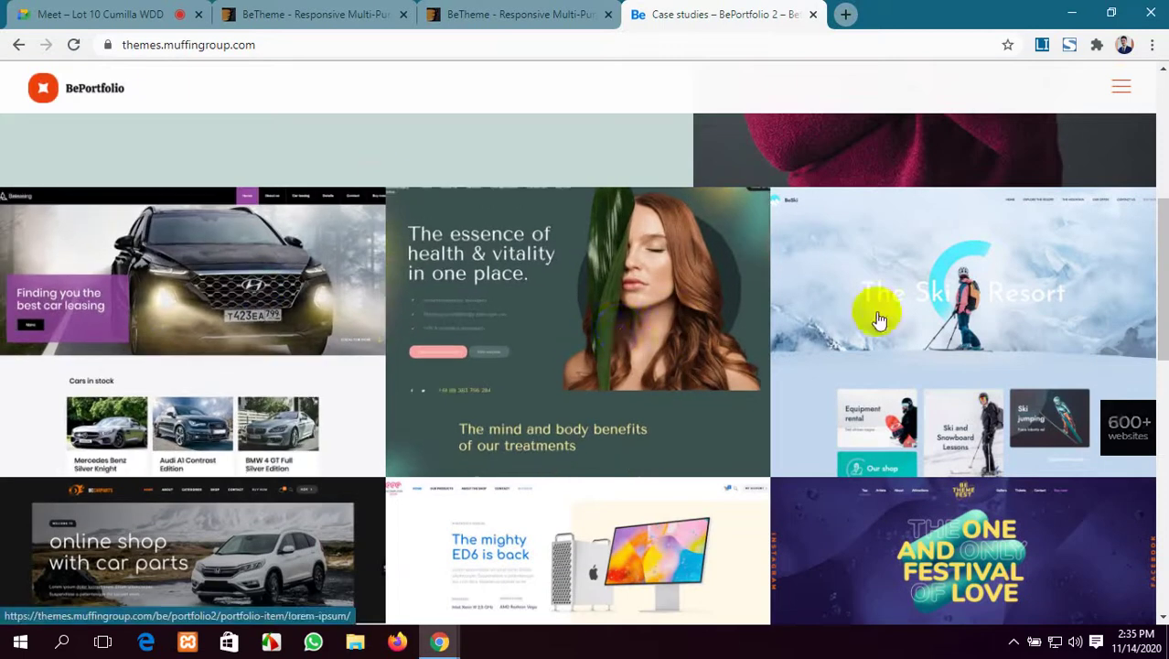
scroll(887, 312, down, 4)
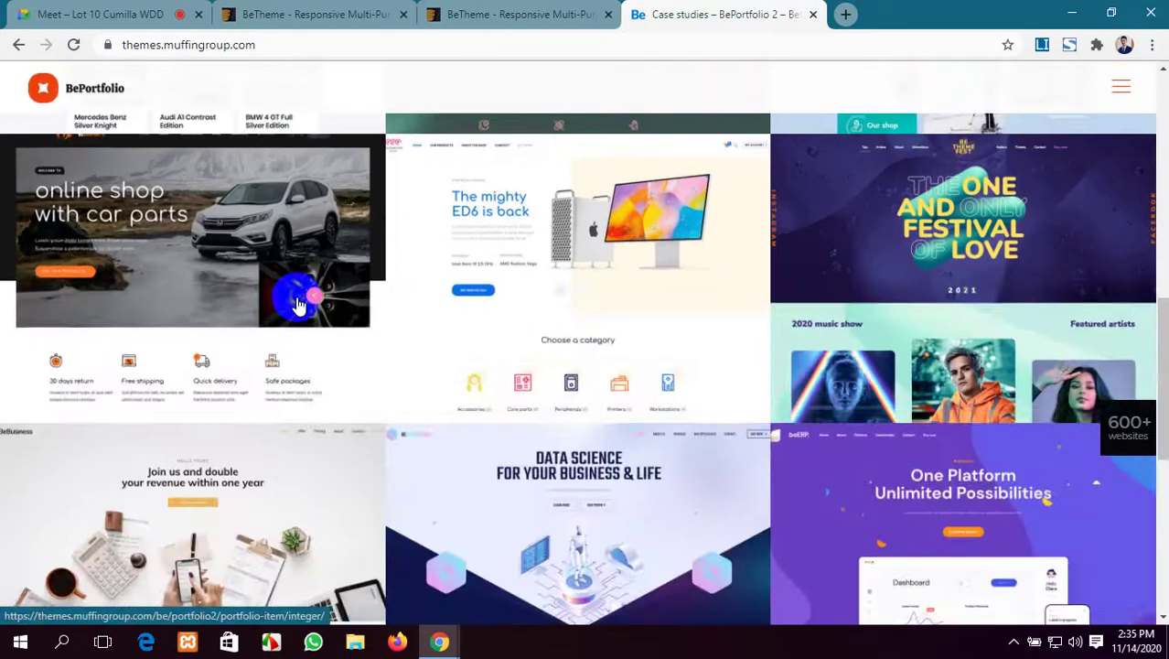
scroll(510, 316, down, 4)
scroll(595, 272, down, 2)
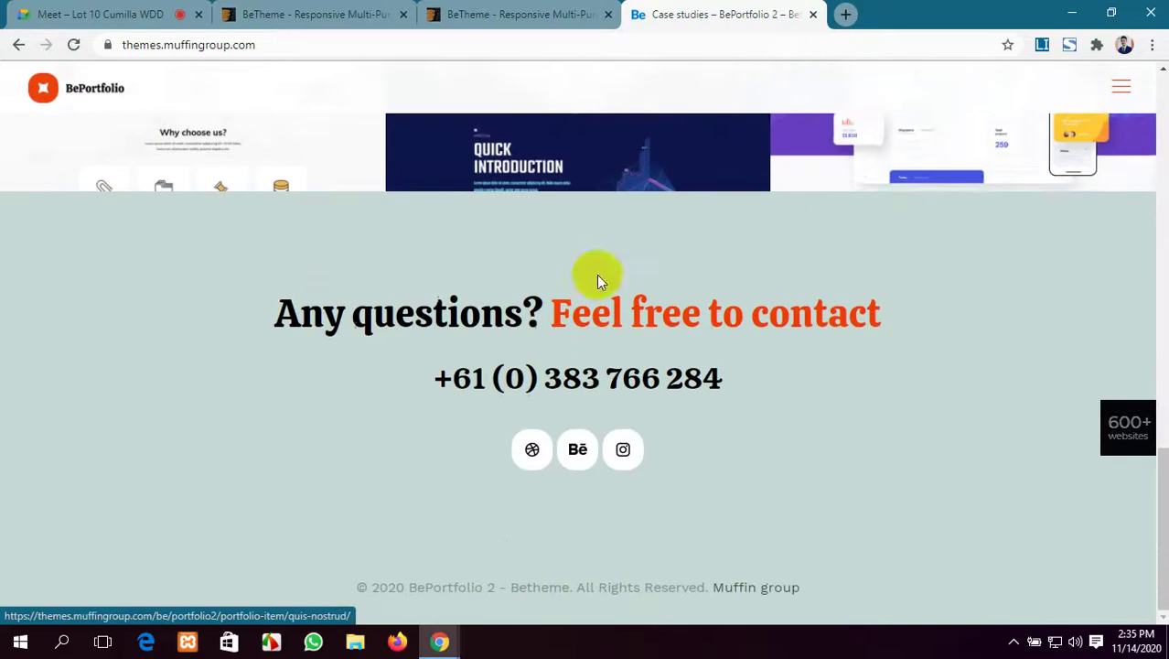
Open the car parts shop project from the case studies grid and look through its Integer detail page.
scroll(535, 306, up, 6)
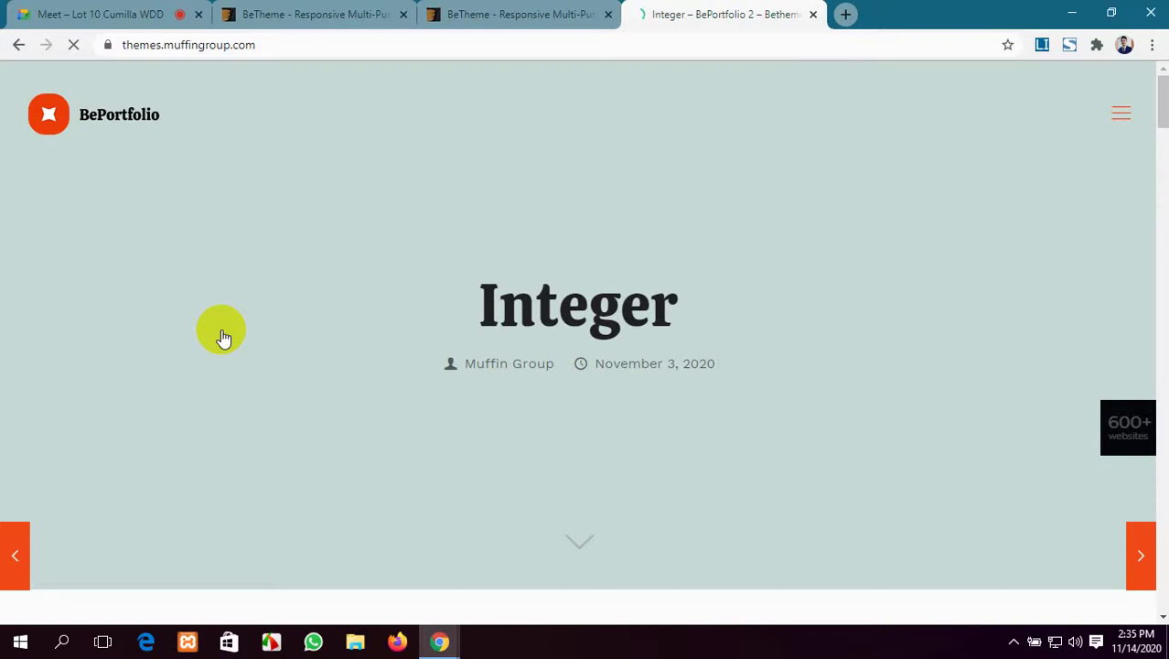
scroll(631, 330, down, 9)
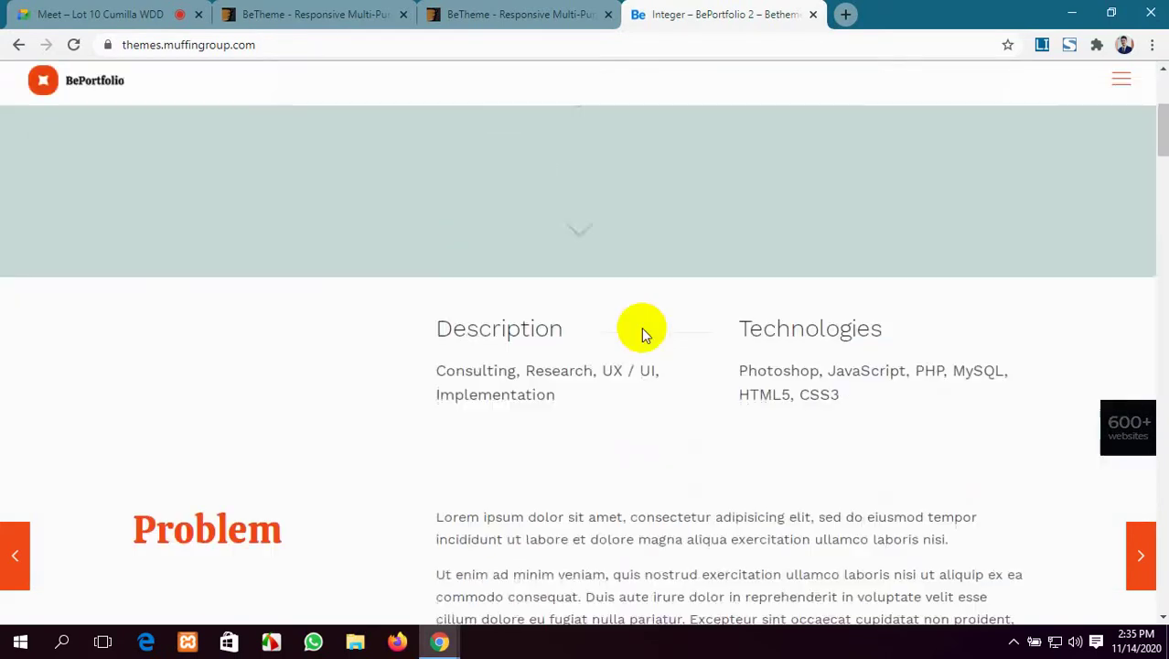
scroll(641, 327, down, 20)
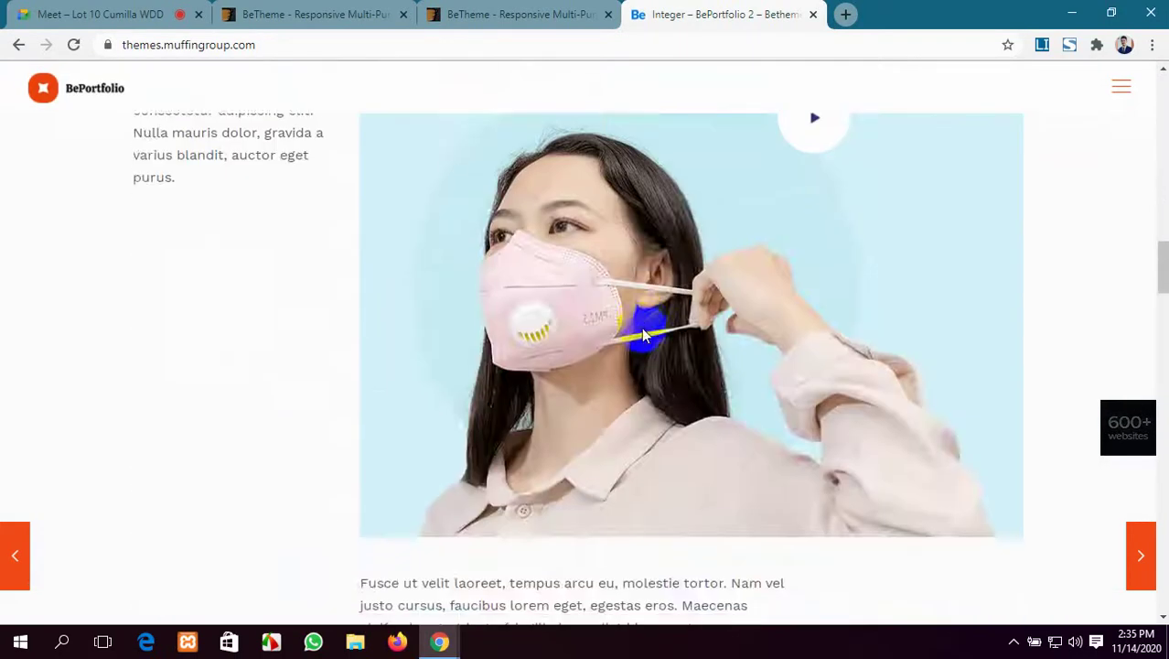
scroll(641, 335, up, 20)
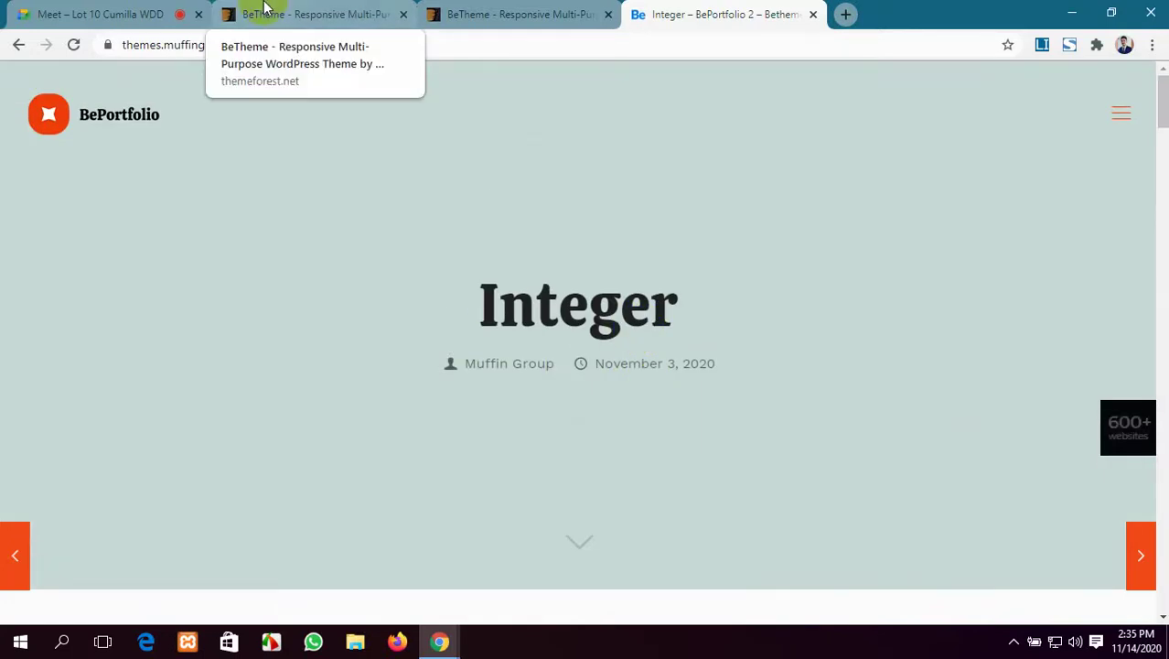
Return to the BeTheme gallery of pre-built websites, browse its newest designs and open the Car Parts demo.
click(264, 9)
click(526, 14)
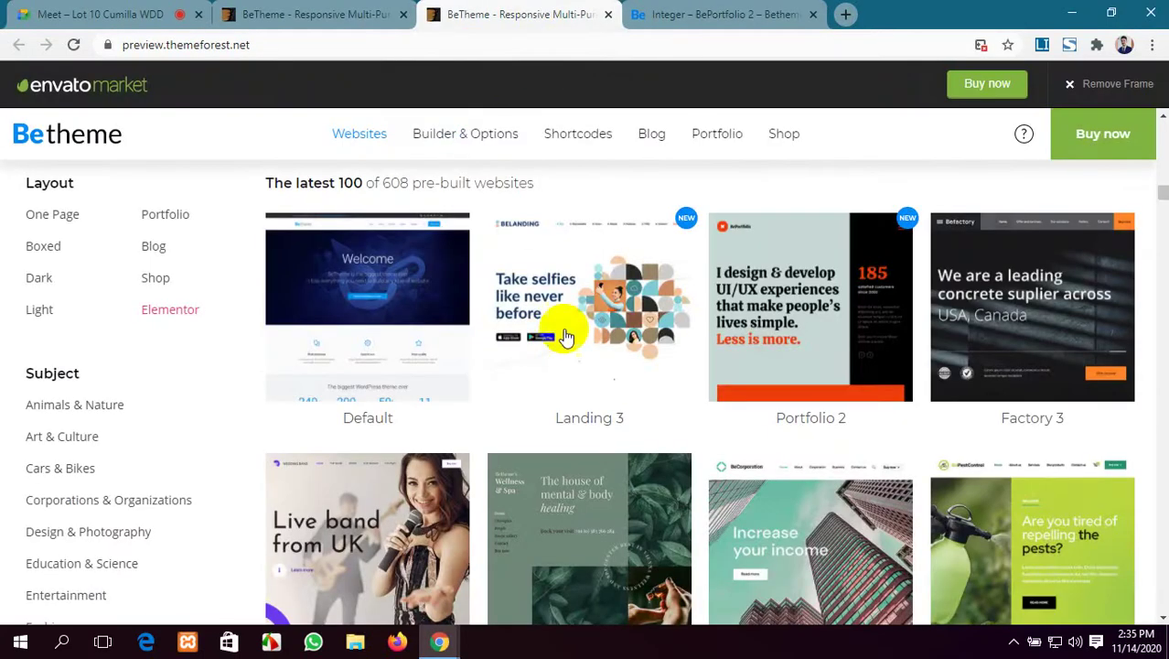
scroll(668, 474, down, 3)
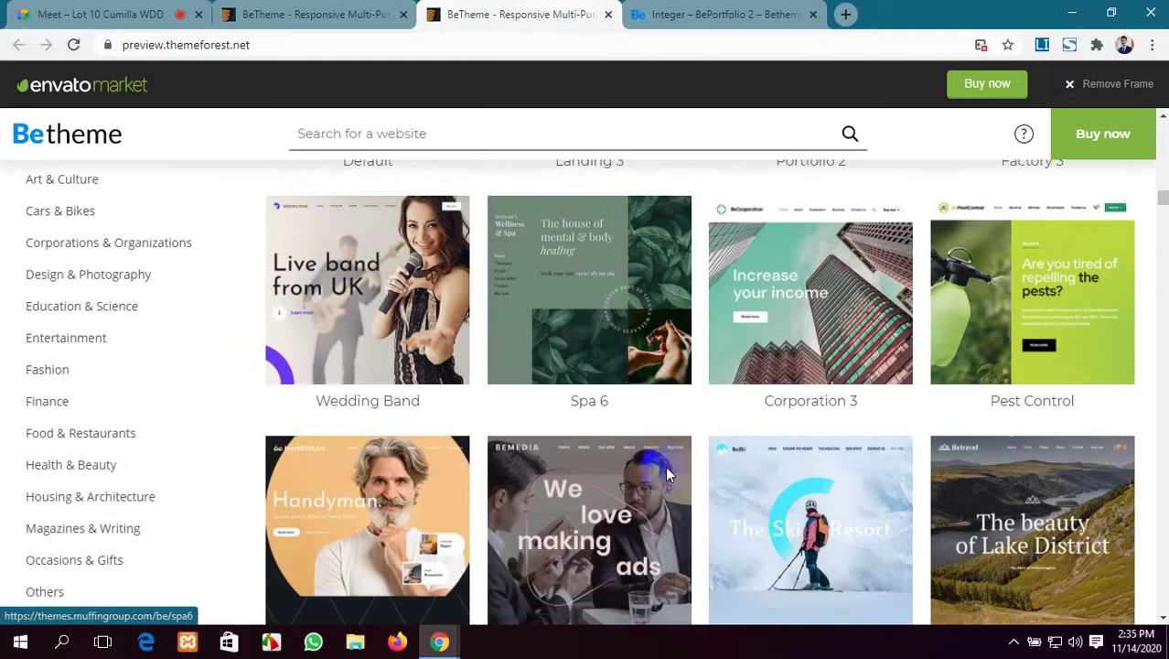
scroll(946, 340, up, 3)
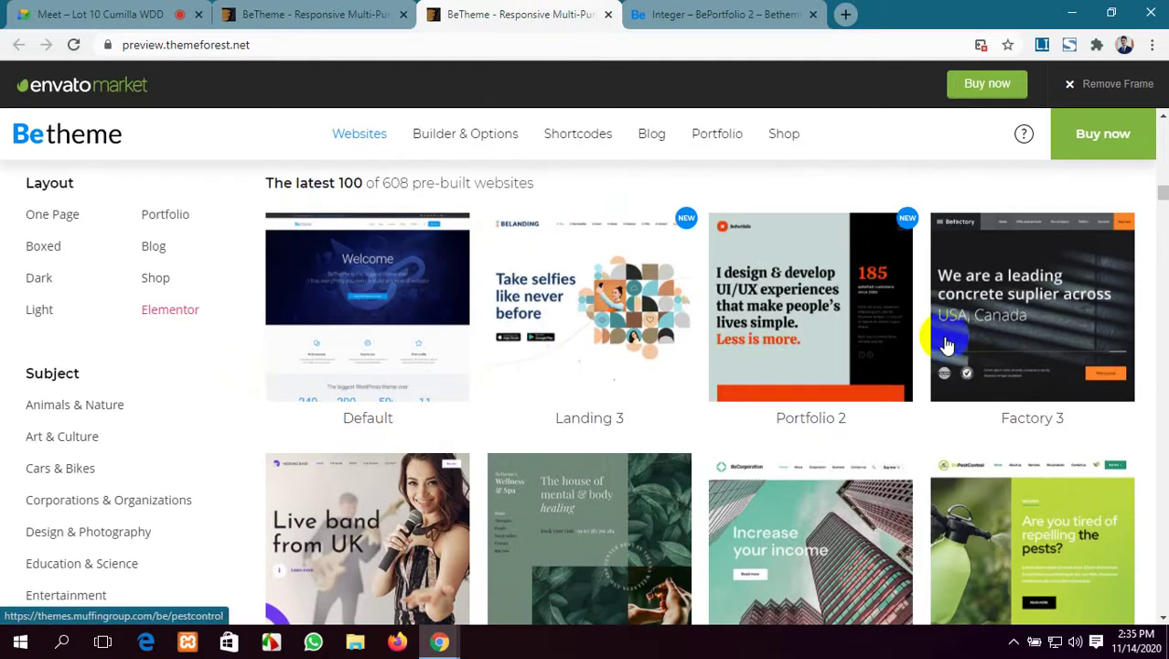
scroll(660, 373, down, 6)
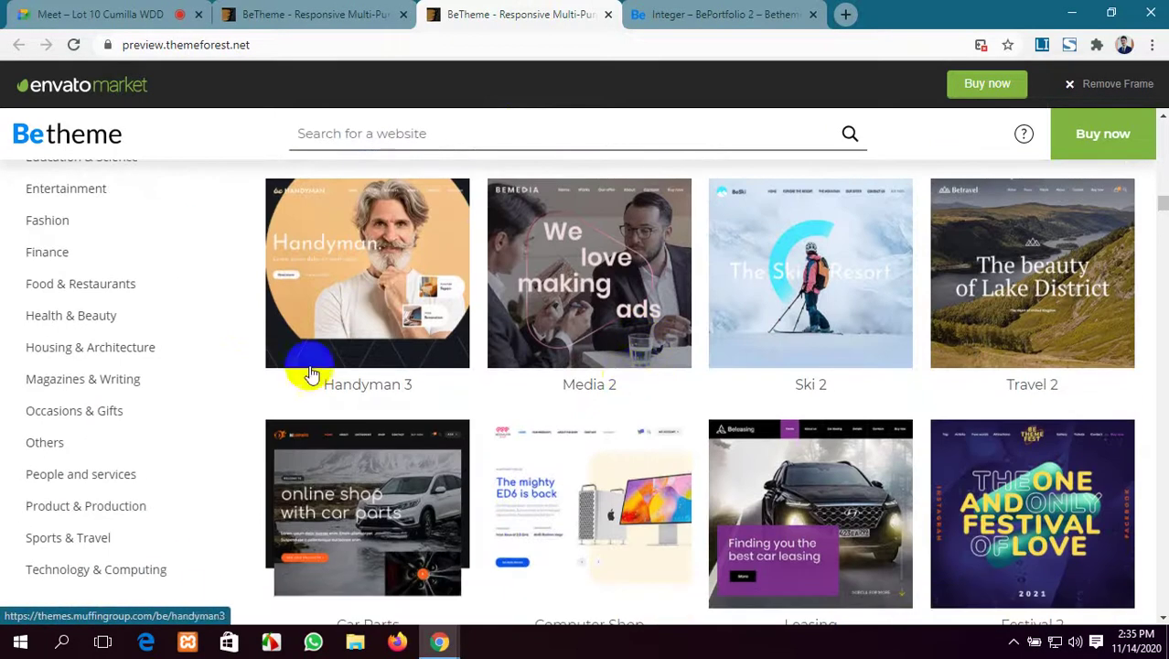
scroll(382, 392, down, 2)
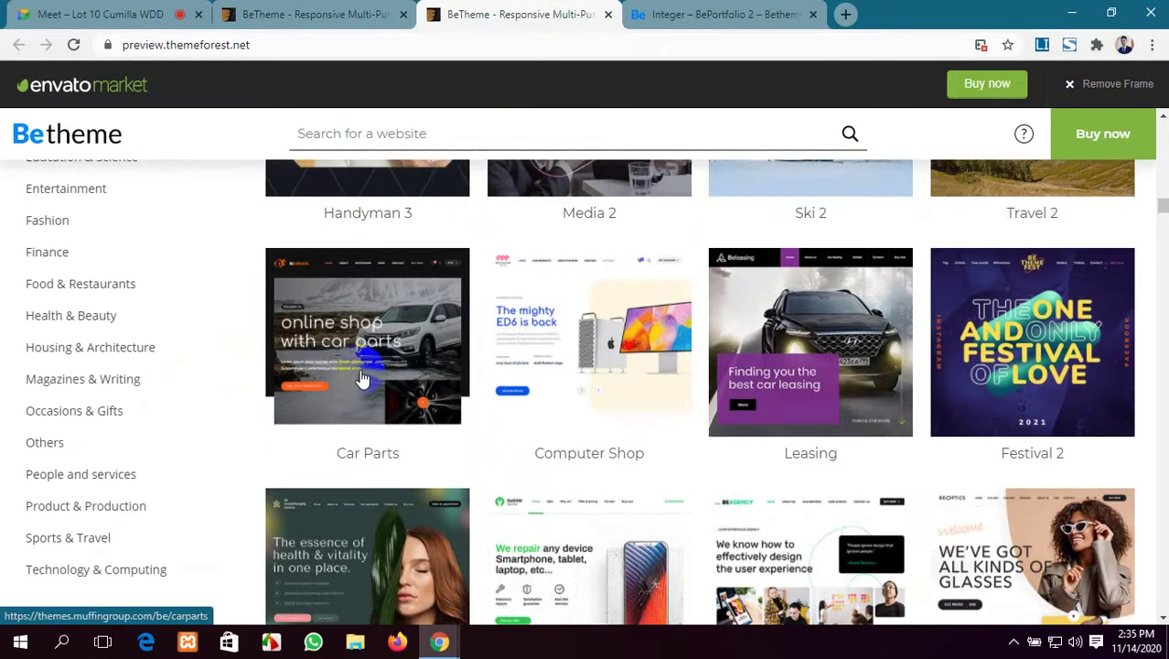
click(363, 344)
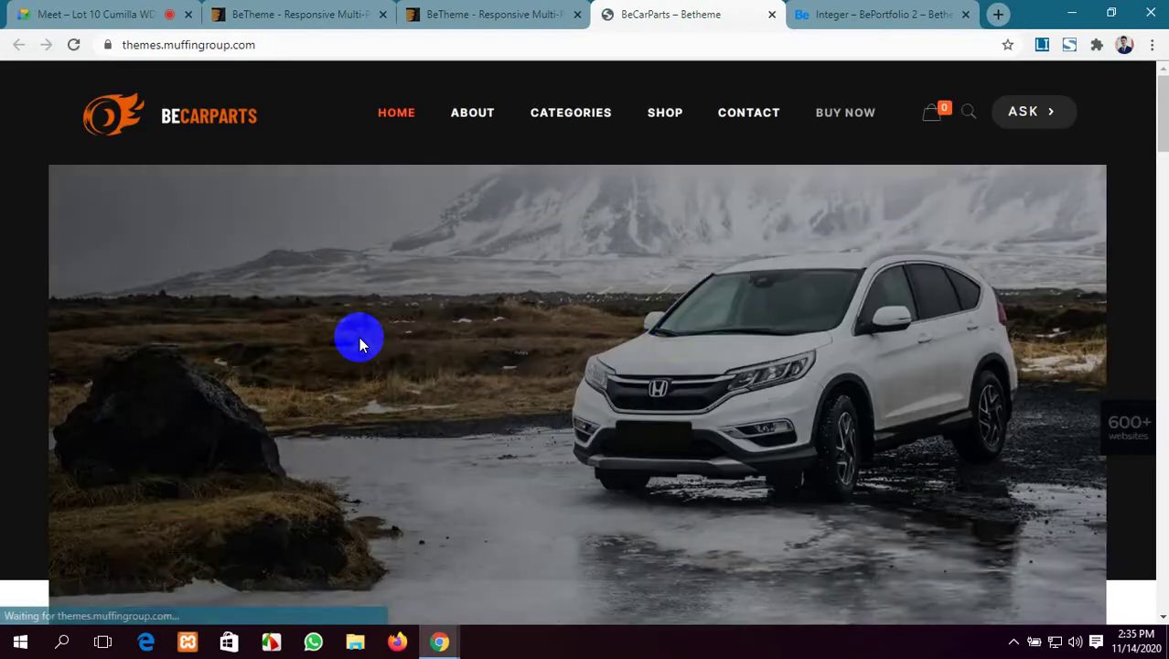
Look through the BeCarParts home page from the hero banner through the product sections to the footer and back to its heading.
scroll(563, 378, down, 4)
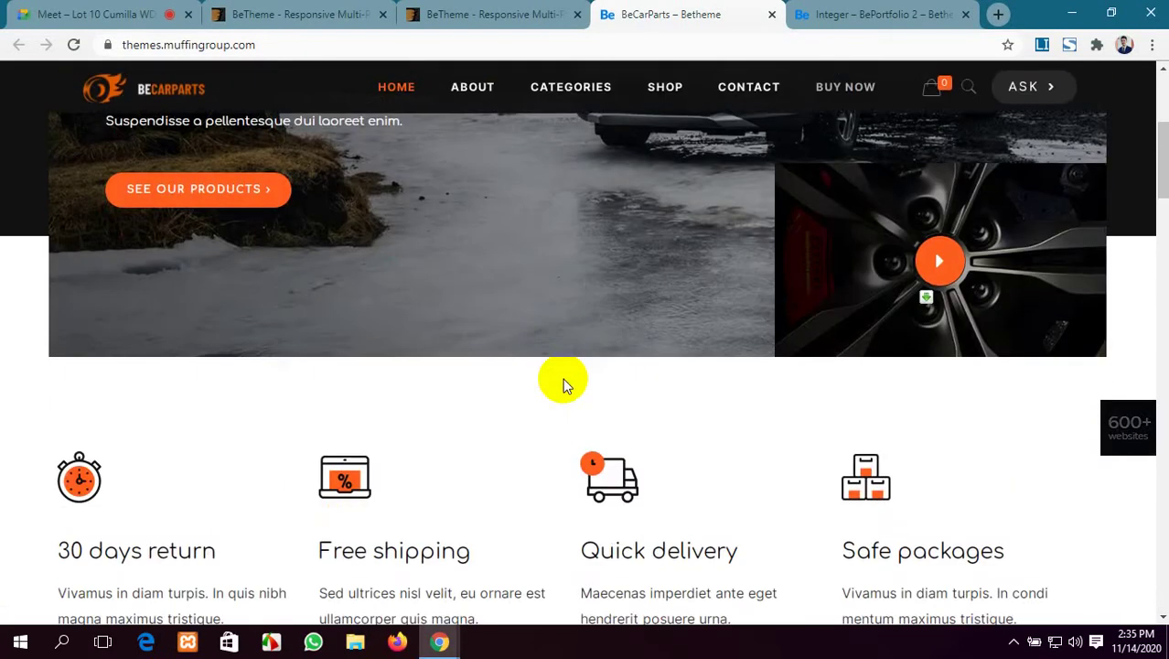
scroll(563, 378, up, 4)
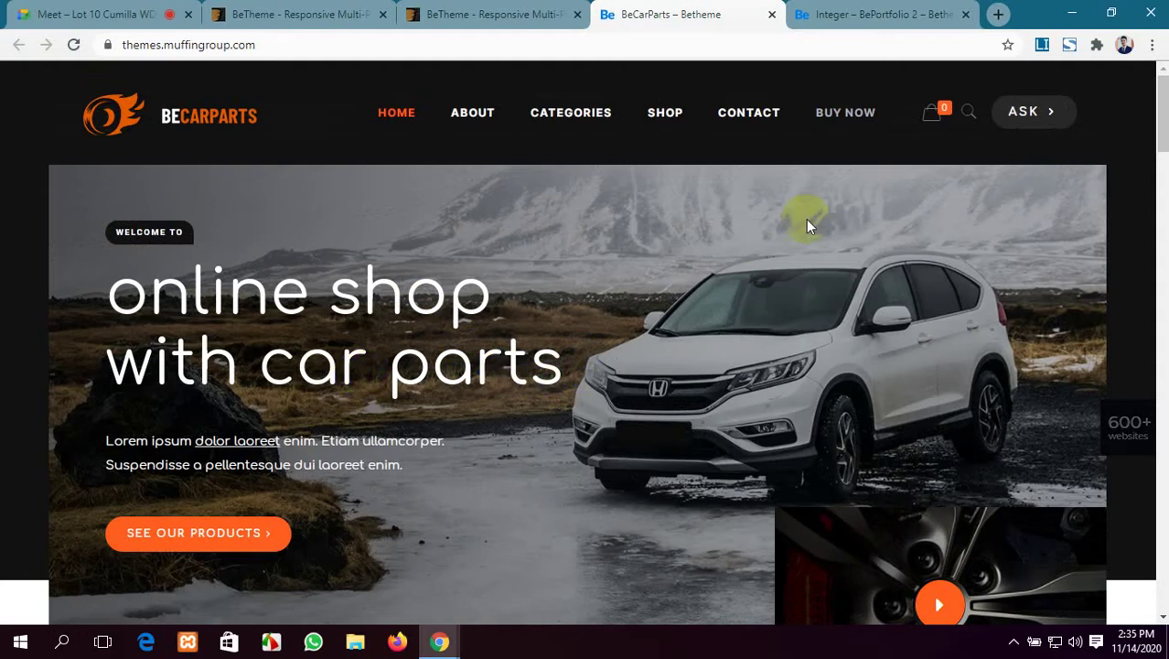
scroll(485, 442, down, 10)
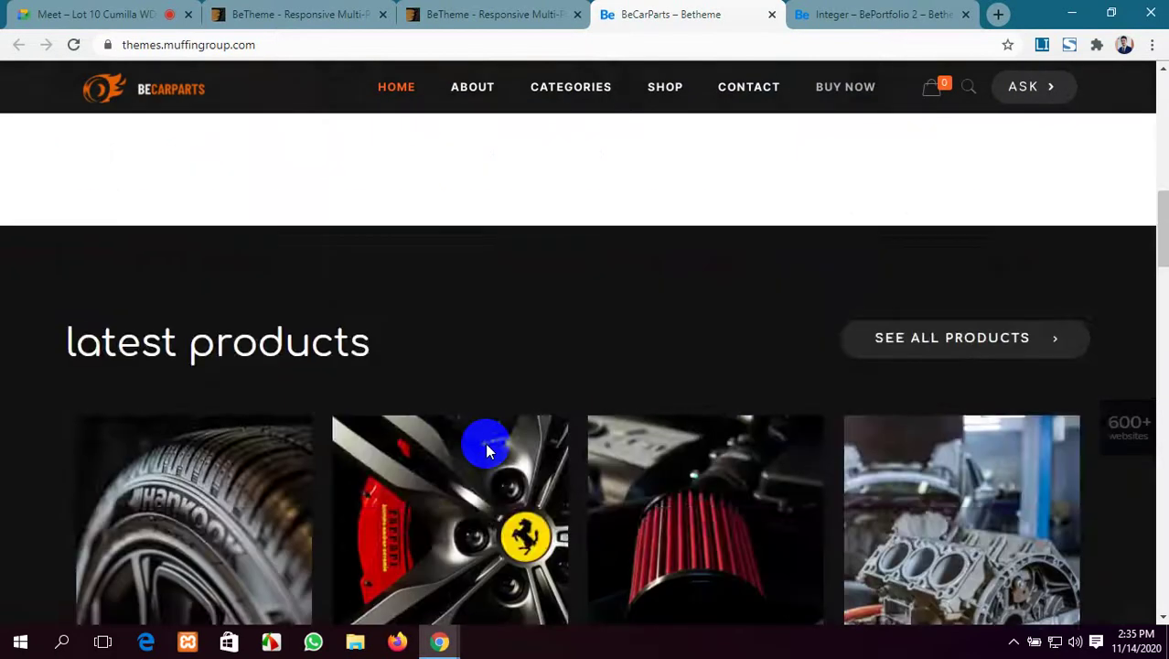
scroll(474, 435, up, 3)
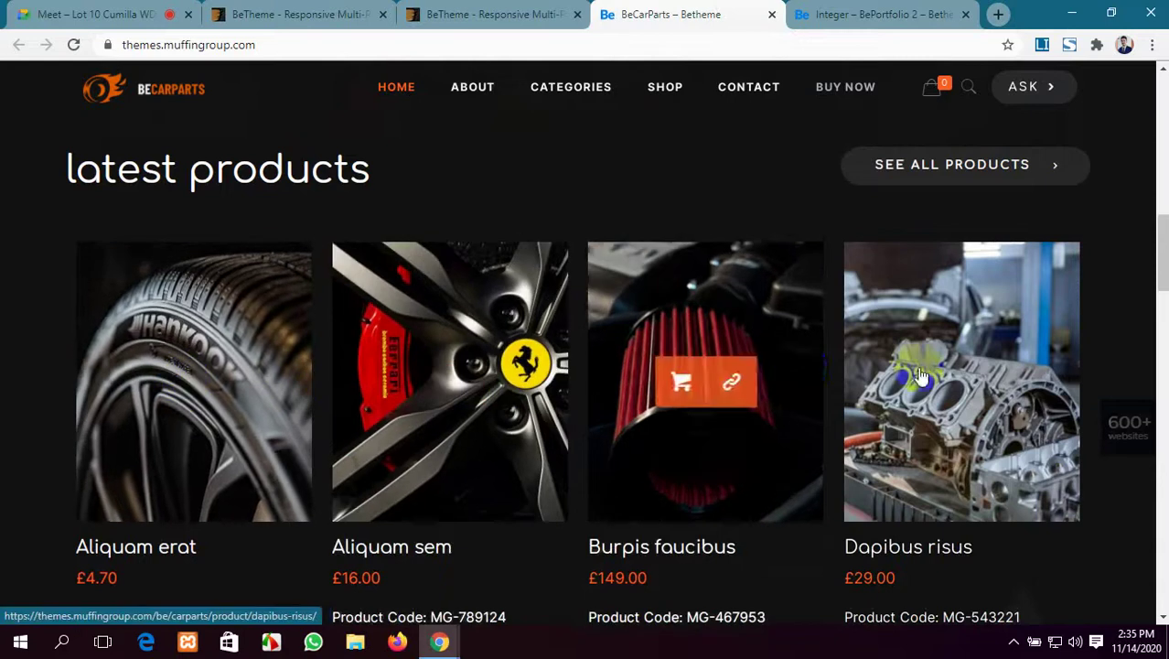
scroll(956, 377, down, 3)
scroll(488, 357, down, 5)
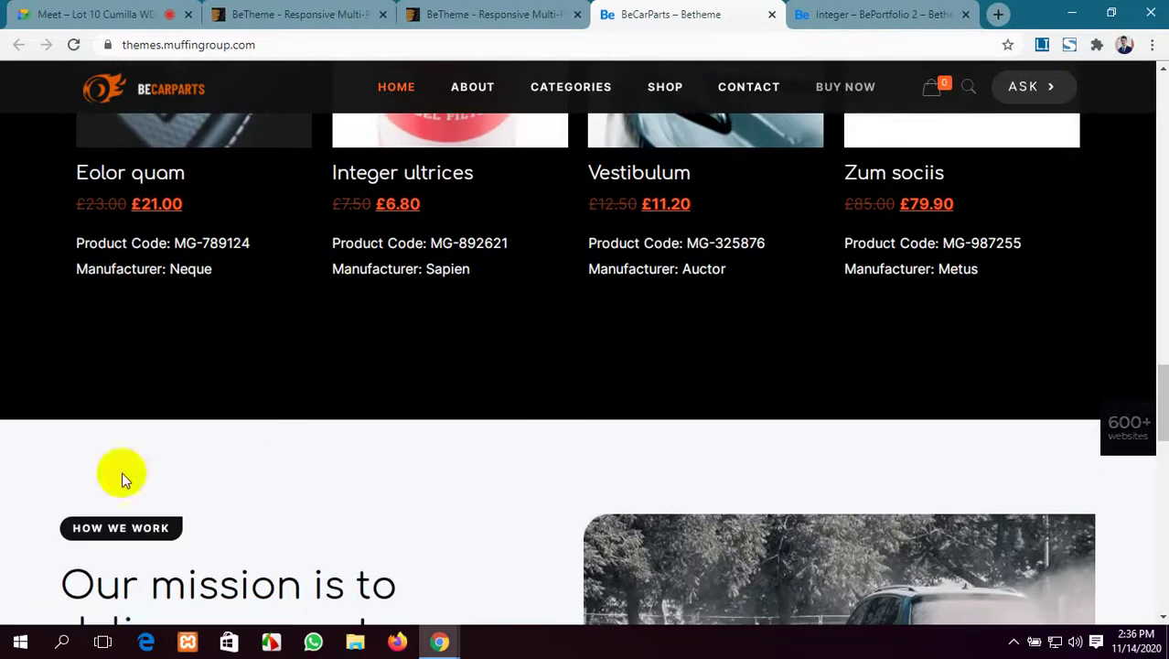
scroll(261, 405, down, 5)
scroll(291, 380, down, 4)
scroll(556, 413, down, 5)
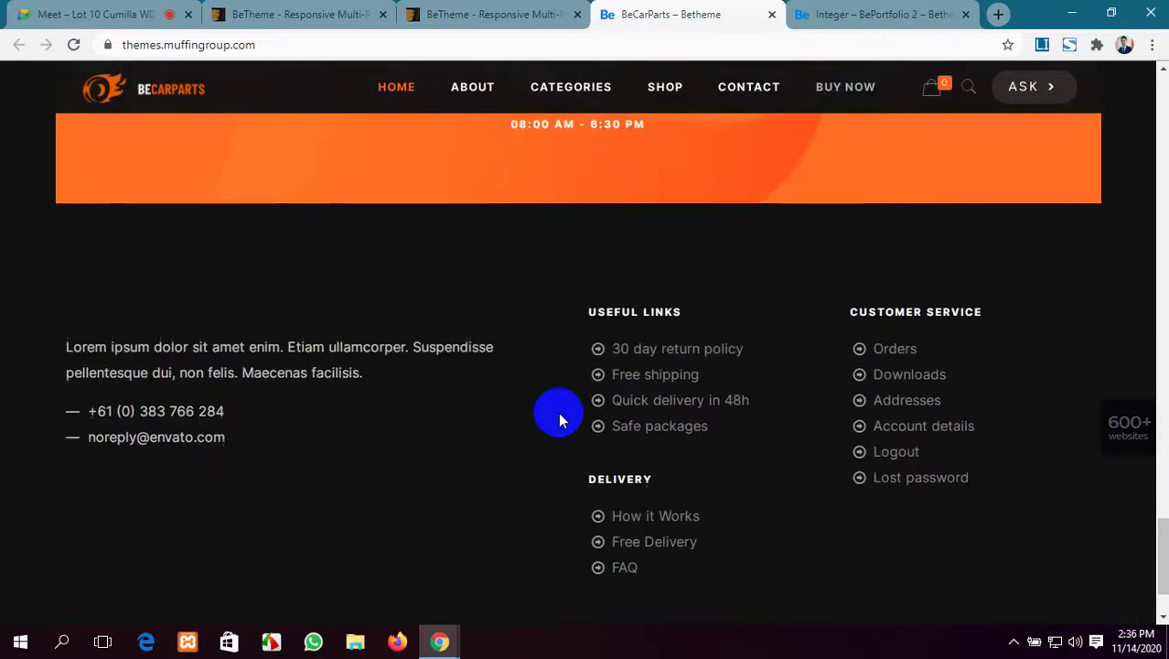
scroll(592, 418, up, 12)
scroll(591, 420, up, 10)
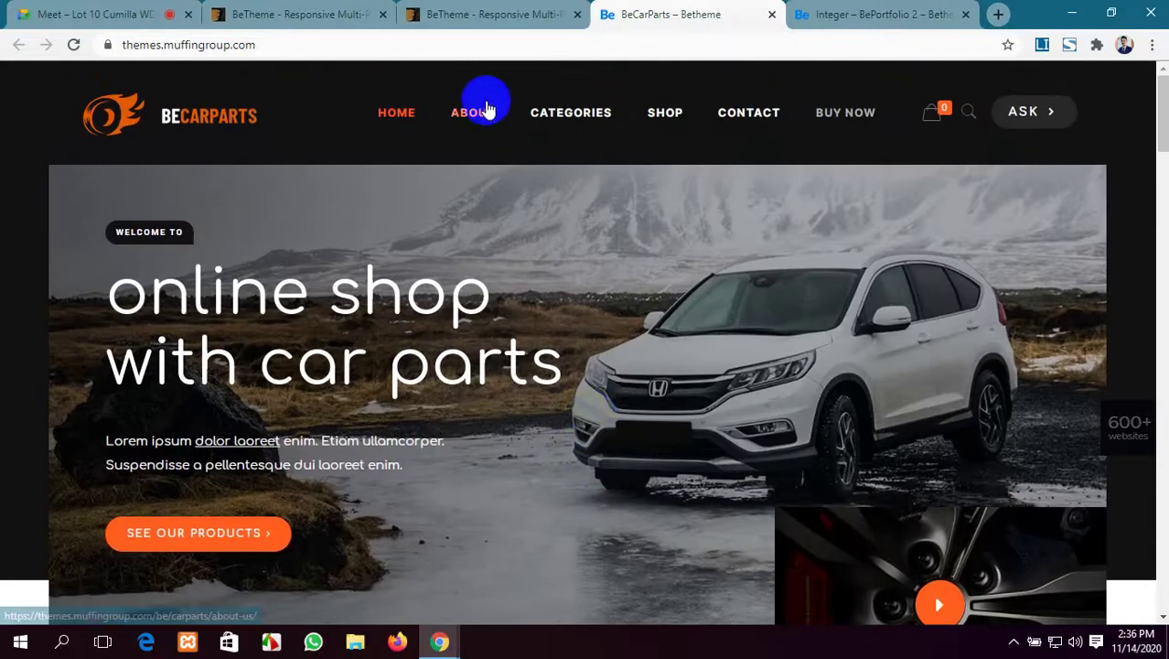
Open the Aliquam erat tire from the latest products and look through its product page down to the footer and back.
scroll(471, 256, down, 5)
scroll(477, 267, down, 4)
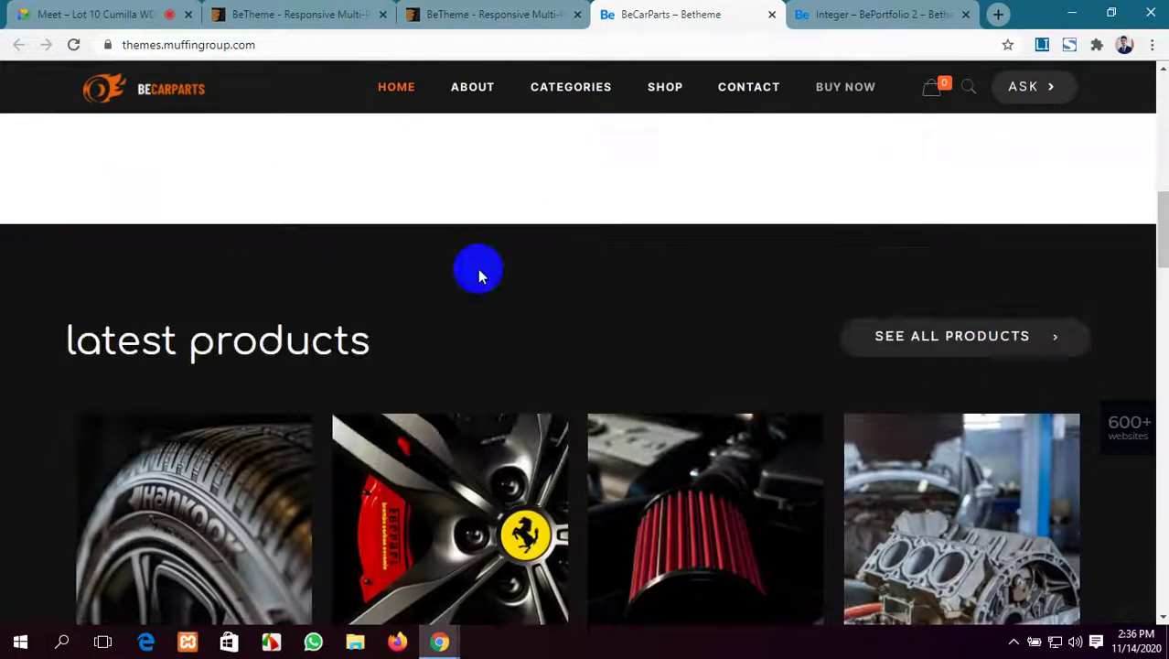
click(228, 283)
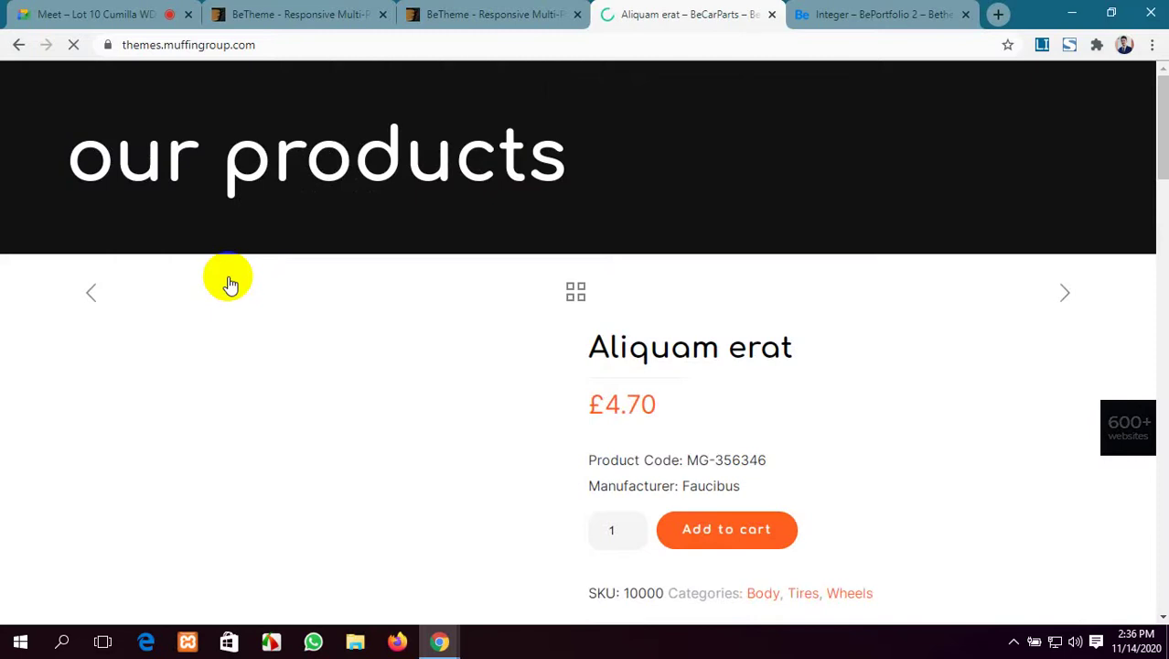
scroll(469, 385, down, 2)
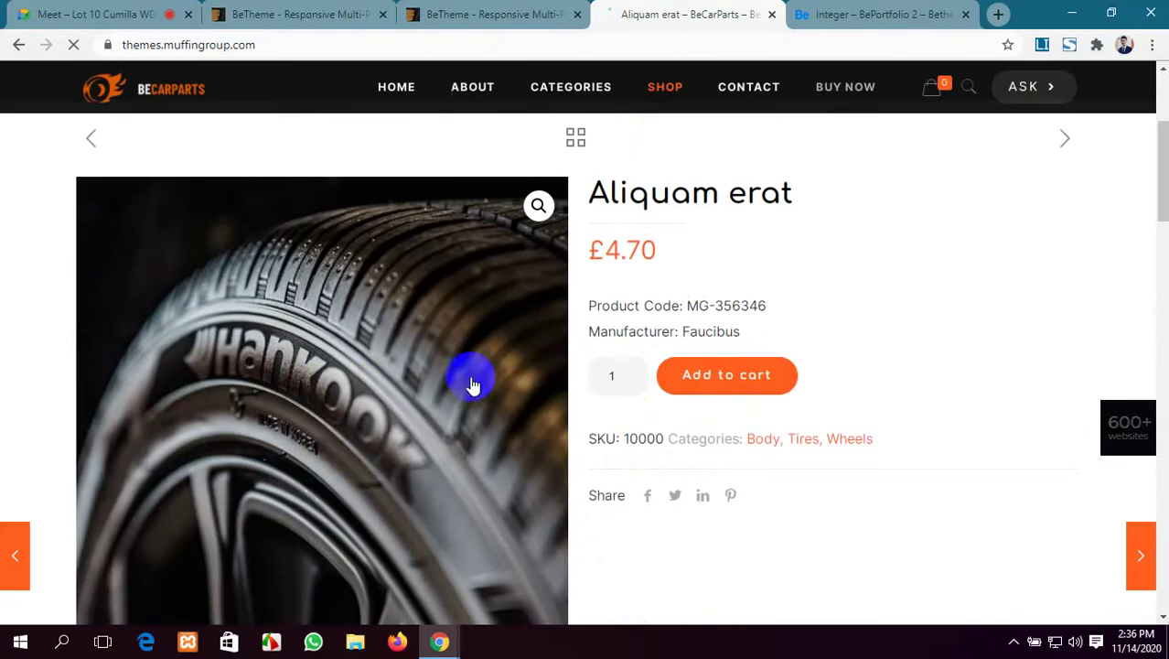
scroll(400, 386, down, 4)
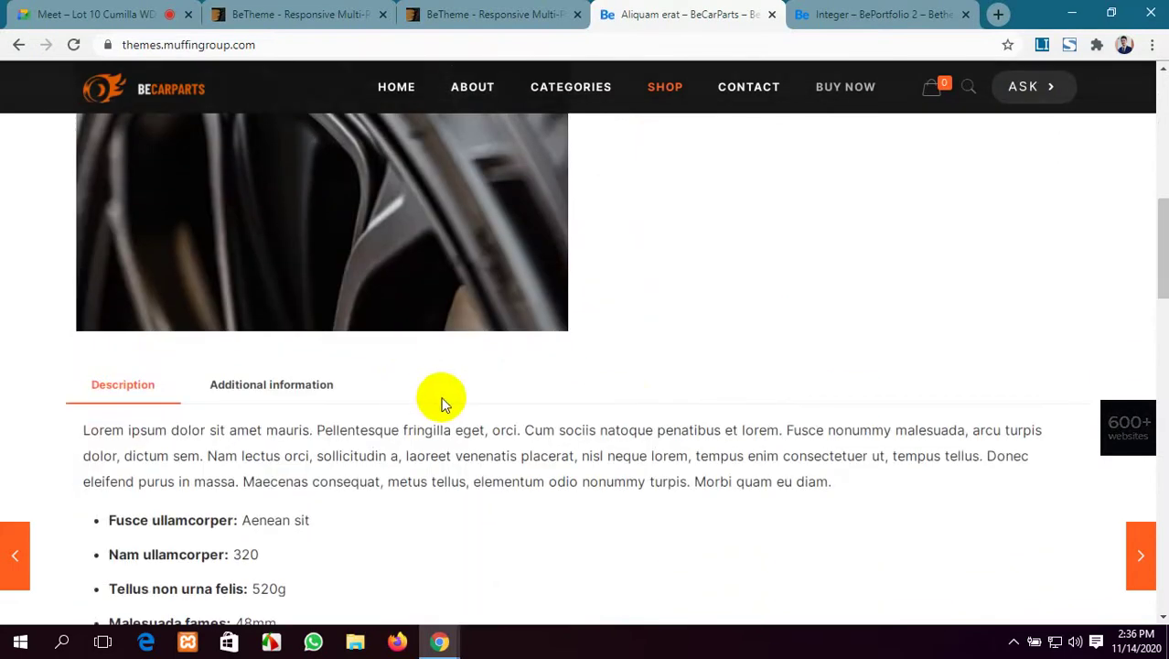
scroll(440, 396, up, 5)
scroll(448, 397, down, 4)
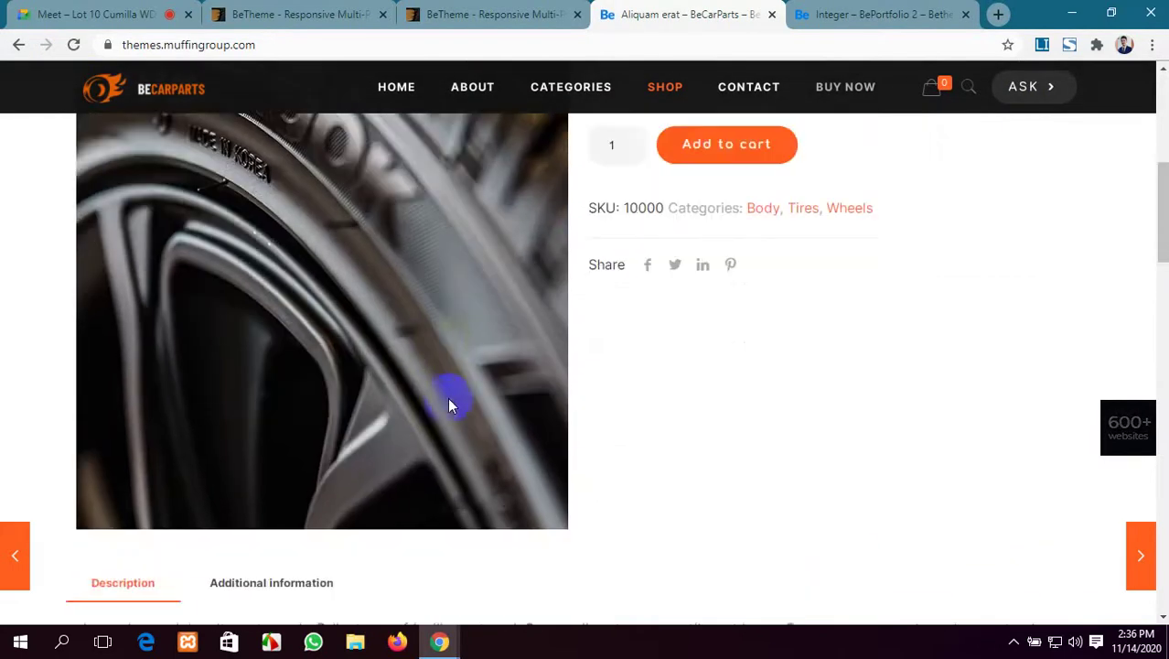
scroll(448, 397, up, 2)
scroll(663, 368, down, 8)
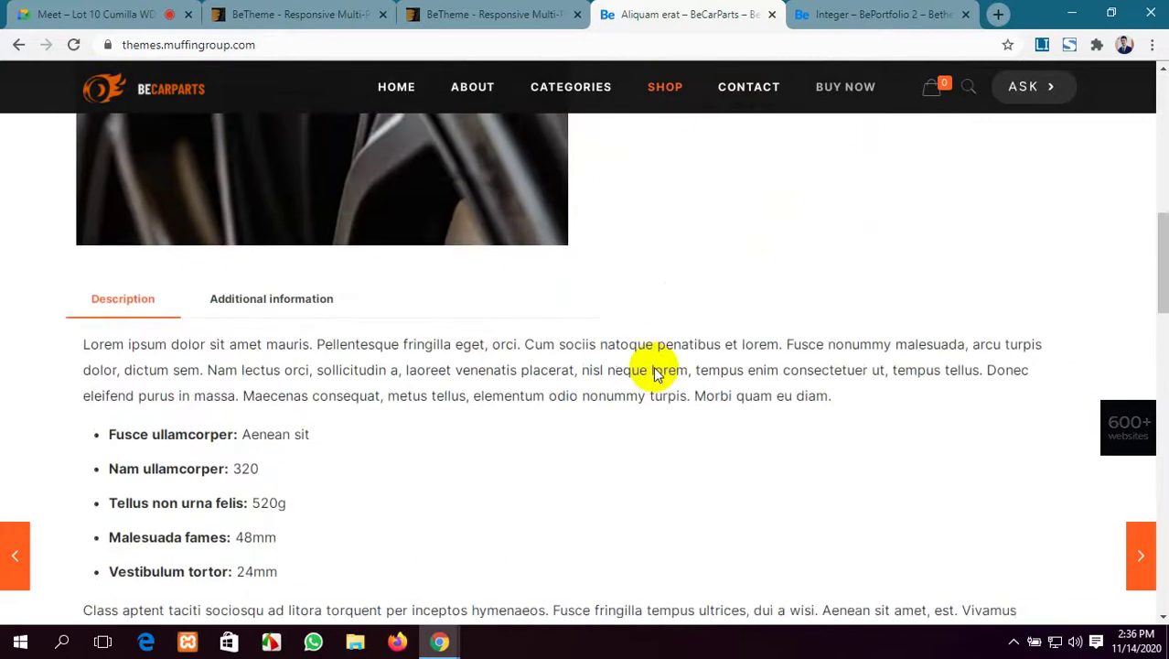
scroll(654, 375, down, 10)
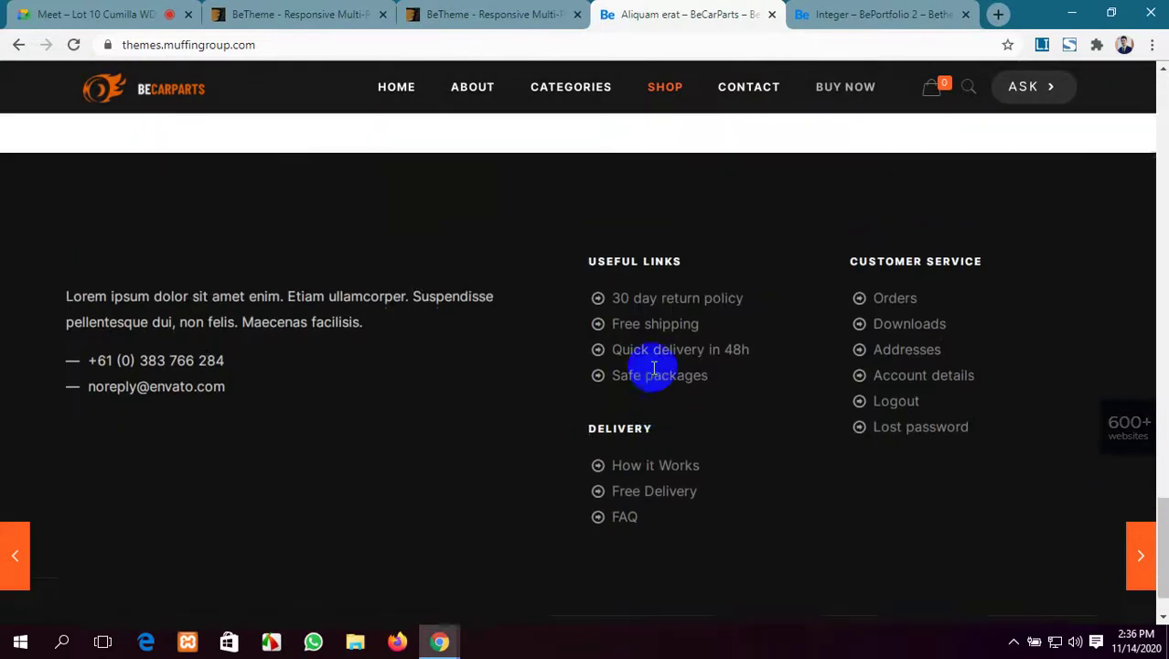
scroll(649, 371, up, 9)
scroll(653, 367, up, 15)
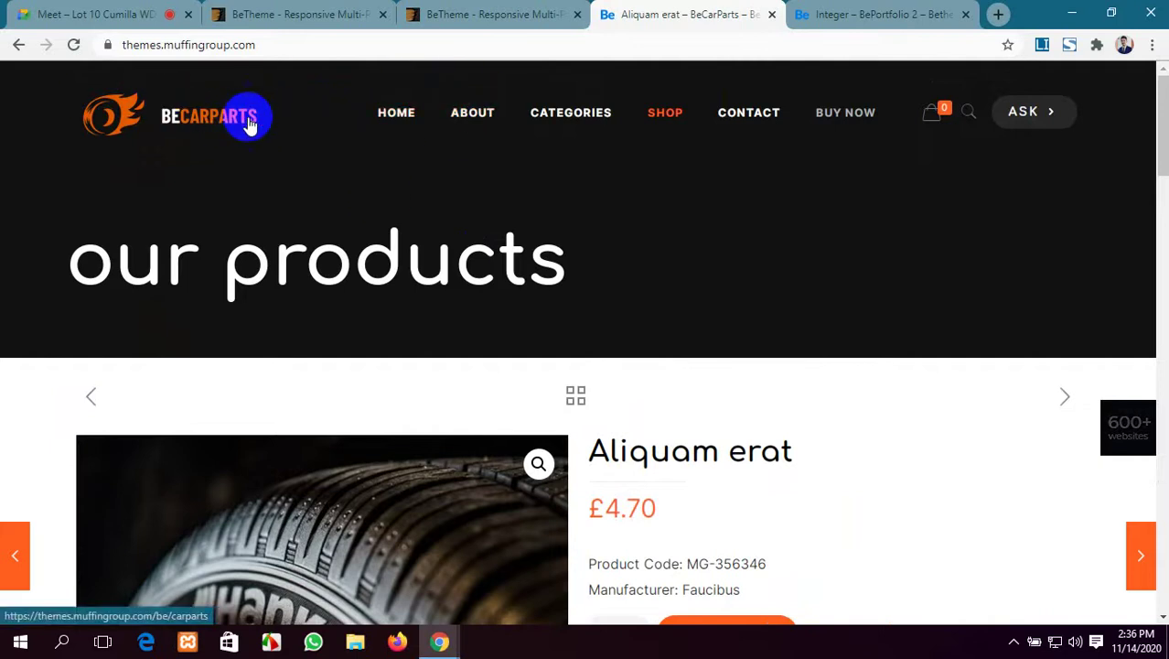
Open the BeCarParts Contact page and point out the contact form's name, e-mail, subject and message fields.
click(765, 114)
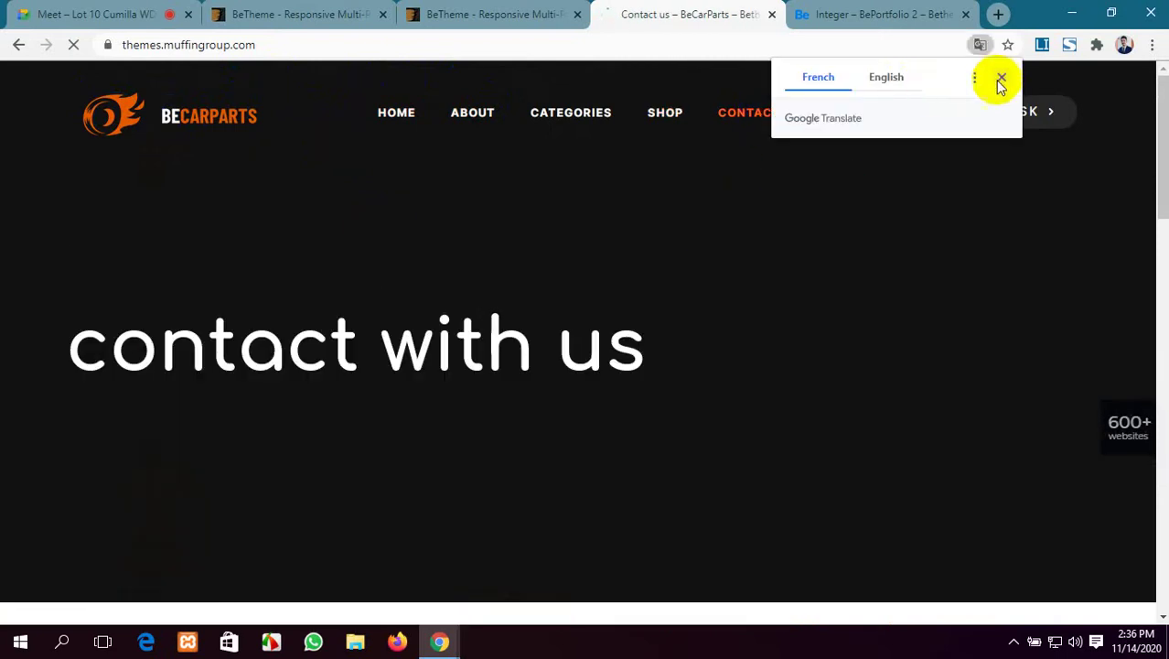
click(1000, 78)
scroll(573, 263, down, 4)
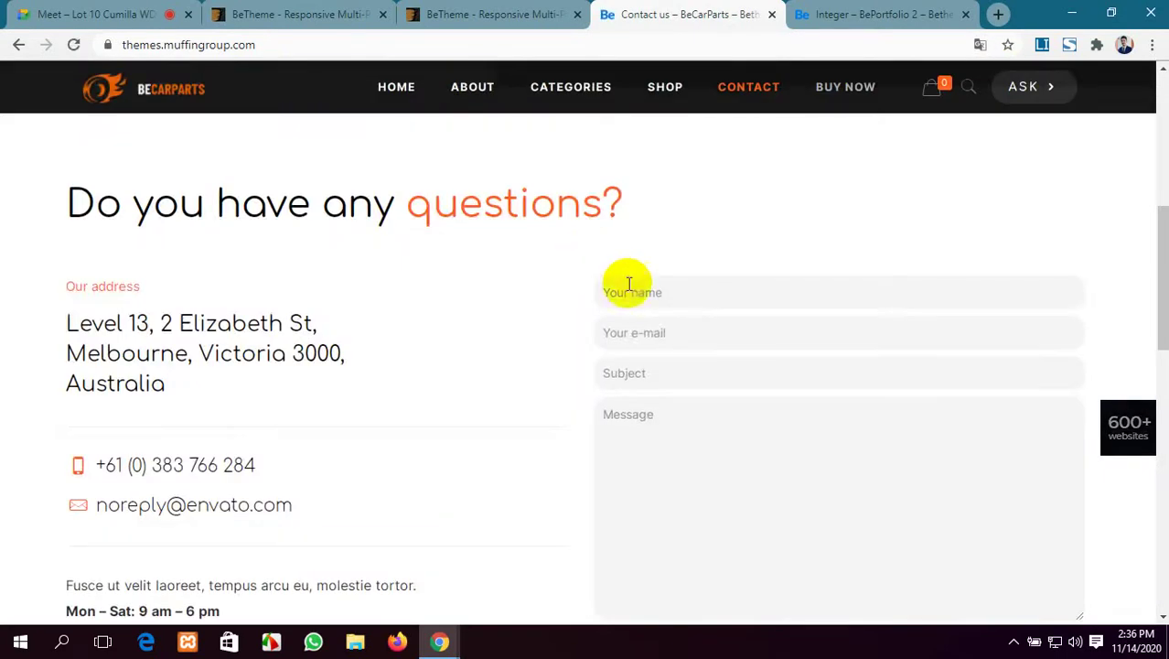
click(662, 292)
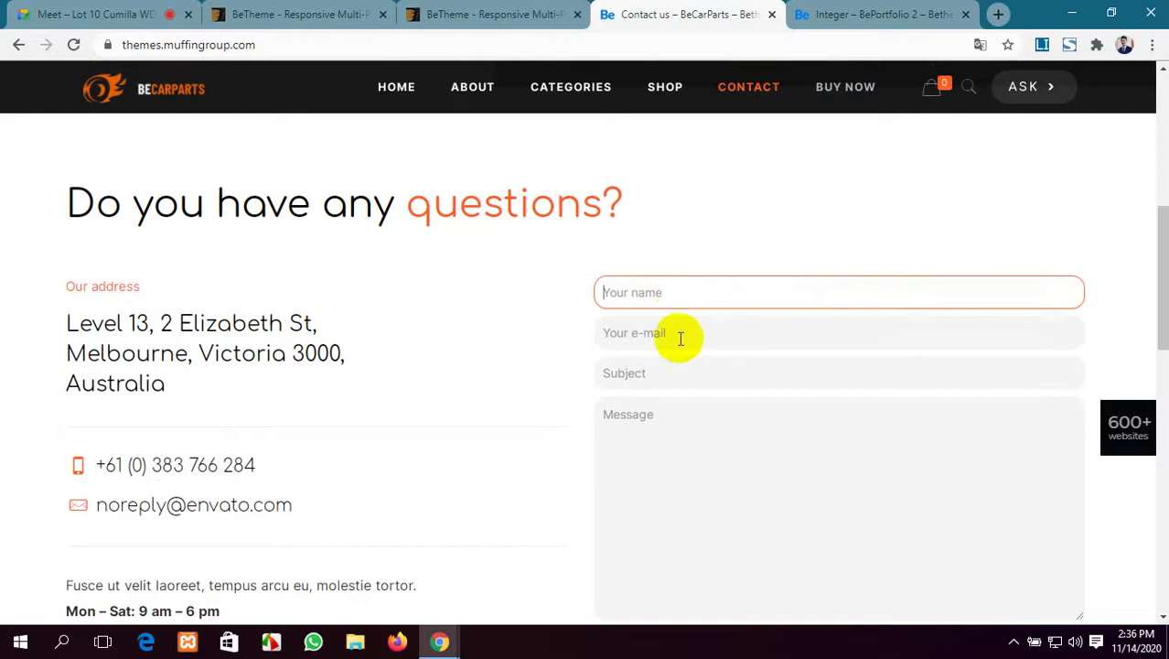
click(678, 333)
click(679, 373)
click(672, 419)
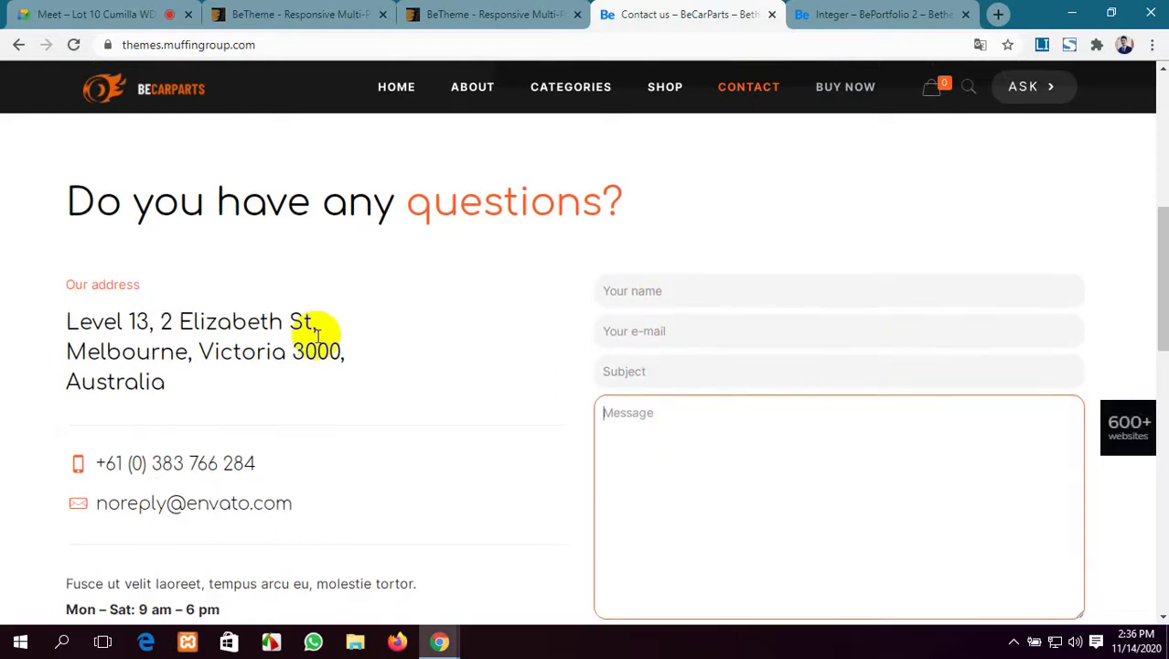
Highlight the company address on the Contact page and look over the contact details down to the opening hours.
scroll(302, 326, down, 3)
scroll(169, 326, up, 2)
click(171, 295)
drag(171, 295, 23, 269)
click(260, 379)
scroll(194, 311, down, 1)
scroll(228, 334, down, 2)
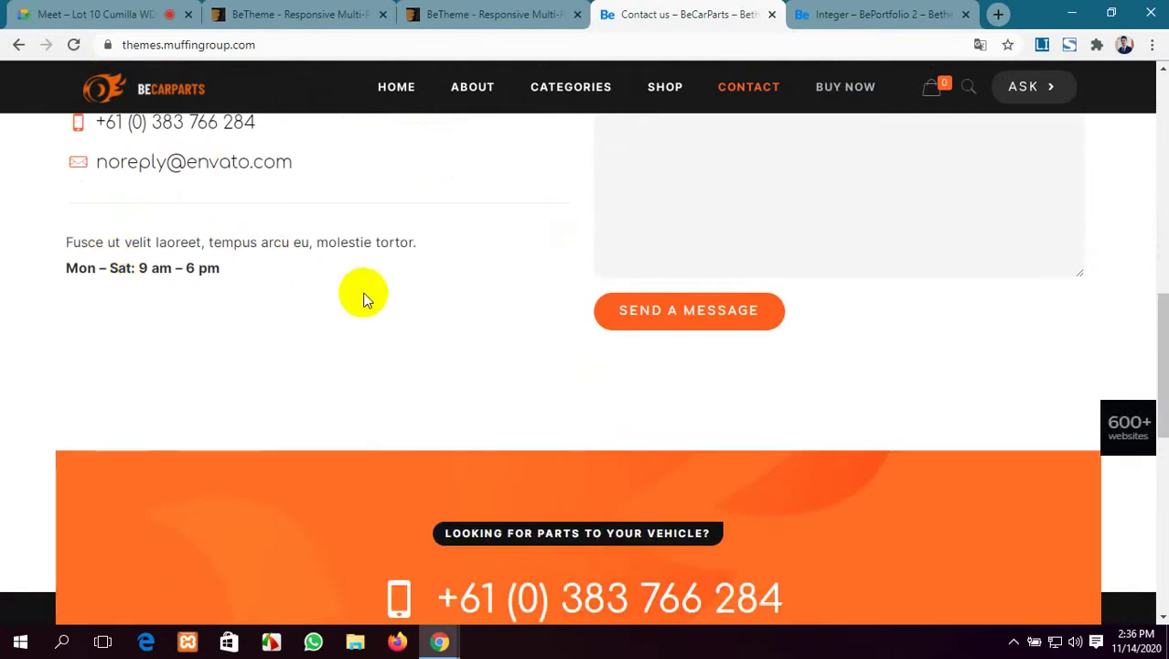
Look through the Contact page's phone banner and the footer's link groups, and return to the page heading.
scroll(364, 300, down, 4)
scroll(391, 314, up, 1)
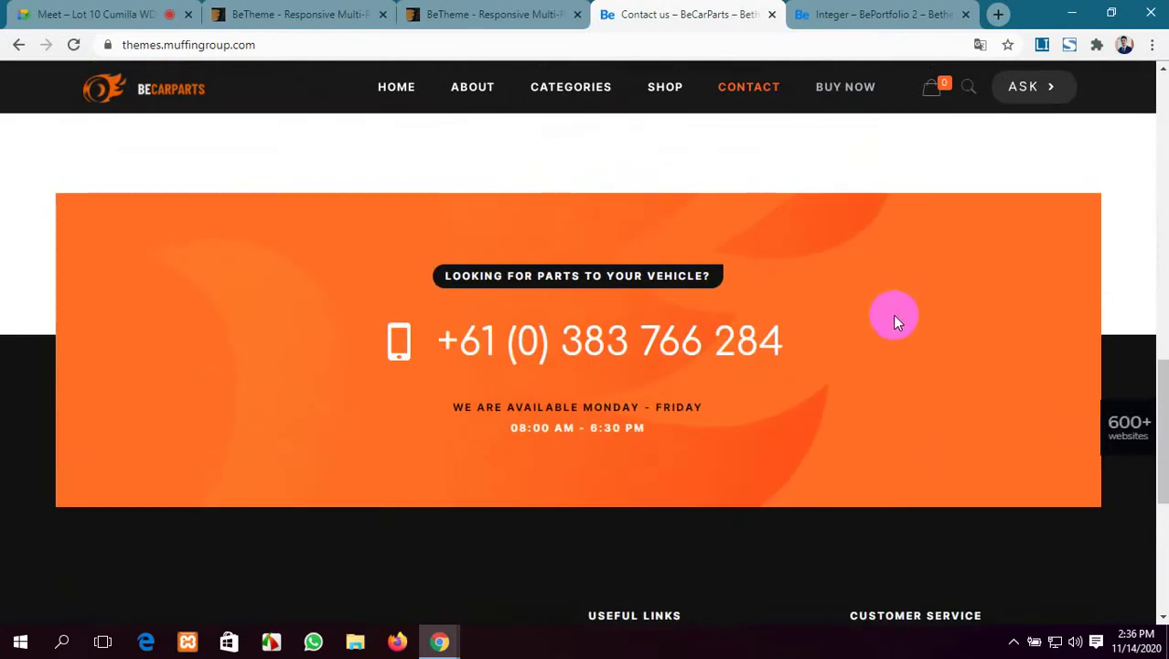
scroll(720, 305, down, 5)
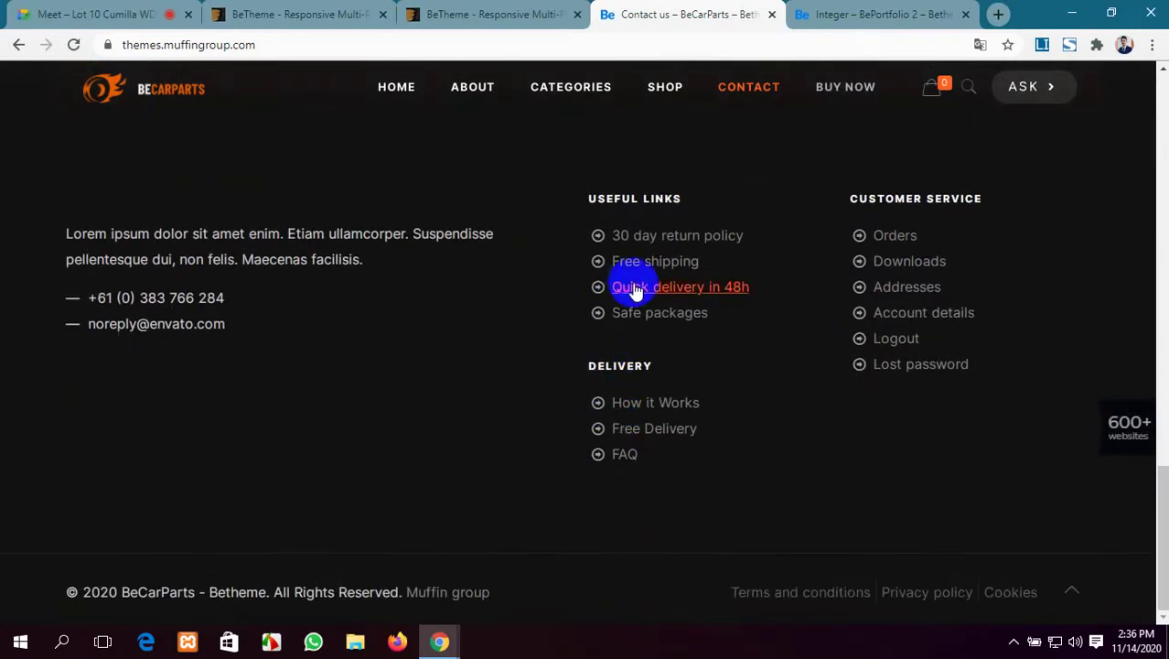
scroll(201, 302, up, 1)
scroll(199, 320, down, 1)
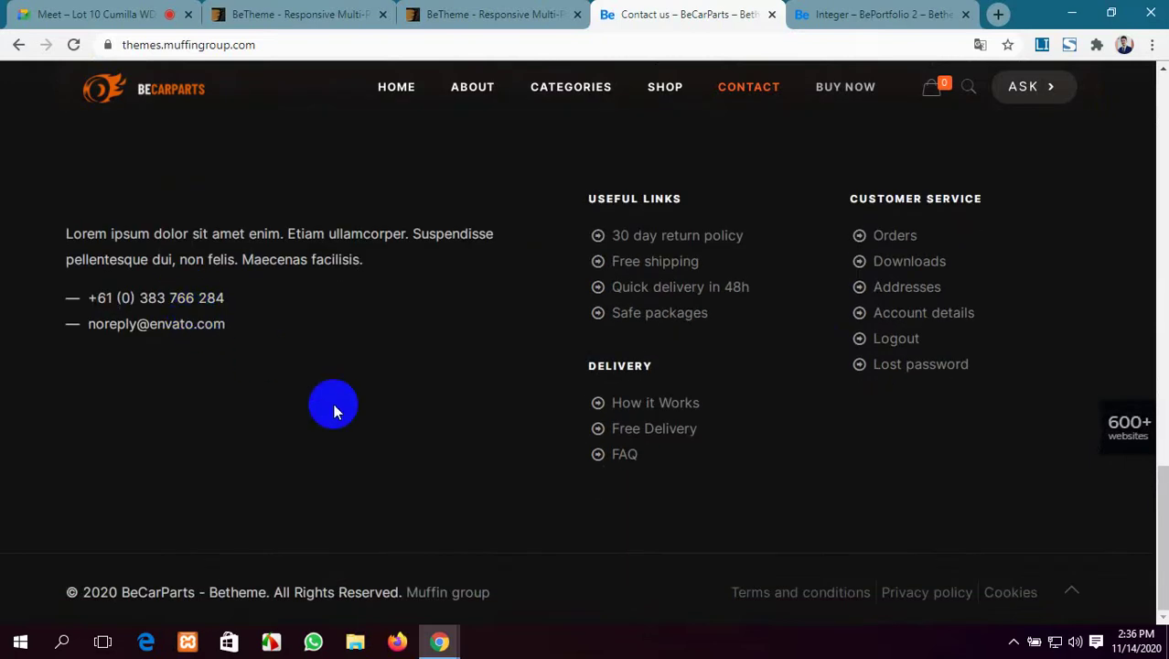
scroll(333, 408, up, 15)
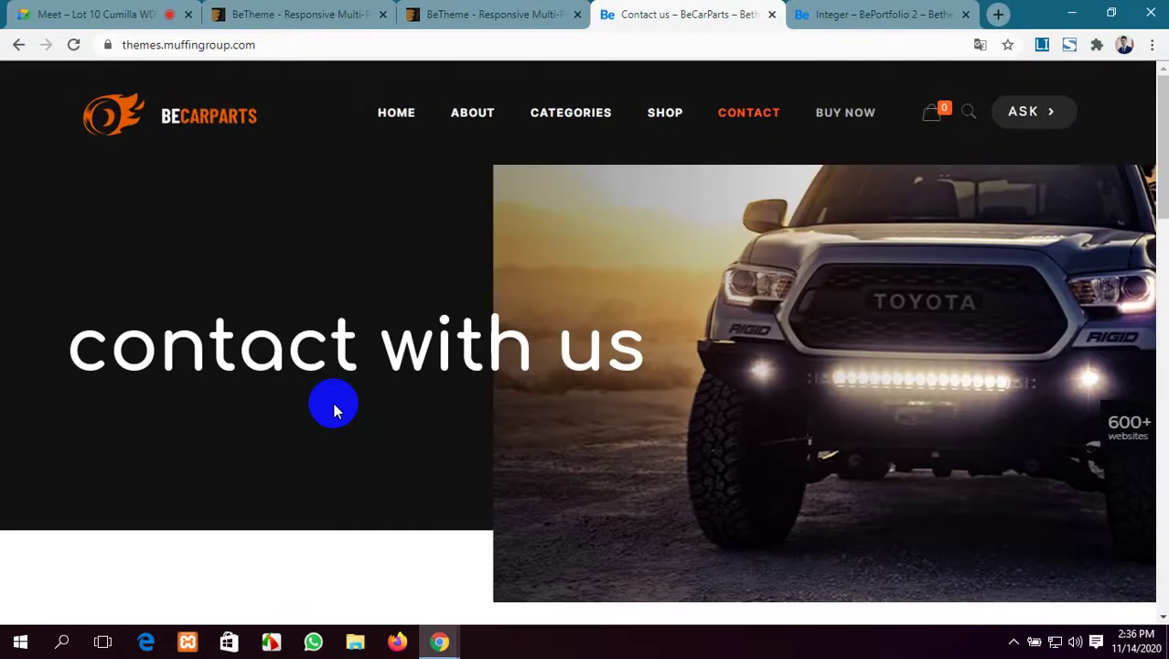
Return to the BeTheme live preview and look through the gallery of pre-built websites as far as the Consultant and Finance 2 demos.
click(302, 13)
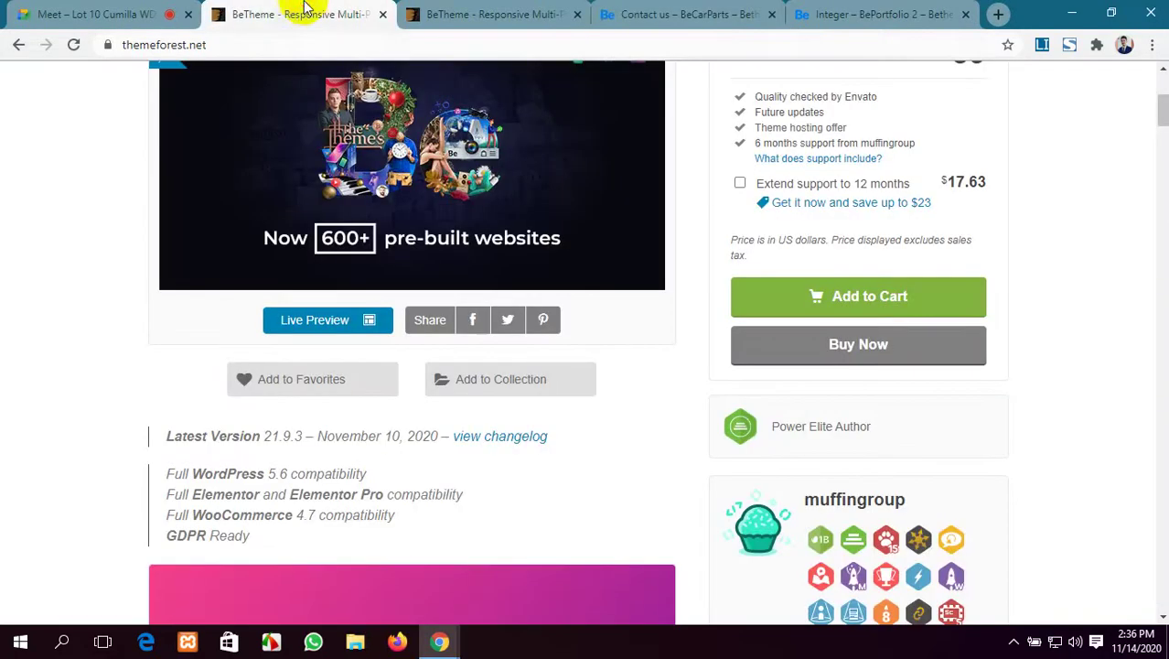
click(485, 11)
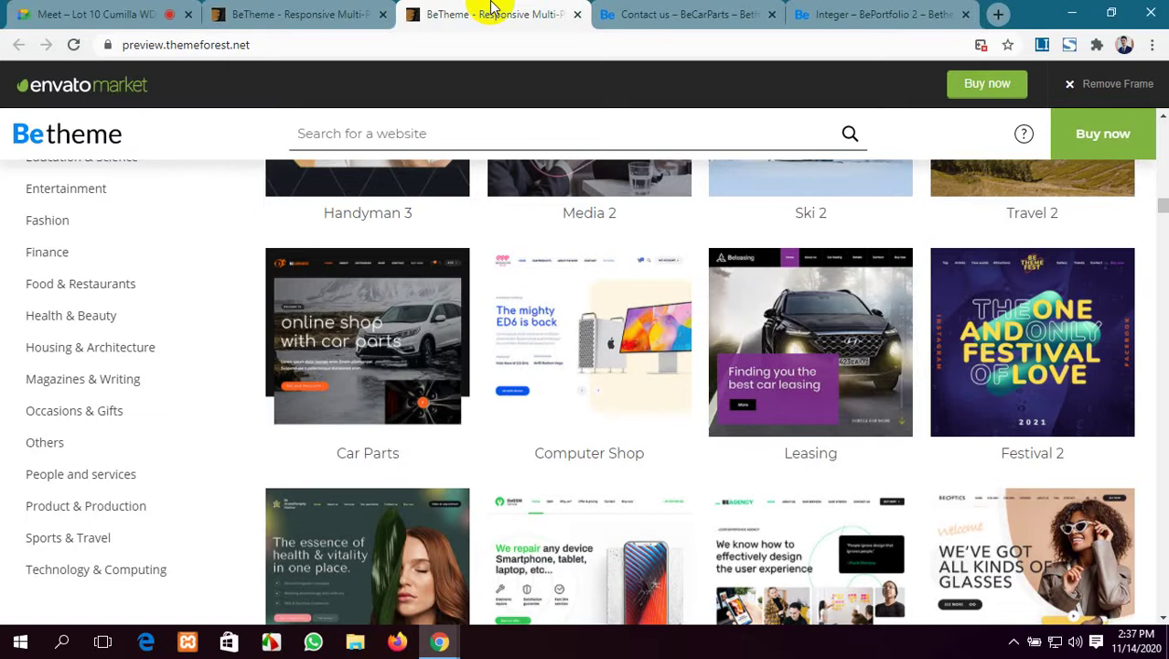
scroll(695, 366, down, 5)
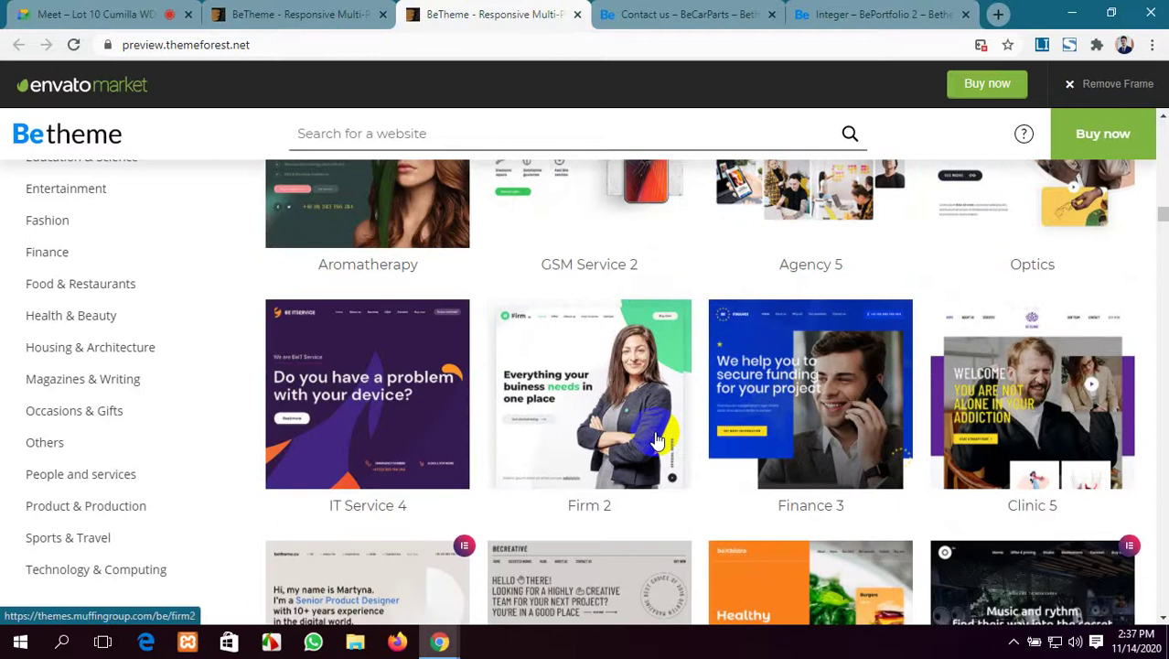
scroll(655, 438, down, 7)
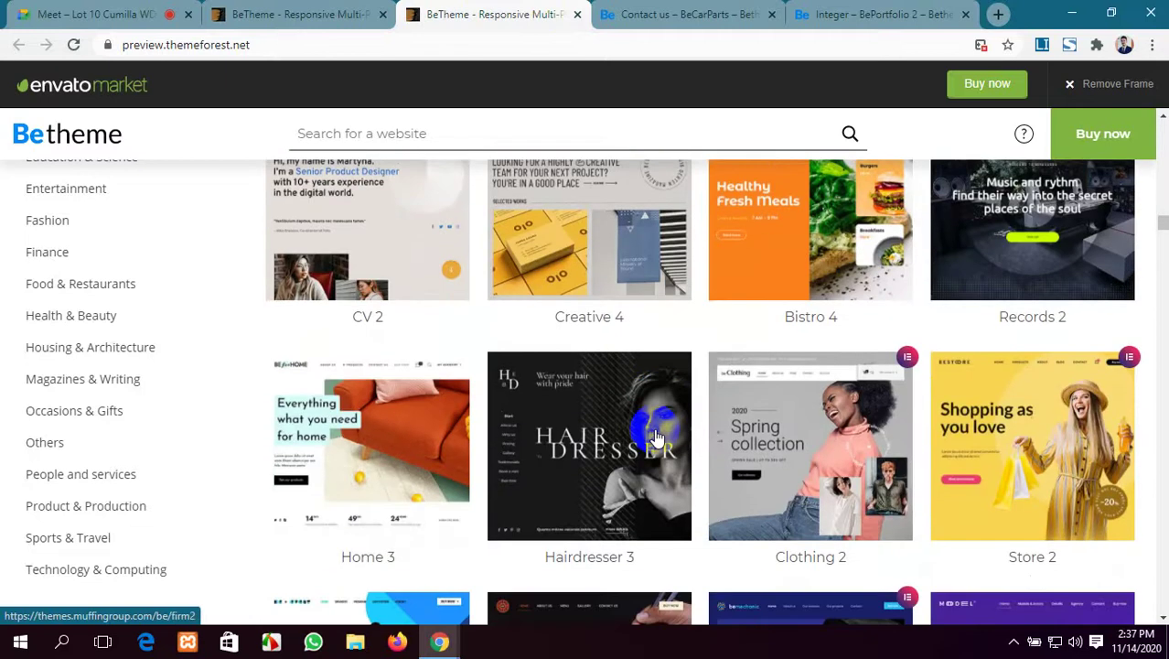
scroll(655, 438, down, 6)
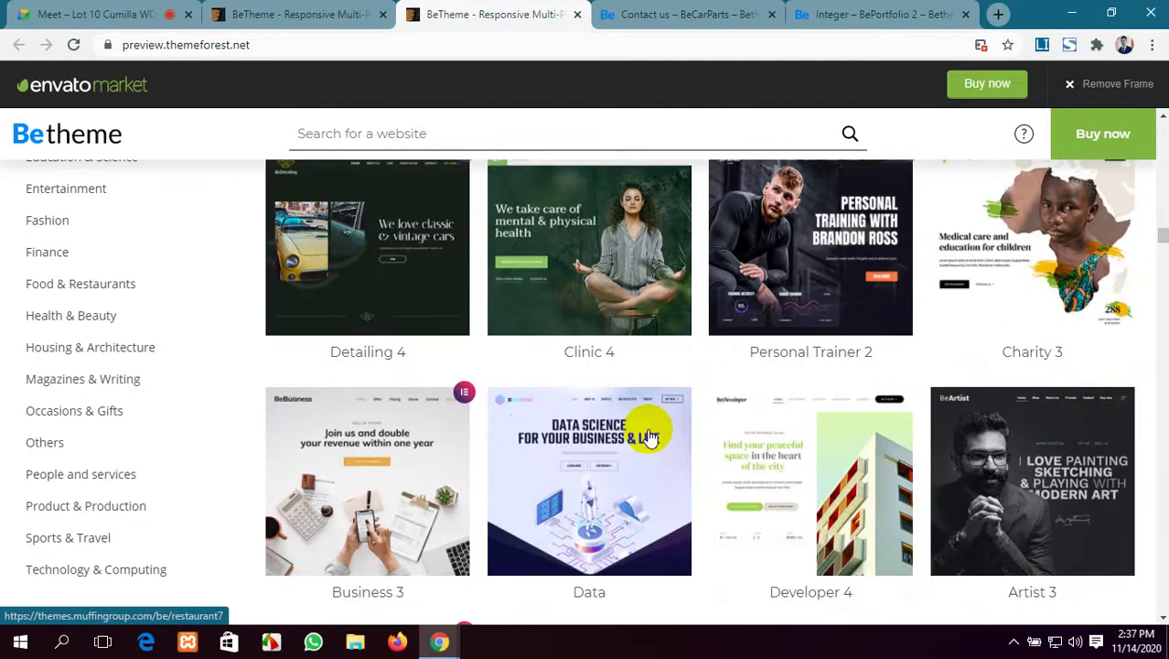
scroll(649, 436, down, 11)
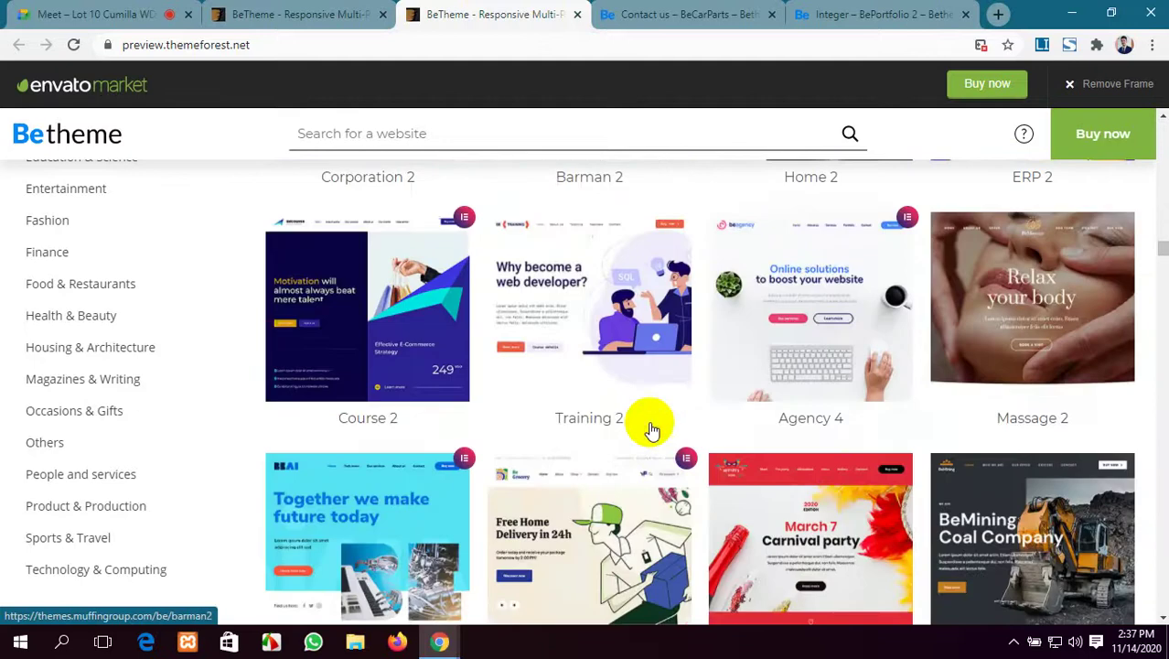
scroll(651, 426, down, 4)
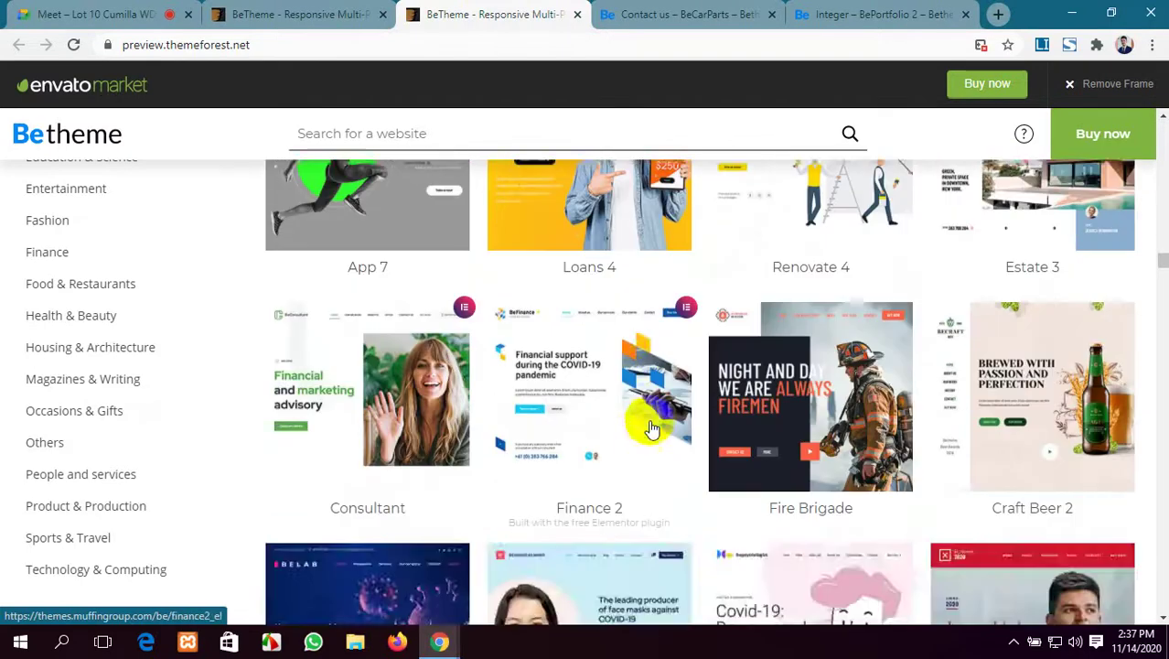
Go back up to BeTheme's introductory headings and return to the start of the pre-built websites list.
scroll(9, 501, up, 8)
scroll(3, 424, up, 20)
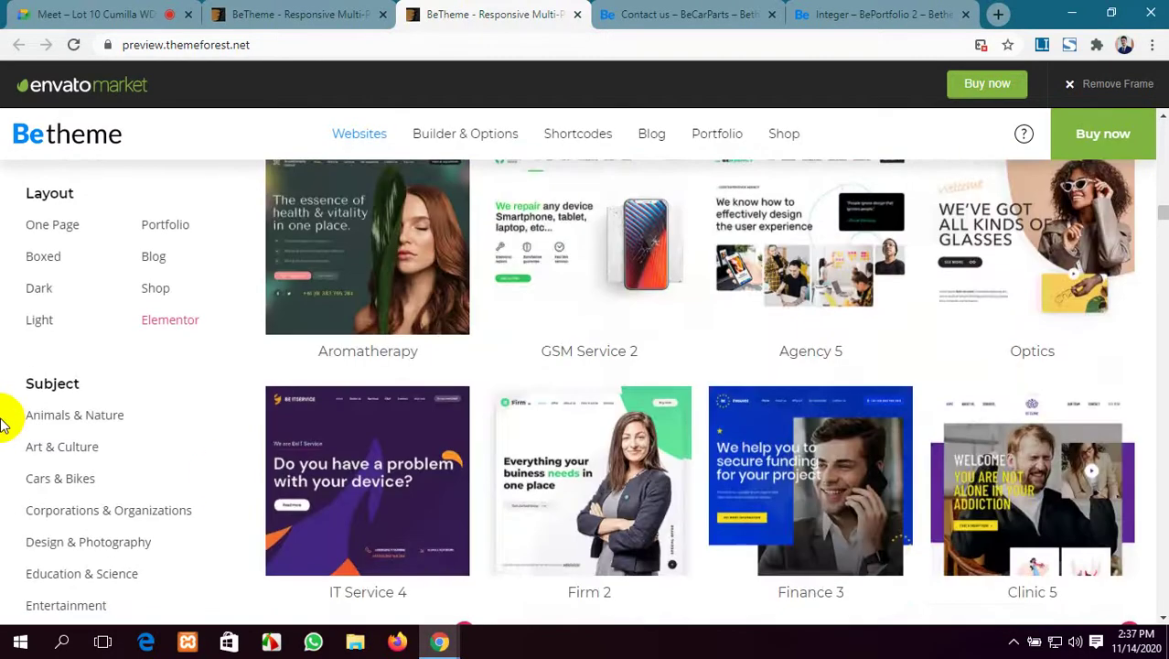
scroll(3, 424, up, 20)
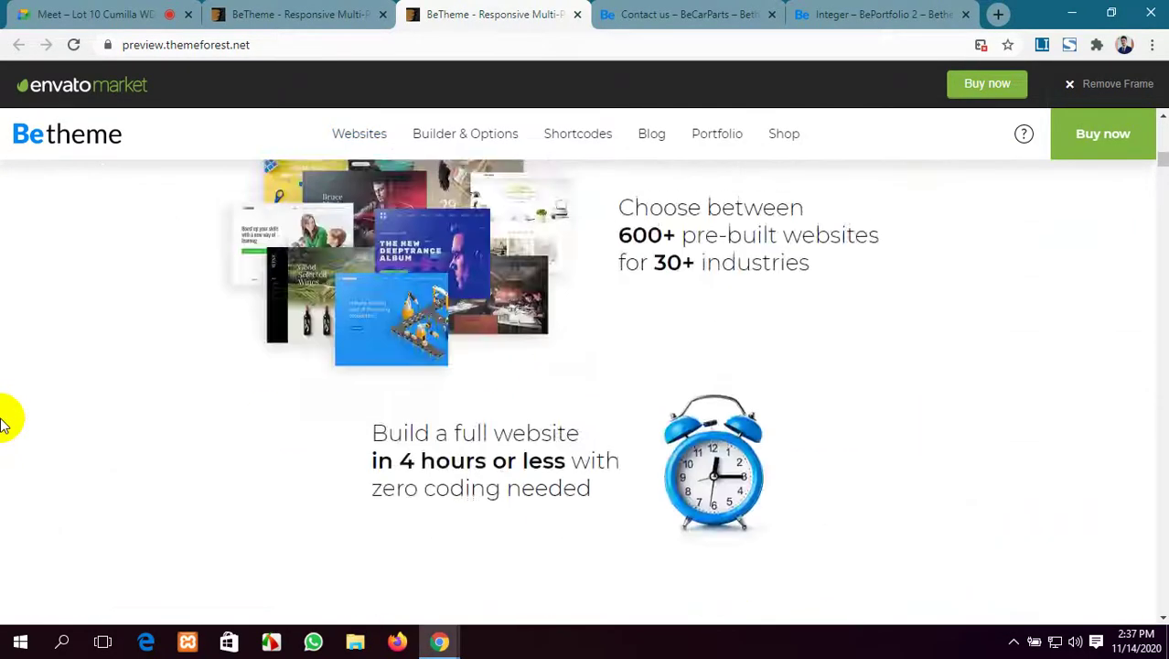
scroll(3, 424, down, 15)
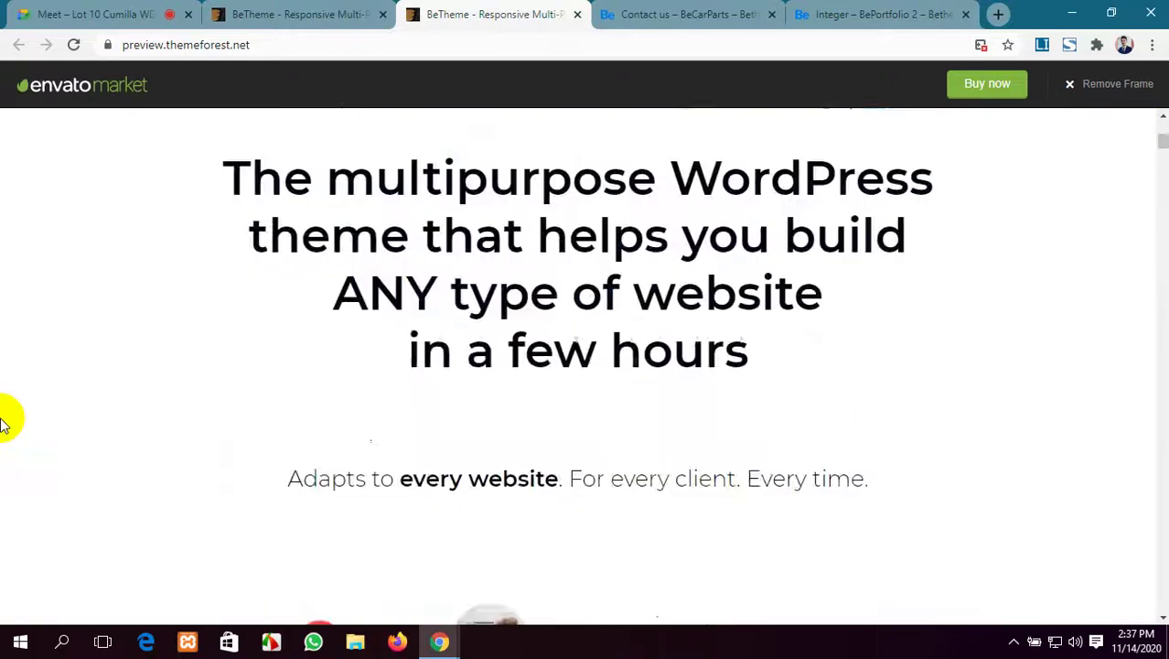
scroll(3, 423, down, 15)
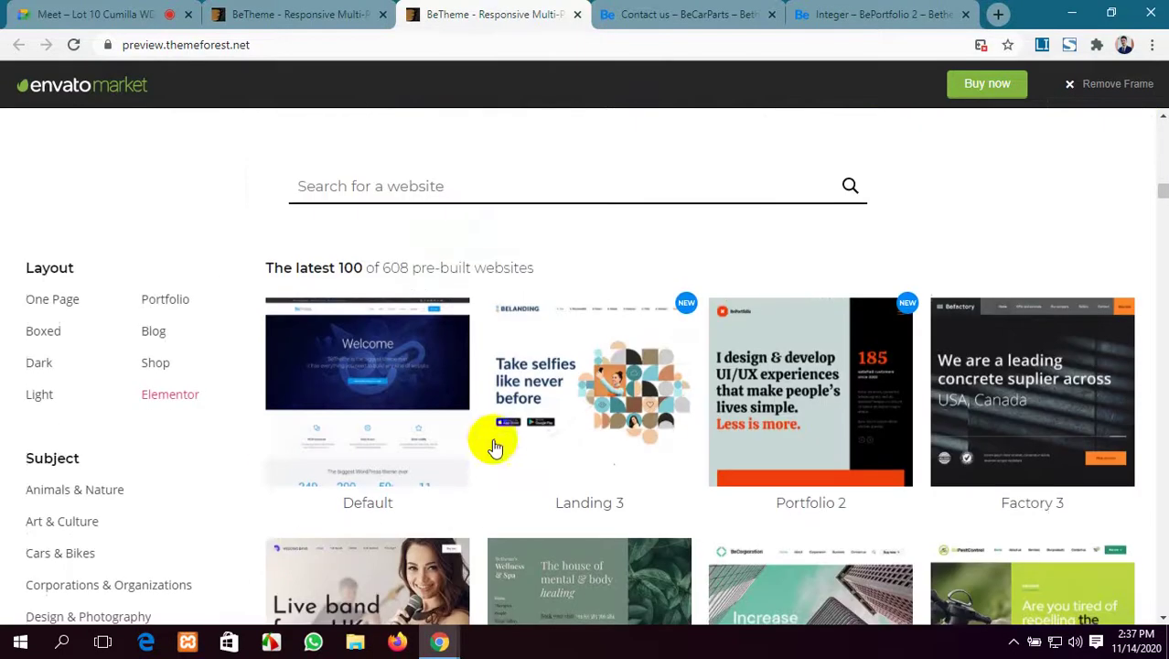
Look over the layout and subject filters, and filter the pre-built websites by the Fashion subject.
scroll(14, 284, up, 1)
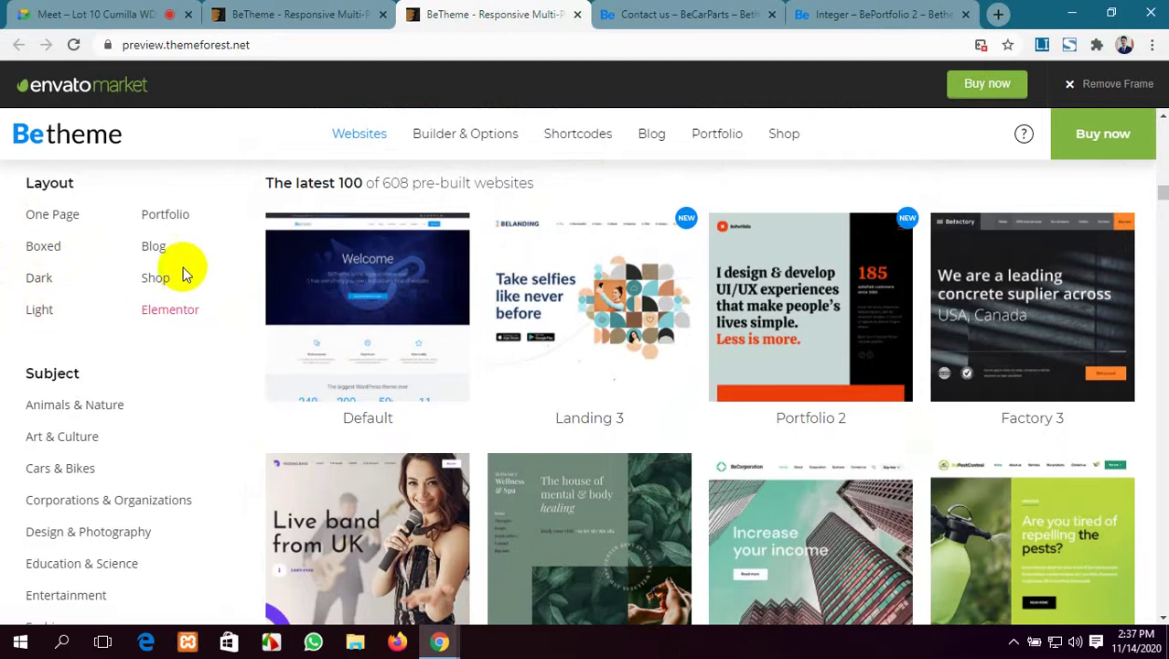
scroll(71, 331, down, 1)
scroll(50, 297, down, 2)
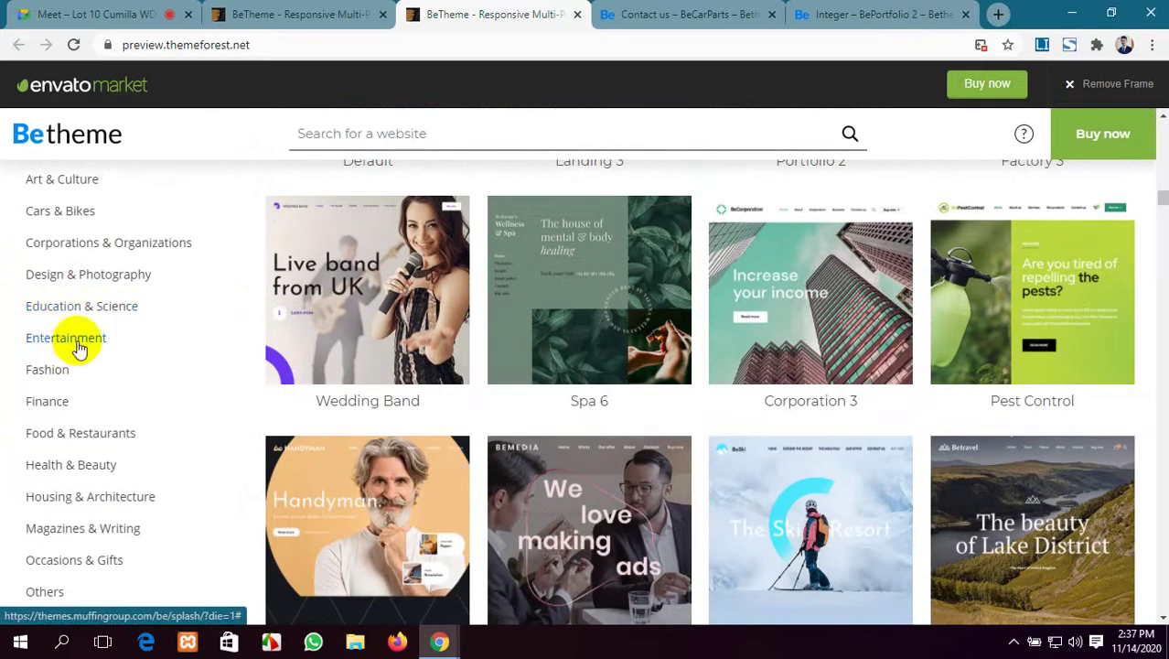
click(50, 370)
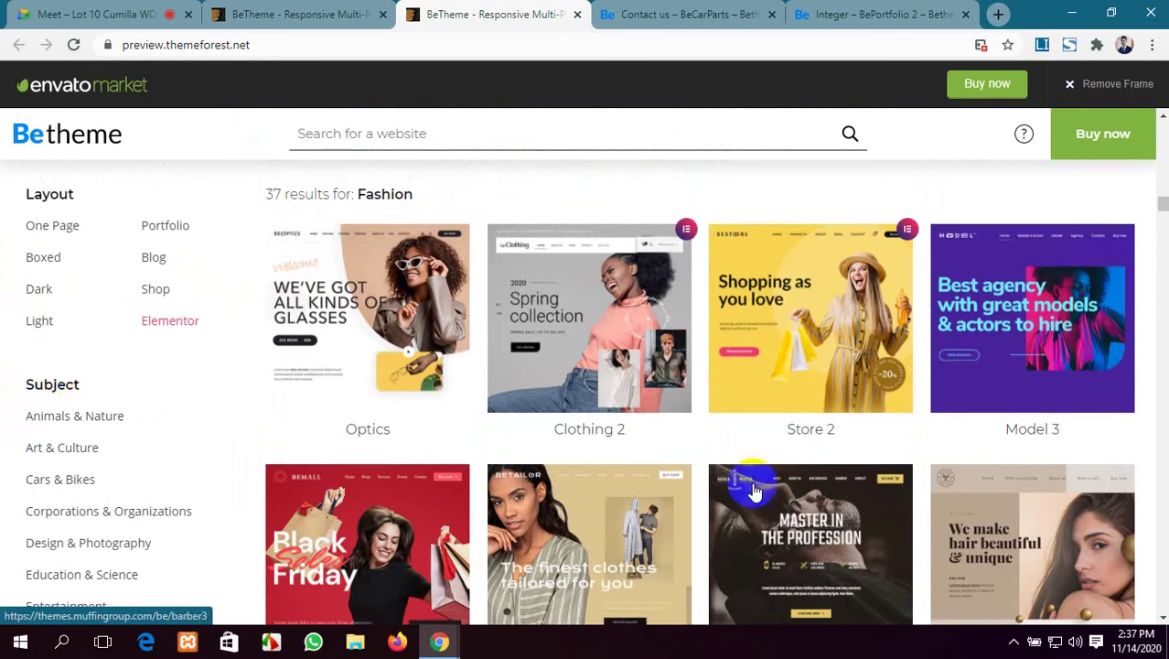
Look through the Fashion demos down past Watchmaker and Denim, and return to the first row of results.
scroll(755, 483, down, 5)
scroll(760, 486, down, 4)
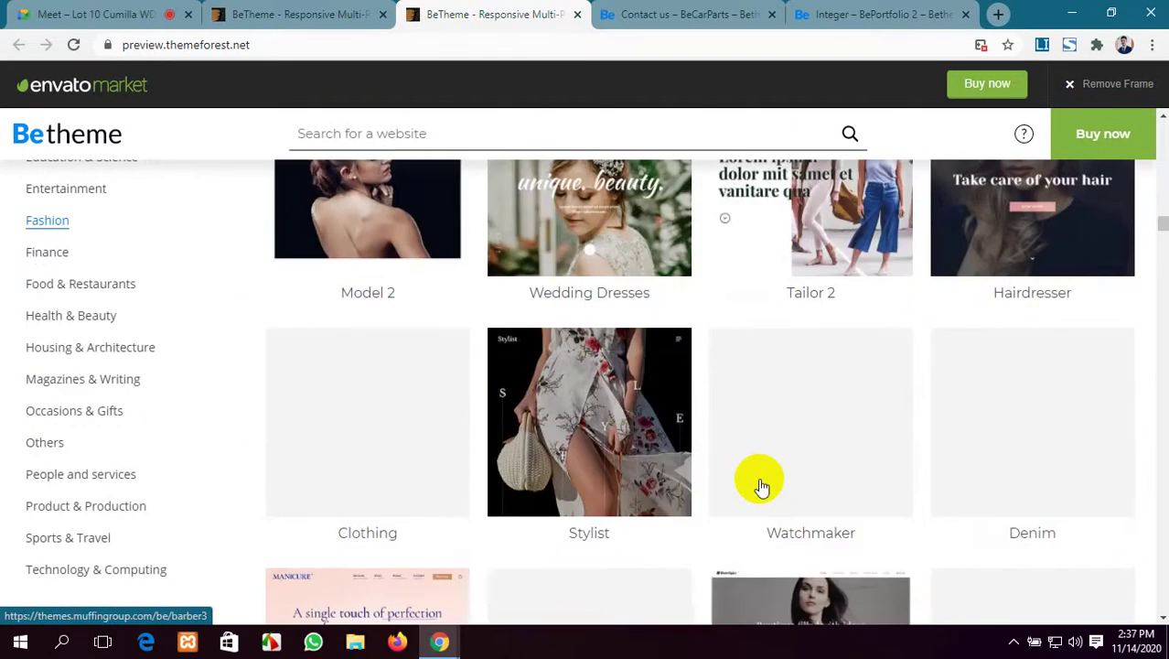
scroll(762, 487, down, 4)
scroll(762, 487, up, 10)
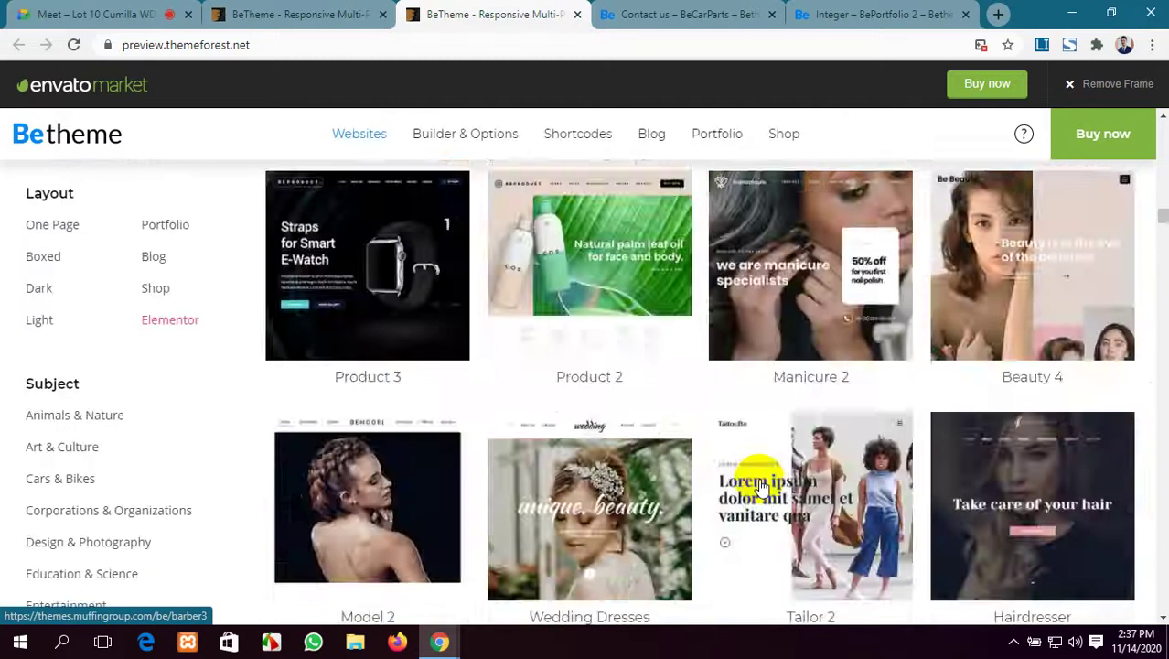
scroll(762, 487, up, 5)
scroll(756, 483, down, 5)
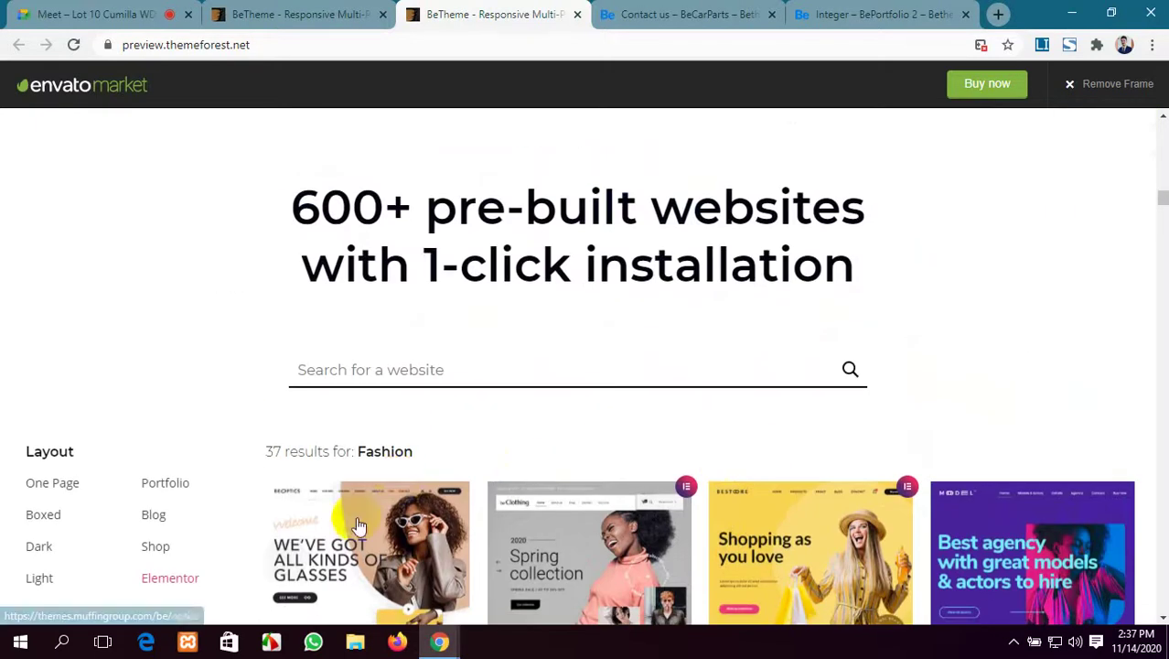
scroll(1018, 308, down, 2)
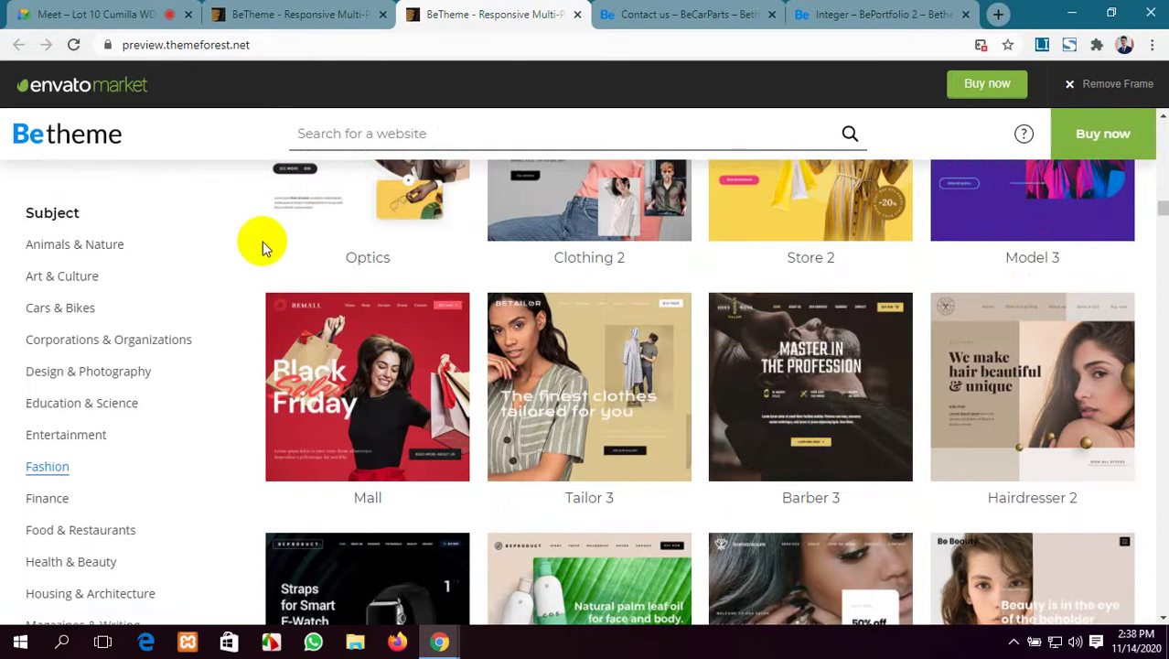
scroll(263, 242, down, 2)
scroll(263, 242, up, 3)
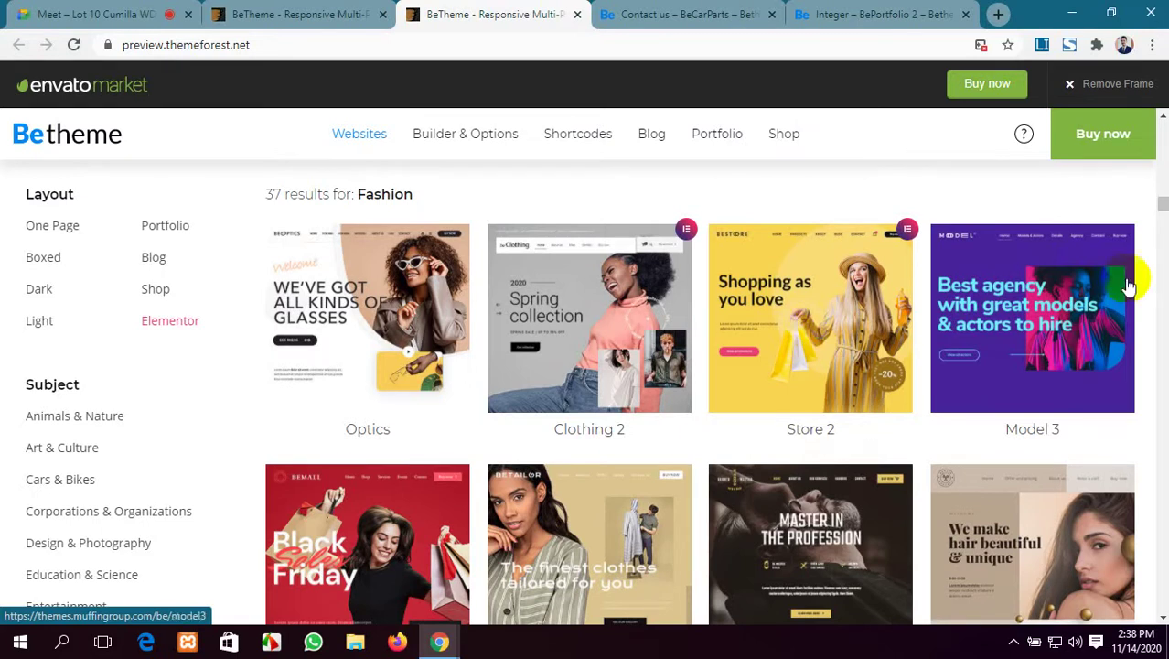
Open the Model 3 demo from the Fashion results and look over its home page.
click(1004, 322)
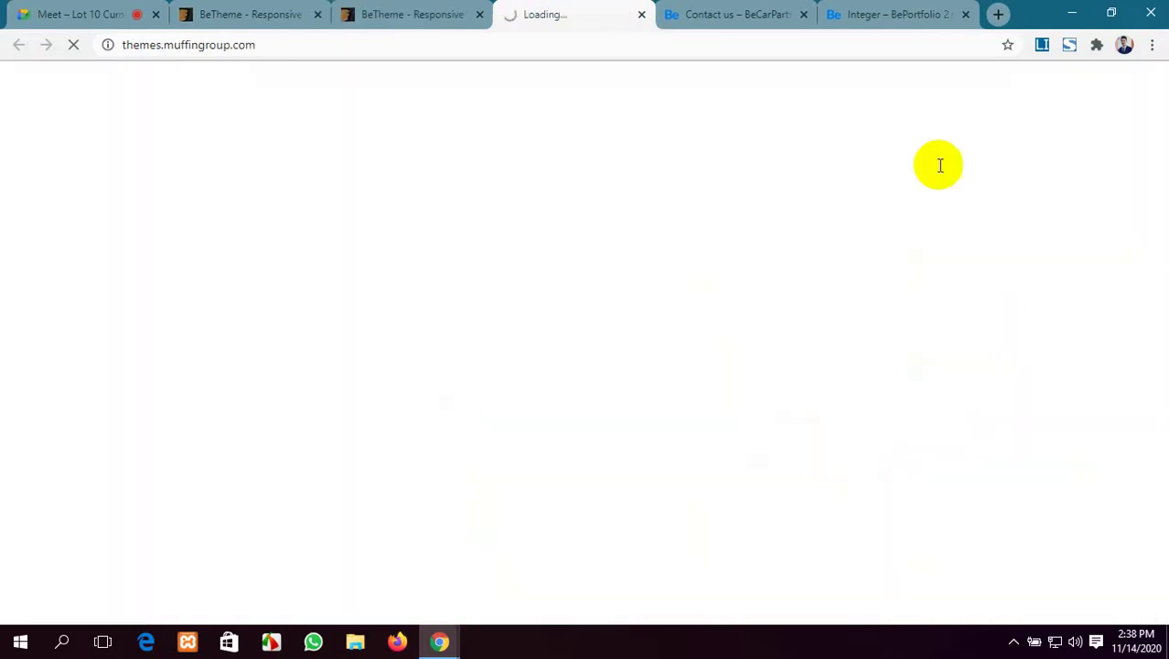
click(677, 14)
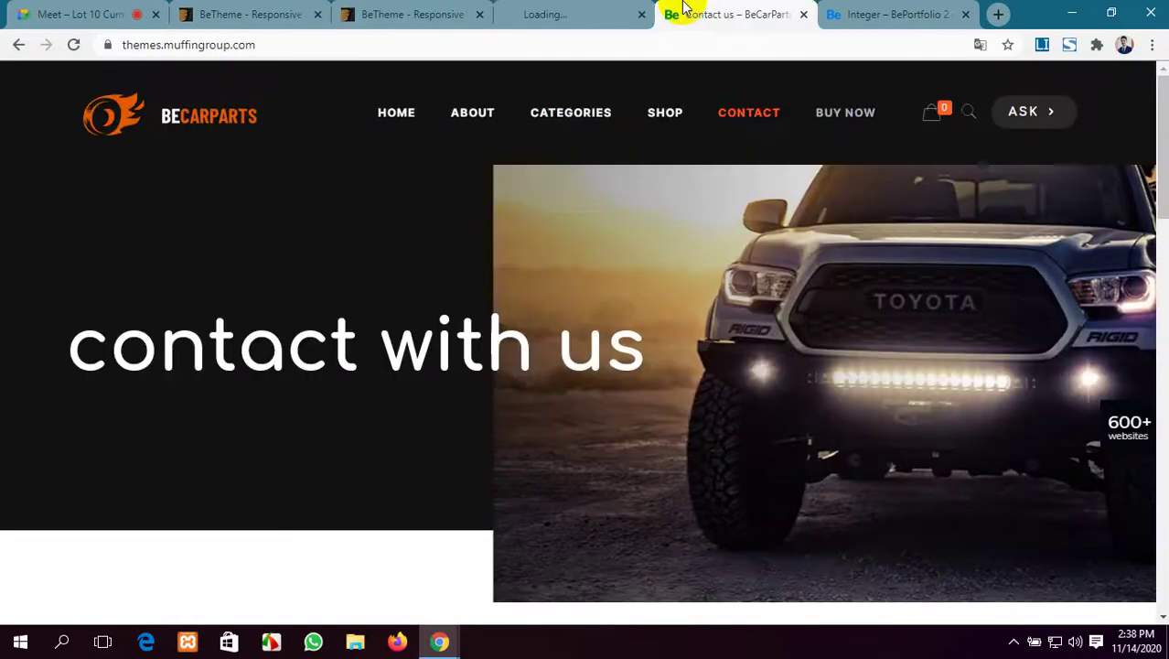
click(556, 8)
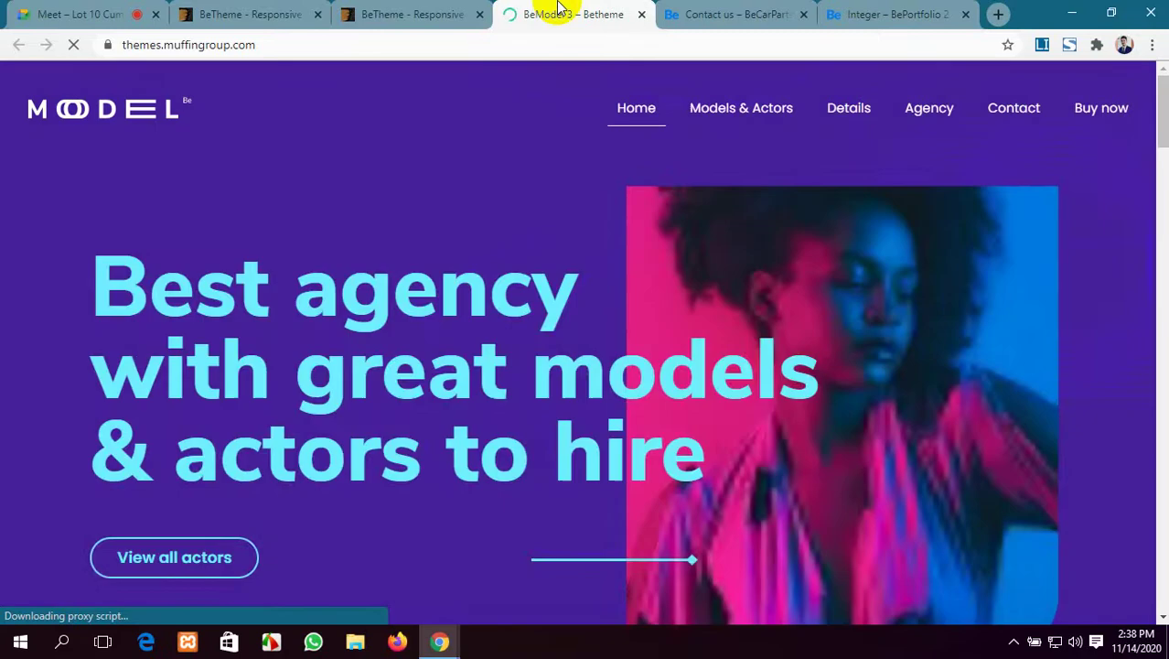
scroll(511, 400, down, 1)
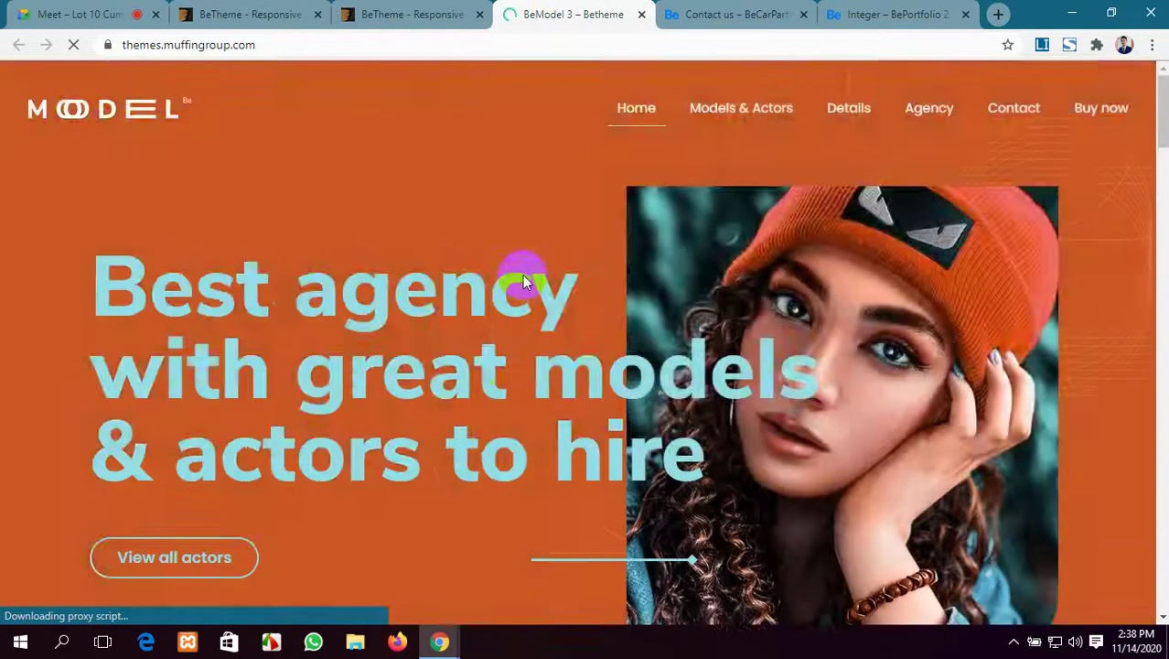
scroll(506, 494, down, 3)
scroll(503, 489, up, 4)
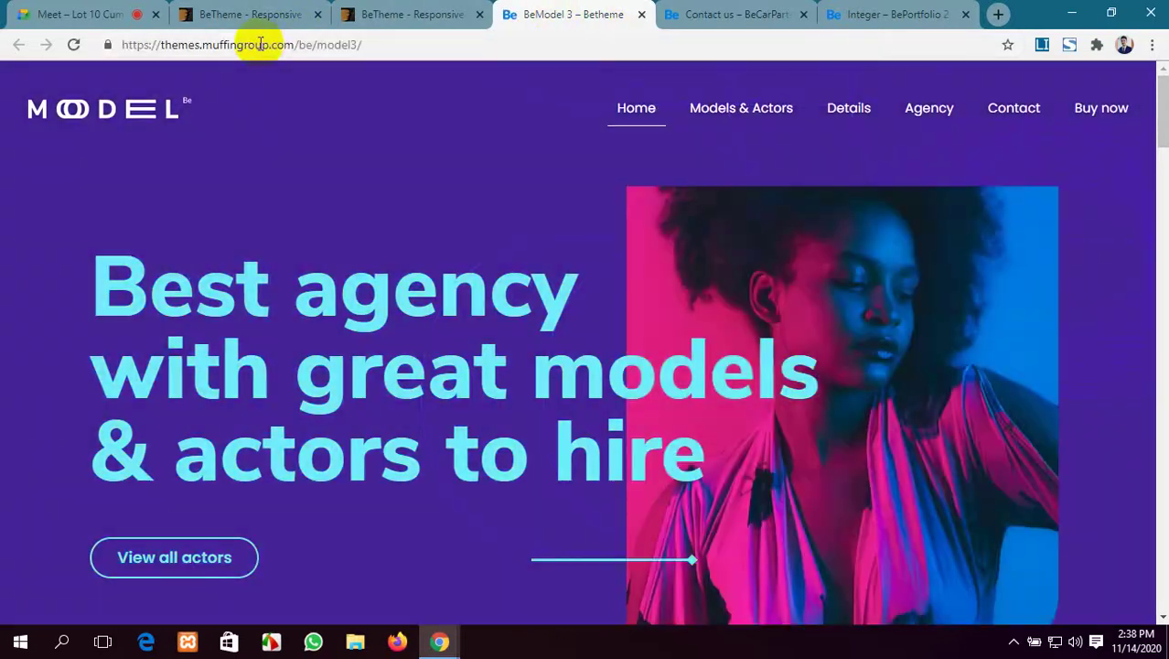
Select the BeModel 3 demo's web address, check the class meeting's chat, and return to the BeTheme item page.
click(261, 46)
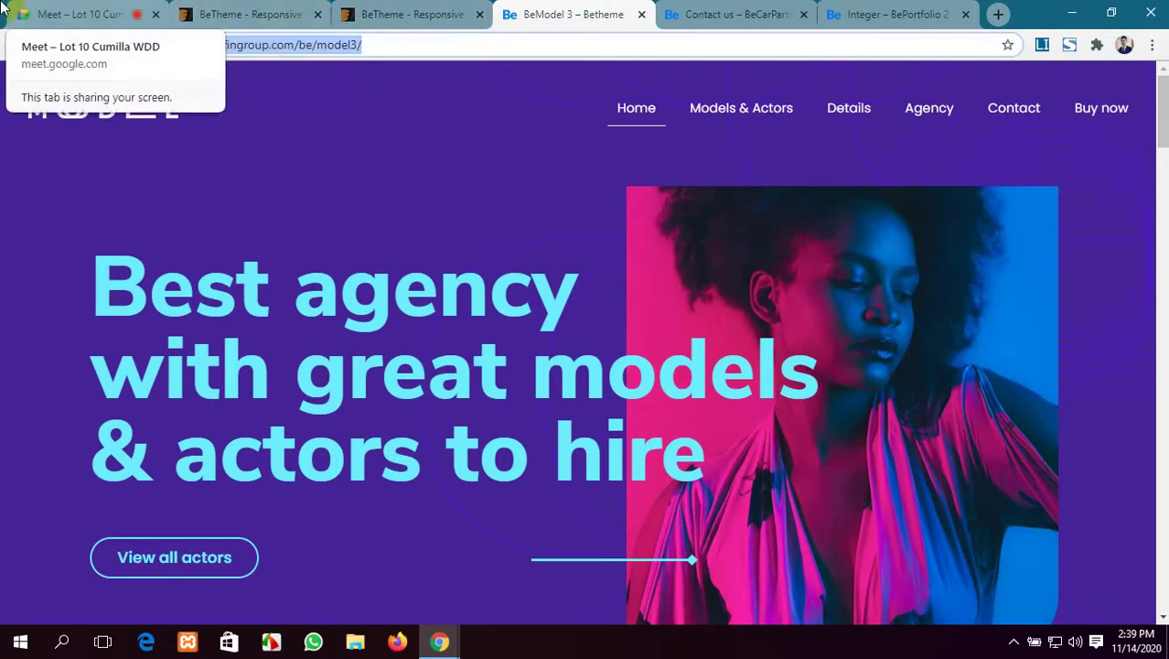
click(69, 13)
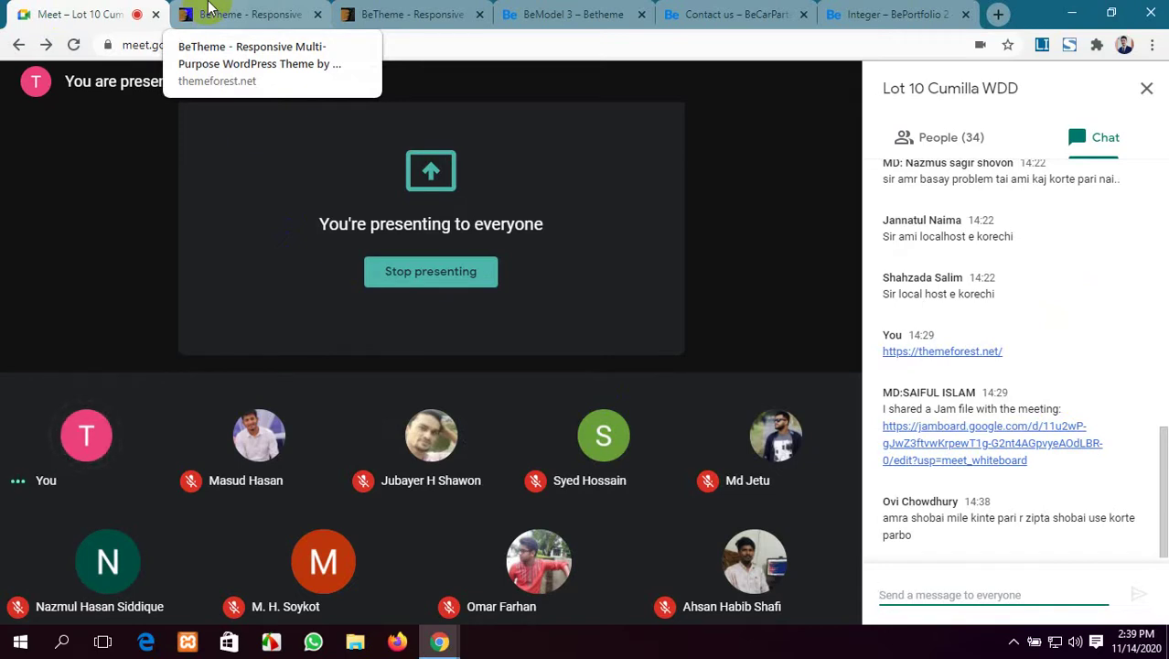
click(209, 9)
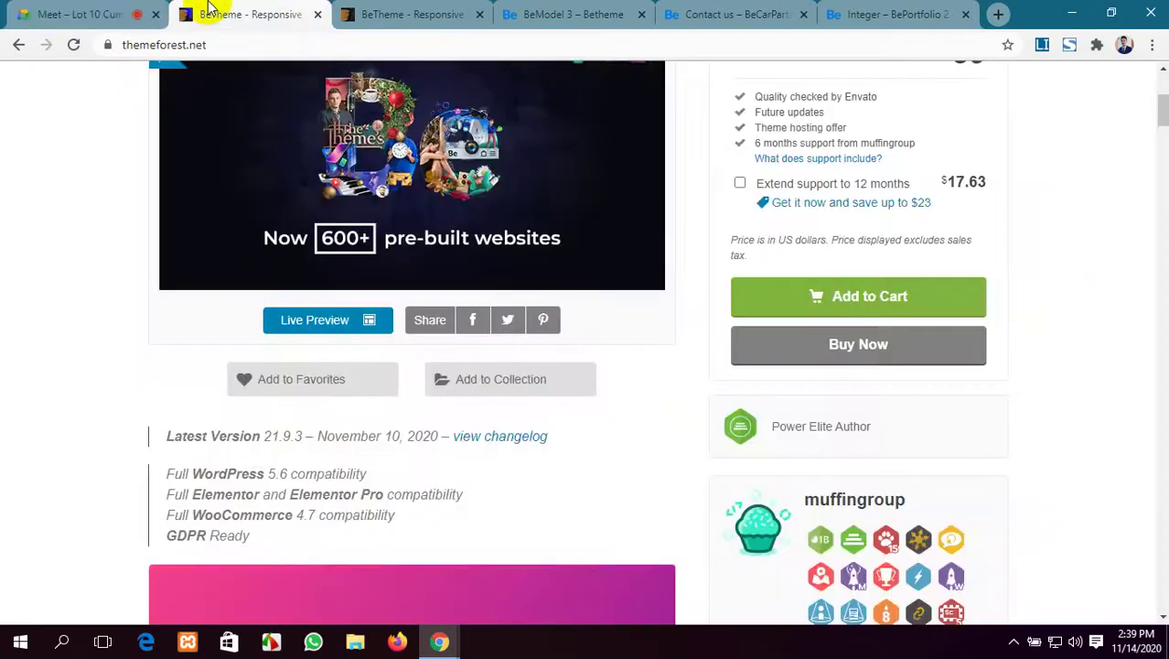
Switch to BePortfolio 2's Integer project page and look through it down to the contact footer and partway back up.
click(869, 15)
scroll(526, 302, down, 5)
scroll(526, 303, down, 20)
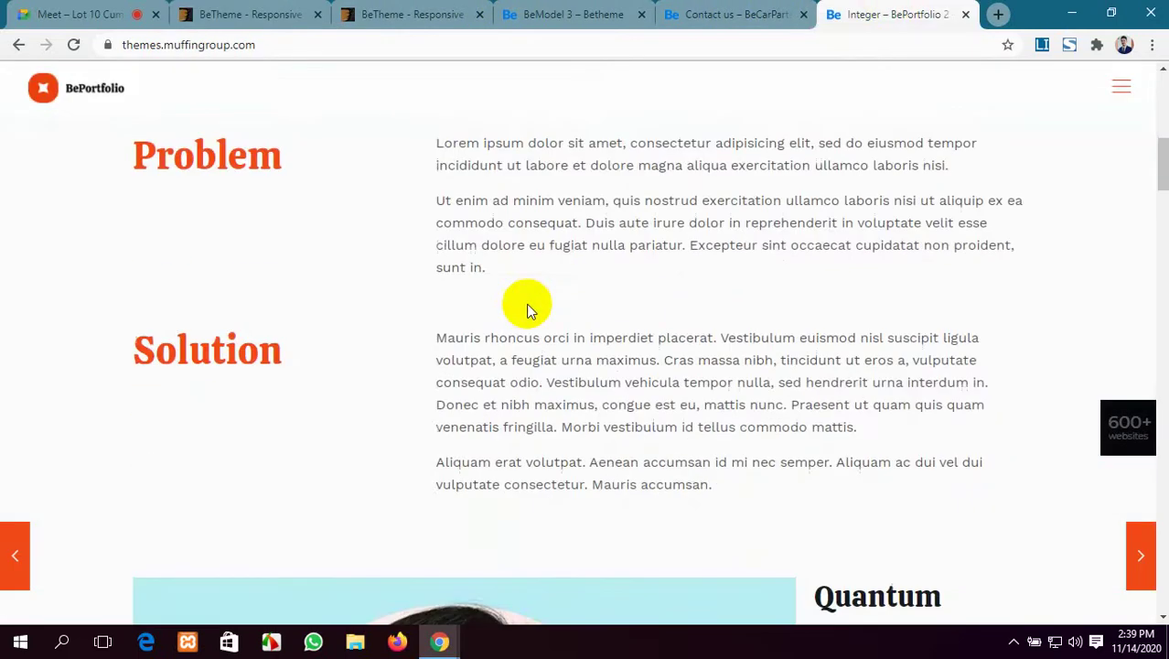
scroll(527, 310, down, 15)
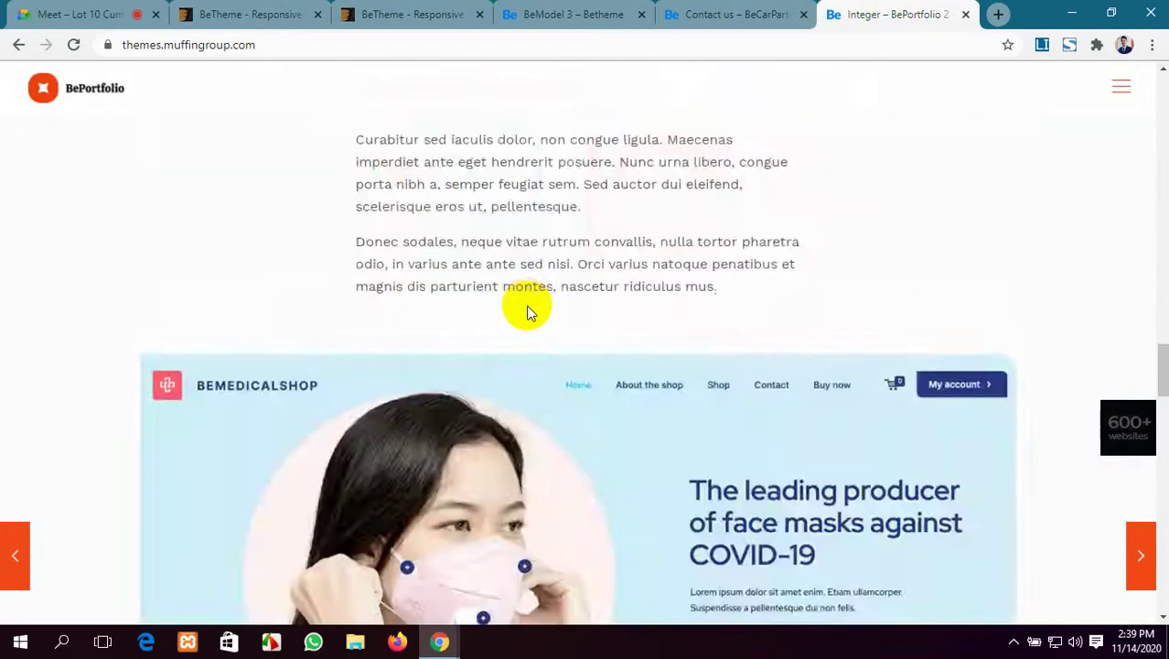
scroll(528, 310, down, 5)
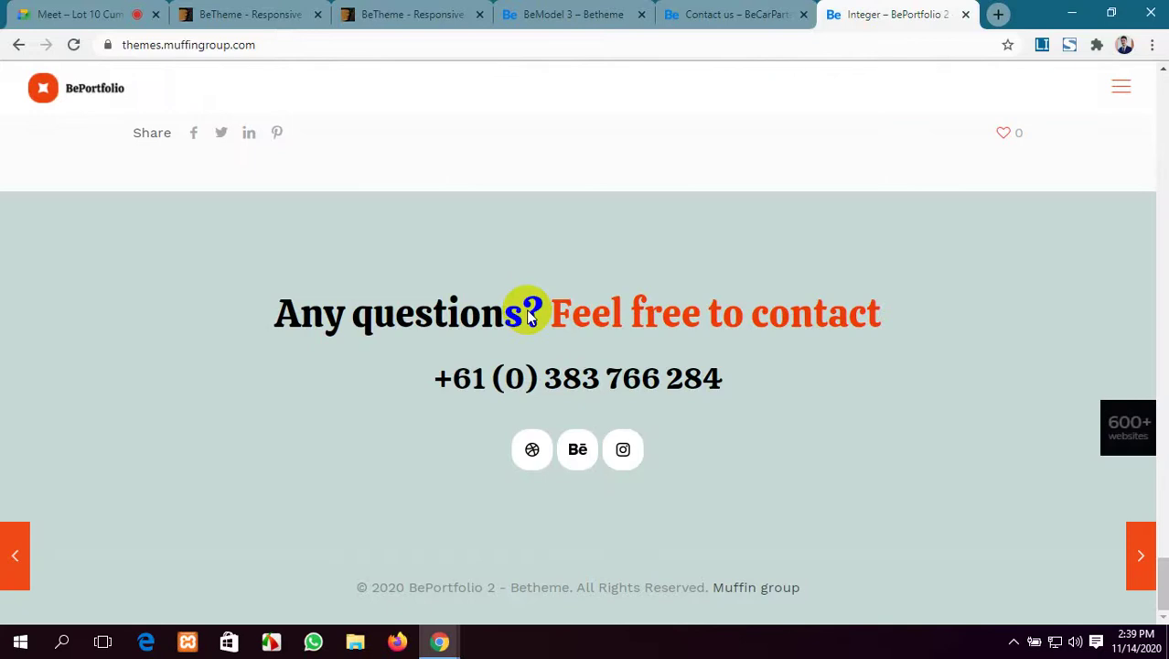
scroll(528, 310, up, 15)
scroll(529, 309, up, 10)
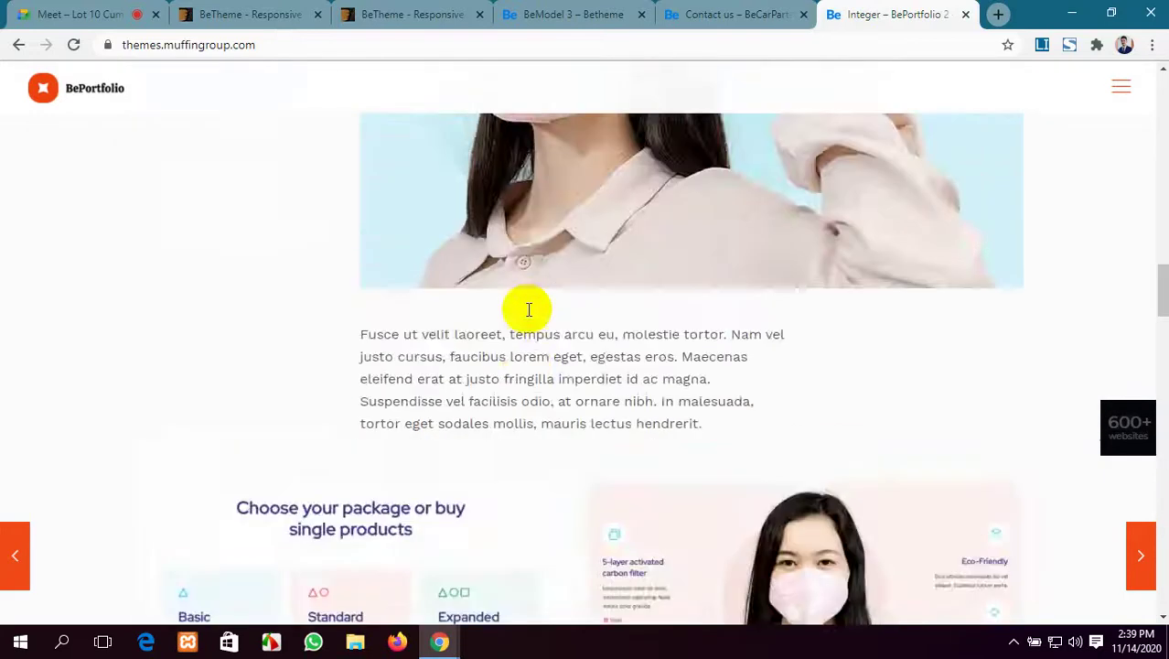
Try to search the web for wpastra in a new browser tab.
click(996, 15)
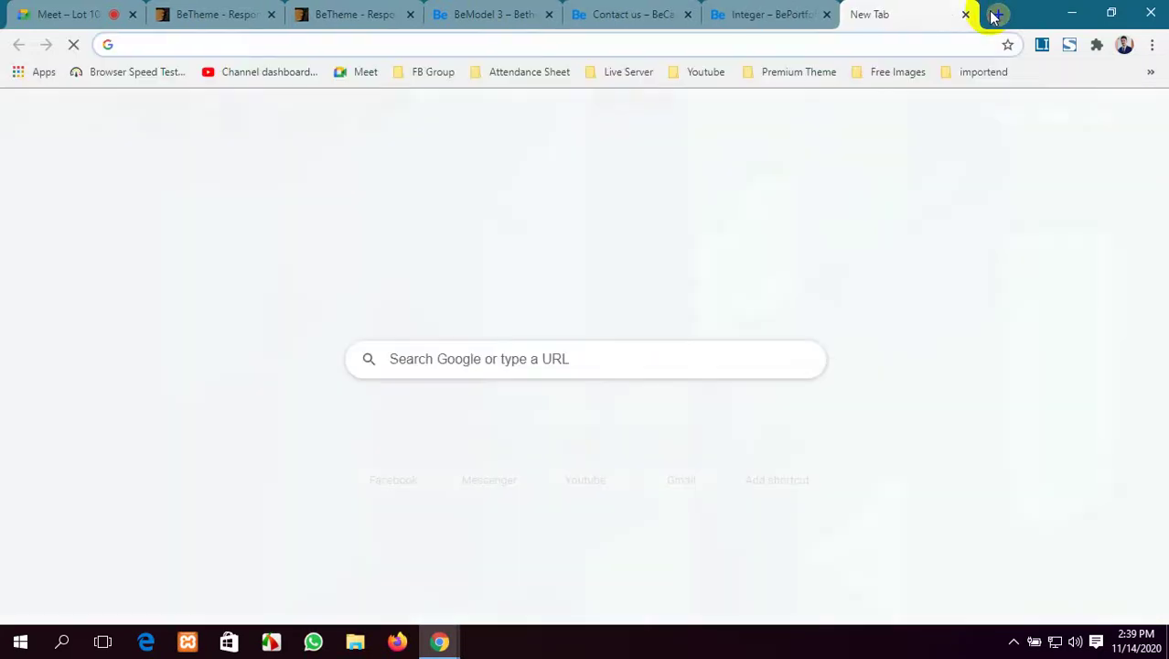
text(wp)
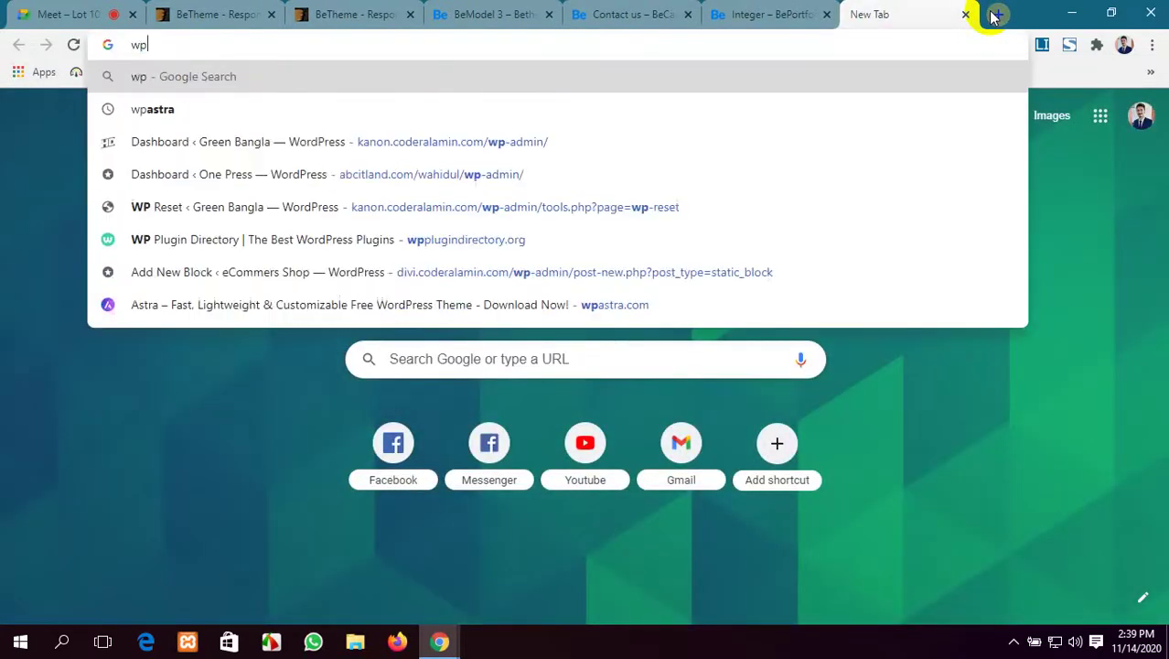
click(284, 111)
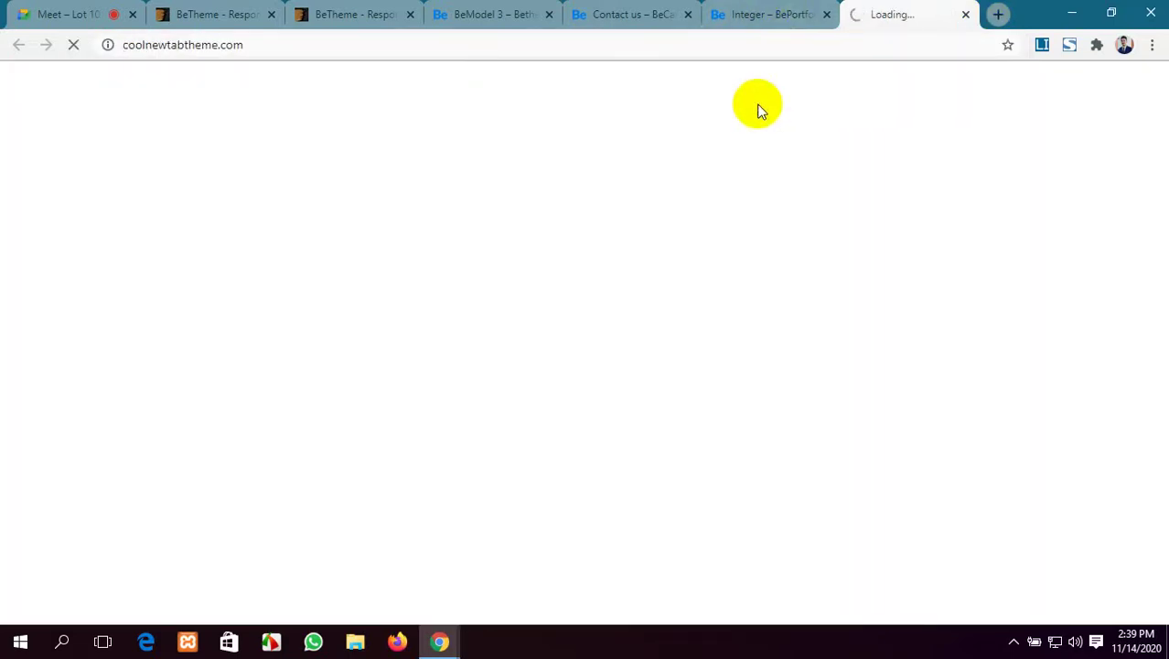
Try to search the web for divi theme in another new browser tab.
click(998, 15)
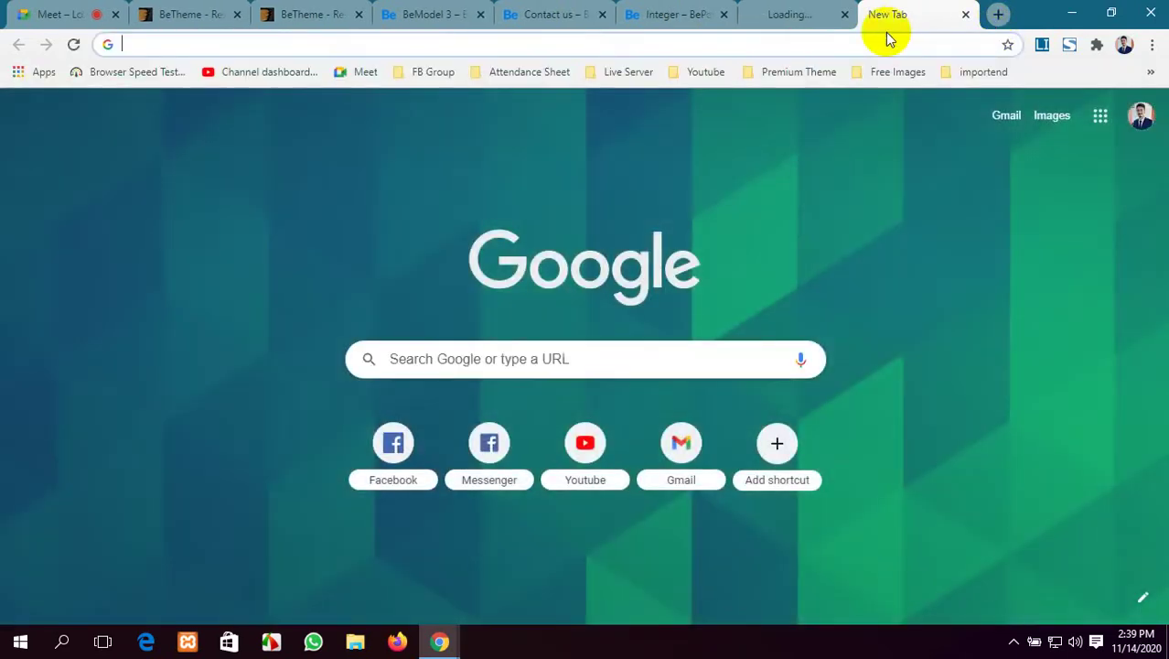
text(Ddivi)
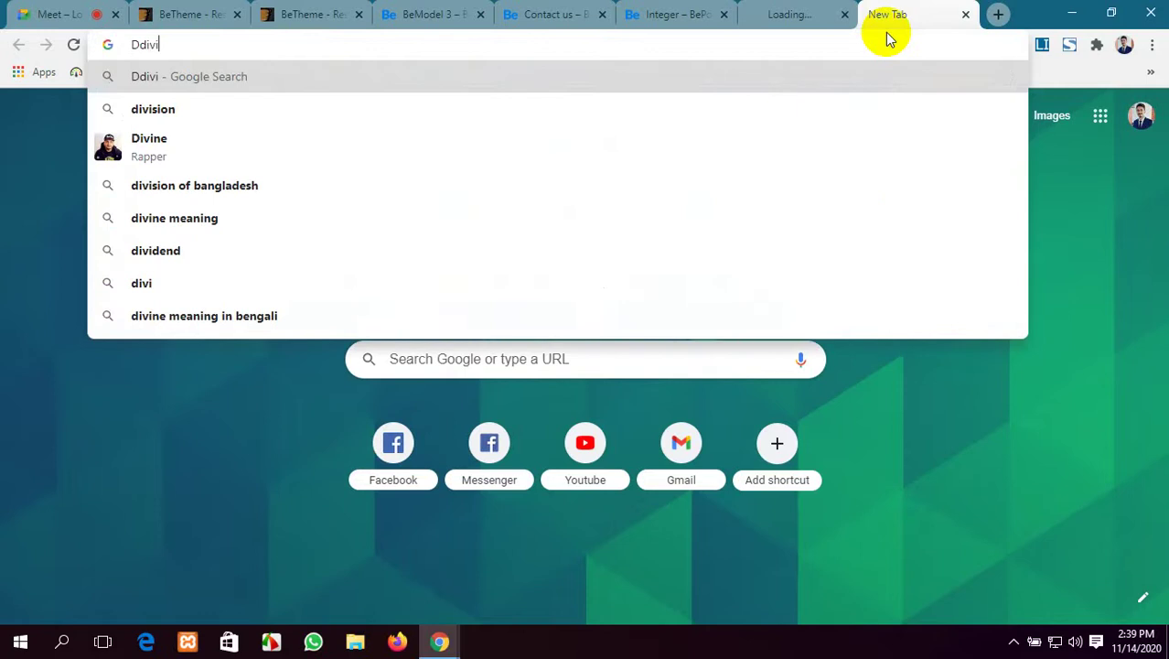
key(BackSpace)
key(BackSpace)
key(BackSpace)
key(BackSpace)
key(BackSpace)
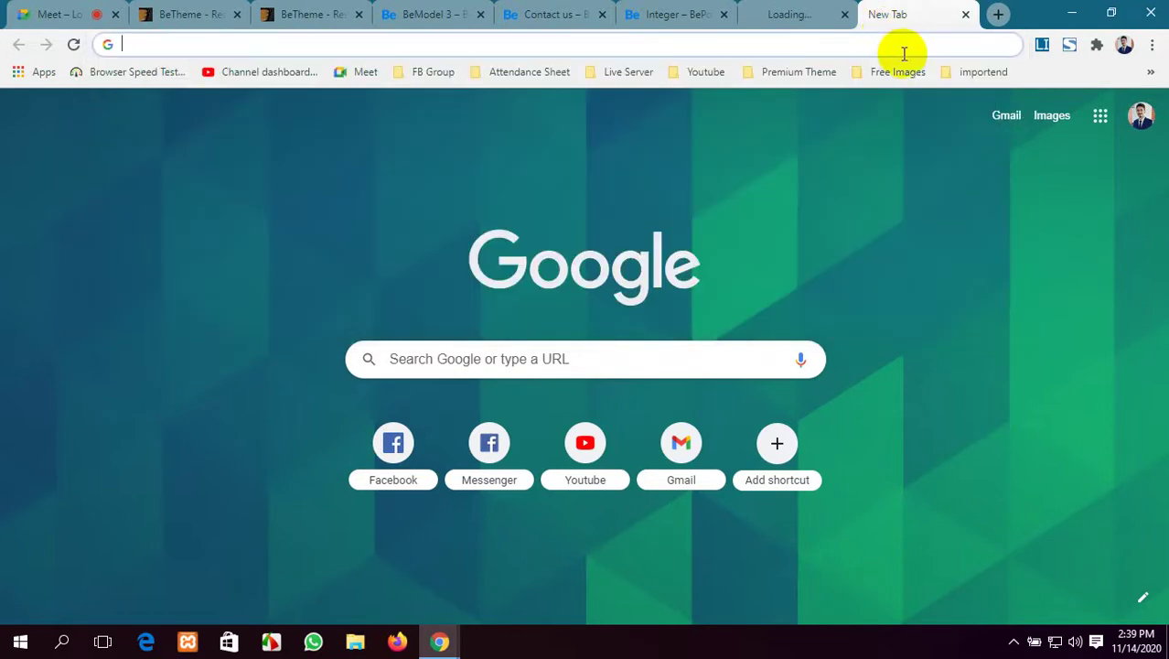
click(905, 53)
text(divi)
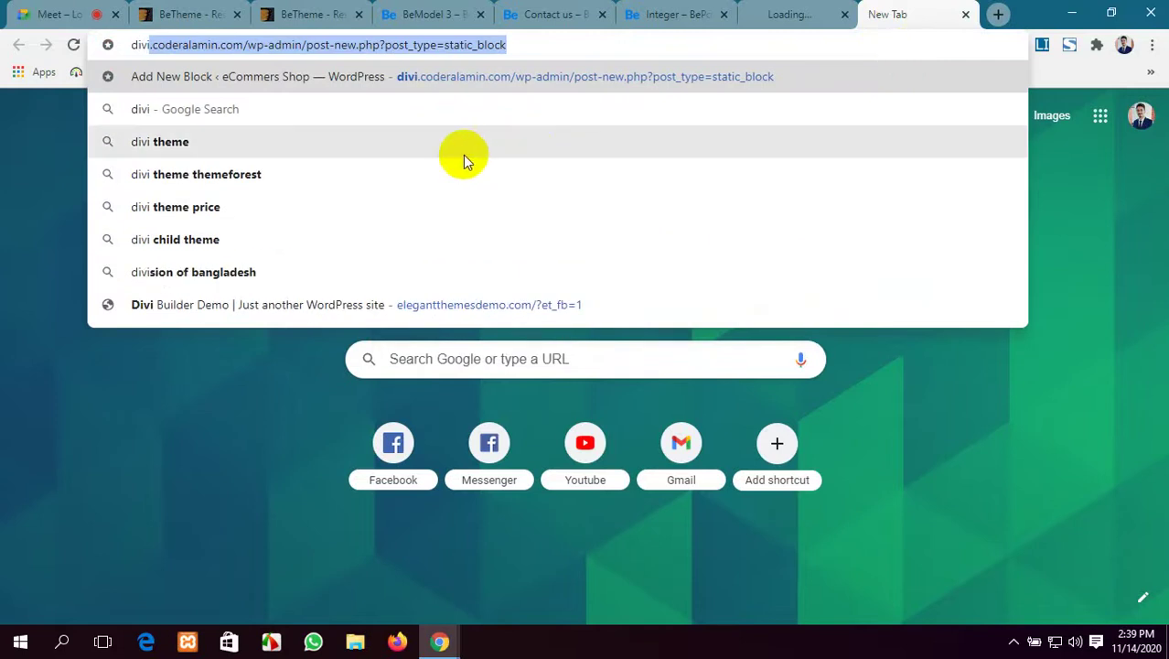
click(458, 129)
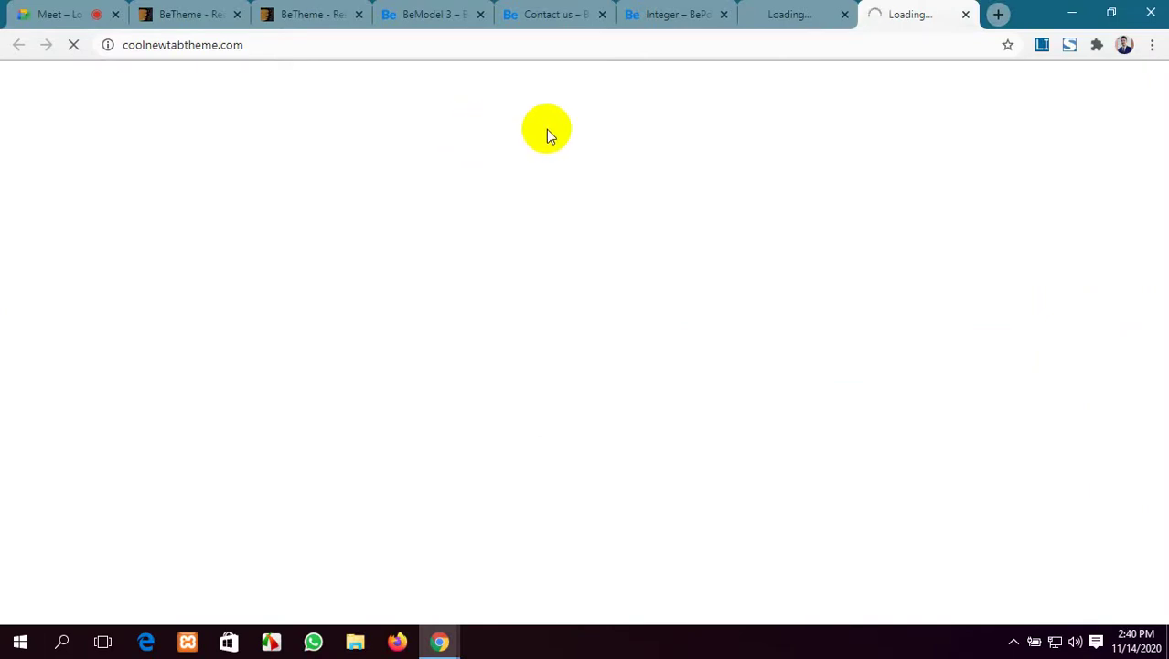
Check the BeCarParts contact page and the class meeting's chat while the divi theme search loads, and return to that search.
click(548, 11)
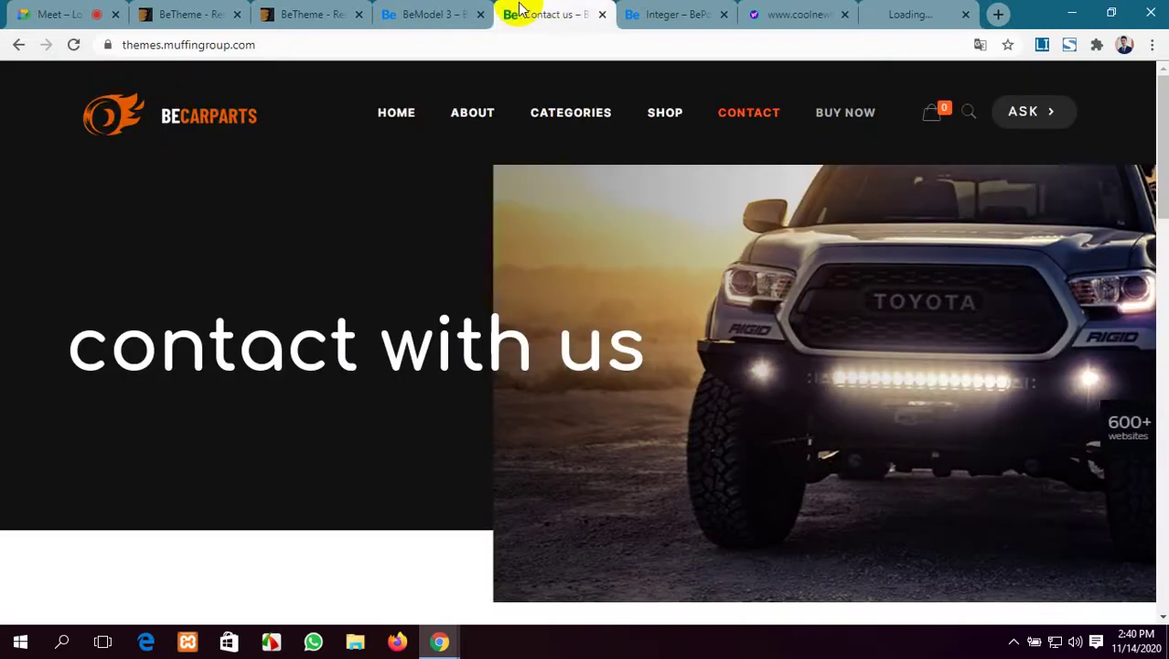
click(896, 11)
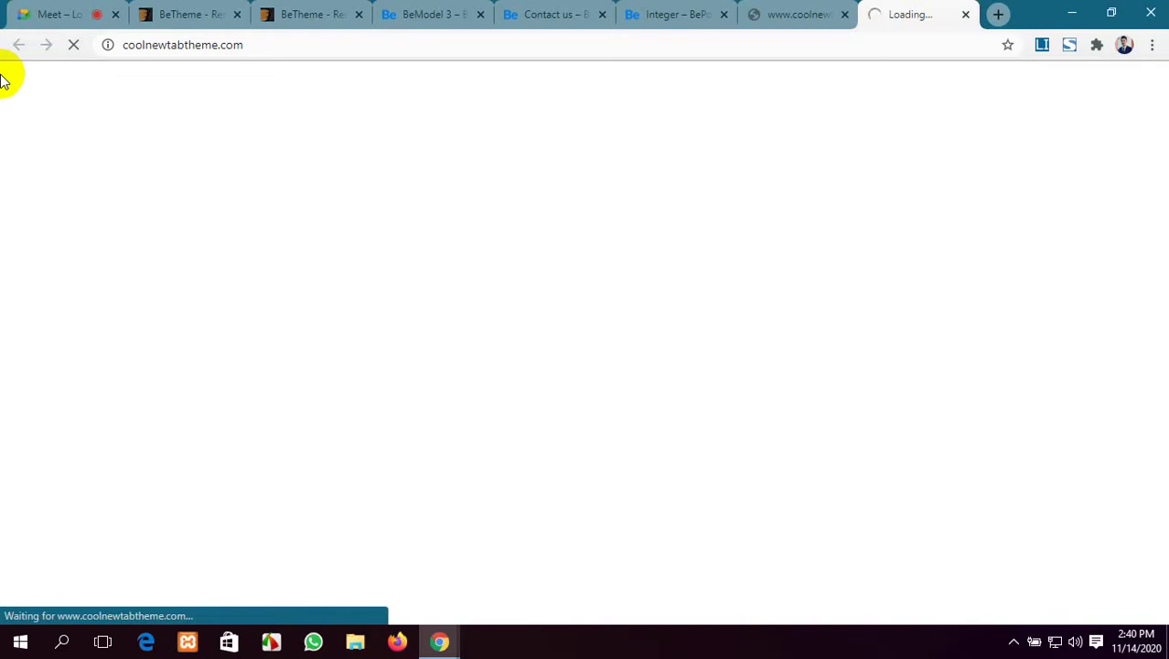
click(68, 9)
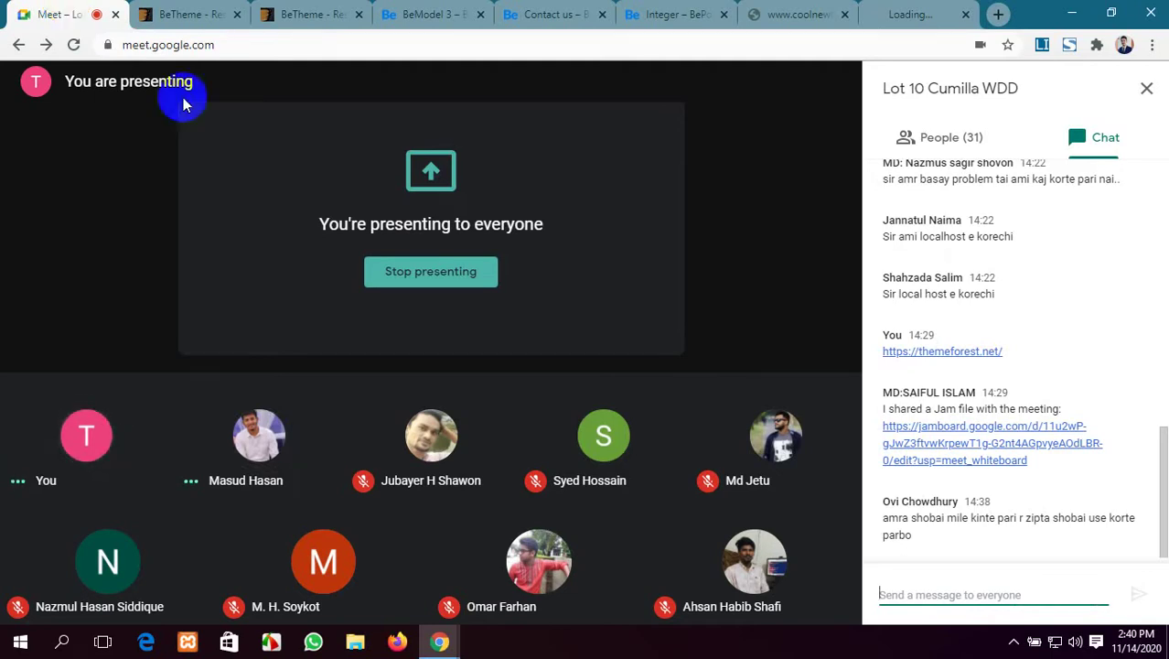
click(929, 9)
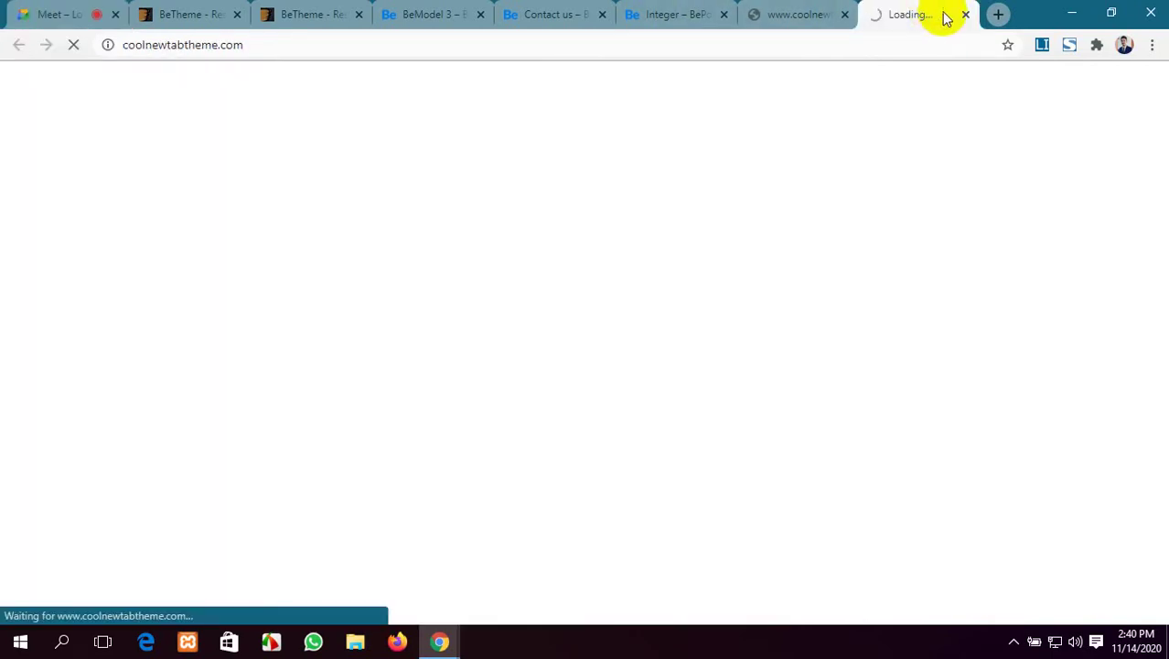
Close both search tabs and all the BeTheme demo, preview and item pages, keeping only the class meeting open.
click(967, 16)
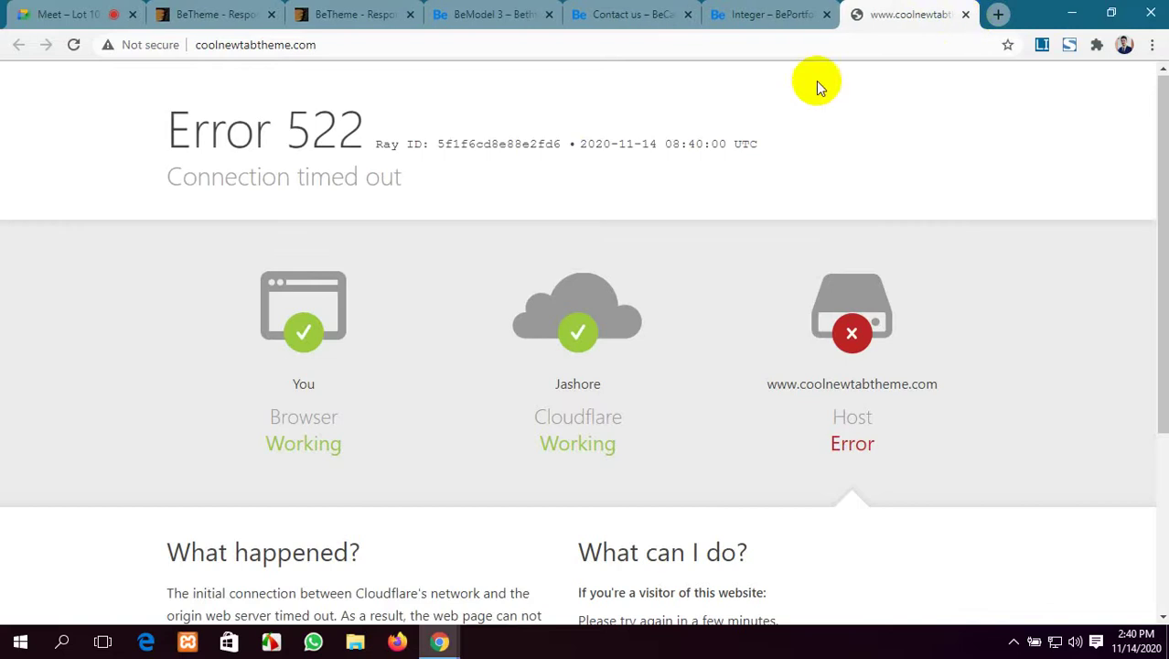
click(967, 15)
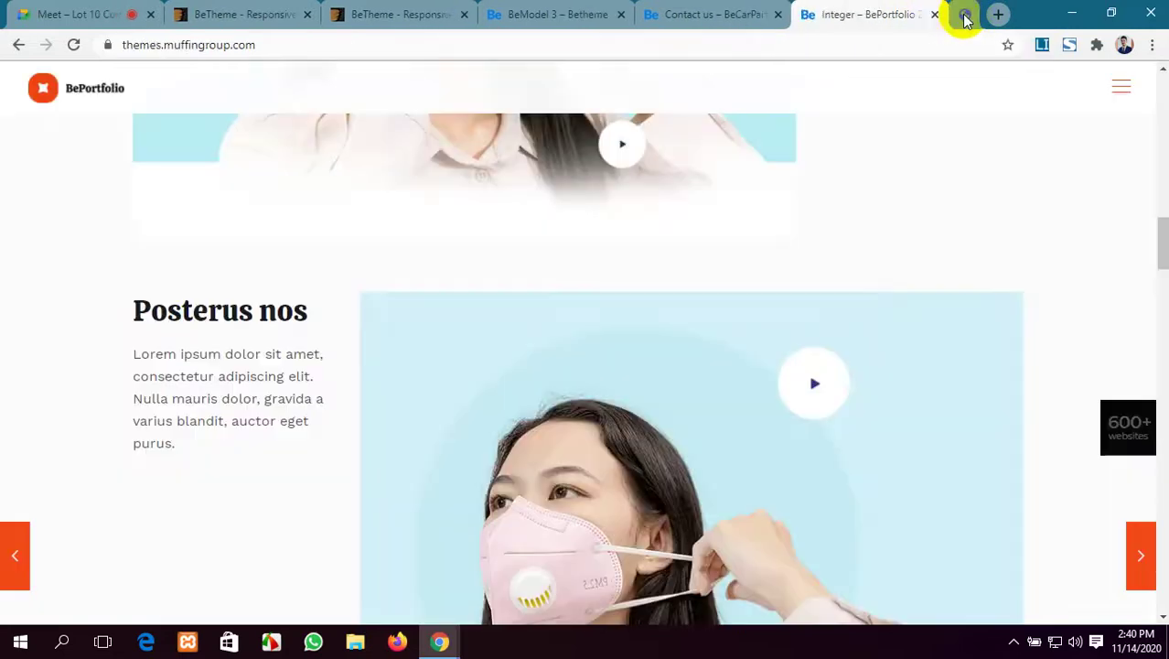
click(967, 16)
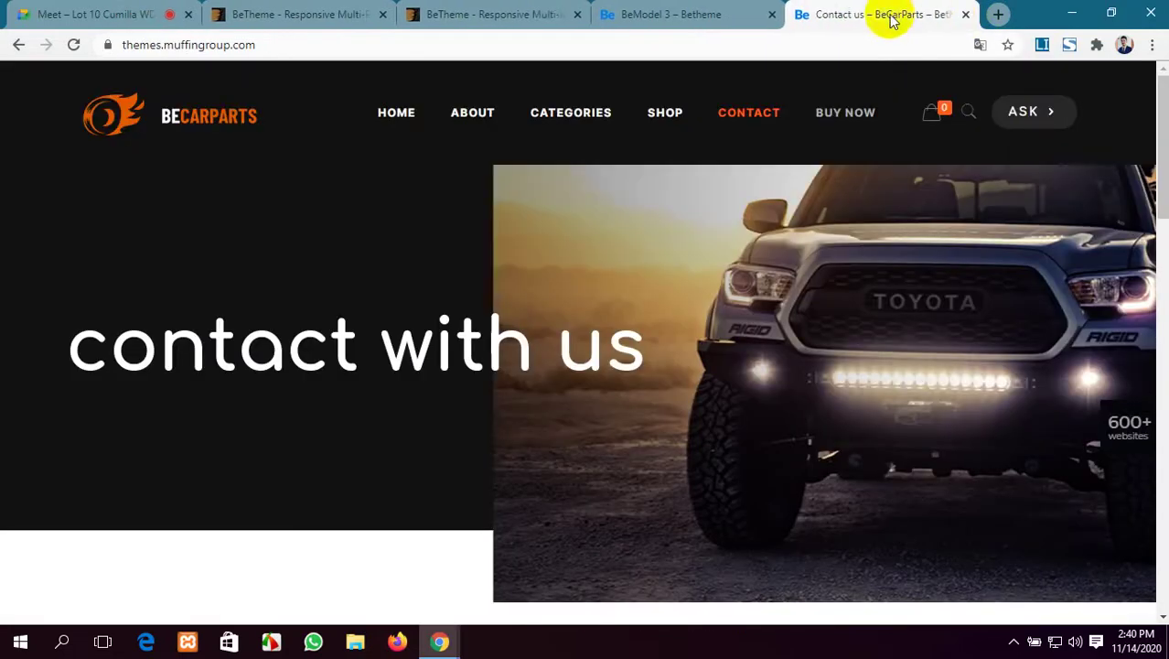
click(450, 11)
click(305, 13)
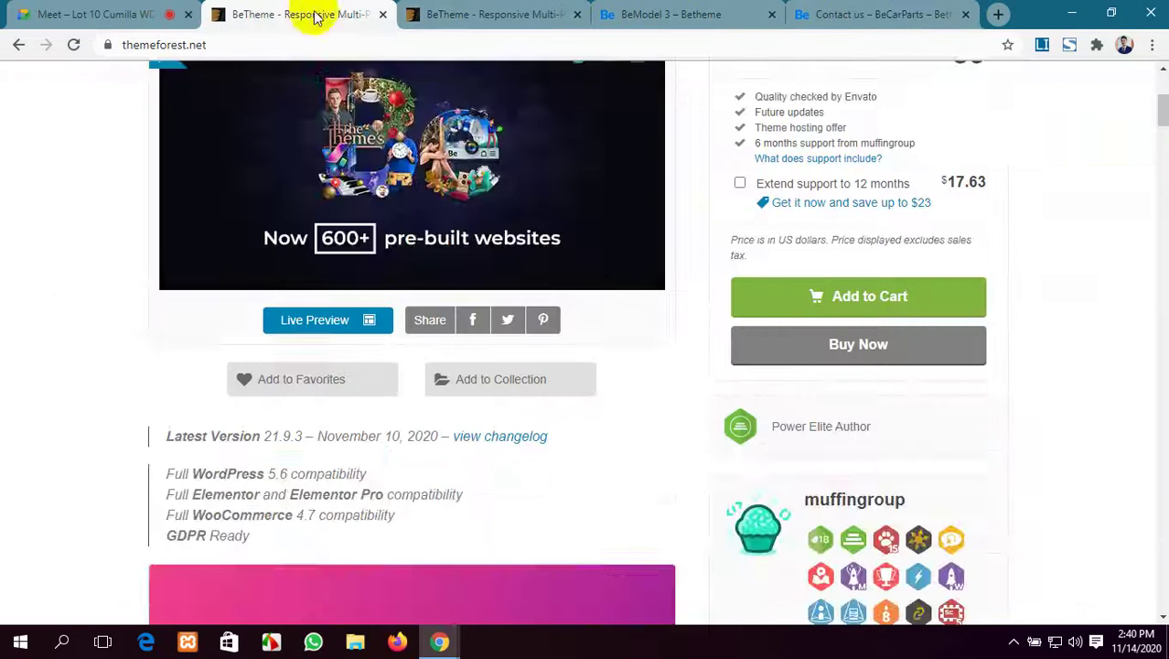
click(814, 14)
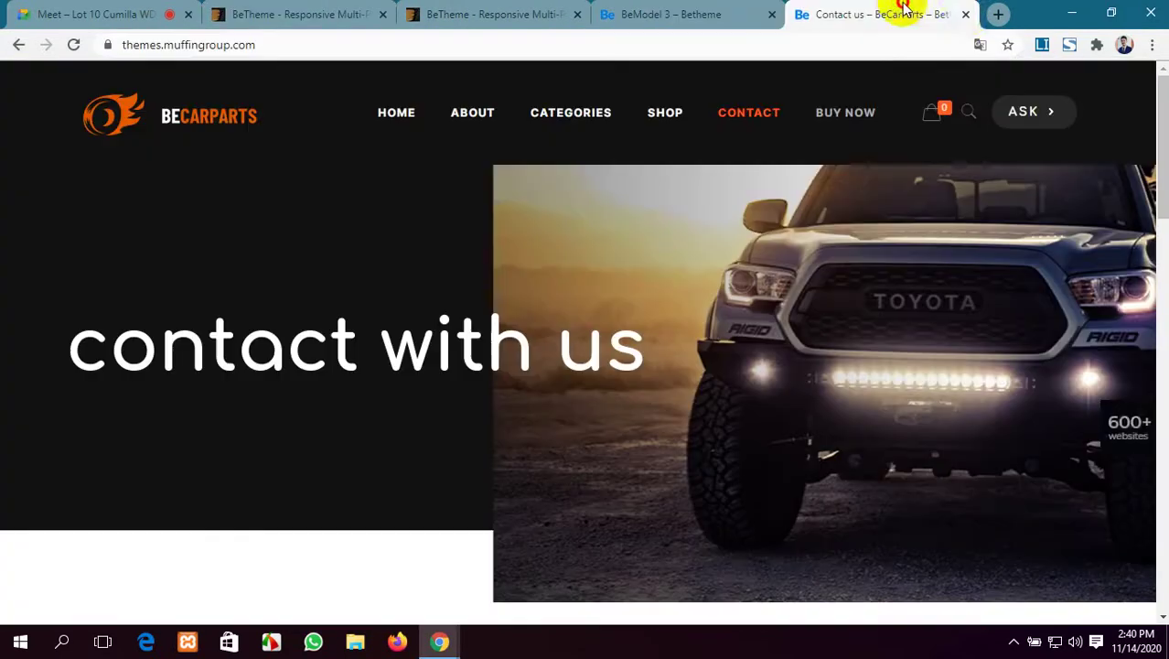
click(965, 14)
click(811, 16)
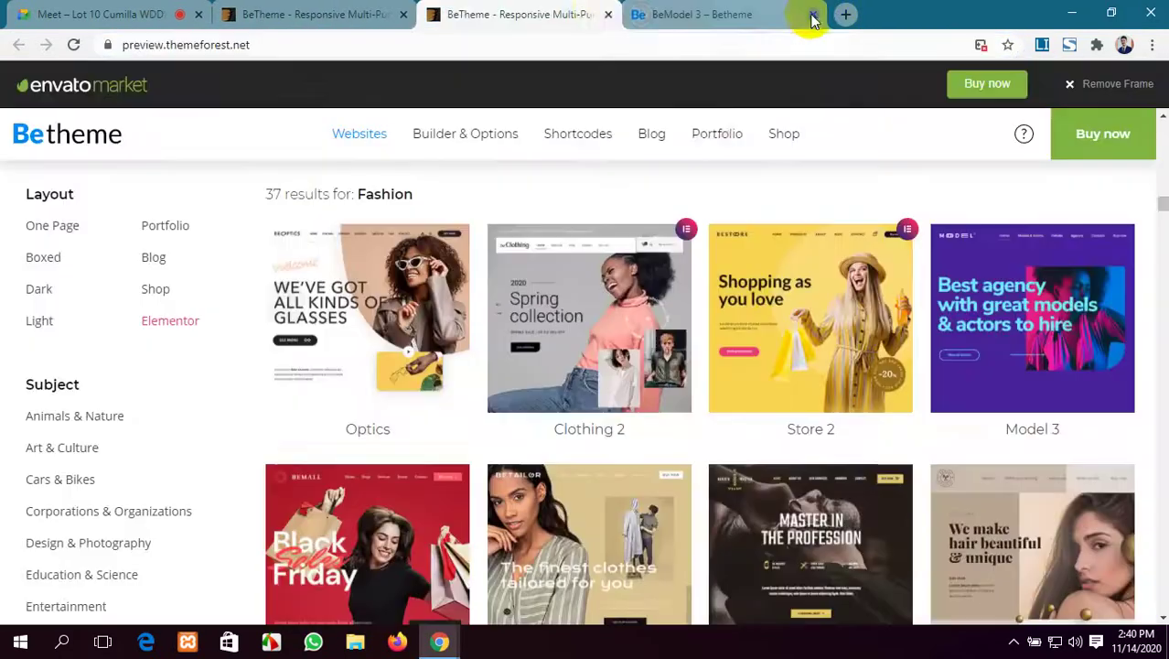
click(610, 15)
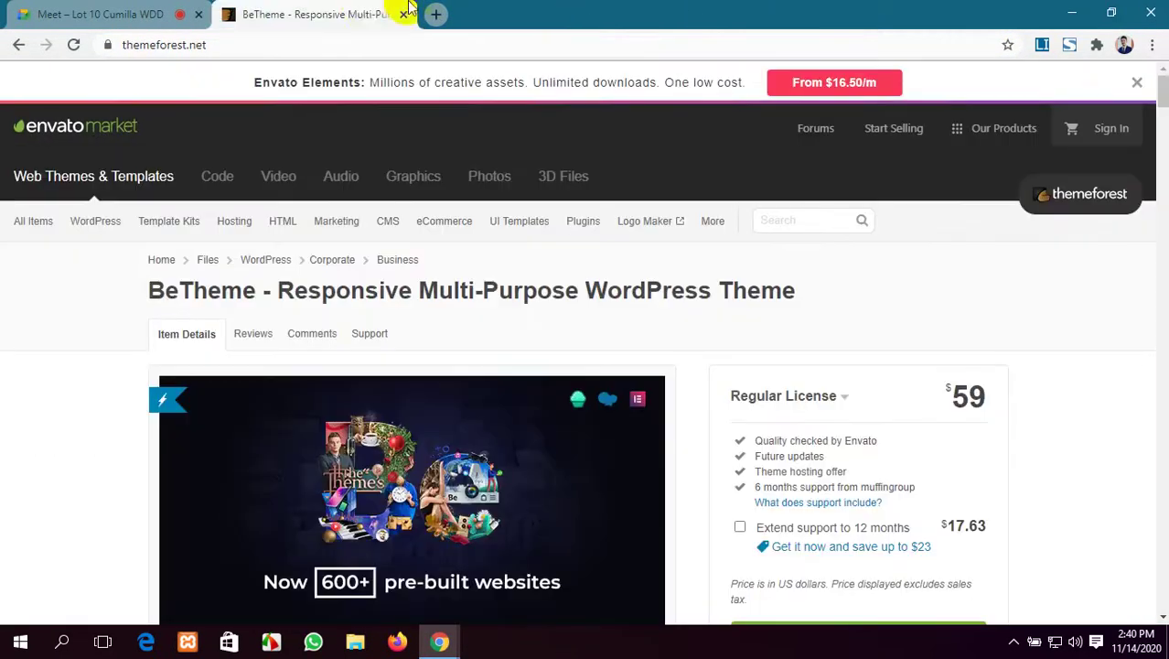
click(403, 16)
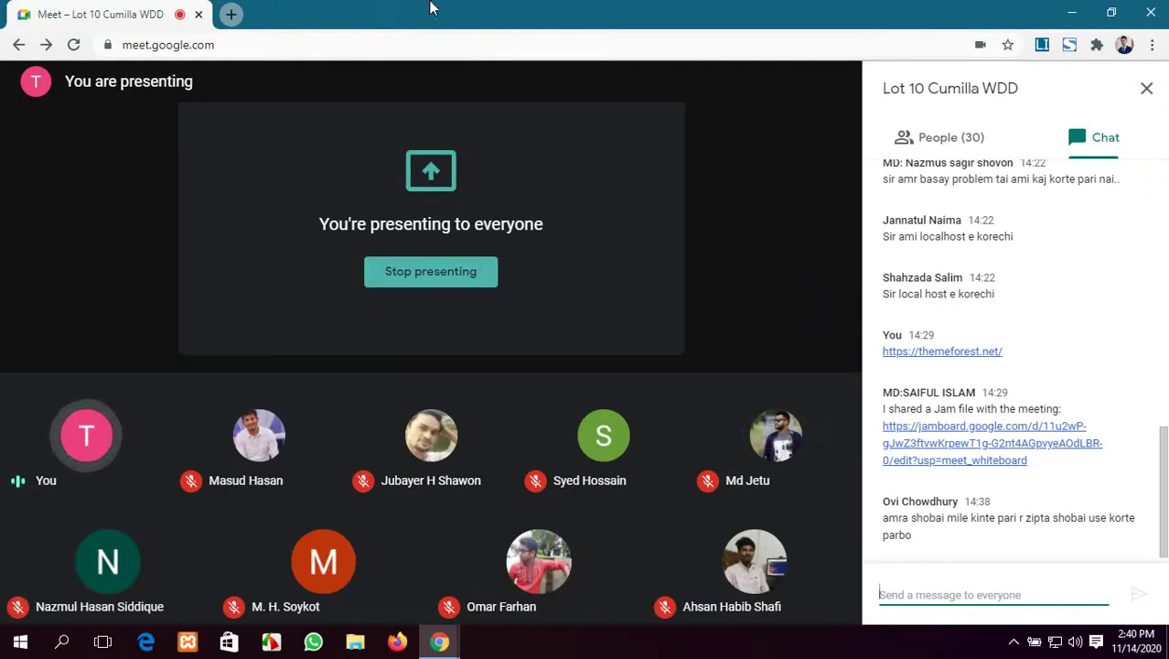
click(1070, 12)
right_click(621, 98)
click(648, 148)
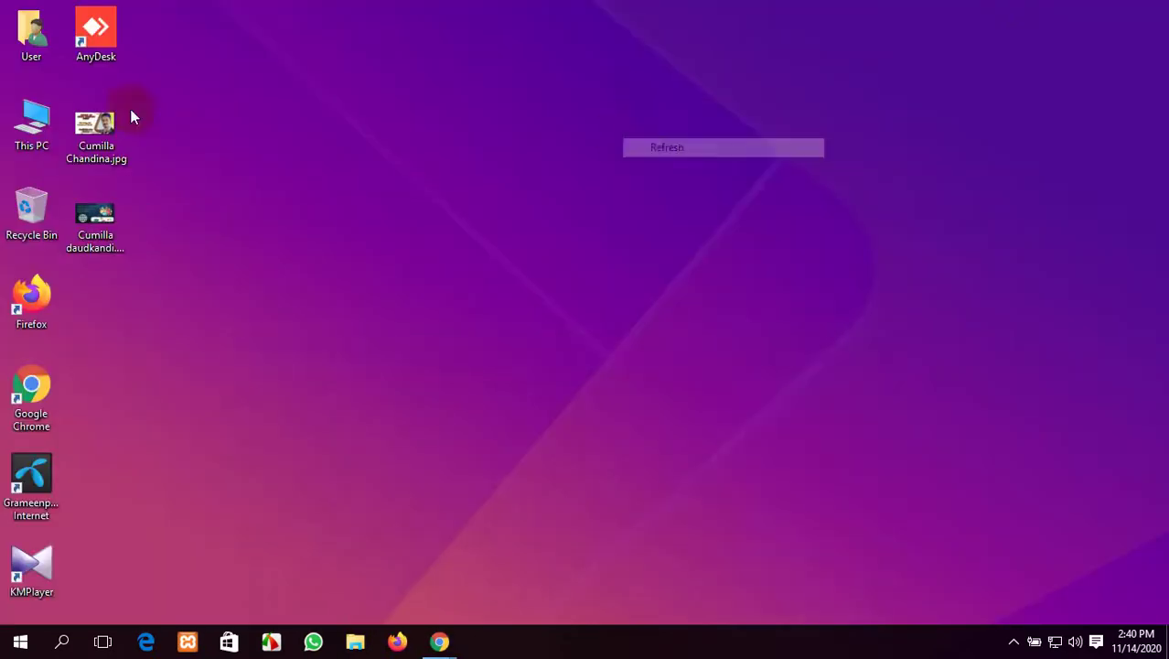
click(371, 593)
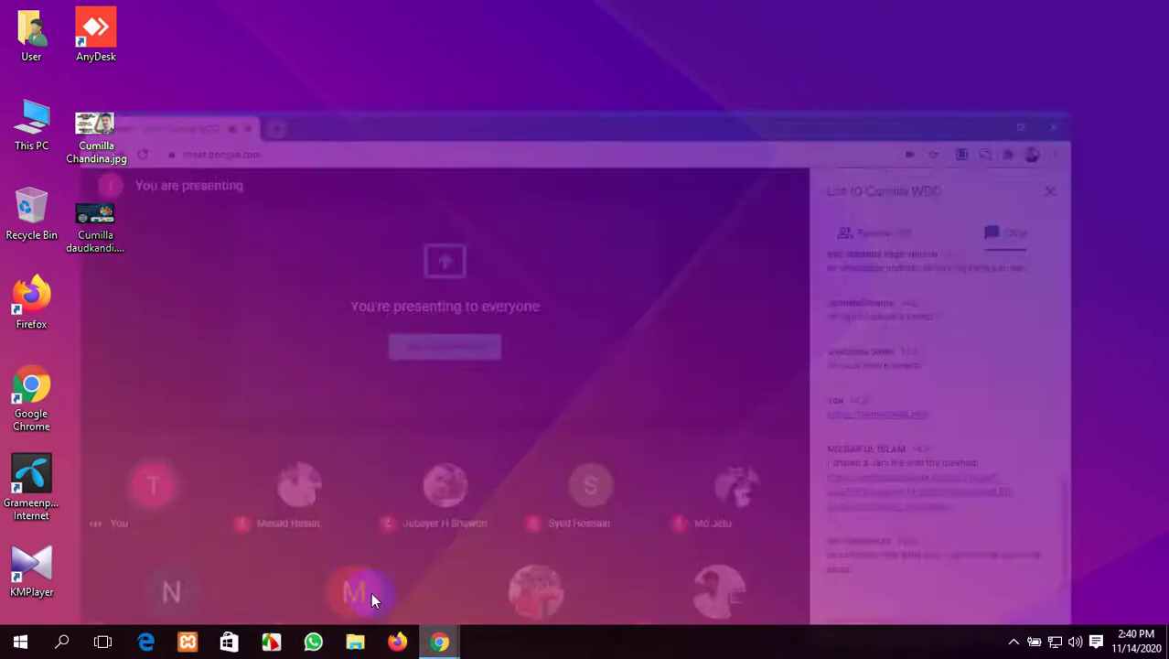
click(755, 391)
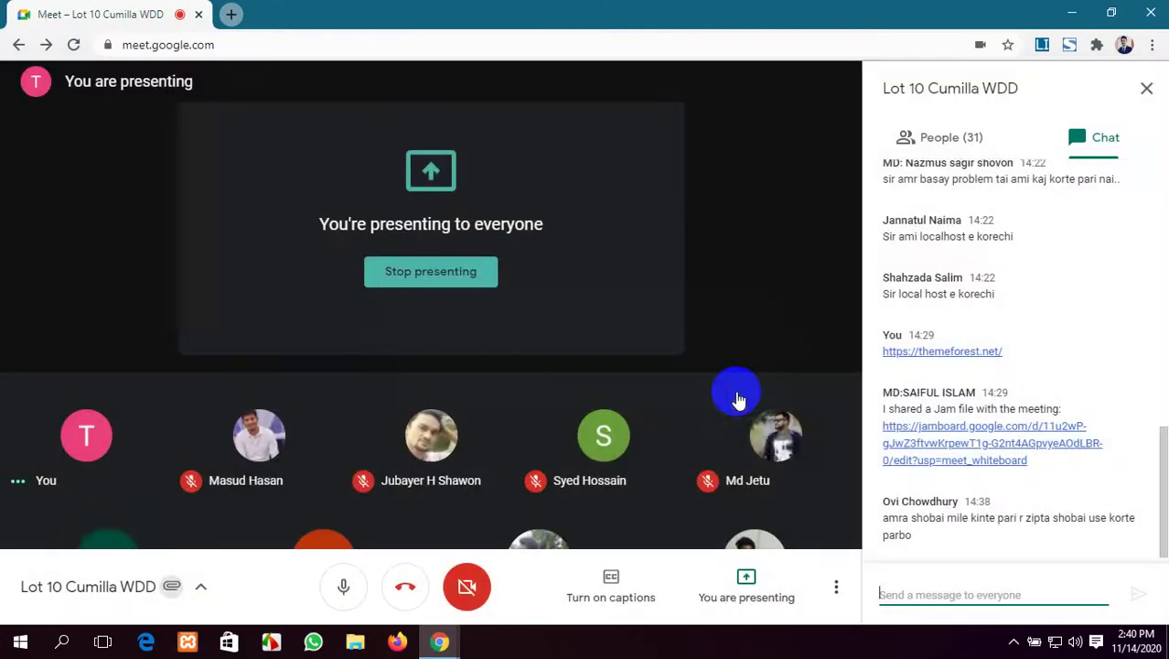
Minimise the browser, refresh the desktop, and open New folder on the PERSONAL (E:) drive in File Explorer.
click(1071, 12)
right_click(392, 110)
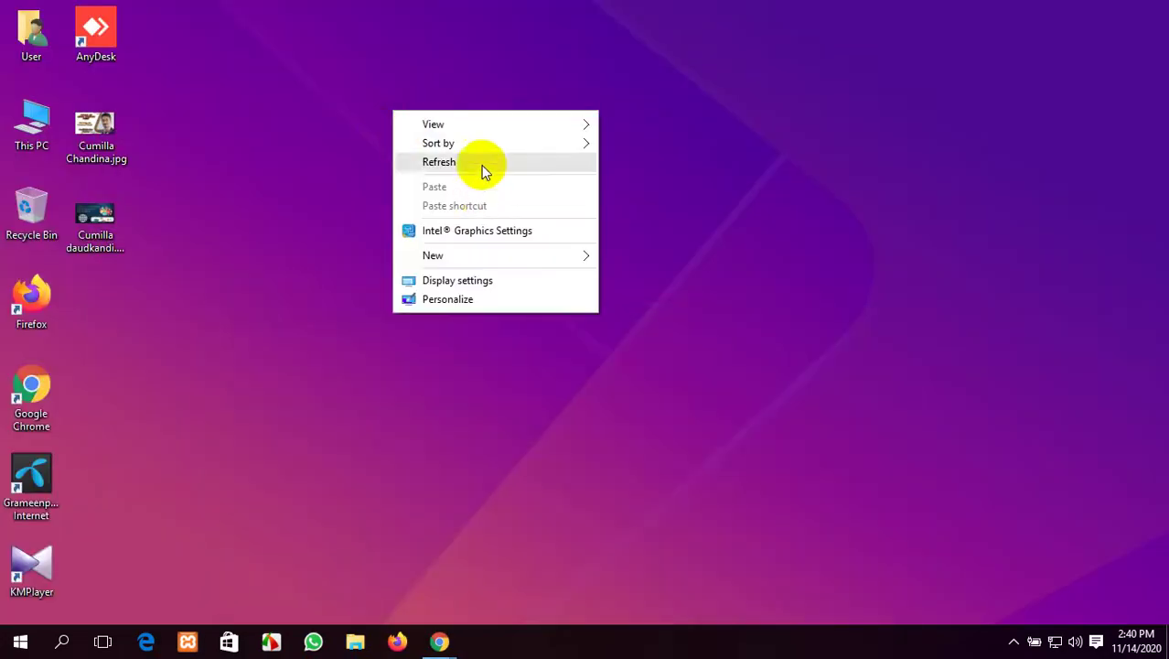
click(481, 163)
double_click(31, 124)
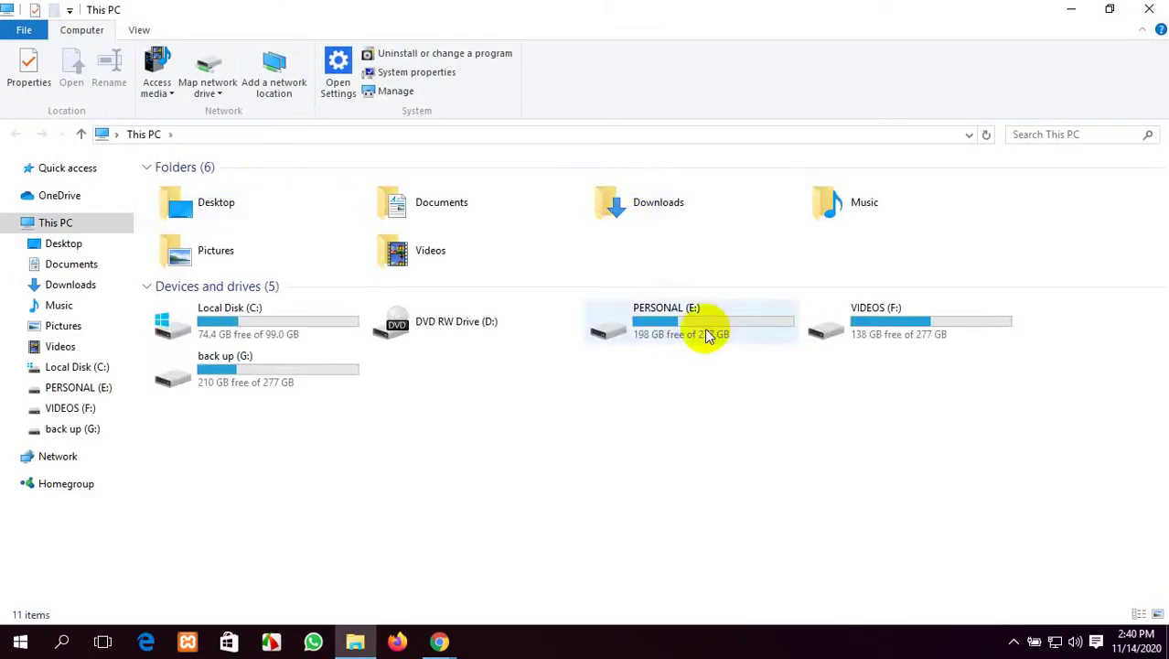
double_click(704, 330)
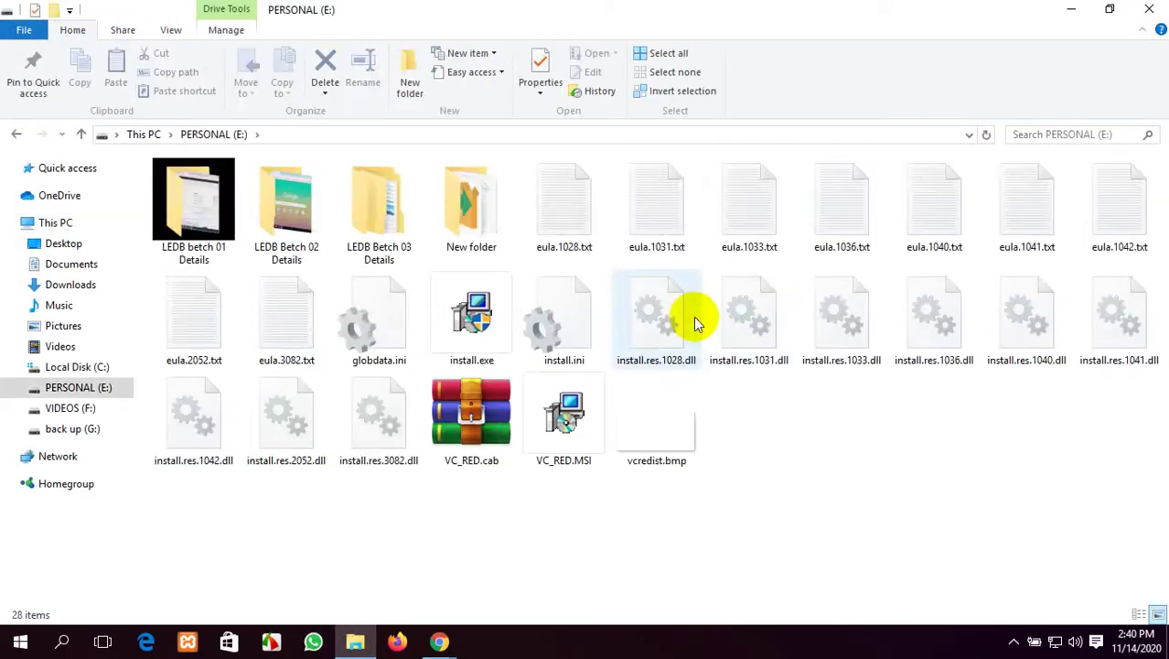
double_click(487, 228)
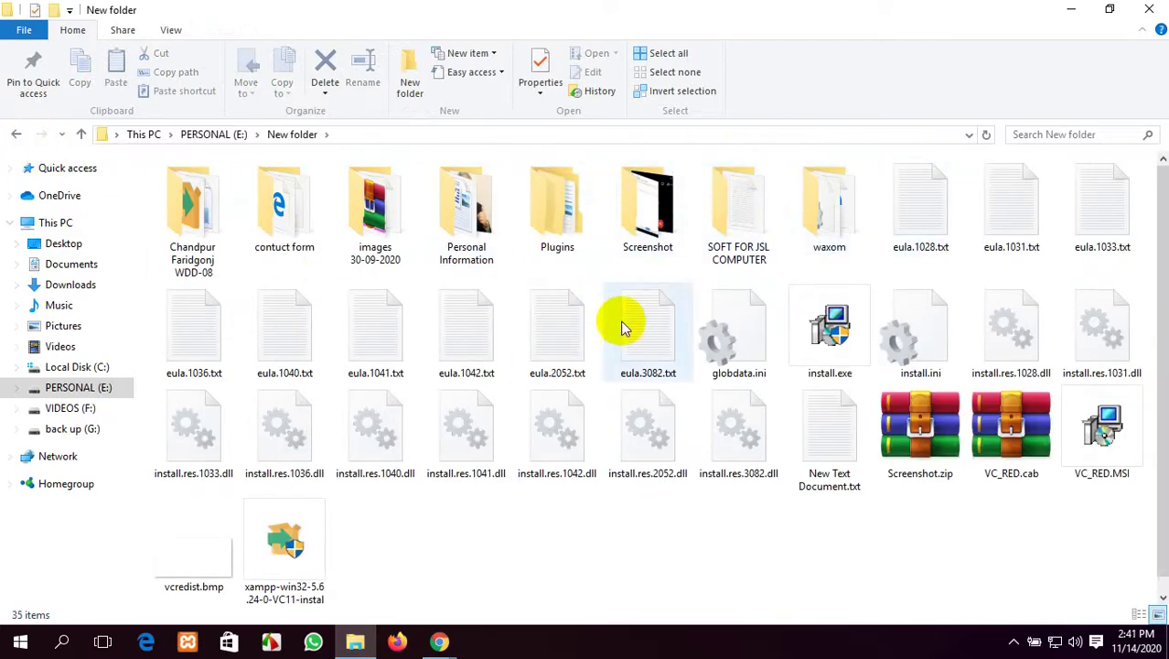
Look through the Personal Information, contuct form and Chandpur Faridgonj WDD-08 folders, and return to New folder on the E: drive.
double_click(499, 245)
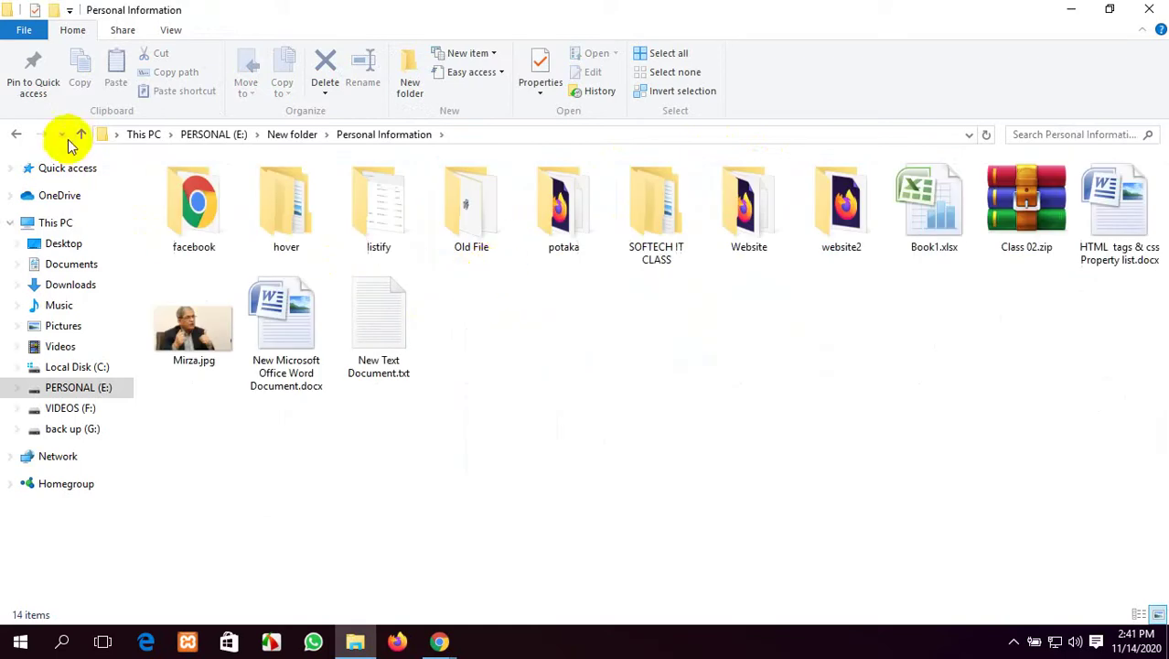
click(16, 135)
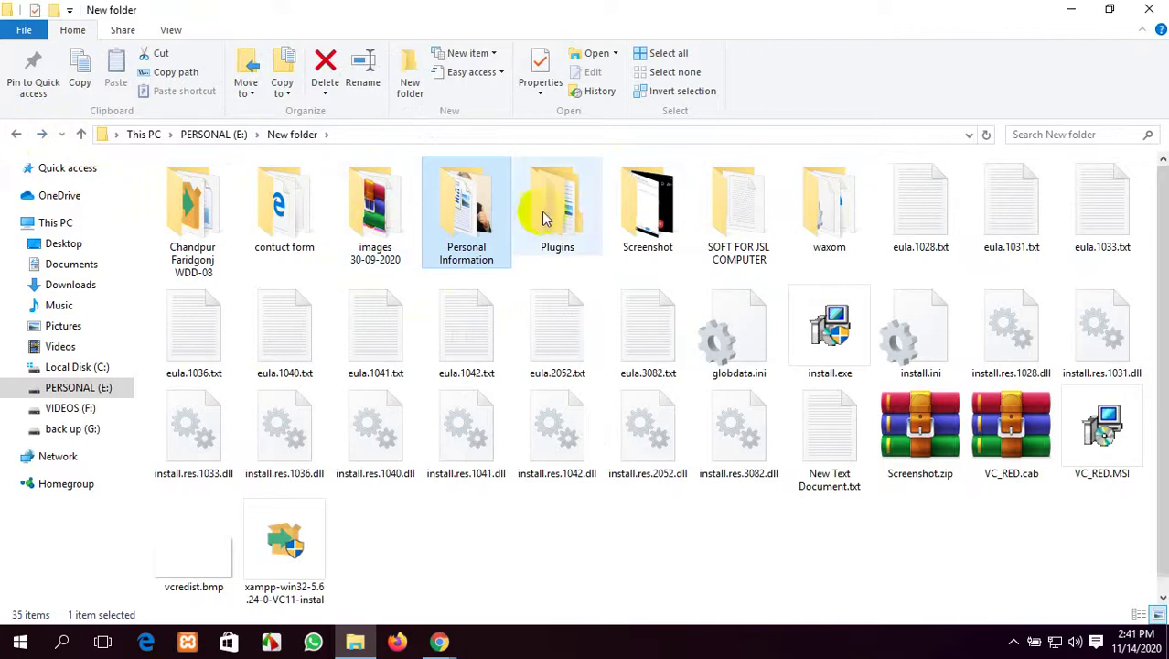
double_click(272, 225)
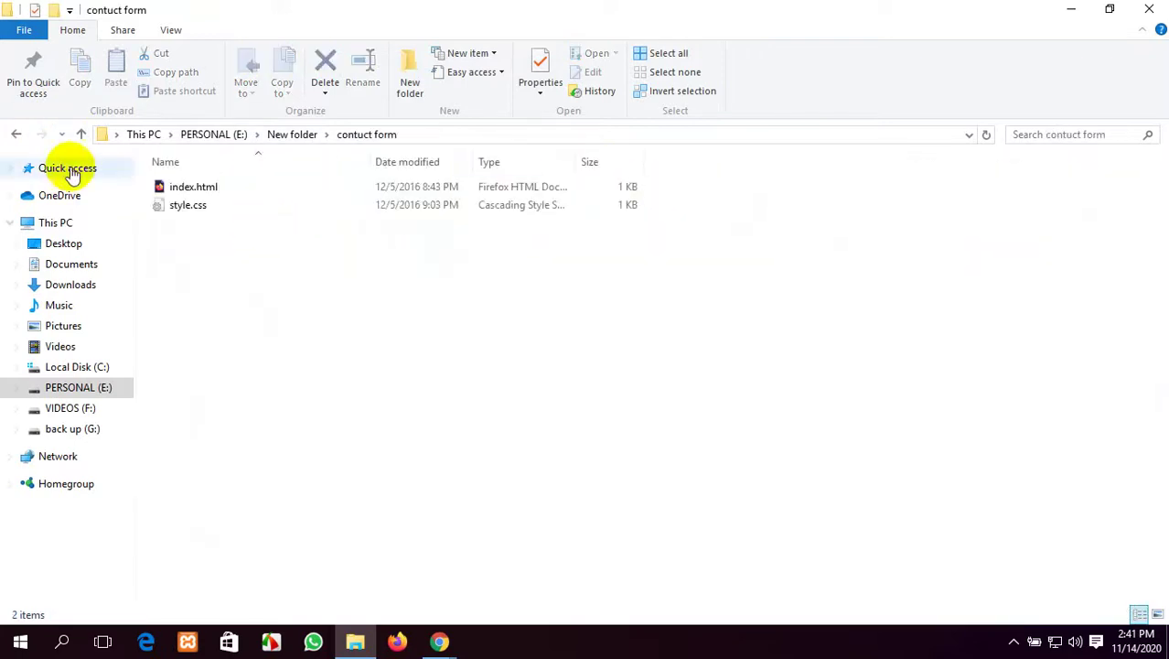
click(11, 142)
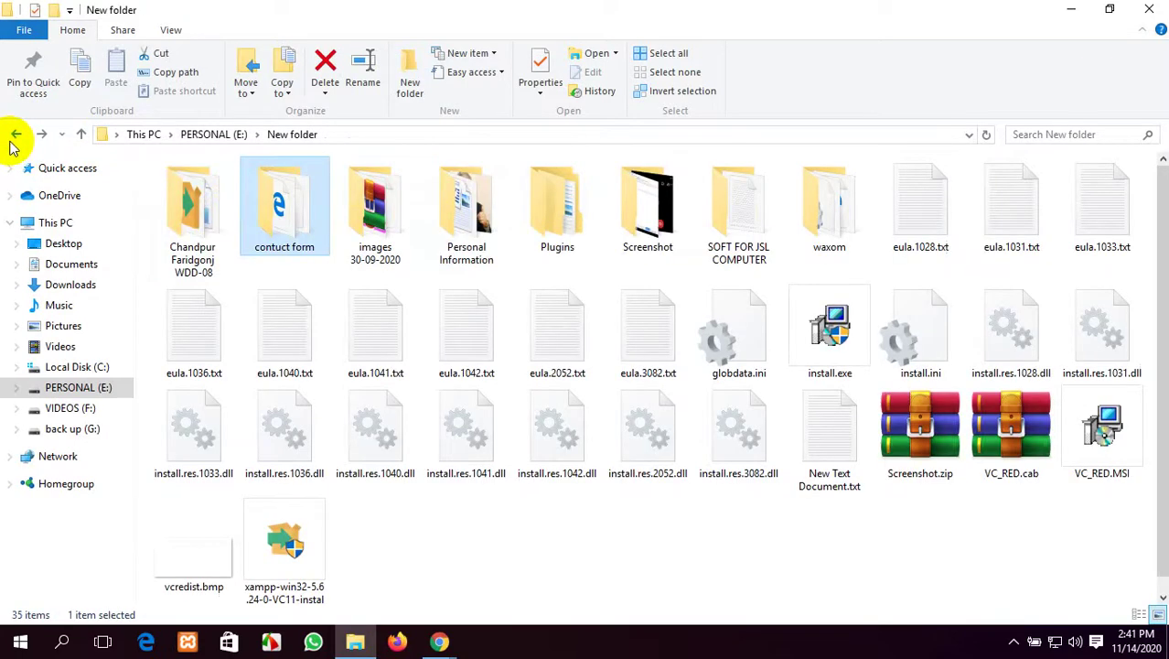
double_click(178, 203)
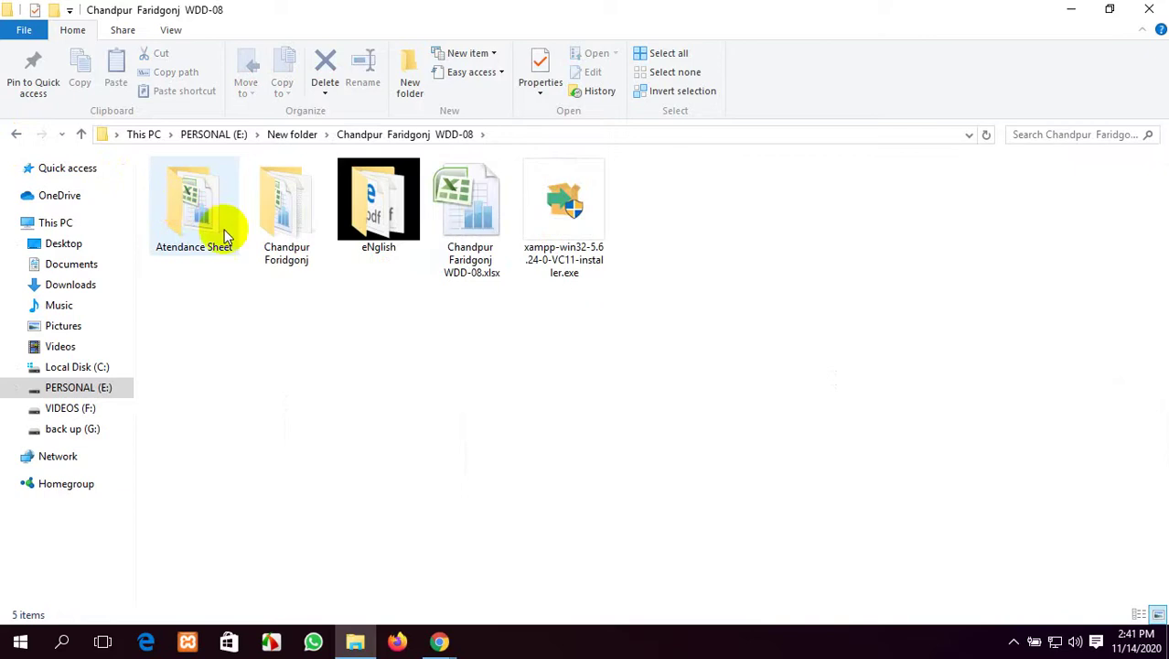
click(15, 136)
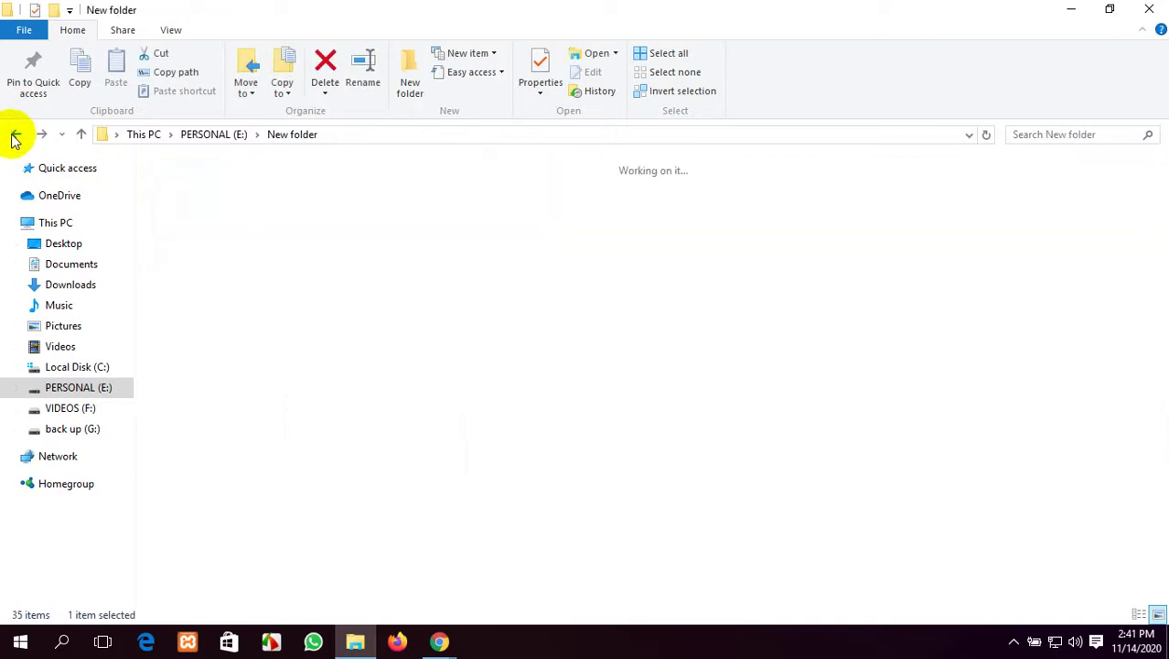
click(15, 135)
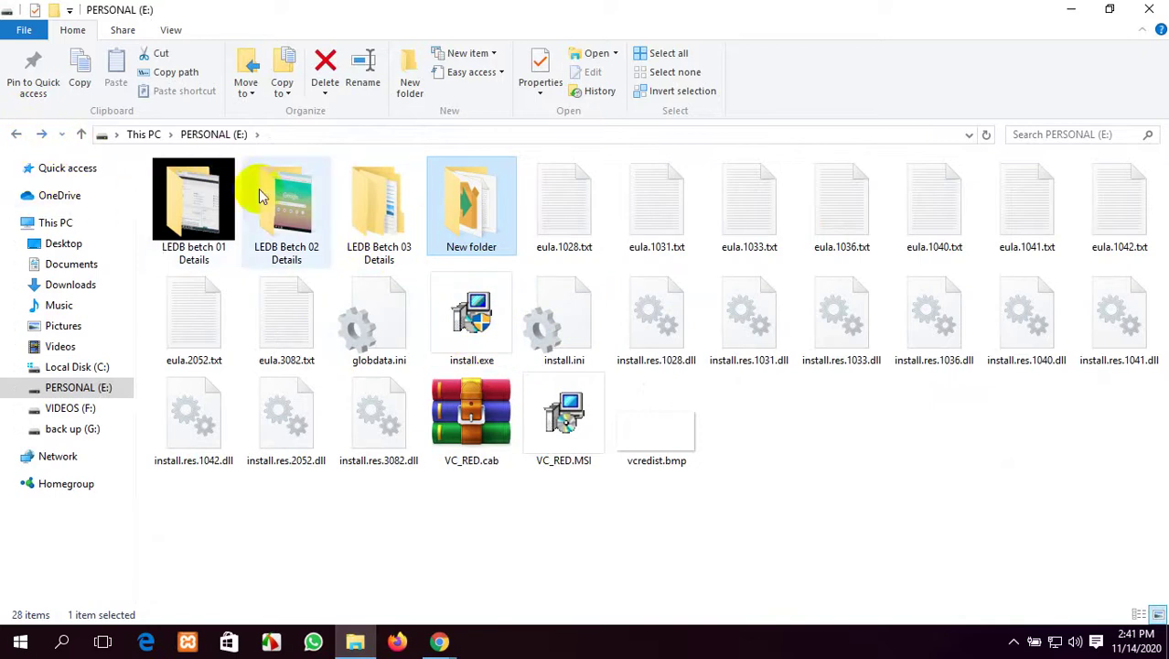
double_click(460, 233)
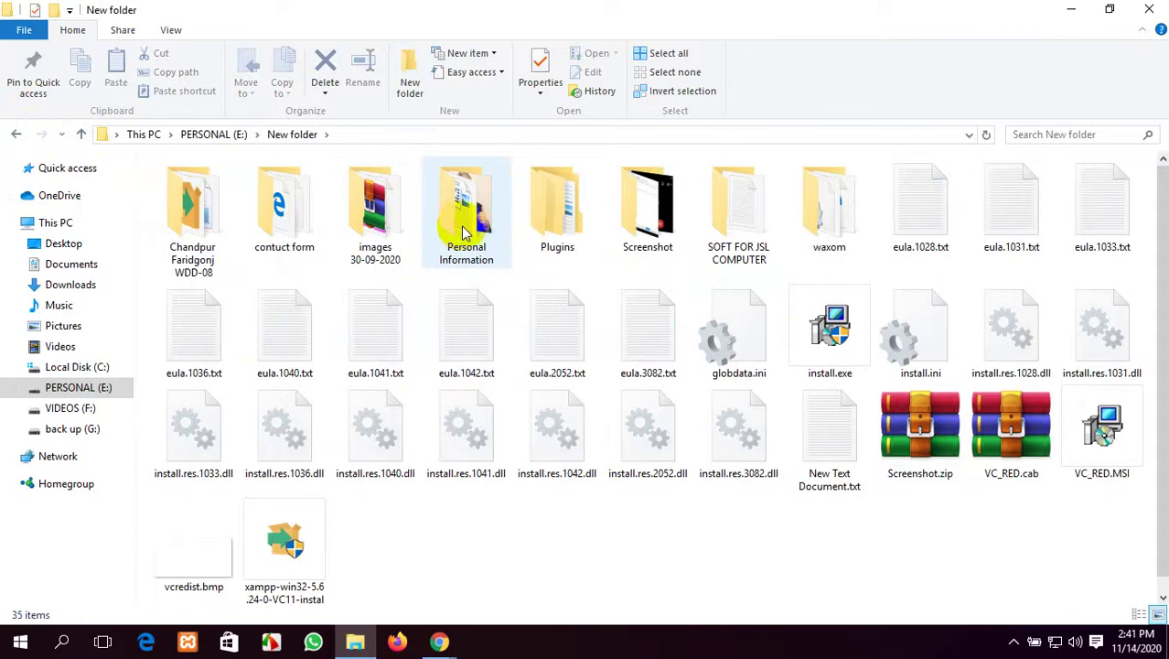
Open the Plugins folder inside New folder and copy Divi.zip.
double_click(558, 224)
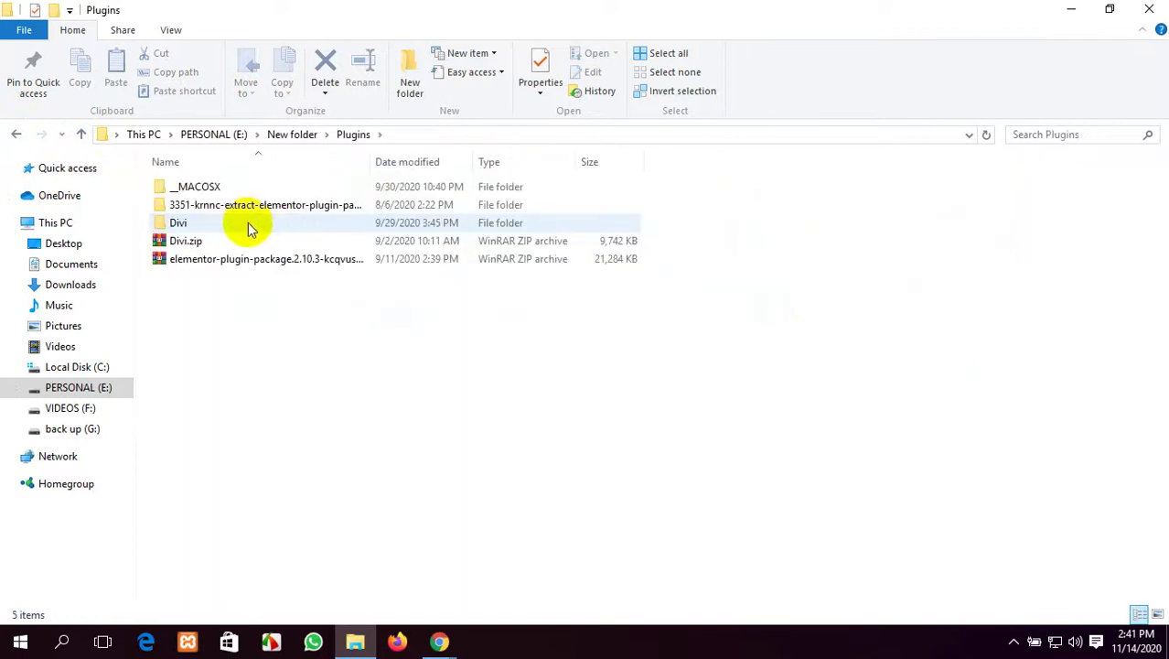
click(237, 241)
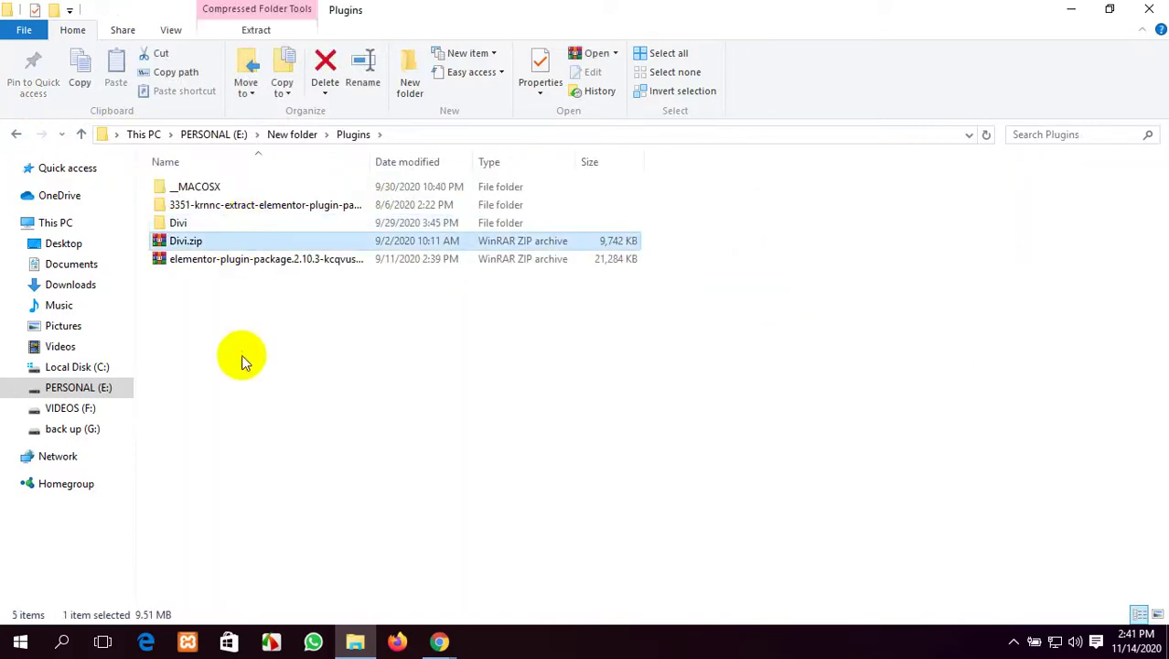
click(340, 339)
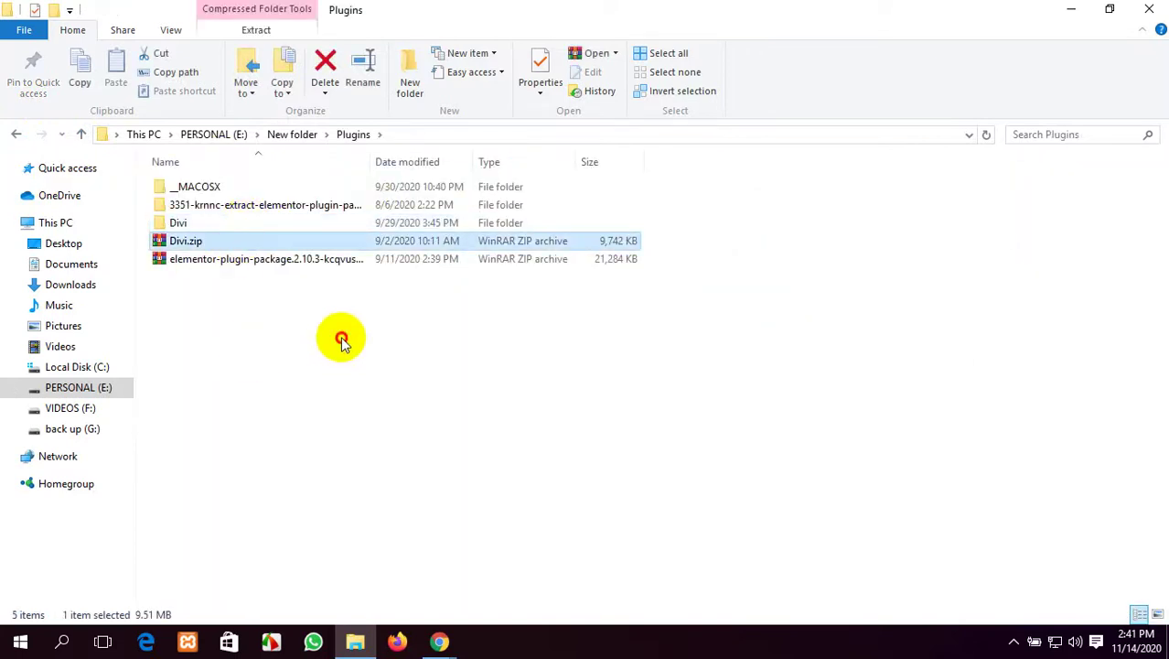
click(274, 242)
right_click(276, 243)
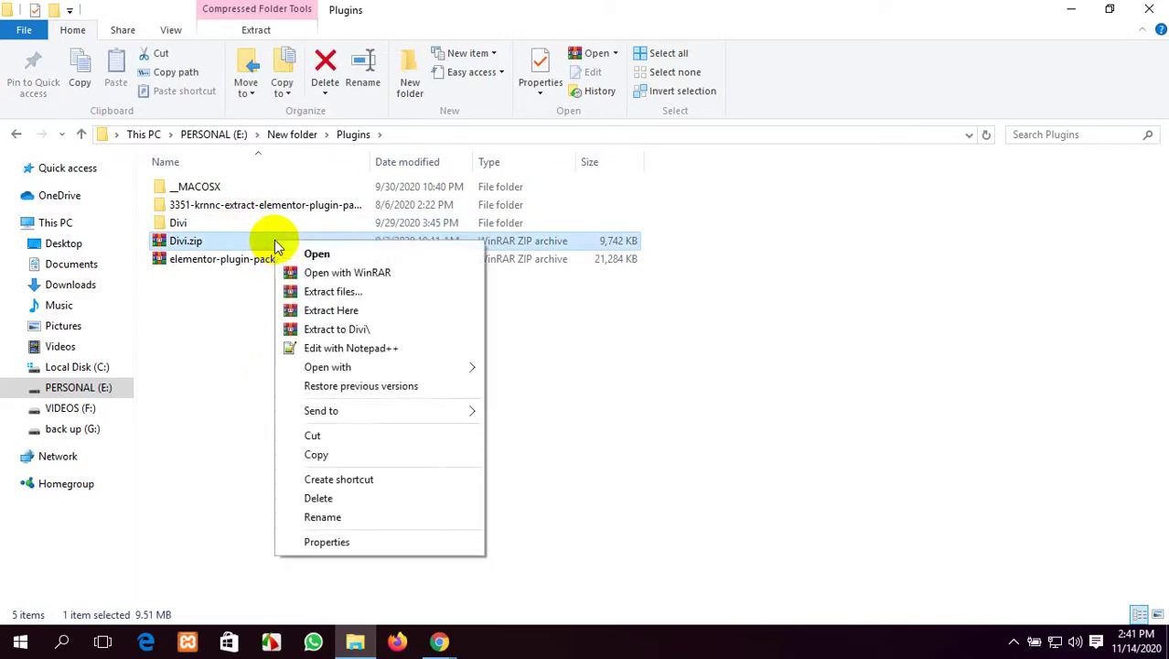
click(365, 457)
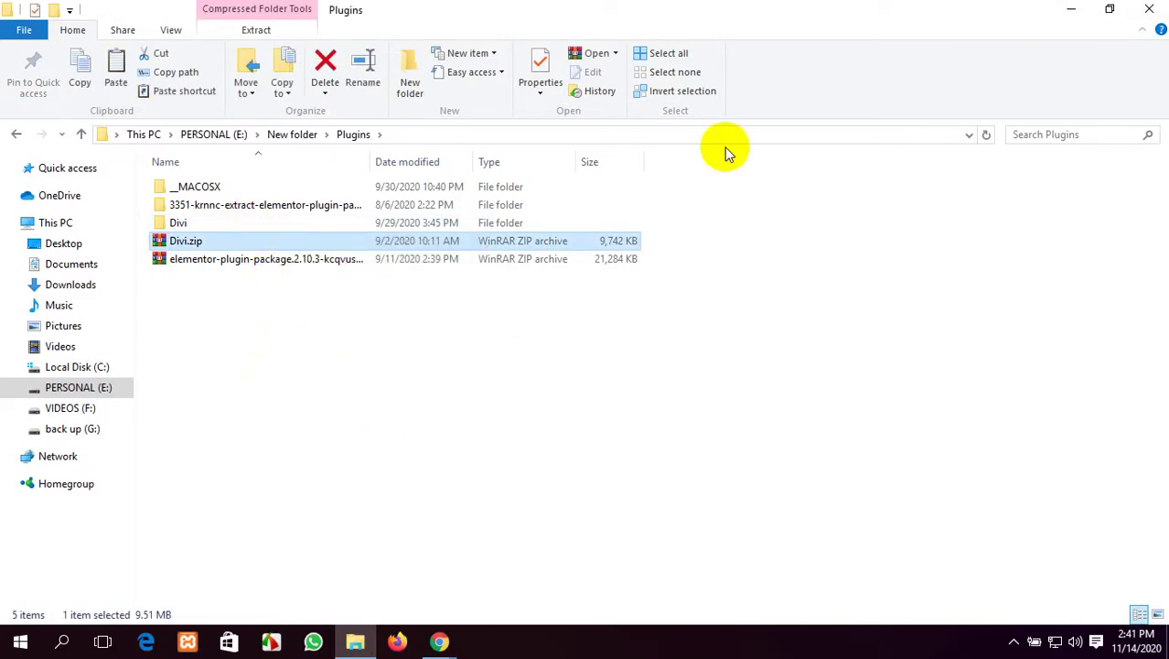
click(301, 350)
Minimise File Explorer, paste Divi.zip onto the desktop and refresh the desktop.
click(1071, 9)
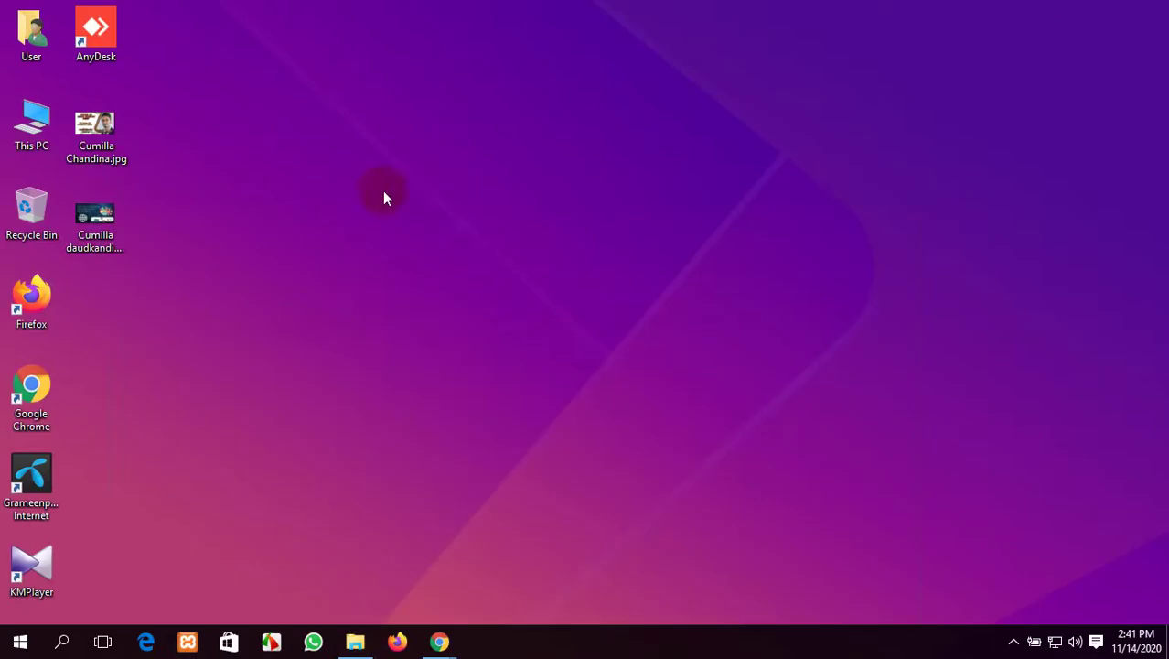
right_click(352, 203)
click(415, 279)
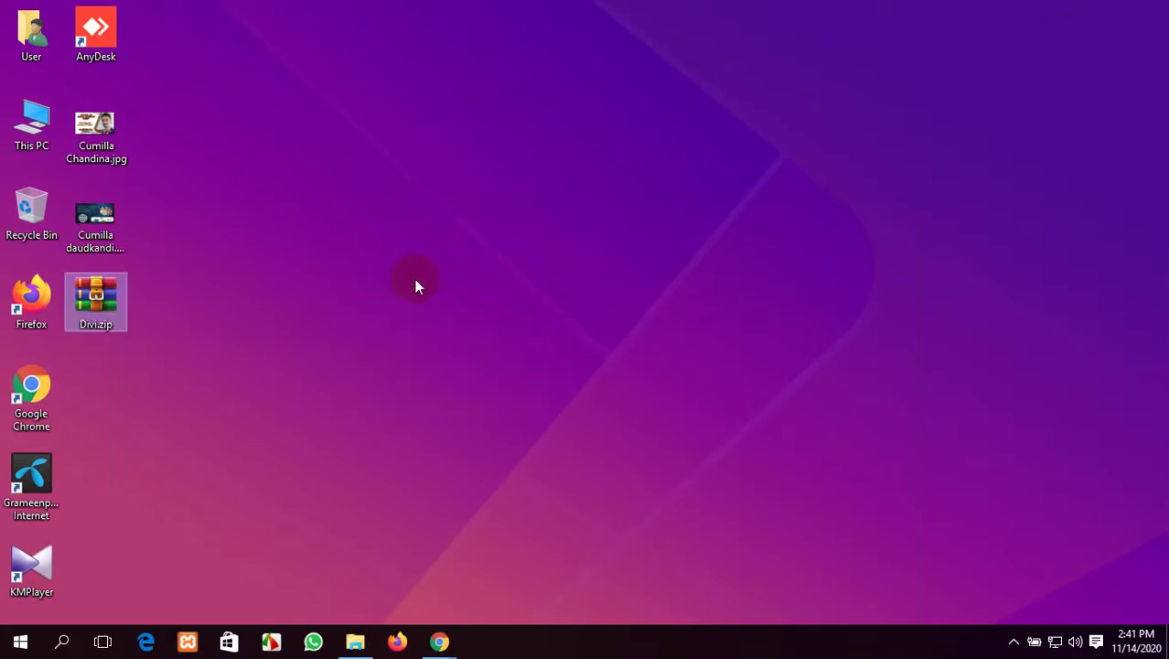
right_click(487, 147)
click(546, 196)
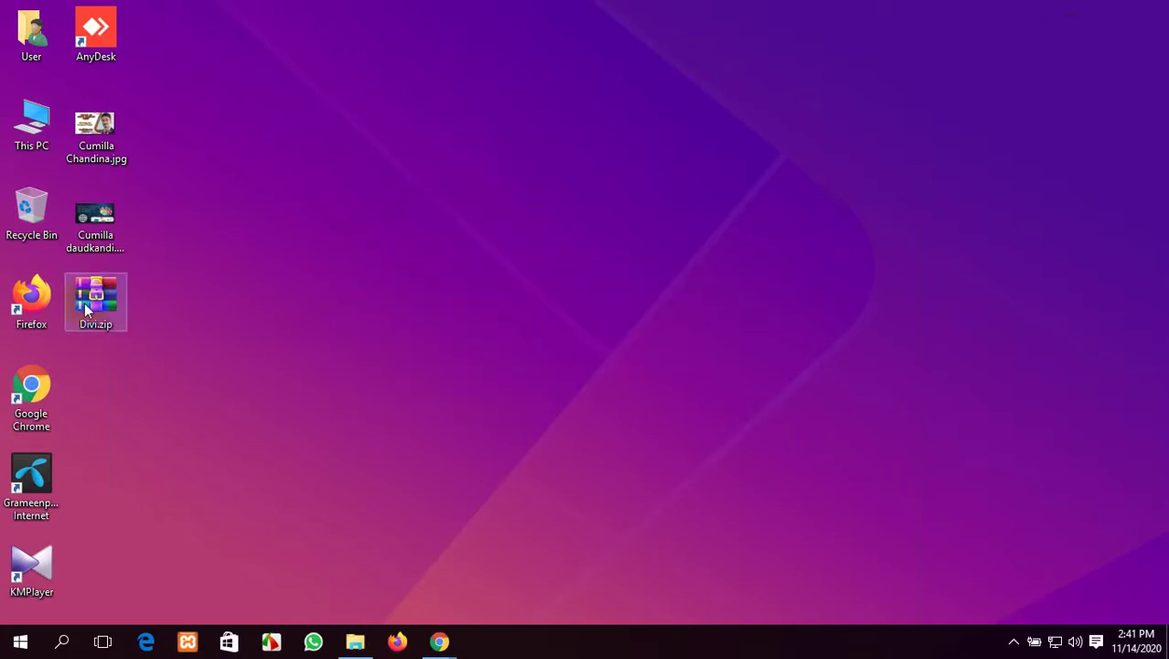
right_click(395, 155)
click(448, 210)
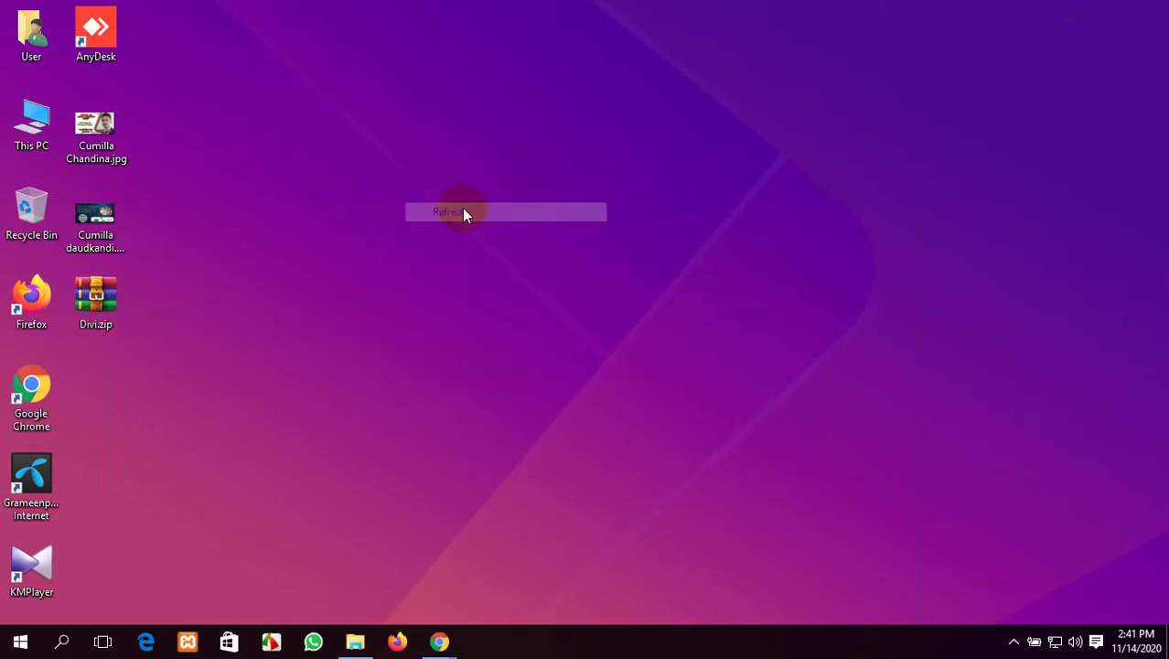
Return to the Chrome meeting window and open the second WordPress dashboard bookmark from the Live Server folder in a new tab.
click(441, 642)
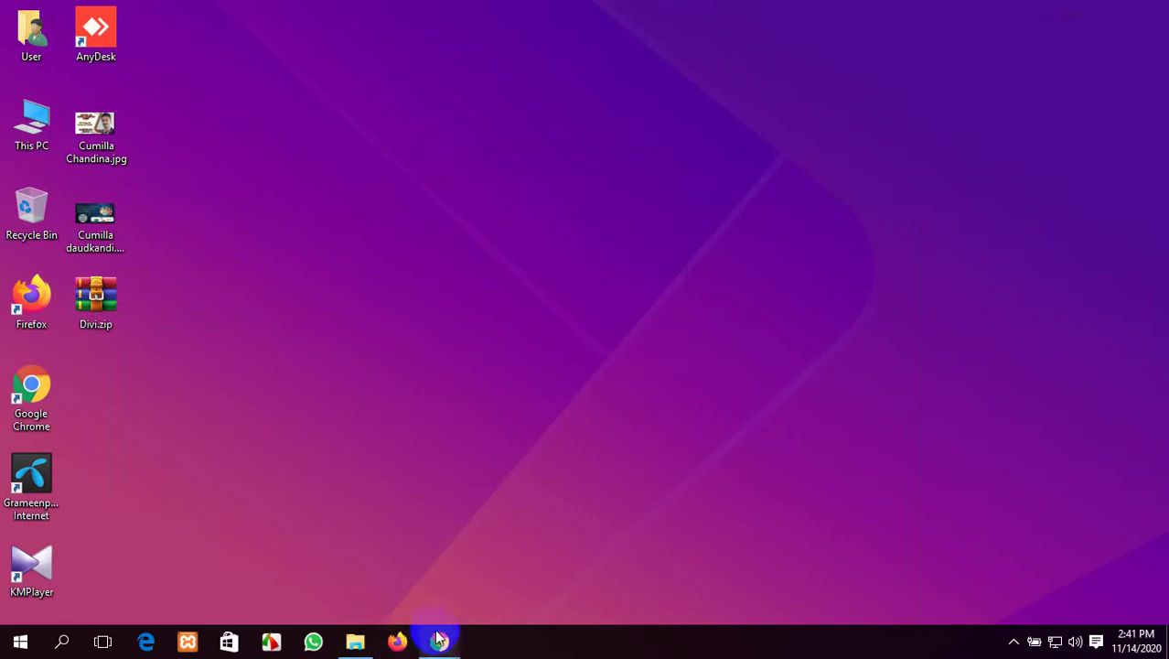
mouse_move(438, 642)
click(356, 561)
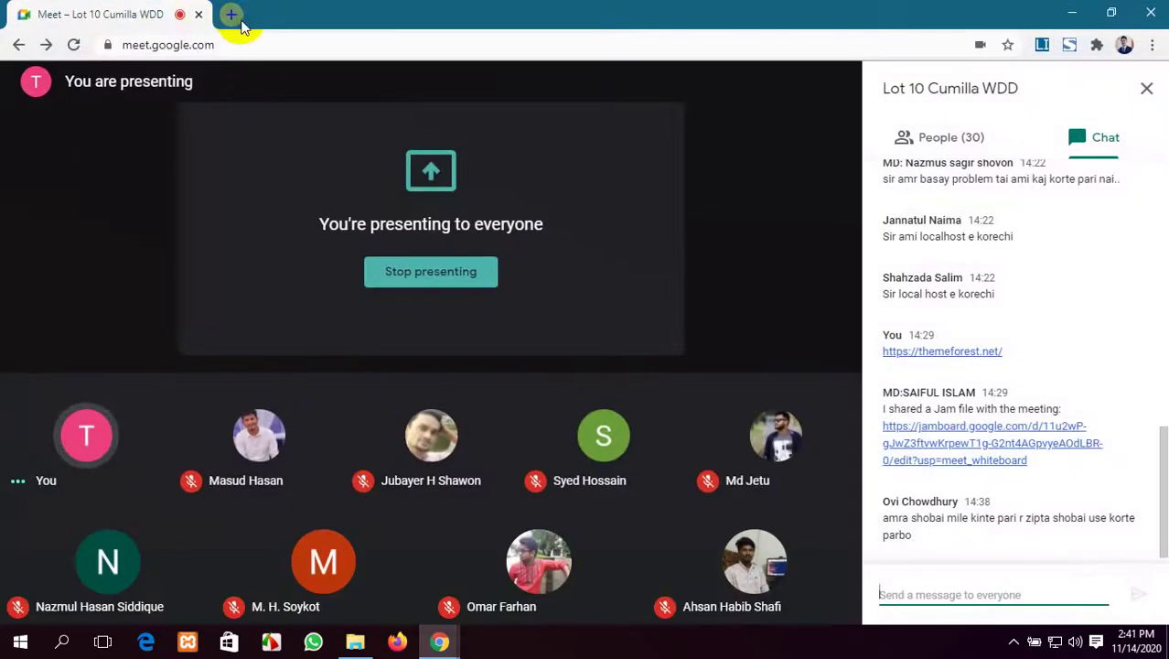
click(231, 17)
click(626, 73)
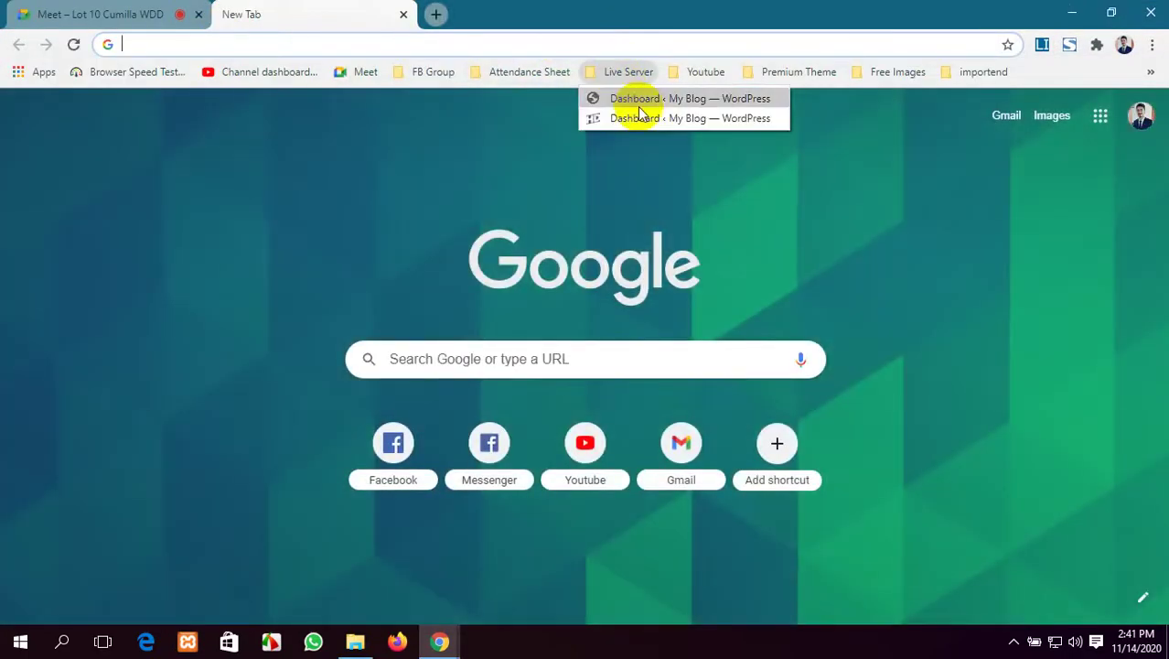
click(654, 119)
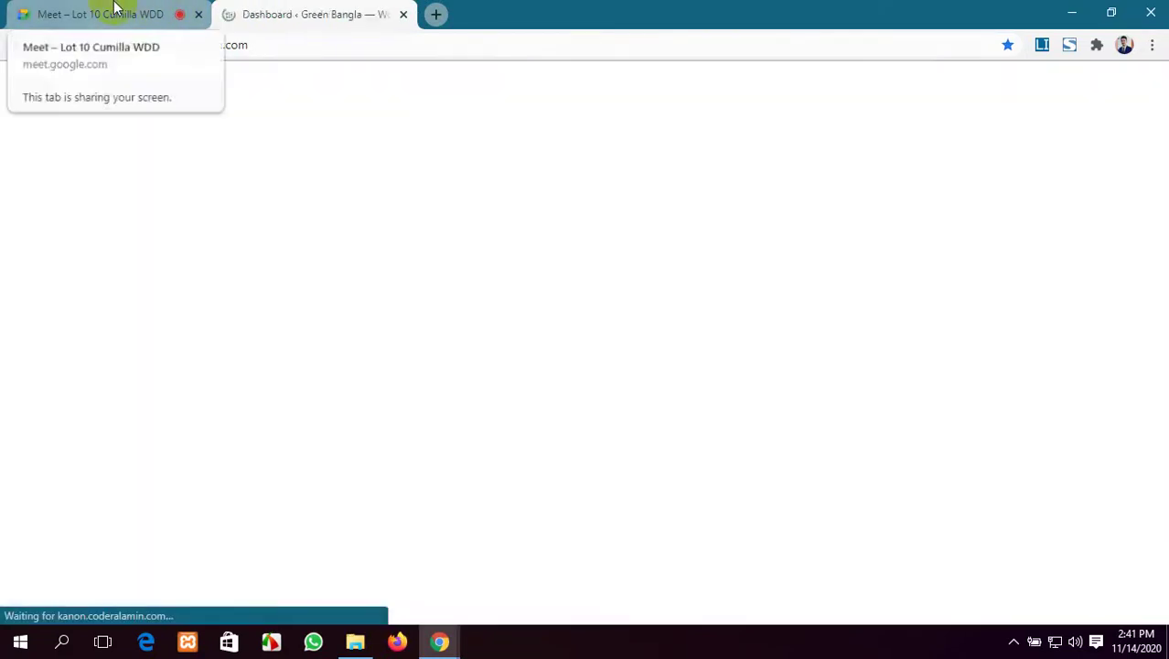
Go back to the class meeting, minimise the browser, point out Divi.zip on the desktop and refresh the desktop.
click(114, 9)
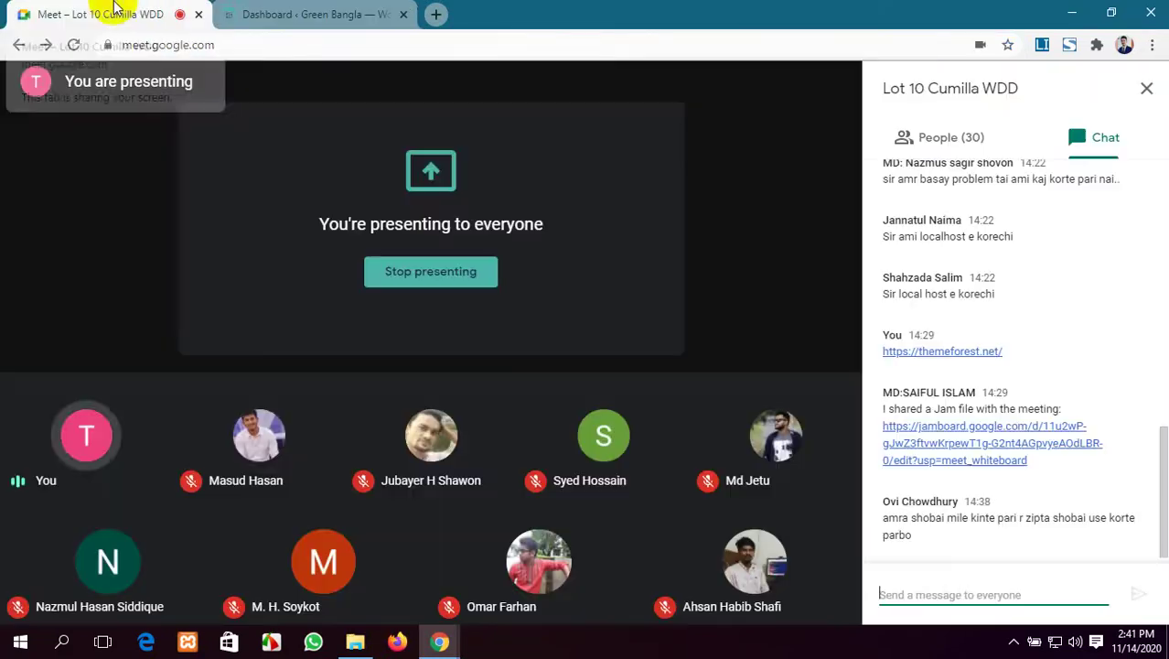
click(1071, 13)
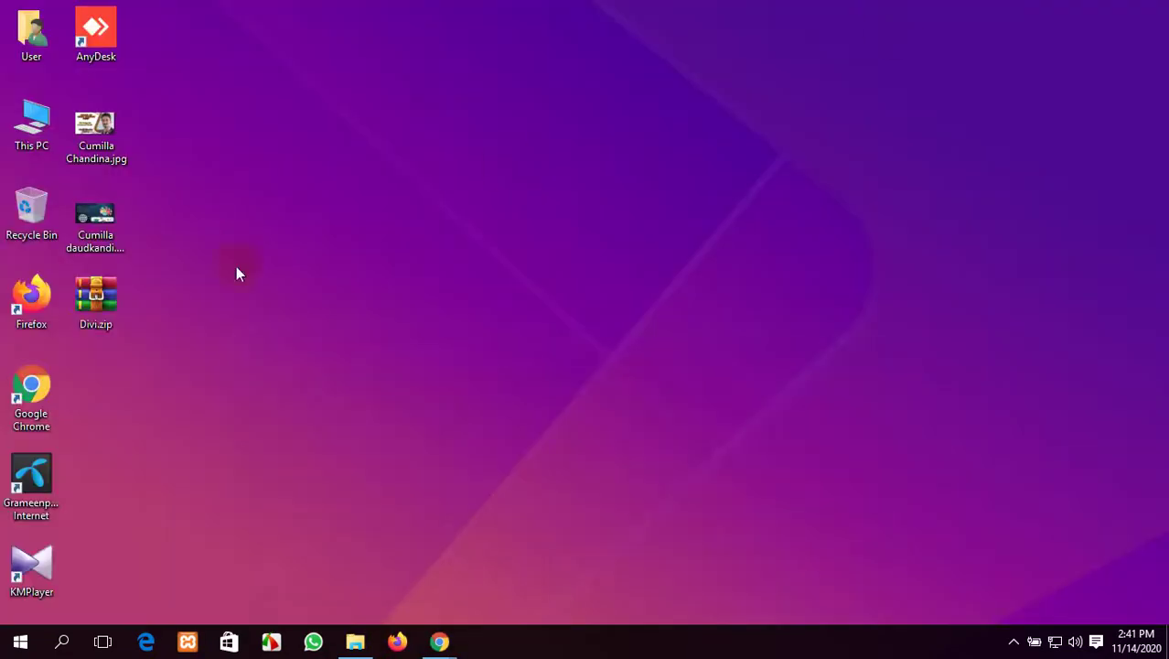
drag(91, 297, 268, 277)
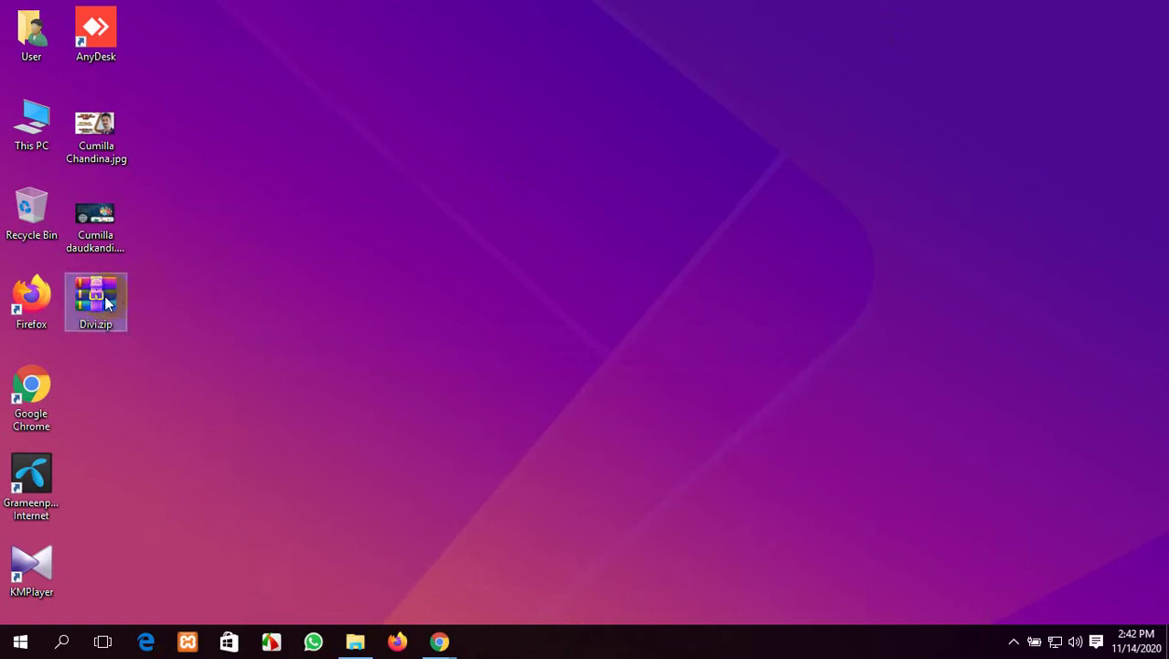
drag(99, 299, 195, 322)
drag(116, 293, 139, 350)
right_click(381, 142)
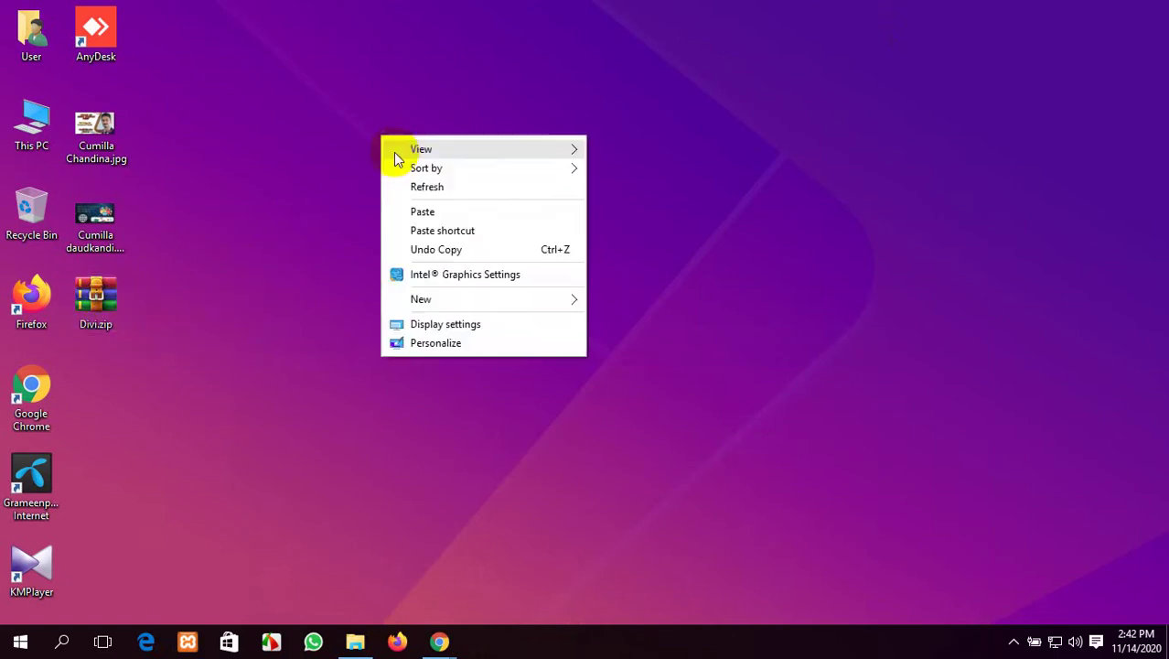
click(431, 190)
Restore the Chrome meeting window, open themeforest.net in a new tab and look over its home page.
mouse_move(444, 640)
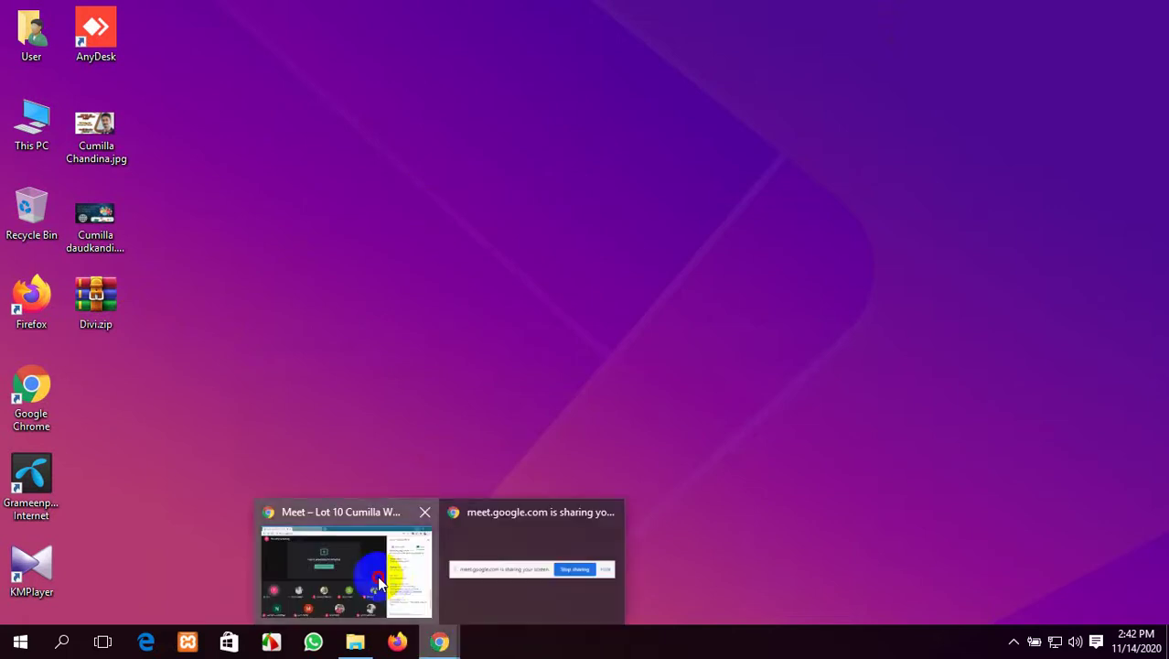
click(348, 567)
click(436, 14)
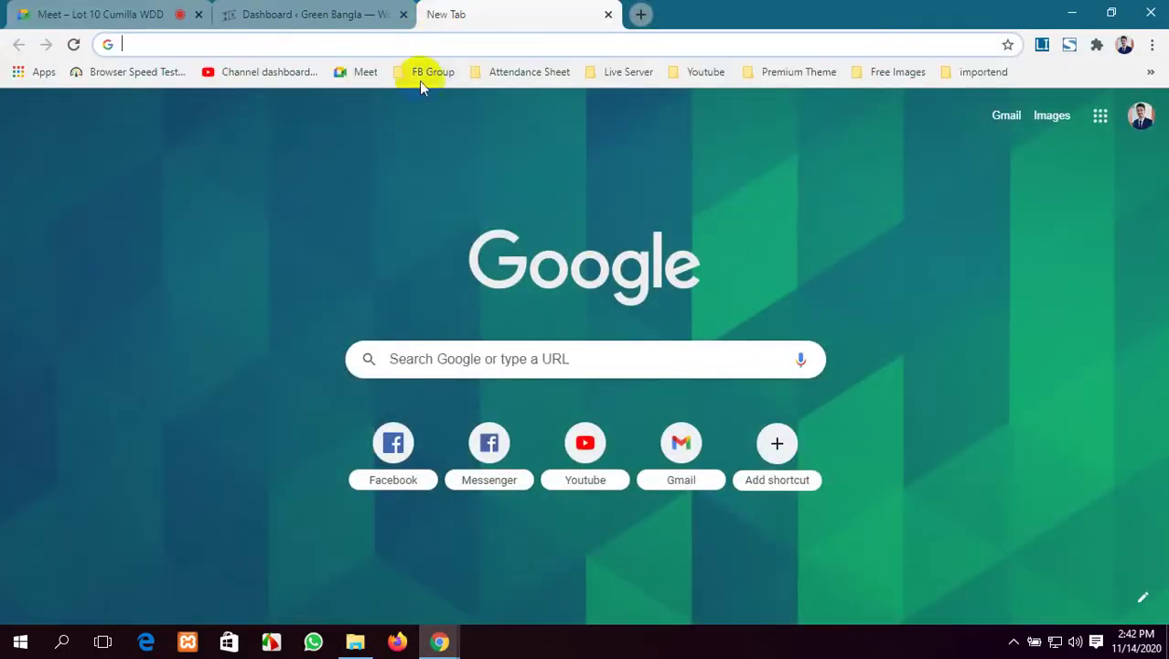
text(themeforest.net)
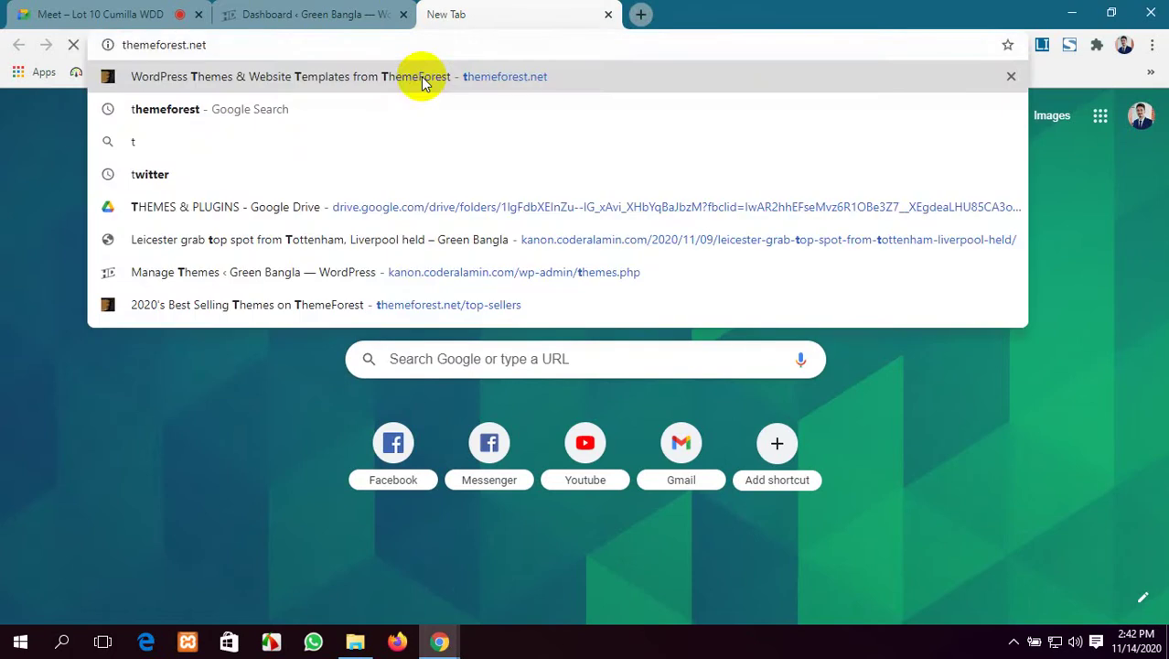
click(422, 79)
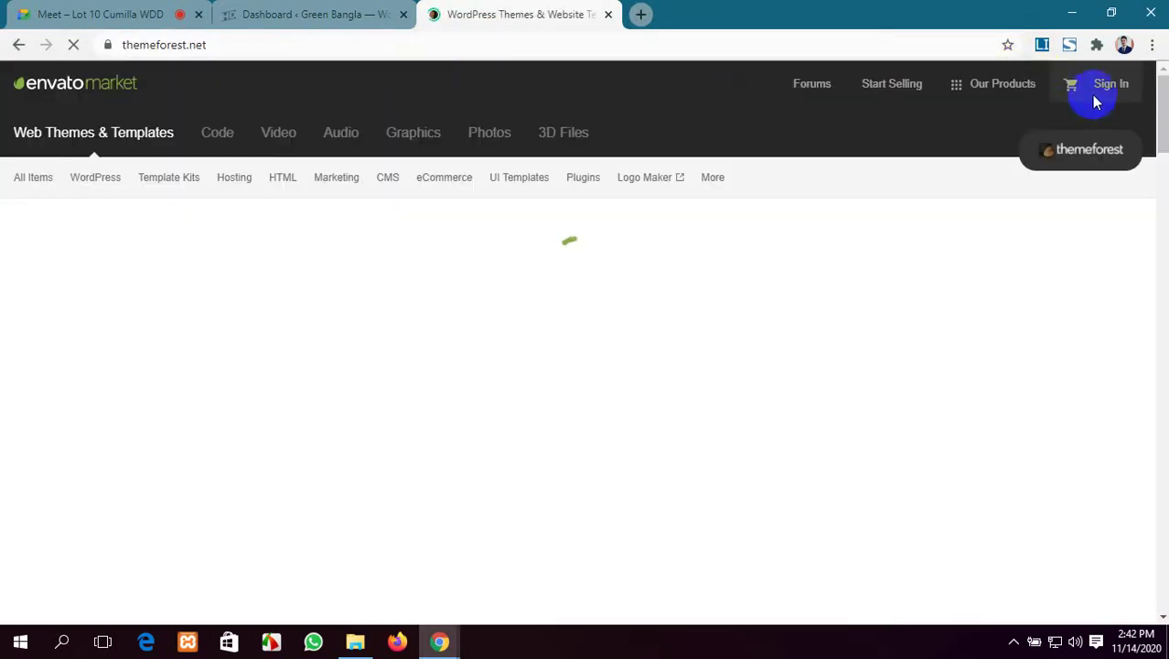
scroll(592, 315, down, 6)
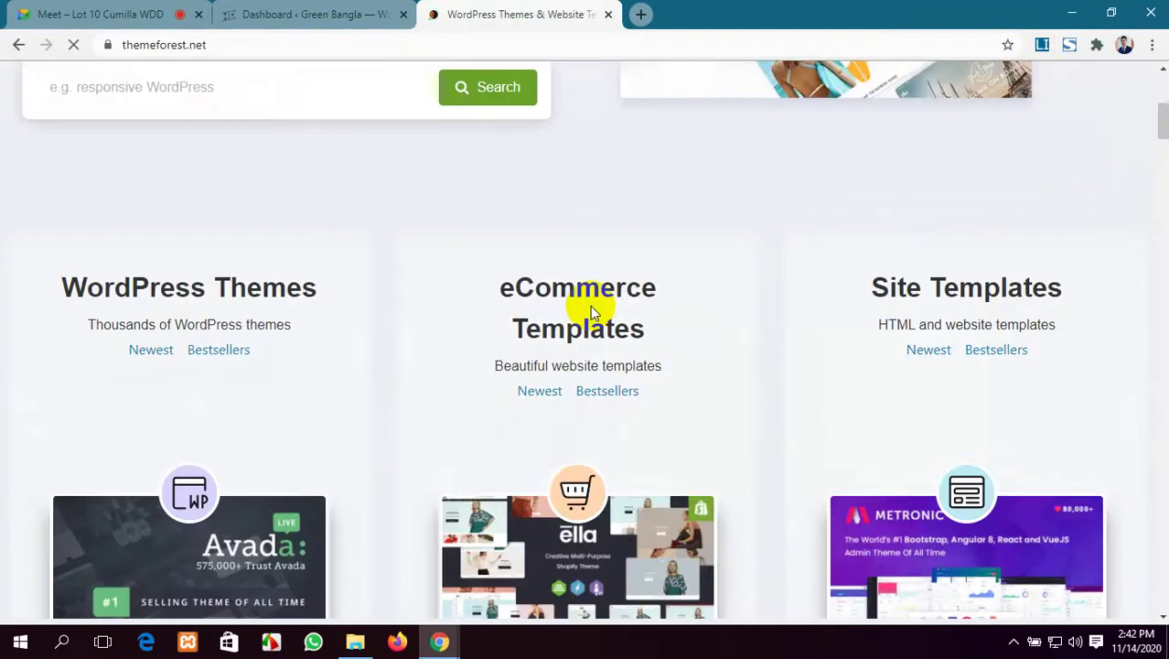
scroll(606, 312, up, 6)
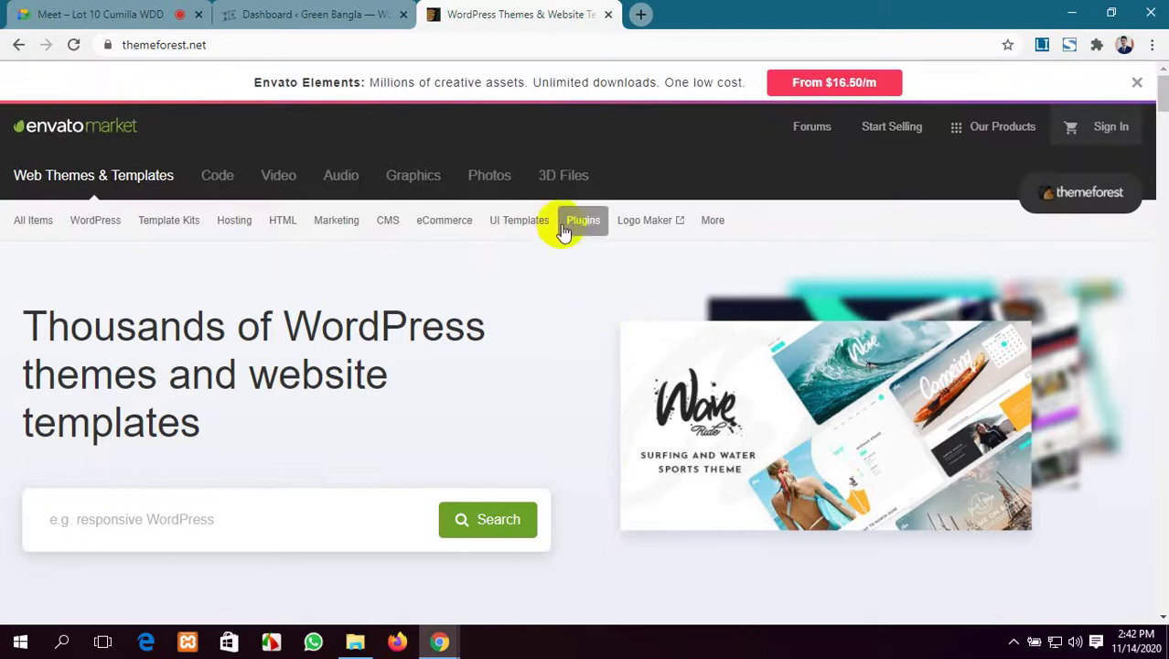
mouse_move(962, 133)
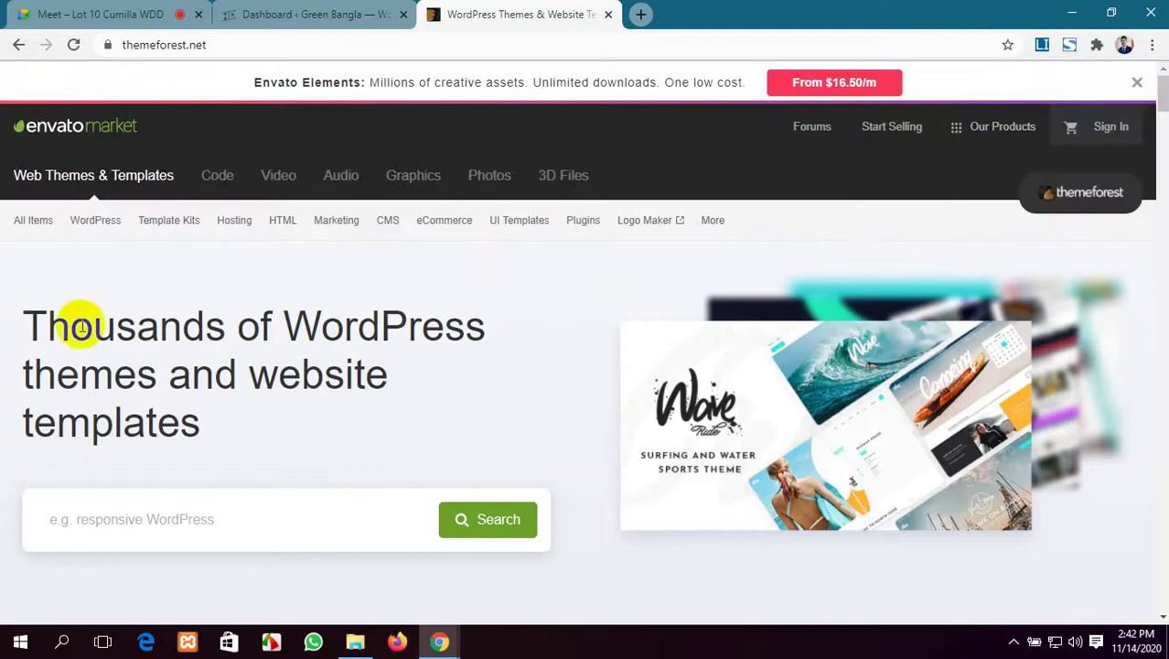
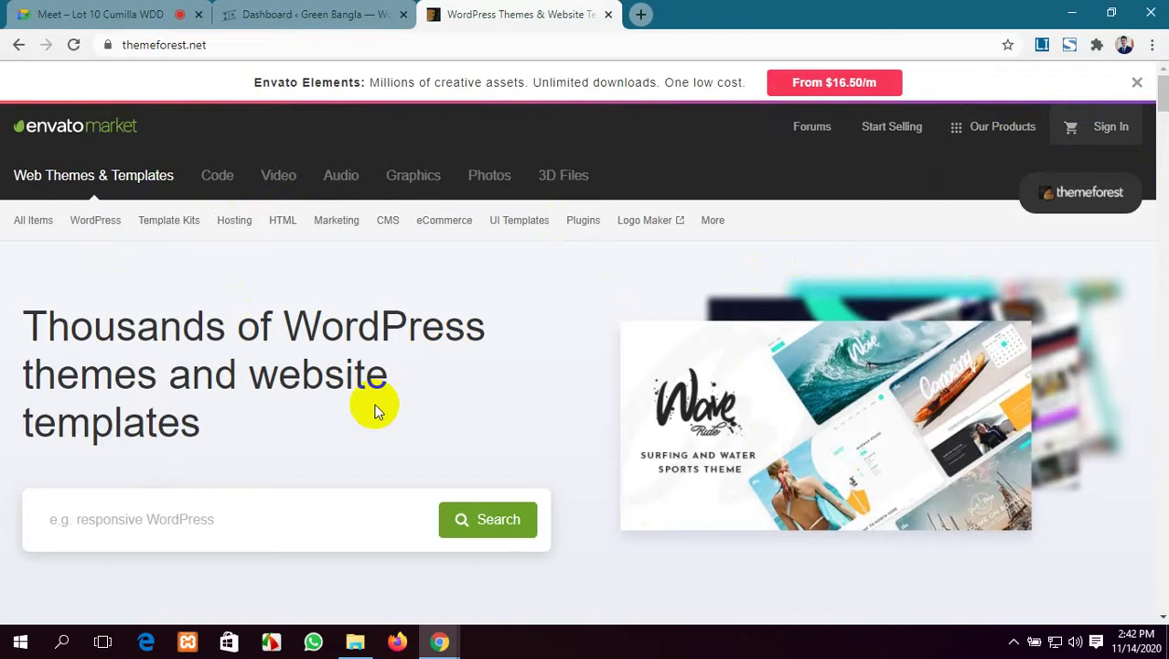
Review the Green Bangla dashboard, the ThemeForest home page and the class meeting in turn, and close the ThemeForest tab.
click(366, 15)
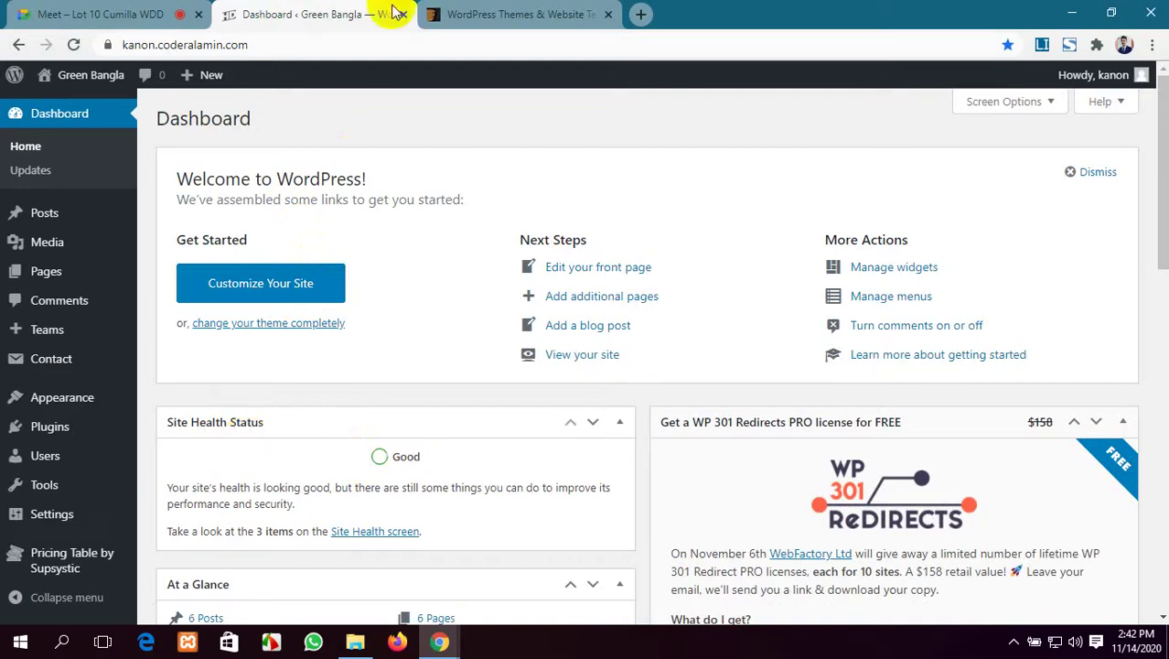
click(437, 14)
mouse_move(282, 220)
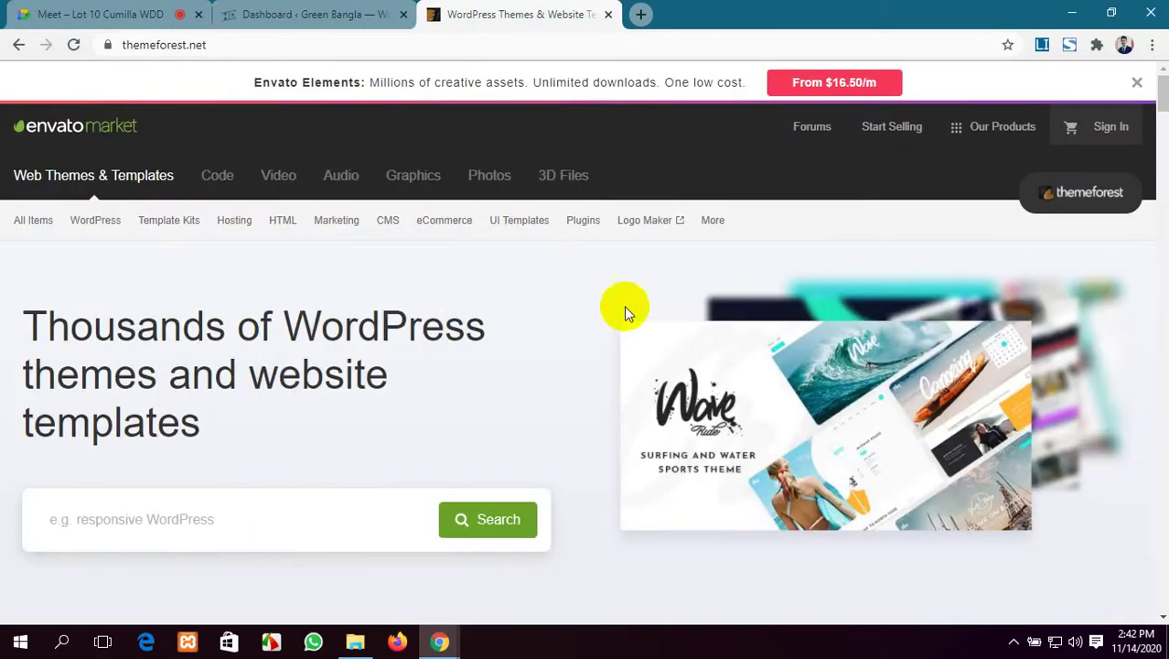
scroll(759, 312, down, 3)
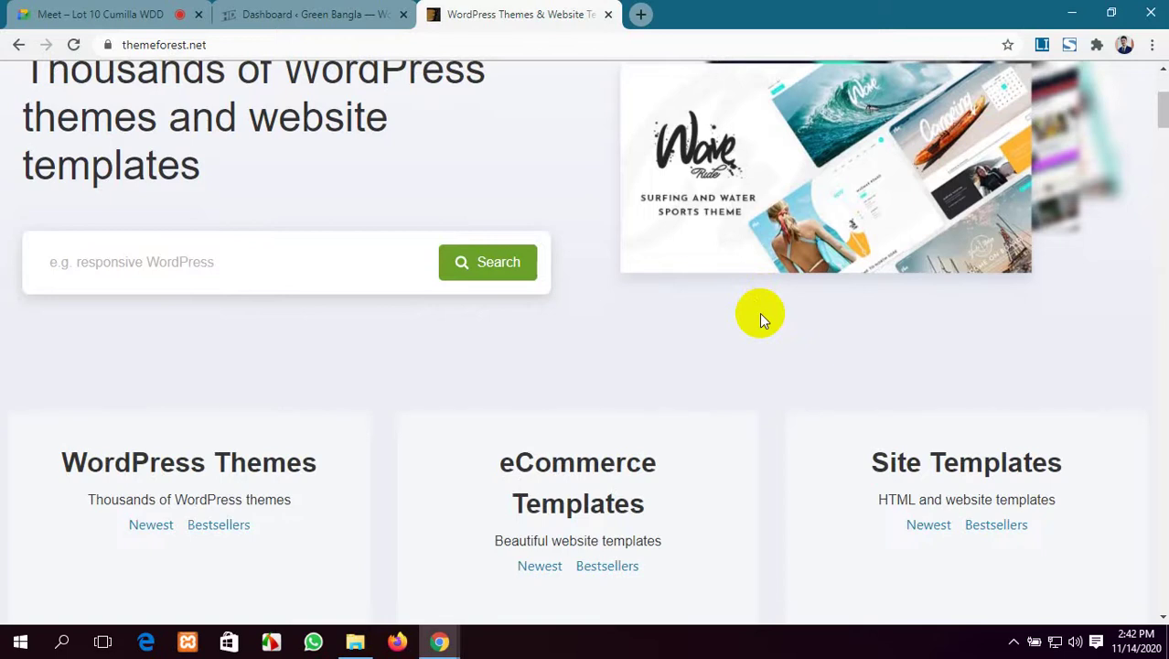
scroll(760, 315, up, 3)
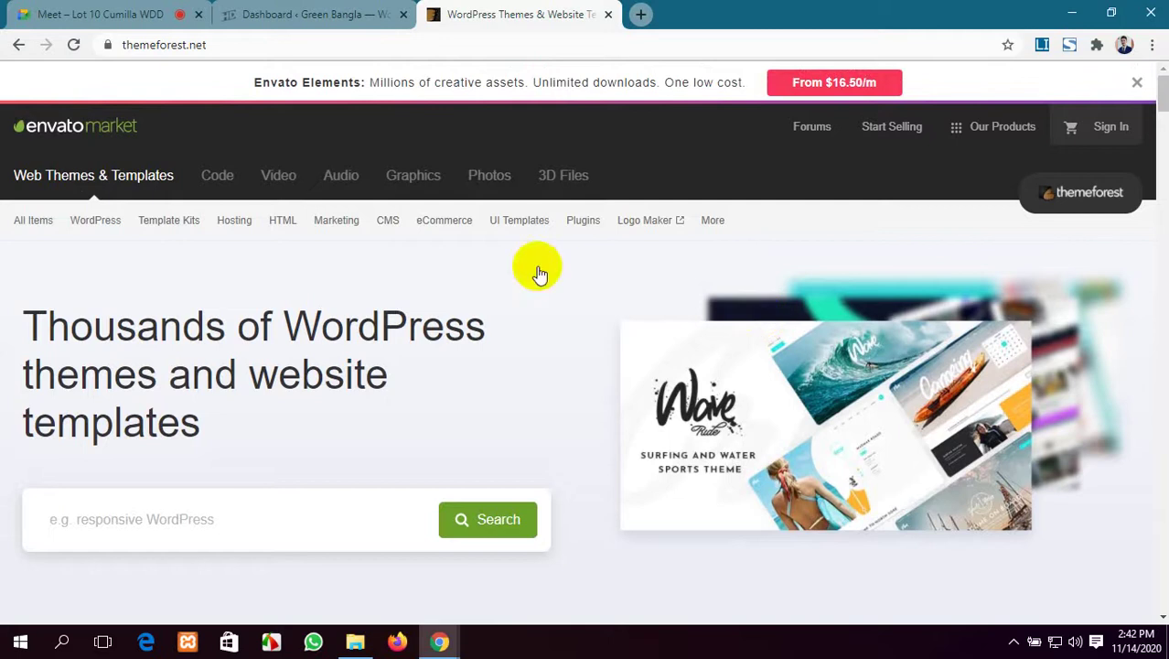
click(24, 12)
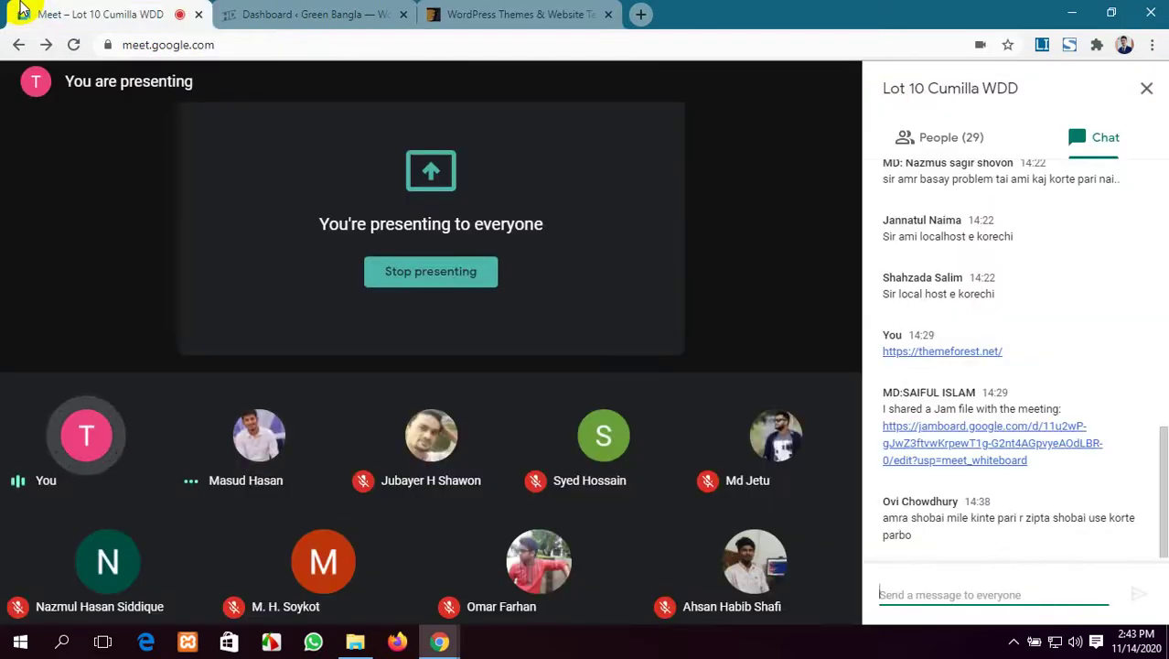
click(287, 11)
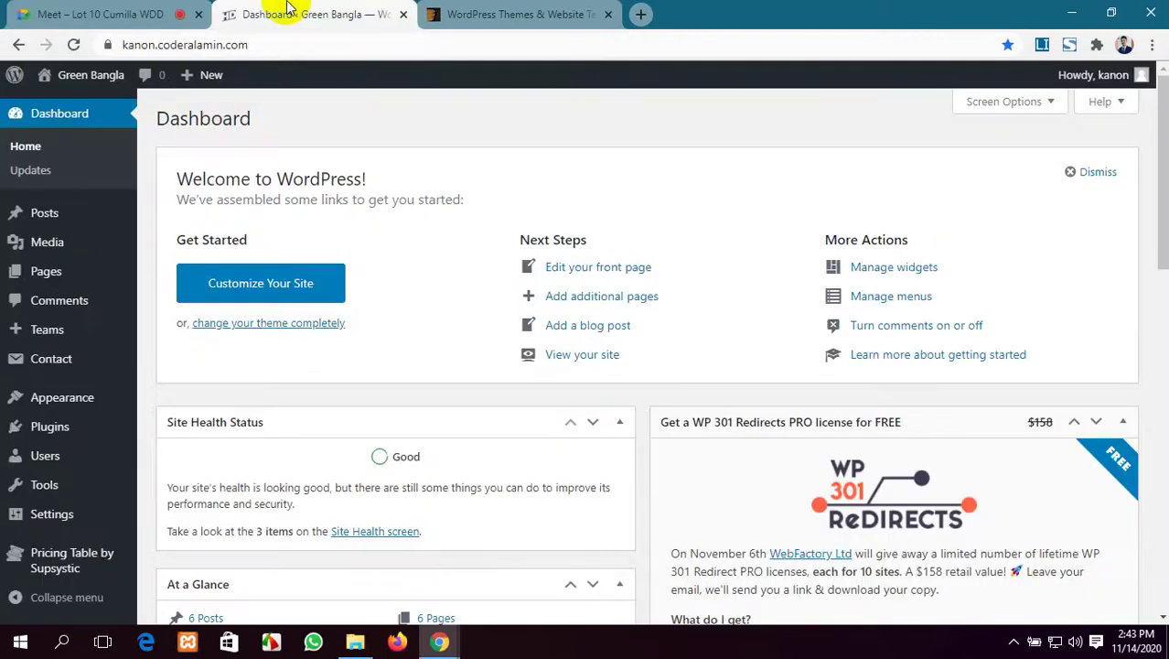
click(568, 9)
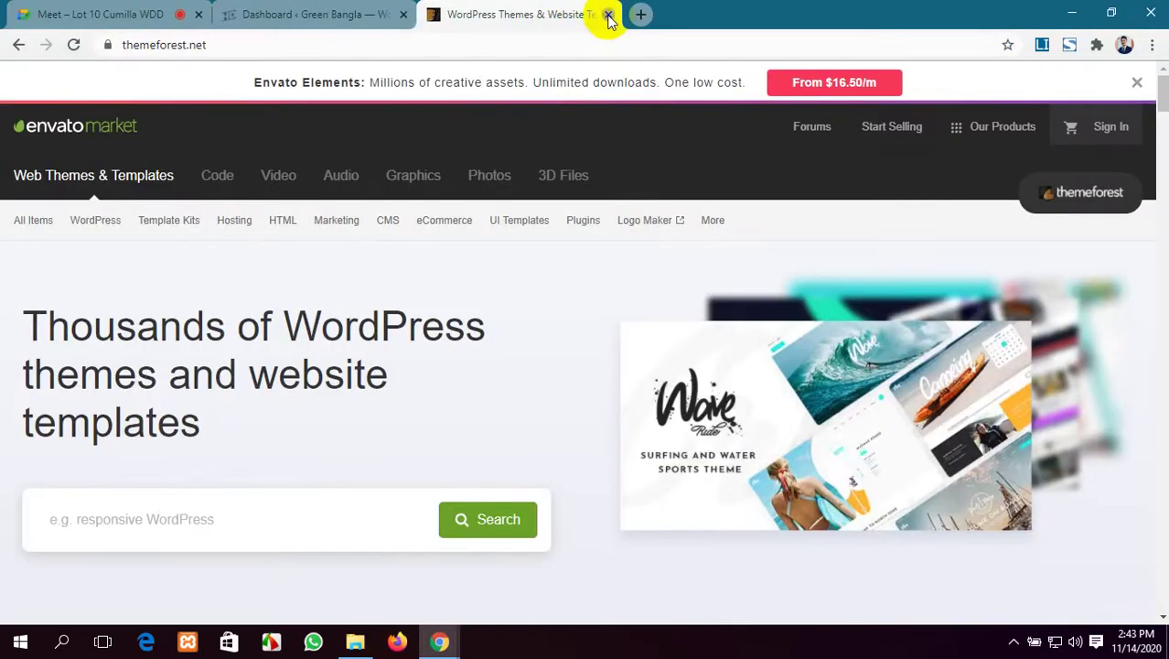
click(608, 16)
Look over the Green Bangla dashboard, then open the live site in a new tab and view its home page.
scroll(358, 239, down, 3)
scroll(354, 258, up, 3)
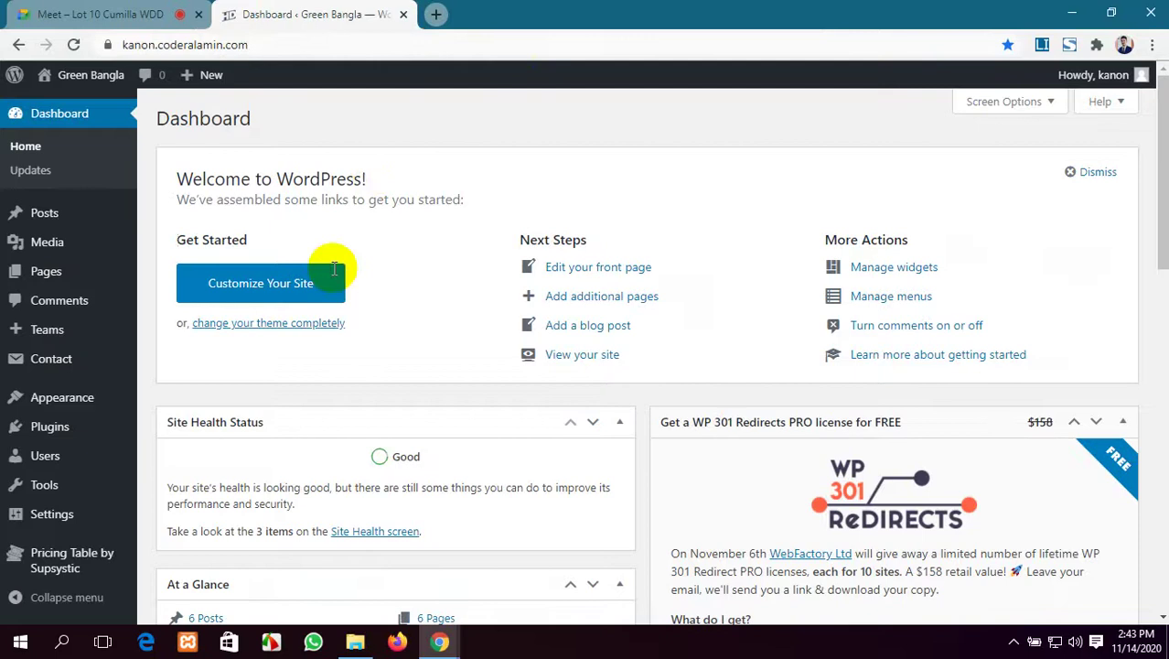
scroll(294, 403, down, 3)
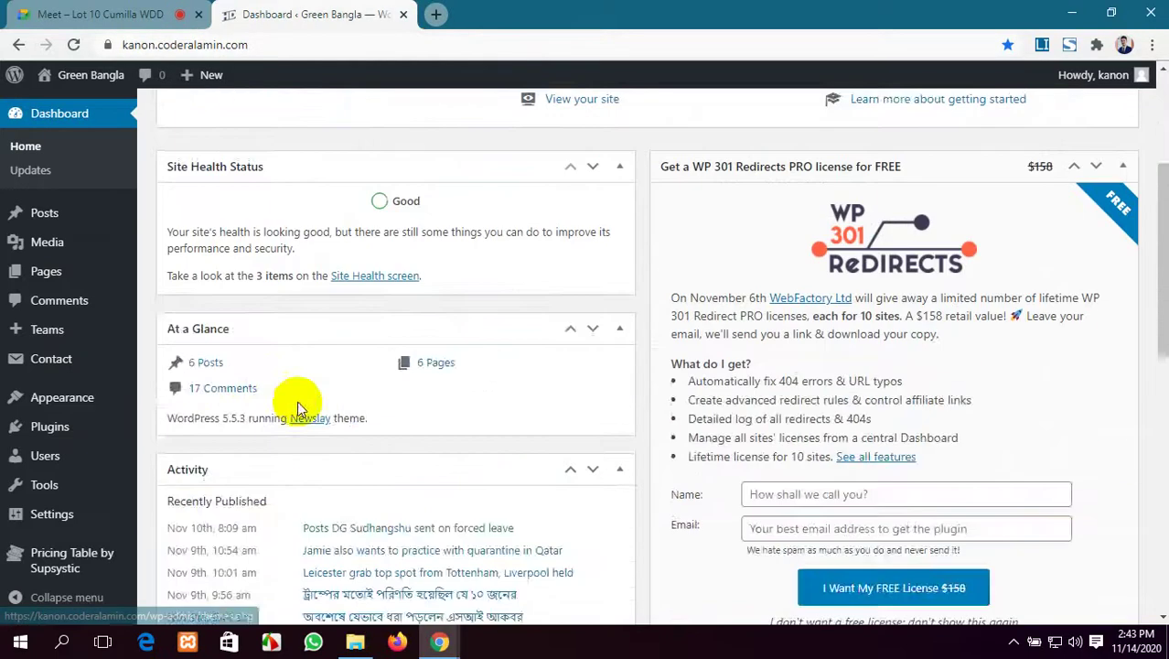
scroll(274, 384, up, 3)
mouse_move(63, 83)
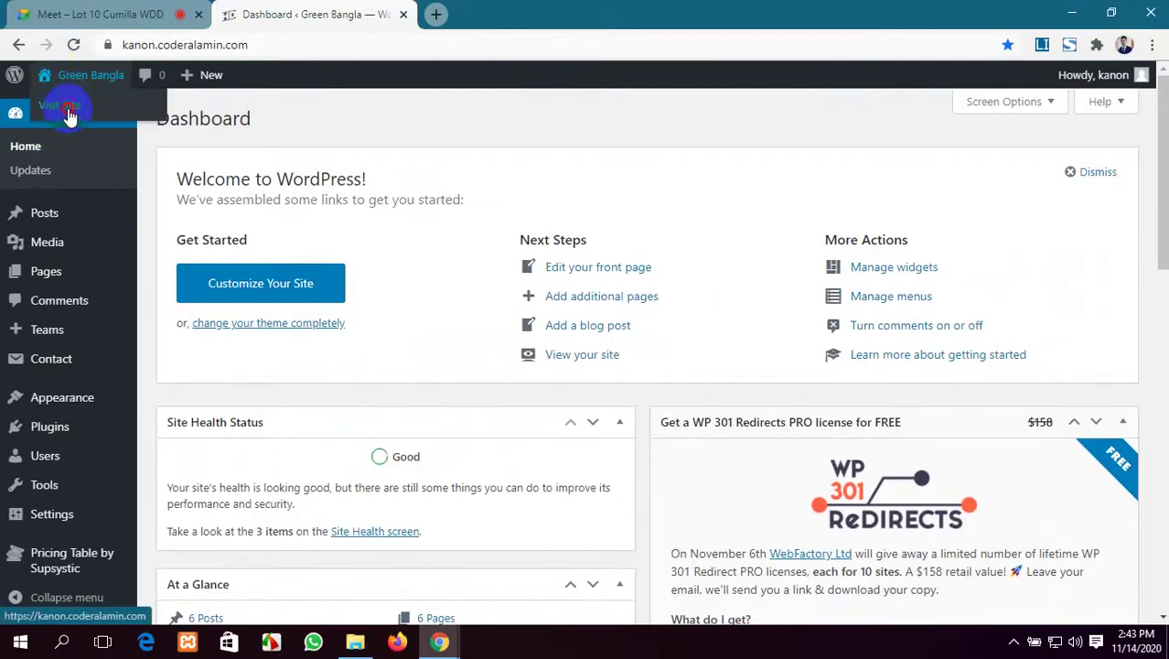
middle_click(66, 108)
click(501, 11)
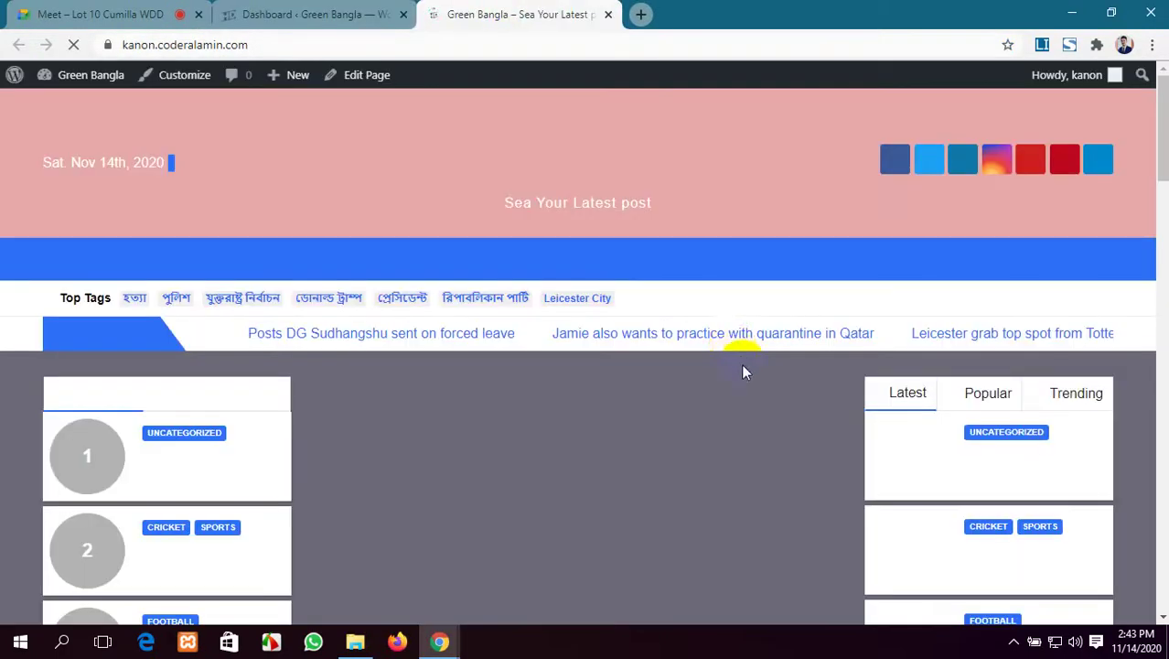
scroll(745, 383, down, 10)
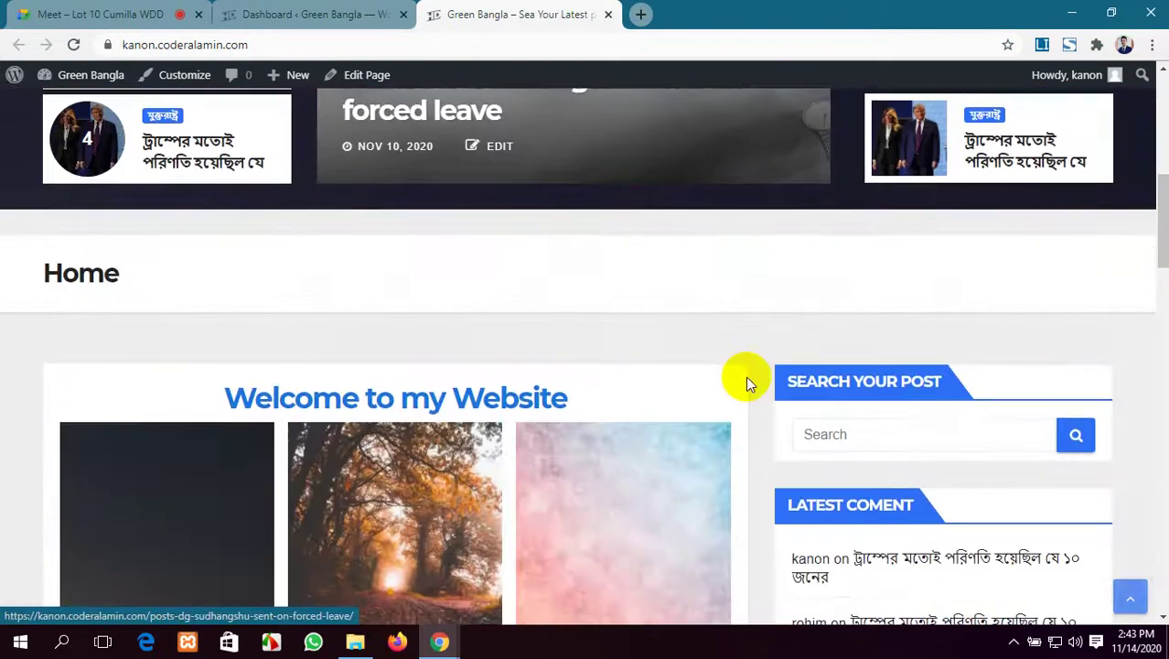
scroll(749, 384, up, 10)
Return to the Green Bangla dashboard and review it alongside the live site's tab.
click(307, 14)
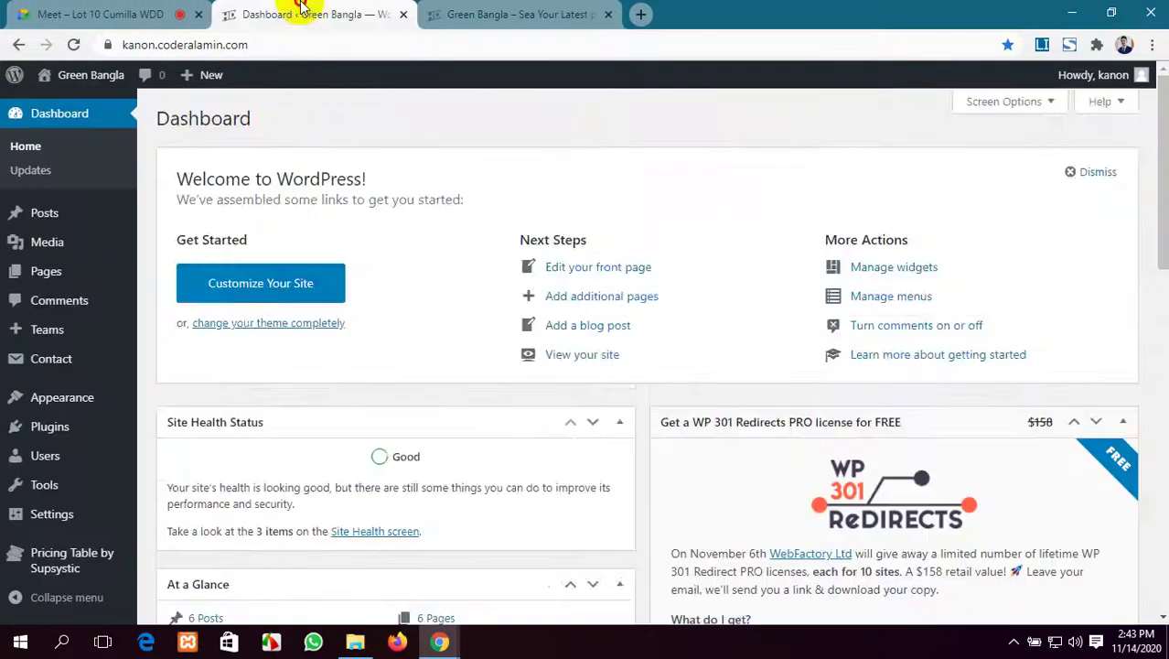
scroll(237, 378, down, 3)
scroll(237, 378, up, 3)
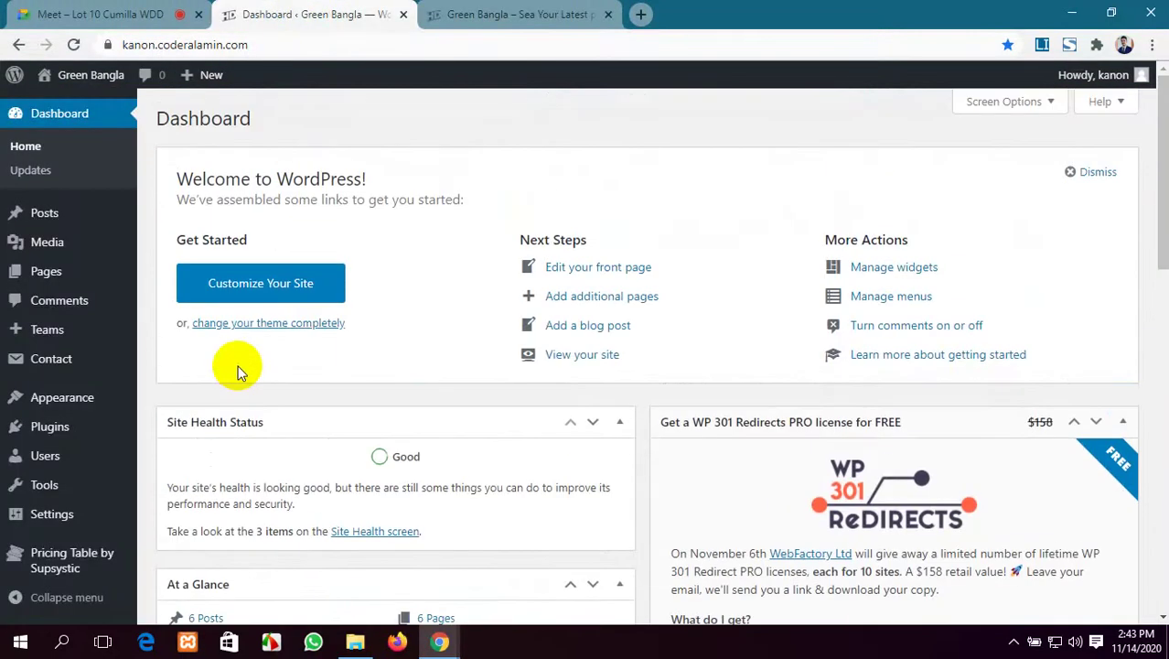
scroll(52, 389, down, 3)
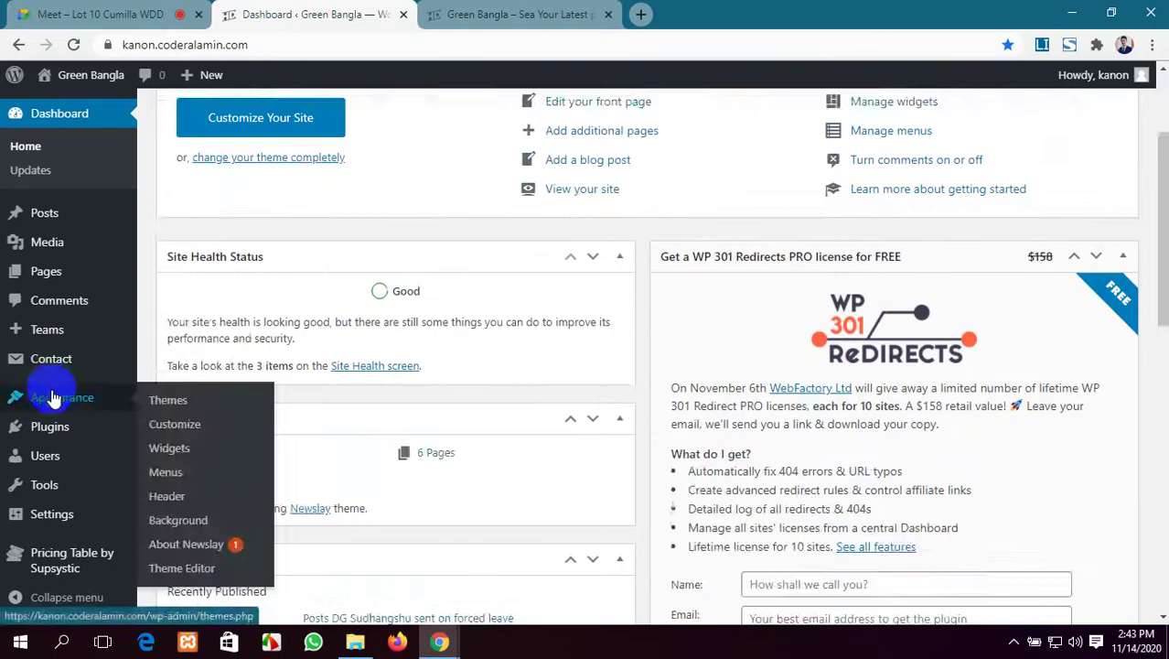
scroll(52, 393, up, 3)
click(475, 7)
click(311, 14)
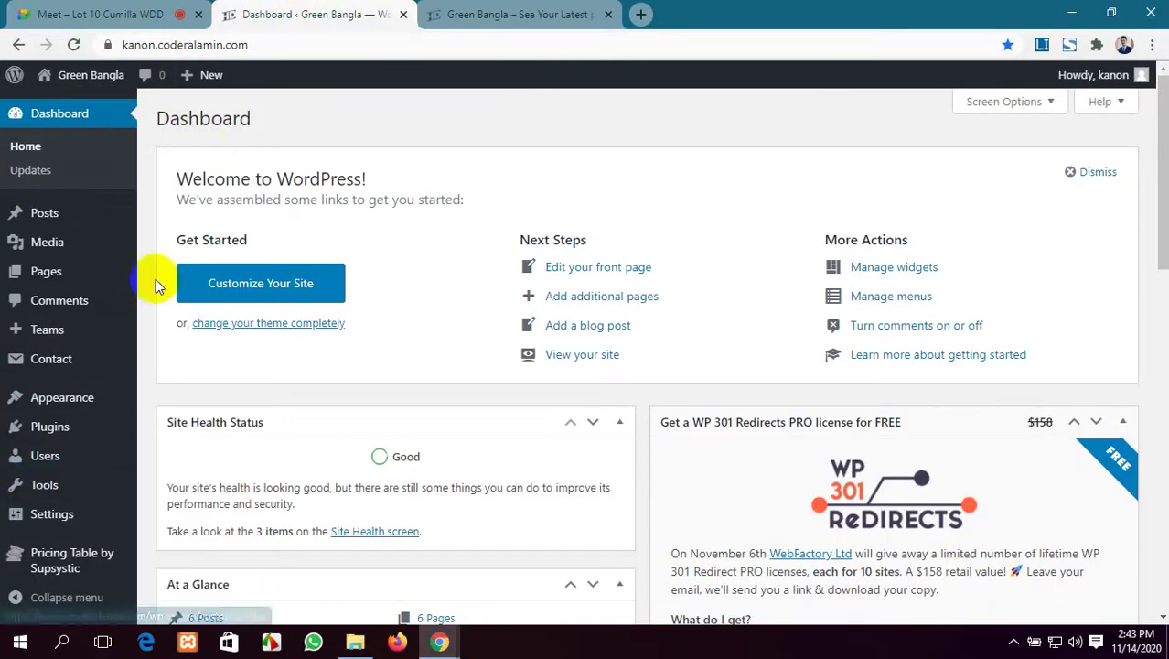
Open the installed plugins list, then deactivate and delete the WP Reset plugin with its data.
scroll(74, 458, down, 2)
mouse_move(46, 397)
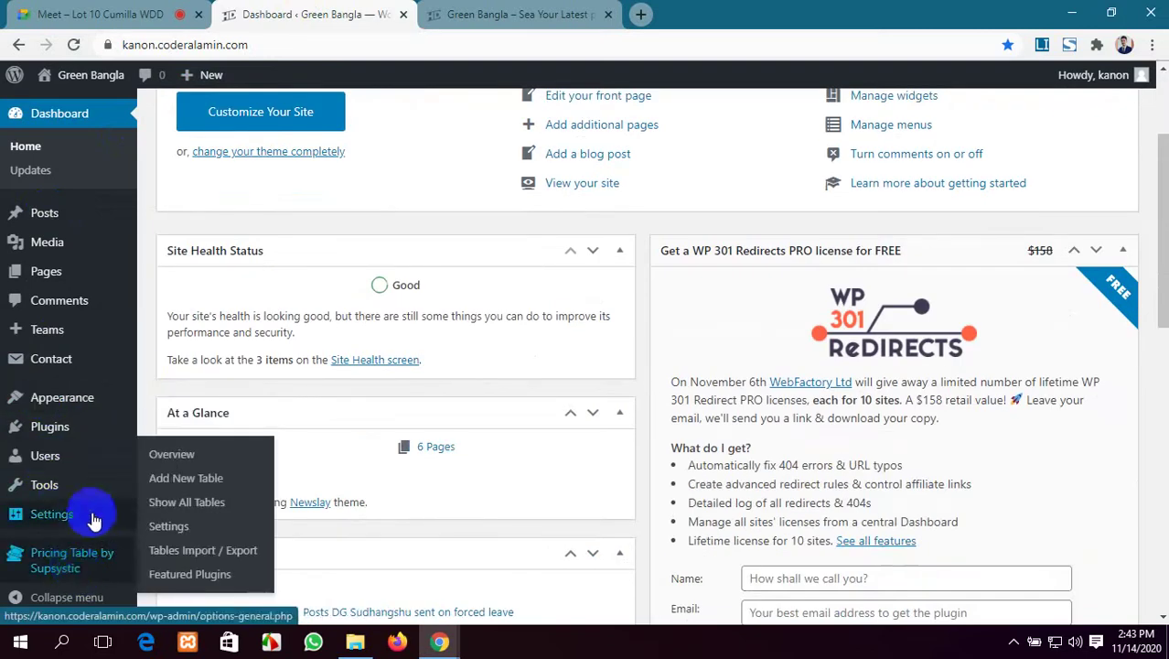
scroll(55, 443, down, 1)
click(53, 430)
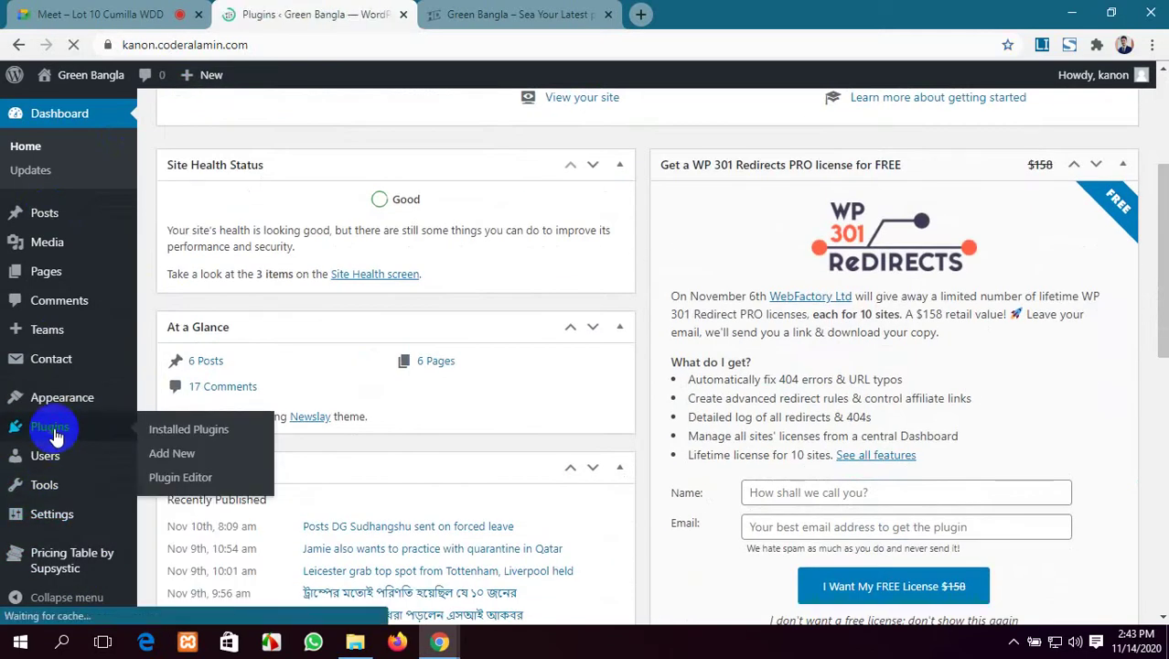
scroll(211, 439, down, 1)
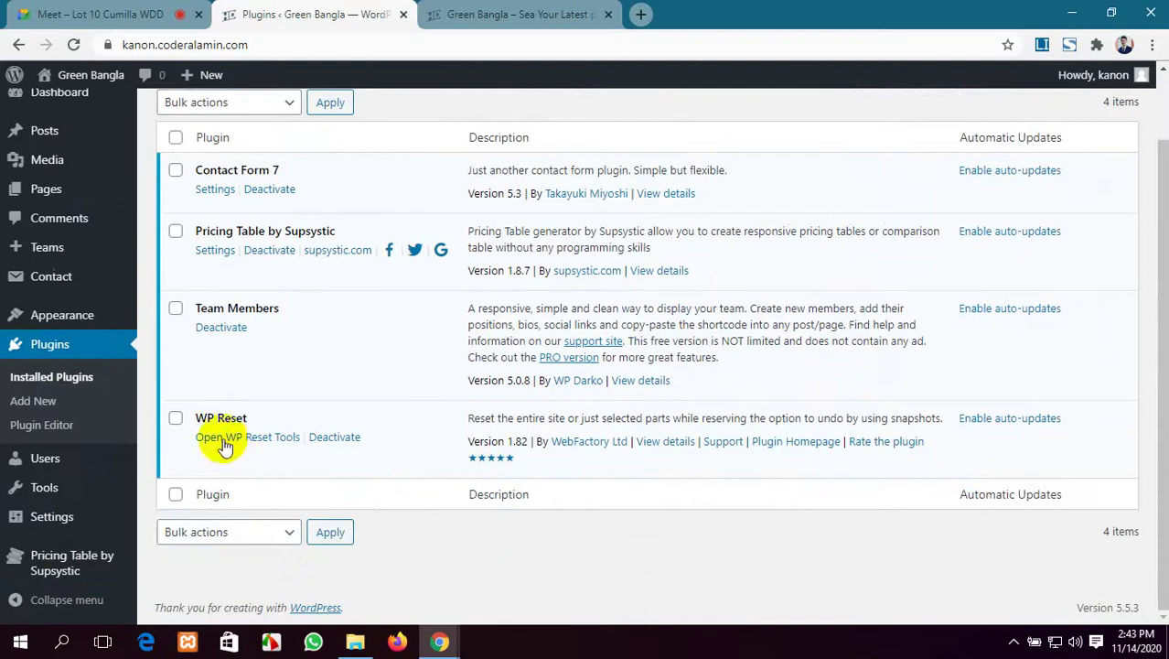
click(341, 437)
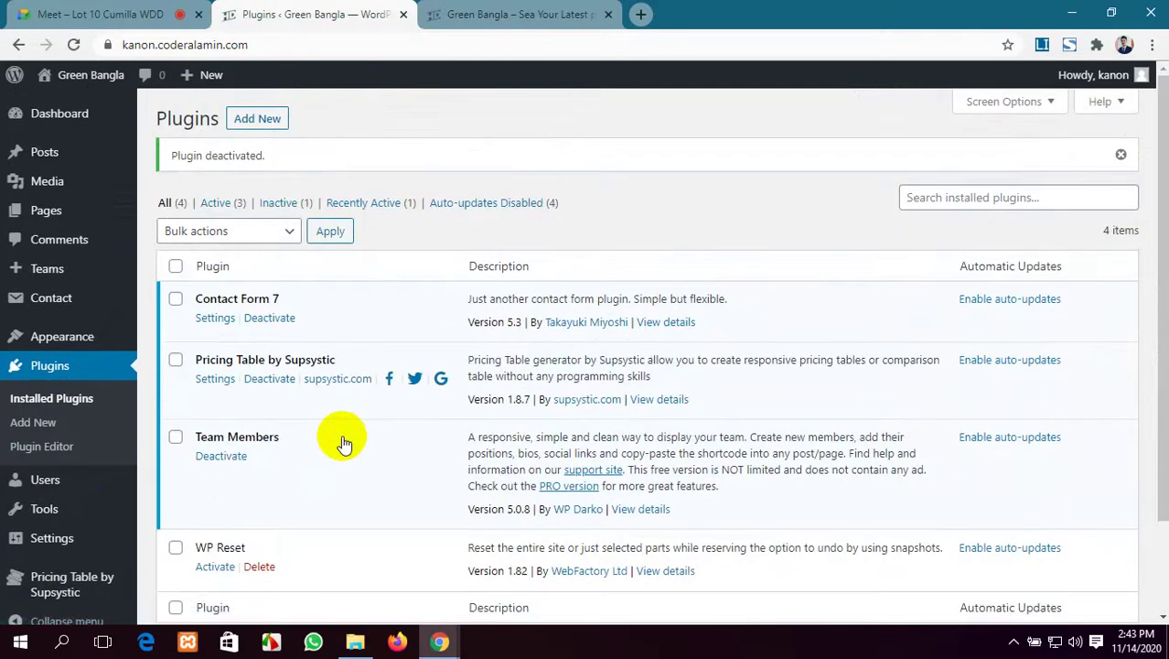
click(259, 567)
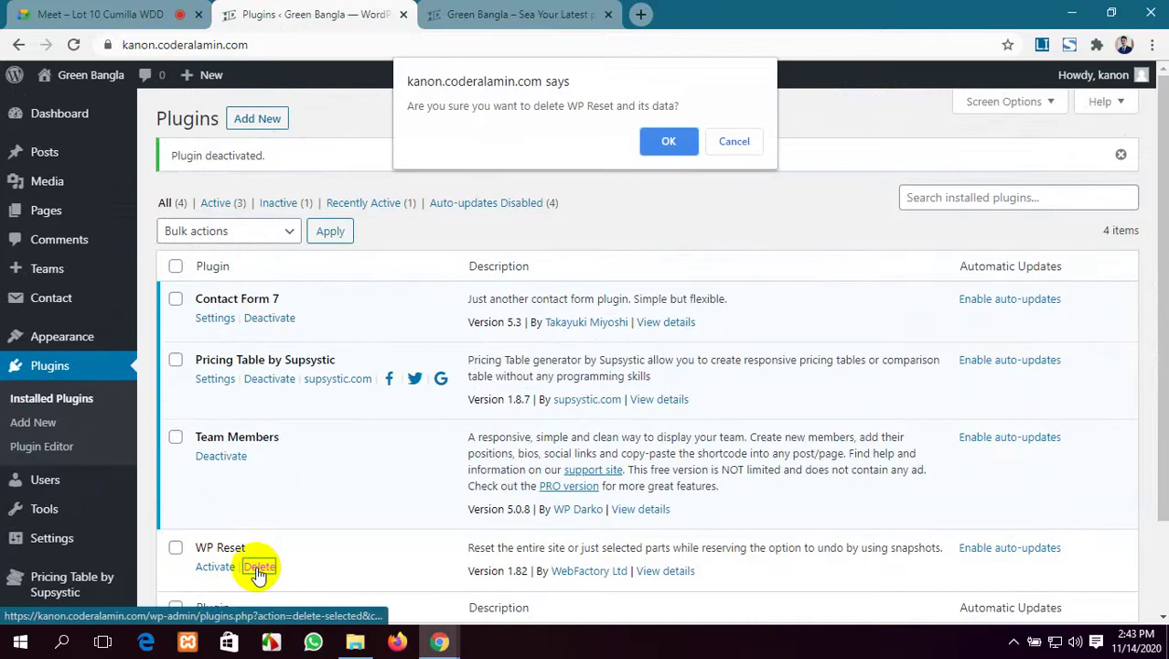
click(667, 142)
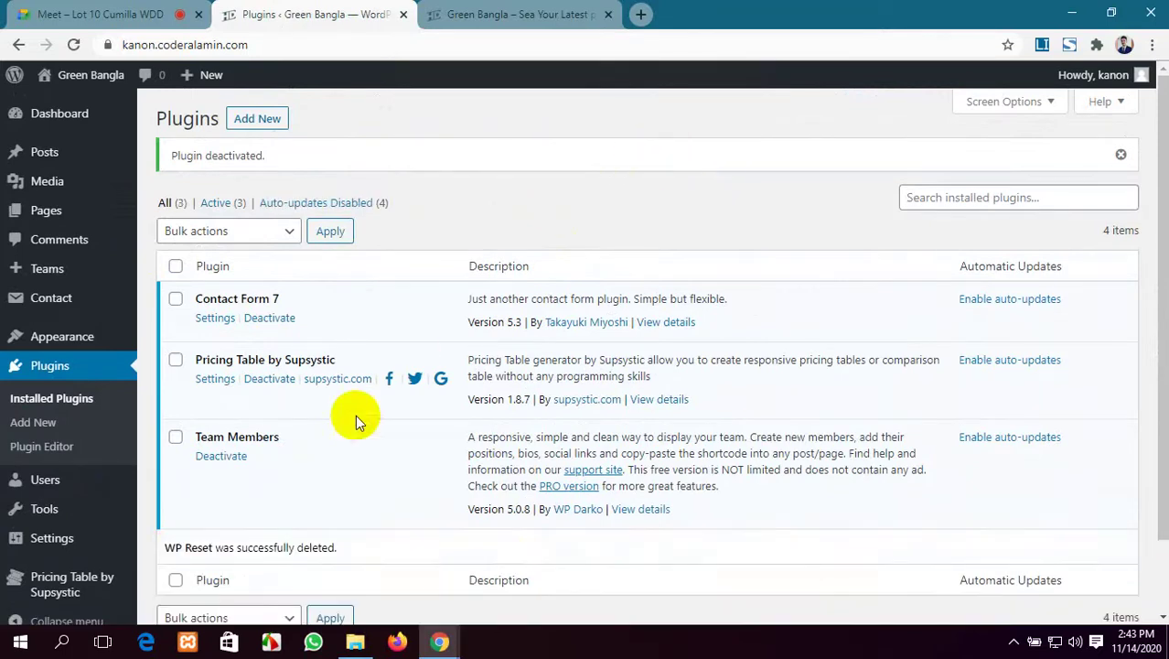
Search the plugin directory for "wp reset", then install and activate WP Reset – Most Advanced WordPress Reset Tool.
scroll(514, 439, down, 1)
scroll(267, 191, up, 1)
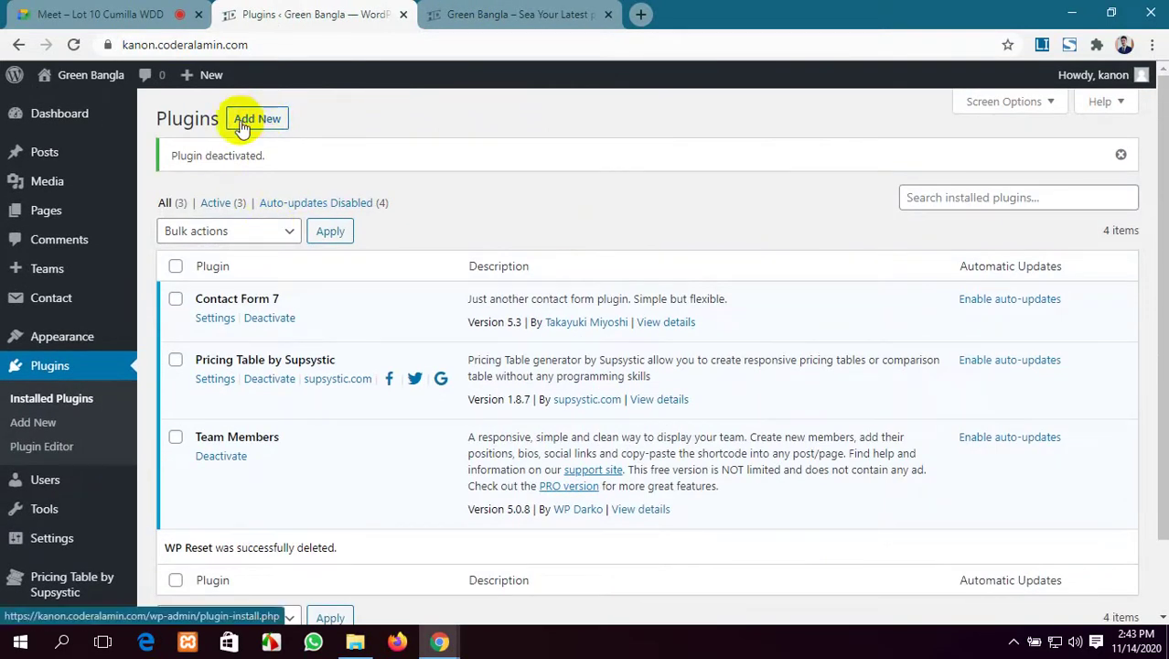
click(59, 371)
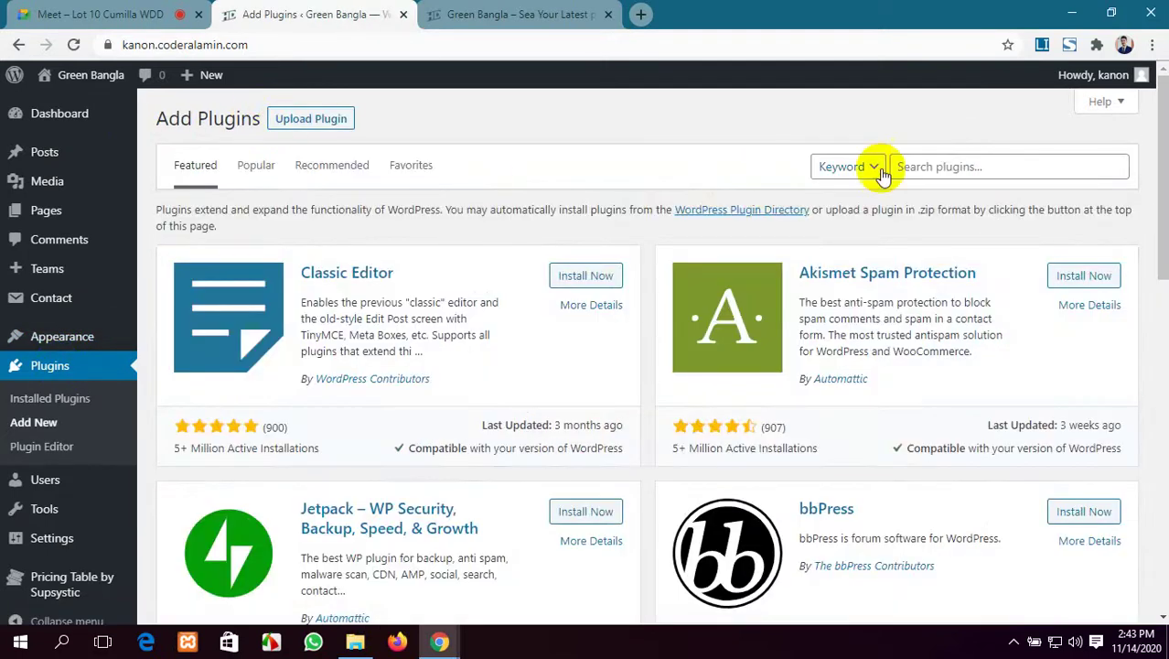
click(947, 165)
text(wp reset)
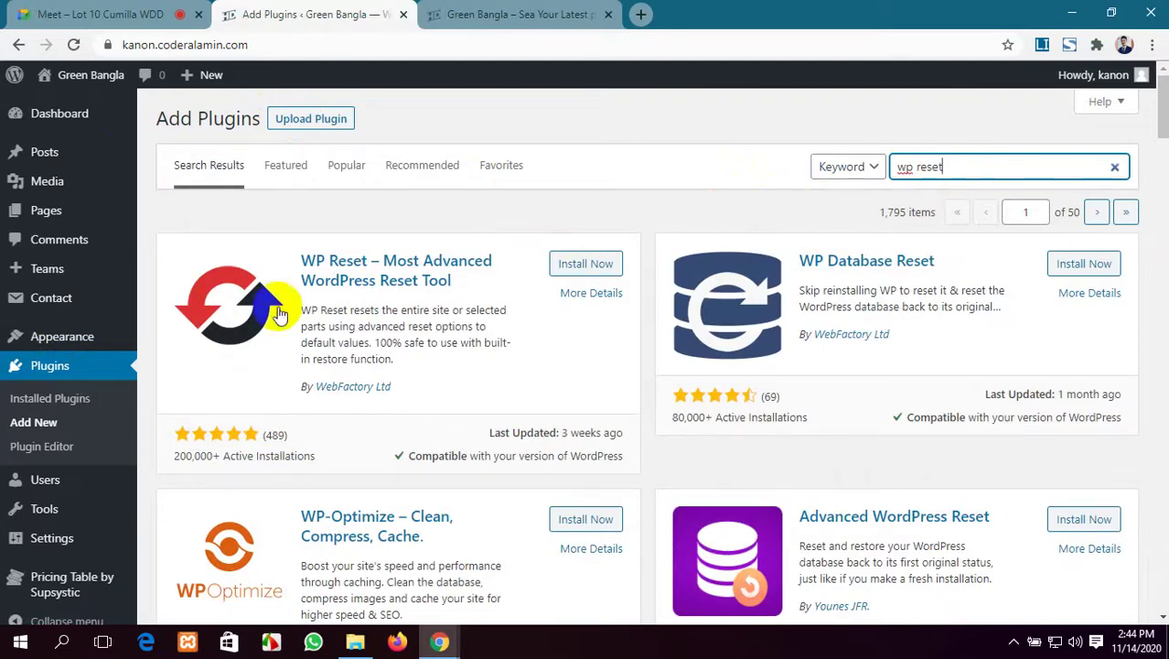
click(596, 268)
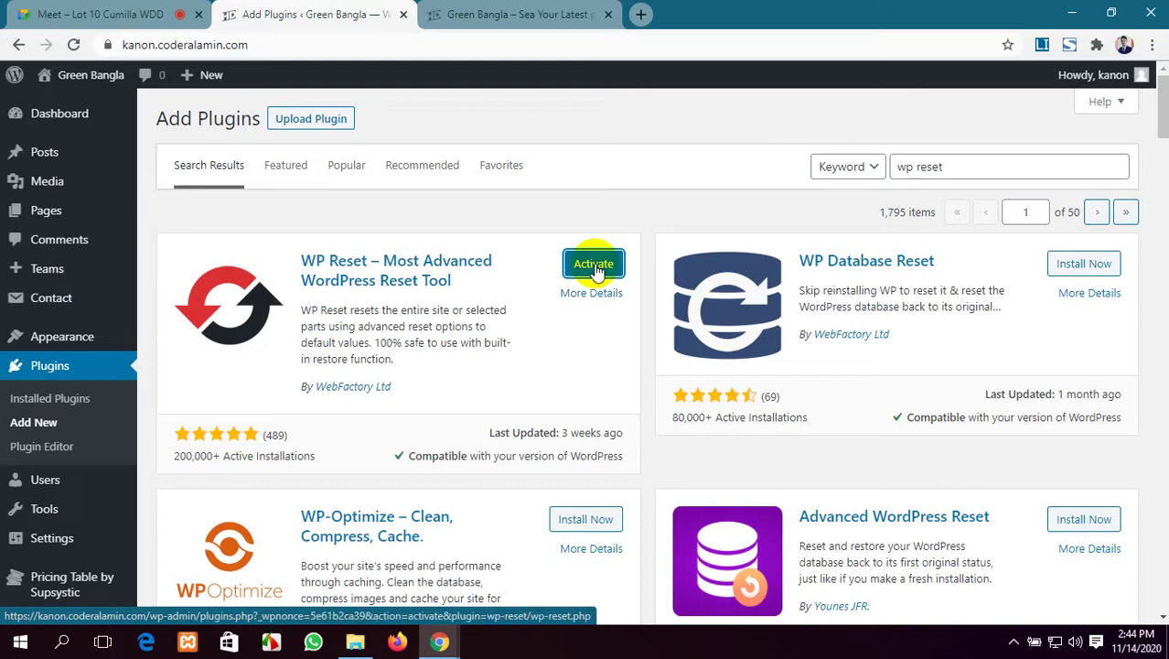
click(595, 267)
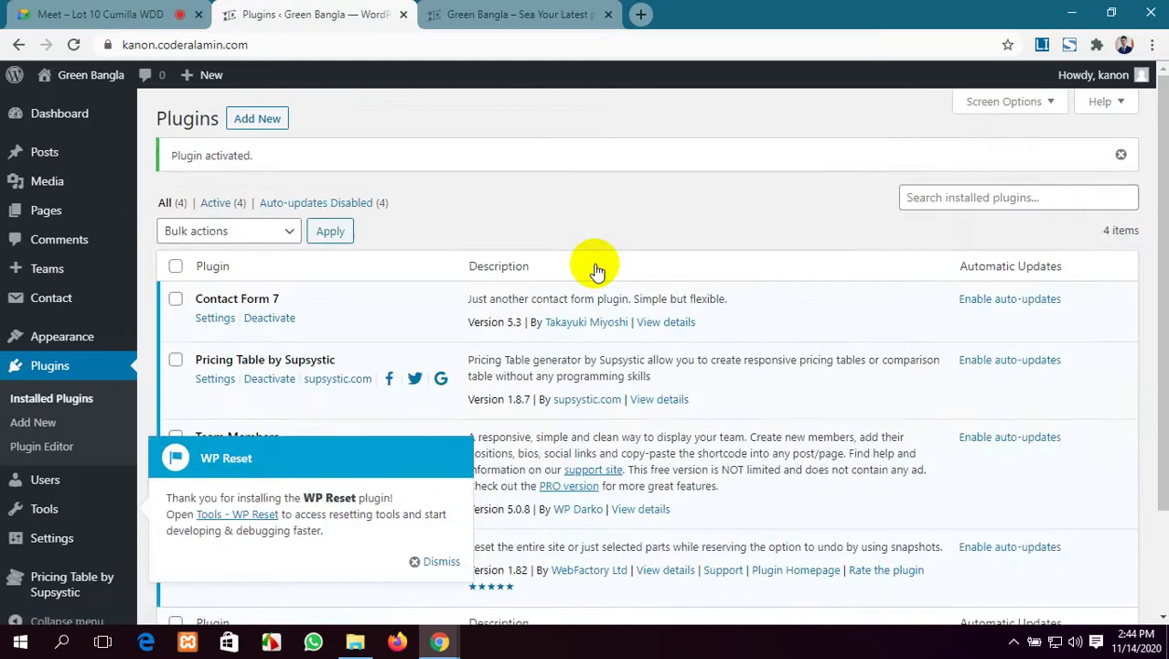
View the WP Reset tool page, then return to the installed plugins and dismiss the WP Reset welcome notice.
scroll(595, 269, down, 2)
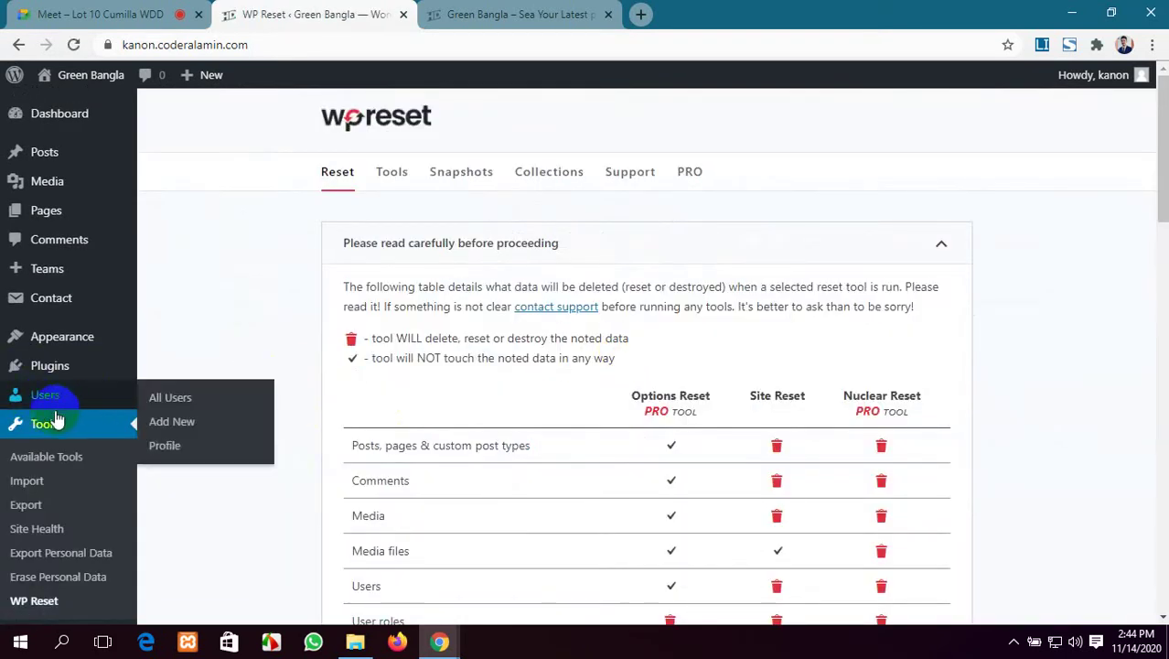
click(55, 350)
mouse_move(52, 371)
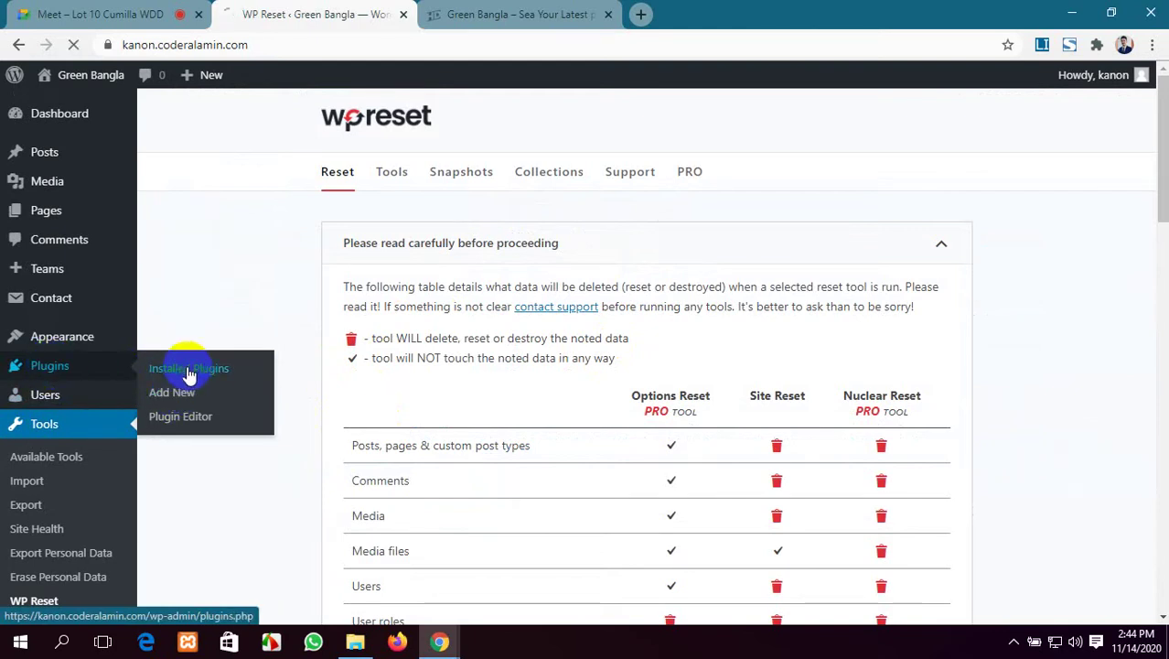
scroll(772, 528, down, 2)
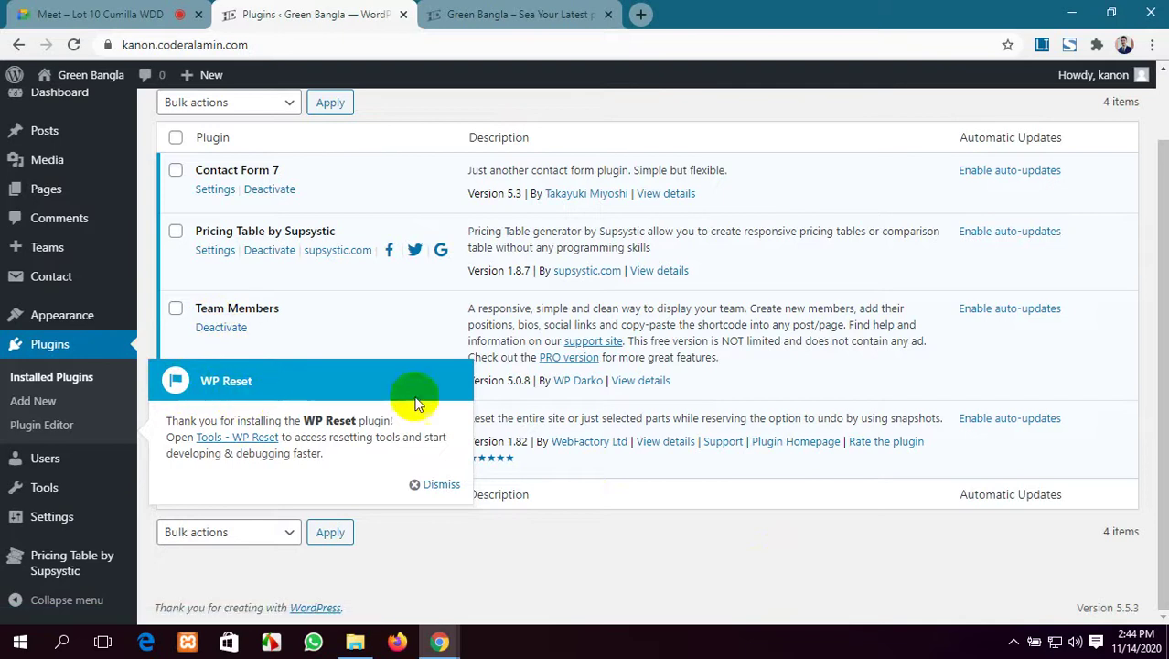
click(430, 484)
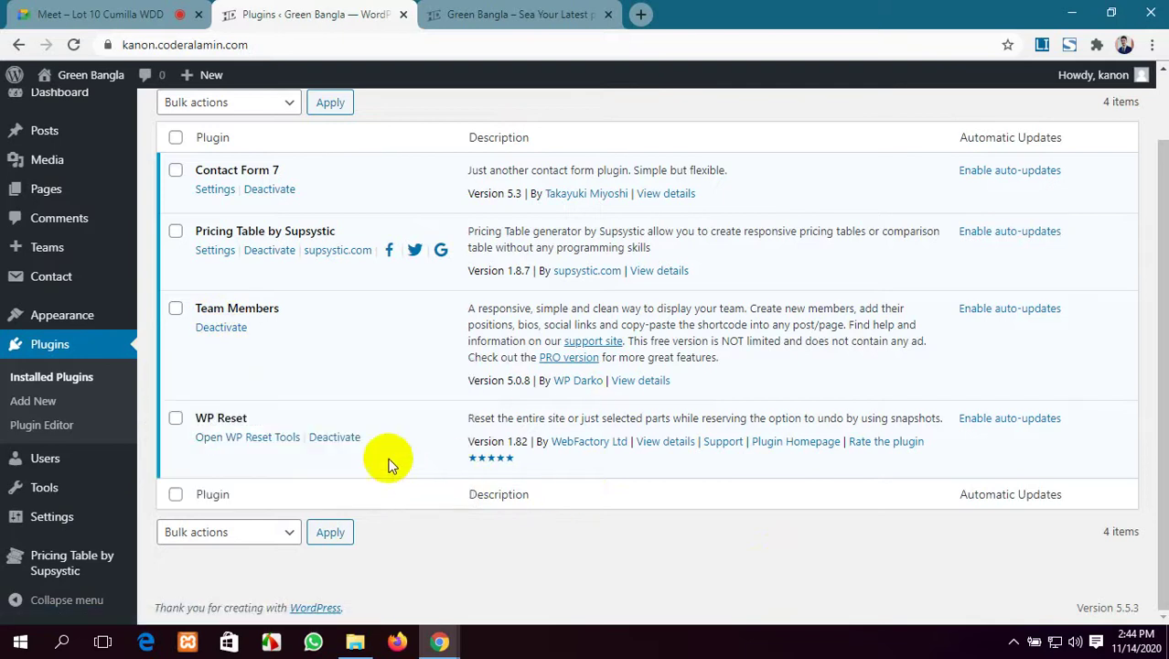
Review the installed plugins and open WP Reset's tools to look over the table of data each reset deletes.
scroll(612, 577, up, 2)
scroll(612, 568, down, 2)
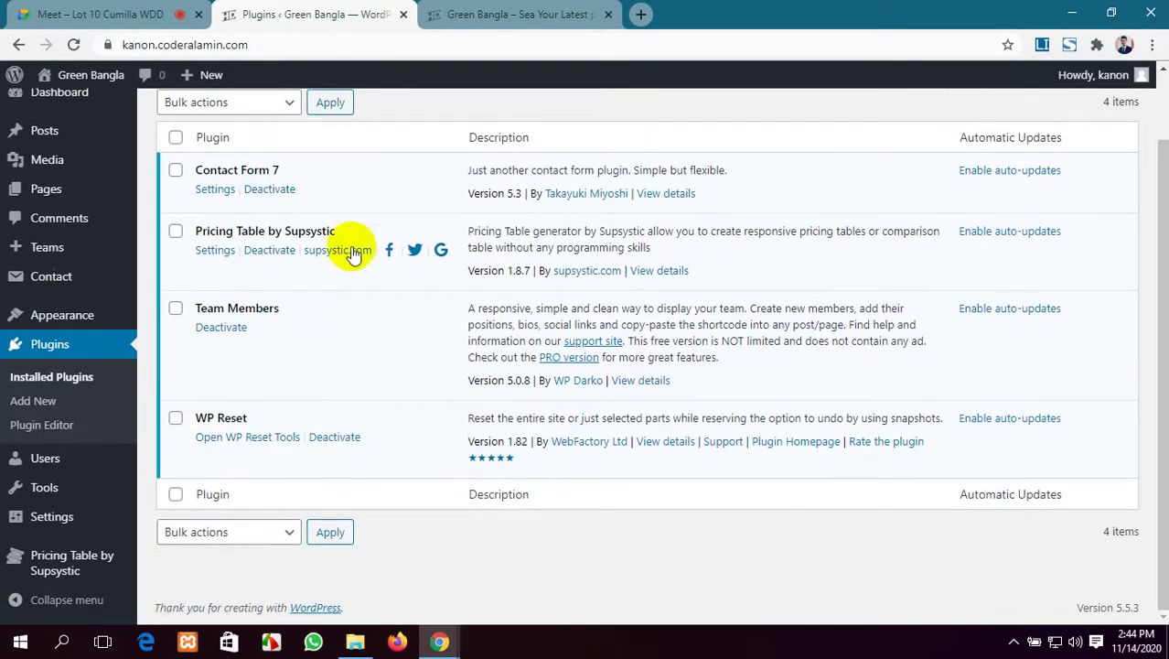
click(268, 440)
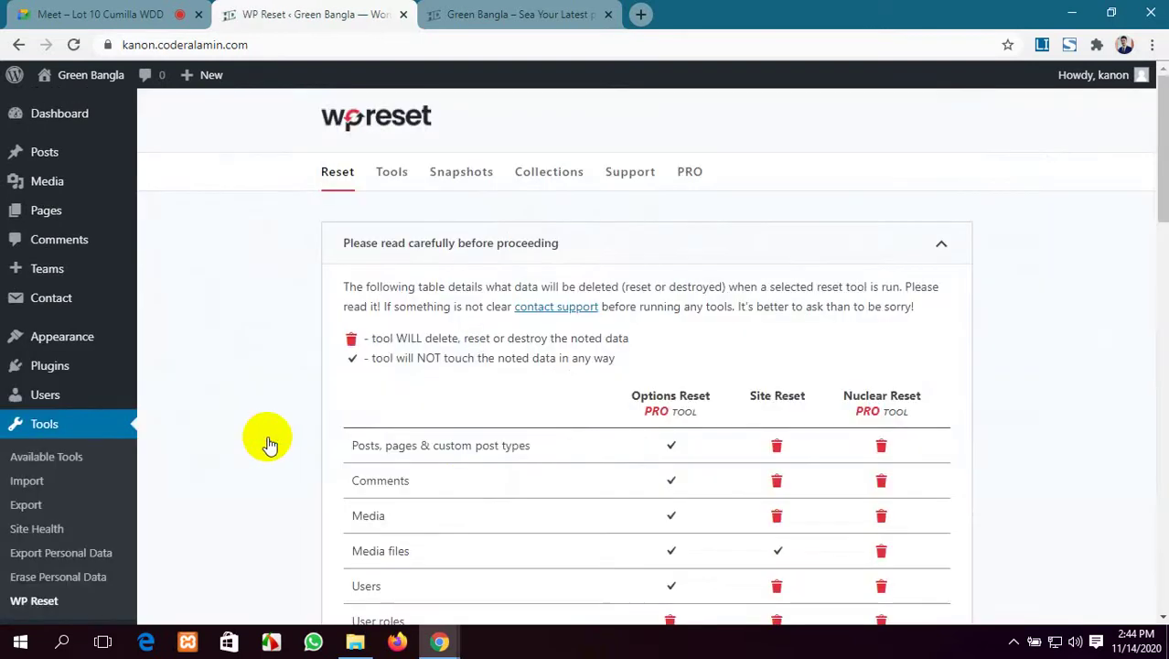
scroll(344, 408, down, 3)
scroll(343, 408, up, 3)
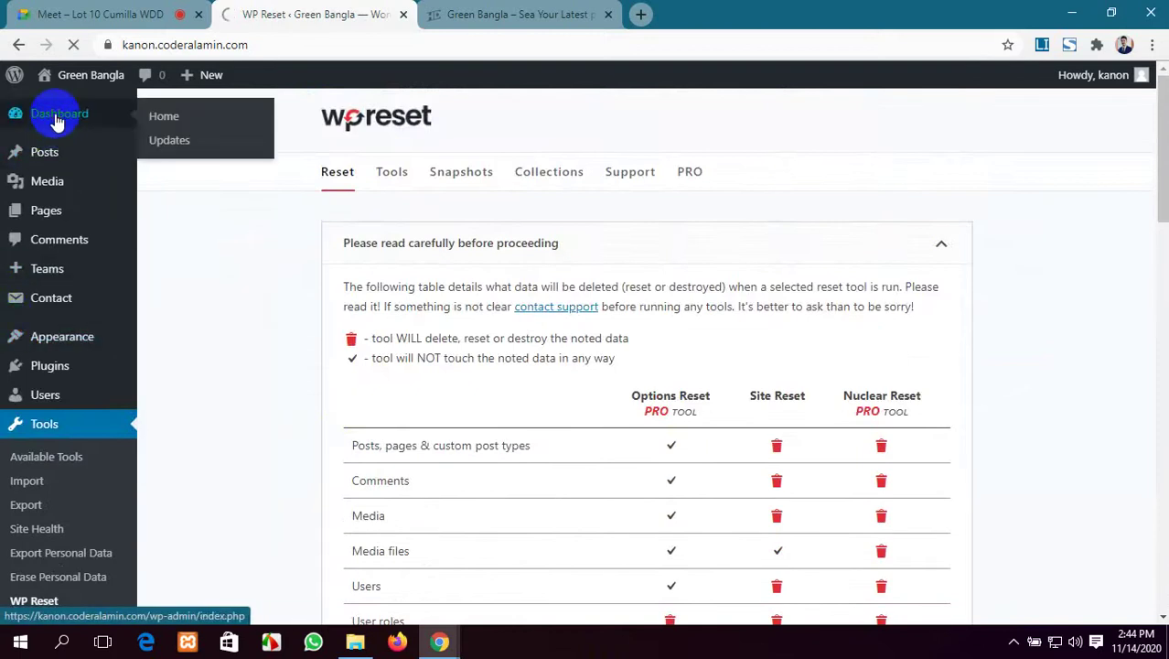
Return to the dashboard and review the admin menu entries, including Contact and Pricing Table by Supsystic.
scroll(64, 453, down, 2)
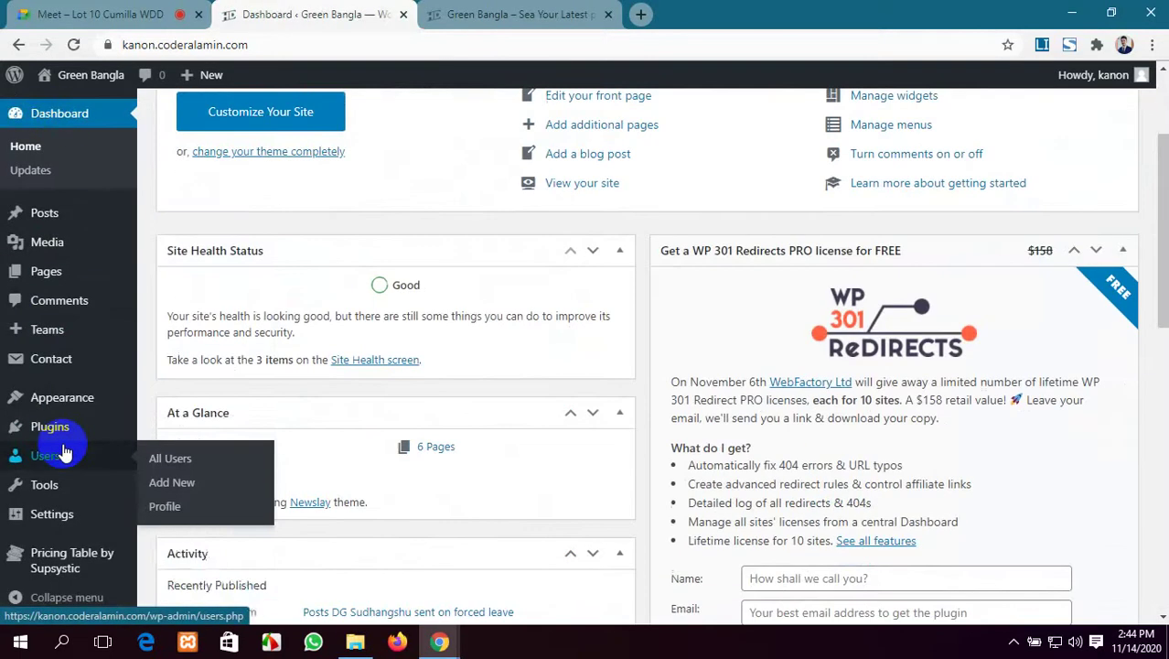
mouse_move(47, 487)
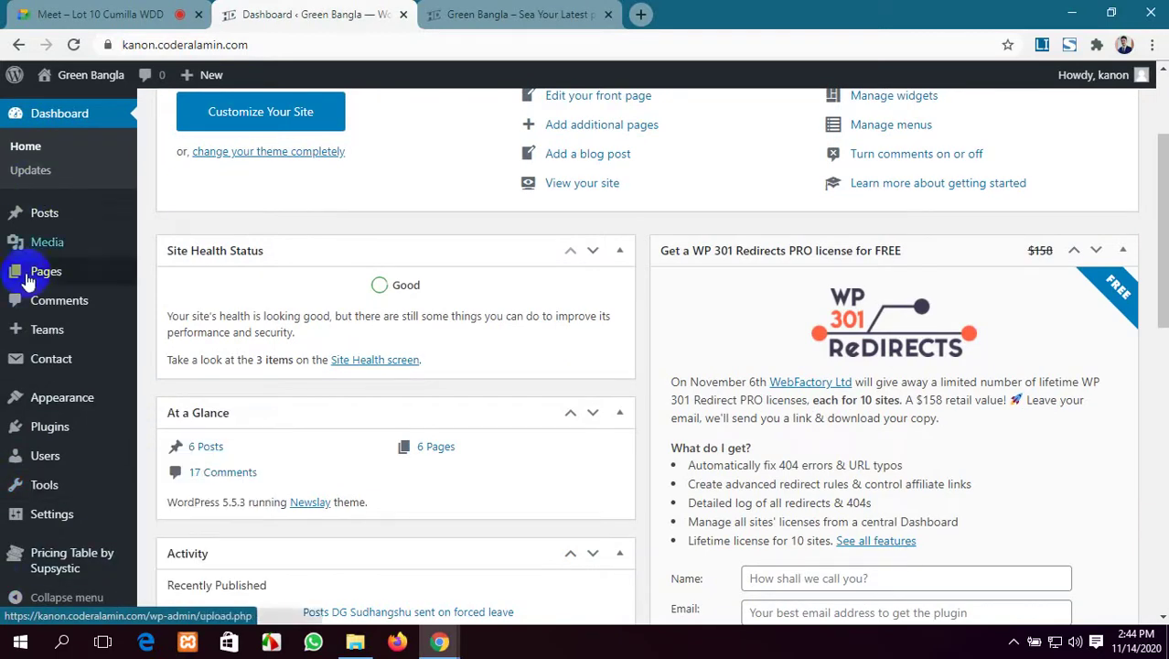
scroll(27, 284, up, 2)
mouse_move(70, 338)
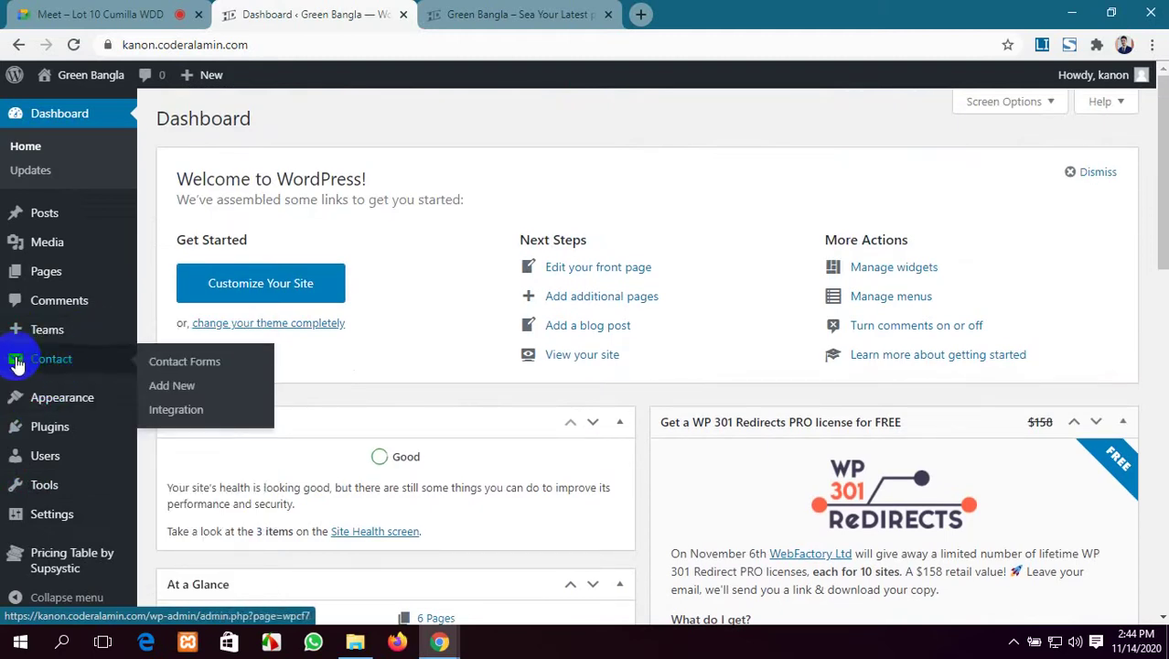
mouse_move(78, 564)
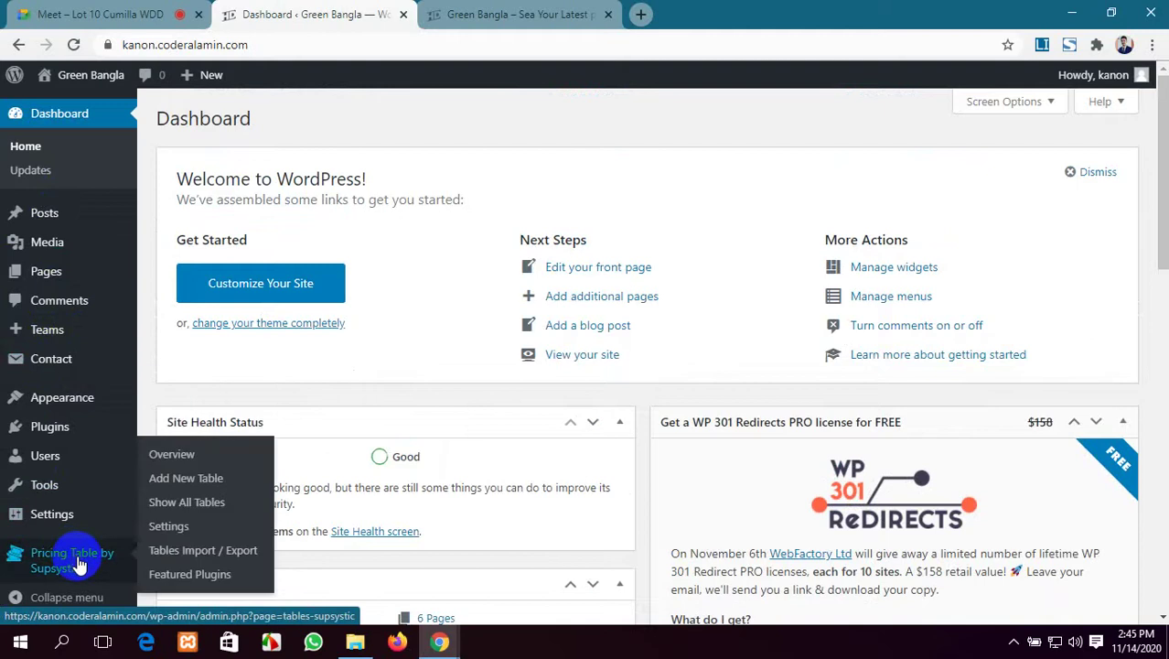
Open WP Reset and run a Site Reset with only the WP Reset plugin reactivated, entering "reset" as the confirmation word.
scroll(79, 564, down, 1)
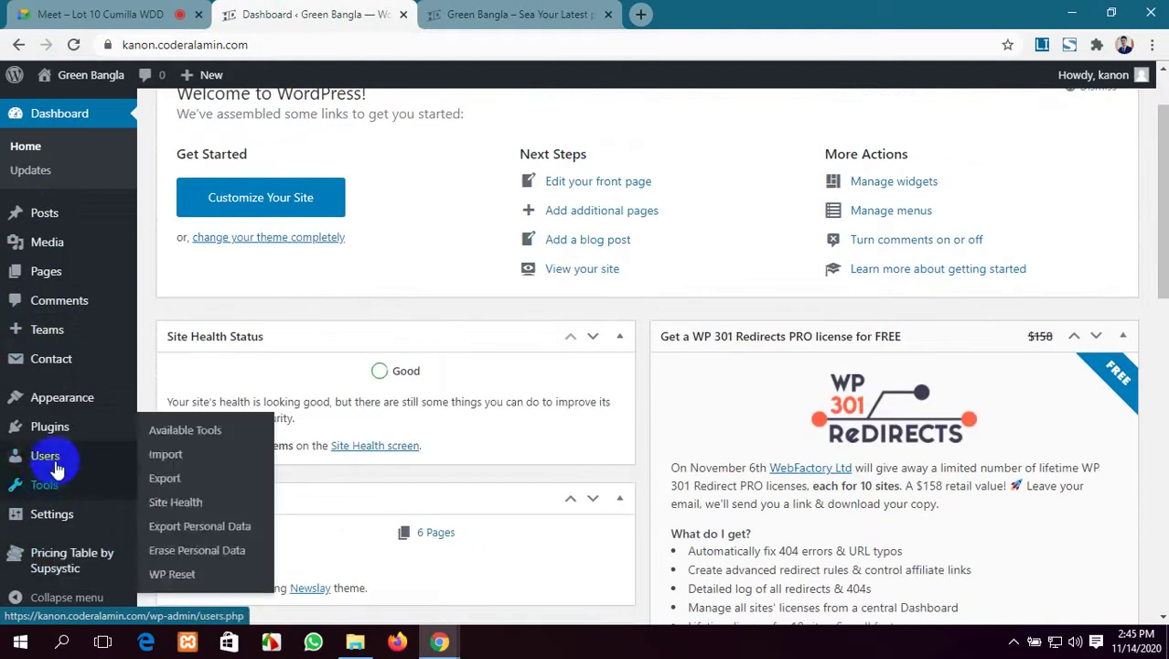
mouse_move(66, 462)
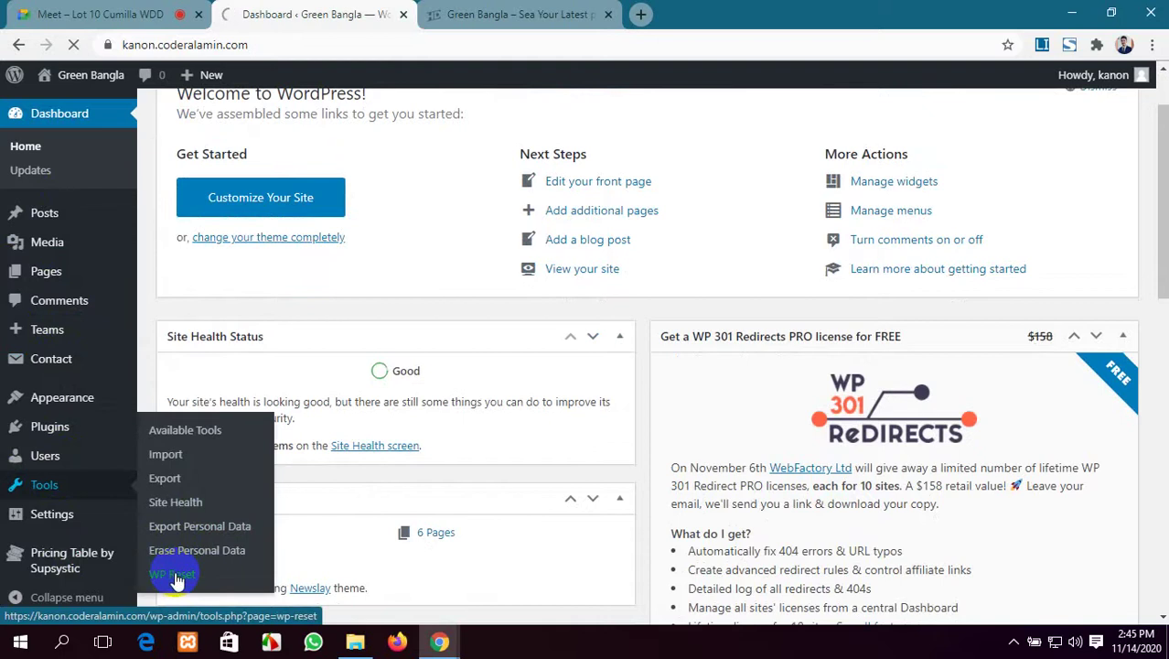
click(177, 580)
scroll(440, 416, down, 2)
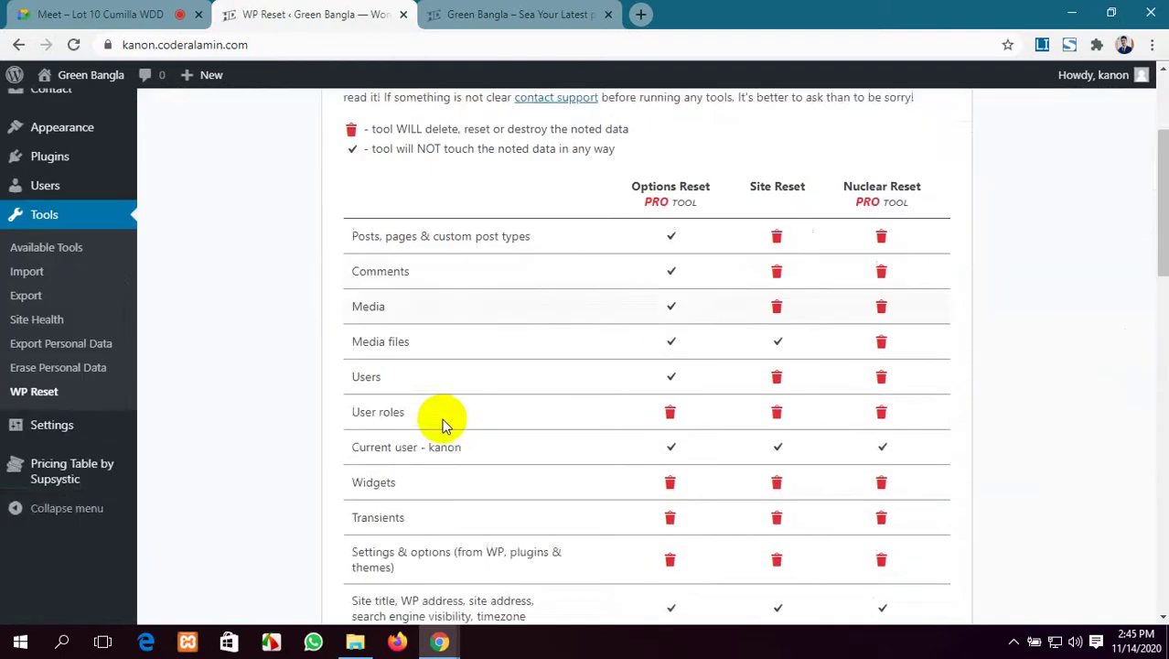
scroll(443, 424, down, 14)
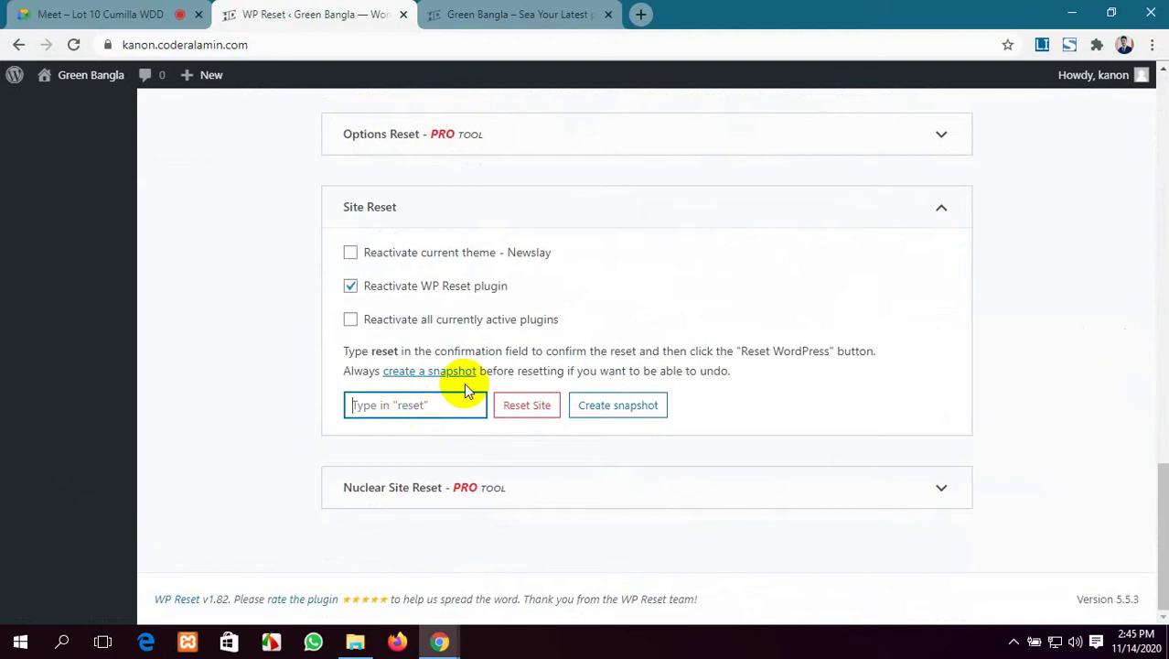
text(reset)
click(525, 407)
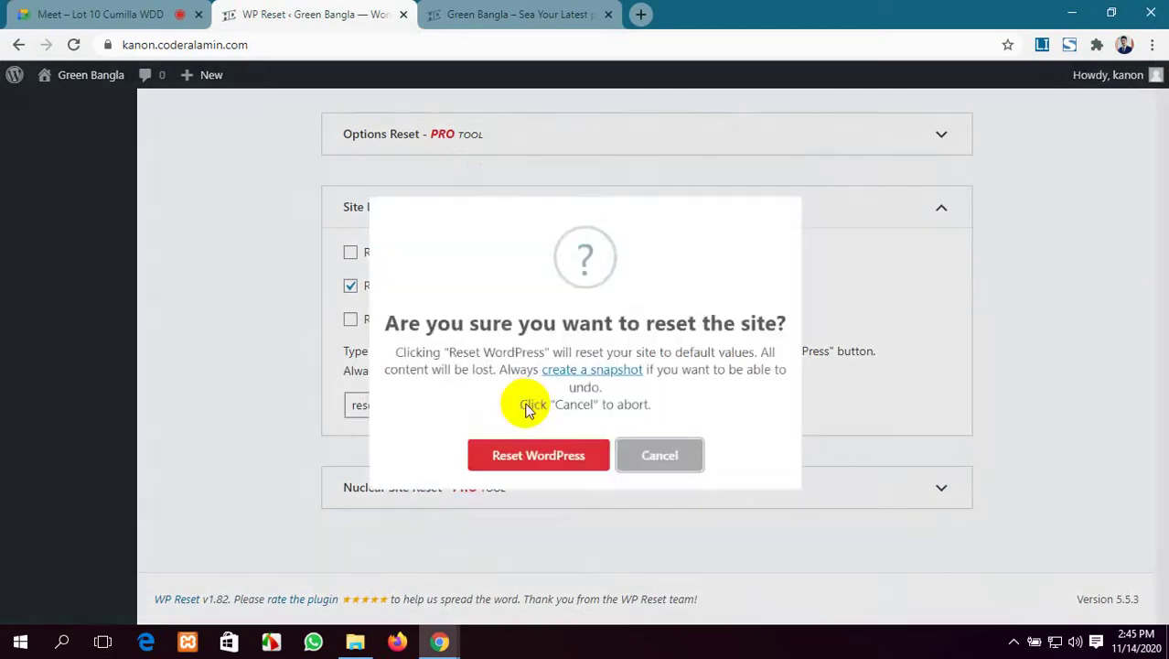
click(527, 462)
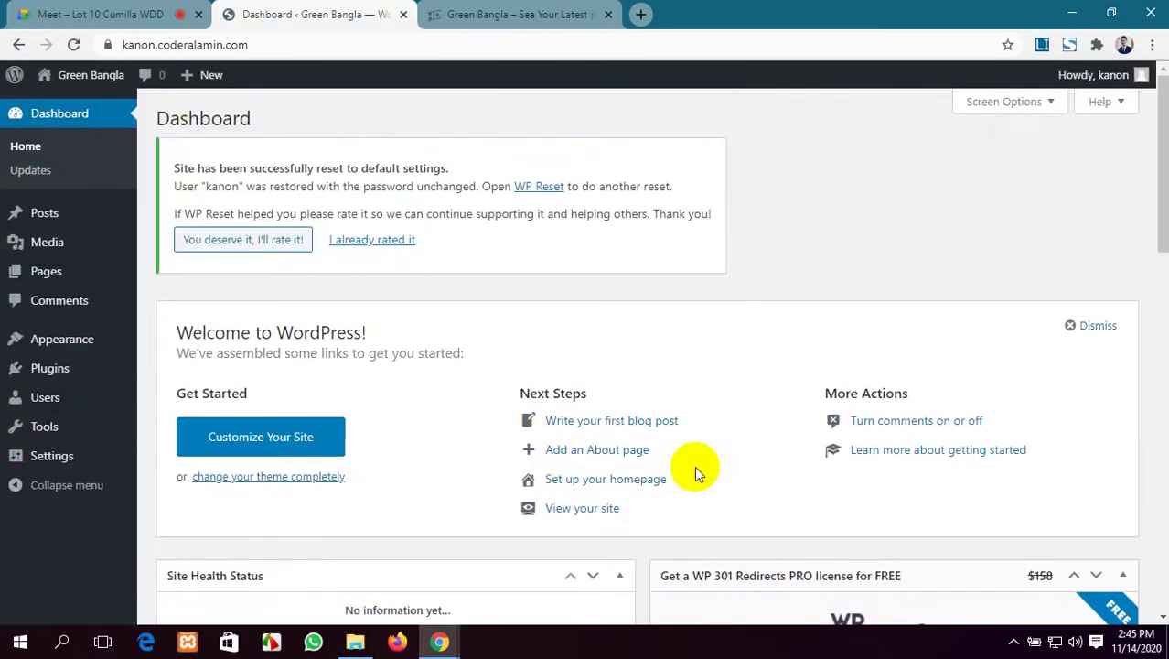
Look over the dashboard after the reset and reload the Green Bangla front page.
scroll(750, 455, down, 5)
scroll(750, 455, up, 5)
click(555, 11)
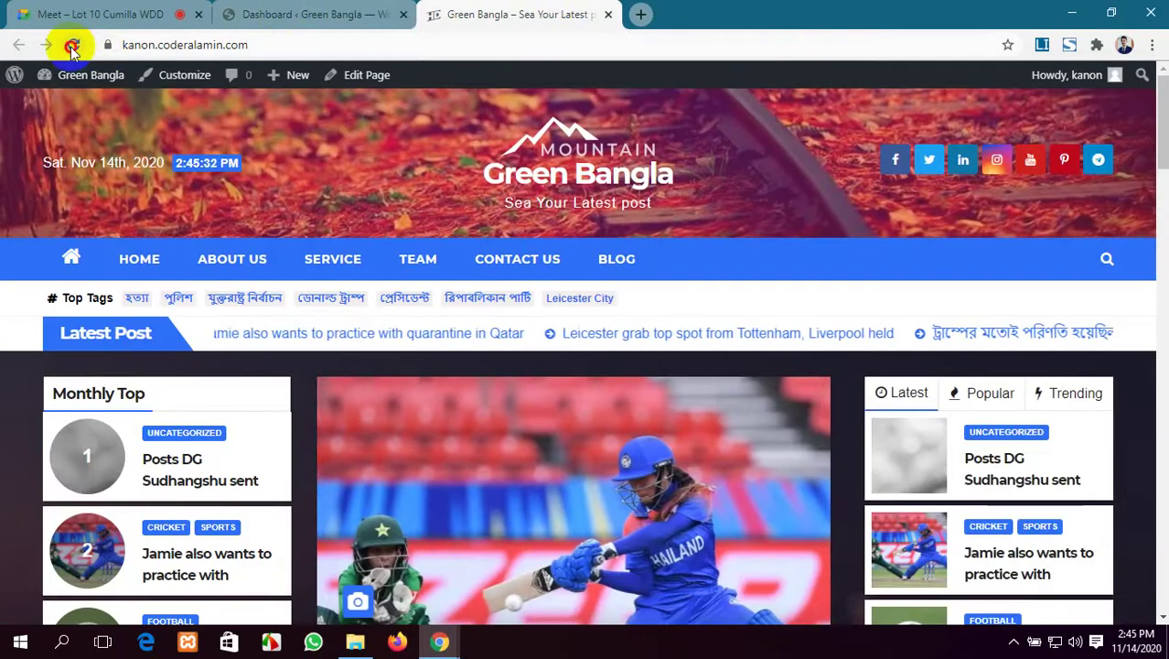
click(73, 45)
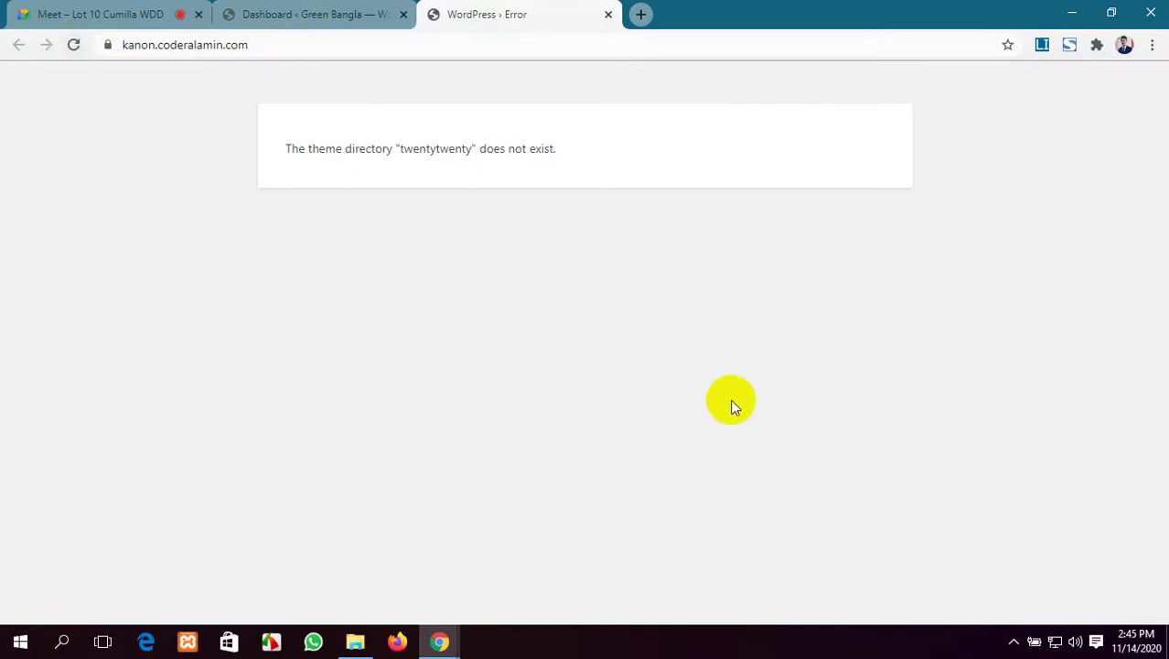
Review the installed themes in the site admin and delete the Newslay theme.
click(342, 11)
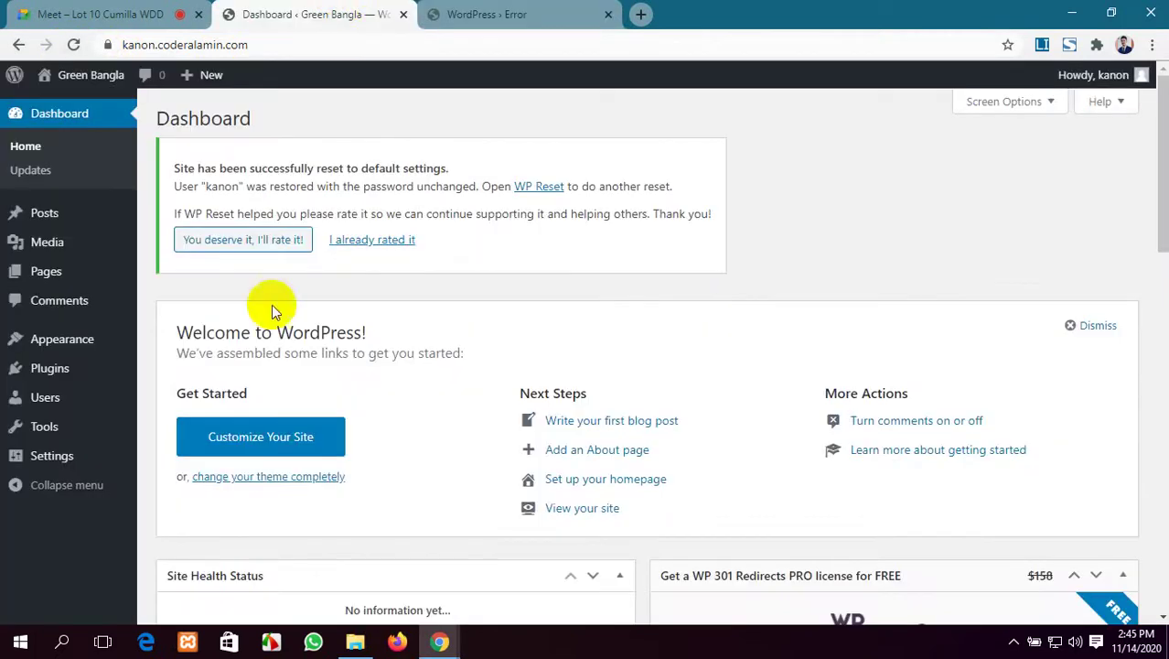
mouse_move(23, 339)
click(151, 350)
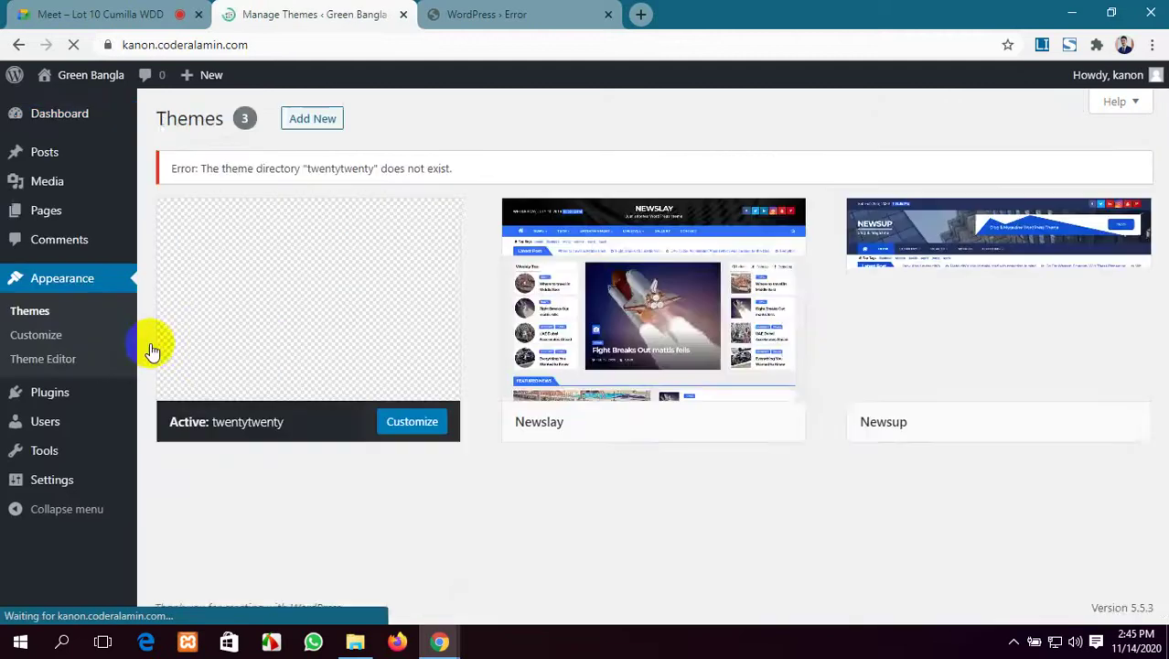
scroll(676, 445, down, 1)
scroll(677, 444, down, 1)
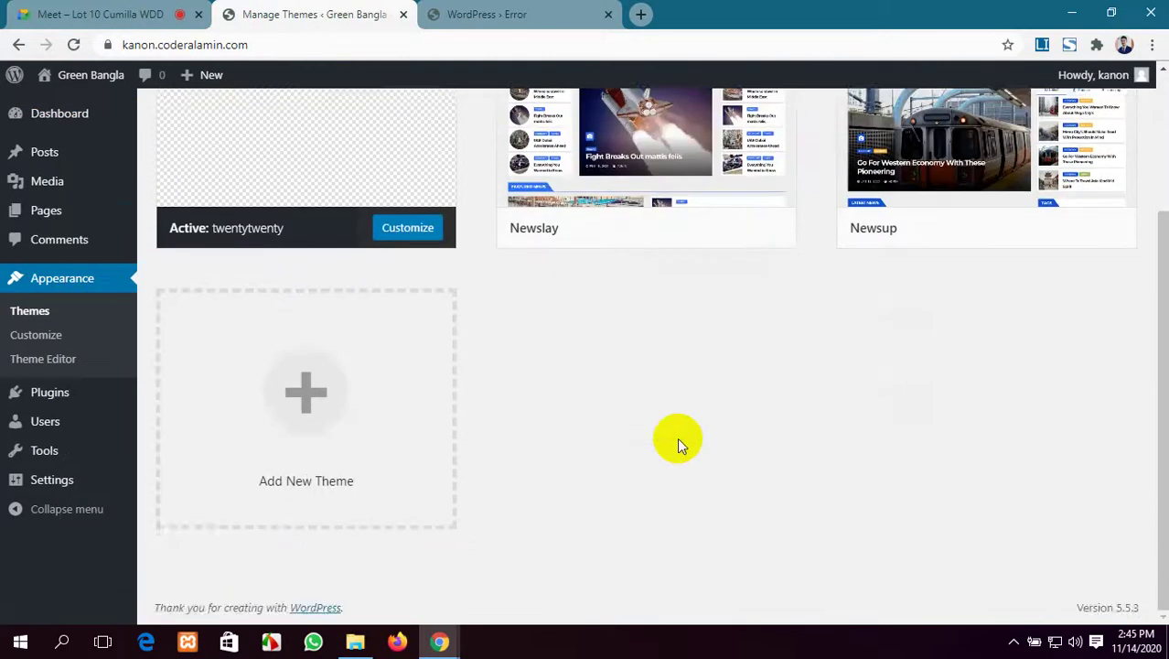
scroll(676, 445, up, 2)
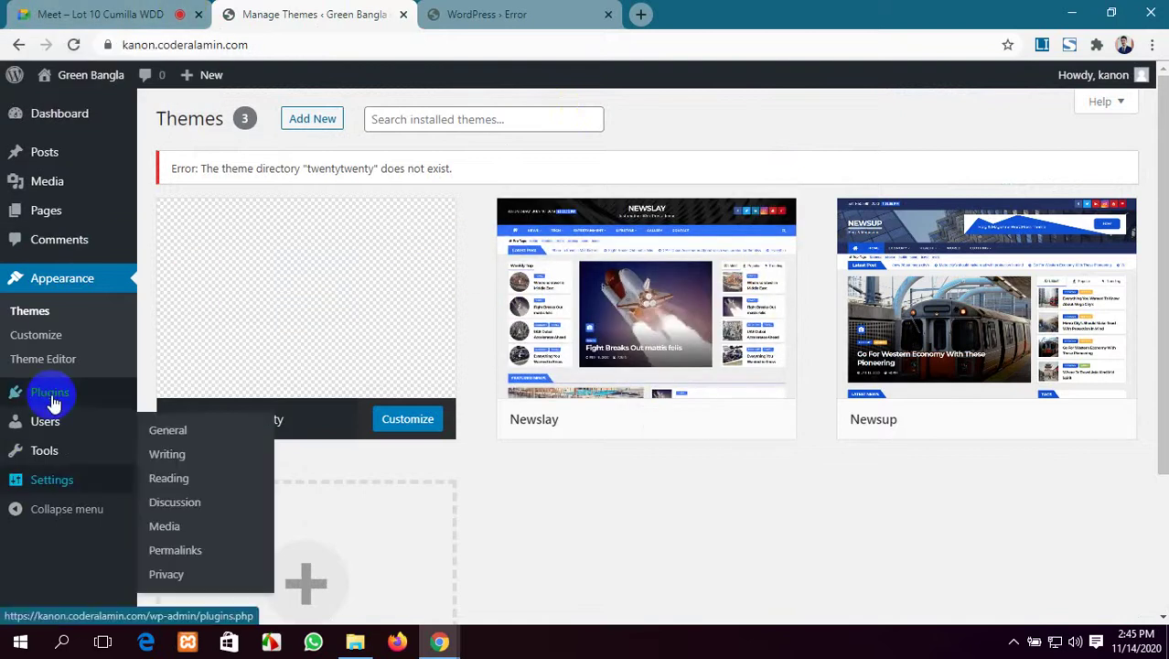
mouse_move(57, 380)
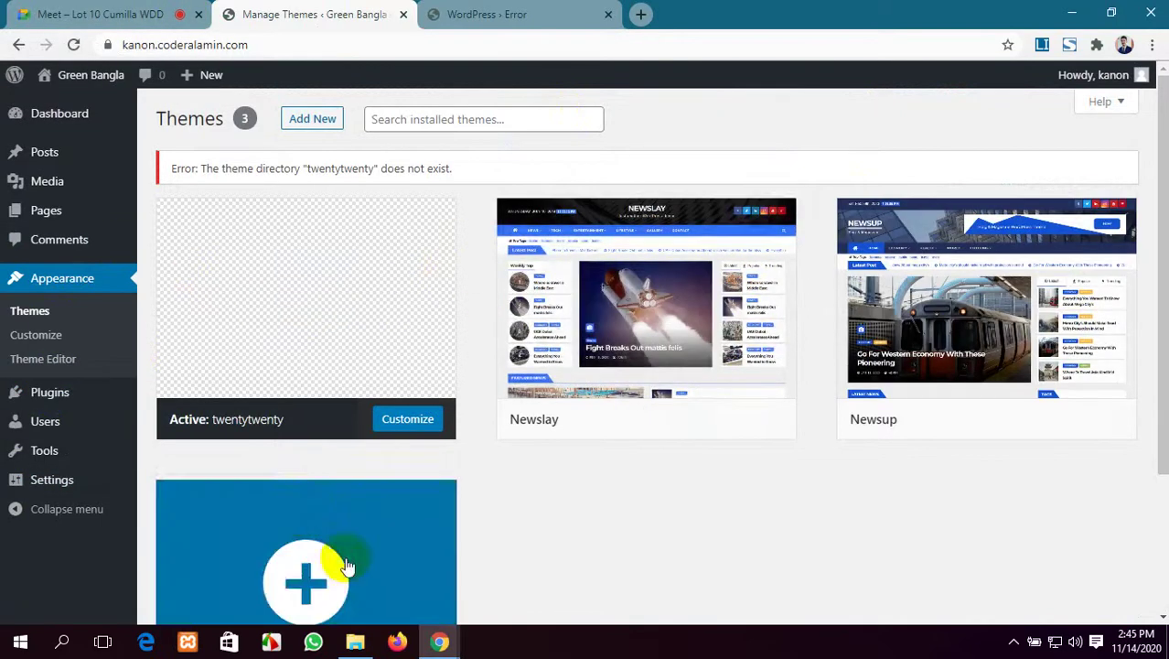
click(670, 311)
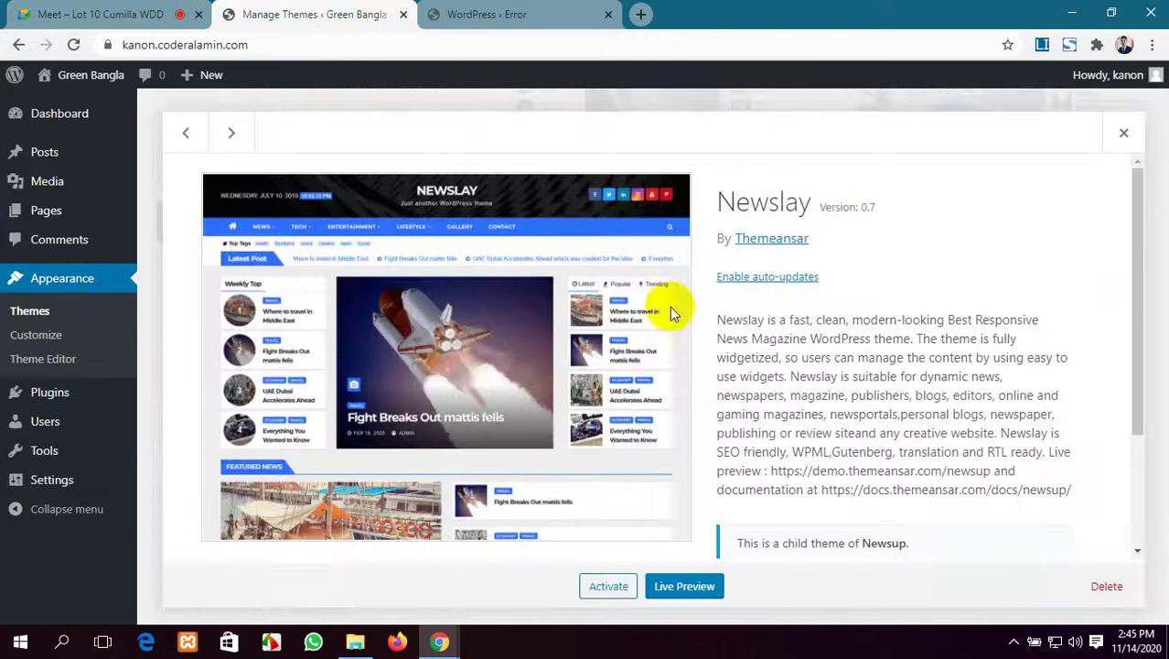
click(1107, 586)
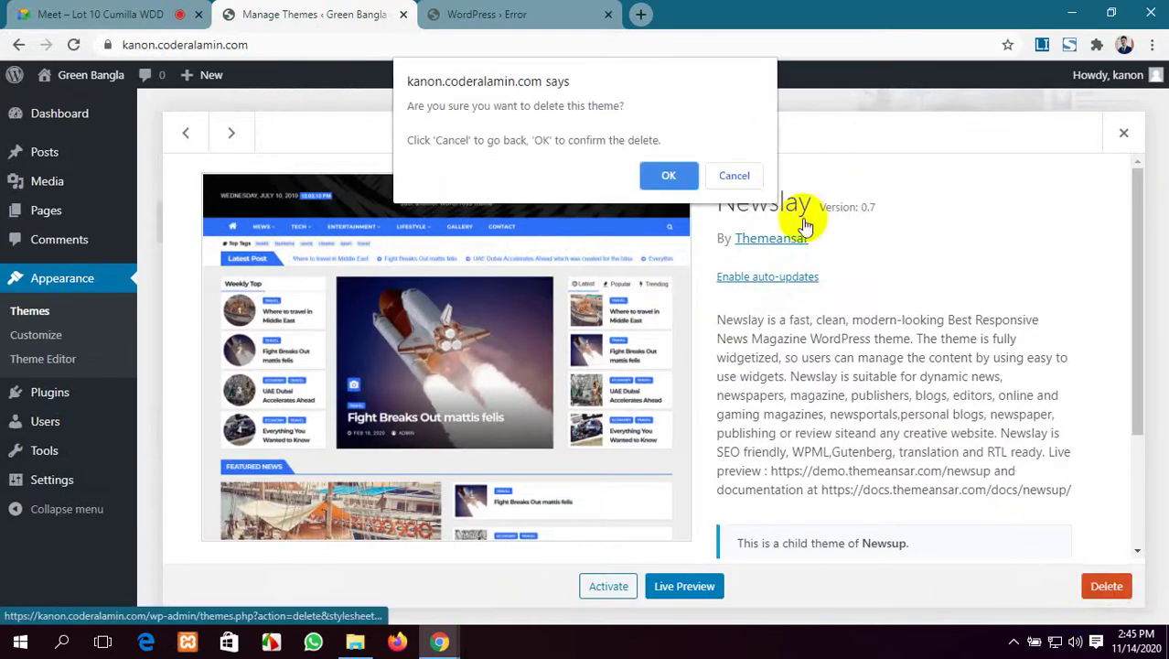
click(689, 186)
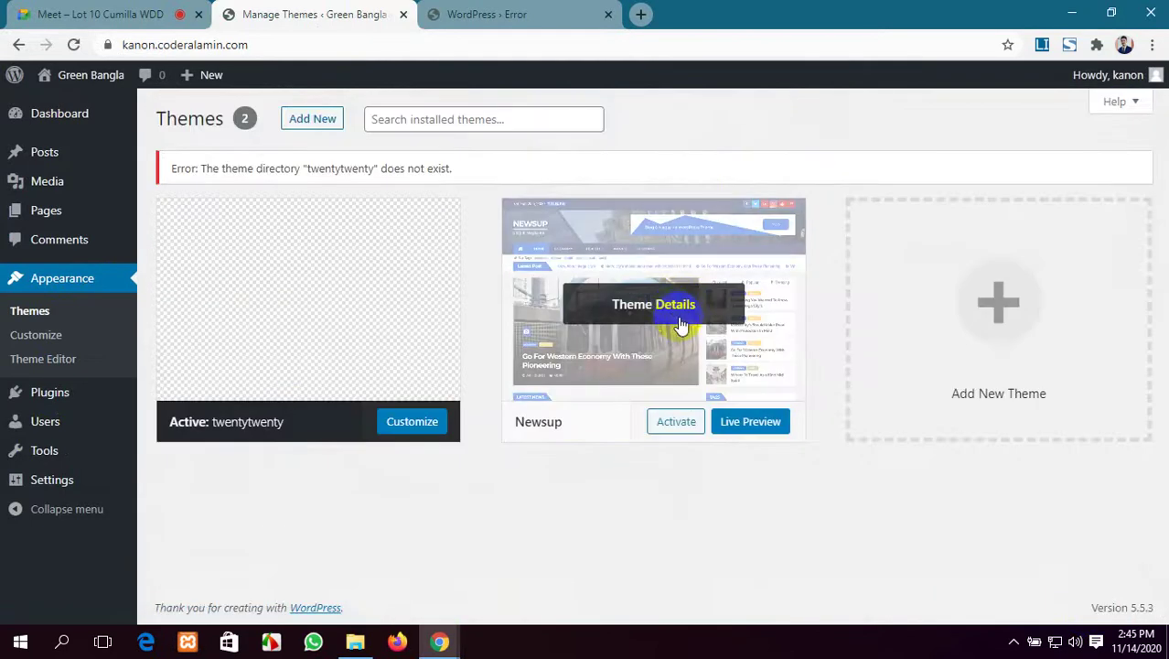
Delete the Newsup theme from the installed themes.
click(663, 319)
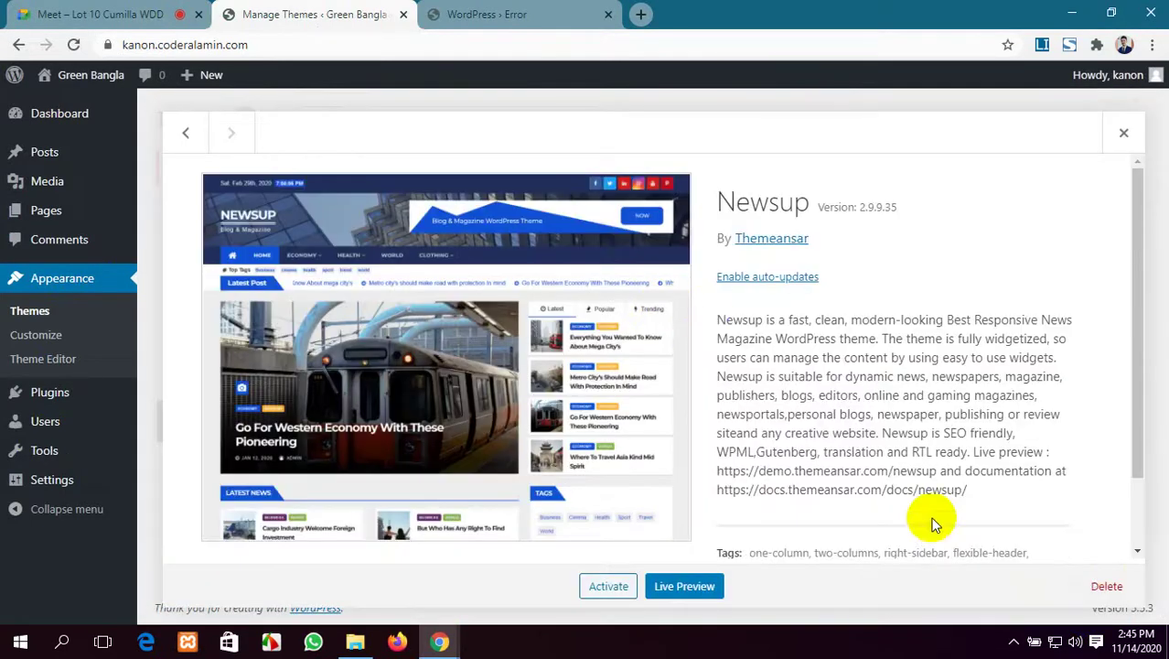
click(1105, 587)
click(671, 174)
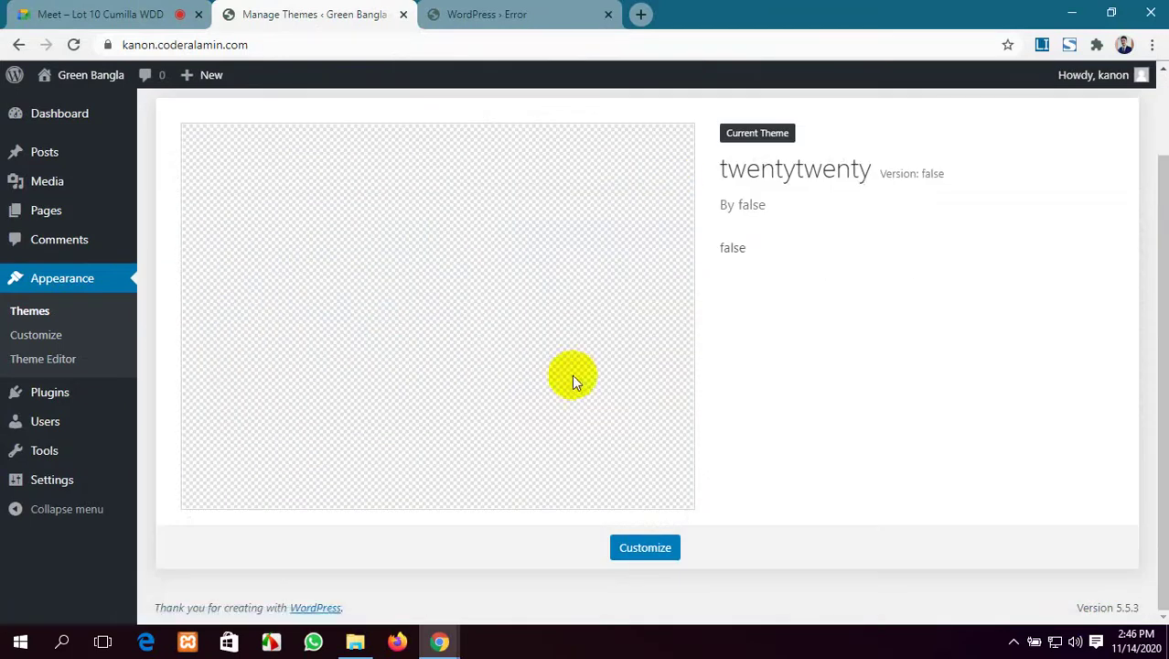
Try to customize the twentytwenty theme, and admit the participant waiting to join the Google Meet call.
click(639, 555)
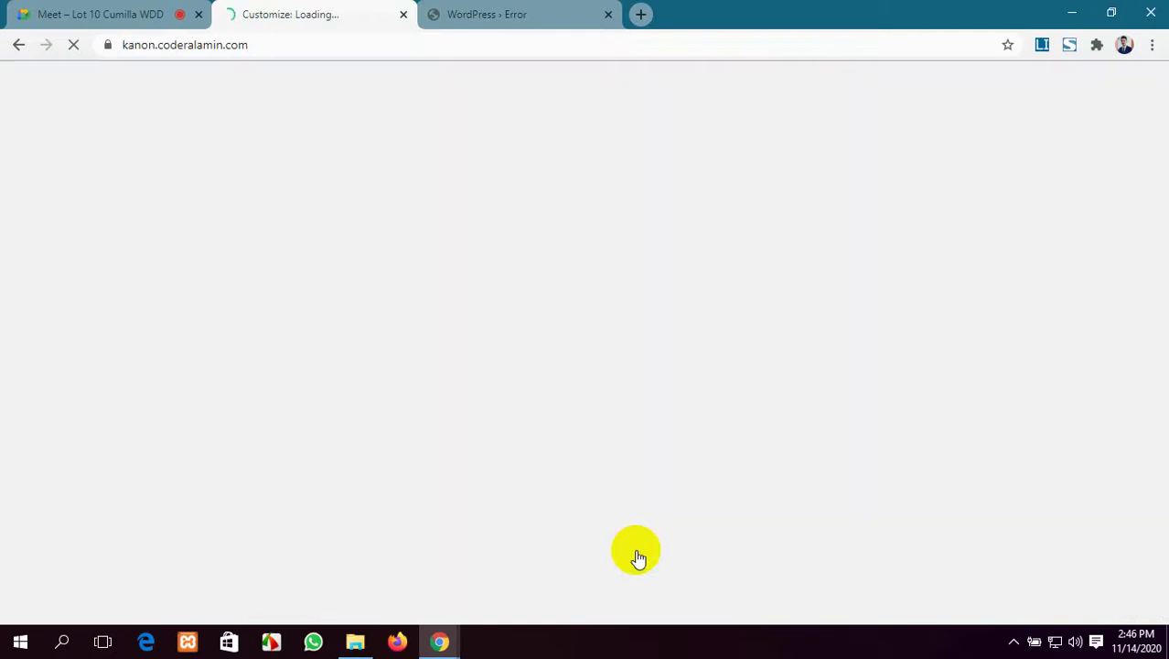
click(124, 7)
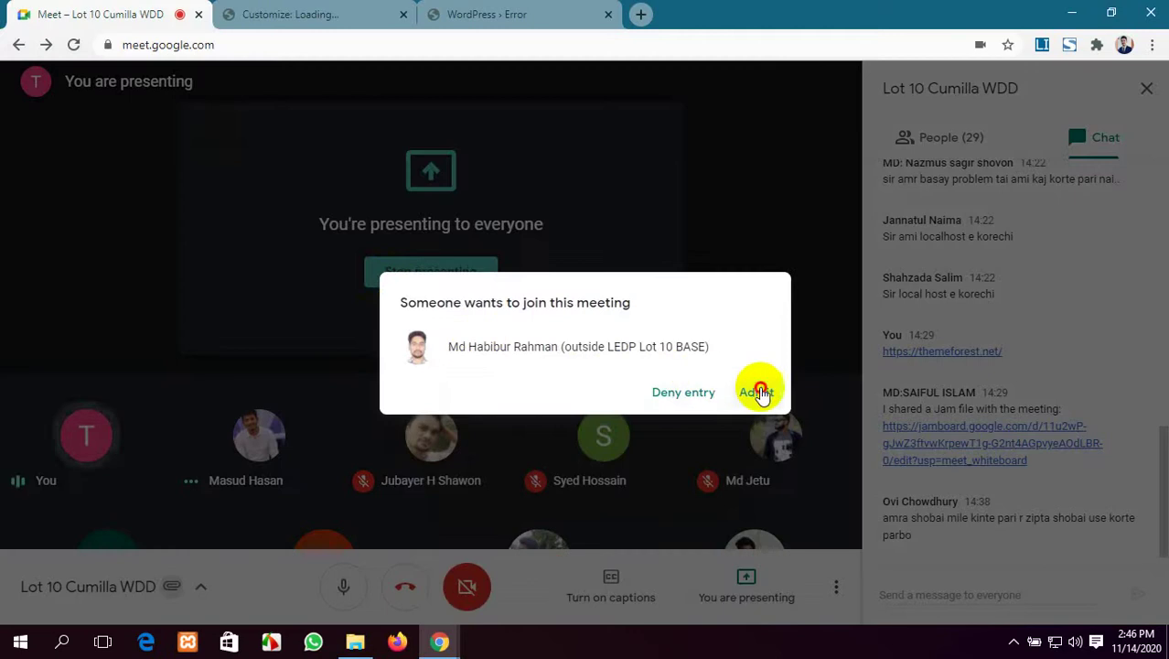
click(757, 391)
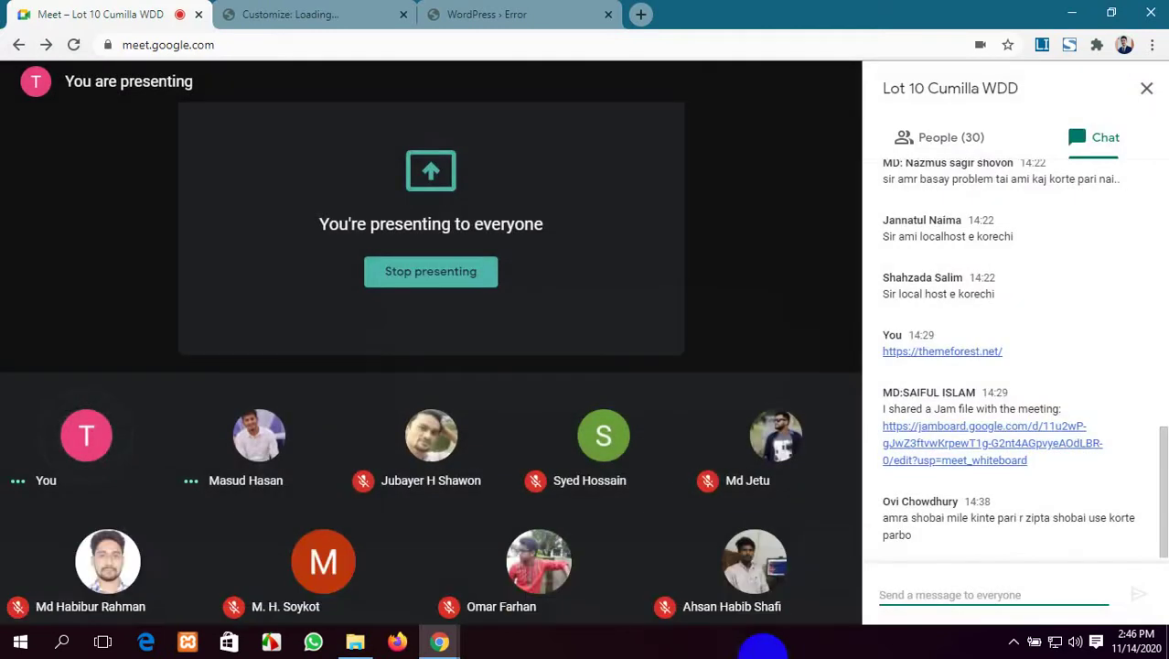
click(229, 11)
click(22, 82)
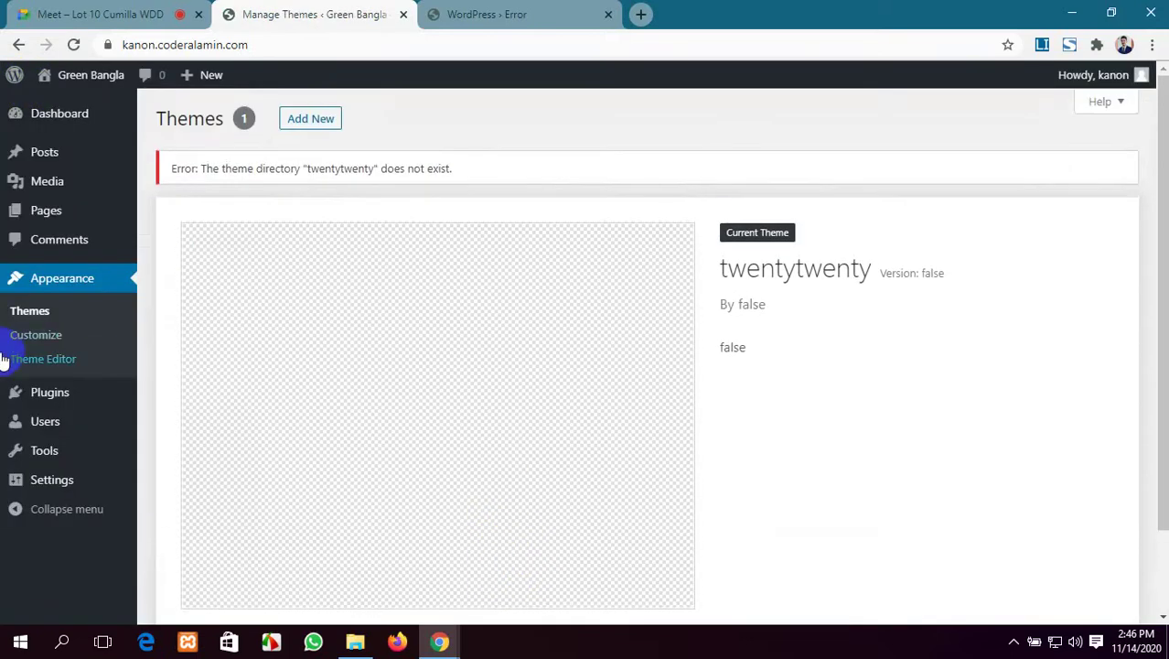
Return to the dashboard and look over its welcome, site health and at-a-glance sections.
click(59, 119)
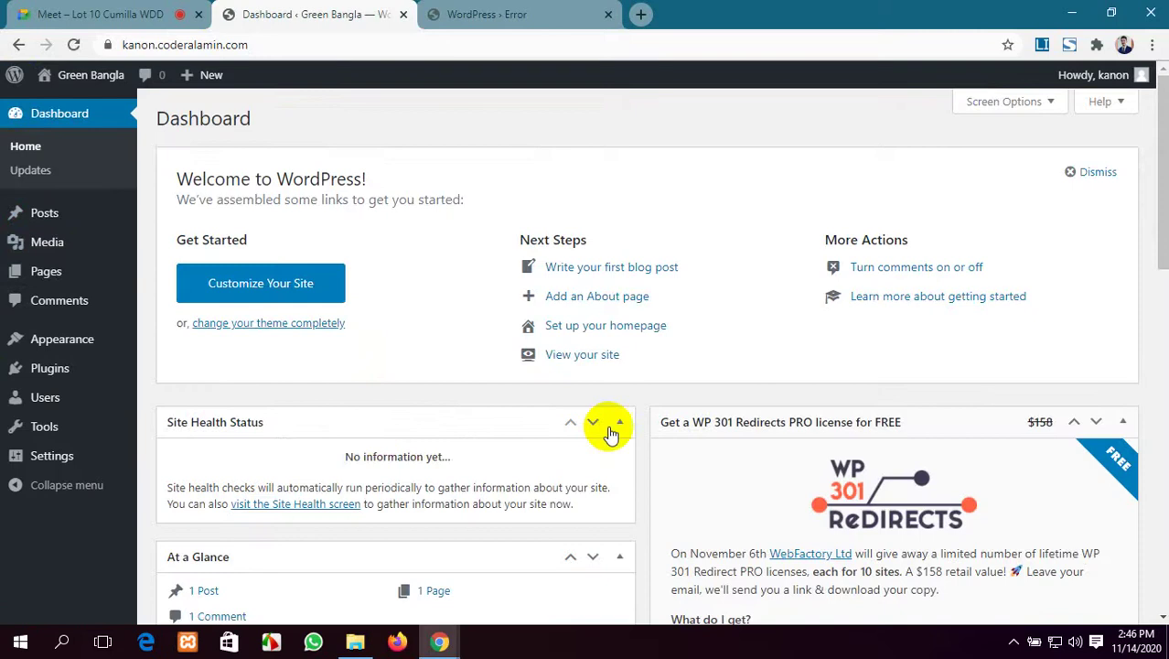
scroll(705, 357, down, 5)
scroll(706, 359, up, 5)
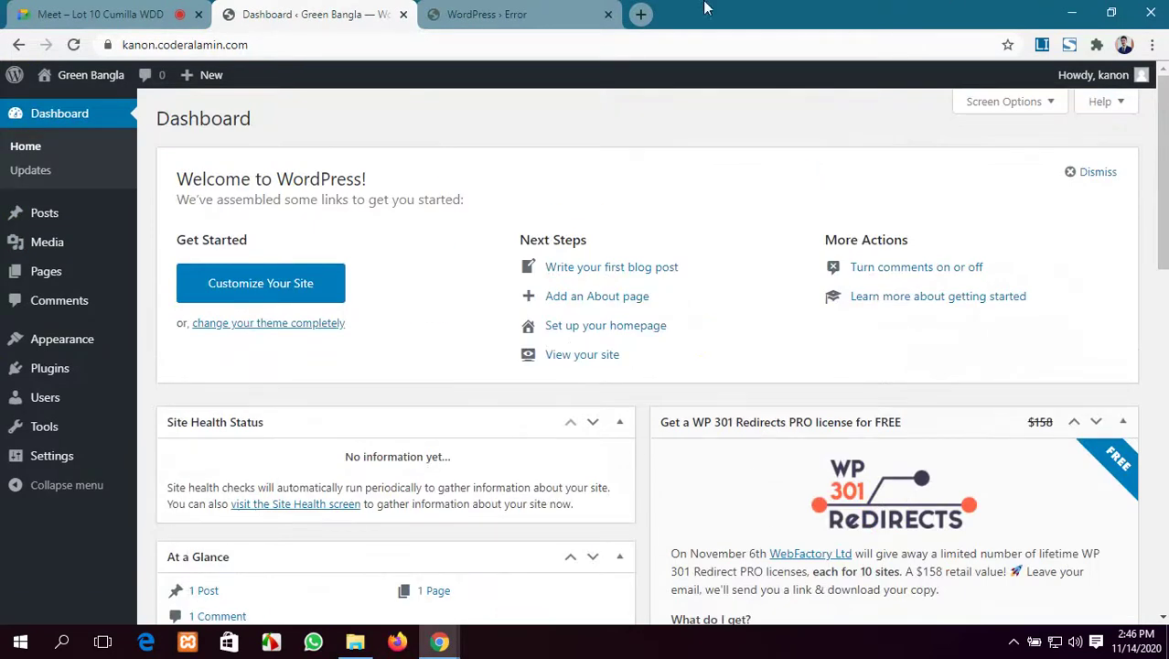
Add a new theme from the featured themes, installing and activating Twenty Twenty.
click(30, 346)
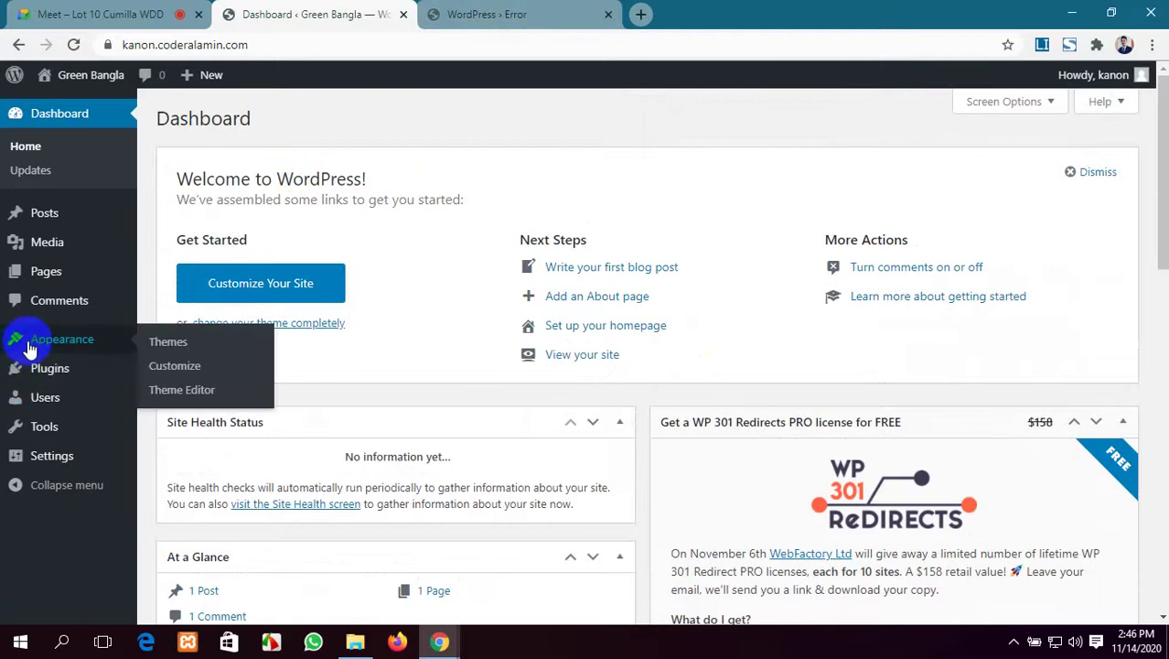
click(165, 342)
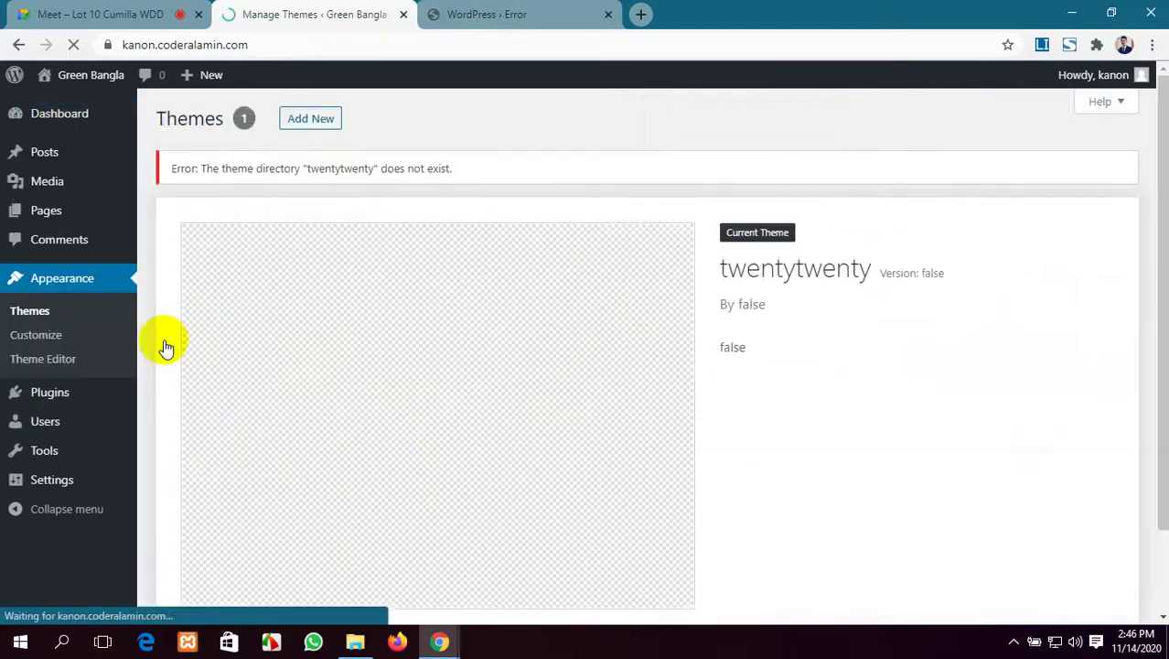
scroll(166, 348, down, 2)
scroll(441, 370, up, 2)
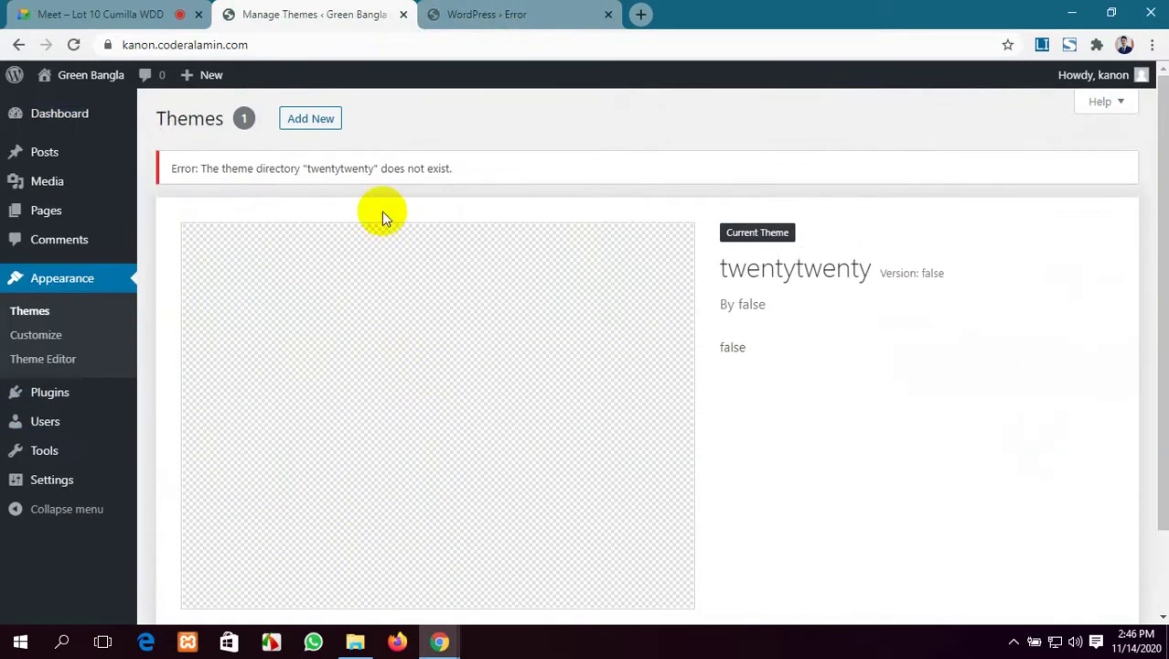
click(302, 122)
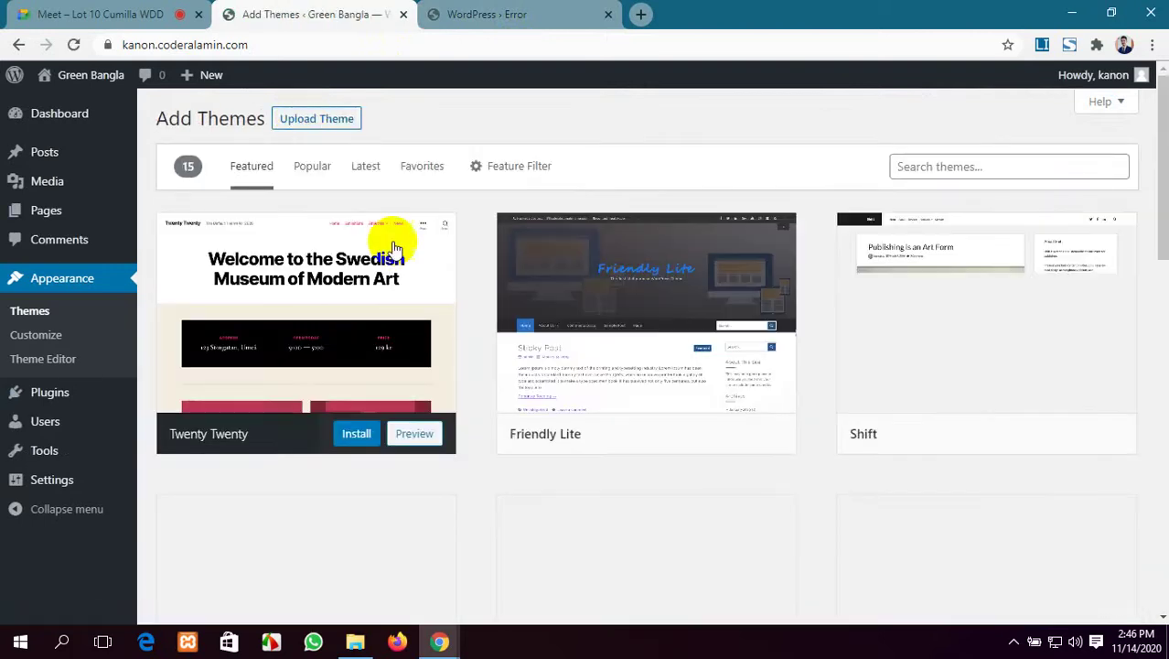
click(358, 436)
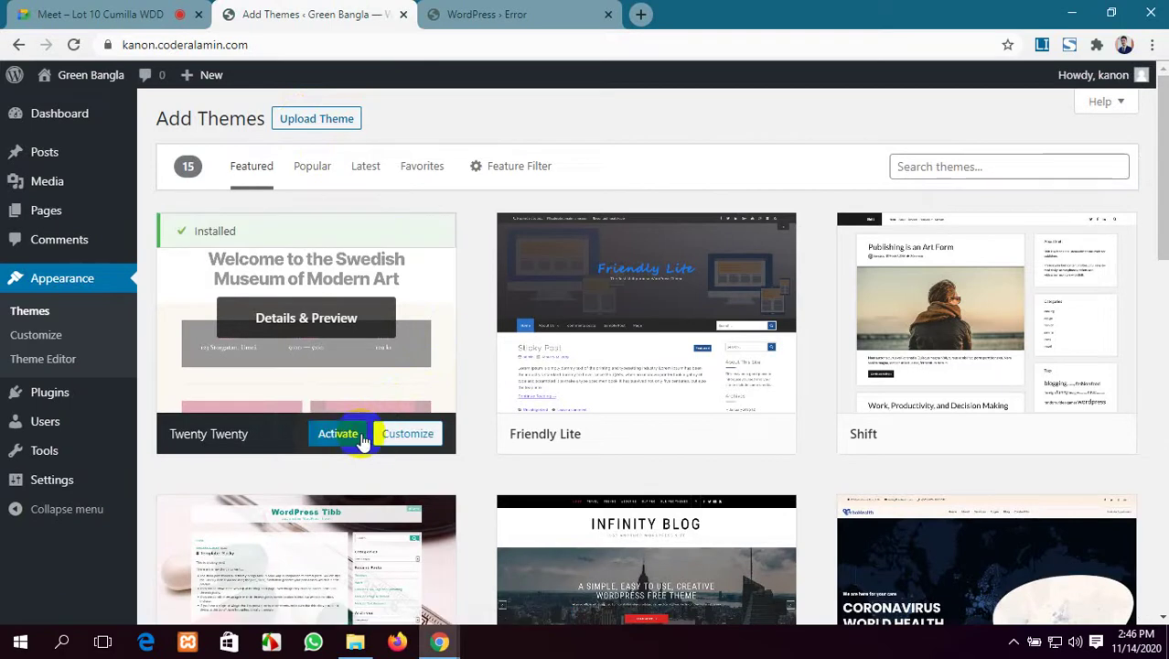
click(332, 438)
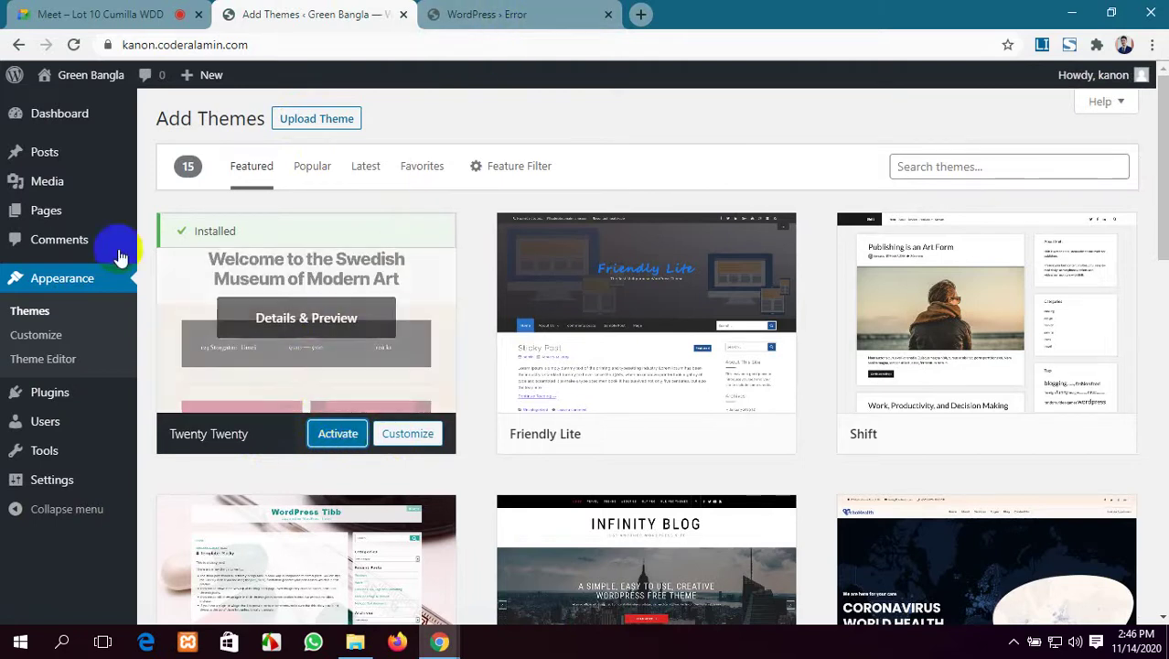
Check the current theme's details among the installed themes and reload the Green Bangla front page.
click(32, 316)
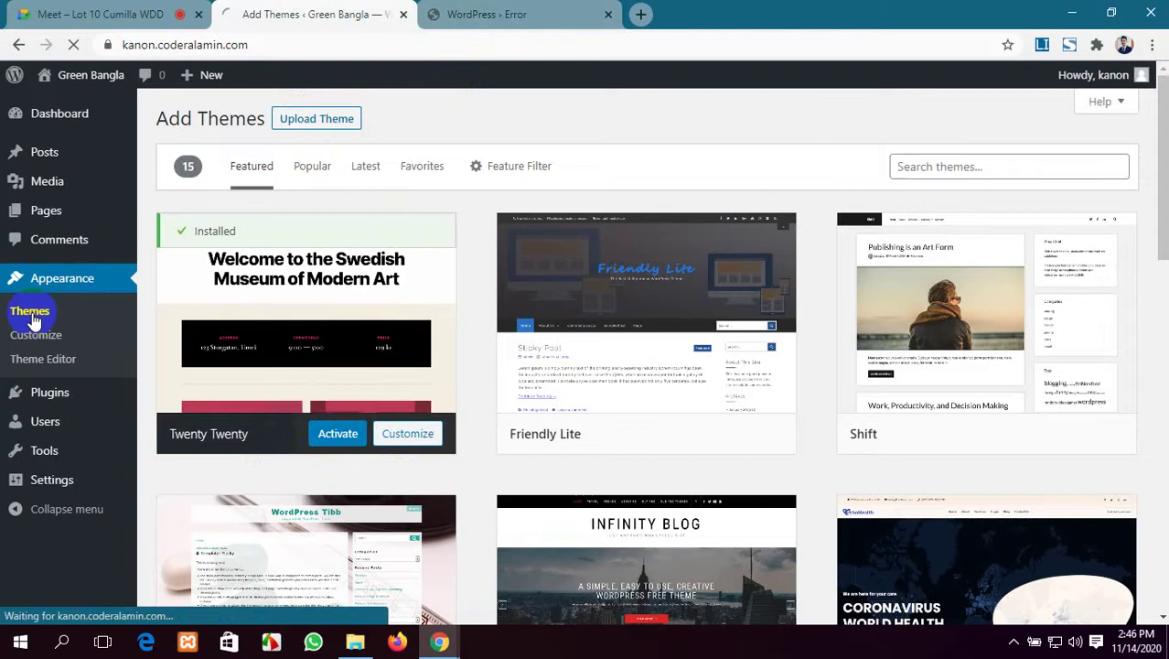
scroll(347, 346, down, 3)
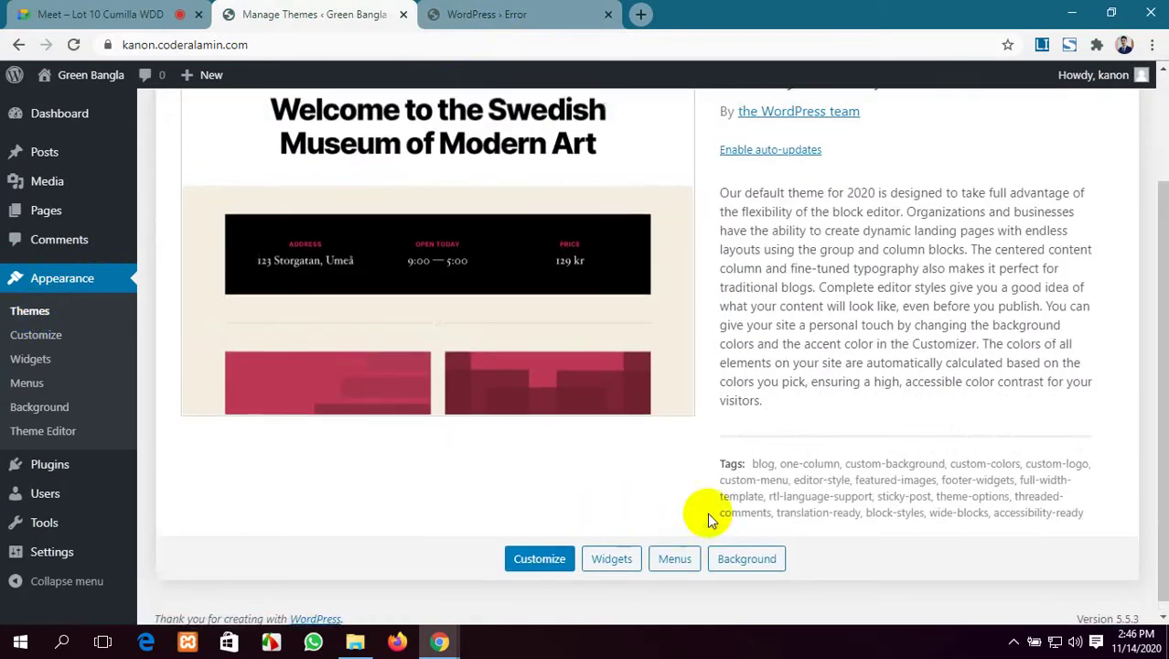
scroll(707, 512, up, 2)
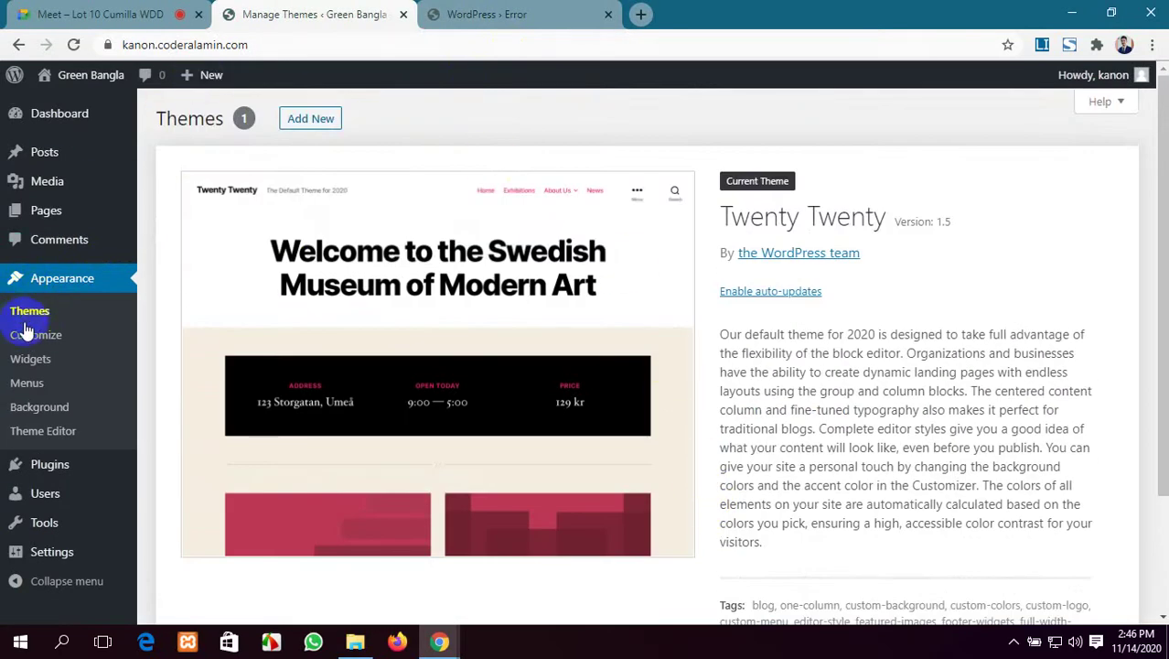
click(456, 14)
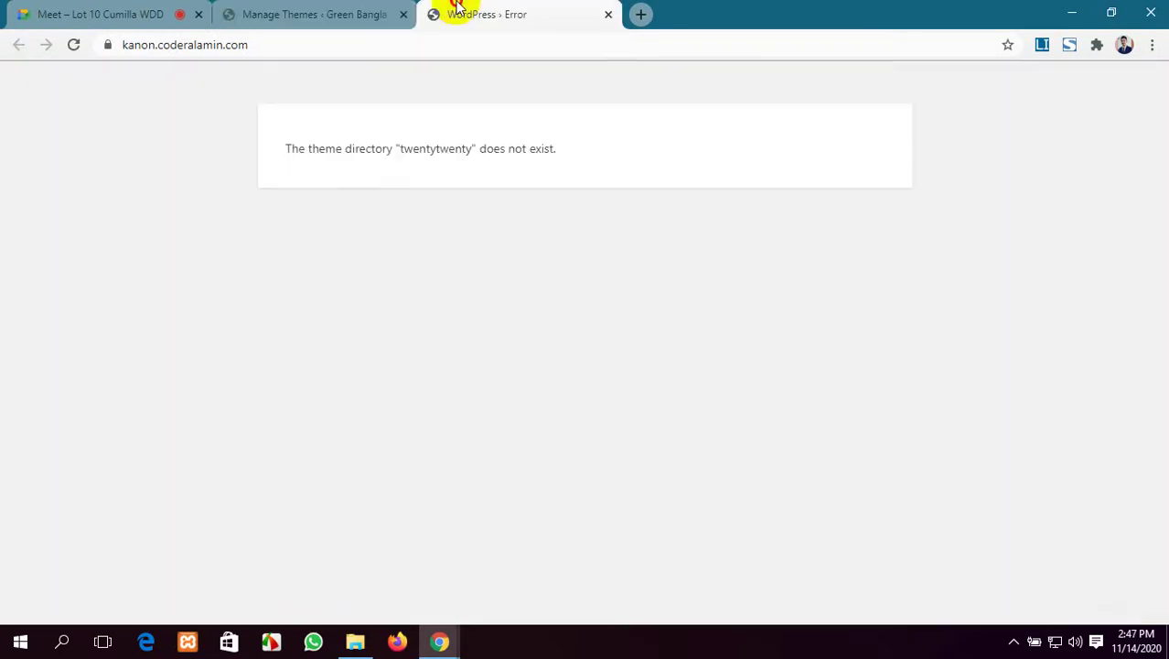
click(75, 44)
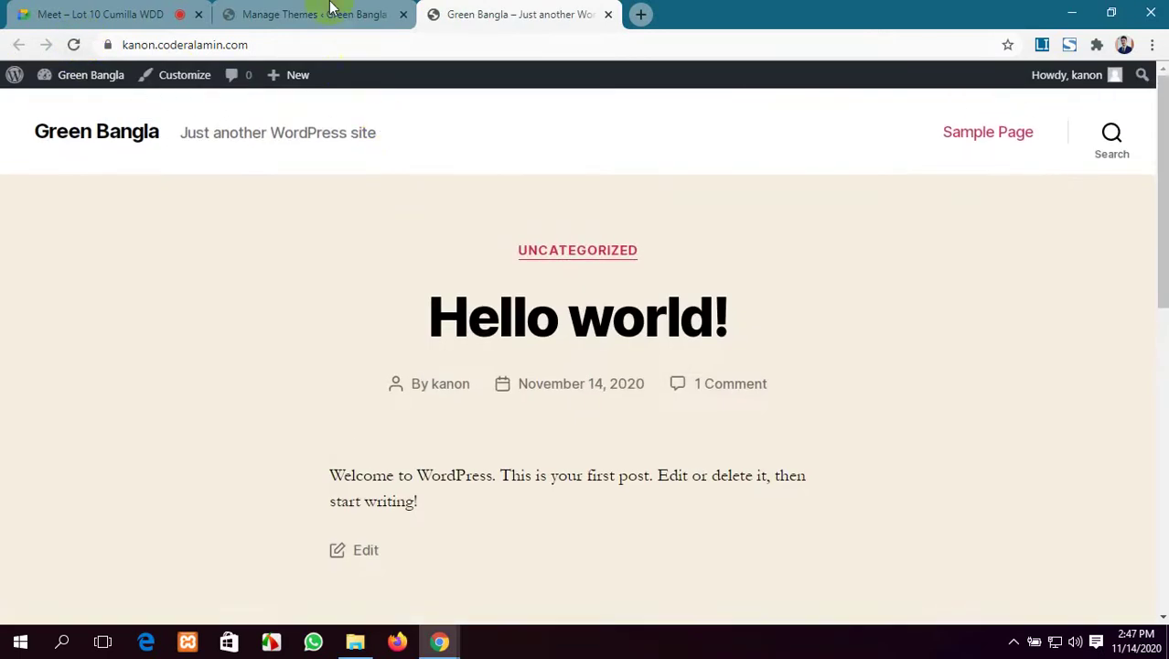
Look over the dashboard's activity overview and the full Green Bangla front page.
click(328, 14)
click(75, 116)
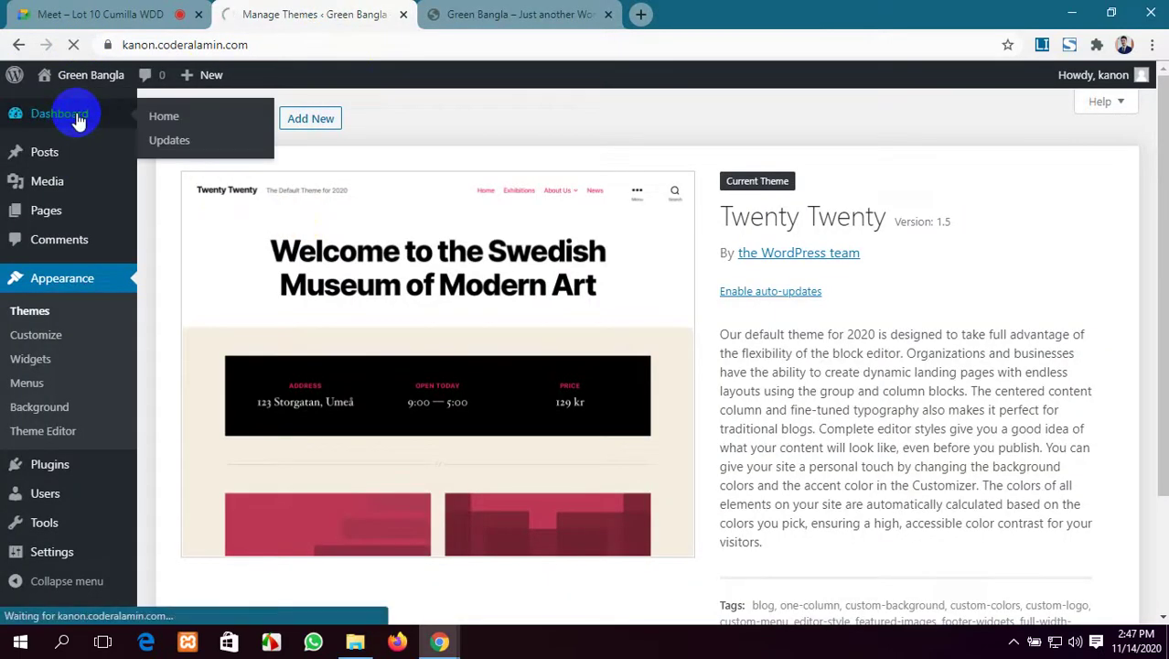
scroll(467, 465, down, 6)
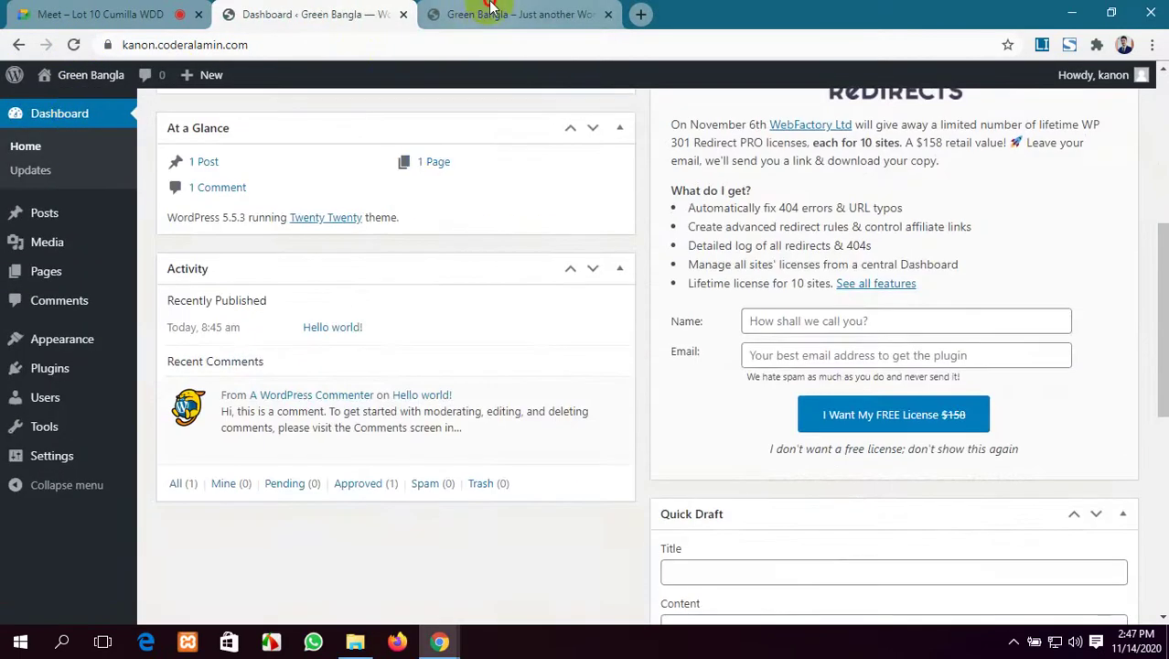
click(478, 13)
scroll(579, 341, down, 10)
scroll(579, 342, up, 12)
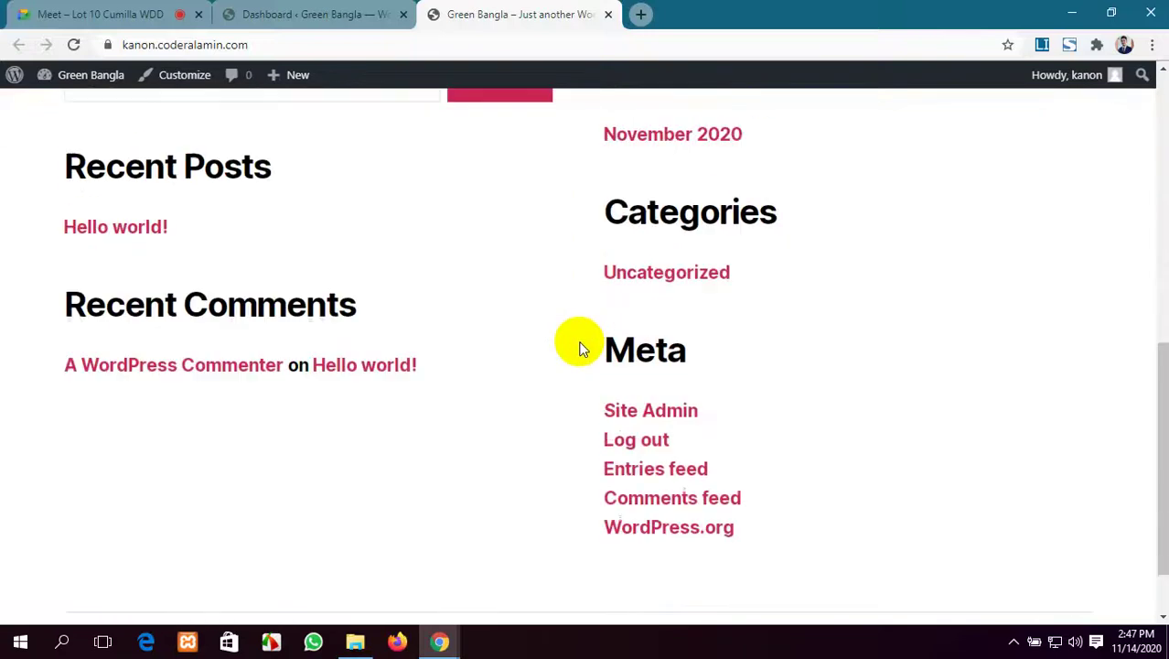
List all pages of the site and check the Google Meet call.
click(289, 7)
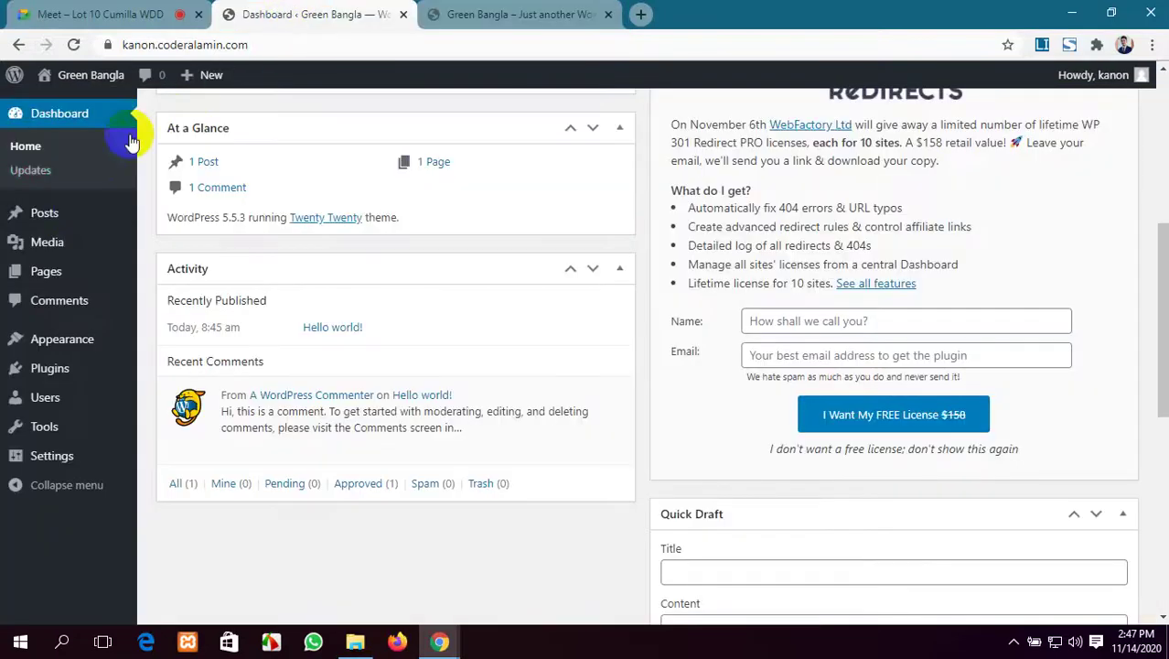
mouse_move(13, 270)
click(174, 274)
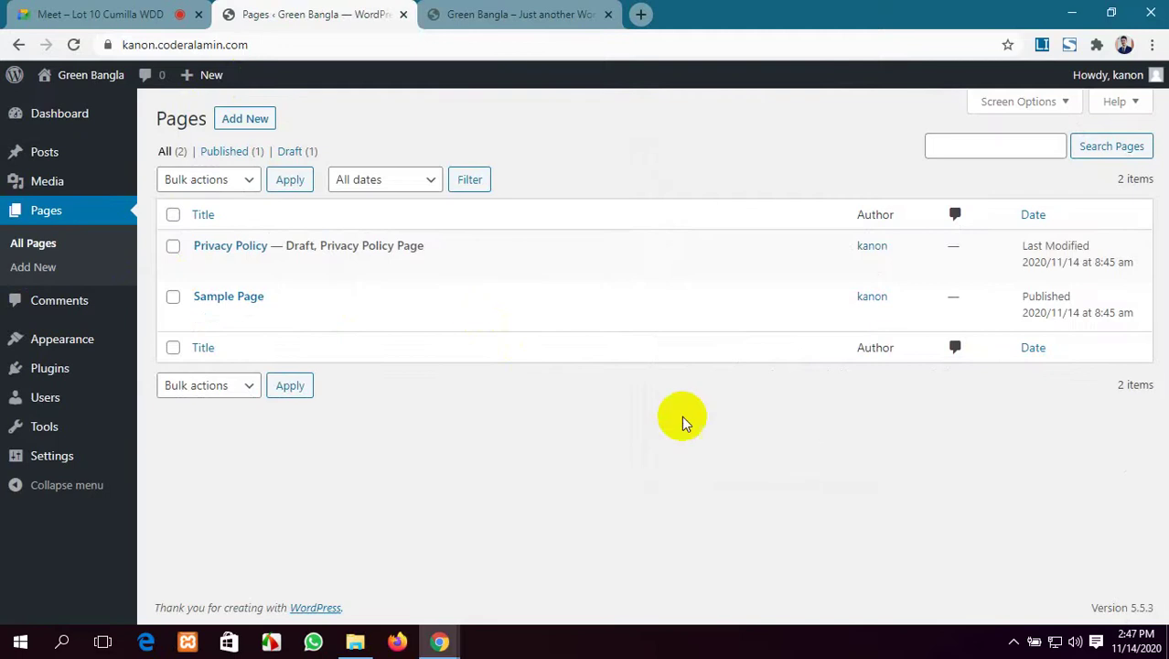
click(115, 11)
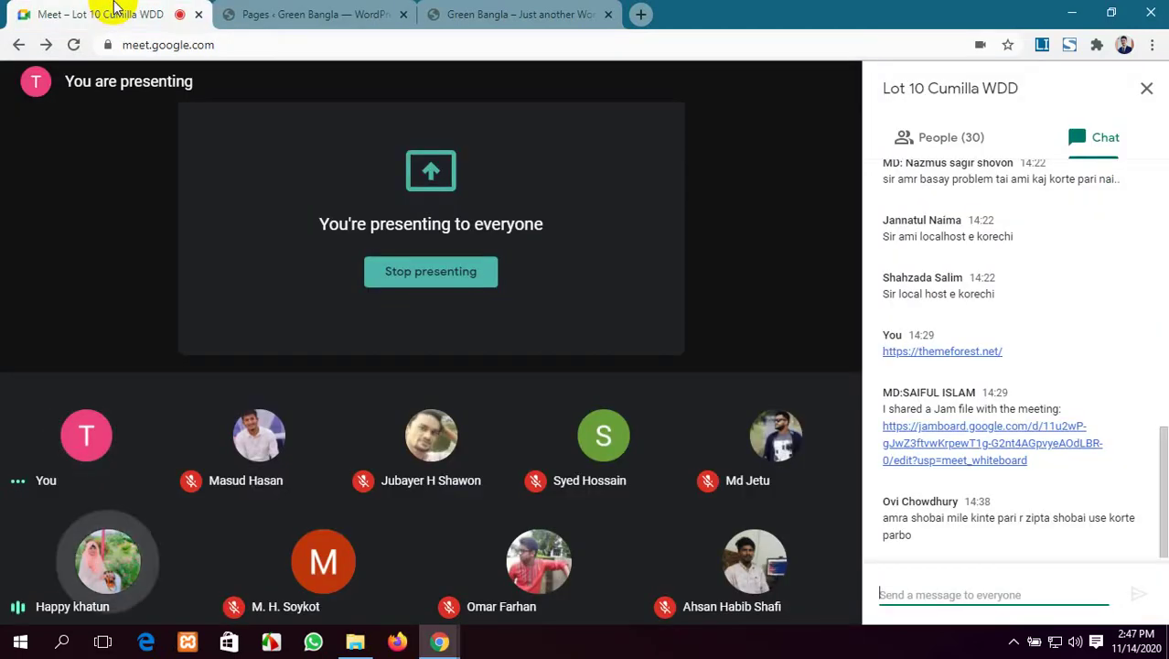
click(350, 8)
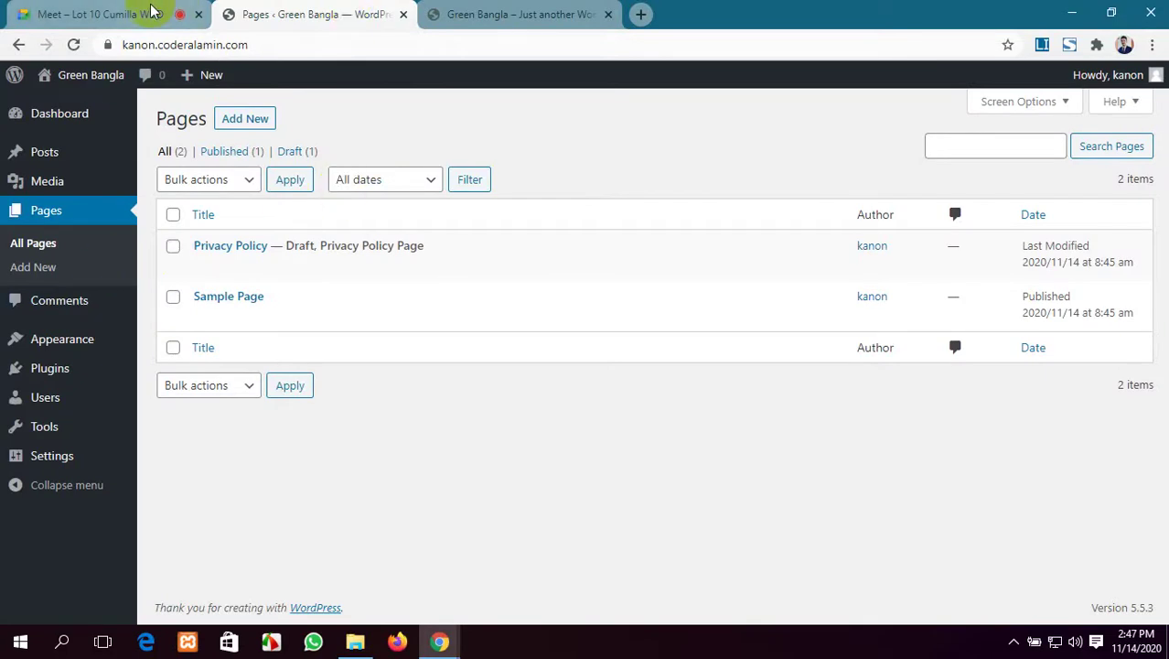
Review the active Twenty Twenty theme's details and tags among the installed themes.
mouse_move(110, 340)
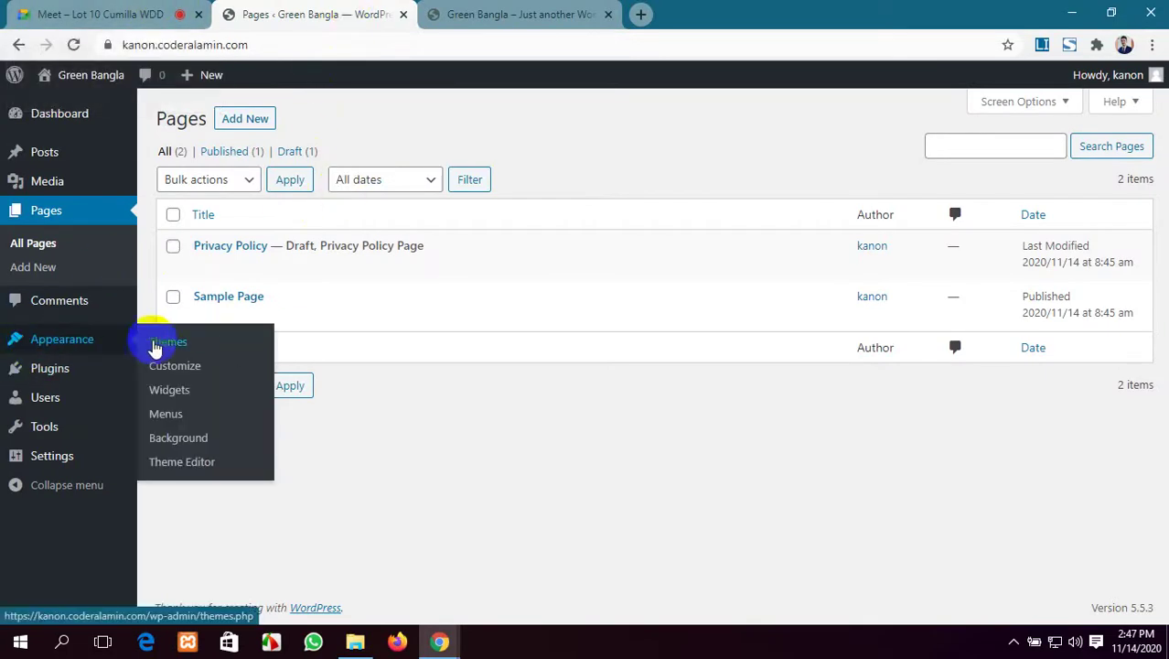
click(167, 343)
scroll(630, 462, down, 3)
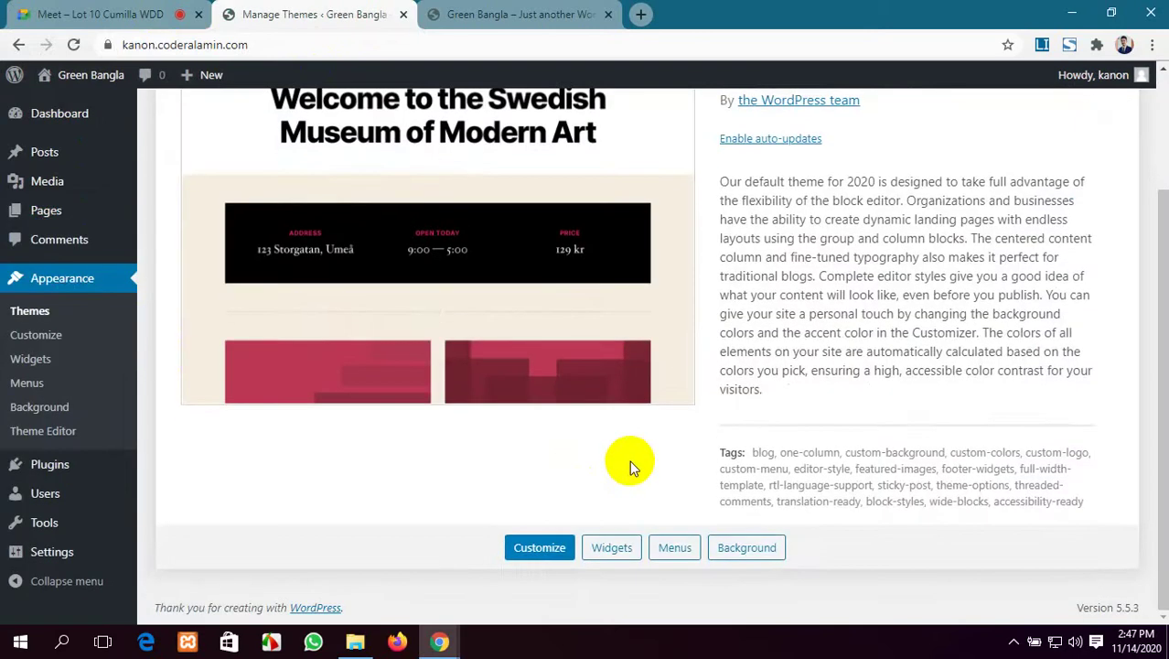
scroll(631, 462, up, 3)
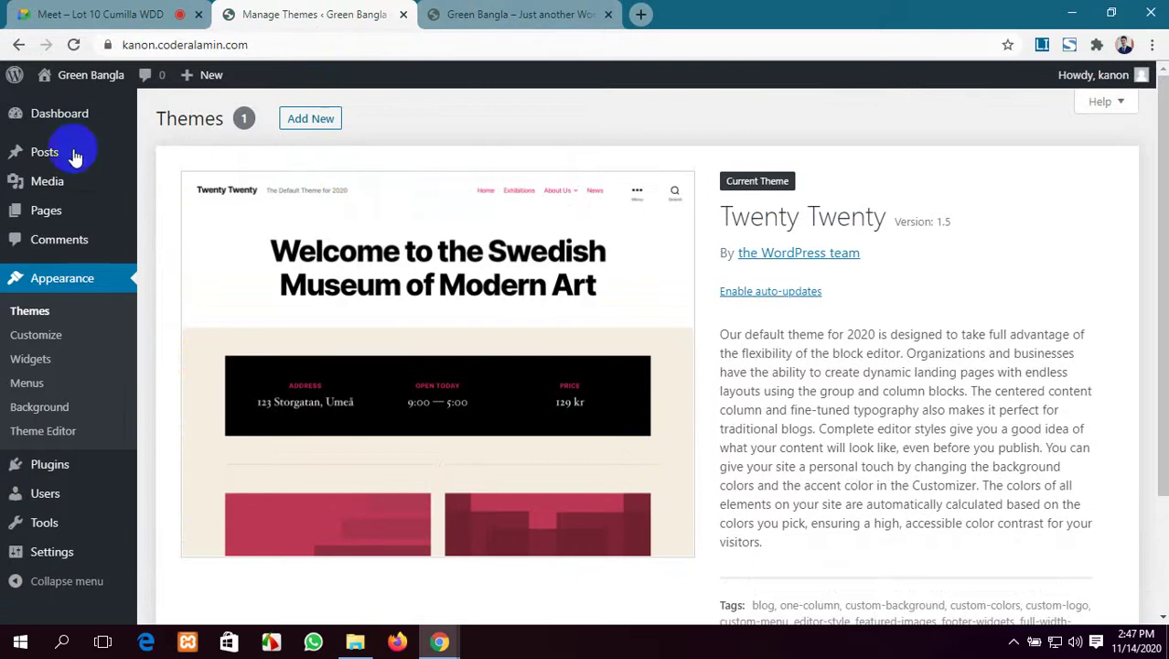
Go to the add-themes page from the installed themes and open the form for uploading a zipped theme.
click(60, 115)
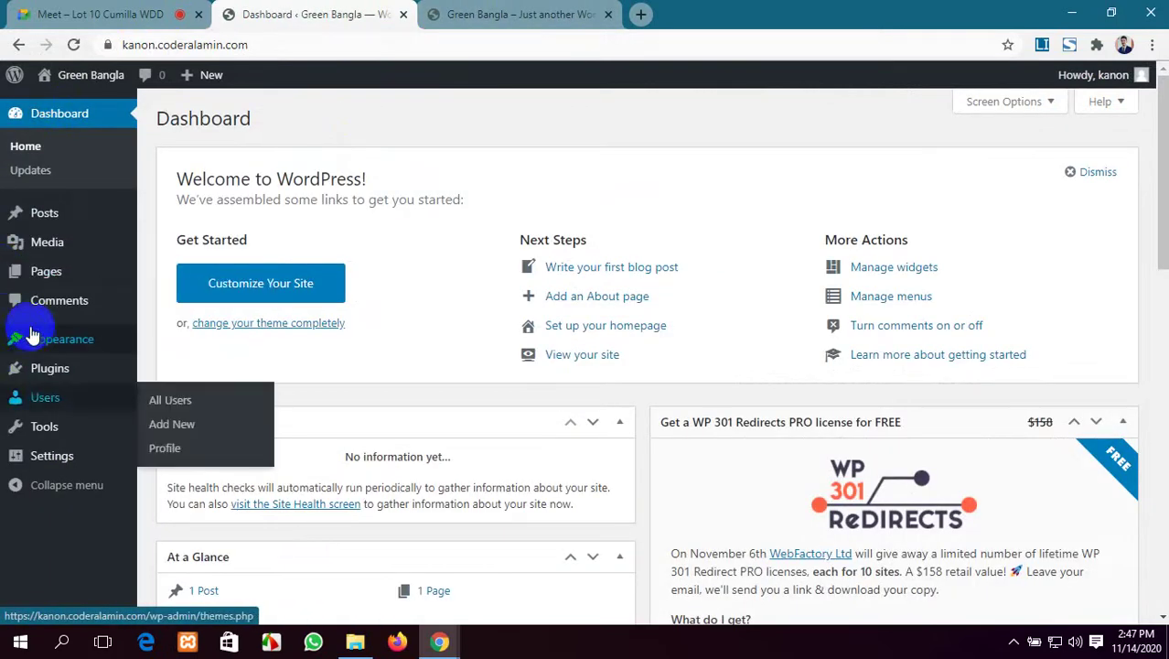
mouse_move(29, 334)
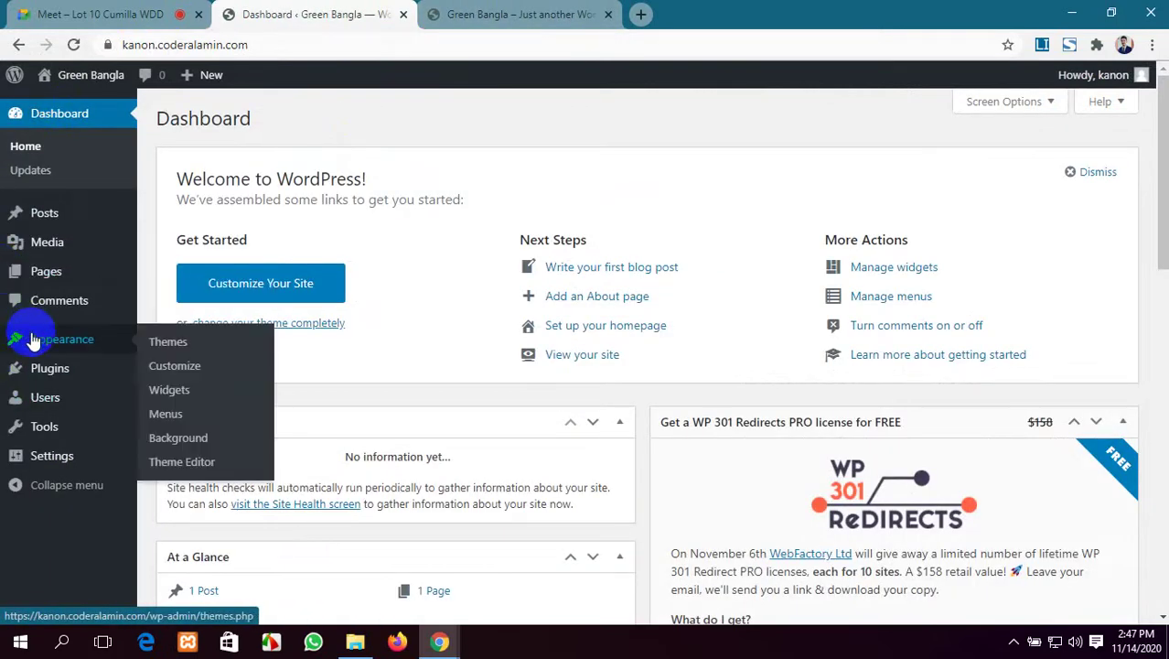
click(166, 346)
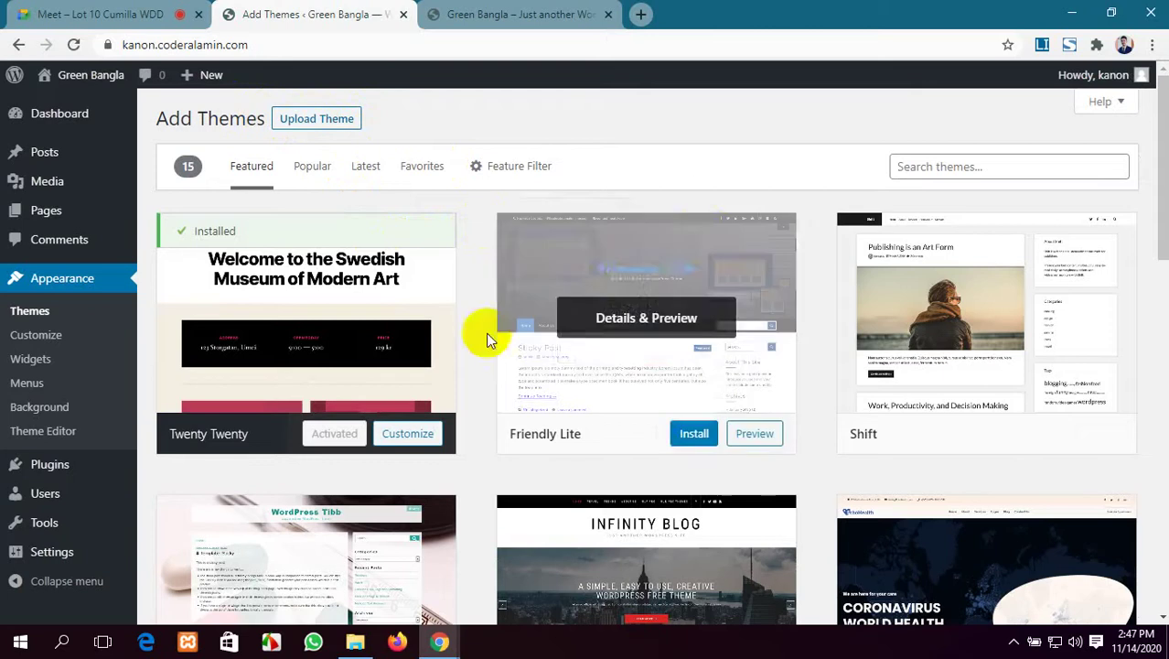
scroll(676, 384, down, 3)
scroll(658, 477, up, 3)
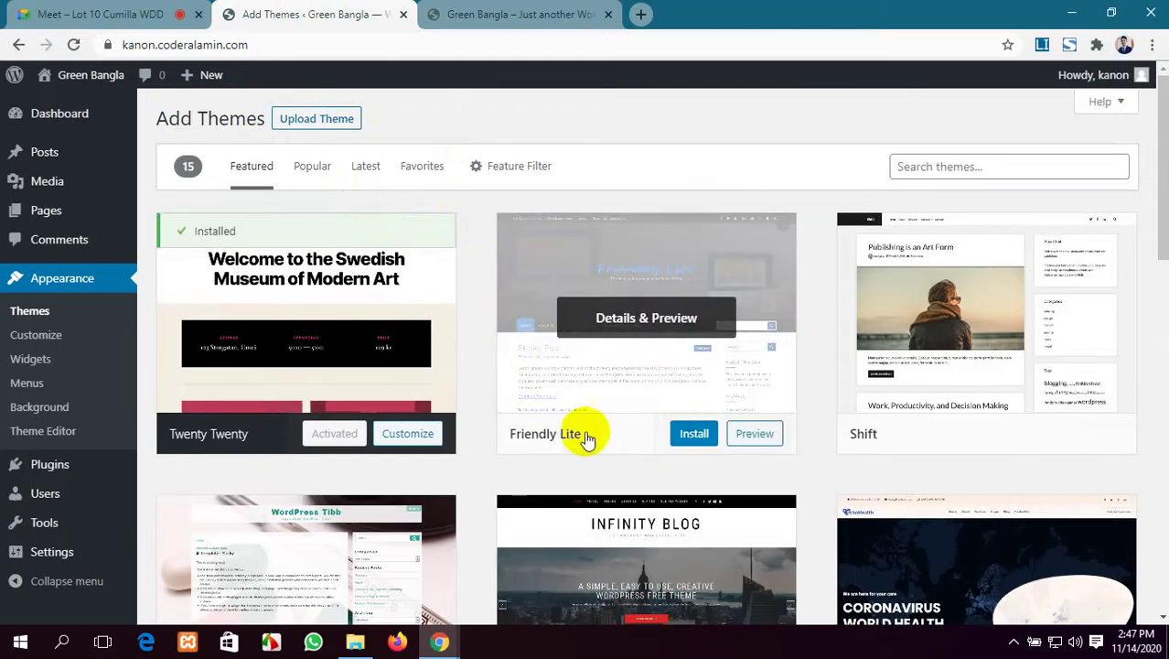
click(346, 117)
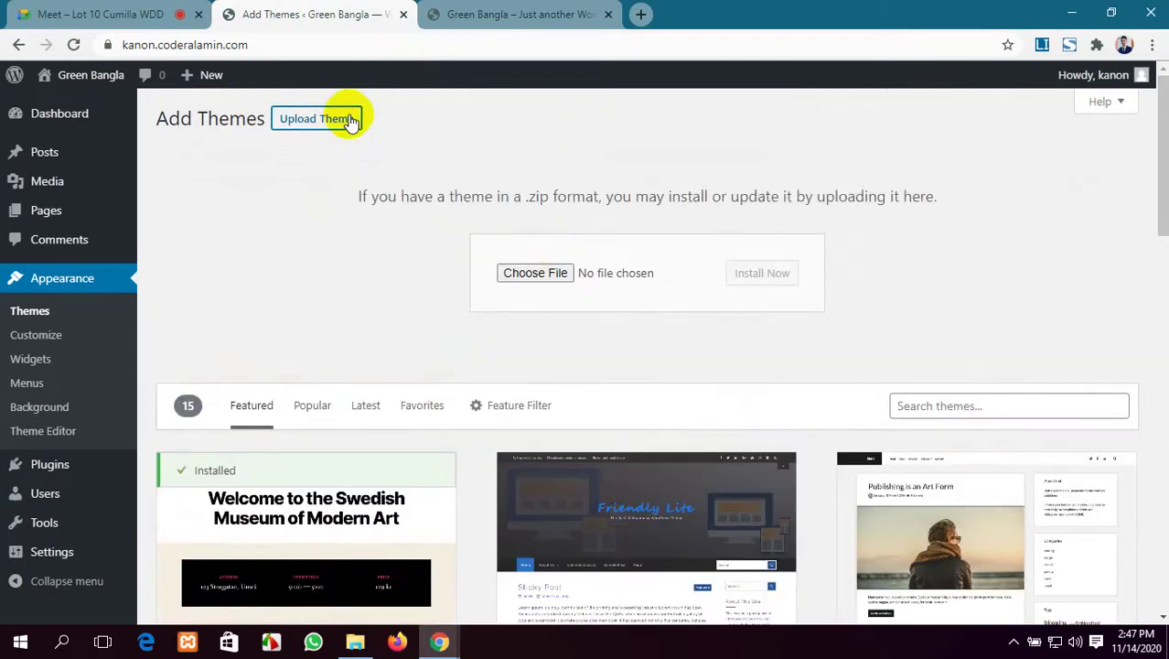
click(546, 277)
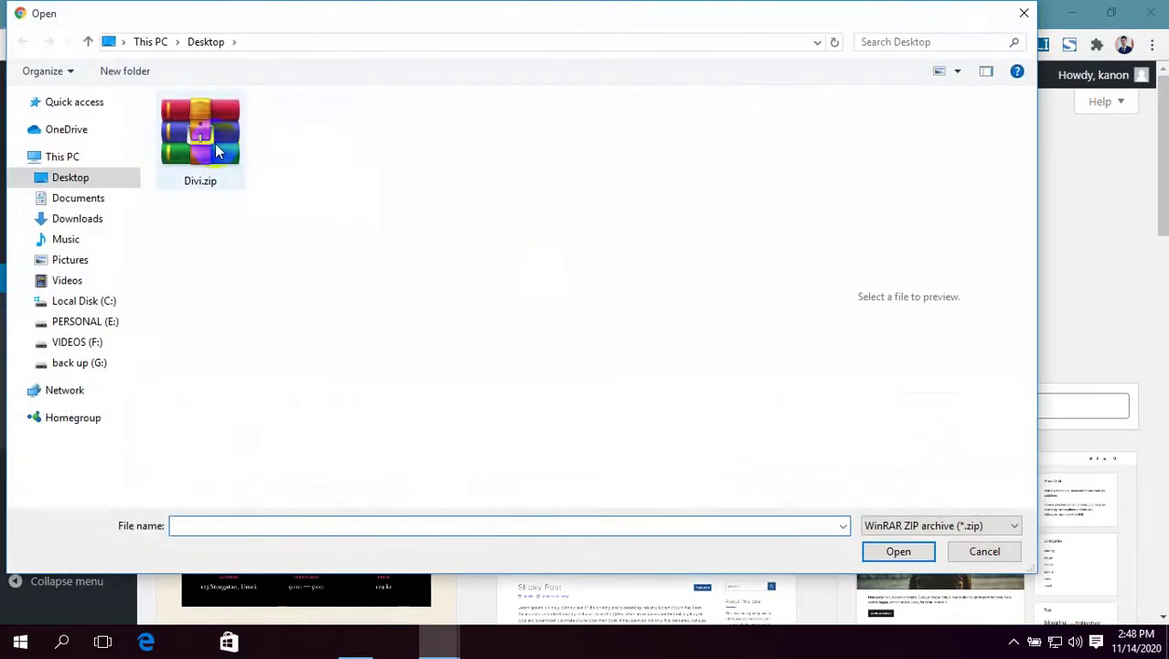
click(70, 180)
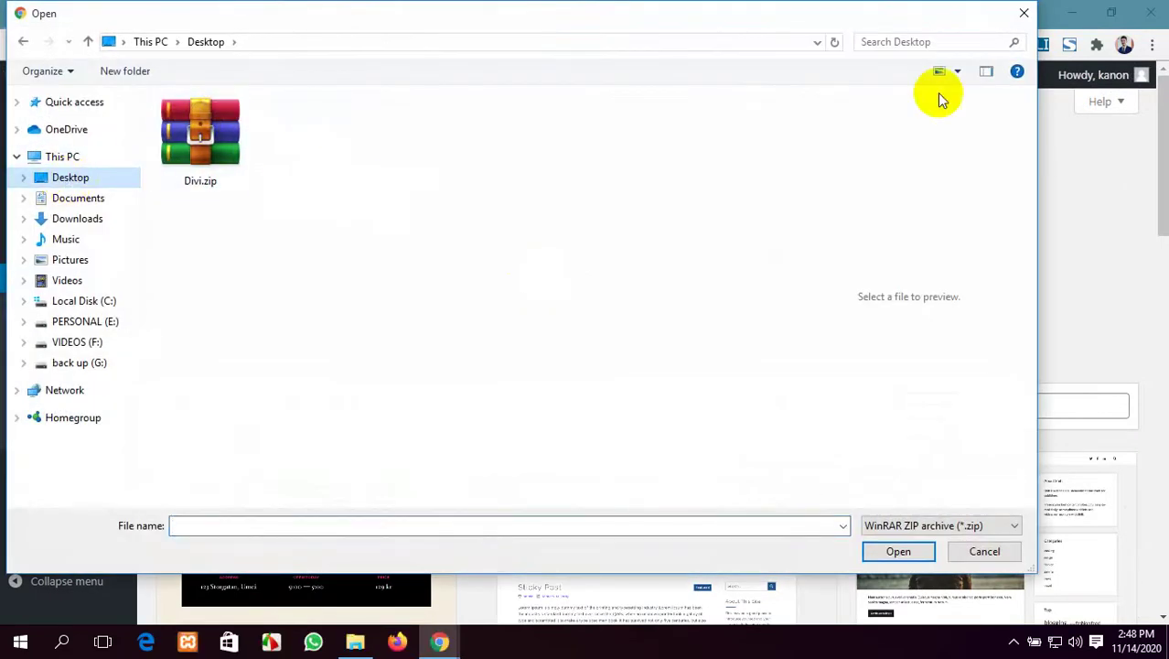
click(1020, 13)
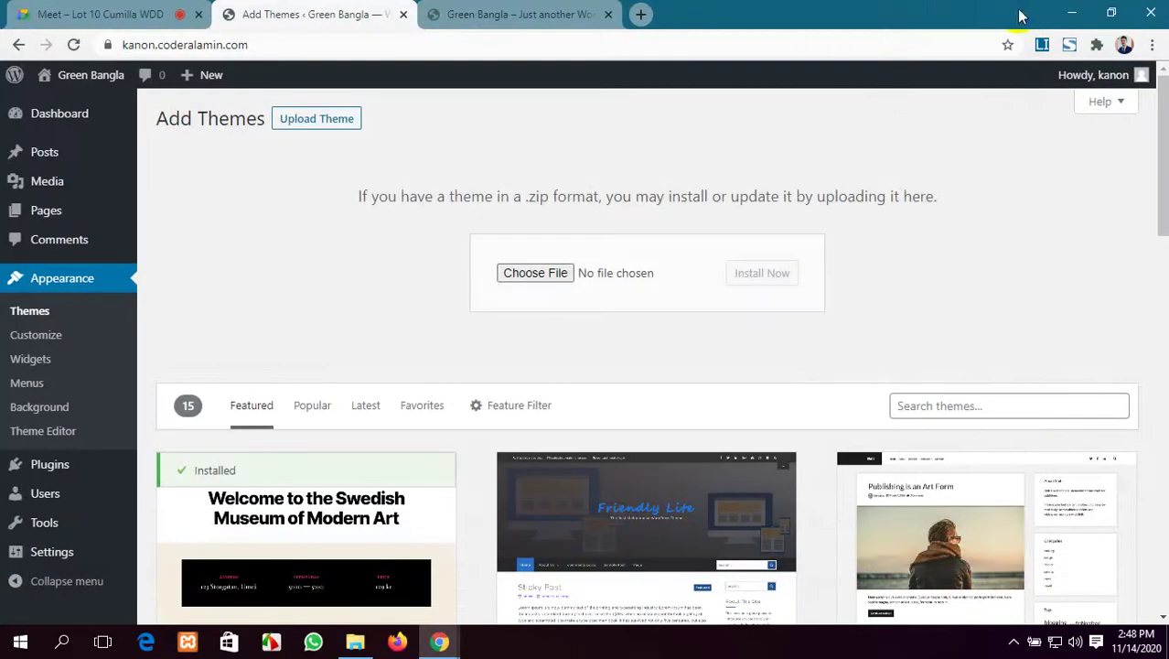
Supply Divi.zip from the desktop to the theme upload form and start installing it.
double_click(922, 7)
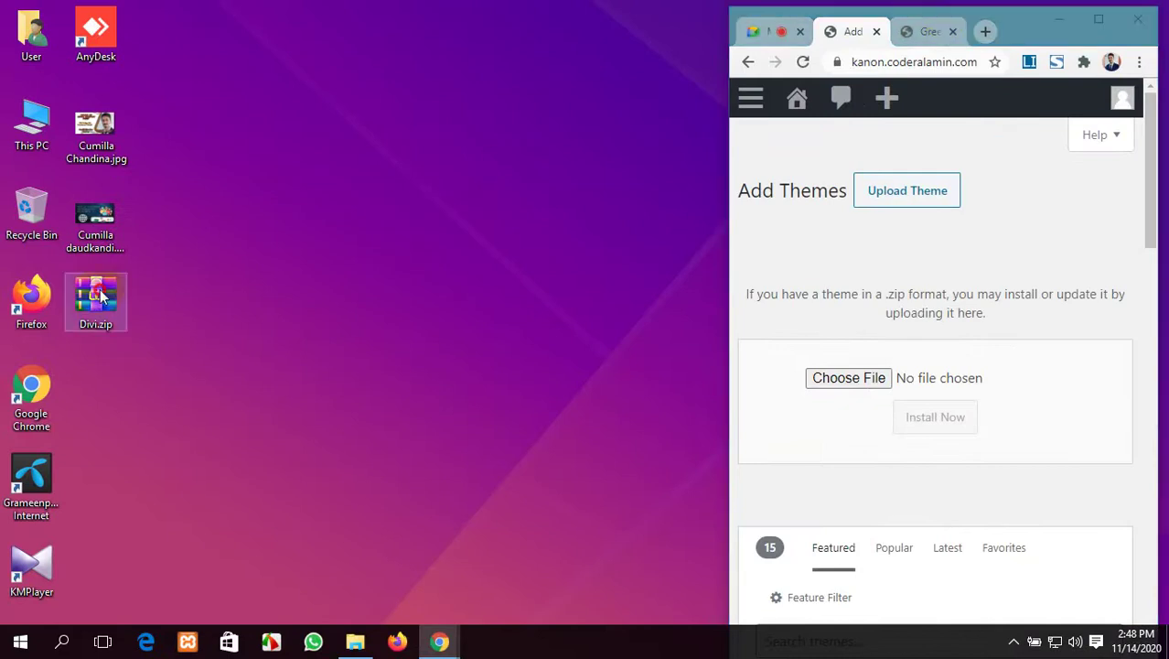
drag(100, 295, 844, 377)
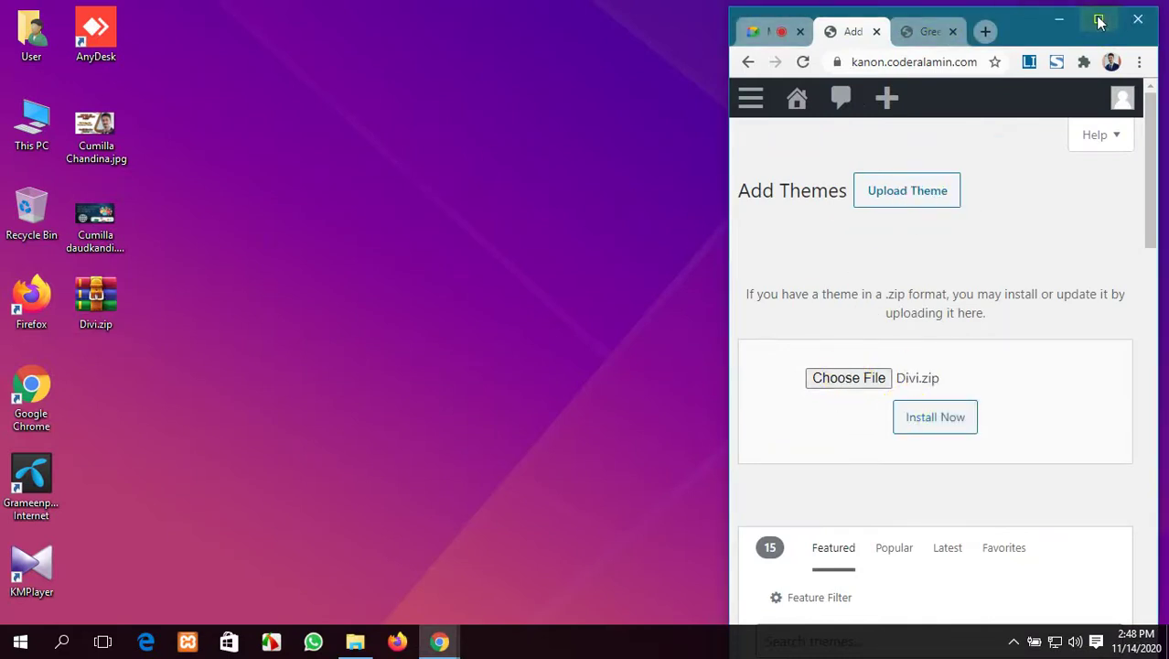
click(1099, 20)
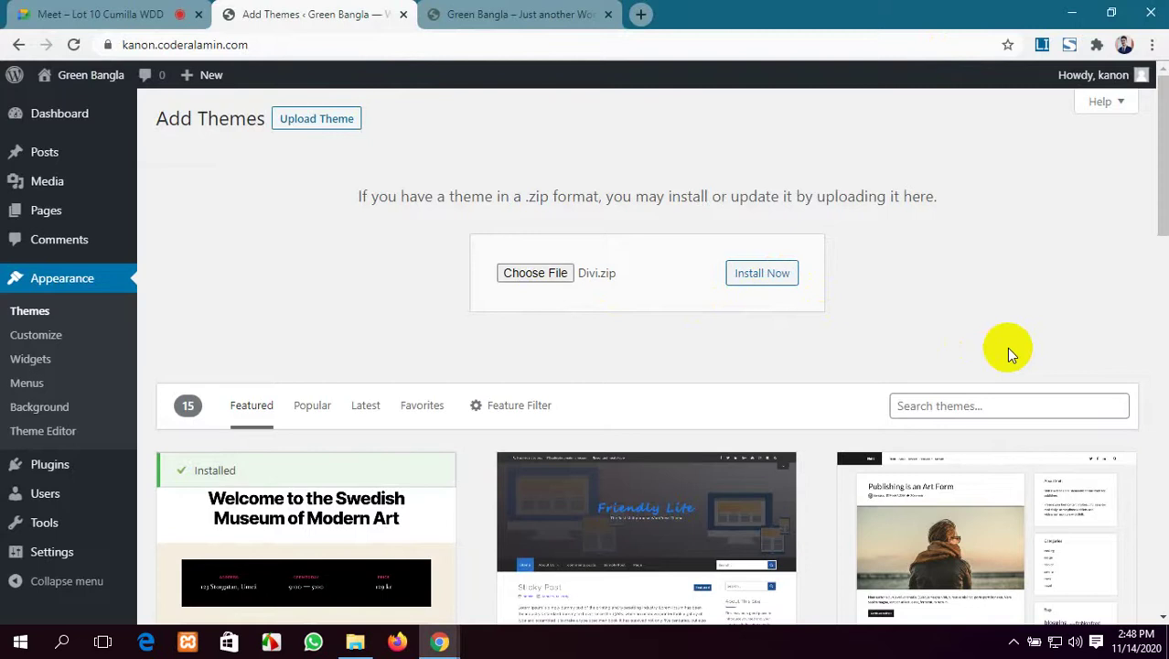
click(758, 281)
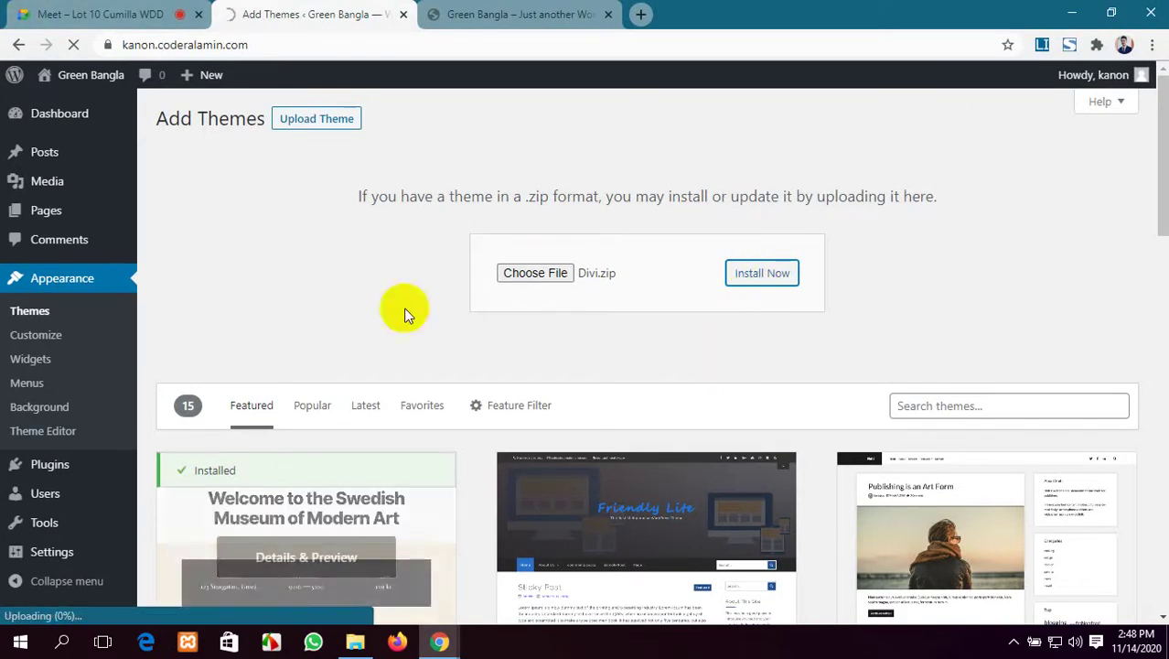
Examine and reload the Green Bangla front page while checking the Divi.zip upload progress.
click(494, 14)
scroll(550, 464, down, 15)
scroll(557, 466, up, 14)
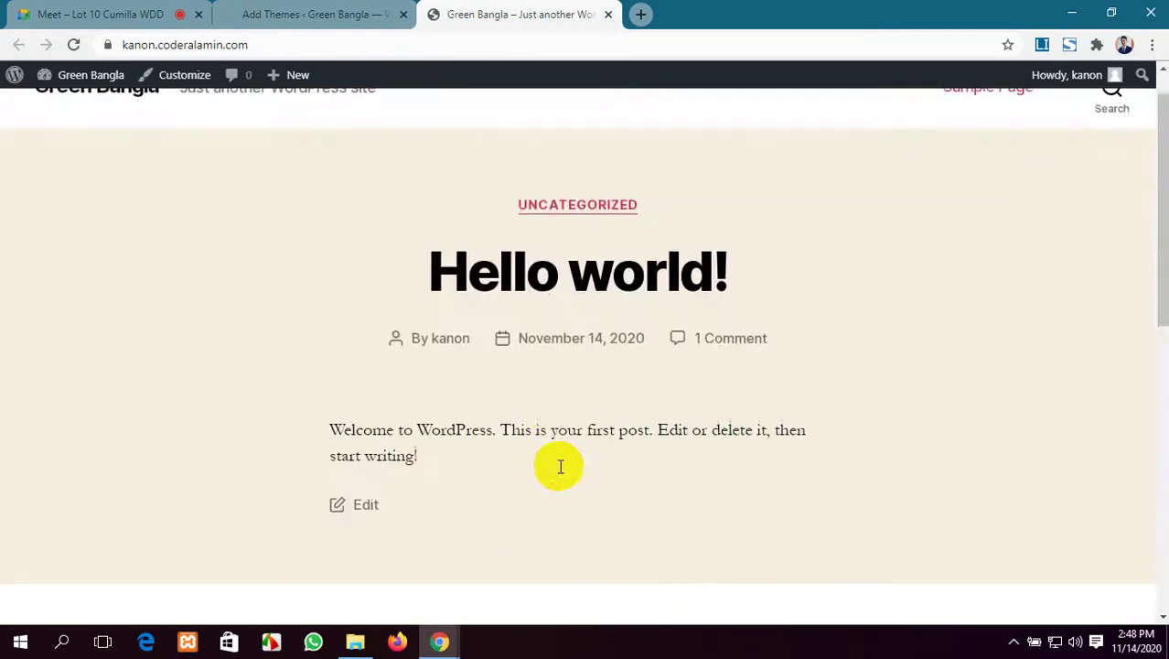
scroll(560, 467, up, 1)
click(73, 44)
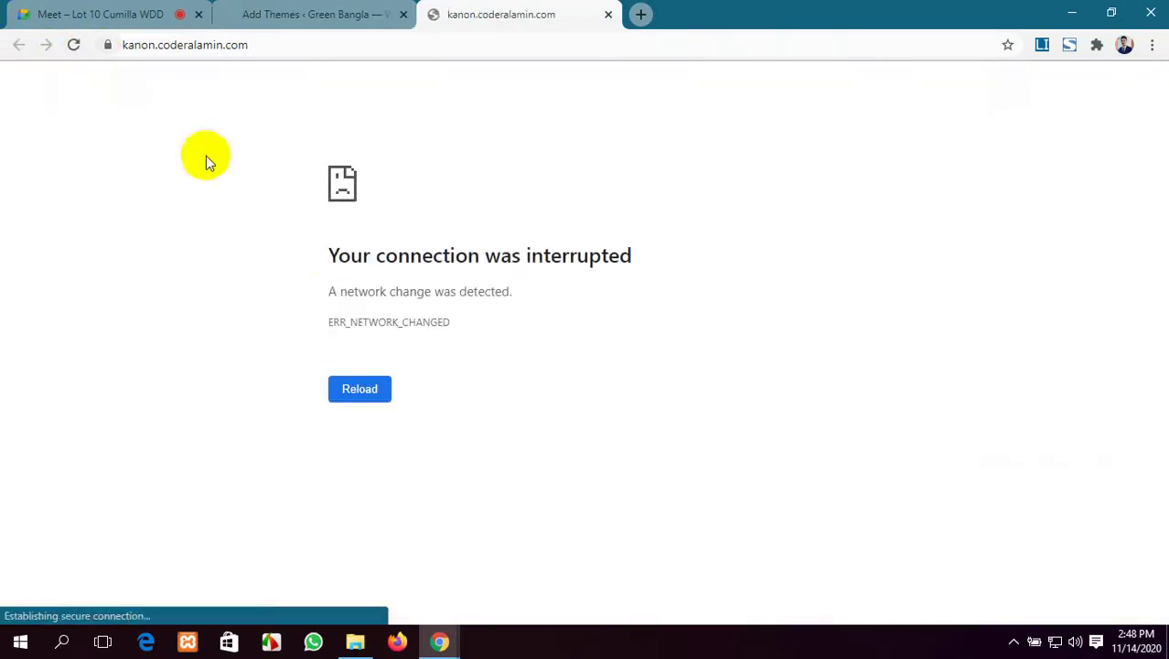
click(319, 10)
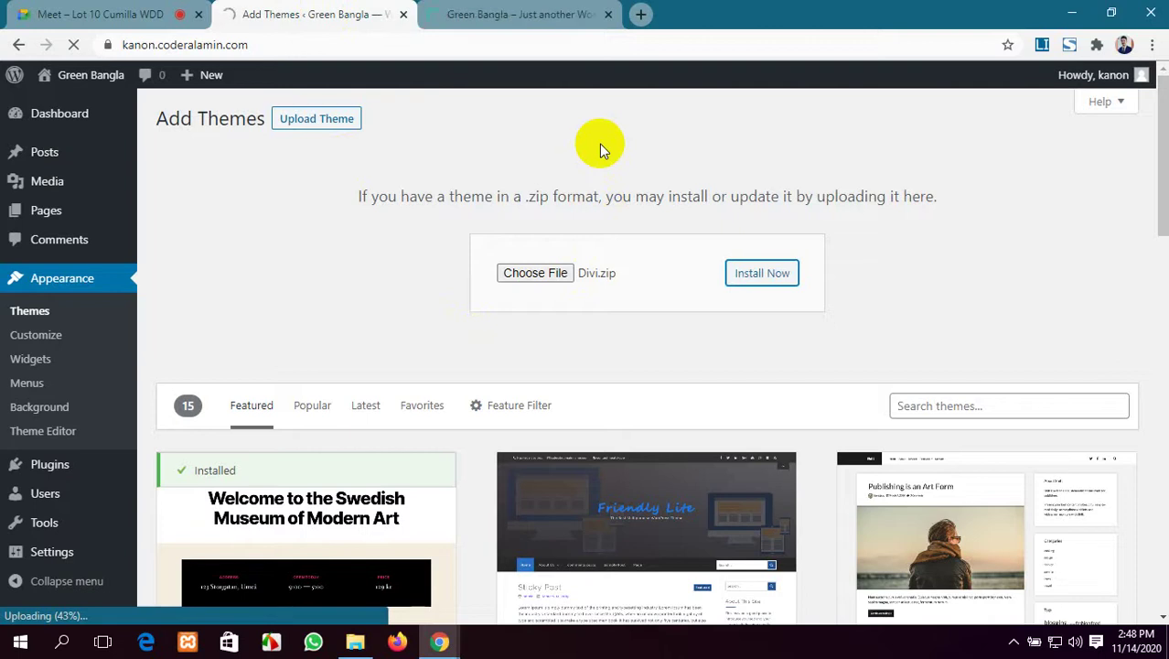
click(599, 14)
scroll(530, 284, down, 4)
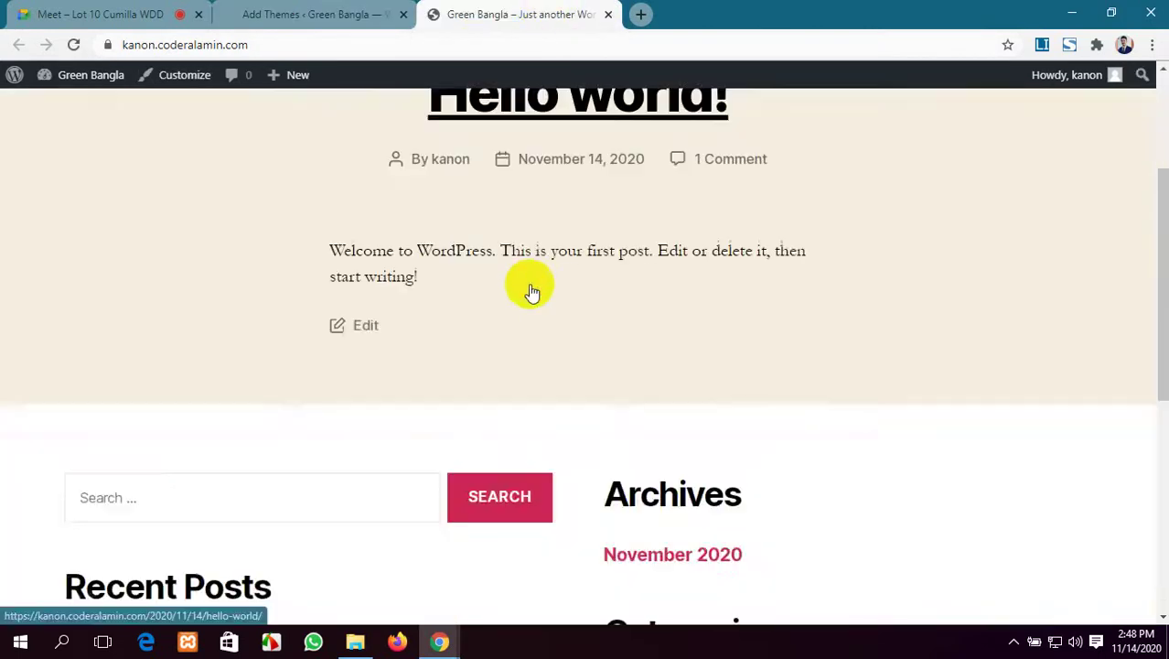
scroll(530, 285, up, 4)
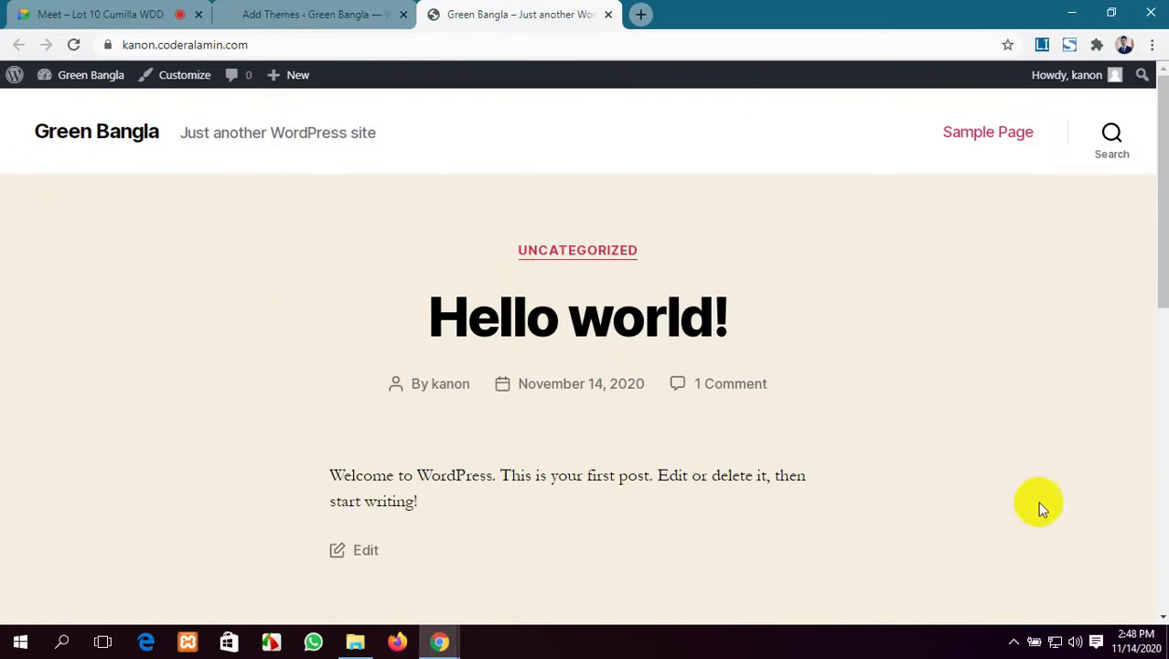
Activate the uploaded Divi theme and reload the Green Bangla front page.
click(311, 14)
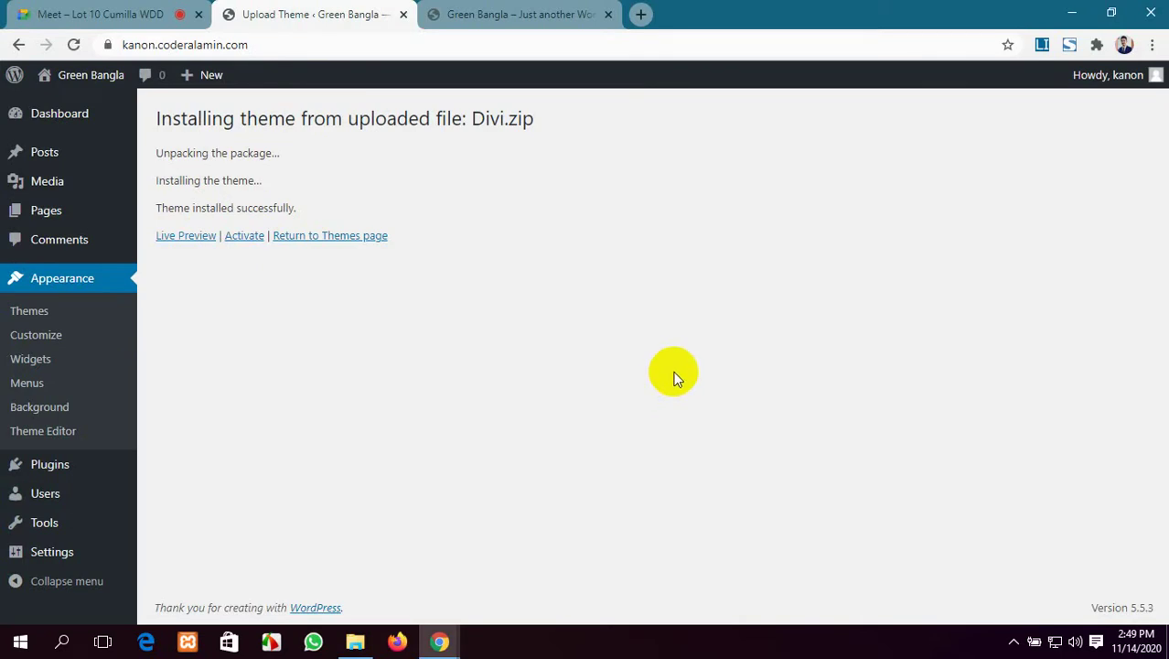
click(249, 240)
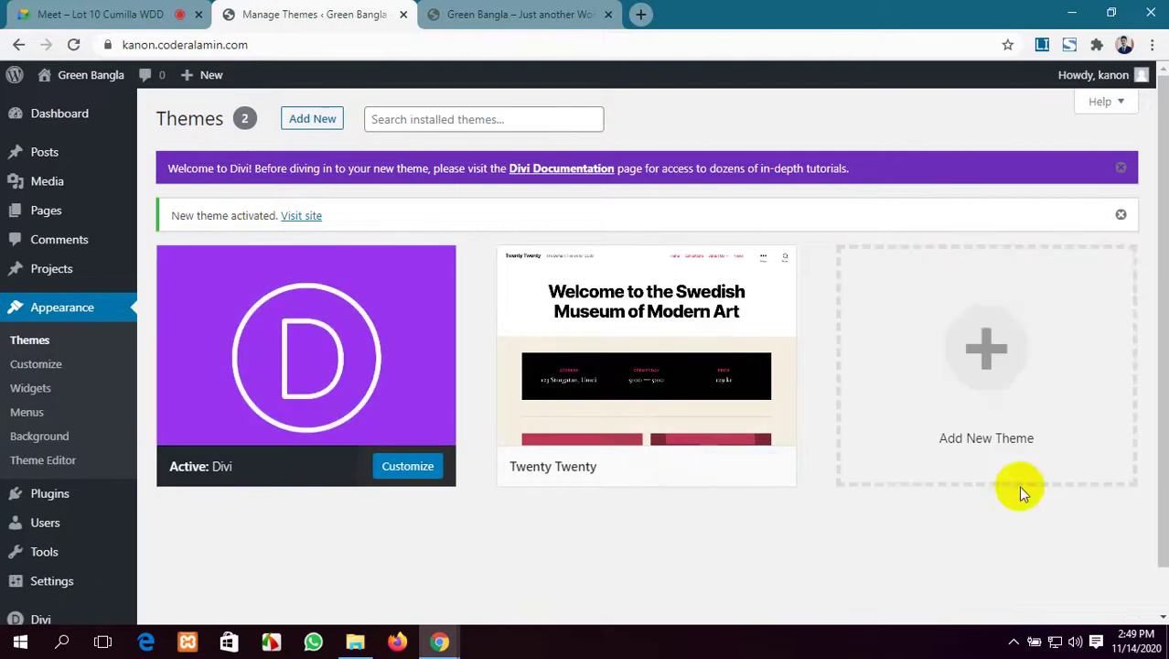
scroll(978, 499, down, 2)
scroll(528, 532, up, 2)
click(535, 13)
click(73, 45)
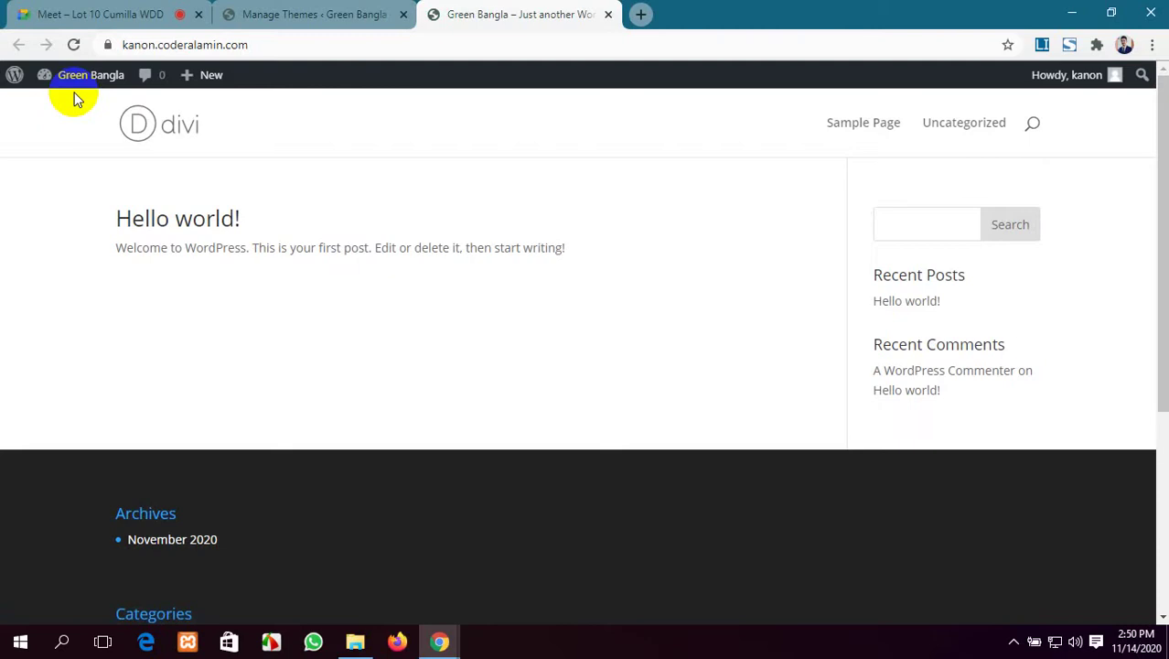
Look over the installed themes, return to the dashboard and inspect the options Divi adds to the admin menu.
click(384, 14)
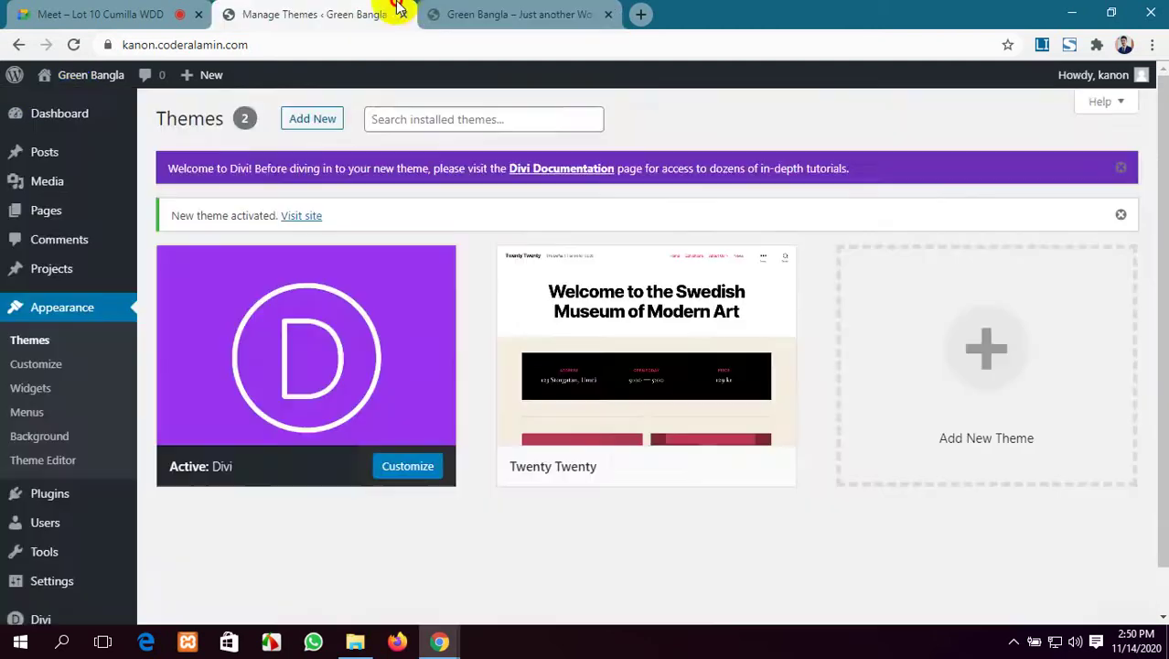
scroll(77, 439, down, 2)
scroll(81, 501, up, 2)
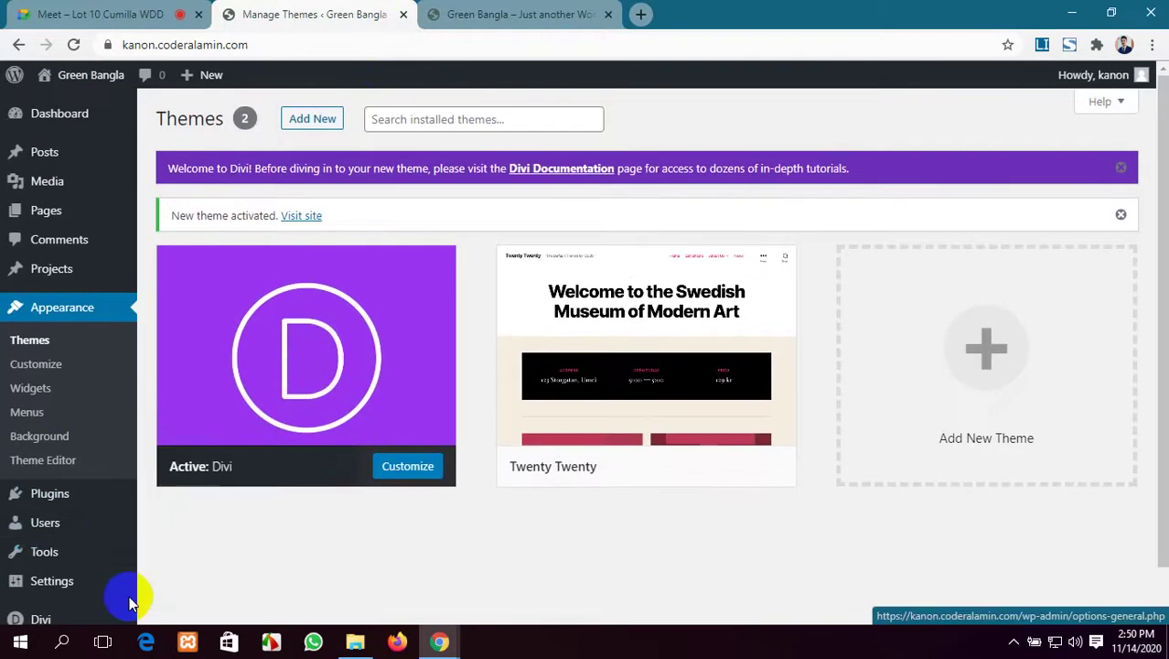
scroll(131, 600, down, 2)
scroll(145, 526, up, 2)
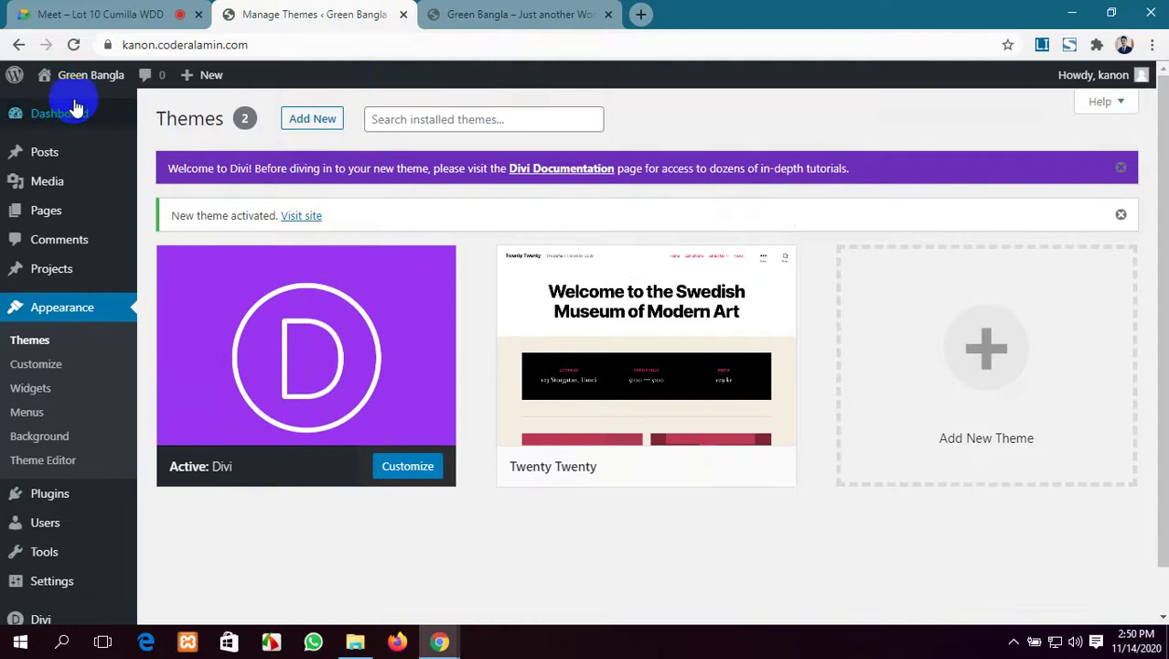
click(77, 116)
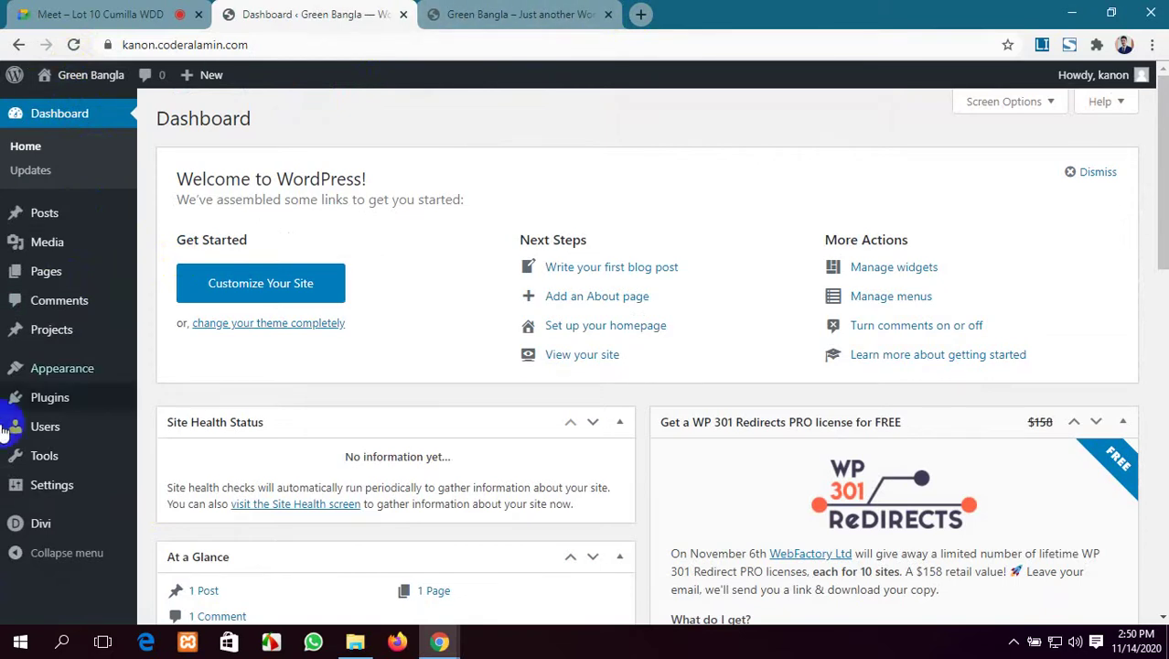
click(20, 115)
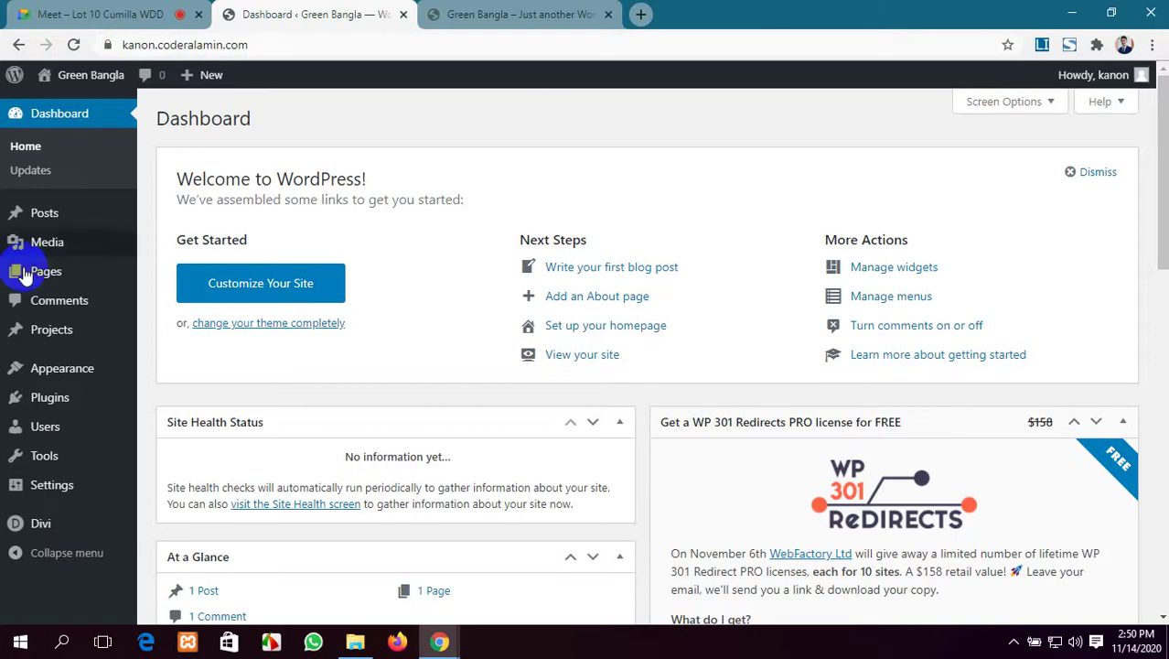
mouse_move(13, 528)
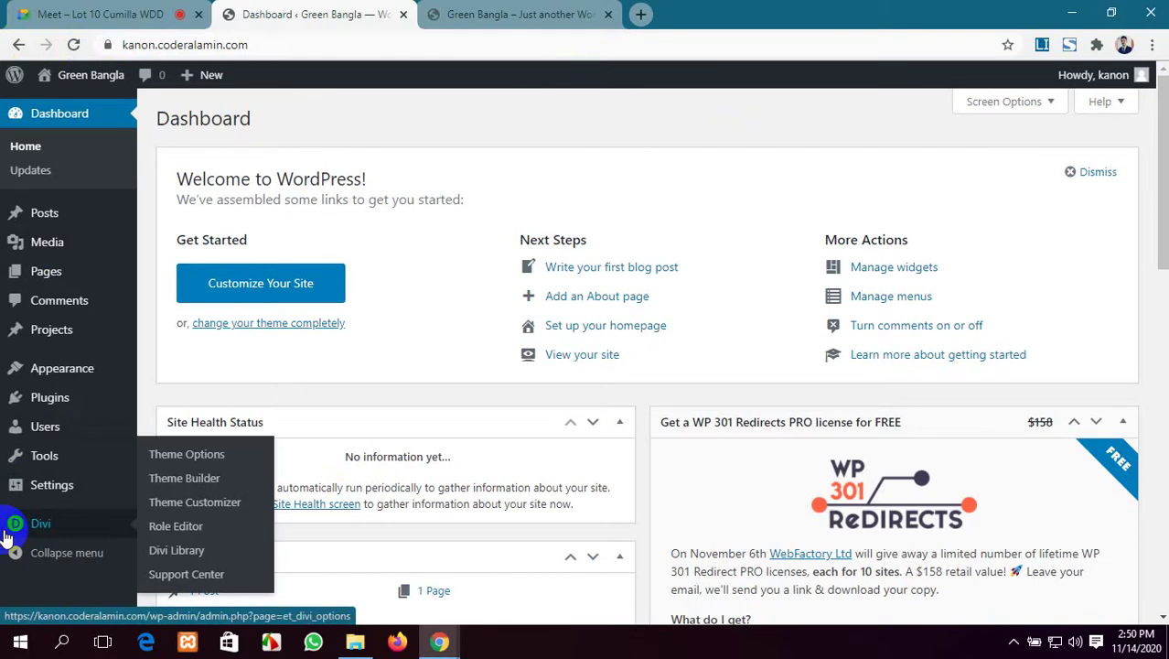
Examine the Green Bangla front page with the Divi theme down to its footer.
click(507, 14)
scroll(470, 203, down, 3)
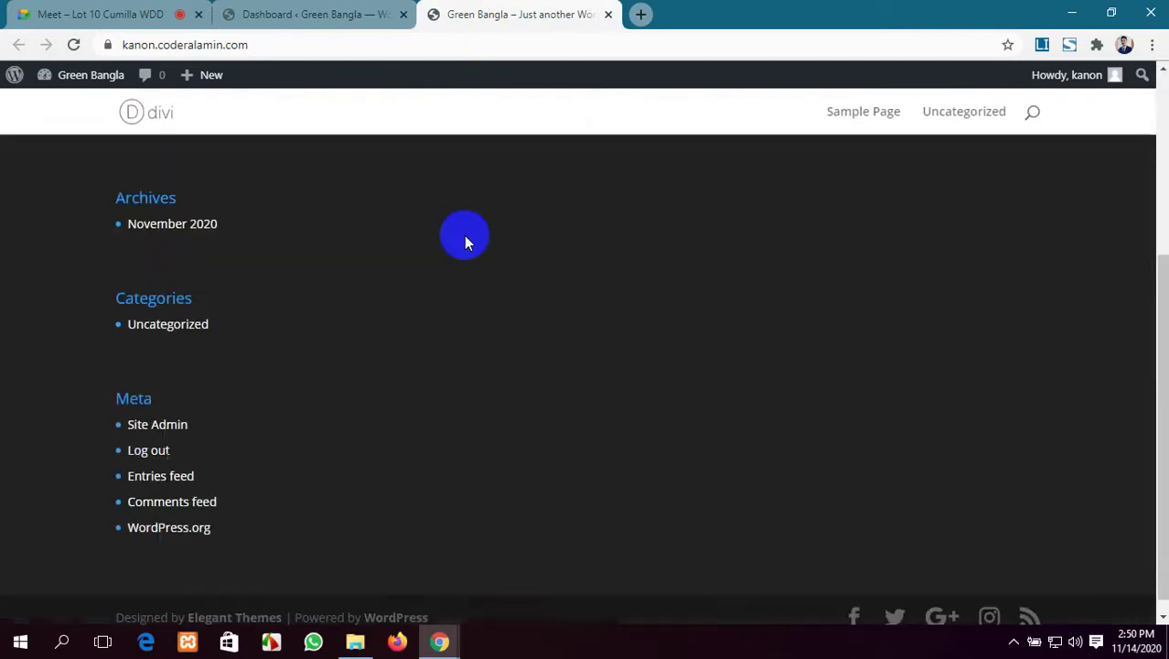
scroll(464, 236, up, 3)
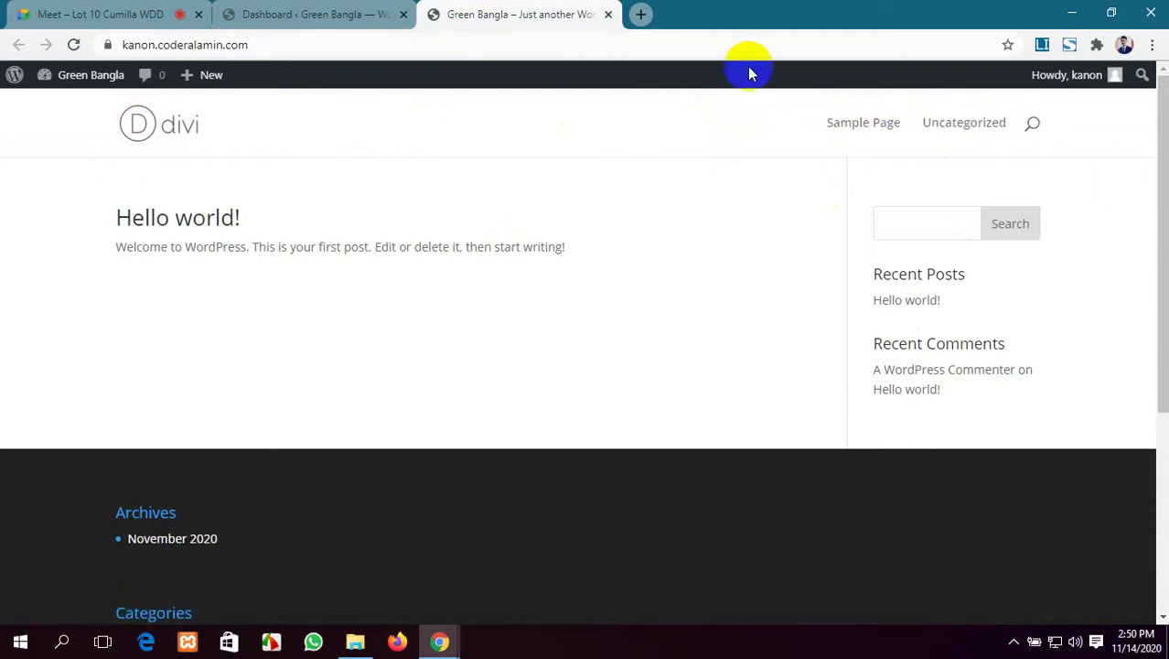
click(329, 13)
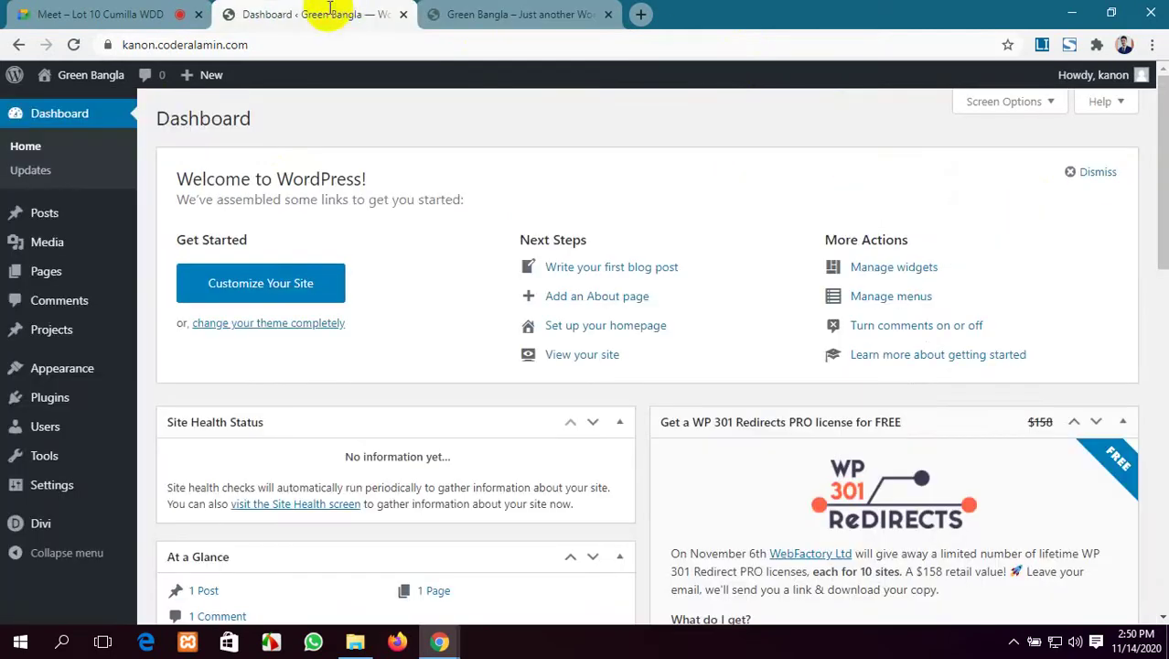
click(430, 11)
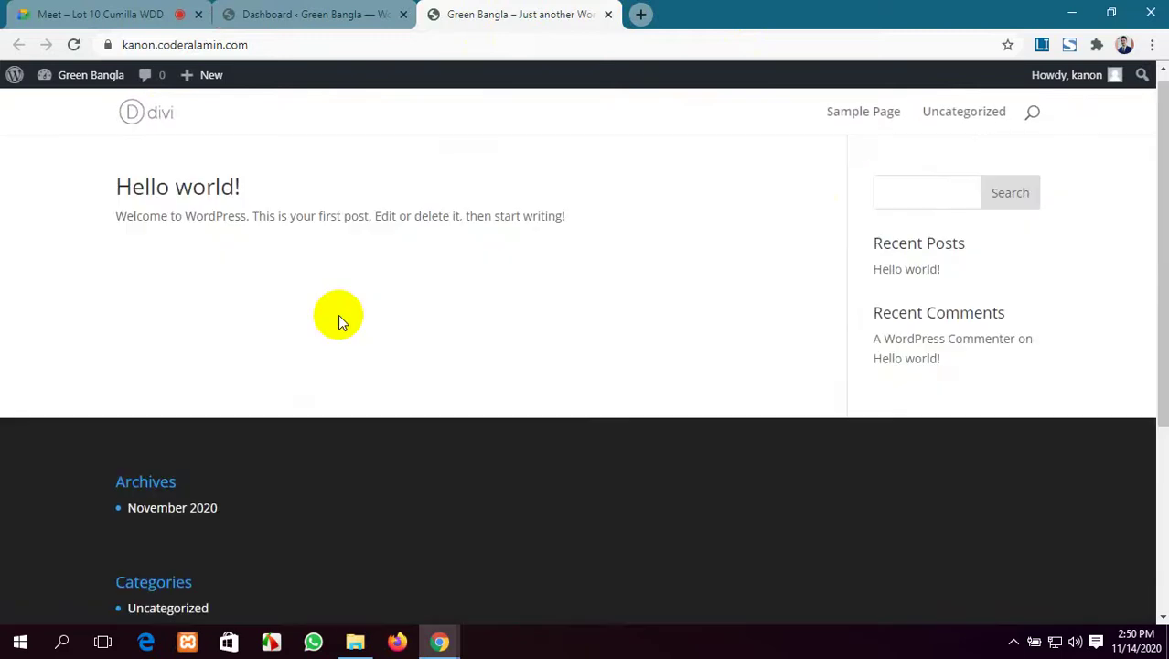
Switch to the Google Meet call, mute the microphone and turn it back on.
click(335, 9)
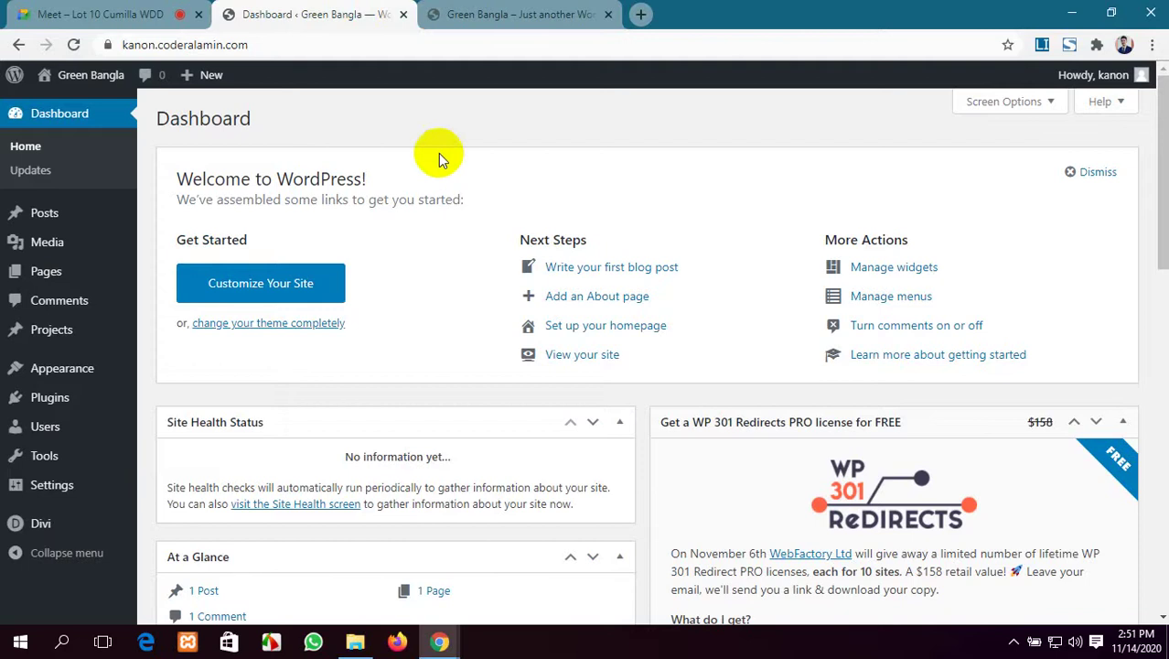
click(101, 14)
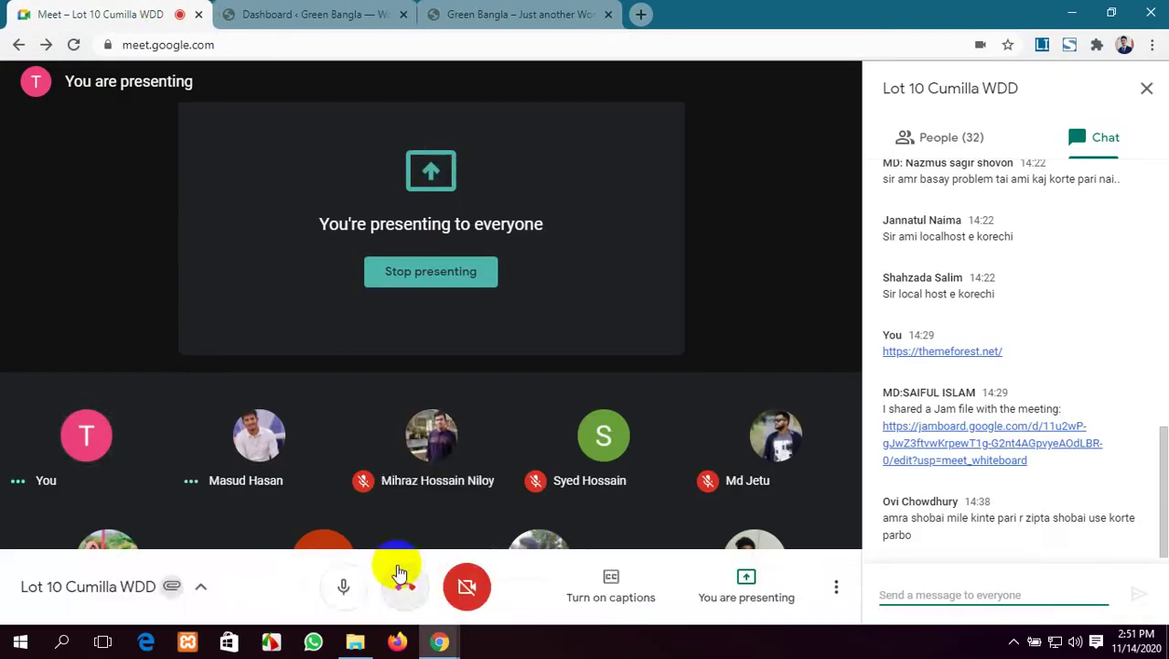
click(347, 586)
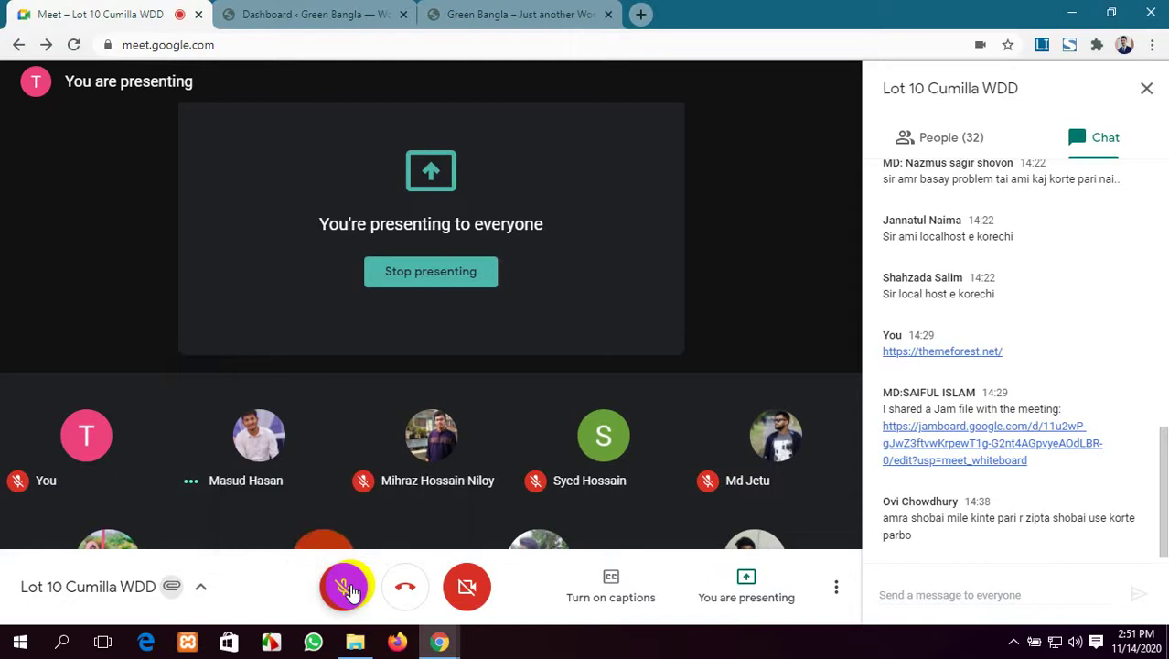
click(345, 586)
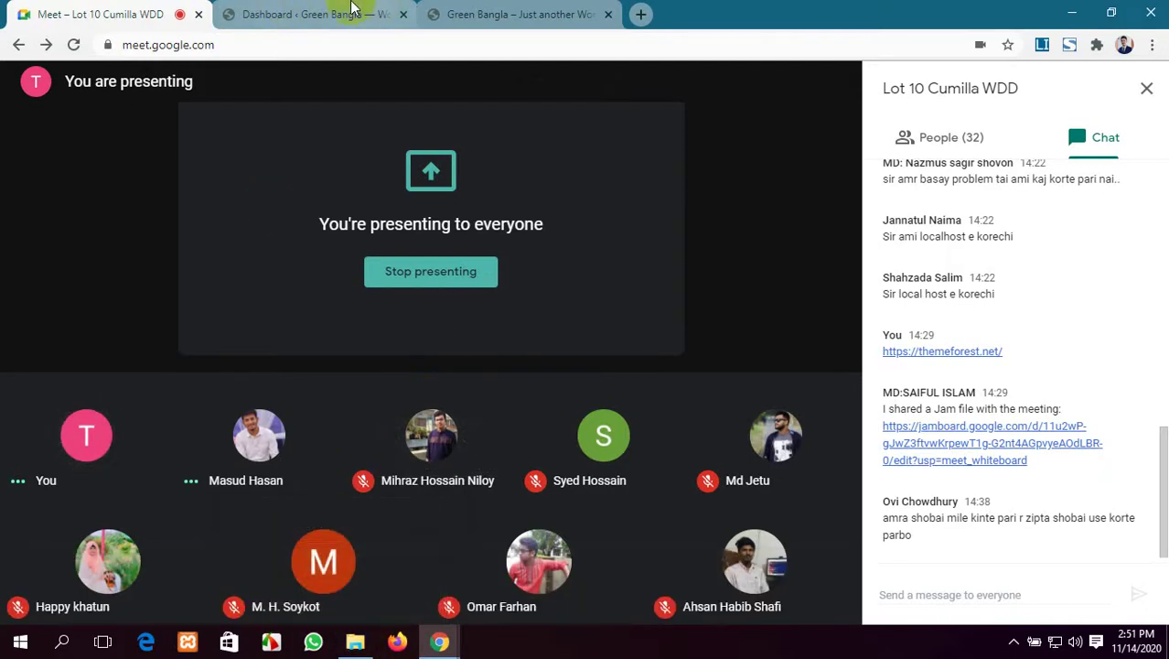
Return to the WordPress dashboard and look over it and the Green Bangla site's front page.
click(308, 11)
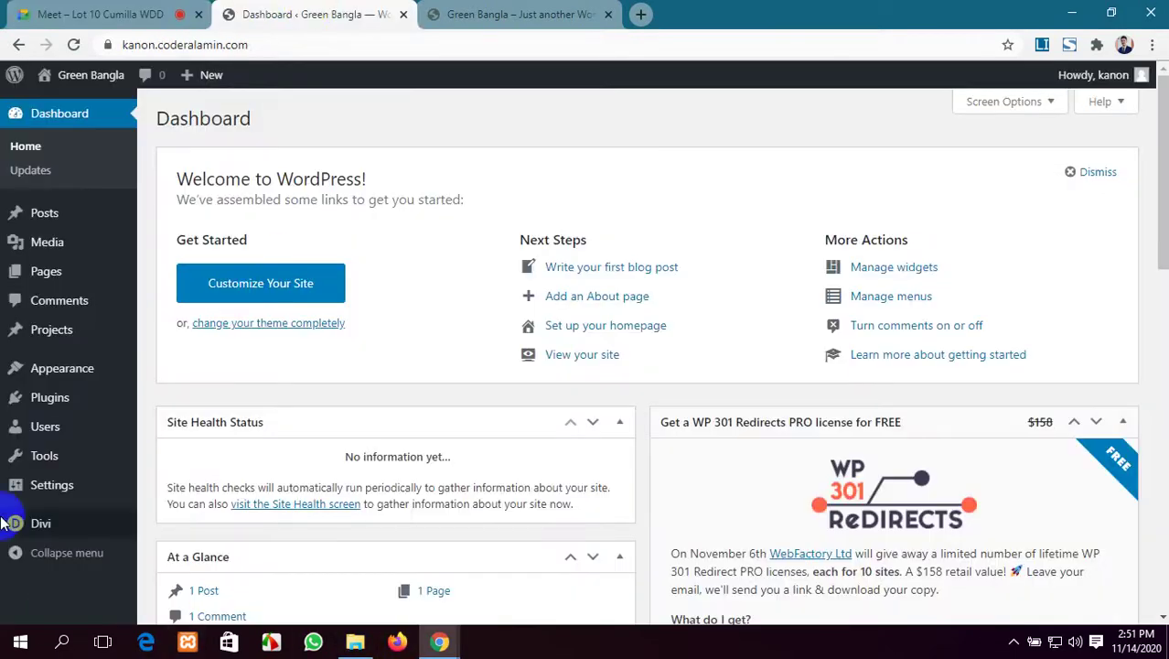
scroll(151, 346, down, 5)
scroll(151, 346, up, 5)
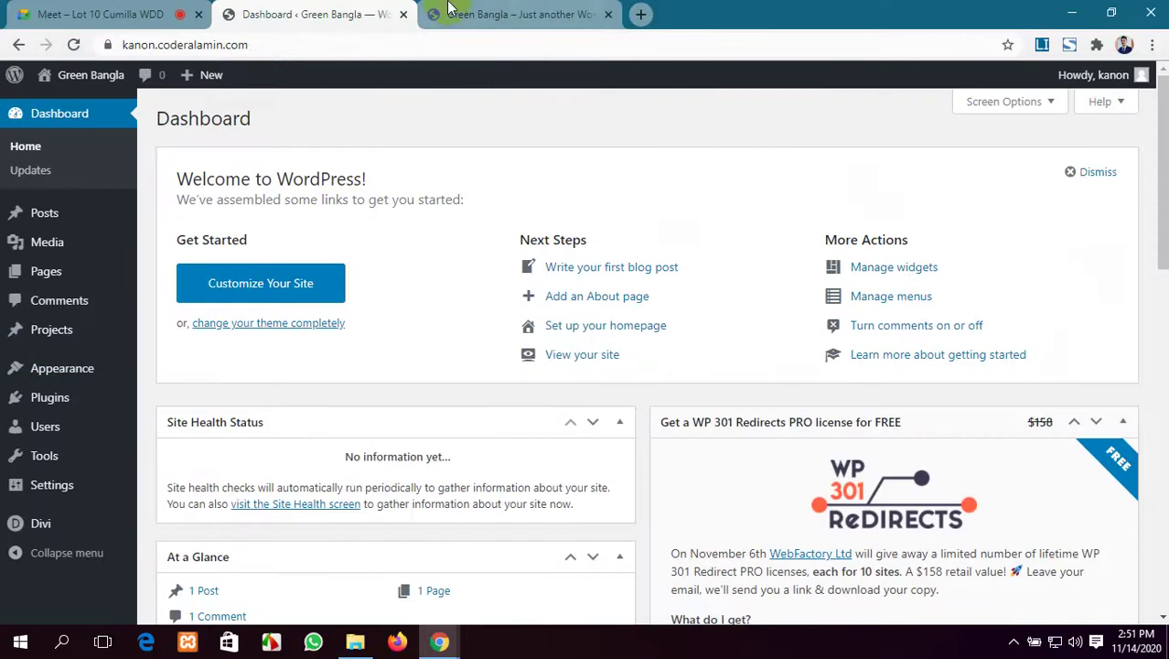
click(484, 14)
scroll(577, 321, down, 2)
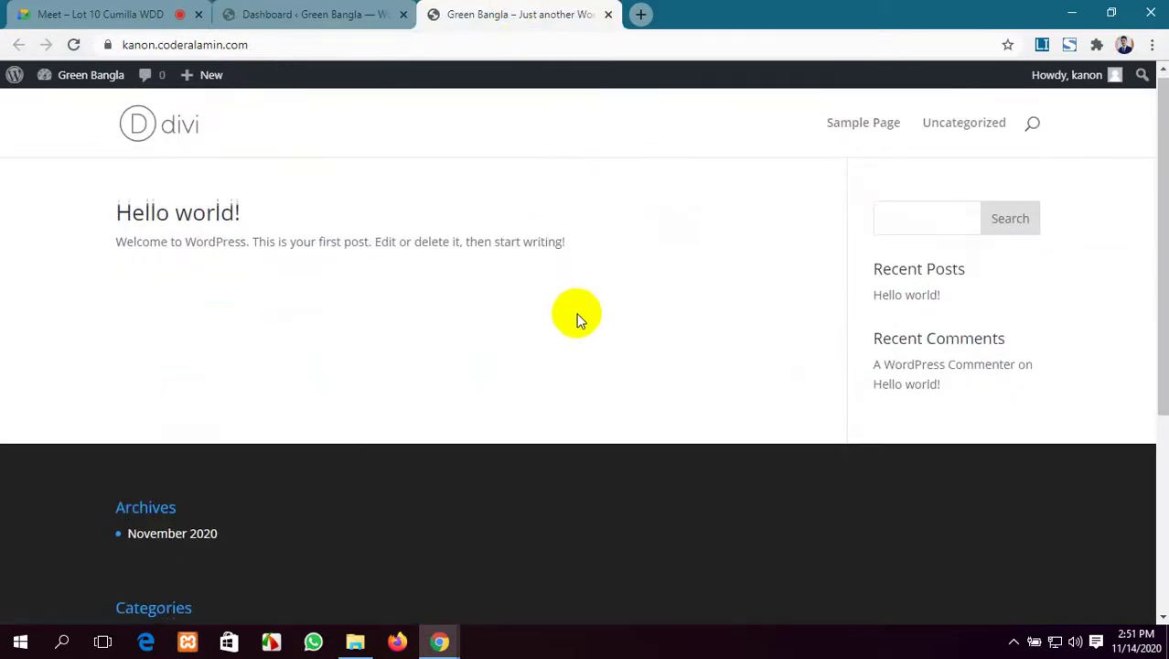
scroll(576, 320, up, 2)
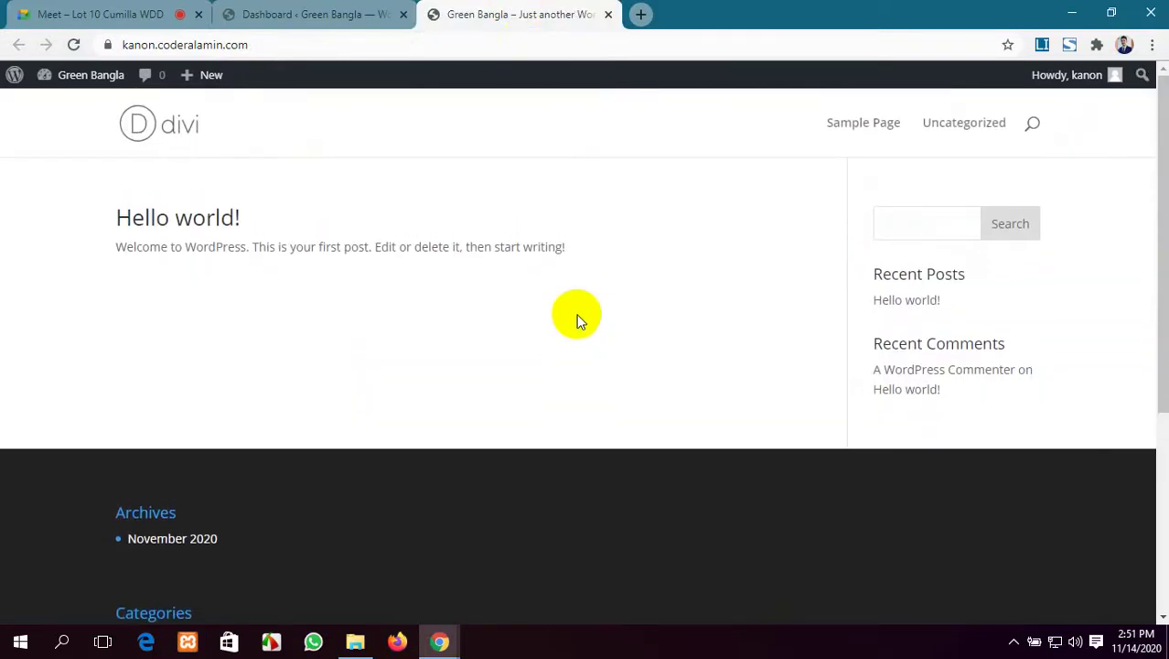
Examine the dashboard's admin menu entries, including Posts, Projects and Divi, and compare them with the live site.
click(311, 14)
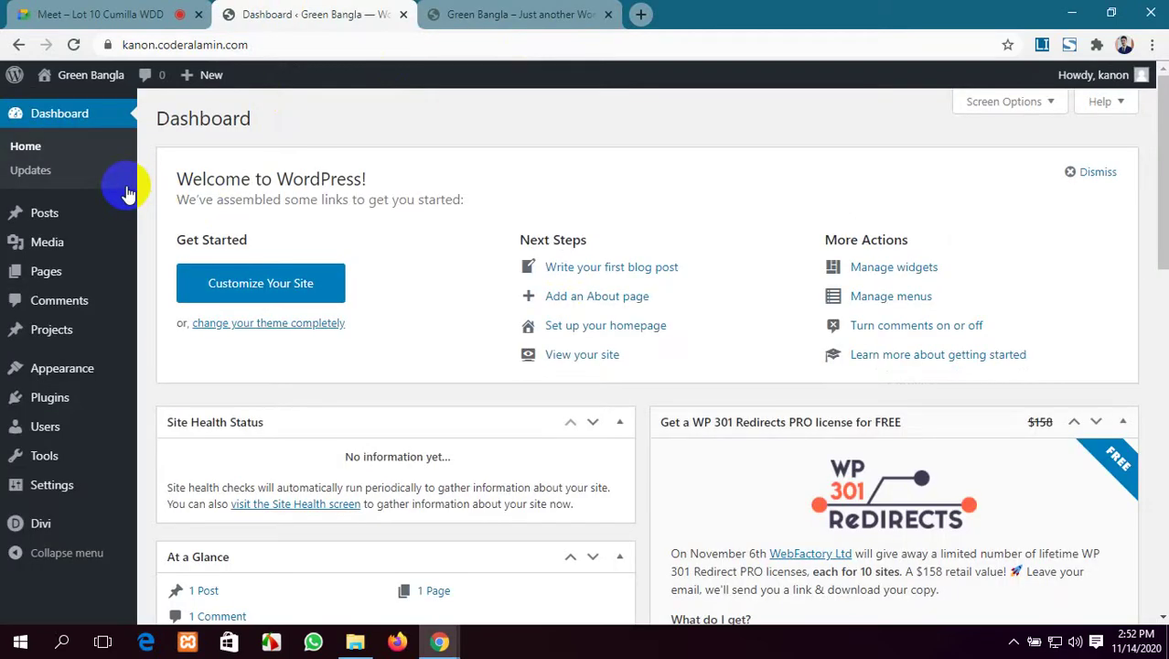
scroll(153, 506, down, 3)
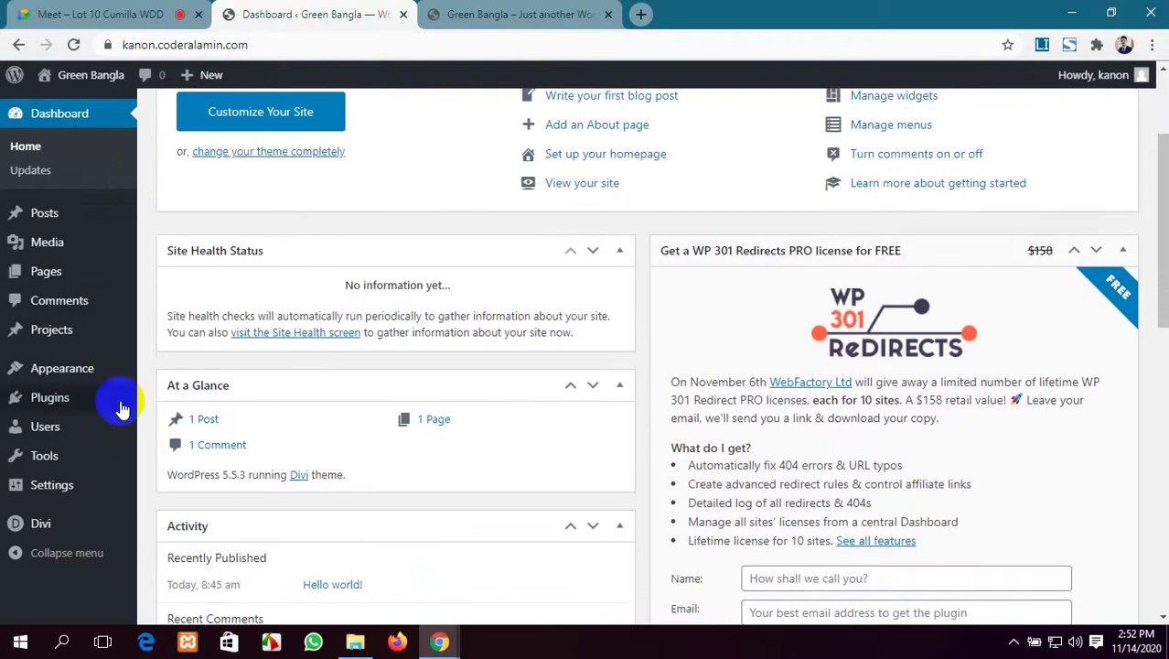
mouse_move(79, 338)
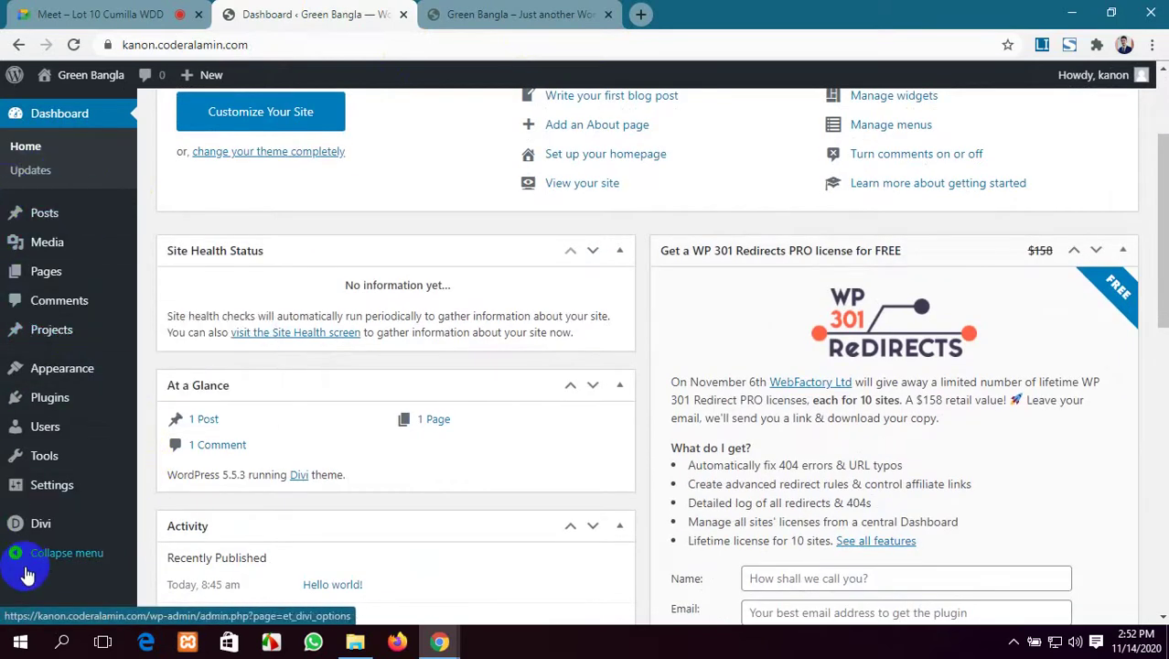
mouse_move(37, 523)
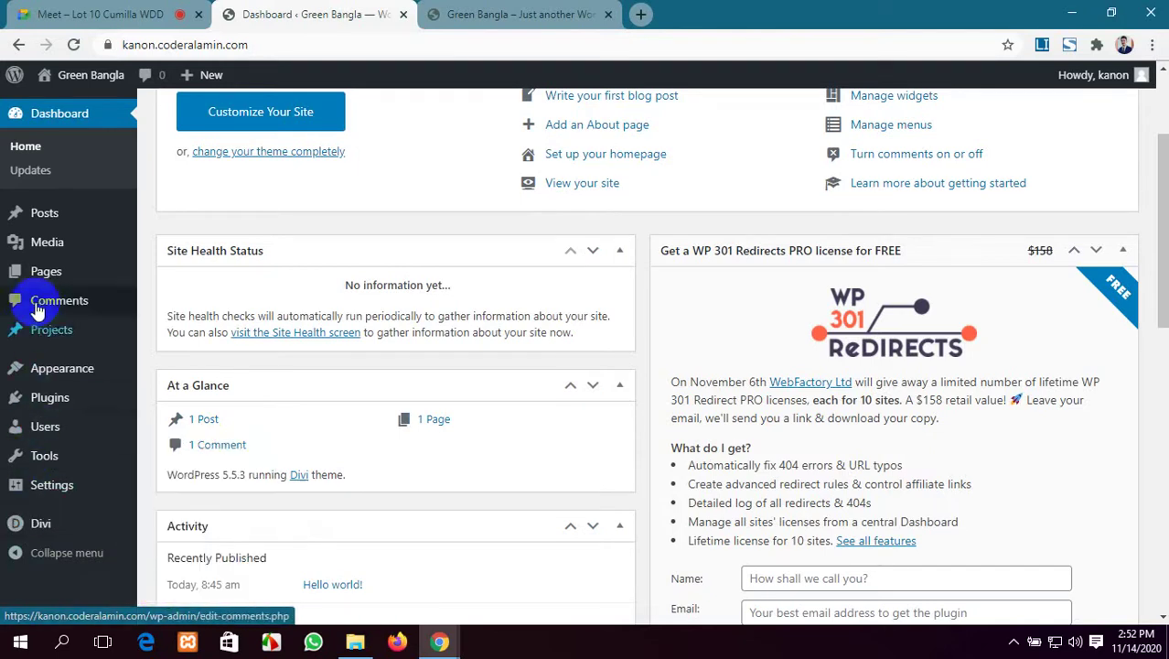
mouse_move(58, 216)
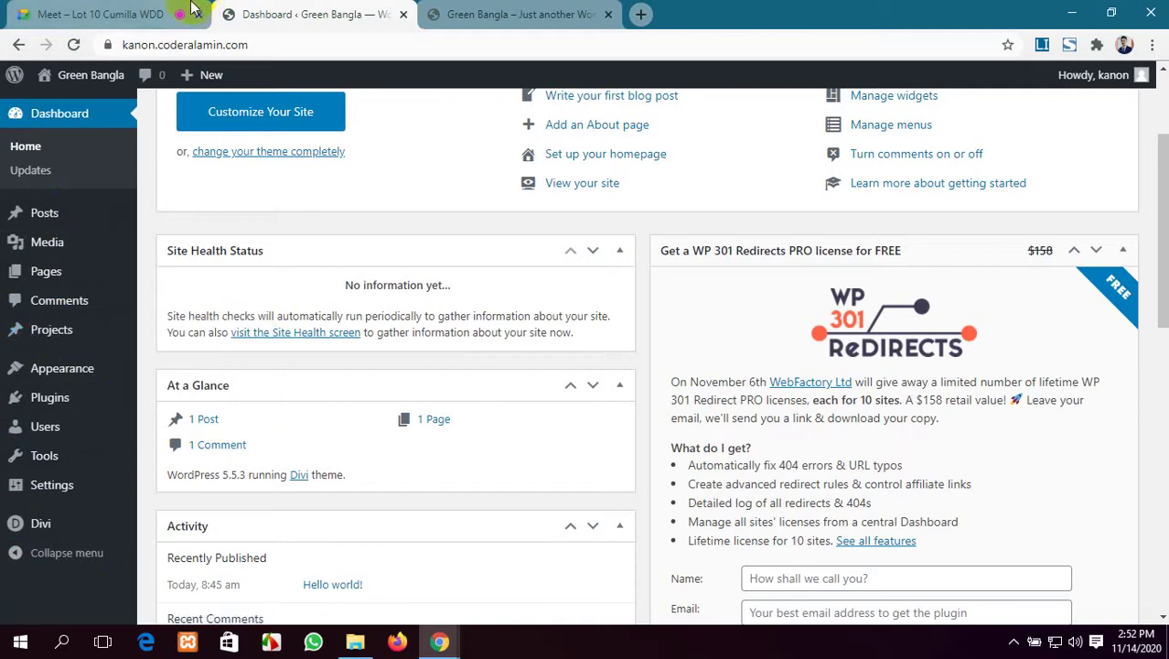
click(532, 11)
click(305, 9)
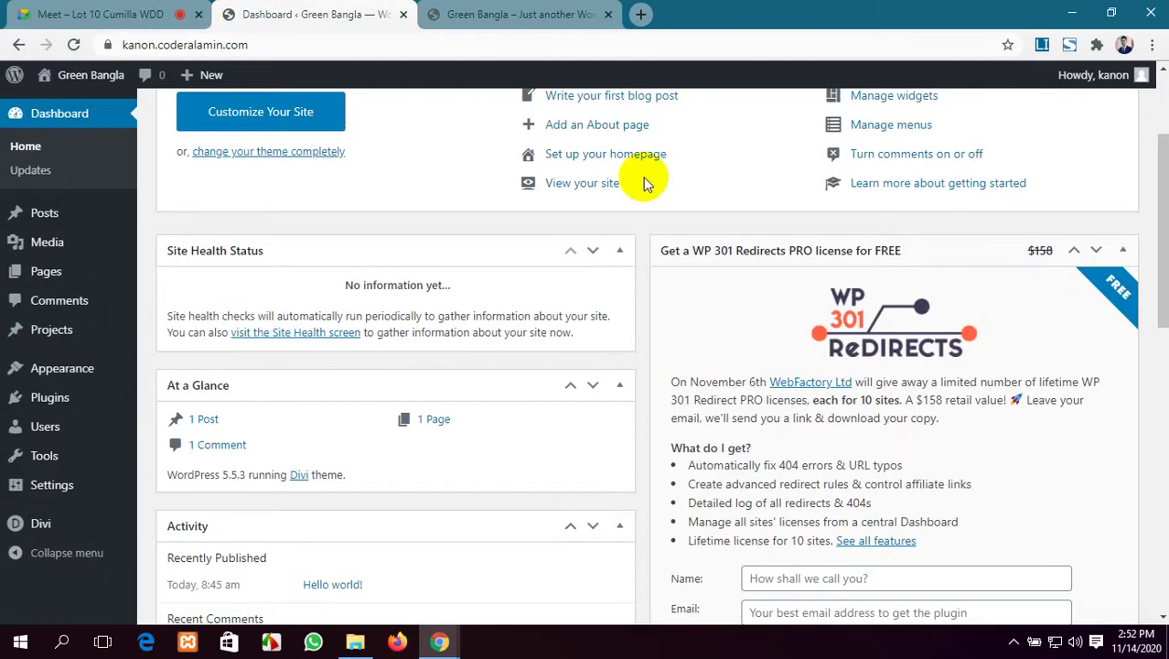
scroll(639, 178, up, 2)
click(554, 11)
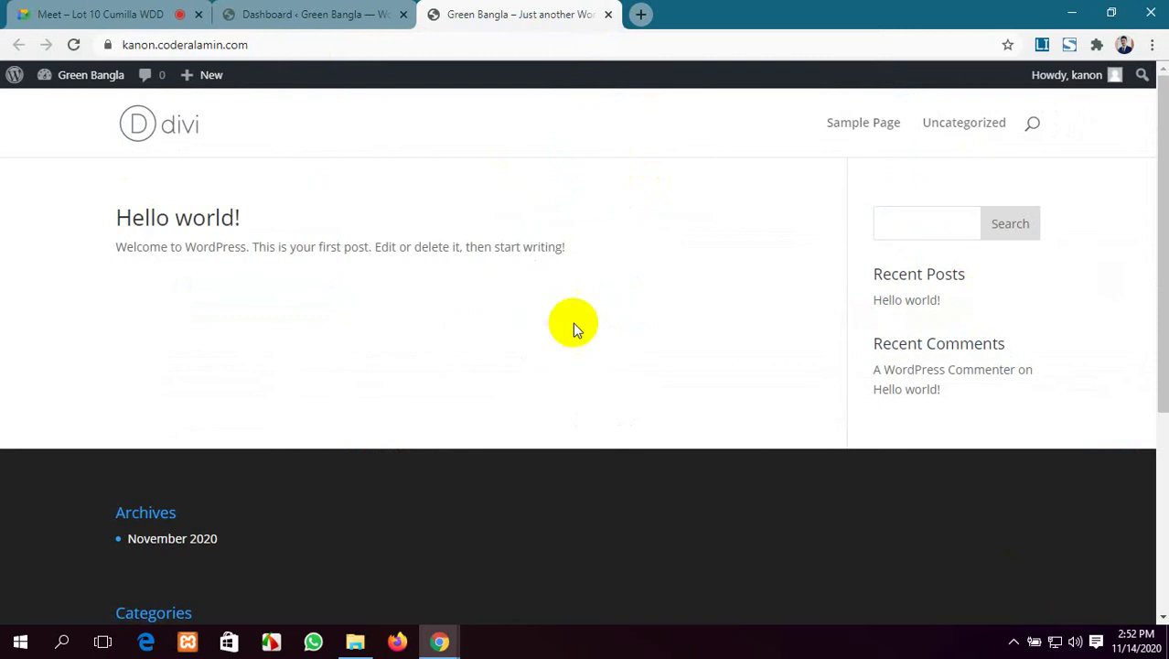
click(275, 14)
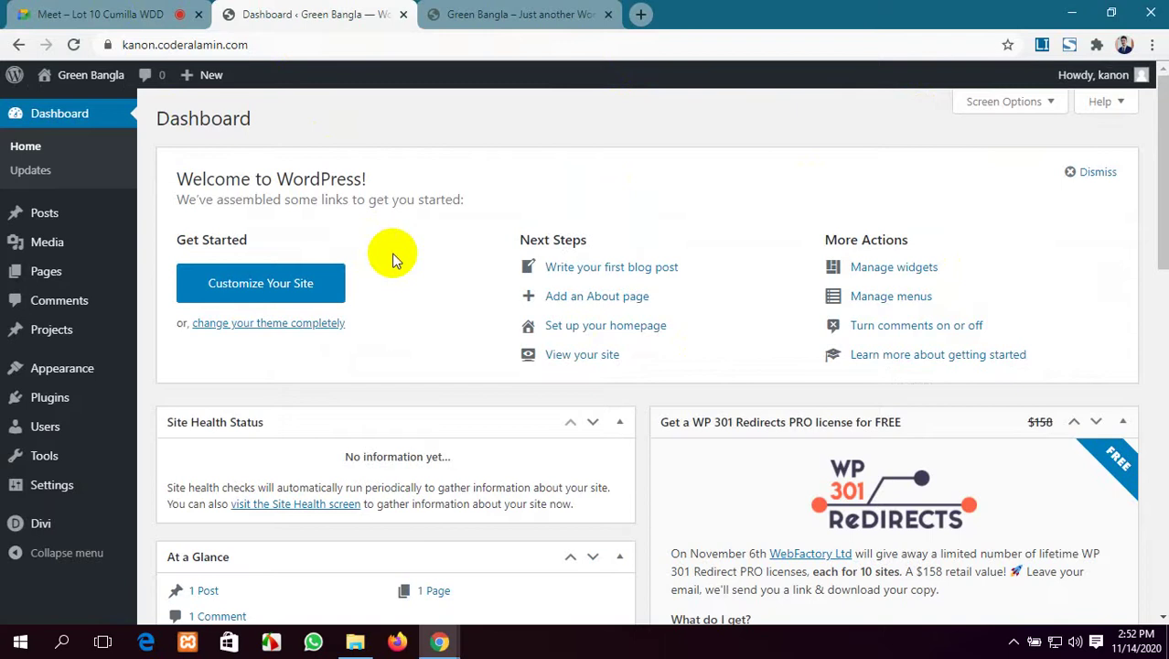
Switch to the Google Meet call to mute and unmute the microphone.
click(99, 14)
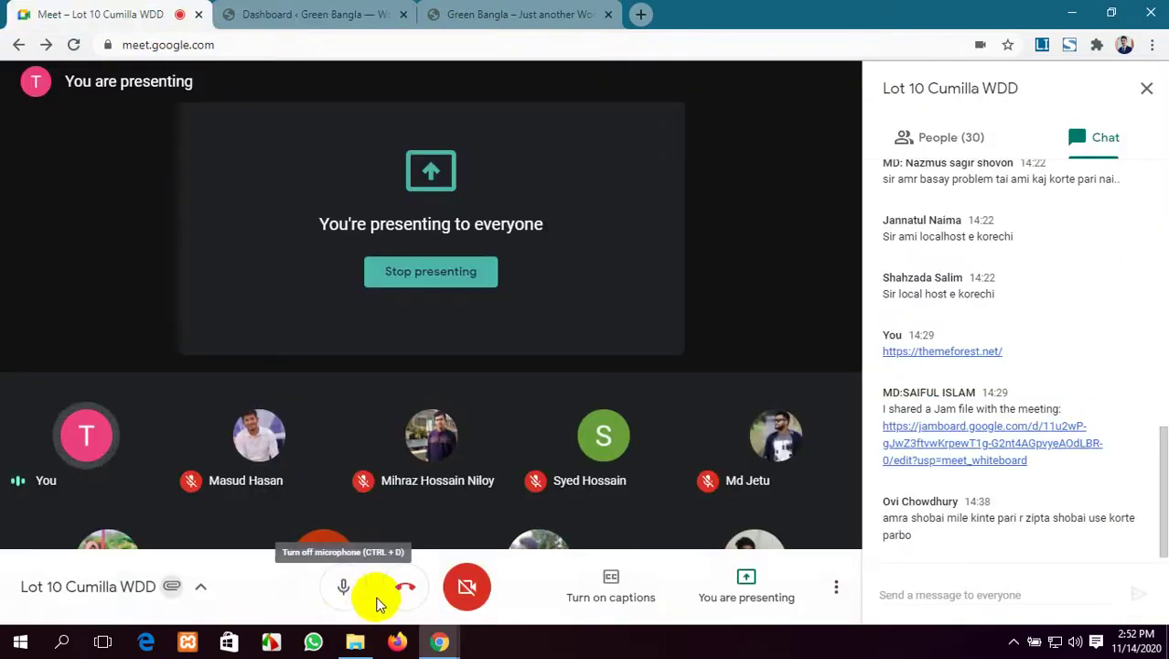
click(341, 587)
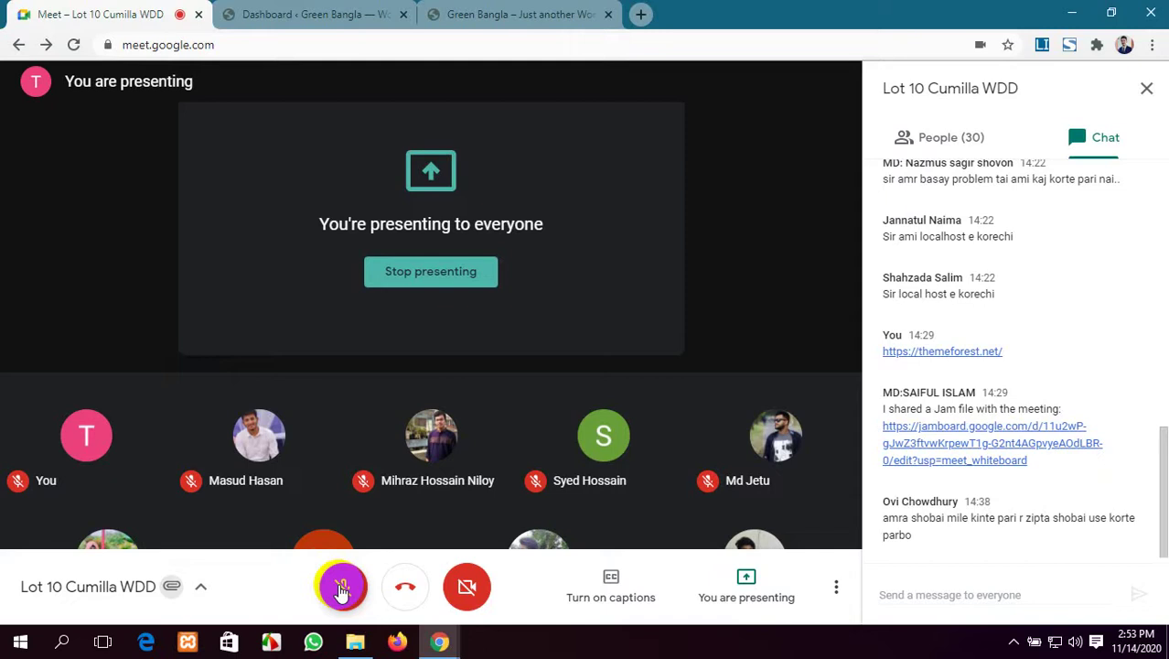
click(342, 588)
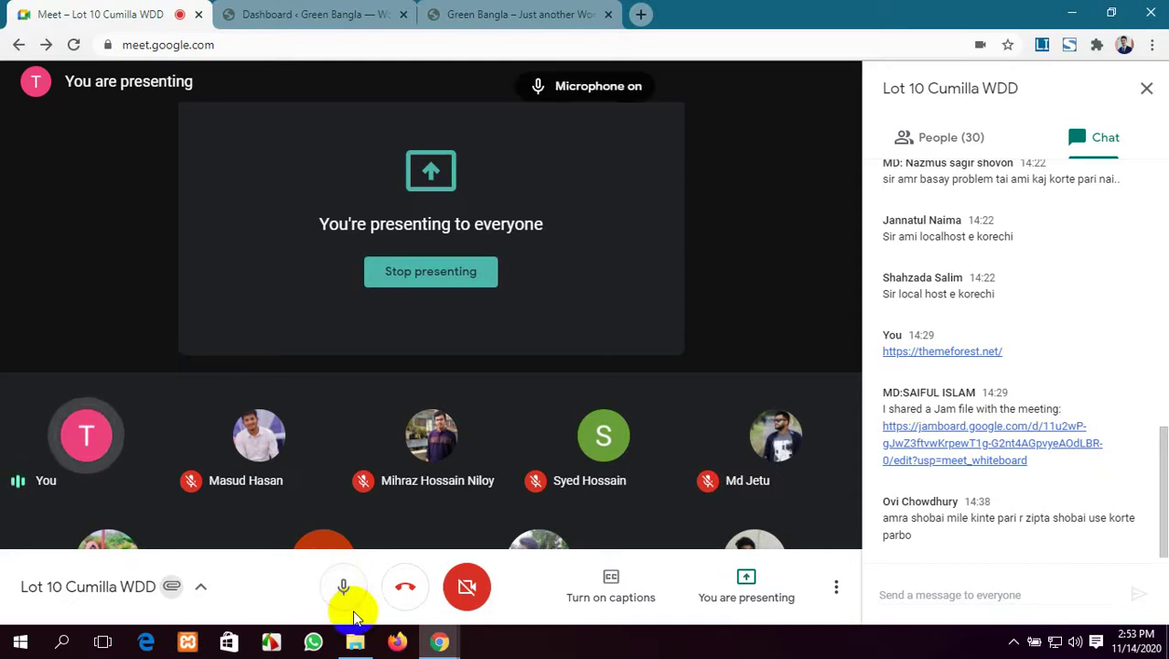
Examine the header navigation menu on the Green Bangla site's front page.
click(274, 13)
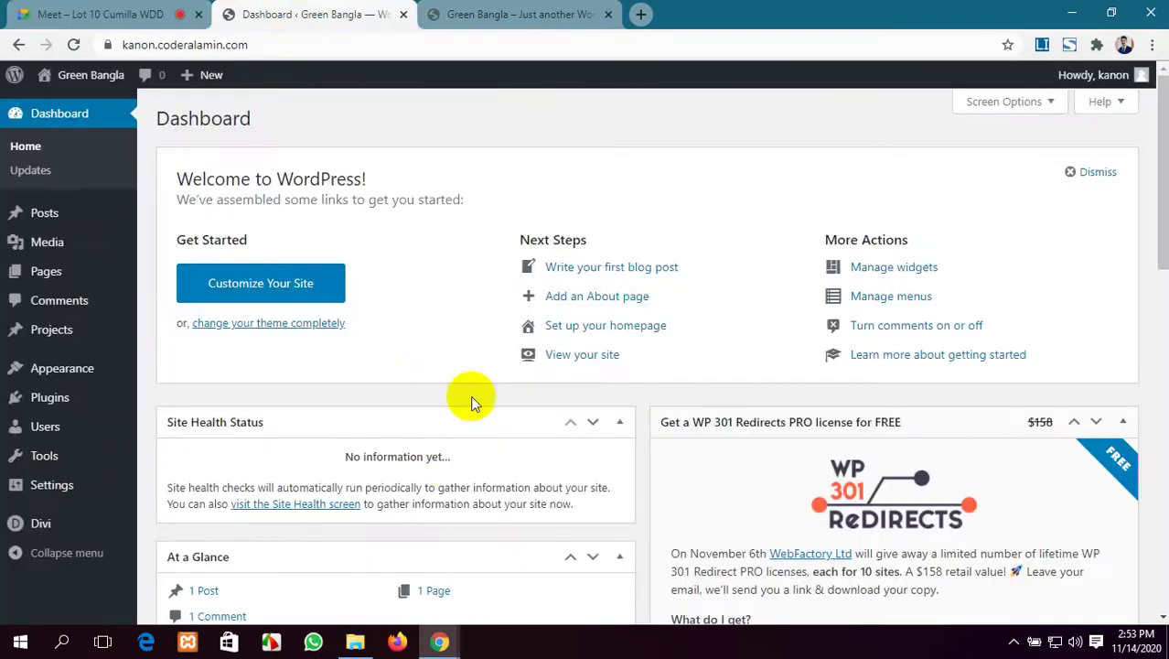
click(528, 14)
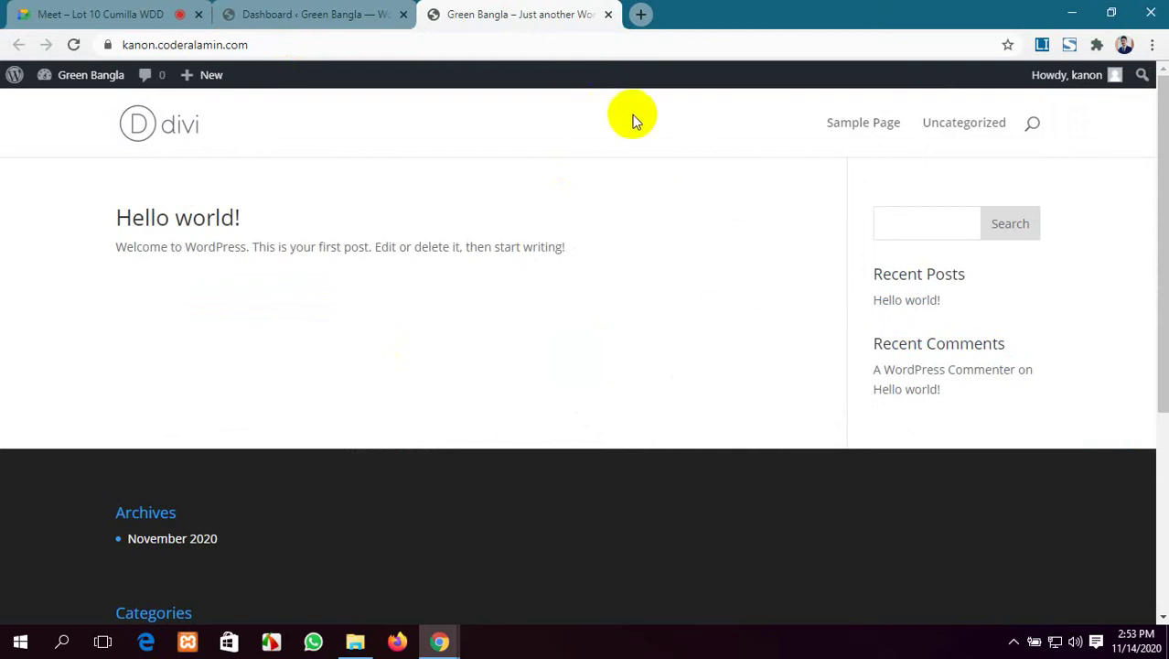
drag(560, 91, 1128, 148)
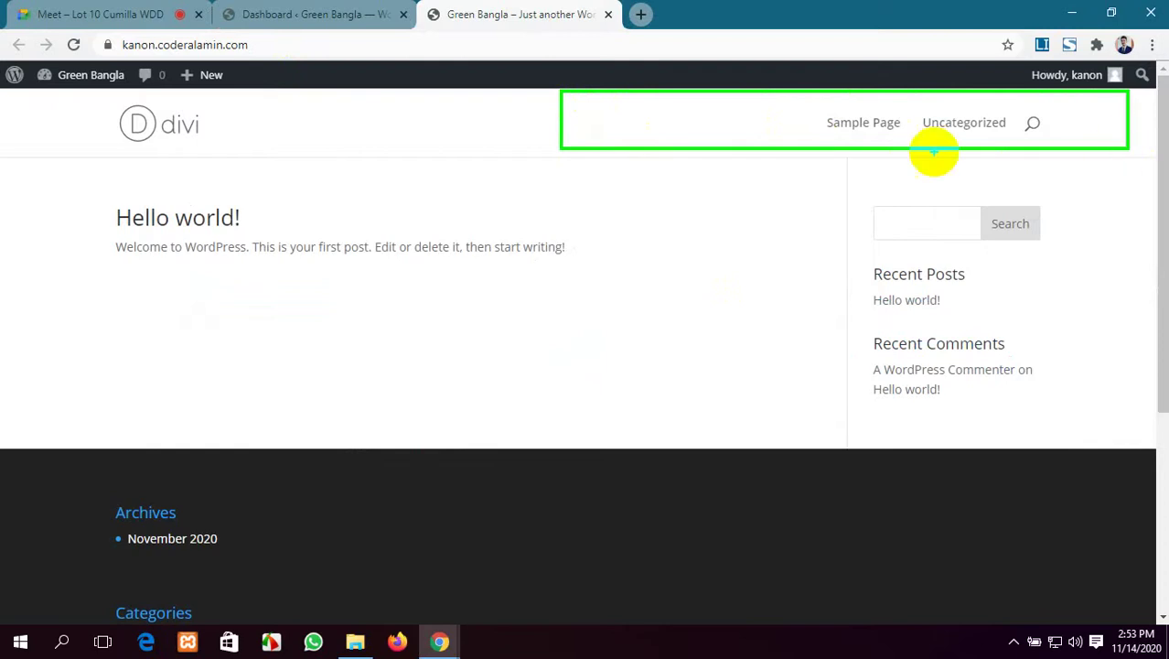
key(Escape)
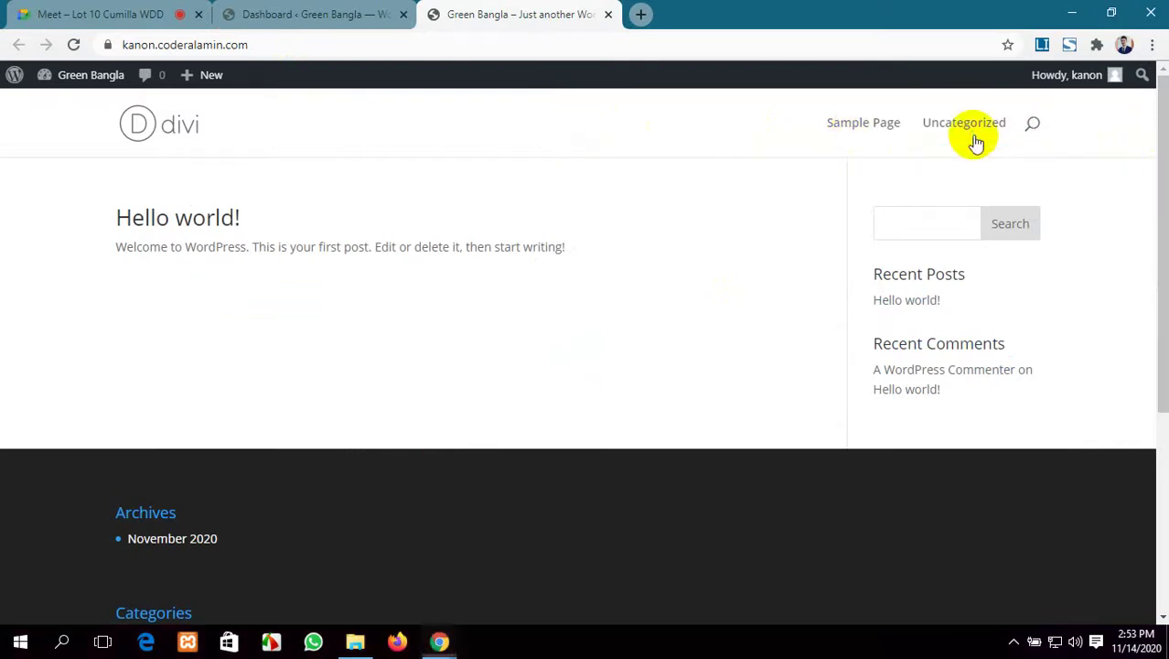
Move the Privacy Policy and Sample Page pages to the trash from the WordPress pages list.
click(341, 14)
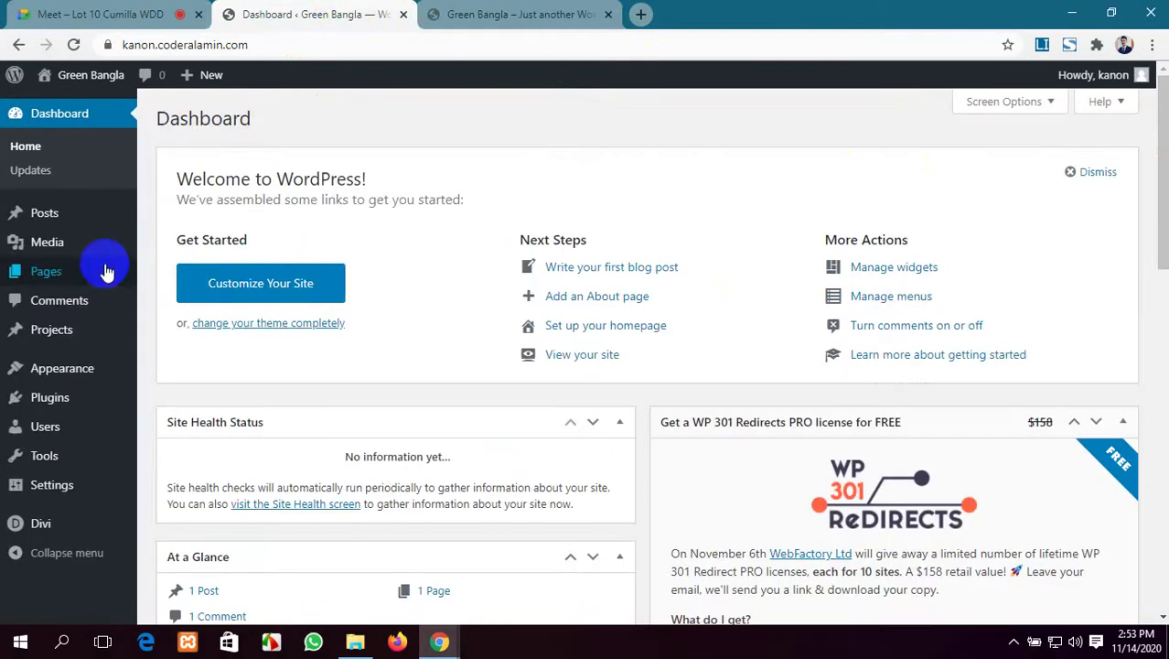
mouse_move(67, 279)
click(188, 276)
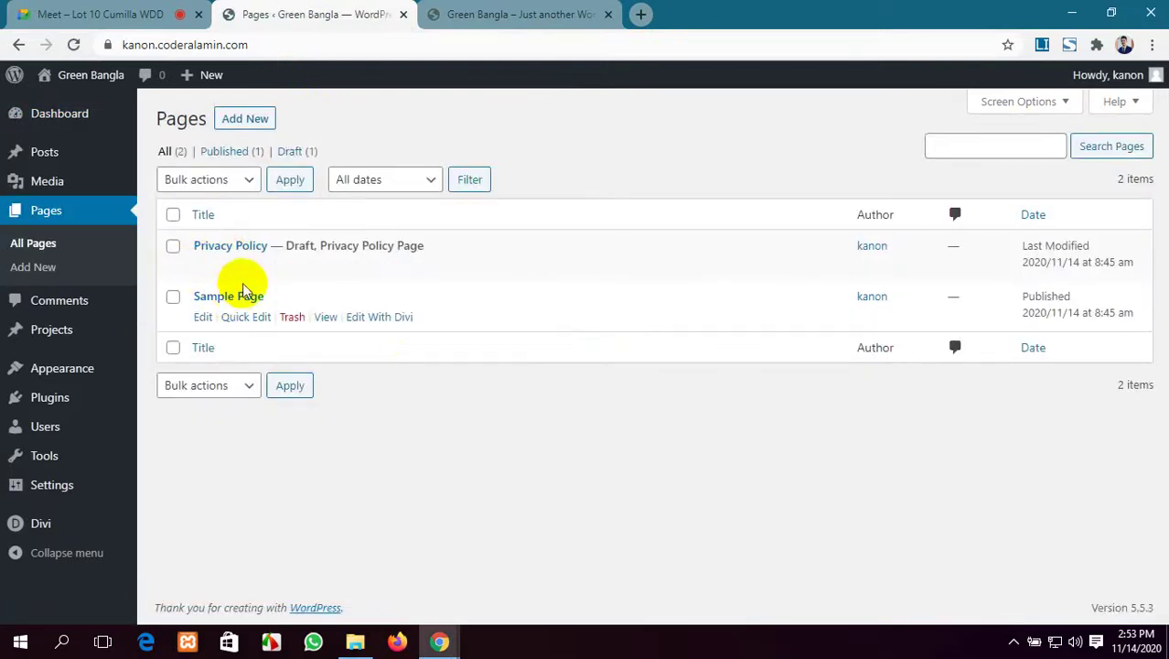
click(293, 268)
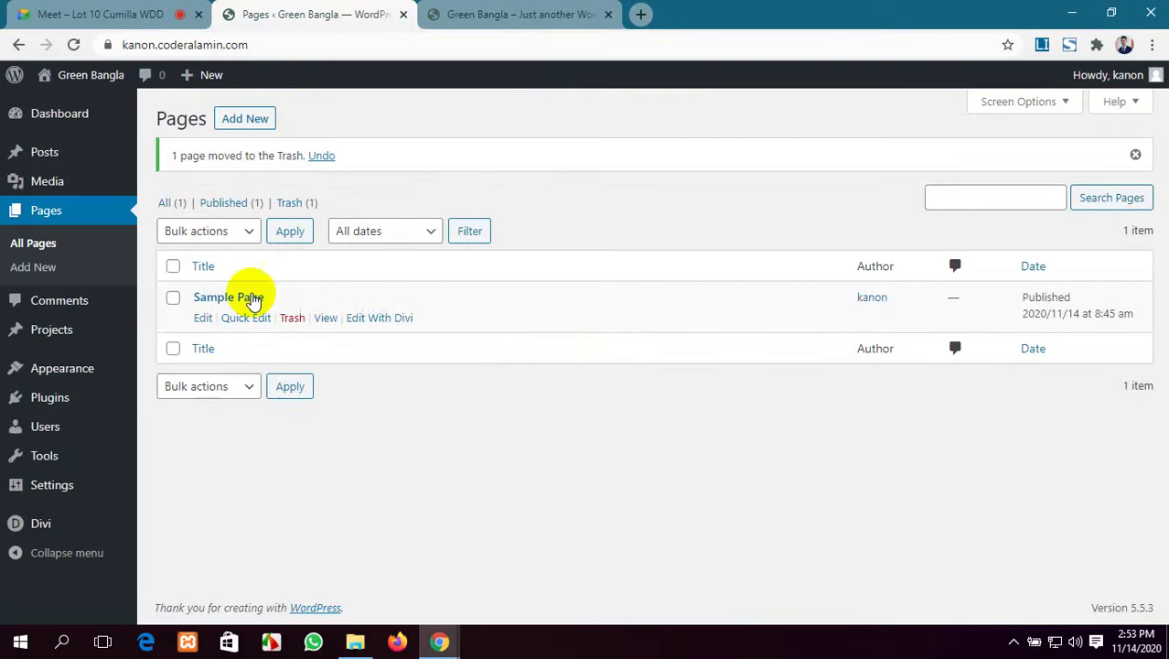
click(292, 318)
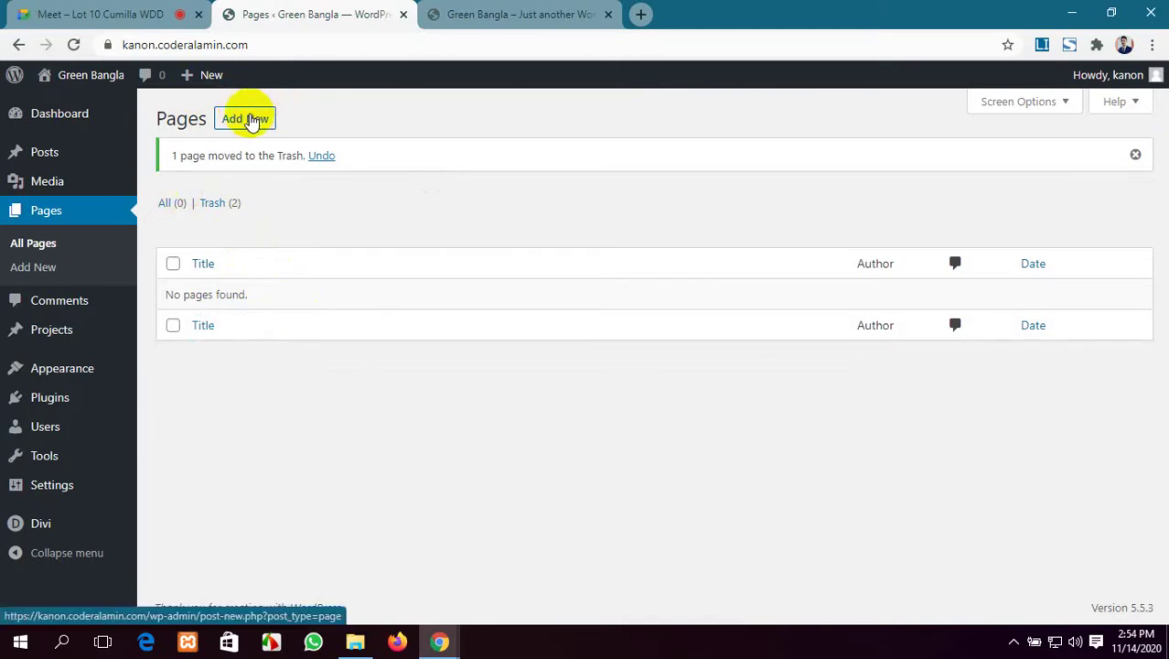
Open six new-page editors in separate browser tabs and place the live site's tab after them.
ctrl+click(253, 123)
ctrl+click(252, 123)
ctrl+click(252, 122)
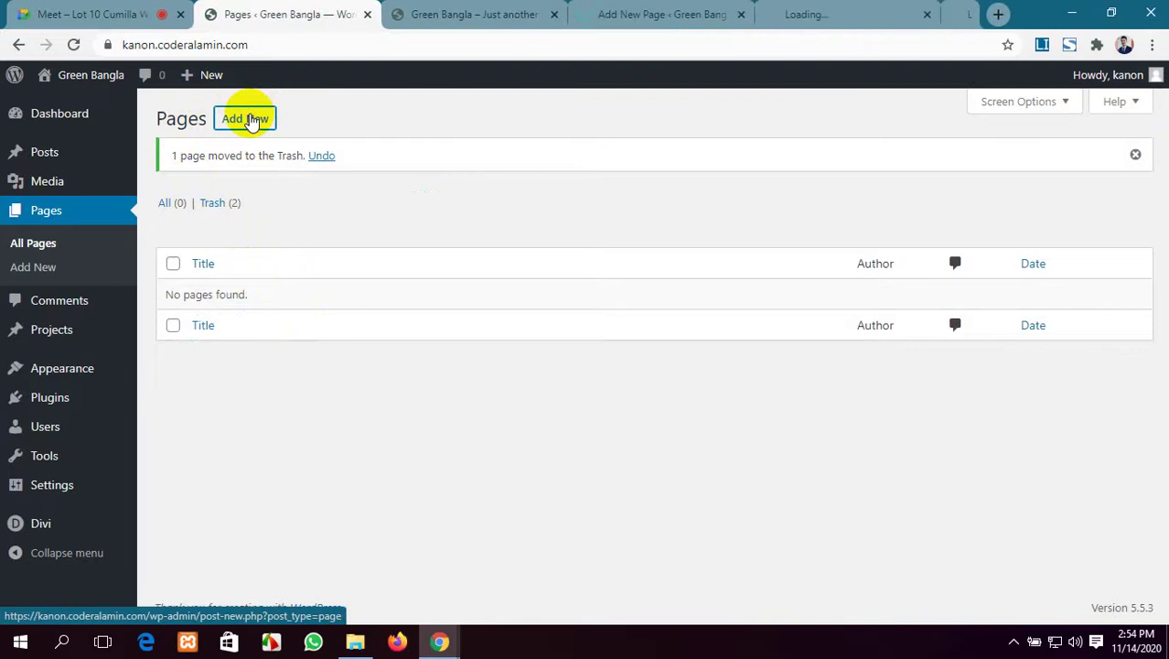
ctrl+click(253, 122)
ctrl+click(253, 122)
ctrl+click(252, 123)
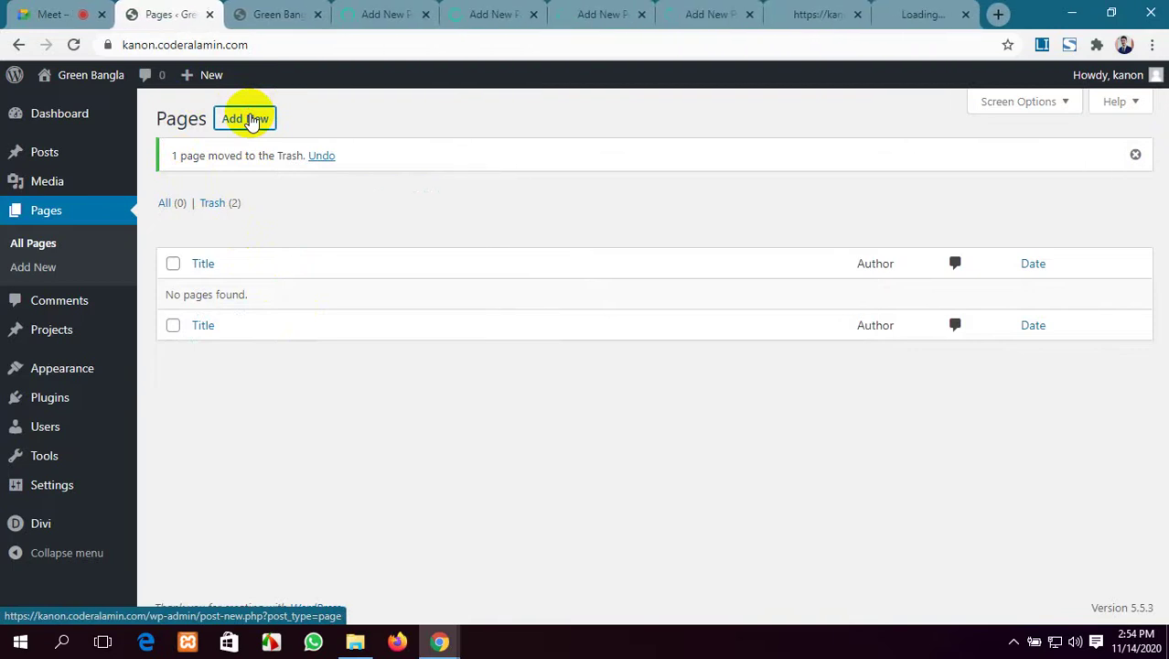
drag(301, 11, 918, 11)
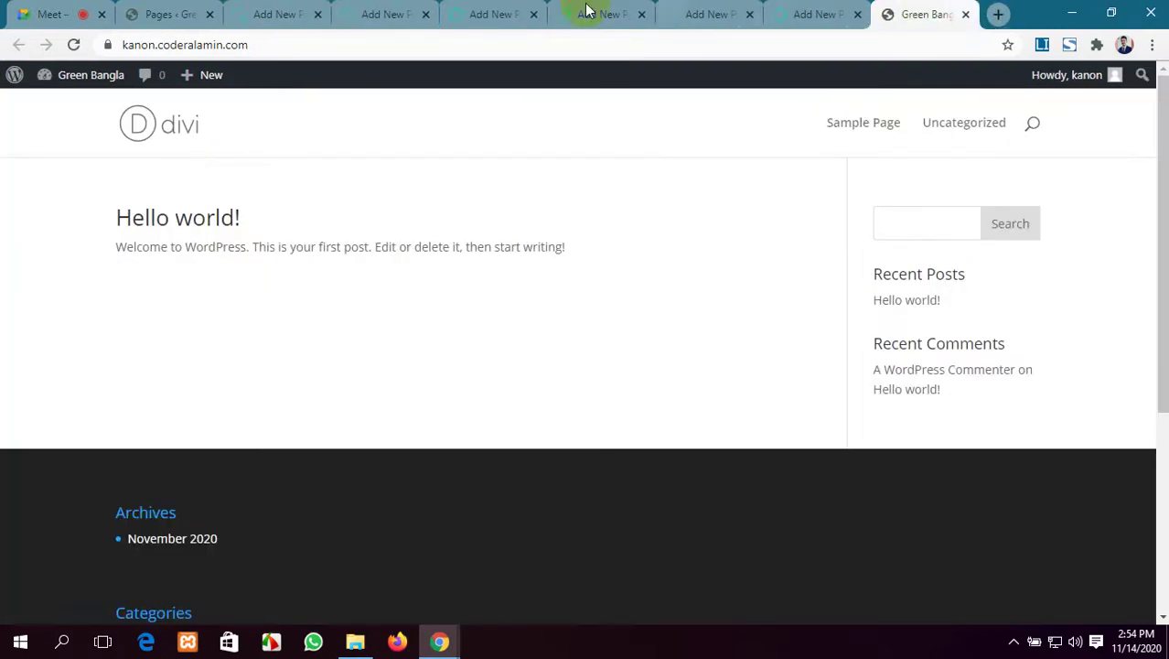
Switch to the Google Meet call and briefly mute the microphone before turning it on again.
click(73, 12)
click(345, 593)
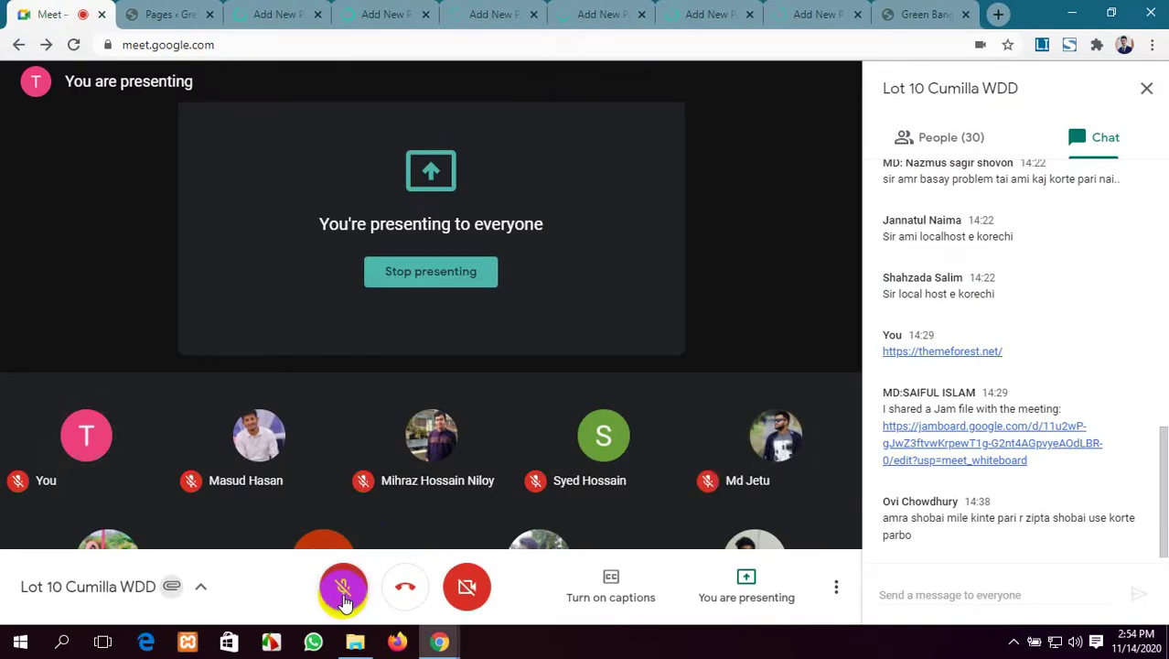
click(344, 593)
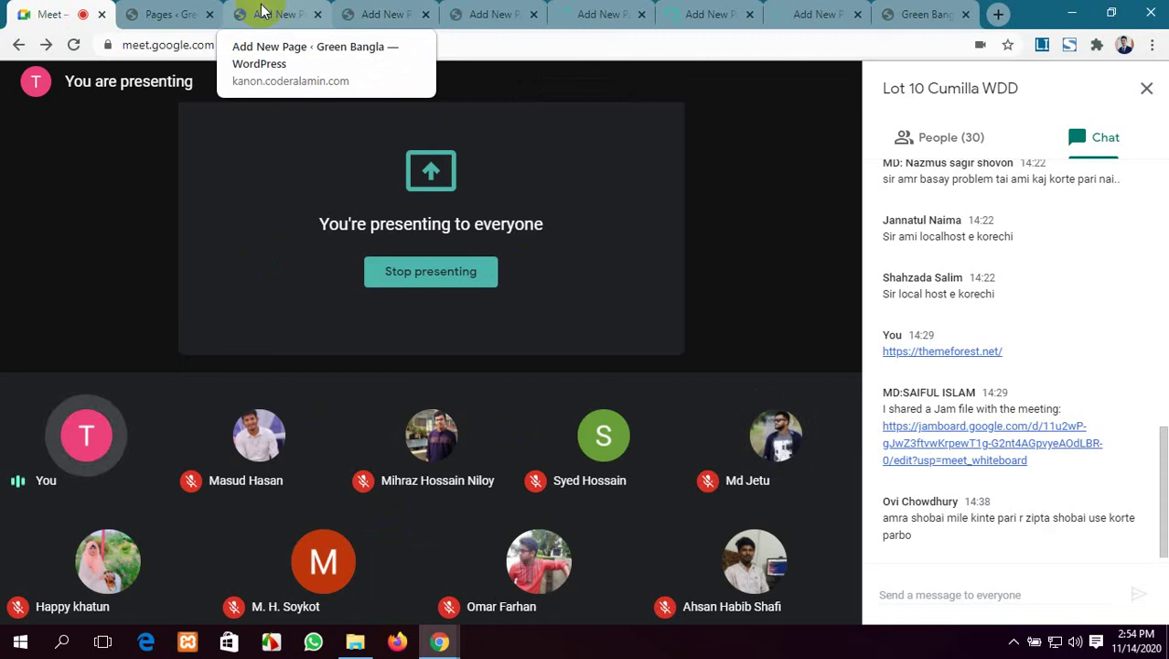
click(165, 15)
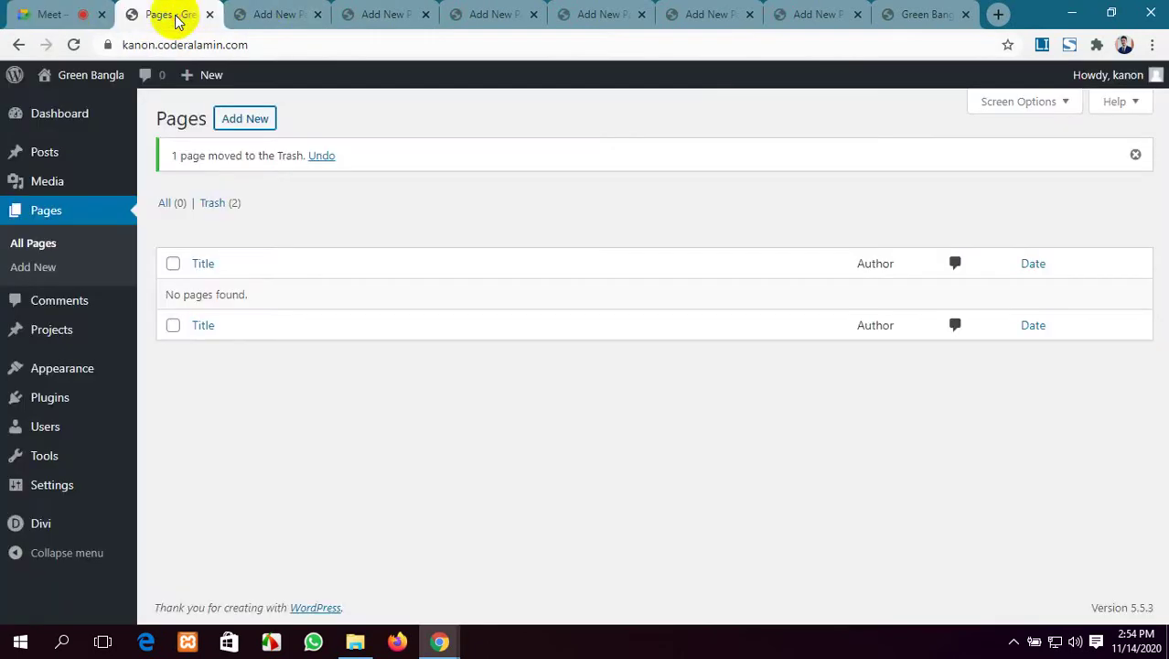
click(285, 7)
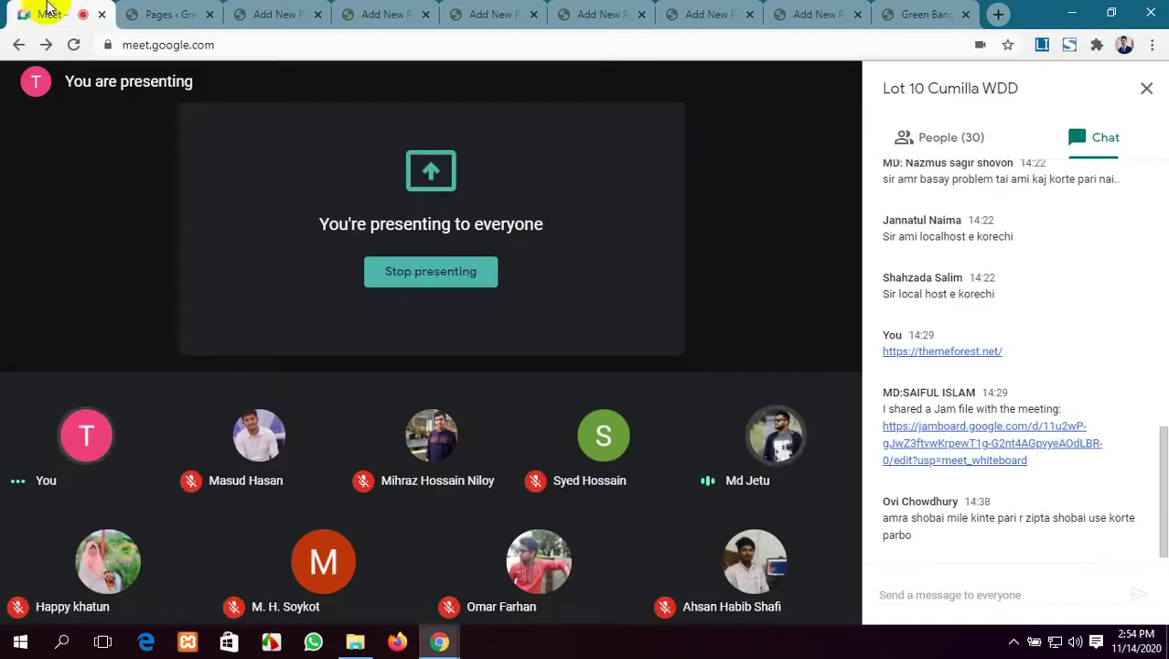
click(47, 12)
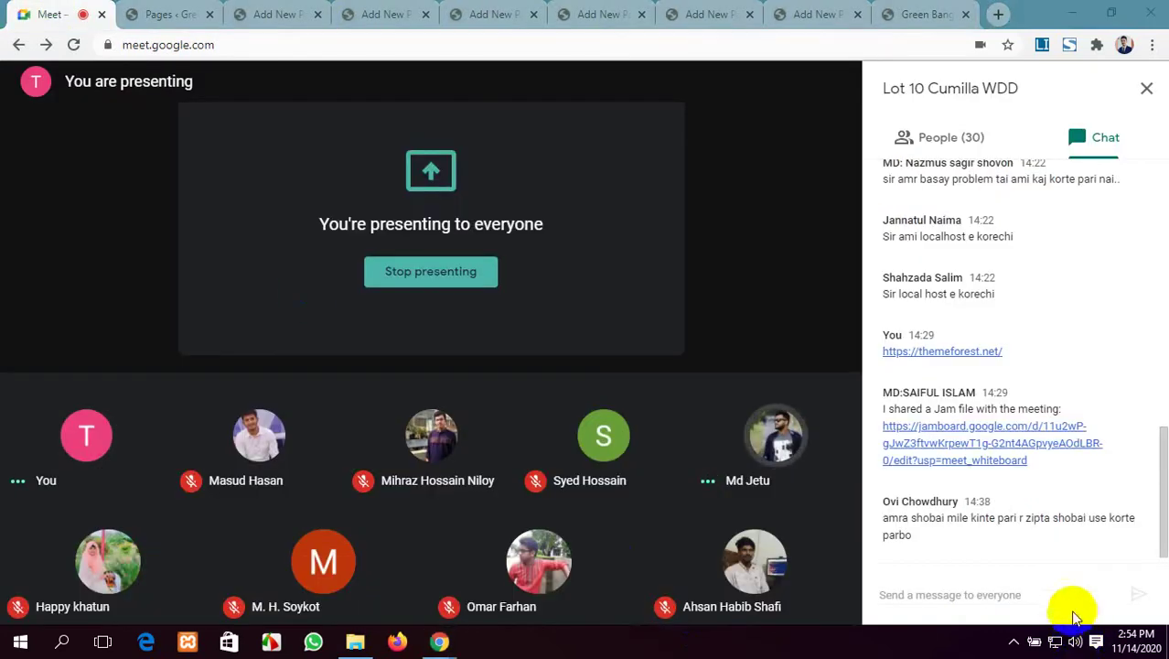
Set the computer's speaker volume to 80.
click(1074, 641)
drag(1060, 600, 1077, 627)
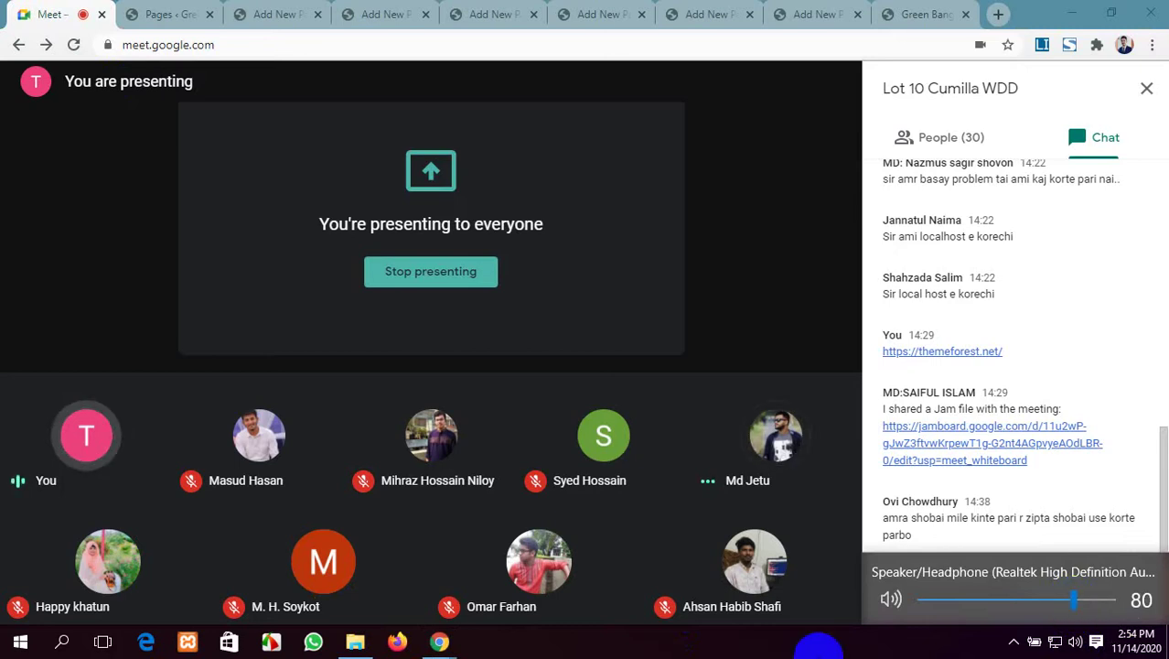
click(819, 647)
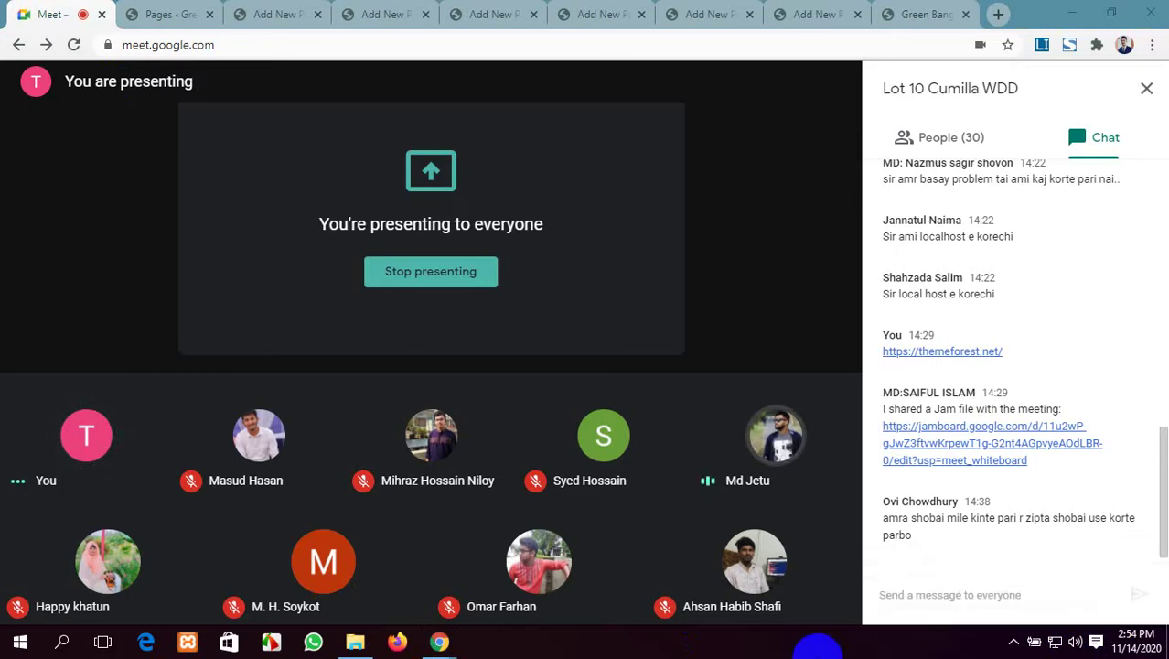
Title the page in the first new-page editor "Home" and publish it.
click(147, 9)
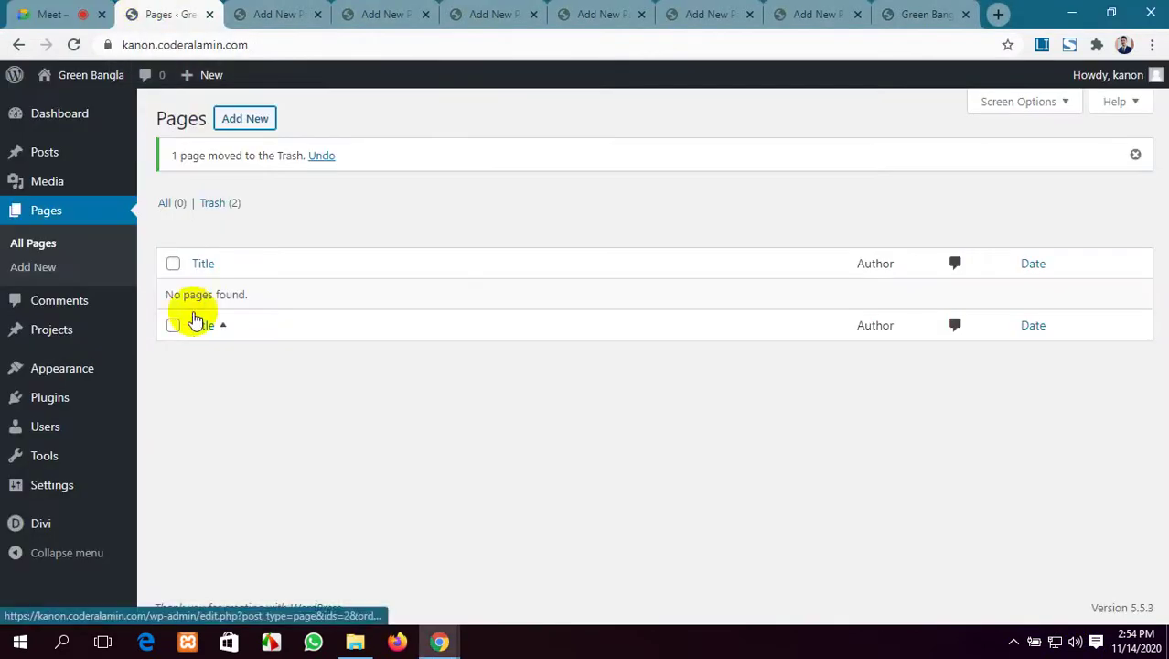
click(248, 13)
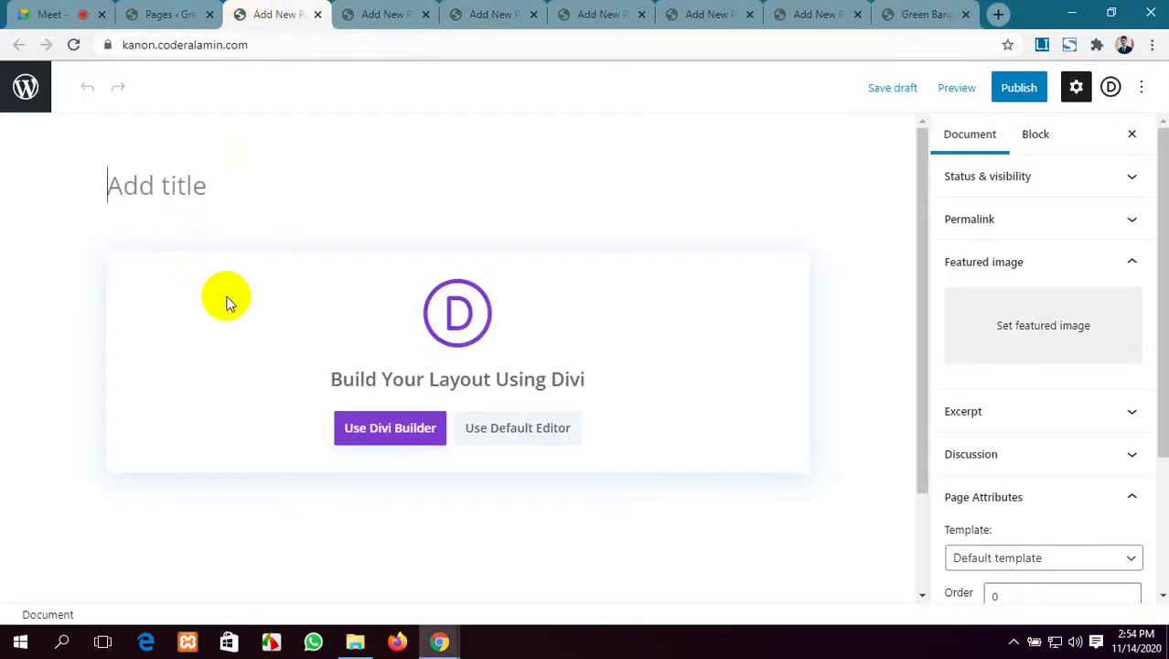
scroll(228, 301, down, 1)
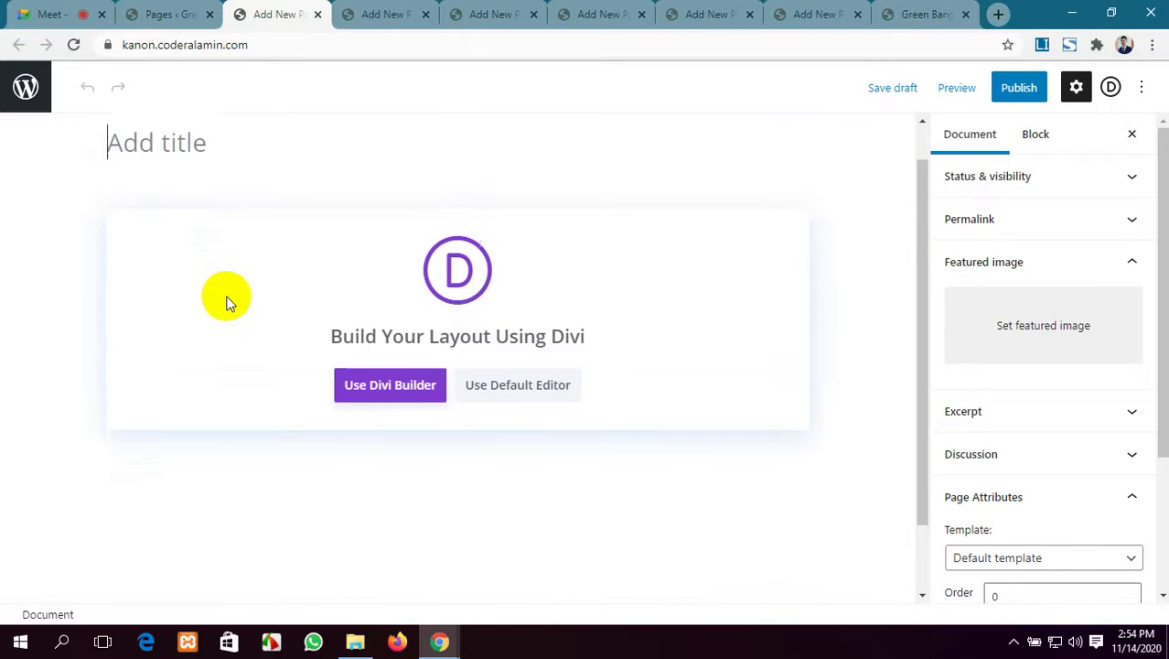
scroll(229, 303, up, 1)
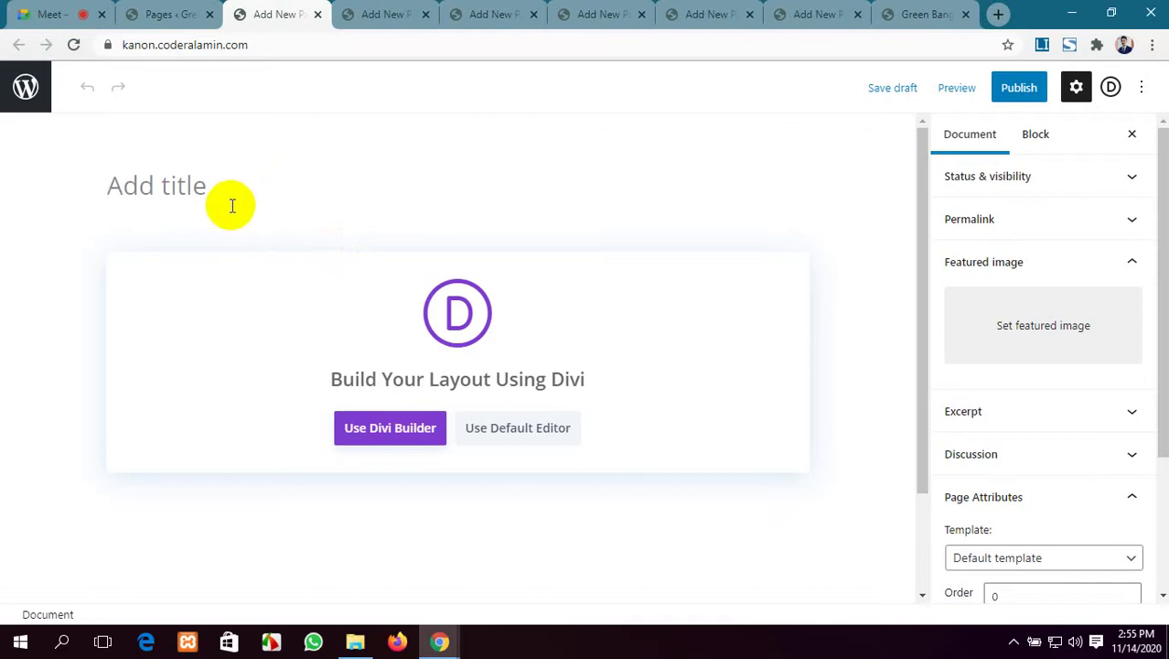
text(Home)
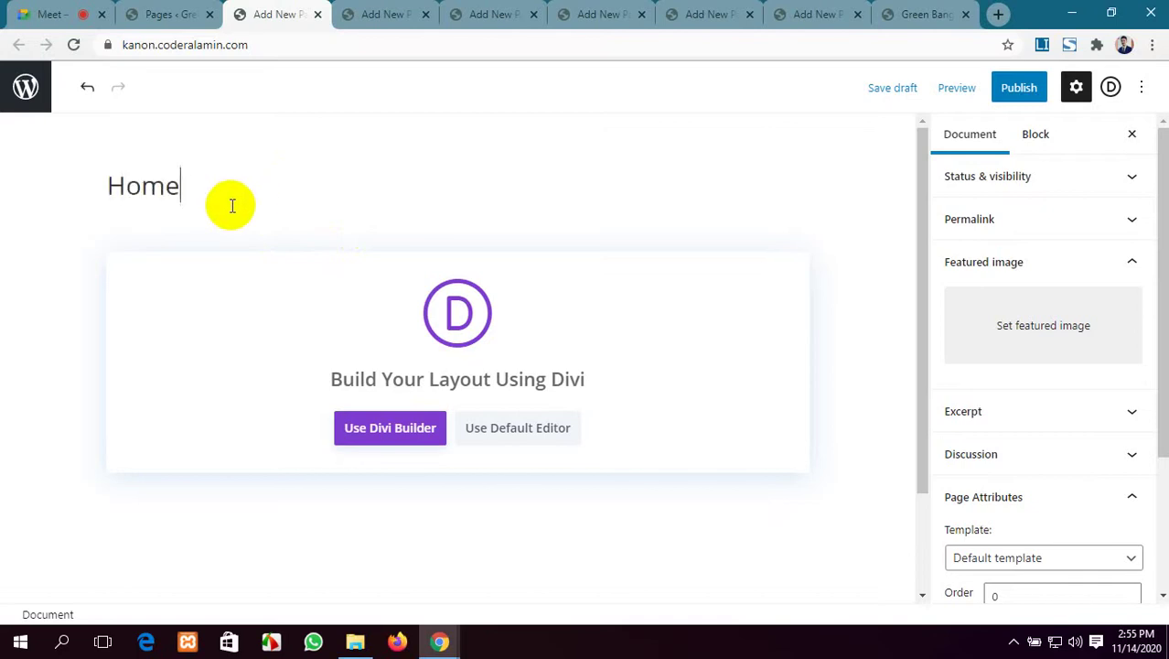
click(1018, 89)
click(1015, 89)
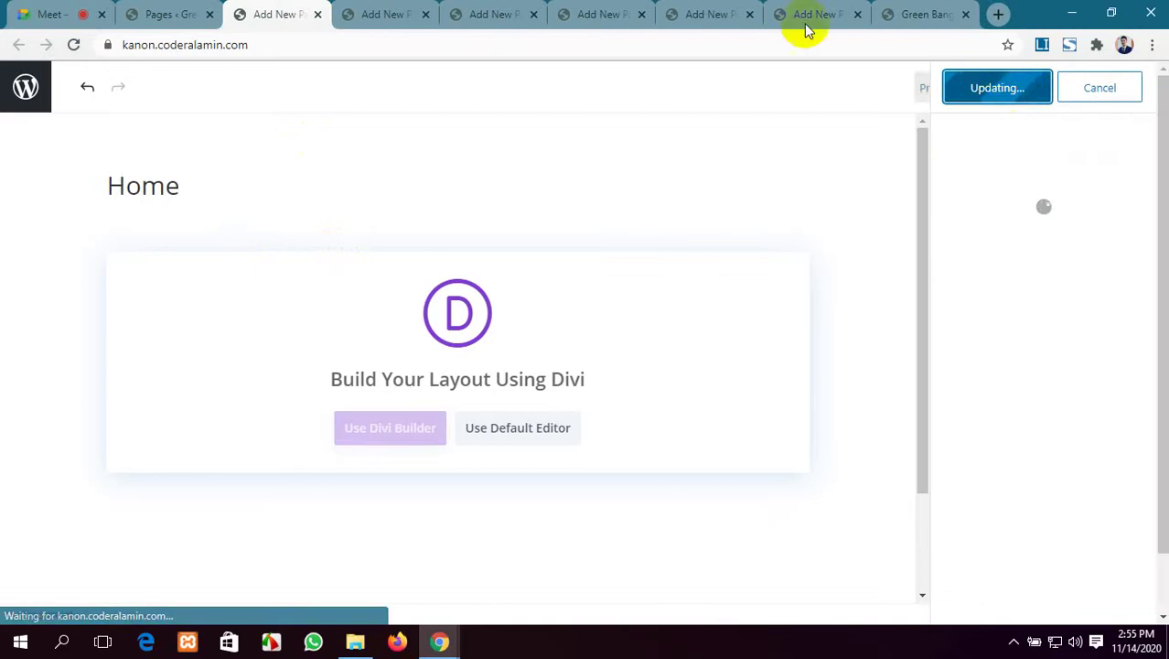
Publish a page titled "About Us" from the second new-page editor.
click(368, 14)
text(A)
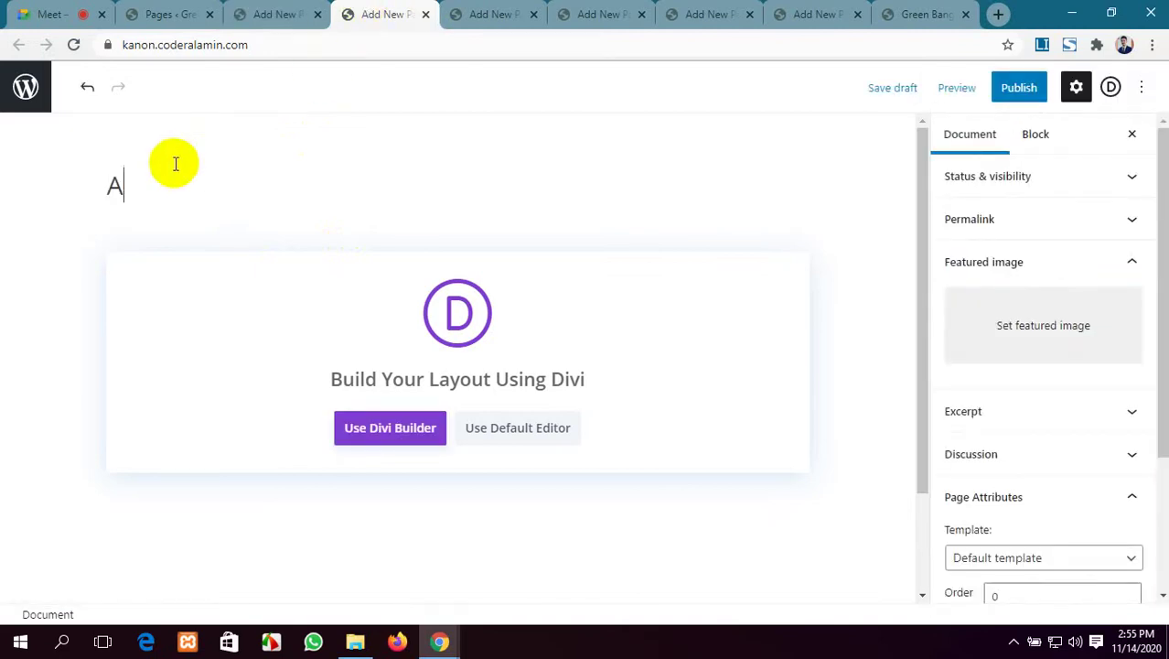
text(bout Us)
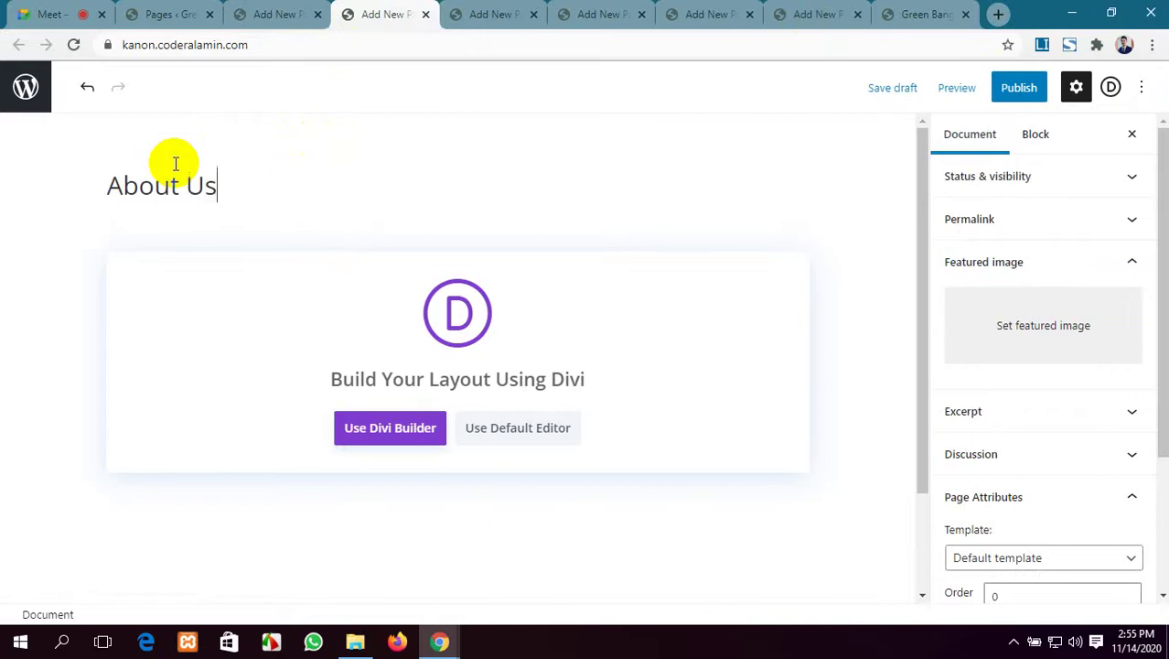
click(1013, 87)
click(986, 89)
Publish a page titled "Contact Us" from the third new-page editor.
click(487, 9)
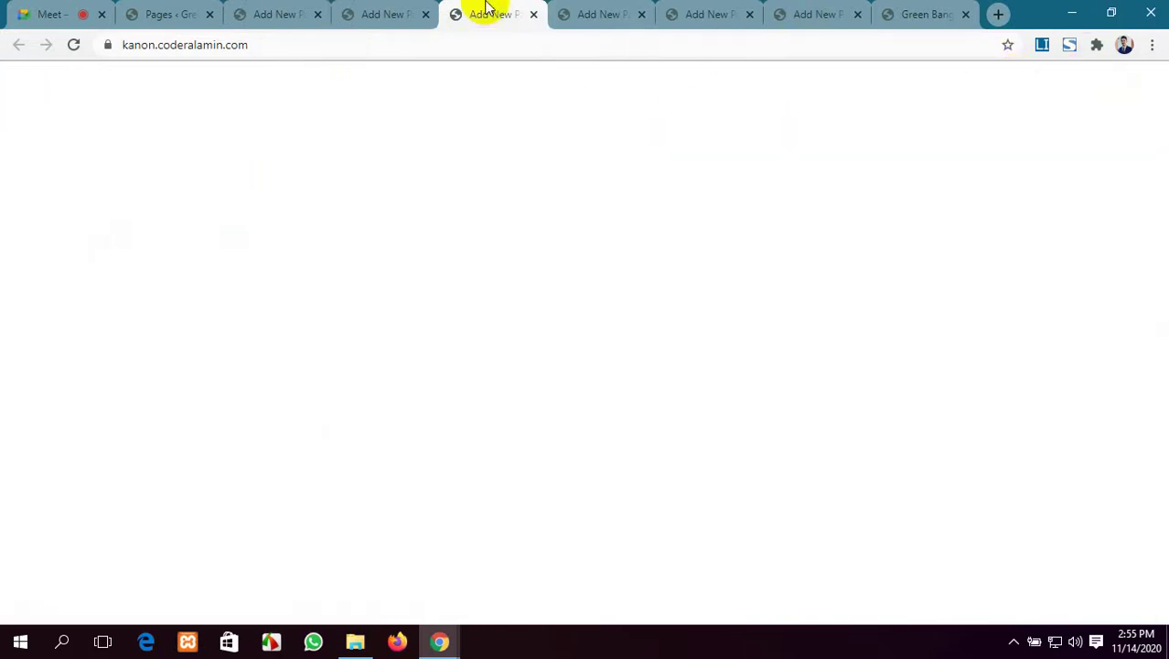
text(C)
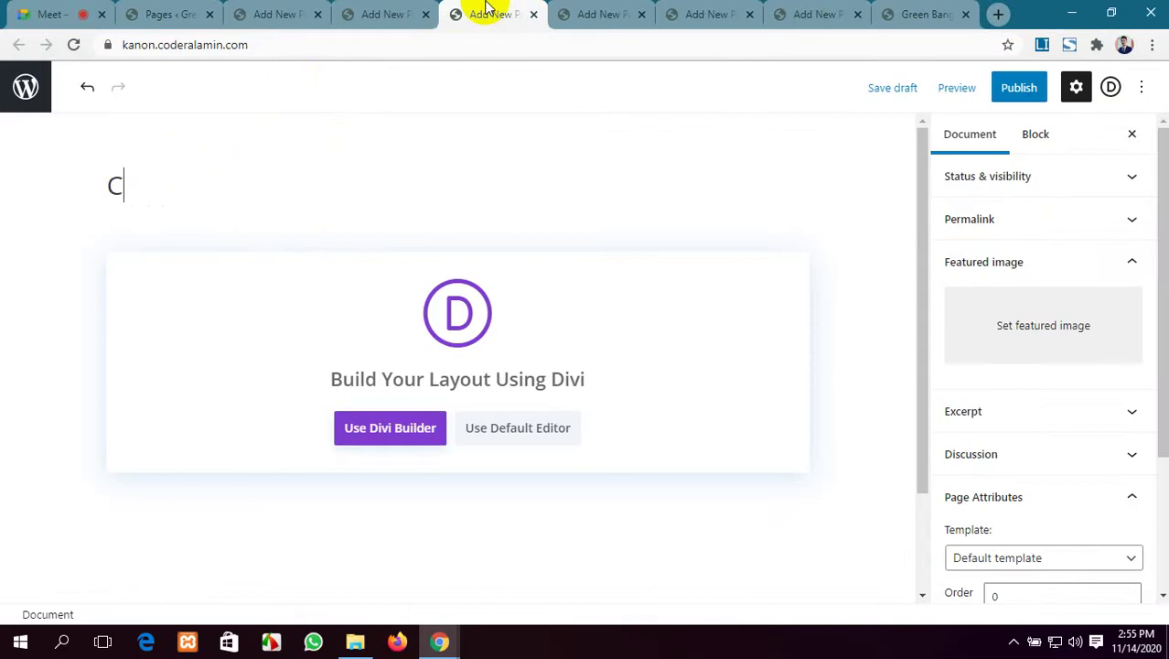
text(ontac)
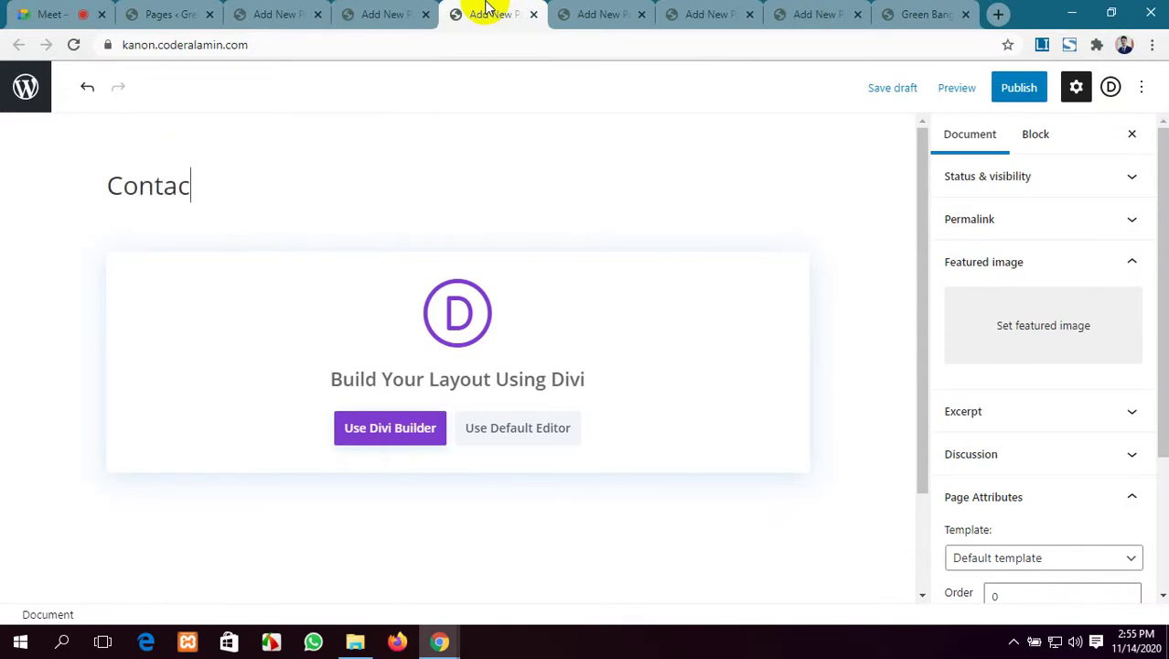
text(t Us)
click(1025, 87)
click(1006, 88)
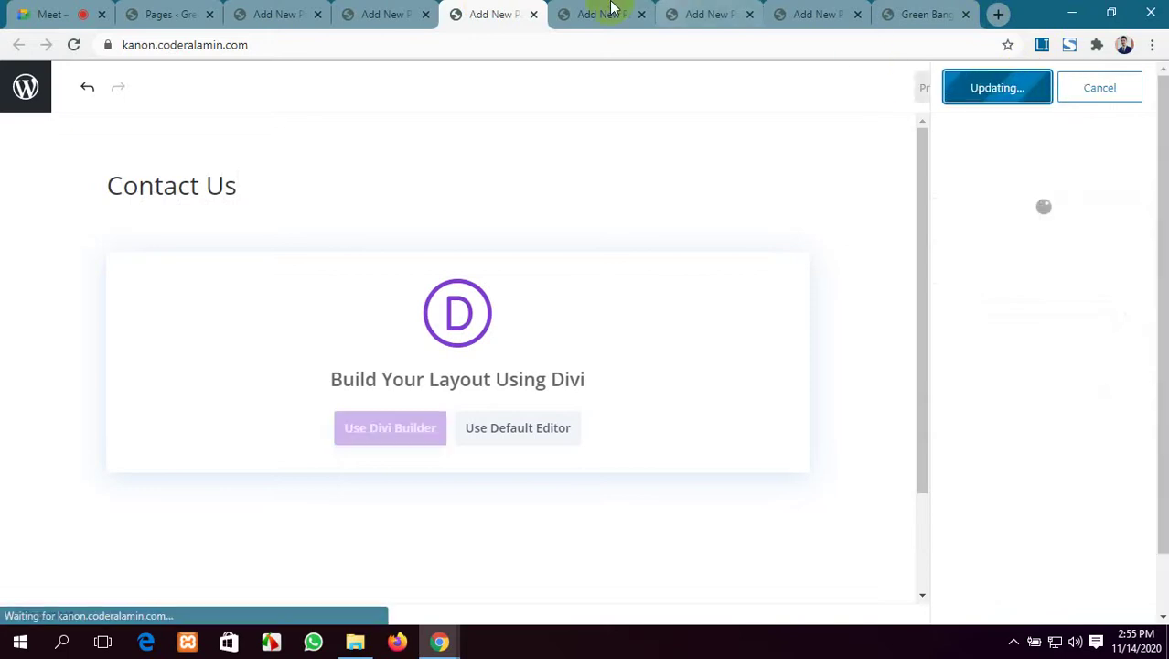
Publish a page titled "Service" from the fourth new-page editor.
click(594, 14)
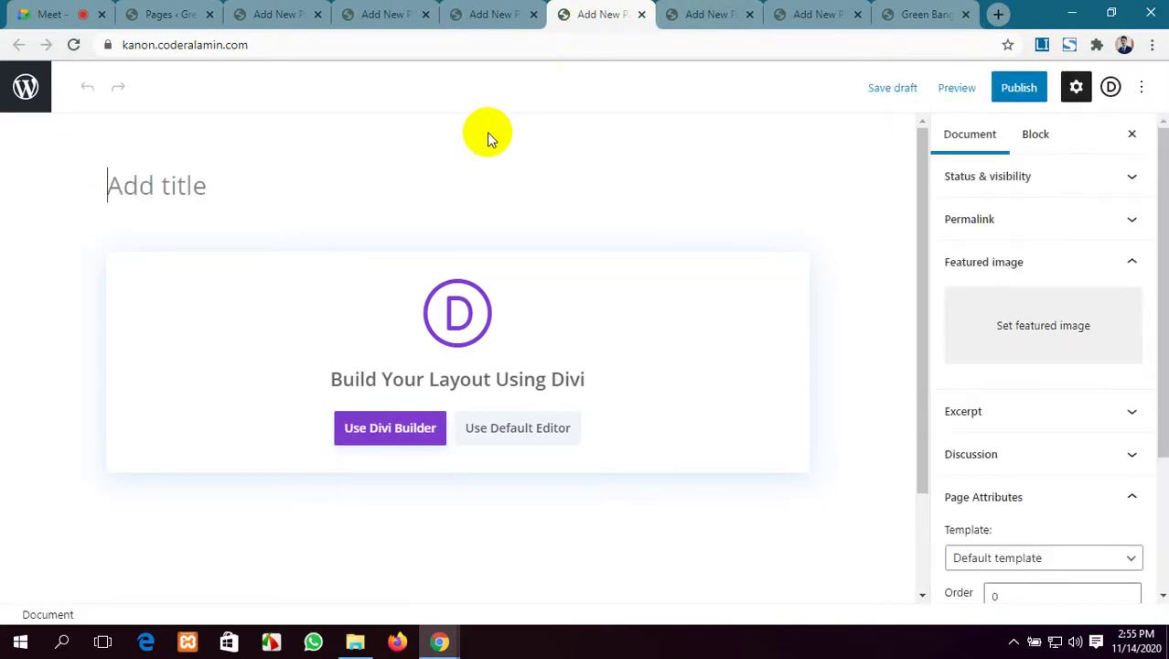
text(Serv)
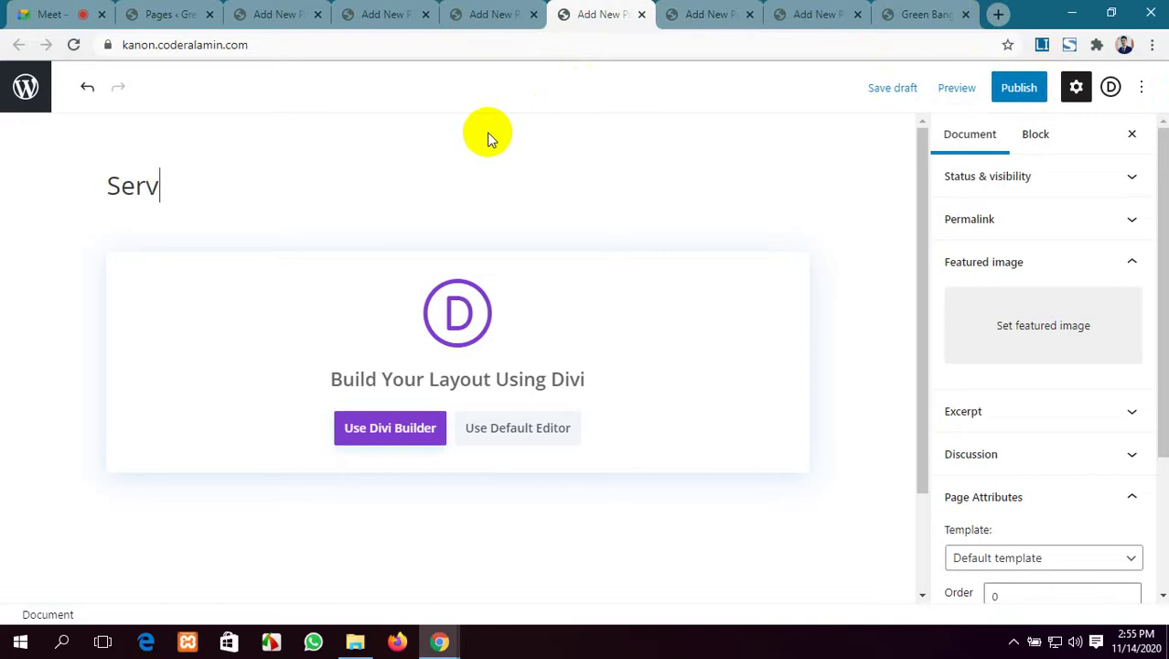
text(ice)
click(1019, 89)
click(972, 91)
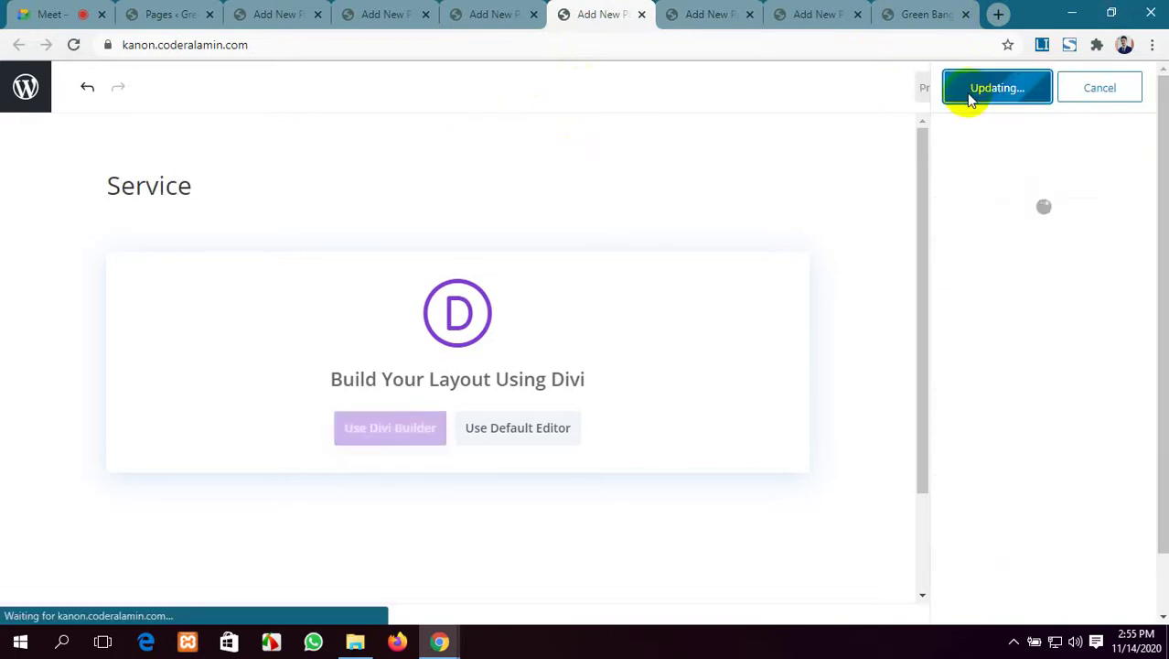
Publish a page titled "Blog" from the fifth new-page editor and close the unused sixth editor.
click(696, 14)
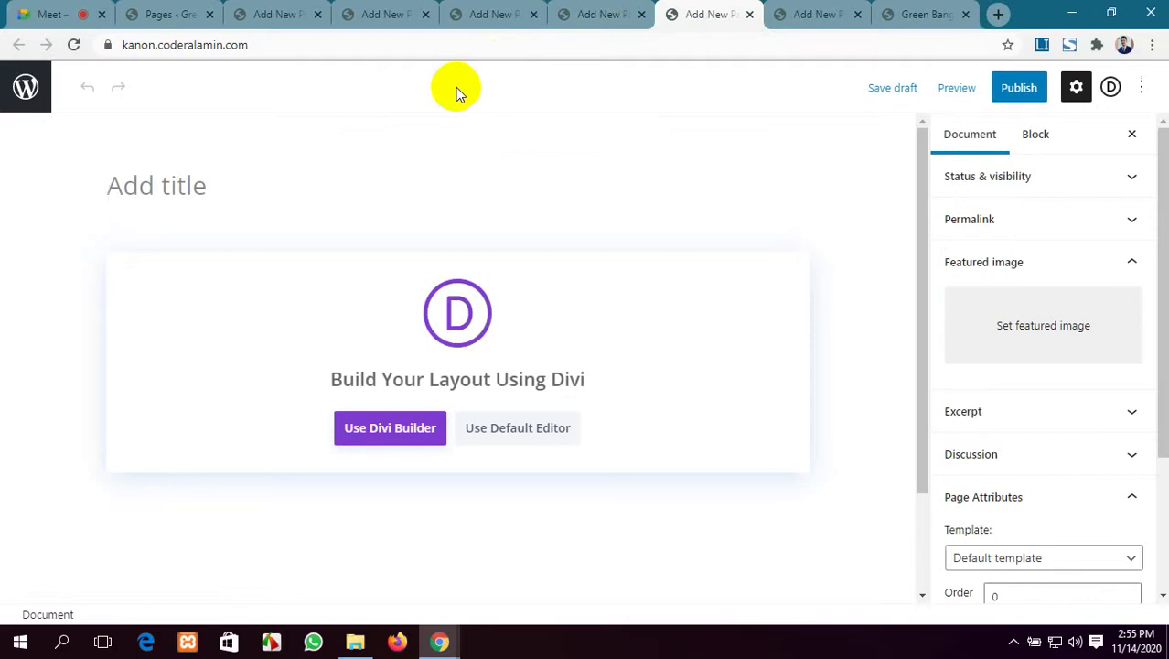
text(Blog)
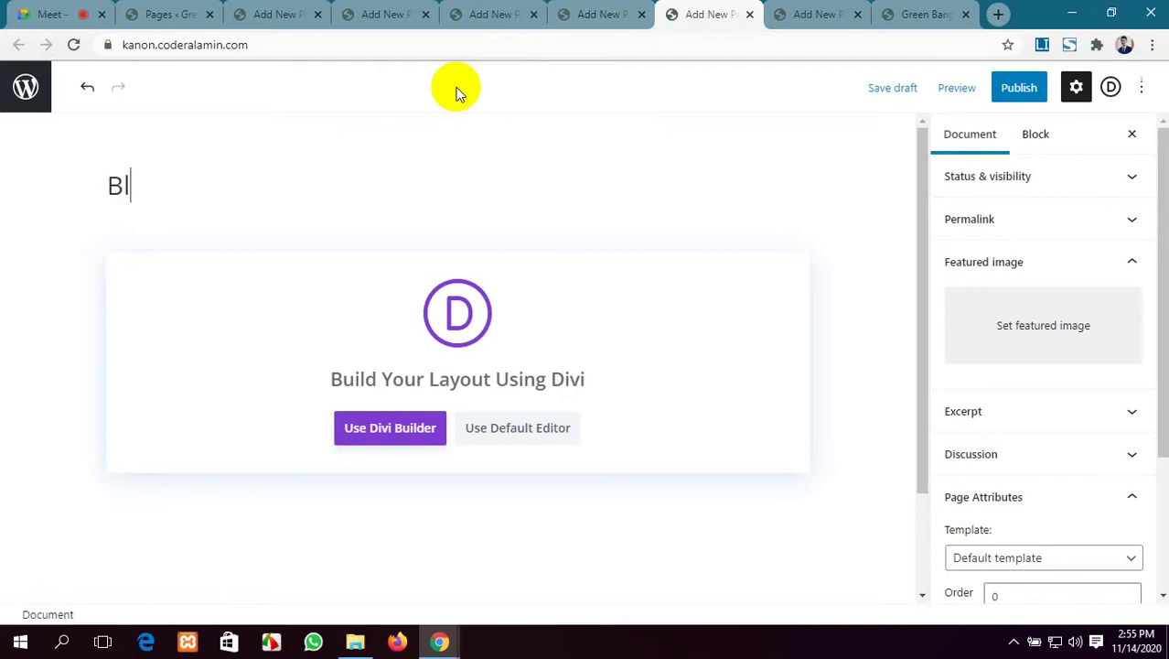
click(1015, 92)
click(1006, 95)
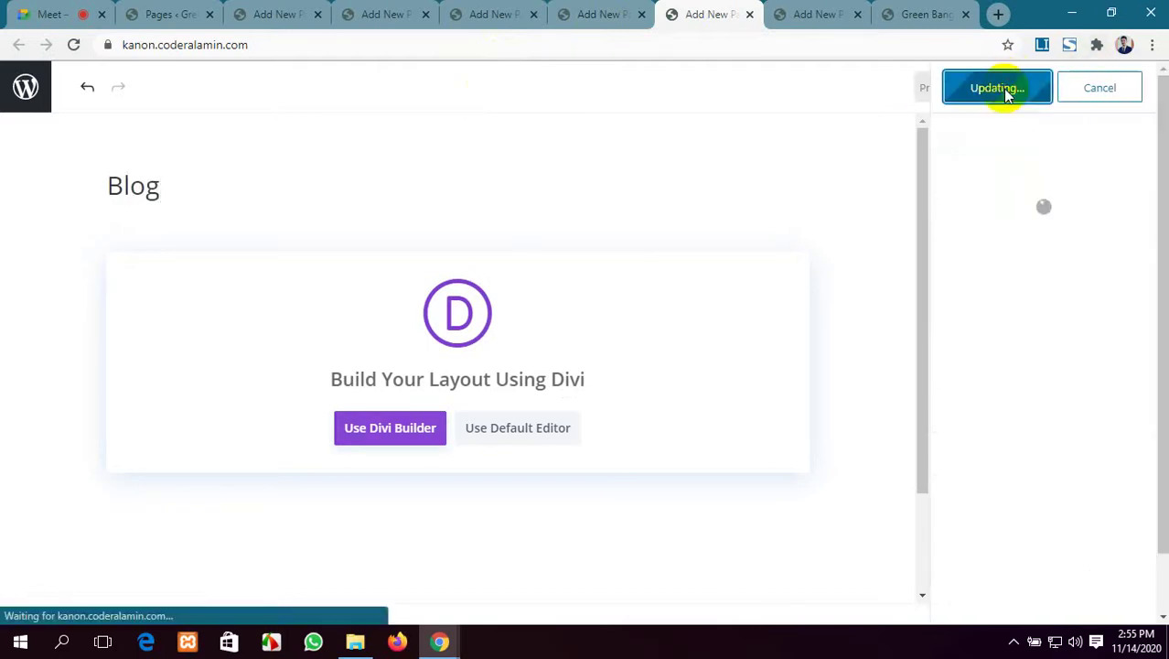
click(857, 15)
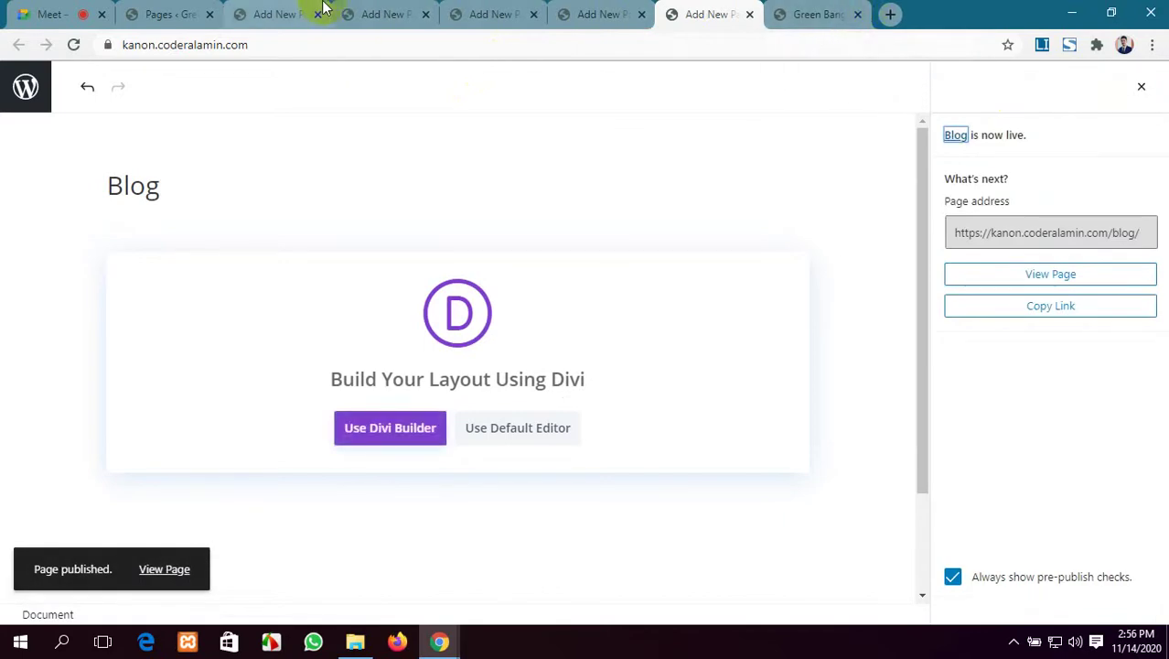
Switch to the Google Meet call and check its participant list and chat.
click(45, 13)
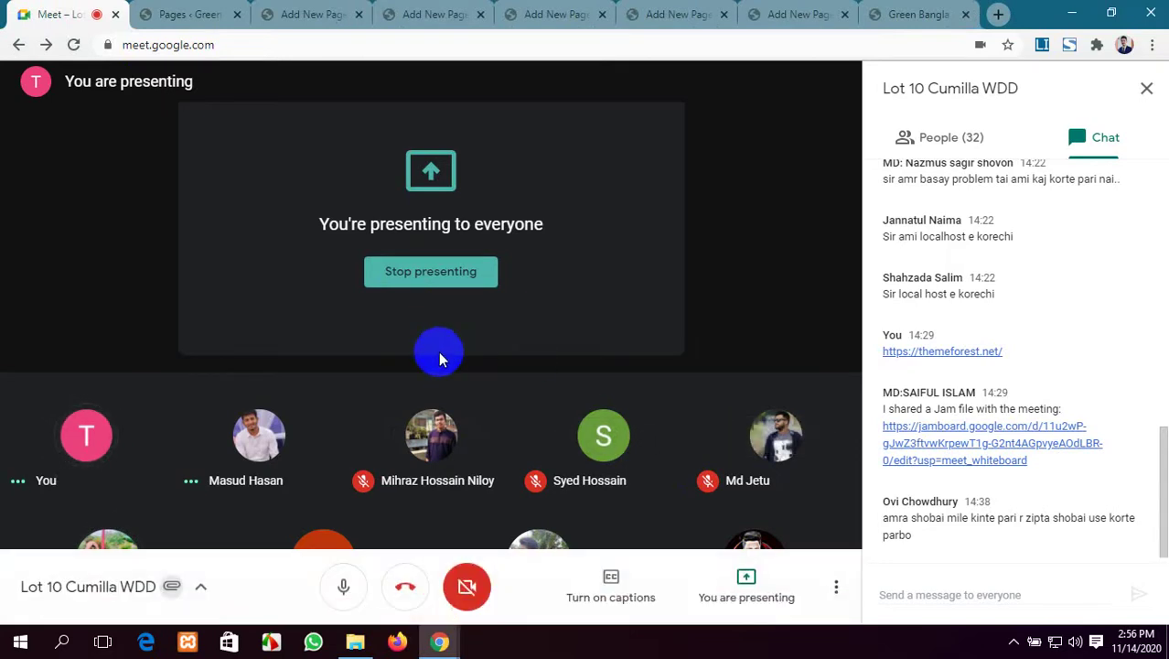
click(955, 140)
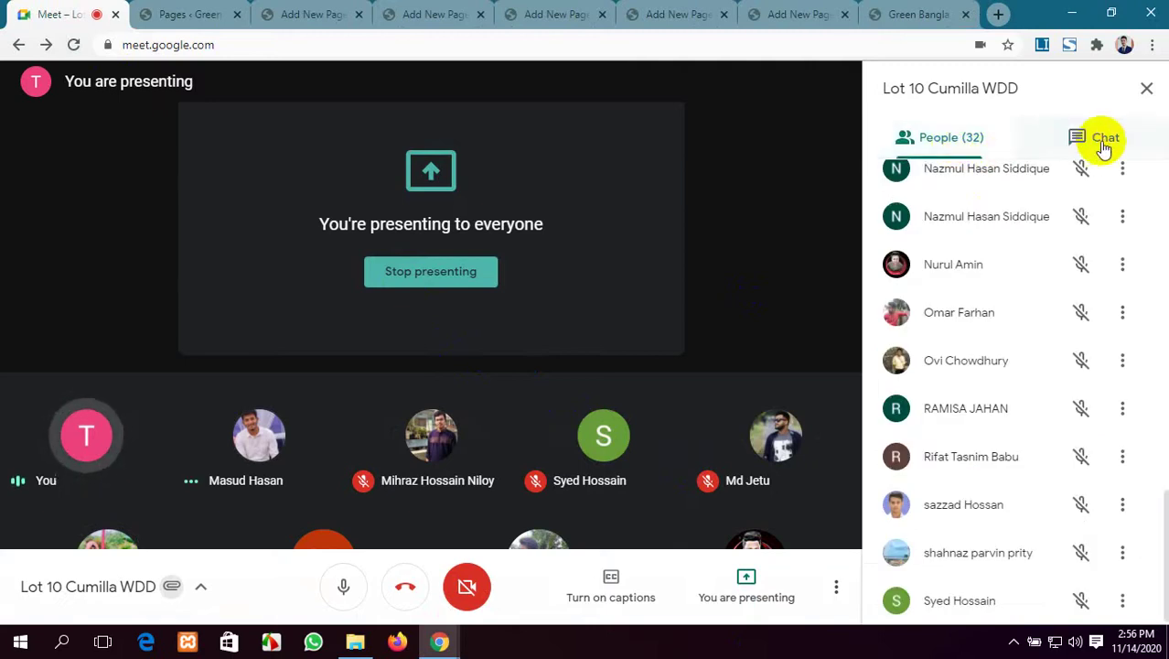
click(1102, 145)
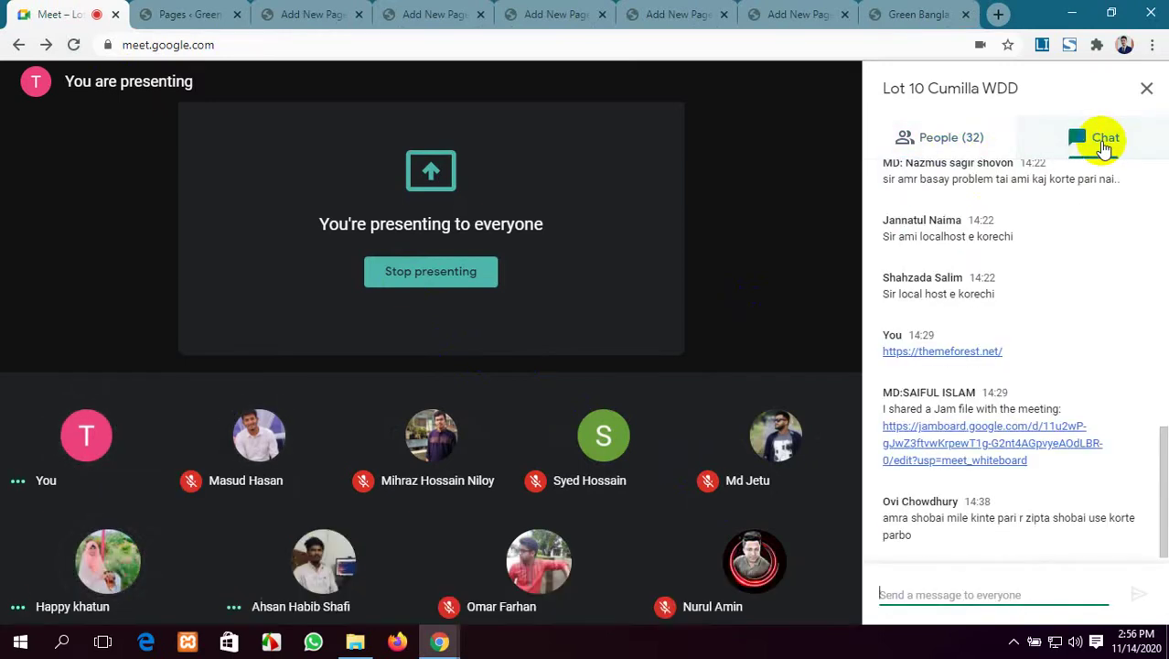
click(903, 135)
Refresh the WordPress pages list and close the five editor tabs of the published pages.
click(174, 11)
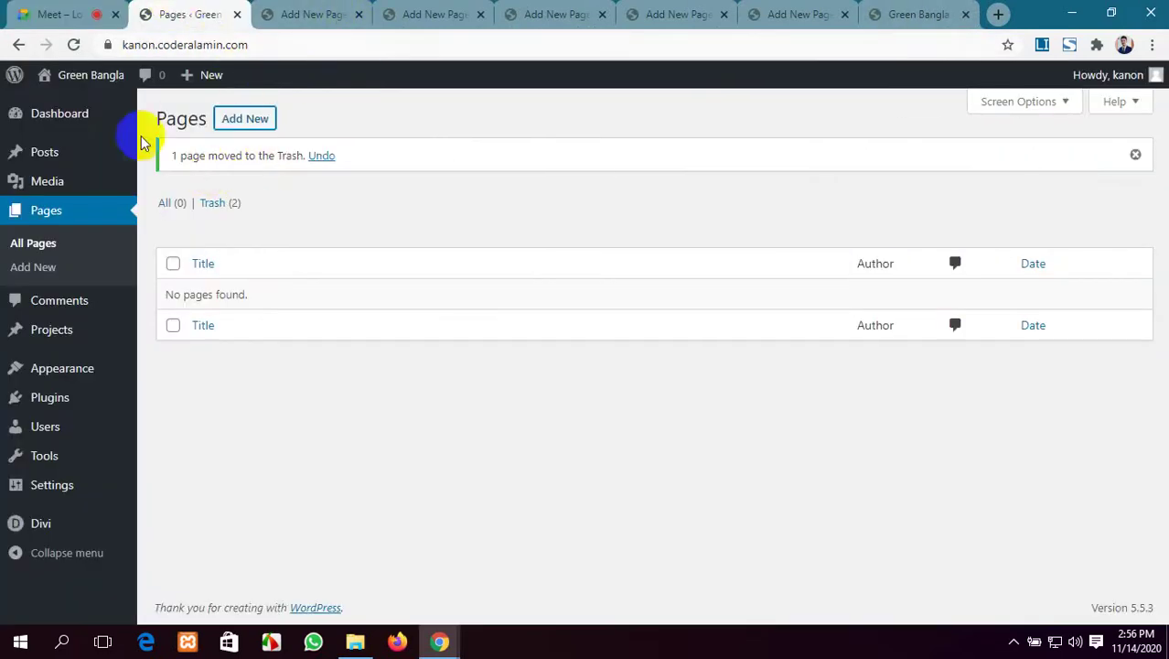
click(74, 45)
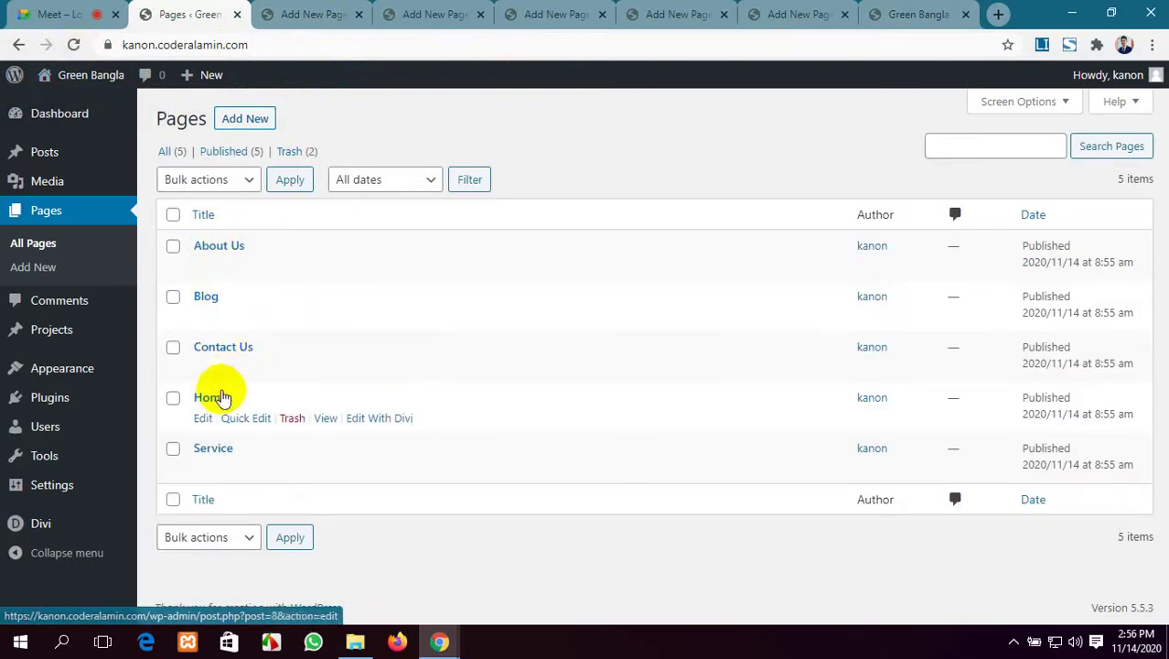
click(361, 16)
click(360, 16)
click(361, 16)
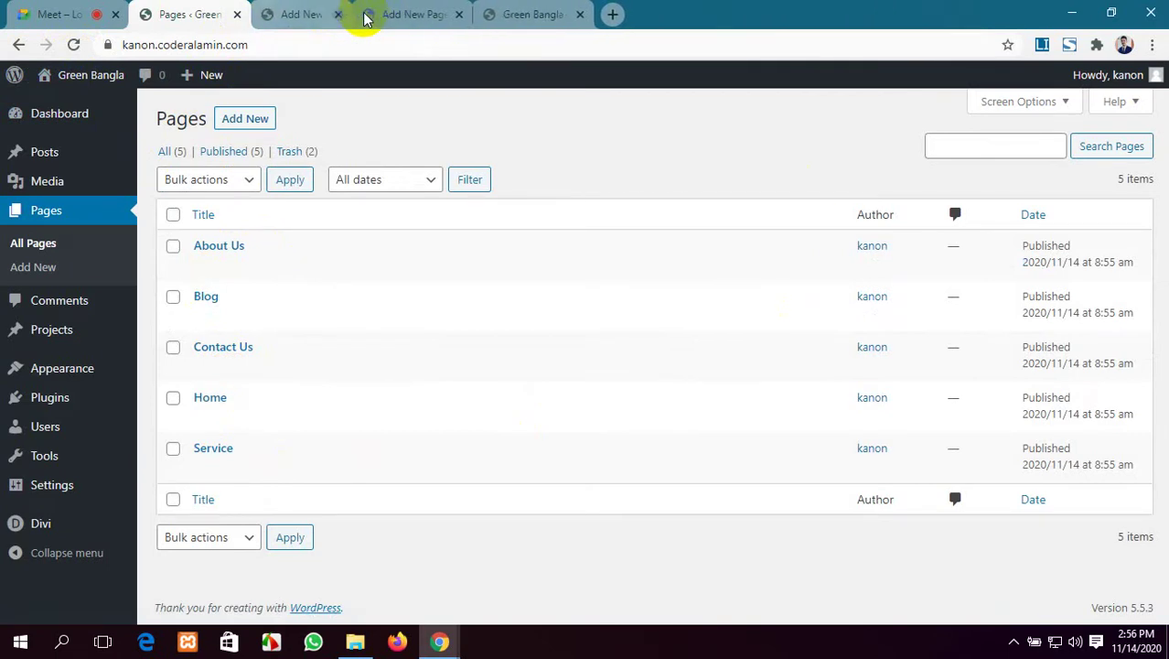
click(360, 16)
click(341, 17)
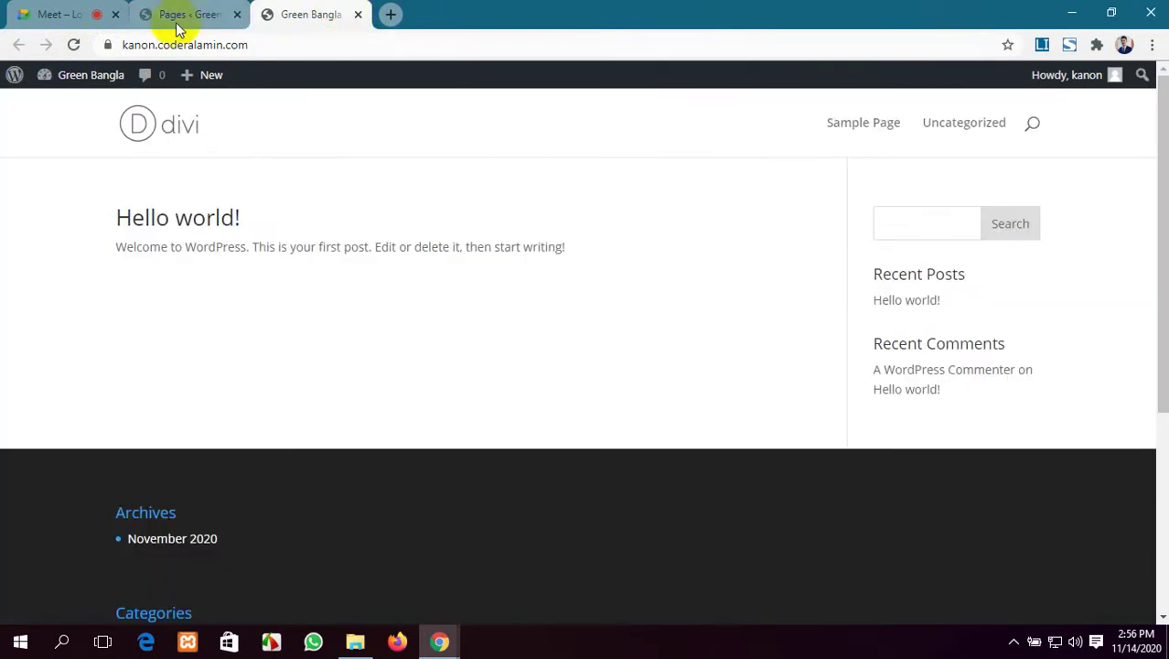
Reload the live Green Bangla site and compare its header navigation with the WordPress pages list.
click(82, 44)
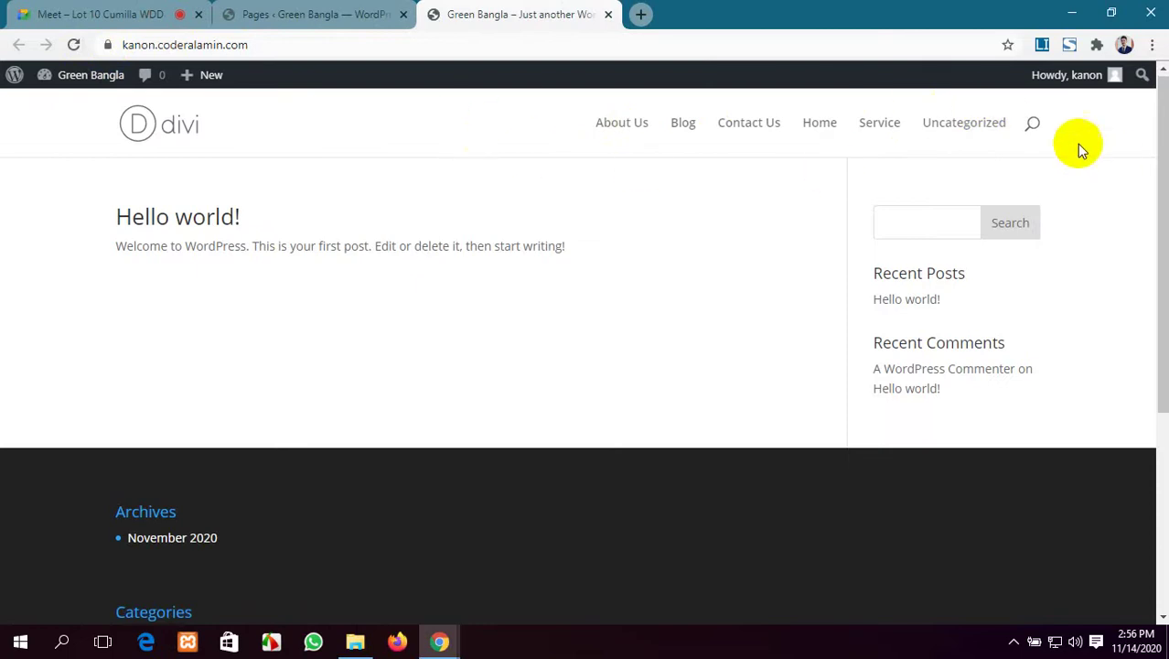
click(311, 15)
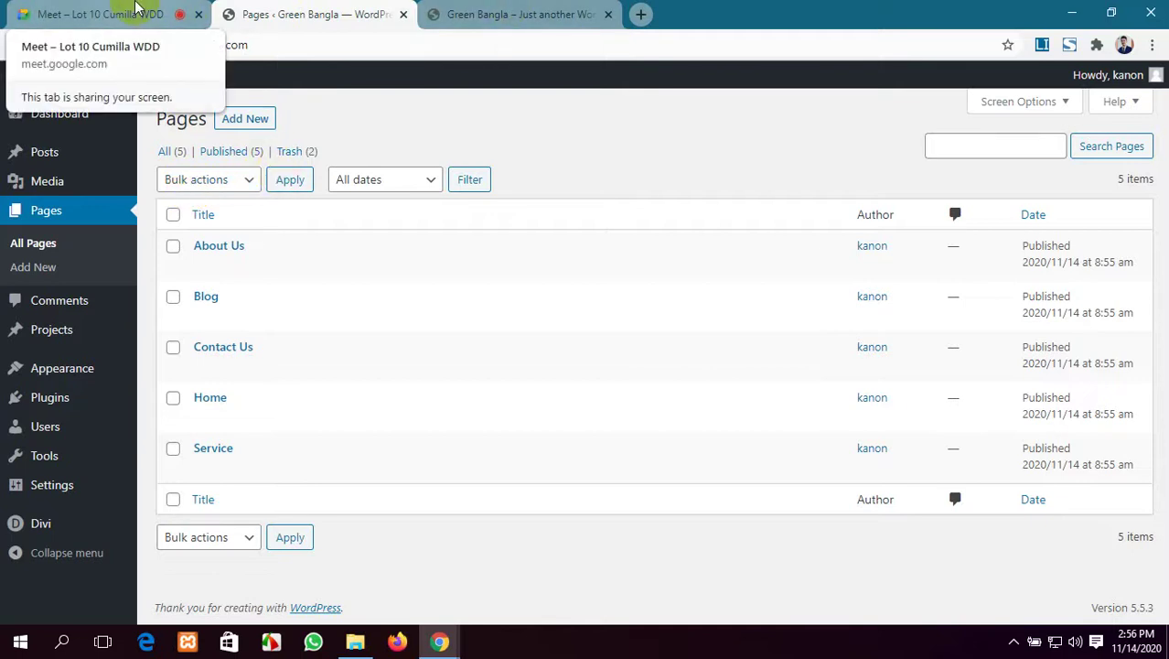
click(457, 13)
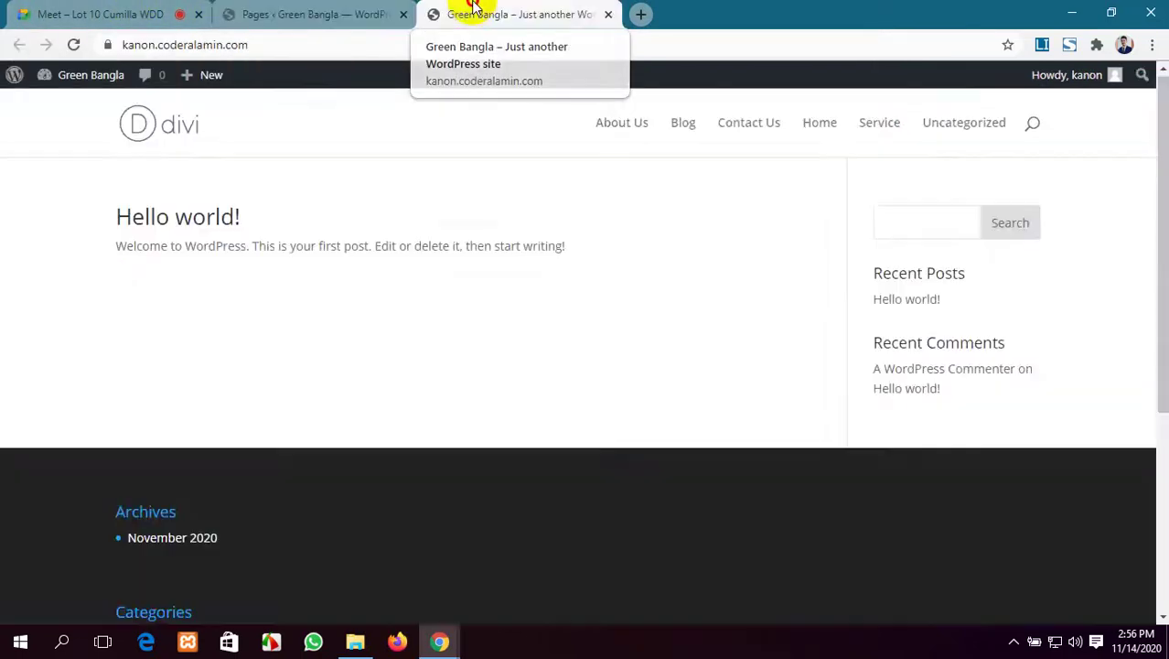
click(352, 13)
click(474, 25)
click(357, 19)
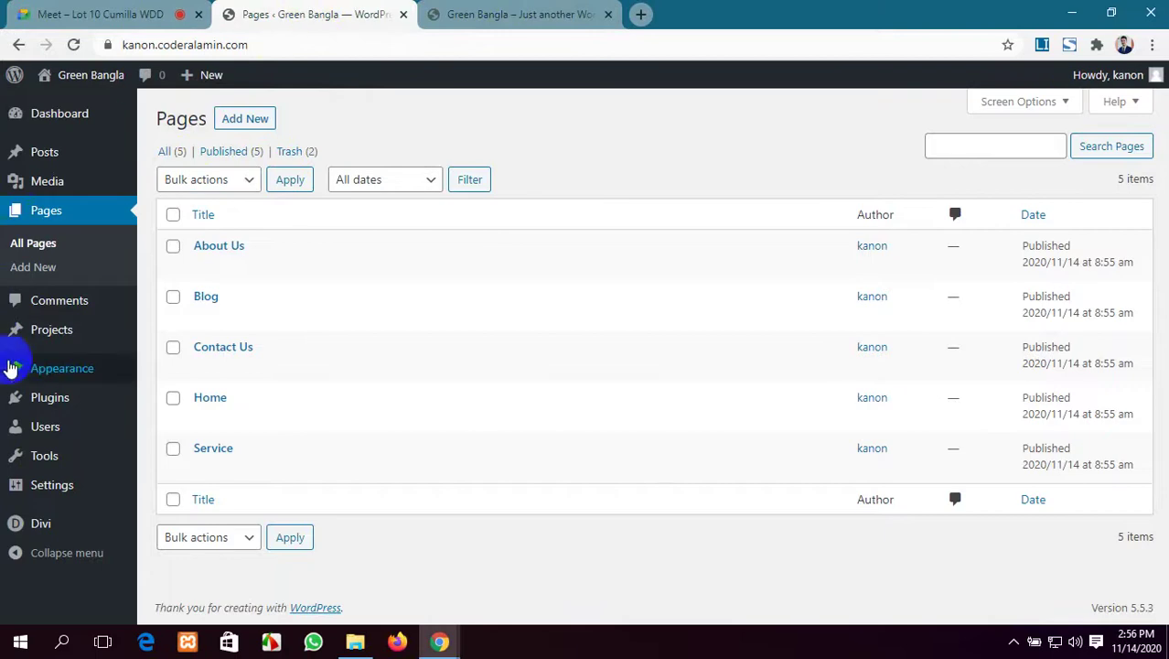
Create a WordPress navigation menu named "main-menu".
mouse_move(50, 370)
click(182, 446)
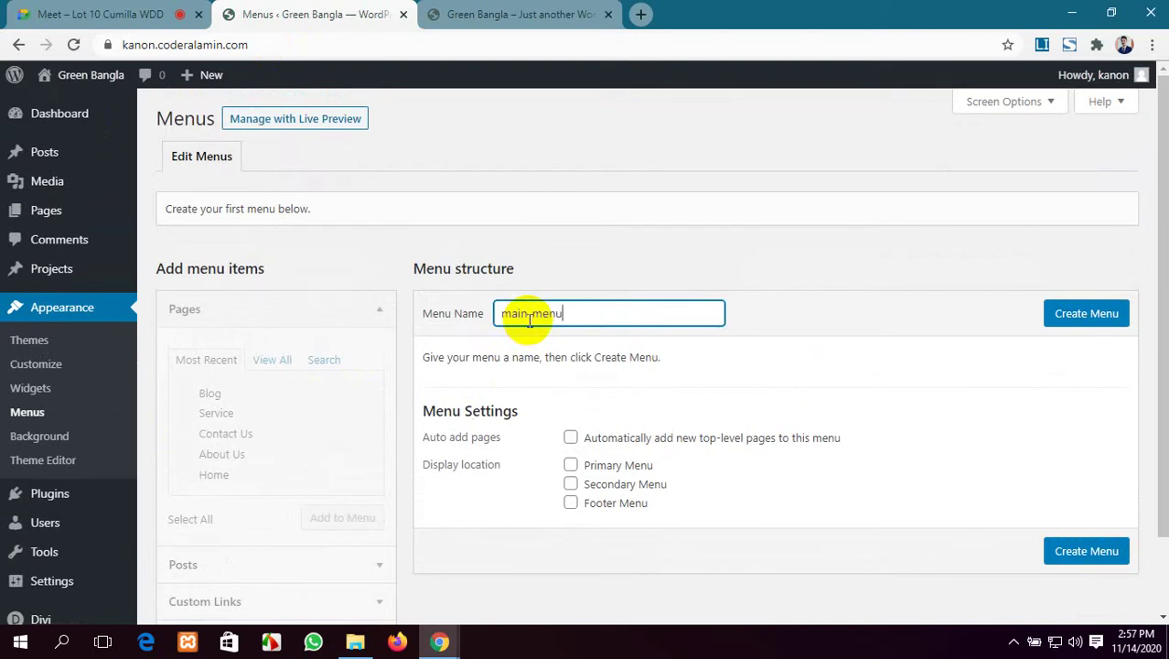
scroll(532, 307, down, 2)
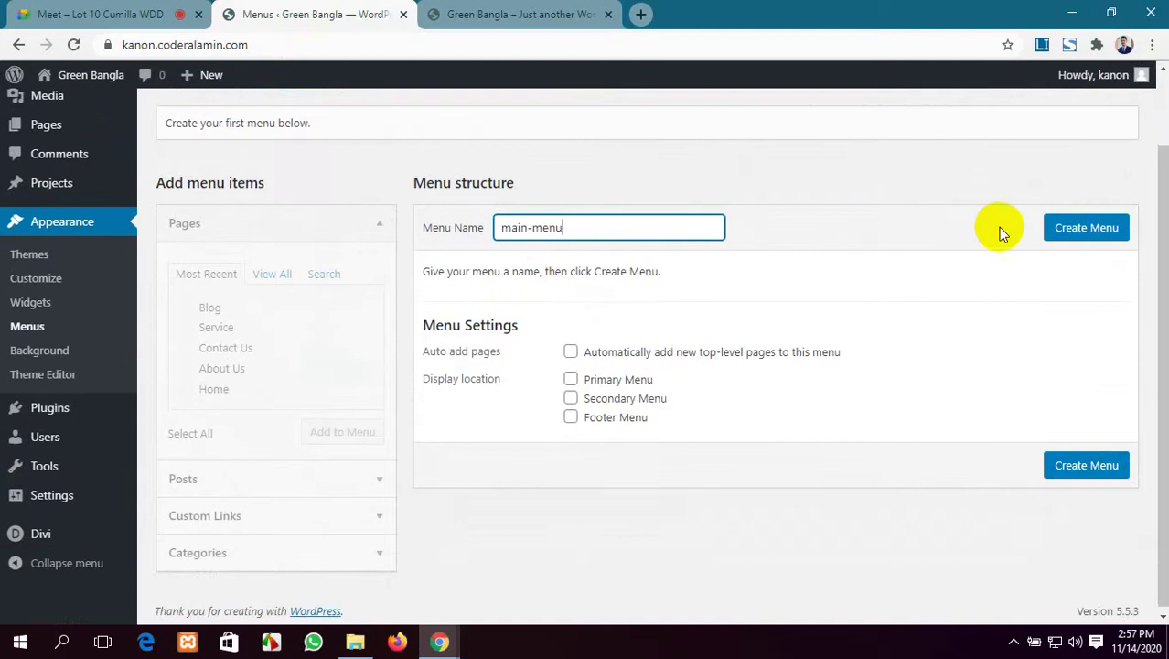
click(1072, 233)
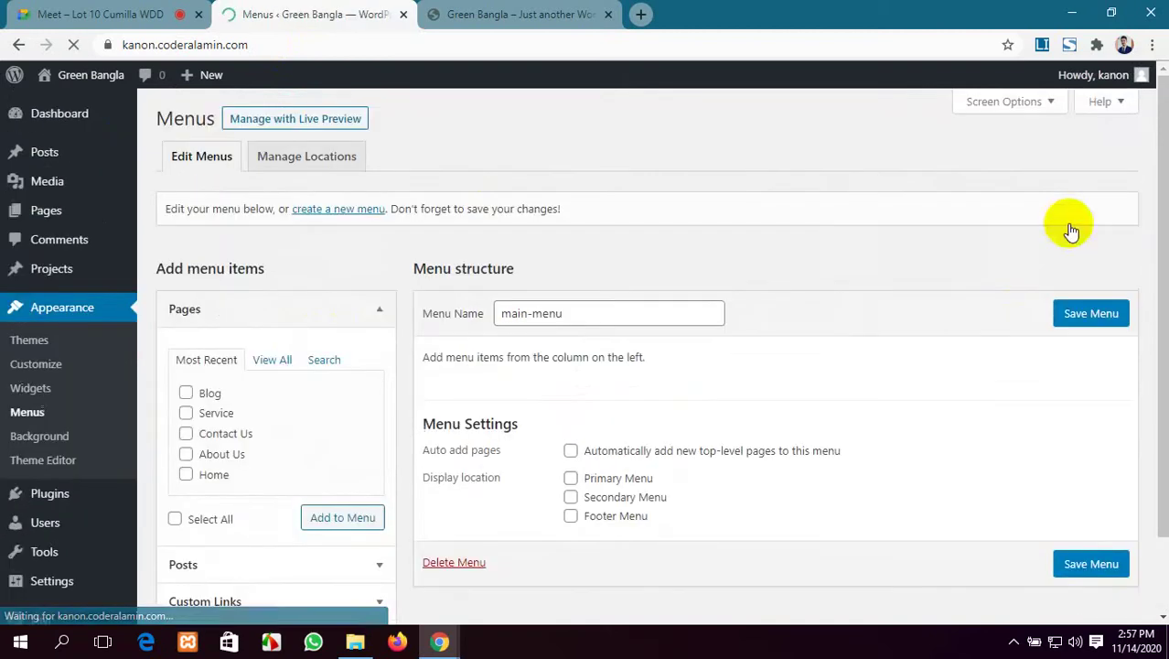
Add the Blog, Service, Contact Us, About Us and Home pages to main-menu.
scroll(331, 331, down, 2)
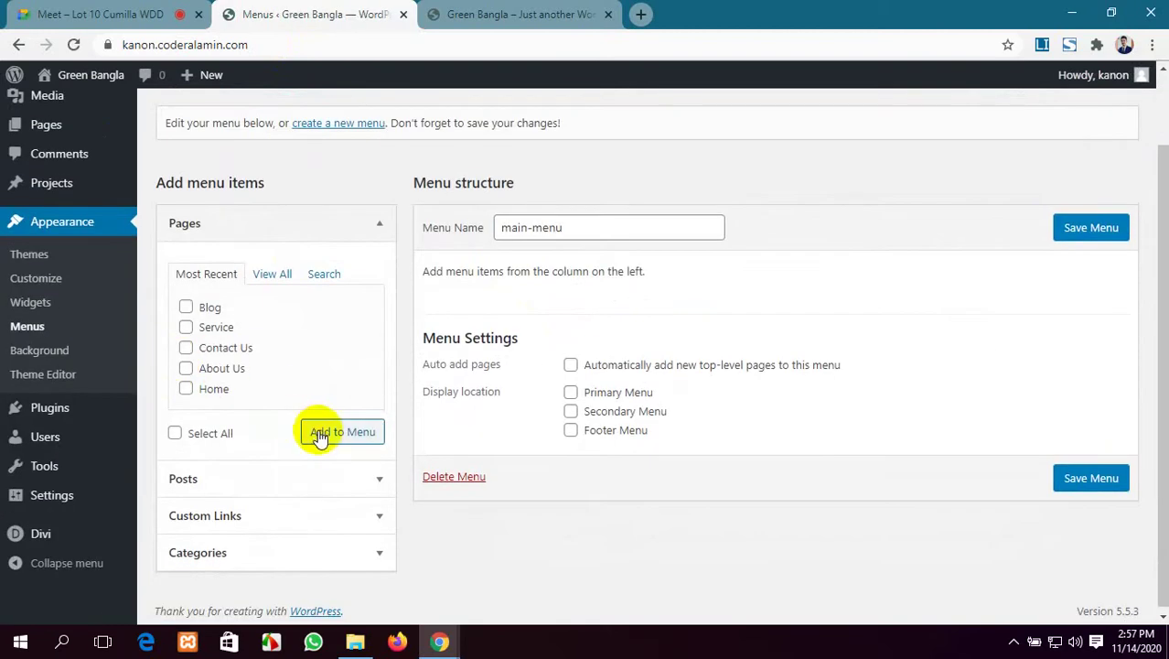
click(175, 434)
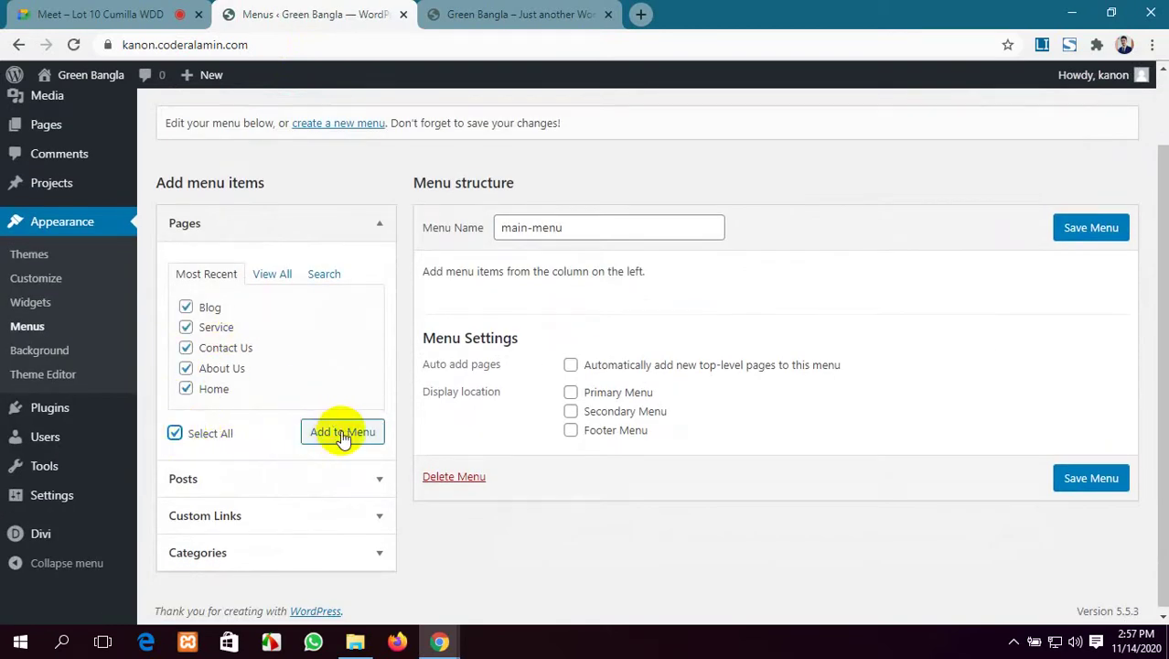
scroll(552, 415, down, 2)
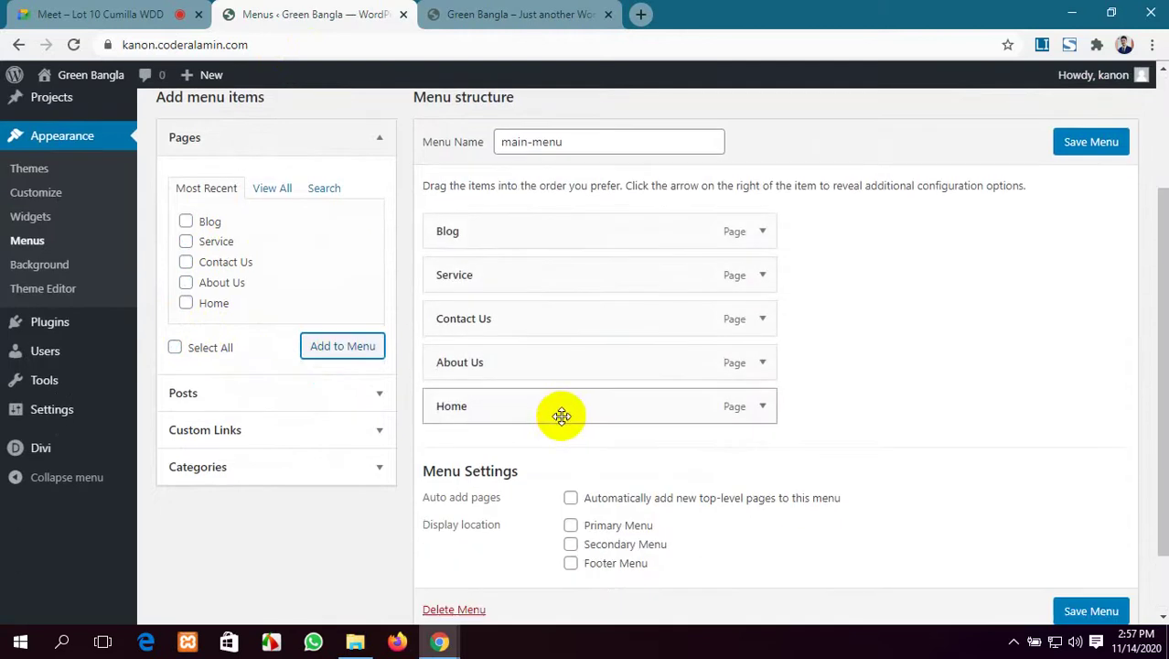
Reorder the menu items as Home, About Us, Service, Contact Us, Blog.
drag(561, 413, 563, 238)
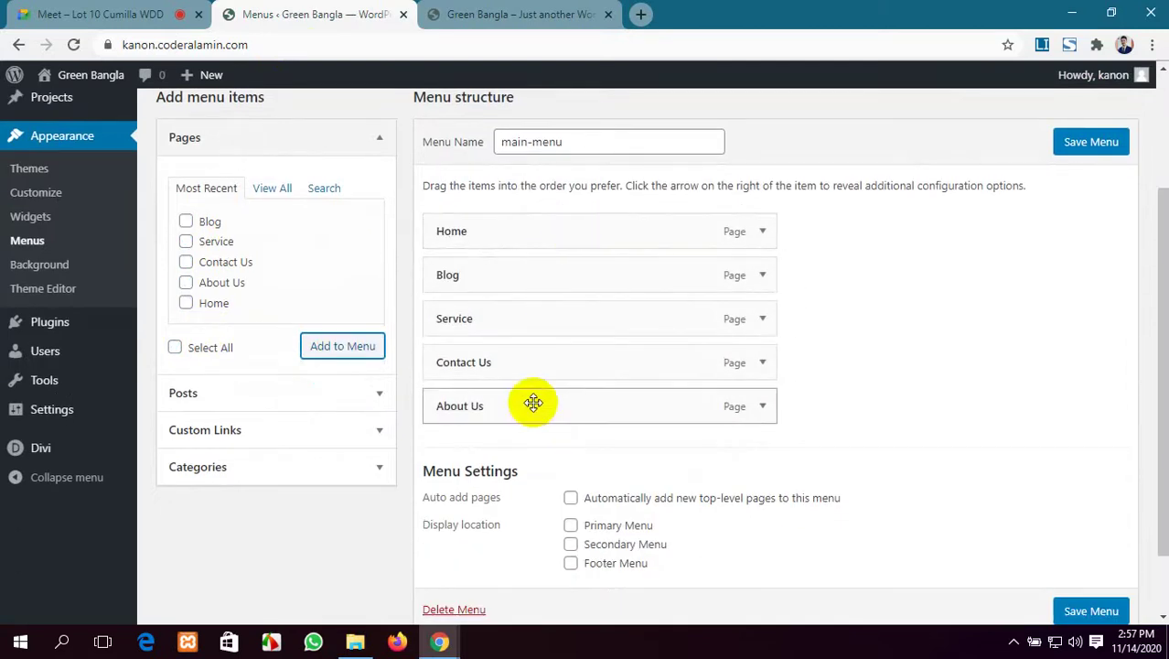
drag(532, 402, 490, 279)
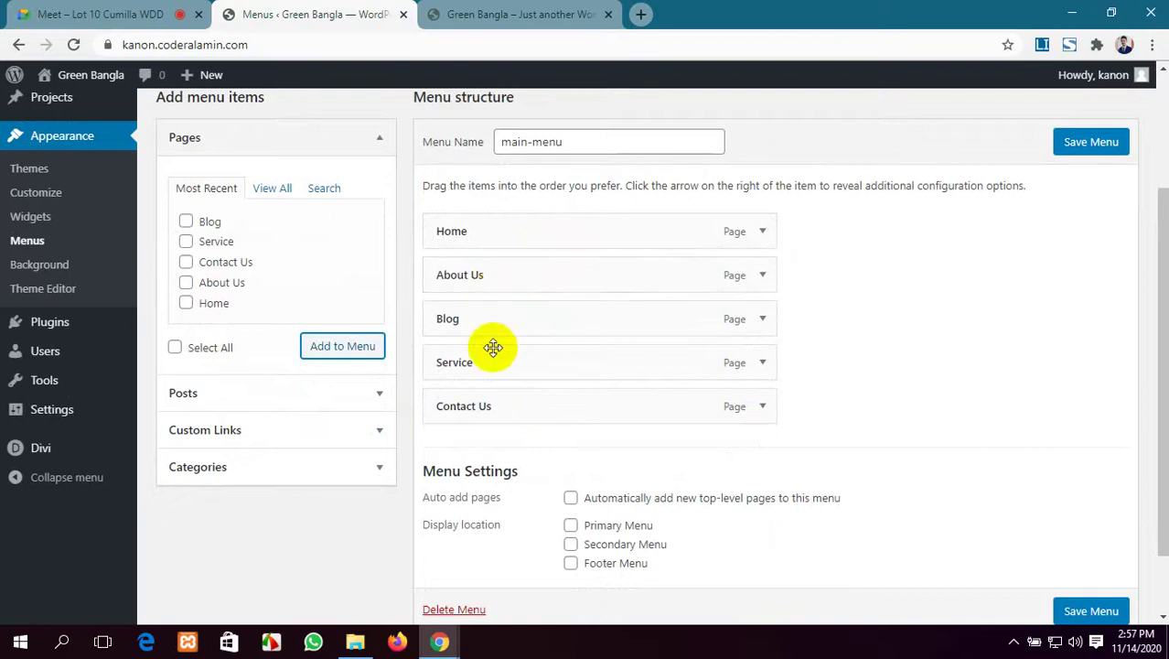
drag(489, 412, 488, 336)
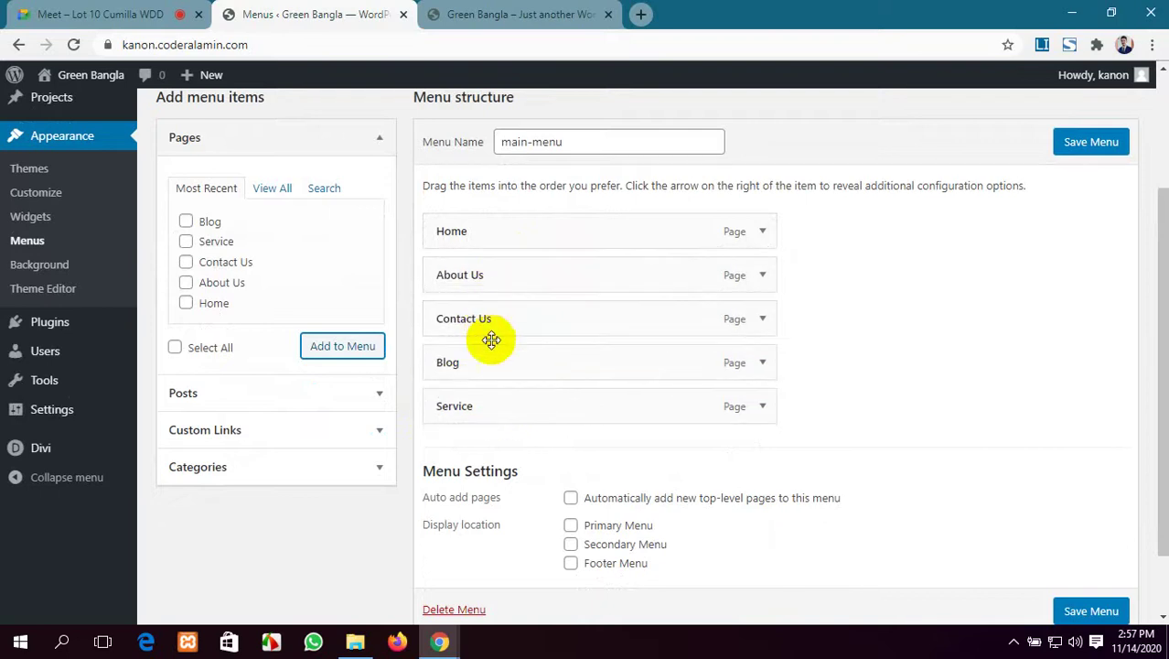
drag(494, 409, 509, 348)
Assign main-menu to the Primary Menu location, save it, and reload the live Green Bangla site.
scroll(783, 456, down, 1)
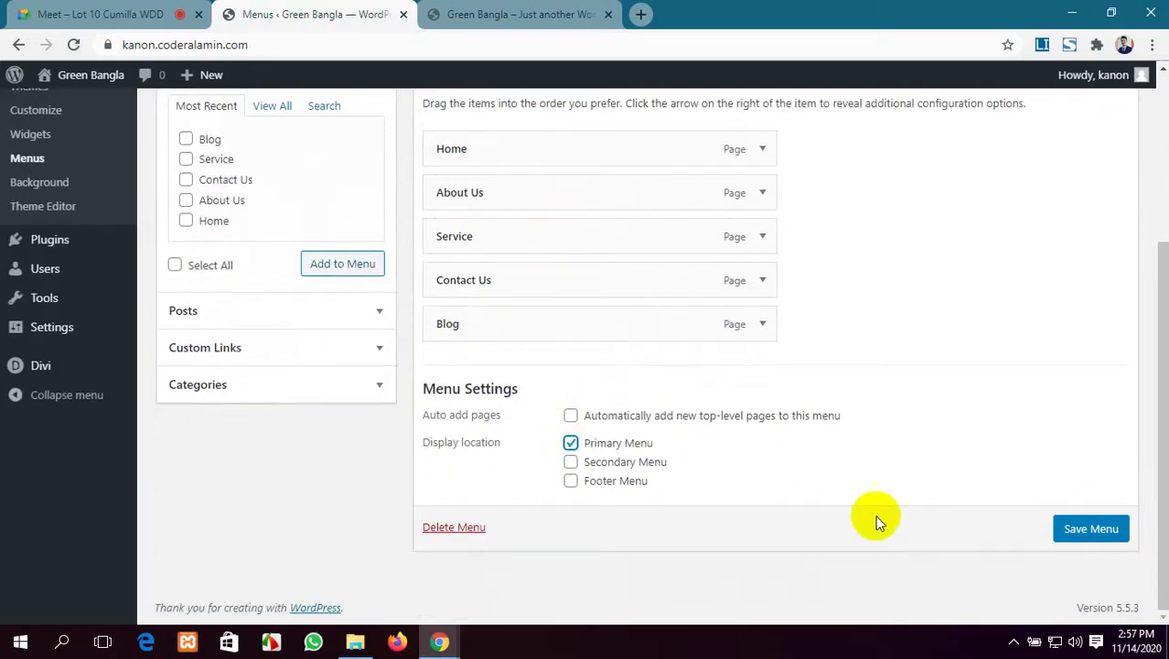
click(1089, 536)
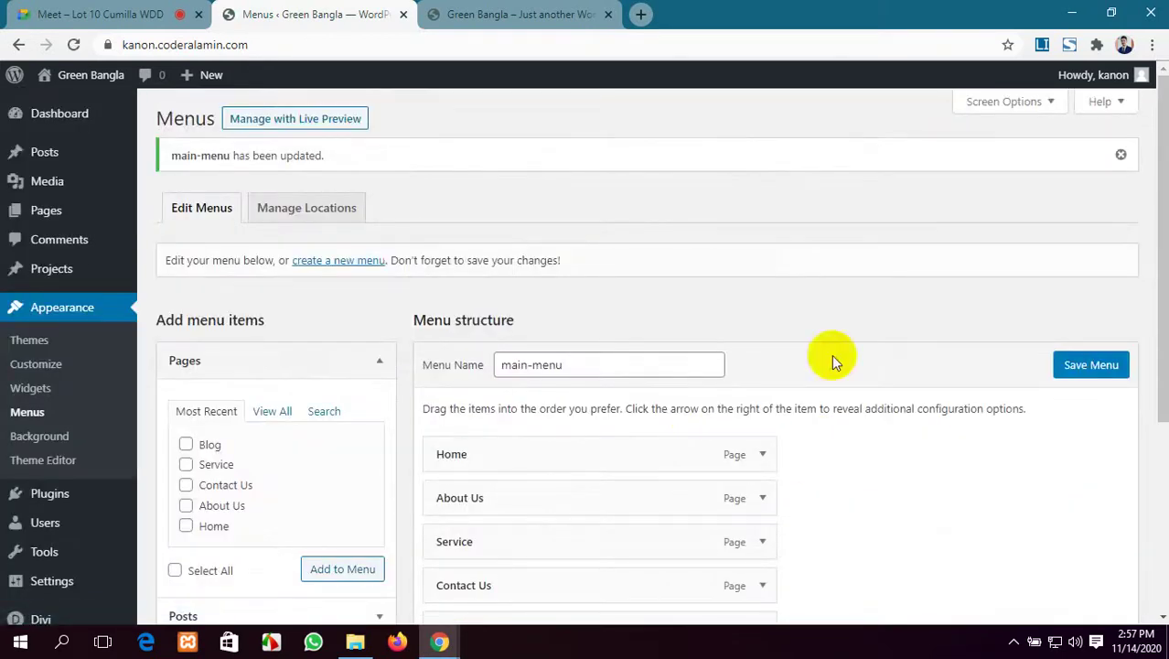
click(544, 11)
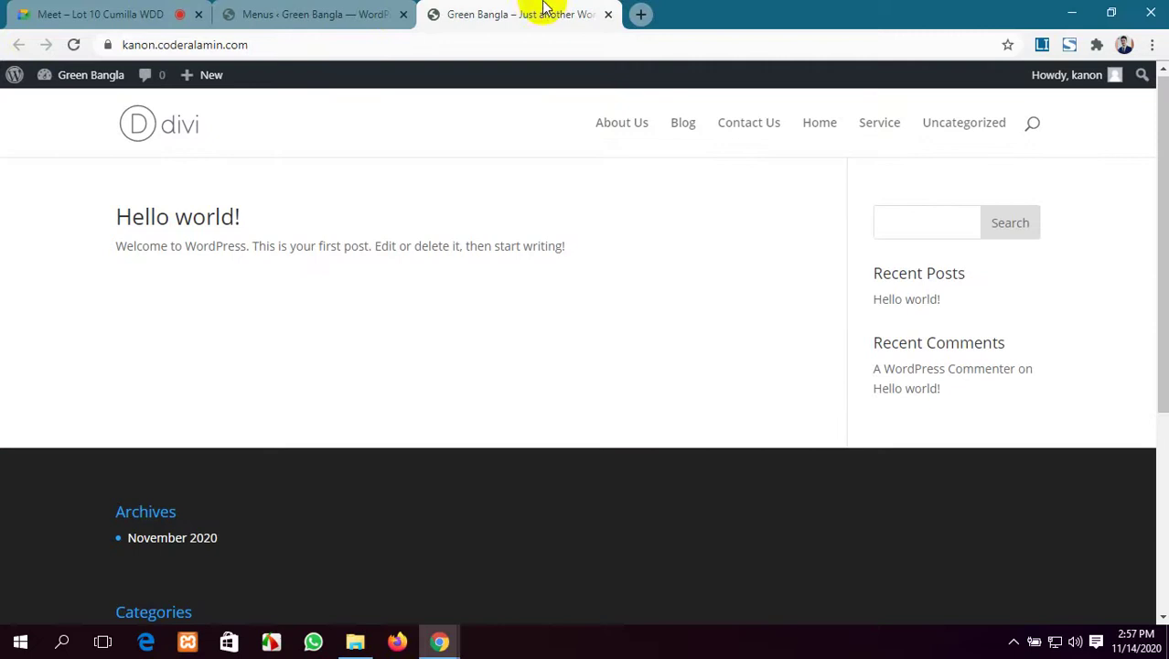
click(75, 44)
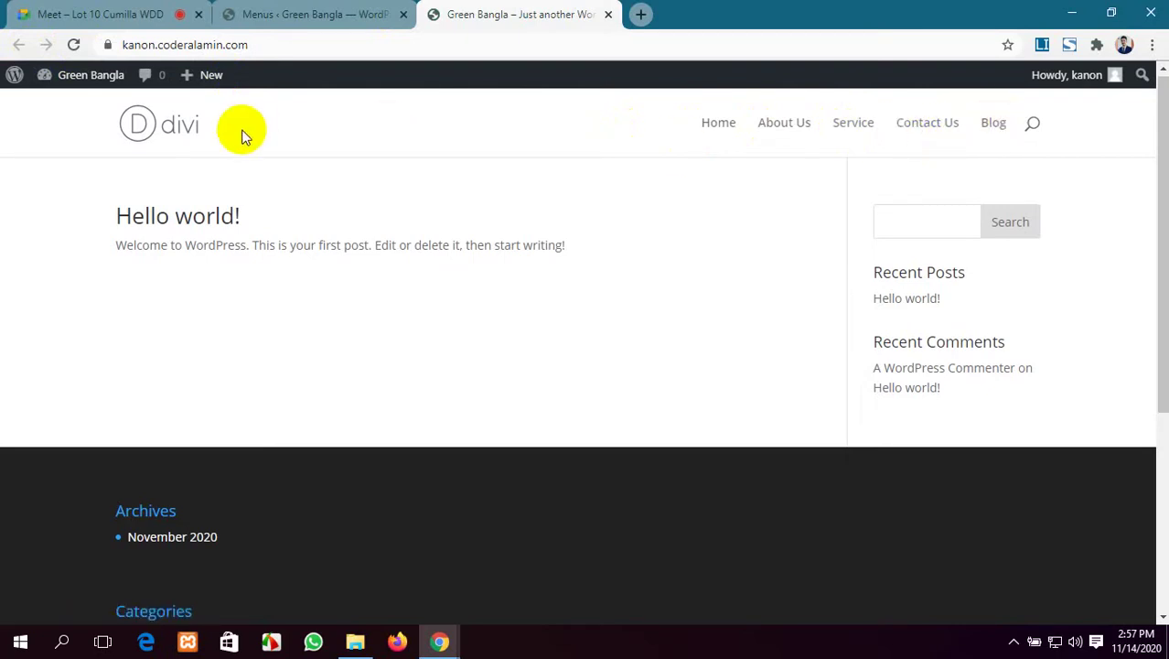
Compare the live site's header navigation with the item order and display location of main-menu.
click(330, 7)
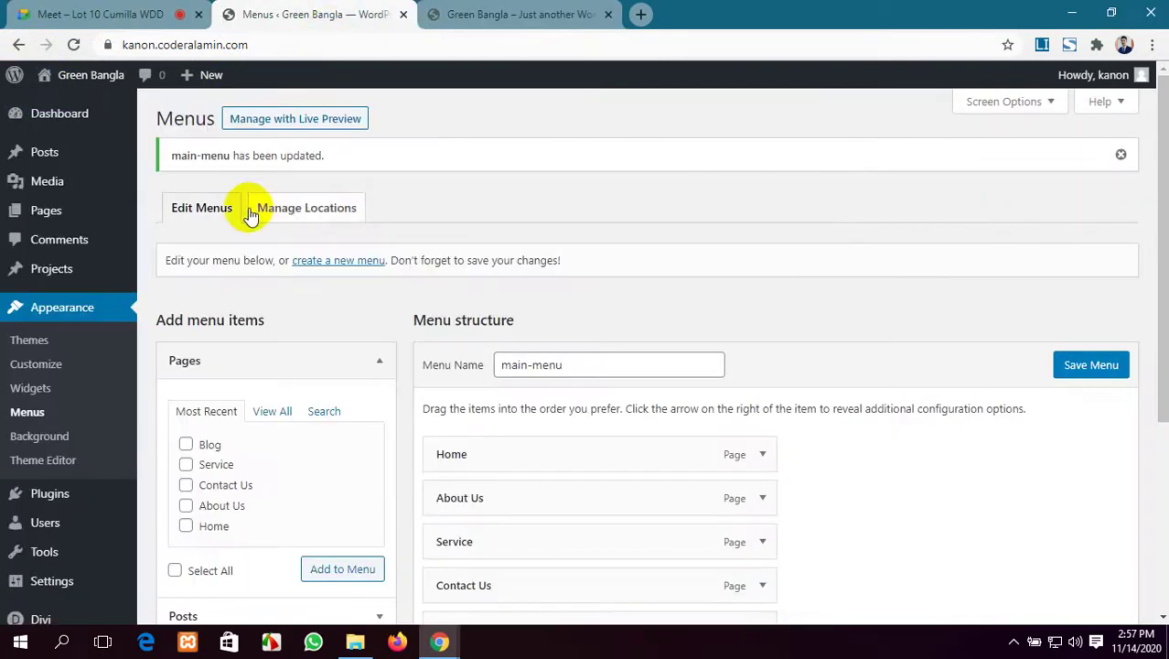
click(510, 8)
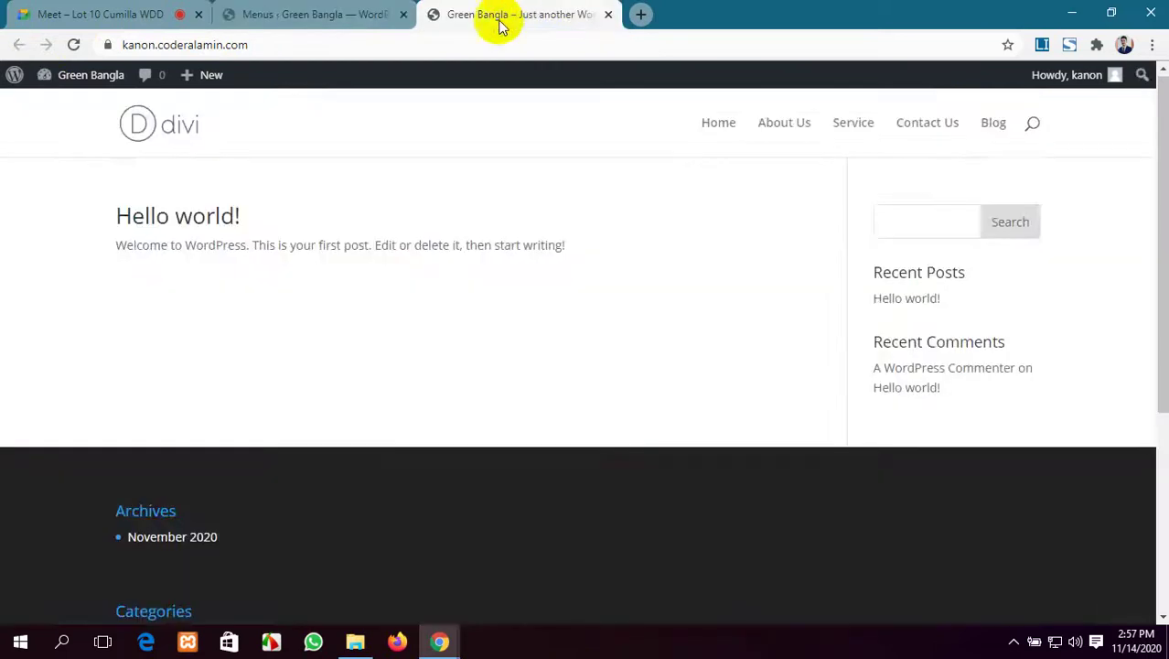
click(333, 8)
scroll(593, 385, down, 3)
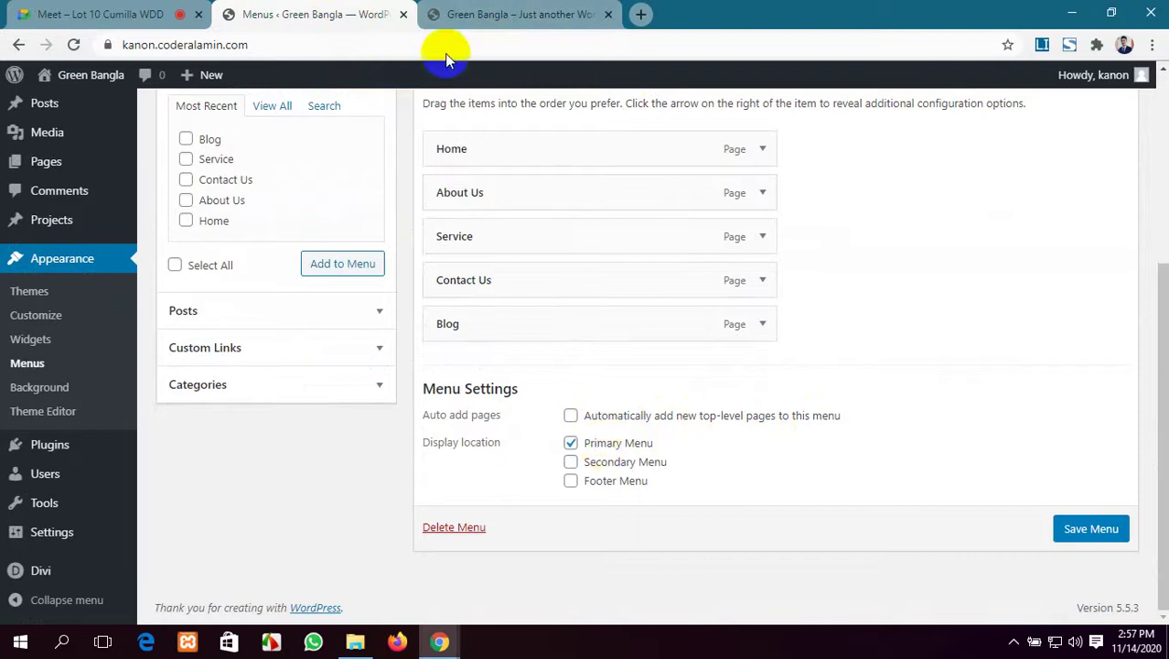
click(506, 11)
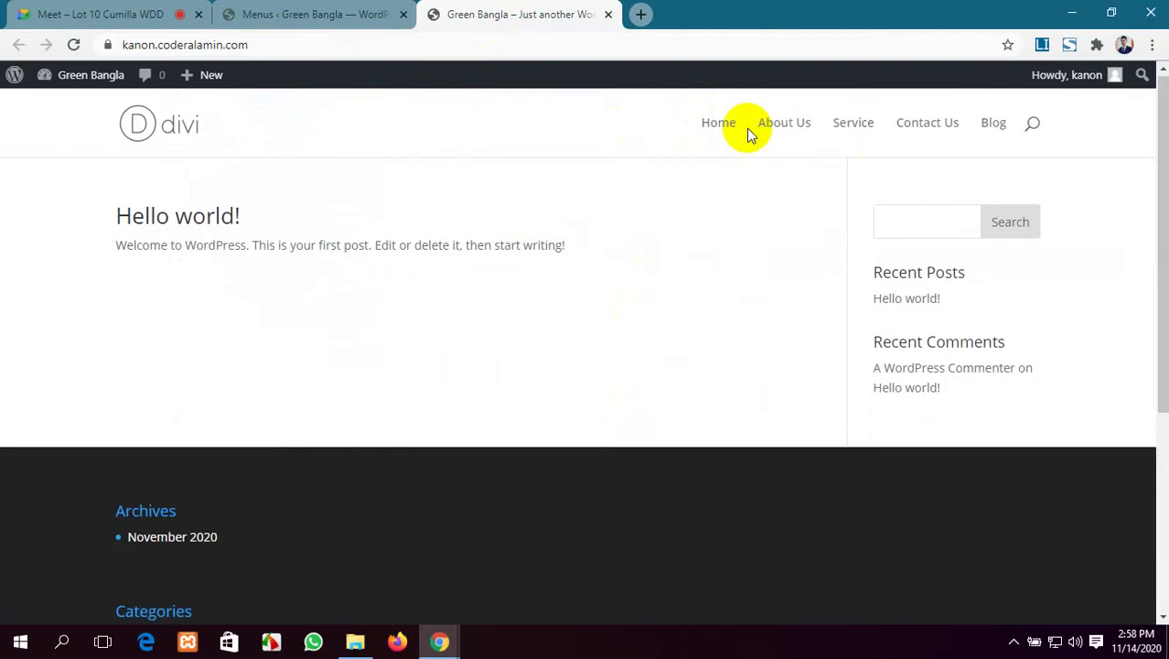
click(302, 14)
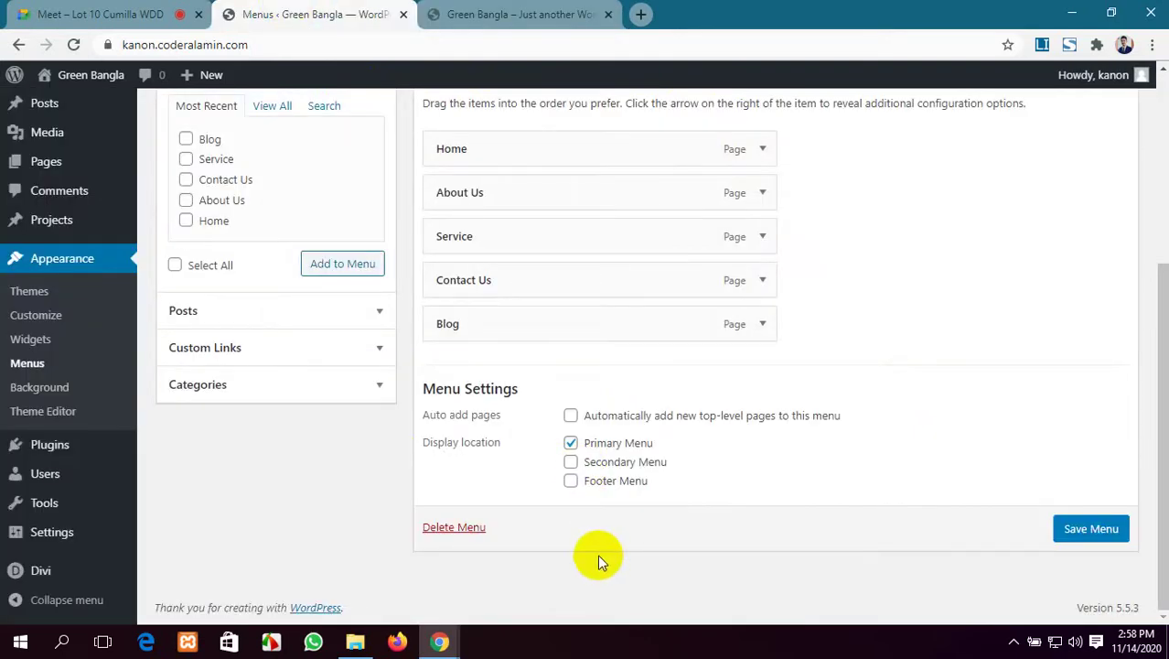
click(526, 13)
click(337, 9)
click(512, 13)
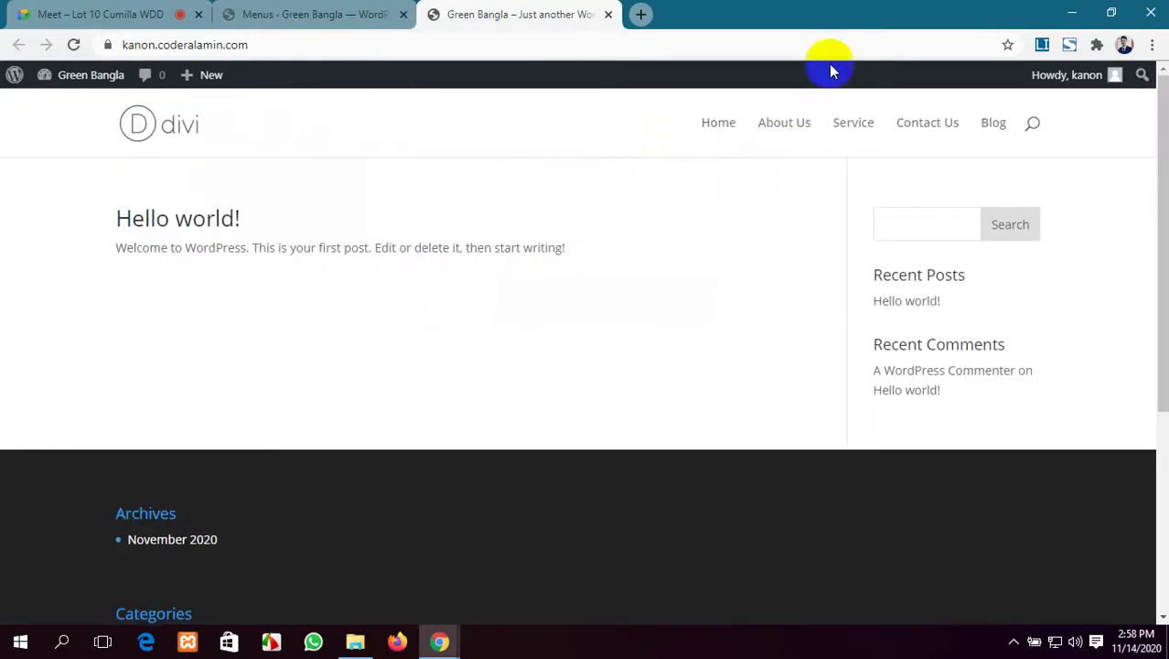
click(341, 7)
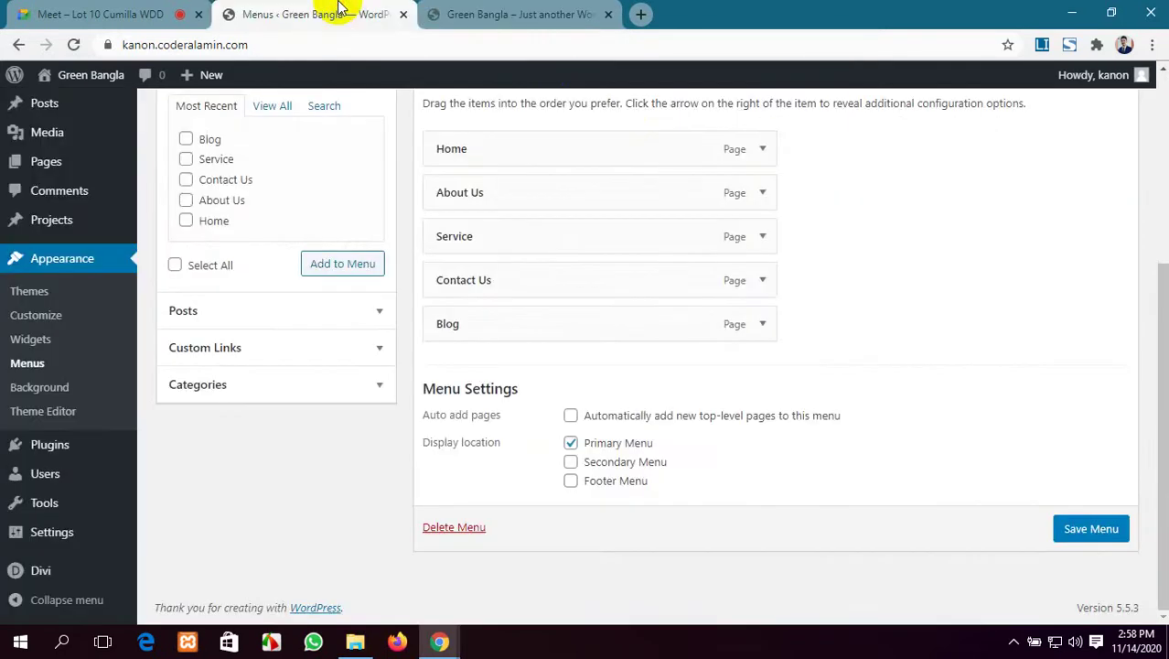
scroll(269, 235, up, 4)
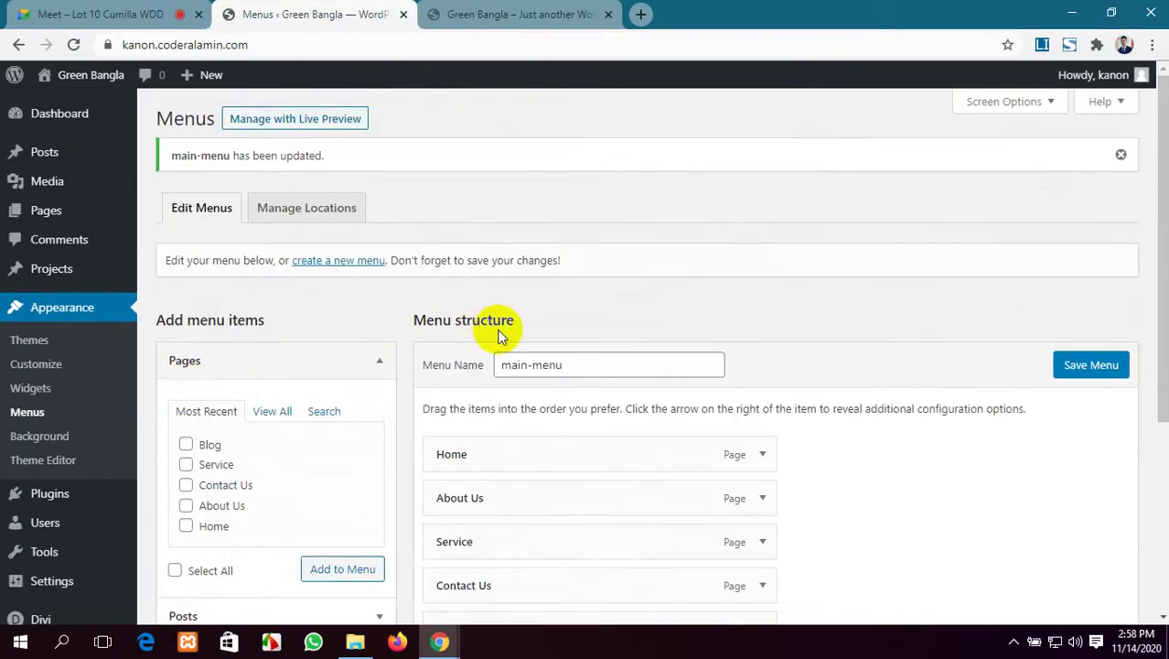
scroll(499, 335, down, 4)
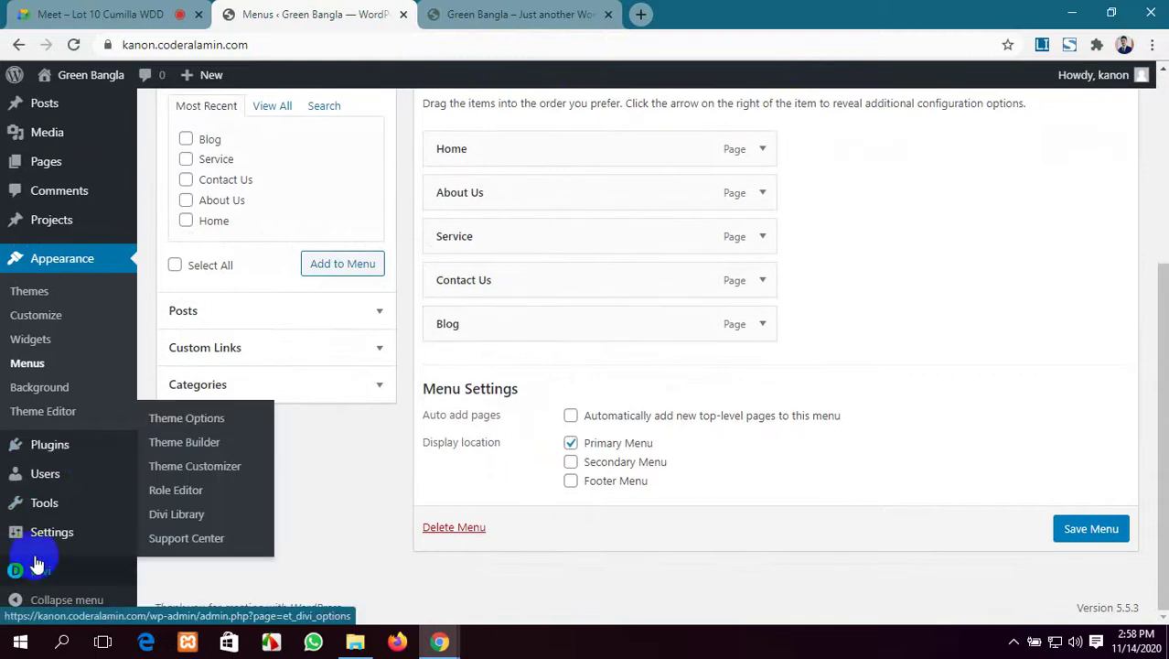
Allow anyone to register as a member in the site's general settings.
mouse_move(85, 540)
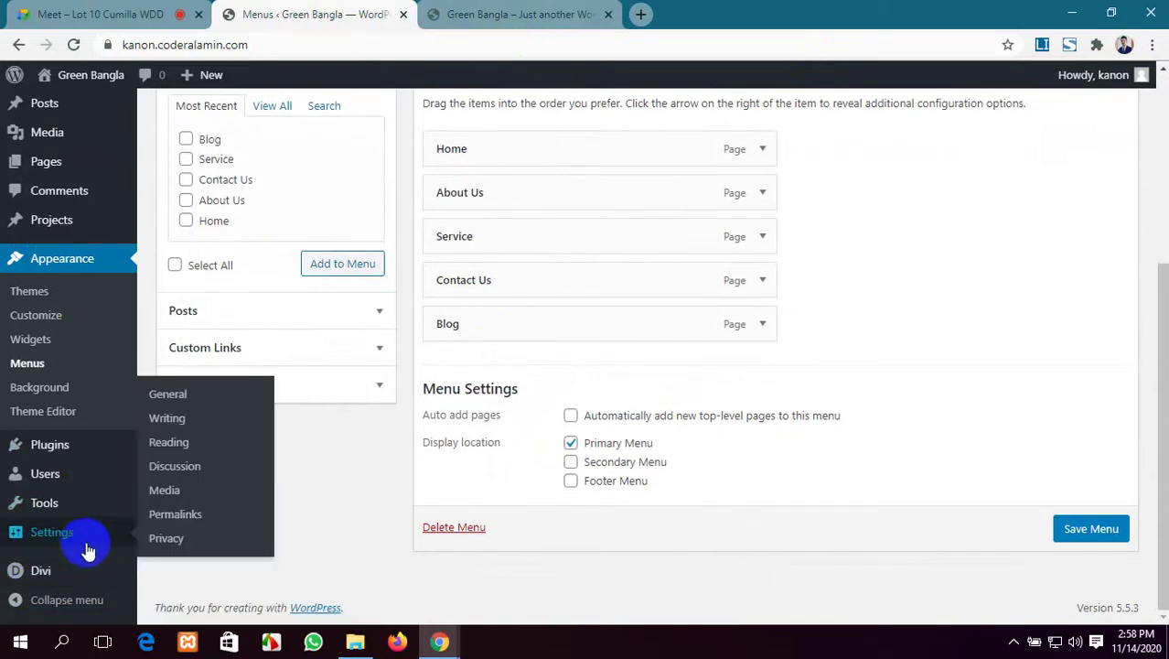
click(177, 401)
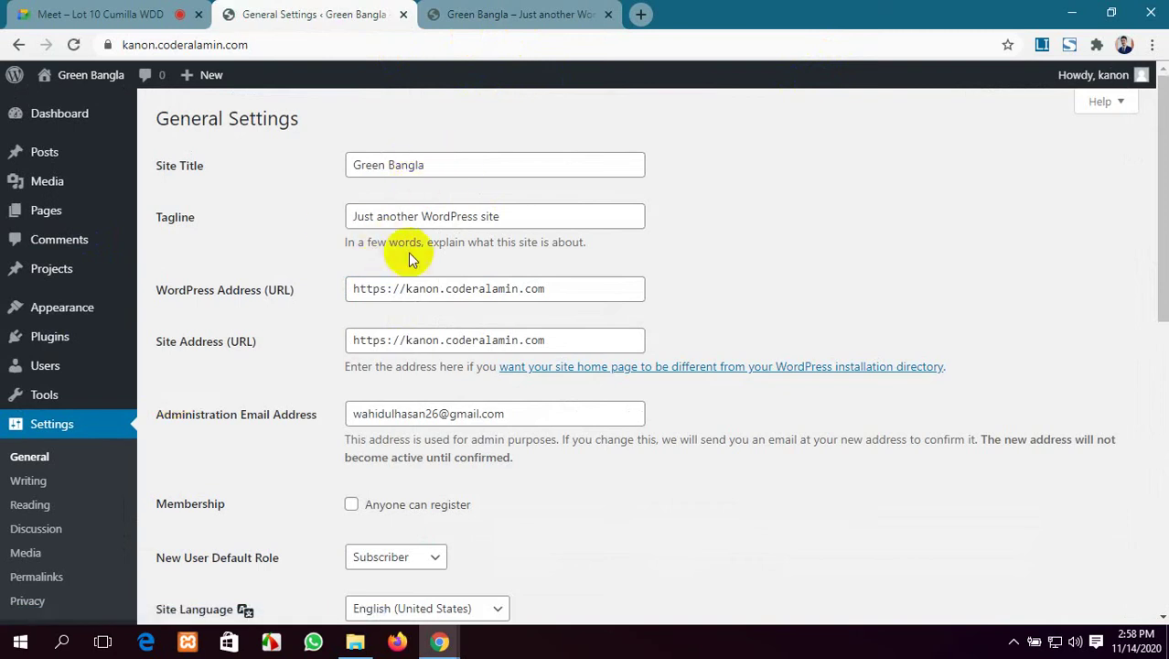
scroll(411, 256, down, 2)
scroll(457, 260, down, 2)
scroll(417, 256, up, 1)
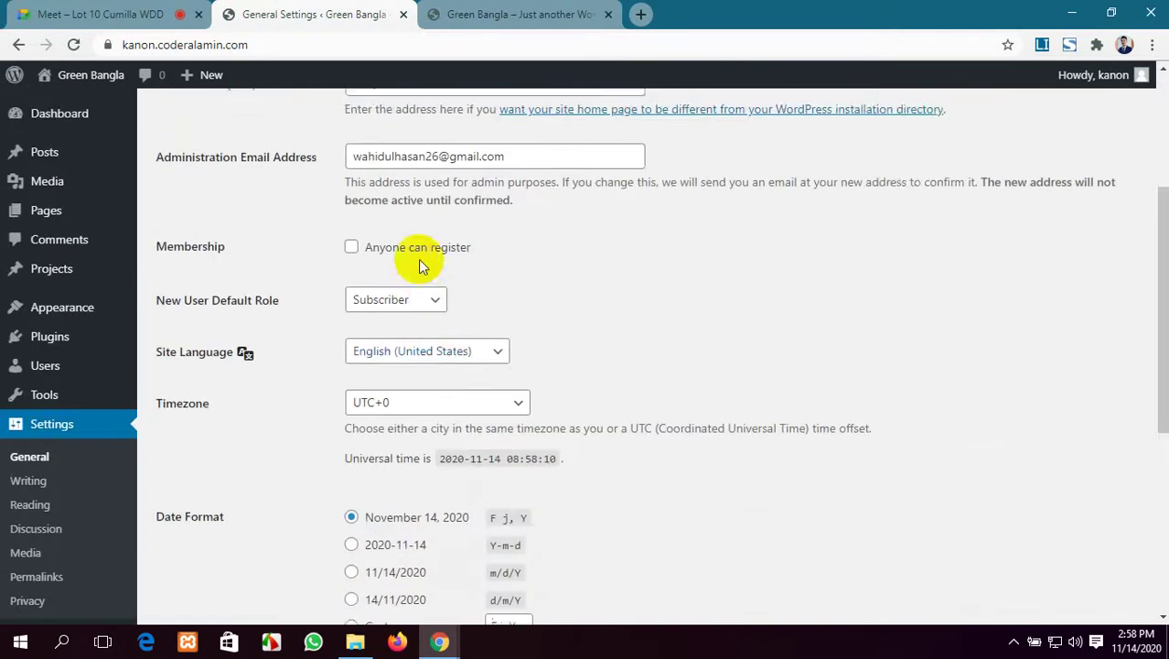
scroll(340, 308, down, 5)
scroll(392, 318, up, 5)
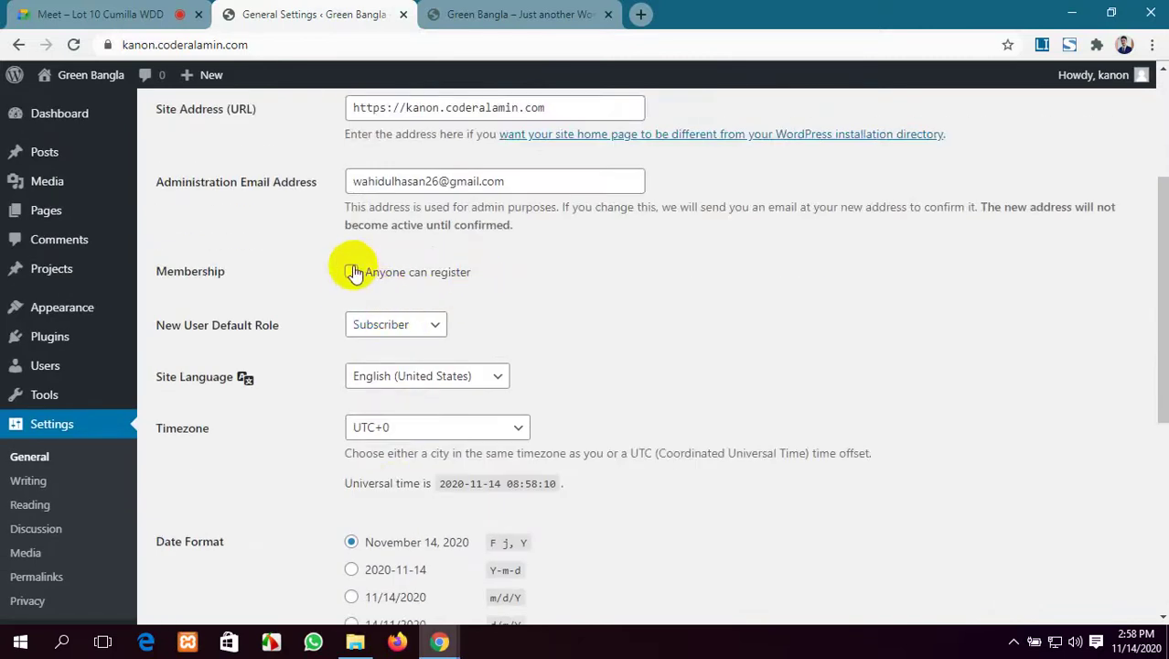
click(352, 272)
Set the site's timezone to UTC+6.
scroll(421, 329, down, 1)
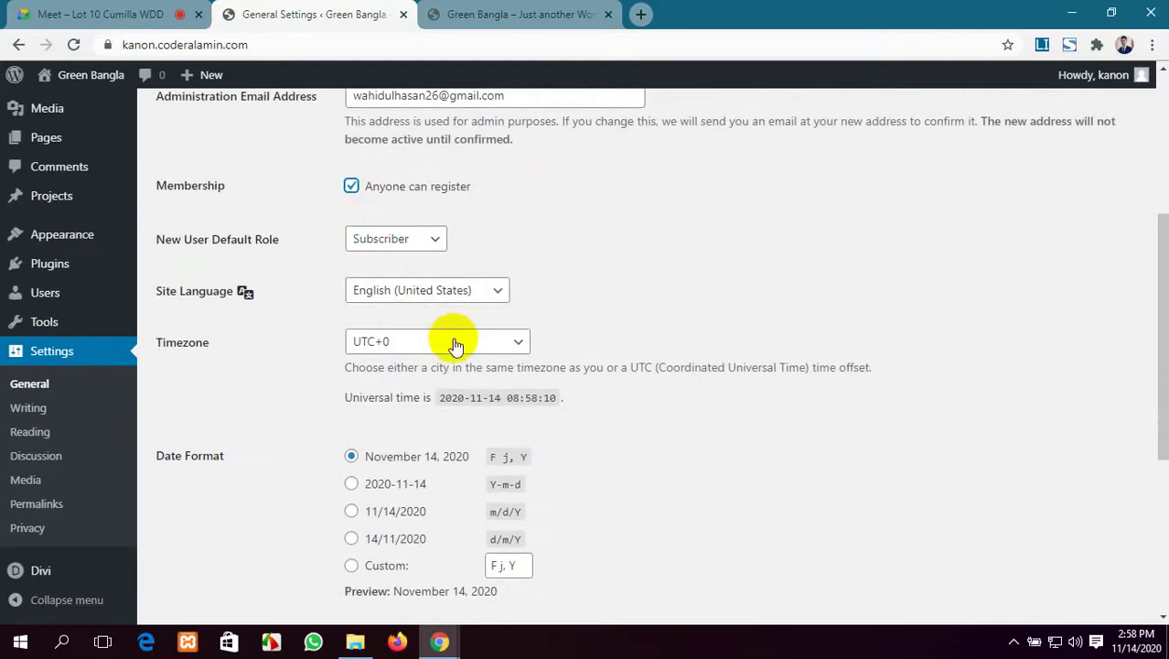
click(456, 345)
scroll(426, 223, up, 3)
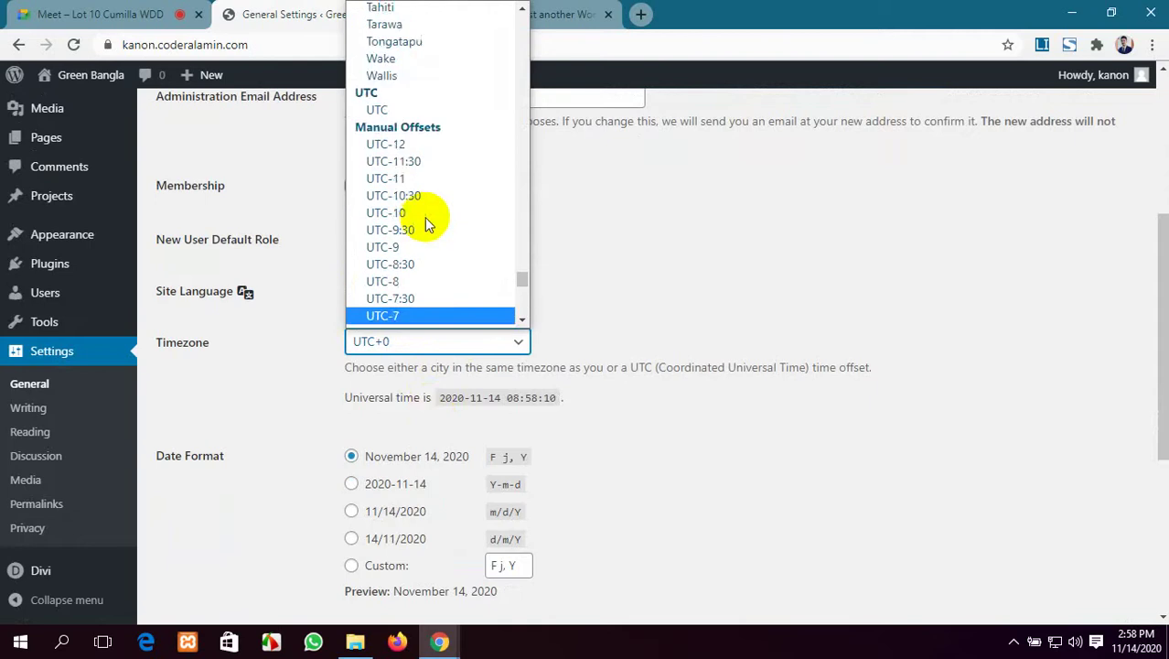
scroll(425, 224, up, 1)
scroll(422, 237, down, 7)
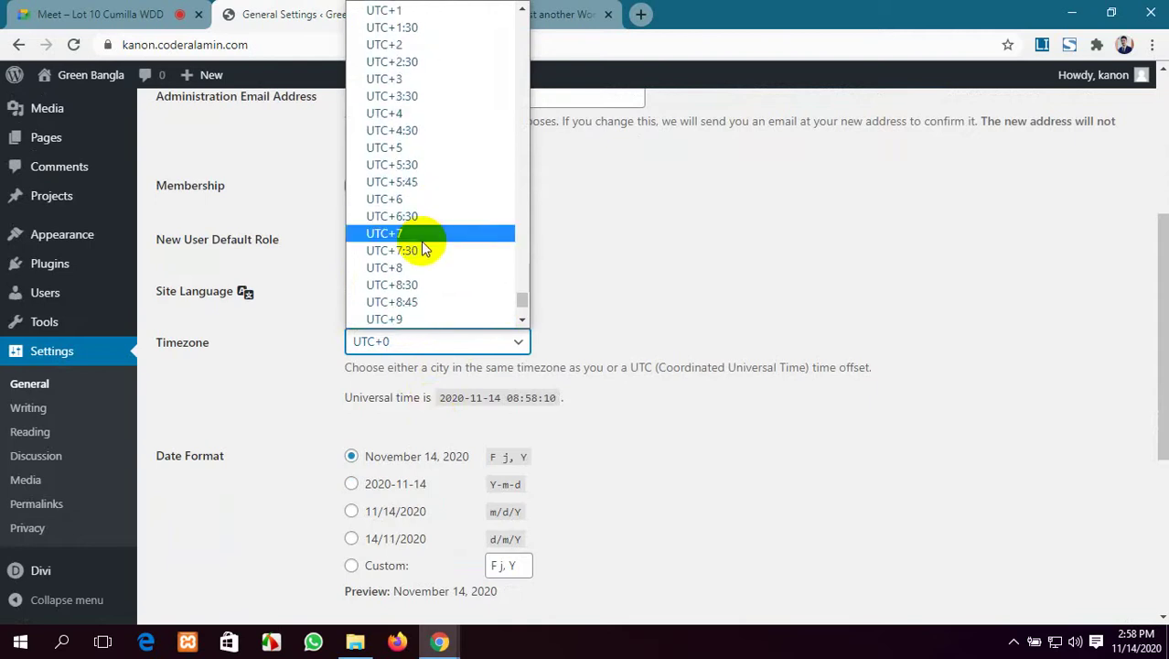
click(424, 201)
Set the week to start on Saturday and save the general settings.
scroll(431, 266, down, 1)
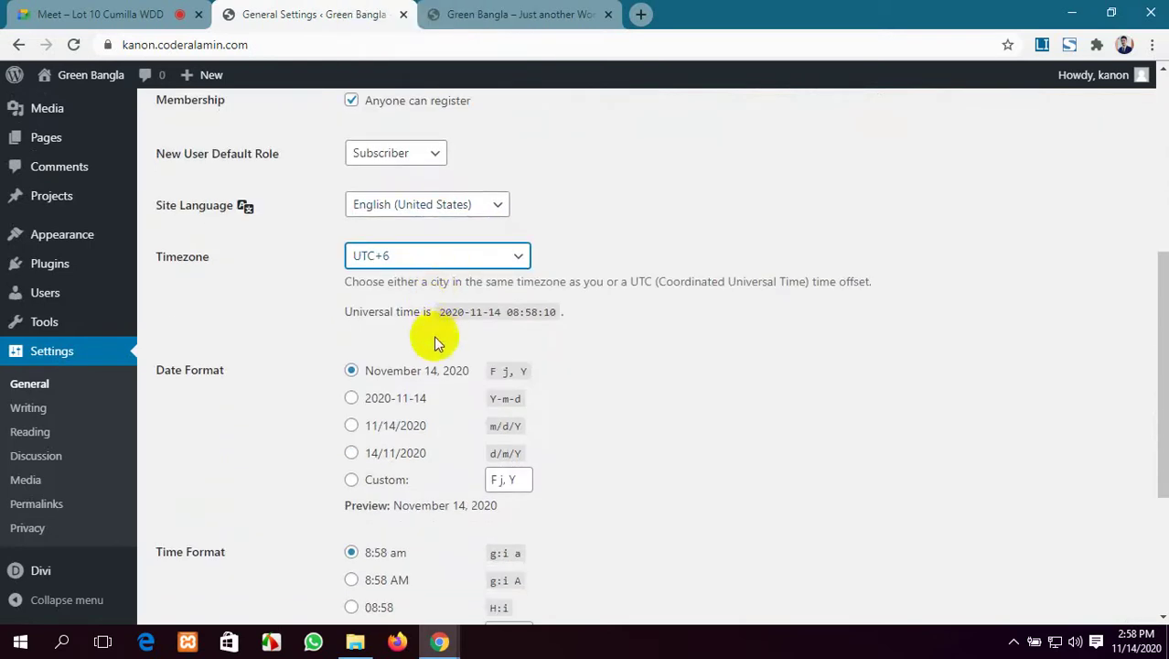
scroll(435, 342, down, 1)
scroll(467, 284, down, 2)
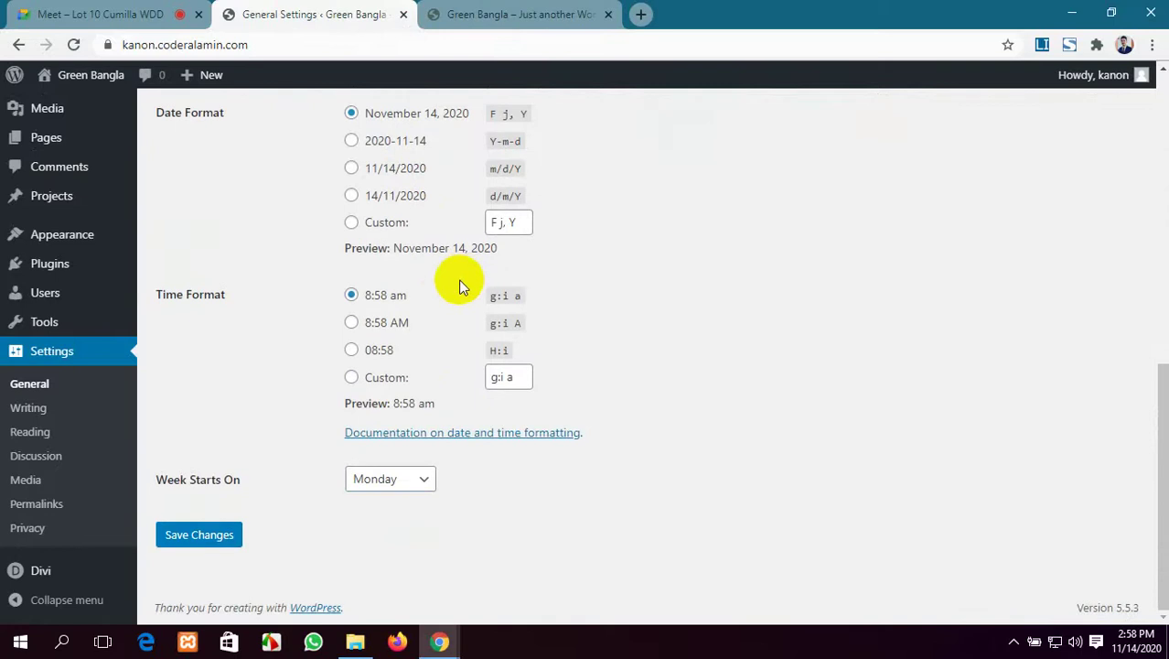
click(425, 478)
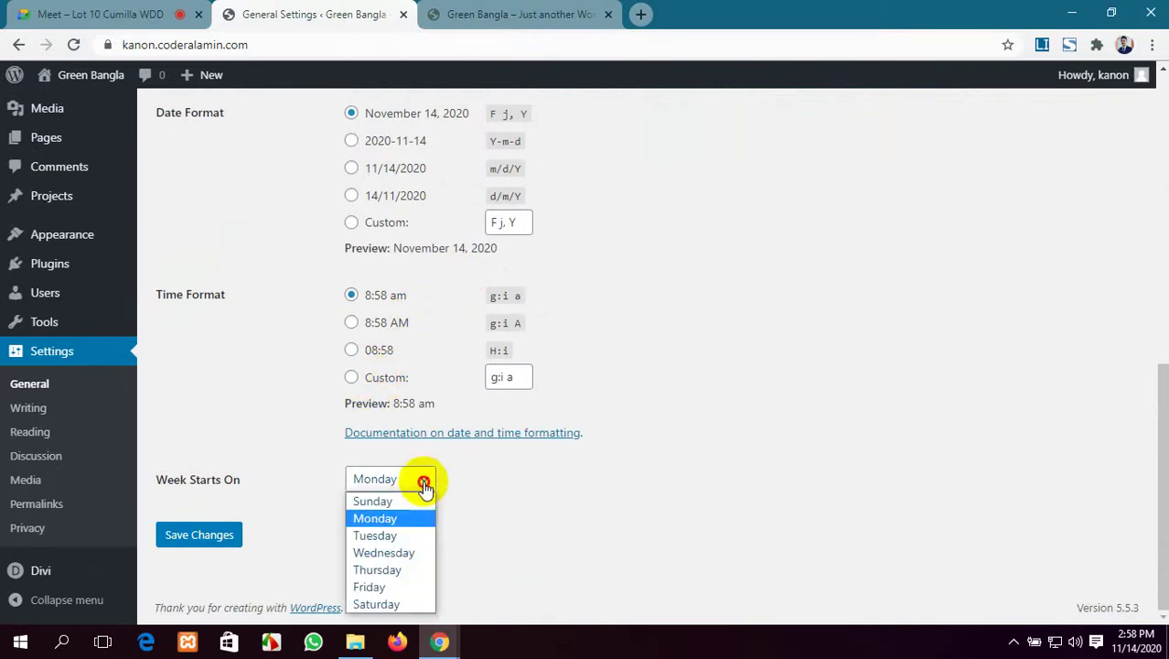
click(409, 603)
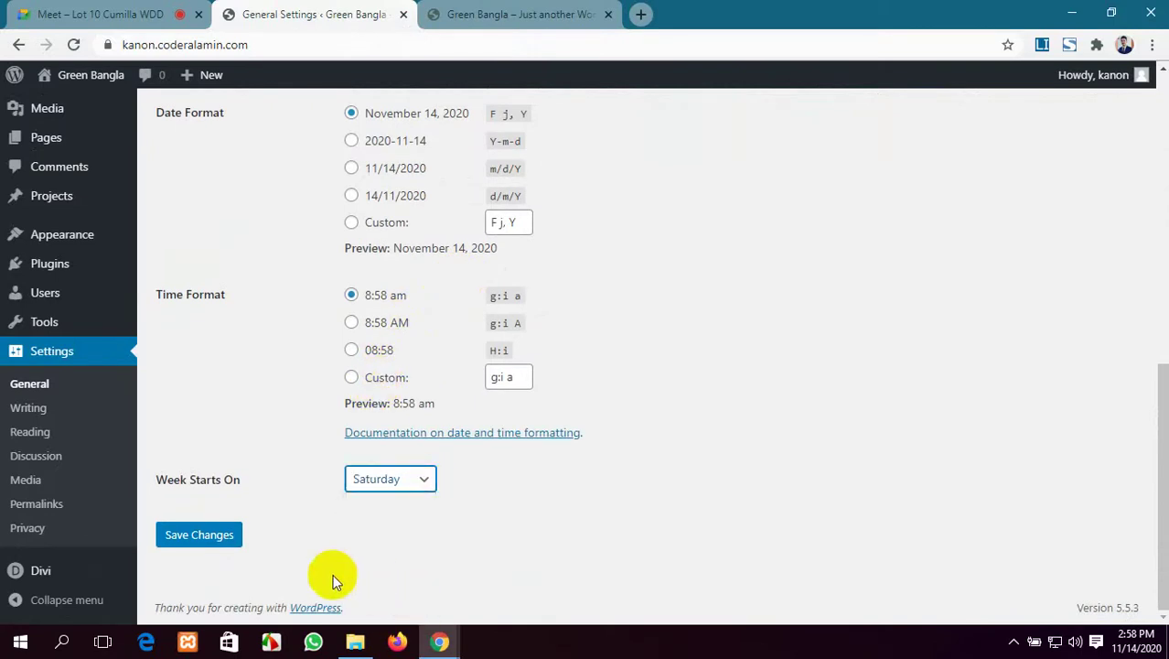
click(211, 547)
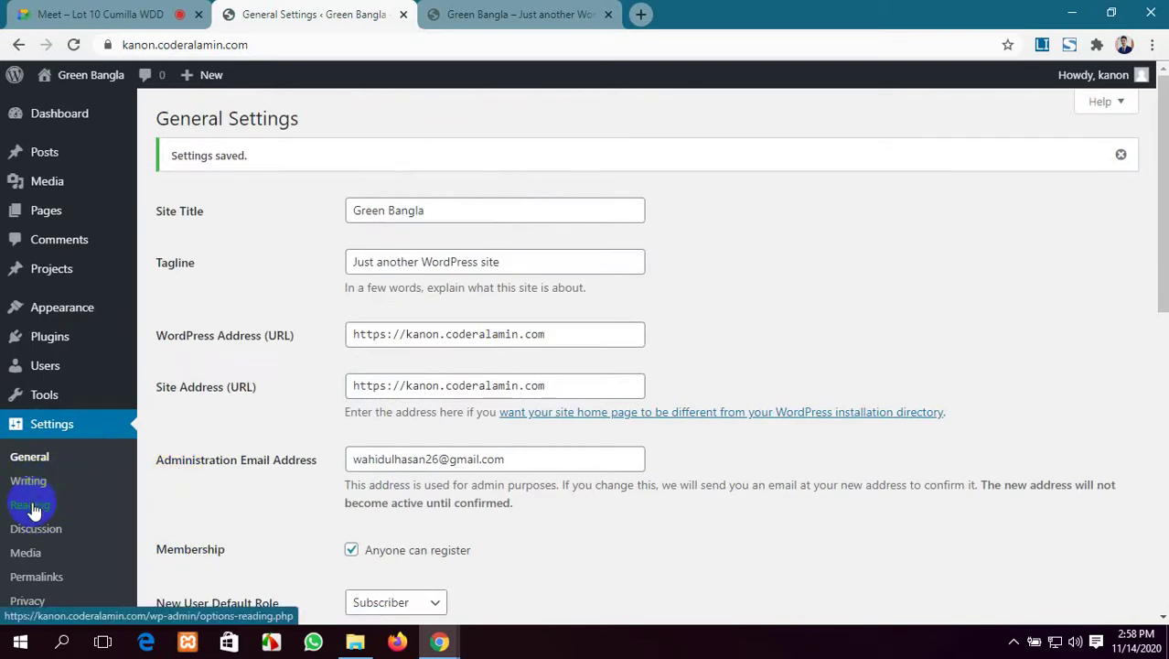
In the reading settings, make the homepage display a static page and choose Home as the homepage.
click(33, 506)
scroll(386, 278, down, 2)
scroll(340, 162, up, 2)
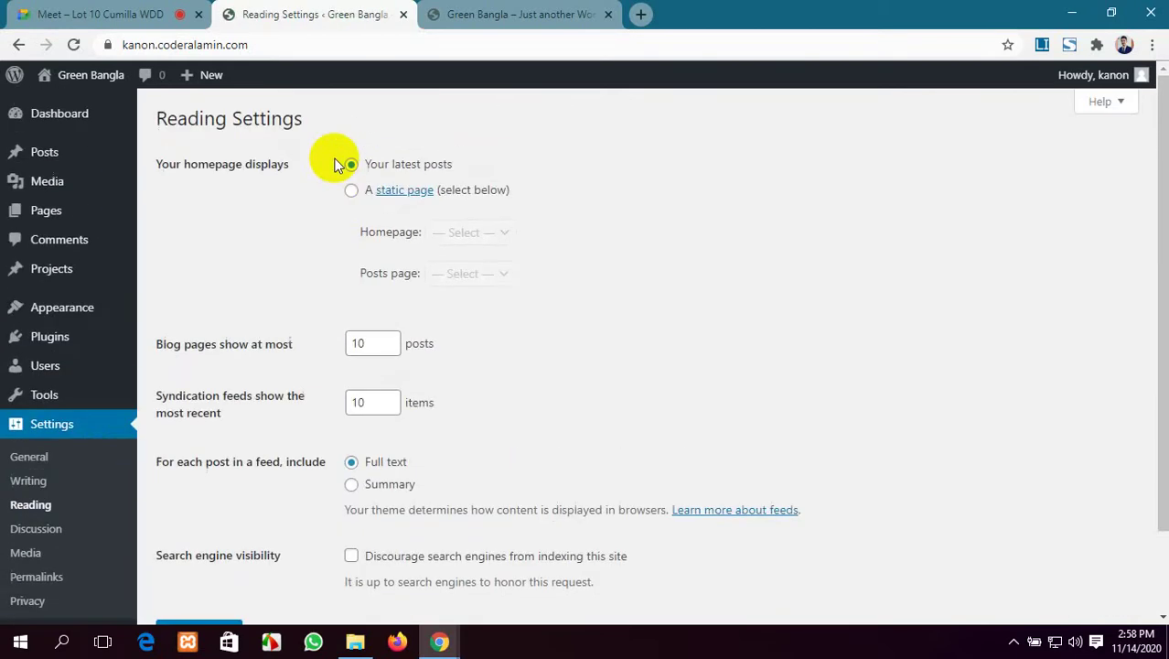
click(354, 194)
click(504, 234)
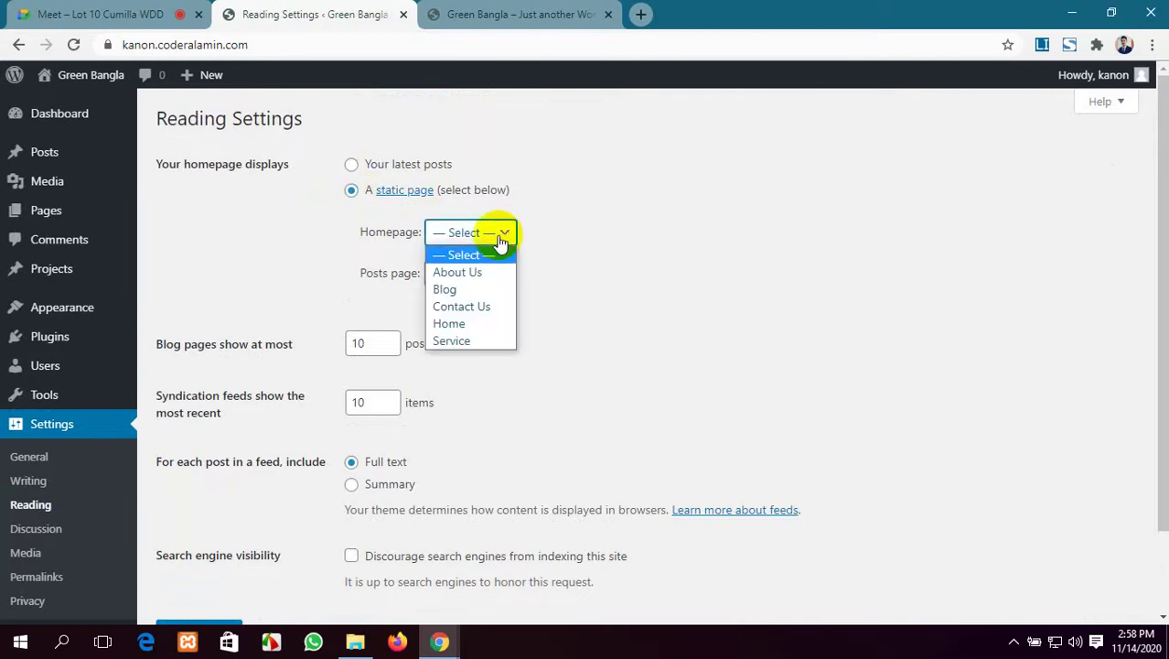
click(468, 324)
Choose Blog as the posts page and save the reading settings.
click(477, 275)
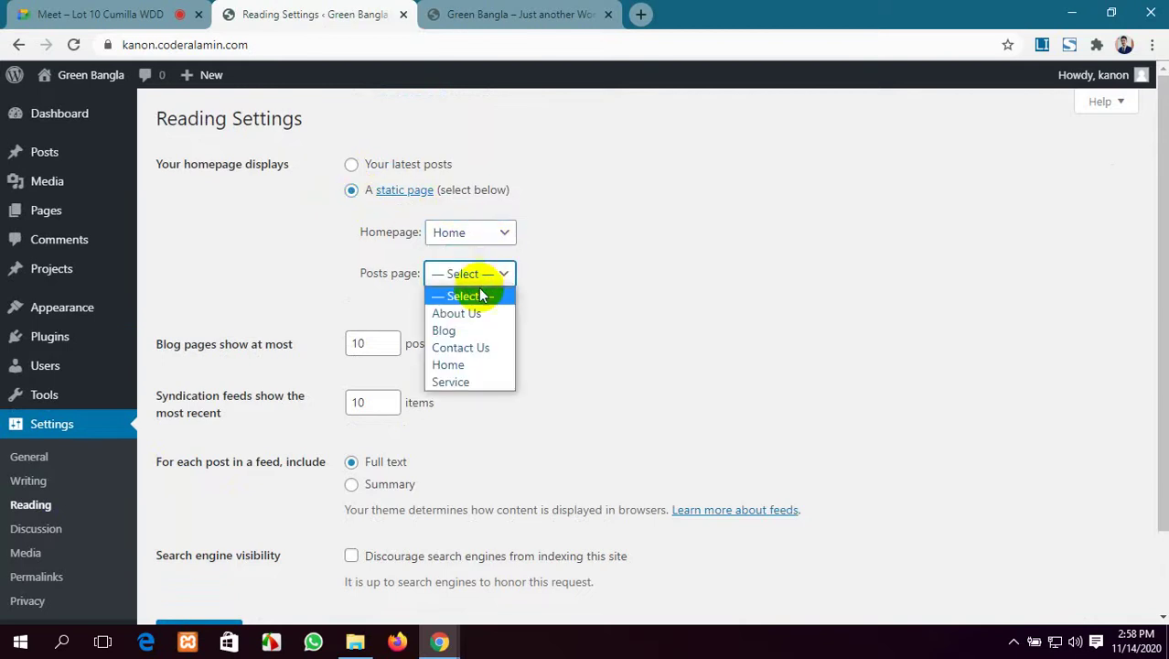
click(454, 330)
scroll(325, 494, down, 2)
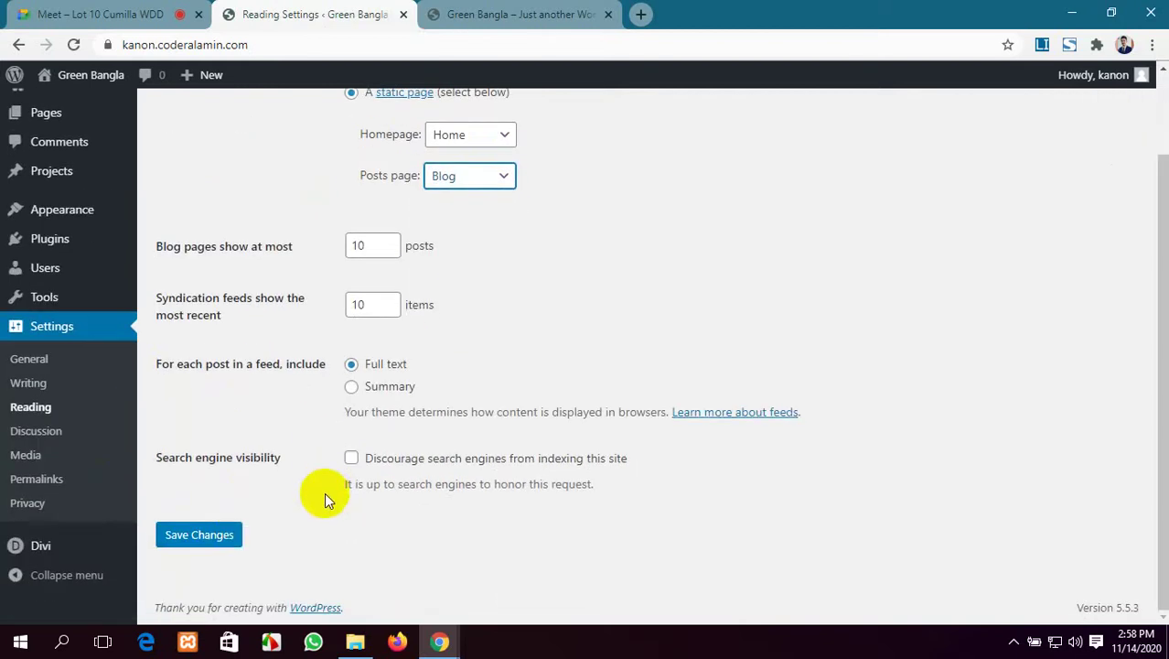
click(239, 536)
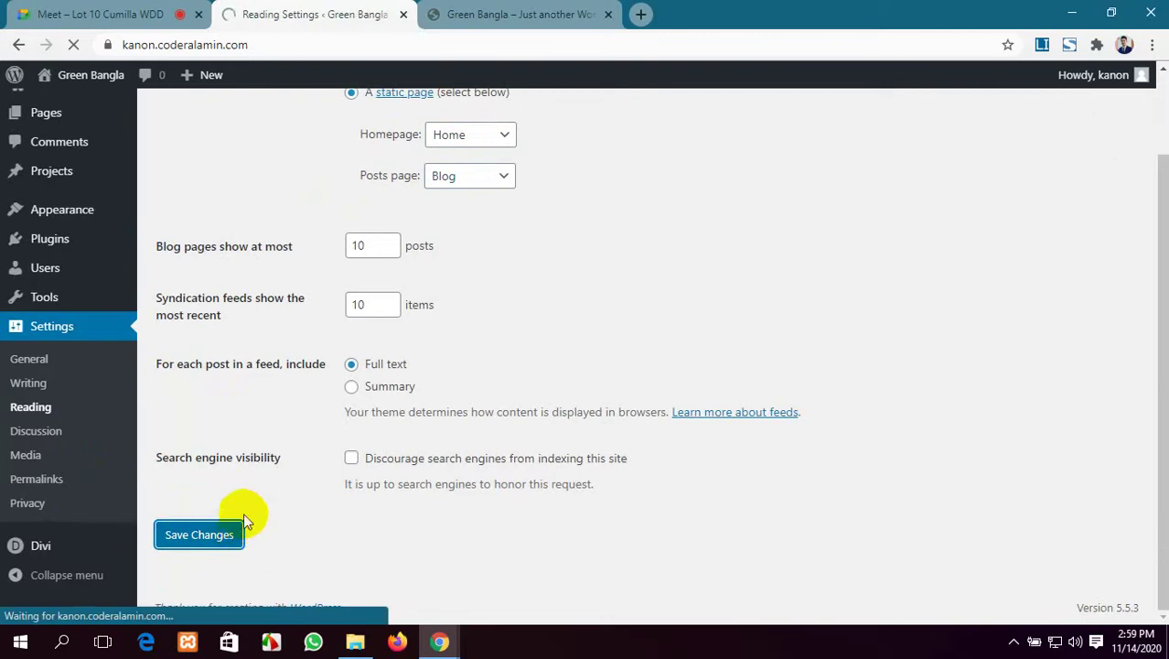
Reload the live site and examine the static homepage's sidebar and footer widgets.
click(535, 13)
click(75, 45)
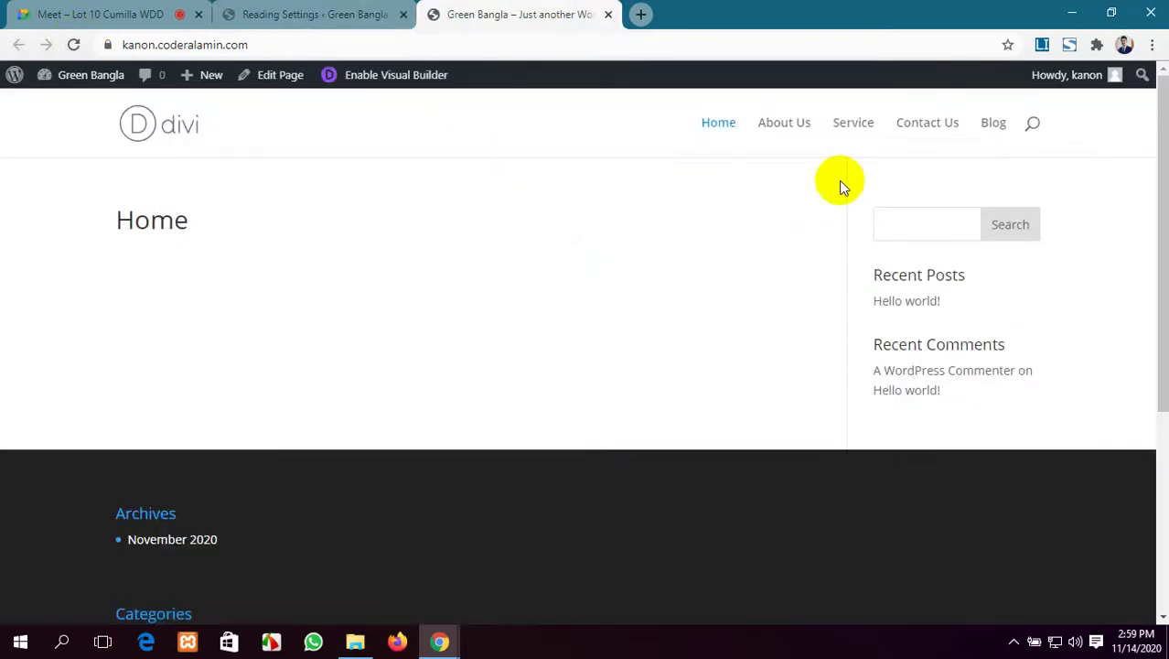
scroll(805, 388, down, 4)
scroll(807, 387, up, 4)
scroll(807, 388, down, 4)
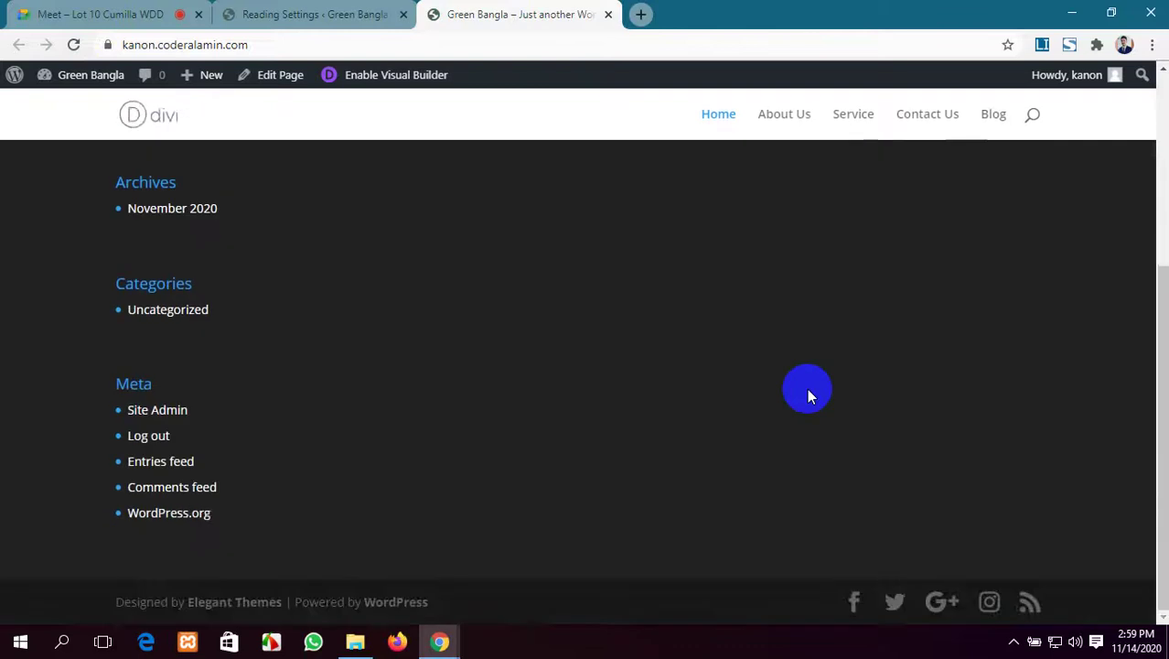
scroll(806, 388, up, 4)
scroll(807, 391, down, 4)
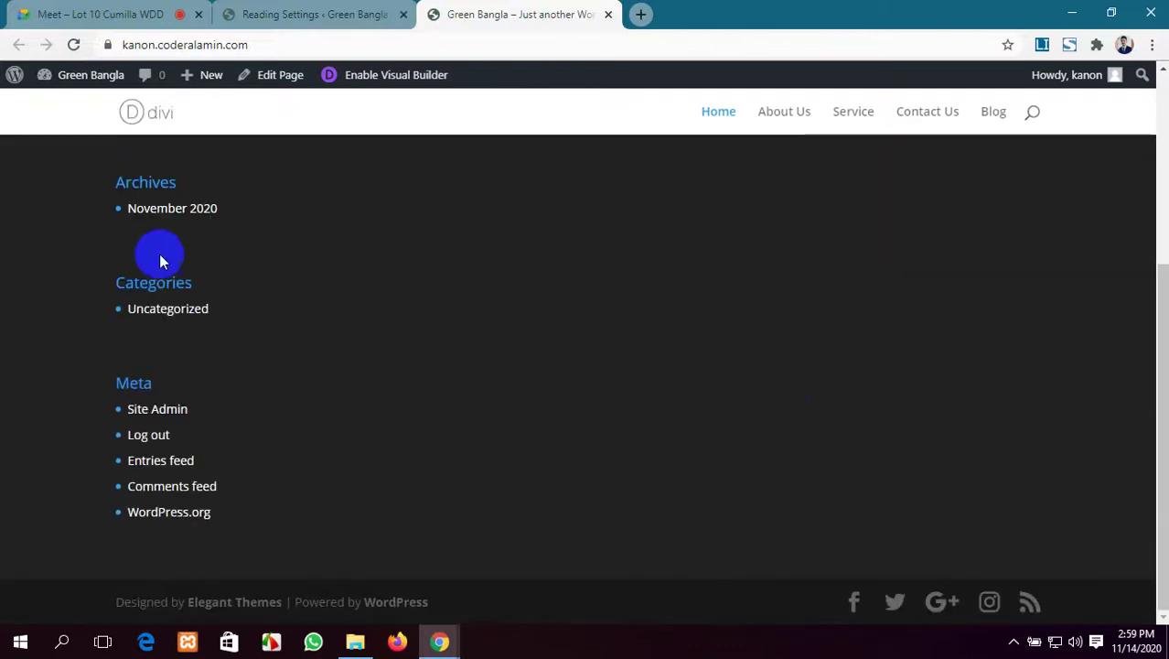
scroll(373, 373, up, 4)
Open the theme's widget management and compare its areas with the live homepage's sidebar and footer.
click(311, 14)
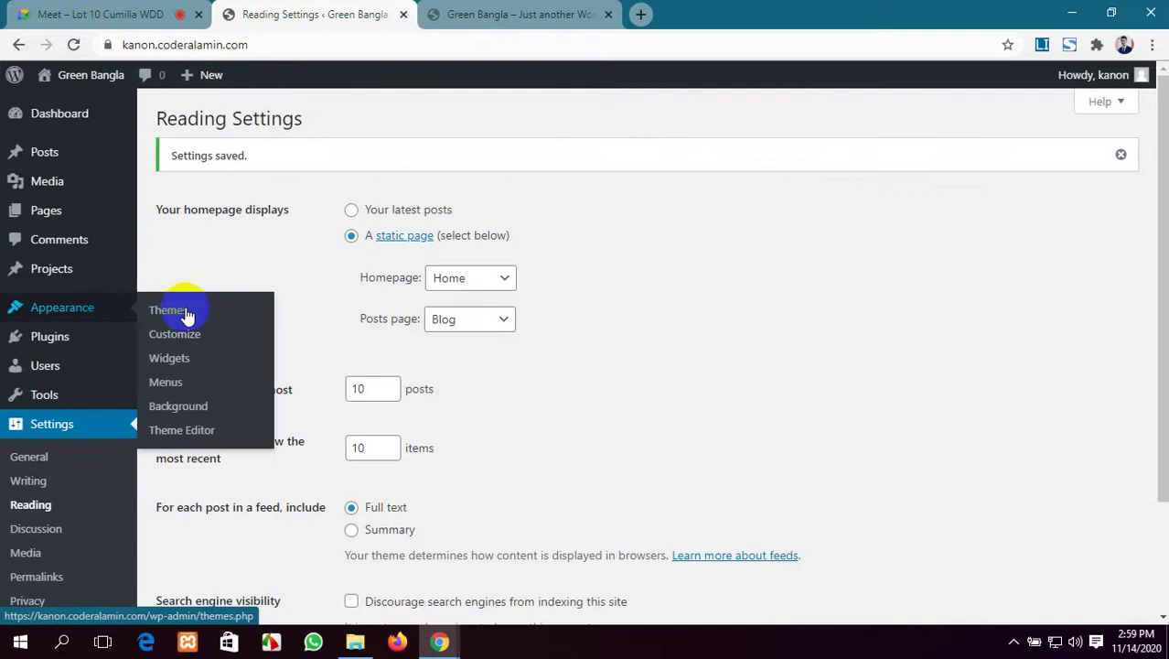
click(184, 362)
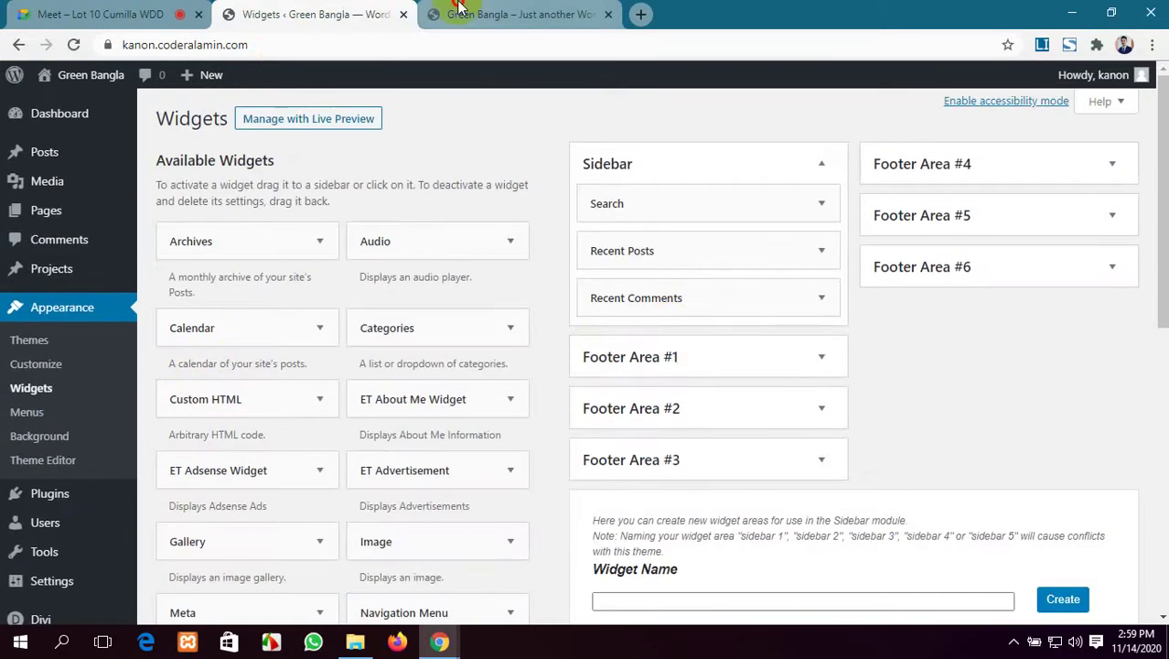
click(460, 9)
scroll(947, 322, down, 3)
scroll(947, 322, up, 3)
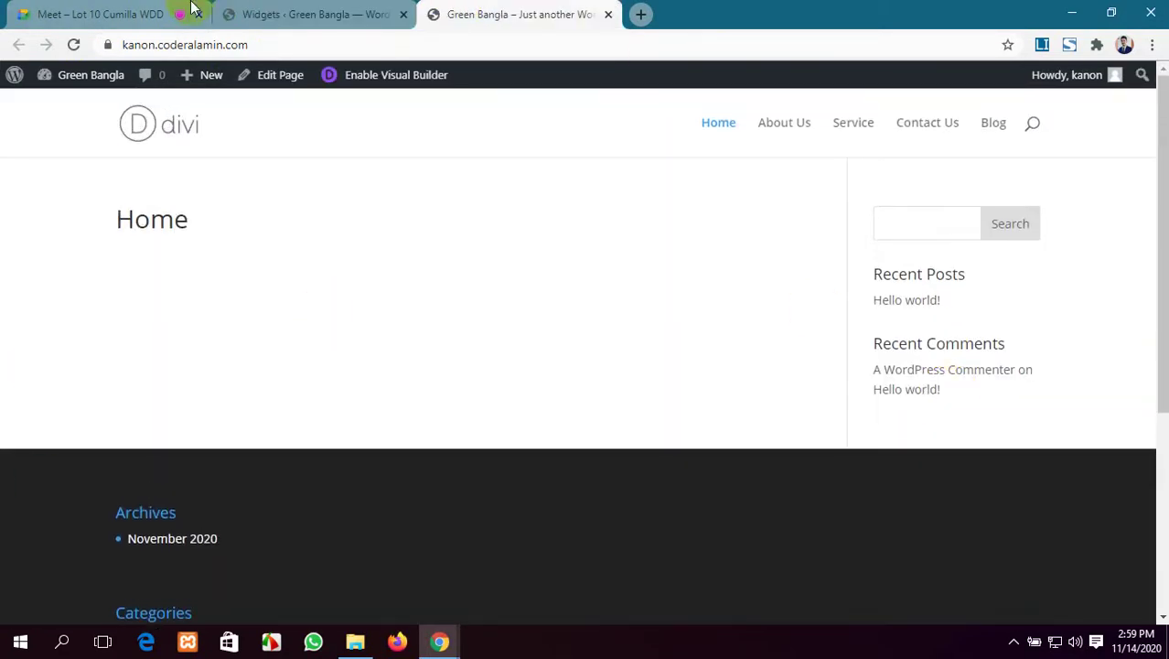
click(301, 11)
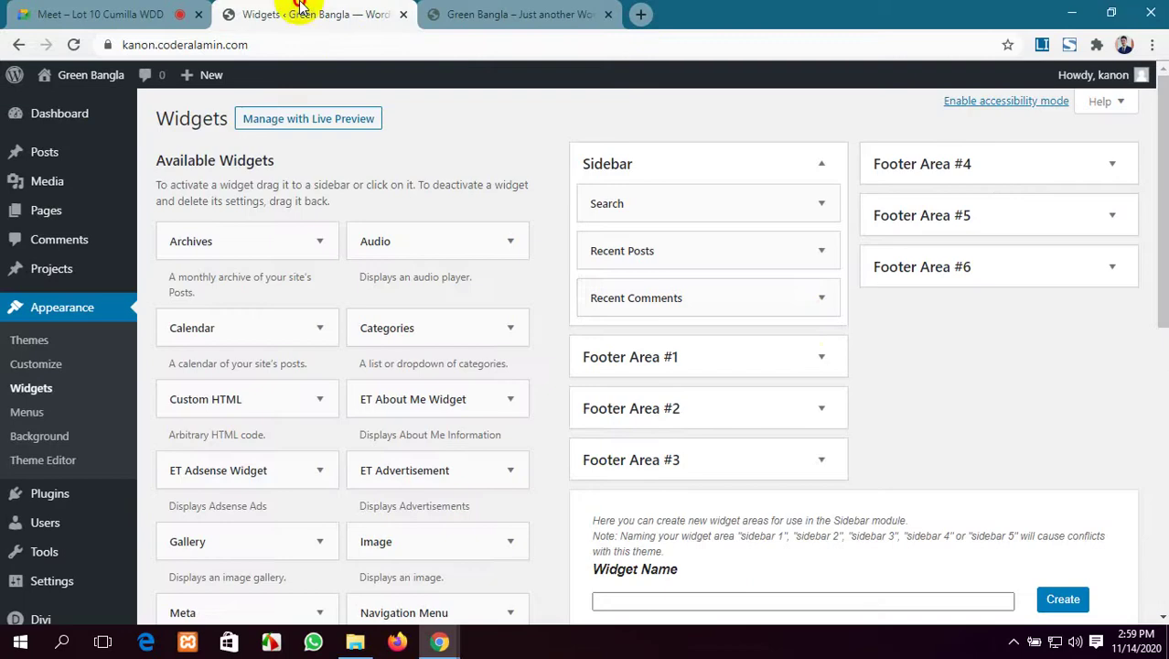
Delete the Search, Recent Posts and Recent Comments widgets from the Sidebar area.
click(822, 205)
click(606, 298)
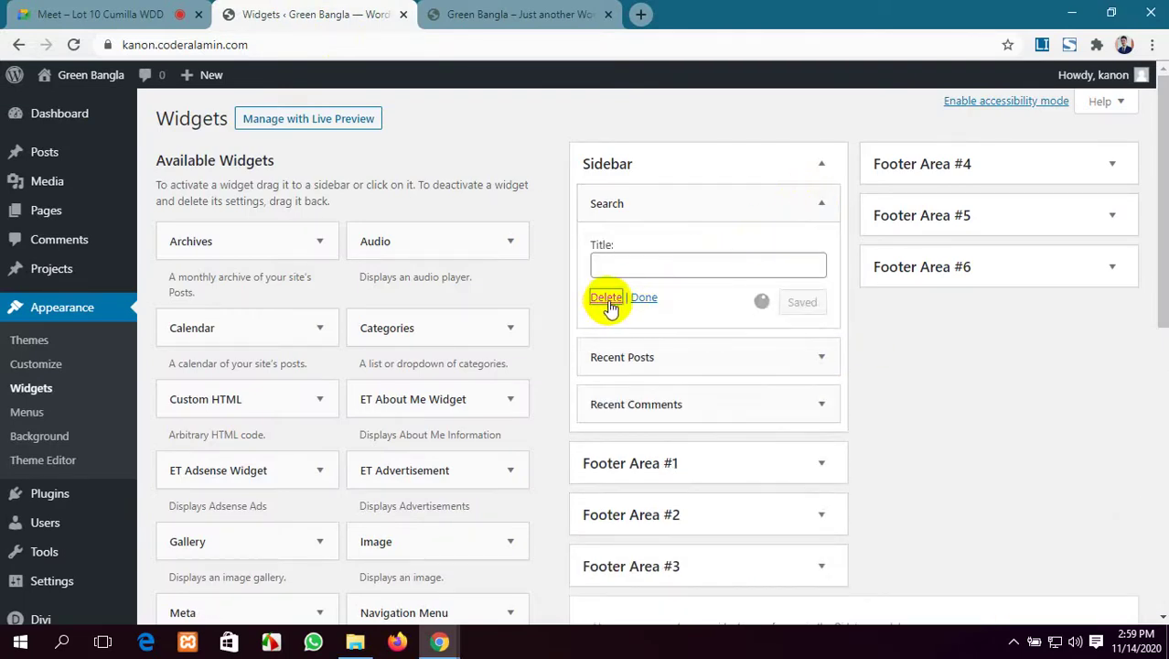
click(822, 205)
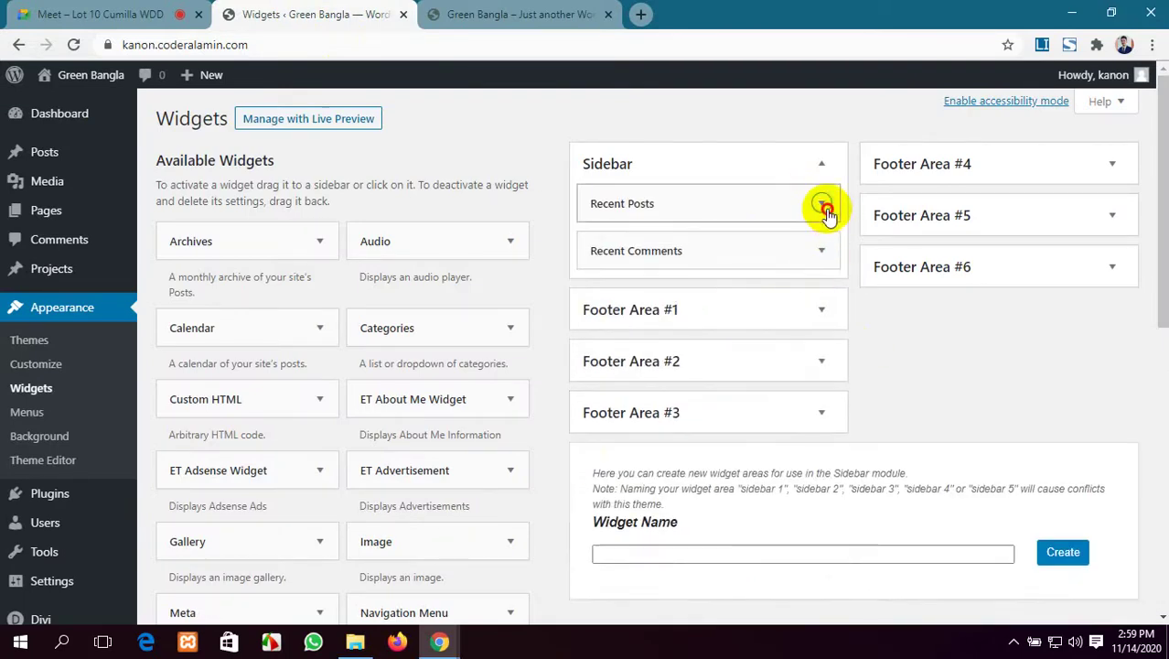
click(602, 365)
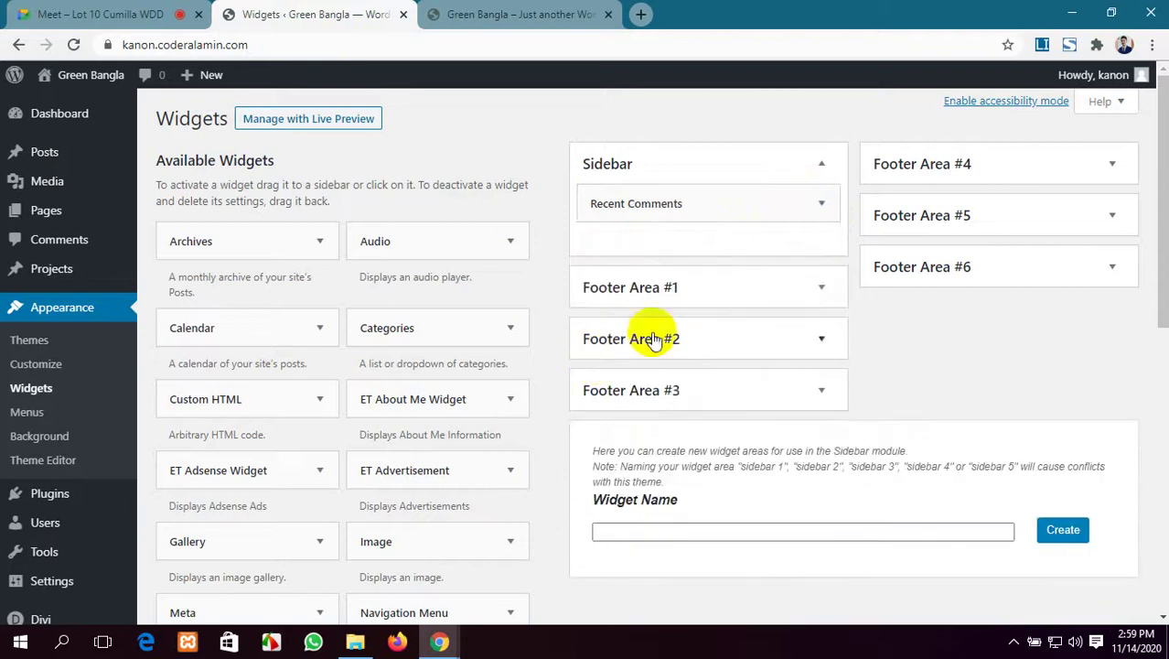
click(821, 203)
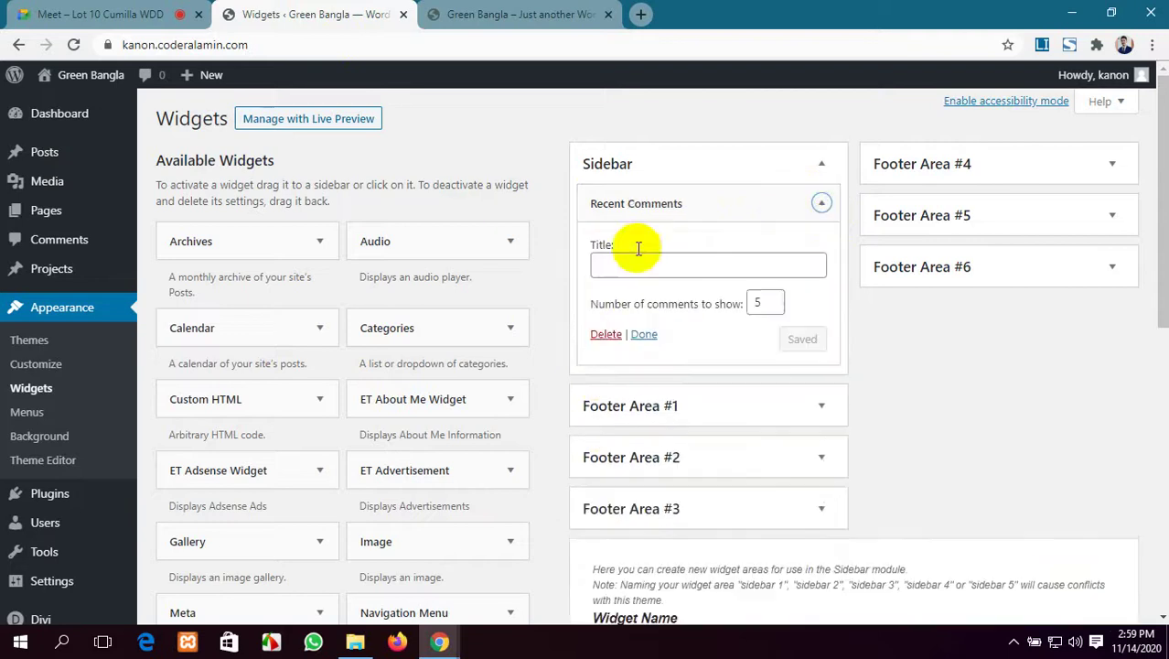
click(602, 337)
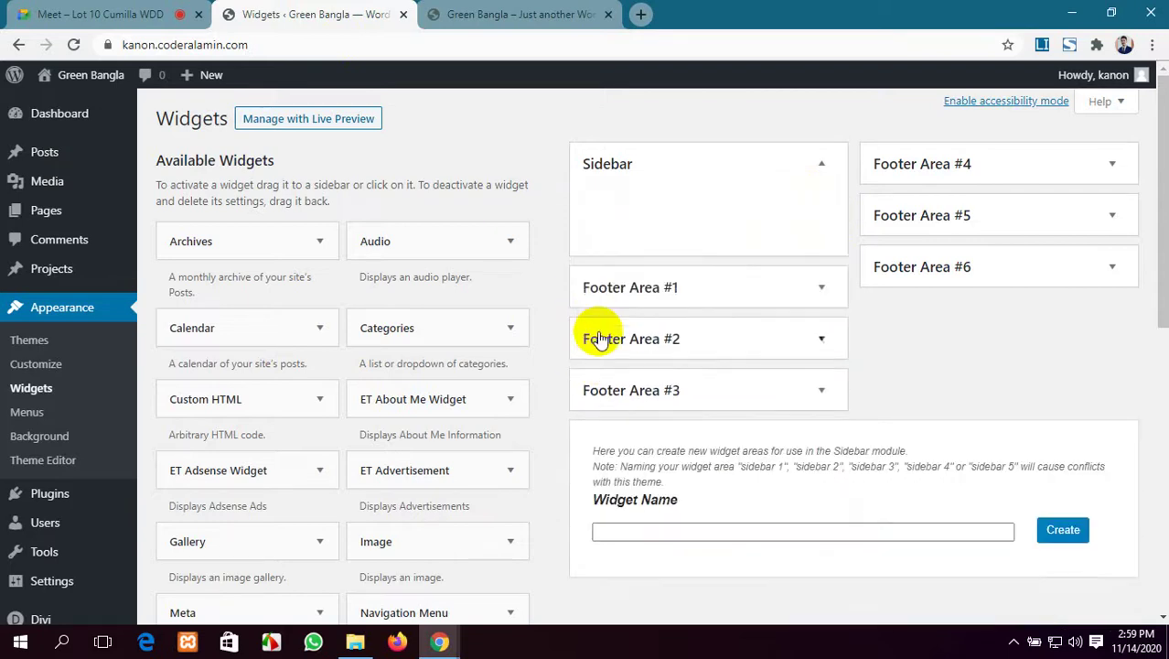
Delete the Archives, Categories and Meta widgets from Footer Area #1.
click(786, 302)
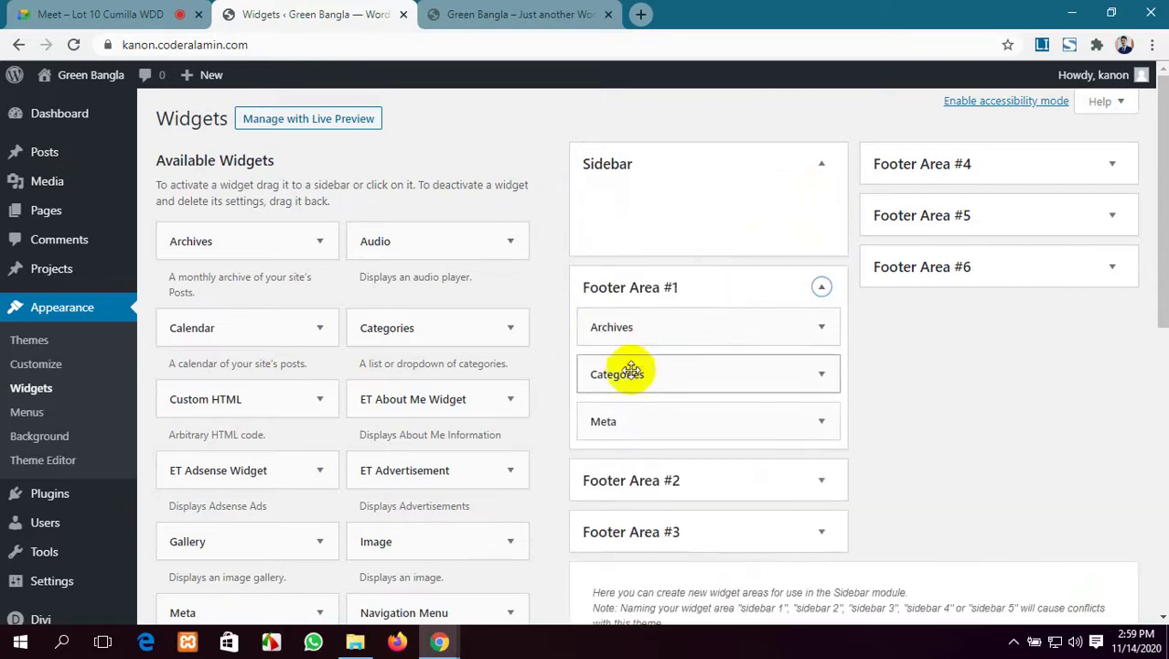
click(821, 327)
click(605, 469)
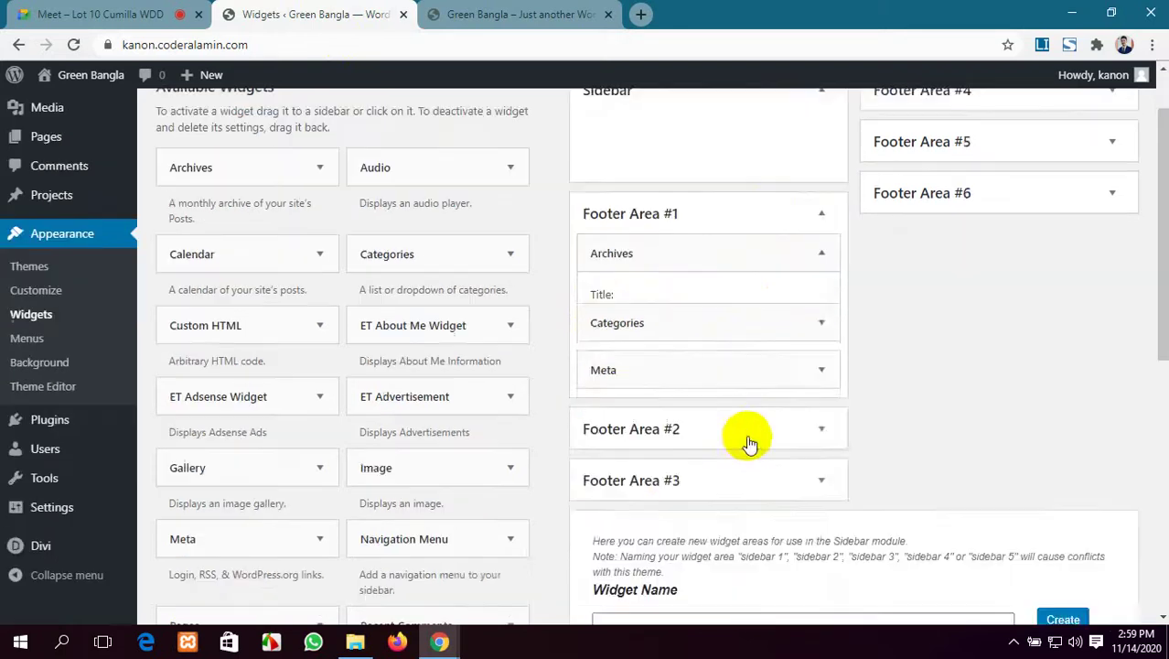
scroll(778, 357, down, 2)
click(821, 158)
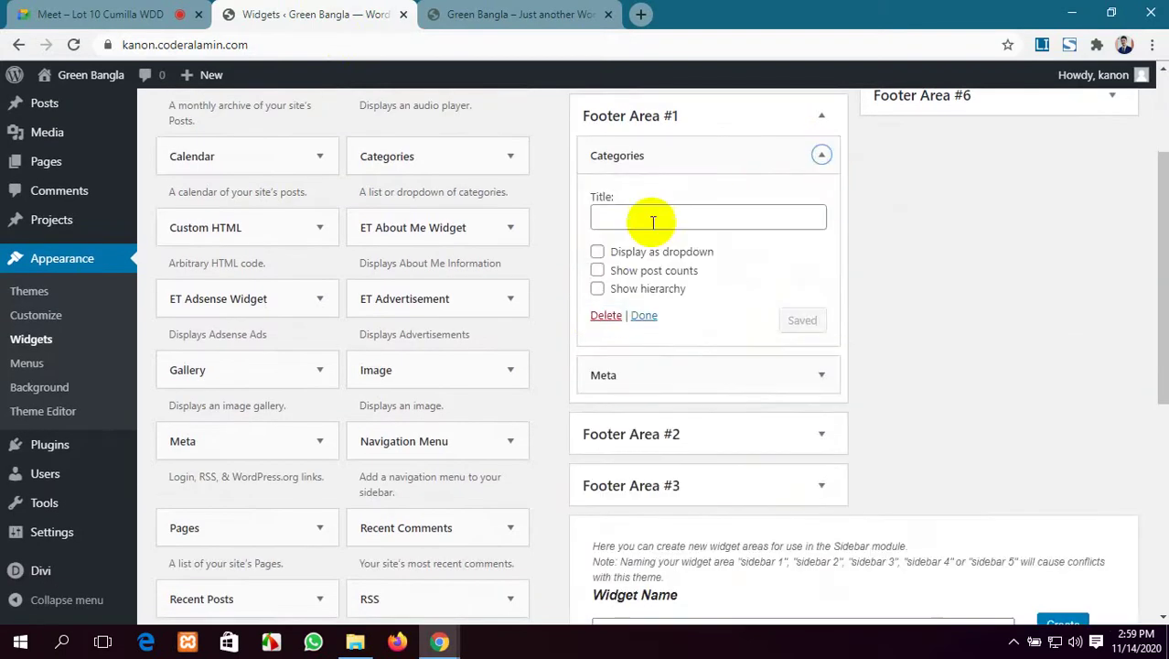
click(606, 315)
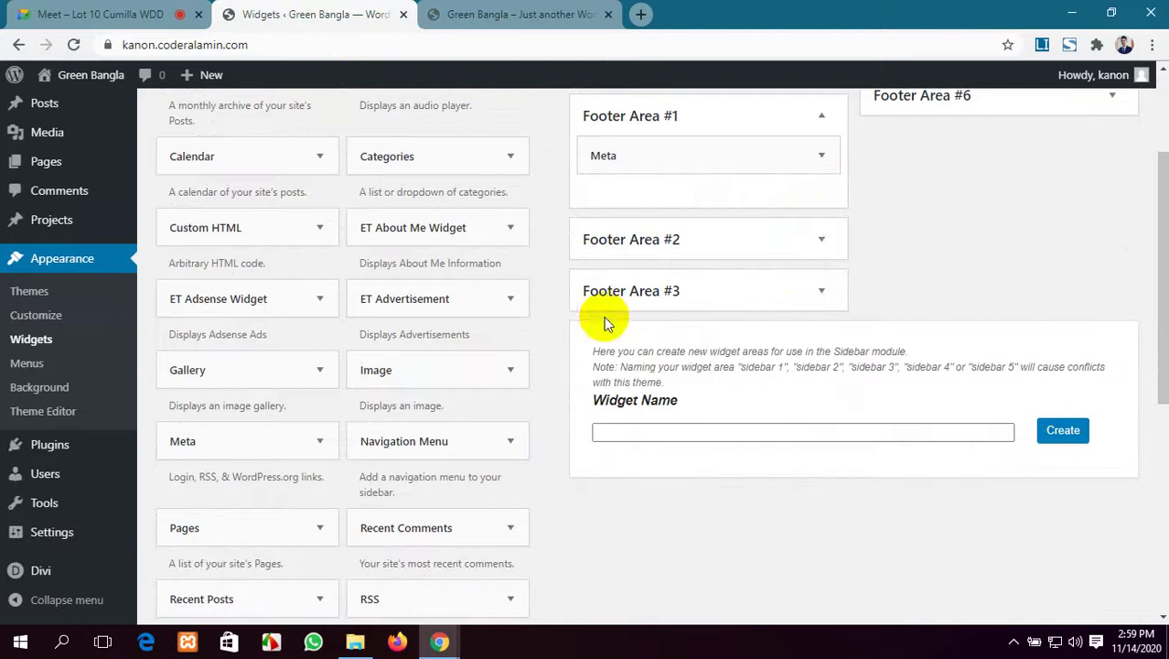
click(822, 155)
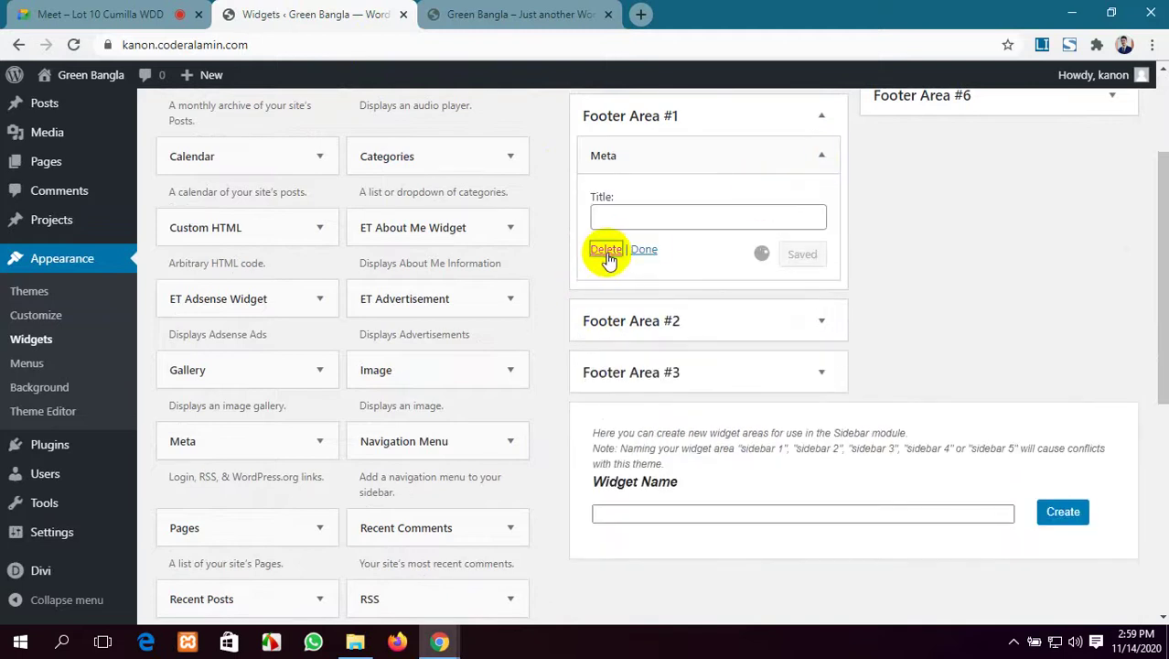
click(606, 250)
Expand Footer Areas #2 through #6 and check each for remaining widgets.
click(819, 238)
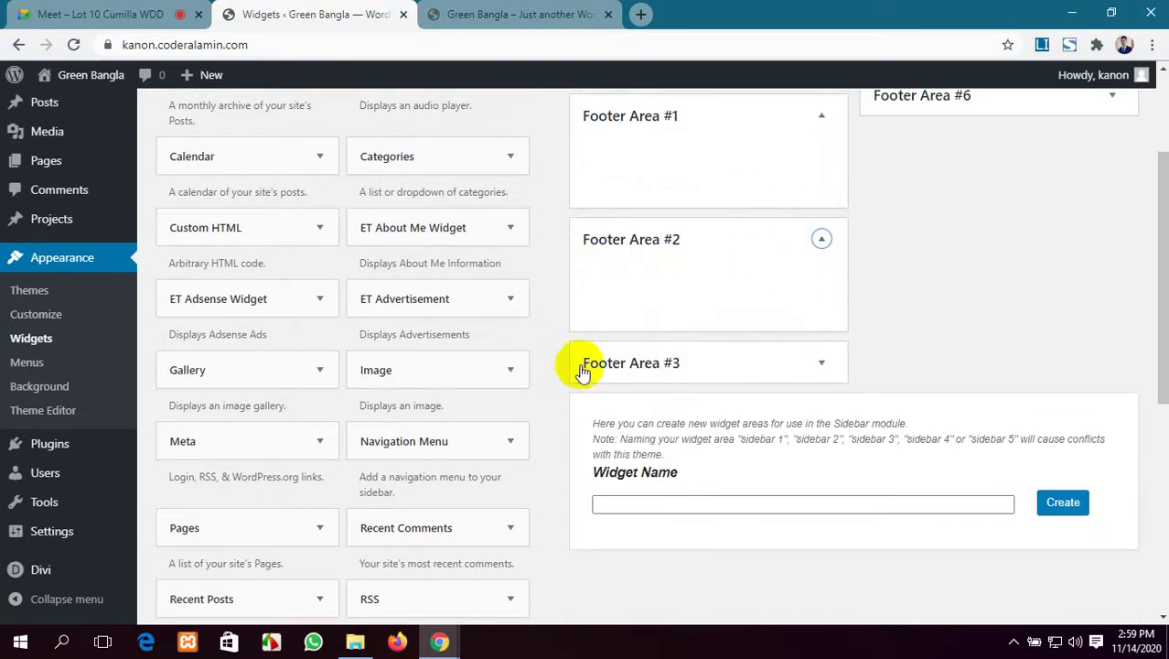
scroll(723, 348, down, 2)
click(805, 201)
scroll(756, 348, up, 2)
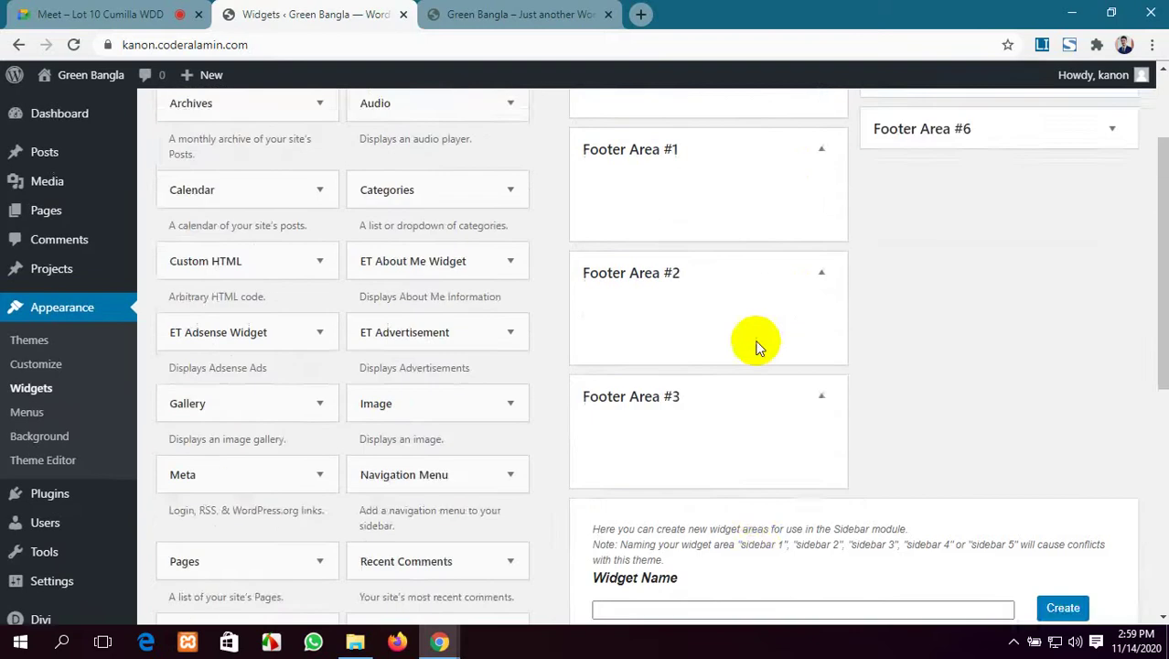
scroll(756, 348, up, 3)
scroll(749, 391, down, 1)
scroll(961, 391, up, 1)
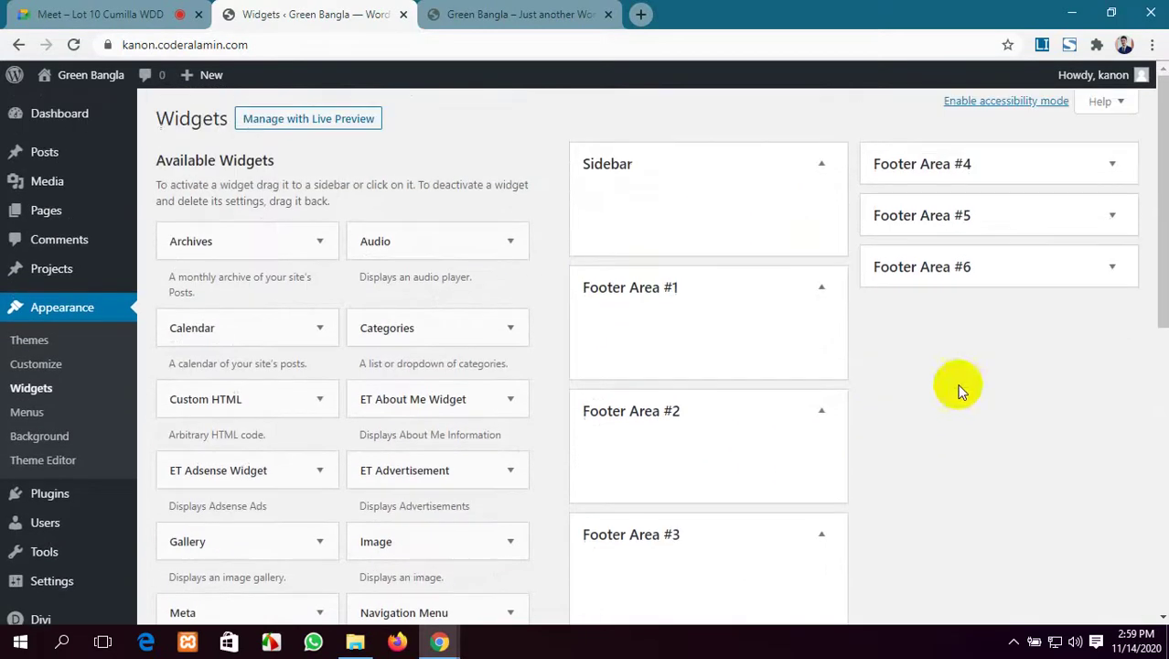
click(1068, 163)
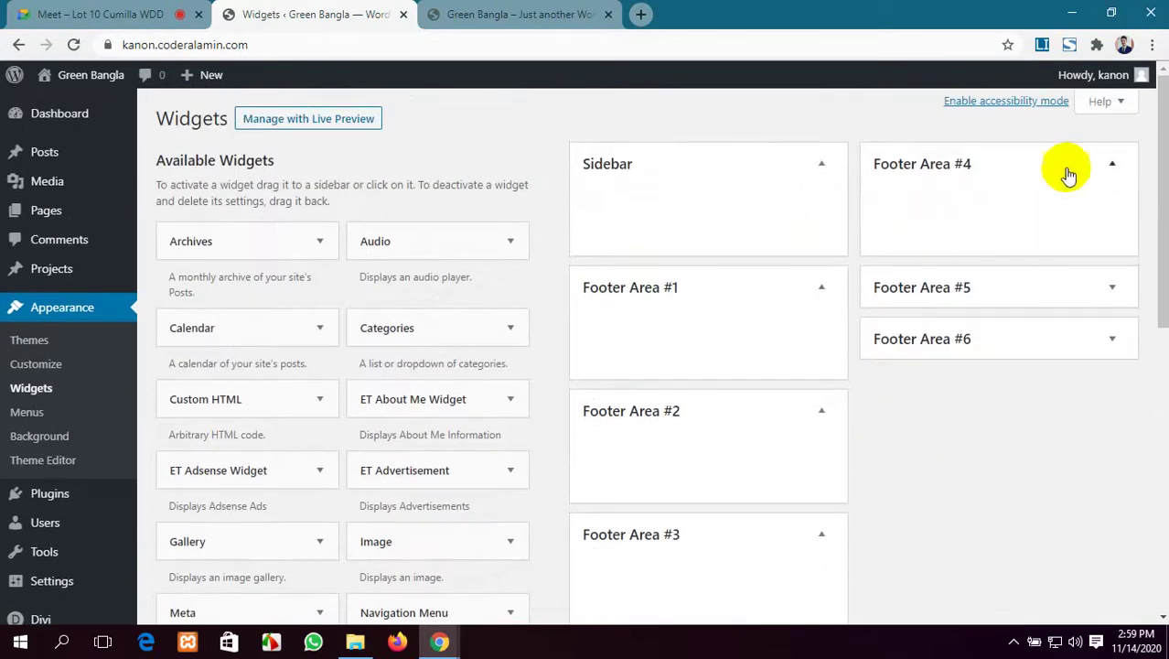
click(1055, 289)
click(1064, 409)
scroll(824, 477, down, 5)
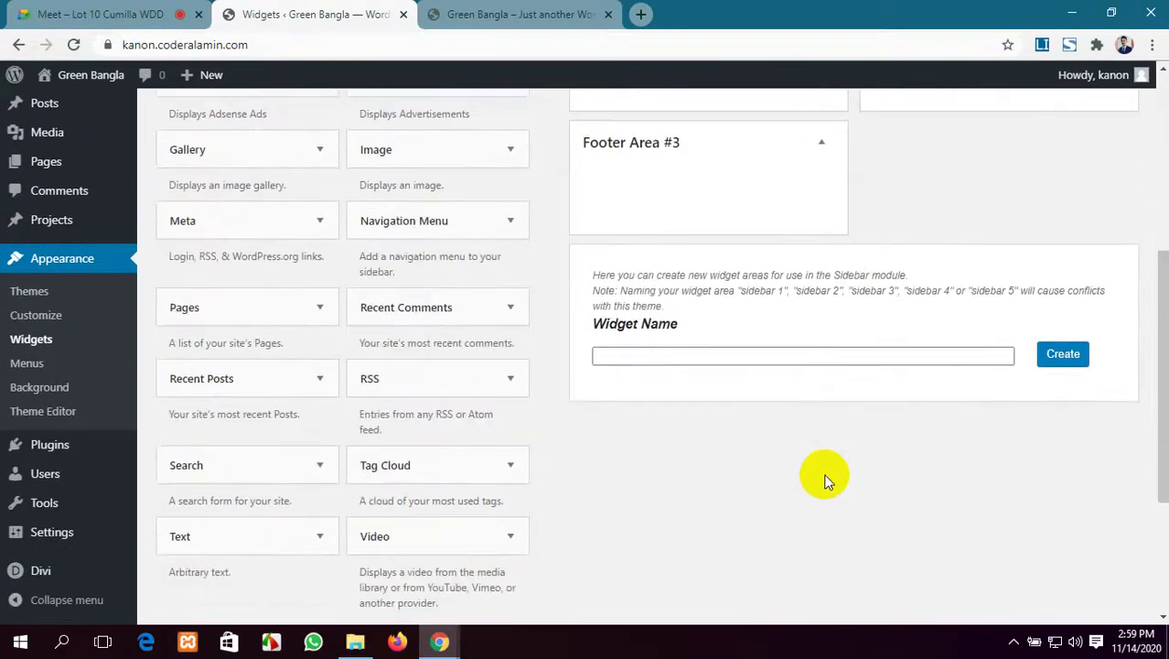
scroll(824, 477, down, 3)
scroll(824, 477, up, 8)
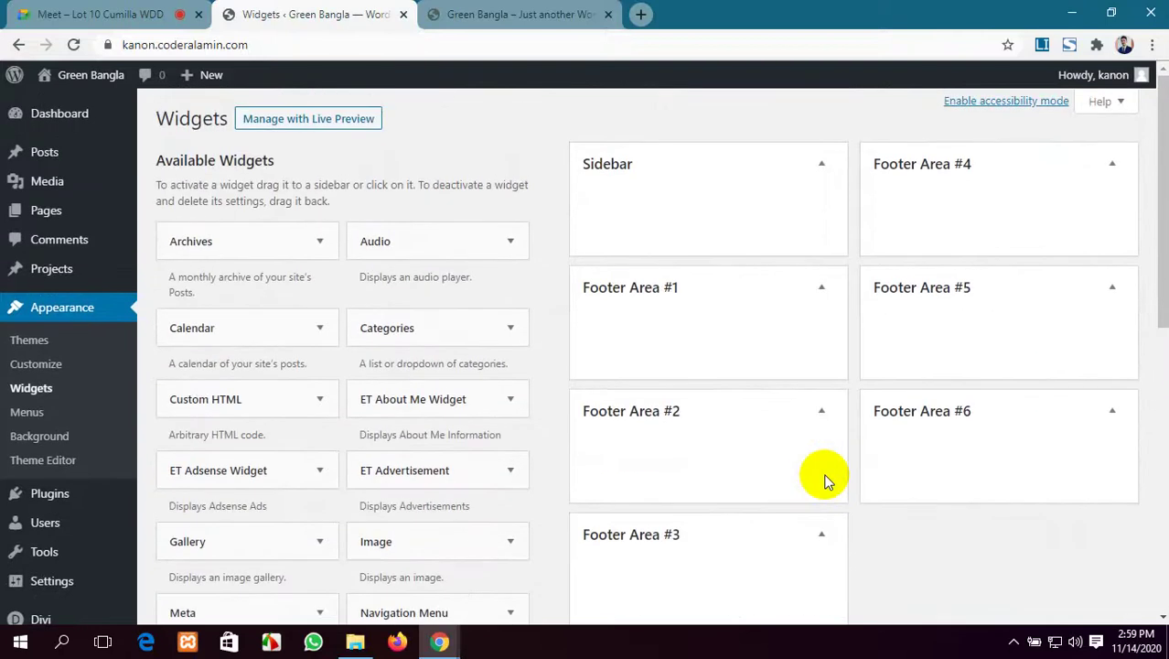
Reload the live homepage and compare its sidebar and footer with the emptied widget areas.
click(512, 14)
click(74, 44)
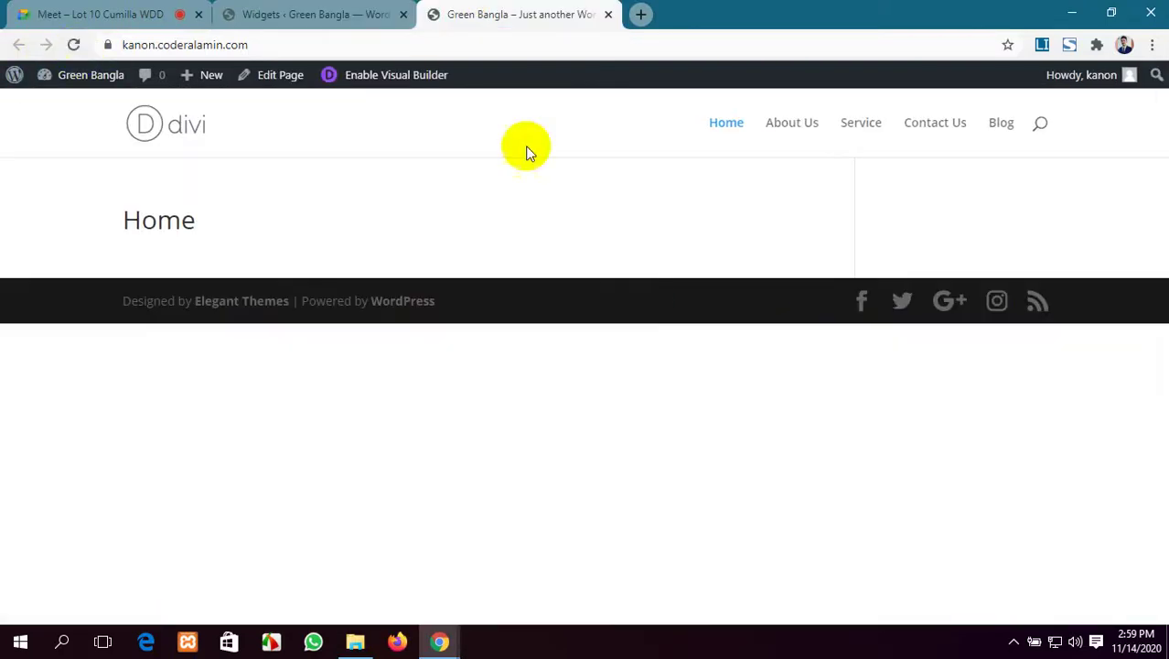
right_click(648, 657)
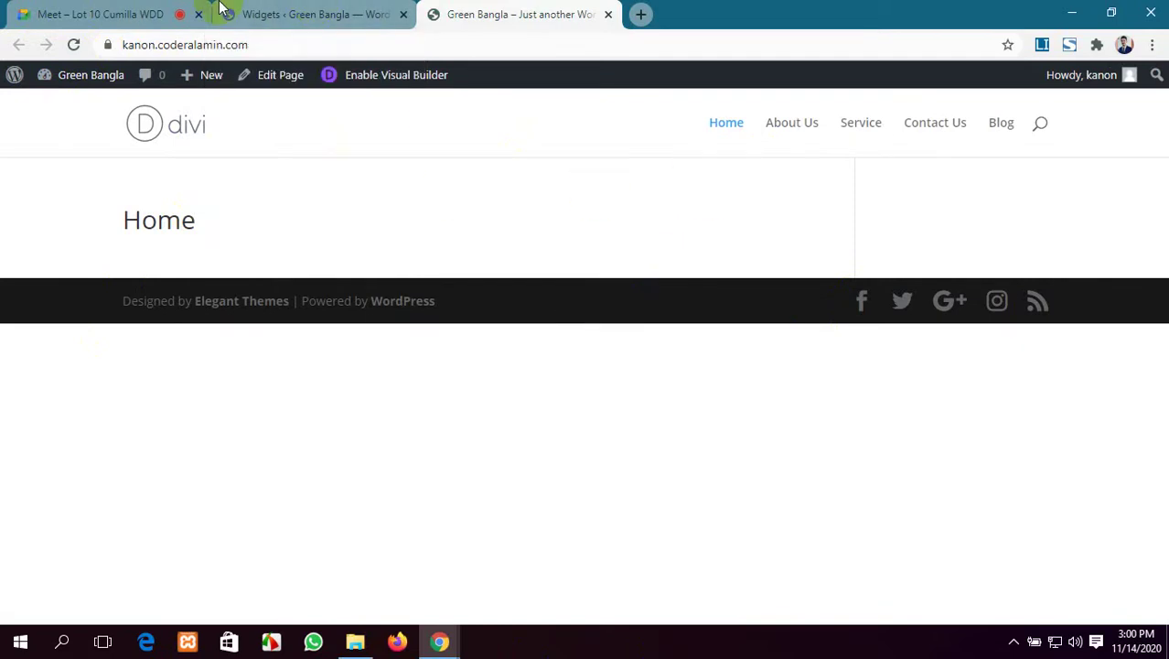
click(302, 13)
scroll(331, 423, down, 1)
scroll(334, 384, up, 1)
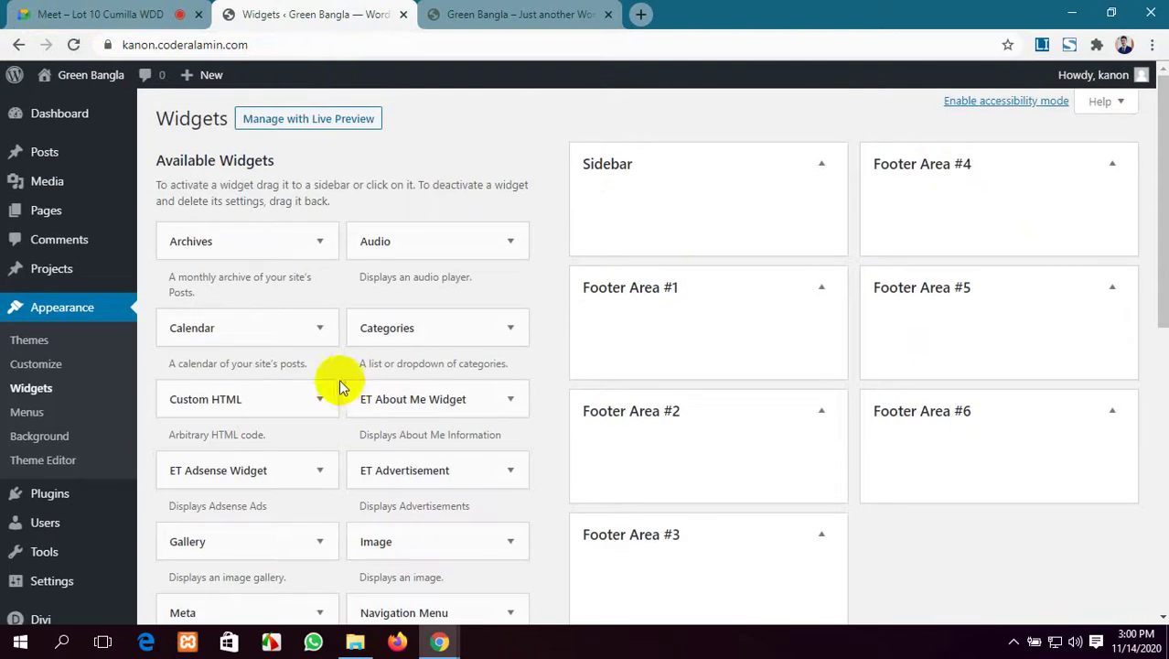
click(548, 13)
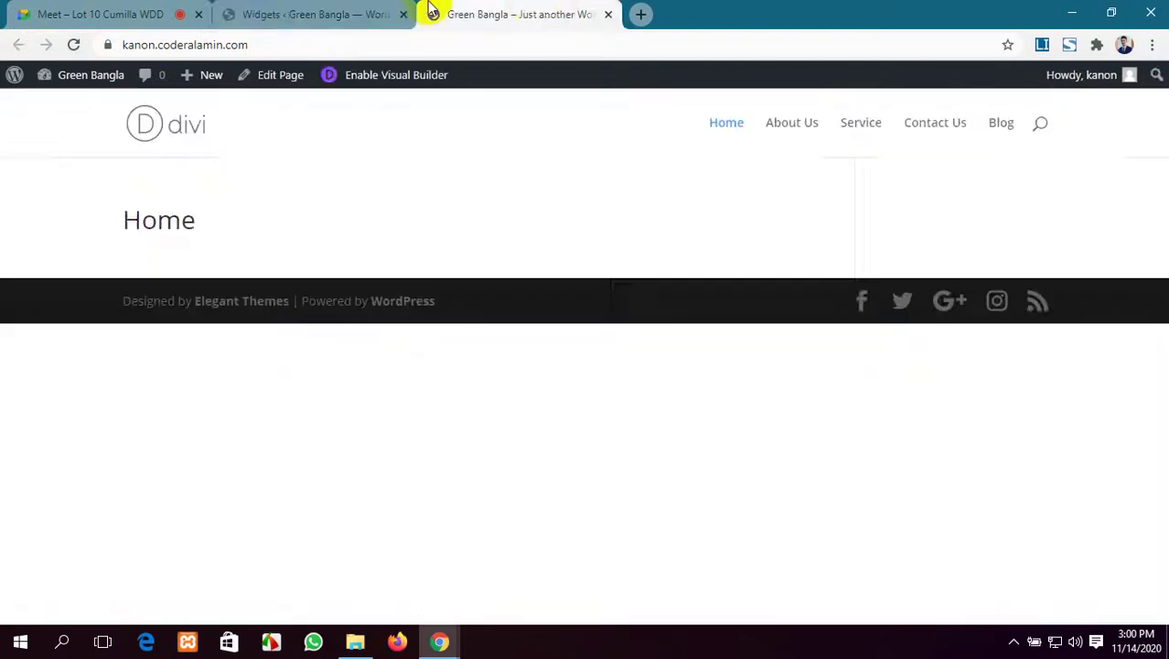
click(302, 13)
click(524, 13)
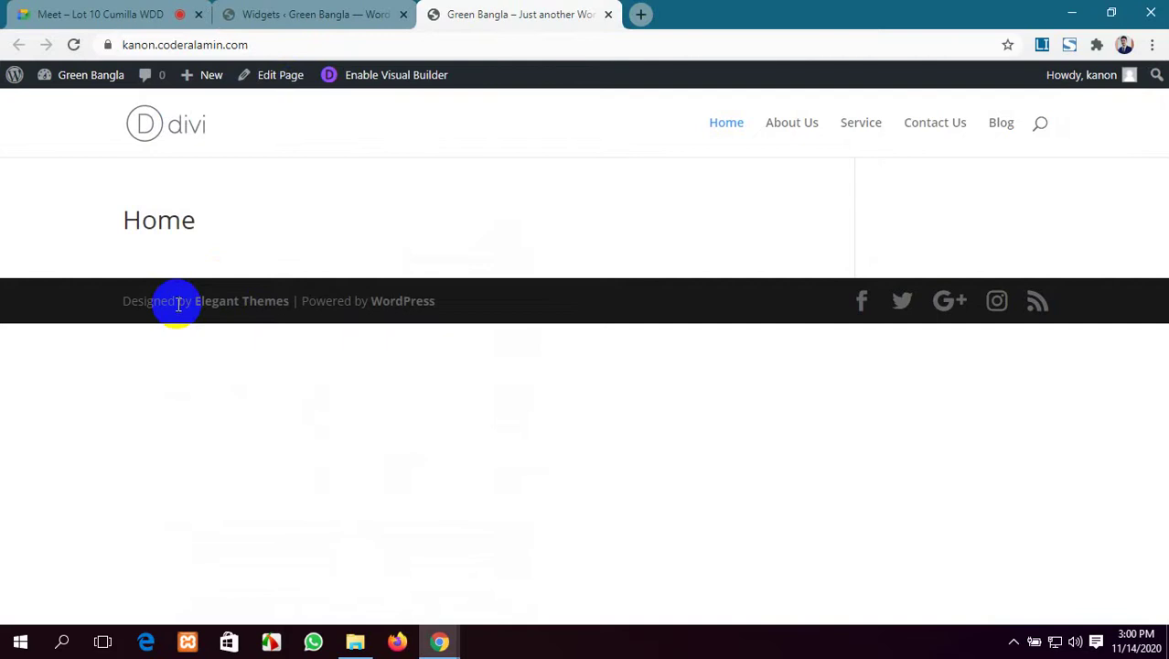
Return to the site administration and open its Dashboard home.
click(291, 13)
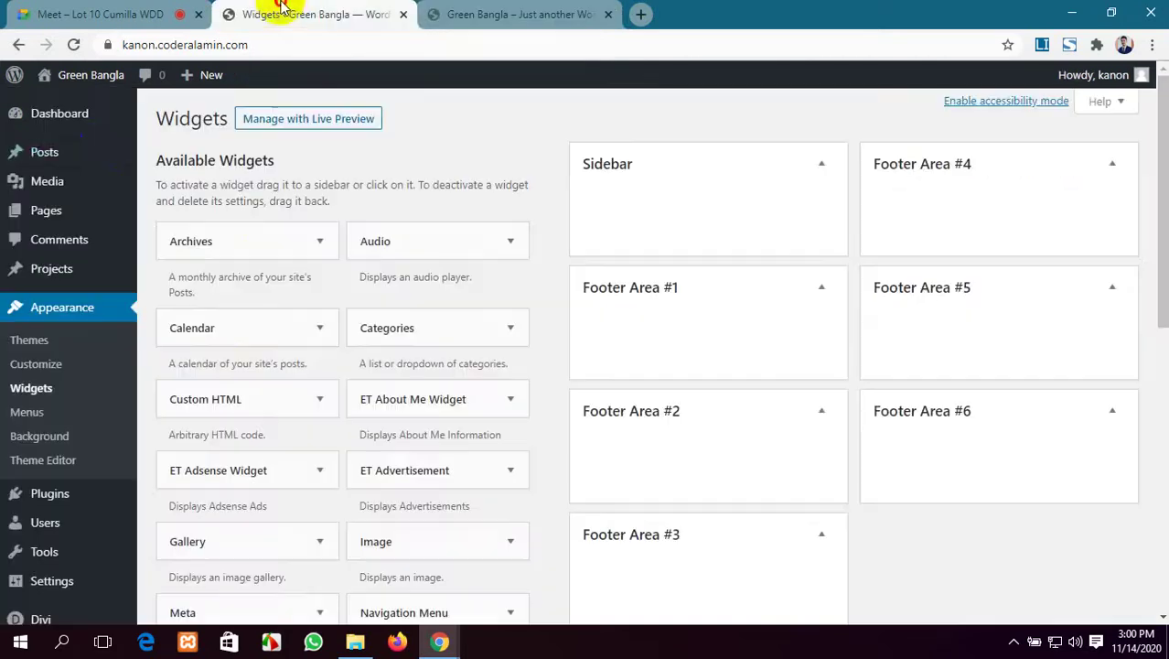
click(55, 124)
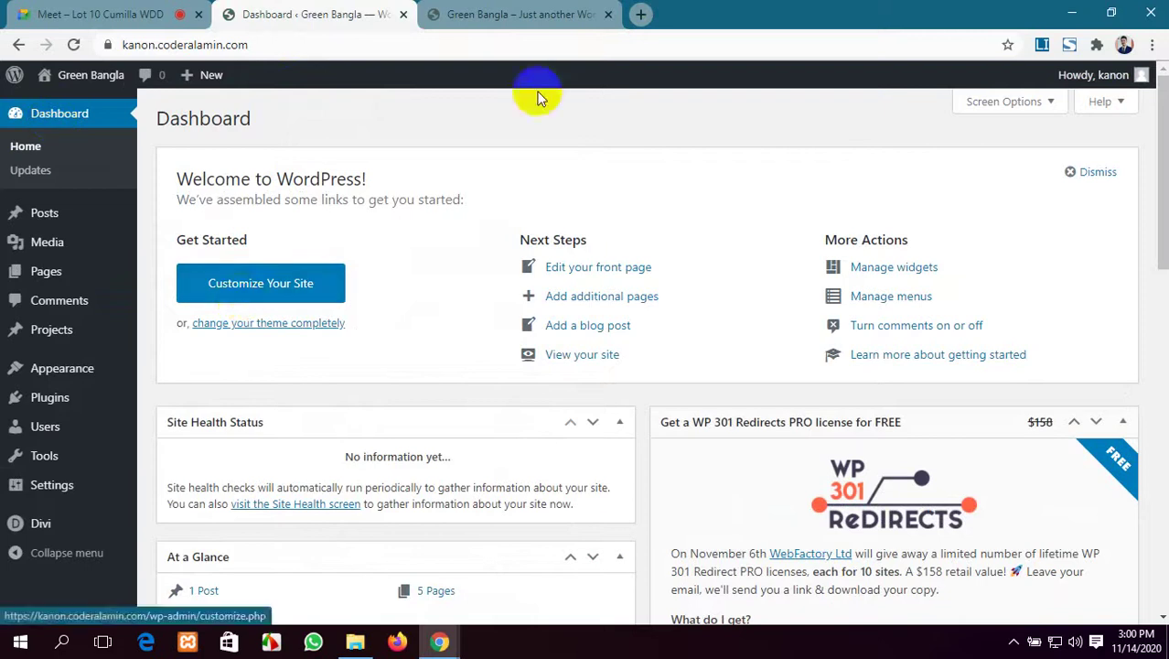
Review the live homepage alongside the administration Dashboard and look over the Appearance options.
click(512, 14)
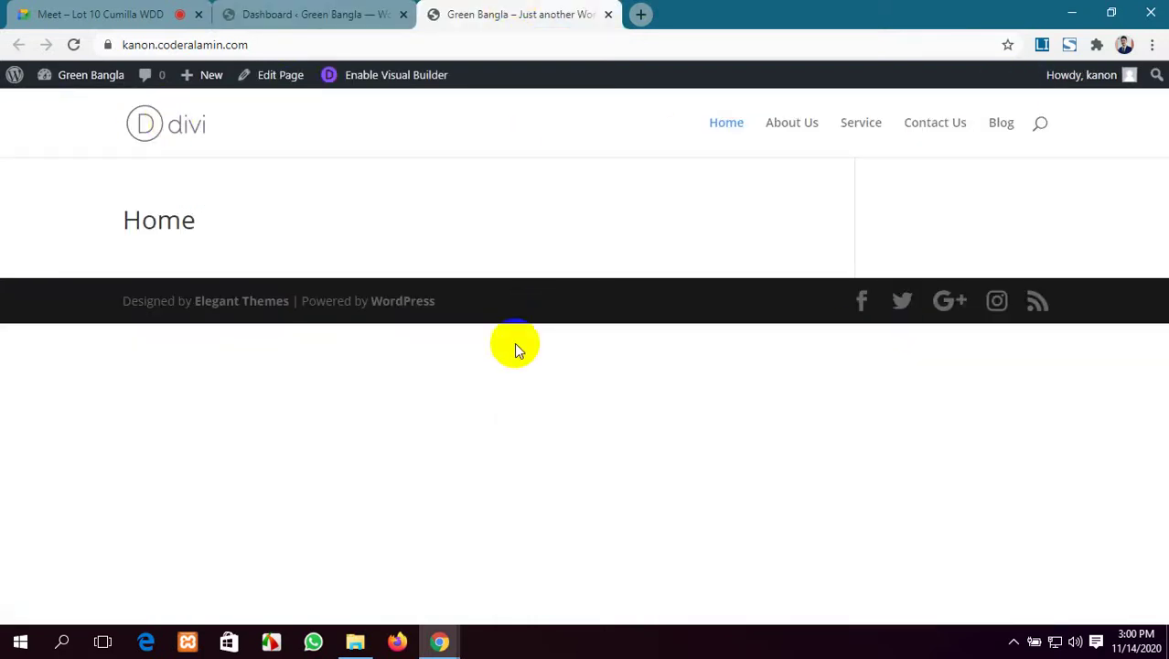
click(306, 13)
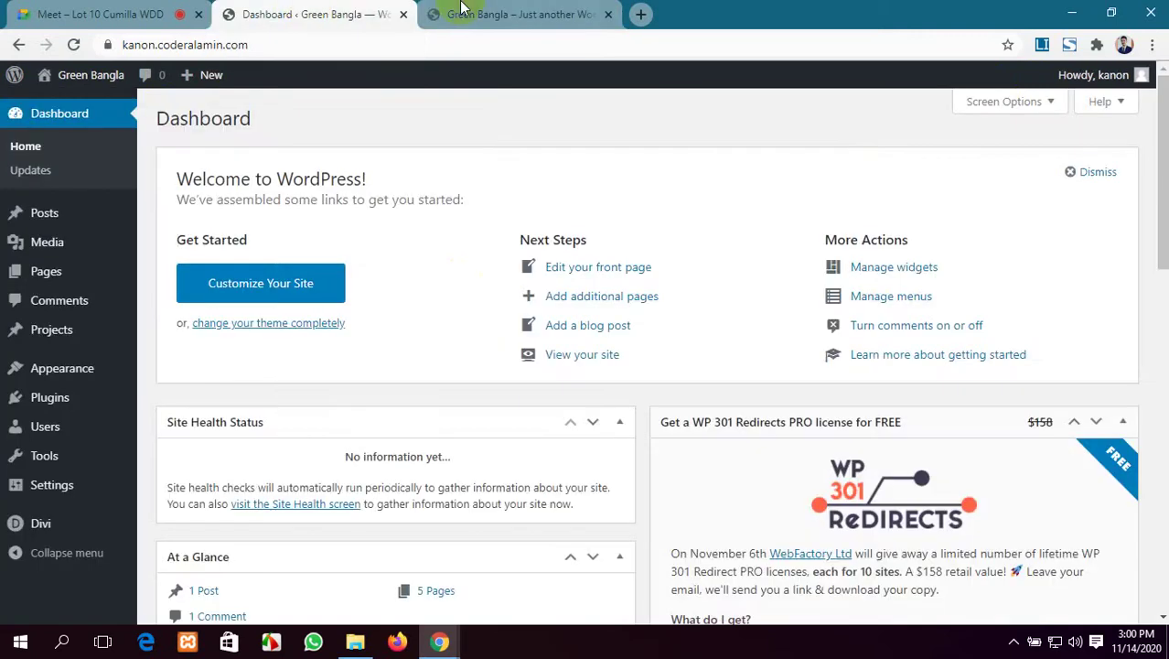
click(462, 11)
click(284, 11)
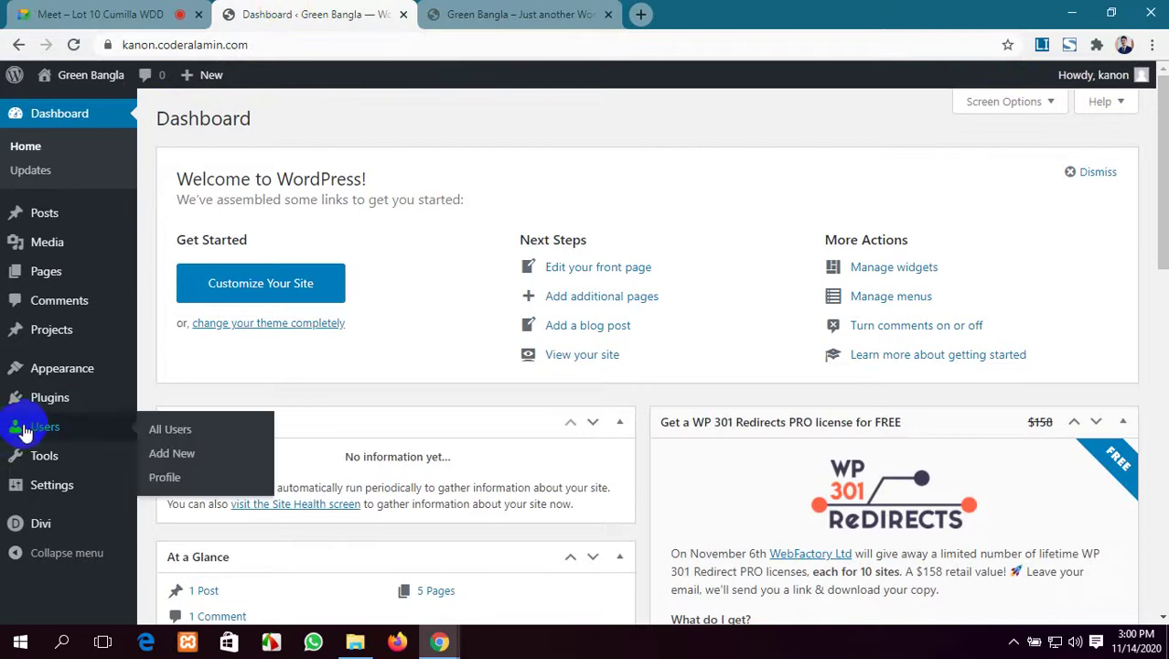
mouse_move(80, 375)
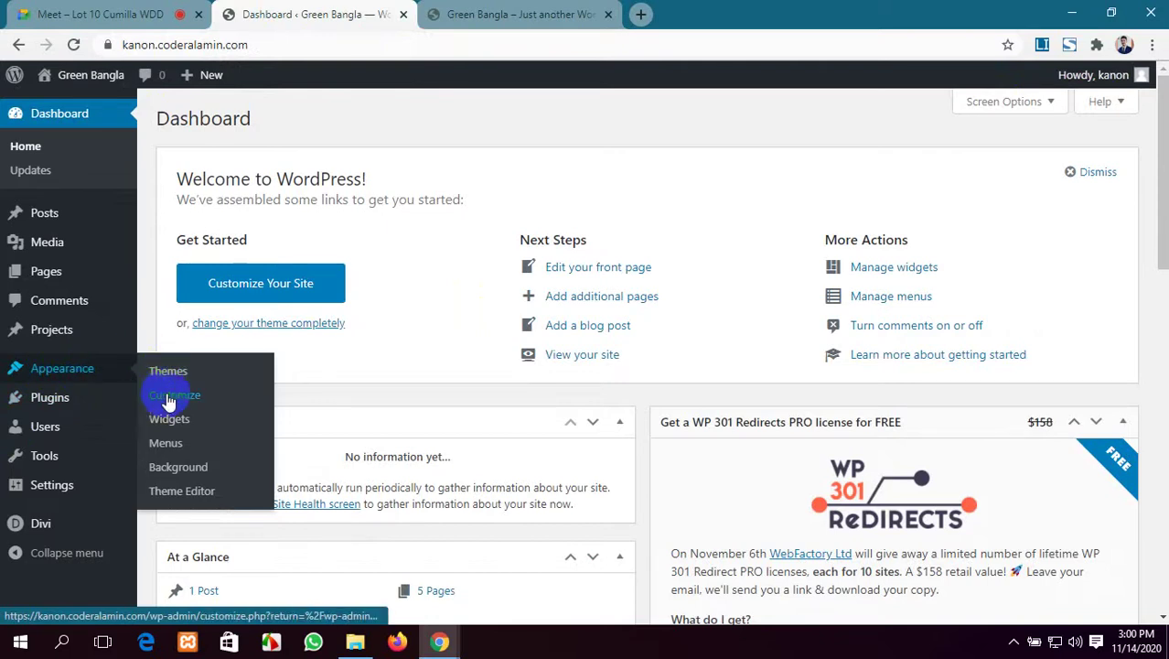
click(512, 14)
click(261, 11)
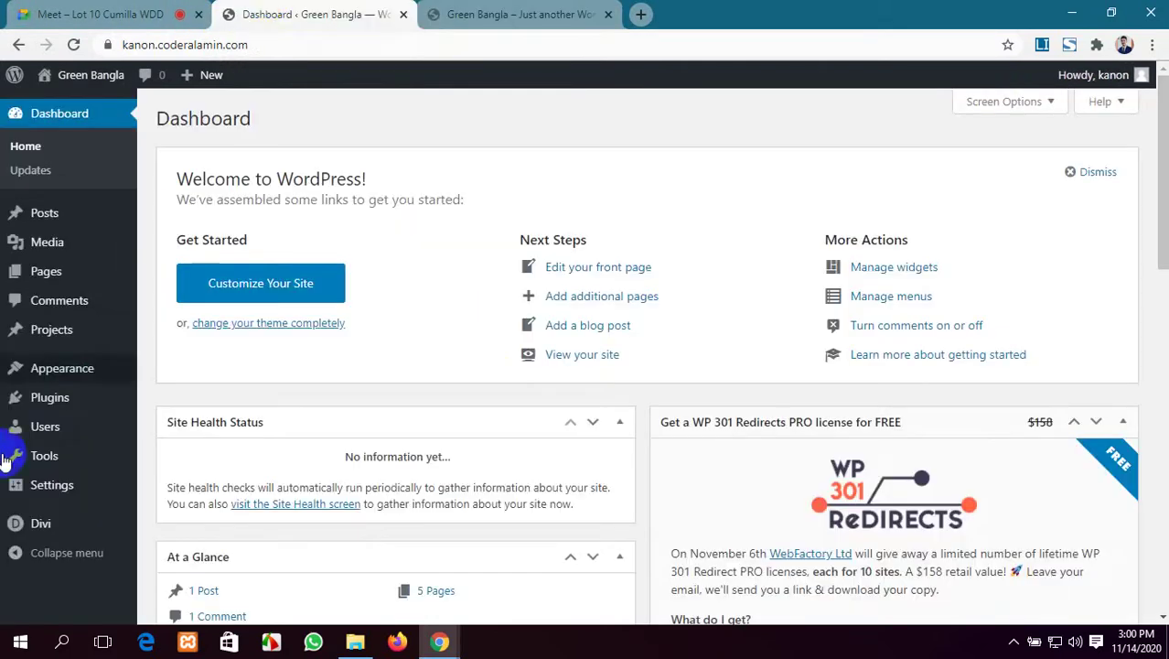
Open Divi's Theme Options and look through the General settings from the logo down to the custom CSS.
scroll(14, 522, down, 1)
mouse_move(46, 528)
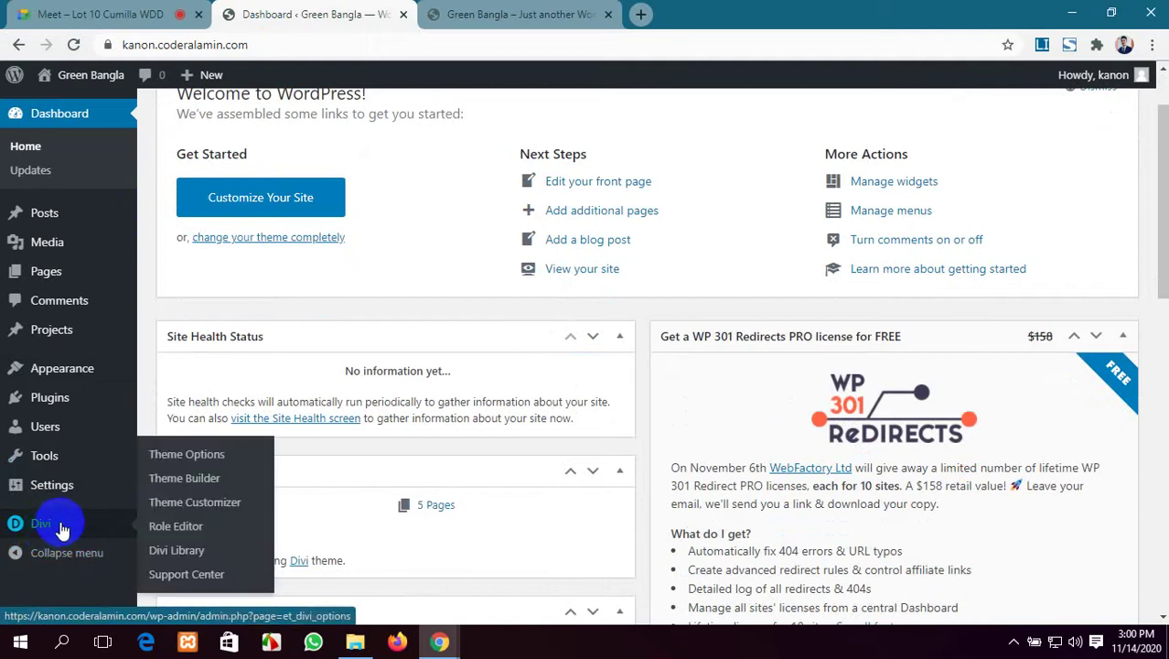
click(207, 460)
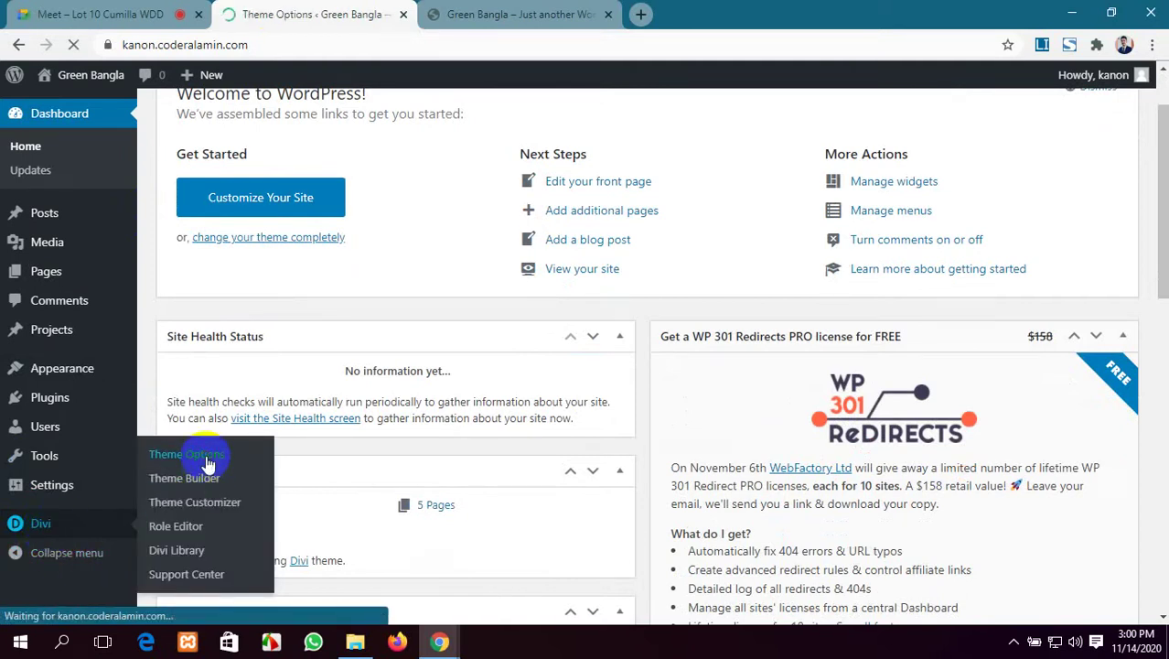
scroll(308, 369, down, 4)
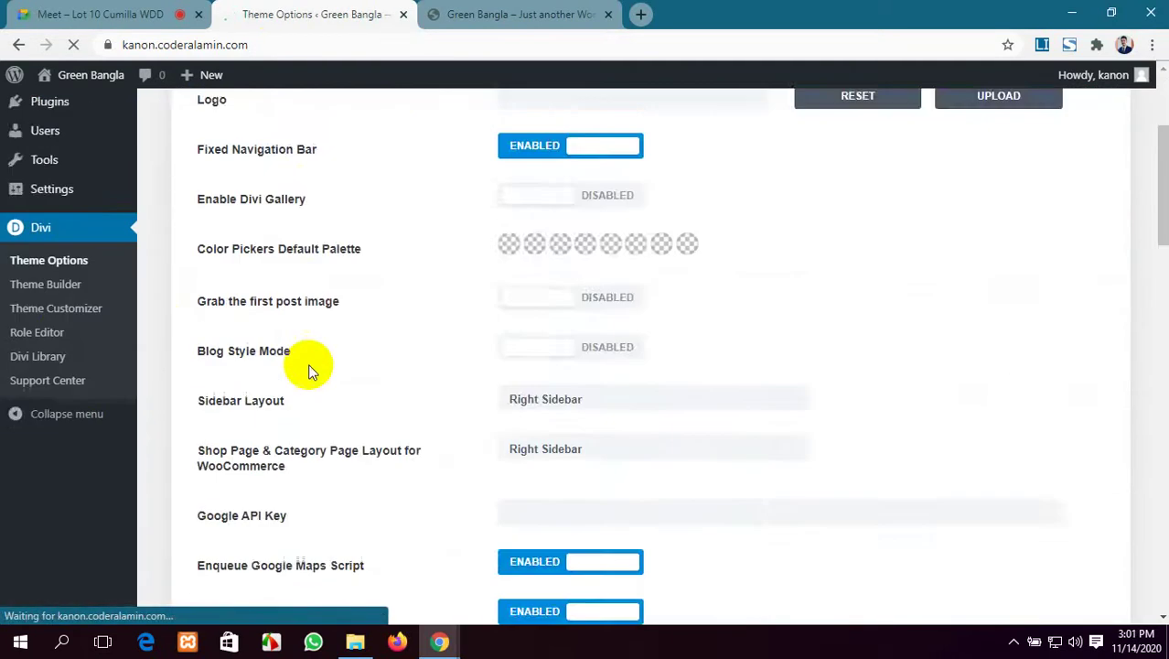
scroll(308, 369, down, 15)
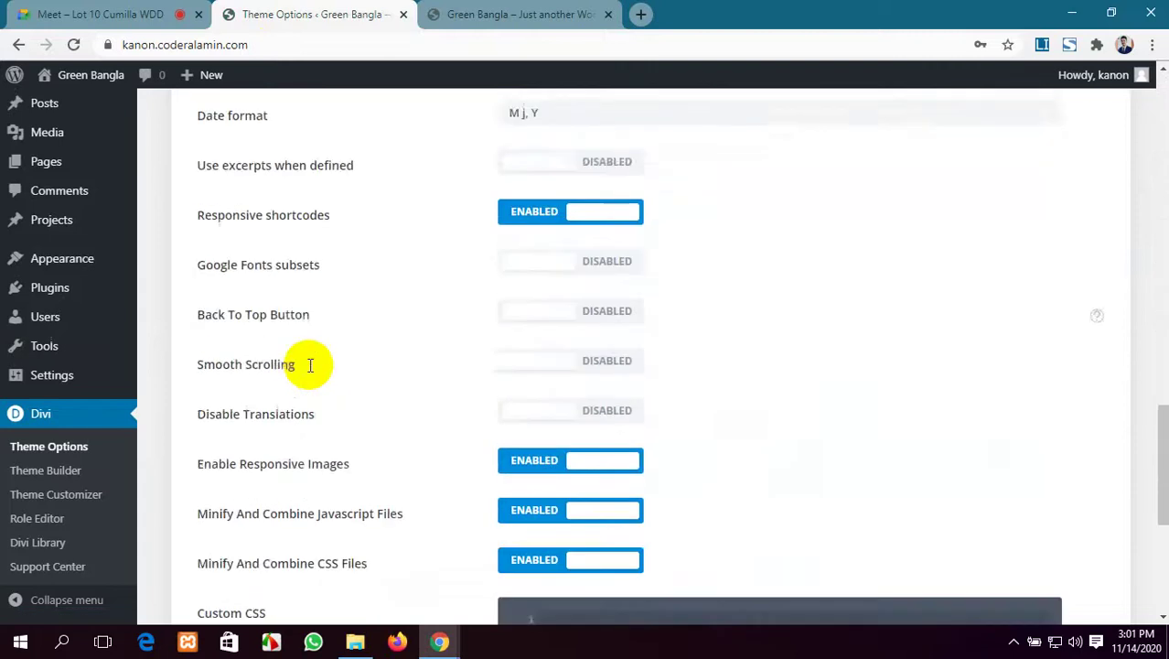
scroll(308, 370, up, 15)
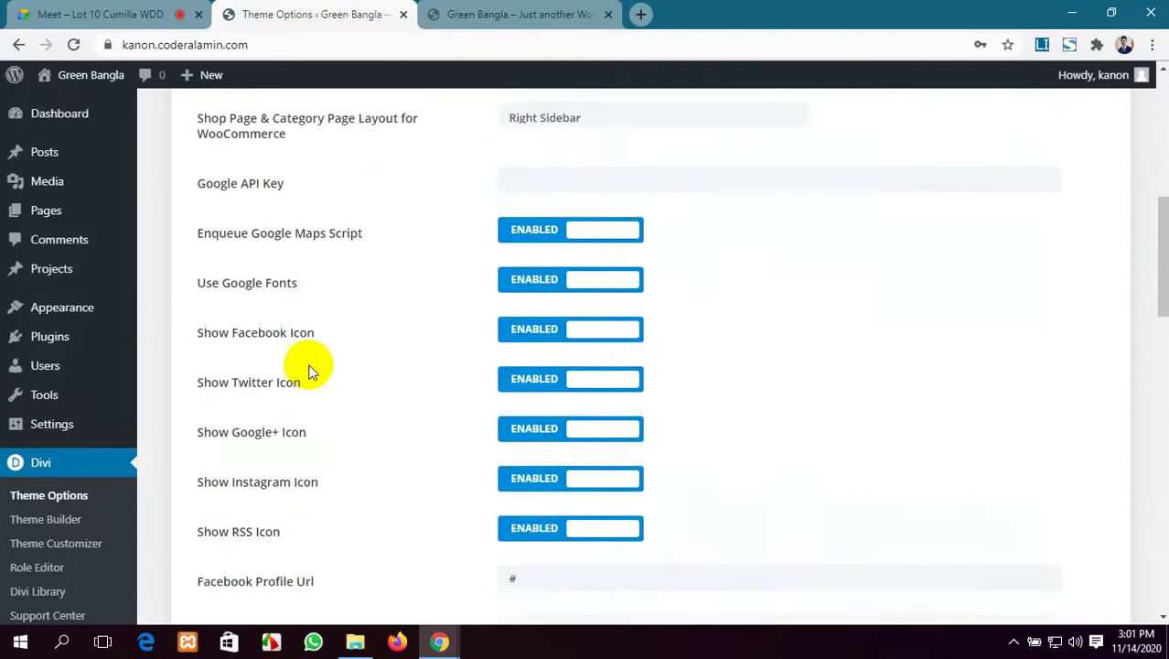
scroll(317, 377, up, 3)
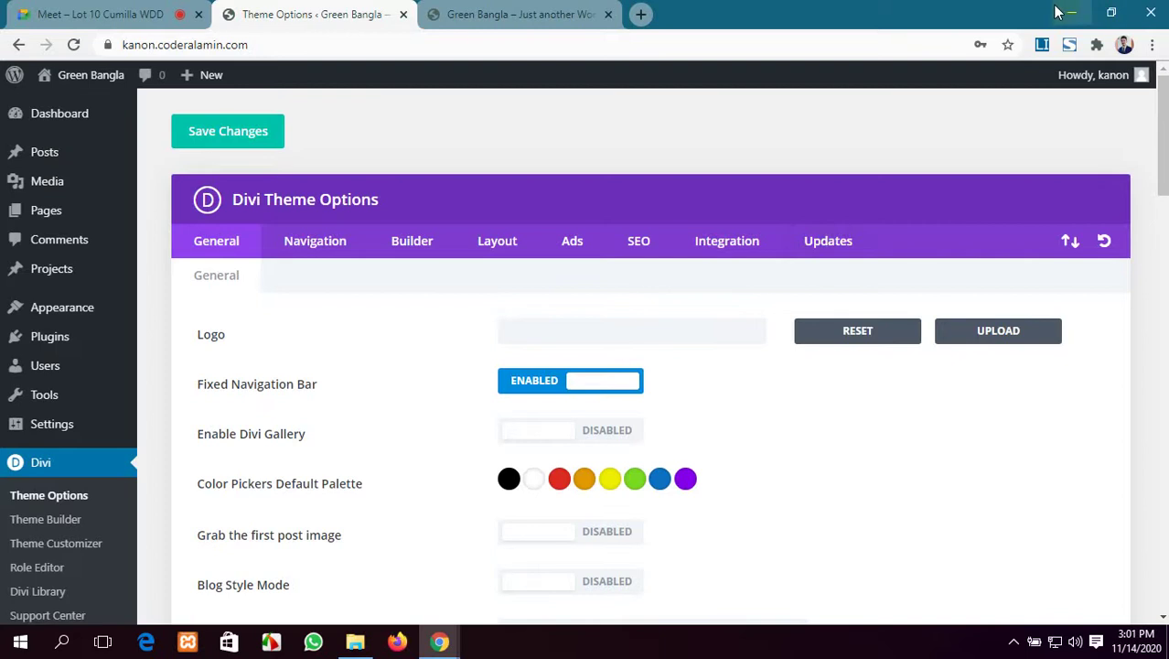
click(52, 7)
mouse_move(422, 612)
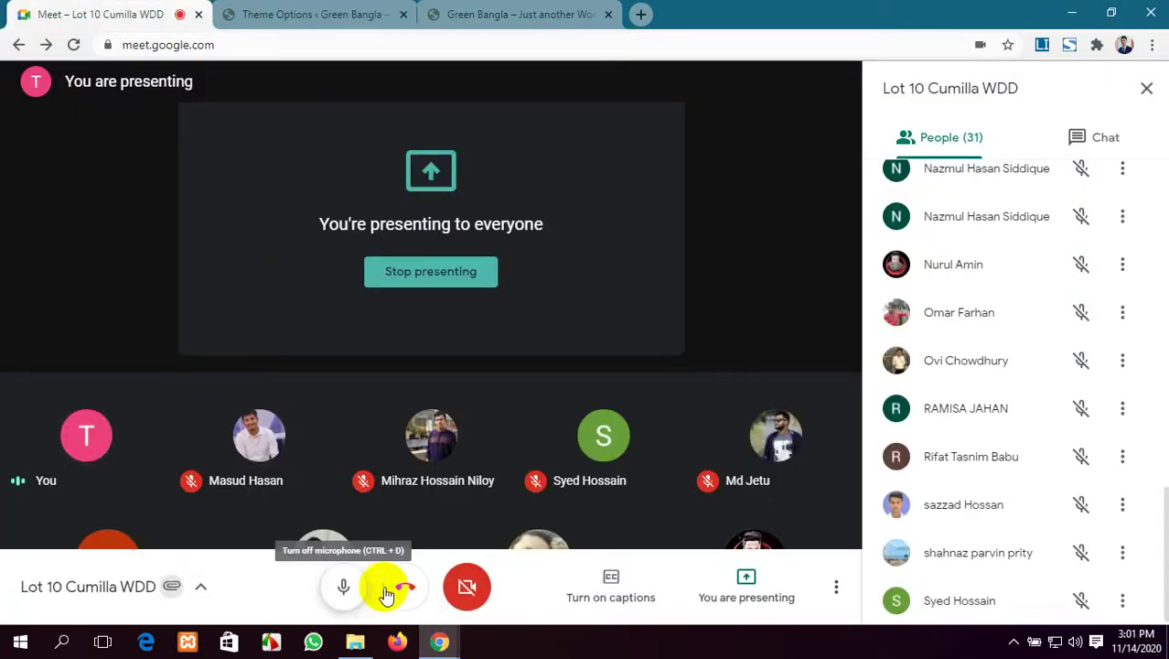
click(508, 13)
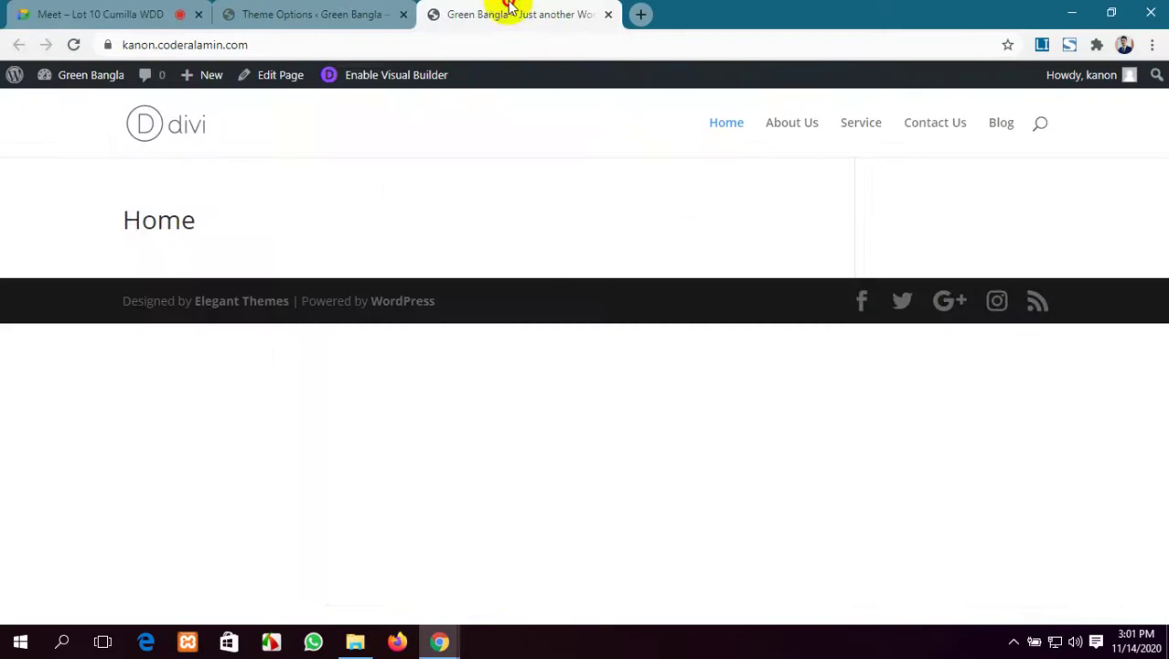
click(311, 13)
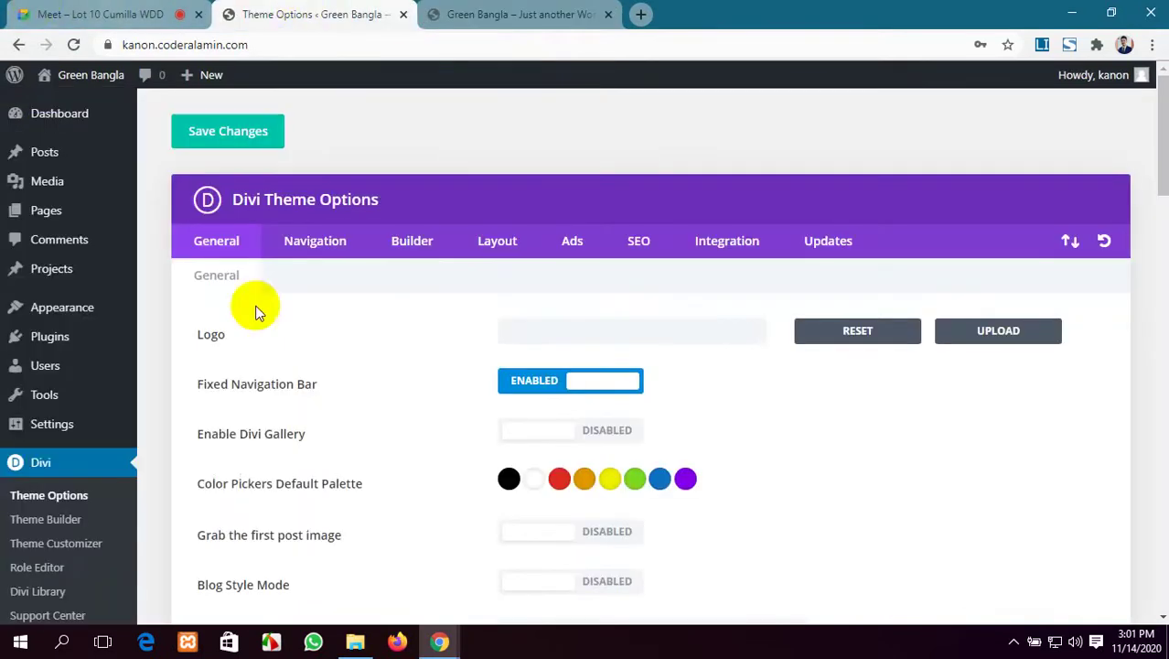
scroll(379, 412, down, 1)
scroll(377, 398, up, 1)
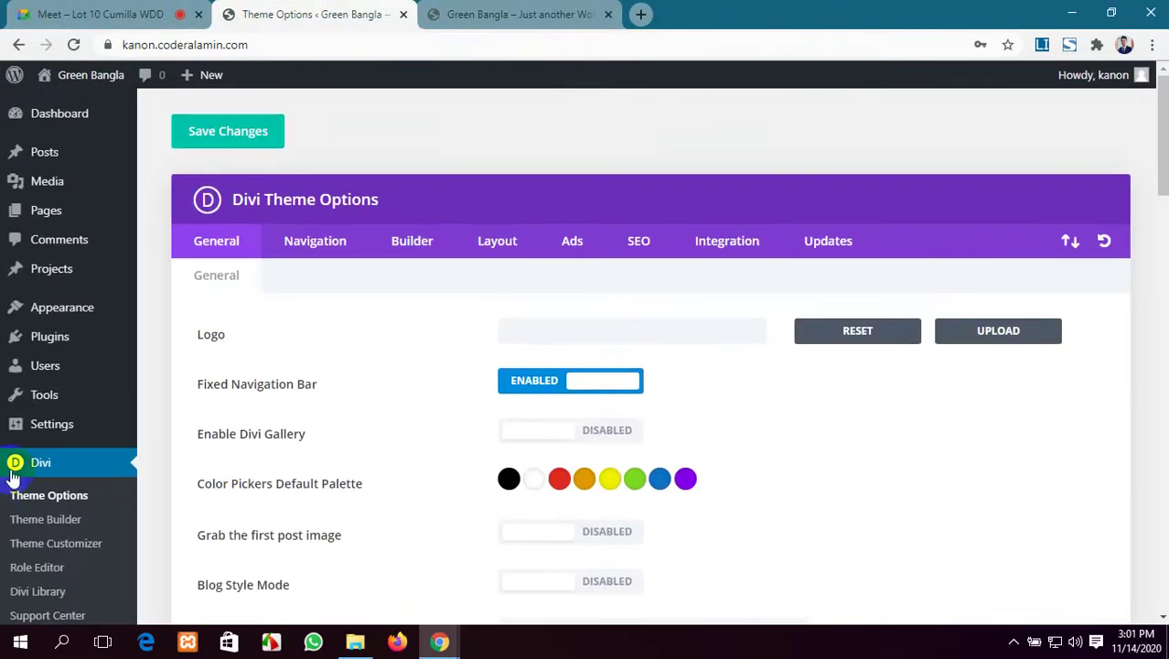
Open the Updates settings in Divi Theme Options and examine the Username and API Key fields.
click(39, 497)
click(830, 242)
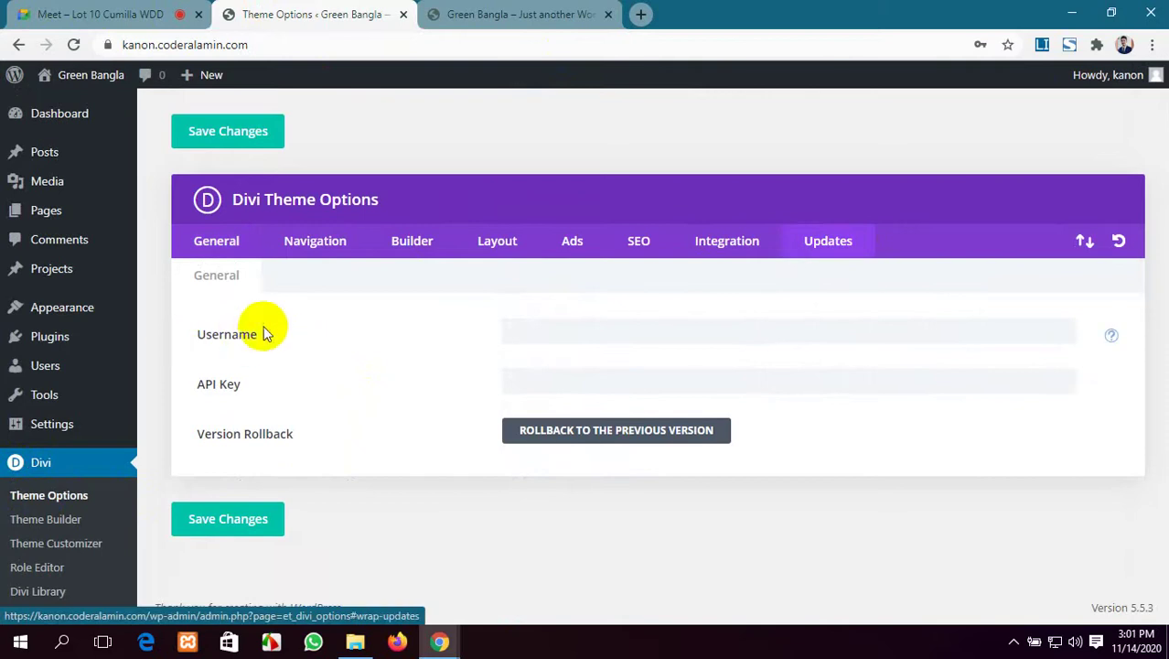
click(576, 333)
click(395, 376)
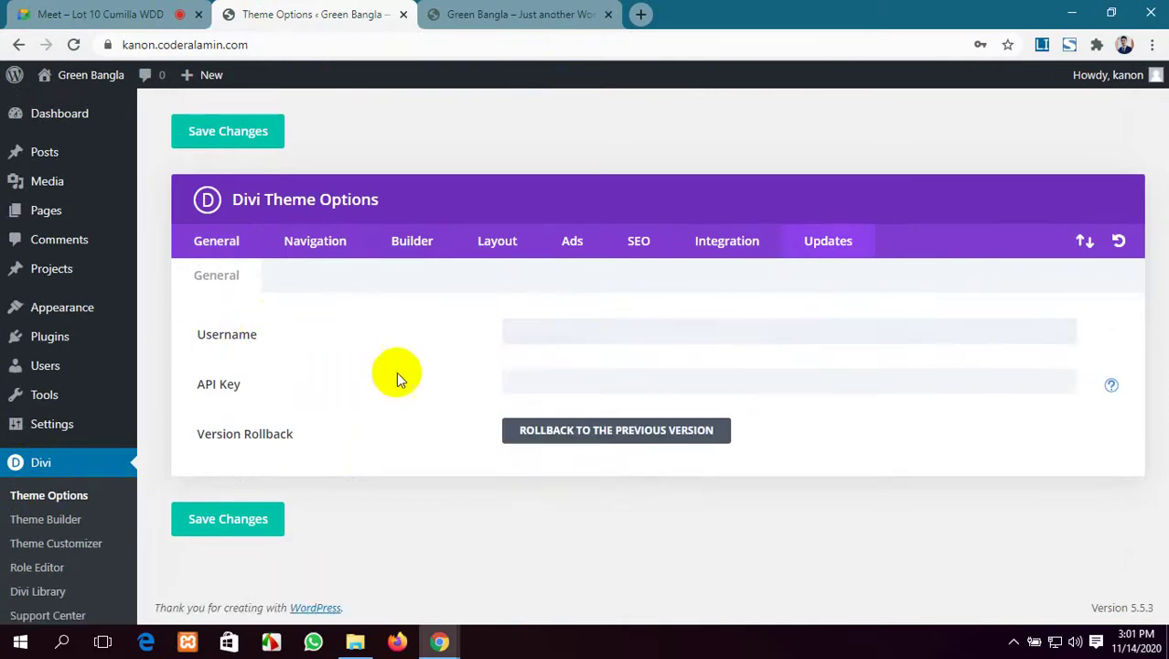
click(602, 331)
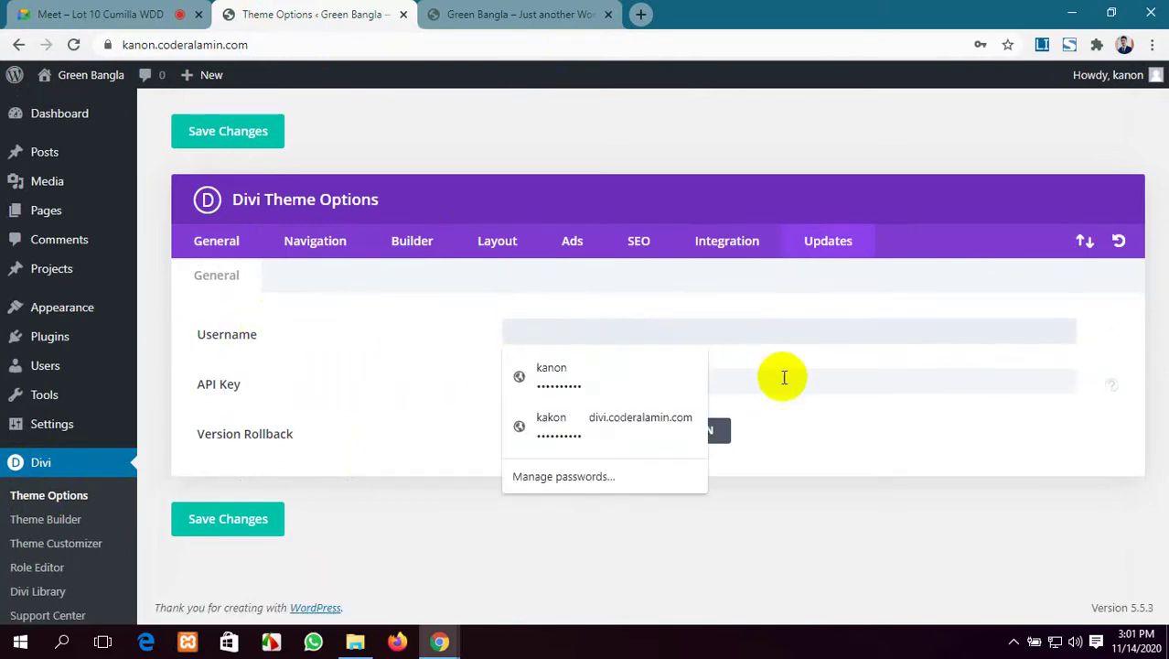
click(918, 380)
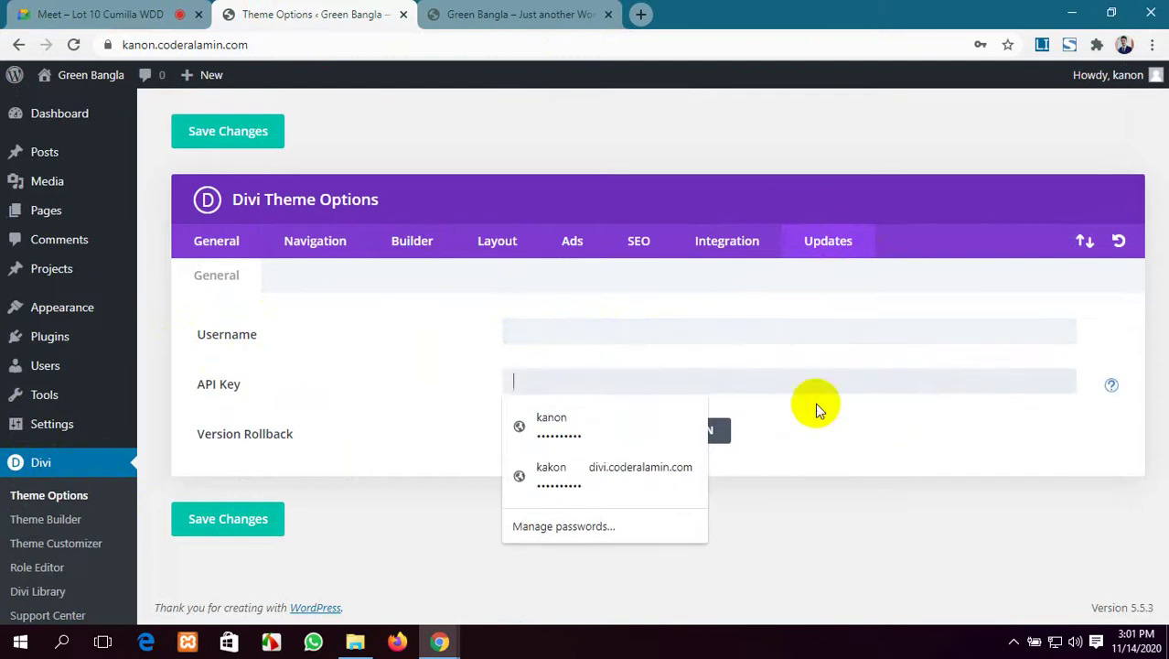
click(708, 584)
Switch to the Google Meet call and stop presenting the screen to the class.
click(155, 11)
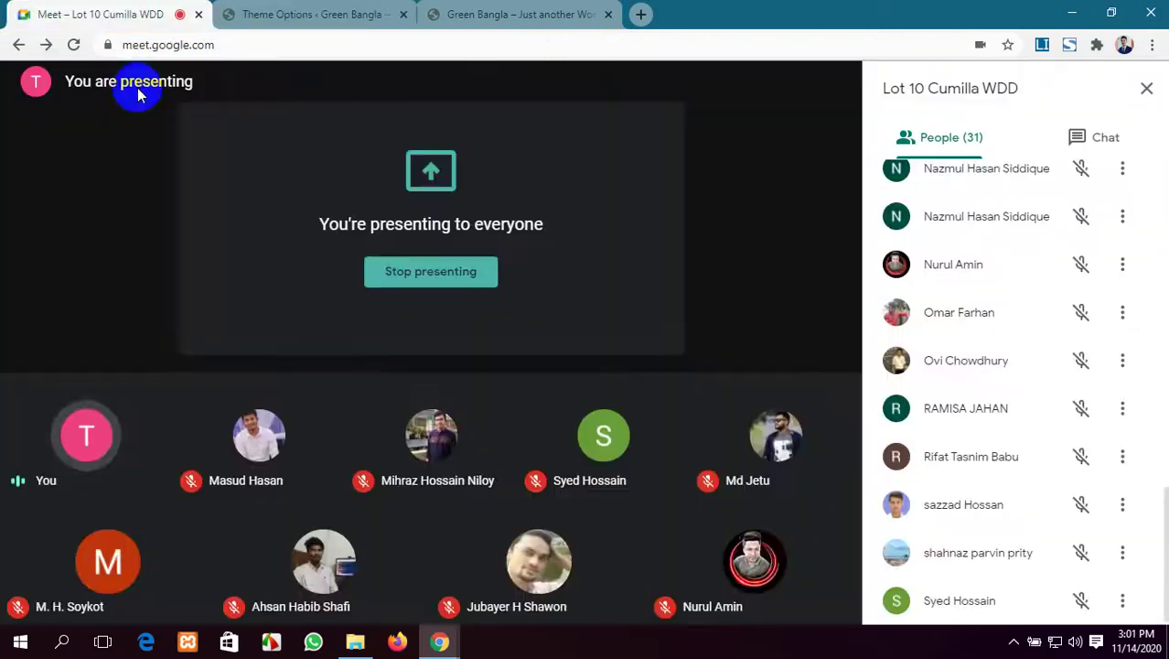
click(413, 275)
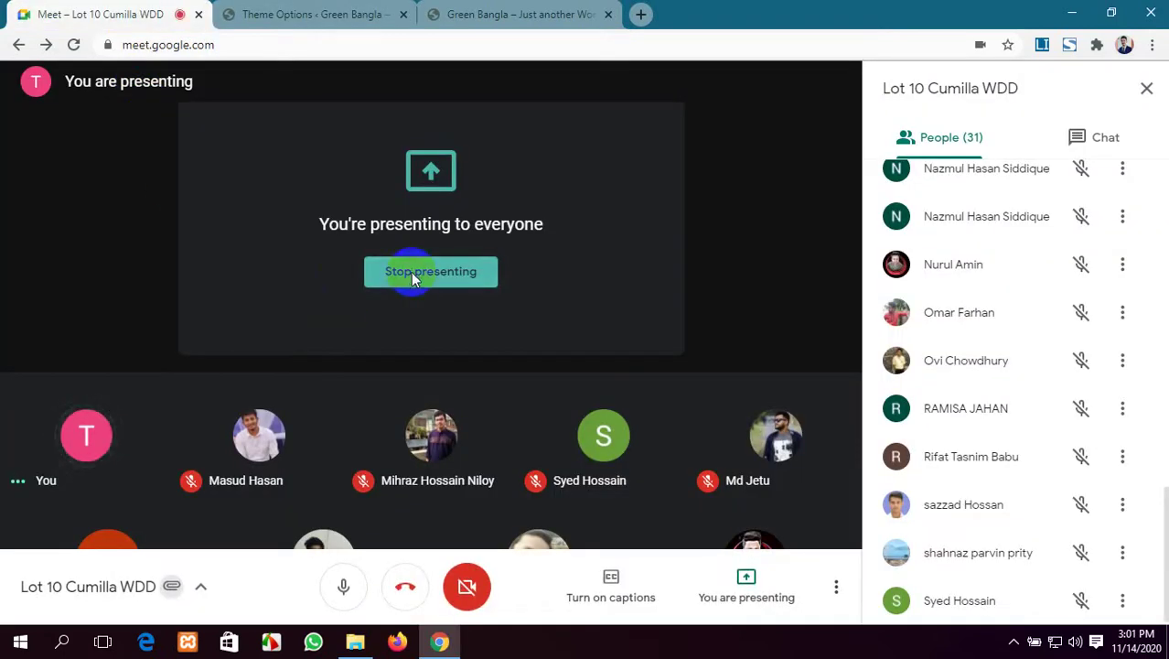
click(270, 643)
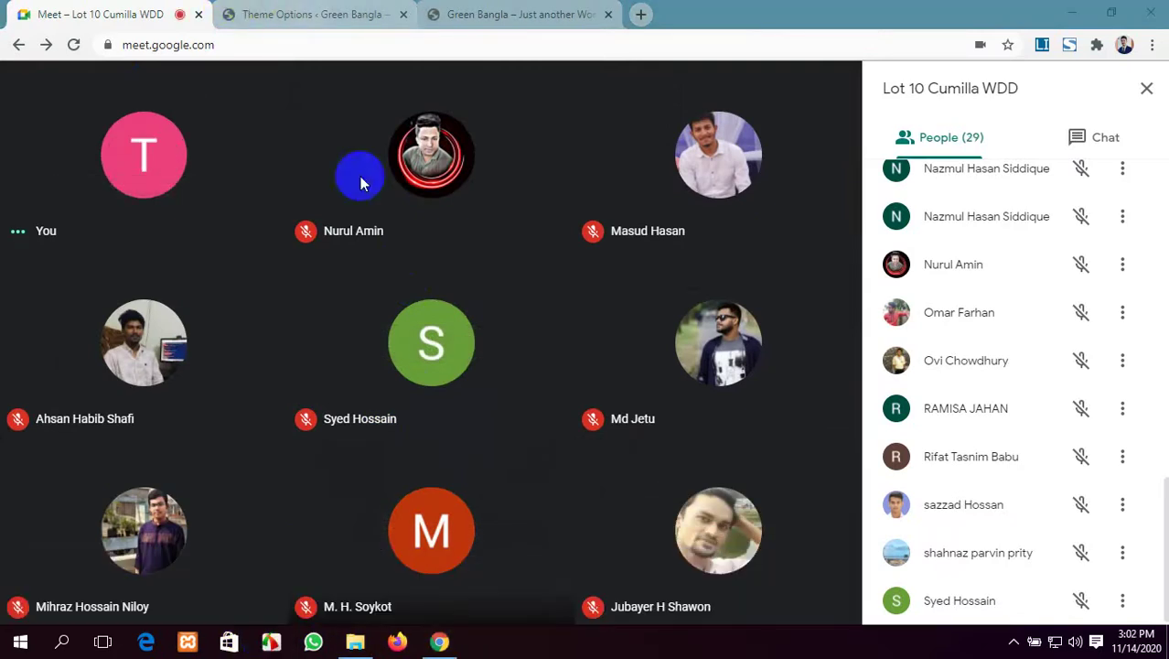
Present the entire screen to the Meet class again and return to the Divi Theme Options page.
click(738, 590)
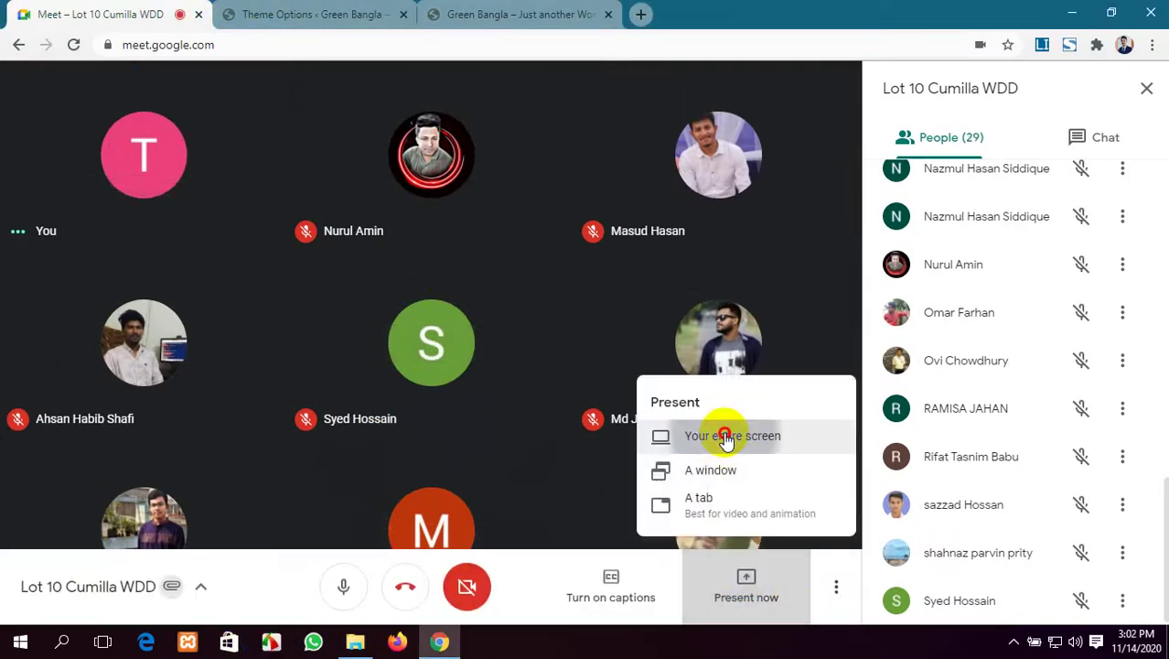
click(710, 435)
click(412, 255)
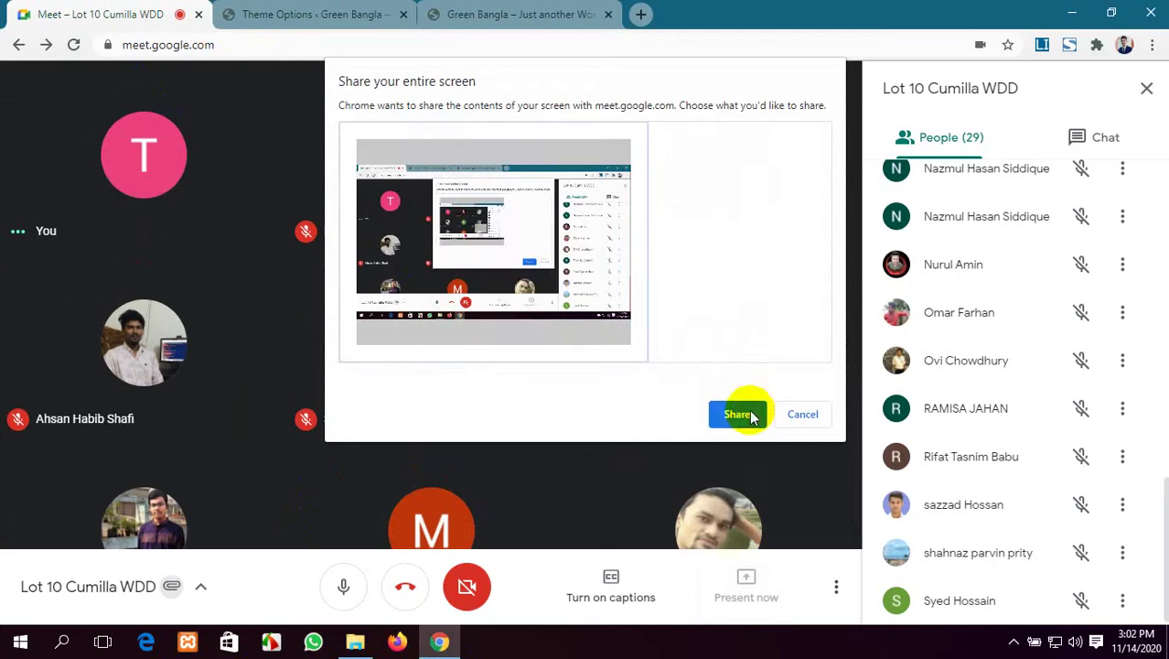
click(747, 412)
click(737, 599)
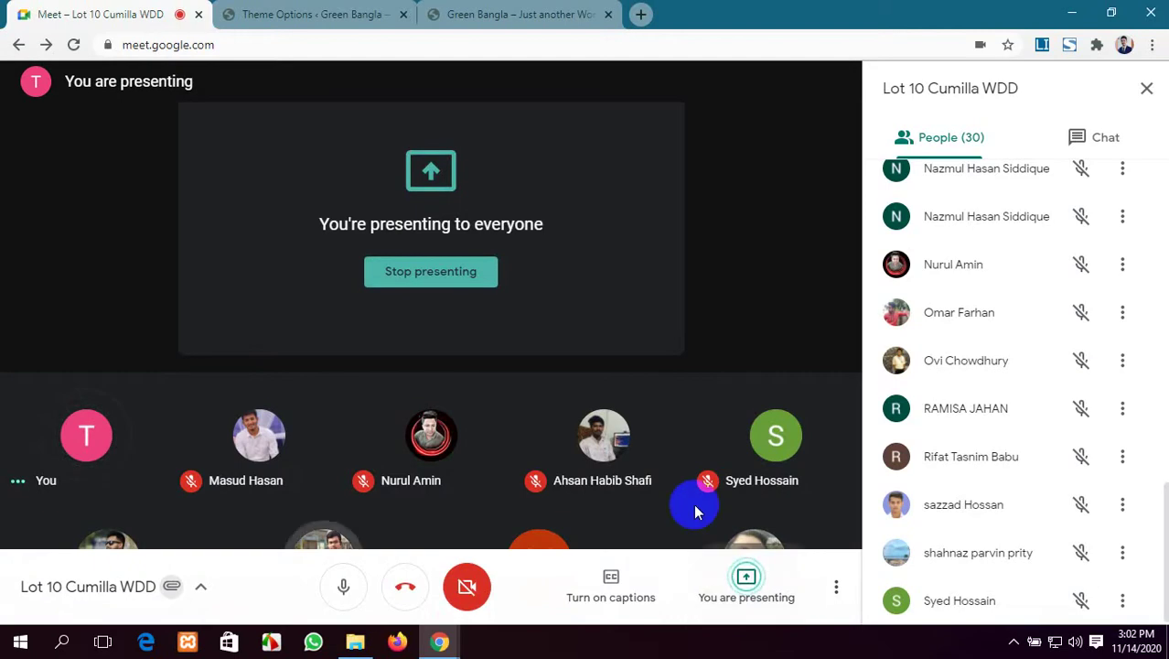
click(347, 14)
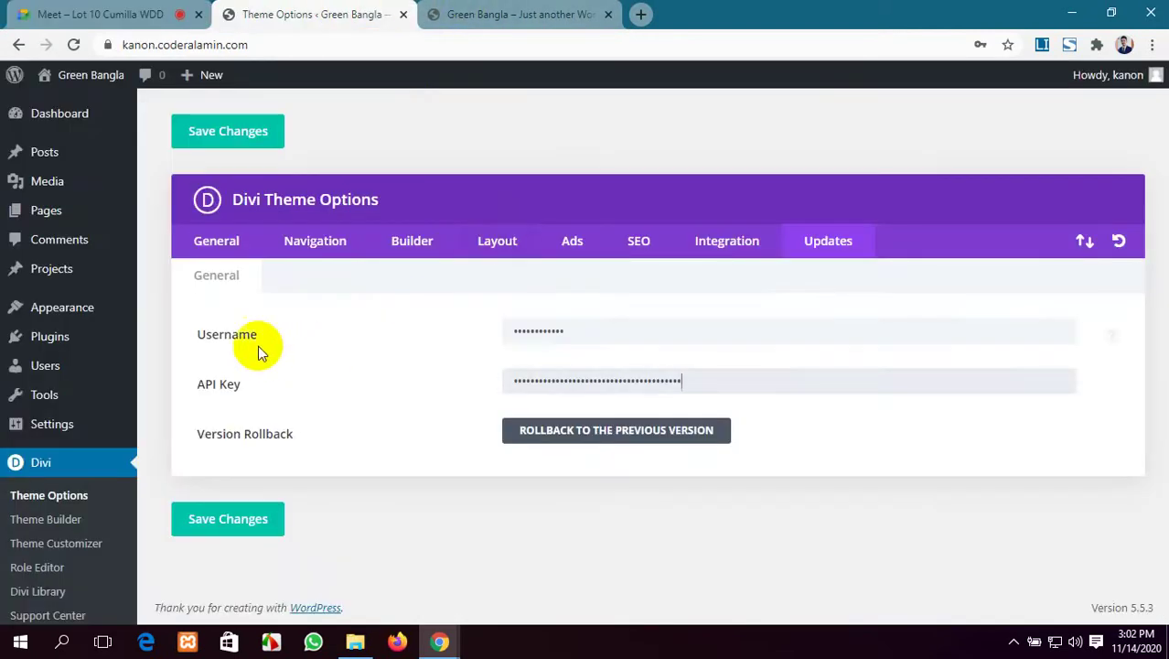
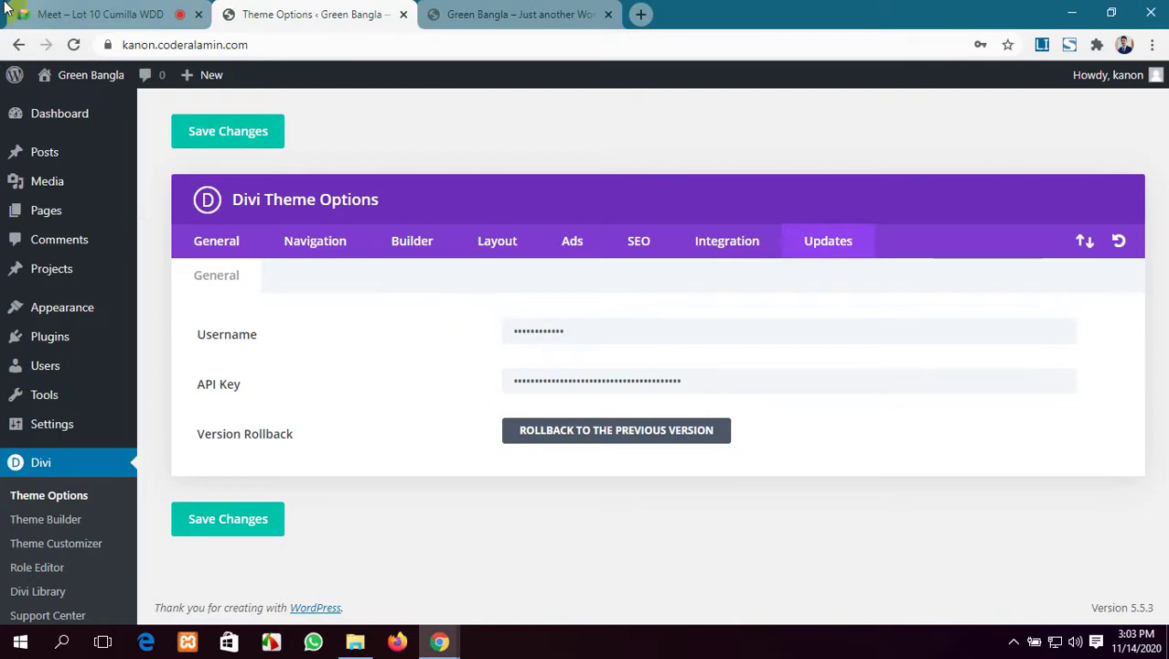
click(91, 9)
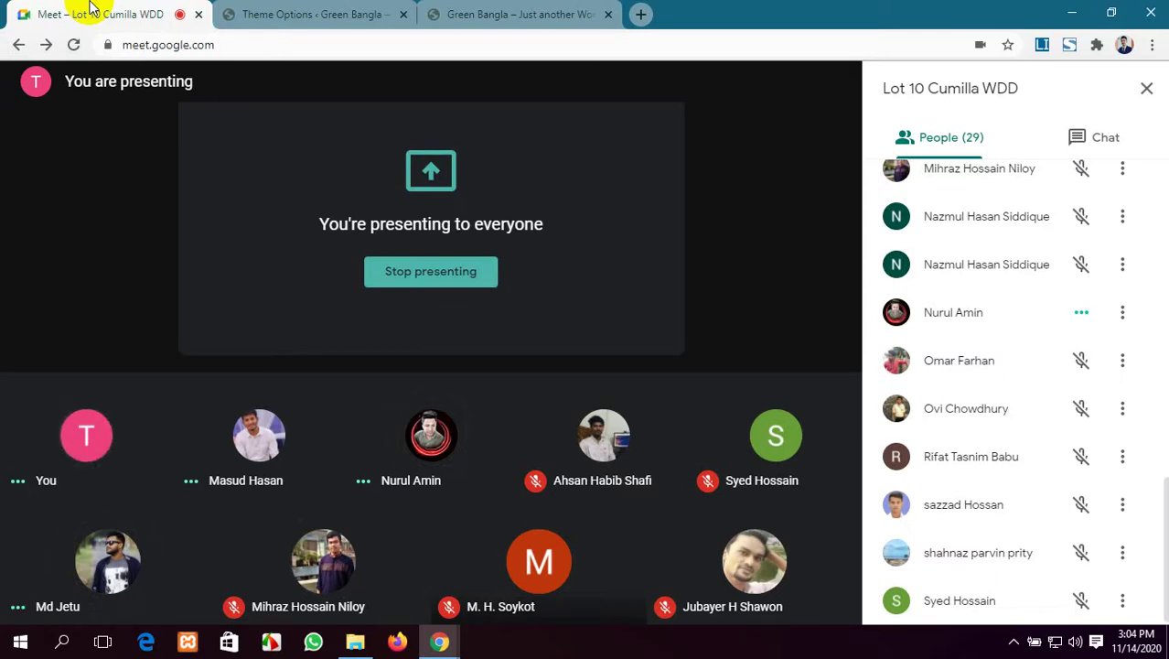
click(170, 80)
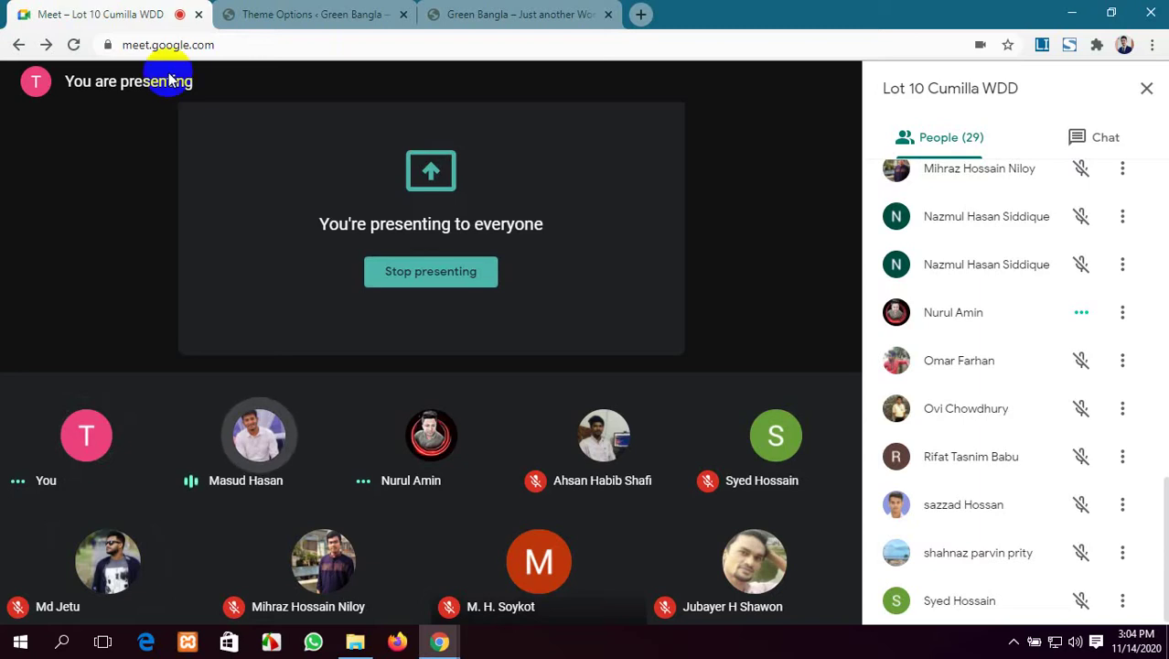
click(309, 15)
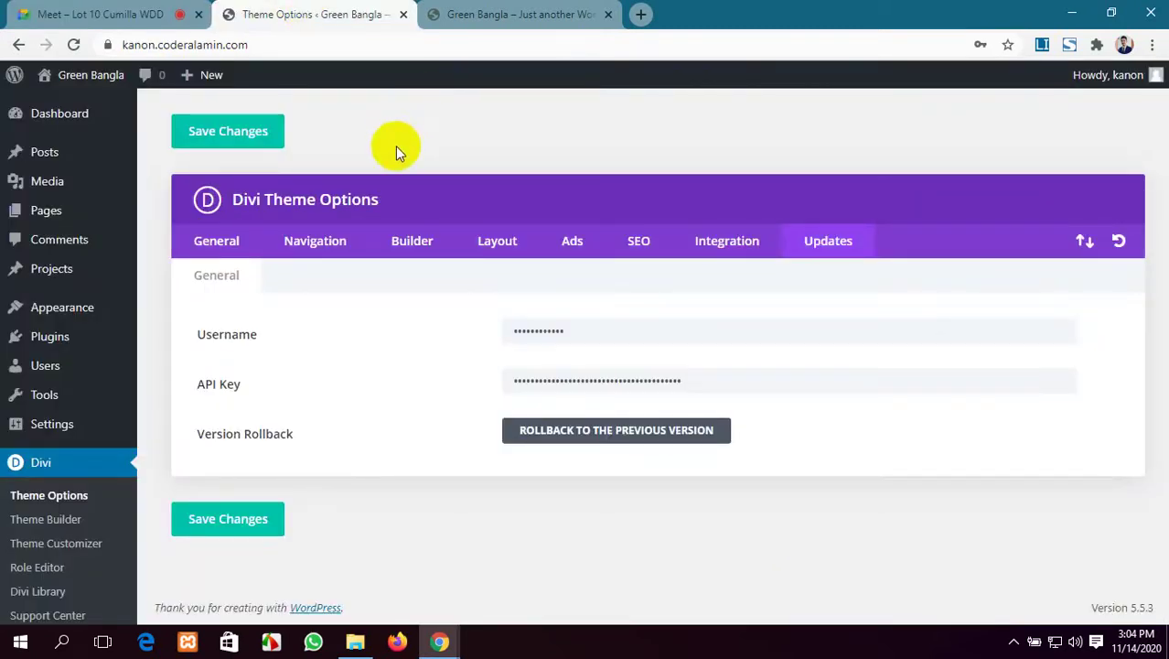
click(478, 11)
click(281, 12)
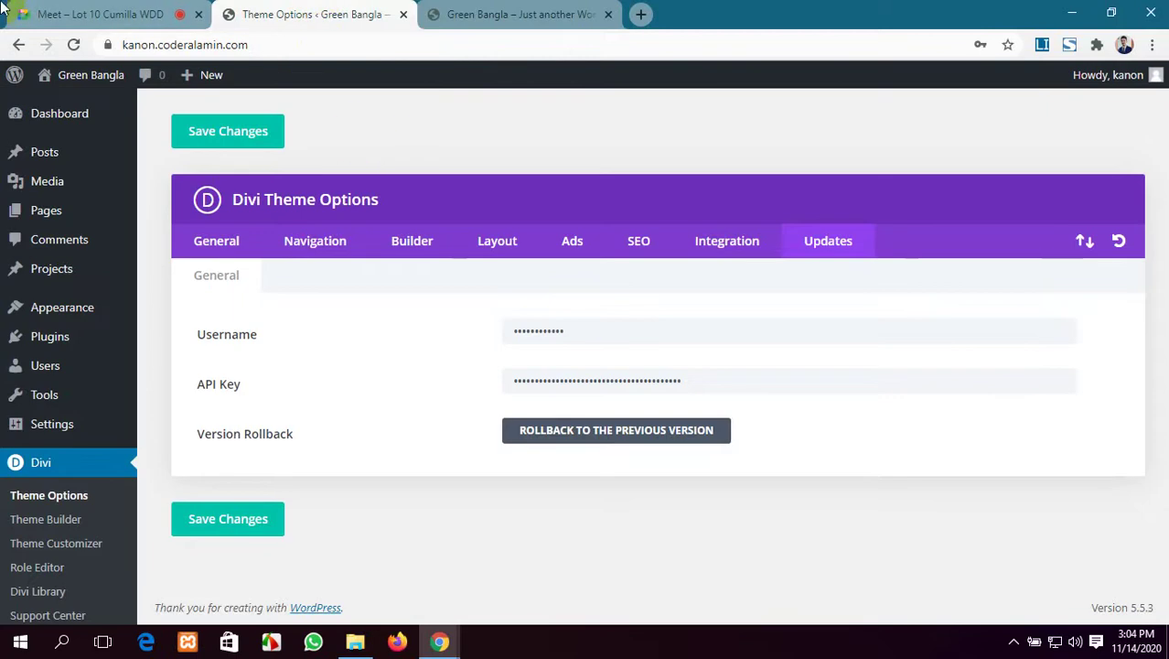
click(44, 11)
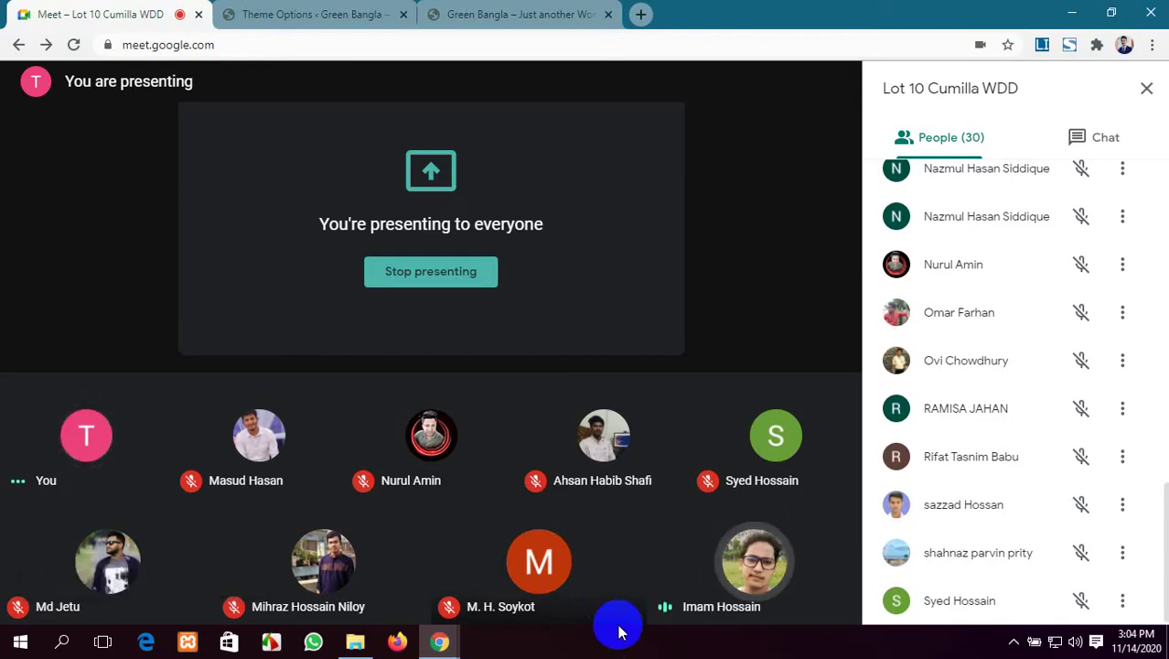
Return from the Meet call to Divi Theme Options and open its General settings.
click(383, 15)
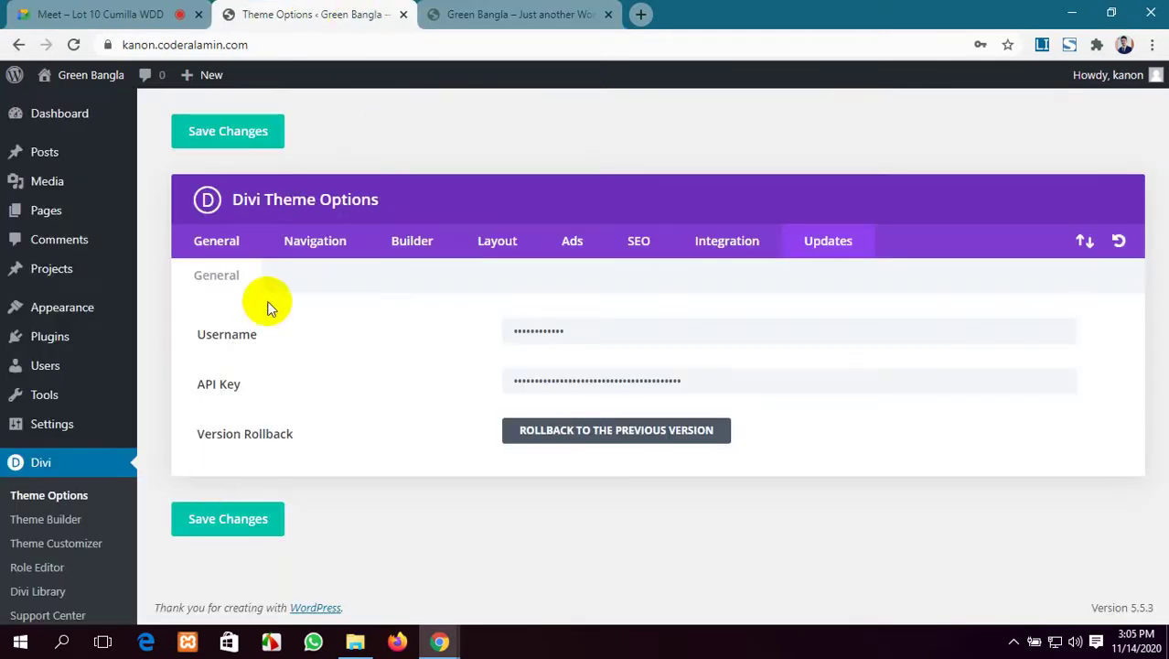
click(485, 13)
click(279, 9)
click(235, 245)
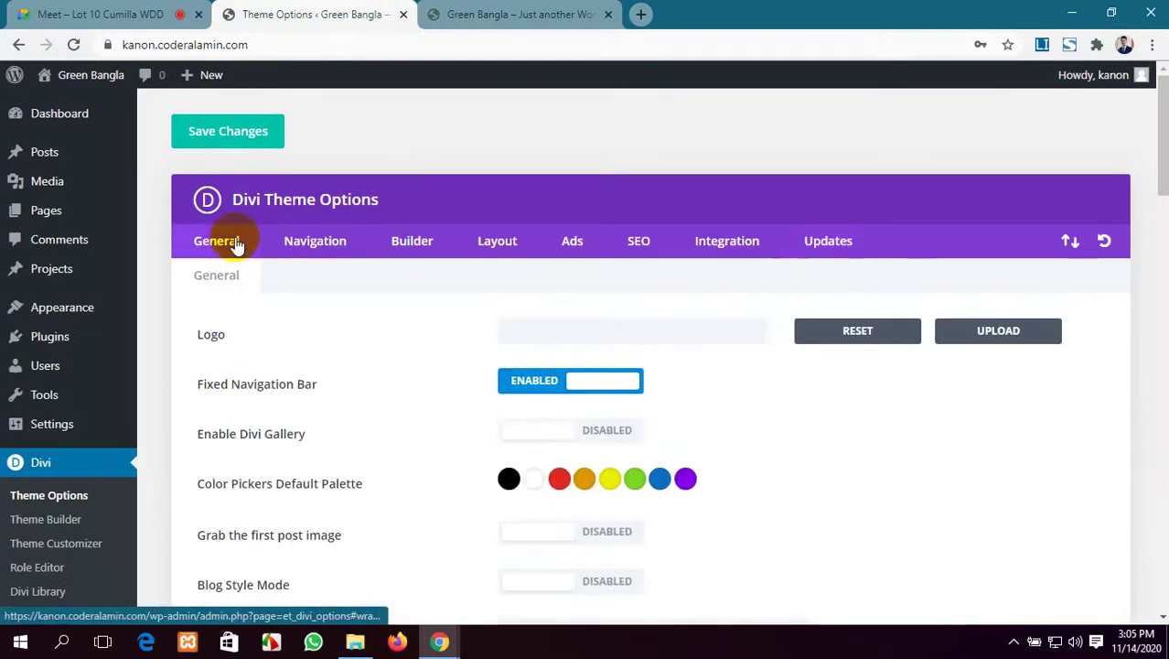
scroll(274, 356, down, 1)
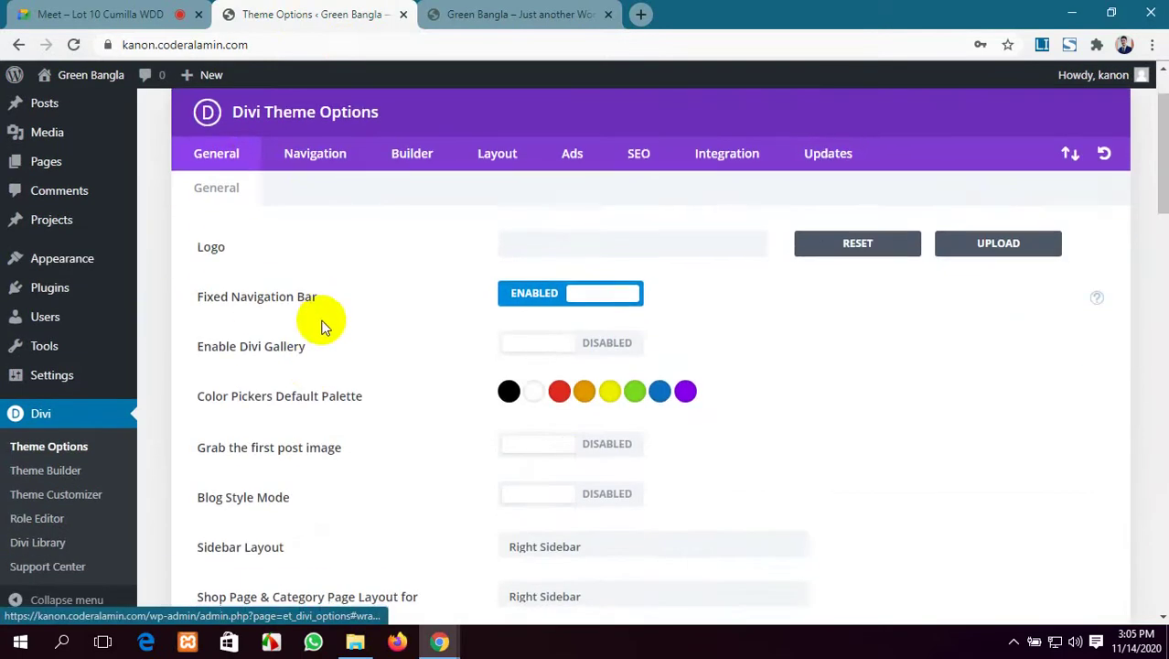
Look over the General theme options, then open the list of all pages in the dashboard.
scroll(275, 334, down, 10)
scroll(289, 384, down, 5)
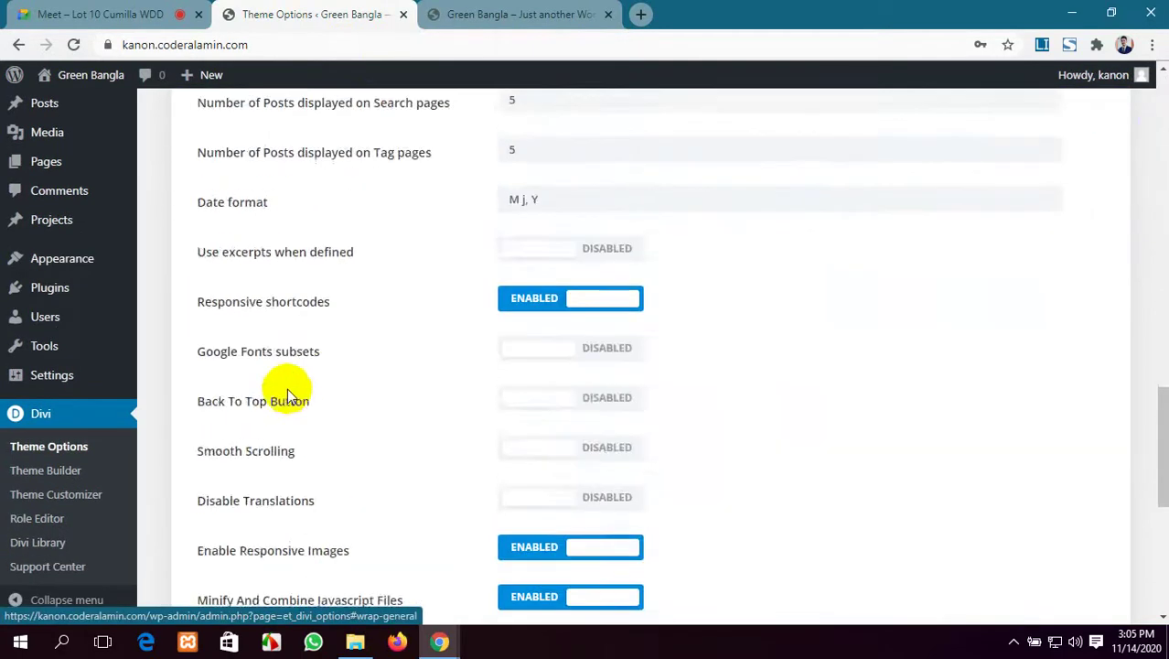
scroll(287, 391, up, 15)
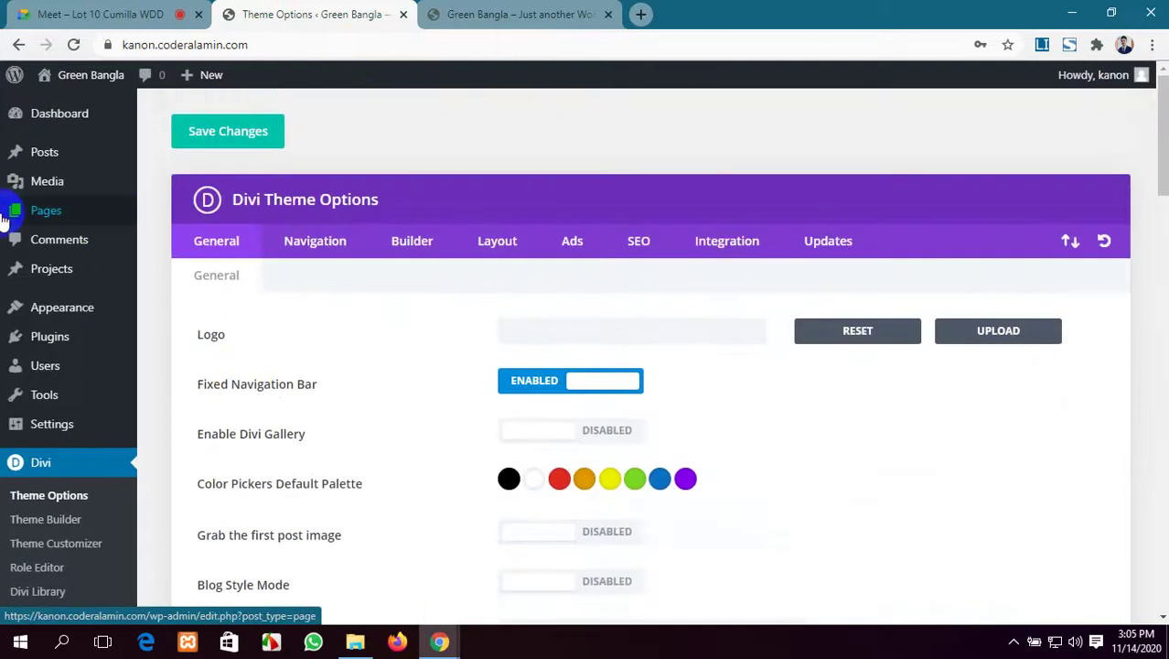
mouse_move(37, 211)
click(177, 219)
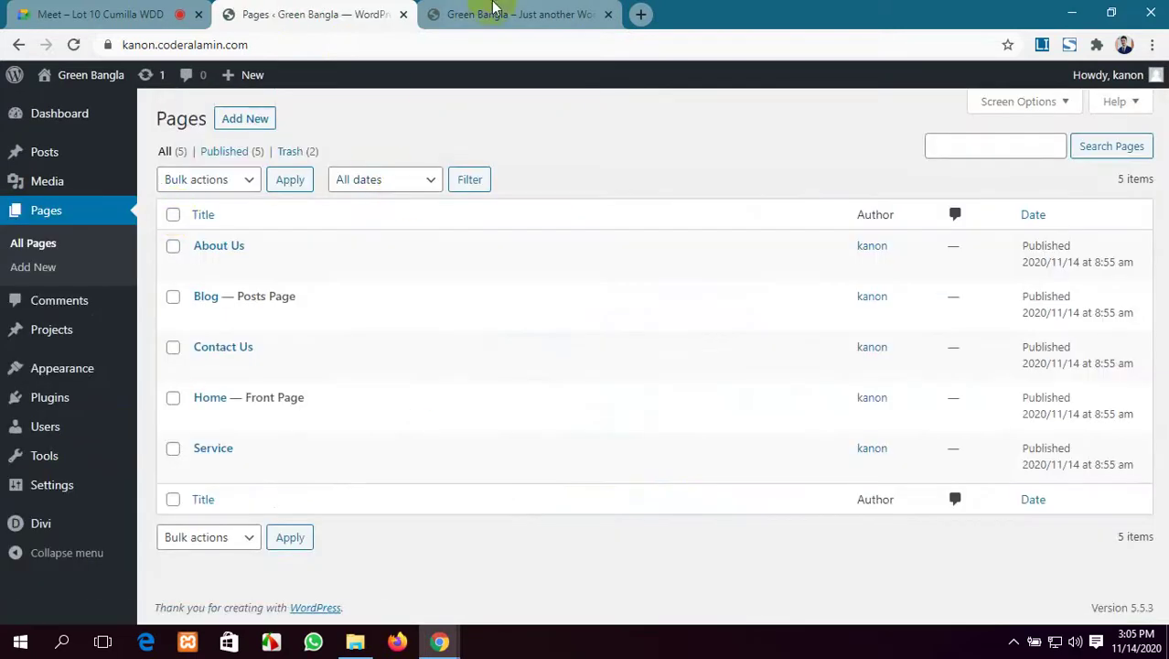
View the Home page on the live site and compare it with the dashboard's Pages list.
click(494, 13)
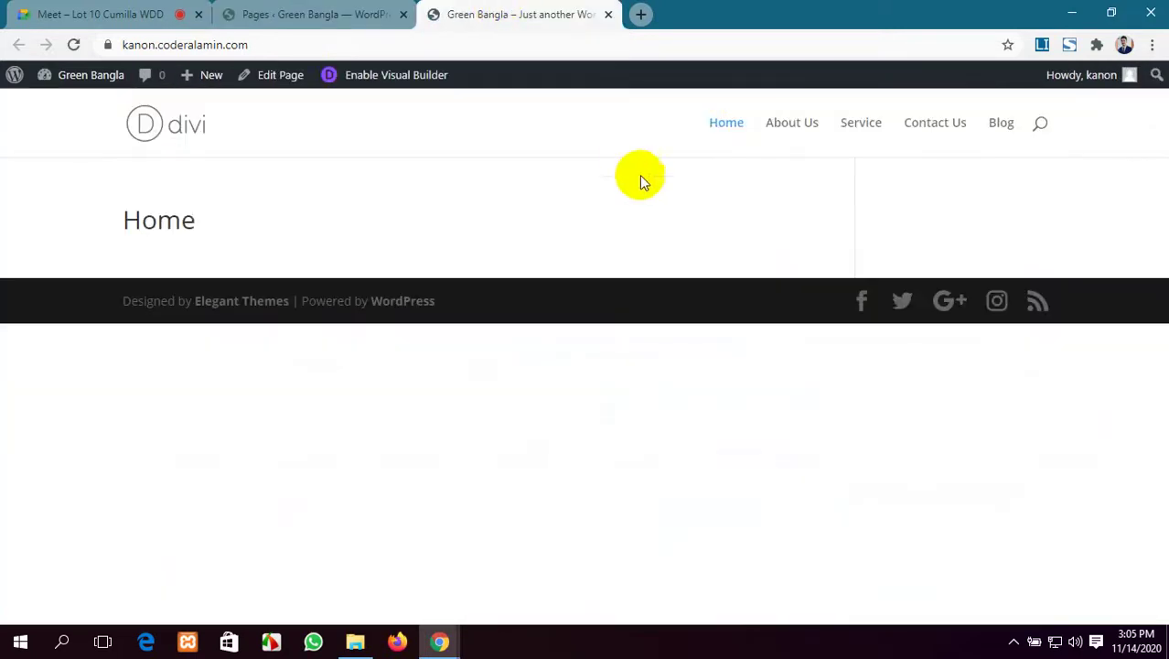
click(712, 123)
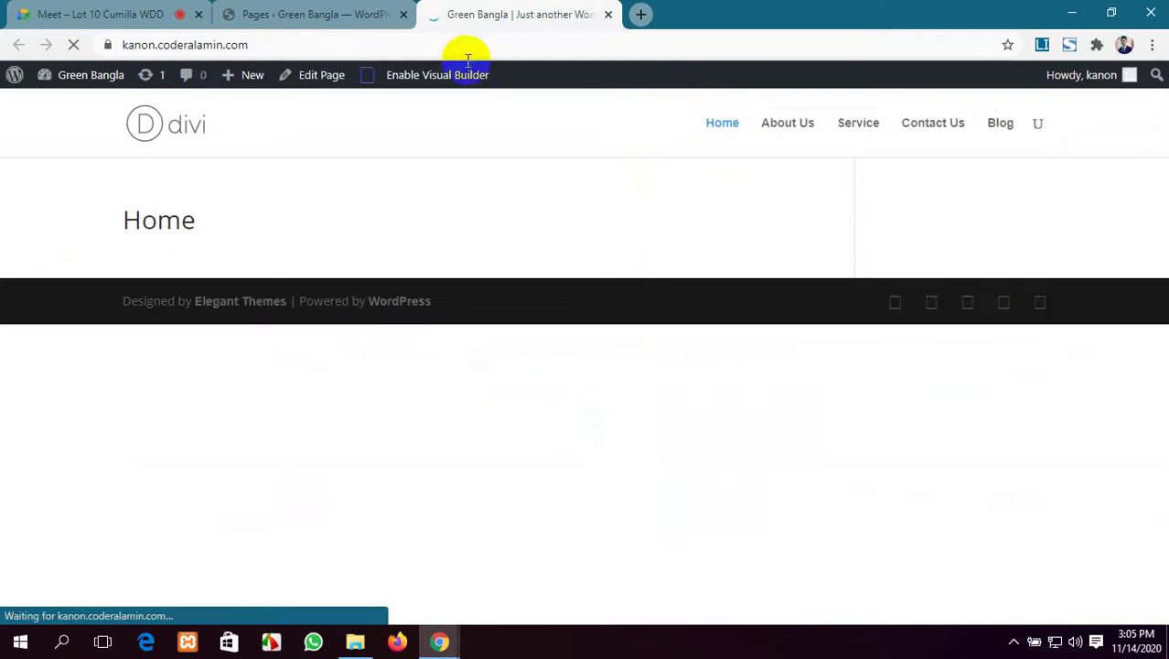
click(279, 9)
click(460, 13)
click(292, 12)
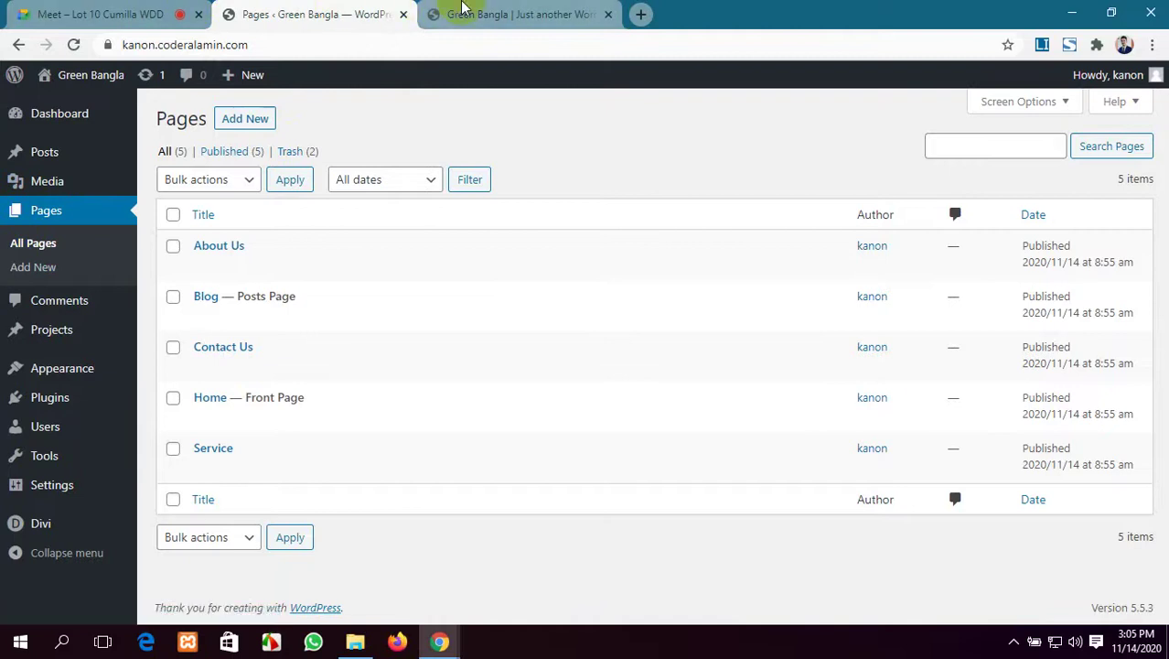
click(464, 9)
click(640, 14)
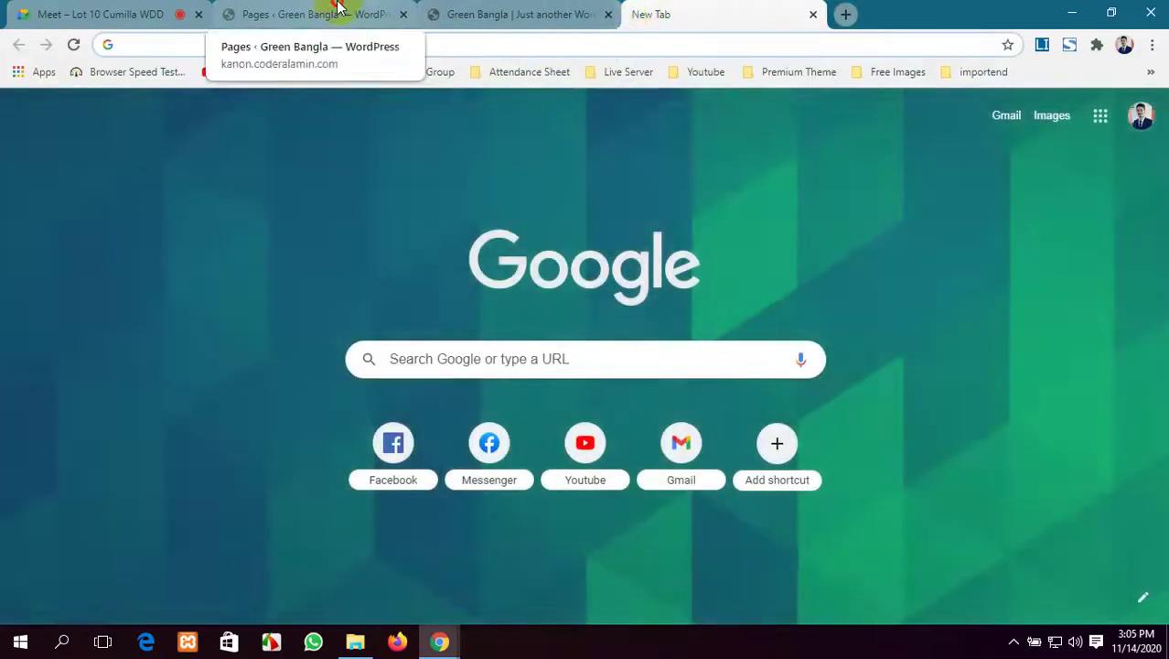
click(333, 11)
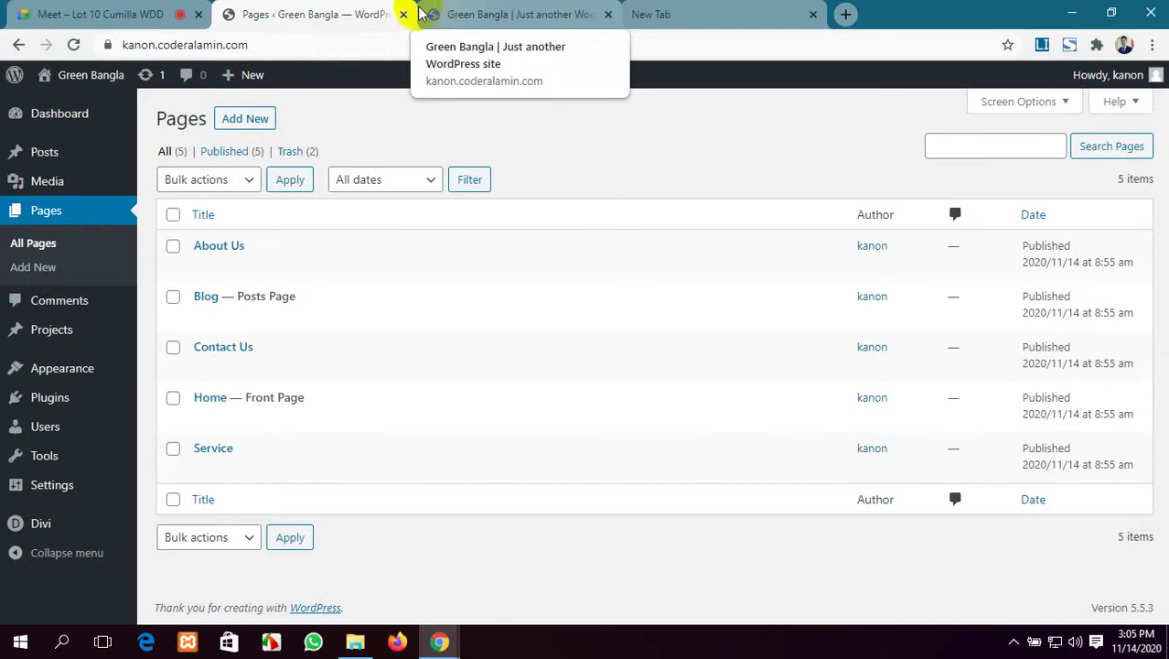
click(640, 11)
click(366, 14)
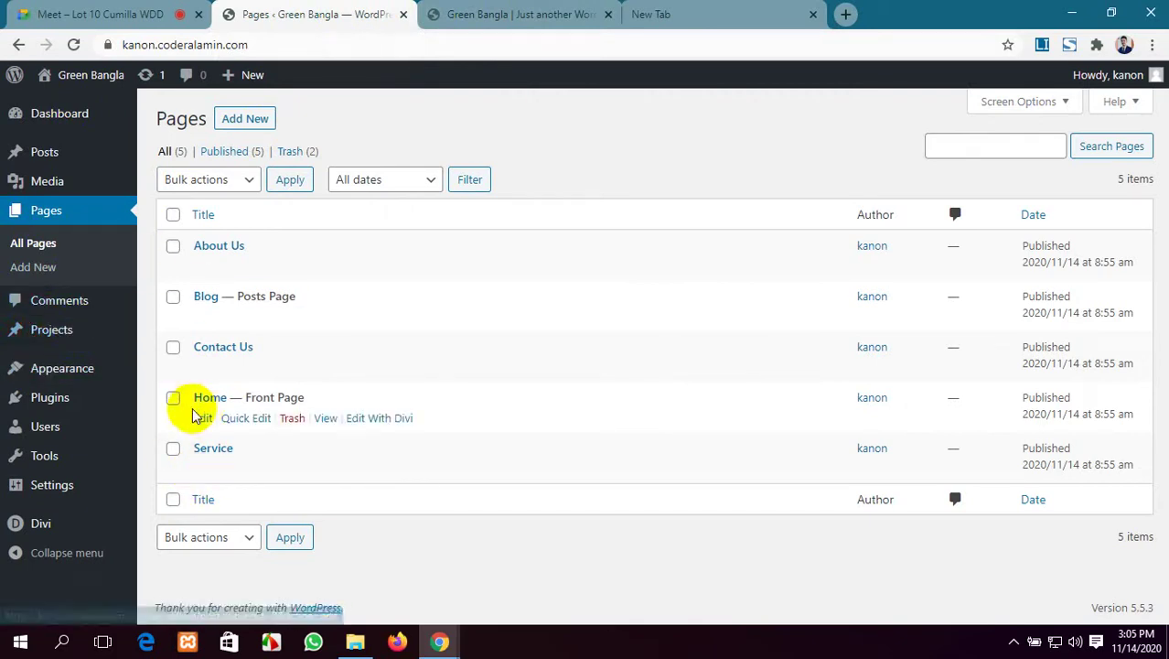
Open the Home page for editing in the Divi Builder and close the blank browser tab.
click(203, 418)
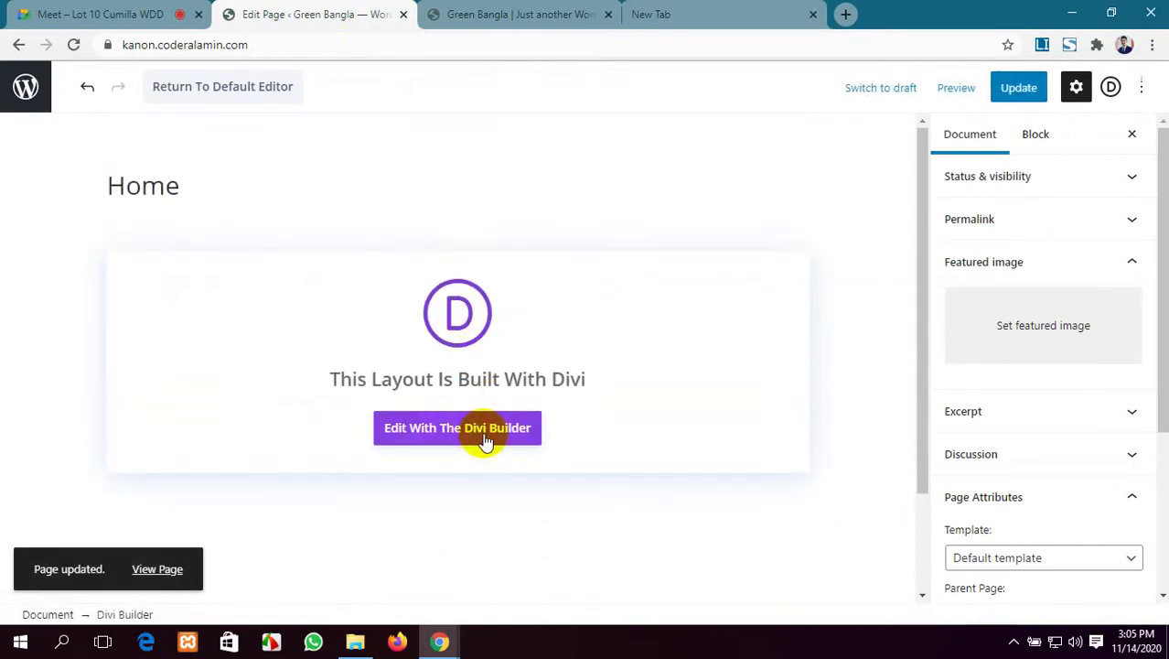
click(485, 441)
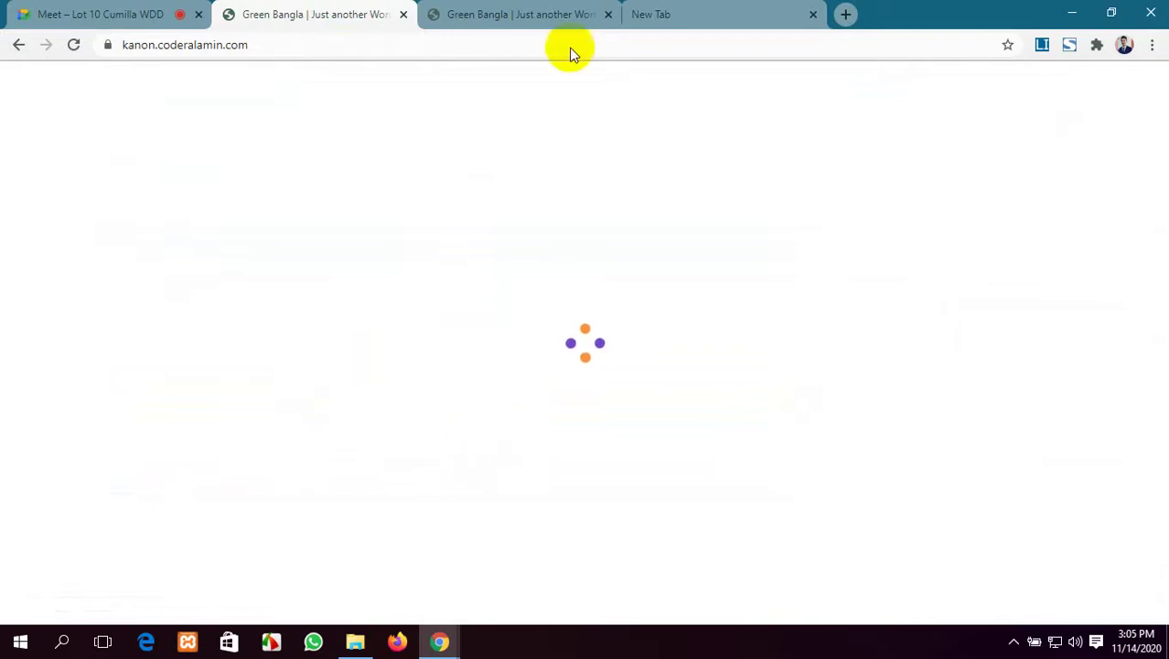
click(590, 15)
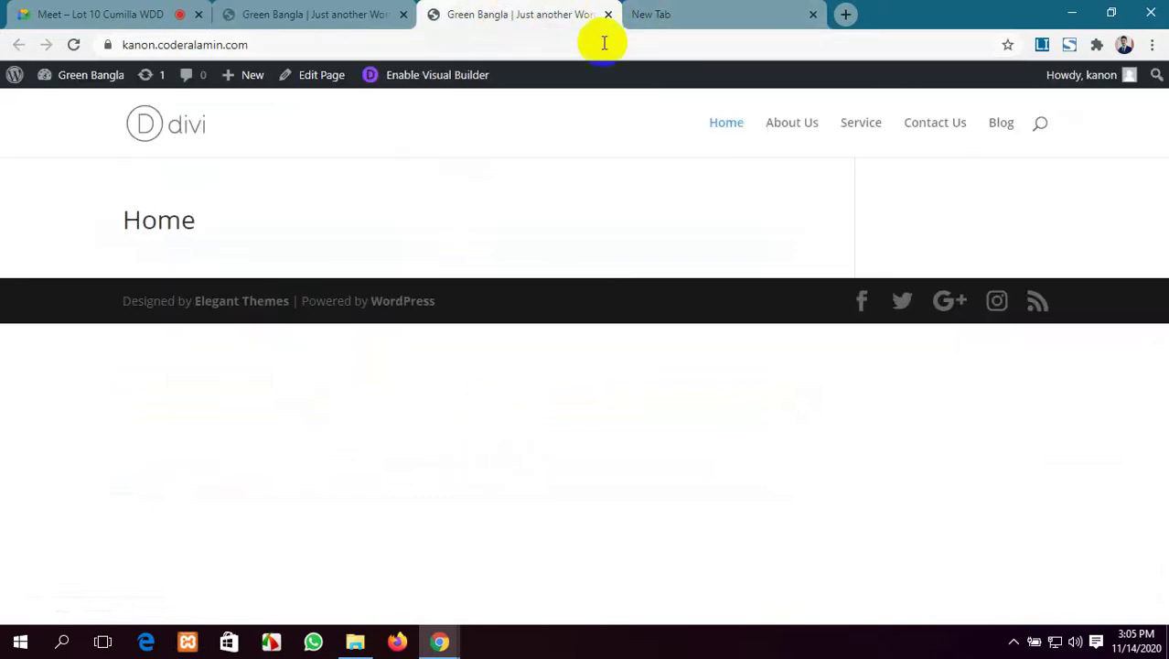
click(814, 16)
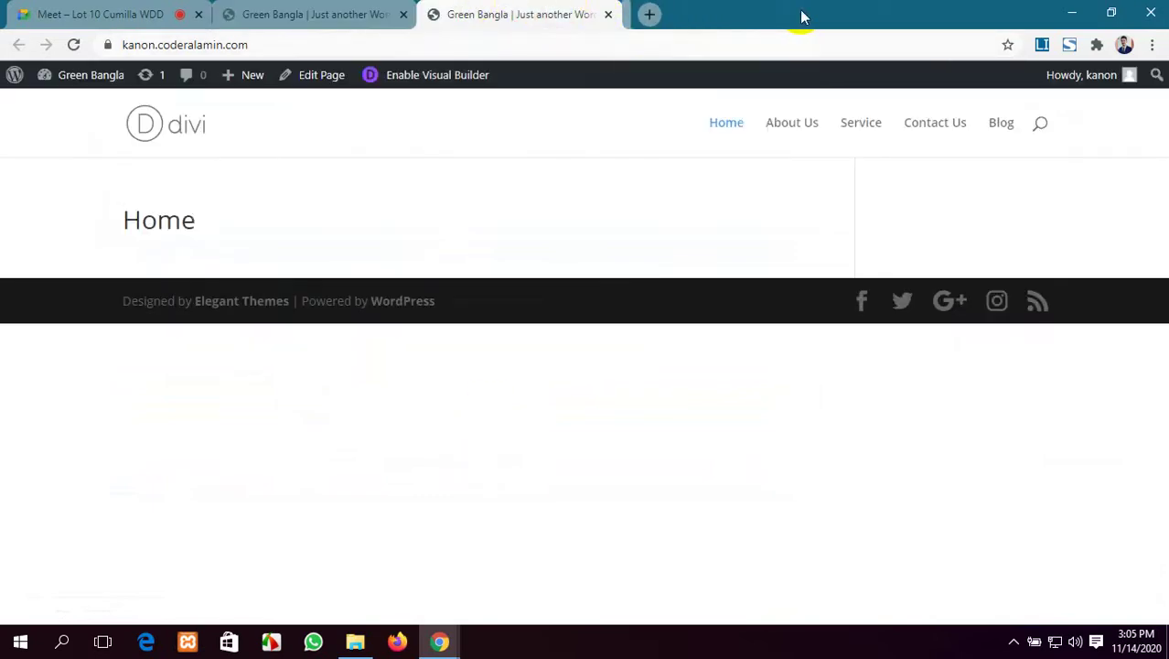
click(337, 12)
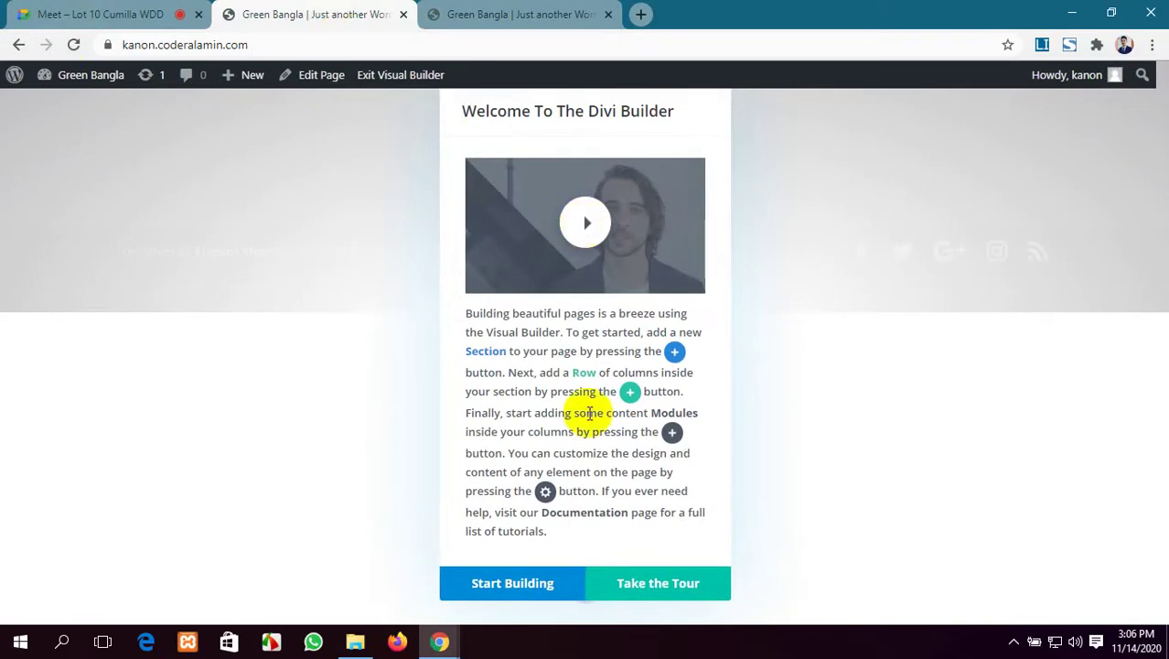
Start the Divi Builder tour, end it at the first step, and browse the premade layouts for the Home page.
click(666, 585)
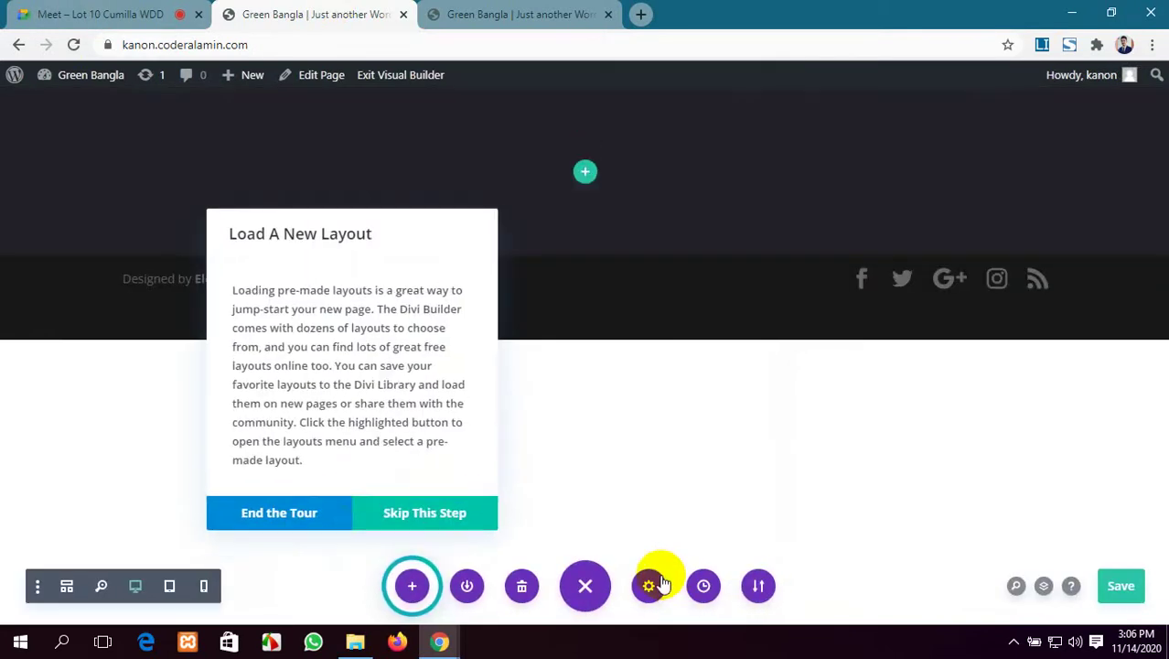
click(300, 515)
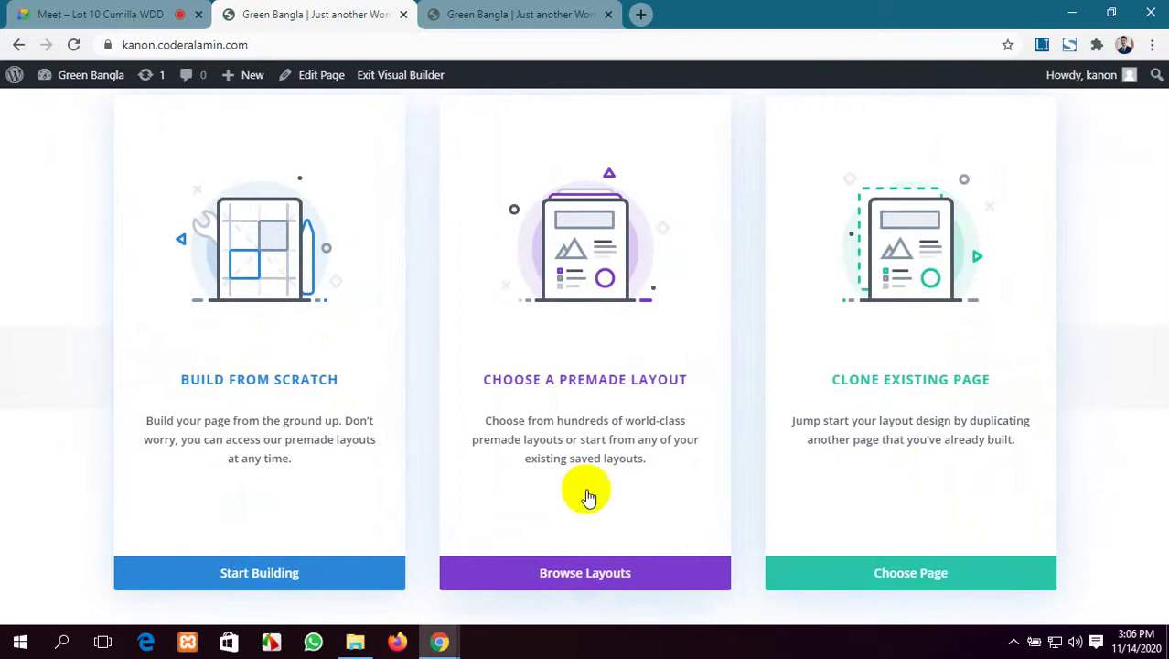
click(583, 574)
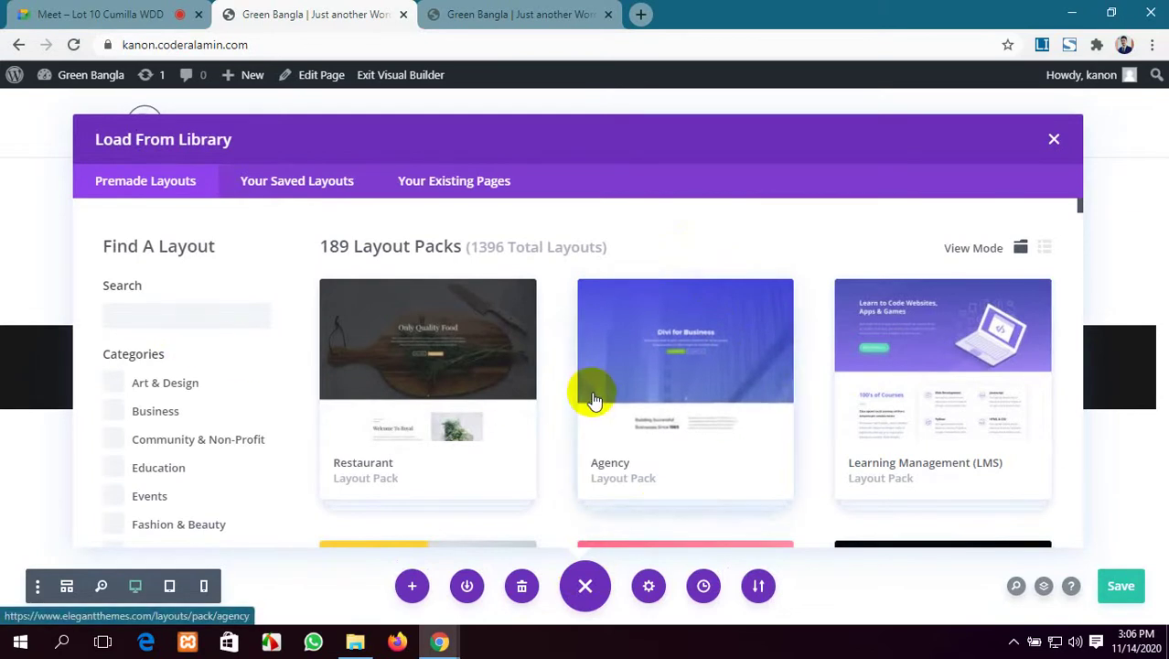
Look through the available premade layout packs and the category list in the Divi library.
scroll(594, 398, down, 2)
scroll(594, 399, down, 5)
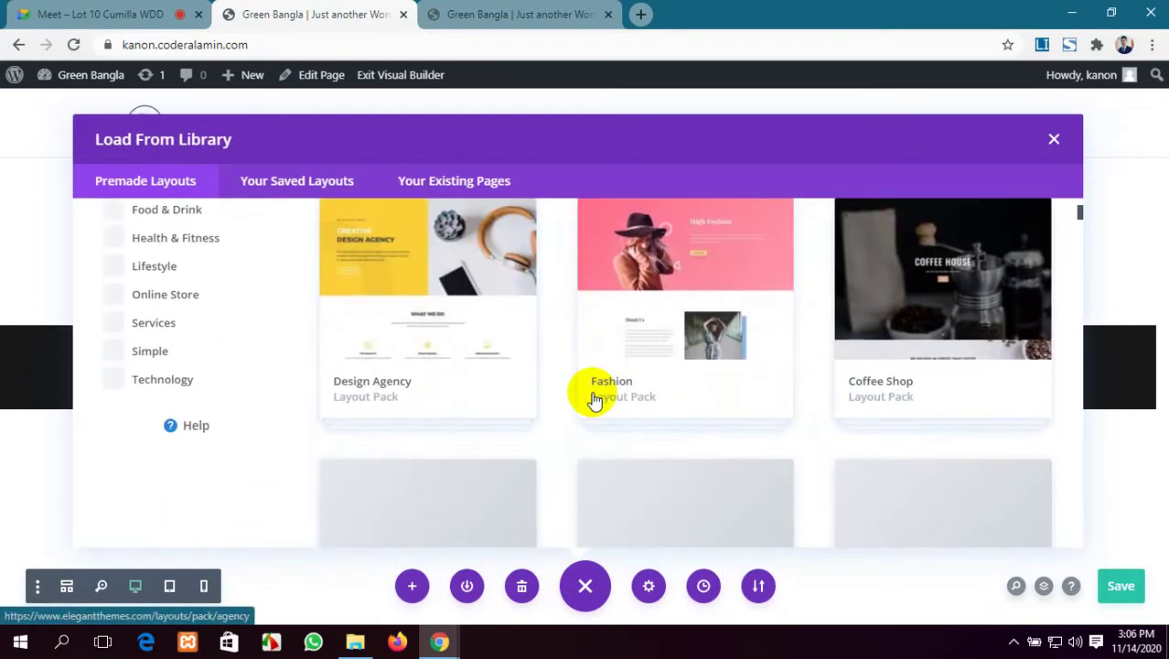
scroll(595, 400, down, 3)
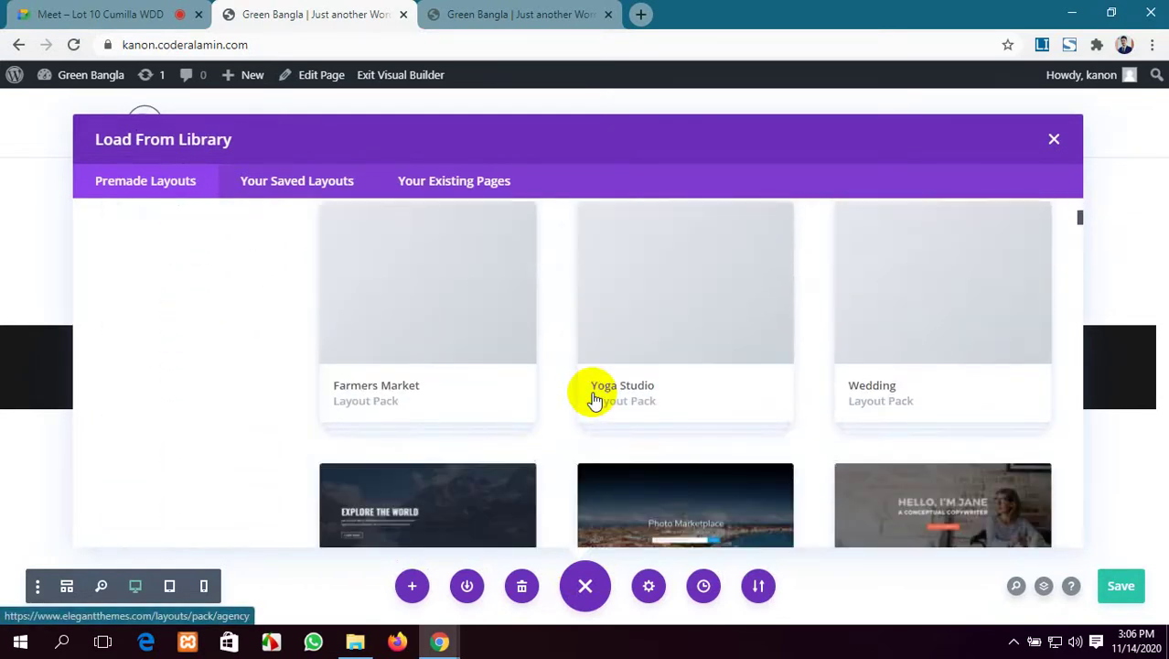
scroll(594, 400, down, 8)
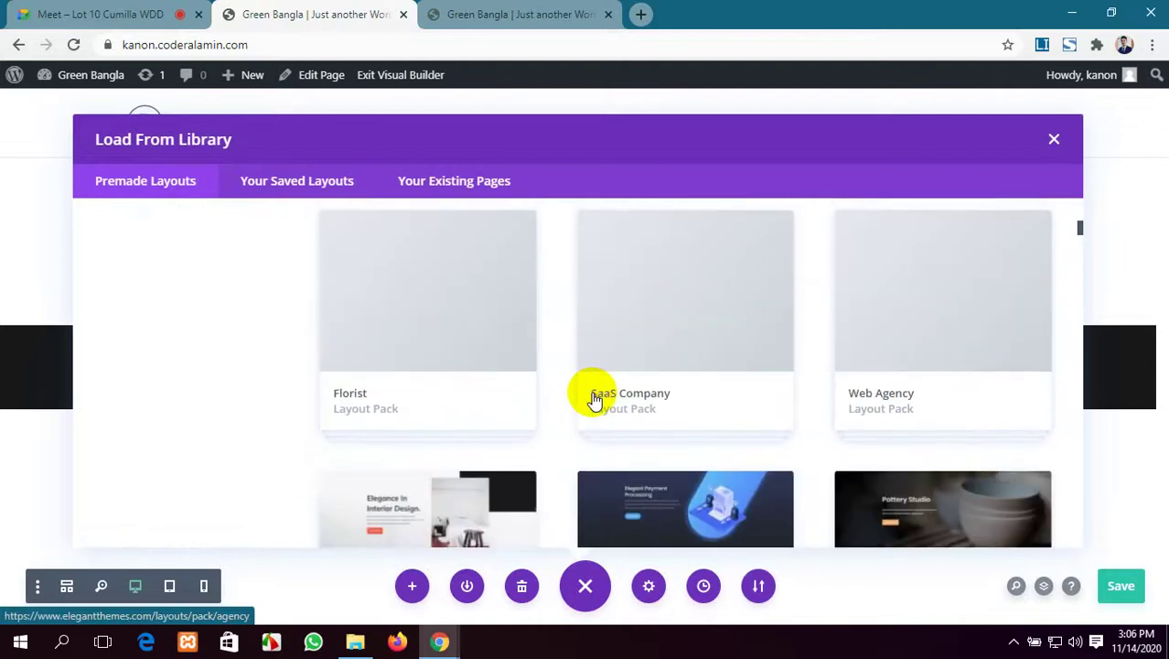
scroll(595, 400, down, 3)
scroll(594, 399, up, 18)
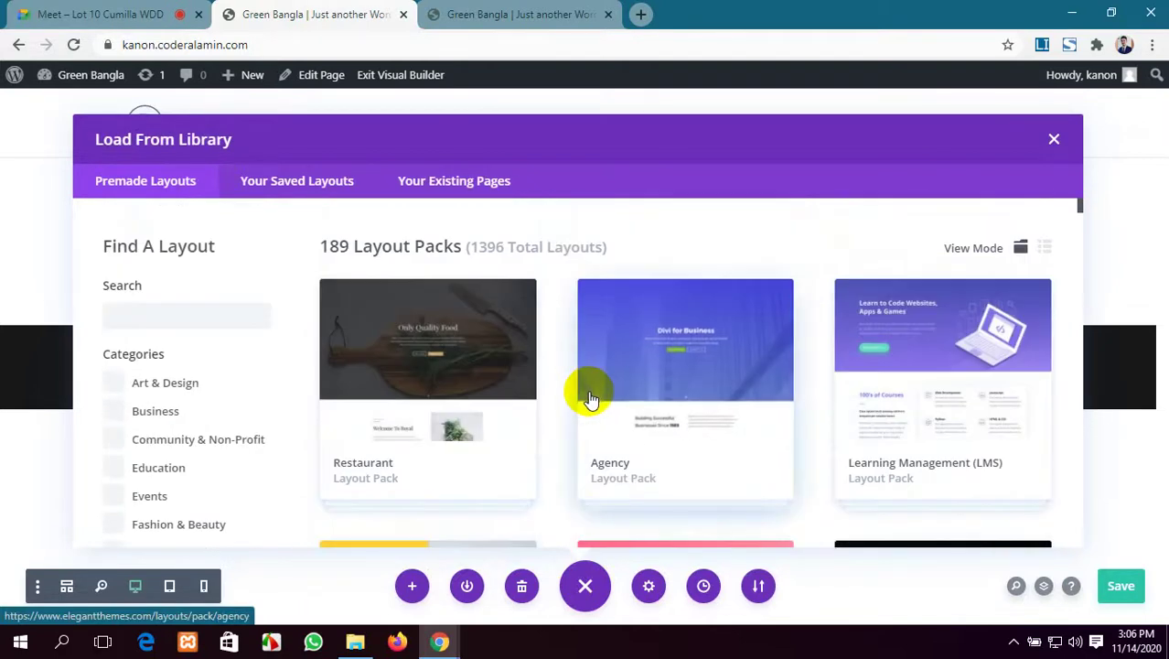
scroll(926, 345, down, 1)
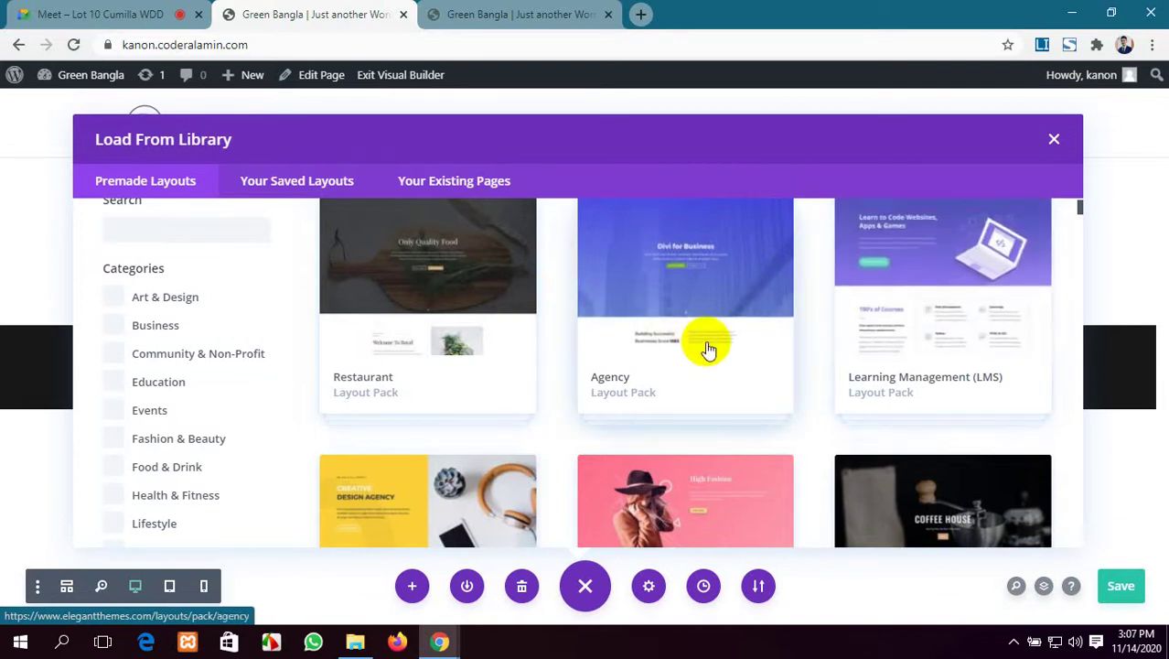
scroll(201, 358, down, 2)
scroll(201, 357, up, 4)
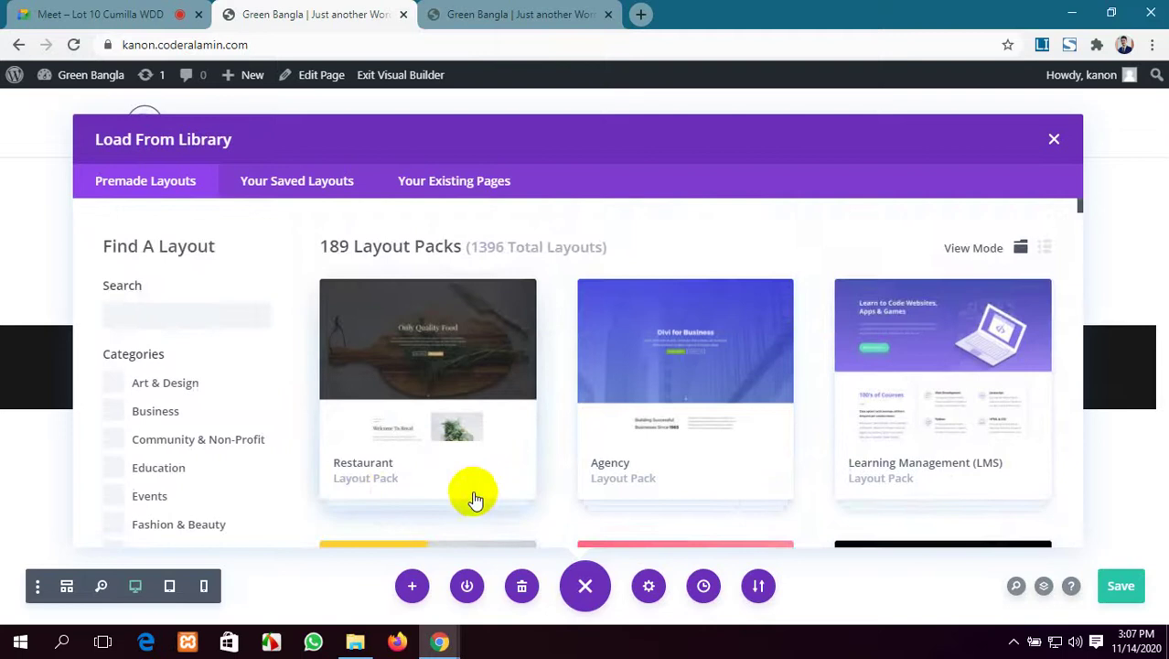
scroll(496, 477, down, 5)
scroll(539, 457, down, 5)
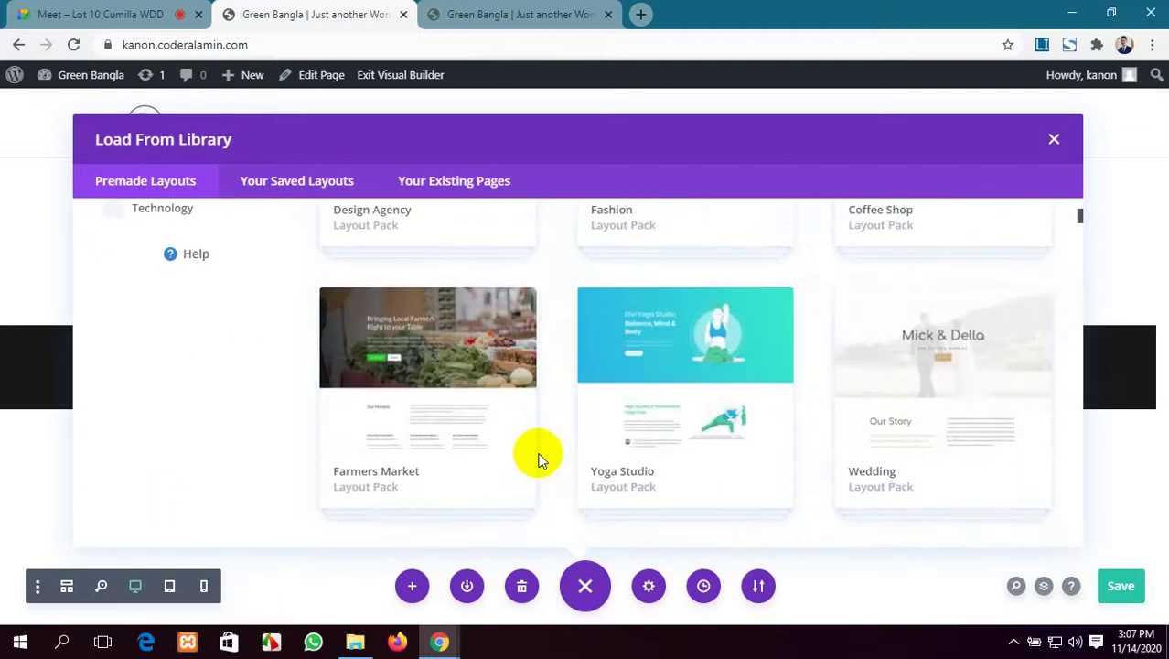
scroll(538, 457, down, 5)
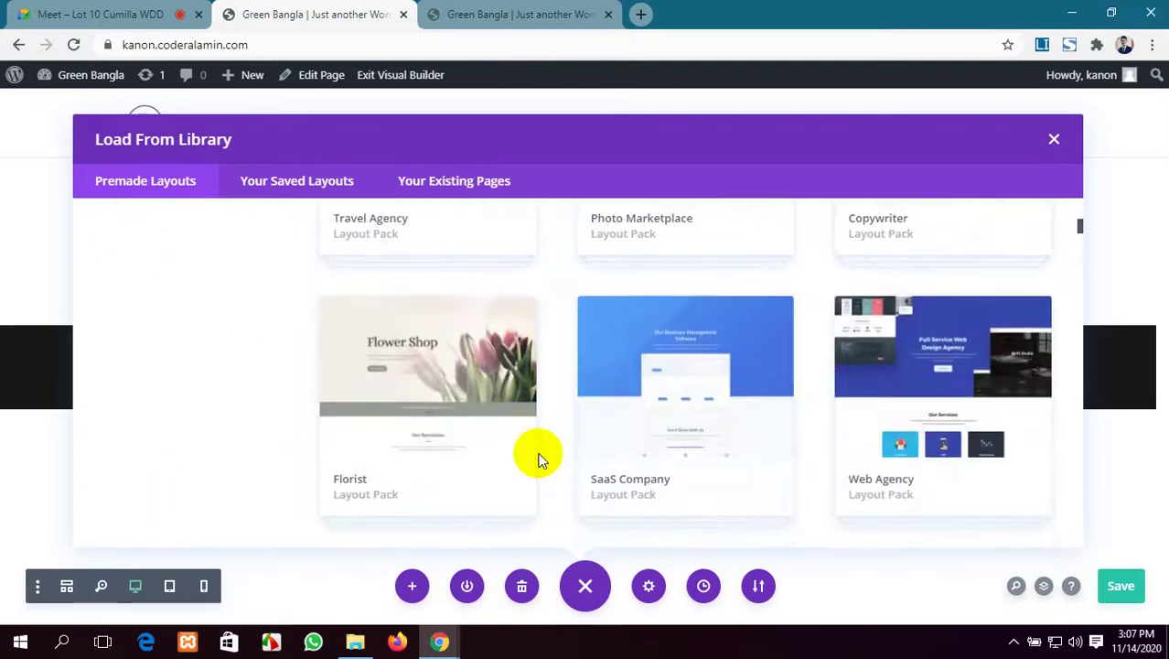
scroll(661, 448, down, 5)
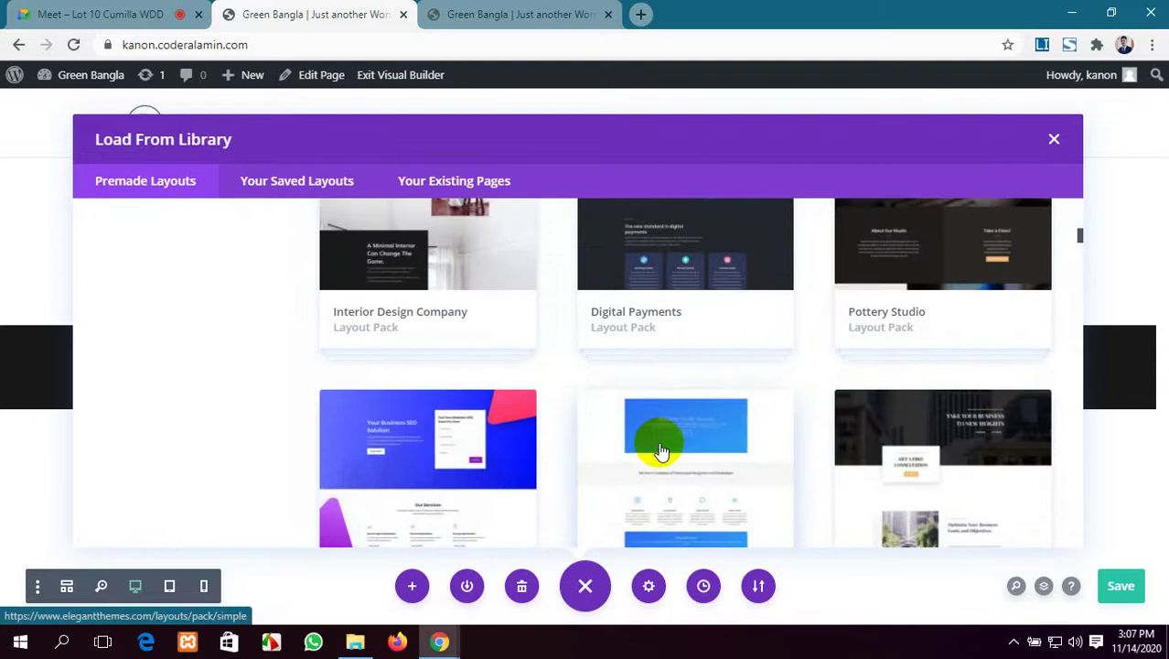
scroll(653, 456, up, 9)
scroll(241, 394, up, 10)
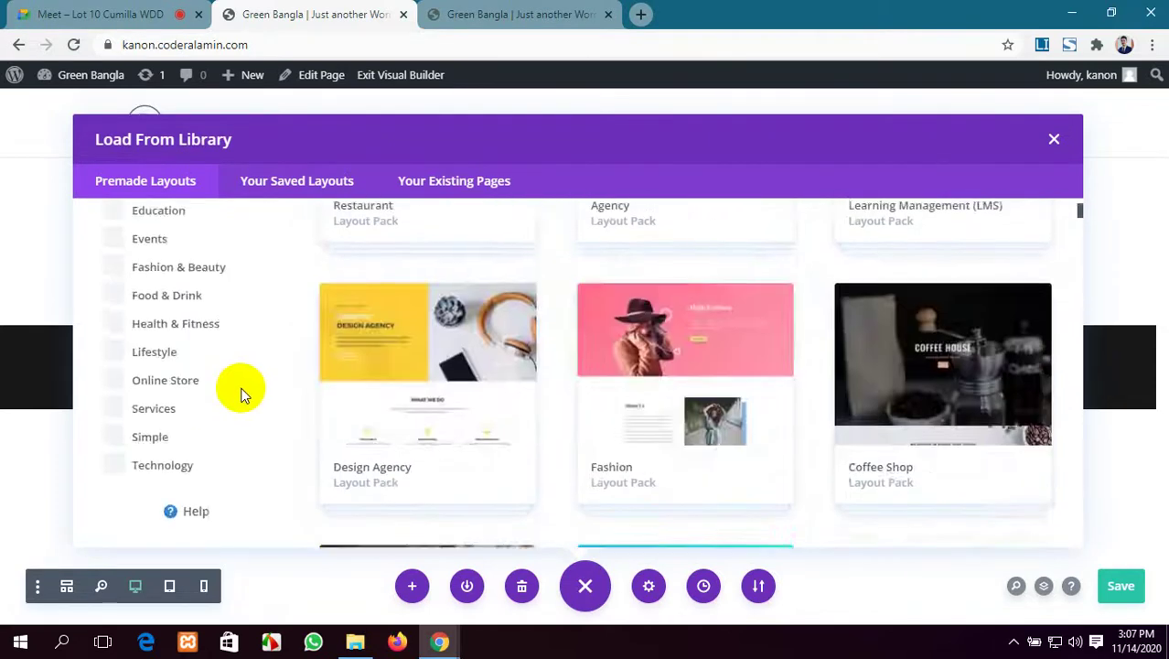
Filter the premade layouts by the Business category and look through the matching layout packs.
scroll(220, 371, down, 1)
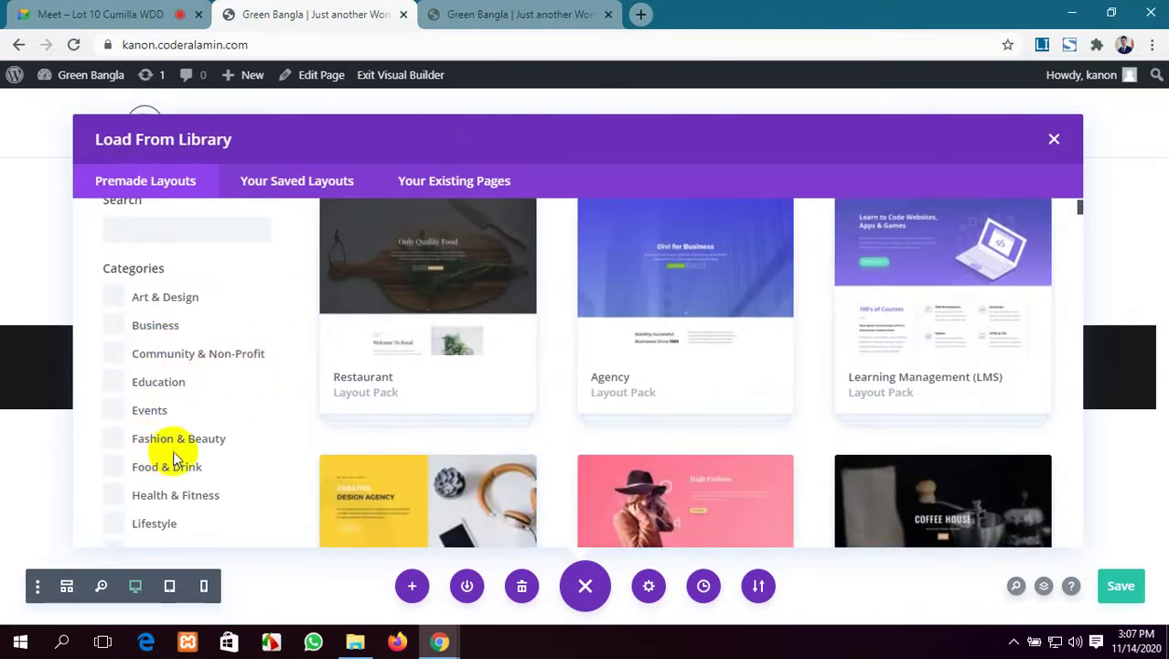
click(172, 328)
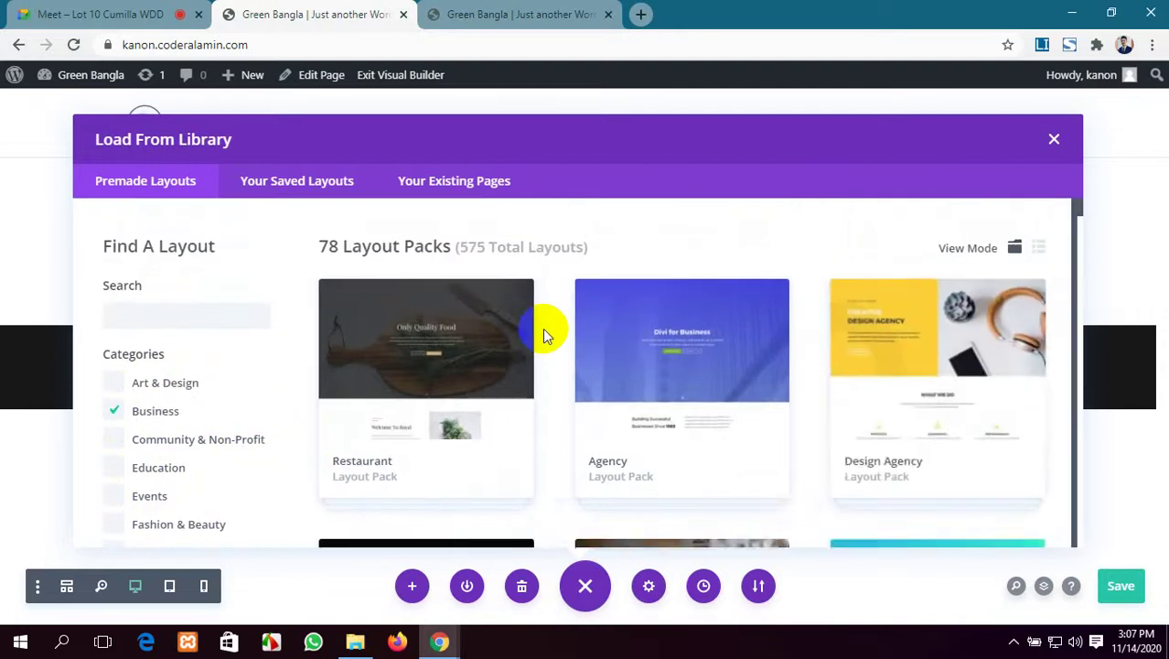
scroll(542, 336, down, 3)
scroll(542, 338, up, 3)
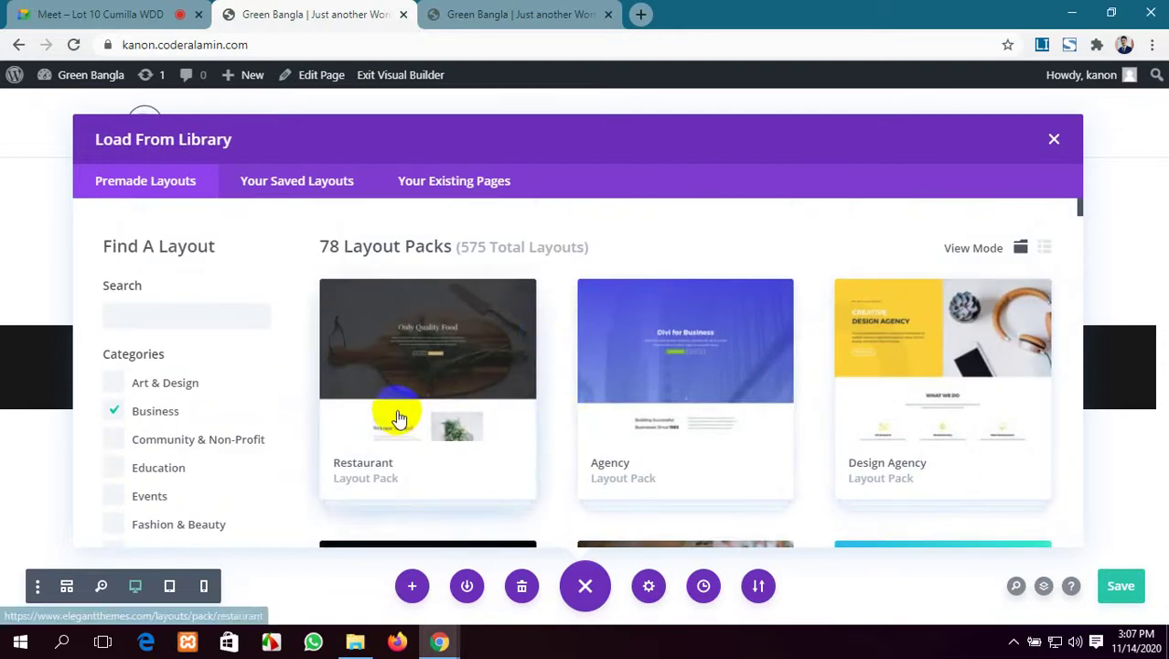
scroll(428, 407, down, 1)
scroll(634, 375, down, 2)
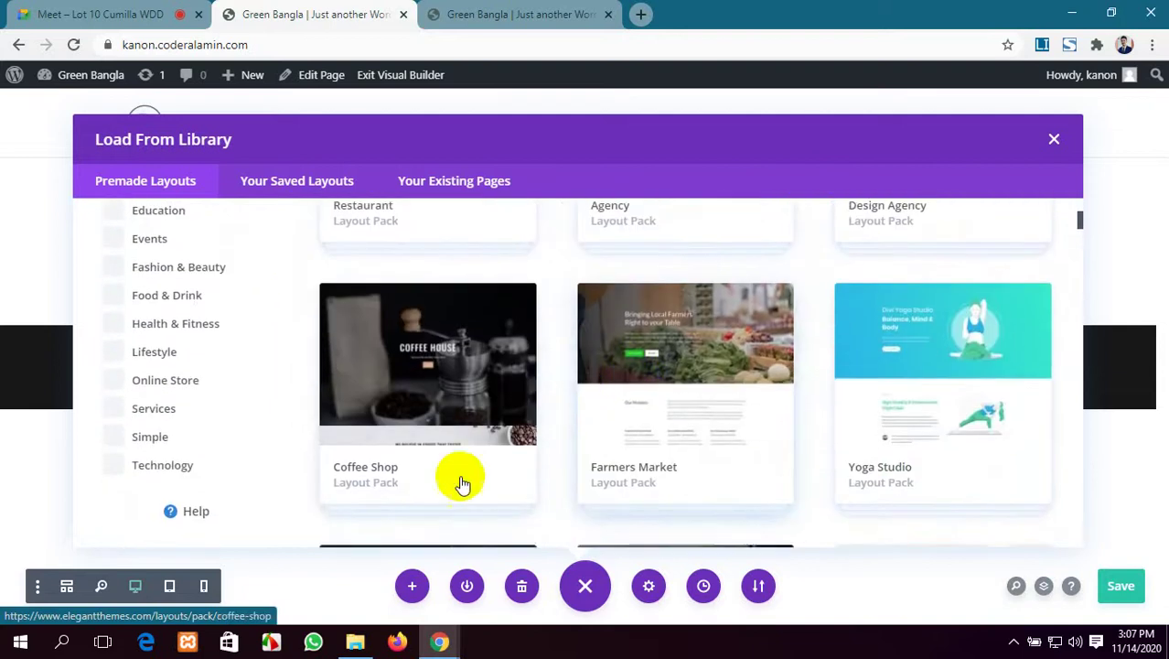
scroll(386, 471, down, 1)
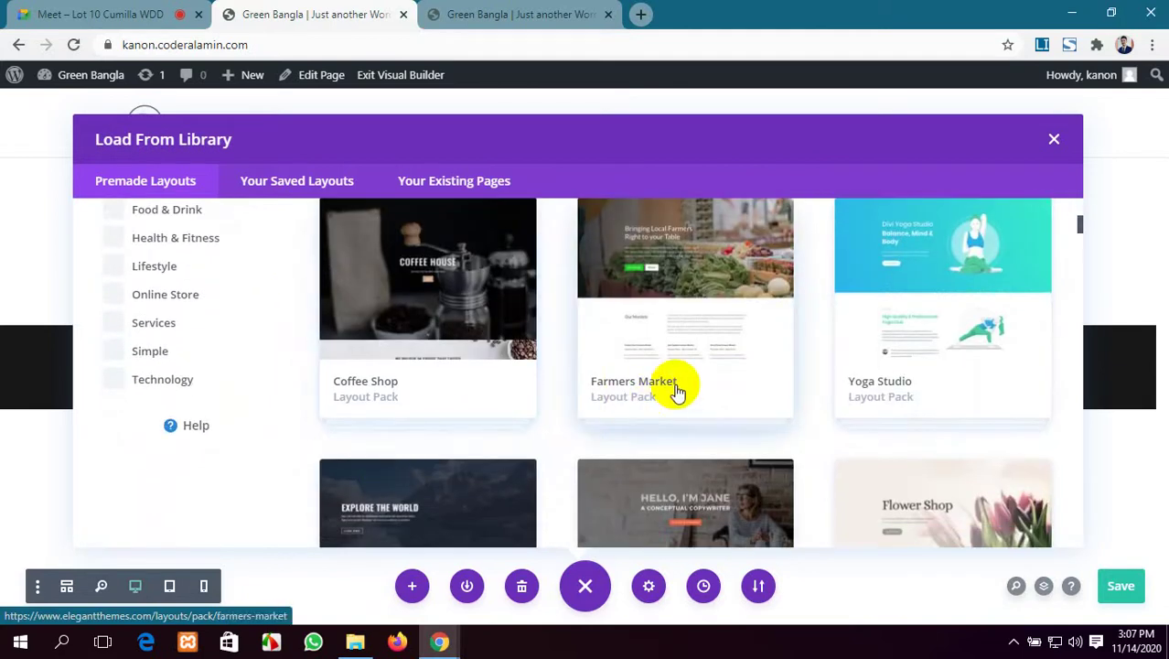
scroll(944, 386, down, 4)
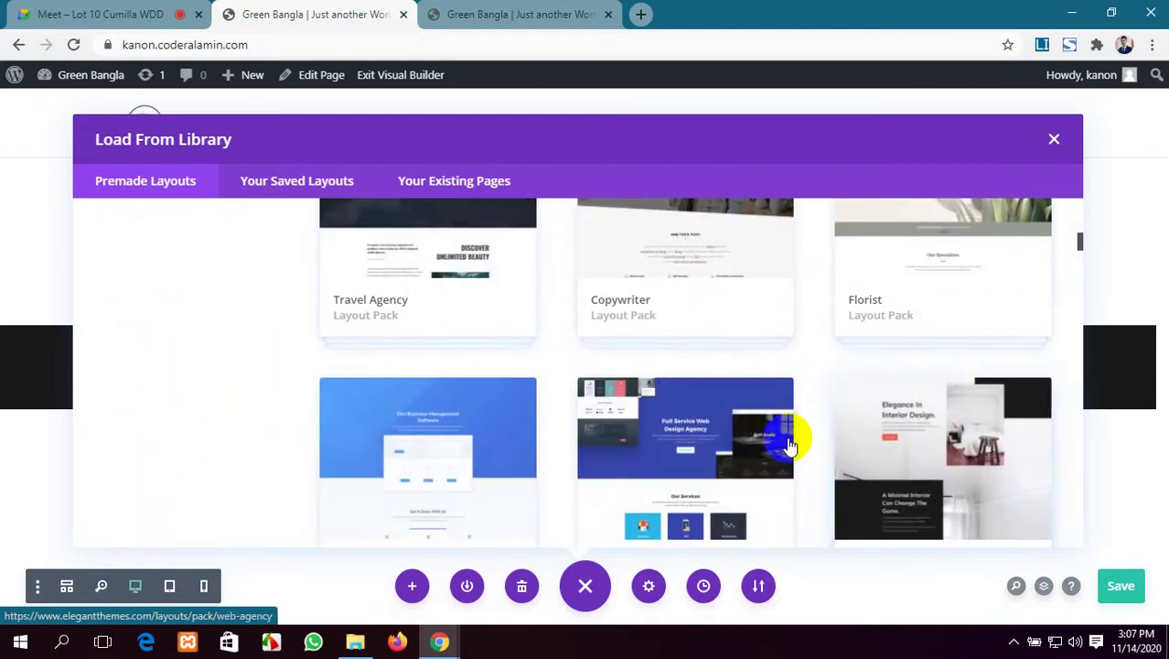
scroll(789, 445, down, 2)
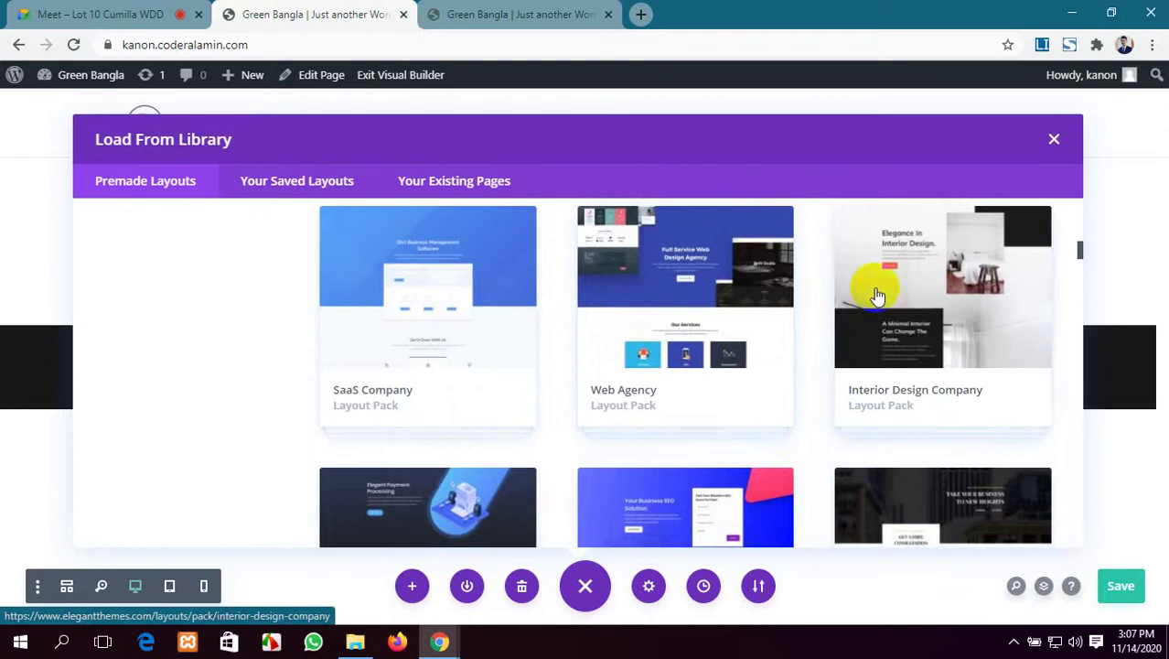
scroll(771, 426, up, 1)
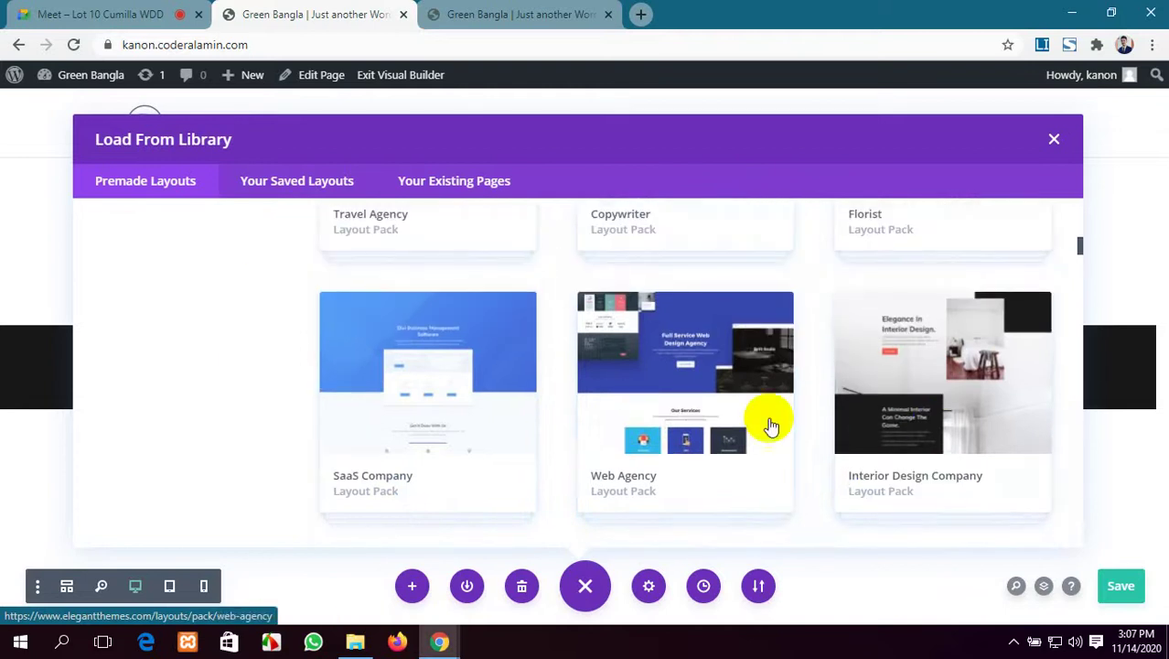
Find the Web Agency pack among the Business layout packs and open its layout details.
scroll(649, 462, down, 3)
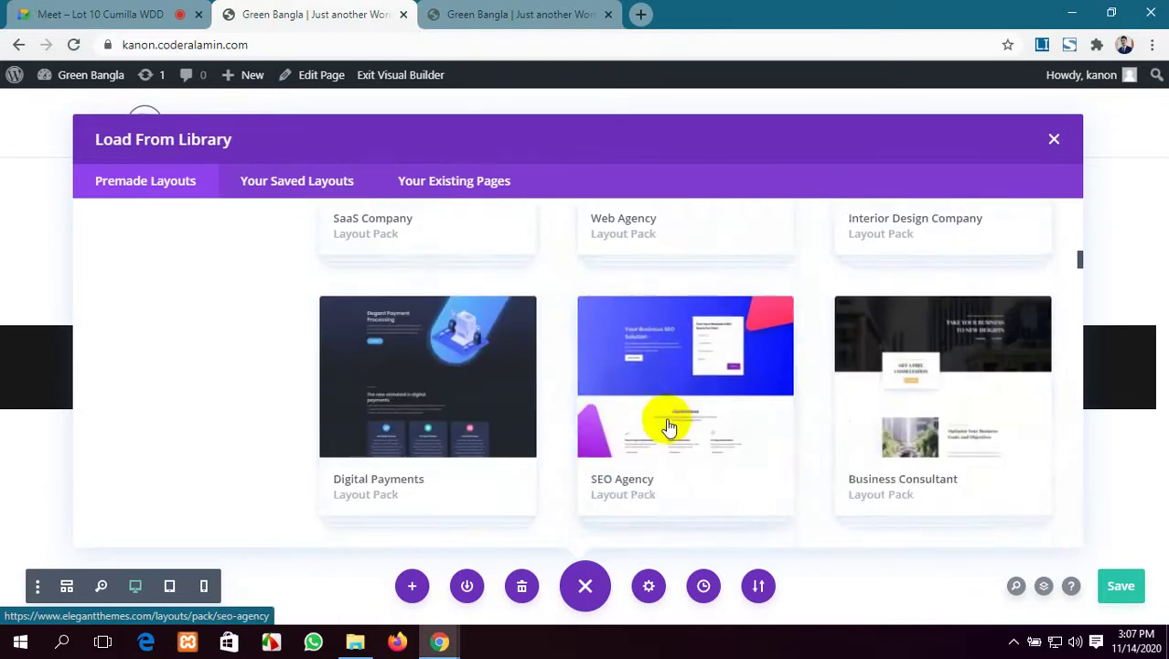
scroll(669, 421, up, 2)
scroll(434, 434, down, 3)
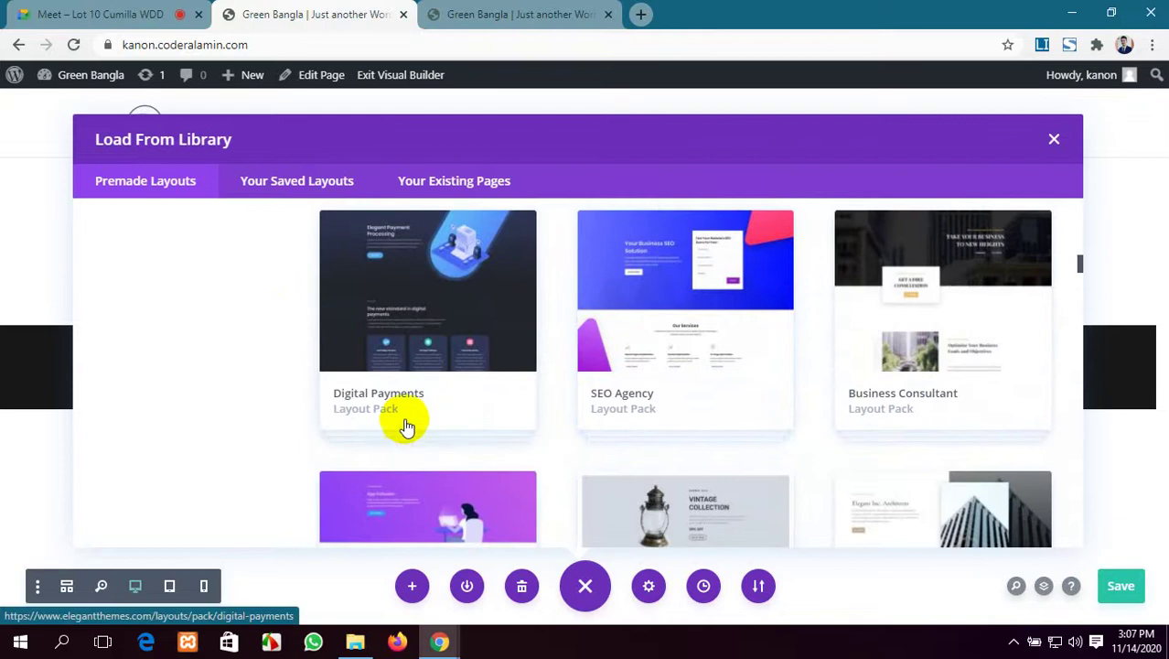
scroll(407, 428, up, 4)
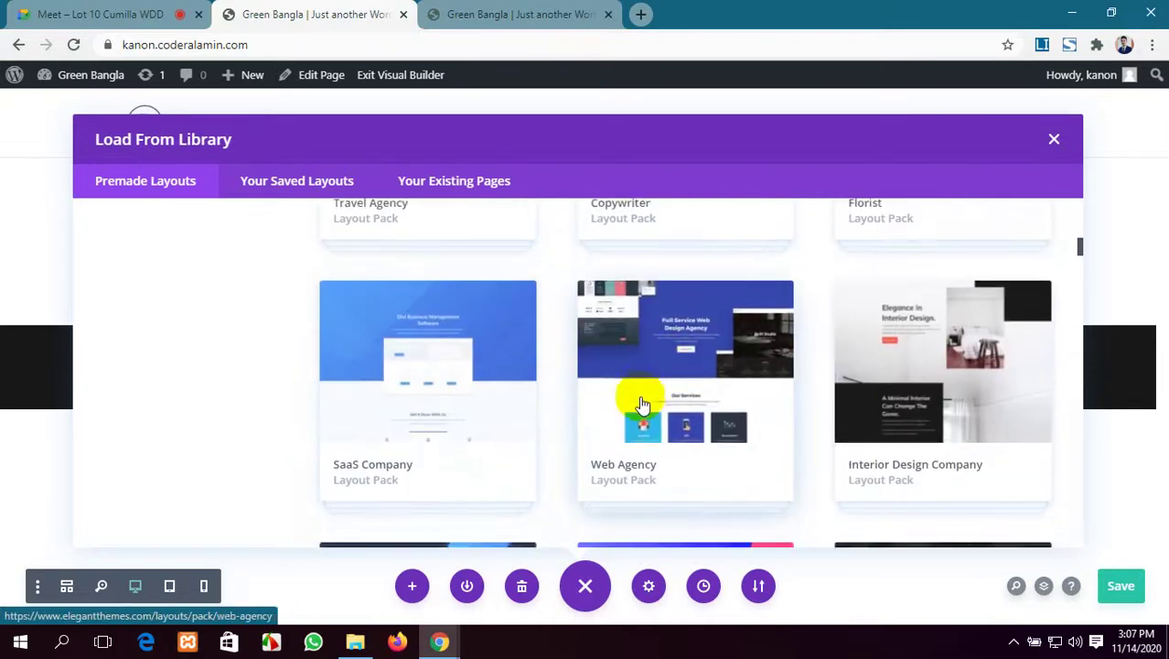
scroll(640, 402, down, 3)
scroll(647, 324, up, 2)
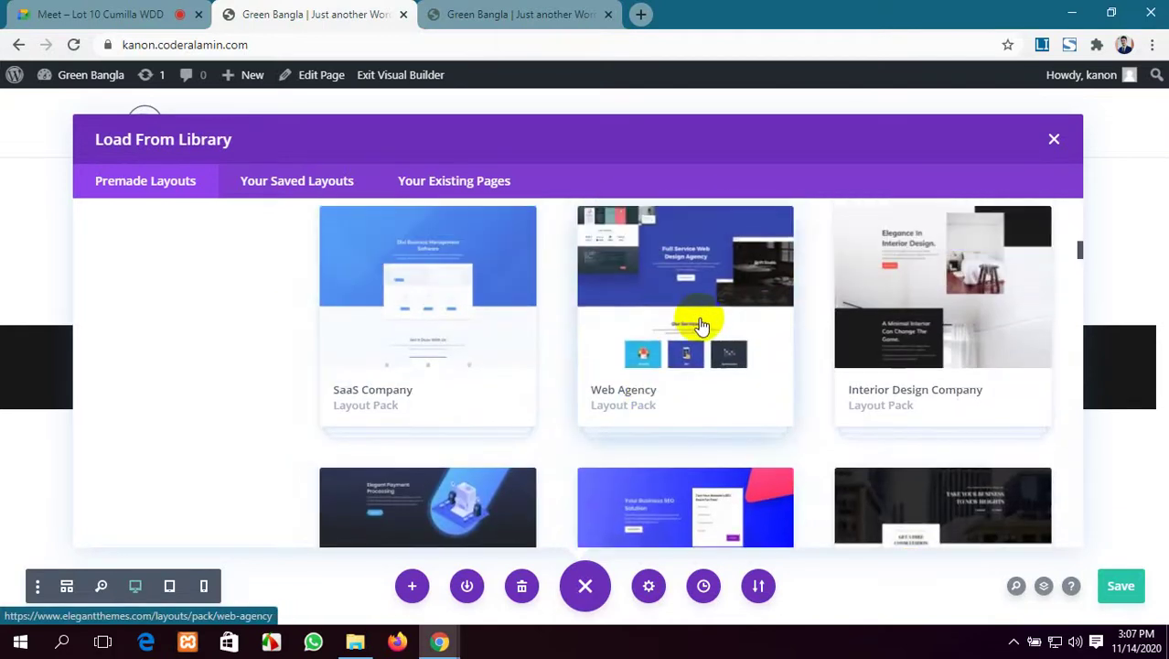
click(700, 322)
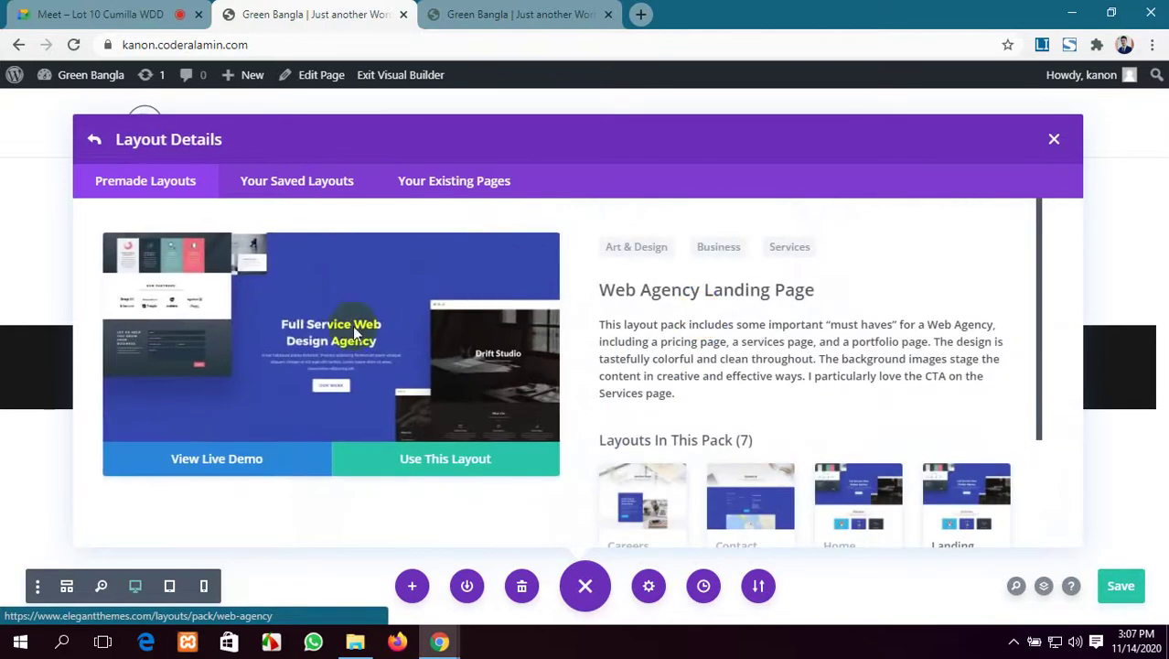
Examine the preview of the Web Agency Landing Page layout down to its contact form.
scroll(297, 334, down, 3)
scroll(297, 334, up, 3)
scroll(297, 334, down, 1)
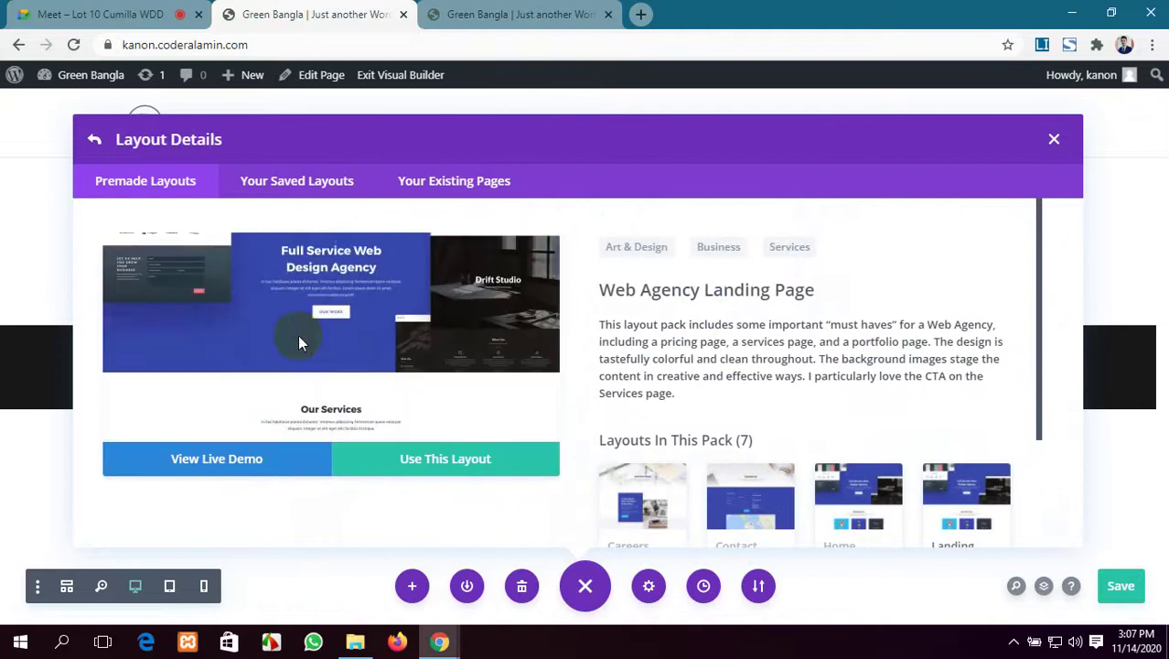
scroll(297, 333, down, 10)
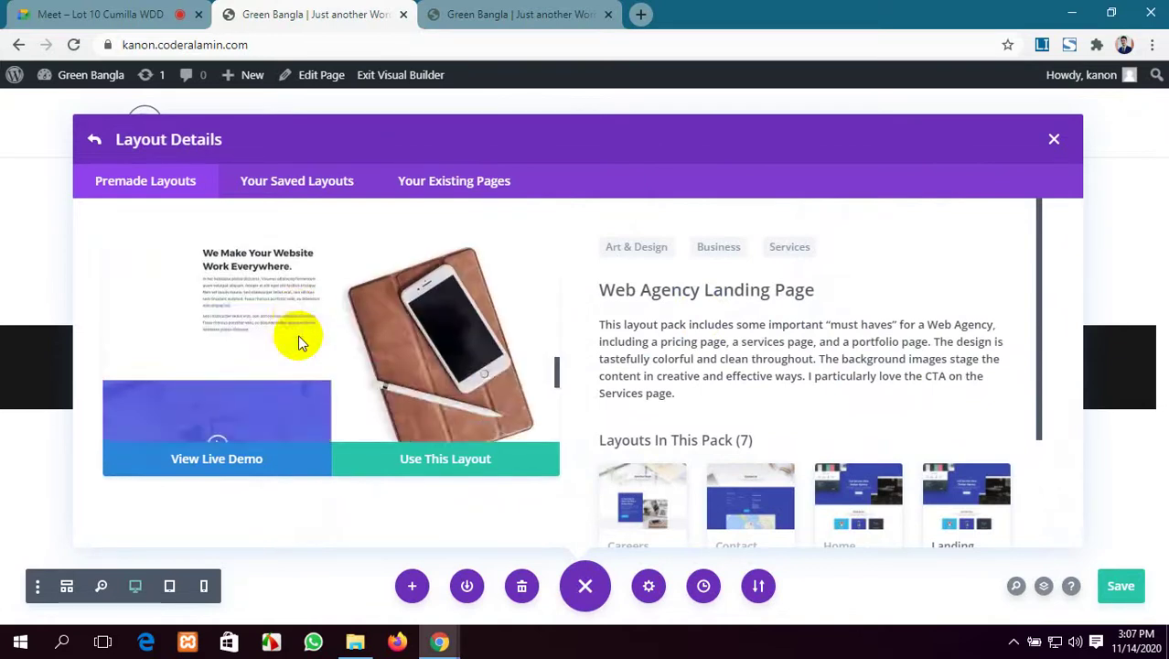
scroll(297, 334, down, 5)
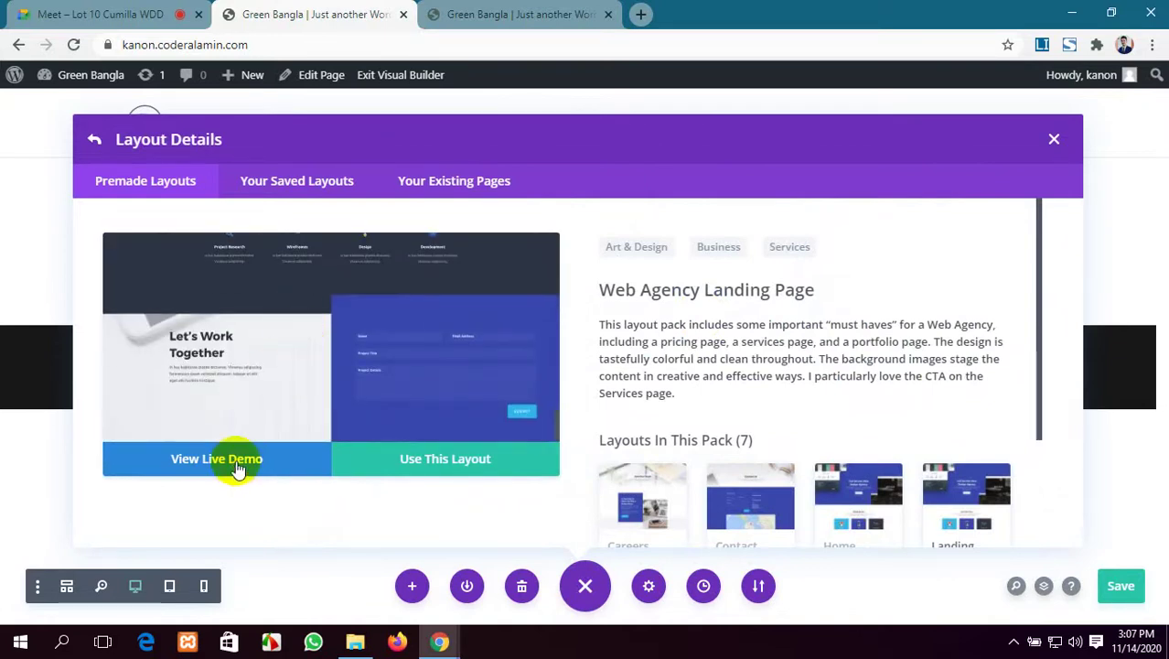
Open the live demo of the Web Agency Landing Page and examine its sections from the hero area to the contact form.
click(236, 465)
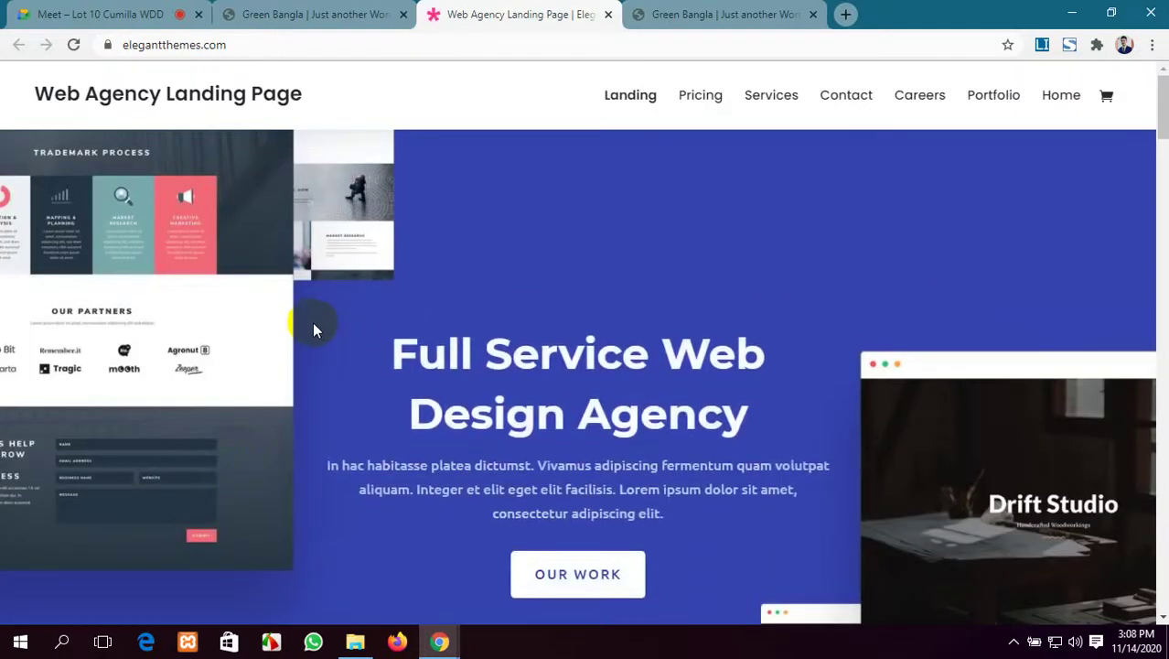
scroll(499, 354, down, 10)
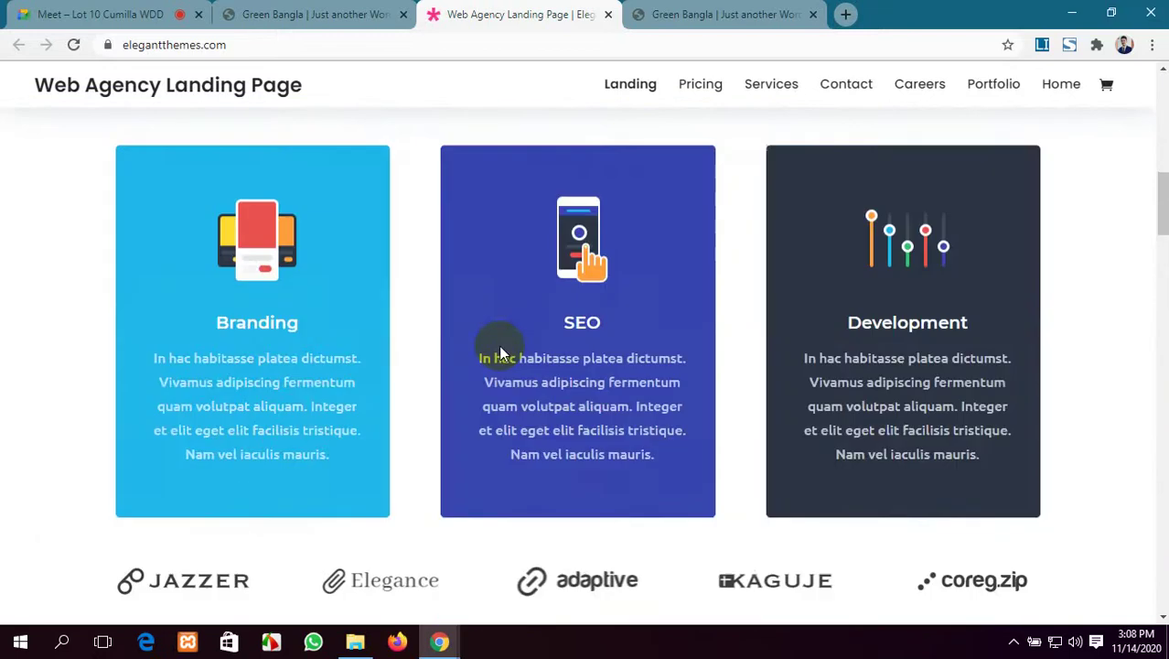
scroll(498, 354, down, 15)
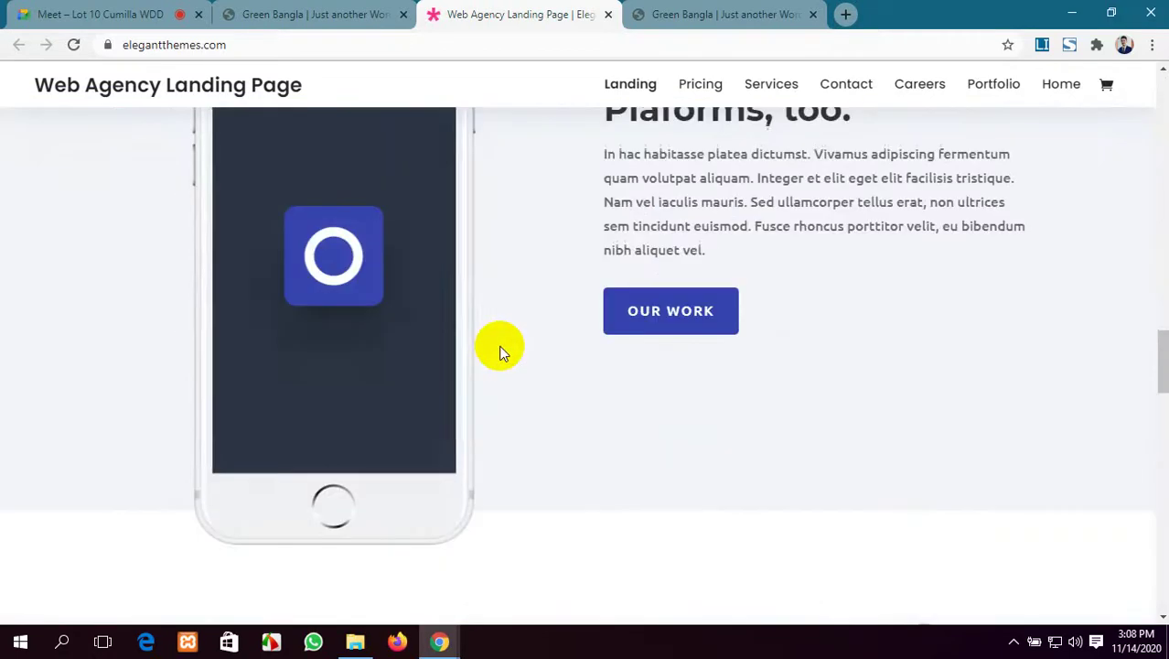
scroll(500, 353, down, 15)
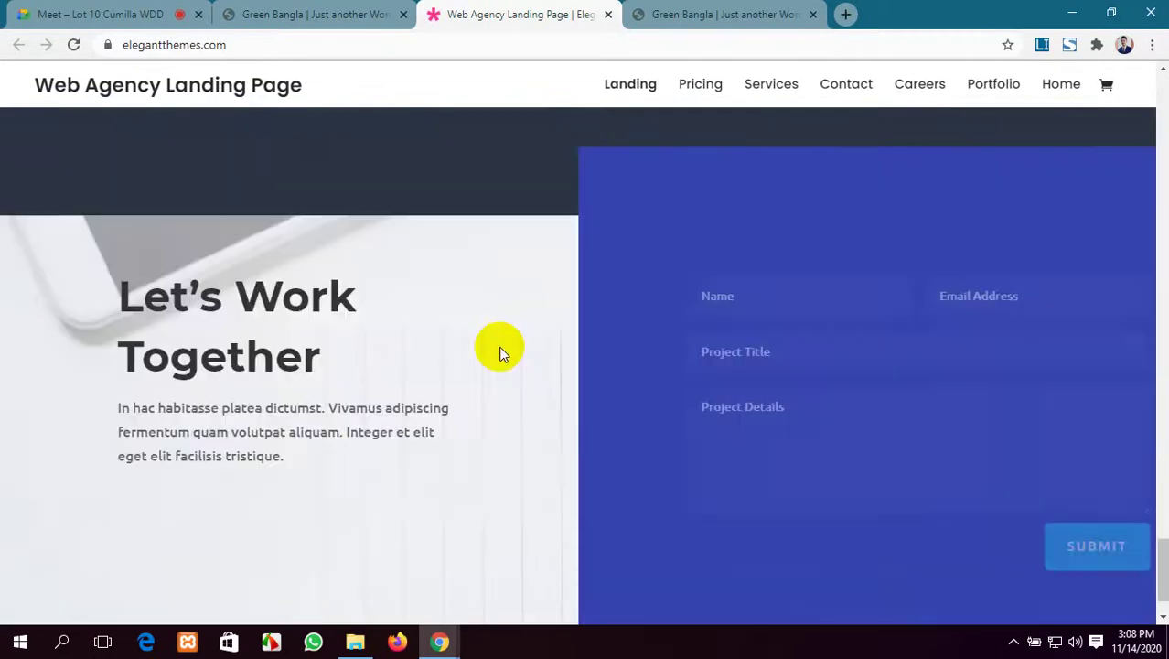
scroll(501, 353, down, 1)
scroll(500, 353, up, 6)
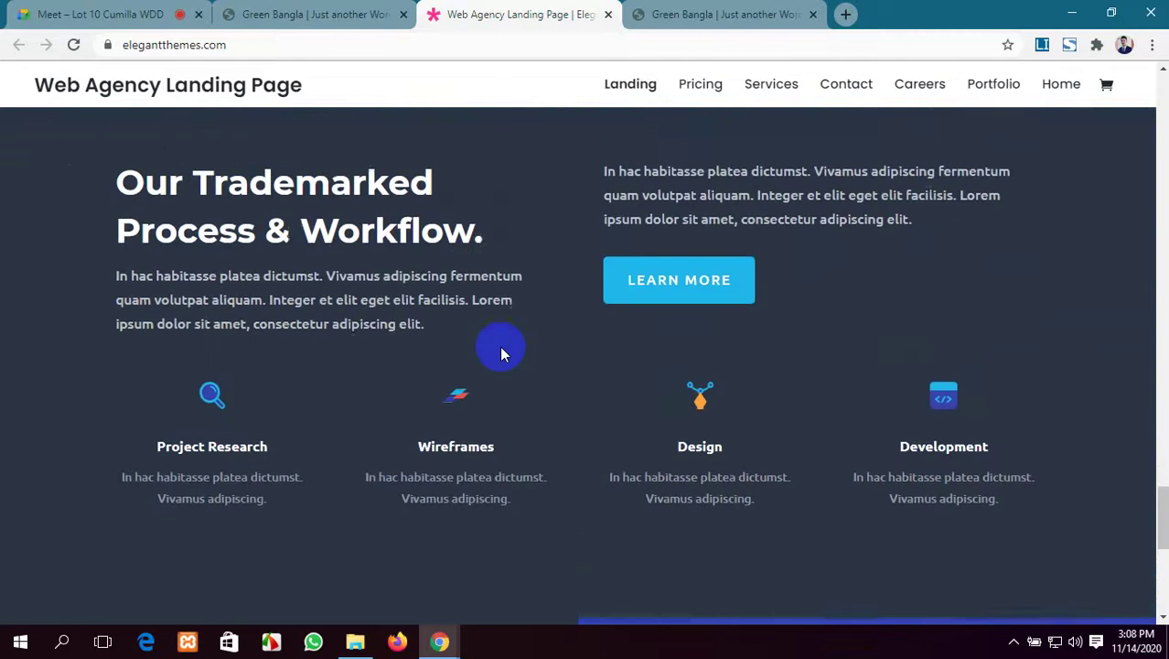
scroll(500, 353, up, 15)
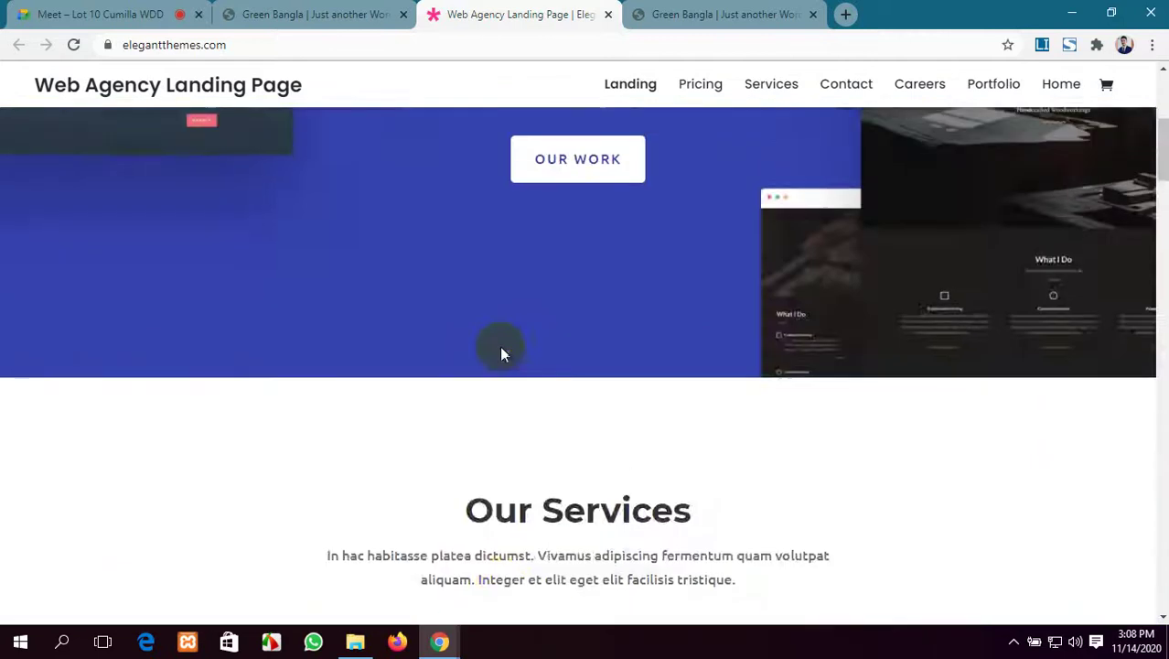
scroll(501, 353, up, 5)
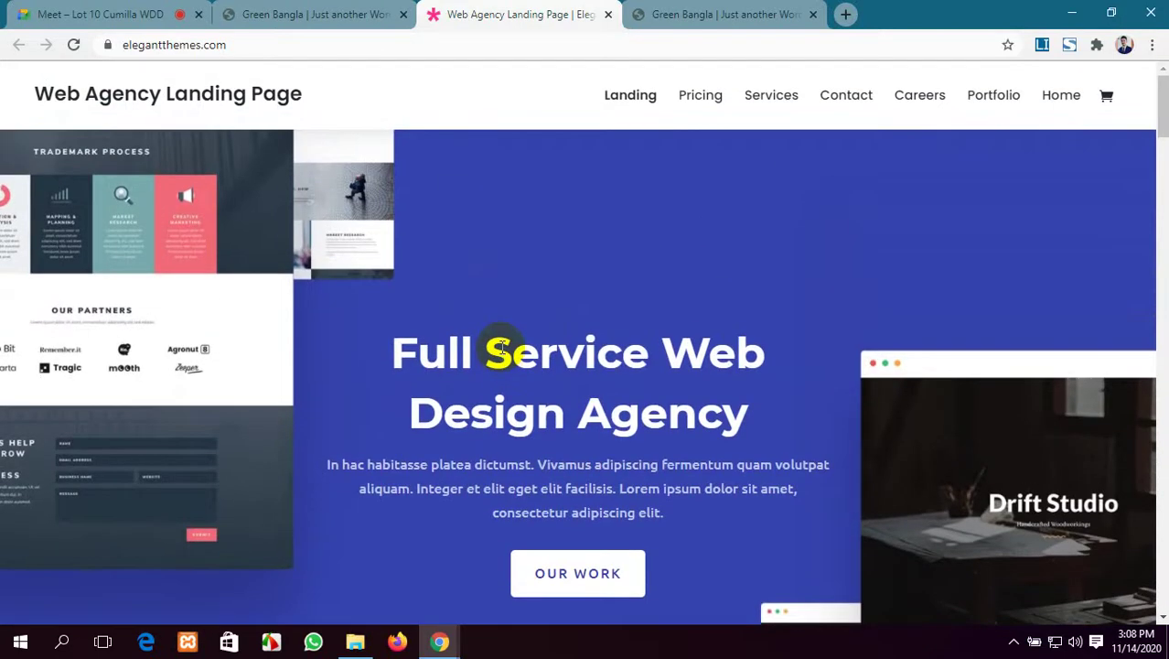
scroll(505, 348, down, 15)
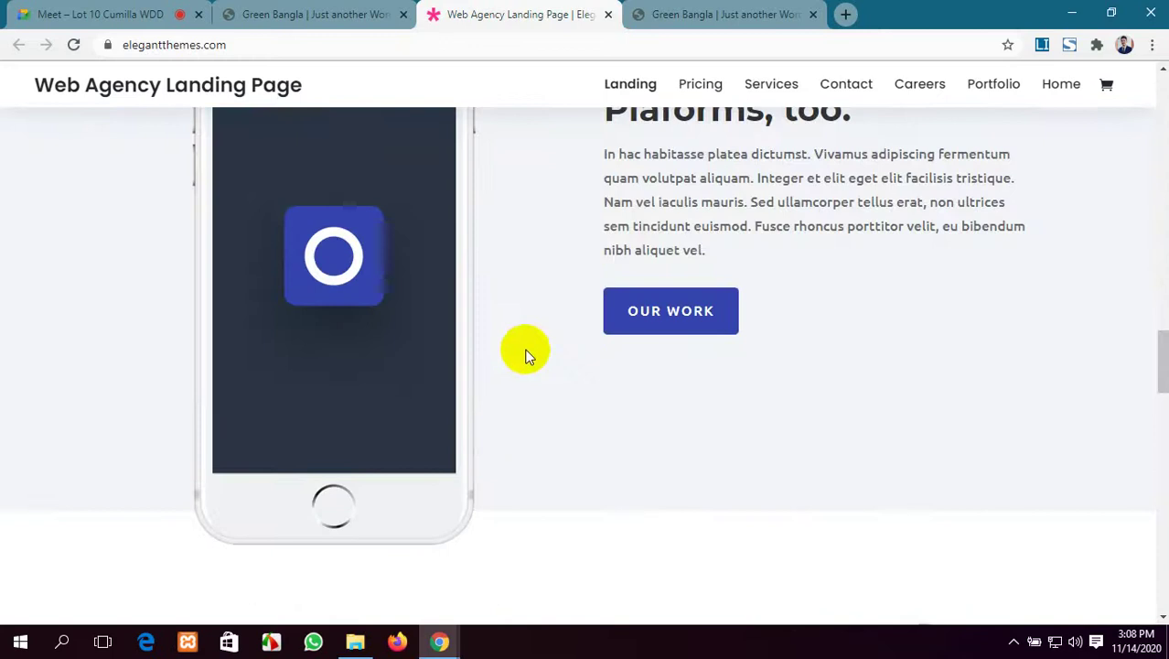
scroll(526, 355, down, 15)
scroll(491, 312, up, 5)
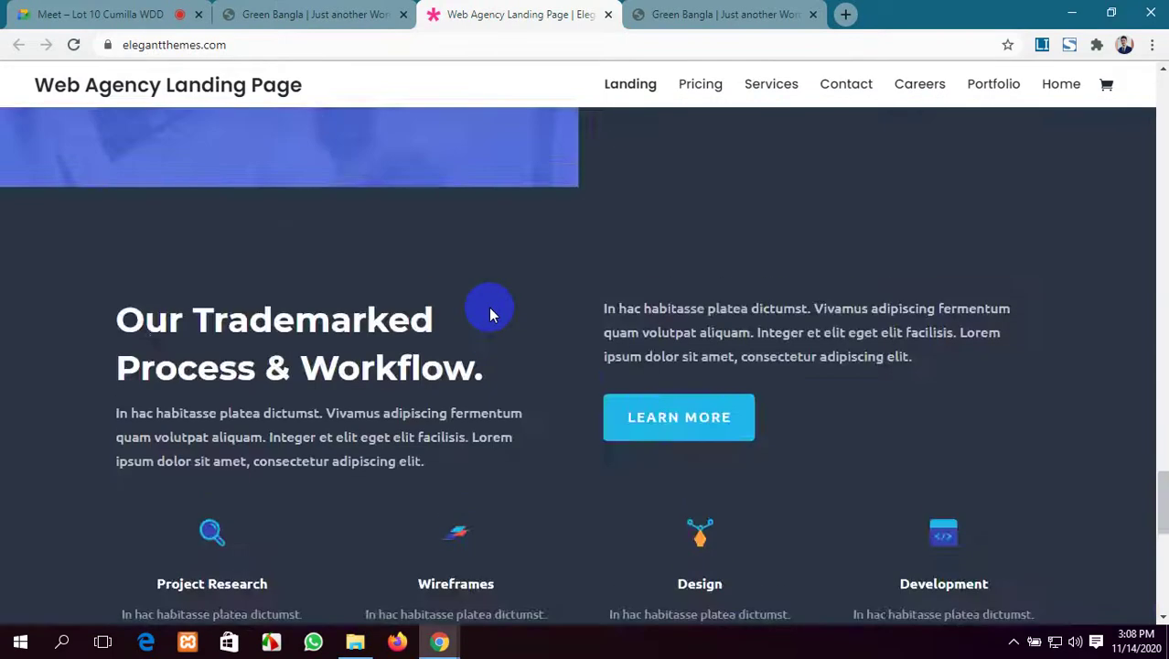
scroll(488, 306, up, 8)
Return to the Green Bangla builder, preview the Services and Home layouts of the Web Agency pack, and close the library.
click(311, 14)
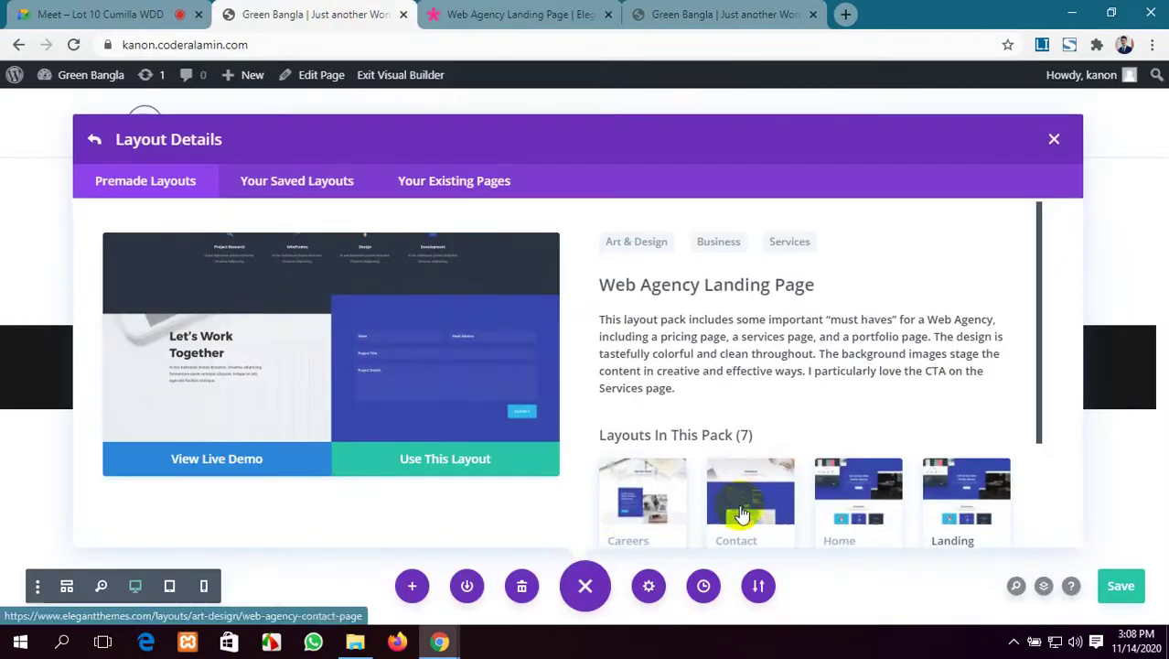
scroll(743, 515, down, 2)
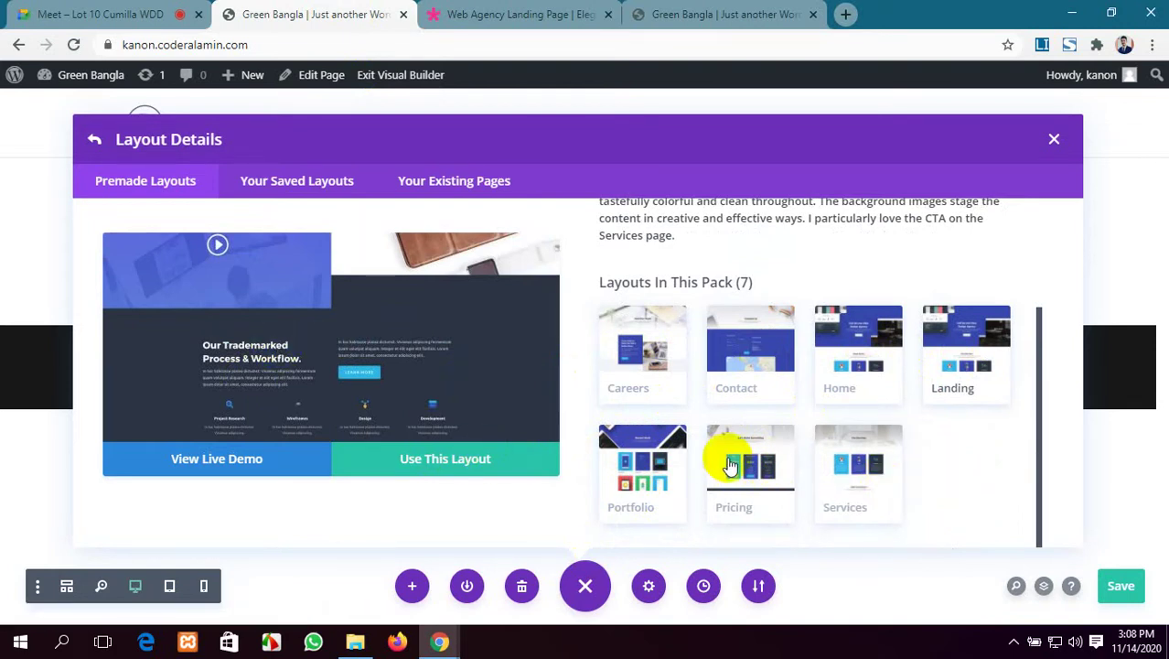
click(873, 367)
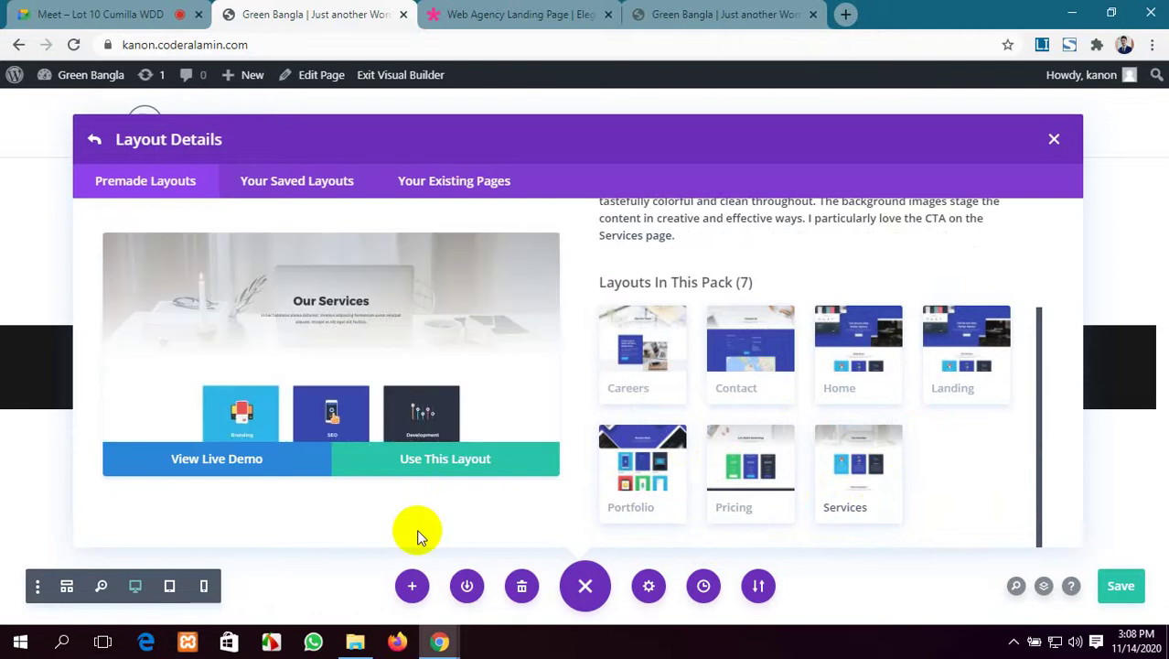
scroll(417, 410, down, 3)
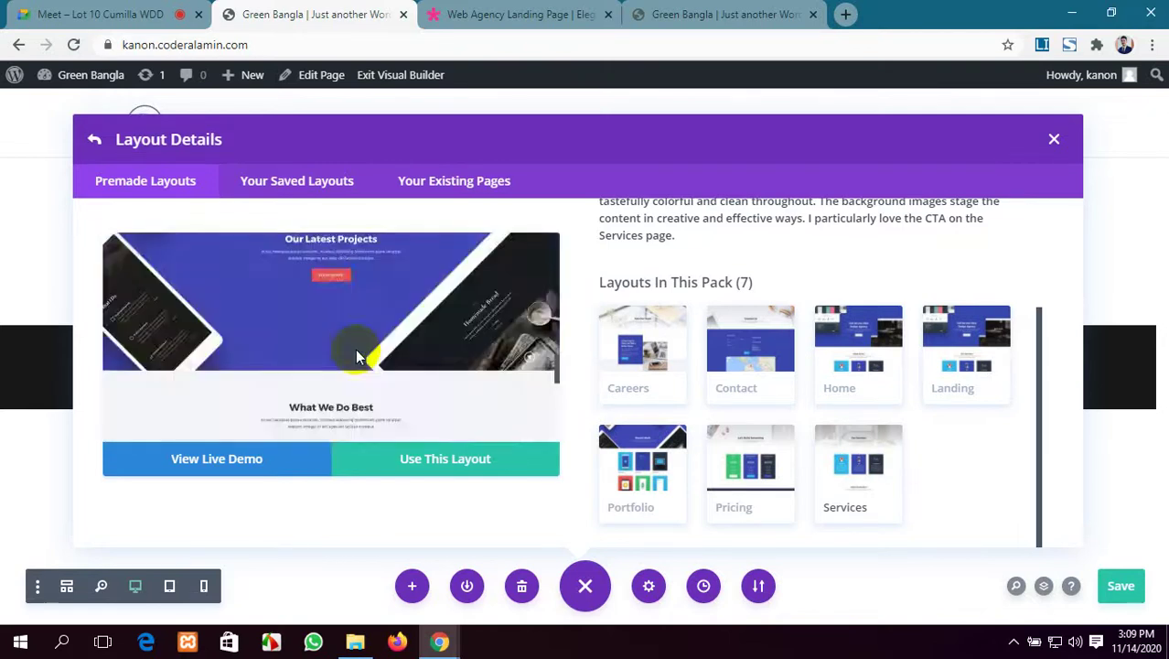
scroll(842, 396, up, 3)
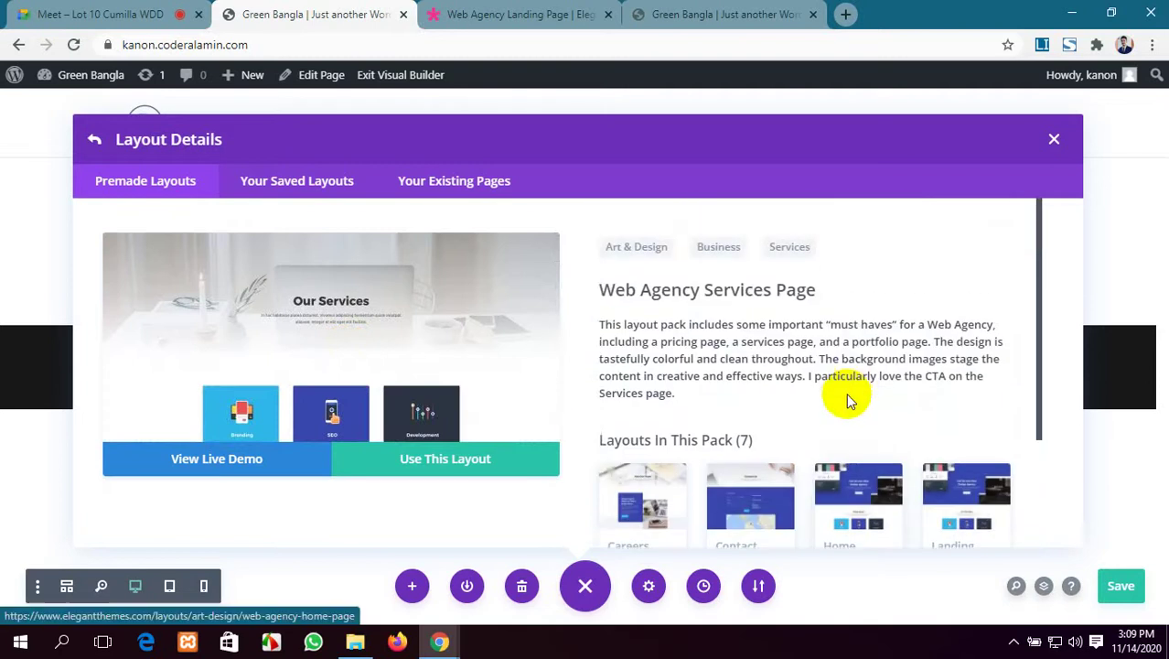
scroll(850, 405, down, 3)
click(850, 370)
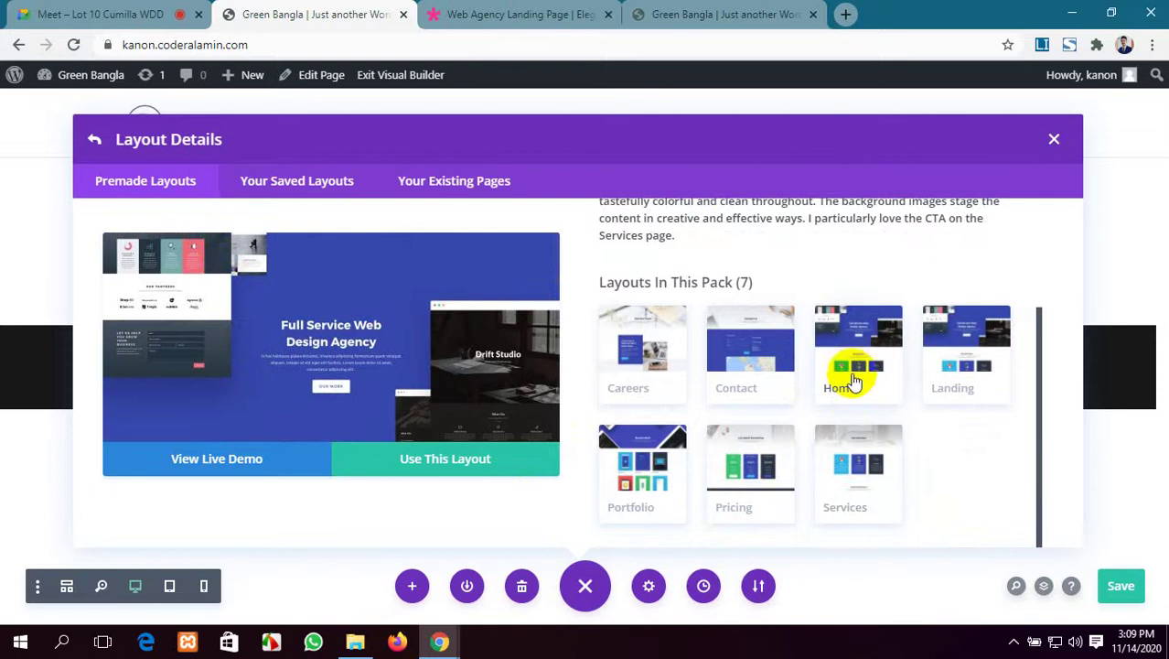
click(1051, 141)
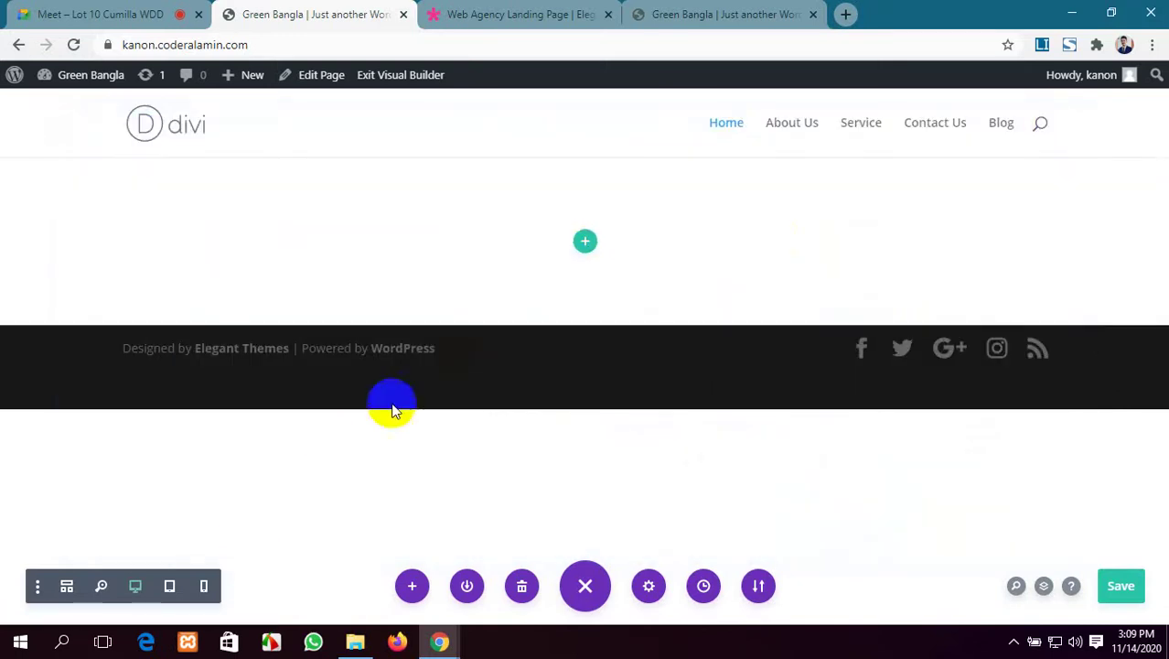
click(586, 244)
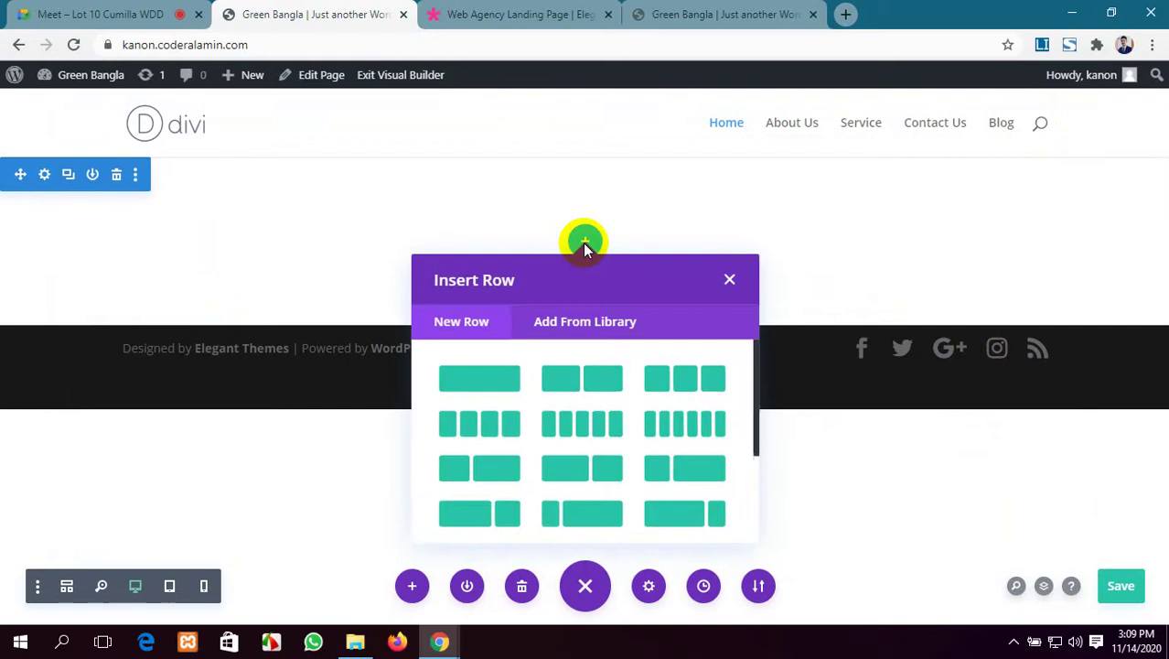
click(728, 279)
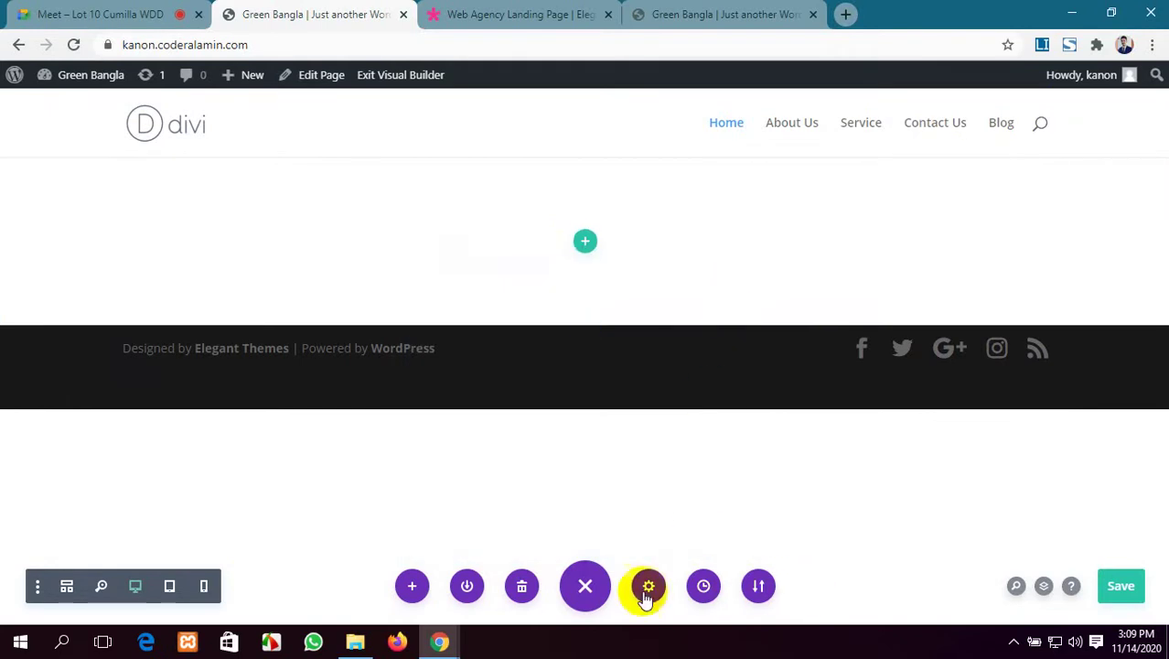
click(468, 586)
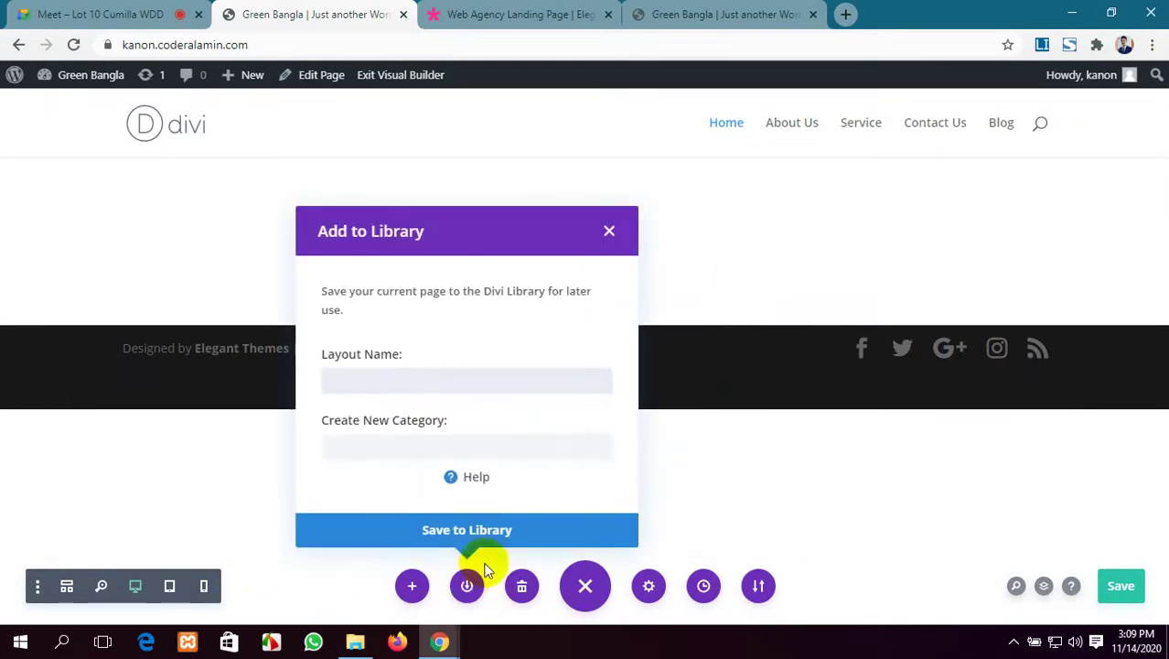
click(609, 232)
Reopen the Divi library, look through the premade layout packs, and search the layouts for "web".
click(412, 588)
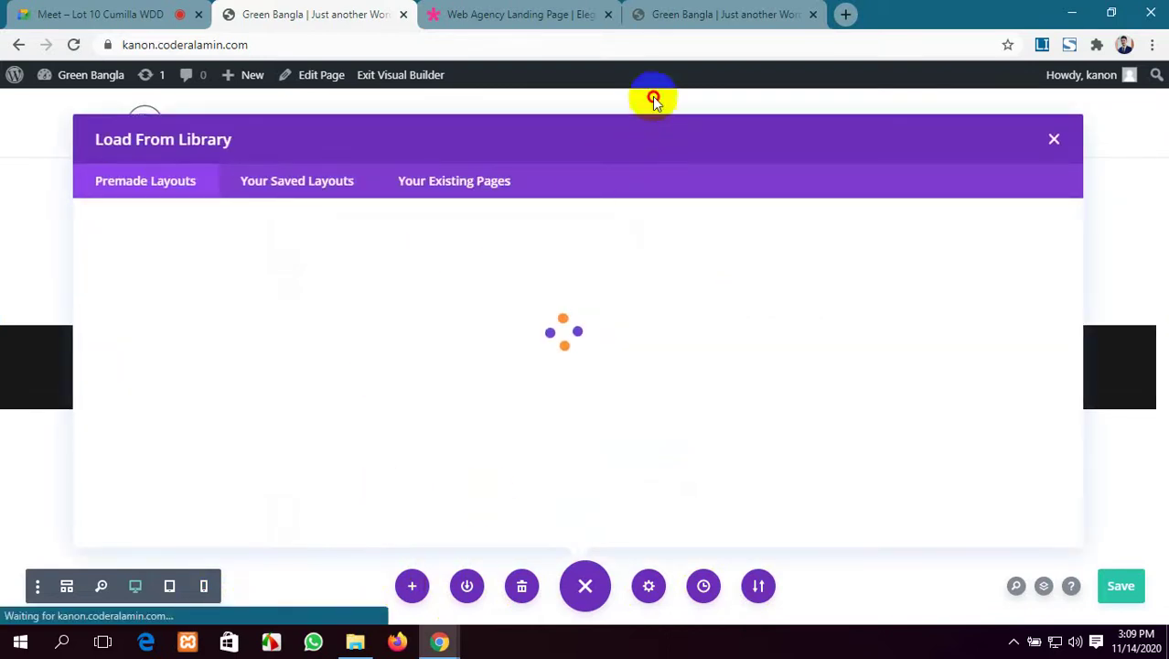
scroll(462, 363, down, 1)
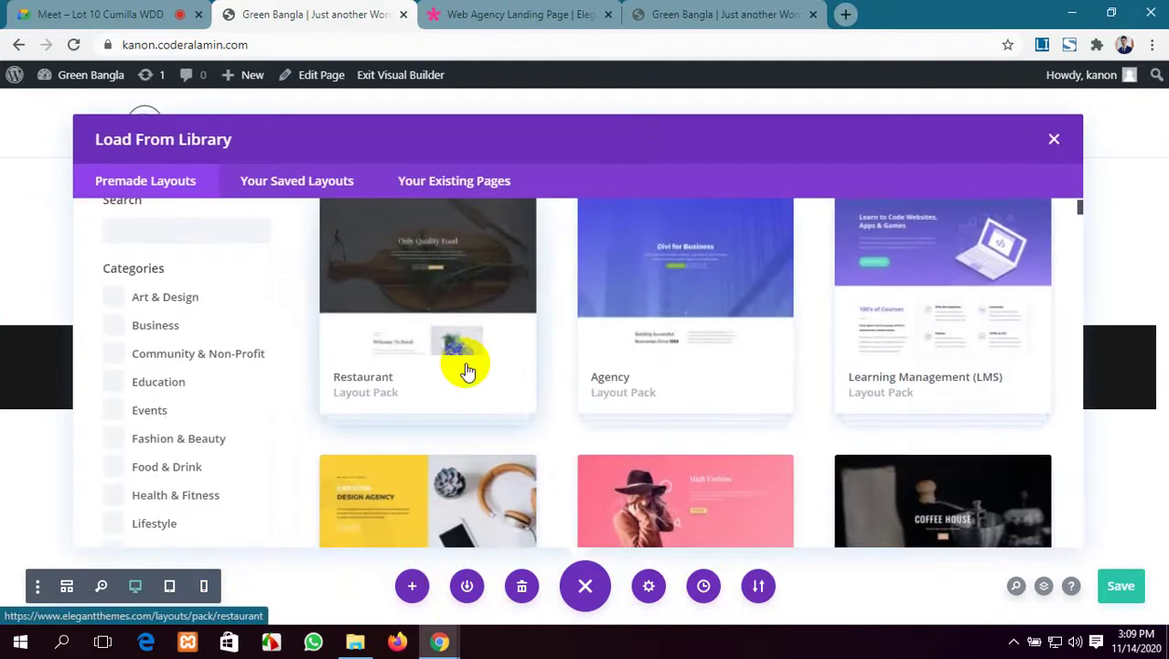
scroll(987, 418, down, 3)
scroll(987, 418, down, 10)
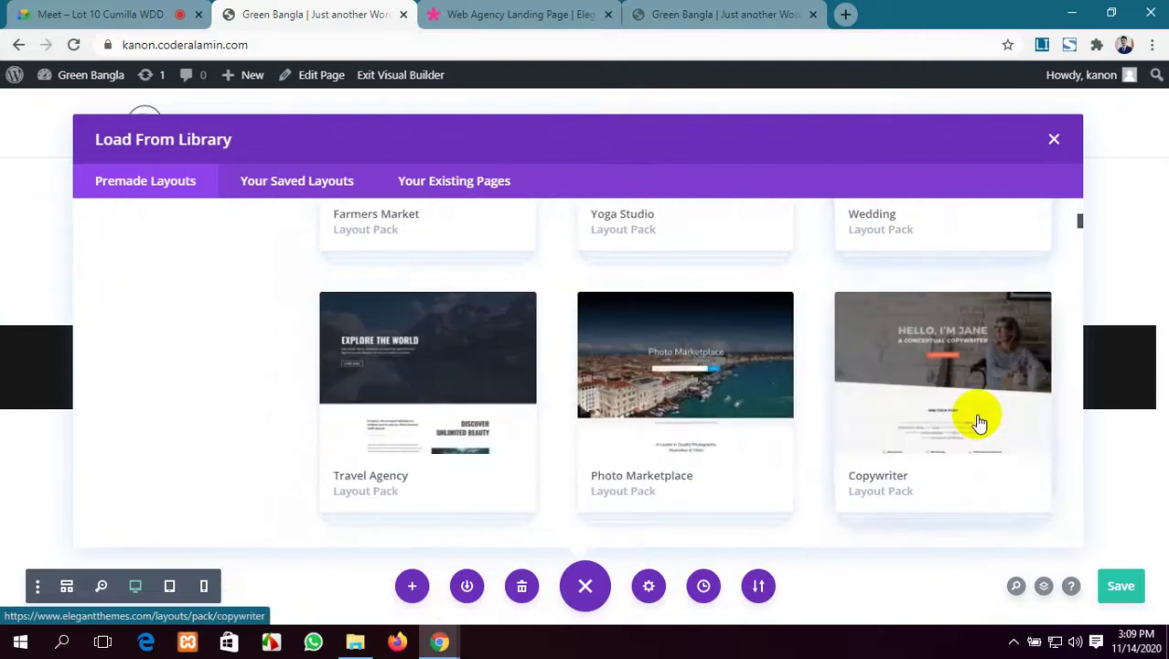
scroll(976, 422, down, 3)
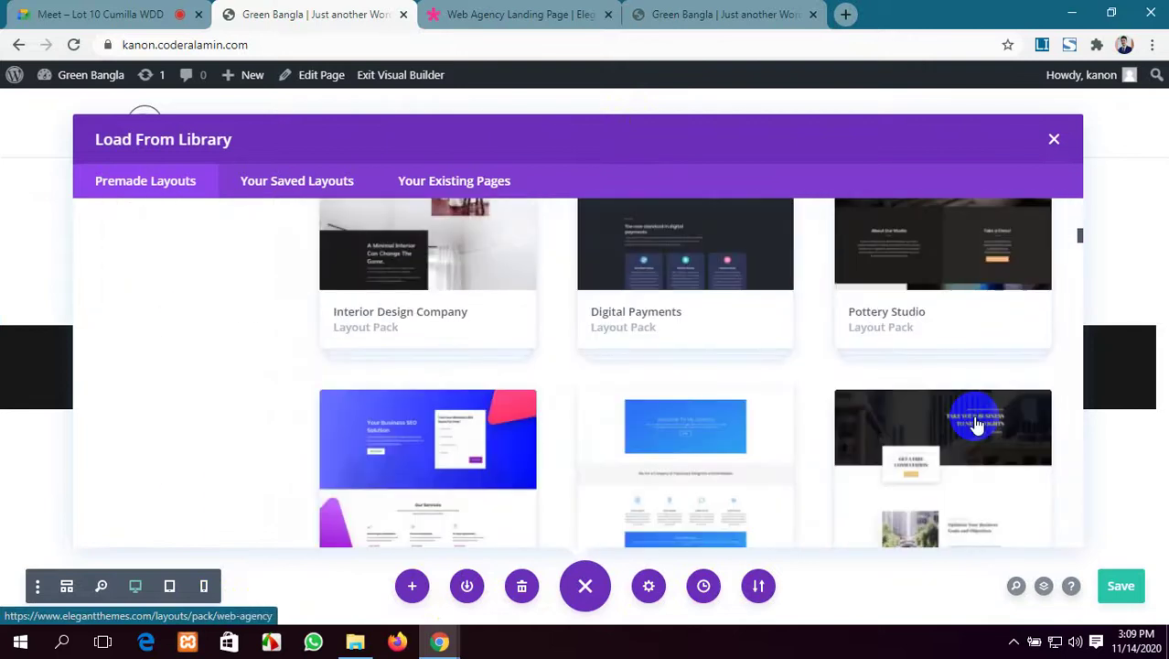
scroll(977, 423, up, 2)
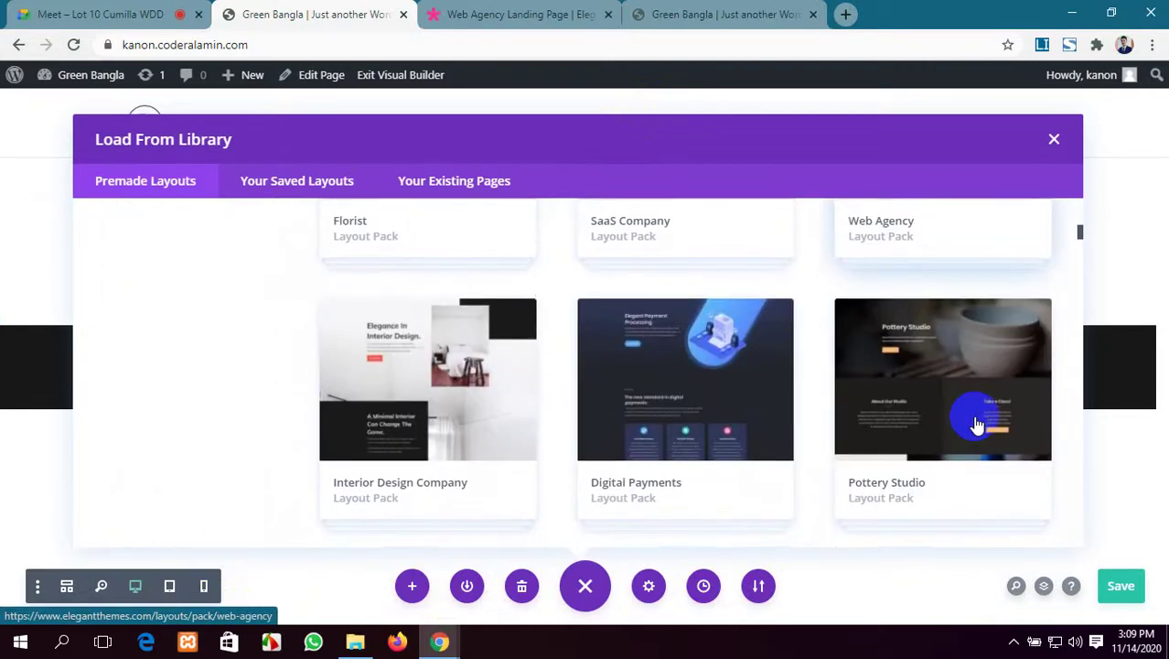
scroll(975, 420, down, 4)
scroll(977, 422, up, 1)
scroll(977, 422, up, 3)
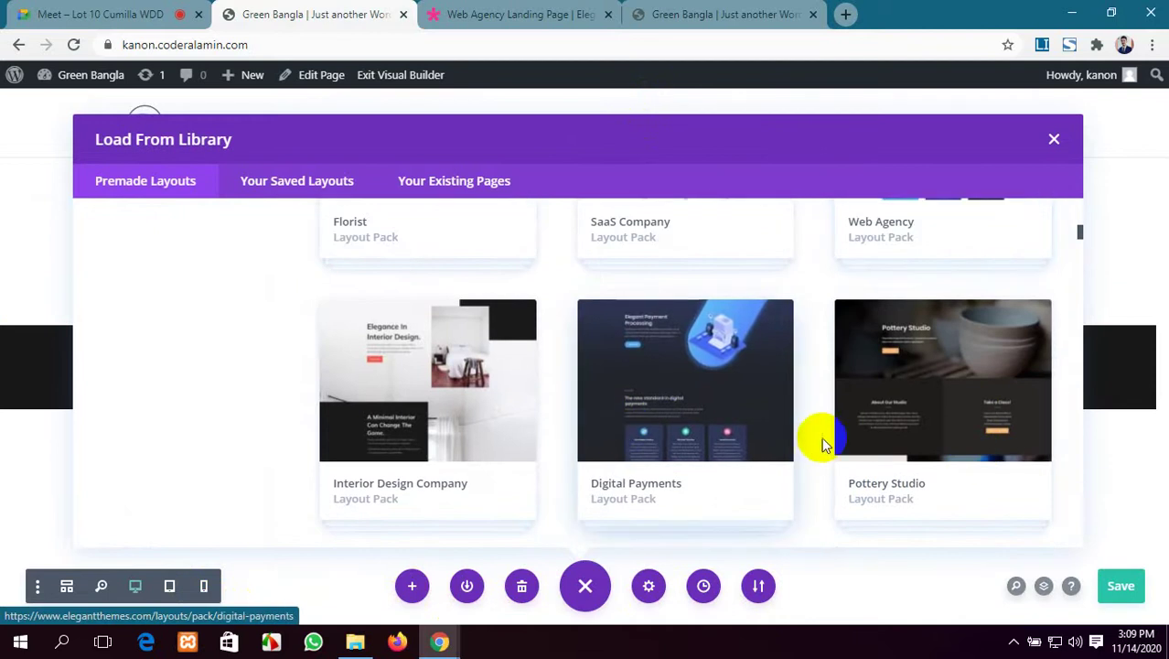
scroll(823, 443, up, 6)
scroll(815, 442, up, 3)
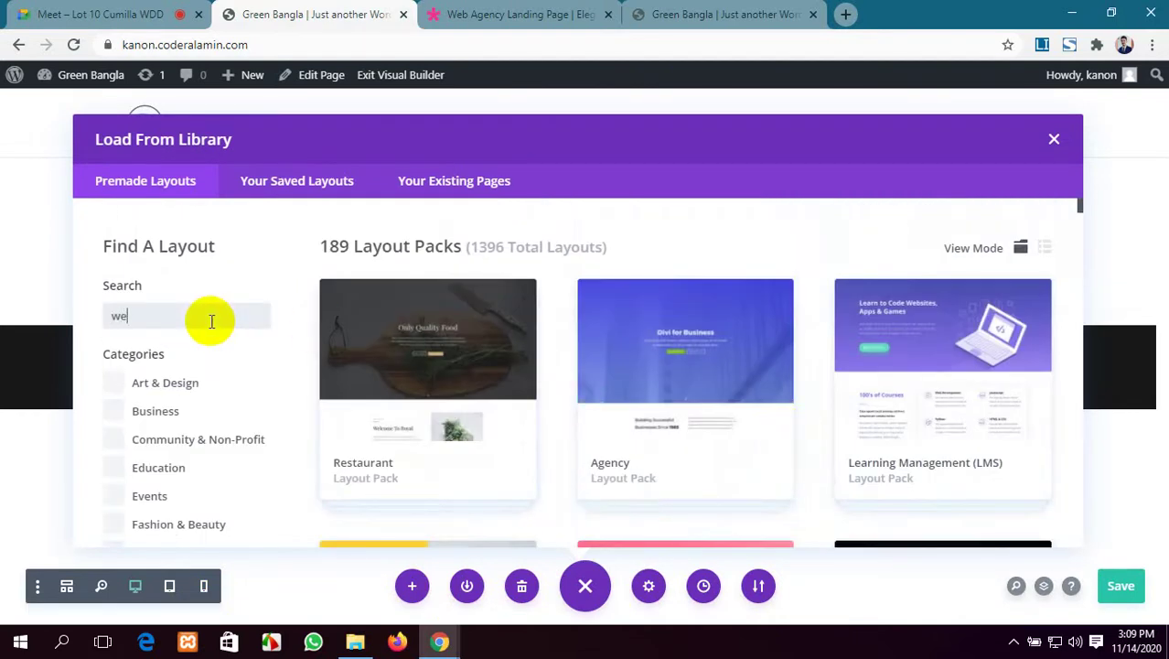
text(b)
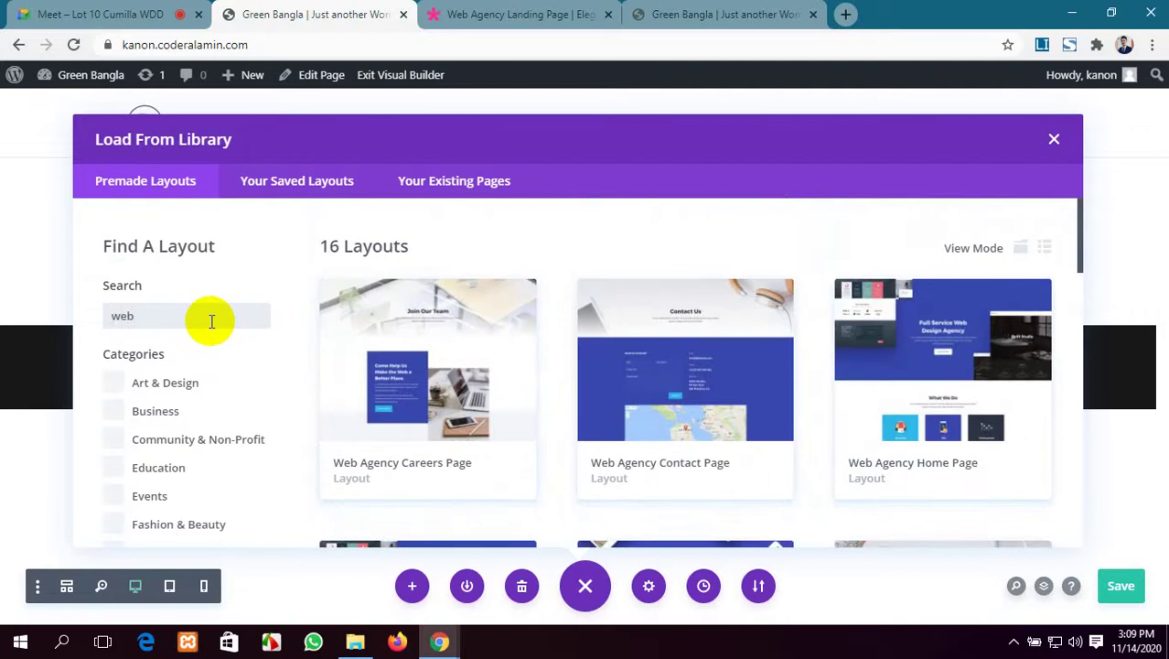
Load the premade Web Agency Home Page layout onto the Home page.
click(890, 383)
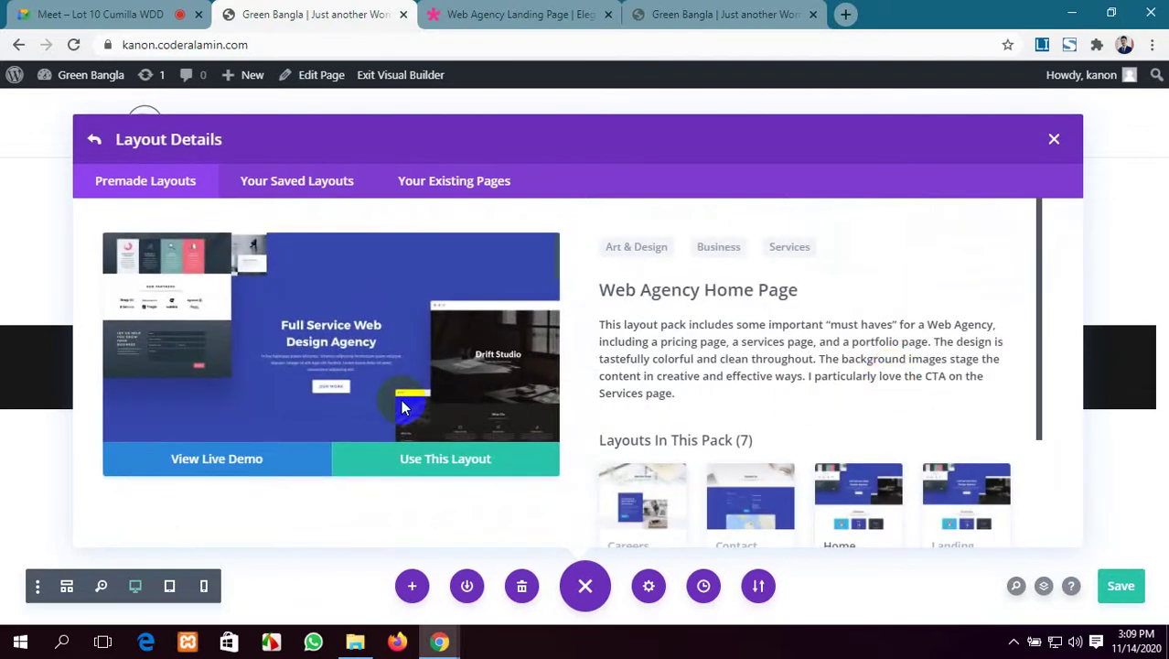
scroll(404, 396, down, 3)
scroll(404, 407, down, 2)
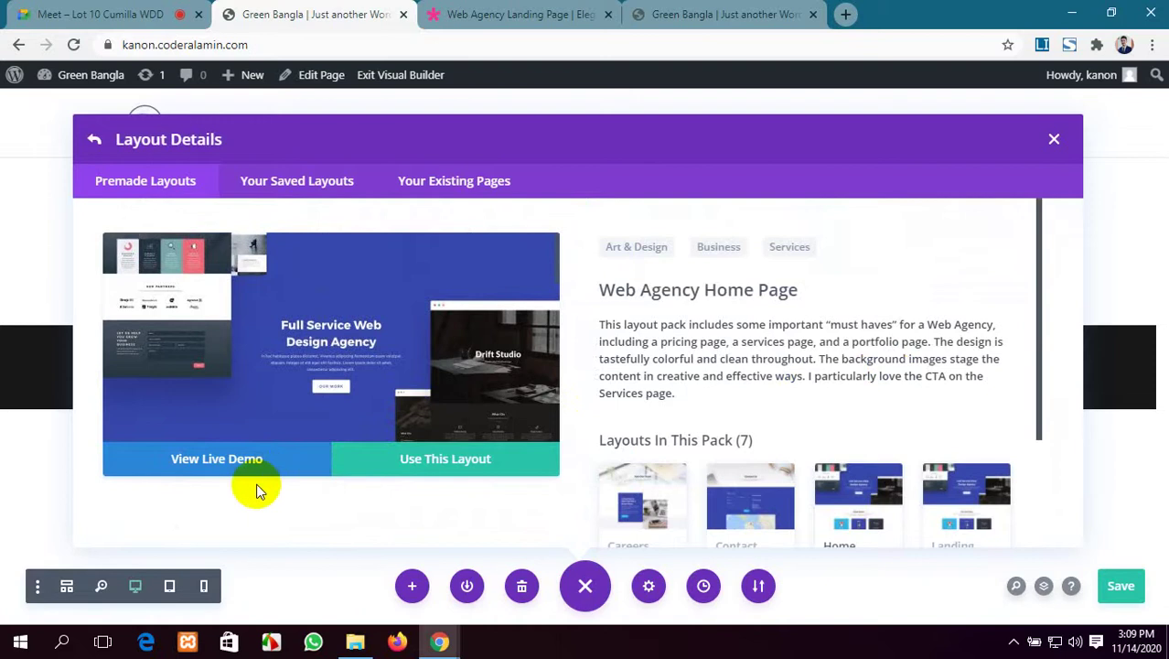
click(414, 452)
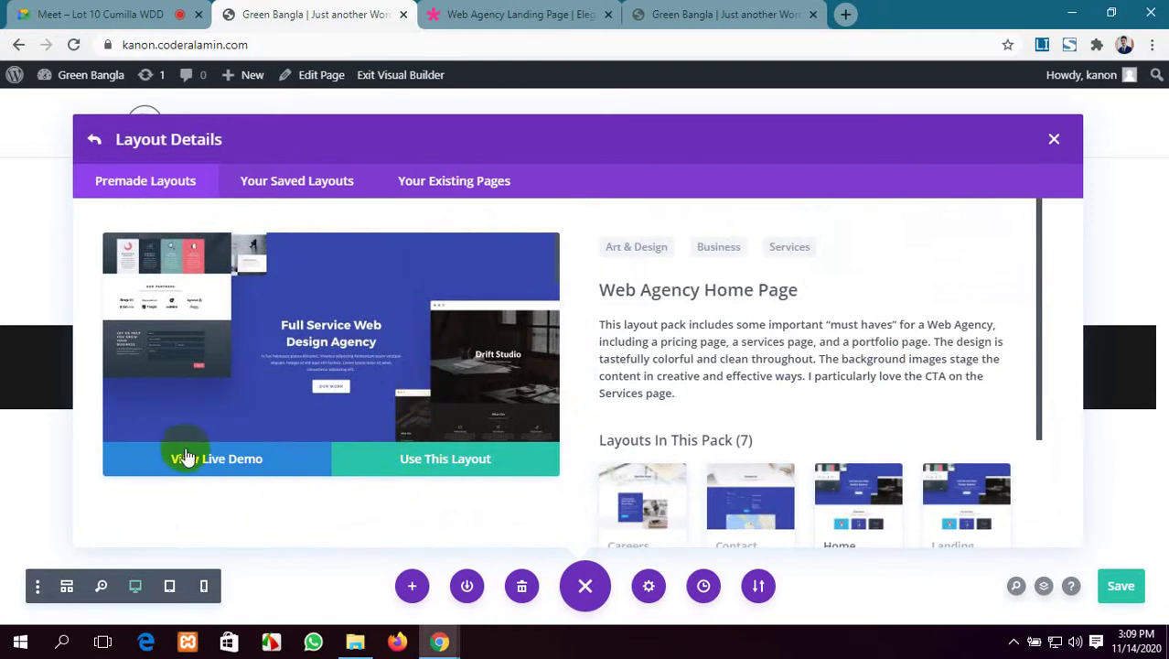
click(423, 461)
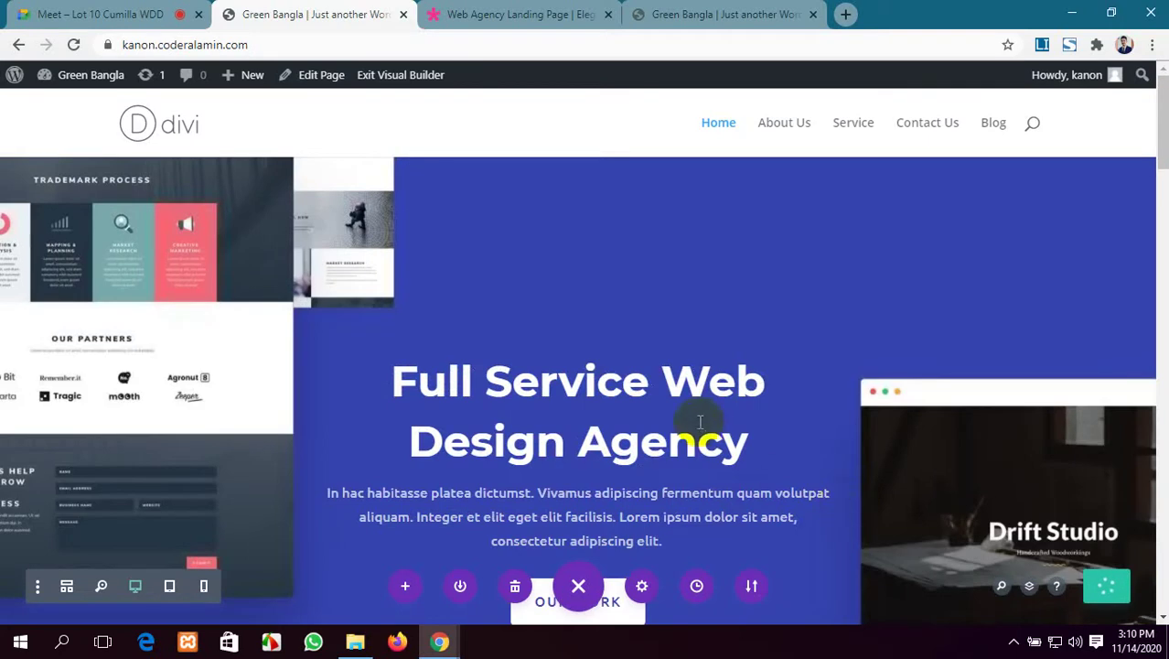
Review the loaded layout down to the Let's Work Together form and save the Home page.
scroll(700, 422, down, 20)
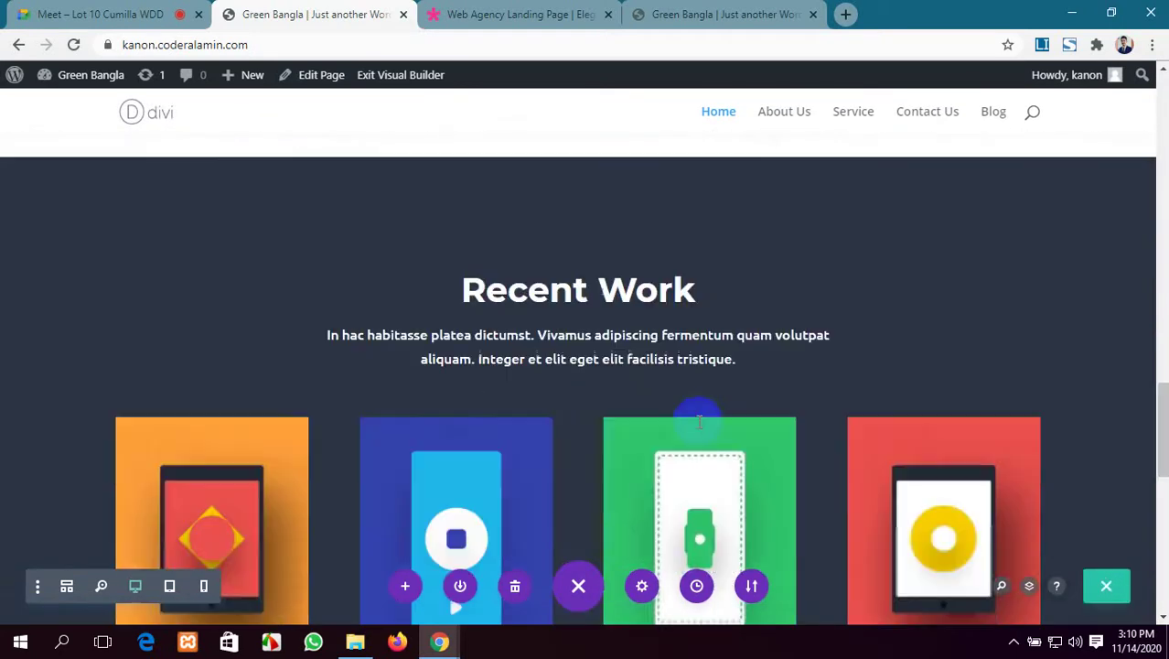
scroll(700, 421, down, 10)
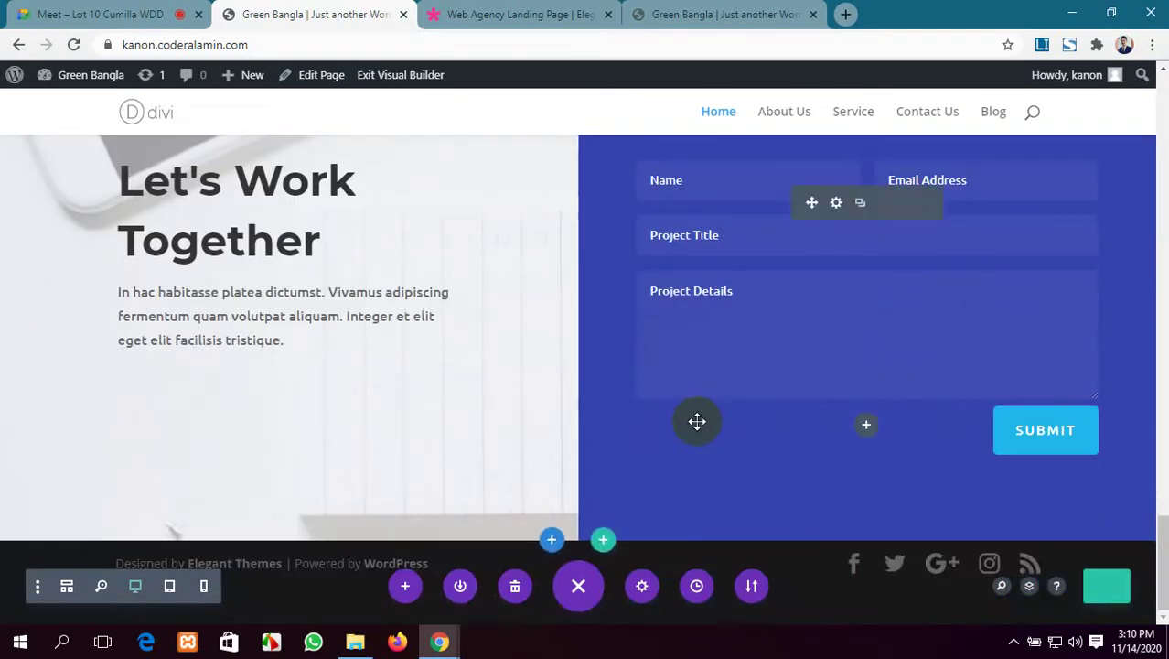
scroll(697, 421, up, 20)
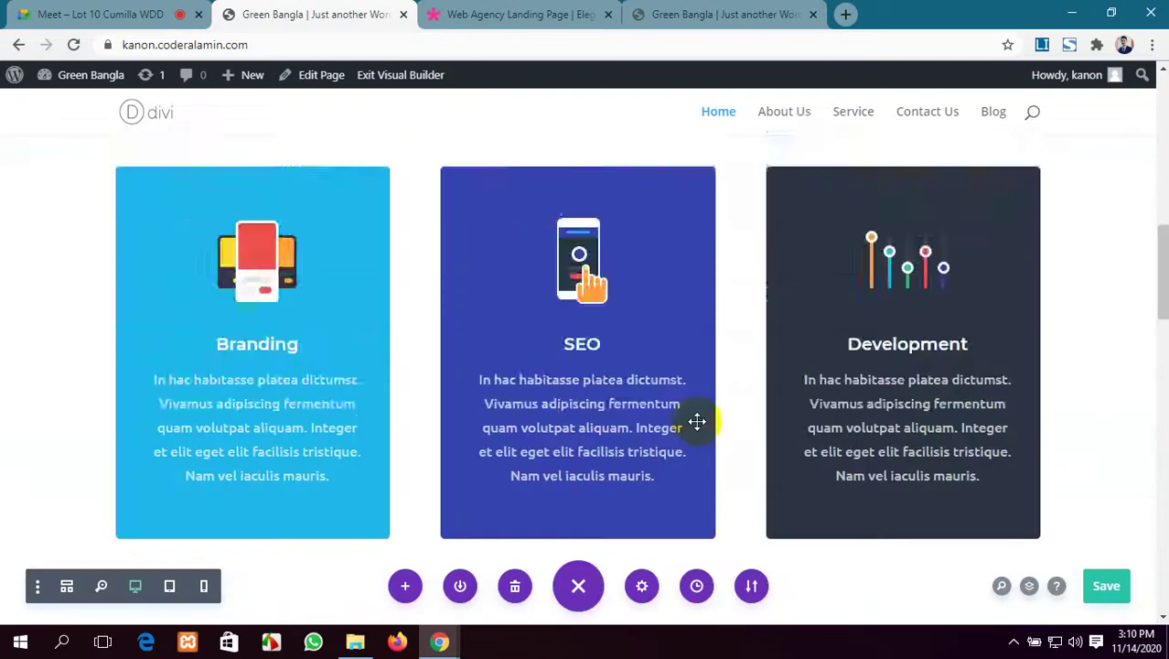
scroll(697, 421, up, 4)
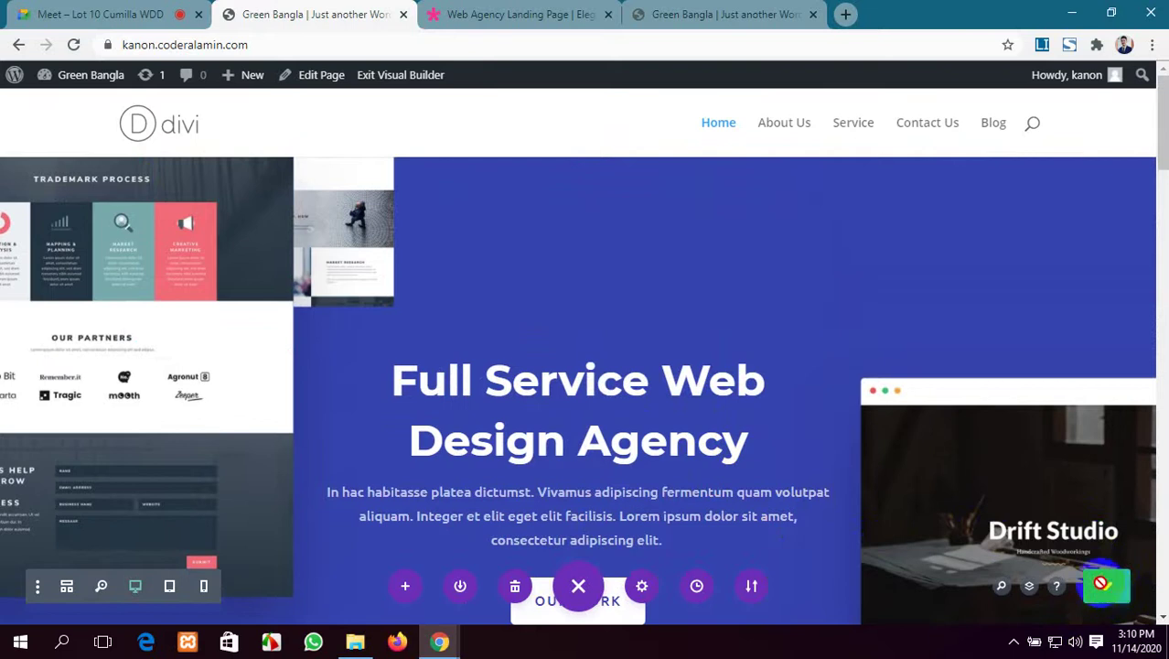
Reload the live Green Bangla home page and examine its sections from the hero area to the contact form.
click(762, 11)
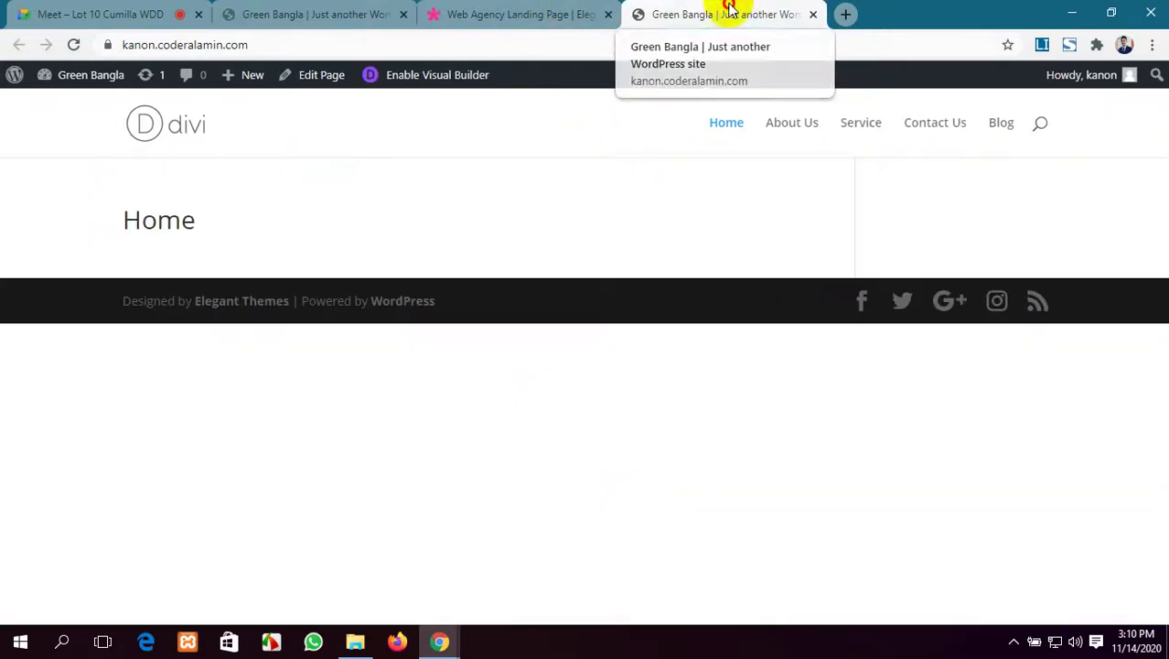
click(66, 43)
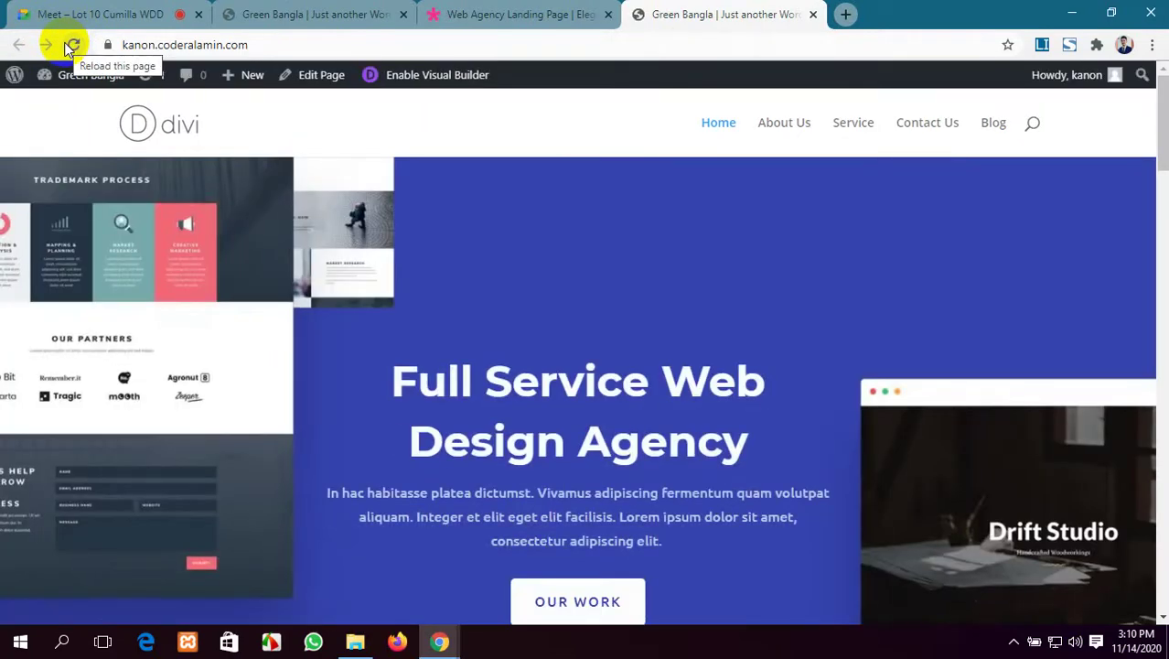
scroll(531, 398, down, 8)
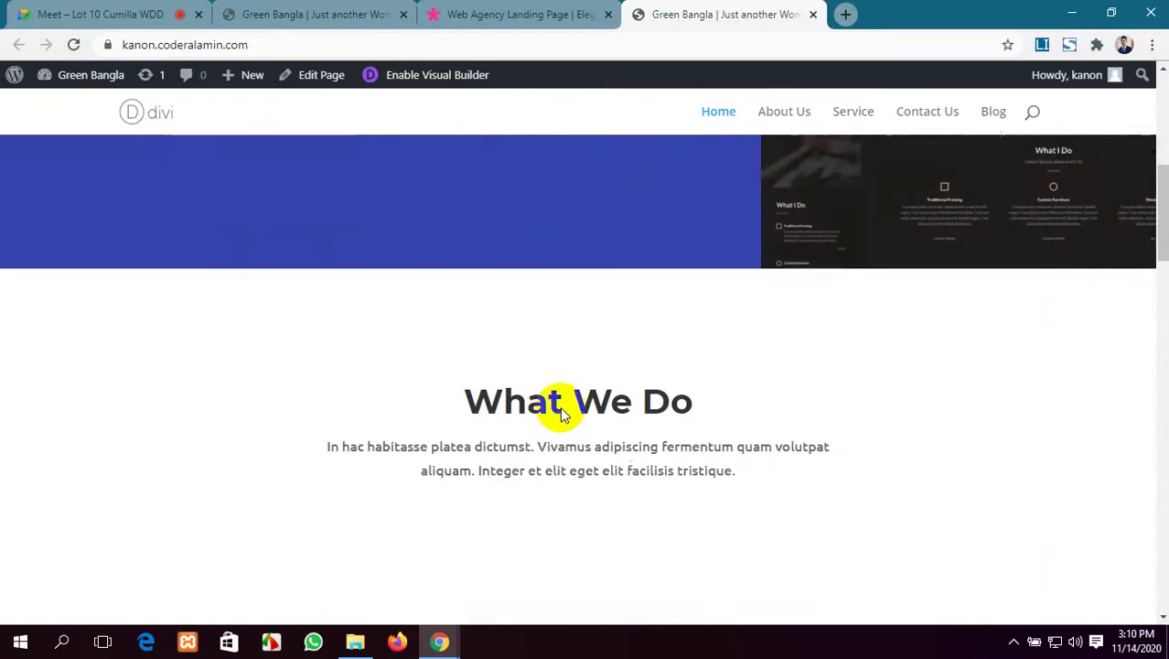
scroll(562, 412, down, 10)
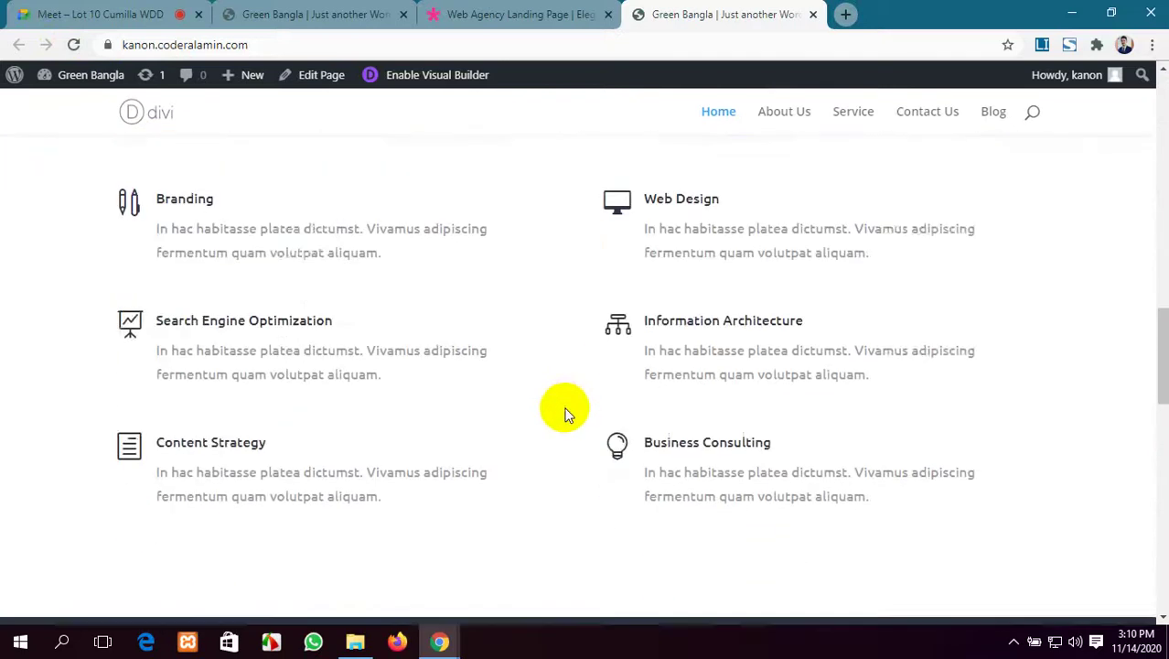
scroll(564, 410, down, 10)
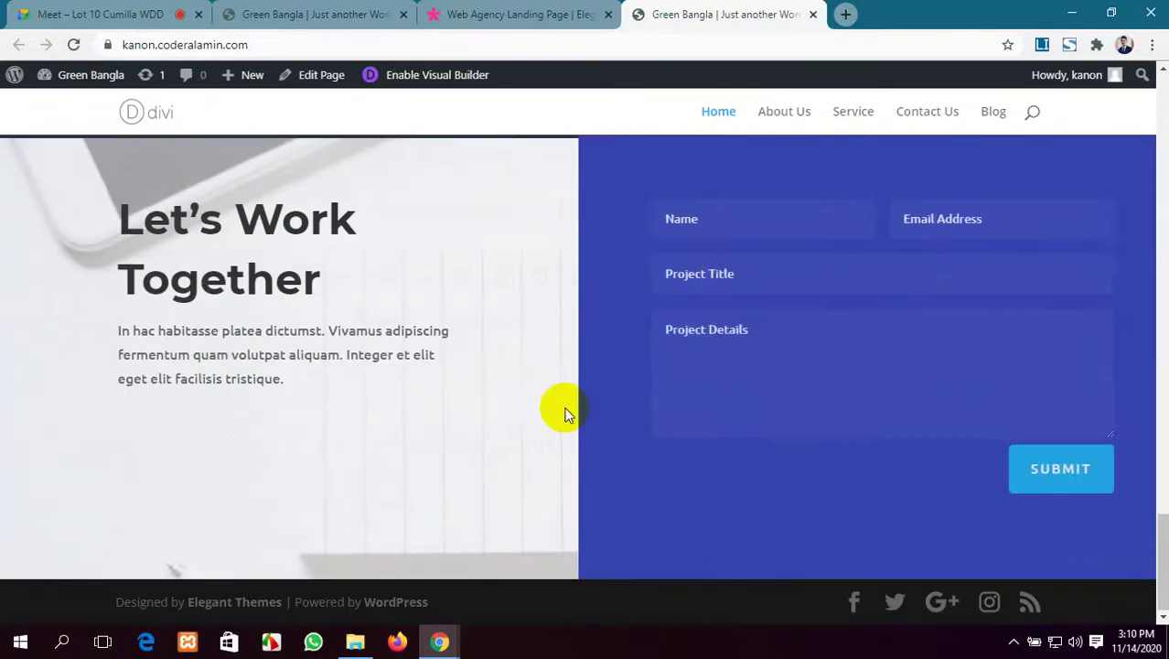
scroll(566, 414, up, 20)
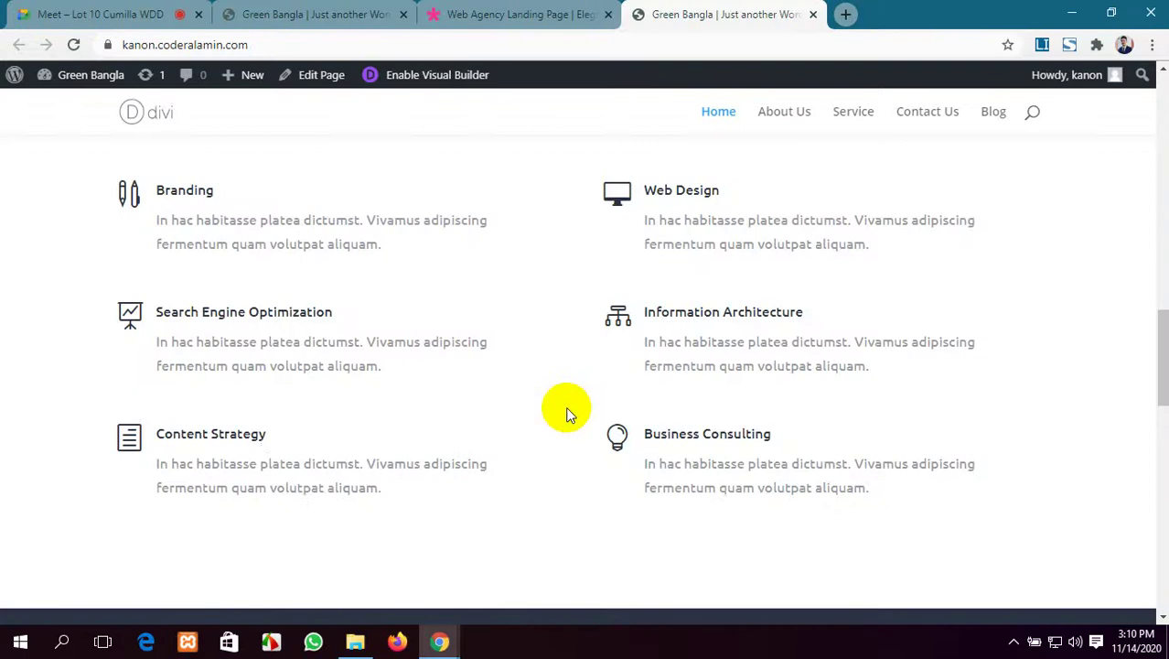
scroll(566, 414, up, 3)
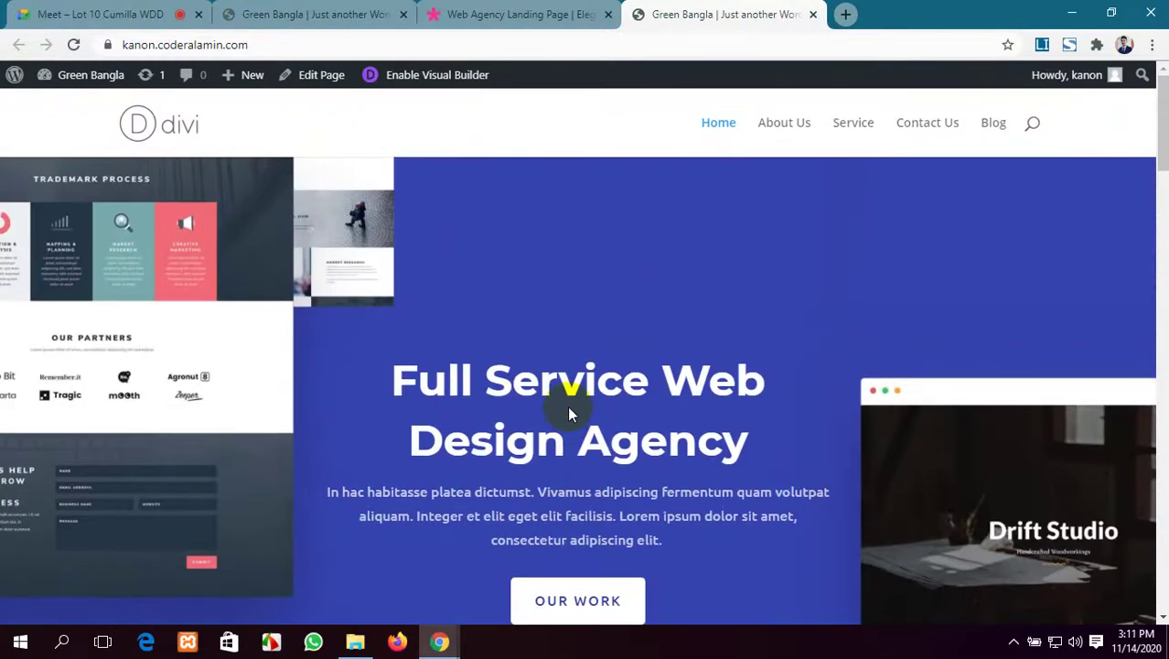
Return to the Home page in the Visual Builder and save it again.
click(294, 9)
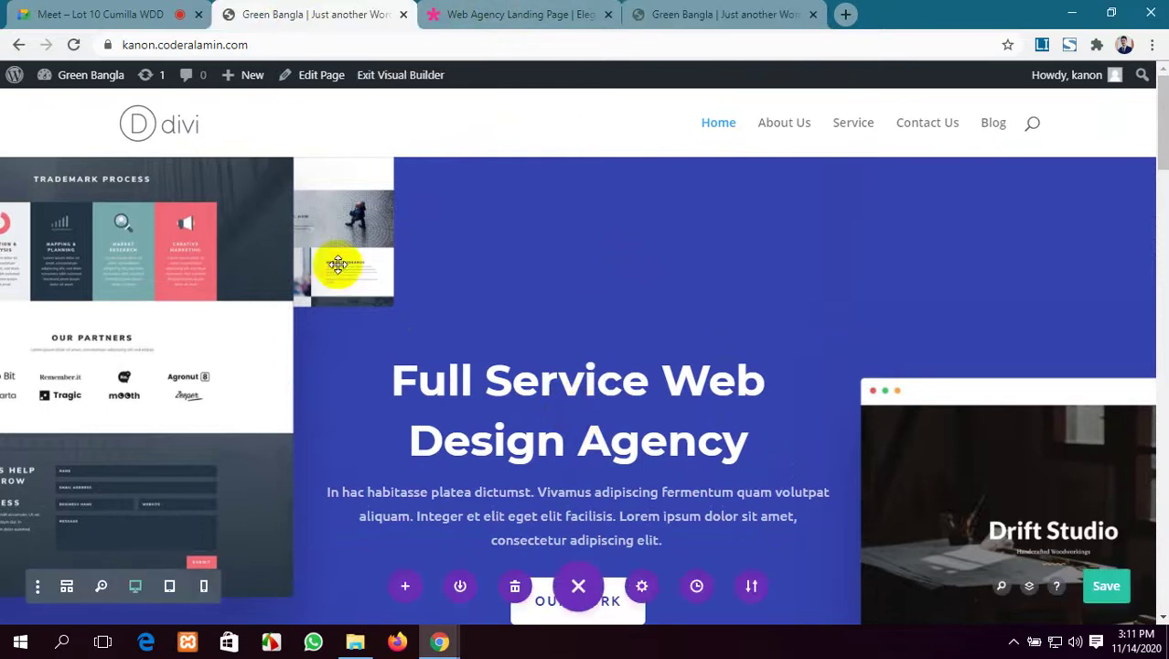
click(19, 46)
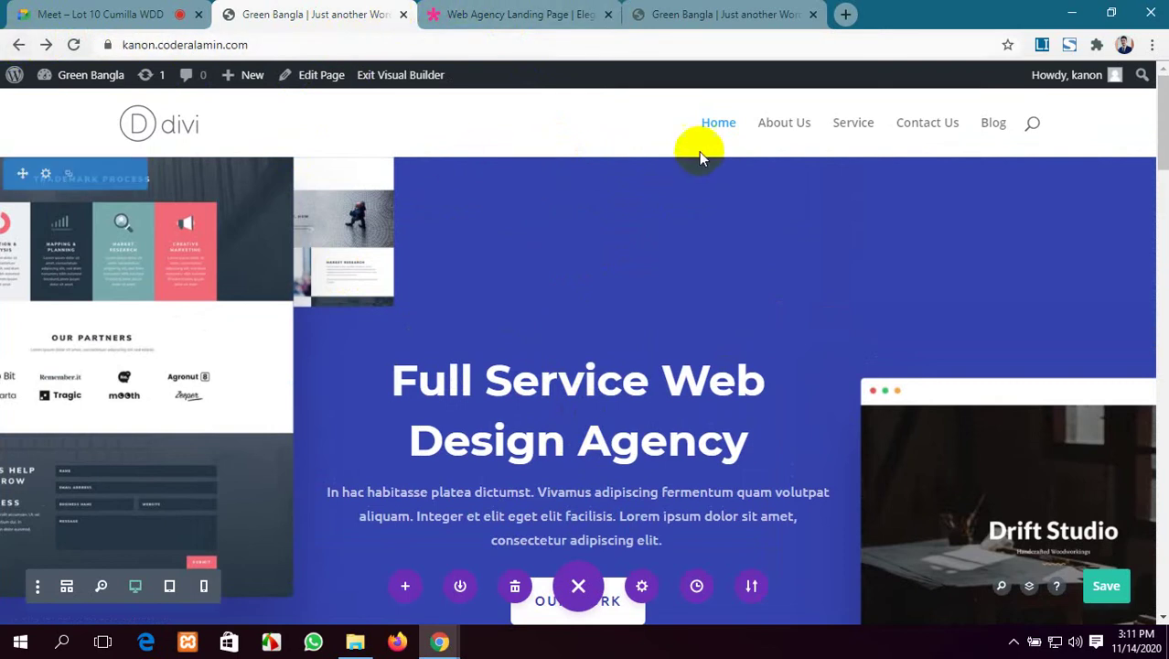
scroll(240, 146, down, 4)
scroll(242, 174, up, 4)
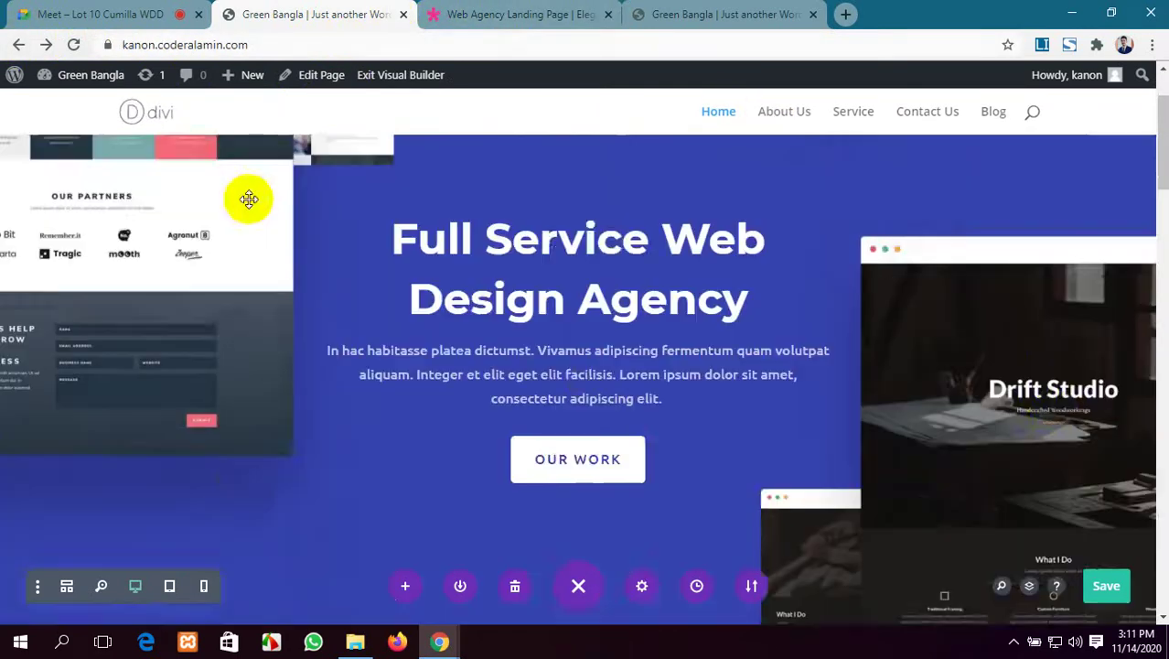
click(1118, 589)
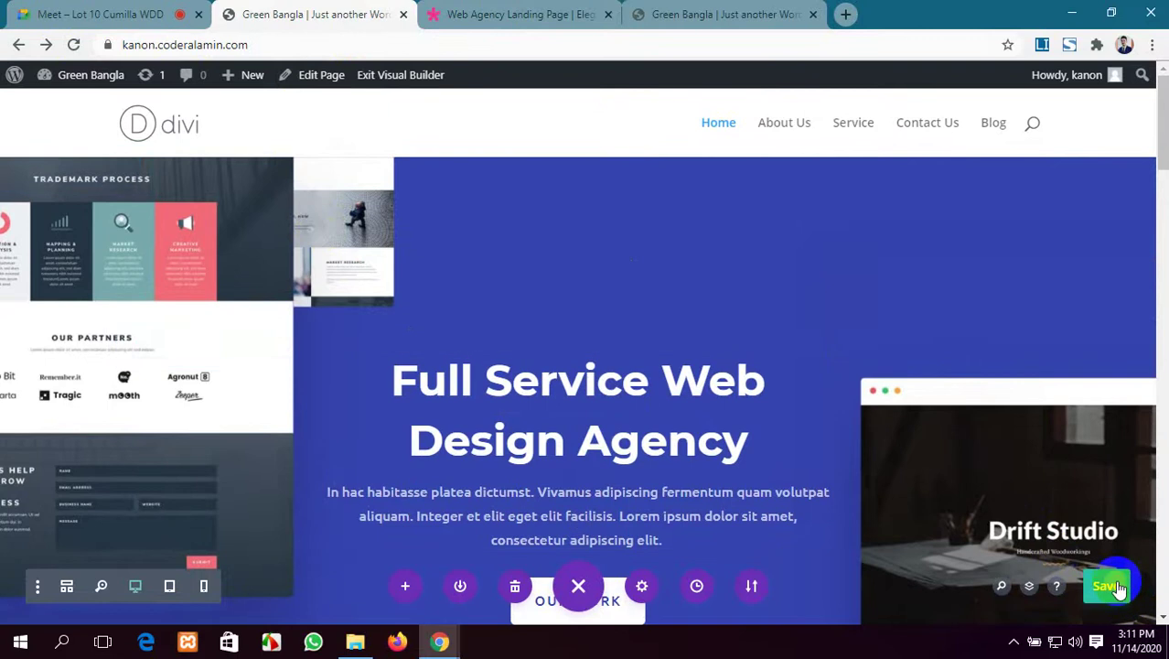
Go to the Green Bangla dashboard and check the WordPress Updates page for core, plugin and theme updates.
mouse_move(47, 79)
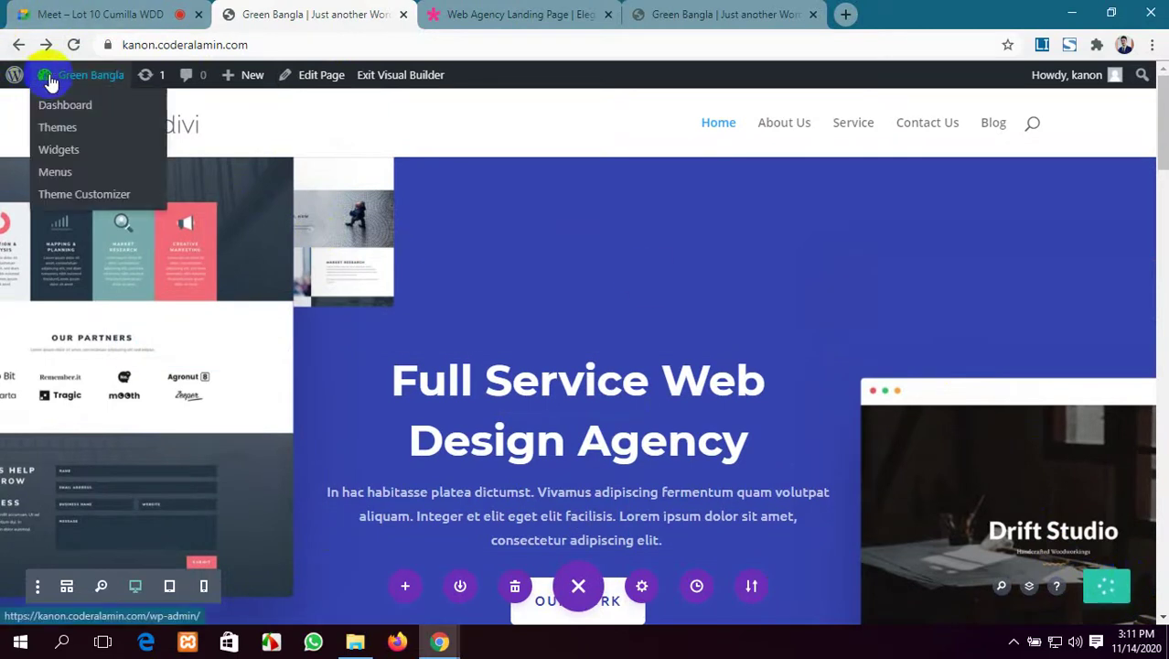
click(55, 108)
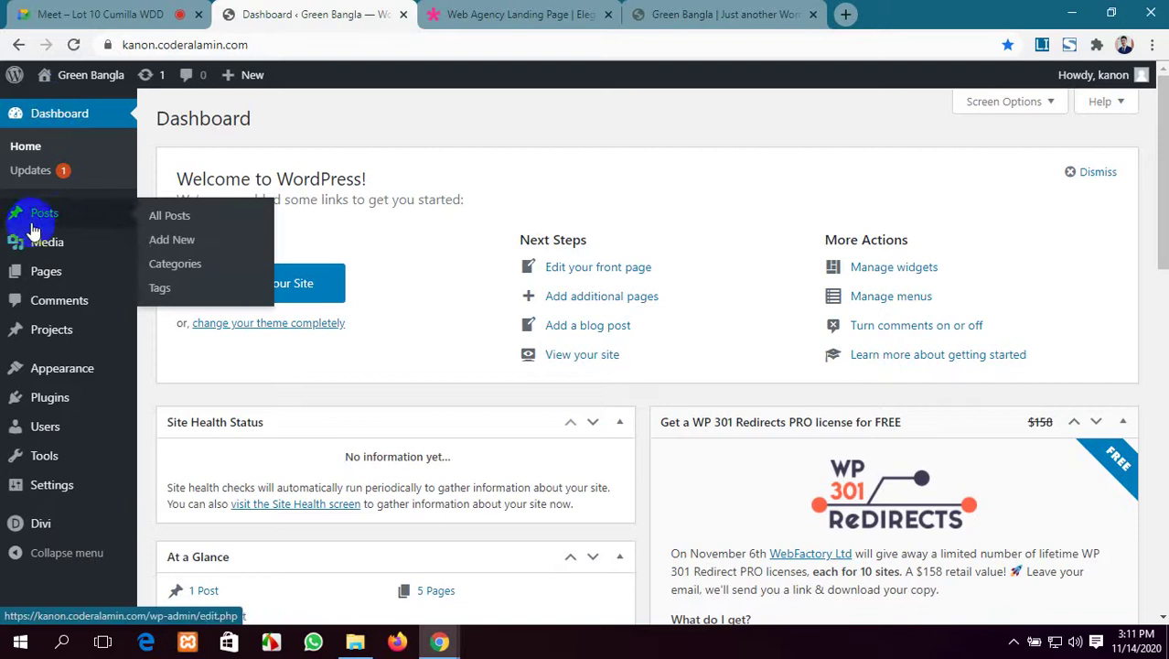
click(55, 171)
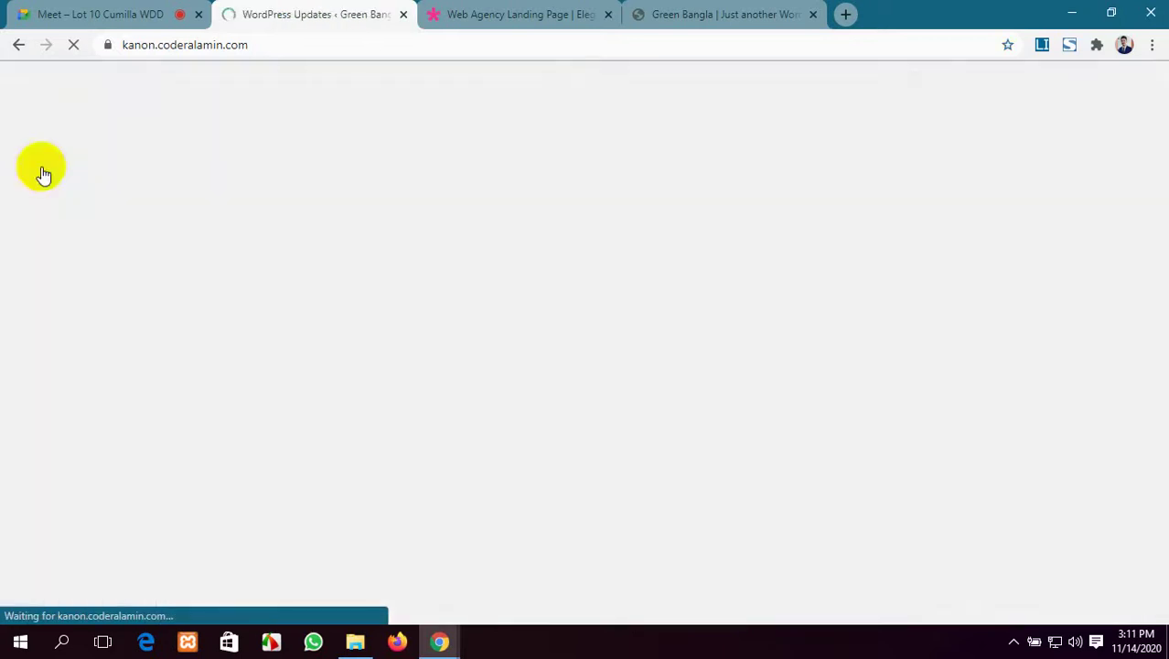
scroll(359, 299, down, 1)
scroll(359, 302, down, 1)
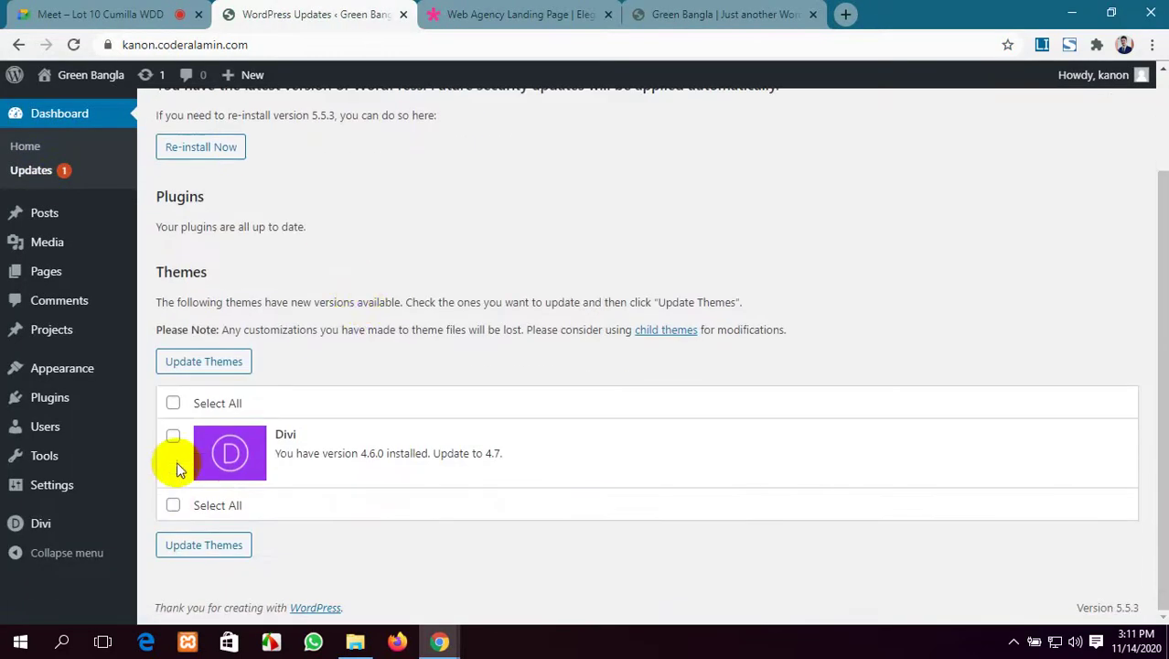
scroll(206, 423, up, 2)
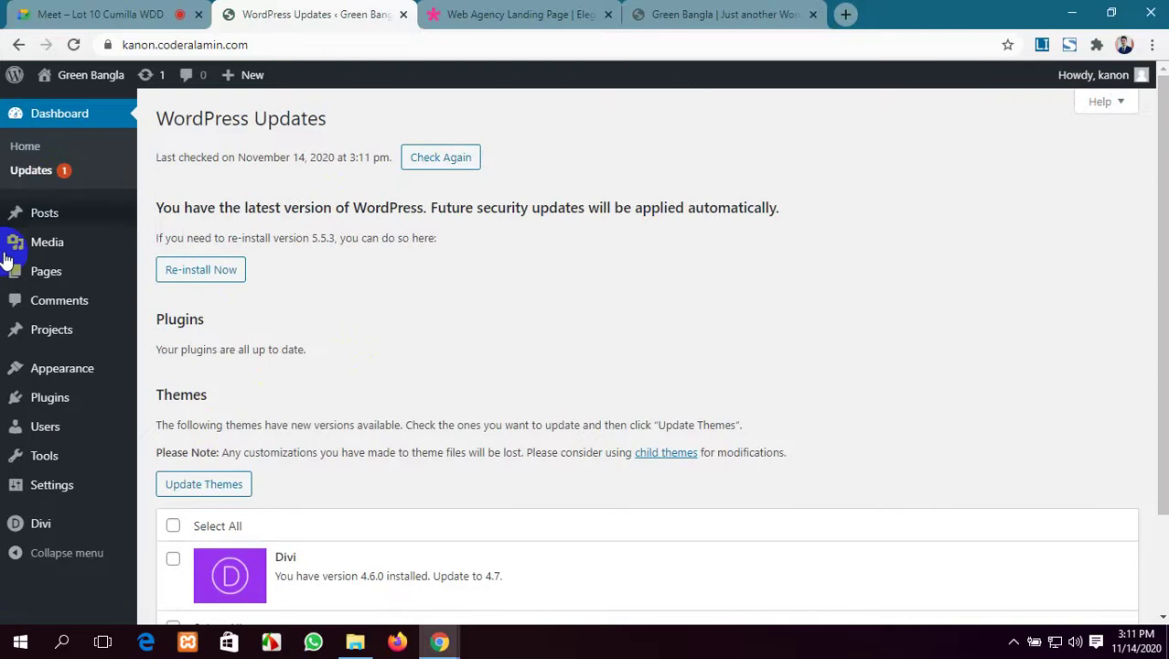
Open the About Us page for editing from the site's page list and close the Web Agency demo tab.
mouse_move(66, 377)
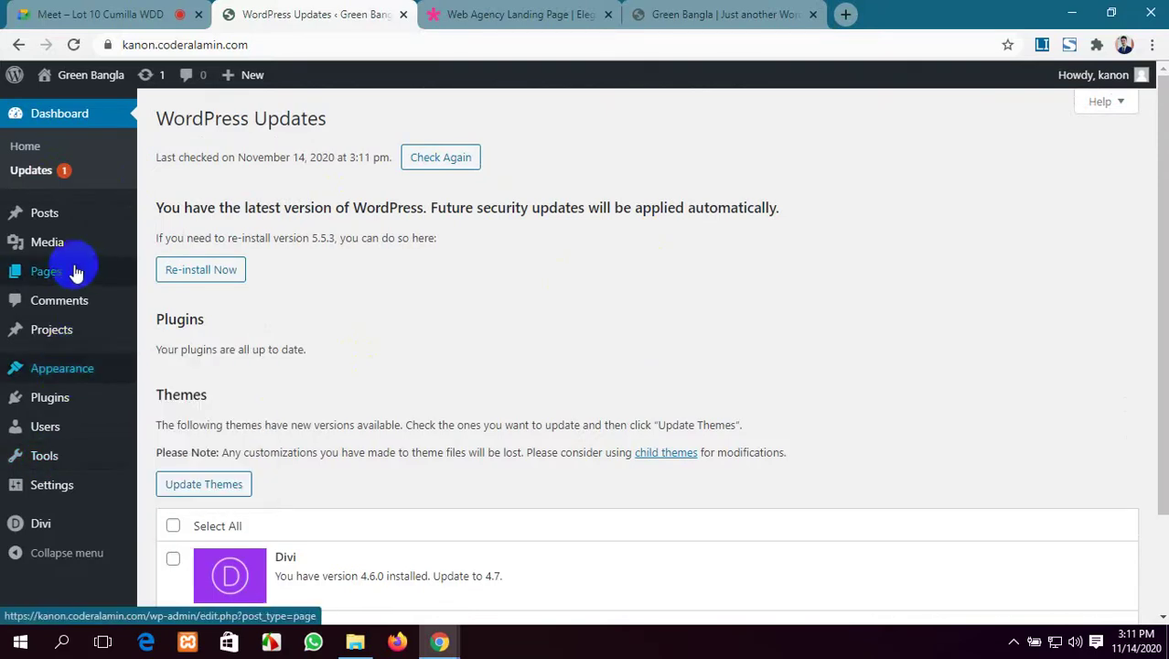
mouse_move(73, 270)
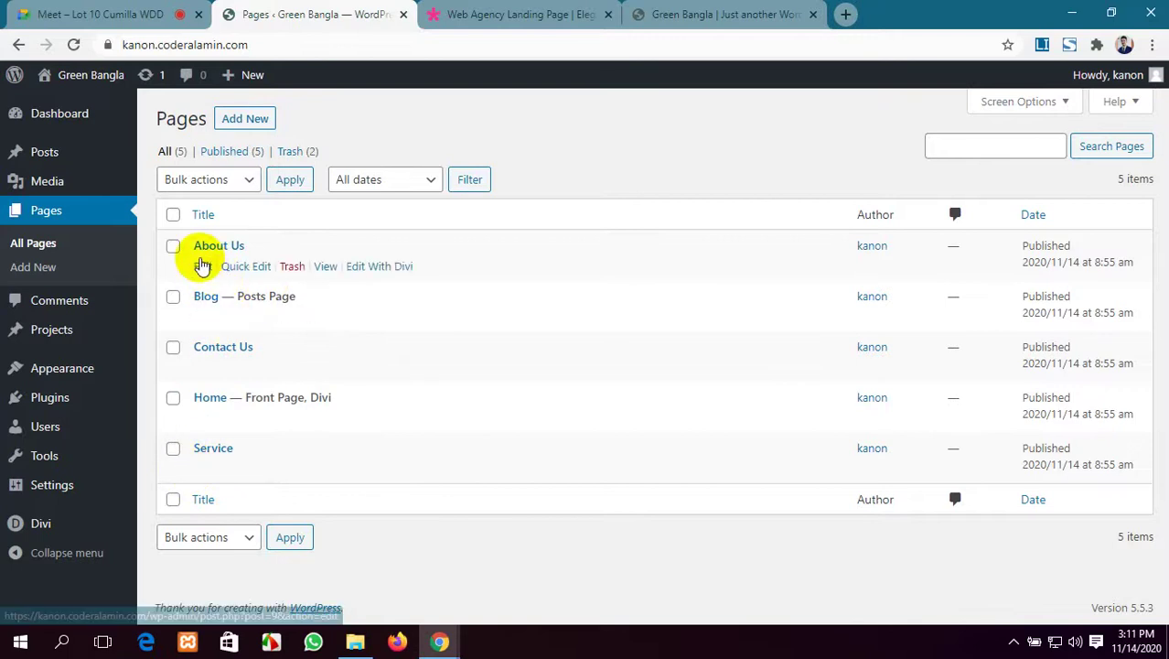
click(203, 267)
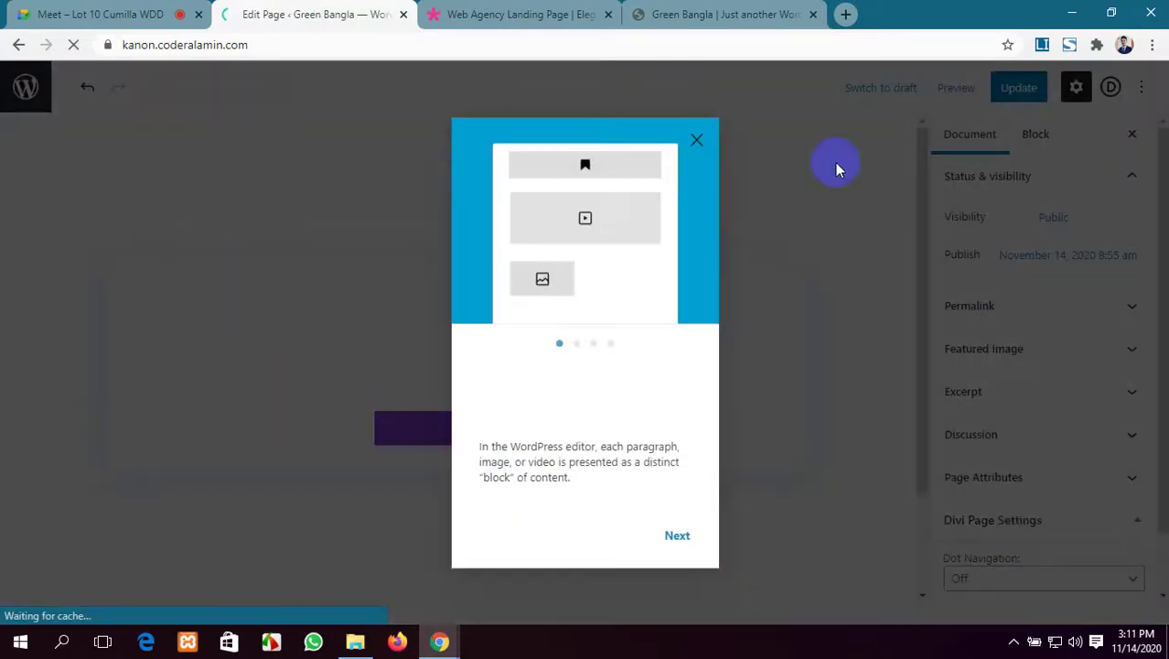
click(608, 14)
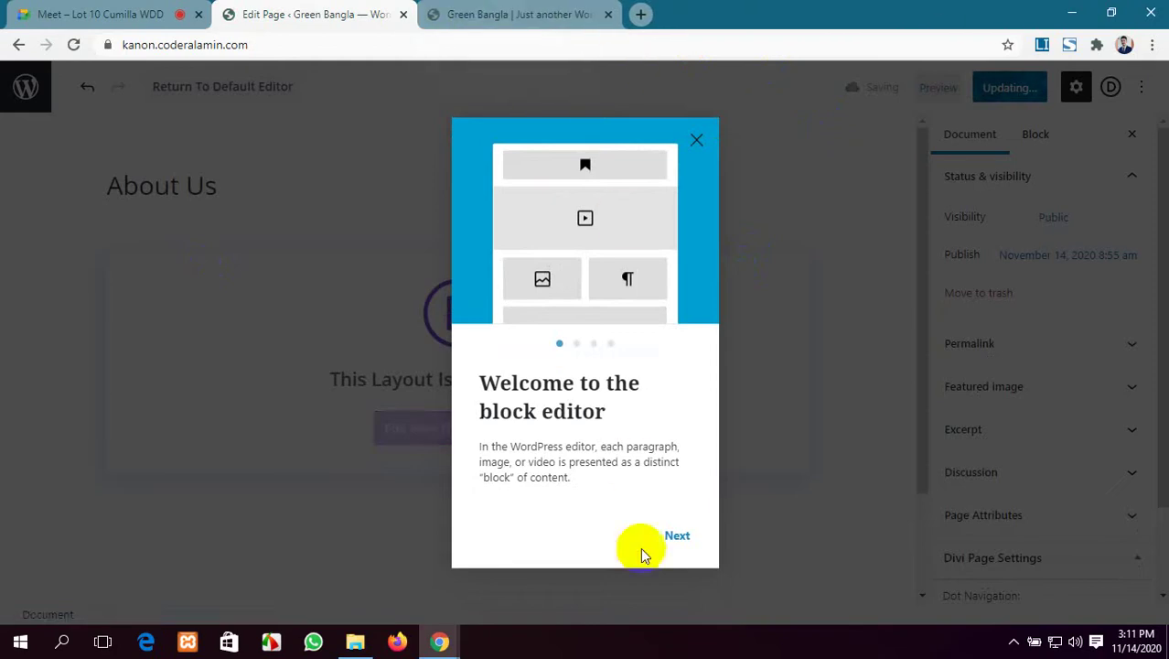
Dismiss the block editor welcome guide and launch the Divi Builder on the About Us page.
click(677, 541)
click(673, 542)
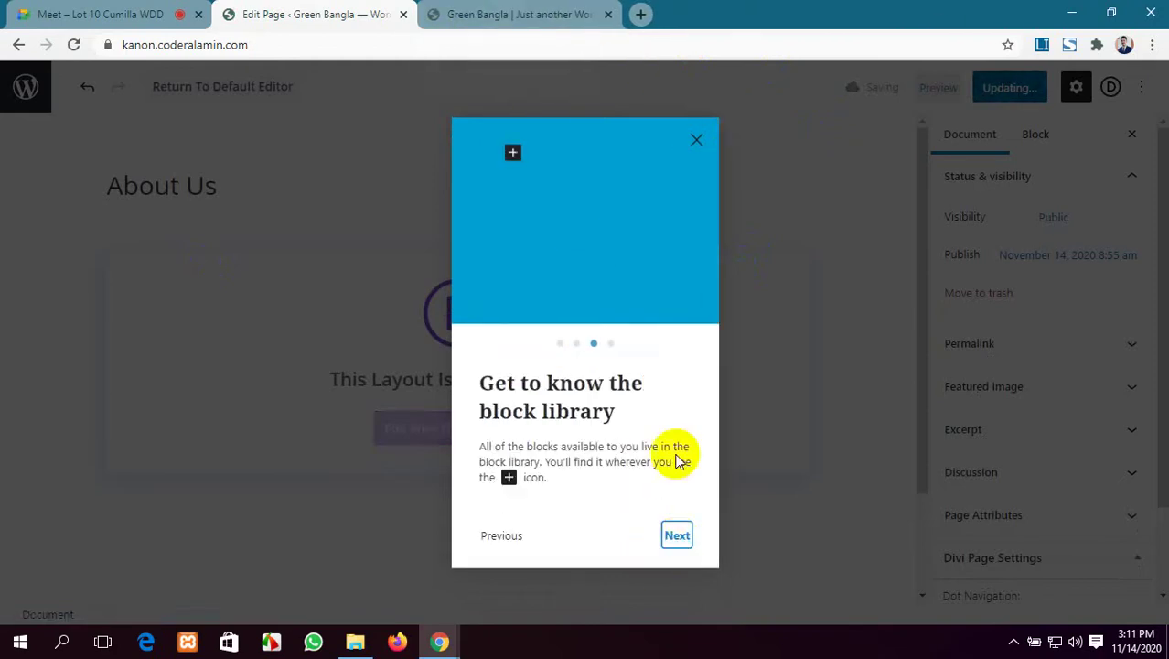
click(696, 144)
click(474, 441)
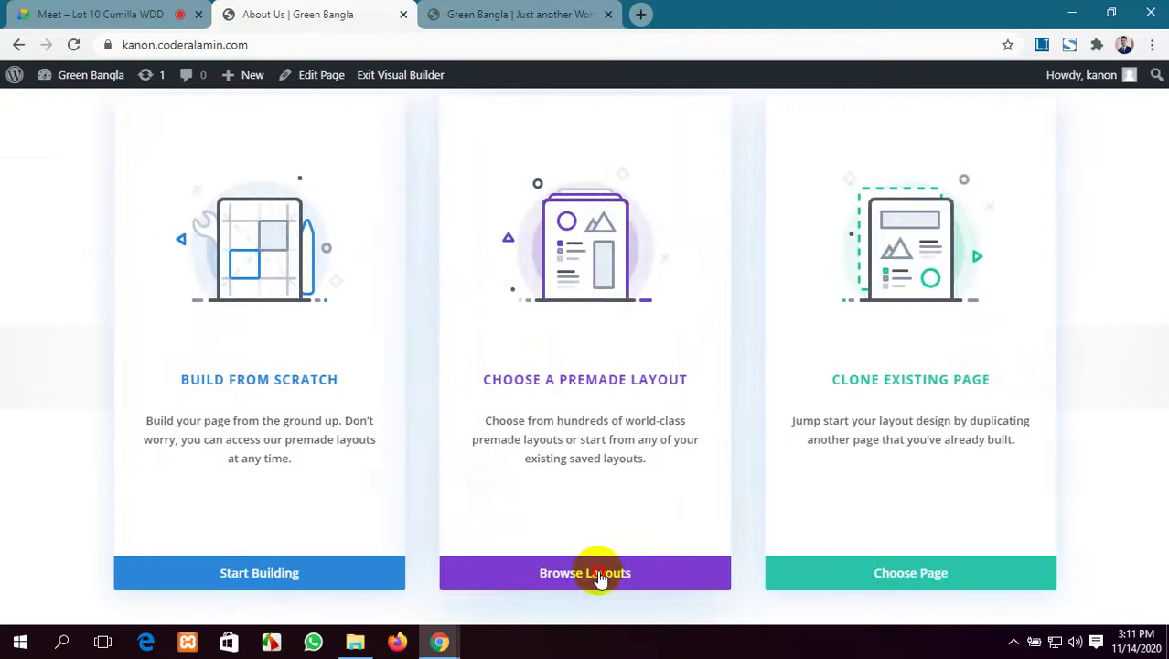
Browse the premade layouts for the About Us page and search the library for "web".
click(599, 576)
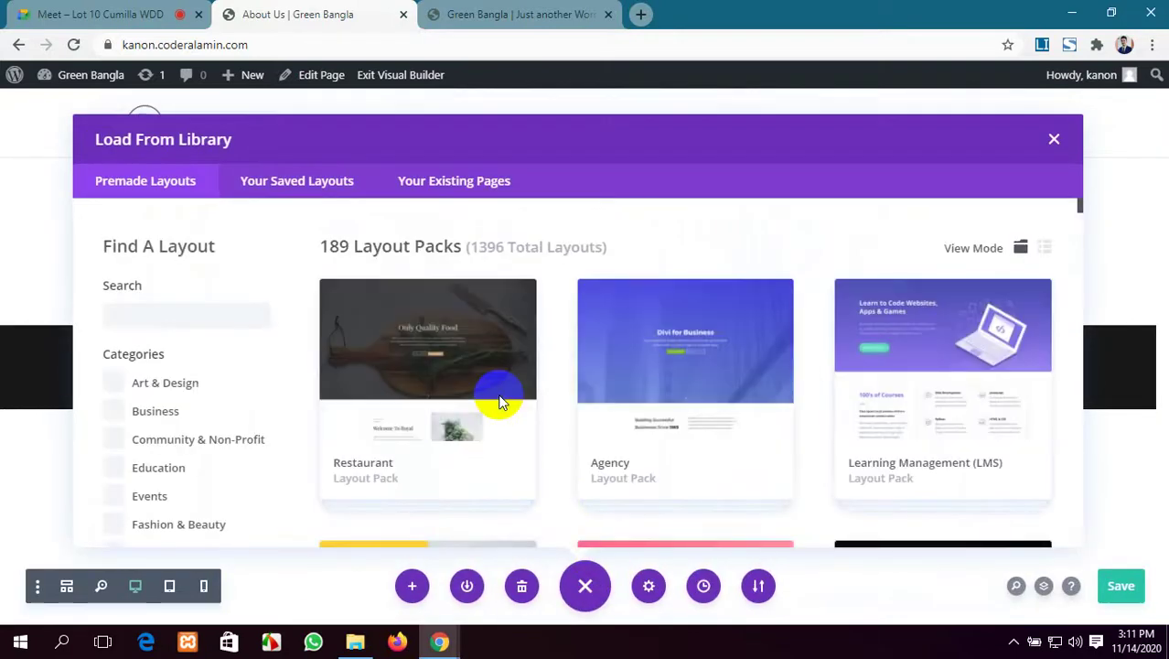
scroll(730, 406, down, 4)
scroll(491, 381, up, 4)
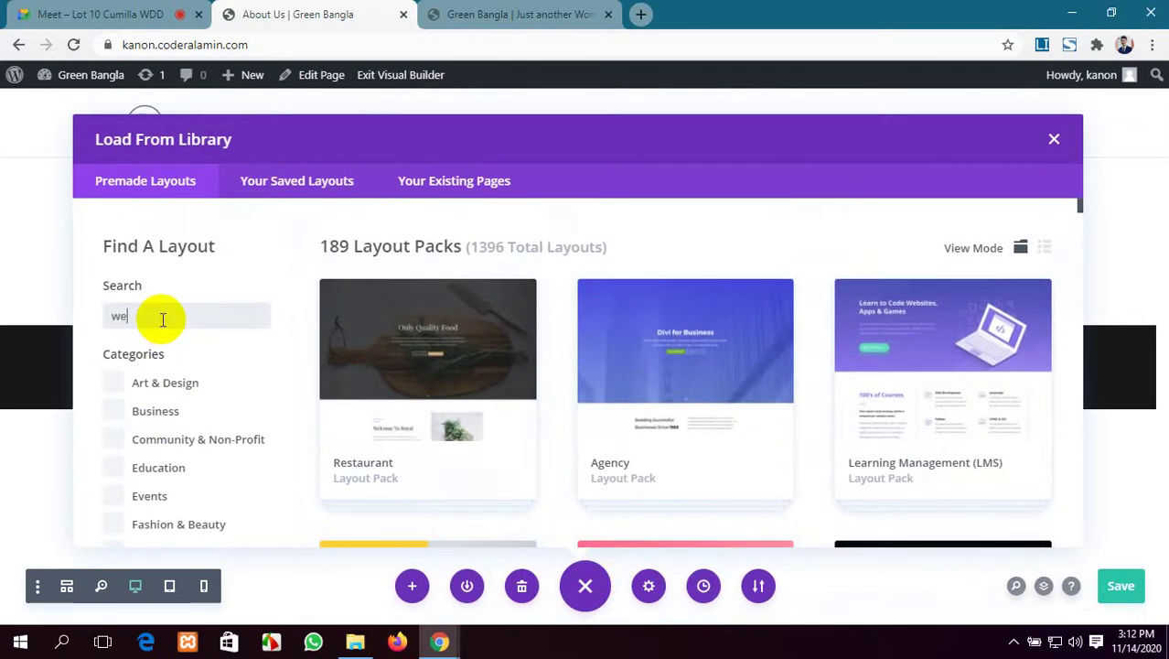
click(162, 319)
text(web)
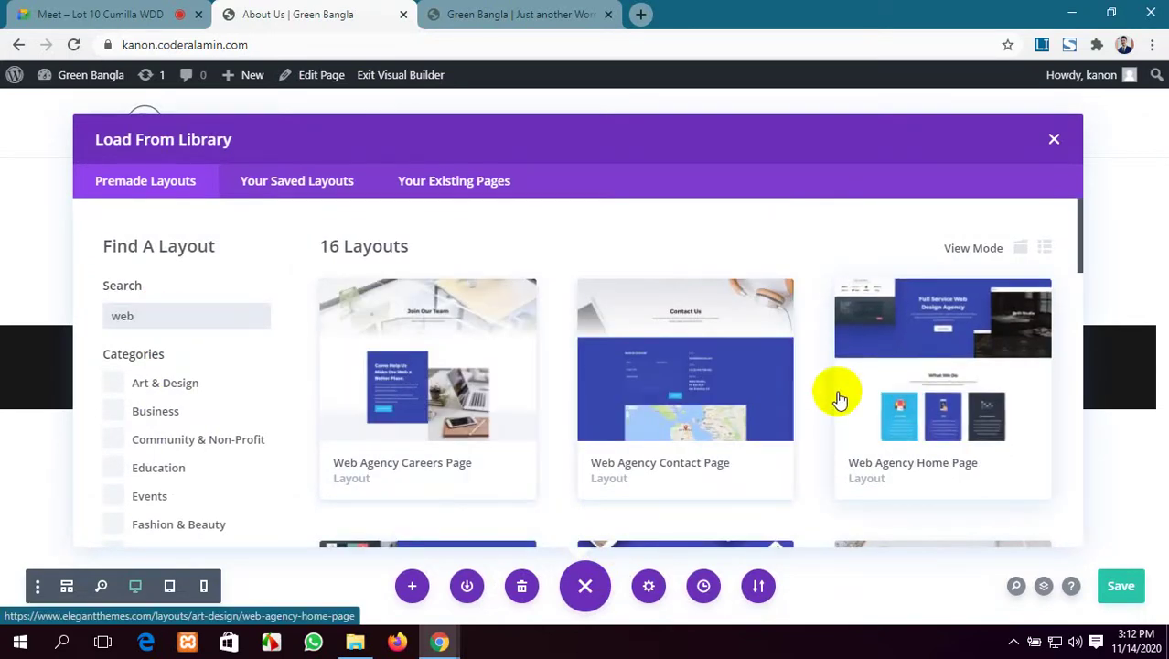
Look through the Web Agency layouts found and open the details of the Web Agency Home Page layout.
scroll(389, 389, down, 1)
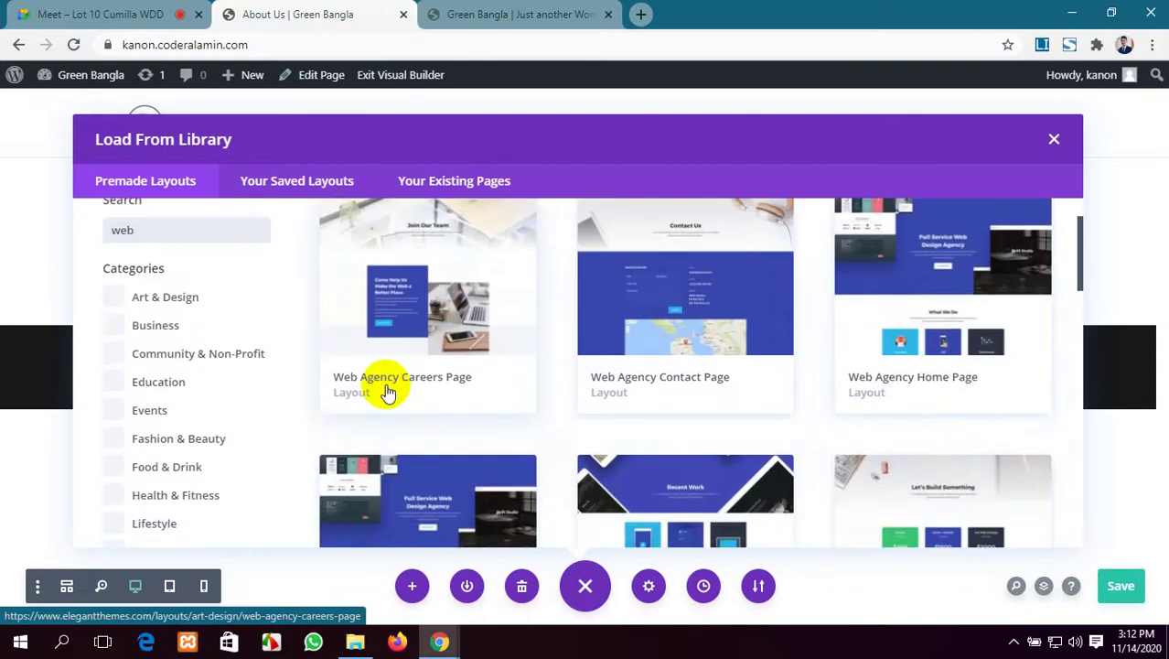
scroll(652, 385, down, 2)
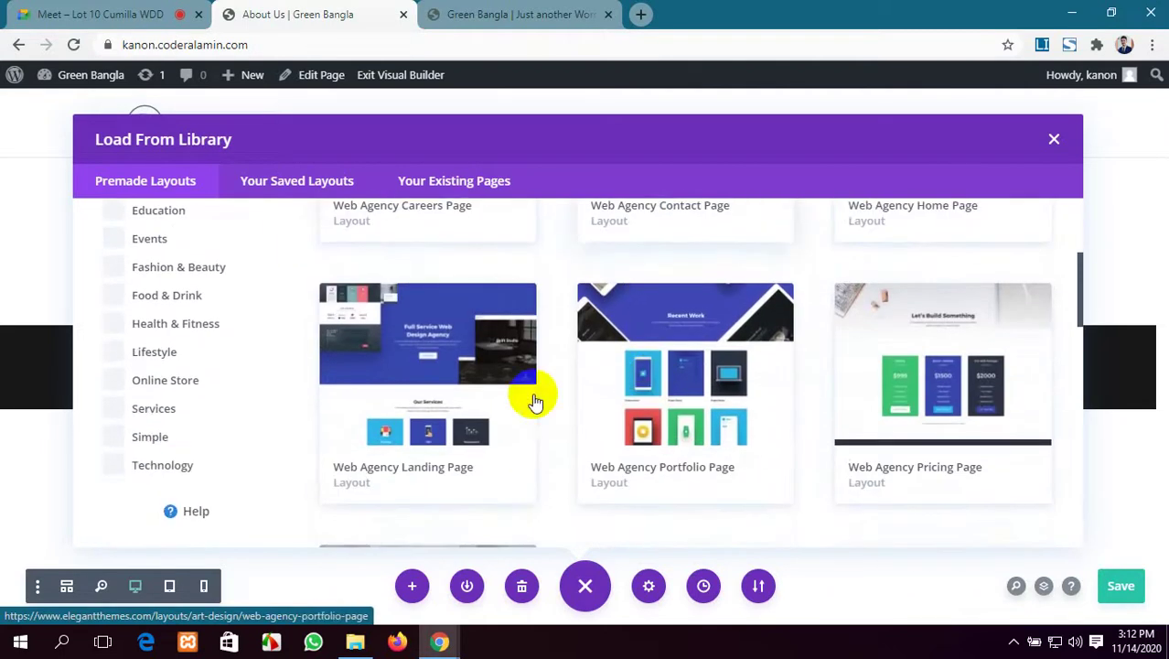
scroll(560, 396, down, 1)
scroll(915, 351, down, 2)
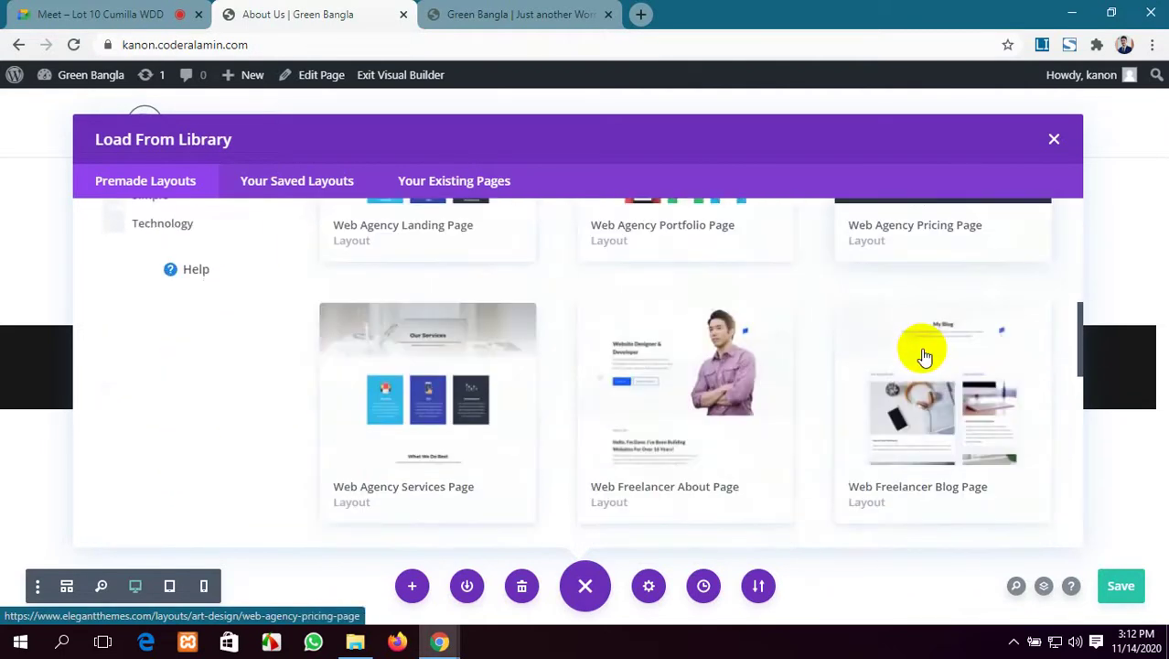
scroll(920, 353, up, 4)
click(923, 311)
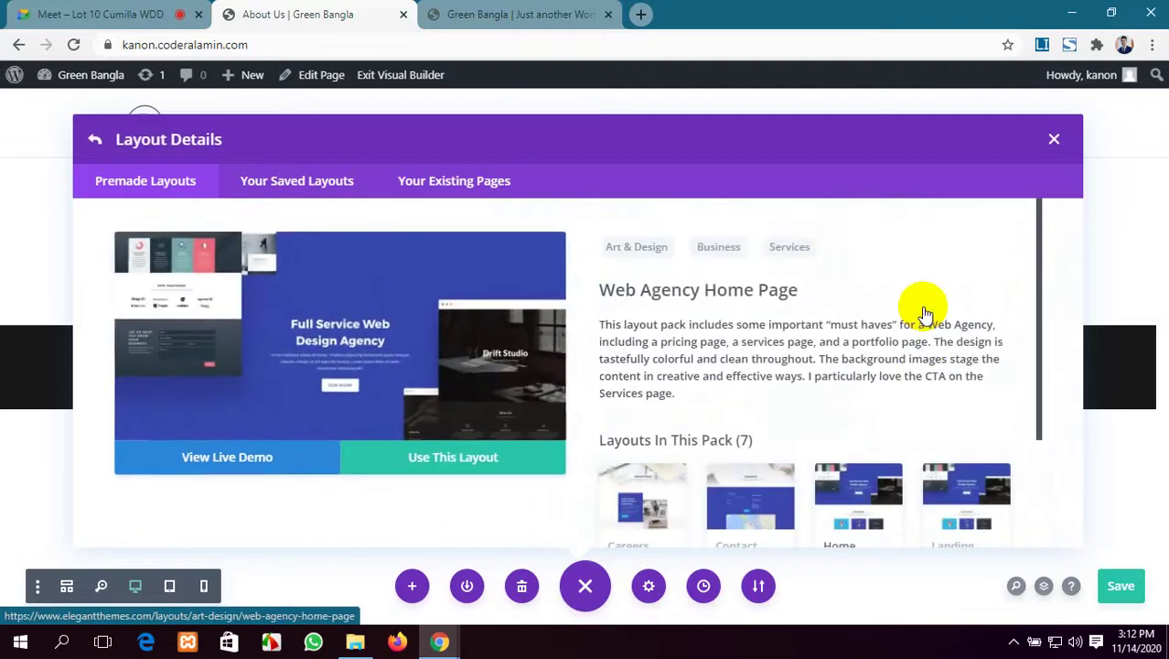
Examine which page layouts the Web Agency pack offers for the About Us page and close the layout library.
scroll(860, 474, down, 3)
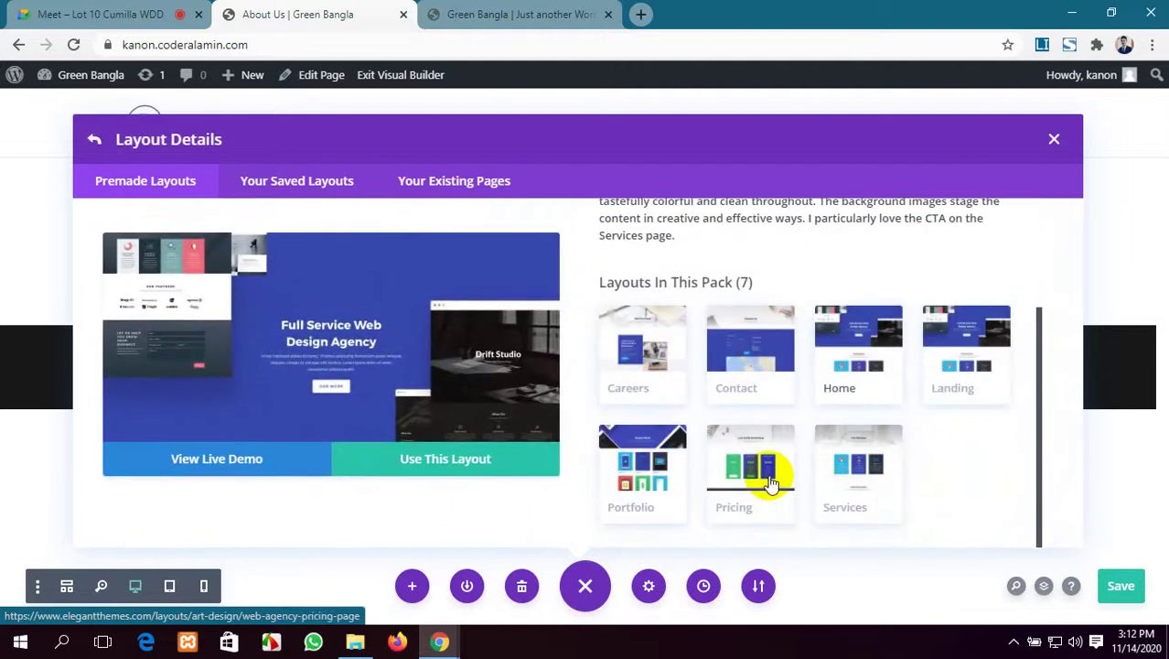
scroll(800, 413, up, 3)
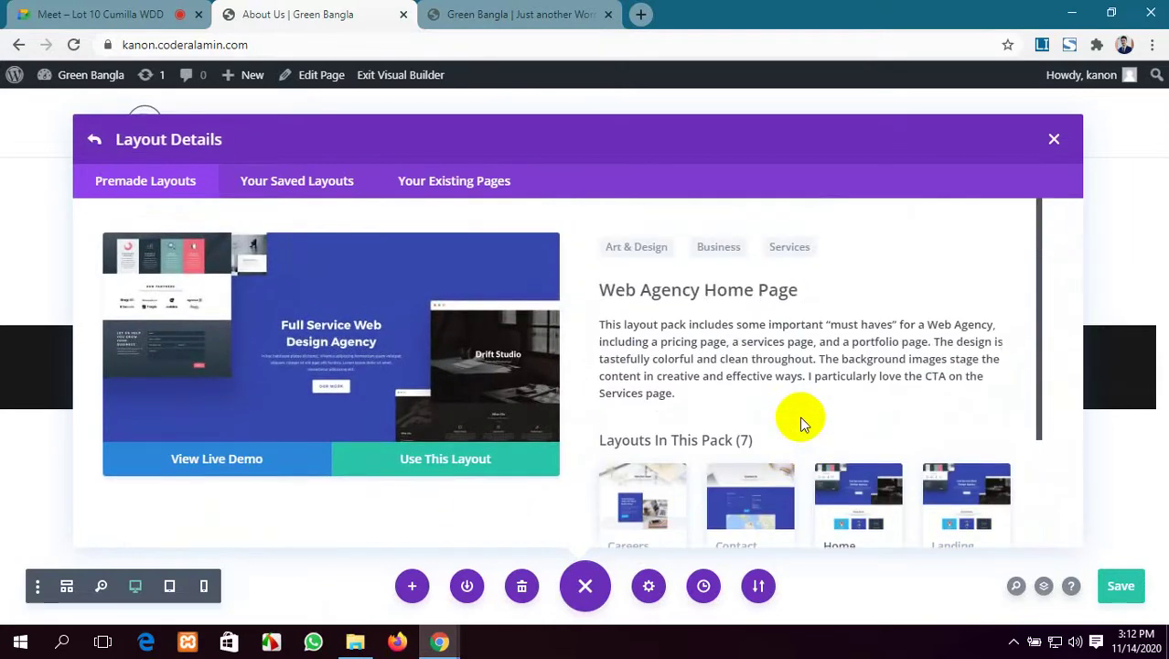
scroll(775, 413, down, 3)
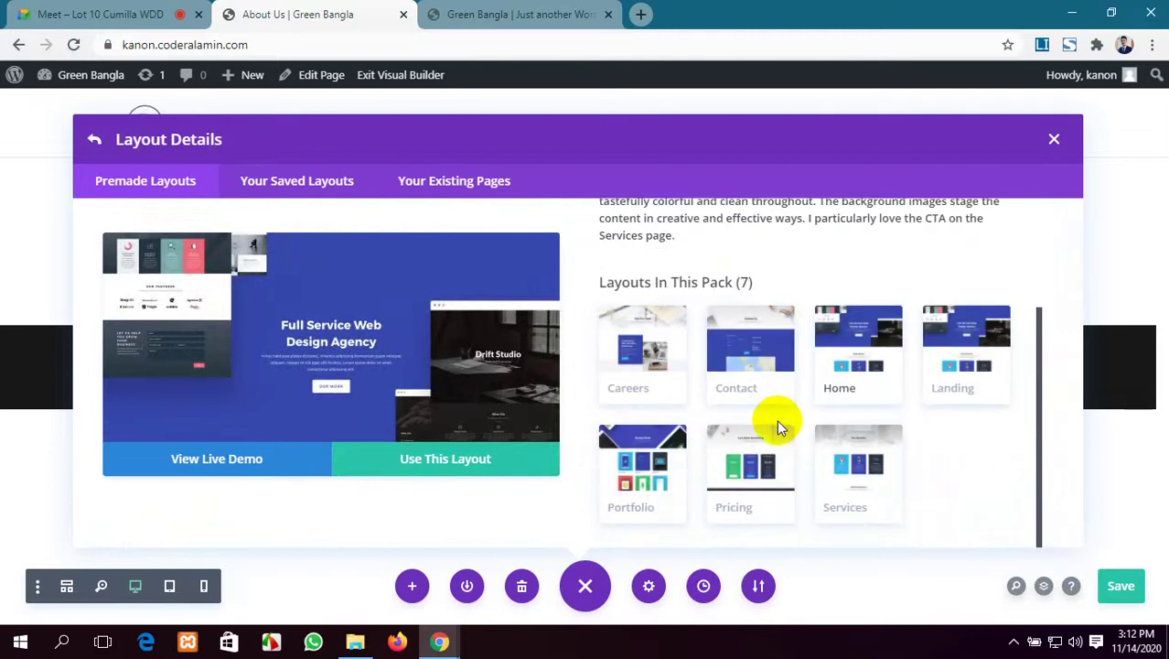
scroll(786, 421, up, 2)
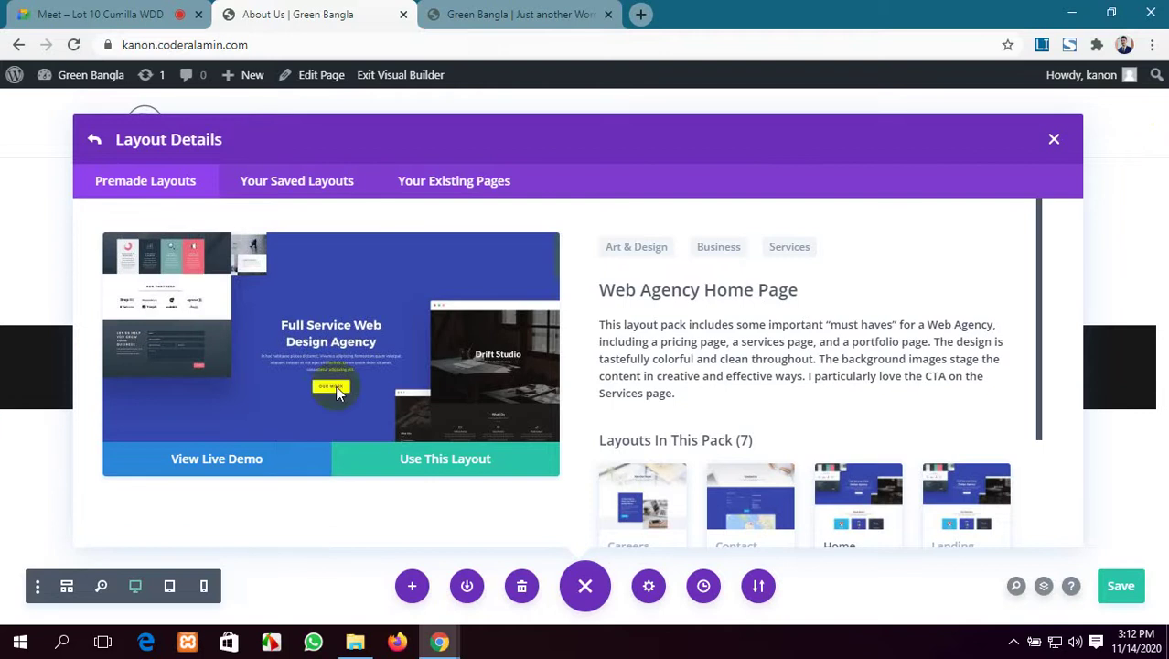
scroll(697, 472, down, 3)
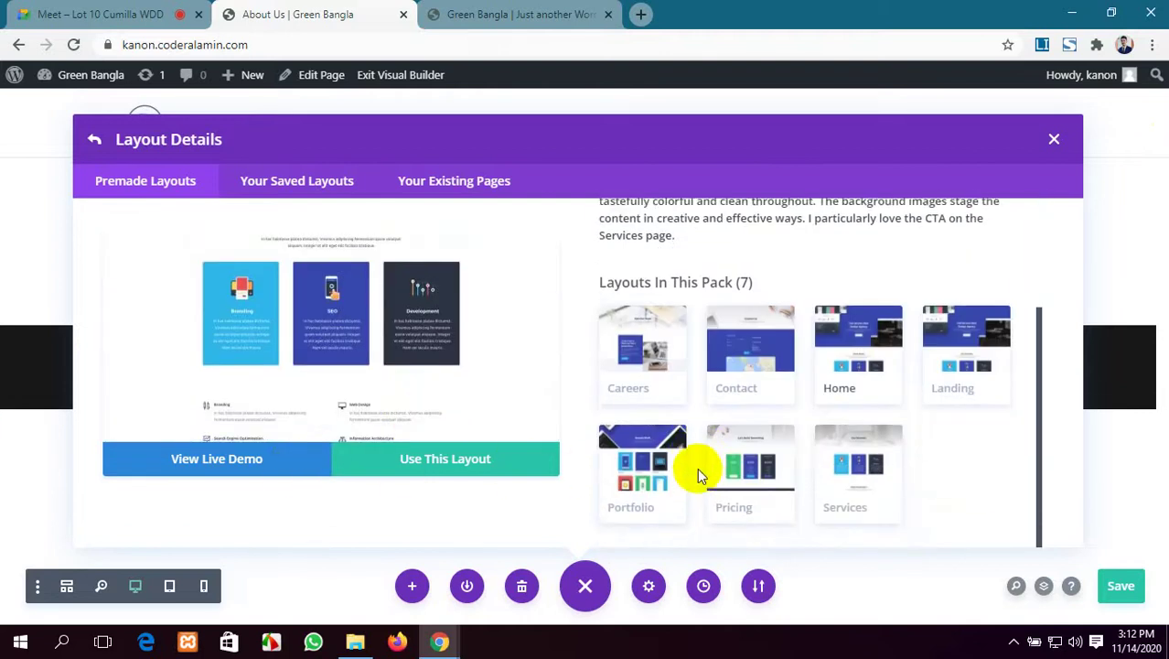
scroll(732, 466, up, 2)
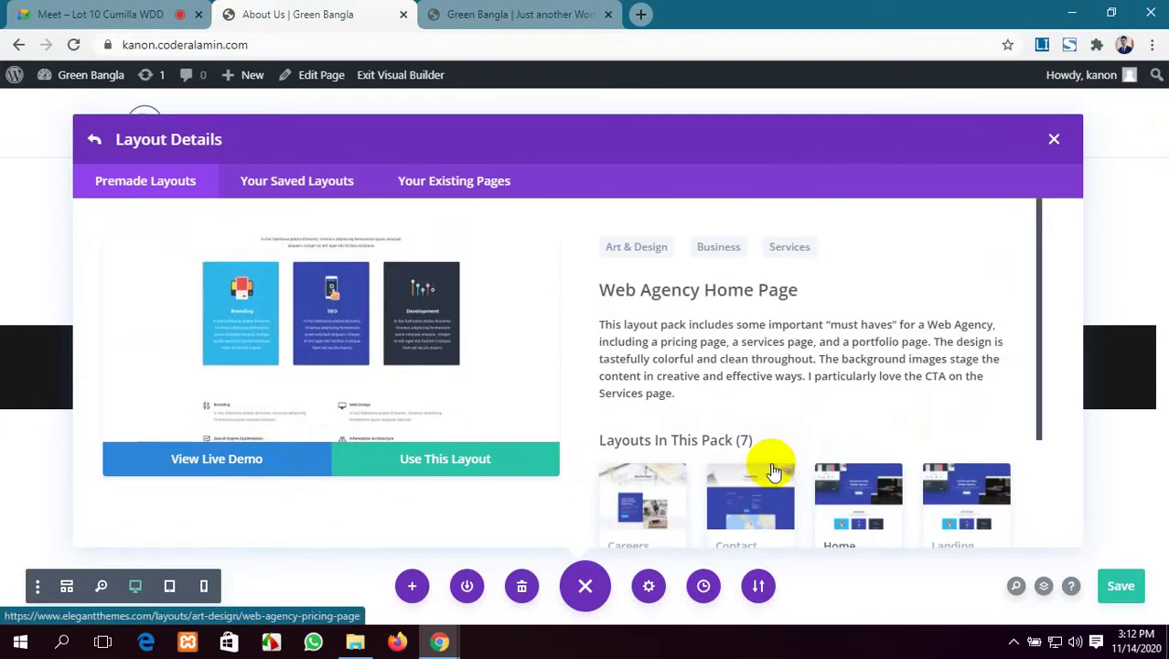
scroll(773, 471, down, 3)
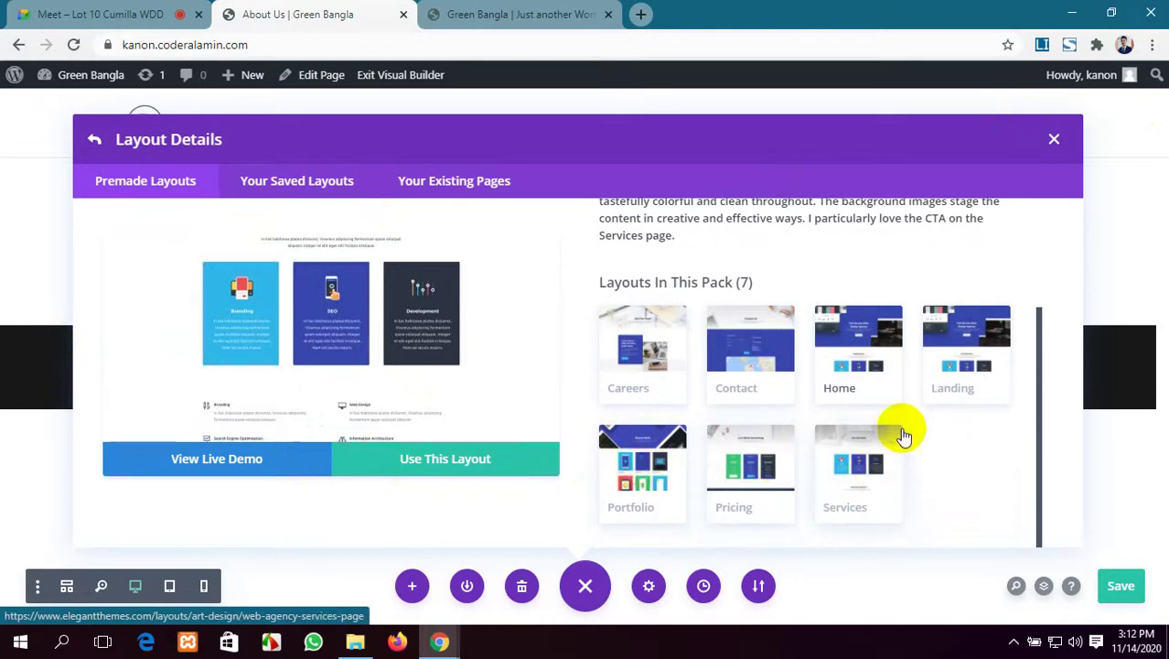
scroll(823, 384, up, 2)
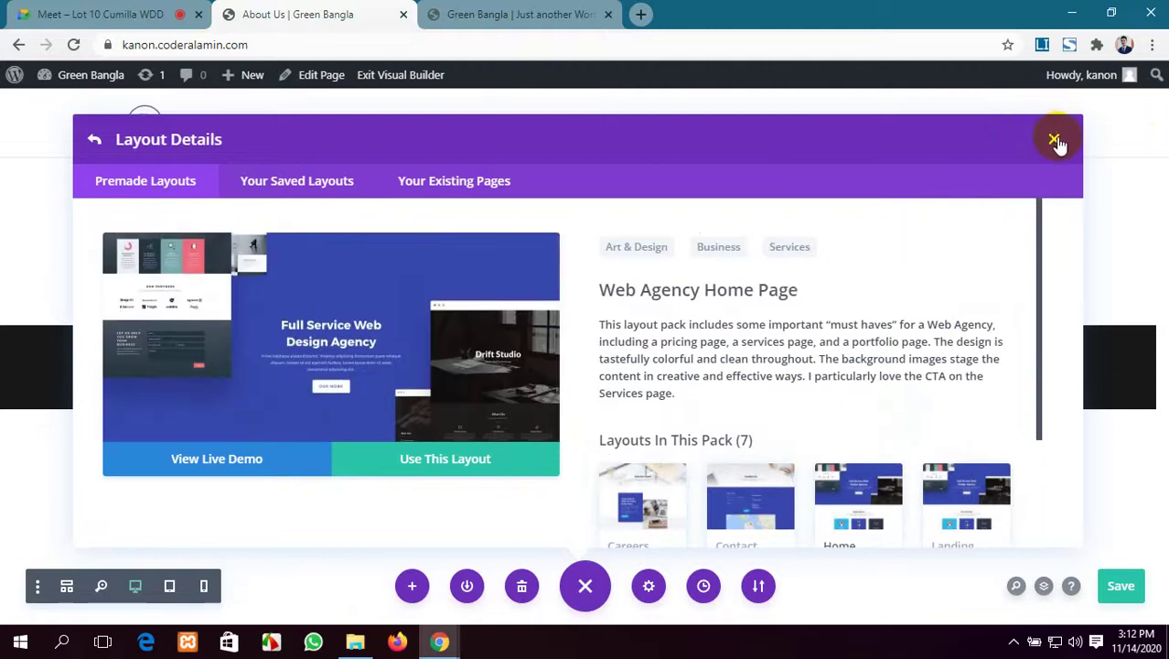
click(1054, 141)
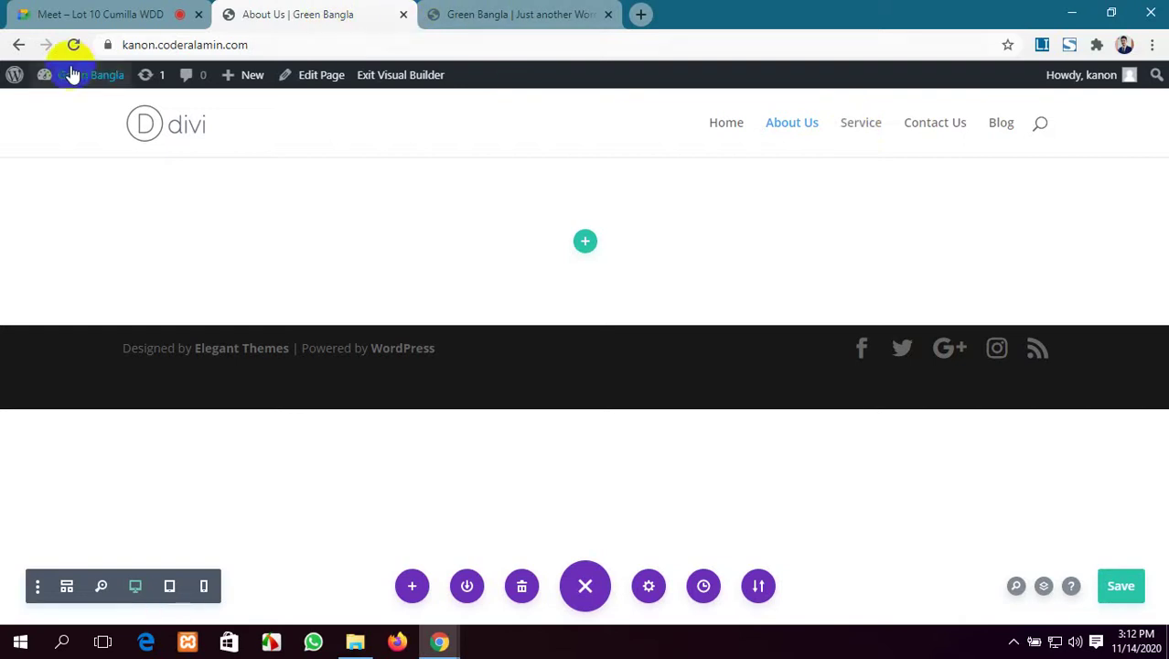
Leave the About Us page's Visual Builder for the site dashboard, discarding the unsaved changes.
click(50, 109)
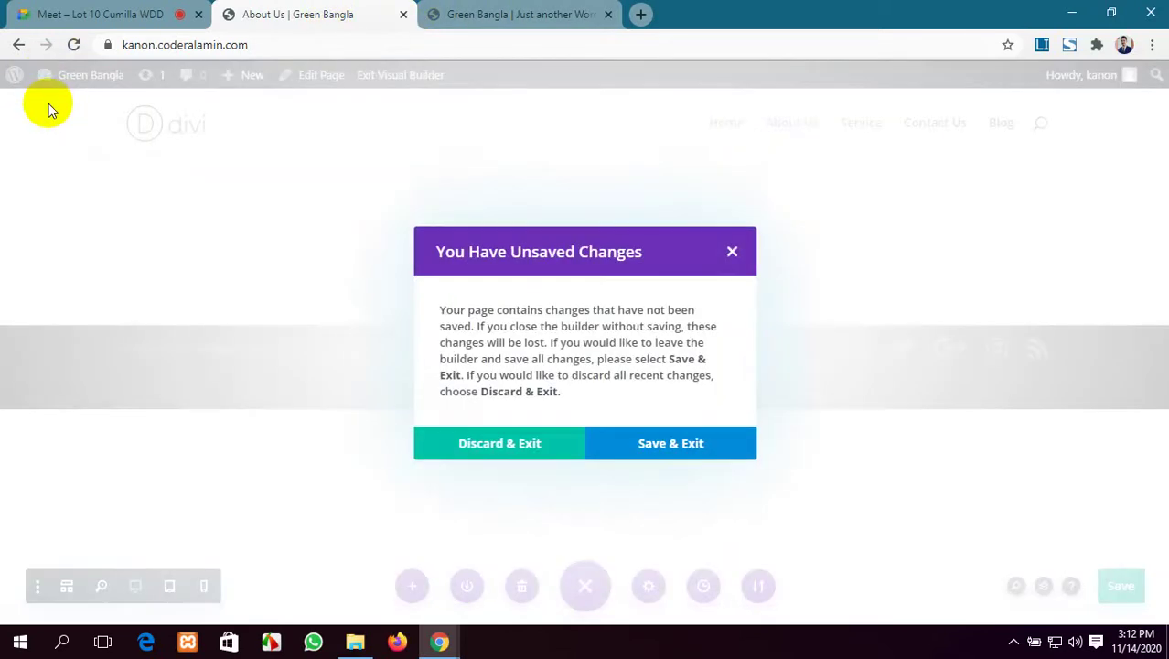
click(734, 252)
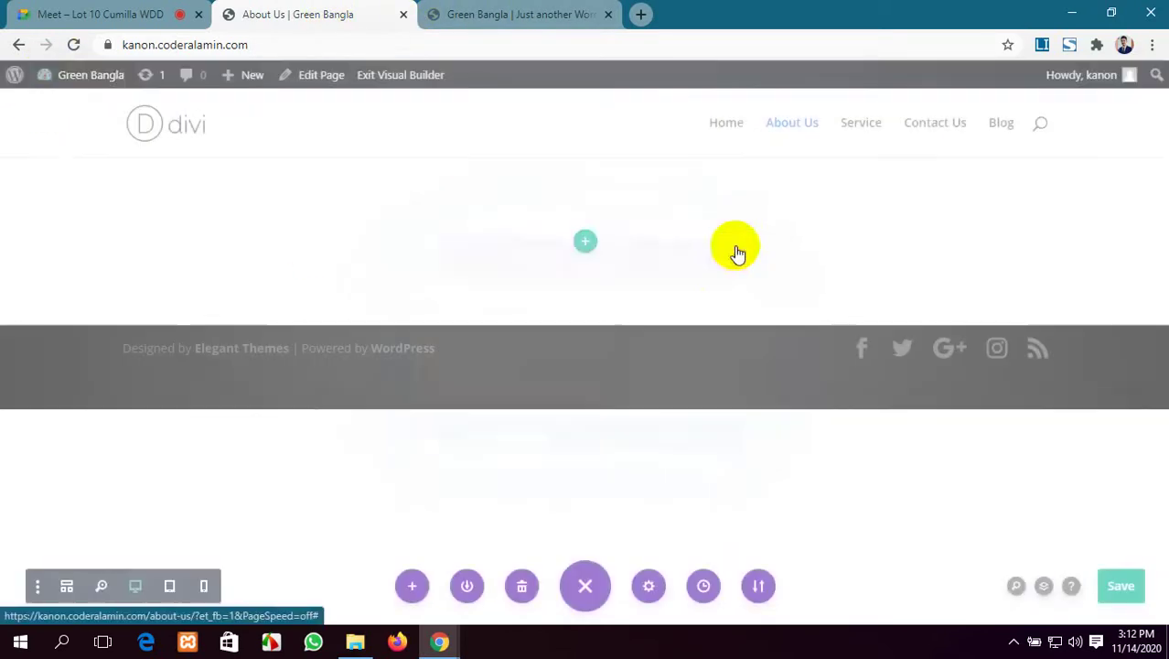
mouse_move(92, 75)
click(60, 106)
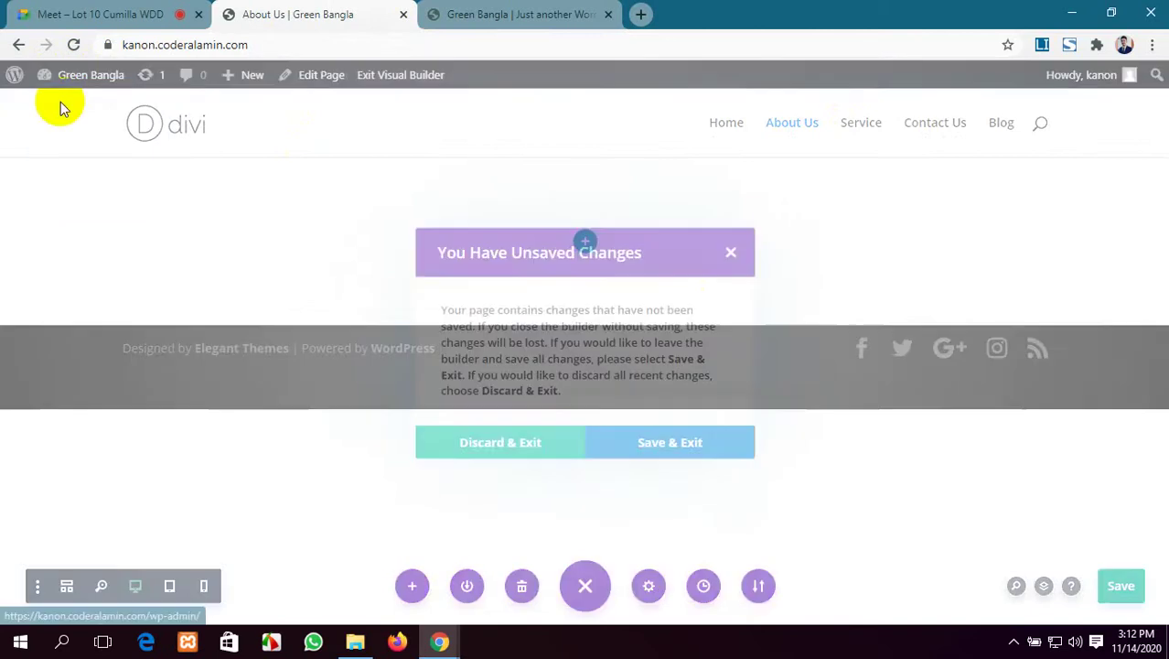
click(528, 447)
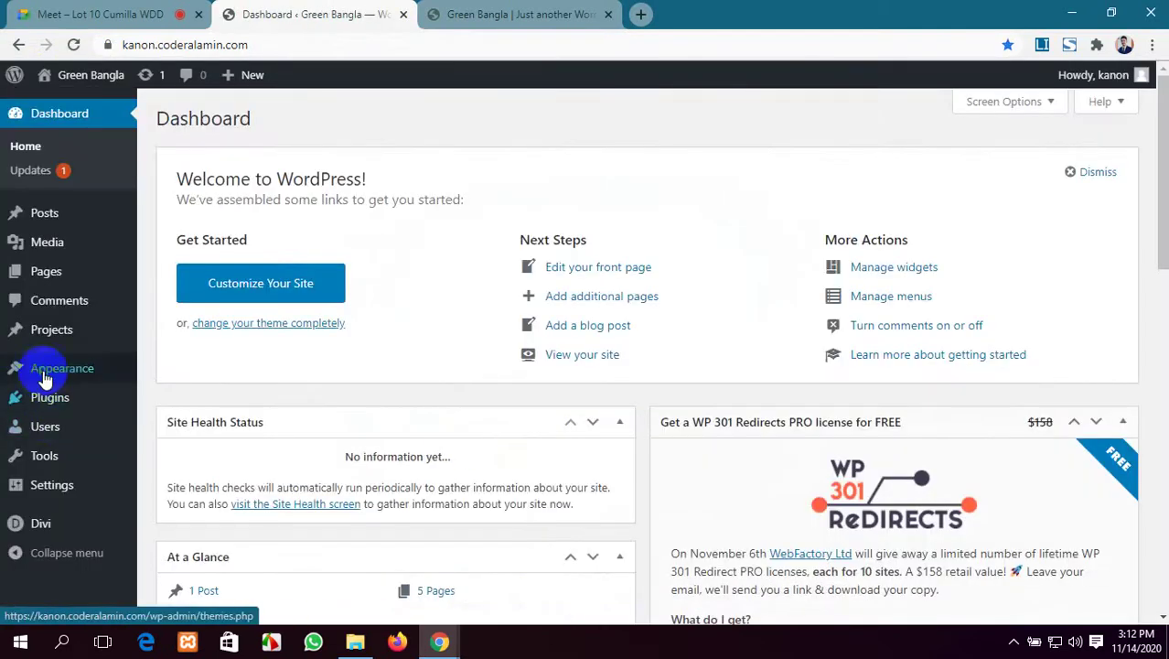
Open the Service page for editing from the site's page list and launch the Divi Builder on it.
click(166, 282)
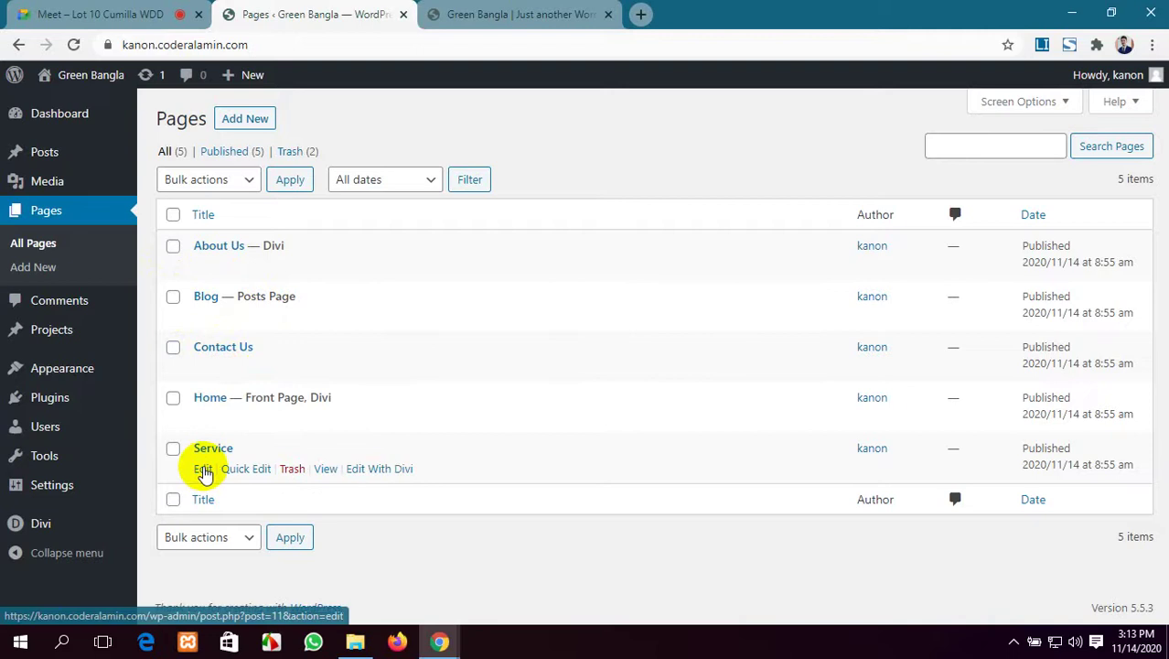
click(203, 470)
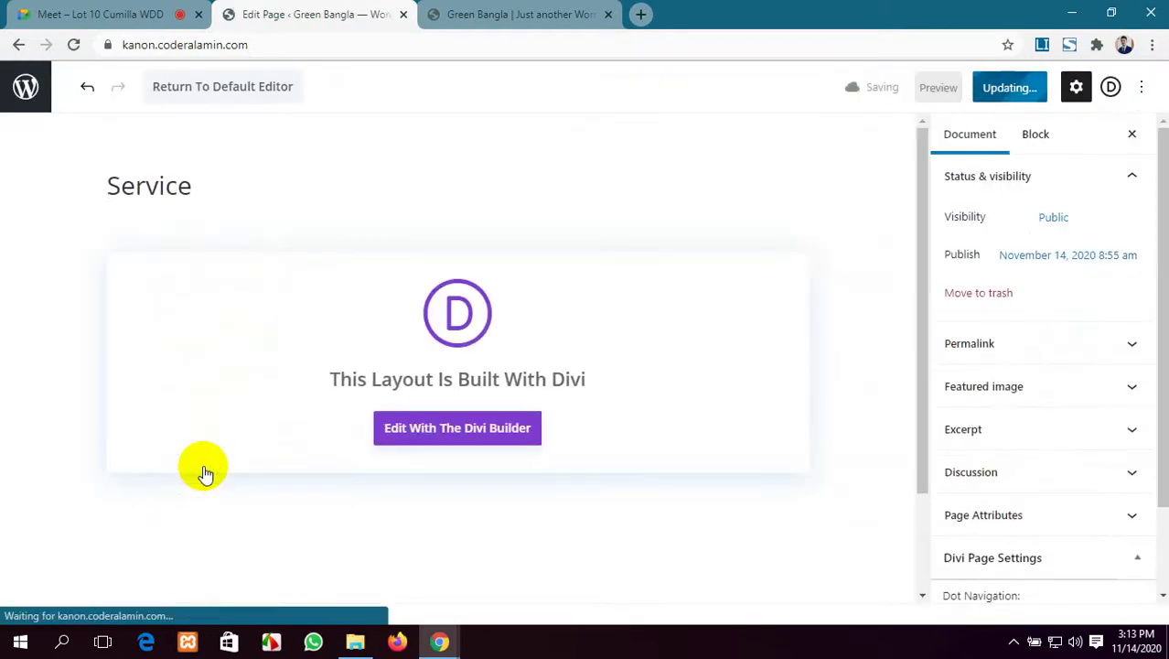
click(514, 429)
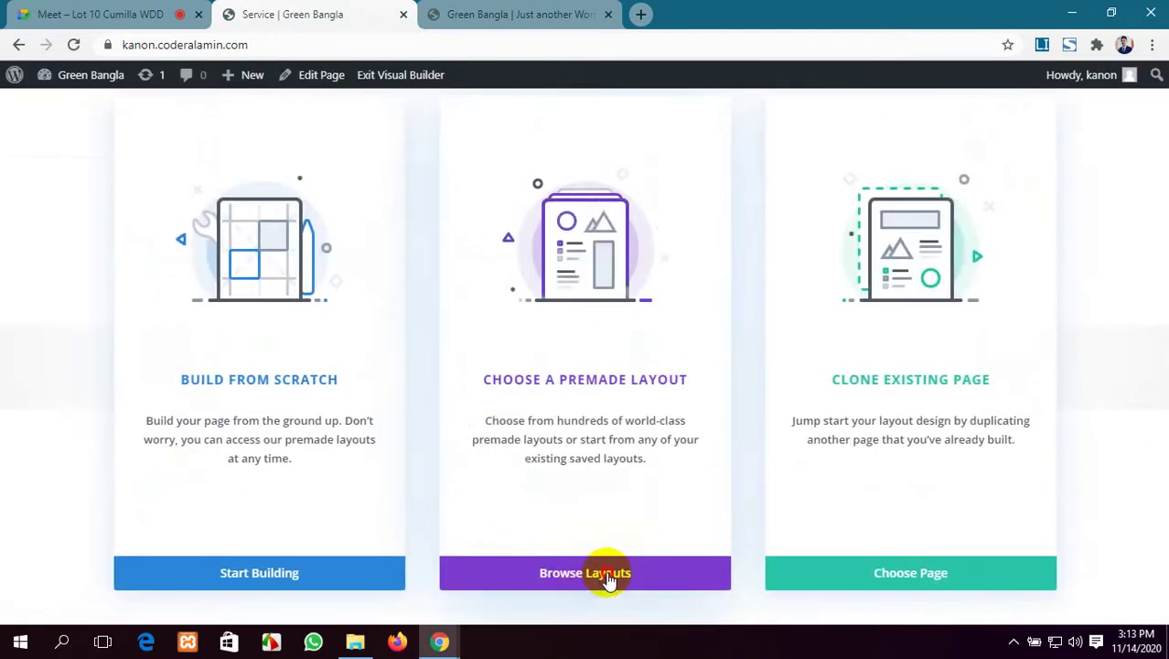
Browse the premade layouts for the Service page and search the library for "web".
click(602, 576)
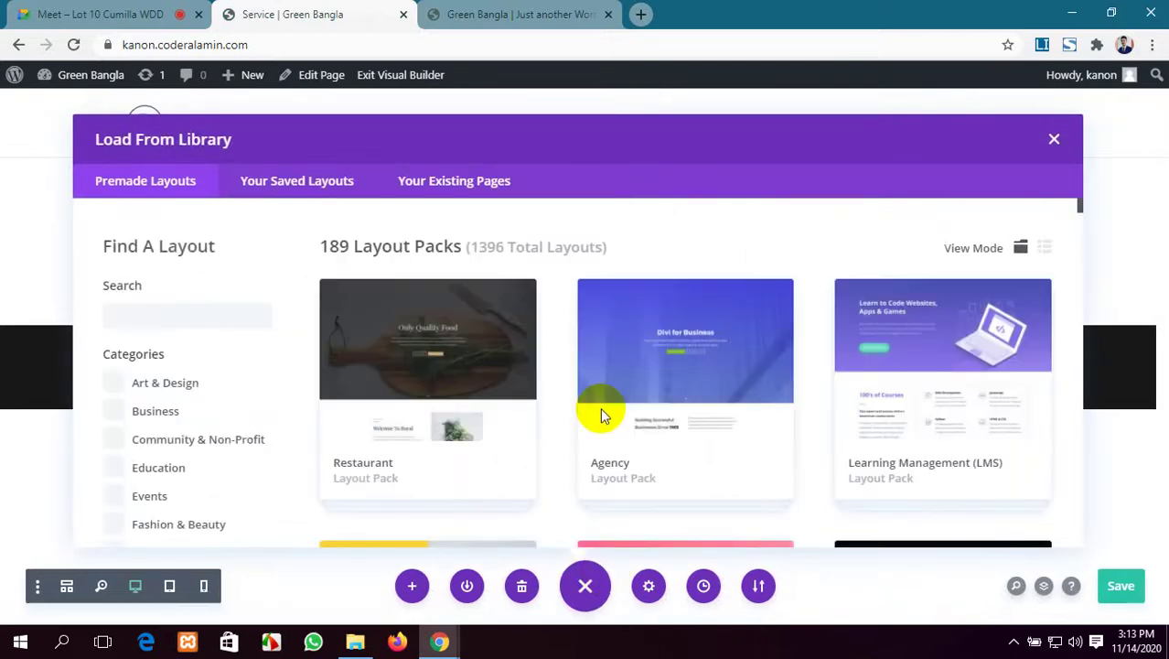
scroll(600, 414, down, 6)
scroll(366, 366, up, 6)
click(144, 315)
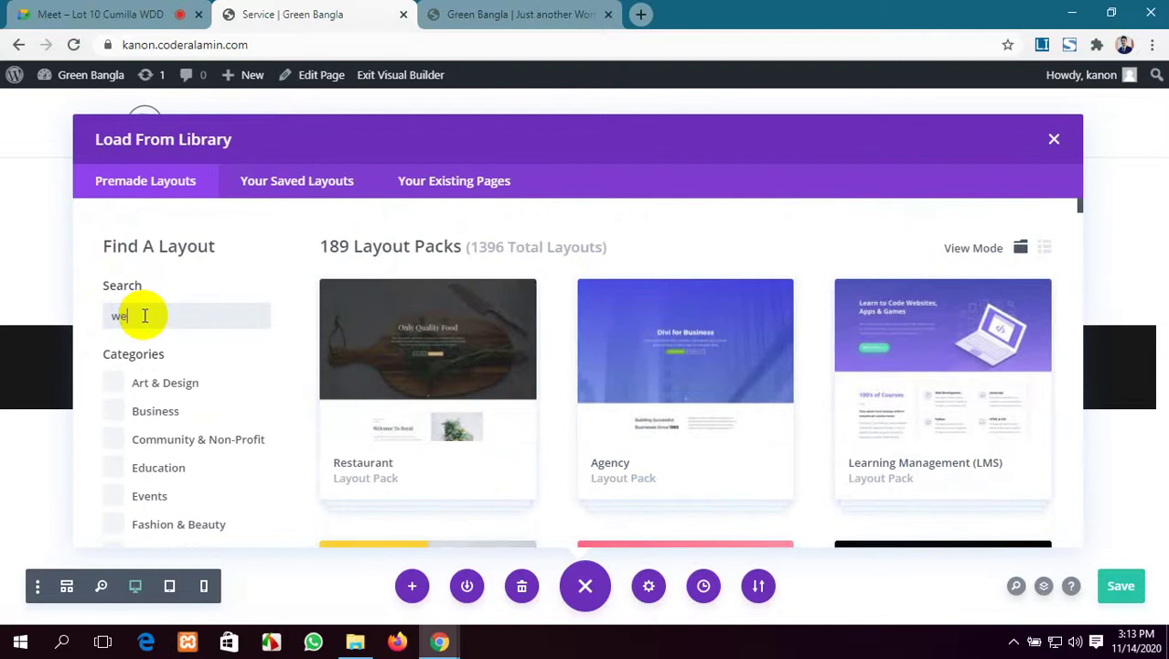
text(web)
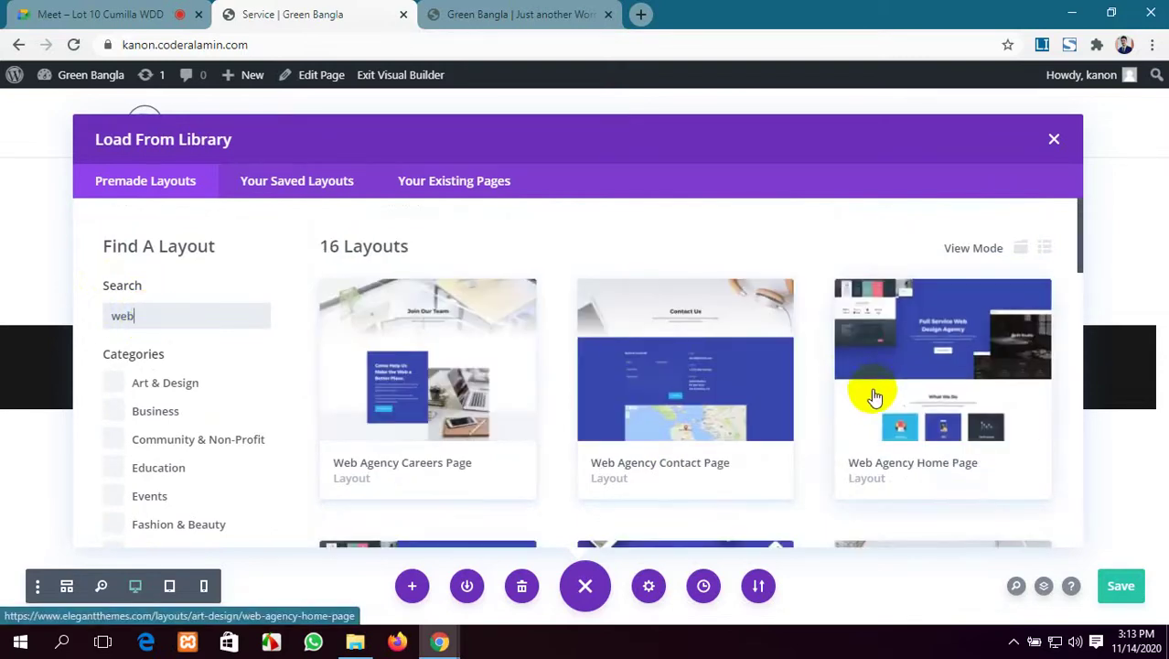
Apply the Services layout from the Web Agency pack, reached through the Web Agency Home Page details, to the Service page.
scroll(906, 398, down, 3)
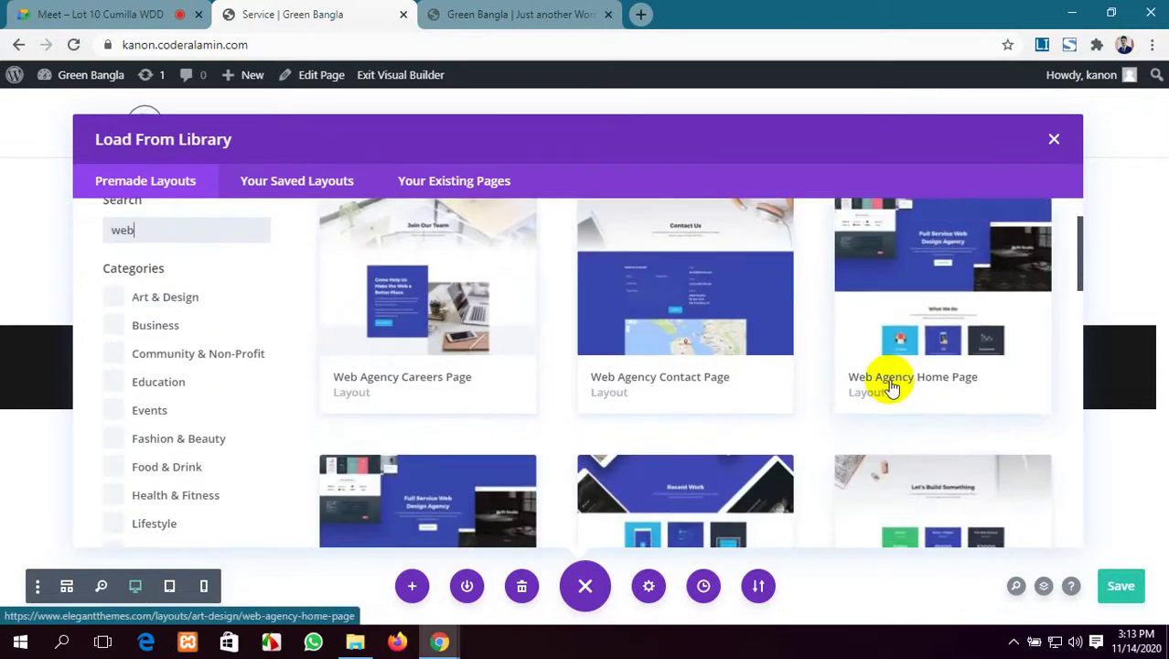
scroll(901, 366, up, 1)
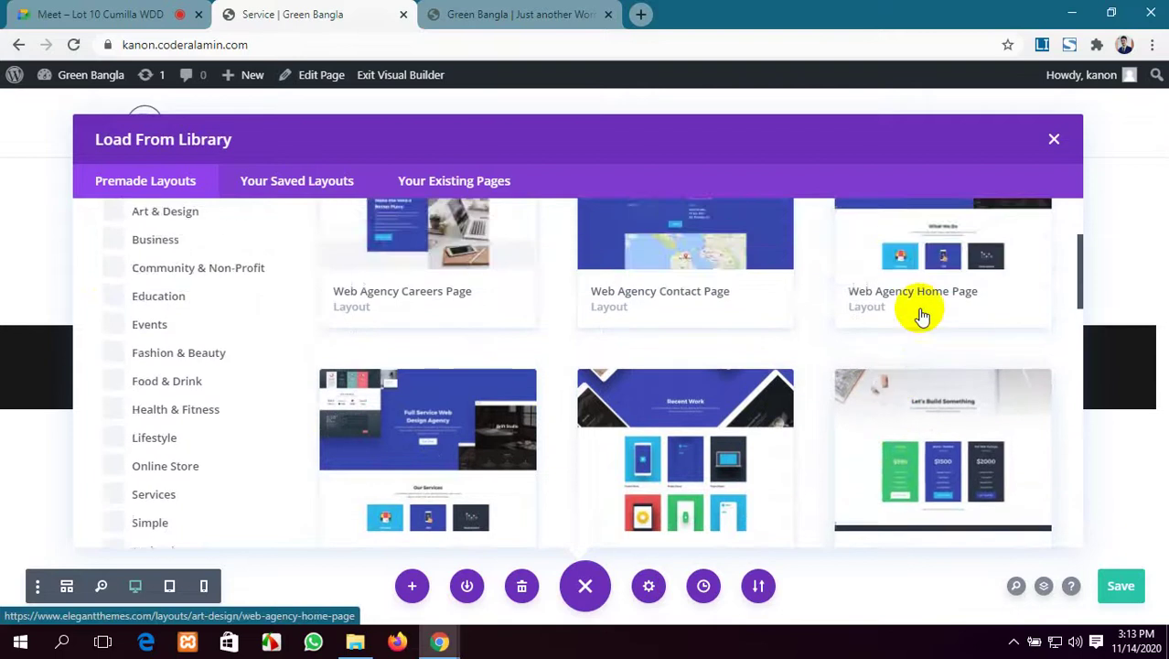
click(922, 295)
scroll(887, 439, down, 2)
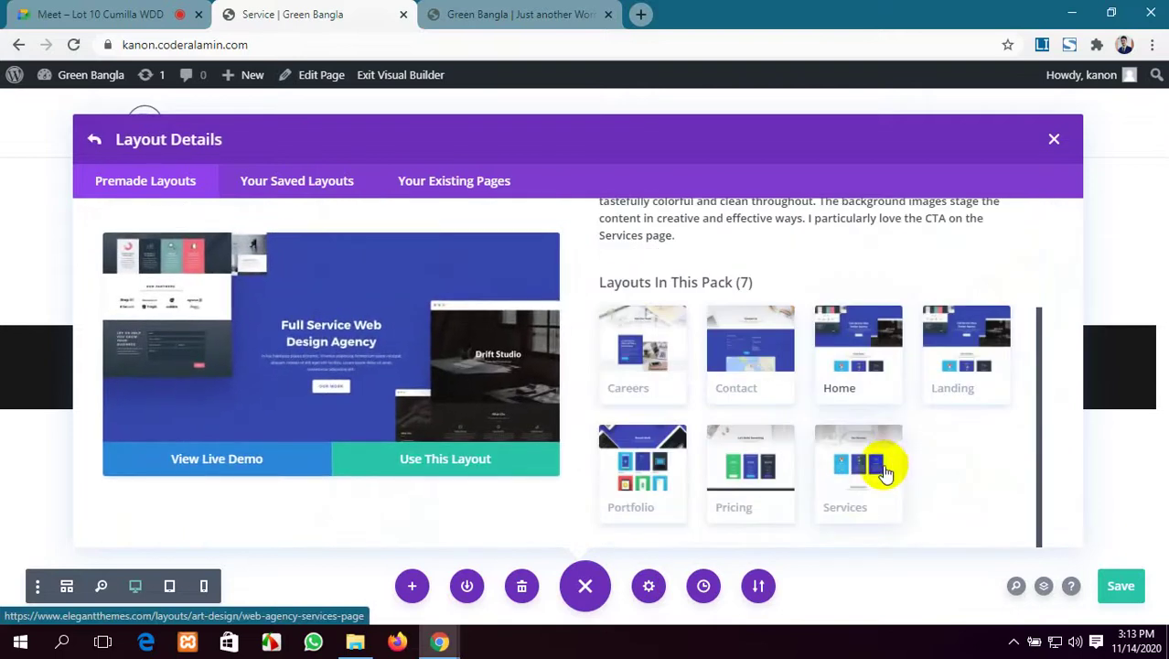
click(858, 479)
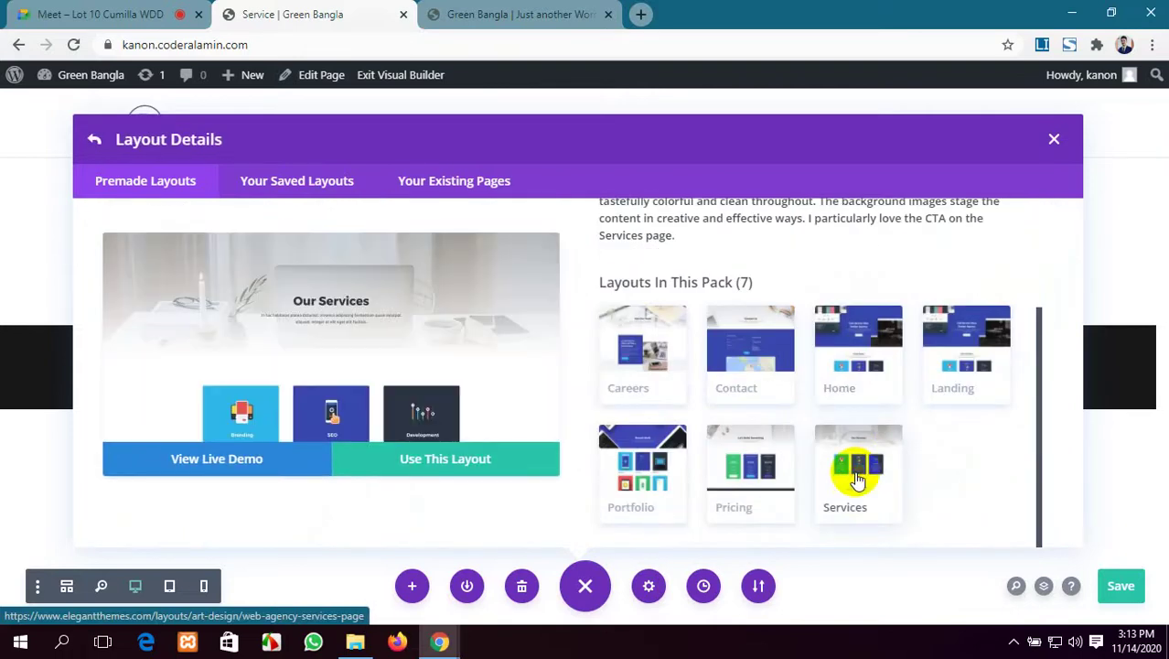
click(464, 470)
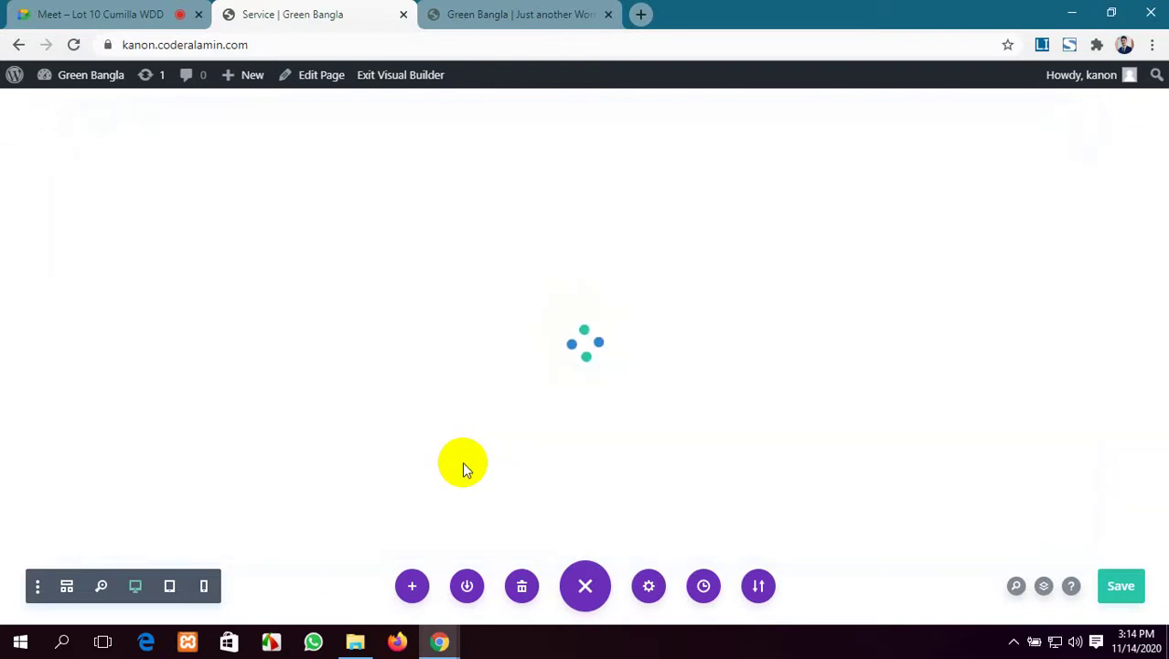
Look through the live Home page, from the hero banner past What We Do and the service list to Recent Work.
click(44, 18)
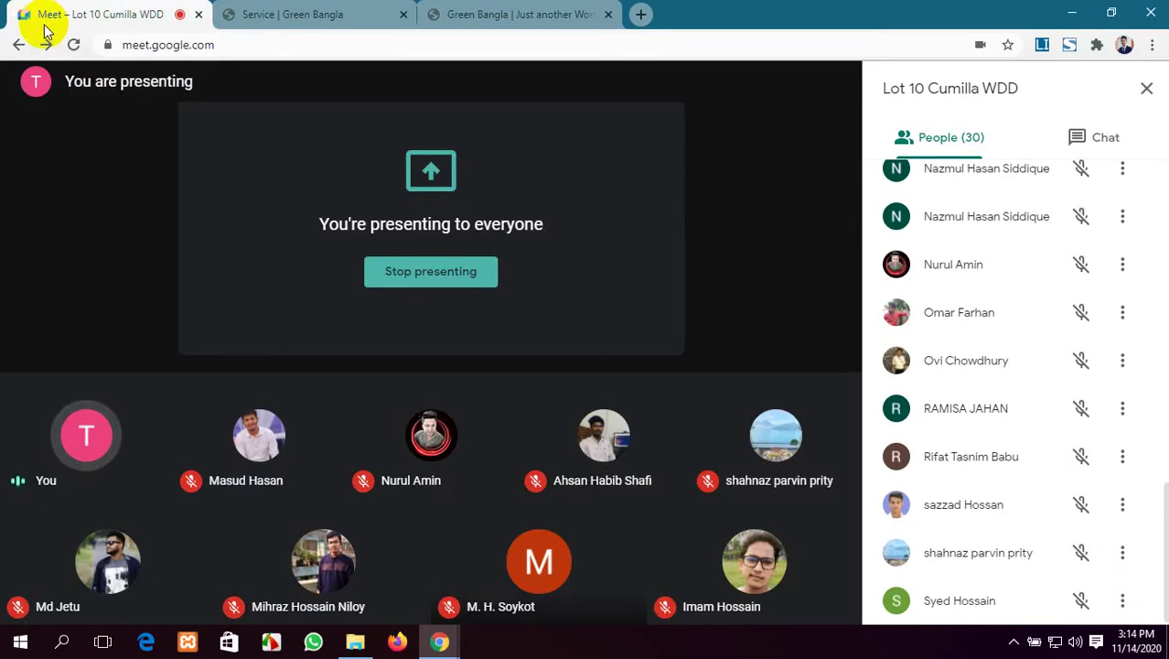
click(483, 14)
scroll(485, 357, down, 2)
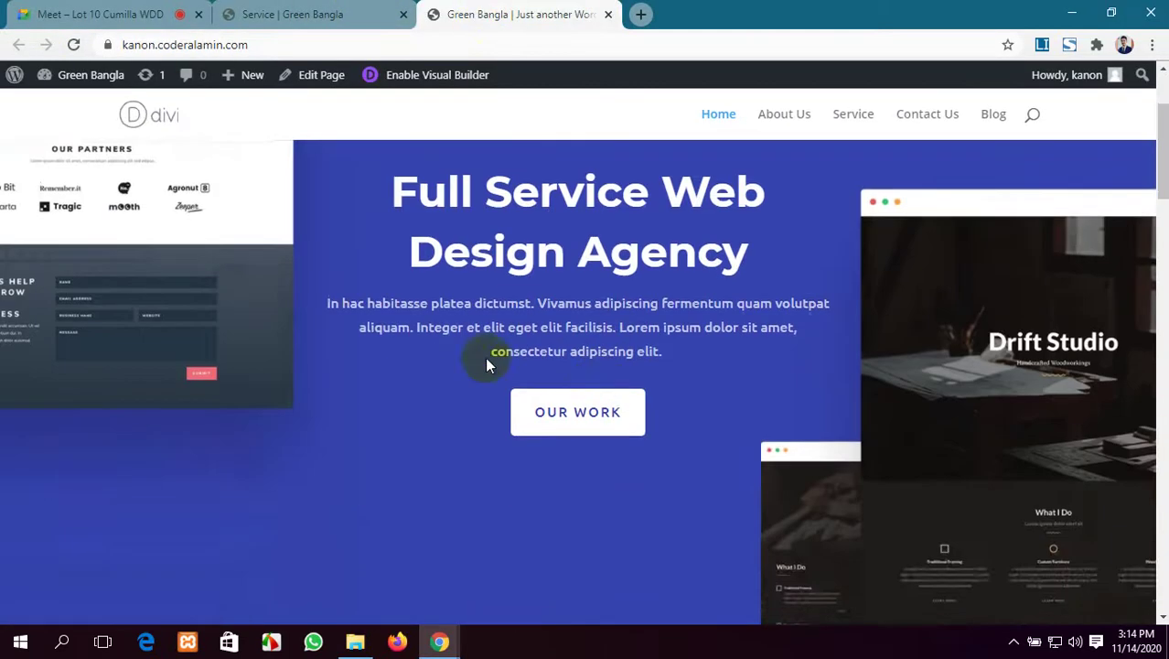
scroll(745, 308, up, 2)
scroll(745, 320, down, 1)
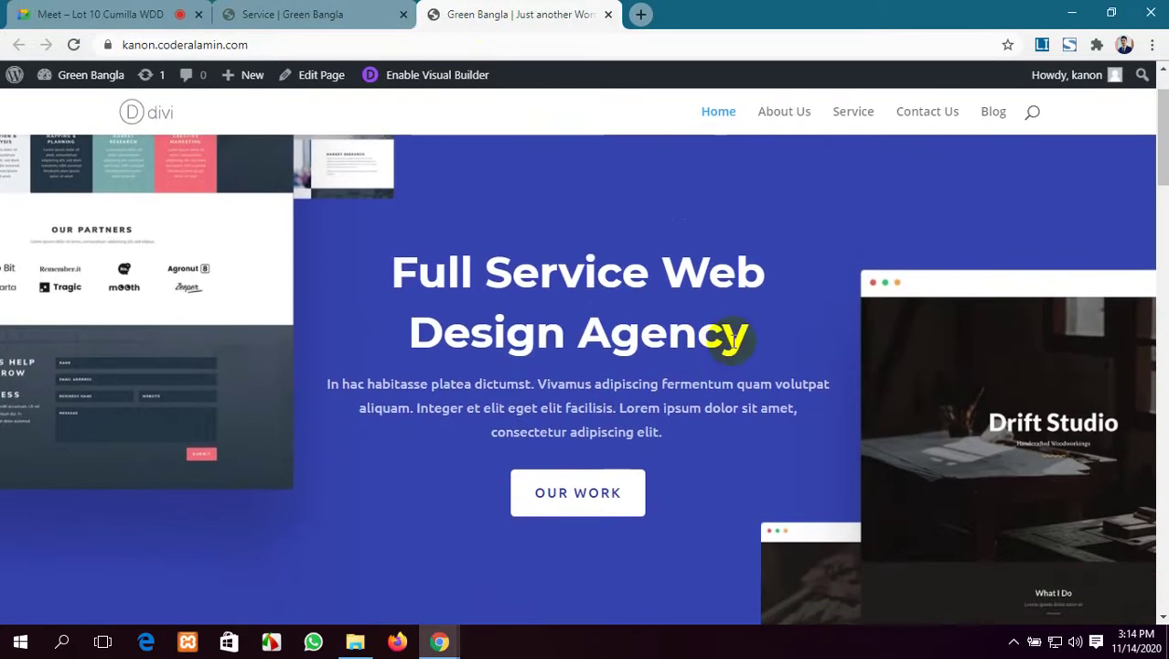
scroll(728, 338, down, 2)
click(569, 320)
scroll(584, 326, down, 2)
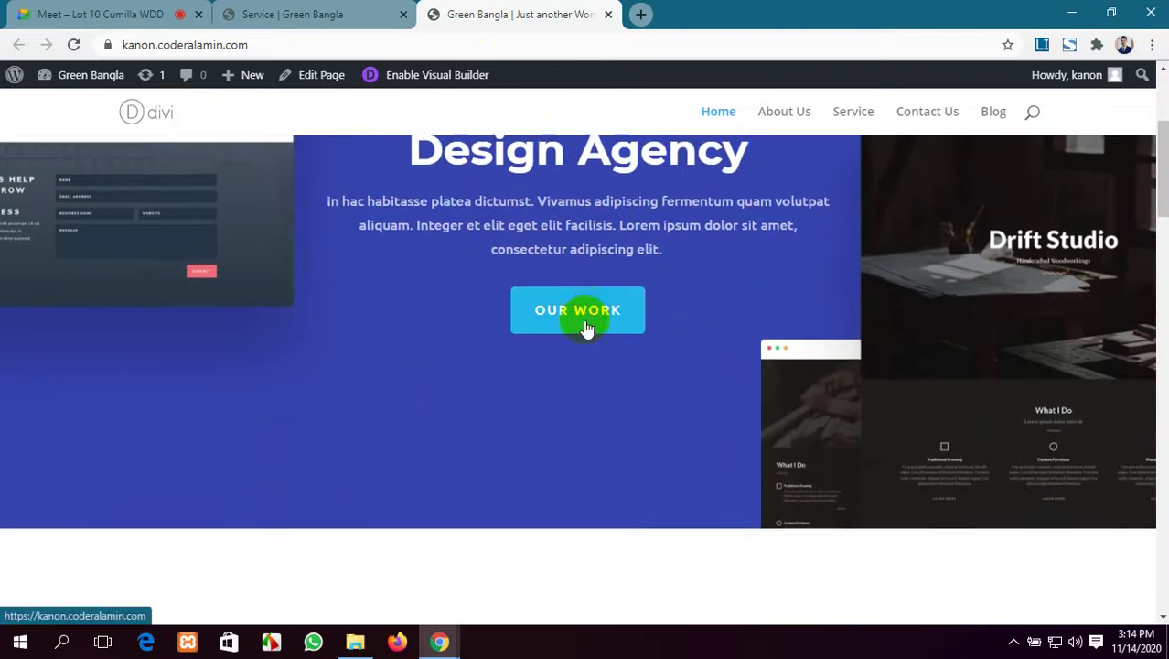
scroll(599, 294, up, 2)
scroll(597, 287, down, 4)
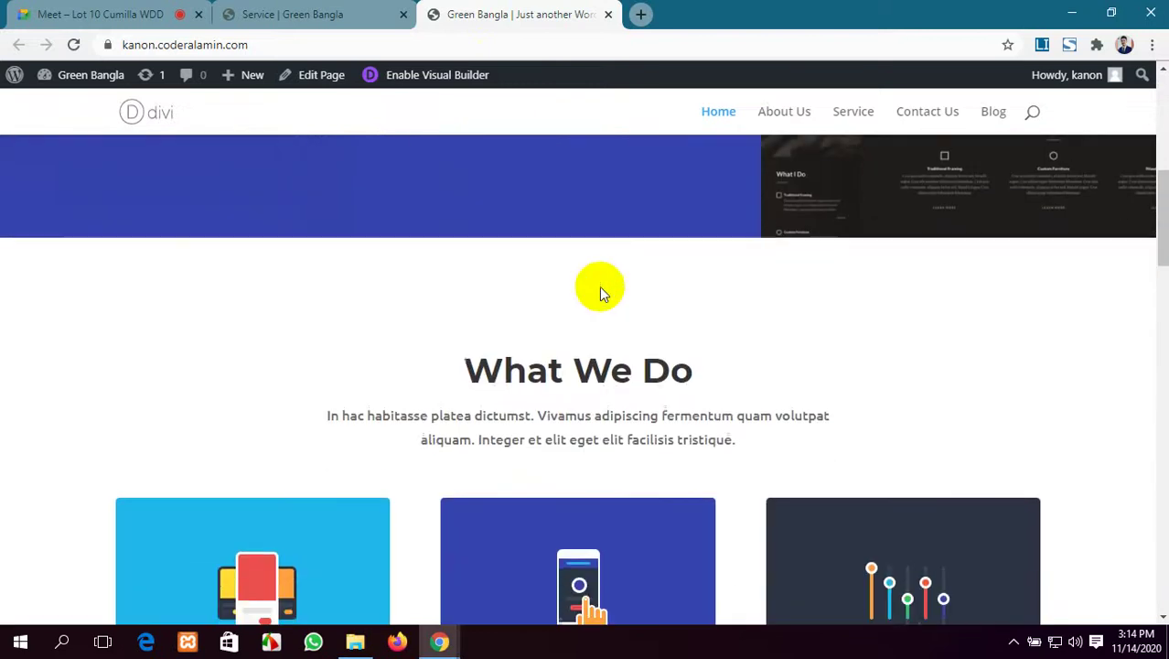
drag(697, 242, 470, 254)
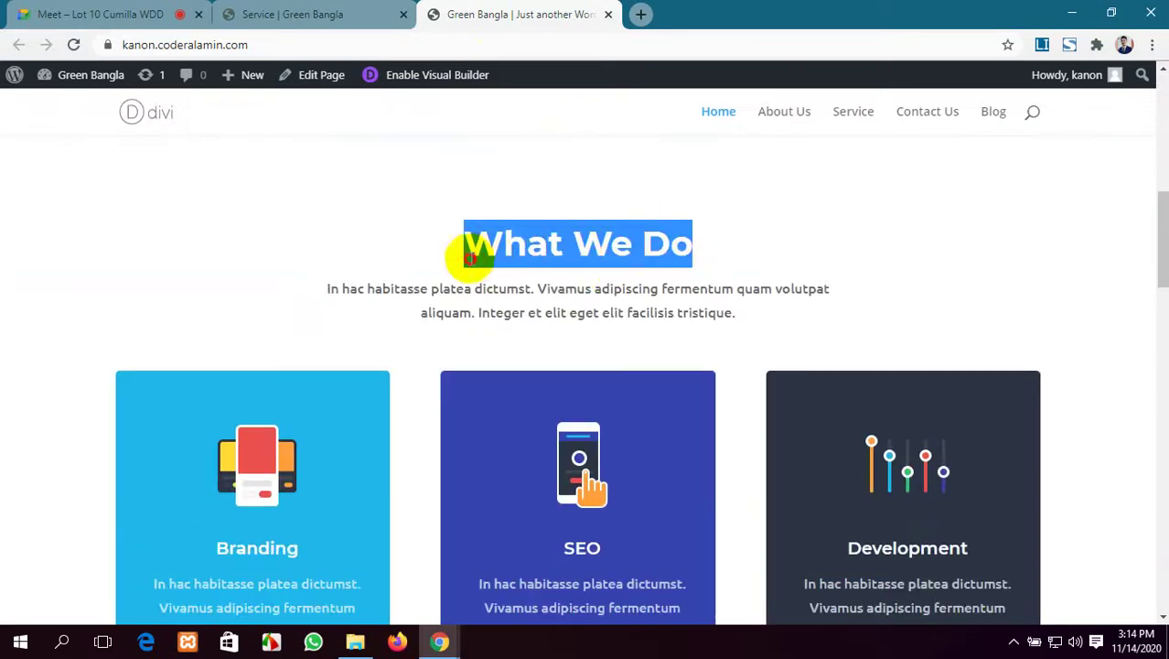
click(695, 245)
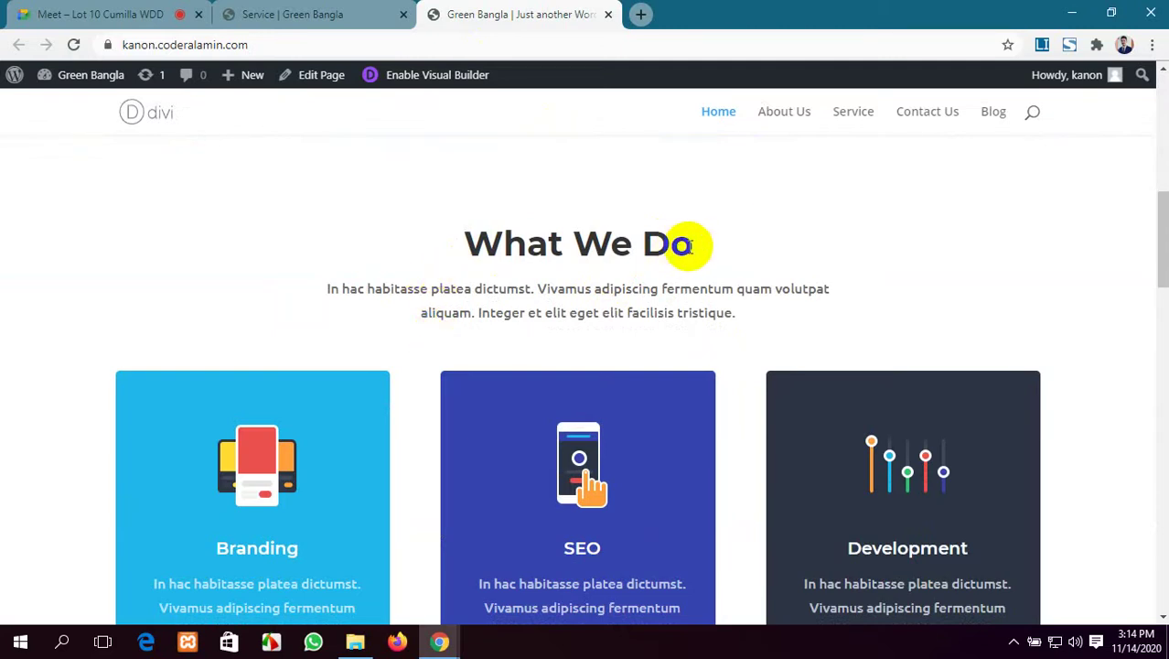
drag(706, 253, 326, 230)
scroll(704, 242, down, 2)
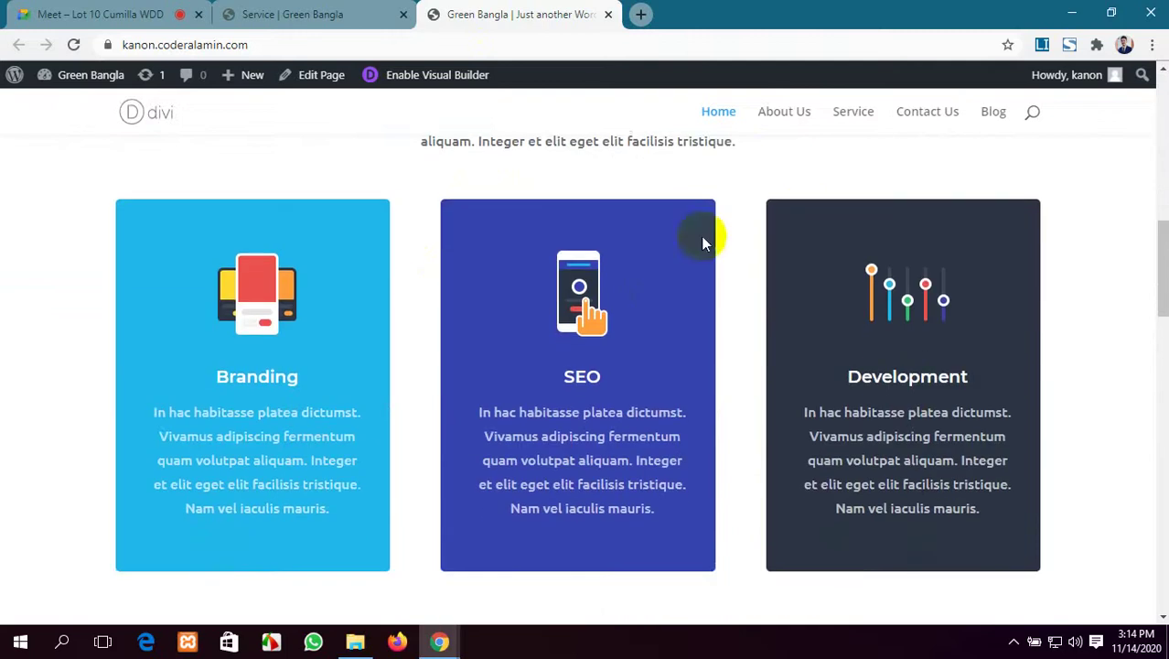
scroll(819, 373, down, 9)
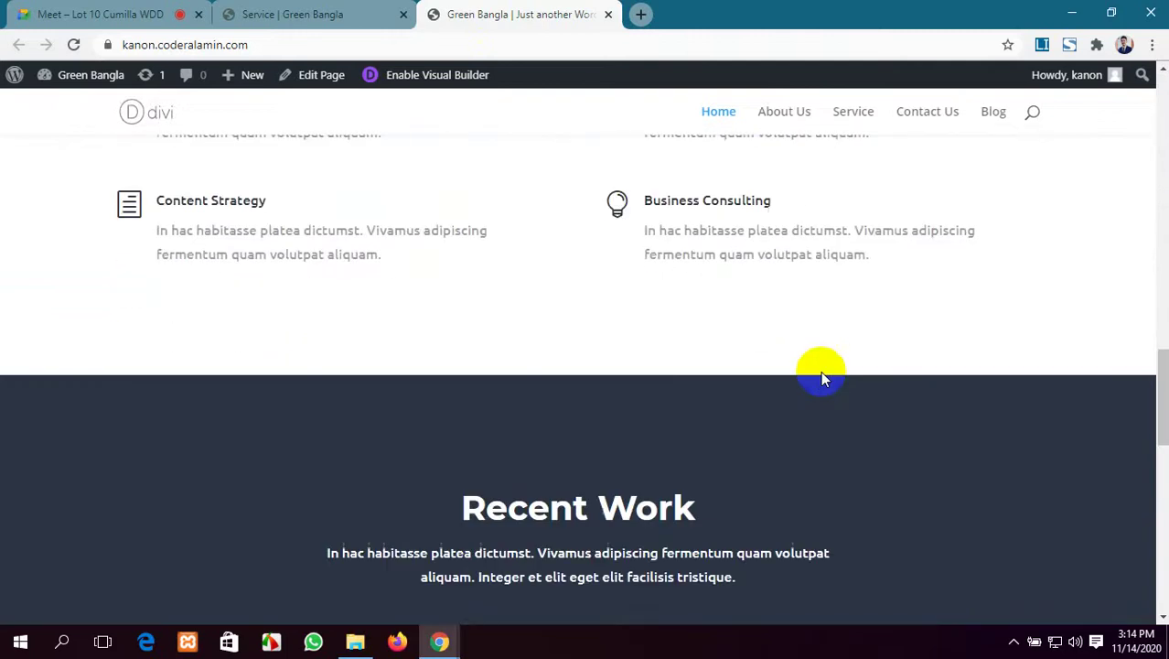
scroll(677, 285, up, 4)
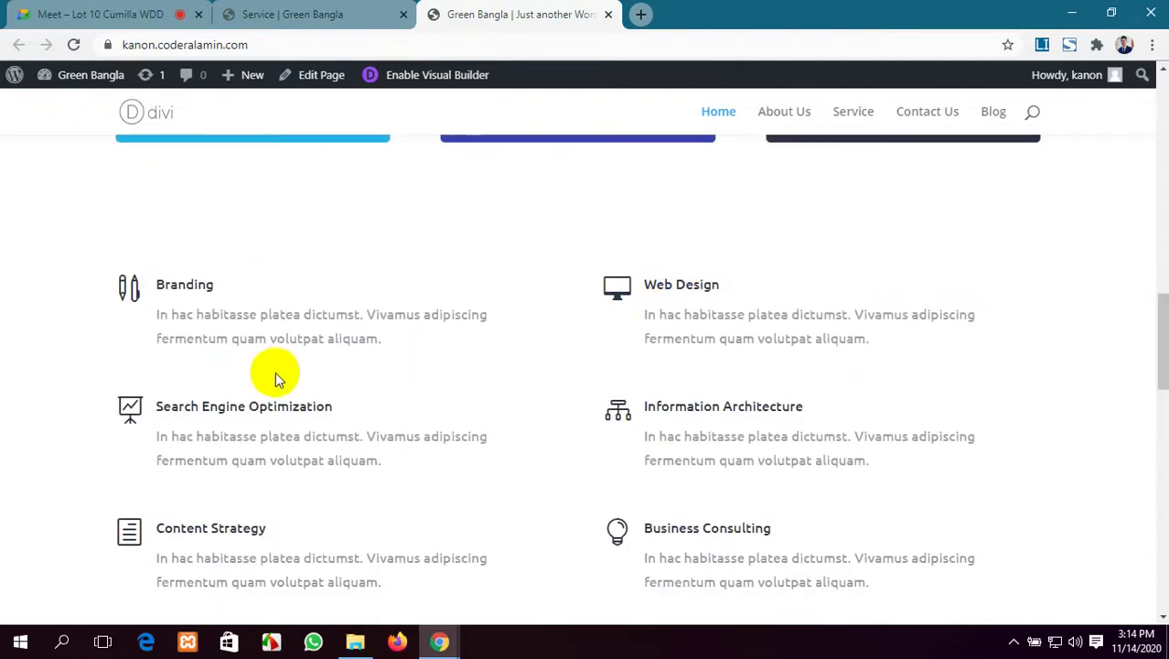
scroll(276, 374, down, 8)
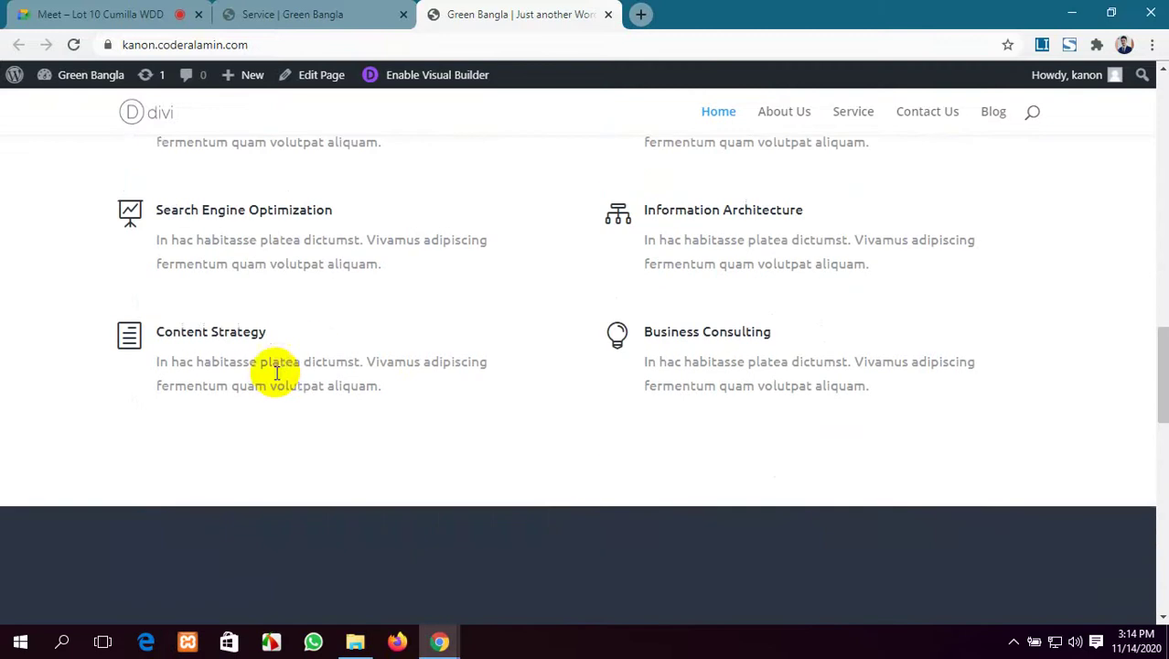
scroll(276, 373, up, 8)
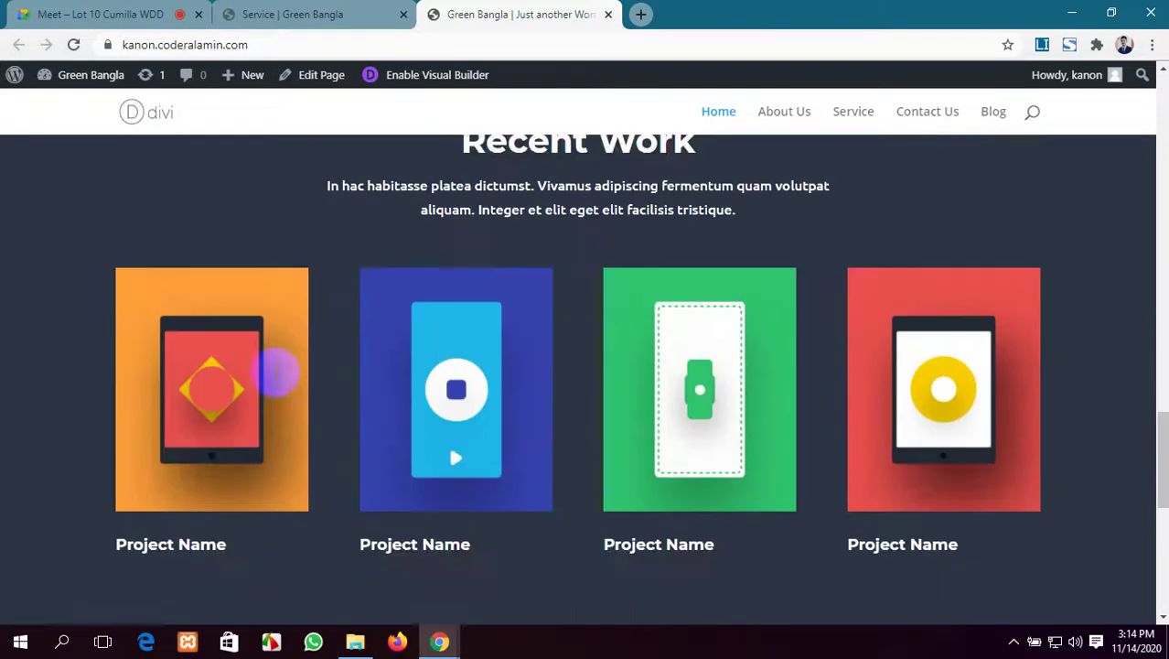
scroll(276, 374, down, 5)
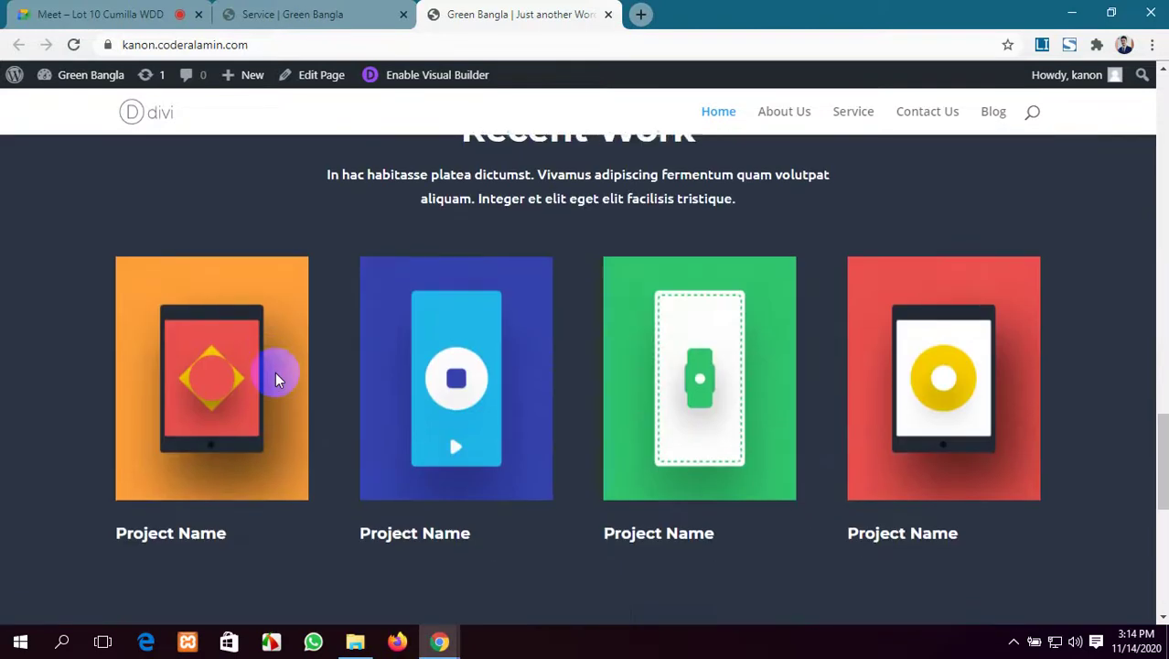
scroll(189, 295, up, 10)
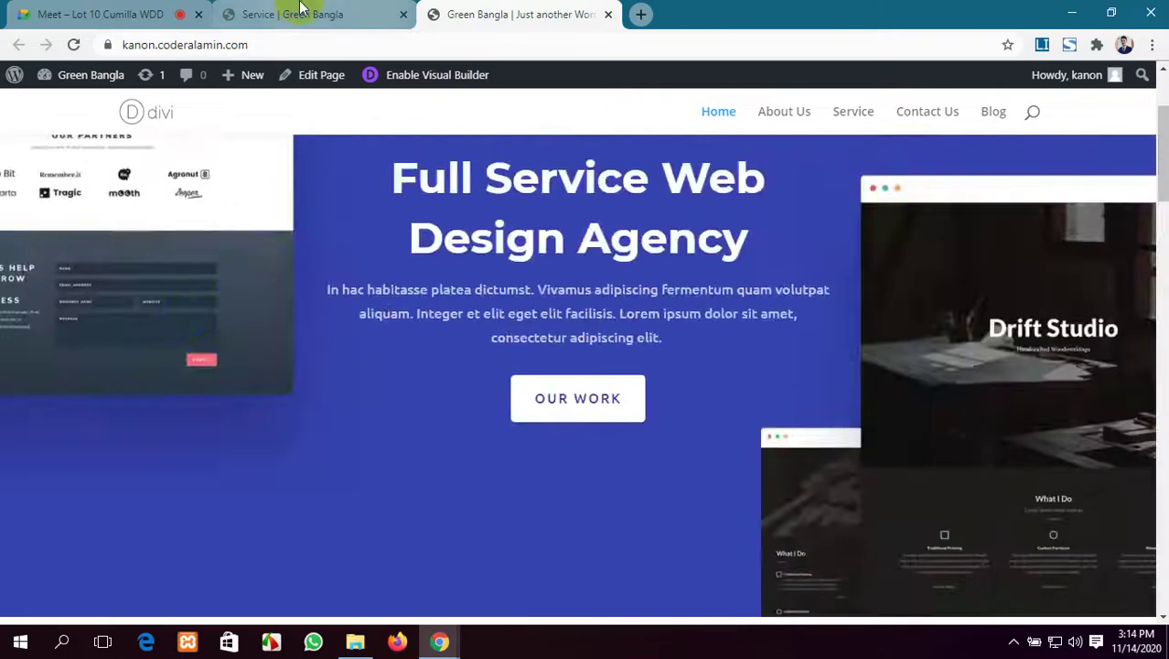
Save the Service page with its newly applied layout in the Visual Builder.
click(302, 7)
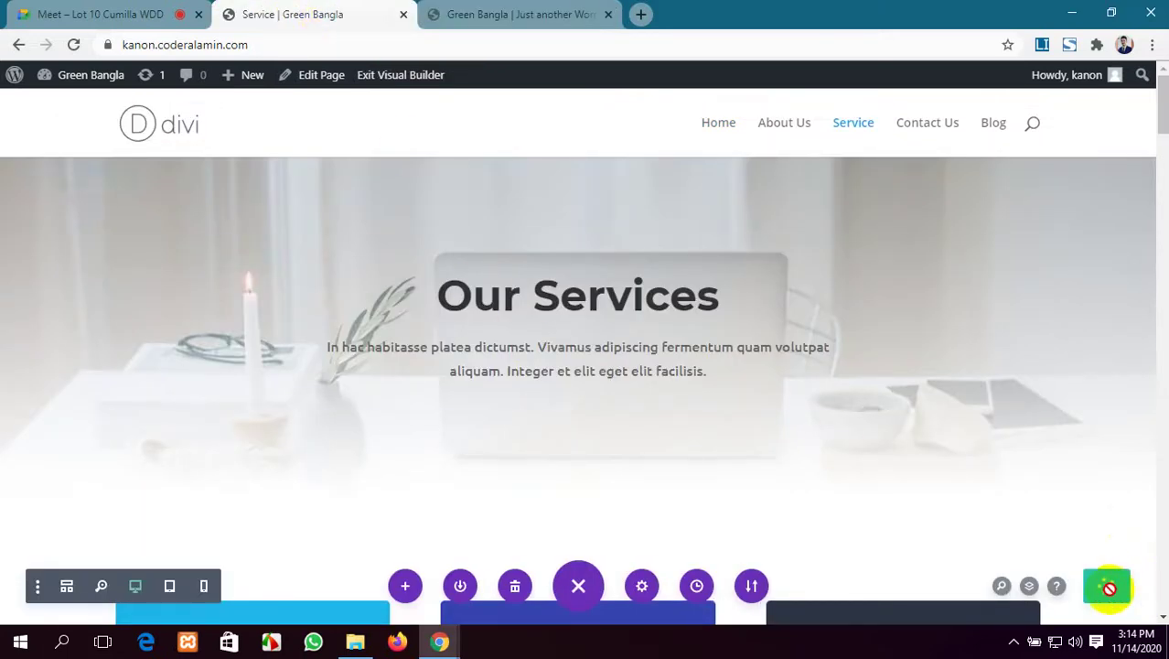
click(525, 11)
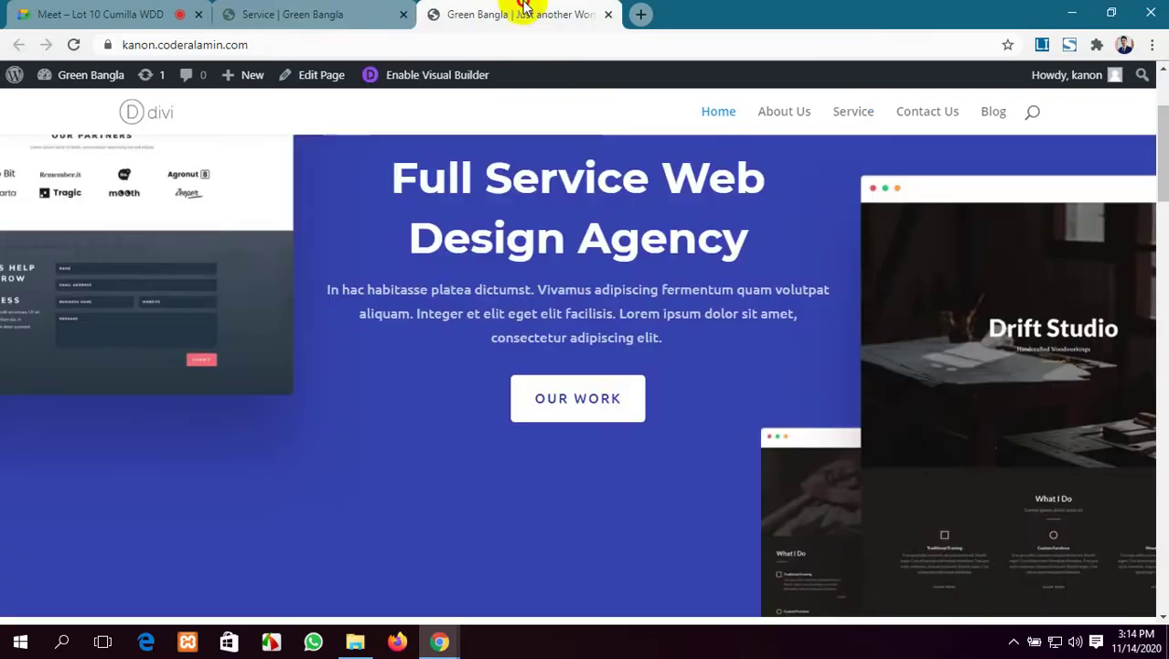
click(337, 9)
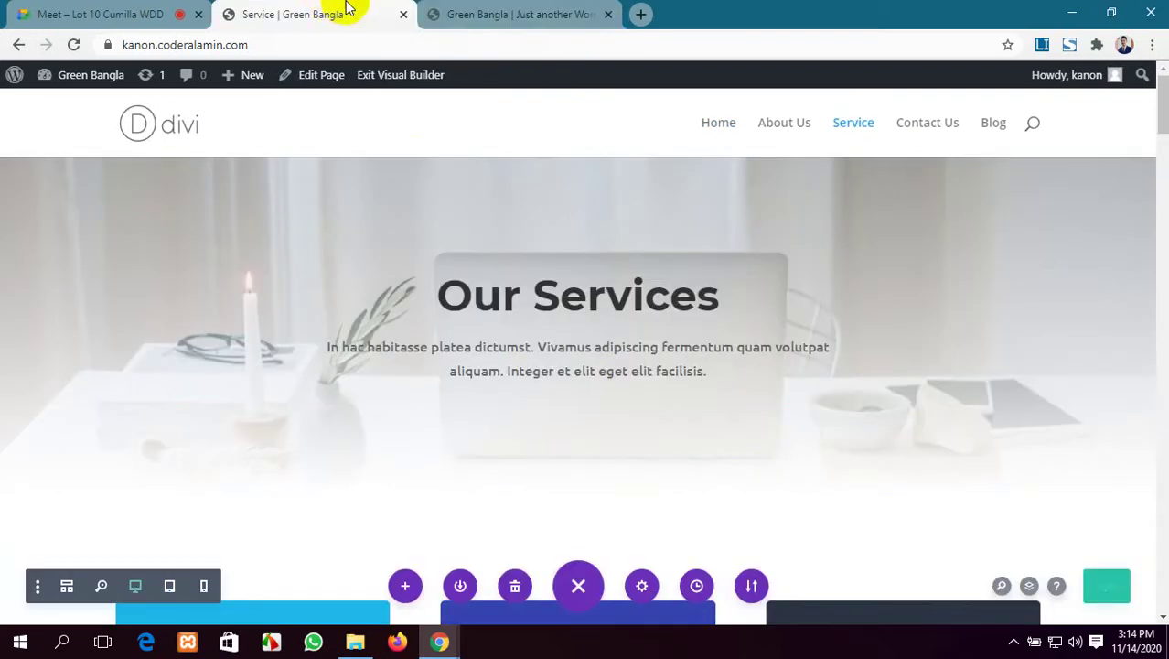
Open the live Service page from the Home page and review its sections down to the contact form.
click(507, 8)
click(854, 113)
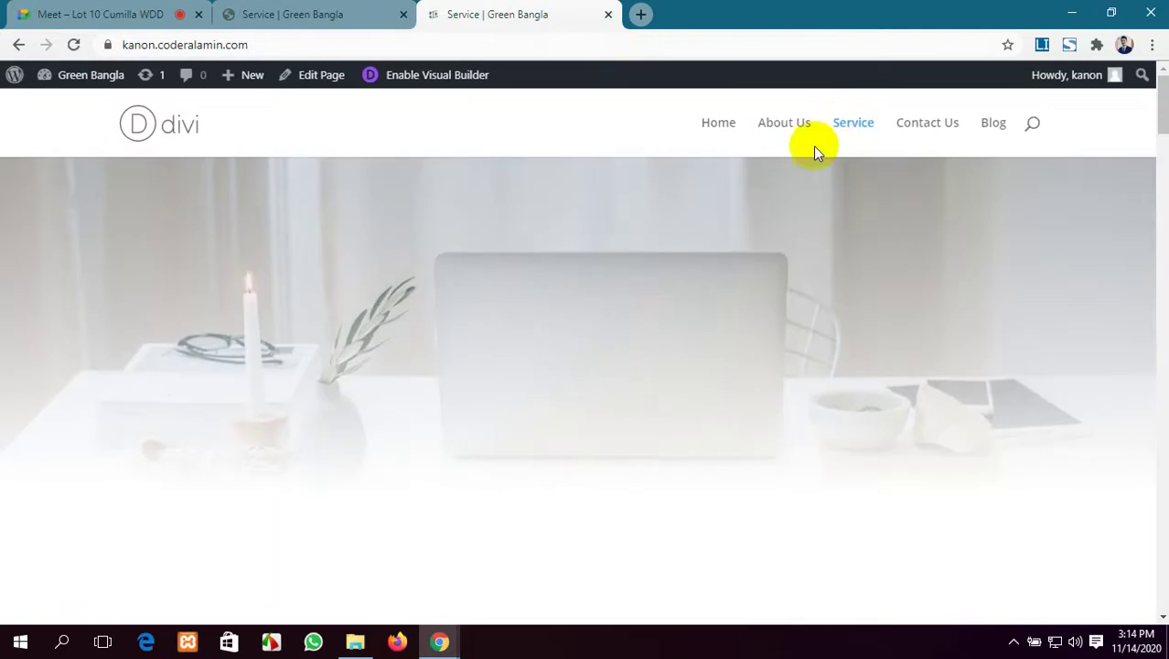
scroll(753, 342, down, 15)
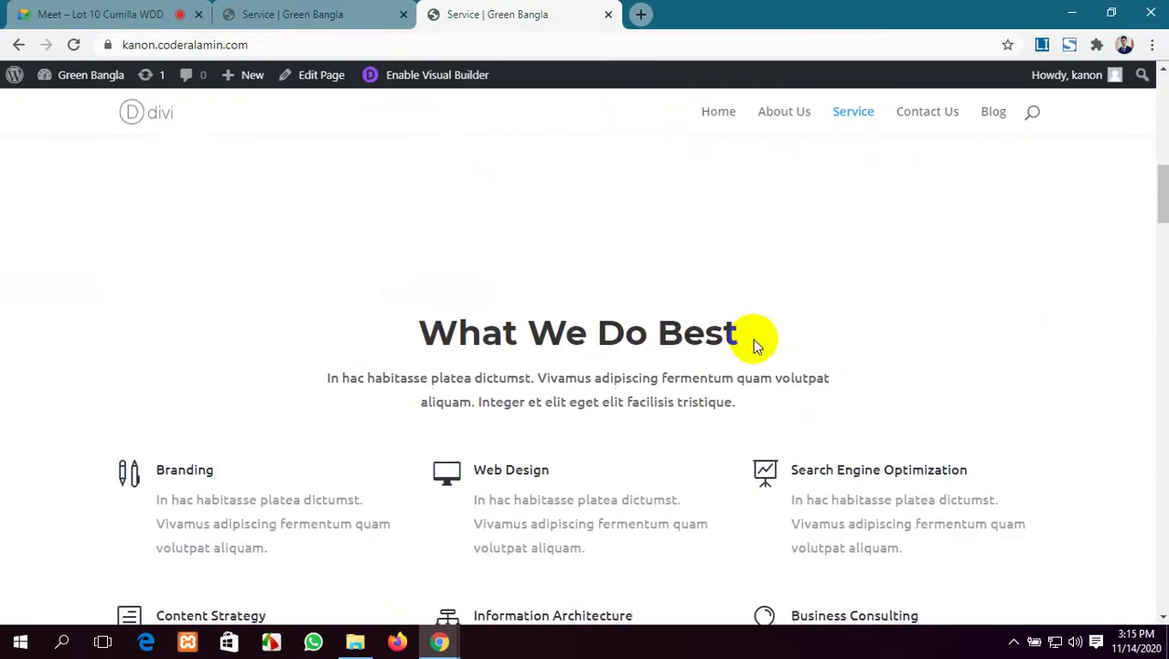
scroll(755, 345, down, 15)
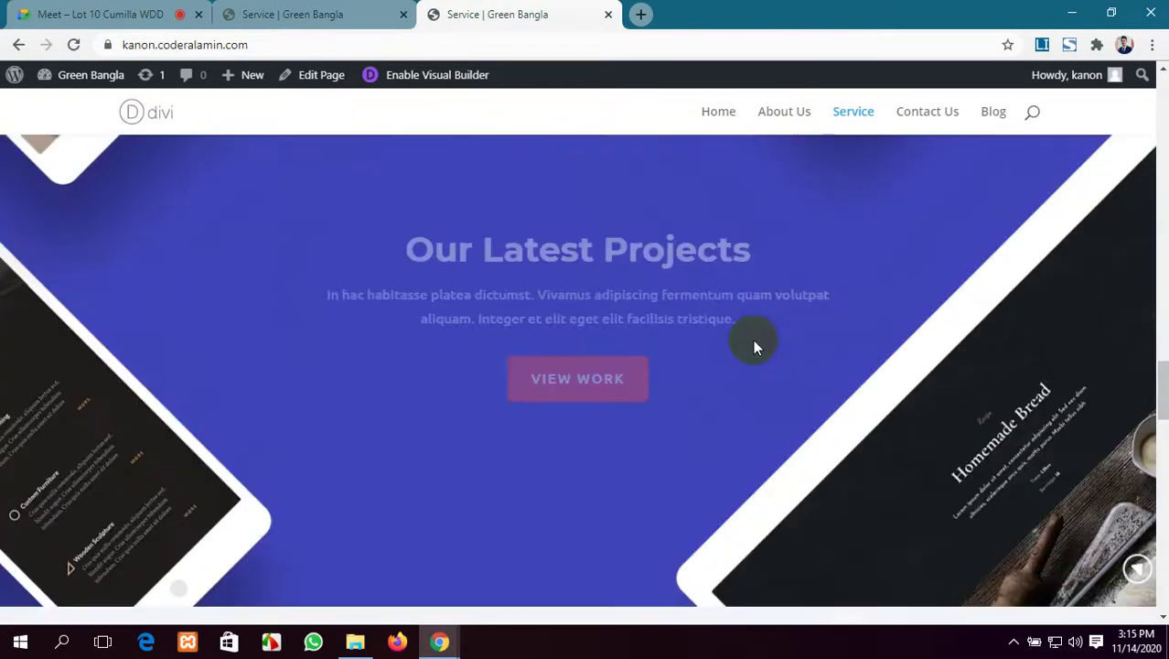
scroll(754, 346, down, 6)
scroll(754, 346, up, 4)
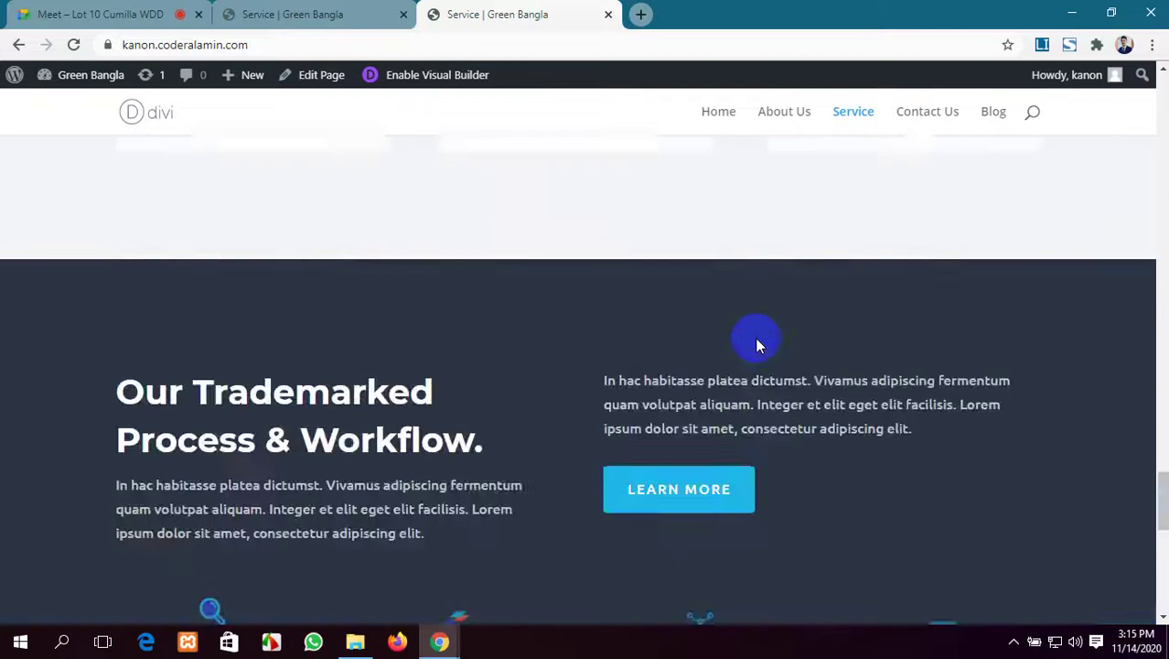
scroll(754, 346, down, 8)
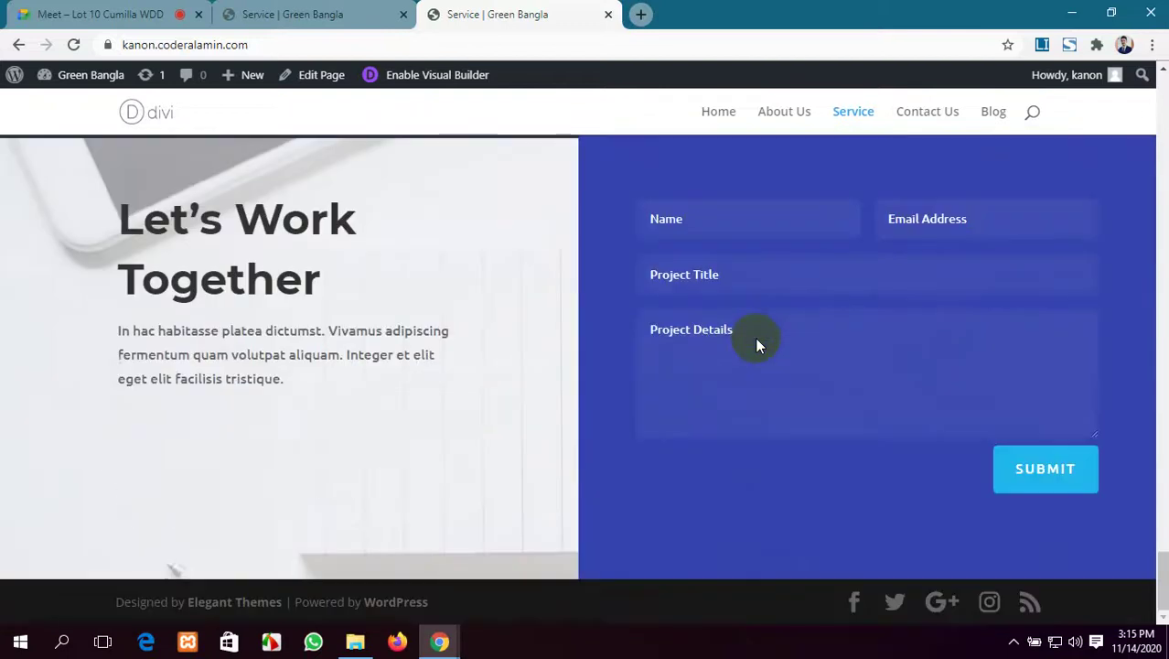
scroll(755, 340, up, 15)
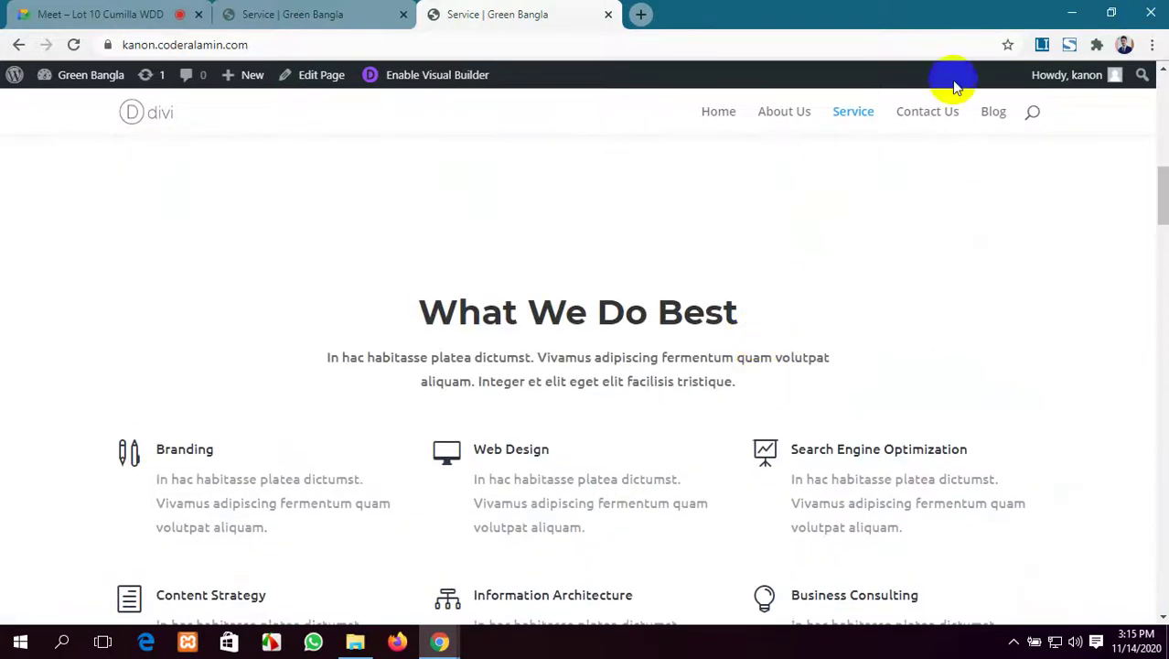
Leave the Service page's Visual Builder for the site dashboard and open the Contact Us page for editing from the page list.
click(370, 11)
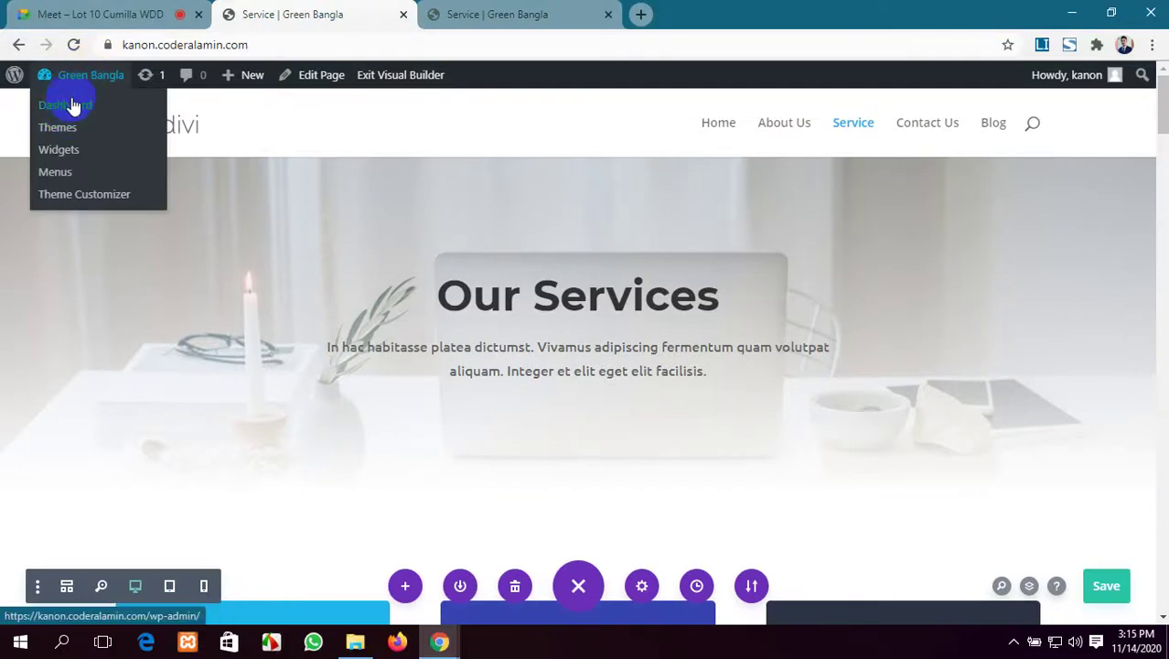
click(72, 106)
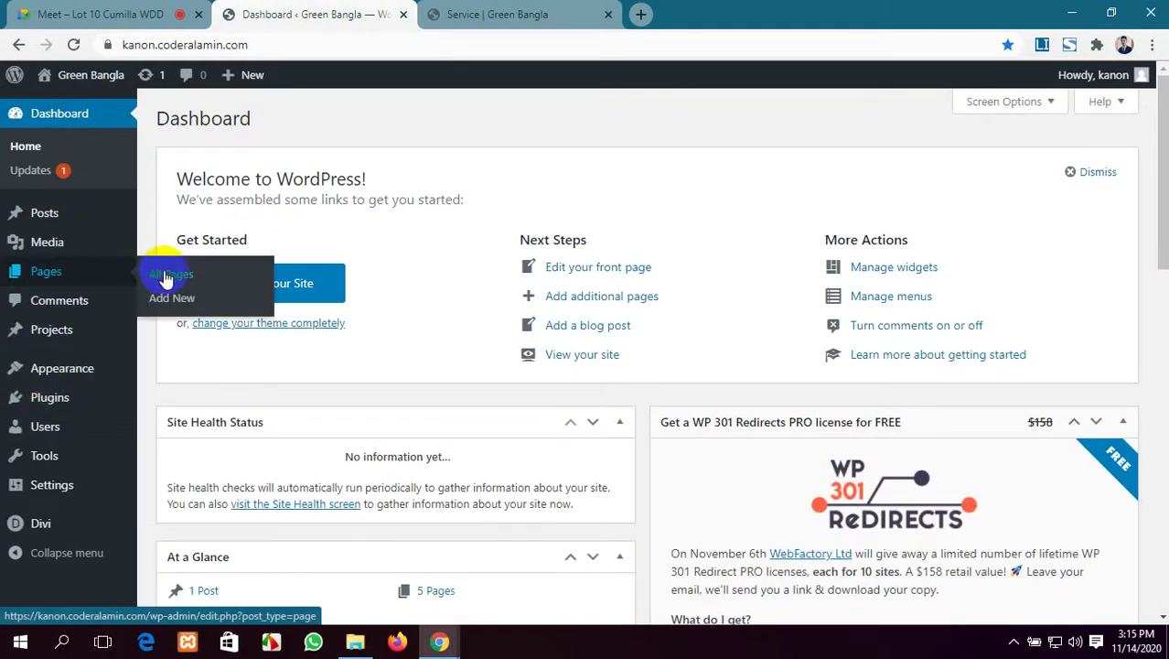
click(165, 276)
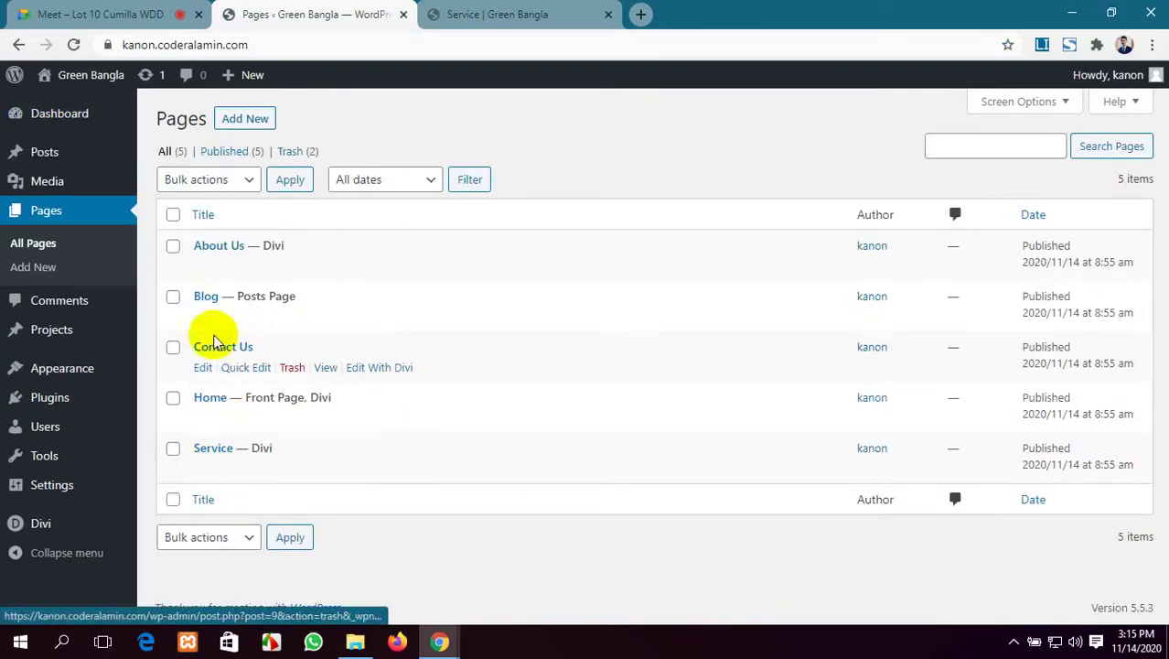
click(203, 367)
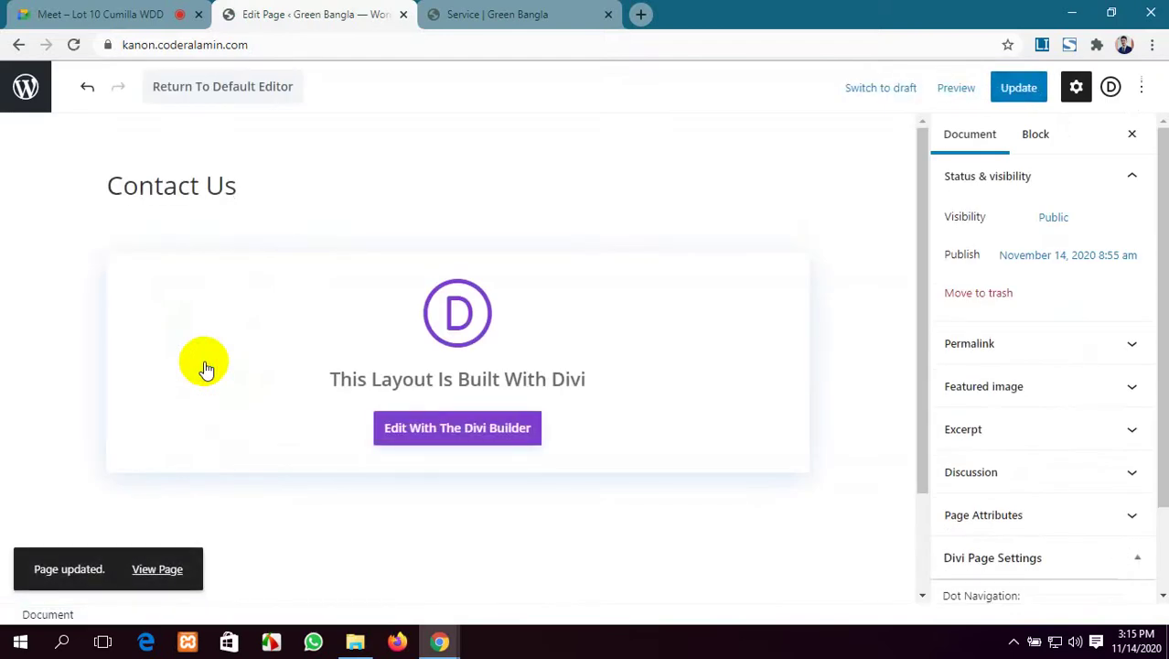
Examine the Let's Work Together section and its project enquiry form at the end of the live Service page.
click(66, 11)
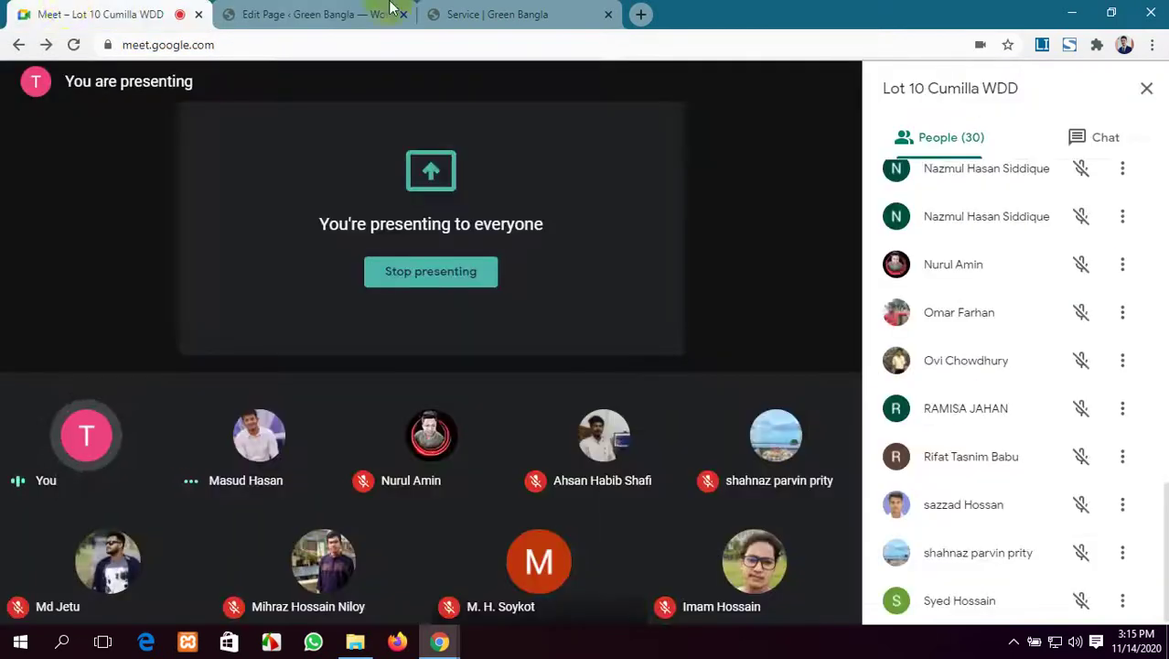
click(540, 11)
scroll(634, 318, down, 8)
scroll(640, 329, down, 20)
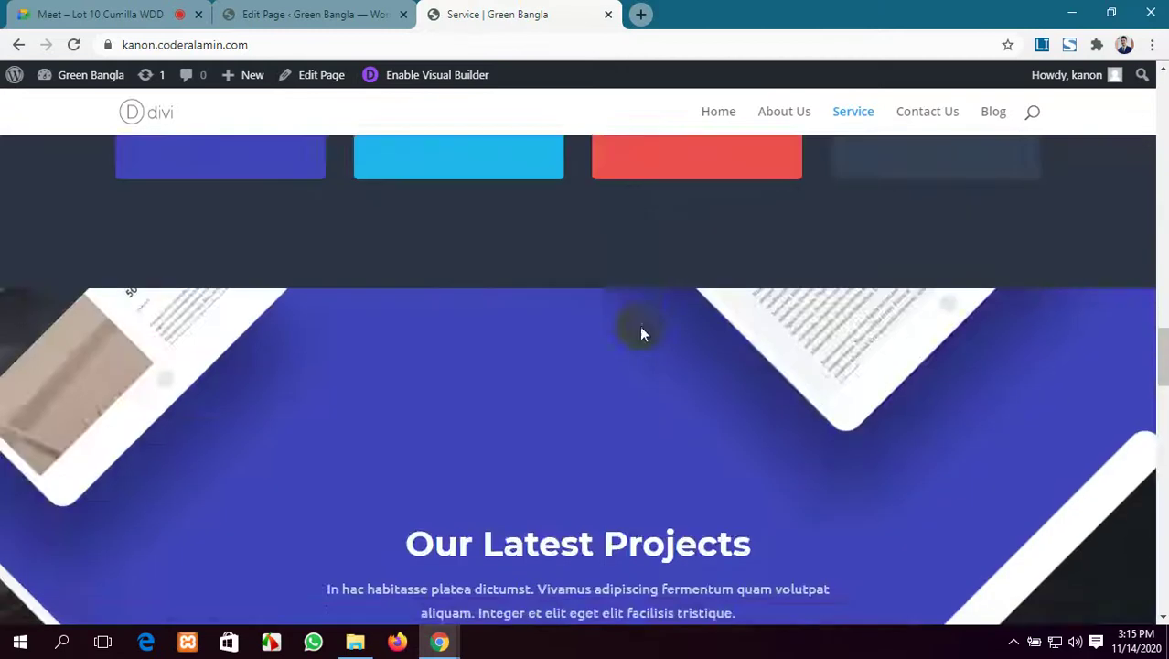
scroll(658, 340, down, 3)
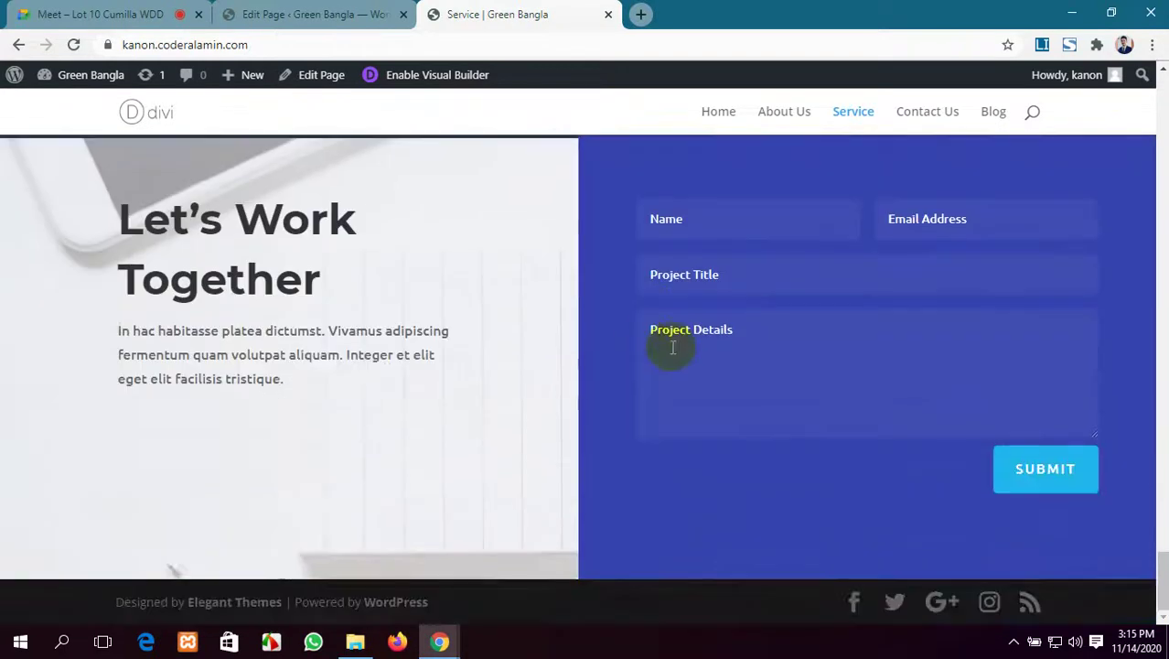
scroll(823, 333, up, 2)
scroll(1029, 307, down, 2)
scroll(888, 437, up, 1)
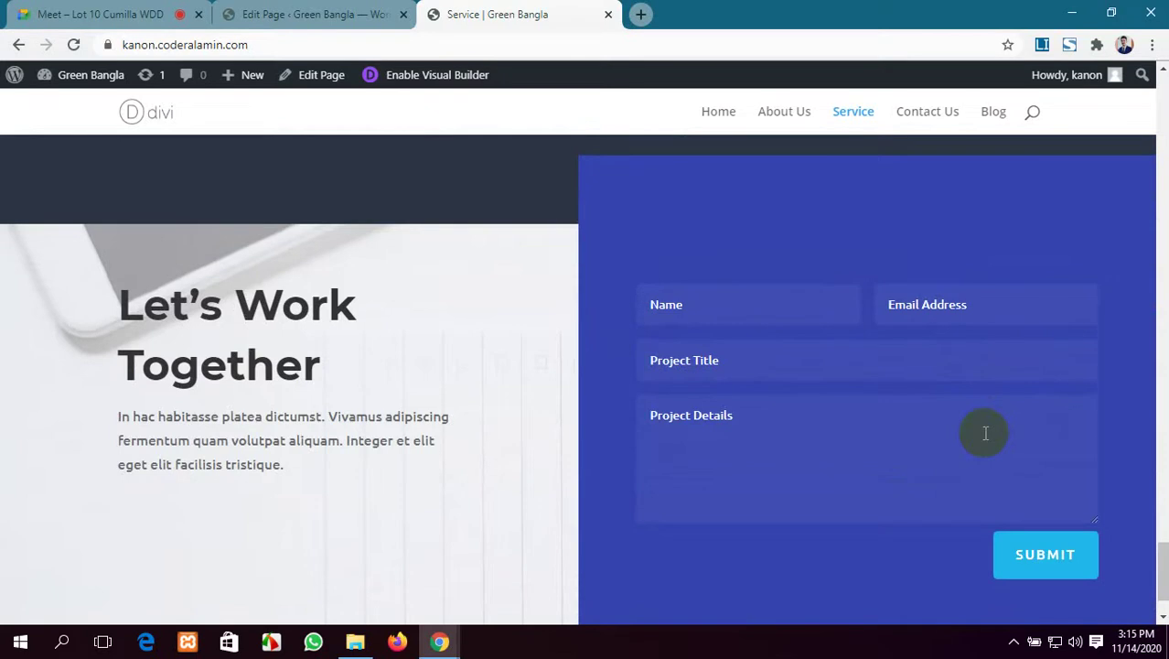
Launch the Divi Builder on the Contact Us page and browse the premade layouts.
click(320, 15)
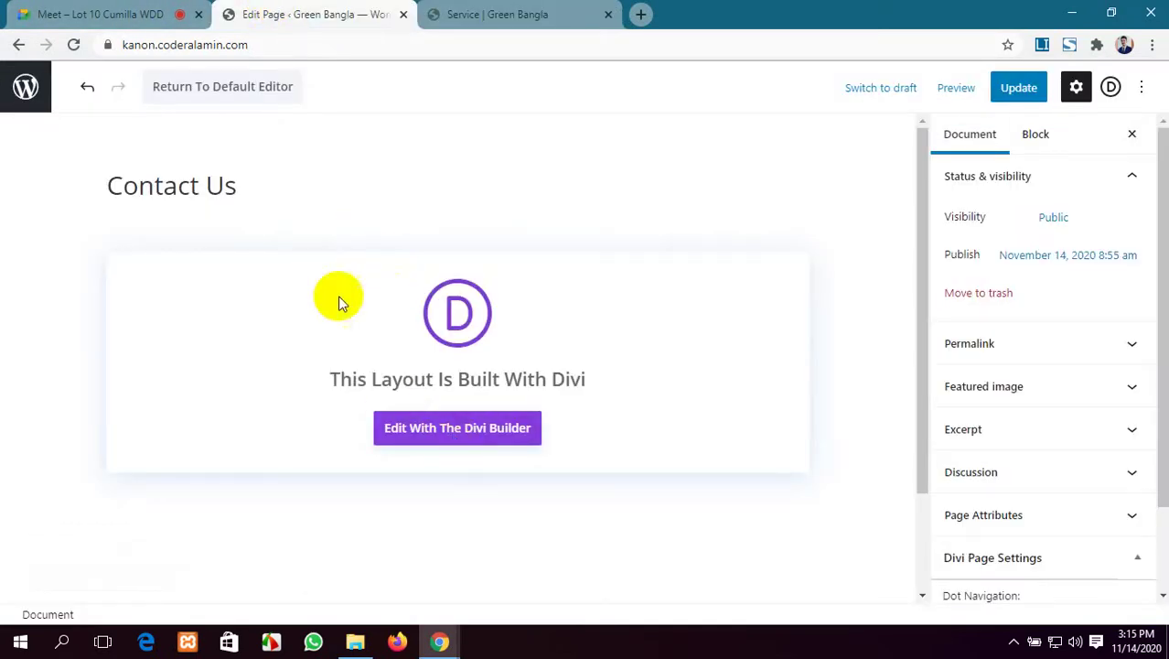
click(454, 433)
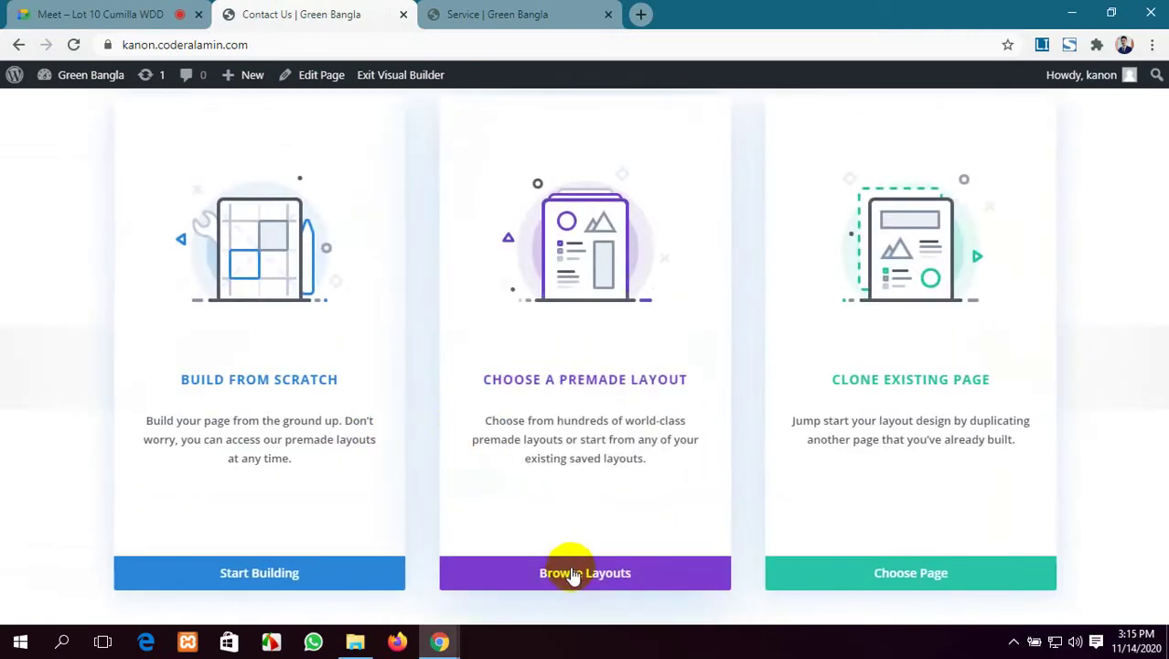
click(570, 573)
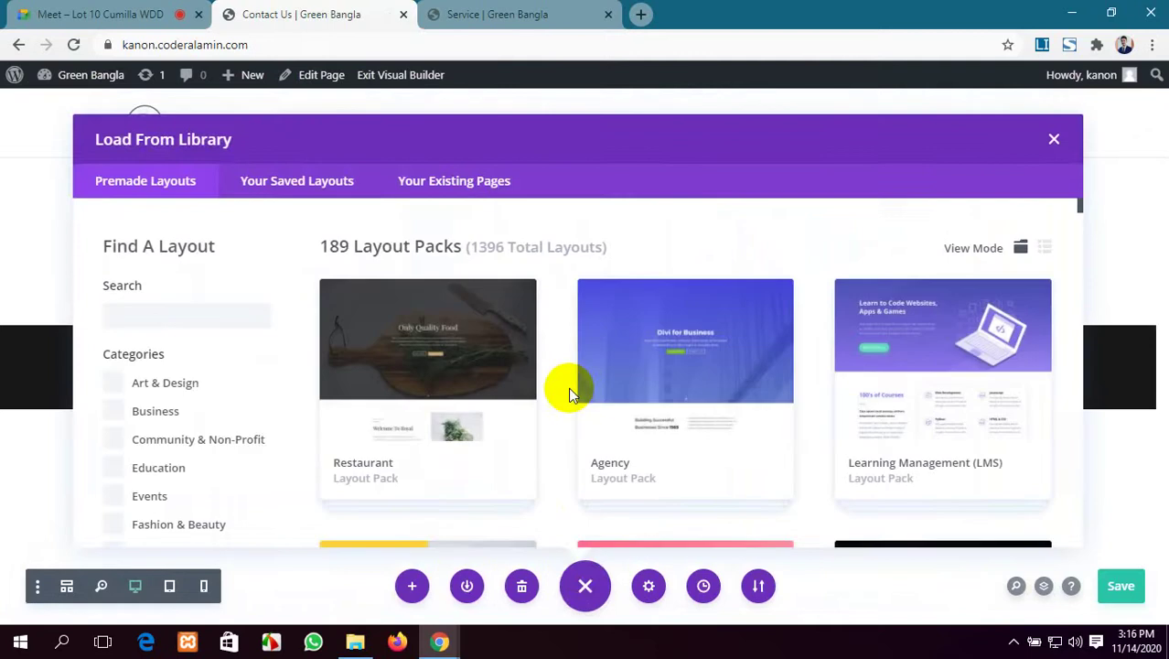
Search the premade layouts for "web" and open the details of the Web Agency Home Page layout.
click(156, 313)
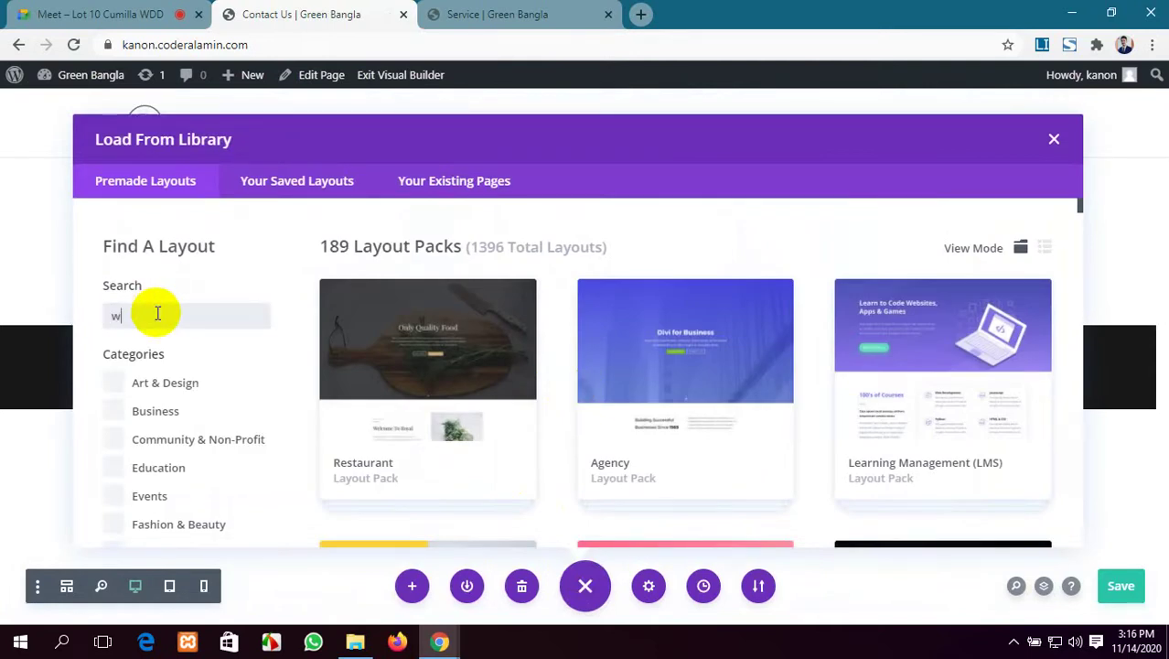
text(web)
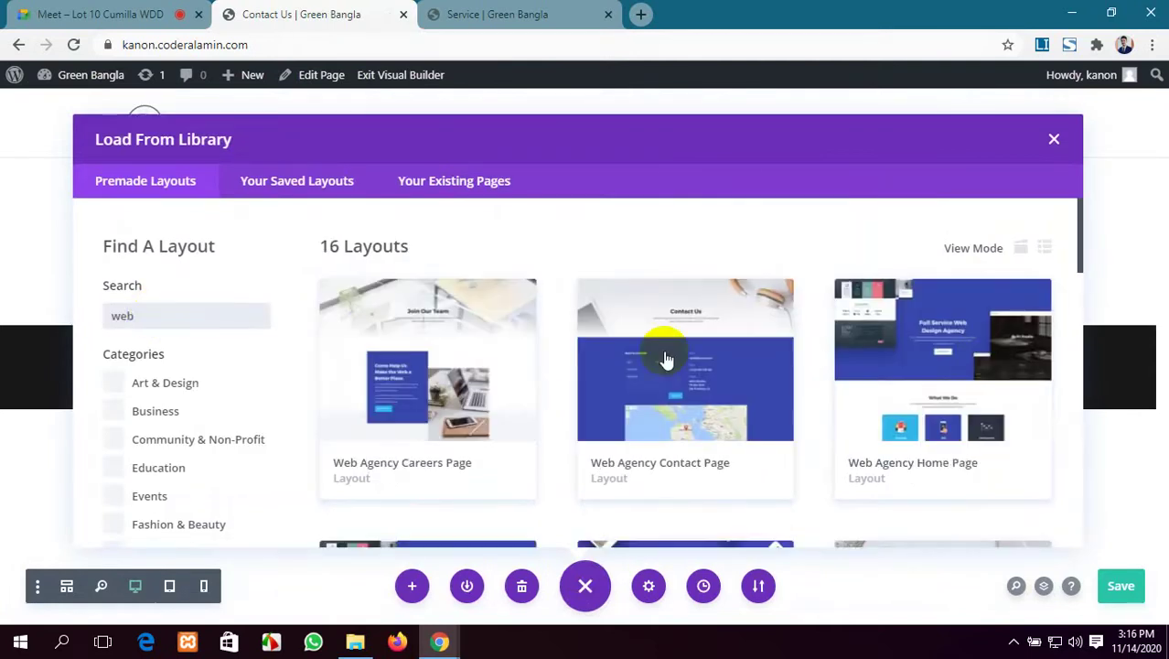
click(979, 366)
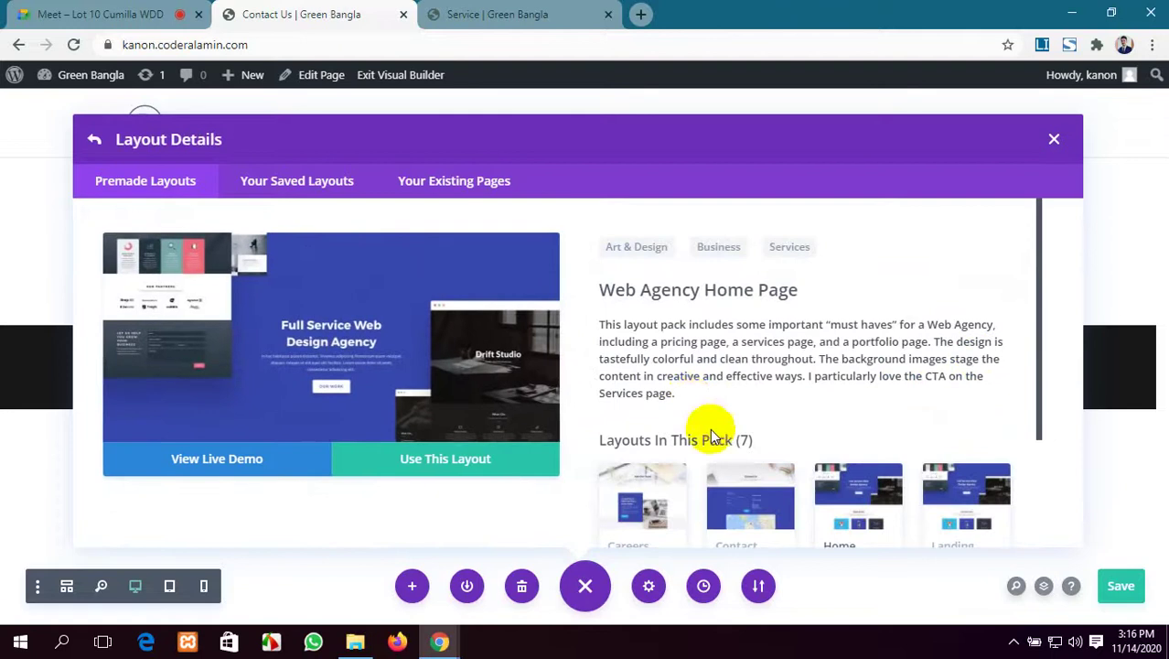
Load the Contact layout from the Web Agency layout pack into the Contact Us page.
scroll(714, 442, down, 2)
click(769, 368)
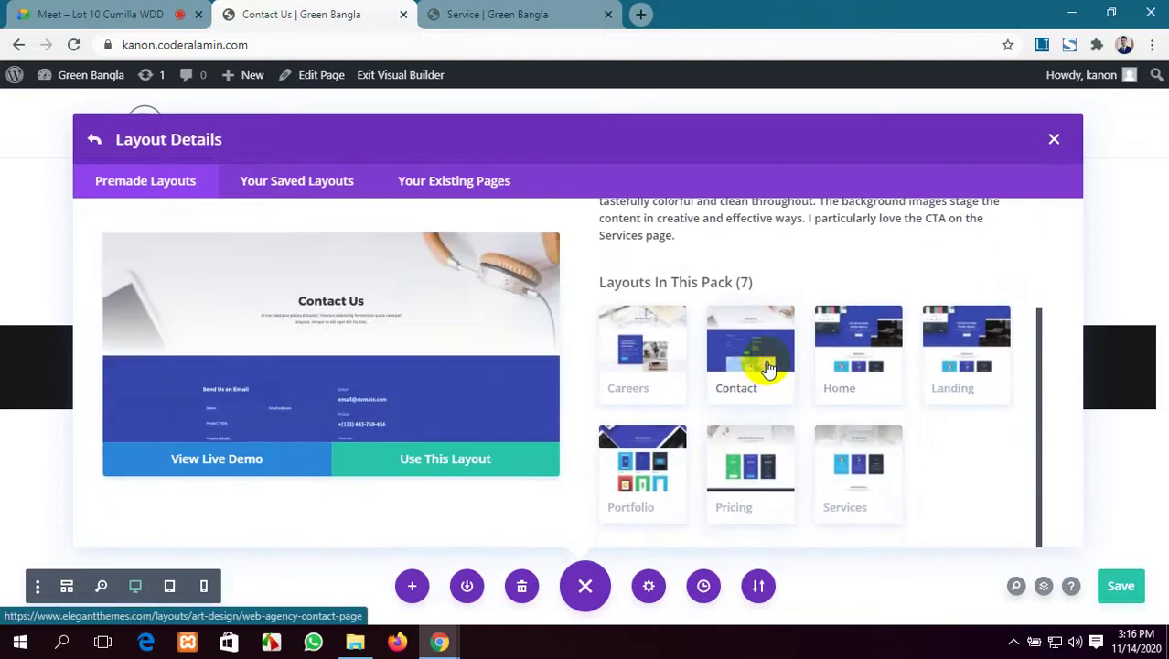
scroll(260, 339, down, 3)
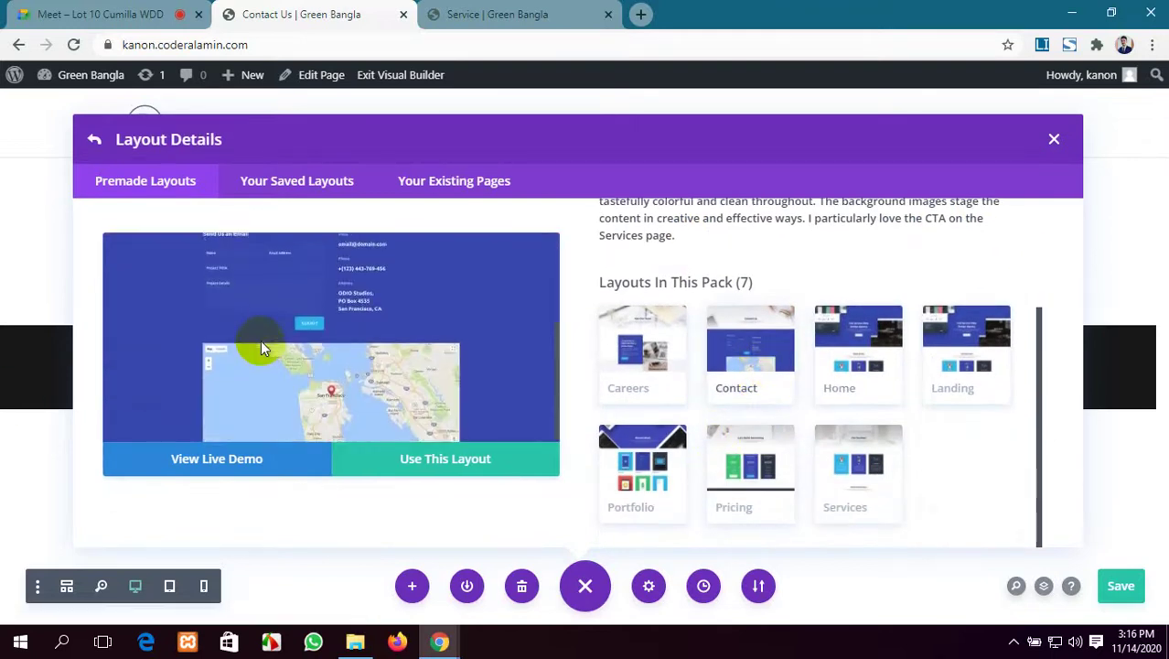
scroll(260, 339, up, 1)
scroll(261, 339, down, 1)
click(412, 465)
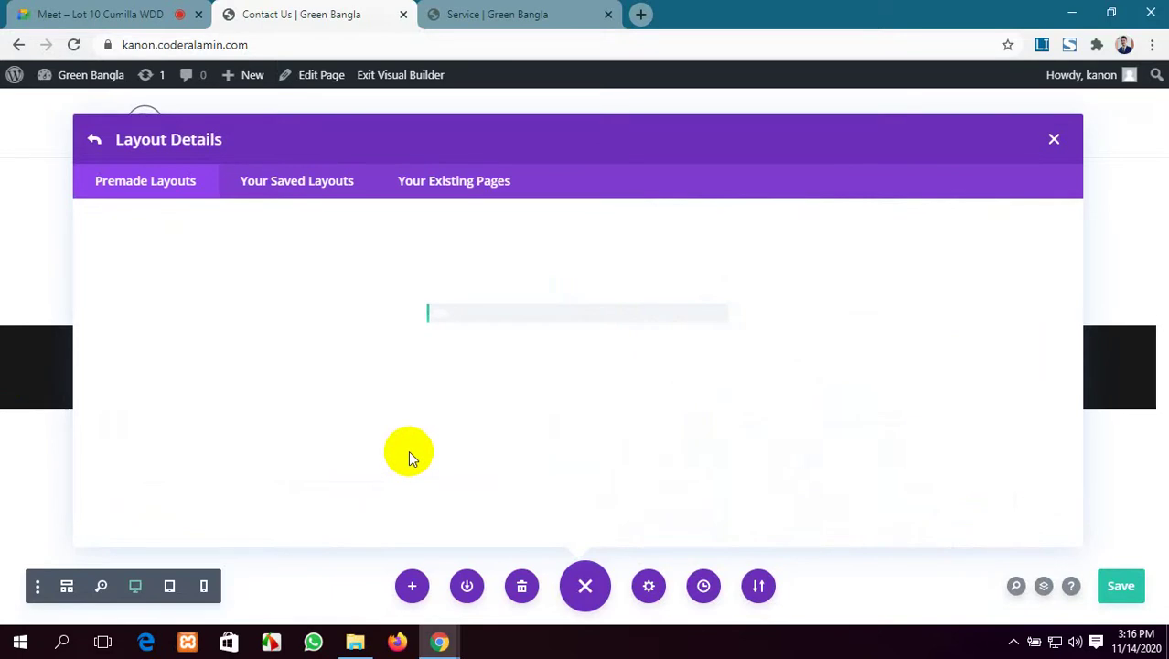
click(543, 8)
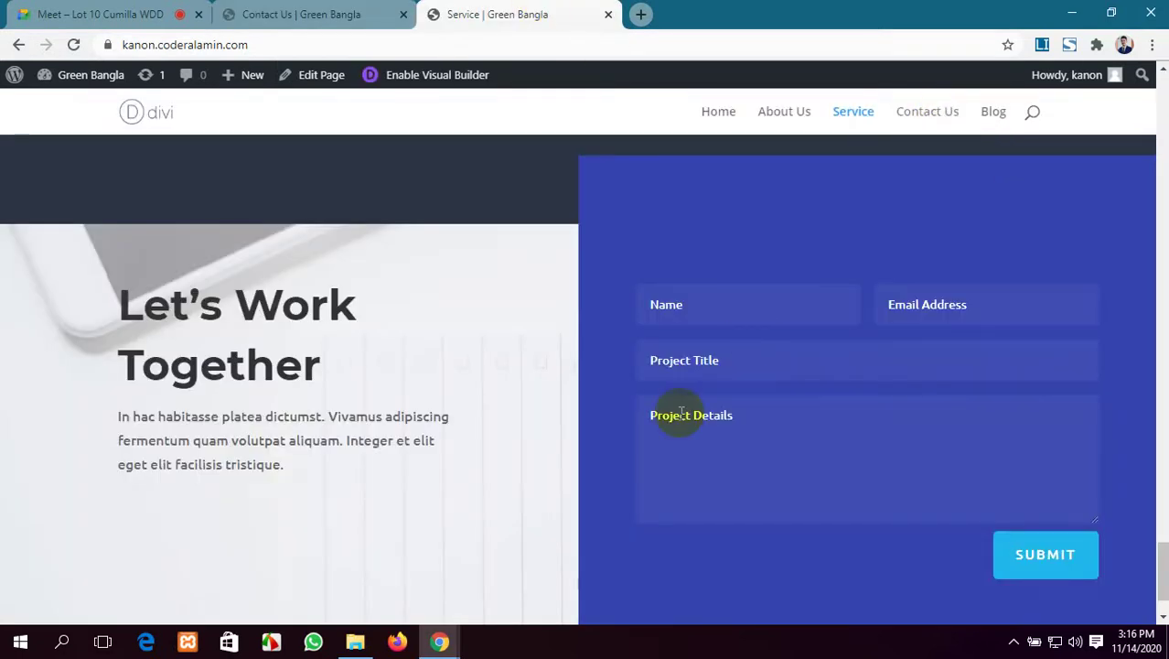
click(271, 8)
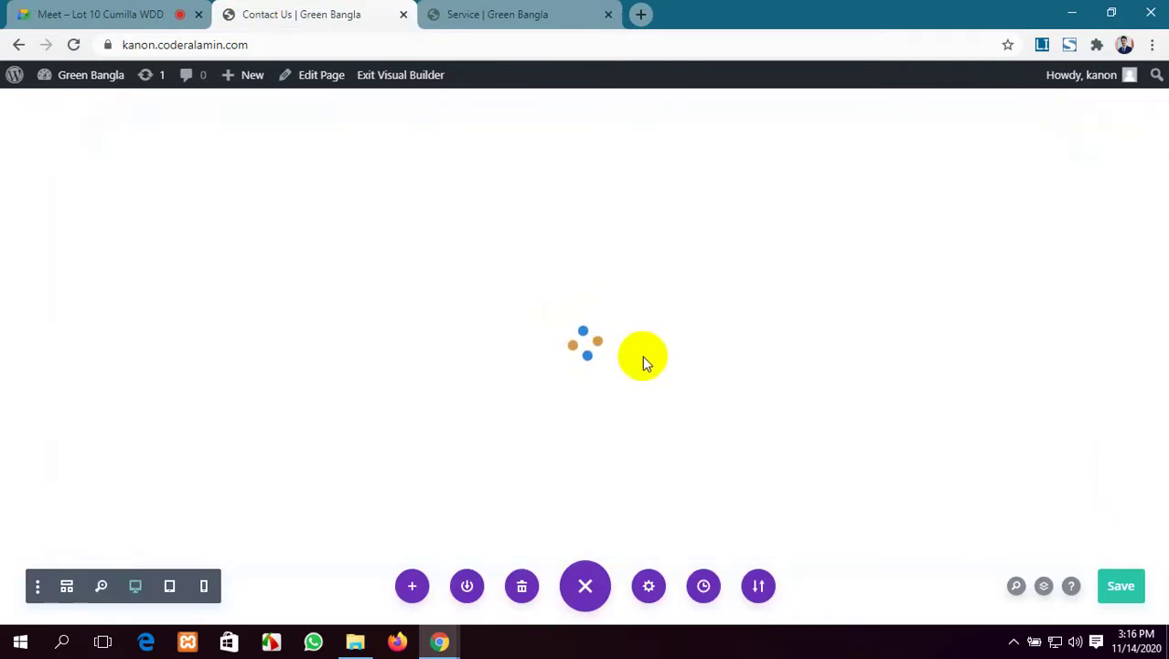
Look over the loaded contact layout down to the footer and save the page.
scroll(642, 354, down, 8)
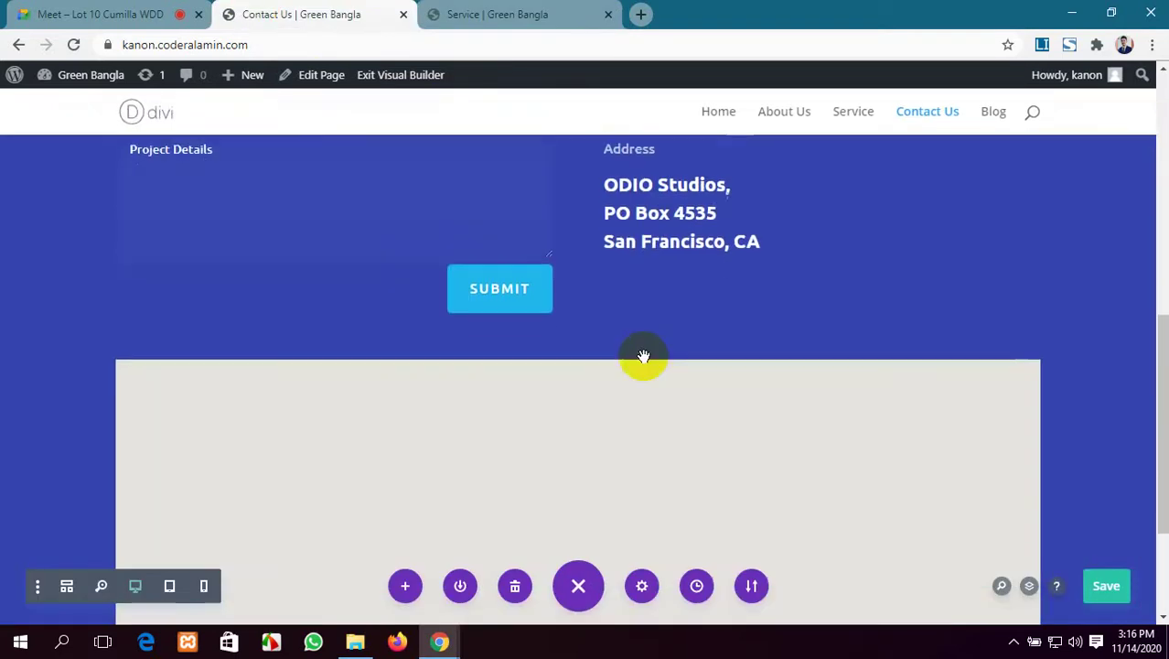
scroll(643, 355, down, 3)
scroll(654, 357, up, 5)
scroll(869, 345, down, 4)
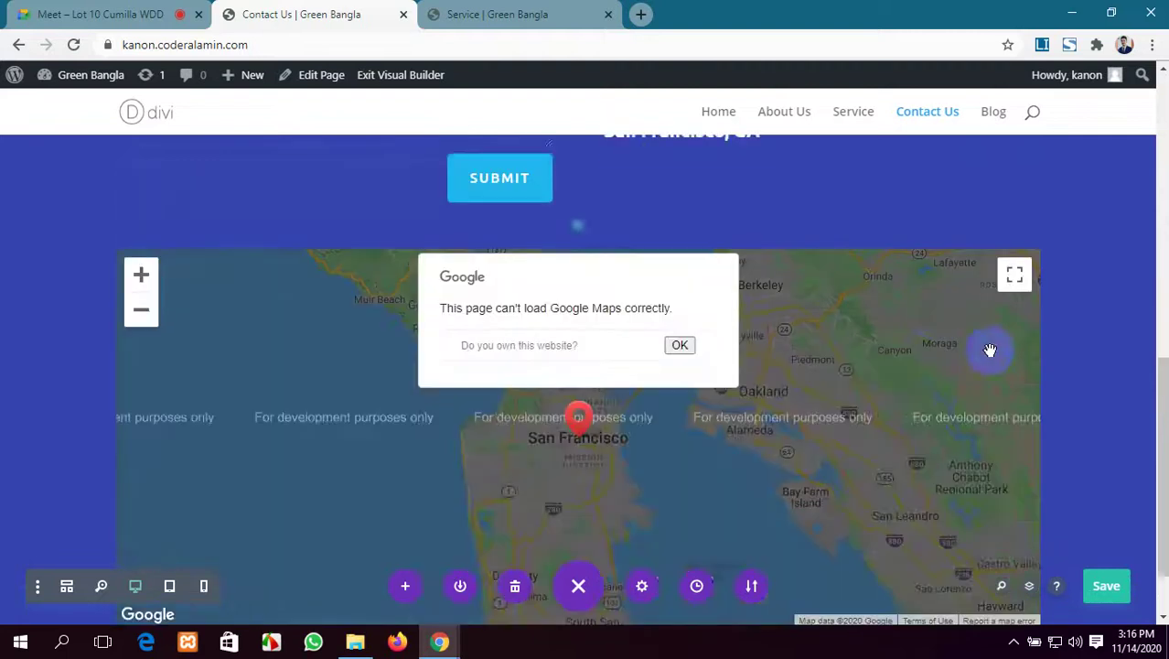
scroll(990, 351, down, 1)
click(1108, 587)
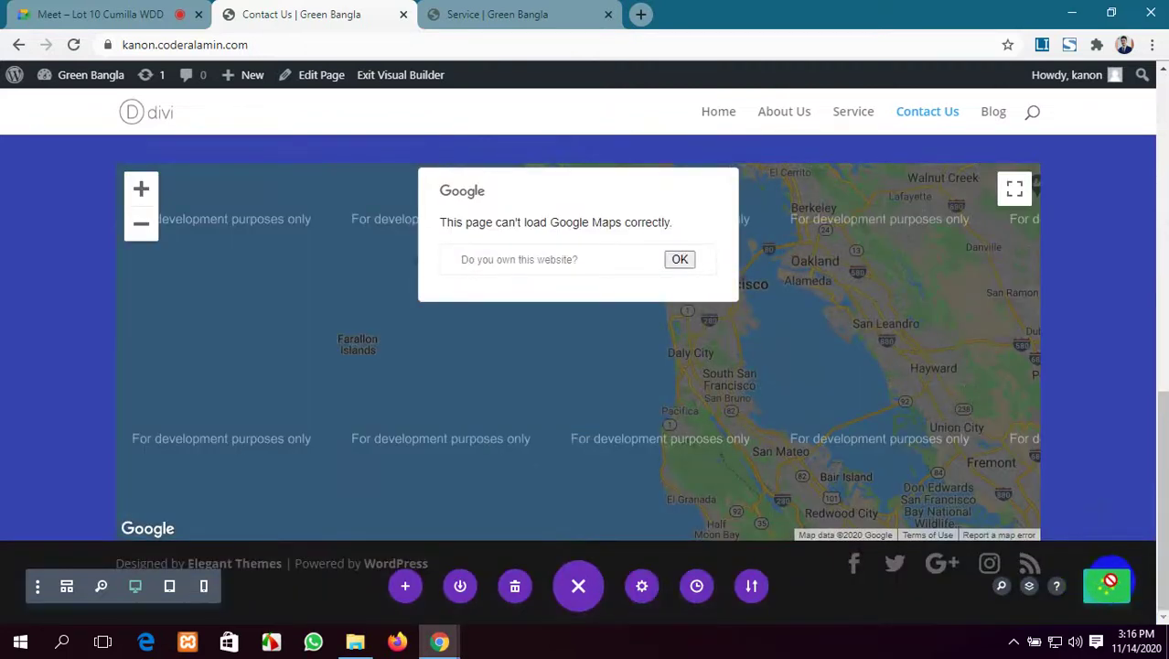
Reload the live site, open its Contact Us page and review the content from the header to the map.
click(530, 12)
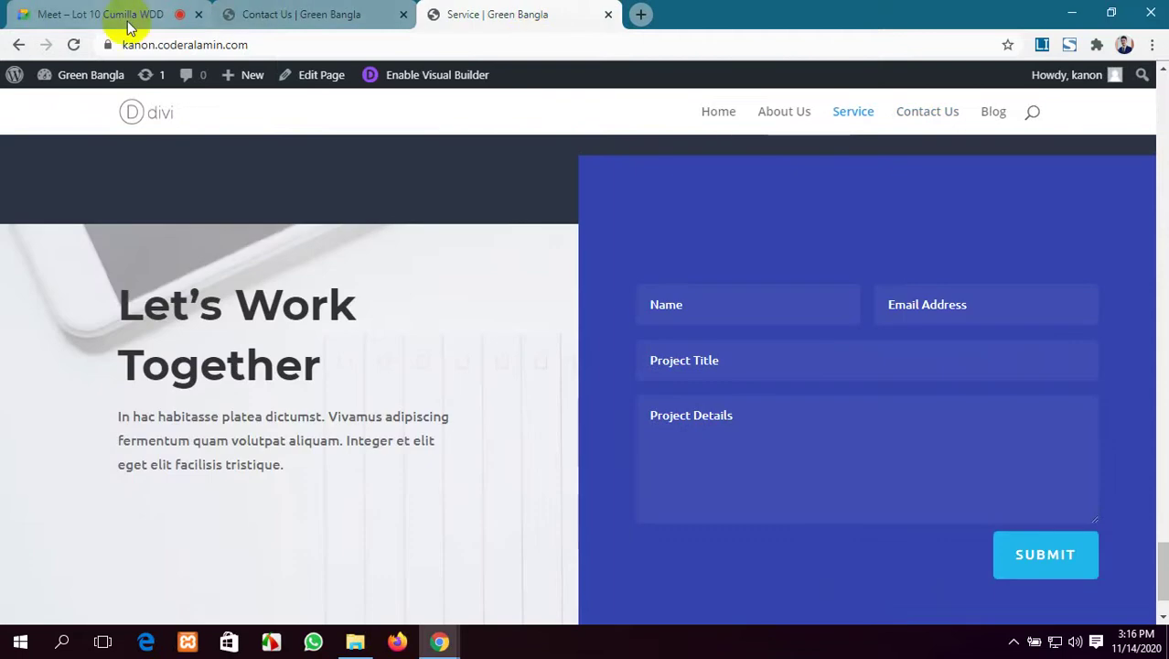
click(74, 45)
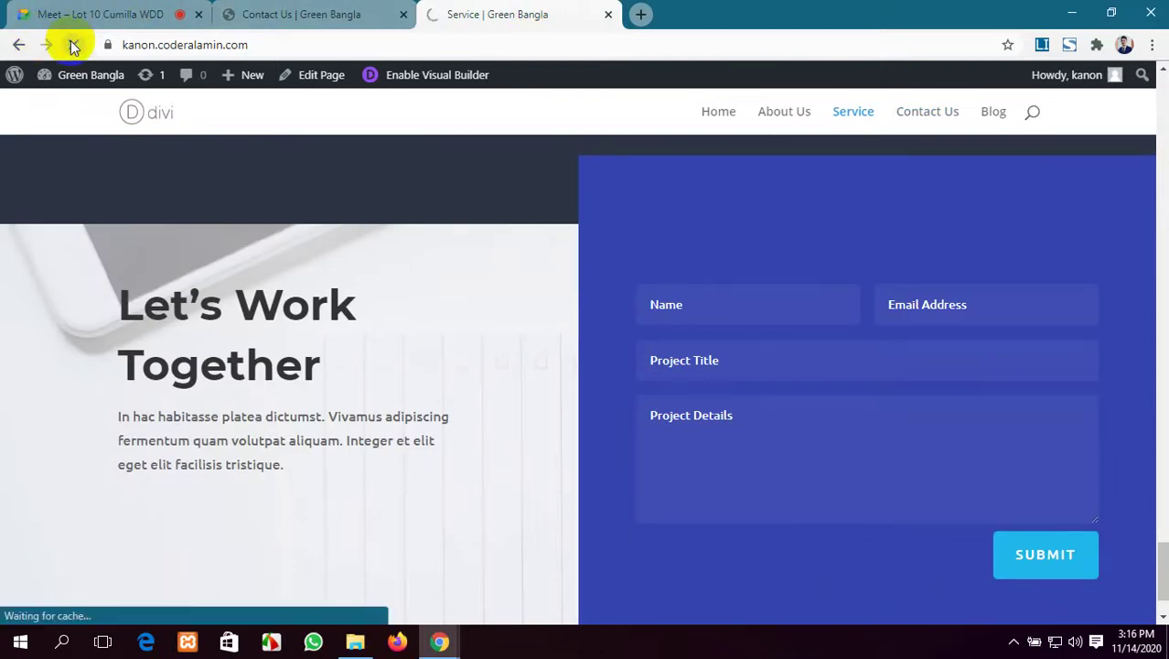
click(935, 110)
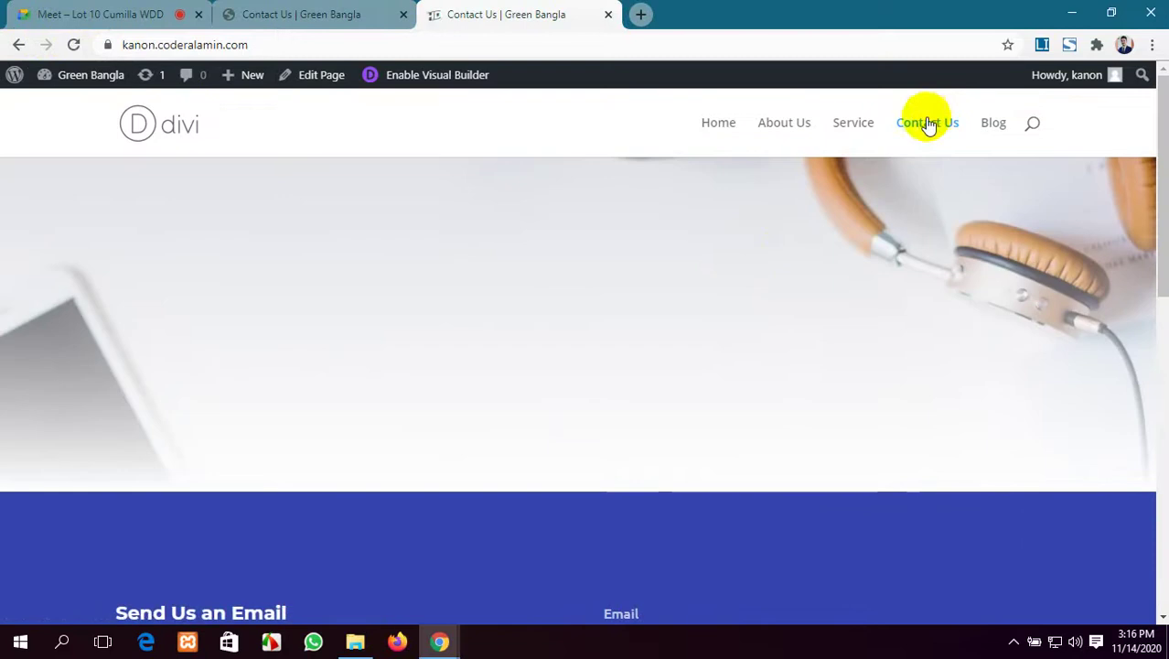
scroll(716, 333, down, 9)
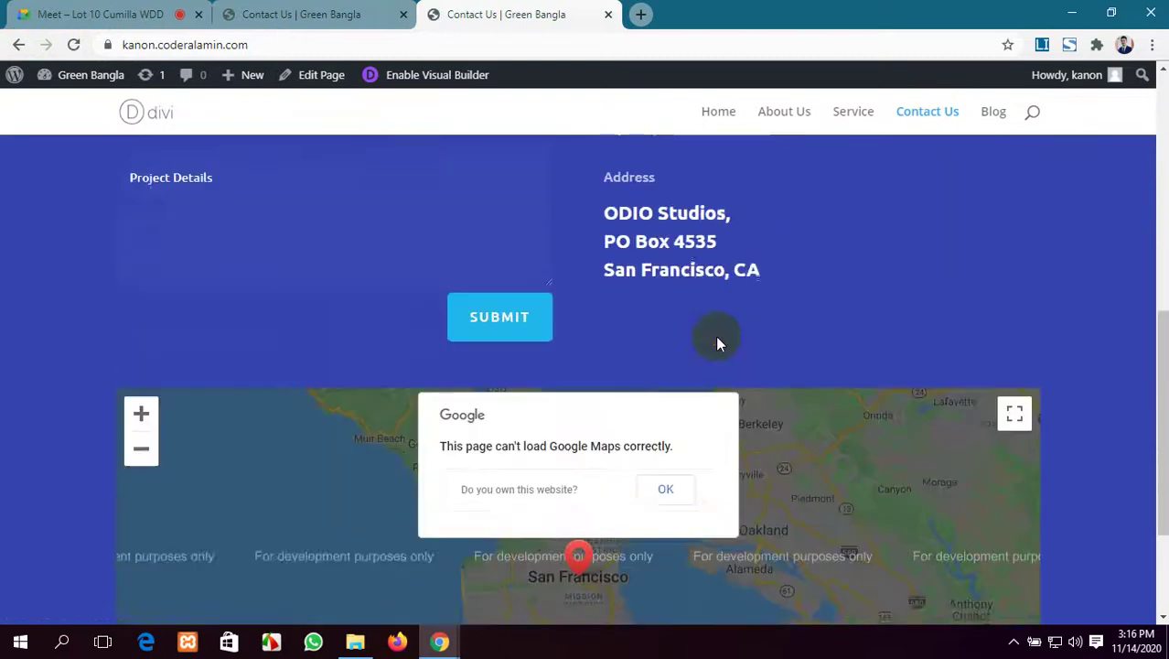
scroll(715, 335, down, 1)
scroll(1022, 487, down, 1)
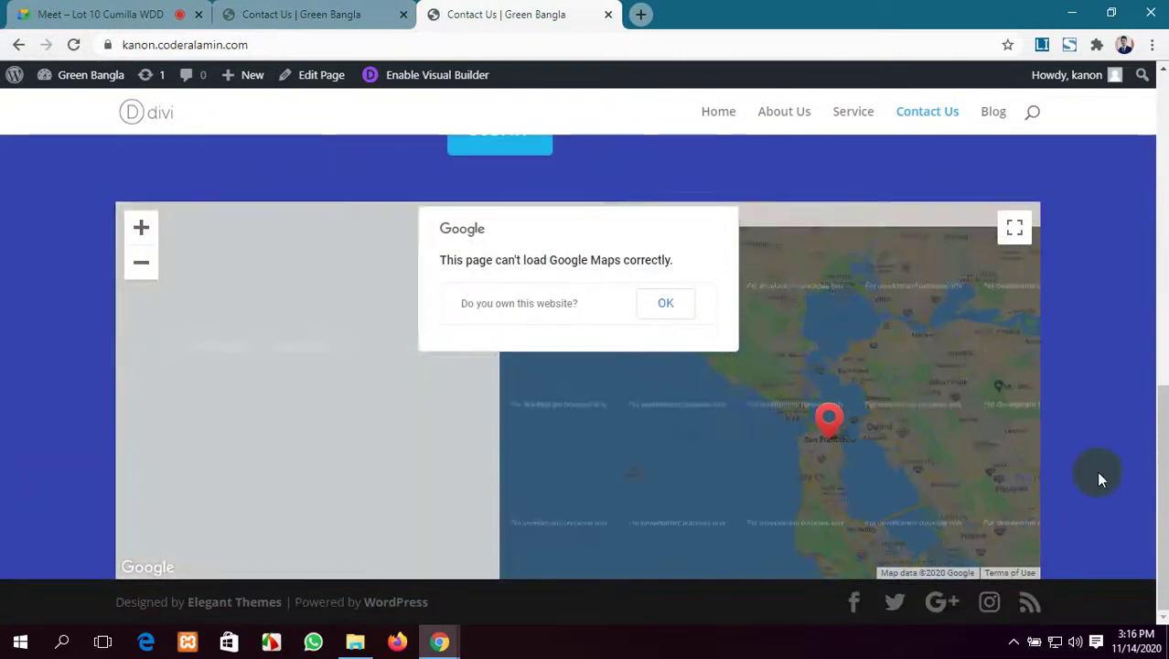
scroll(1100, 469, up, 5)
scroll(1099, 469, down, 5)
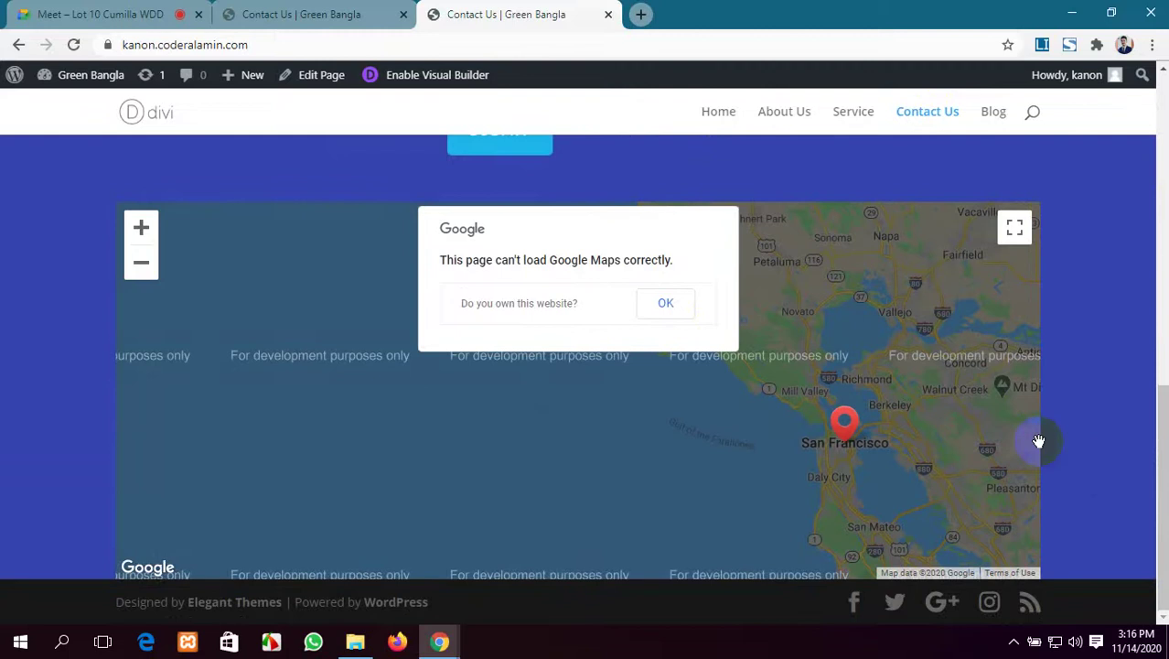
Compare the contact page in the builder with the live version and dismiss the live map's Google Maps error message.
click(322, 11)
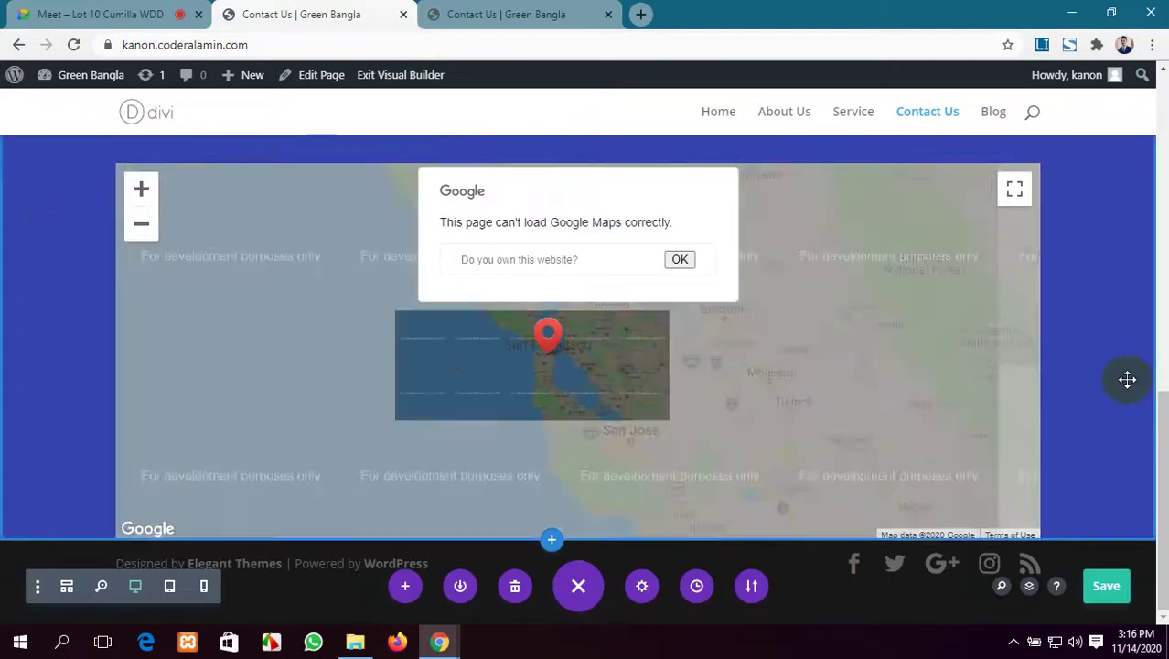
scroll(1129, 378, up, 8)
scroll(1126, 378, up, 2)
scroll(1114, 381, down, 10)
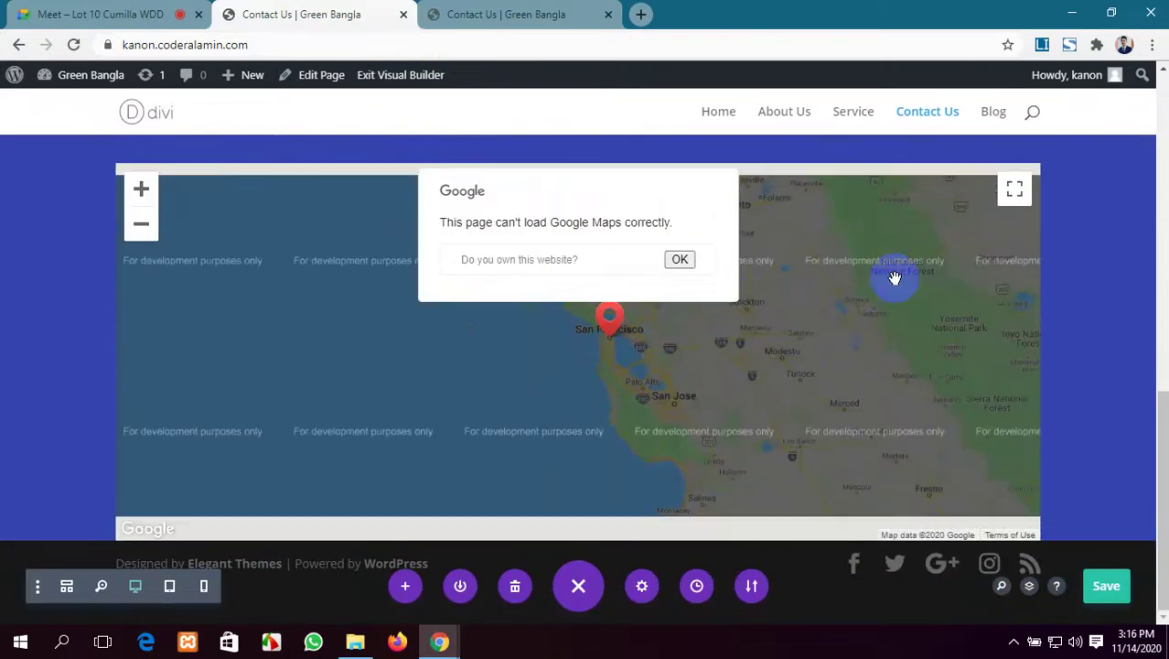
scroll(1157, 322, up, 5)
click(494, 13)
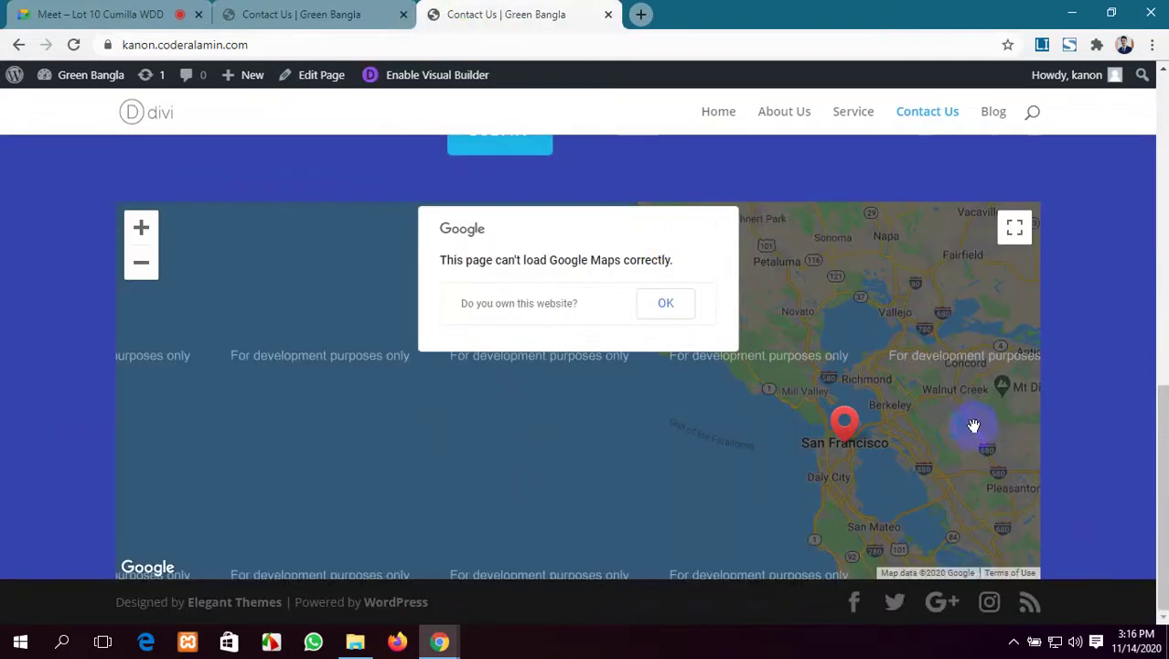
click(657, 305)
scroll(955, 360, down, 1)
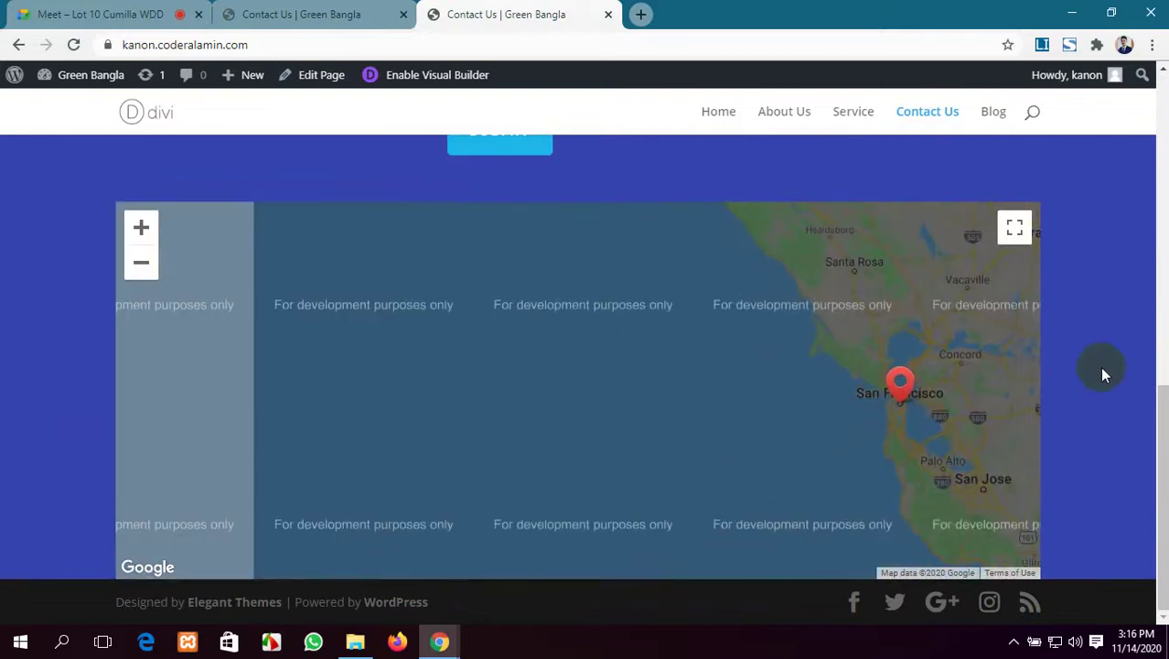
scroll(1108, 410, up, 6)
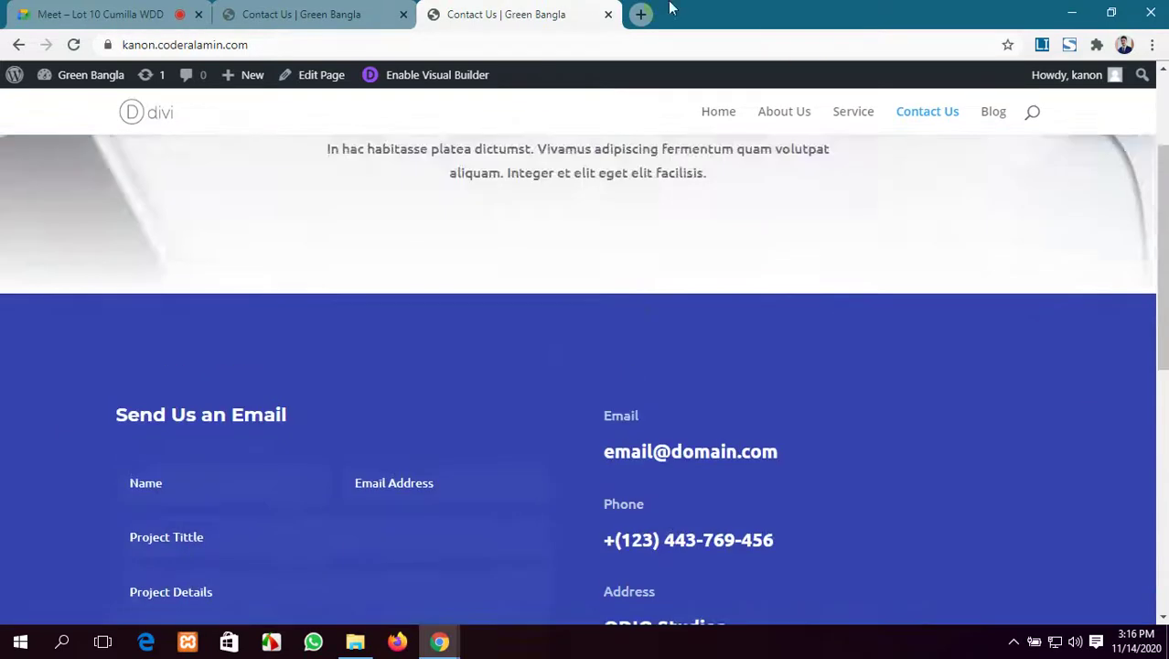
Open the WordPress dashboard in place of the visual builder and review the live Contact Us page down to the map.
click(325, 13)
mouse_move(78, 84)
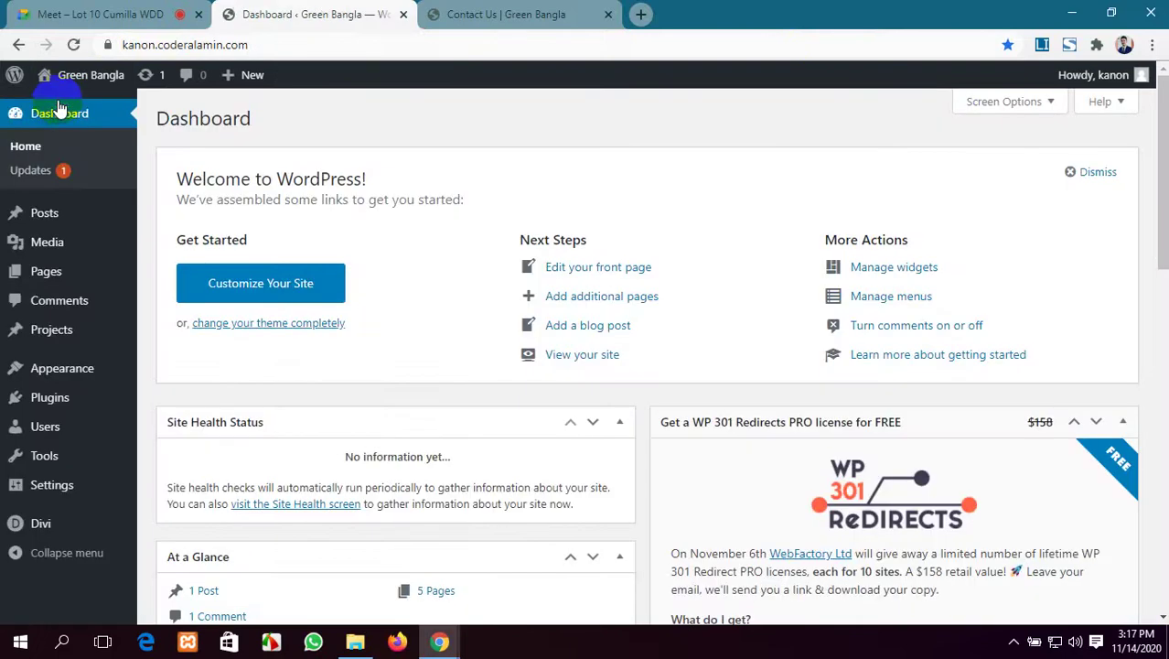
click(462, 14)
scroll(663, 314, up, 3)
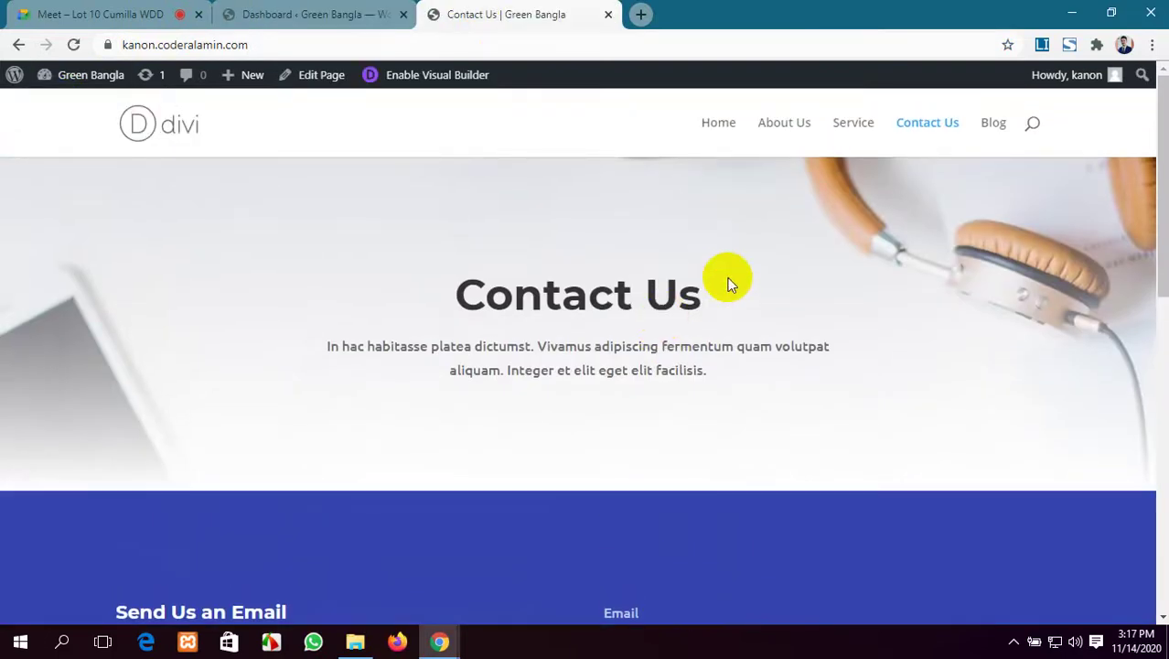
scroll(729, 279, down, 4)
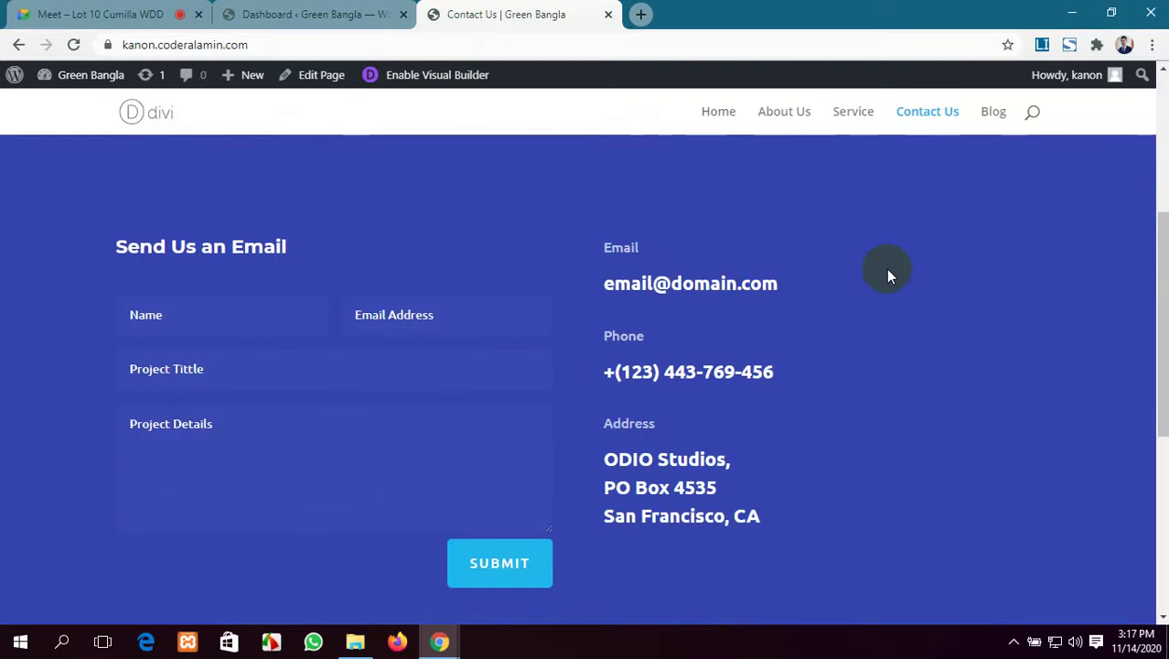
scroll(1075, 252, down, 5)
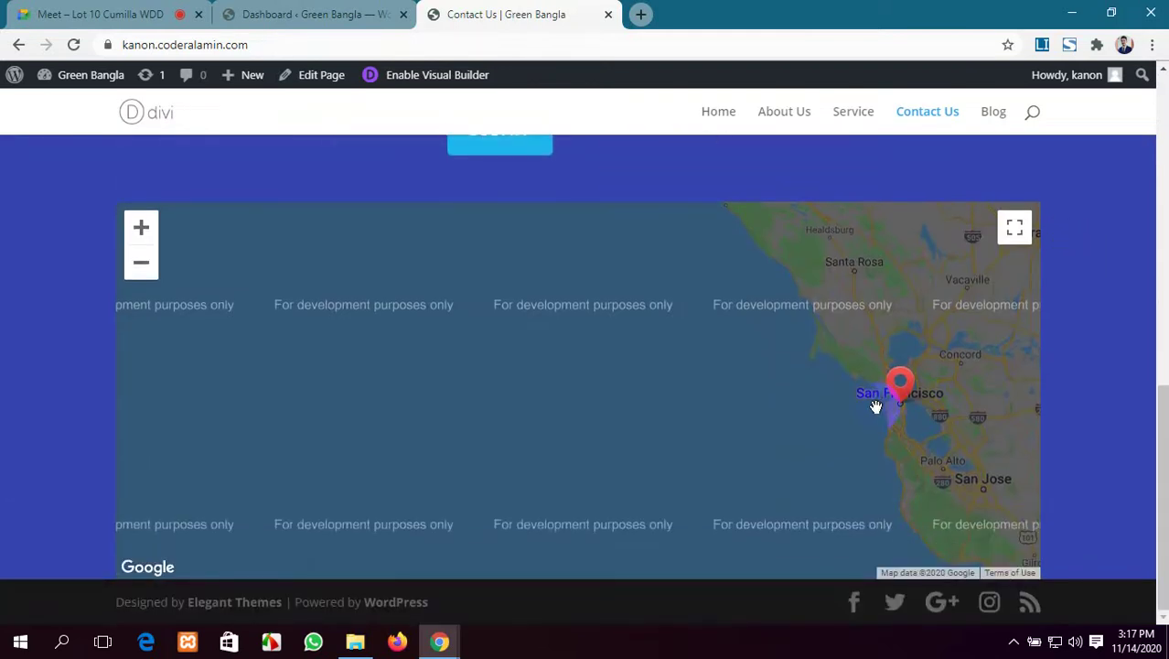
Zoom in on San Francisco in the contact page's map, pan south to South San Francisco, and return to the dashboard.
double_click(902, 416)
double_click(900, 417)
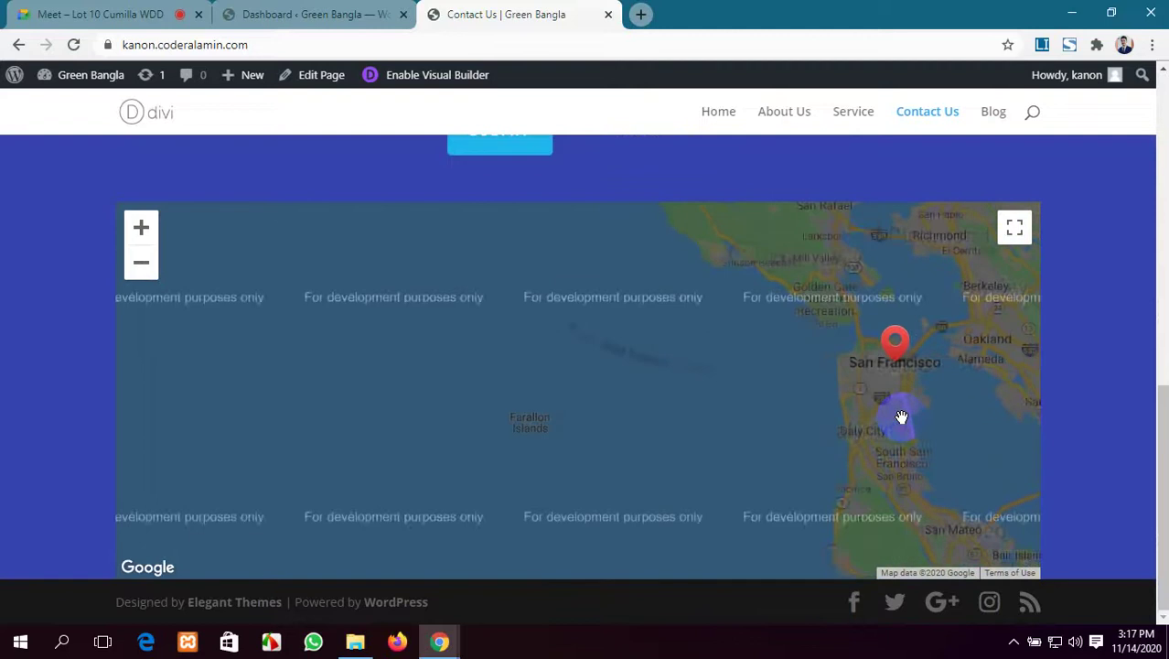
double_click(902, 396)
double_click(903, 394)
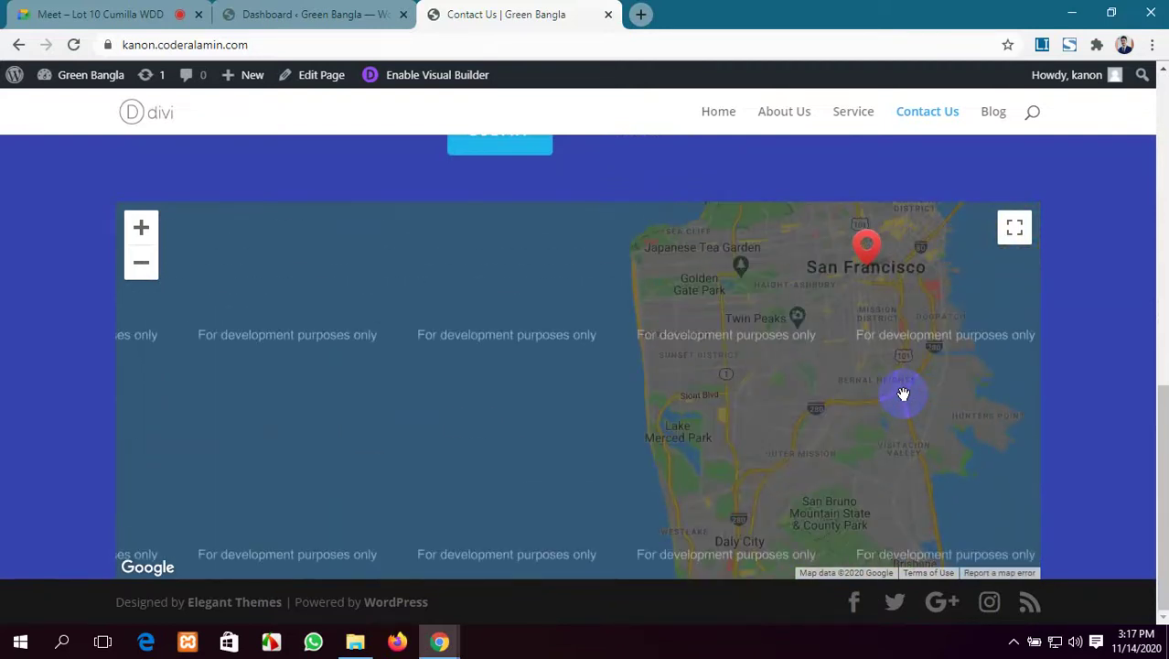
mouse_move(625, 418)
mouse_down()
mouse_move(697, 397)
mouse_move(890, 383)
mouse_move(332, 289)
mouse_up()
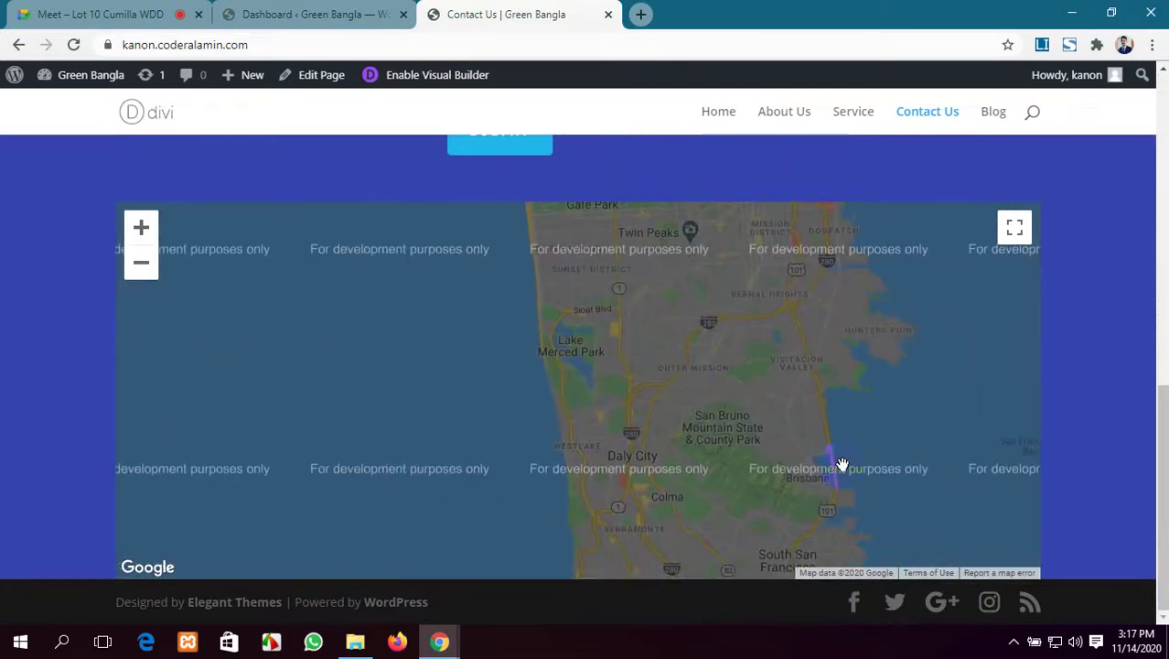
drag(841, 464, 834, 312)
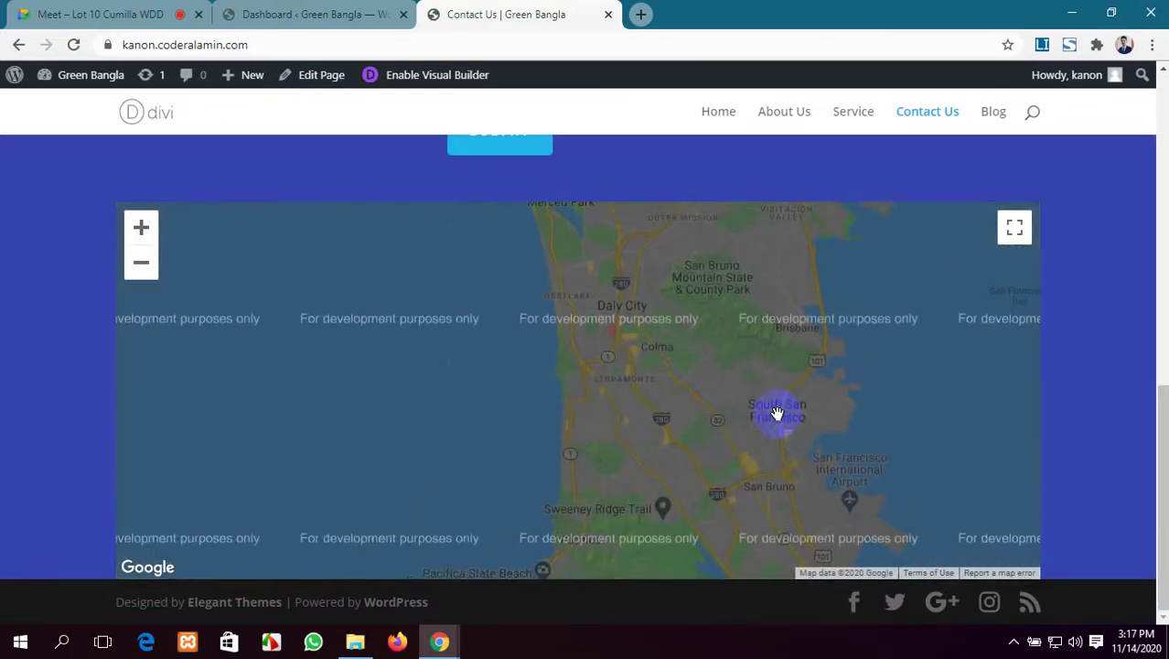
click(316, 14)
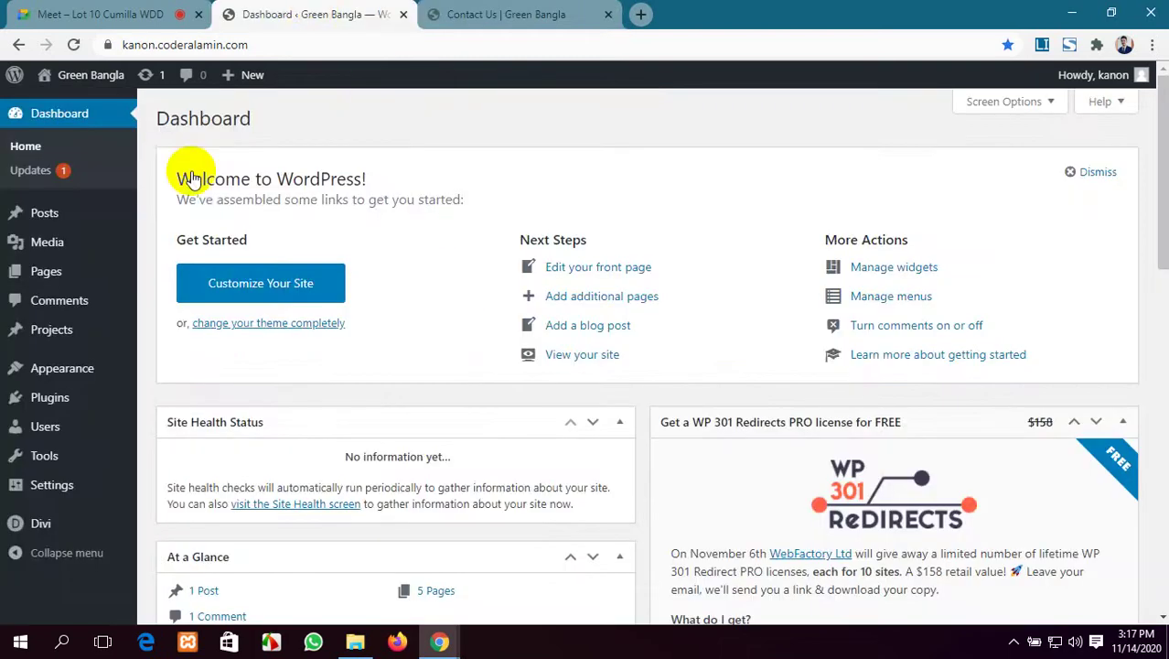
click(31, 177)
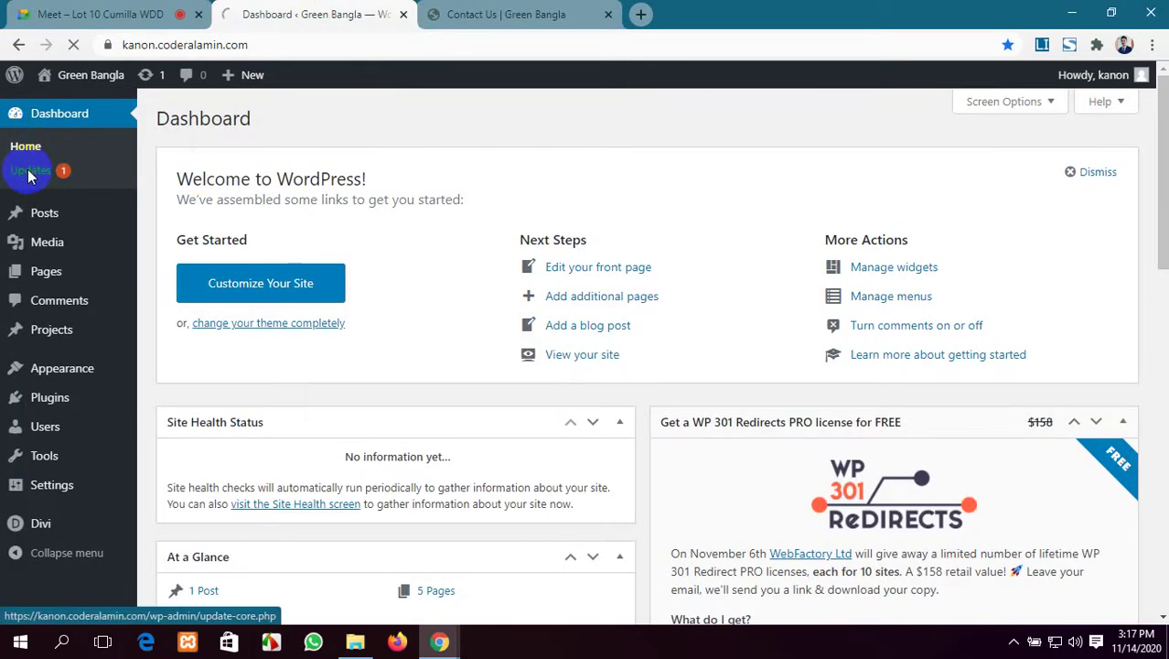
scroll(240, 381, down, 2)
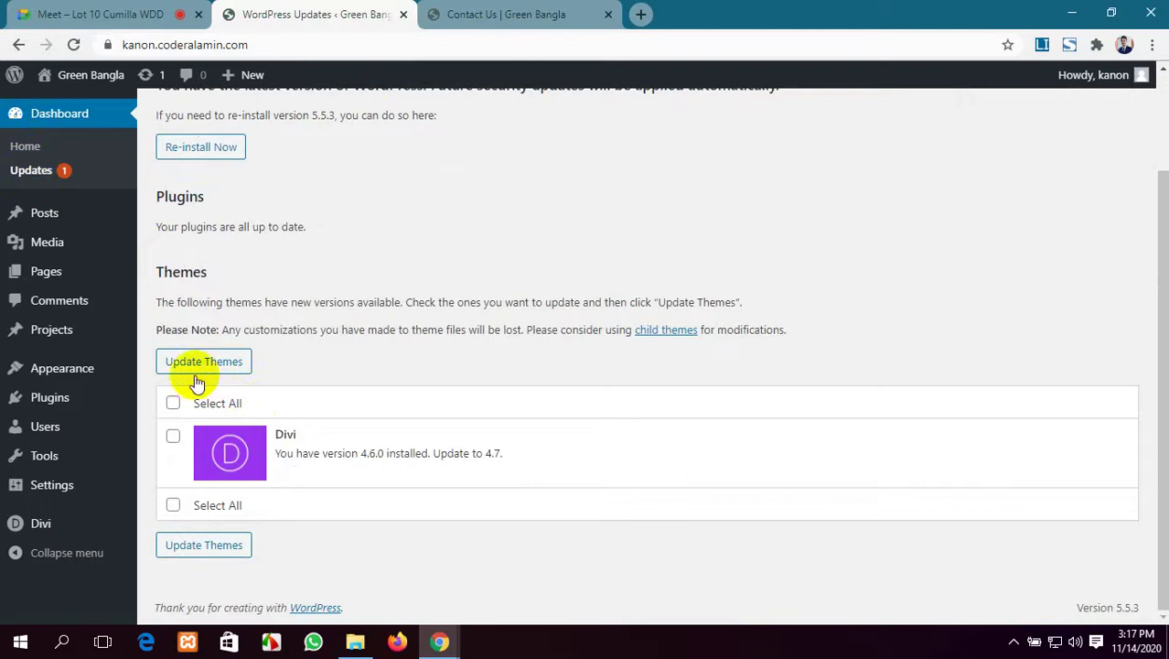
click(173, 435)
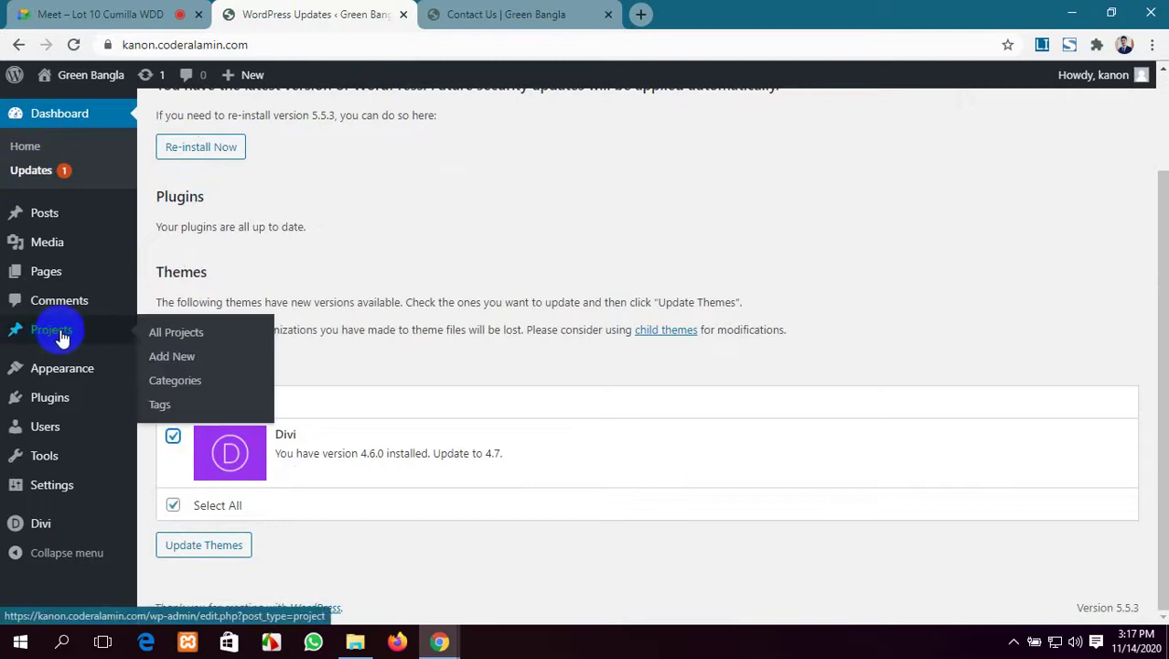
Update the active Divi theme from the installed themes page, and return through the dashboard to the live Contact Us page.
mouse_move(52, 372)
click(160, 375)
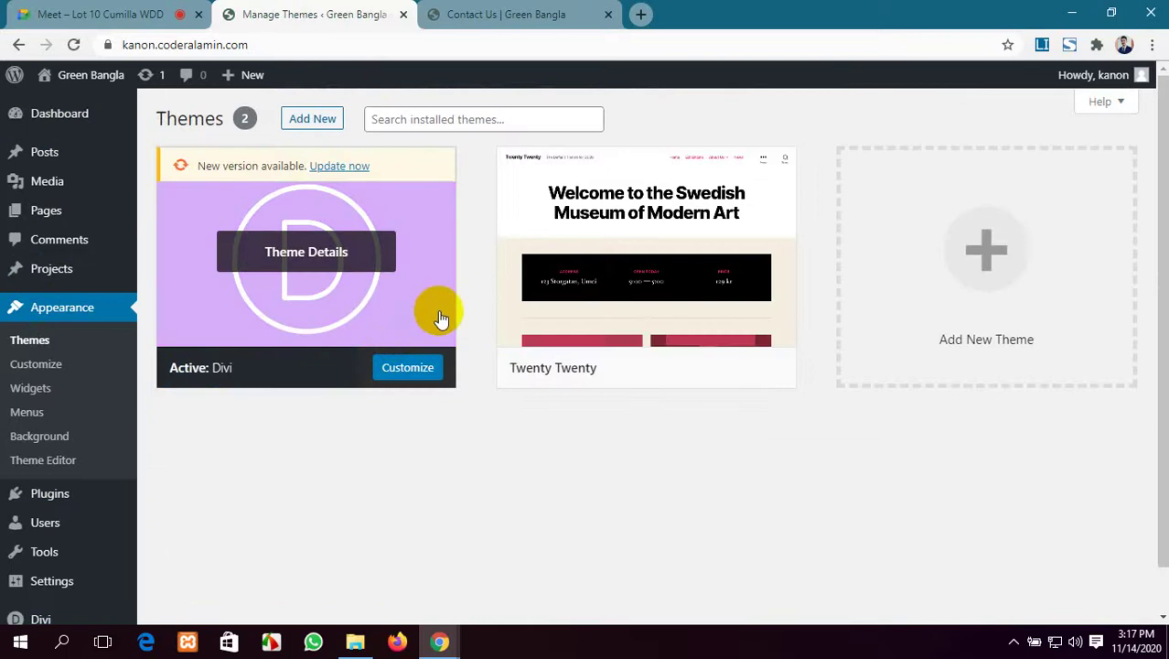
click(339, 166)
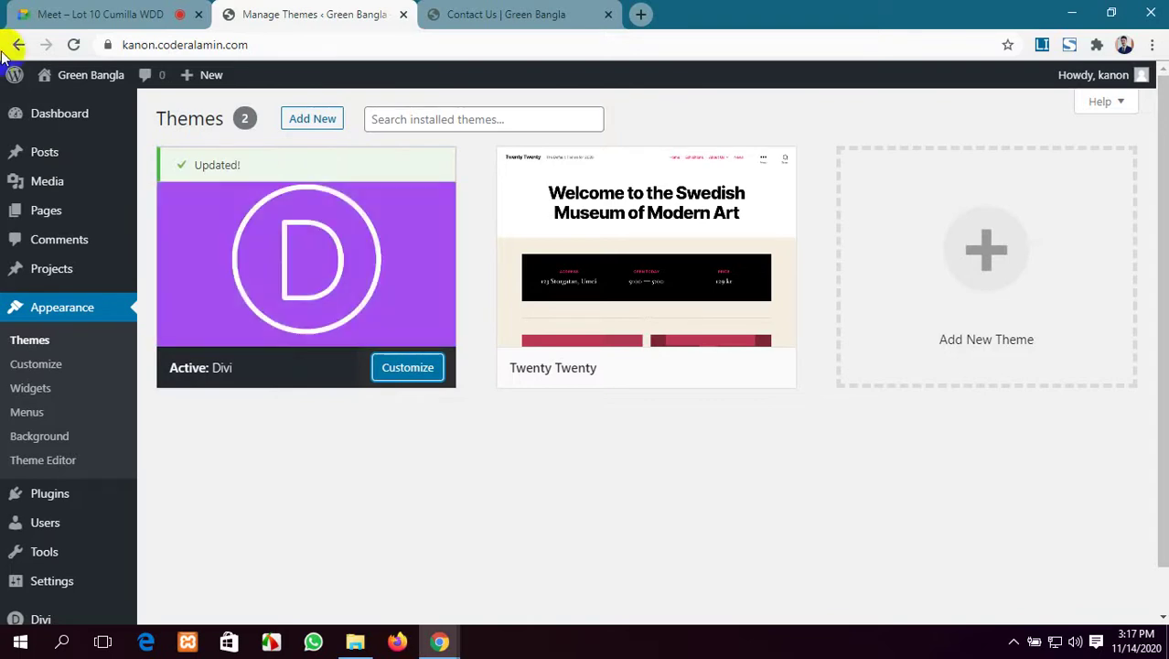
click(86, 117)
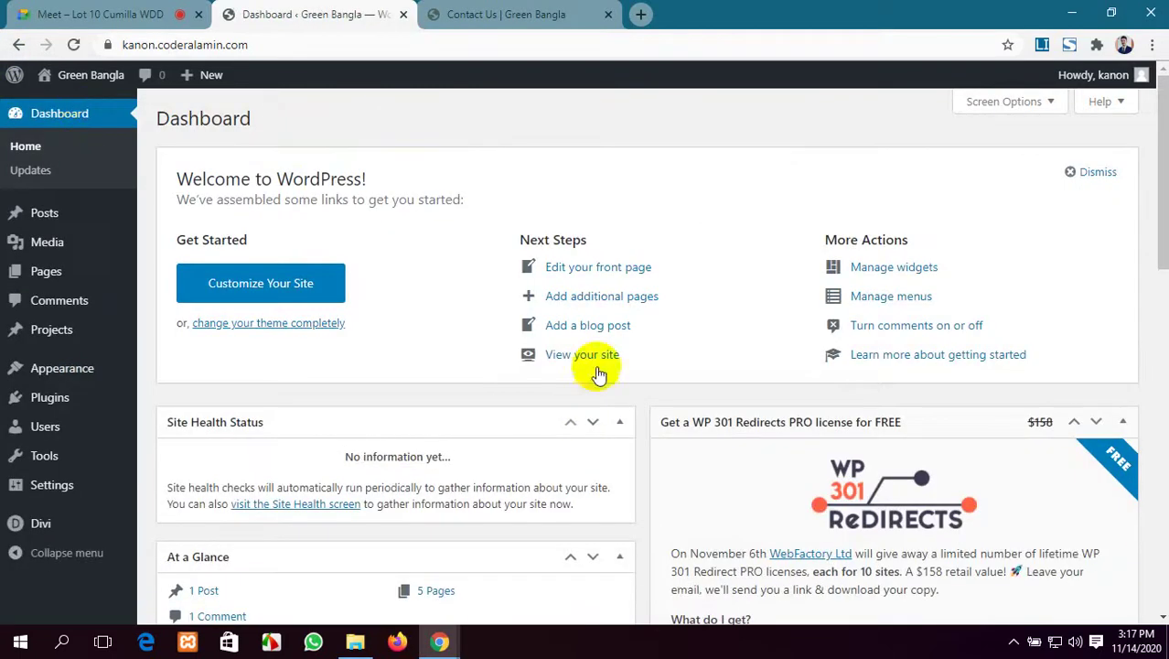
click(448, 9)
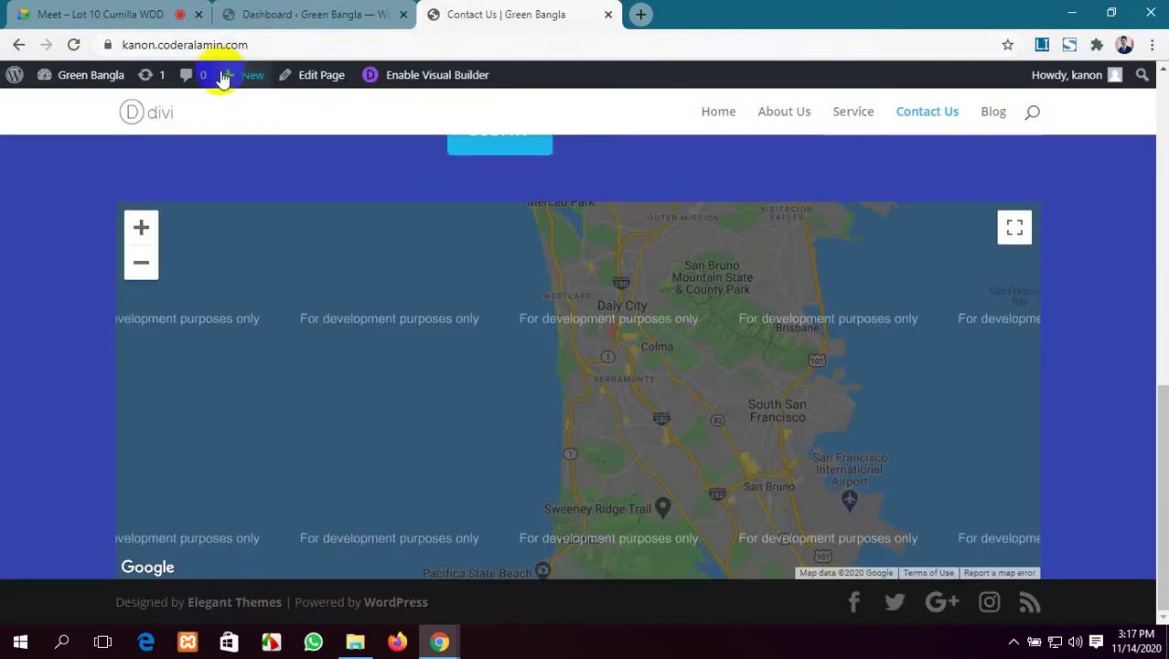
Open the live Home page from the Contact Us page and review its sections down past the Recent Work projects.
scroll(975, 270, up, 4)
click(701, 106)
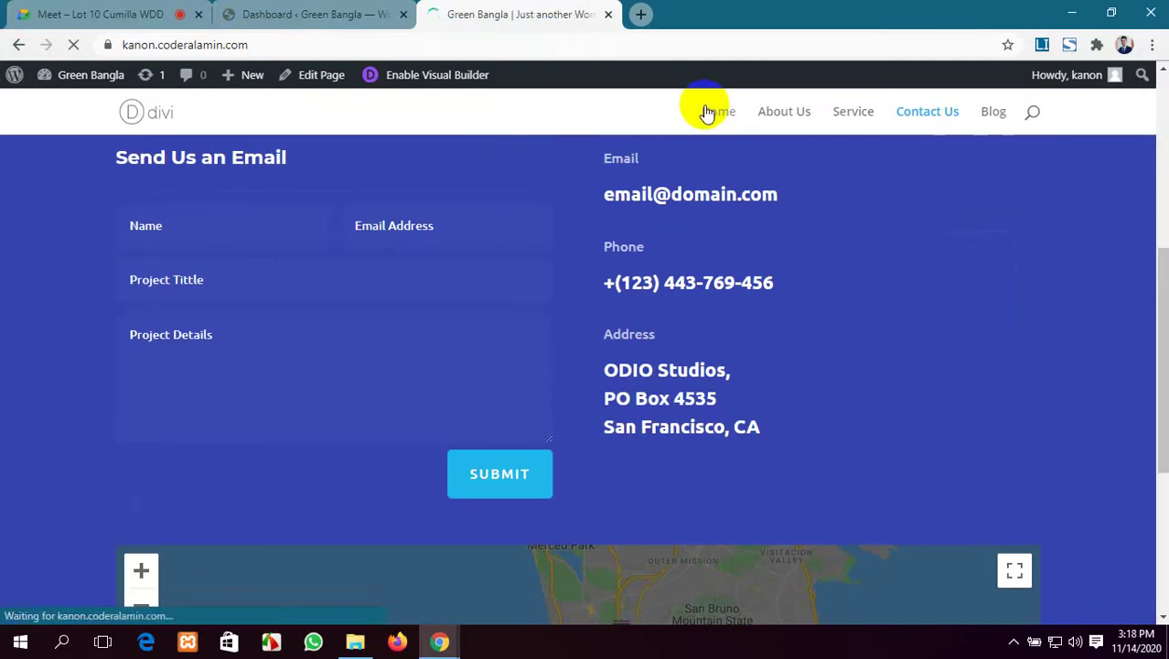
scroll(570, 375, down, 5)
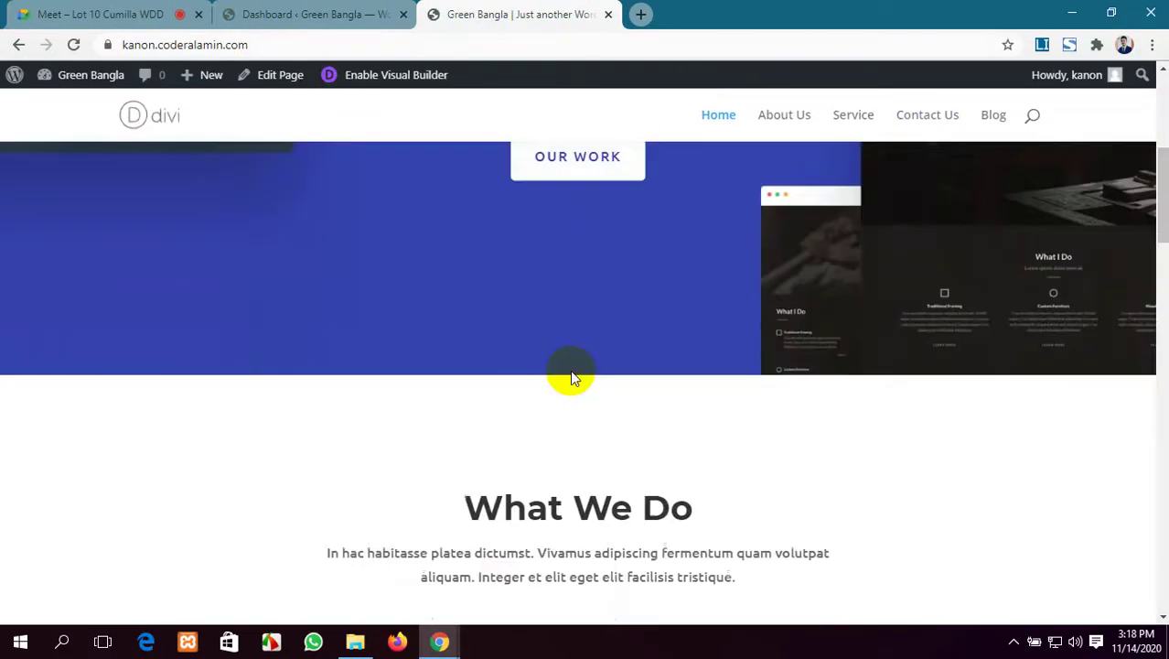
scroll(570, 369, down, 15)
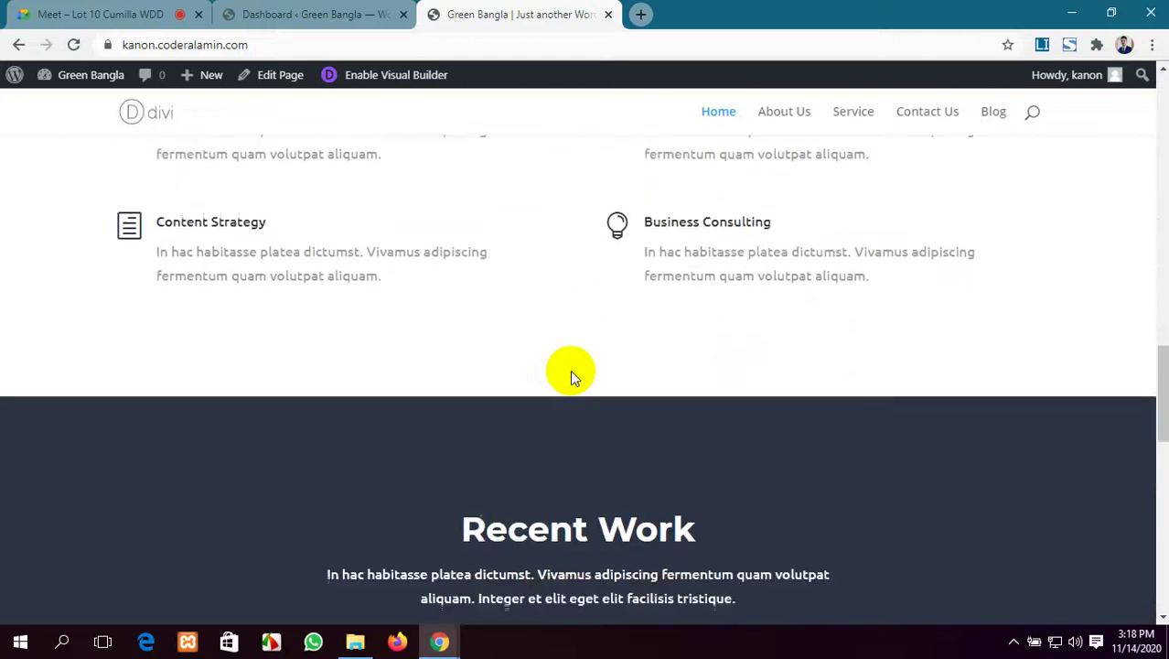
scroll(570, 369, down, 10)
scroll(570, 370, up, 5)
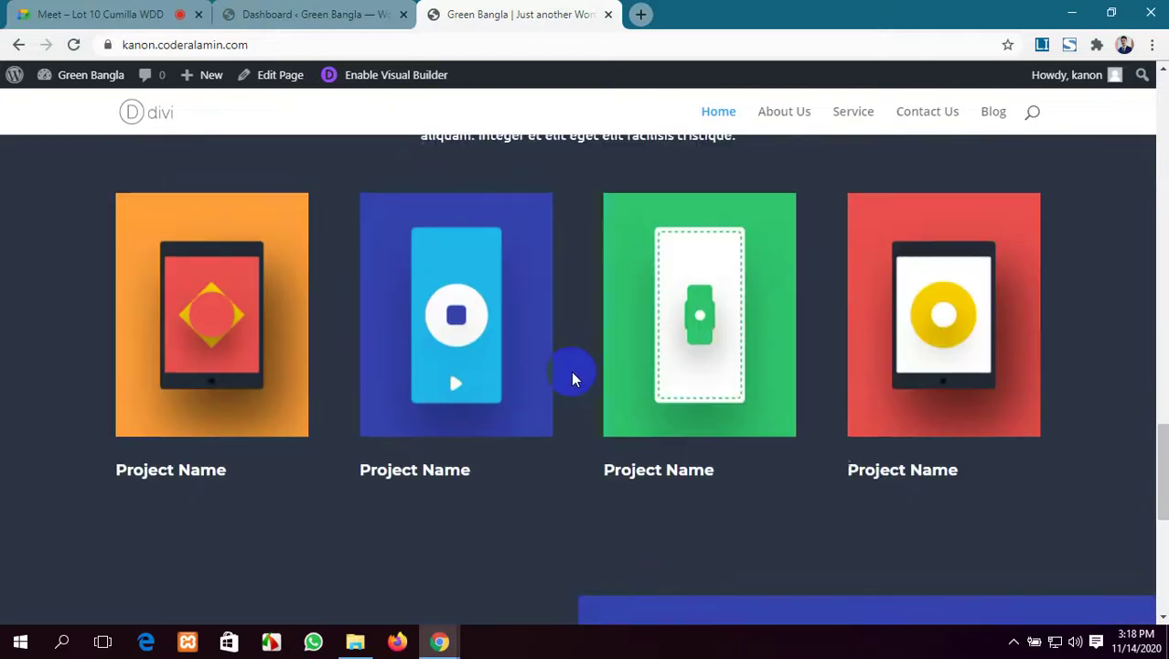
scroll(571, 371, up, 5)
scroll(570, 370, down, 3)
scroll(570, 370, up, 6)
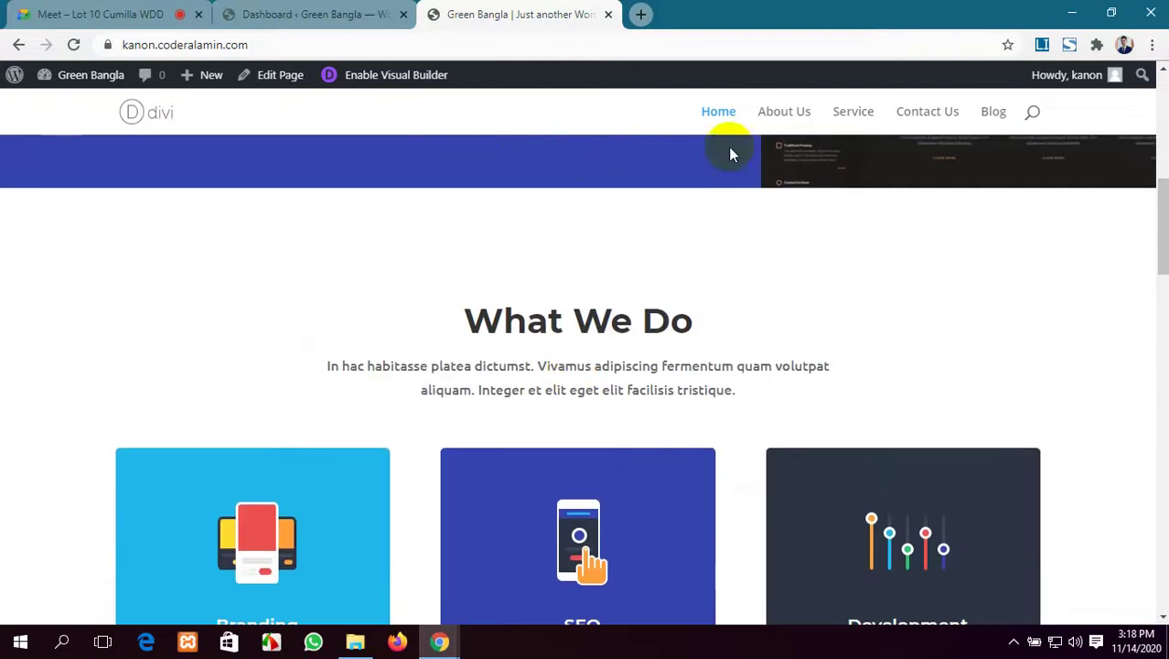
Check the live Service, Contact Us and Blog pages in turn, and return to the Home page.
click(853, 110)
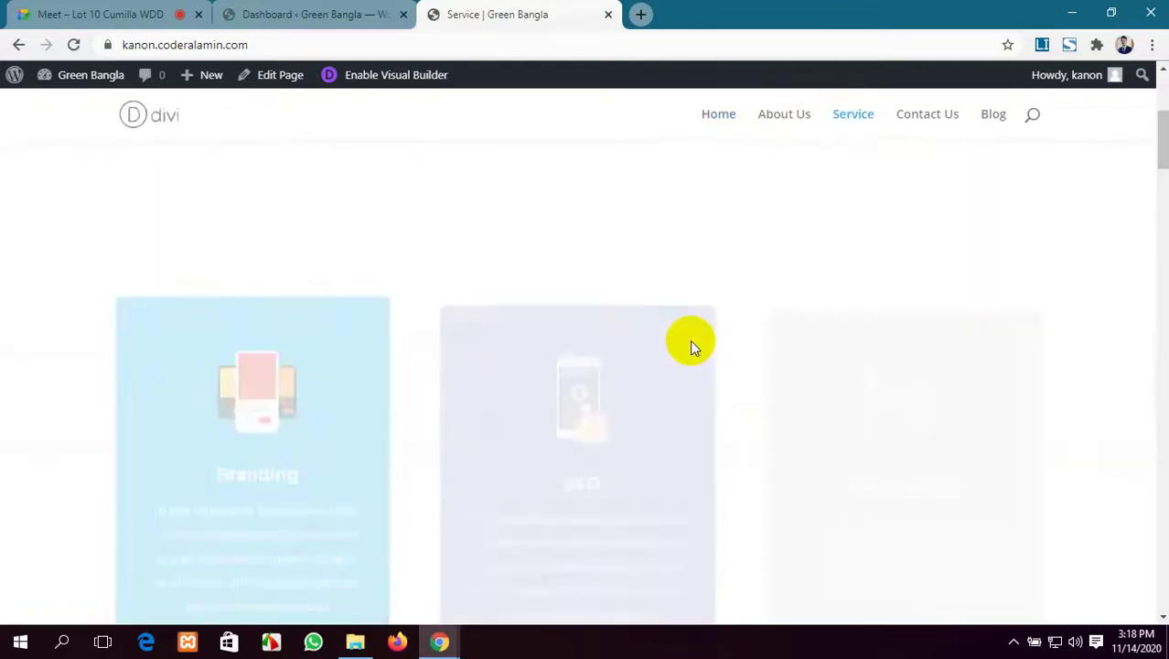
scroll(689, 340, down, 15)
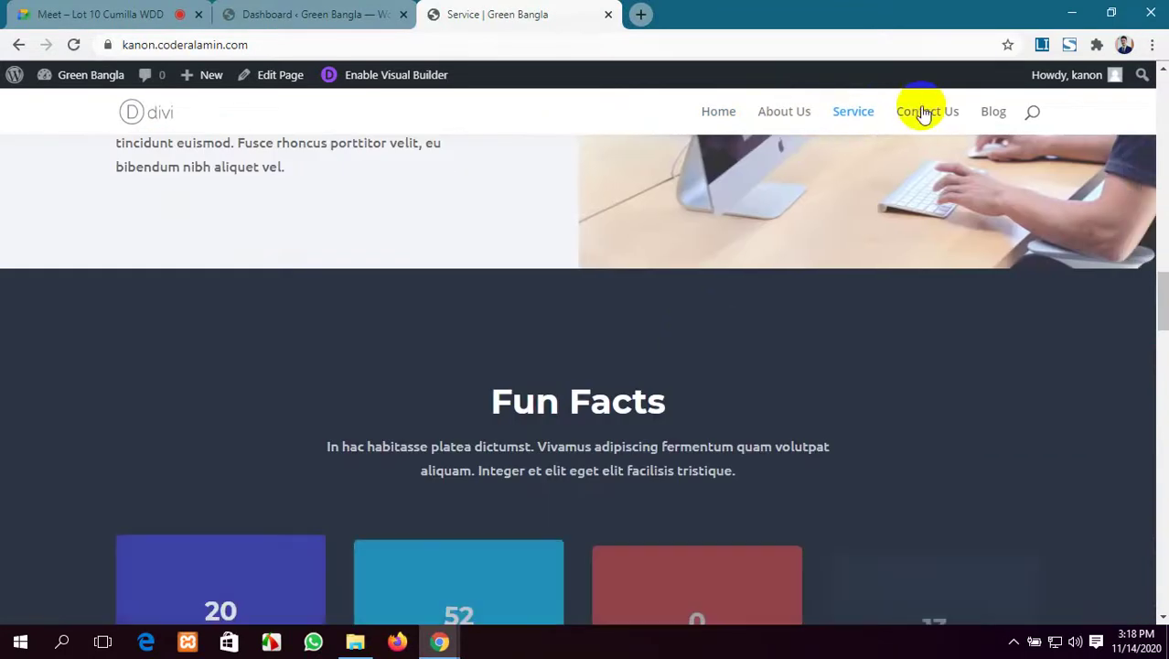
click(922, 110)
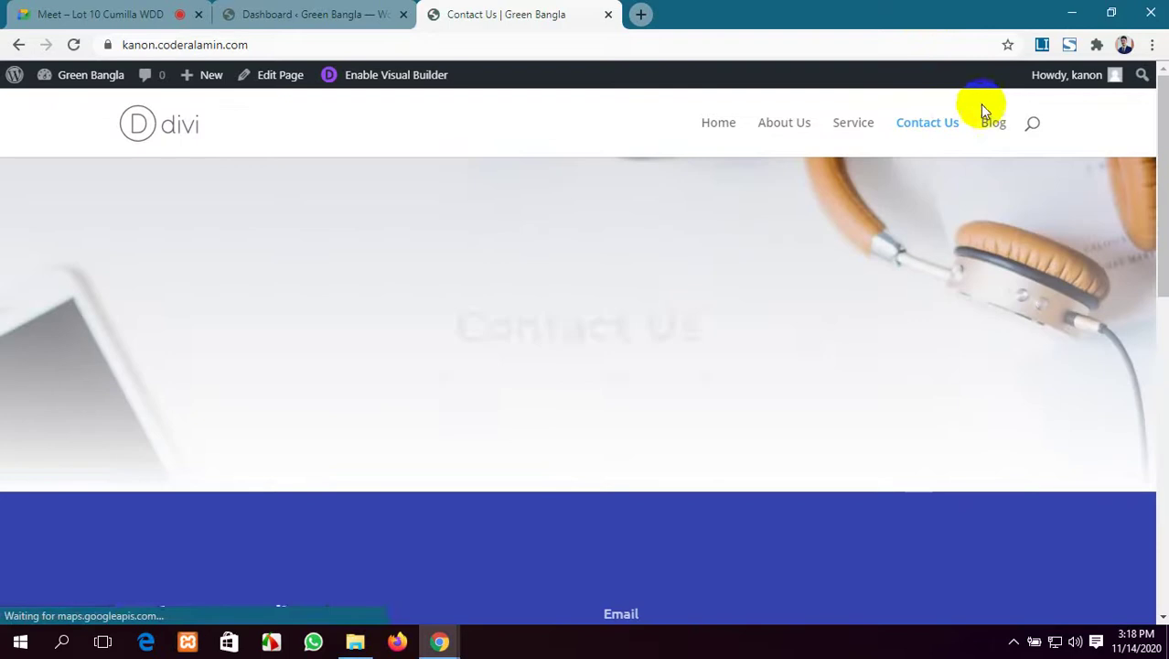
click(989, 118)
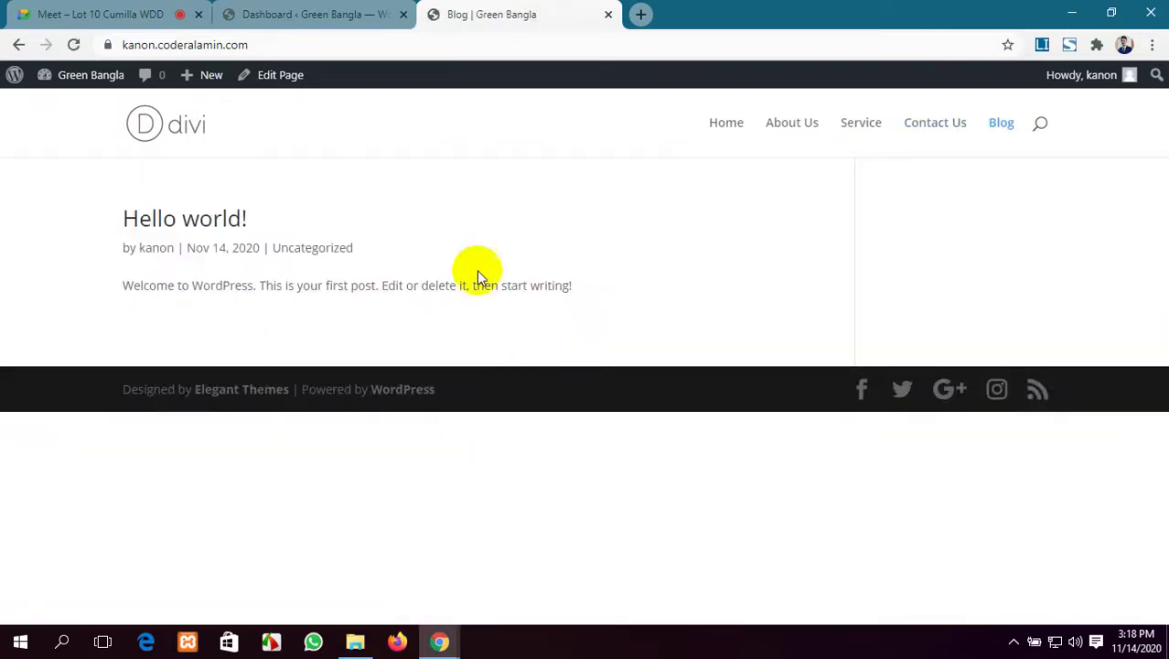
click(725, 122)
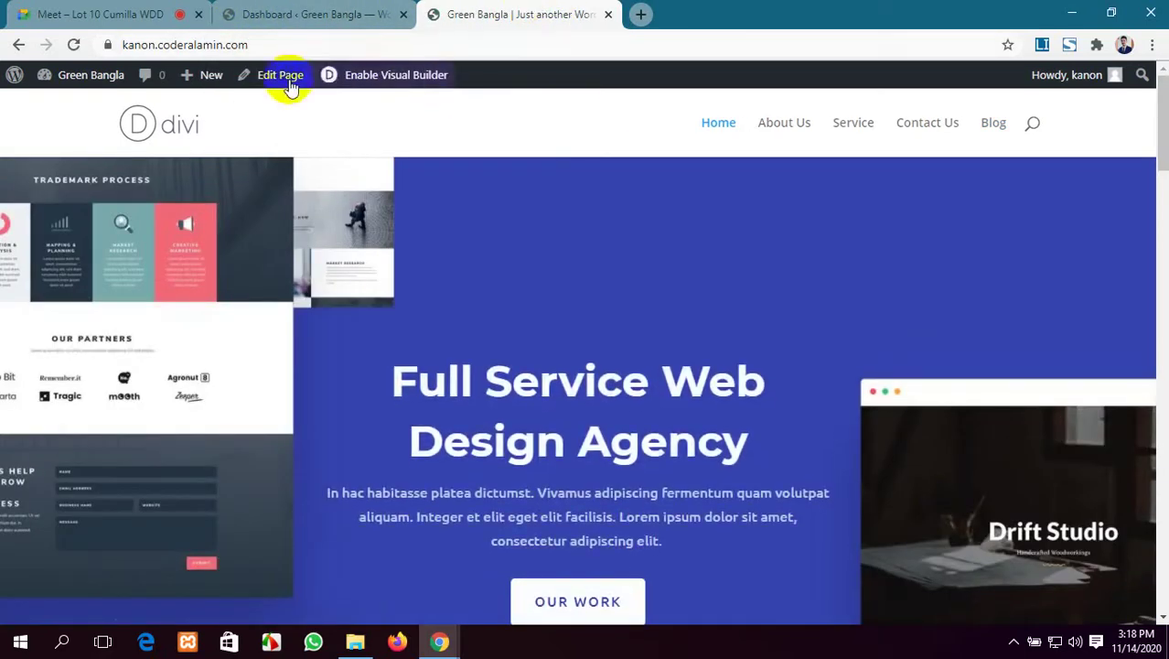
Copy the live site's address, switch to the Google Meet call and send the link to everyone in the chat.
click(235, 45)
key(ctrl+c)
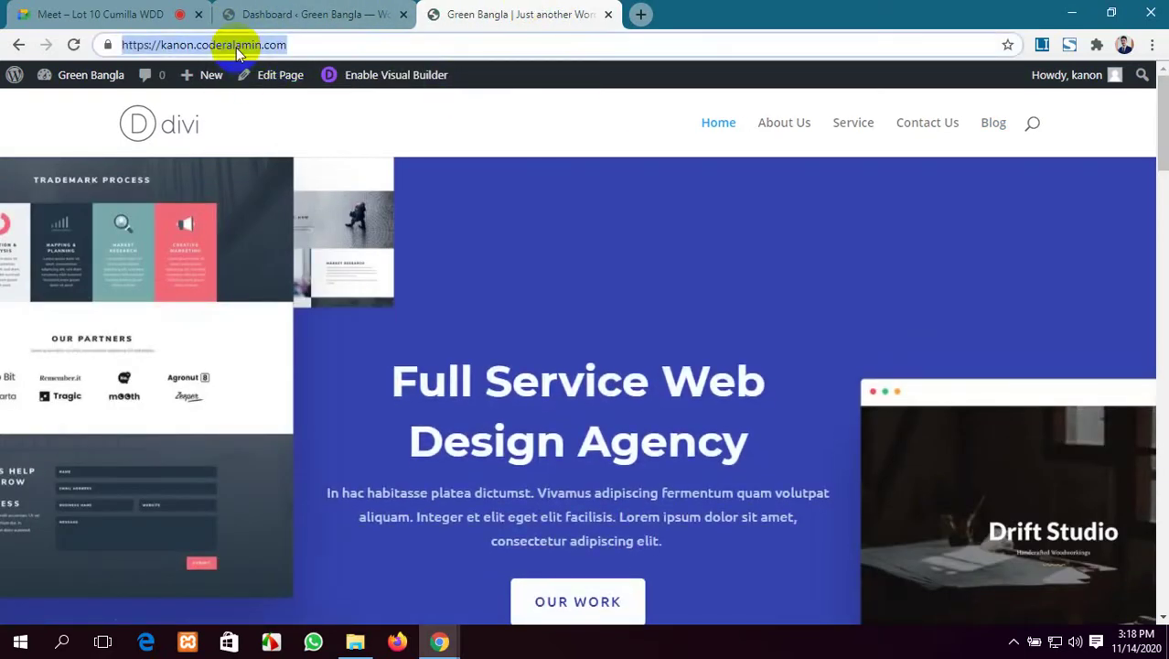
key(ctrl+1)
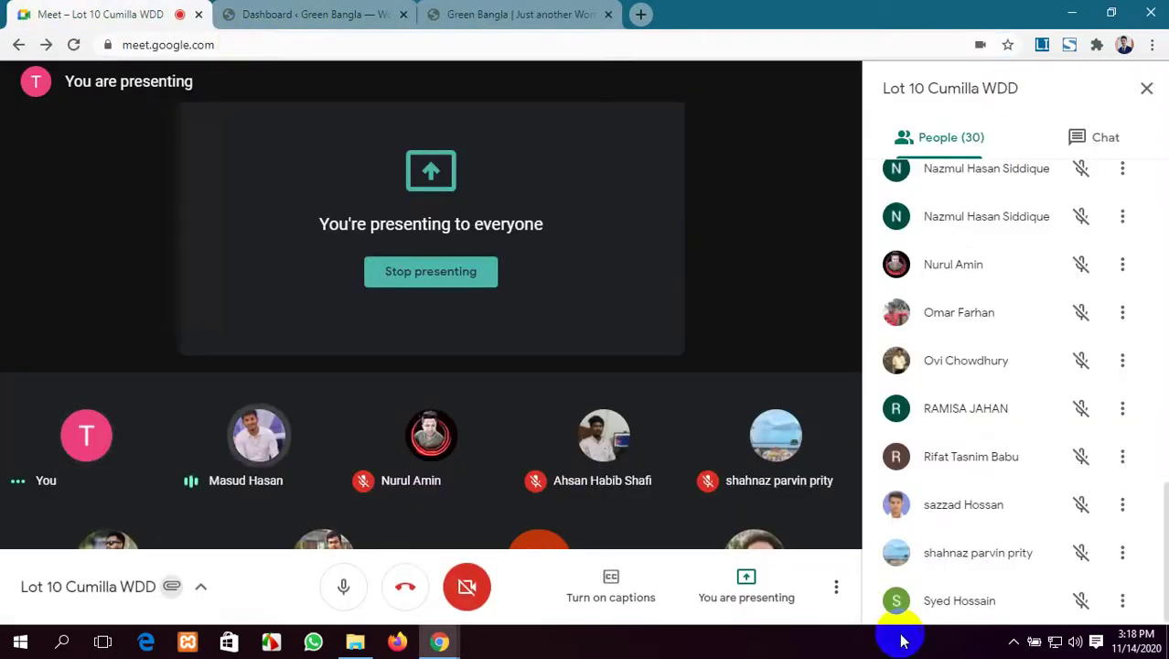
click(1084, 137)
click(933, 591)
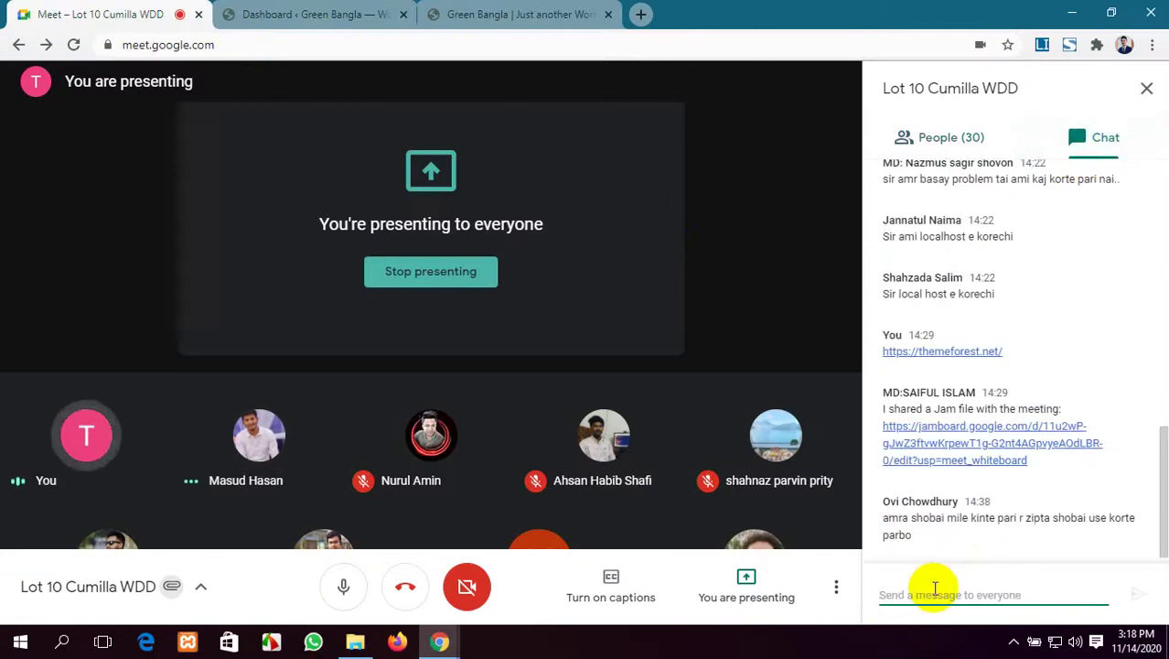
key(ctrl+v)
key(Return)
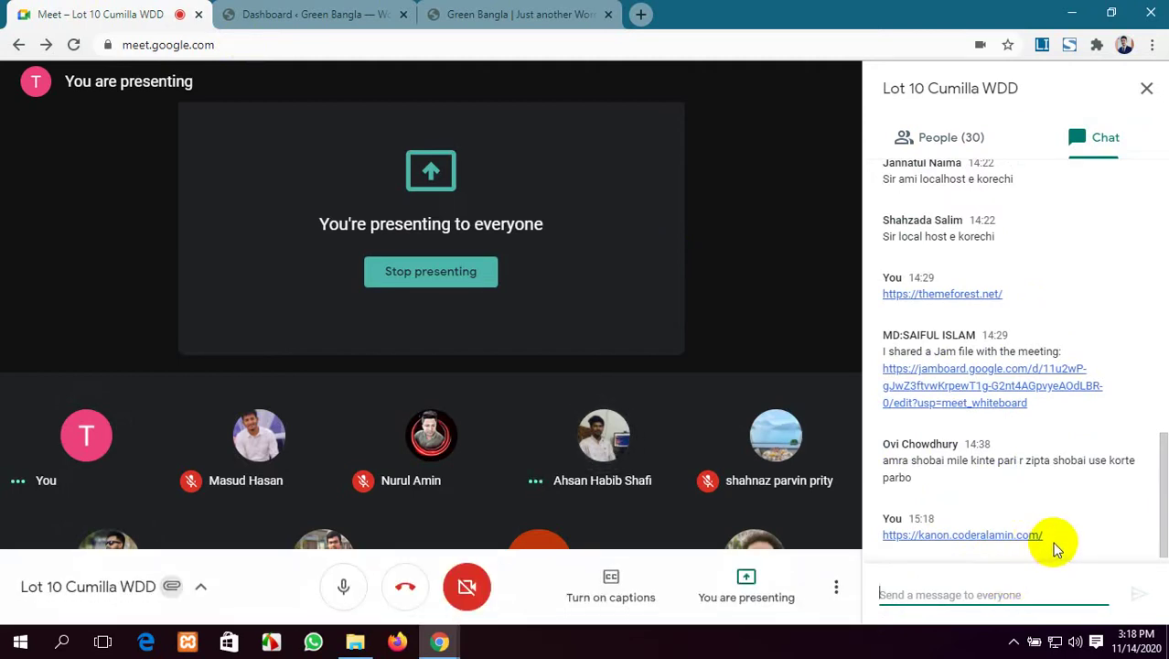
drag(1043, 536, 851, 542)
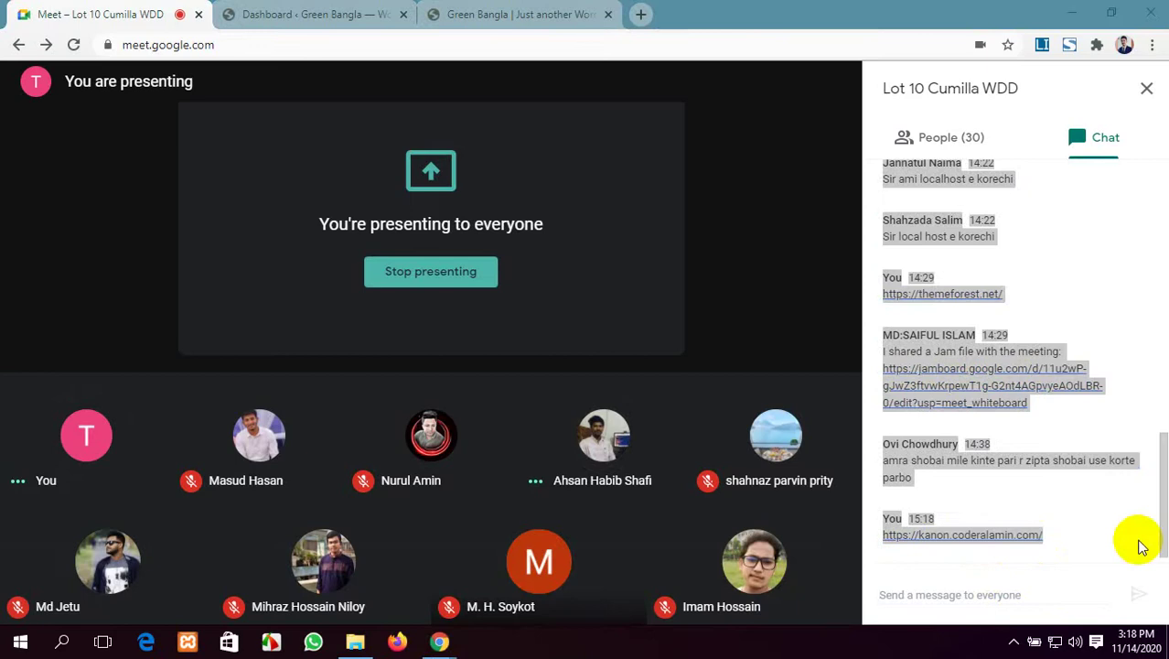
click(1116, 543)
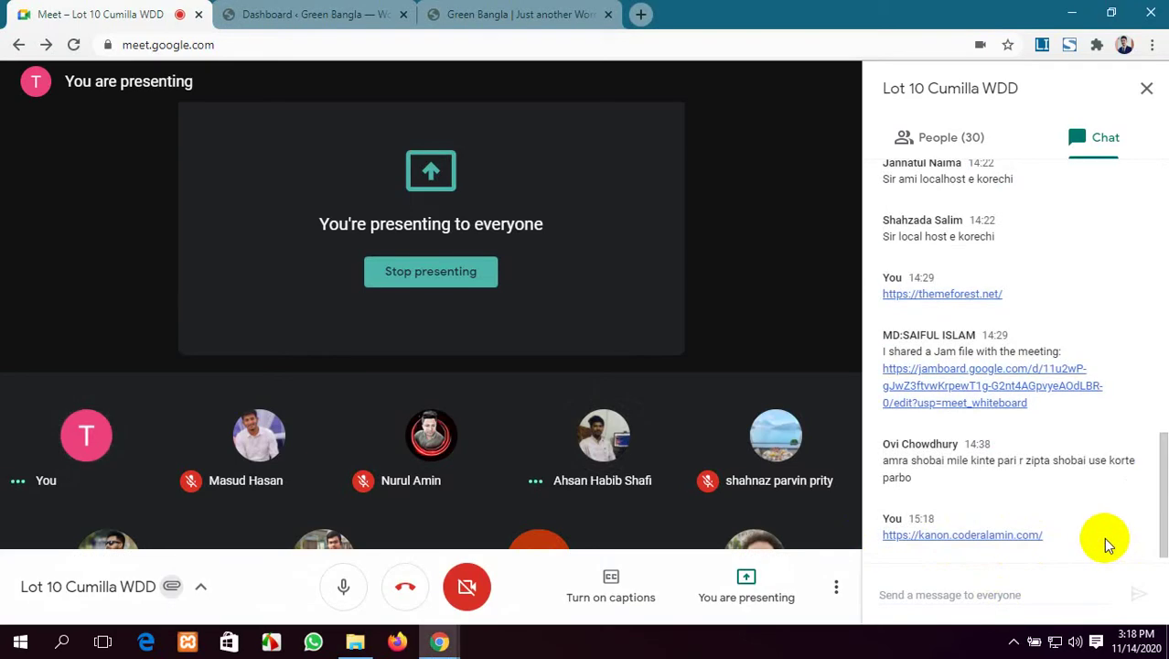
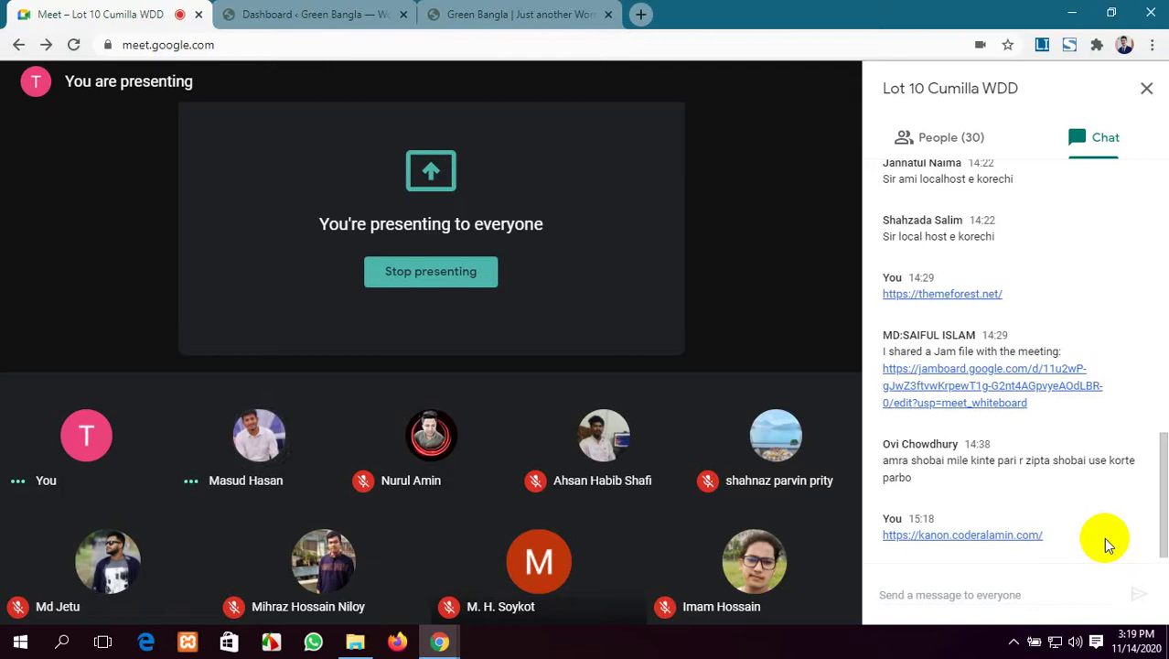
Switch from the meeting back to the site and look over the WordPress dashboard down to WordPress Events and News.
click(517, 14)
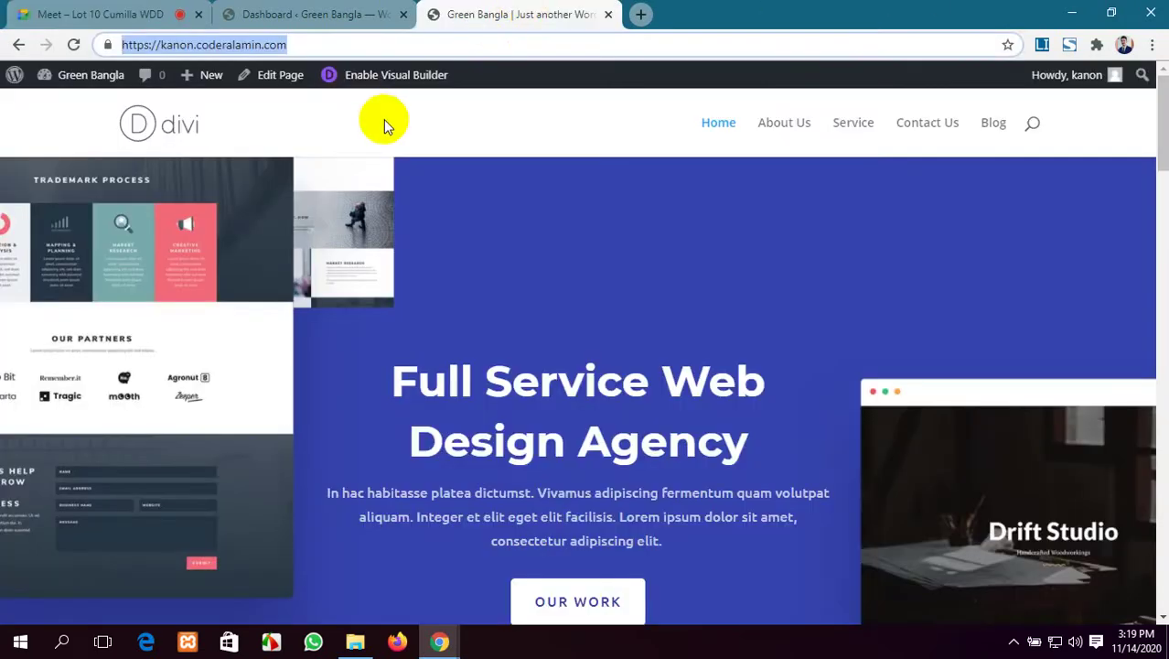
click(352, 16)
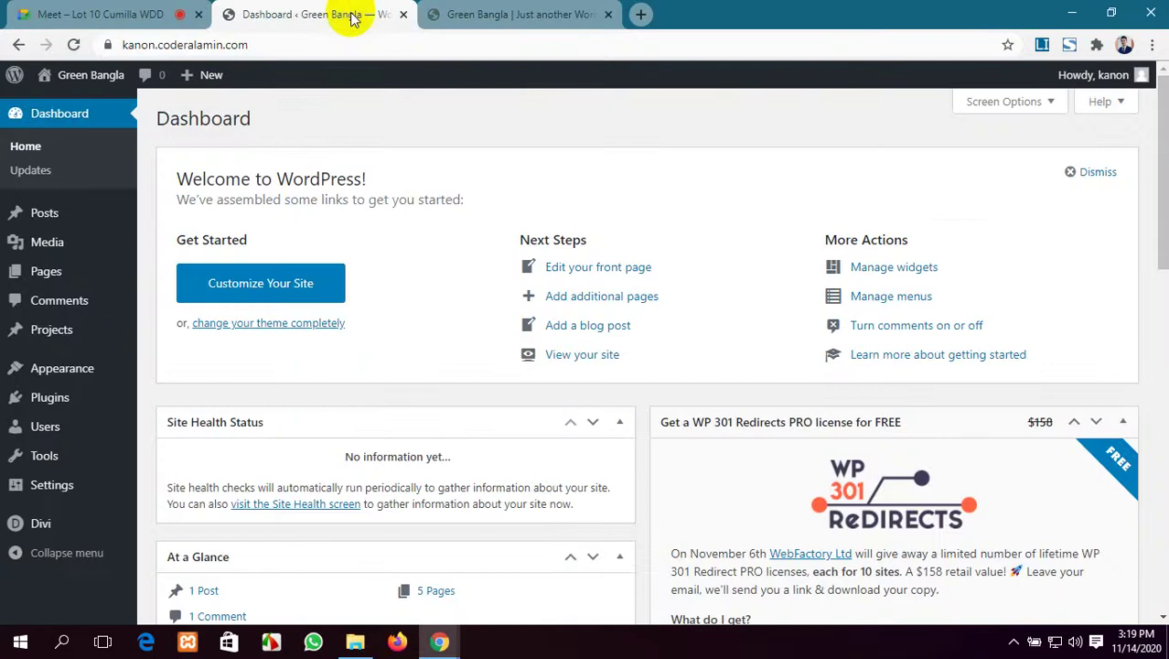
click(443, 13)
click(350, 8)
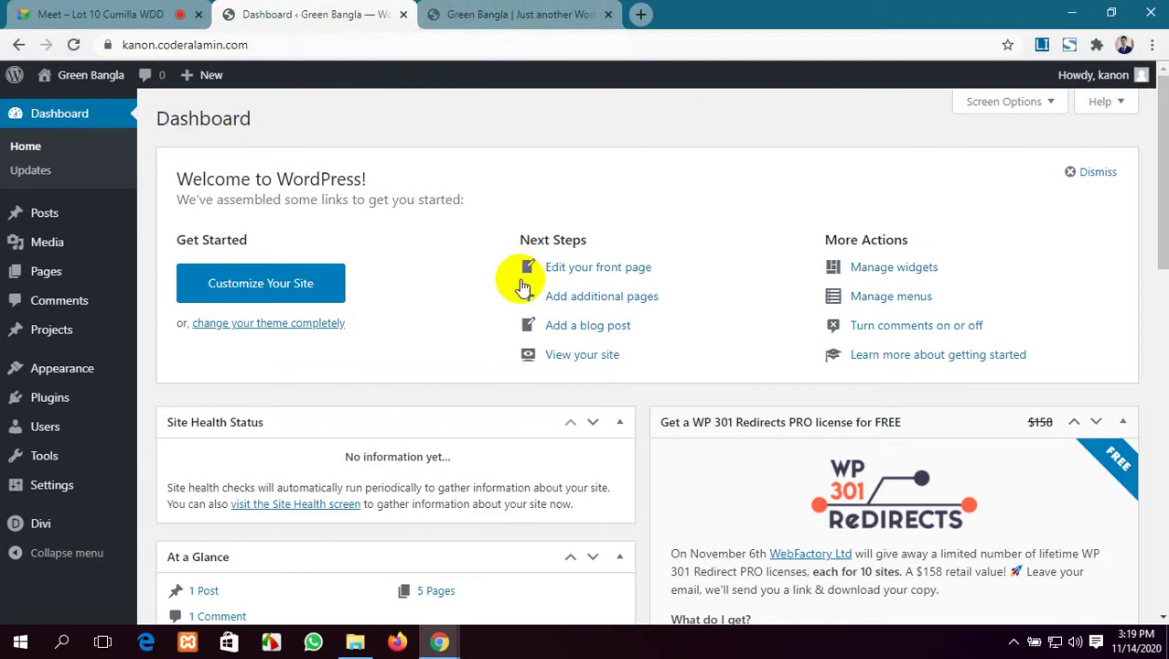
scroll(530, 311, down, 10)
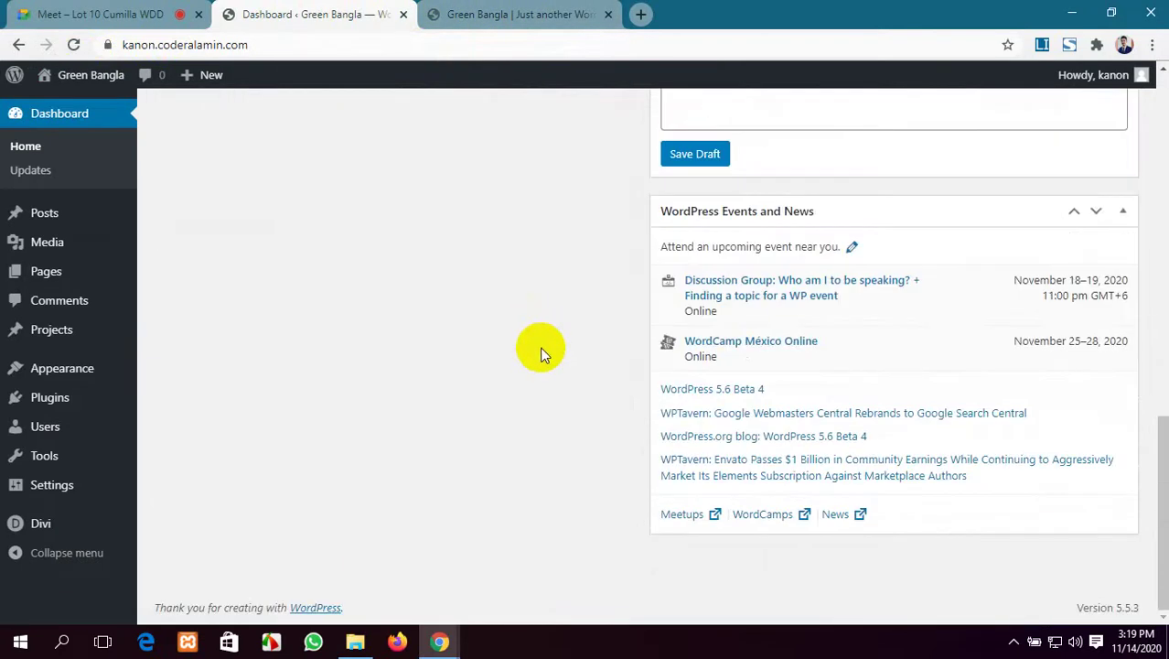
scroll(539, 350, up, 10)
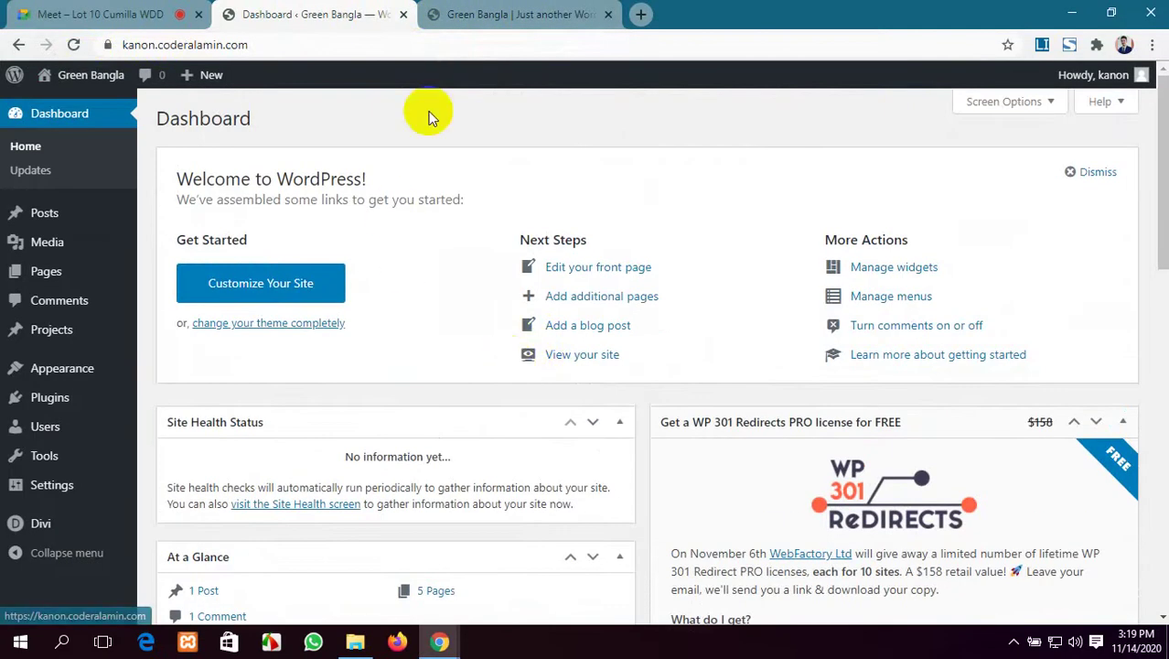
Return to the live Home page and examine its What We Do, services and Recent Work sections.
click(578, 11)
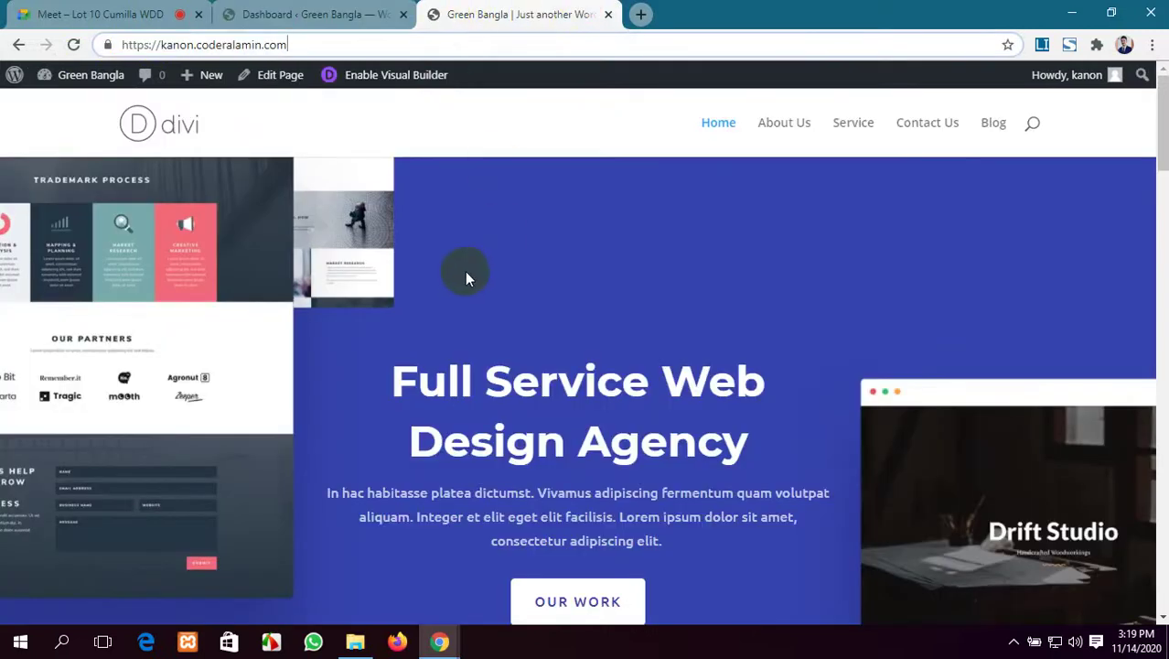
scroll(464, 270, down, 5)
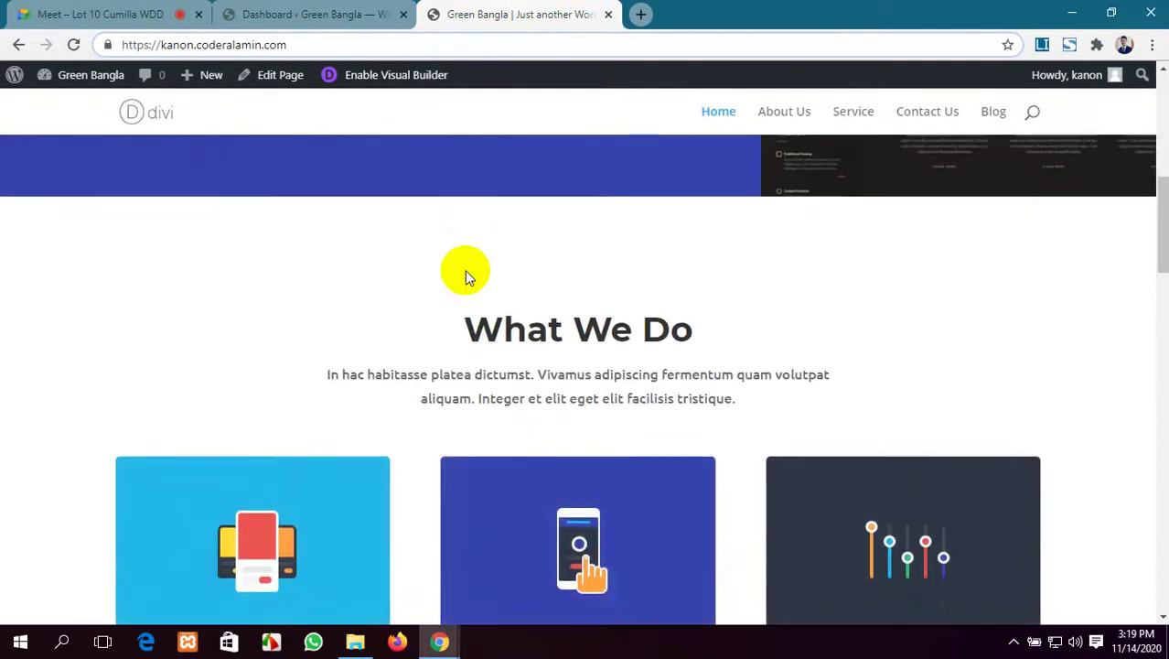
scroll(464, 270, down, 1)
scroll(464, 270, up, 6)
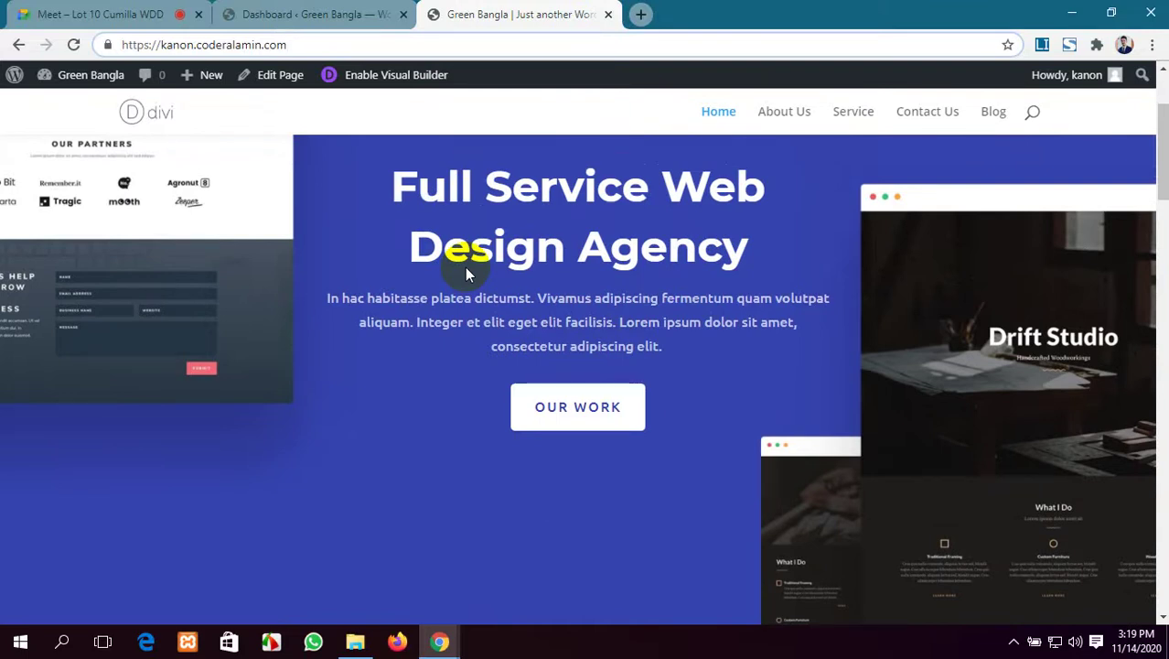
scroll(465, 267, down, 5)
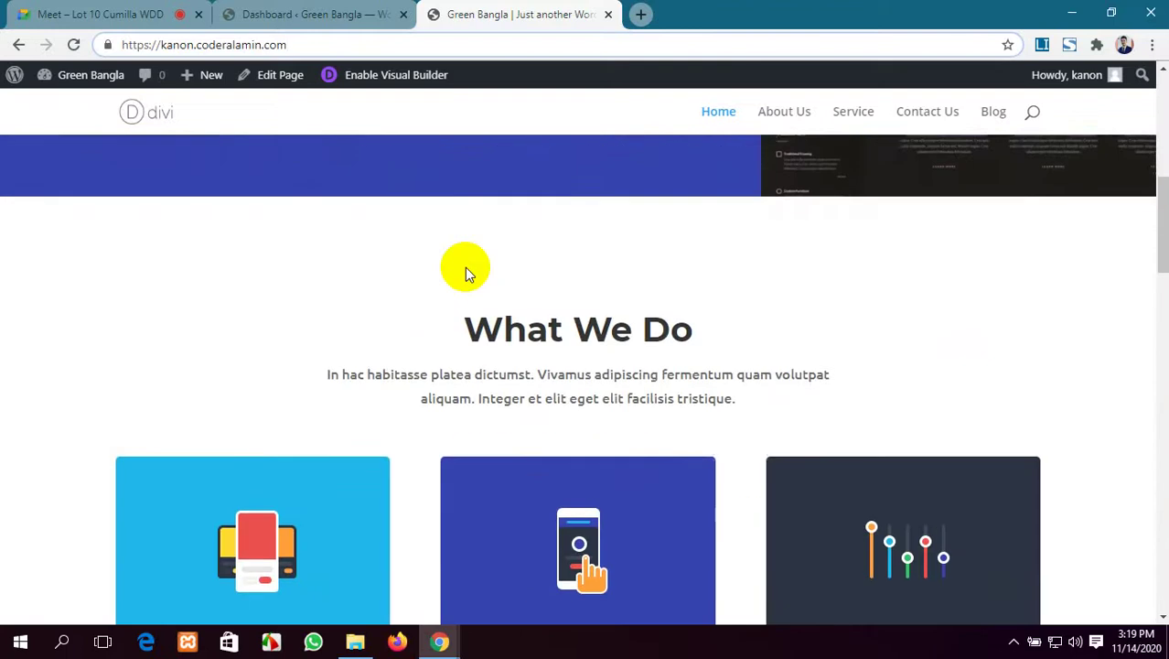
scroll(465, 267, down, 10)
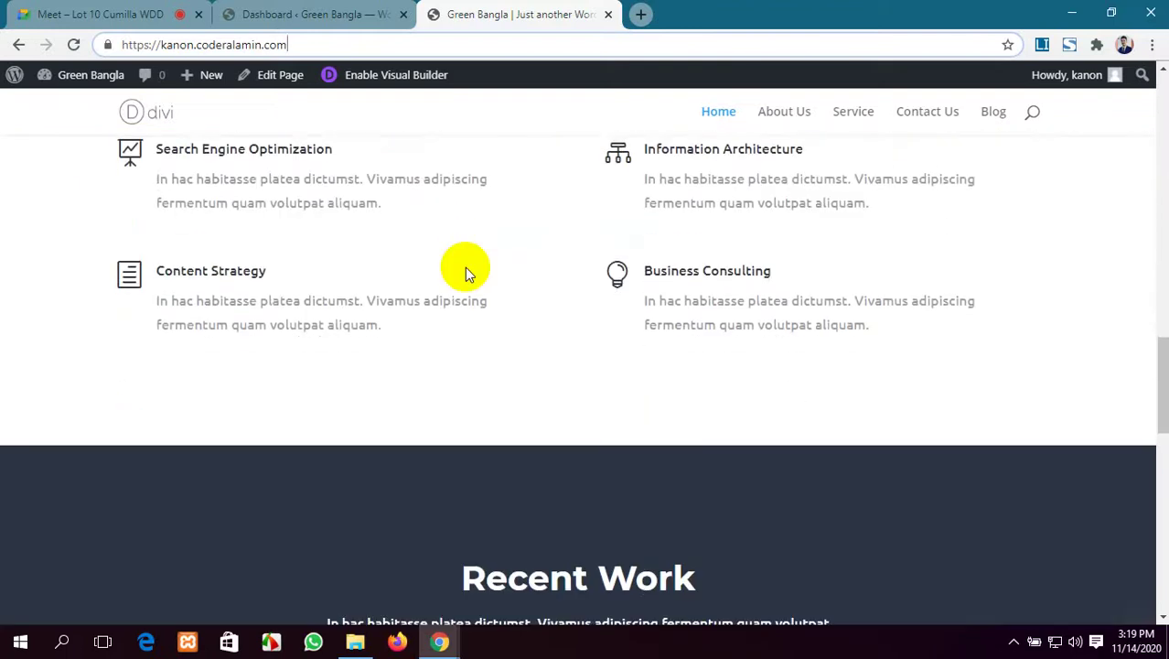
scroll(465, 267, up, 2)
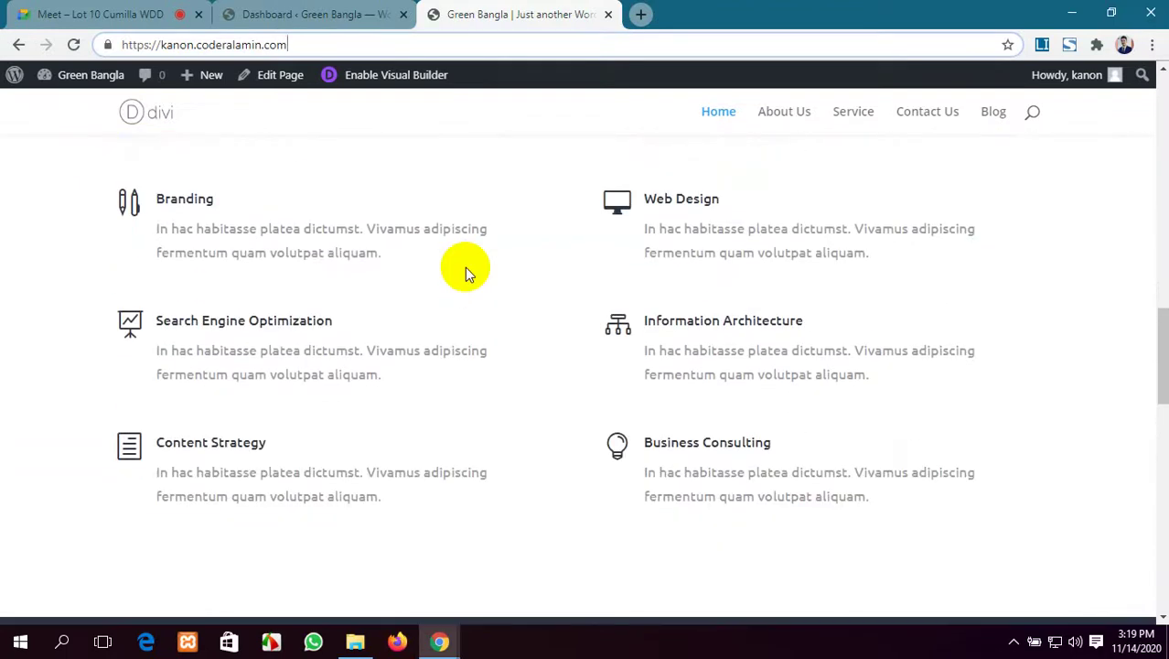
scroll(465, 267, up, 4)
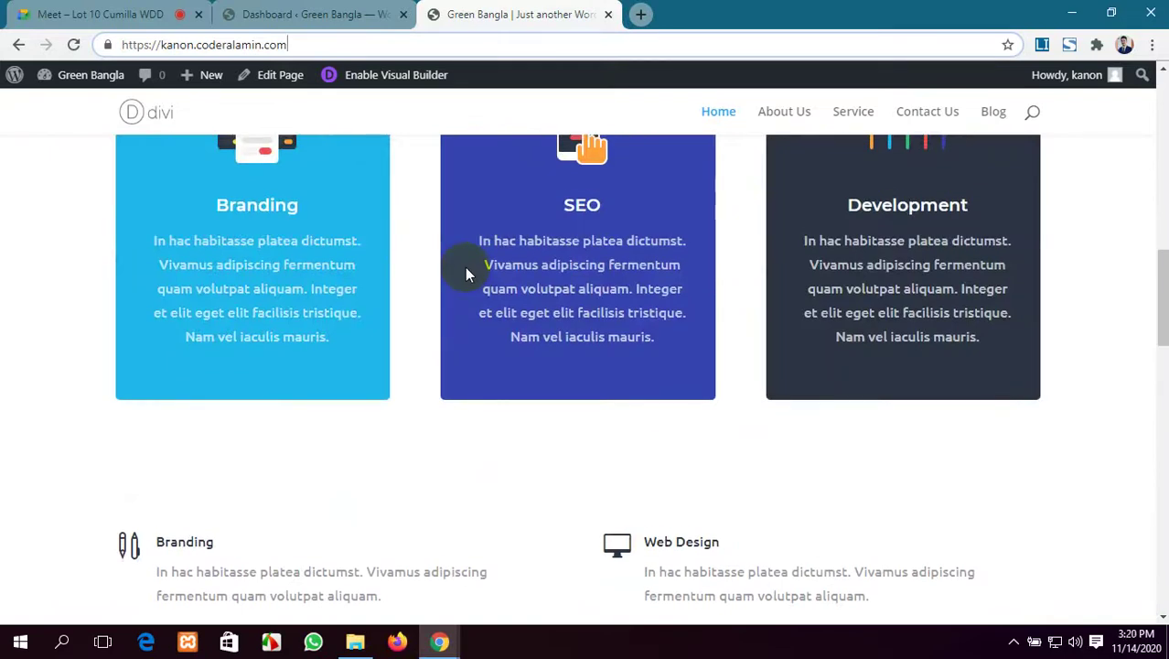
scroll(465, 267, down, 5)
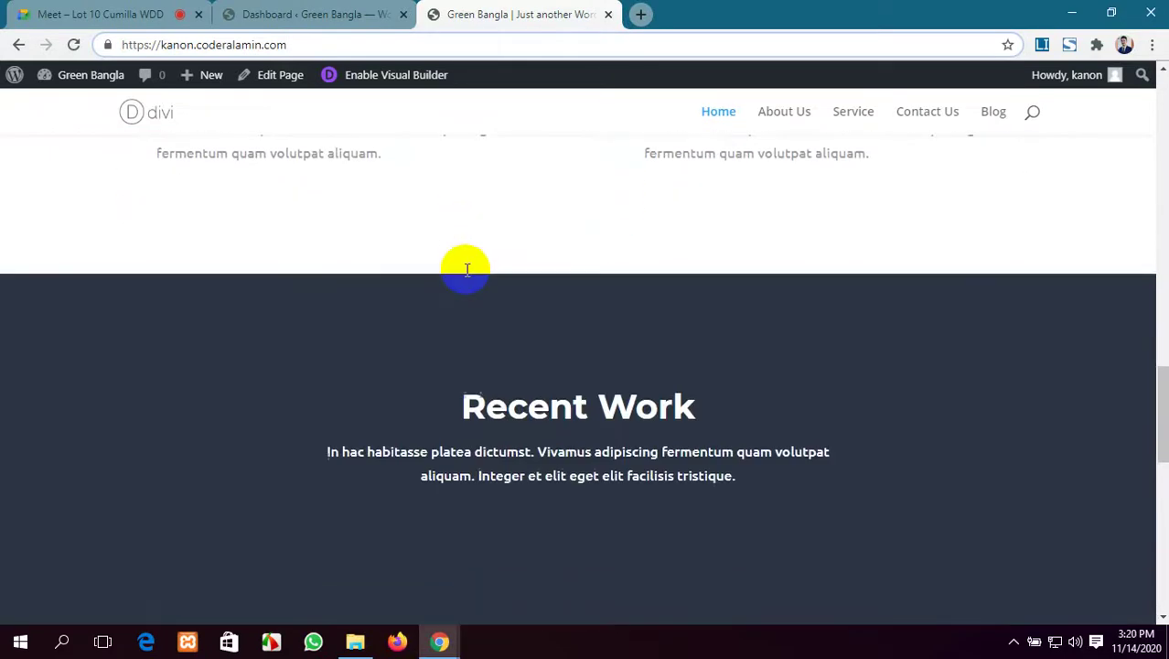
scroll(467, 268, down, 5)
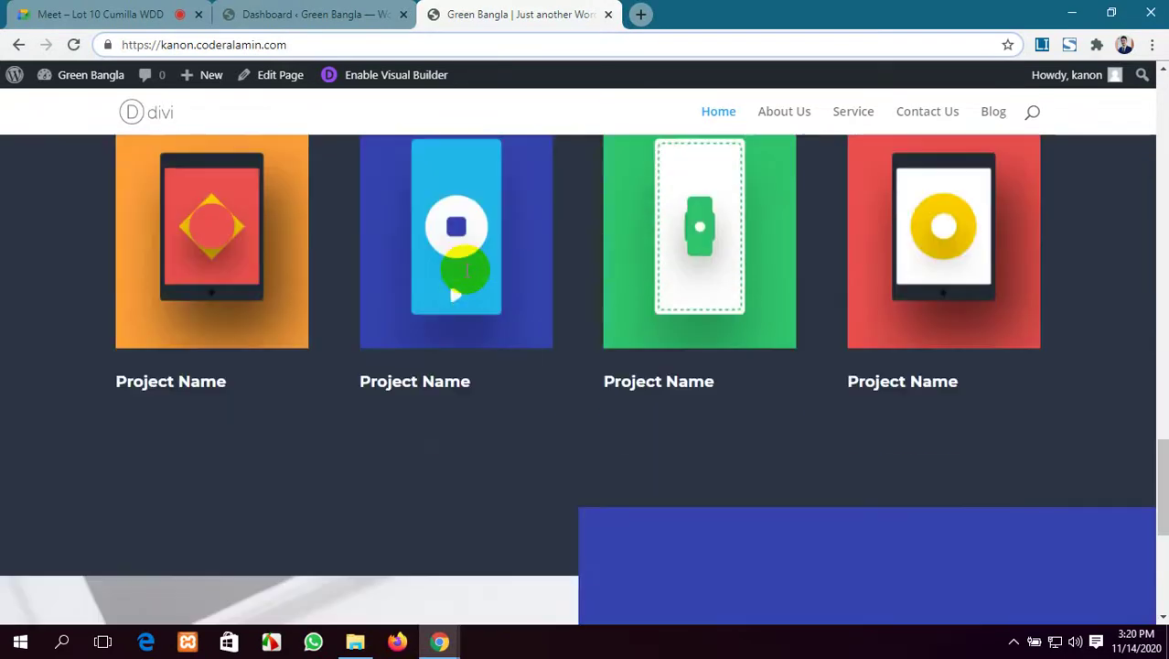
scroll(467, 268, up, 2)
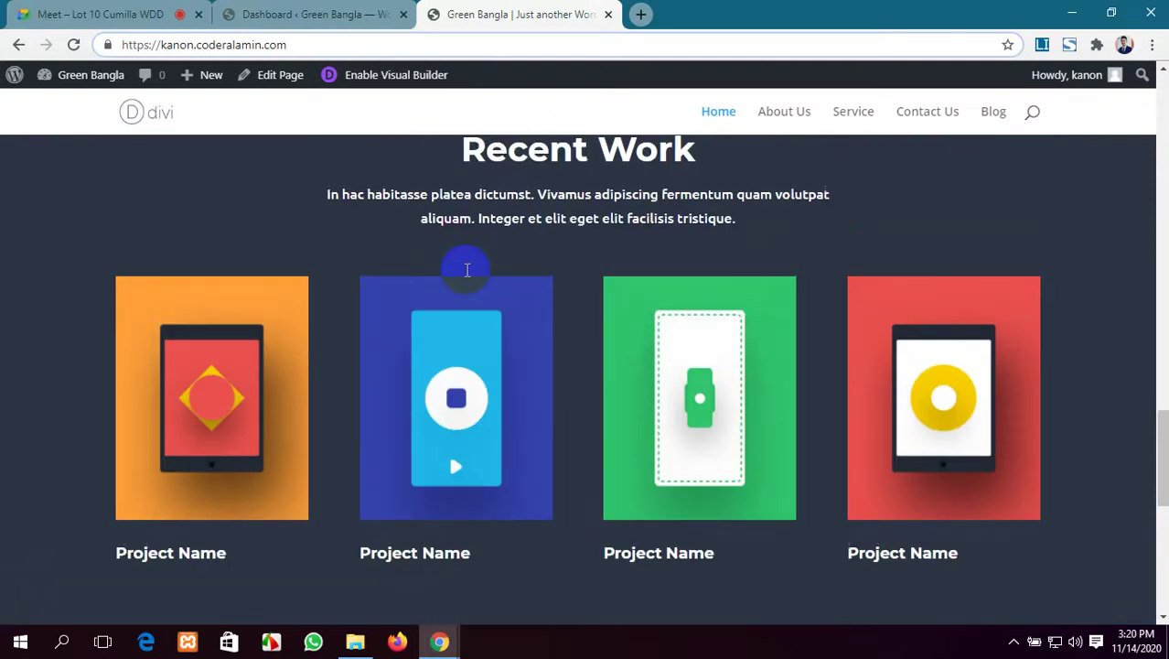
scroll(466, 268, down, 1)
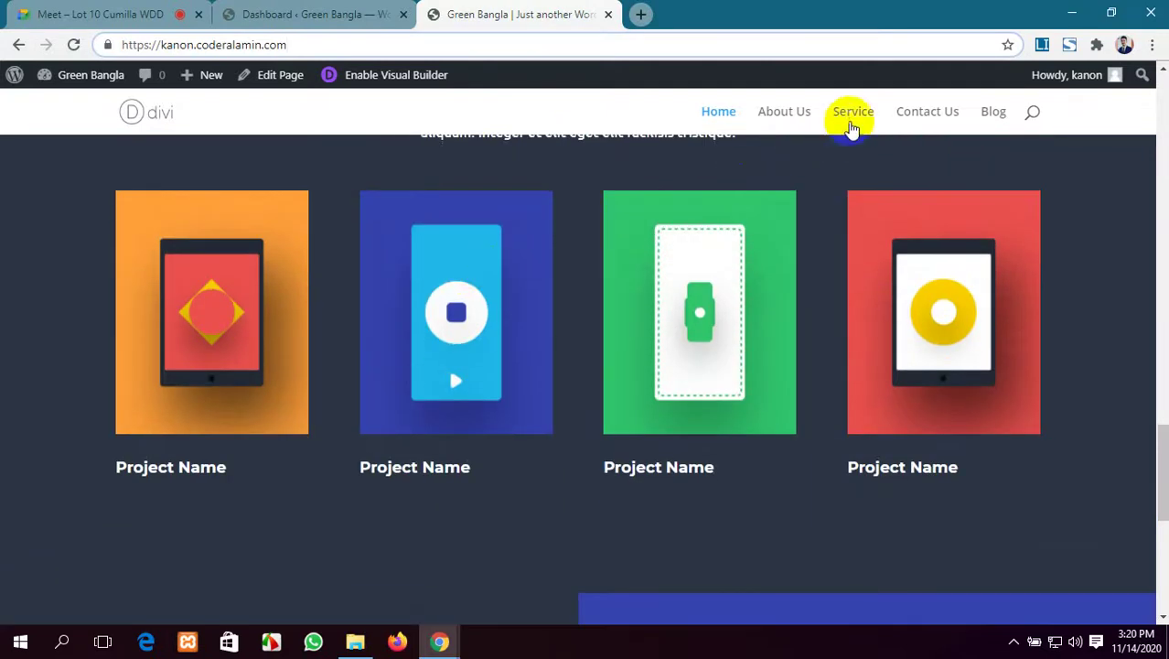
Open the live Contact Us page and review its contact form, contact details and map.
click(922, 121)
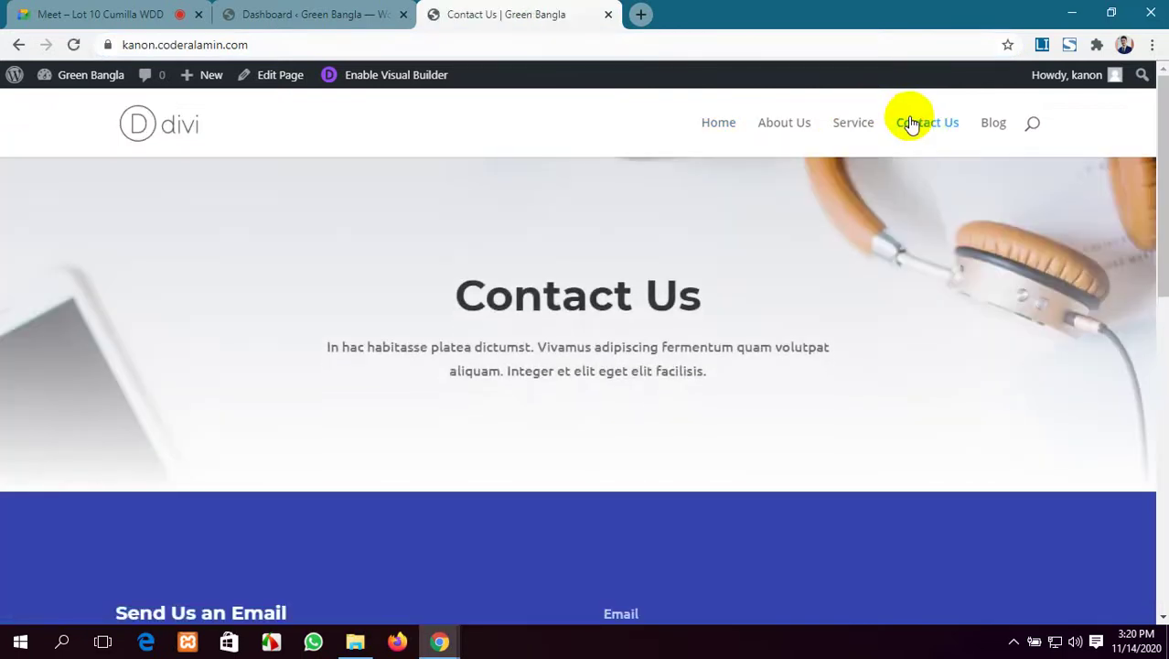
scroll(643, 444, down, 6)
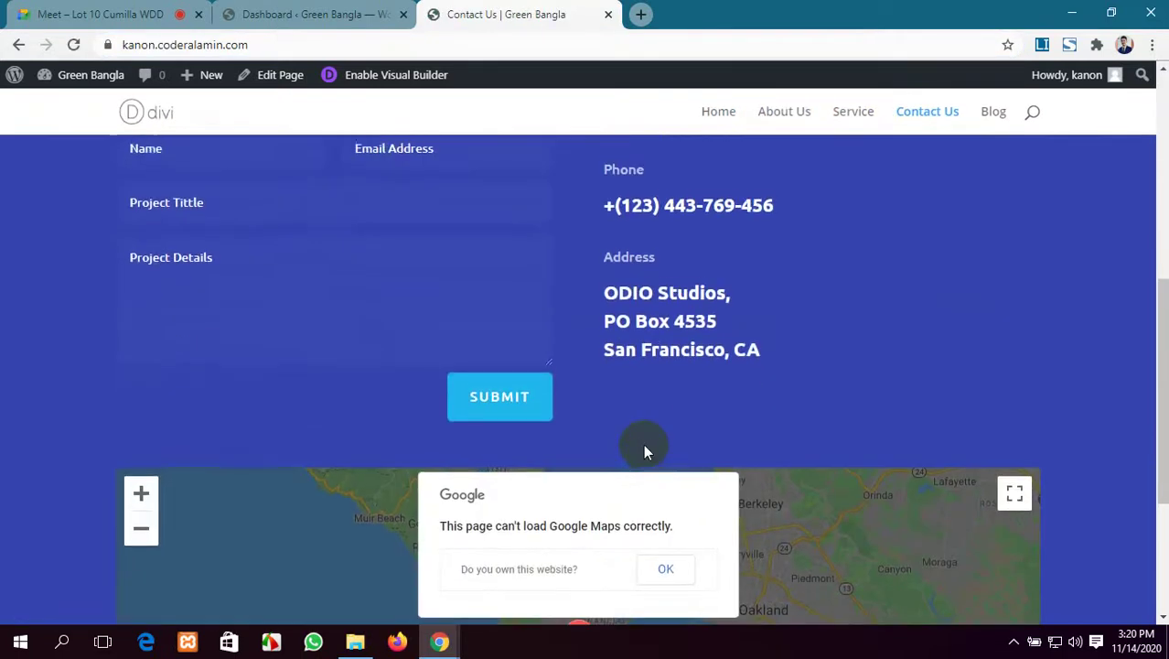
Leave the Contact Us page, open the live Service page and review its service cards and design team section.
scroll(643, 443, up, 6)
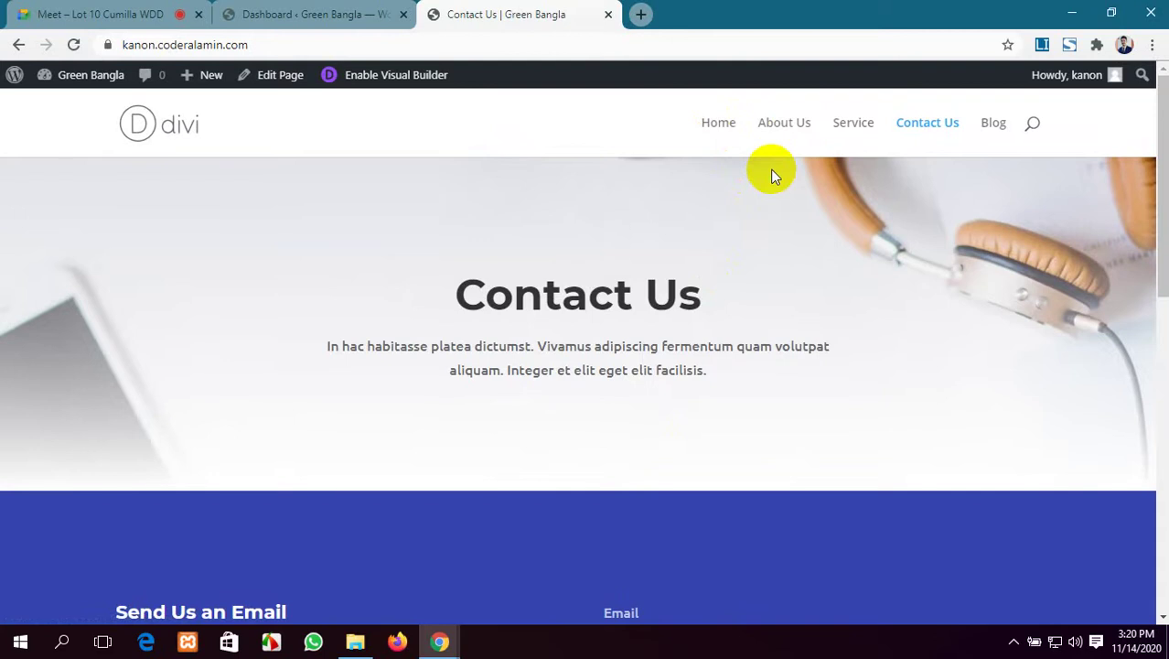
scroll(761, 463, down, 1)
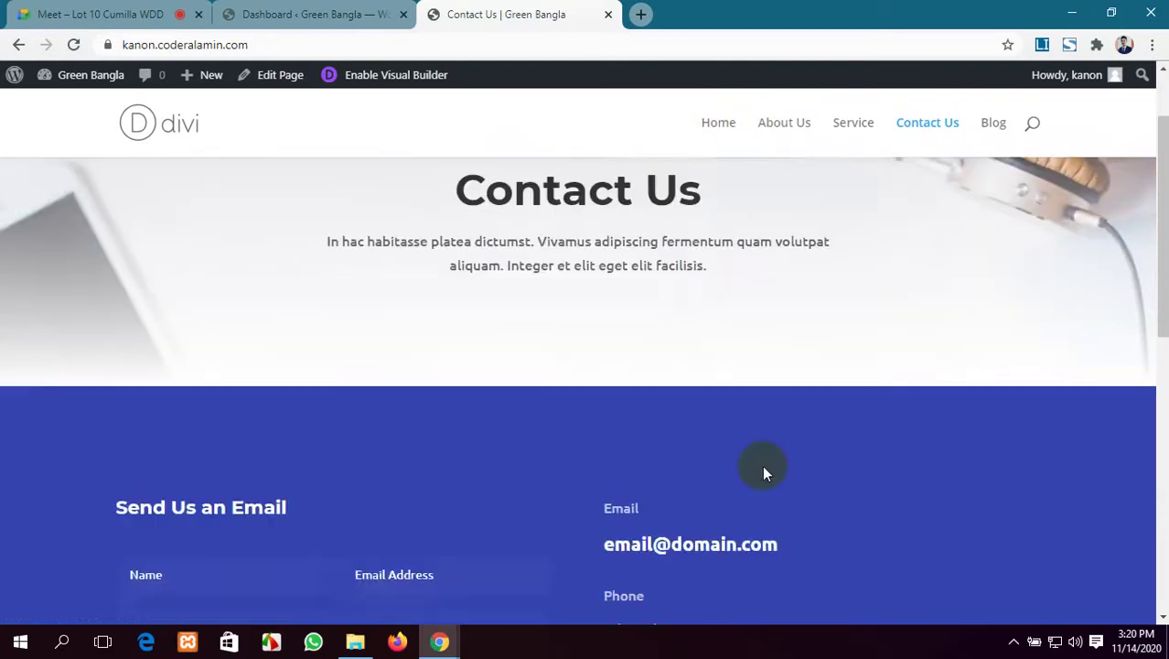
scroll(762, 461, up, 1)
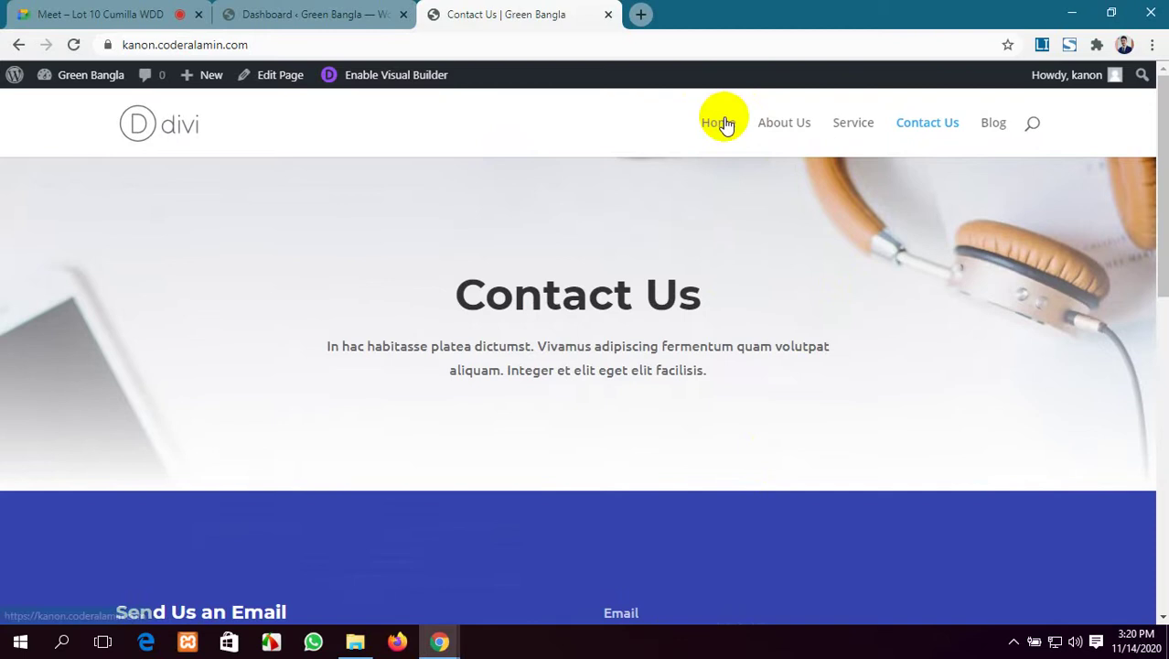
click(724, 123)
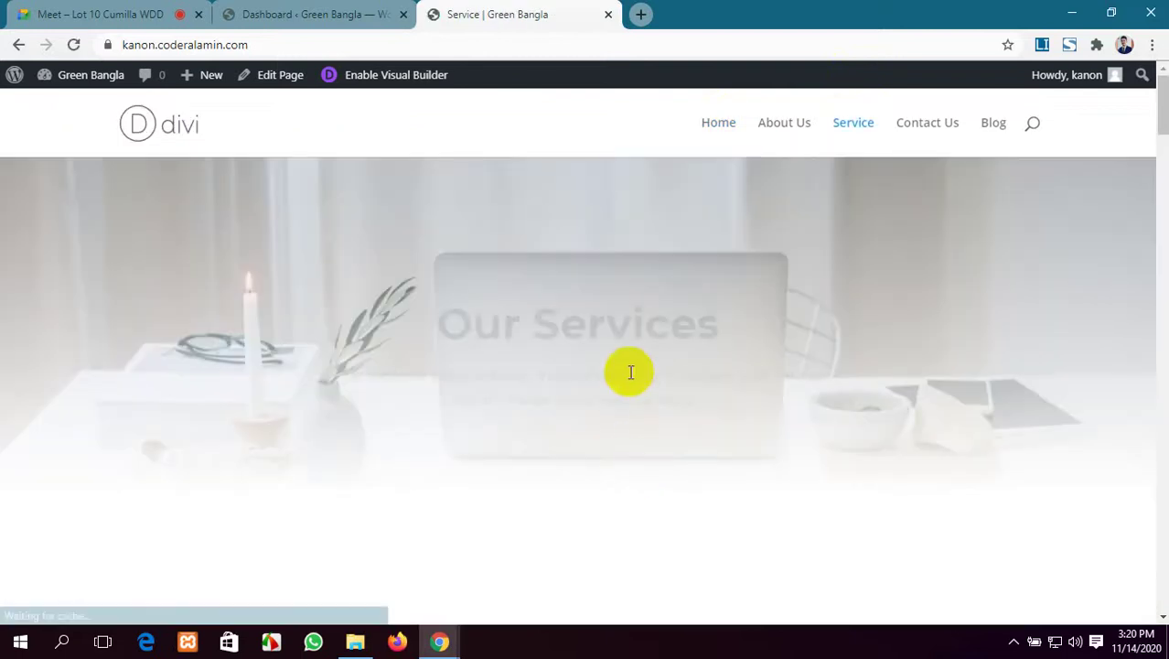
scroll(630, 353, down, 2)
scroll(599, 317, up, 2)
scroll(421, 291, down, 10)
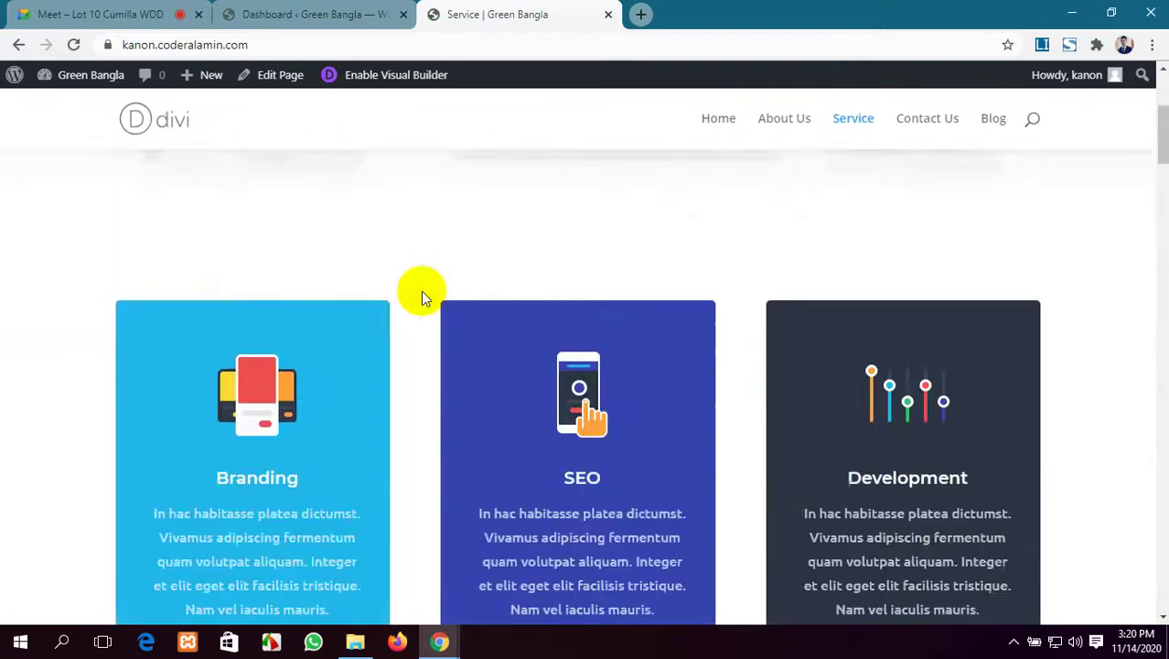
scroll(441, 296, down, 15)
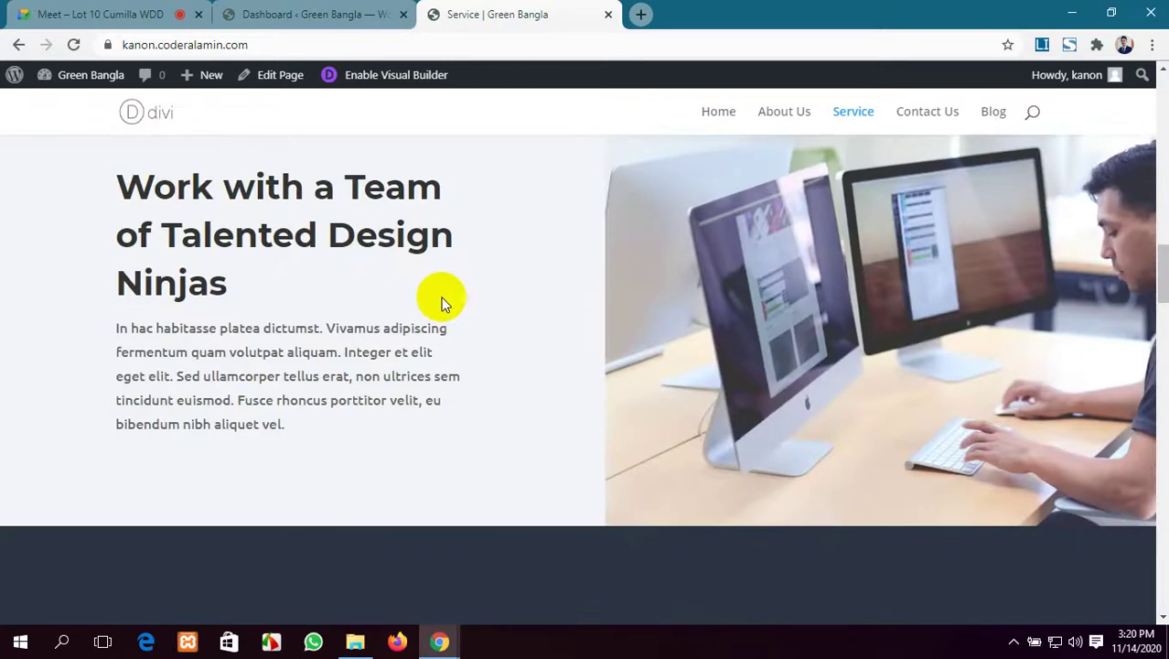
scroll(439, 298, down, 5)
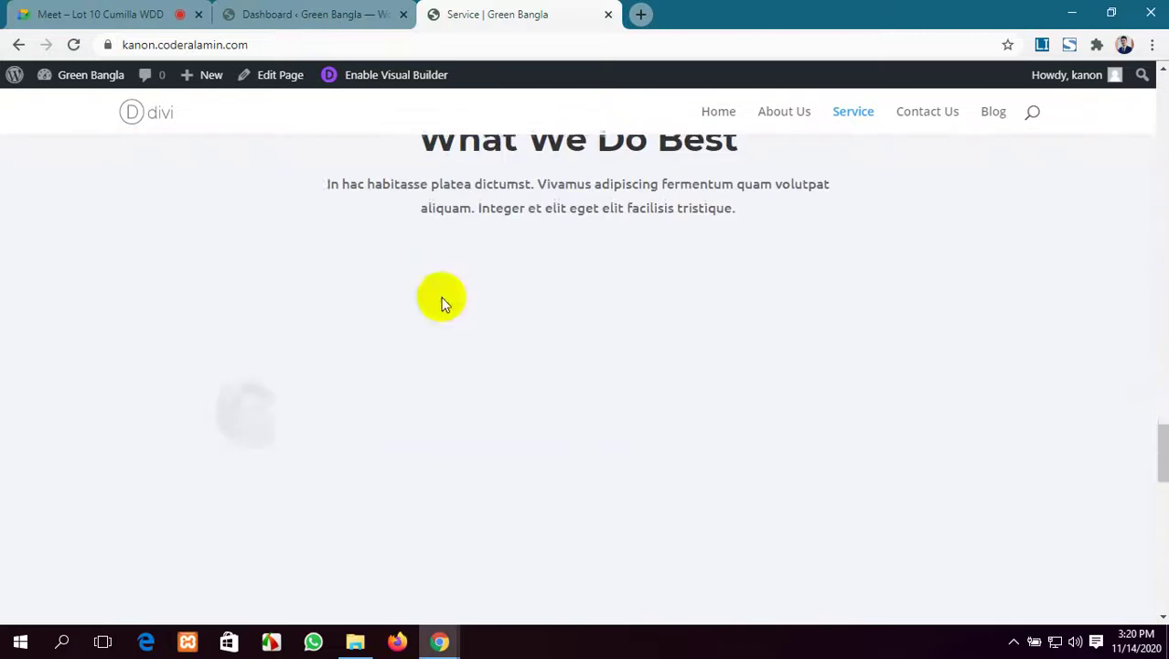
Examine the statistics counters and the Our Latest Projects section of the Service page.
scroll(411, 304, up, 7)
scroll(417, 286, down, 4)
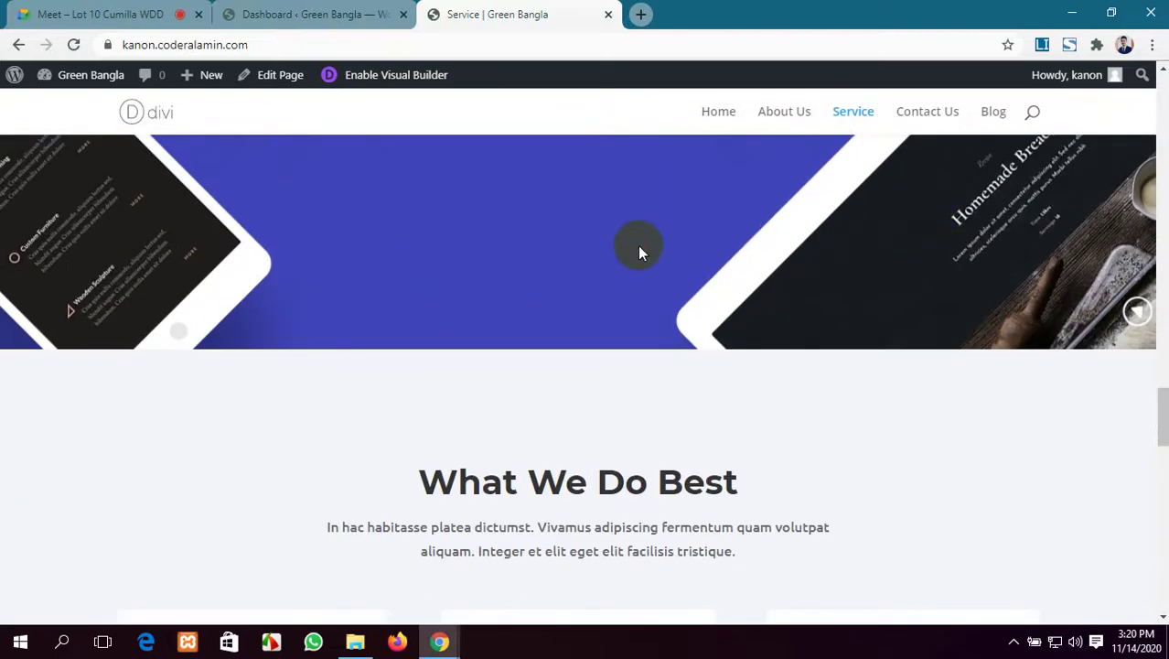
scroll(639, 248, up, 4)
scroll(462, 331, up, 4)
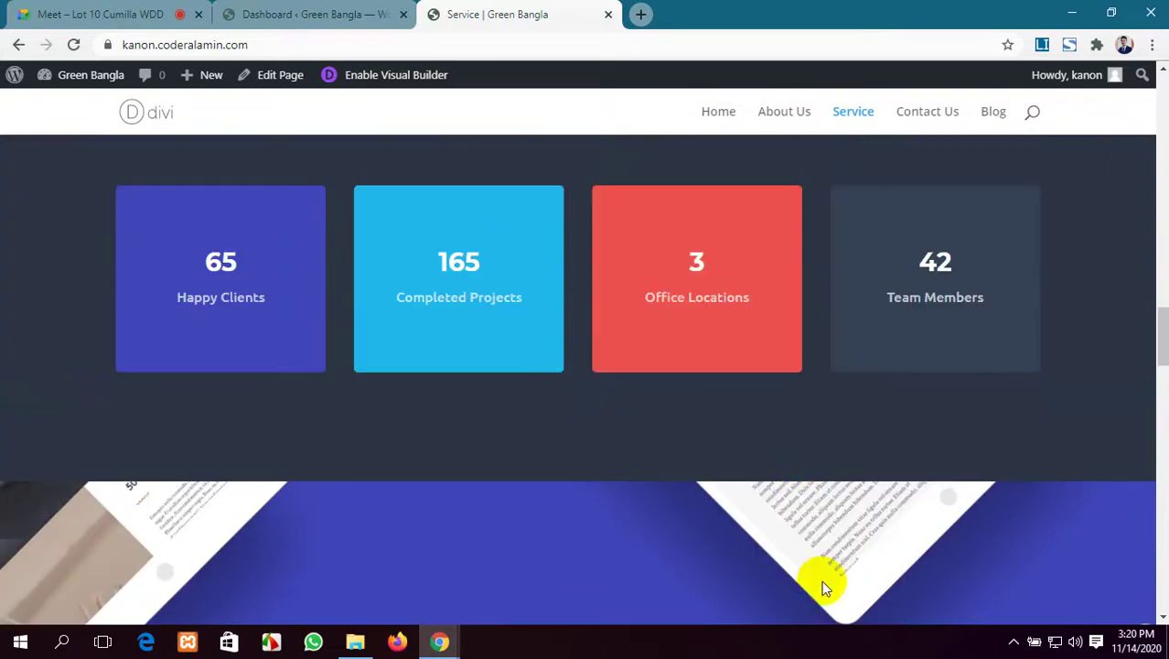
scroll(823, 579, down, 3)
scroll(777, 548, up, 4)
scroll(777, 507, down, 5)
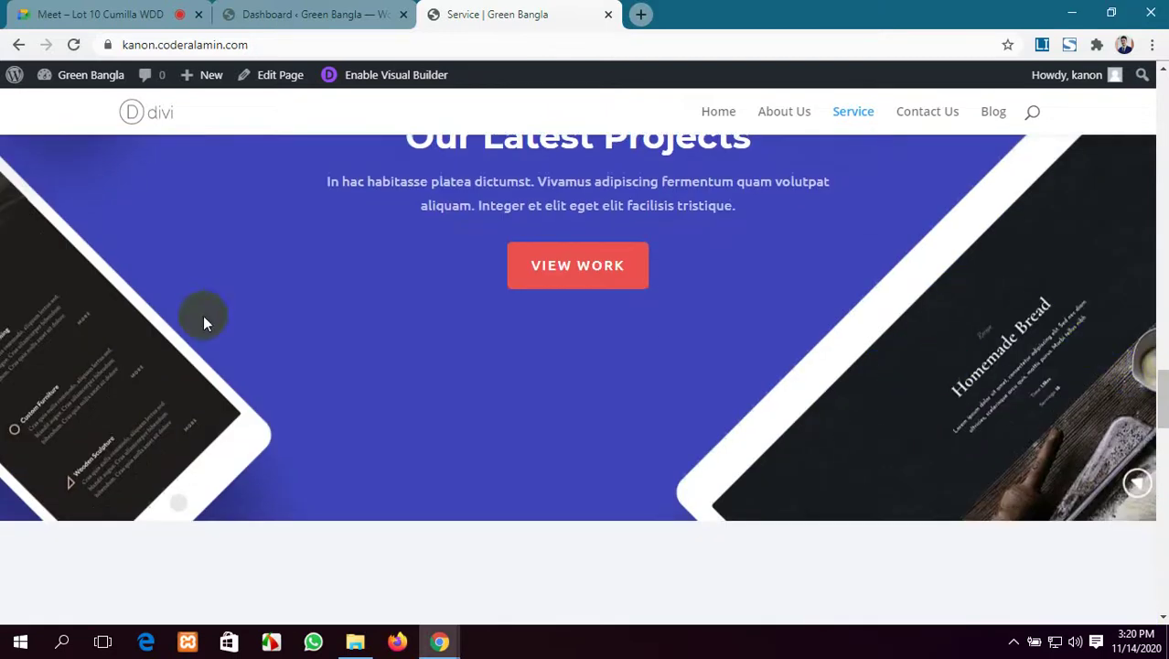
scroll(114, 375, up, 4)
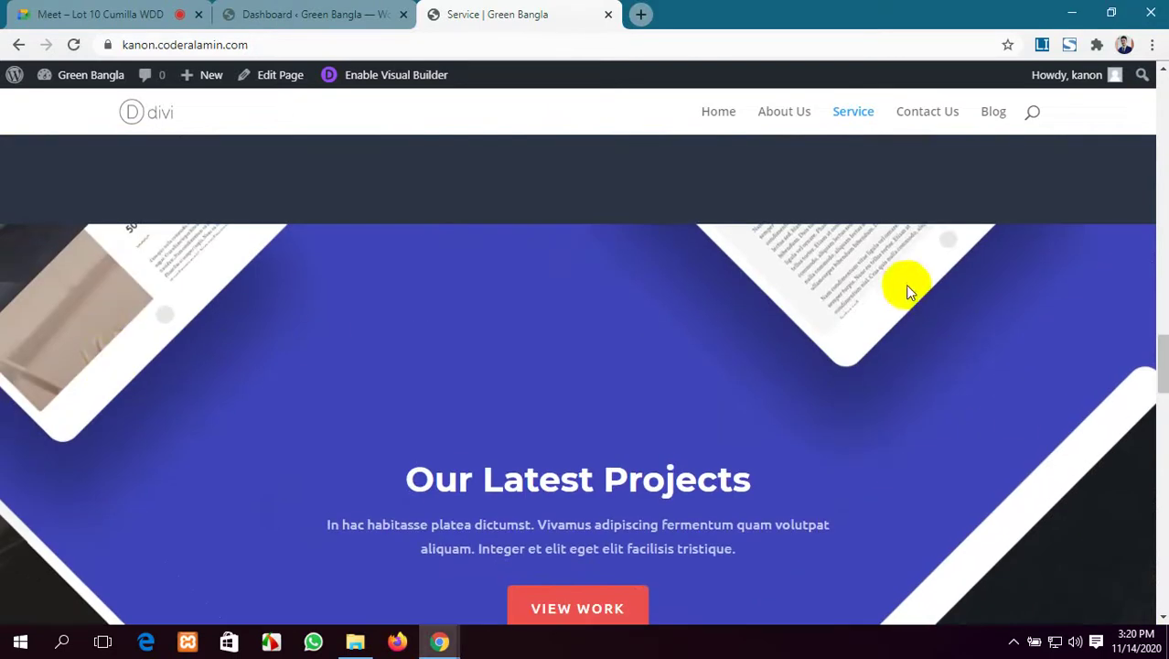
click(1014, 605)
scroll(809, 343, down, 8)
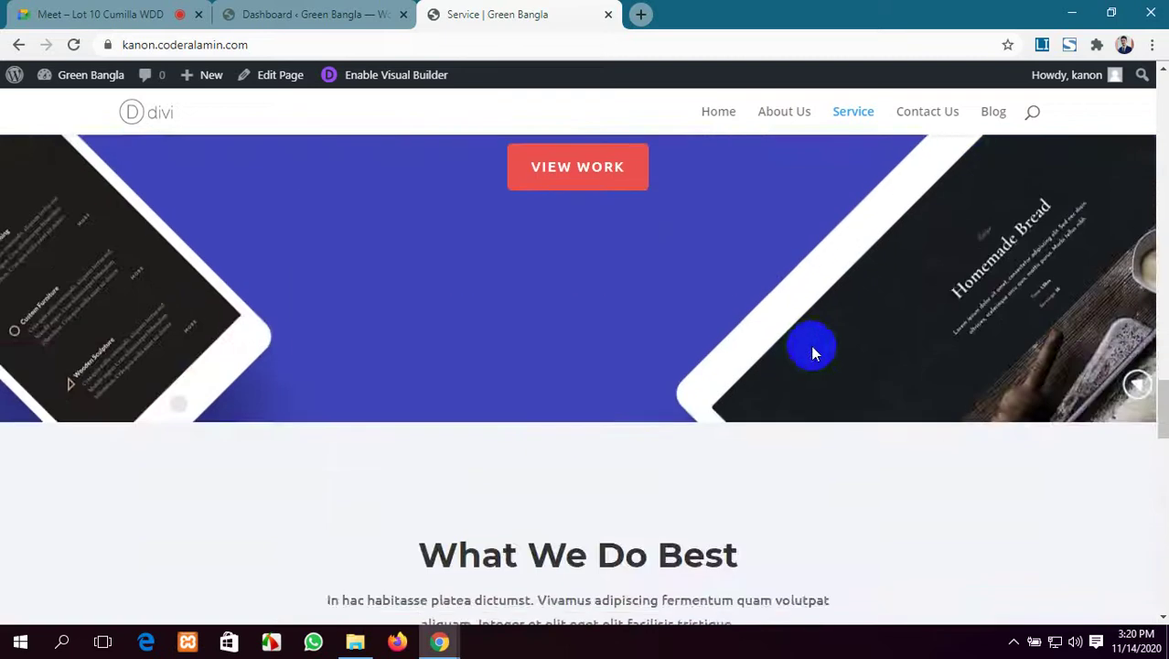
Review the What We Do Best testimonials and the Our Trademarked Process & Workflow section.
scroll(887, 420, up, 4)
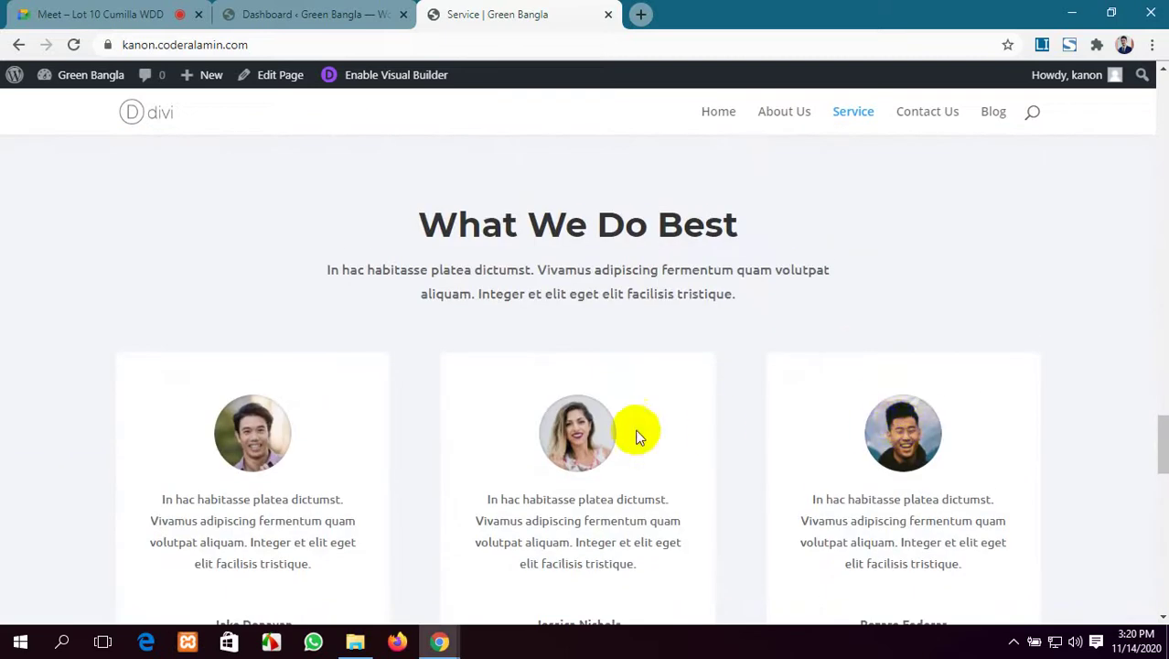
scroll(253, 381, down, 10)
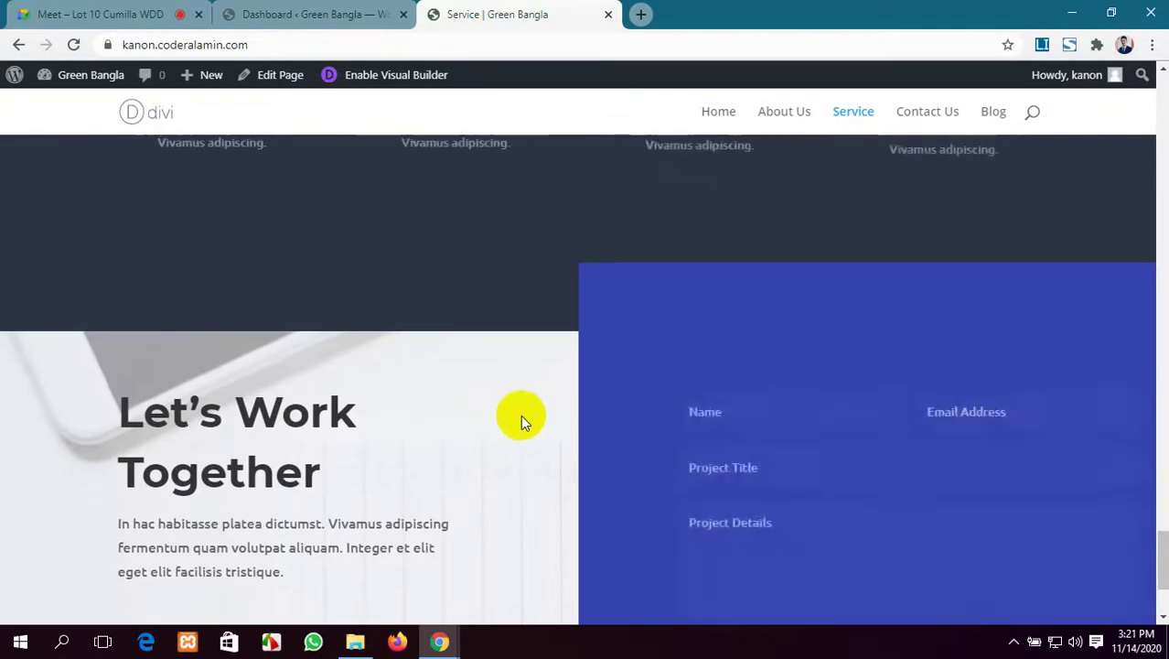
scroll(522, 418, up, 4)
scroll(522, 419, up, 3)
scroll(548, 423, down, 3)
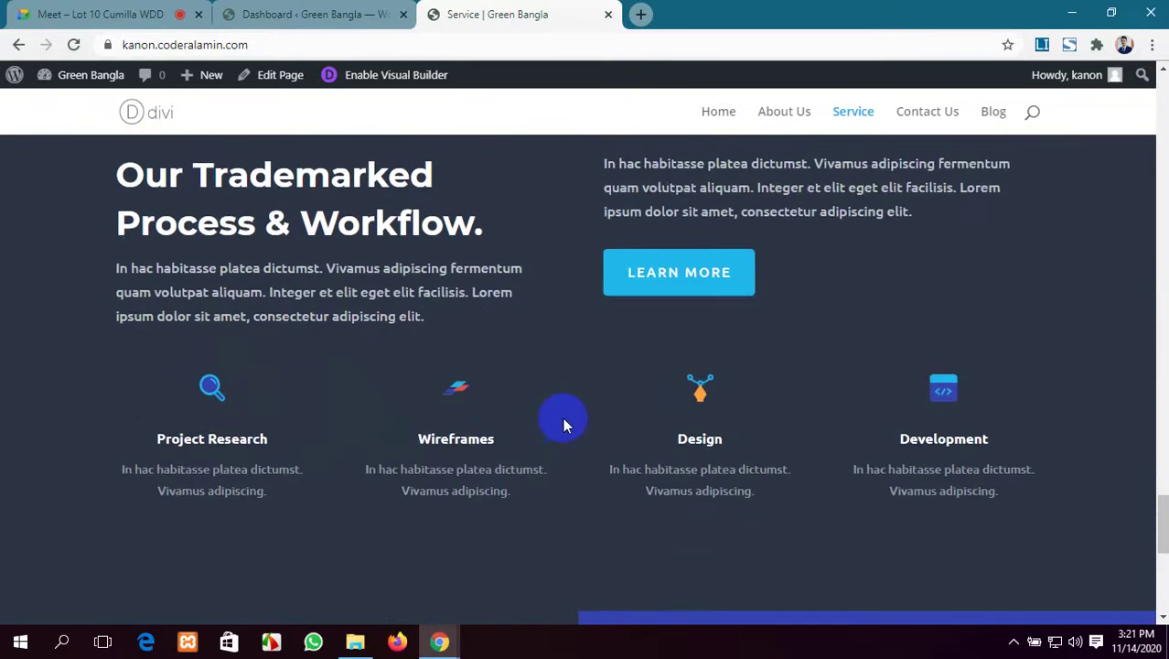
scroll(563, 417, up, 2)
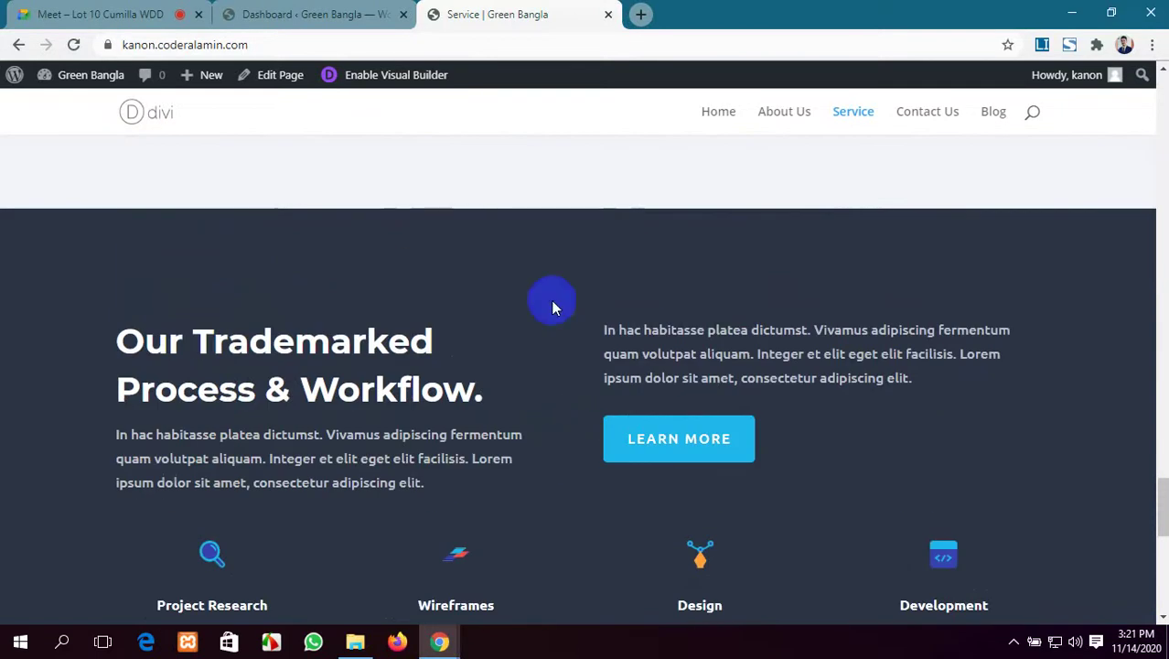
Check the Google Meet chat, return to the live Service page and look over it from its end back to its heading.
click(339, 13)
click(62, 11)
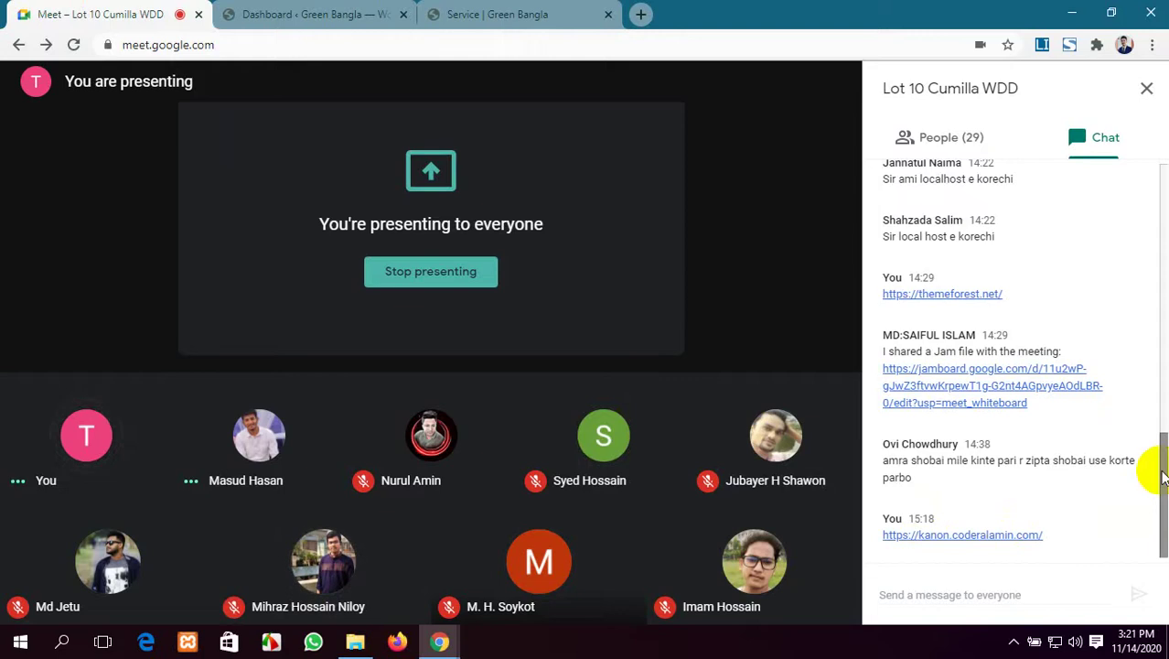
click(254, 11)
click(524, 11)
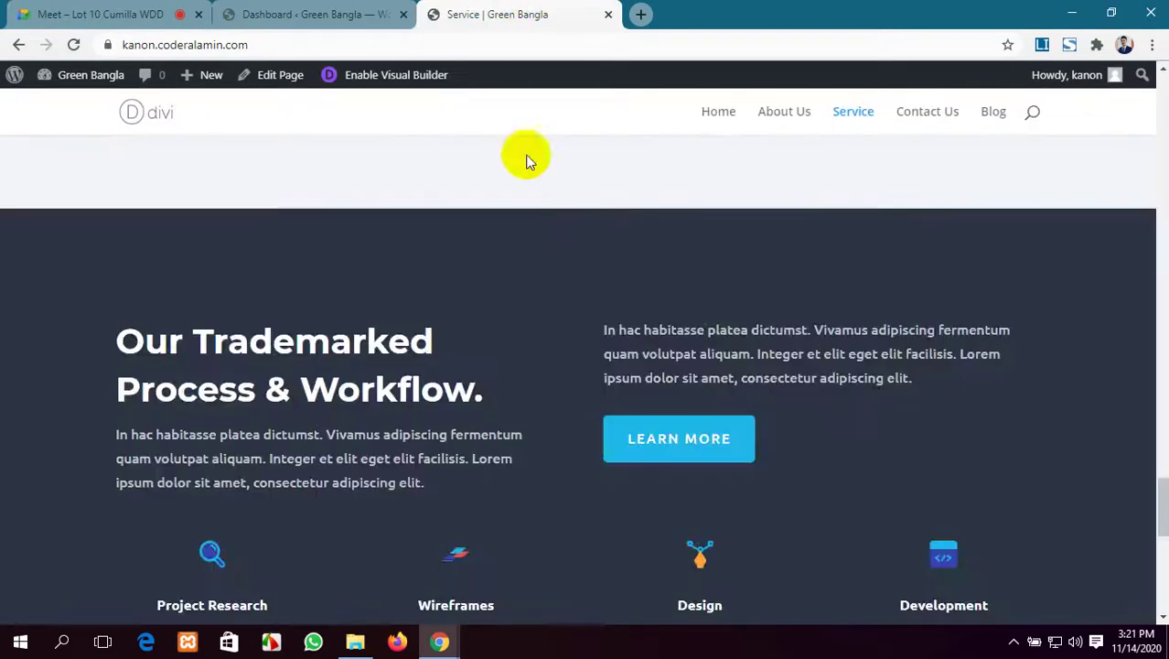
scroll(531, 183, down, 15)
scroll(586, 440, up, 15)
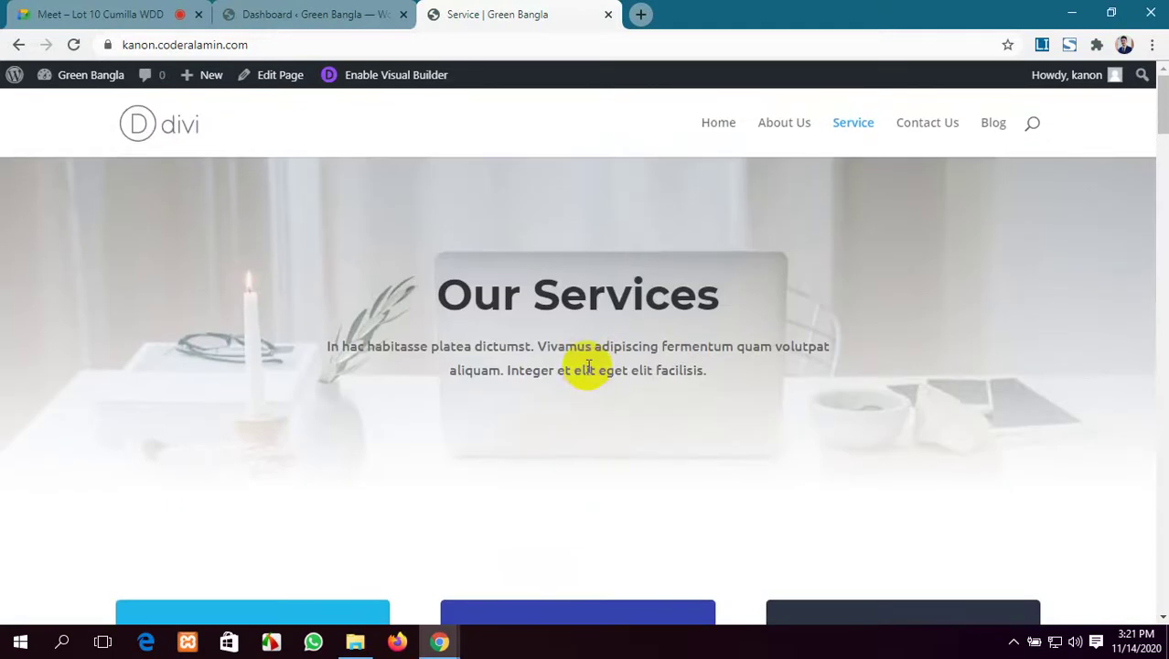
Glance at the WordPress dashboard, open the live Home page and look at its header logo and hero section.
click(329, 14)
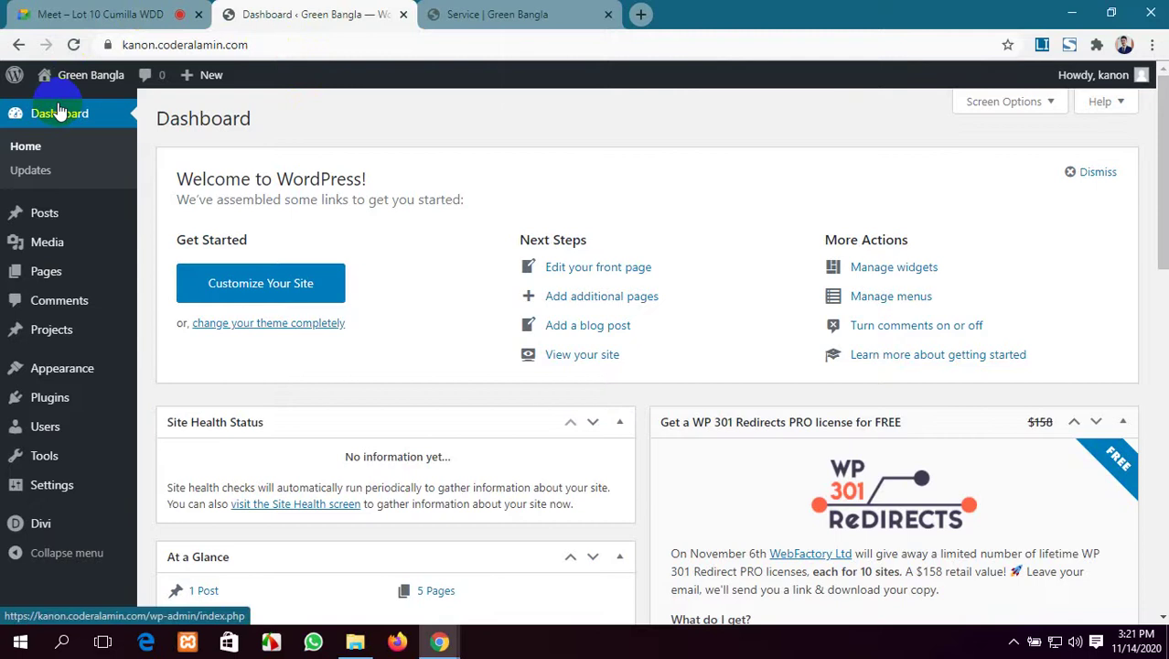
click(485, 14)
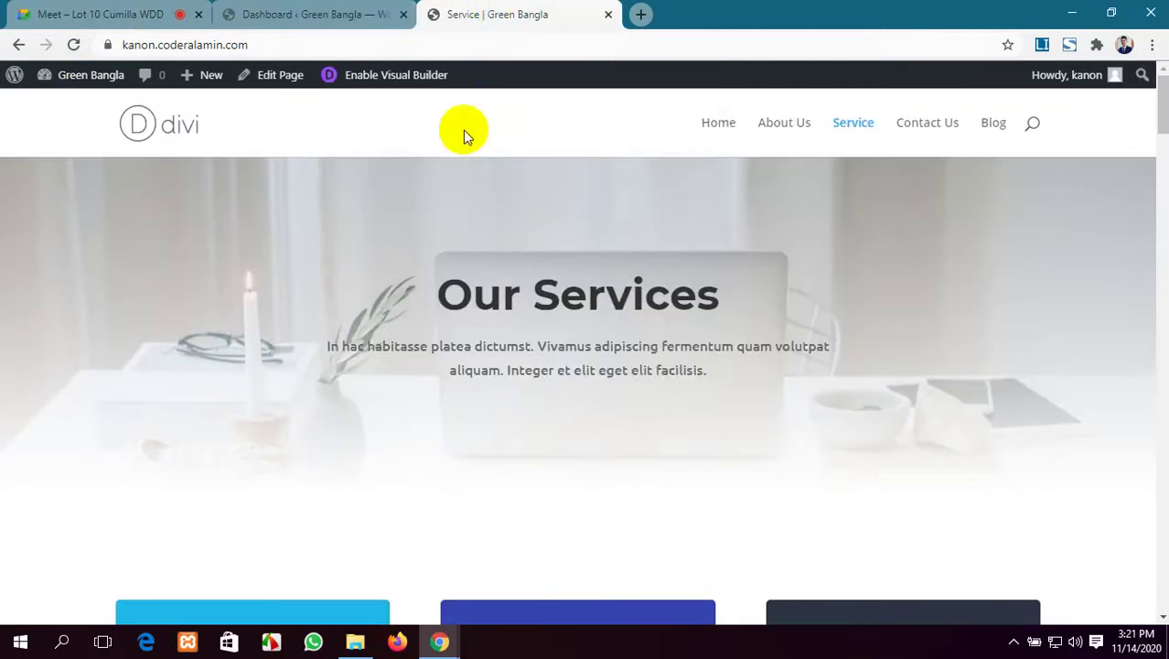
click(716, 128)
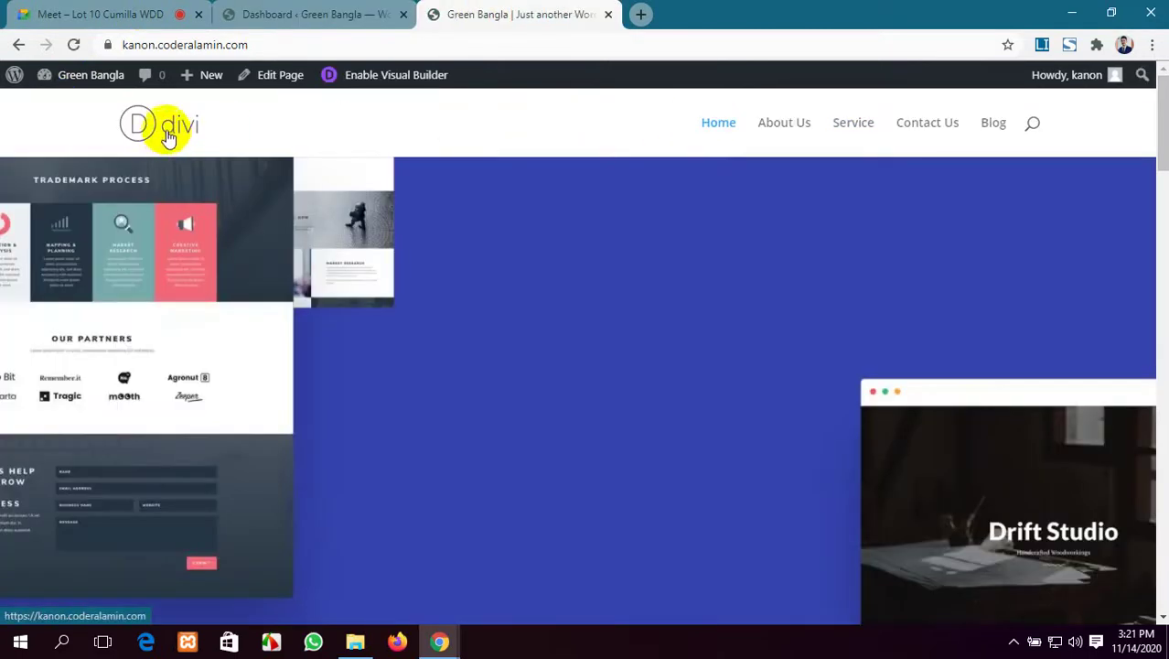
scroll(564, 511, down, 5)
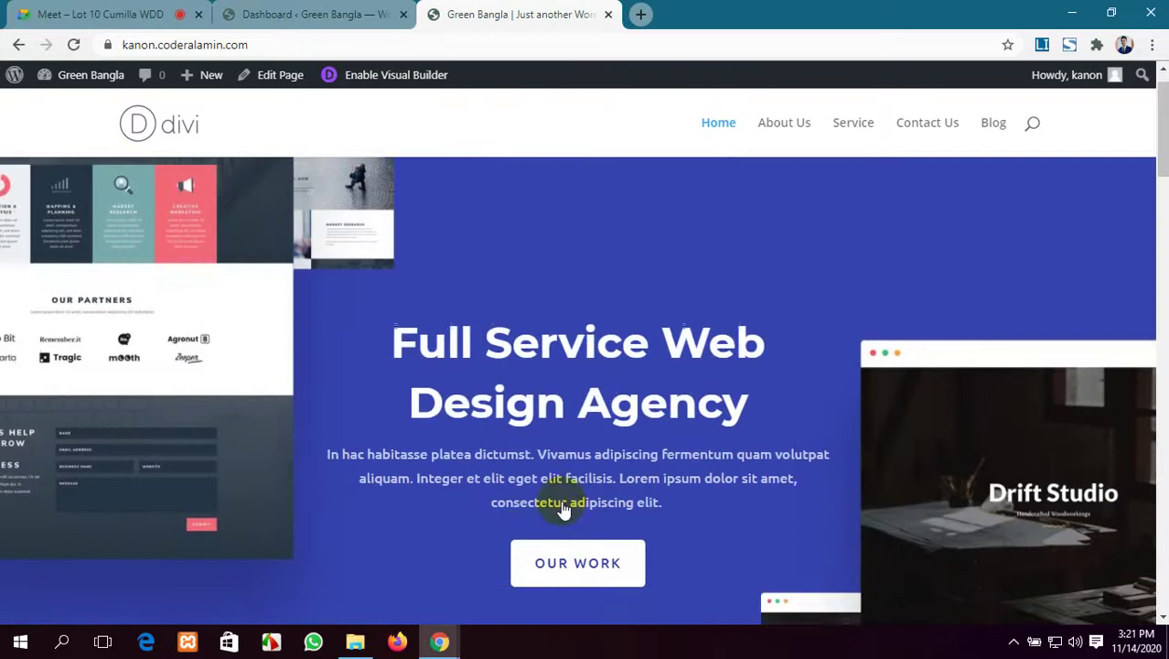
scroll(541, 455, up, 5)
Open the Divi Theme Options from the WordPress dashboard and check the header logo on the live Home page.
click(311, 14)
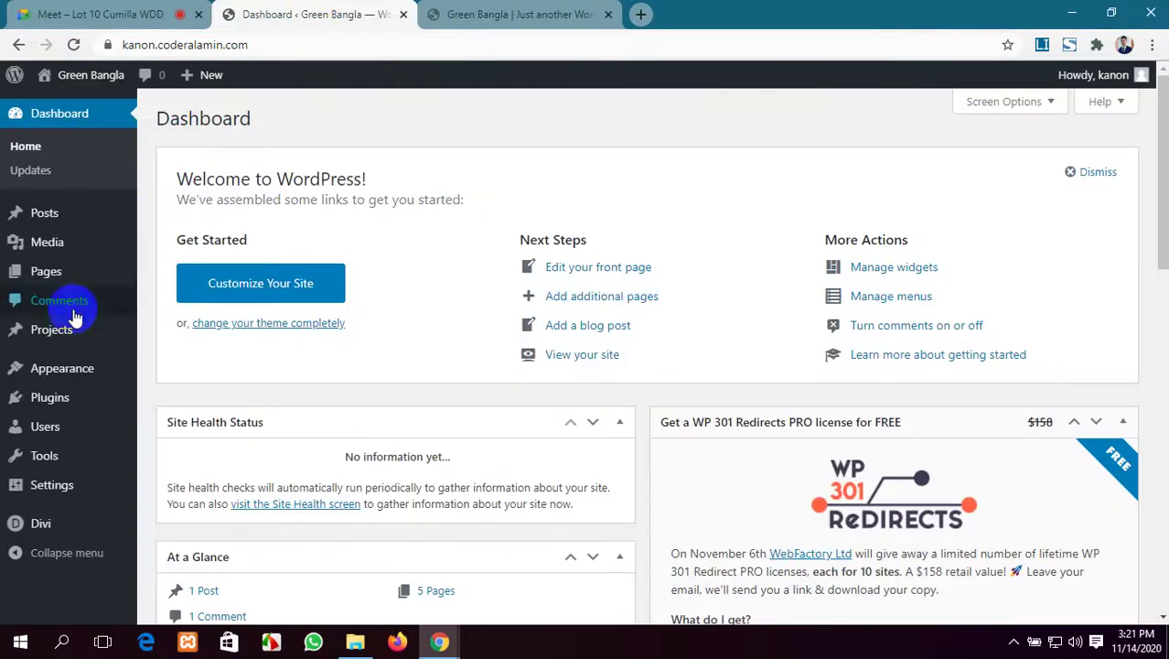
mouse_move(16, 520)
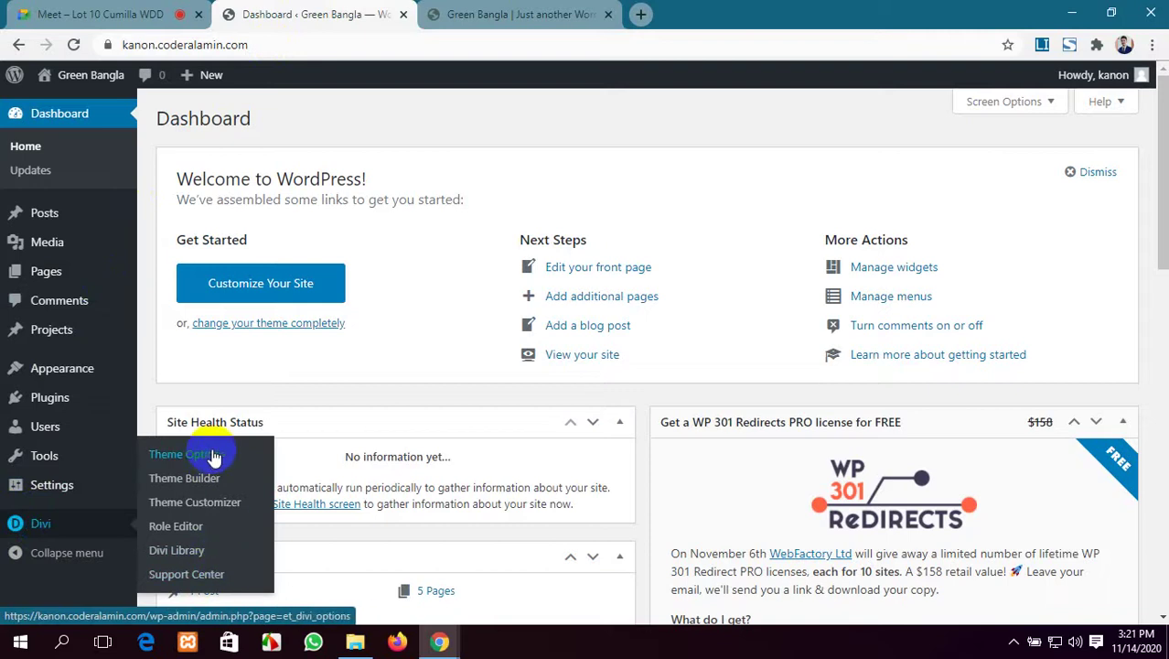
click(214, 456)
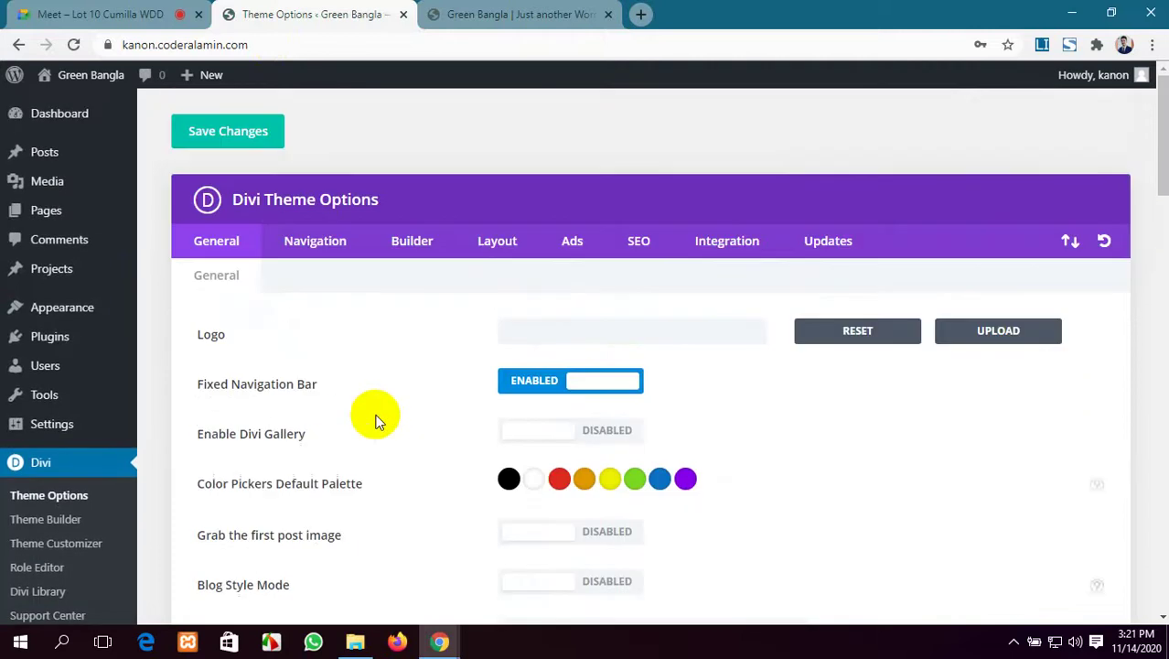
click(498, 14)
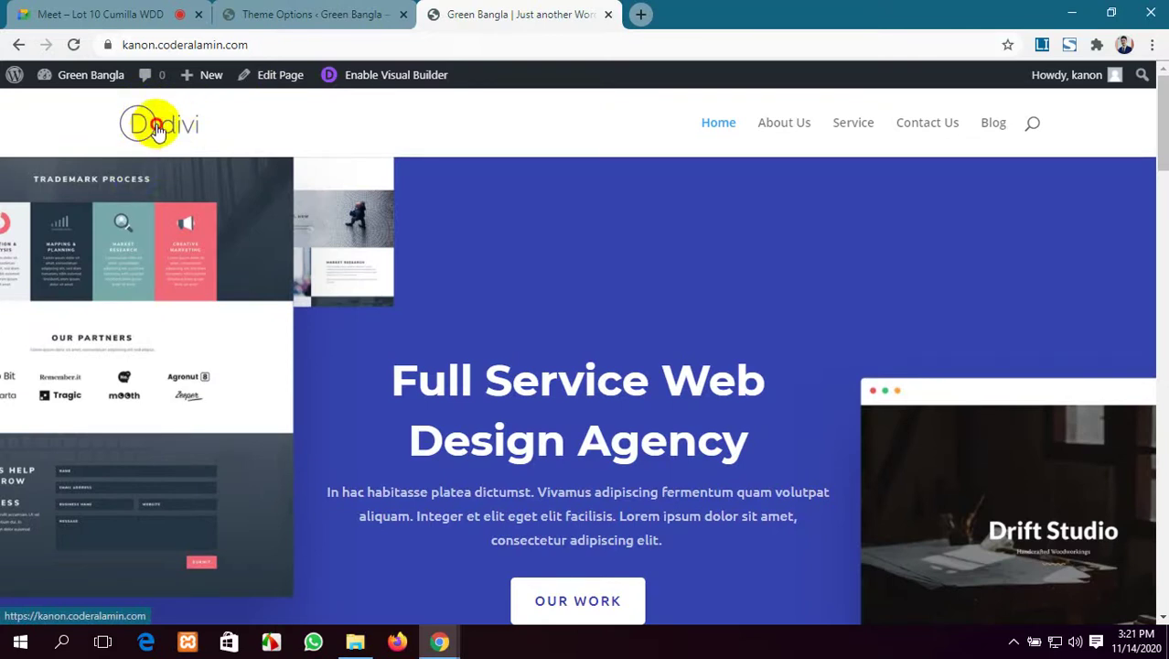
click(335, 12)
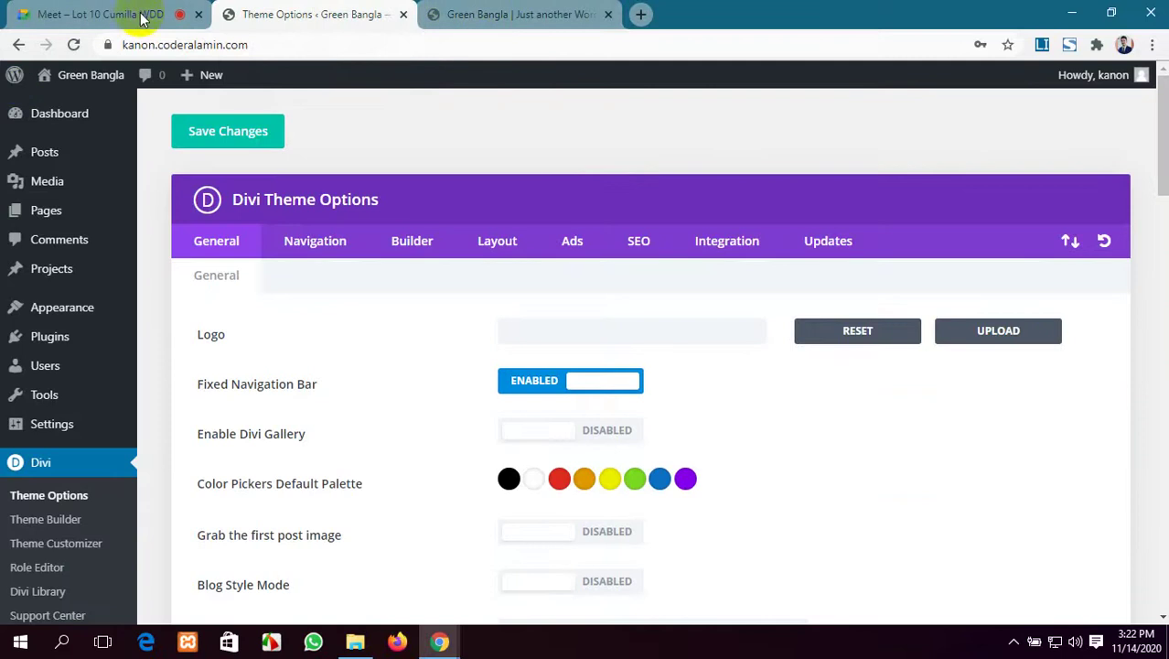
Open the image chooser for the Logo setting and look through the Media Library images for a logo.
click(604, 333)
click(1000, 337)
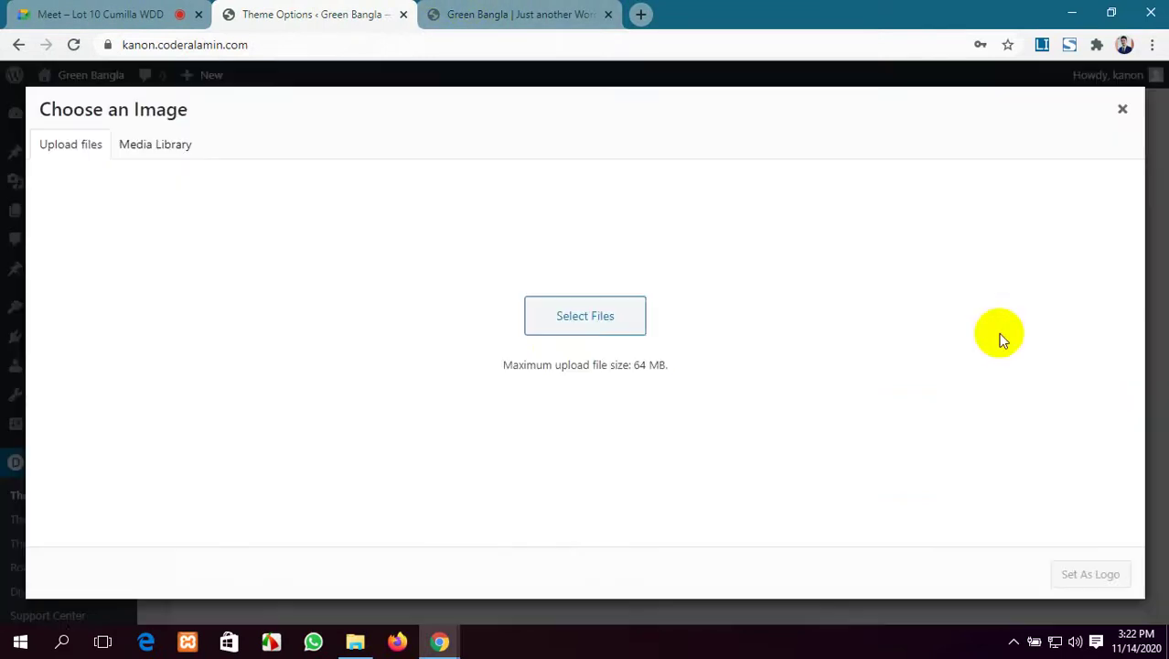
click(135, 146)
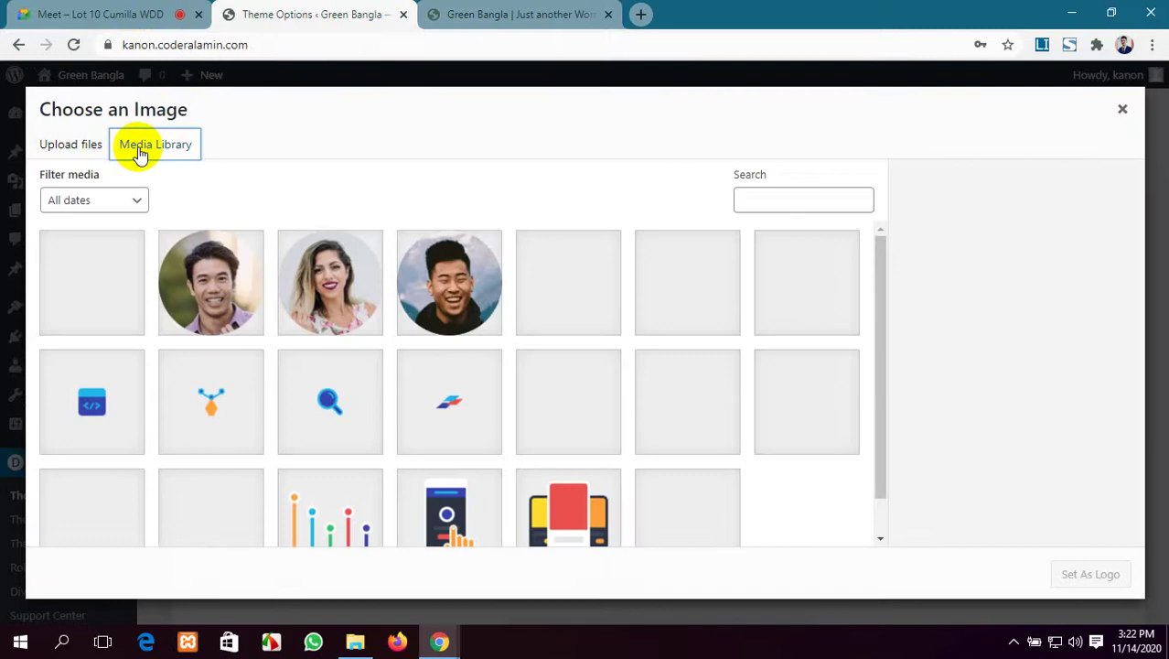
scroll(692, 483, down, 1)
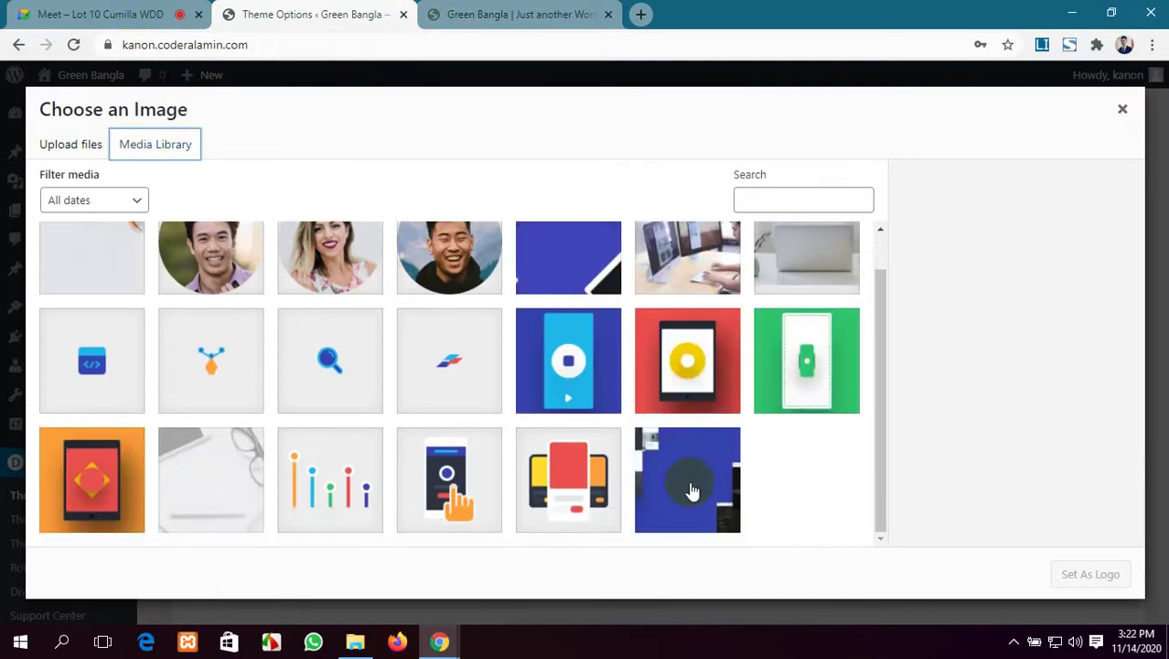
scroll(693, 491, up, 1)
scroll(692, 491, down, 1)
scroll(692, 491, up, 1)
scroll(692, 491, down, 1)
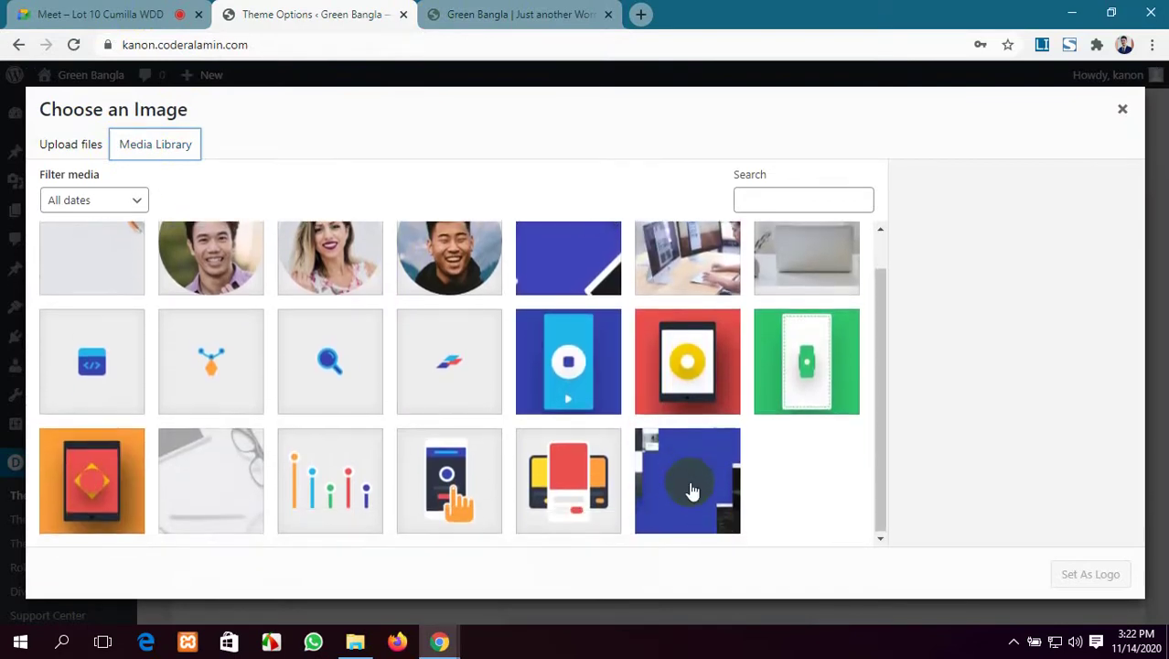
scroll(692, 491, up, 1)
scroll(504, 417, down, 1)
Upload site-logo-free-img-1.png from the Downloads folder and set it as the site logo.
click(57, 145)
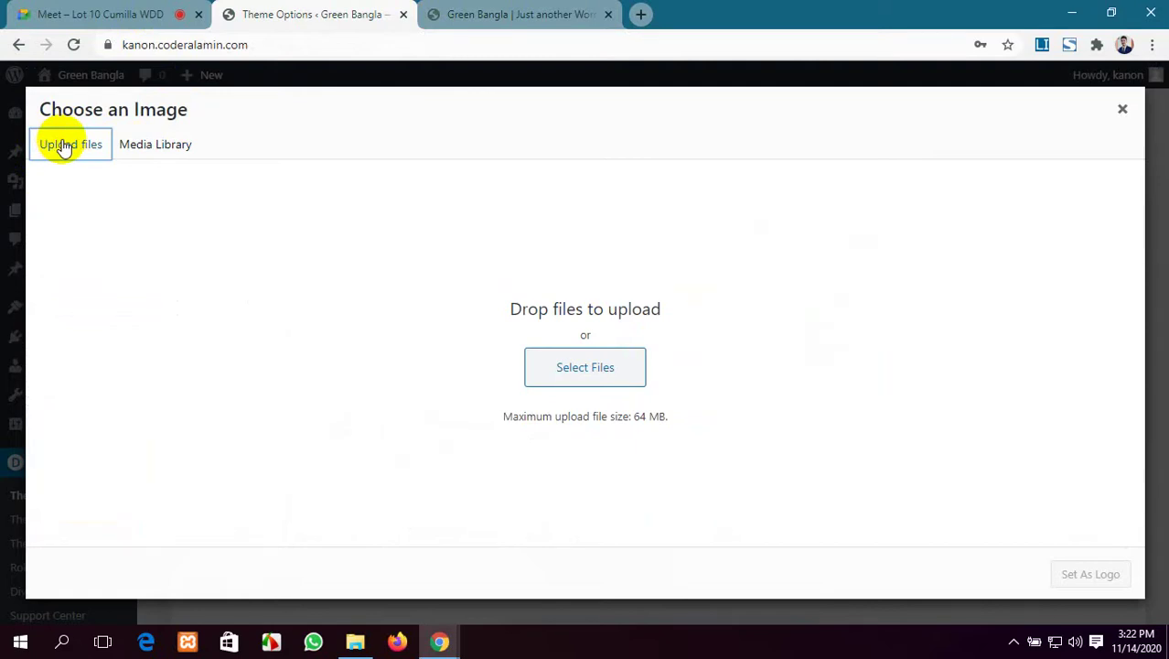
click(600, 367)
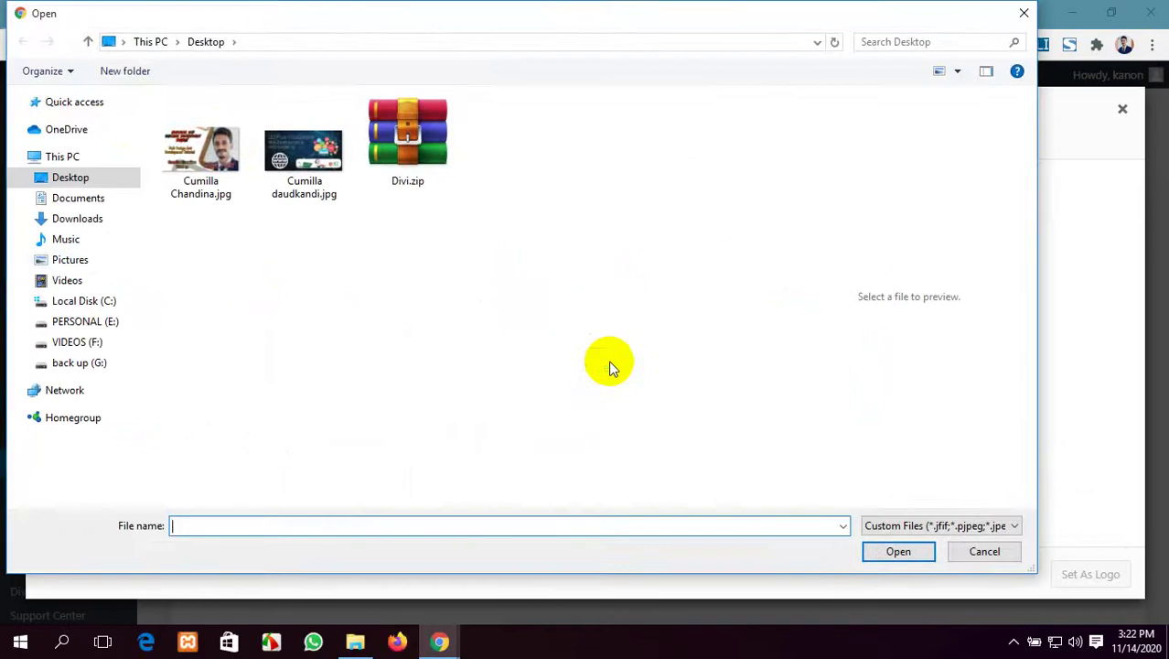
click(78, 225)
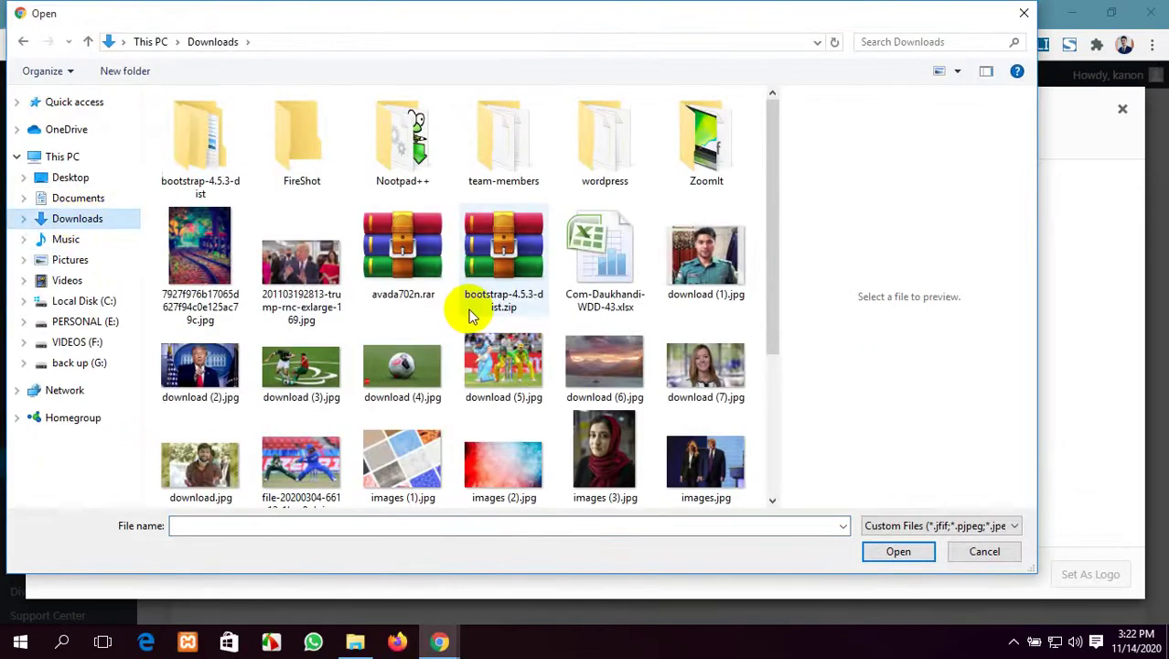
scroll(475, 311, down, 3)
click(603, 325)
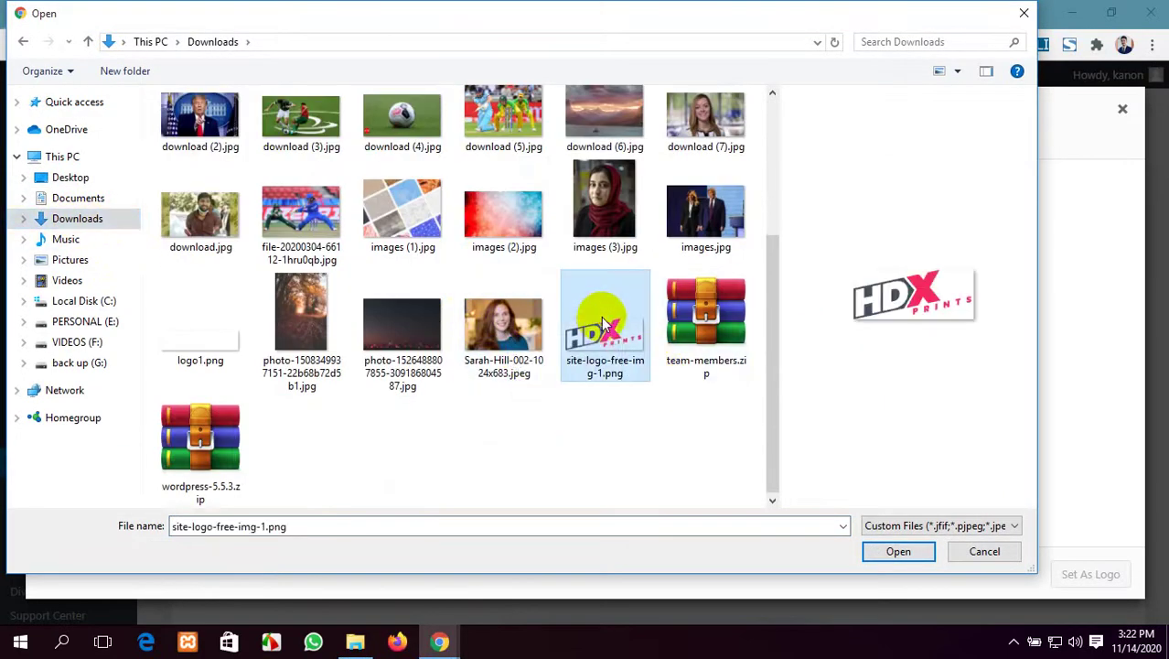
click(894, 552)
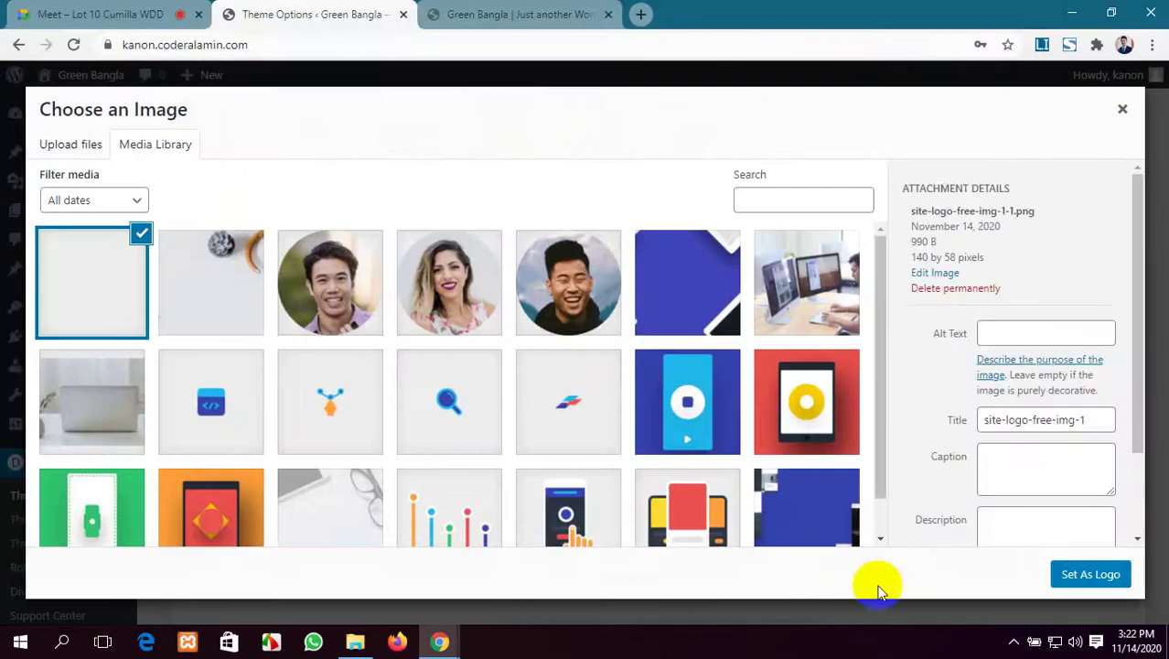
click(1105, 569)
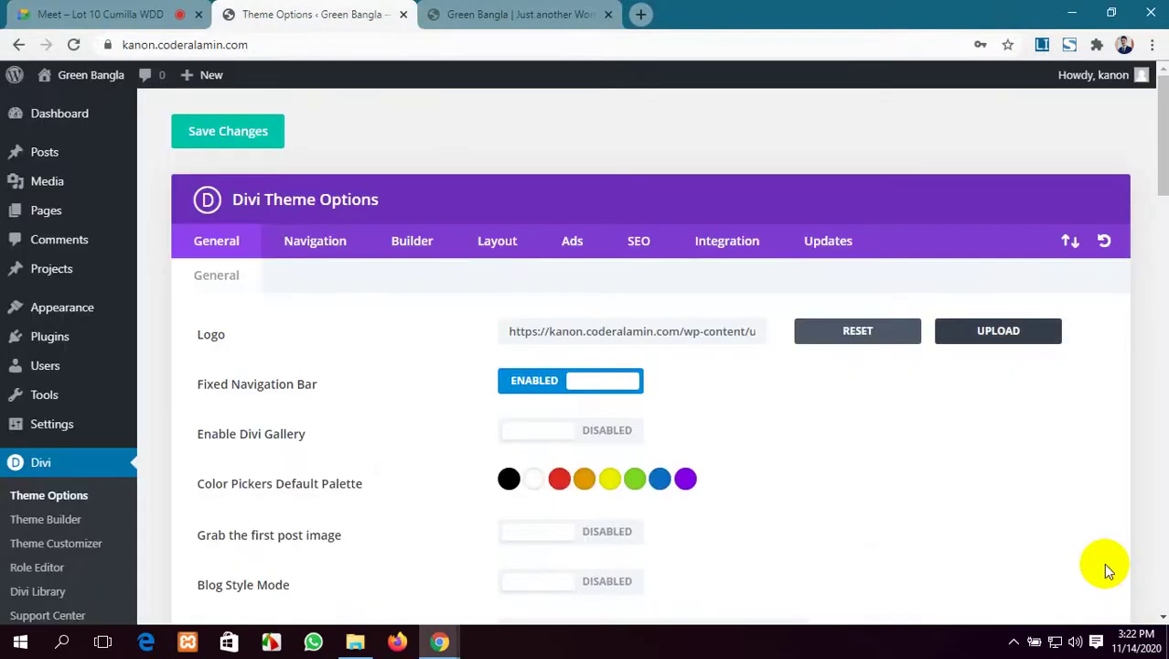
Save the Divi theme options and reload the live Home page to check its header logo.
scroll(748, 457, down, 20)
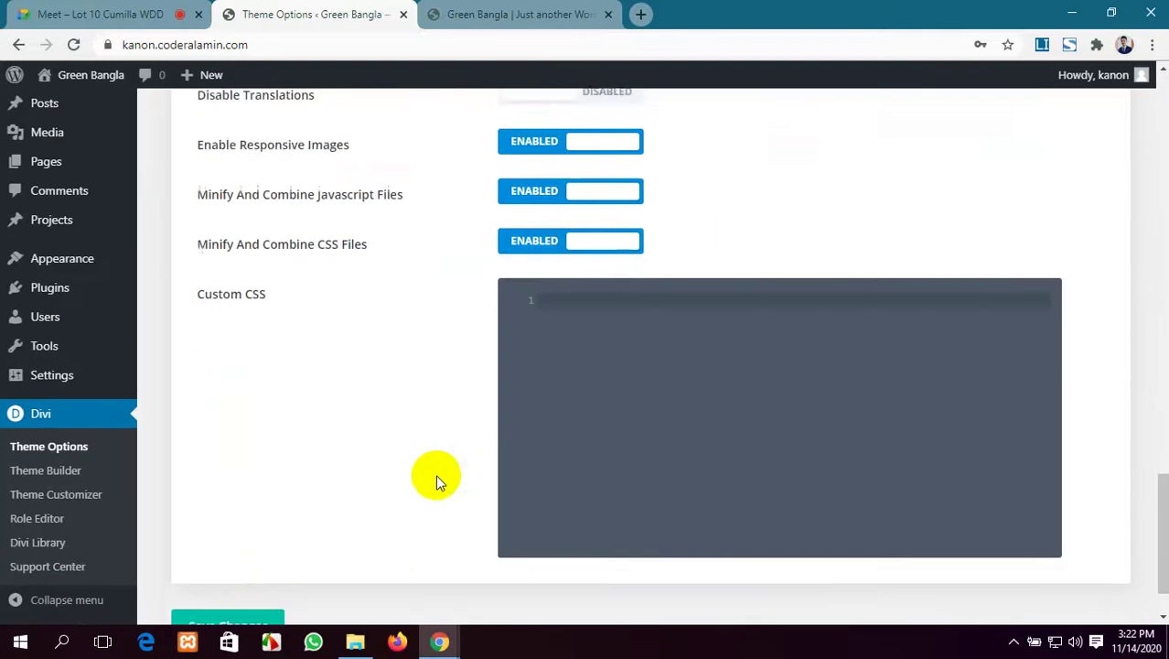
click(209, 551)
scroll(734, 431, up, 12)
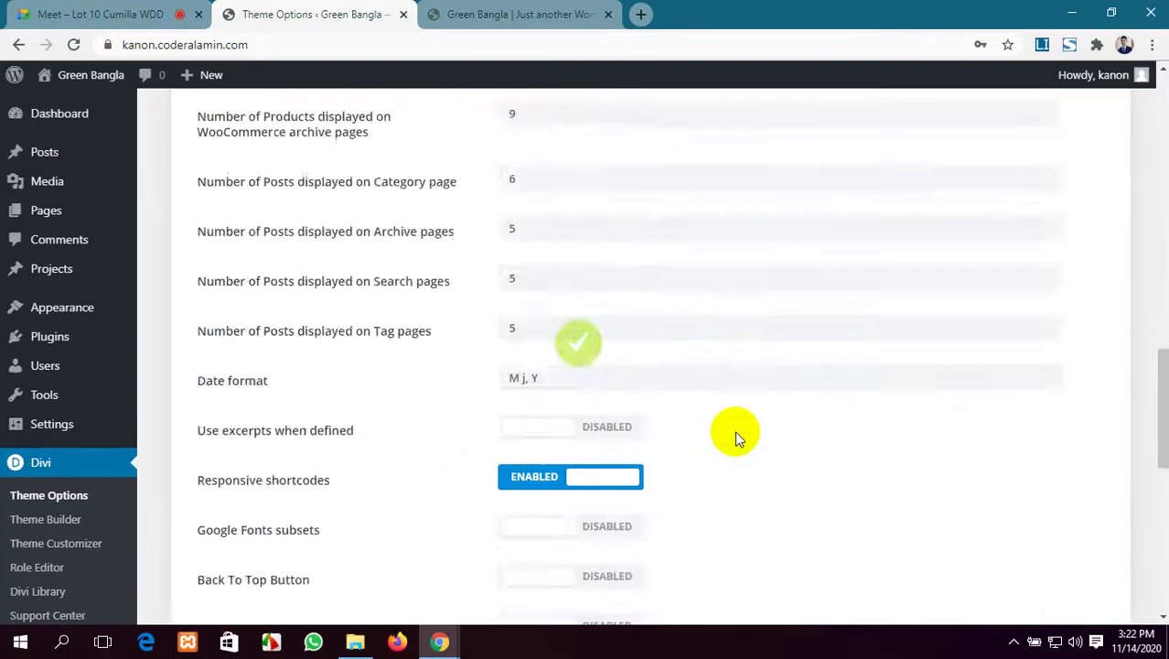
scroll(734, 431, up, 8)
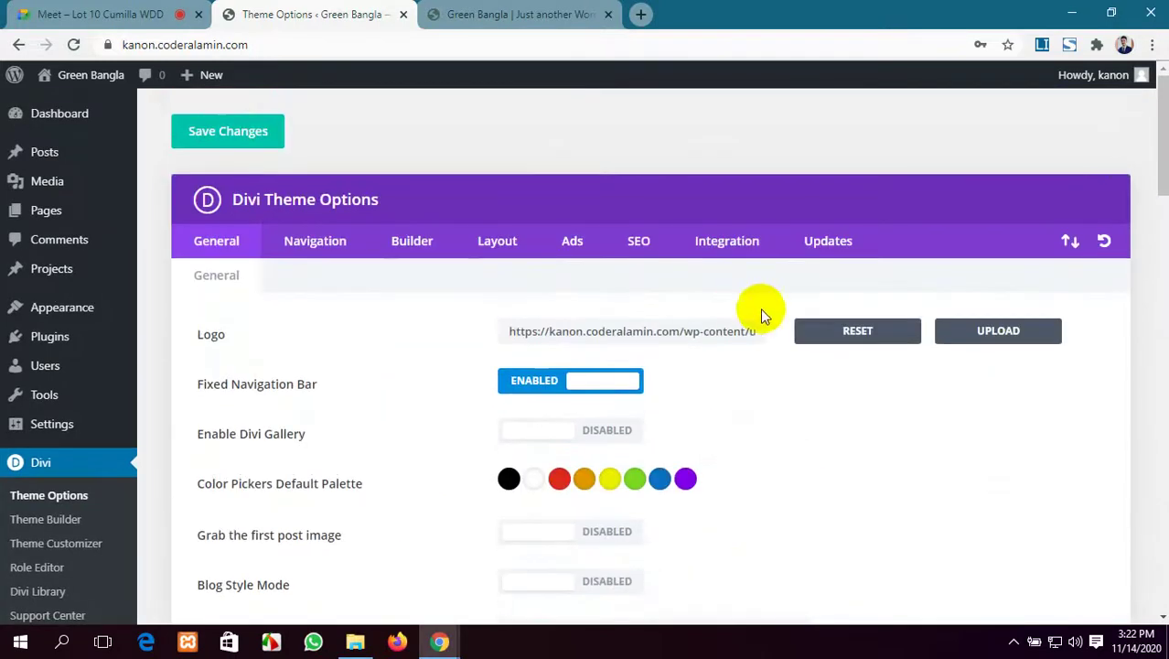
click(492, 11)
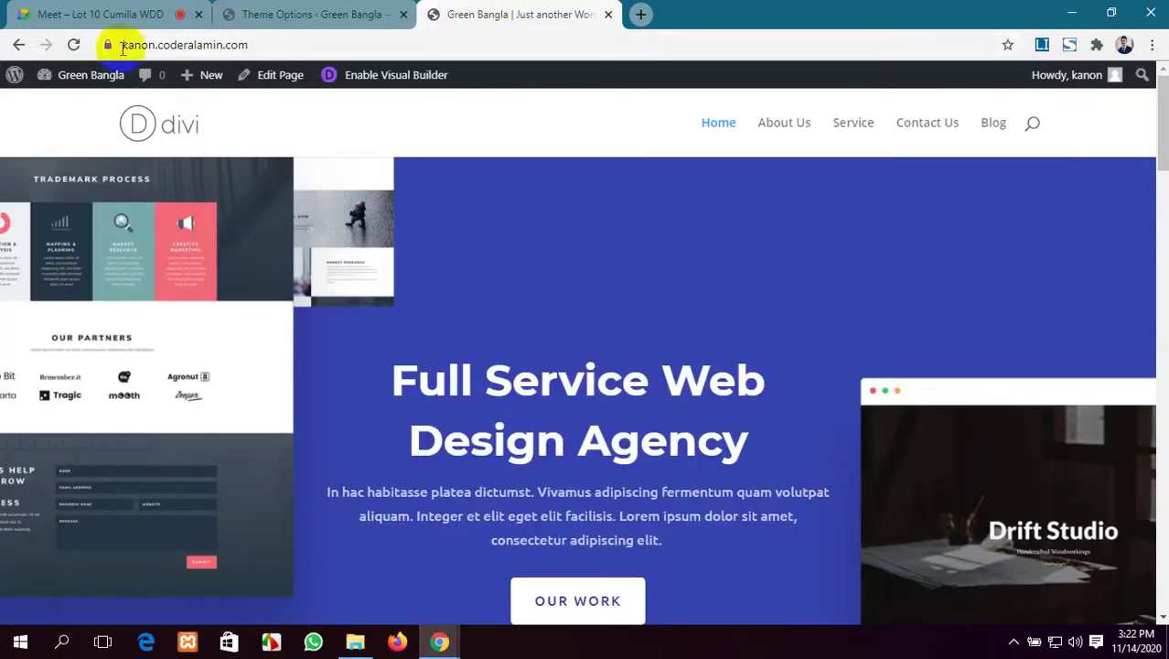
click(75, 45)
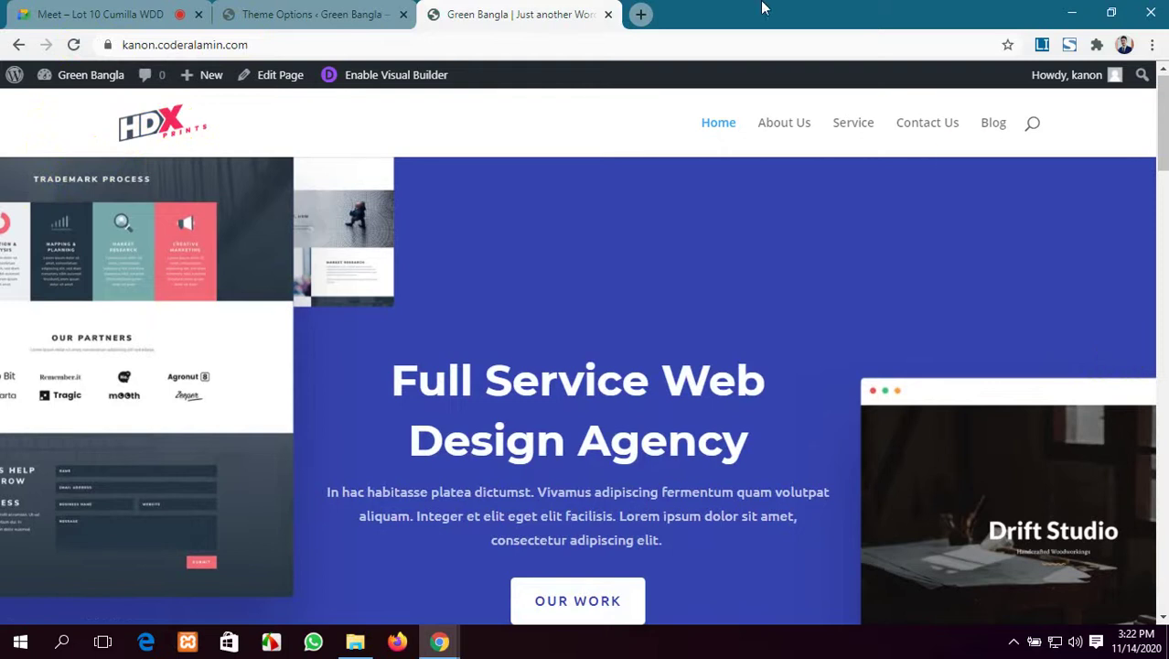
Check the Google Meet session, glance over the Divi Theme Options and return to the meeting.
click(110, 9)
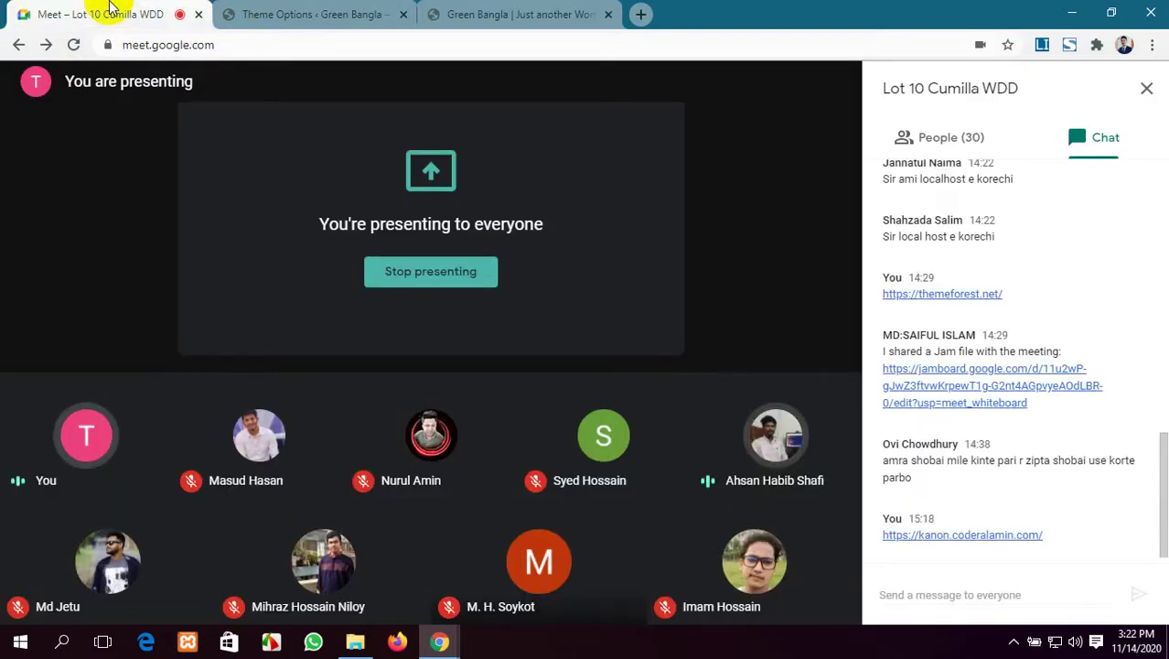
click(374, 12)
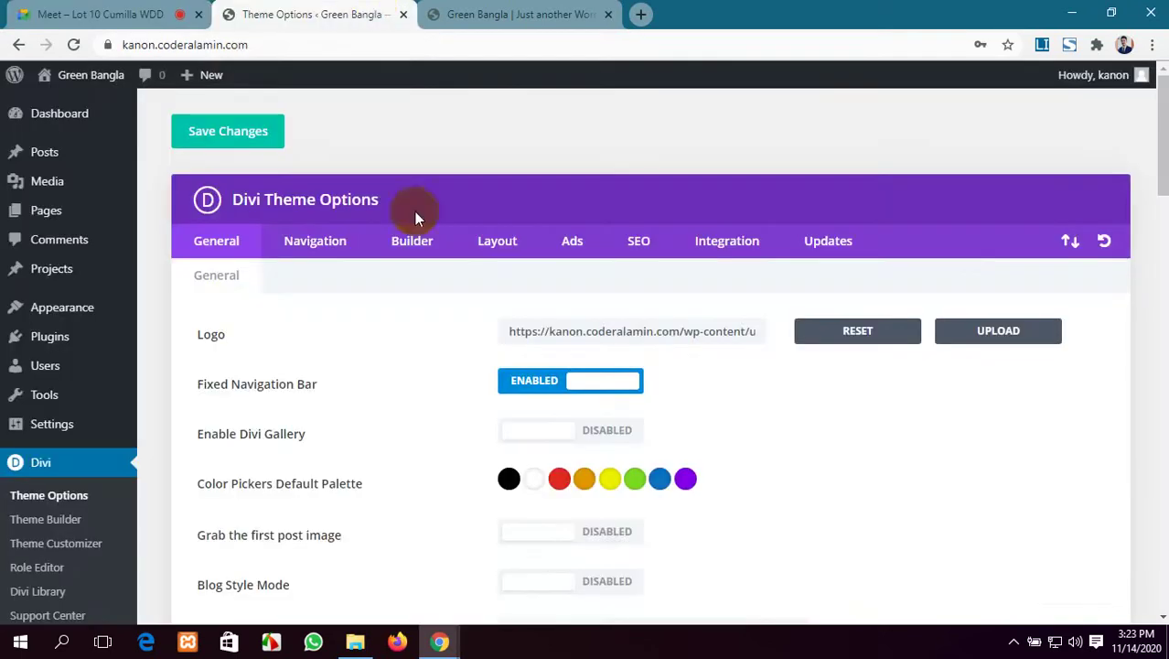
scroll(235, 305, down, 5)
scroll(237, 310, up, 5)
click(36, 11)
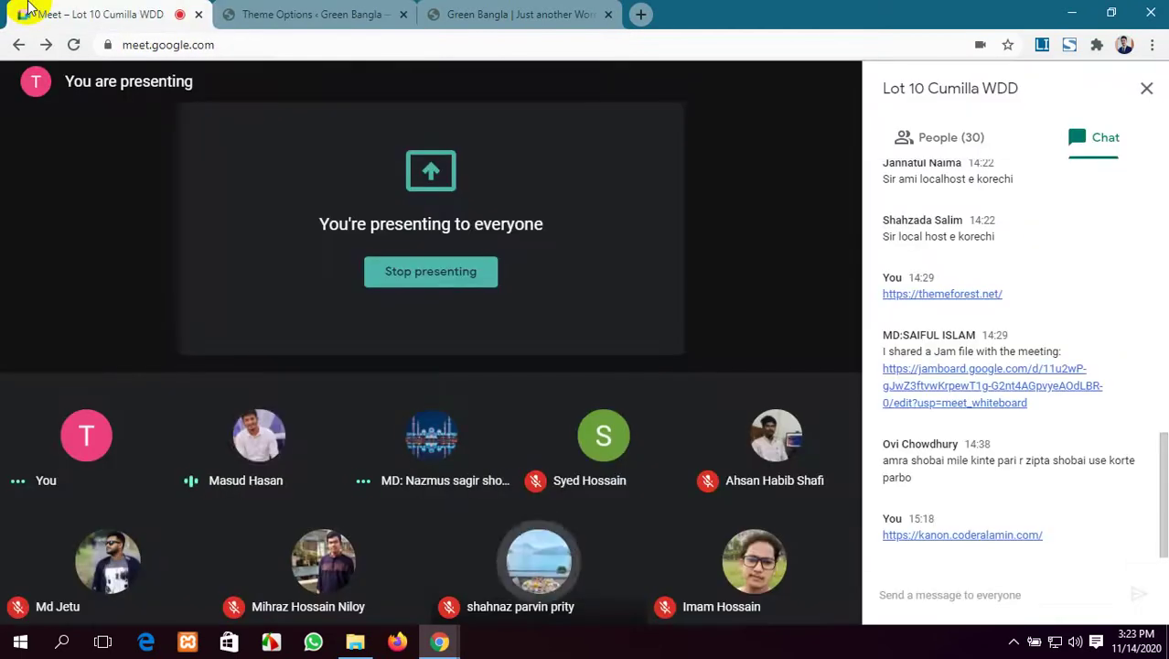
Examine how the header and logo of the live Home page behave between the hero and What We Do sections.
click(498, 9)
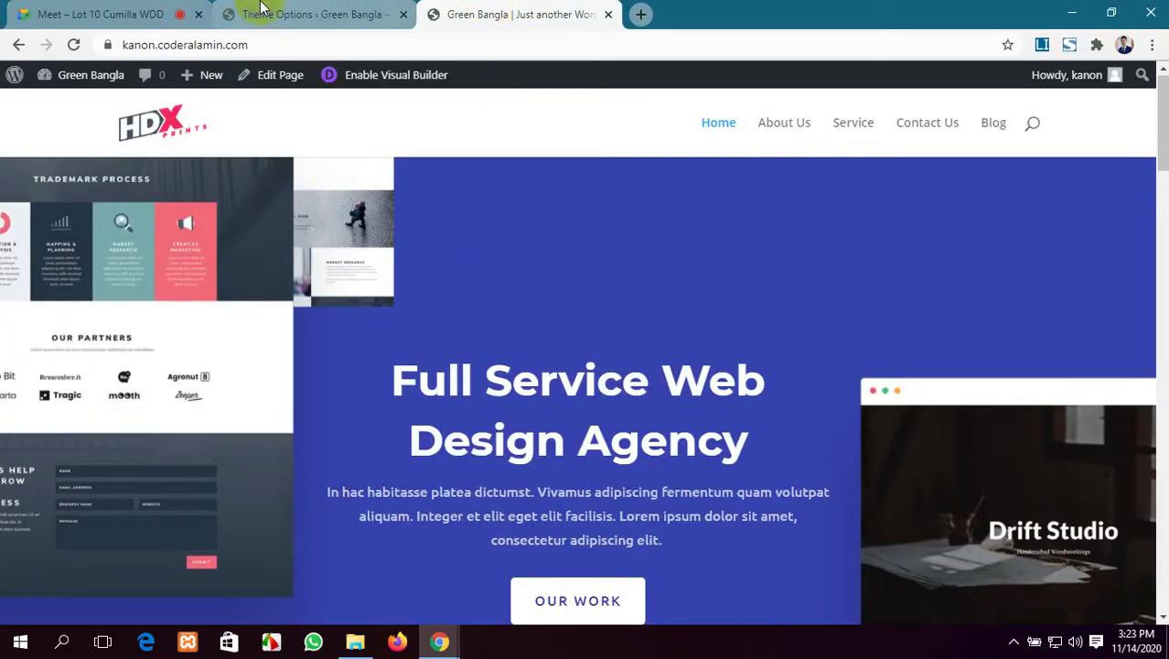
scroll(471, 371, down, 1)
scroll(476, 366, down, 1)
scroll(477, 371, up, 1)
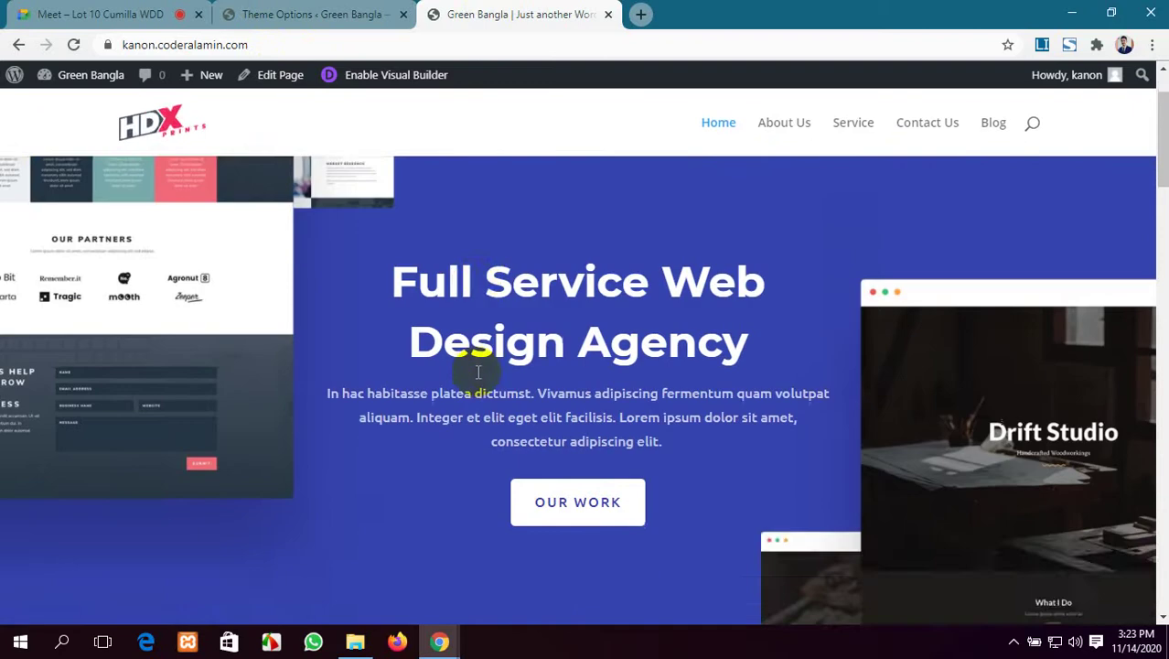
scroll(477, 375, down, 4)
scroll(478, 378, up, 5)
scroll(477, 377, down, 5)
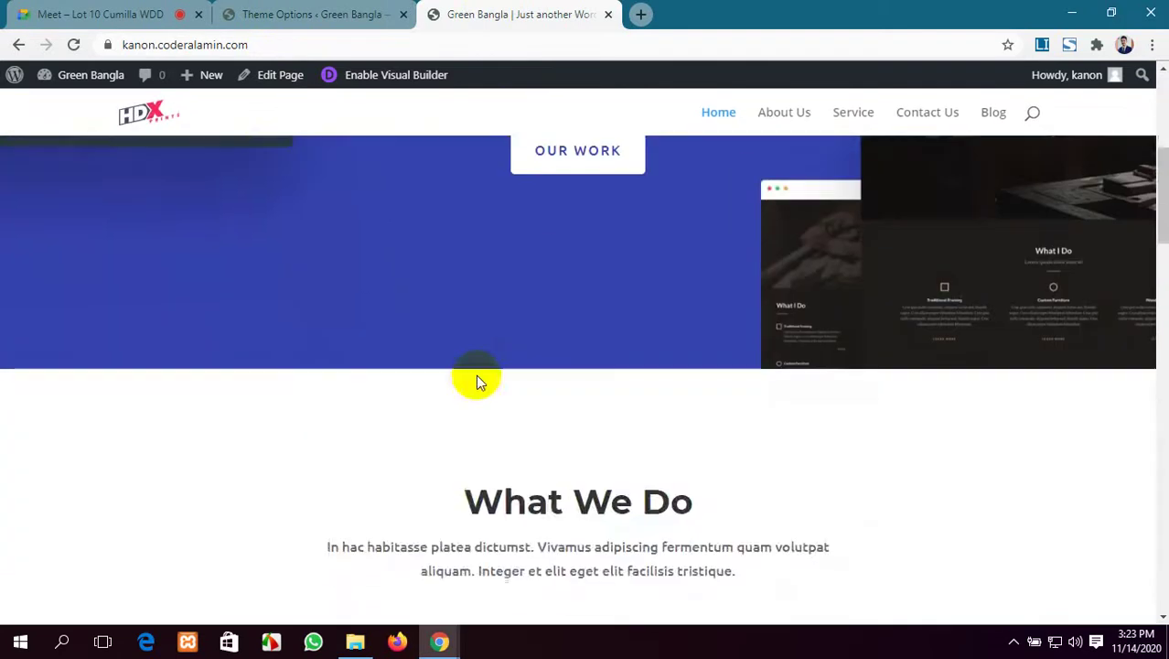
scroll(477, 380, up, 4)
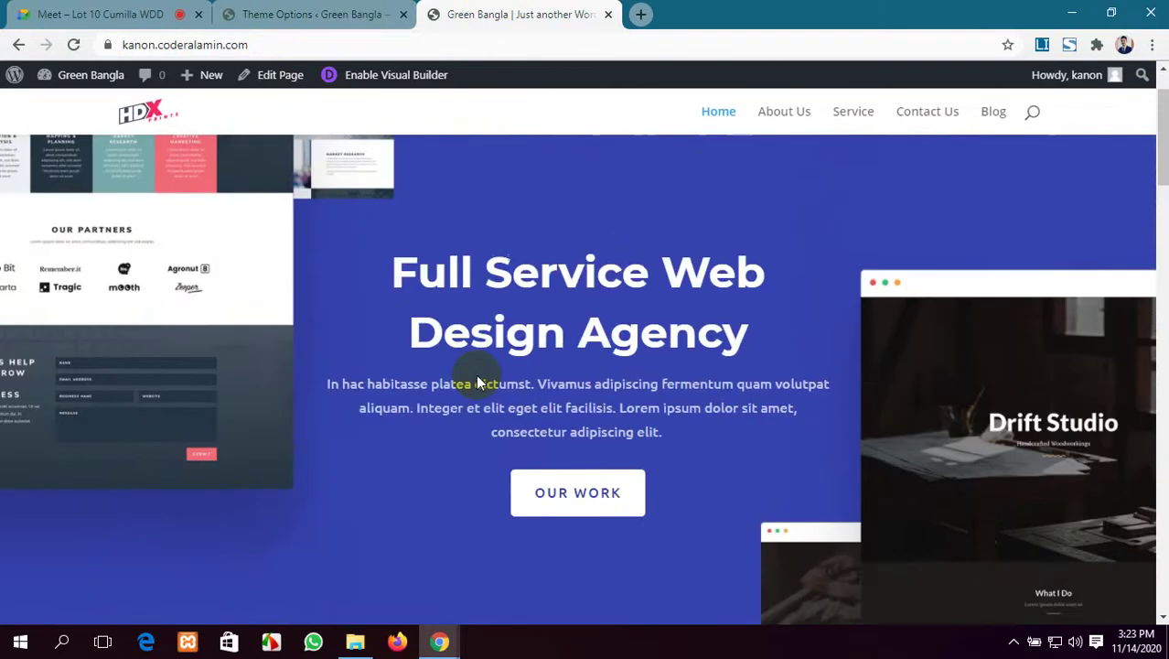
Look over the General theme options and point out the full-width navigation header on the live Home page.
click(315, 13)
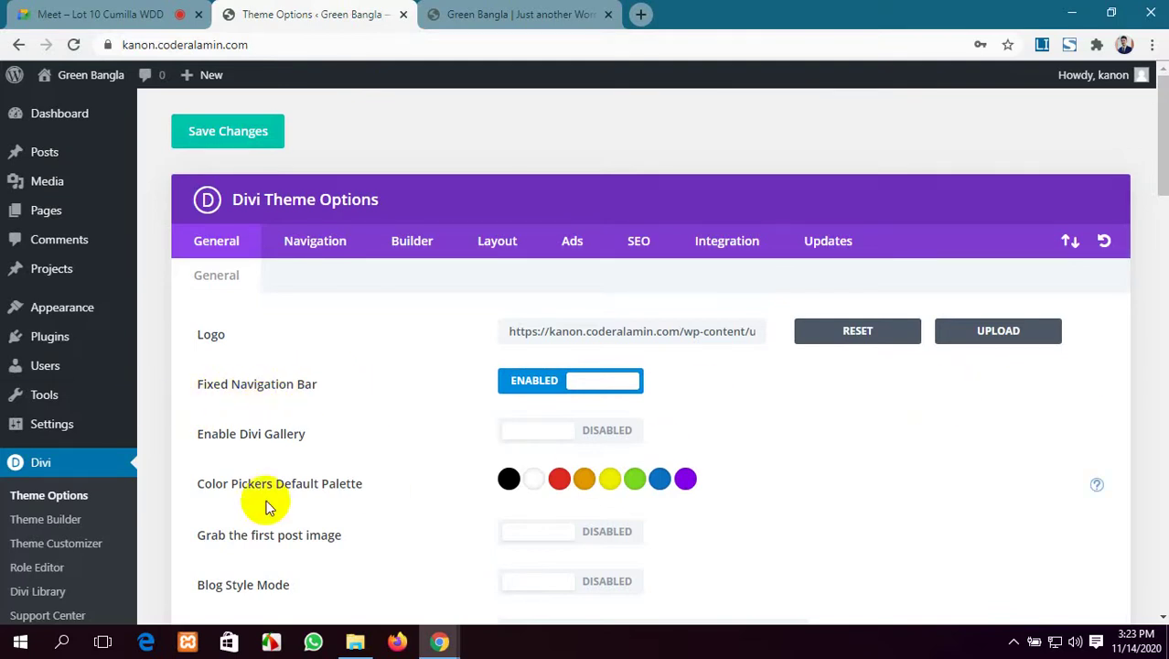
scroll(269, 499, down, 5)
scroll(279, 509, up, 10)
scroll(277, 502, down, 1)
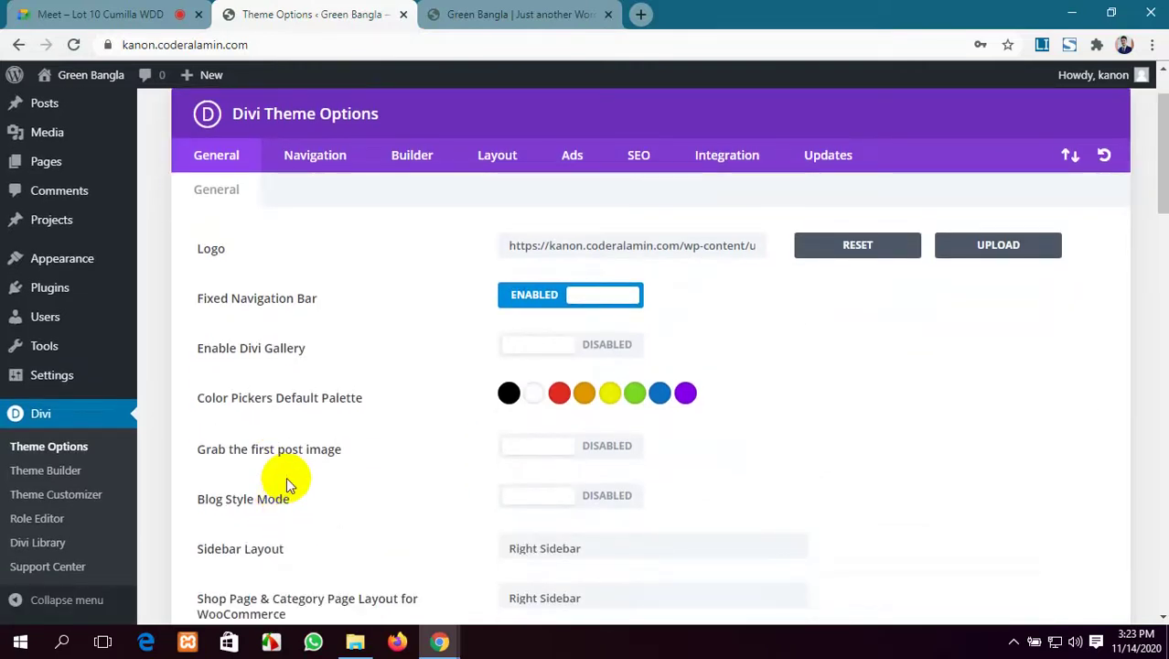
click(494, 13)
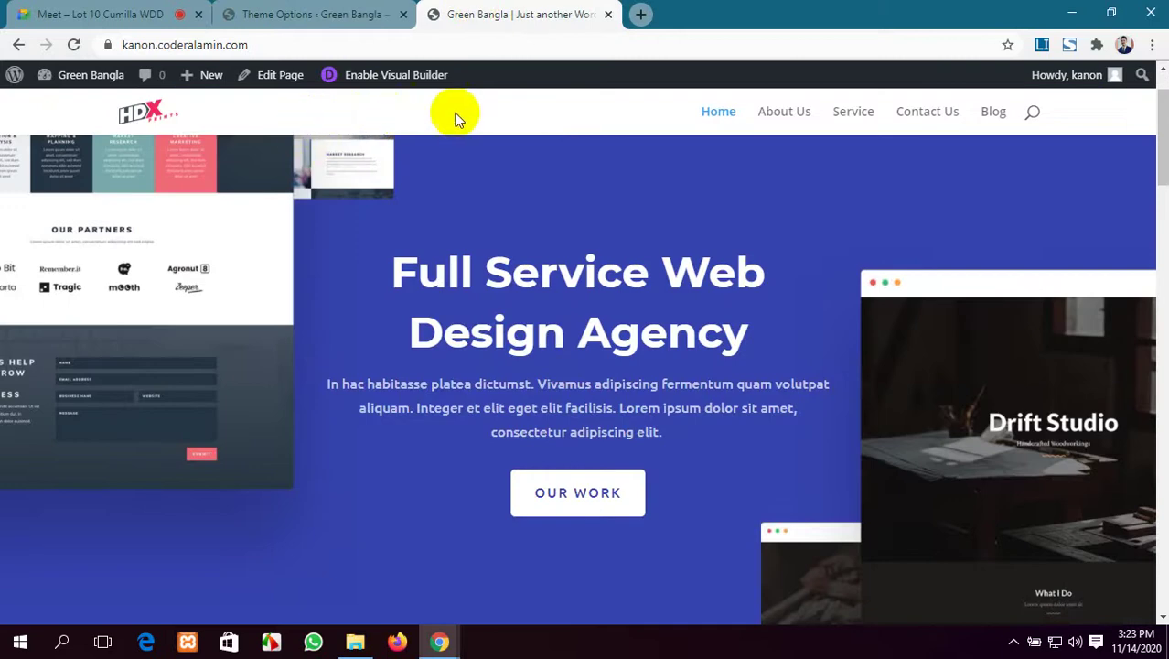
scroll(517, 193, up, 1)
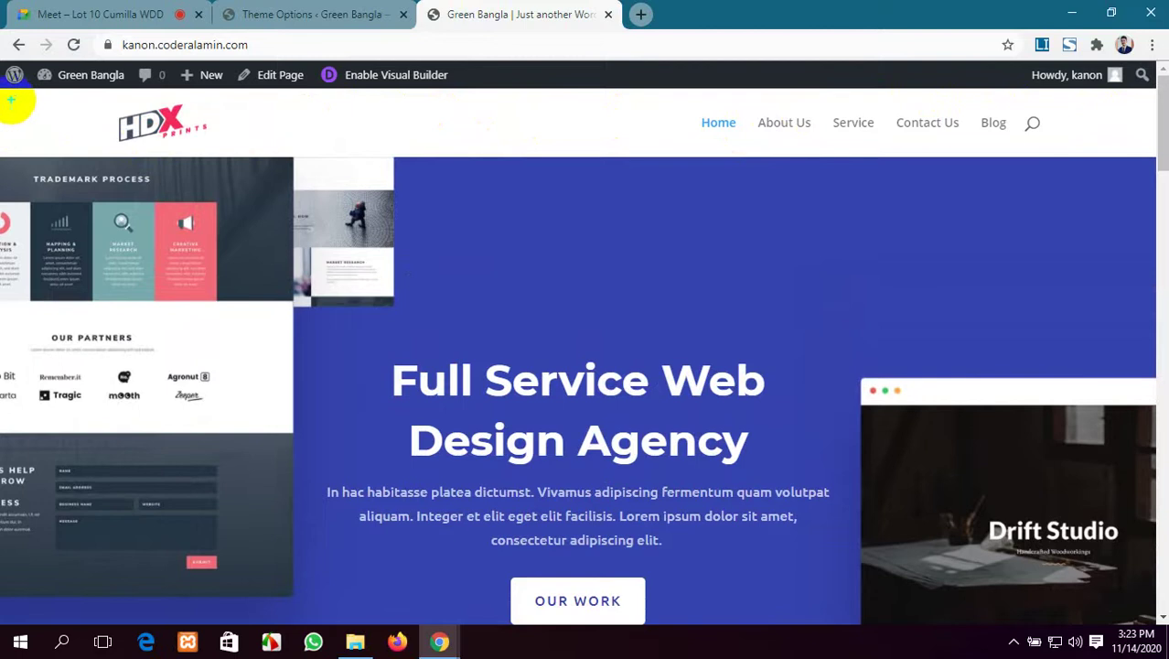
mouse_move(2, 99)
mouse_down()
mouse_move(832, 117)
mouse_move(1143, 145)
mouse_up()
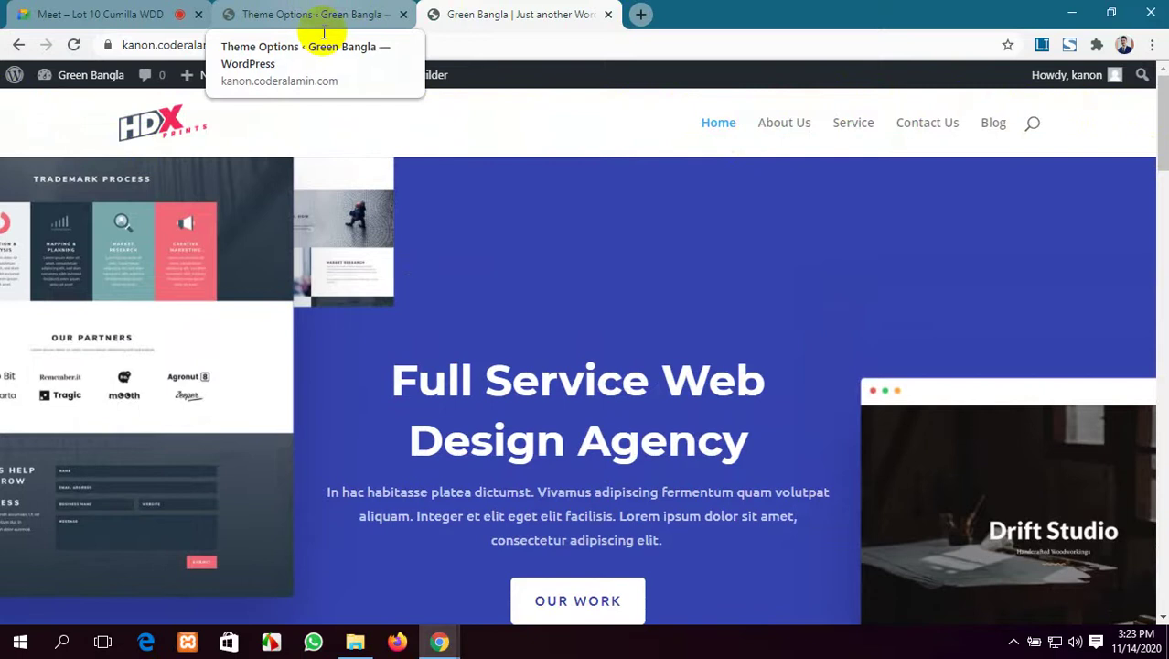
Review the Logo and Fixed Navigation Bar settings against the header of the live Home page.
click(302, 11)
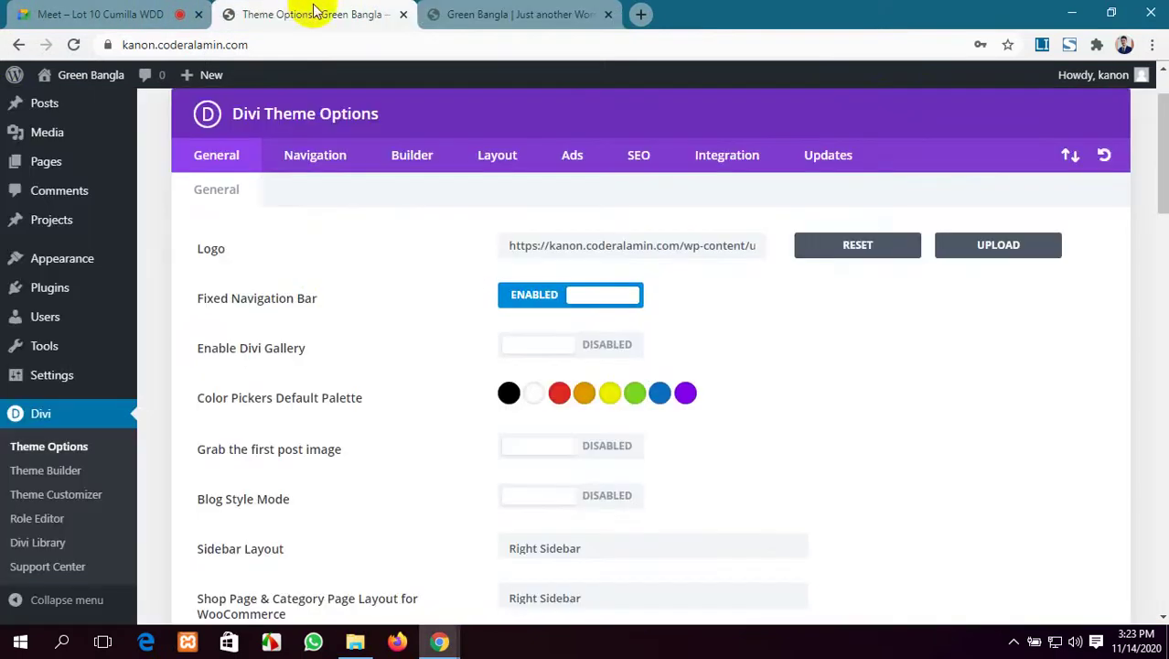
scroll(654, 452, up, 1)
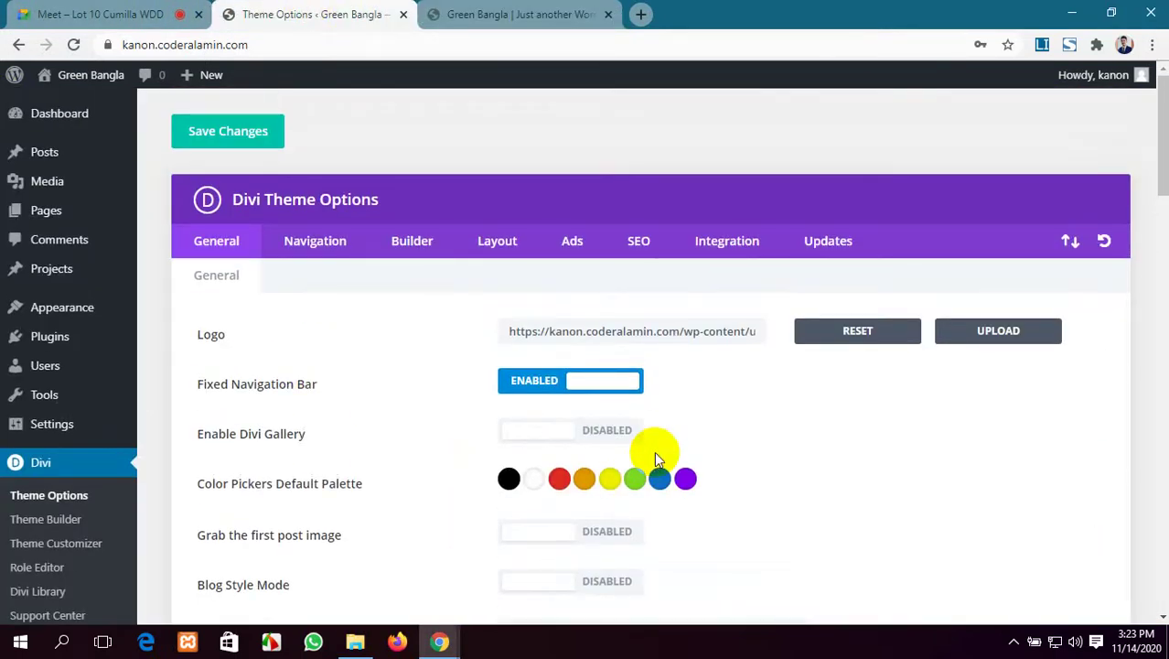
click(553, 7)
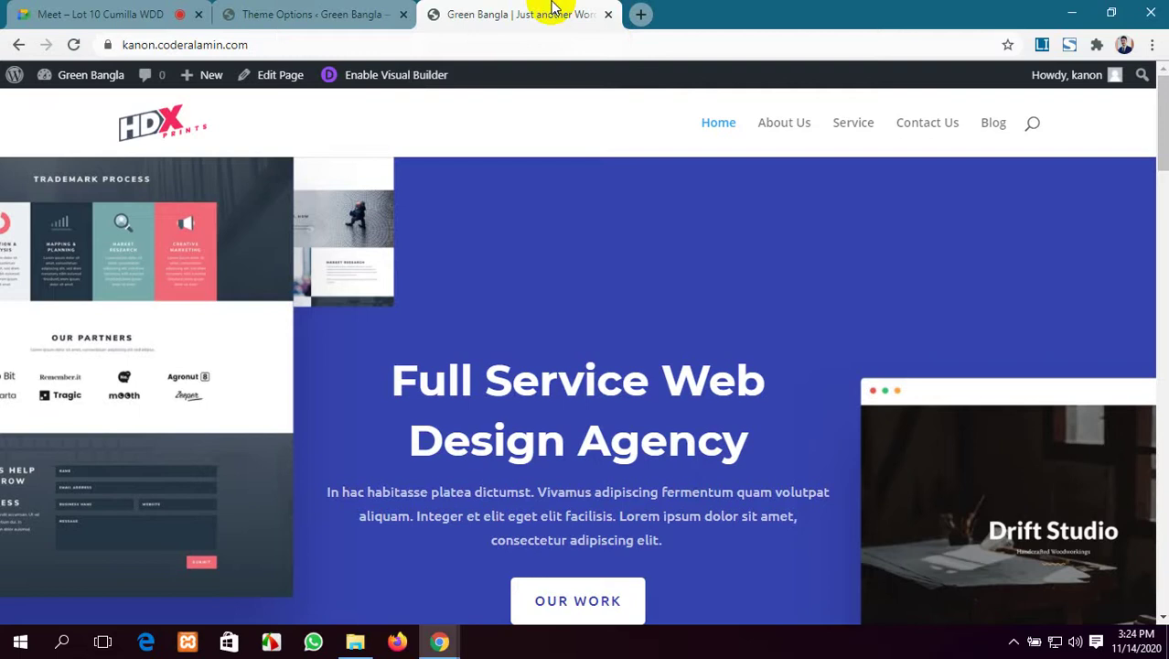
Disable the Fixed Navigation Bar in the General theme options and save the changes.
click(291, 10)
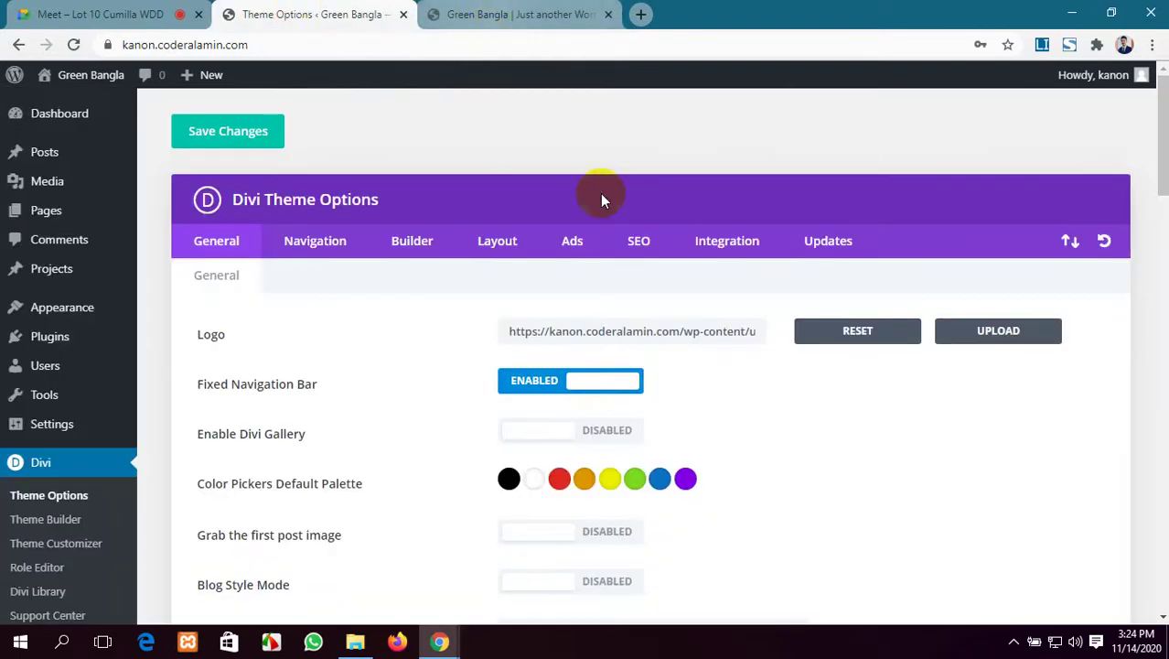
scroll(298, 369, down, 1)
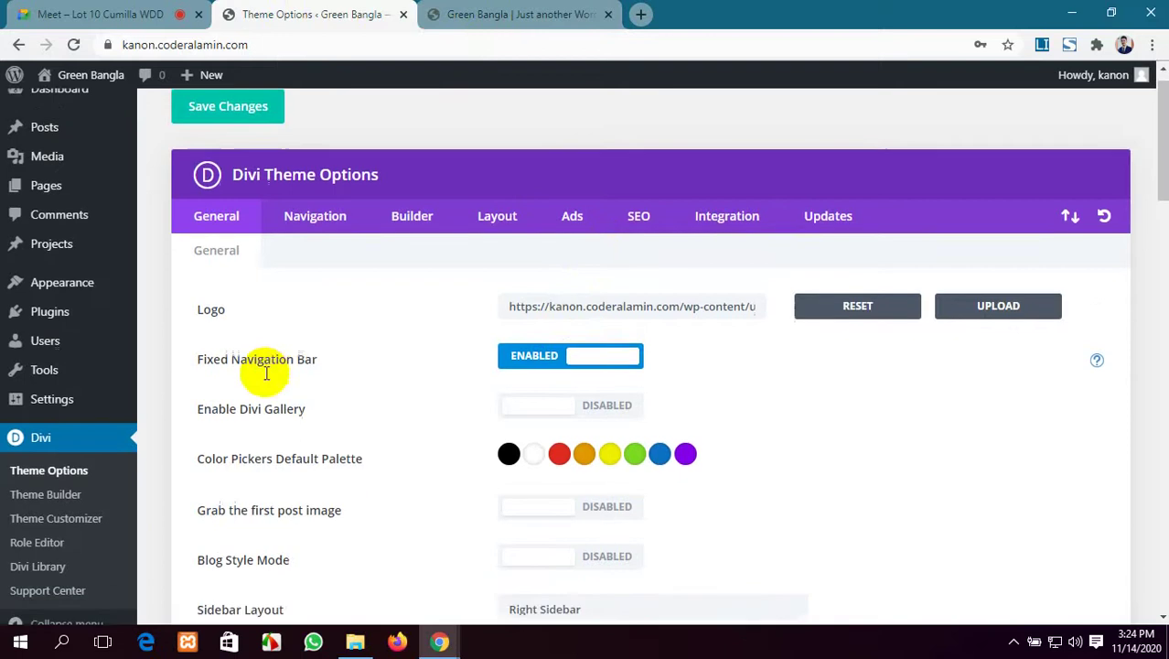
scroll(595, 298, down, 1)
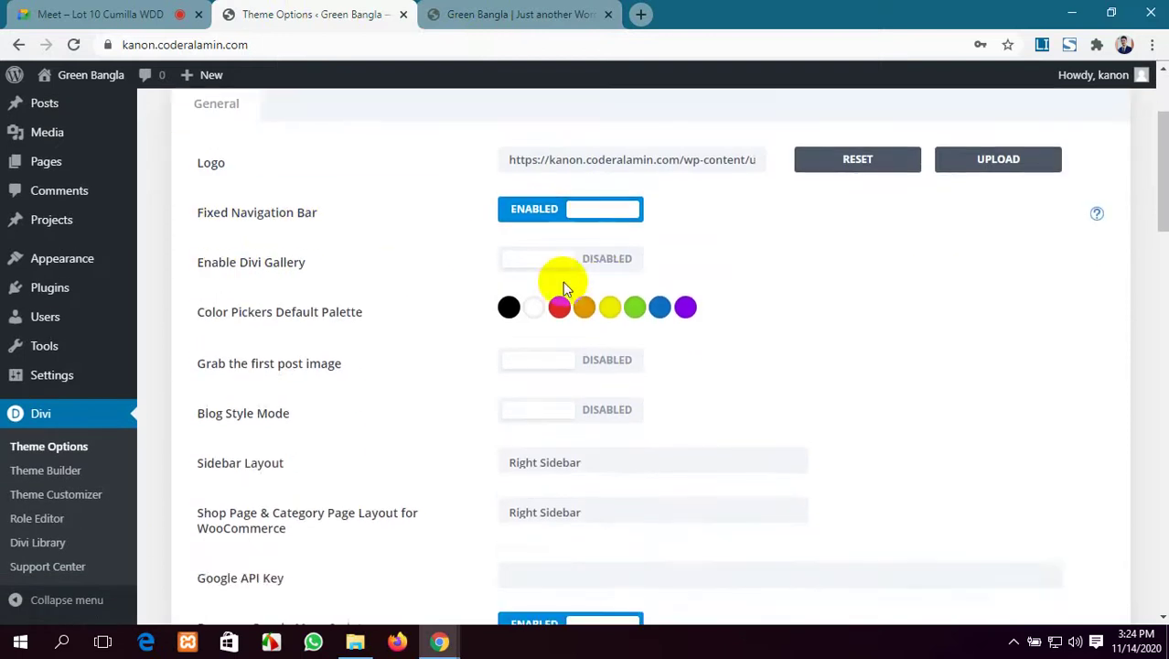
click(590, 212)
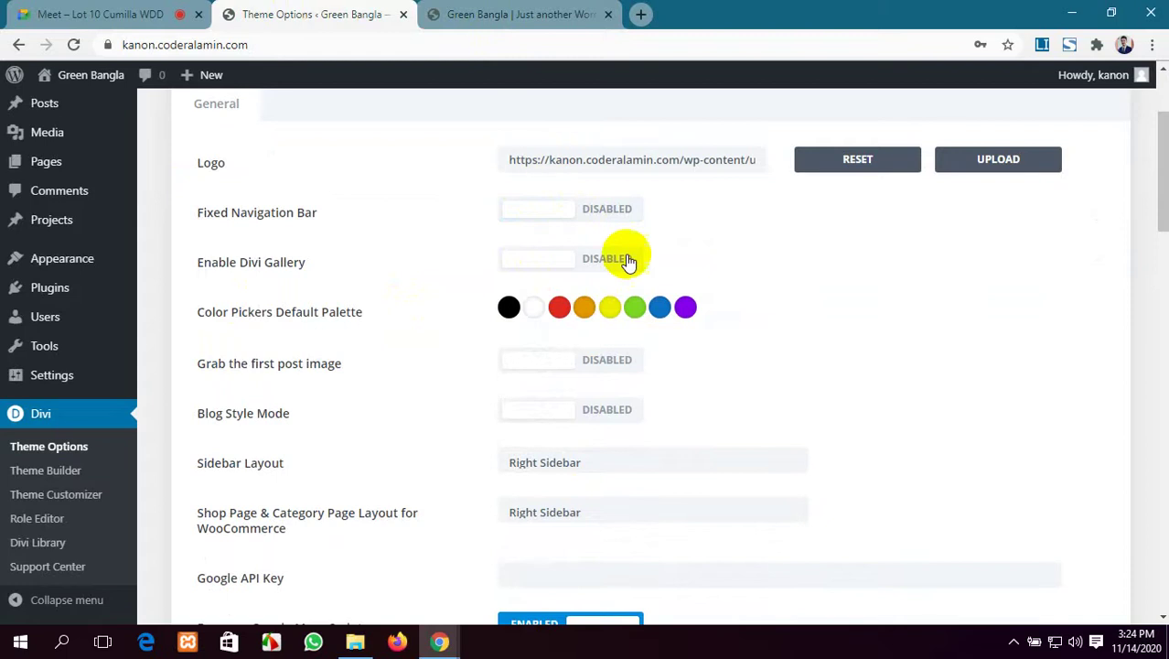
scroll(579, 397, down, 1)
scroll(574, 392, up, 3)
scroll(513, 394, down, 8)
scroll(463, 393, down, 15)
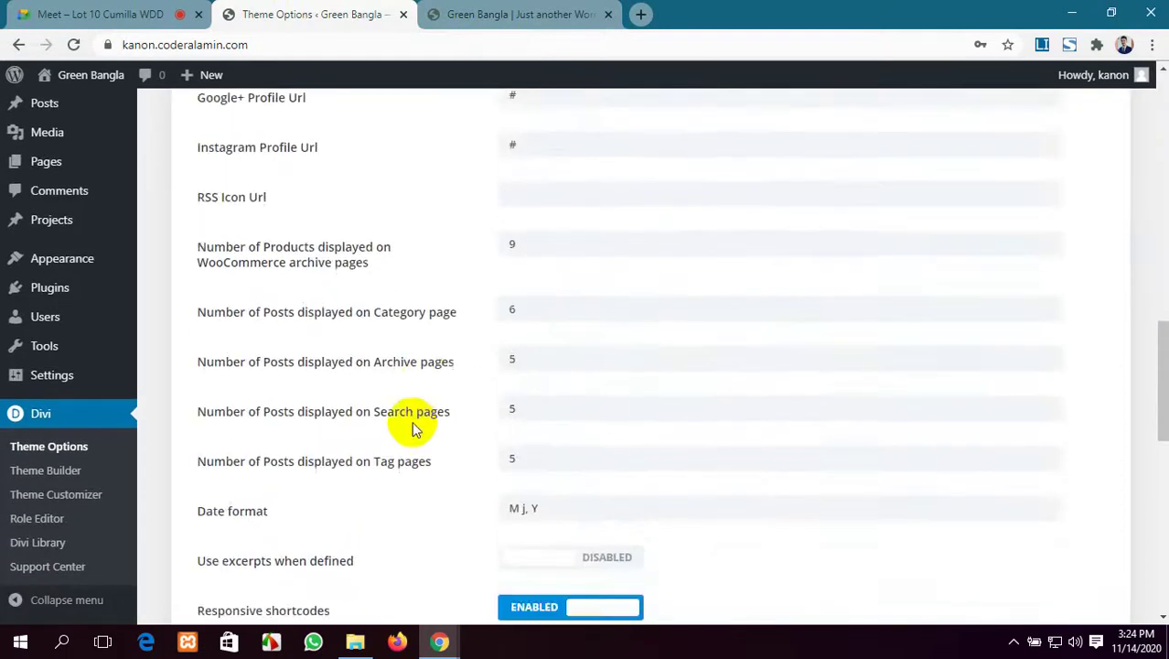
click(227, 552)
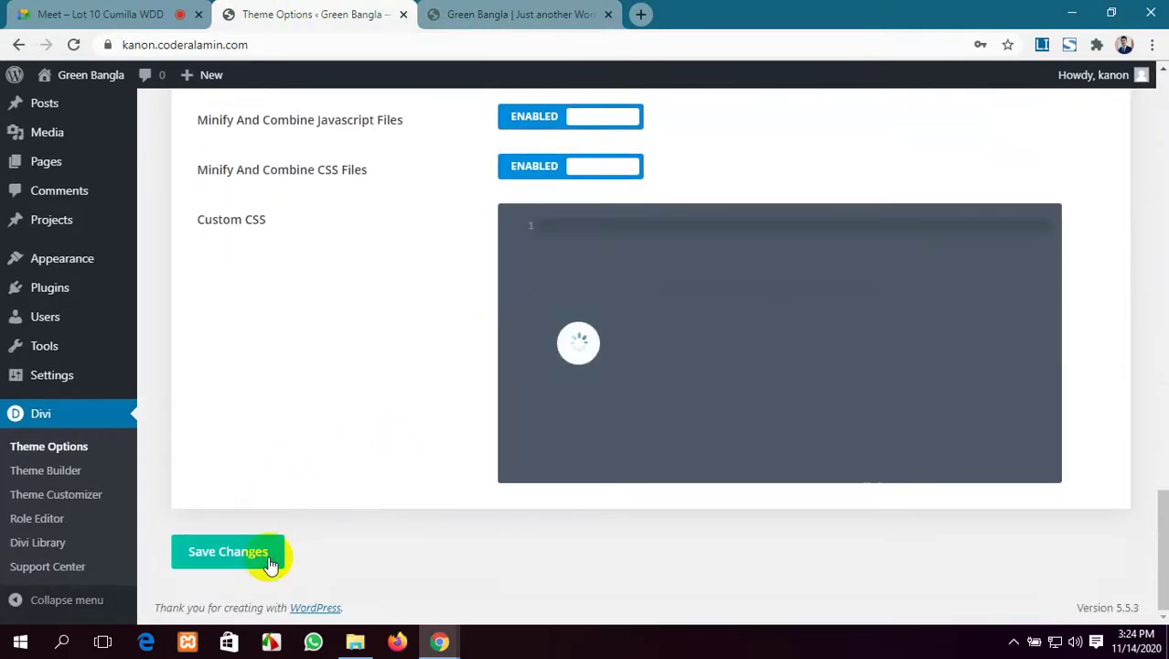
Reload the live Home page and examine how its header behaves down to the service cards.
click(448, 11)
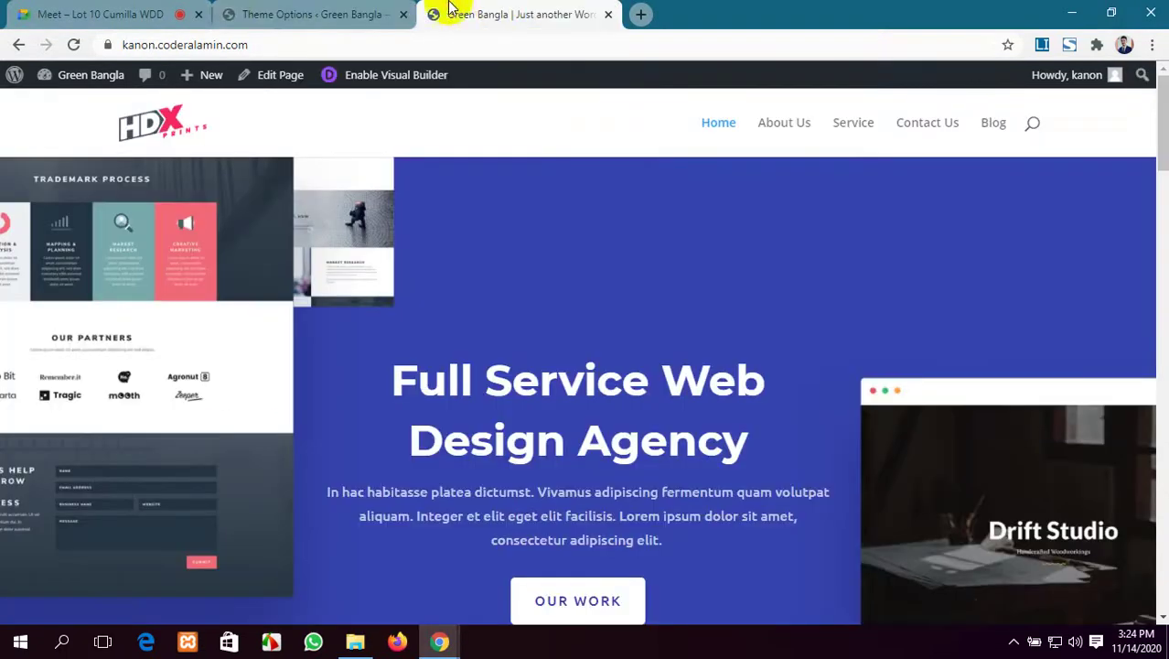
click(74, 44)
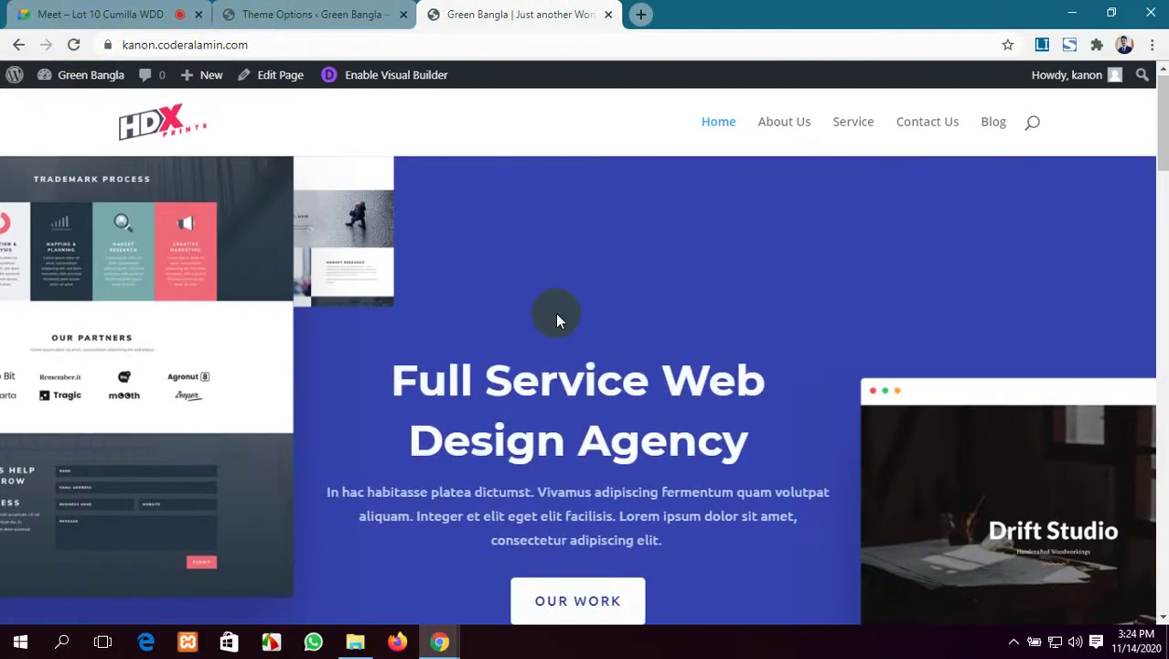
scroll(556, 311, down, 12)
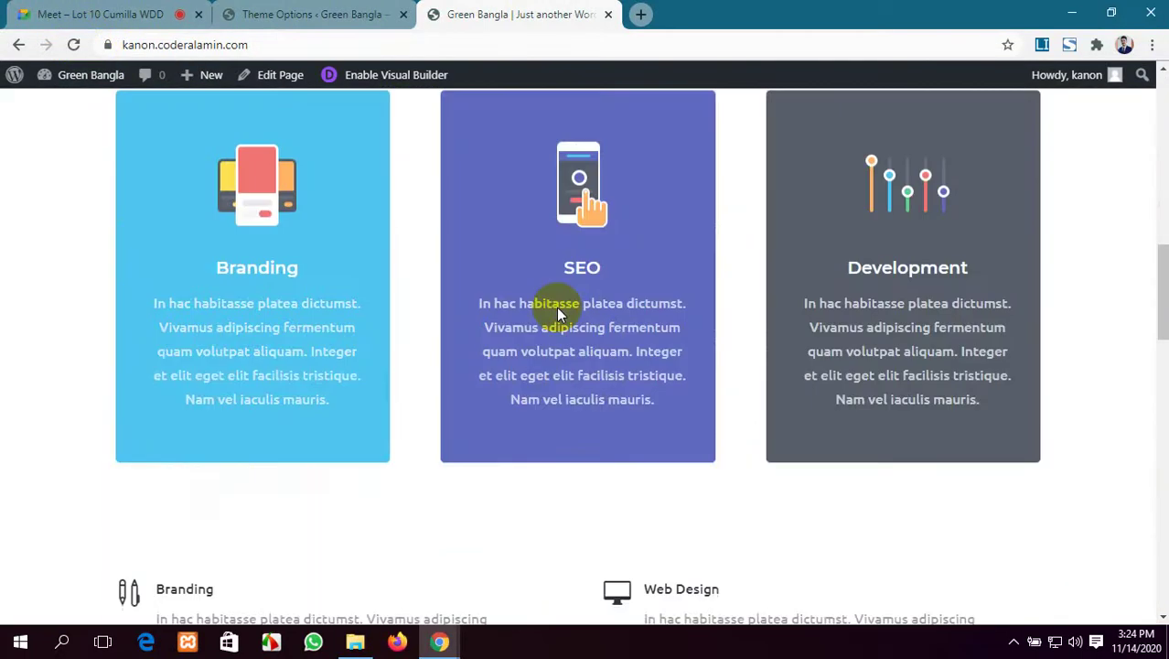
Examine how the header behaves on the live Home page between the hero section and the Recent Work projects.
scroll(556, 307, up, 3)
scroll(556, 306, down, 10)
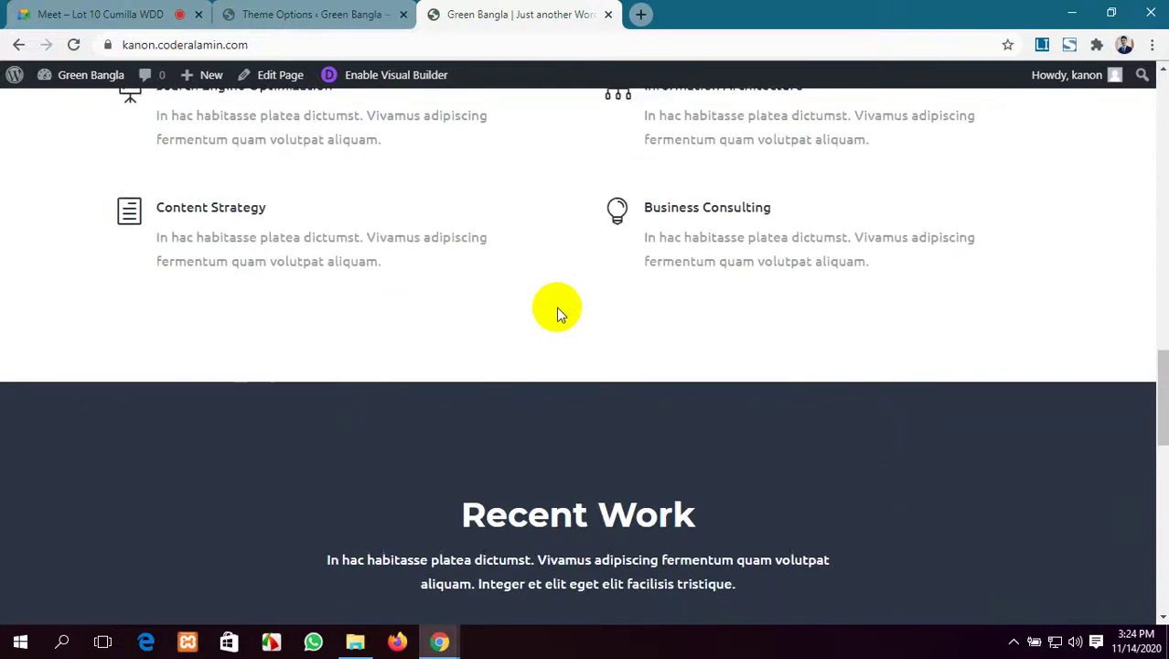
scroll(560, 313, up, 3)
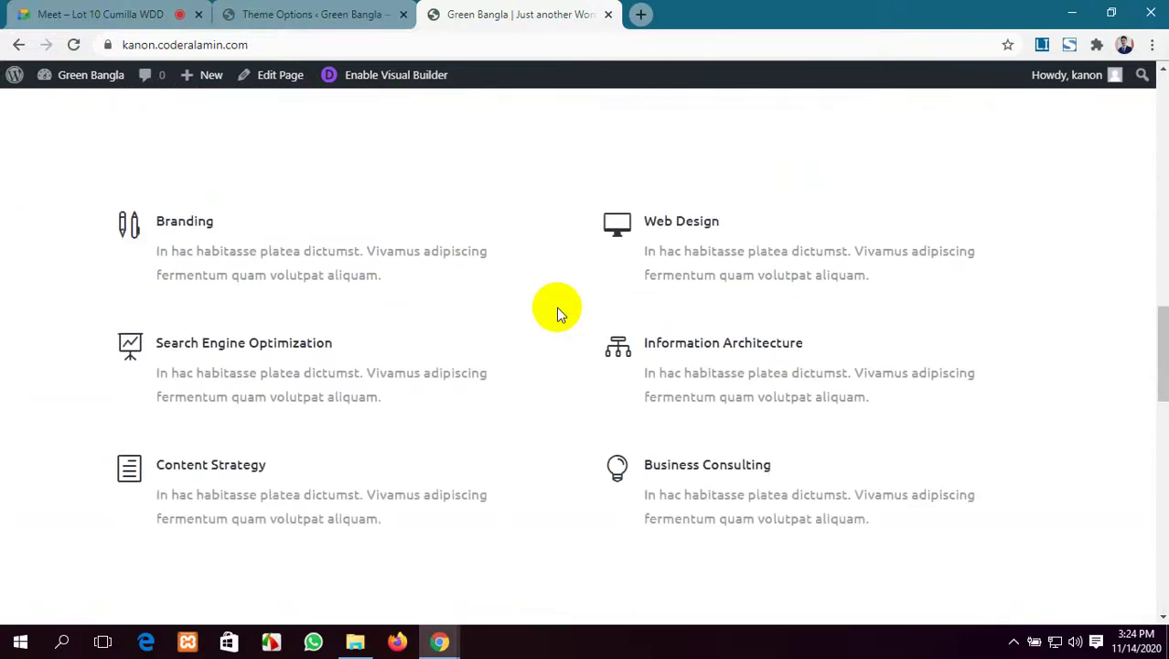
scroll(556, 311, down, 10)
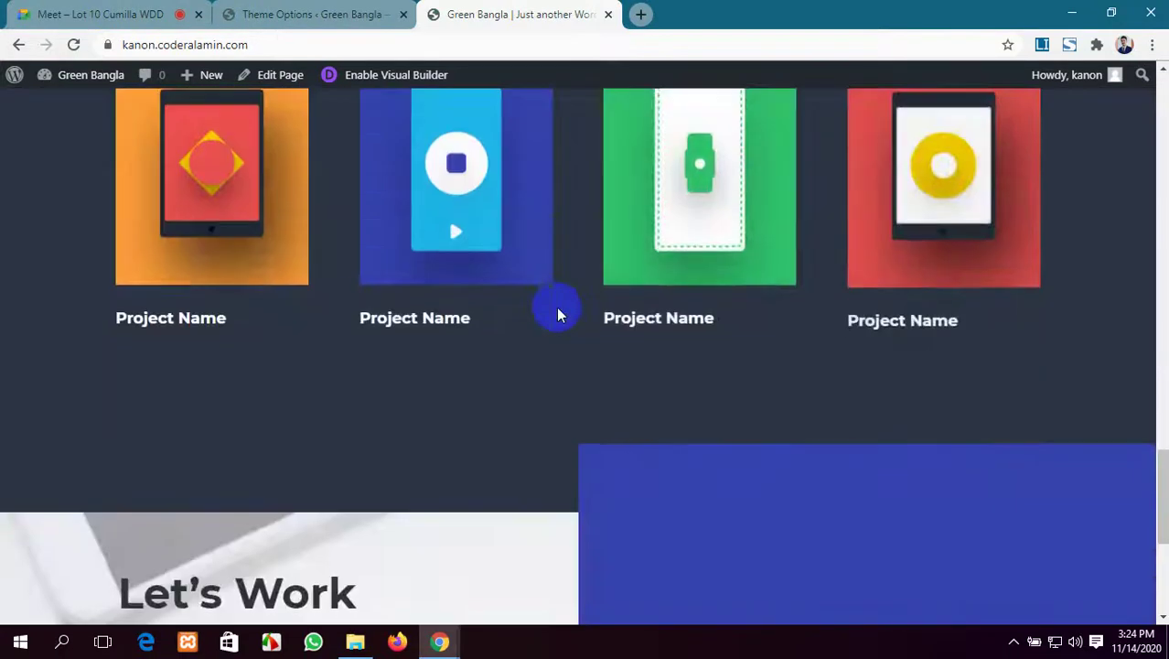
scroll(558, 312, up, 15)
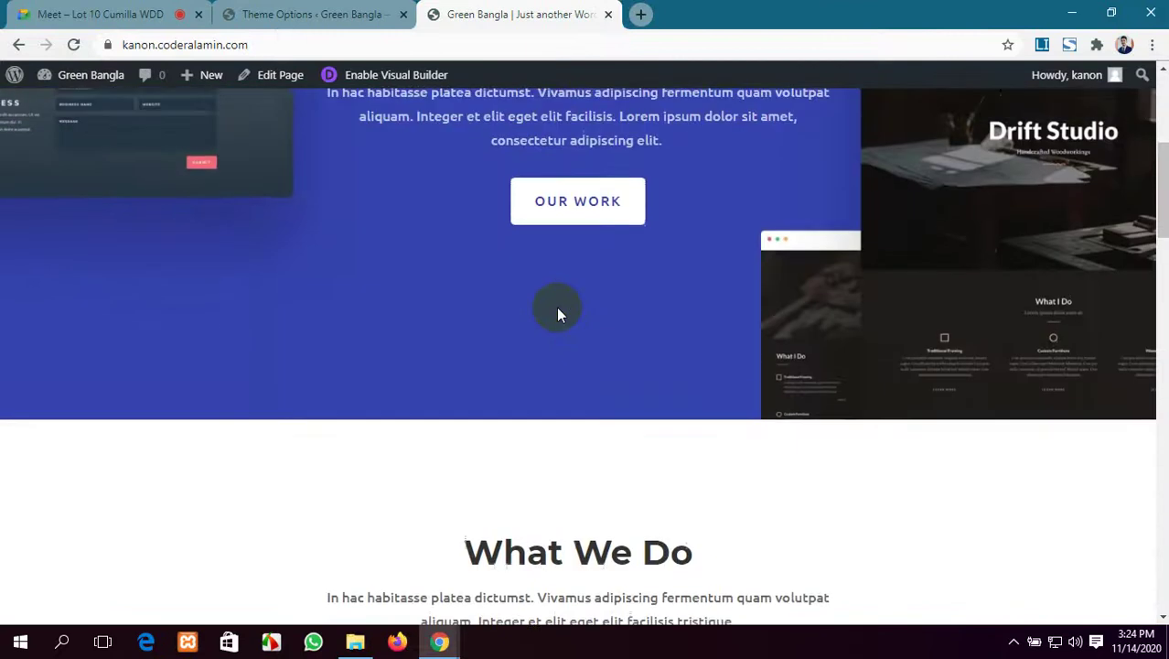
scroll(556, 306, up, 5)
scroll(556, 306, down, 6)
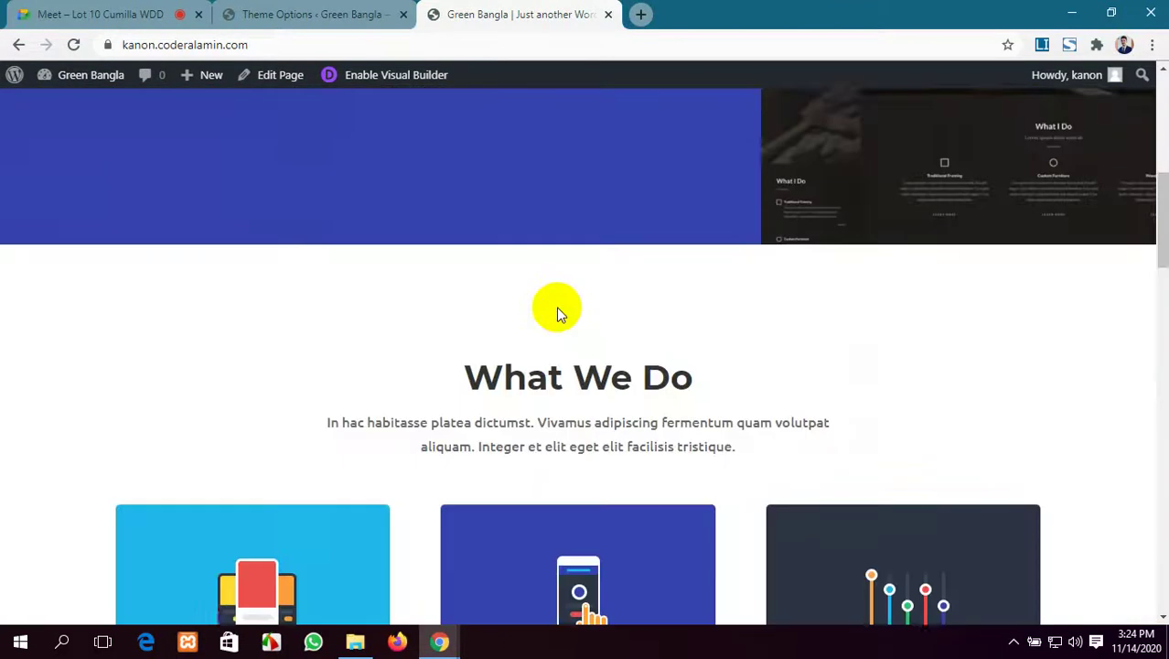
scroll(556, 306, up, 6)
scroll(560, 307, down, 8)
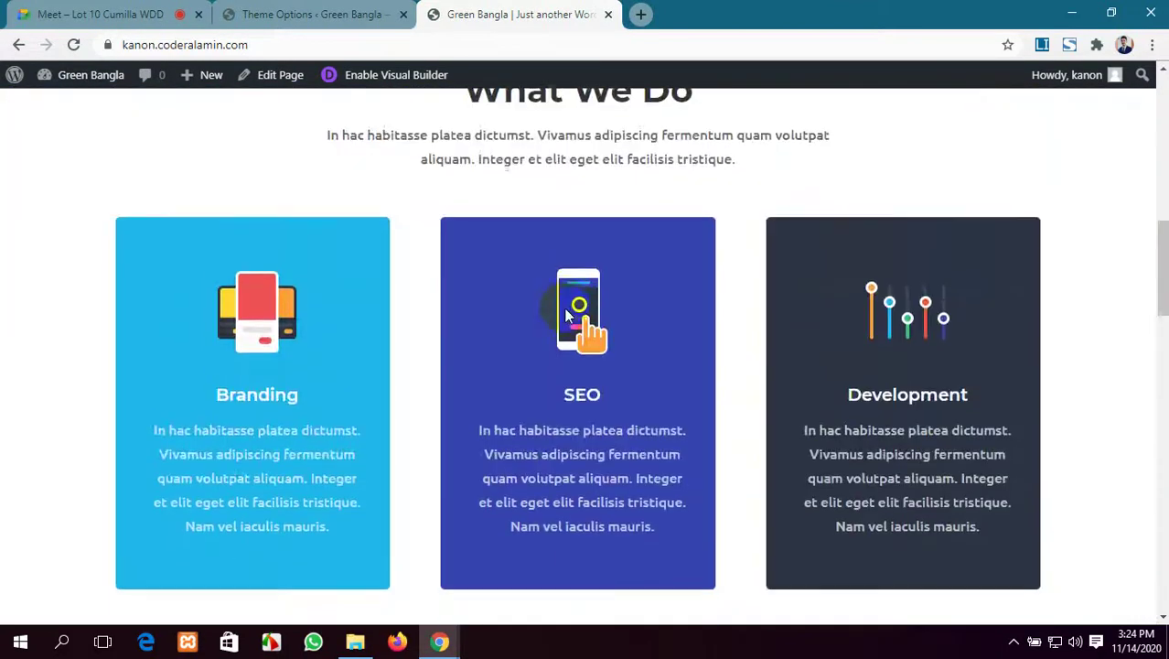
scroll(562, 328, down, 5)
Enable the Fixed Navigation Bar in the General theme options and save the changes.
click(291, 13)
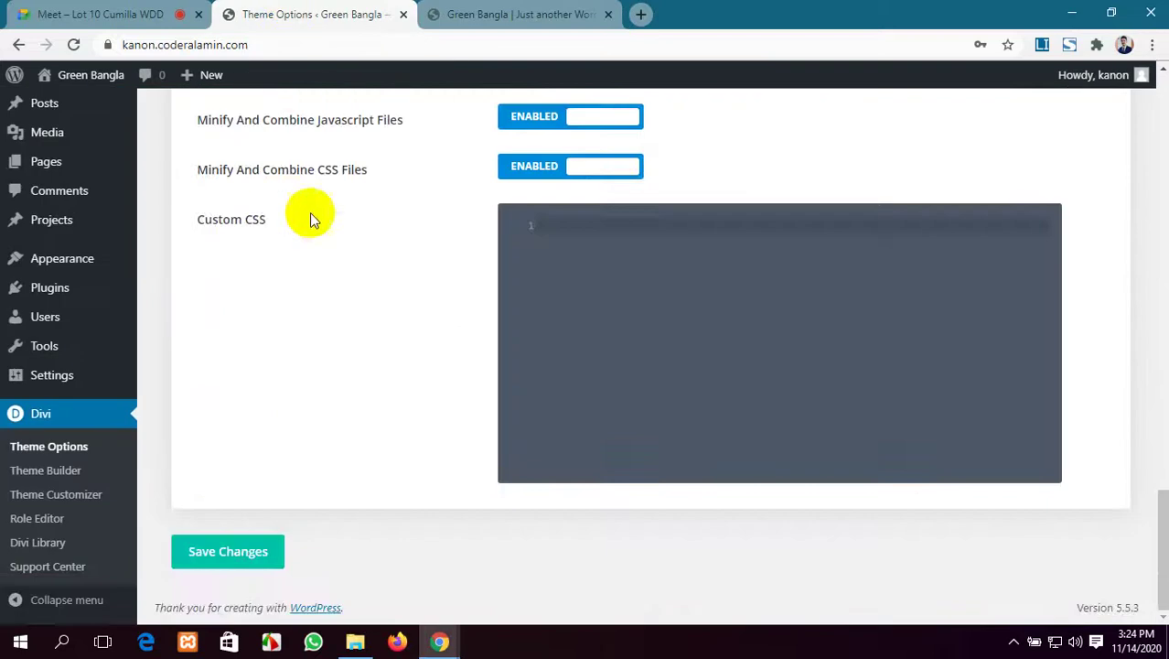
scroll(504, 209, up, 15)
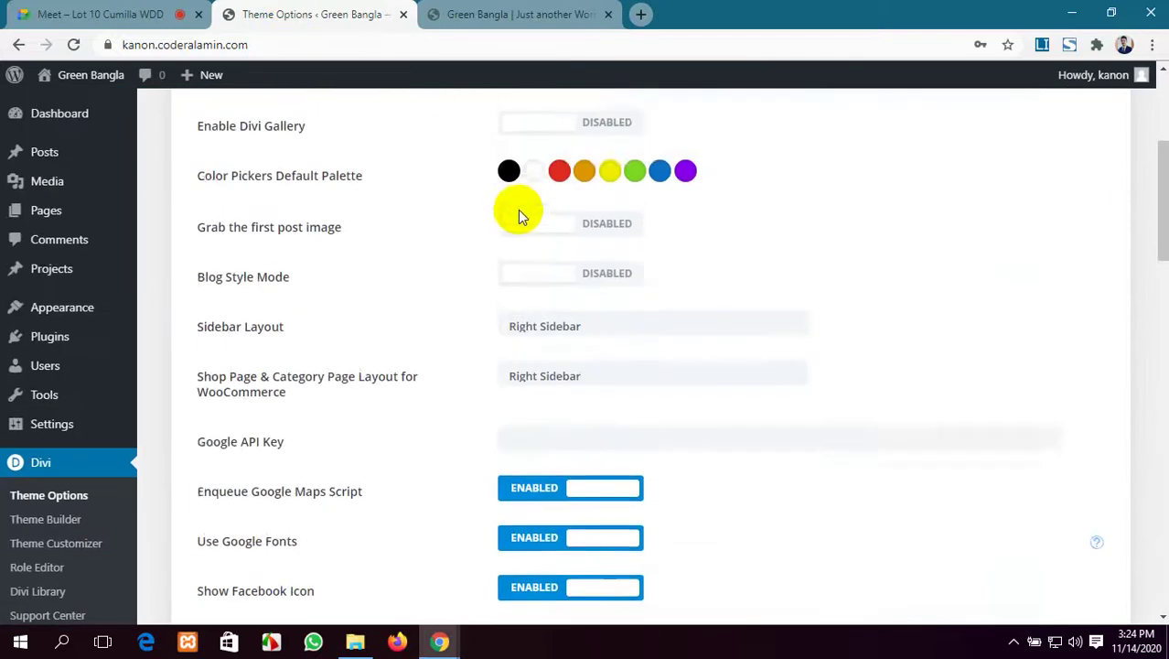
scroll(518, 215, up, 4)
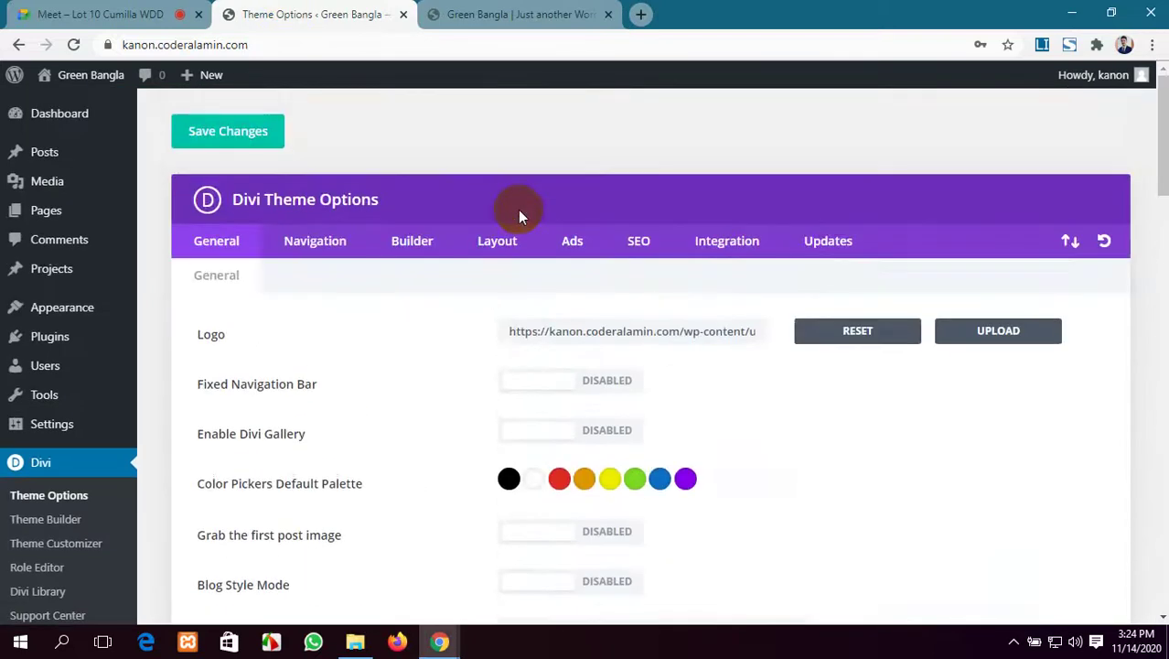
click(570, 383)
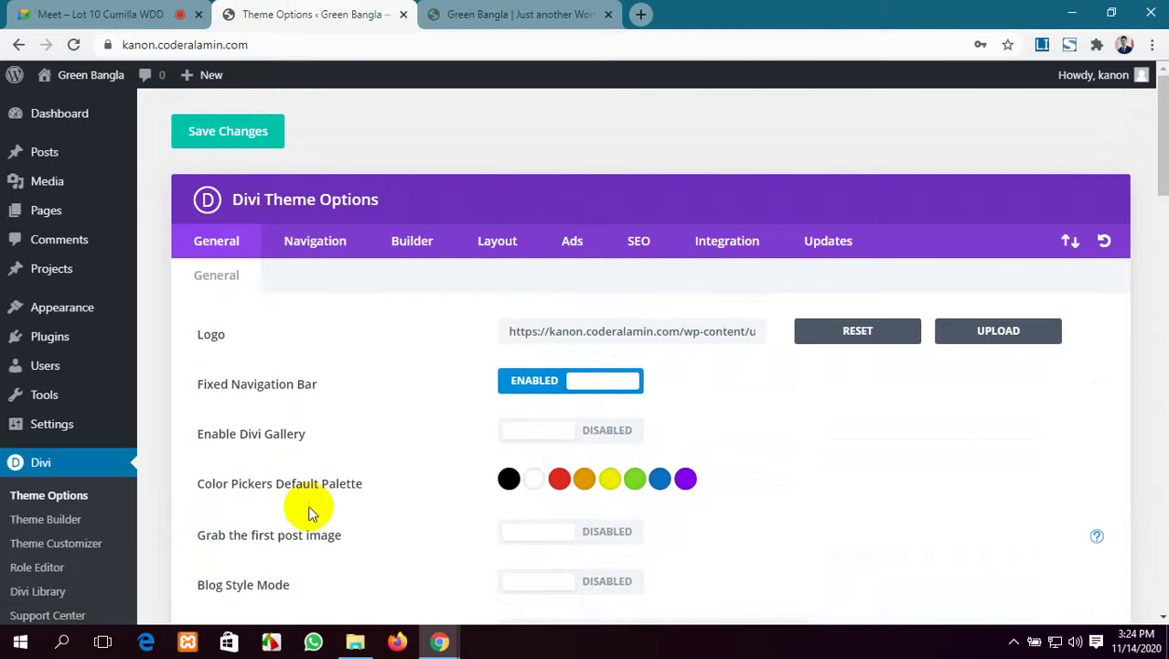
scroll(308, 507, down, 5)
scroll(311, 506, down, 10)
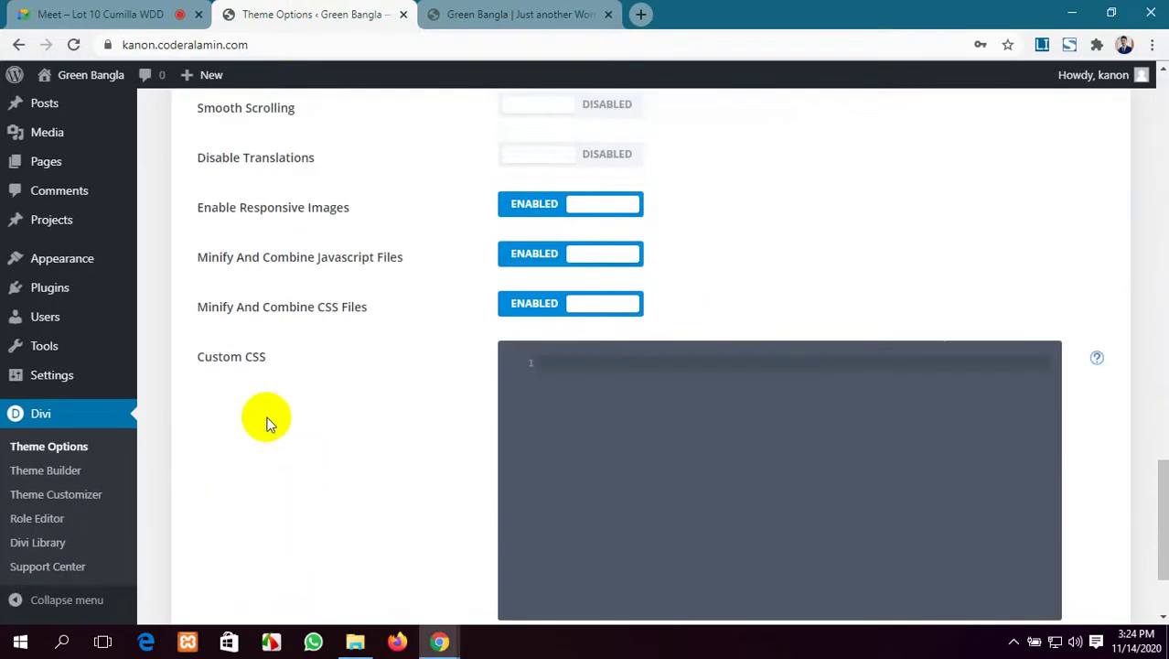
scroll(267, 423, down, 2)
click(222, 554)
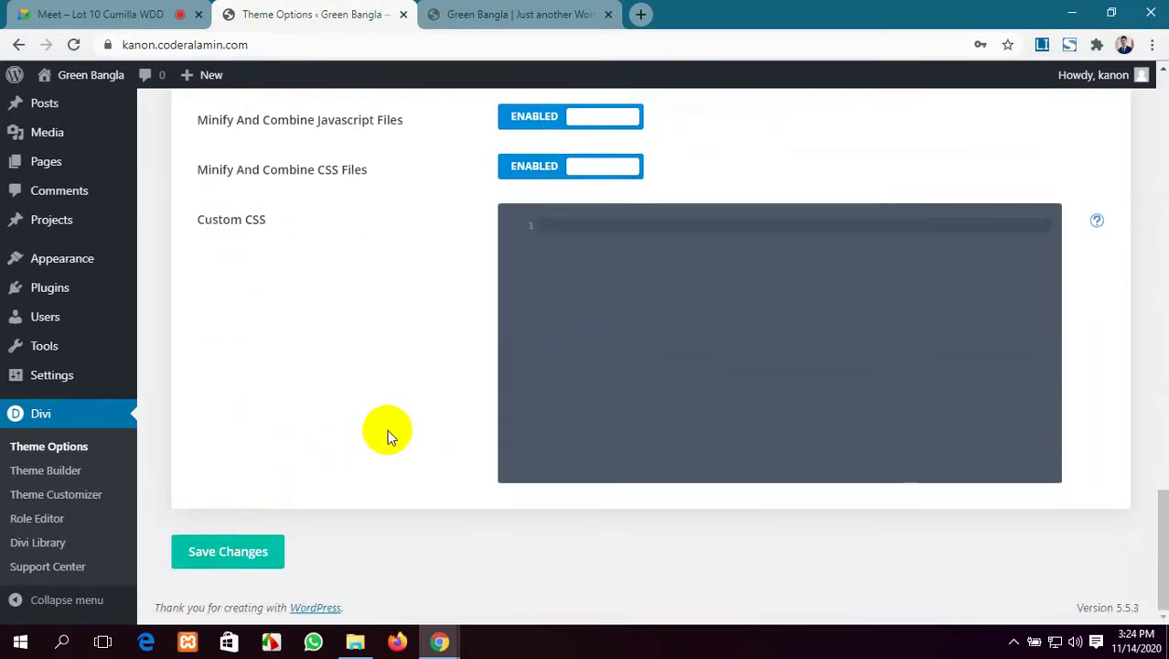
Reload the live Home page and check the header's scrolling behaviour down to the contact form and back to the hero section.
scroll(387, 428, up, 20)
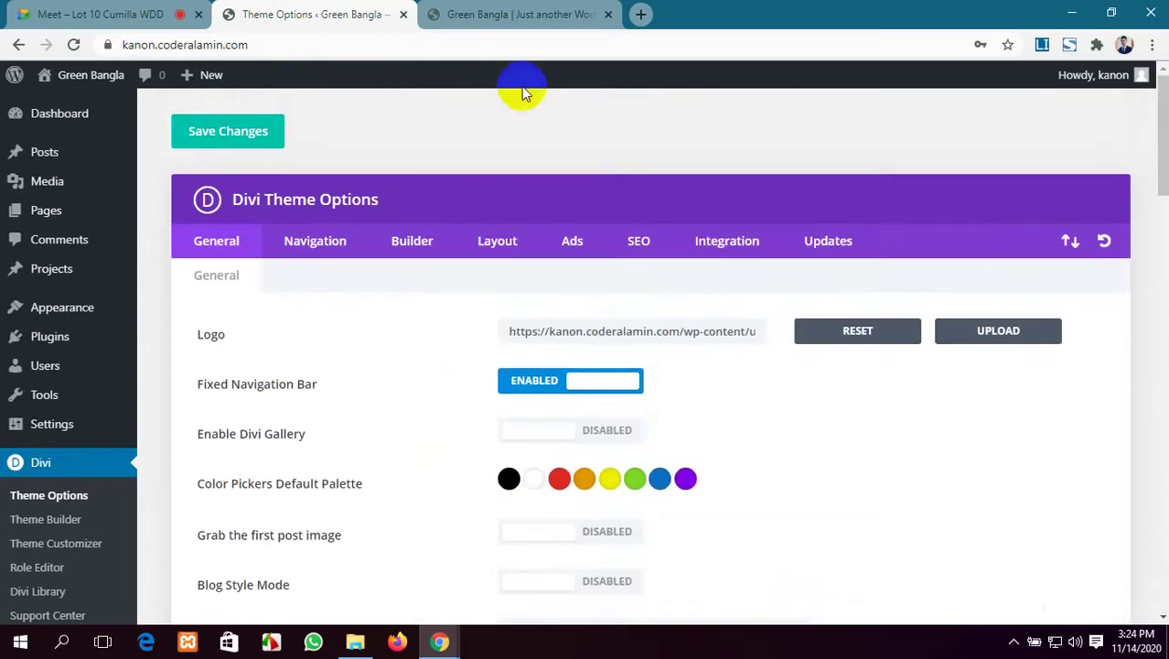
click(483, 16)
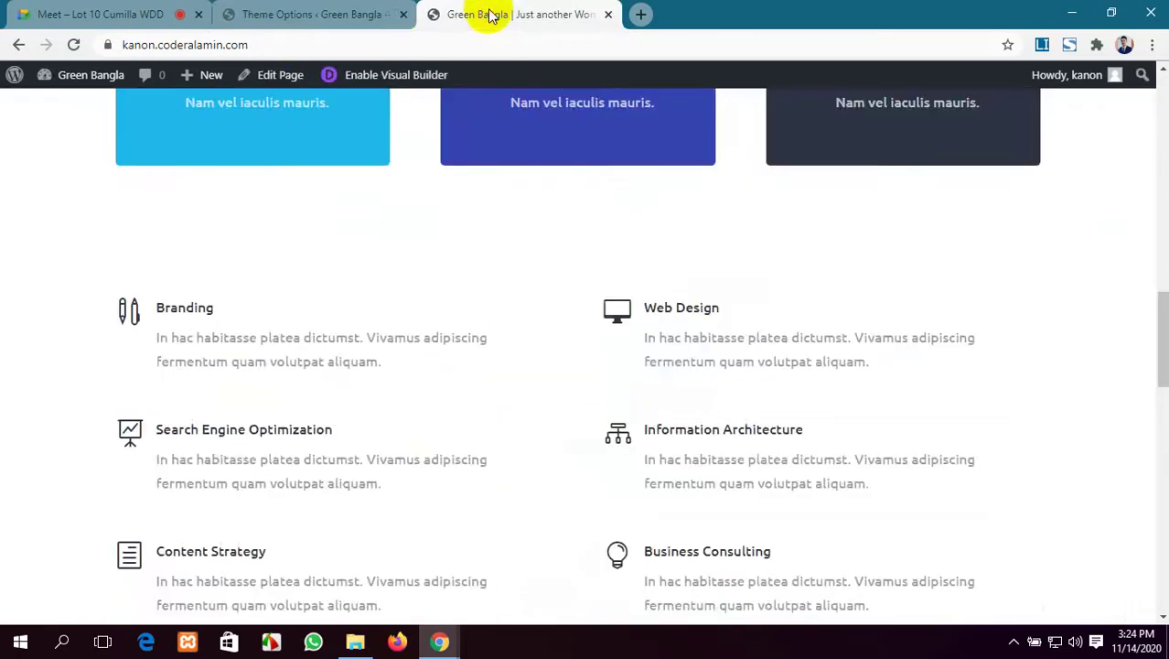
click(73, 45)
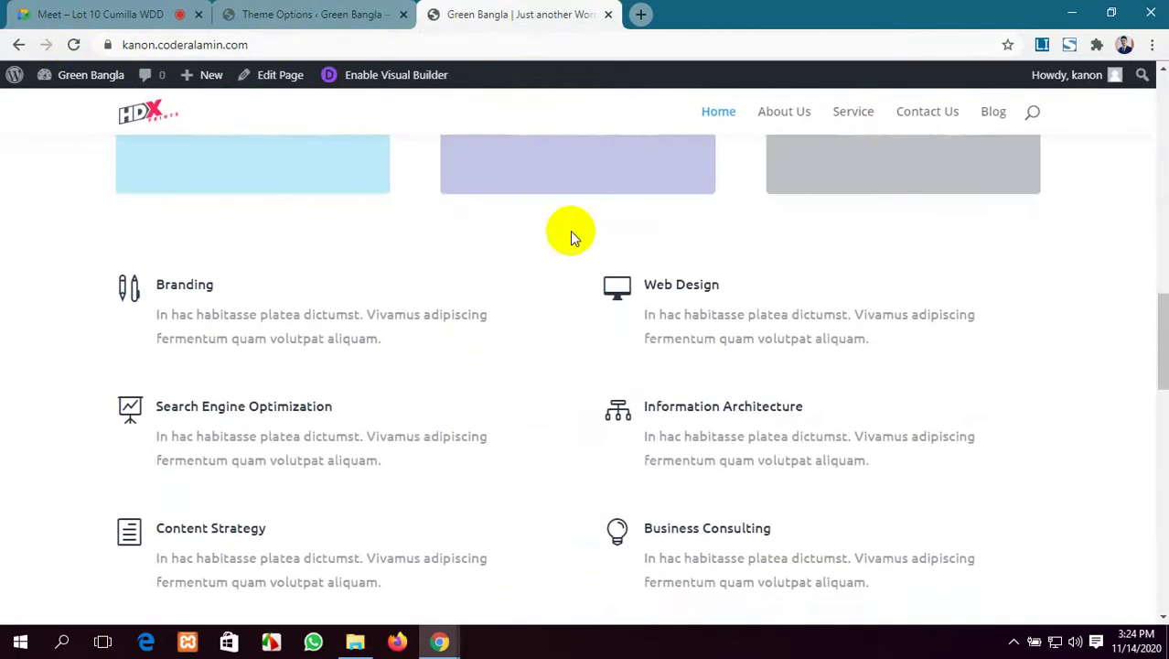
scroll(569, 231, down, 6)
scroll(573, 236, down, 7)
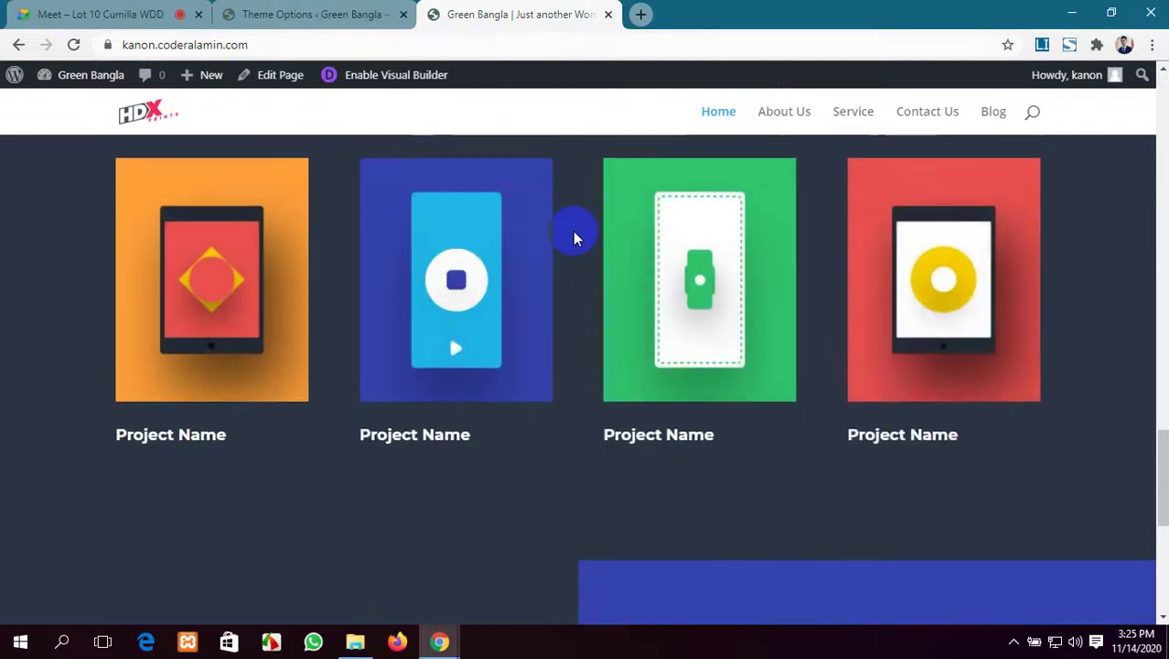
scroll(572, 236, down, 1)
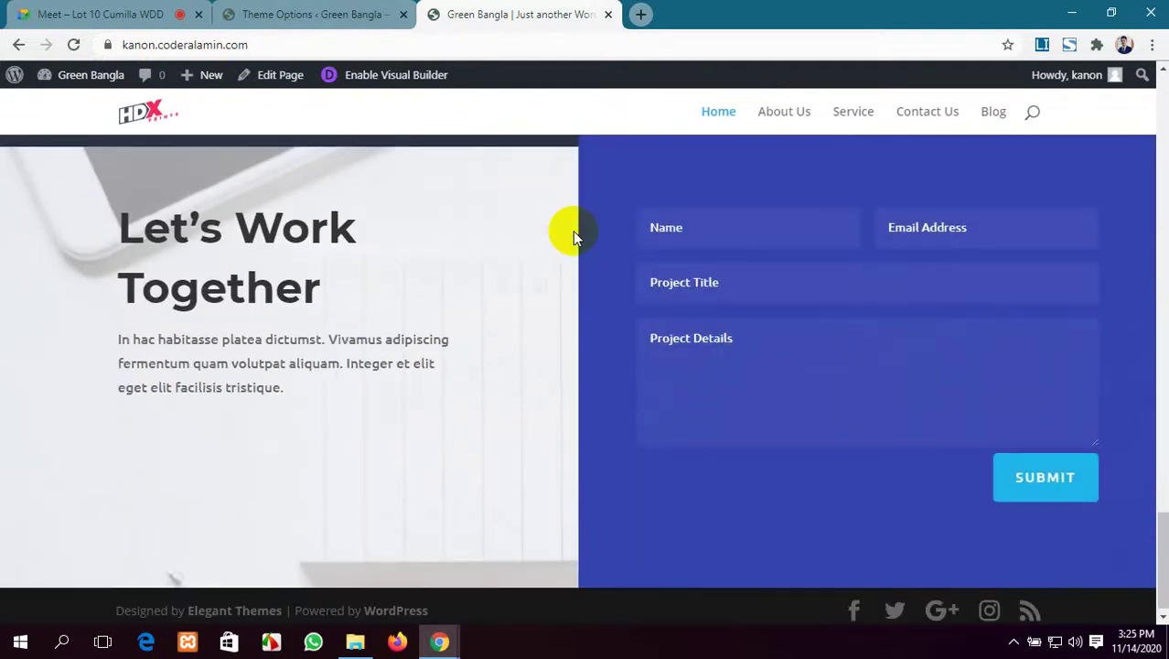
scroll(573, 230, up, 8)
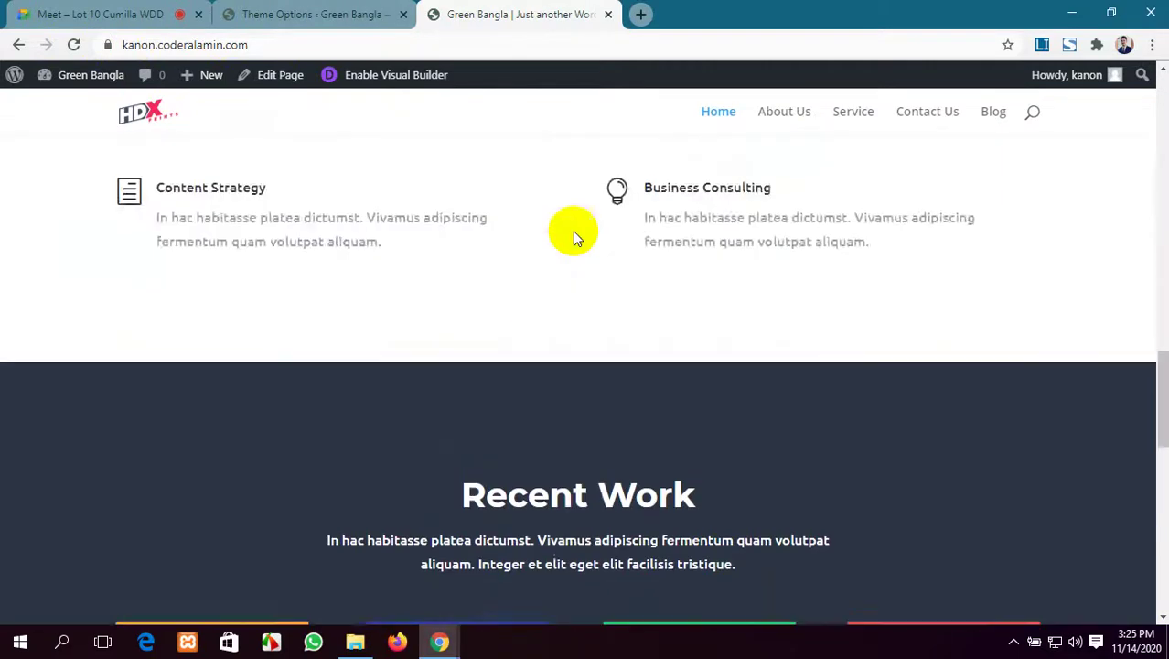
scroll(573, 230, up, 8)
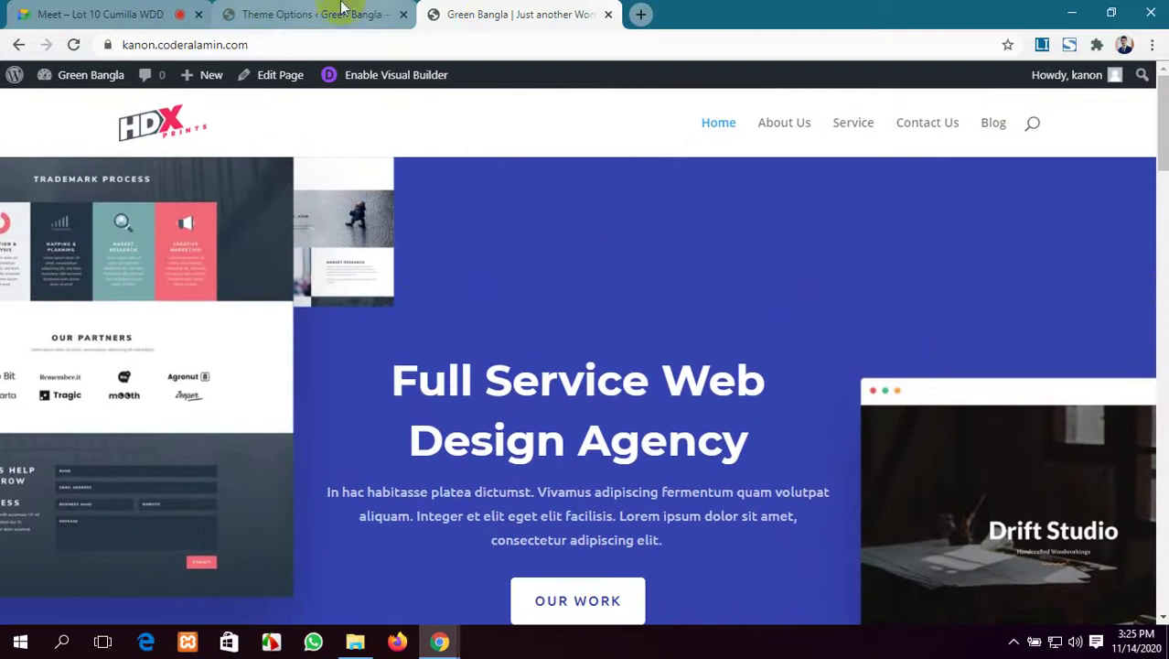
Enable the Divi Gallery in the General theme options and save the changes.
click(342, 18)
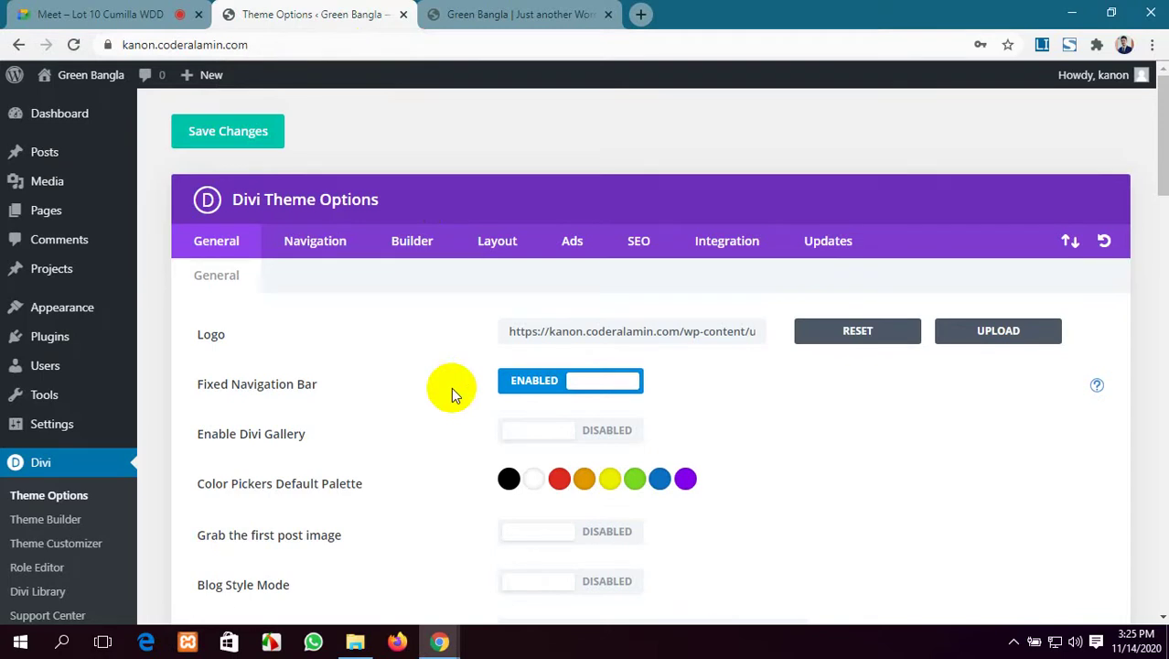
scroll(447, 387, down, 2)
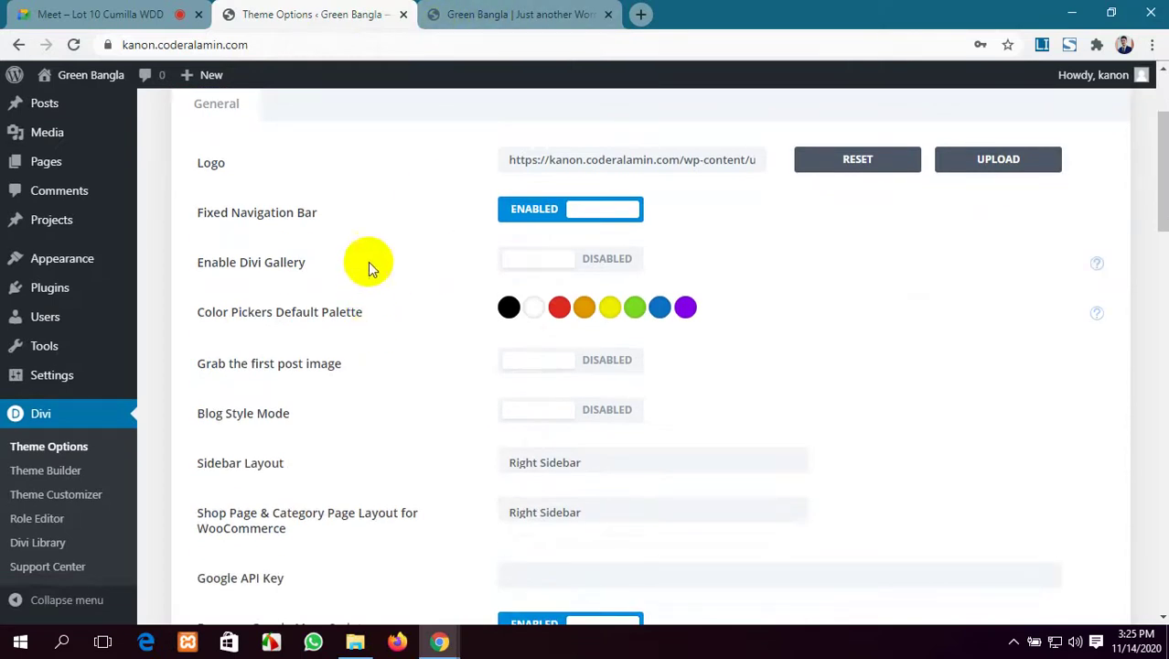
click(537, 260)
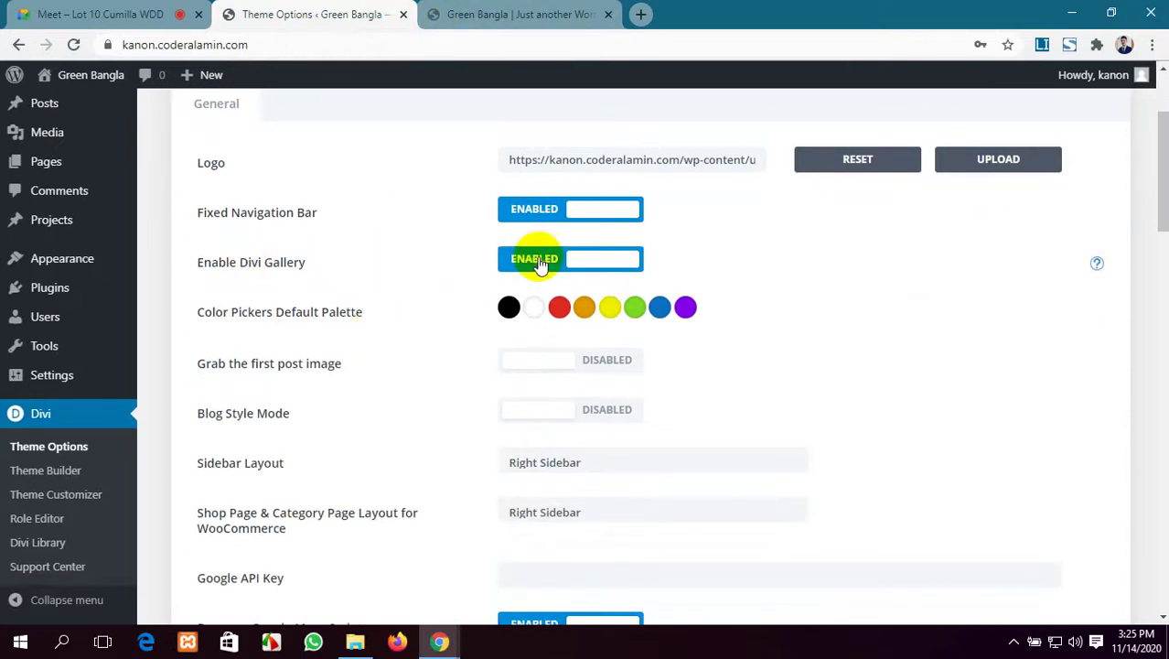
scroll(383, 567, down, 15)
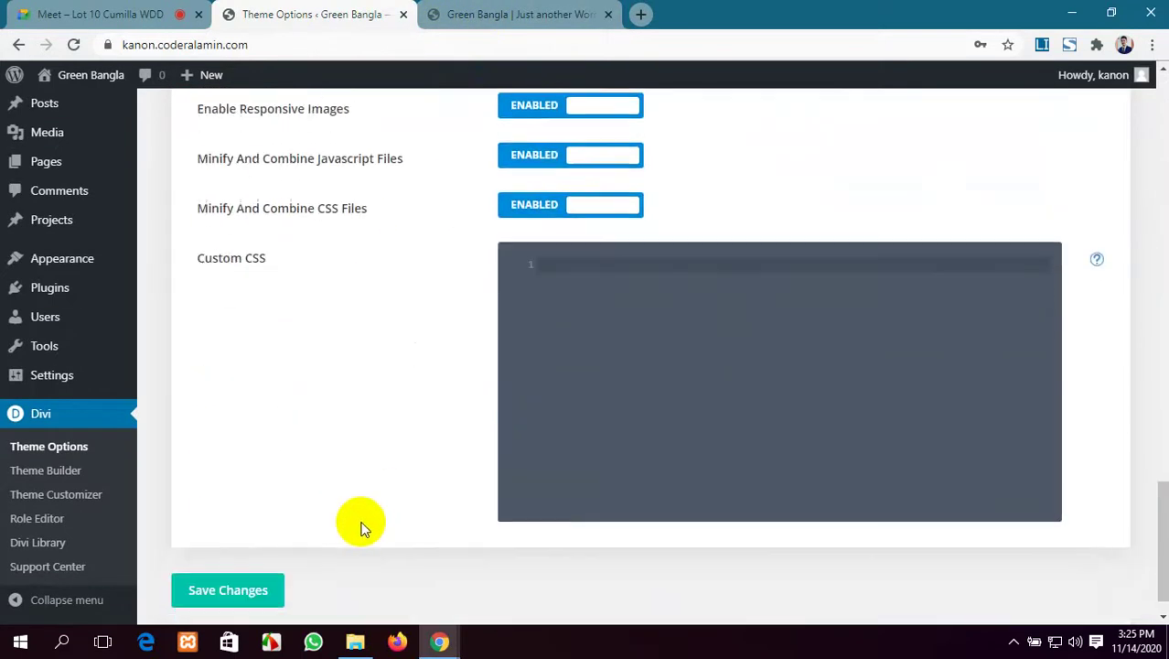
click(224, 557)
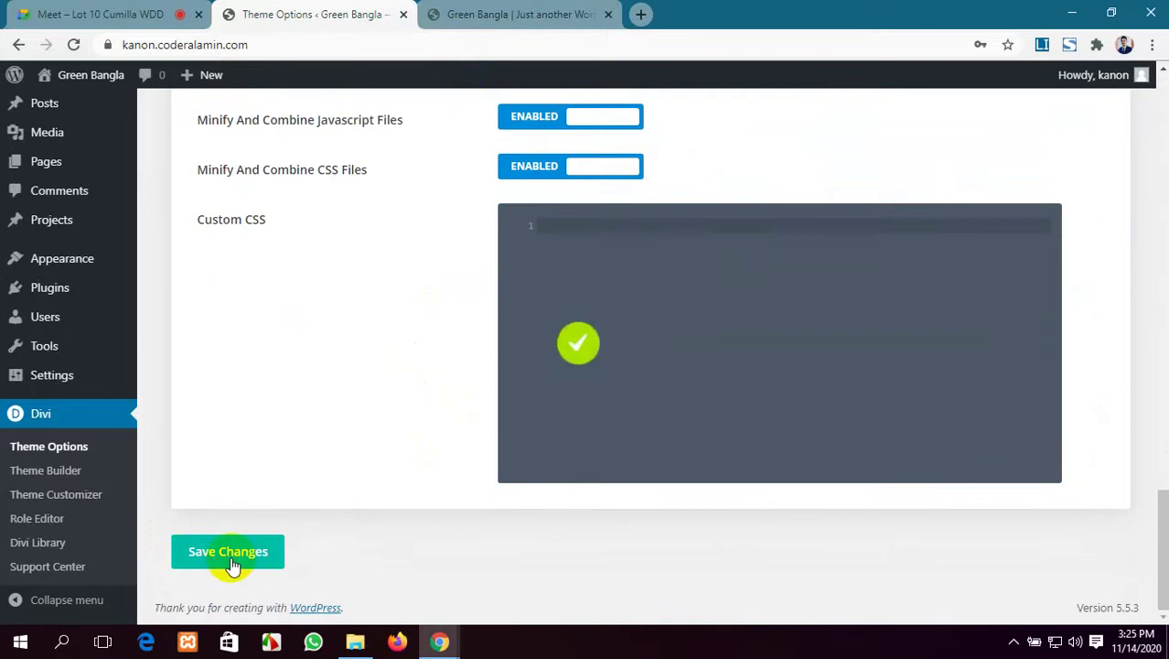
Add a new post in a separate browser tab and open it in the Divi Builder.
click(517, 14)
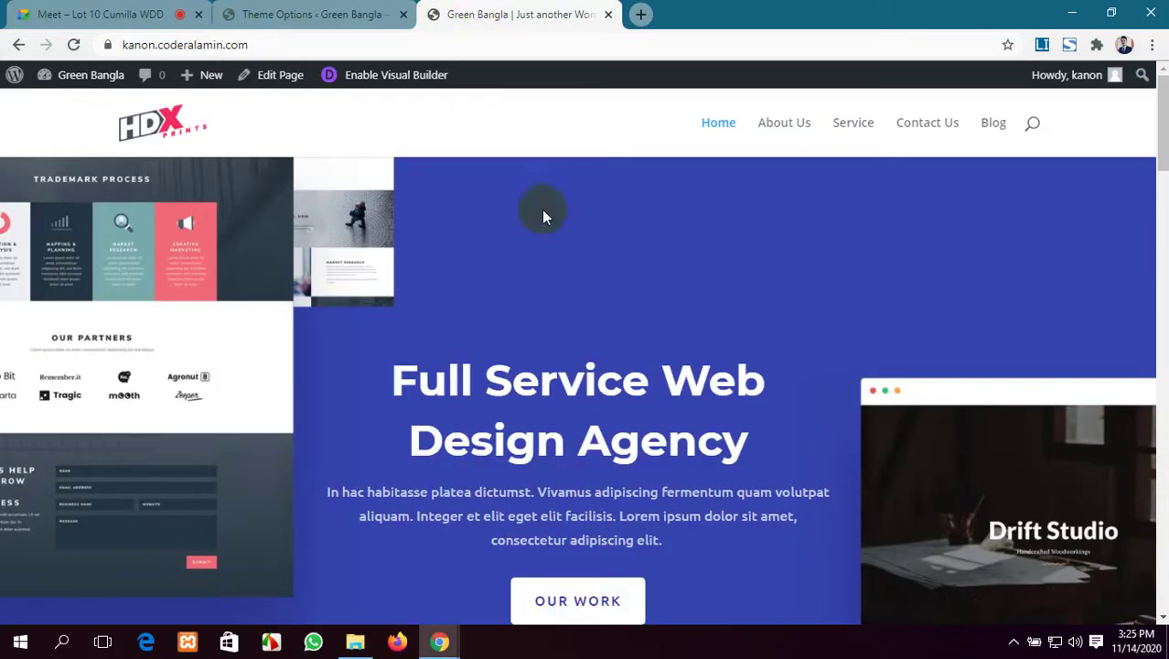
click(224, 11)
scroll(36, 174, up, 10)
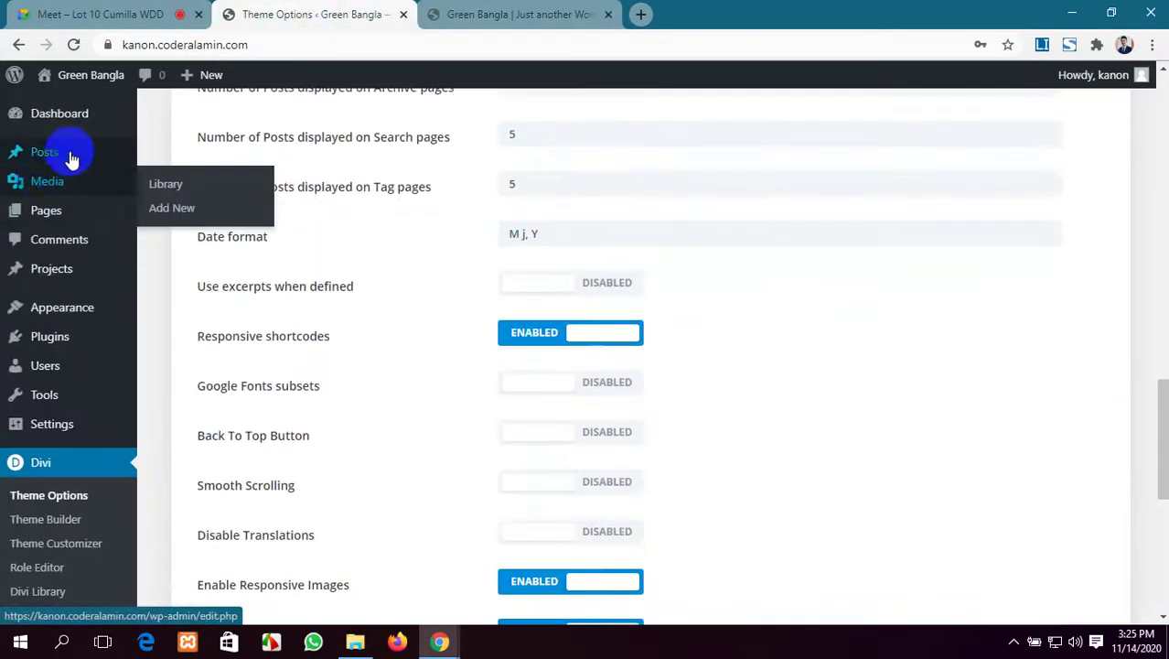
mouse_move(70, 156)
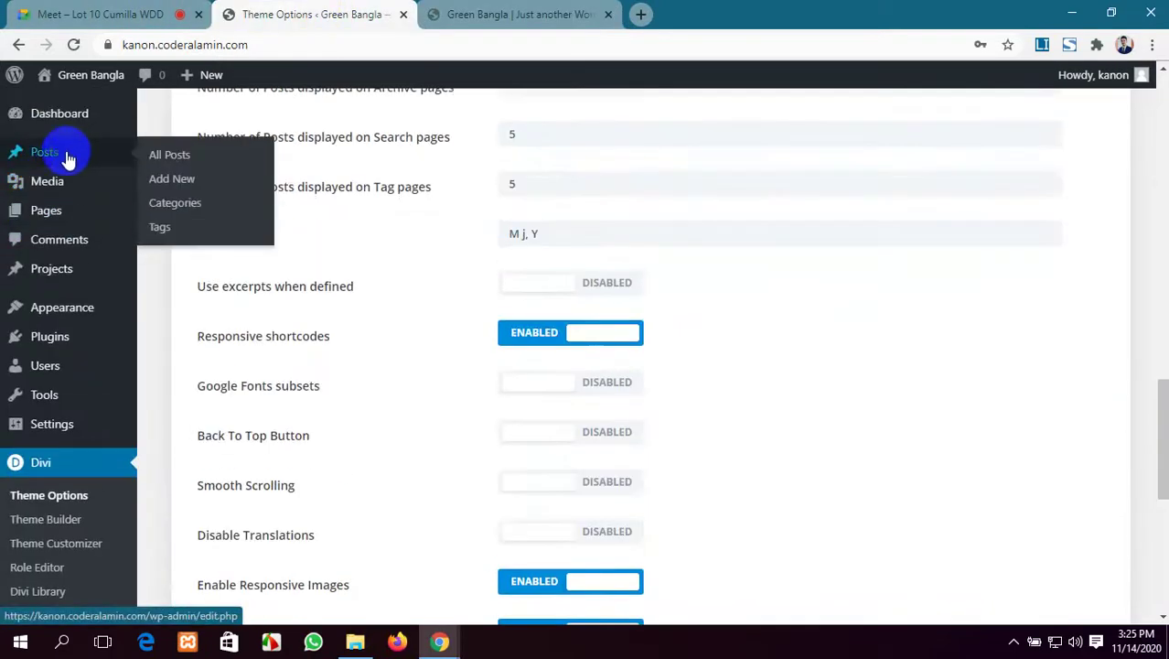
middle_click(180, 187)
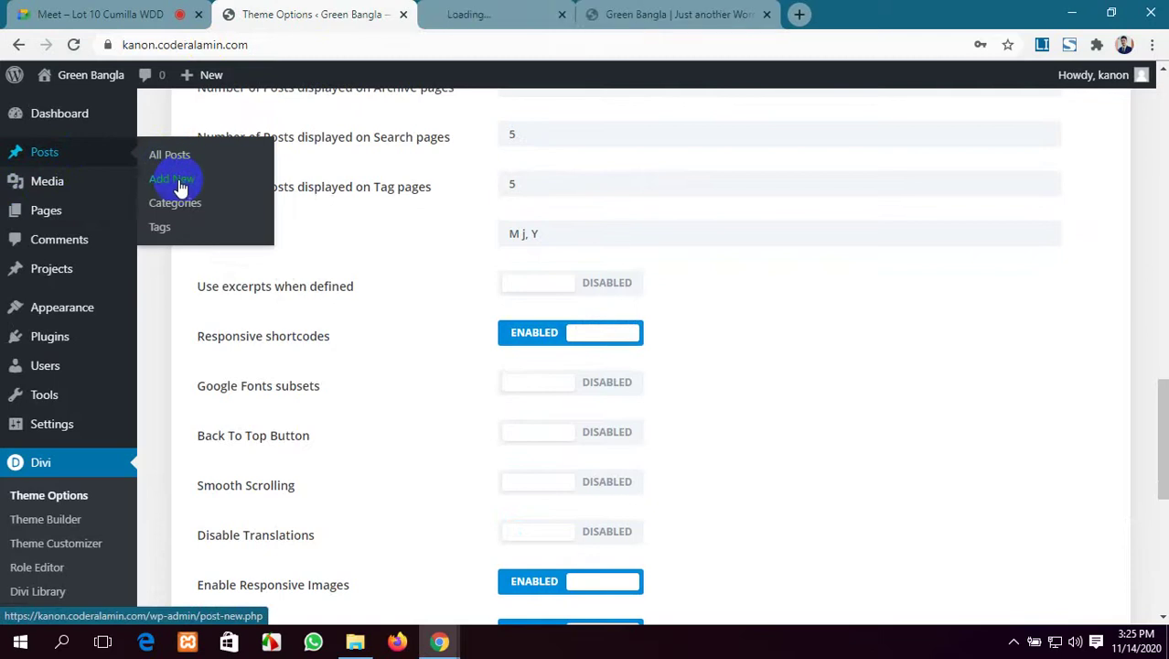
click(472, 7)
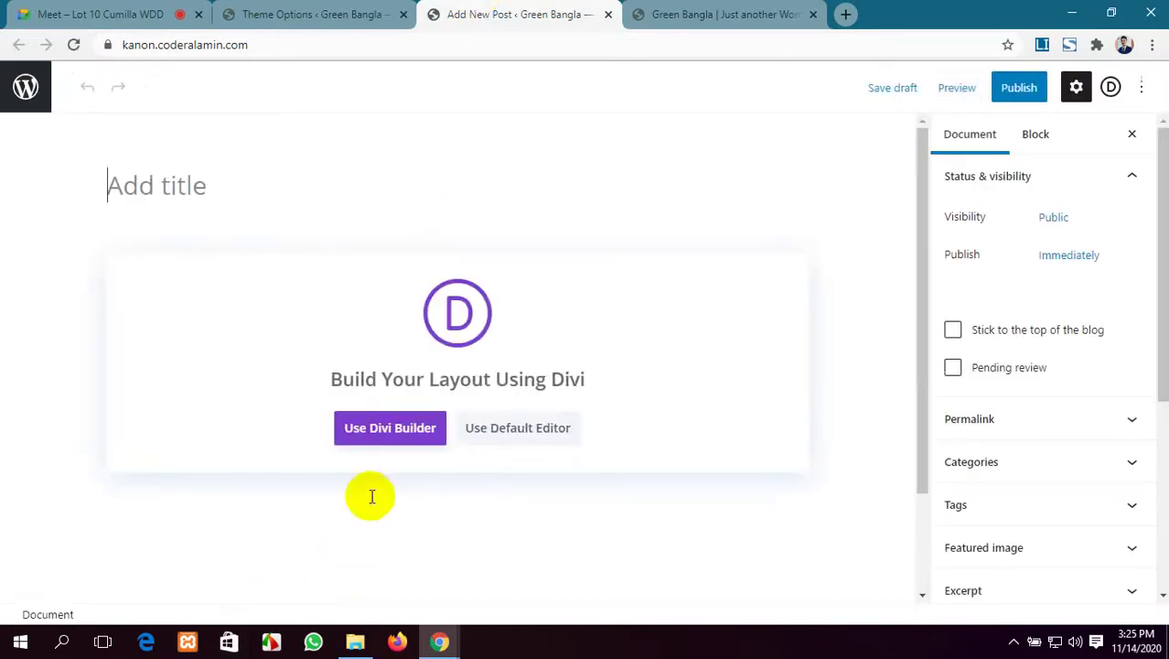
click(397, 433)
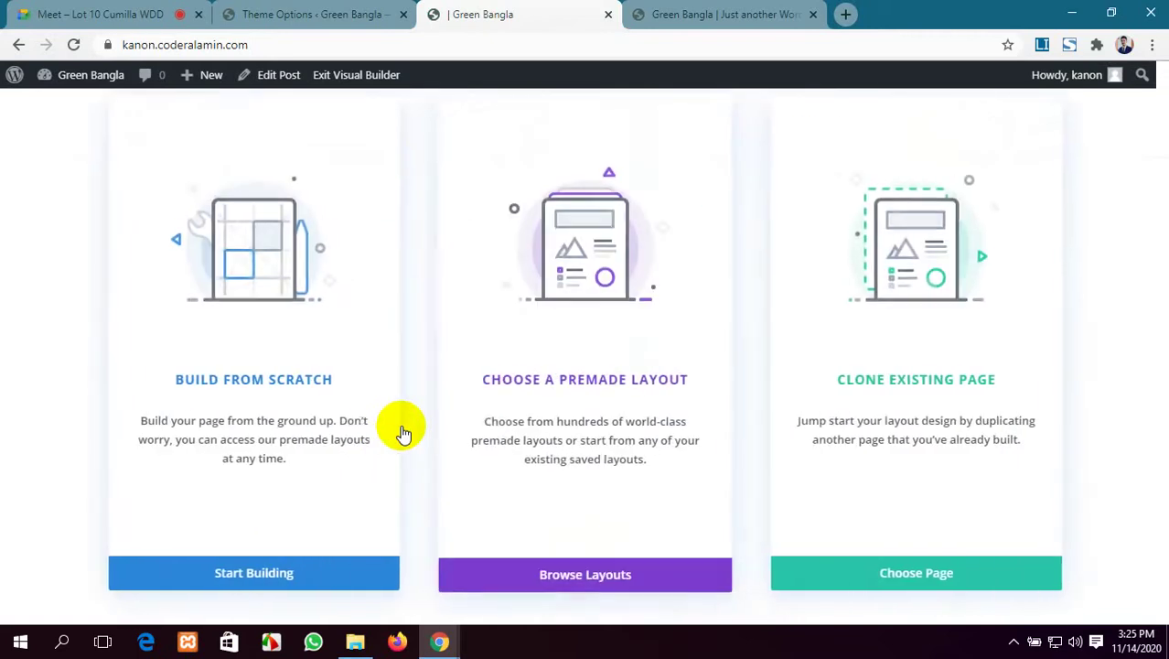
Reload the builder, start the post from scratch, and close it without inserting a row to return to the theme options.
key(F5)
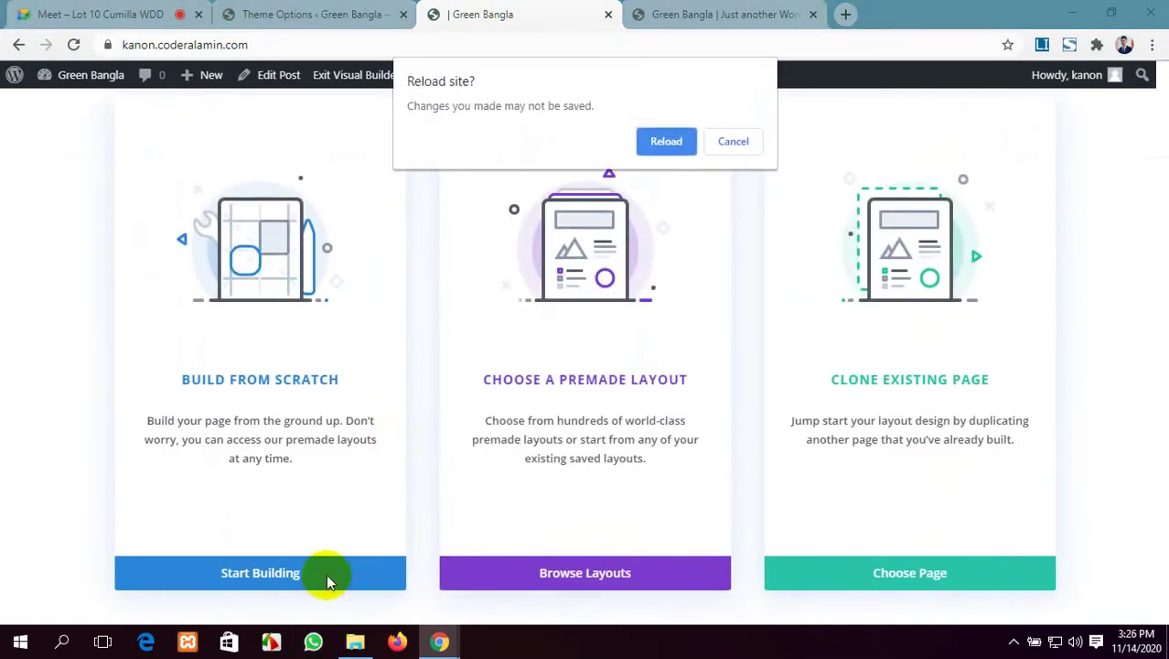
click(682, 144)
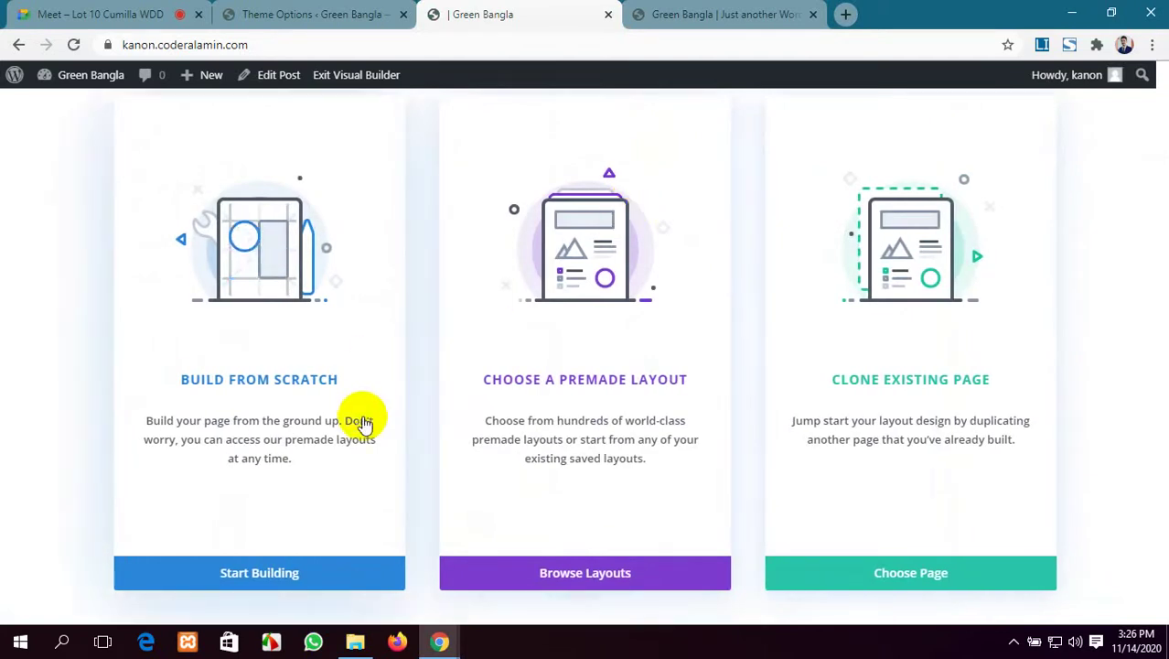
click(330, 572)
scroll(418, 432, down, 3)
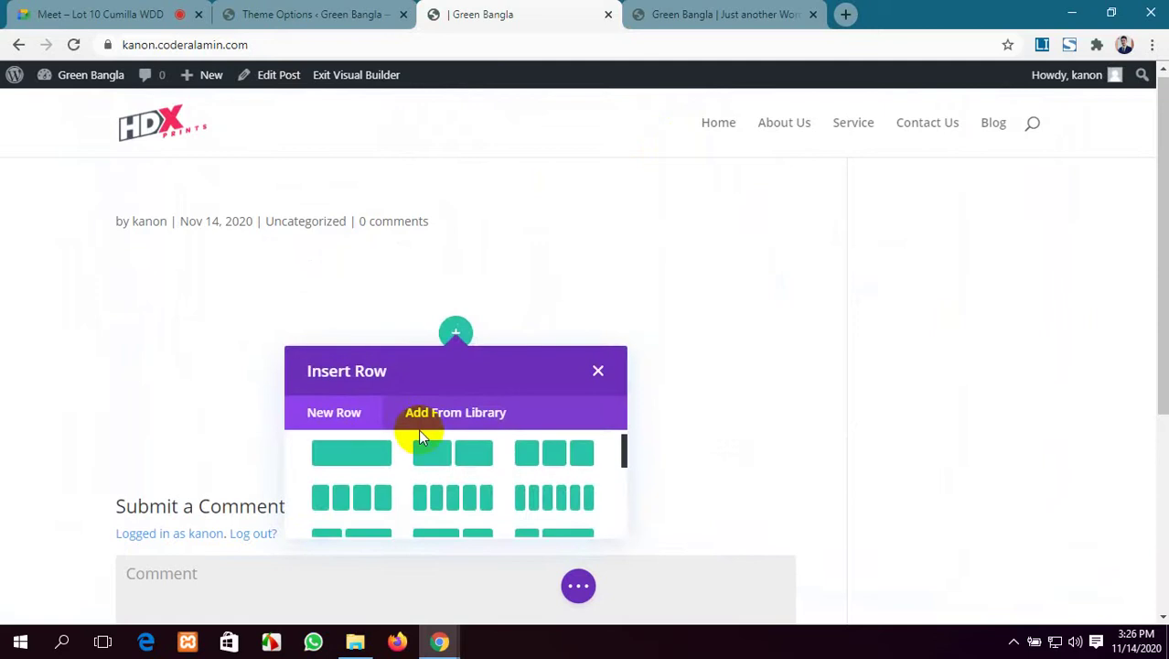
click(597, 372)
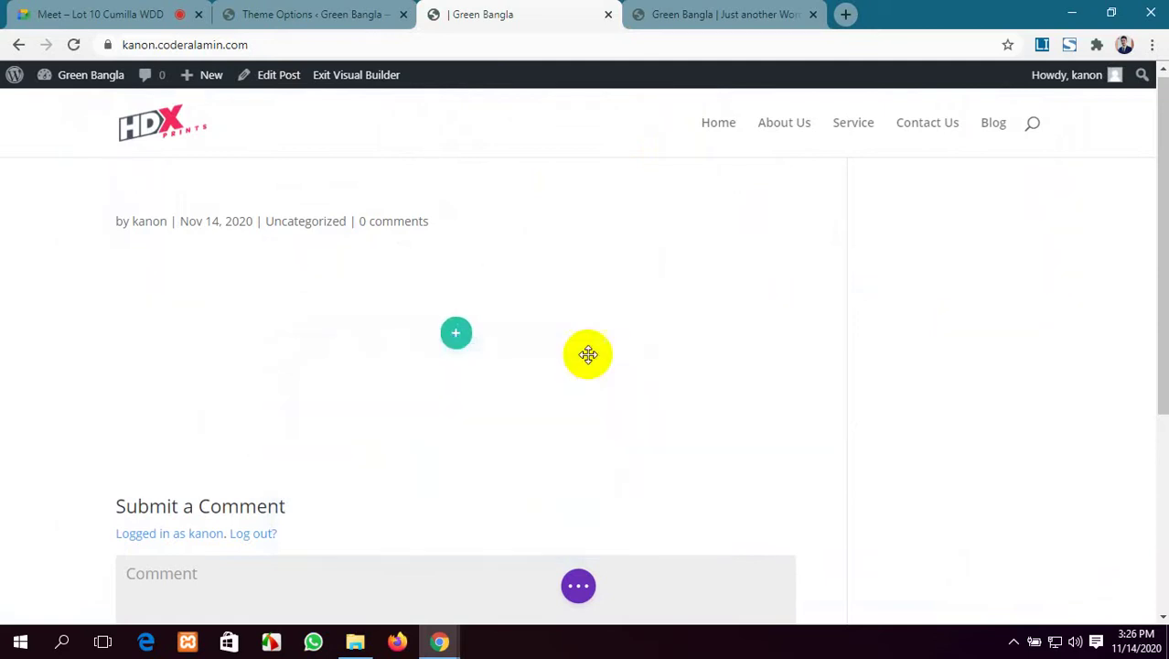
click(607, 14)
click(681, 172)
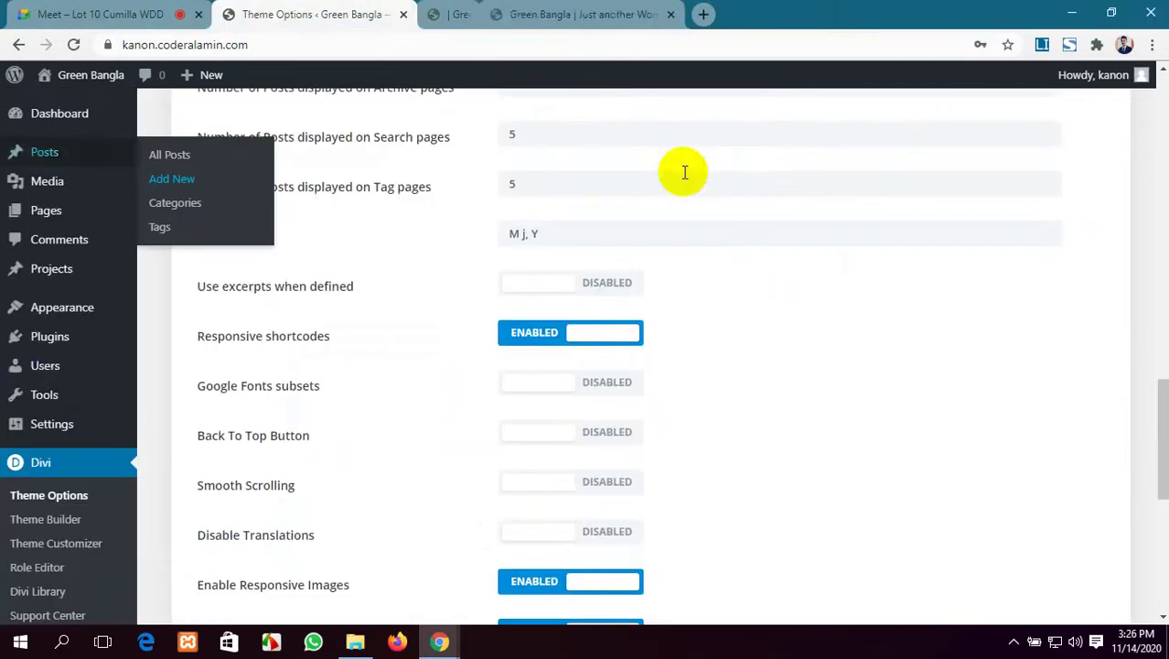
Add a new post, dismiss the block editor welcome guide, and choose the default editor instead of the Divi Builder.
scroll(3, 407, up, 4)
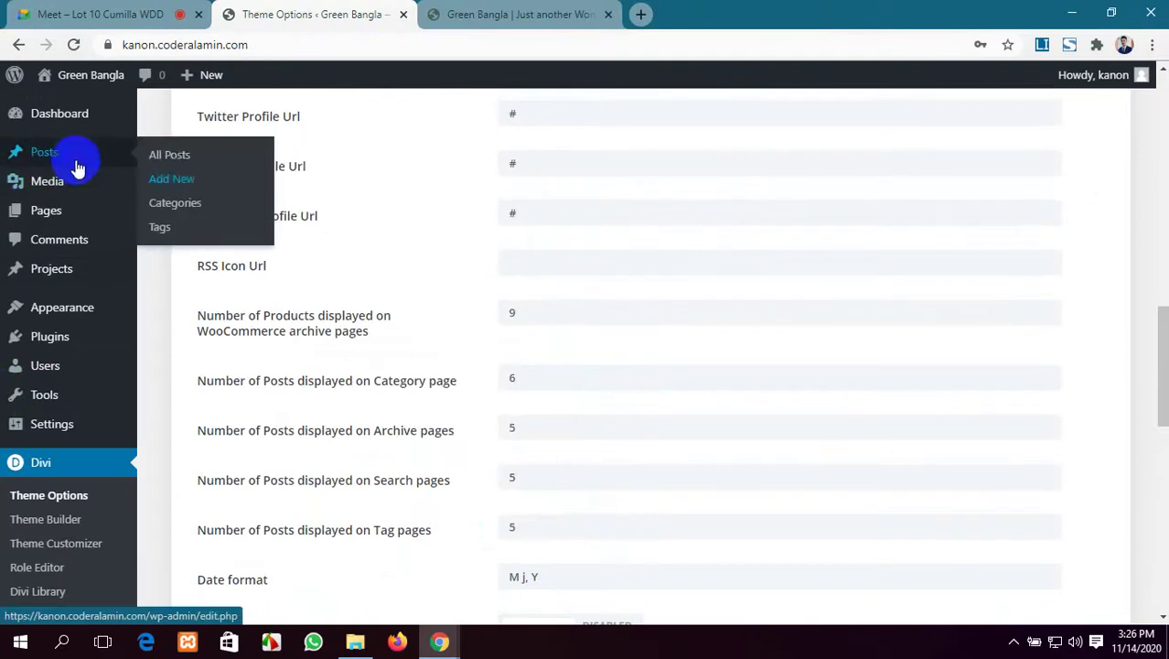
click(182, 186)
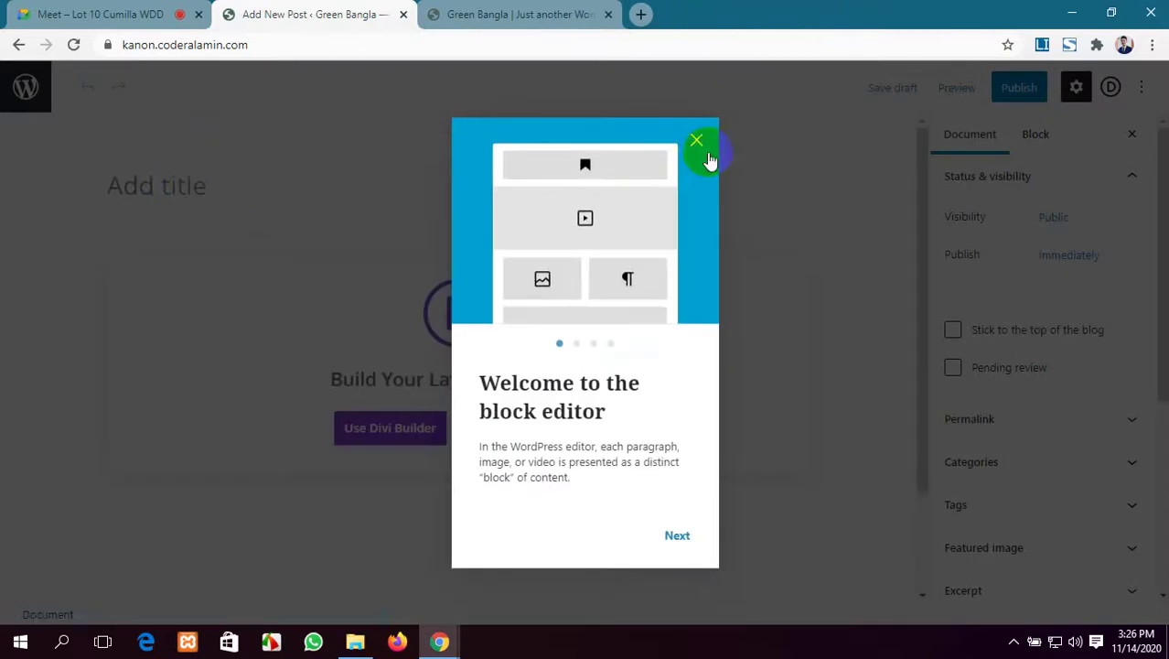
click(702, 141)
scroll(393, 275, down, 2)
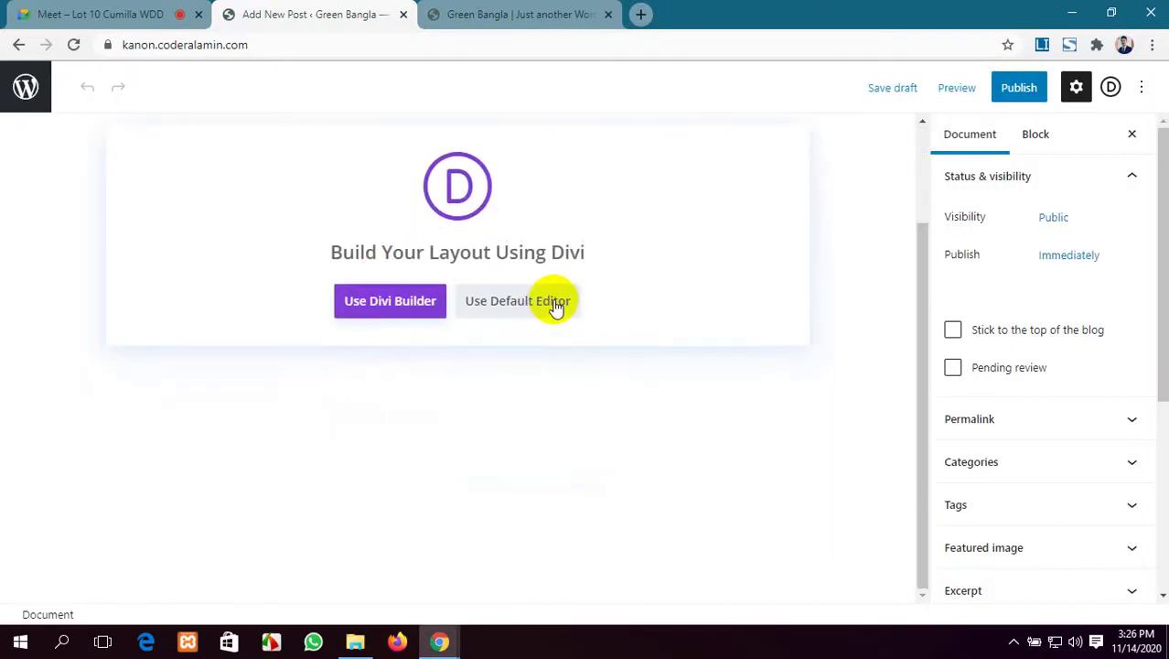
scroll(1043, 378, down, 4)
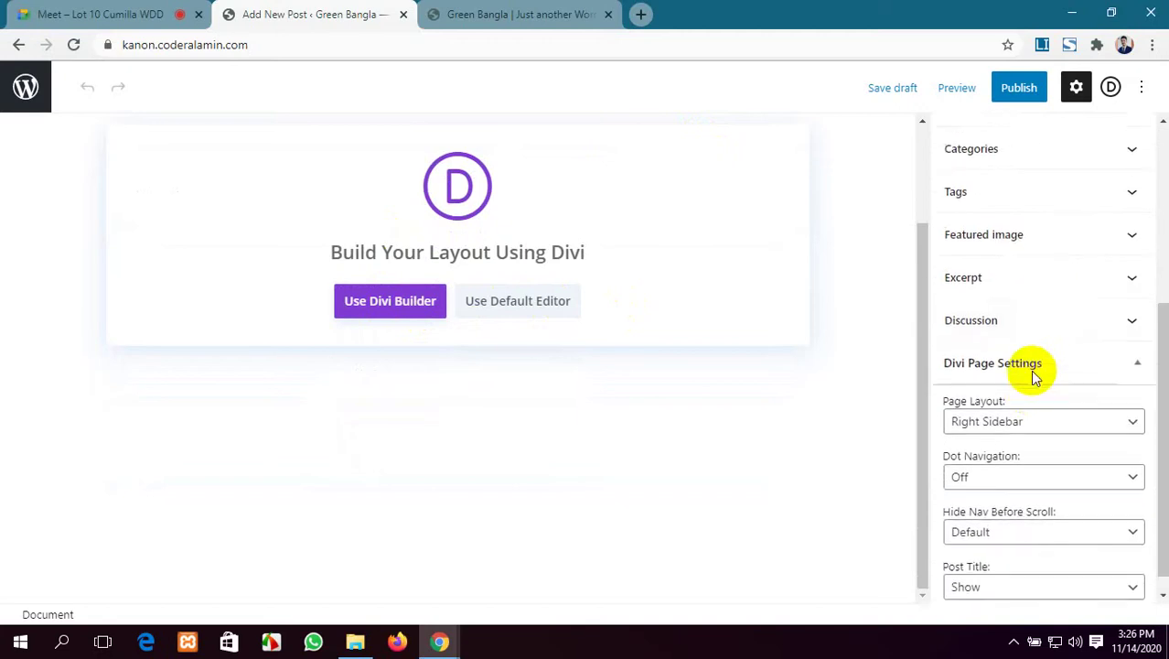
scroll(1033, 377, up, 4)
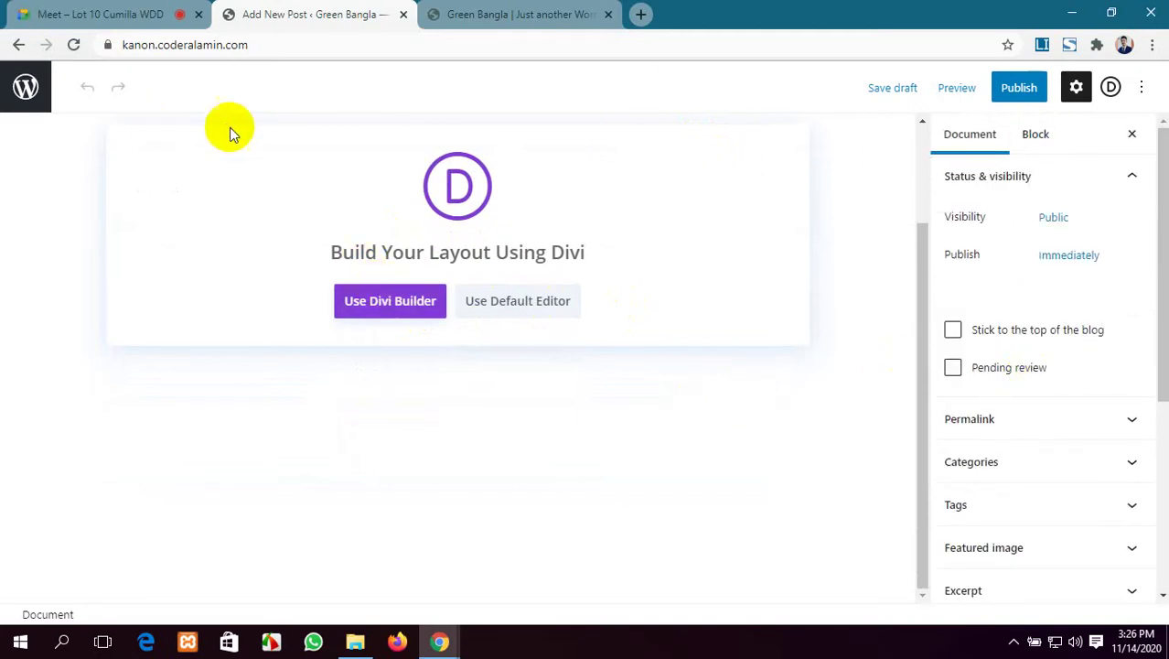
scroll(265, 137, up, 2)
click(283, 187)
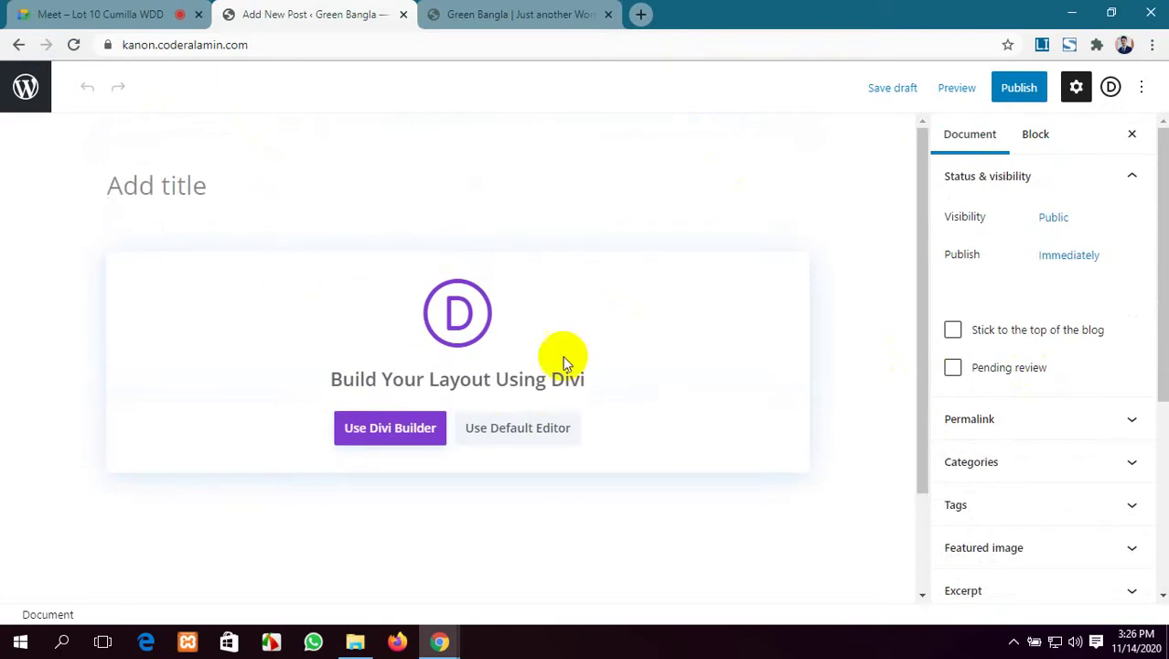
click(518, 429)
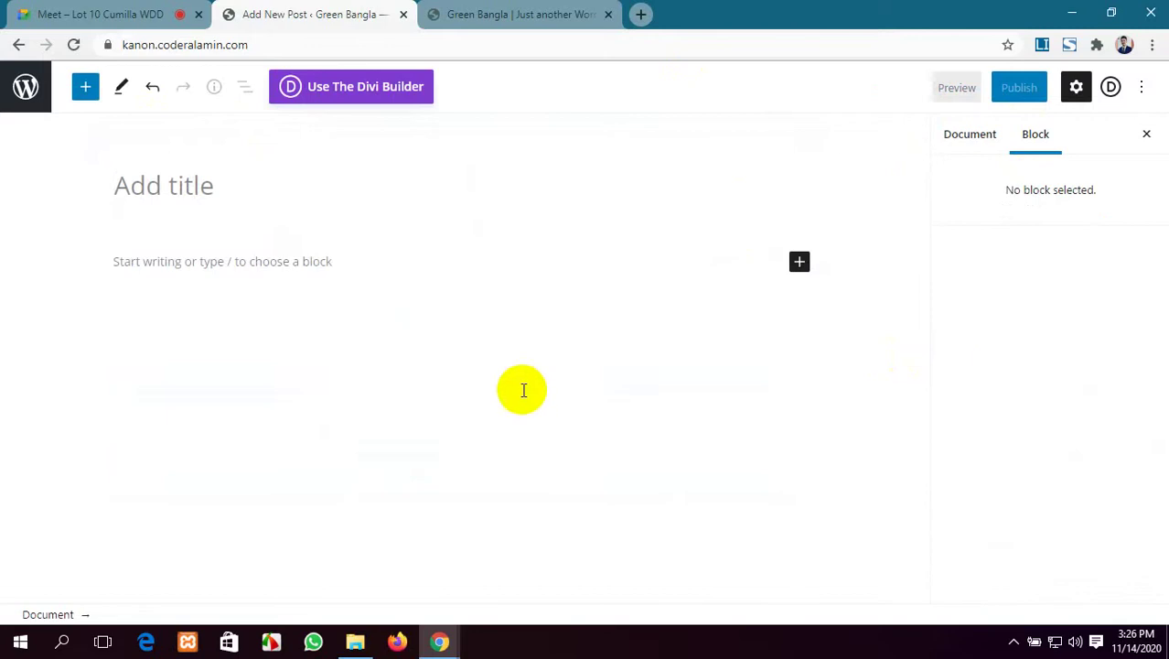
click(799, 264)
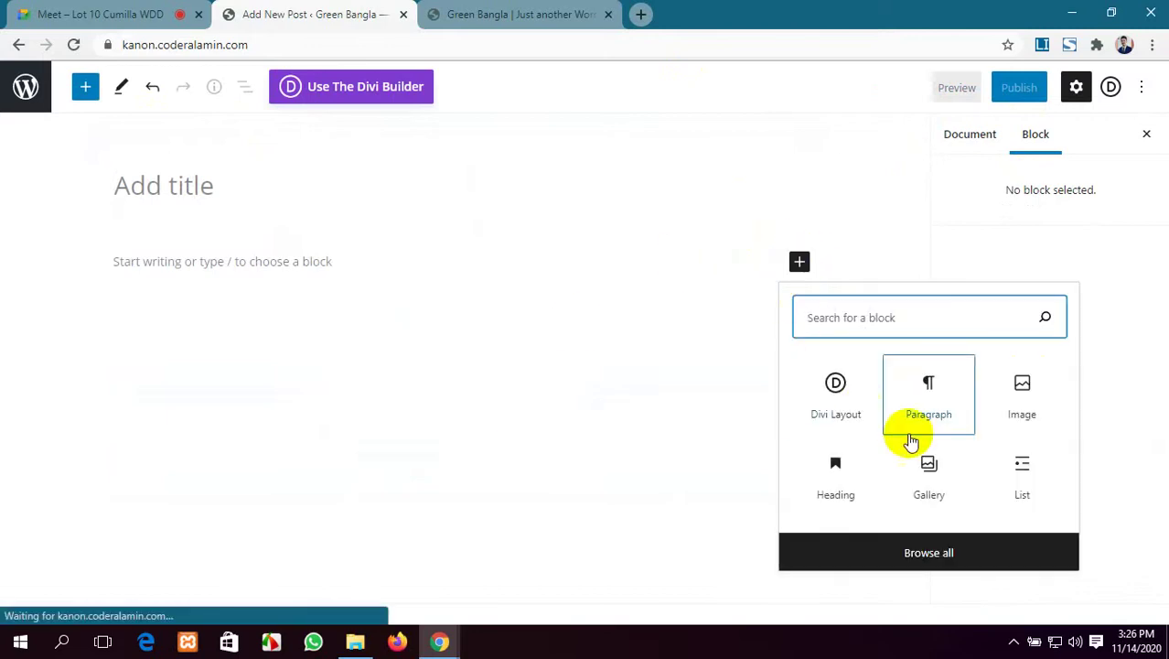
click(945, 474)
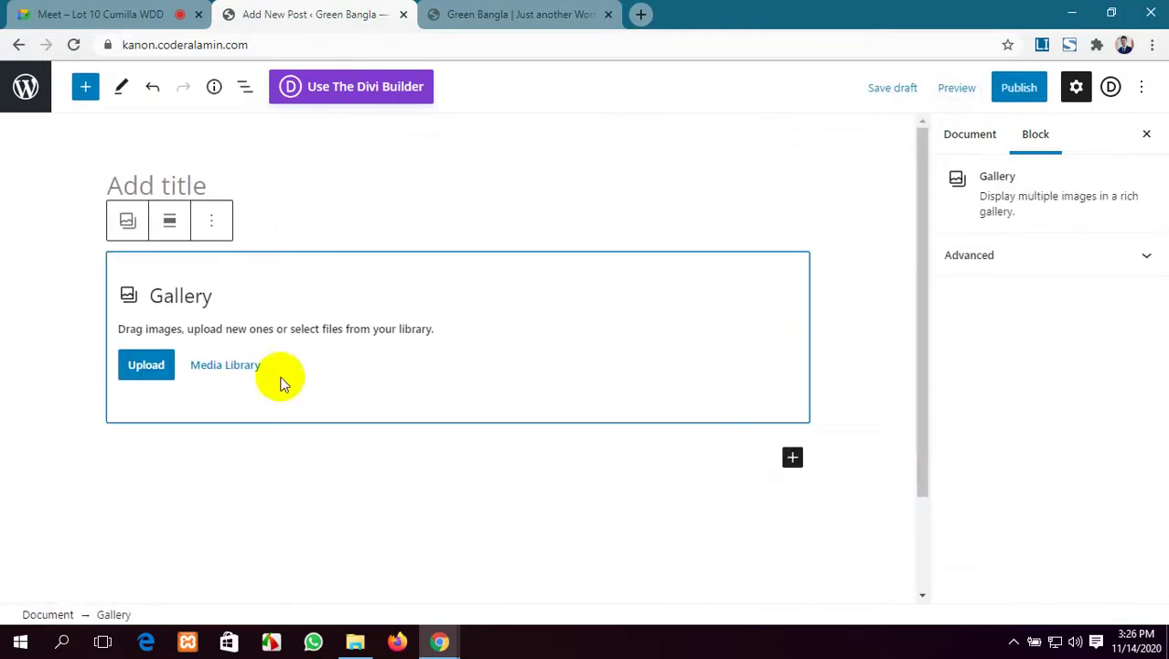
click(168, 369)
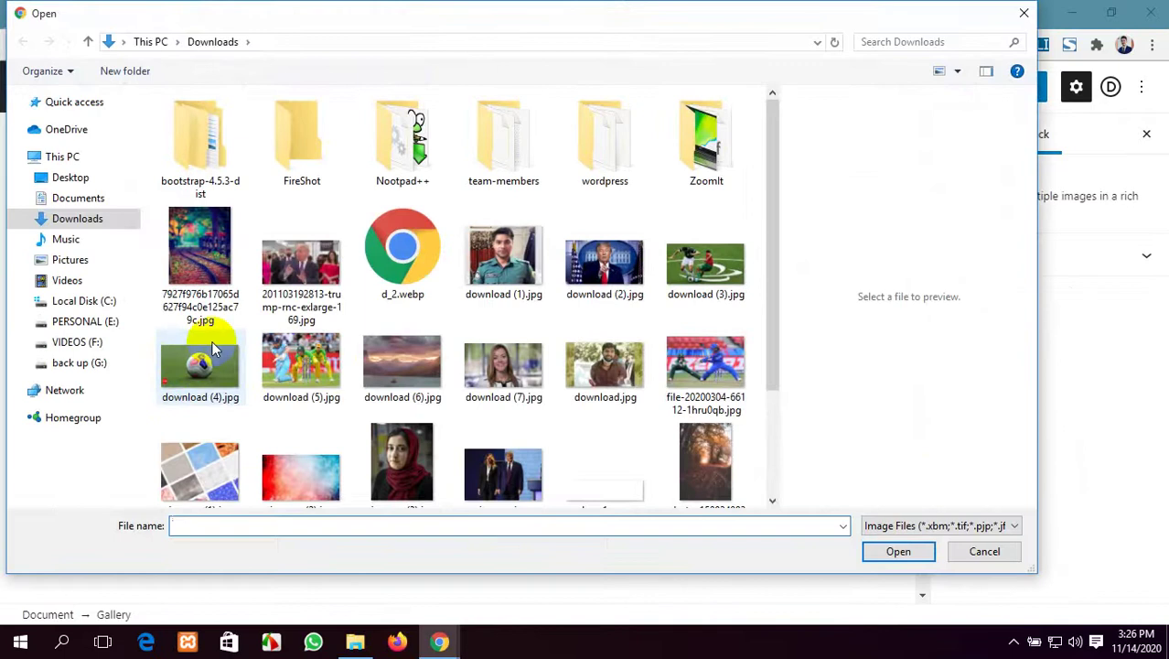
click(286, 284)
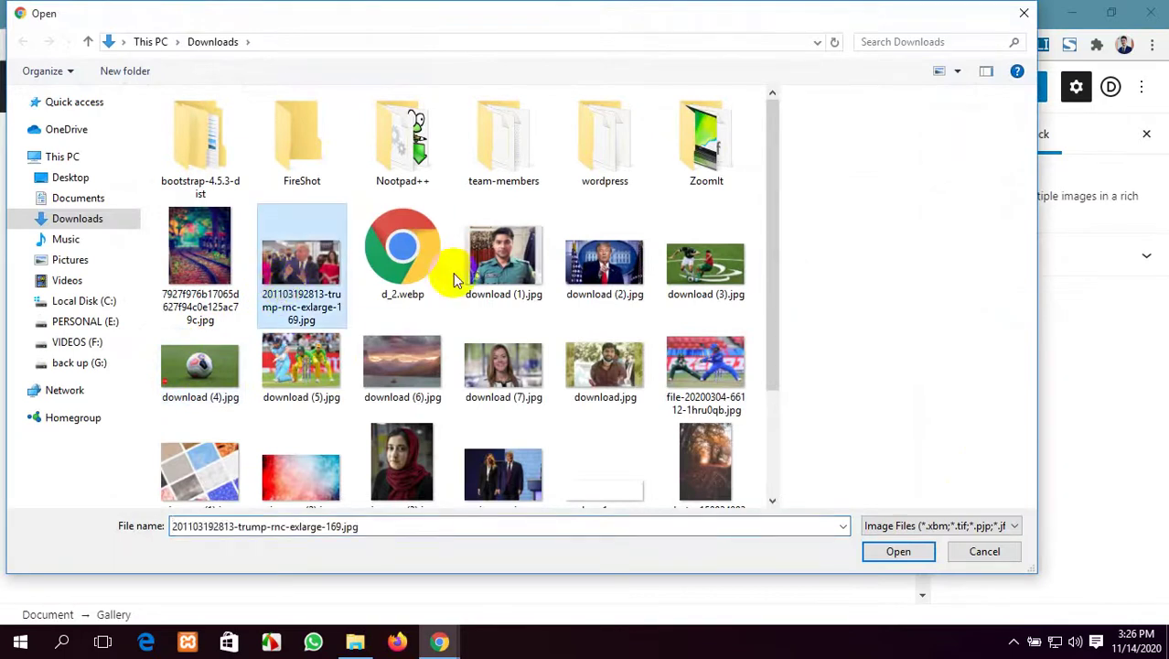
ctrl+click(599, 265)
ctrl+click(682, 267)
ctrl+click(688, 365)
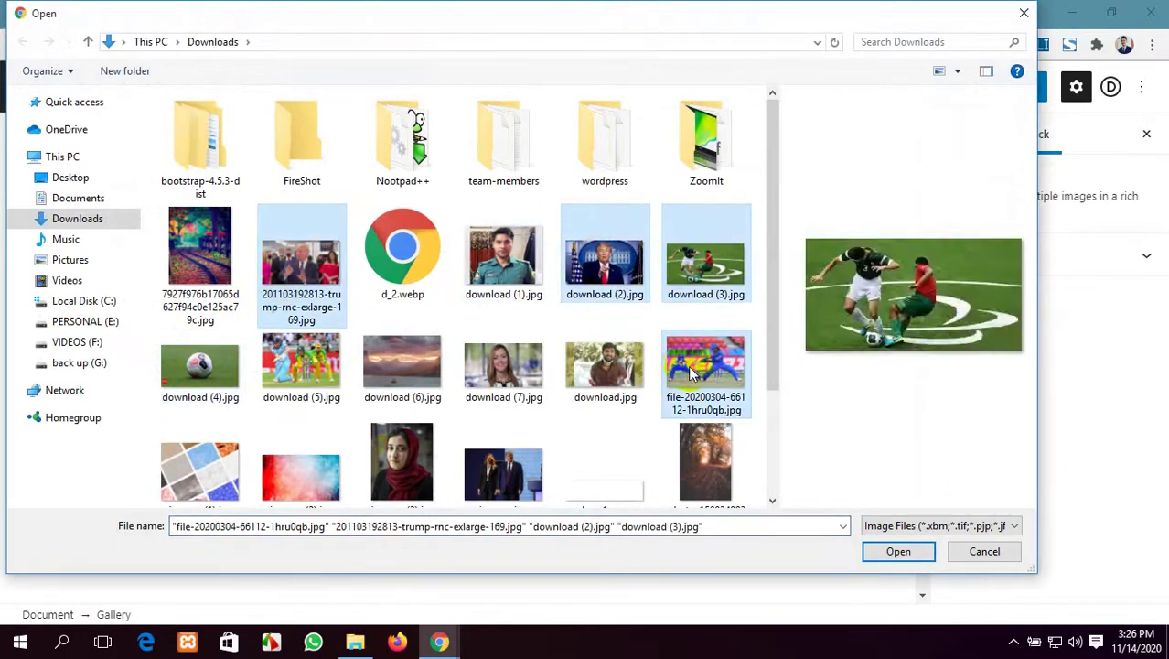
click(898, 552)
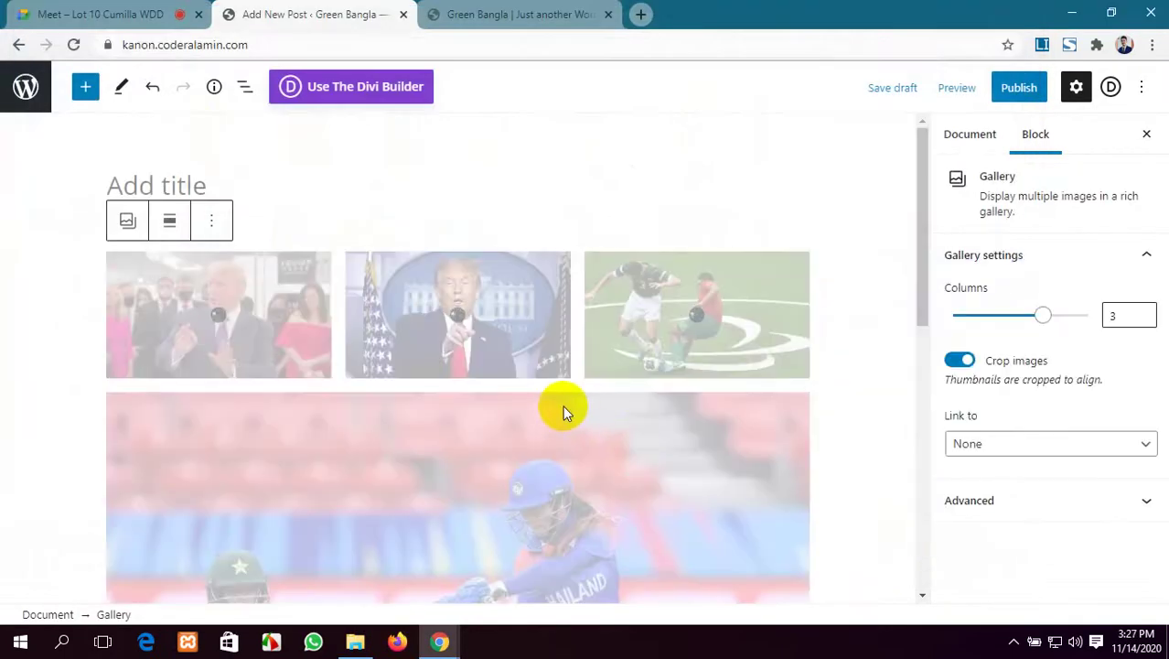
Look over the uploaded gallery images and publish the untitled post.
scroll(526, 320, down, 2)
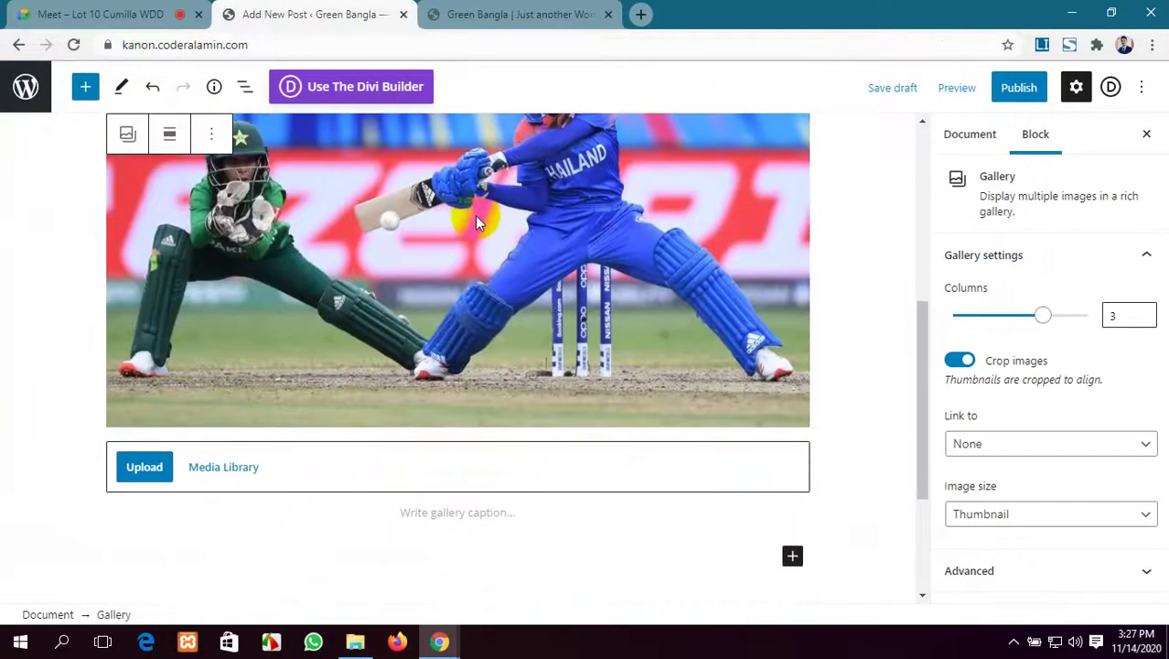
scroll(475, 215, up, 4)
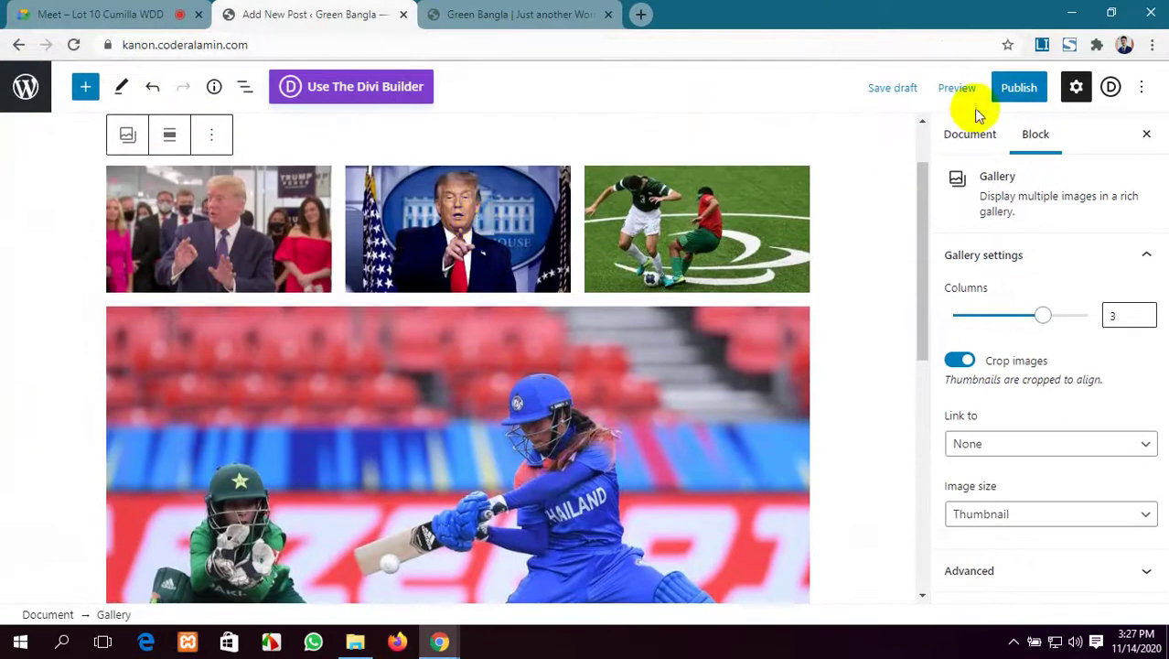
click(1018, 92)
click(1016, 98)
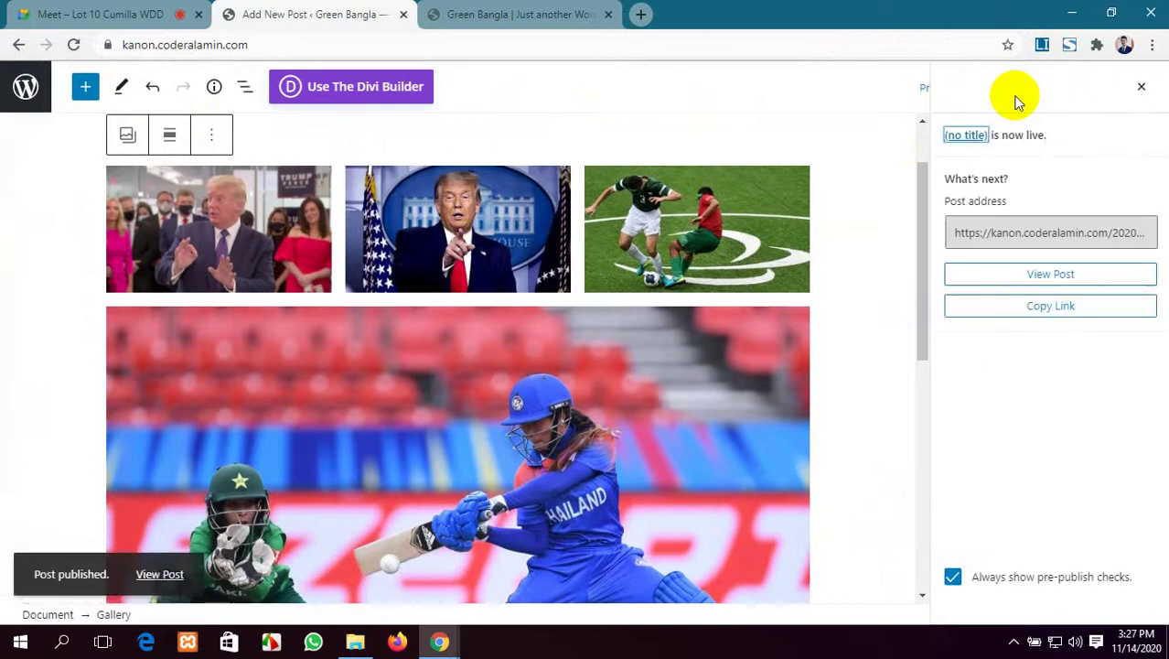
Title the published gallery post "Gallary" and update it.
scroll(428, 322, up, 1)
click(240, 183)
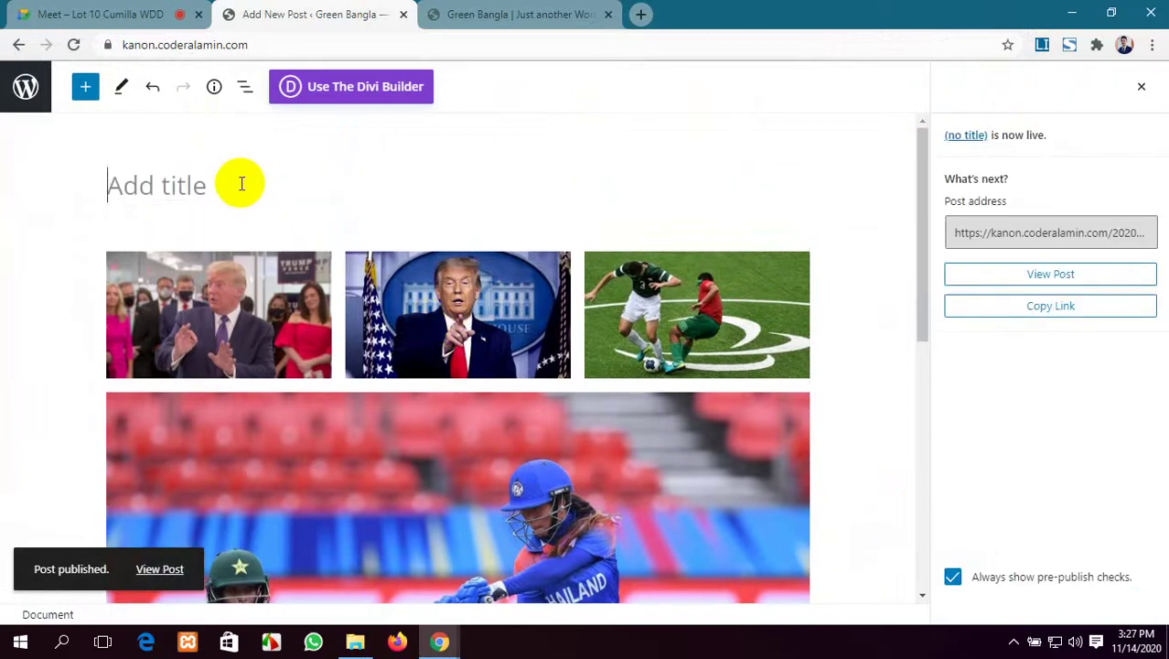
text(g)
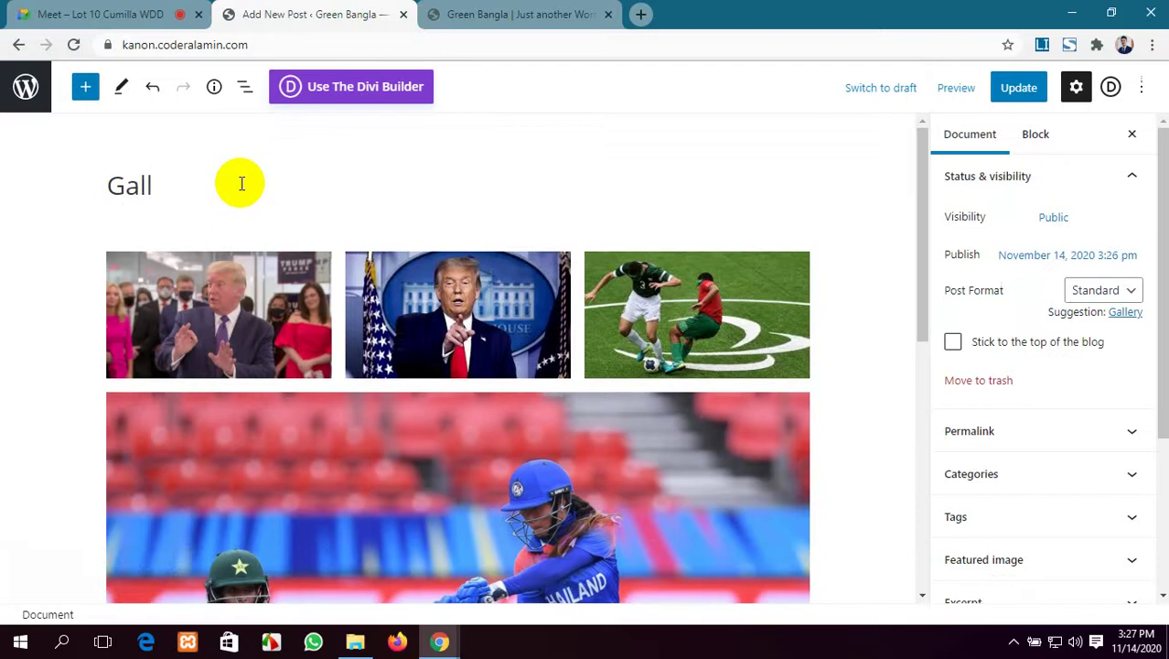
click(1017, 88)
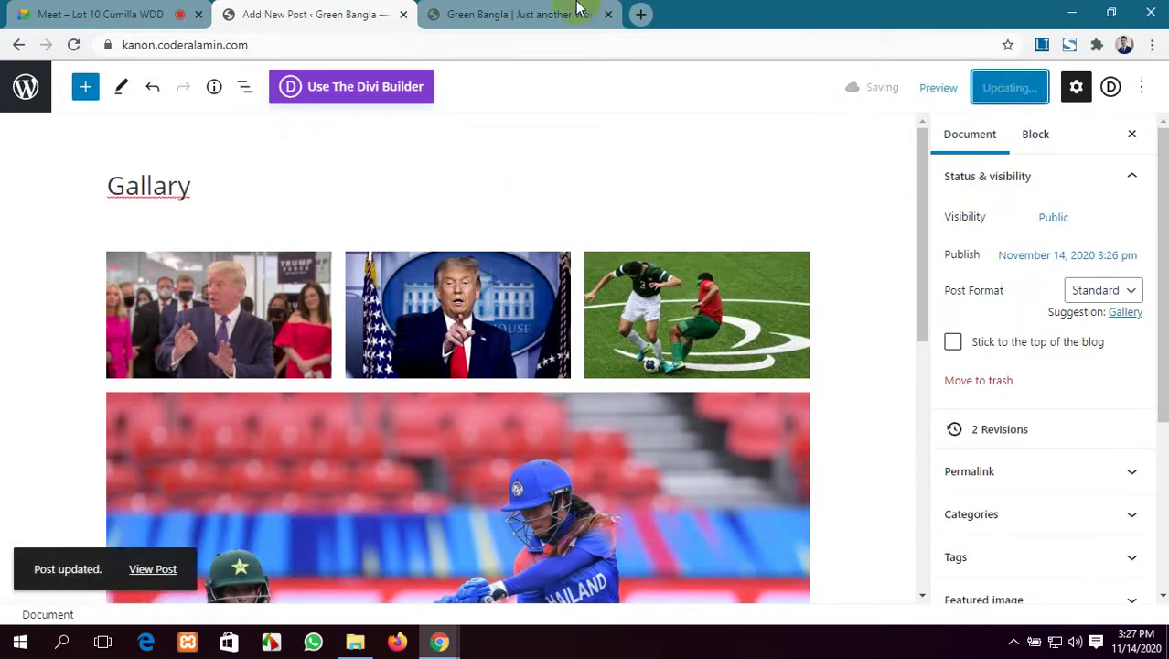
Open the Gallary post from the live site's Blog page and examine how its gallery images are displayed.
click(511, 11)
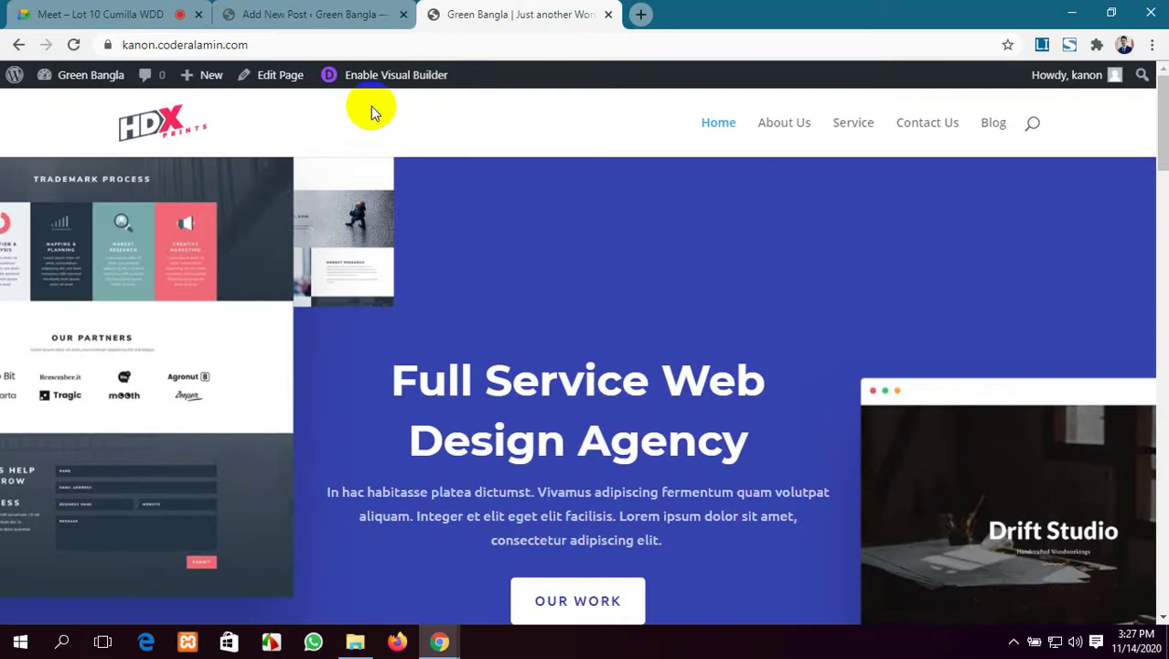
click(991, 130)
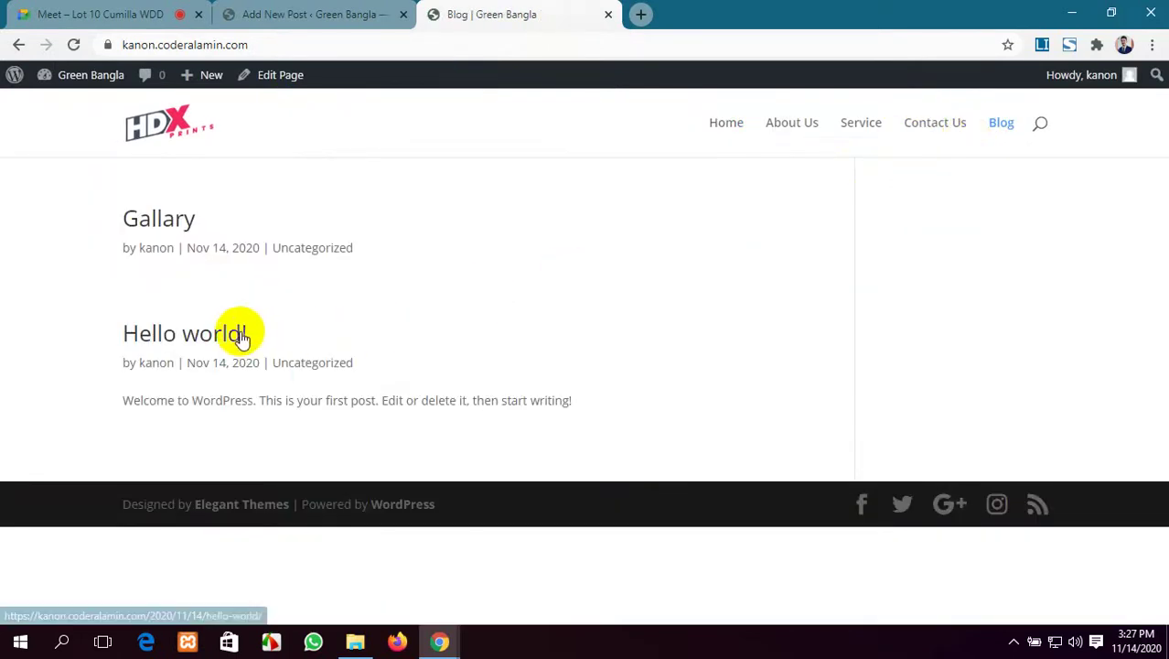
click(165, 218)
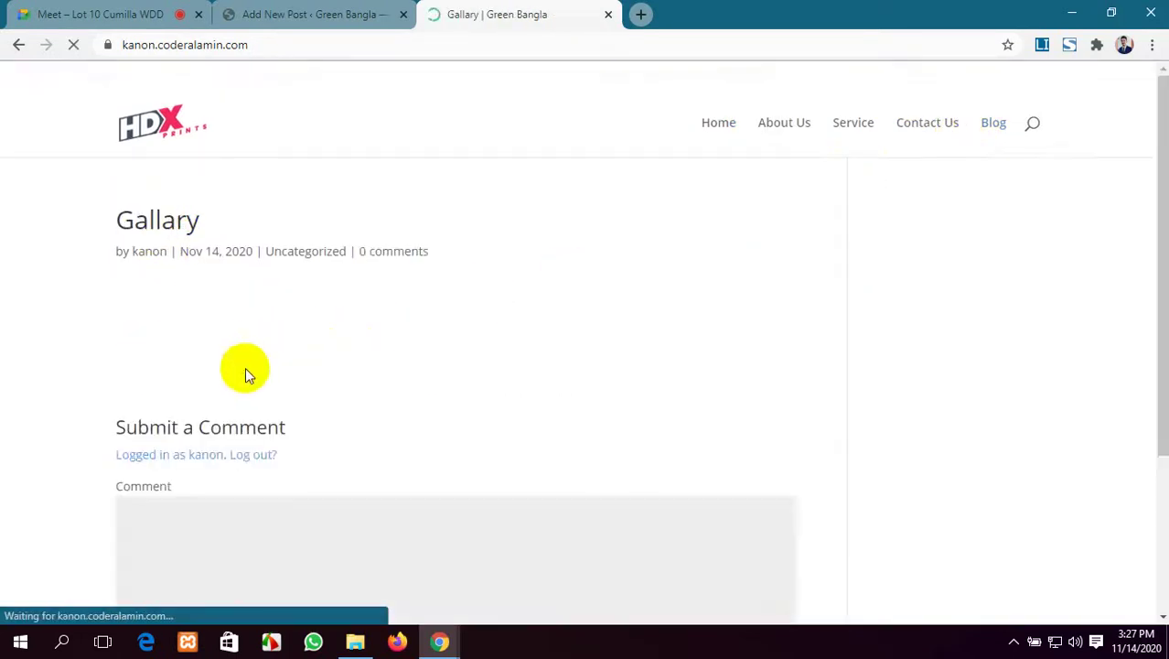
scroll(247, 370, down, 3)
scroll(248, 379, up, 3)
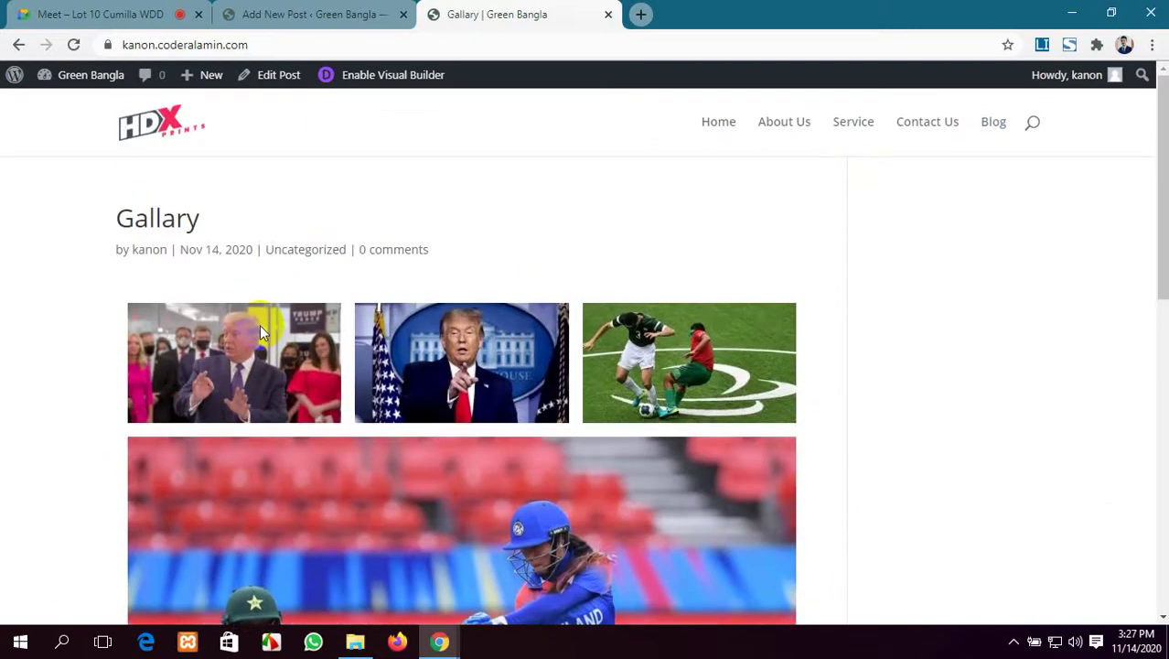
scroll(680, 360, down, 5)
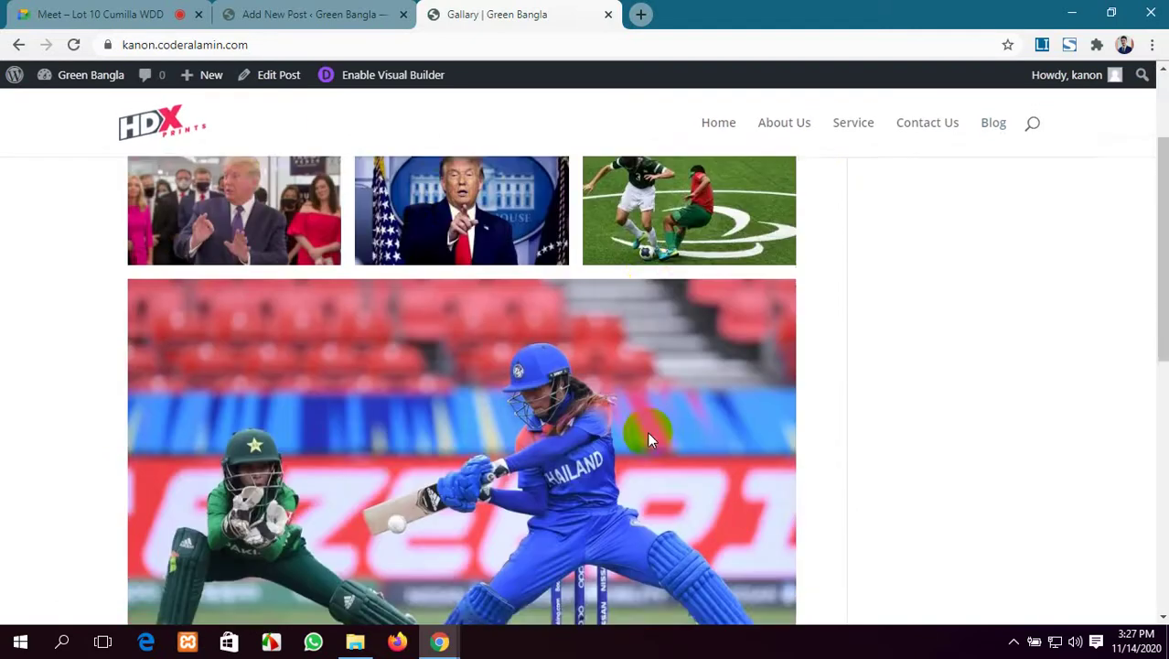
scroll(540, 333, up, 3)
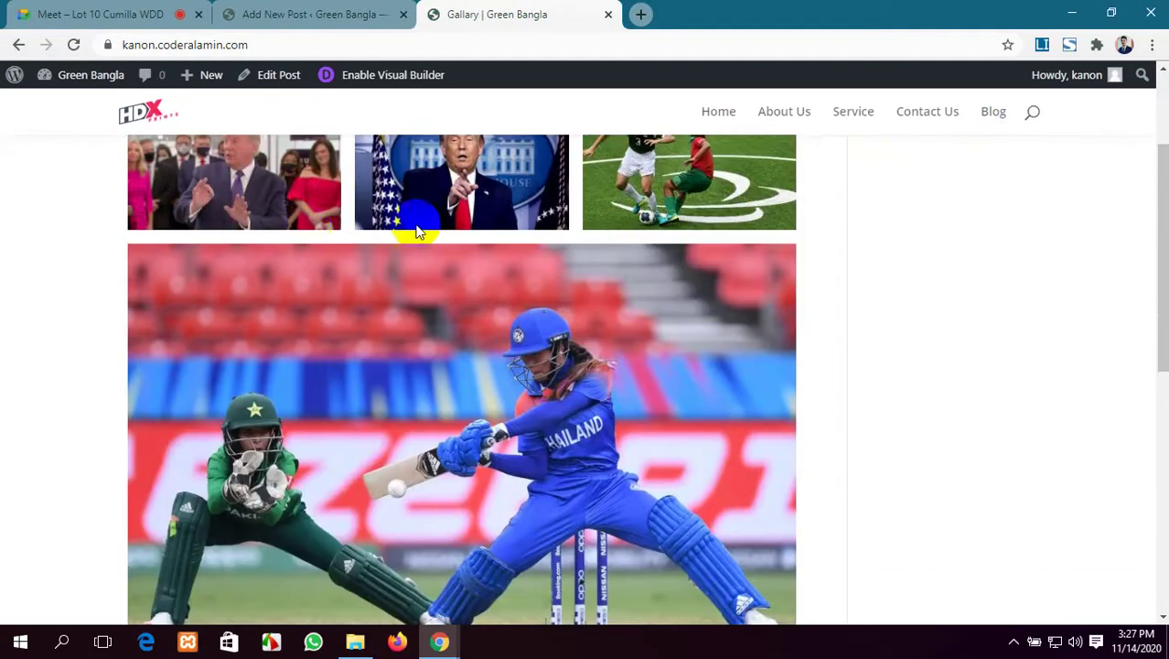
scroll(553, 302, up, 2)
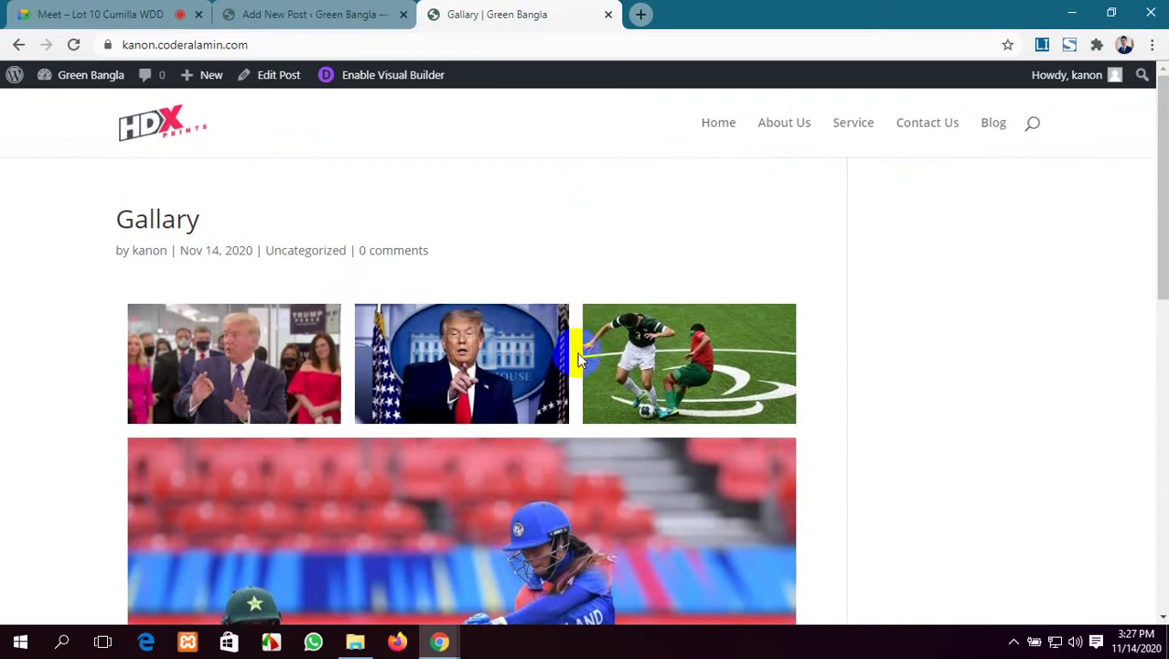
Update the Gallary post again, reload its live page, and recheck the gallery down to the comment form.
click(385, 11)
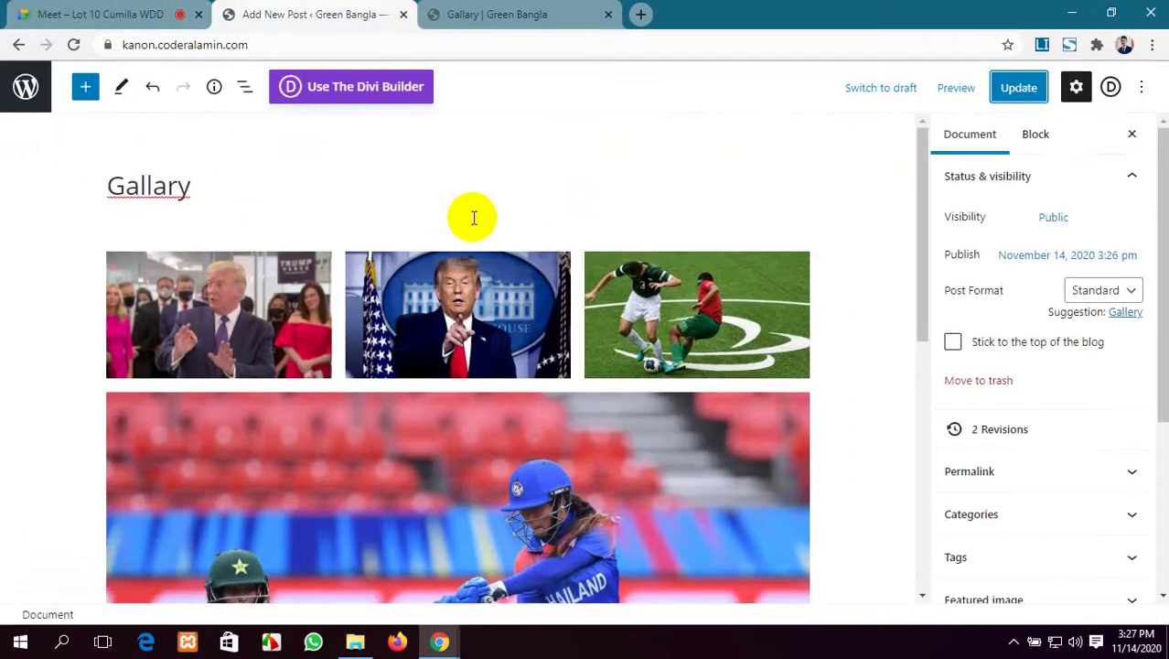
click(1020, 91)
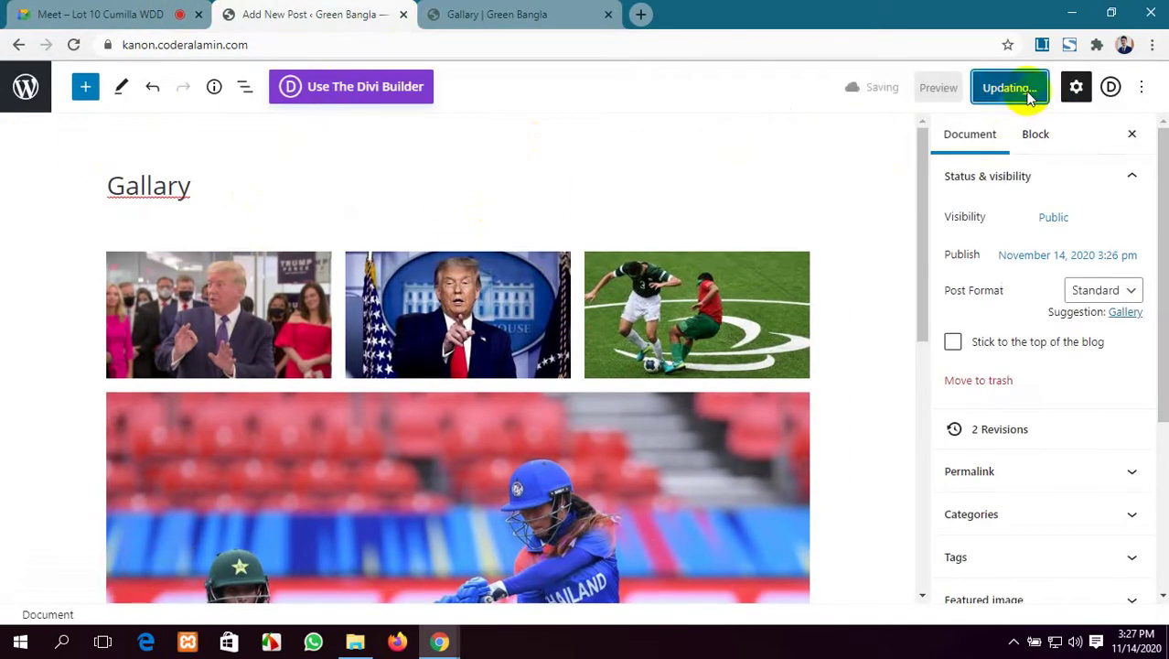
click(496, 13)
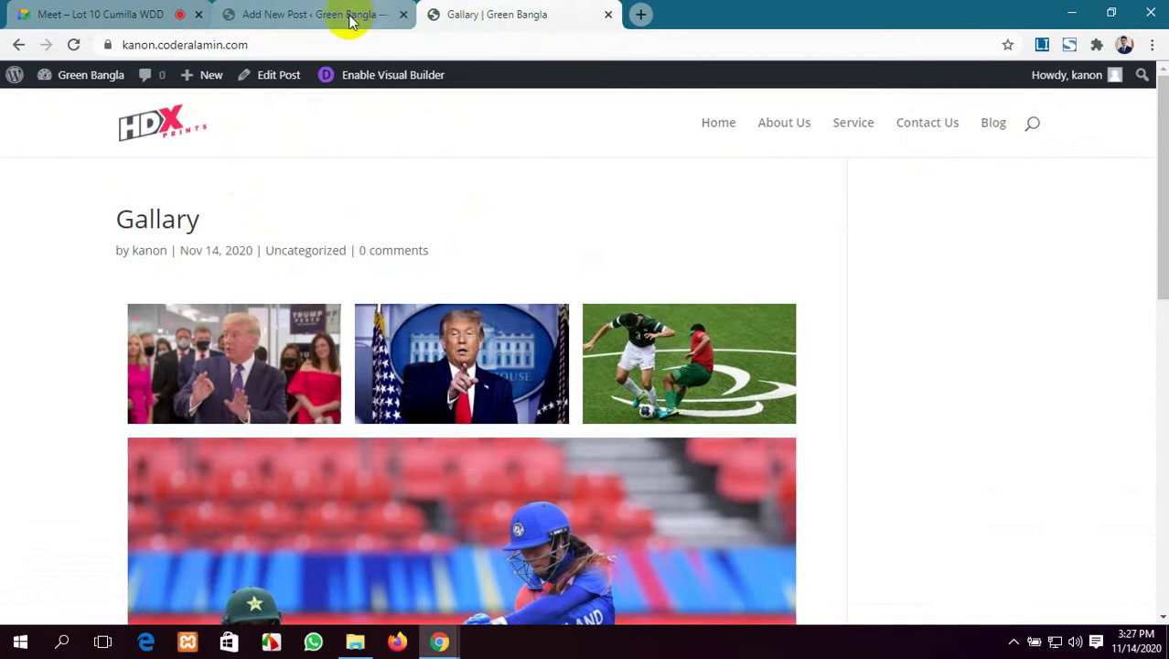
click(75, 46)
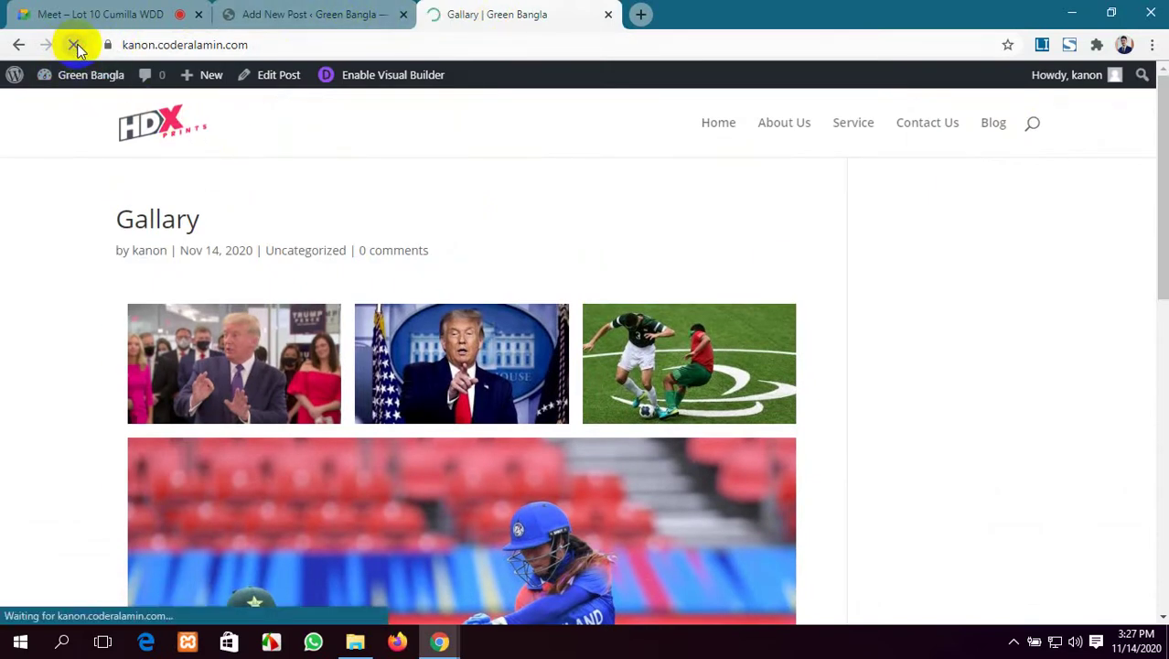
scroll(388, 427, down, 3)
scroll(388, 426, up, 3)
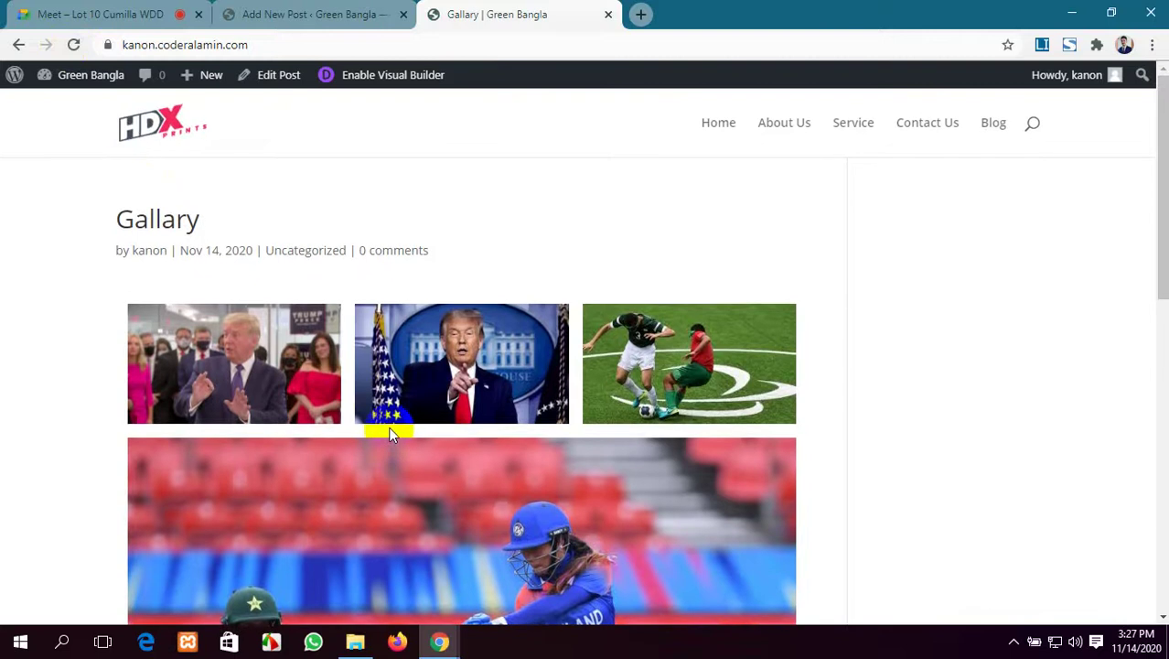
scroll(387, 430, down, 5)
scroll(388, 430, up, 3)
scroll(388, 430, down, 4)
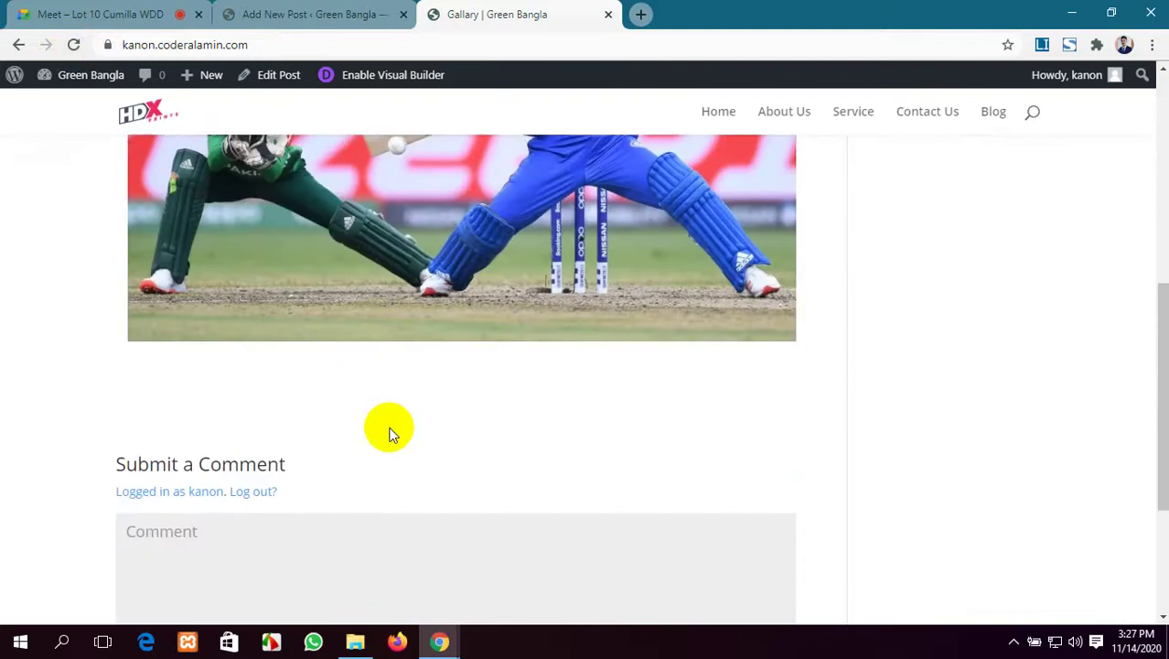
Go back from the Gallary post editor to the Divi Theme Options and look over the social profile settings.
click(409, 8)
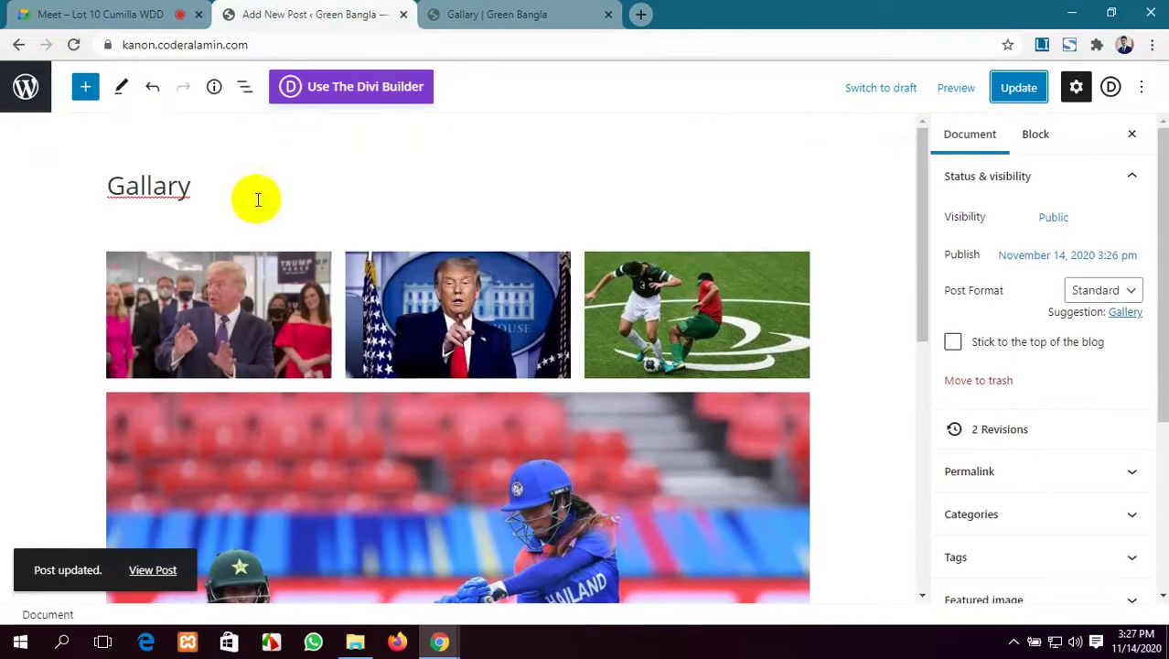
click(18, 46)
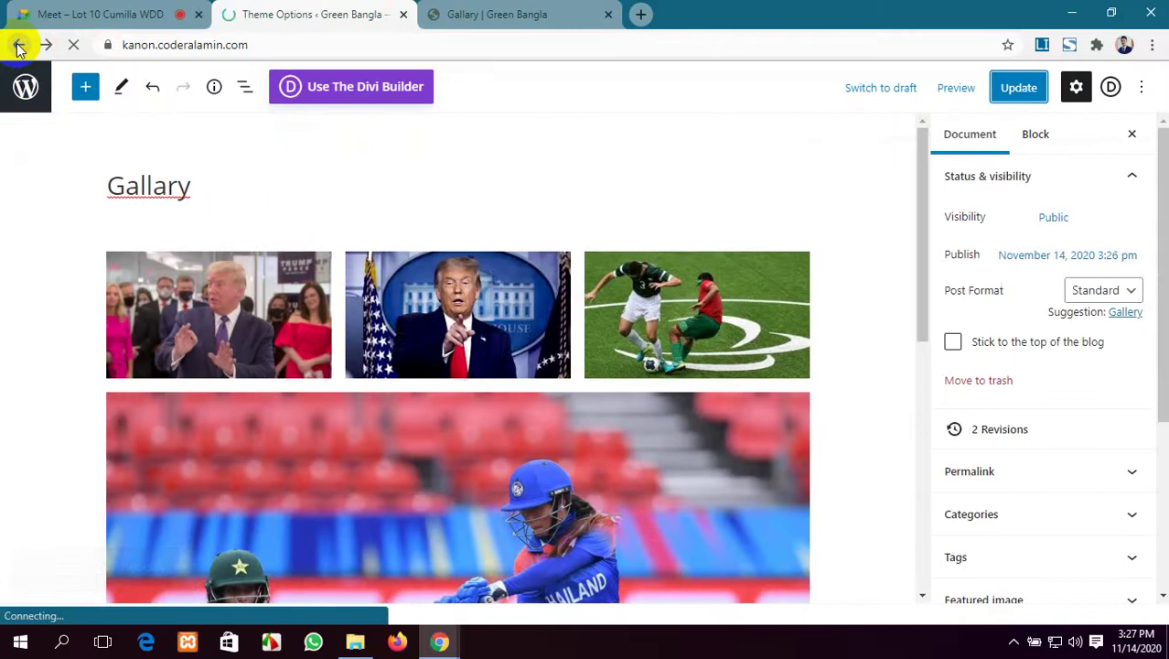
scroll(490, 403, up, 2)
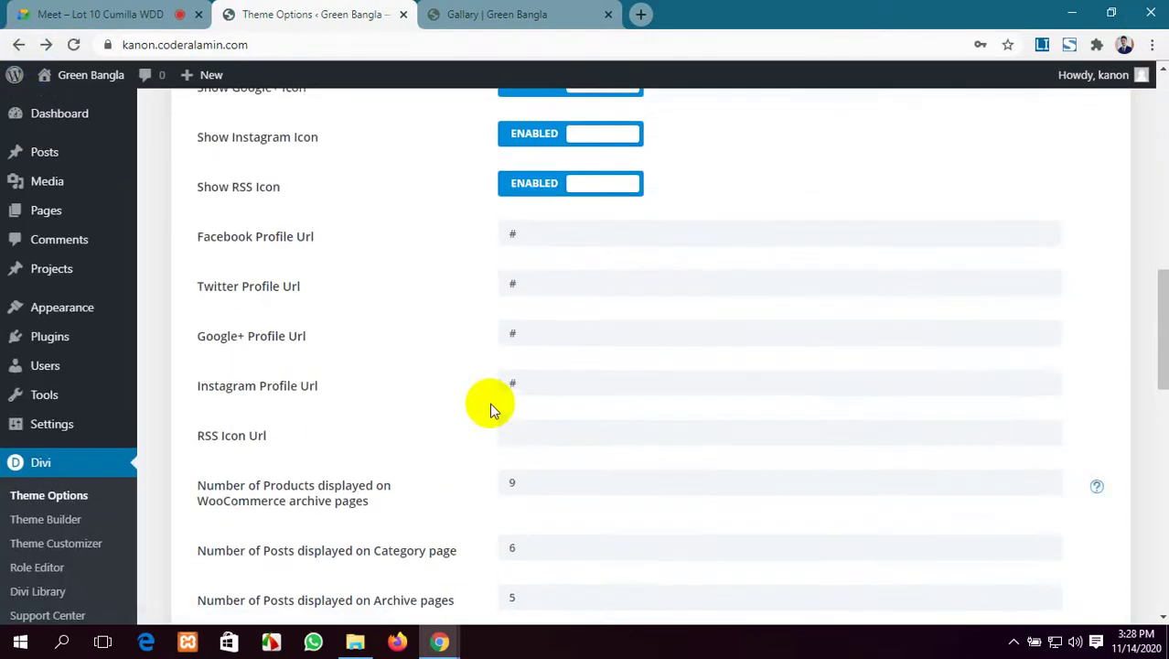
Enable the Divi Gallery option in the general theme options and save the changes.
scroll(470, 412, up, 8)
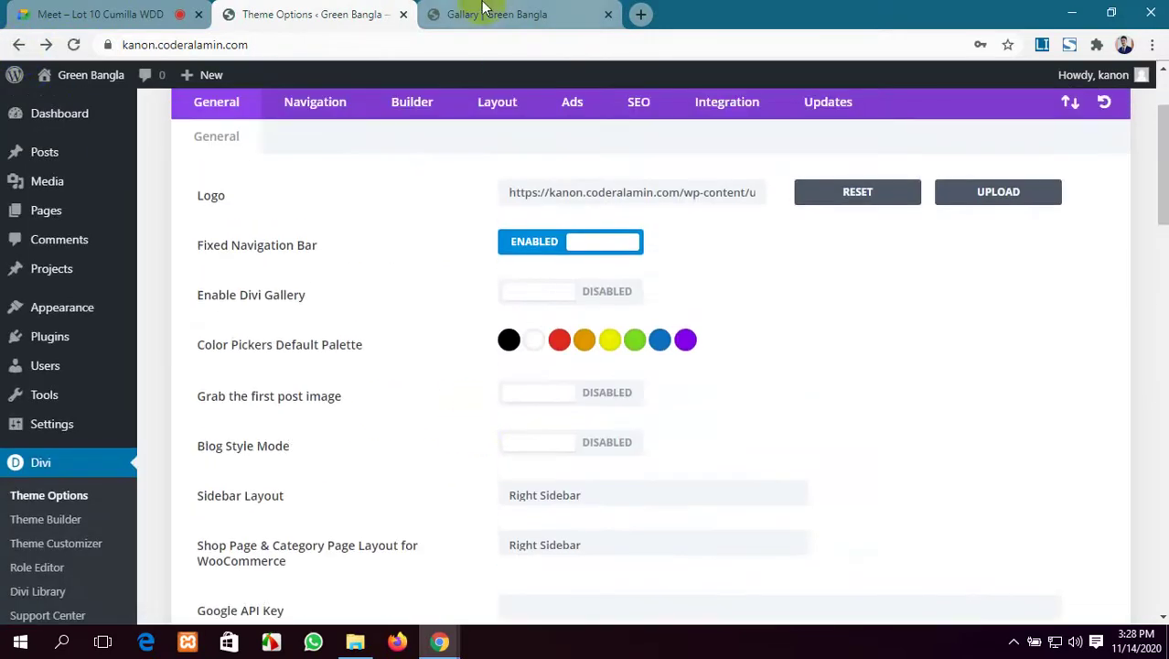
click(538, 291)
scroll(370, 422, down, 20)
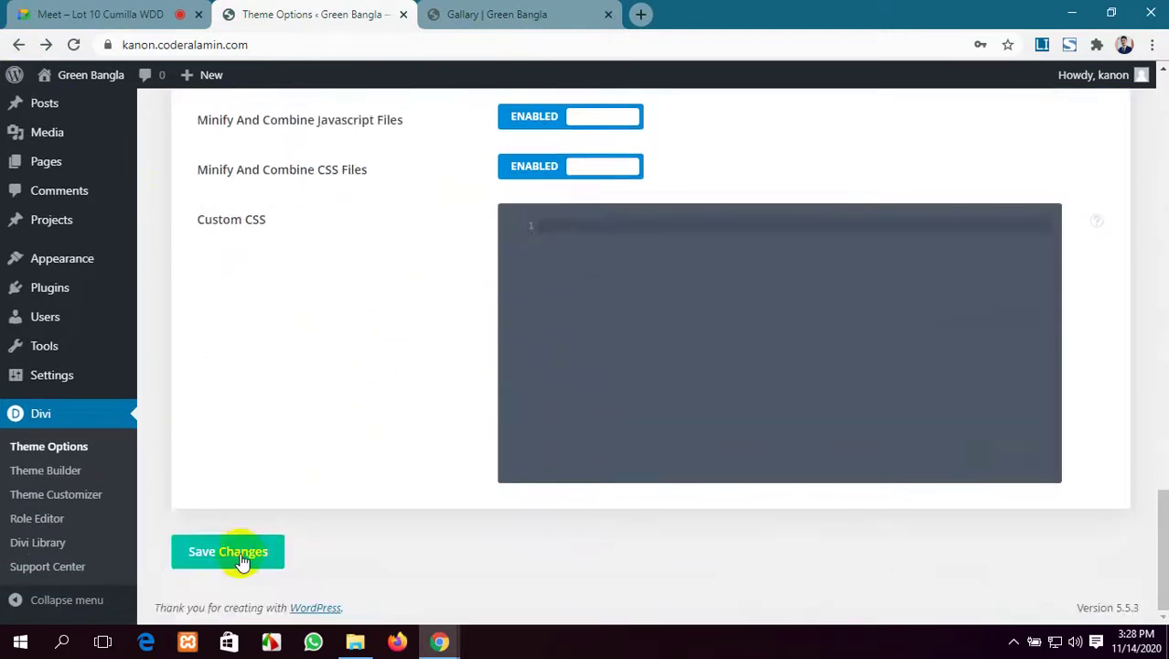
click(242, 558)
Reload the live Gallary post and examine how its gallery images are laid out.
click(517, 11)
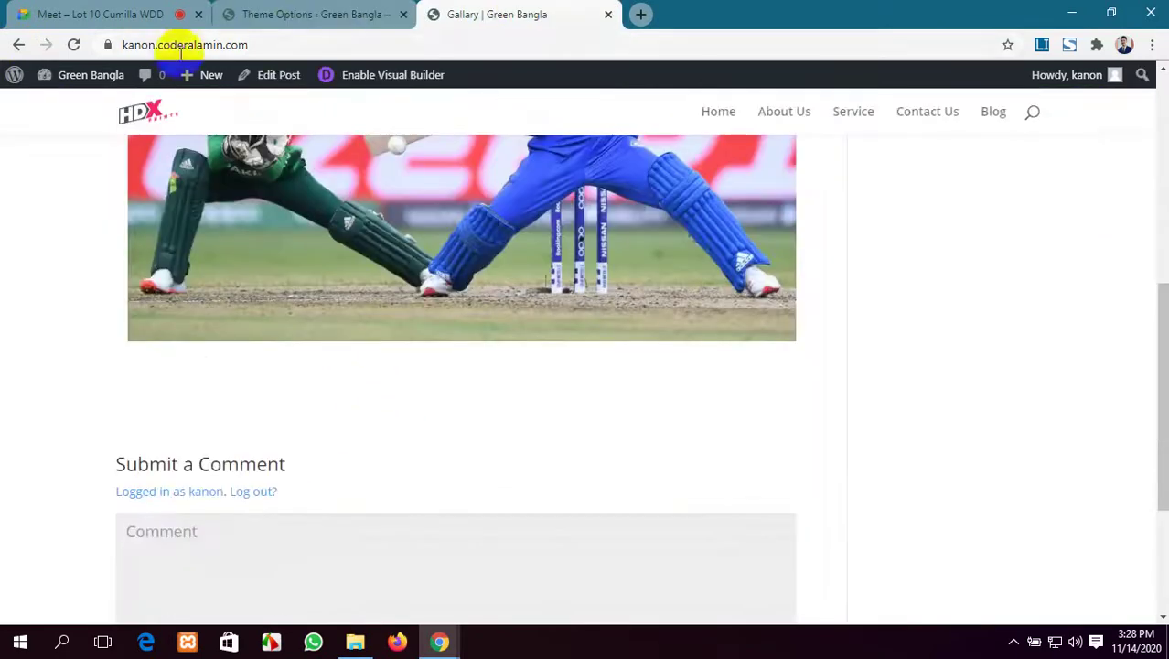
click(75, 45)
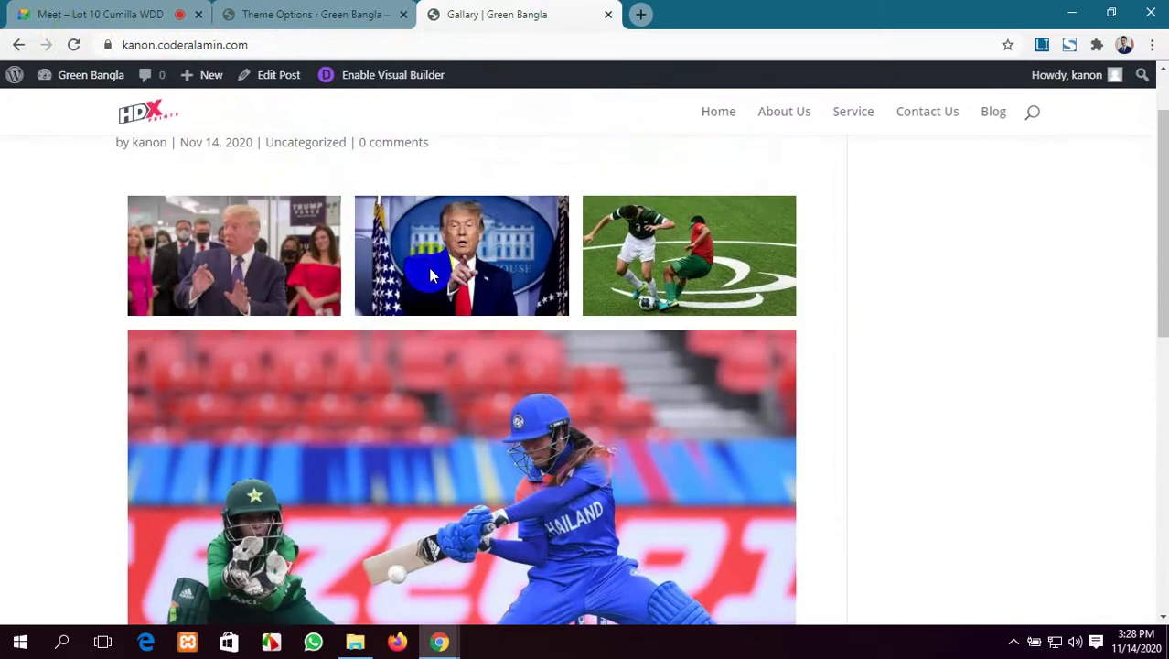
scroll(365, 375, down, 2)
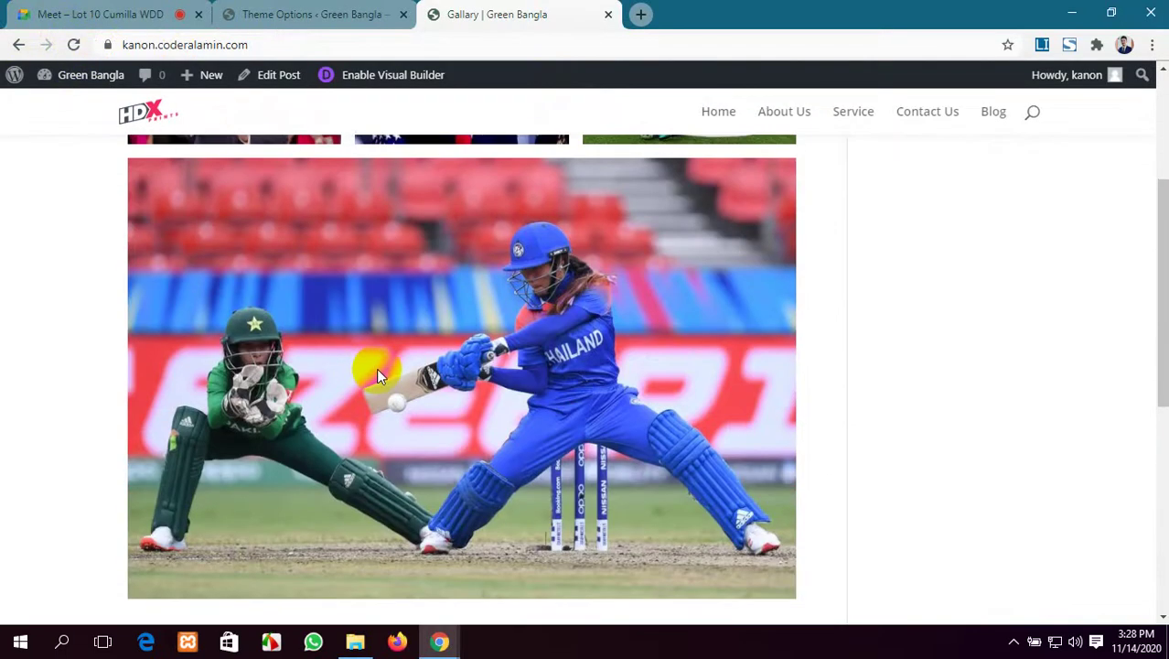
scroll(376, 367, up, 3)
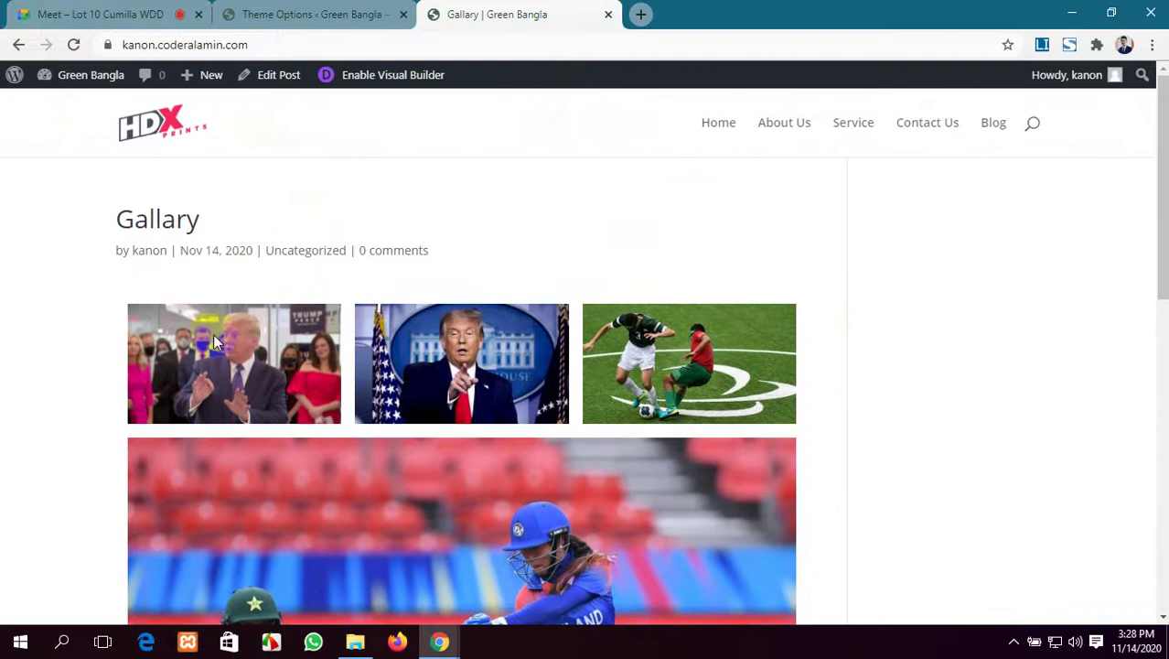
scroll(549, 402, down, 3)
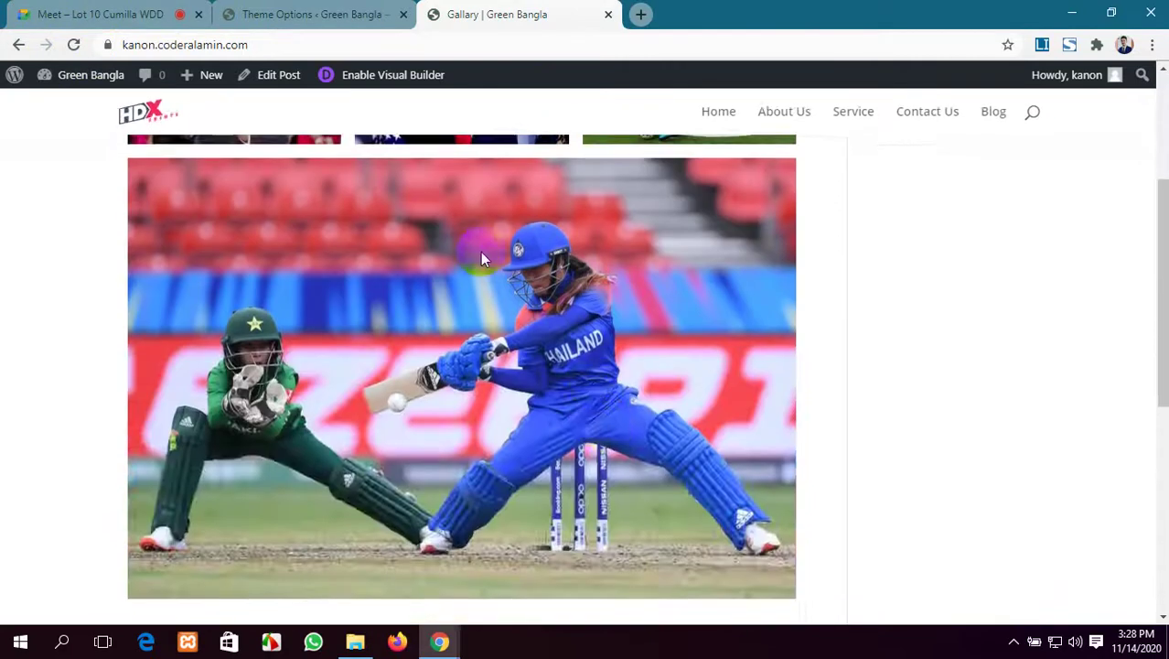
scroll(480, 251, up, 3)
Return to the general theme options to review the Divi Gallery setting and compare it with the live Gallary post.
click(329, 14)
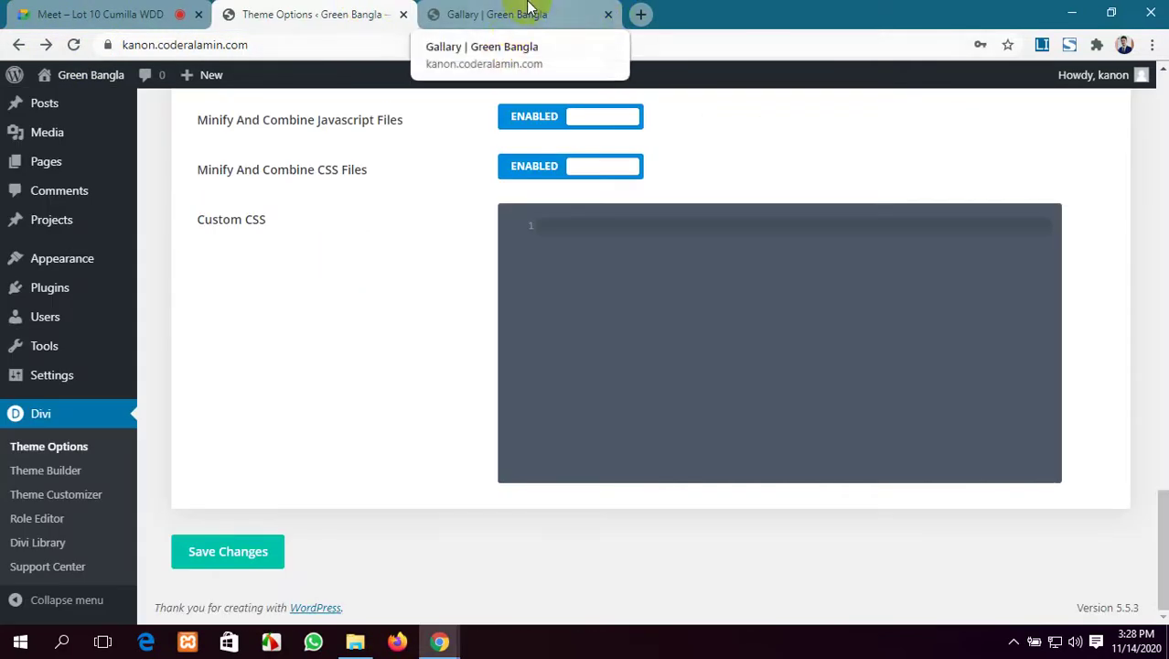
scroll(391, 229, up, 10)
scroll(421, 265, up, 9)
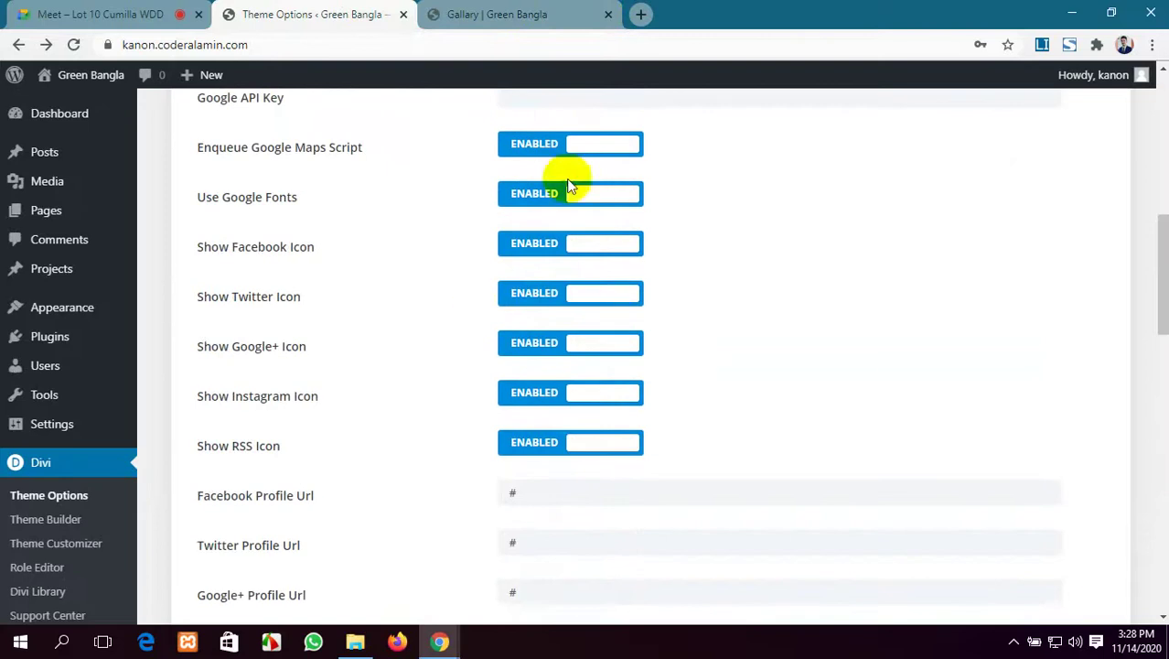
scroll(568, 201, up, 1)
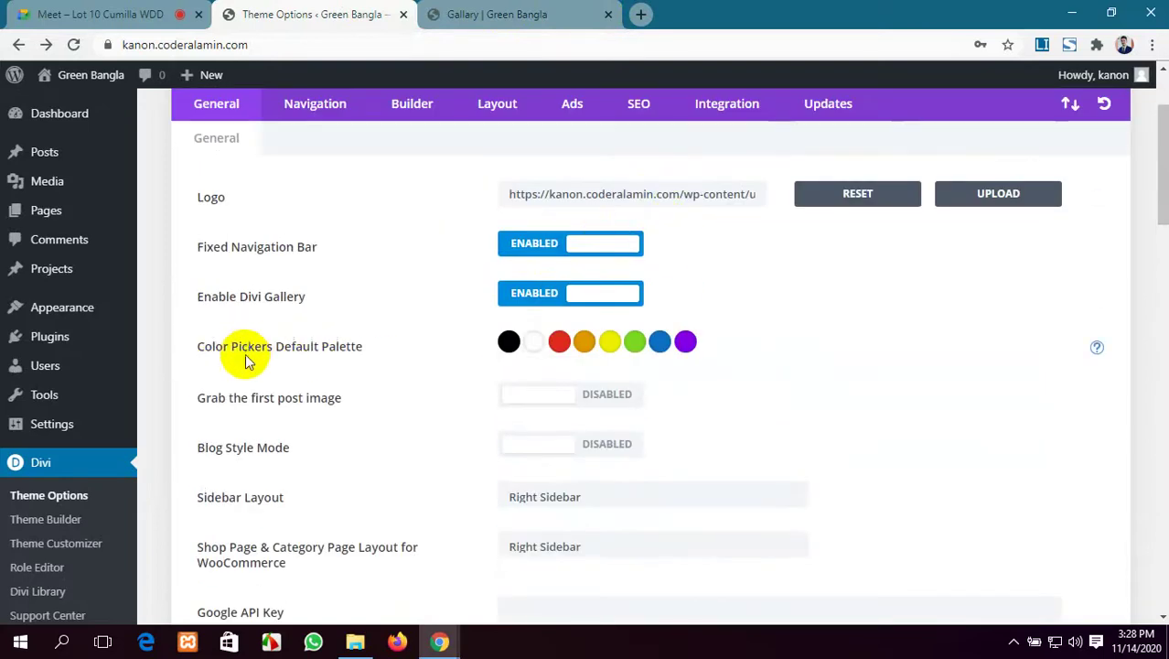
click(476, 13)
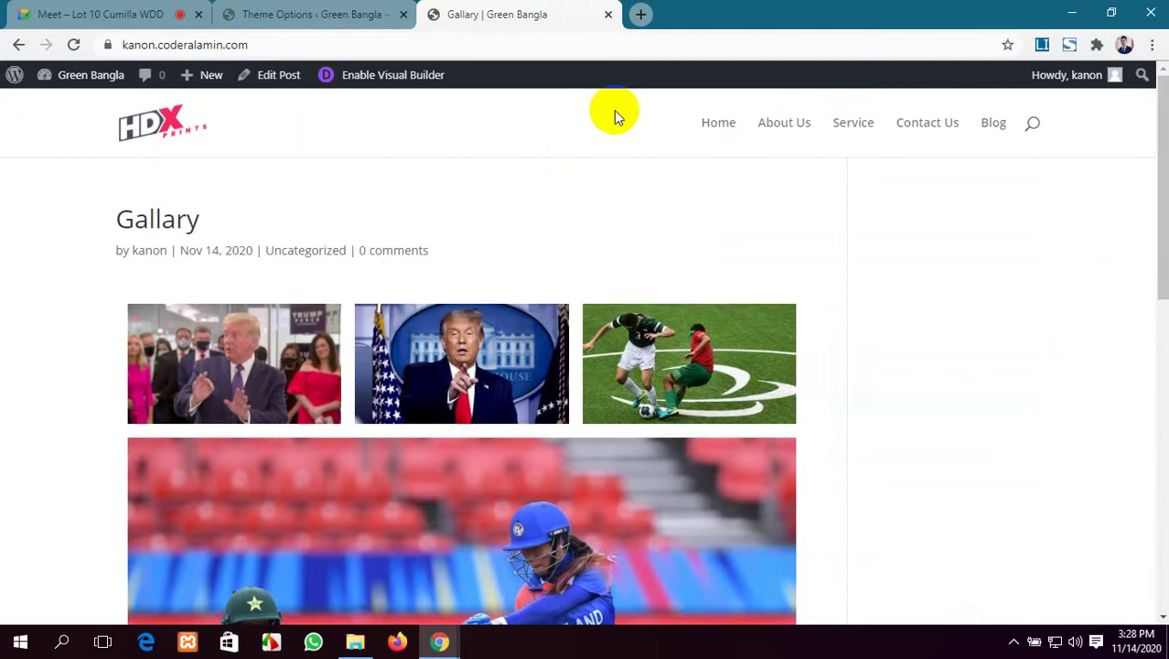
click(357, 17)
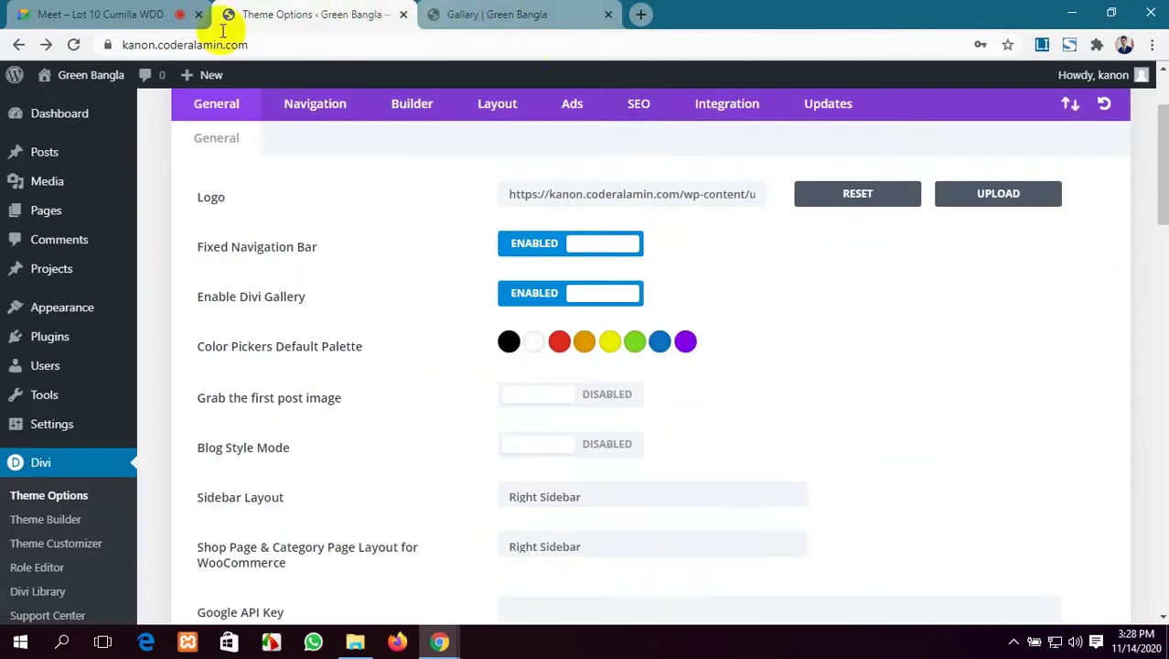
Open the list of all pages in a new tab and load the Home page in the live site tab.
mouse_move(48, 207)
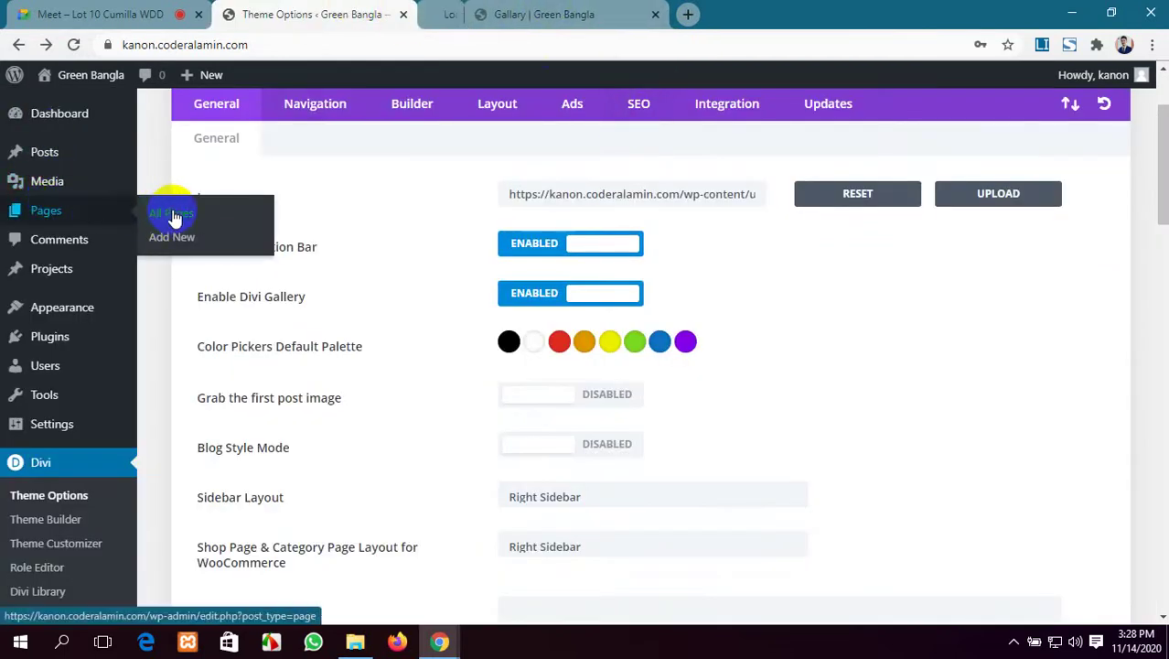
click(819, 23)
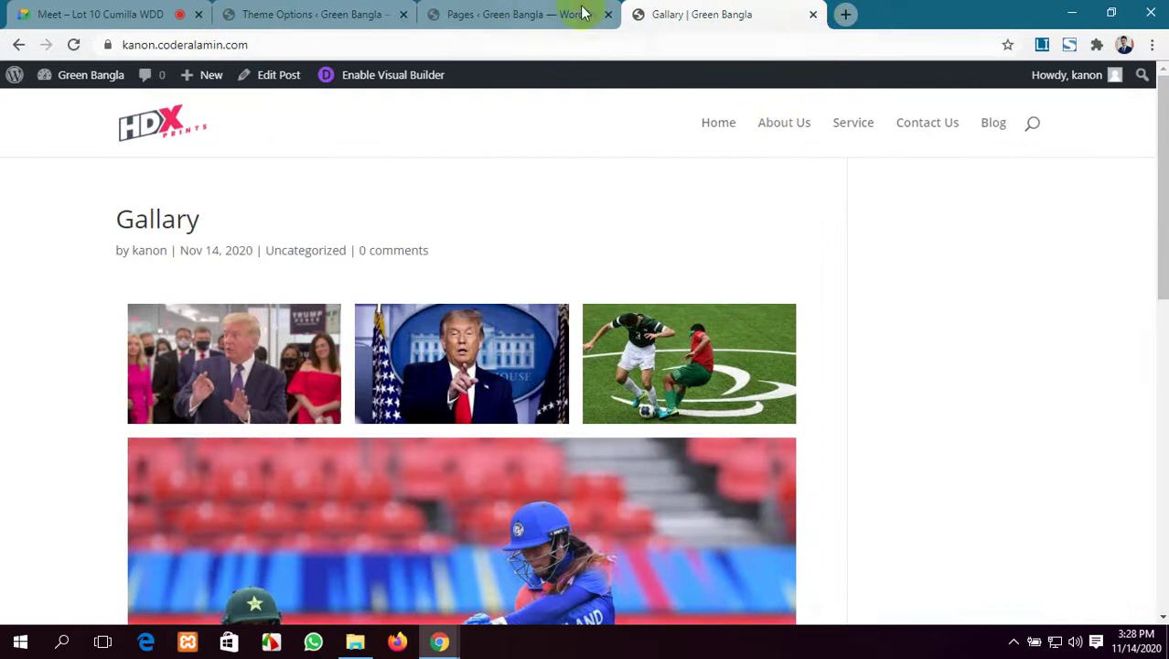
click(548, 15)
click(631, 18)
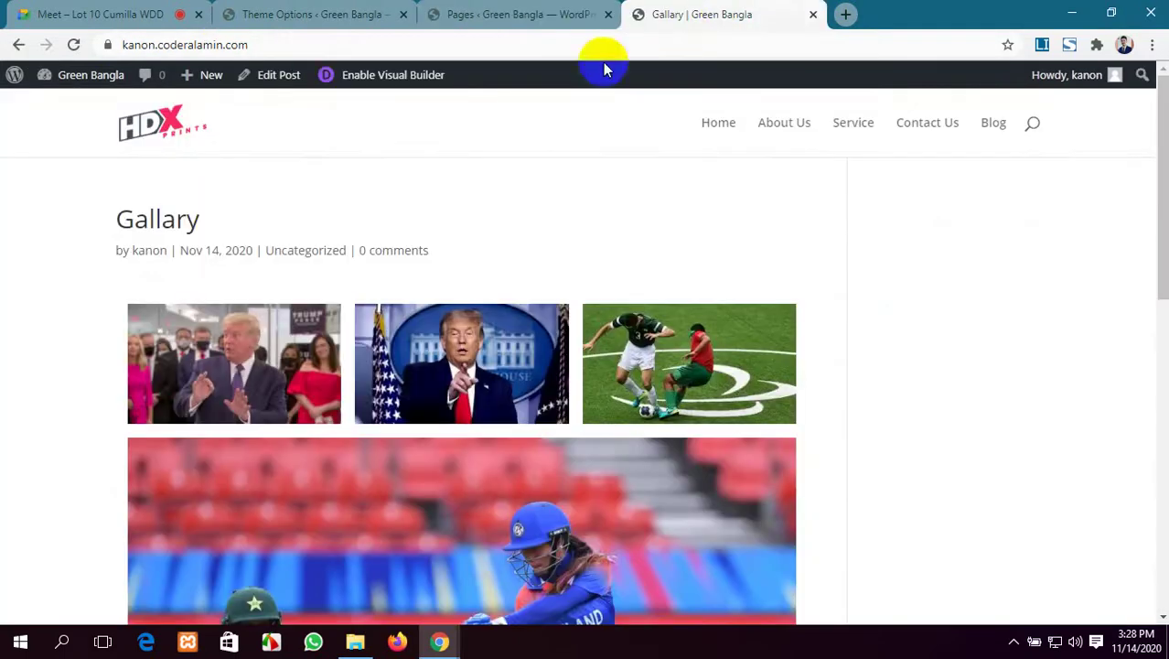
click(718, 123)
Open the About Us page for editing and launch the Divi Builder on it.
click(475, 16)
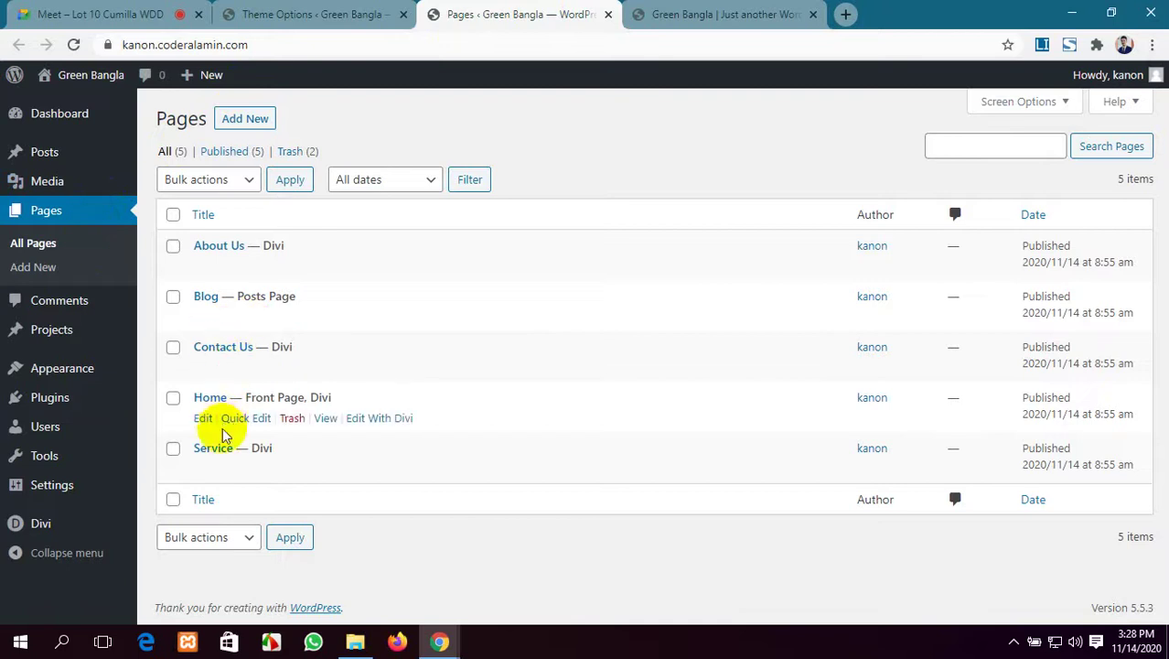
click(202, 268)
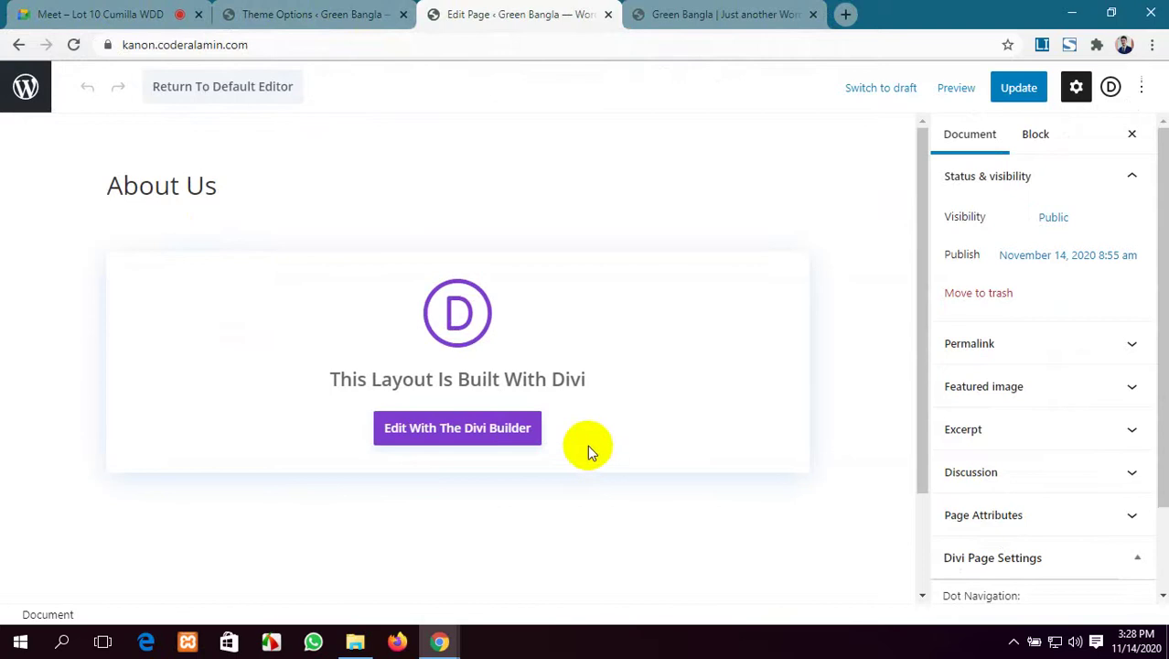
scroll(587, 444, down, 2)
scroll(589, 427, up, 2)
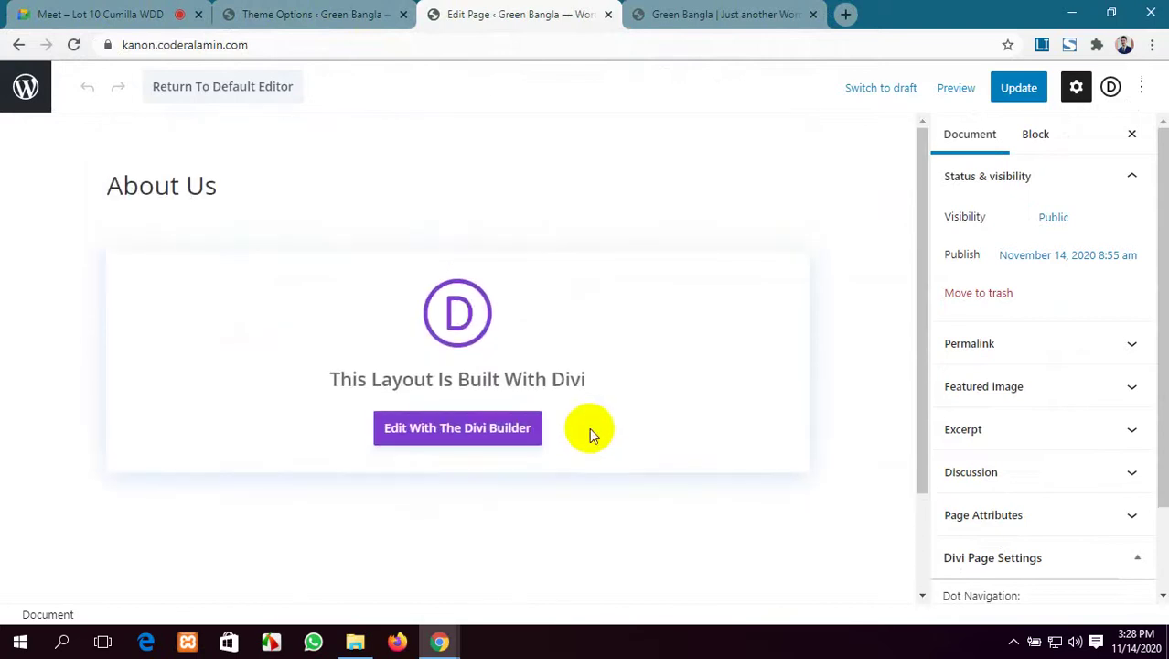
click(506, 437)
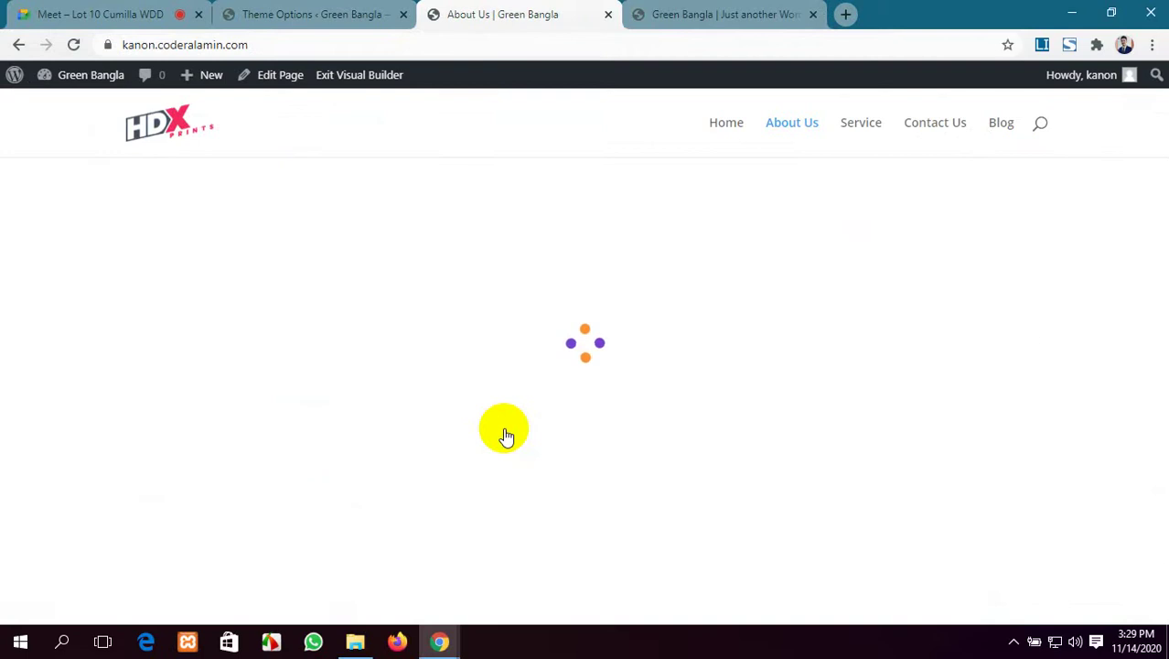
Look over the live Home page from its hero section down to Recent Work and back.
click(304, 11)
click(695, 13)
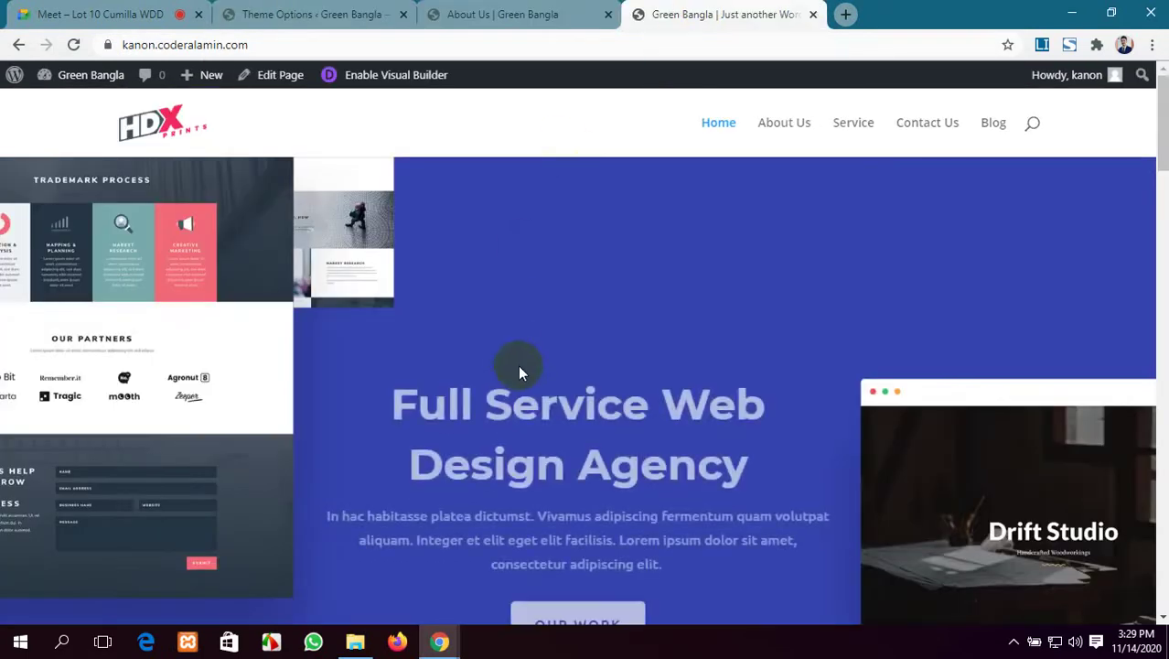
scroll(519, 373, down, 20)
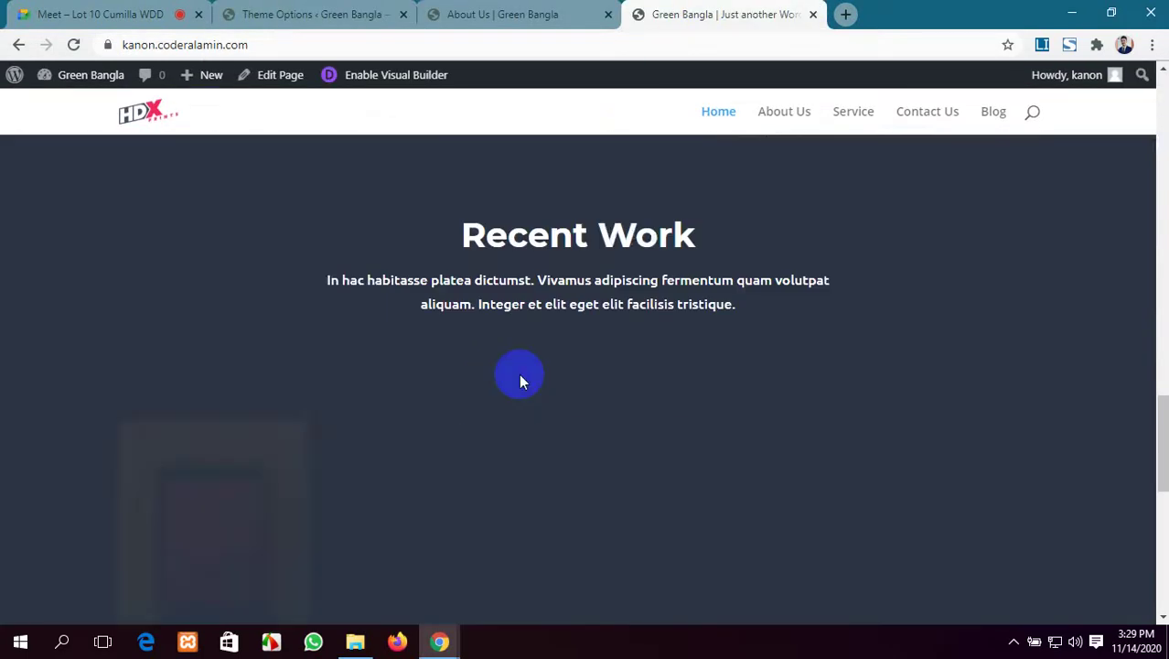
scroll(519, 373, up, 20)
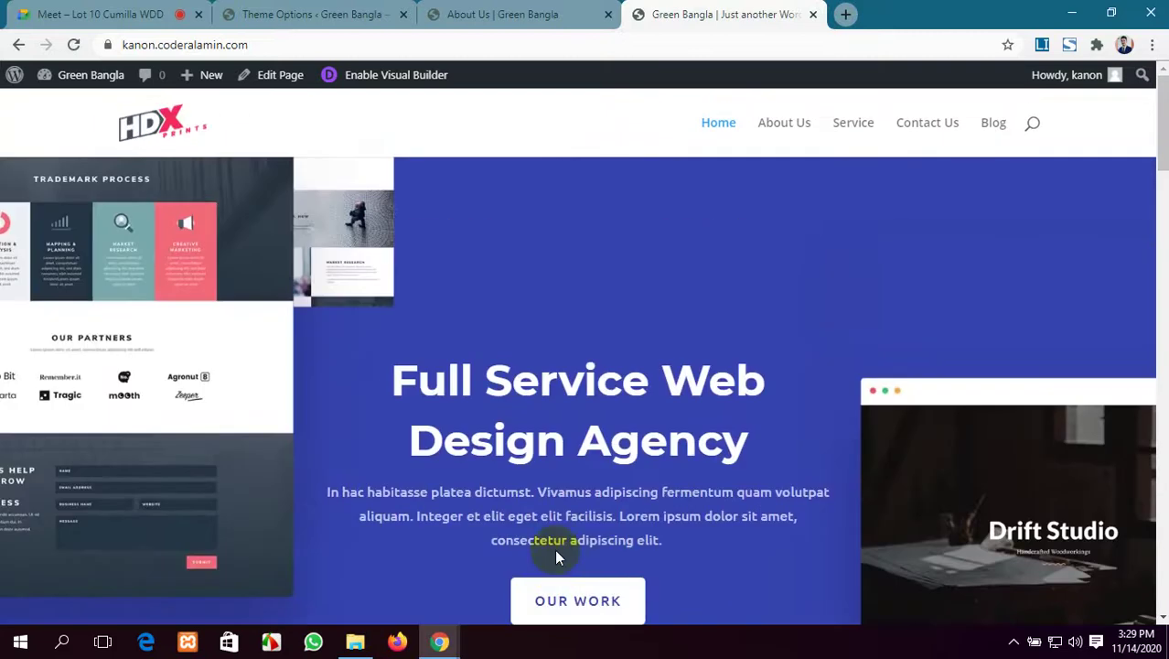
Start building the About Us page from scratch and insert a single-column row.
click(513, 13)
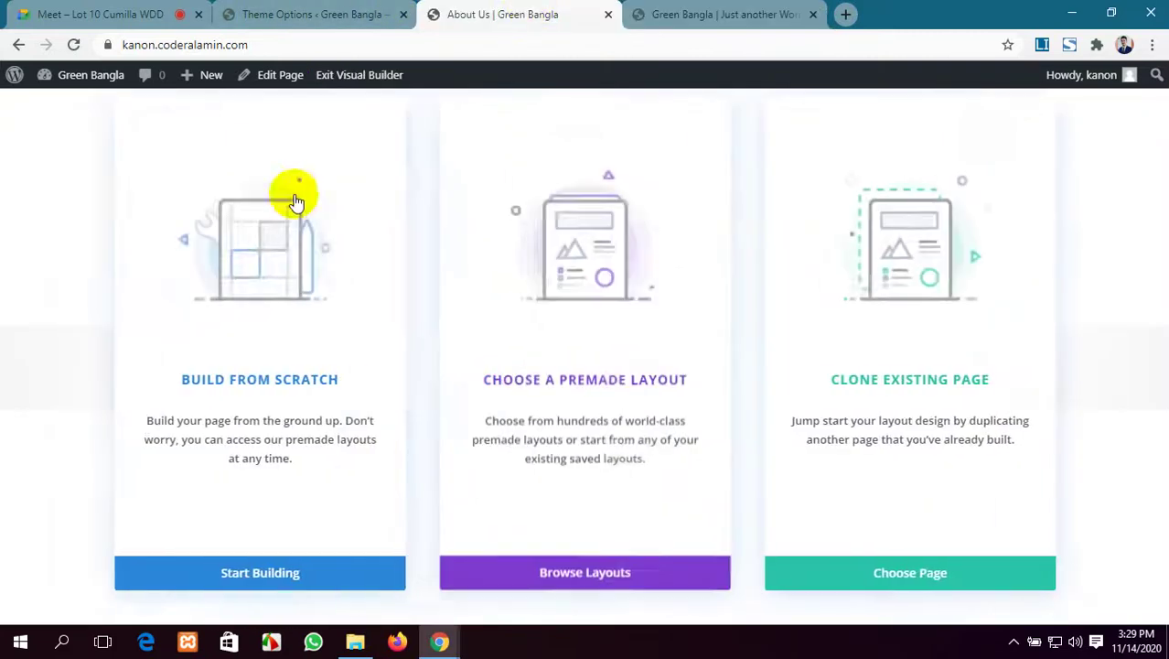
click(230, 573)
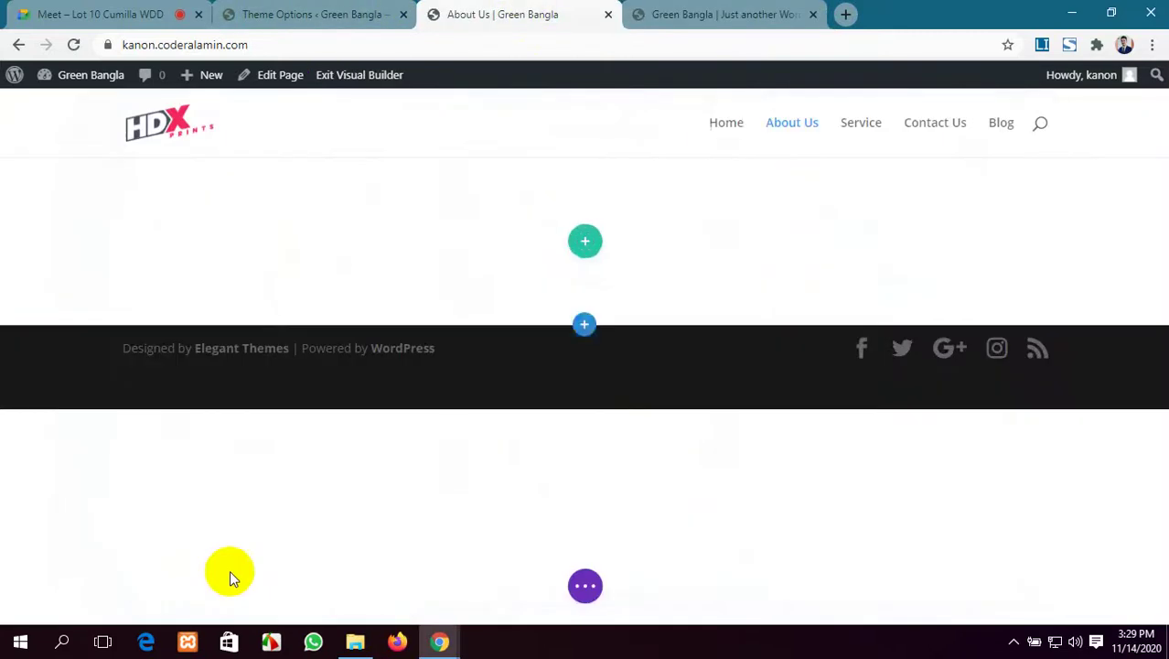
scroll(444, 388, down, 2)
scroll(444, 380, up, 2)
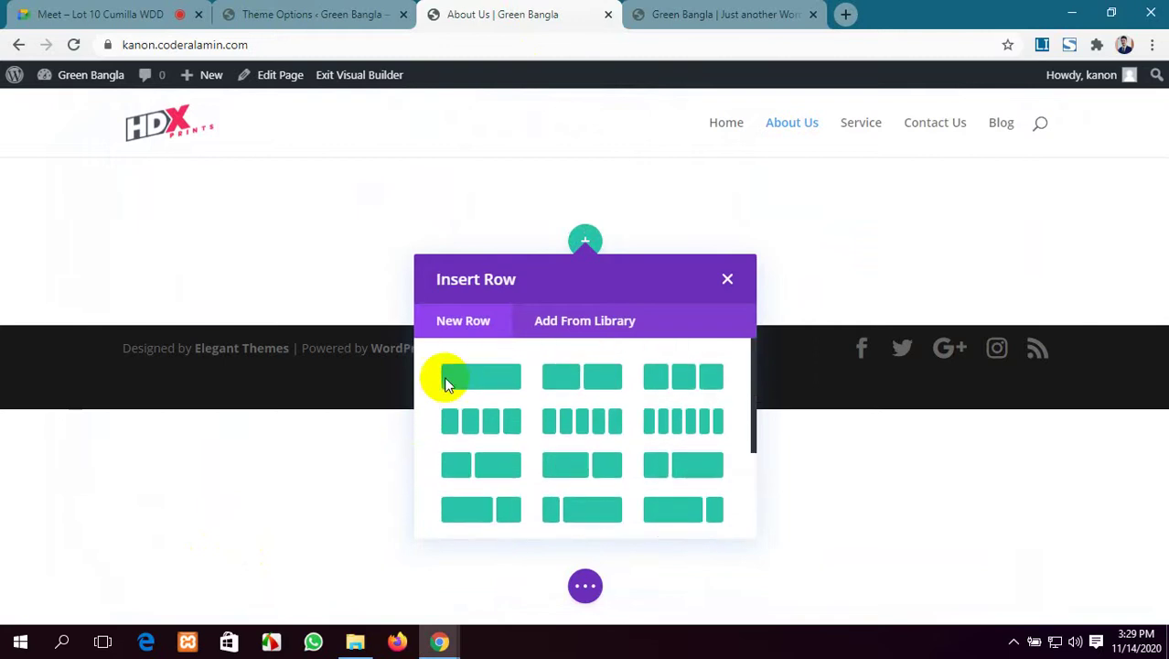
click(503, 379)
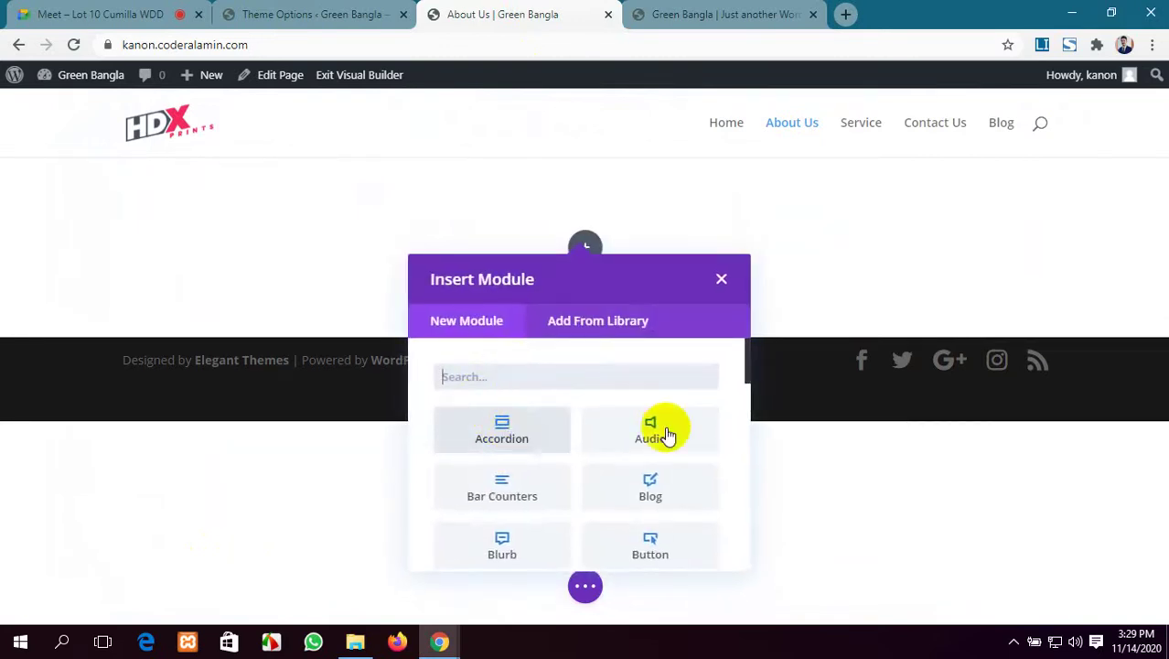
Insert a Gallery module into the new row of the About Us page.
scroll(744, 420, down, 2)
scroll(636, 450, down, 2)
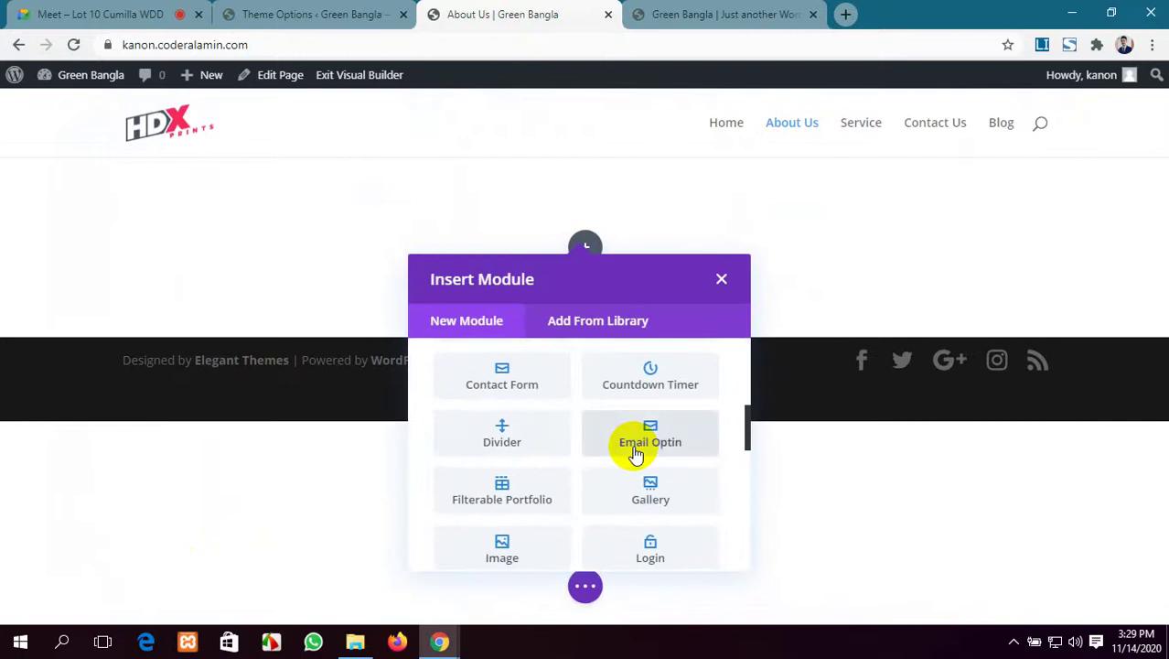
click(643, 494)
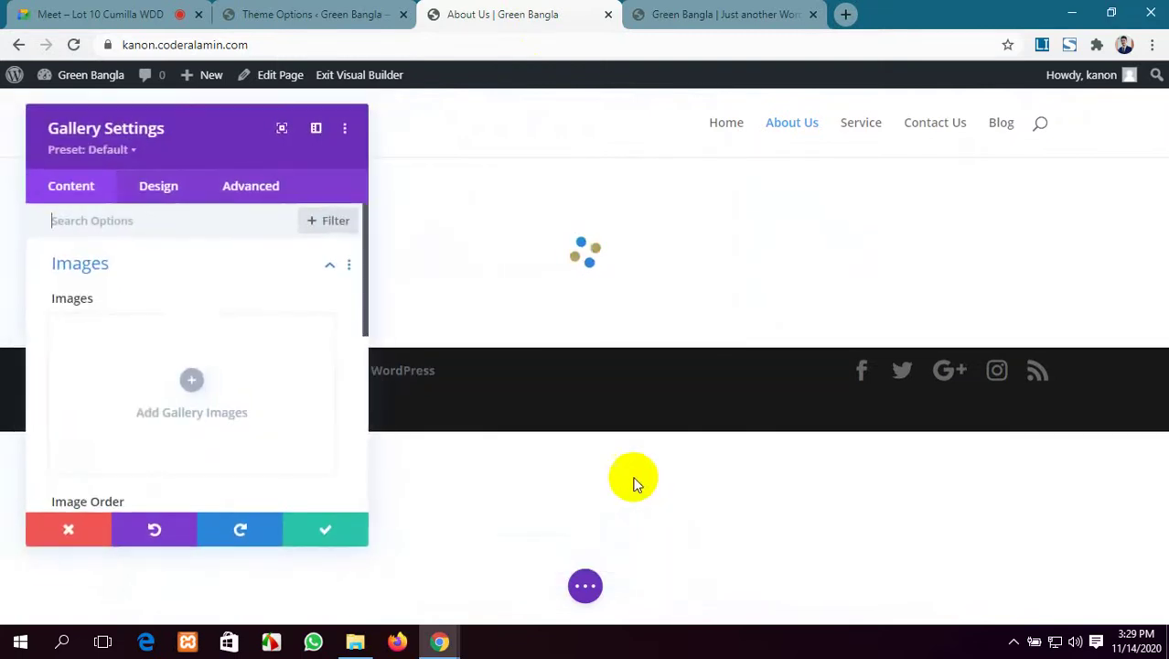
Add the cricket, football and two Donald Trump photos from the media library to the Gallery module.
scroll(199, 372, down, 2)
scroll(200, 372, up, 1)
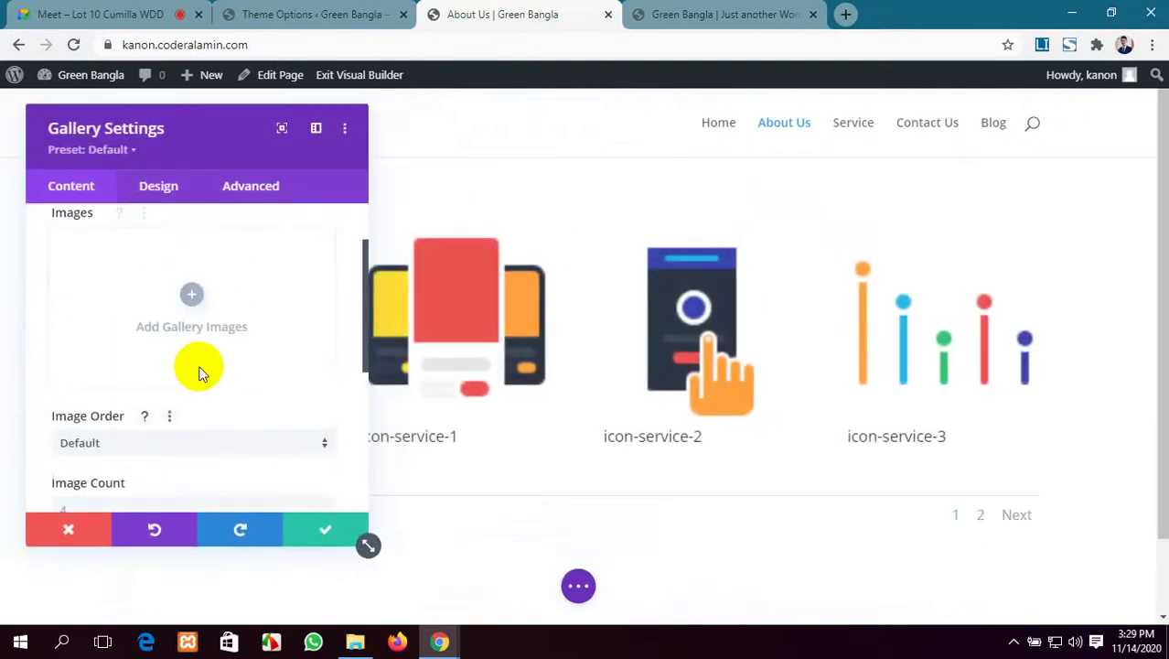
scroll(631, 342, down, 1)
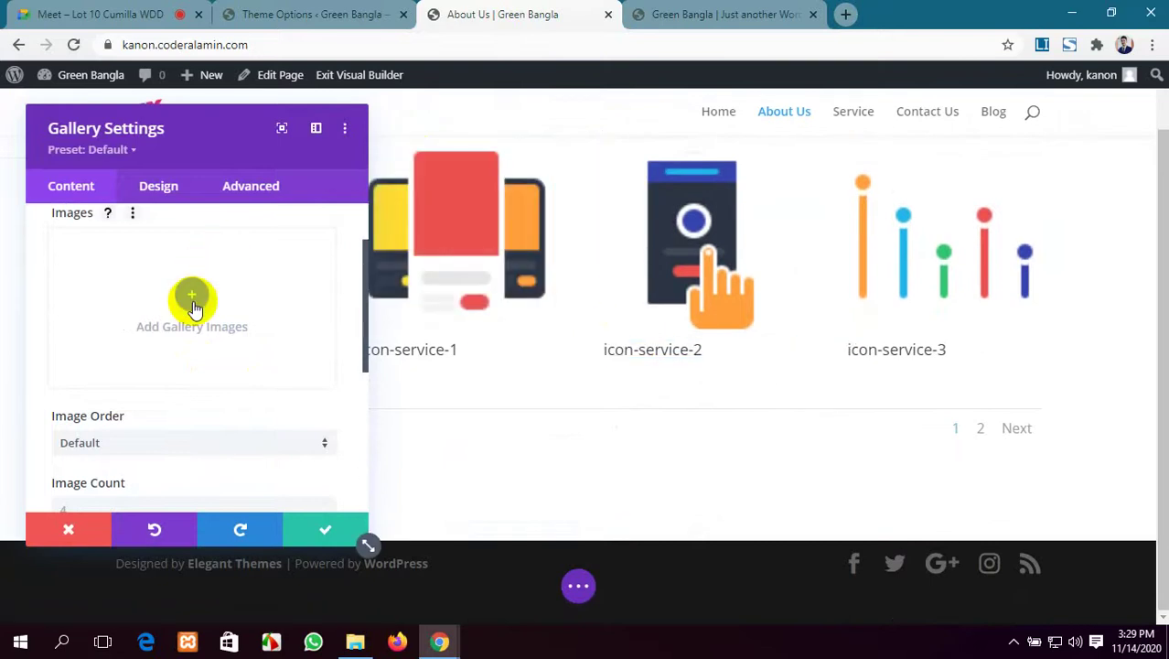
scroll(204, 311, down, 3)
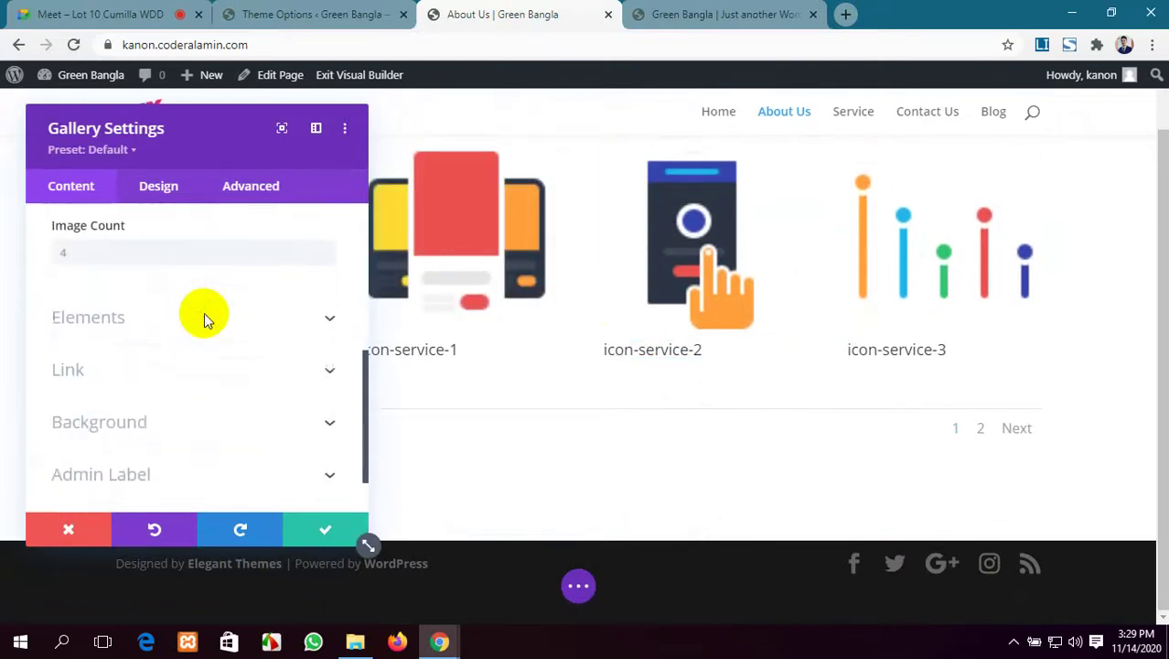
scroll(204, 312, up, 3)
scroll(204, 312, up, 1)
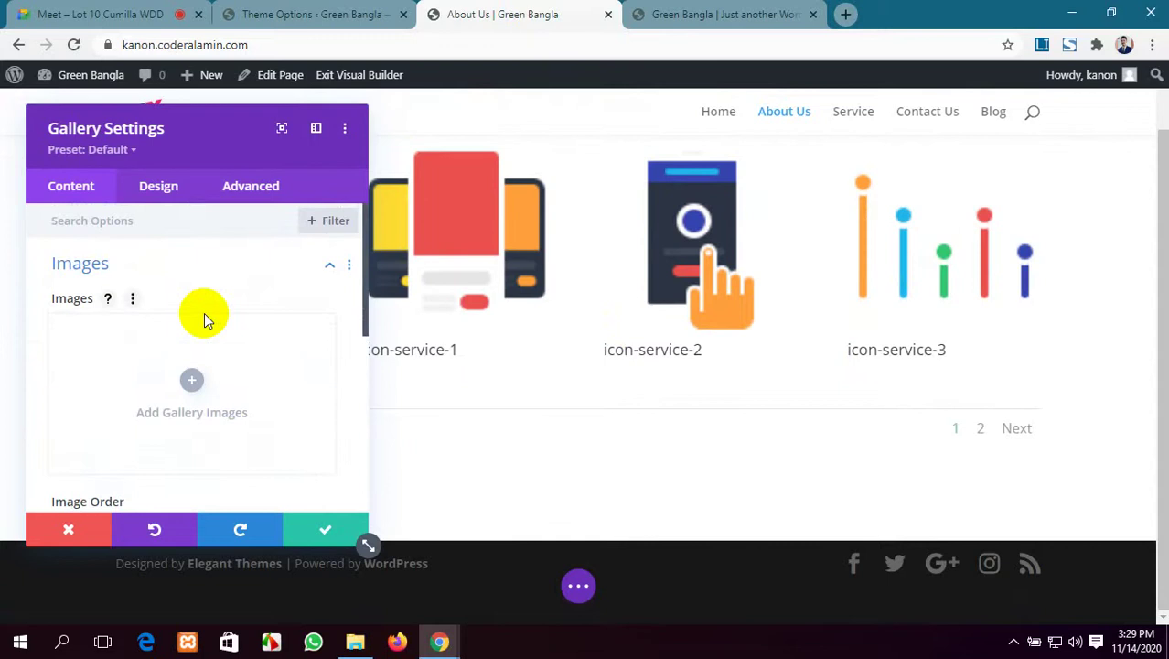
click(192, 379)
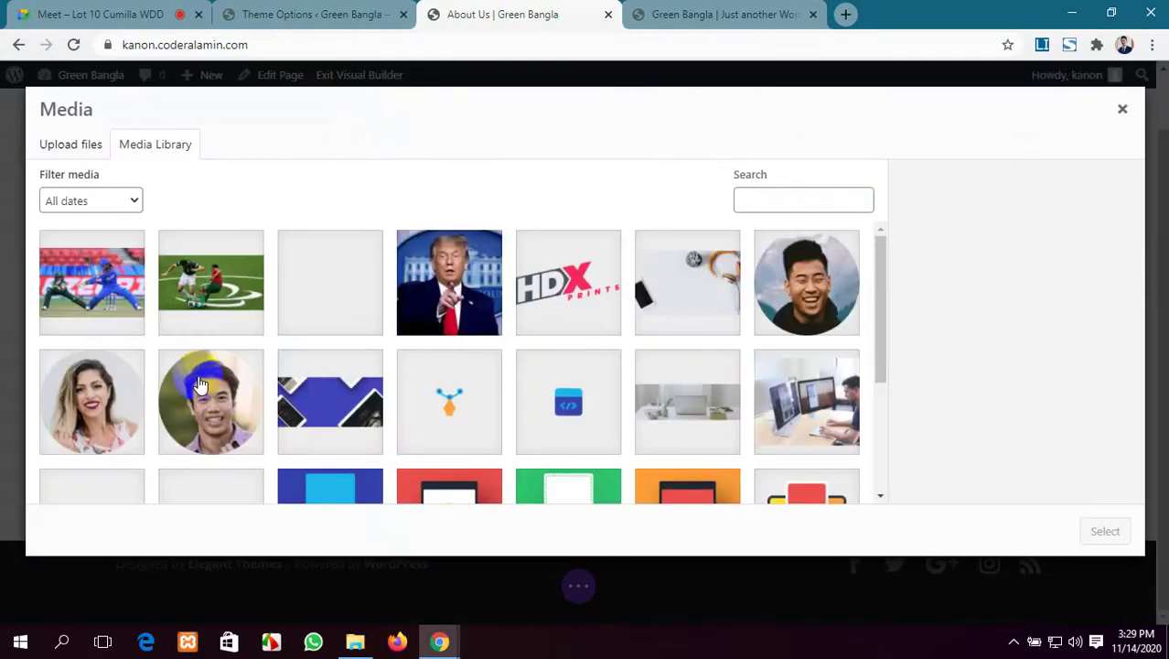
click(95, 288)
click(210, 284)
click(330, 284)
click(449, 284)
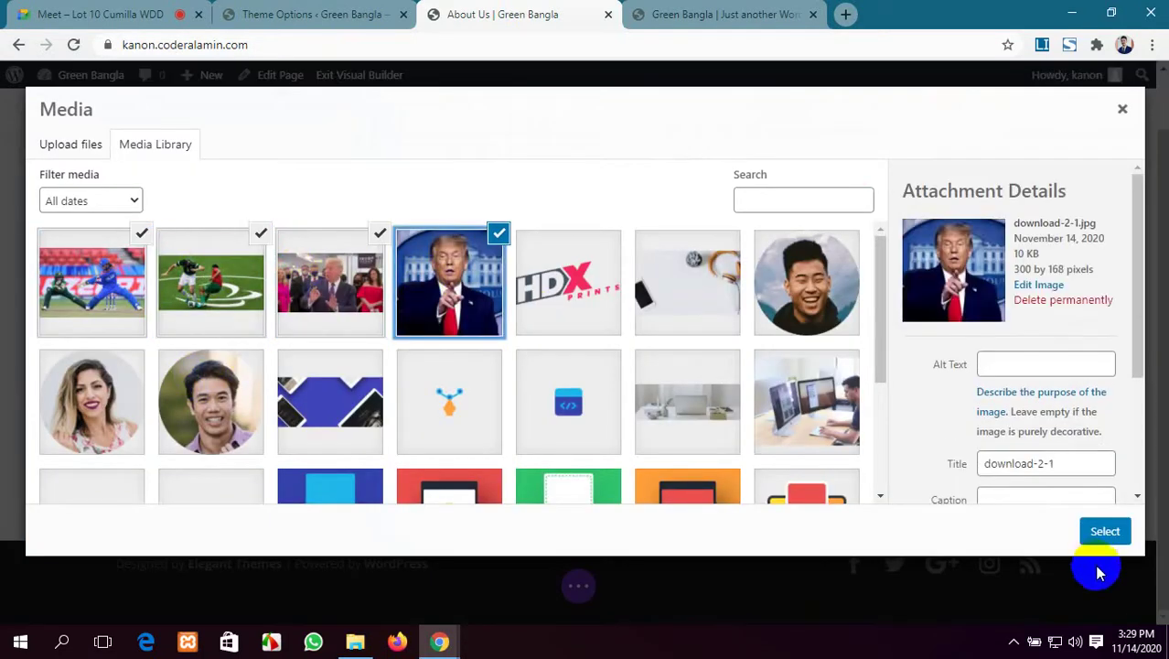
click(1103, 531)
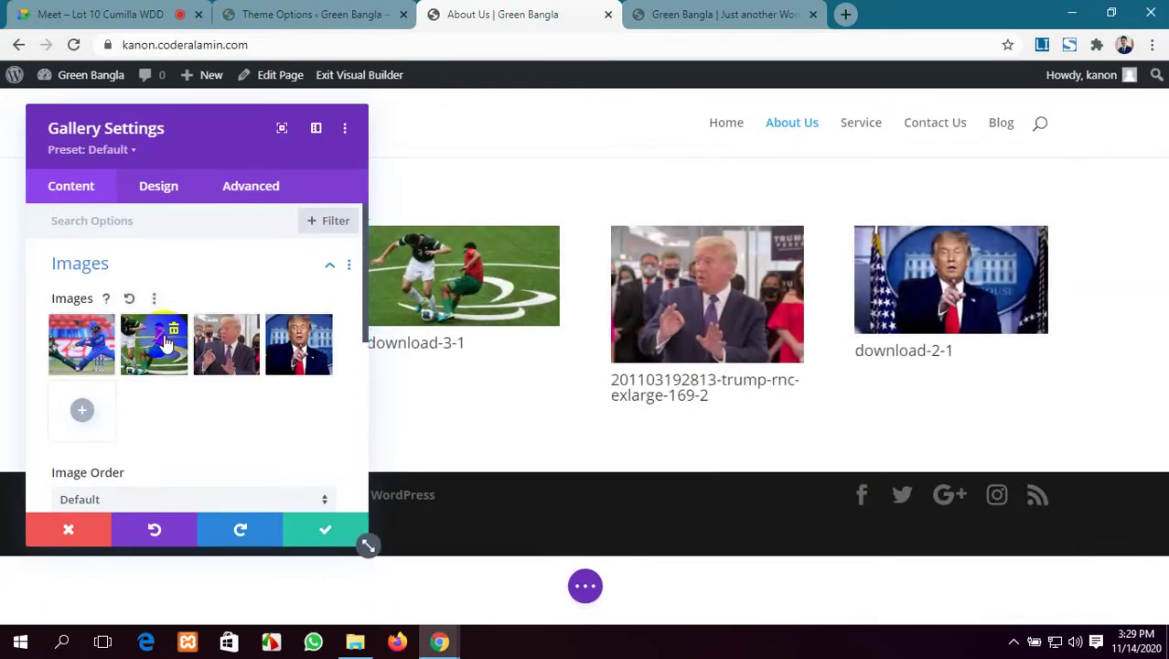
Look through the Gallery module's content settings, from the images and image order options to the link, background and admin label sections.
scroll(166, 341, down, 1)
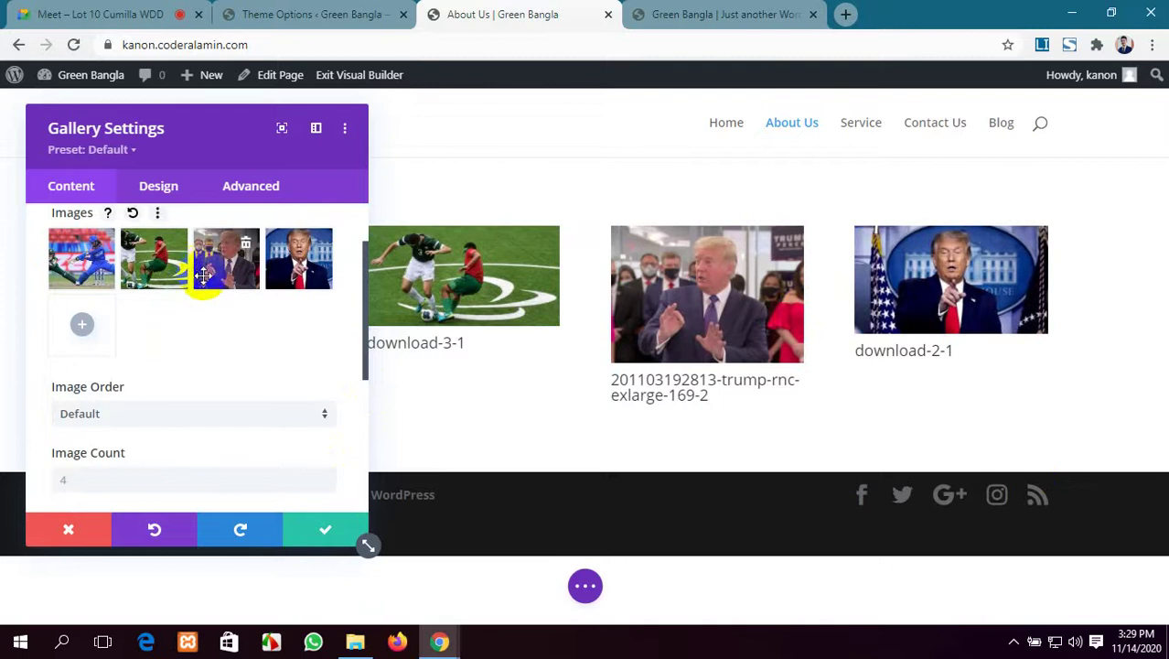
scroll(141, 352, down, 1)
click(194, 322)
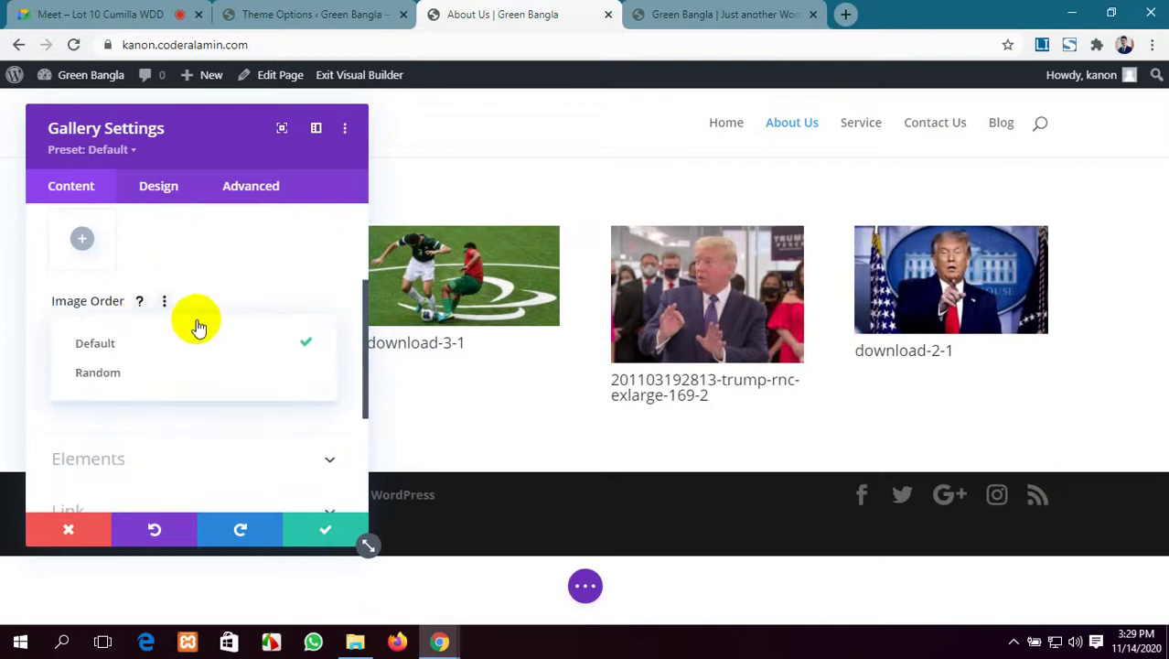
click(185, 347)
scroll(243, 370, down, 2)
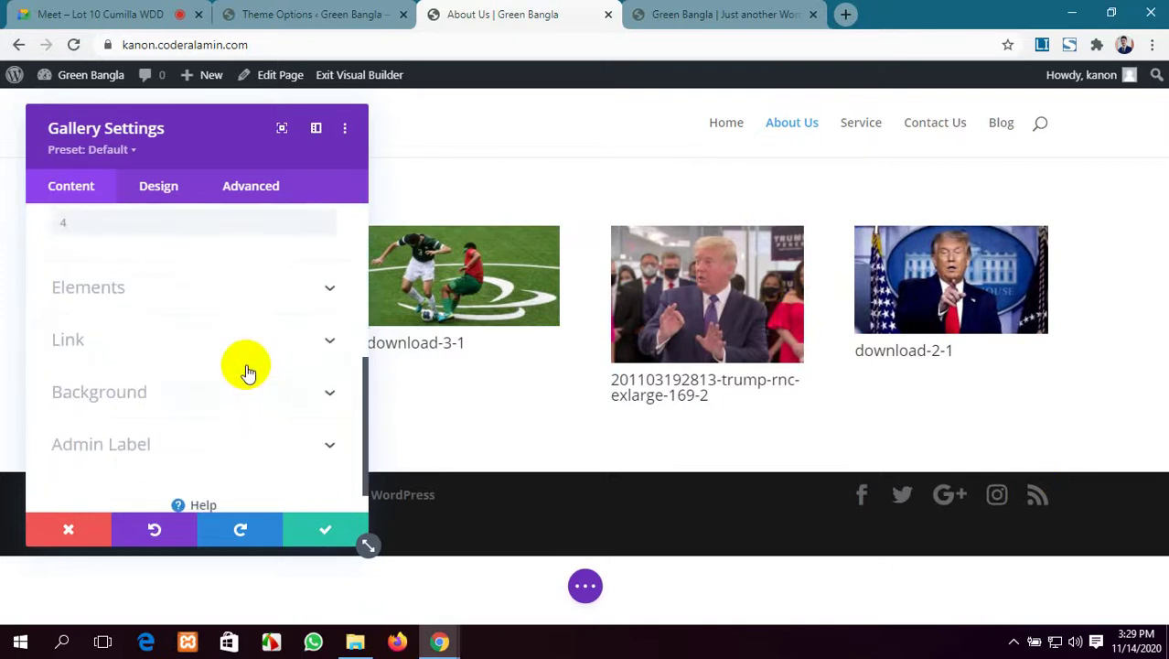
scroll(244, 322, down, 1)
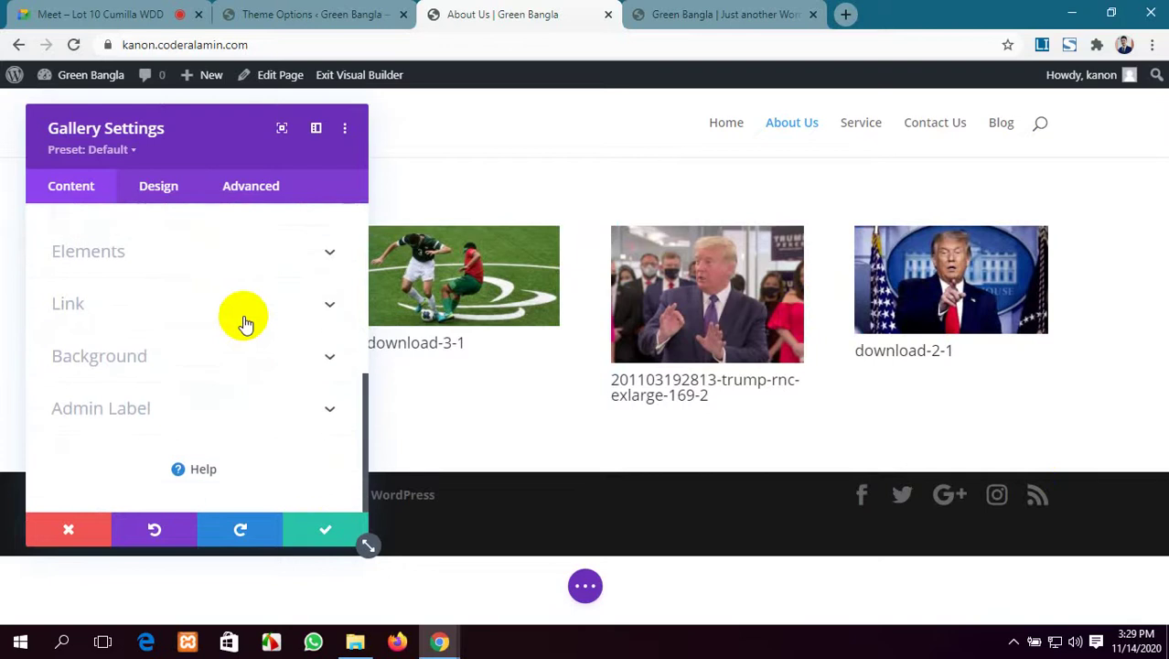
scroll(246, 322, up, 5)
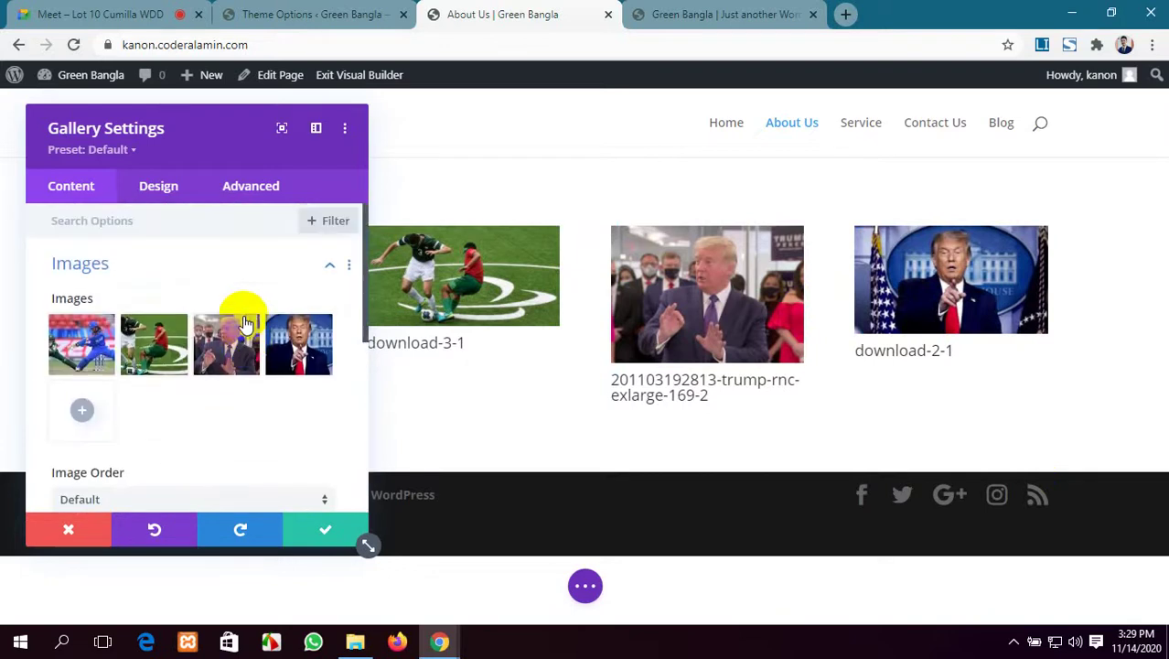
scroll(245, 322, down, 5)
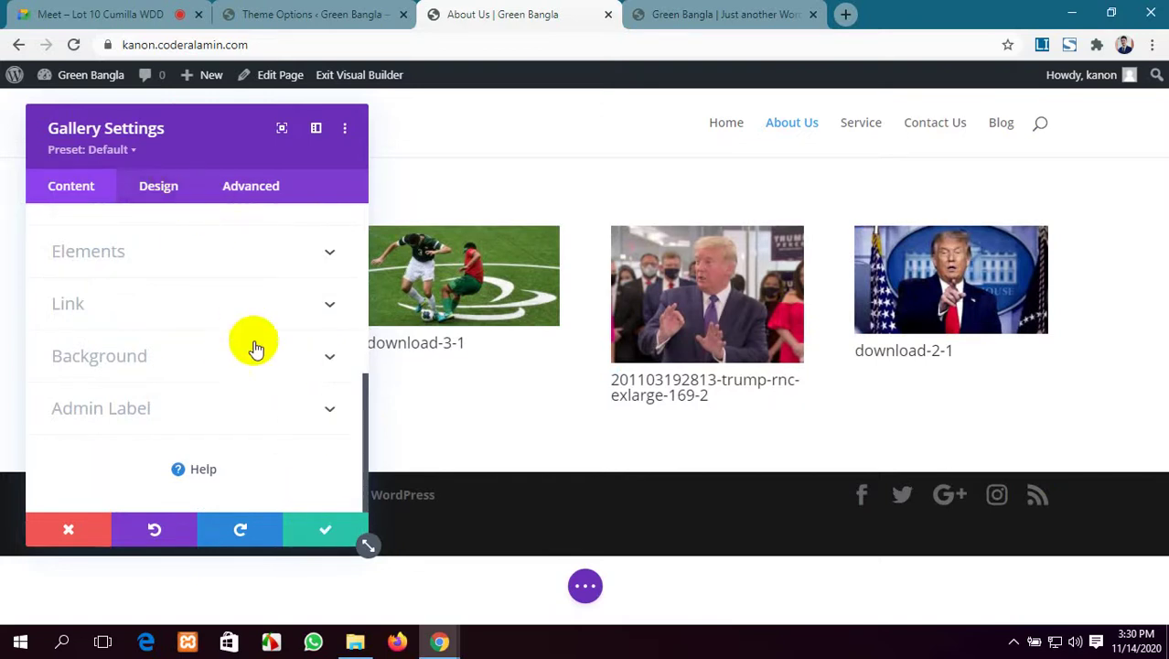
scroll(256, 348, up, 1)
scroll(261, 353, down, 1)
Apply the Gallery module settings and save the About Us page.
click(307, 530)
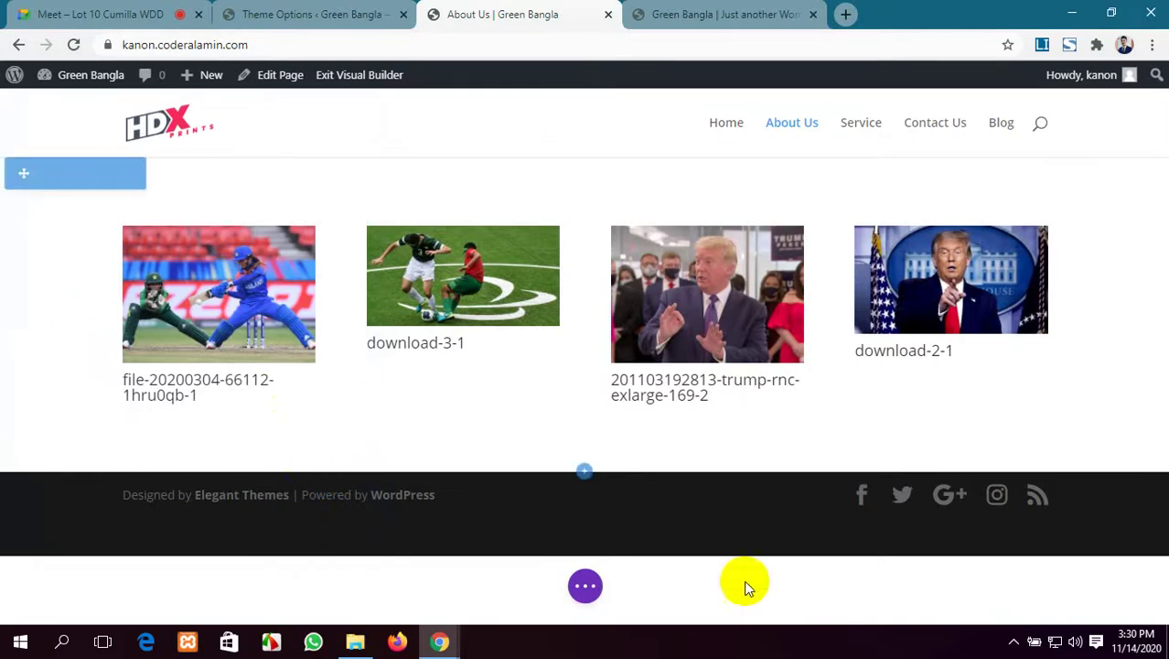
click(586, 593)
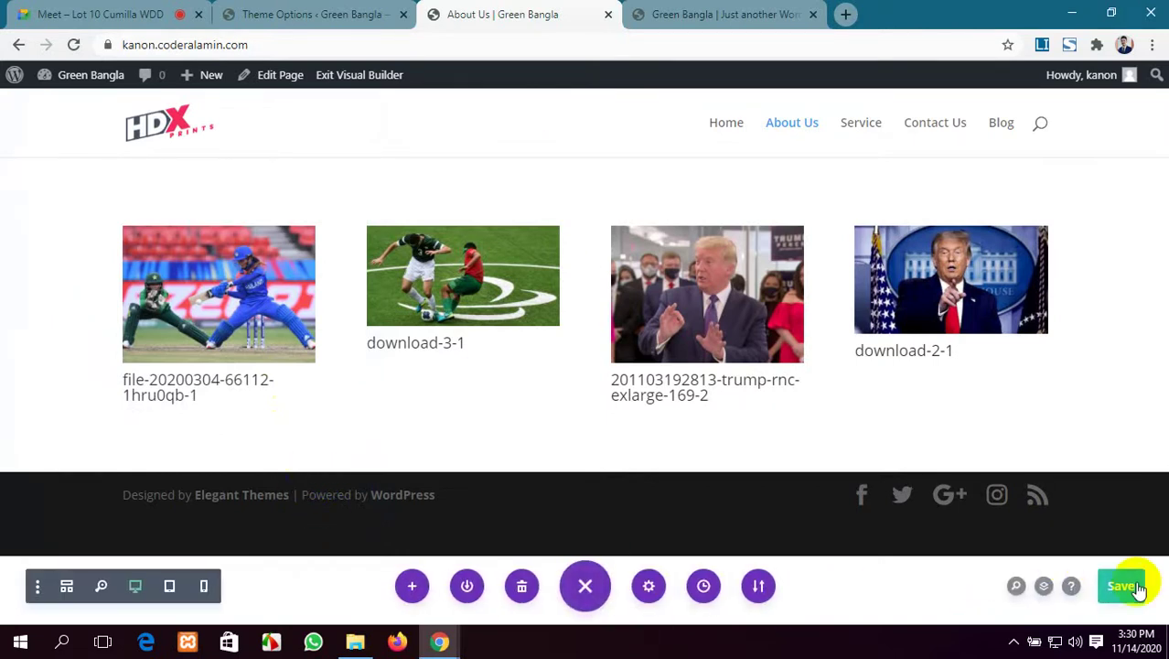
Open the live About Us page and preview each of the four gallery photos enlarged, closing each one again.
click(661, 13)
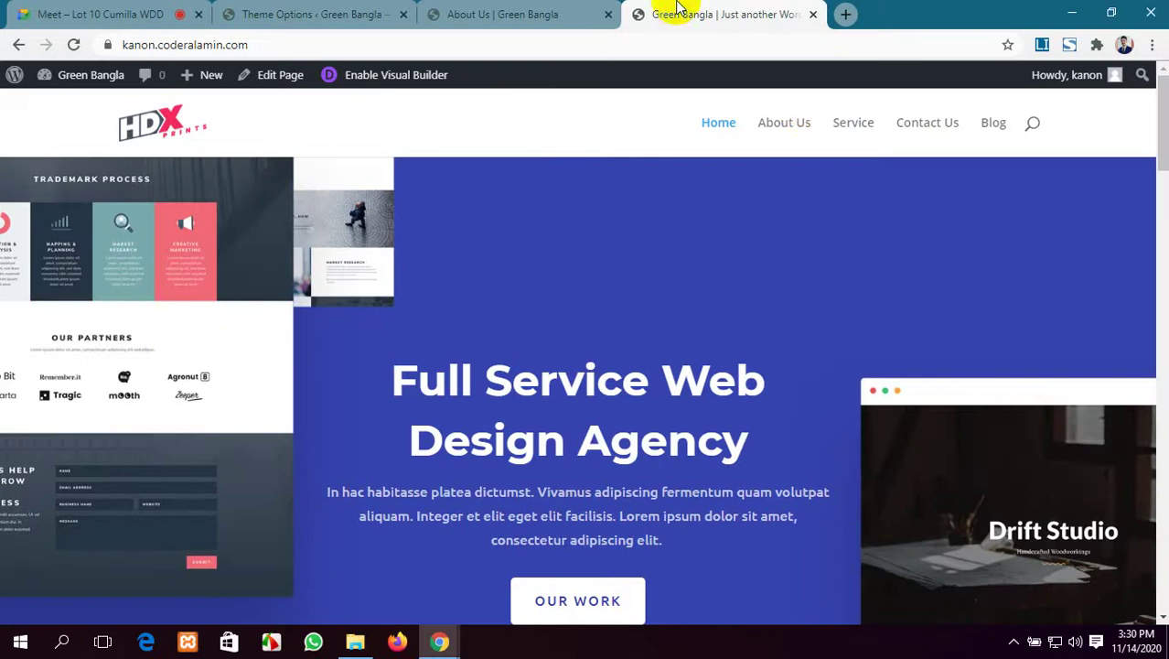
click(788, 130)
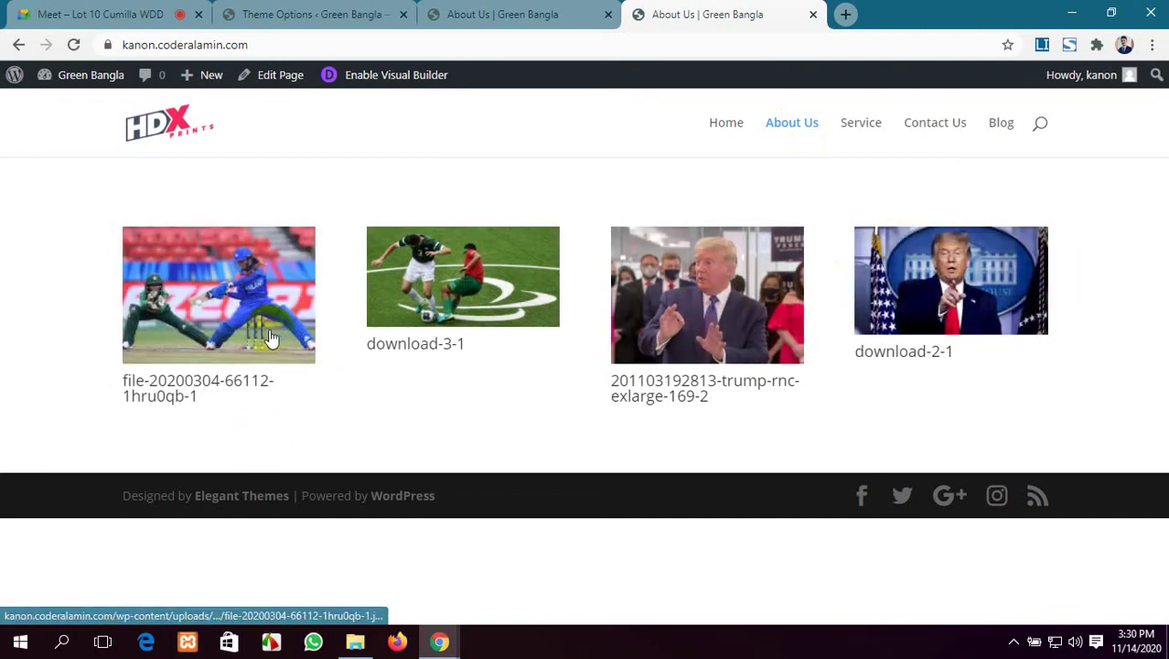
click(271, 313)
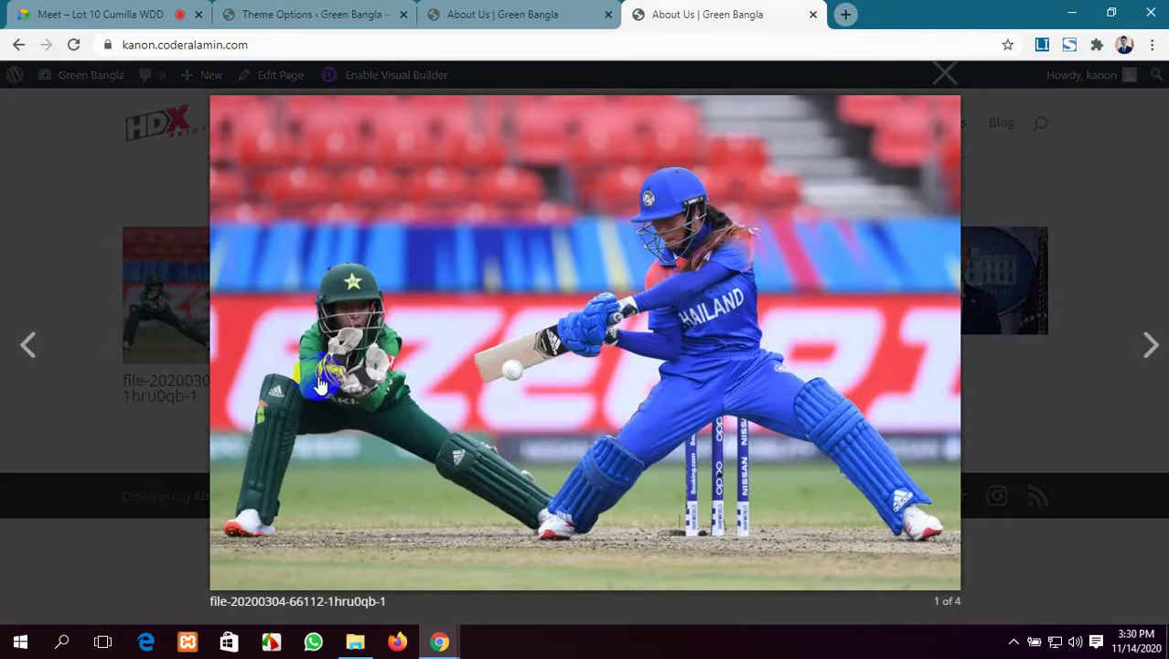
click(945, 73)
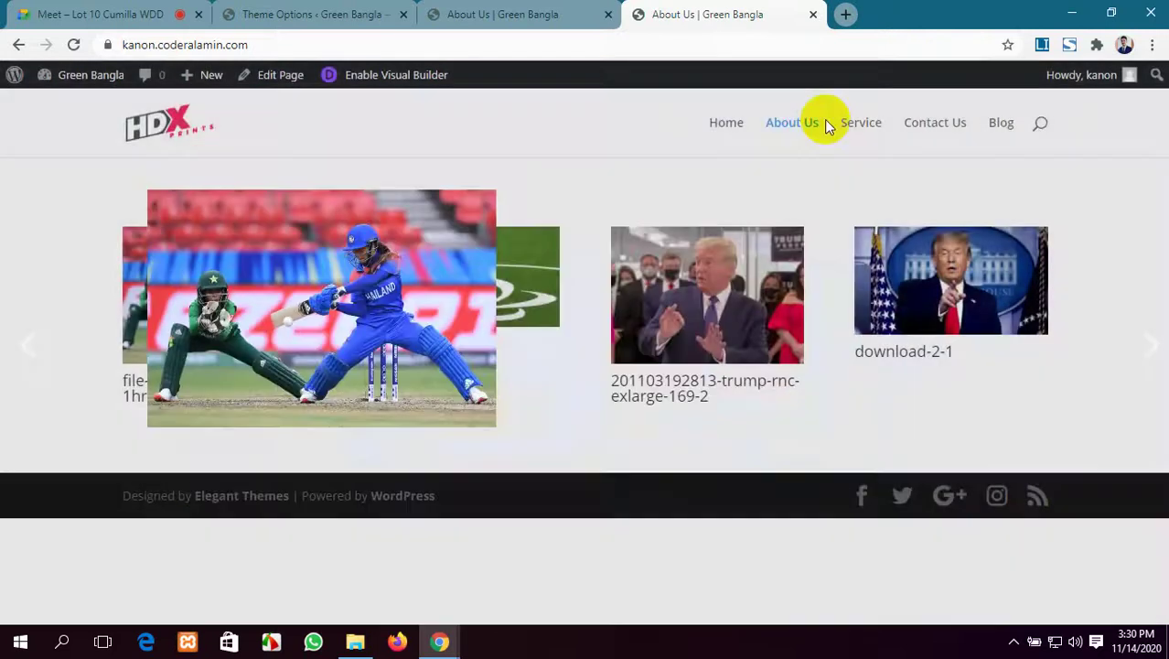
click(431, 275)
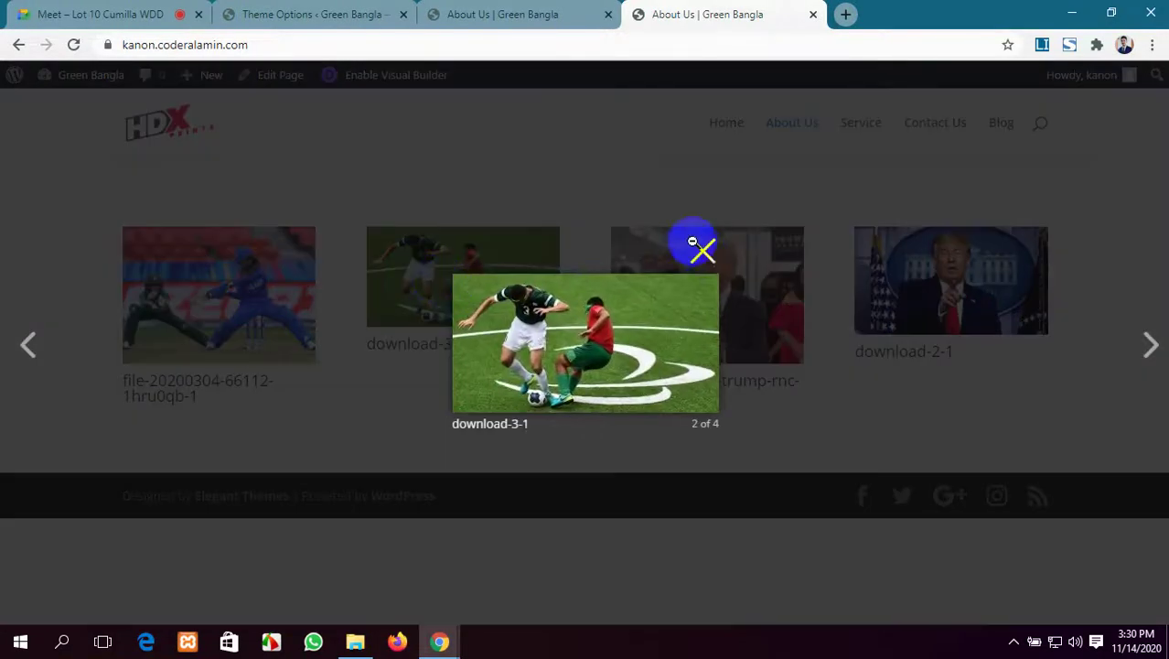
click(703, 250)
click(685, 261)
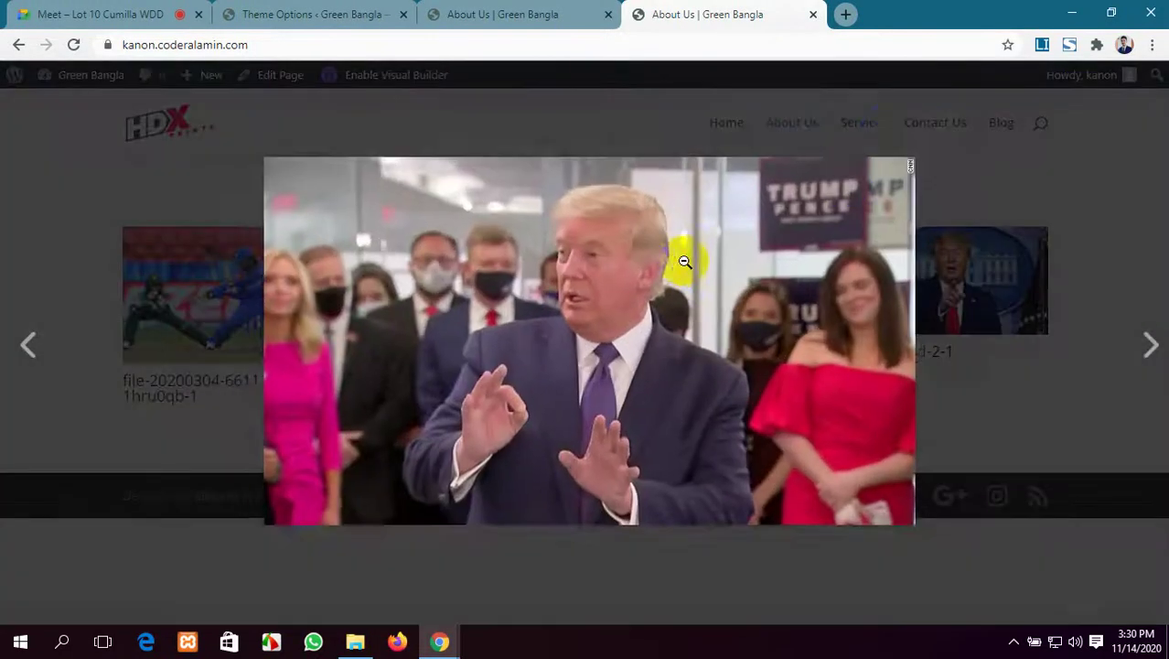
click(903, 135)
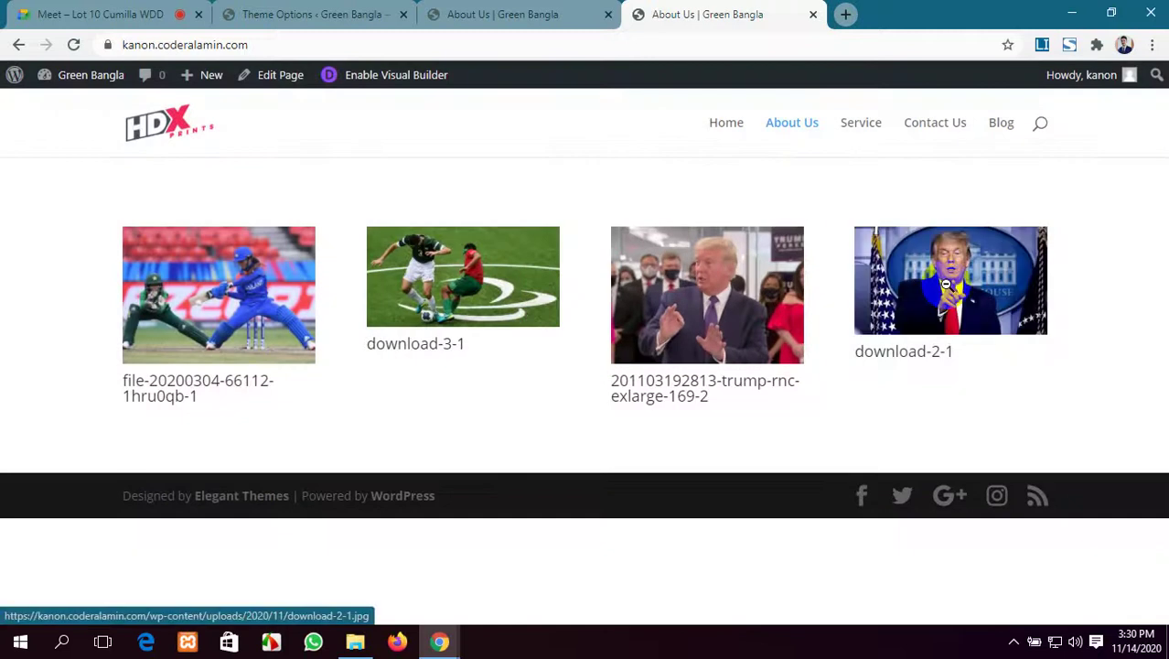
click(955, 276)
click(706, 271)
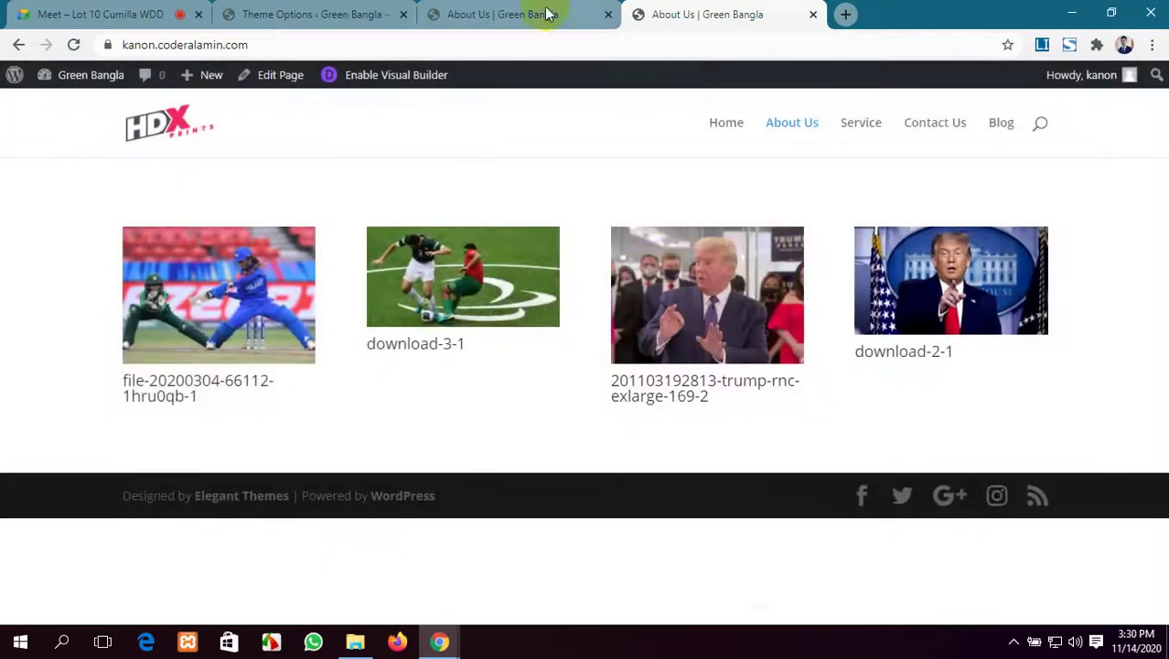
Disable the Enable Divi Gallery option in the Divi Theme Options and save the changes.
click(274, 14)
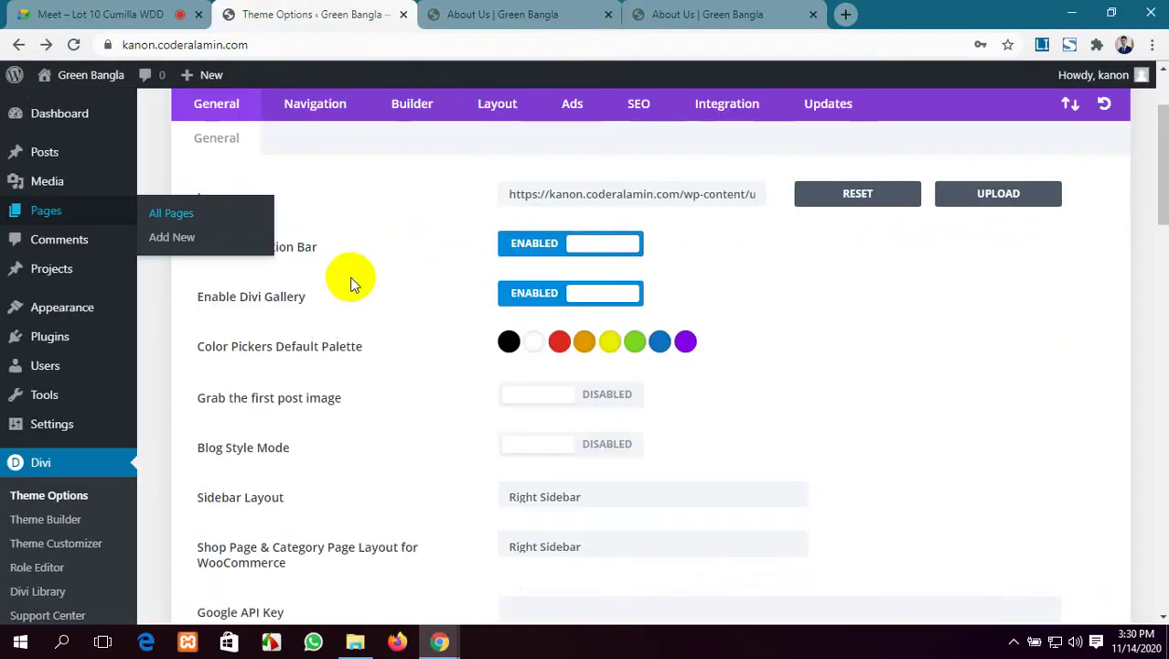
click(529, 293)
scroll(471, 423, down, 2)
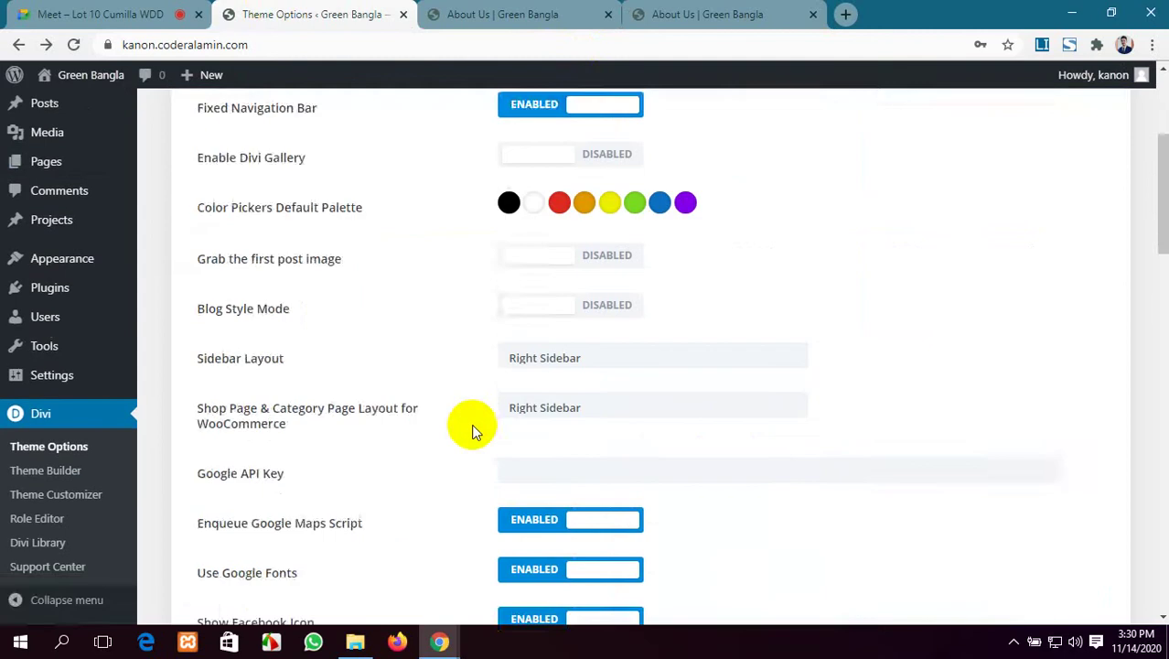
scroll(471, 423, down, 15)
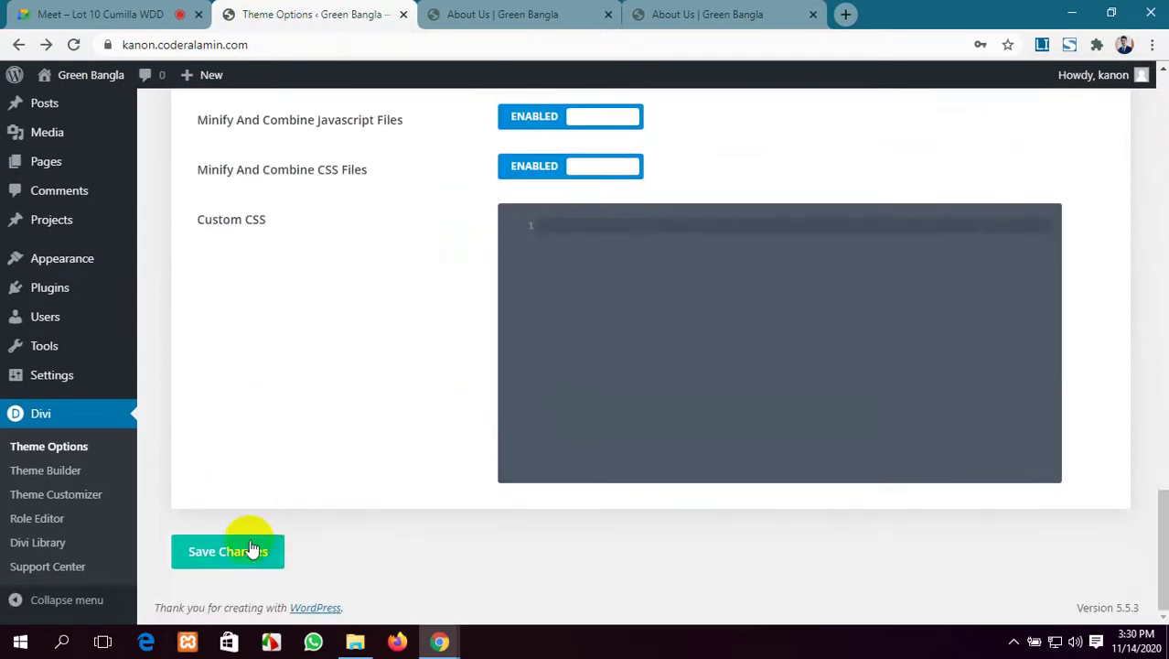
click(253, 548)
Reload the About Us page in the builder and on the live site, and check how the cricket photo opens.
click(509, 17)
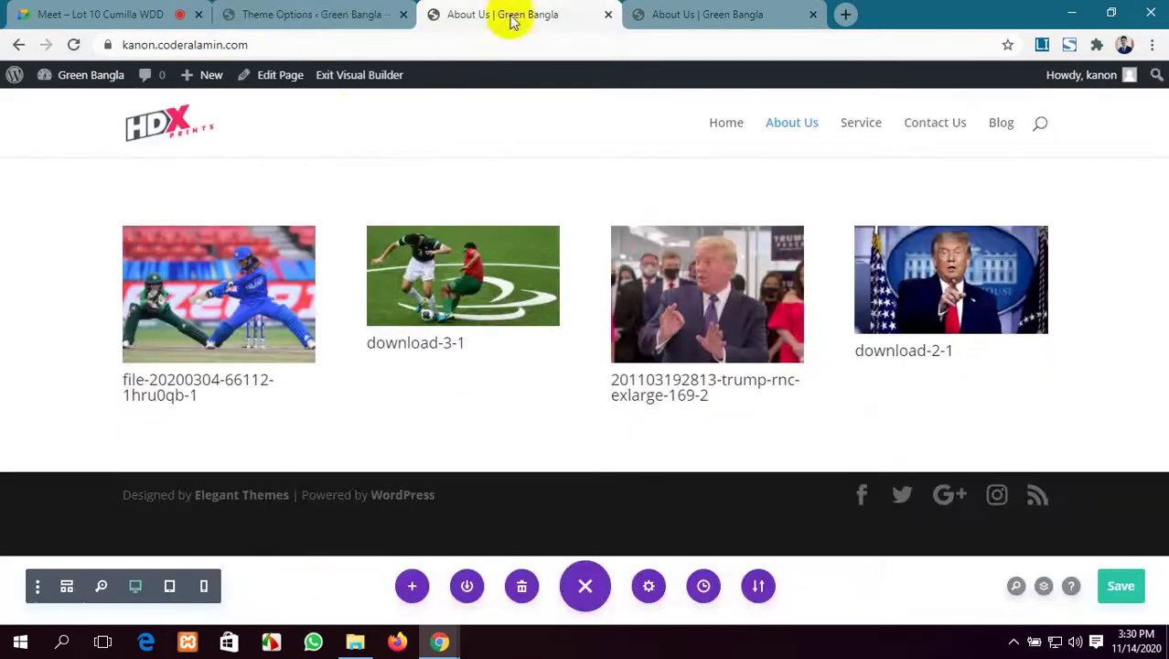
click(74, 46)
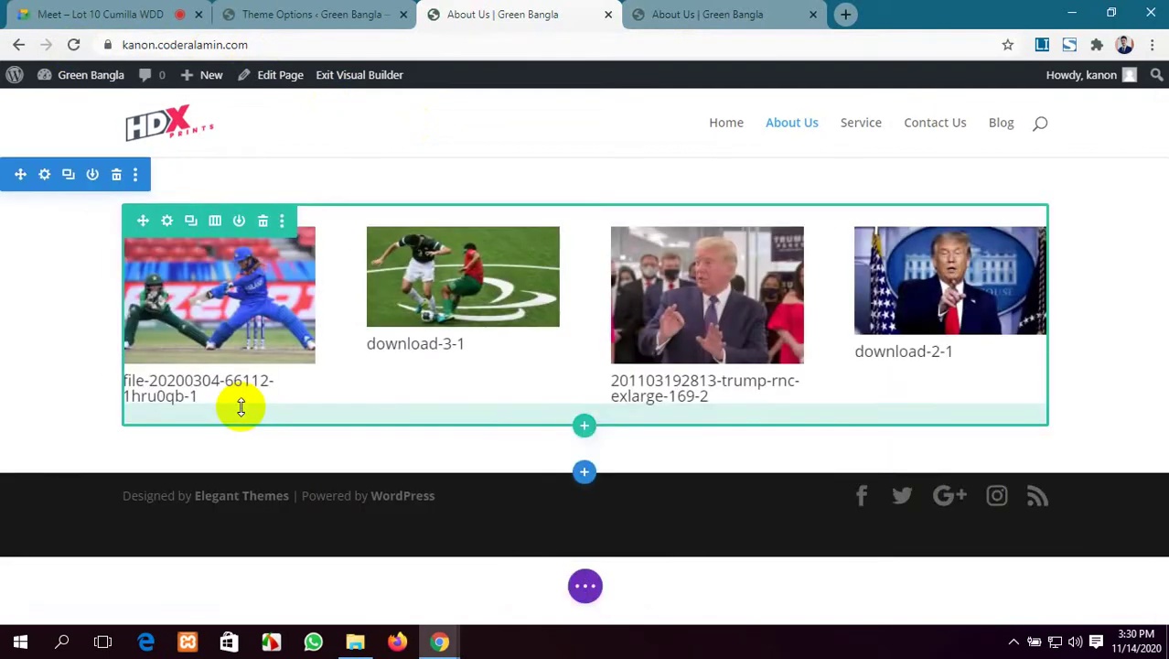
click(802, 9)
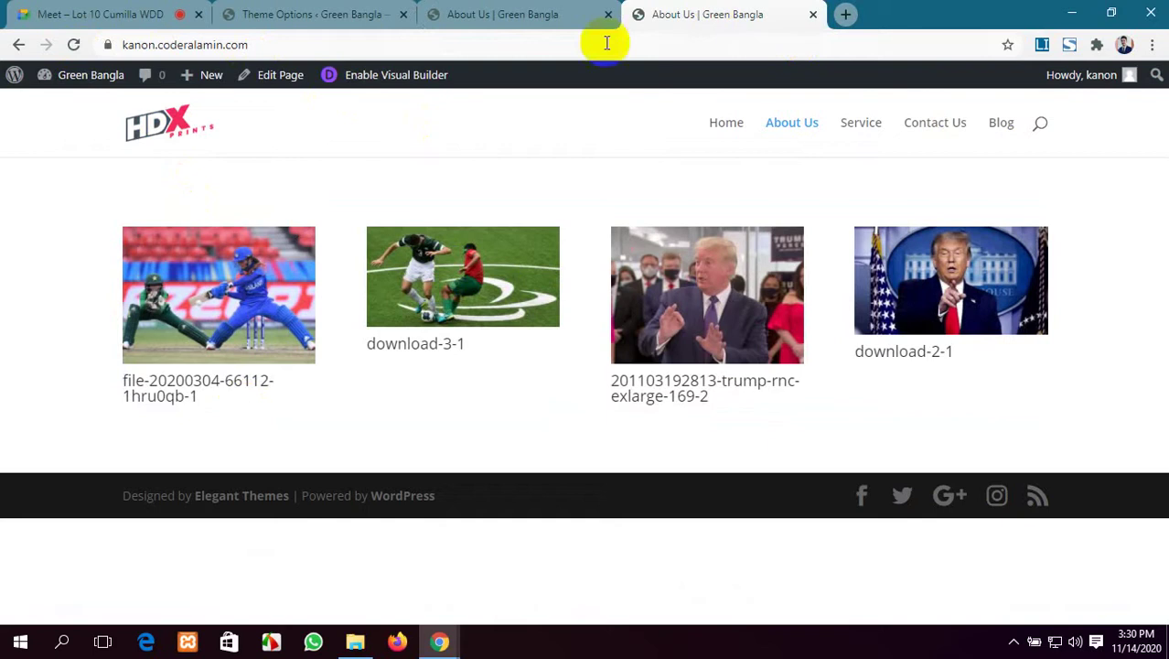
click(64, 53)
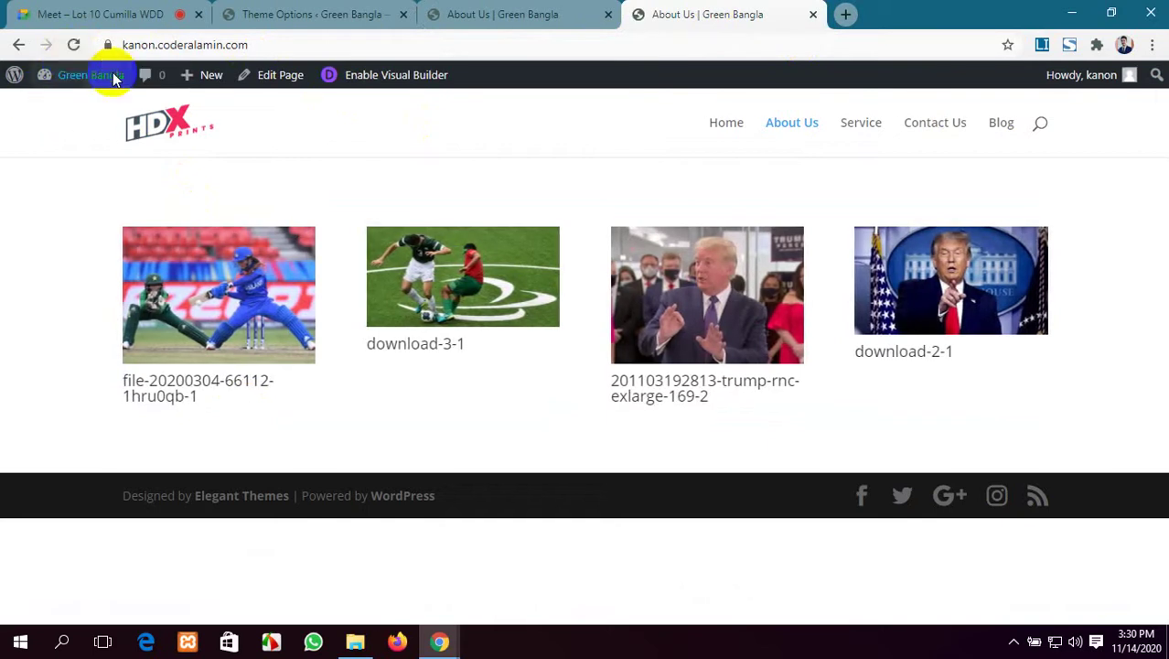
click(226, 348)
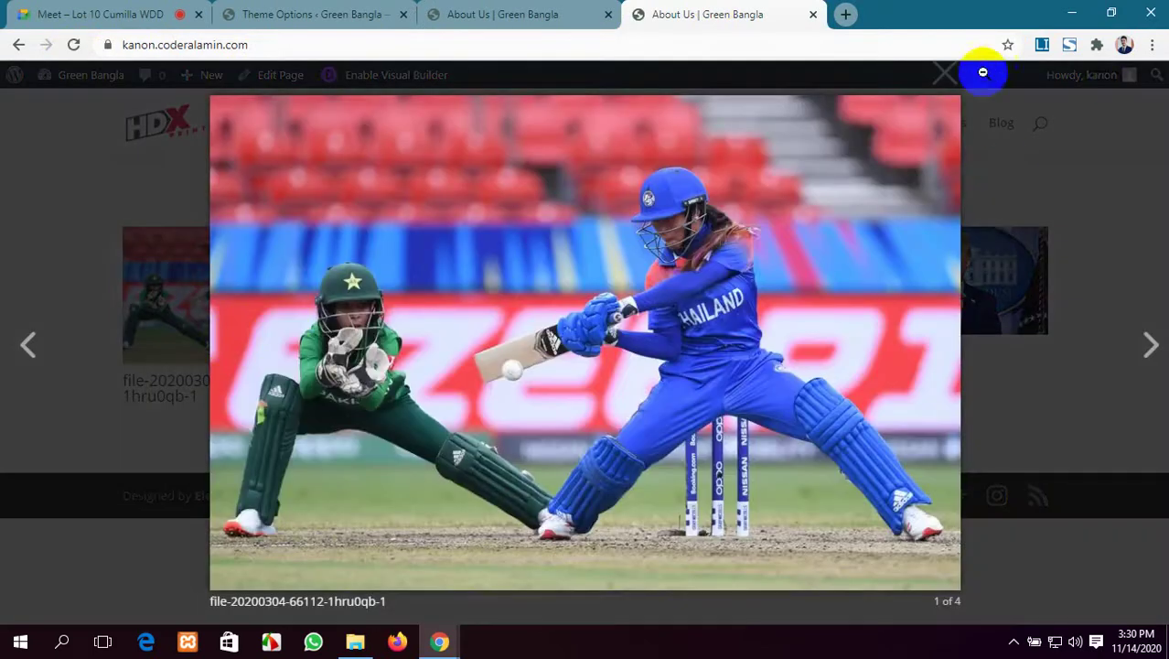
click(945, 72)
Review the general Divi Theme Options, including the Divi Gallery setting, and save them again.
click(316, 13)
scroll(409, 257, up, 10)
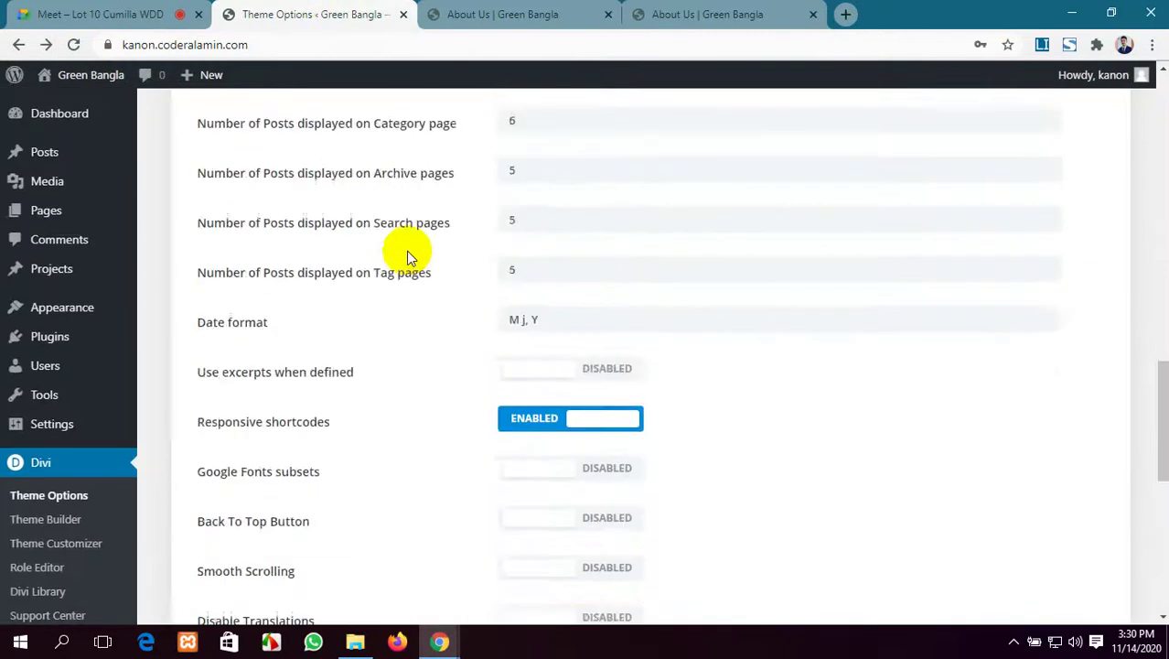
scroll(408, 257, up, 15)
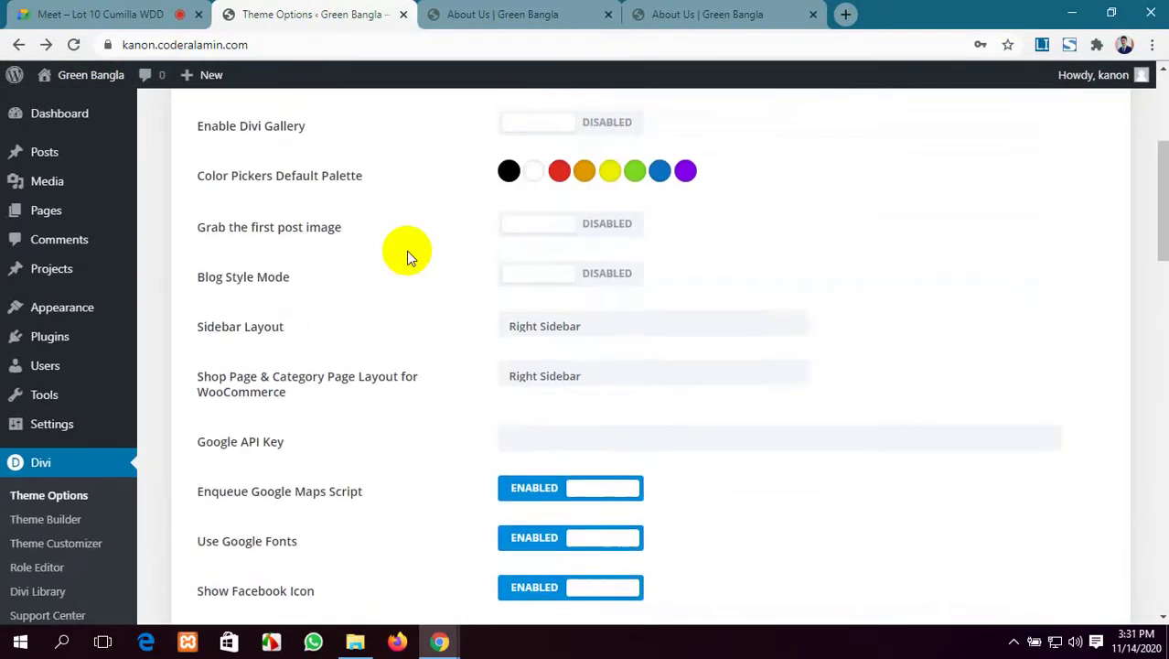
scroll(406, 250, up, 3)
scroll(406, 251, down, 20)
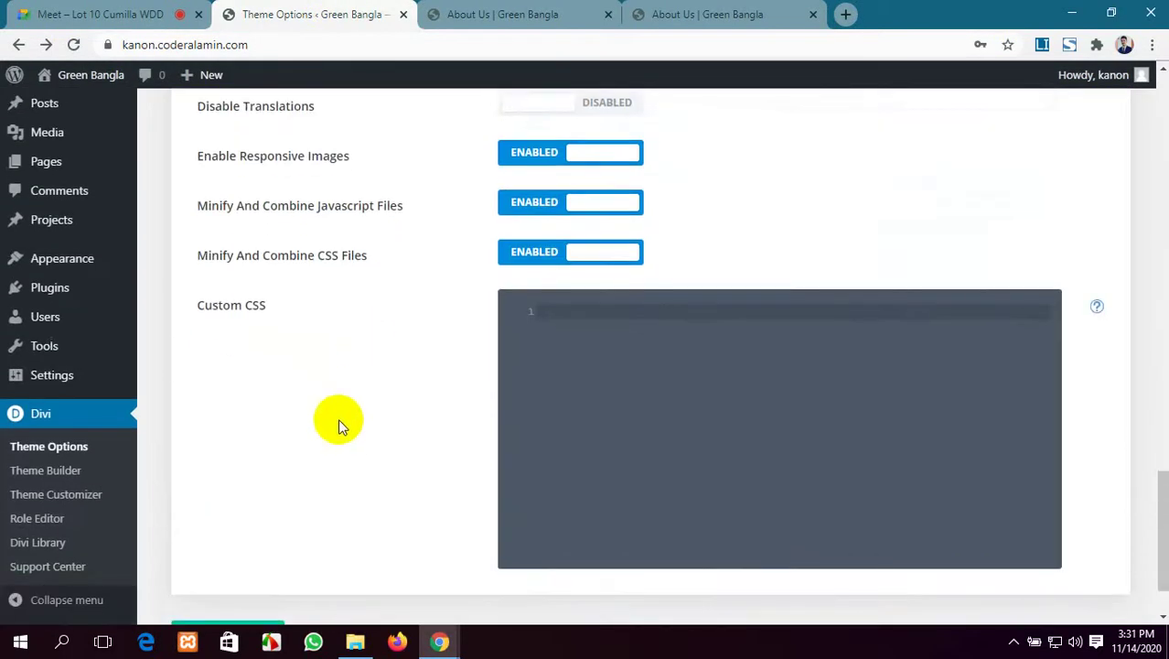
scroll(337, 418, up, 20)
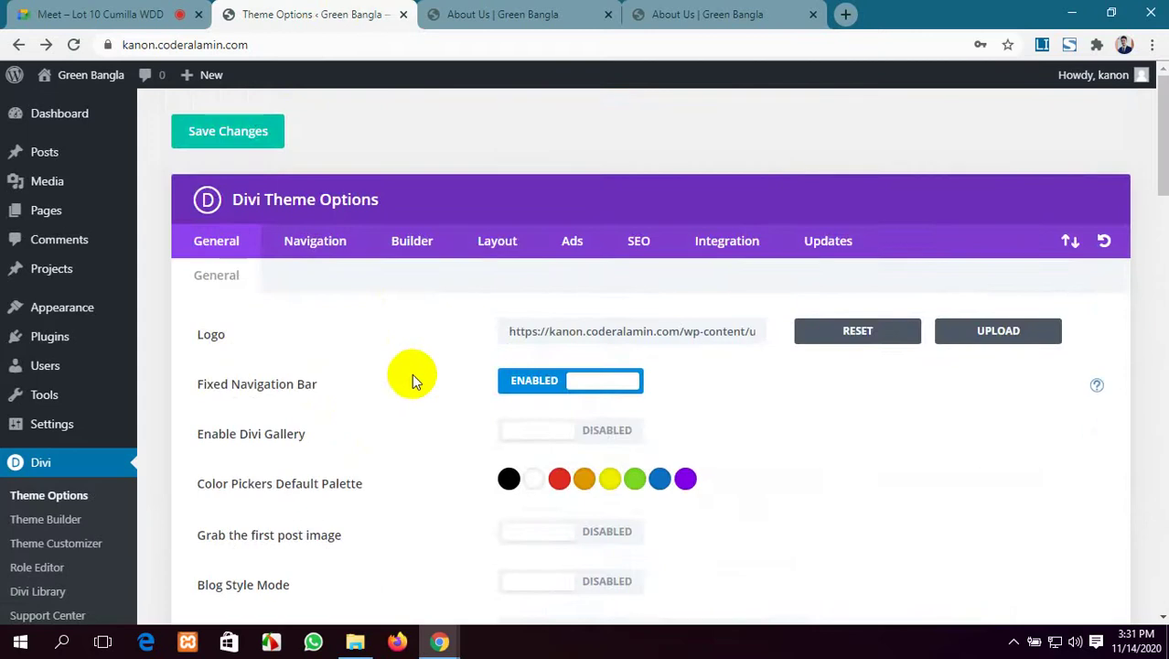
click(220, 143)
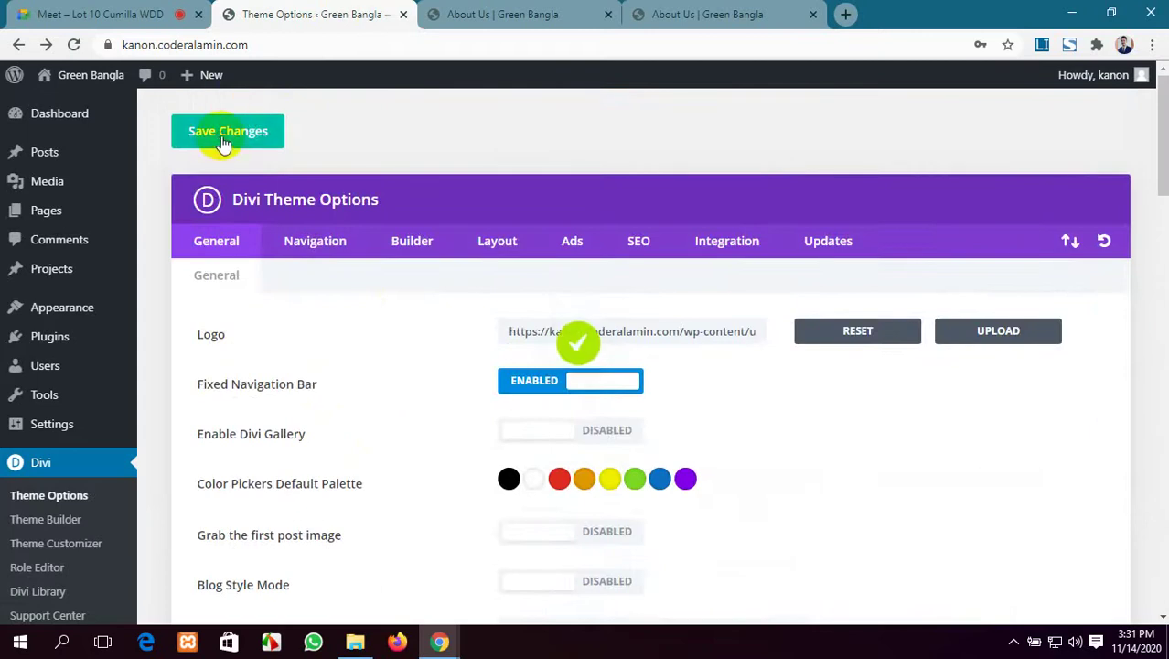
Return to the About Us page in the Visual Builder and save the page again.
click(633, 14)
click(549, 14)
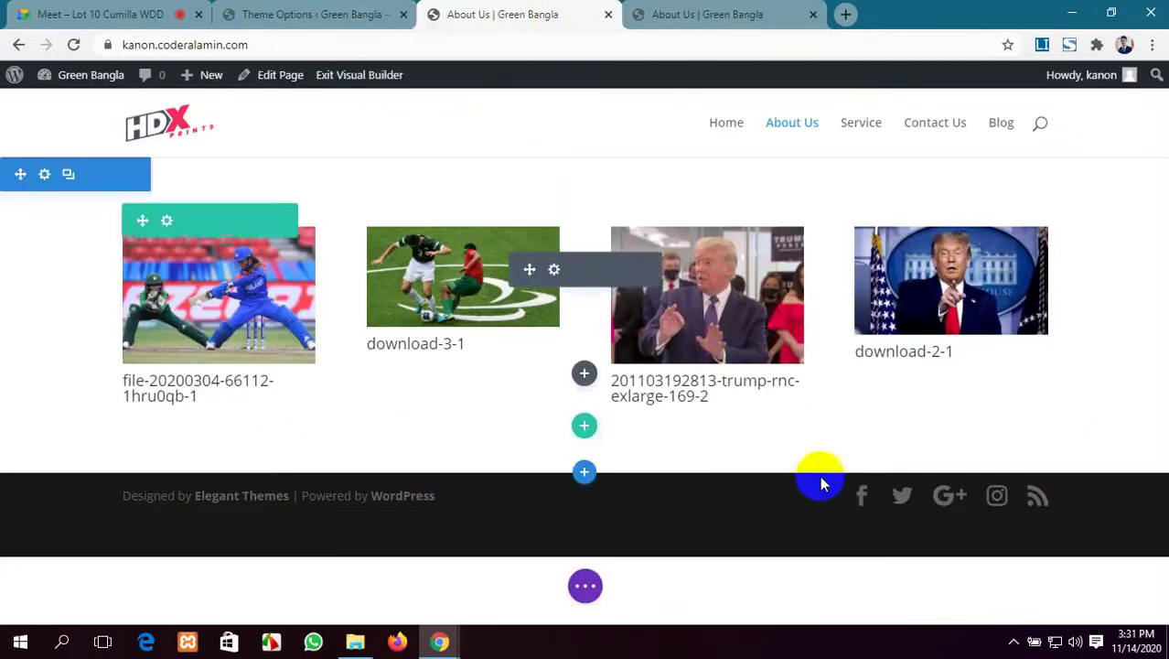
click(590, 592)
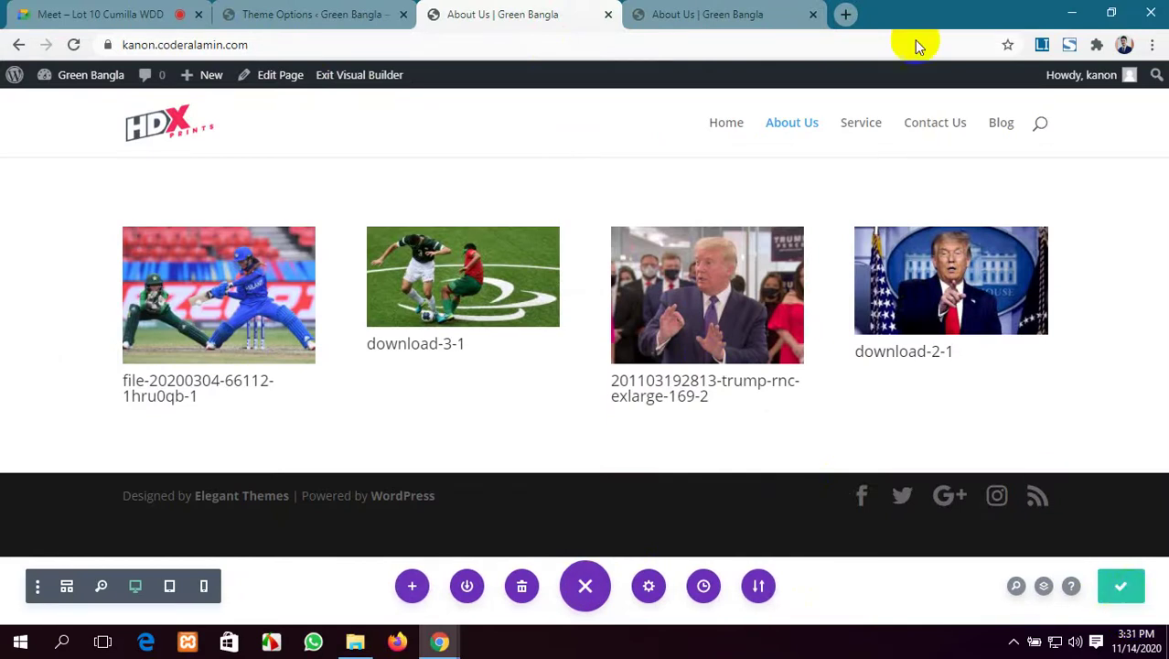
Reload the live About Us page and check how the cricket and football photos open, closing each enlarged view.
click(711, 14)
click(74, 44)
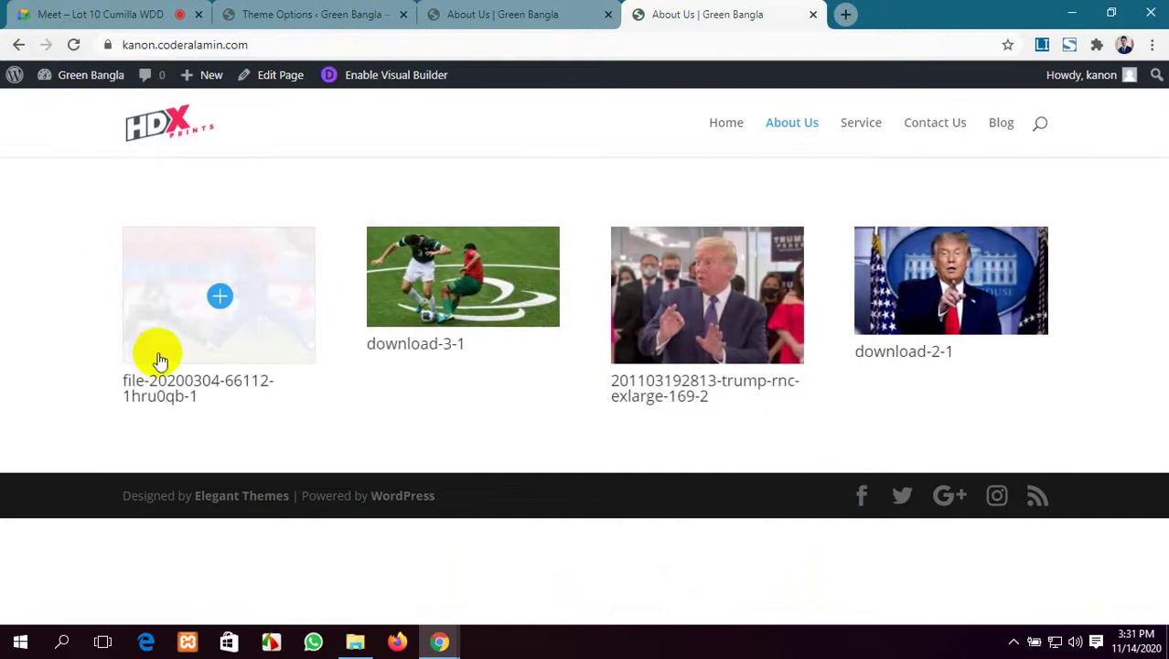
click(160, 353)
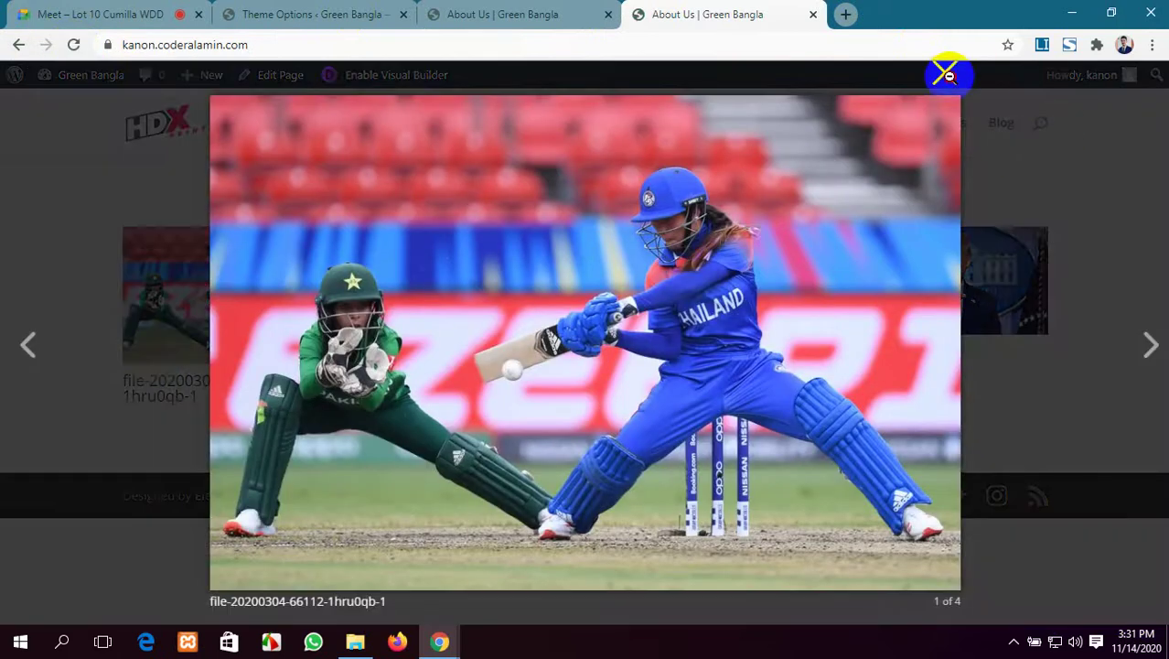
click(947, 75)
click(531, 270)
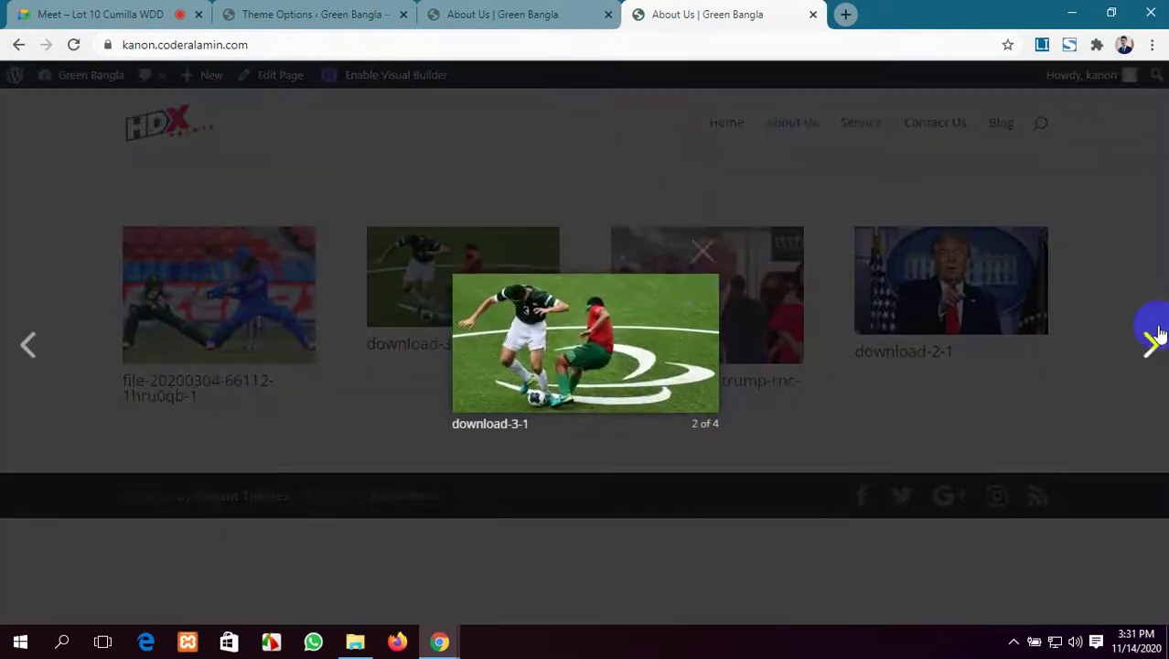
click(705, 252)
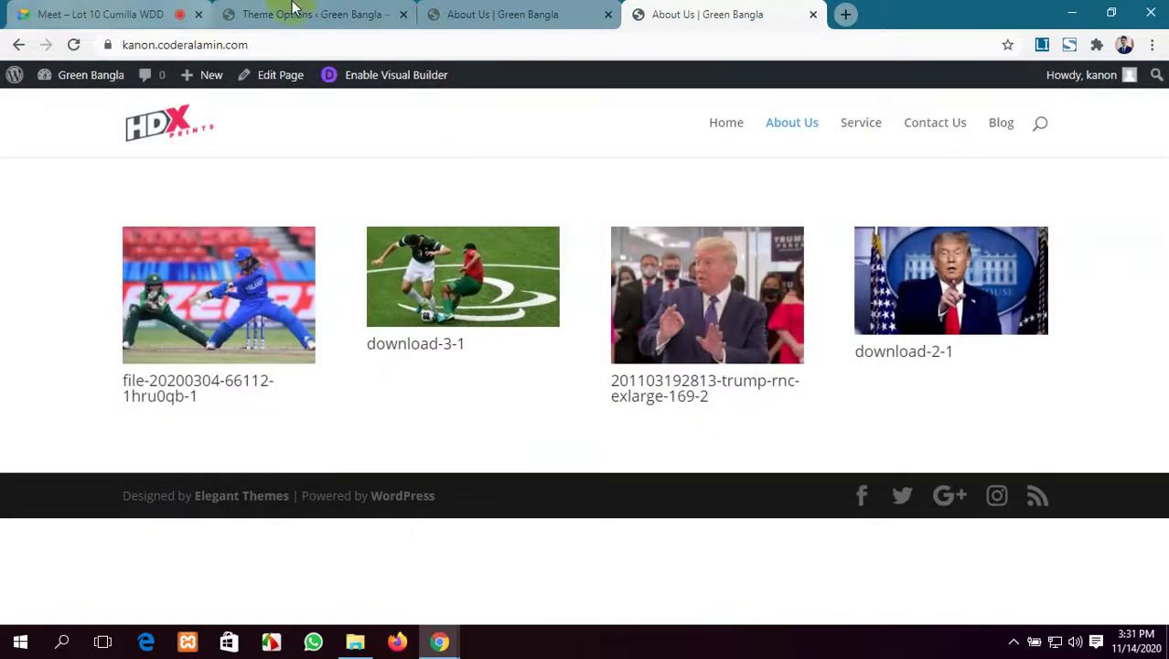
Return to the general Divi Theme Options and switch Enable Divi Gallery to Enabled.
click(307, 14)
scroll(386, 163, down, 5)
scroll(386, 163, up, 5)
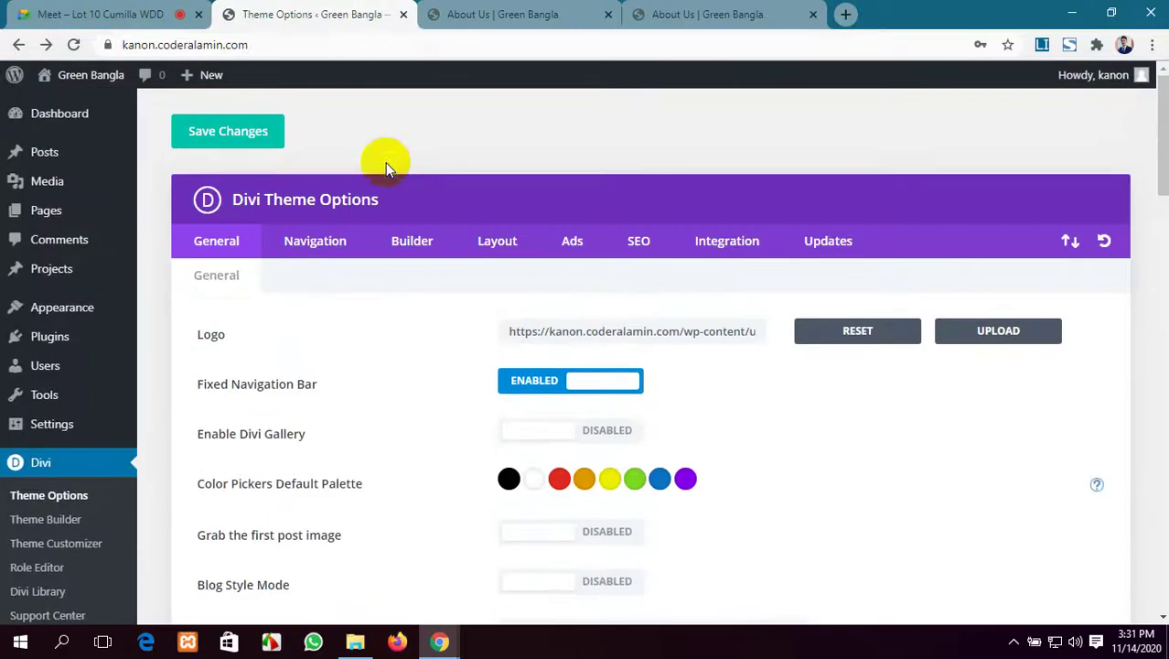
scroll(592, 331, down, 2)
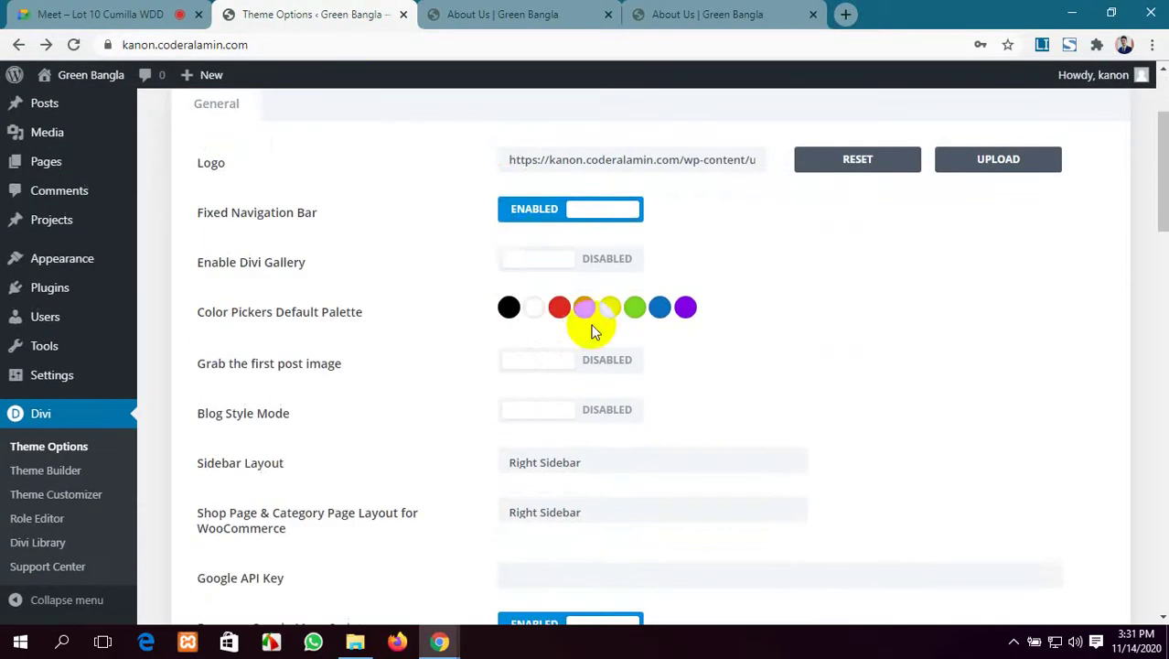
click(533, 270)
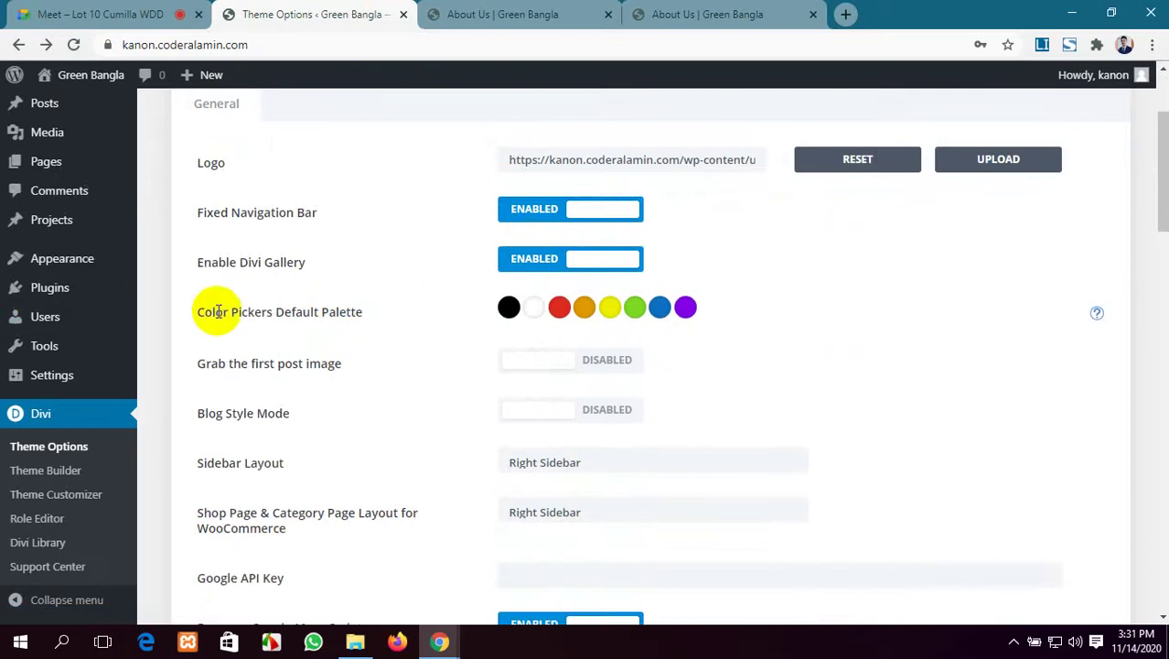
Delete the row holding the four-photo gallery from the About Us page in the Visual Builder.
click(551, 11)
click(631, 21)
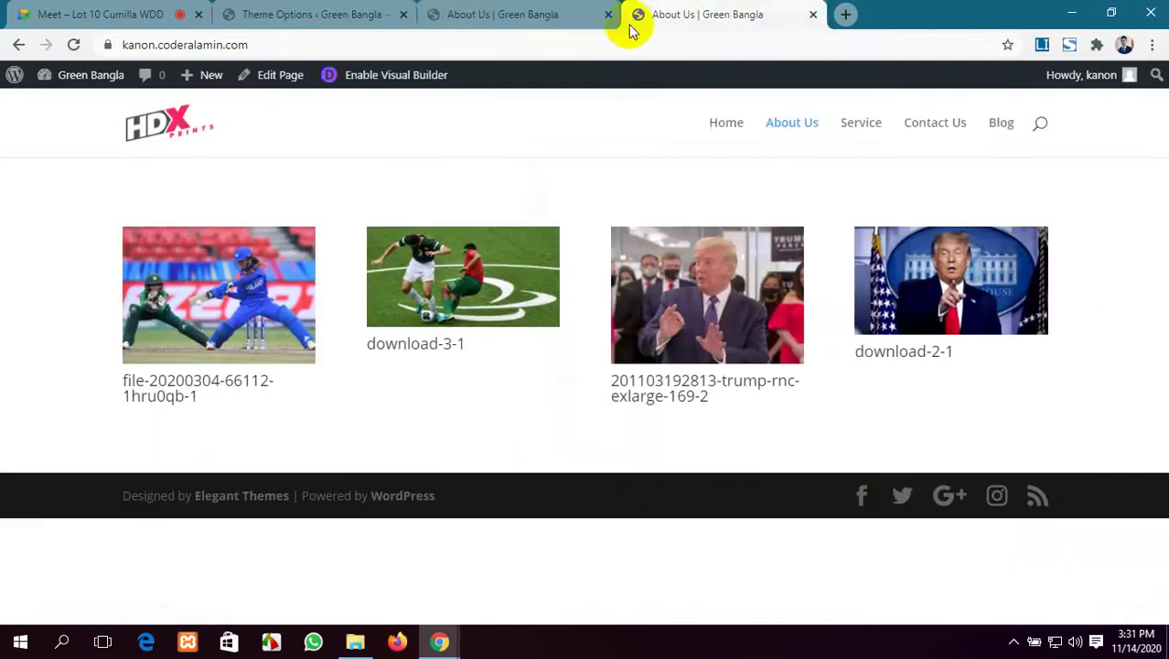
click(513, 13)
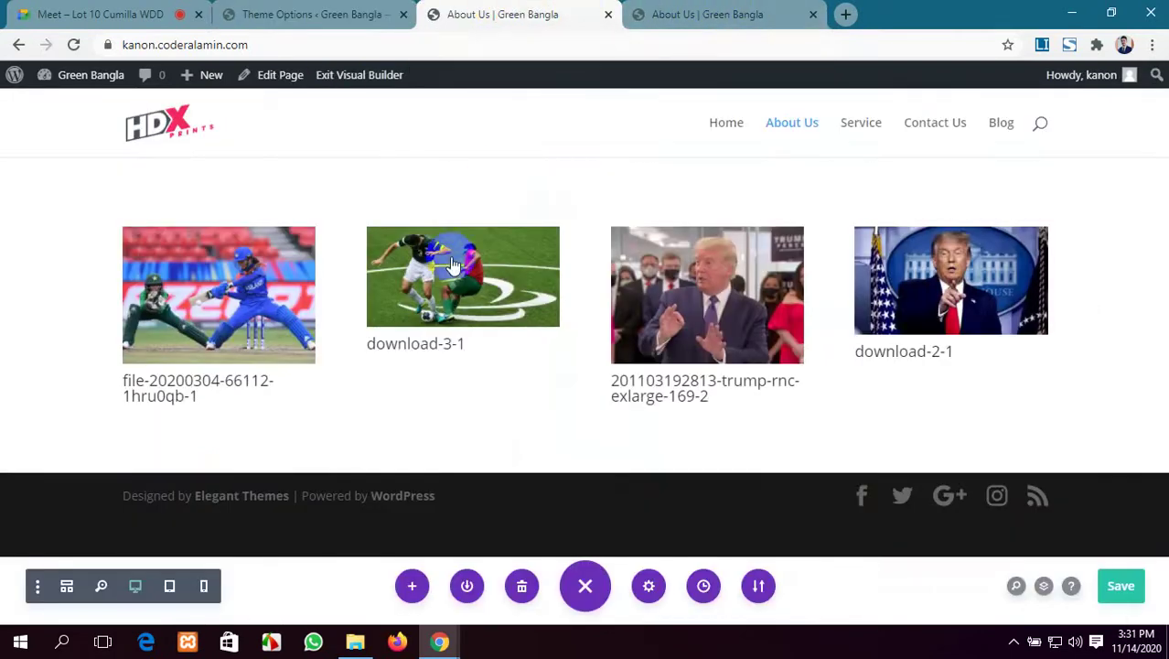
mouse_move(353, 263)
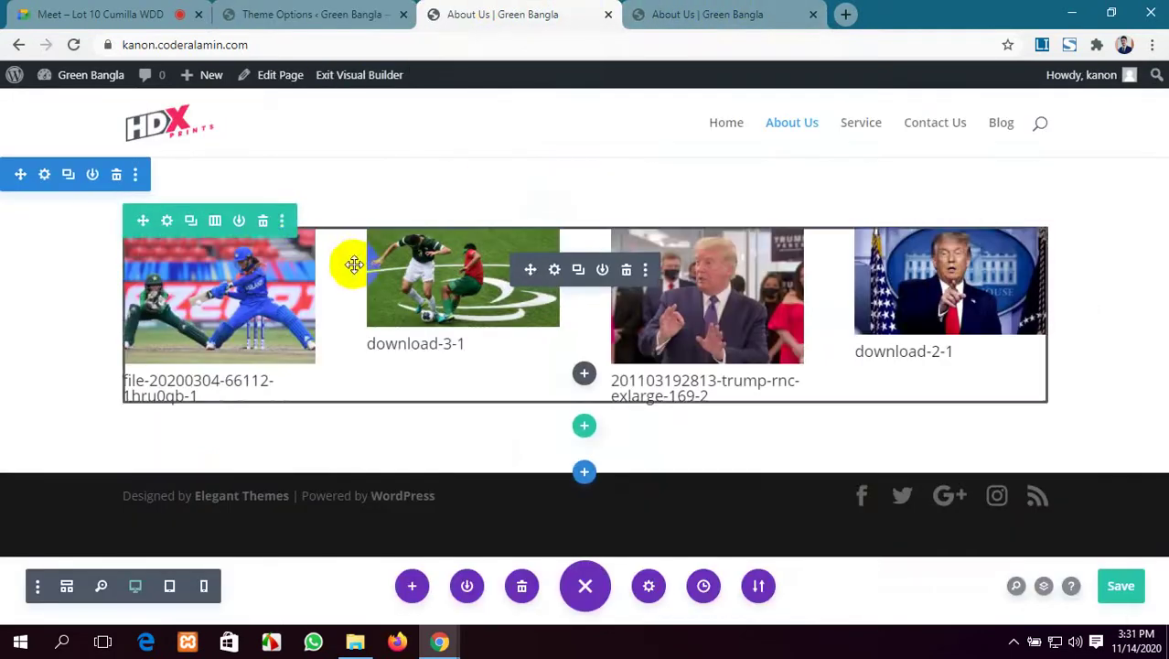
click(262, 223)
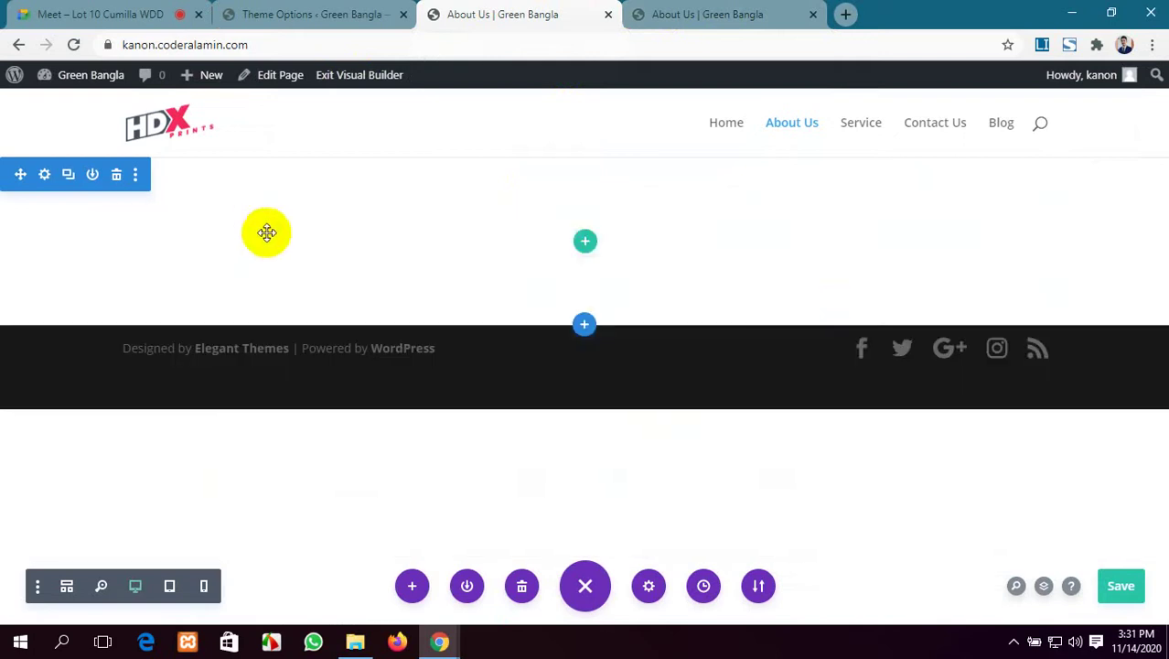
Insert a single-column row in the empty section and add a Text module to it.
click(583, 242)
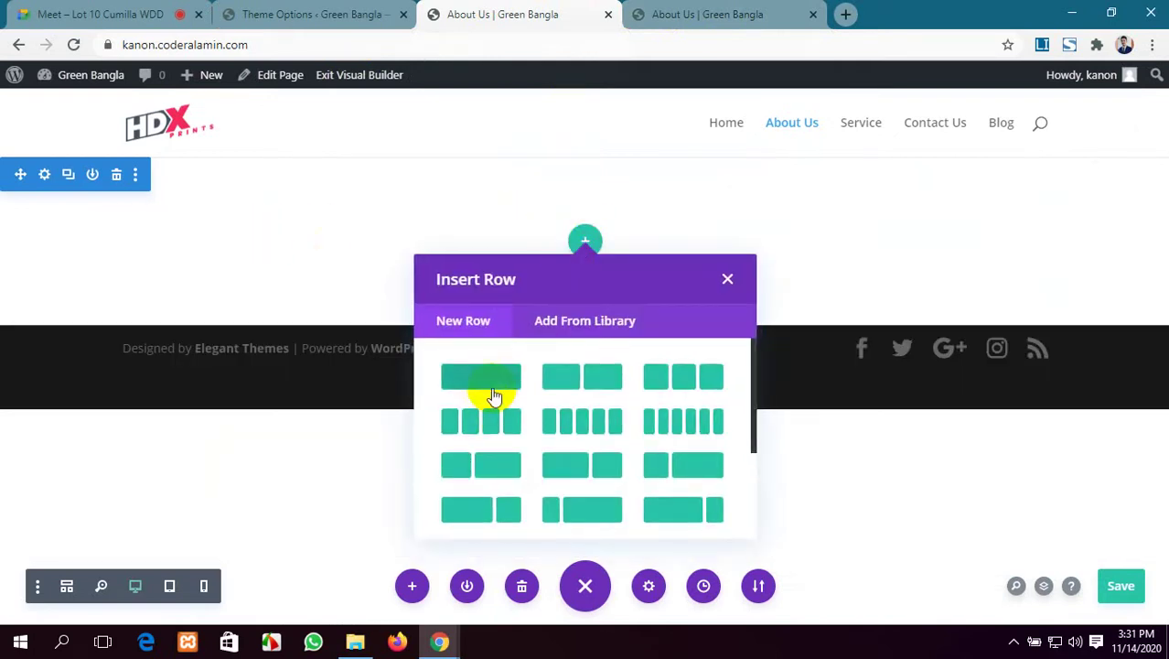
click(517, 378)
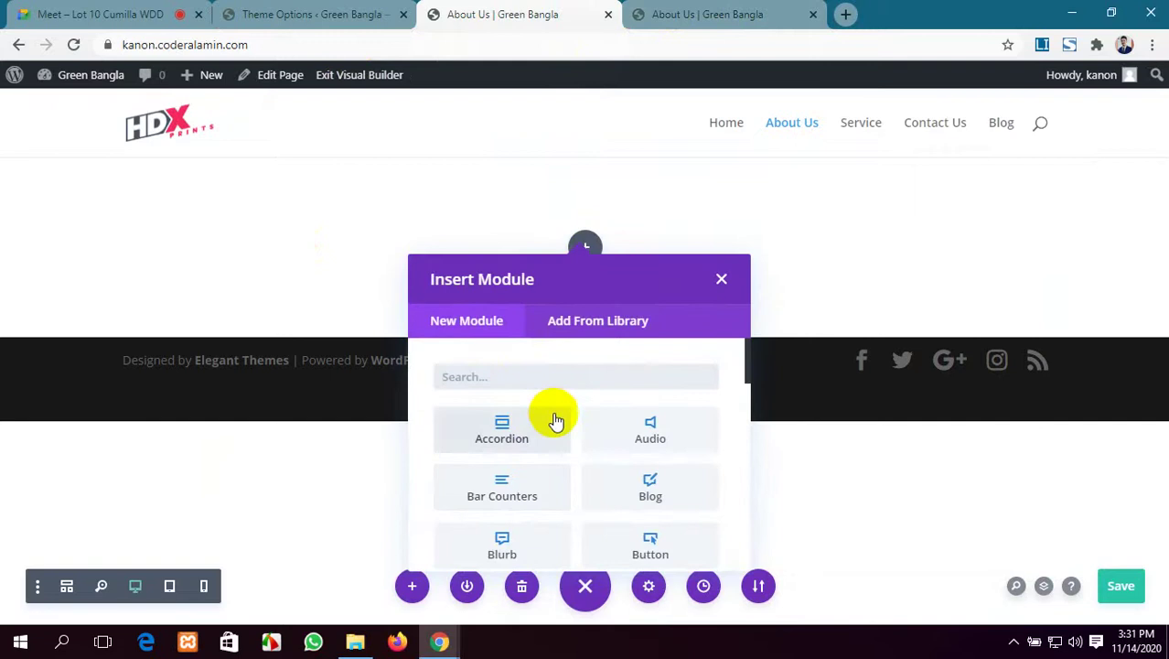
text(te)
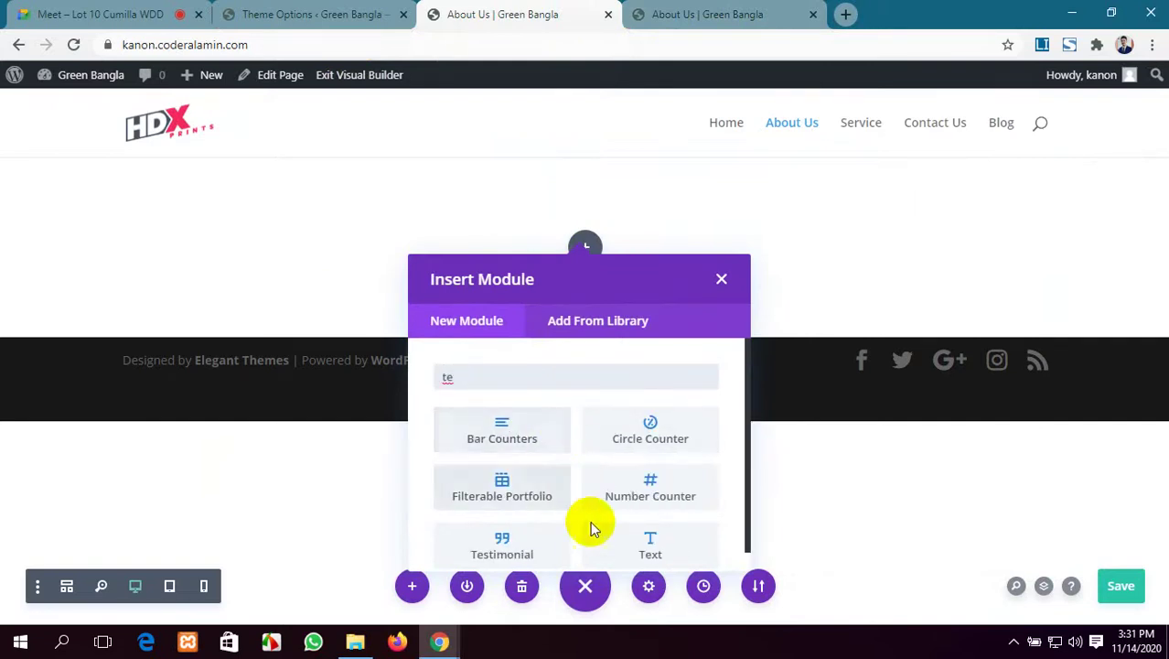
click(640, 542)
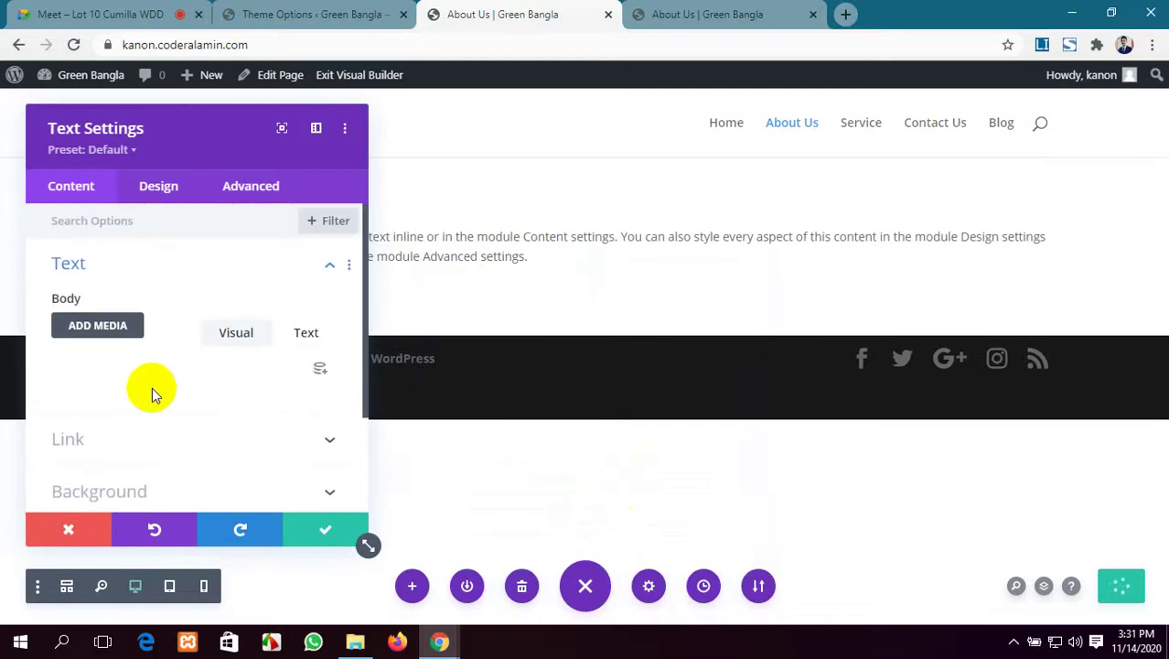
Replace the Text module's placeholder body with "Welcome to my website".
scroll(151, 392, down, 3)
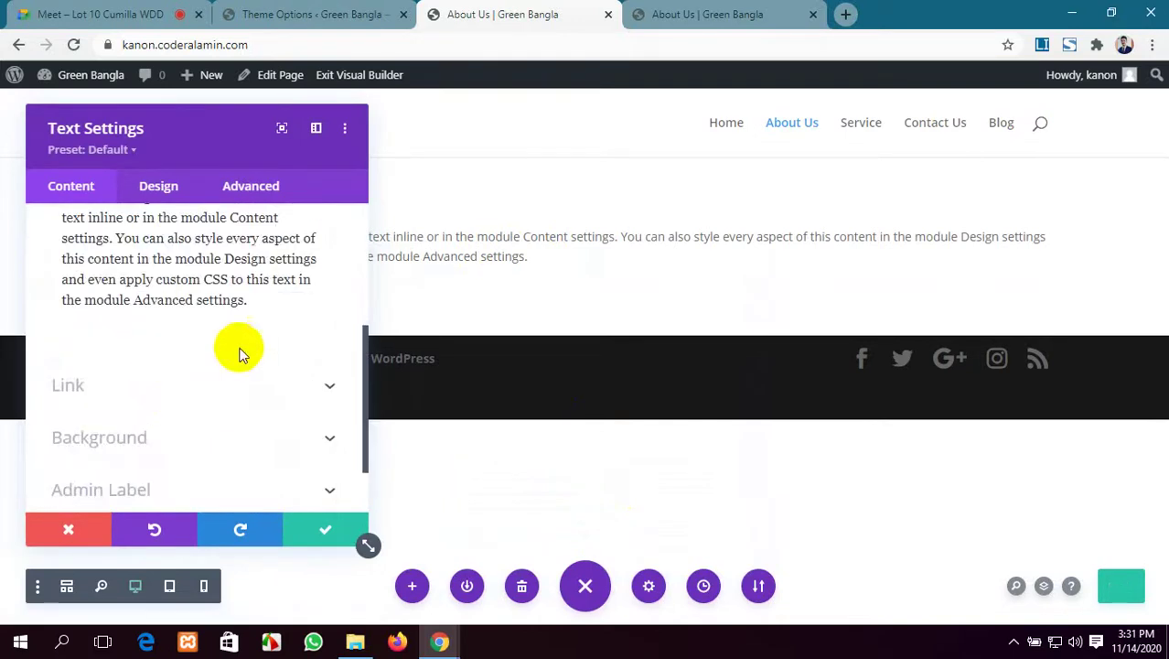
scroll(265, 338, up, 2)
scroll(282, 327, up, 1)
drag(249, 475, 55, 366)
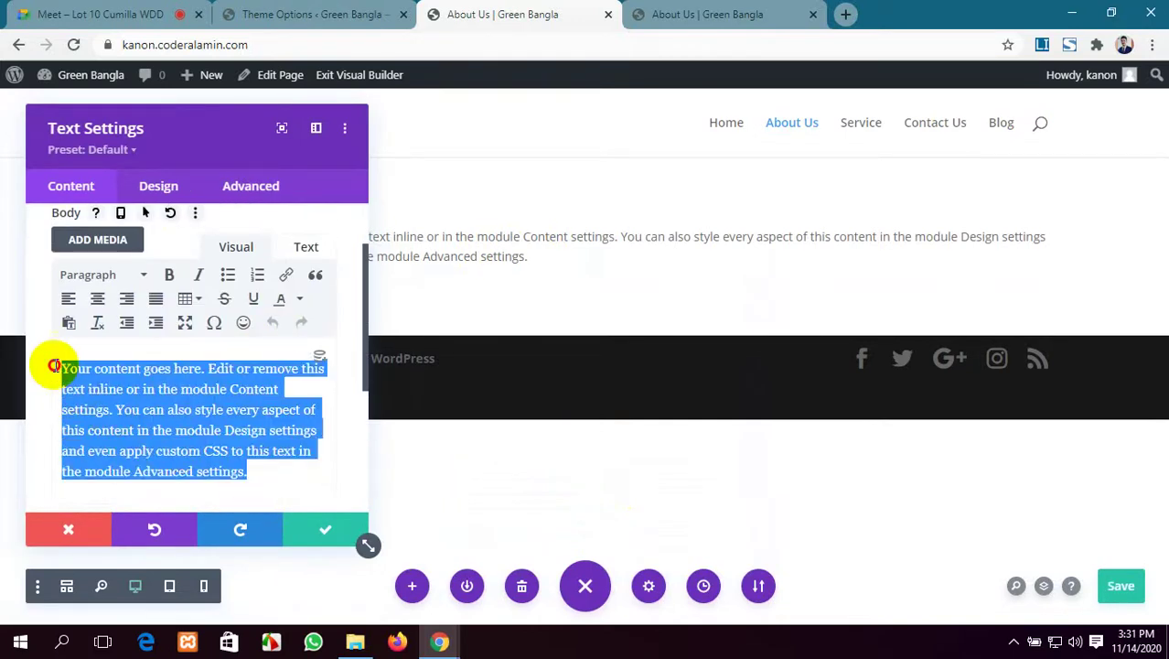
key(BackSpace)
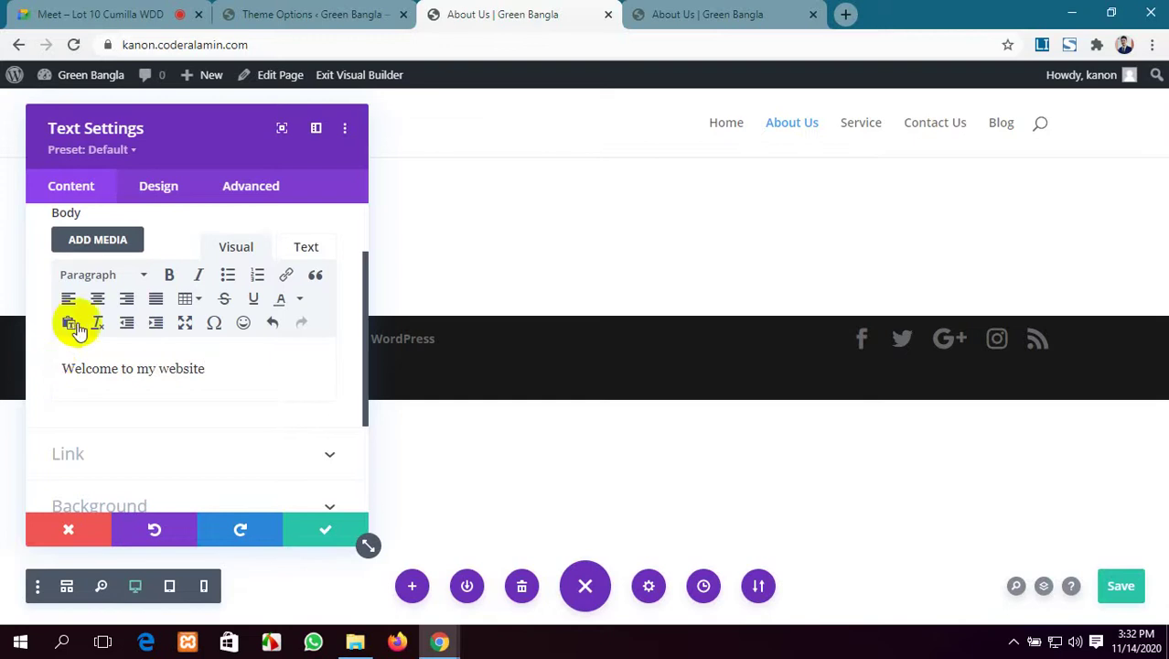
Format the welcome text as a centred Heading 1, accept the text settings and save the page.
click(107, 274)
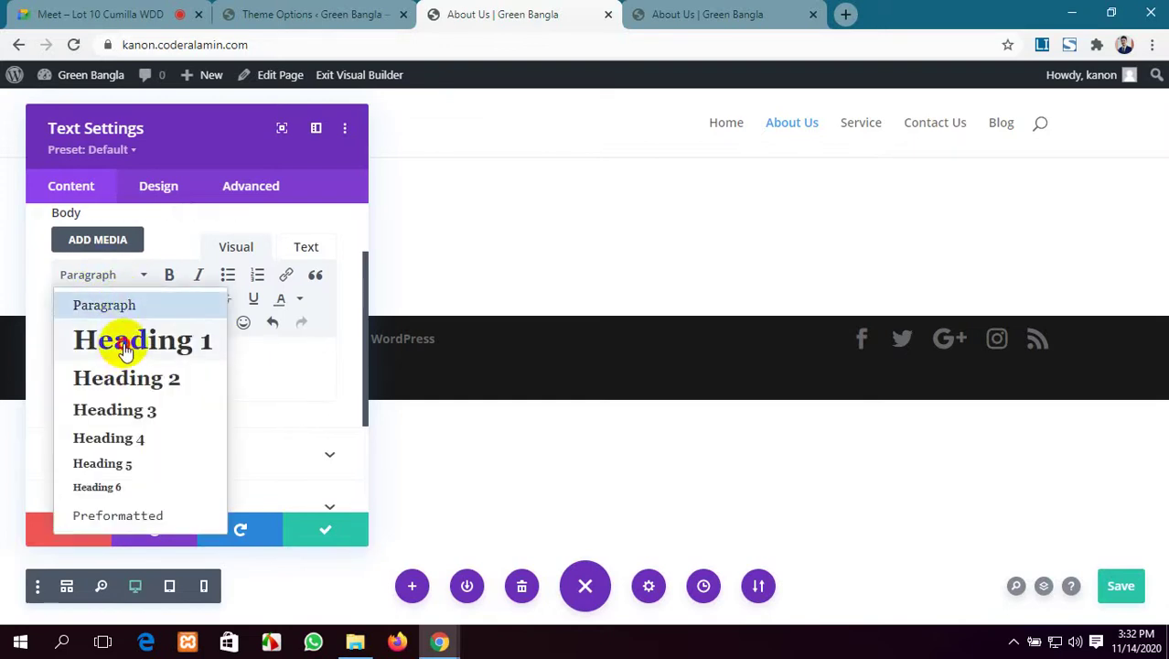
click(125, 350)
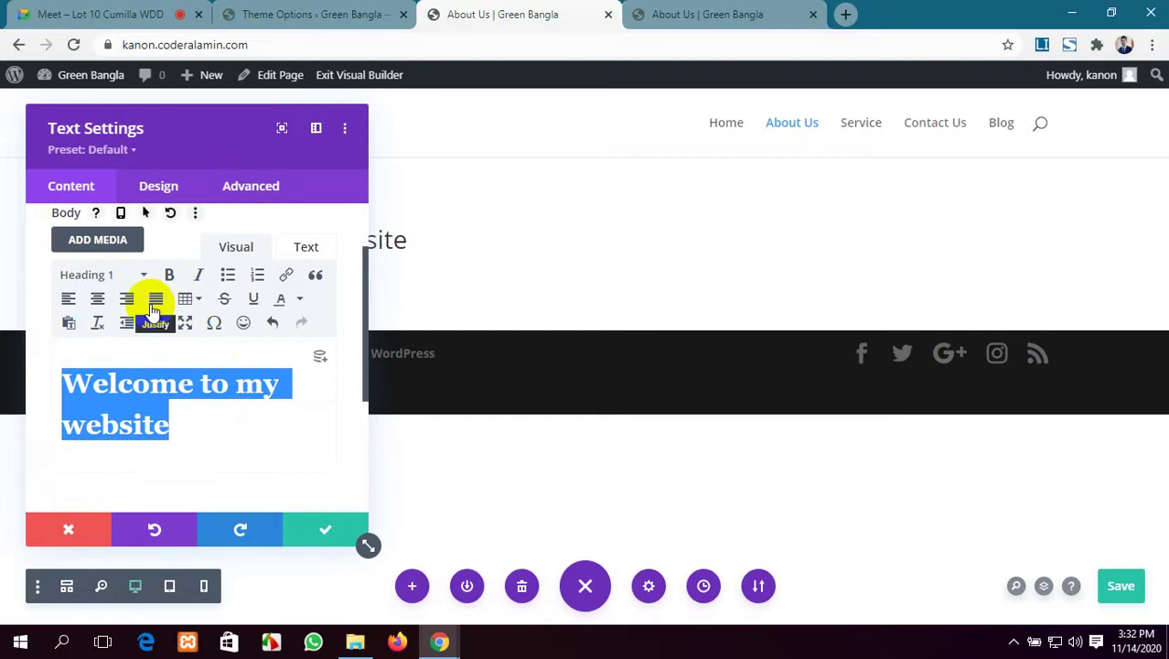
click(97, 298)
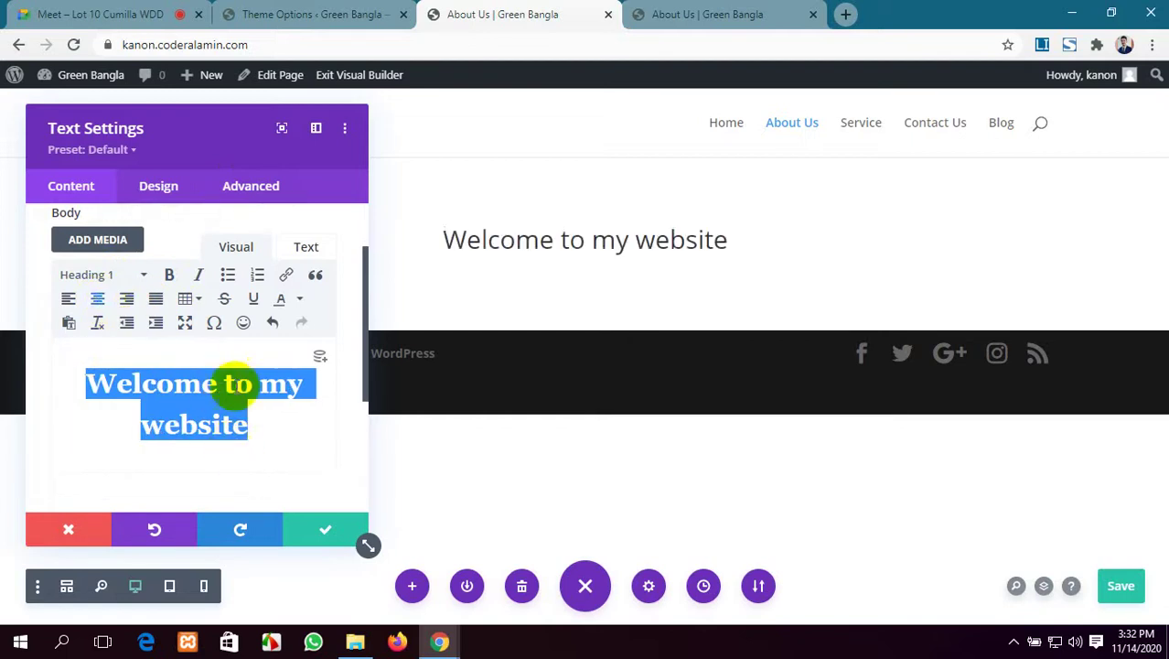
scroll(191, 350, down, 4)
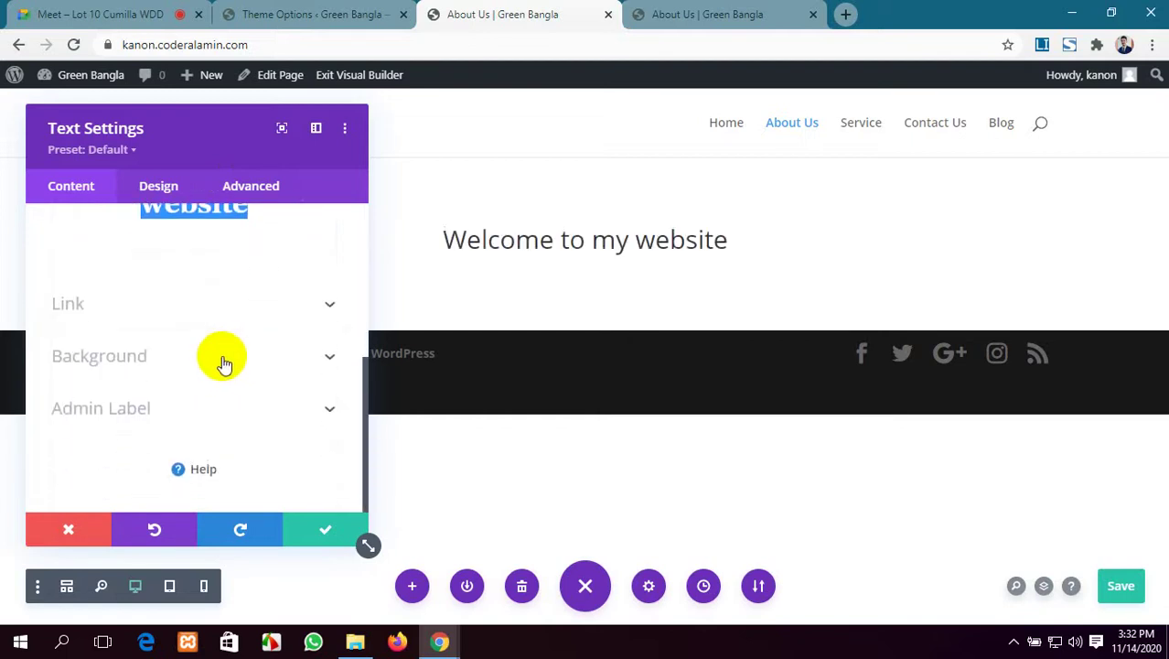
scroll(224, 364, up, 4)
click(295, 540)
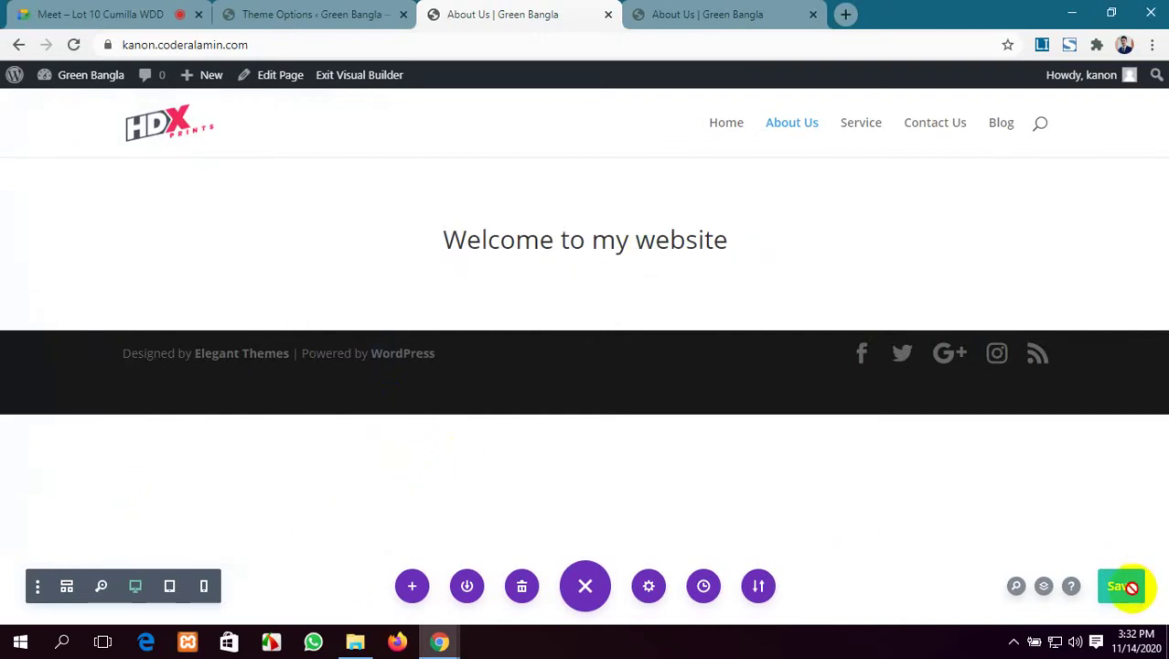
Reload the live About Us page and check the welcome heading by selecting its text.
click(706, 13)
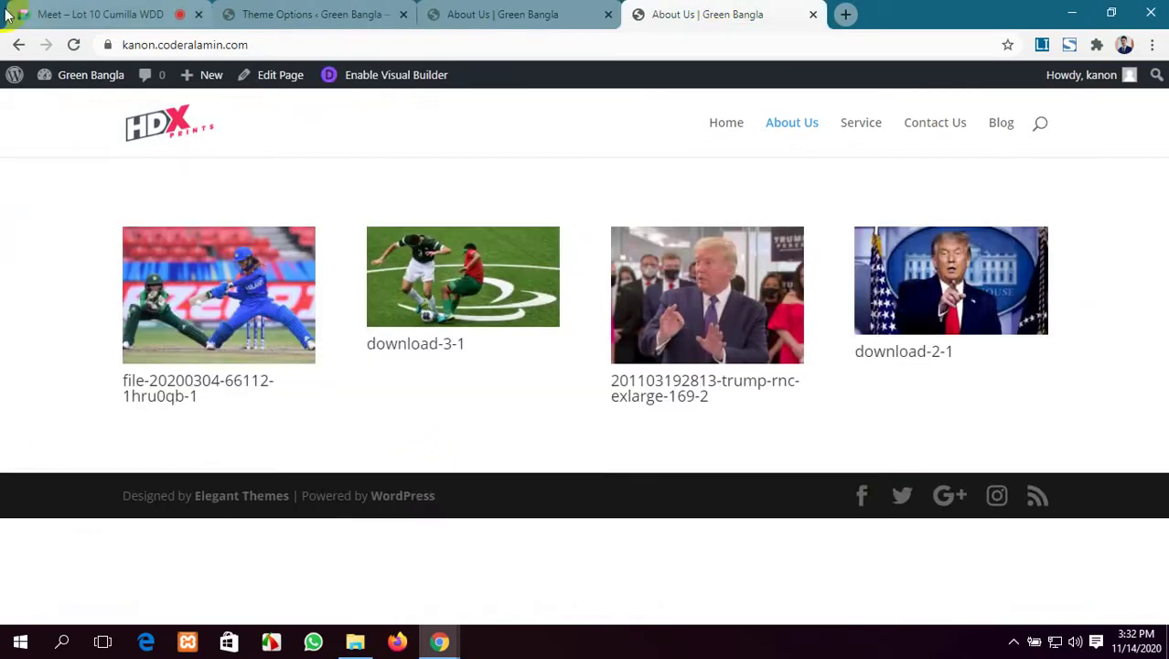
click(75, 44)
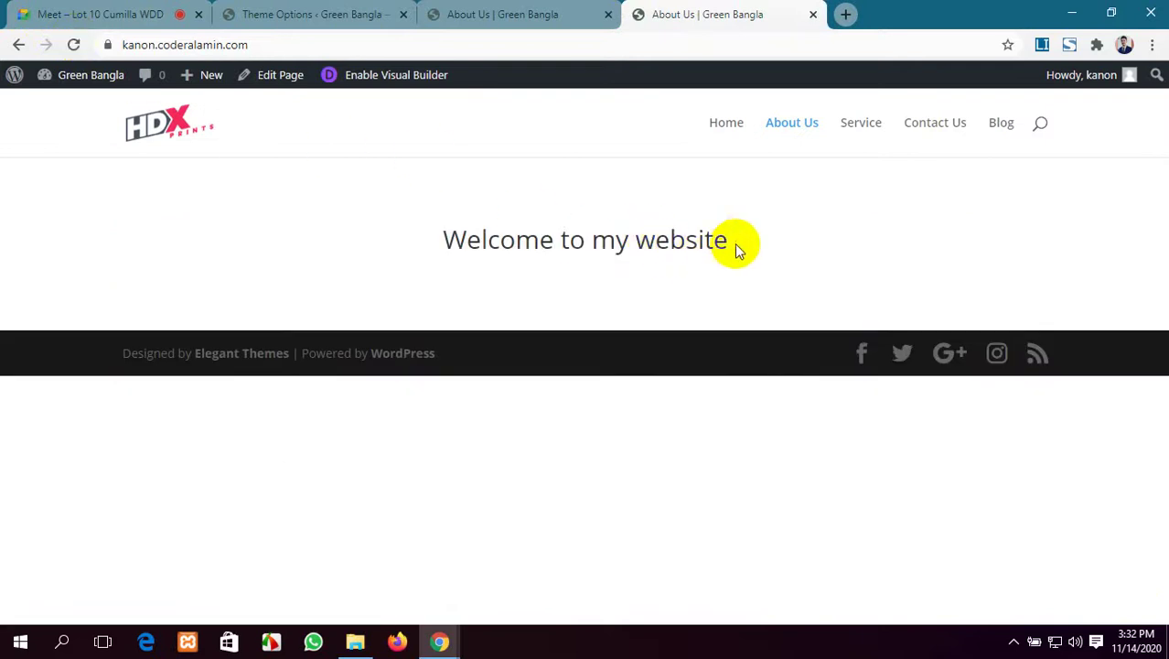
drag(734, 243, 430, 236)
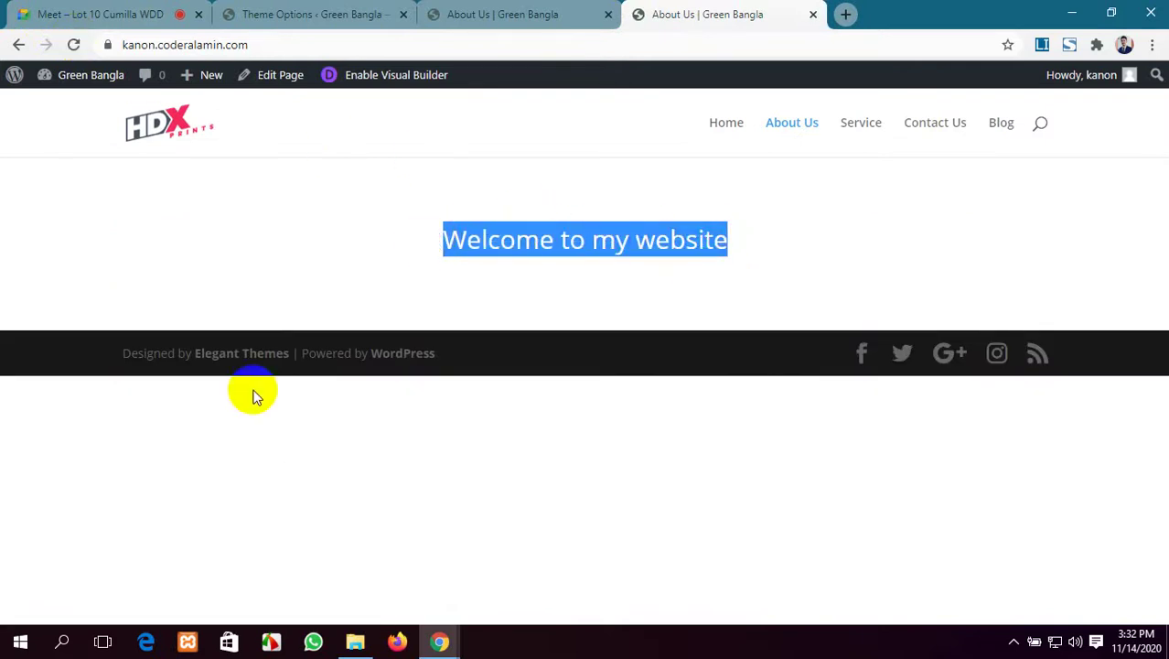
click(319, 253)
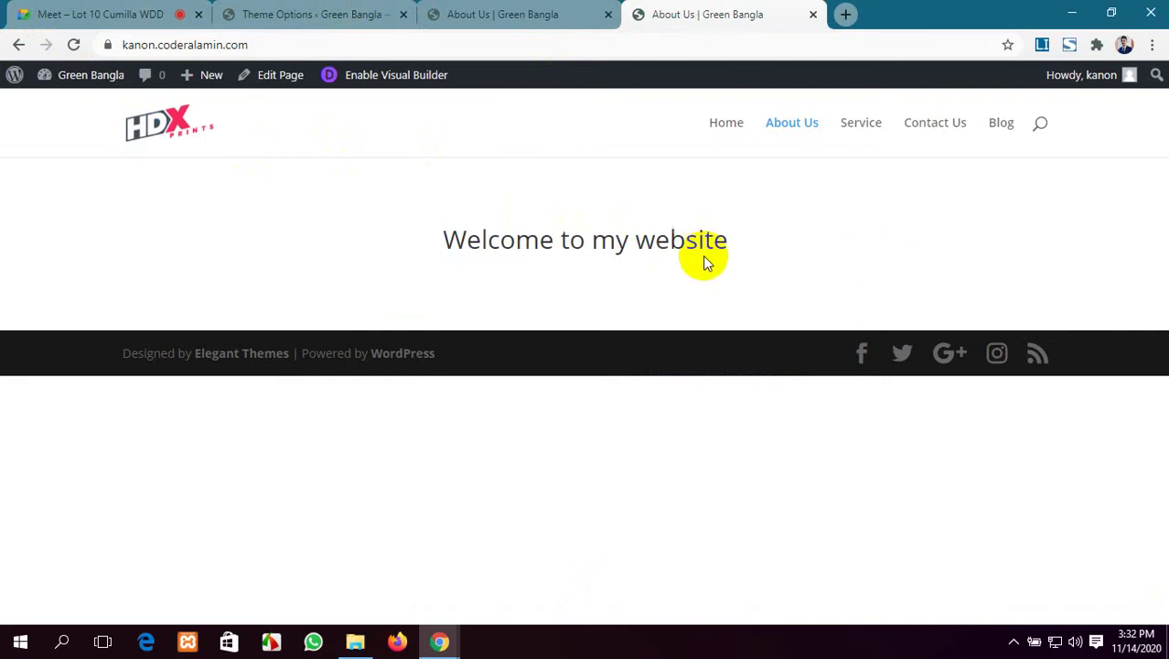
drag(735, 248, 422, 248)
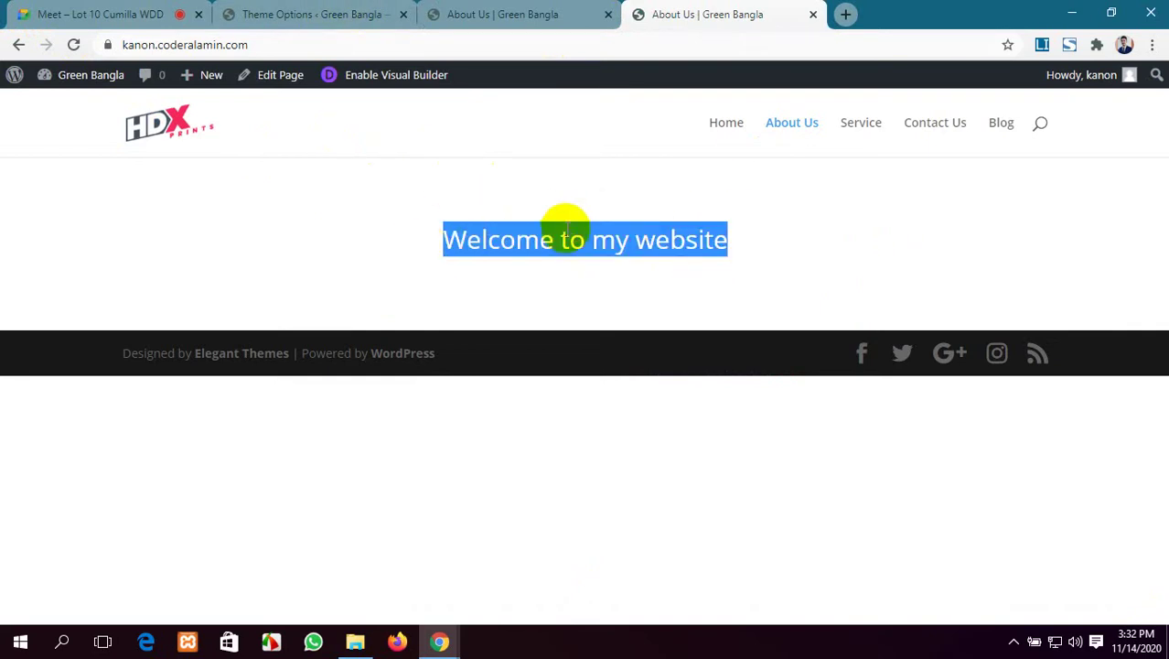
click(565, 246)
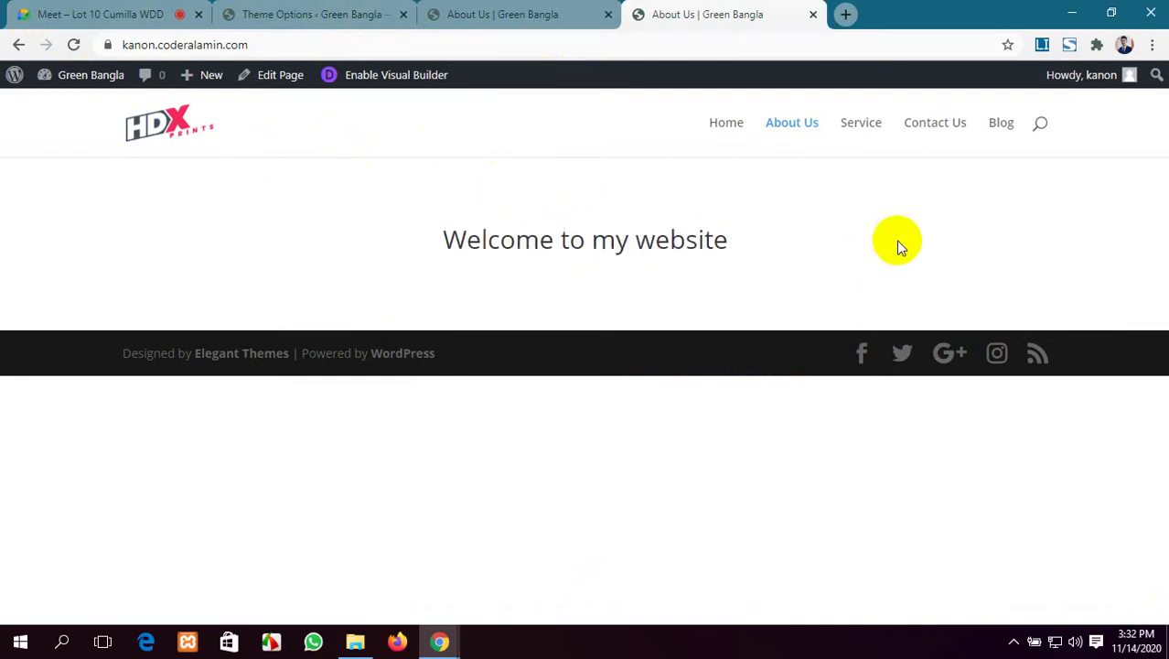
Return to the Visual Builder, inspect the settings of the welcome heading's row, and close them.
click(483, 13)
mouse_move(514, 239)
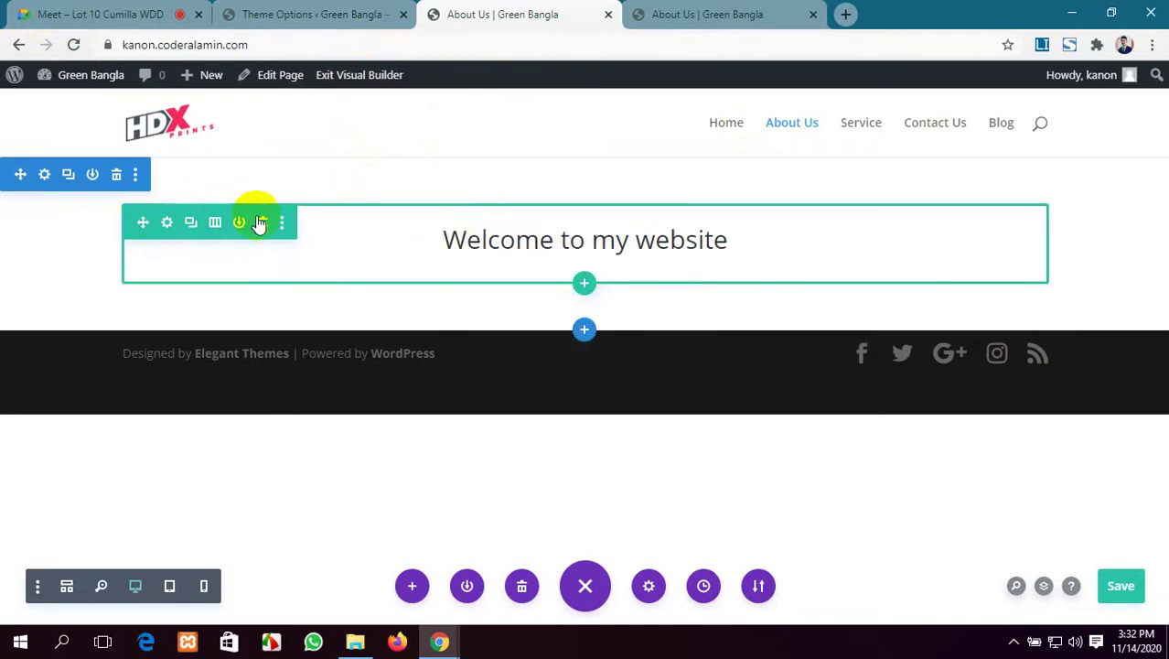
click(572, 243)
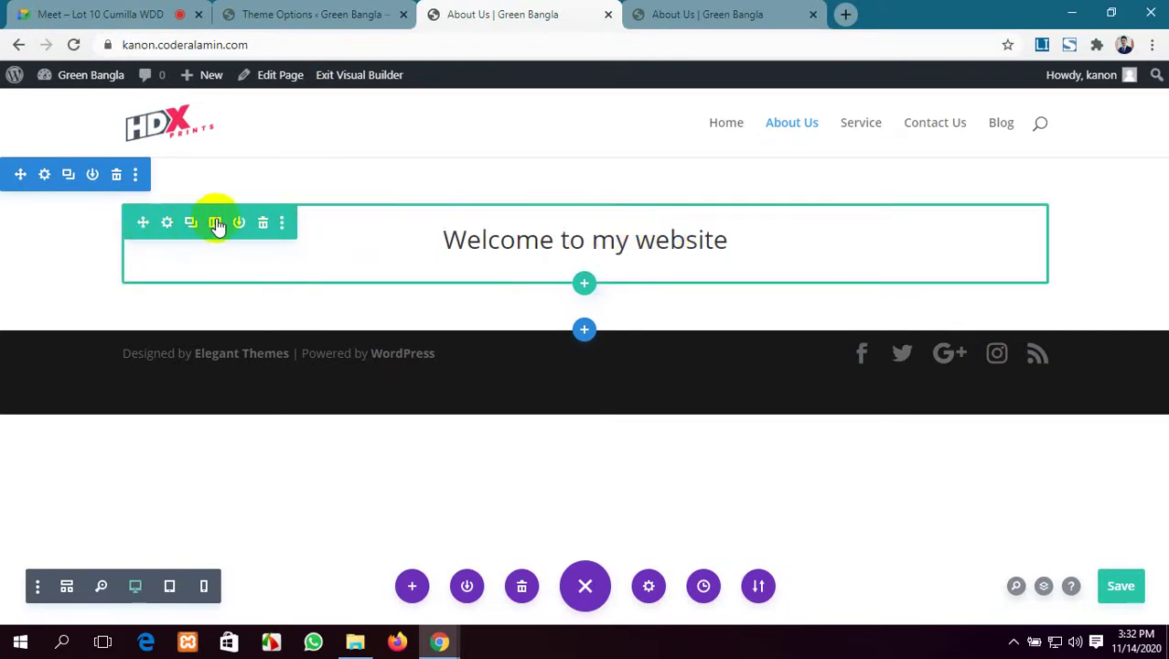
click(168, 224)
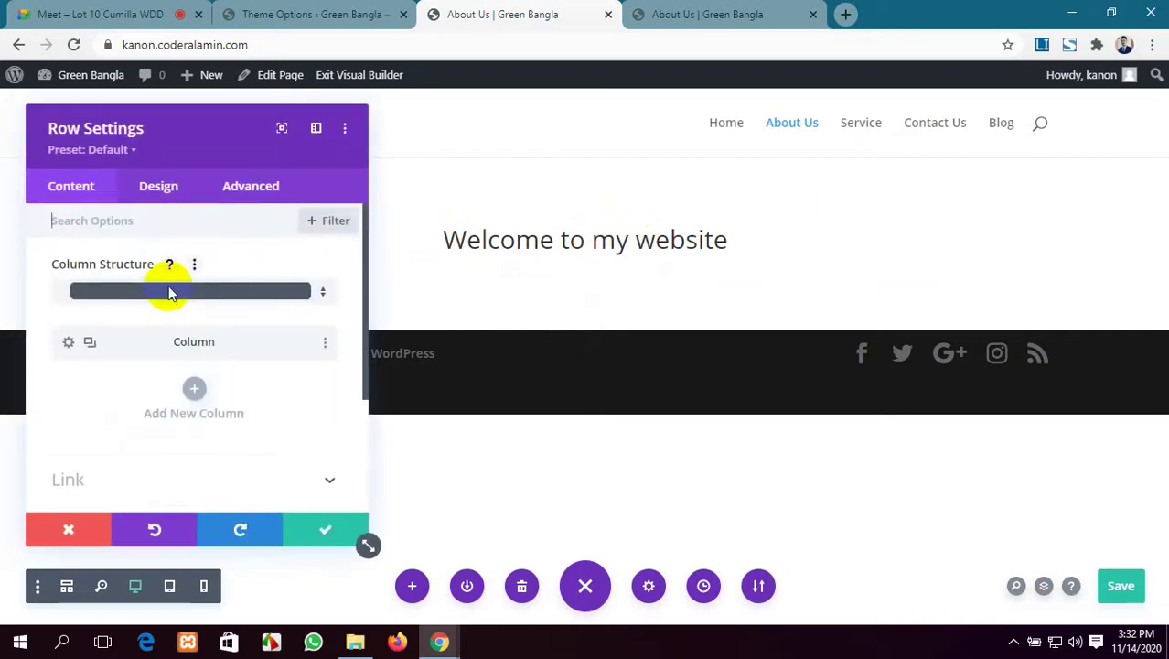
click(344, 129)
click(696, 239)
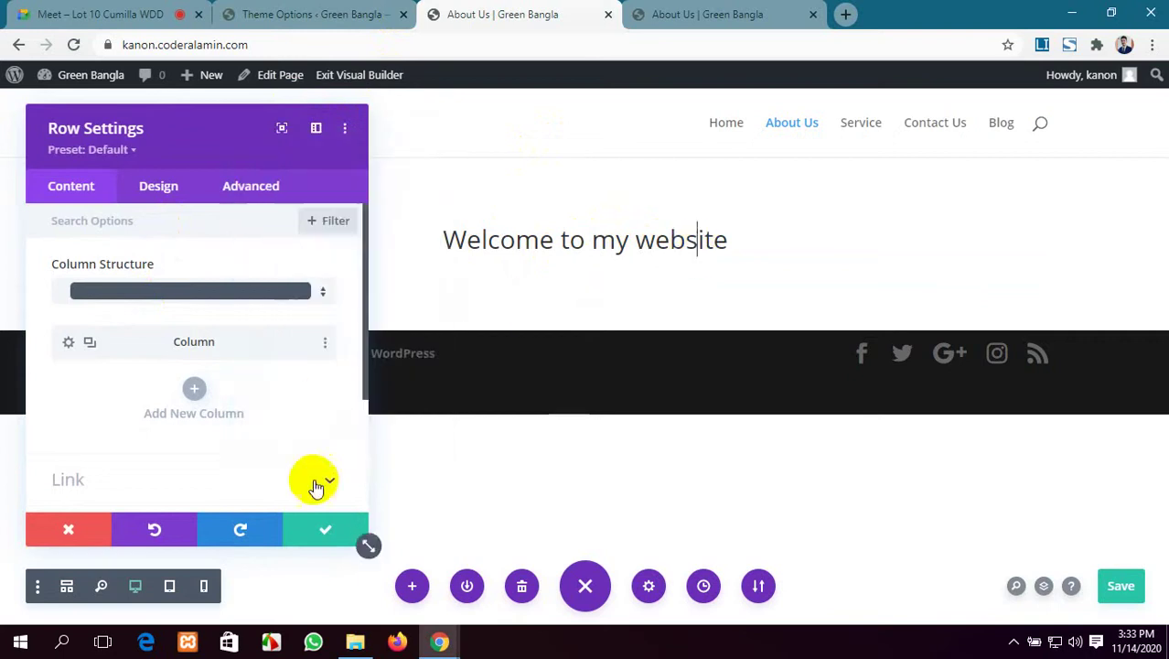
click(320, 529)
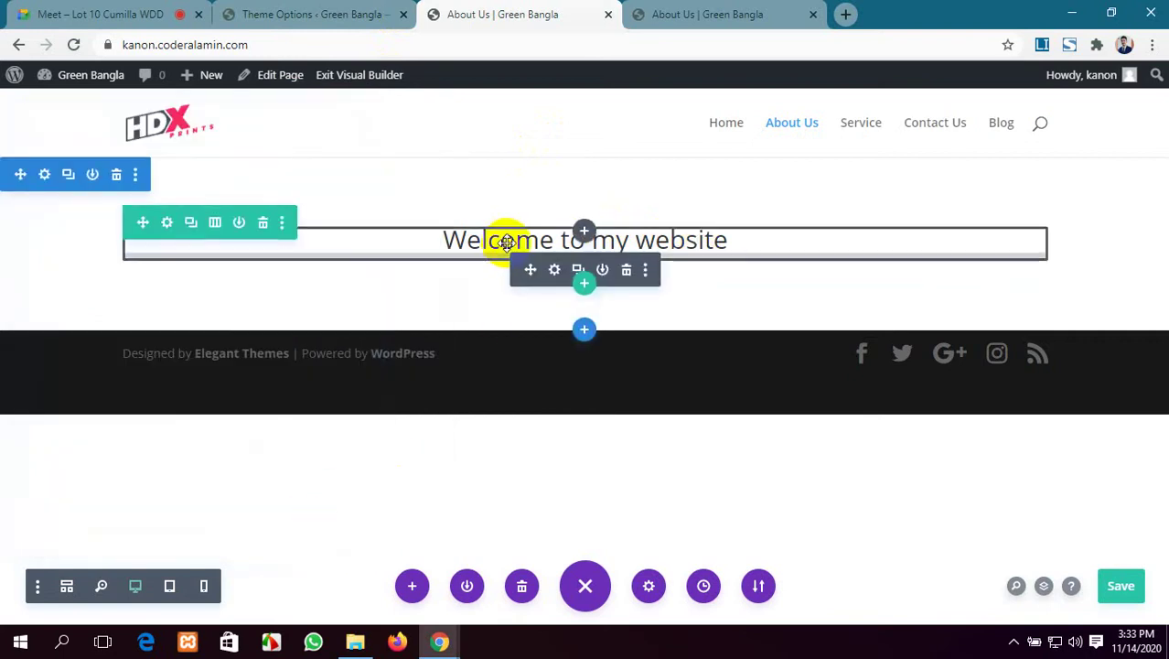
Reopen the heading's row settings, inspect its column's link options, and return to the row settings.
click(166, 224)
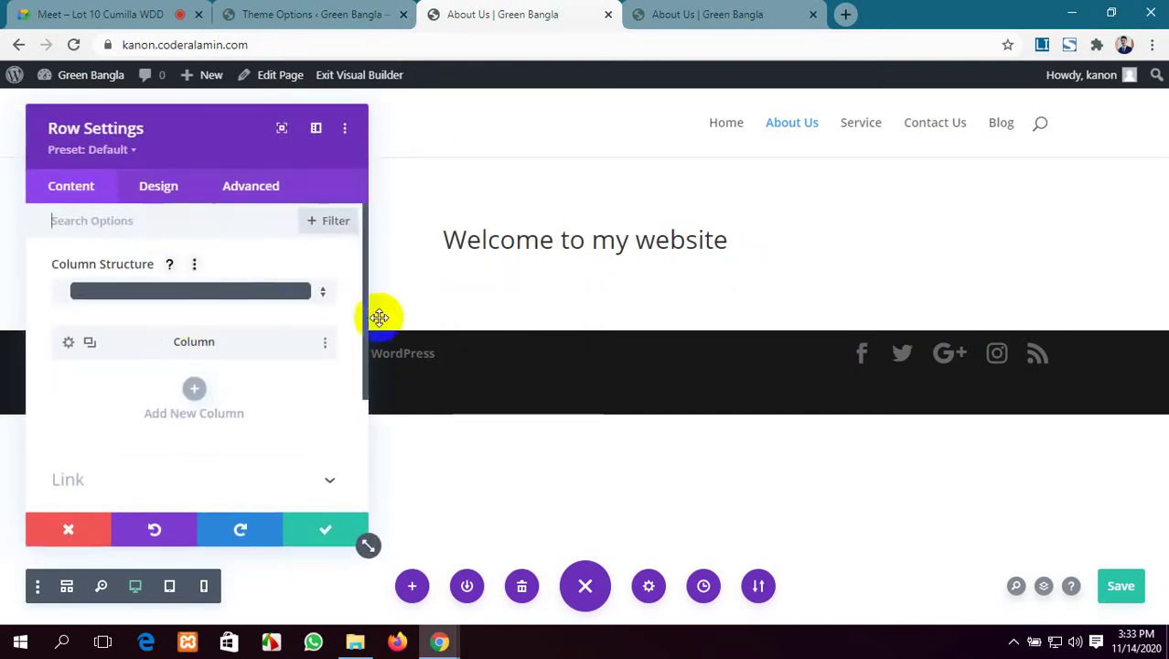
click(584, 239)
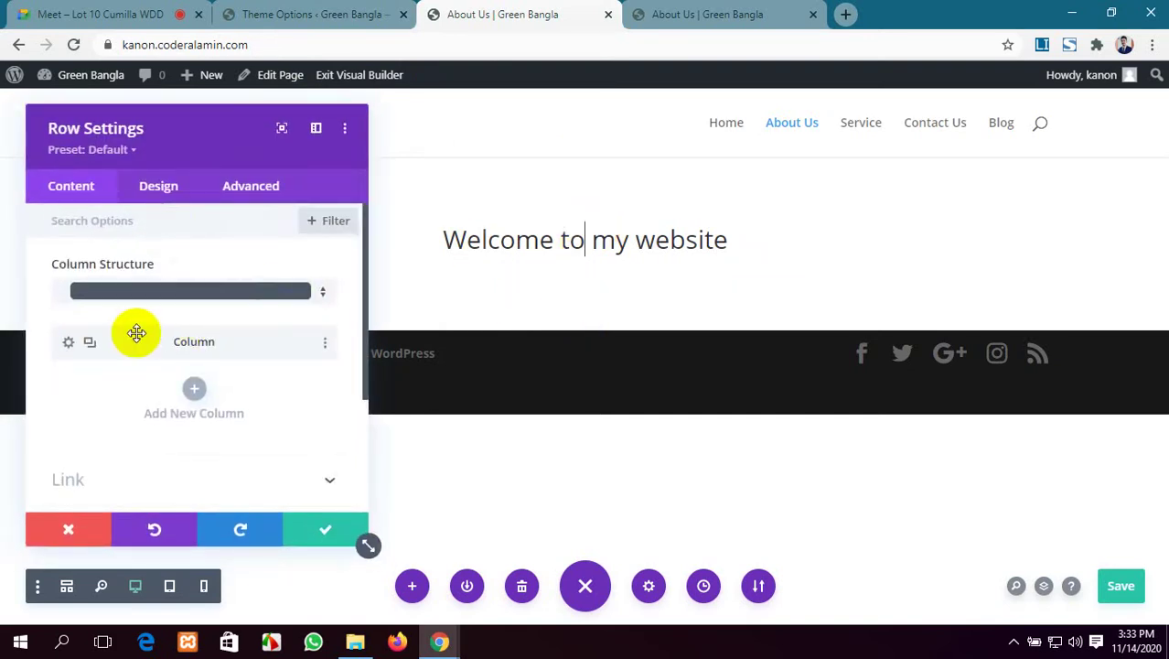
click(66, 340)
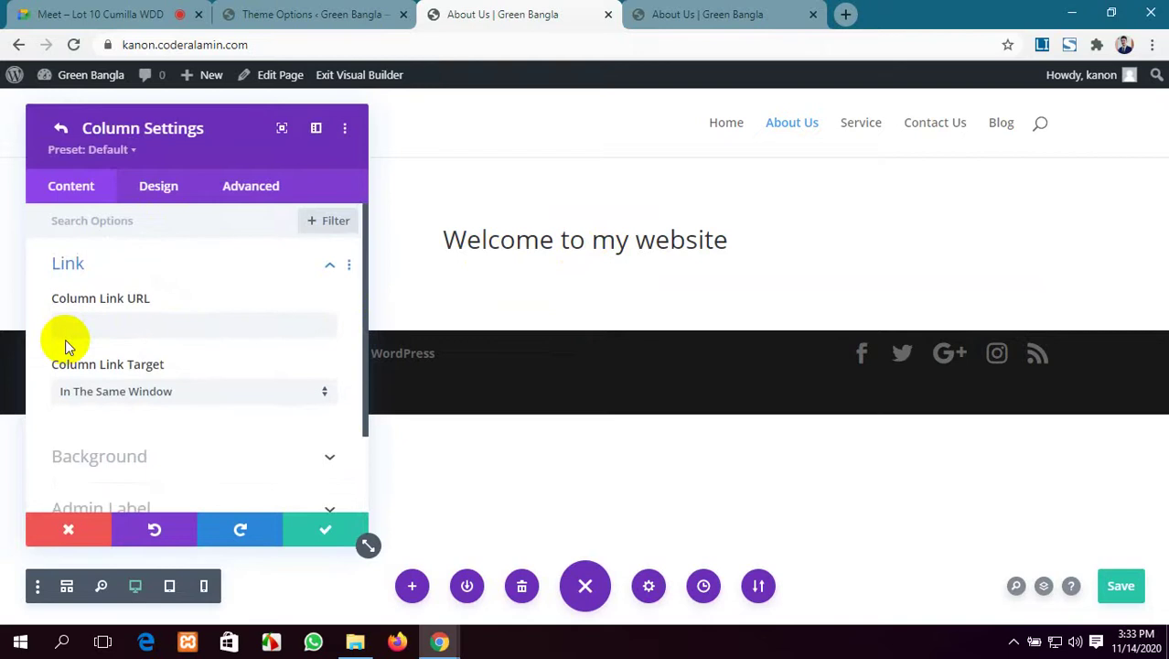
click(473, 137)
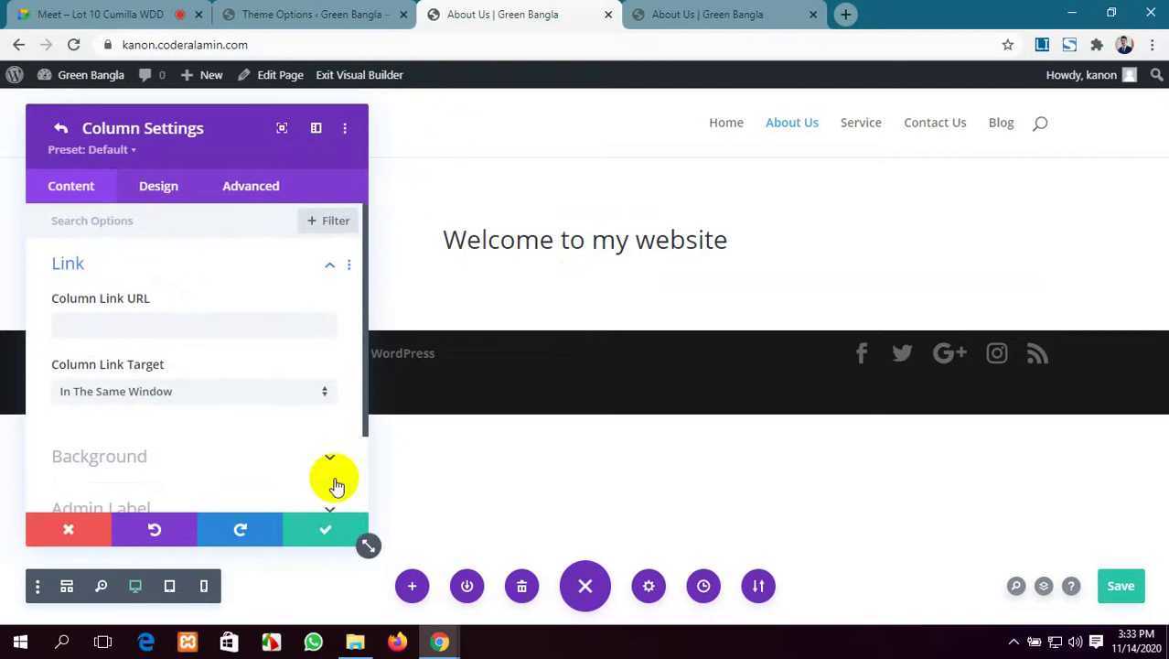
click(327, 535)
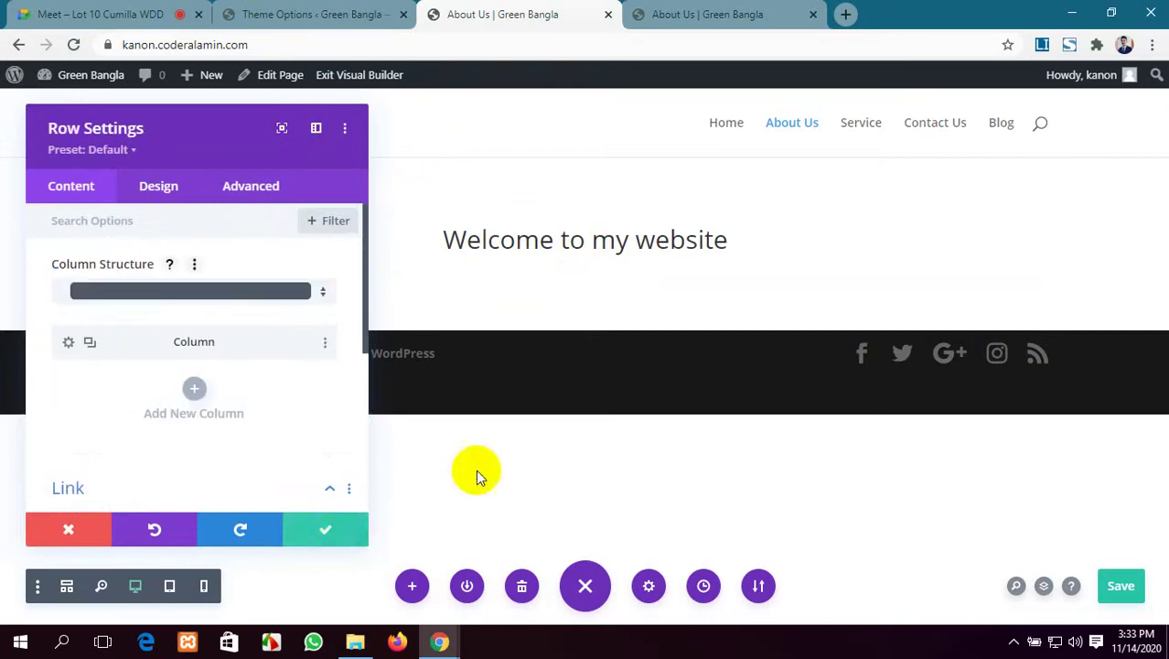
Accept the row settings, open the welcome heading's text module settings and review its content options.
click(320, 538)
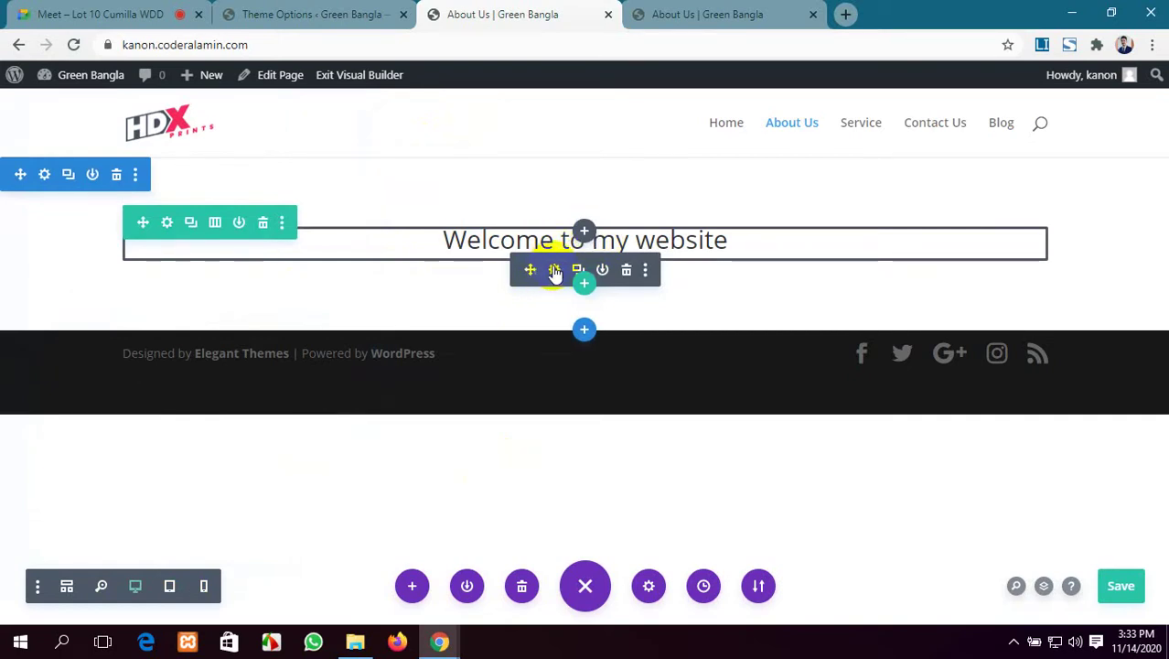
click(554, 271)
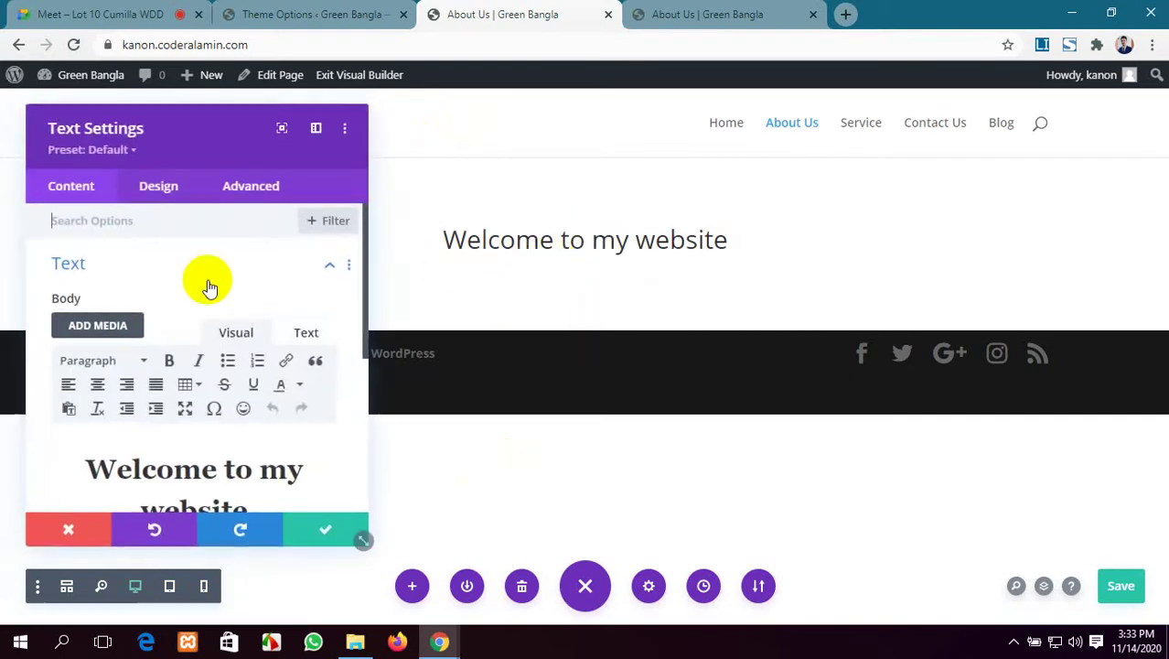
scroll(201, 285, down, 2)
scroll(167, 295, down, 3)
scroll(168, 294, up, 5)
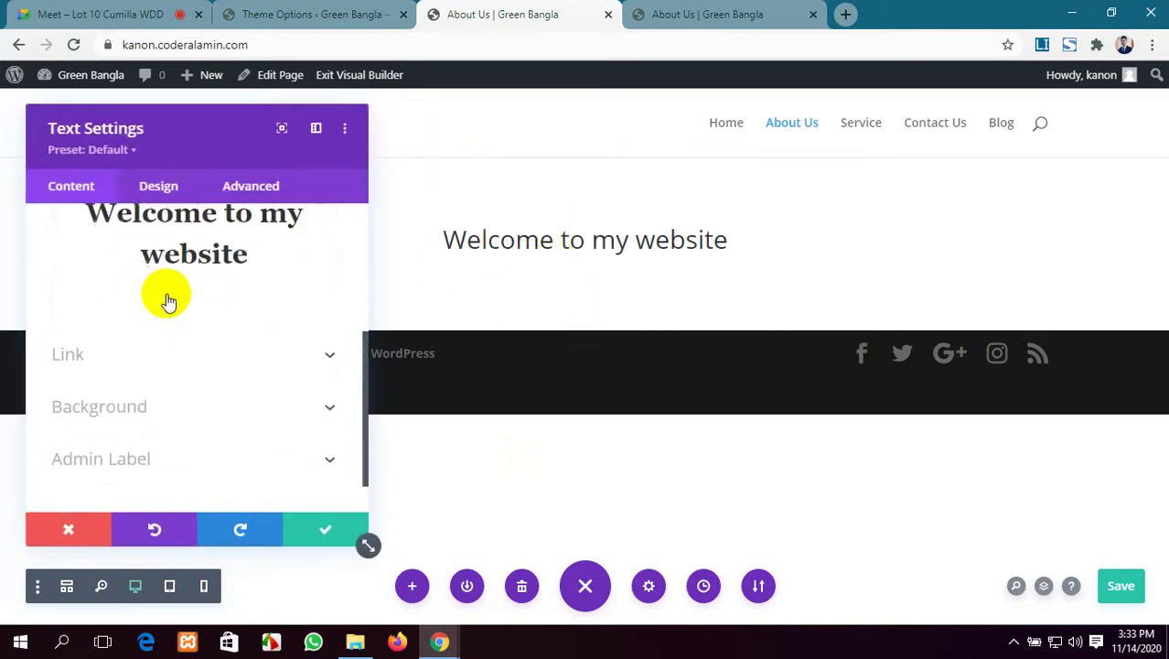
scroll(165, 293, down, 3)
scroll(161, 293, up, 3)
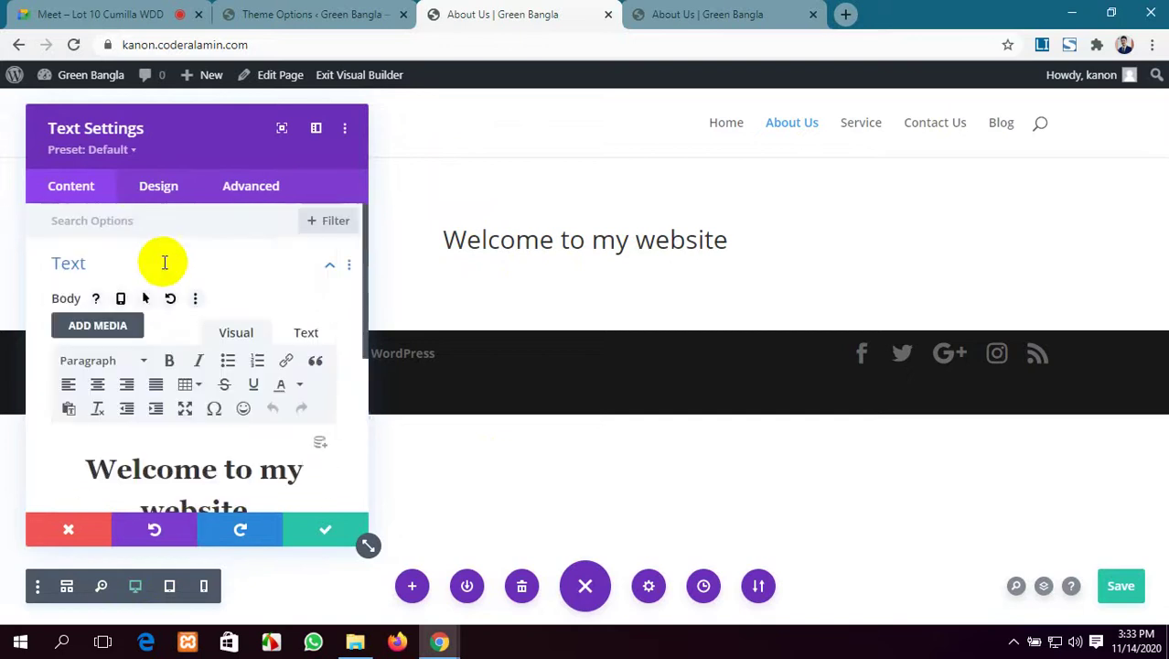
Browse the welcome text module's design options and examine the Heading Text Color swatches.
click(157, 187)
scroll(162, 274, down, 4)
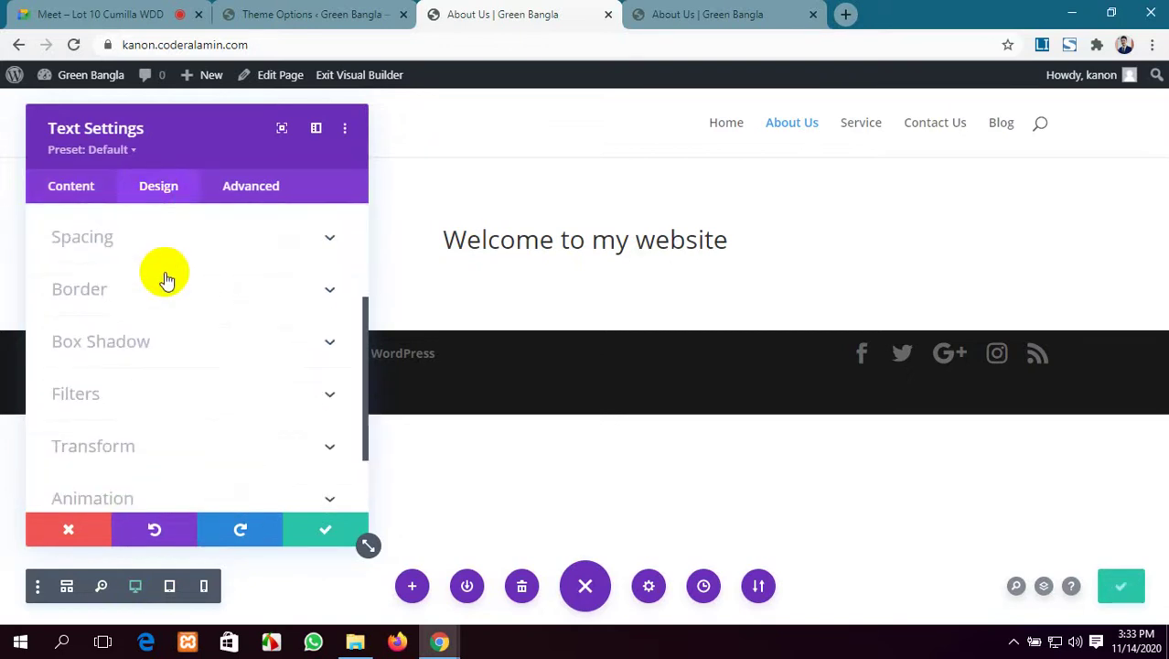
scroll(166, 279, up, 2)
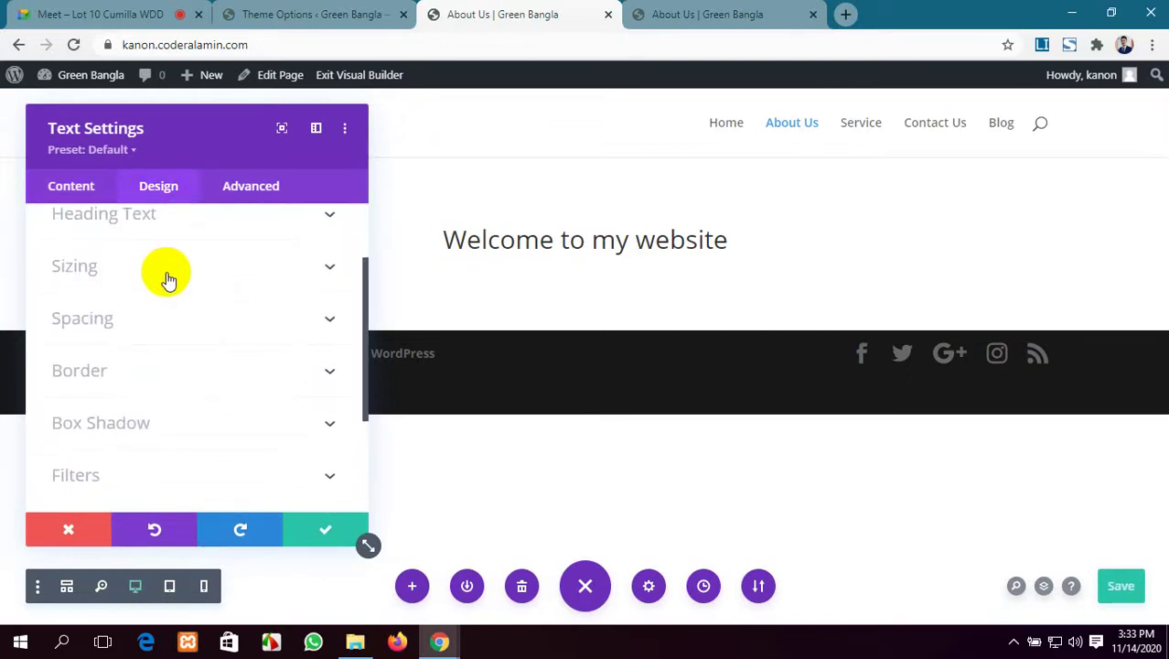
scroll(168, 279, up, 2)
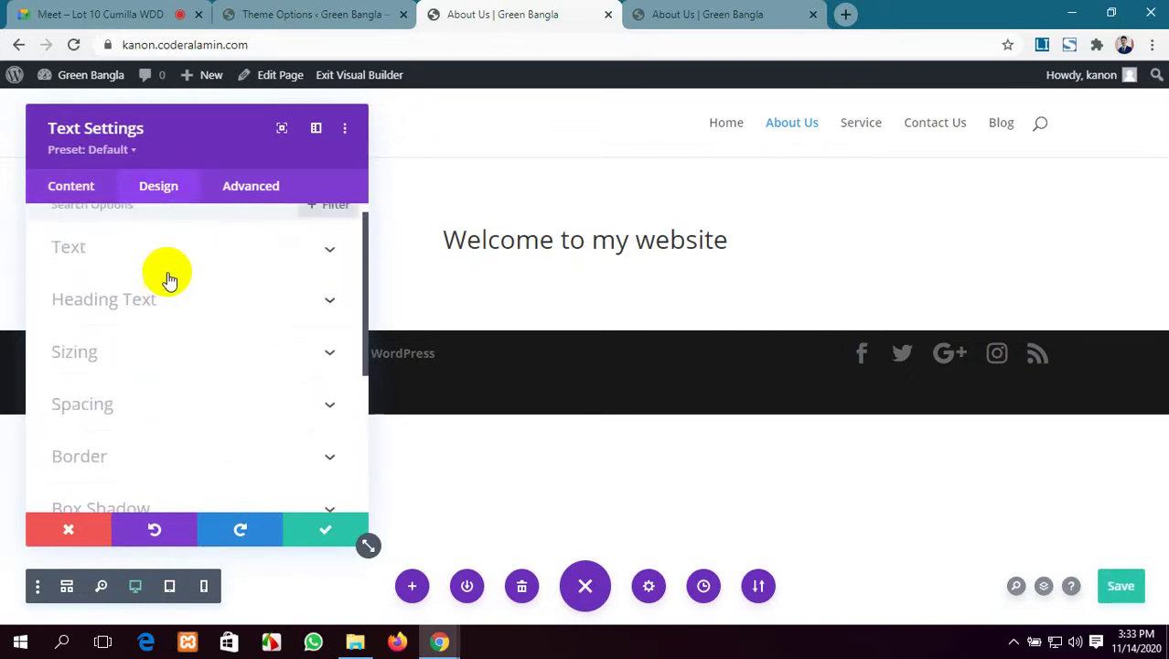
click(278, 309)
scroll(265, 315, down, 2)
scroll(260, 318, down, 1)
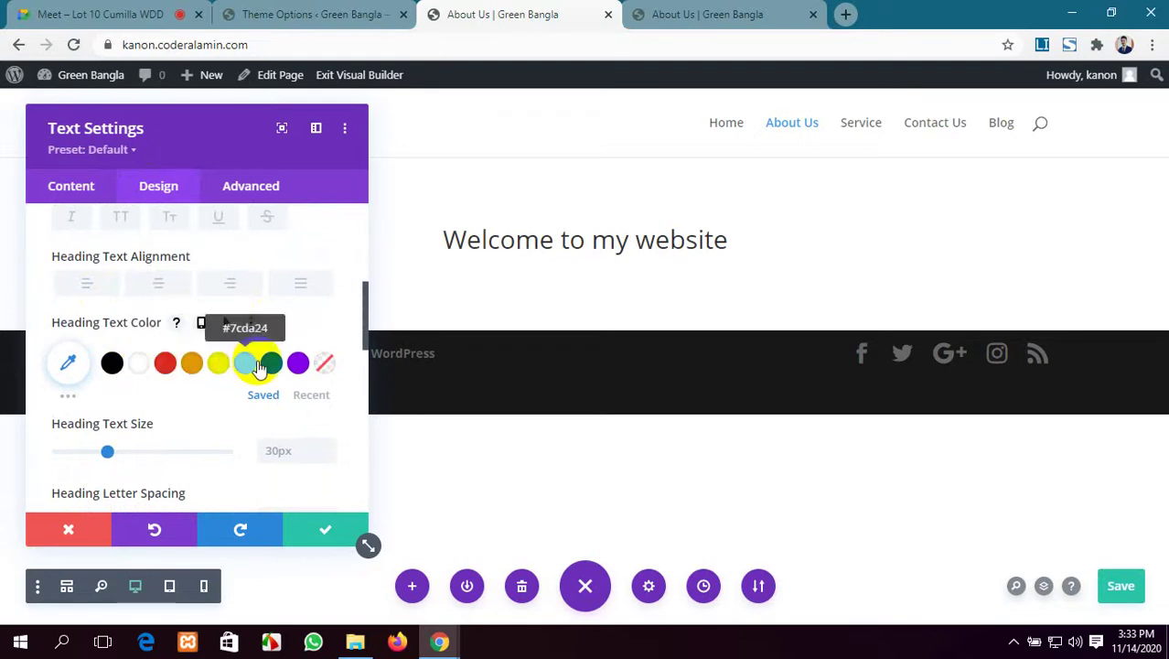
Compare the Color Pickers Default Palette in Divi Theme Options with the heading colour swatches in the Visual Builder.
click(311, 13)
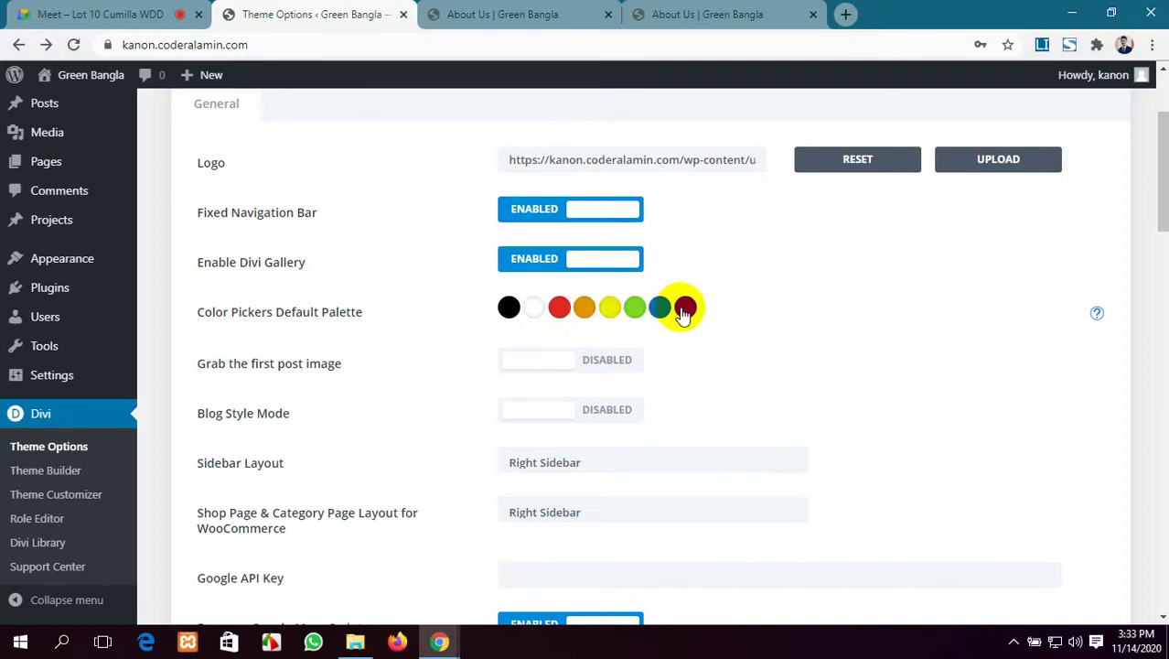
click(498, 14)
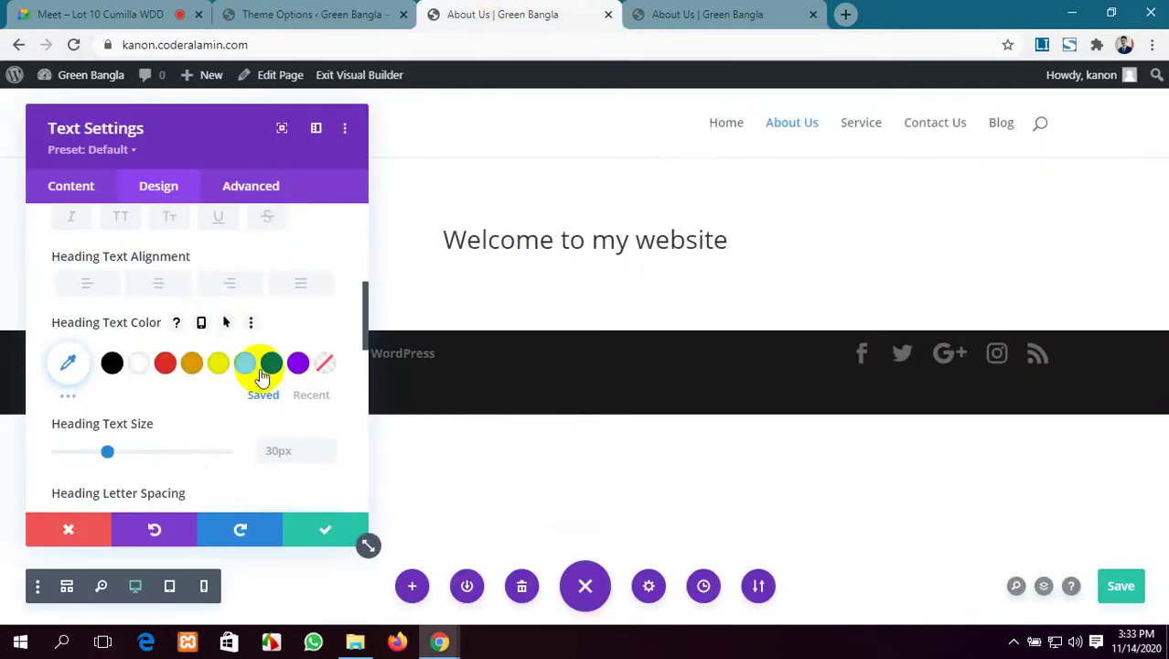
click(302, 14)
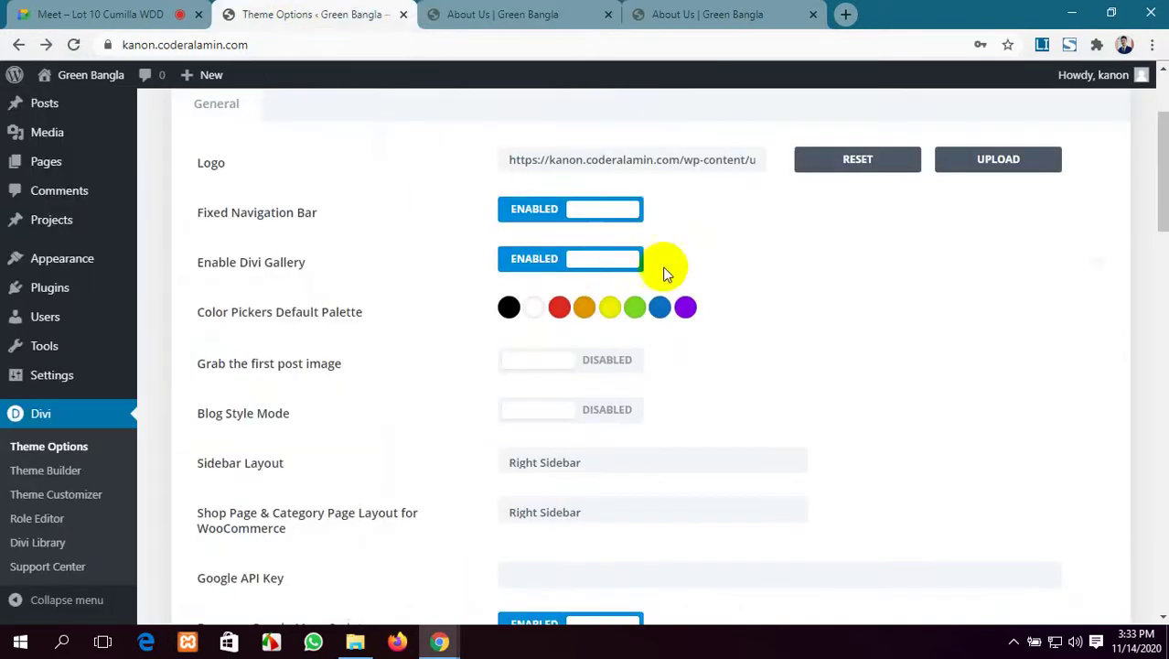
click(485, 14)
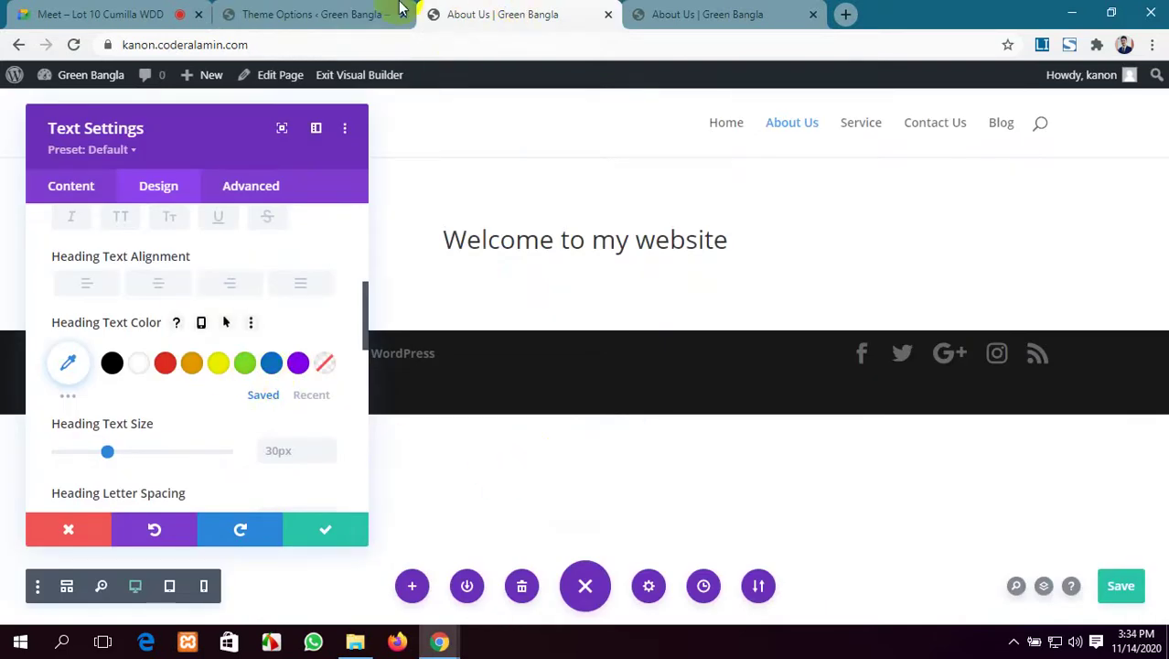
Change the purple swatch in the Color Pickers Default Palette to #dd00c3 and save the theme options.
click(309, 14)
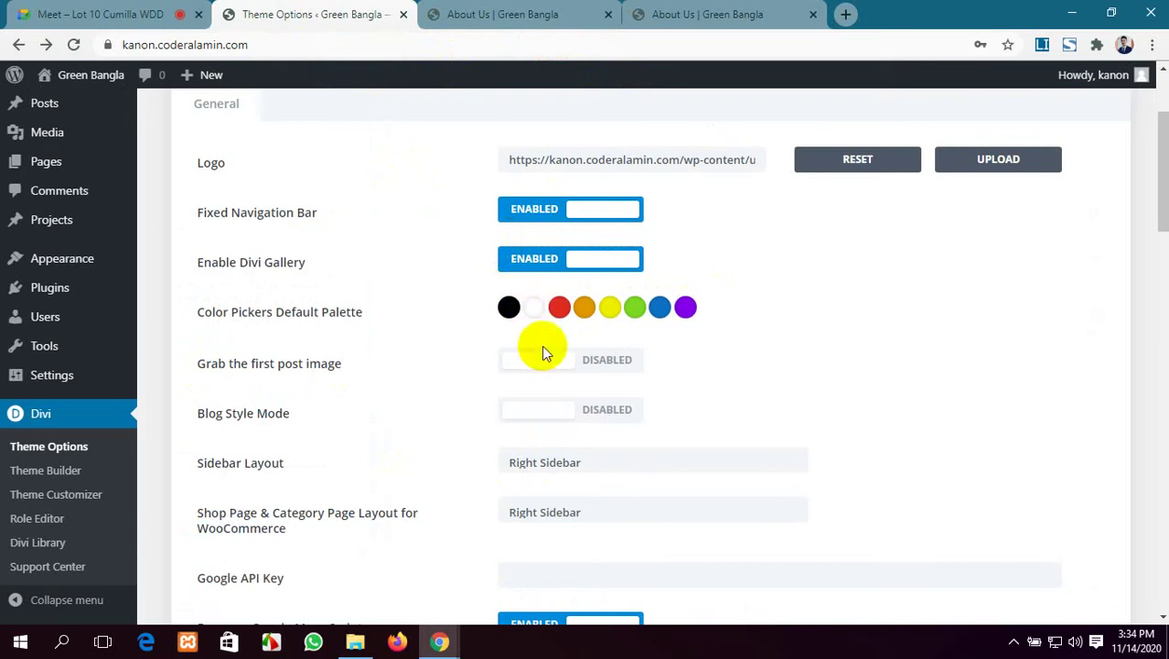
click(686, 309)
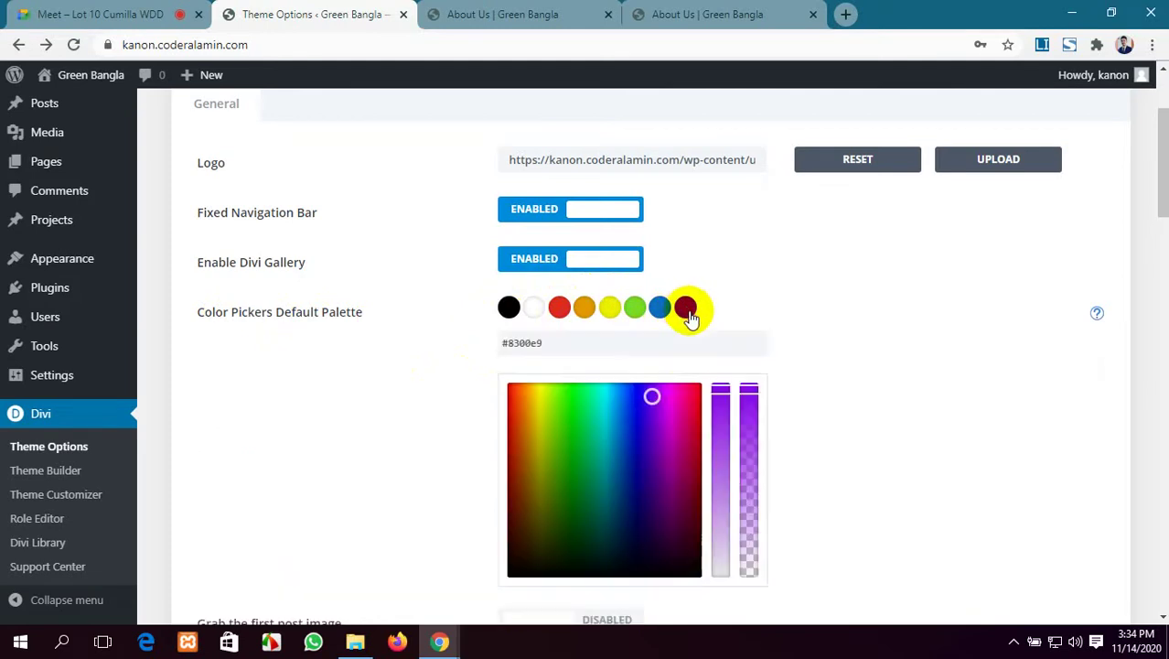
scroll(648, 419, down, 1)
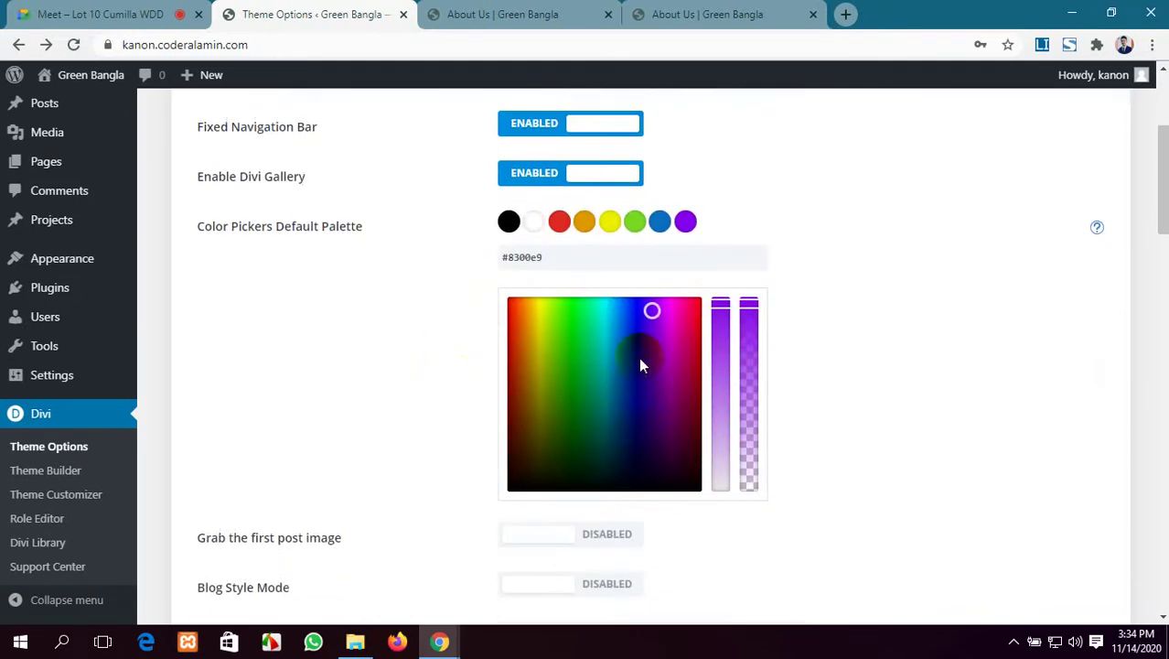
drag(645, 313, 663, 320)
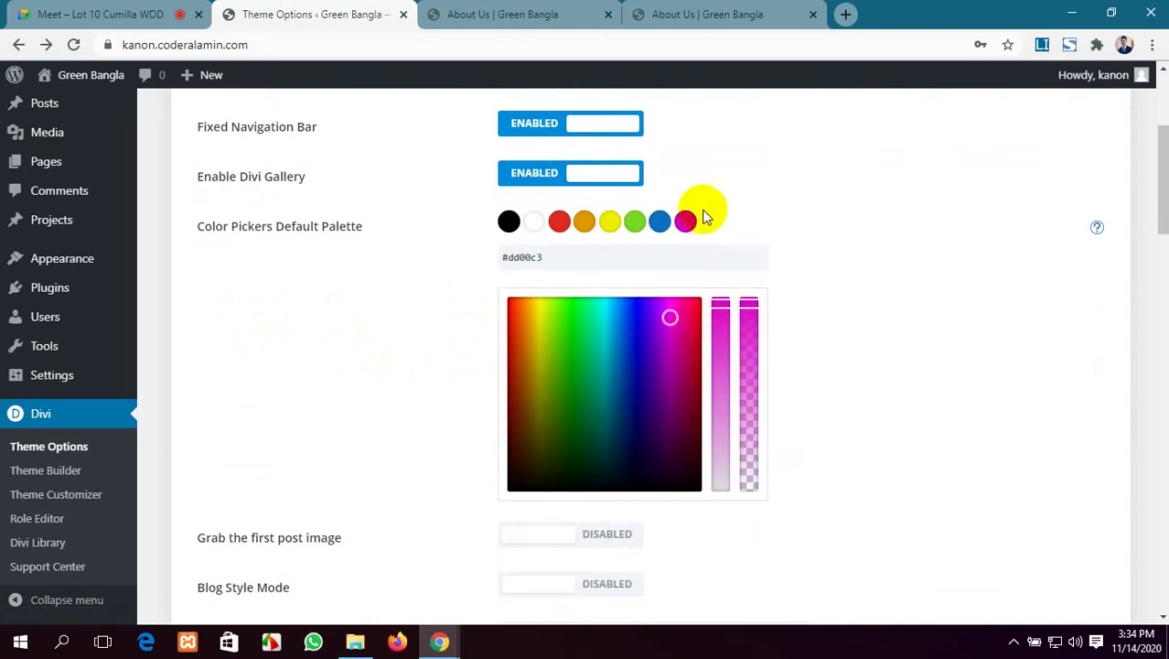
scroll(729, 365, down, 2)
scroll(728, 366, up, 5)
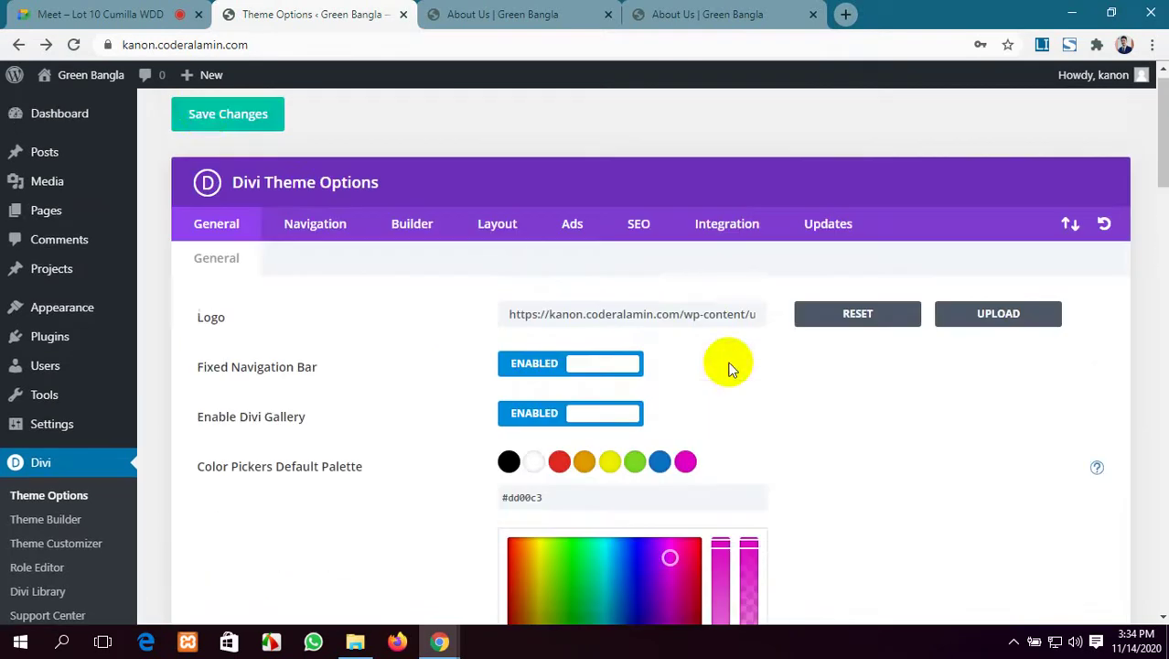
click(205, 133)
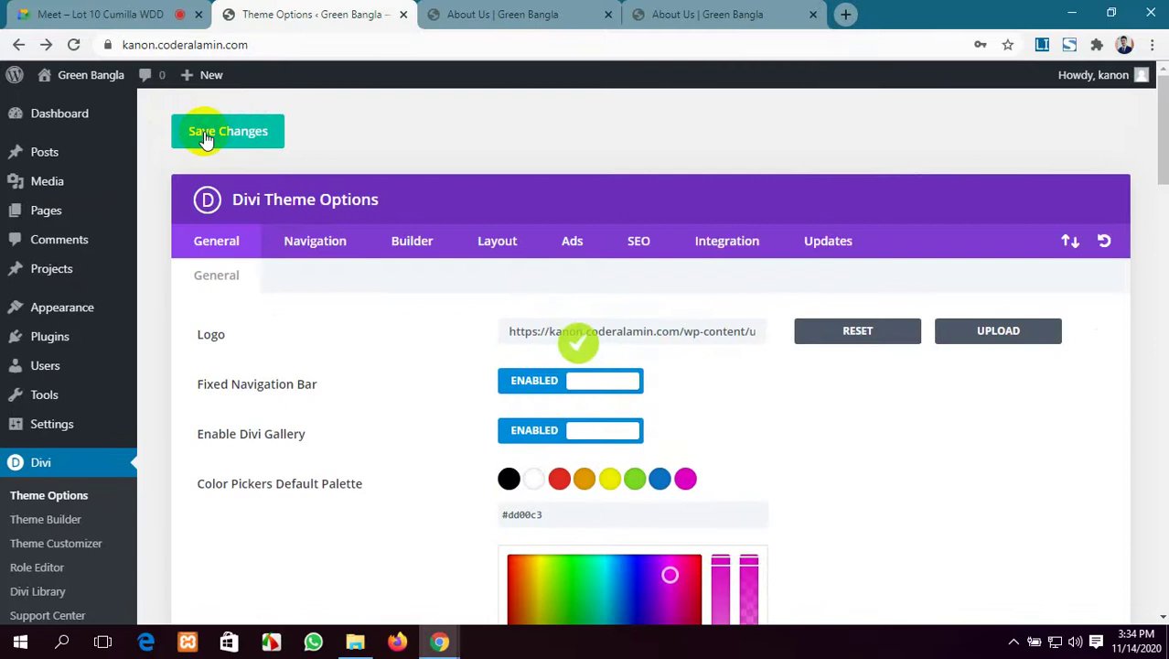
scroll(333, 240, down, 2)
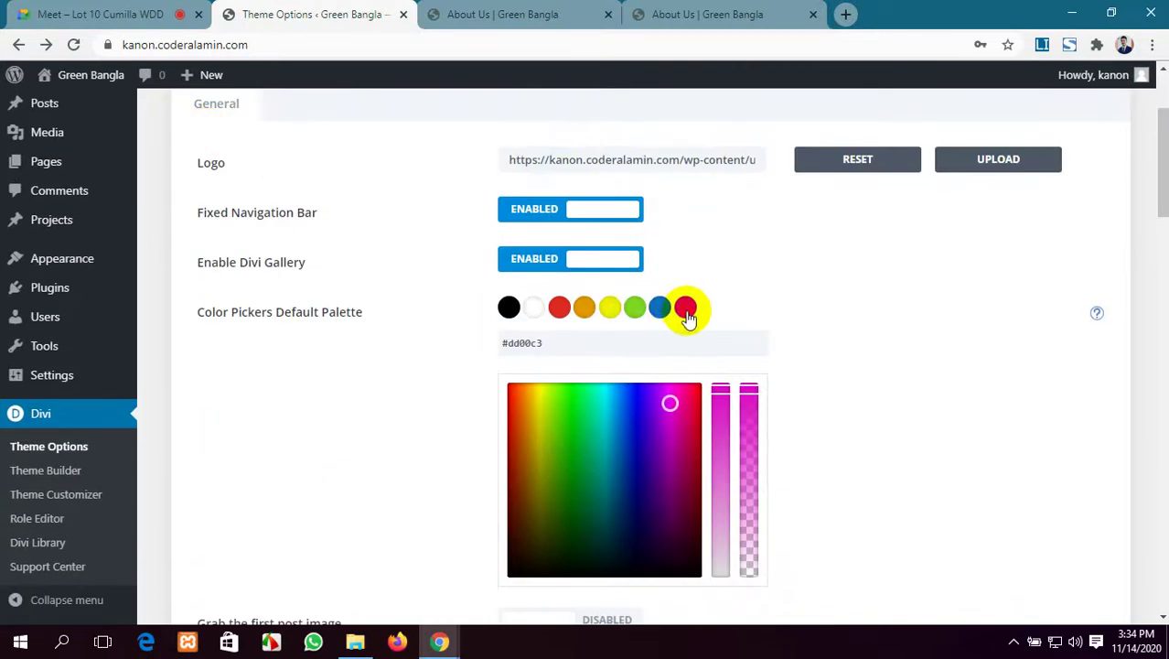
Reload the About Us page in the Visual Builder and restore its browser backup.
click(506, 14)
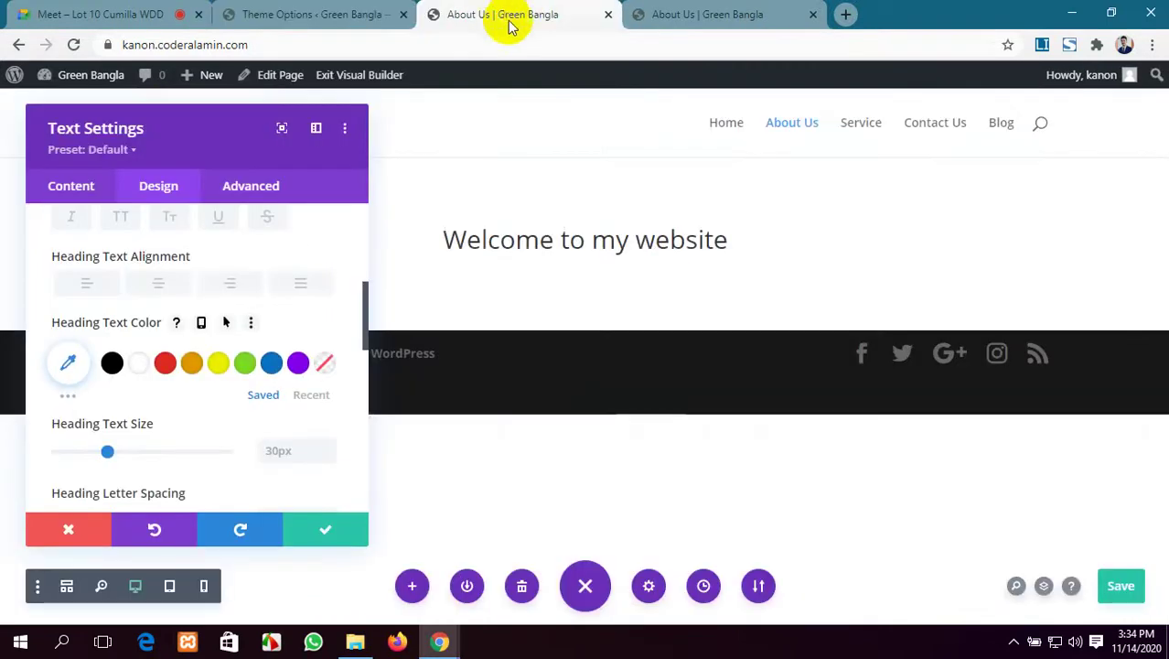
click(73, 44)
click(655, 139)
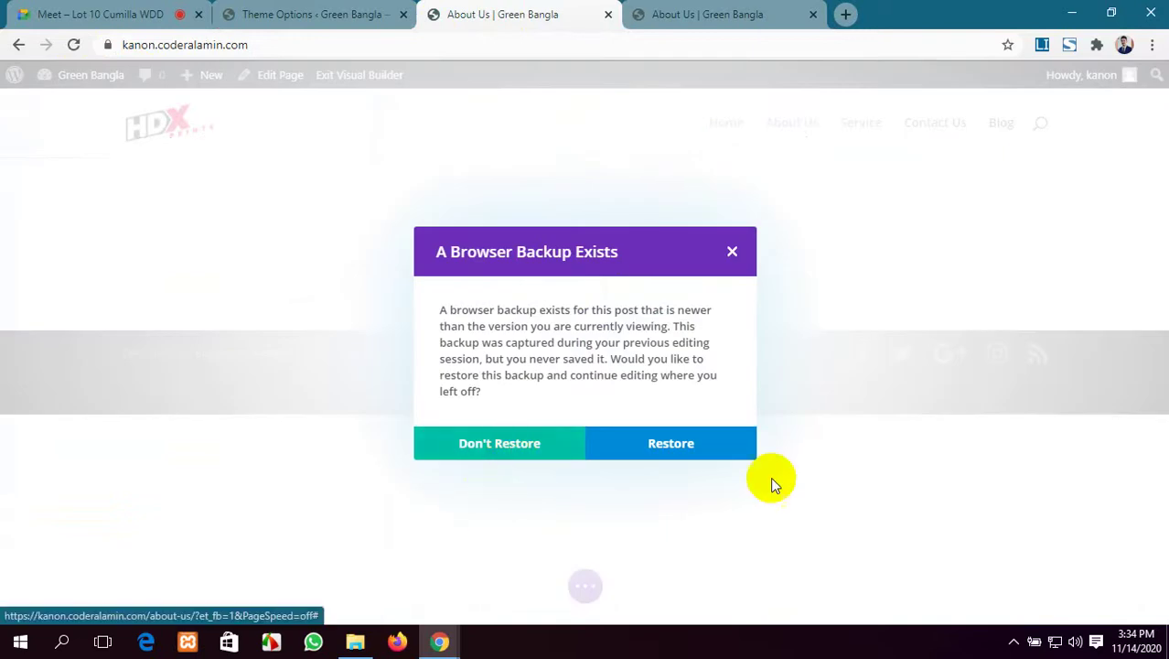
click(694, 448)
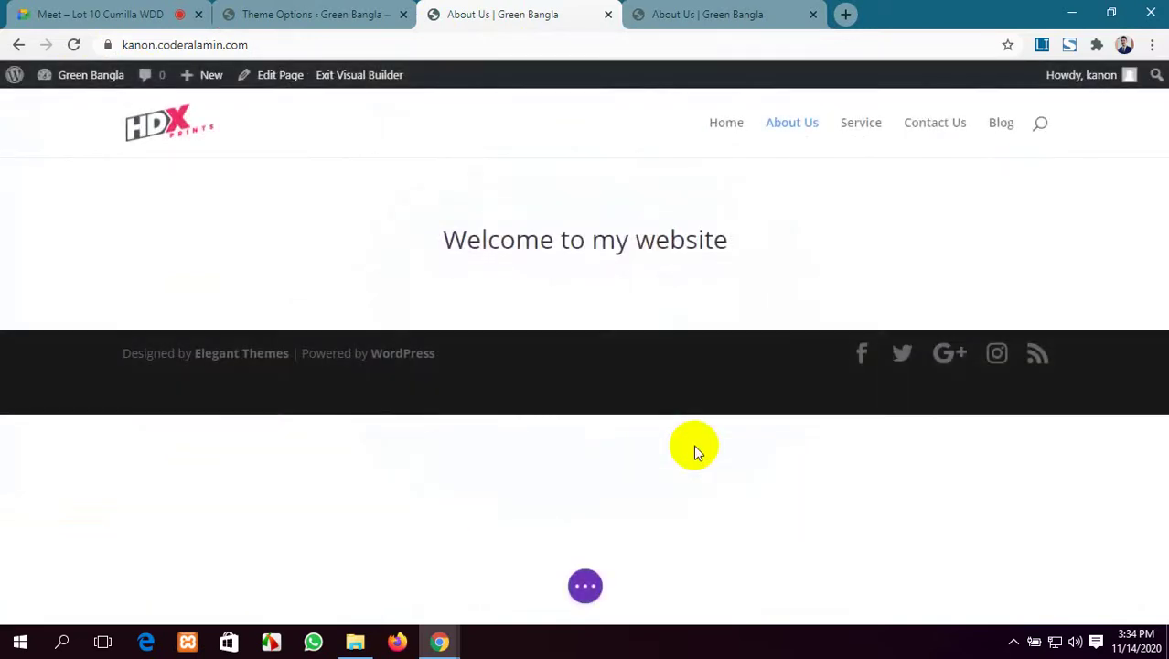
Reopen the welcome heading's text settings and look through its design option groups.
mouse_move(600, 229)
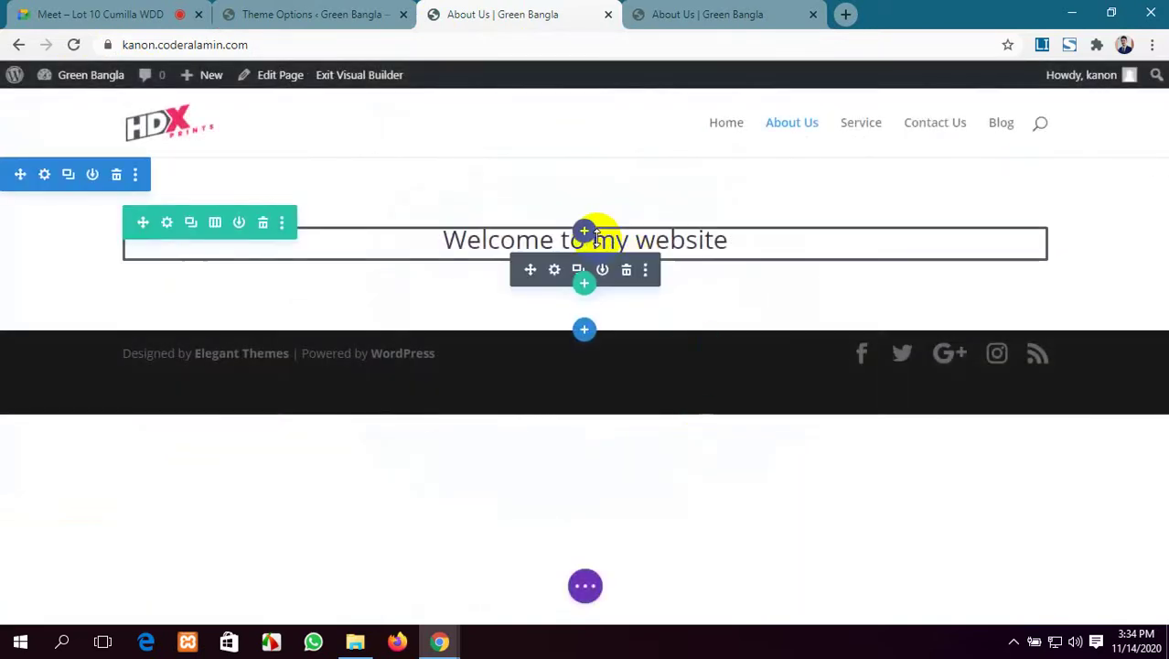
click(554, 270)
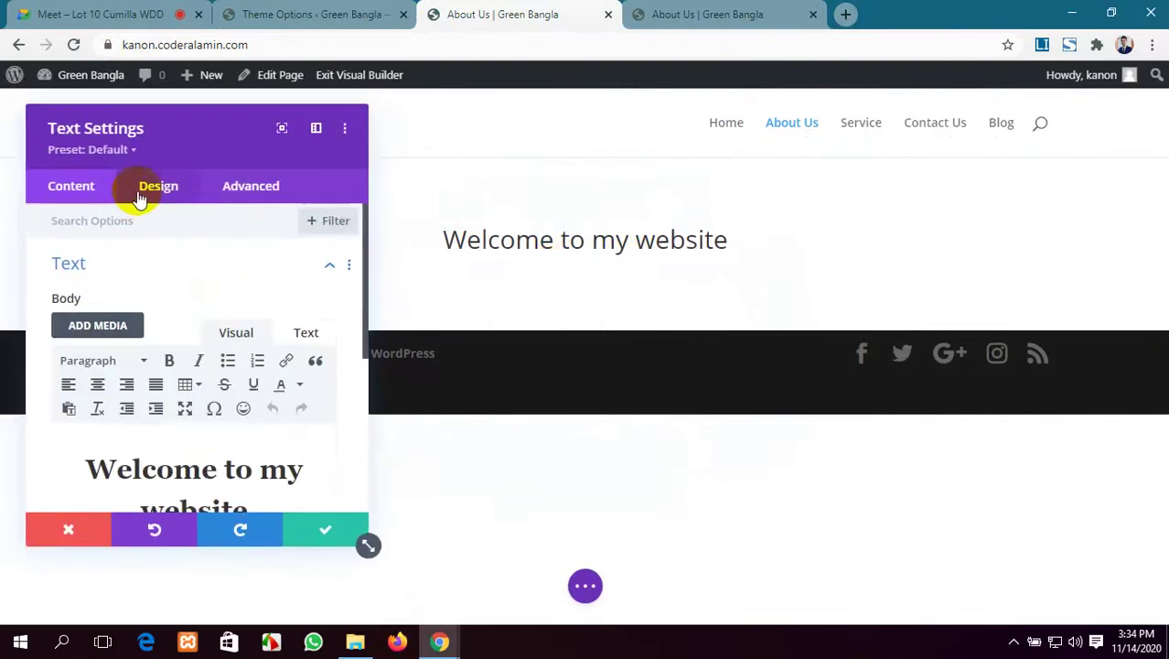
click(139, 199)
scroll(206, 397, down, 2)
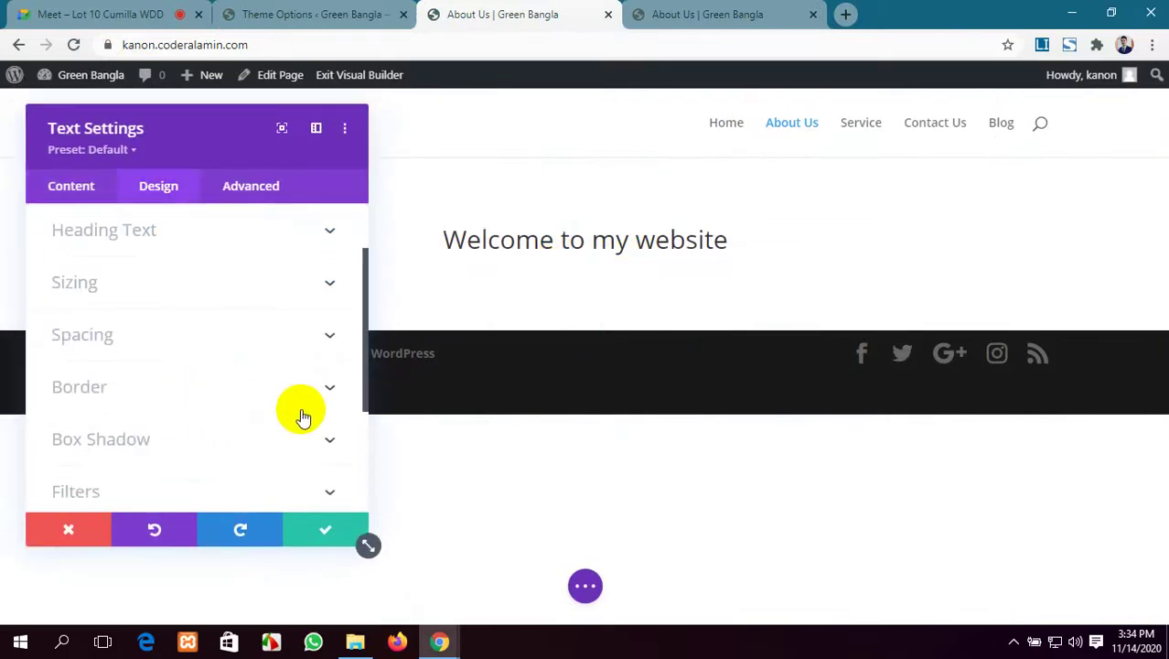
scroll(293, 402, up, 2)
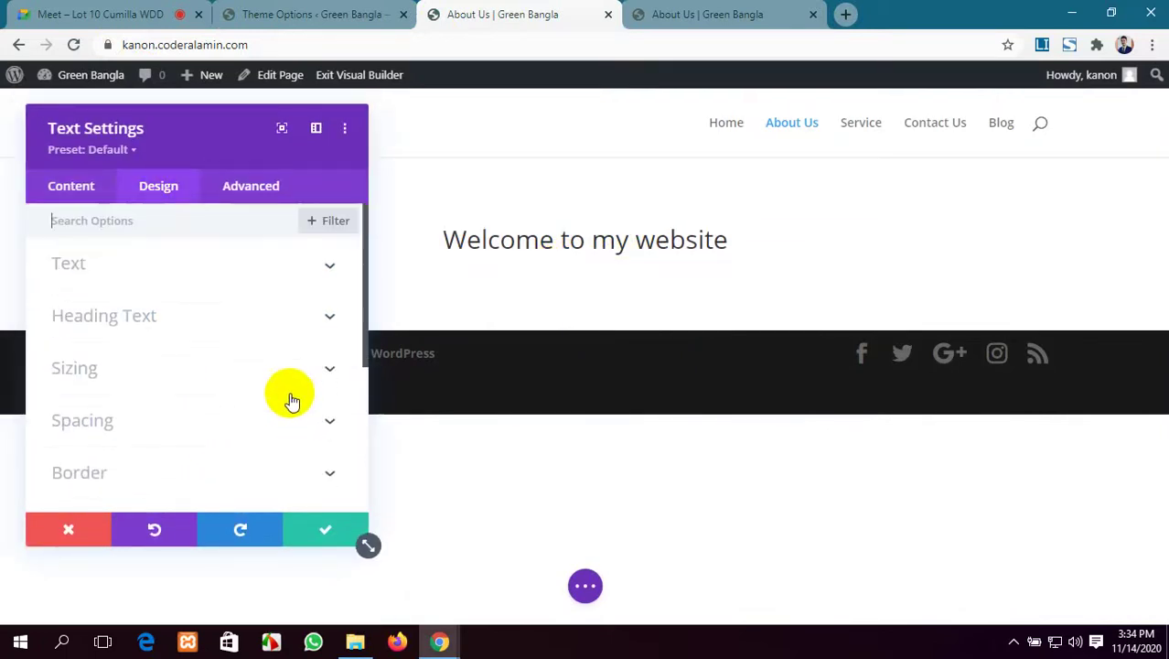
Compare the heading text color swatches in the text module's design settings with the default palette in Divi Theme Options.
click(335, 316)
scroll(248, 375, down, 2)
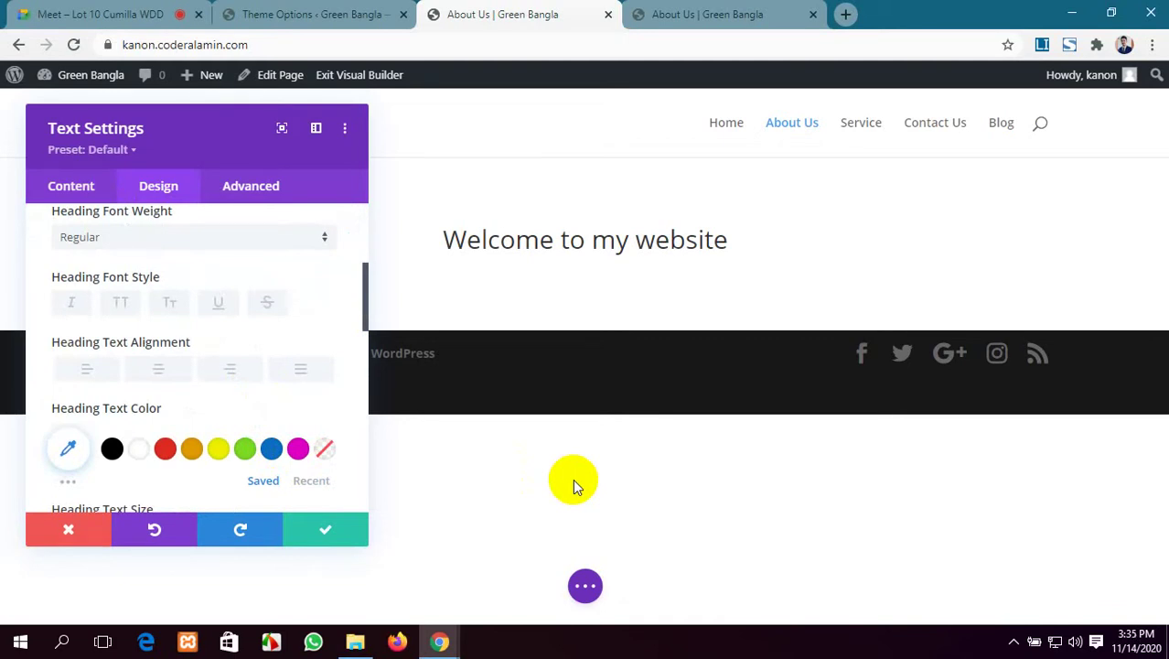
click(311, 12)
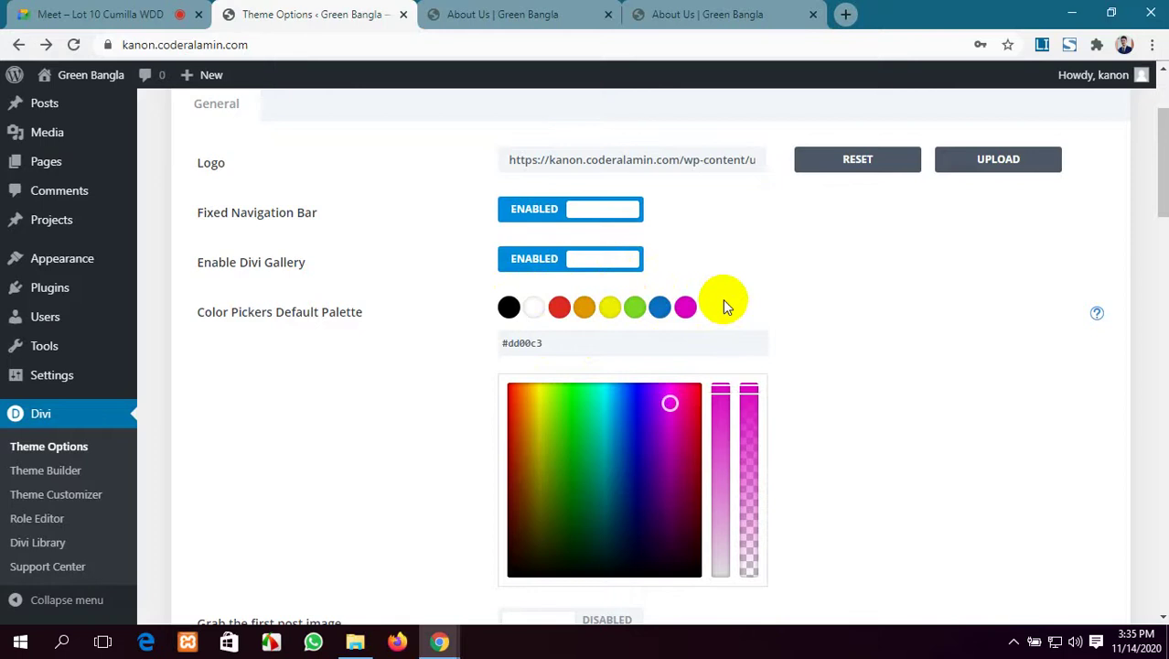
scroll(723, 299, down, 3)
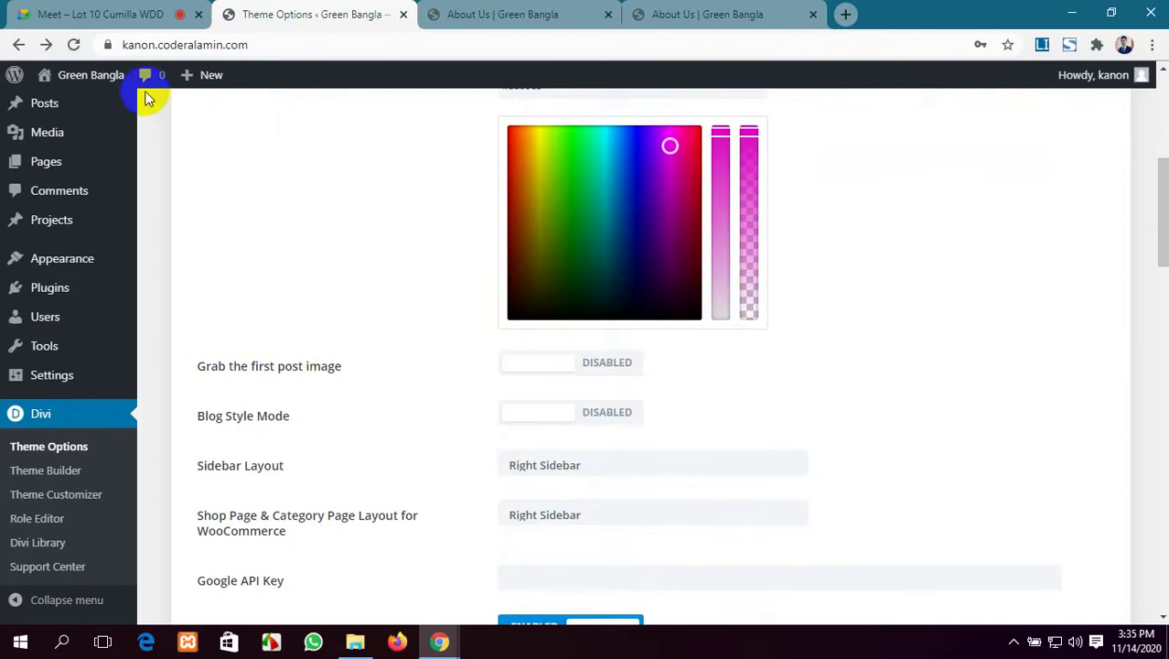
Check the Google Meet call and return to the Divi Theme Options page.
click(111, 17)
mouse_move(722, 437)
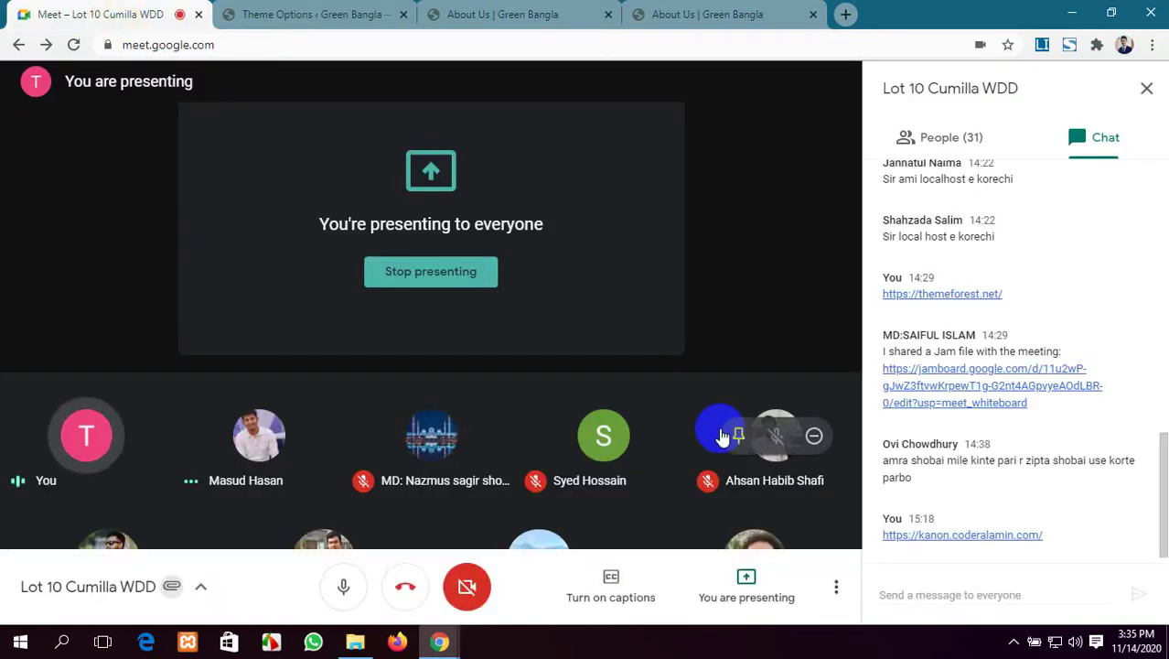
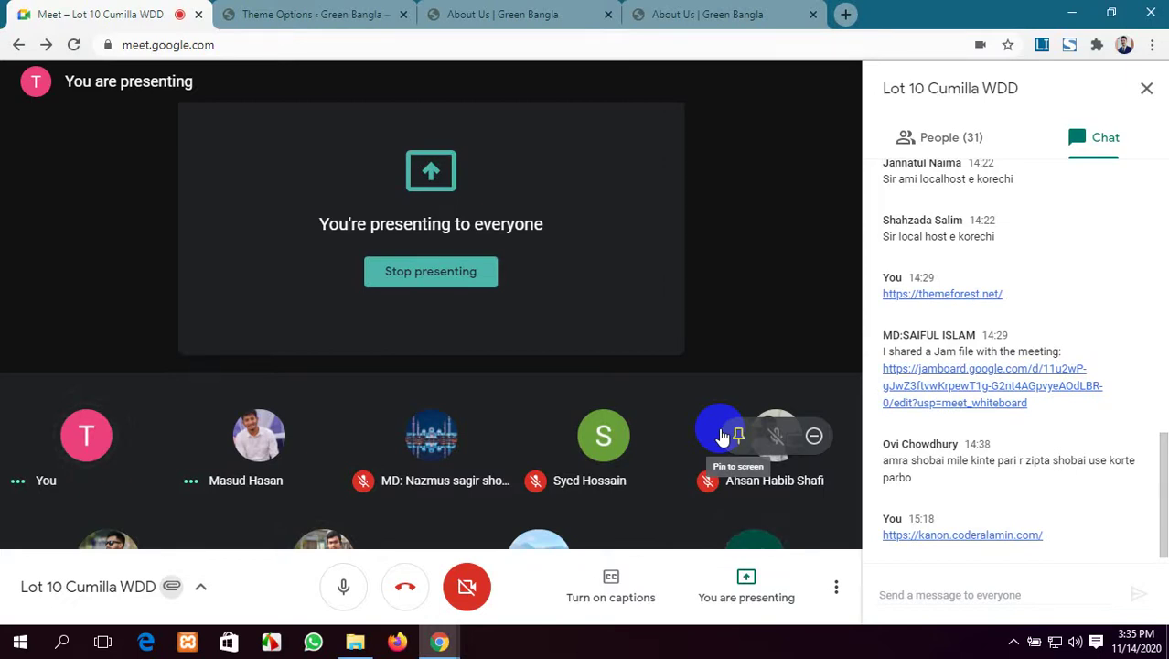
click(316, 14)
scroll(583, 297, up, 5)
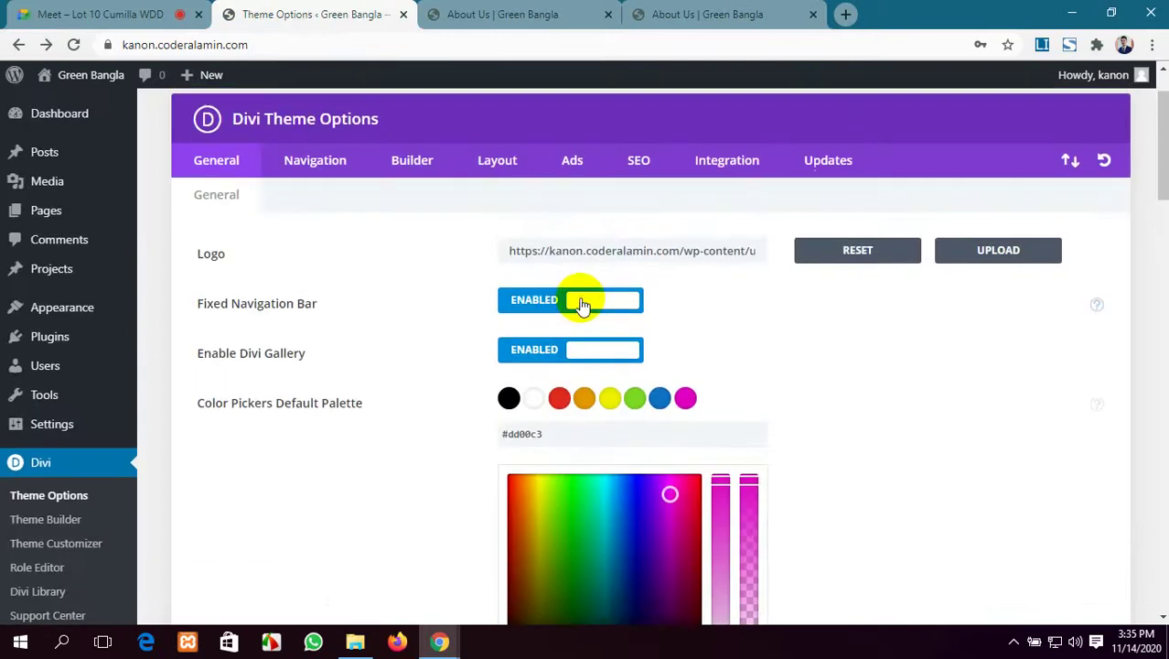
scroll(583, 303, up, 2)
Save and close the text module's settings on the About Us page.
click(521, 15)
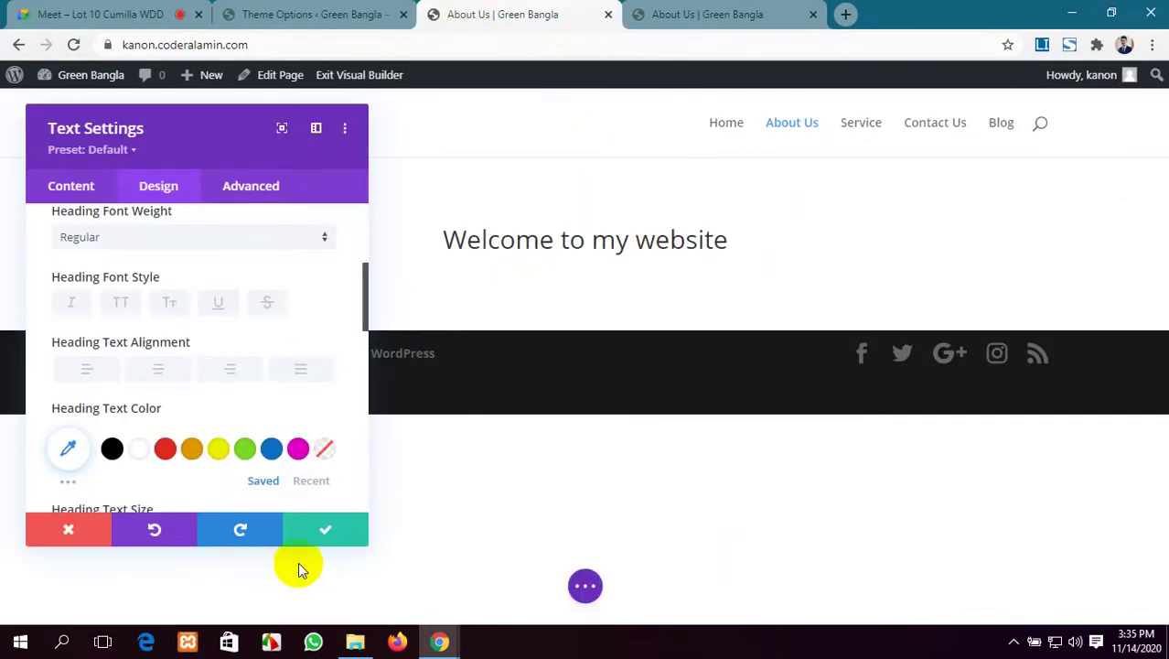
click(315, 532)
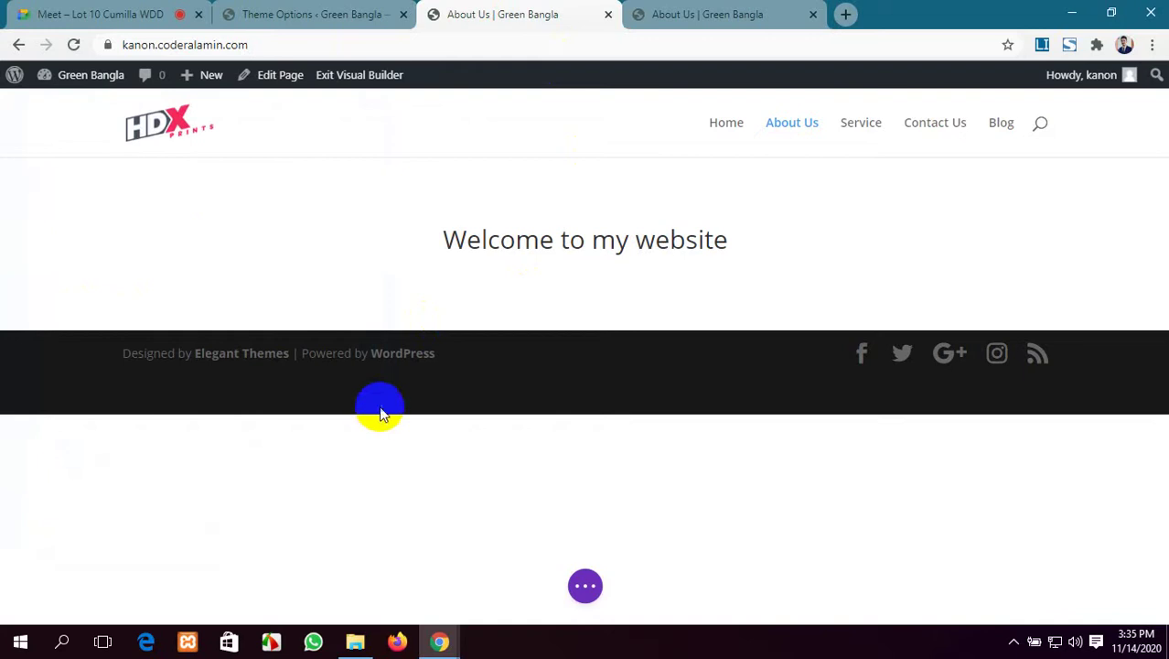
Examine the color picker default palette and the other general settings in Divi Theme Options alongside the About Us page.
click(316, 13)
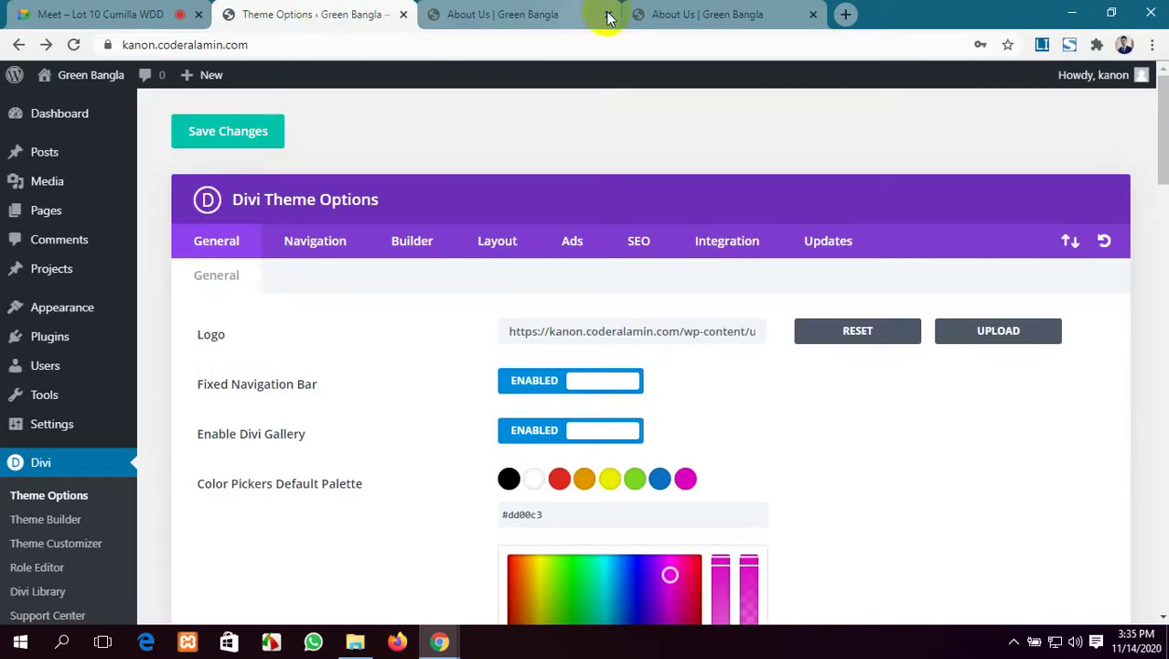
click(663, 14)
click(480, 12)
click(371, 9)
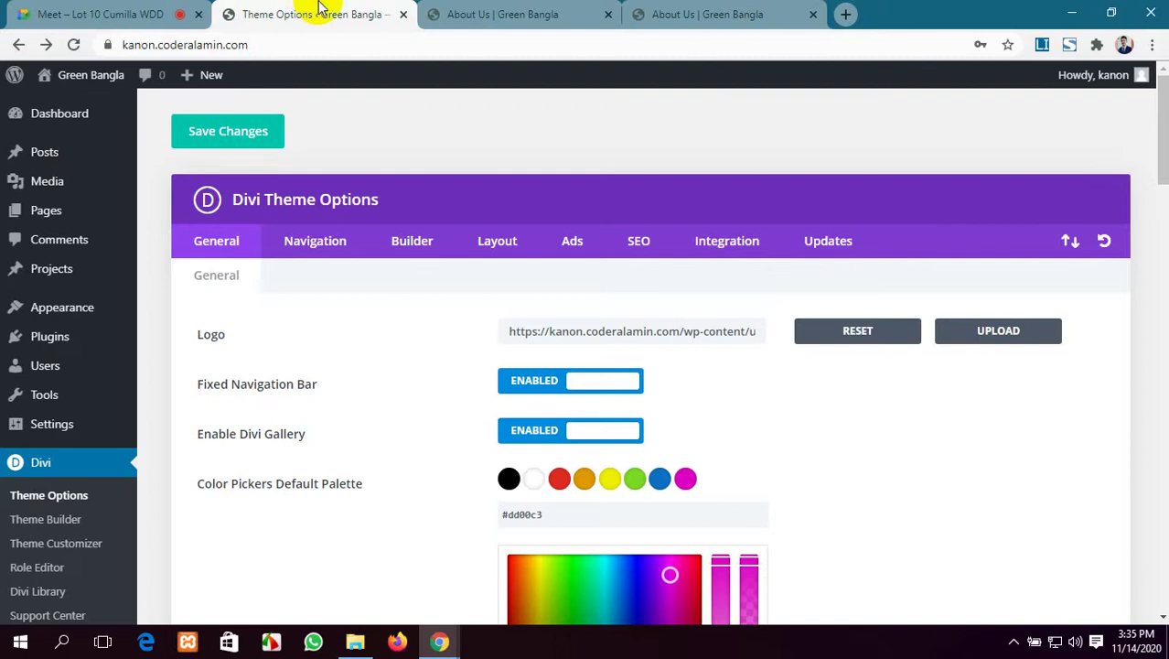
click(490, 10)
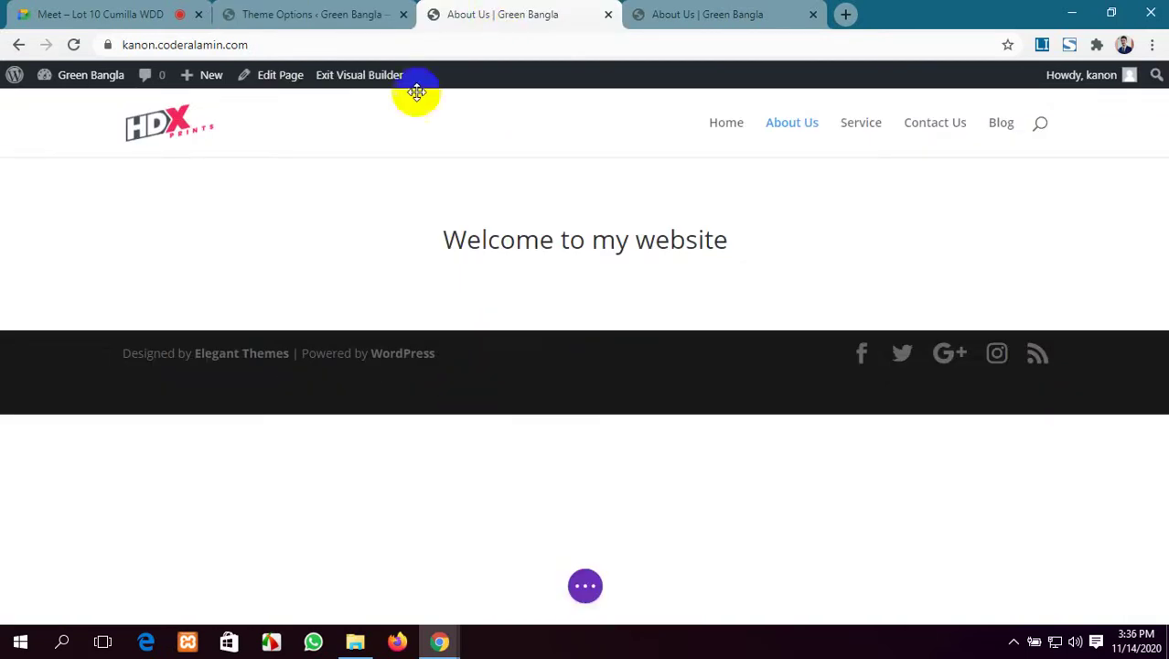
click(375, 13)
scroll(641, 393, down, 3)
scroll(670, 417, down, 3)
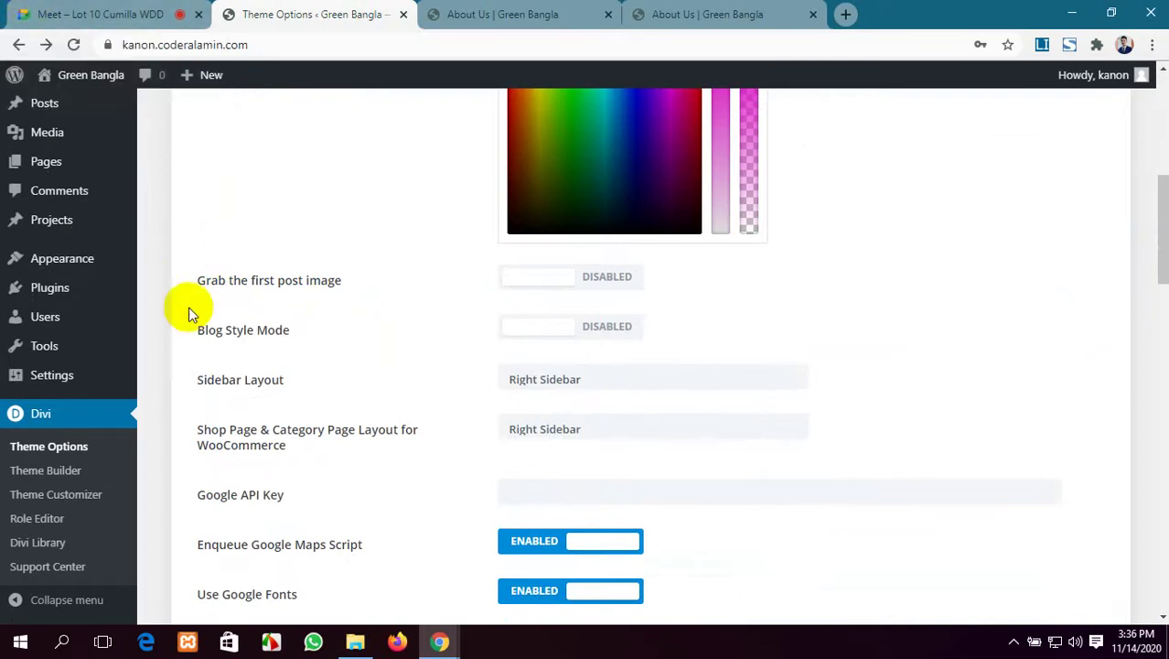
scroll(539, 313, up, 4)
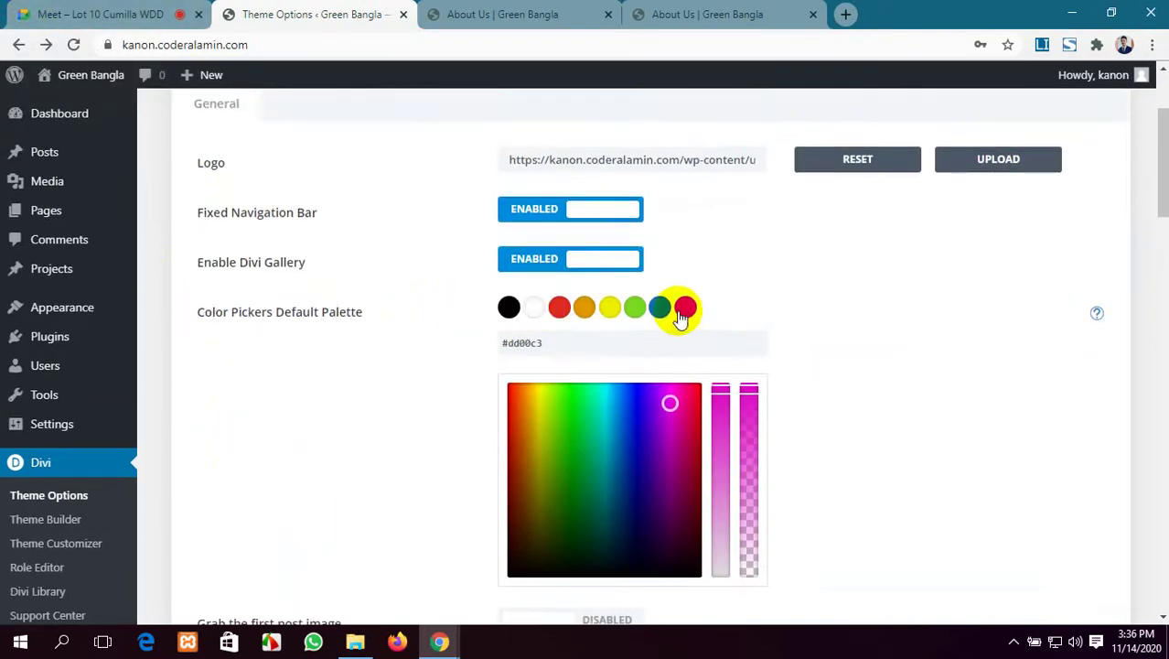
Set the H1 heading font of the "Welcome to my website" text module on the About Us page to Aclonica.
click(504, 13)
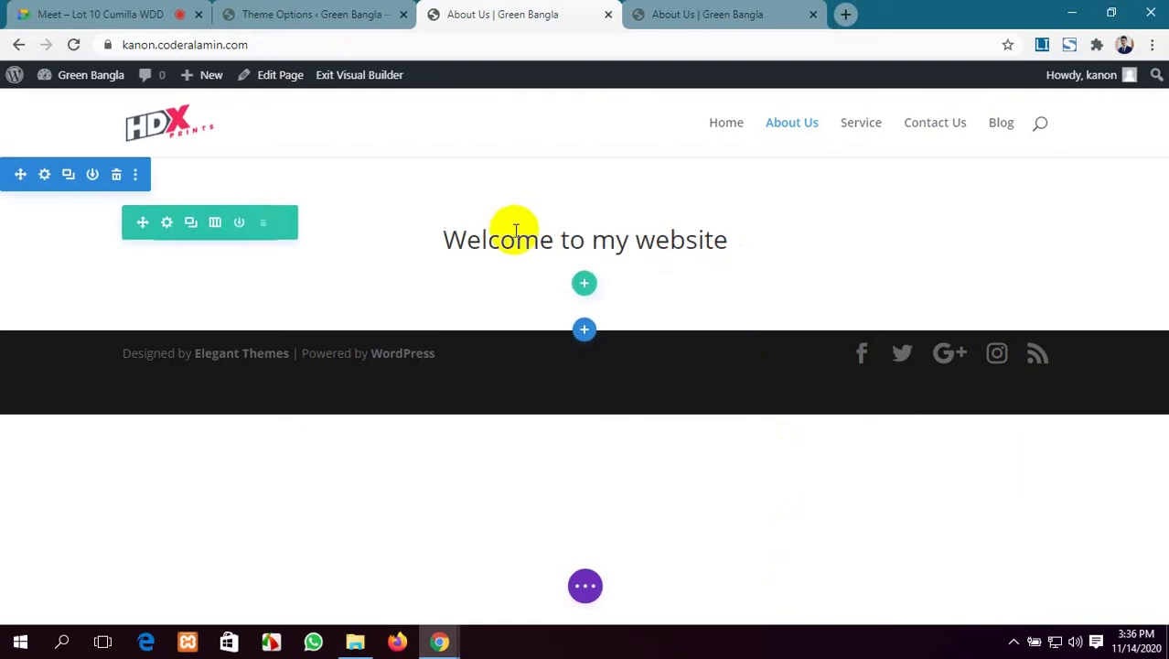
mouse_move(438, 257)
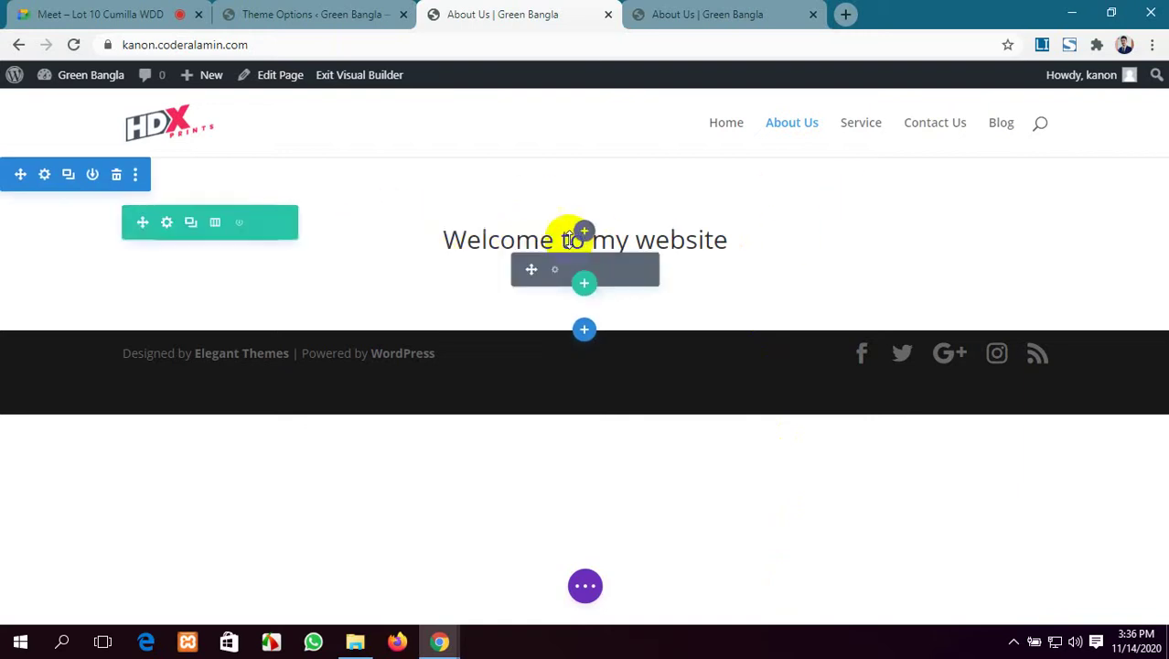
click(554, 271)
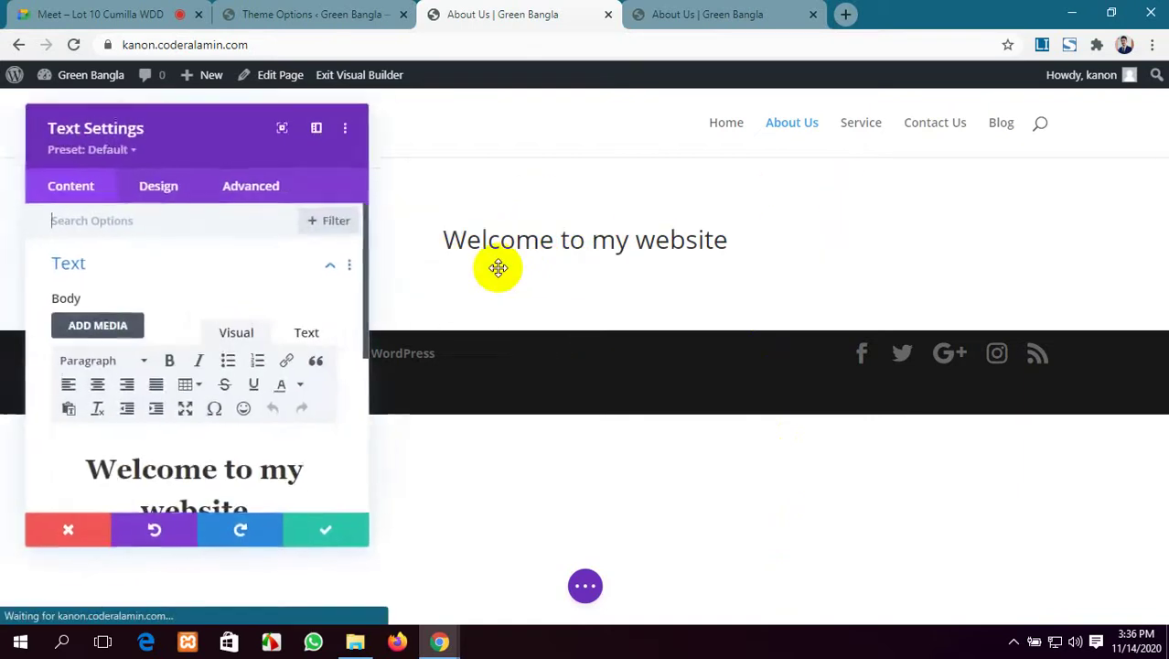
scroll(279, 305, down, 4)
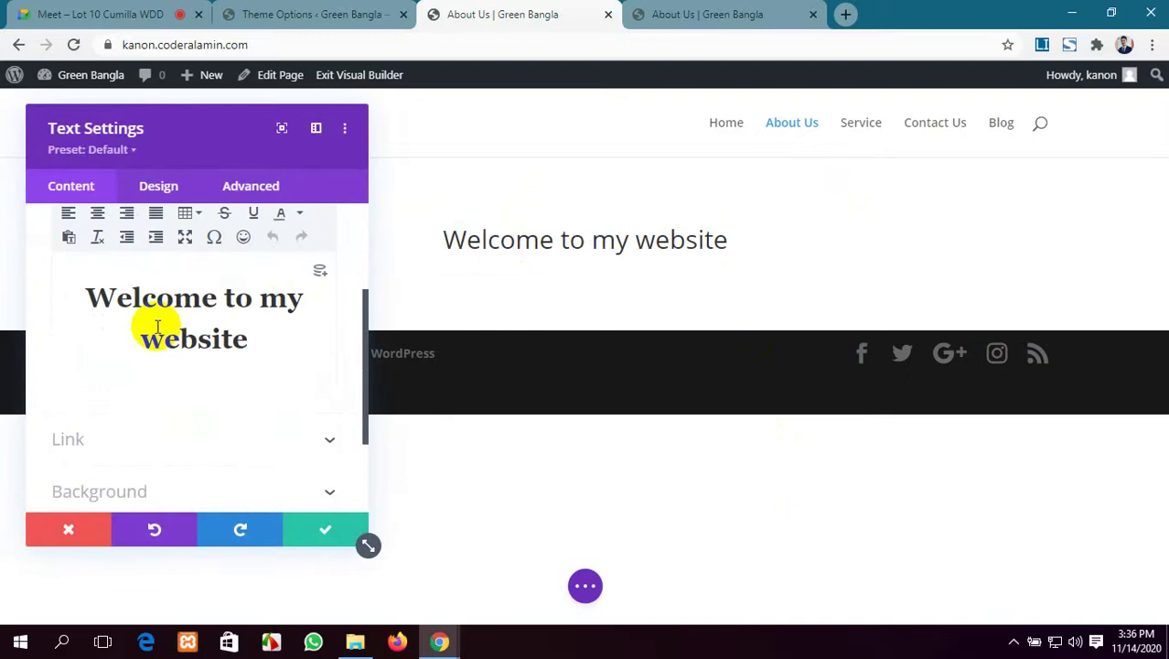
scroll(218, 348, down, 3)
scroll(217, 348, up, 7)
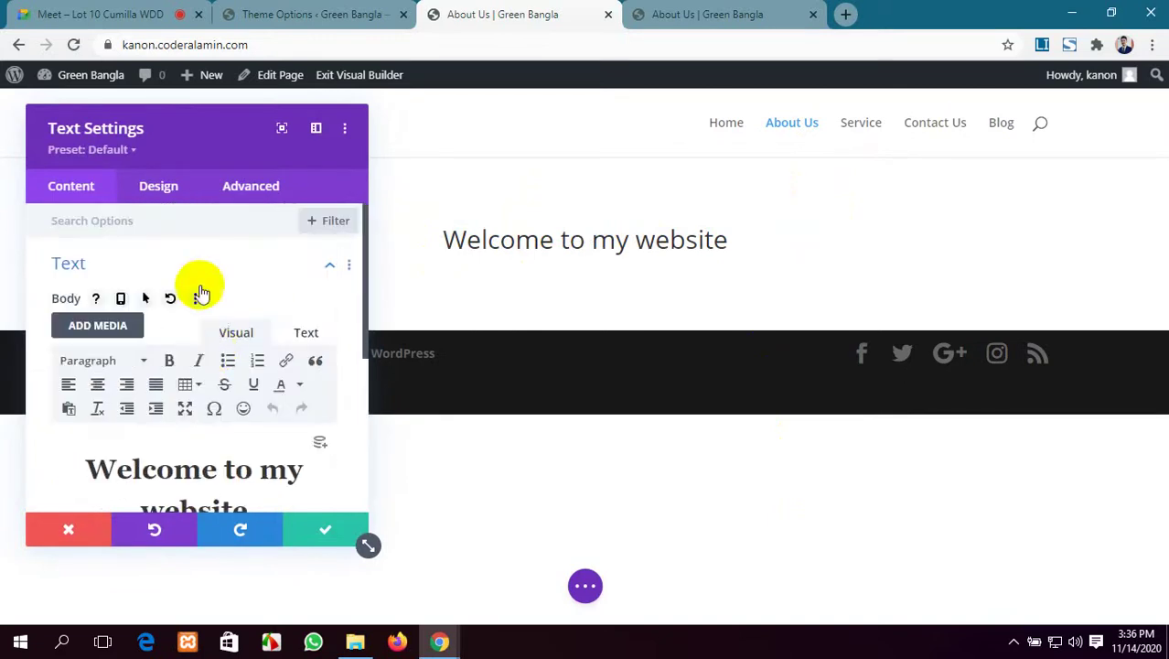
click(157, 185)
click(206, 317)
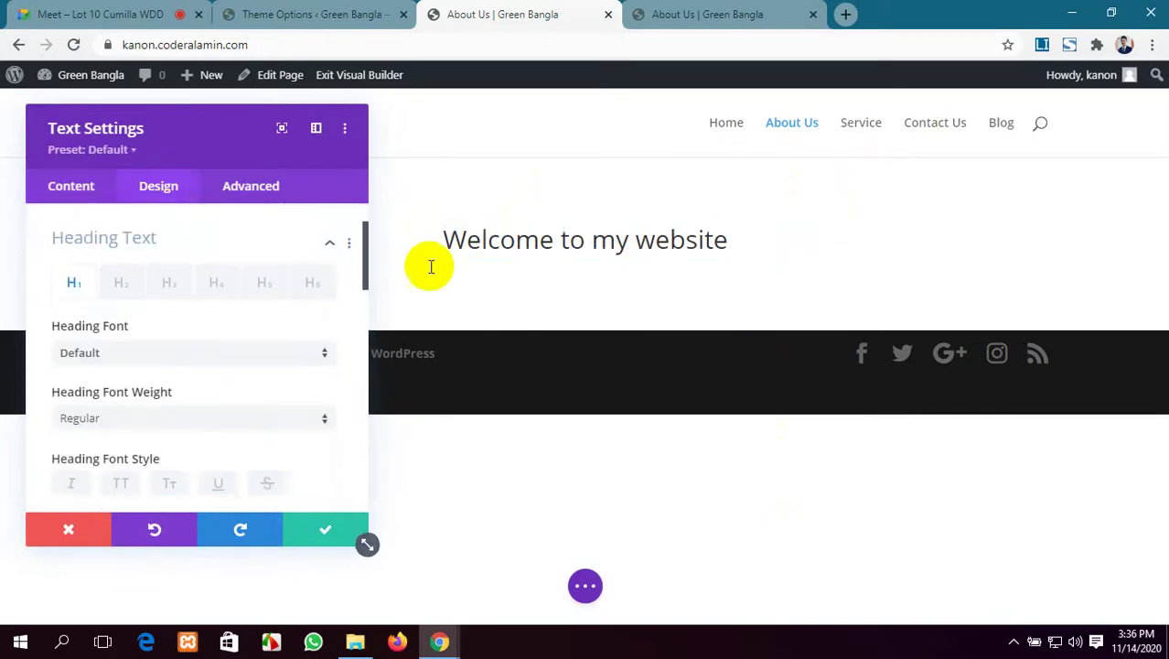
scroll(164, 326, down, 2)
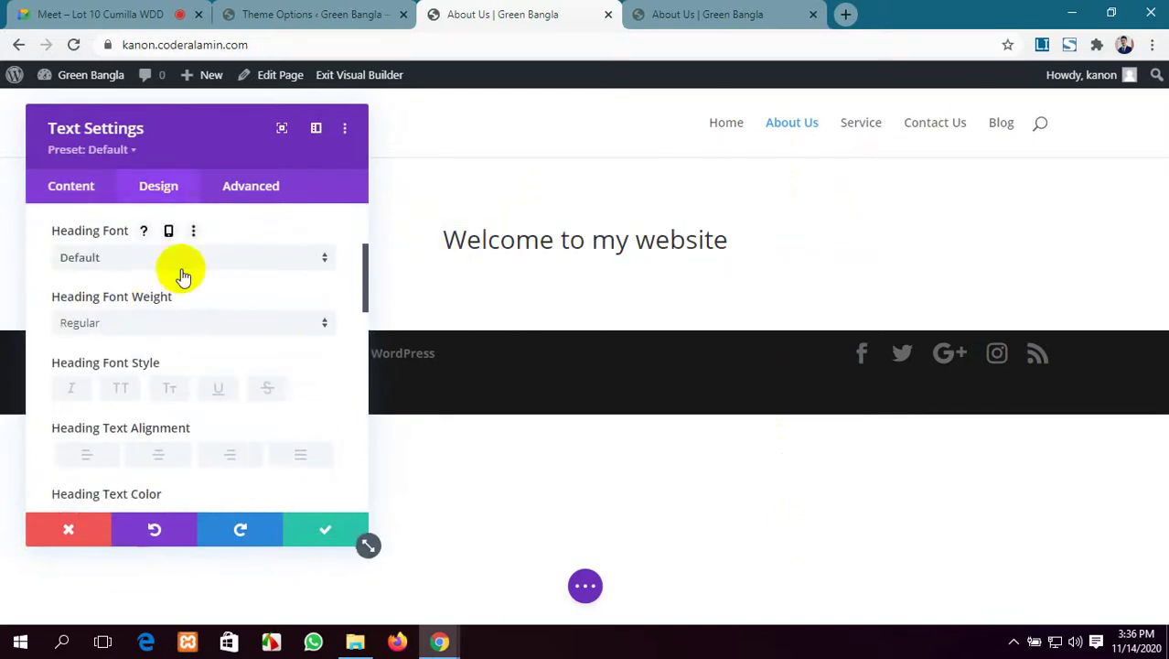
click(182, 259)
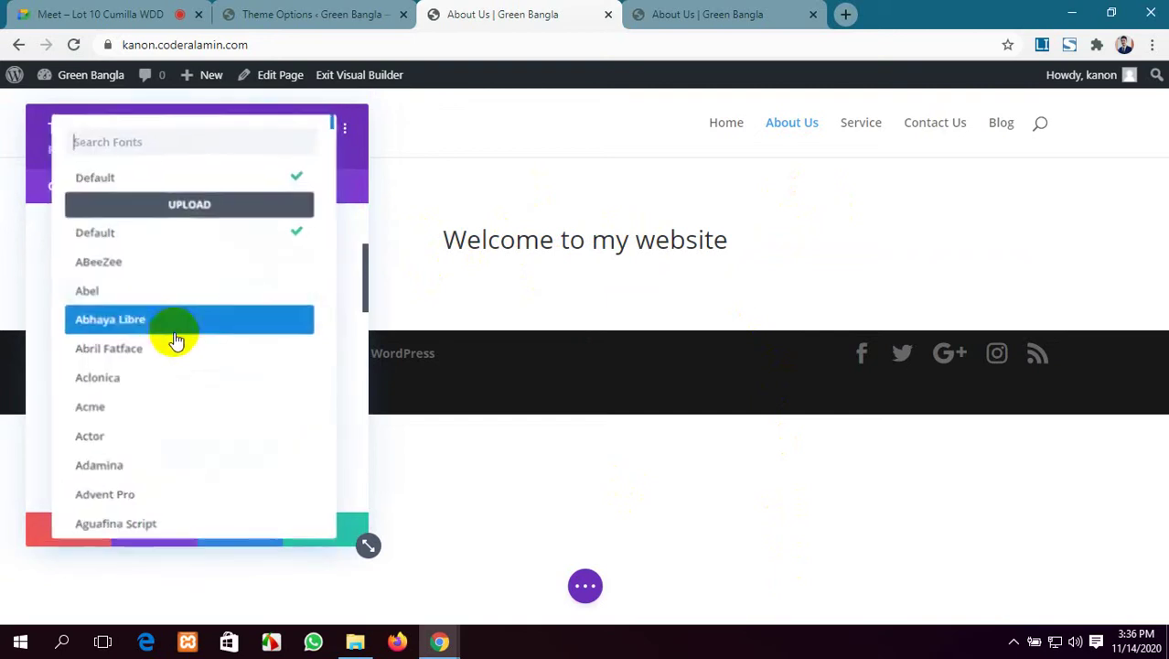
click(165, 384)
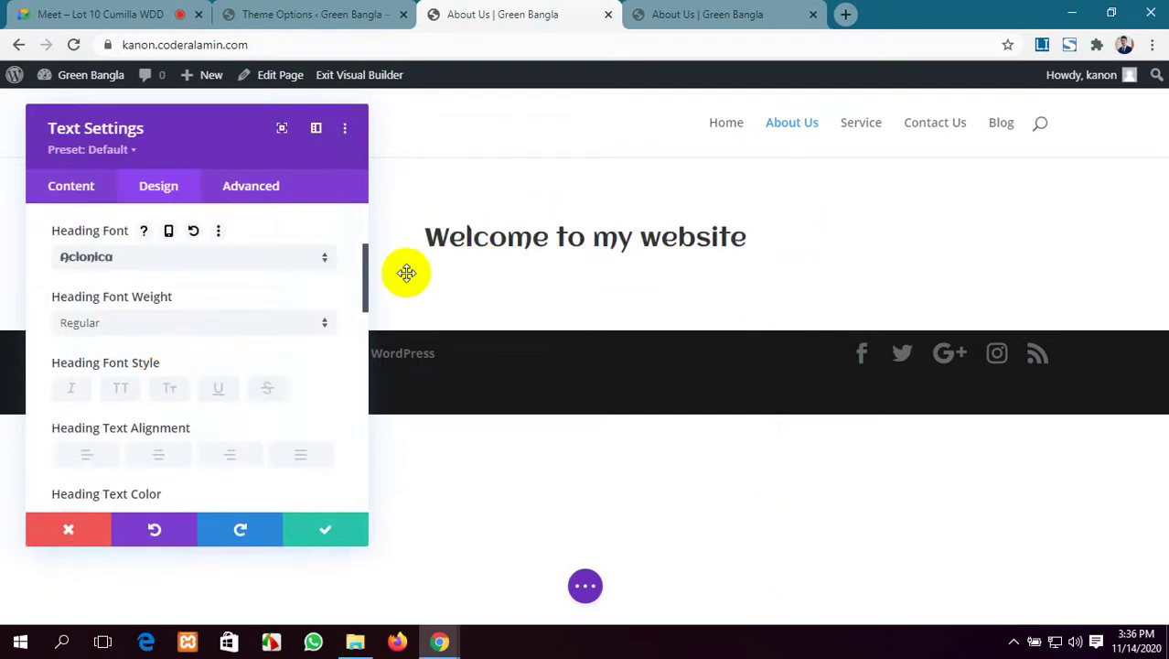
Set the H1 heading text color of the welcome text to the red palette swatch.
scroll(188, 370, down, 1)
scroll(178, 375, up, 4)
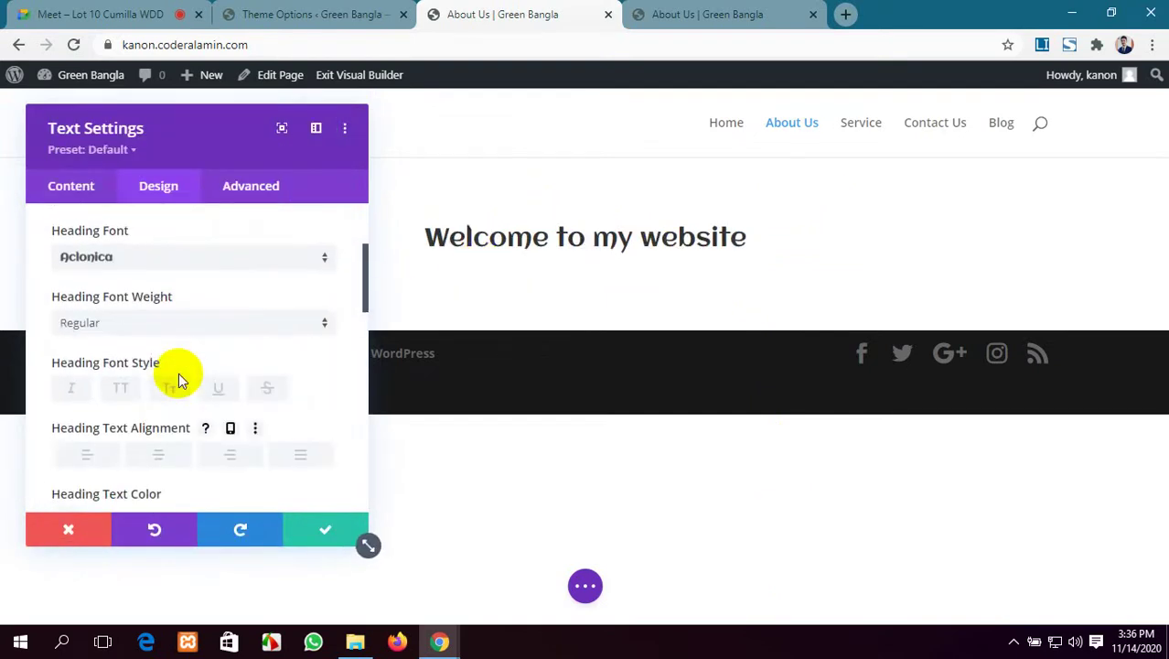
scroll(172, 332, down, 5)
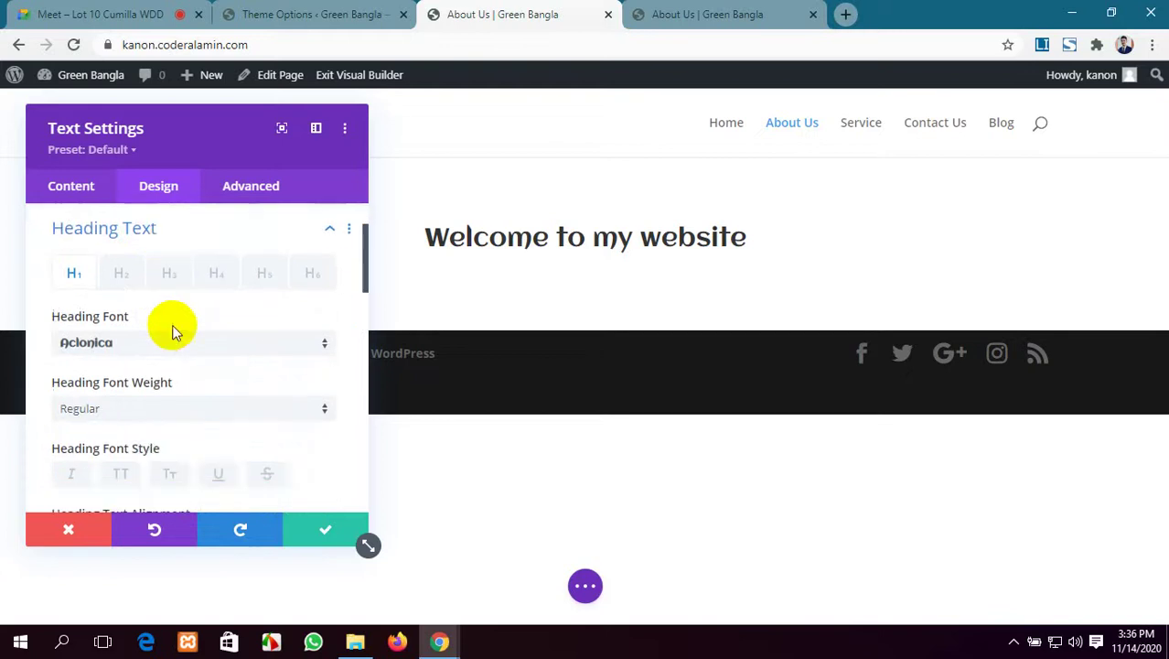
scroll(174, 332, down, 1)
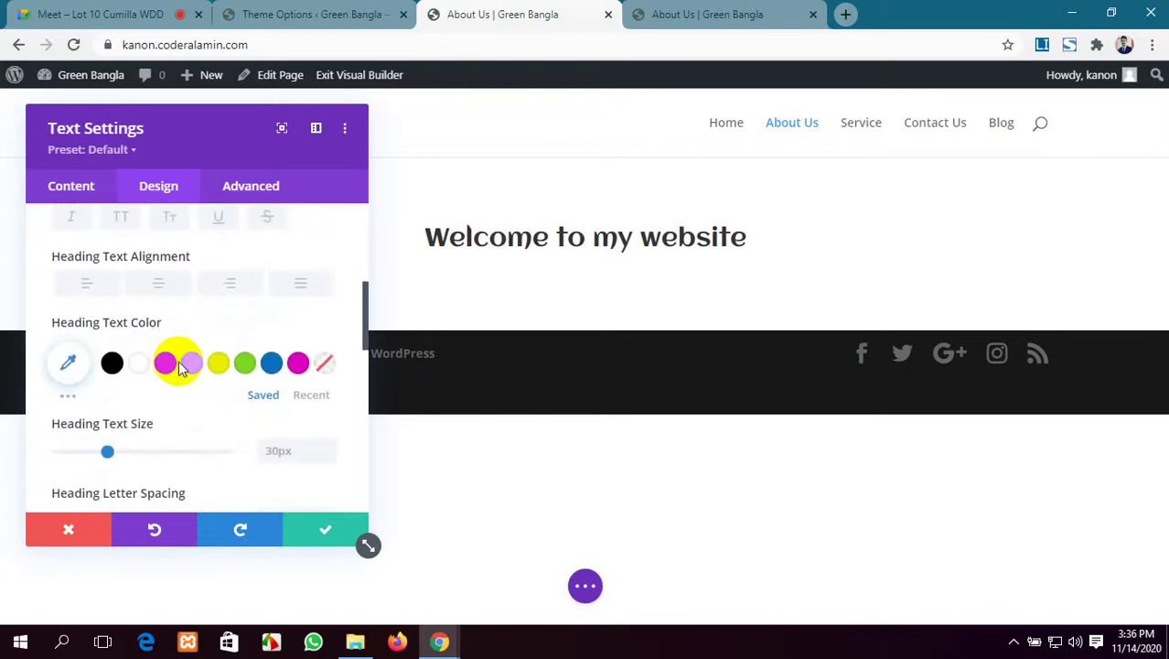
click(163, 366)
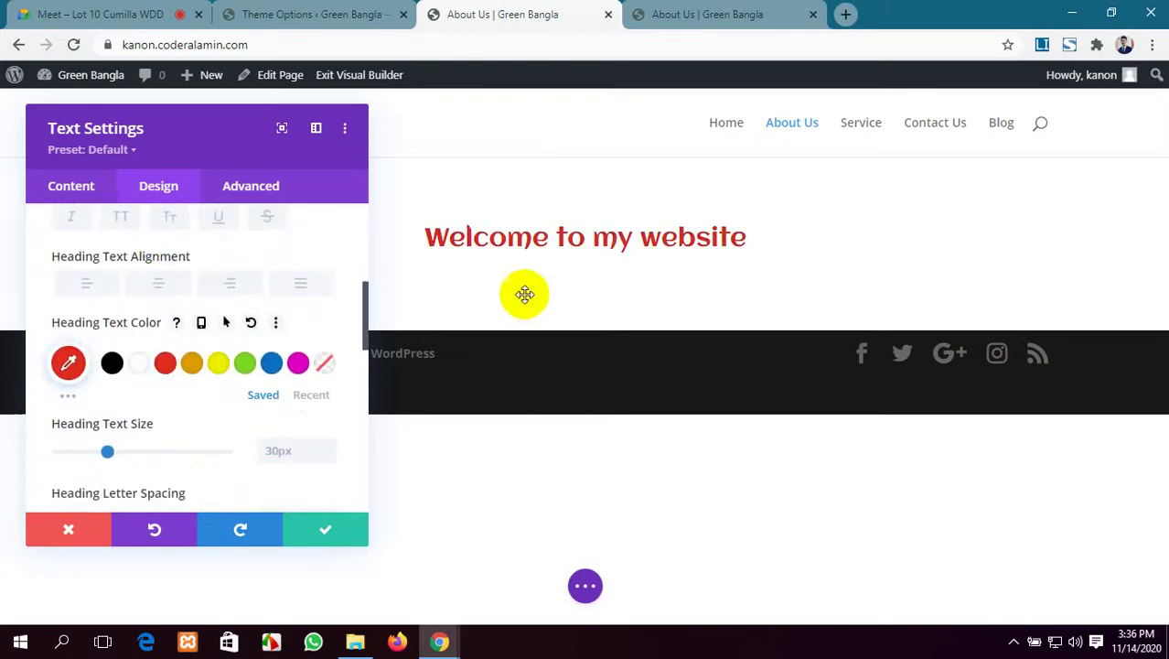
Set the welcome text's H1 heading text size to 60px and save the module settings.
scroll(175, 325, up, 4)
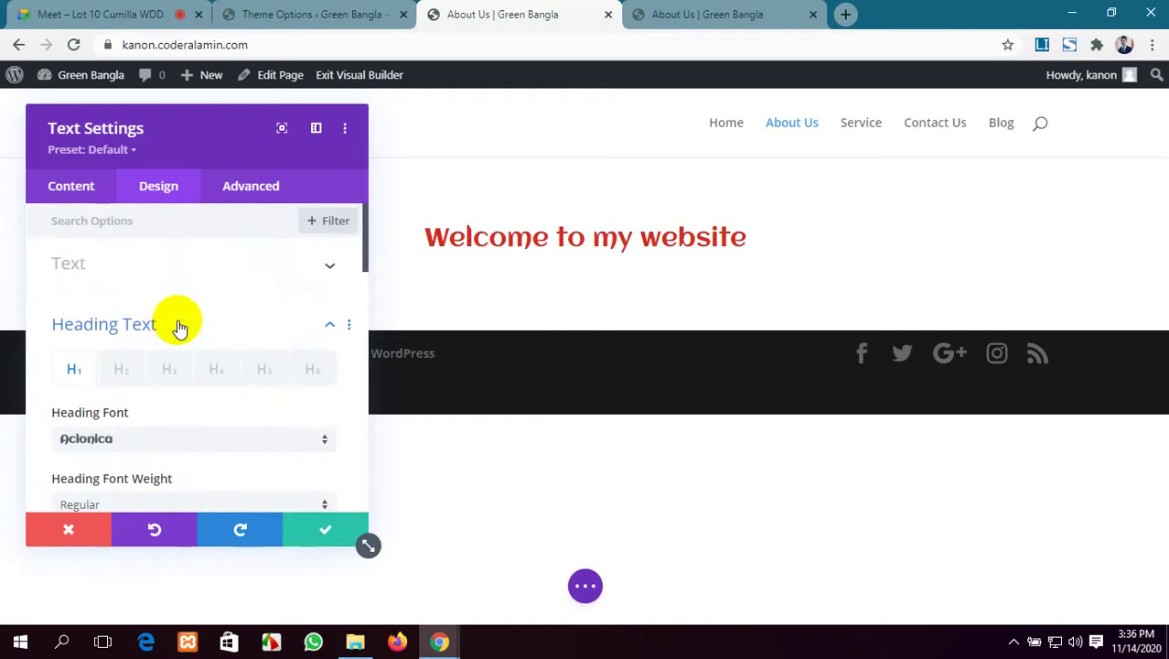
scroll(246, 302, down, 5)
scroll(247, 304, down, 1)
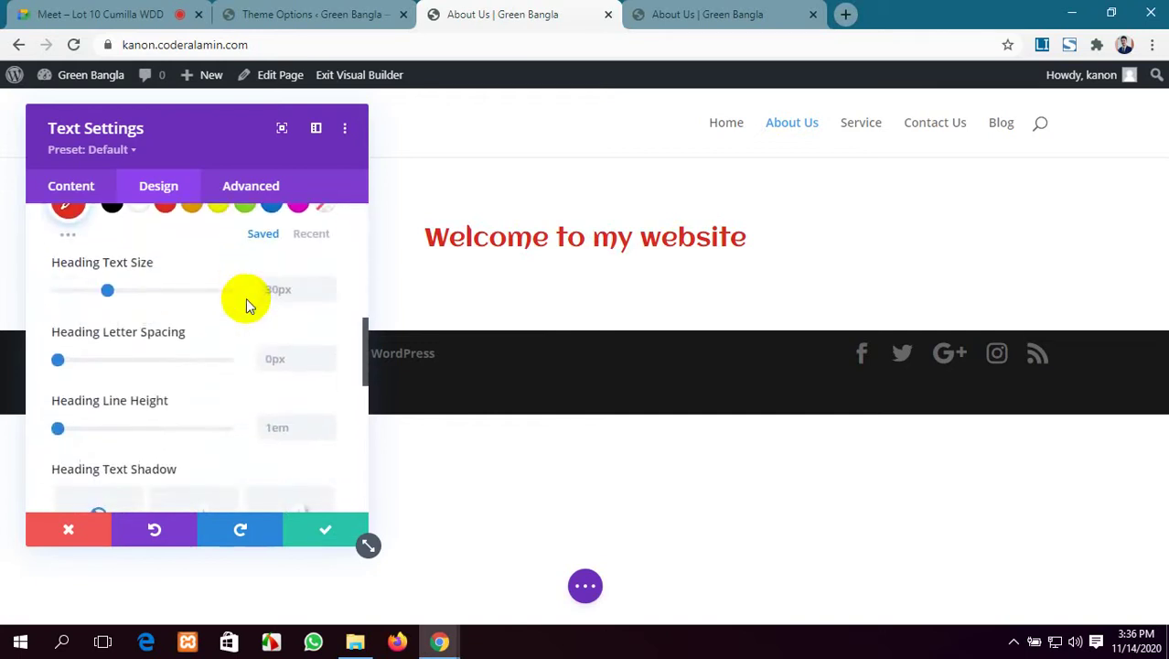
drag(114, 293, 157, 291)
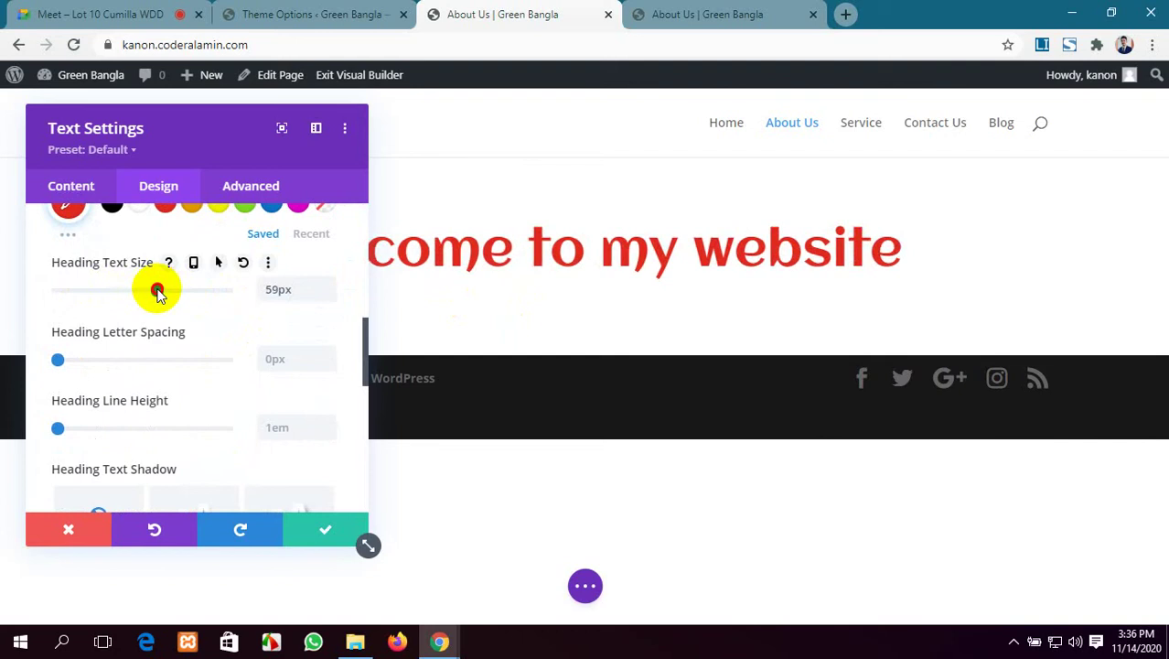
drag(287, 289, 254, 298)
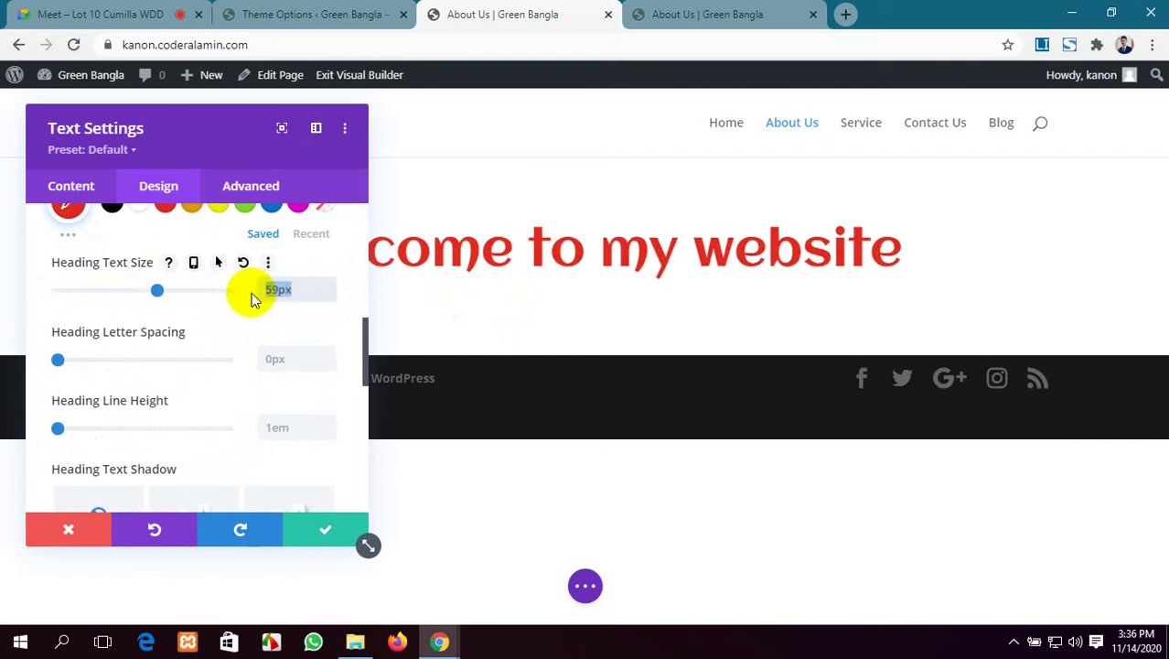
text(60px)
scroll(224, 384, down, 1)
scroll(229, 405, down, 2)
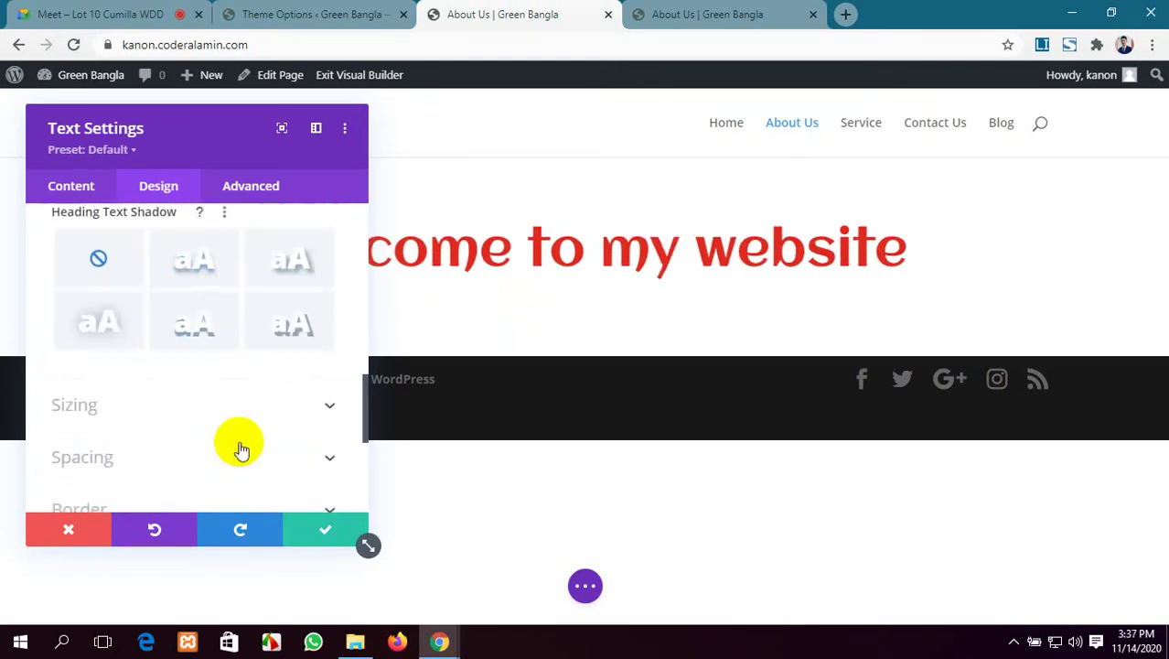
click(308, 533)
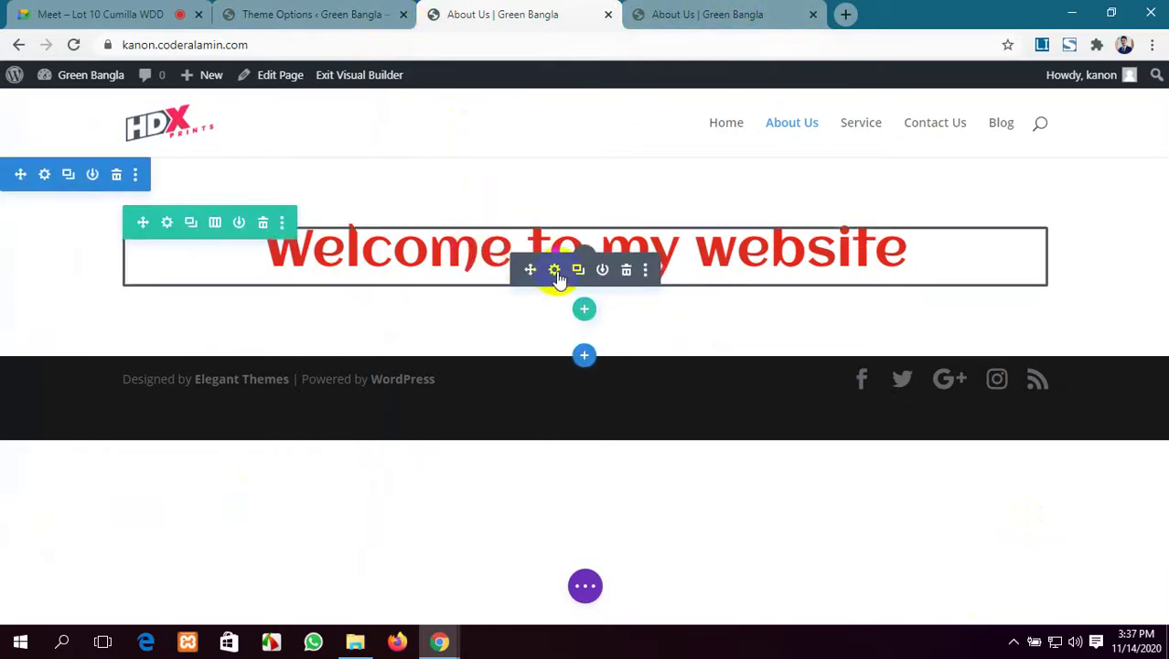
Set the welcome text module's H1 heading font to Abhaya Libre and save the module settings.
click(555, 269)
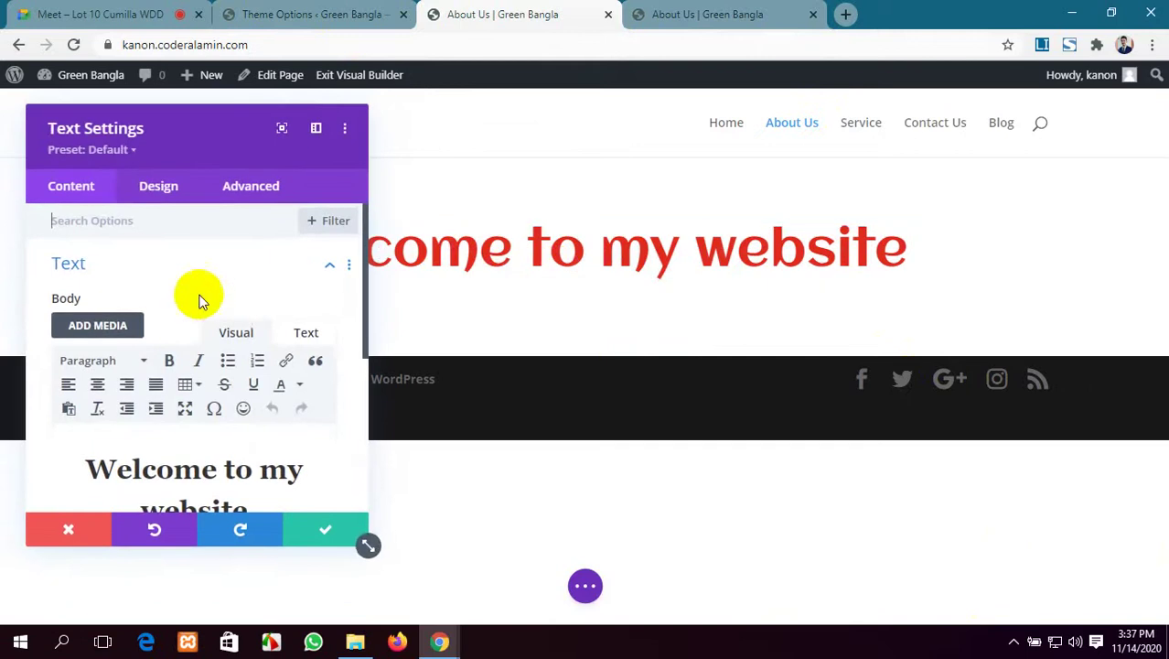
click(161, 188)
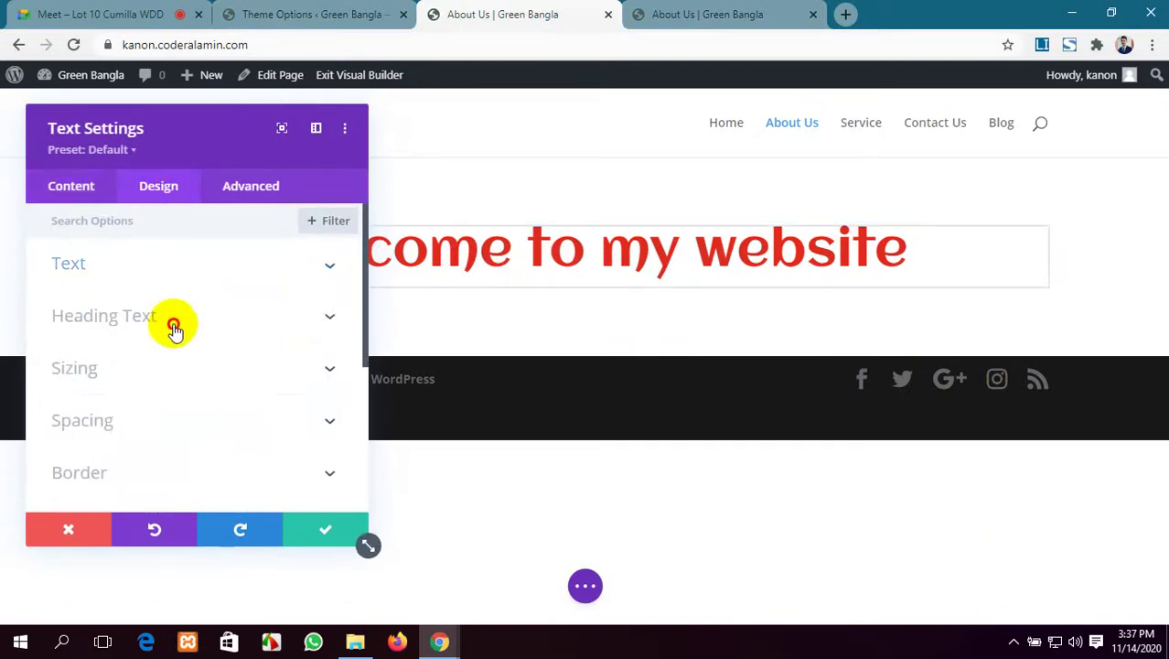
click(172, 323)
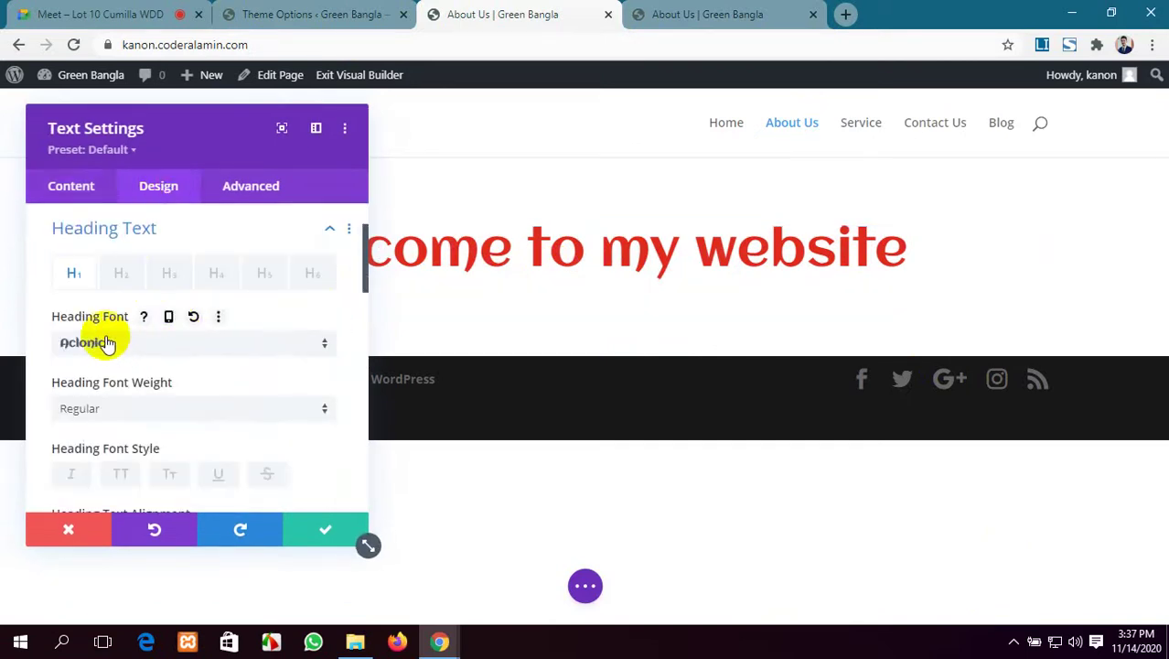
click(196, 351)
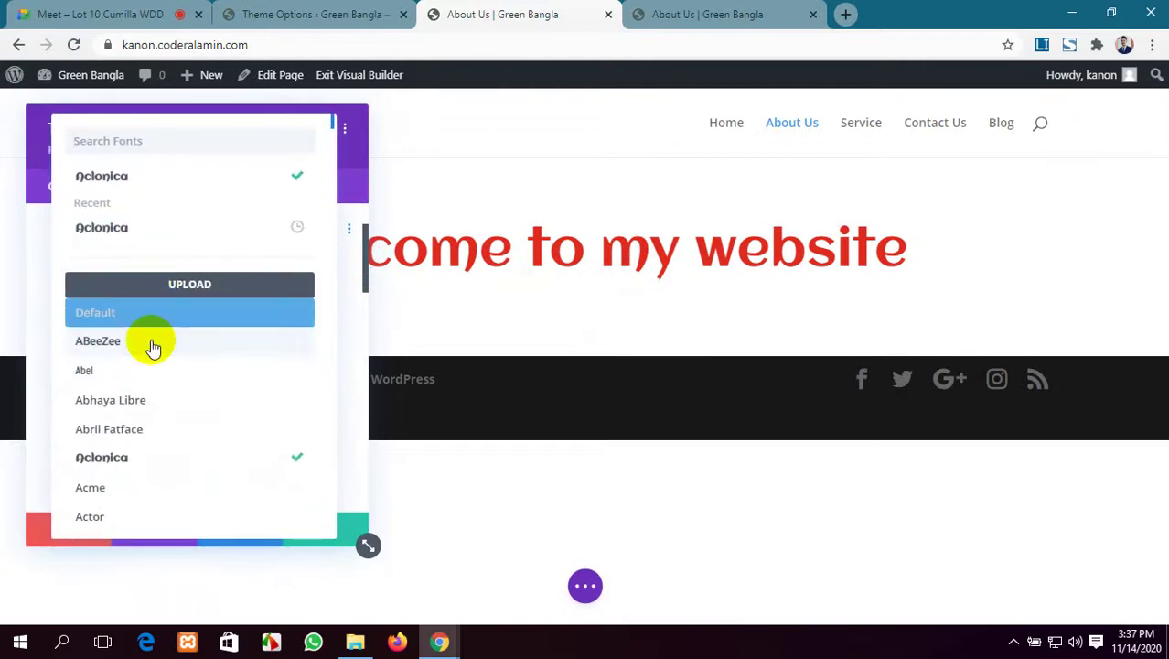
click(155, 414)
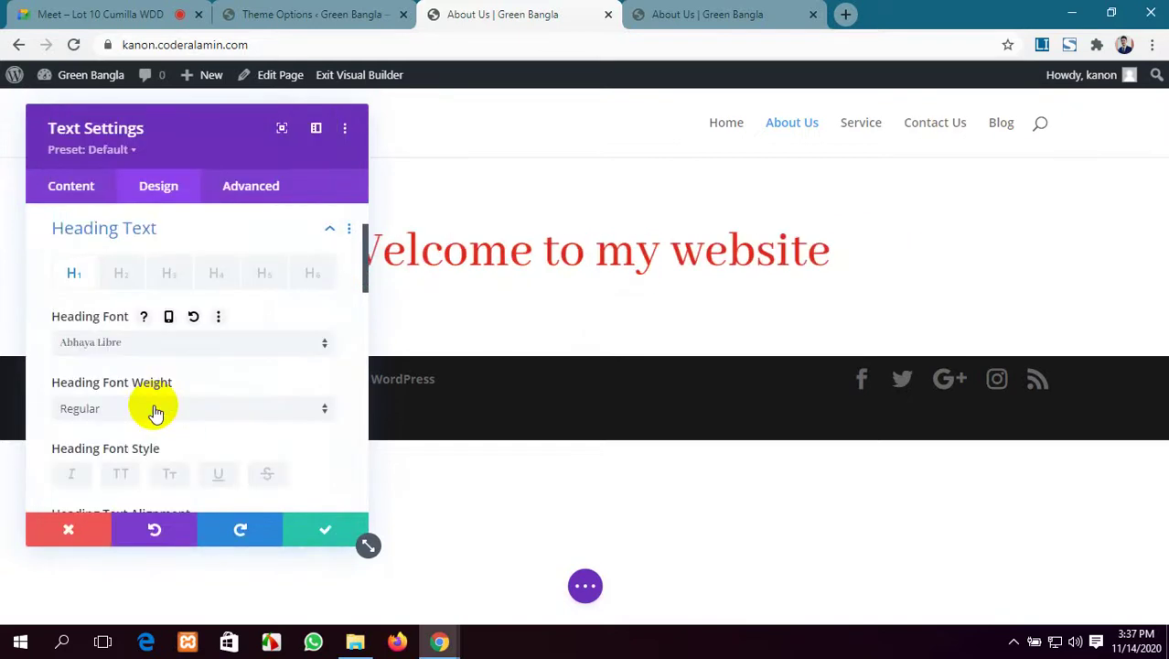
drag(183, 149, 199, 117)
click(326, 528)
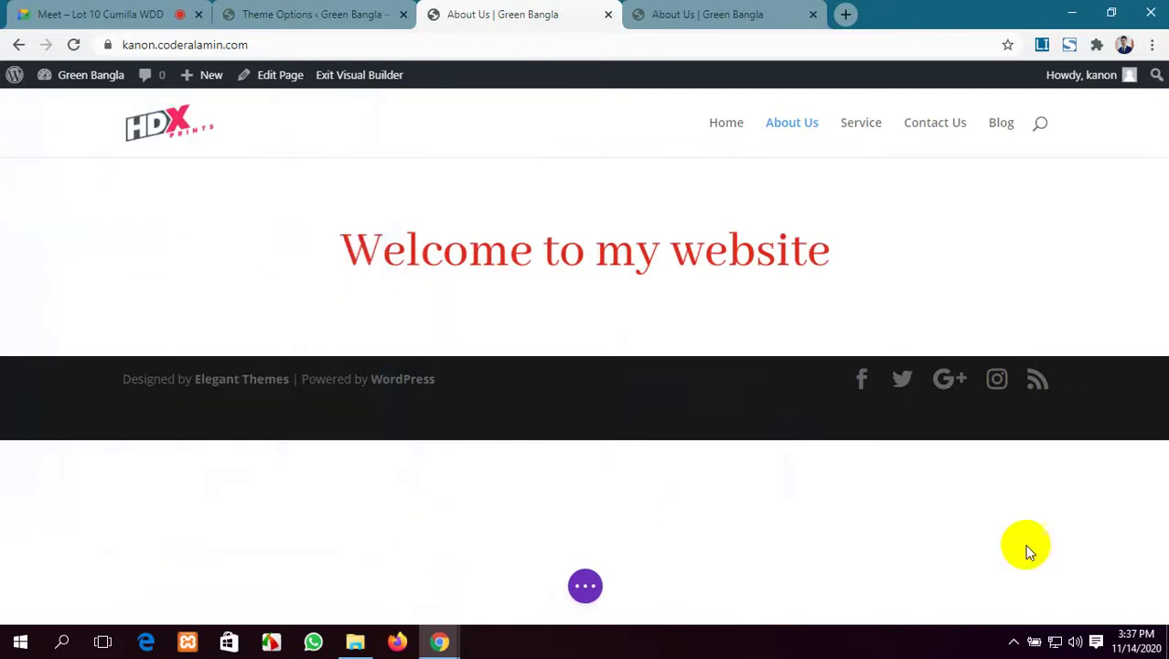
Save the About Us page in the Visual Builder and check the welcome heading on the live page.
click(586, 586)
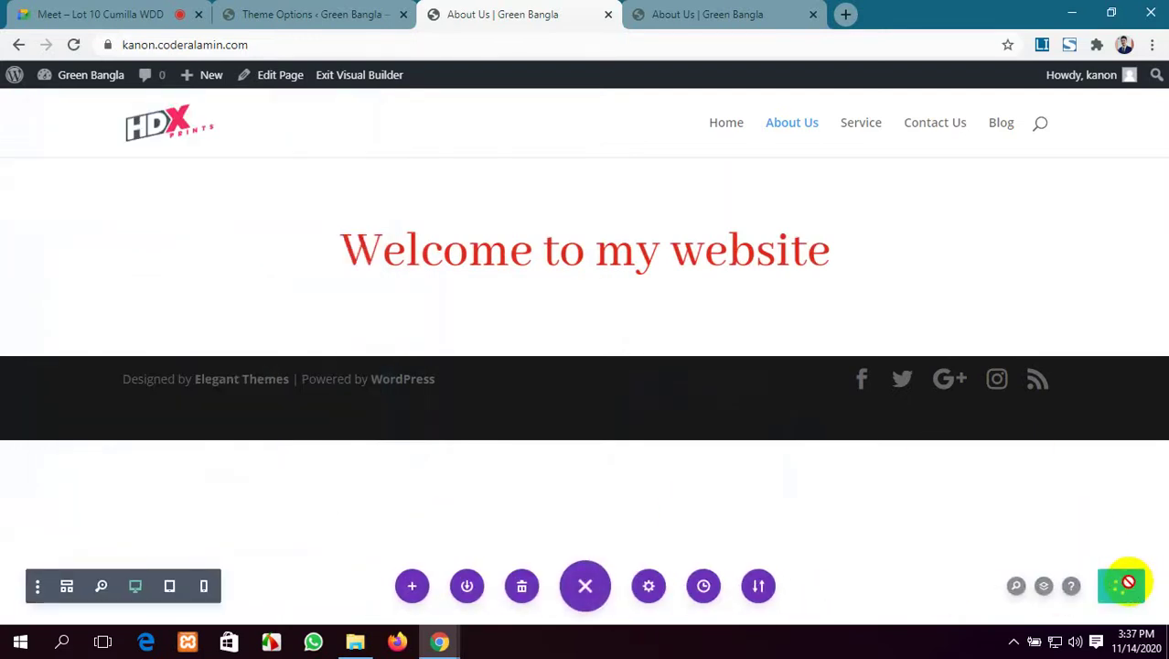
click(704, 10)
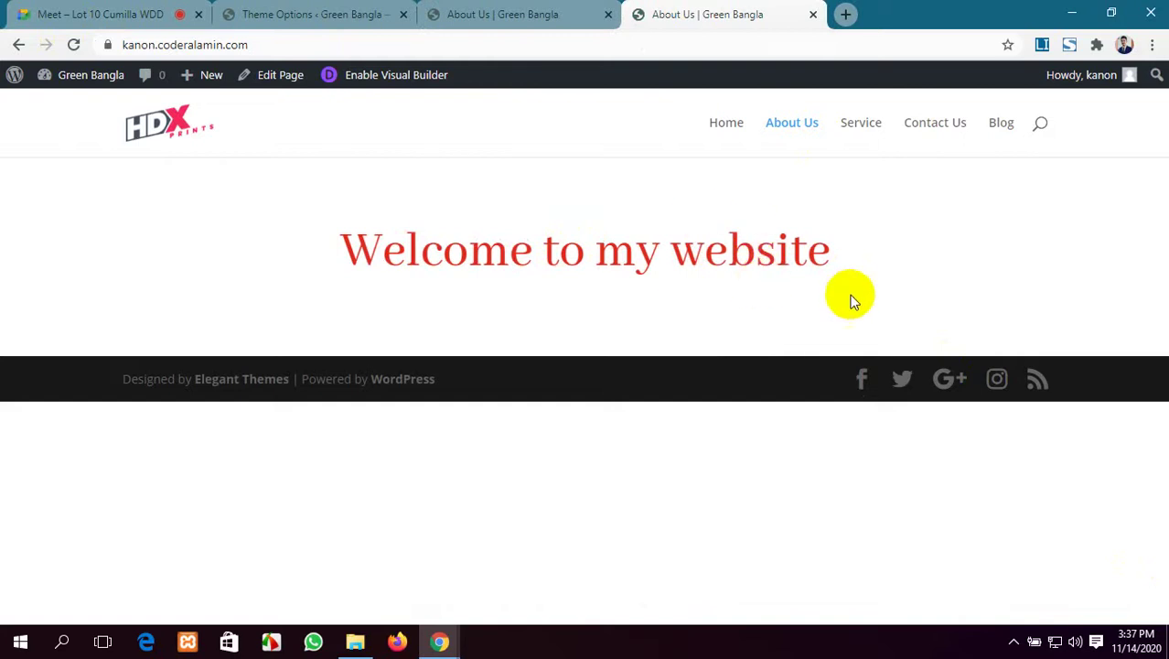
click(509, 11)
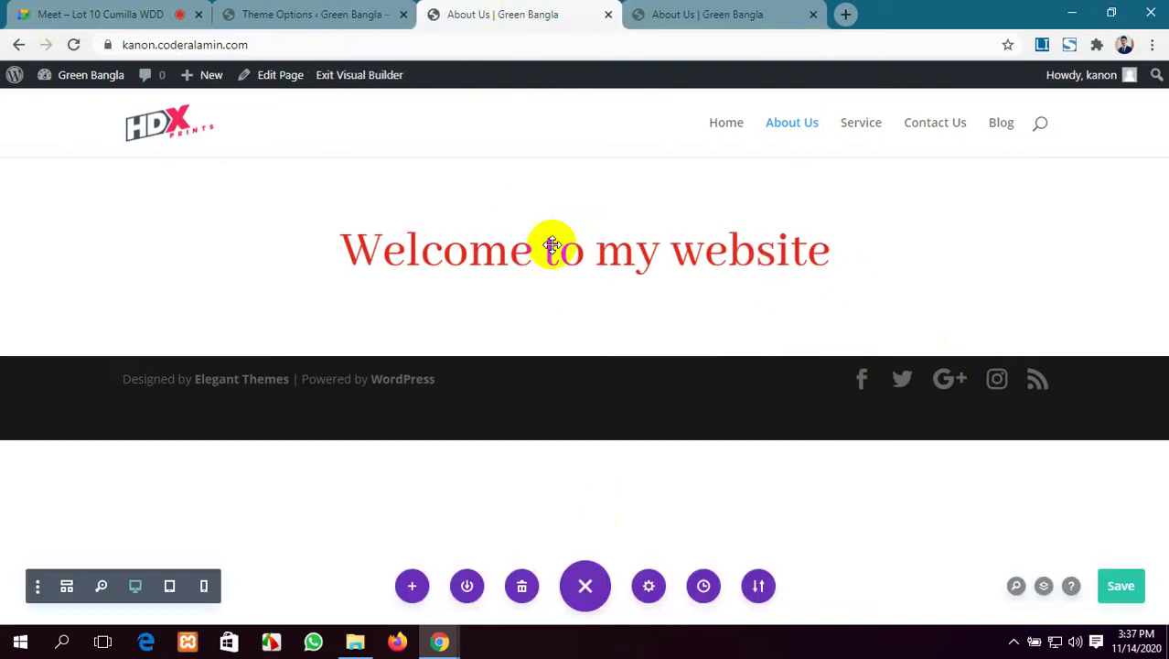
click(321, 11)
click(499, 12)
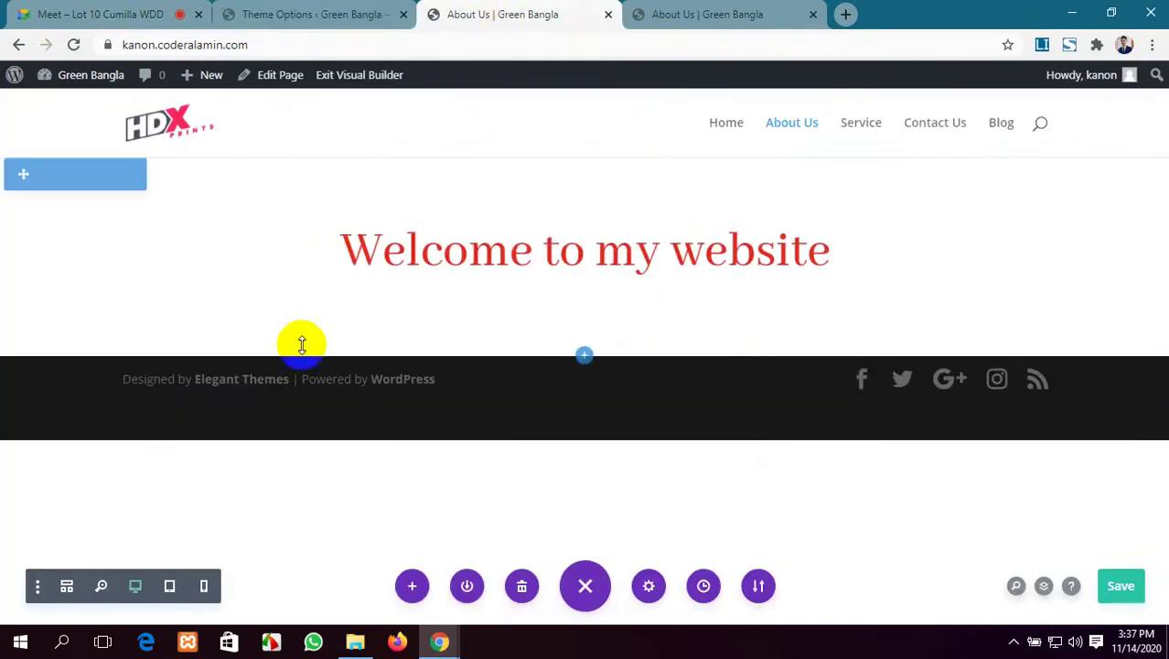
Enable the "Grab the first post image" option in the general Divi Theme Options.
click(265, 7)
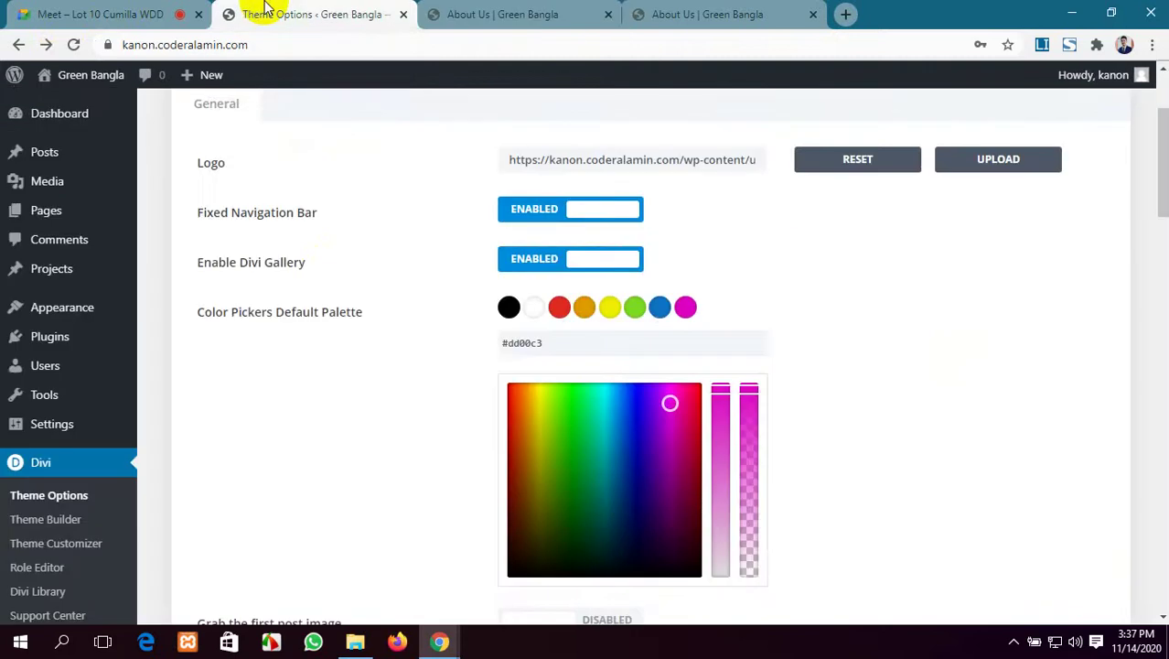
scroll(424, 322, down, 2)
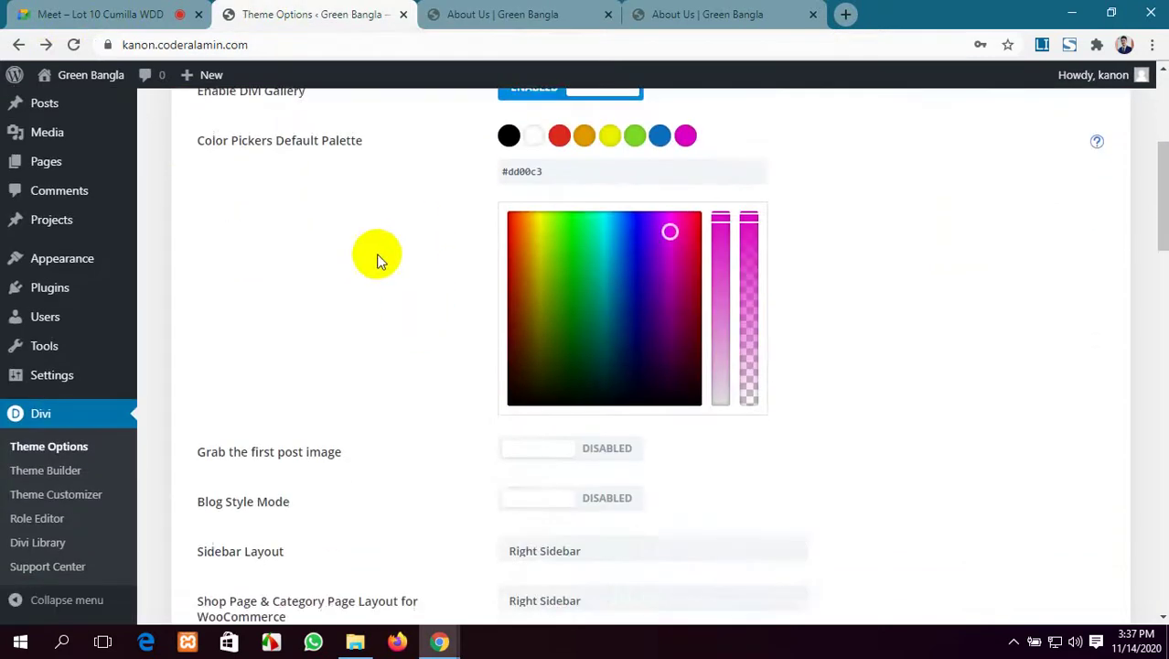
scroll(379, 258, up, 2)
scroll(424, 316, down, 5)
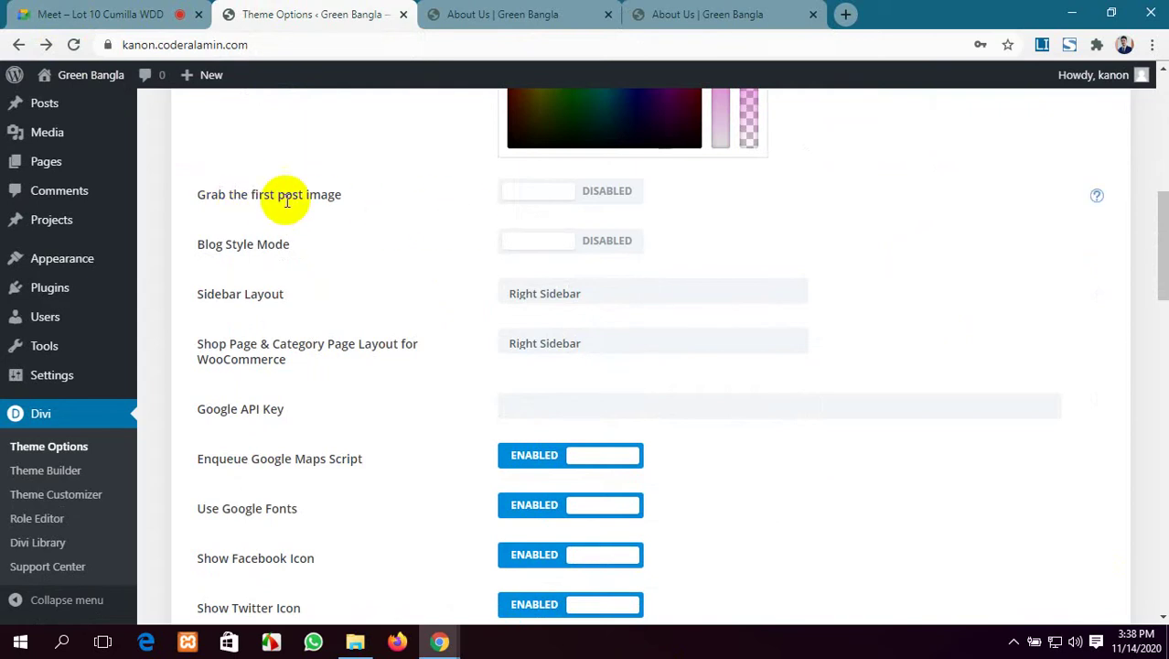
click(525, 192)
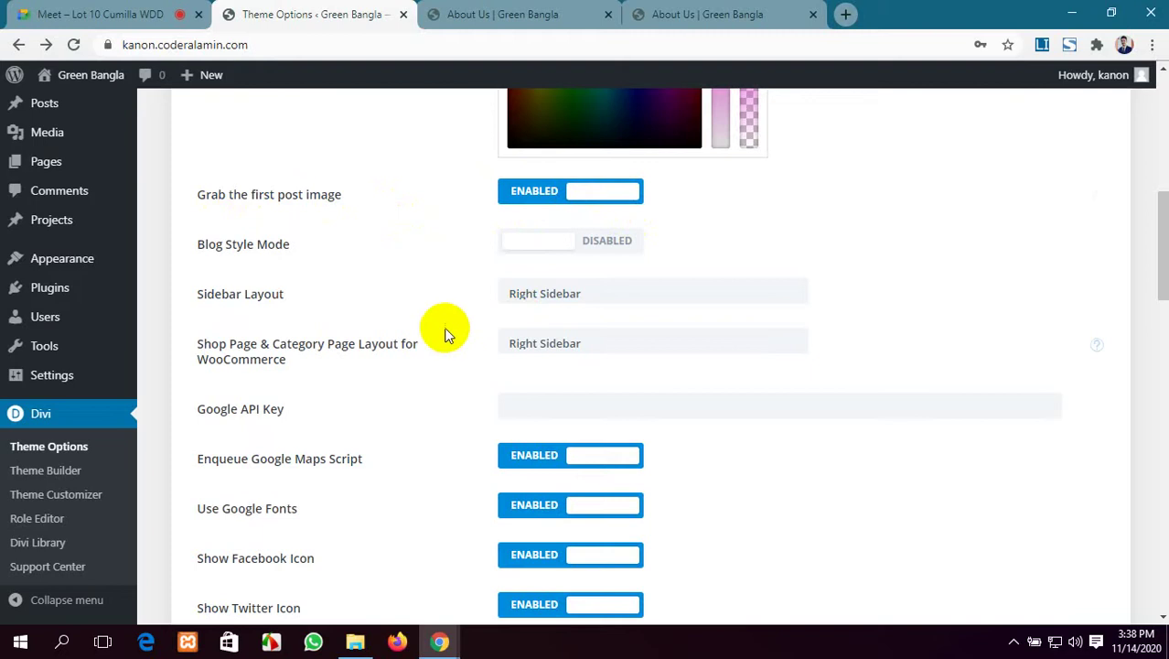
scroll(279, 470, down, 10)
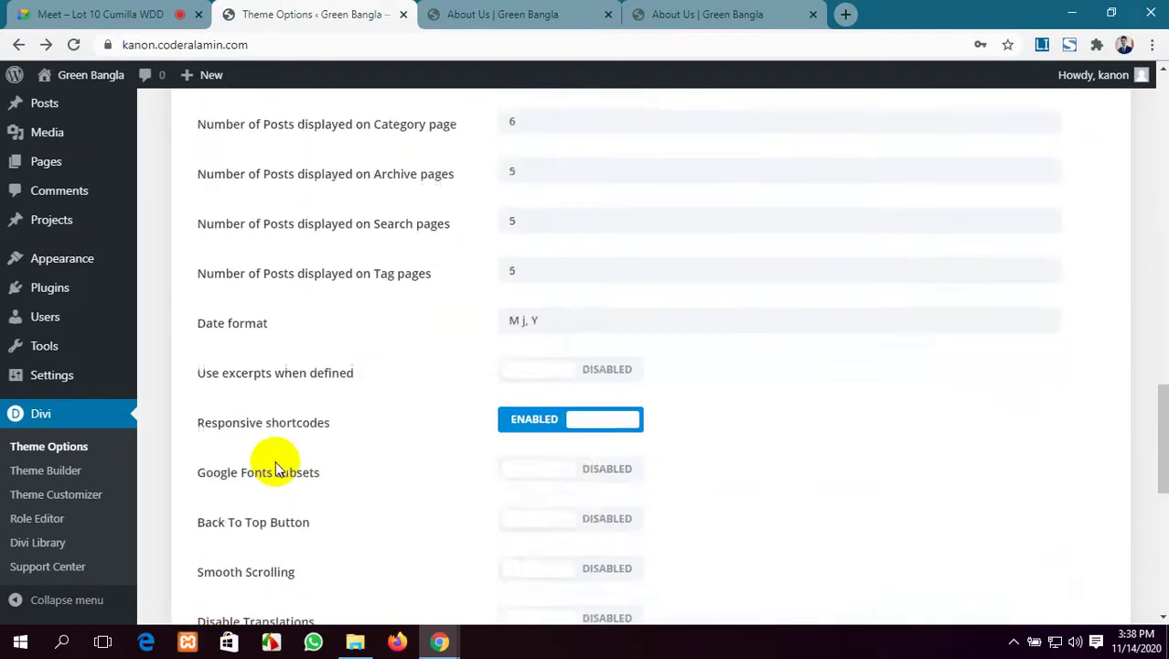
scroll(269, 470, down, 5)
scroll(248, 452, up, 4)
scroll(248, 464, down, 5)
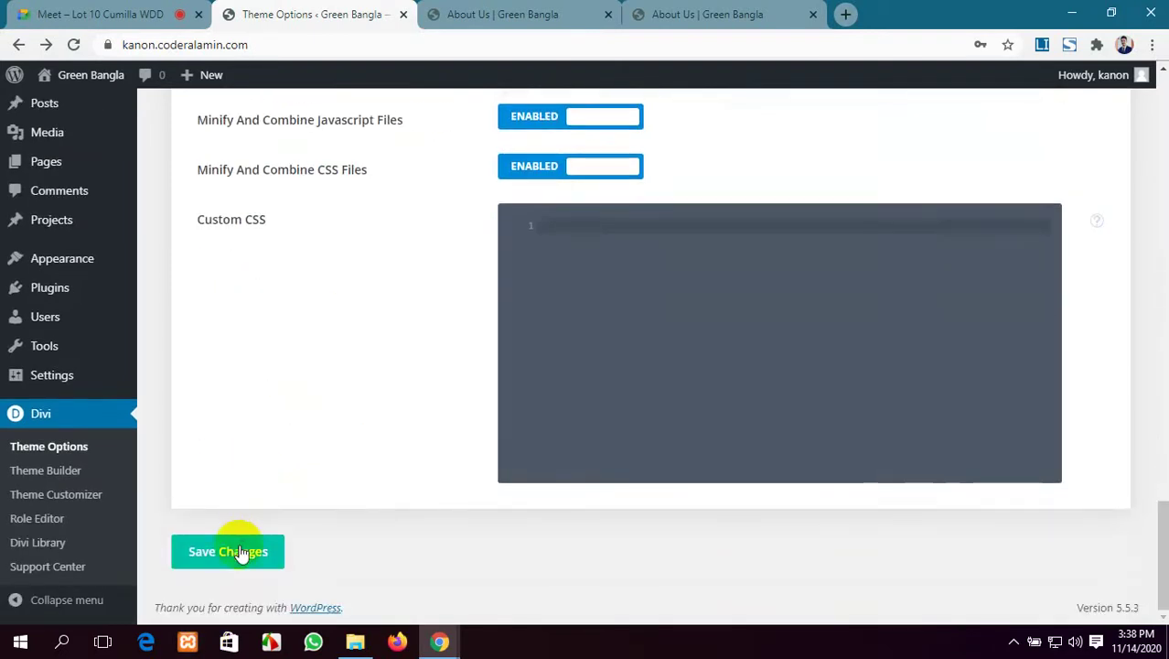
Open a new blog post editor in a separate browser tab and place it between the two About Us tabs.
click(491, 9)
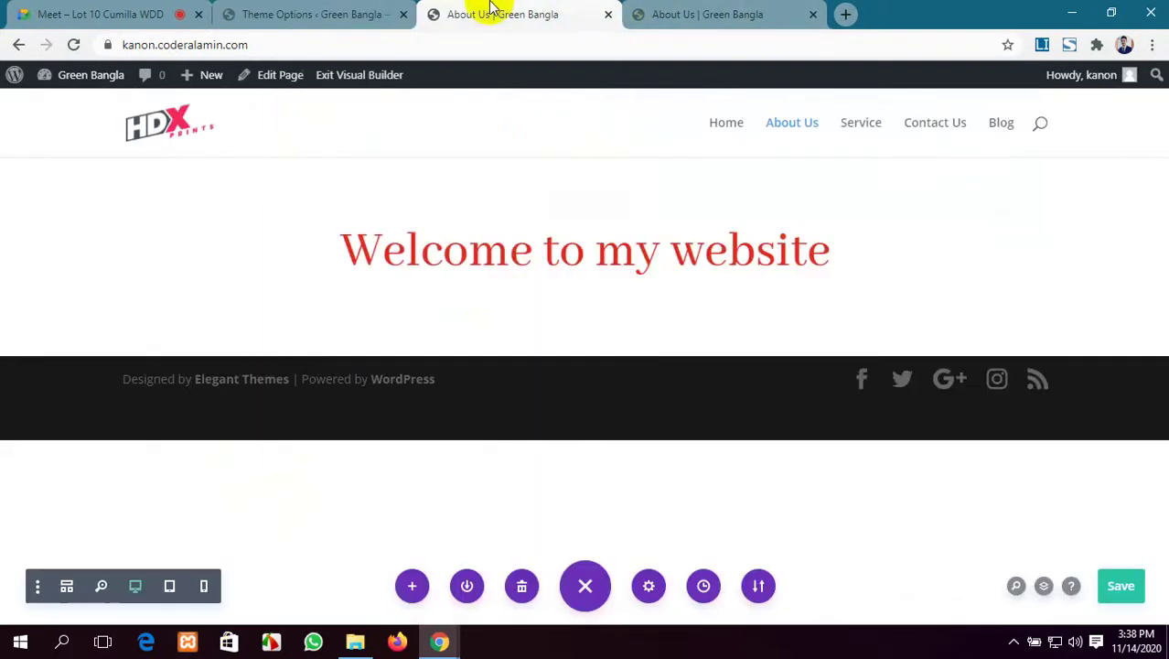
click(645, 15)
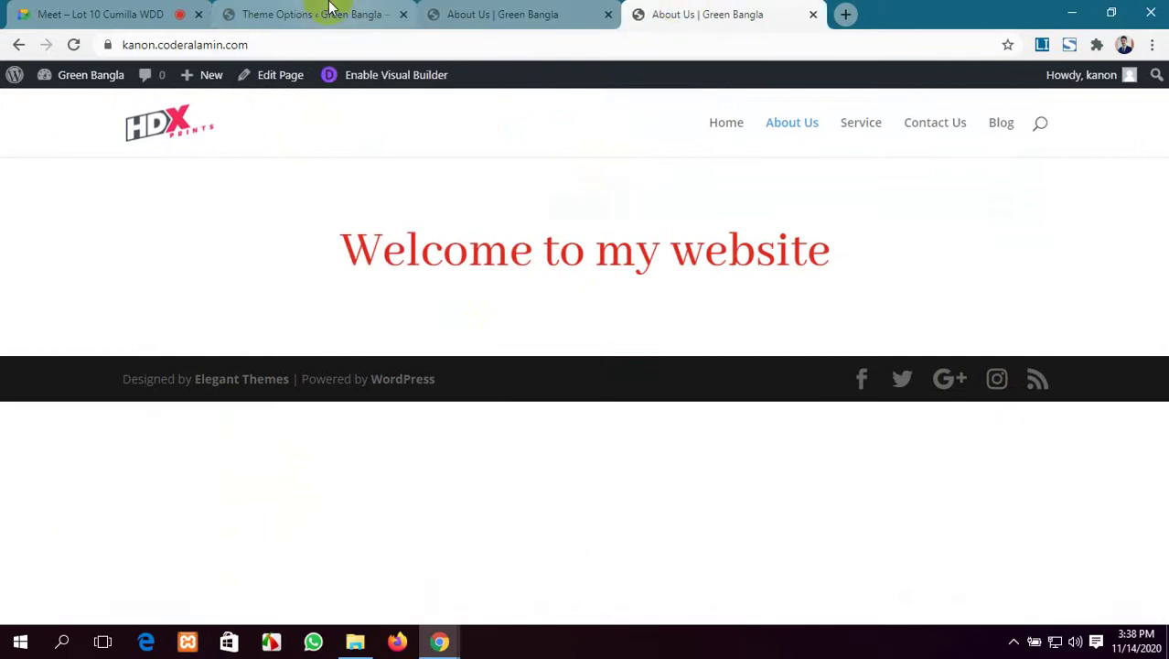
click(302, 13)
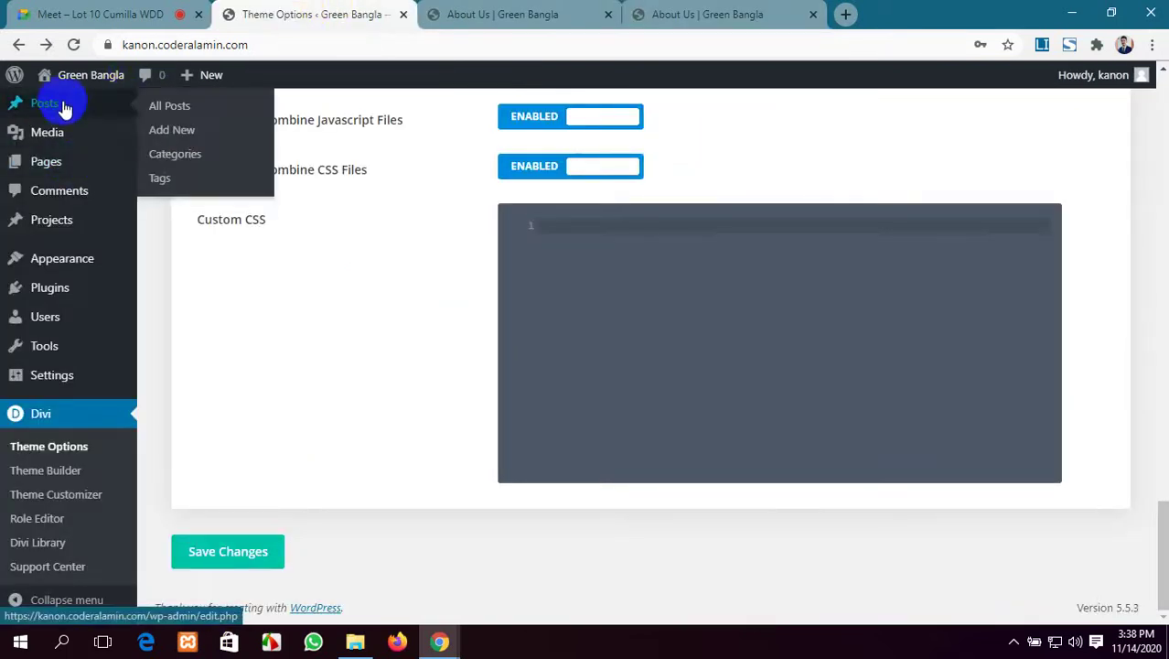
middle_click(178, 133)
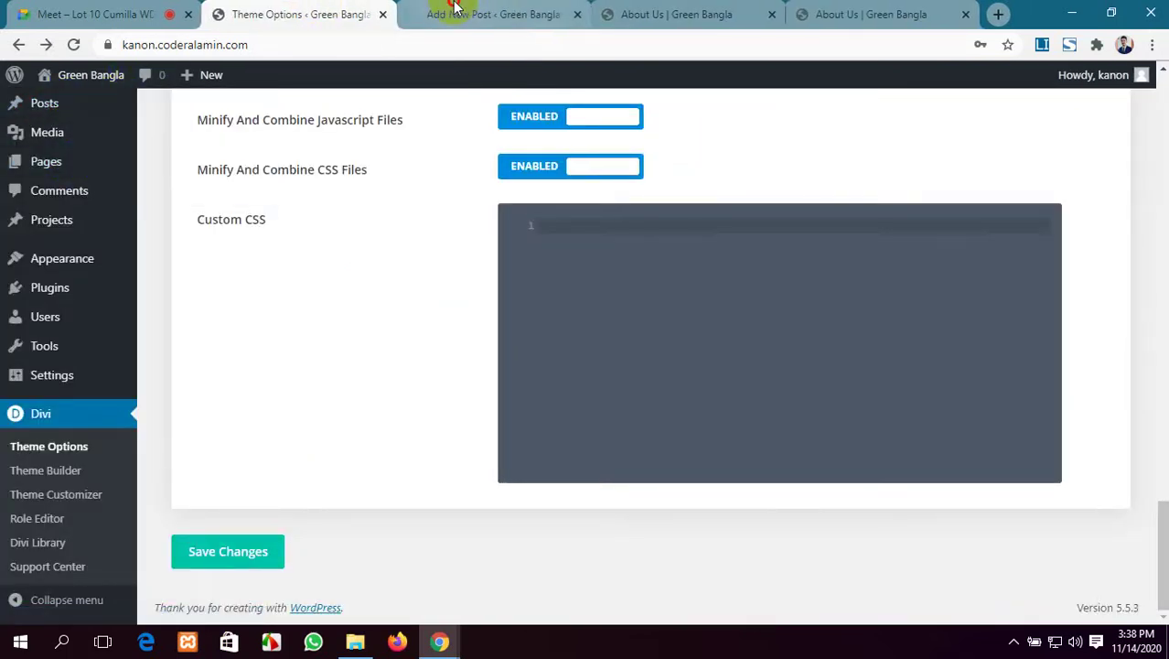
drag(449, 5, 663, 24)
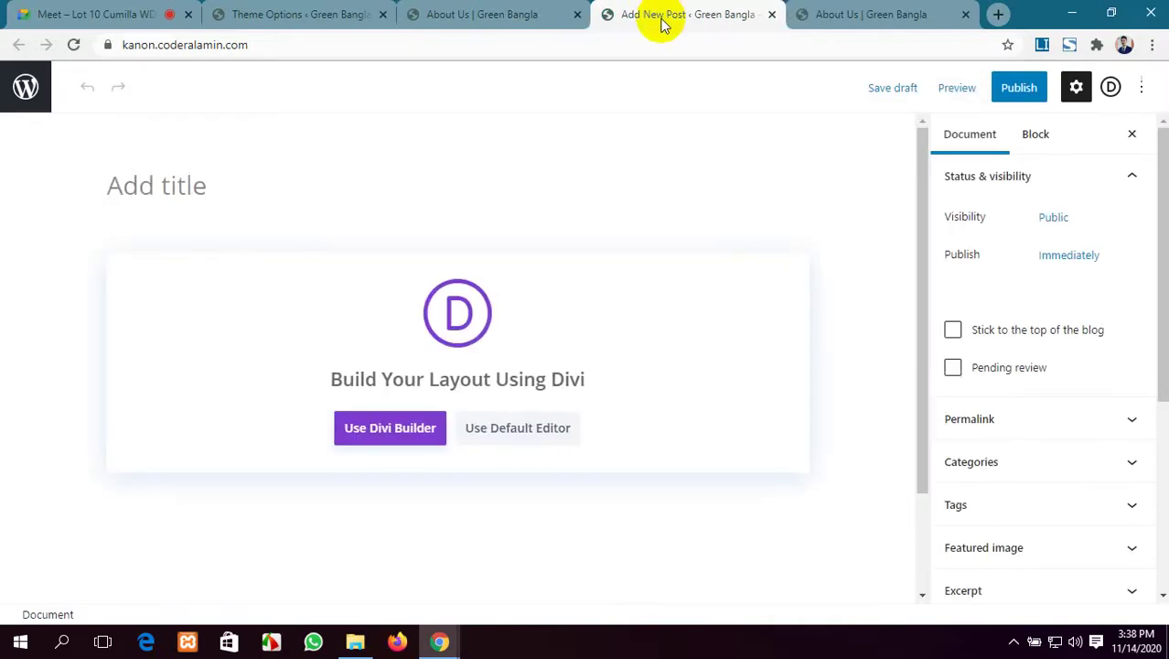
scroll(973, 413, down, 2)
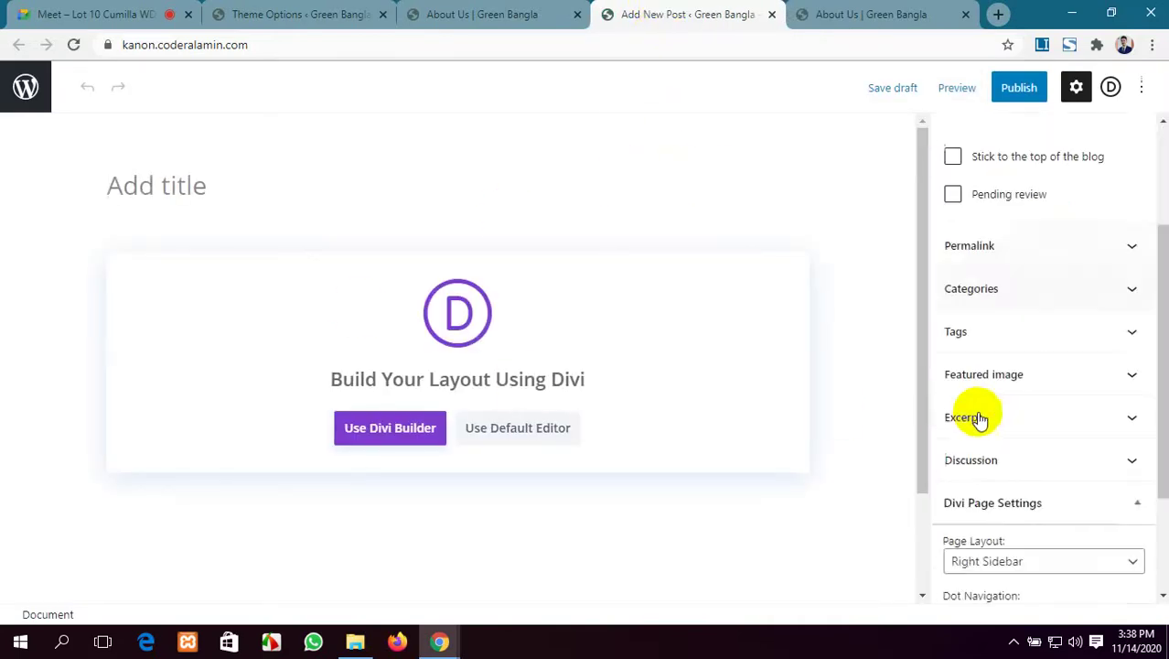
scroll(976, 410, up, 2)
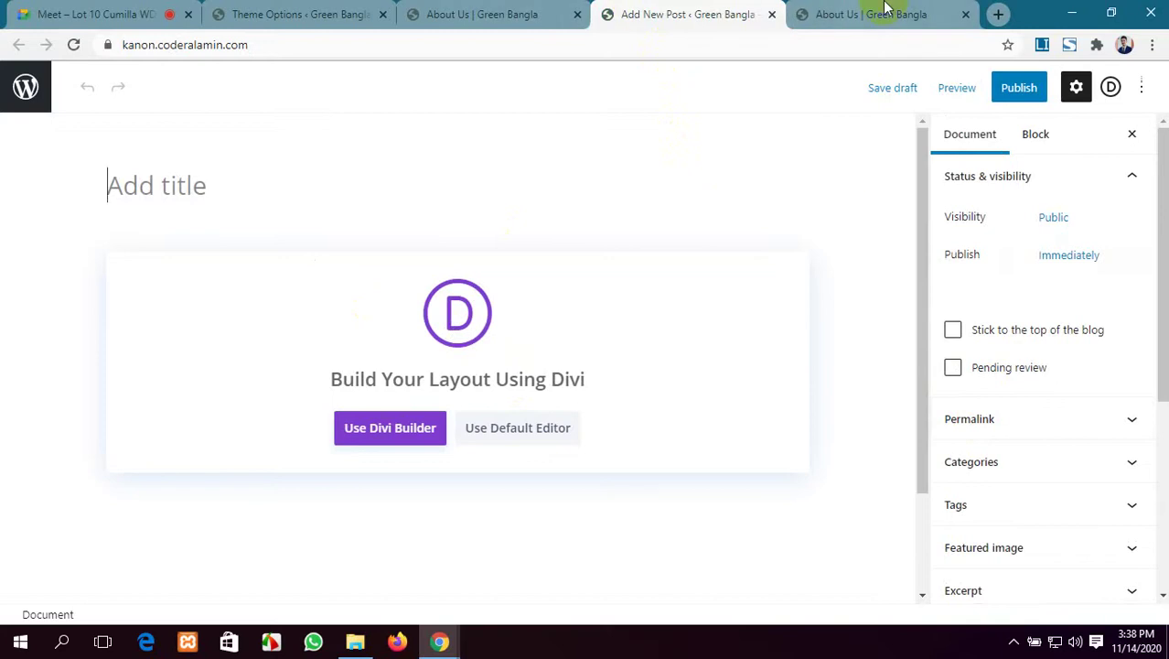
Open the article "You can because the results are pre-determined" on prothomalo.com in a new browser tab.
click(997, 14)
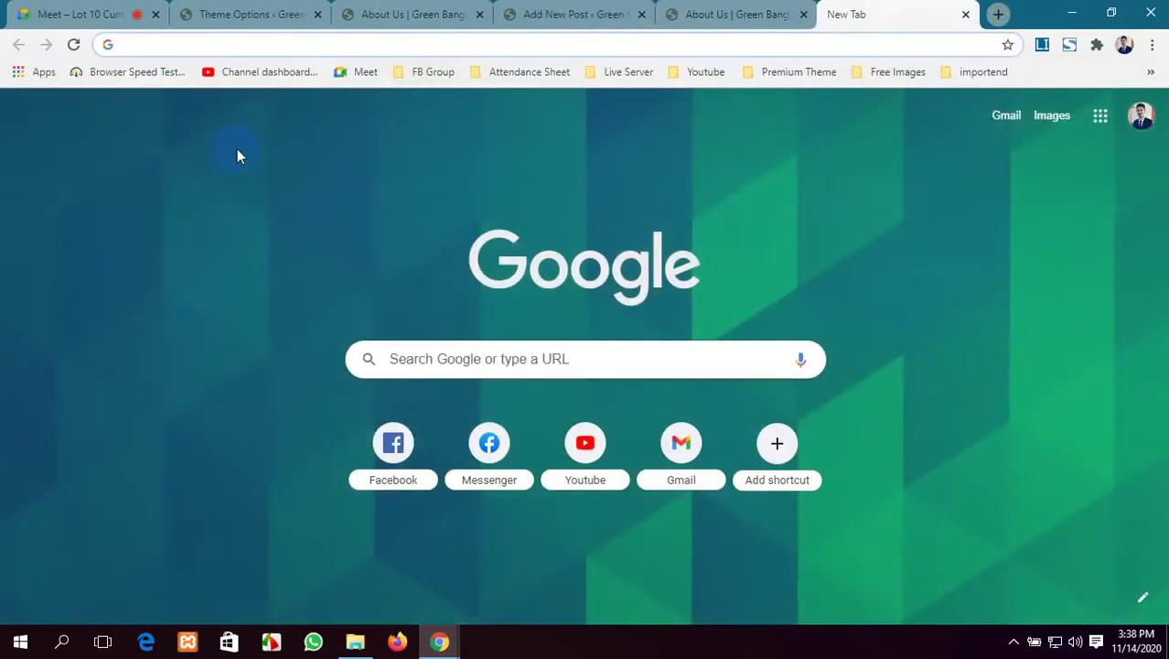
text(pr)
key(Return)
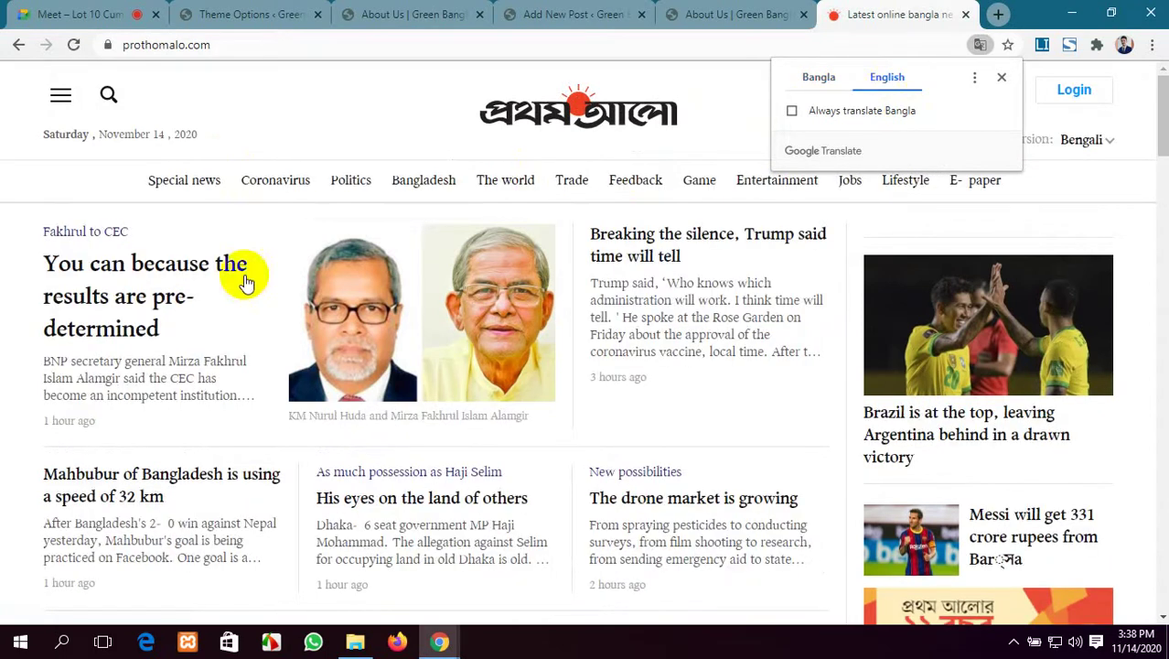
click(120, 266)
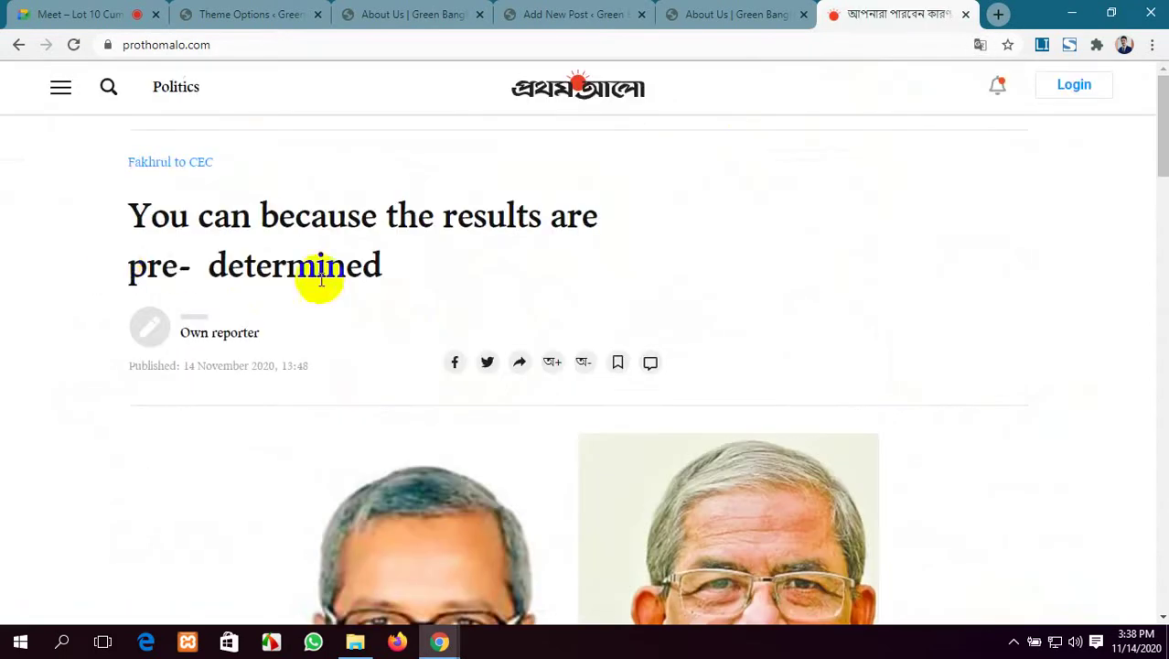
Copy the article's headline into the new post's title as "You can because the results are pre-determined".
scroll(318, 274, down, 3)
scroll(327, 276, down, 3)
scroll(330, 278, up, 5)
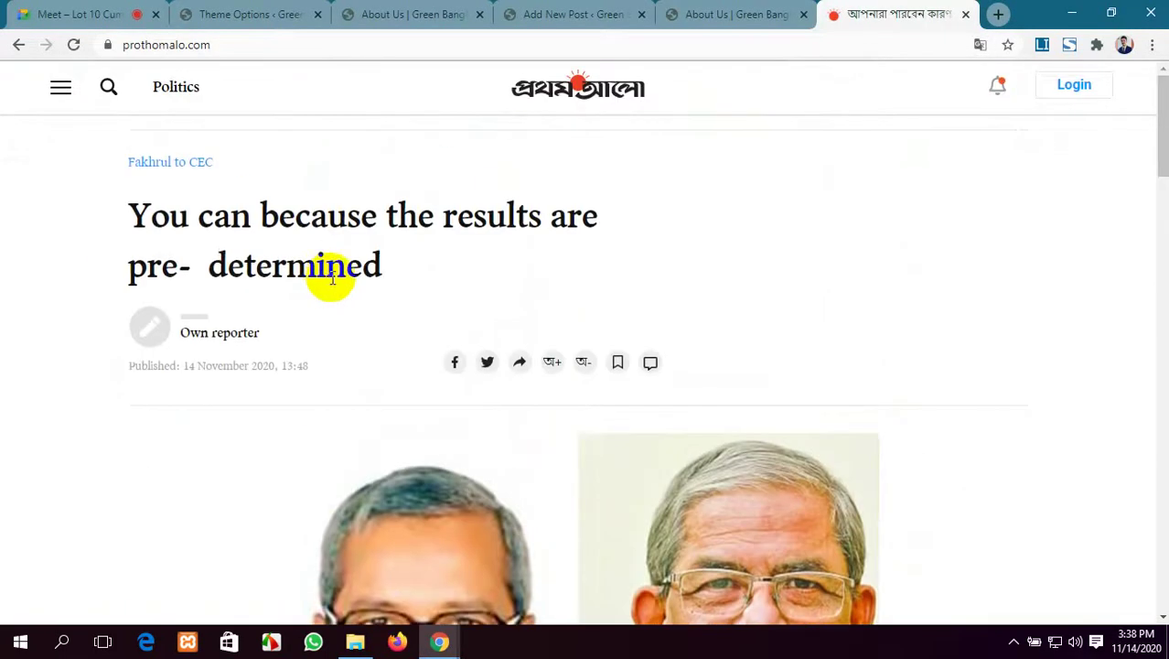
drag(355, 268, 160, 235)
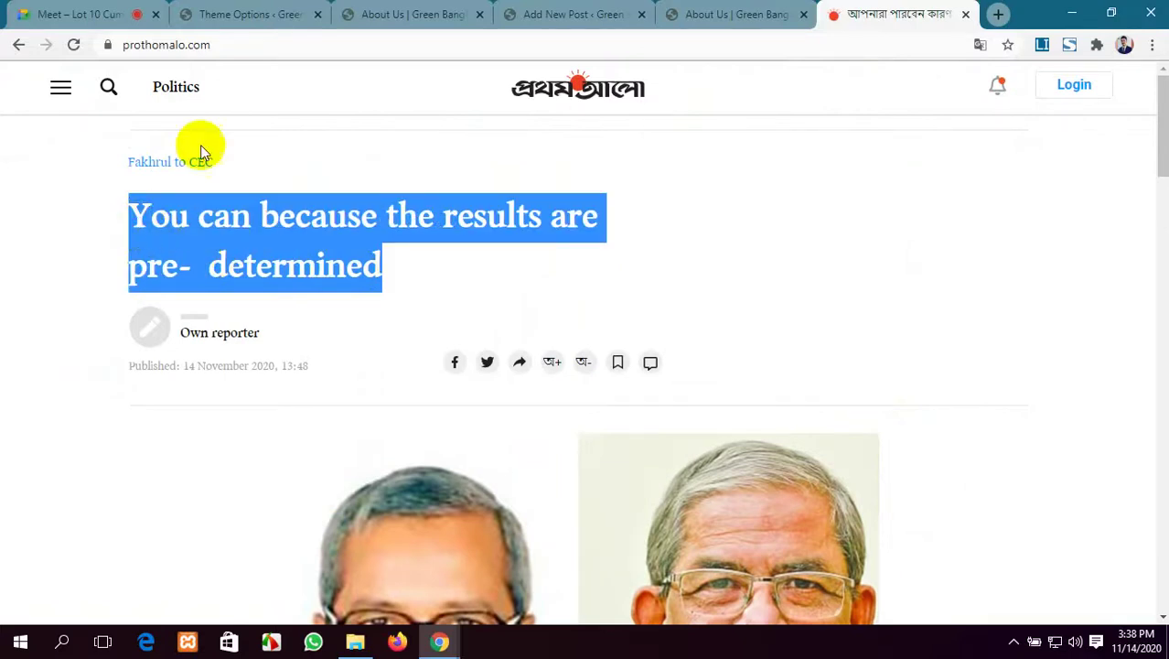
click(736, 12)
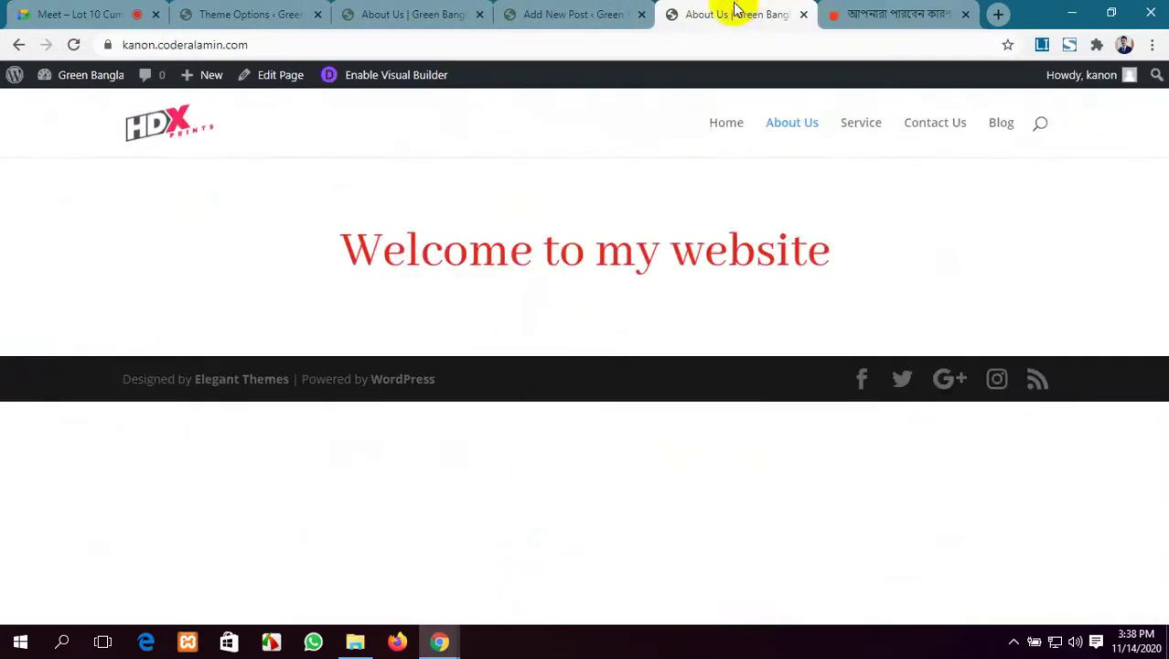
drag(544, 7, 668, 10)
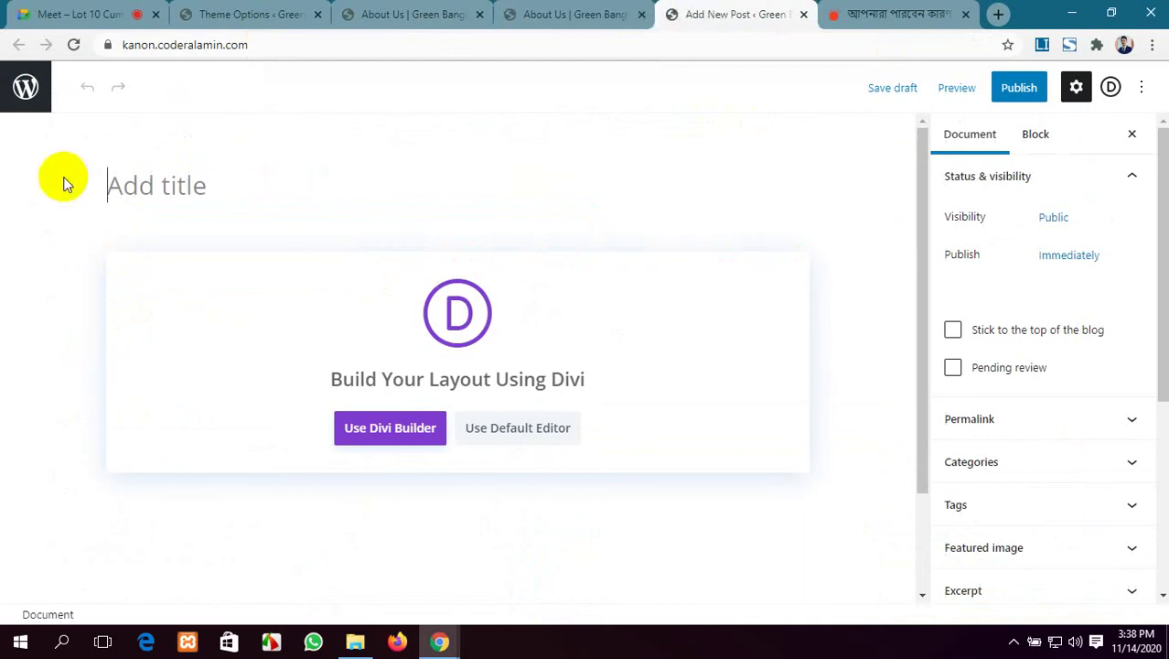
text(You can because the results are pre-determined)
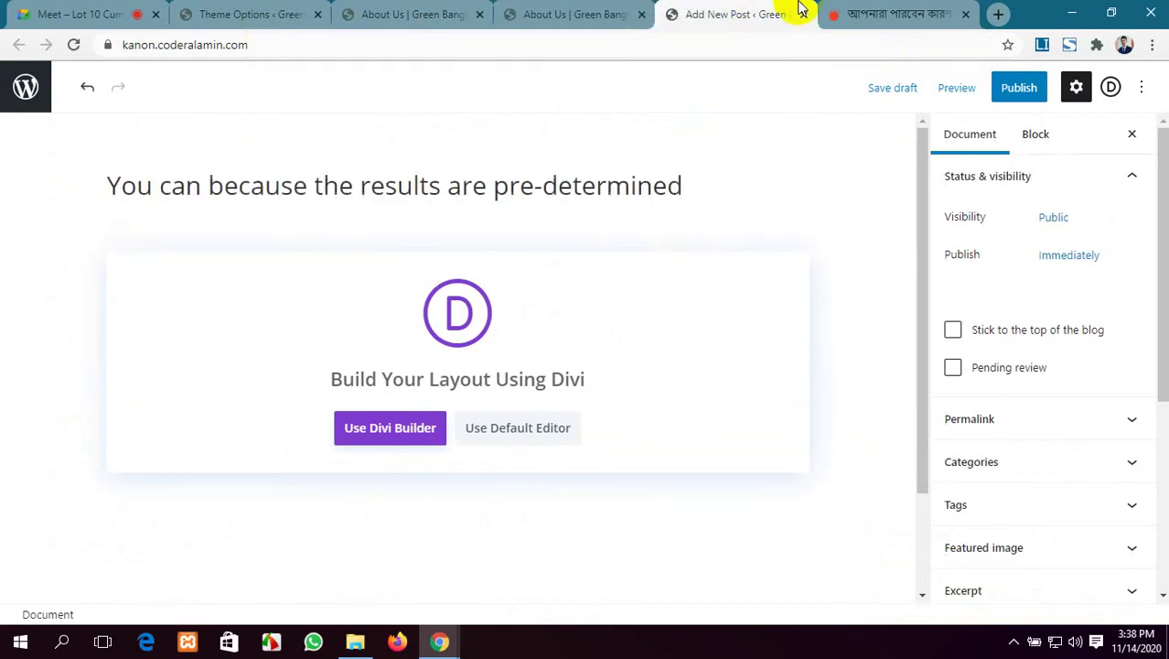
Copy the first two body paragraphs of the prothomalo.com article and return to the new post's editor.
click(892, 11)
scroll(494, 380, down, 8)
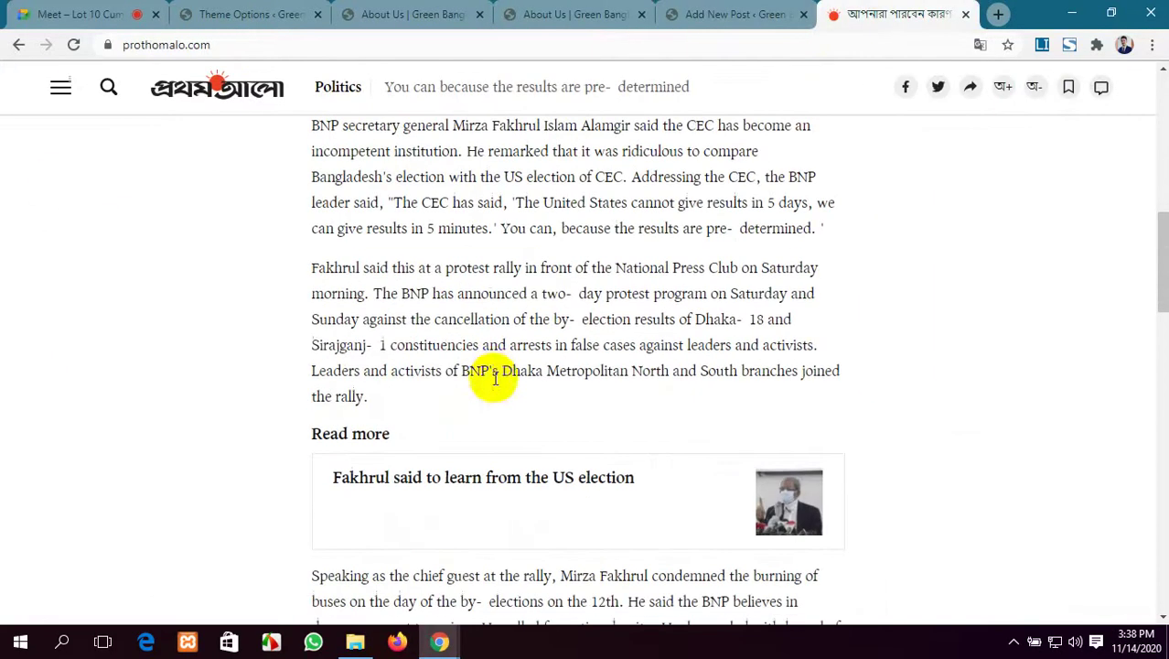
drag(373, 386, 307, 132)
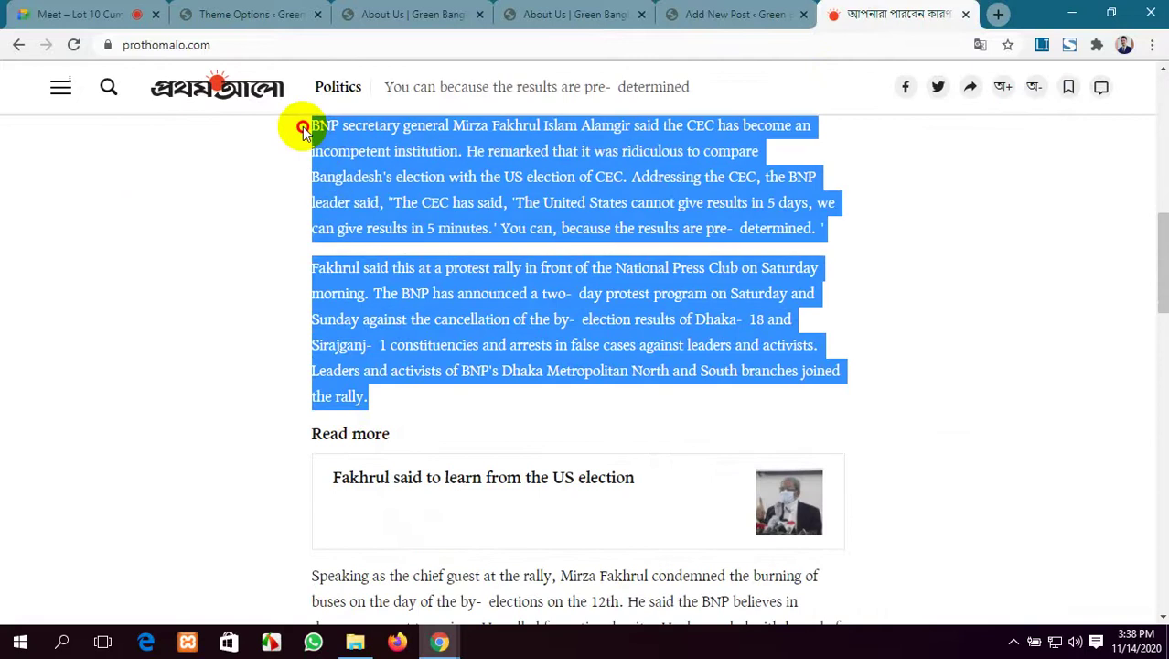
scroll(306, 208, up, 1)
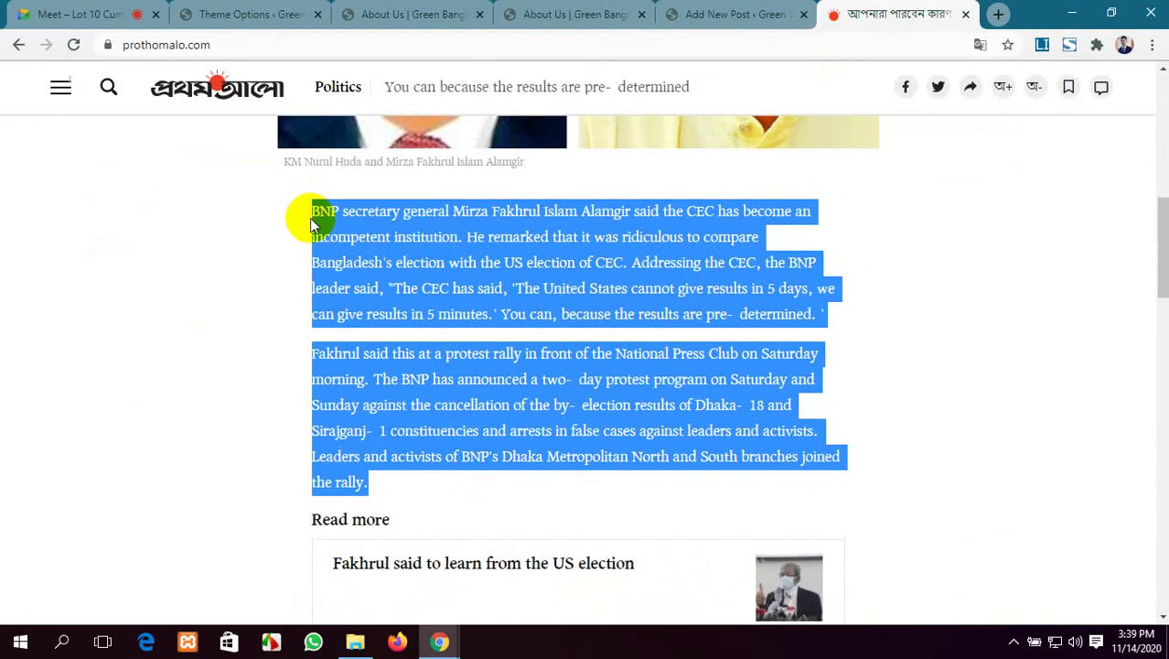
click(571, 14)
click(701, 14)
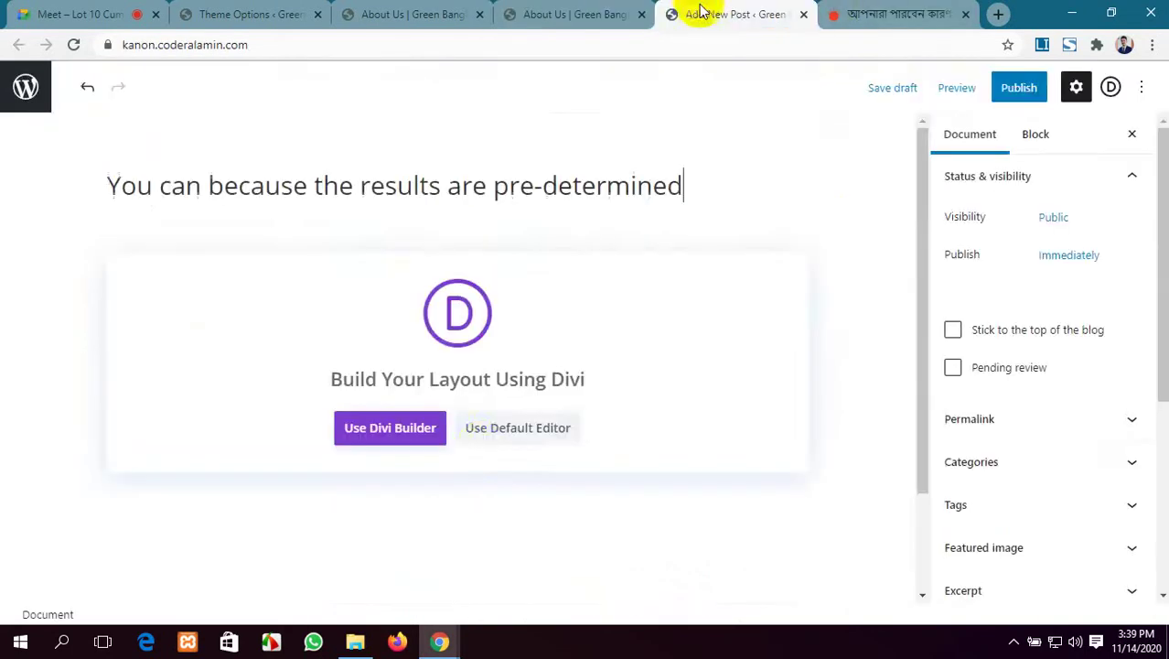
Switch the post to the default editor and paste the two copied article paragraphs into its body.
scroll(567, 416, down, 2)
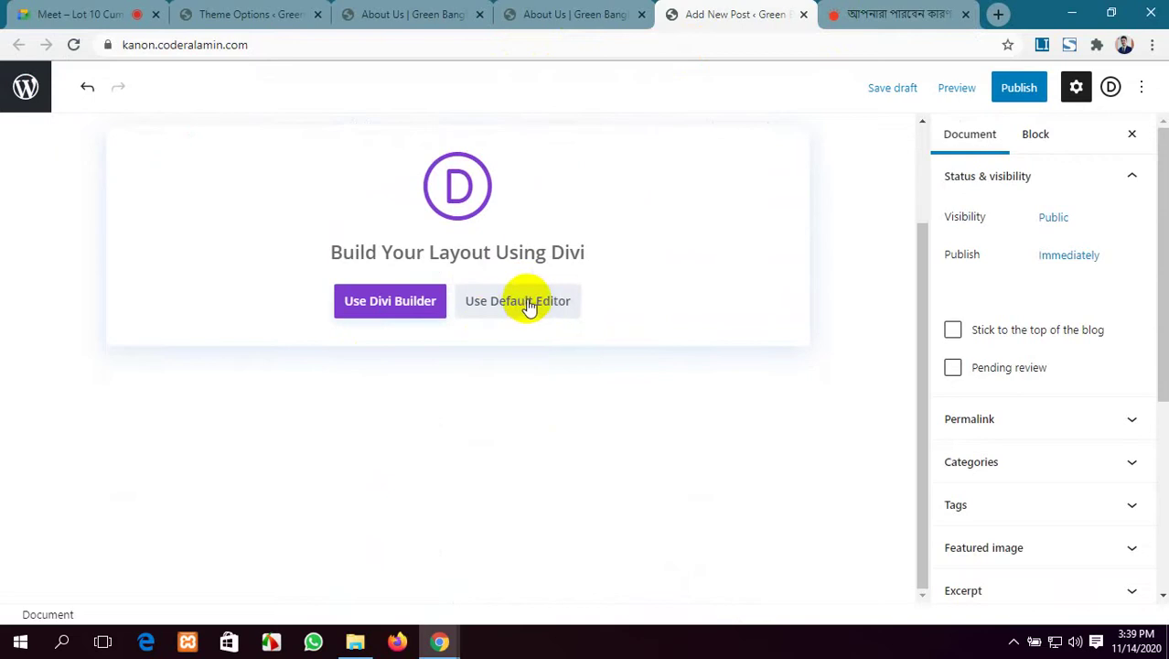
click(525, 301)
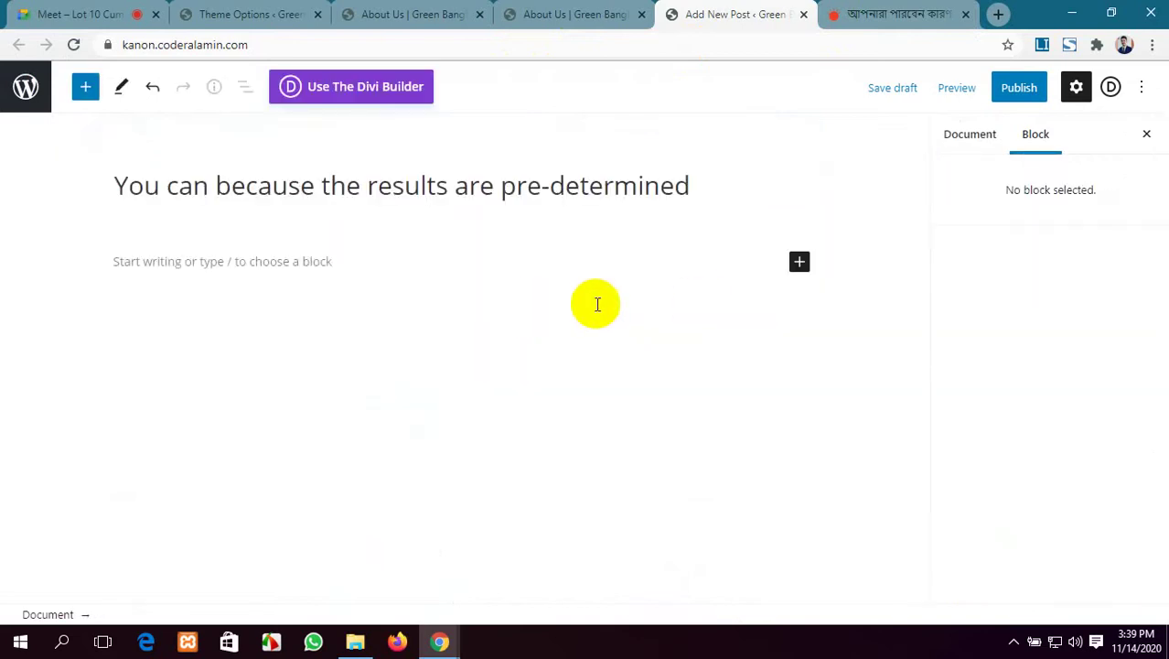
click(467, 277)
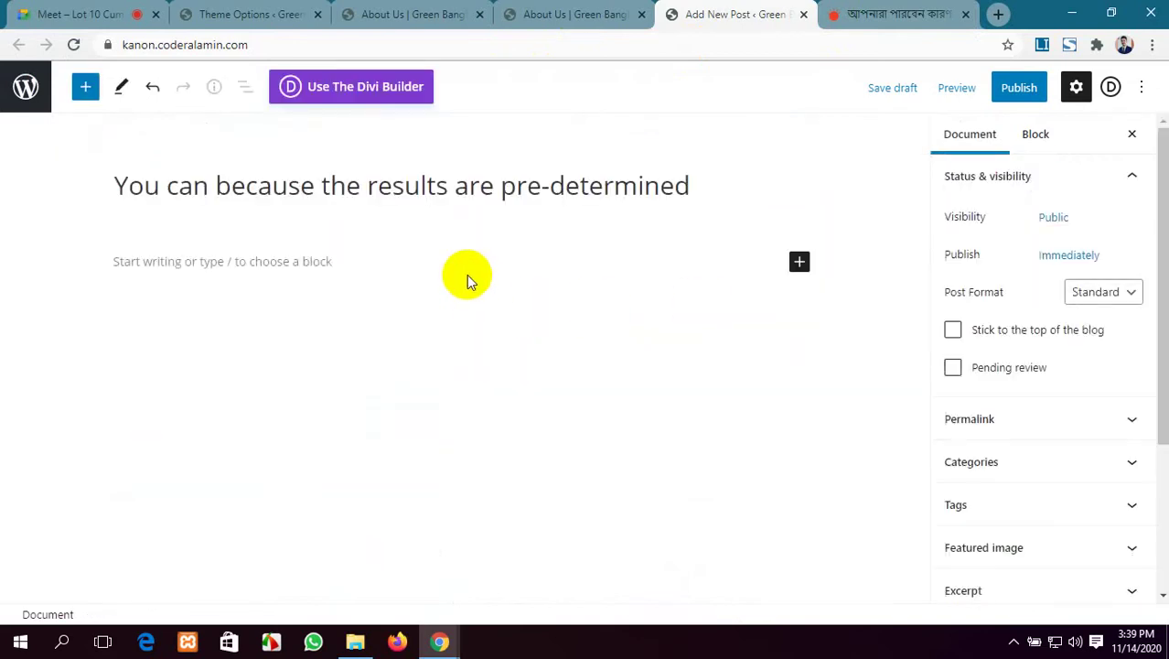
click(798, 263)
click(1006, 399)
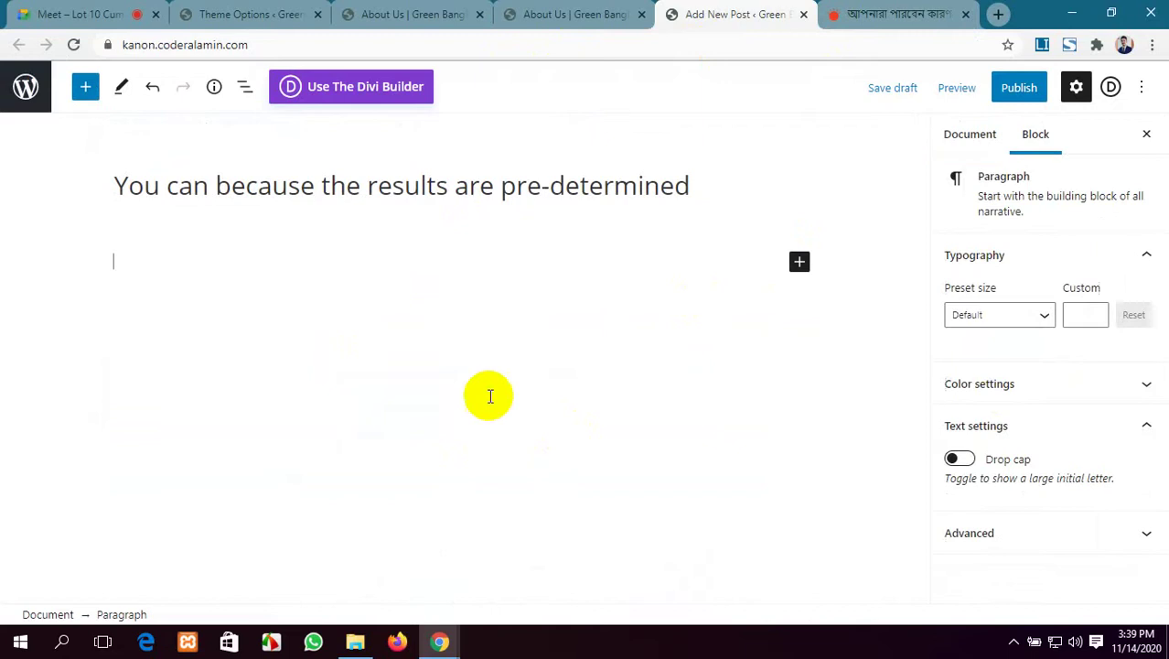
text(BNP secretary general Mirza Fakhrul Islam Alamgir said the CEC has become an incompetent institution. He remarked that it was ridiculous to compare Bangladesh's election with the US election of CEC. Addressing the CEC, the BNP leader said, "The CEC has said, 'The United States cannot give results in 5 days, we can give results in 5 minutes.' You can, because the results are pre-determined." Fakhrul said this at a protest rally in front of the National Press Club on Saturday morning. The BNP has announced a two-day protest program on Saturday and Sunday against the cancellation of the by-election results of Dhaka-18 and Sirajganj-1 constituencies and arrests in false cases against leaders and activists. Leaders and activists of BNP's Dhaka Metropolitan North and South branches joined the rally.)
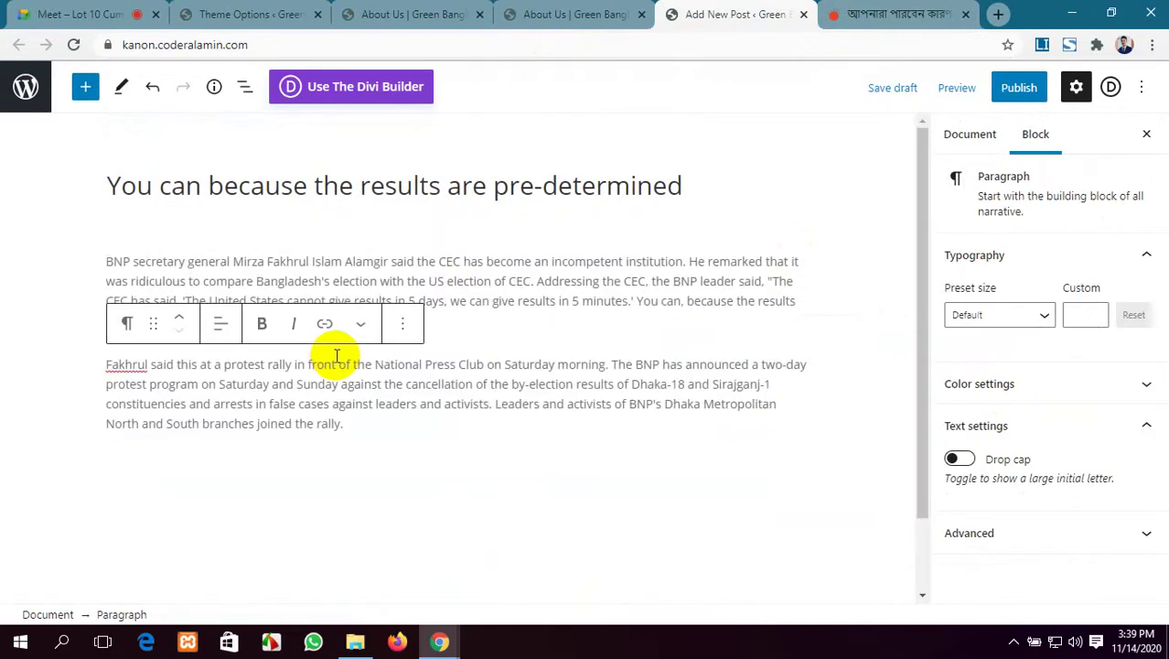
click(848, 24)
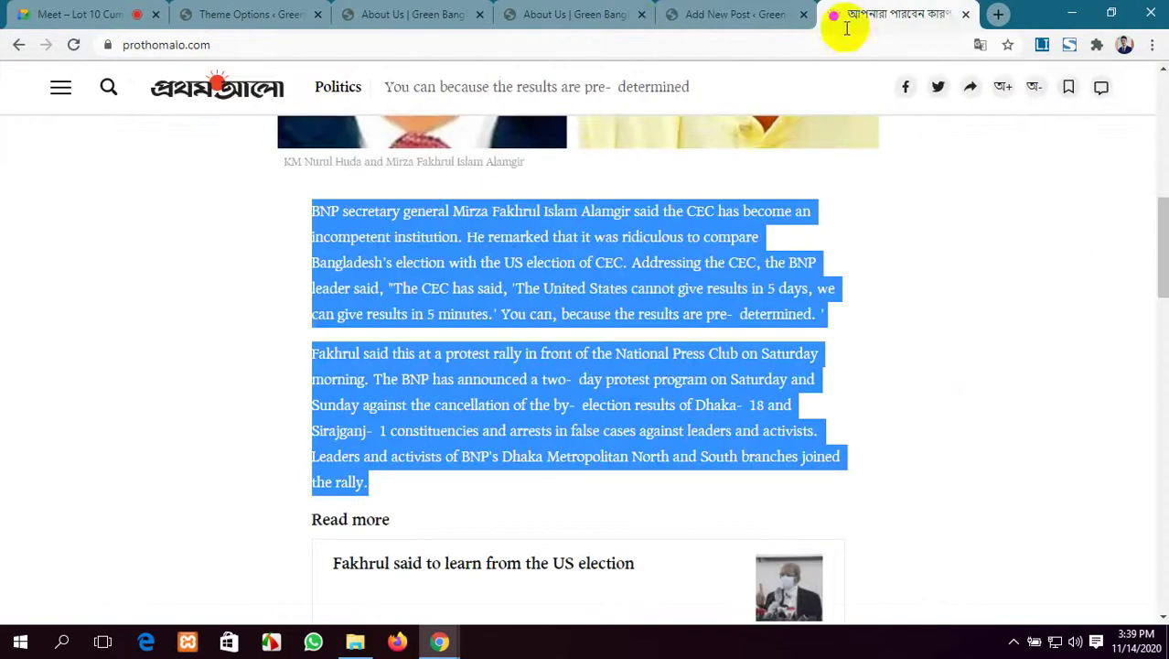
click(736, 14)
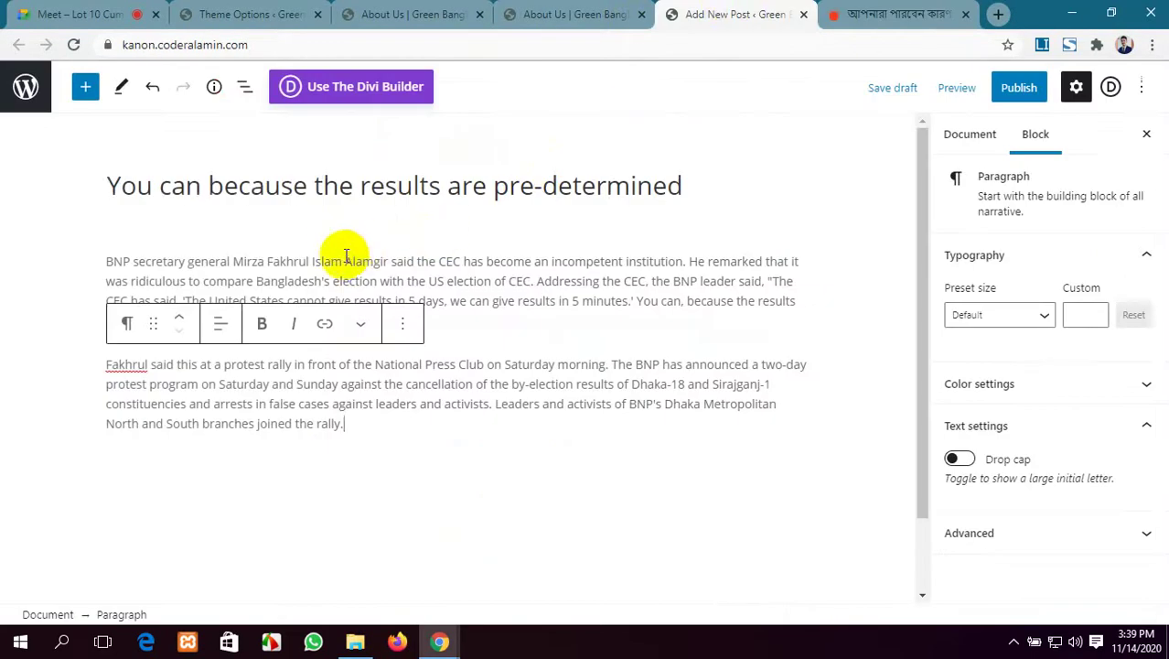
scroll(346, 256, down, 1)
scroll(394, 283, up, 1)
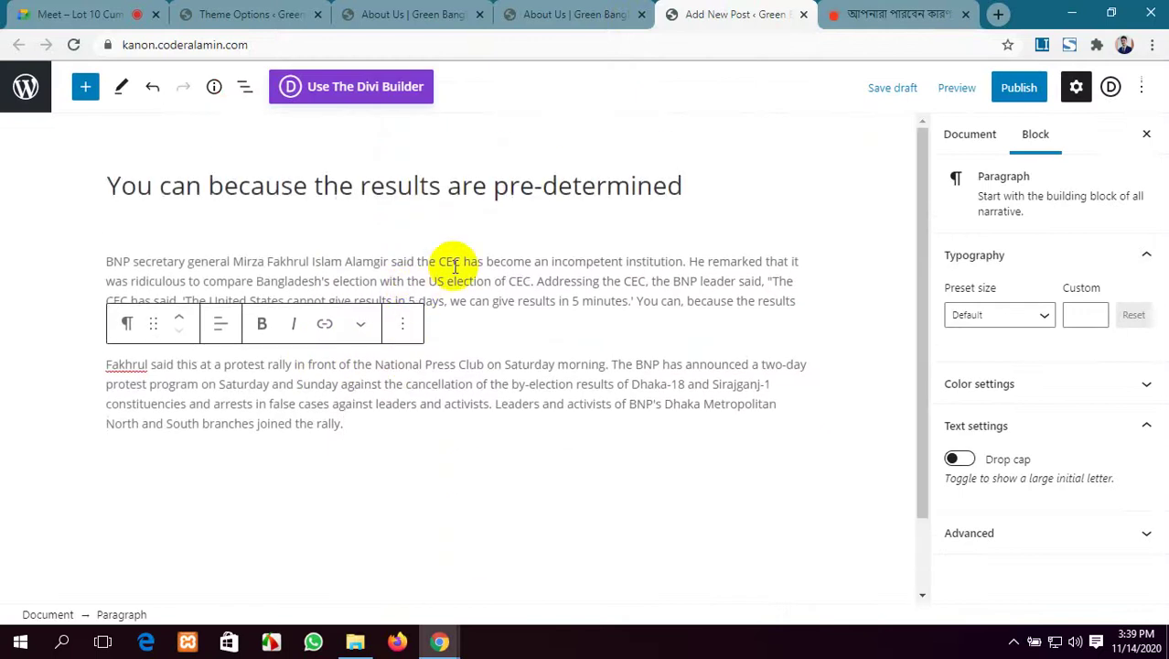
scroll(540, 439, down, 1)
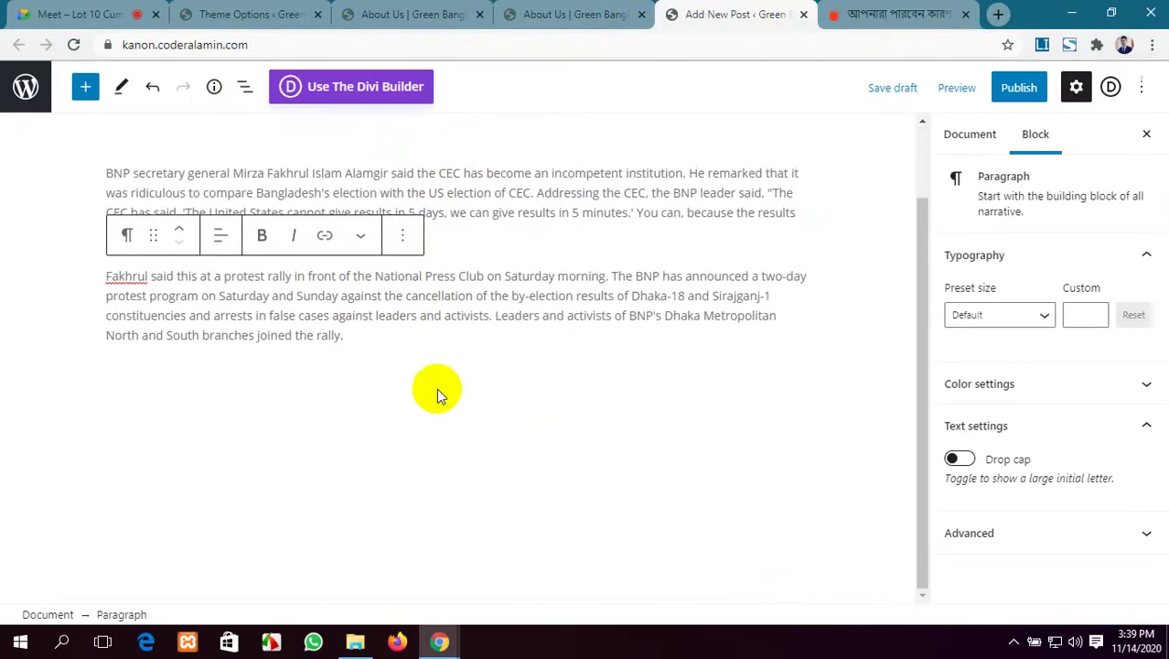
click(82, 92)
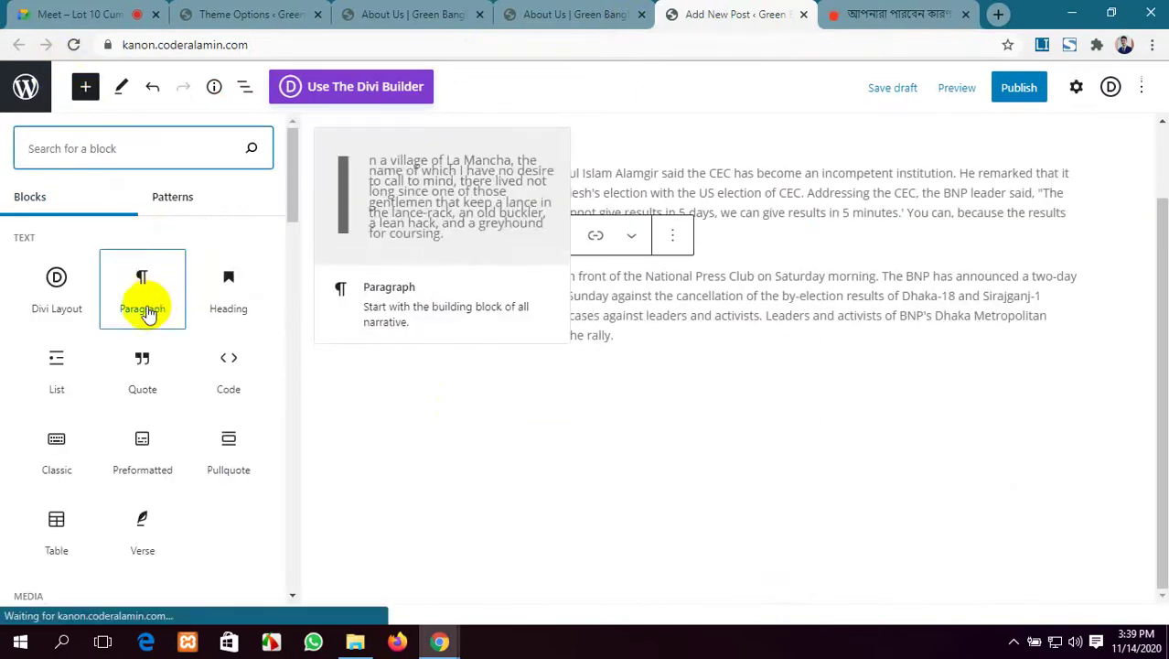
scroll(133, 423, down, 3)
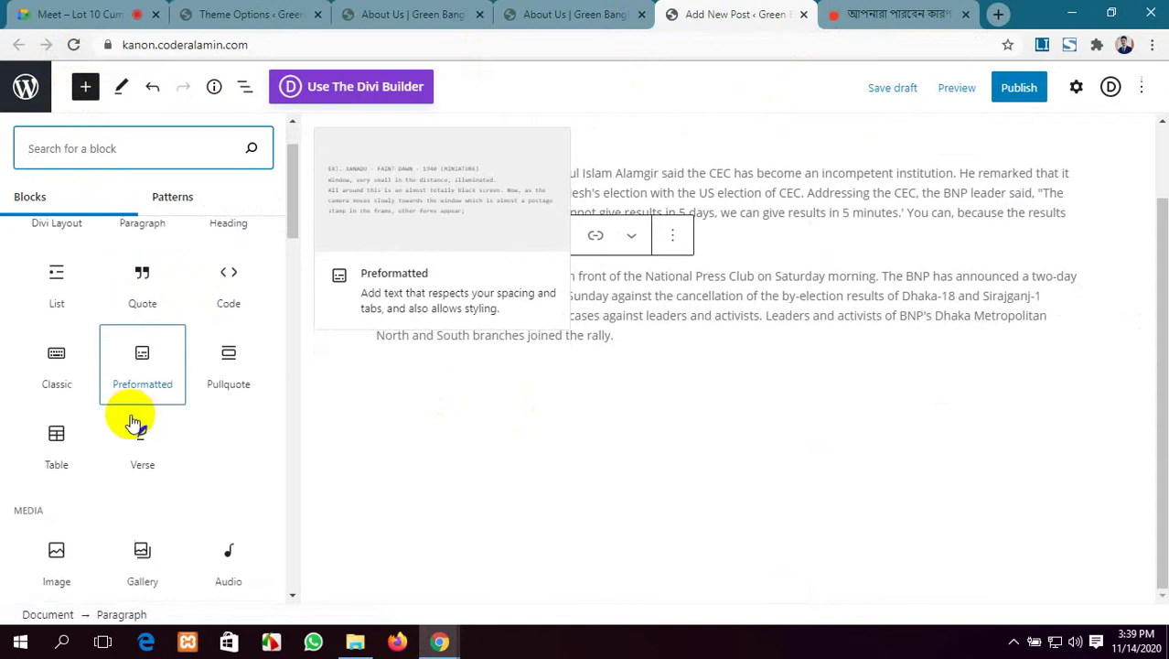
scroll(132, 422, down, 1)
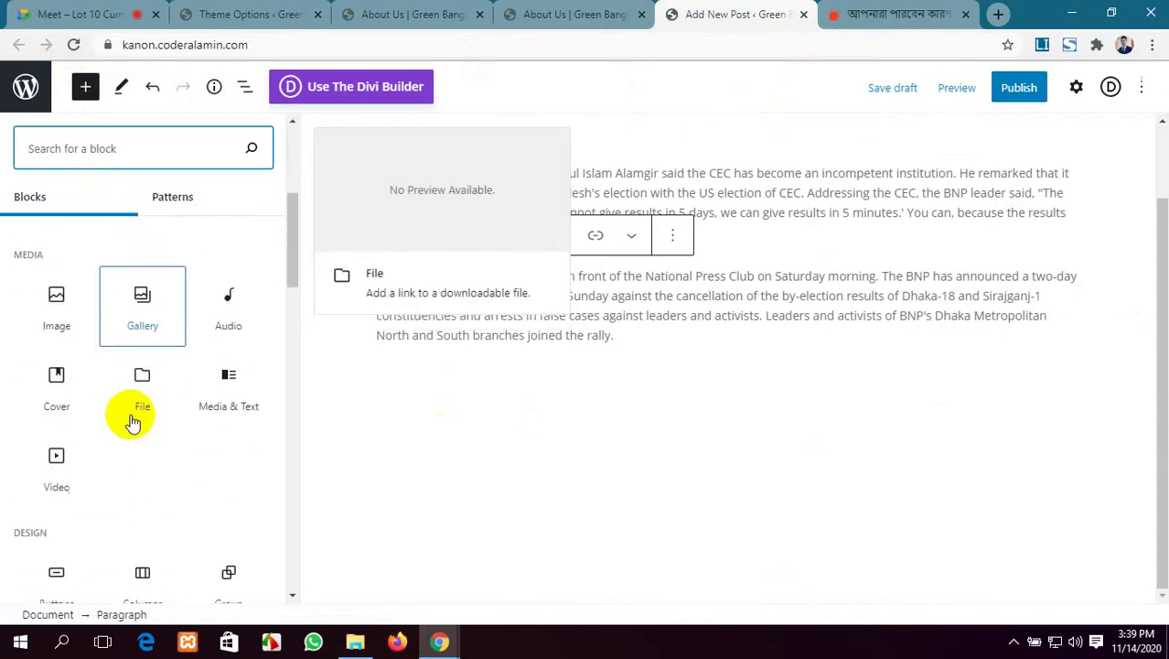
click(75, 303)
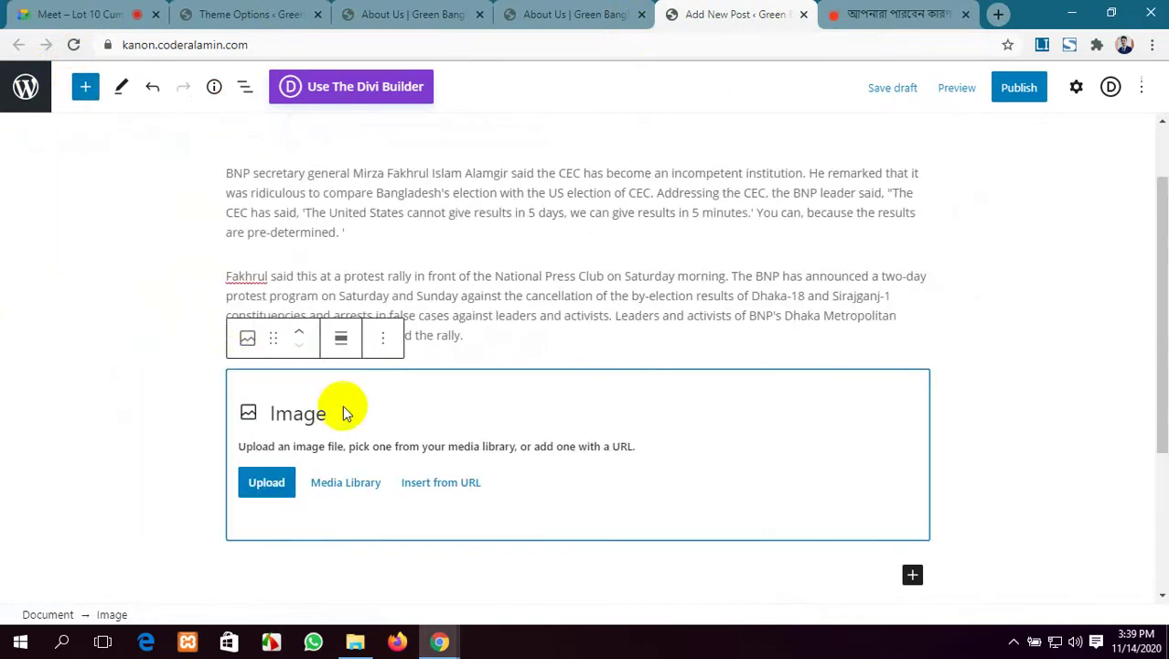
click(270, 477)
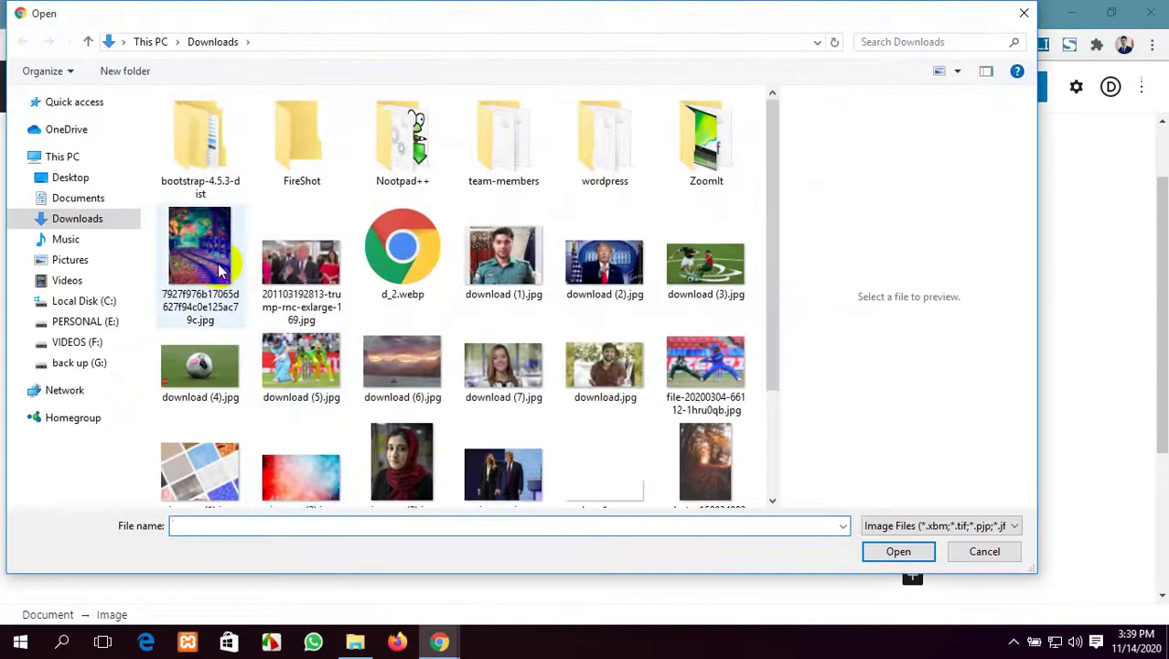
click(283, 260)
click(874, 553)
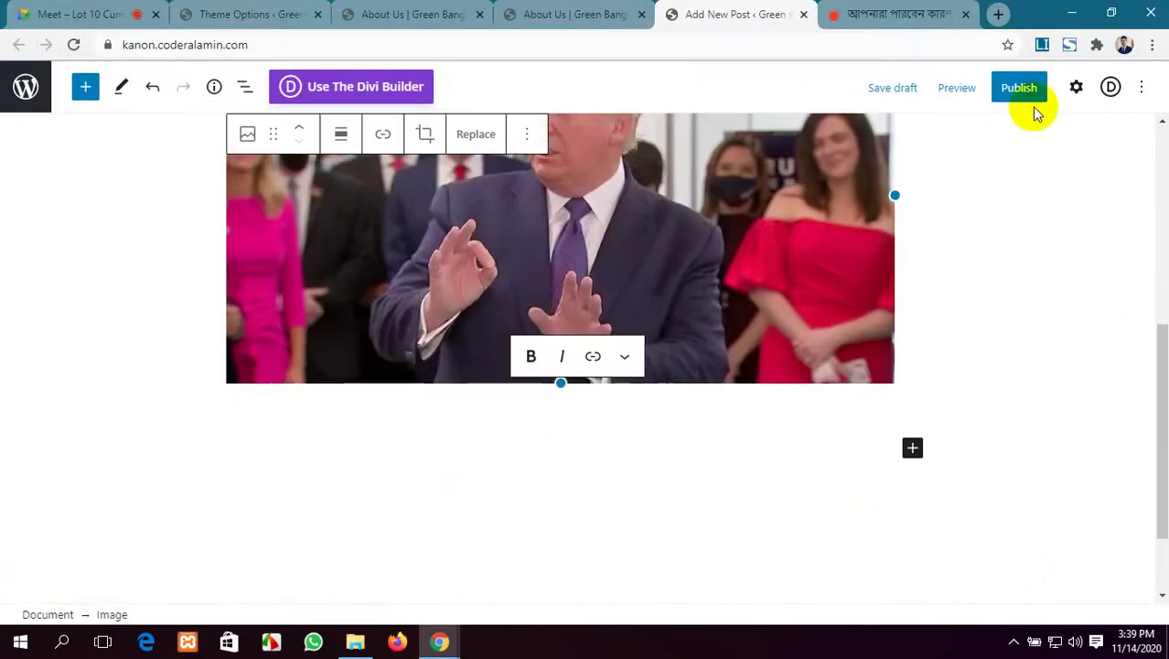
Publish the post, dismiss the publishing summary and save the post once more.
click(1040, 92)
click(1026, 95)
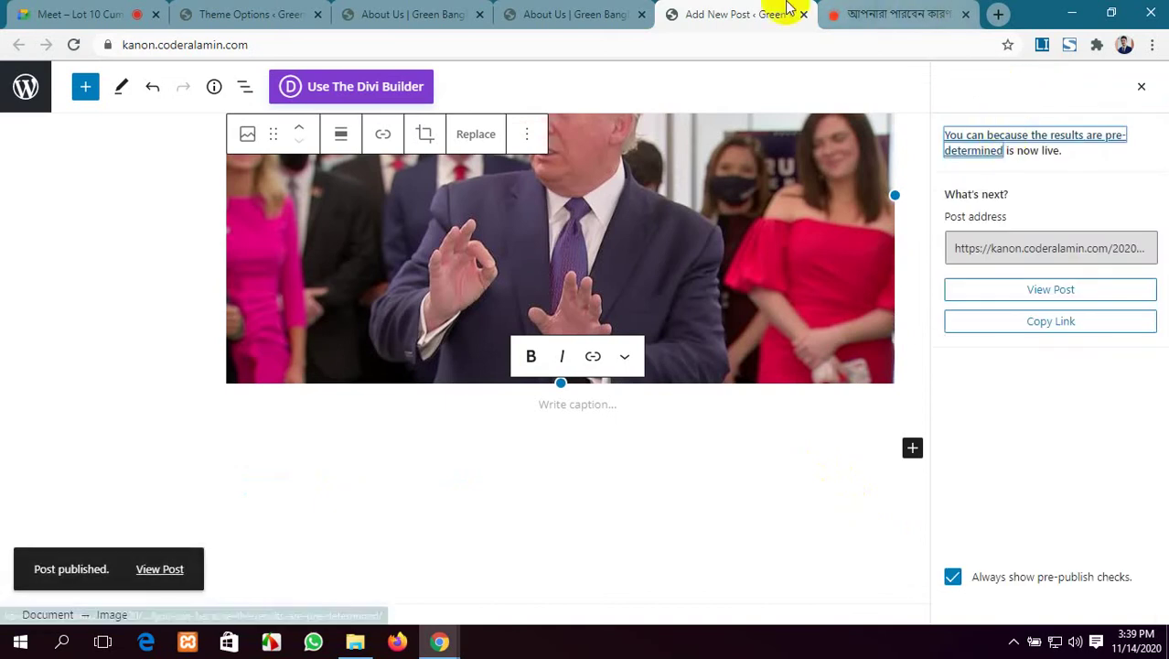
scroll(876, 308, up, 5)
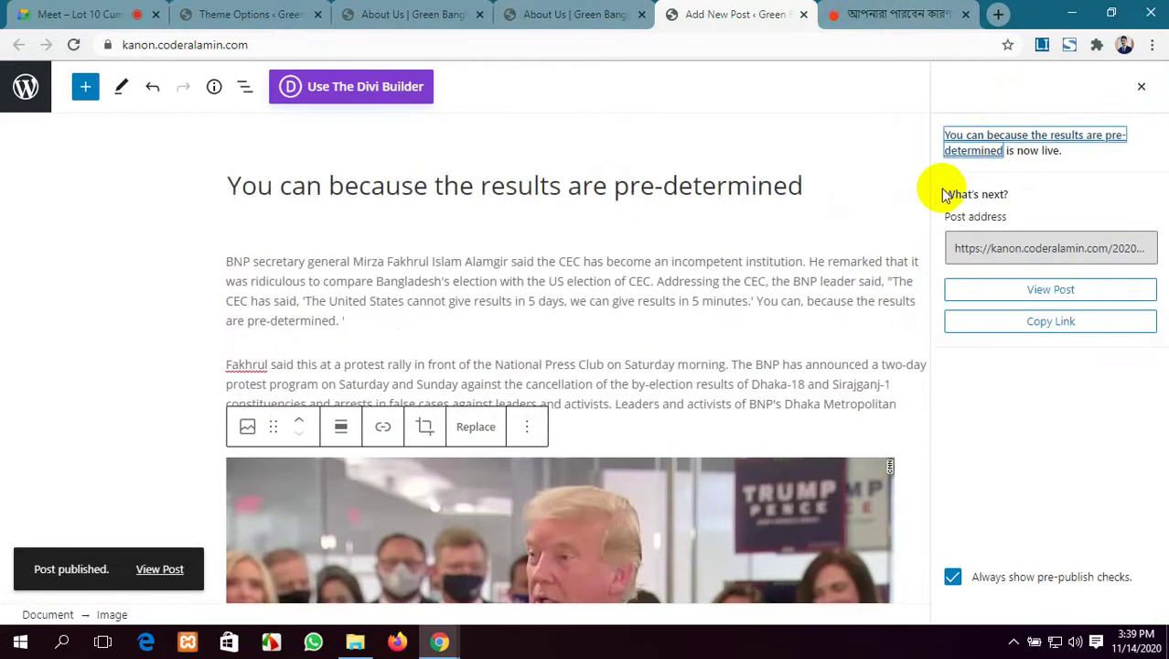
click(1140, 86)
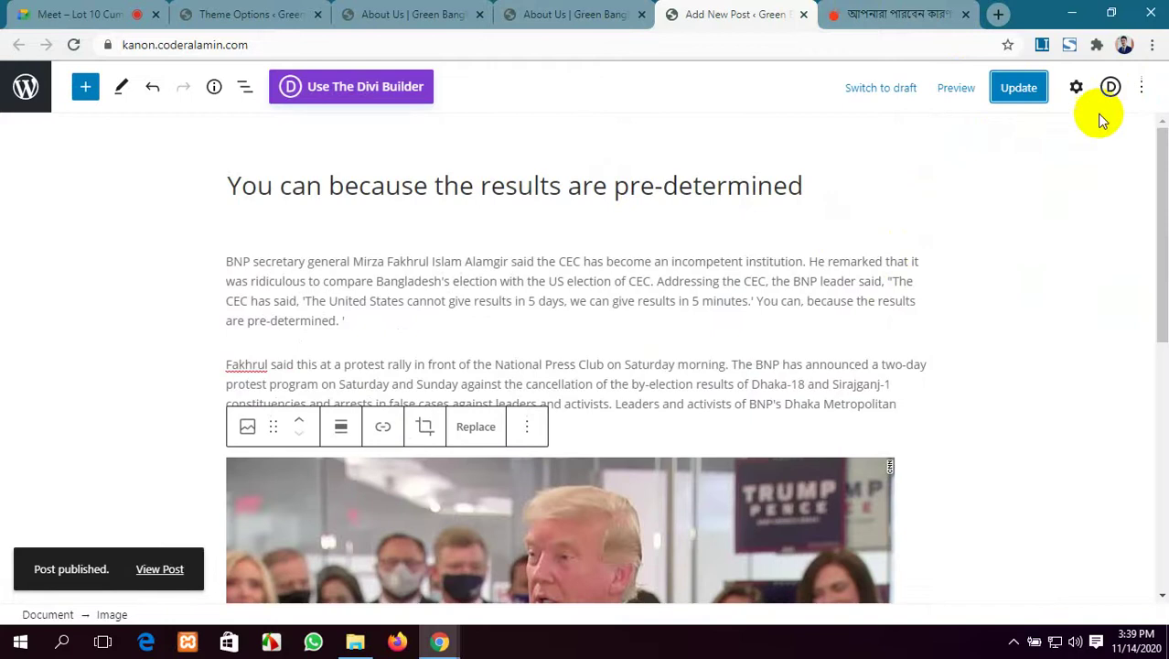
click(1024, 94)
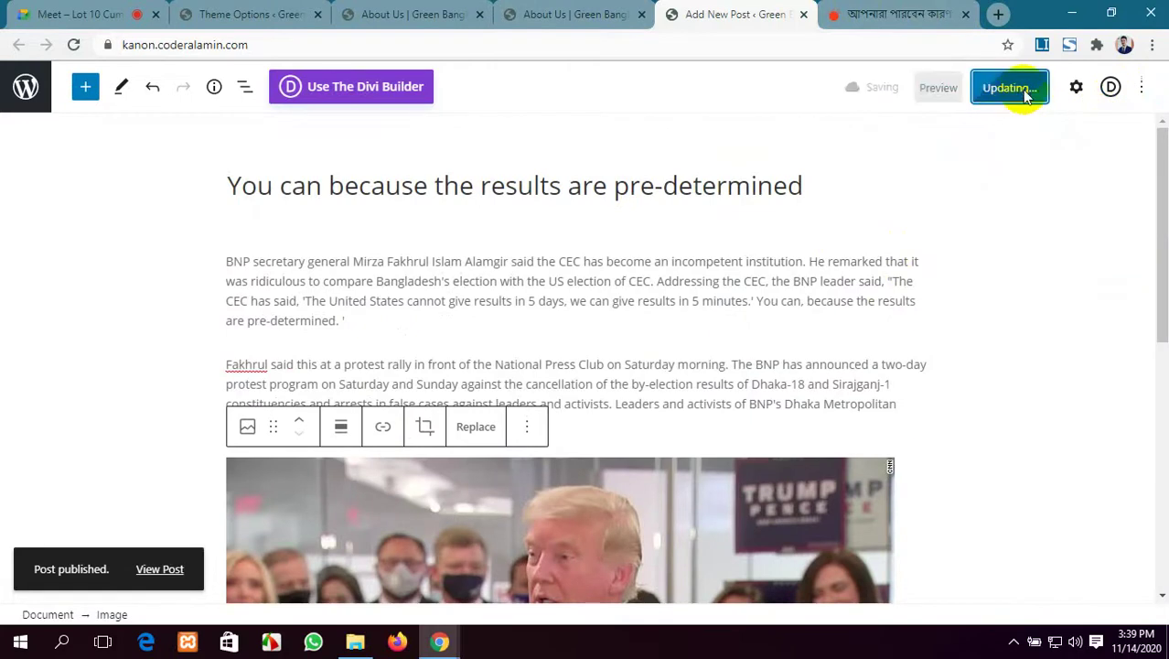
Open the site's Blog page and examine the thumbnail image, title and excerpt displayed for each listed post.
click(573, 11)
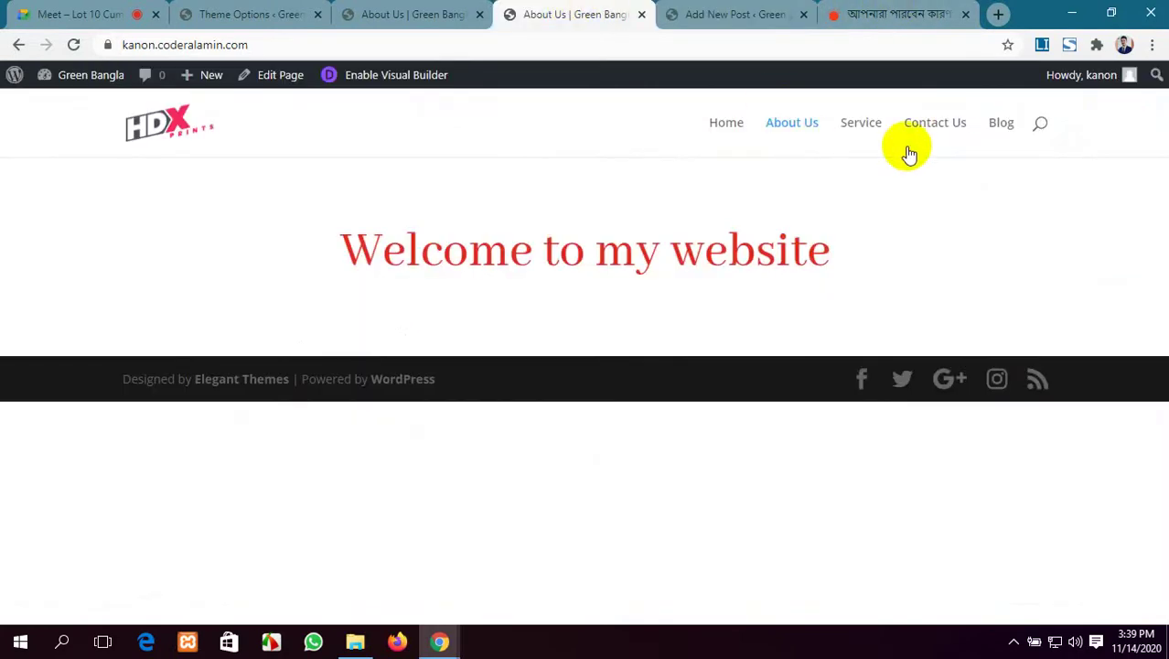
click(994, 126)
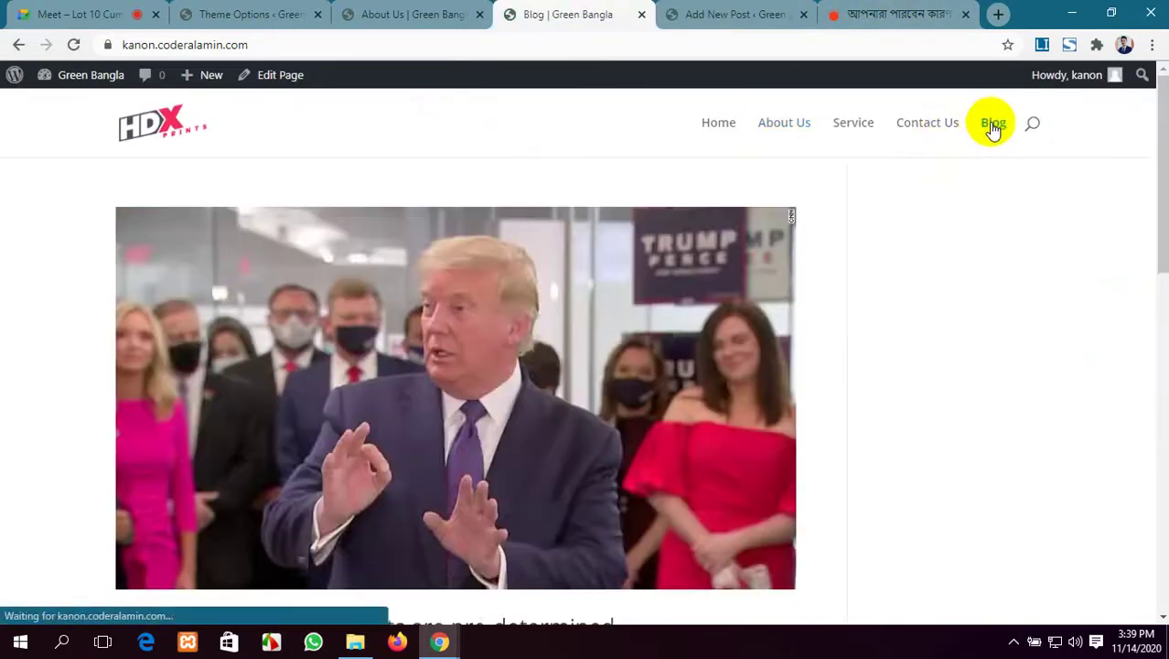
scroll(581, 444, down, 8)
scroll(581, 445, up, 8)
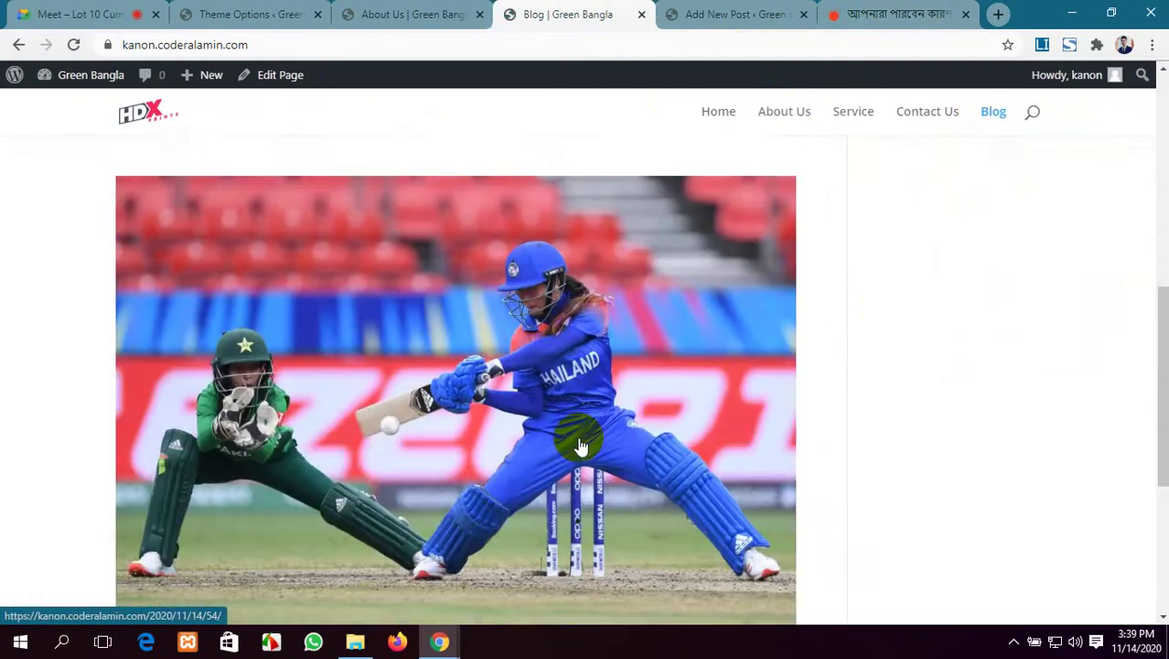
scroll(582, 445, down, 5)
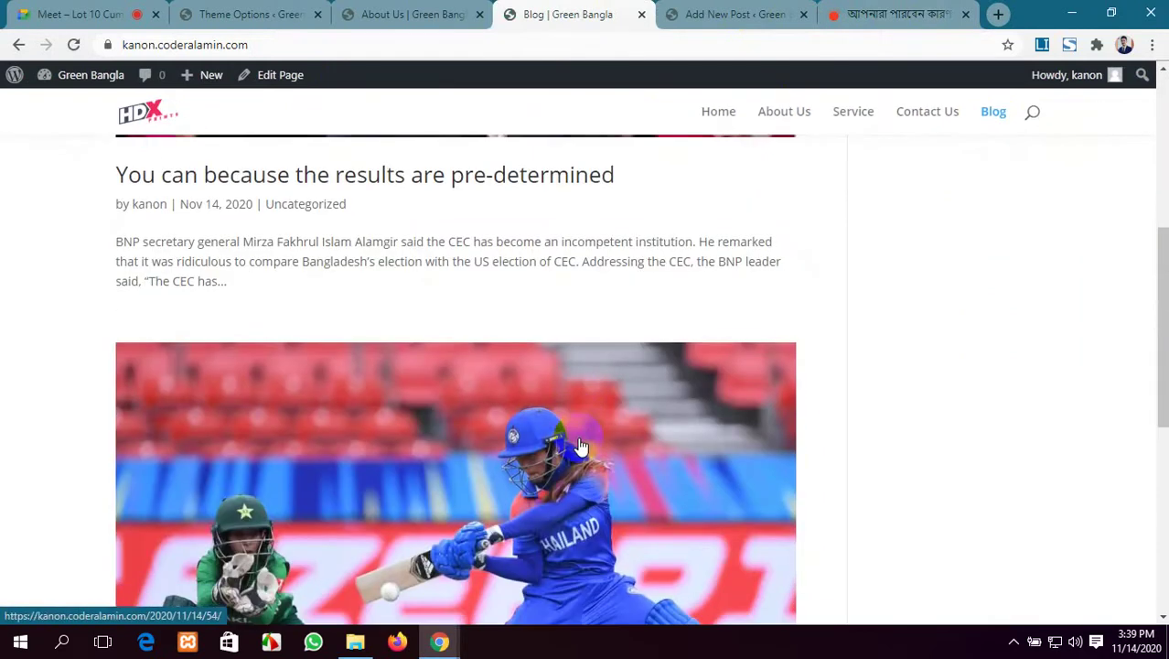
scroll(580, 445, up, 5)
scroll(580, 445, down, 9)
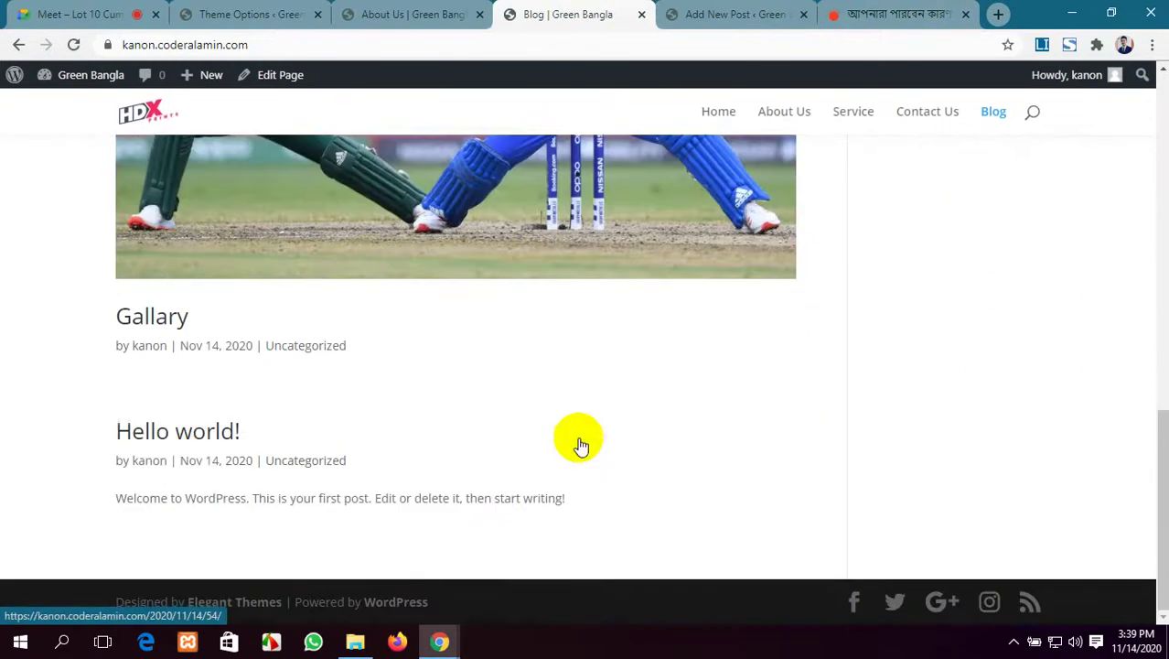
scroll(578, 443, up, 3)
scroll(578, 443, down, 2)
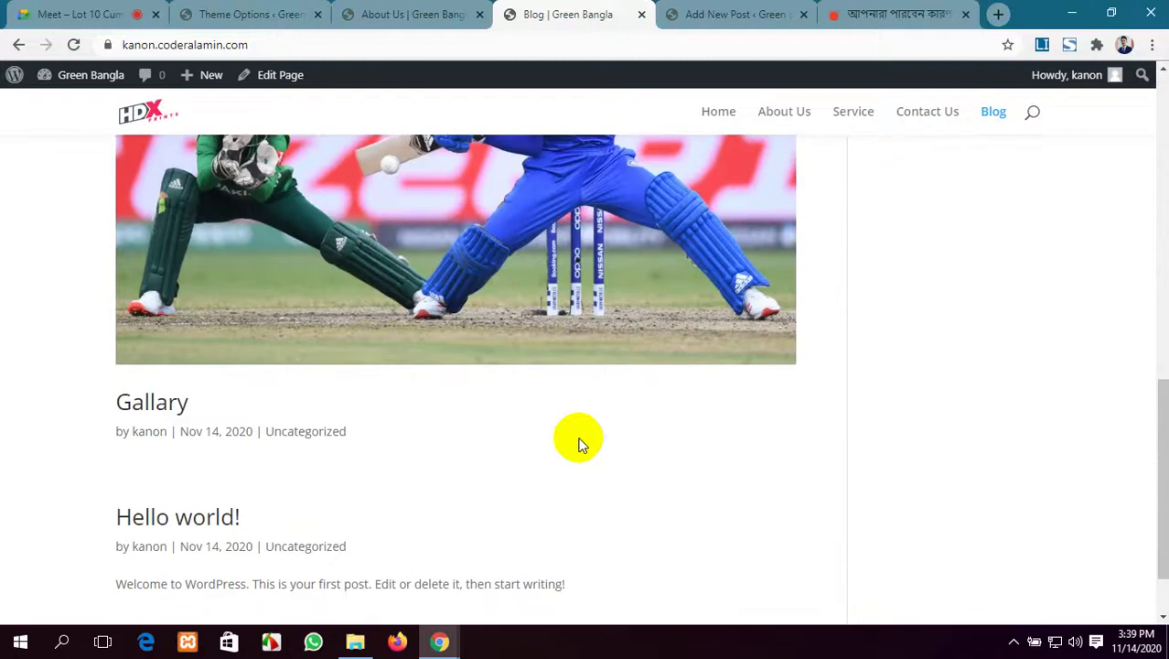
scroll(578, 443, up, 1)
scroll(582, 446, up, 2)
scroll(582, 445, up, 3)
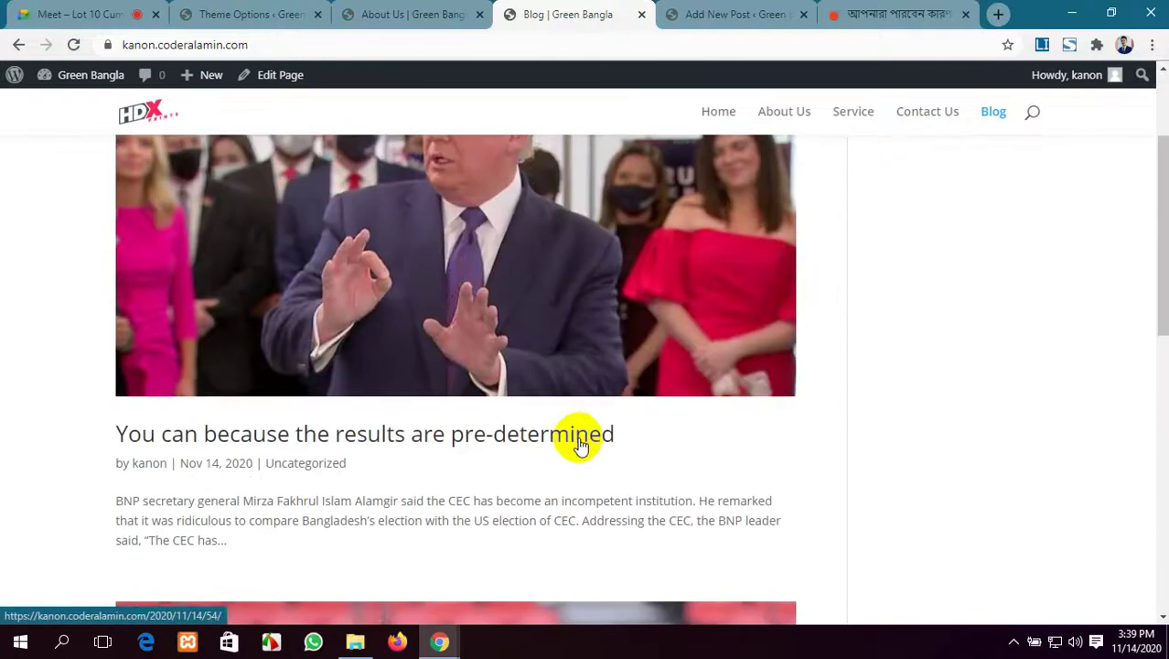
scroll(606, 315, up, 2)
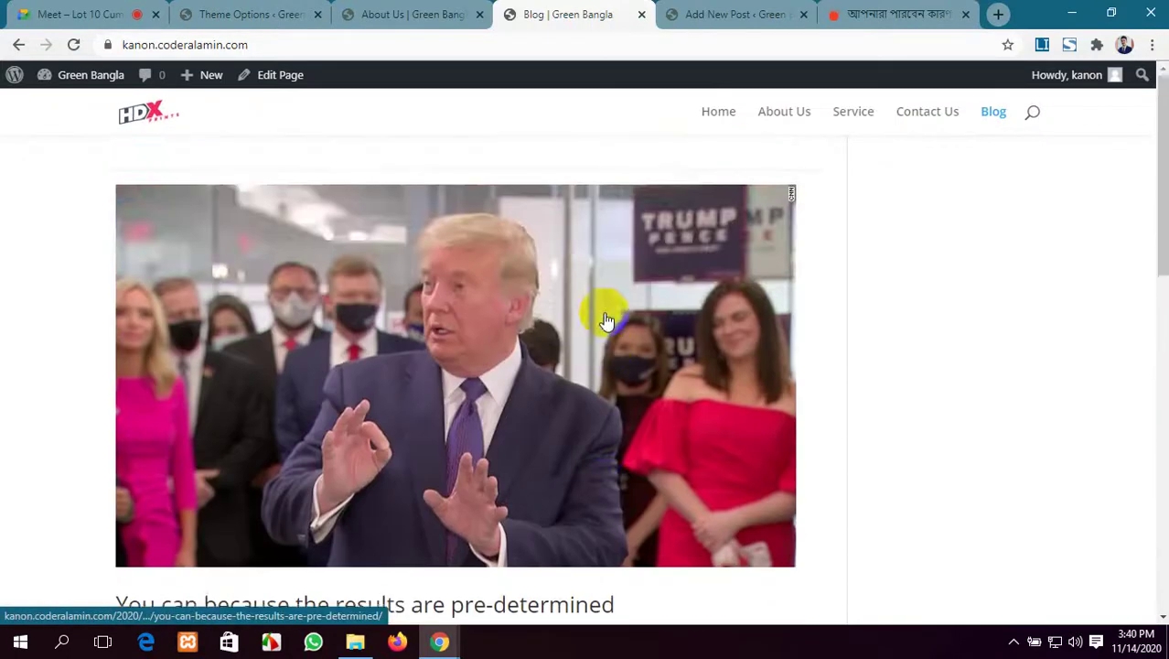
scroll(605, 318, down, 3)
scroll(606, 321, down, 4)
scroll(417, 401, down, 4)
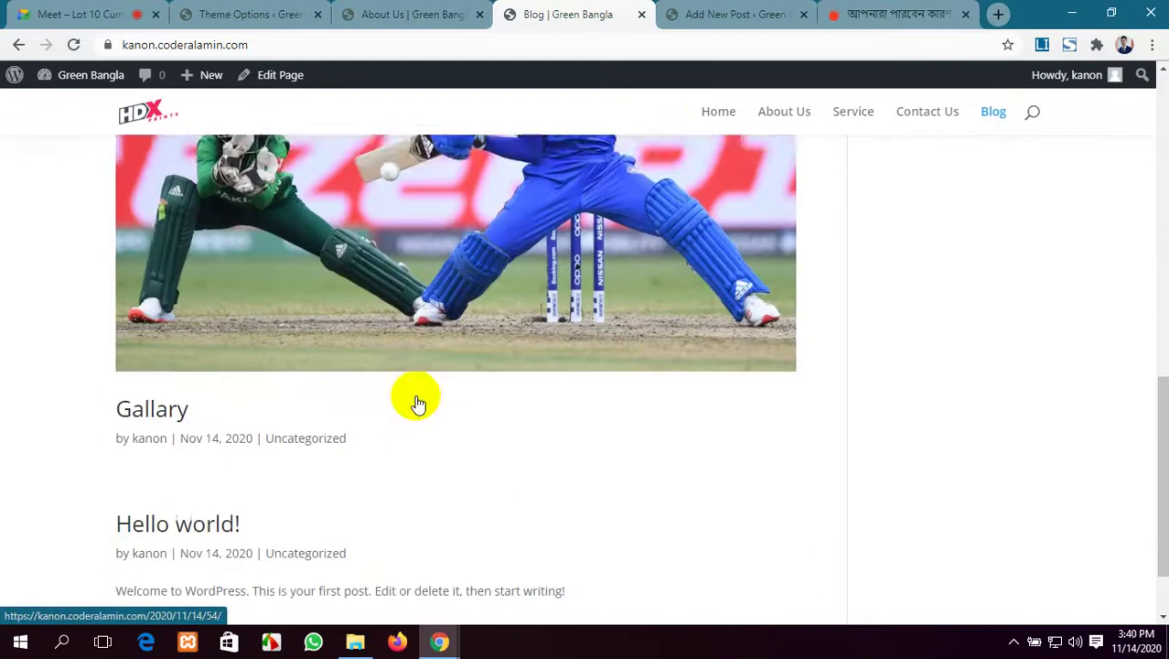
scroll(416, 401, up, 5)
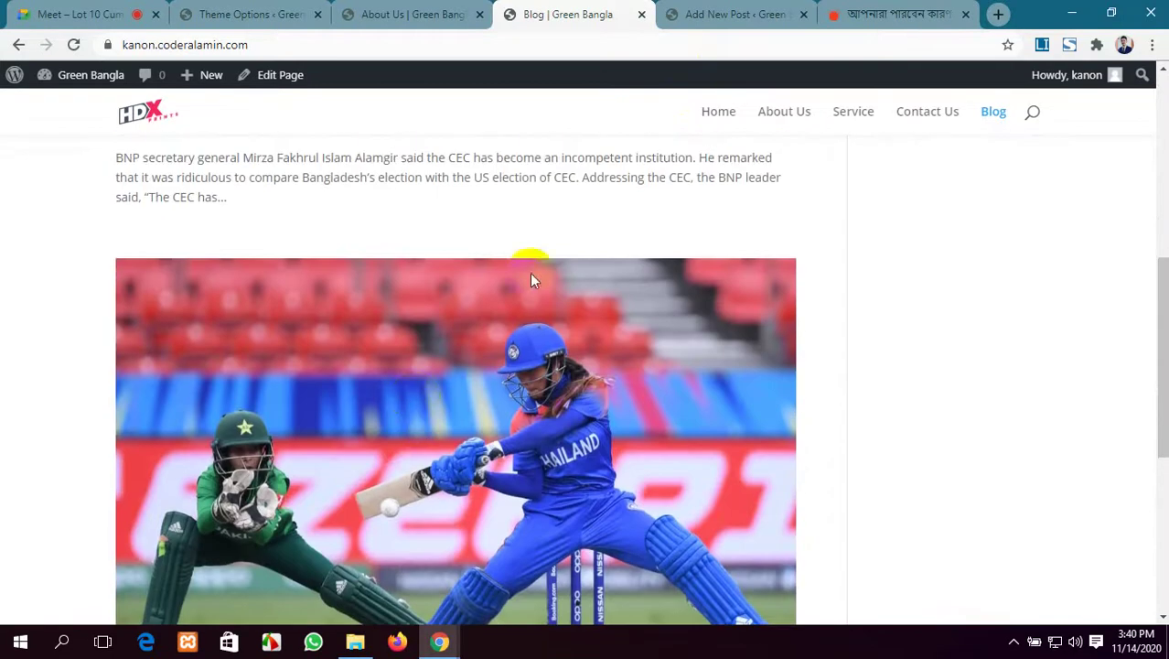
Return to the news post's editor and display its document settings, including the Featured image and Excerpt sections.
click(709, 15)
scroll(709, 348, down, 5)
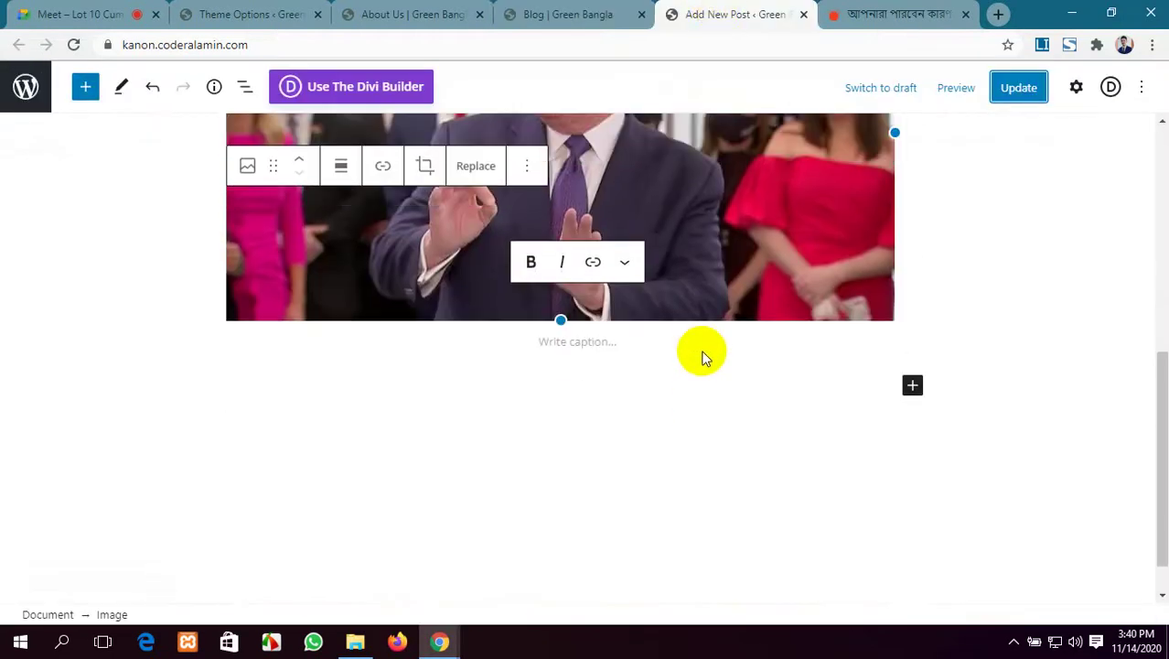
scroll(701, 357, up, 5)
click(1072, 88)
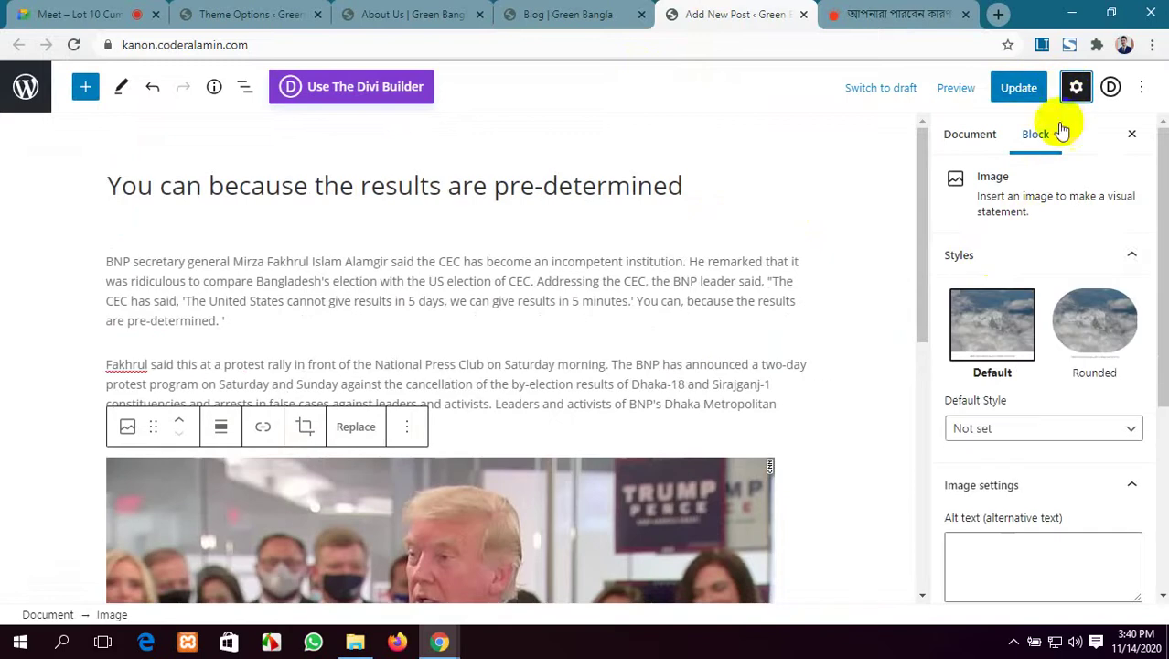
click(977, 132)
scroll(1024, 330, down, 3)
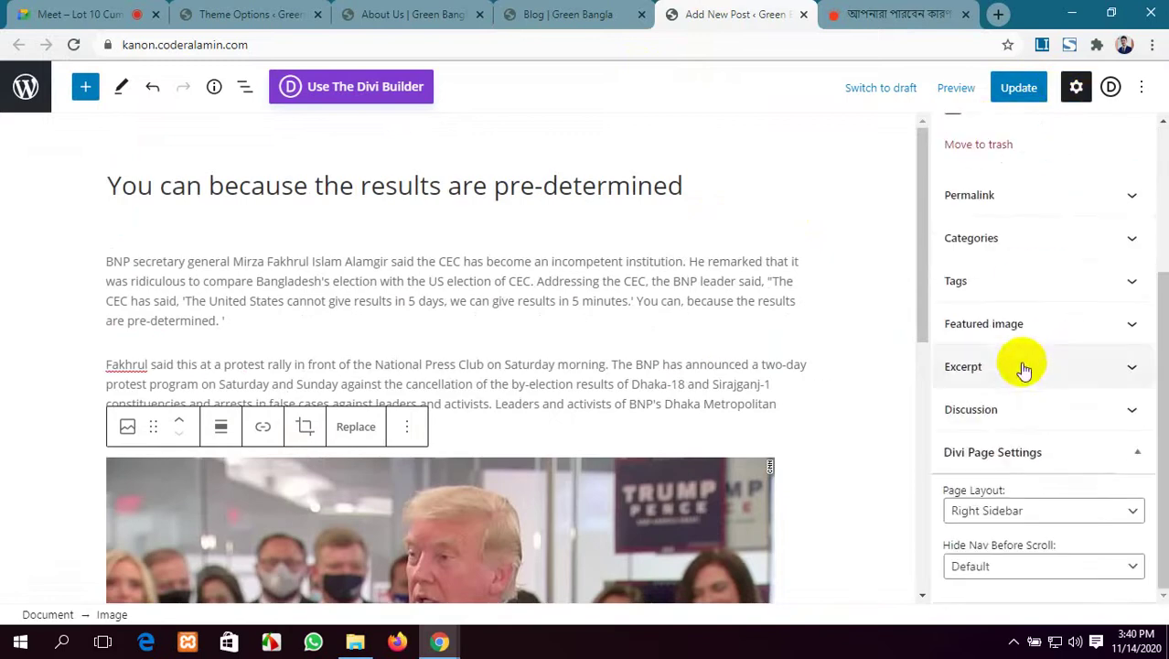
Switch to the Google Meet call, mute the microphone and unmute it again.
click(36, 14)
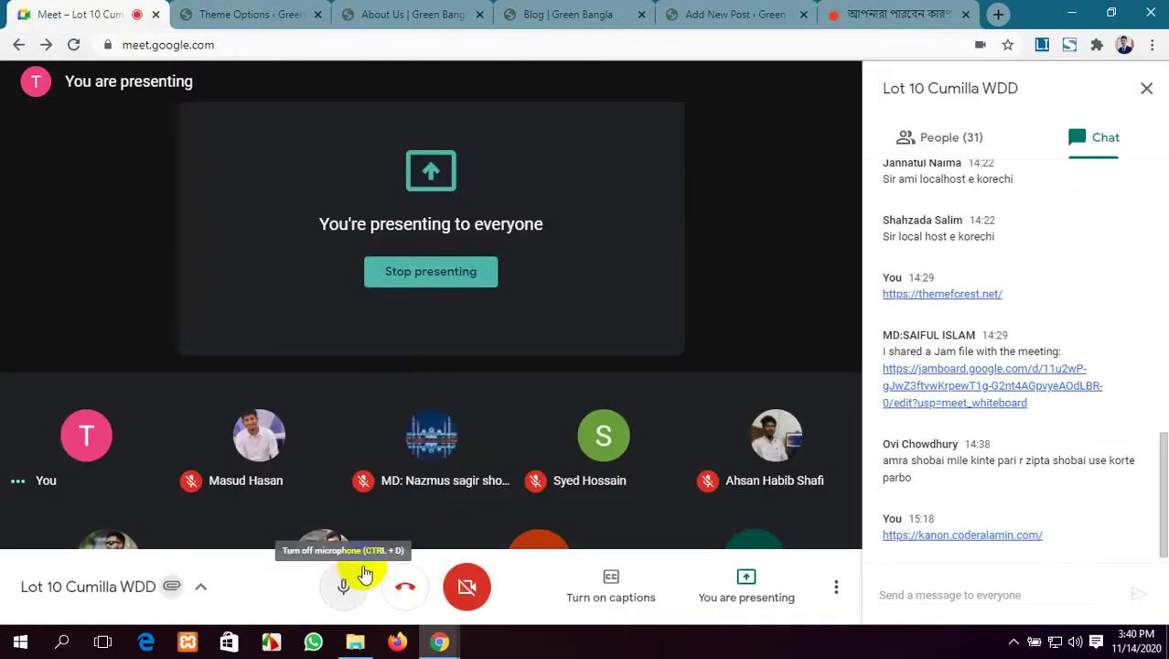
click(351, 584)
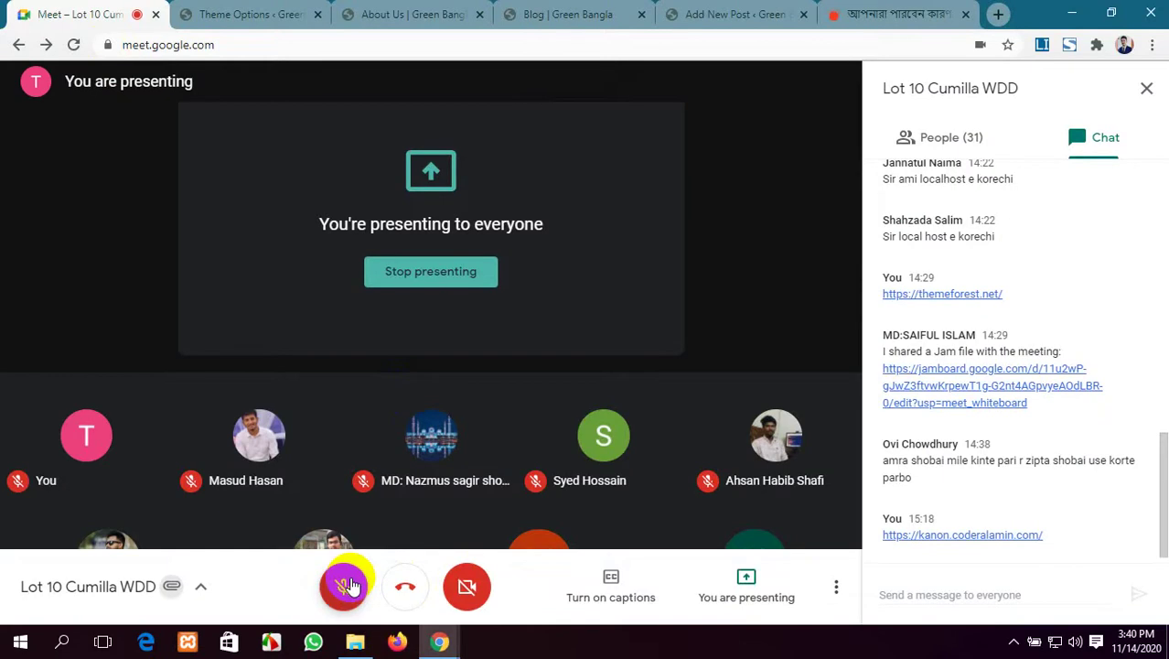
click(350, 583)
click(350, 585)
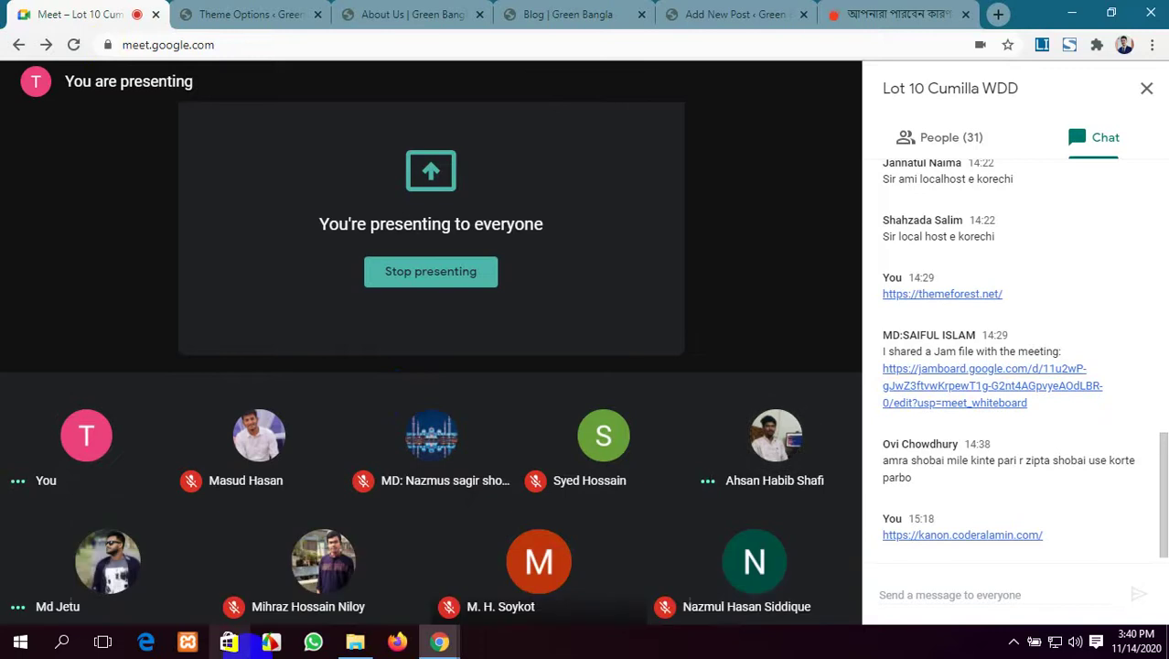
click(712, 13)
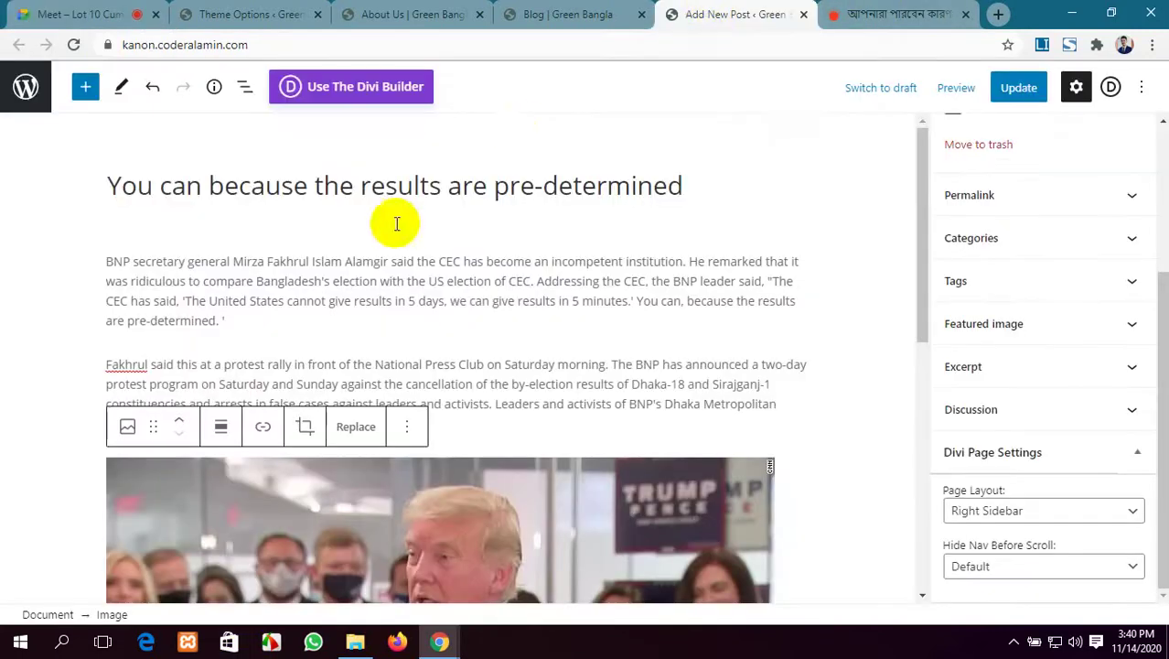
click(66, 11)
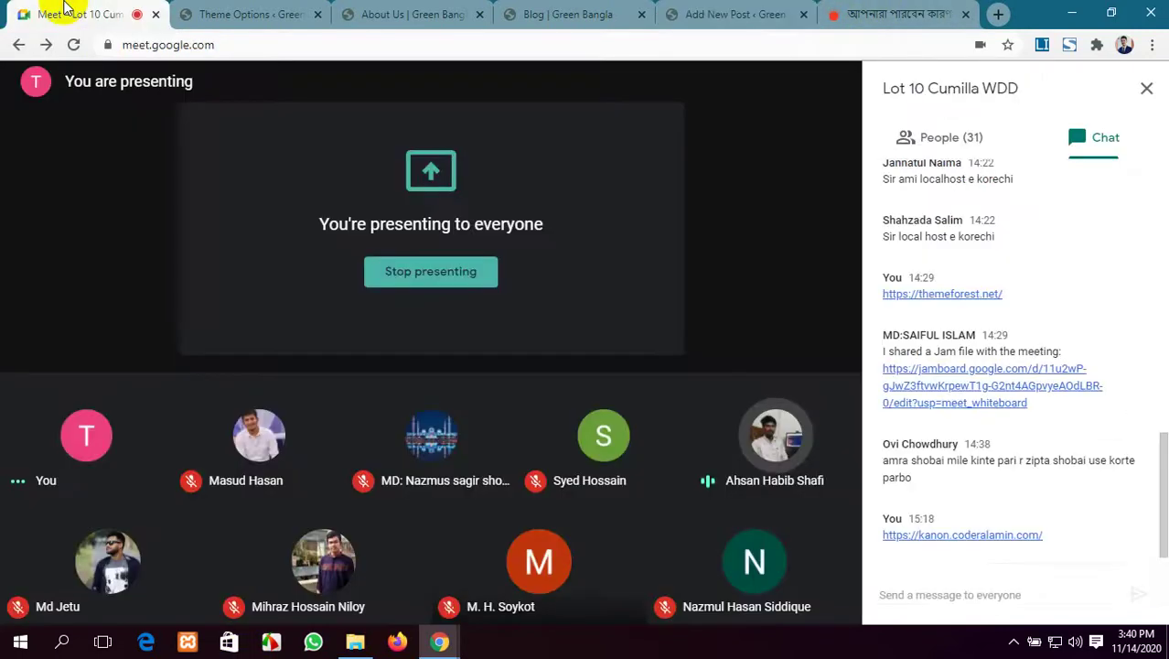
mouse_move(337, 611)
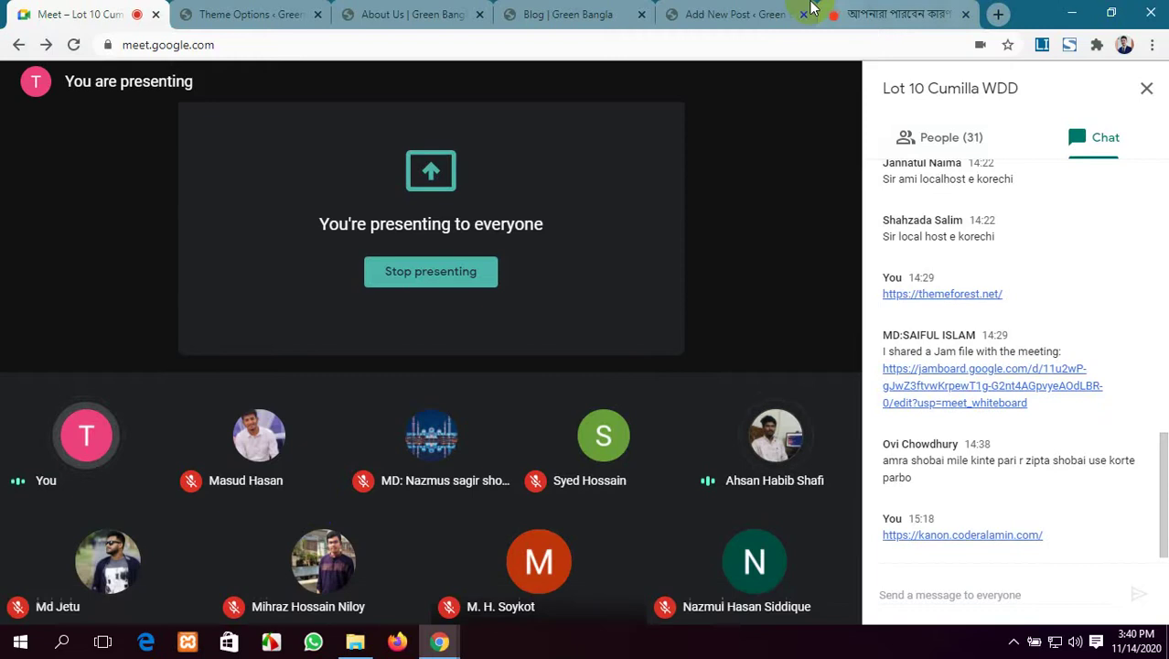
Open the post "You can because the results are pre-determined" from the Blog page and examine its title, images and body text.
click(743, 13)
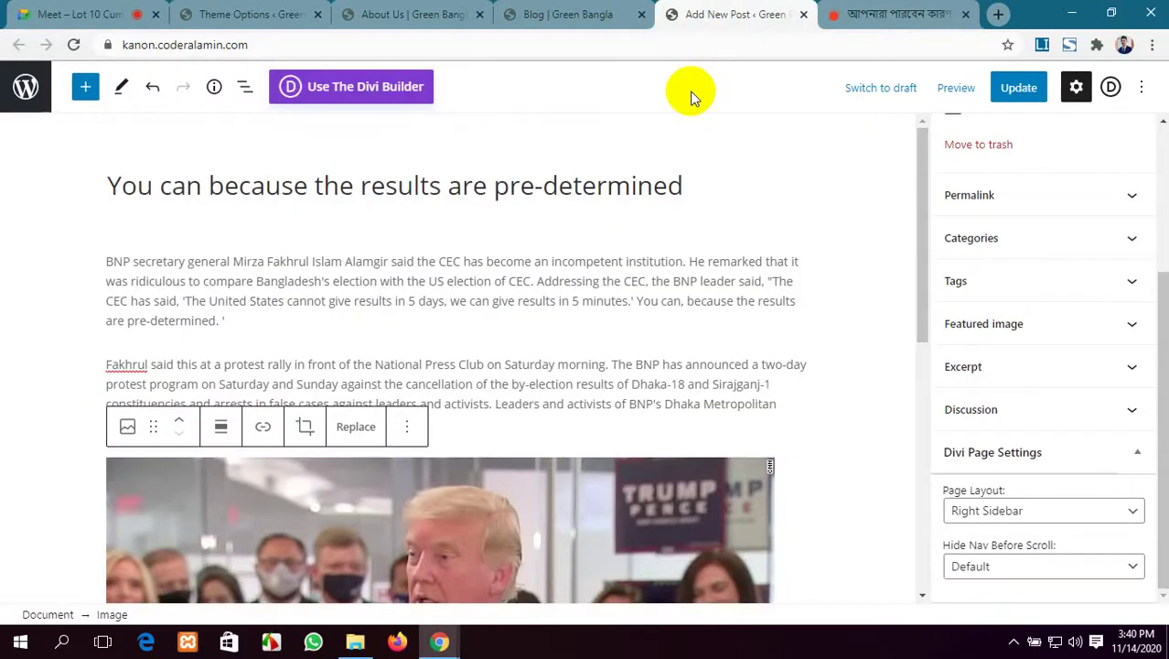
scroll(527, 119, down, 3)
drag(567, 14, 725, 11)
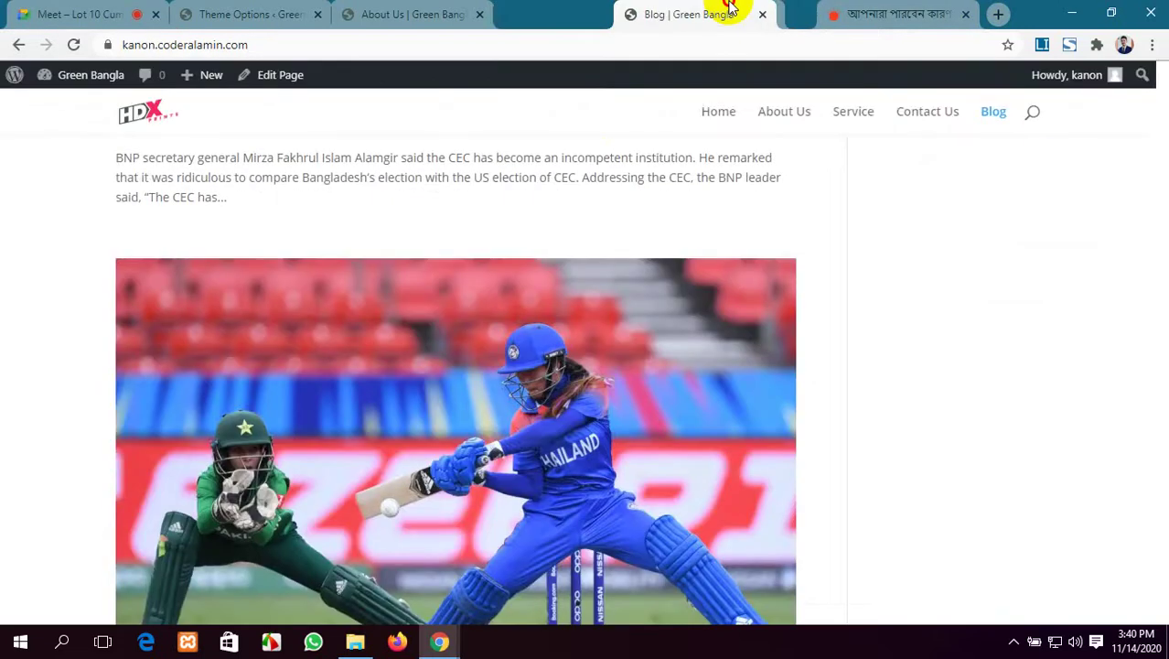
scroll(269, 174, up, 5)
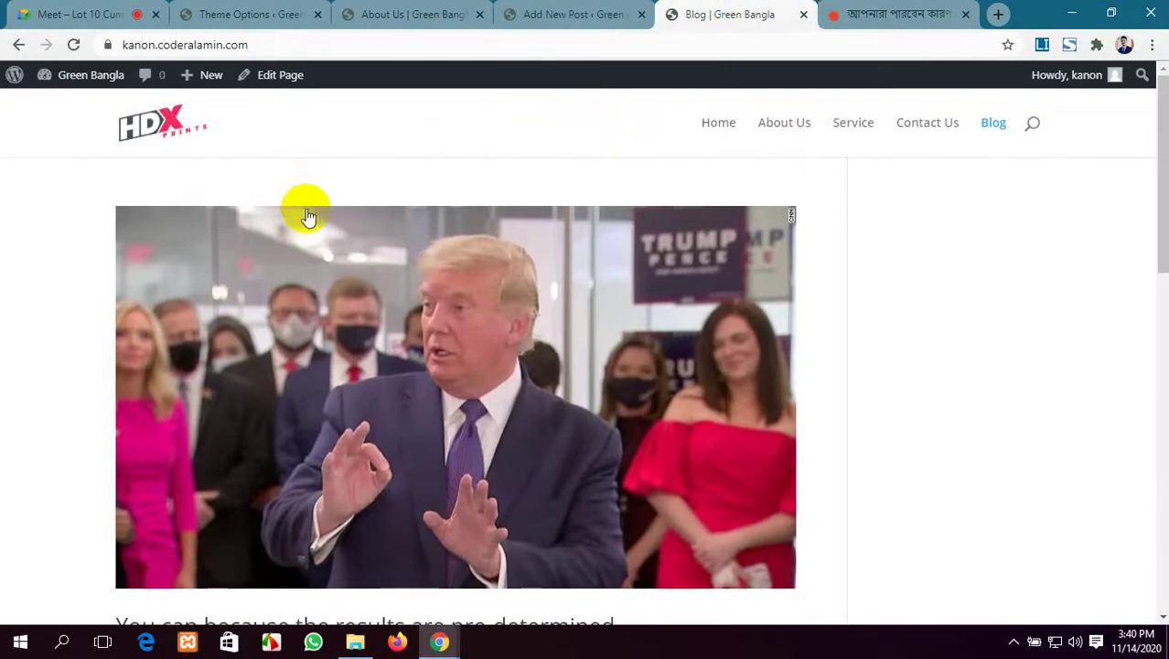
scroll(308, 208, down, 1)
scroll(329, 333, down, 1)
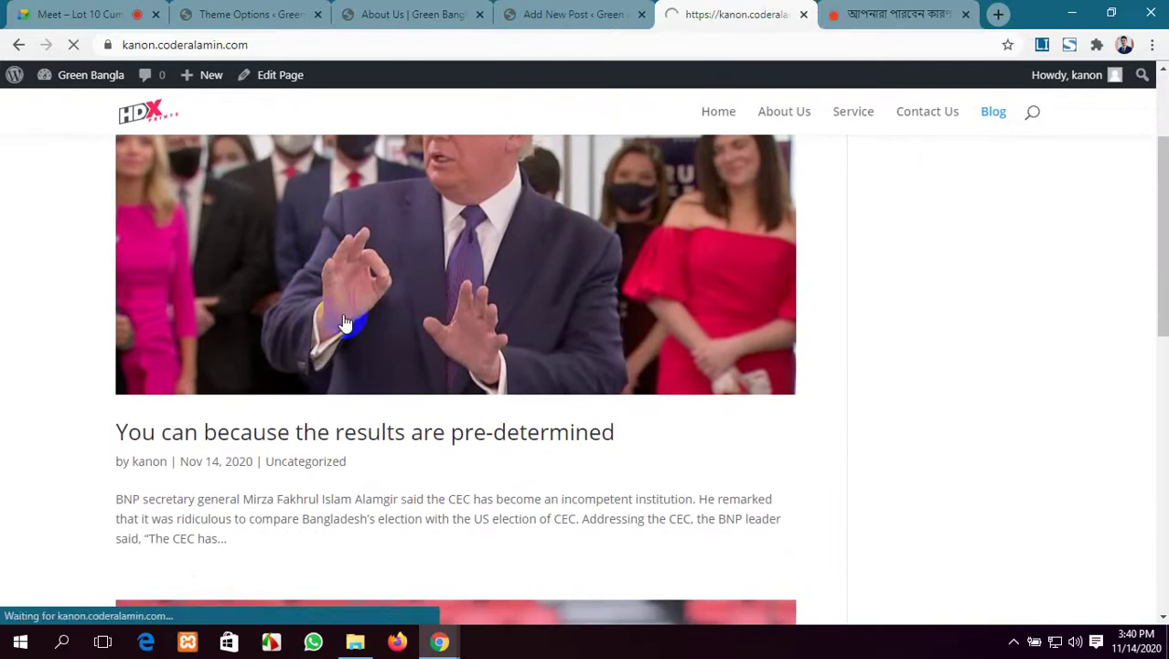
scroll(390, 369, down, 5)
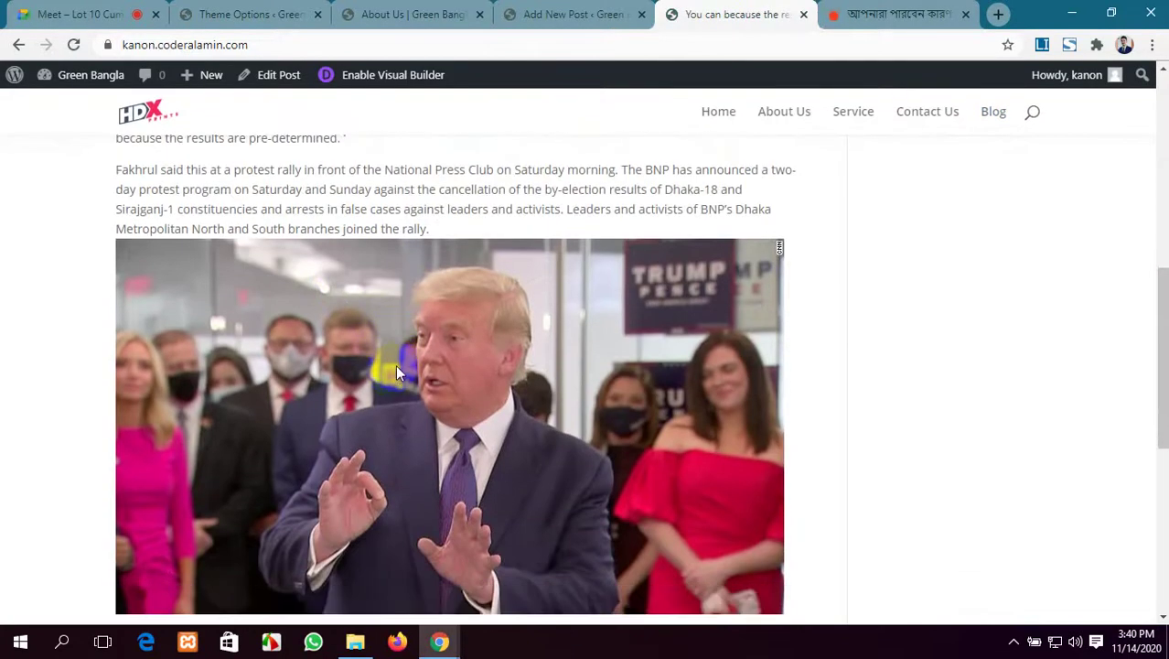
scroll(393, 362, down, 10)
scroll(386, 352, up, 15)
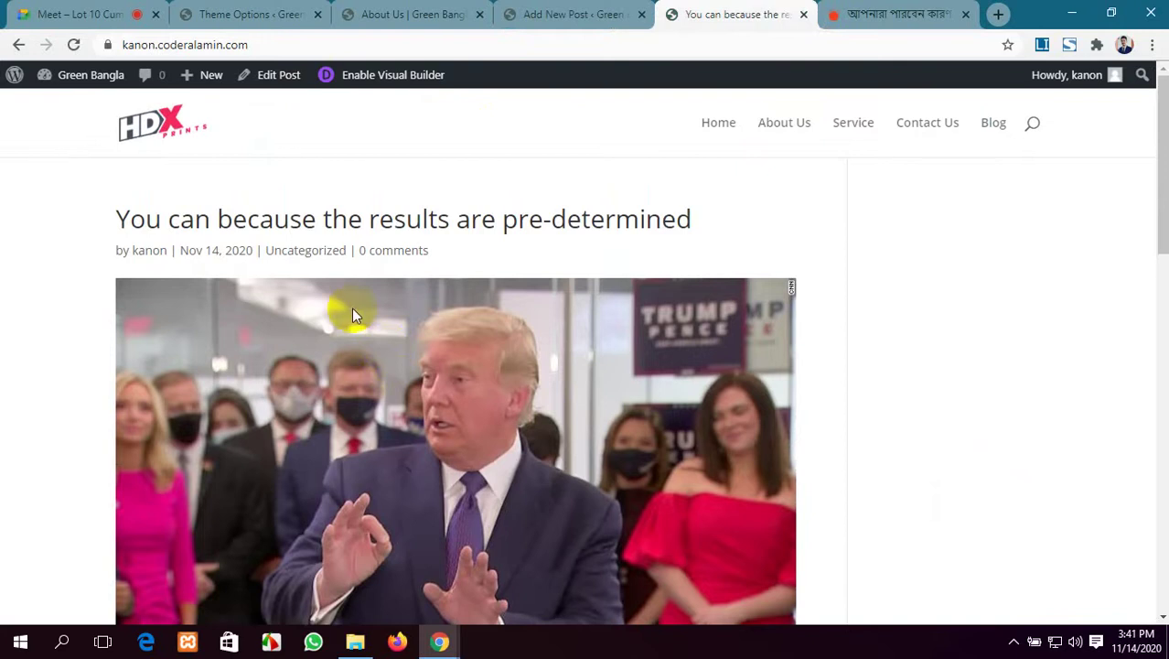
Compare the text and image in the post editor with the published post, checking where the image appears in each.
click(514, 9)
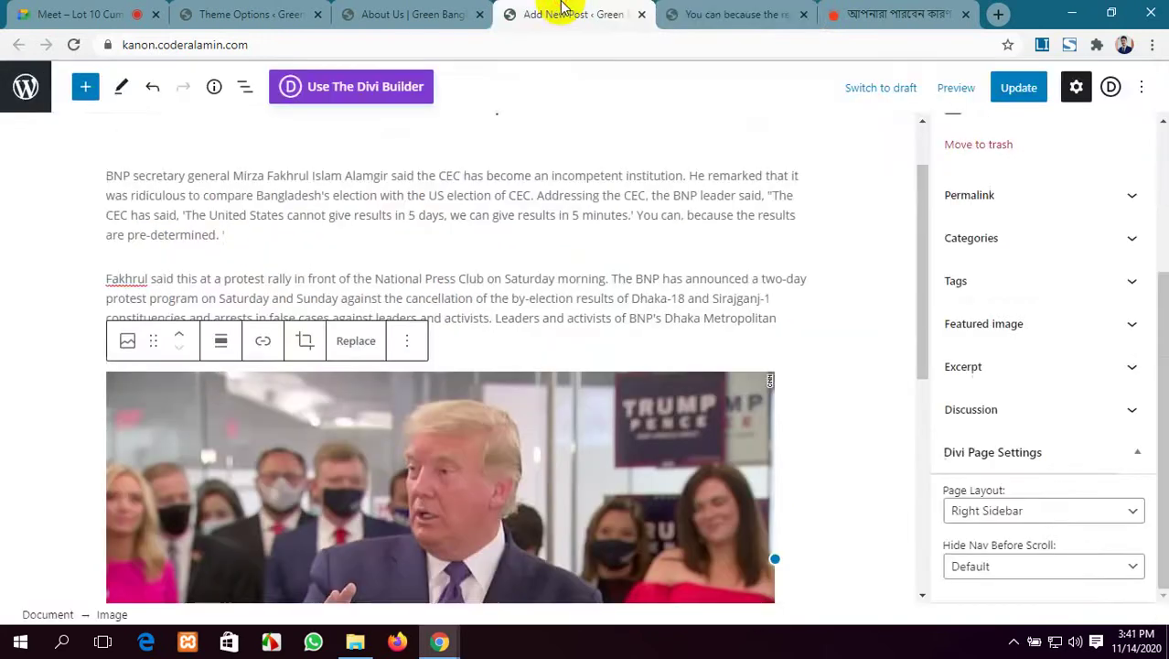
scroll(467, 437, down, 3)
scroll(467, 437, up, 4)
scroll(467, 437, down, 5)
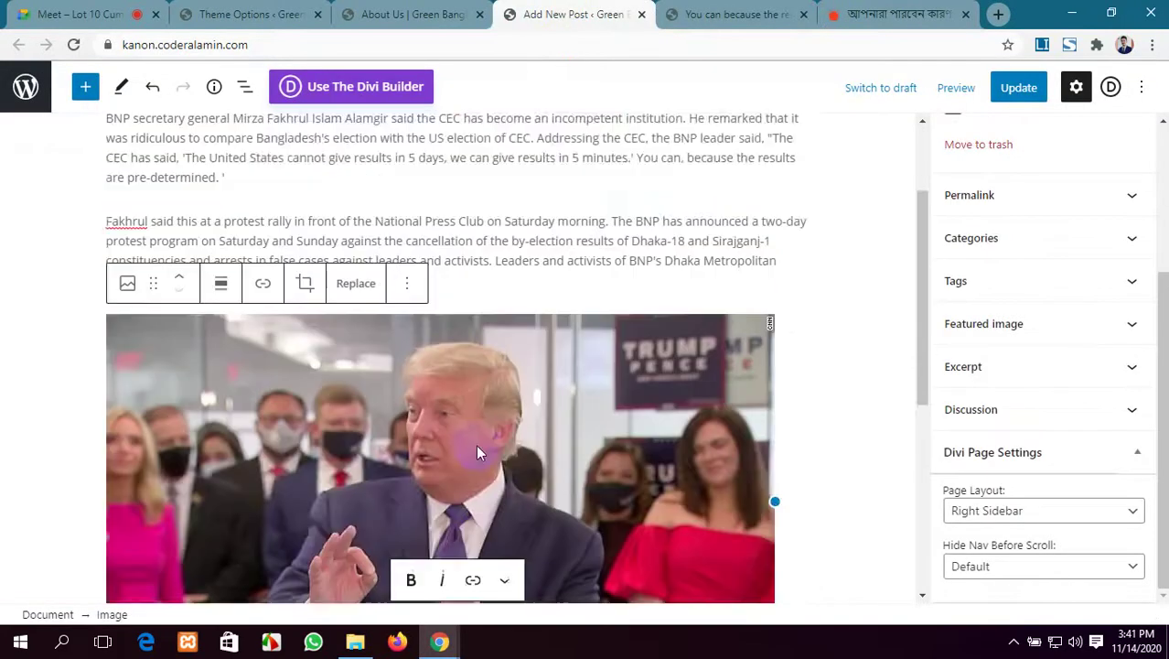
scroll(476, 445, up, 5)
scroll(476, 445, down, 4)
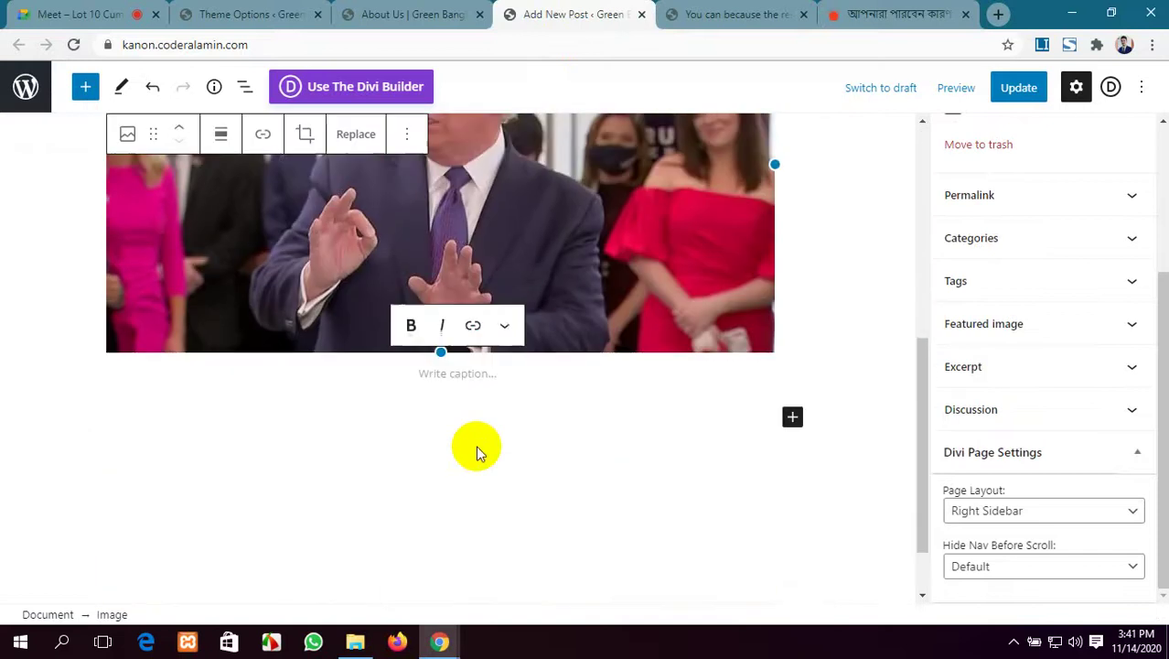
scroll(476, 445, up, 4)
click(725, 11)
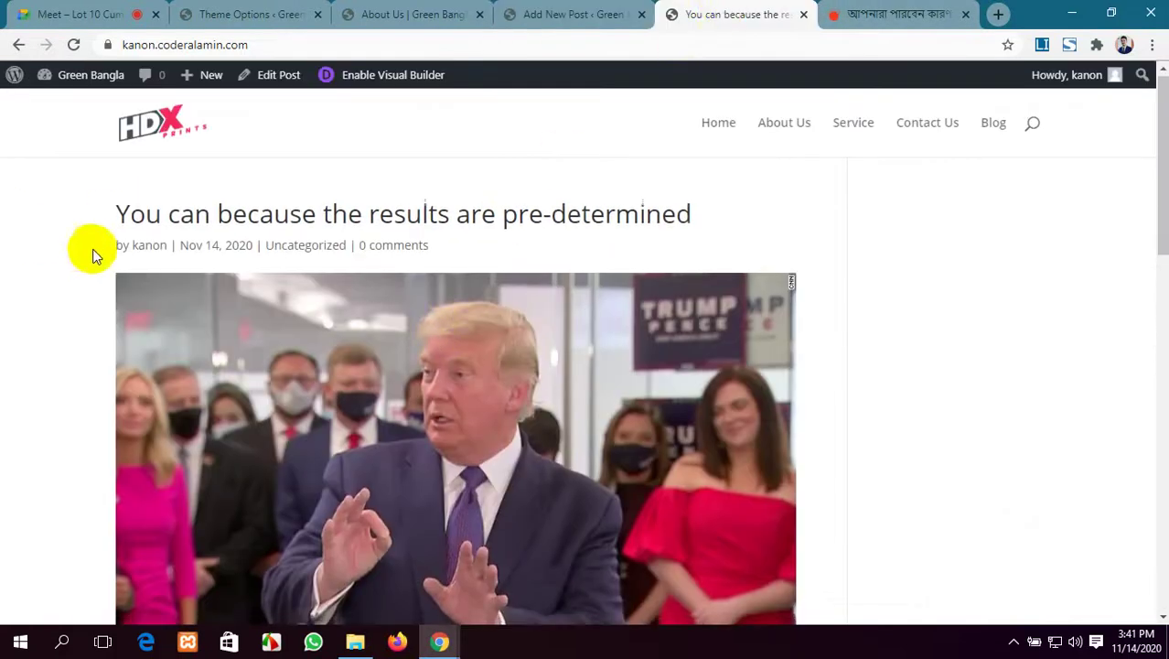
scroll(173, 265, down, 9)
scroll(188, 287, down, 3)
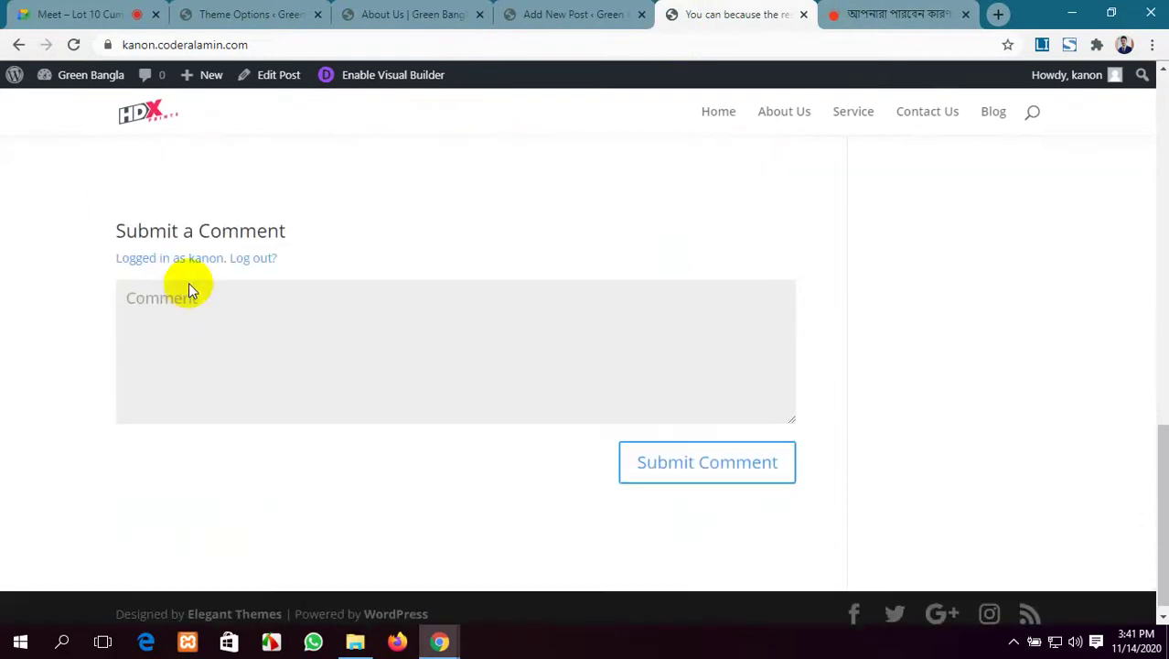
scroll(192, 288, up, 10)
Disable Grab the first post image in Divi Theme Options and save the changes.
click(242, 11)
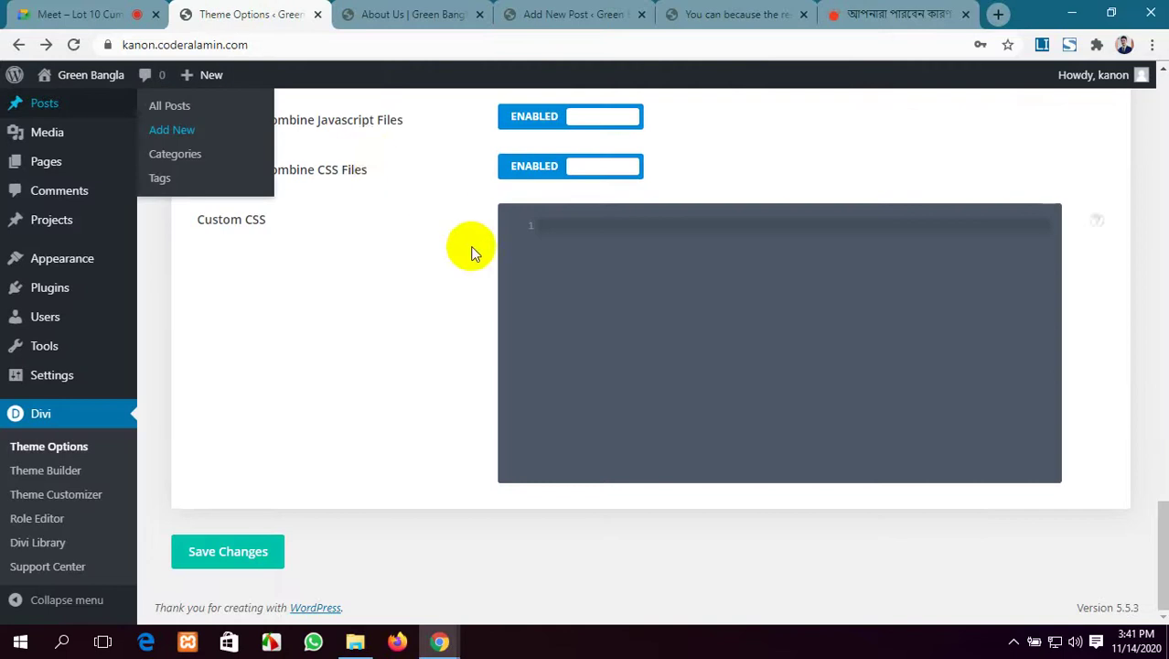
scroll(472, 248, up, 10)
scroll(482, 331, up, 6)
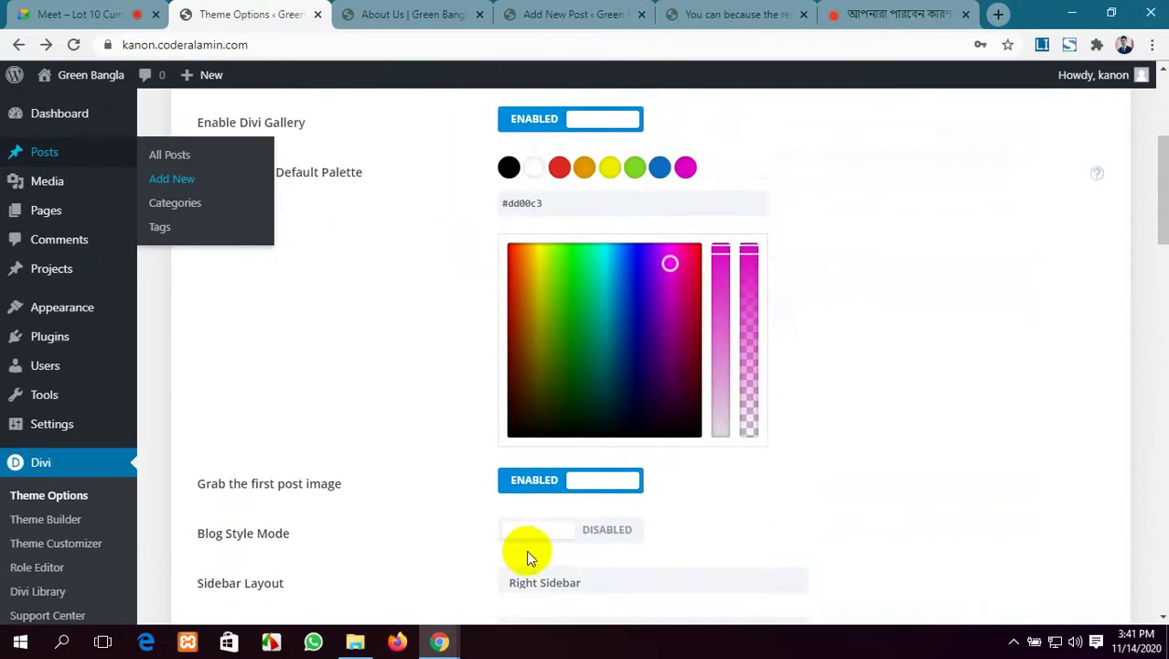
click(568, 481)
scroll(562, 485, down, 10)
scroll(537, 482, down, 10)
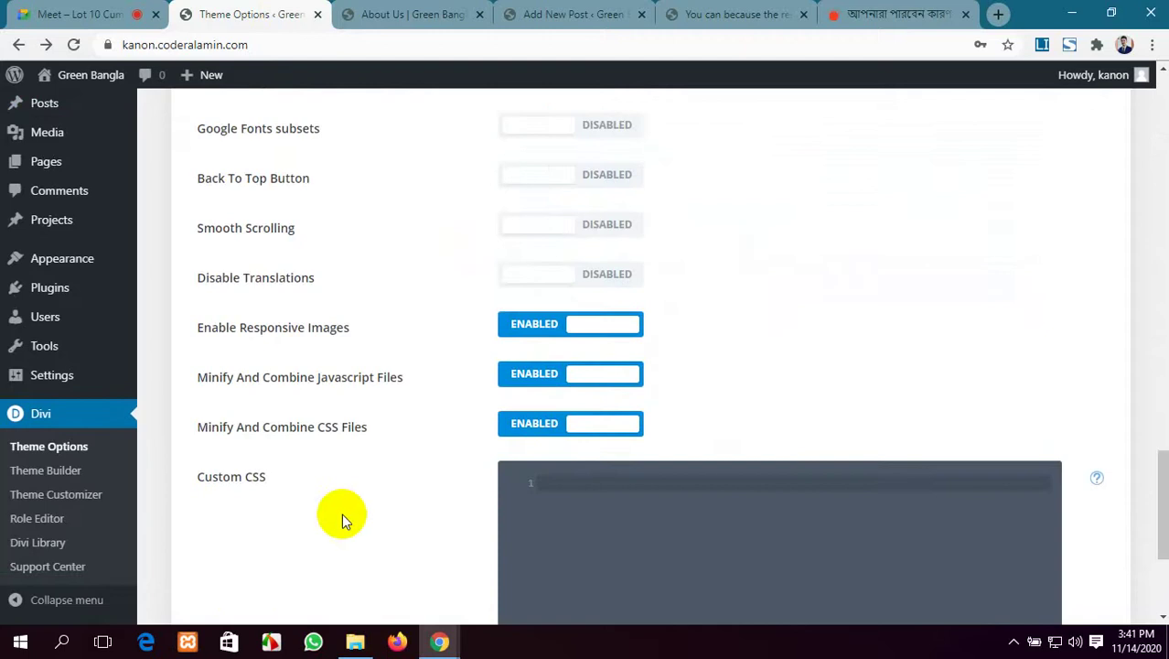
click(230, 552)
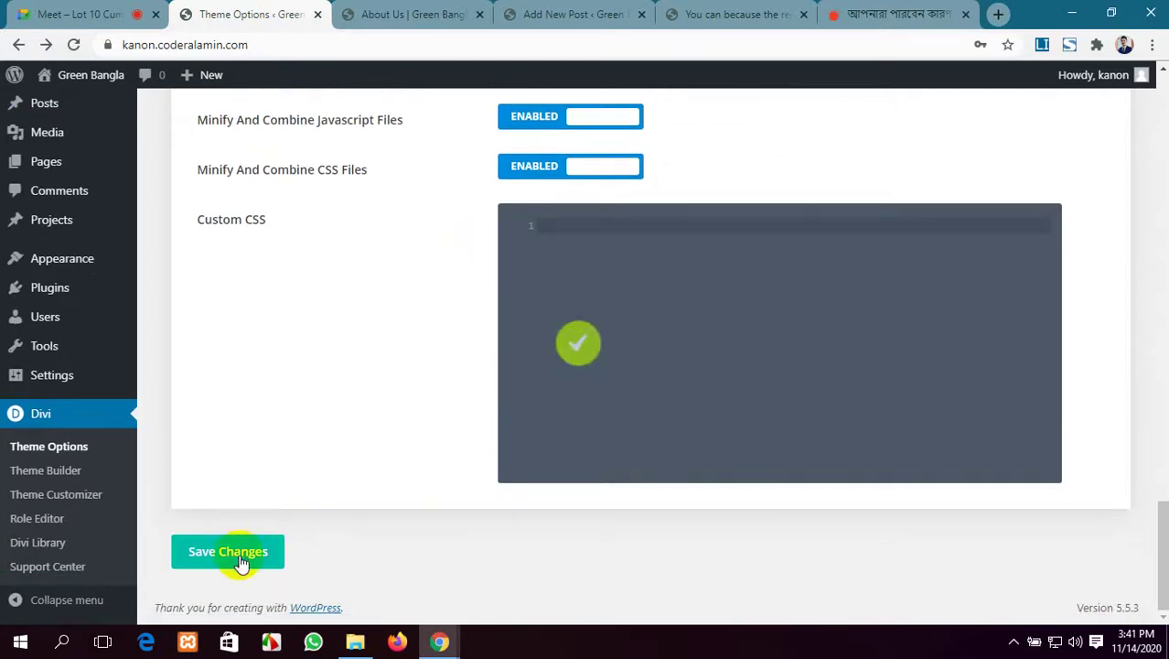
Reload the published news post and examine whether an image still appears above its body text.
click(737, 13)
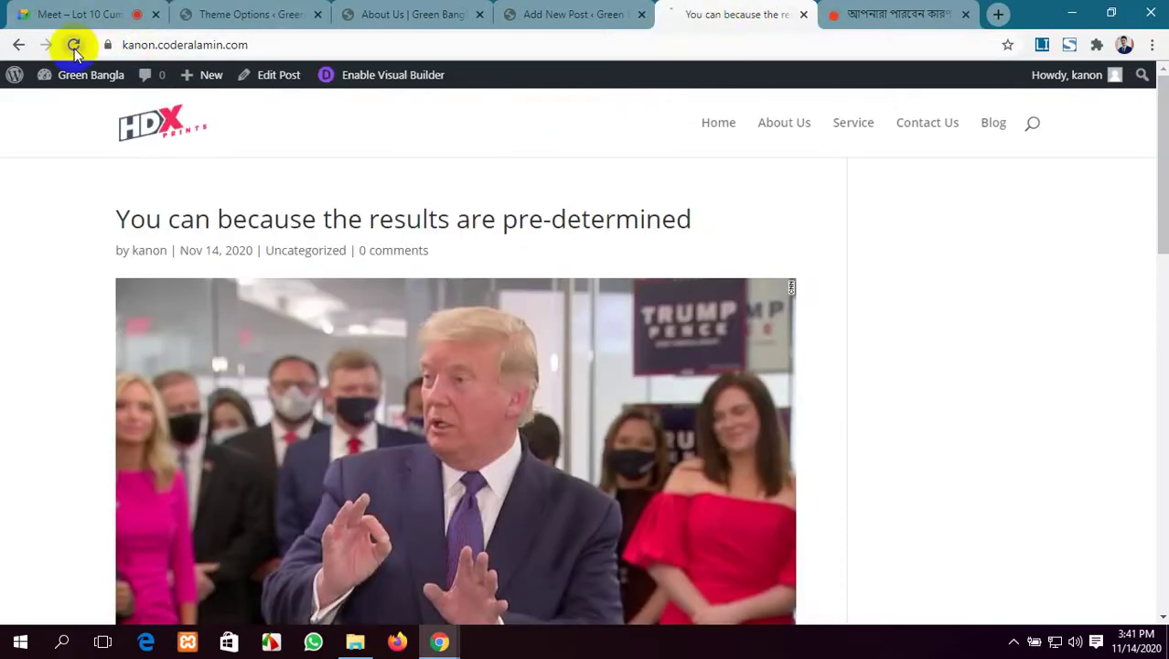
scroll(548, 369, down, 4)
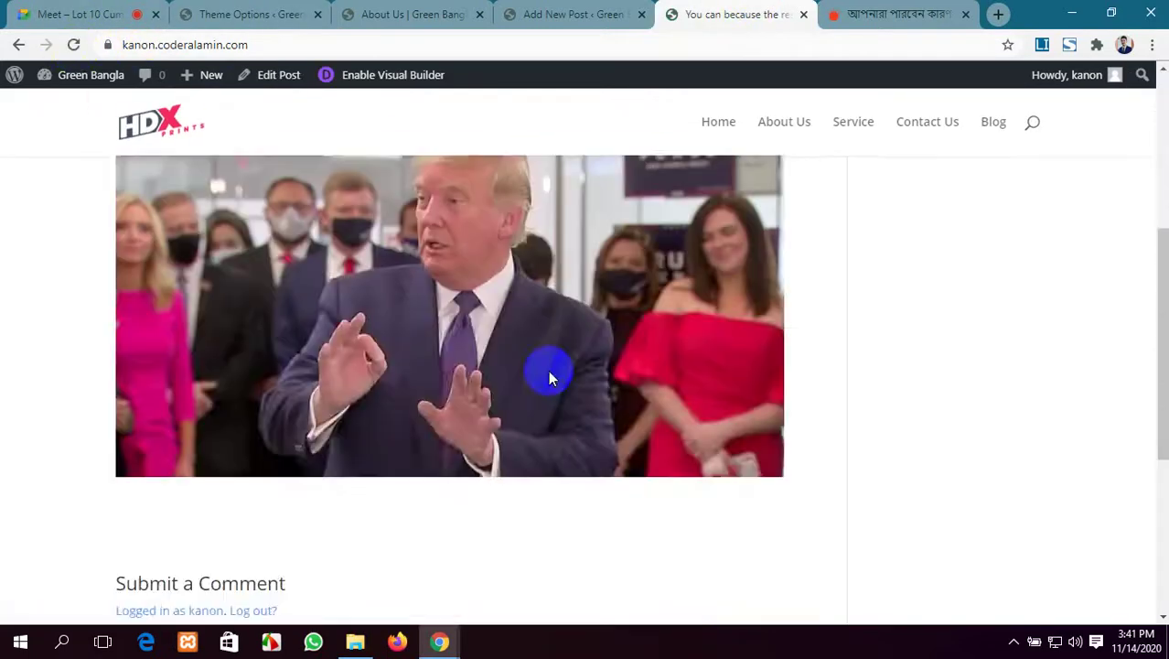
scroll(548, 370, up, 2)
scroll(547, 375, up, 1)
scroll(547, 375, down, 3)
scroll(548, 375, up, 4)
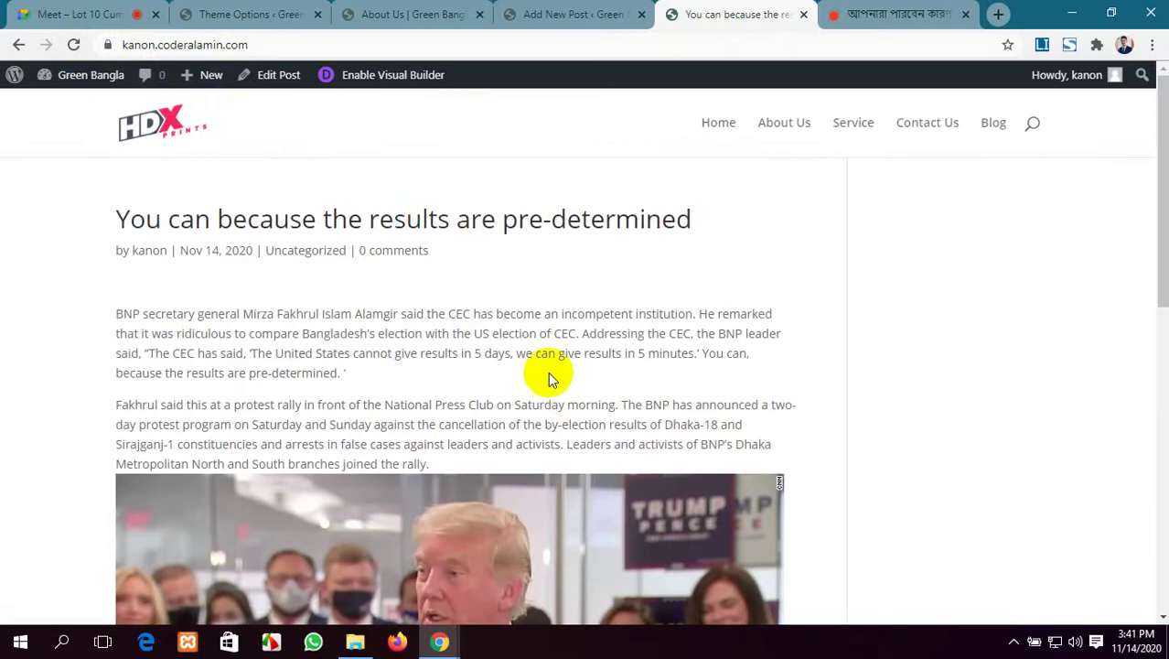
scroll(547, 375, down, 6)
scroll(550, 372, up, 6)
scroll(549, 372, down, 3)
scroll(550, 373, up, 3)
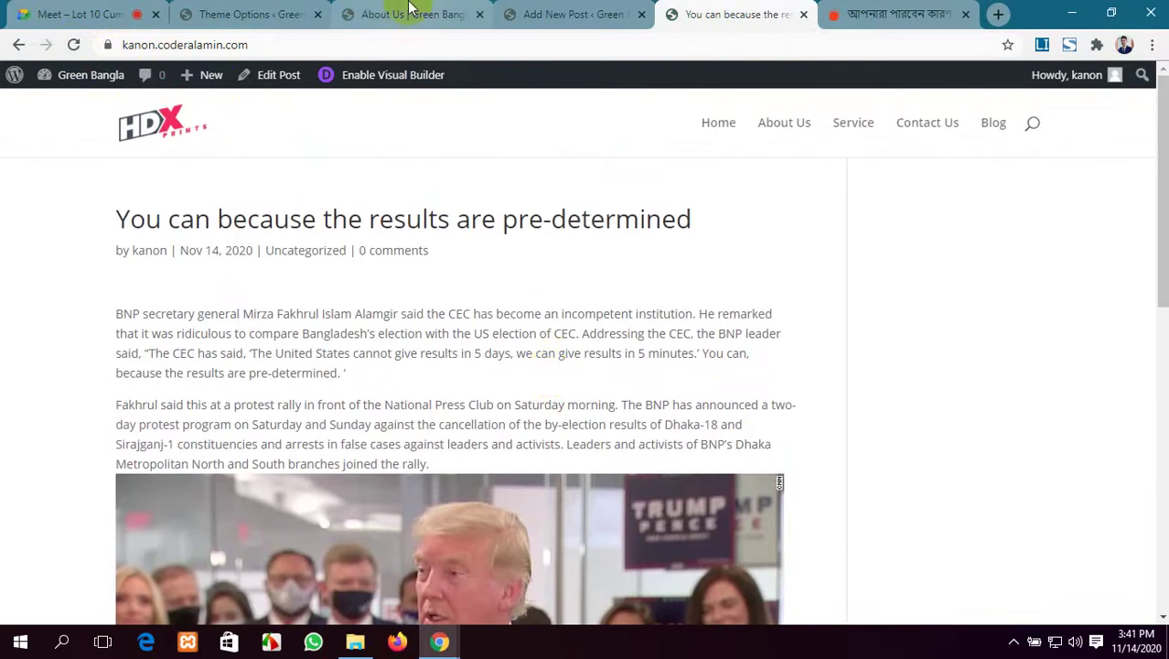
Open the site's Blog page from the published post and check whether the listed posts still have thumbnail images.
click(267, 14)
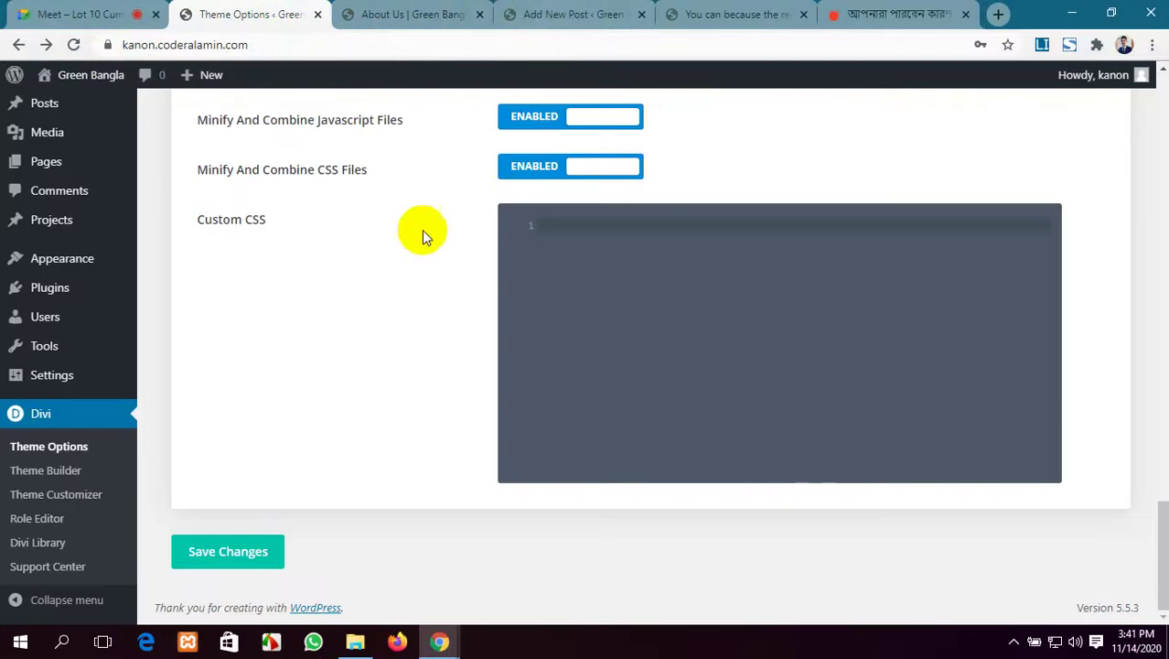
scroll(424, 232, up, 15)
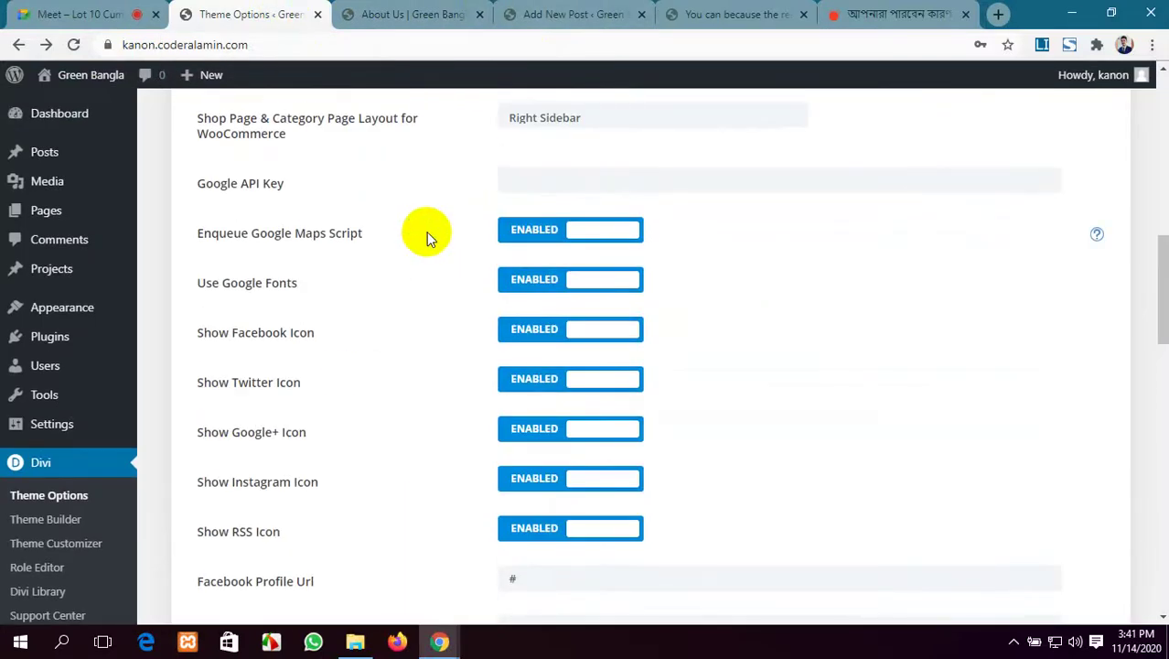
click(701, 9)
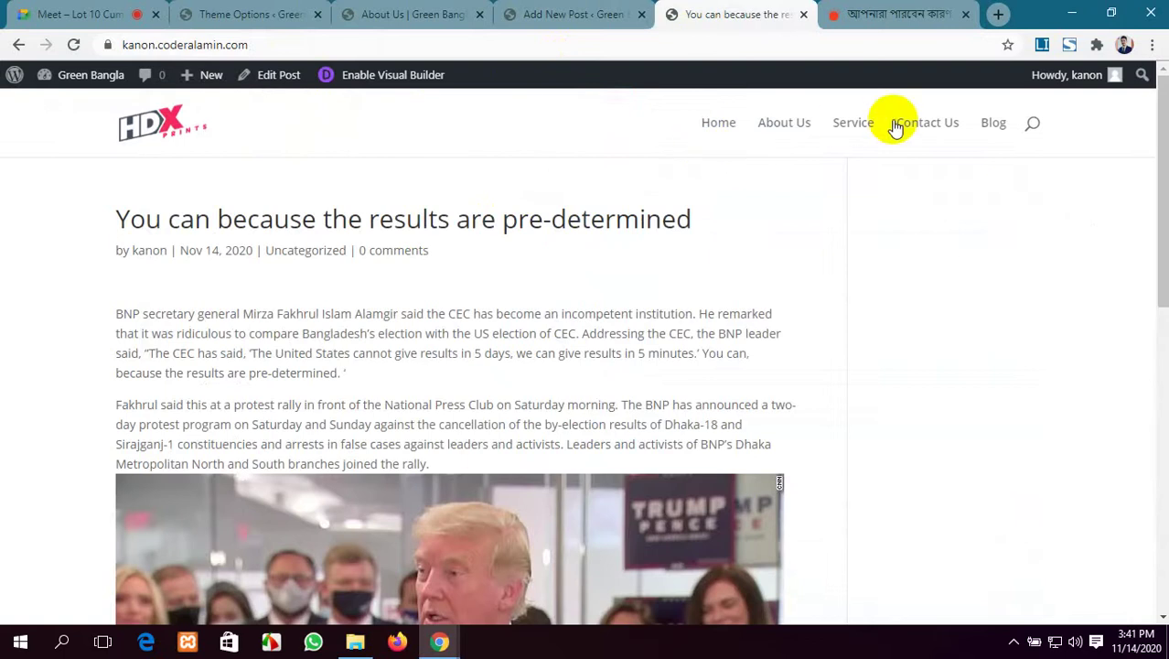
click(994, 123)
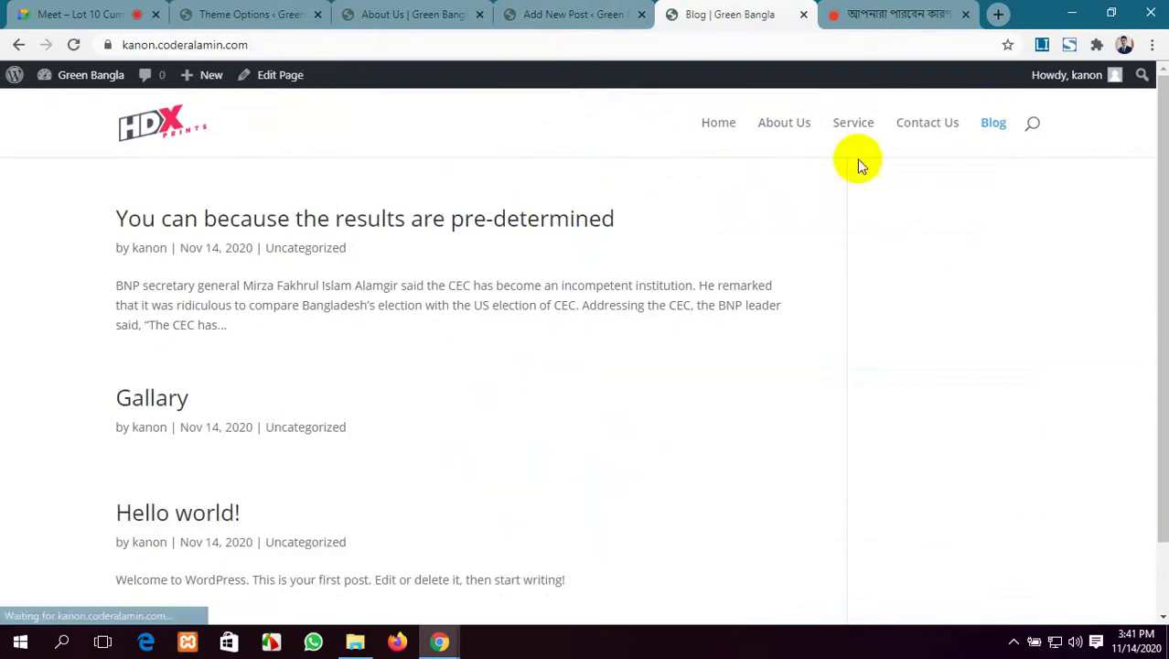
scroll(284, 264, down, 1)
scroll(286, 263, up, 1)
scroll(428, 268, down, 1)
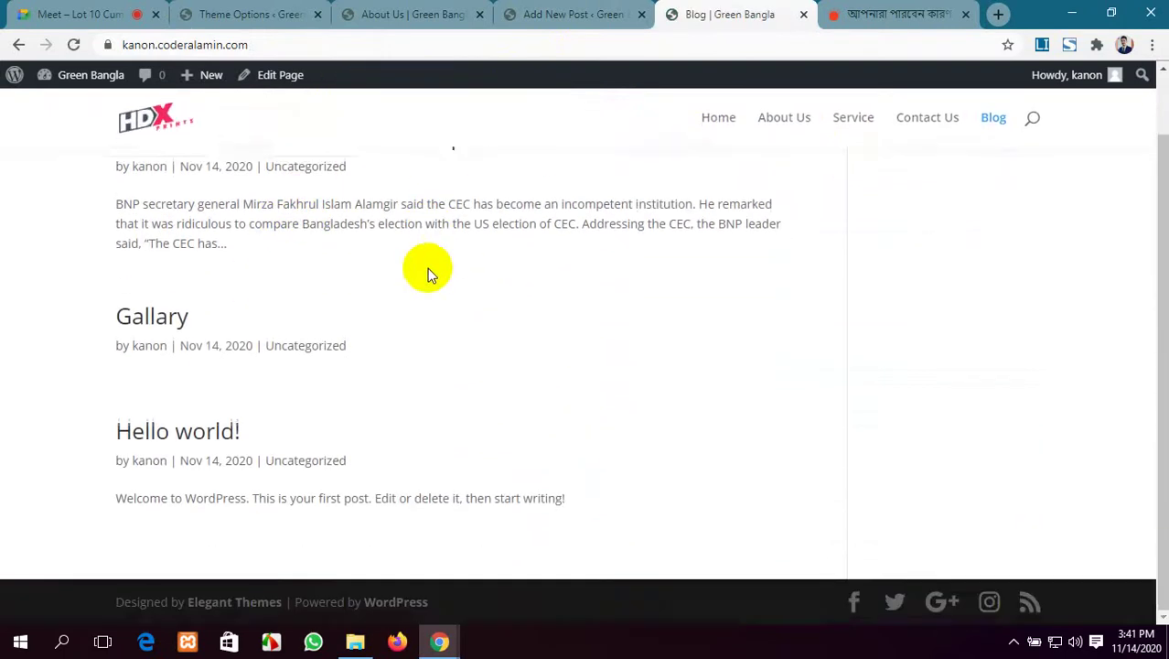
scroll(430, 272, up, 1)
Enable Grab the first post image in Divi Theme Options and save the changes.
click(242, 11)
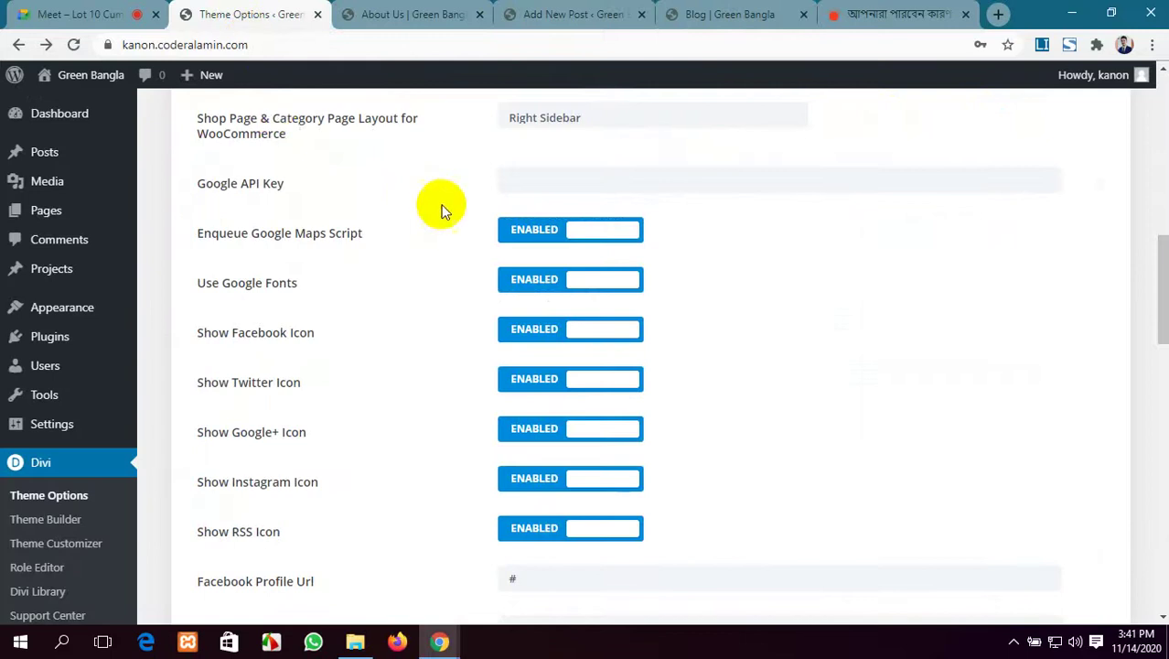
scroll(442, 211, up, 8)
scroll(495, 238, down, 3)
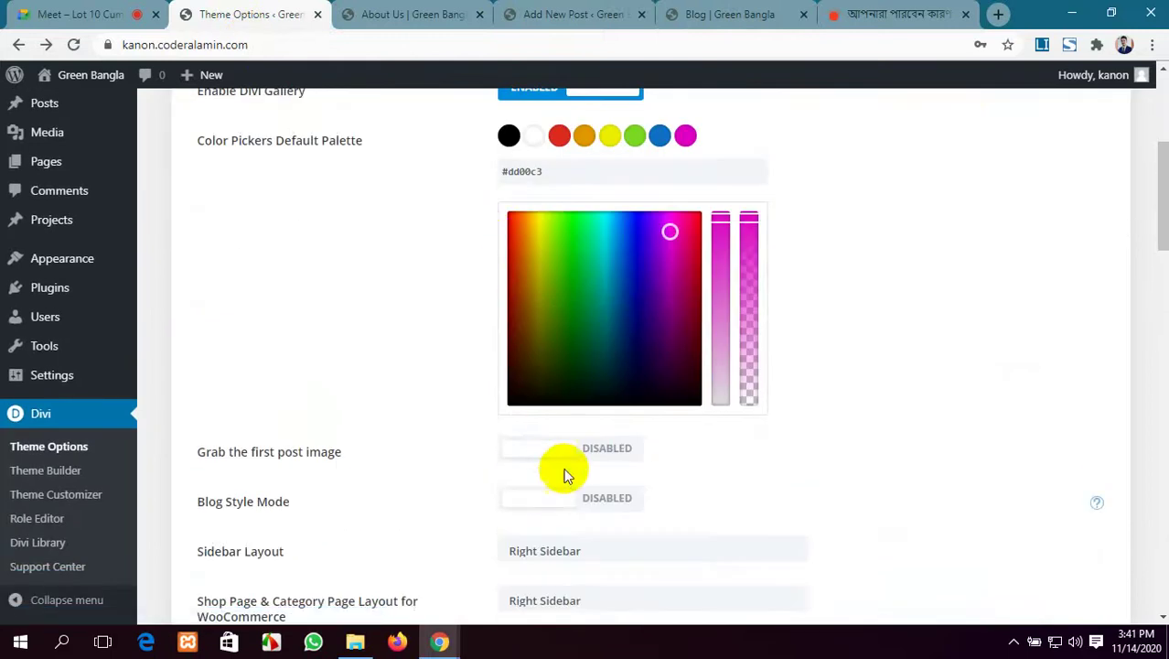
scroll(555, 449, down, 15)
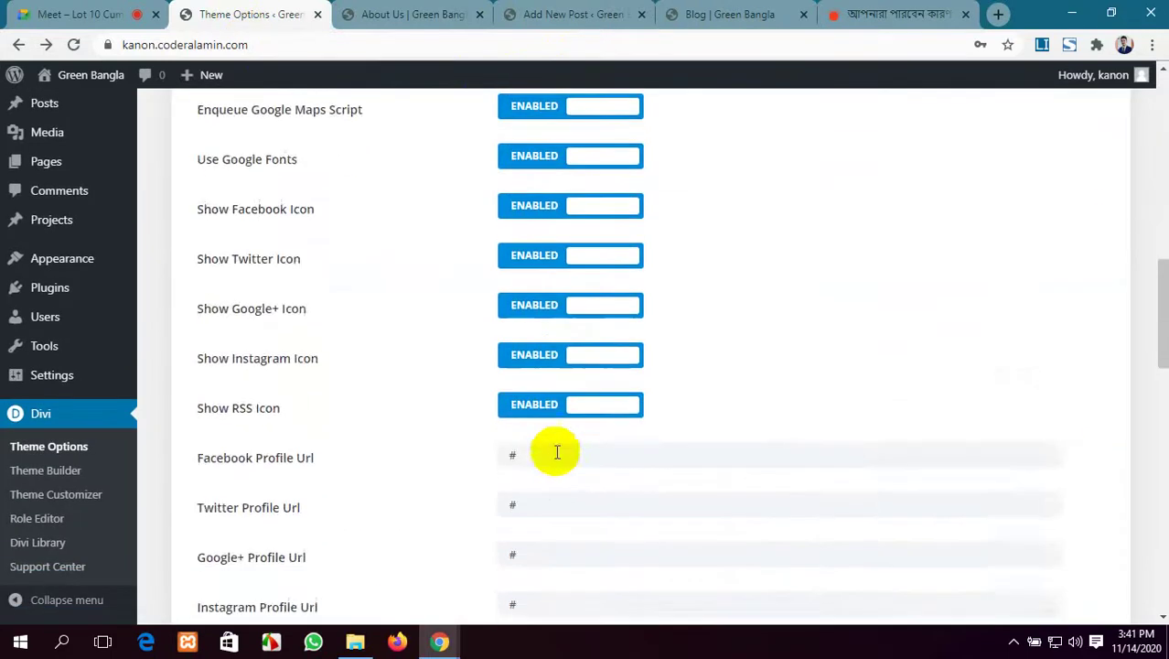
click(243, 560)
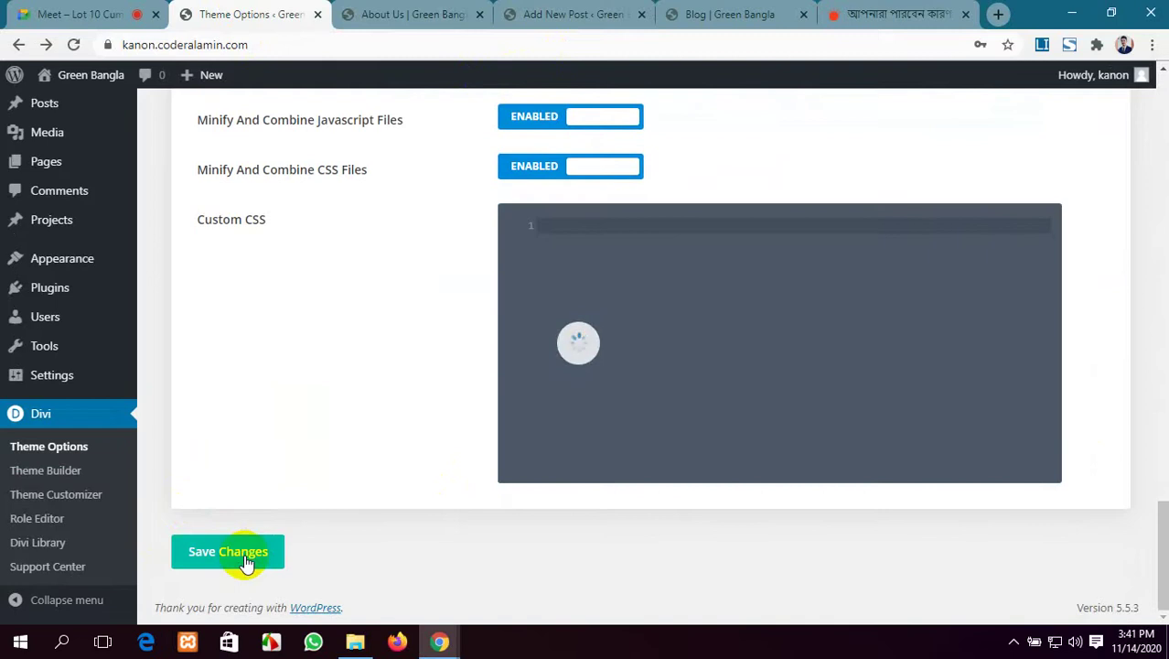
Reload the Blog page and check which listed posts have a thumbnail image above their title.
click(677, 12)
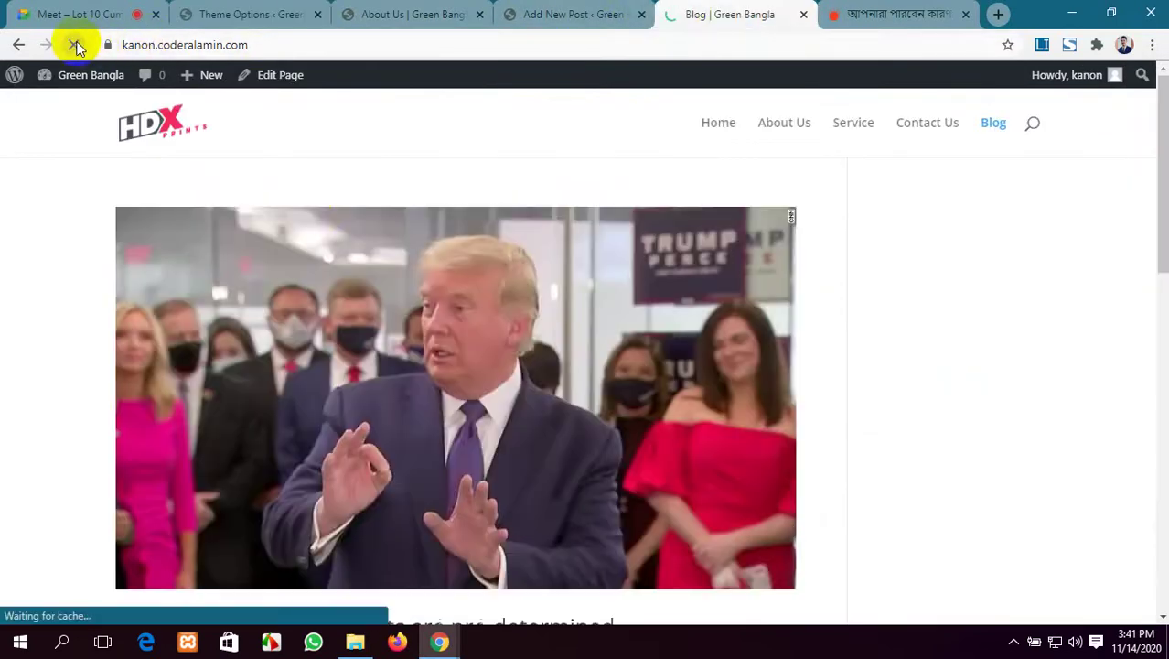
scroll(353, 279, down, 1)
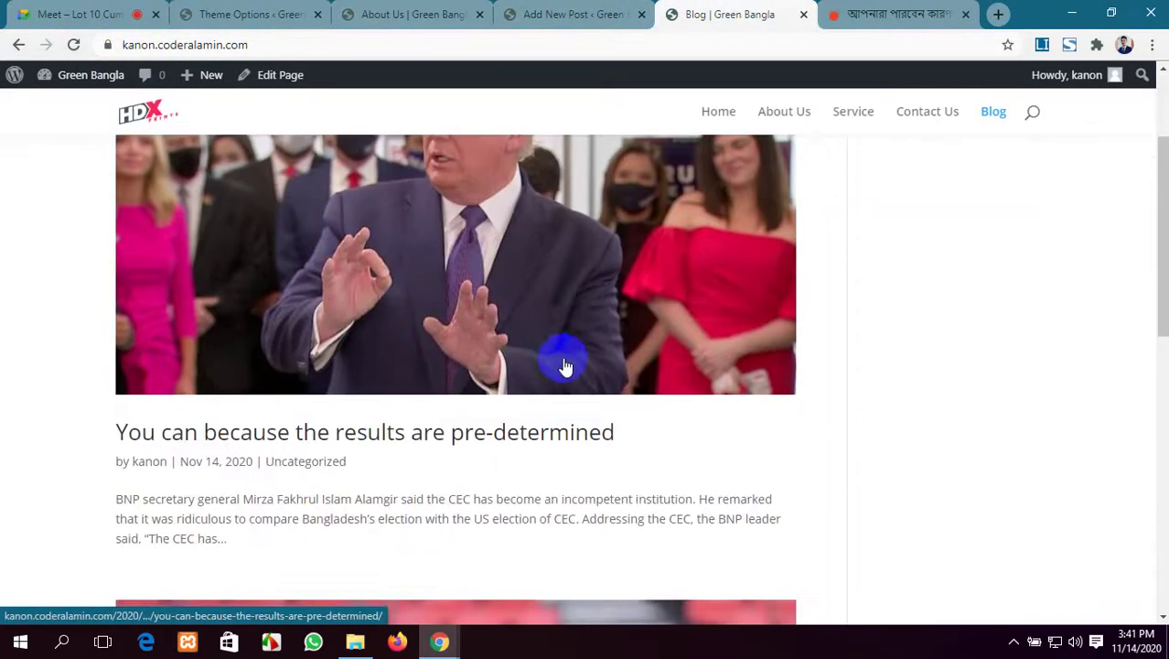
scroll(564, 366, down, 4)
scroll(583, 370, down, 5)
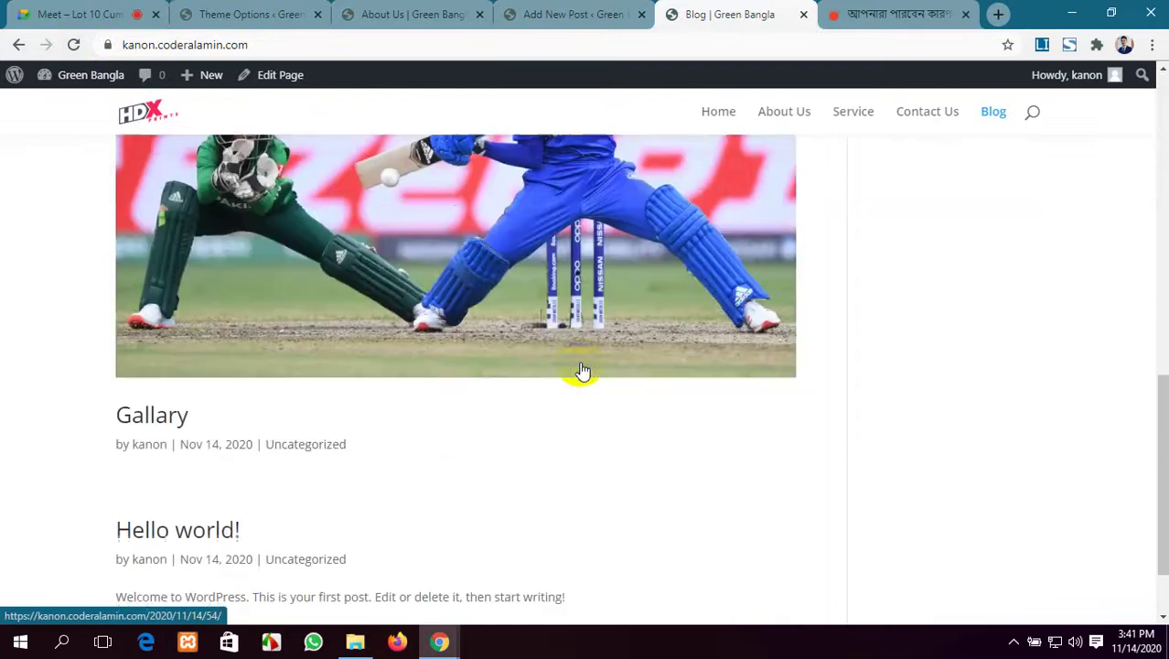
scroll(583, 366, up, 7)
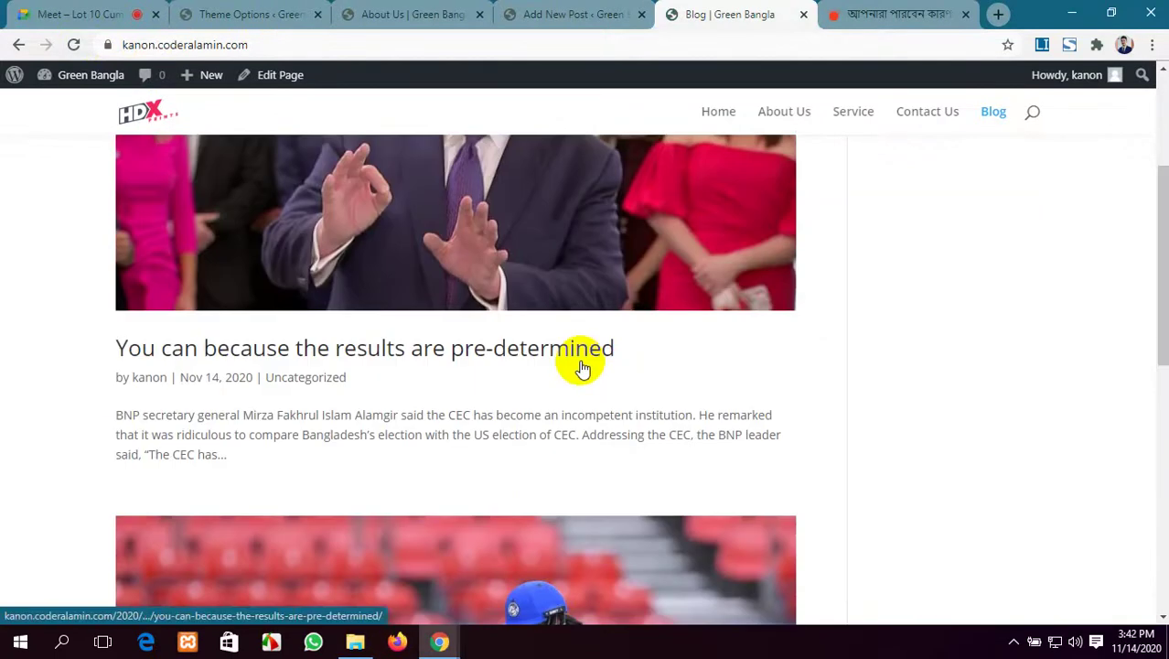
scroll(579, 361, down, 4)
scroll(76, 493, down, 3)
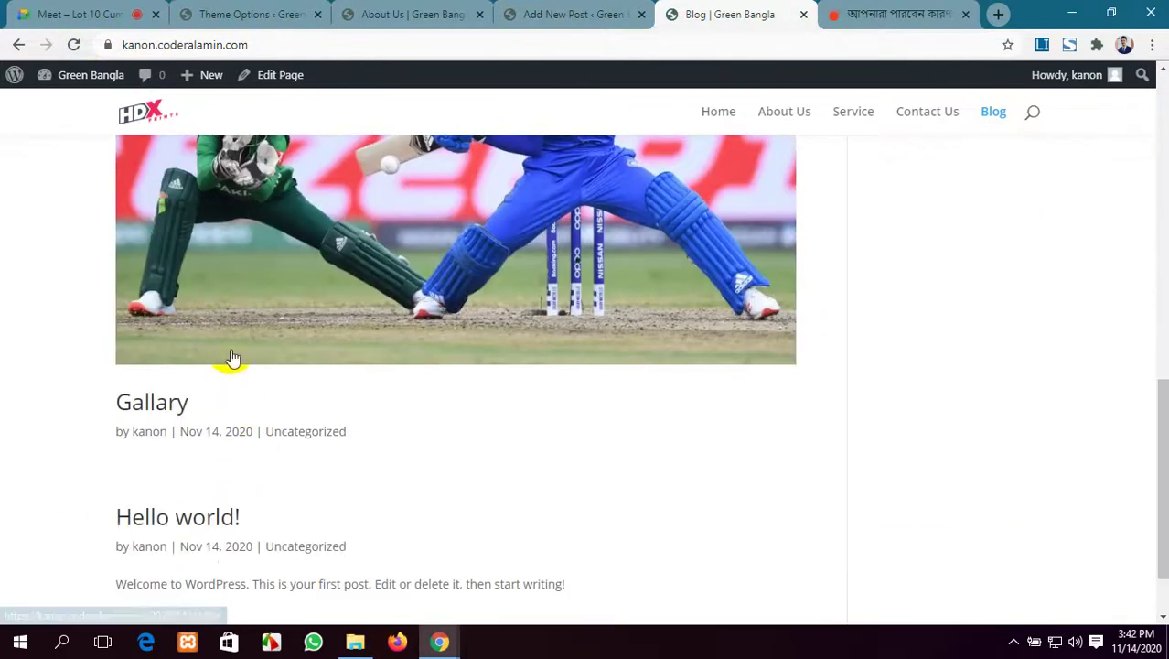
Open the Gallary post to examine its top image and content, and return to the Blog page.
click(167, 408)
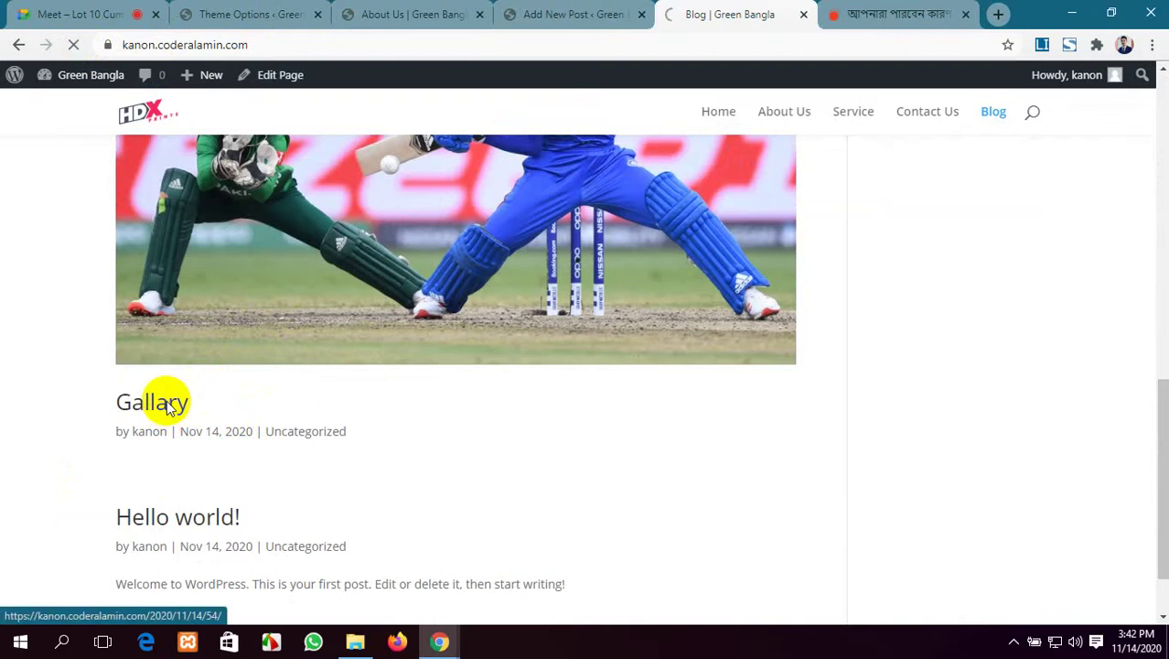
scroll(483, 414, down, 5)
scroll(488, 307, up, 5)
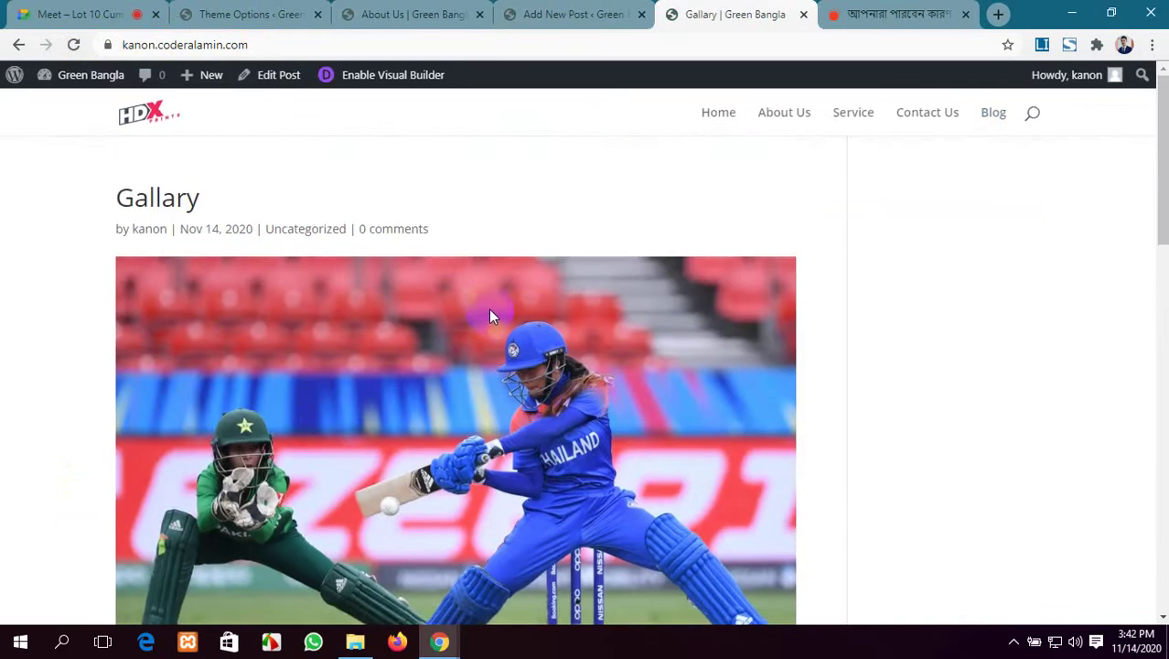
scroll(512, 338, down, 12)
scroll(549, 366, up, 12)
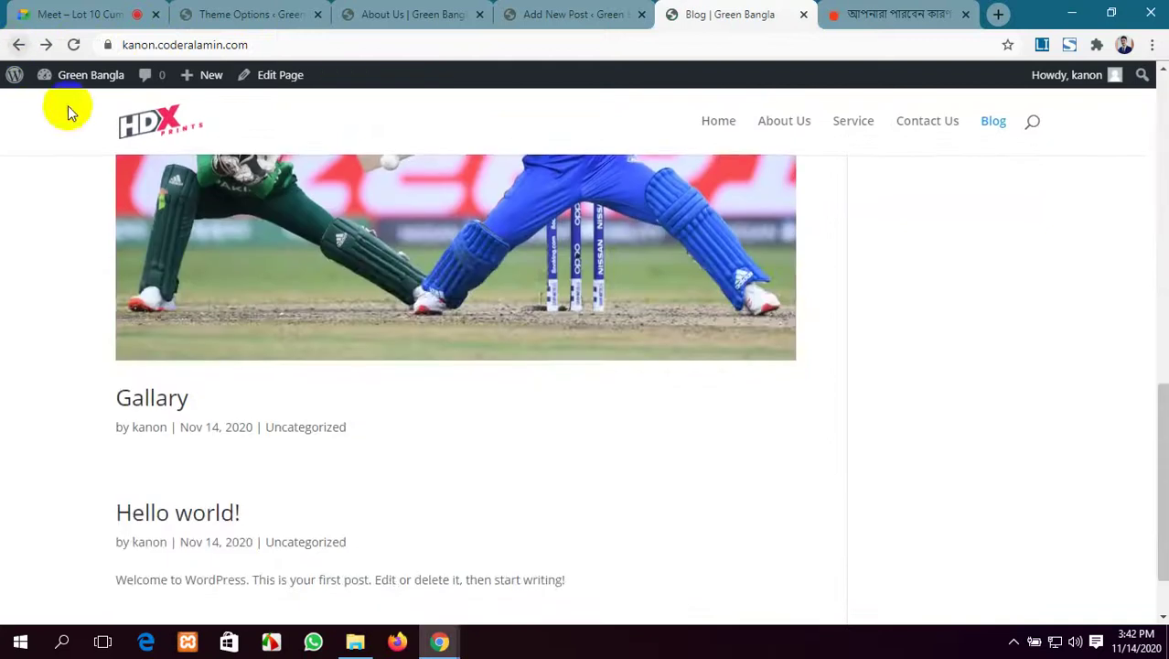
scroll(477, 385, up, 10)
scroll(479, 395, up, 1)
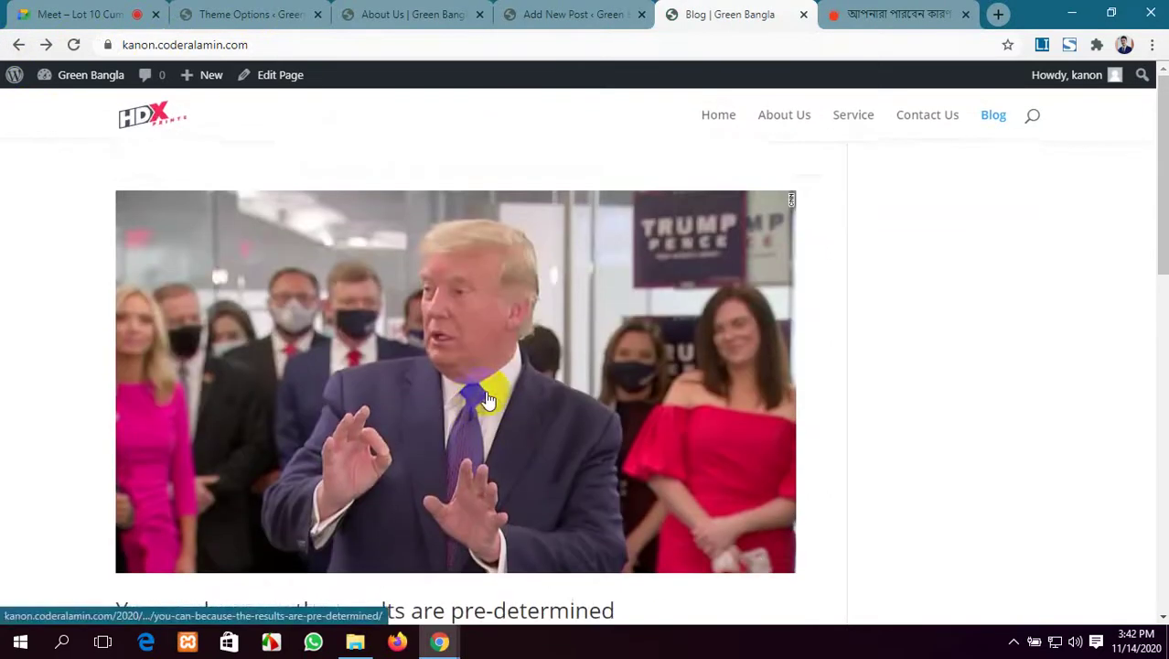
Go back to Divi Theme Options and locate the Blog Style Mode setting.
click(270, 15)
scroll(466, 291, up, 5)
scroll(467, 288, up, 10)
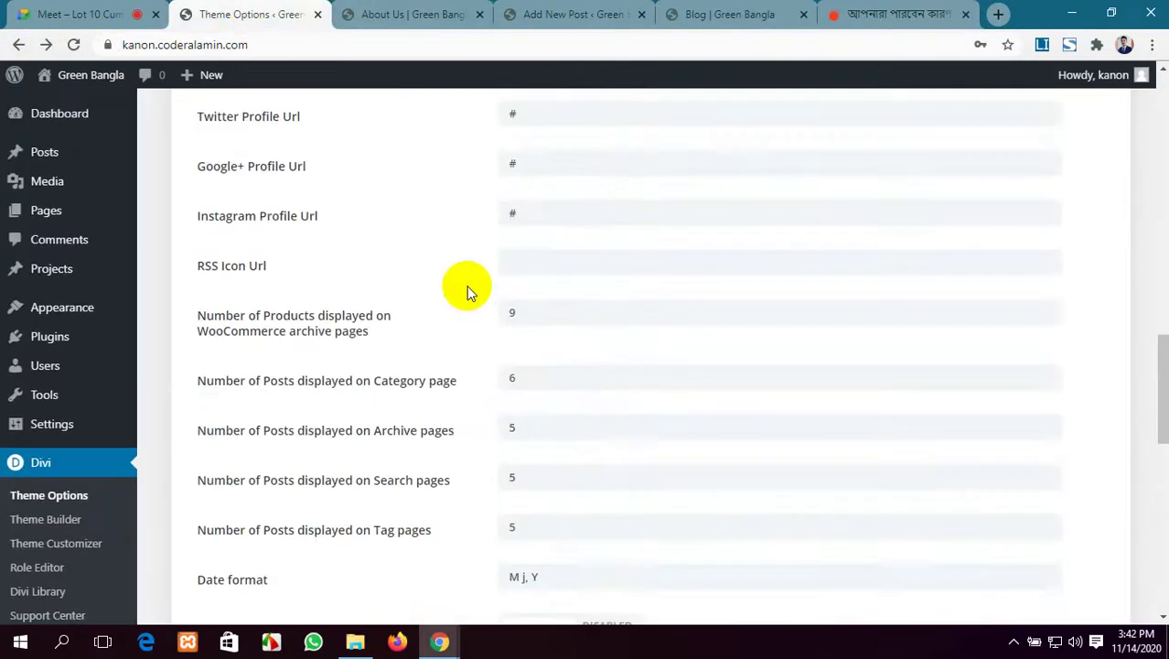
scroll(466, 285, up, 3)
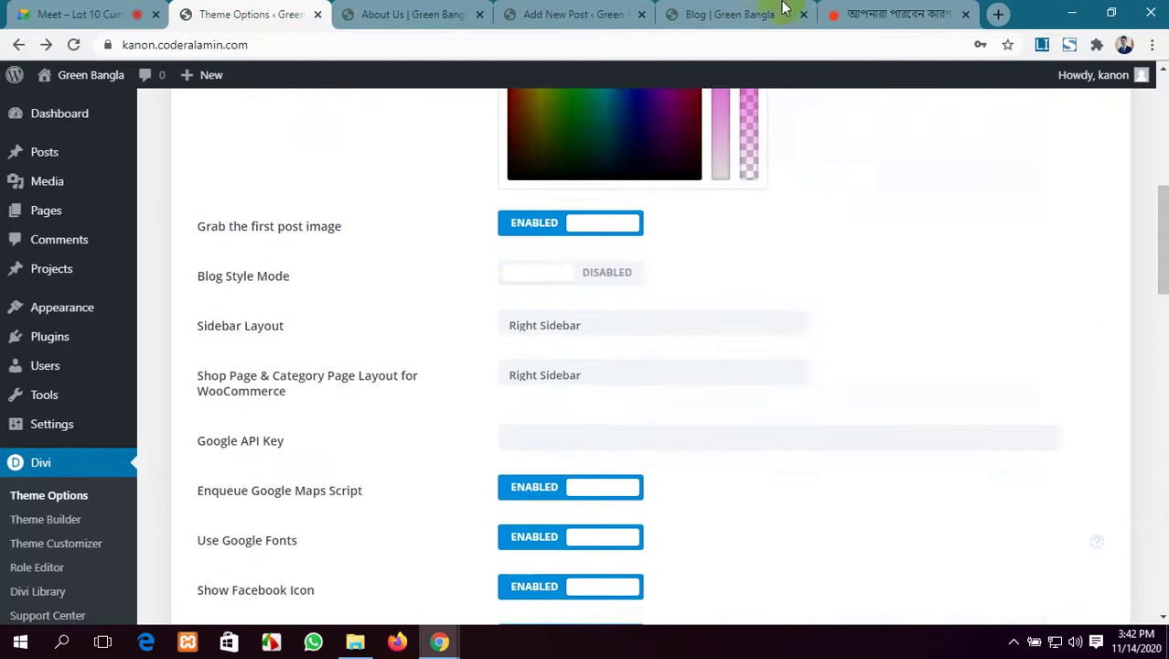
Close the browser tabs holding the source news article and the post editor.
key(ctrl+5)
click(965, 15)
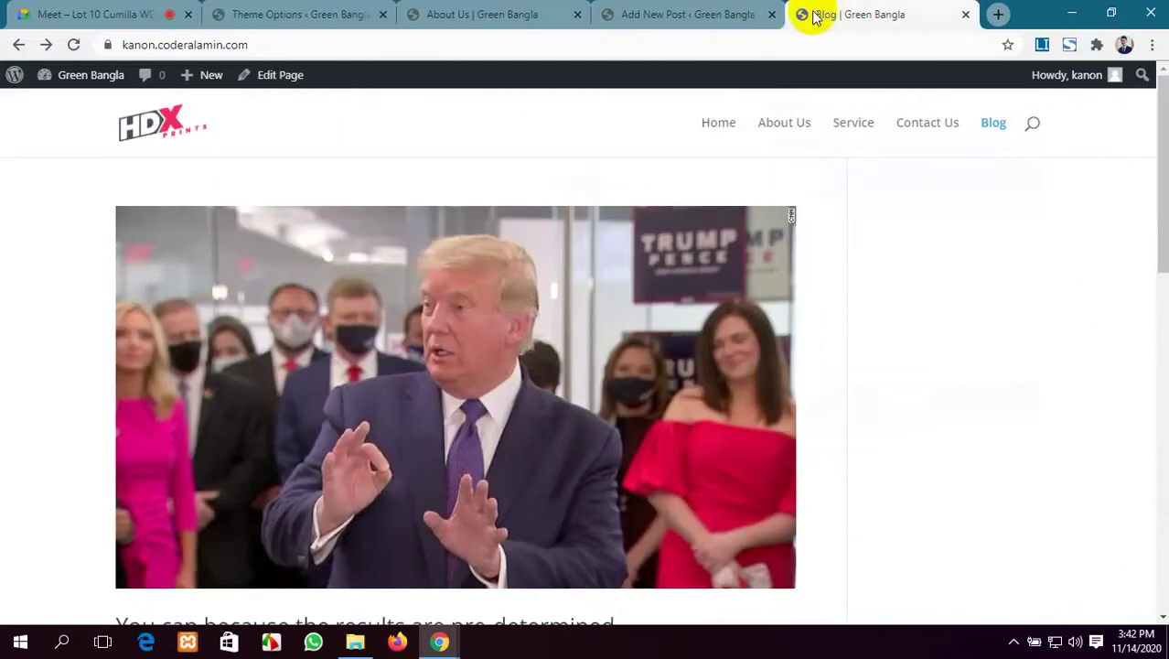
click(681, 15)
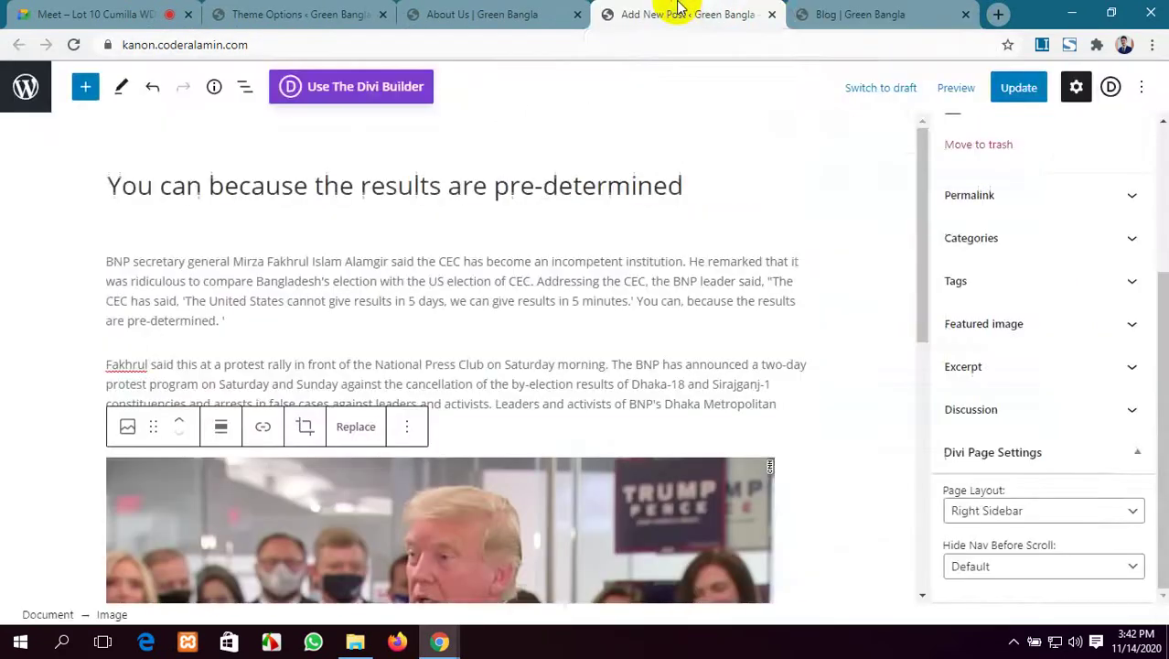
click(521, 14)
click(669, 11)
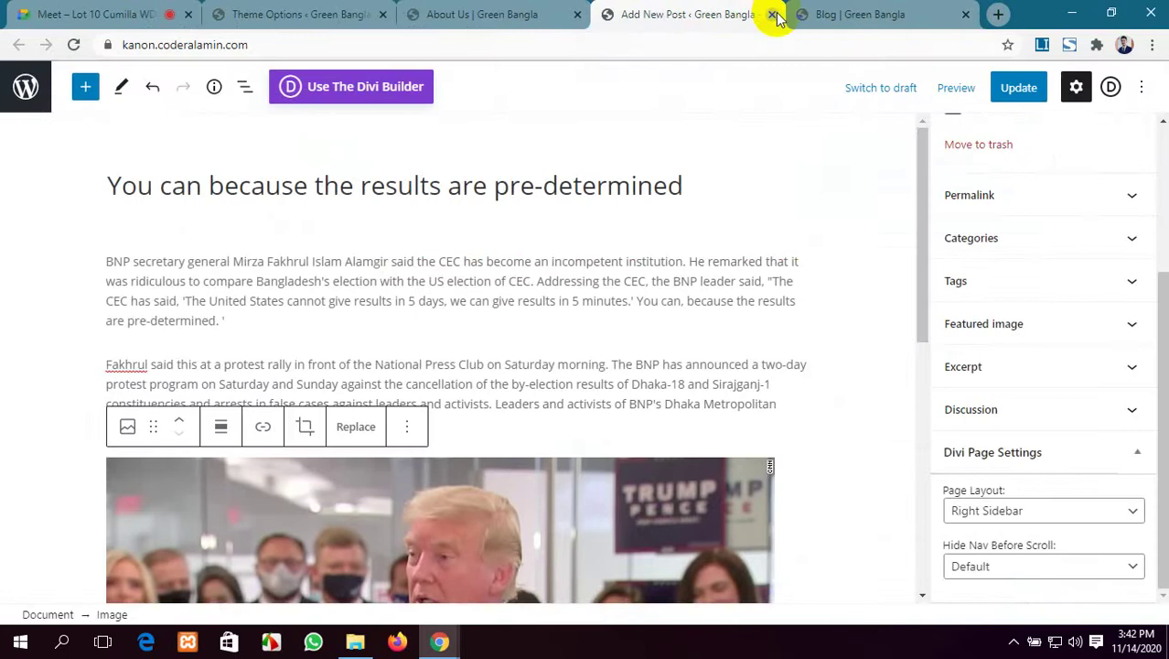
click(772, 15)
click(501, 15)
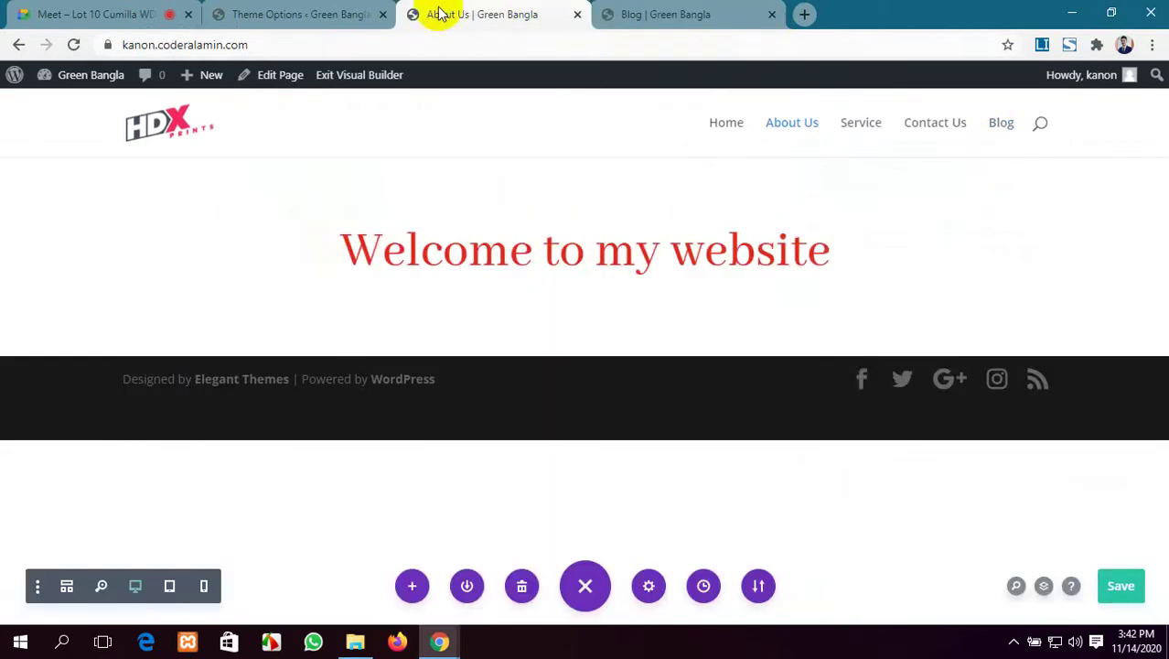
Enable Blog Style Mode in Divi Theme Options and save the changes.
click(295, 13)
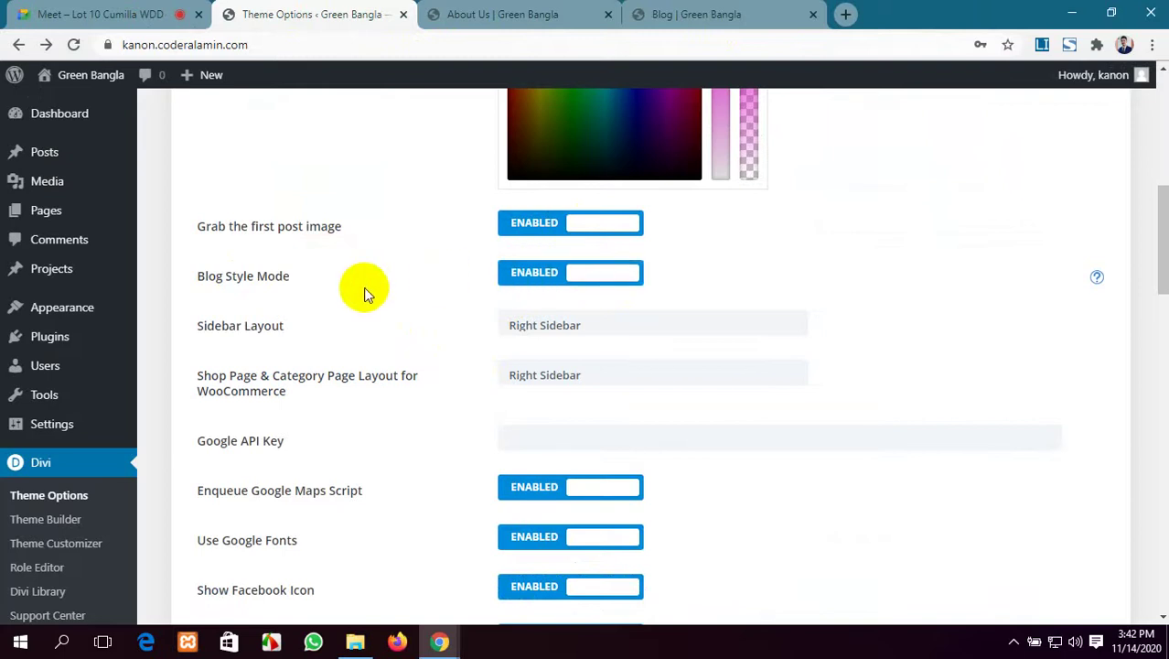
scroll(363, 287, down, 8)
scroll(363, 287, up, 5)
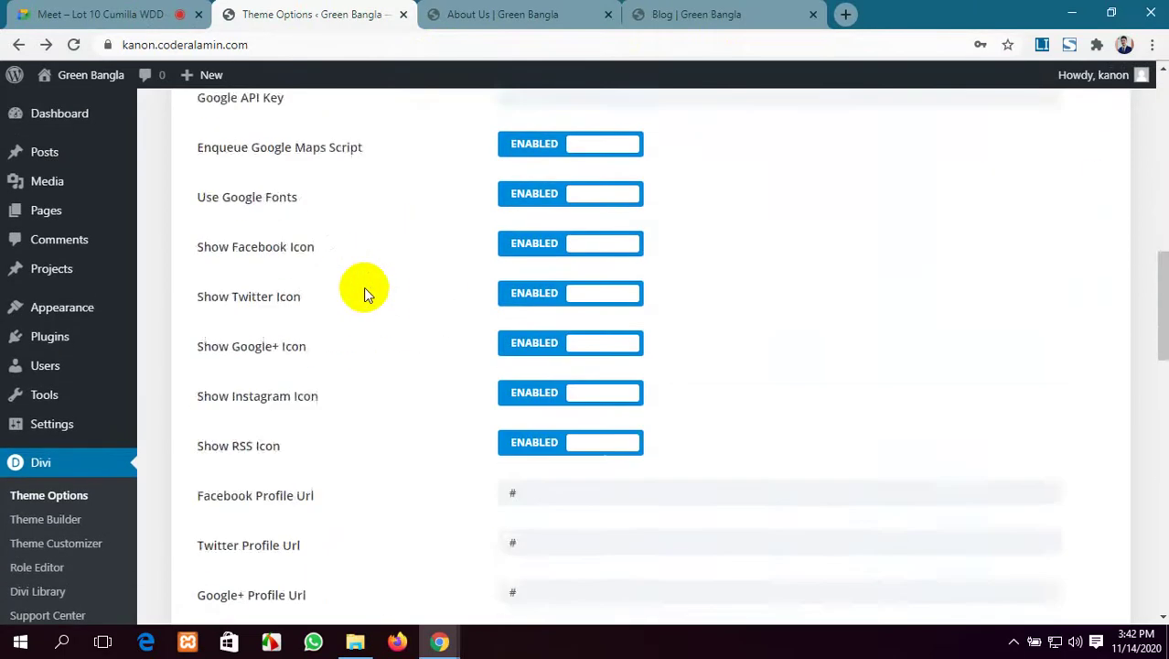
scroll(363, 287, up, 8)
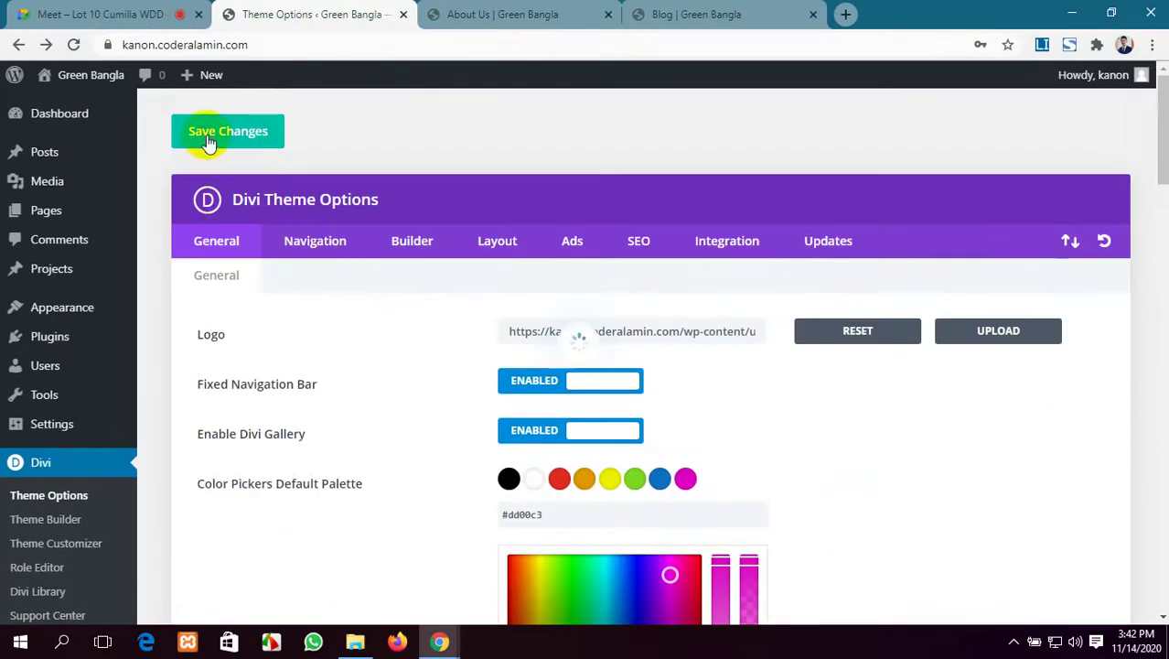
Reload the Blog page and check whether the posts are listed with full content or only excerpts.
click(824, 11)
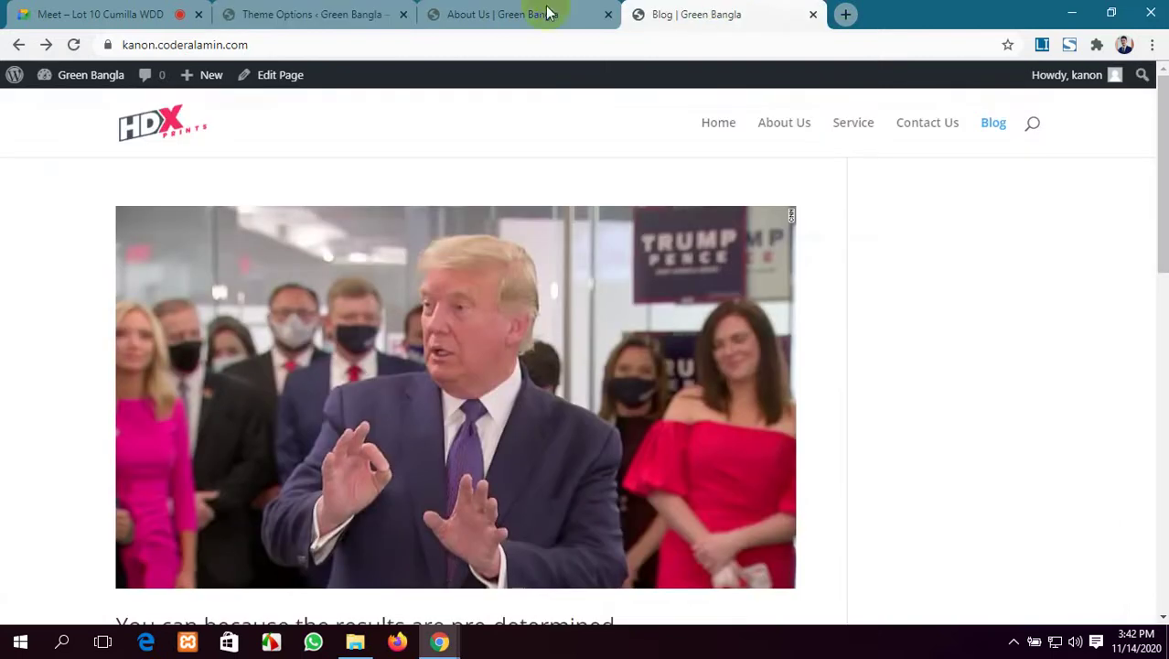
click(73, 46)
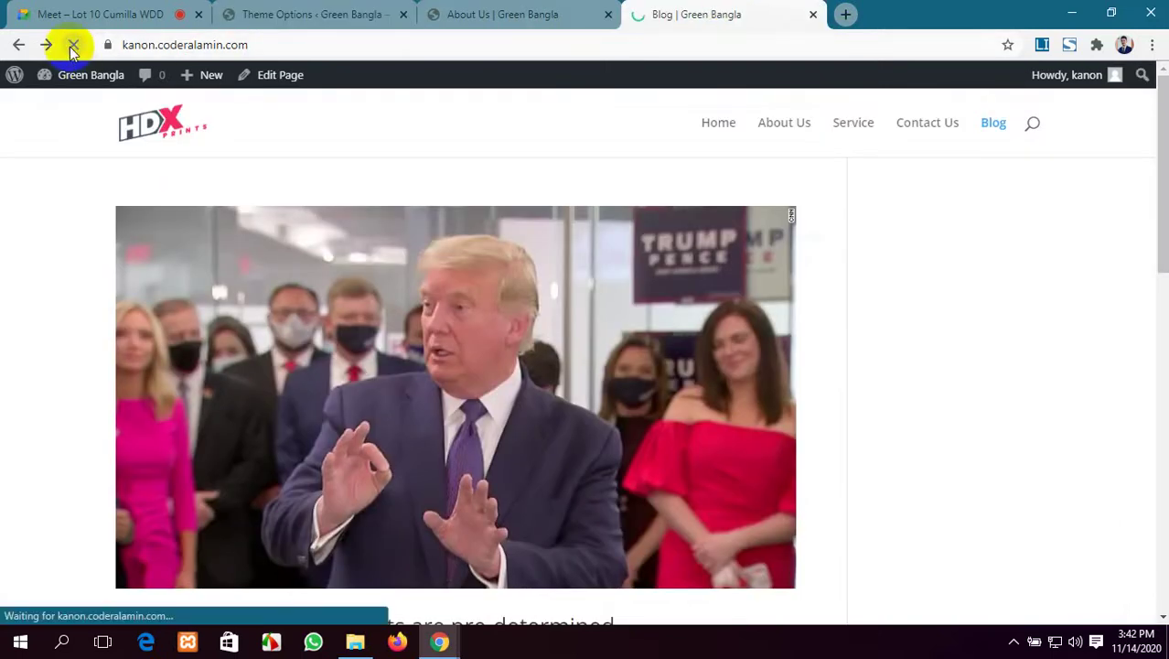
scroll(548, 426, down, 10)
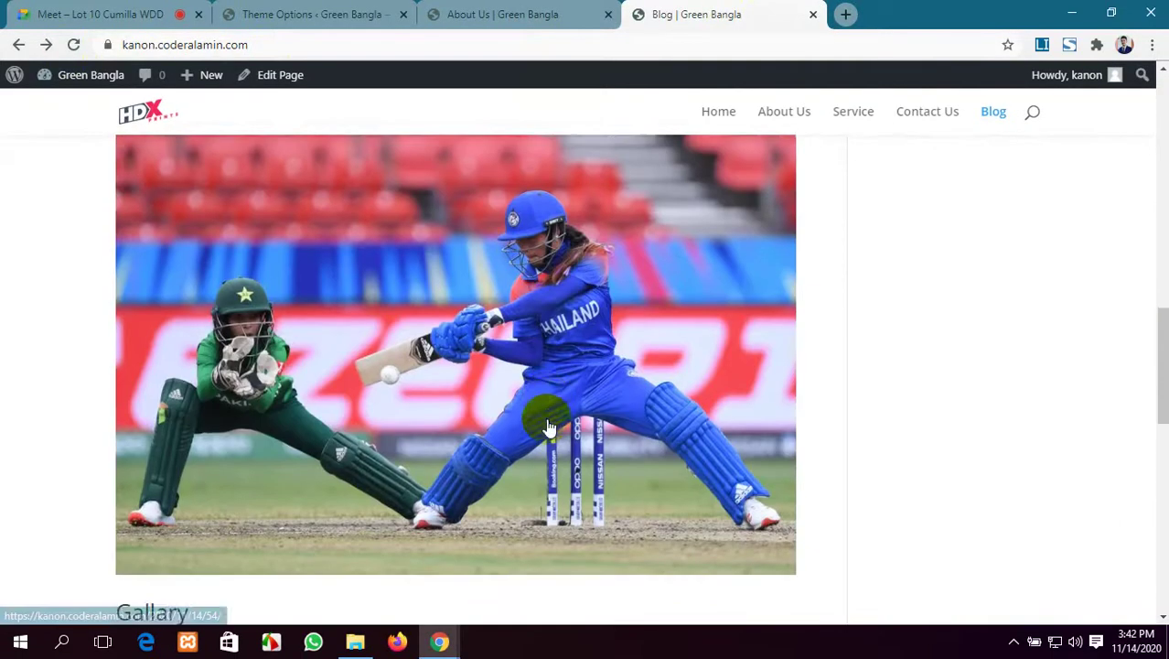
scroll(548, 426, down, 3)
scroll(546, 420, up, 8)
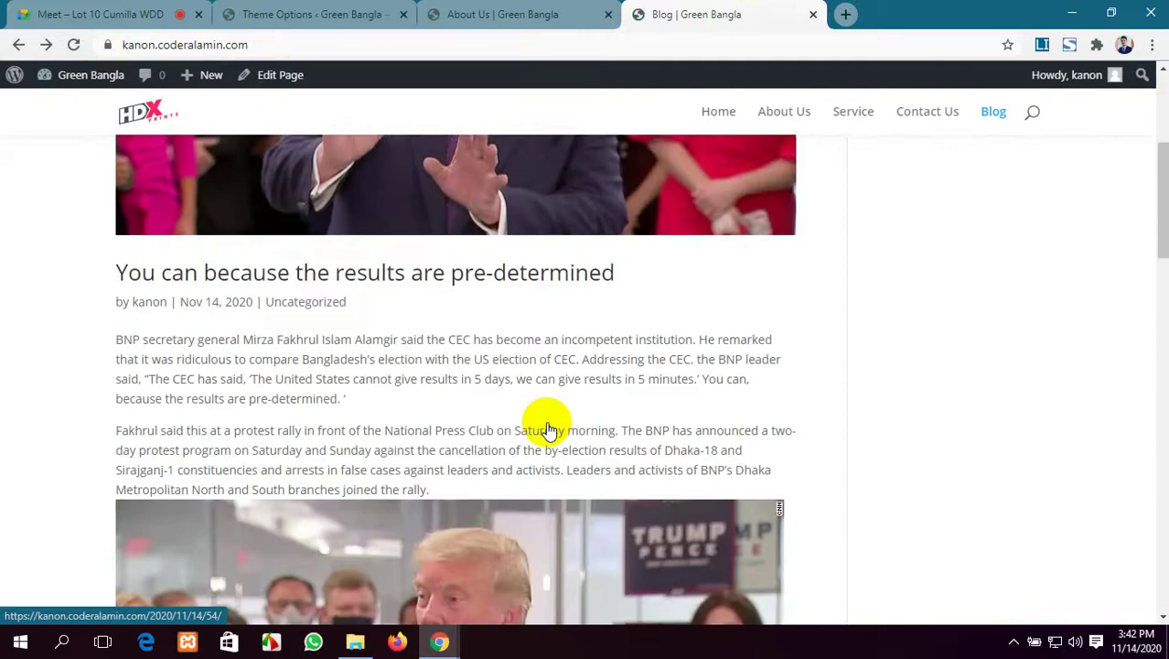
scroll(547, 429, up, 4)
Reopen the Blog page from the site navigation and examine the thumbnail, body text and gallery images of each listed post.
click(993, 123)
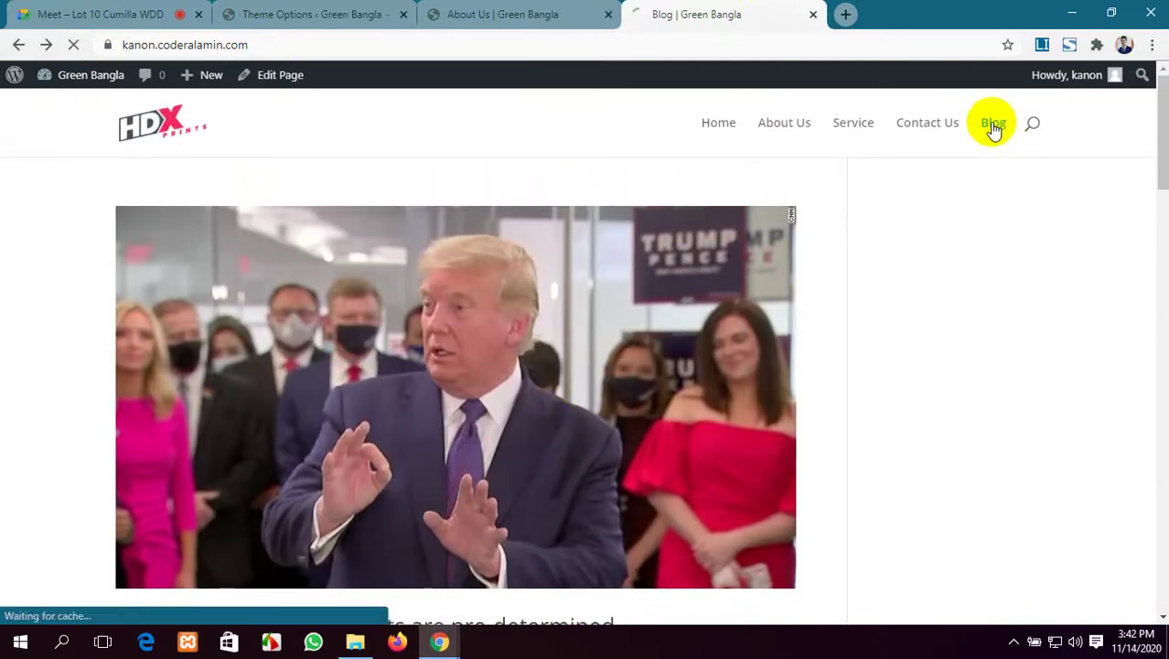
scroll(629, 383, down, 15)
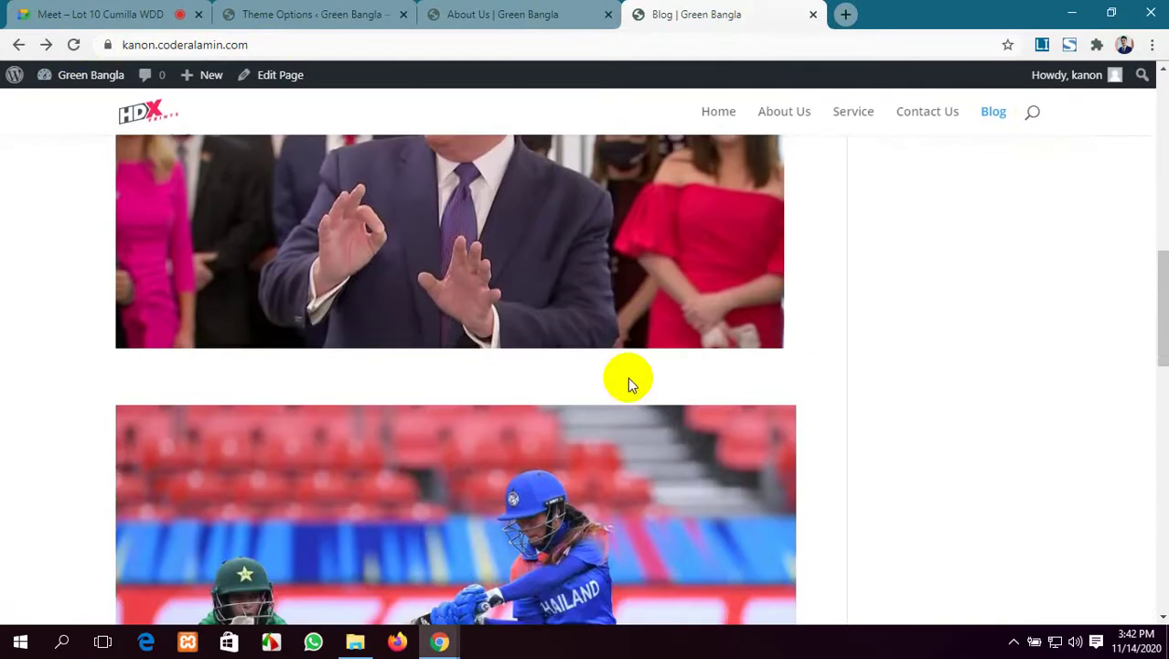
scroll(628, 377, down, 8)
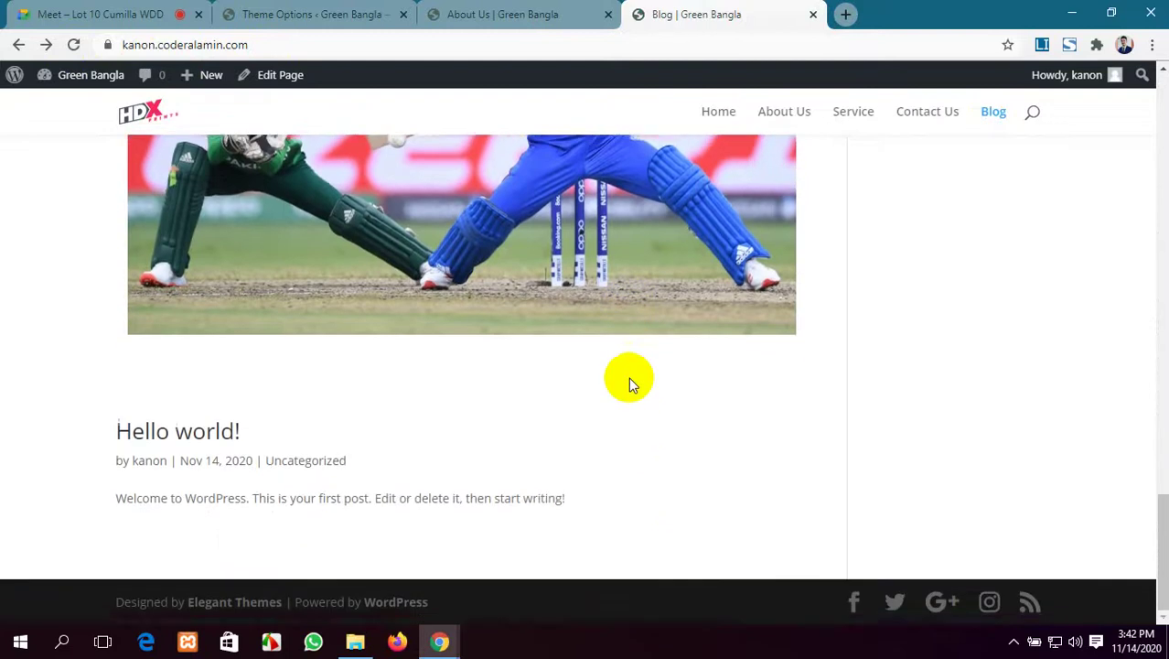
scroll(628, 376, up, 5)
scroll(630, 376, down, 3)
scroll(629, 376, up, 10)
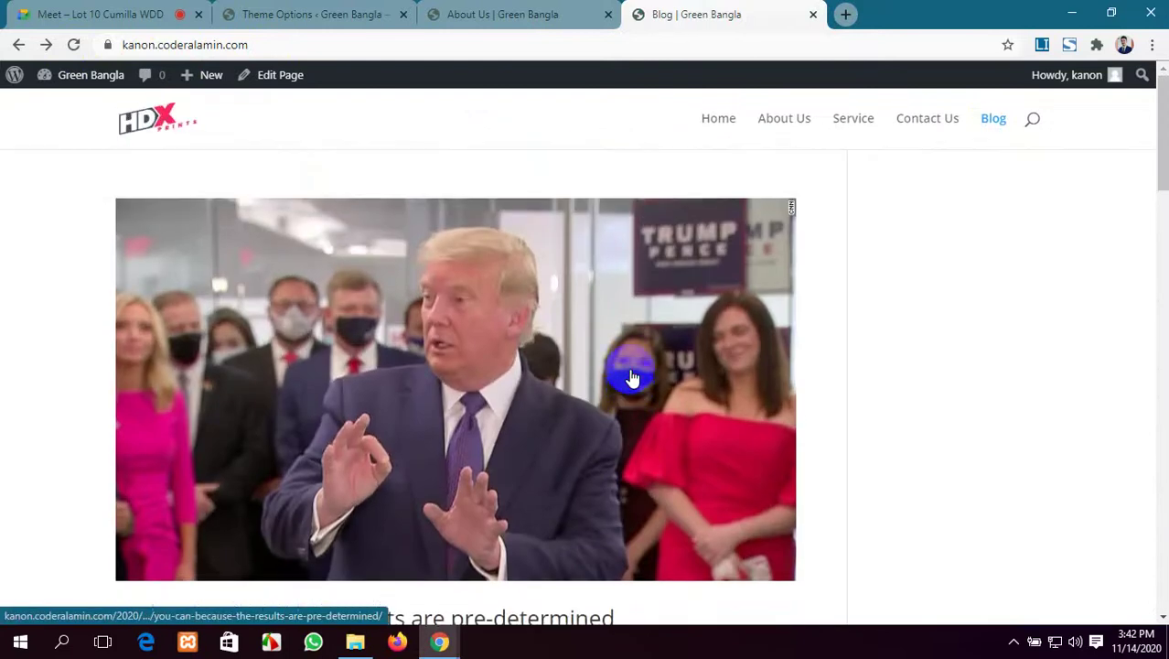
scroll(347, 339, down, 6)
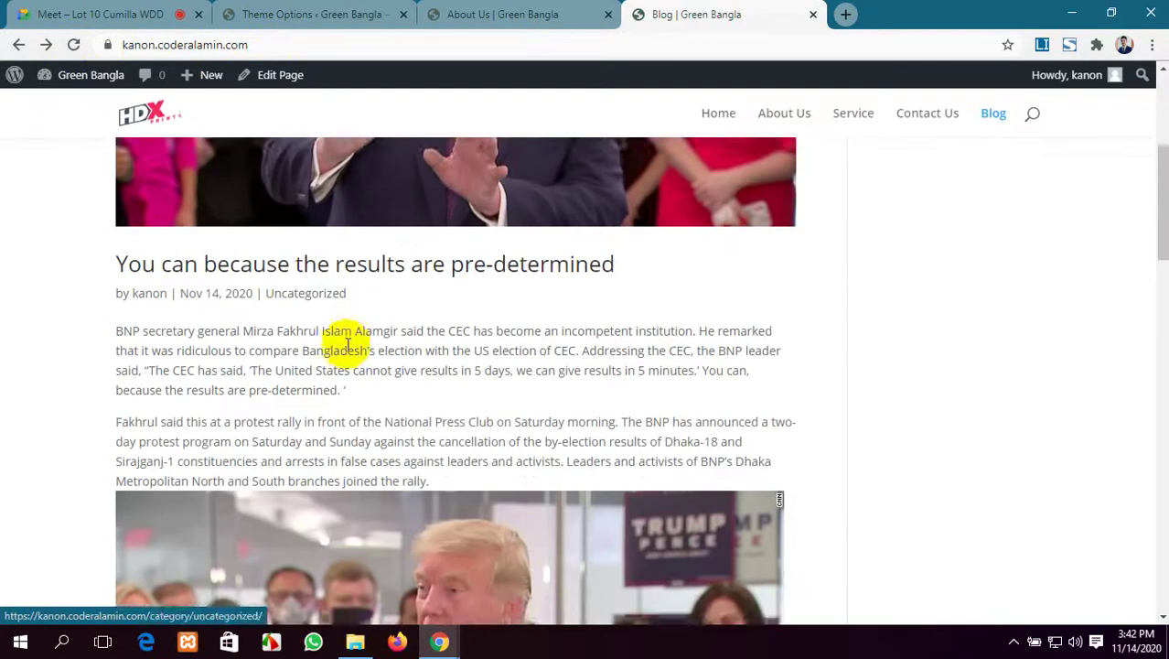
scroll(404, 246, down, 10)
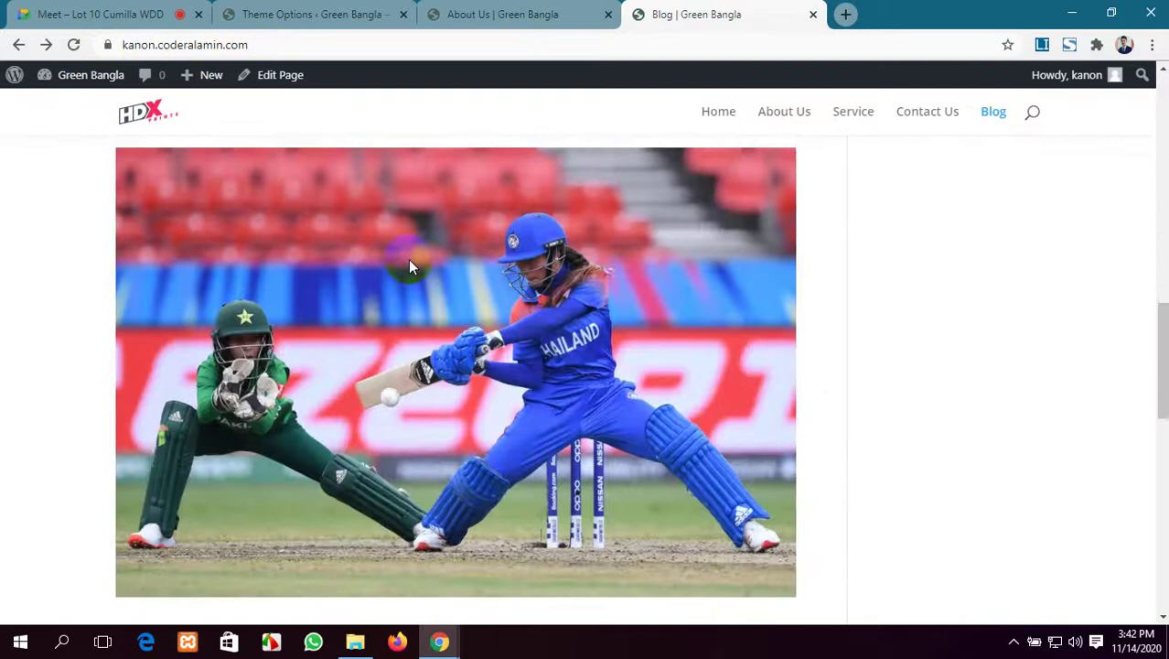
scroll(448, 348, down, 2)
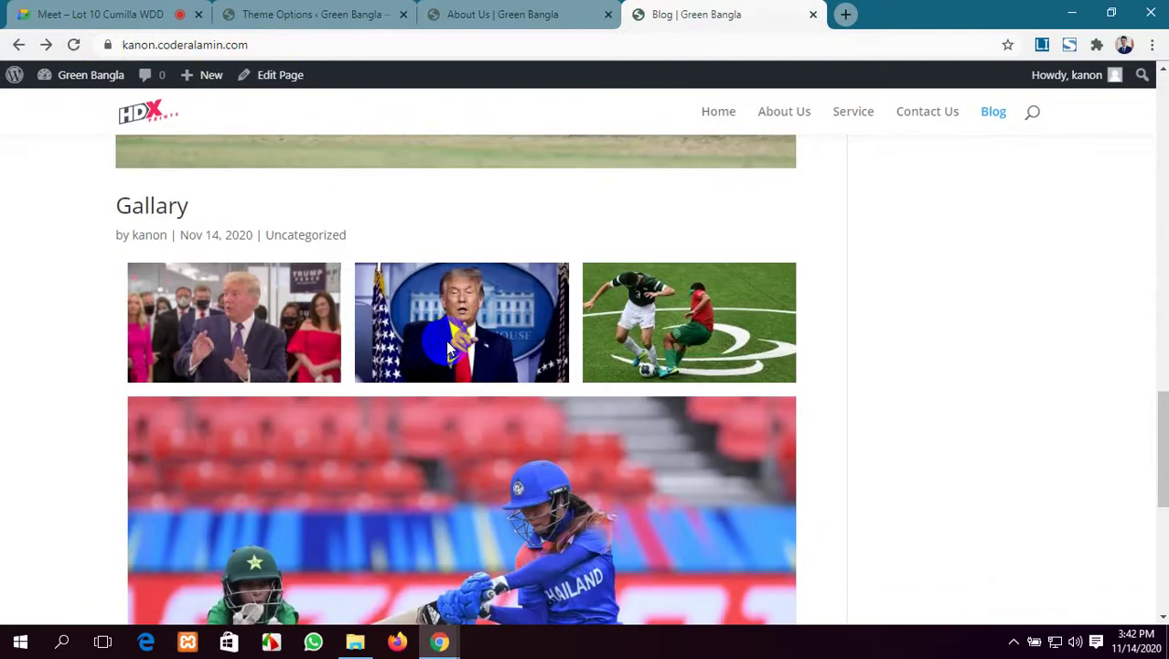
scroll(448, 348, down, 6)
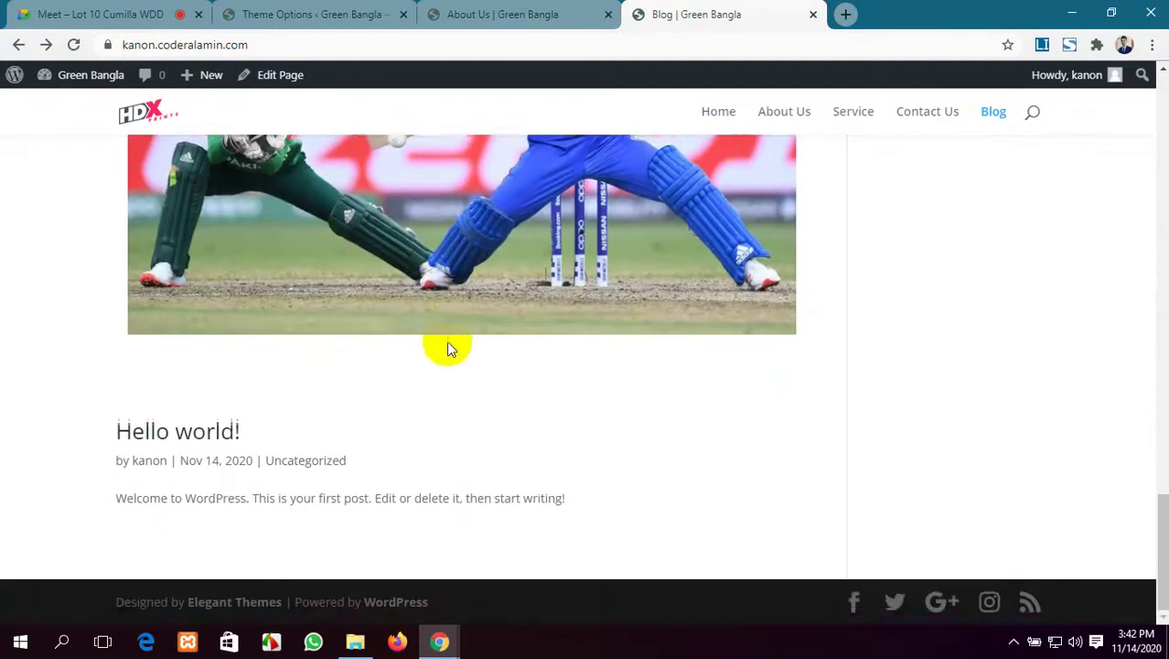
scroll(447, 355, up, 5)
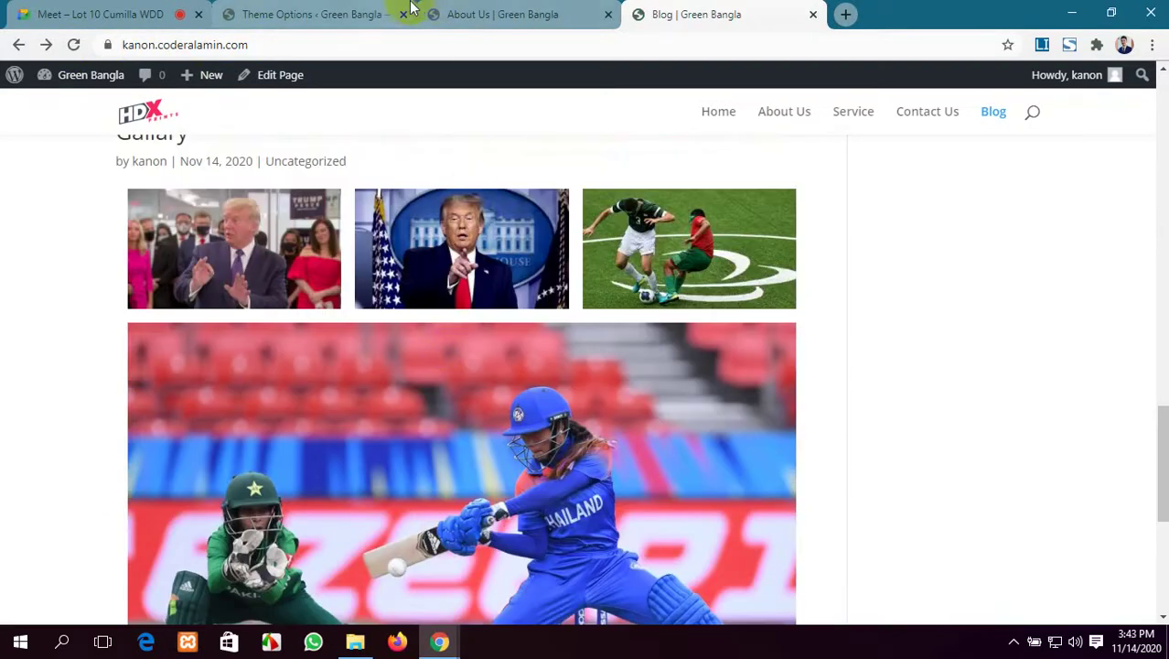
Compare the Grab the first post image and Blog Style Mode settings in Theme Options with the Blog page's post listing.
click(340, 12)
scroll(756, 515, down, 8)
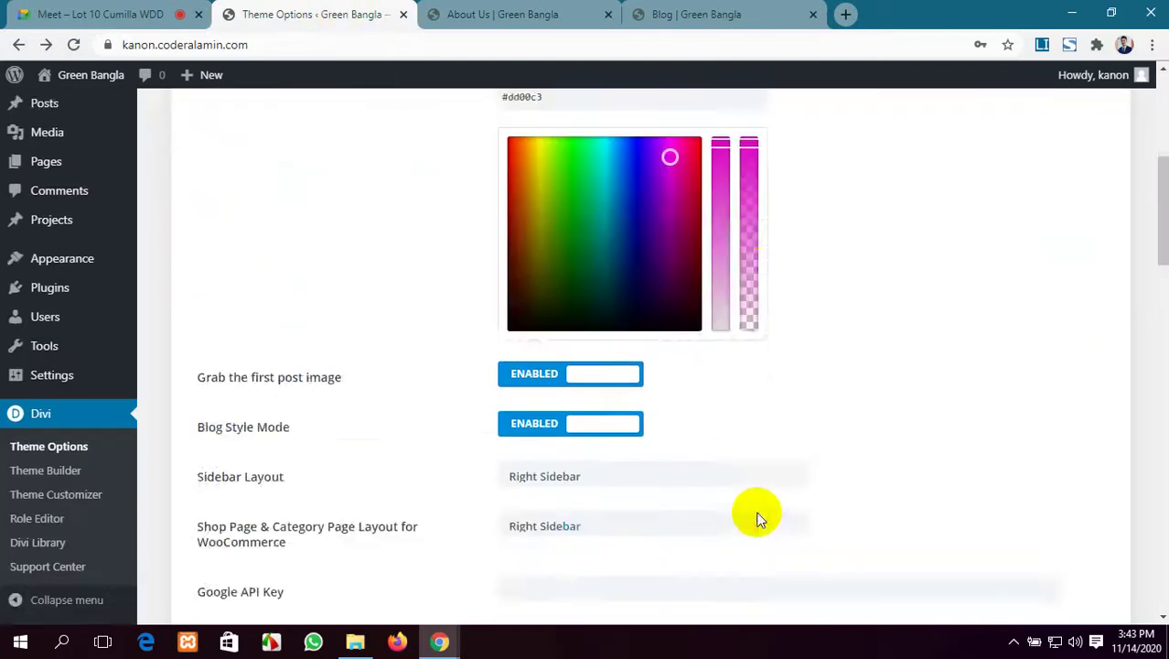
scroll(756, 515, up, 5)
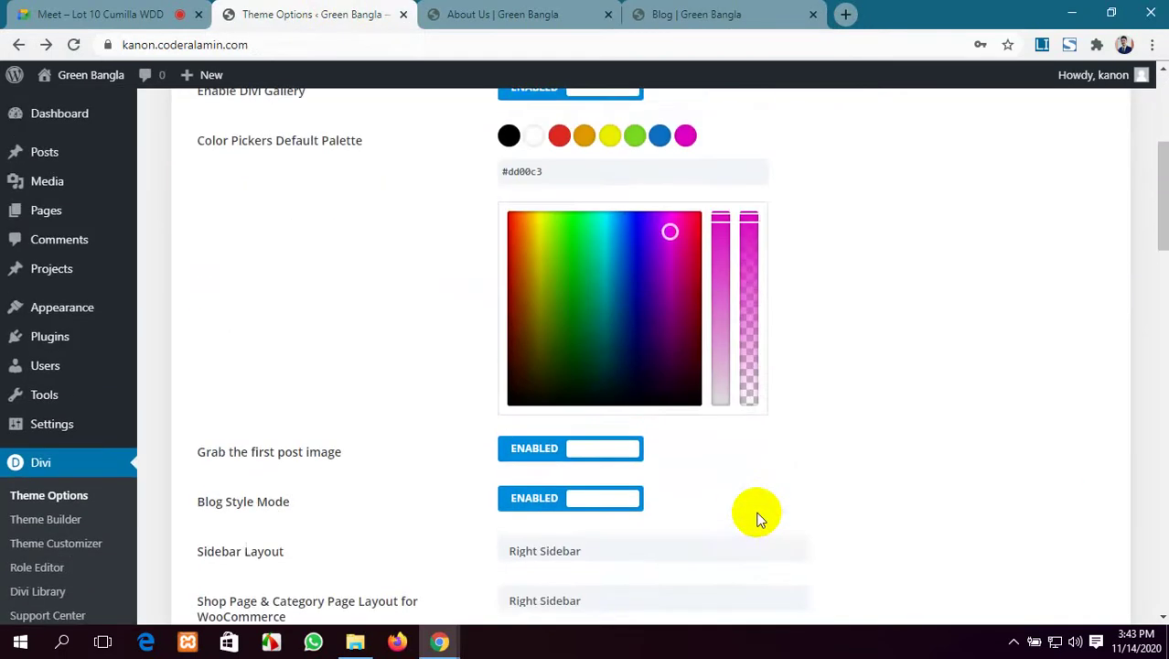
click(695, 14)
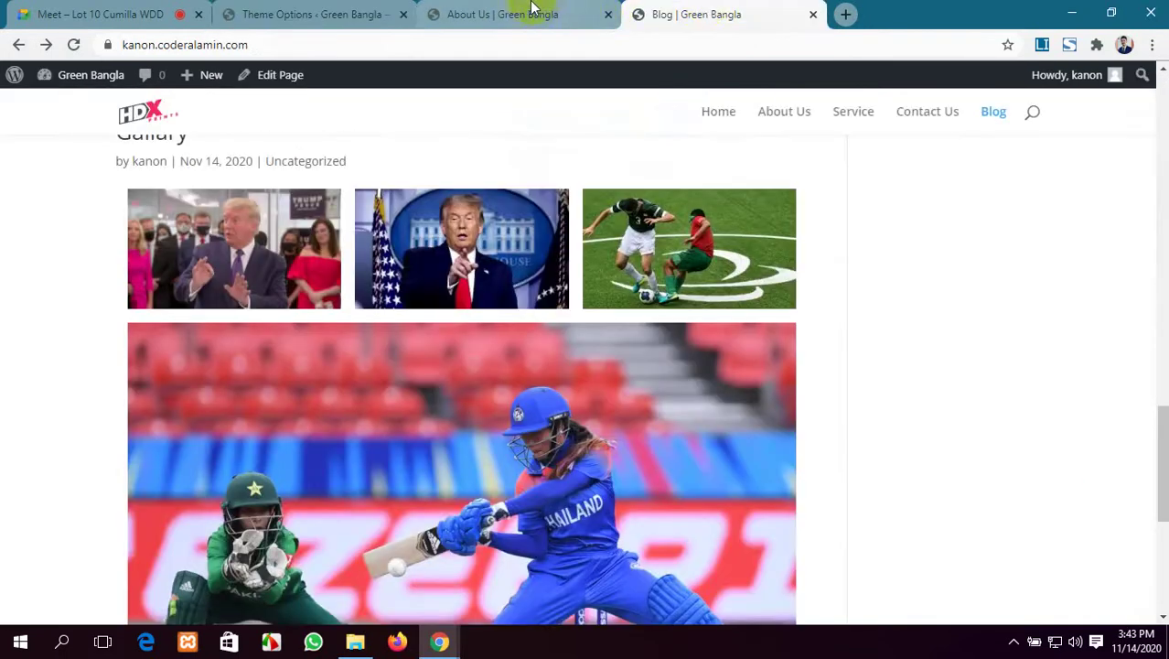
scroll(731, 569, up, 2)
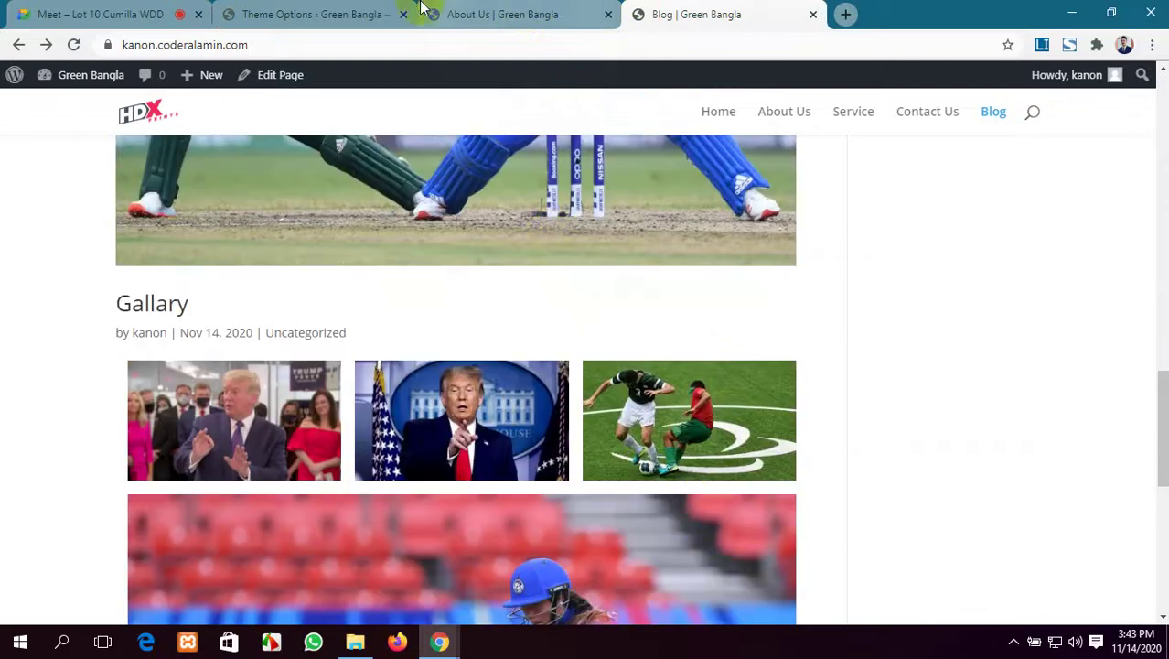
Open the All Posts list in a separate browser tab and move every post except "You can because the results are pre-determined" to the Trash.
click(335, 11)
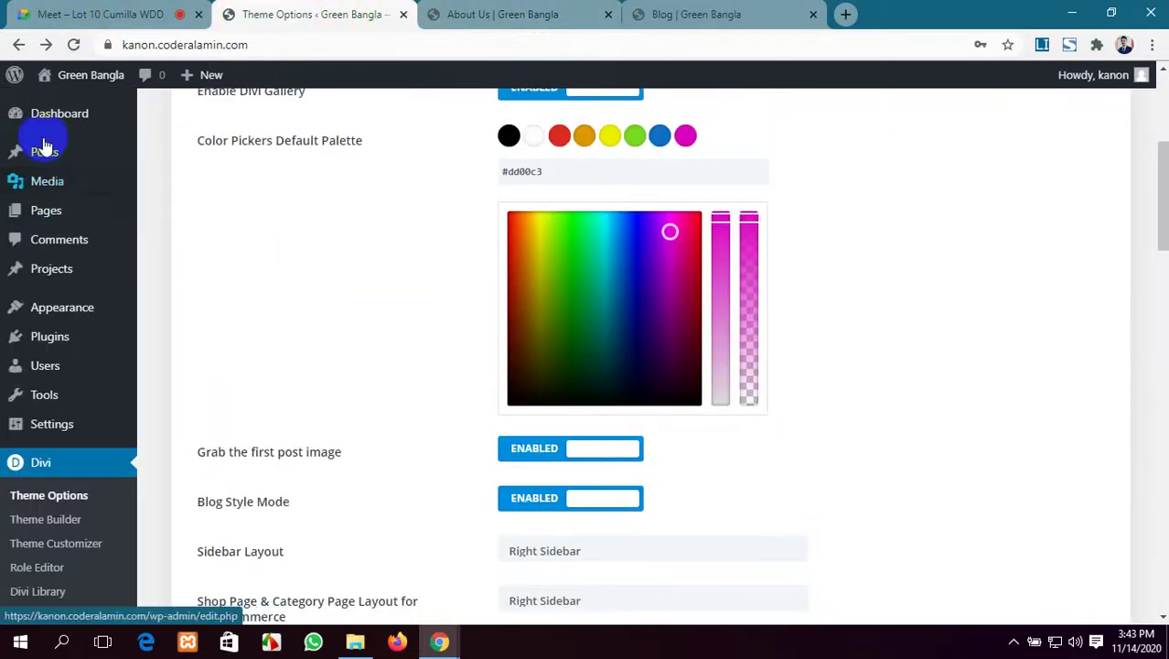
mouse_move(102, 157)
middle_click(171, 161)
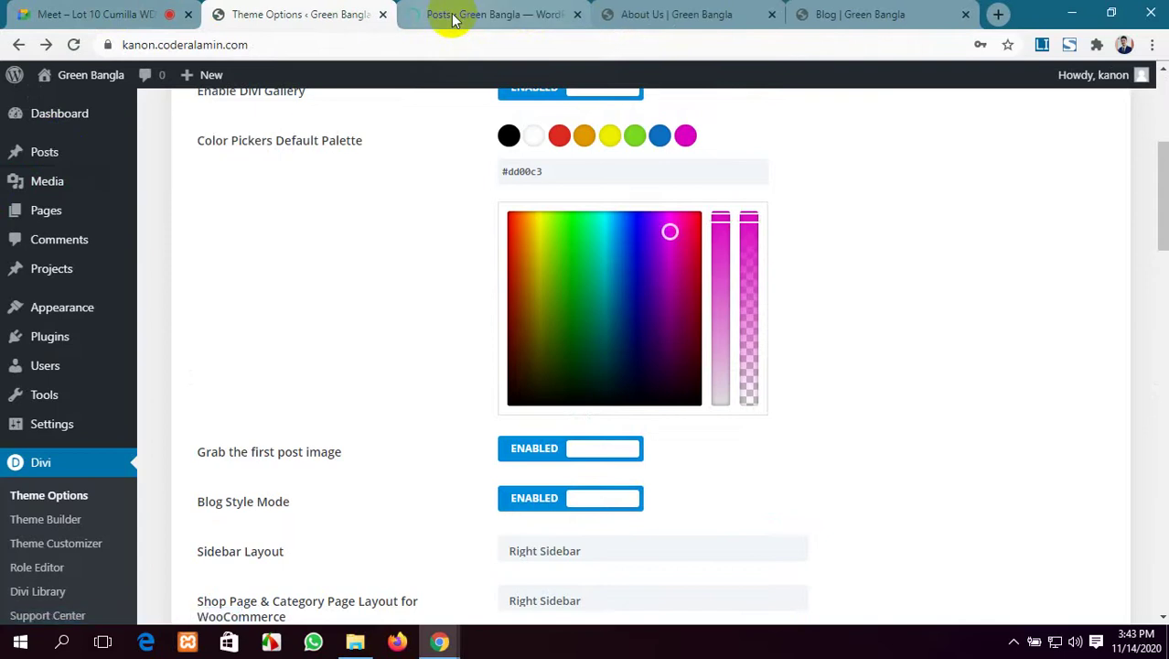
drag(449, 16, 761, 15)
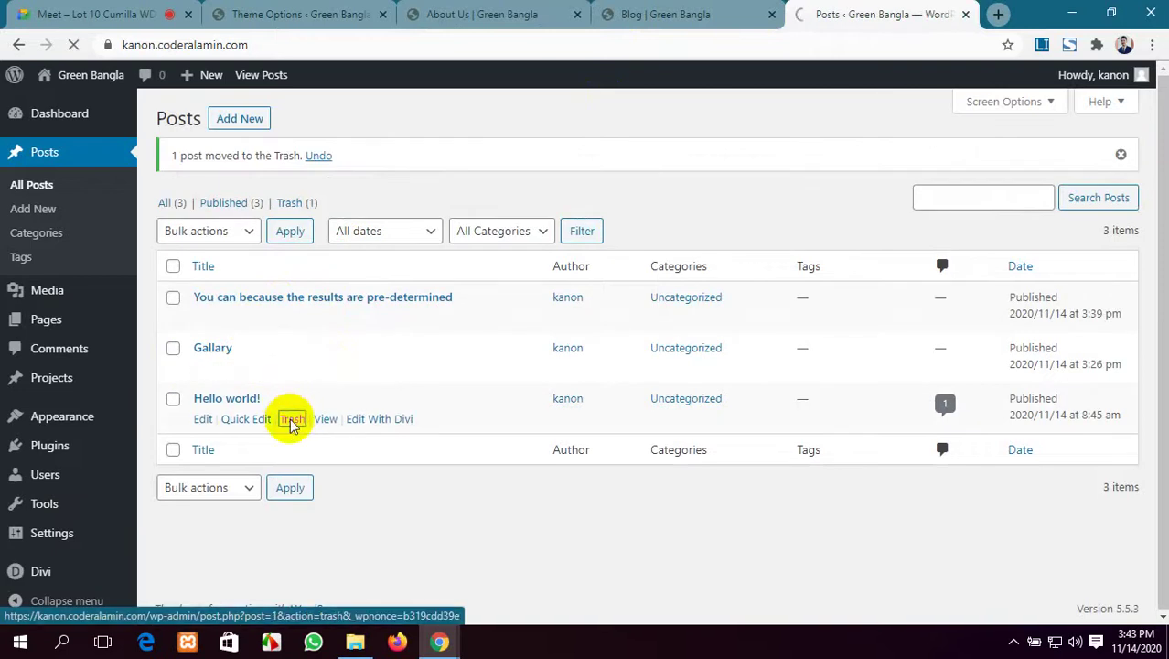
click(294, 368)
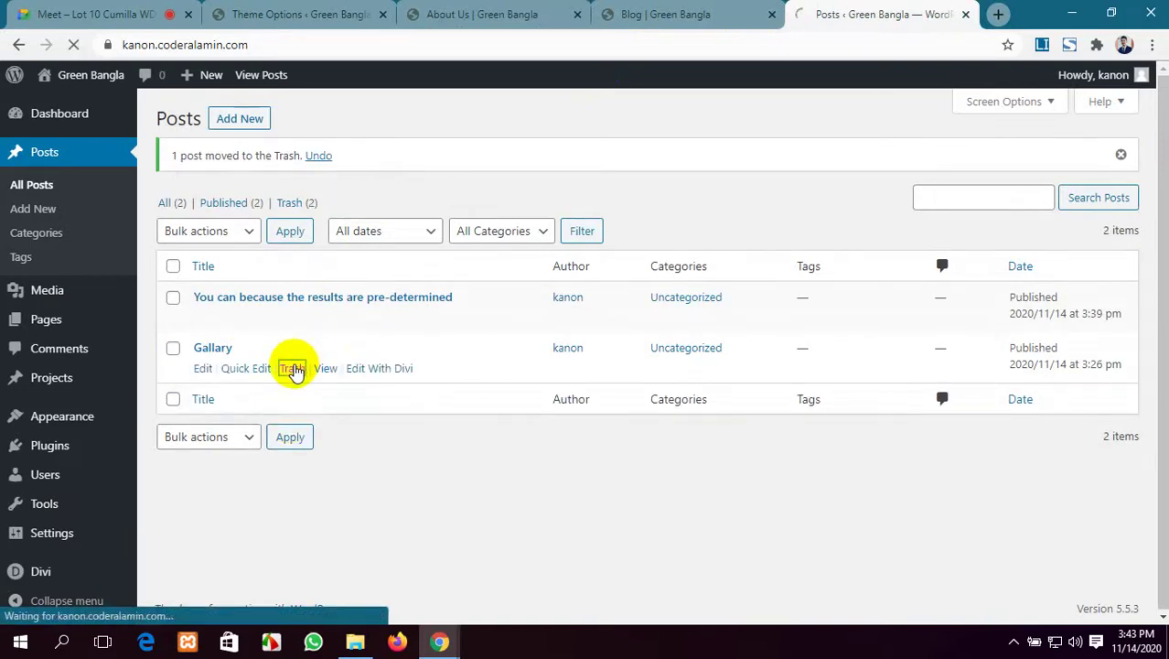
Reopen the Blog page from the site navigation and examine the thumbnail and body text of the remaining post.
click(677, 14)
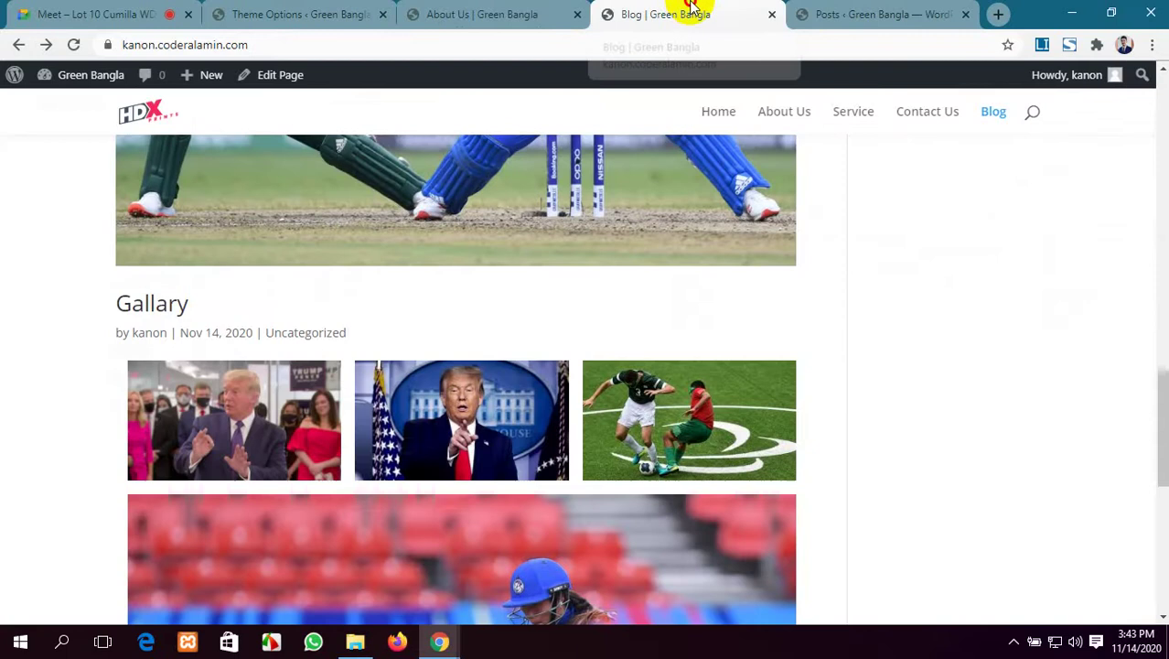
click(990, 111)
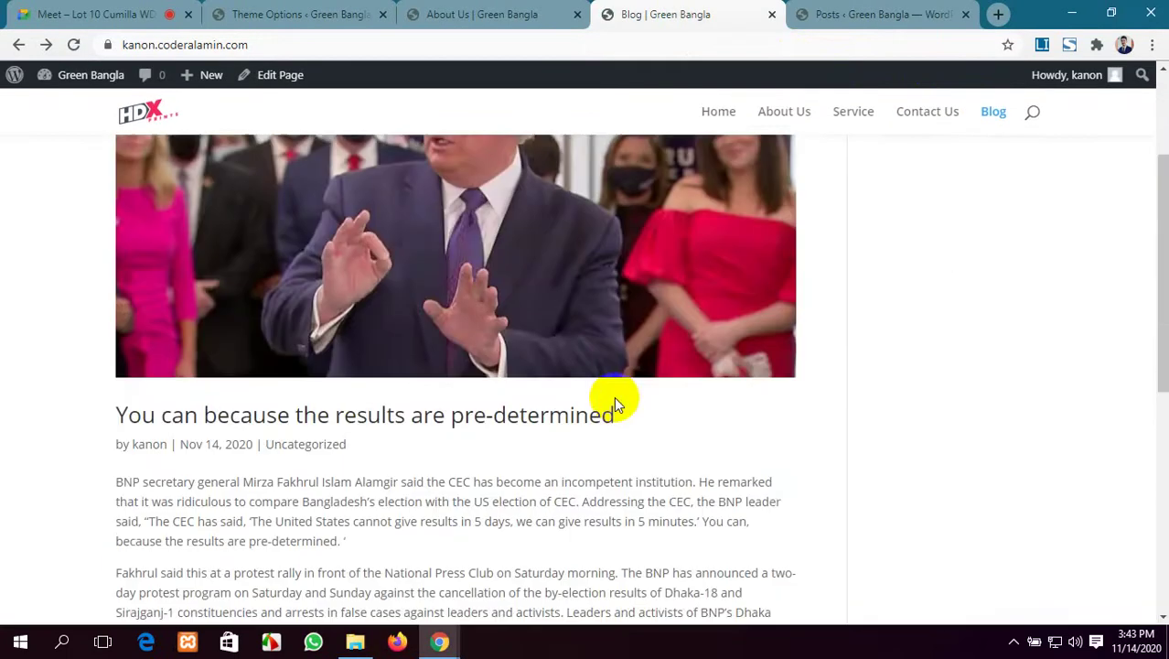
scroll(616, 405, down, 5)
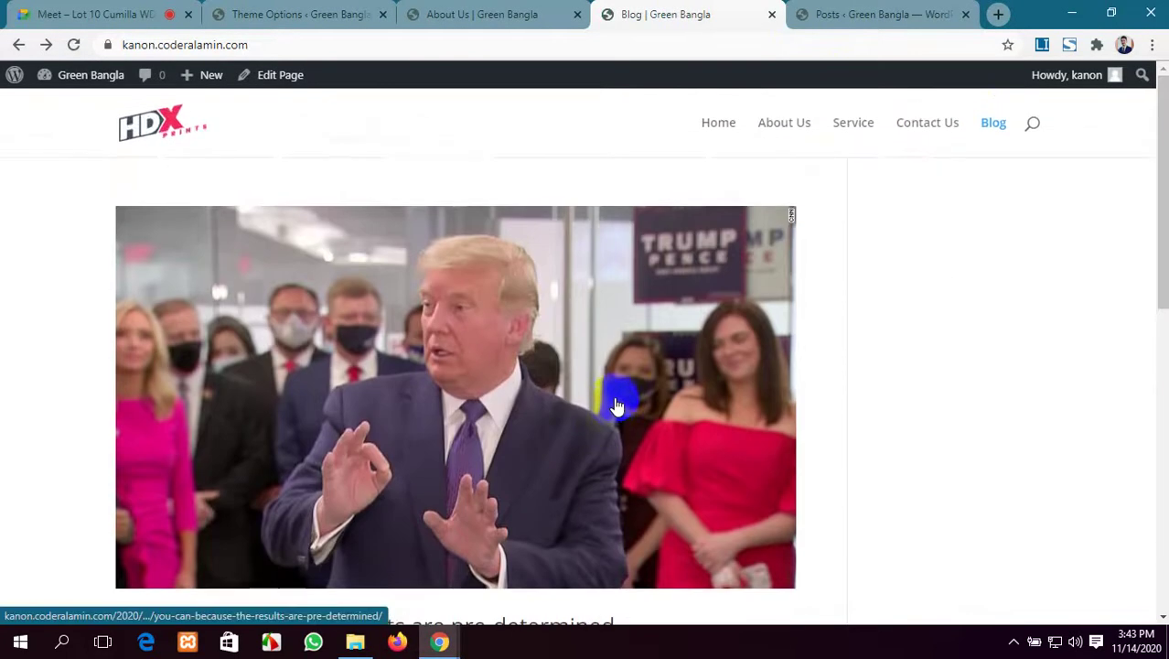
scroll(614, 396, down, 2)
scroll(614, 396, up, 8)
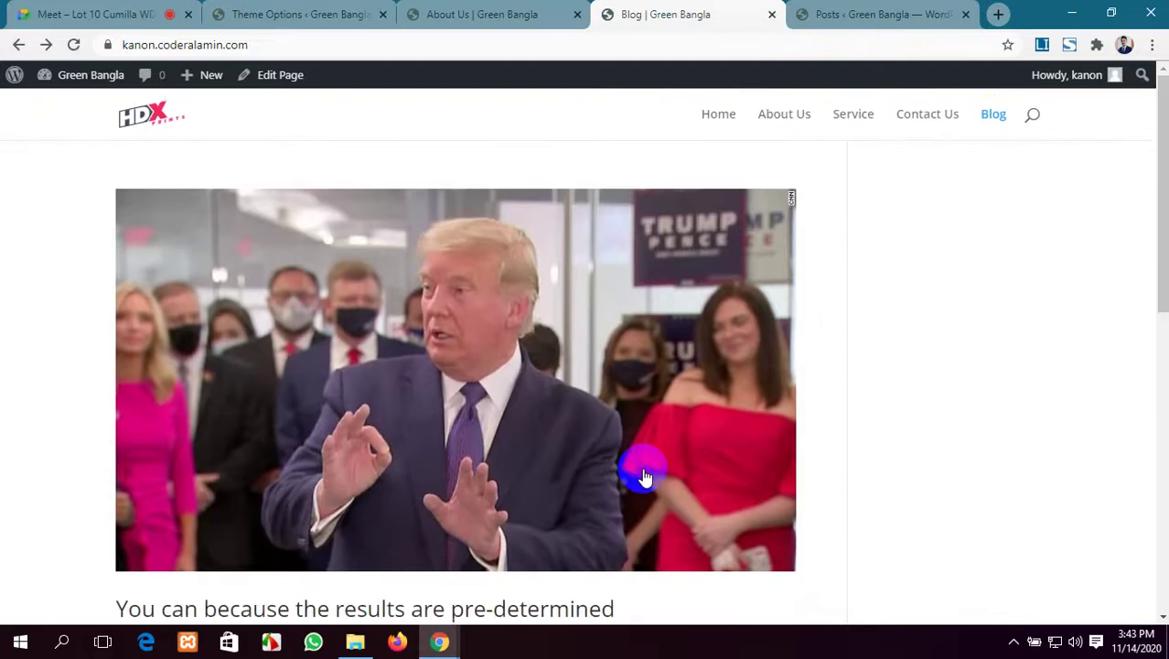
click(492, 11)
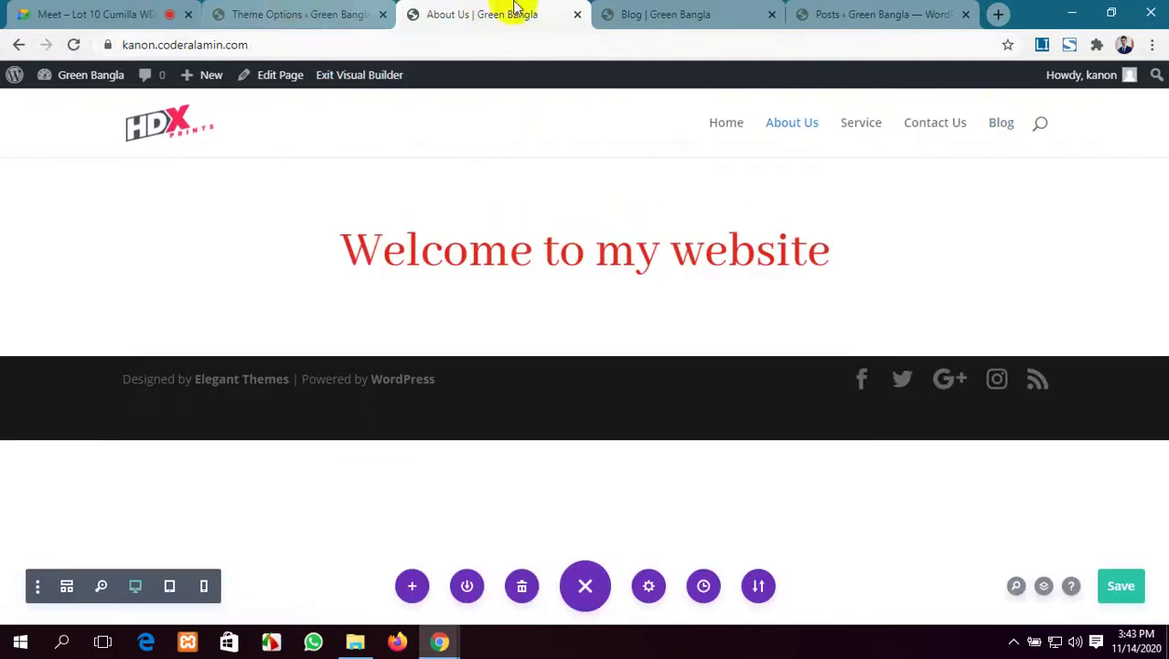
click(856, 11)
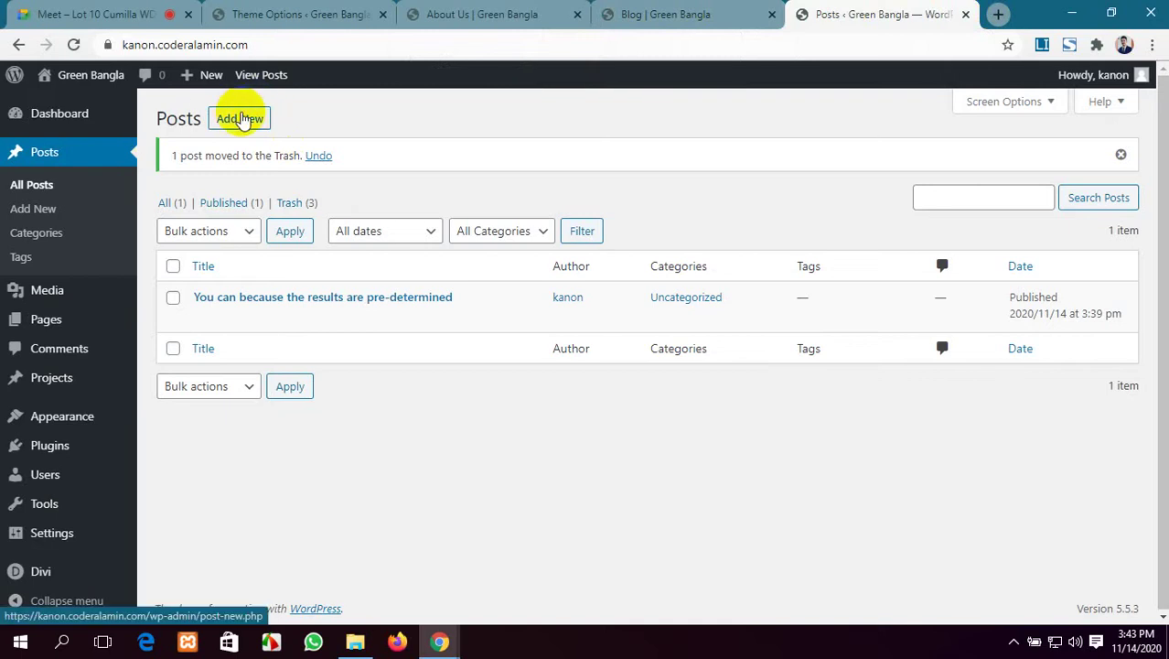
click(242, 118)
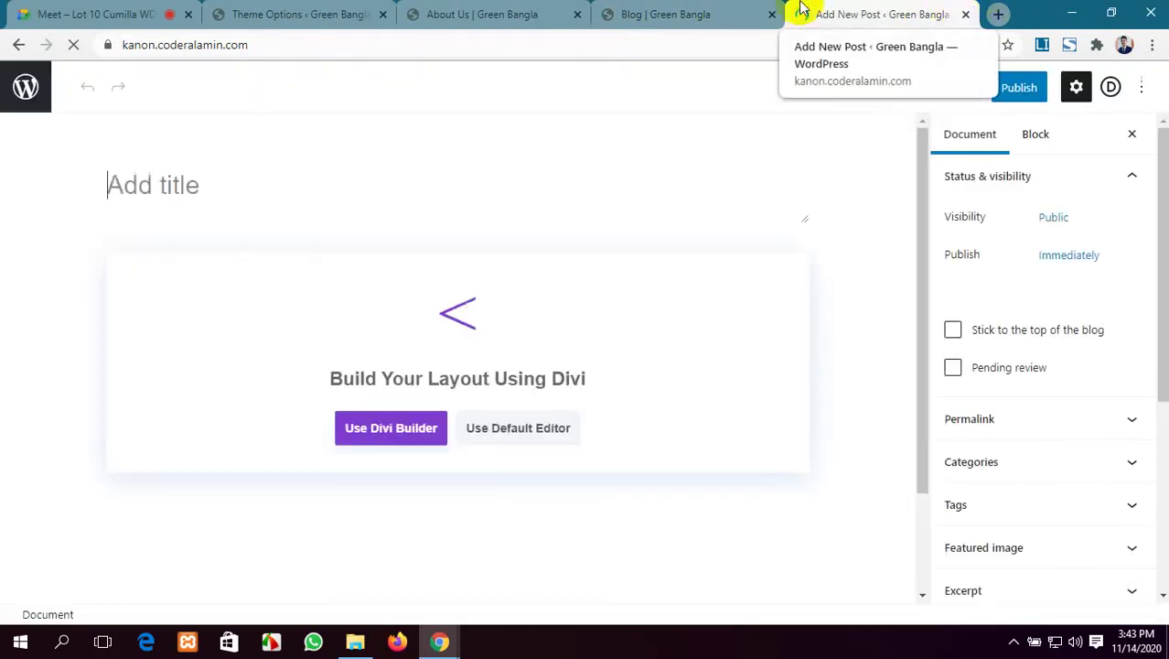
click(965, 14)
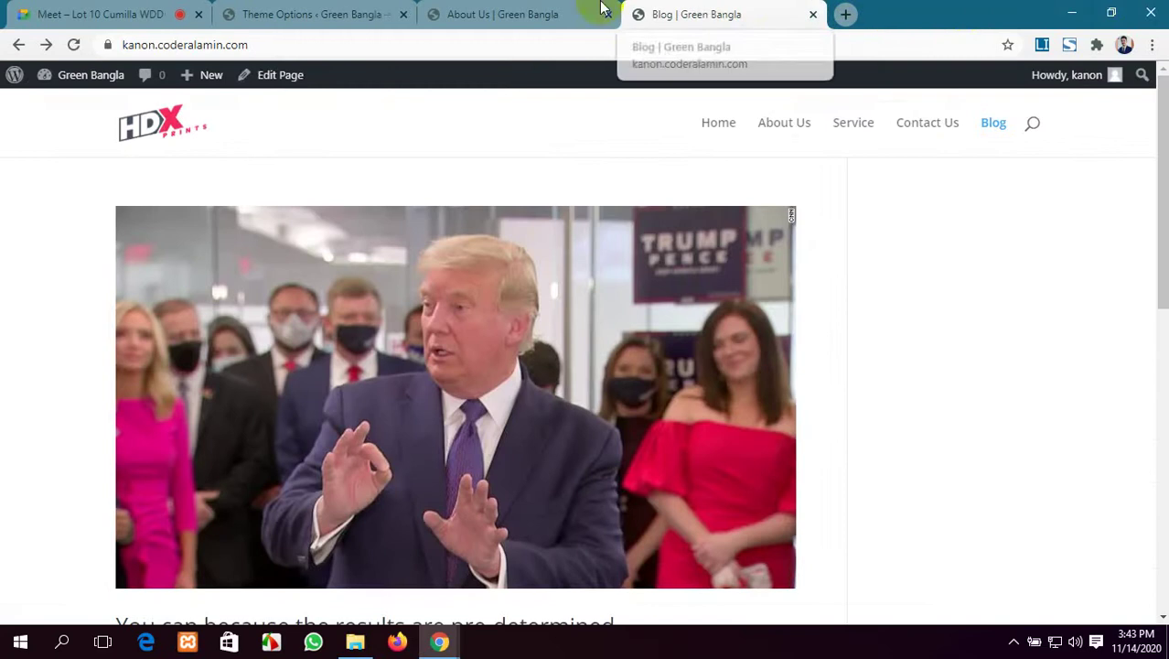
Disable Blog Style Mode in Divi Theme Options and save the changes.
click(311, 15)
scroll(529, 379, down, 2)
scroll(528, 377, up, 4)
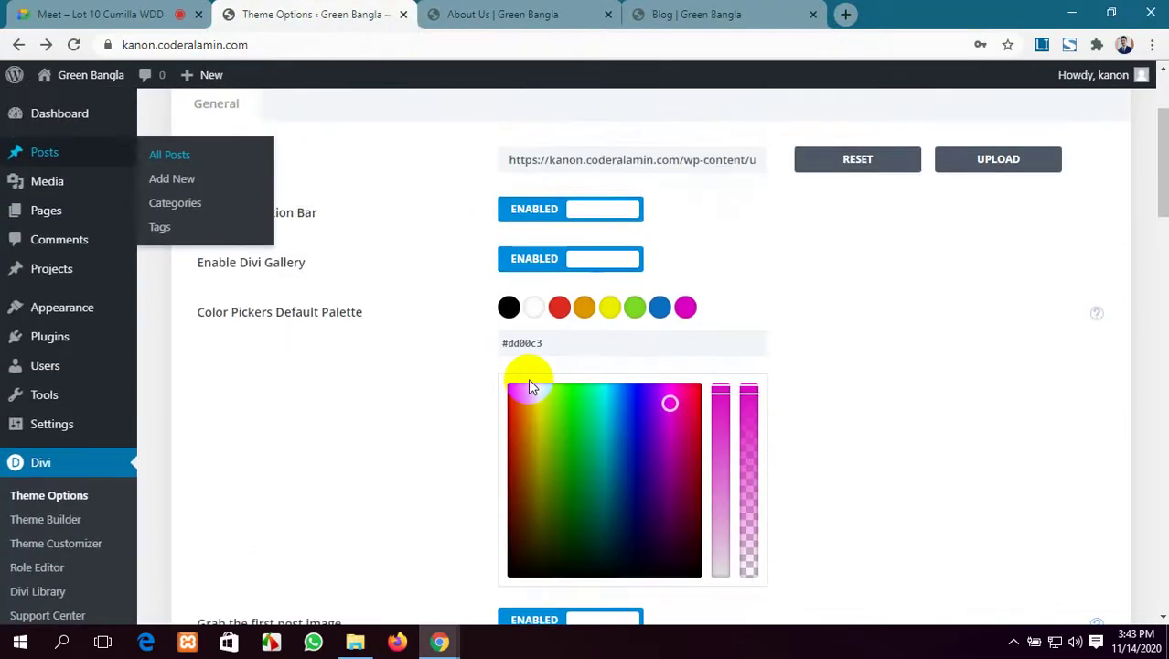
scroll(528, 377, up, 2)
scroll(527, 378, down, 6)
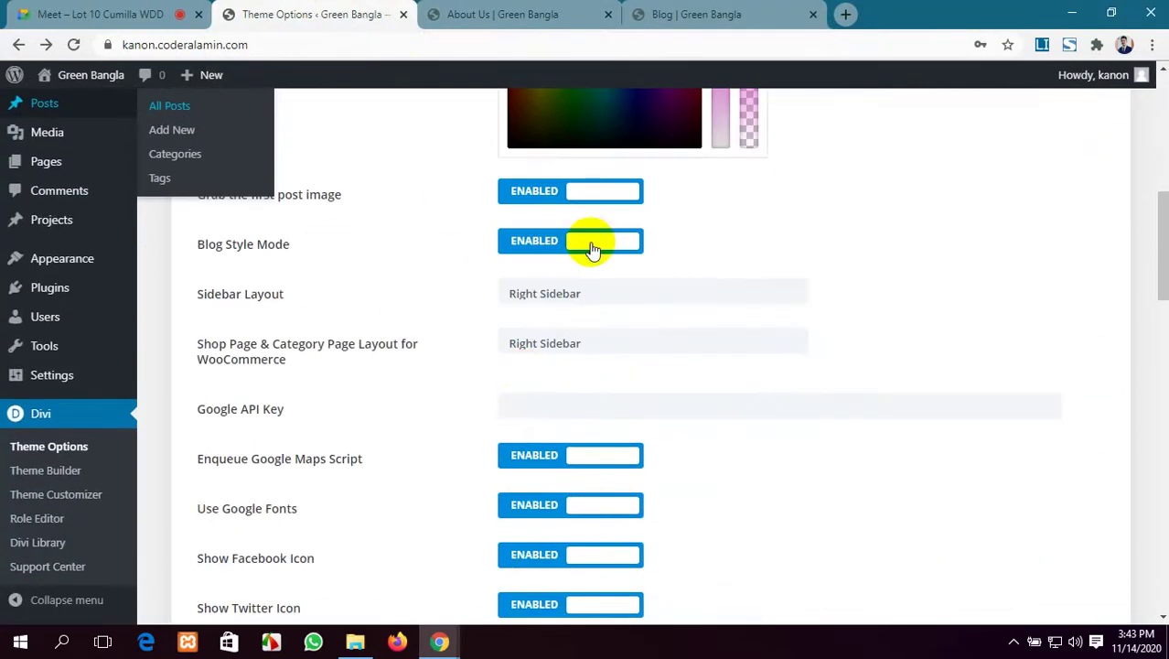
click(538, 245)
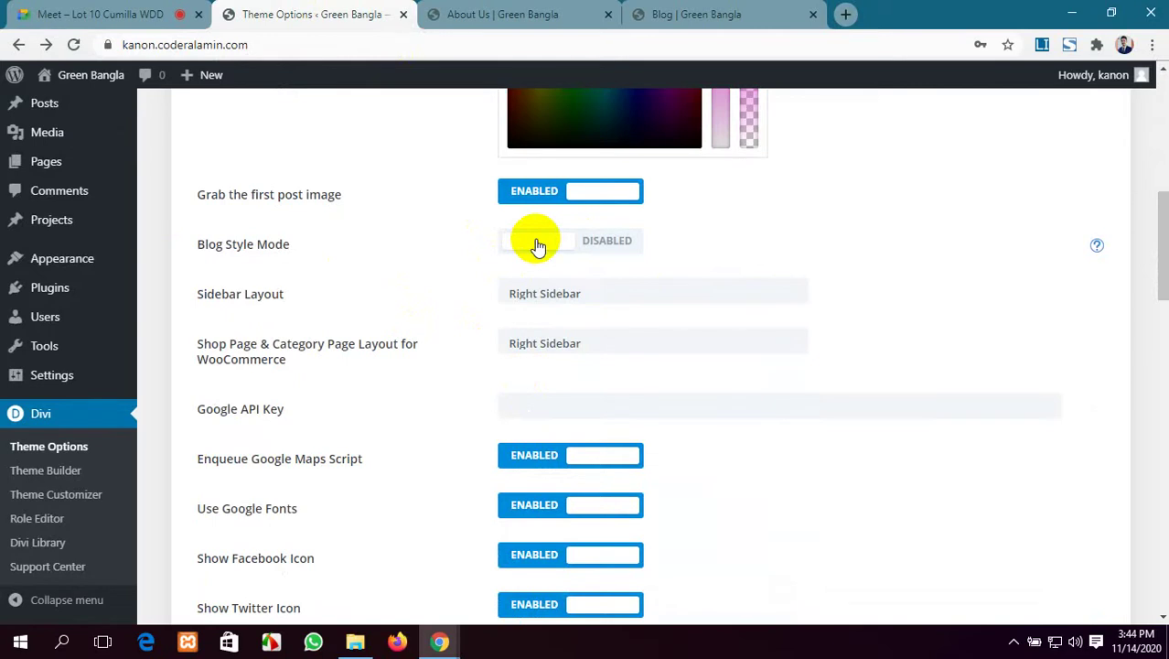
scroll(379, 275, down, 10)
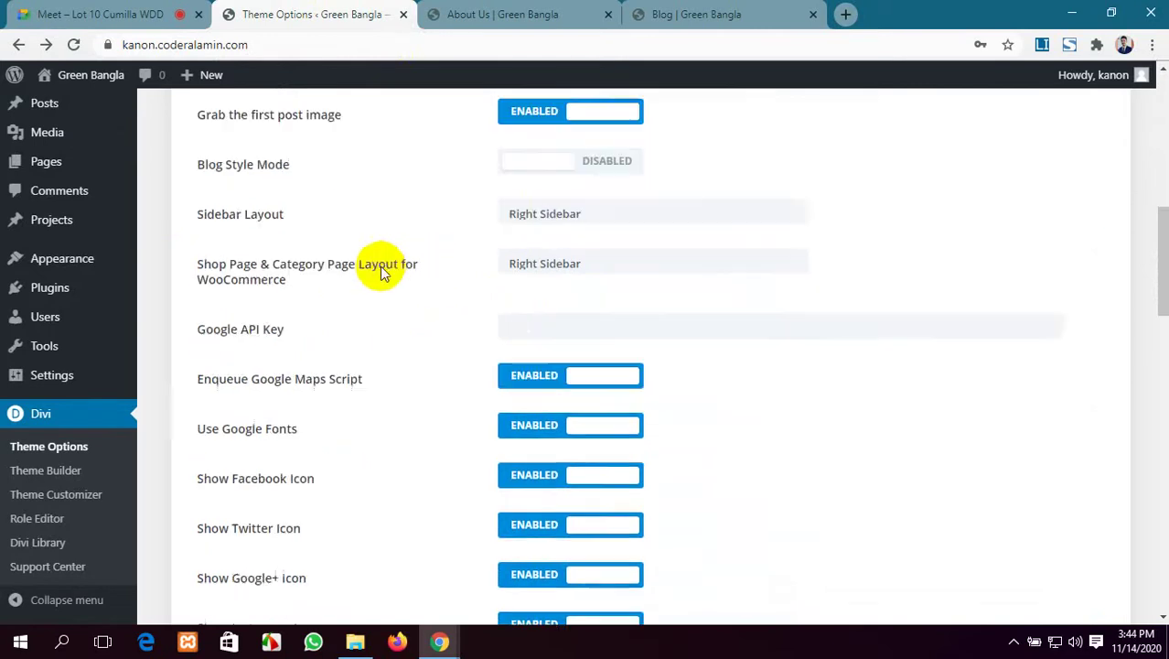
scroll(379, 274, up, 9)
scroll(378, 274, down, 10)
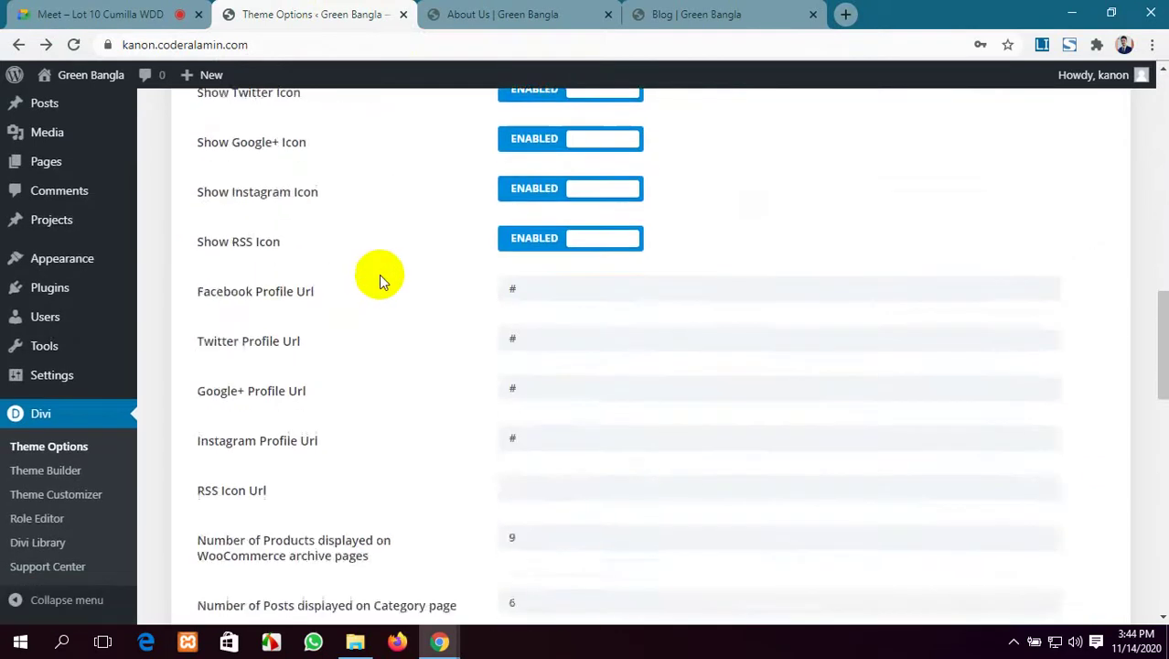
scroll(380, 277, up, 11)
scroll(357, 236, up, 5)
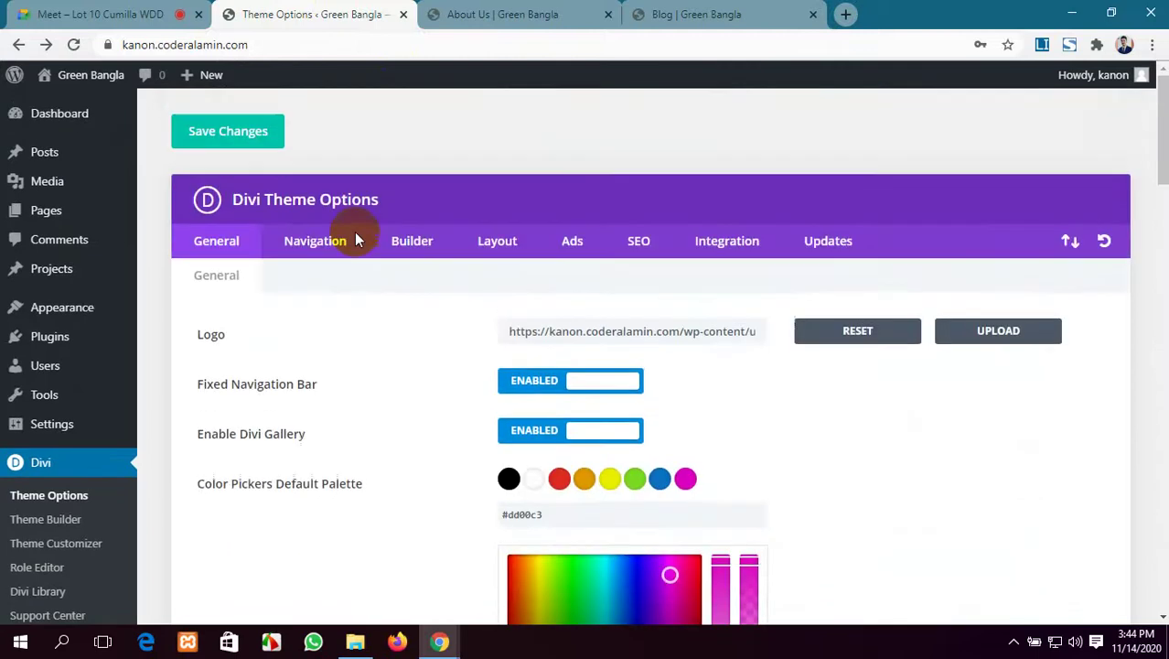
click(209, 136)
Review the Sidebar Layout setting in Theme Options and inspect the sidebar area beside the post on the Blog page.
scroll(448, 353, down, 10)
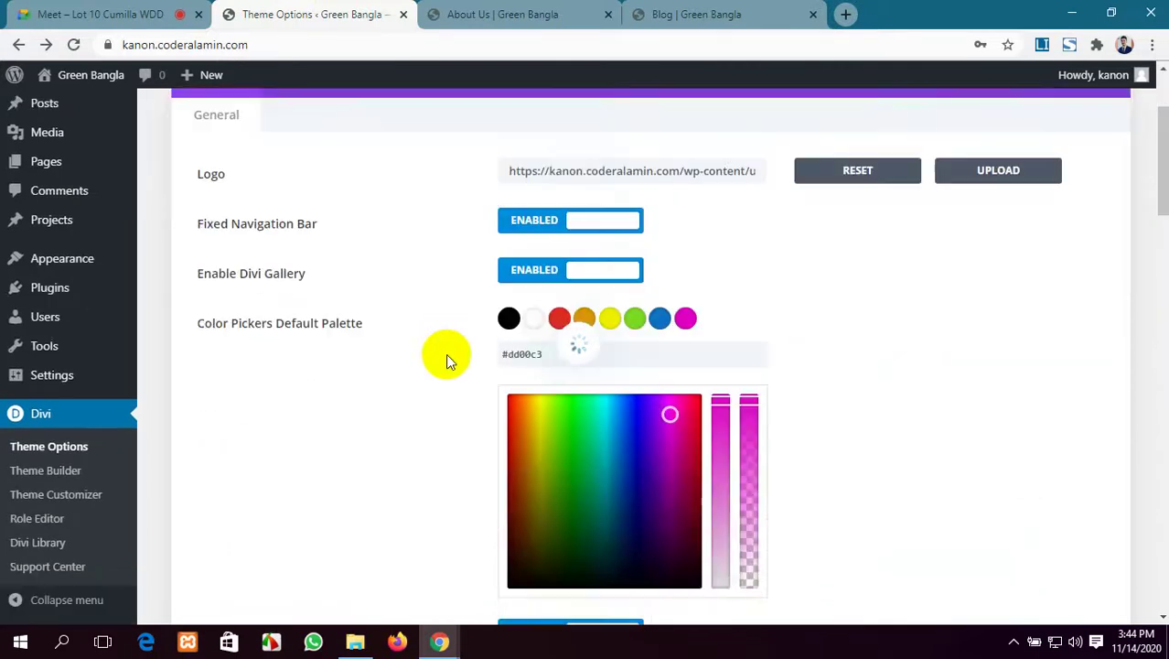
scroll(449, 356, up, 5)
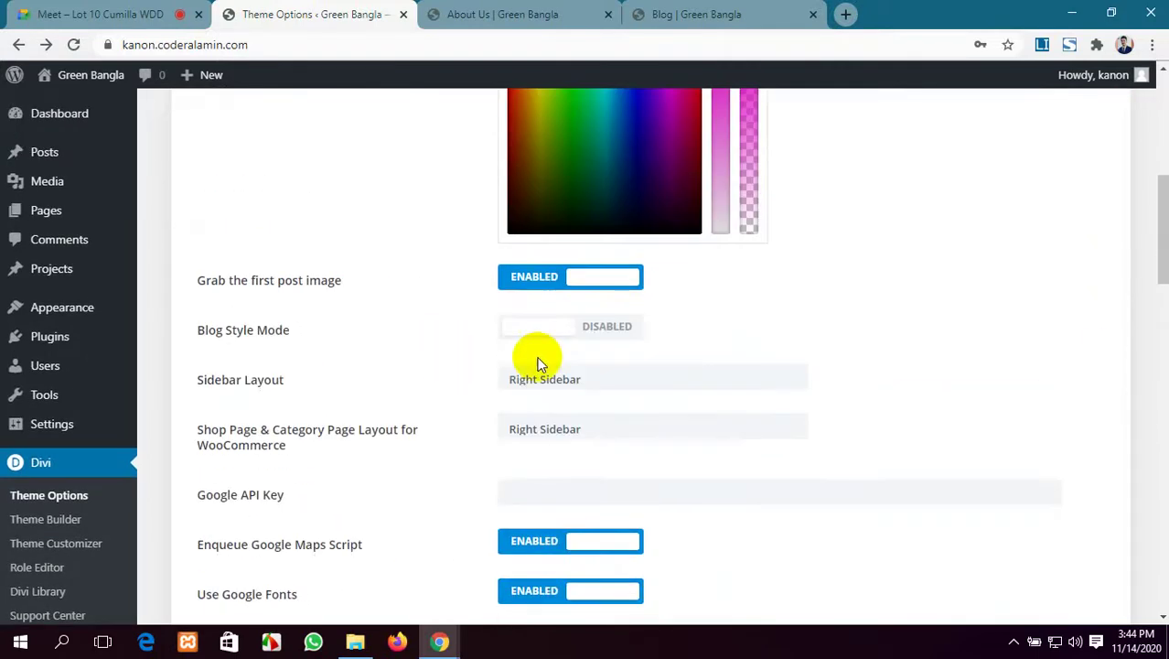
scroll(655, 343, down, 1)
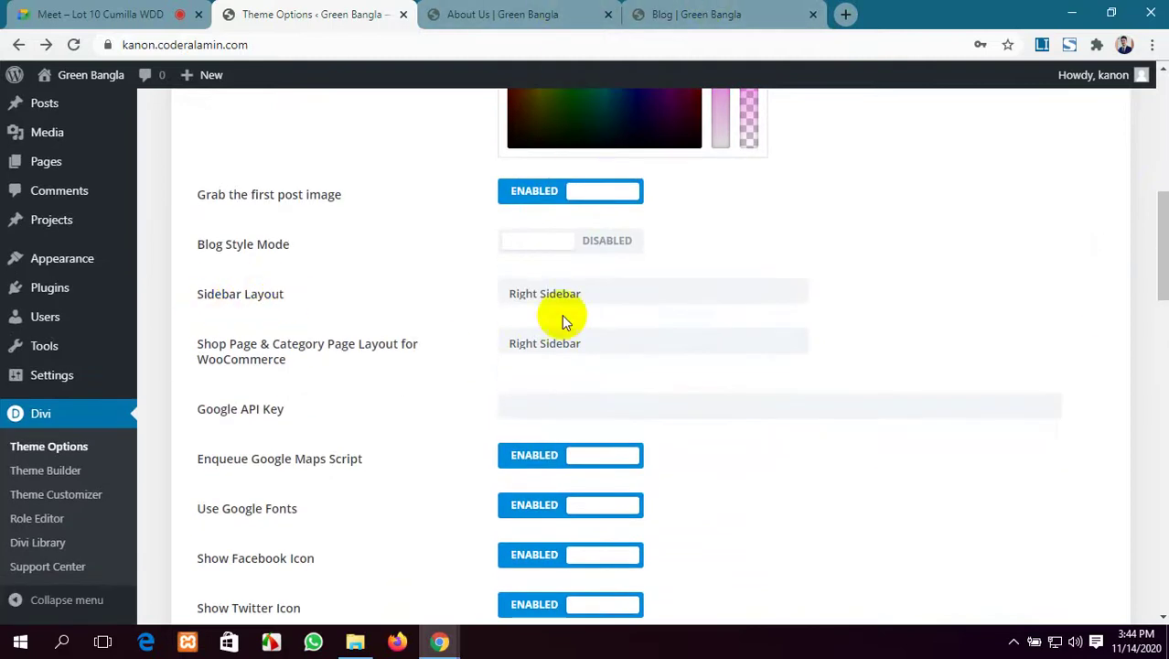
click(694, 15)
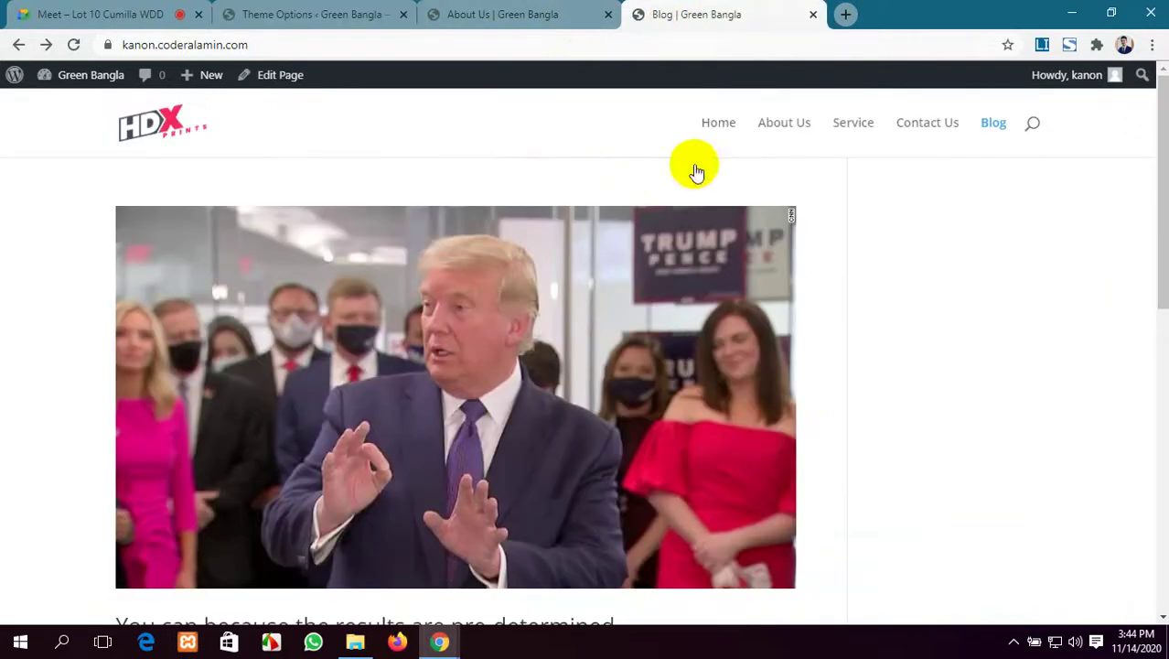
scroll(909, 322, down, 4)
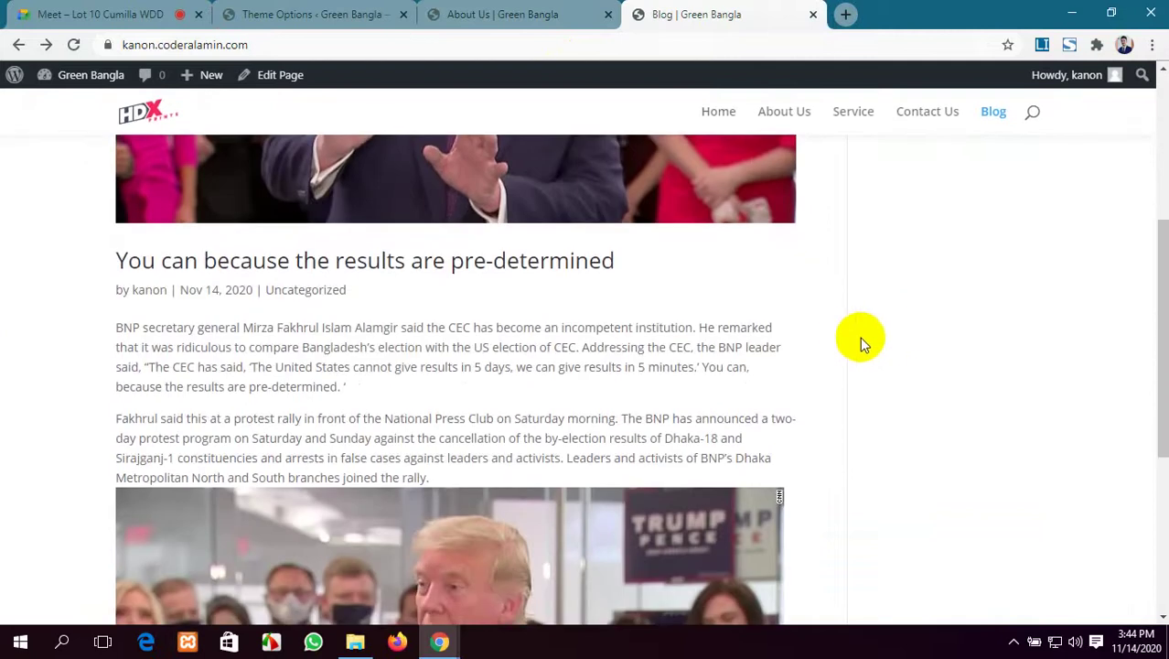
scroll(942, 265, up, 4)
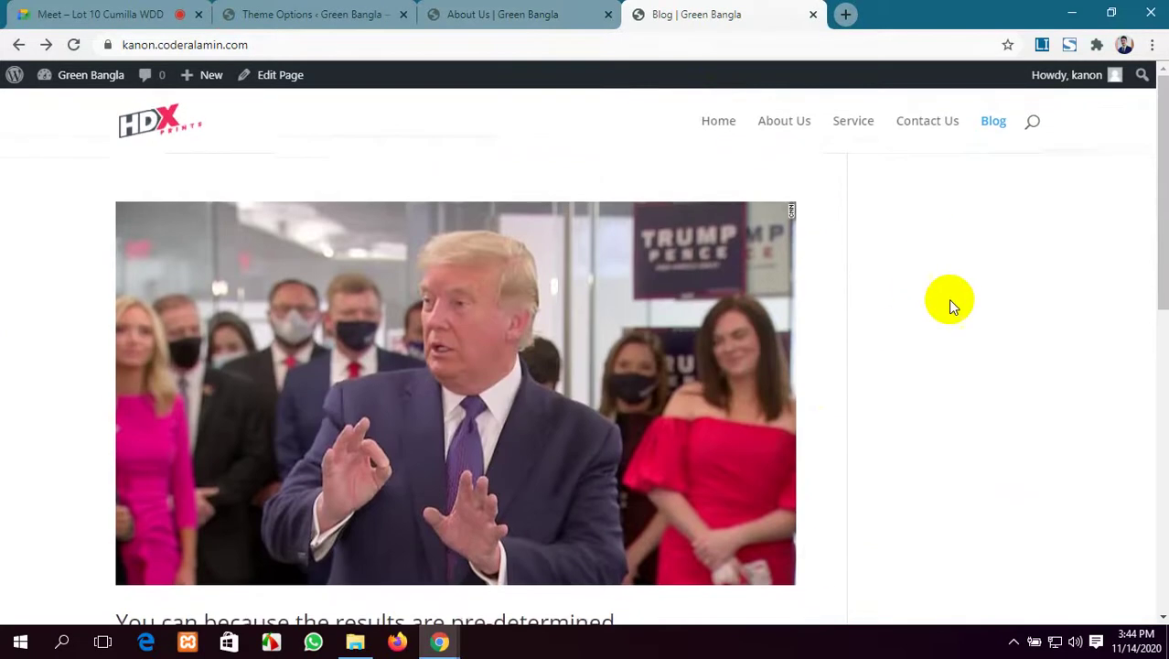
Open the Widgets admin page in a separate browser tab and add a Calendar widget to the Sidebar area.
click(311, 14)
mouse_move(33, 260)
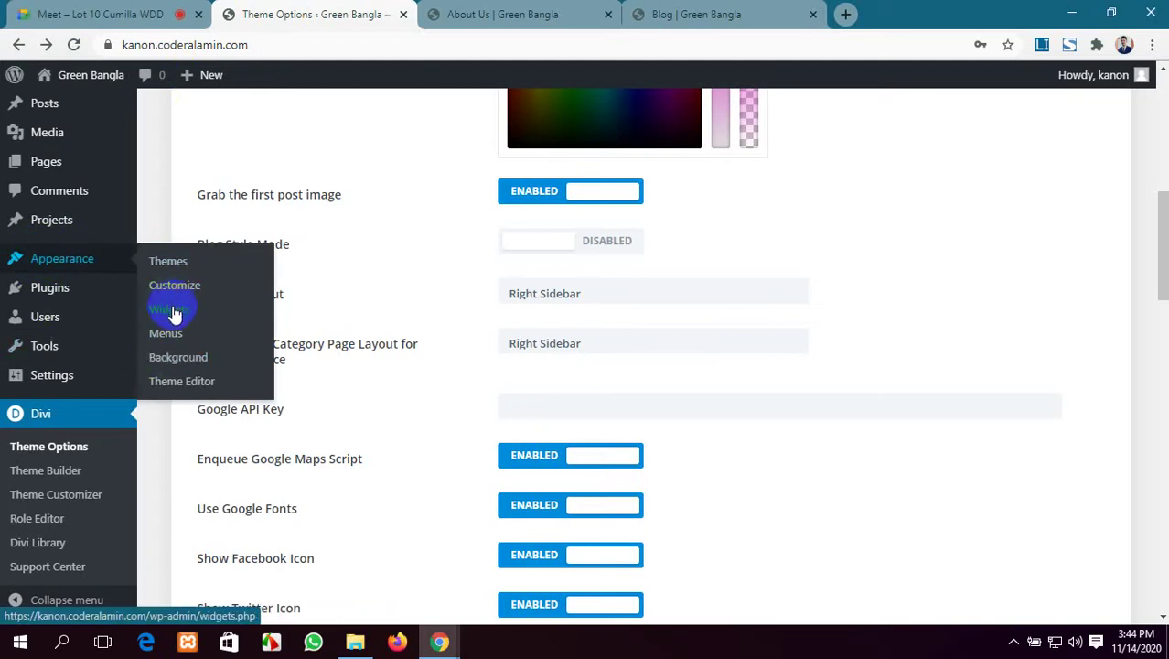
ctrl+click(177, 313)
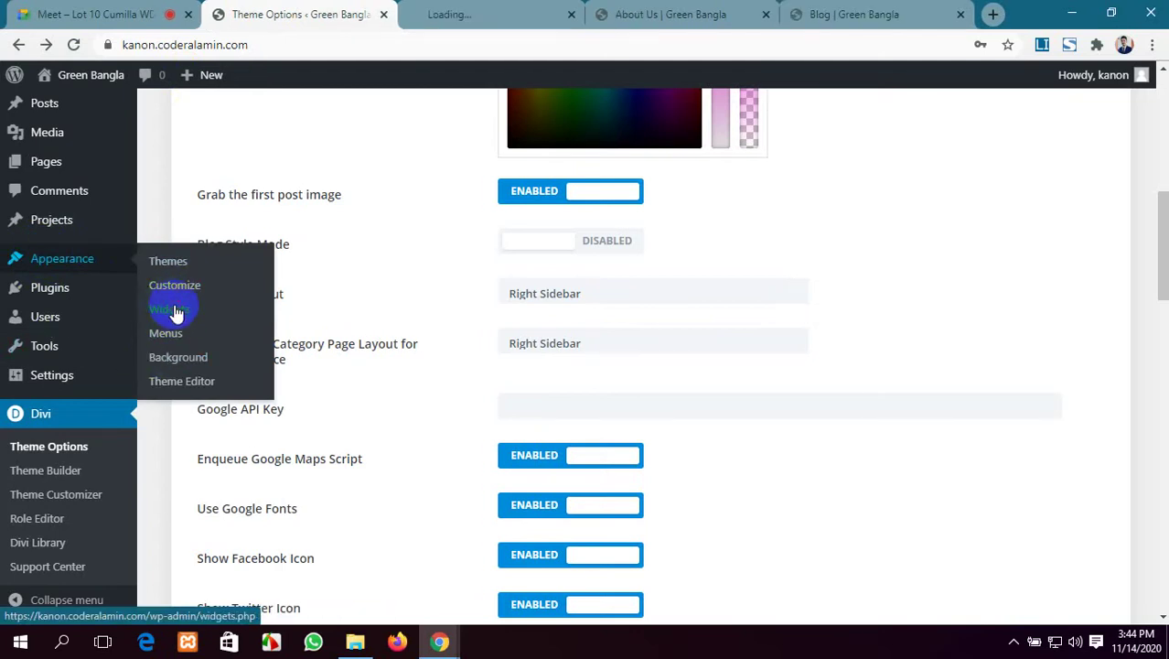
click(468, 7)
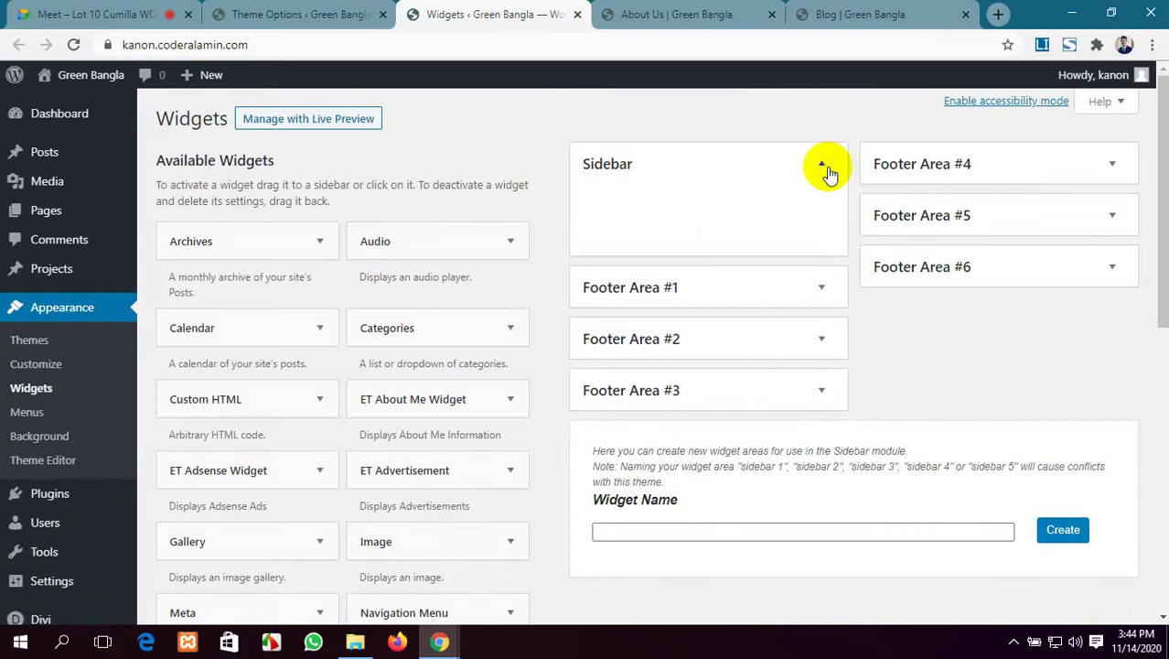
click(821, 165)
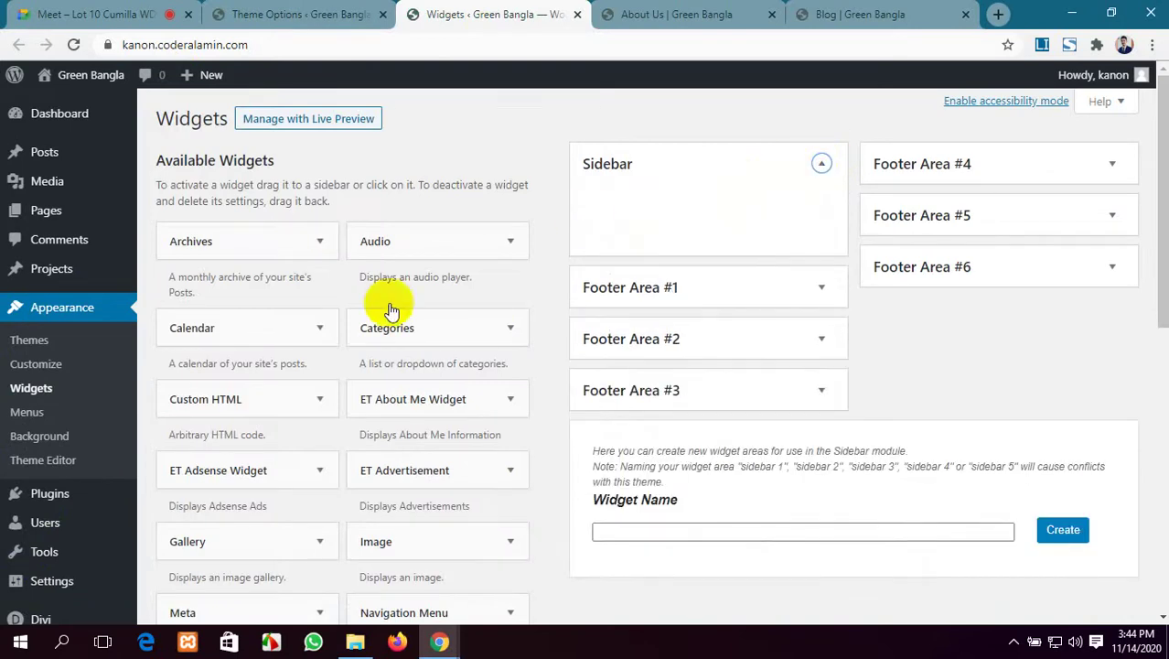
drag(260, 332, 665, 183)
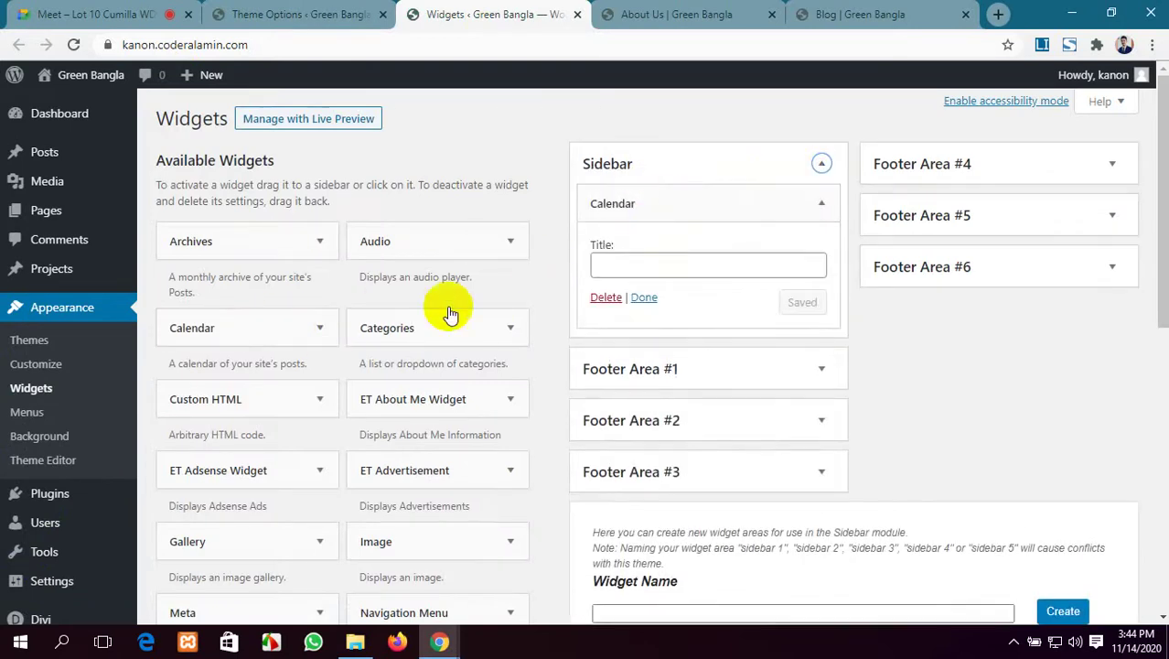
Add a Meta widget to the Sidebar area below the Calendar widget.
scroll(449, 315, down, 1)
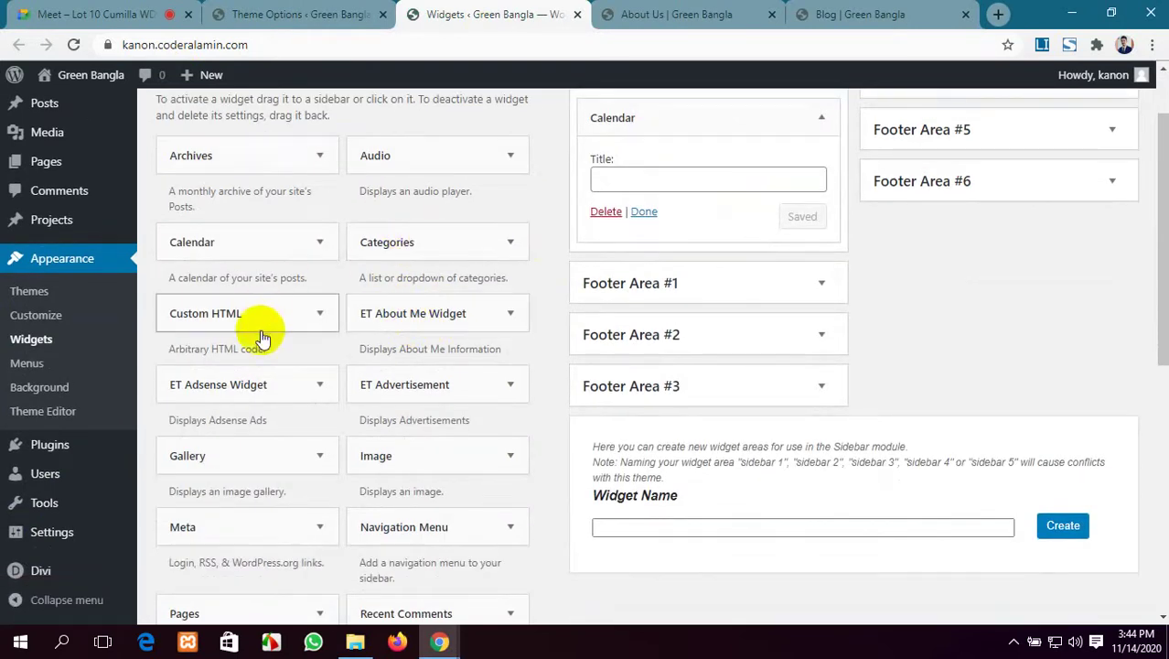
scroll(261, 339, down, 2)
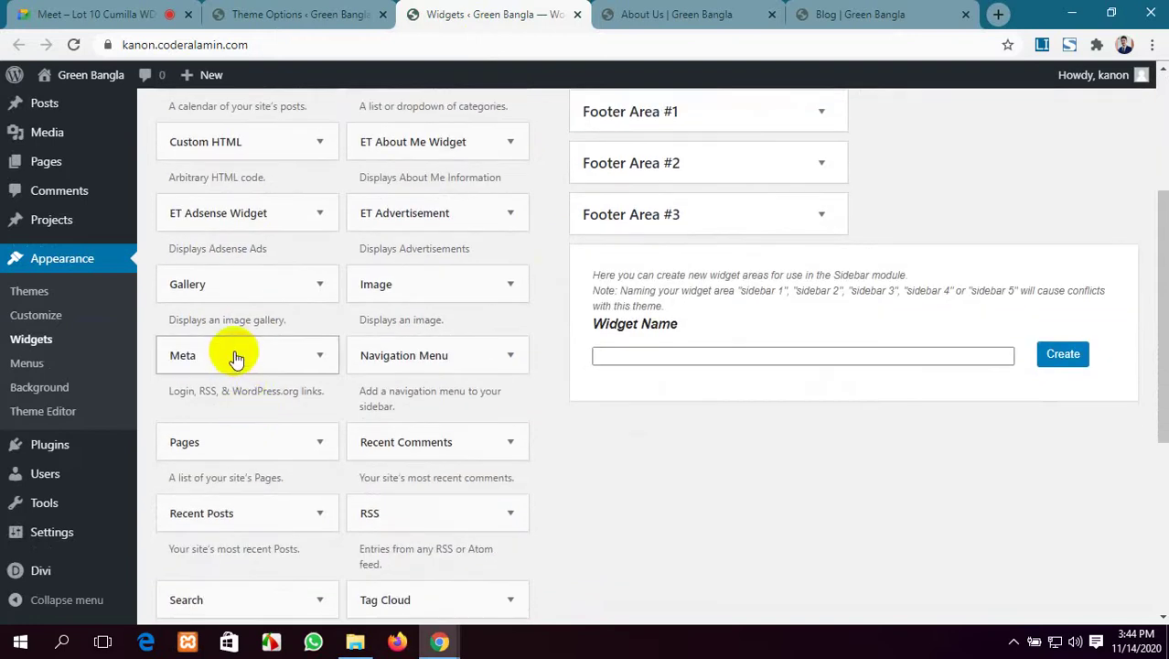
drag(233, 357, 676, 345)
scroll(728, 418, down, 1)
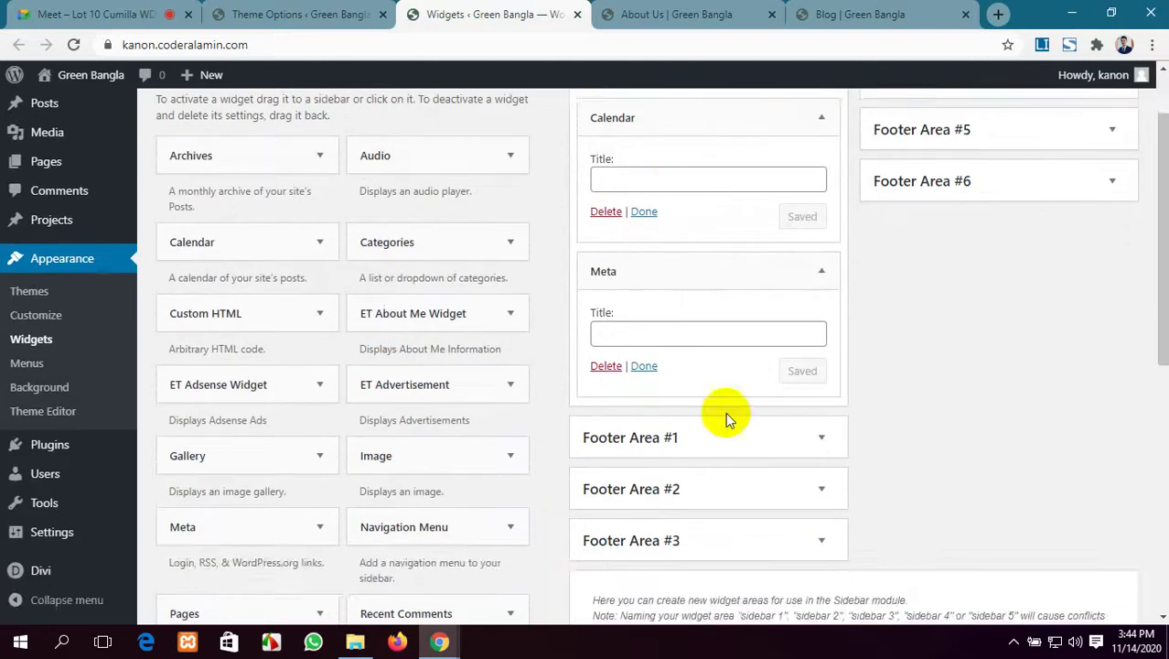
scroll(715, 393, up, 1)
Reload the Blog page and examine the Calendar and Meta widgets in the sidebar beside the post.
click(820, 9)
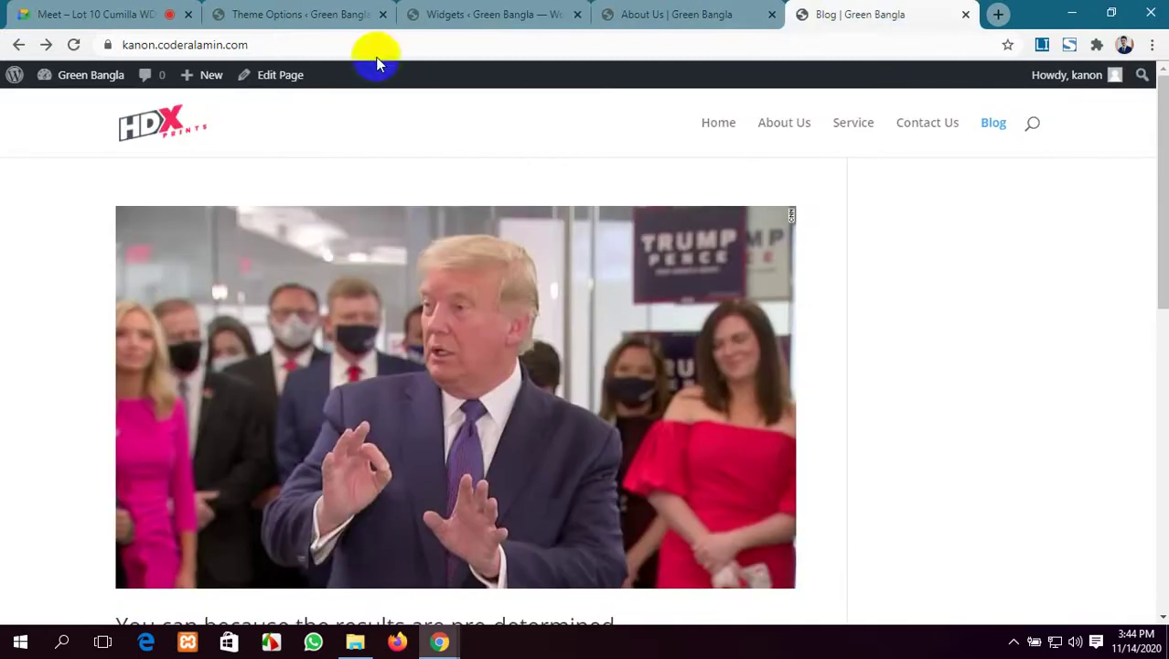
click(72, 45)
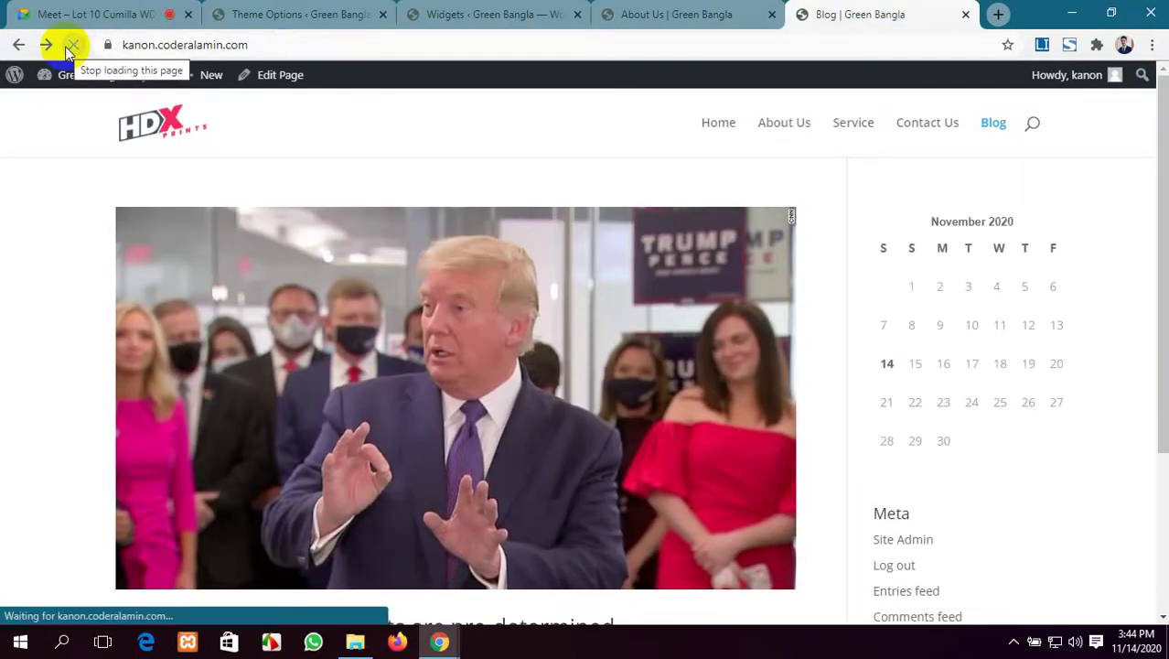
scroll(906, 459, down, 2)
scroll(906, 305, up, 1)
scroll(905, 305, up, 1)
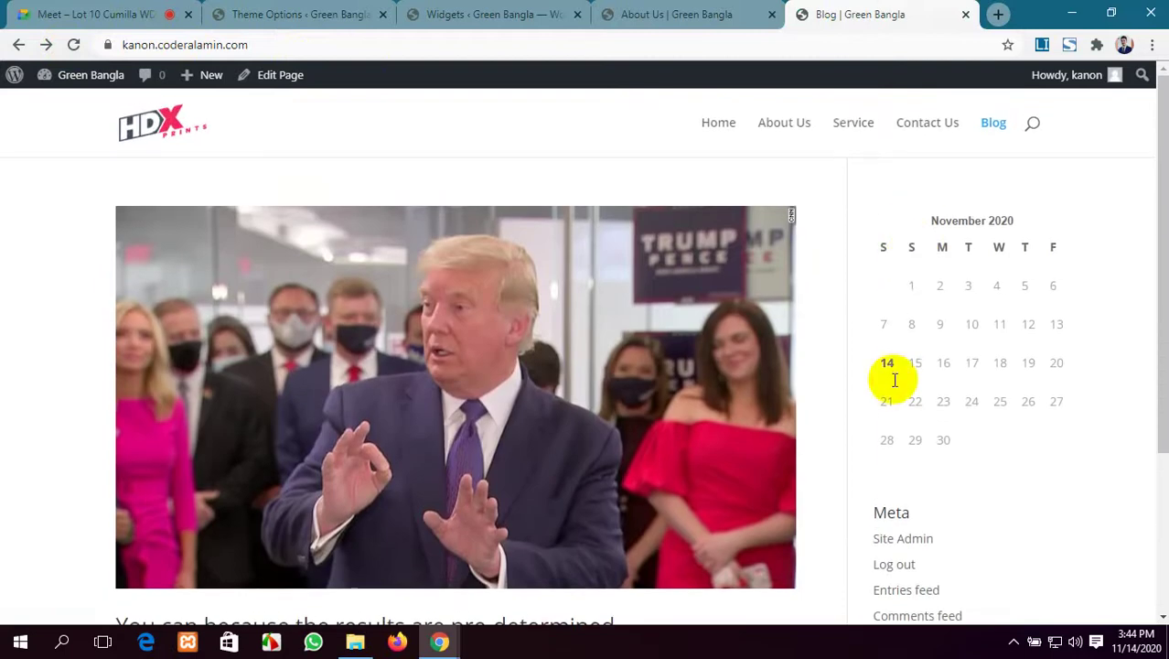
scroll(929, 489, down, 2)
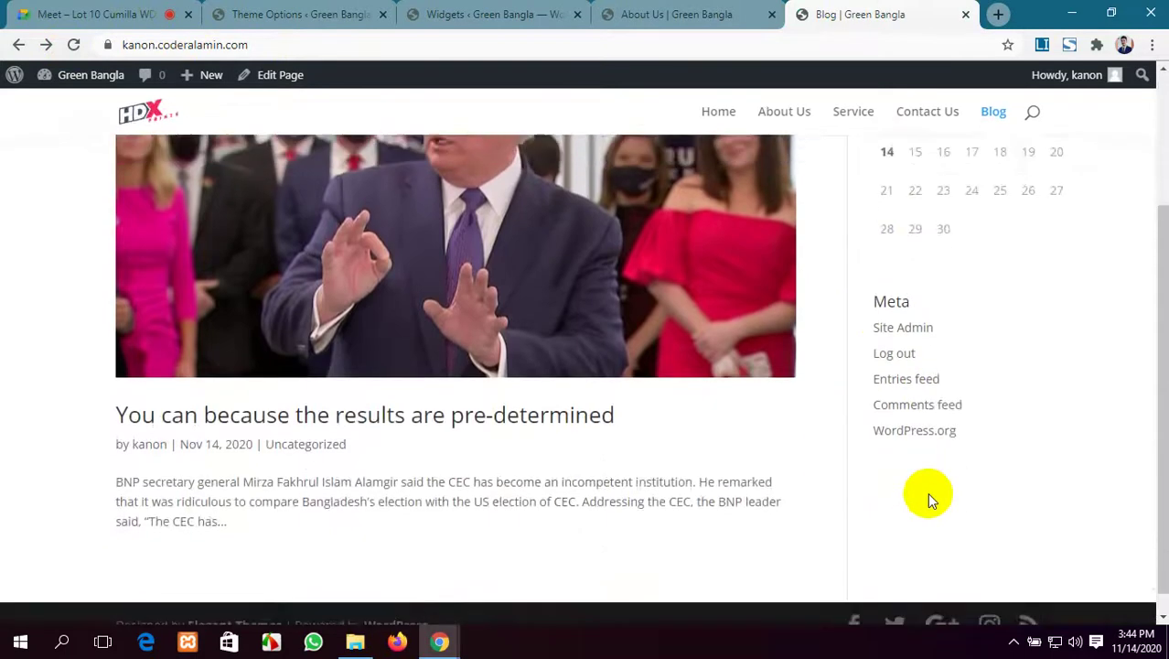
scroll(927, 492, up, 2)
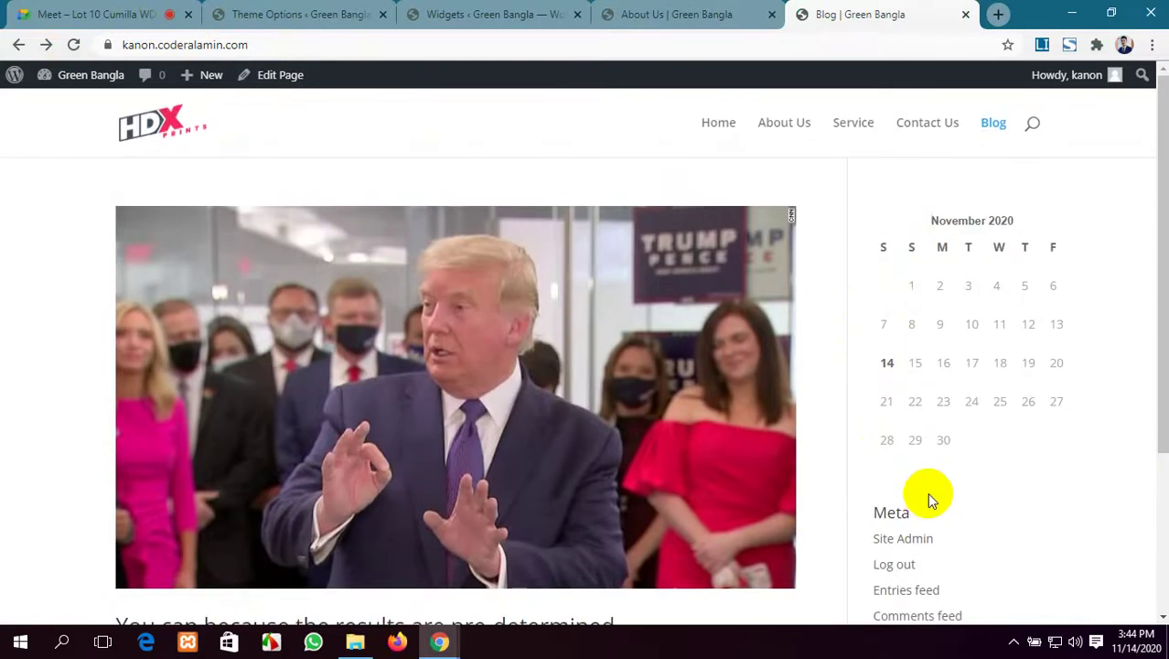
Close the Widgets page and compare the Sidebar Layout setting in Theme Options with the sidebar on the Blog page.
click(554, 16)
click(583, 15)
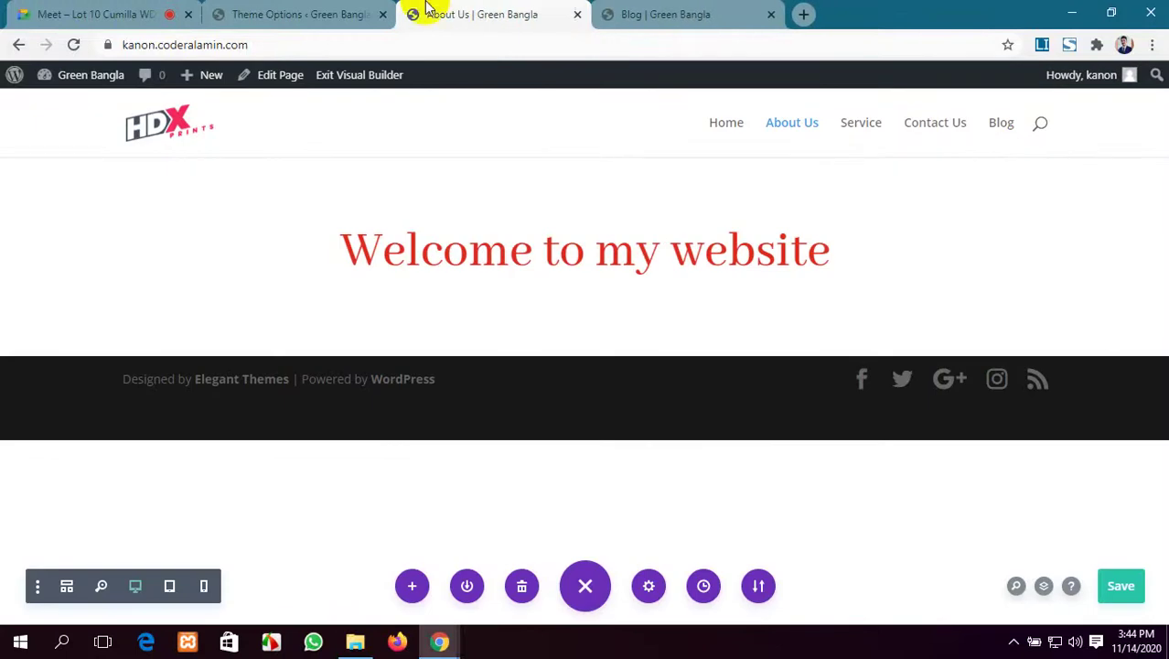
click(360, 9)
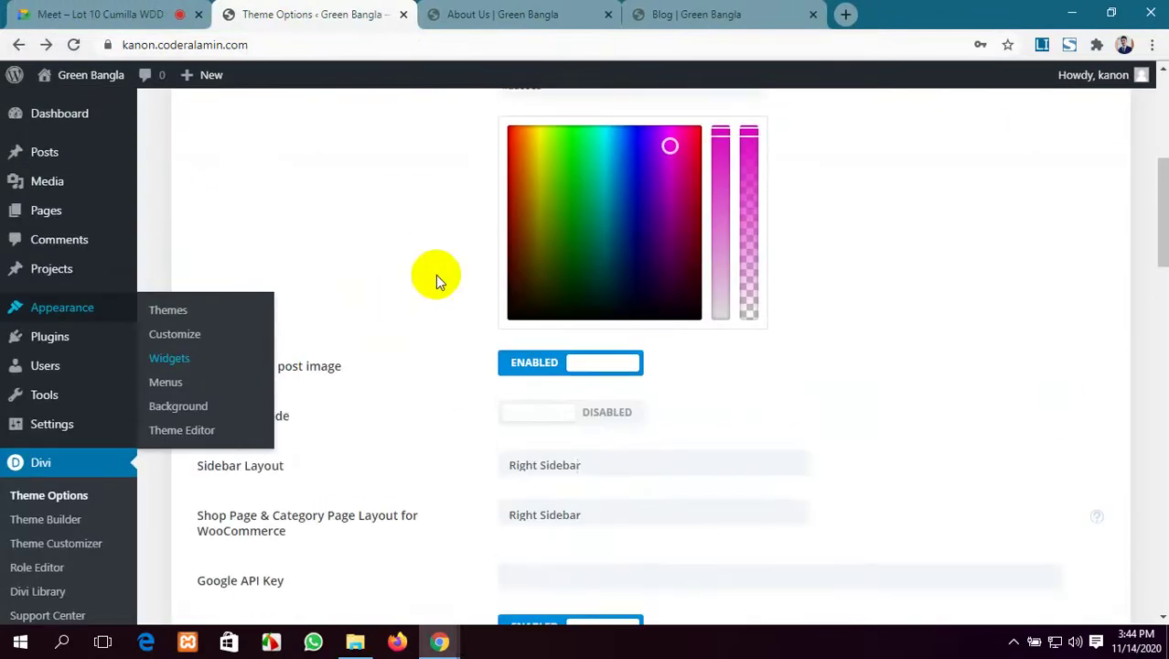
scroll(338, 407, down, 4)
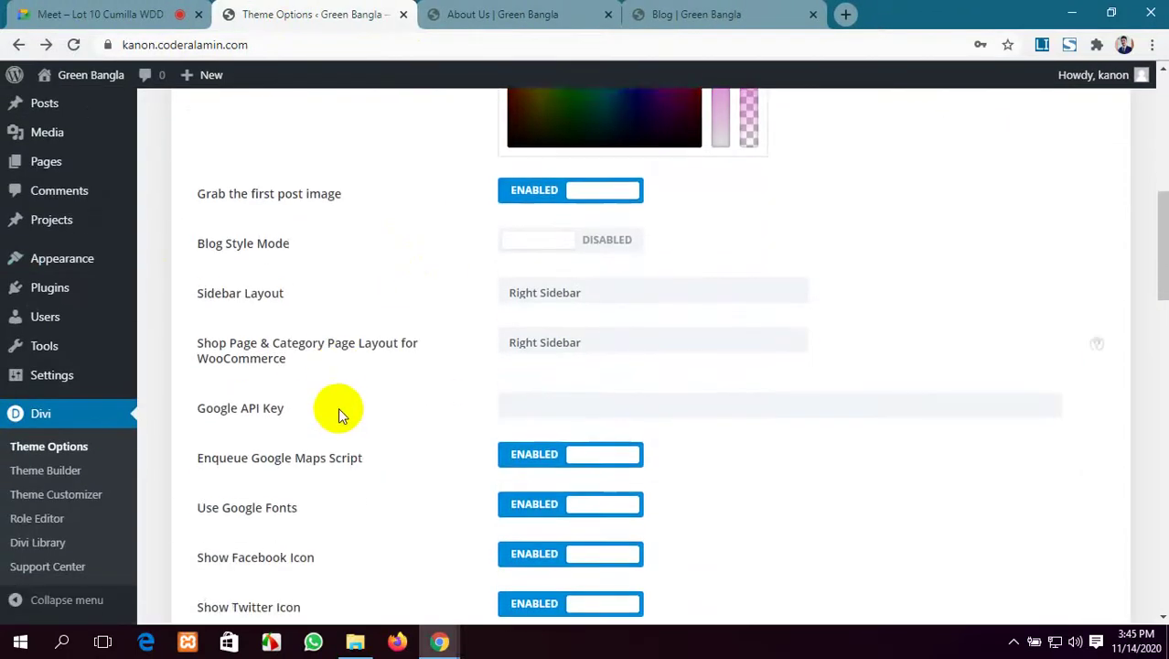
scroll(567, 337, up, 2)
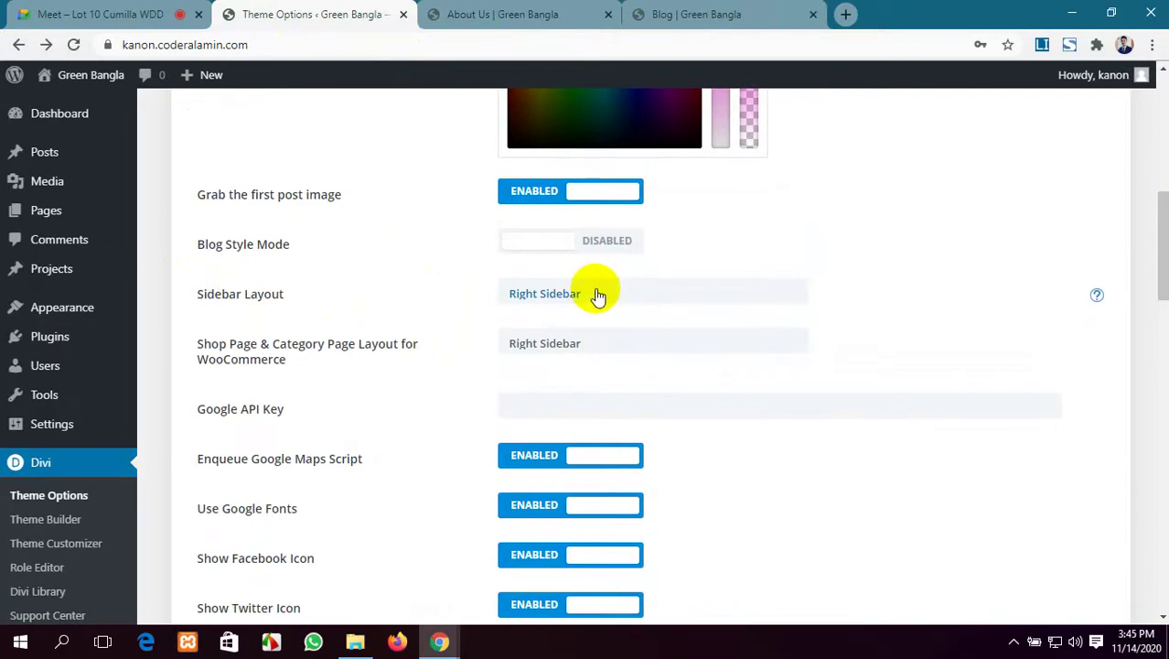
click(700, 13)
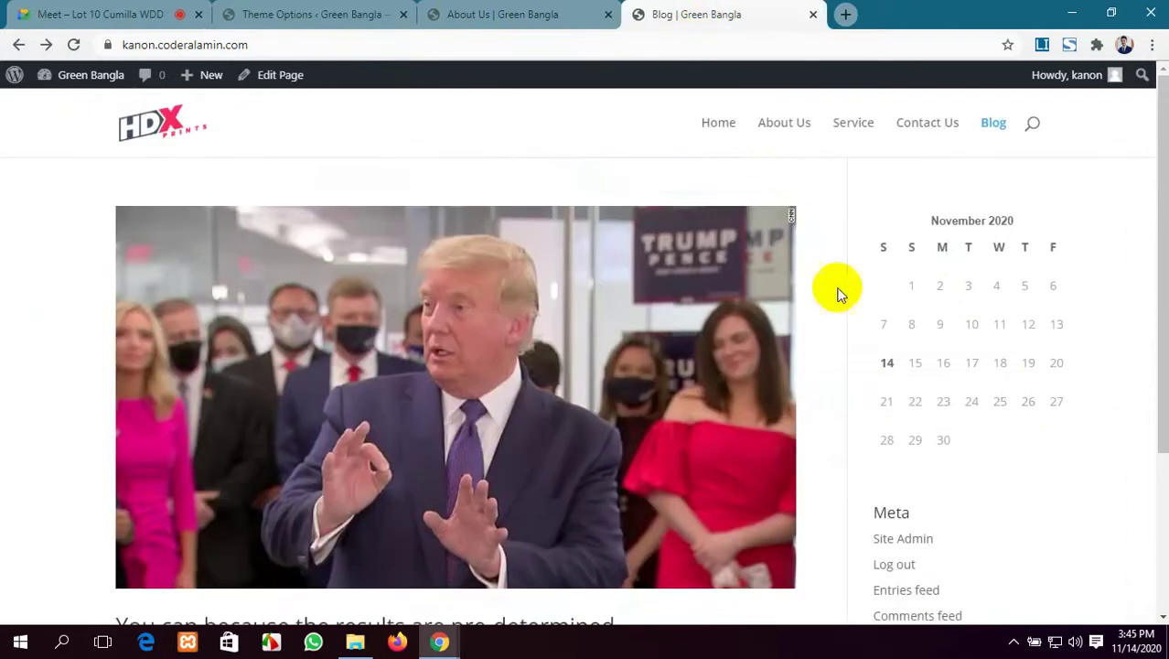
click(464, 11)
click(331, 12)
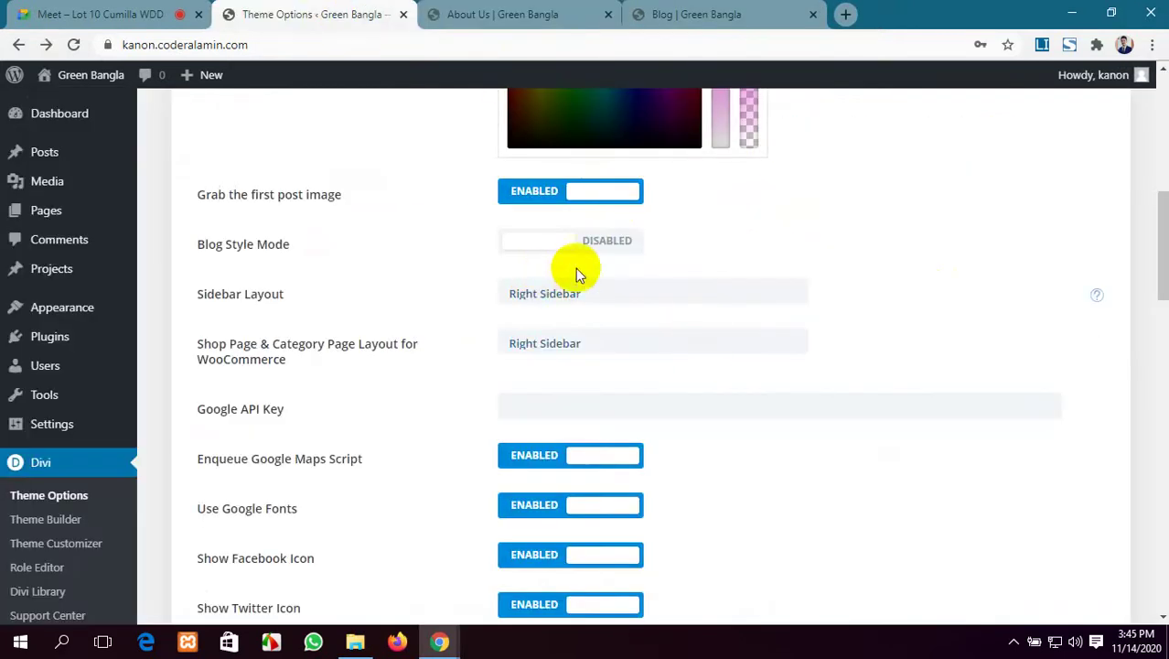
Set Sidebar Layout to Left Sidebar in Divi Theme Options and save the changes.
click(677, 296)
click(580, 328)
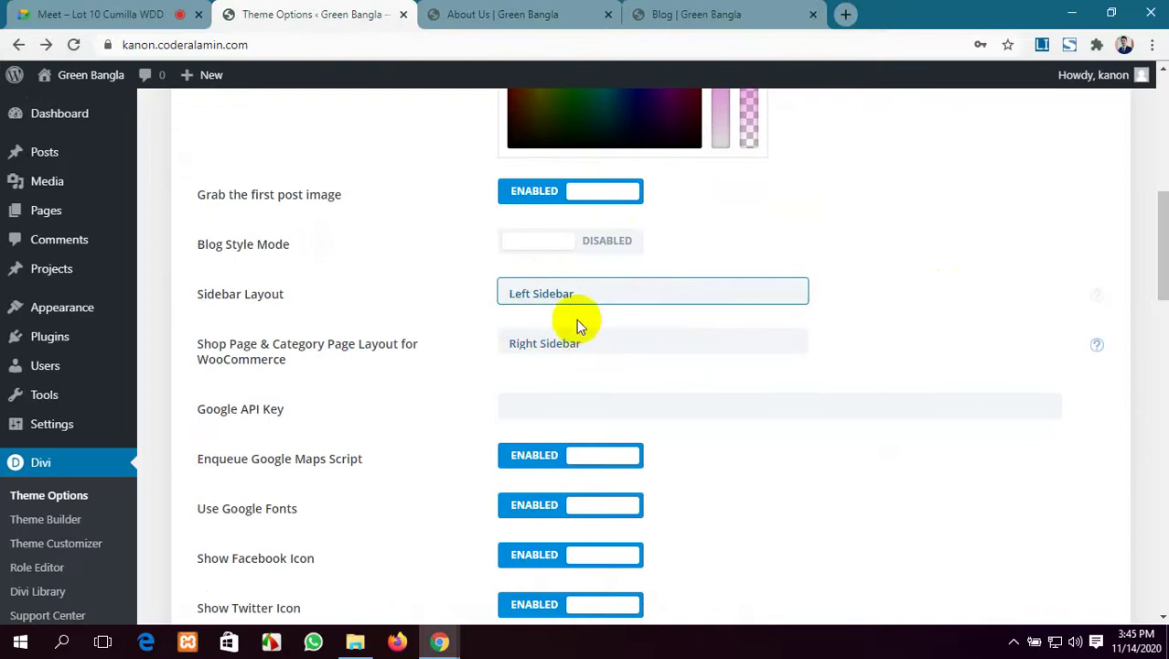
scroll(576, 325, up, 5)
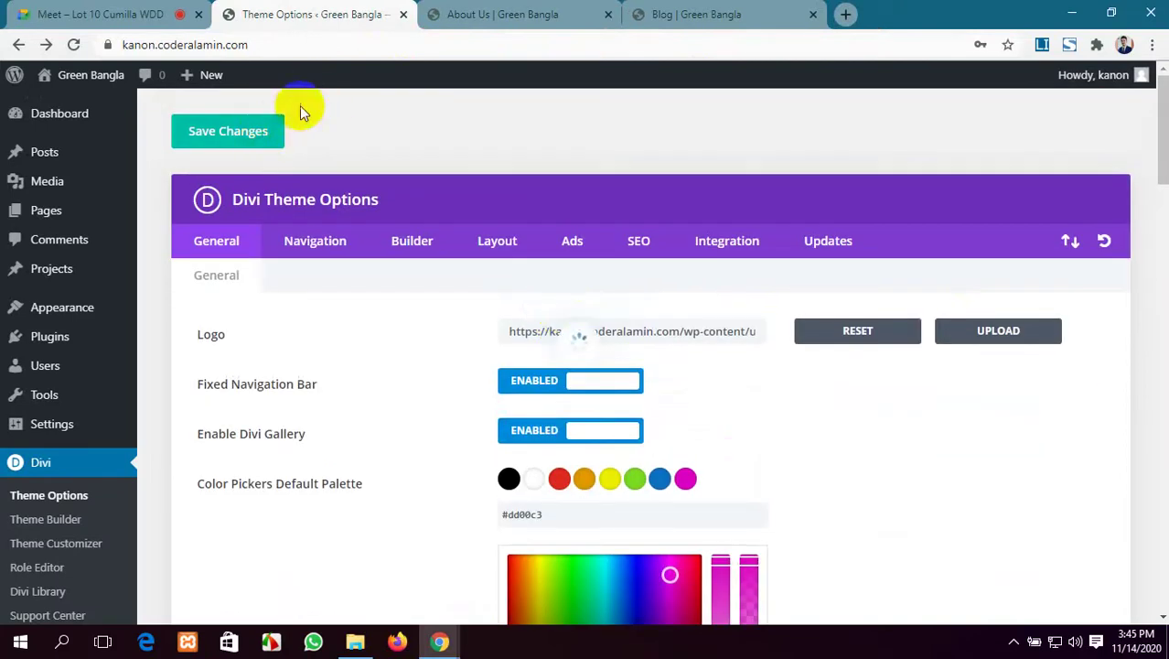
Reload the Blog page and examine the position of the sidebar widgets relative to the post.
click(695, 14)
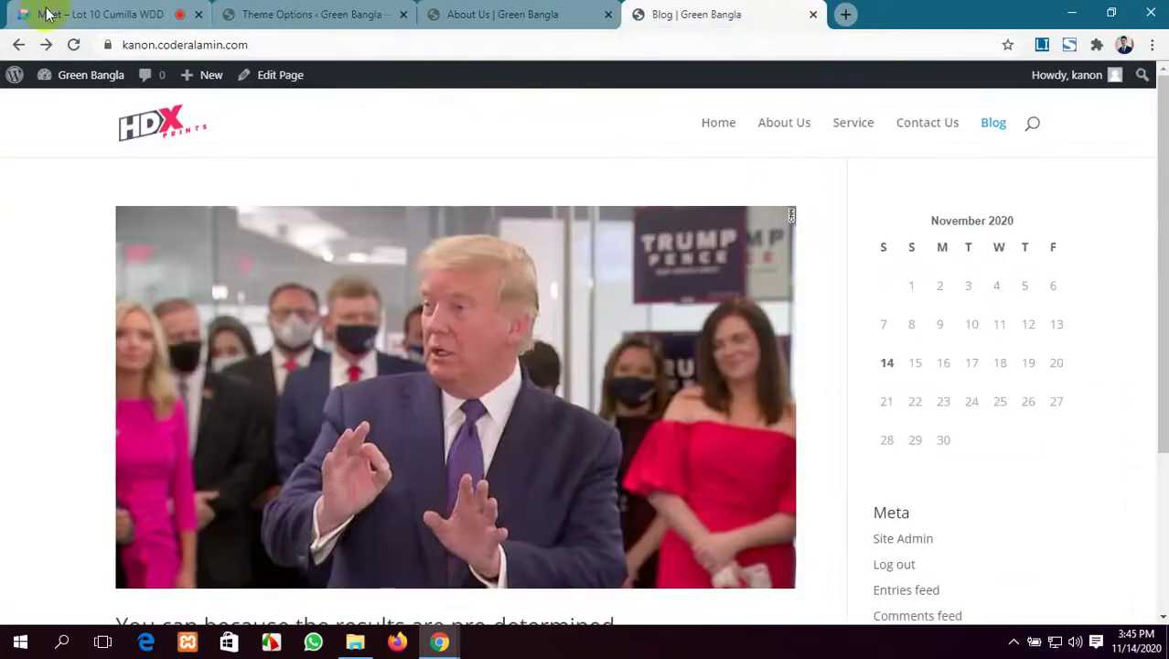
click(73, 44)
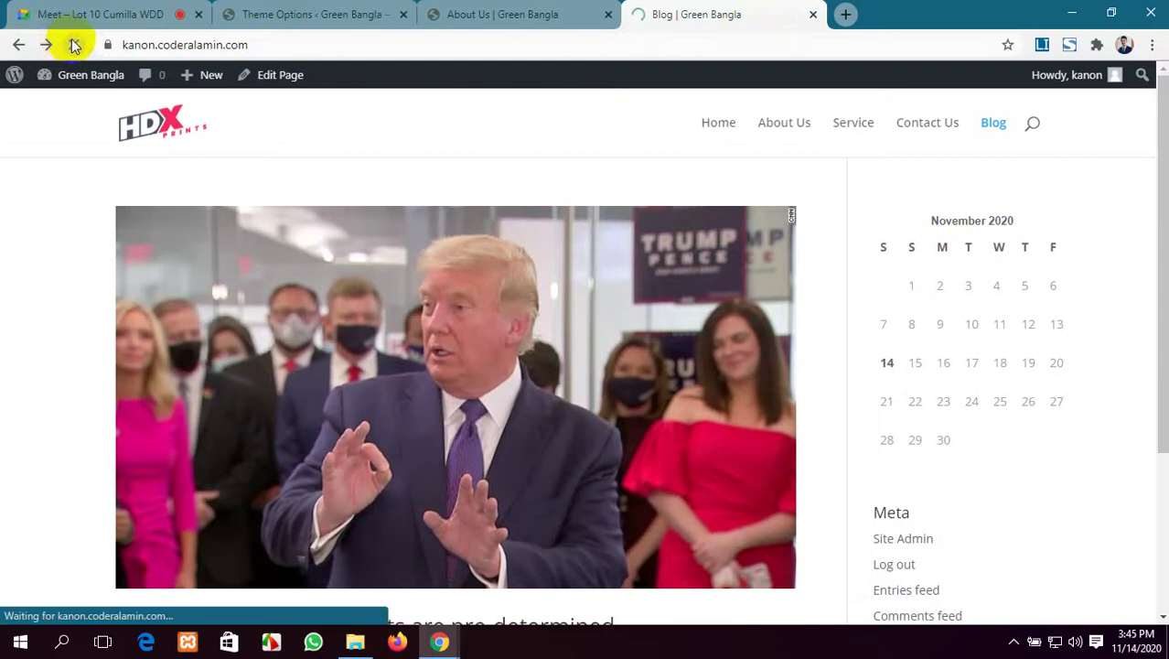
scroll(181, 509, down, 3)
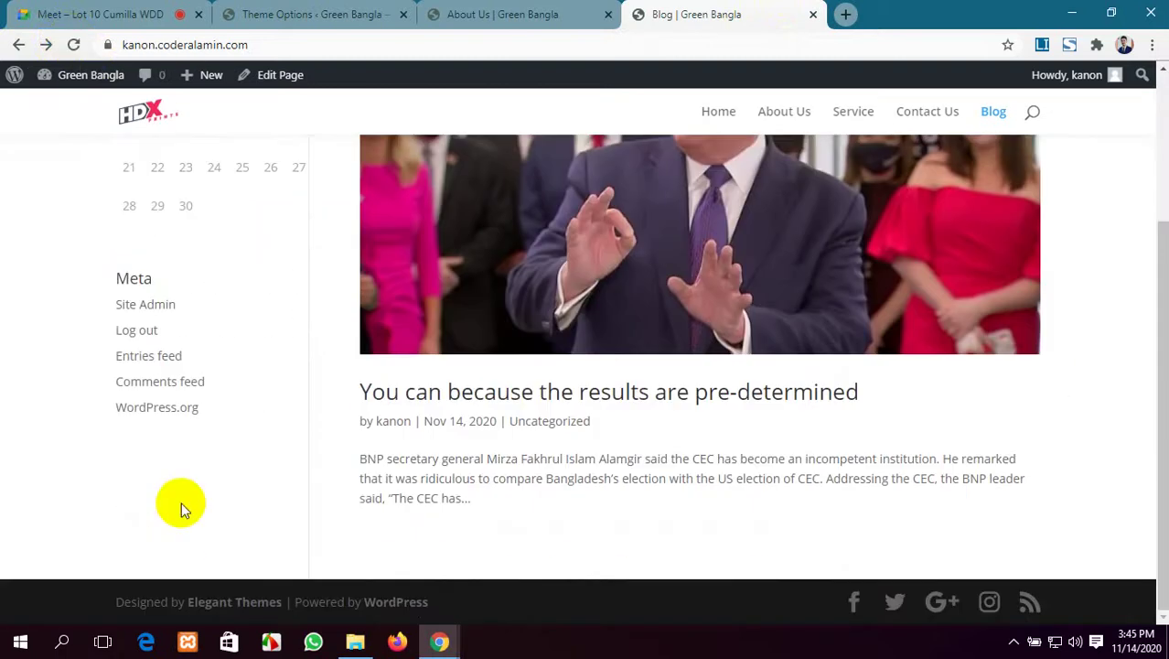
scroll(183, 504, up, 3)
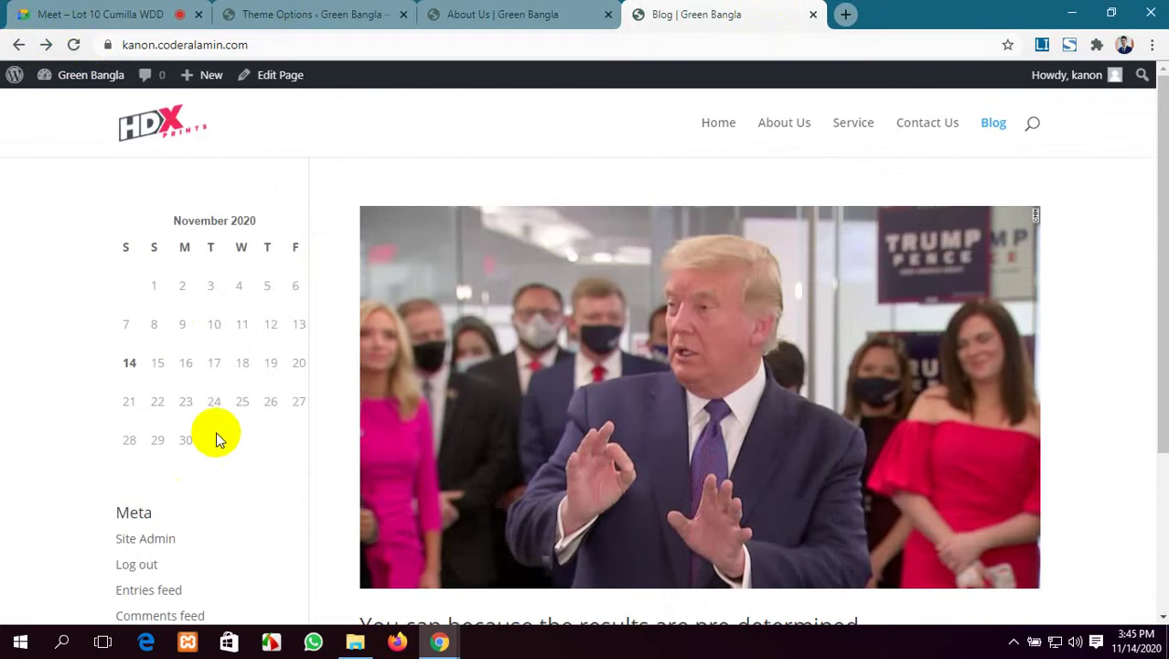
scroll(216, 423, down, 2)
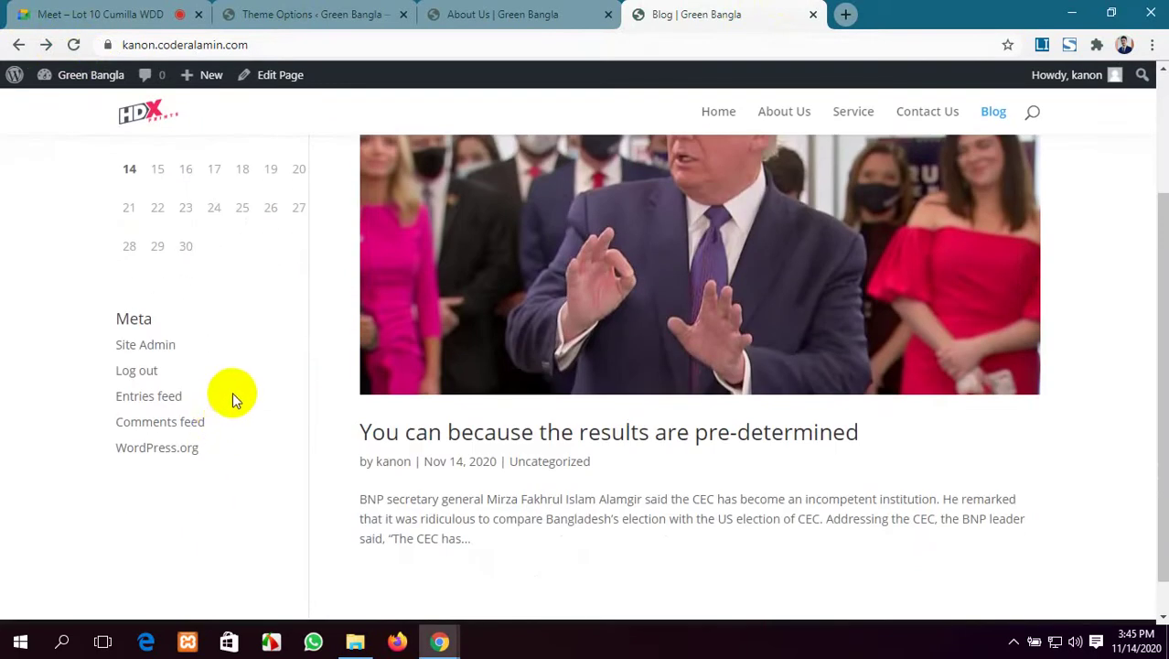
scroll(49, 347, up, 2)
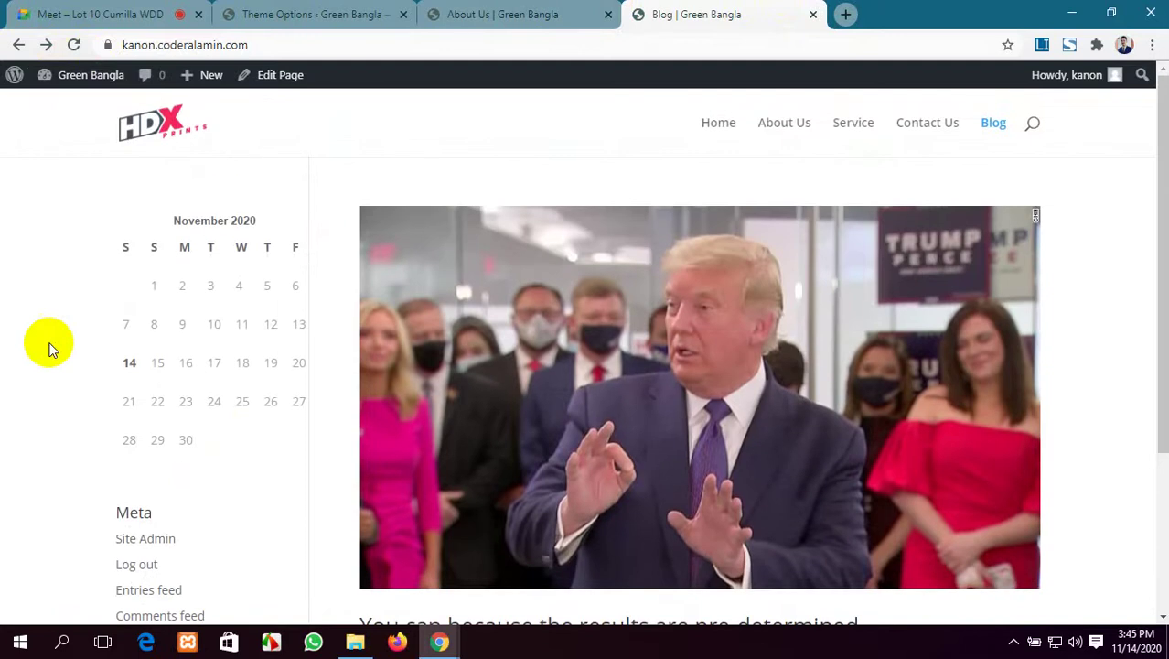
Set Sidebar Layout back to Right Sidebar in Divi Theme Options and save the changes.
click(499, 14)
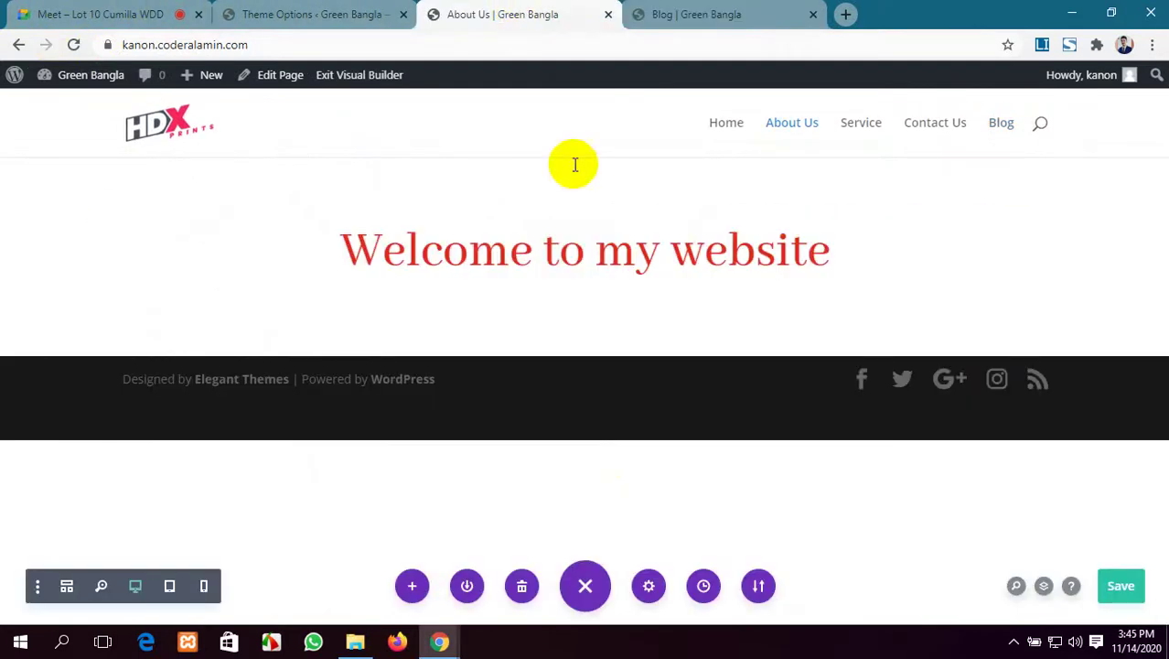
click(322, 14)
scroll(517, 312, down, 8)
scroll(517, 312, up, 2)
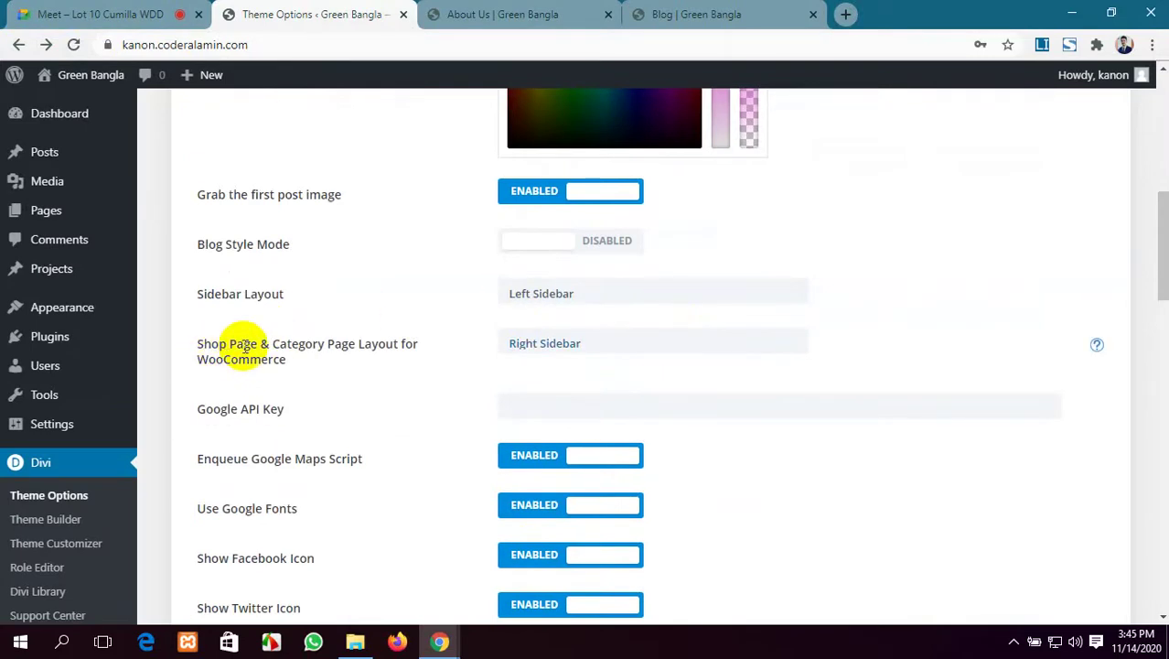
click(654, 300)
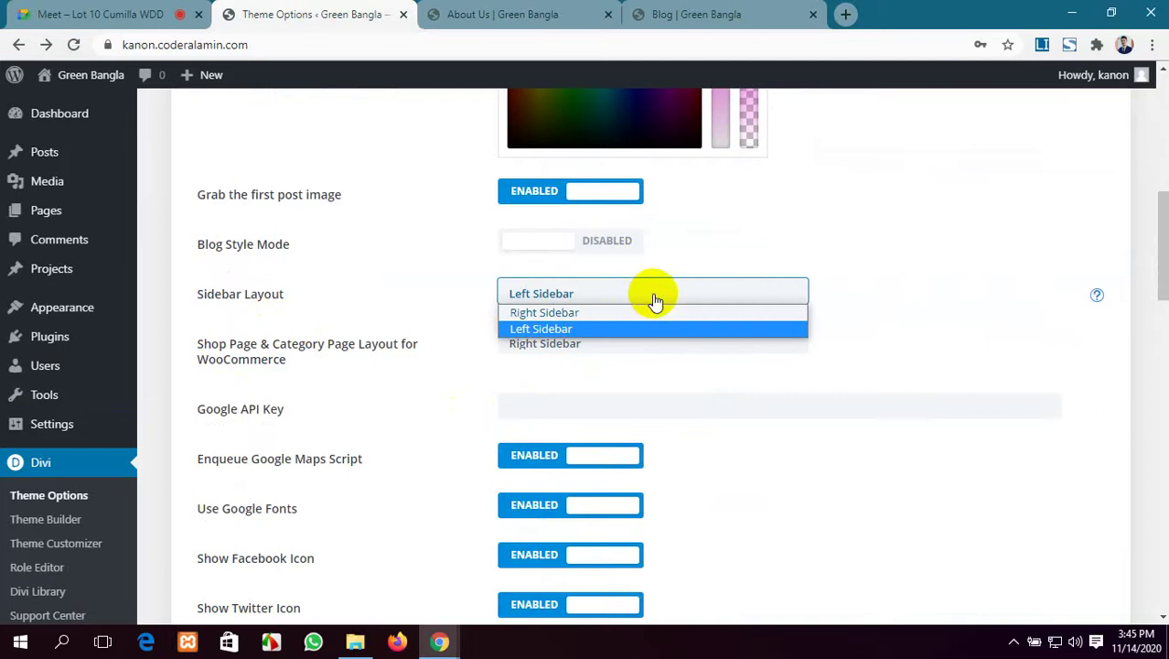
click(589, 314)
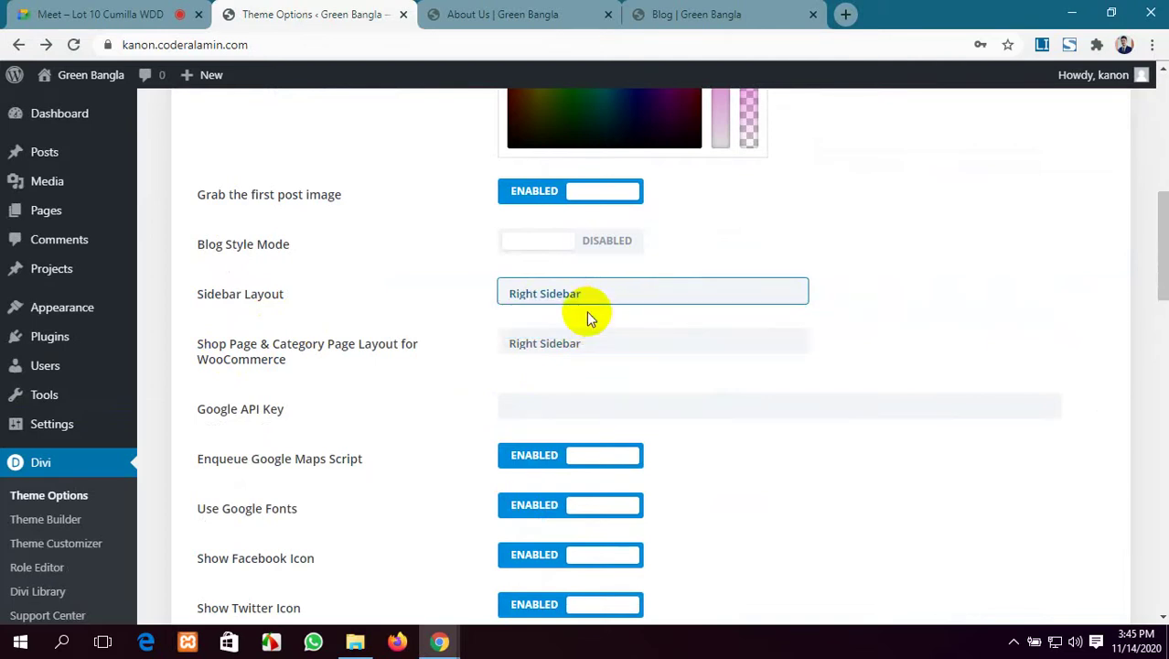
scroll(274, 339, up, 7)
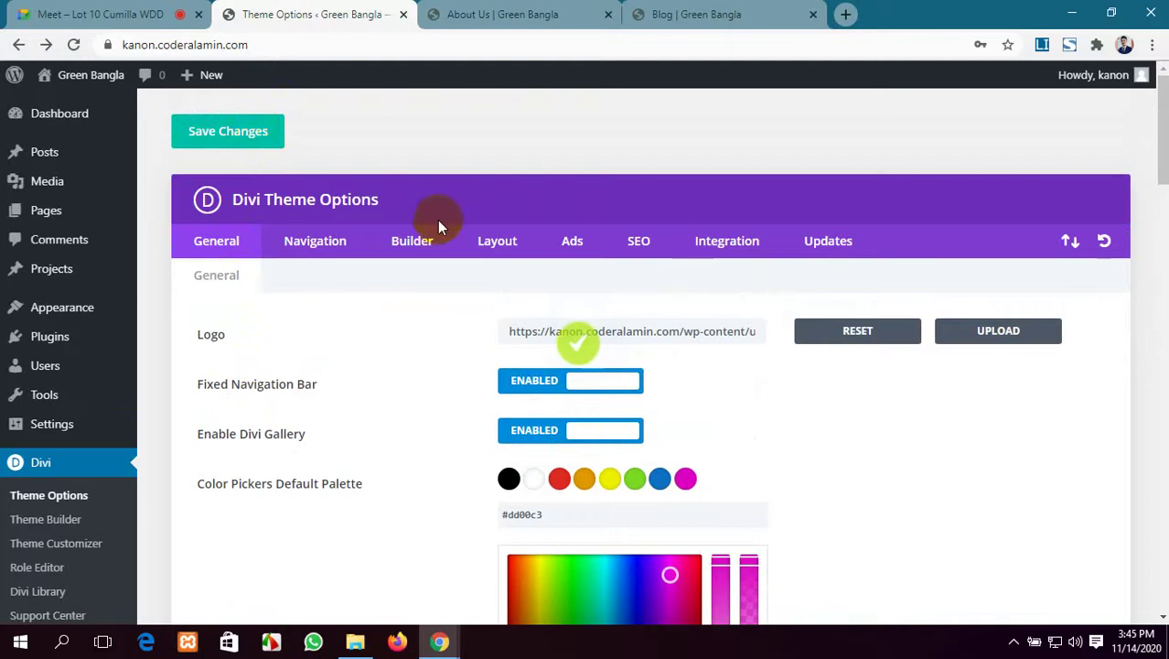
Review the WooCommerce shop page layout and Google API Key options in Theme Options, and check the Google Meet call.
scroll(468, 426, down, 11)
scroll(474, 437, up, 5)
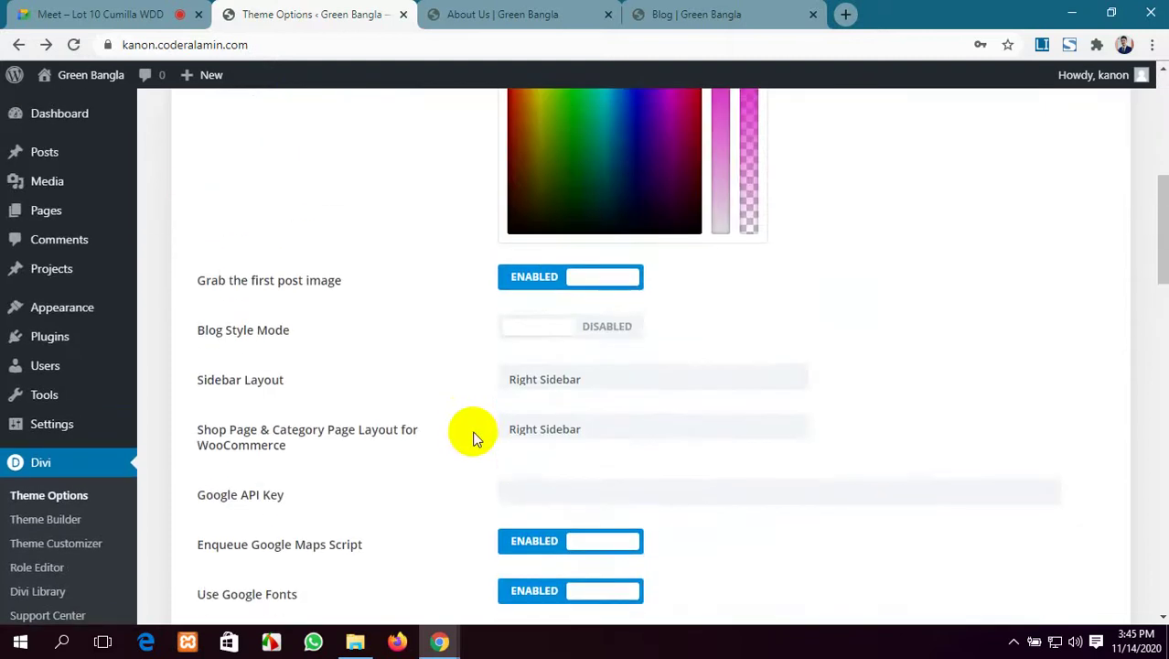
scroll(474, 437, down, 1)
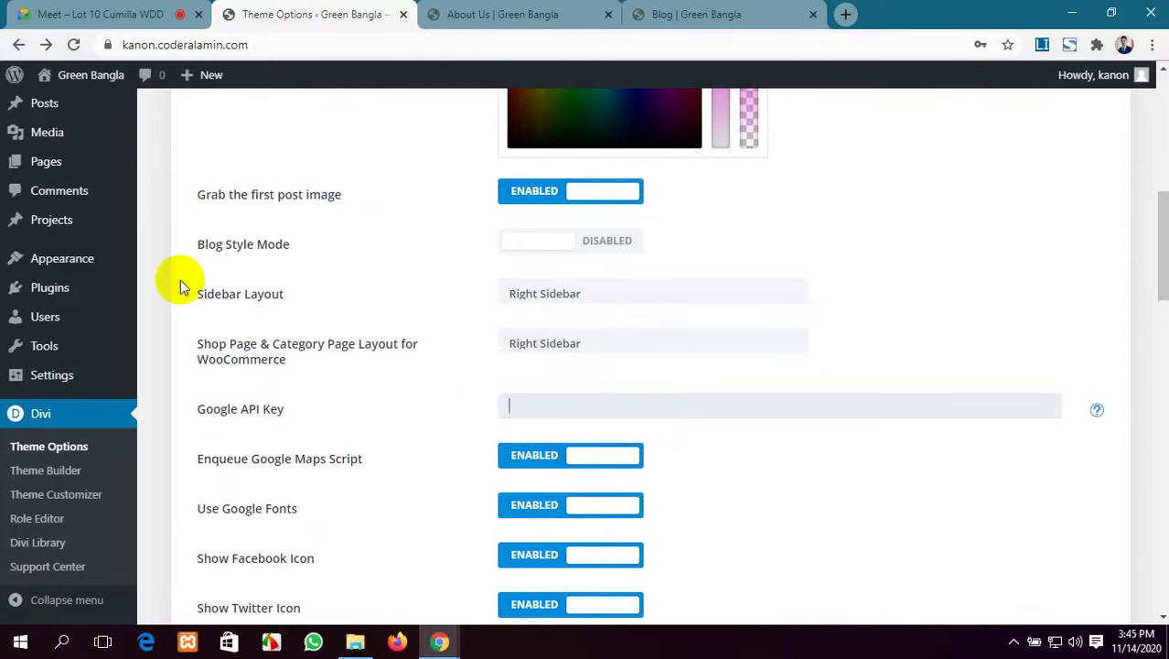
click(57, 11)
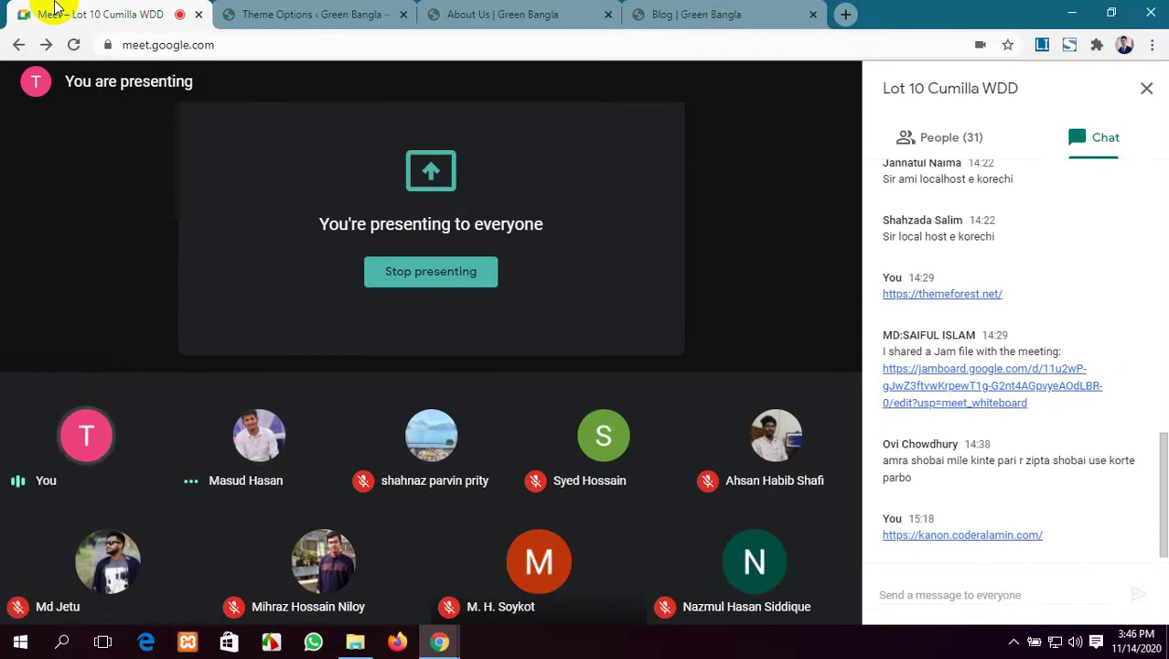
click(233, 13)
Review the Google Maps, Google Fonts and social icon options in Theme Options, and check the footer icons on the About Us page.
scroll(466, 315, down, 3)
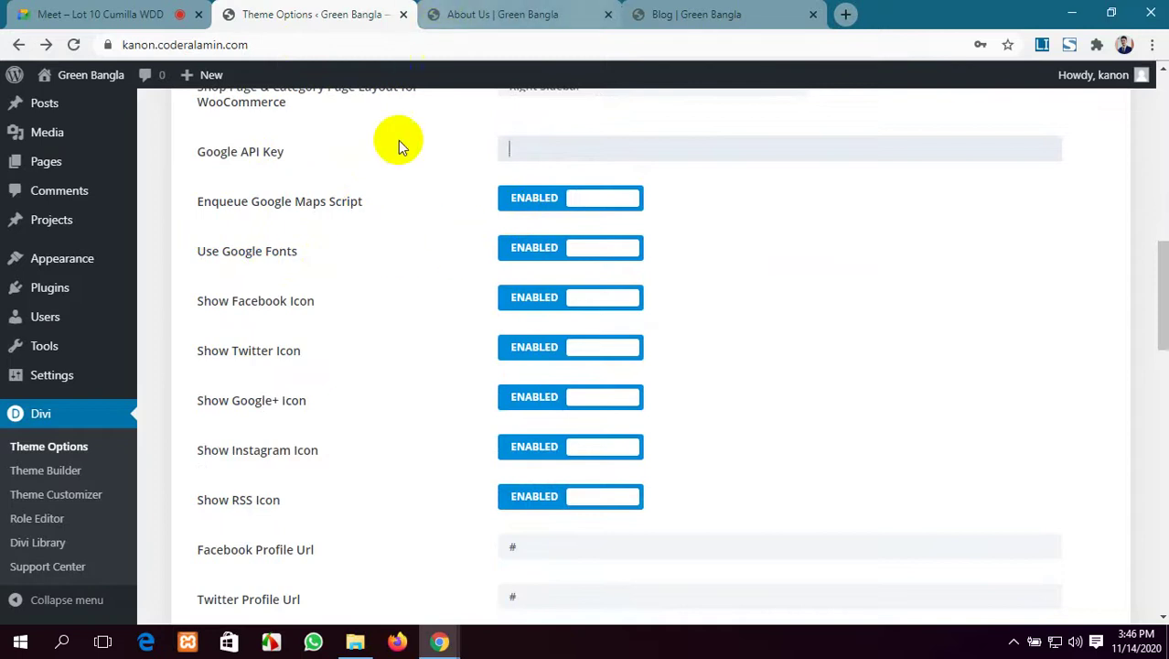
click(501, 14)
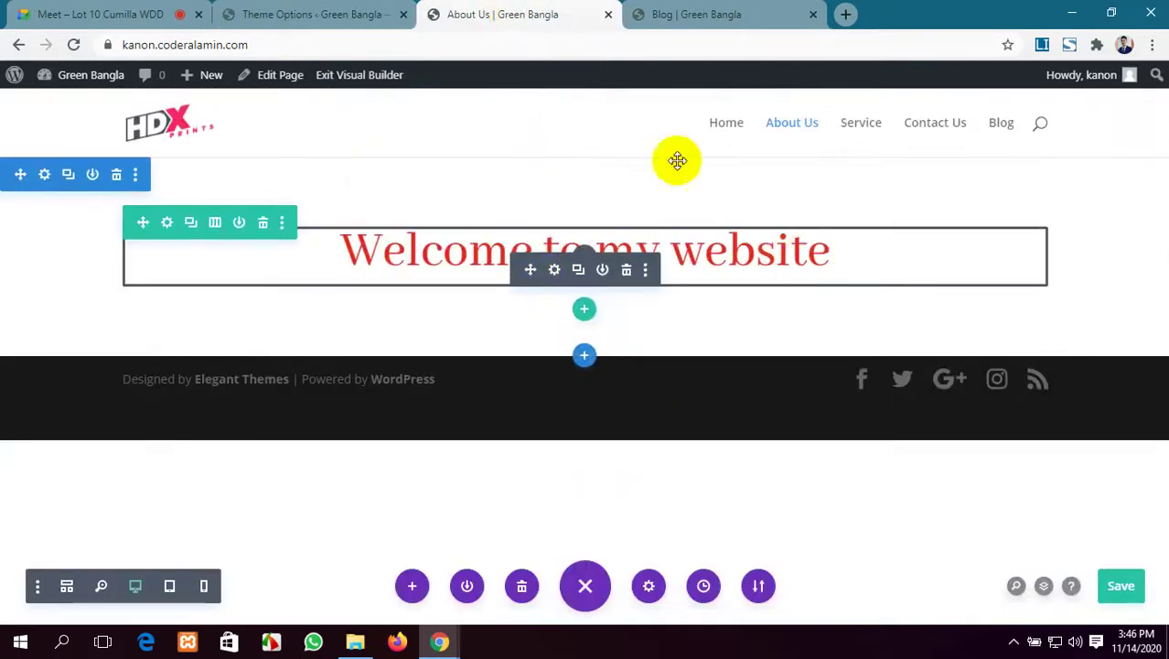
click(288, 13)
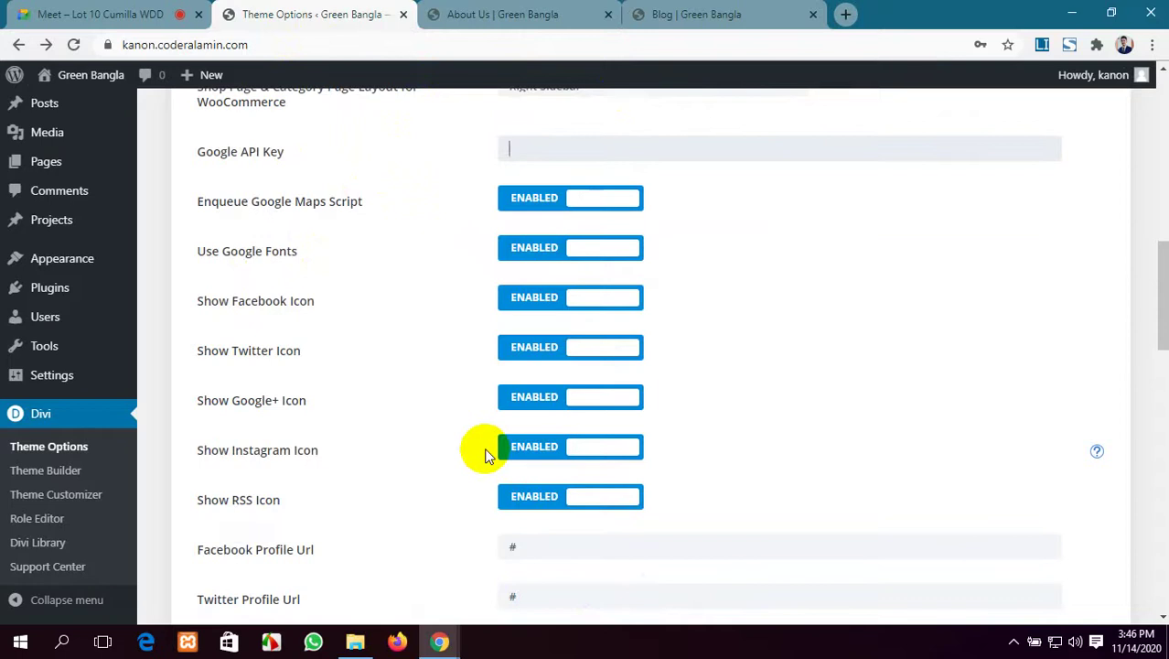
scroll(484, 455, up, 4)
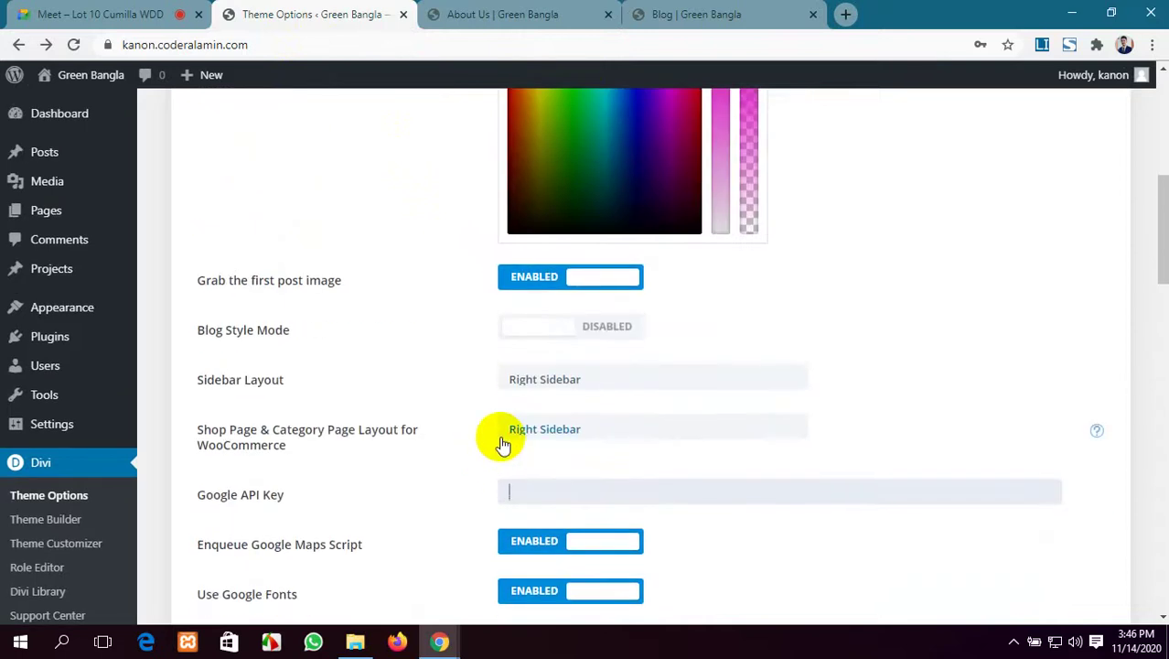
scroll(394, 503, down, 3)
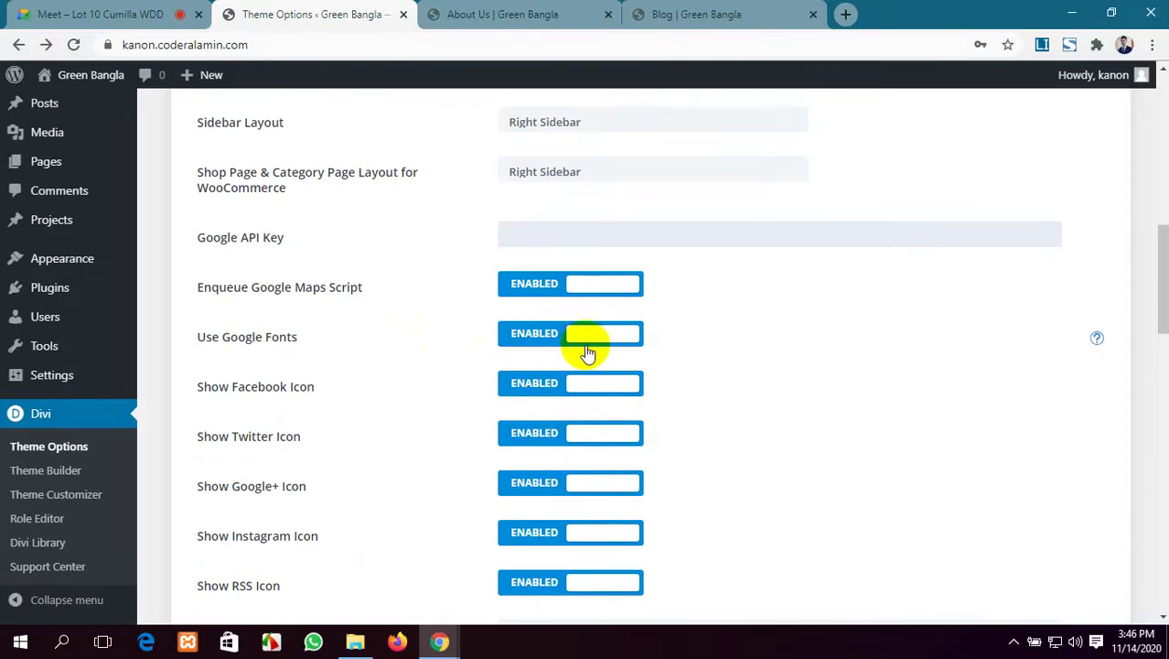
Review the social icon toggles and profile URL settings in Theme Options, and check the footer icons on the About Us page.
scroll(573, 285, down, 1)
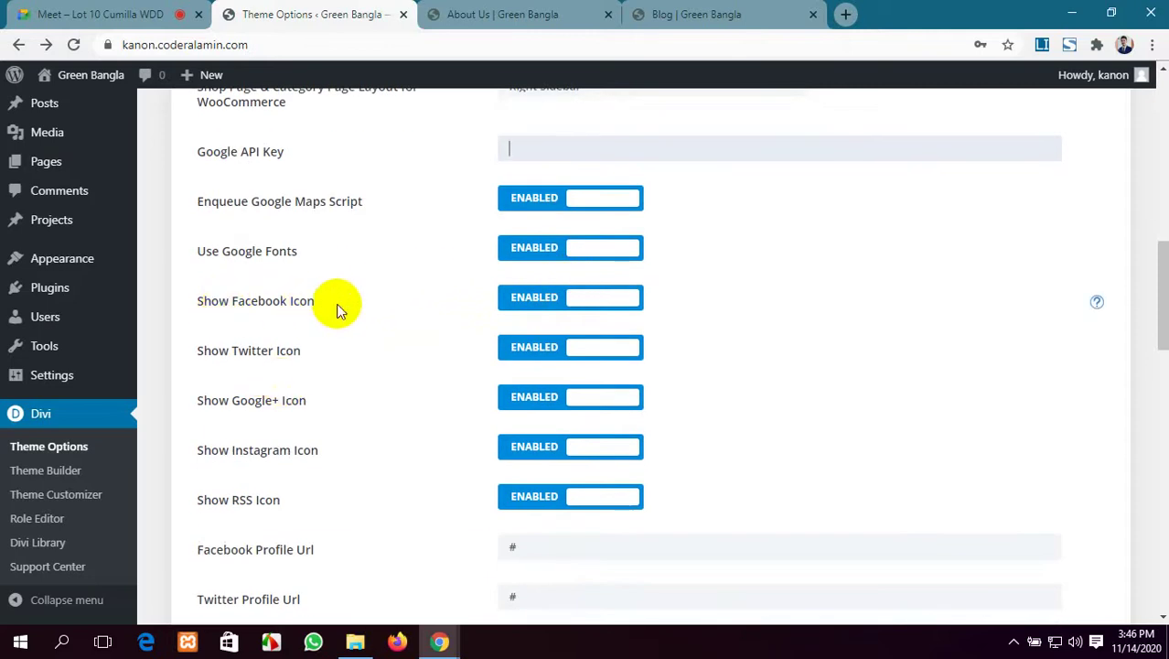
scroll(432, 367, down, 1)
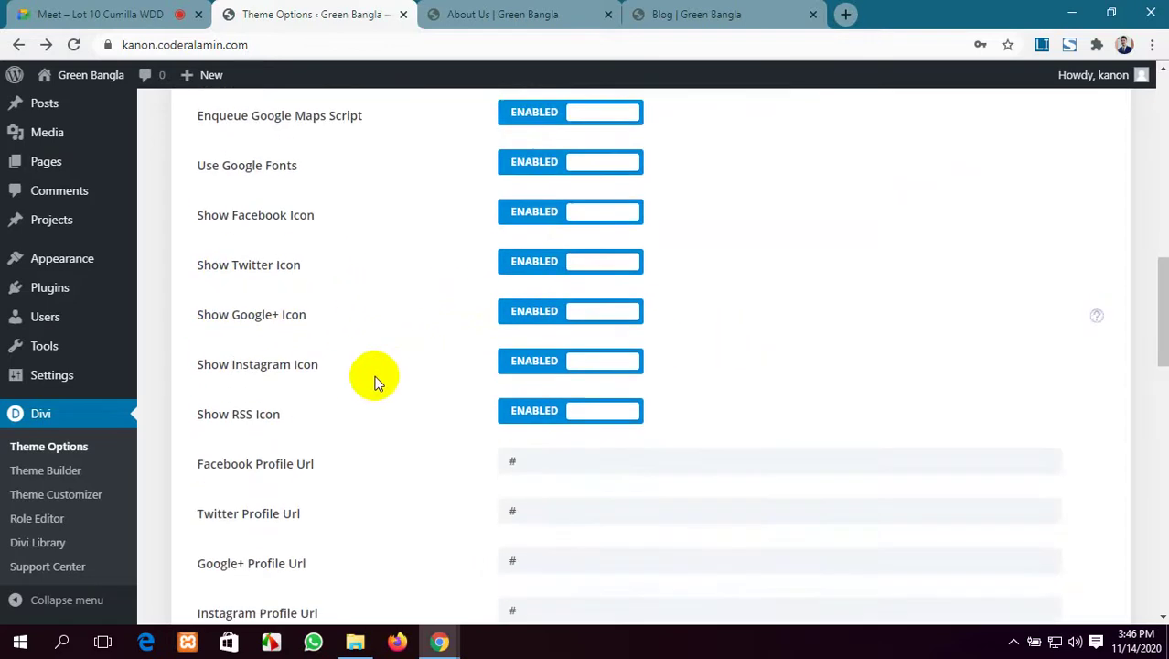
click(517, 13)
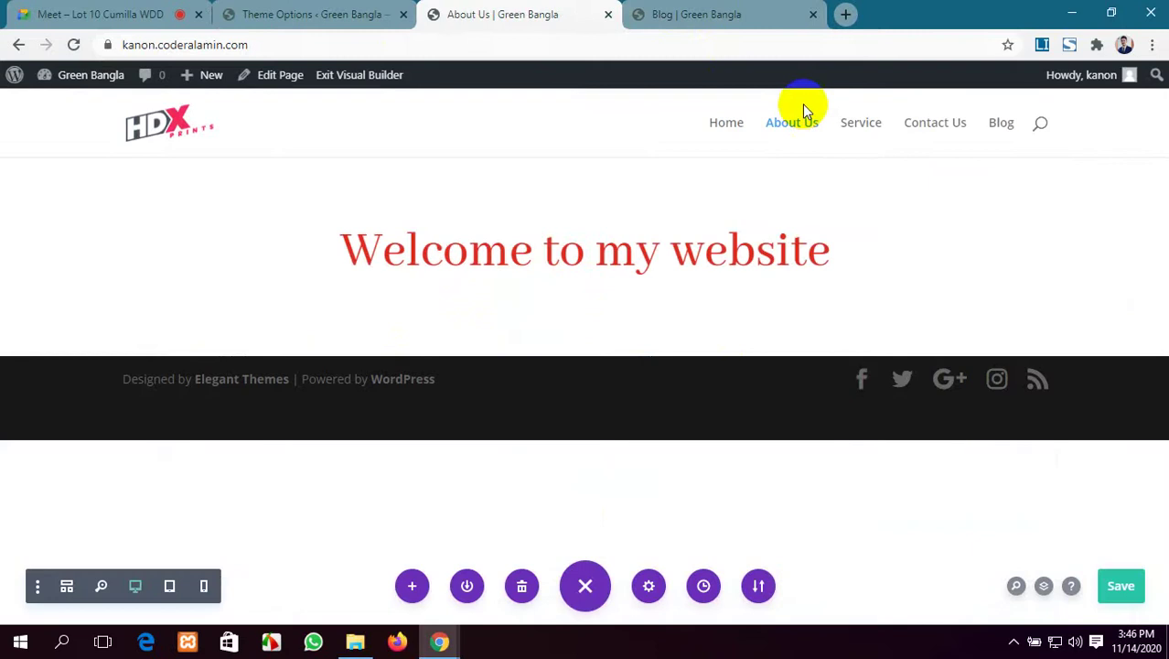
click(302, 15)
scroll(498, 311, down, 2)
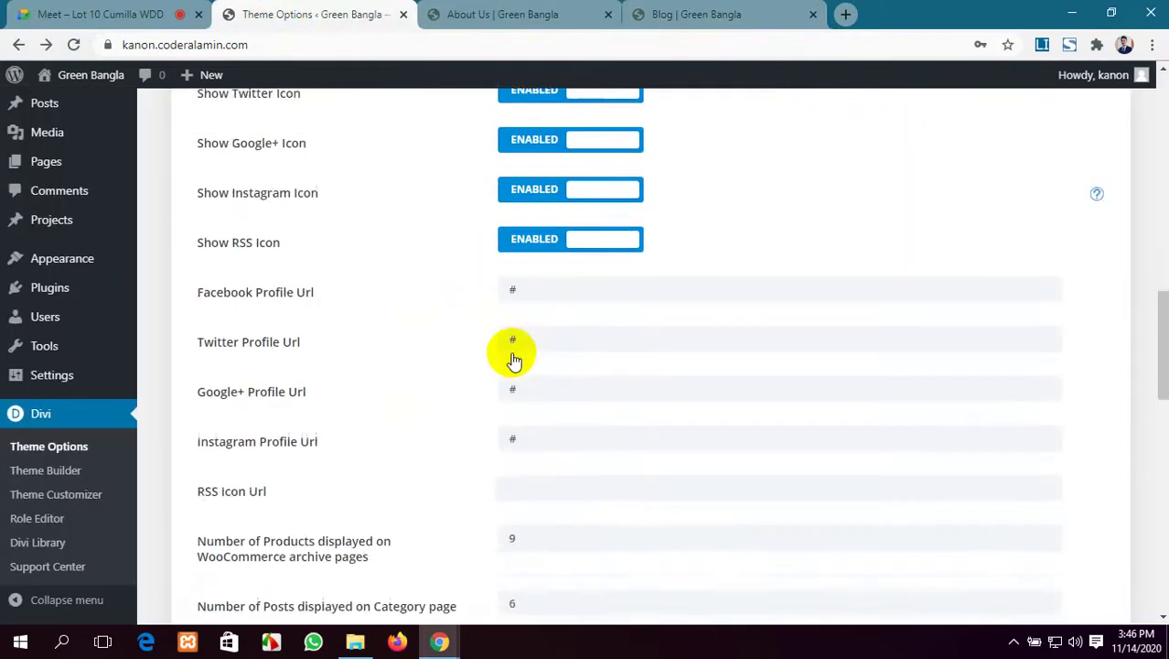
Clear the Facebook, Twitter, Google+ and Instagram profile URLs and the number of products displayed on WooCommerce archive pages.
scroll(512, 359, up, 4)
scroll(561, 361, down, 4)
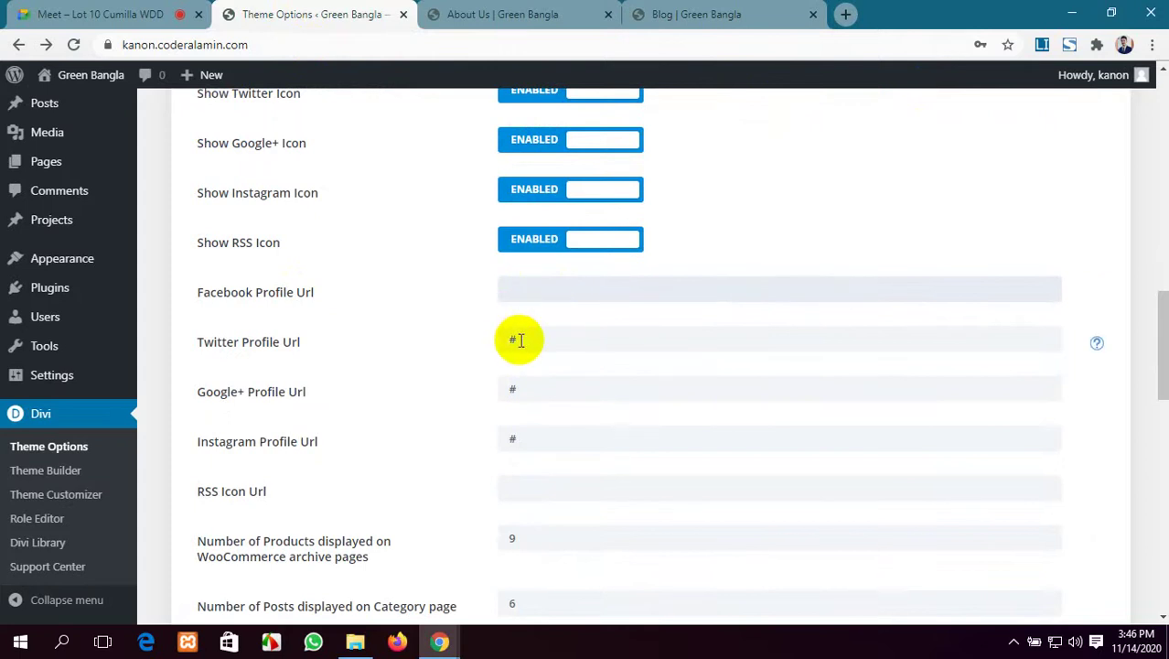
drag(519, 341, 486, 343)
key(BackSpace)
drag(520, 391, 483, 391)
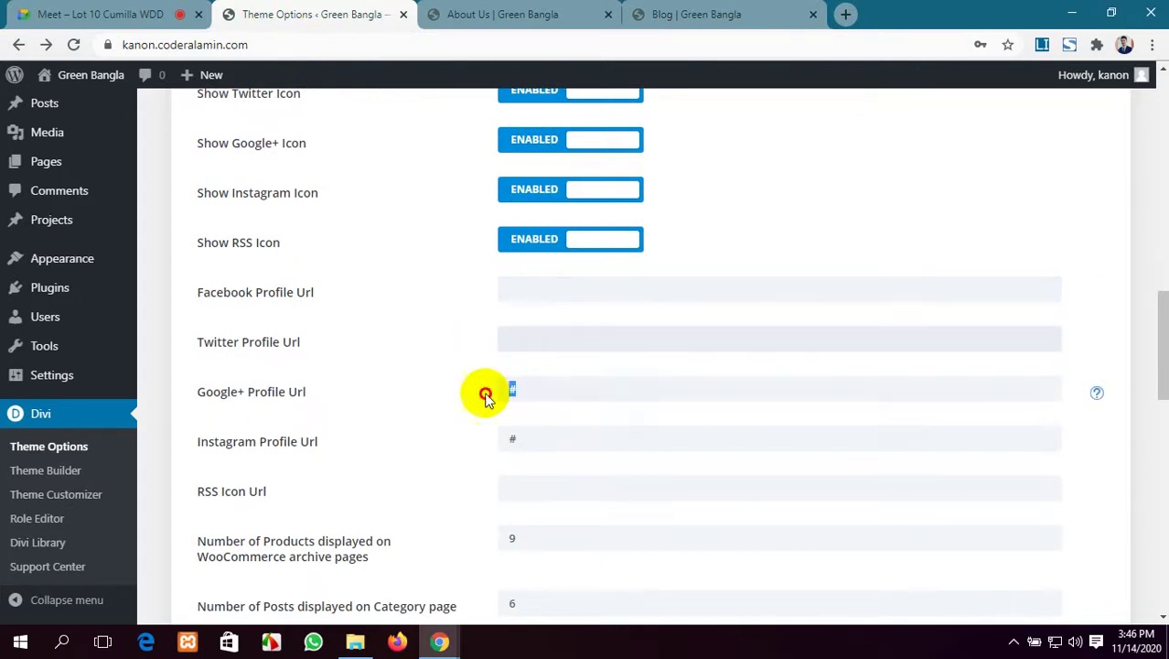
key(BackSpace)
drag(523, 437, 508, 441)
key(BackSpace)
drag(529, 534, 508, 540)
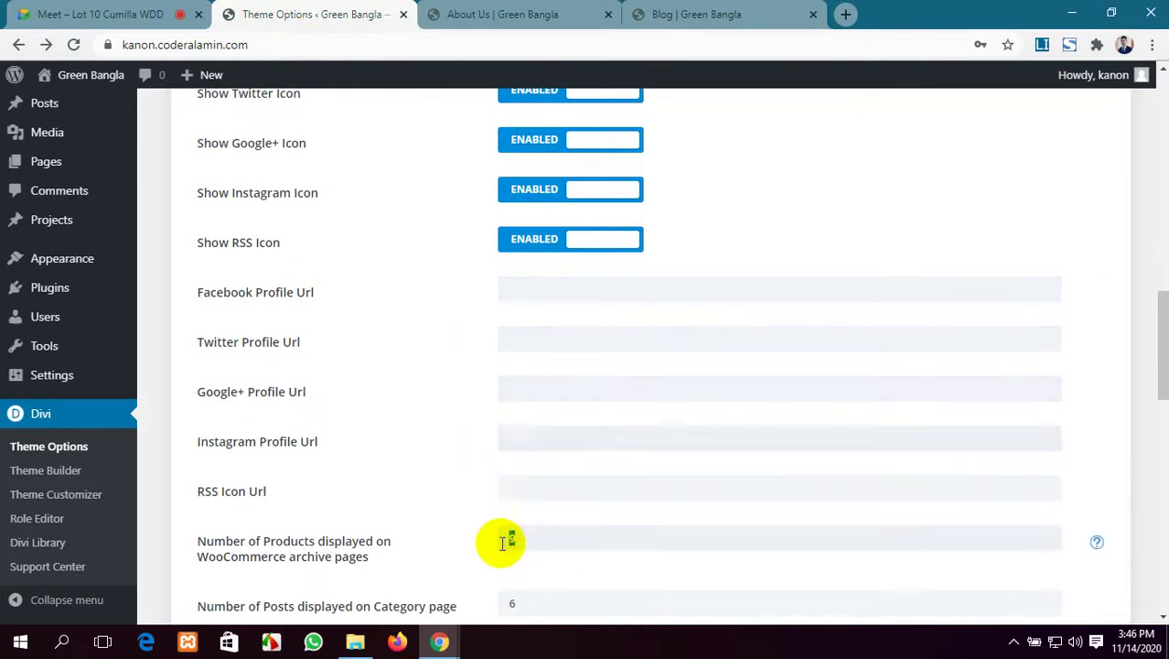
key(BackSpace)
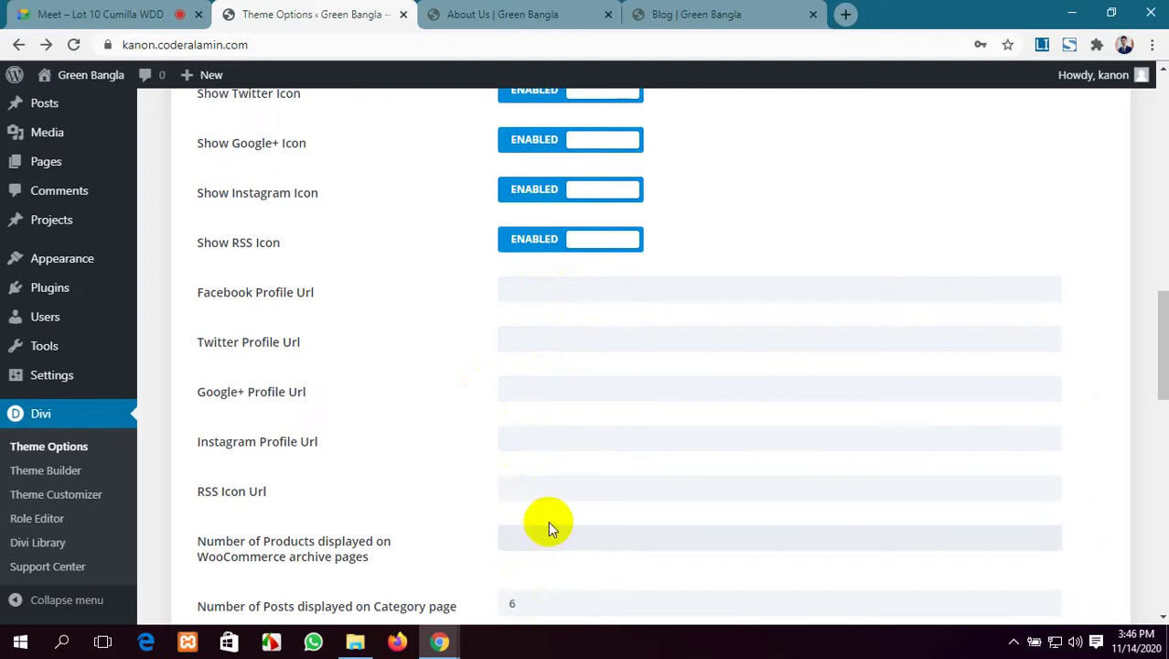
Check the social icons in the Blog page footer and return to Theme Options.
scroll(547, 466, up, 4)
click(723, 13)
scroll(668, 466, down, 3)
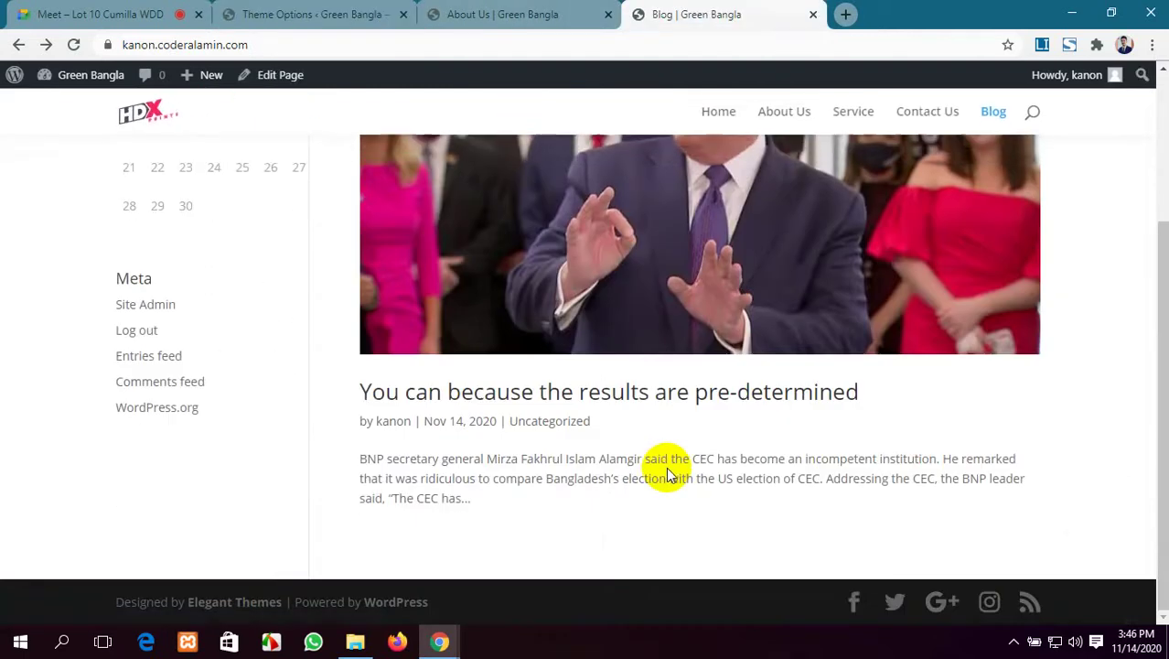
scroll(824, 452, up, 3)
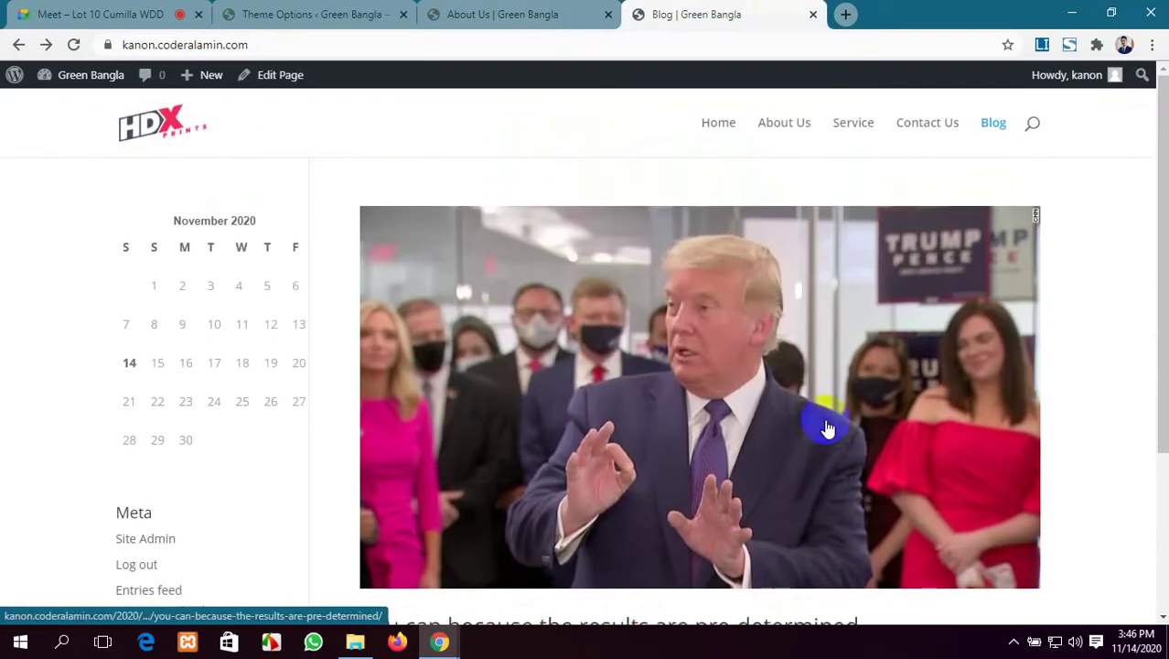
click(513, 12)
click(308, 14)
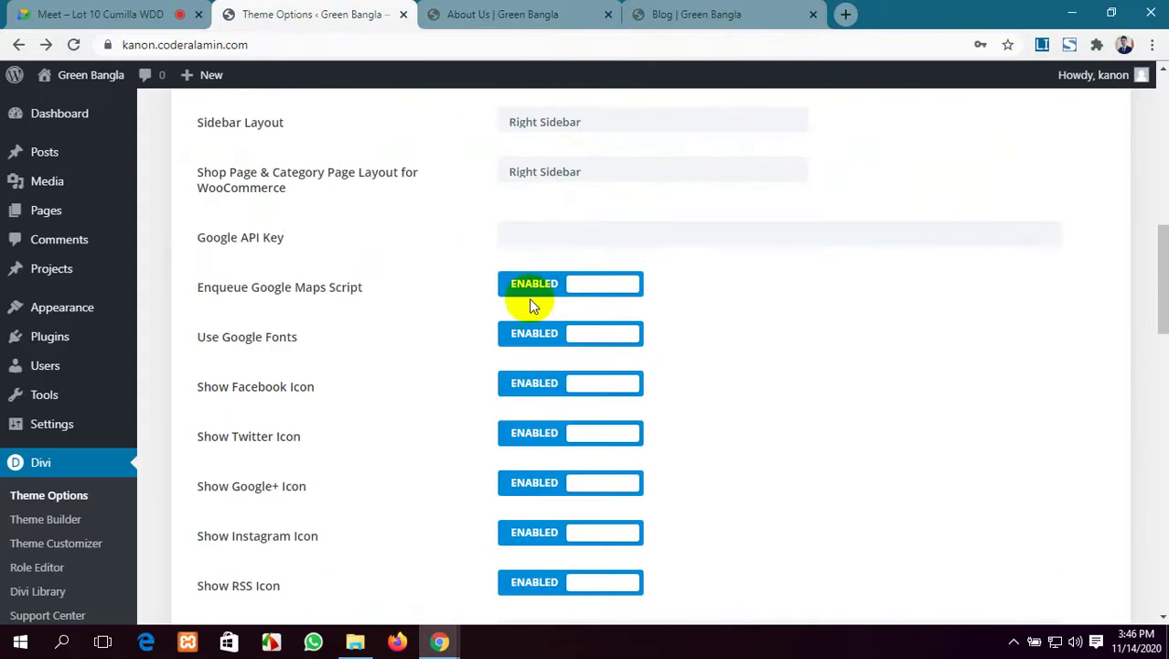
Enter # as the Facebook, Twitter and Google+ profile URLs.
scroll(483, 465, down, 5)
click(485, 462)
scroll(488, 459, down, 4)
scroll(491, 455, up, 6)
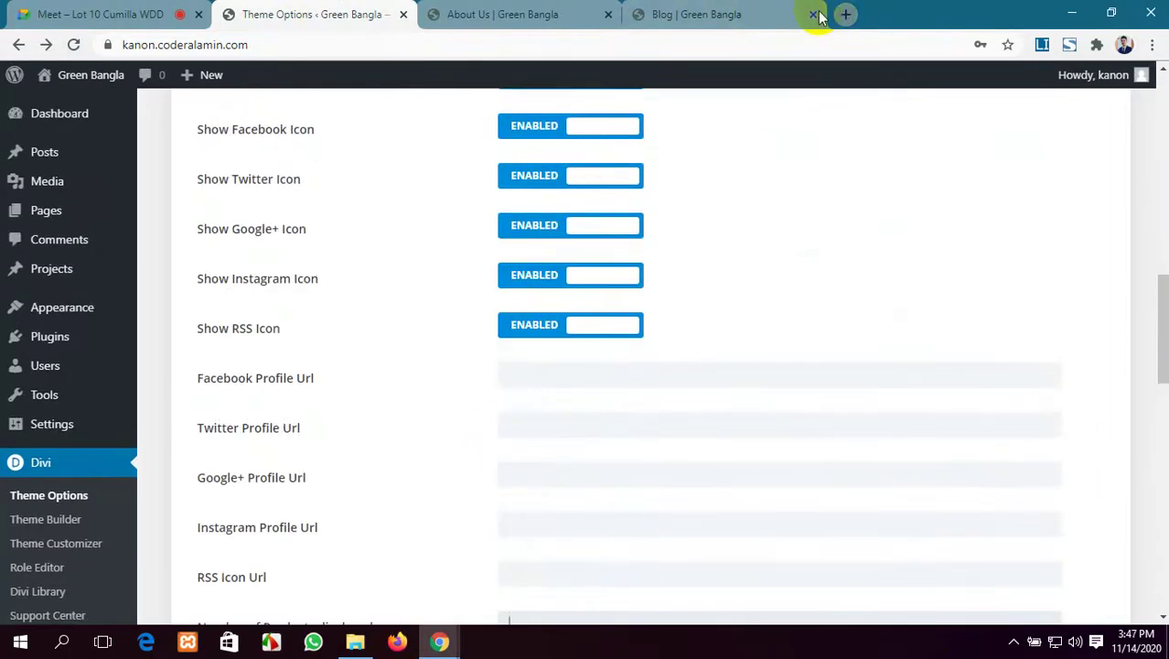
click(531, 381)
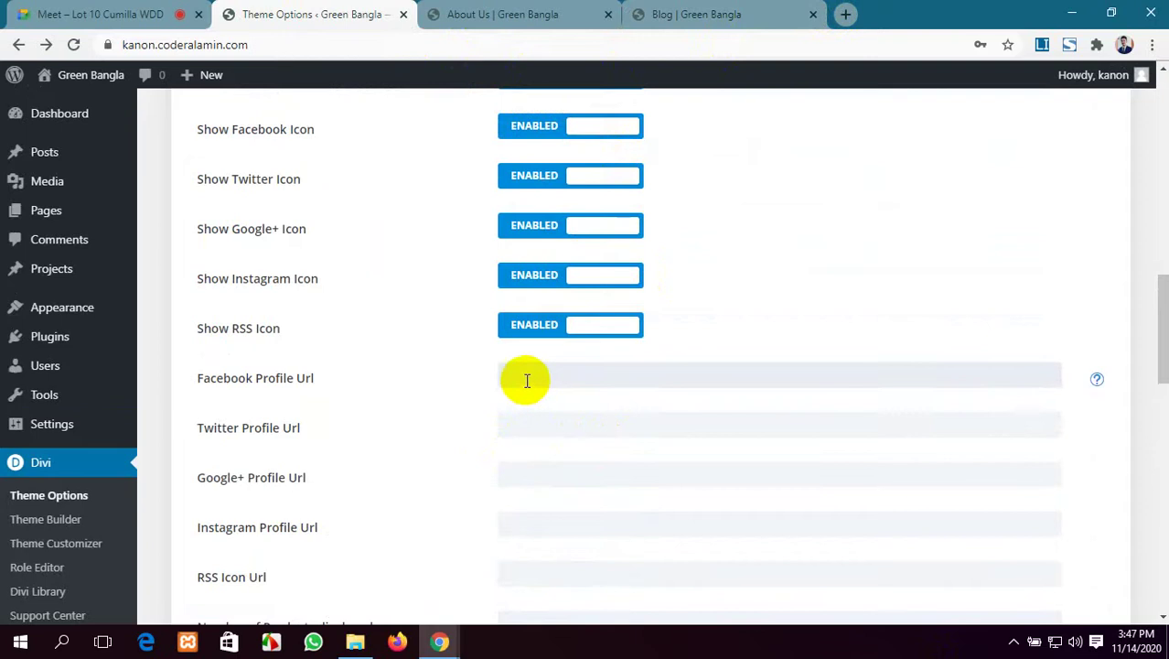
text(#)
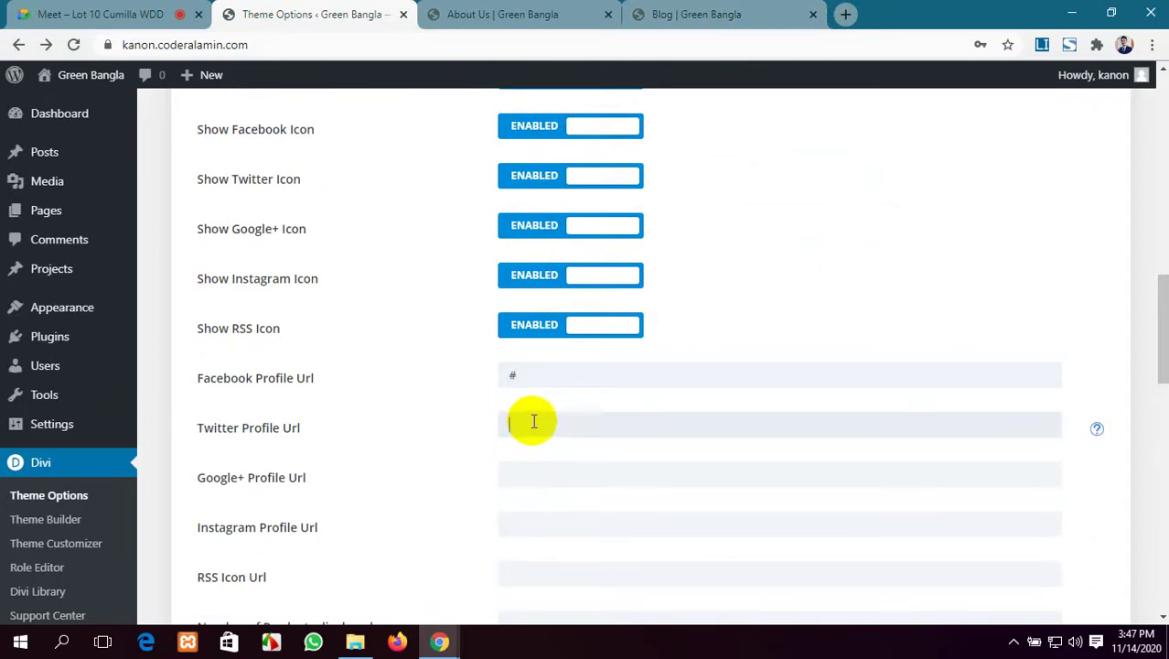
click(533, 468)
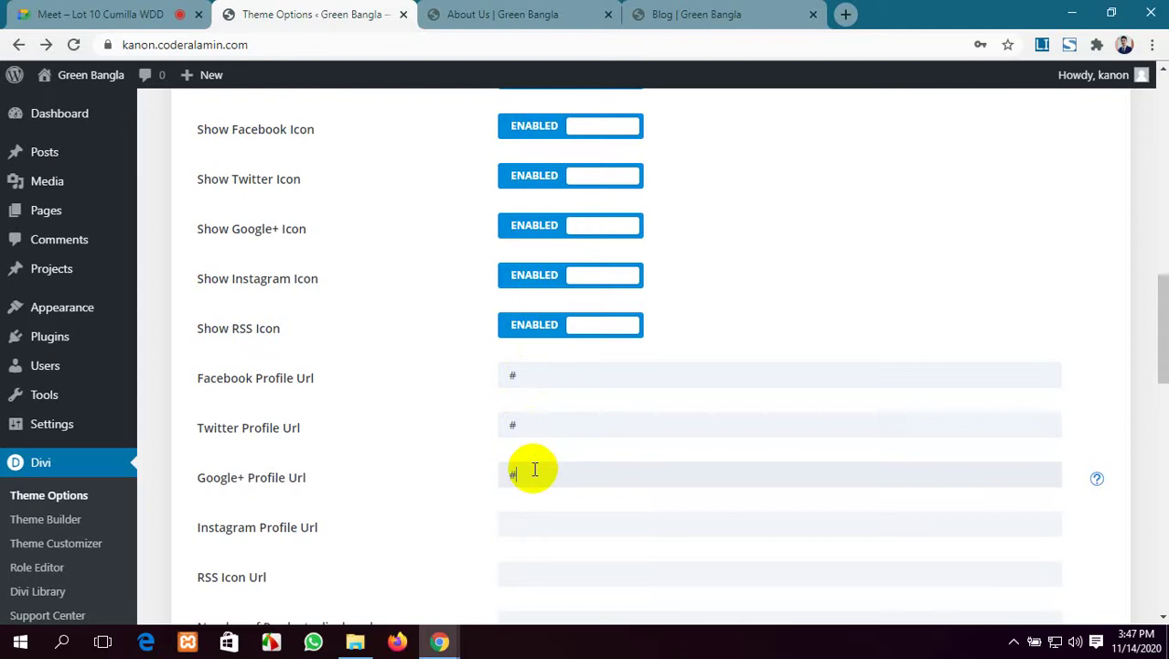
text(#)
scroll(533, 468, down, 4)
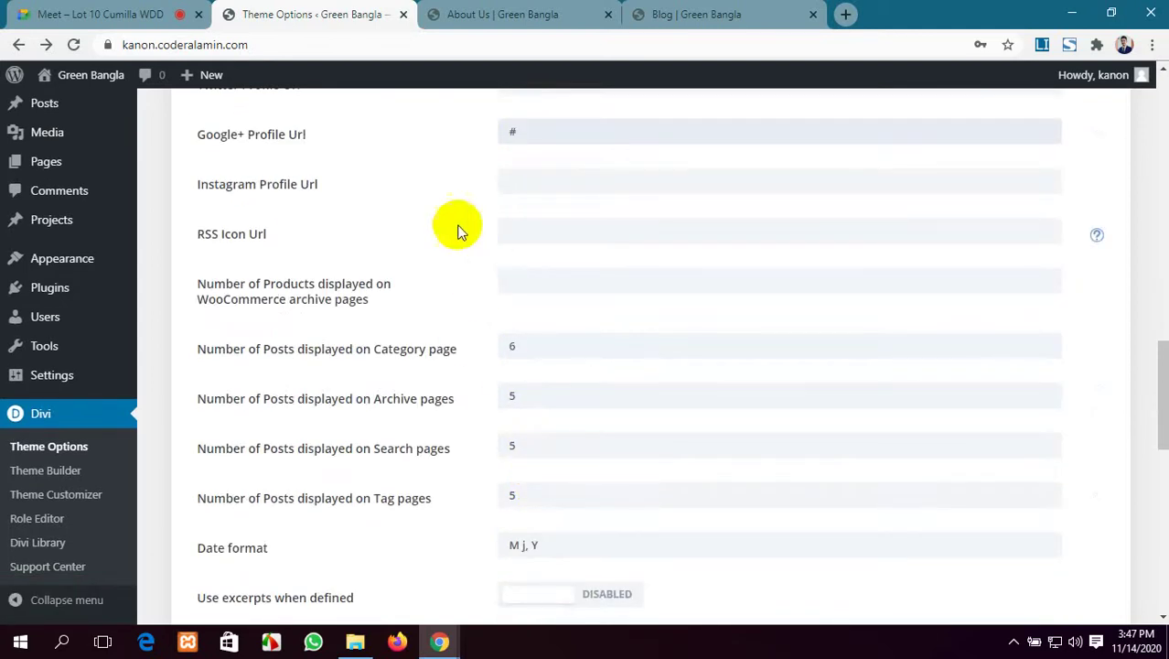
scroll(261, 260, up, 1)
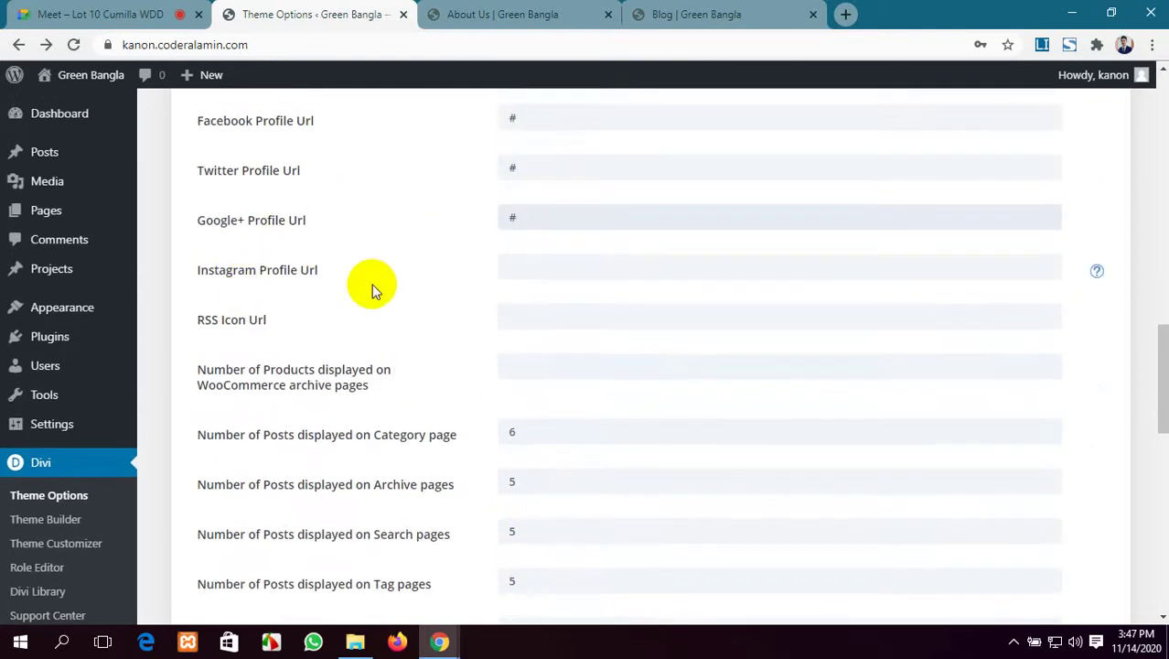
Reload the Blog page to examine its footer social icons, and check the Google Meet call.
scroll(546, 362, up, 12)
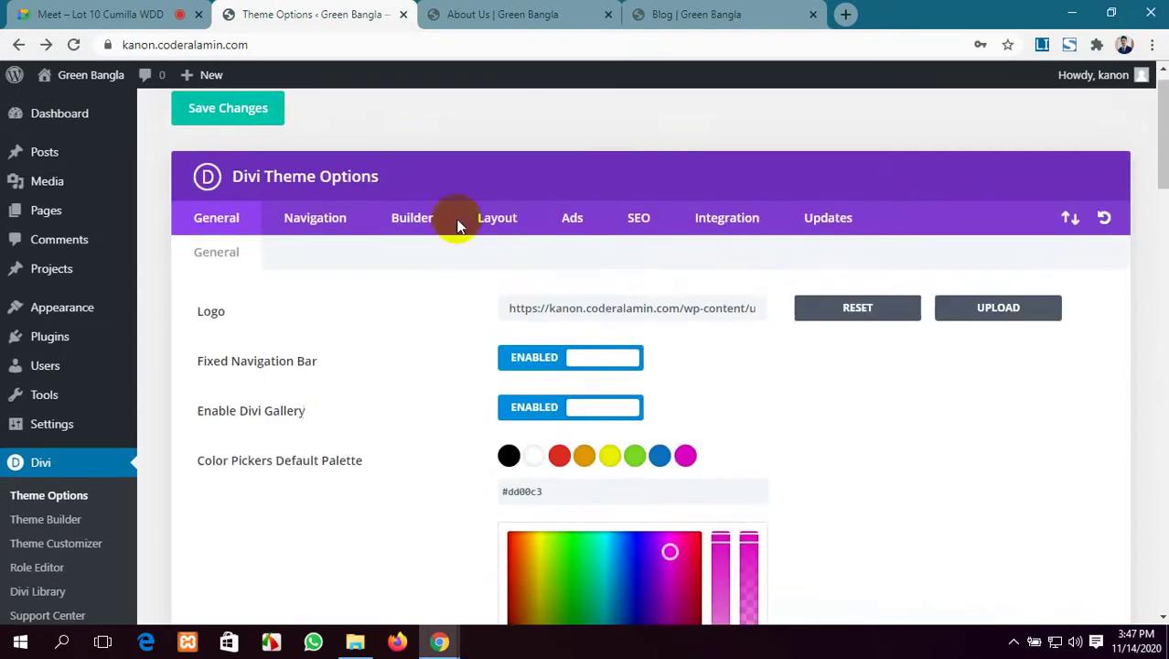
click(653, 12)
click(76, 45)
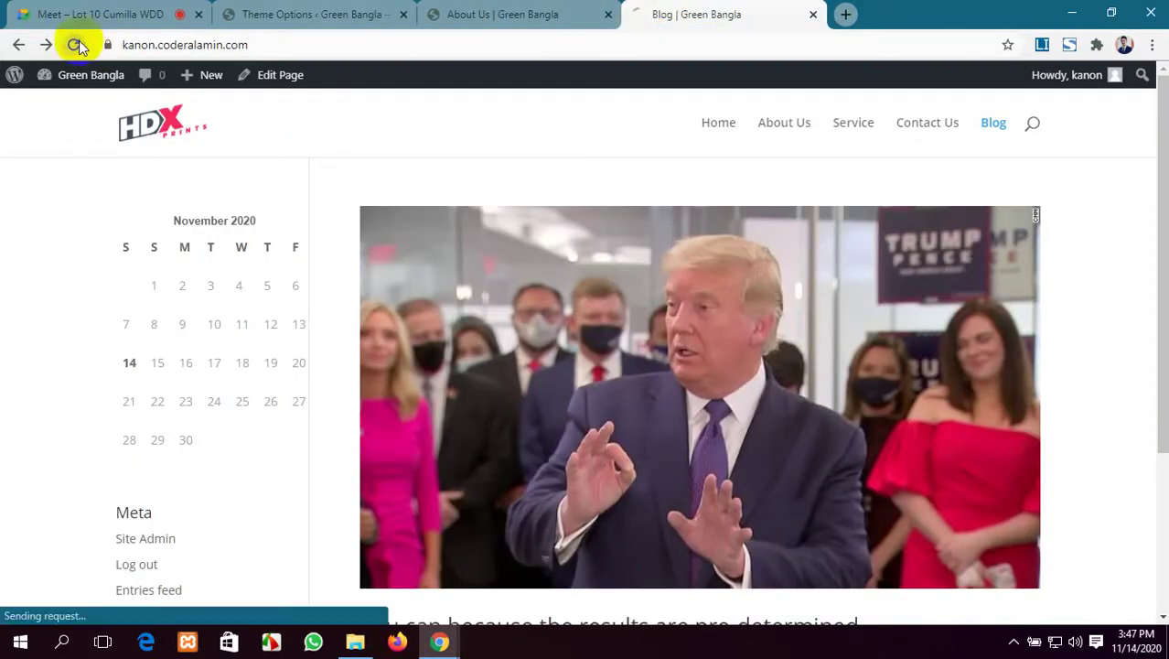
scroll(410, 496, down, 3)
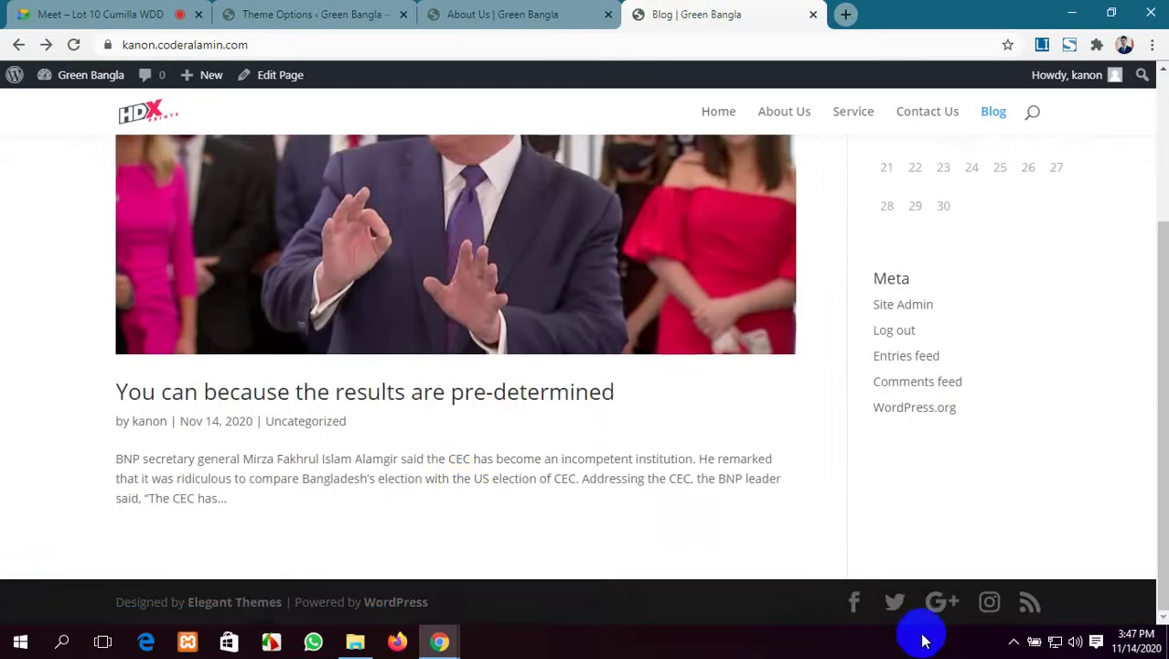
click(562, 8)
click(165, 14)
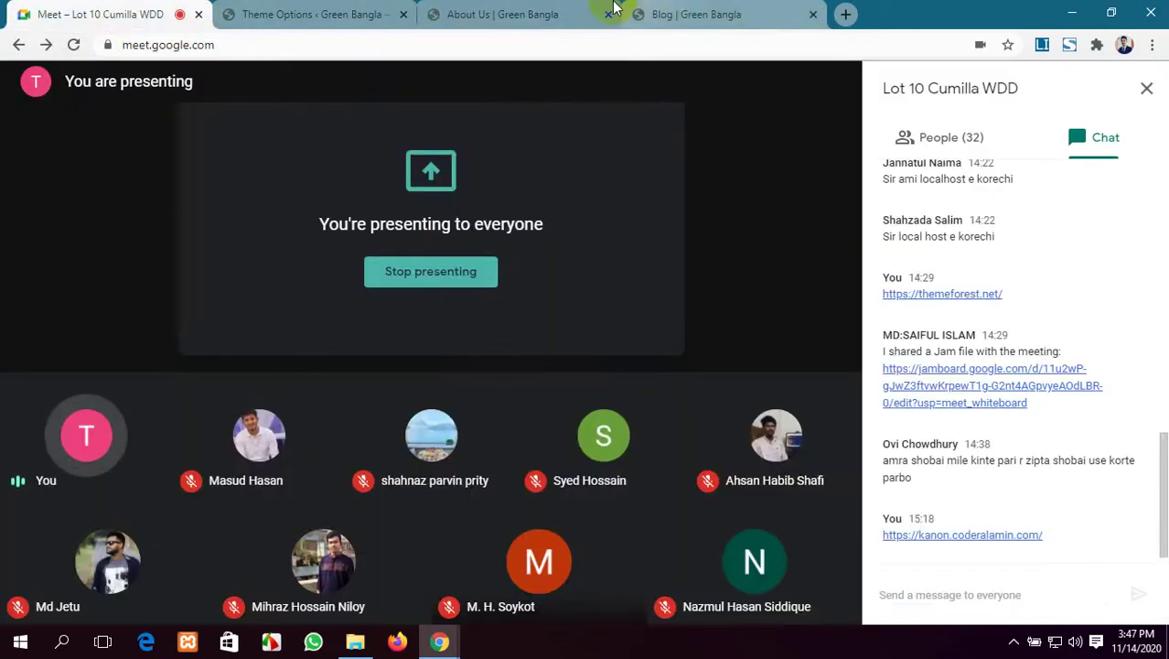
Disable the RSS and Instagram icons in Theme Options and save the changes.
click(352, 9)
scroll(454, 289, down, 12)
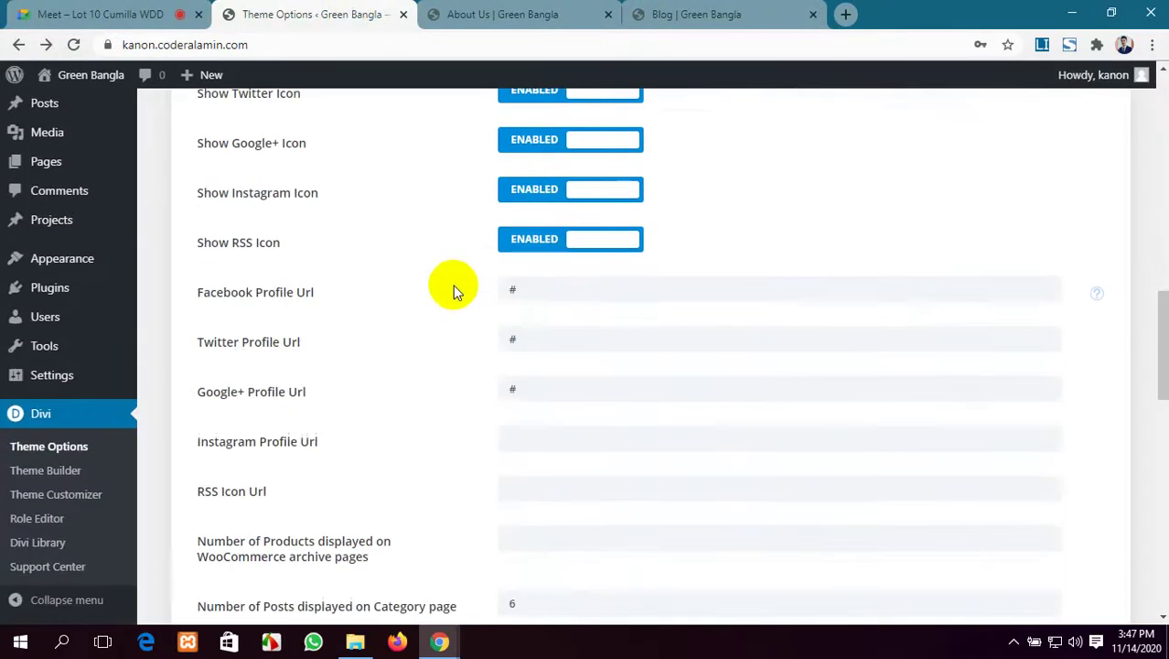
click(560, 239)
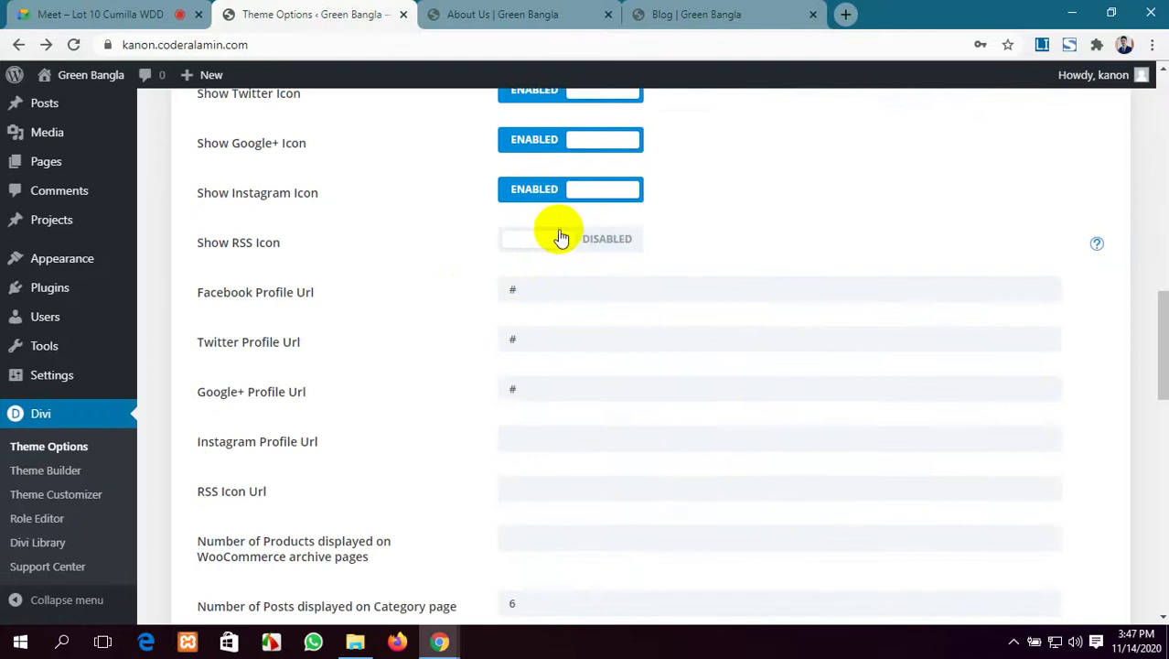
click(577, 198)
scroll(543, 279, up, 12)
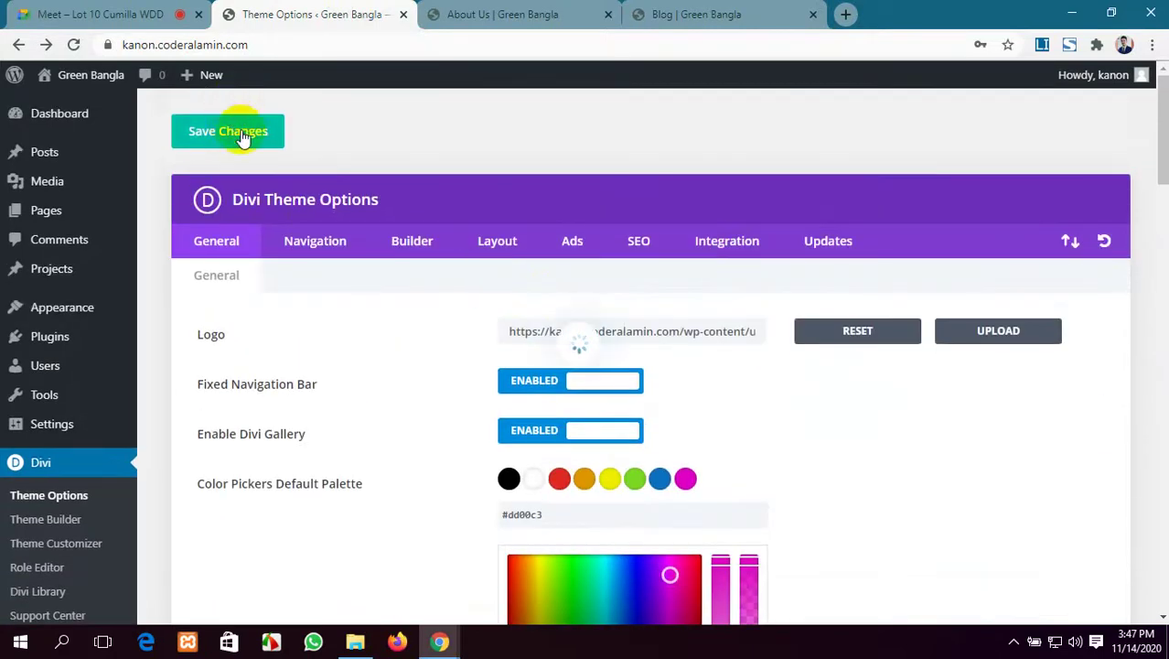
Reload the Blog page and examine which social icons the footer shows.
click(705, 14)
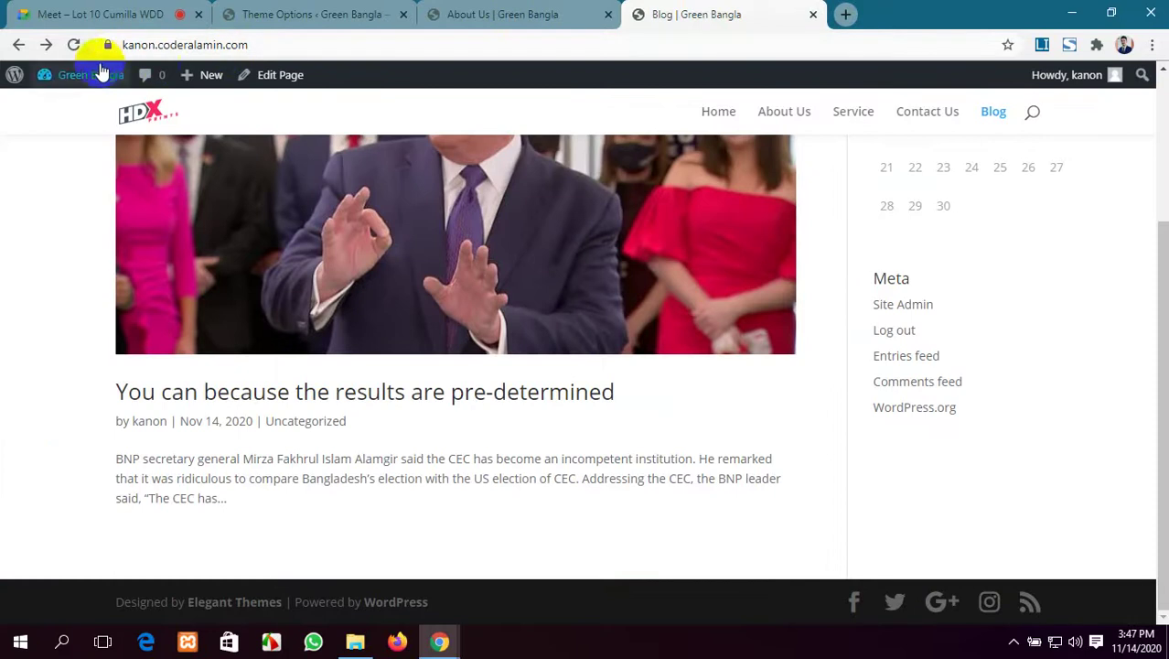
click(74, 45)
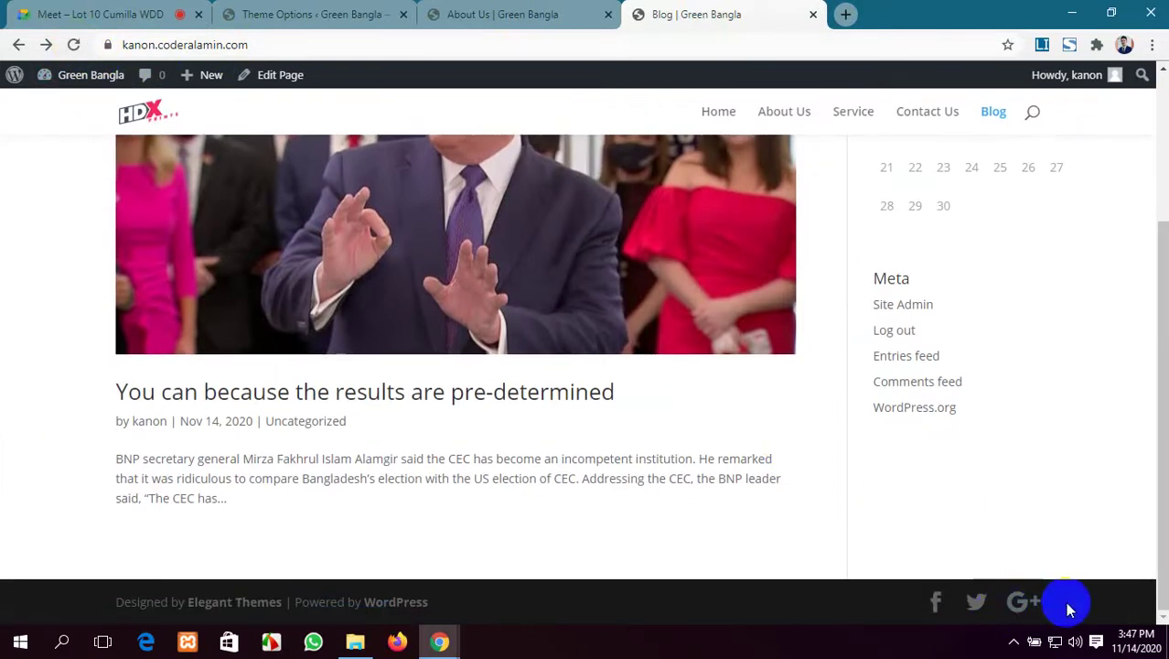
Enable the Instagram and RSS icons again in Theme Options, and enter # as the Instagram profile URL and RSS icon URL.
click(347, 10)
scroll(366, 380, down, 15)
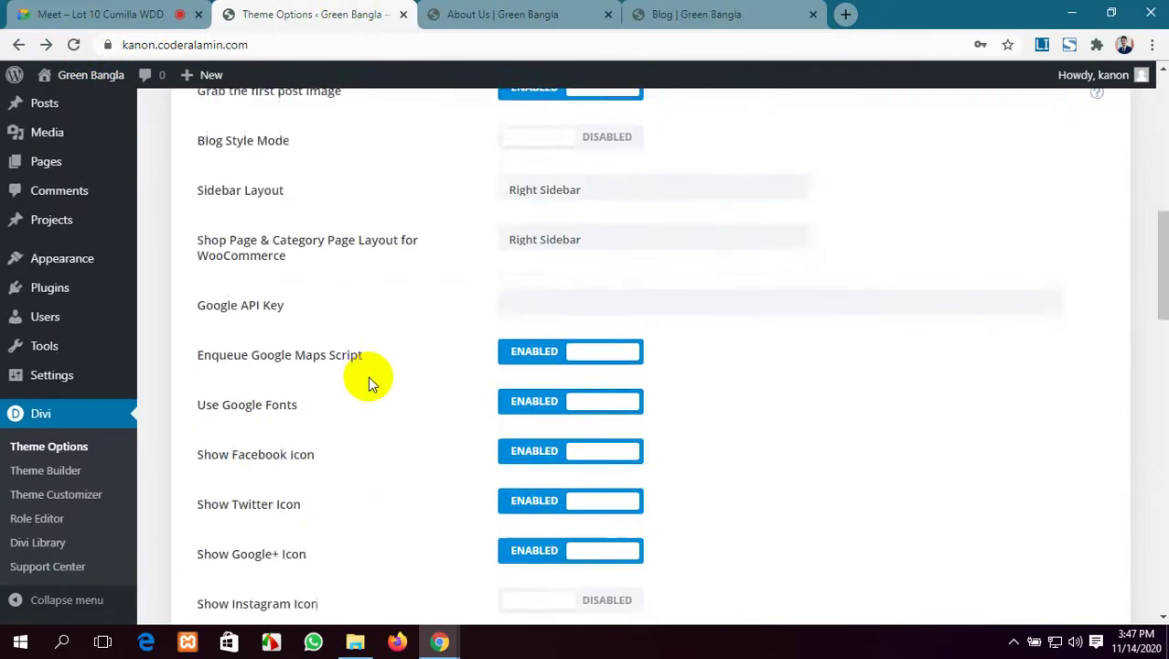
scroll(367, 376, down, 4)
scroll(368, 376, up, 6)
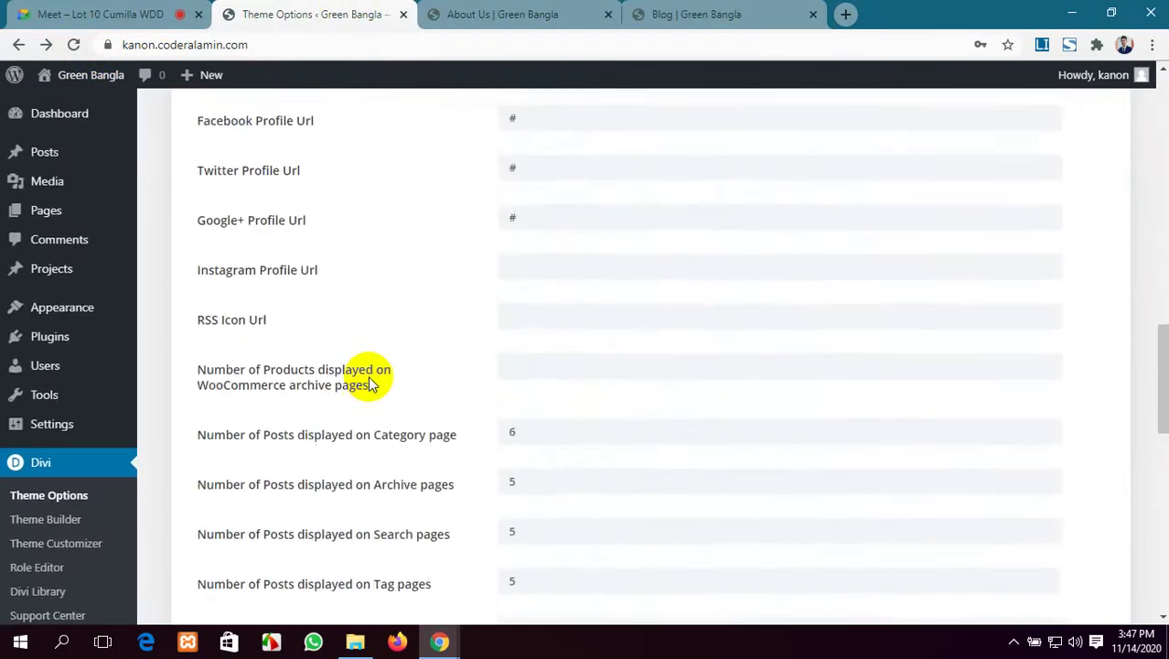
scroll(367, 383, down, 1)
click(541, 194)
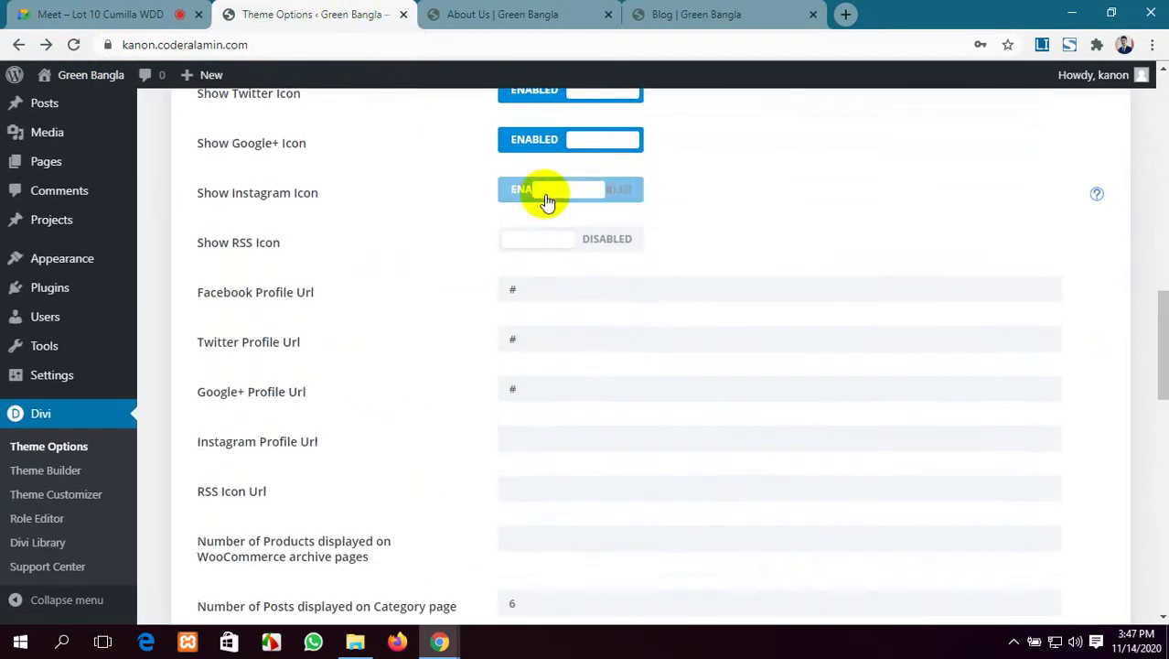
click(560, 245)
click(552, 440)
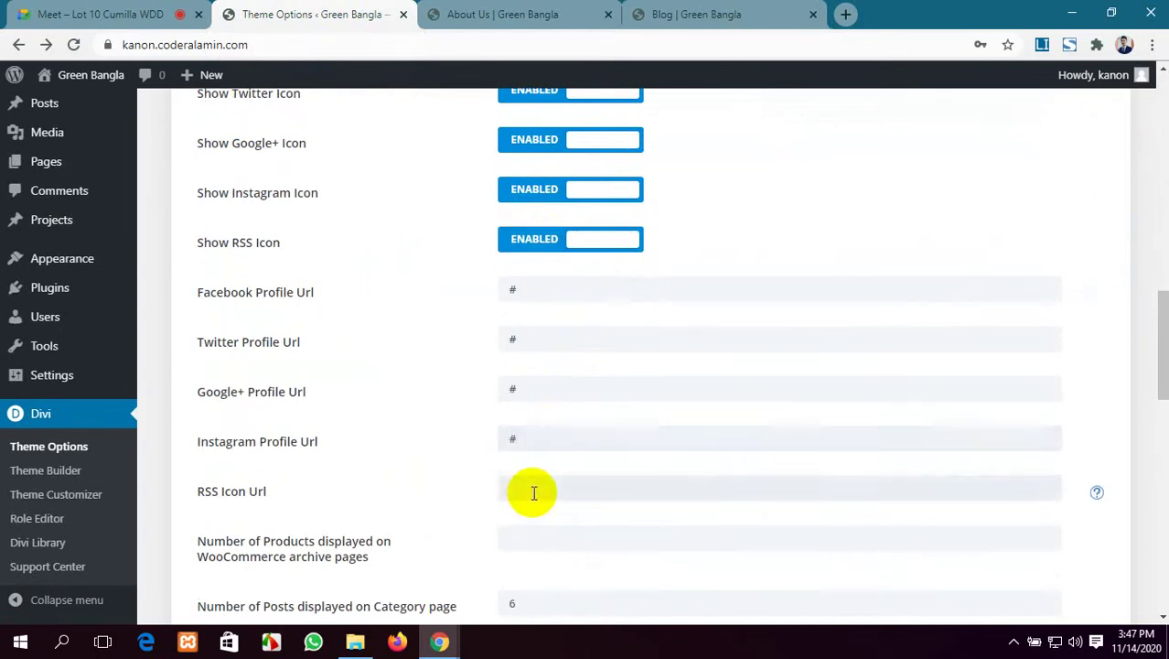
scroll(533, 493, down, 2)
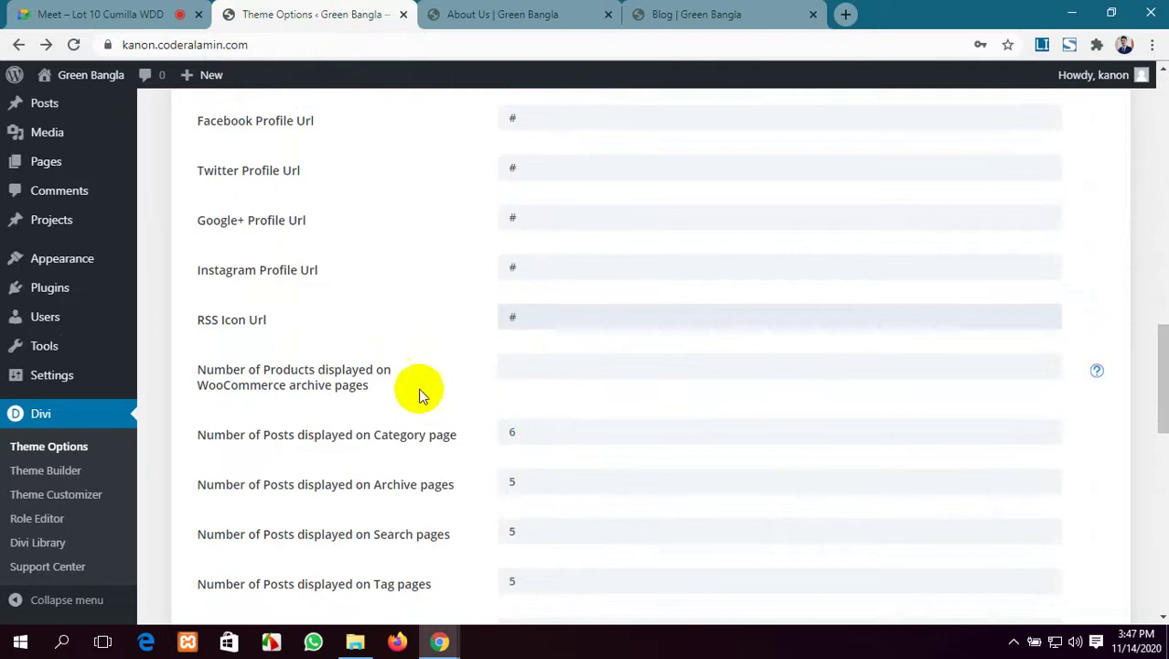
Review the post count settings and the Date format help, and open the linked Formatting Date and Time page.
scroll(493, 375, down, 2)
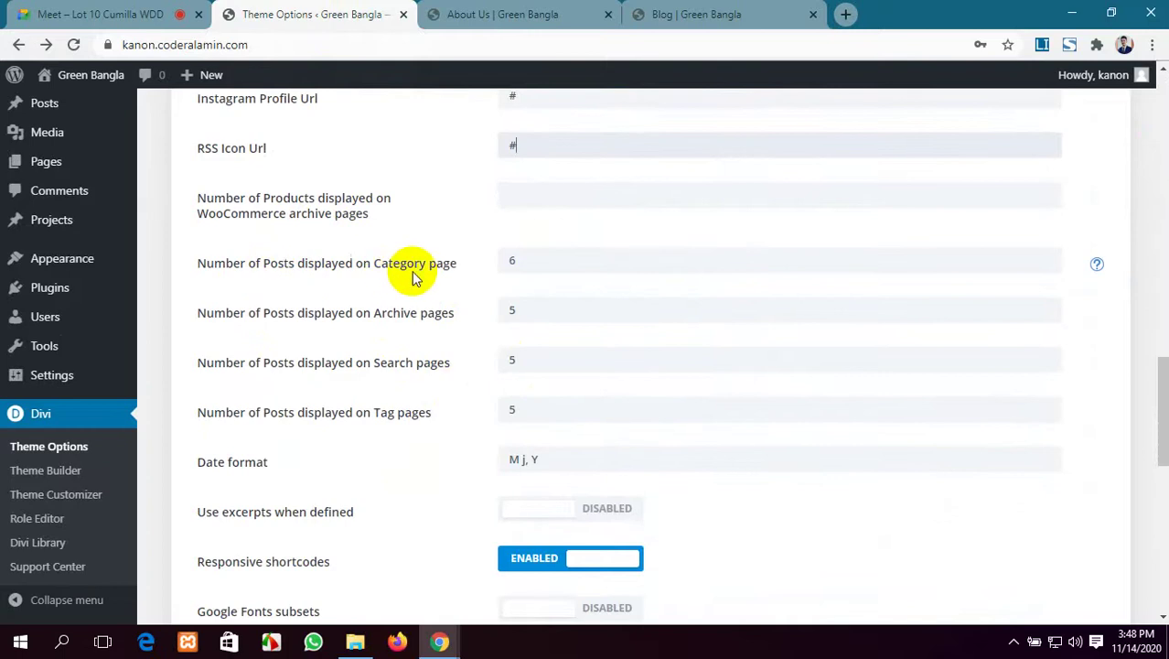
scroll(414, 270, down, 1)
scroll(261, 274, down, 1)
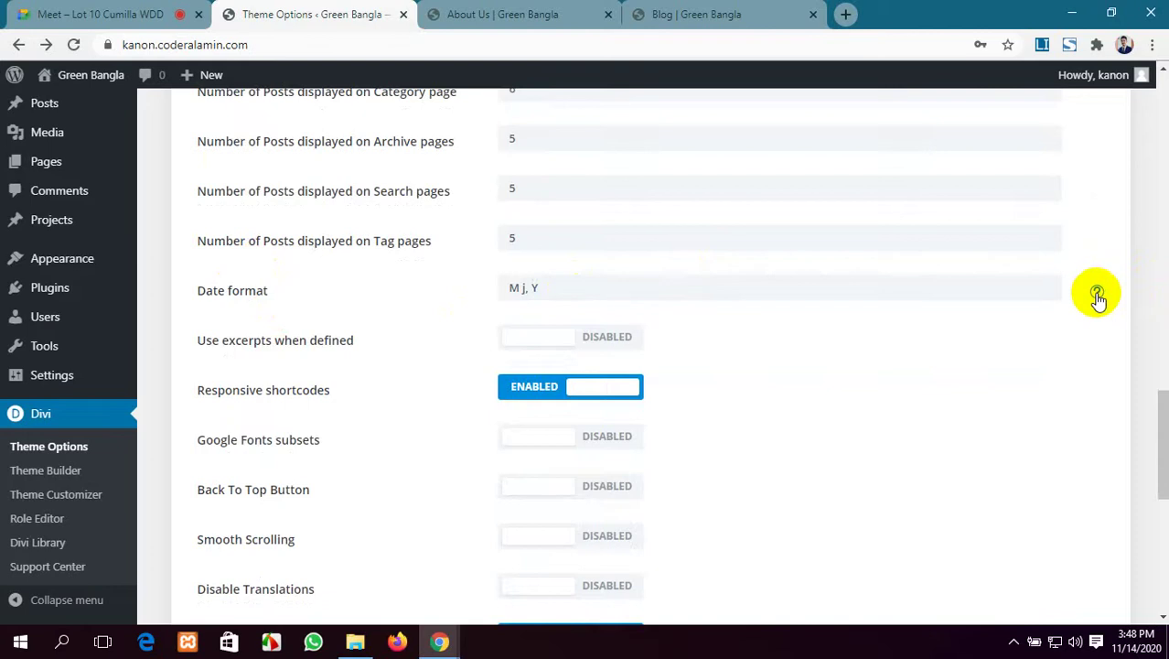
click(1097, 296)
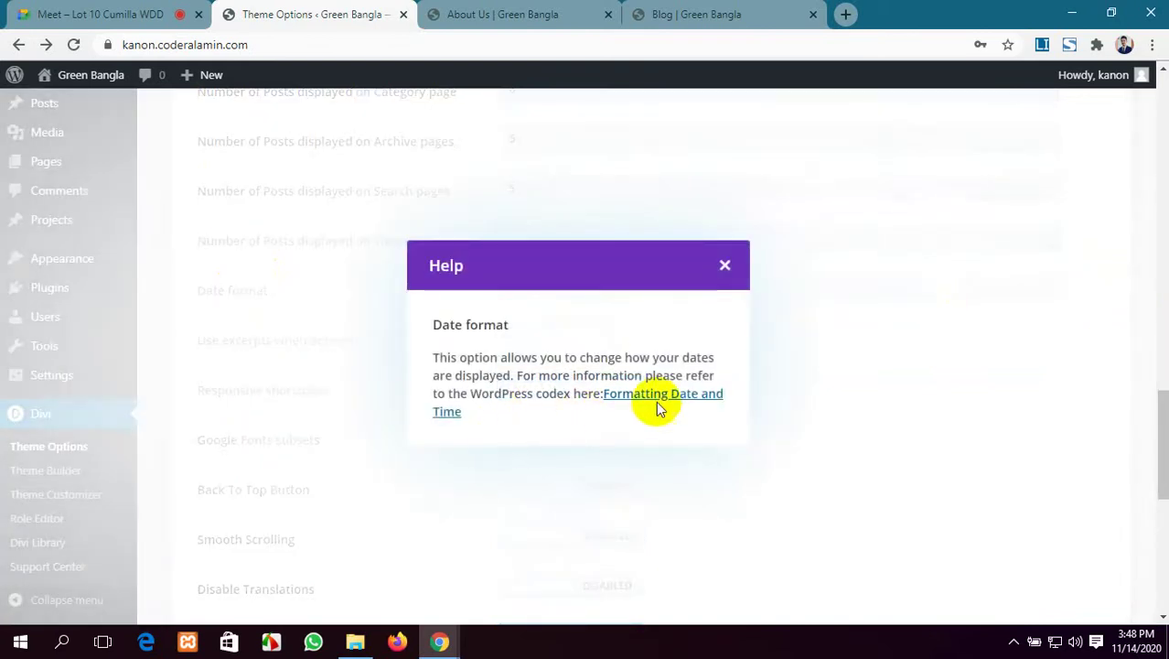
click(673, 399)
click(470, 9)
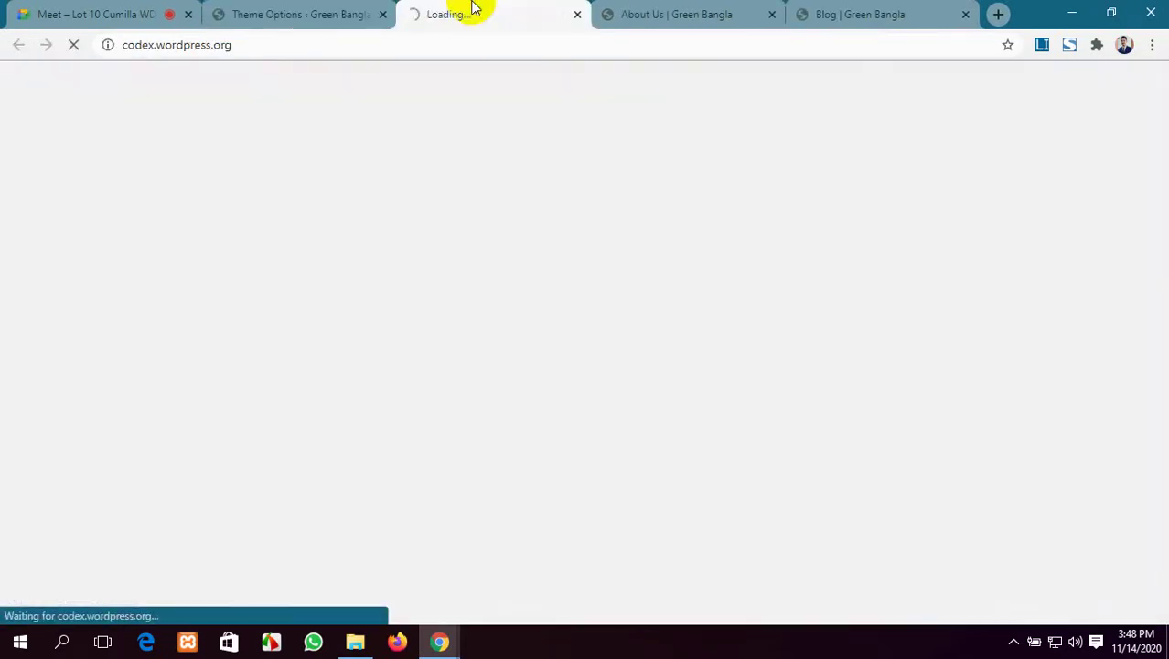
Look over the Codex Formatting Date and Time page, browse the Codex Home Page to its end, and return to the date page.
scroll(672, 341, down, 1)
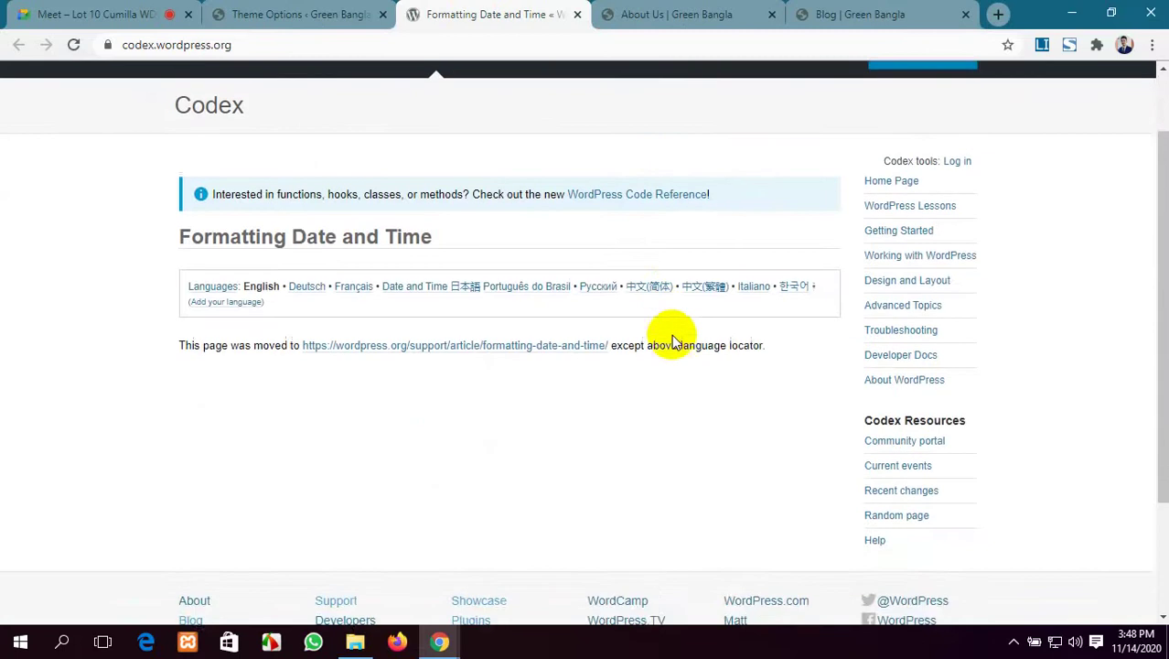
scroll(657, 410, down, 2)
scroll(654, 412, up, 3)
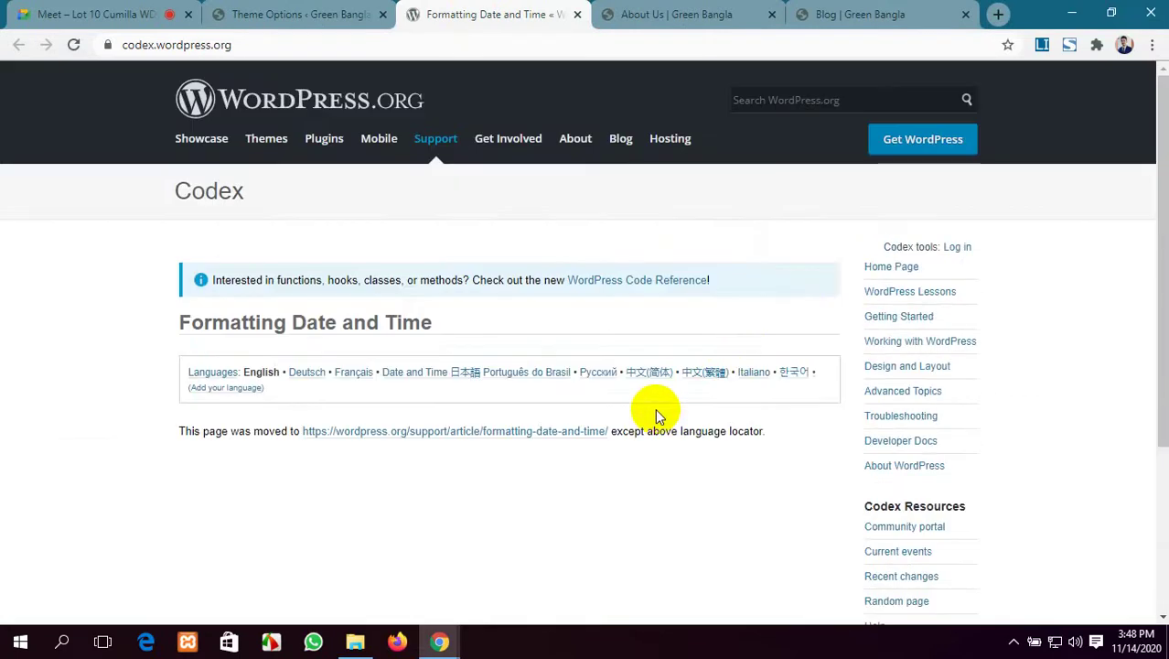
click(881, 271)
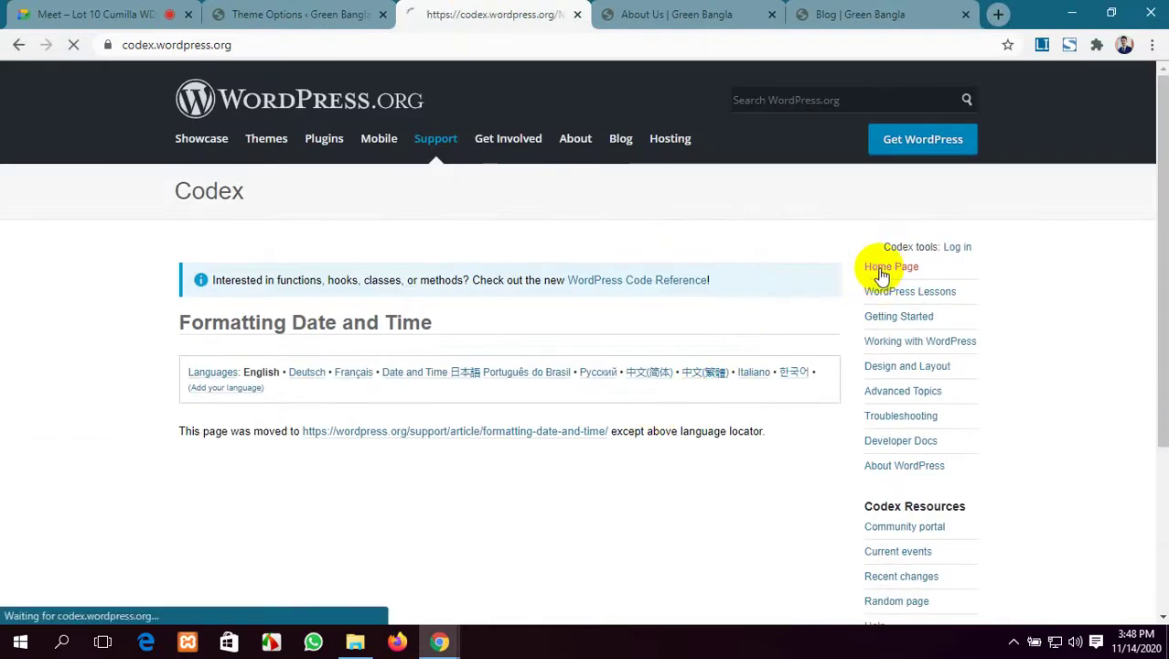
scroll(487, 431, down, 5)
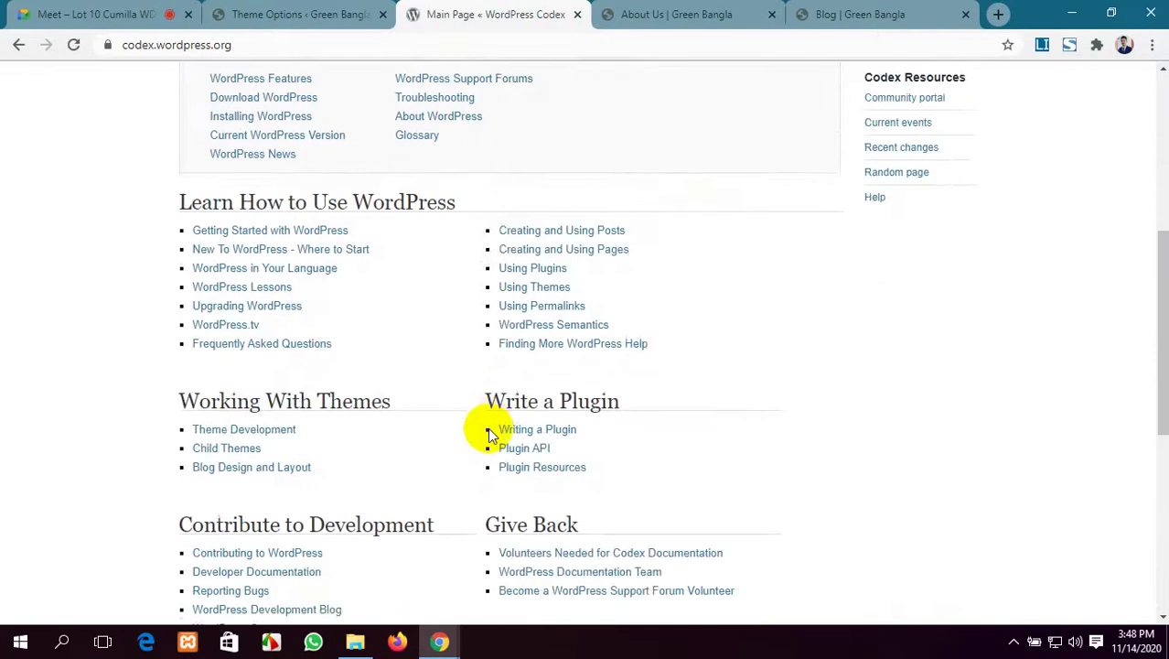
scroll(487, 430, down, 3)
scroll(487, 431, down, 3)
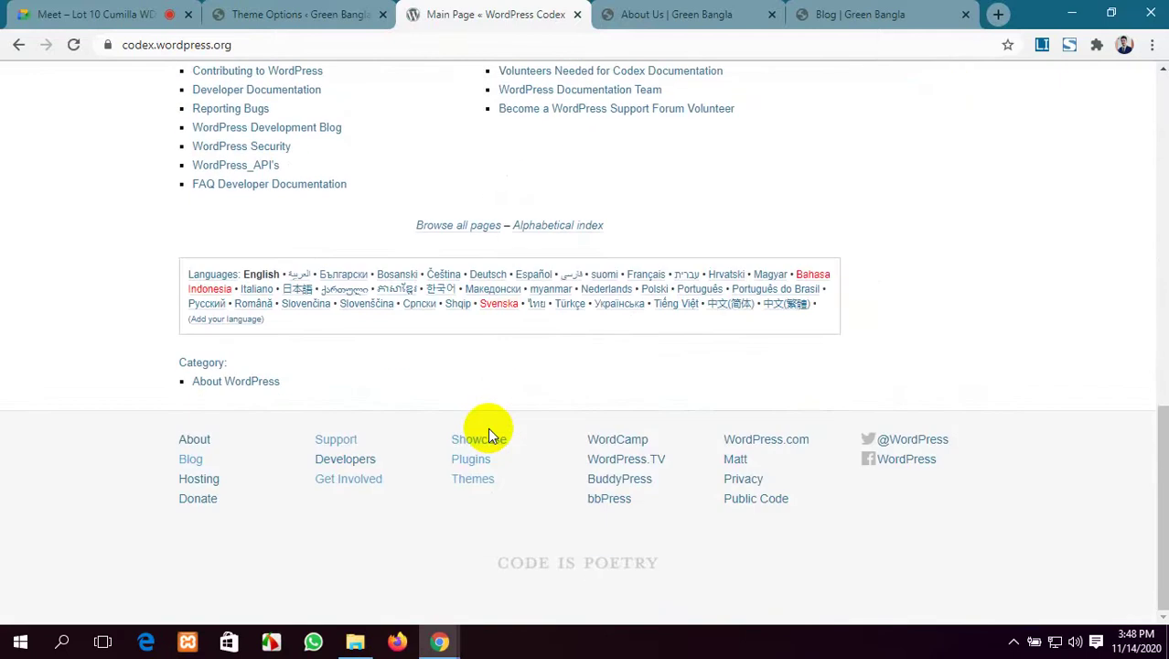
scroll(487, 427, up, 10)
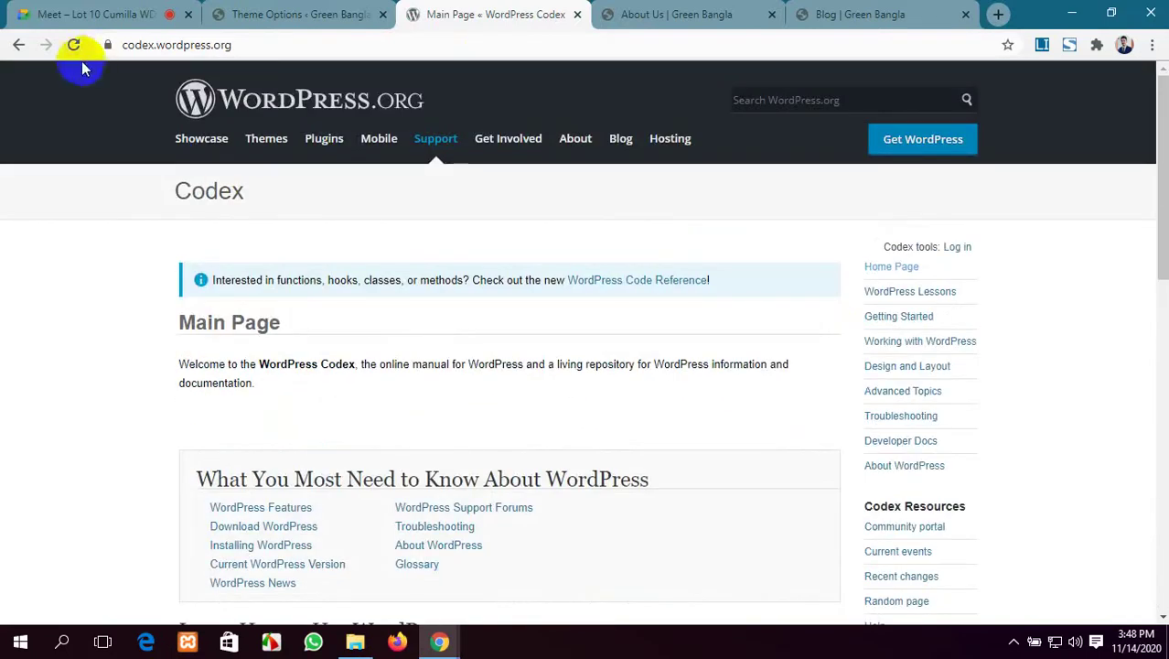
click(18, 45)
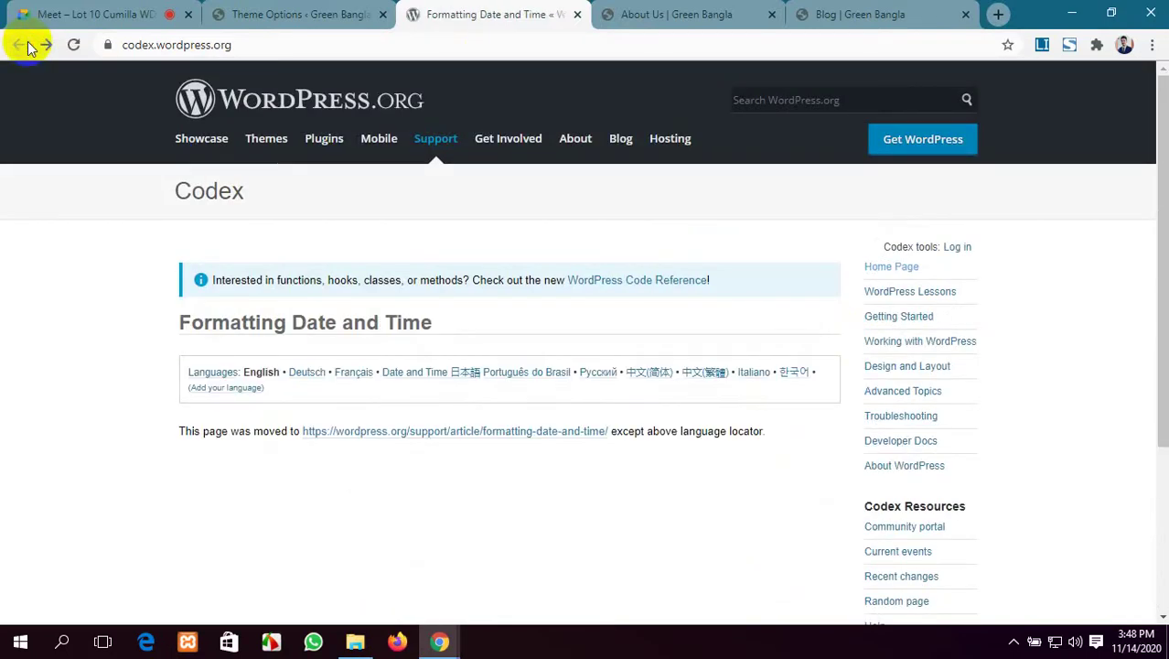
Browse the WordPress Code Reference page, and close both its browser tab and the Date format help in Theme Options.
click(612, 288)
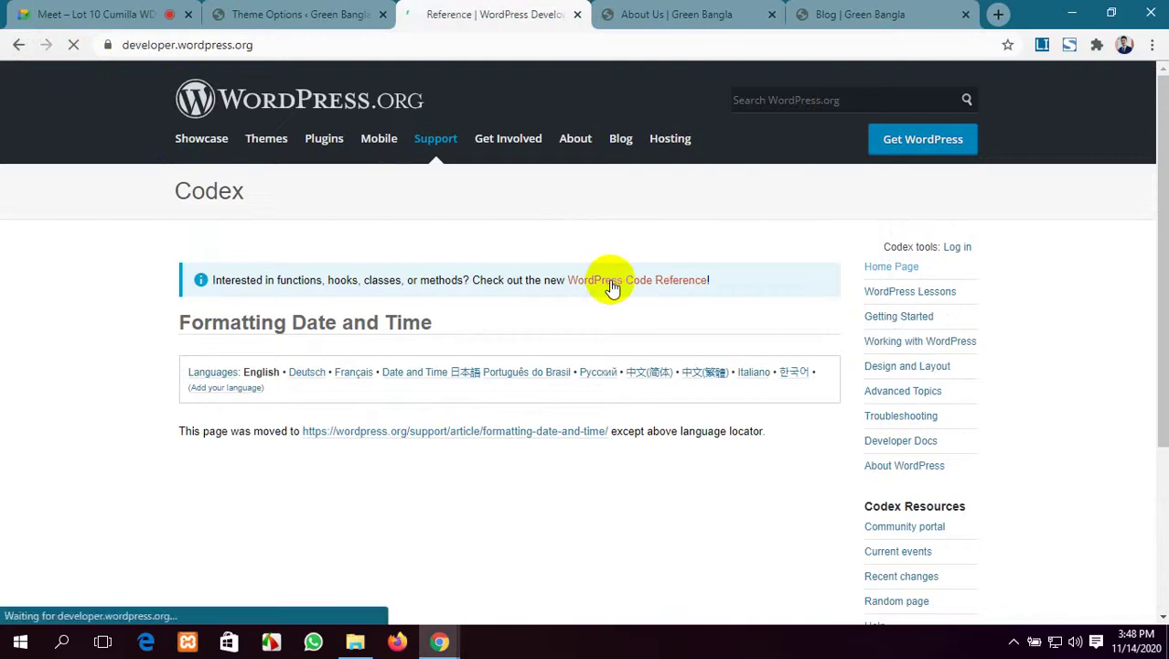
scroll(612, 287, down, 3)
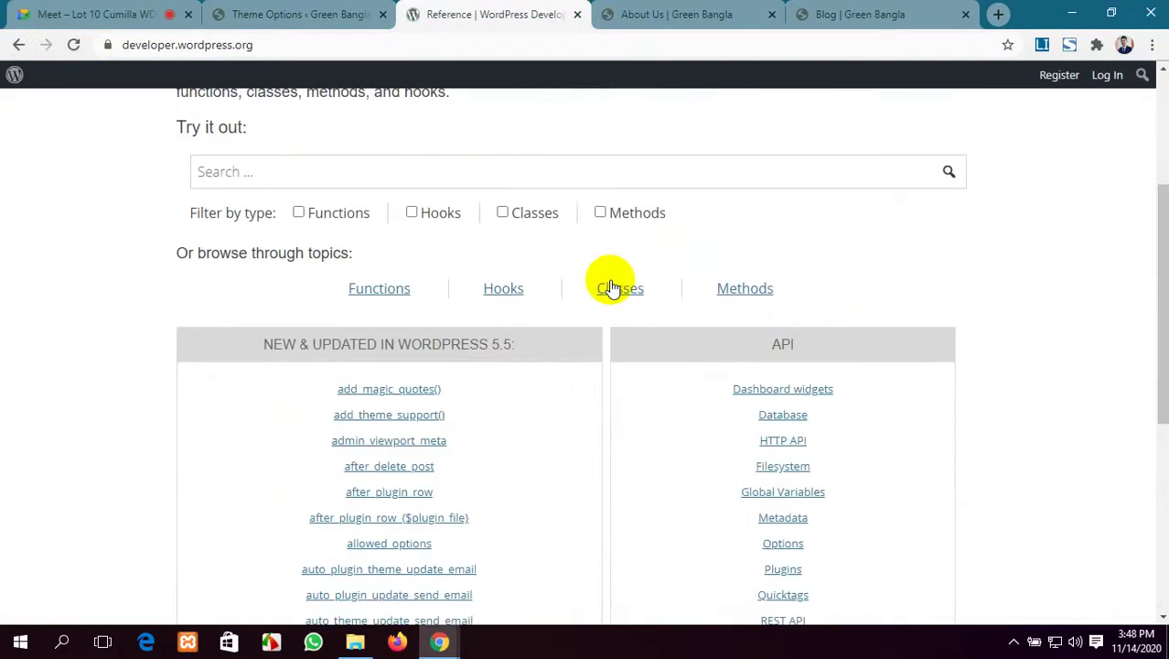
scroll(612, 287, down, 5)
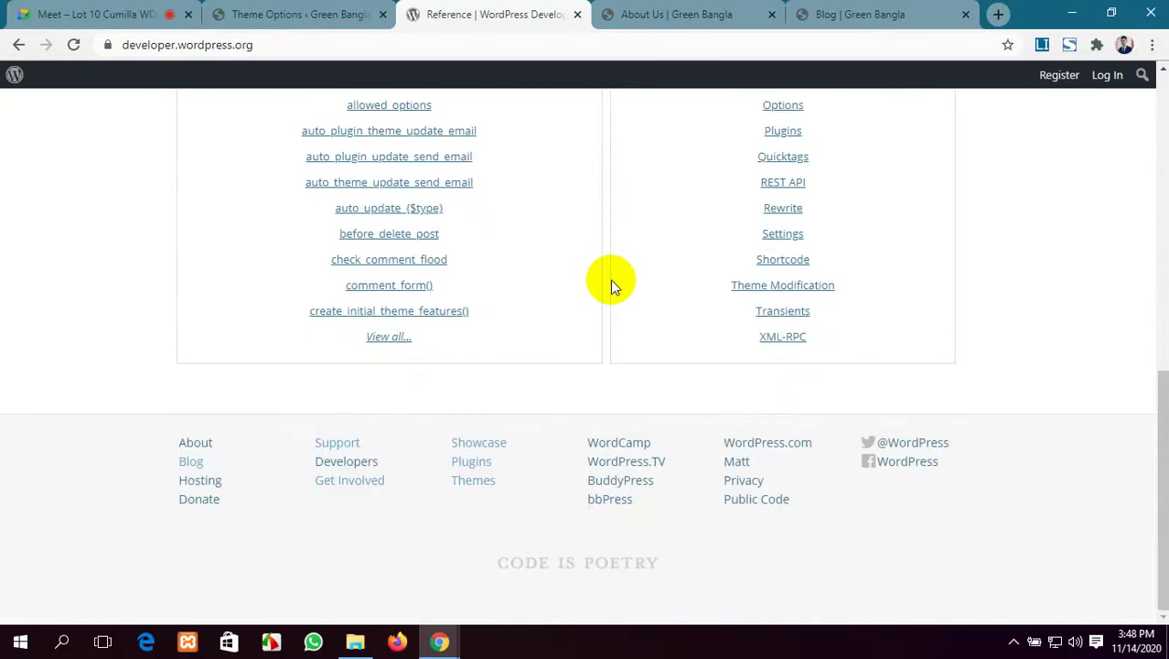
scroll(610, 280, up, 10)
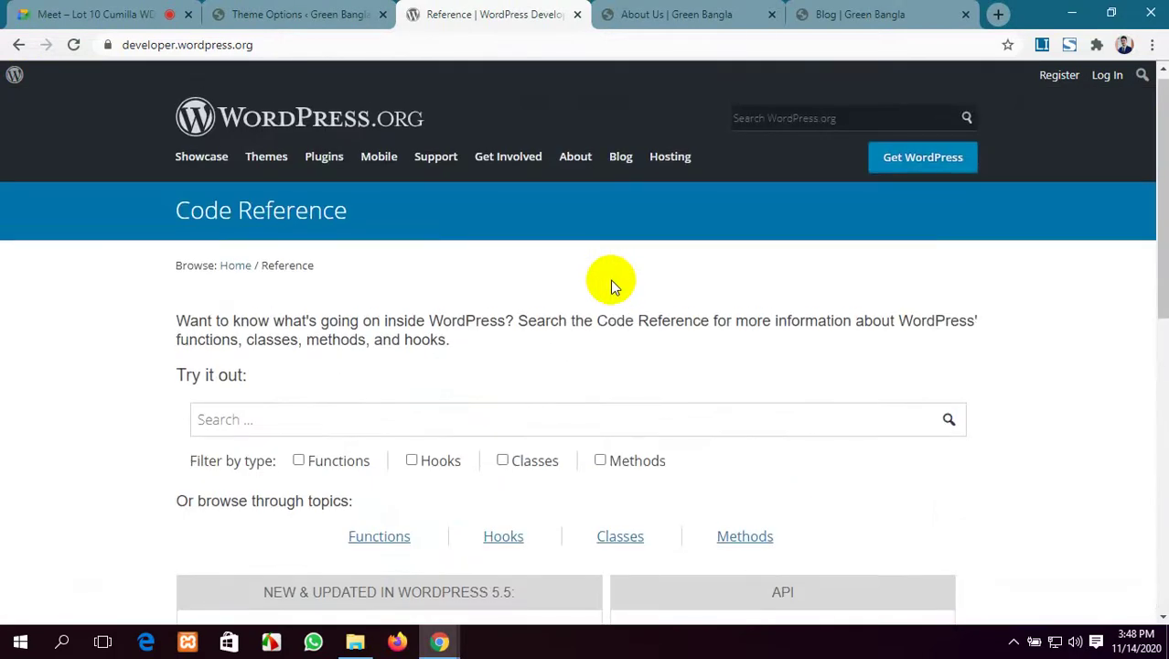
click(577, 17)
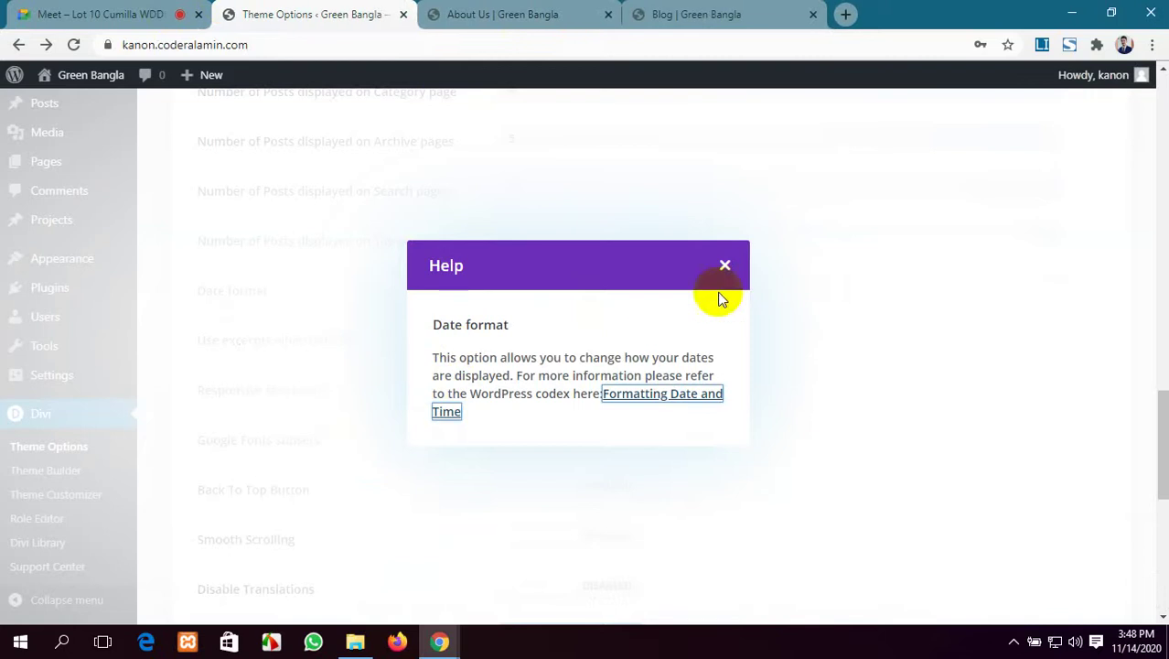
click(724, 267)
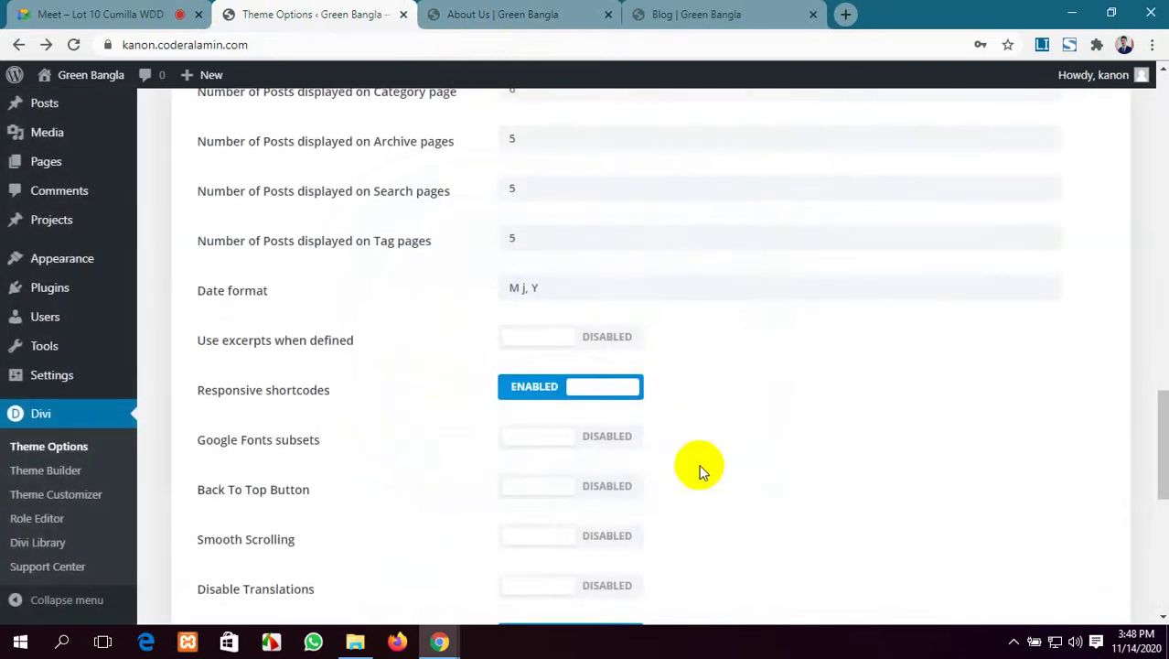
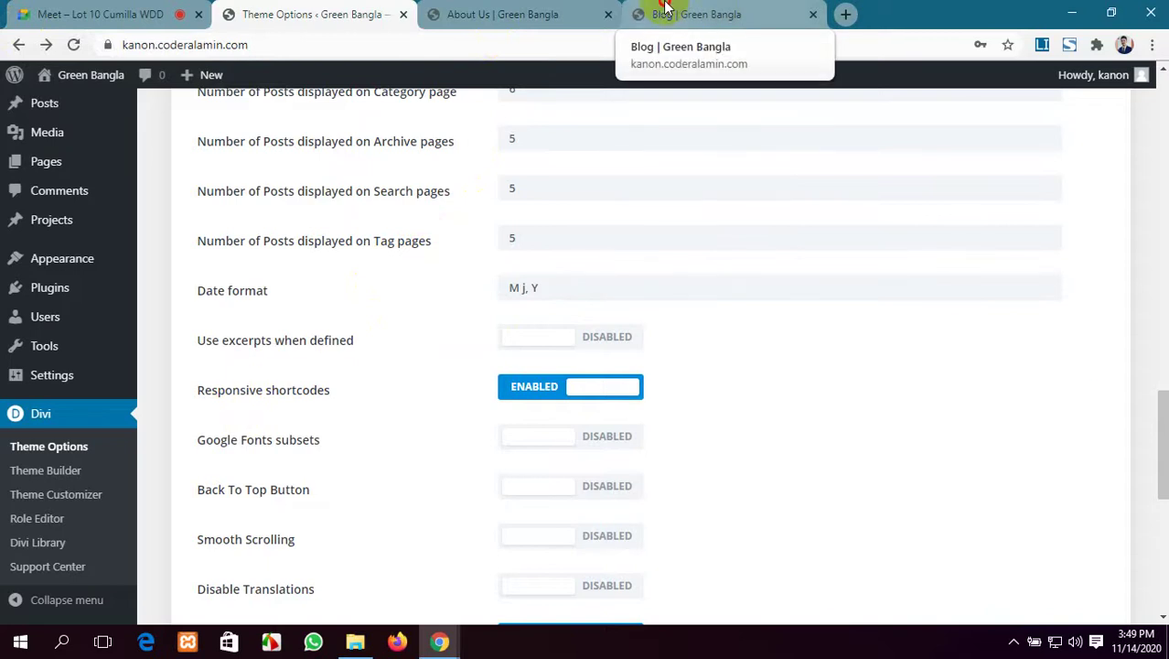
click(666, 11)
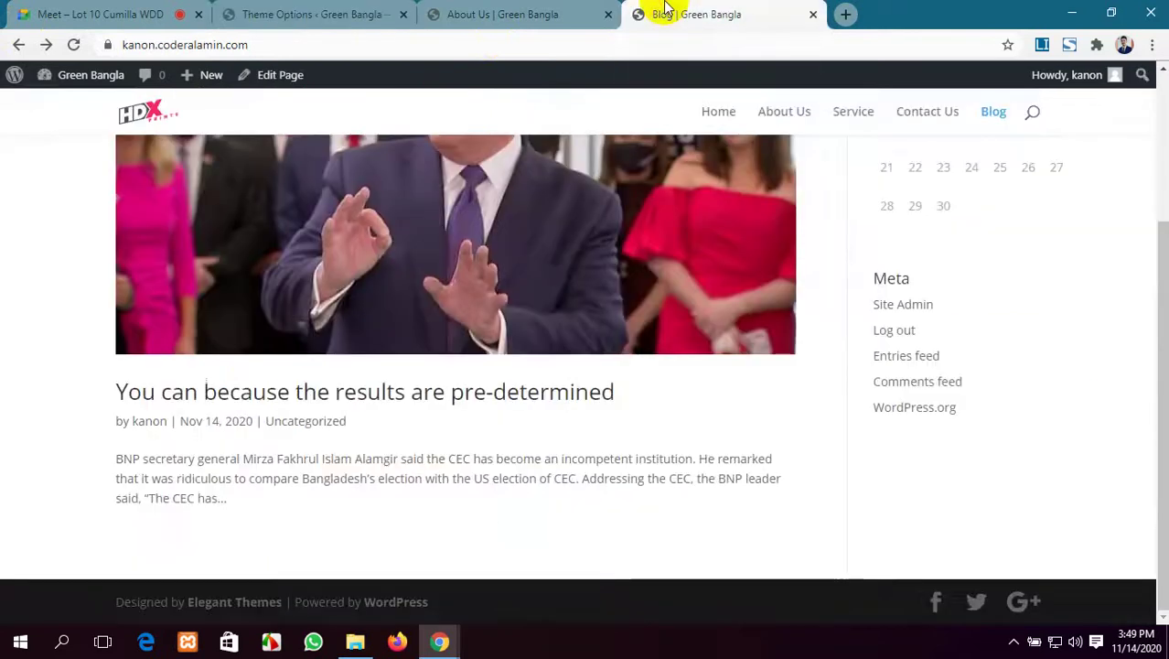
click(62, 11)
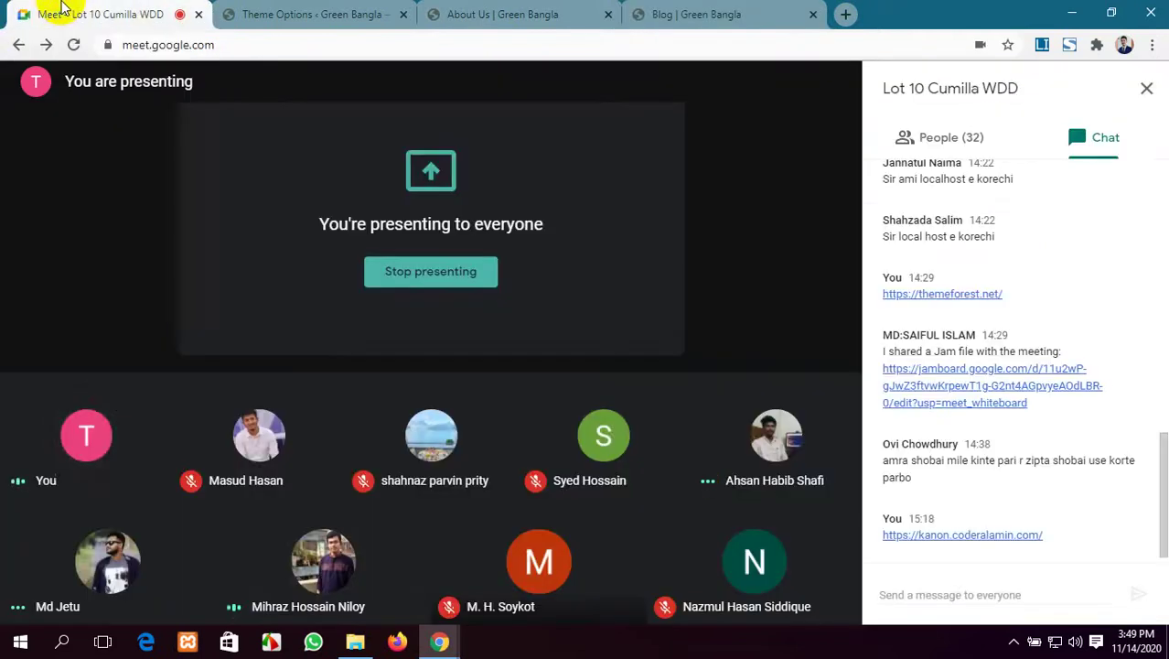
click(311, 14)
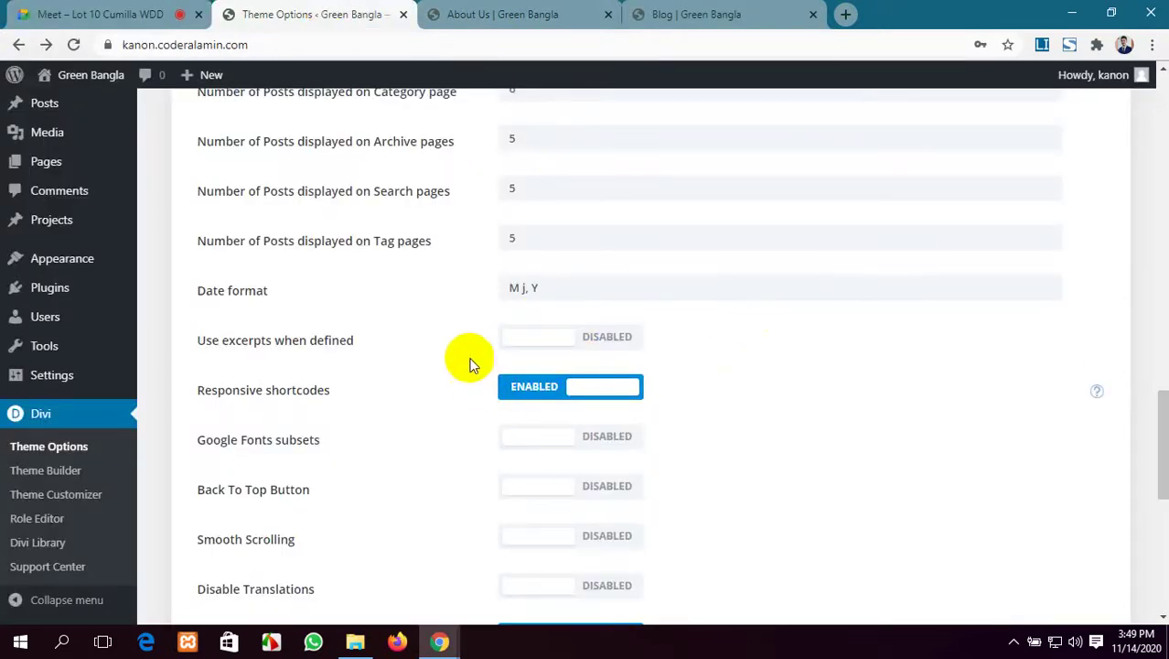
Enable Use excerpts when defined, Google Fonts subsets and Back To Top Button in the Divi Theme Options.
click(608, 343)
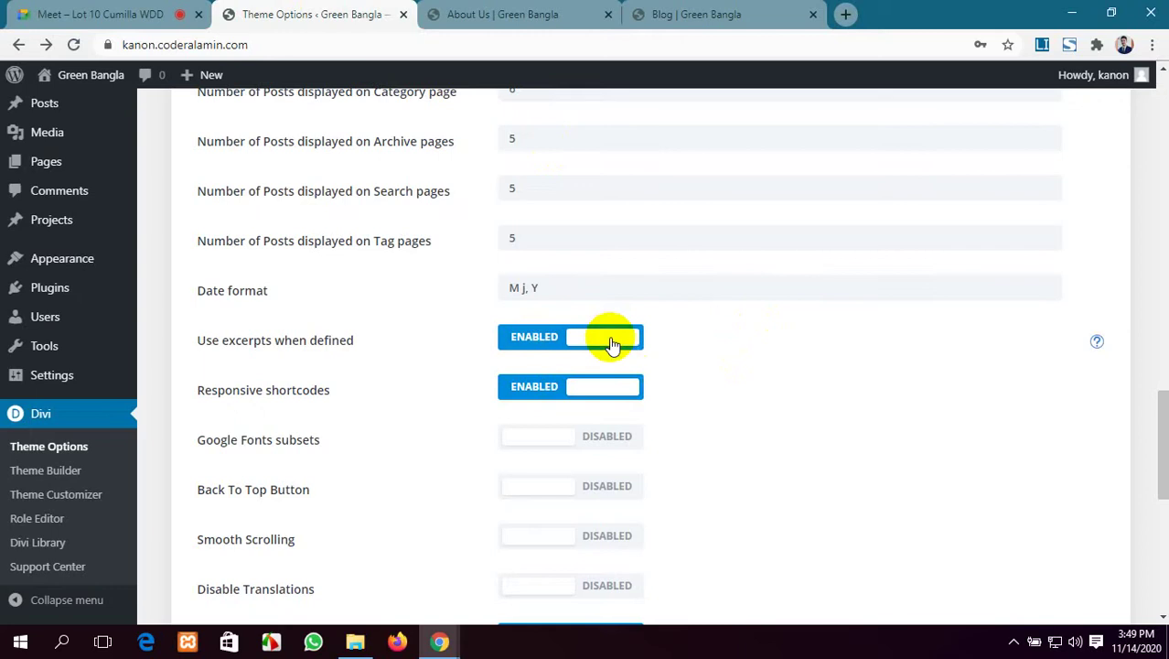
scroll(600, 422, down, 1)
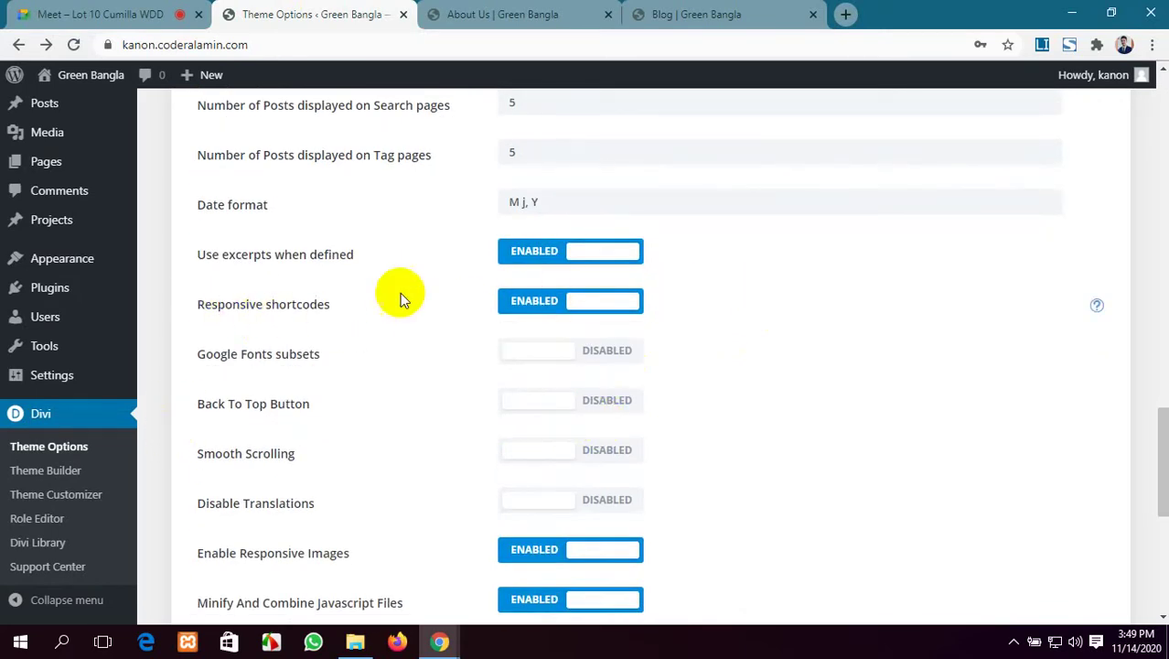
click(560, 357)
click(552, 399)
scroll(552, 399, down, 1)
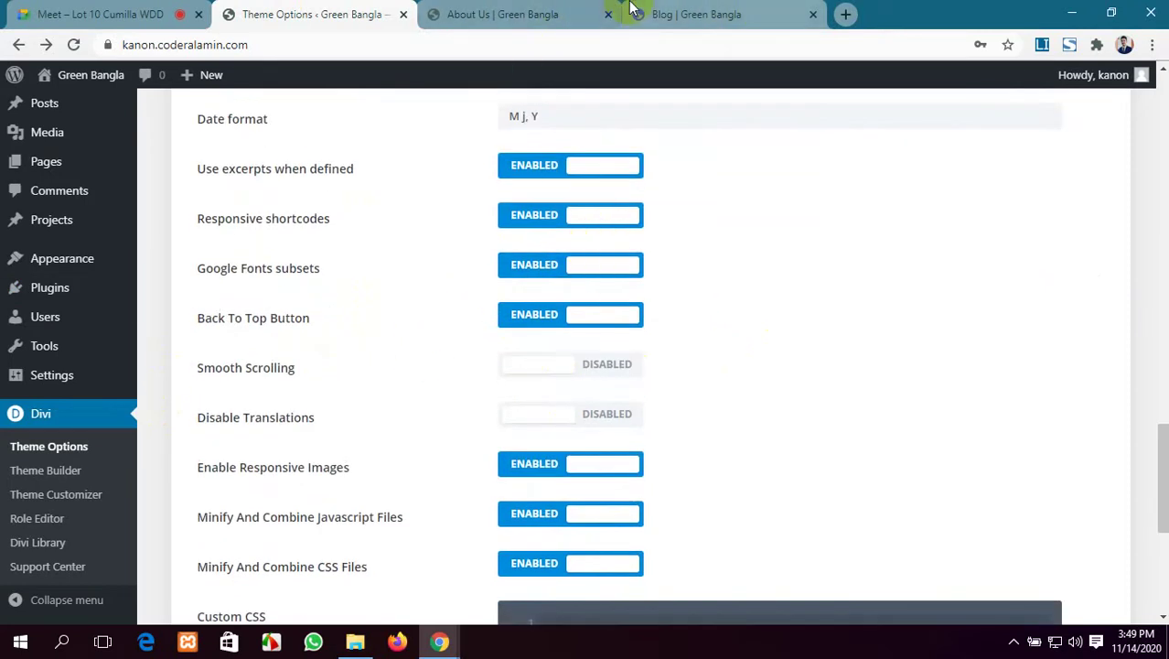
Open the site's Home page, check its bottom end for a back-to-top button, and return to Theme Options.
click(677, 13)
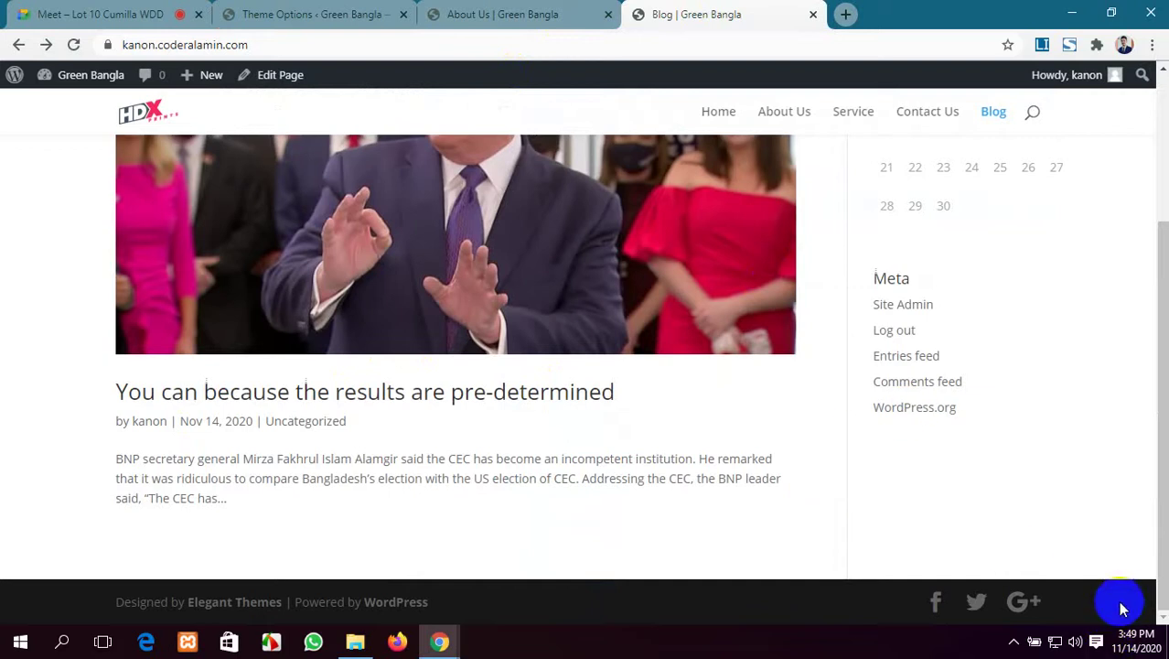
click(718, 112)
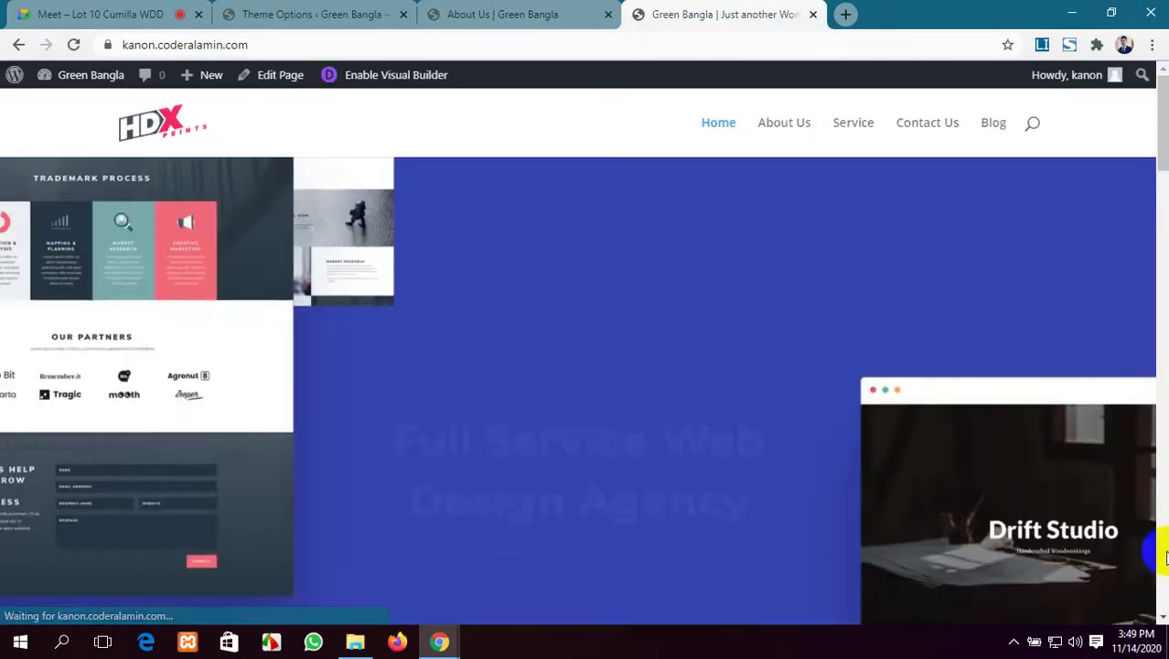
scroll(911, 400, down, 15)
scroll(913, 409, down, 1)
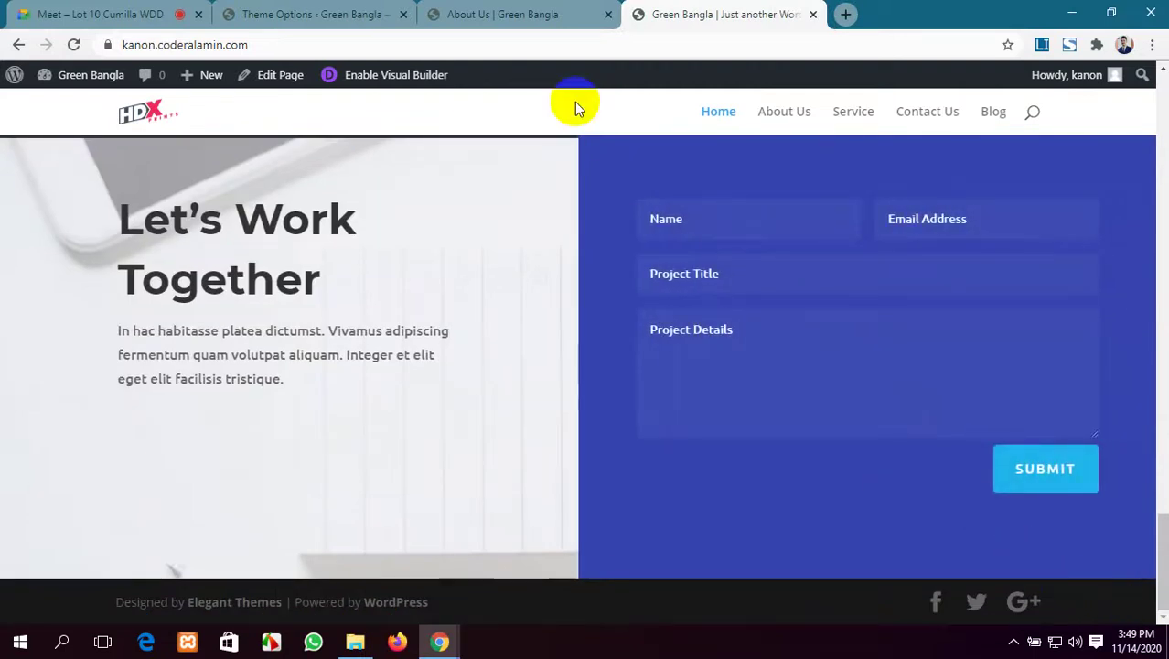
click(449, 14)
click(315, 13)
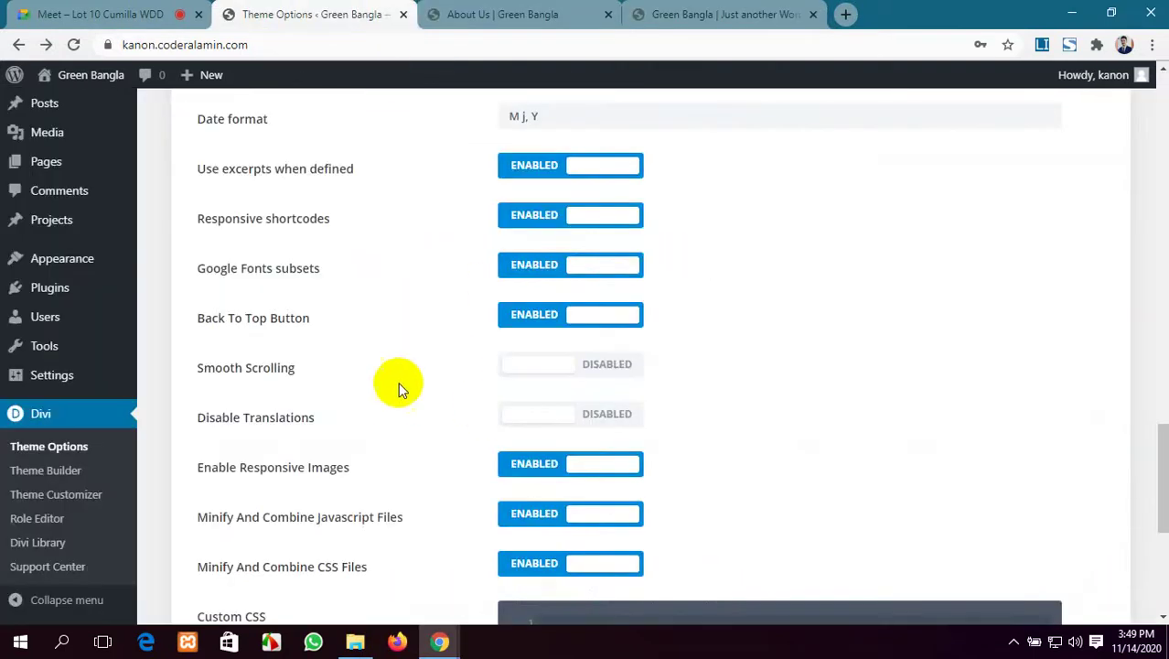
Toggle Back To Top Button off and back on, and save the Theme Options changes.
click(547, 322)
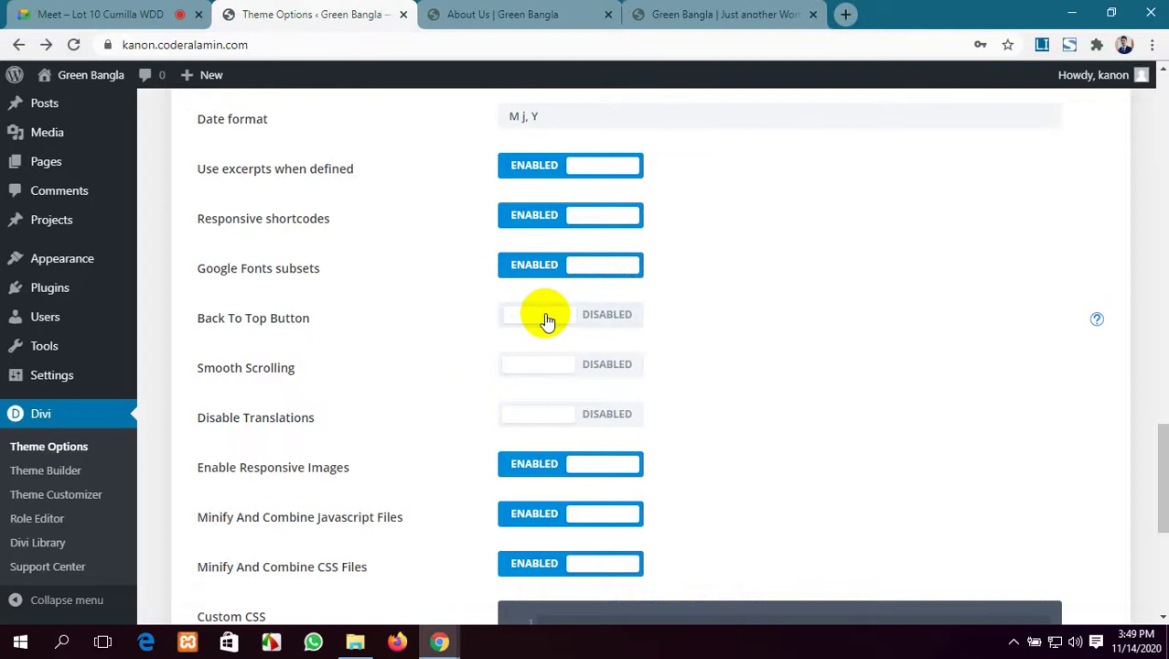
click(547, 322)
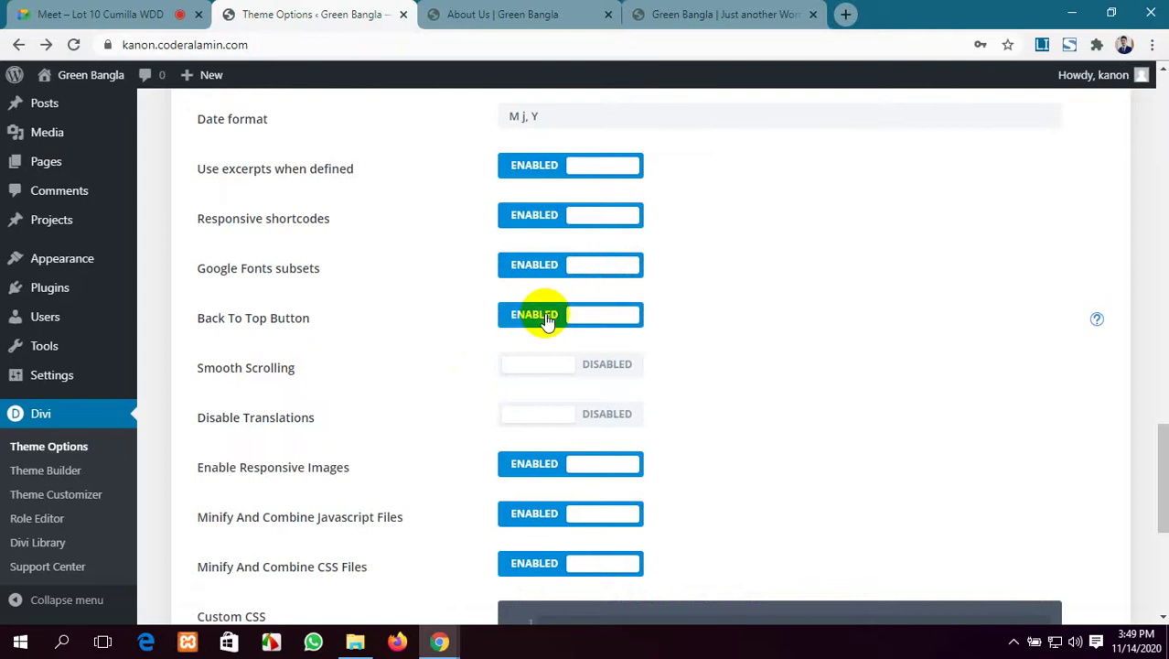
scroll(337, 393, down, 2)
scroll(337, 394, down, 2)
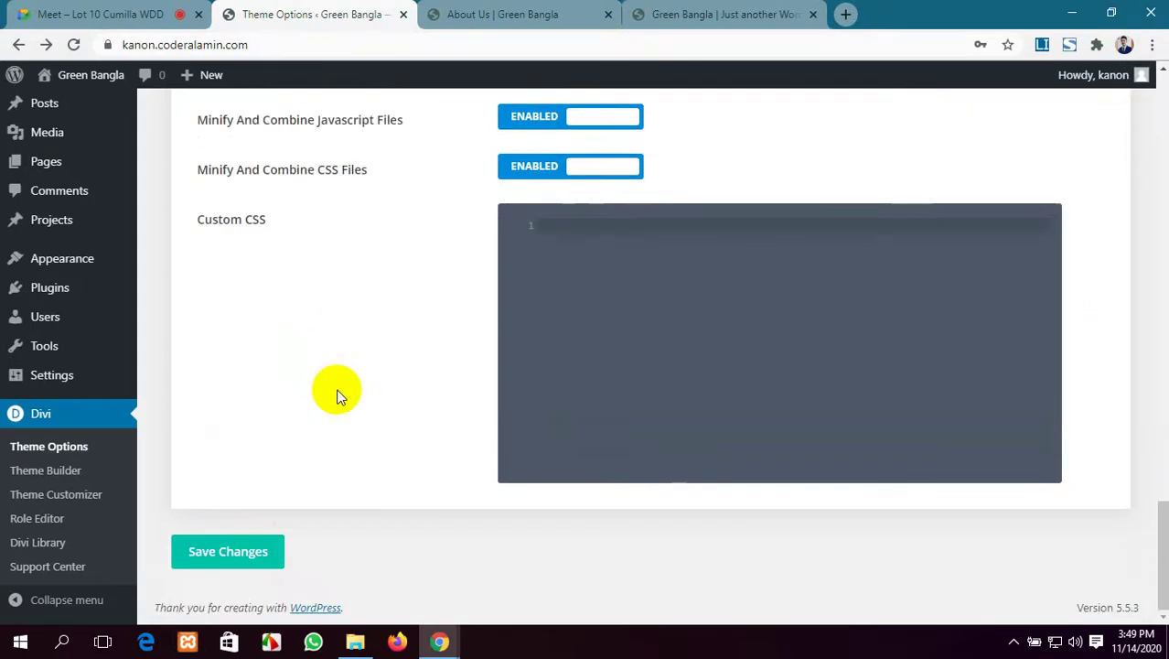
click(196, 552)
Reload the site's Home page and test the back-to-top button twice from the bottom of the page.
click(722, 14)
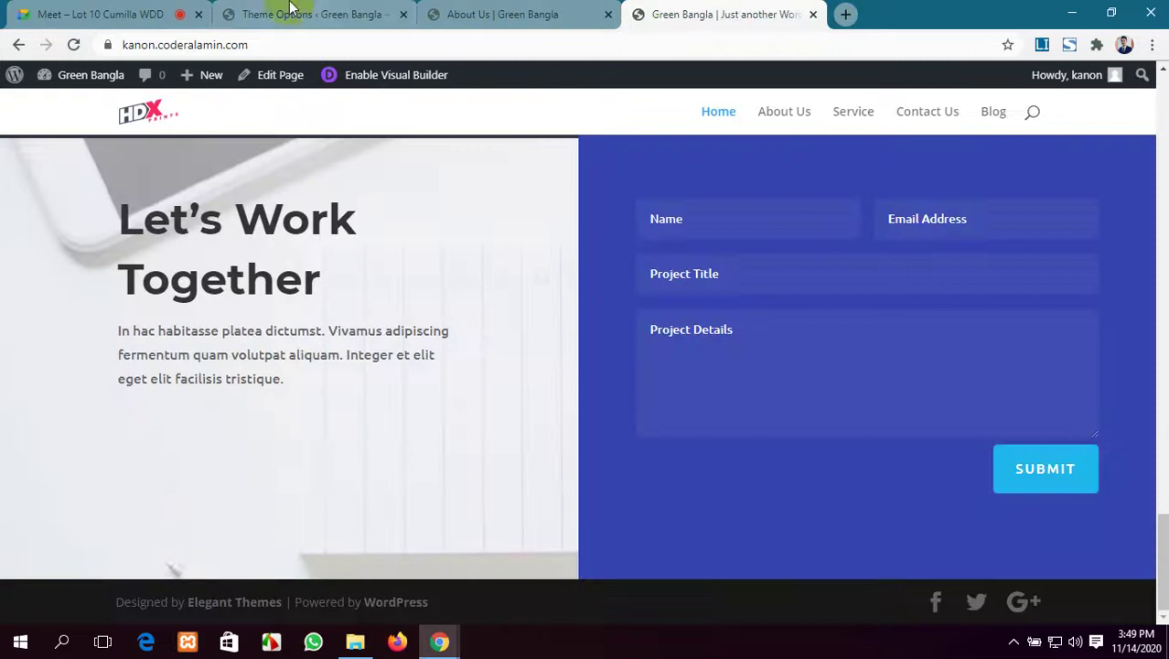
click(74, 45)
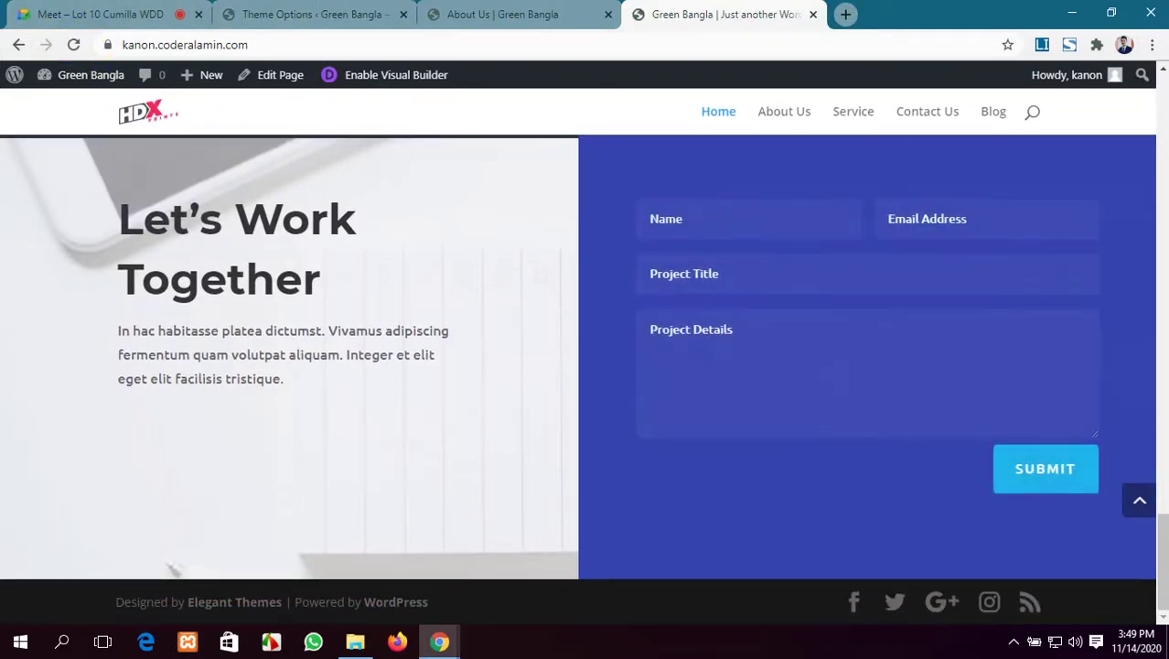
click(1124, 504)
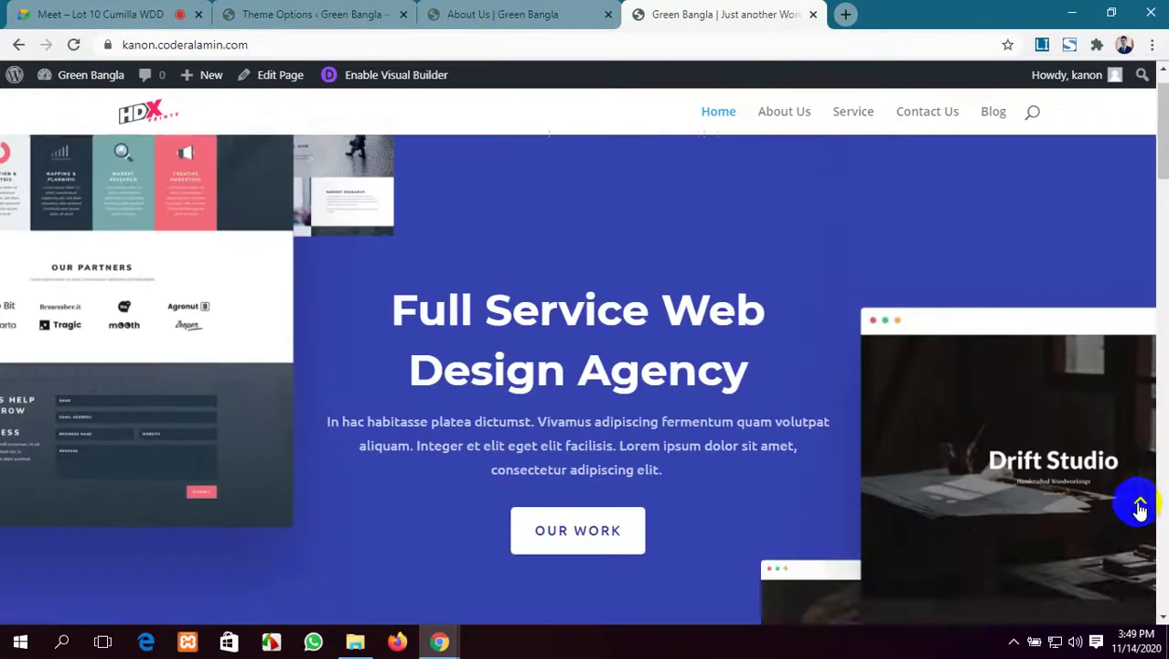
middle_click(1035, 297)
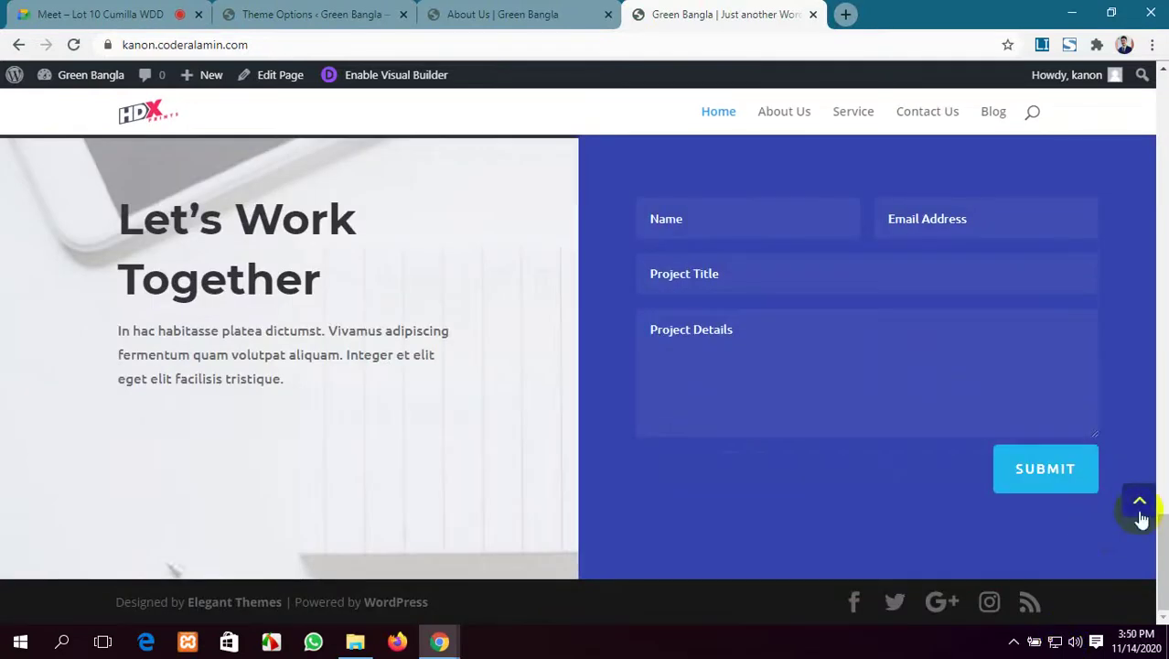
click(1141, 514)
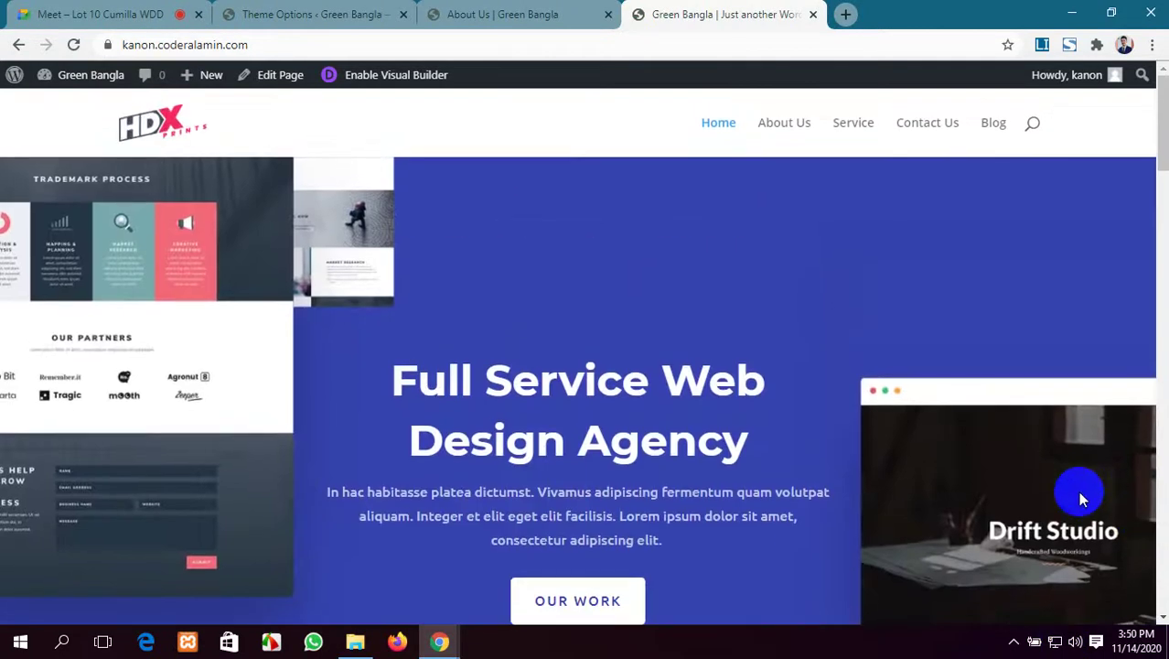
Return to Theme Options and enable Smooth Scrolling.
click(271, 14)
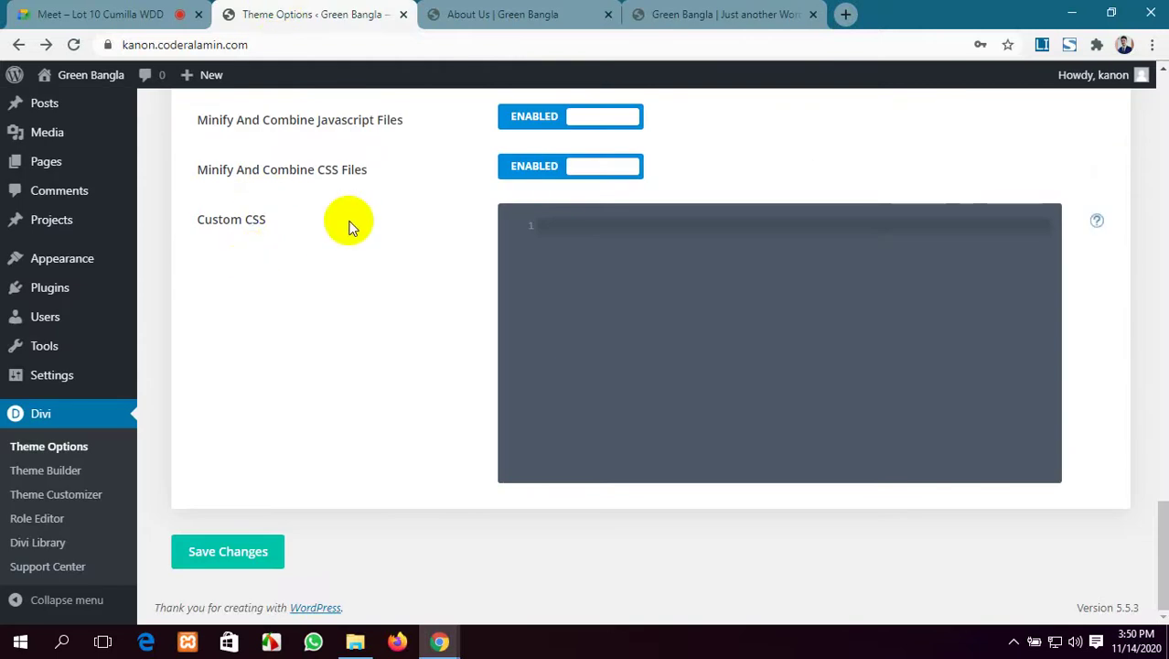
scroll(481, 287, up, 4)
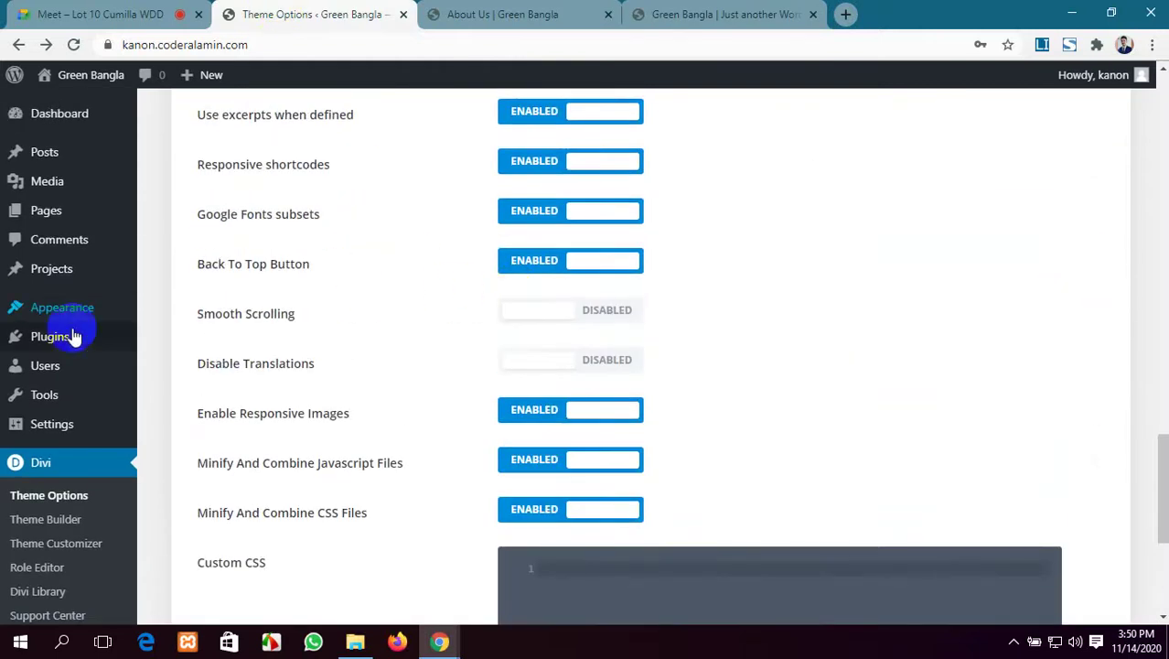
click(527, 309)
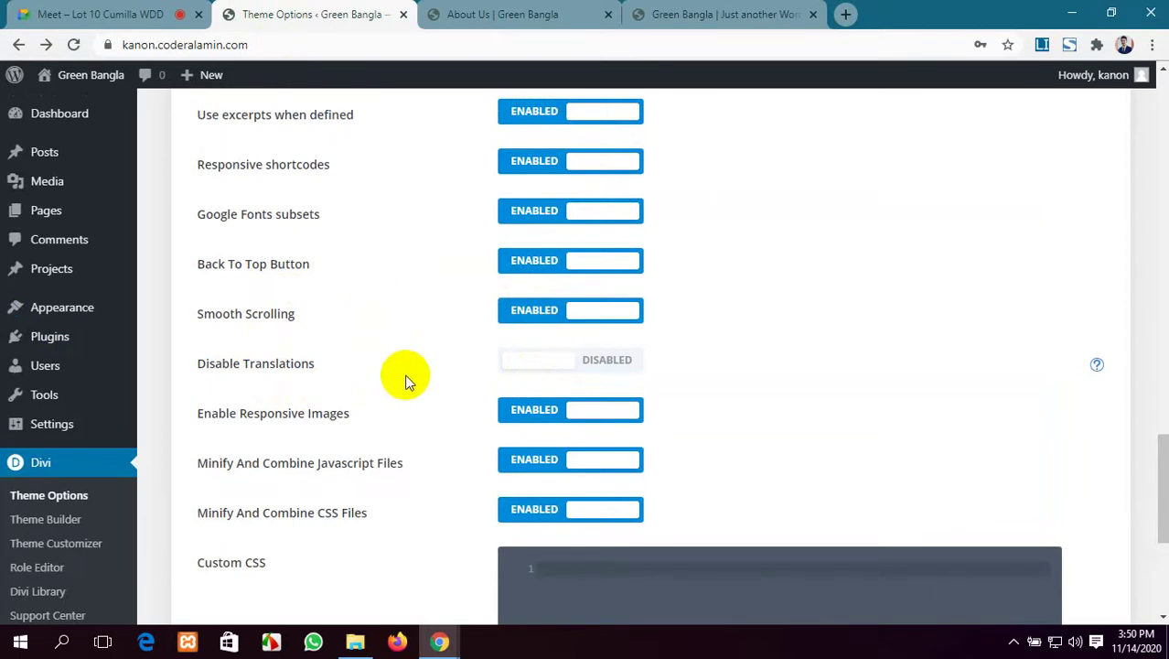
Check smooth scrolling down the site's Home page to the contact form, and return to Theme Options.
scroll(407, 382, down, 2)
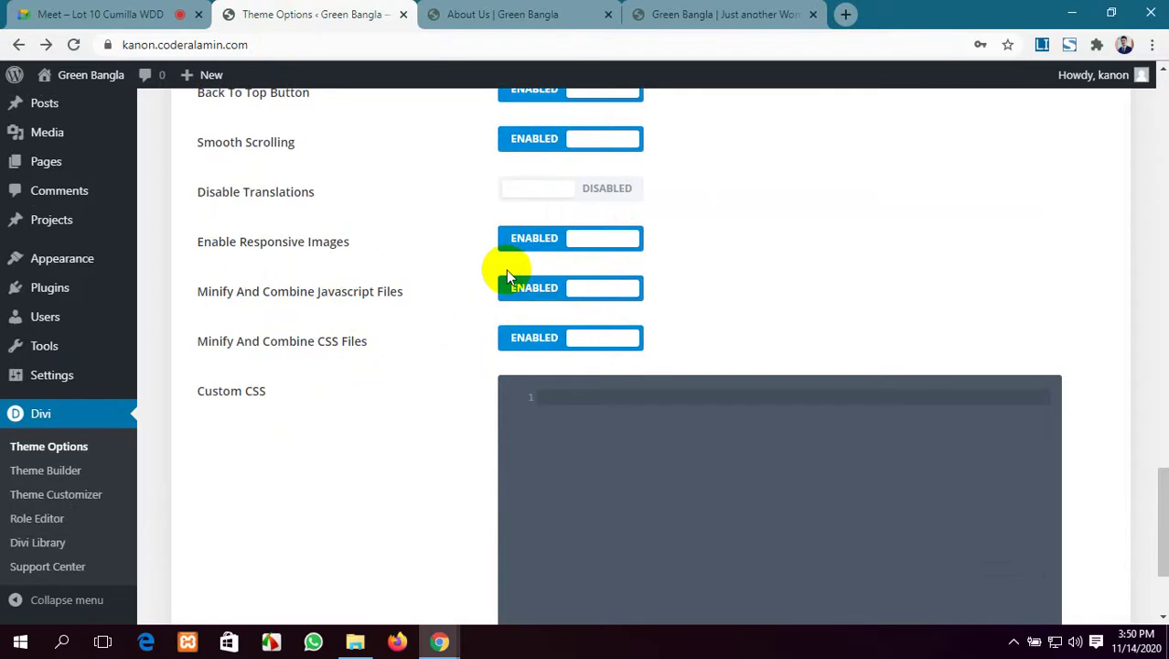
click(700, 11)
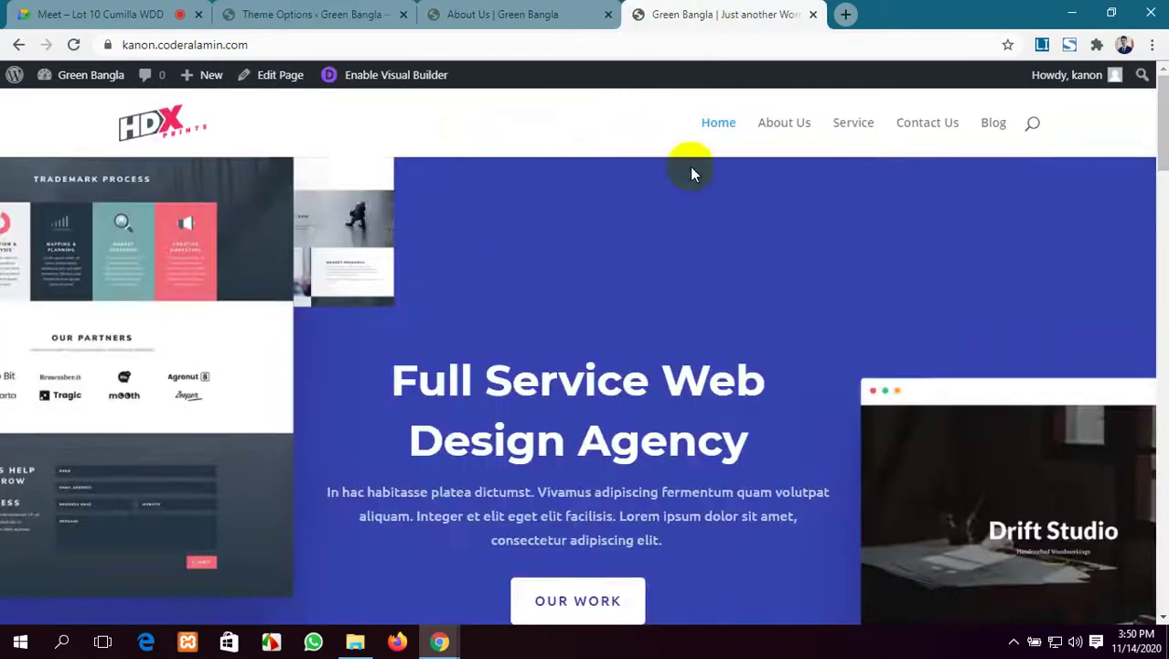
scroll(646, 339, down, 5)
scroll(646, 339, down, 15)
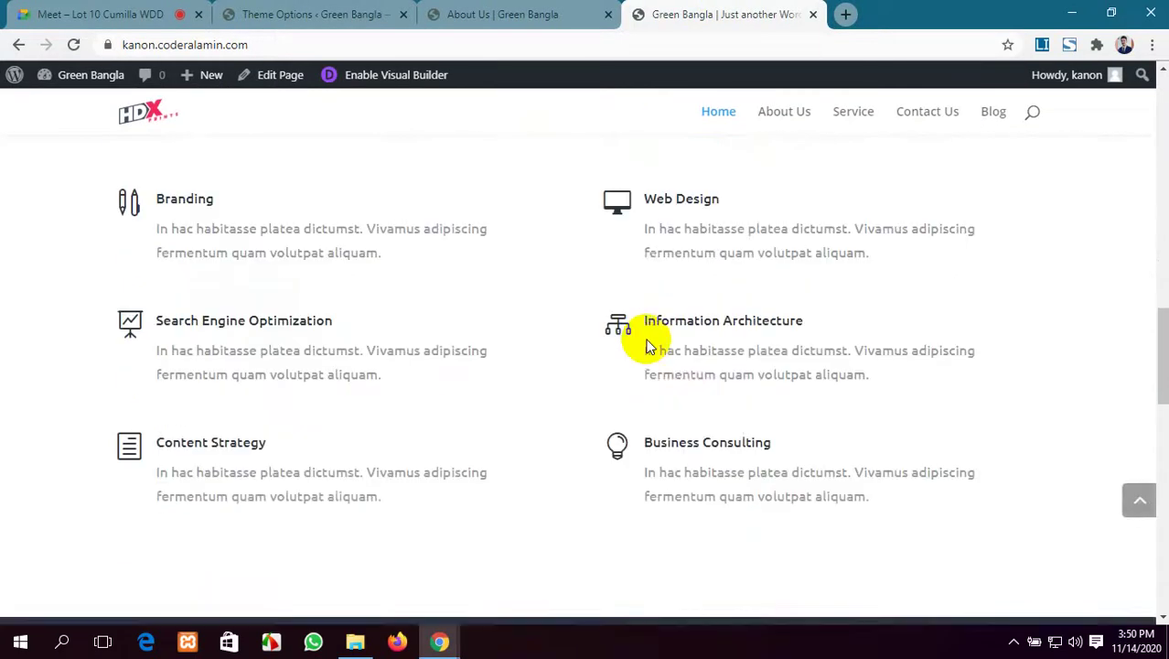
scroll(645, 340, down, 5)
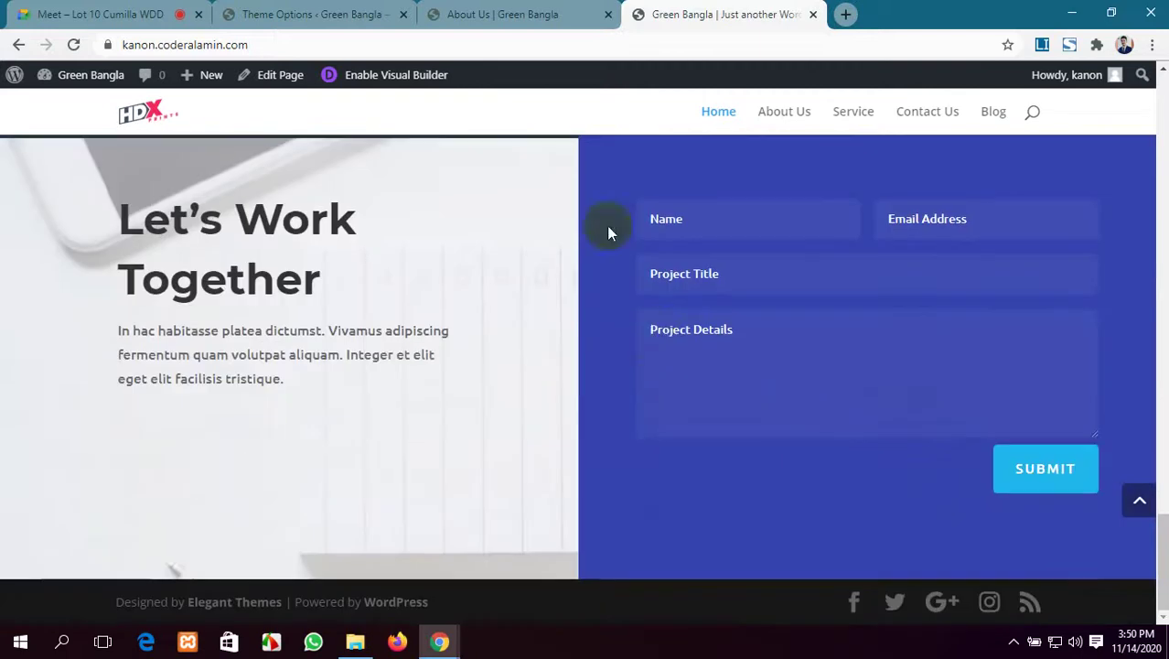
click(274, 13)
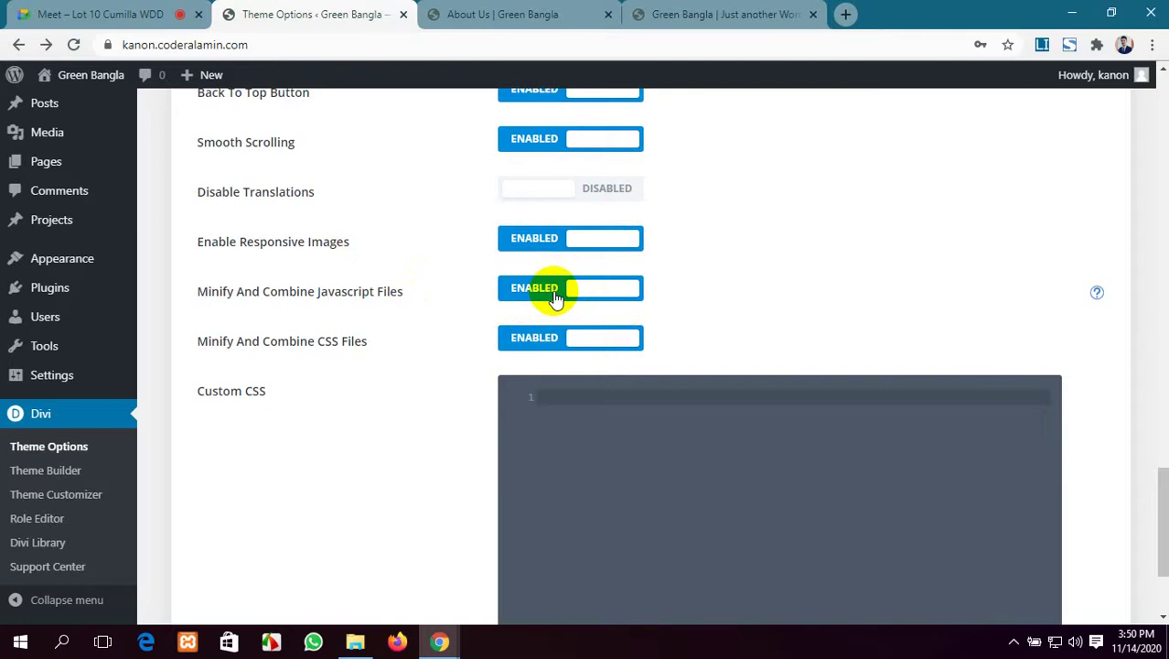
Review the remaining General options down to Custom CSS, and open the Navigation settings for pages.
scroll(396, 400, down, 2)
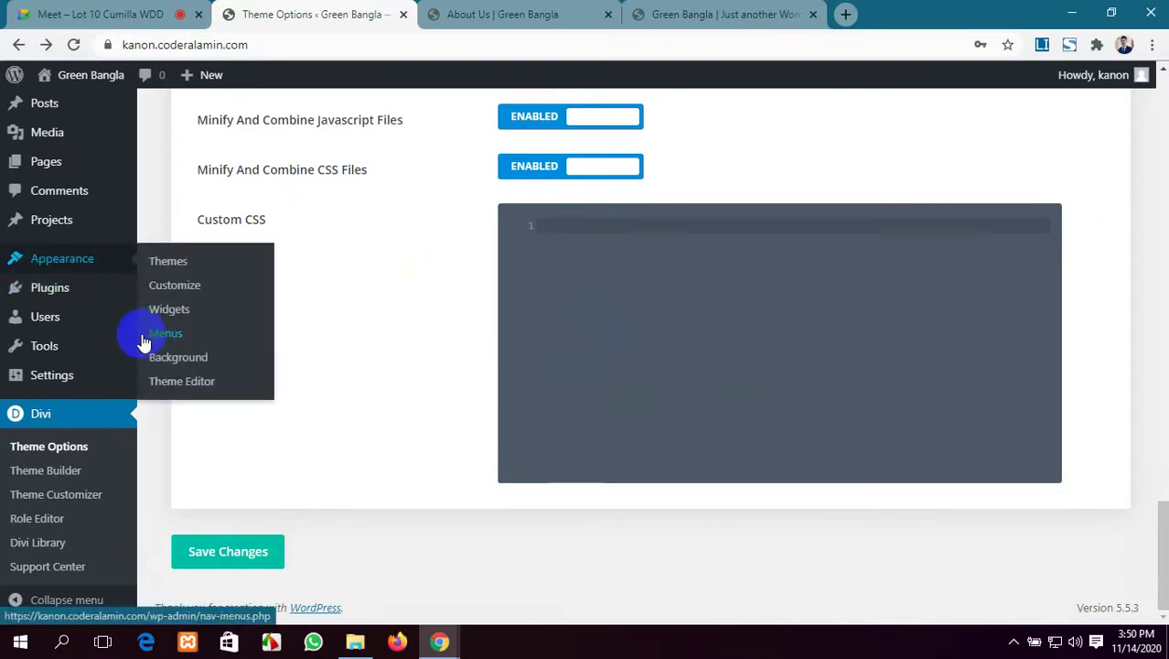
mouse_move(49, 263)
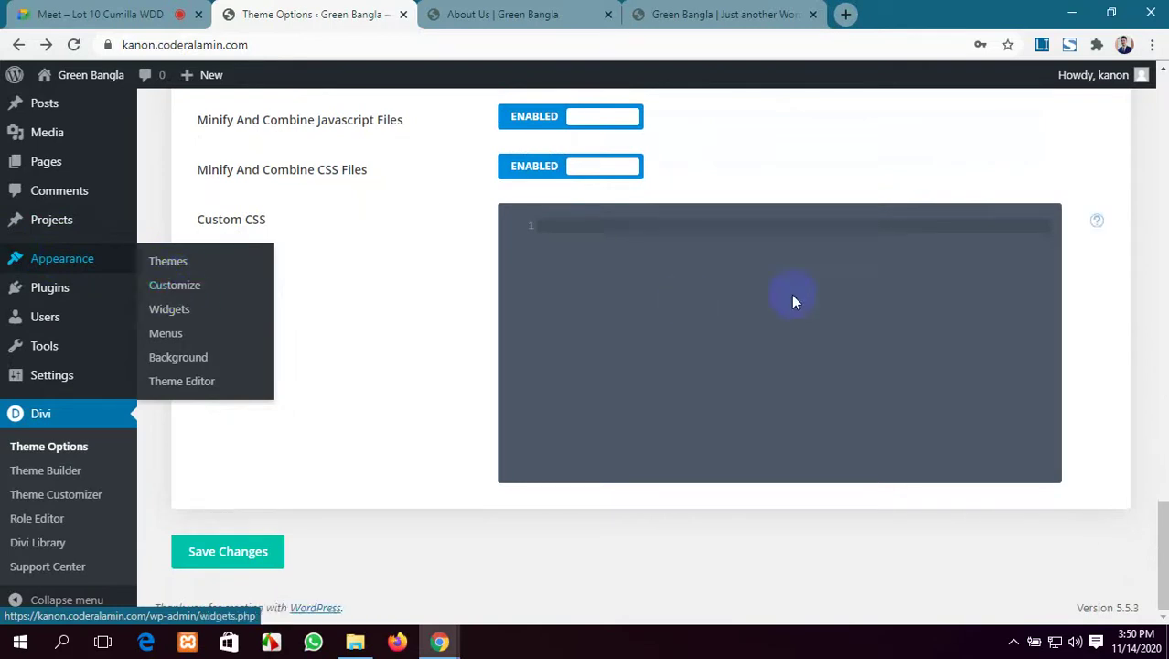
scroll(295, 243, up, 15)
scroll(268, 333, down, 15)
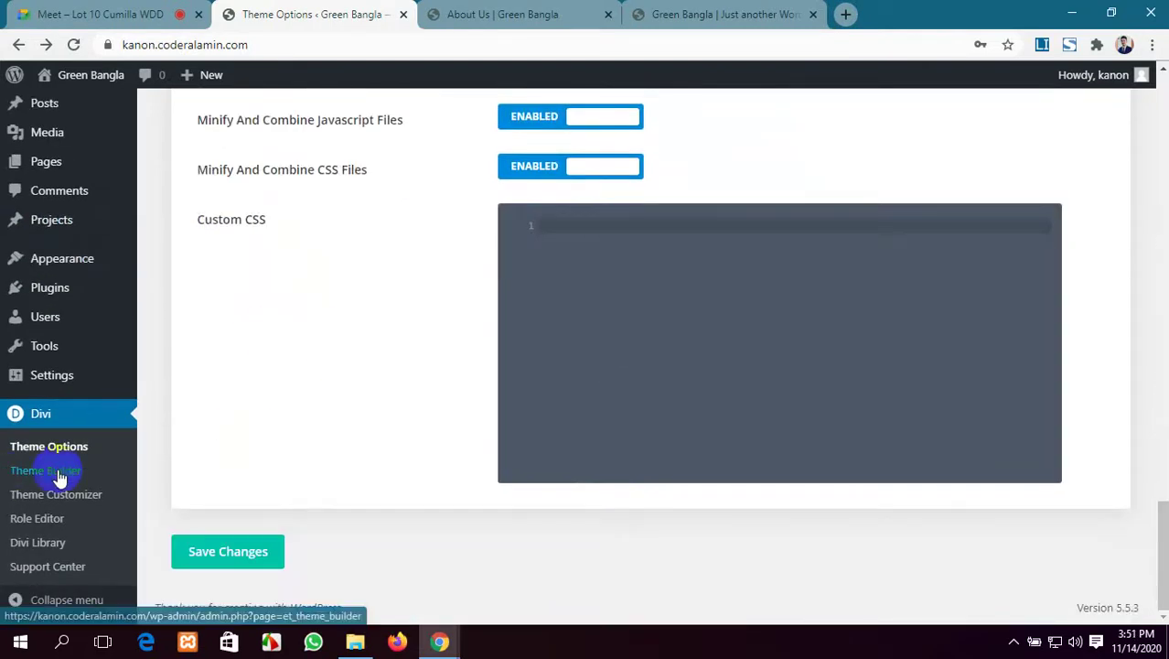
scroll(614, 297, up, 8)
scroll(614, 297, up, 10)
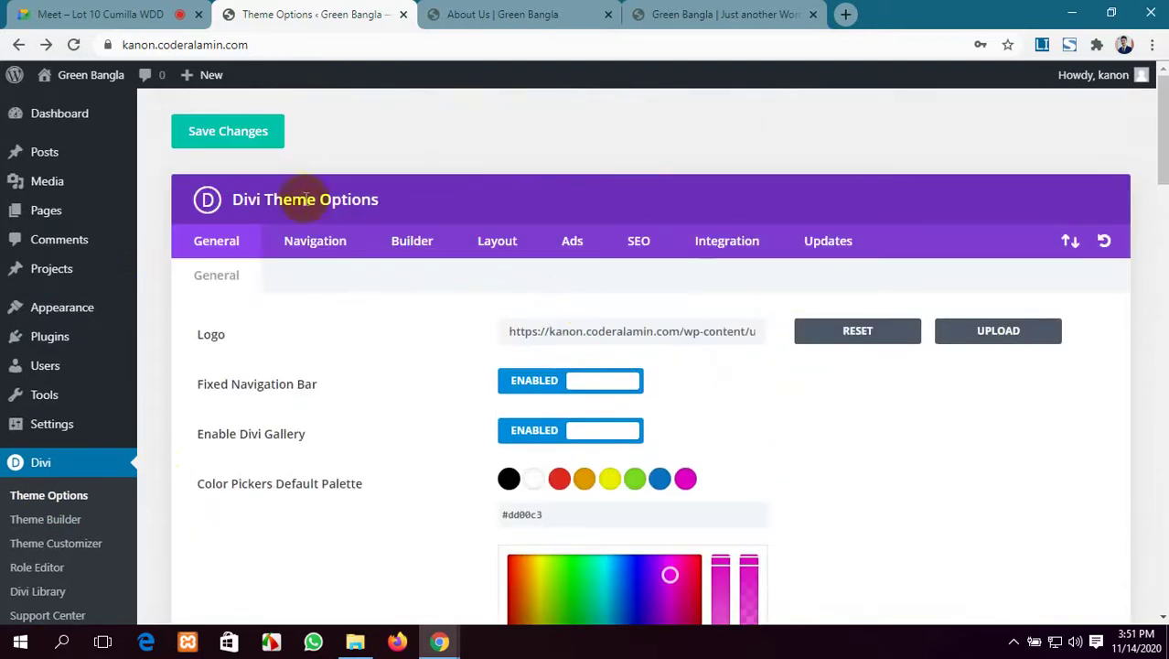
click(300, 247)
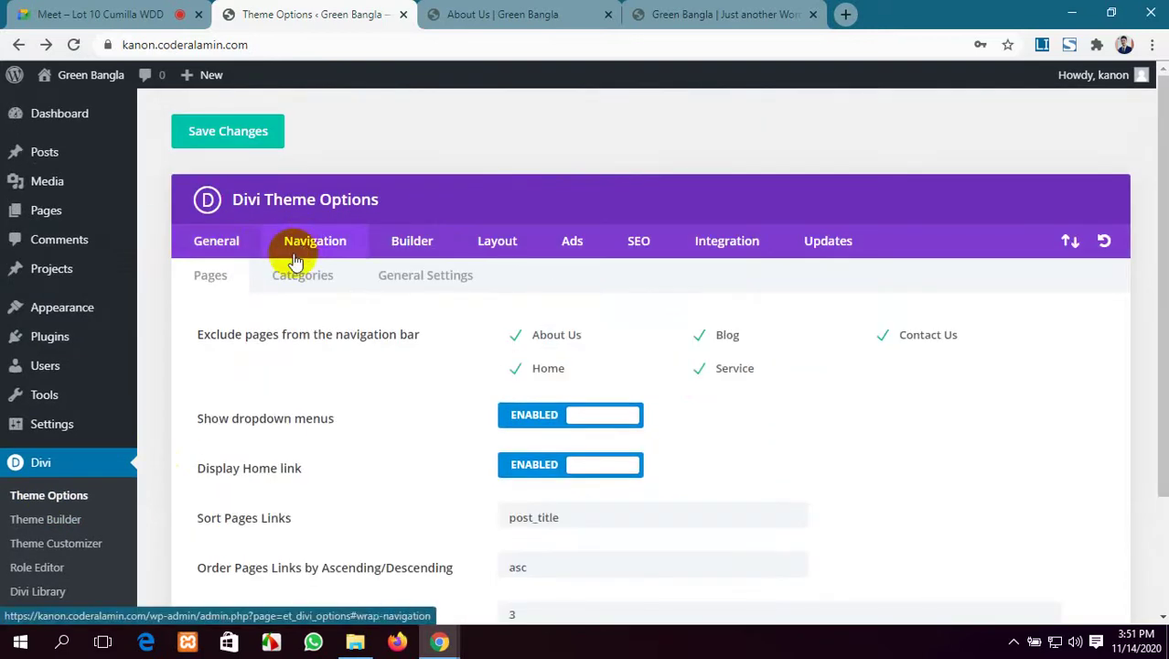
scroll(391, 358, down, 1)
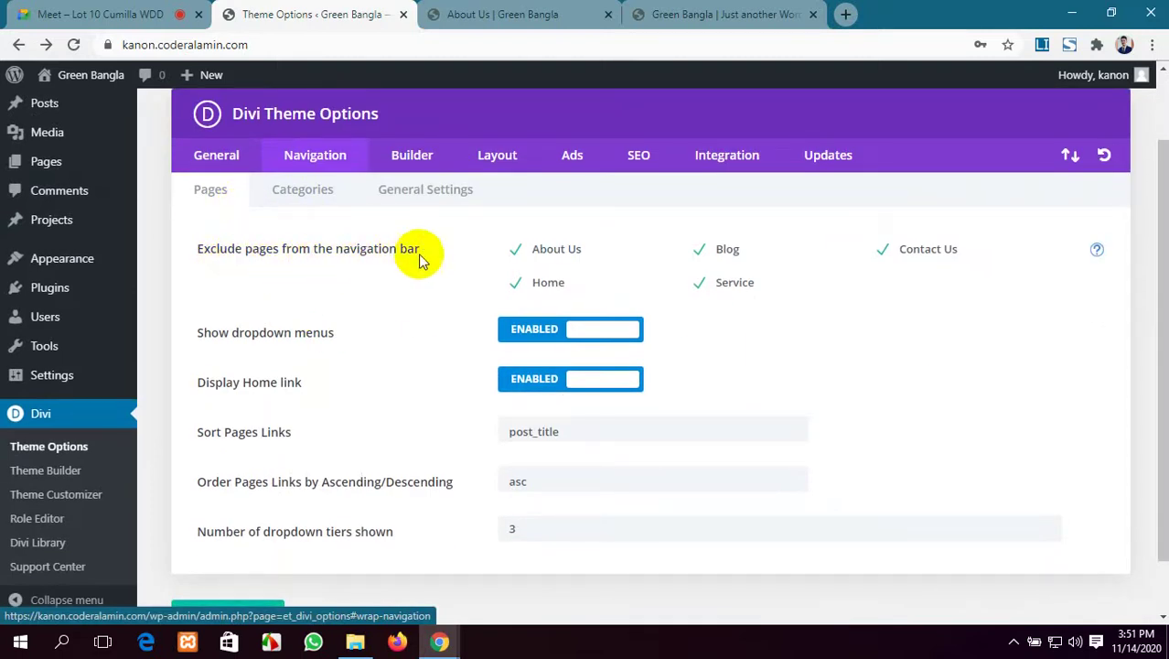
View the About Us and Service pages from the site's navigation bar, and return to Theme Options.
click(585, 12)
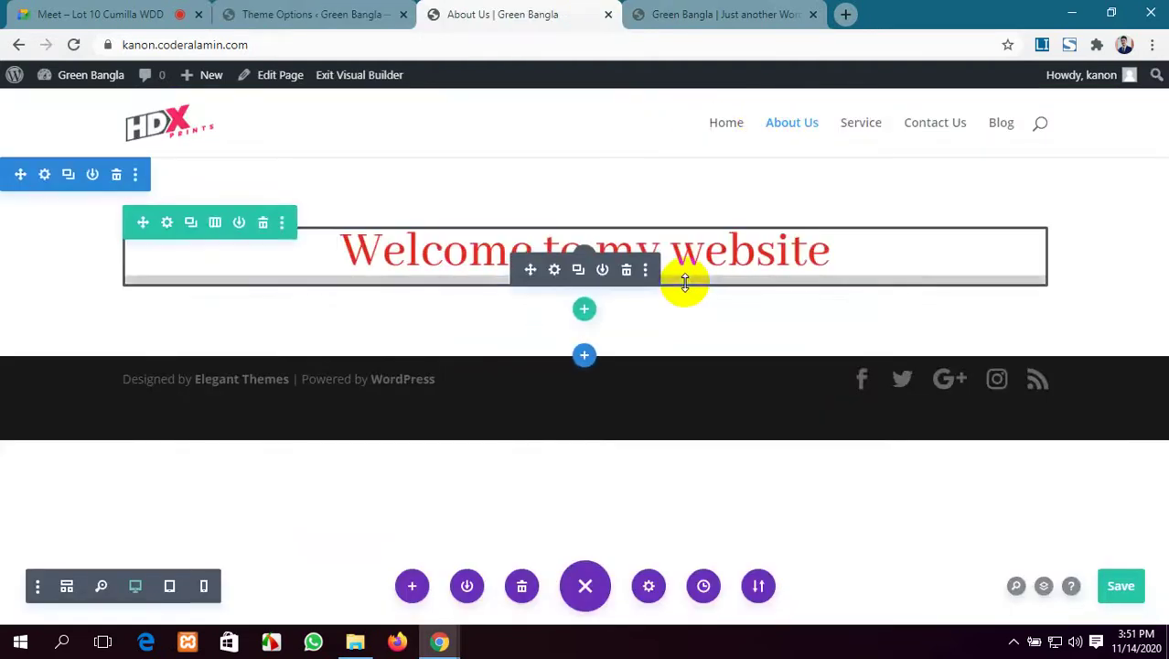
click(687, 8)
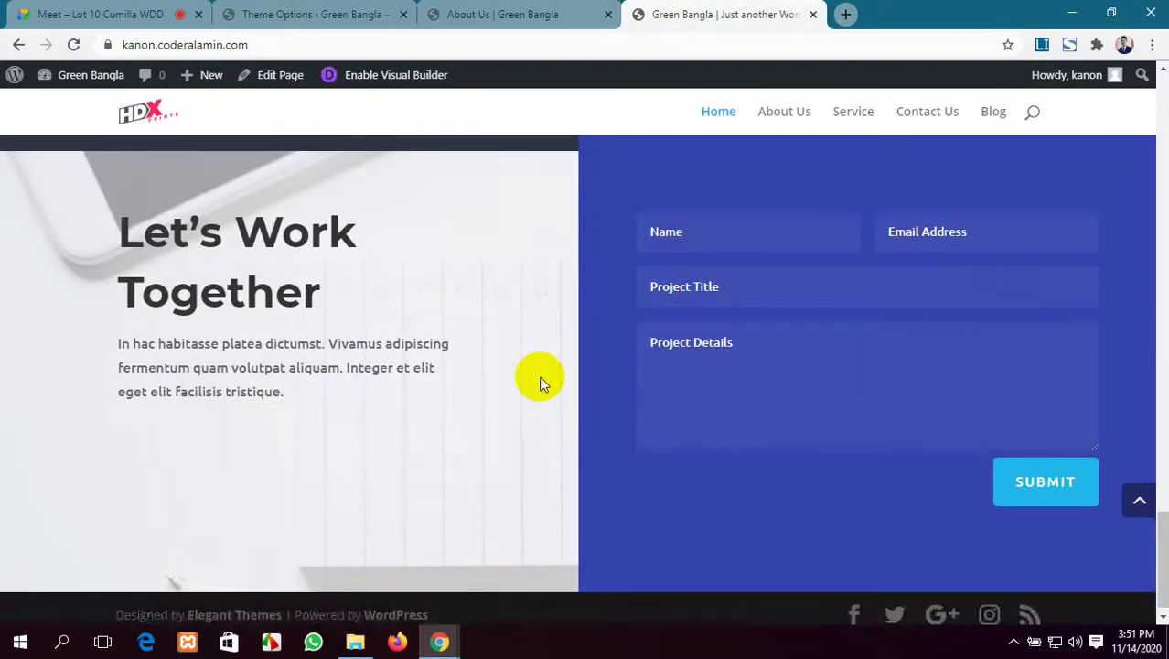
scroll(540, 381, up, 5)
click(782, 111)
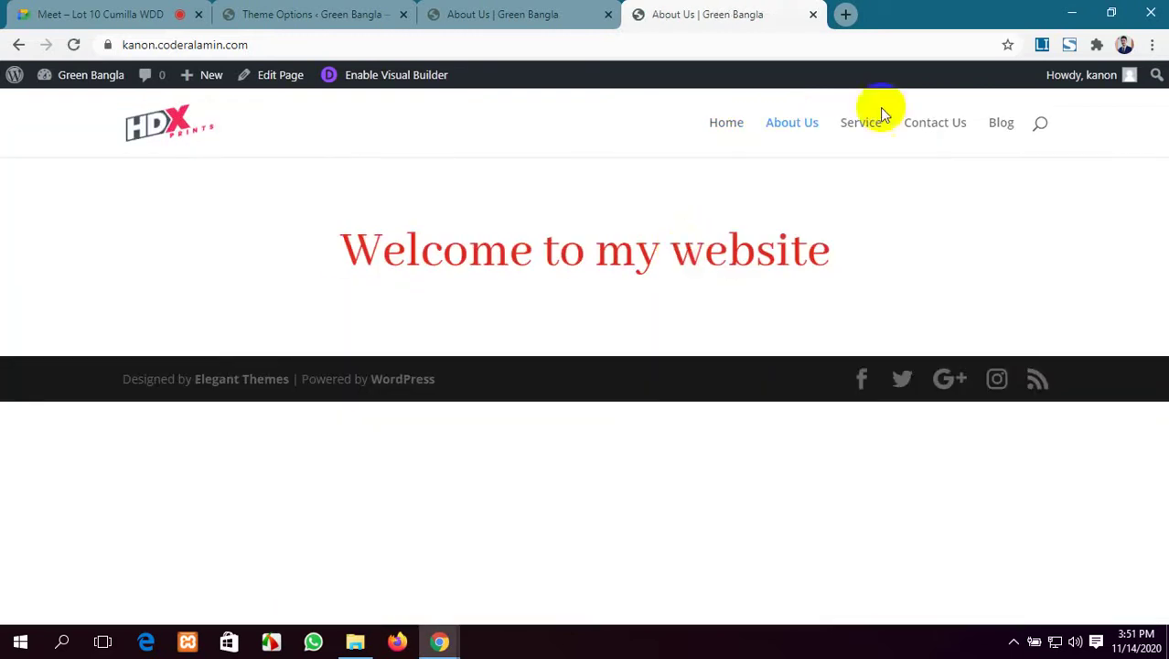
click(874, 124)
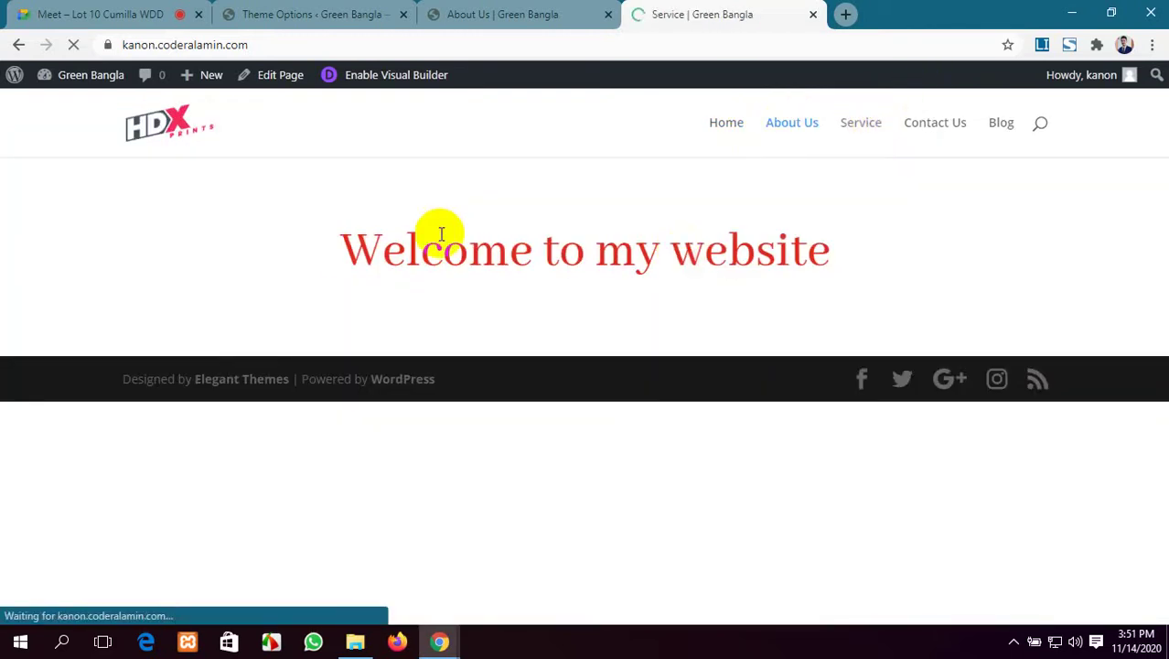
scroll(438, 235, down, 5)
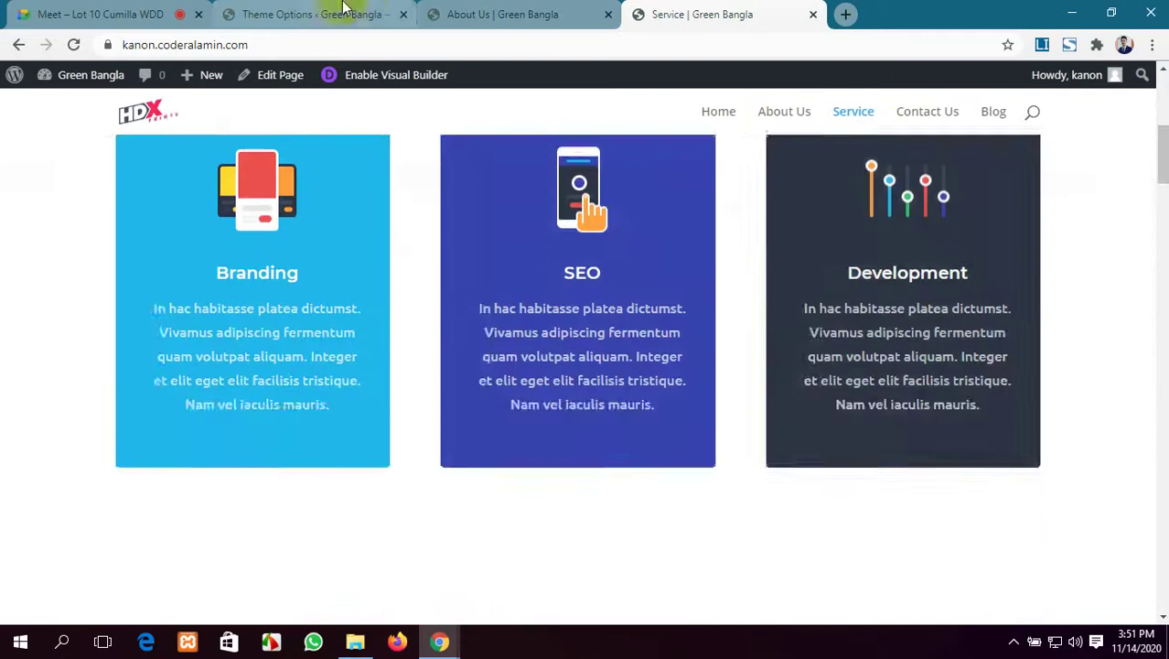
click(344, 10)
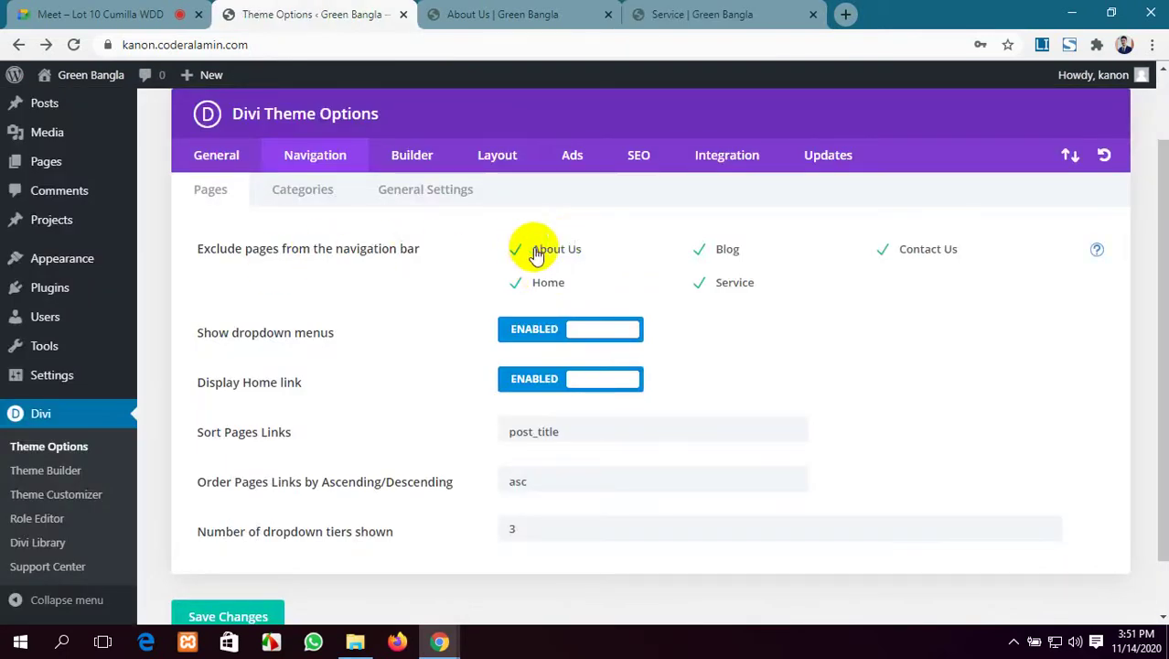
Exclude the Service page from the navigation bar and save the changes.
click(700, 288)
scroll(614, 402, up, 1)
scroll(614, 402, down, 2)
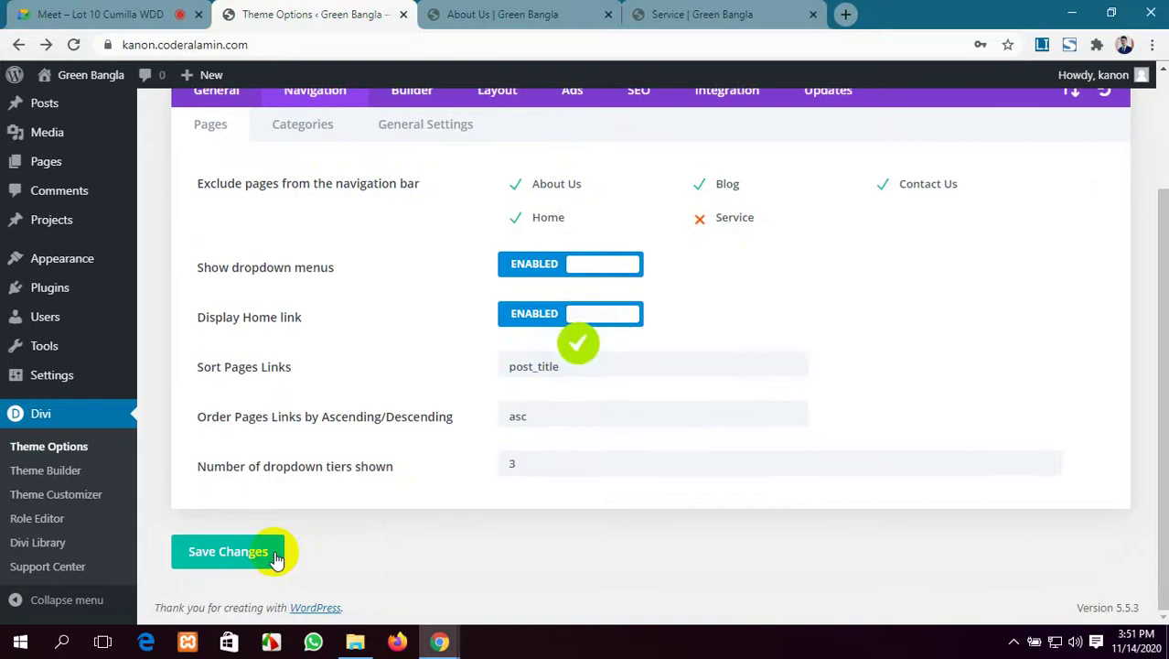
Reload the Service page, check its navigation bar for the Service link, and return to Theme Options.
click(677, 14)
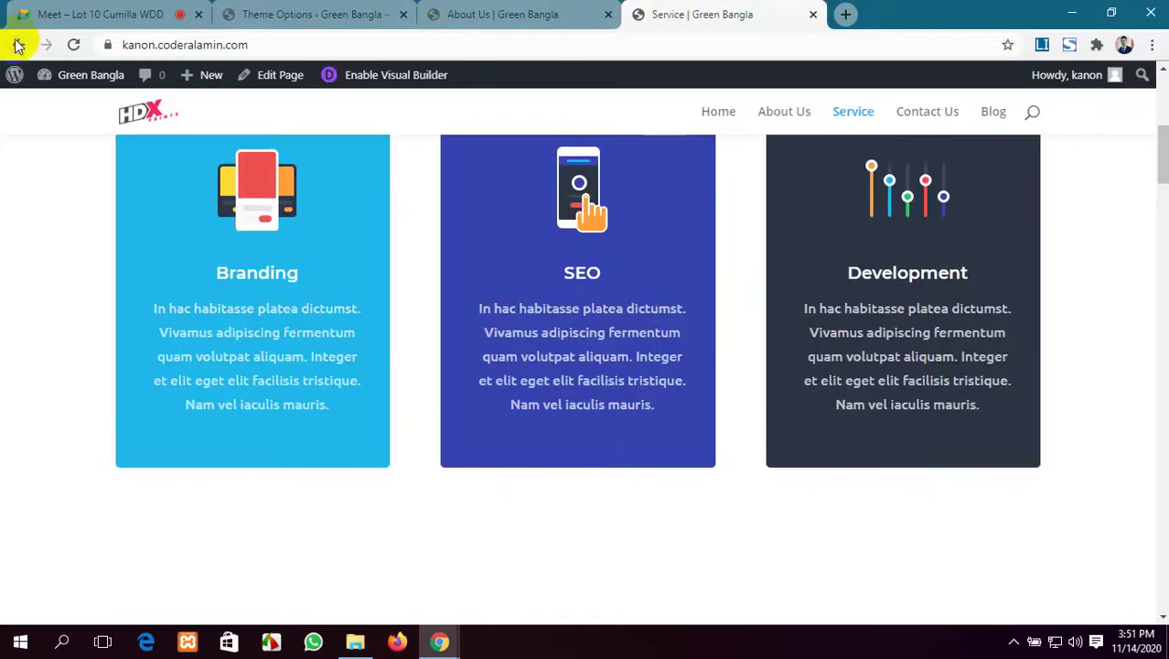
click(74, 45)
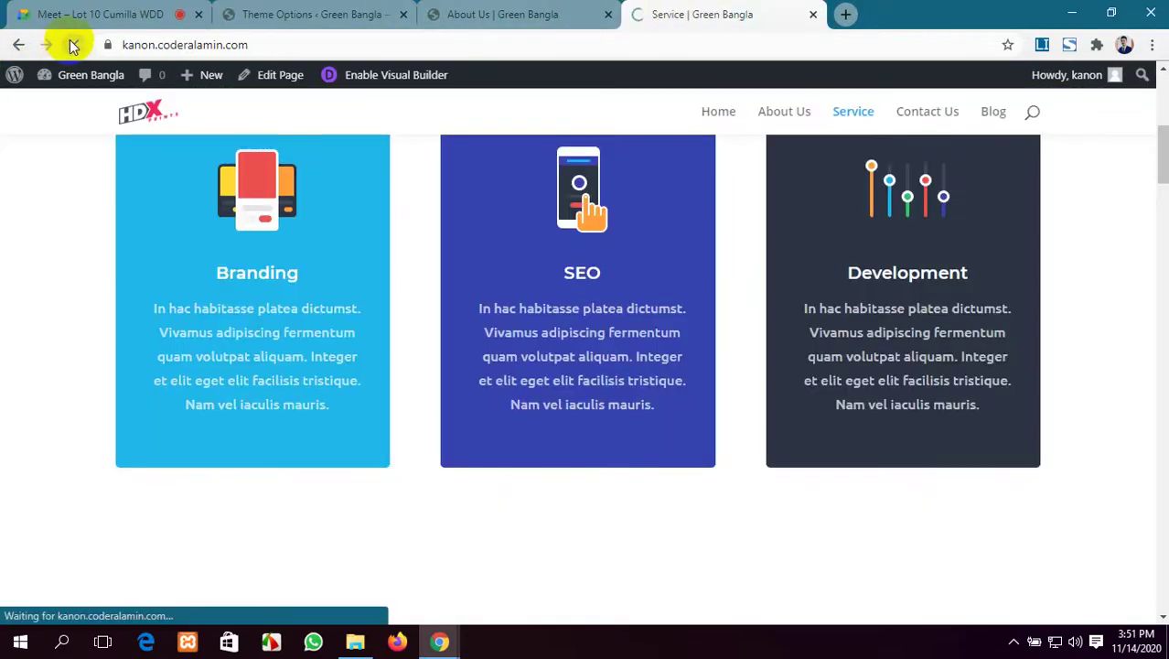
scroll(485, 367, down, 4)
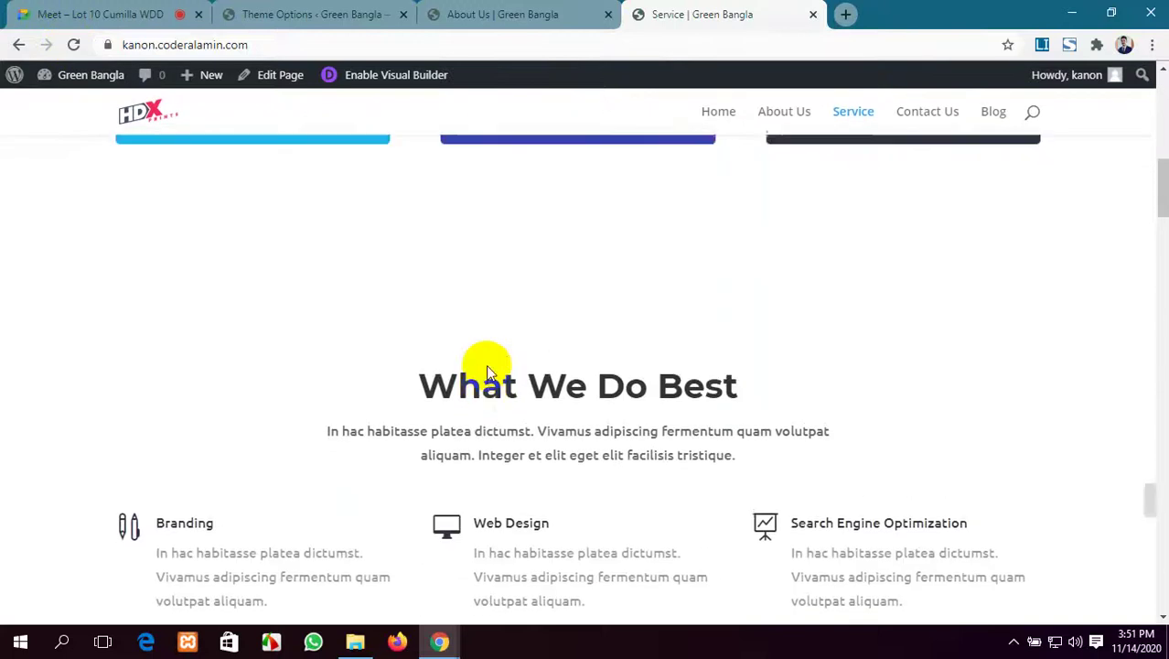
scroll(486, 366, up, 10)
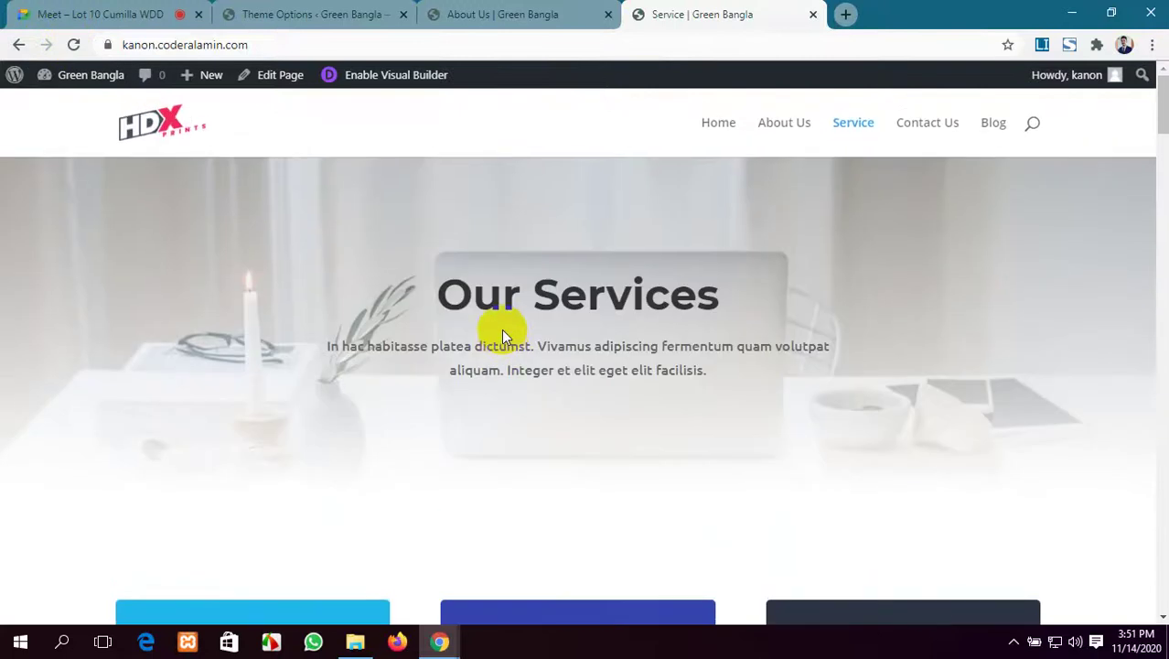
scroll(501, 331, down, 5)
scroll(501, 331, up, 2)
scroll(501, 331, down, 2)
click(357, 13)
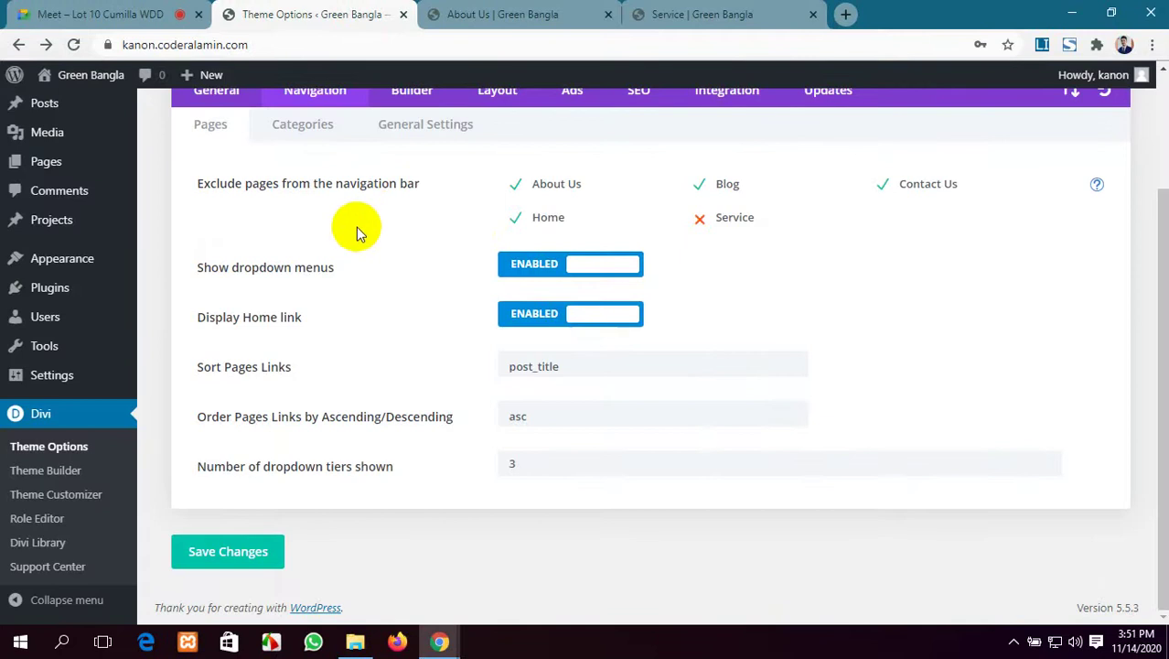
Read the help text for excluding pages from the navigation bar and close it.
scroll(356, 228, up, 2)
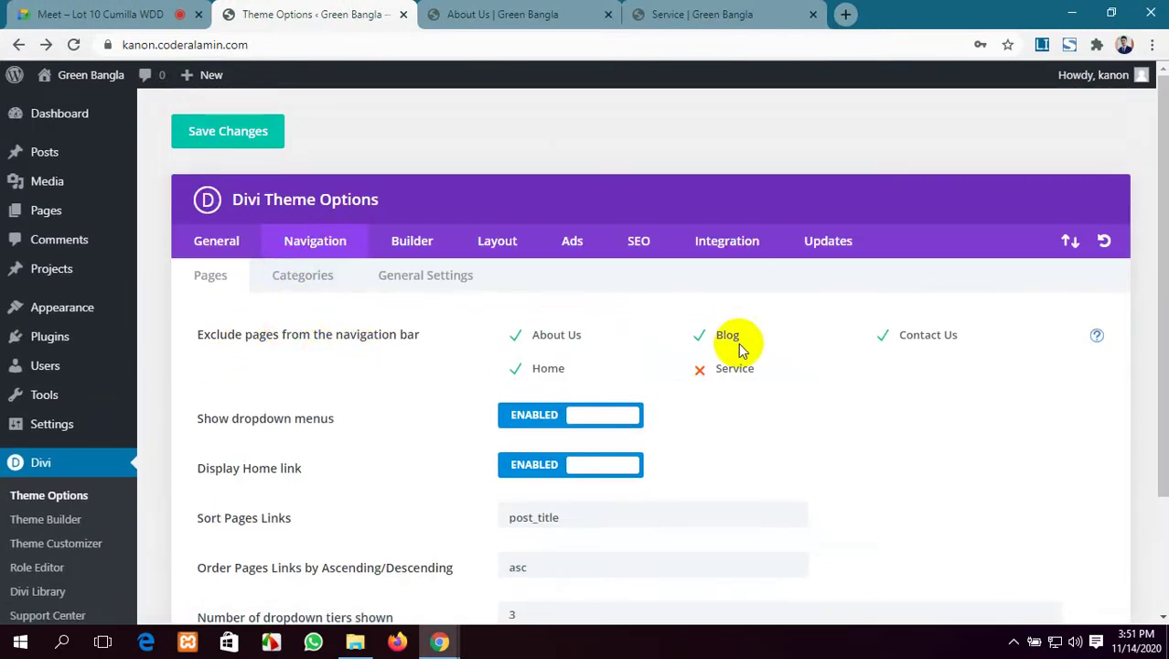
scroll(443, 401, down, 1)
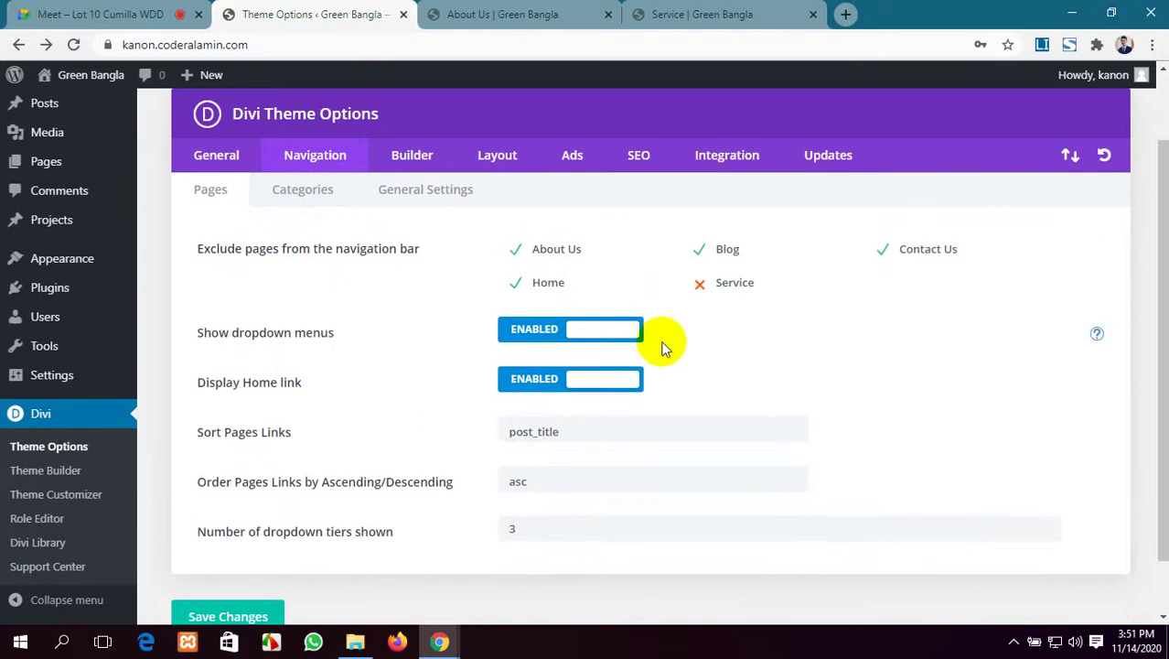
click(1098, 251)
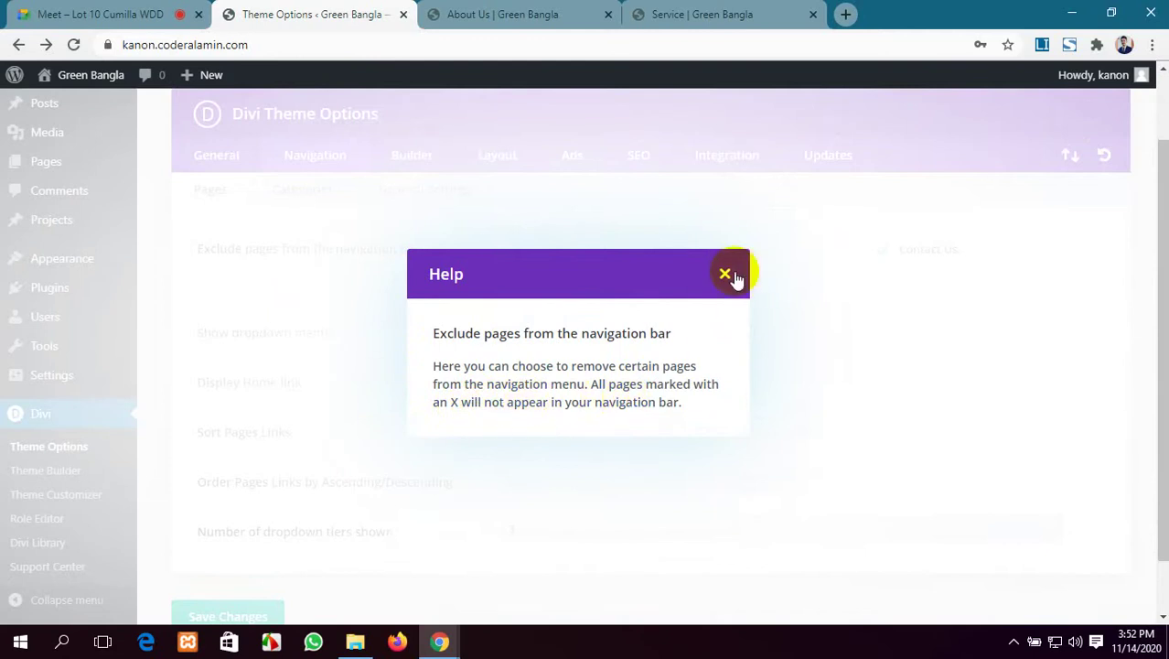
click(724, 277)
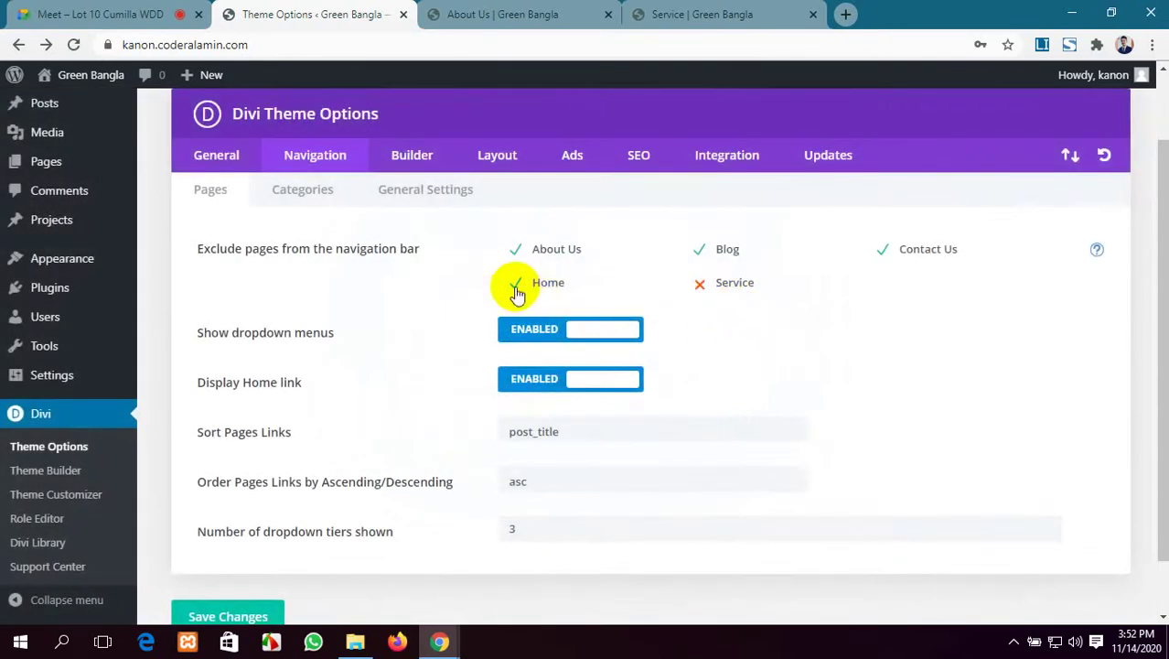
Exclude the Blog and Contact Us pages from the navigation bar too, and save the changes.
click(882, 251)
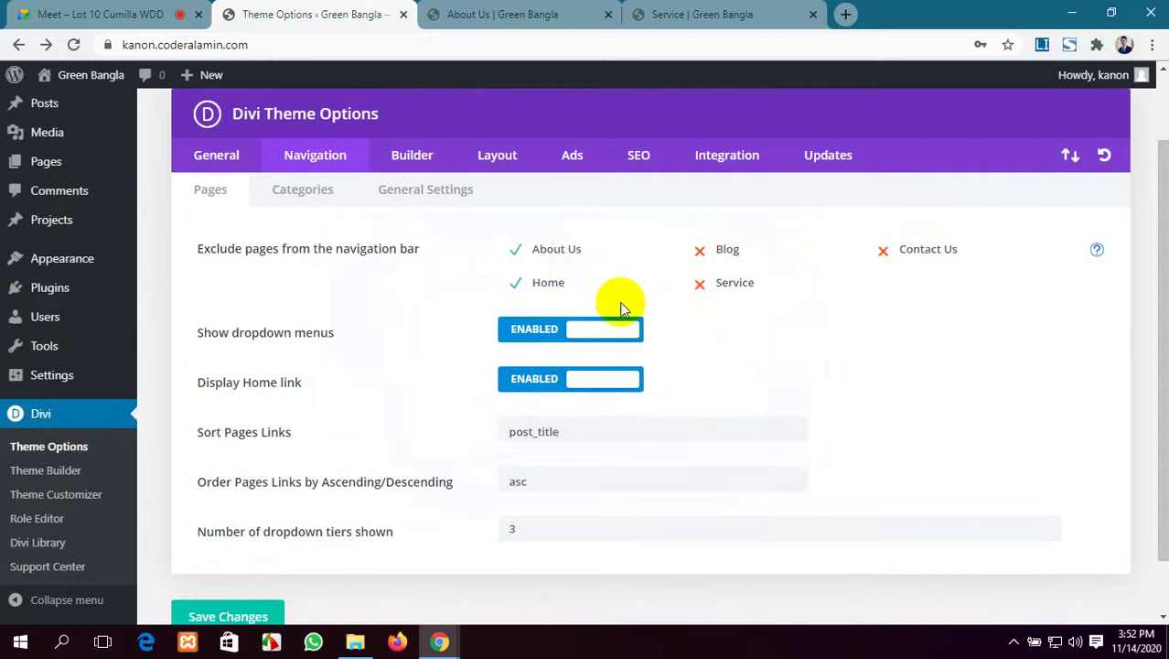
scroll(303, 344, down, 1)
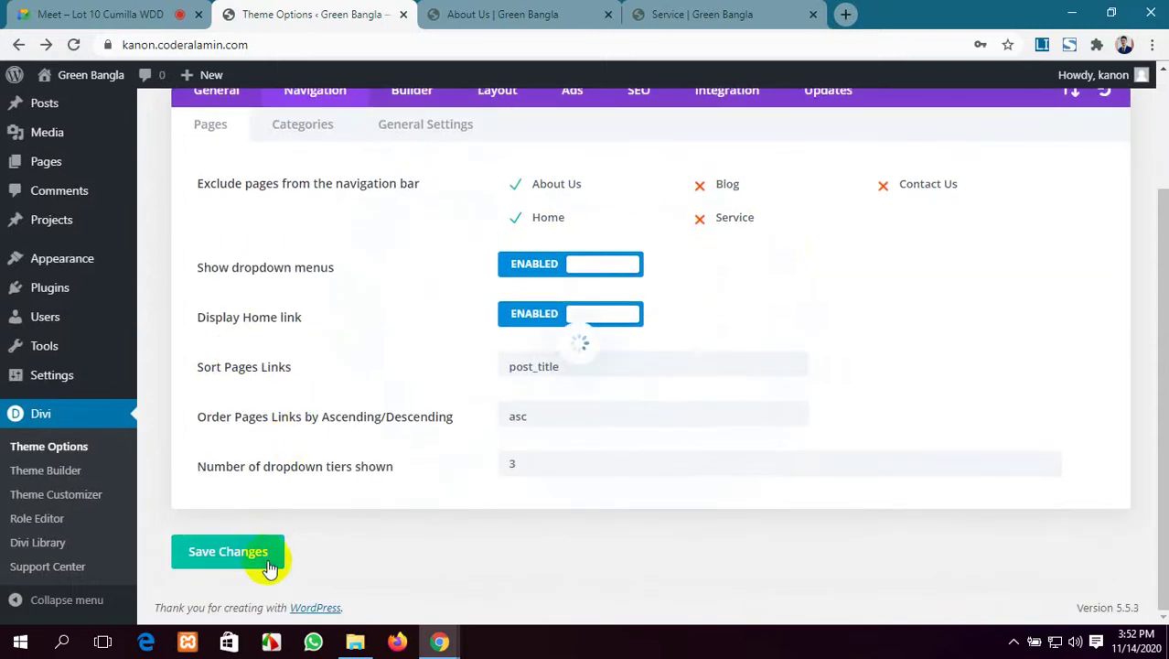
Reload the Service page, check its navigation bar for the Blog and Contact Us links, and return to Theme Options.
click(700, 13)
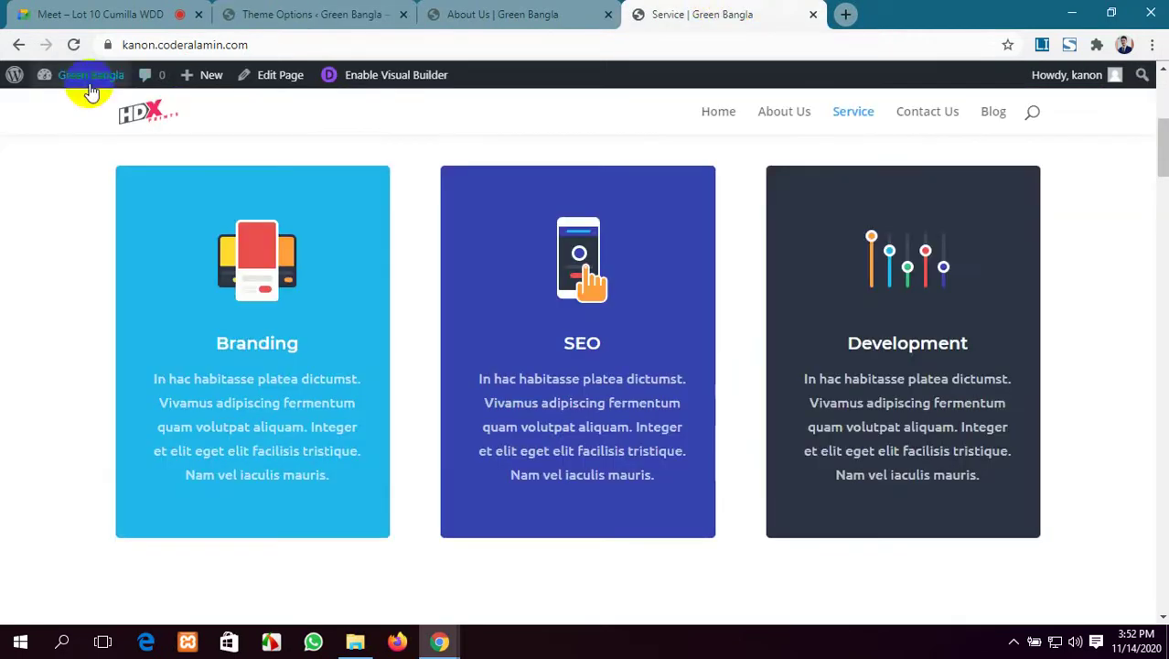
click(74, 45)
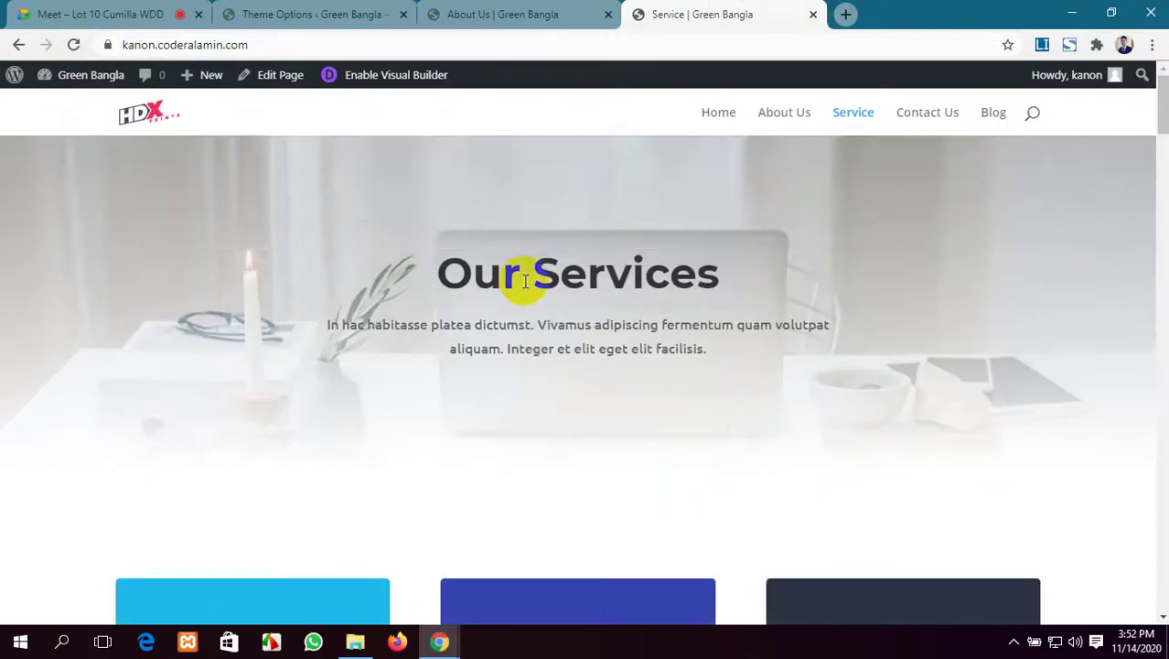
scroll(525, 280, down, 5)
scroll(525, 280, up, 5)
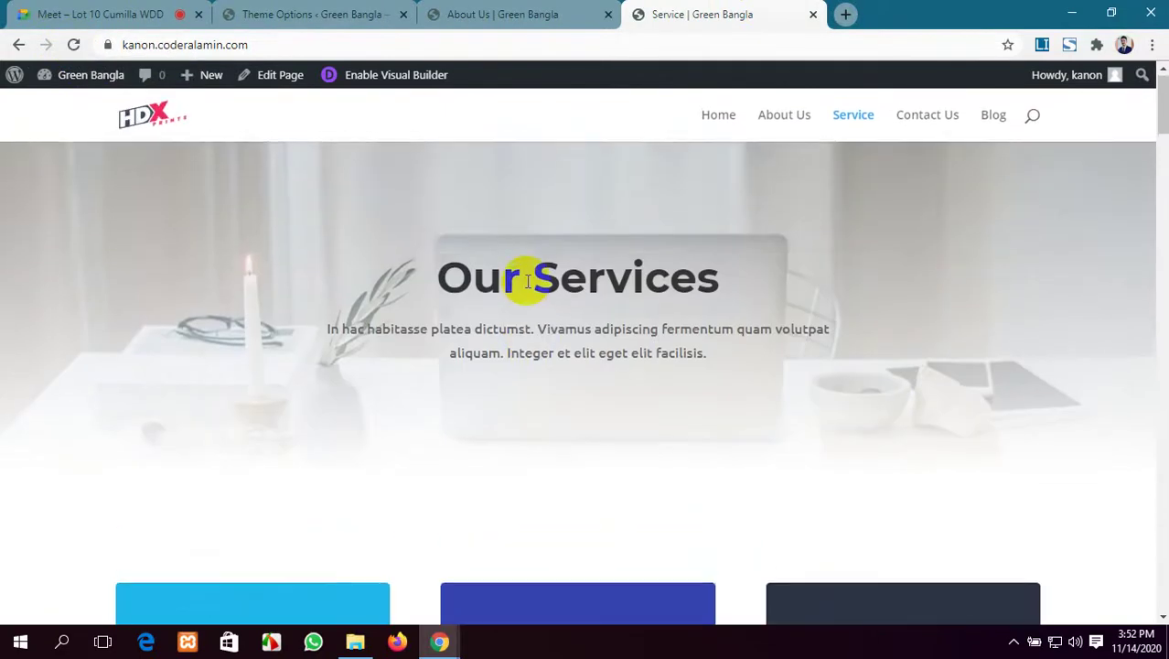
click(495, 11)
click(309, 14)
Restore the Blog, Service and Contact Us pages to the navigation bar in the page exclusion settings.
scroll(478, 230, up, 3)
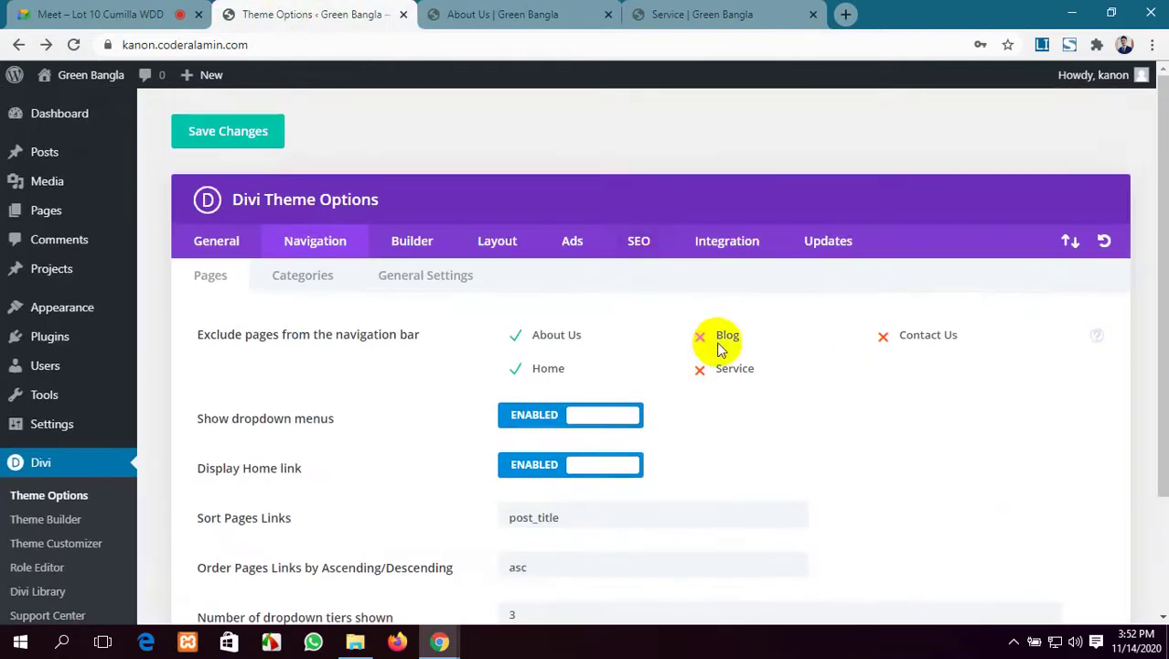
click(699, 336)
click(699, 369)
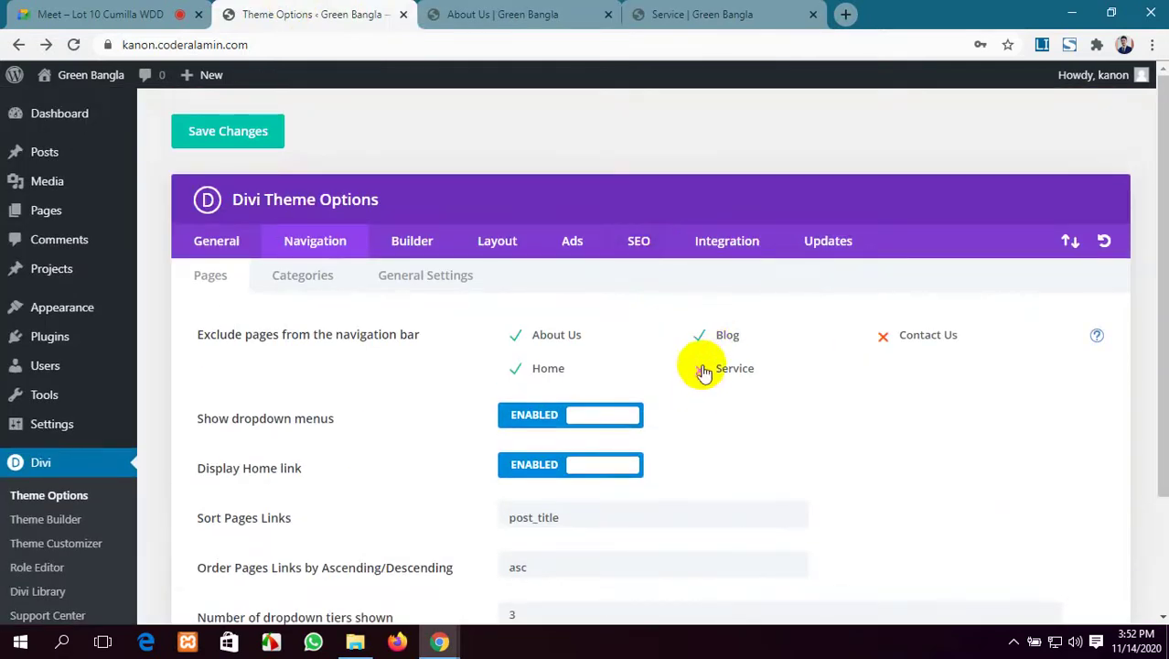
click(886, 338)
scroll(422, 342, down, 1)
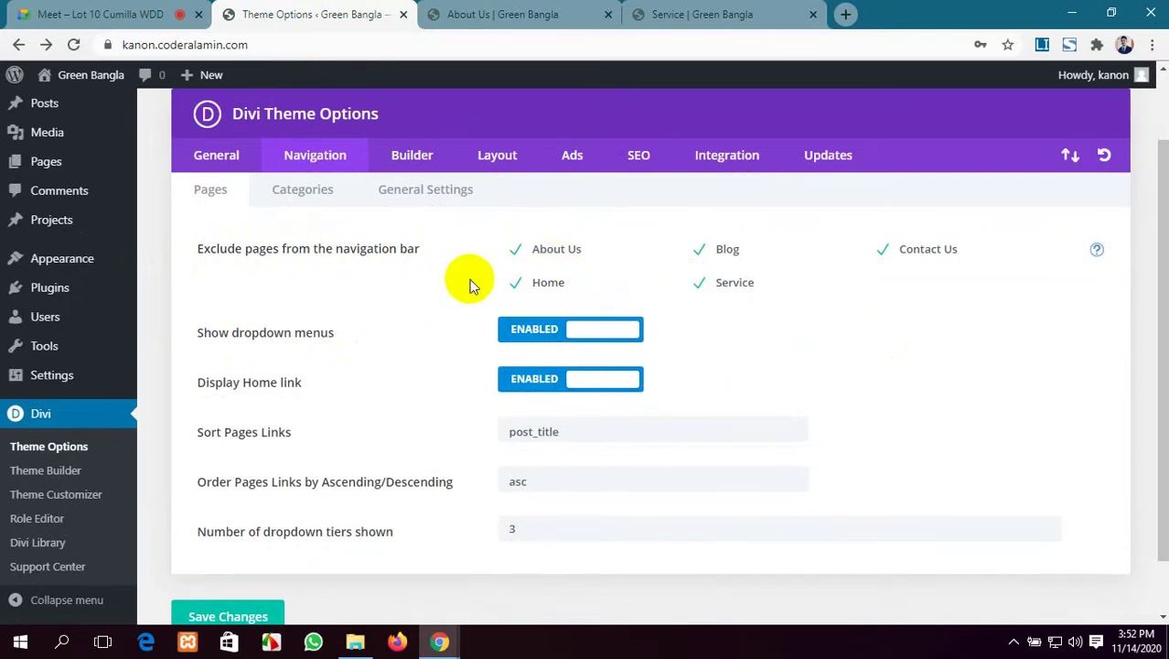
Switch to the site's Service page and look over its navigation bar and content once more.
click(688, 9)
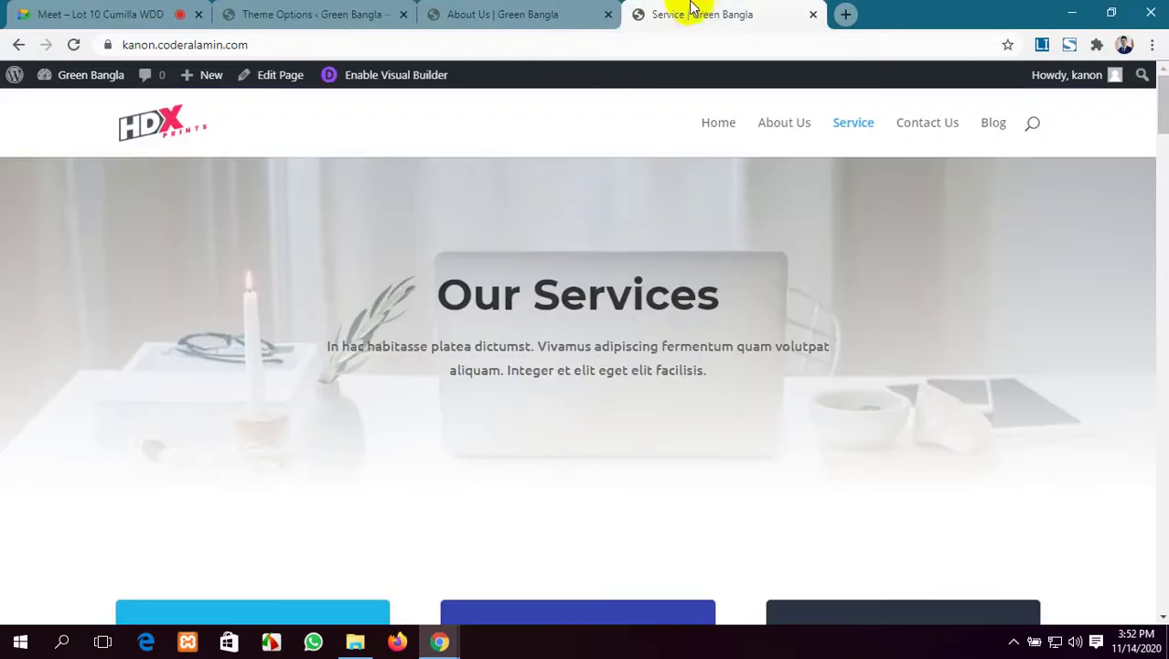
scroll(582, 174, down, 5)
scroll(582, 173, up, 5)
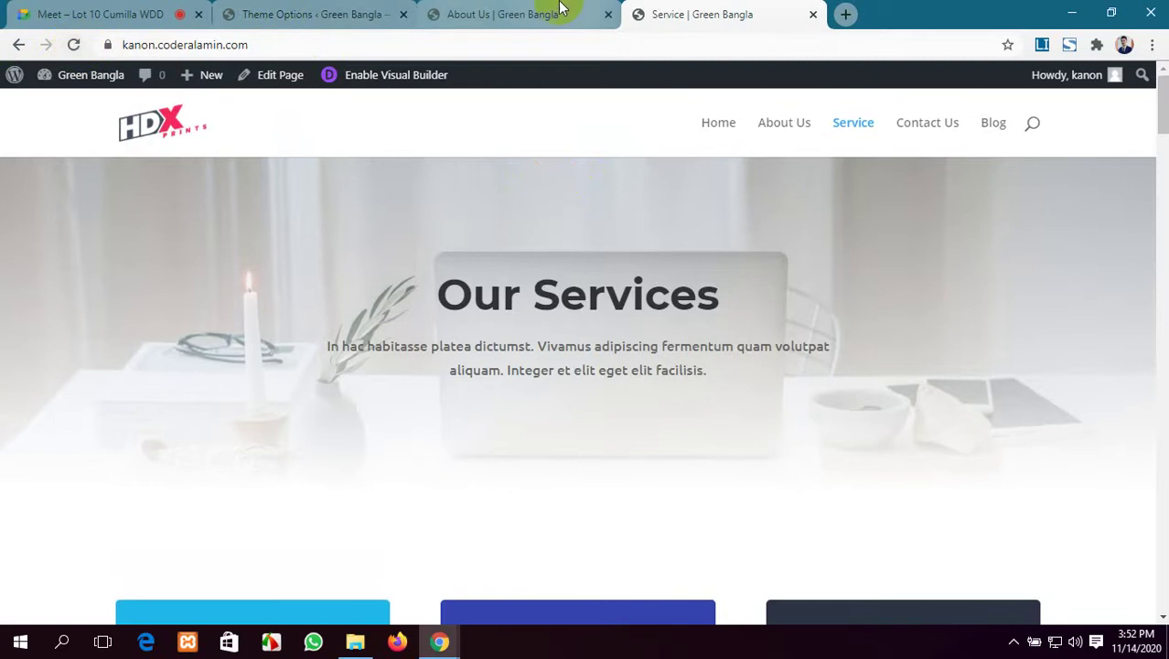
Exclude the Contact Us page from the navigation bar in the Divi theme options and save the changes.
click(279, 11)
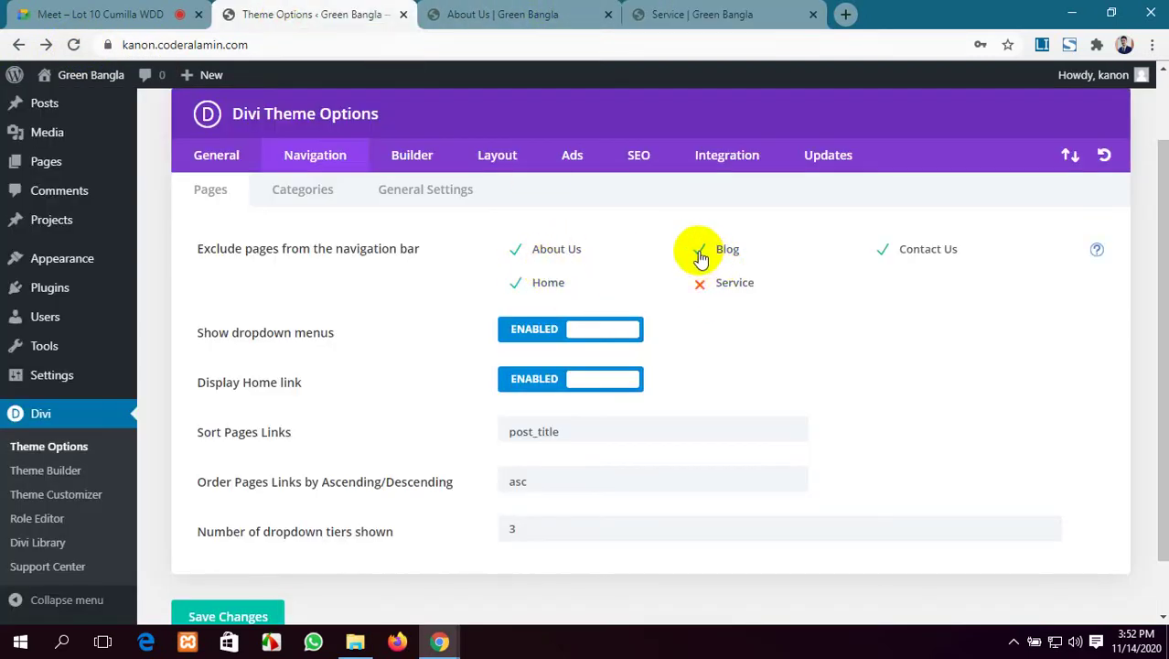
click(884, 254)
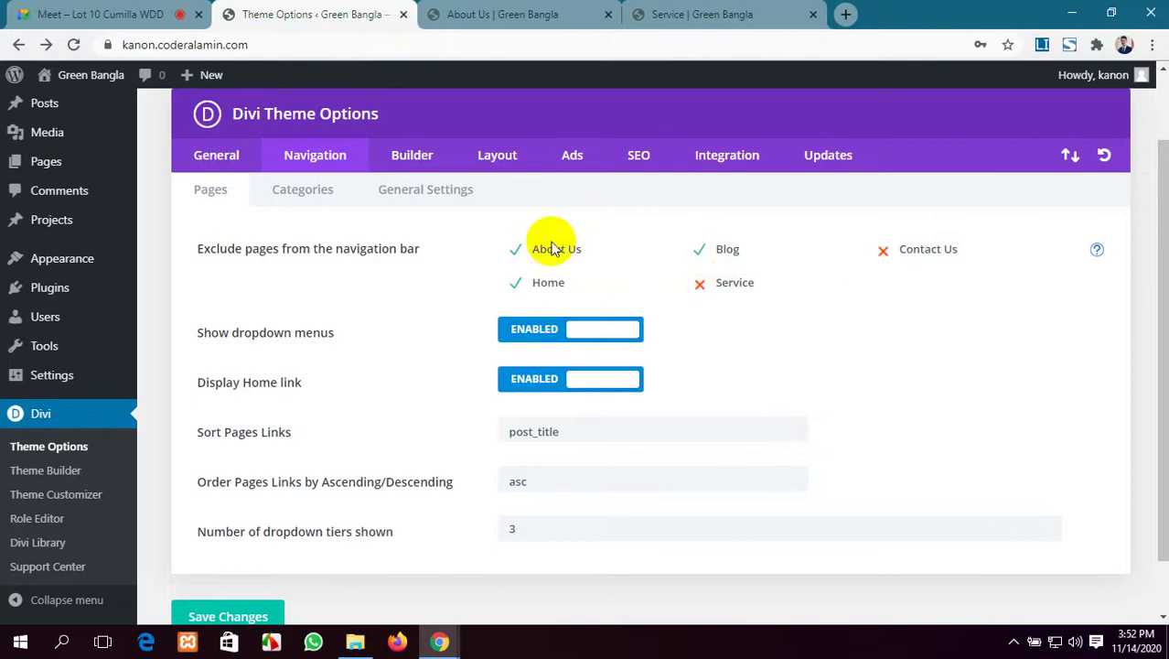
scroll(386, 339, down, 1)
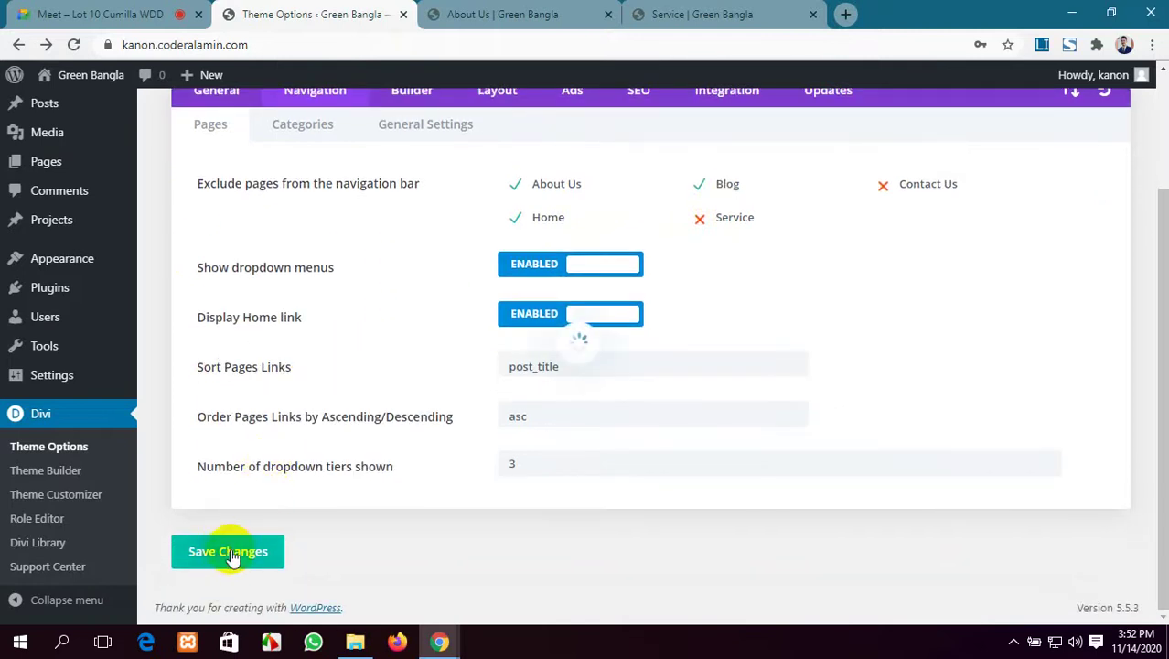
Check the navigation menu on the live site by opening the Blog and Contact Us pages.
click(718, 14)
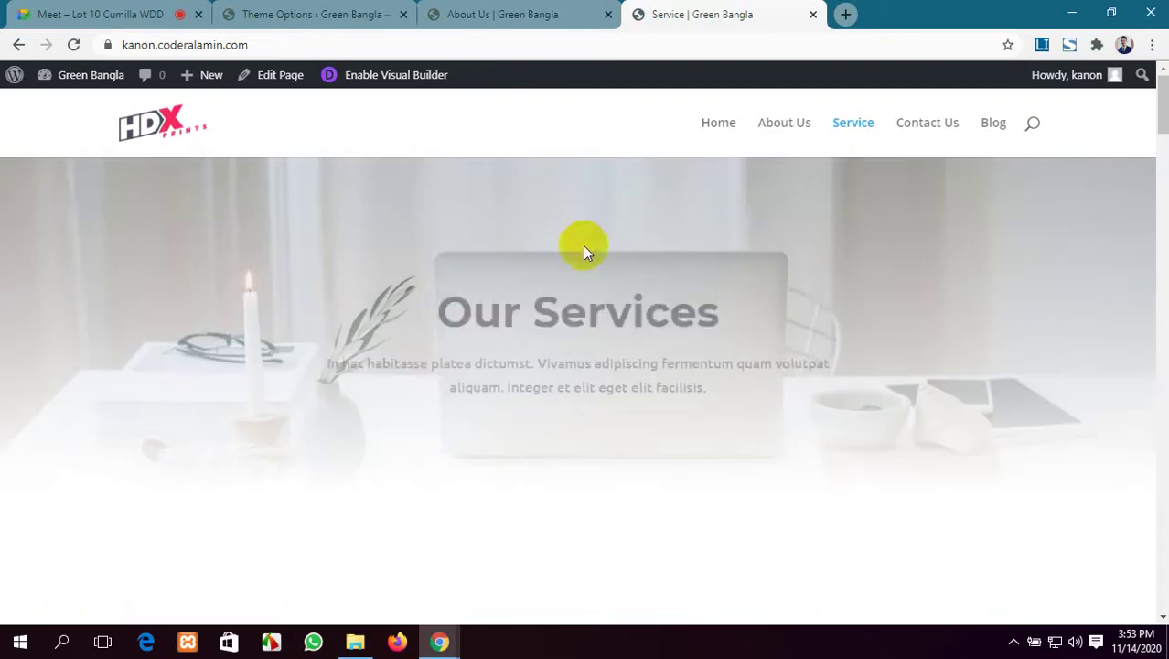
click(992, 125)
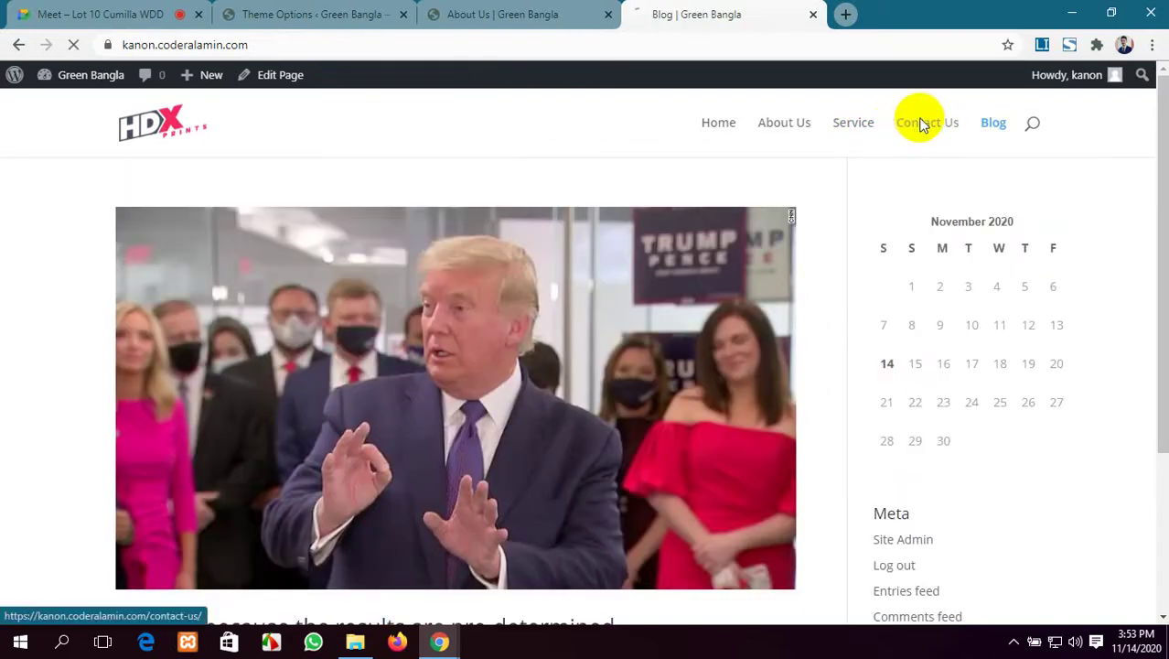
click(924, 124)
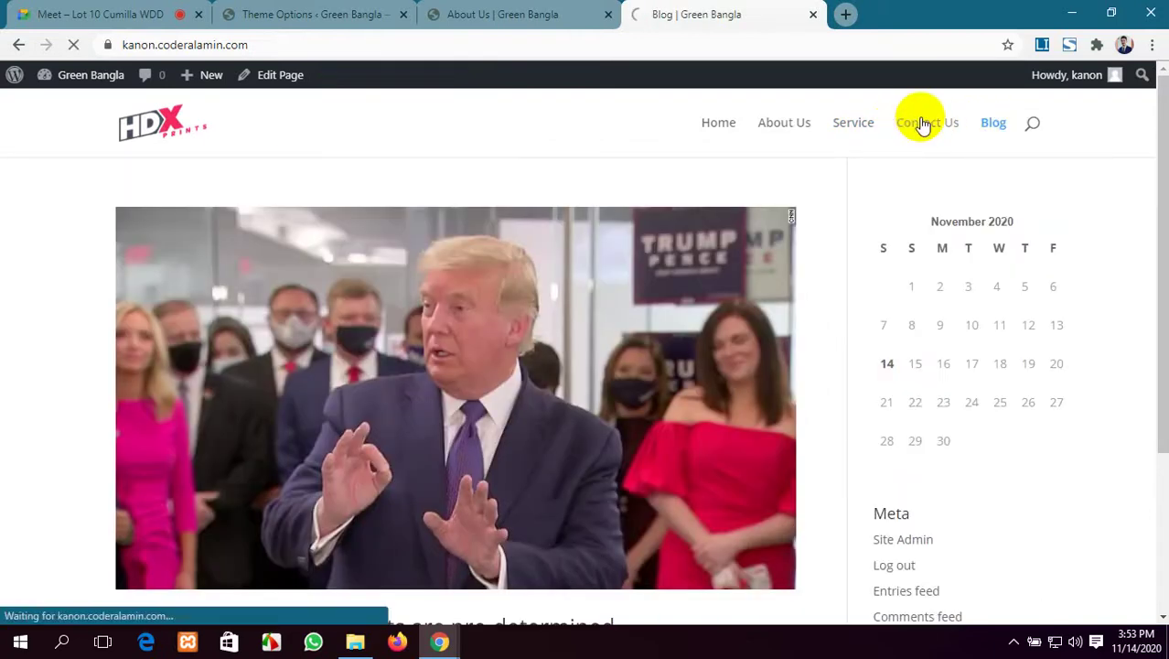
scroll(567, 293, down, 4)
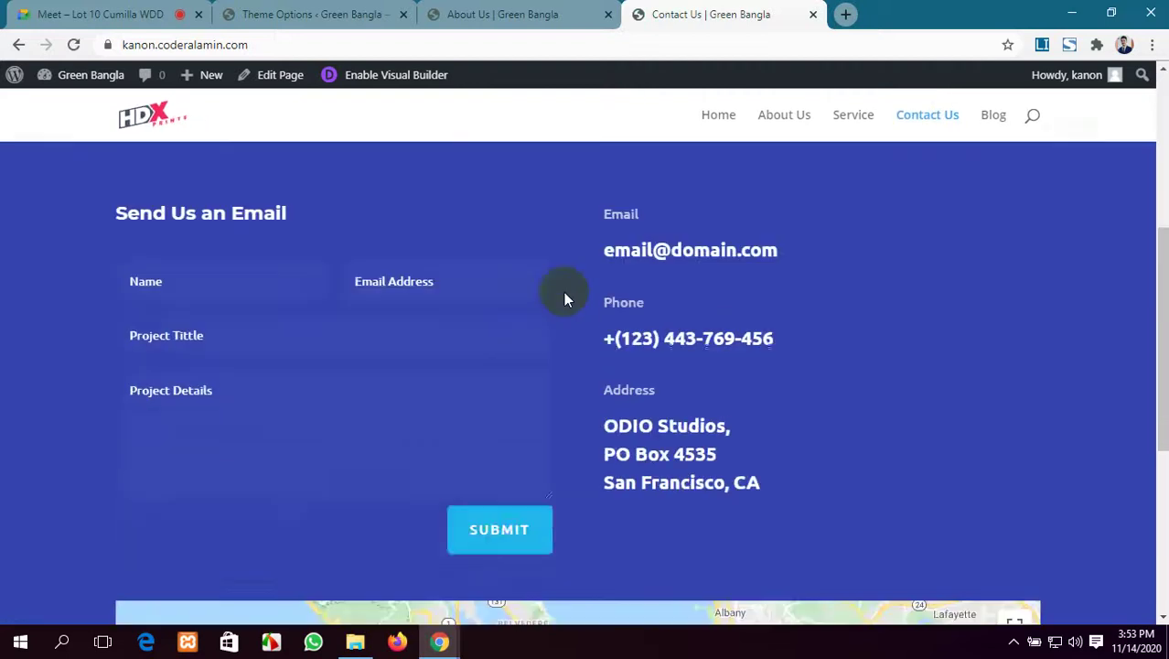
scroll(564, 292, up, 3)
scroll(561, 287, down, 5)
scroll(561, 287, up, 5)
scroll(561, 287, down, 3)
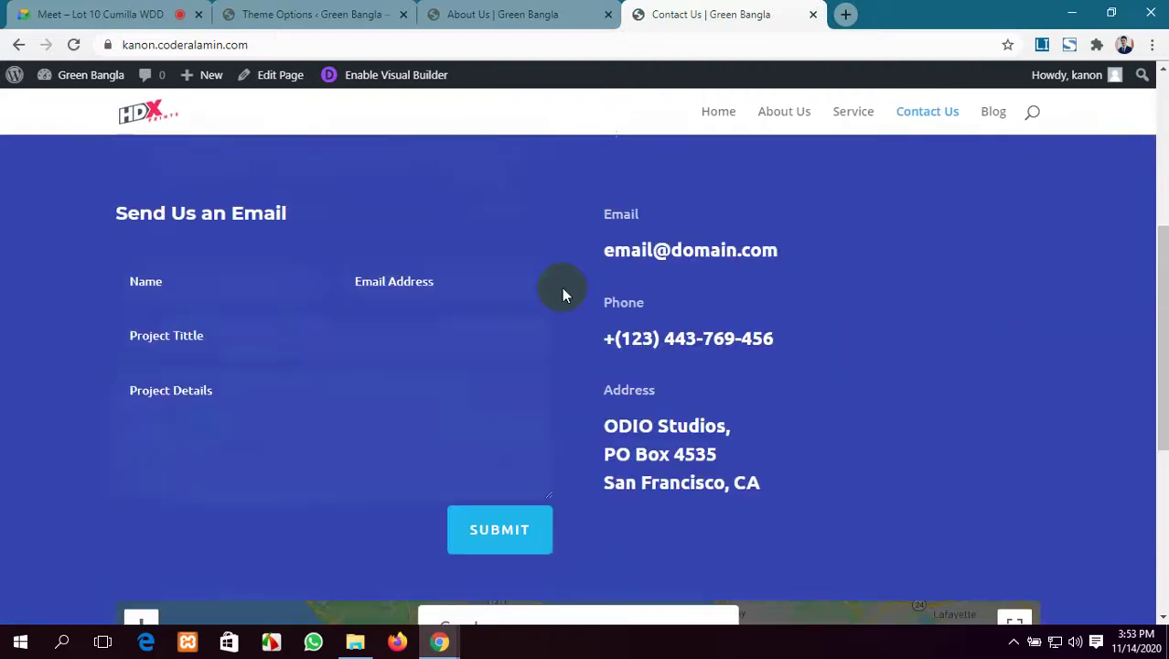
scroll(561, 295, up, 4)
Include the Contact Us and Service pages in the navigation bar again and save the theme options.
click(307, 11)
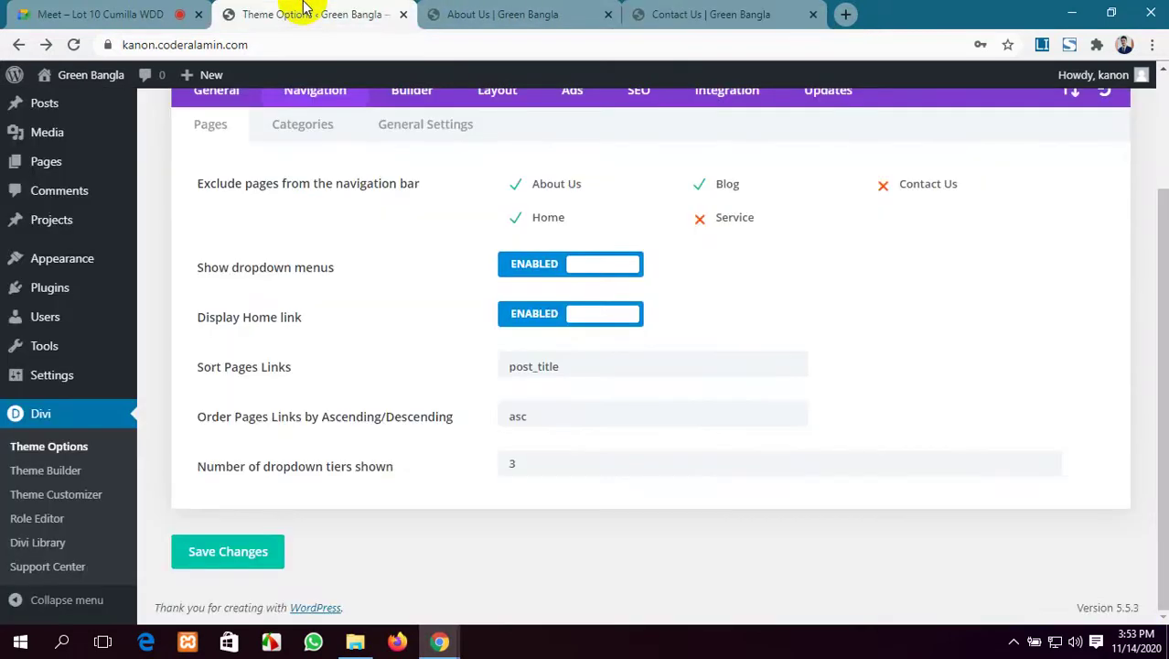
scroll(479, 153, up, 2)
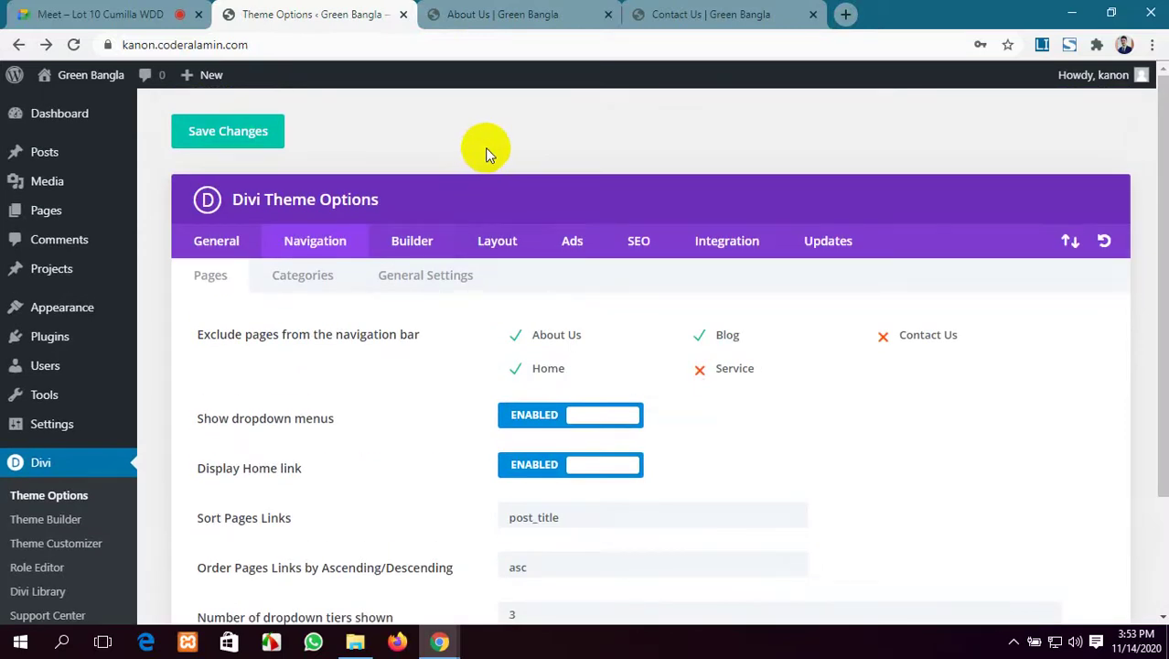
click(883, 339)
click(700, 369)
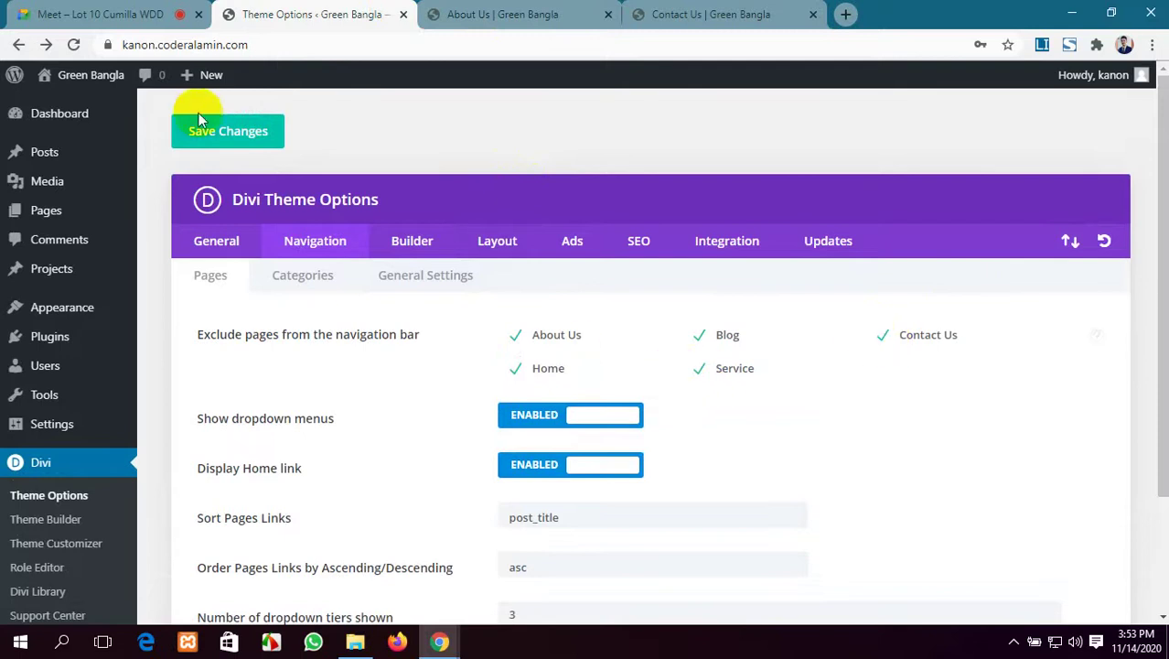
click(220, 133)
Check the sort criteria available for page links, keep post_title, and save the changes.
scroll(406, 431, down, 1)
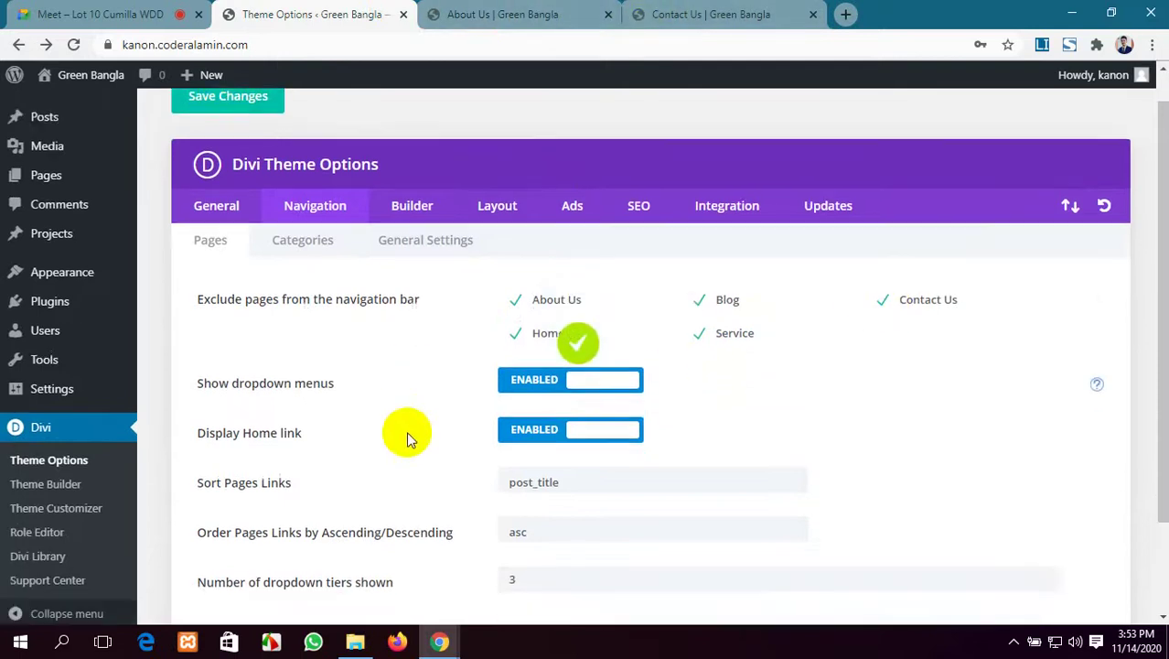
scroll(406, 431, down, 2)
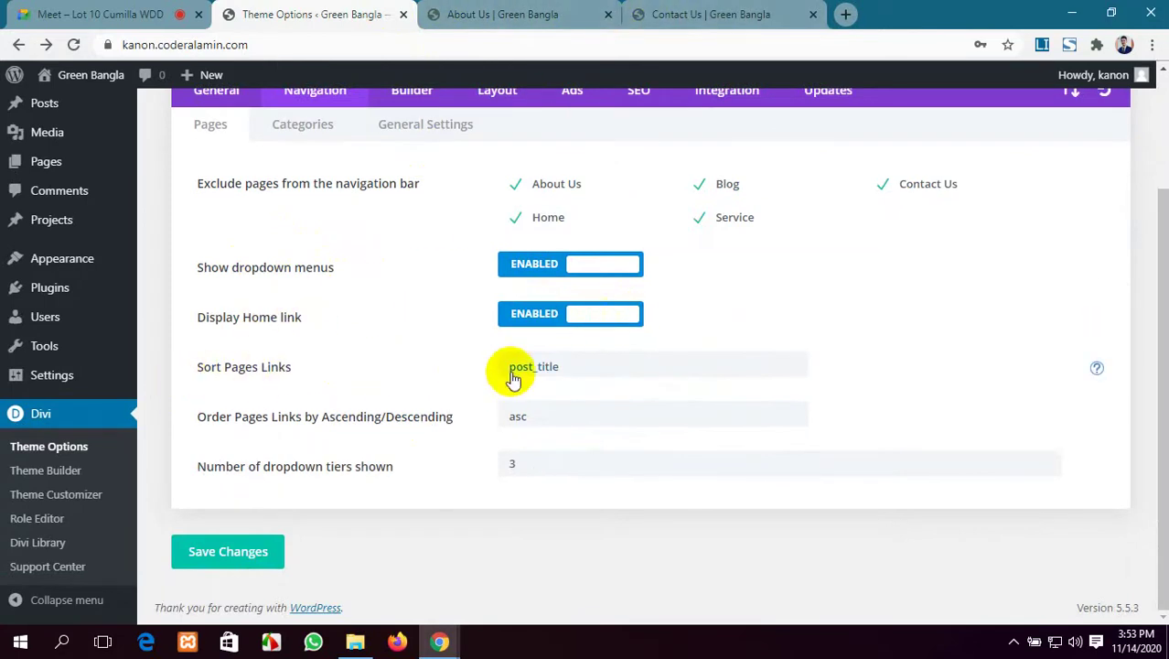
click(606, 375)
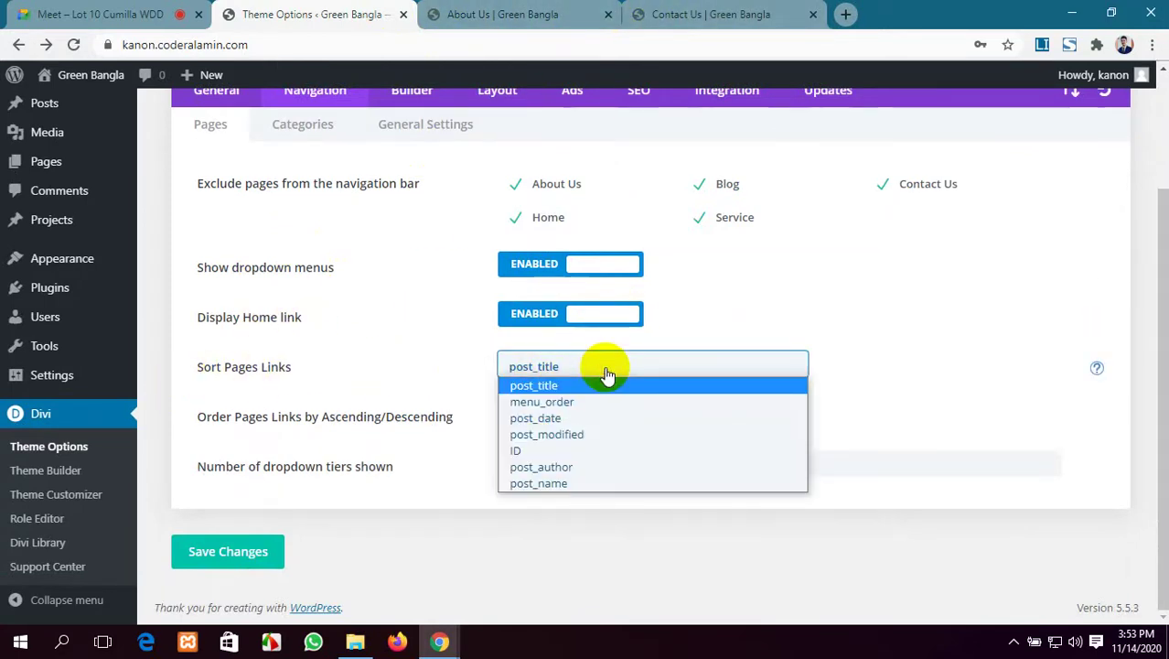
click(607, 370)
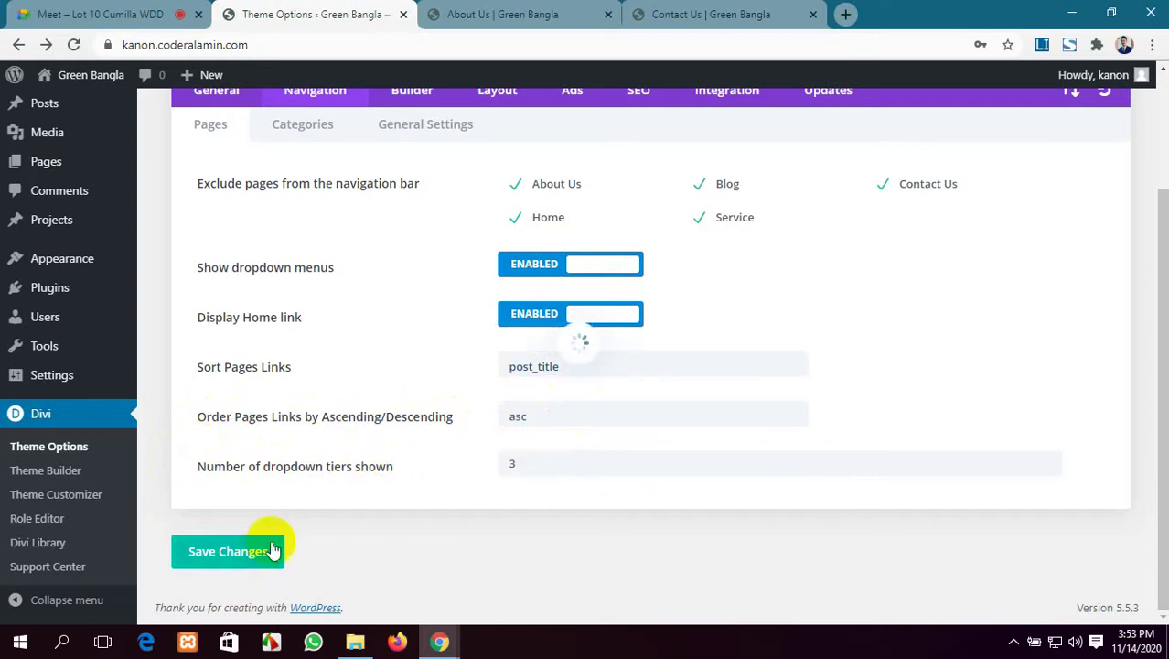
Review the navigation settings for categories, including exclusions, dropdown menus, empty categories and sorting.
click(334, 124)
scroll(404, 200, up, 2)
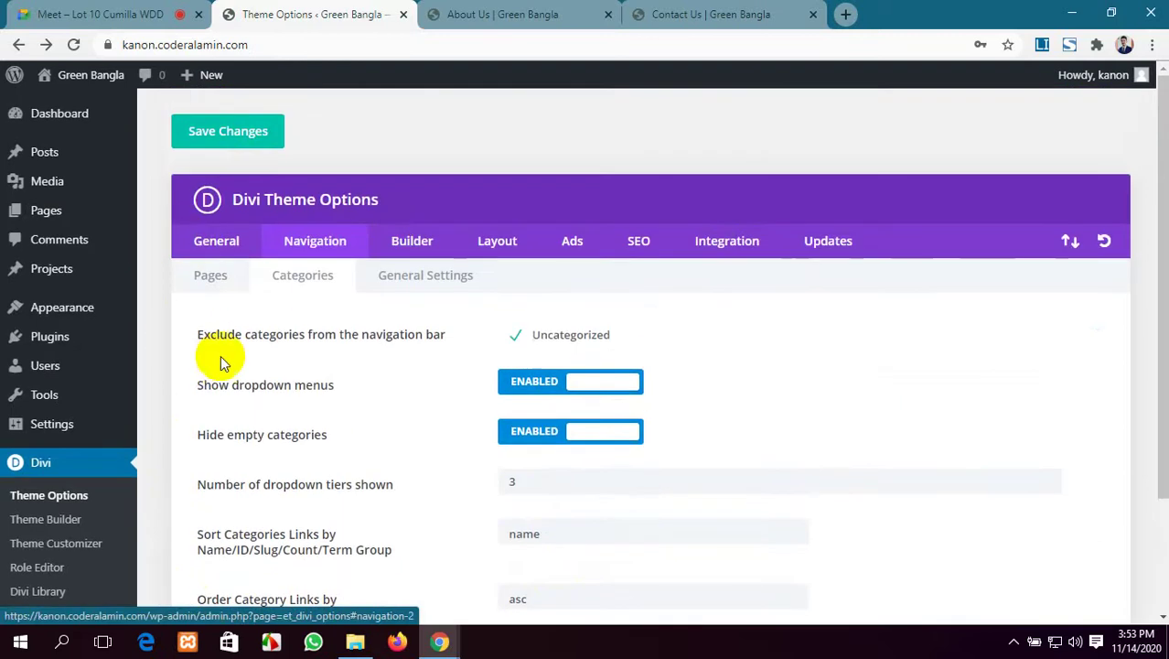
scroll(293, 341, down, 1)
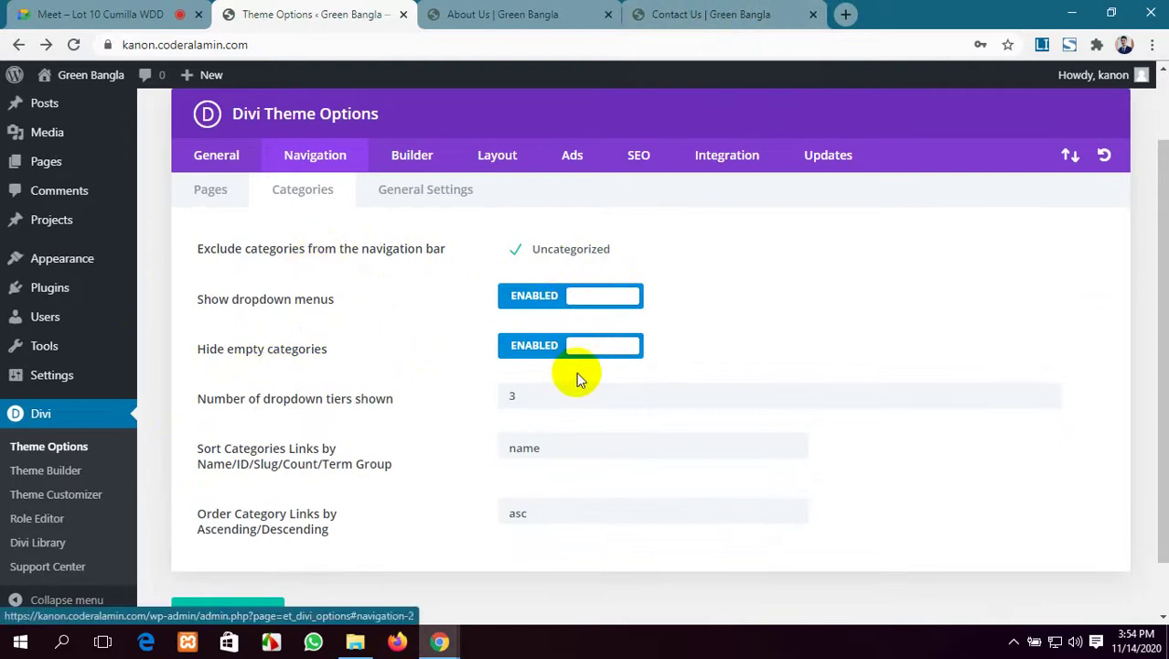
scroll(576, 371, down, 1)
scroll(378, 449, up, 2)
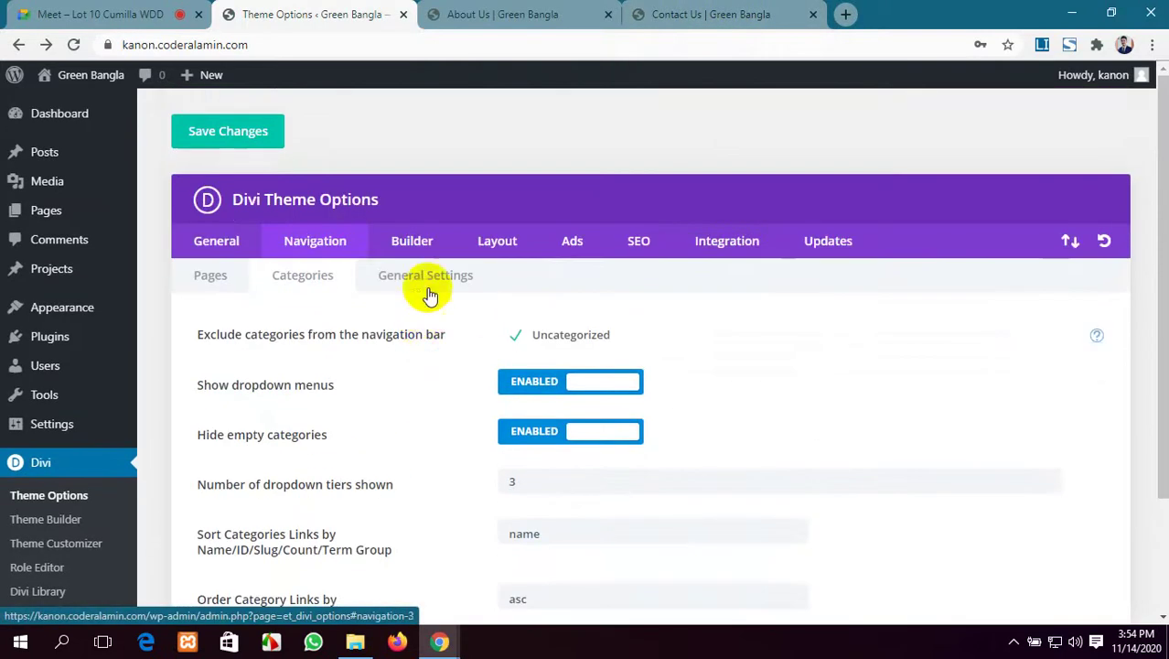
Enable "Disable top tier dropdown menu links" in the general navigation settings and save the changes.
click(429, 278)
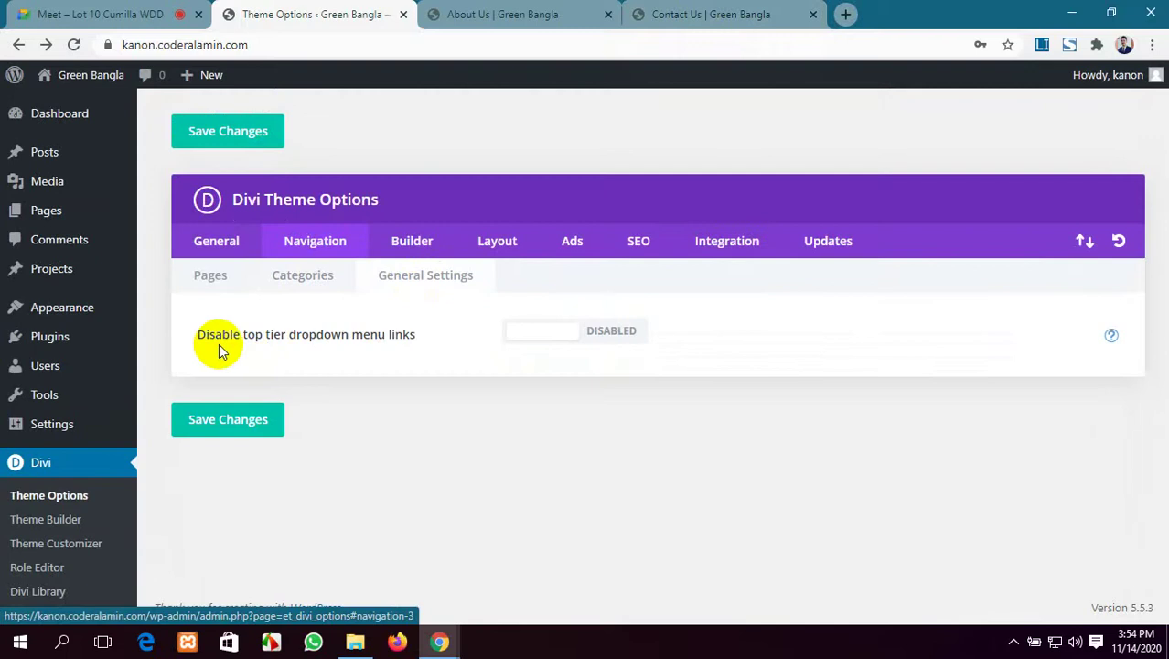
click(578, 335)
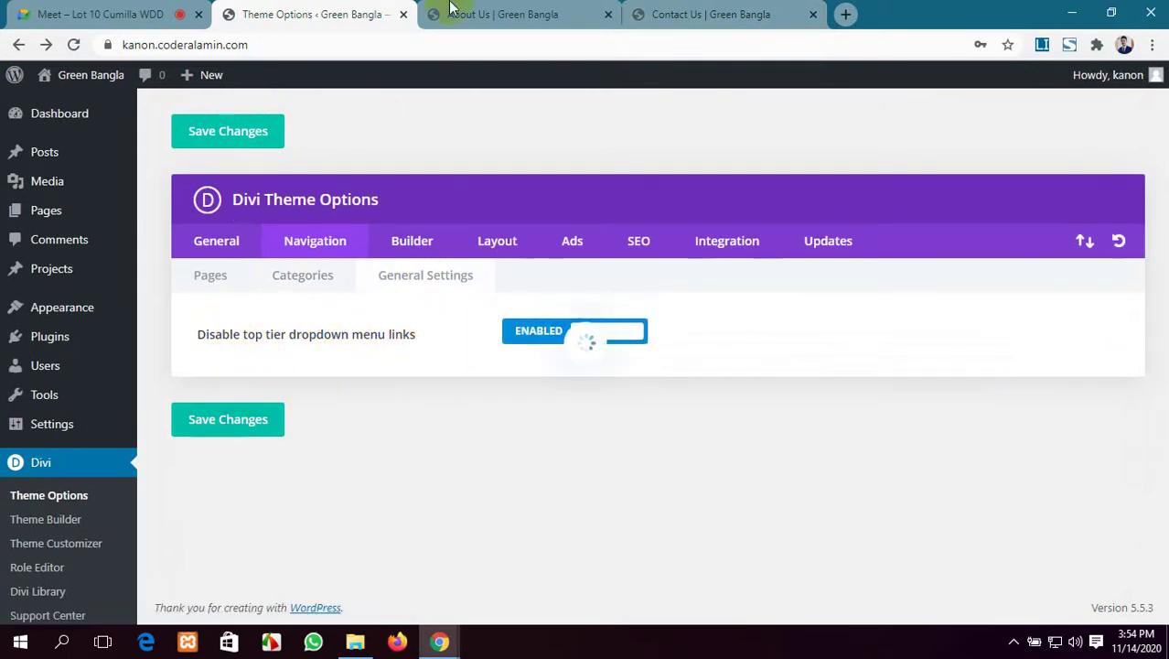
Look over the Contact Us page on the live site and open the Home page from its menu.
click(645, 14)
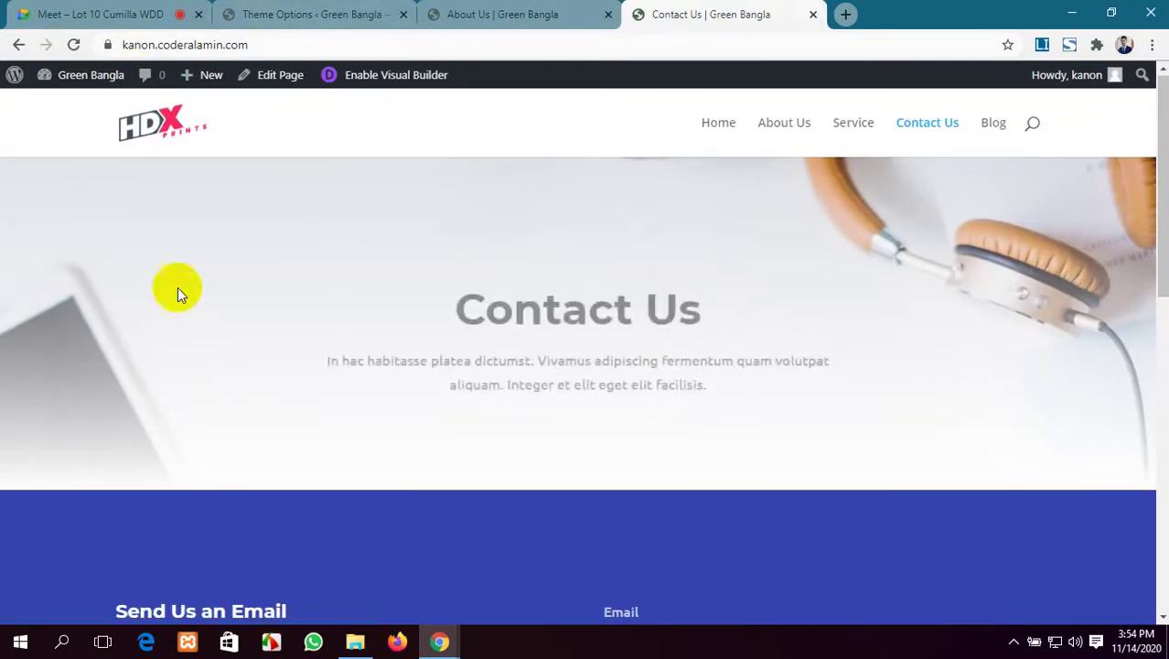
scroll(243, 344, down, 5)
scroll(244, 345, up, 5)
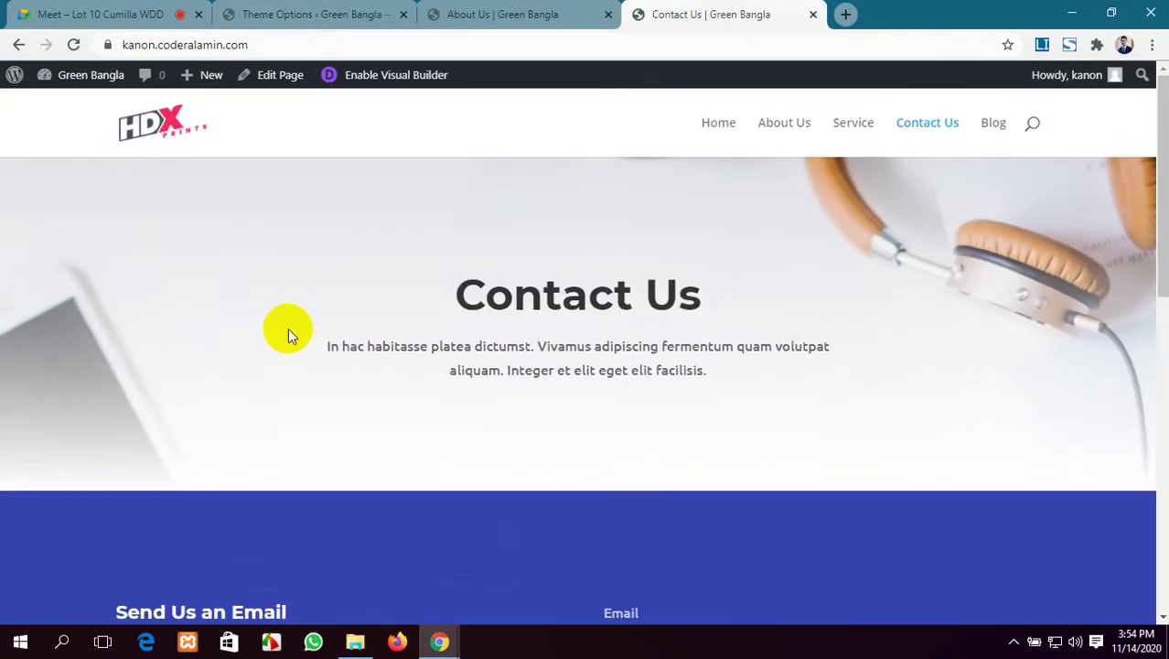
click(716, 131)
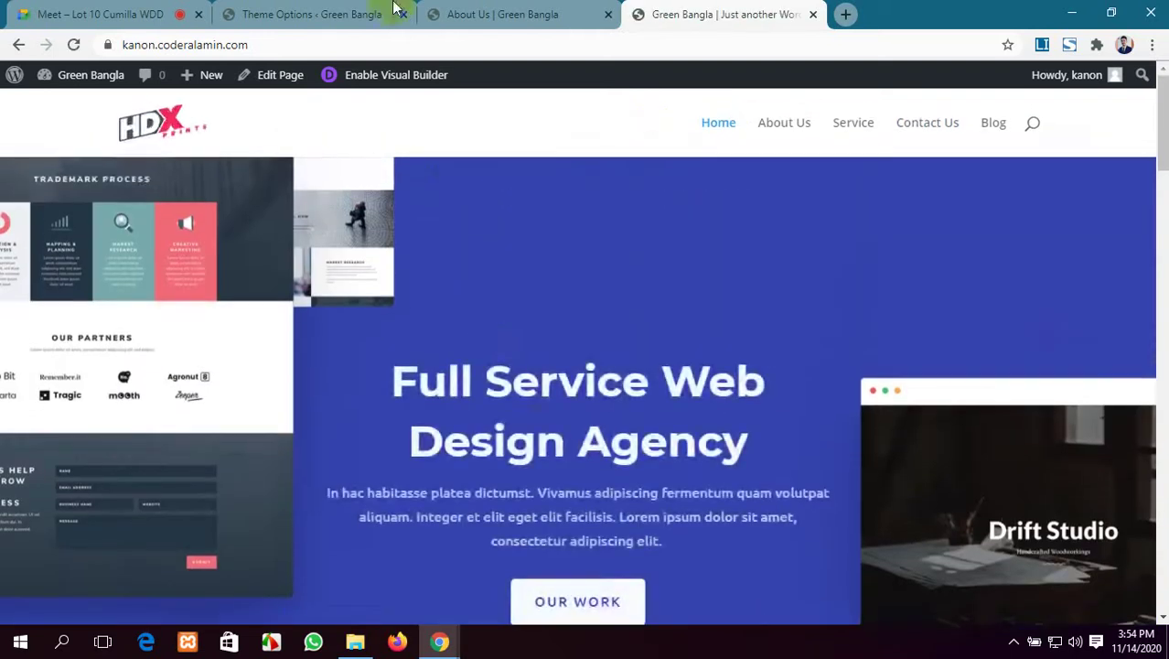
Turn off "Disable top tier dropdown menu links" in the theme options and save the changes.
click(375, 14)
click(522, 341)
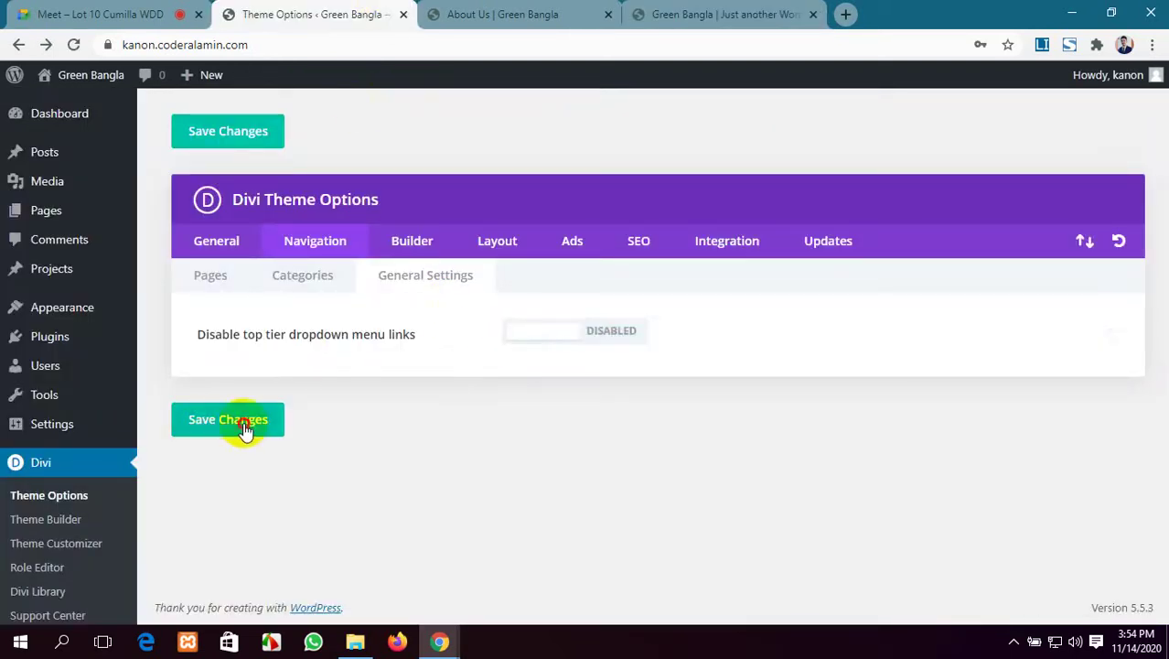
Examine the Divi Builder post type settings in the theme options alongside the site's open pages.
click(411, 241)
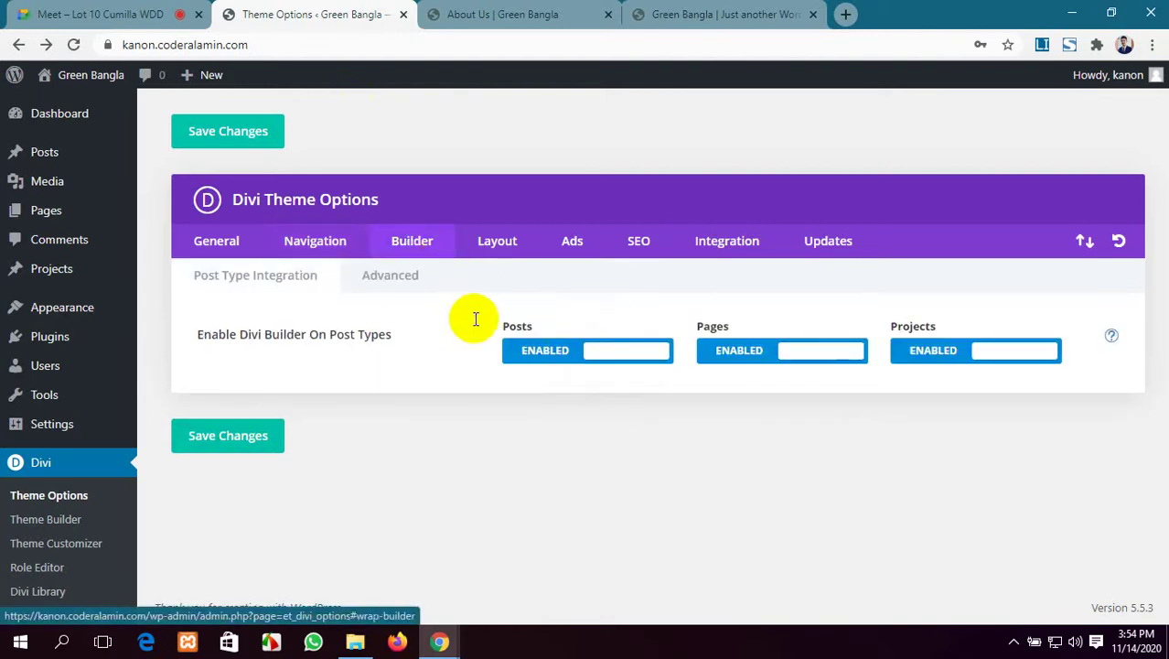
click(291, 246)
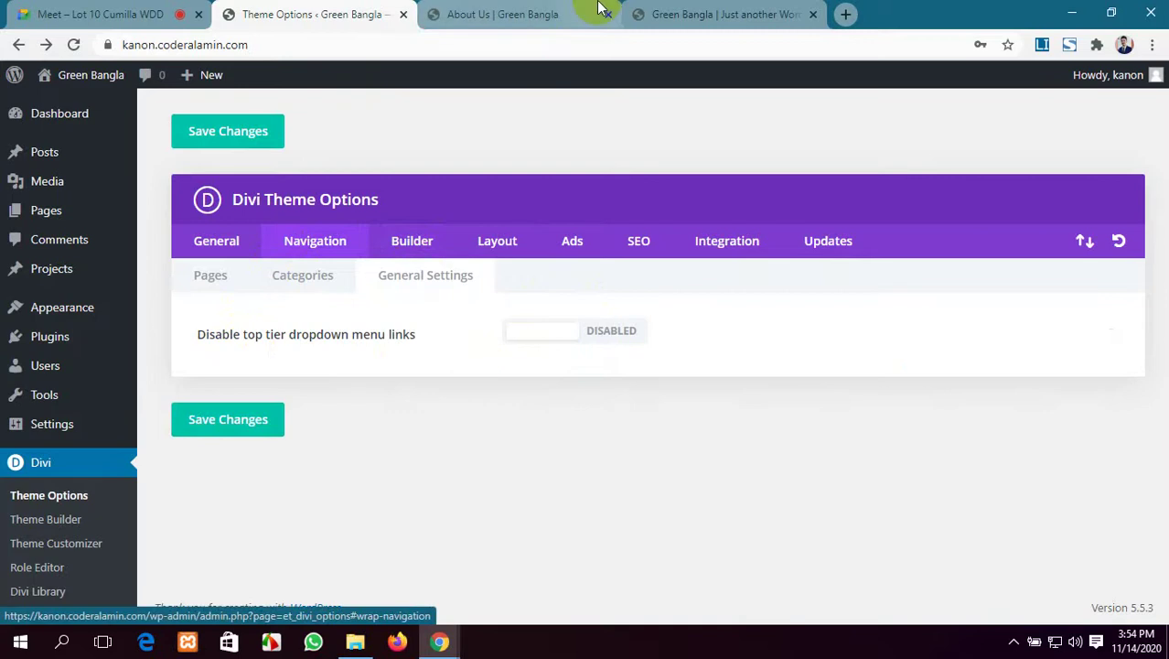
click(472, 11)
click(262, 11)
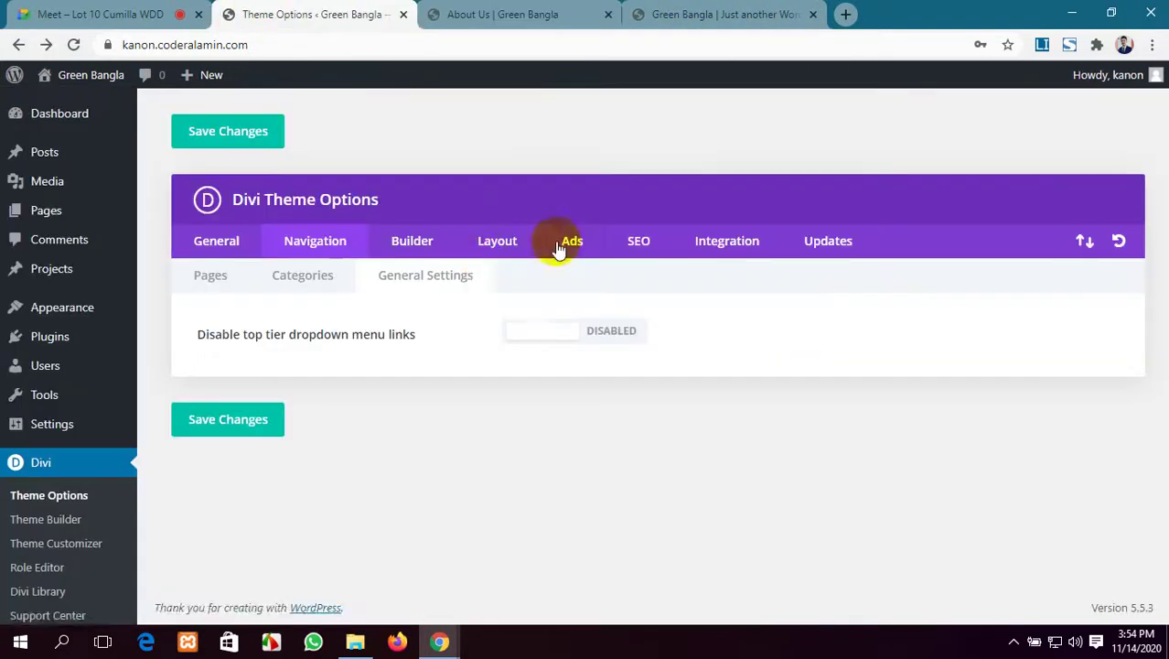
click(402, 243)
click(667, 11)
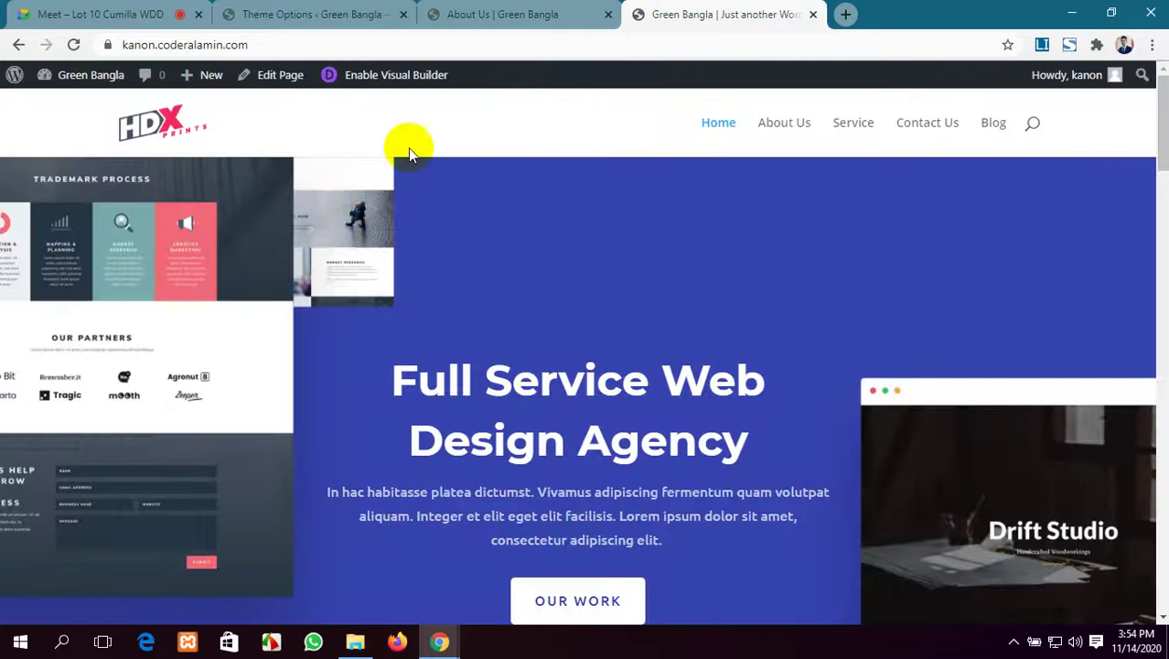
click(295, 11)
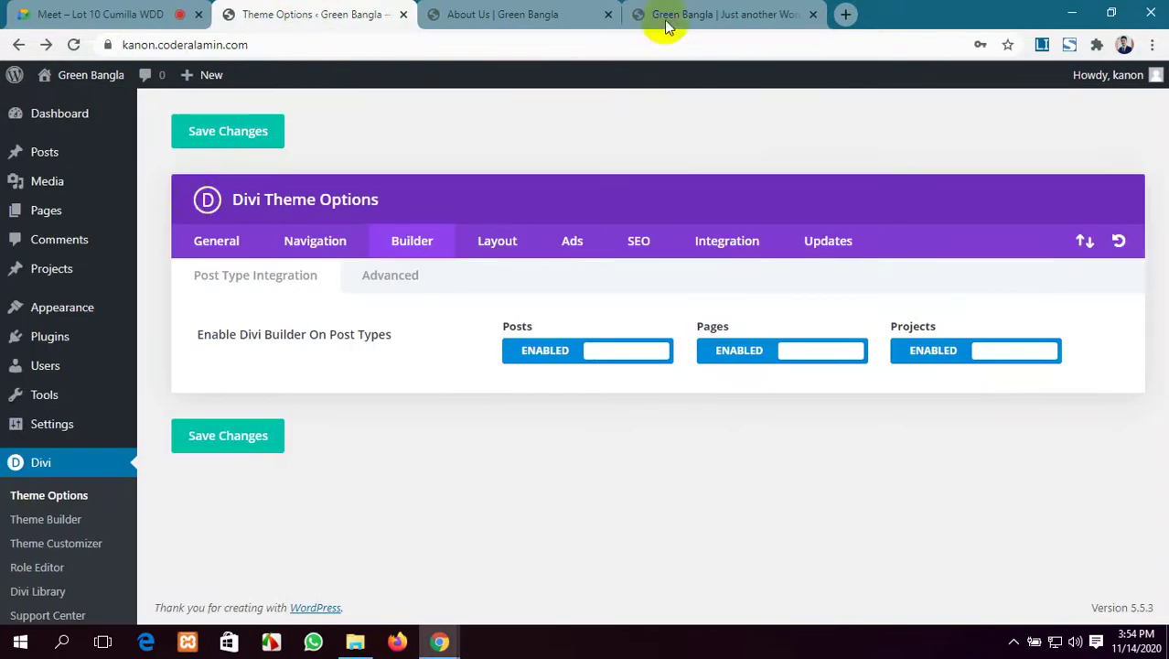
Close the About Us page that is open in the visual builder and return to the theme options.
click(536, 13)
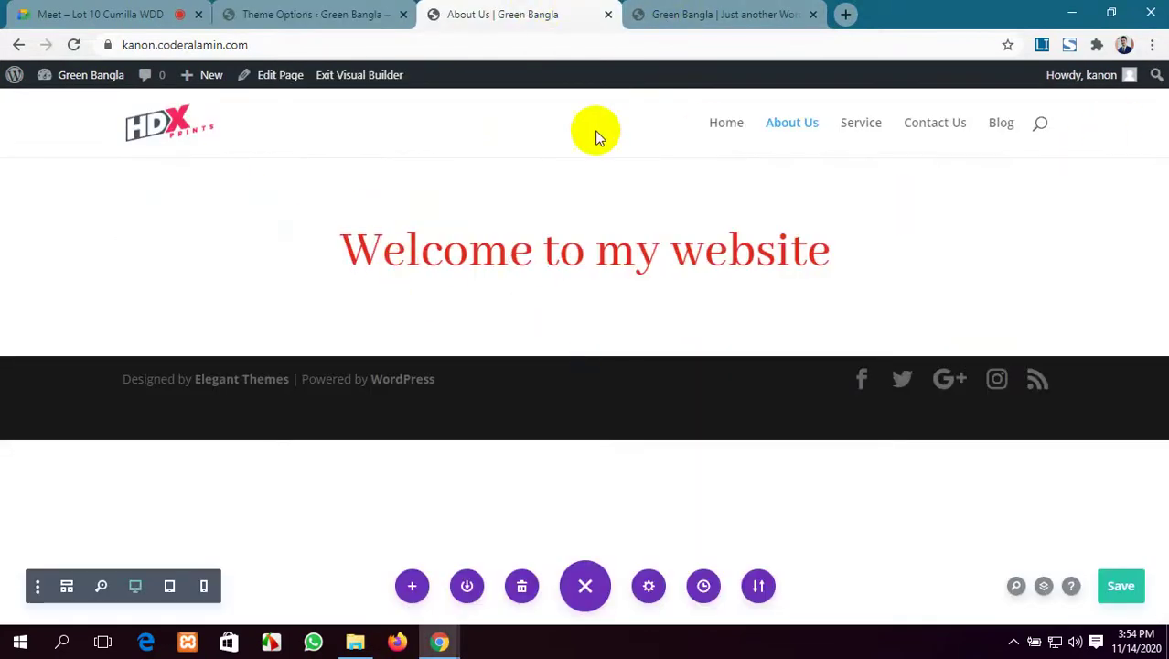
click(608, 14)
click(325, 20)
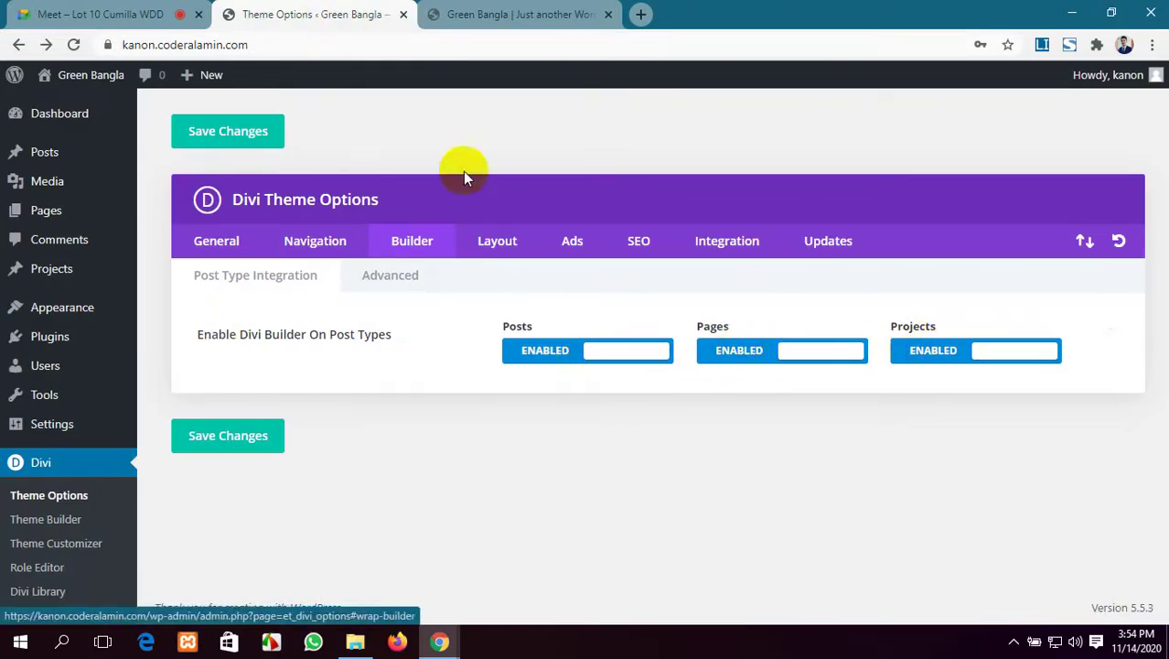
Open the About Us page on the live site and select its heading "Welcome to my website".
click(465, 14)
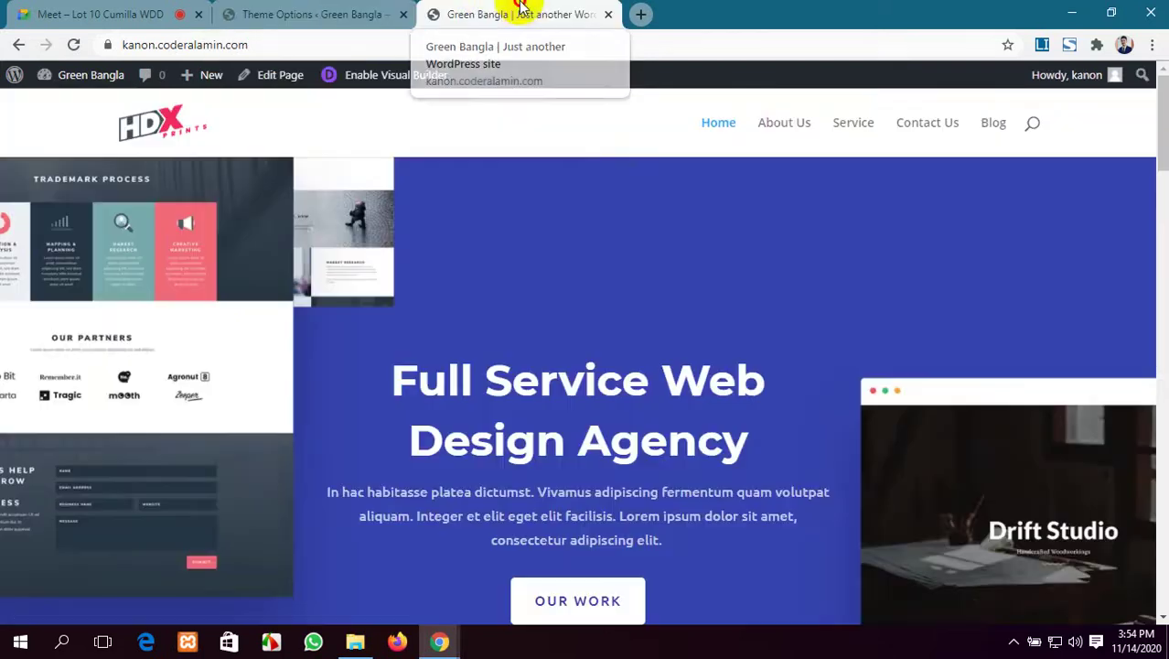
click(787, 125)
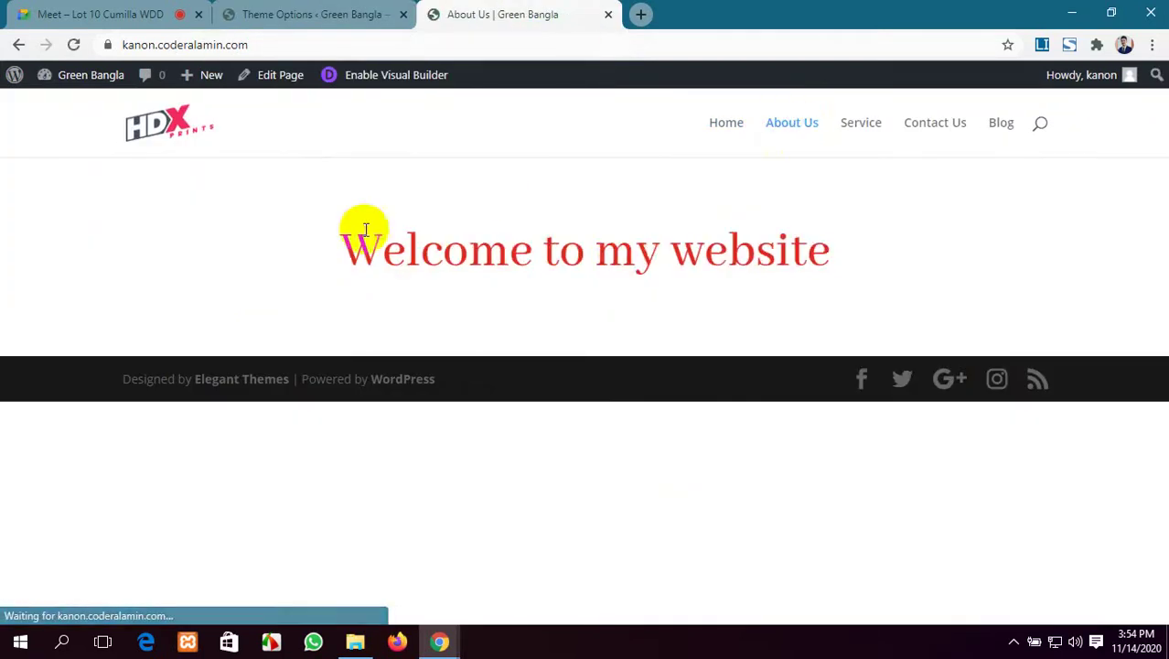
drag(826, 252, 336, 279)
From the theme options, open the Add New editors for a post, a page and a project in separate tabs.
click(355, 13)
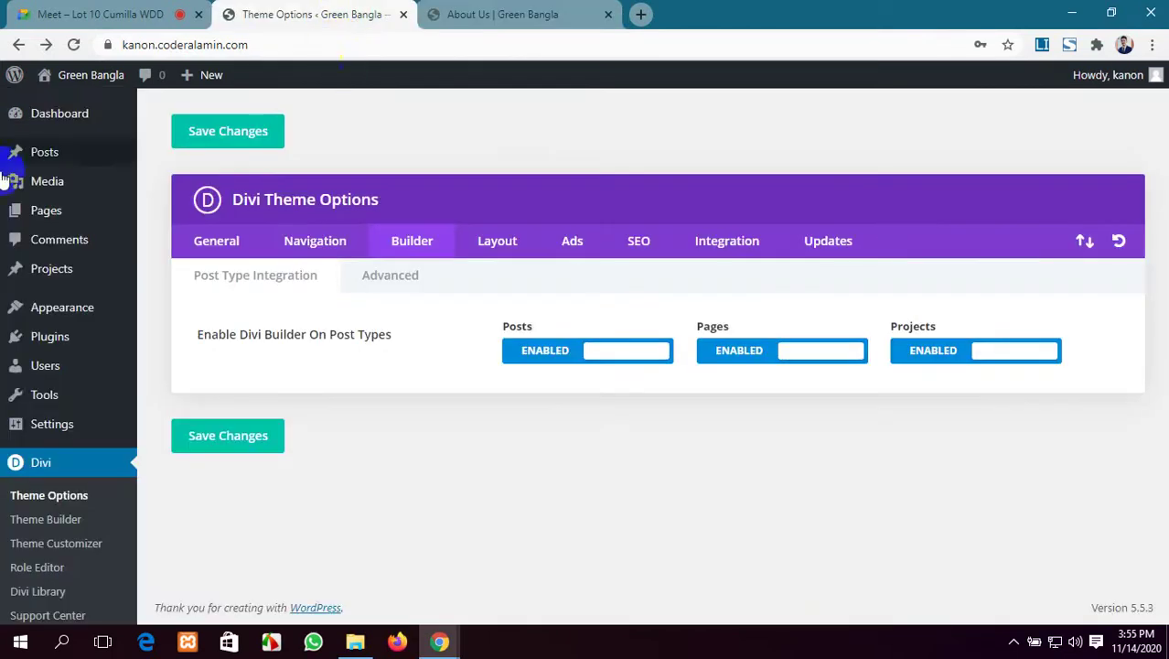
mouse_move(57, 160)
mouse_move(130, 159)
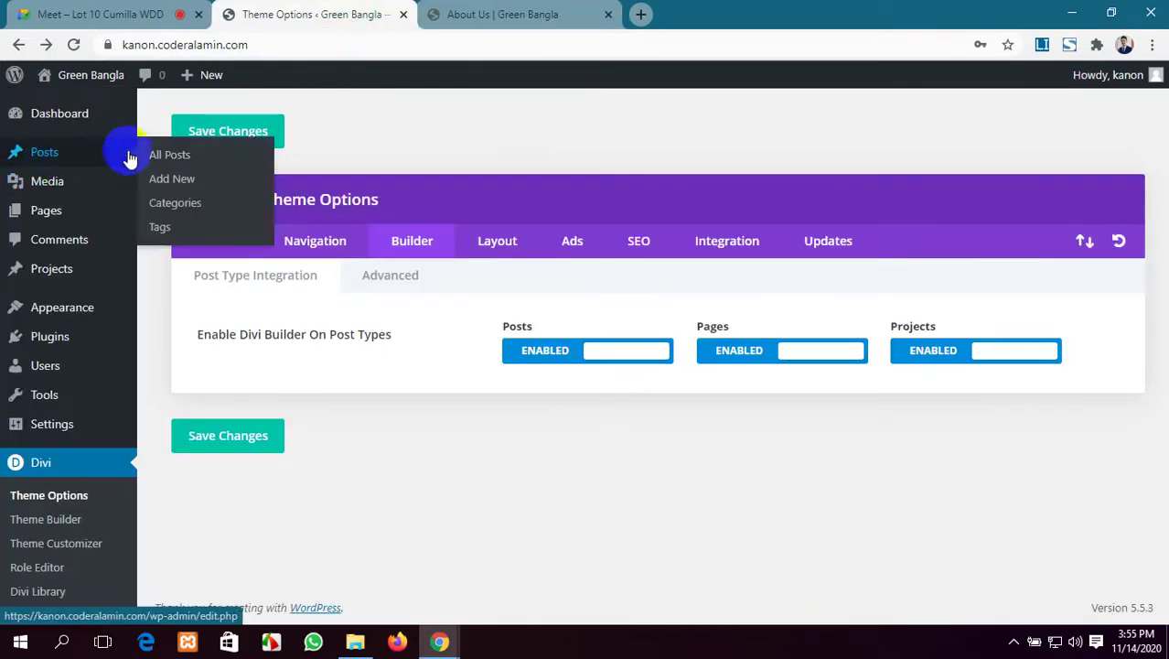
middle_click(171, 181)
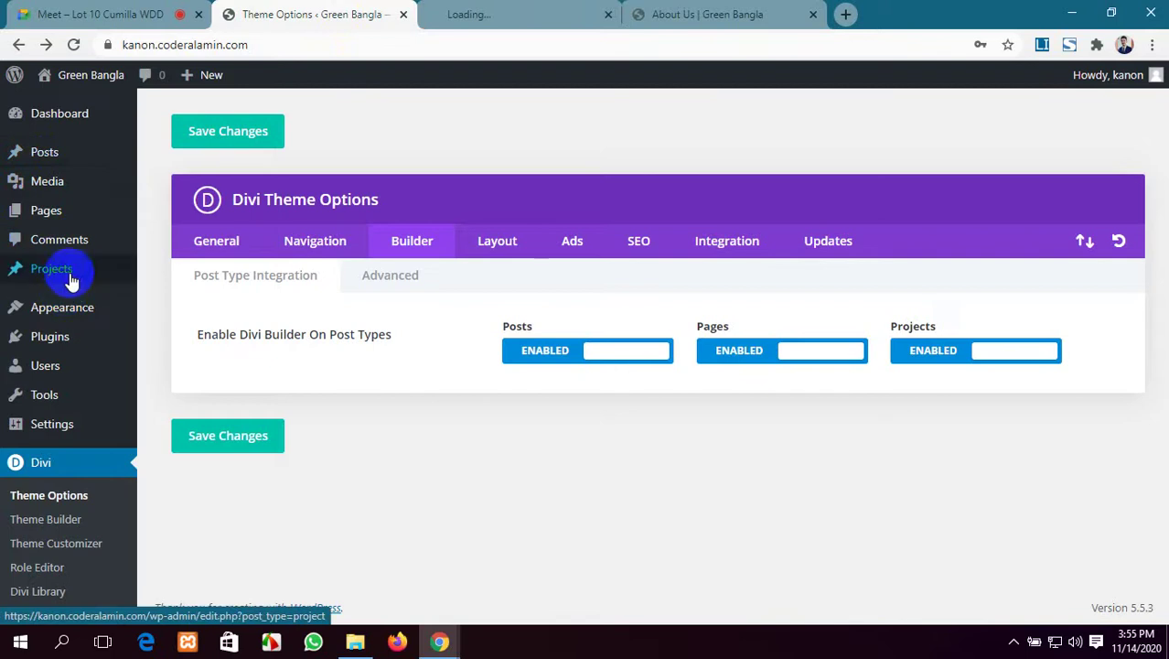
mouse_move(41, 216)
middle_click(163, 240)
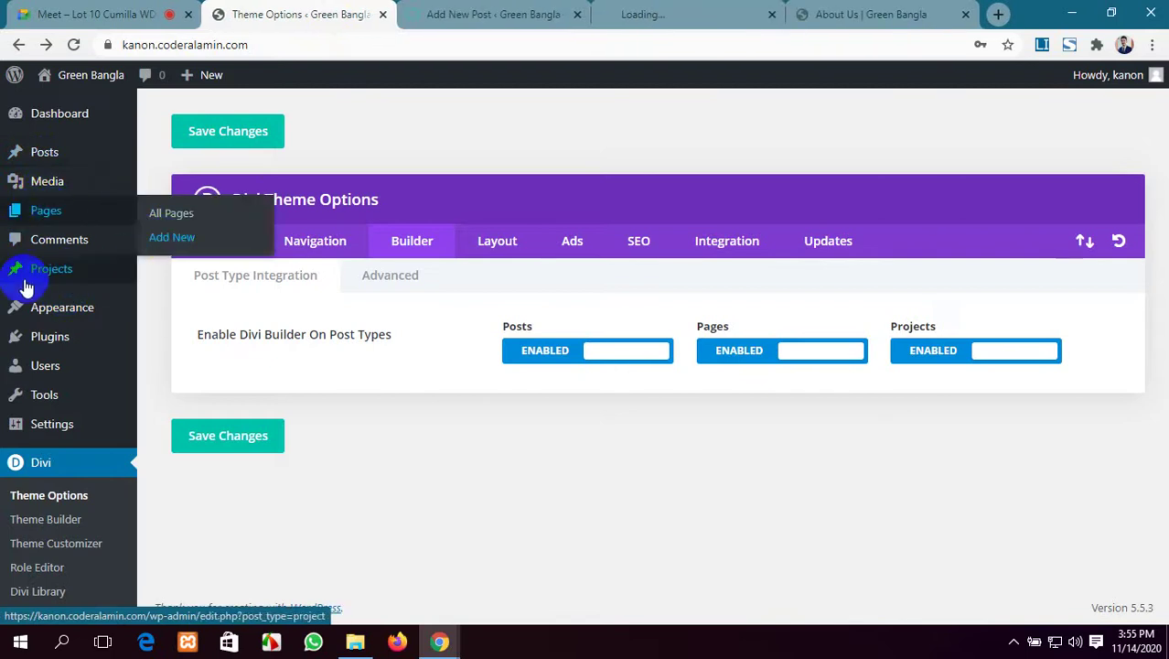
mouse_move(41, 307)
mouse_move(43, 265)
middle_click(171, 295)
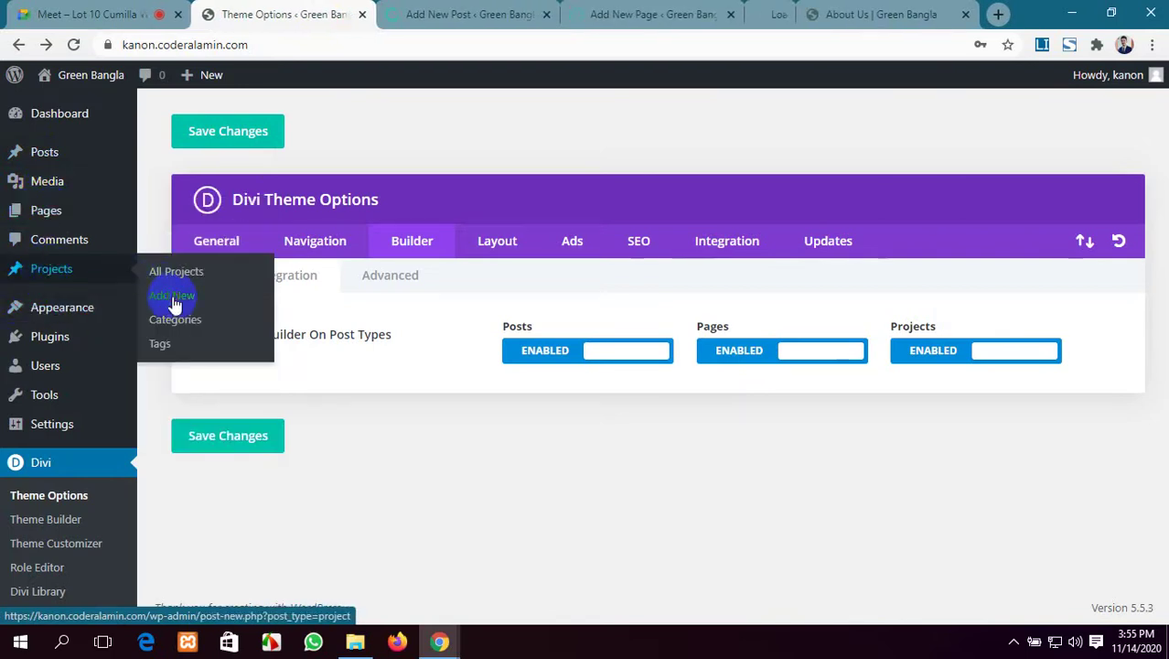
Compare the Divi Builder choices in the new post, page and project editors and view the live About Us page.
click(389, 11)
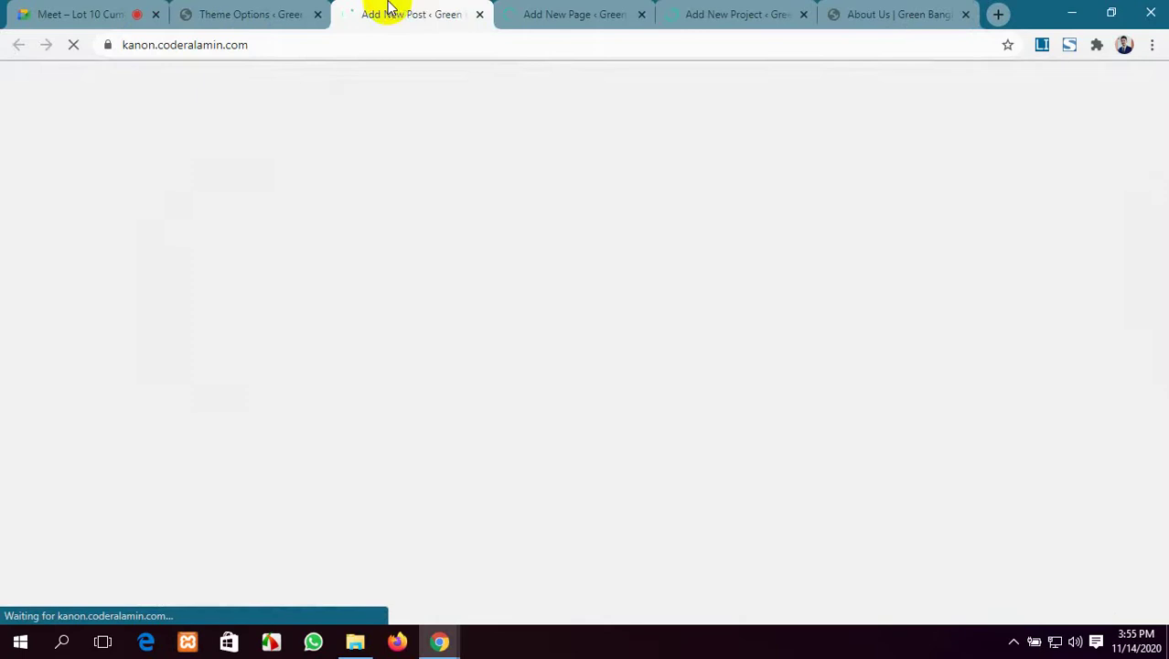
click(560, 14)
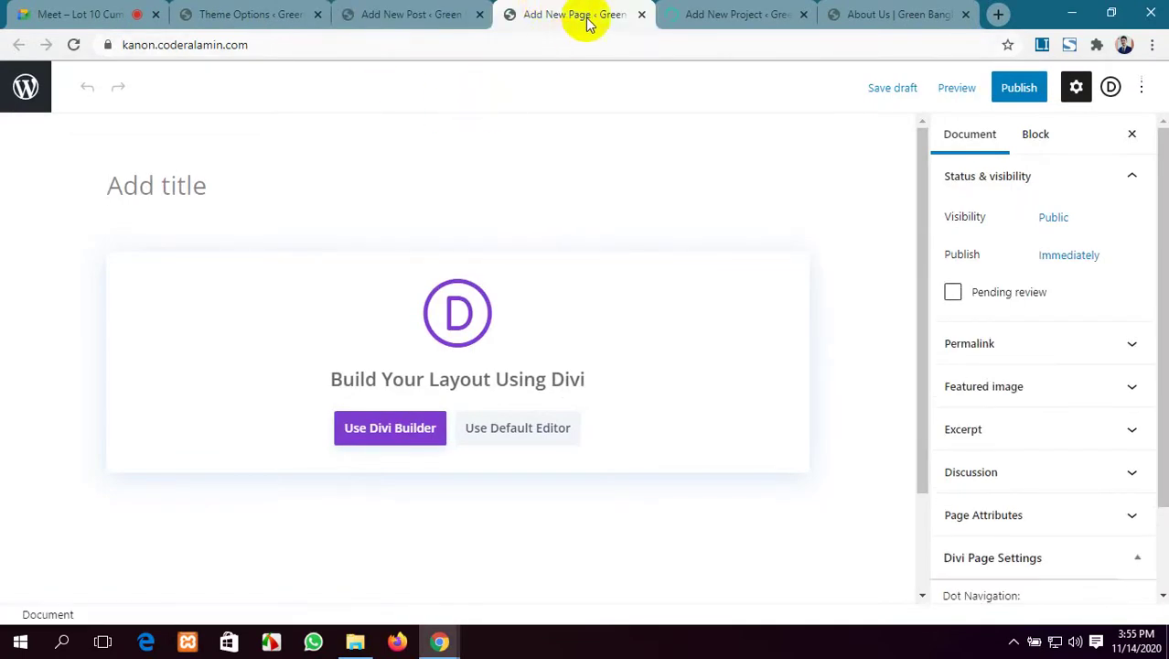
click(739, 17)
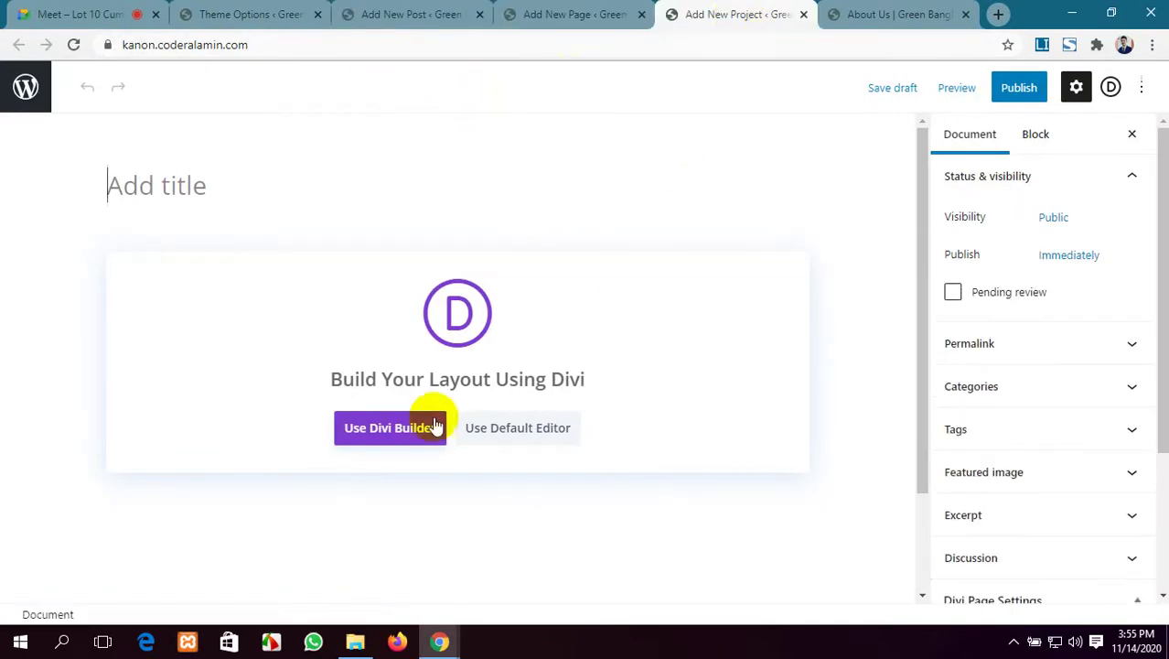
click(580, 15)
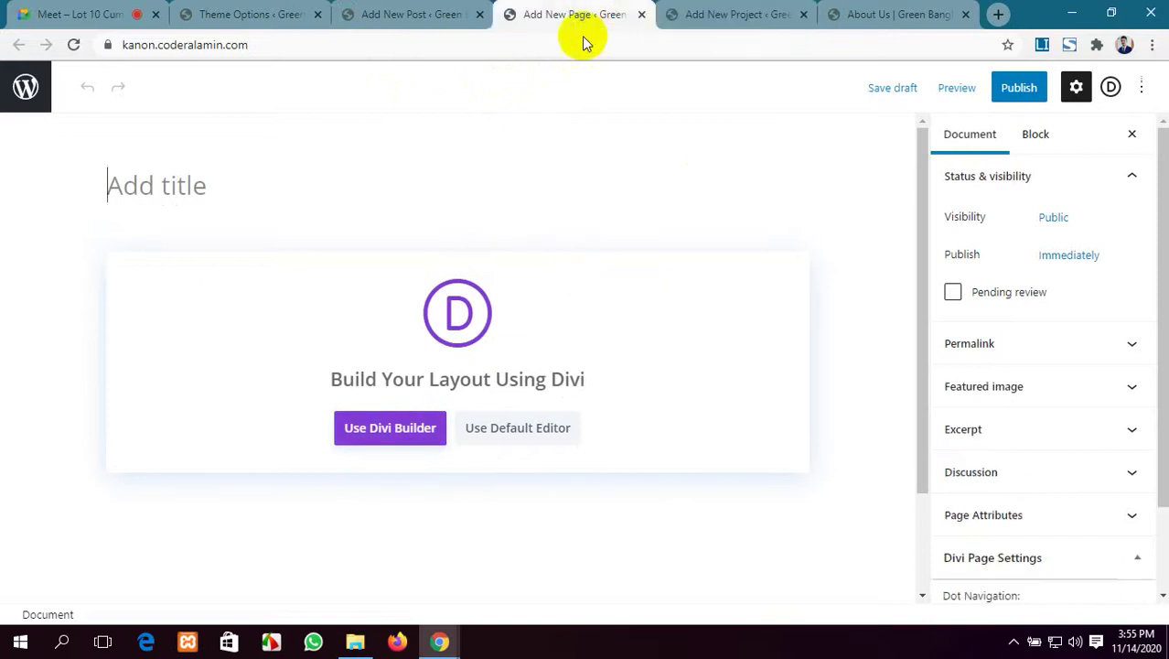
click(430, 15)
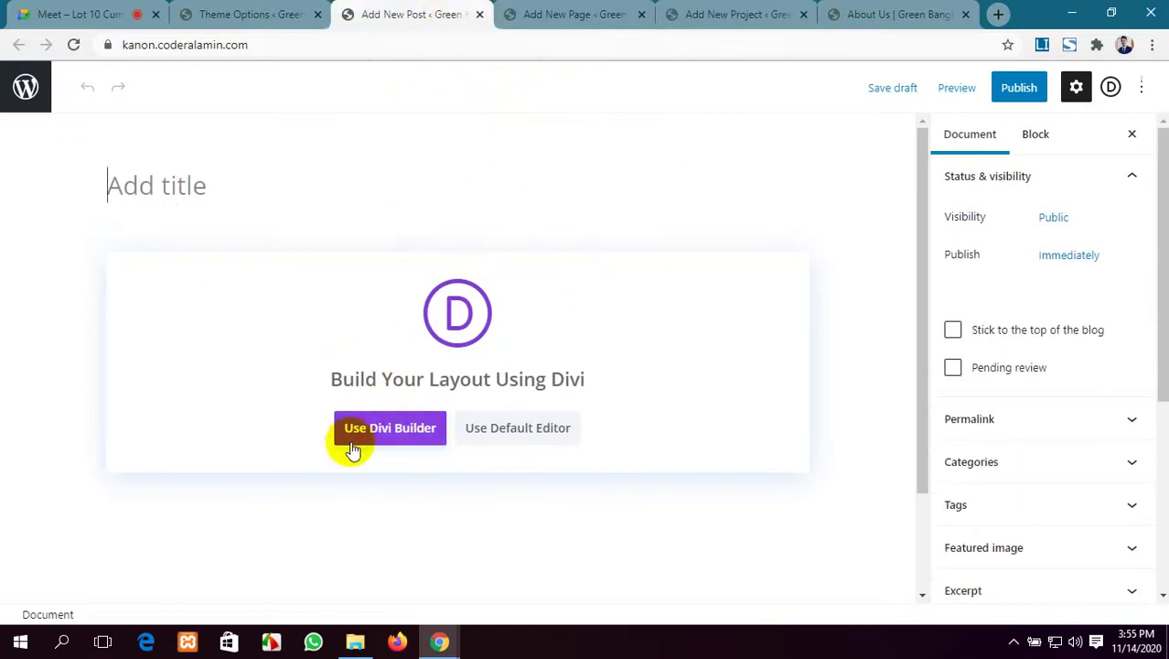
click(876, 11)
click(741, 177)
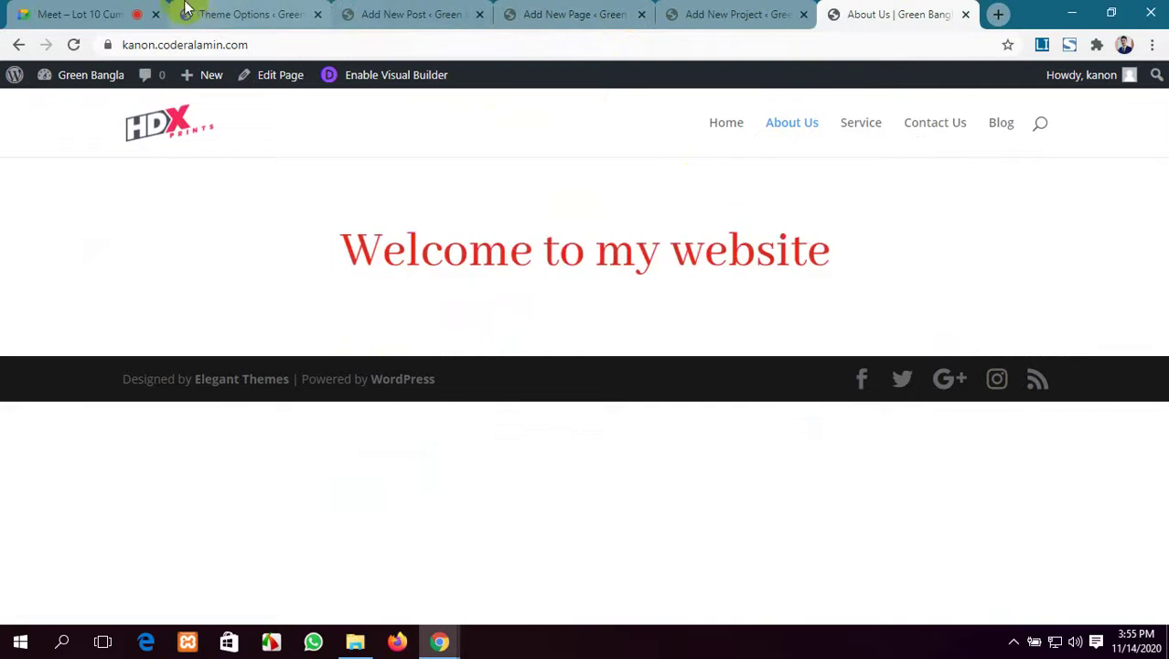
Disable the Divi Builder for Posts in the theme options, save the changes, and reload the new post editor.
click(233, 14)
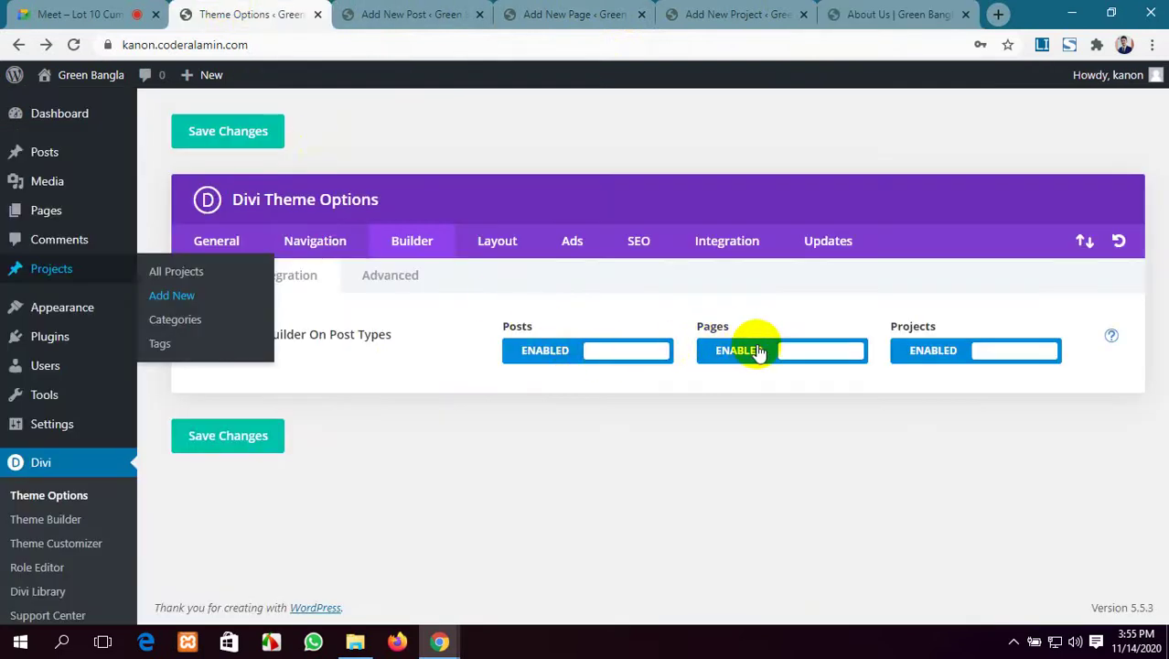
click(615, 352)
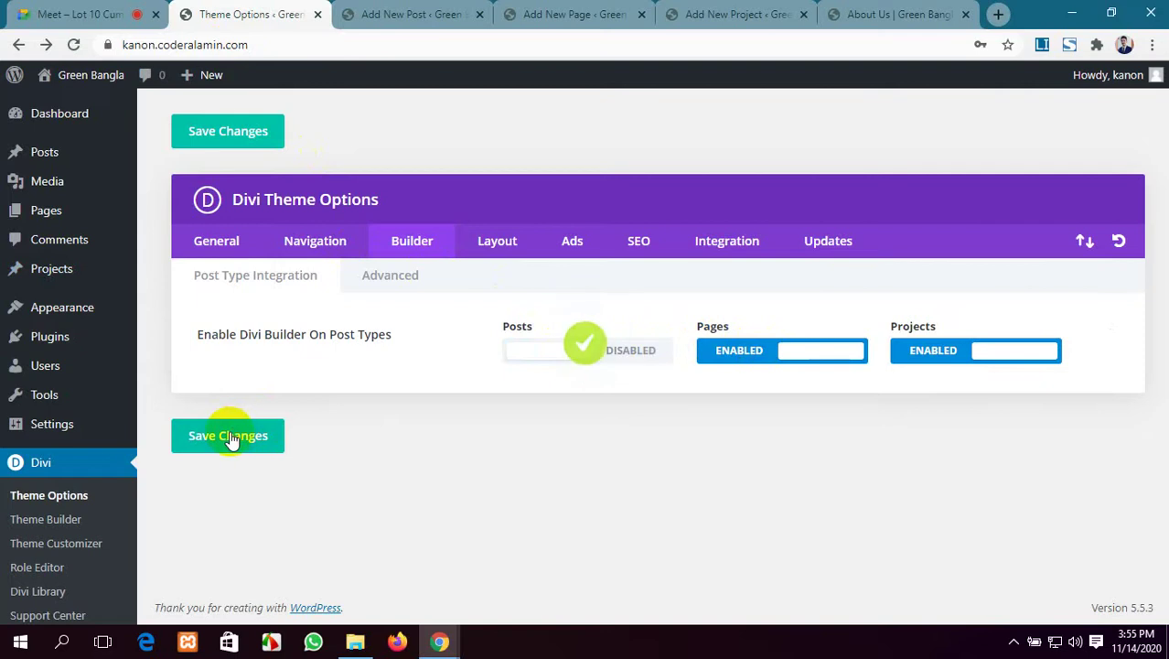
click(427, 14)
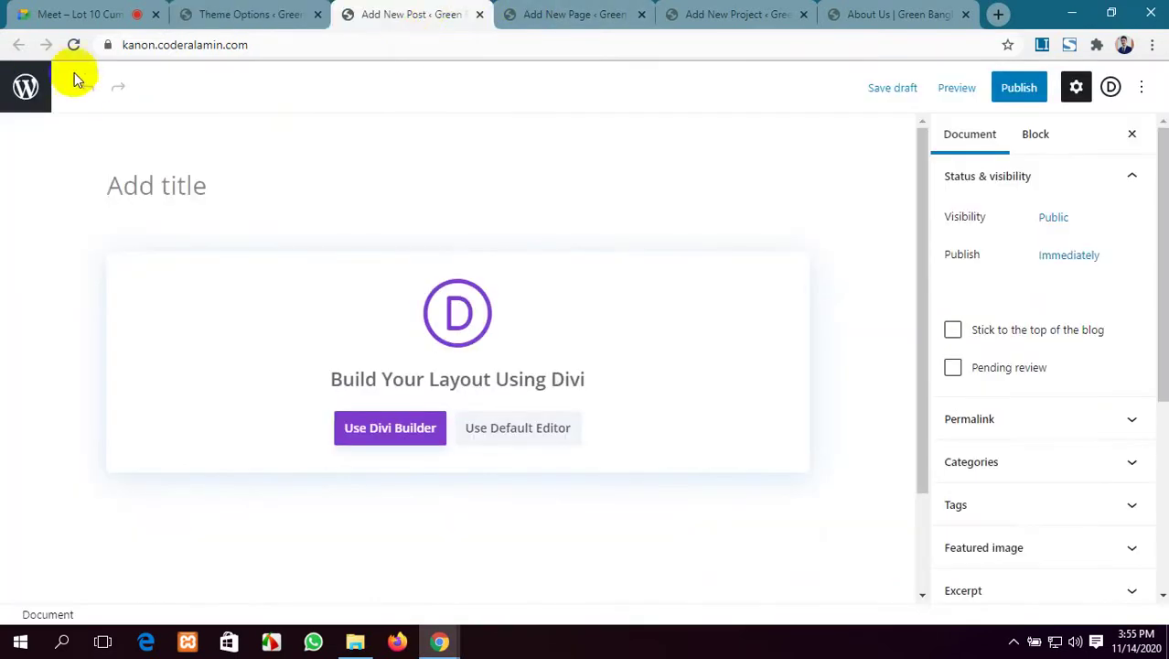
click(75, 45)
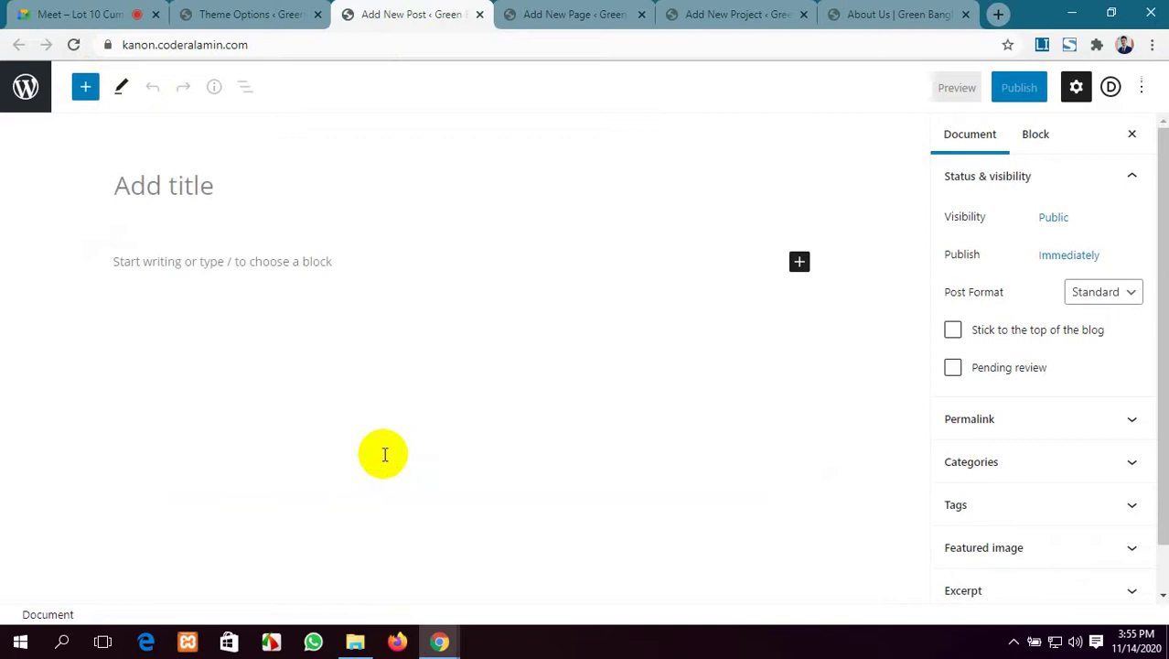
Reload the new page and new project editors to check whether they still offer the Divi Builder.
click(258, 14)
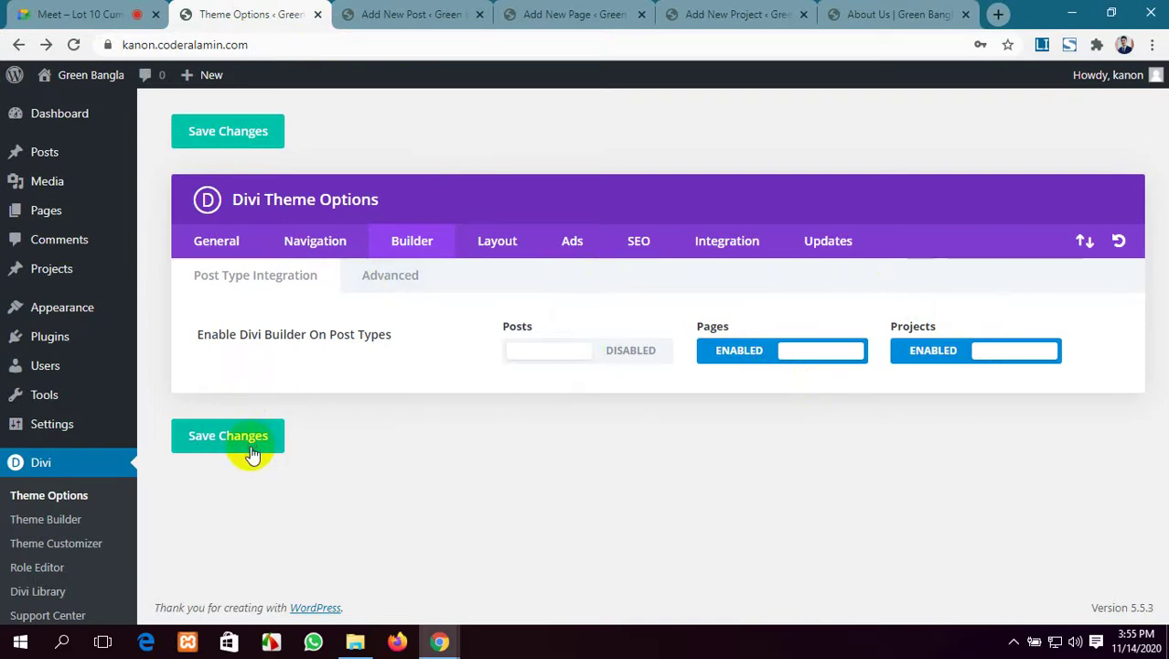
click(754, 14)
click(872, 11)
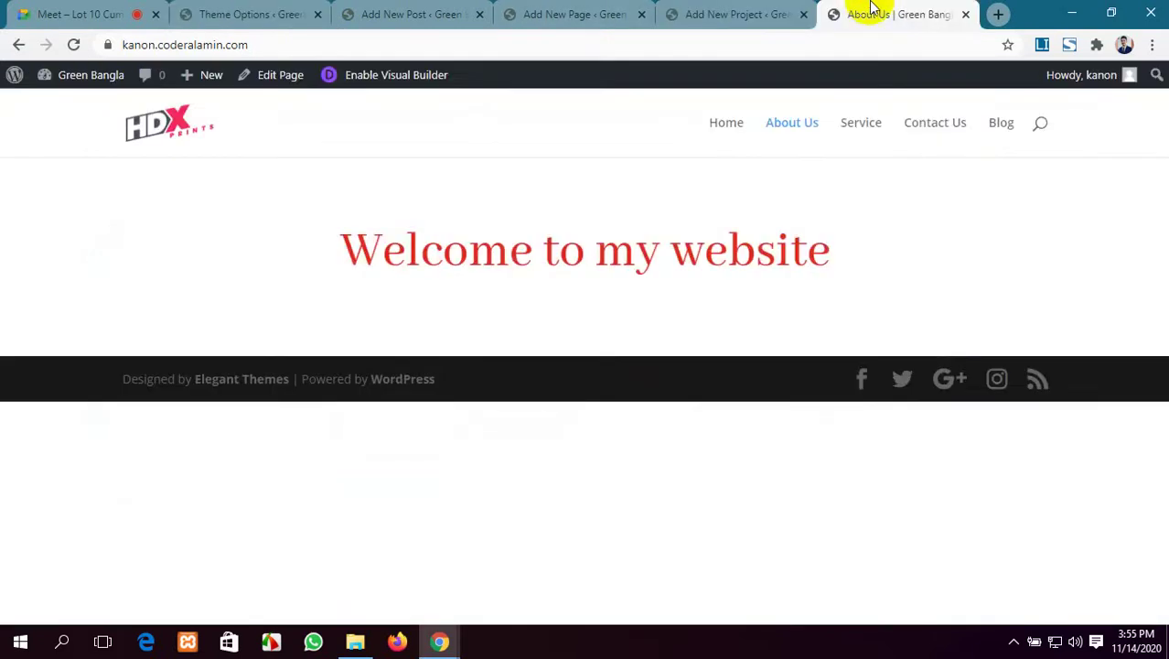
click(585, 11)
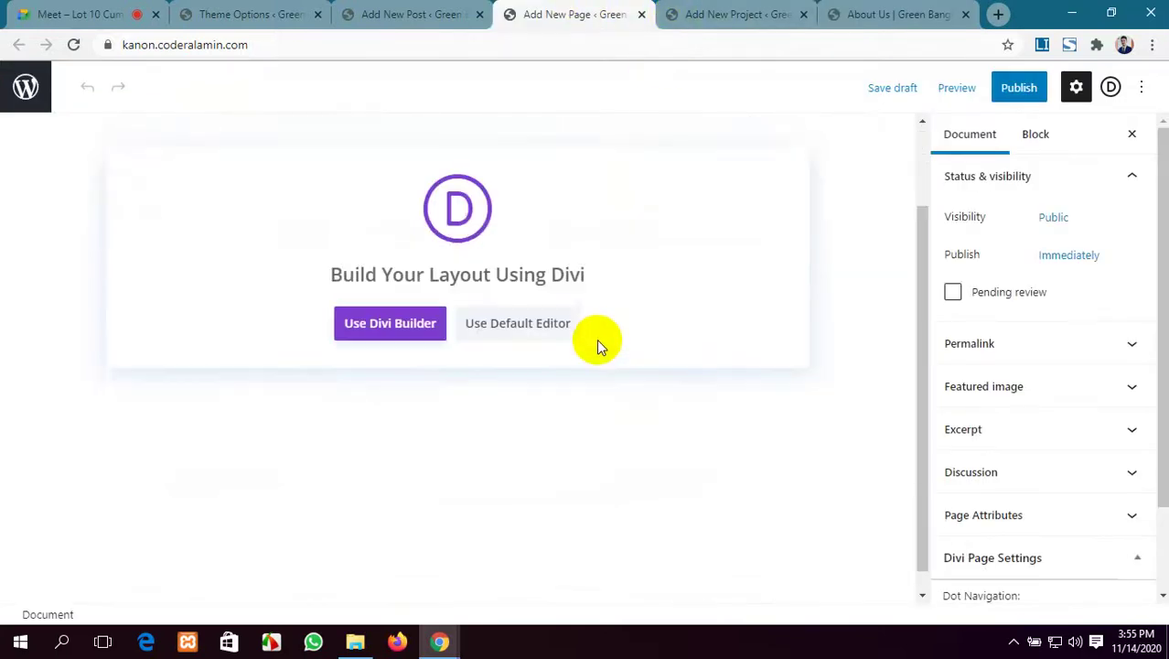
click(74, 45)
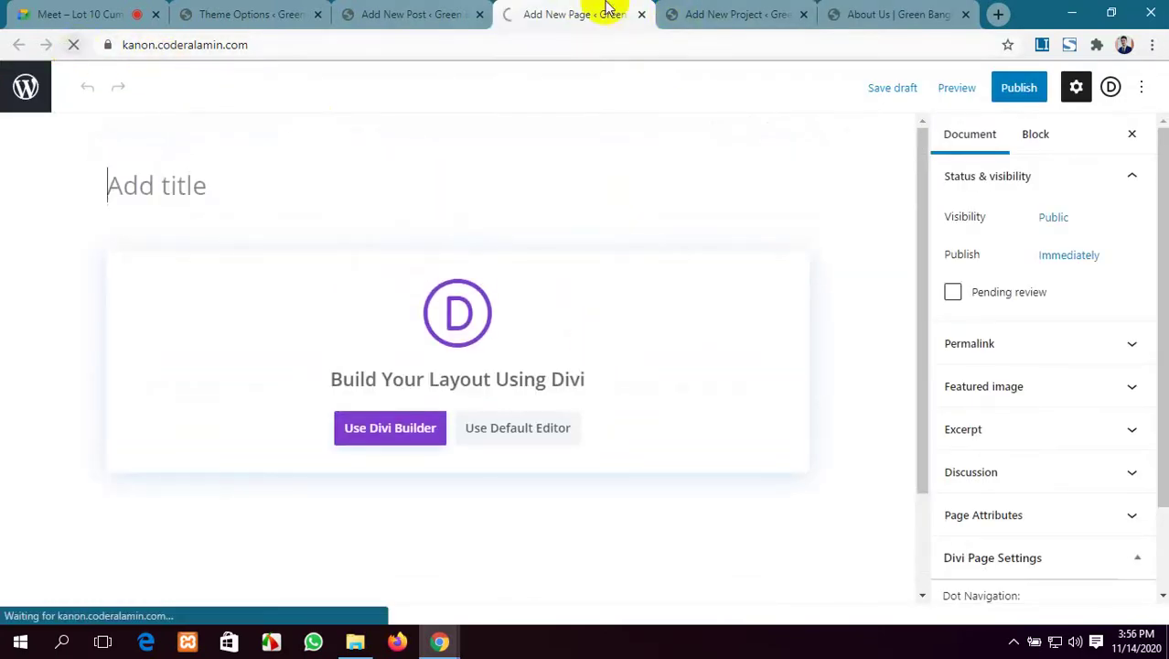
click(736, 13)
click(74, 45)
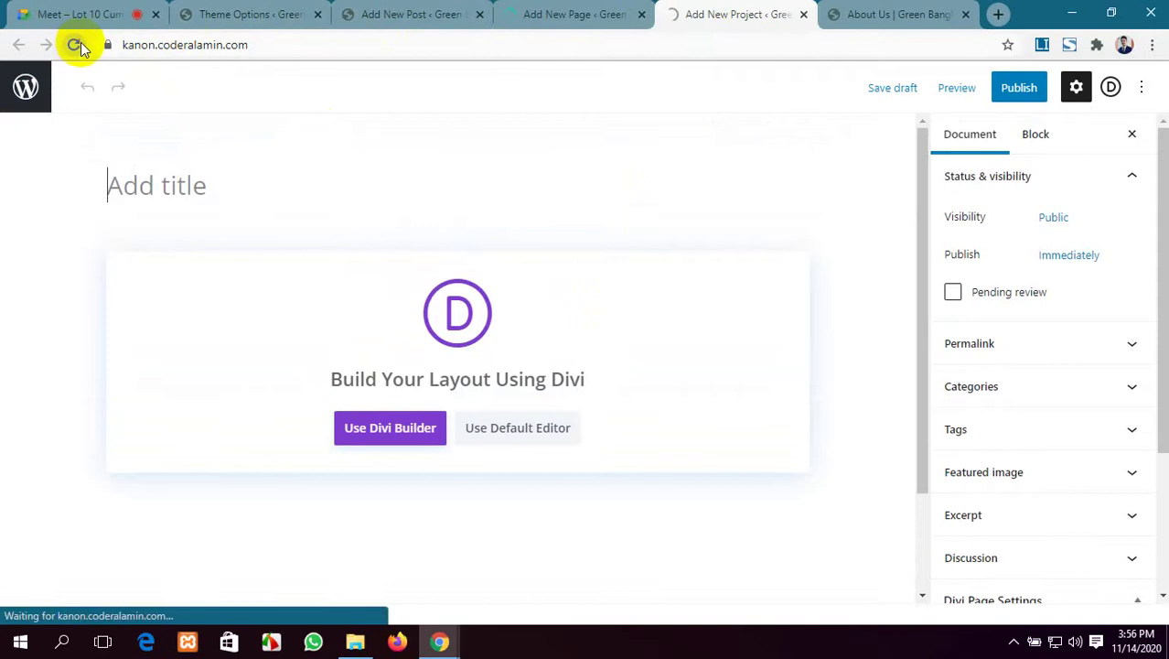
click(606, 11)
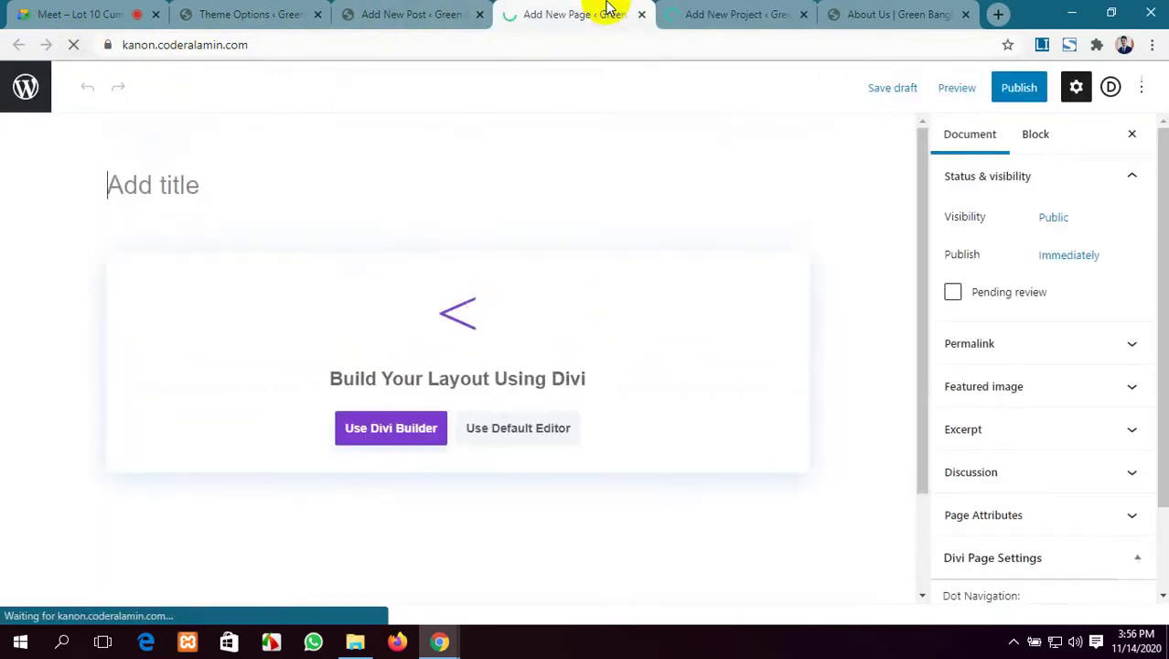
click(767, 13)
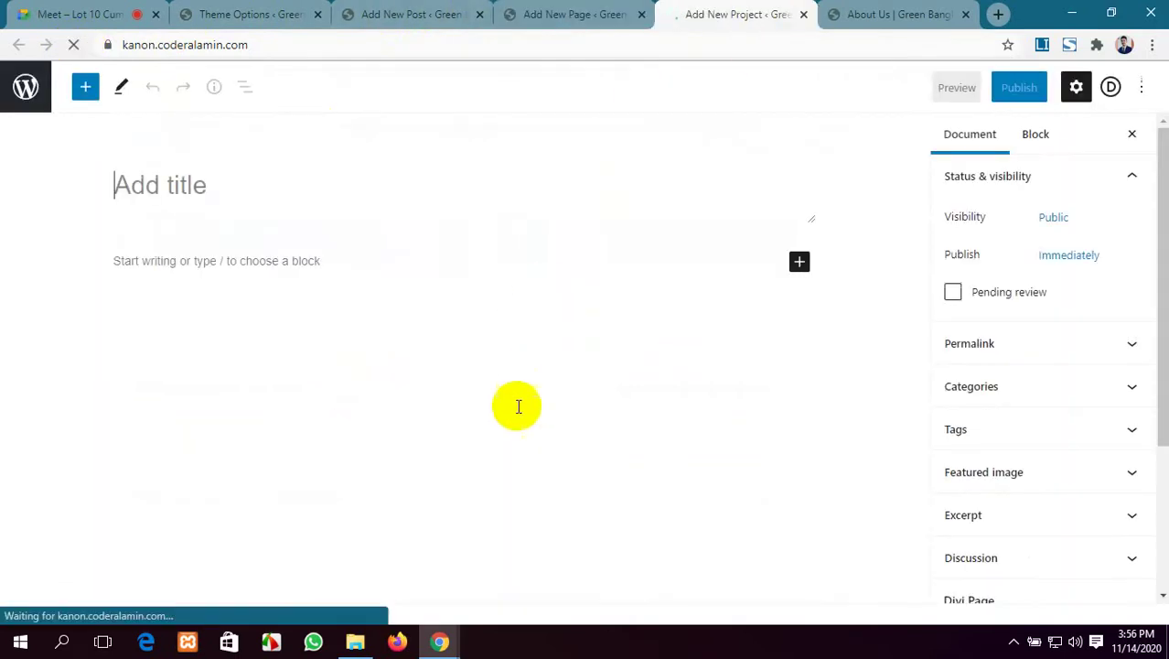
Compare the post type settings with the reloaded post, page and project editors.
click(245, 13)
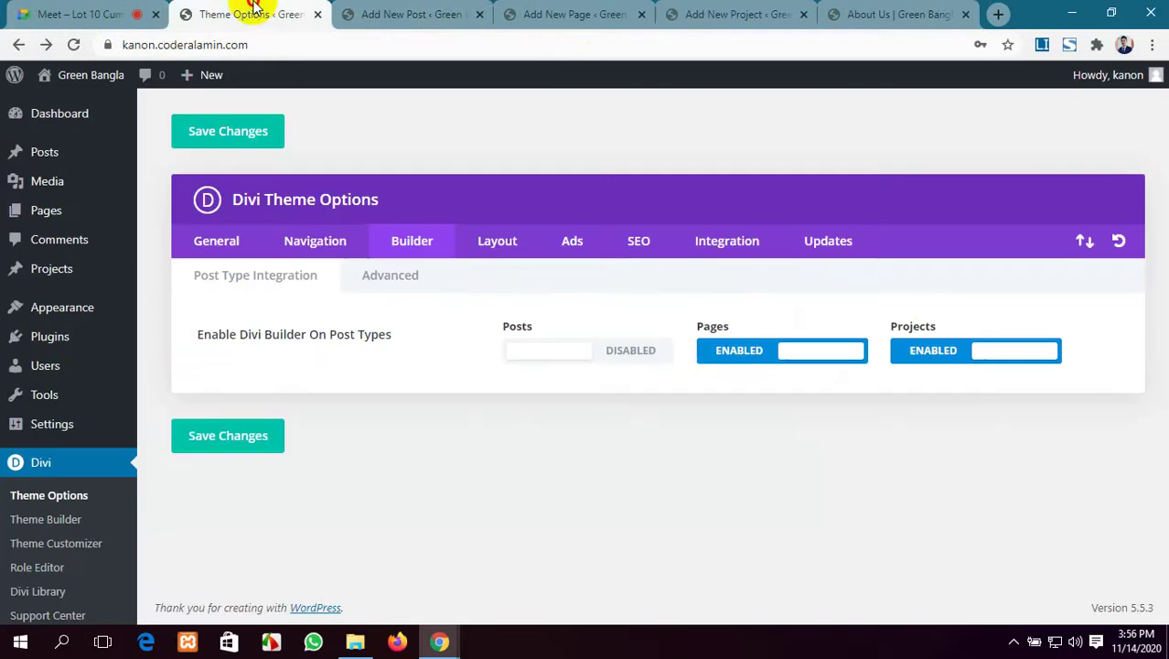
click(521, 11)
click(732, 12)
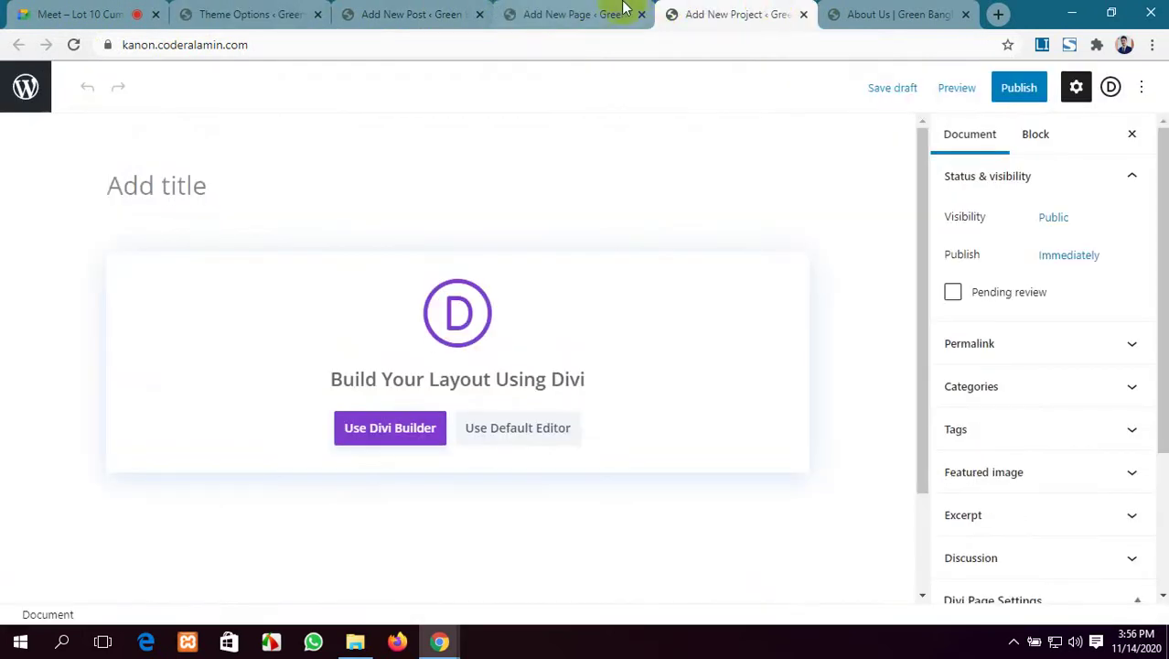
click(585, 13)
click(430, 13)
click(551, 13)
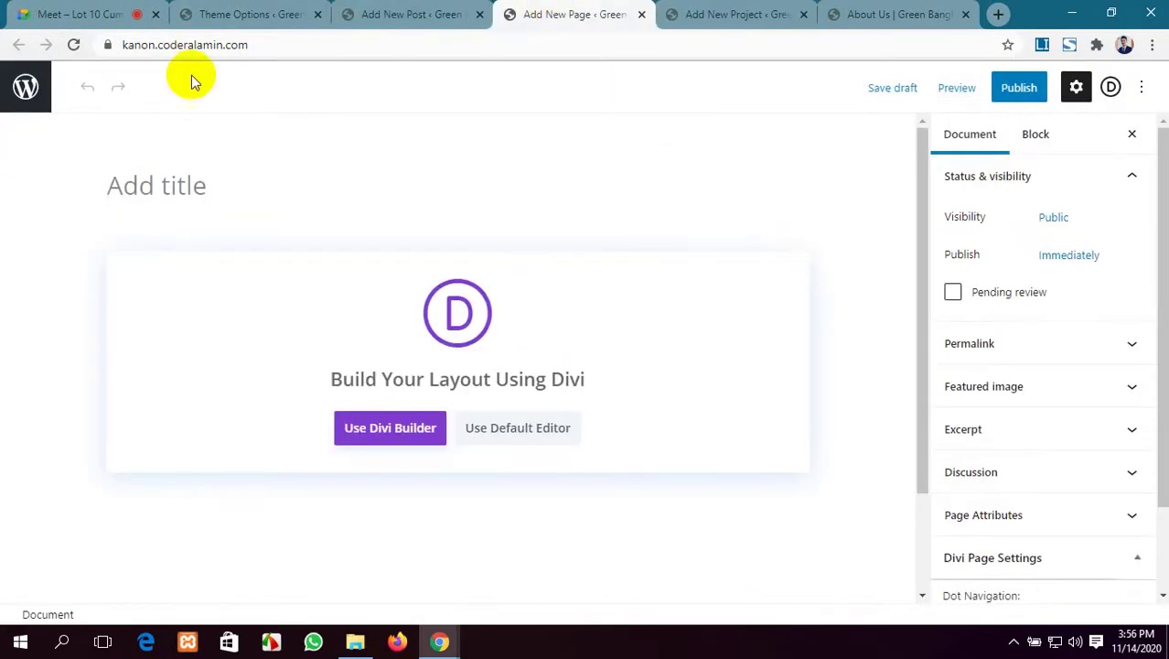
Close the new post and new page editors and return to the theme options.
click(471, 19)
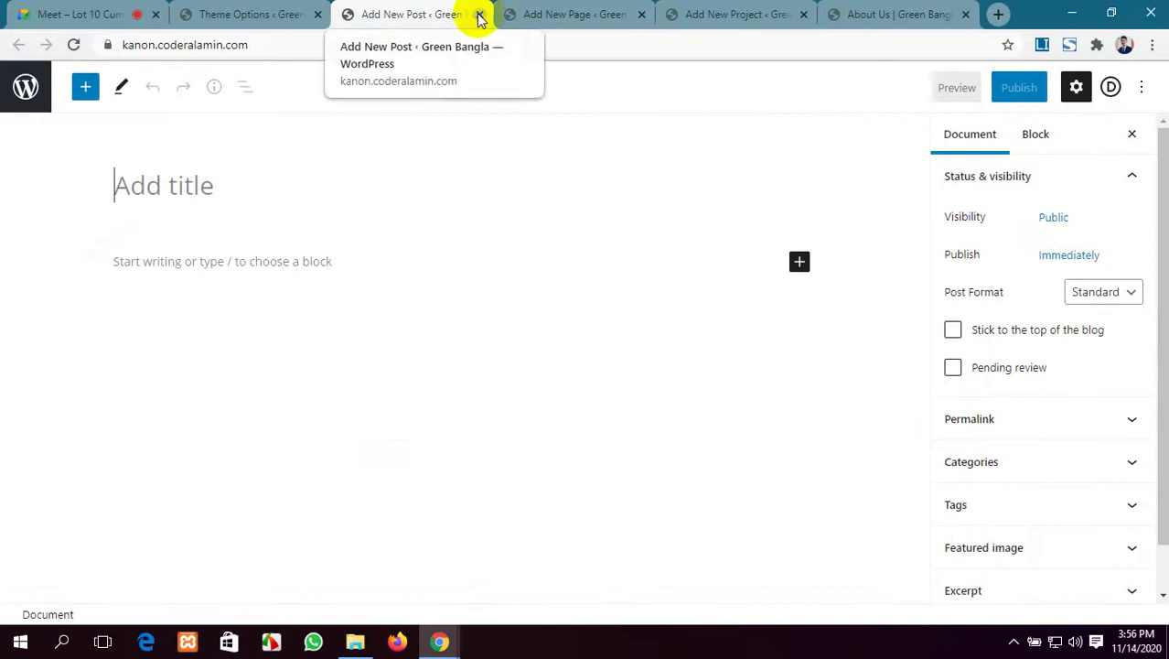
click(477, 15)
click(477, 16)
click(255, 21)
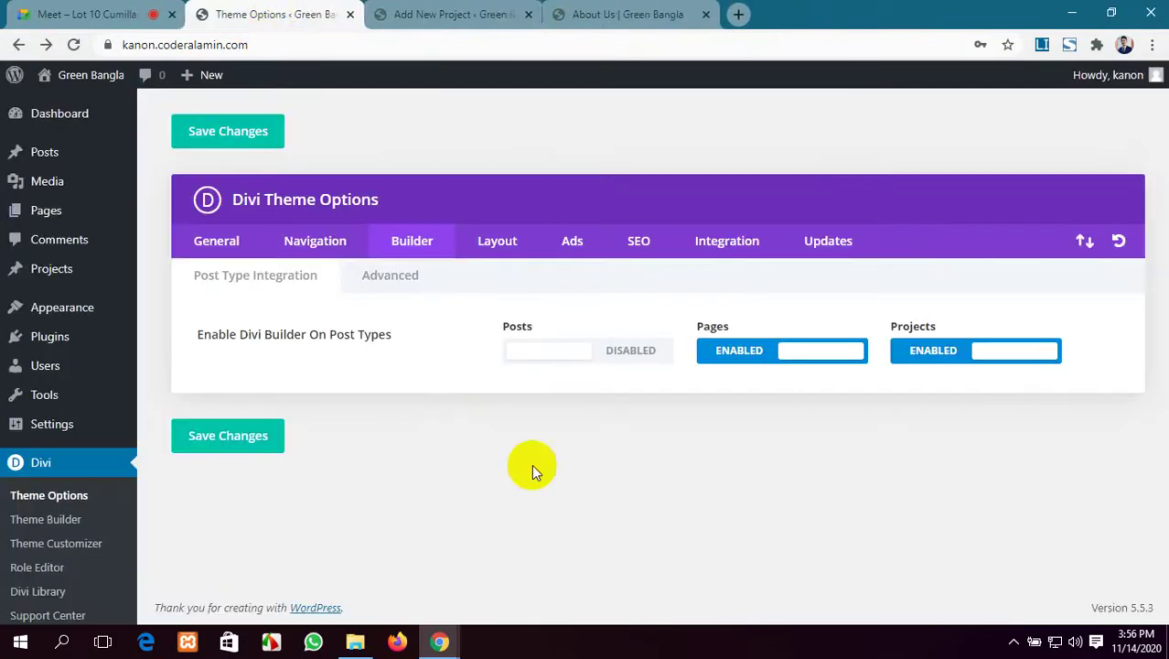
Open the Layout settings in the theme options and view the post info line on the live Blog page.
click(475, 250)
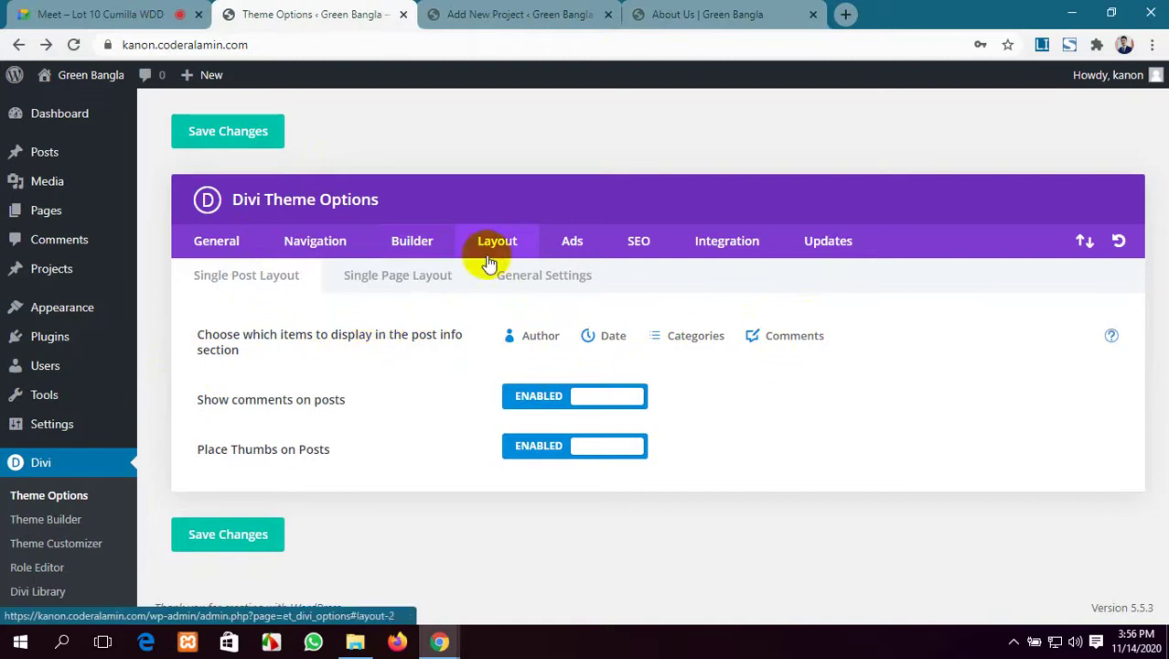
click(700, 11)
click(997, 128)
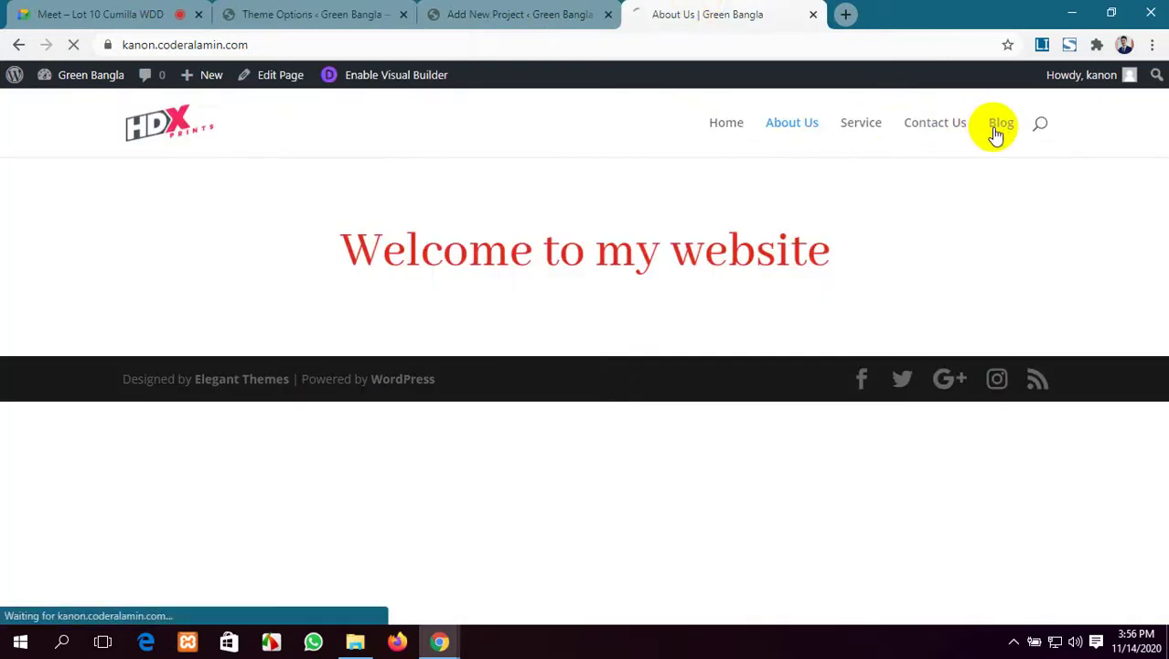
scroll(605, 405, down, 3)
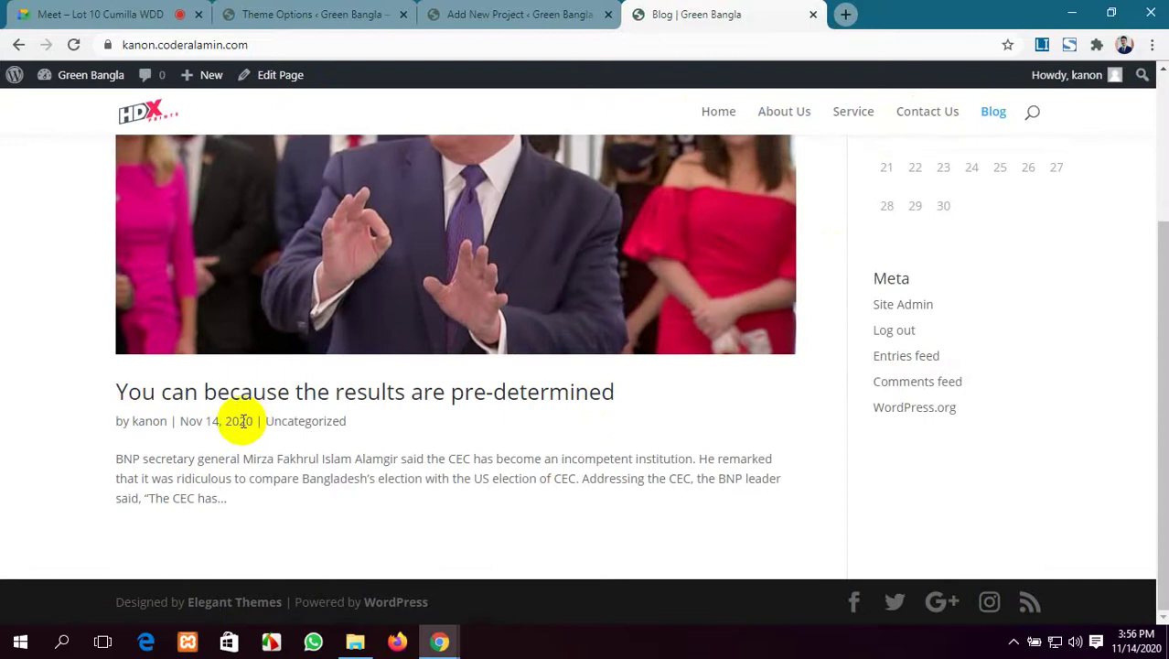
Close the new project editor and compare the single post layout's info items with the post on the Blog page.
click(520, 14)
click(347, 13)
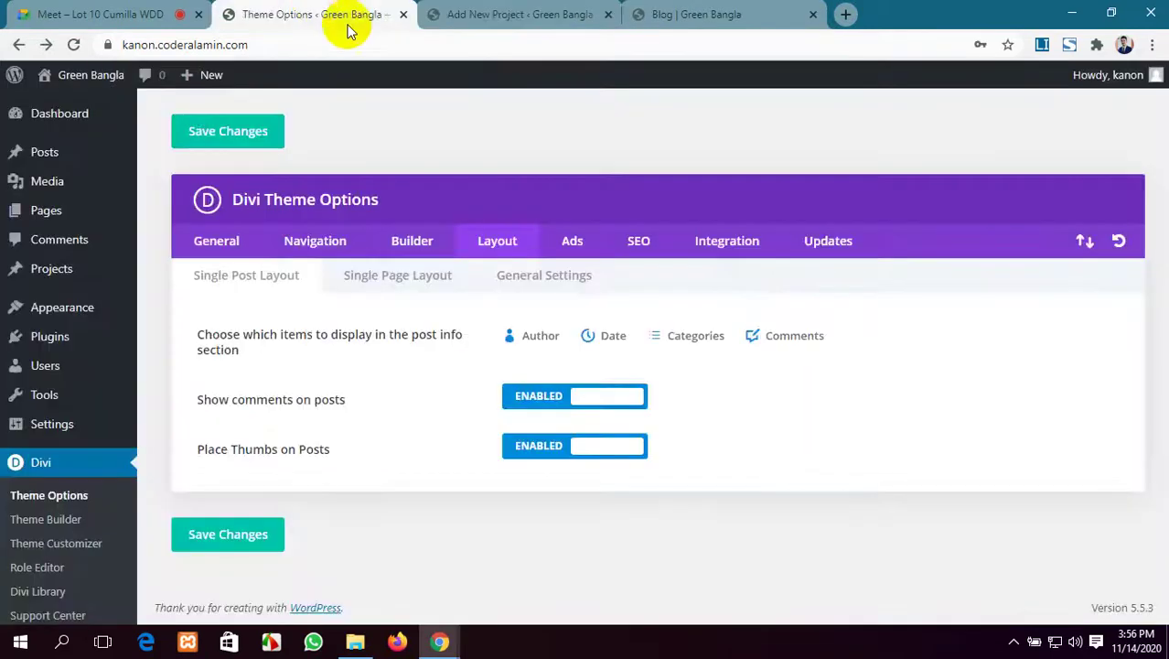
click(518, 16)
click(609, 15)
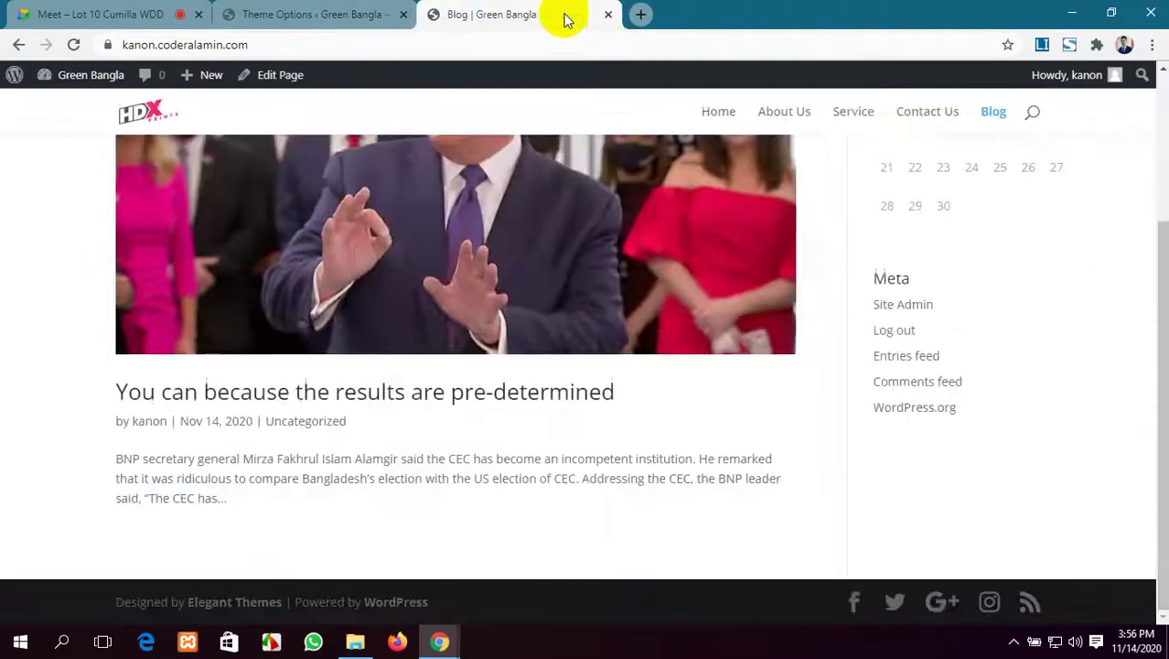
click(347, 14)
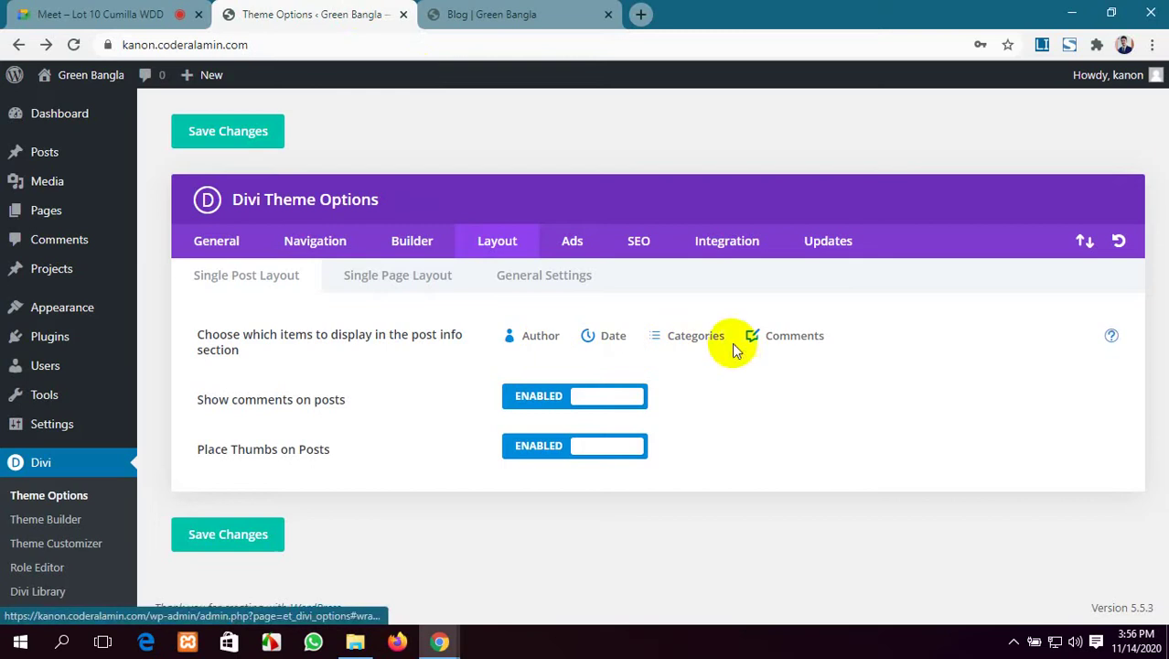
click(494, 15)
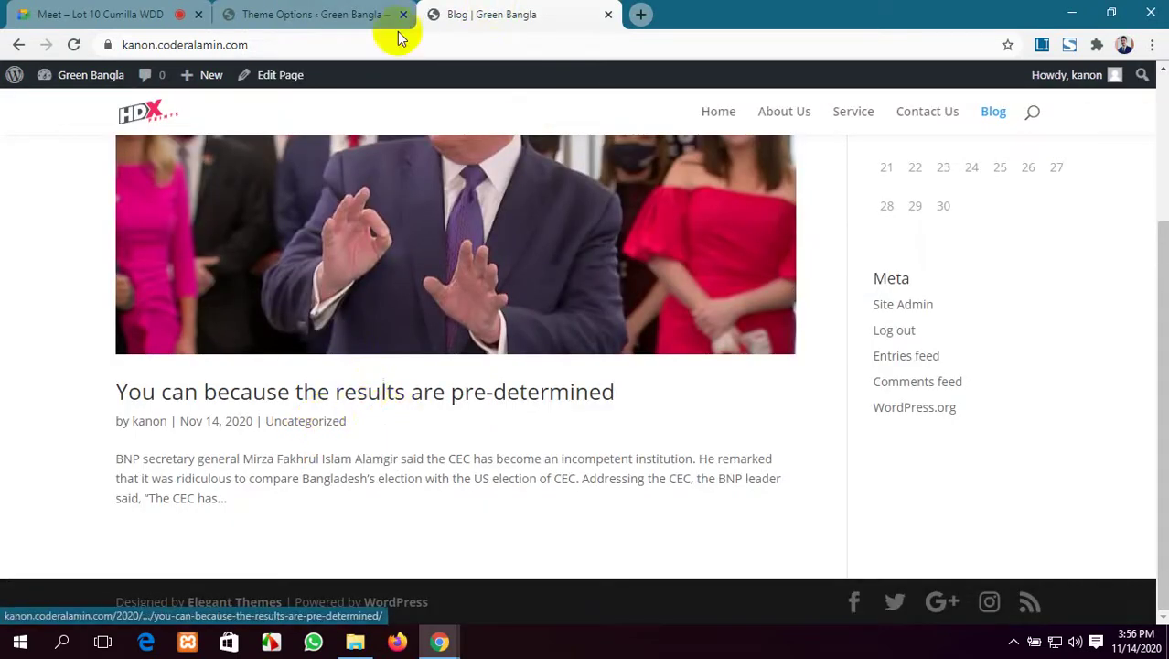
click(348, 15)
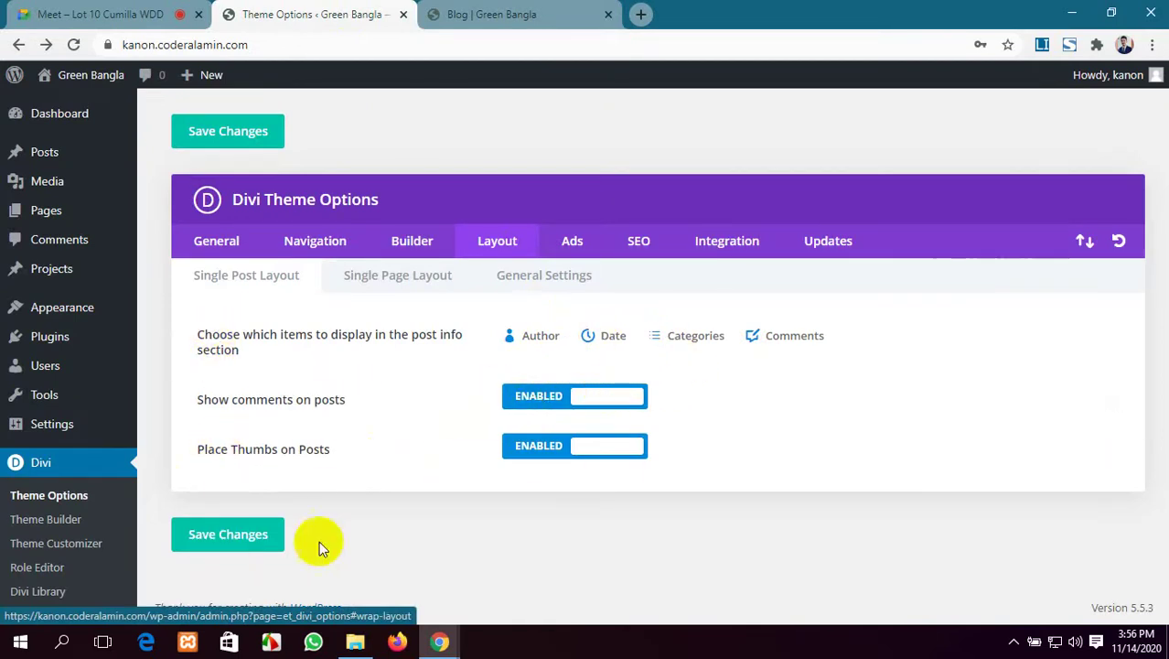
Examine the advertisement banner settings in Ads and the homepage settings in SEO of the Divi theme options.
click(571, 243)
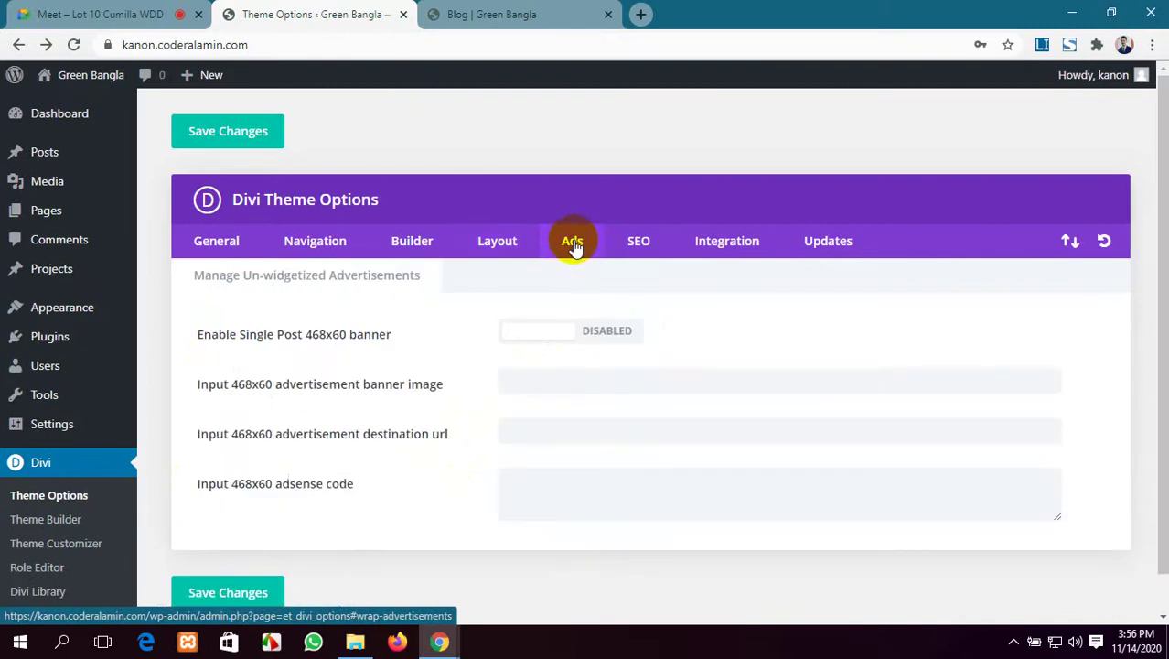
scroll(404, 373, down, 1)
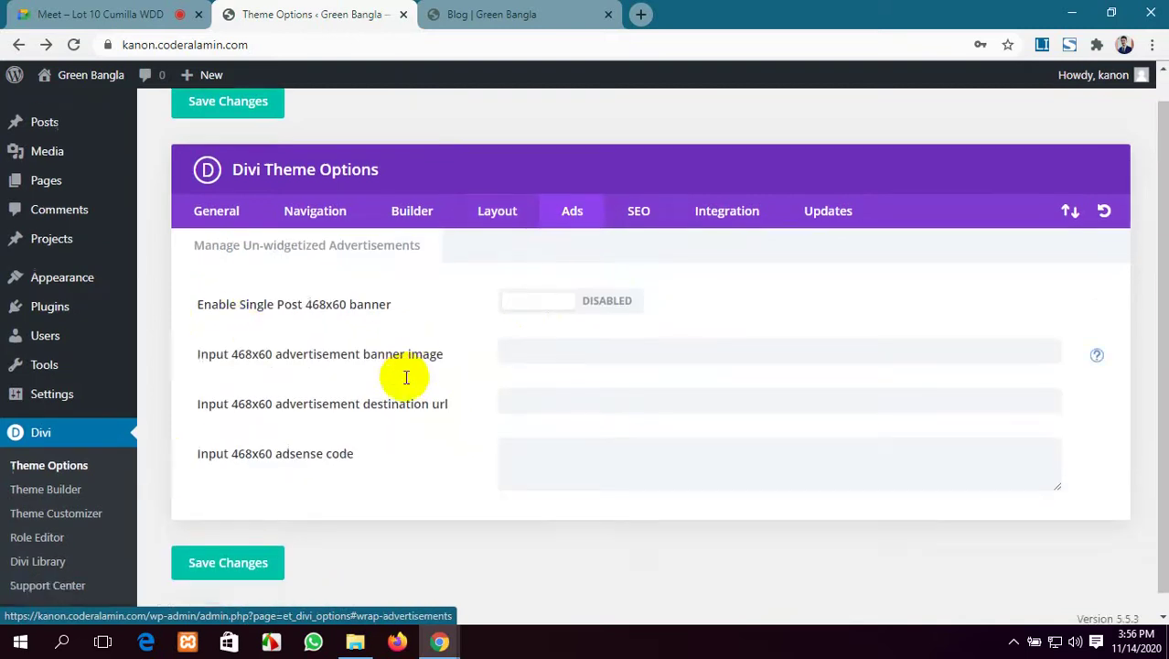
scroll(418, 384, up, 1)
click(638, 243)
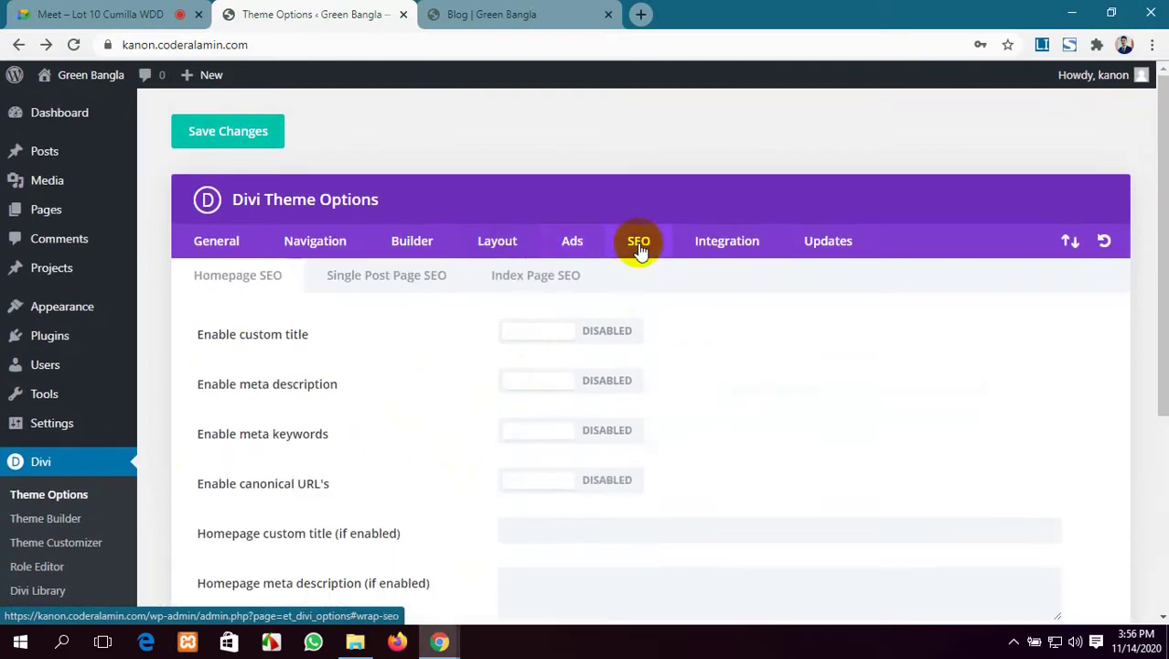
scroll(309, 410, down, 3)
scroll(311, 407, up, 3)
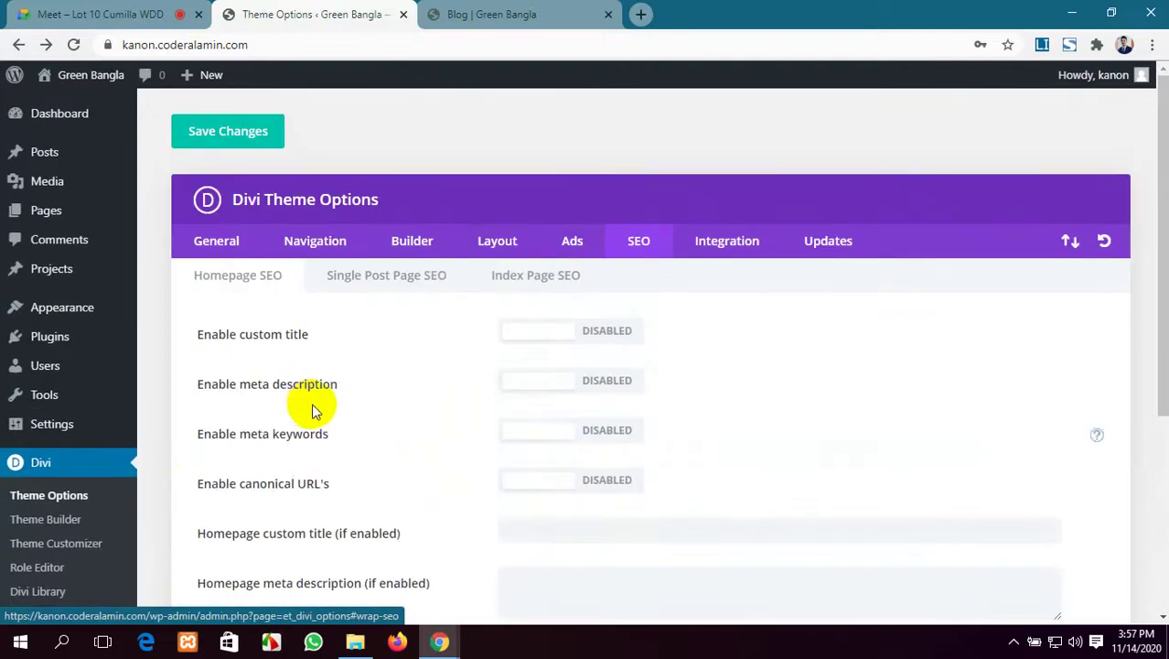
Open the Integration settings and look over the code toggles and code boxes.
click(732, 242)
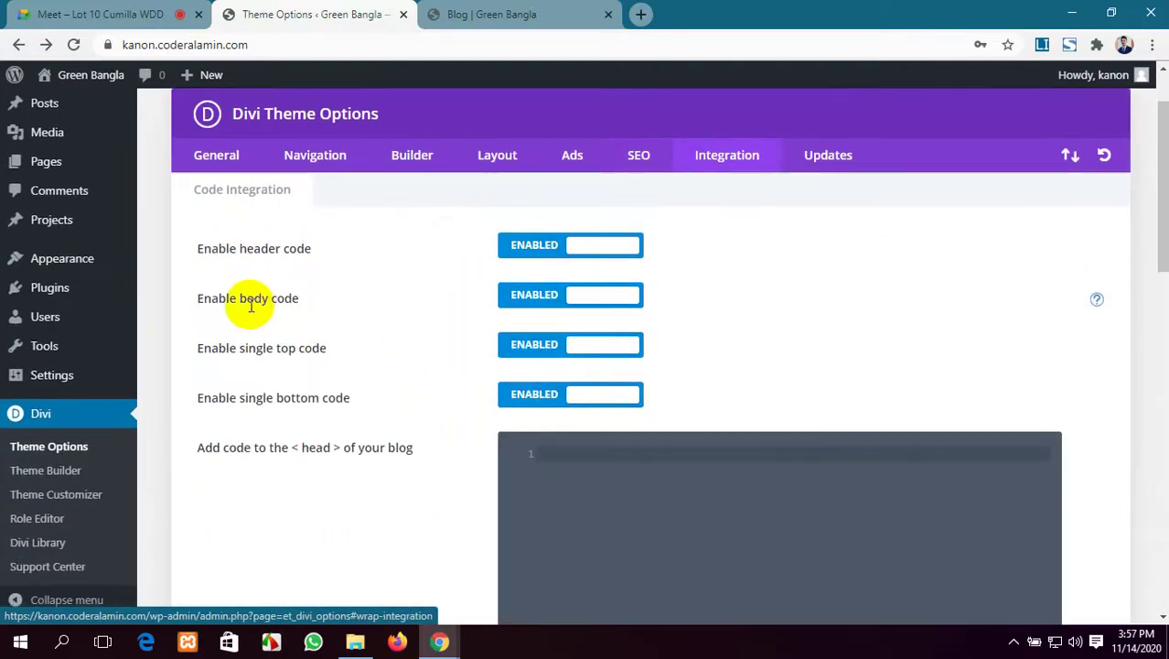
scroll(483, 316, down, 2)
scroll(311, 241, down, 5)
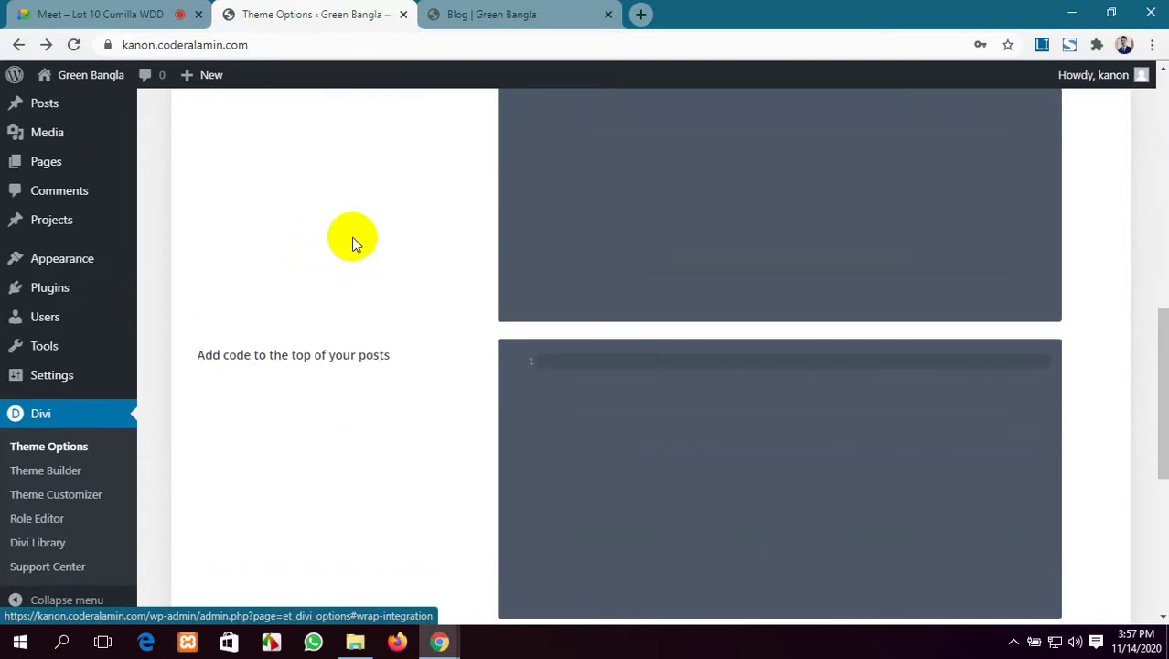
scroll(351, 237, up, 8)
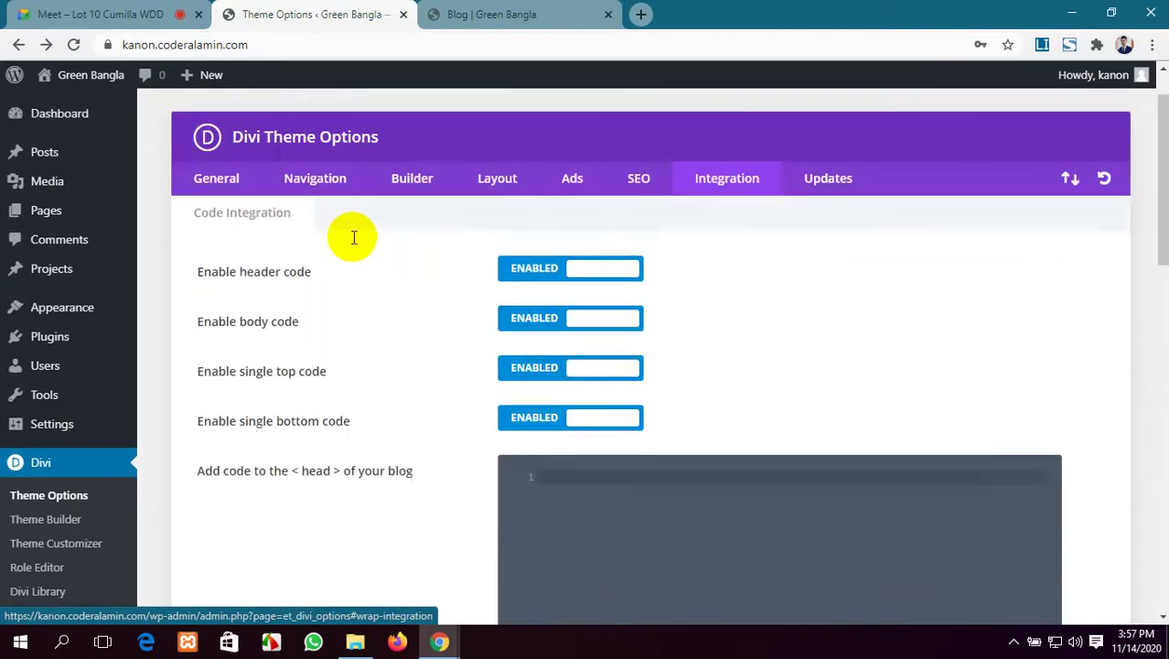
Switch to the Google Meet call, mute the microphone and minimize the browser to refresh the desktop.
click(101, 13)
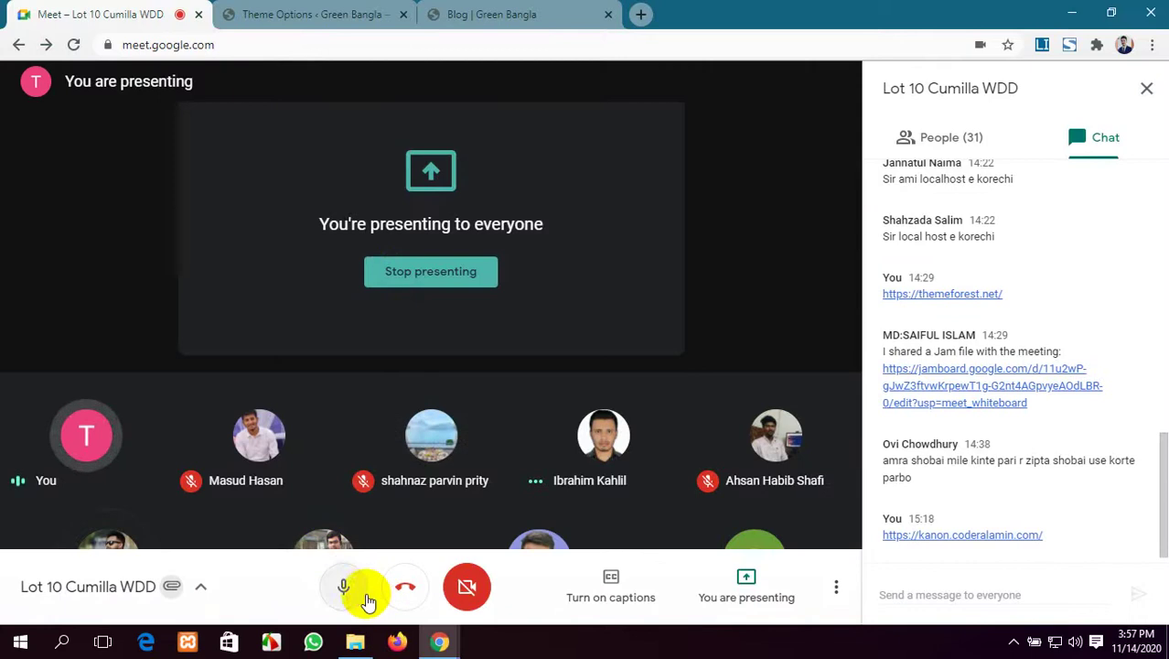
click(365, 594)
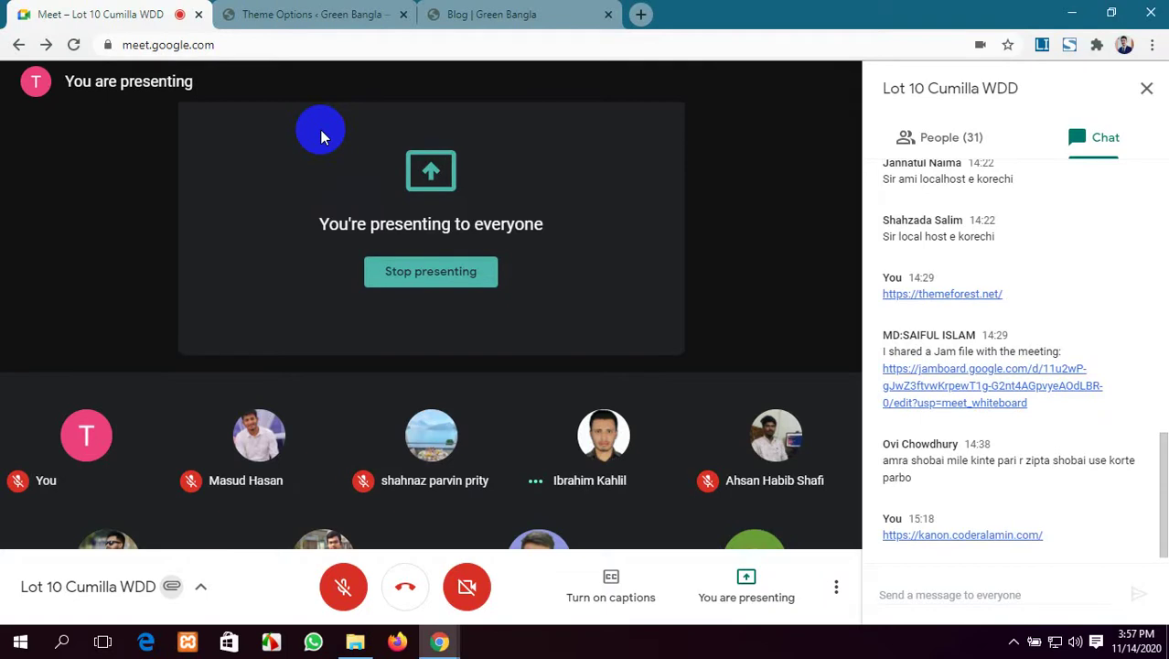
click(1075, 11)
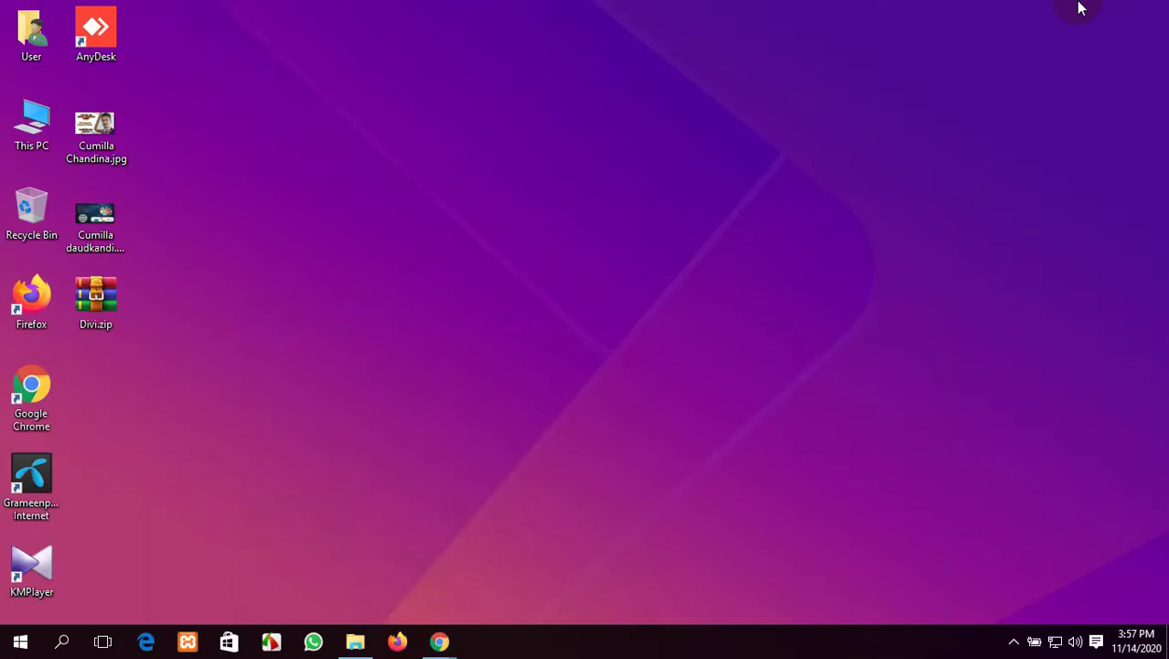
right_click(590, 12)
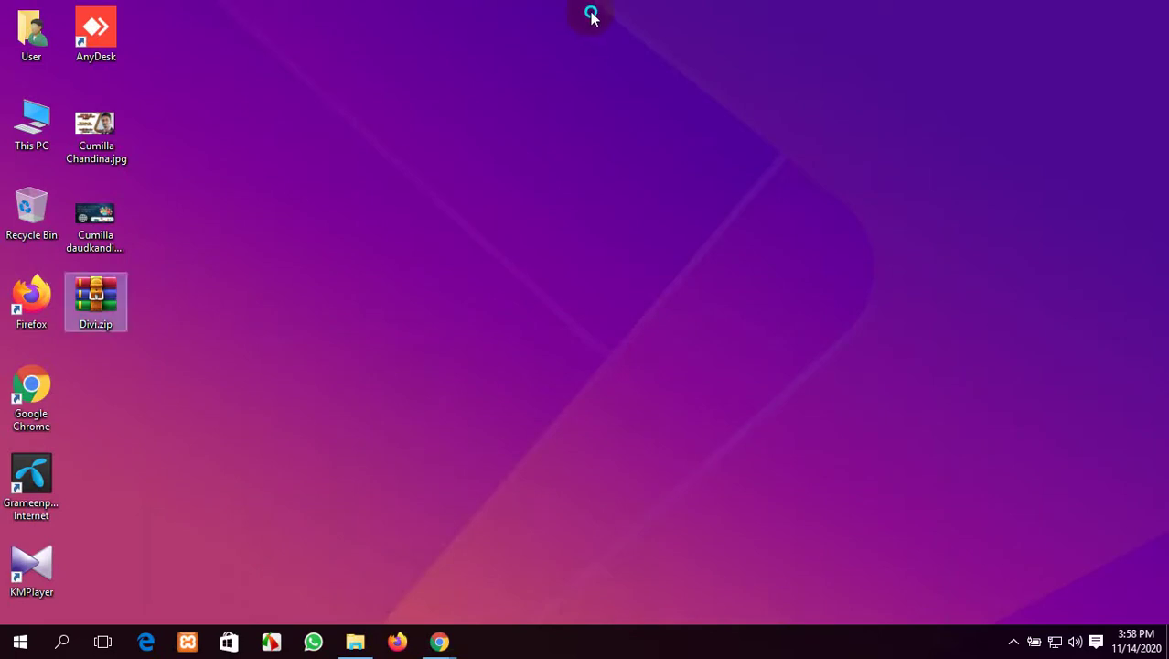
click(659, 69)
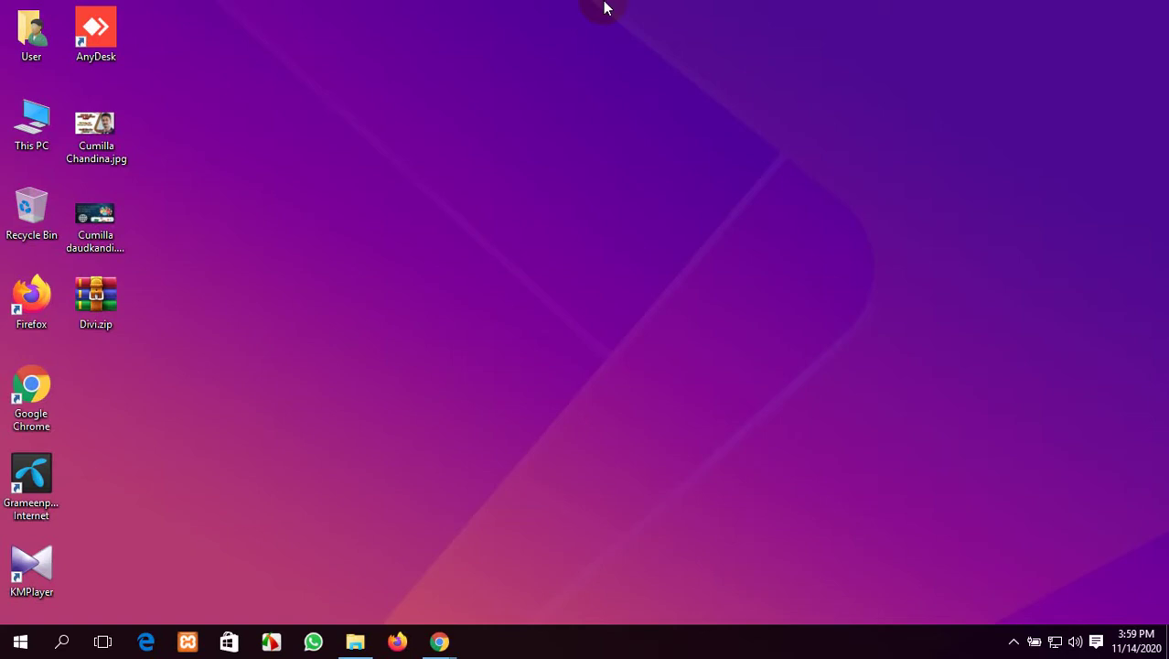
Restore the Google Meet call window and turn the microphone back on.
mouse_move(438, 638)
click(357, 567)
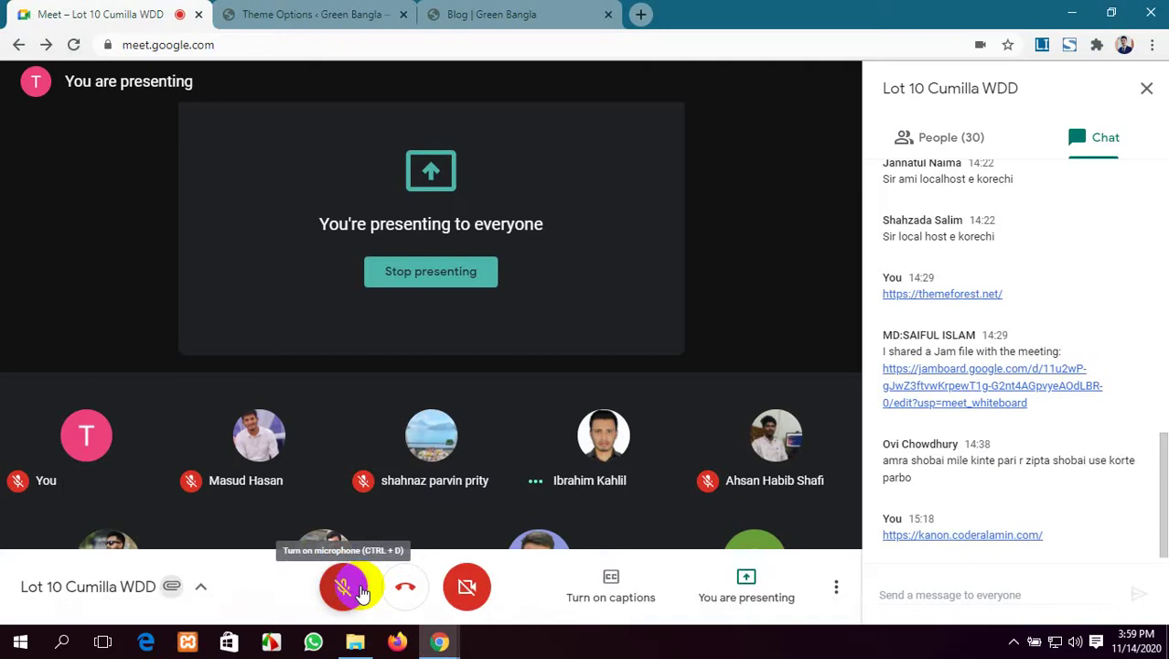
click(360, 590)
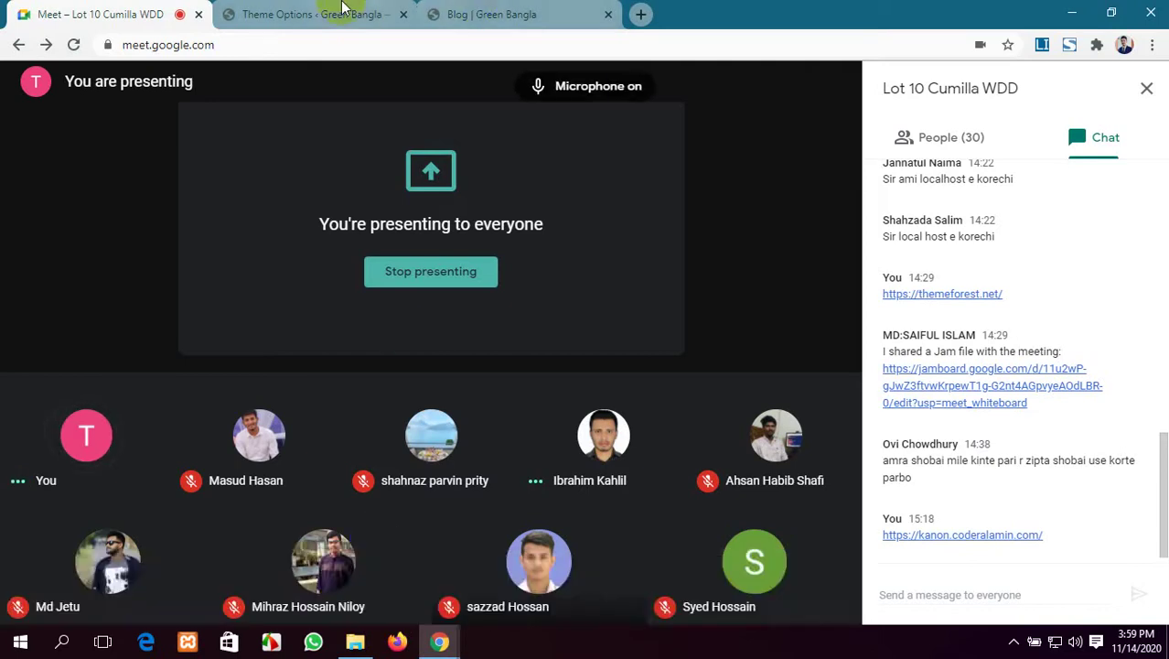
Return to the theme options and examine the Integration settings for head, body, post top and post bottom code.
click(316, 14)
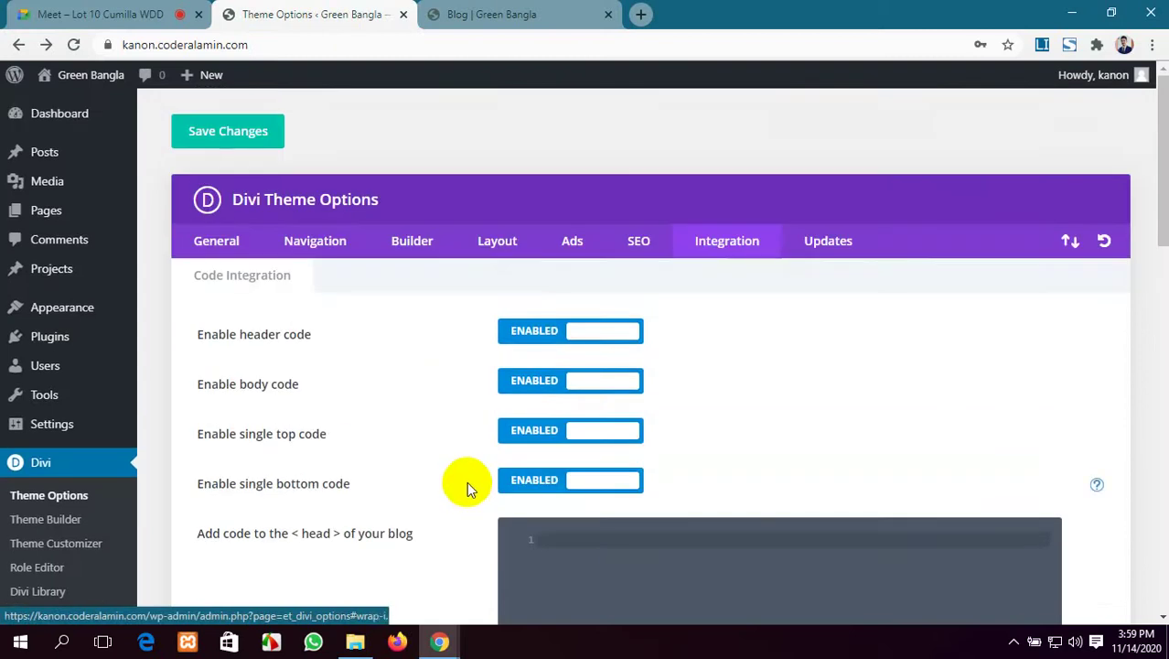
scroll(467, 481, down, 4)
scroll(459, 481, up, 4)
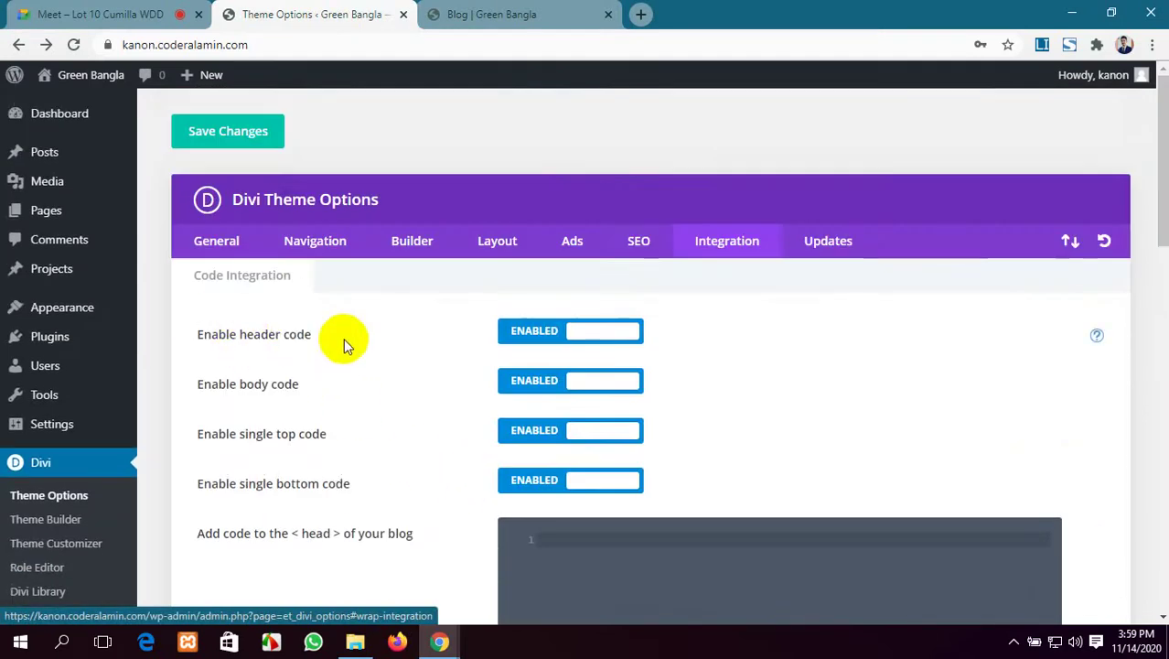
scroll(339, 338, down, 1)
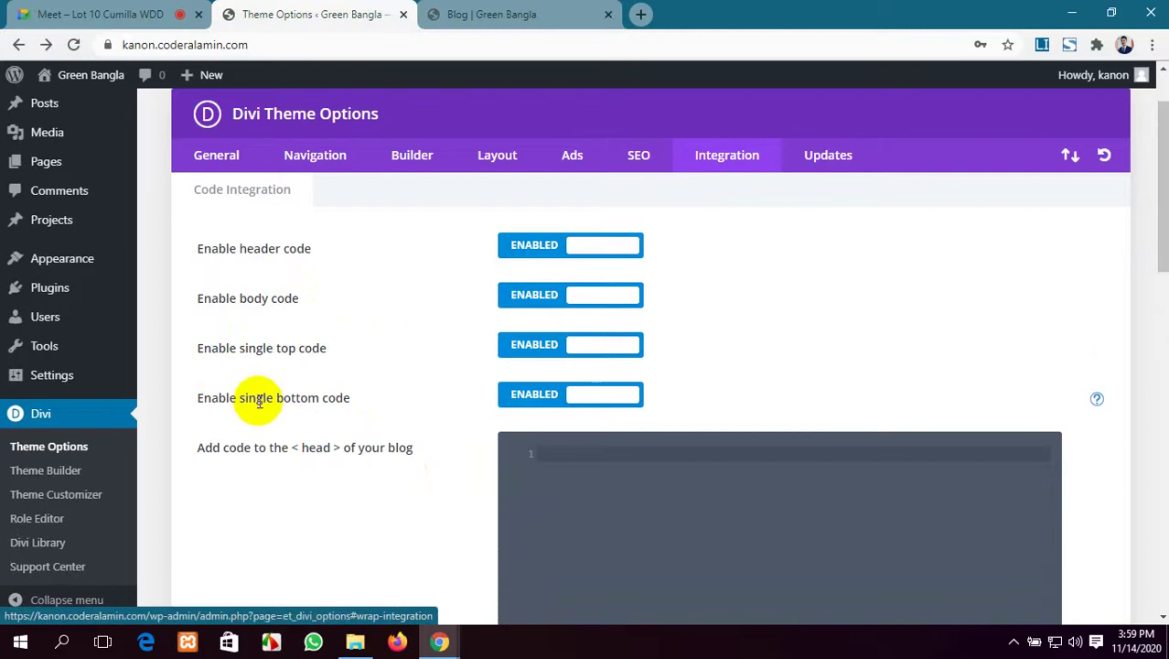
scroll(286, 399, down, 1)
scroll(726, 410, down, 10)
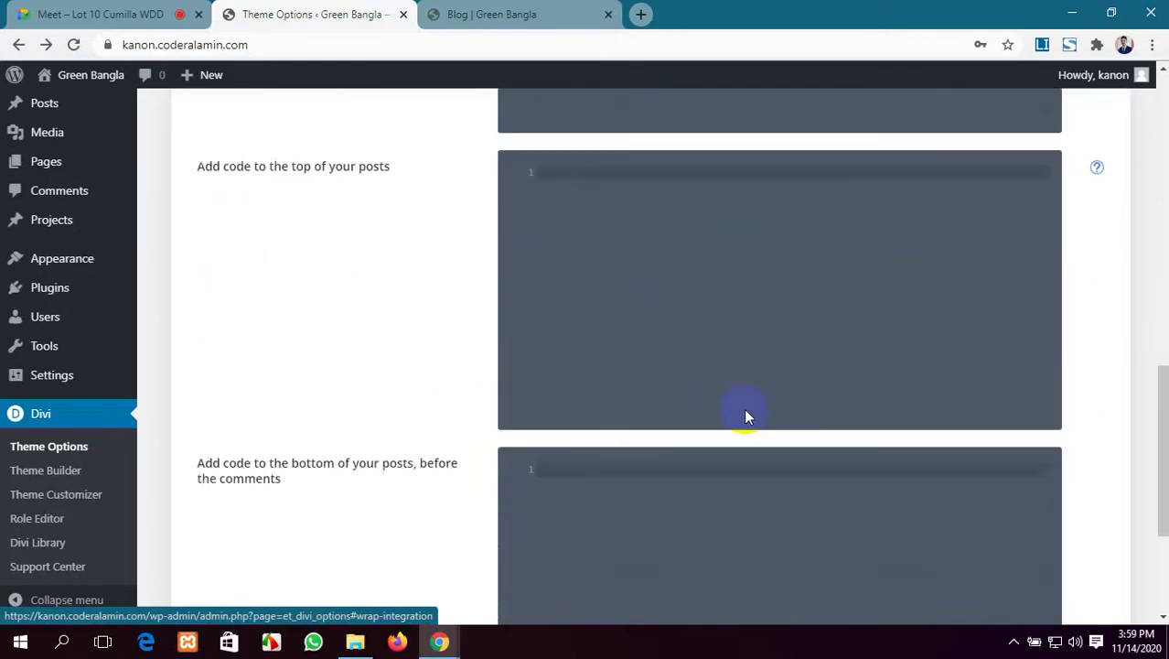
scroll(739, 426, up, 10)
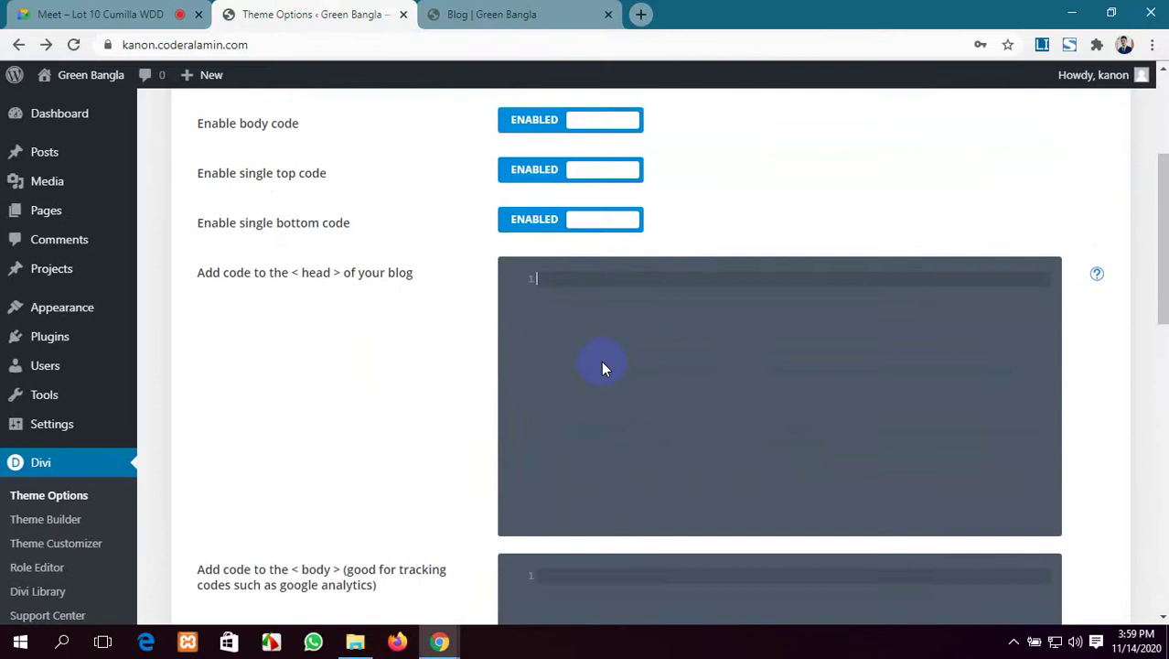
scroll(608, 366, down, 2)
scroll(585, 393, down, 1)
scroll(571, 459, down, 5)
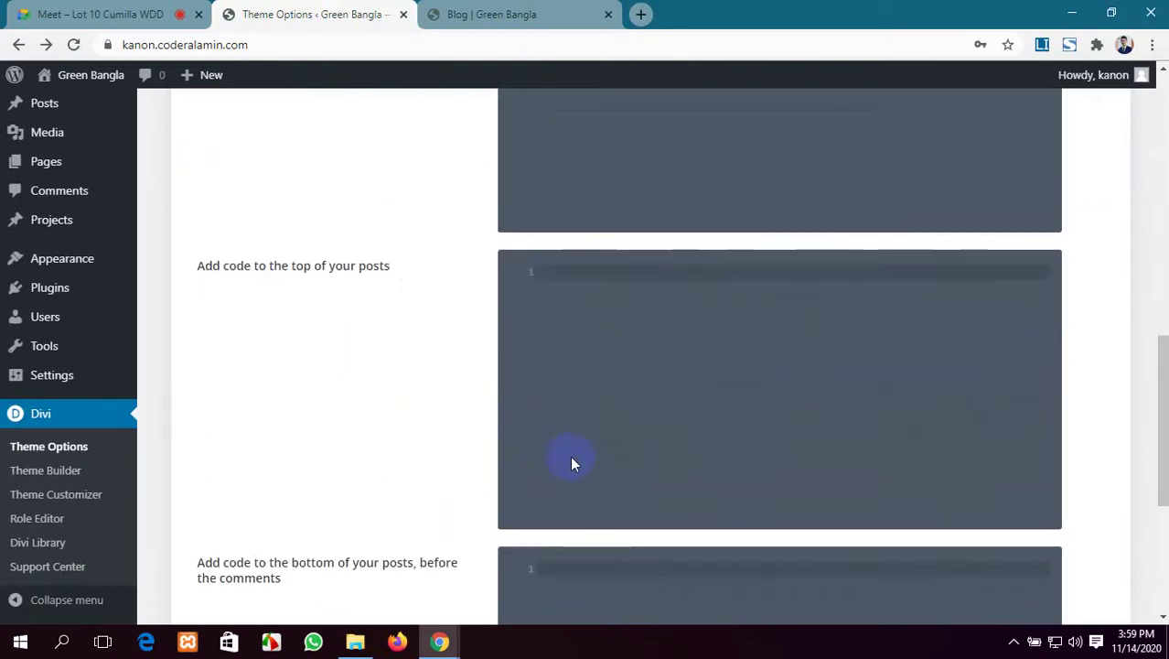
scroll(715, 305, down, 4)
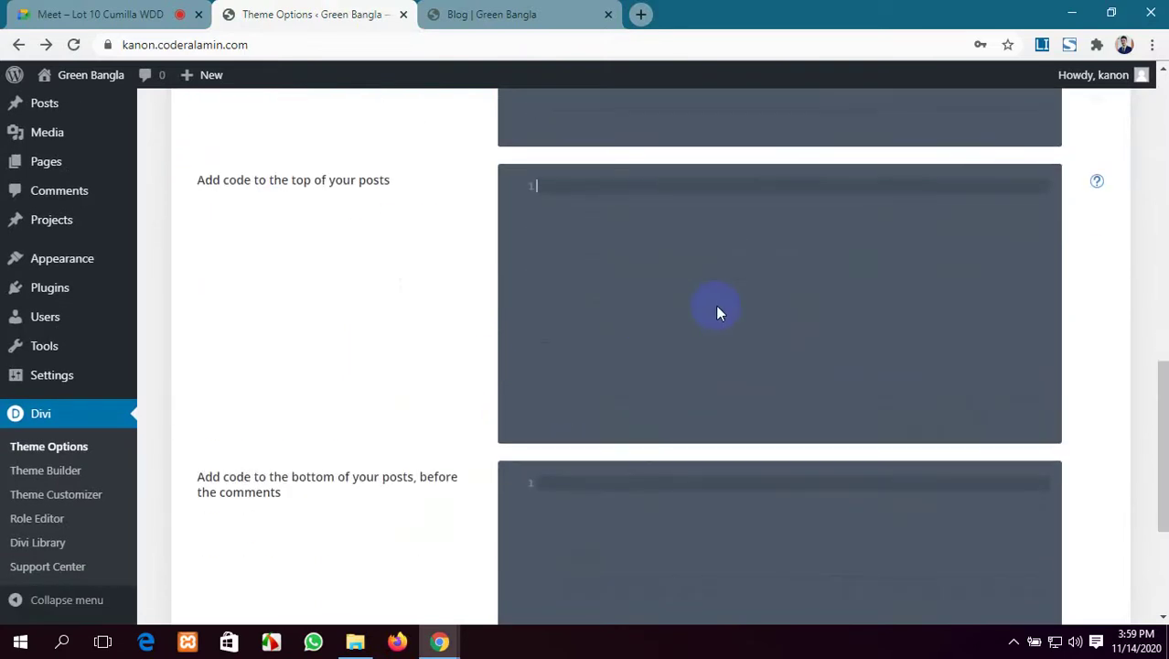
scroll(636, 354, up, 10)
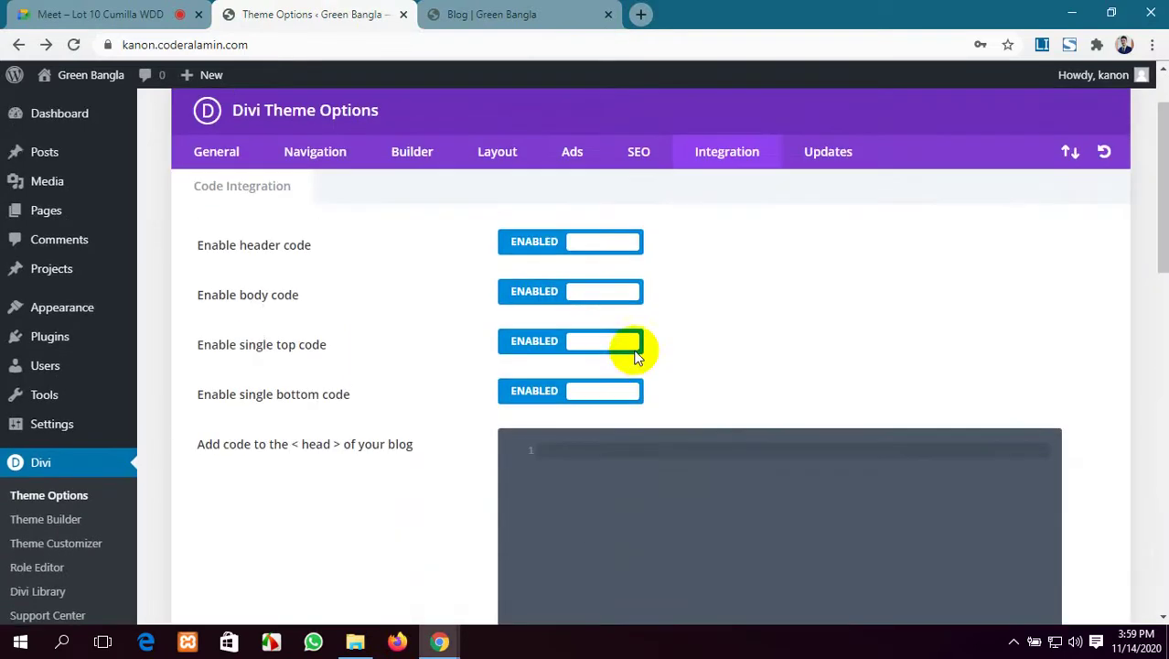
scroll(567, 187, up, 1)
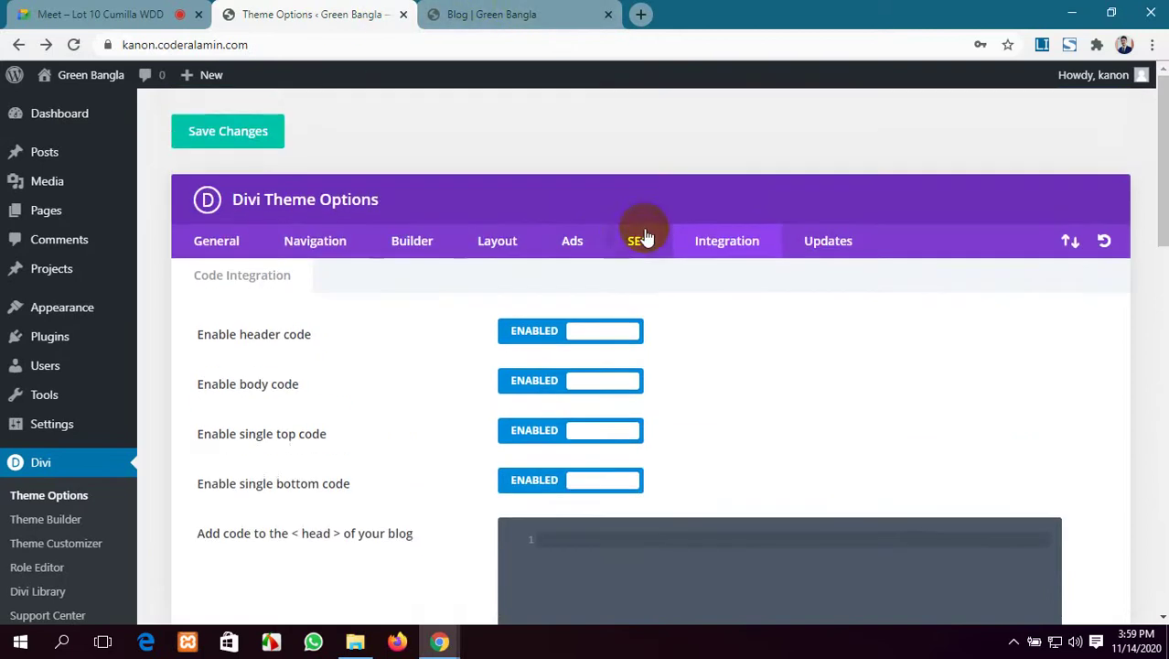
View the Updates settings, and look through the General settings down to the color palette and sidebar options.
click(831, 242)
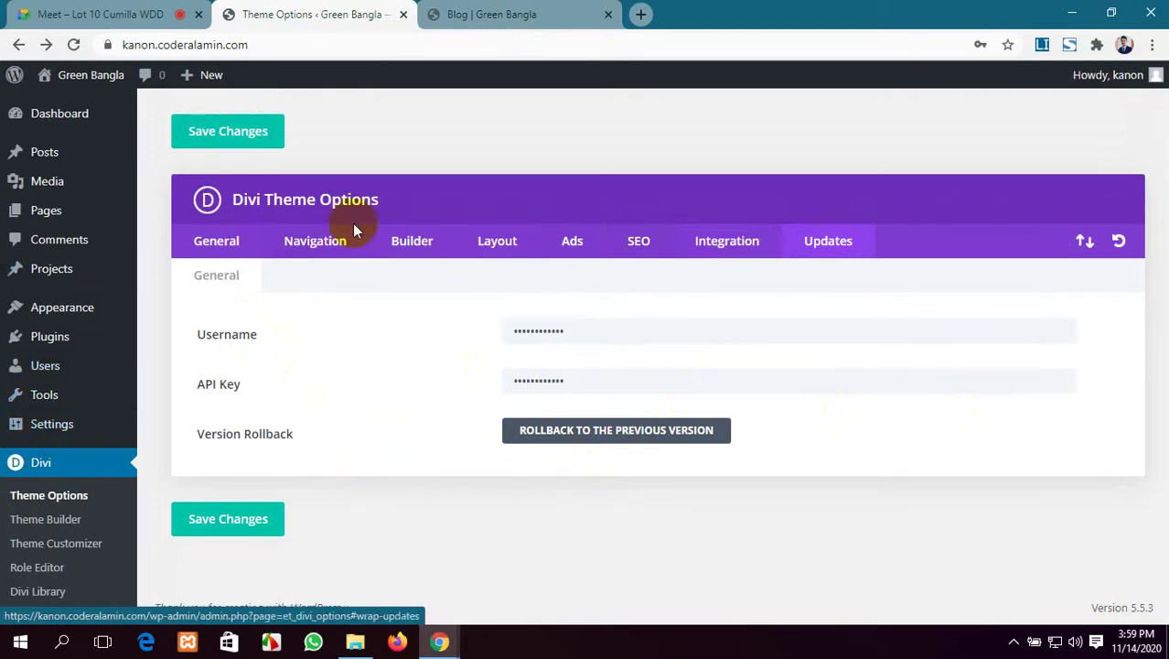
click(212, 241)
scroll(965, 457, down, 20)
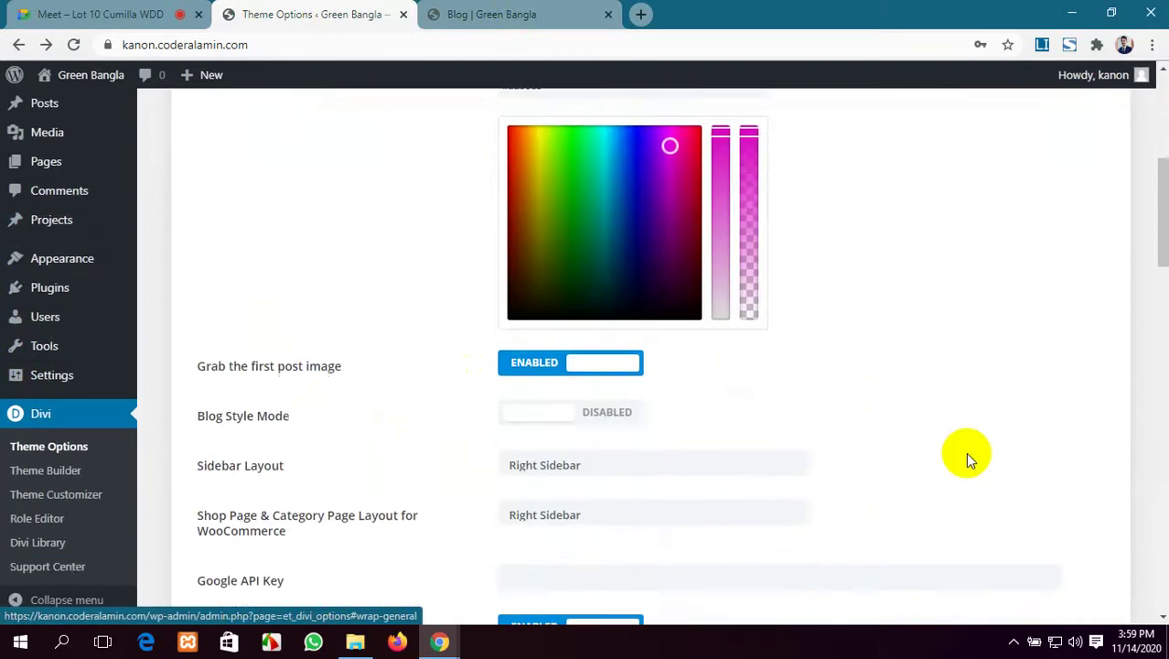
scroll(640, 421, up, 12)
scroll(398, 308, up, 5)
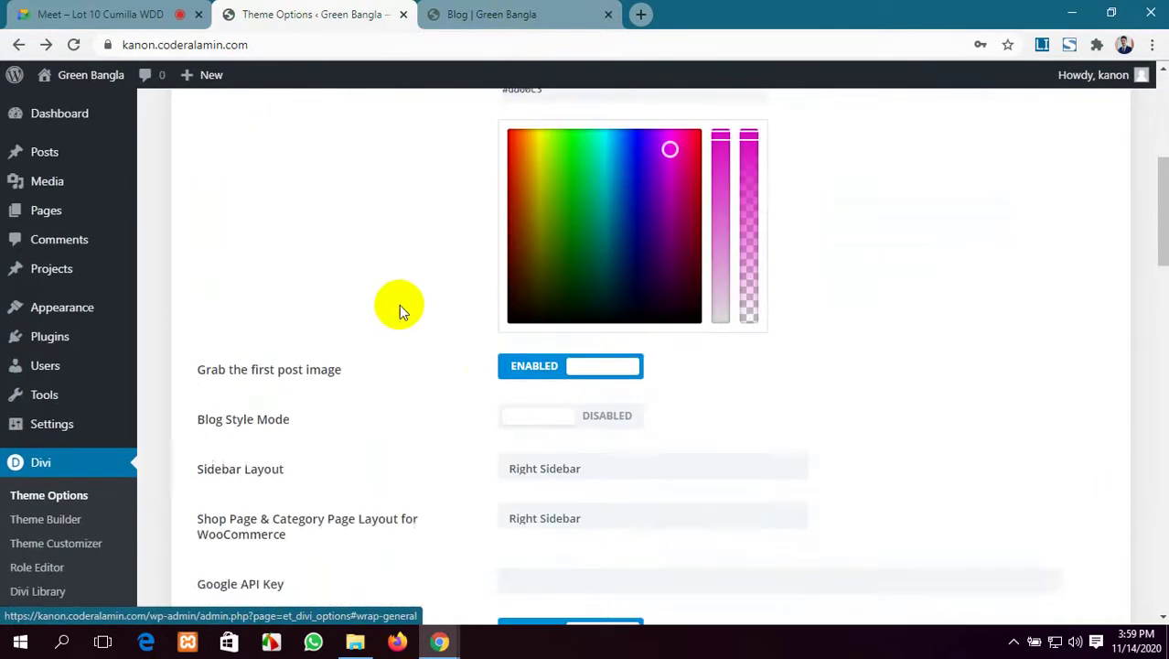
Try the white, magenta, orange and black swatches in the Color Pickers Default Palette.
click(535, 137)
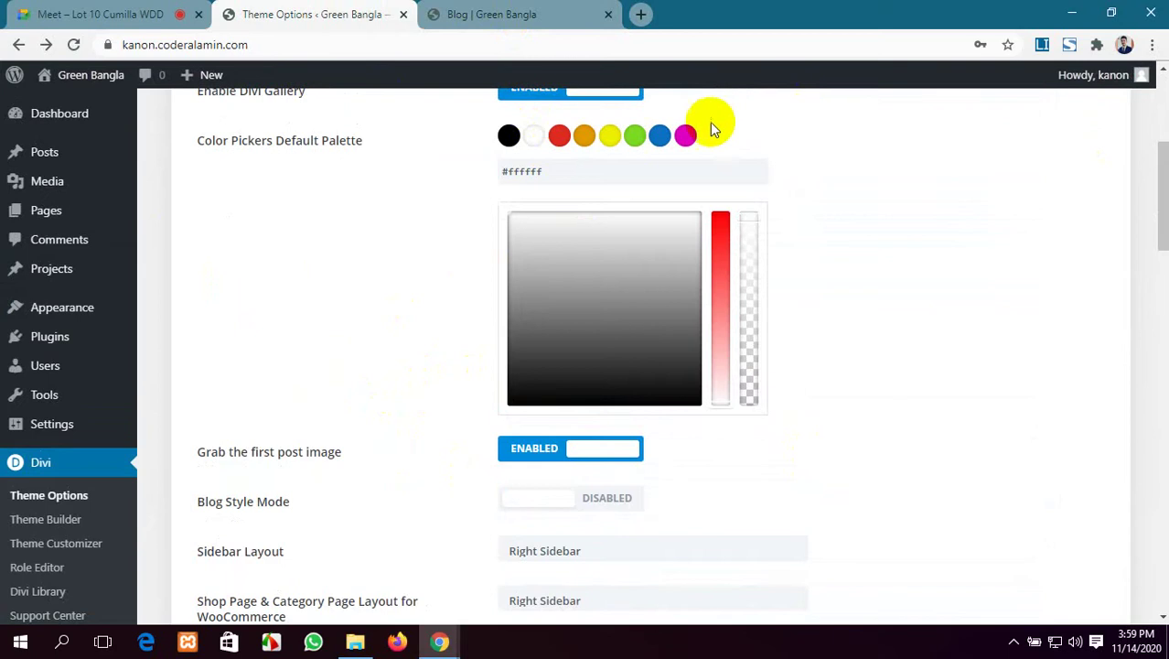
click(685, 135)
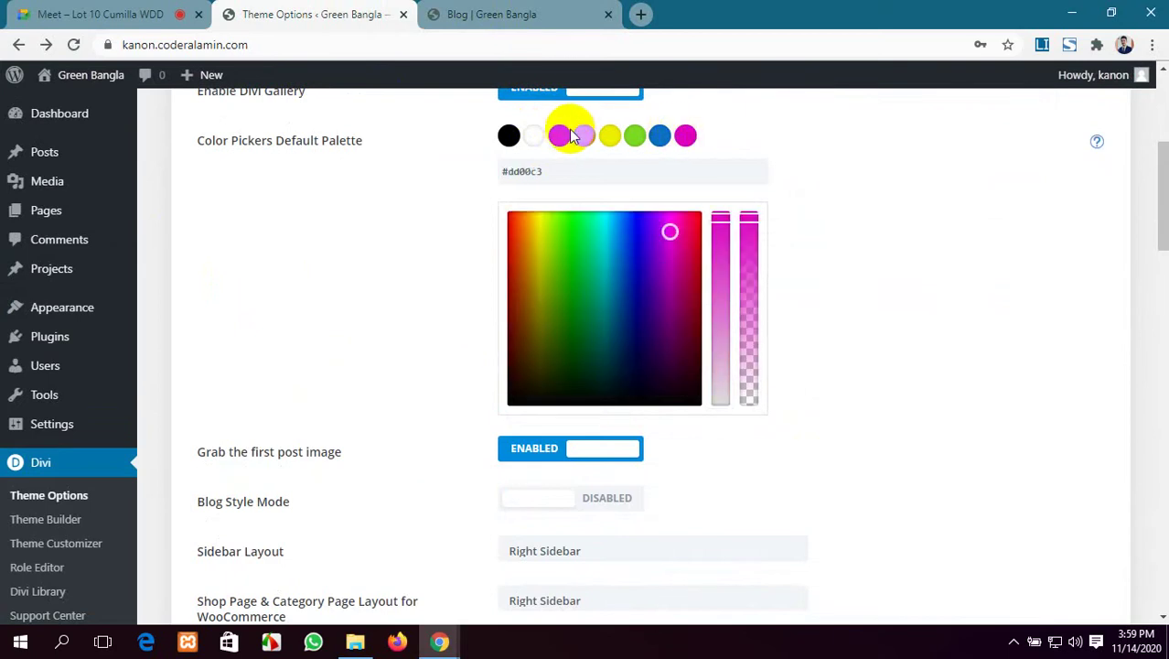
click(582, 137)
click(509, 135)
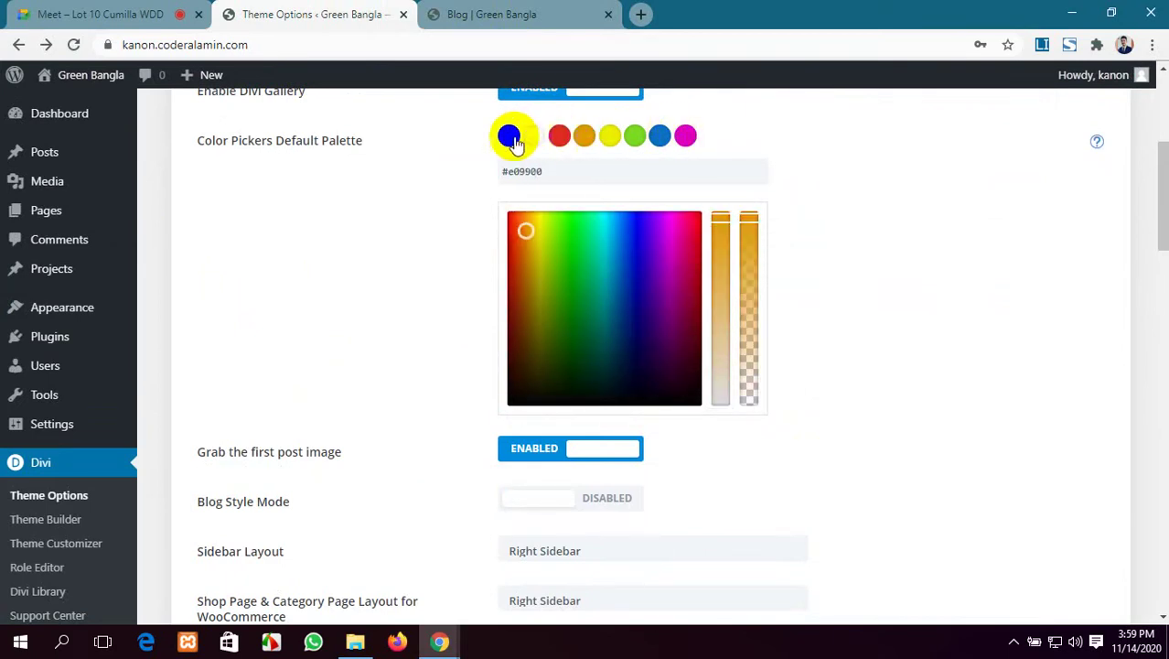
Select the magenta swatch (#dd00c3) in the Color Pickers Default Palette and bring up the live Blog page.
click(6, 8)
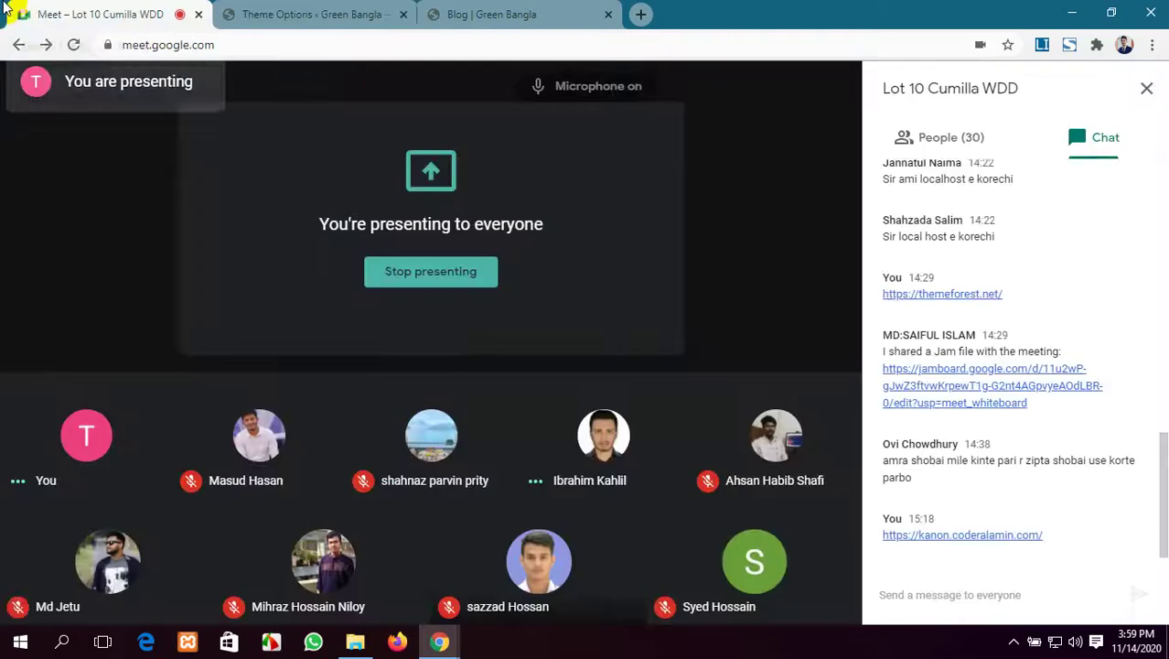
click(506, 9)
click(297, 11)
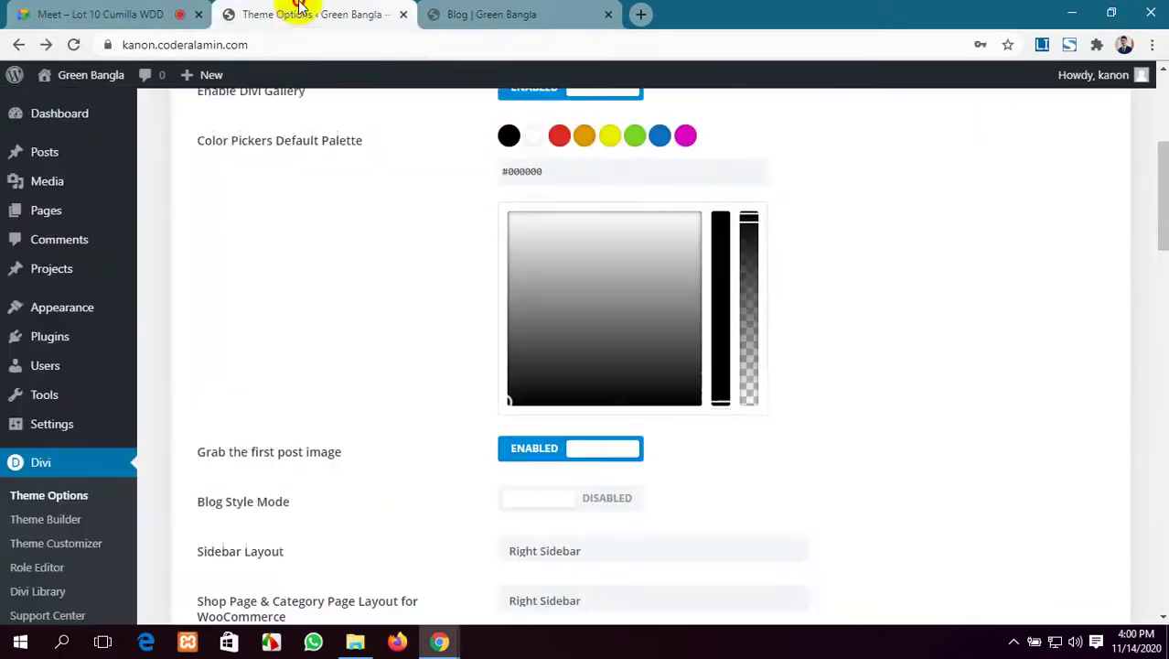
scroll(695, 252, up, 3)
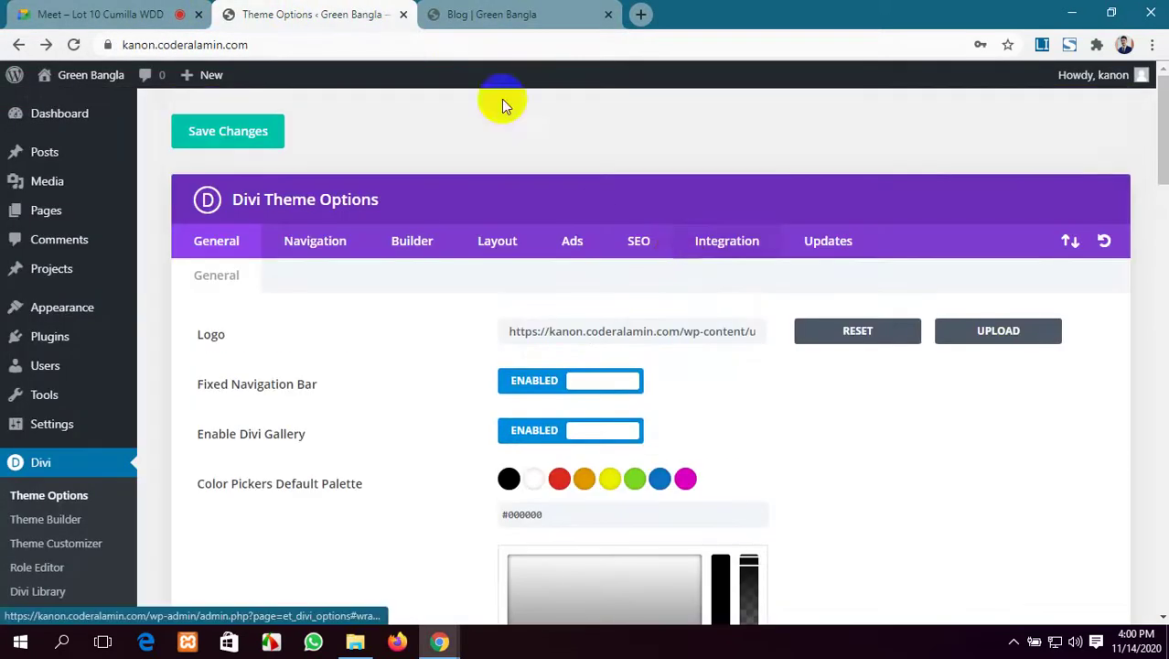
scroll(553, 274, down, 2)
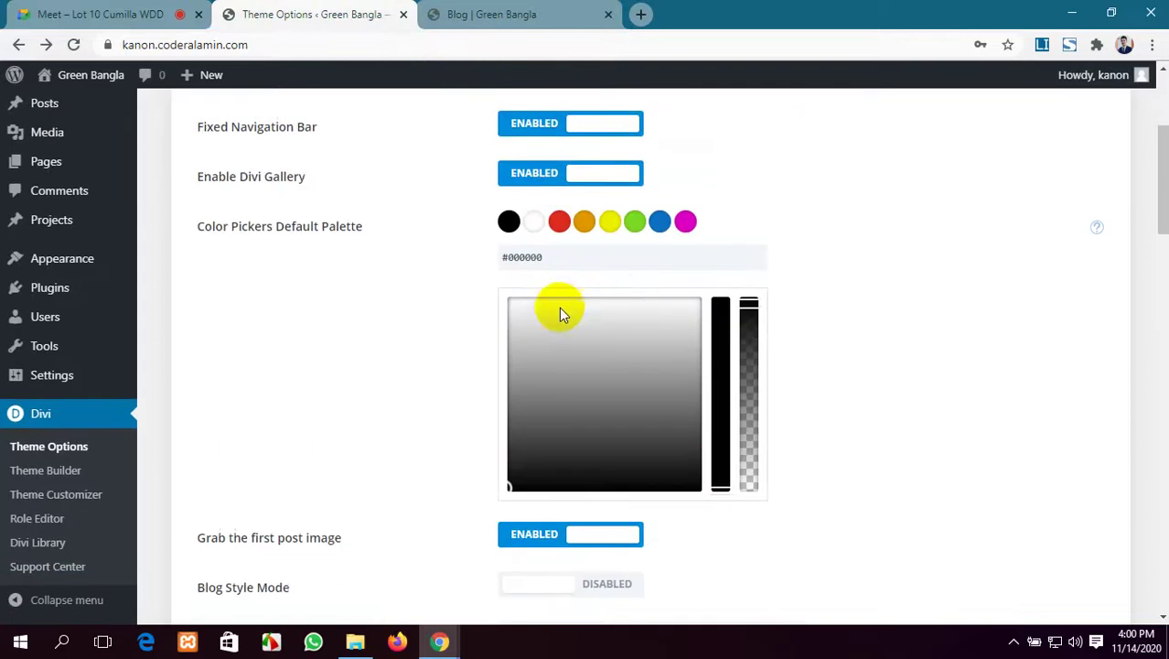
click(685, 222)
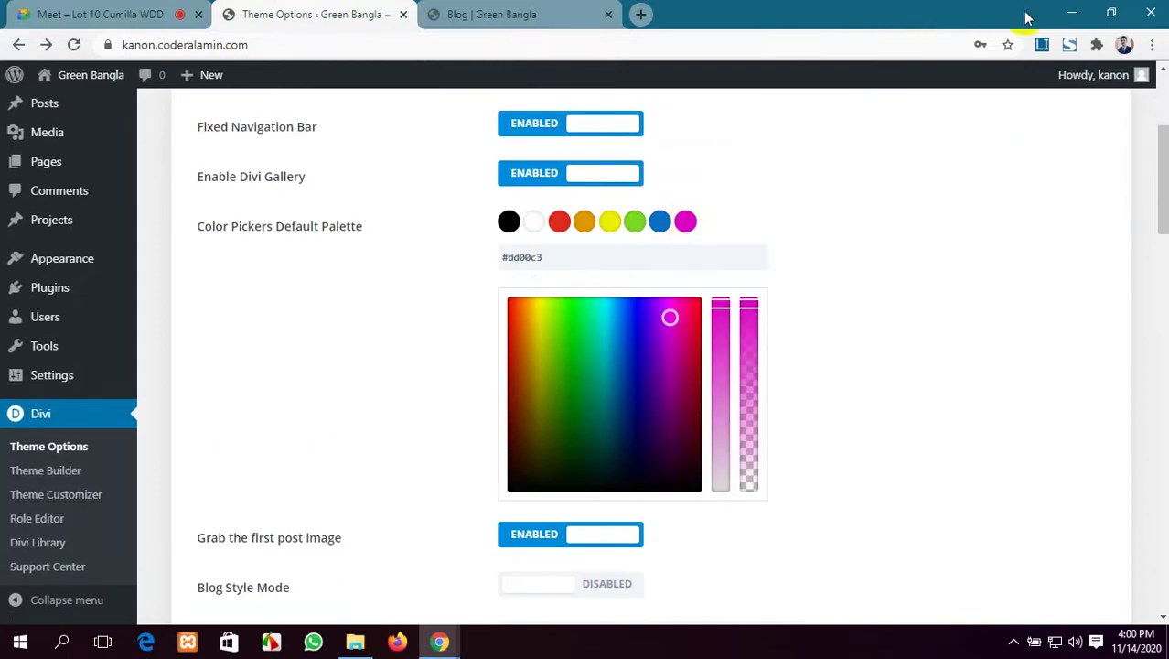
click(475, 11)
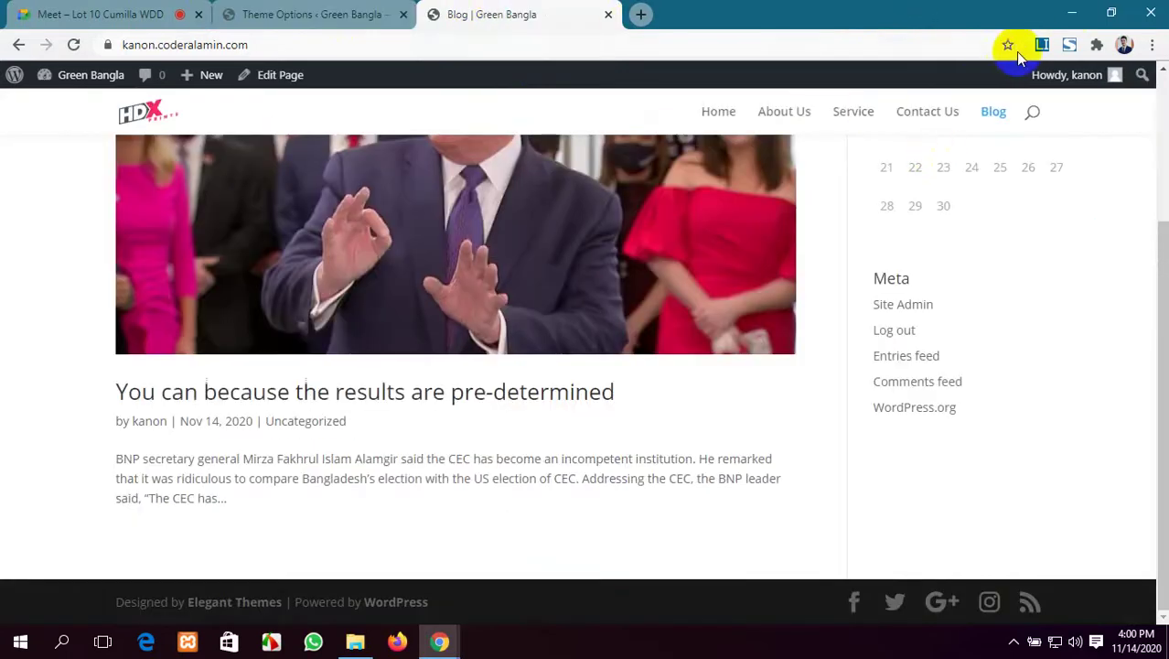
Pin the ColorZilla extension and sample the dark red #A9012D from the live Blog page.
click(1097, 44)
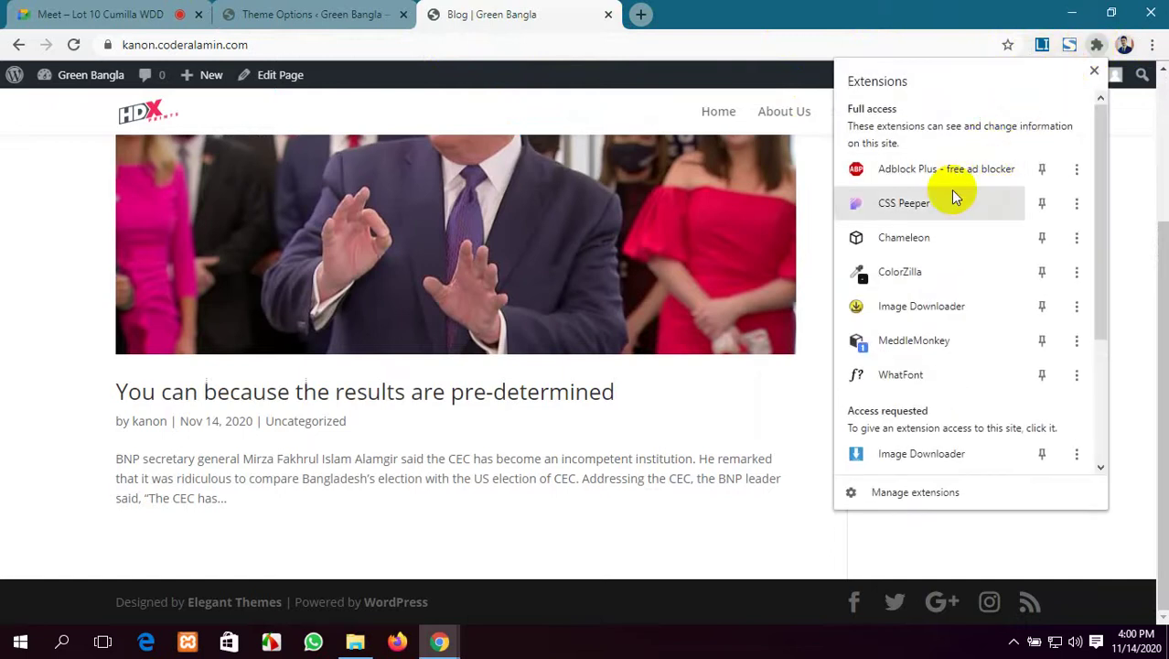
click(1042, 271)
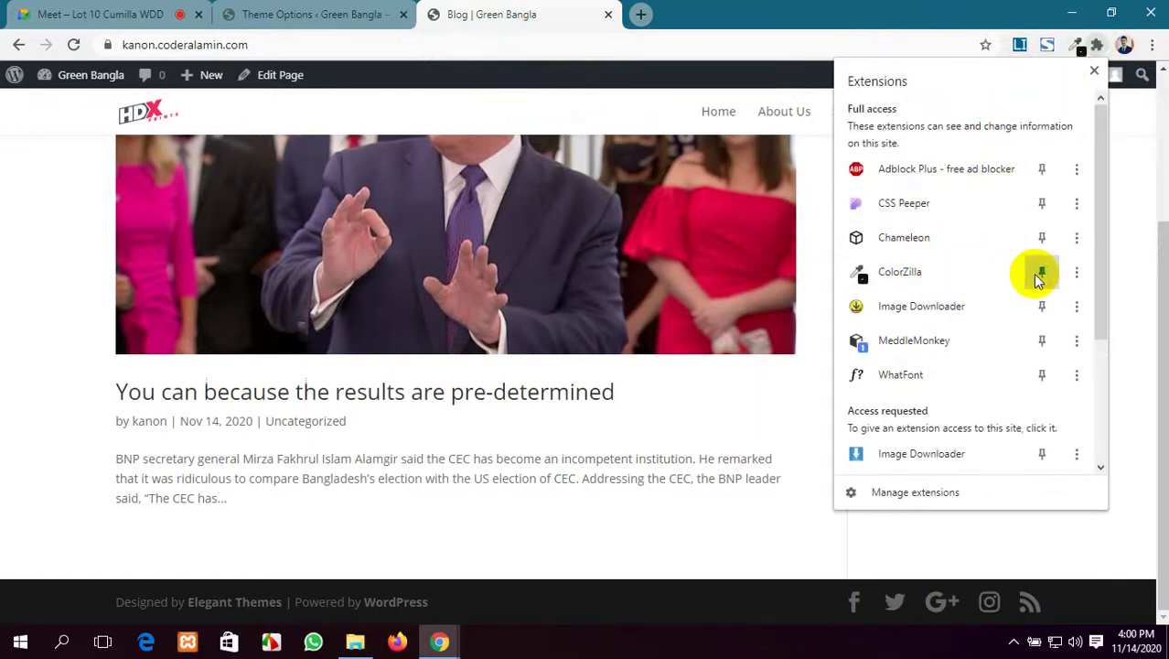
click(1094, 70)
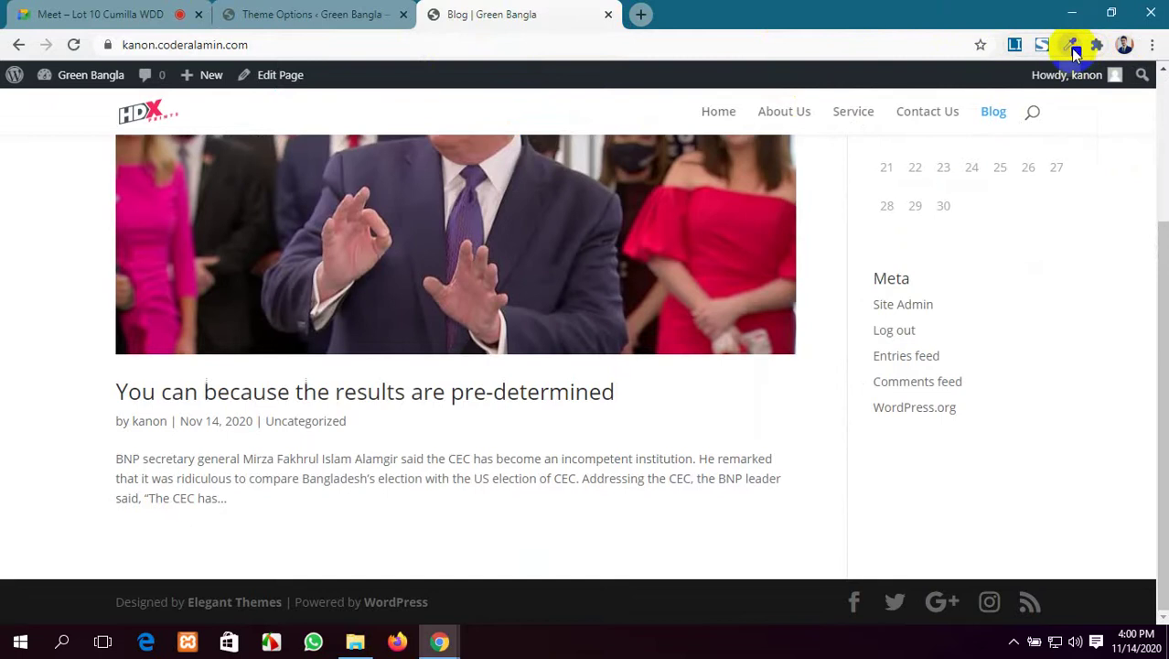
click(1070, 43)
click(996, 71)
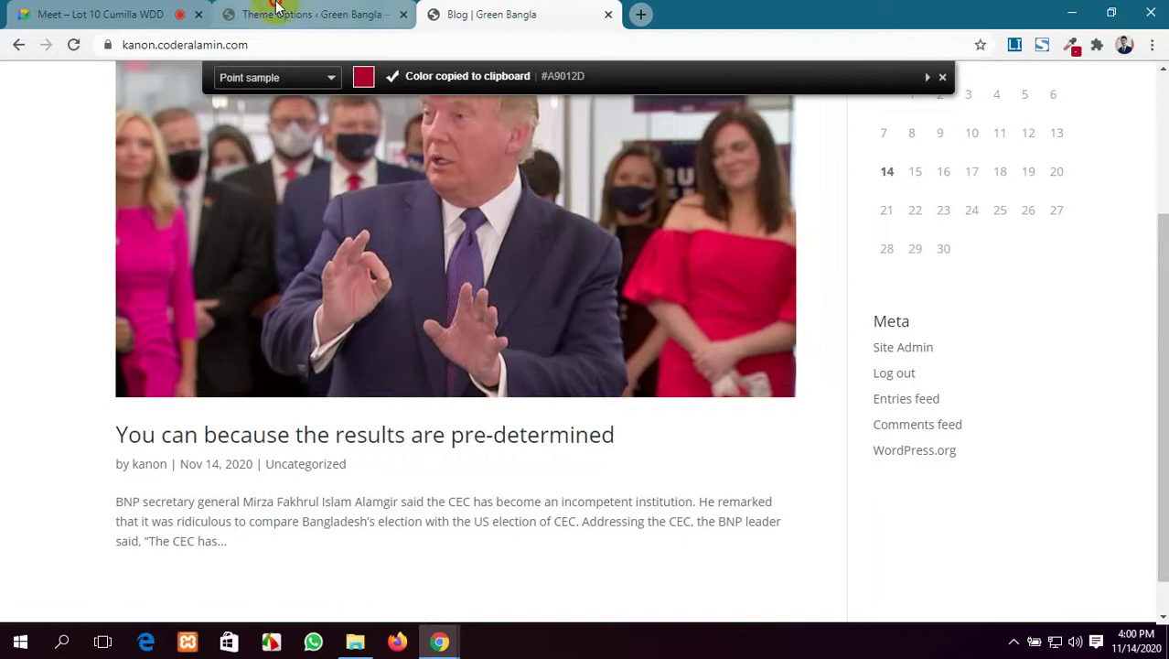
Set the magenta swatch of the Color Pickers Default Palette in the theme options to #a9012d and save the changes.
click(284, 14)
drag(573, 258, 477, 257)
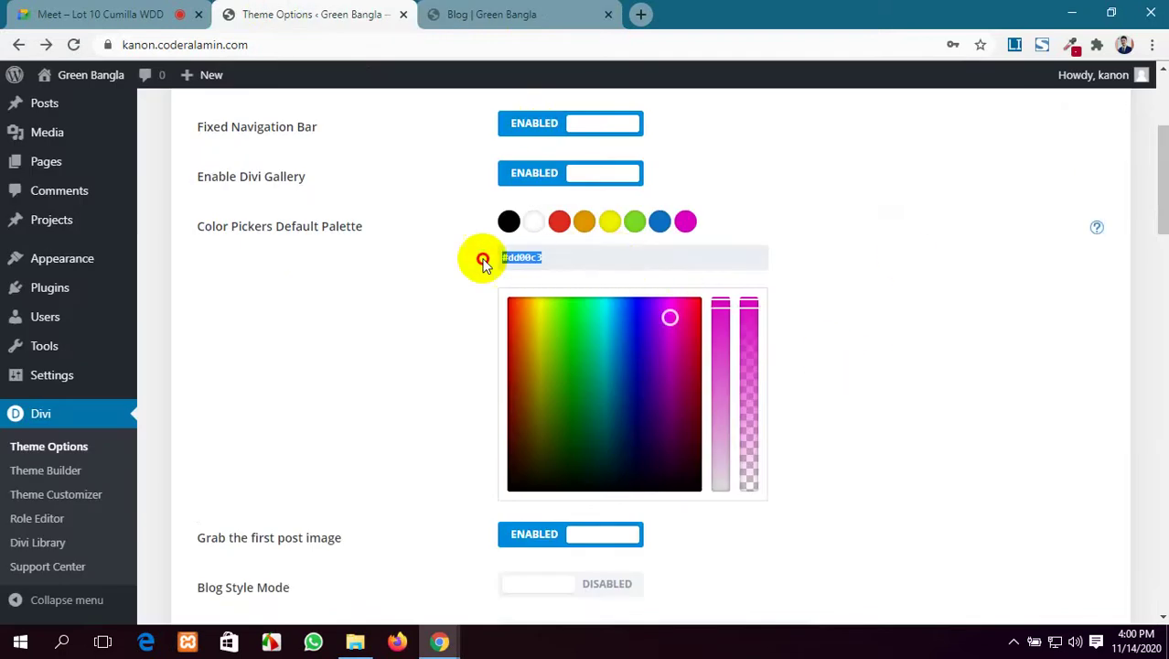
text(#A9012D)
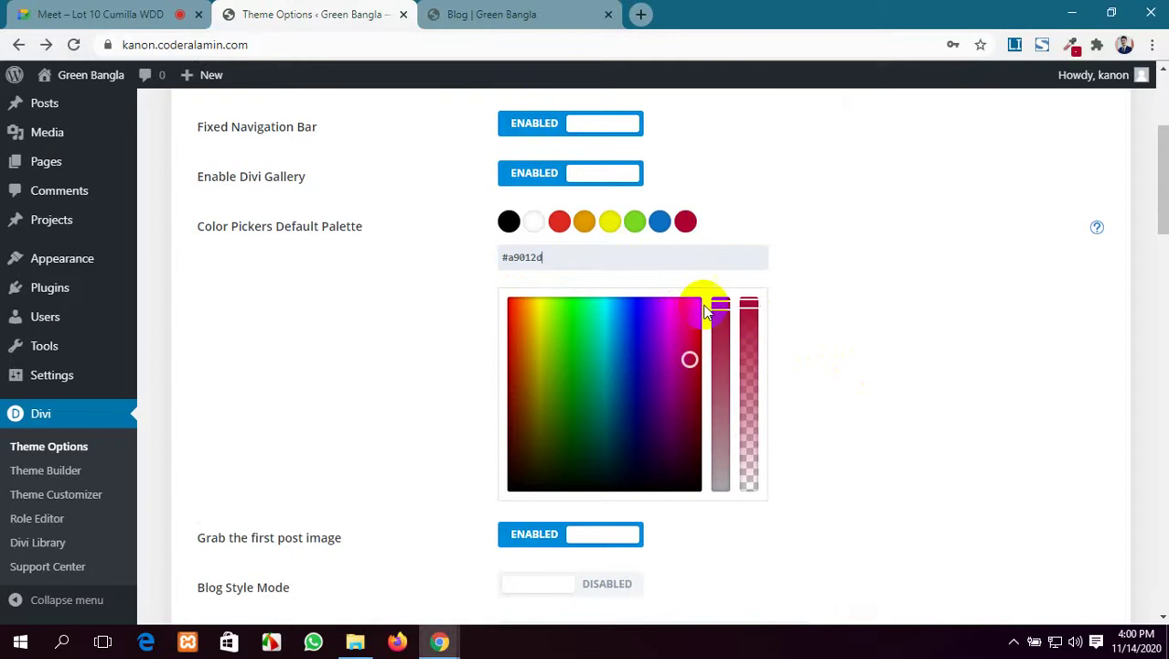
scroll(704, 311, up, 3)
scroll(700, 321, down, 2)
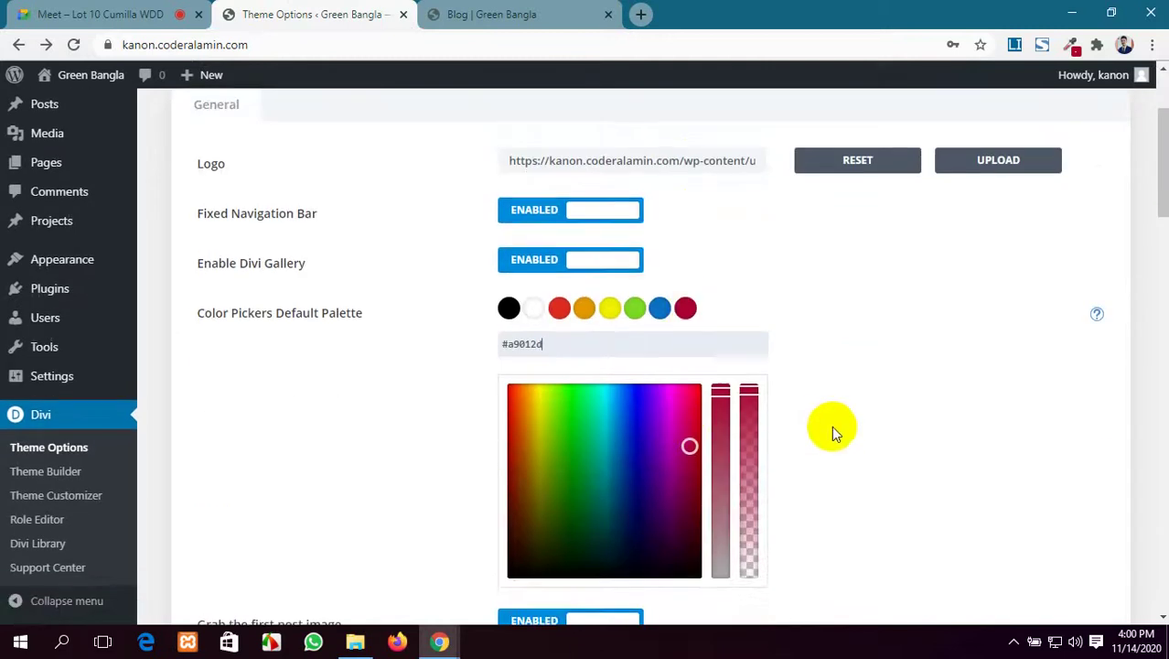
scroll(832, 433, up, 1)
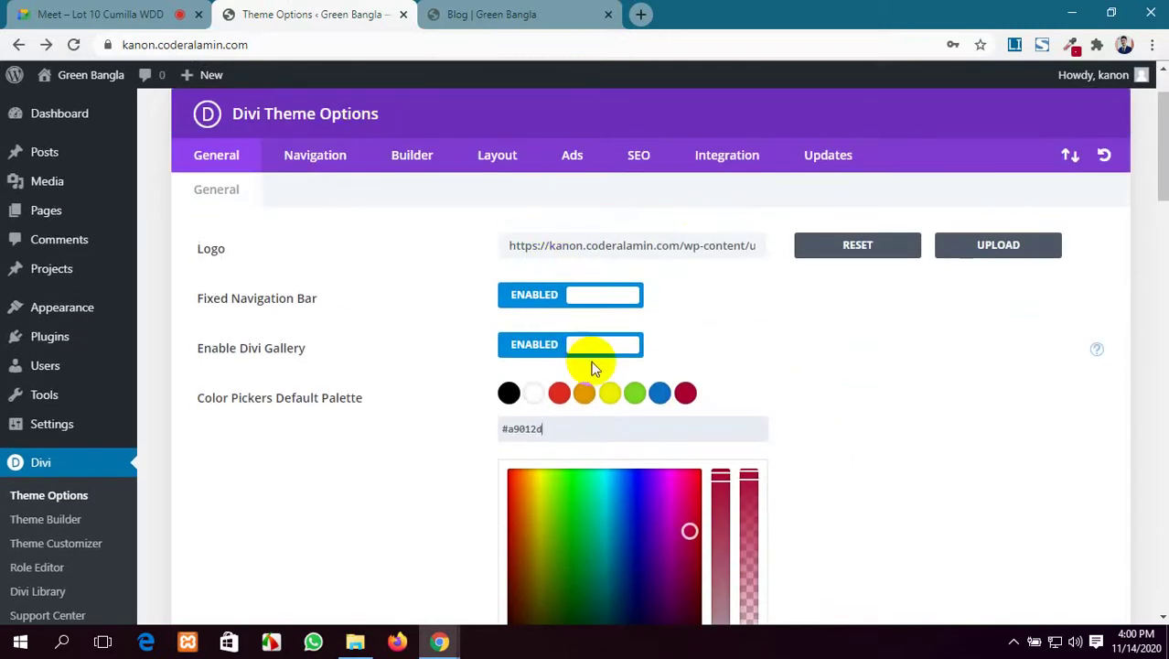
scroll(274, 208, up, 1)
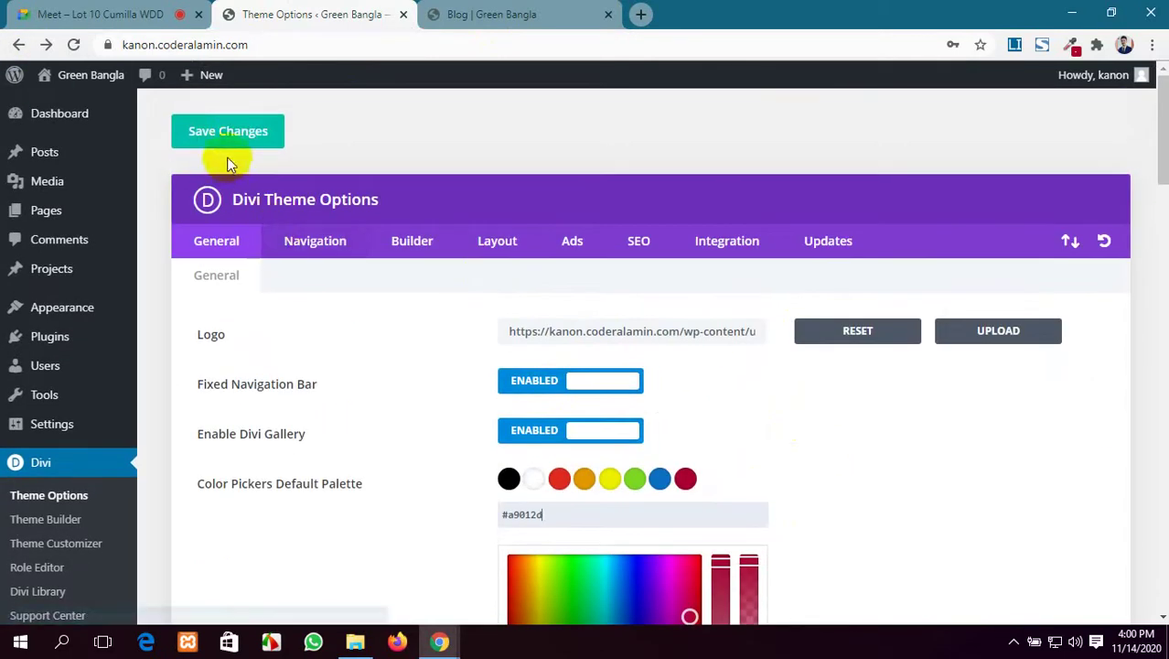
click(234, 135)
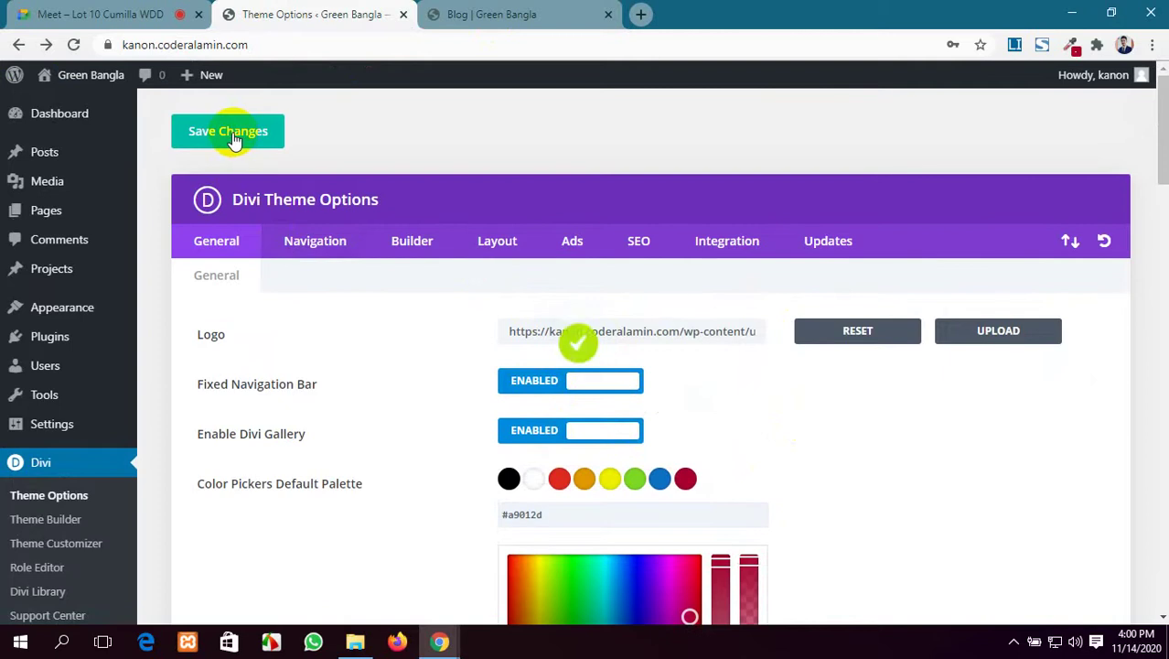
Bring up the list of all pages in a separate browser tab and open the About Us page for editing.
click(562, 14)
click(365, 14)
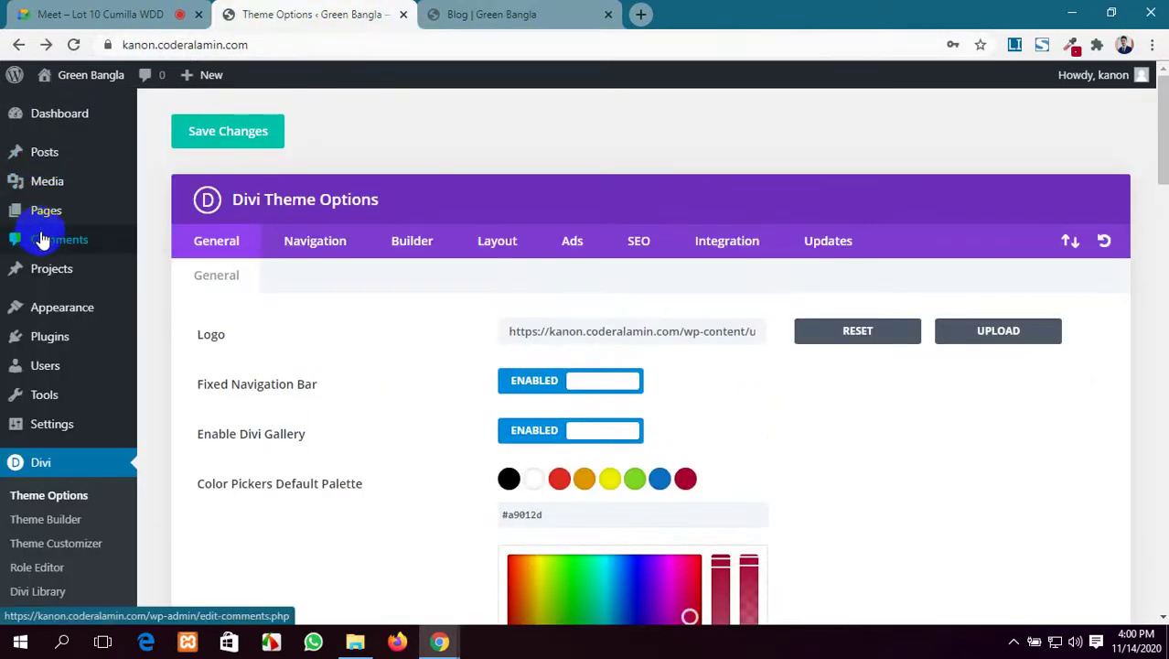
mouse_move(42, 210)
ctrl+click(184, 215)
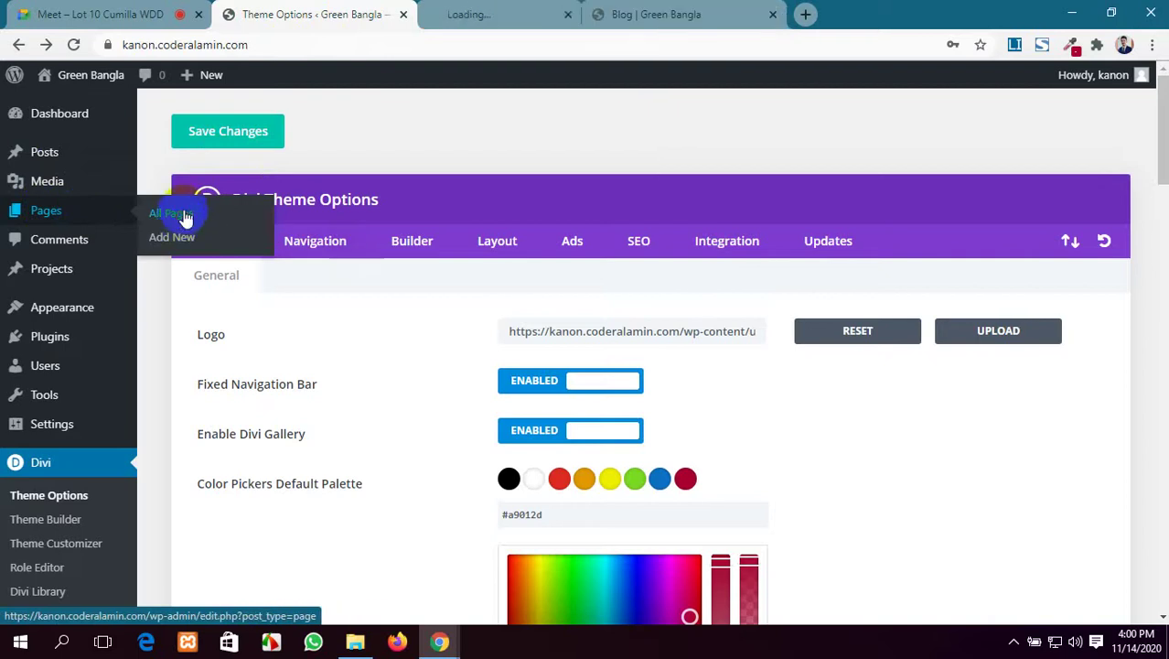
click(467, 13)
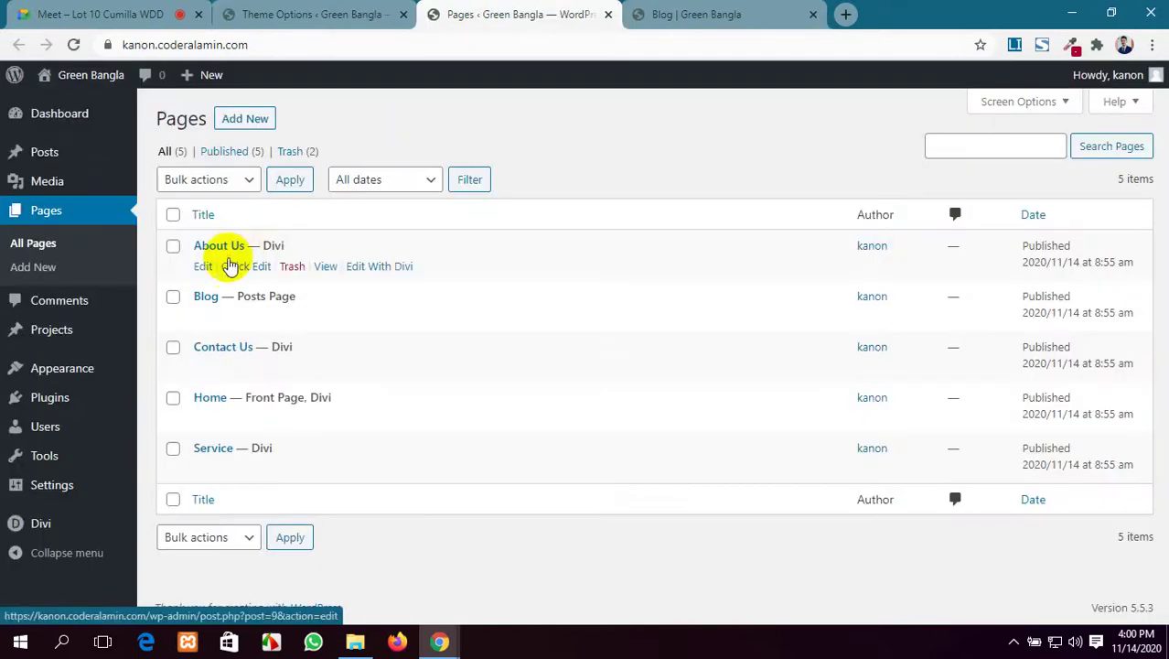
click(202, 267)
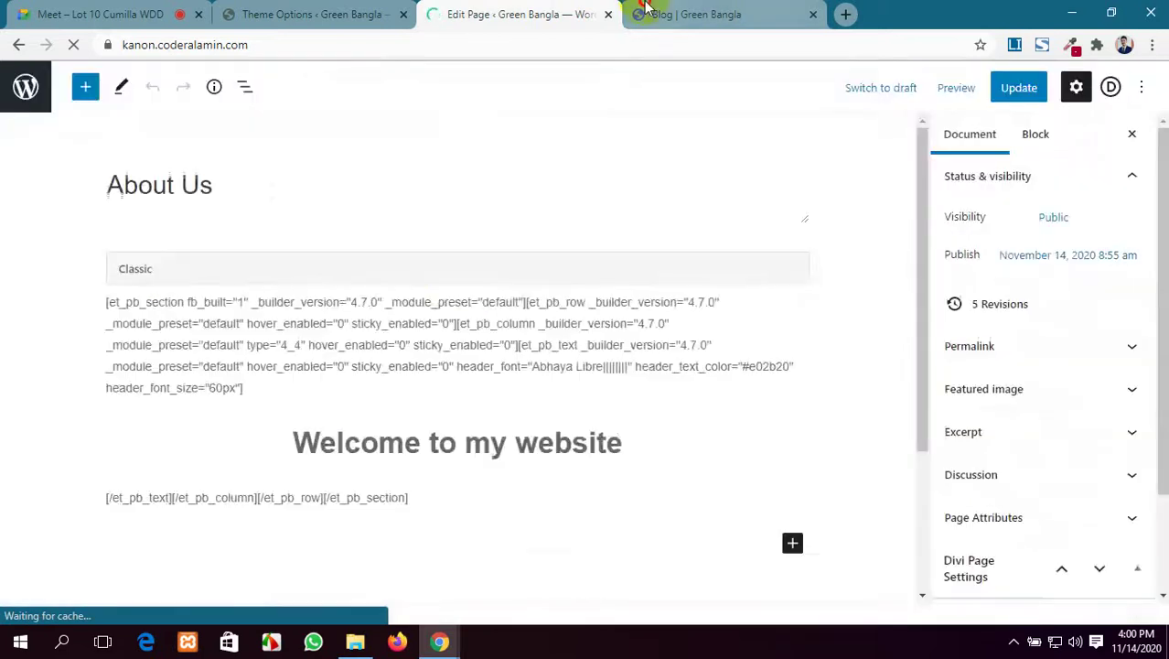
Show the live About Us page in the site's tab, and start editing About Us with the Divi Builder.
click(695, 13)
click(777, 116)
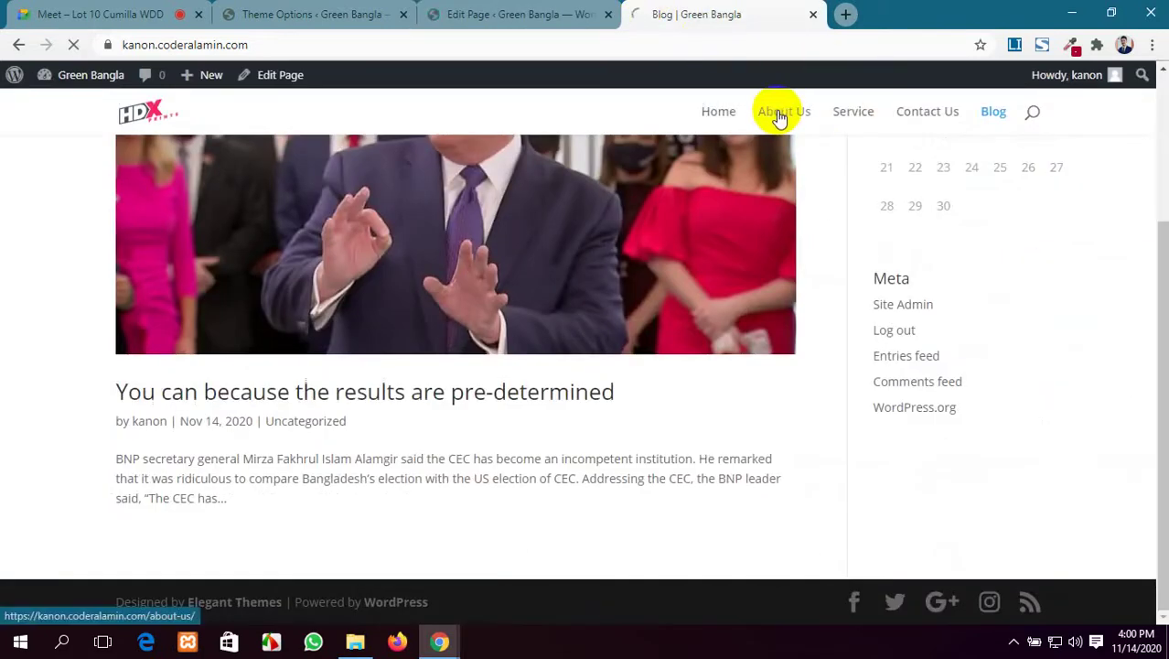
click(488, 11)
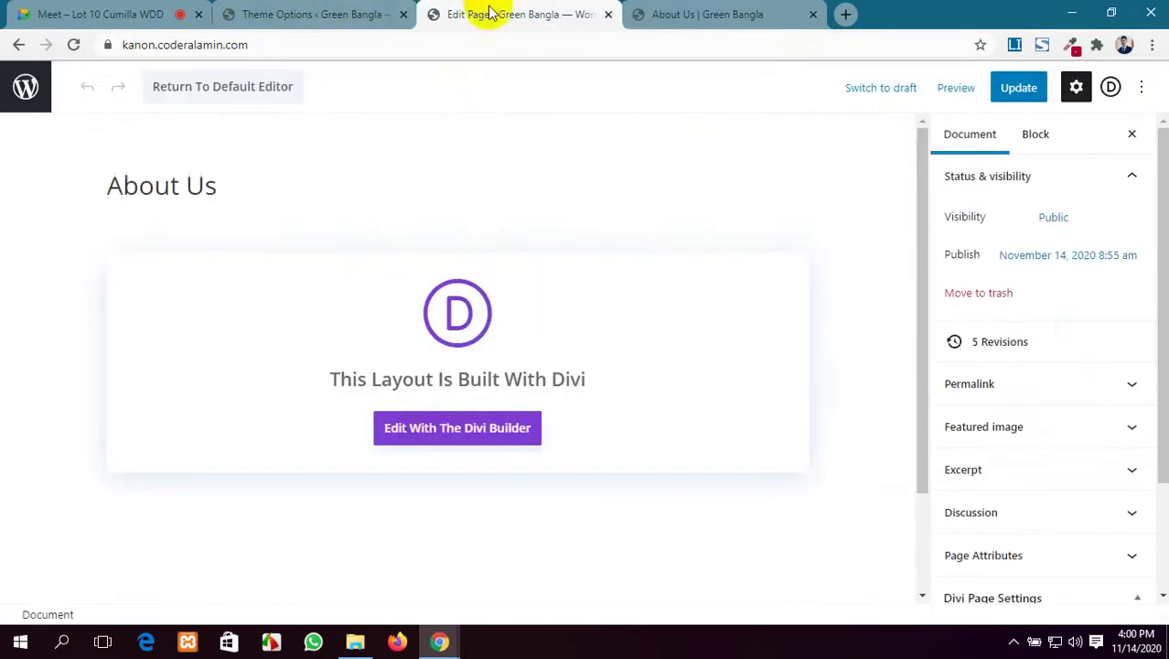
click(443, 437)
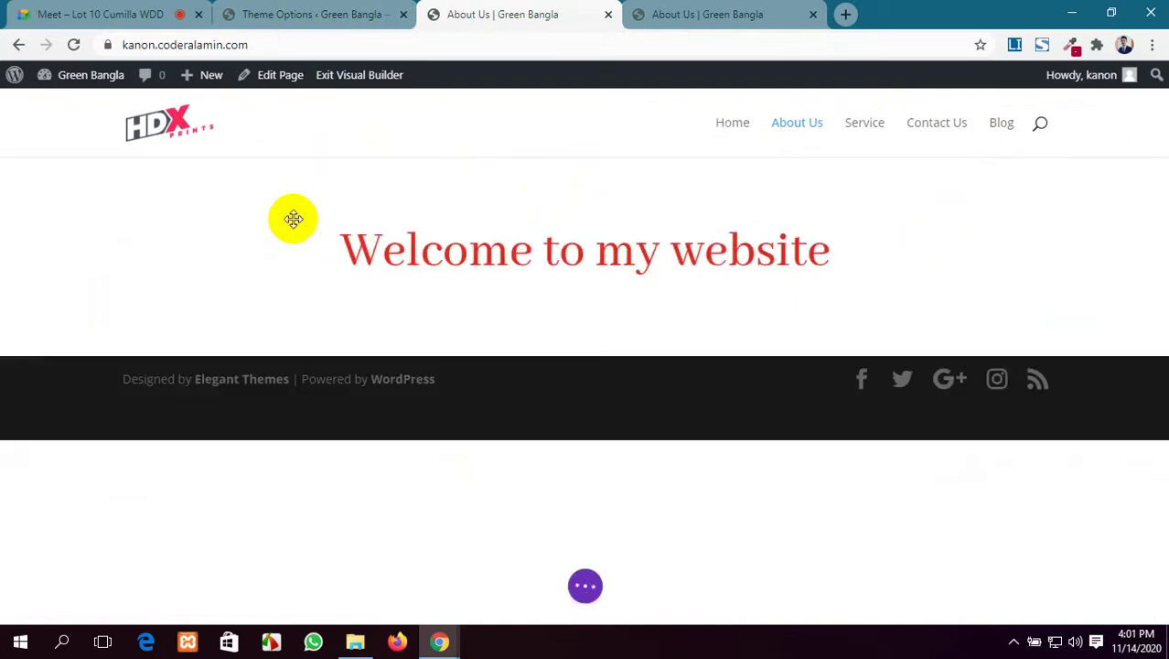
Set the heading text color of the "Welcome to my website" text module to the saved dark red swatch and accept the module settings.
mouse_move(496, 269)
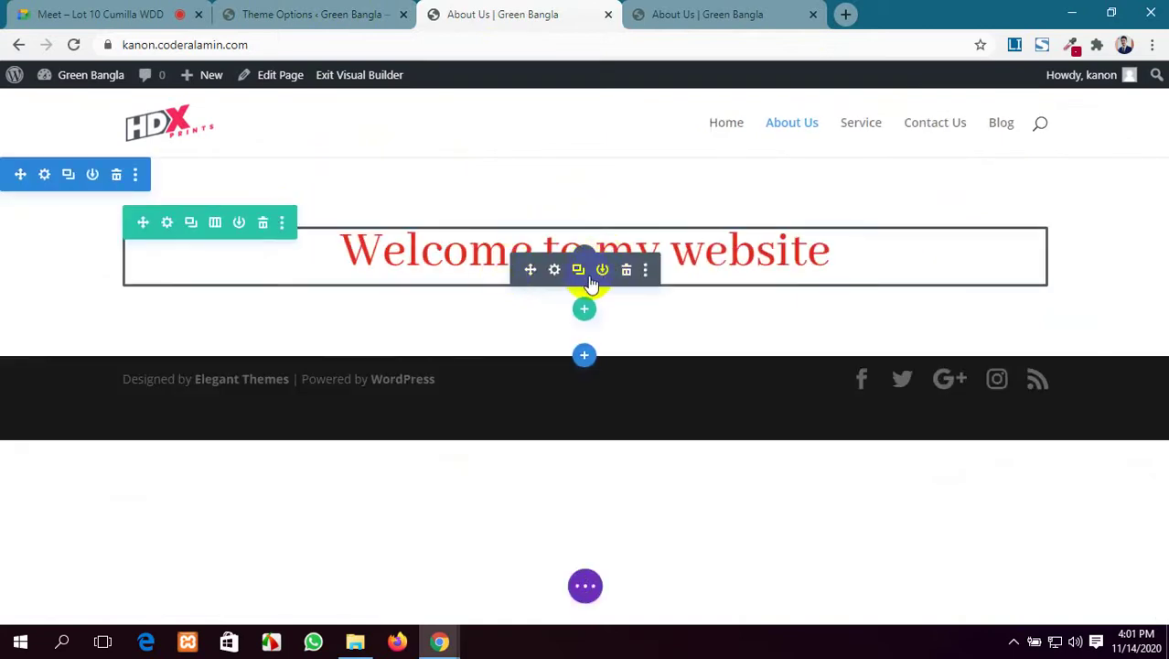
click(553, 270)
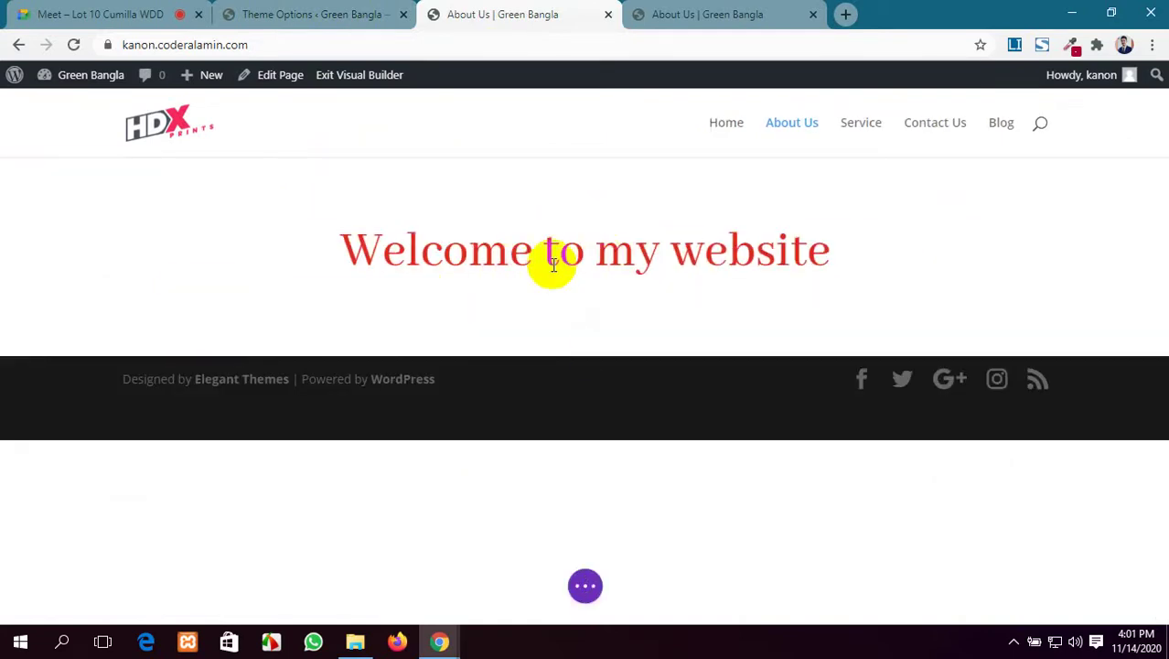
click(160, 194)
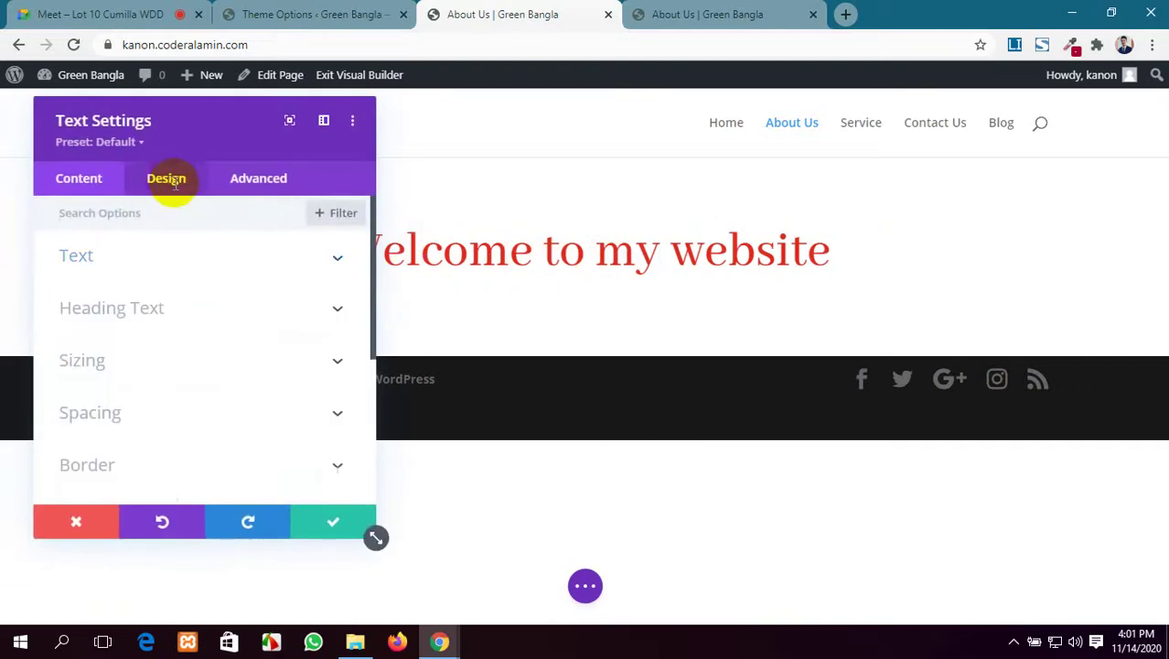
scroll(243, 407, down, 1)
scroll(243, 402, up, 1)
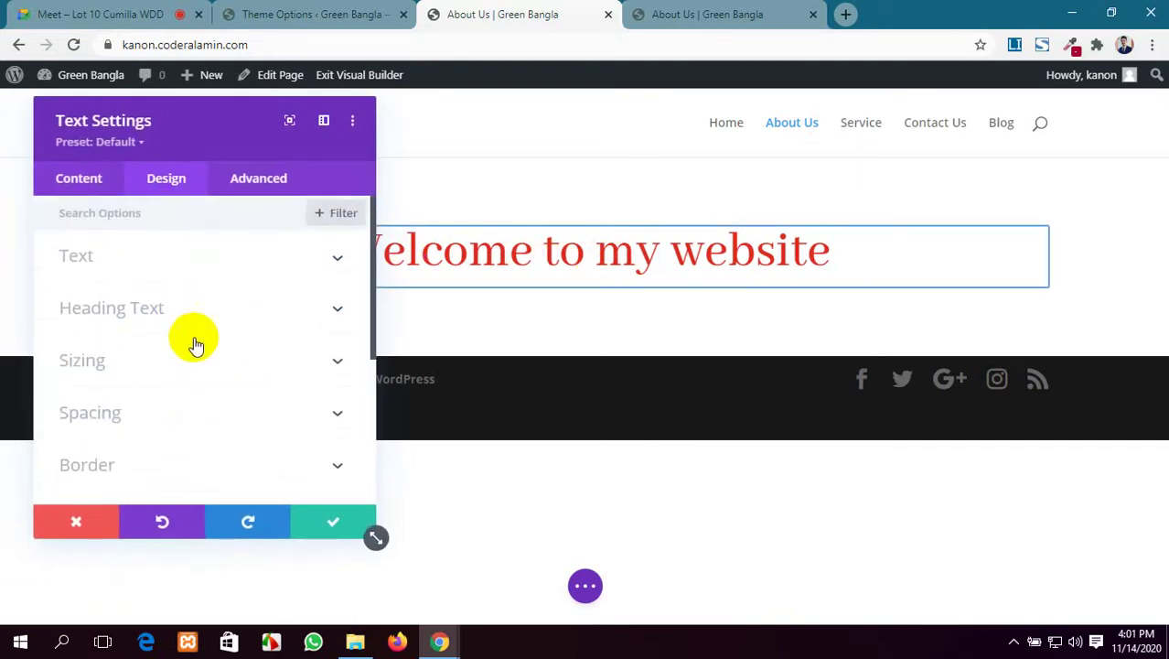
click(192, 331)
scroll(207, 363, down, 3)
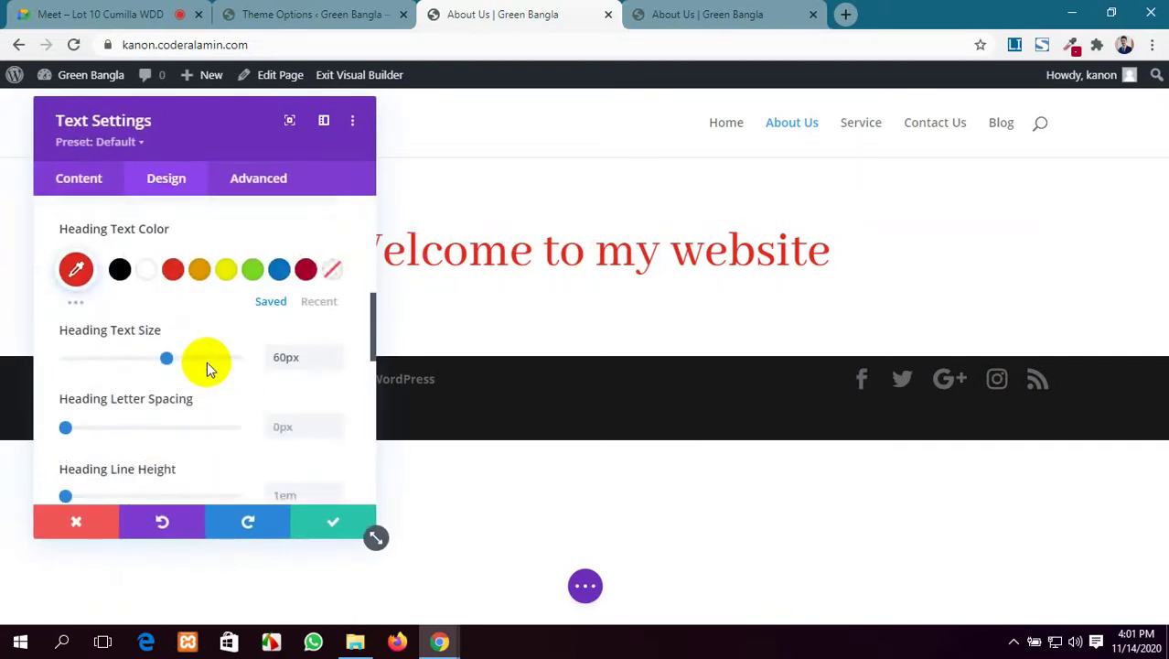
click(308, 275)
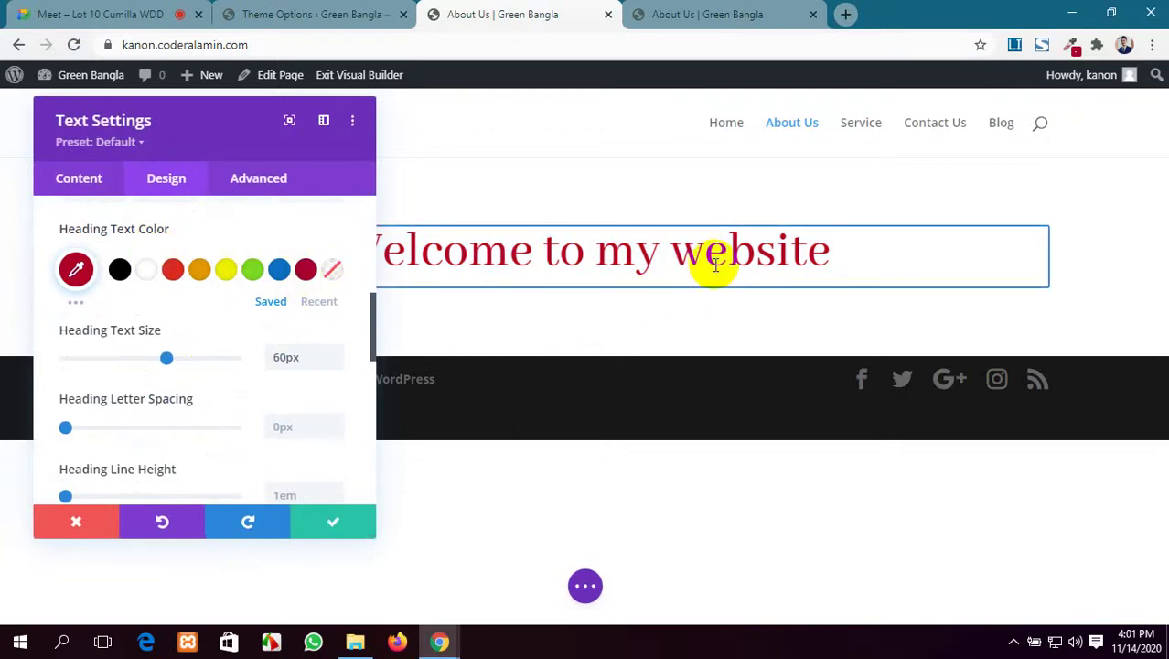
click(306, 523)
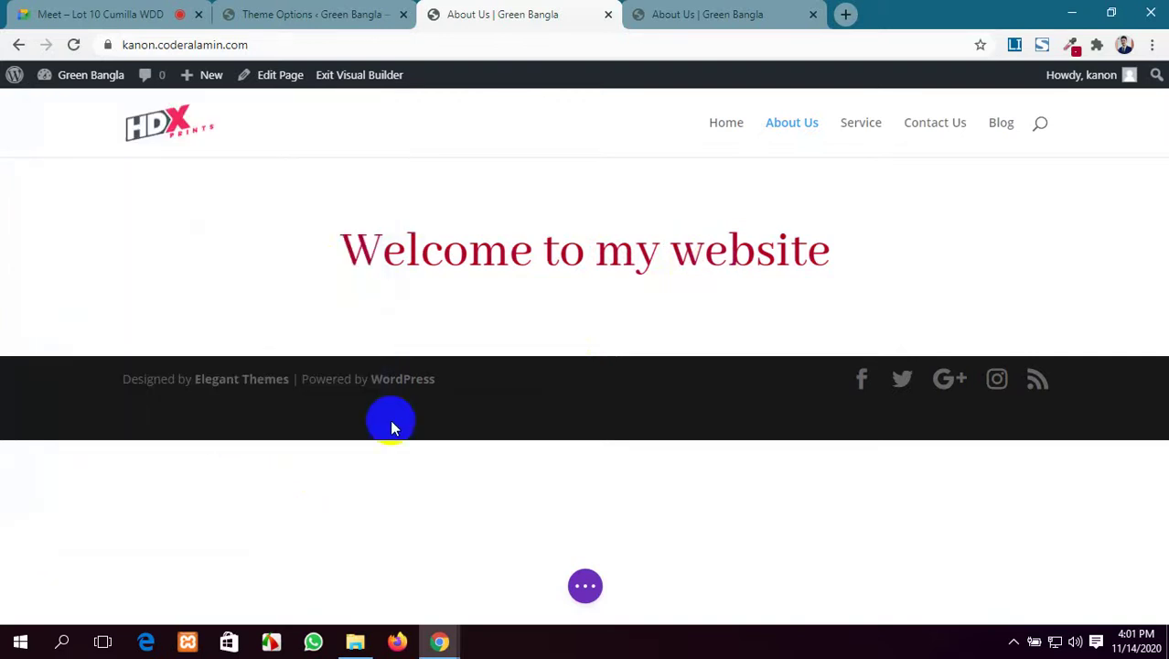
Save the About Us page in the Divi Builder and reload its live version to check the heading color.
click(585, 586)
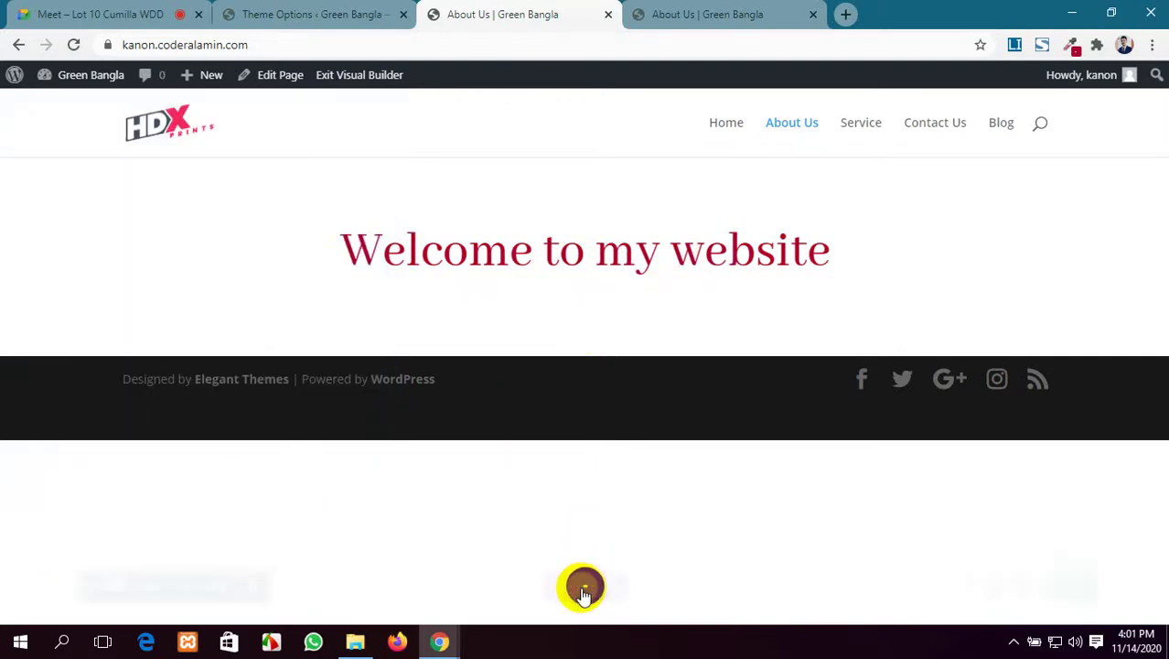
click(1119, 588)
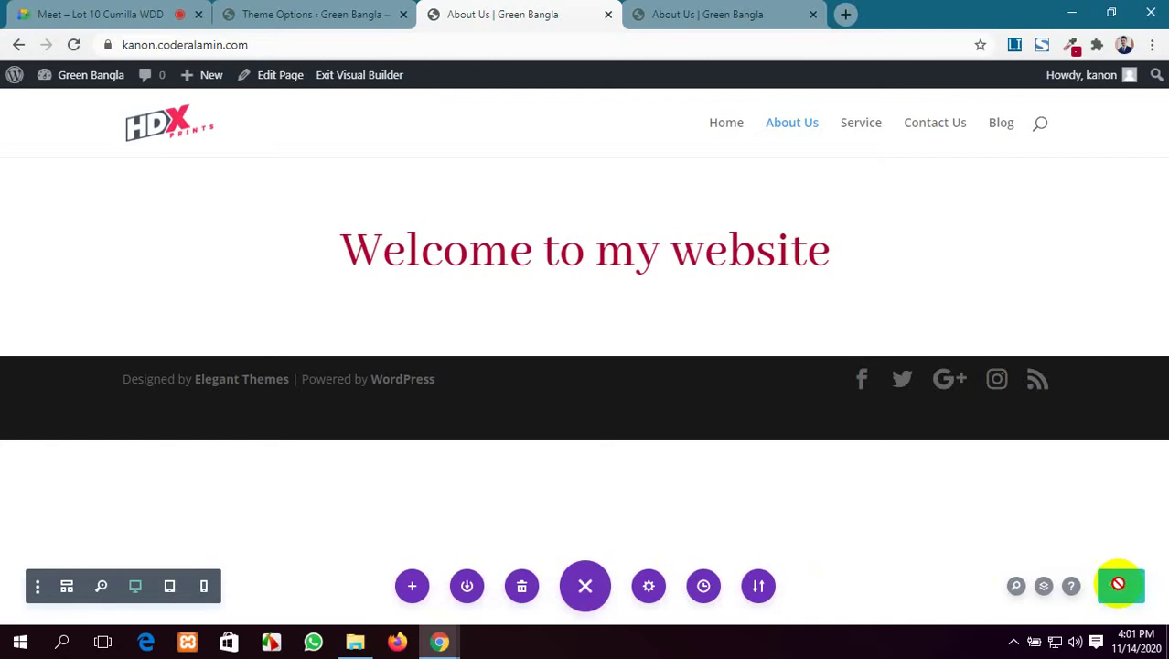
click(760, 9)
click(478, 12)
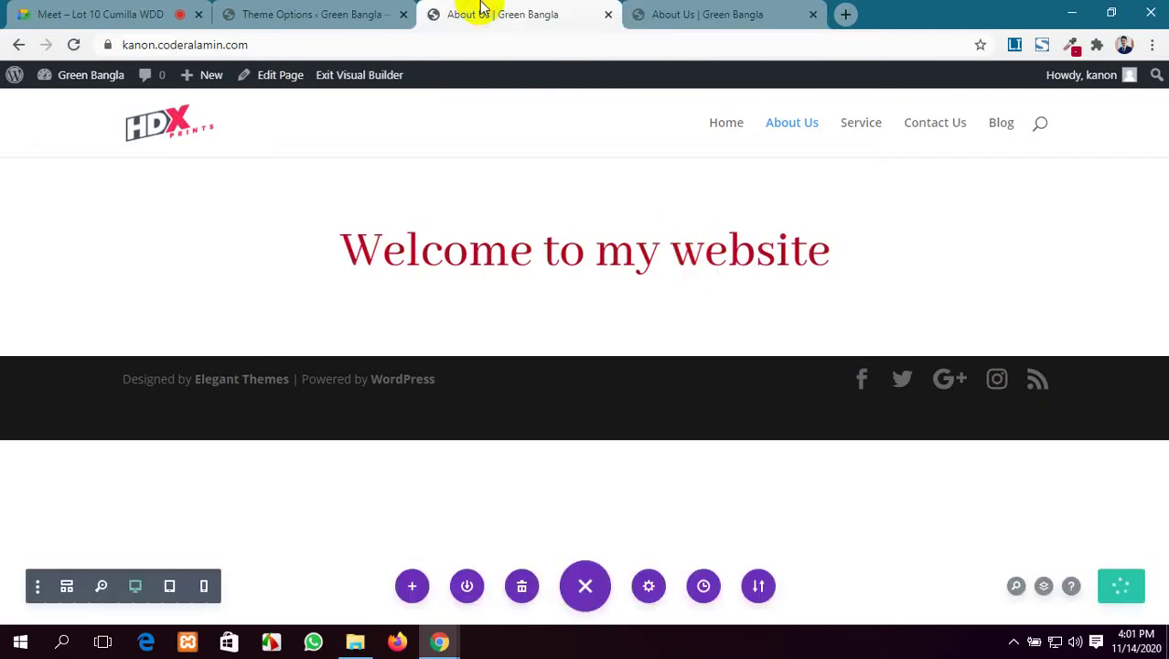
click(654, 11)
click(554, 9)
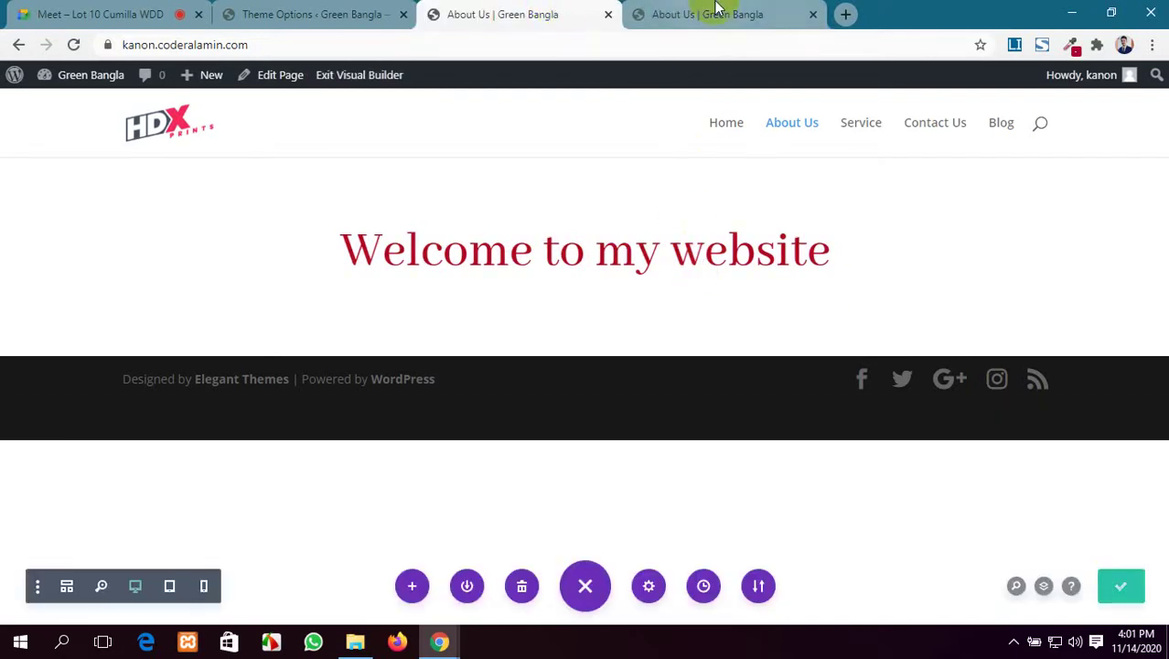
click(676, 9)
click(579, 9)
click(665, 9)
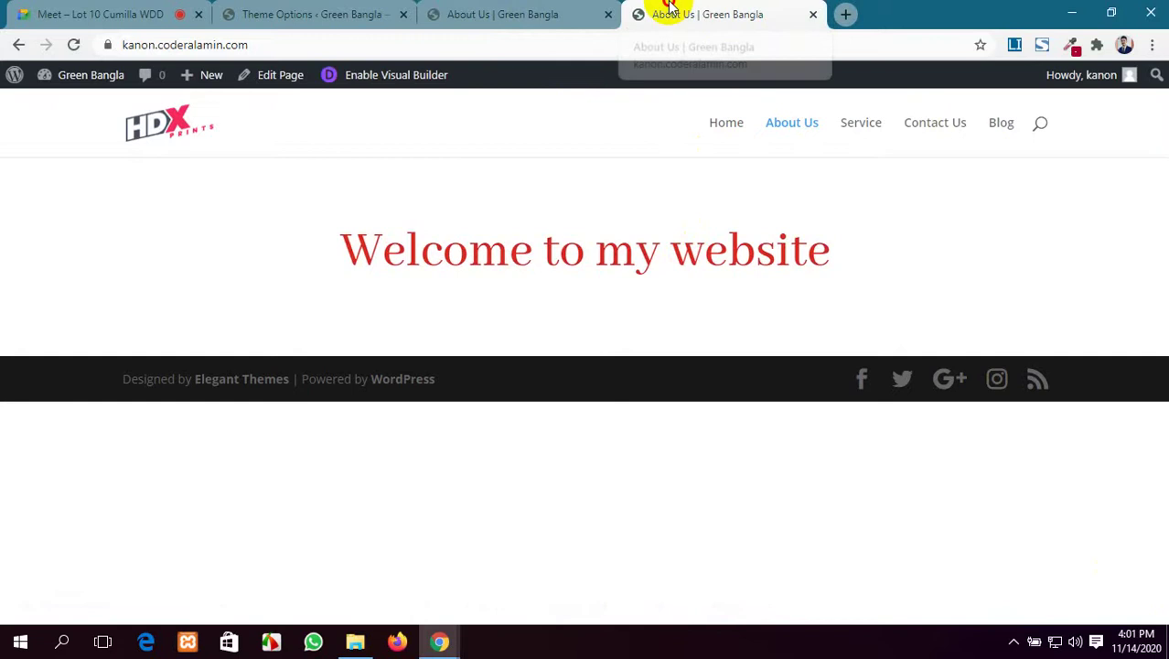
click(77, 49)
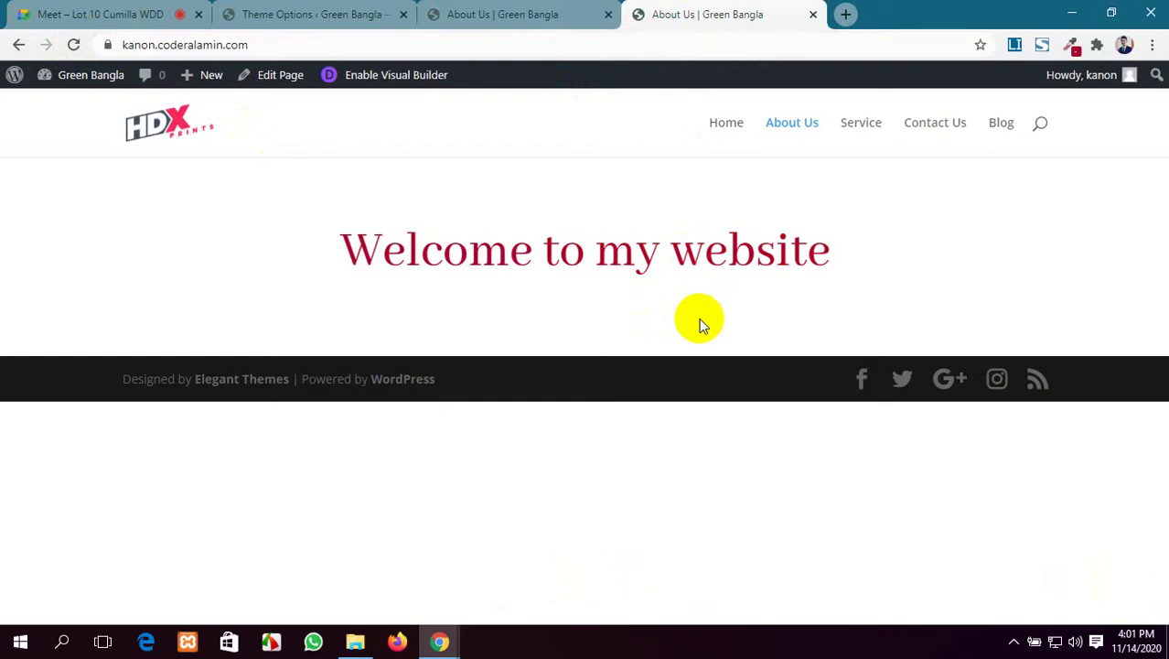
Look through the General theme options once more and open the Divi Theme Builder.
click(464, 11)
click(320, 11)
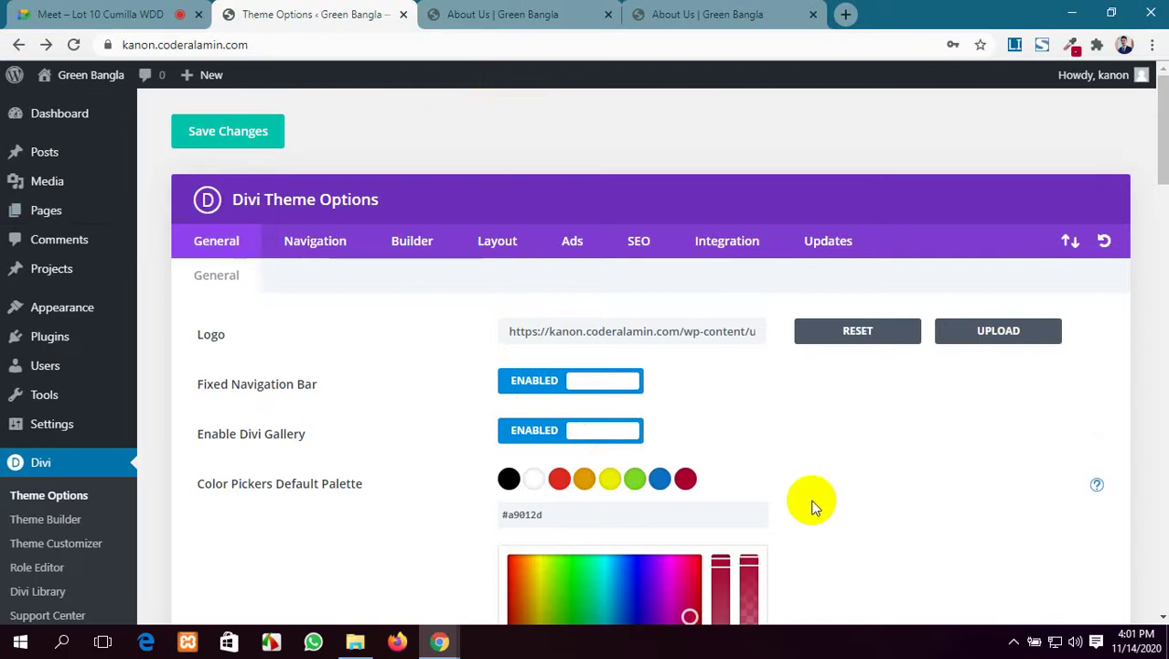
scroll(384, 526, down, 4)
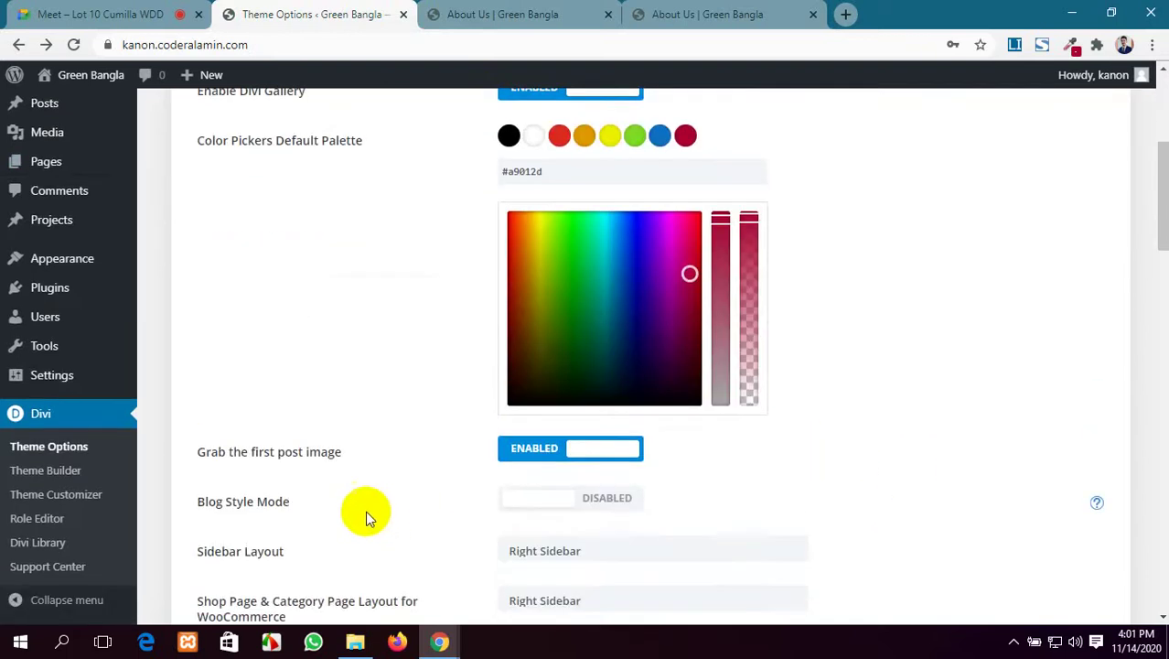
scroll(342, 491, down, 12)
scroll(342, 490, up, 15)
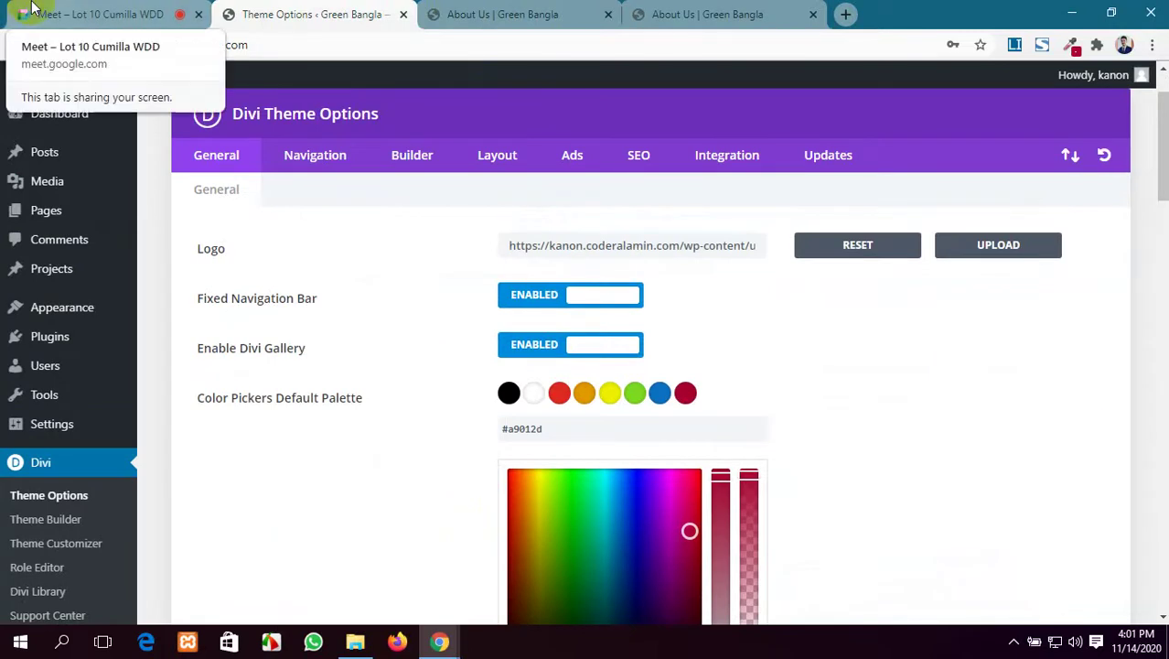
scroll(321, 417, down, 4)
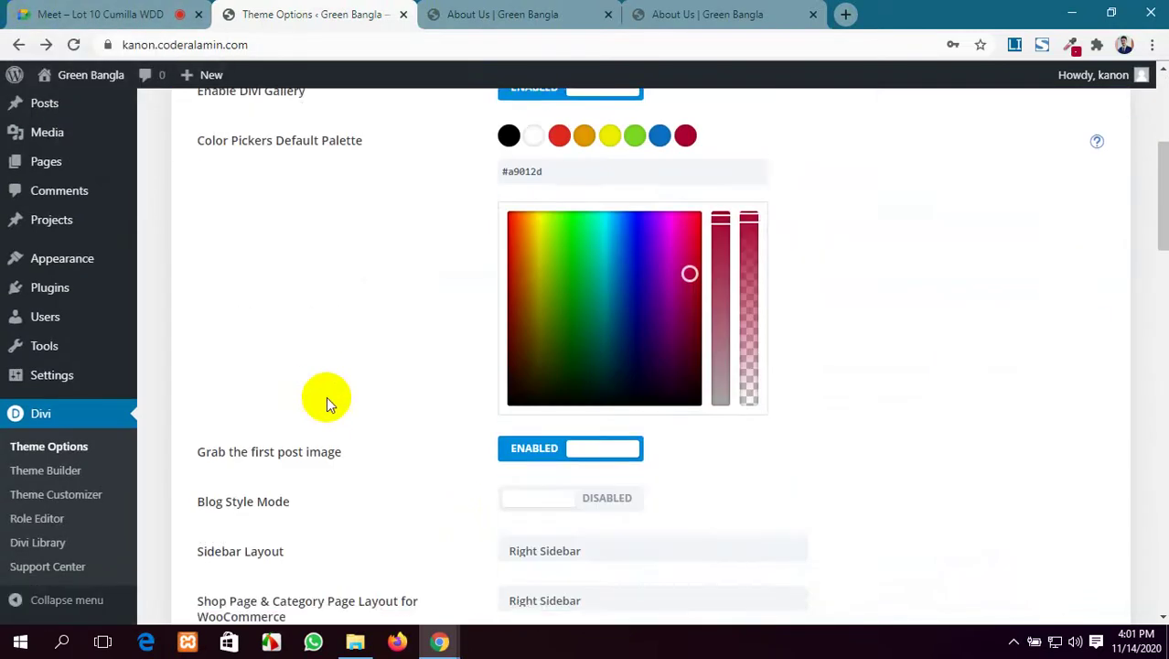
click(73, 473)
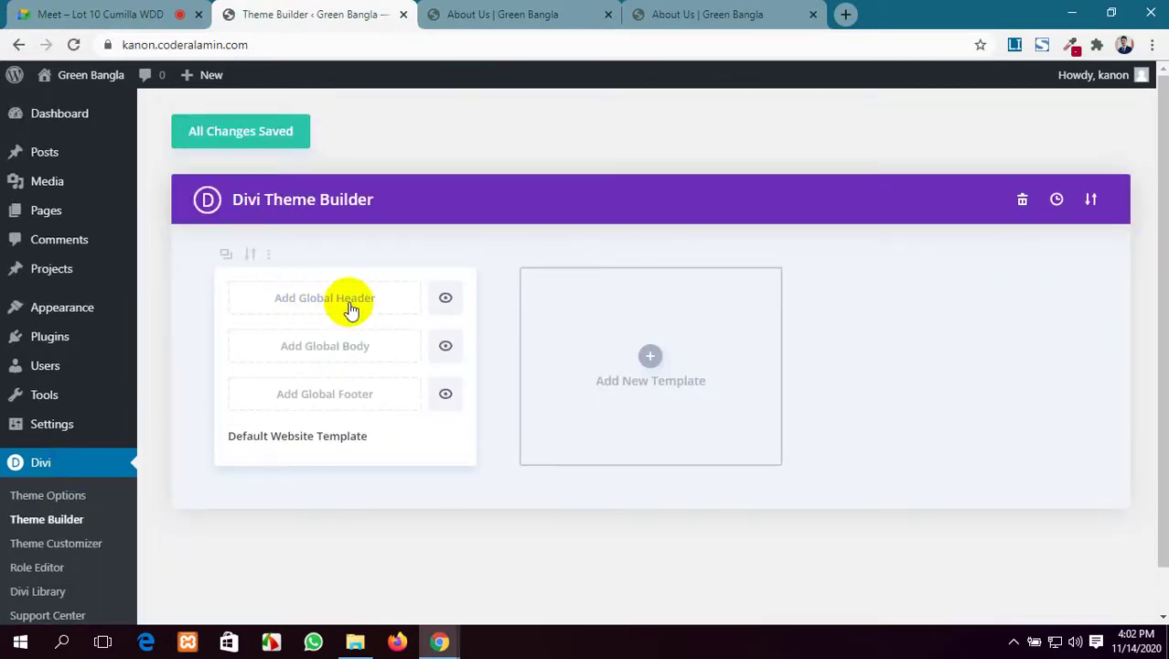
Start a new Theme Builder template, assign it to the About Us page, and look through the other assignment options.
scroll(432, 320, down, 1)
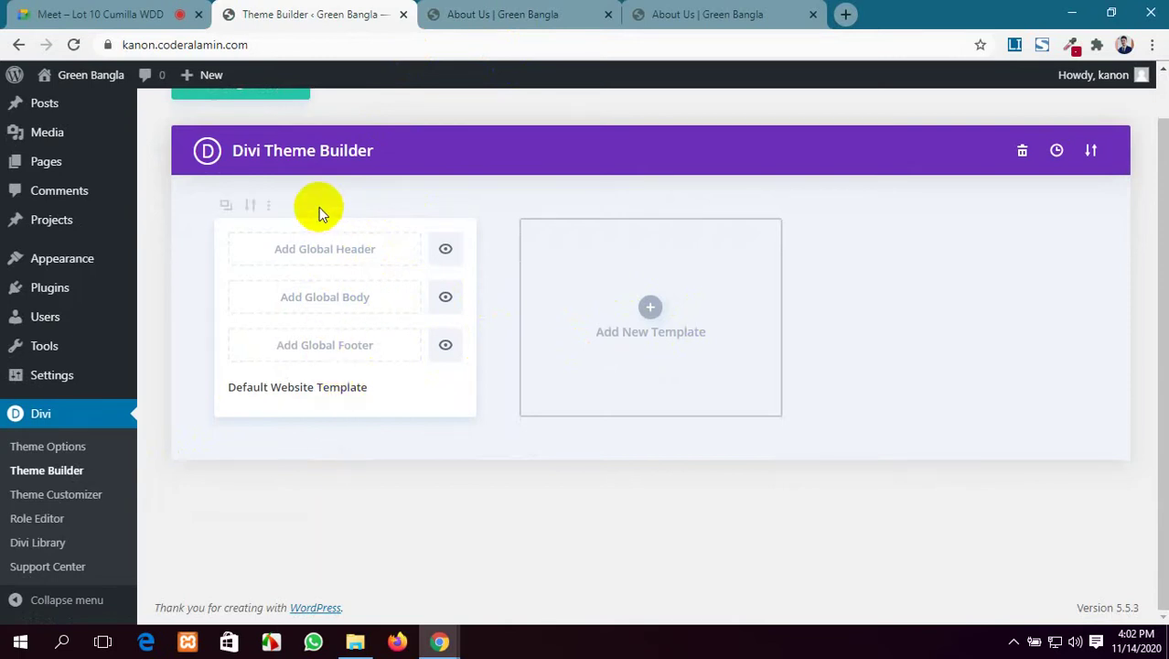
click(652, 308)
mouse_move(653, 311)
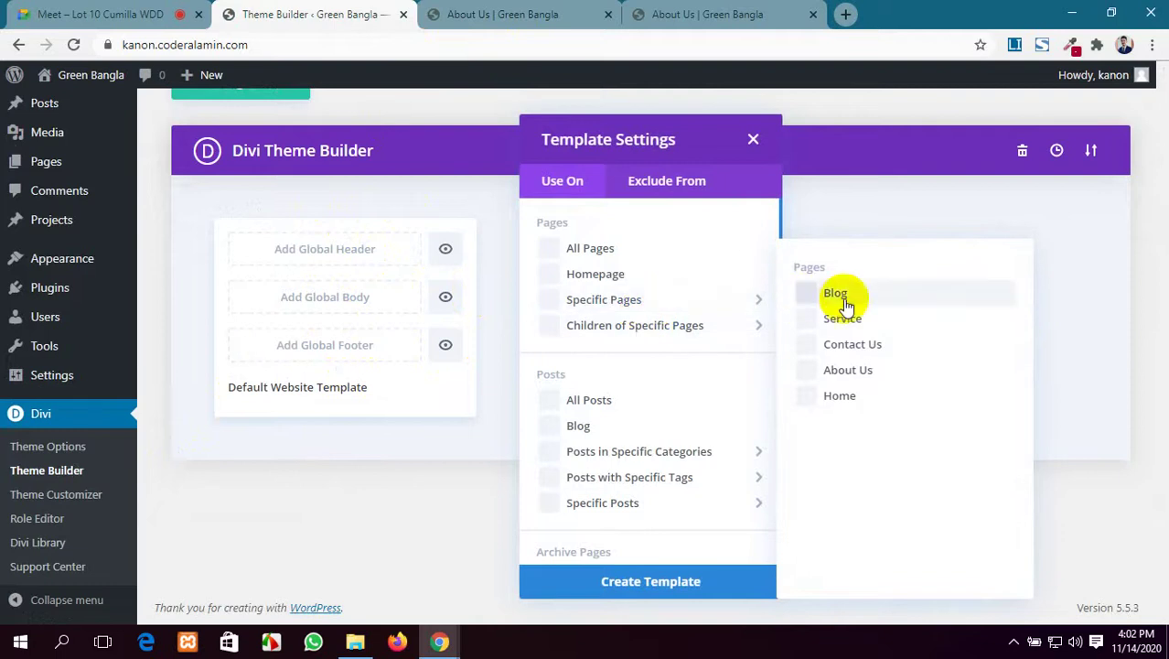
click(849, 371)
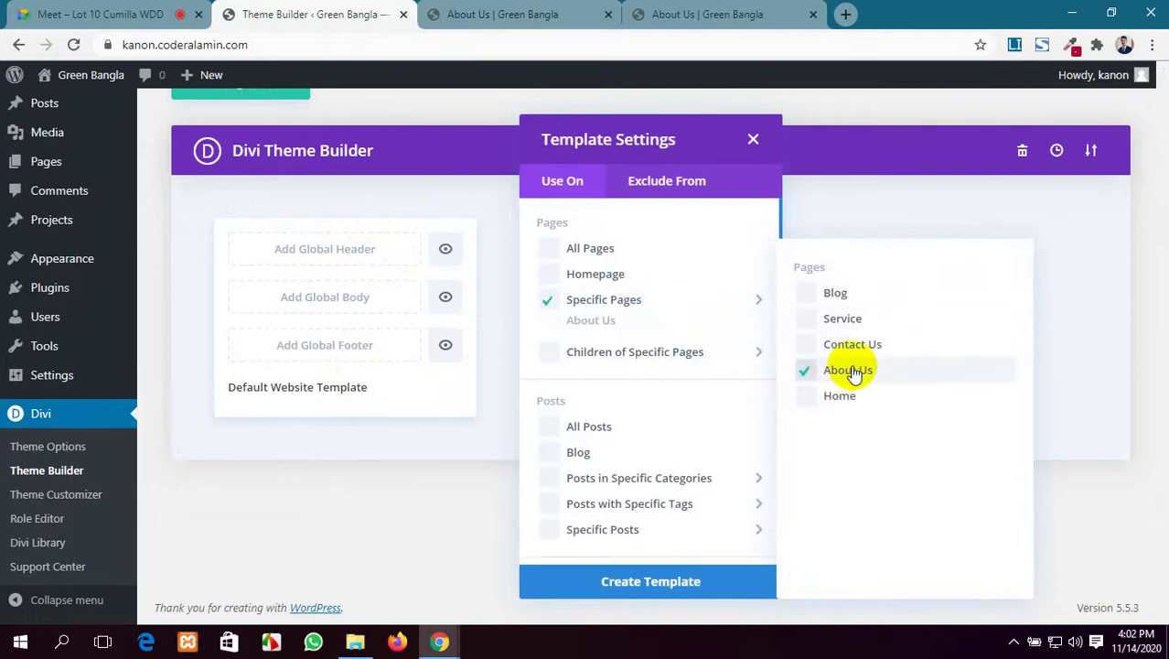
scroll(640, 347, down, 1)
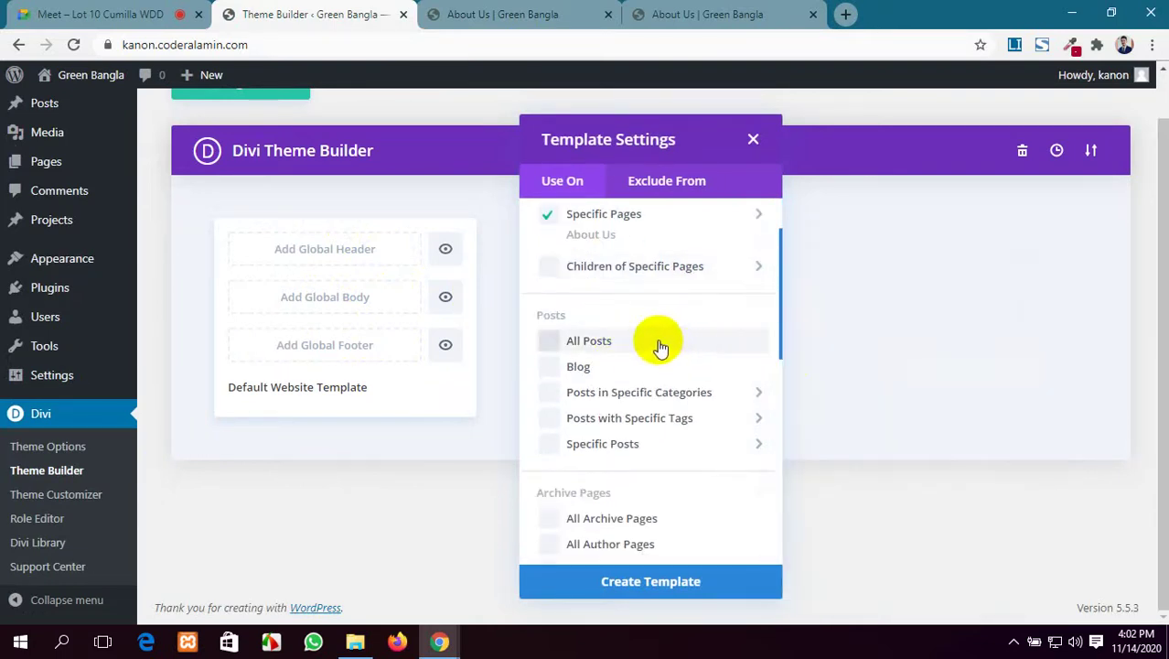
scroll(750, 357, down, 4)
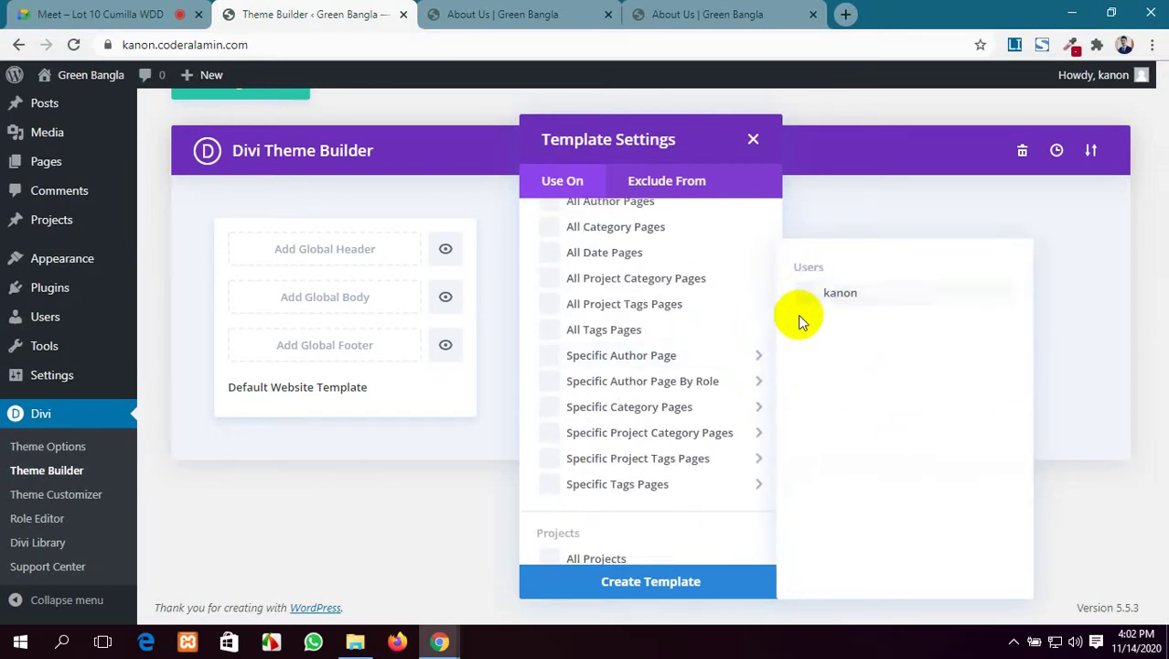
scroll(683, 329, up, 4)
scroll(738, 339, down, 5)
mouse_move(710, 327)
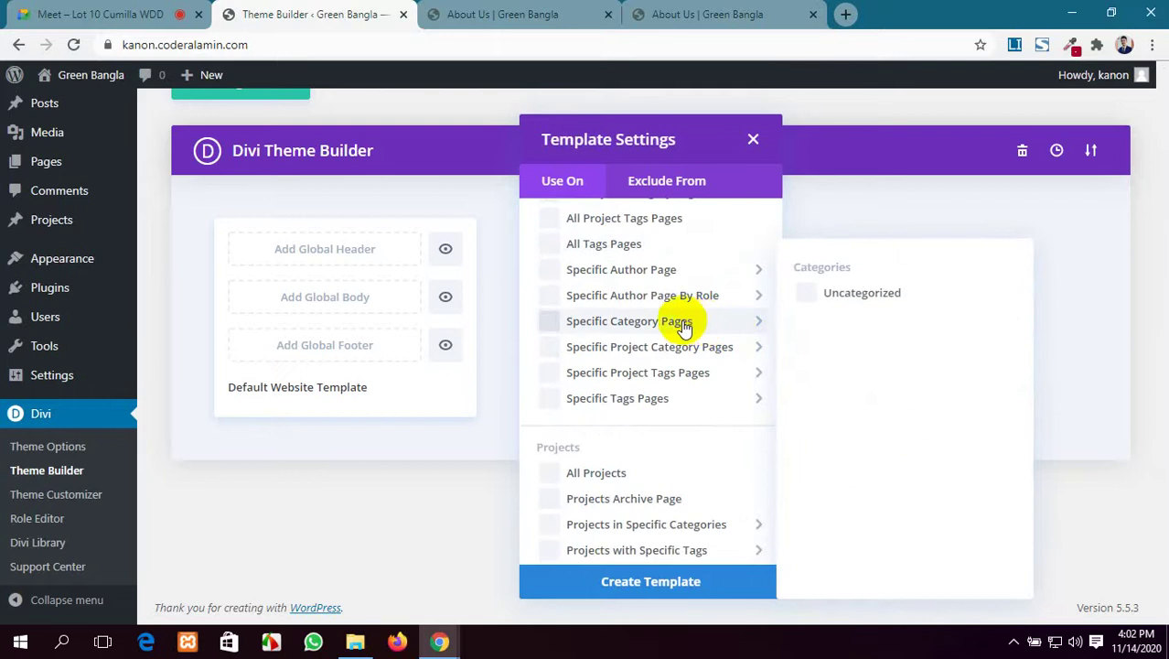
scroll(671, 320, up, 6)
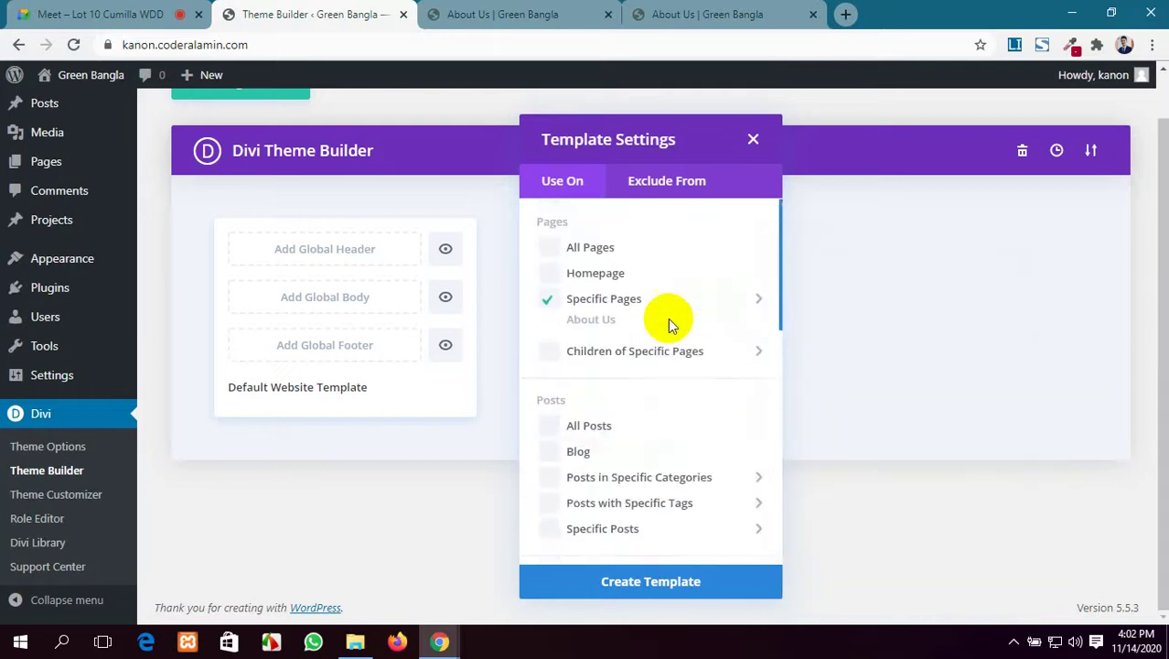
Remove the About Us assignment from the new template's Use On settings.
mouse_move(668, 337)
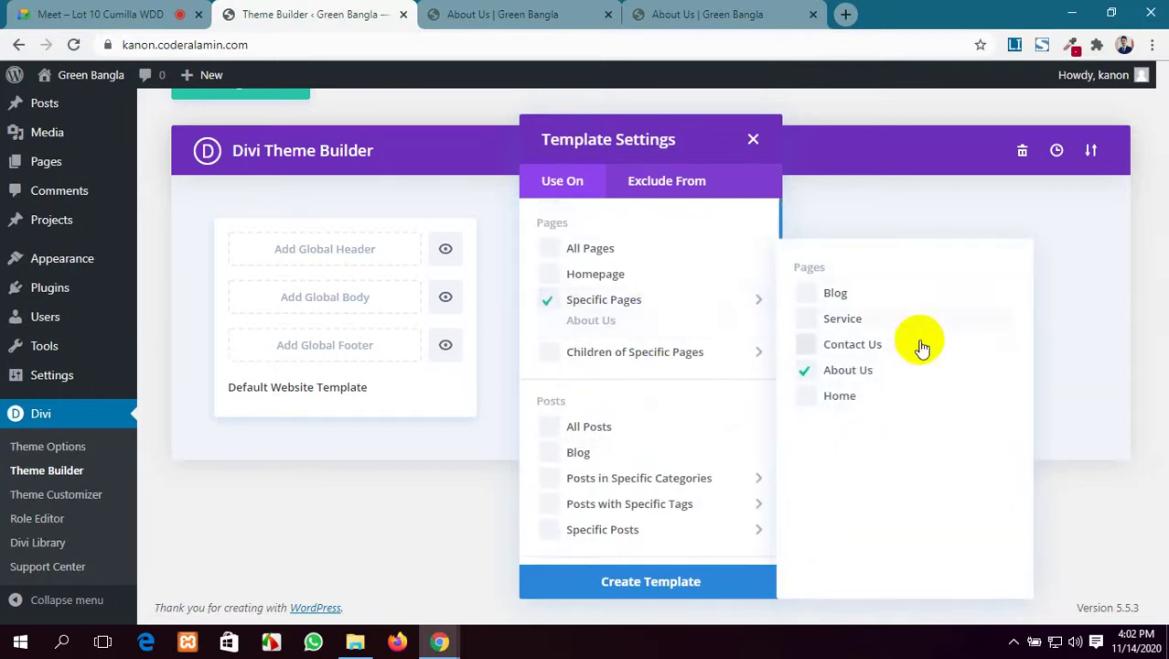
click(847, 371)
click(847, 371)
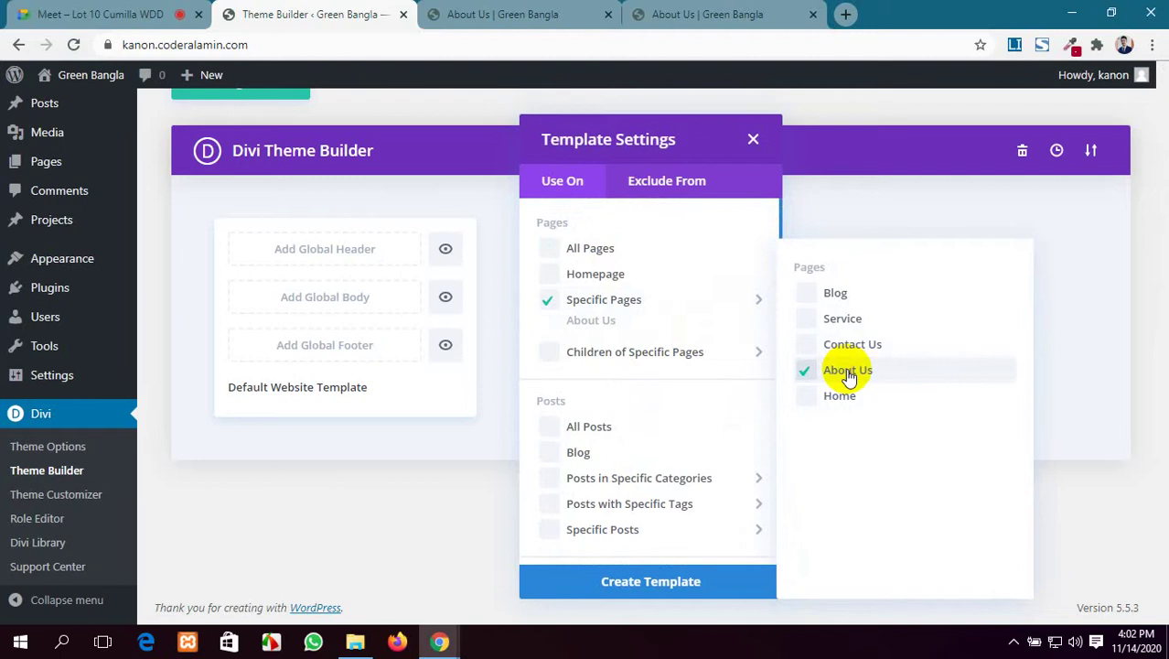
click(608, 328)
mouse_move(674, 310)
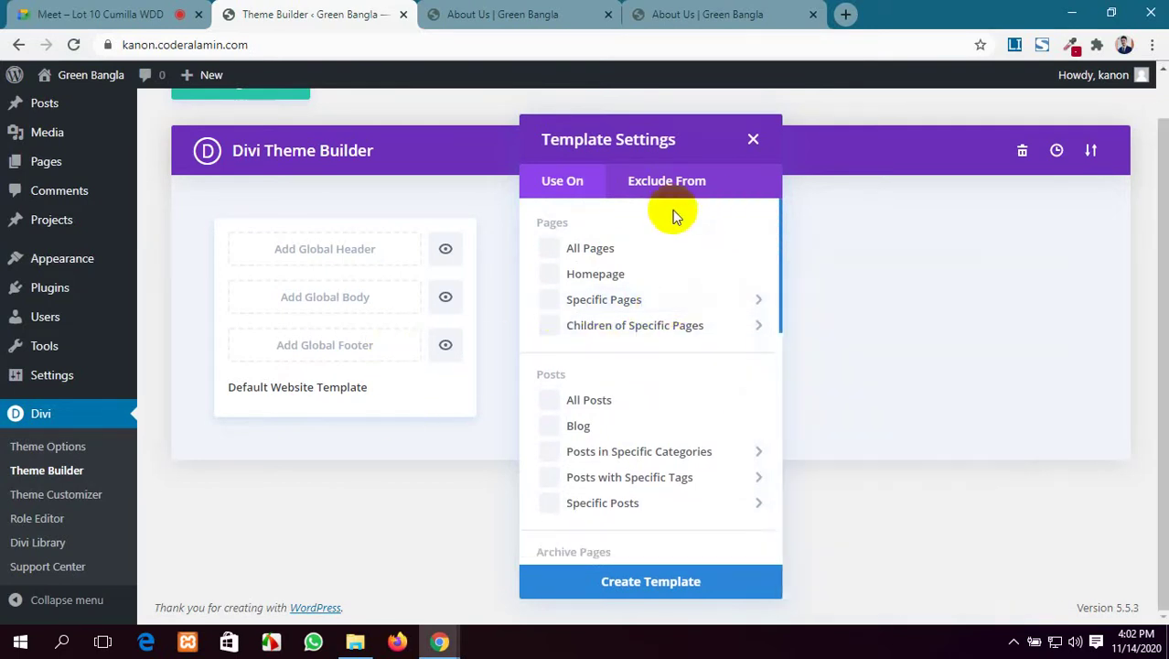
Look through the new template's Exclude From options for specific pages and close the template settings without creating it.
click(678, 186)
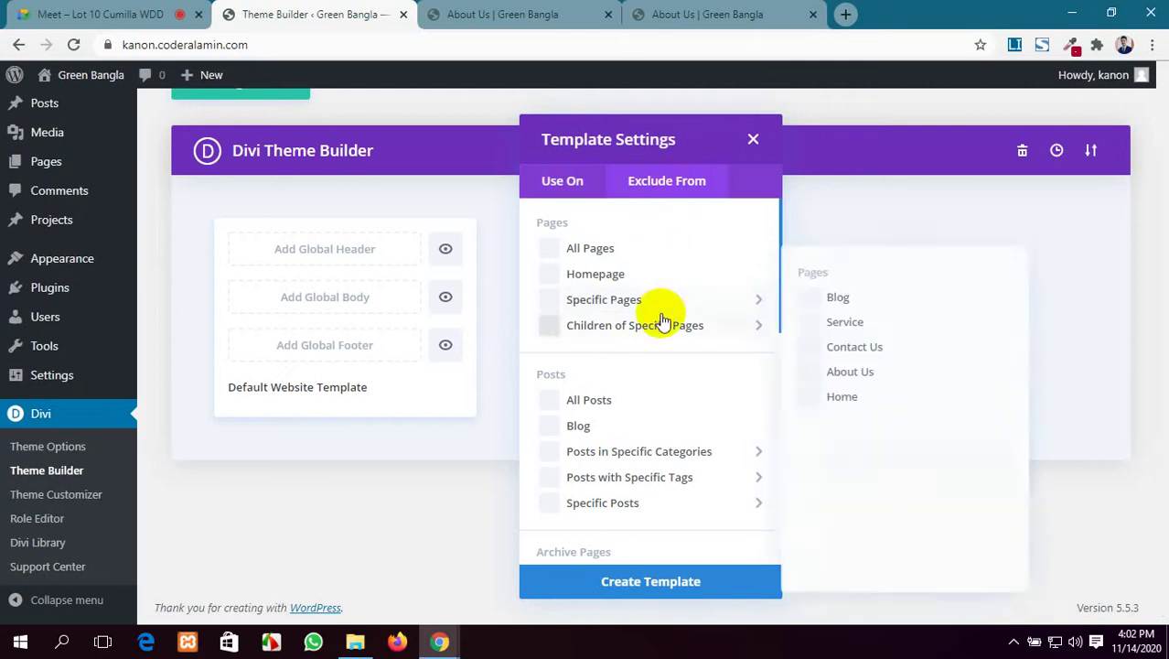
scroll(664, 320, down, 1)
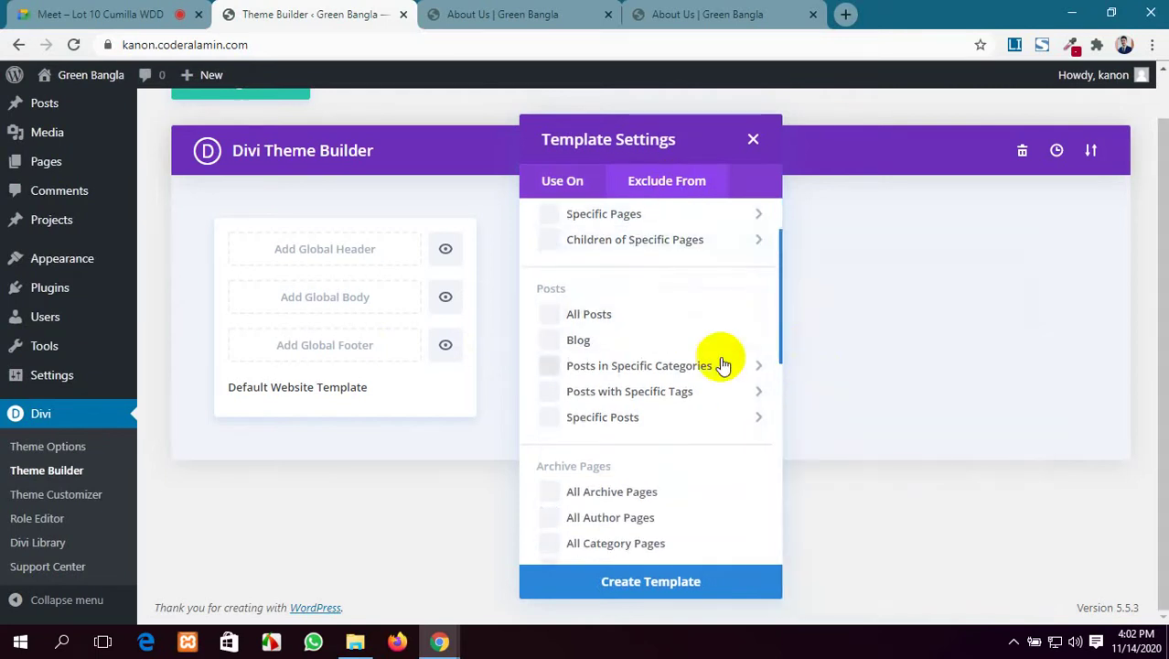
scroll(686, 339, up, 1)
mouse_move(665, 300)
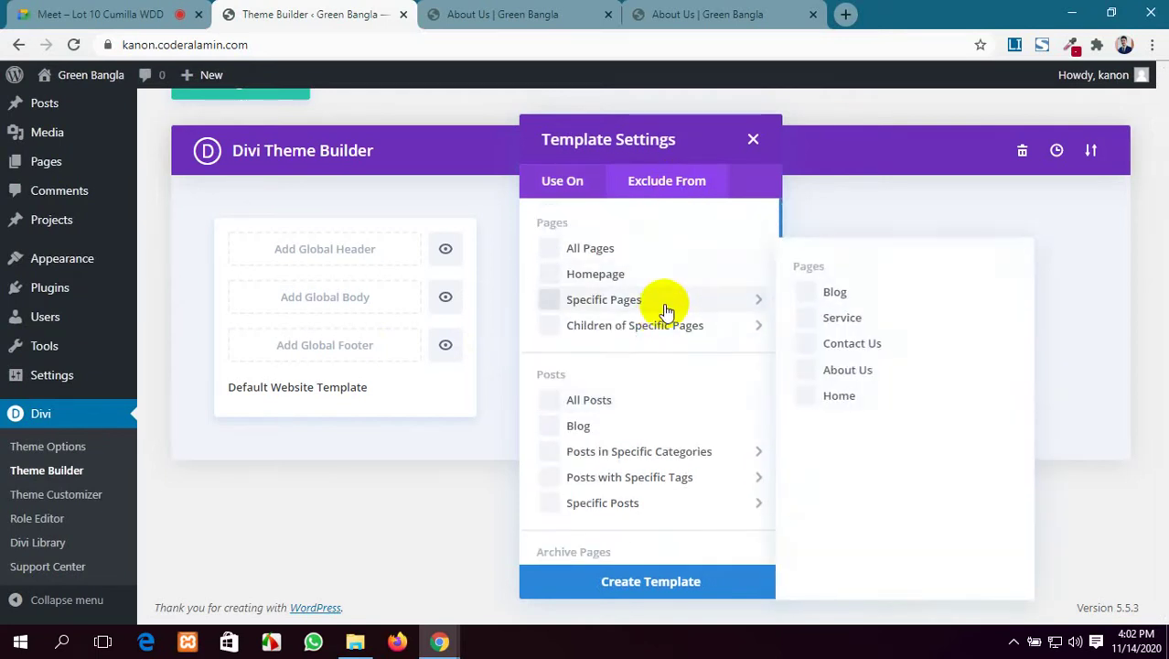
click(822, 371)
click(342, 497)
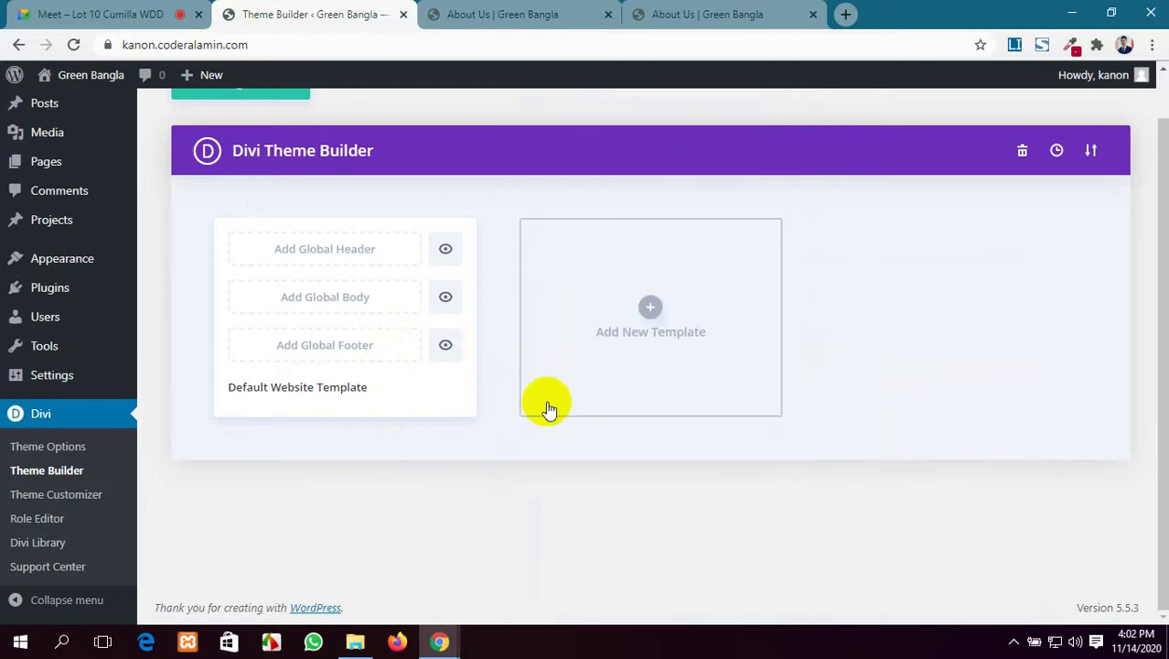
Create a new template without any page assignment, and open and dismiss the settings for another one.
click(639, 319)
scroll(677, 402, down, 5)
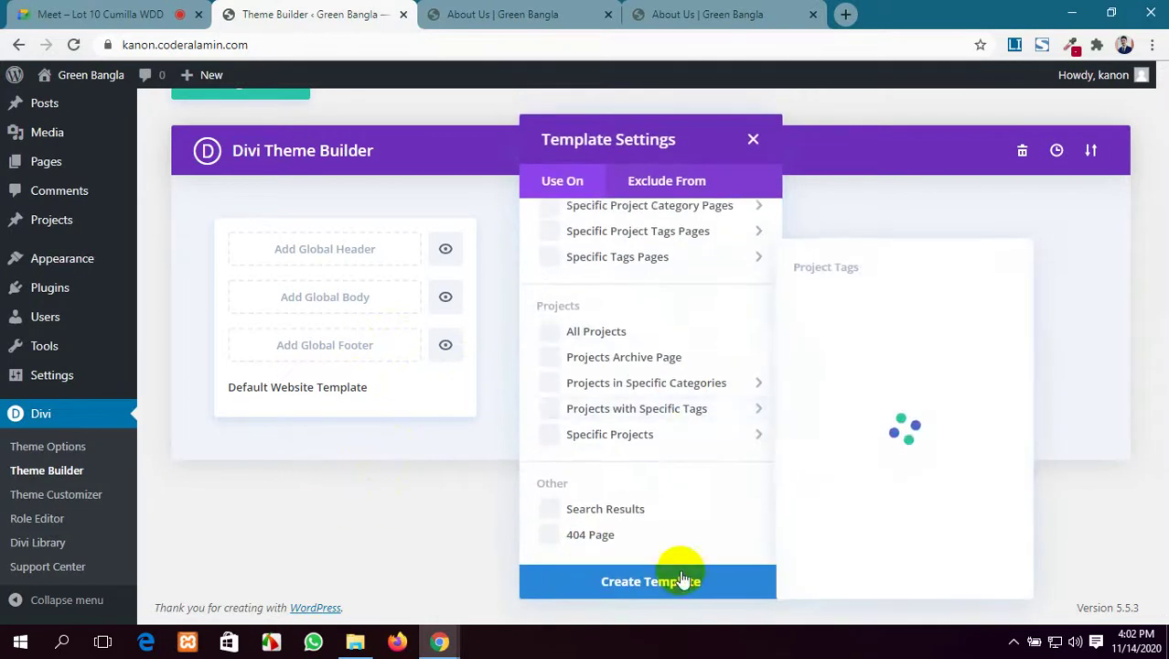
click(682, 580)
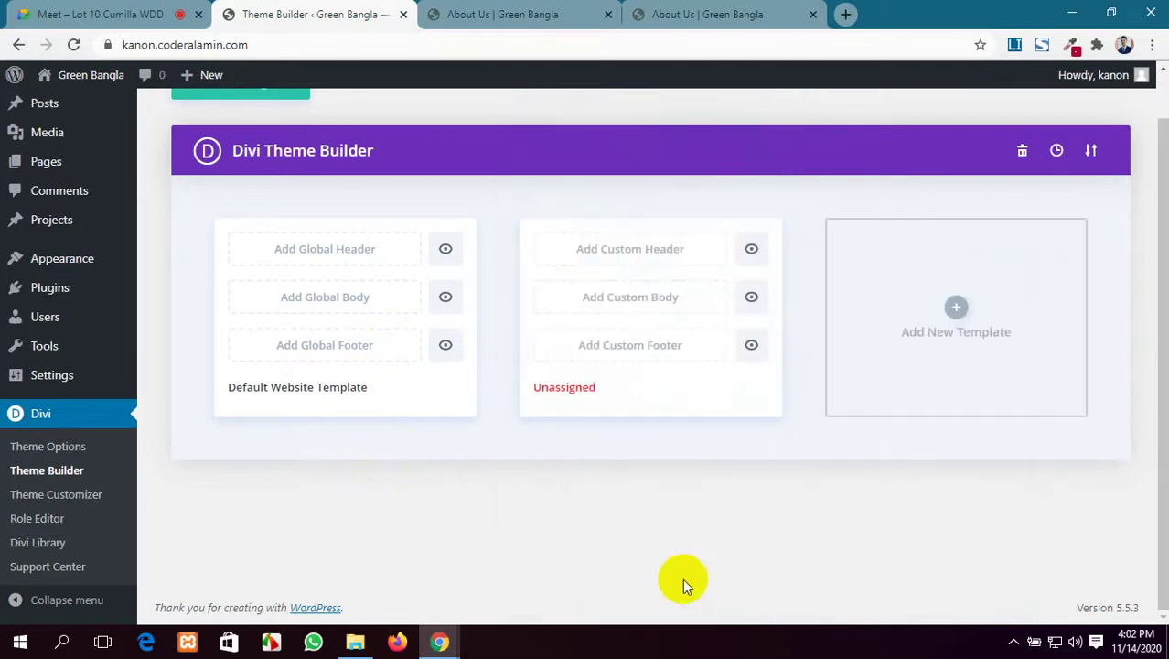
click(958, 308)
mouse_move(962, 313)
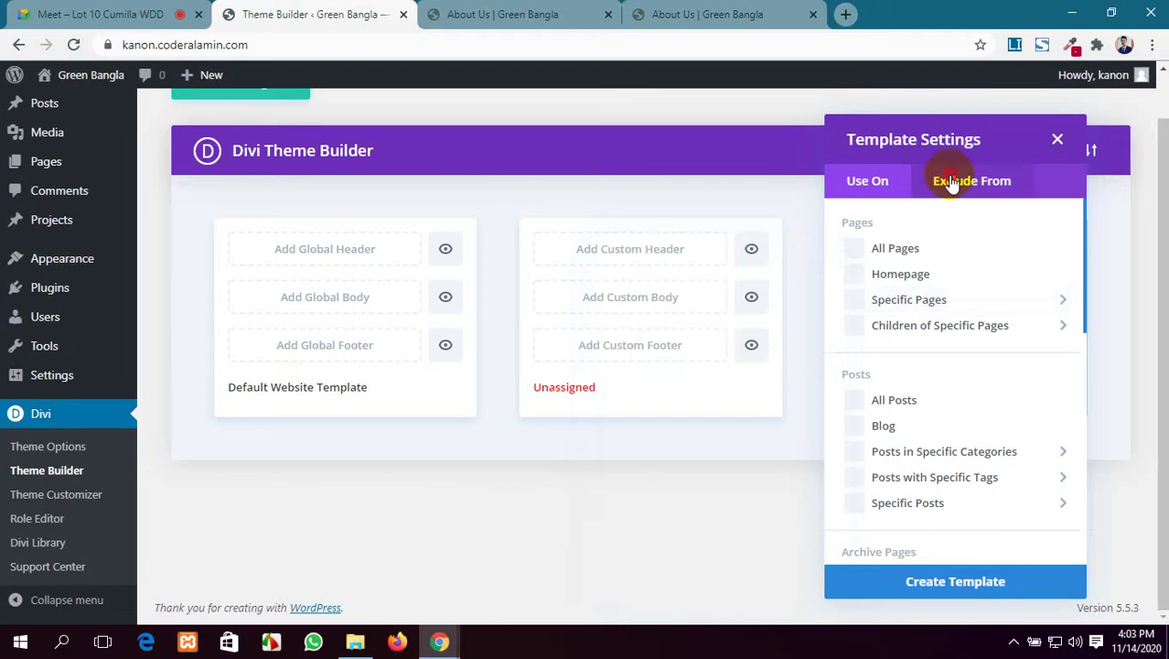
click(554, 165)
Reset the Theme Builder to delete all its templates.
scroll(654, 209, up, 1)
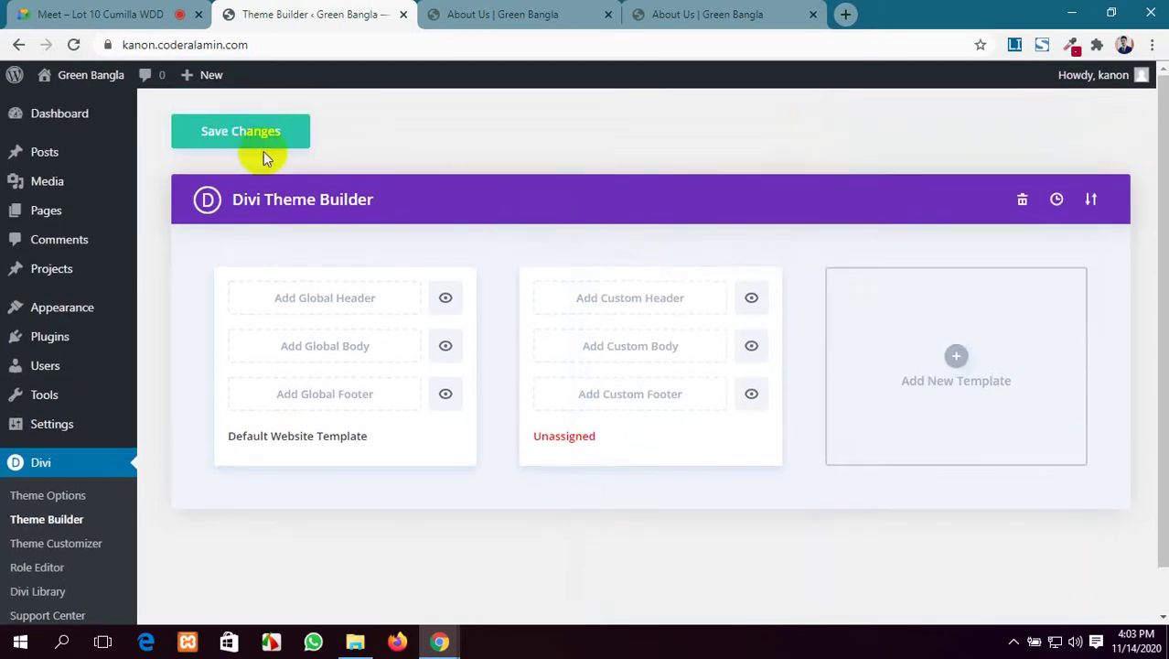
click(1024, 201)
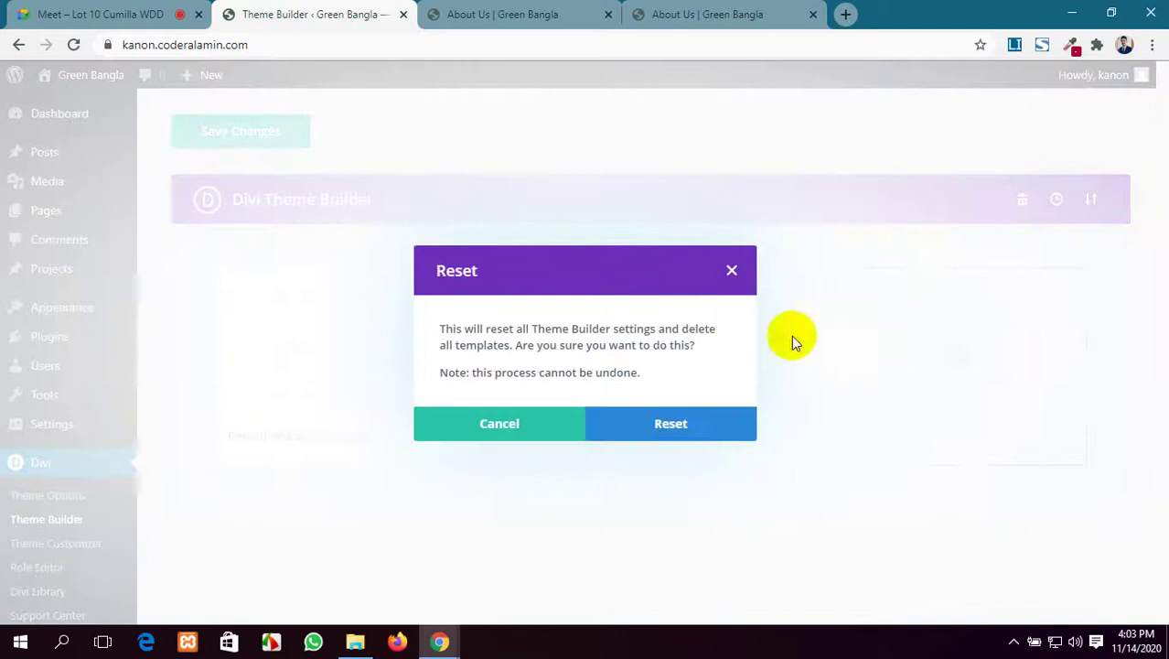
click(668, 417)
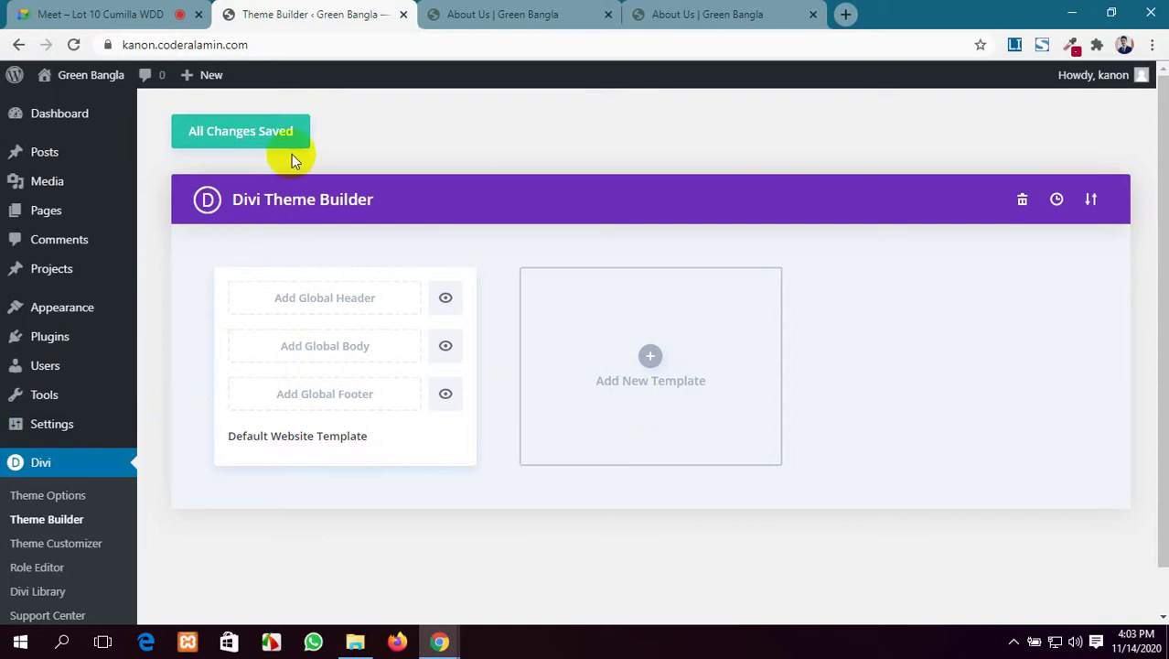
Disable the global header, body and footer of the Default Website Template, re-enable all three, and save the changes.
click(484, 15)
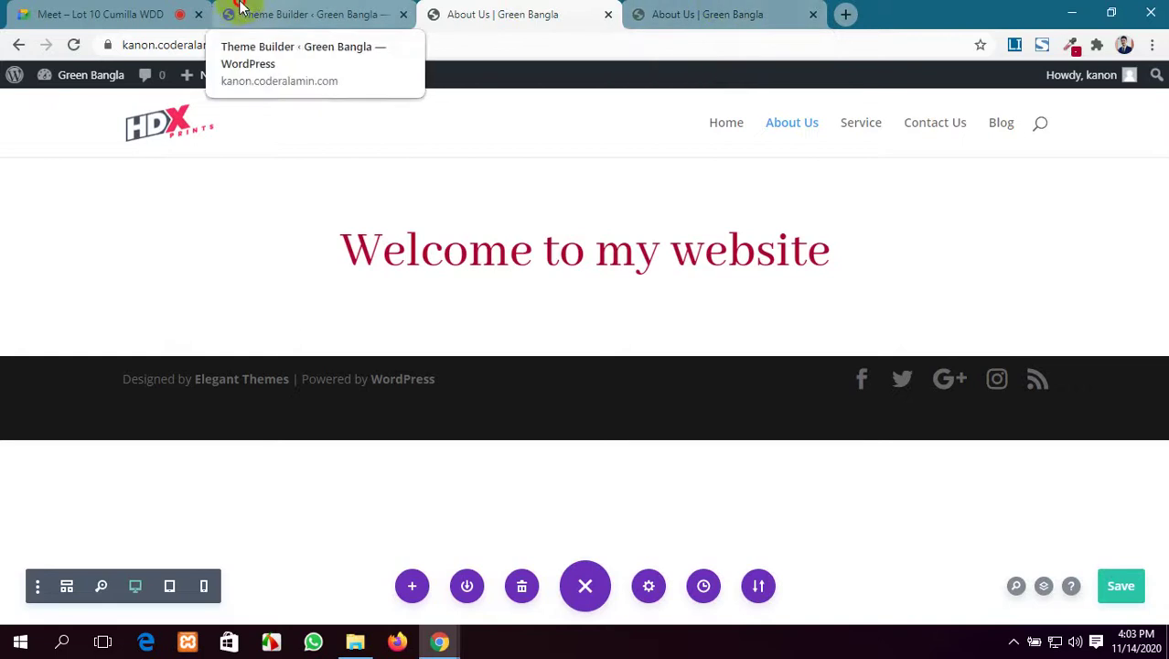
click(320, 14)
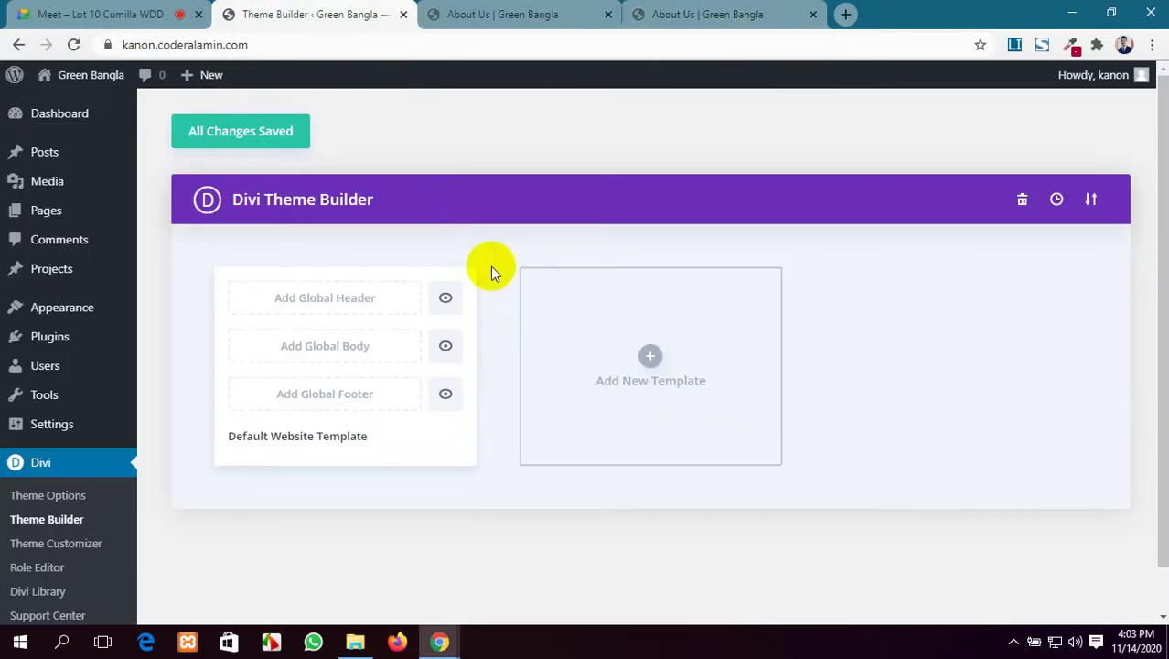
click(444, 302)
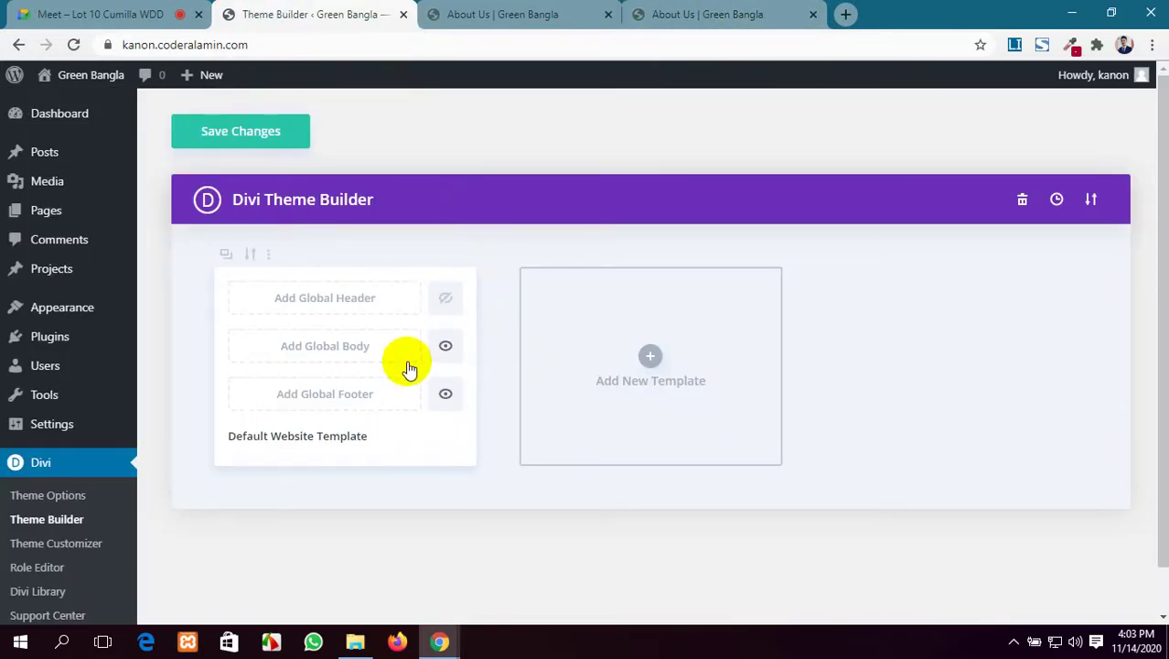
click(445, 345)
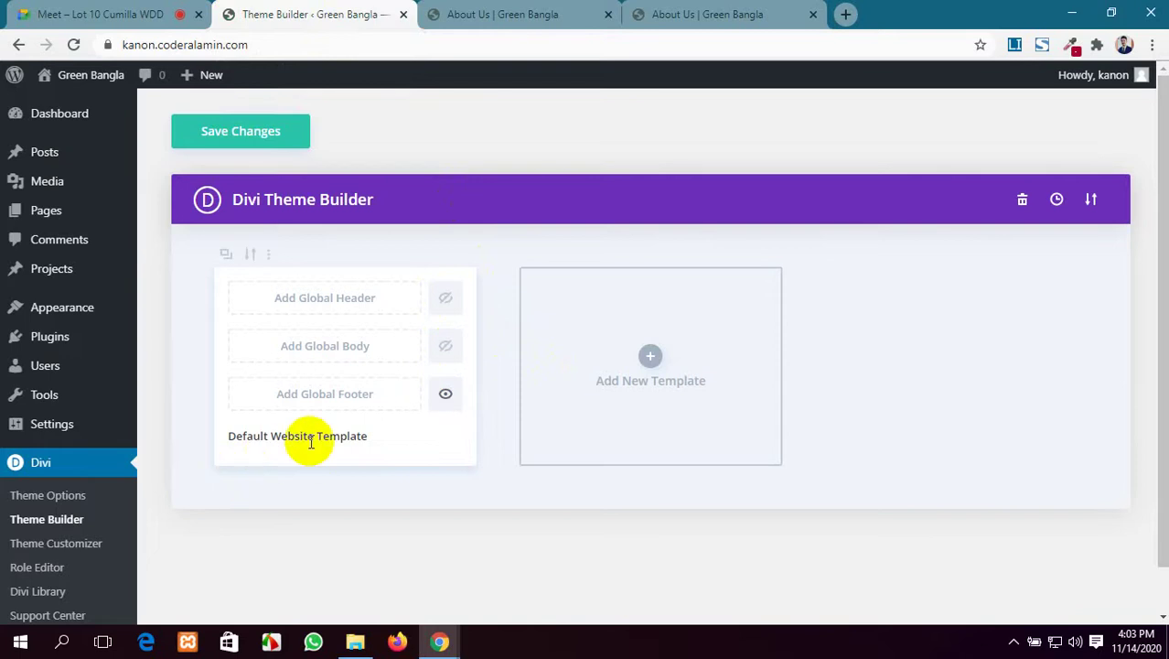
click(444, 397)
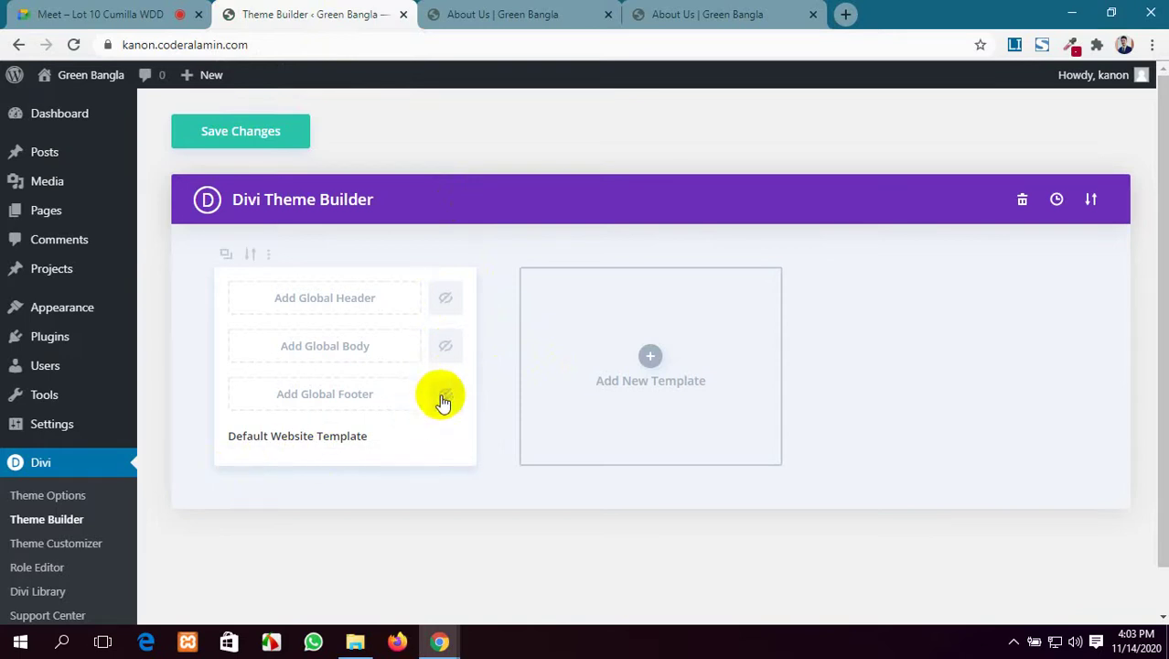
click(446, 349)
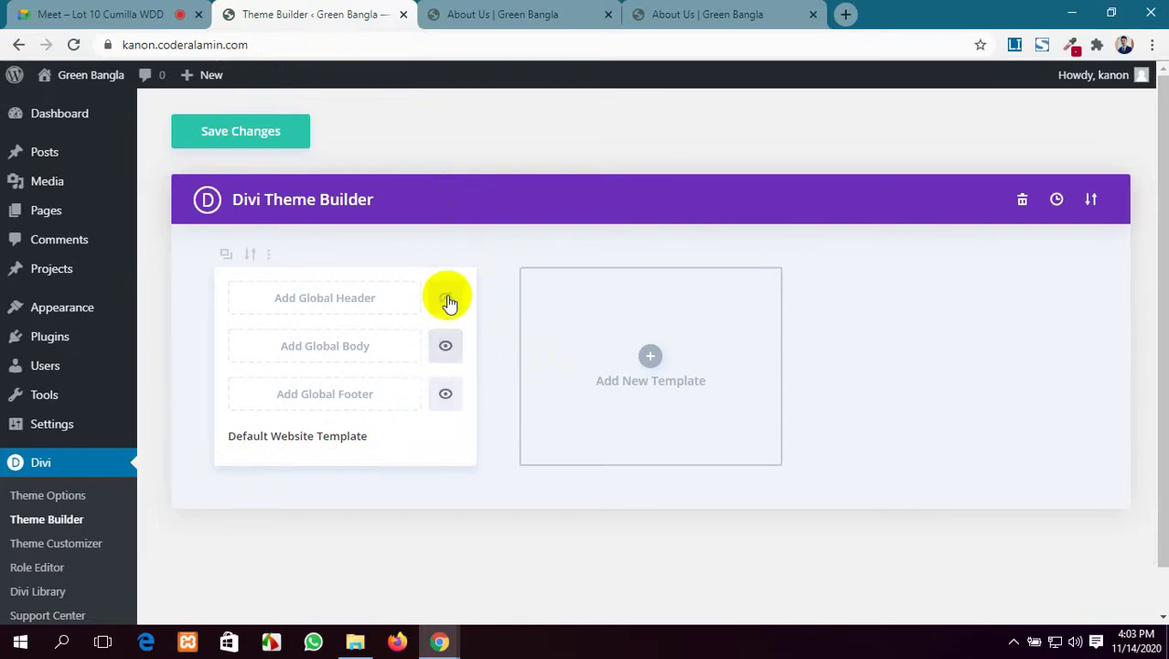
click(280, 132)
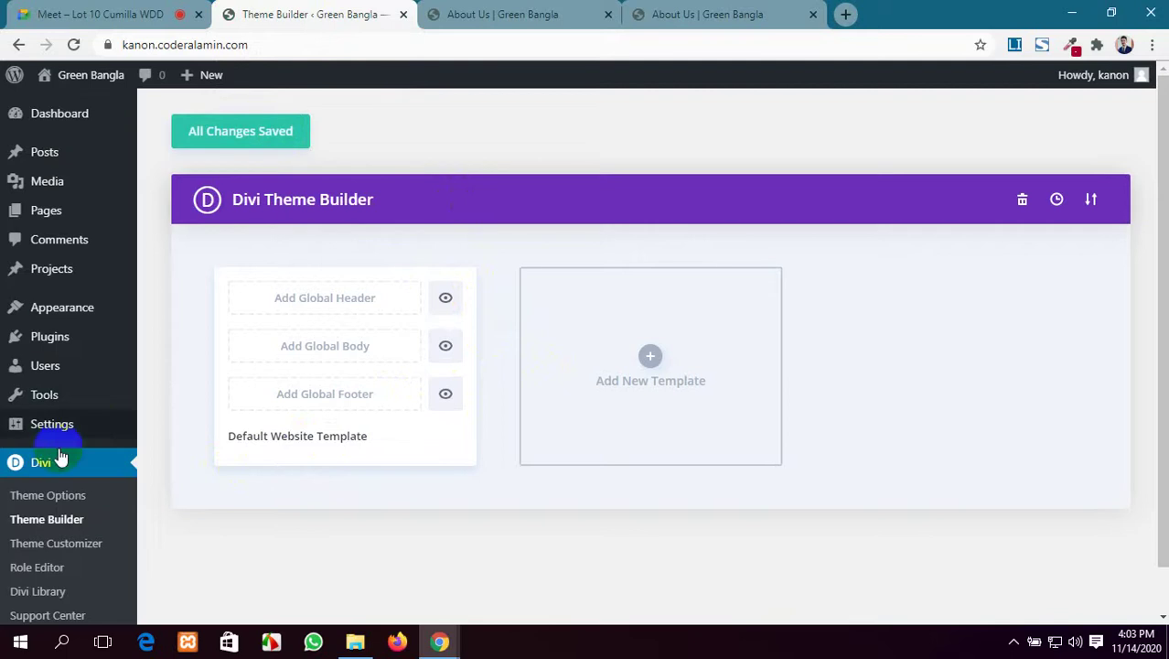
Open the Divi Theme Customizer, look over its sections, and leave it for the Theme Builder, discarding any changes.
click(64, 545)
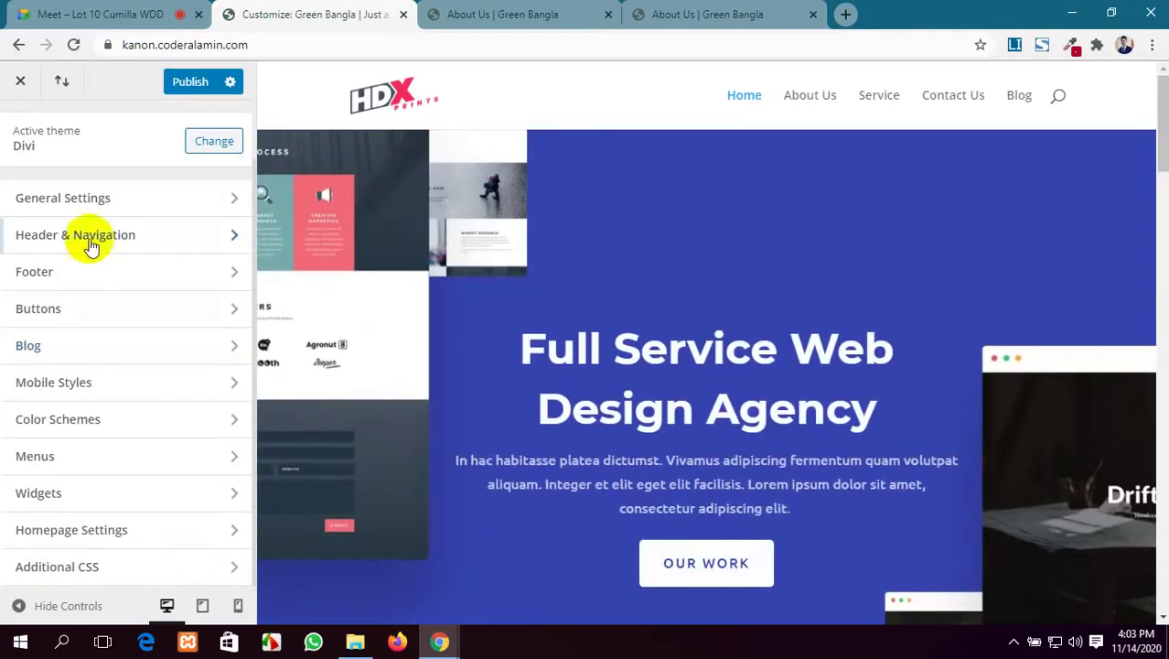
scroll(12, 321, up, 1)
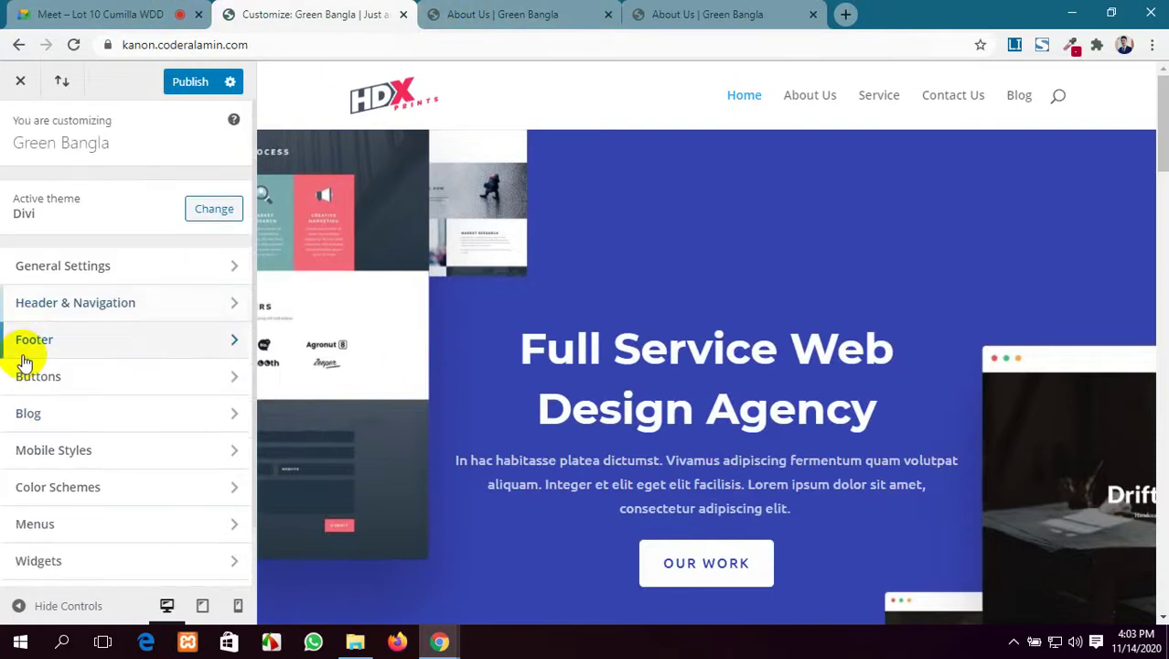
scroll(13, 371, down, 1)
scroll(13, 374, up, 1)
click(16, 86)
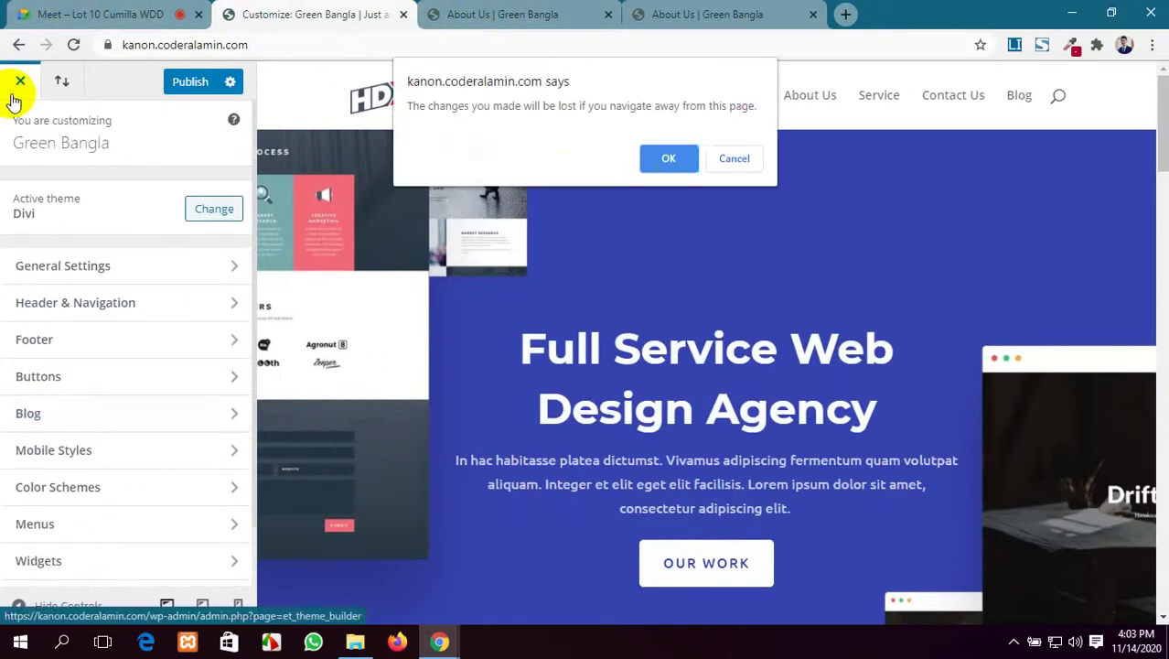
click(672, 159)
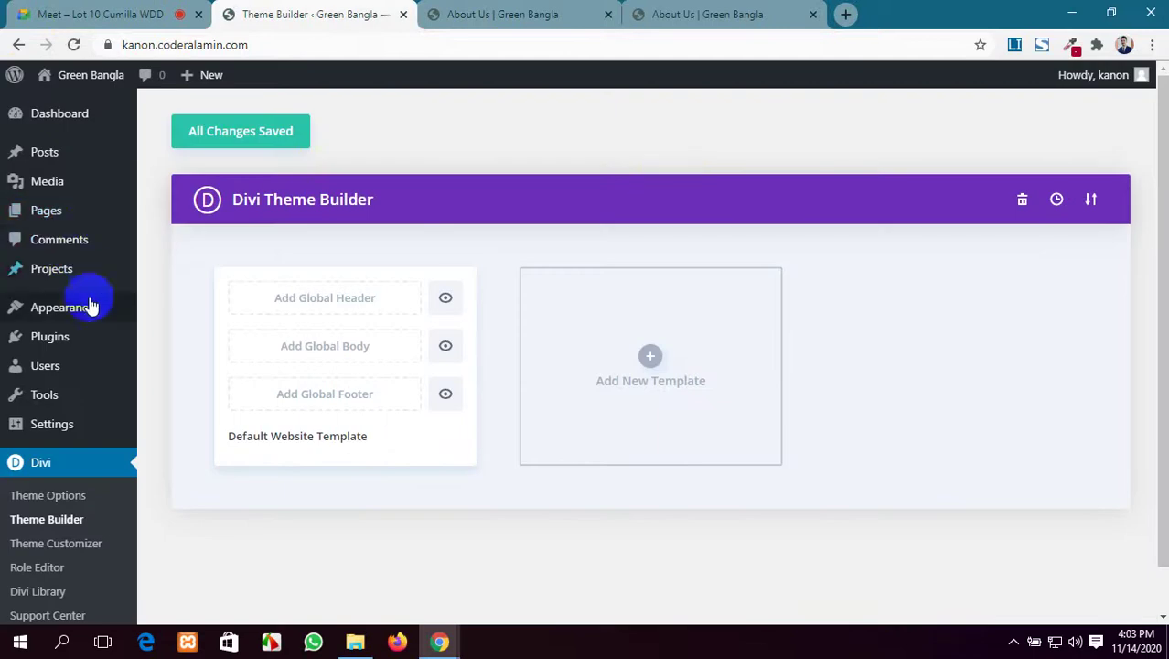
Open the WordPress Customizer through the Appearance options and look over its list of sections.
mouse_move(86, 308)
click(170, 334)
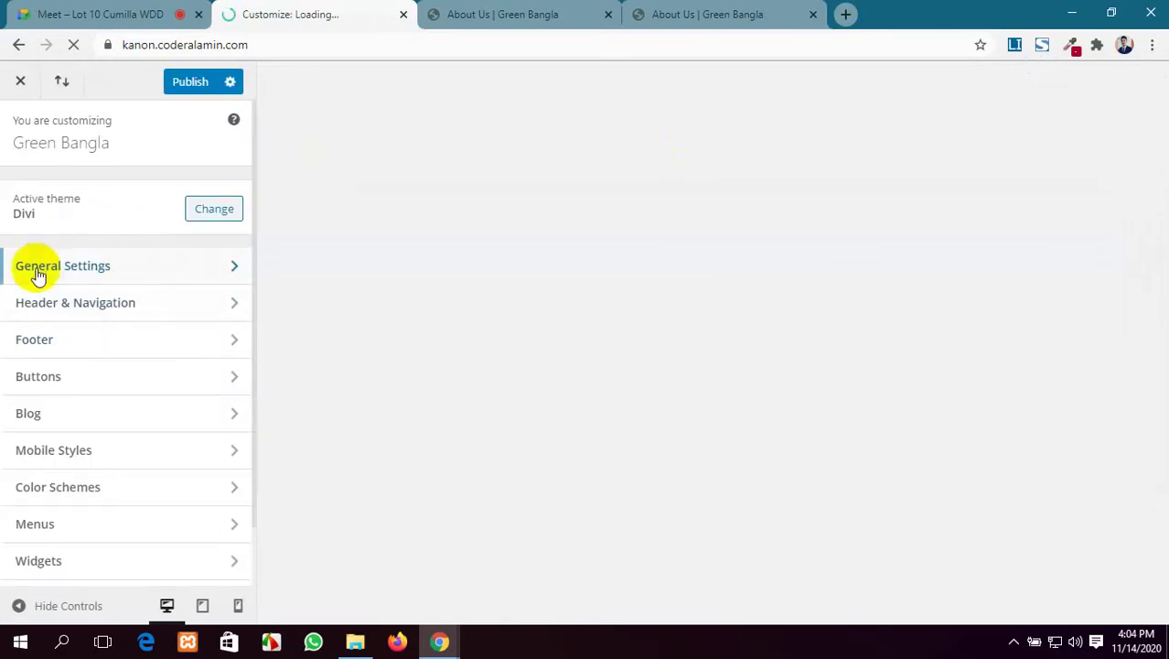
scroll(119, 293, down, 1)
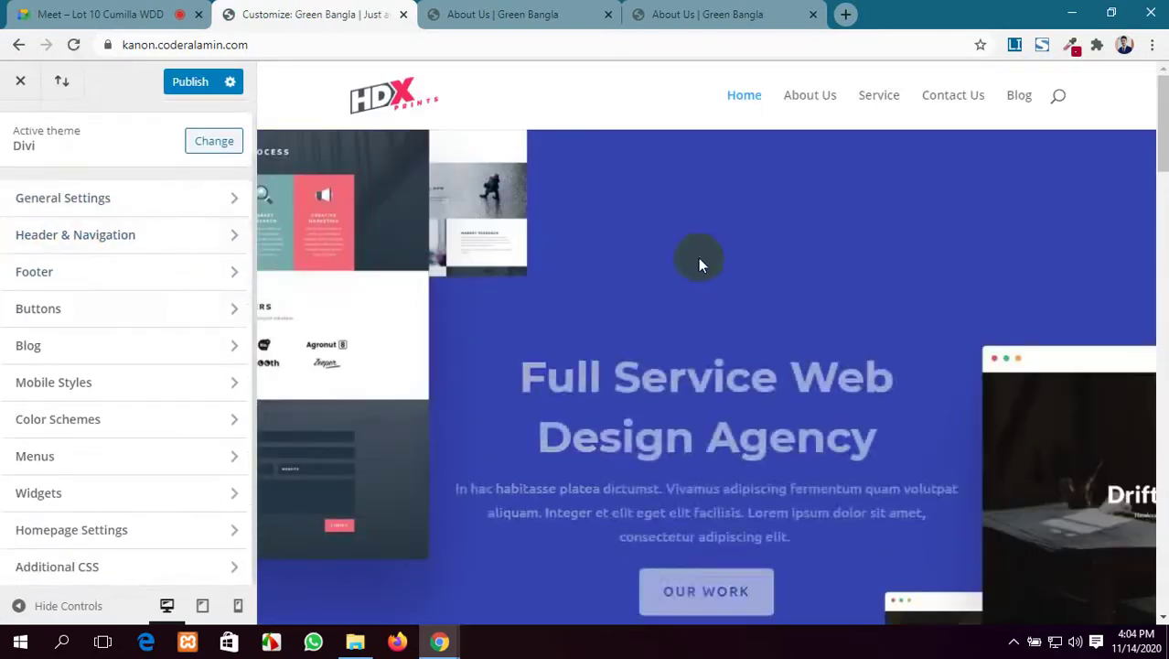
scroll(119, 292, up, 1)
scroll(114, 318, down, 1)
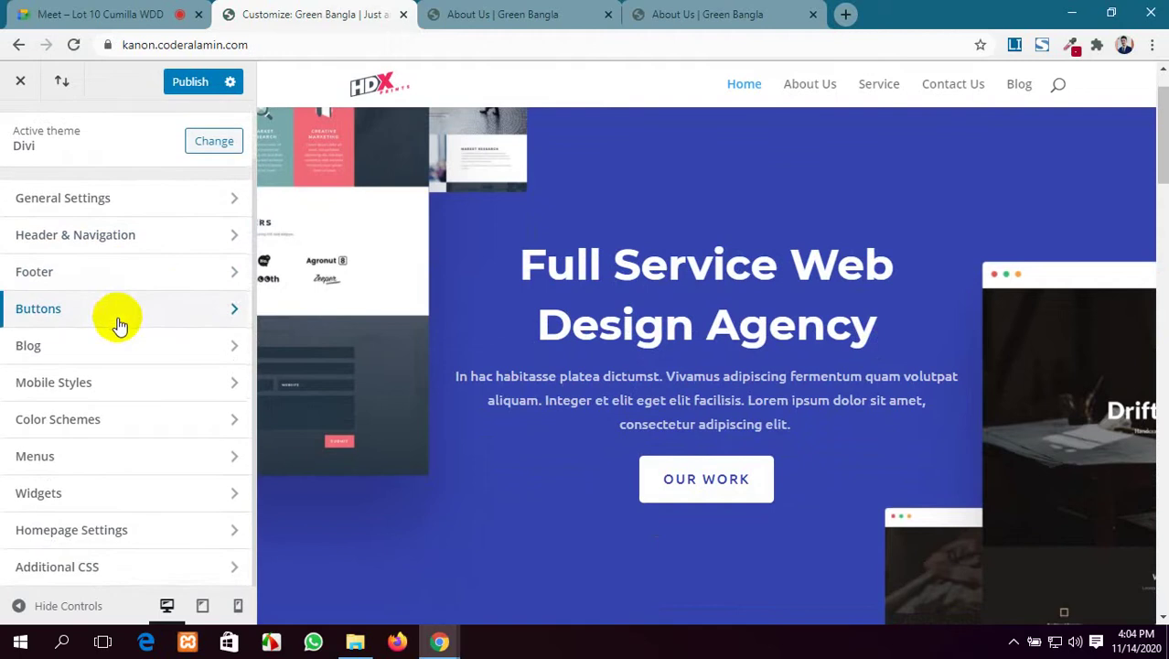
scroll(121, 326, up, 1)
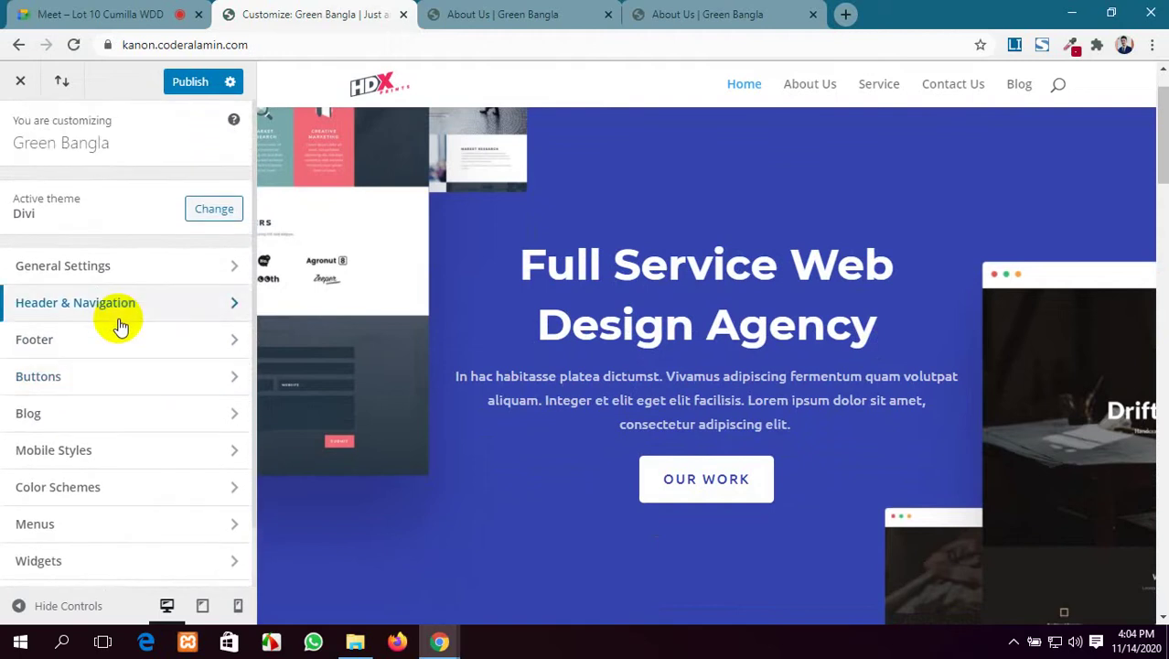
Look over the home page preview in the WordPress Customizer and exit to the Theme Builder, discarding any changes.
scroll(372, 398, down, 2)
scroll(367, 392, down, 3)
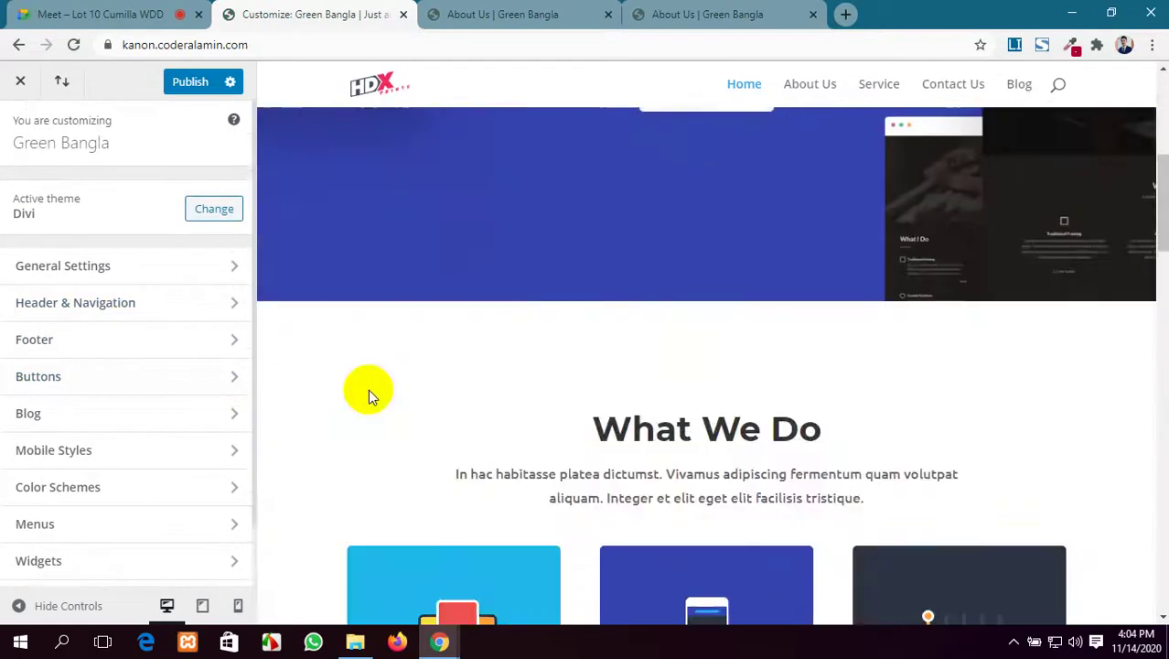
scroll(368, 391, up, 5)
click(20, 84)
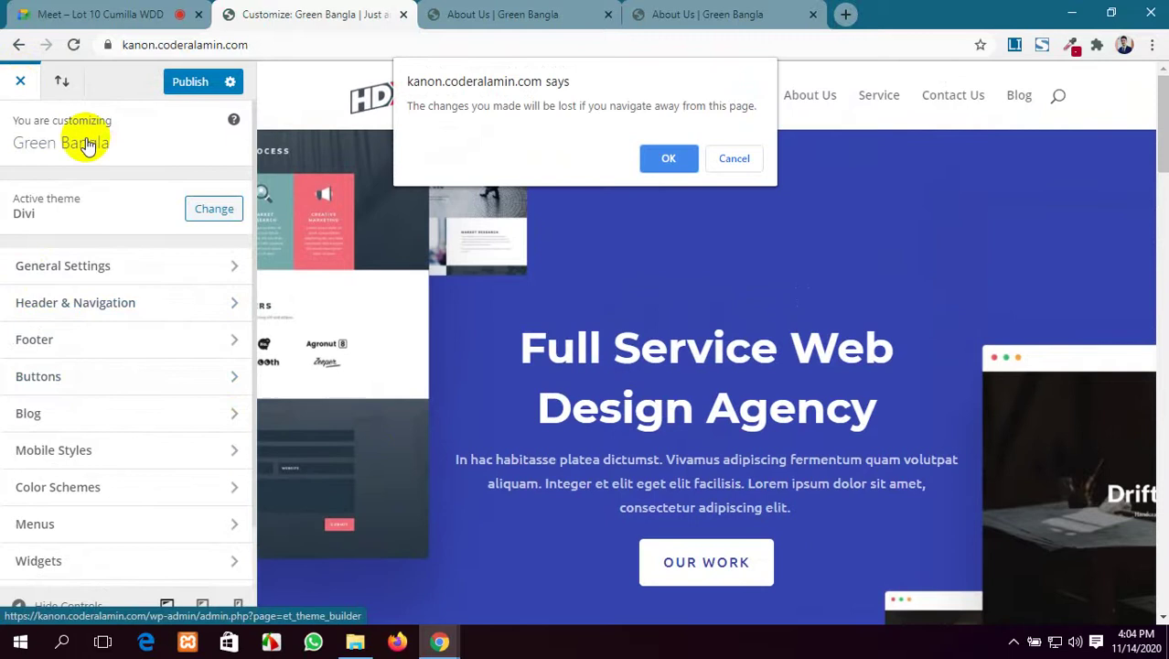
click(670, 158)
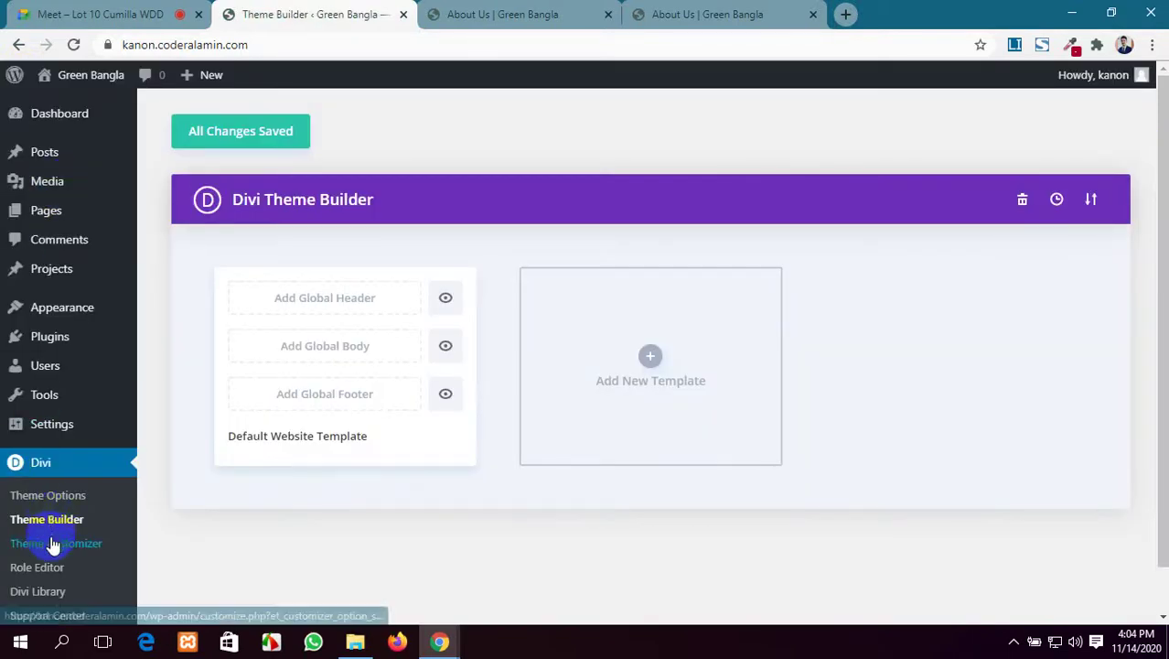
Open Divi's Theme Customizer again and look through the home page preview down to the Recent Work section.
scroll(53, 545, down, 1)
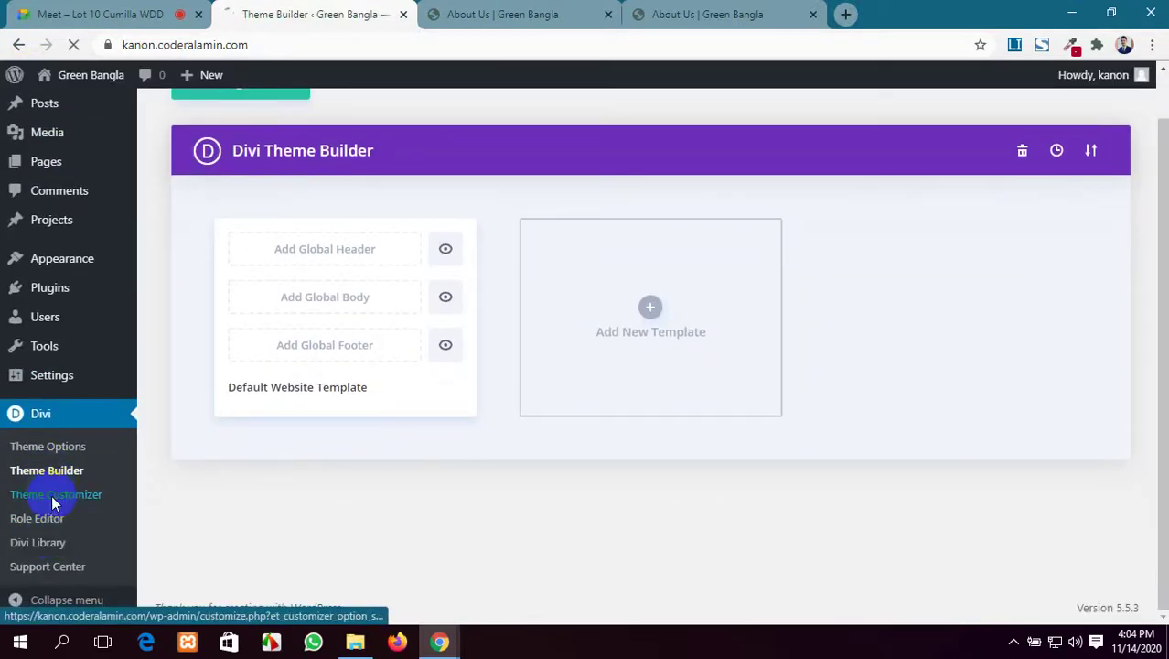
click(53, 497)
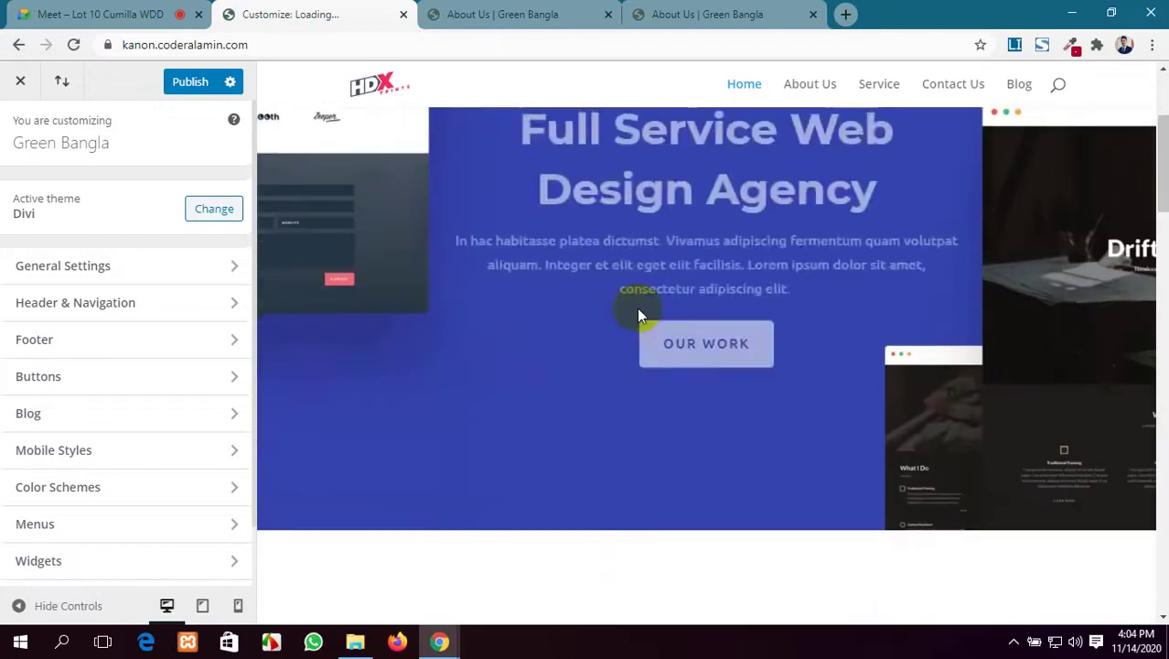
scroll(638, 316, down, 3)
scroll(696, 258, up, 3)
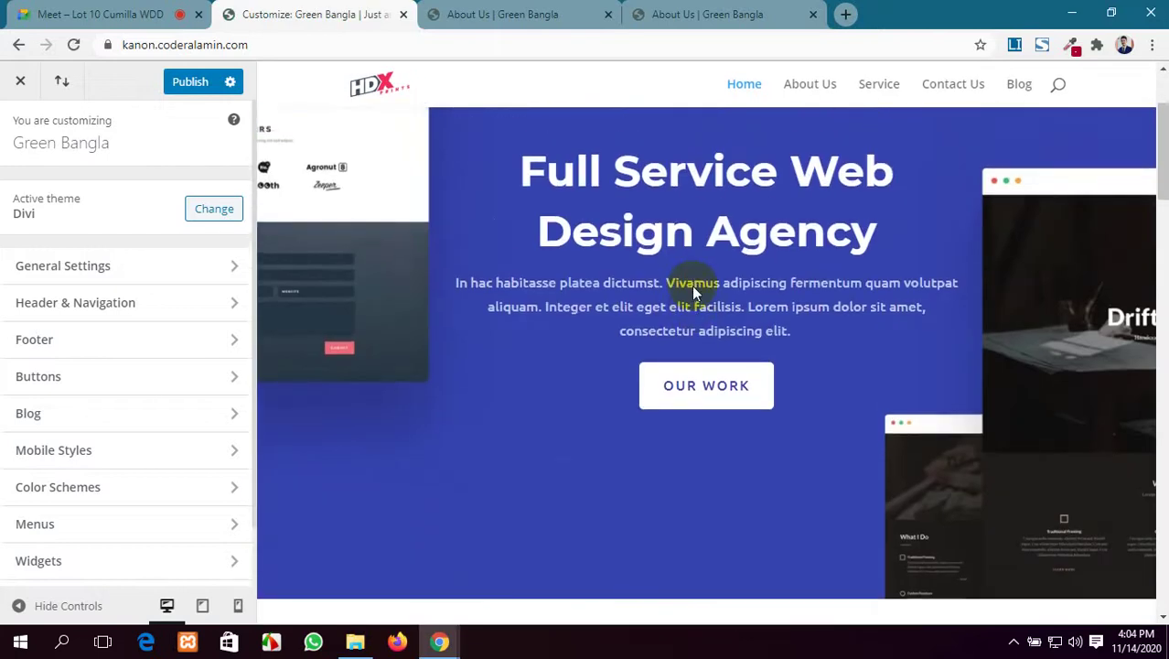
scroll(691, 286, down, 10)
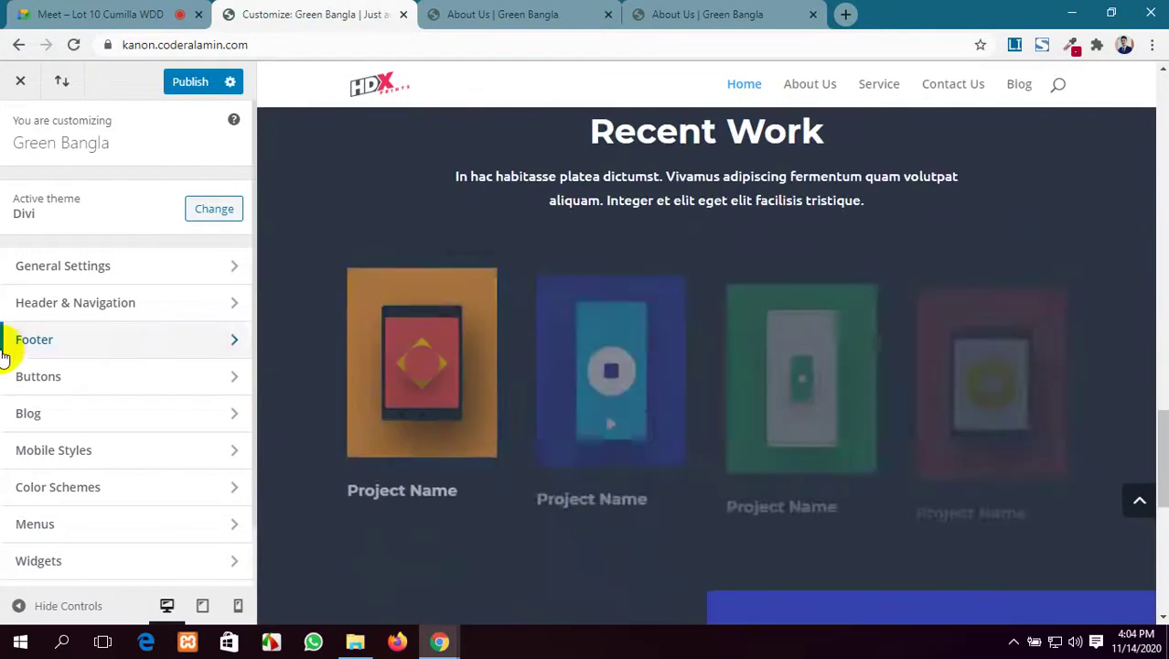
Open the Site Identity settings under General Settings and bring the preview back to the start of the home page.
click(115, 267)
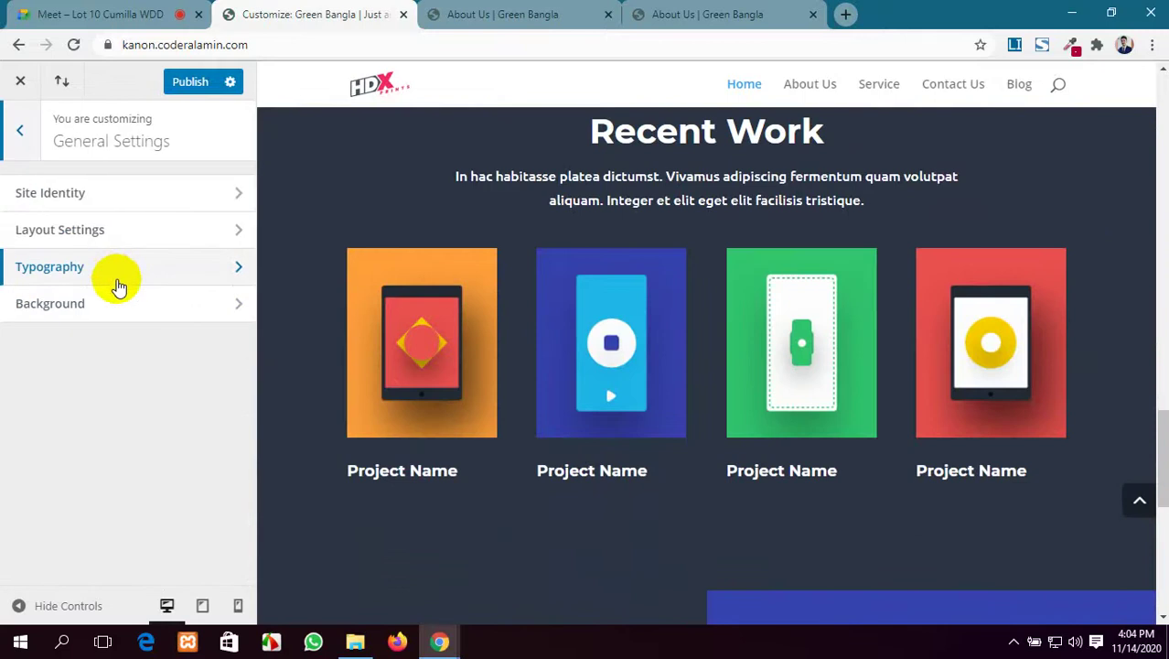
click(144, 200)
scroll(469, 268, up, 2)
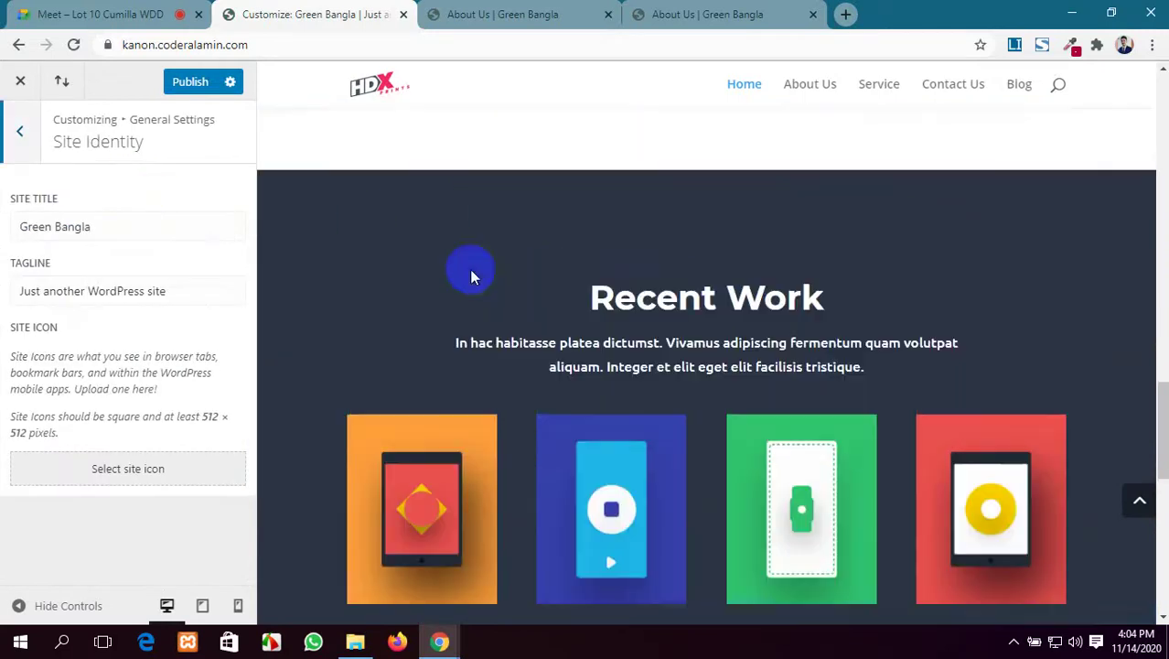
scroll(469, 269, up, 10)
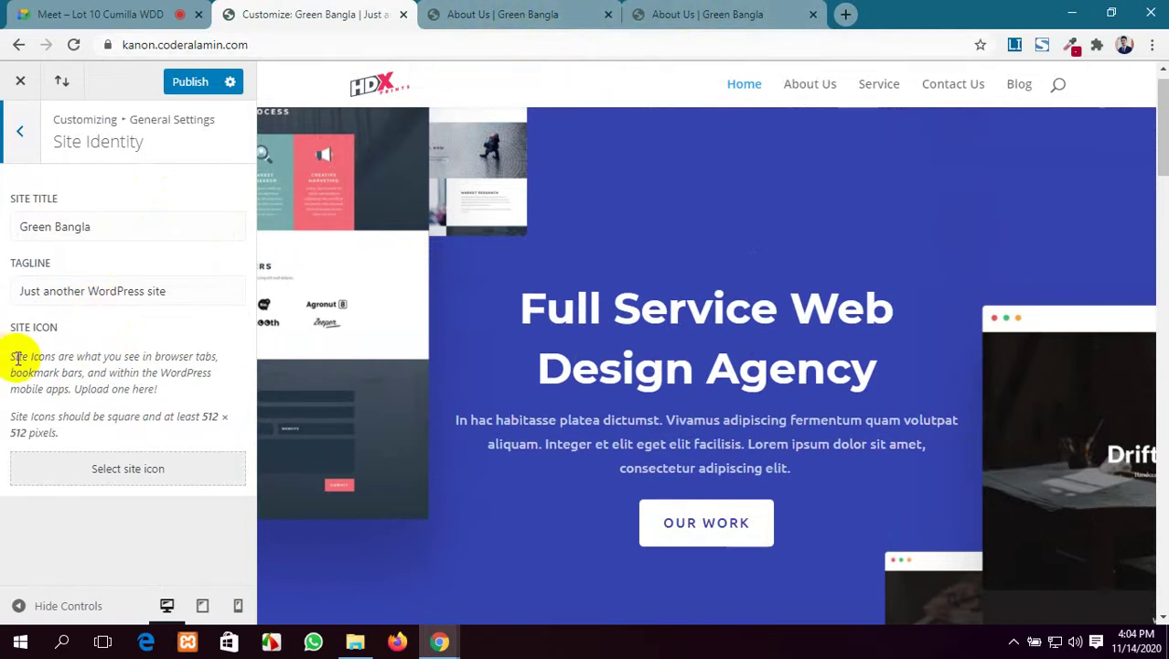
Delete the site's tagline text "Just another WordPress site" and look over the home page preview.
drag(172, 296, 3, 295)
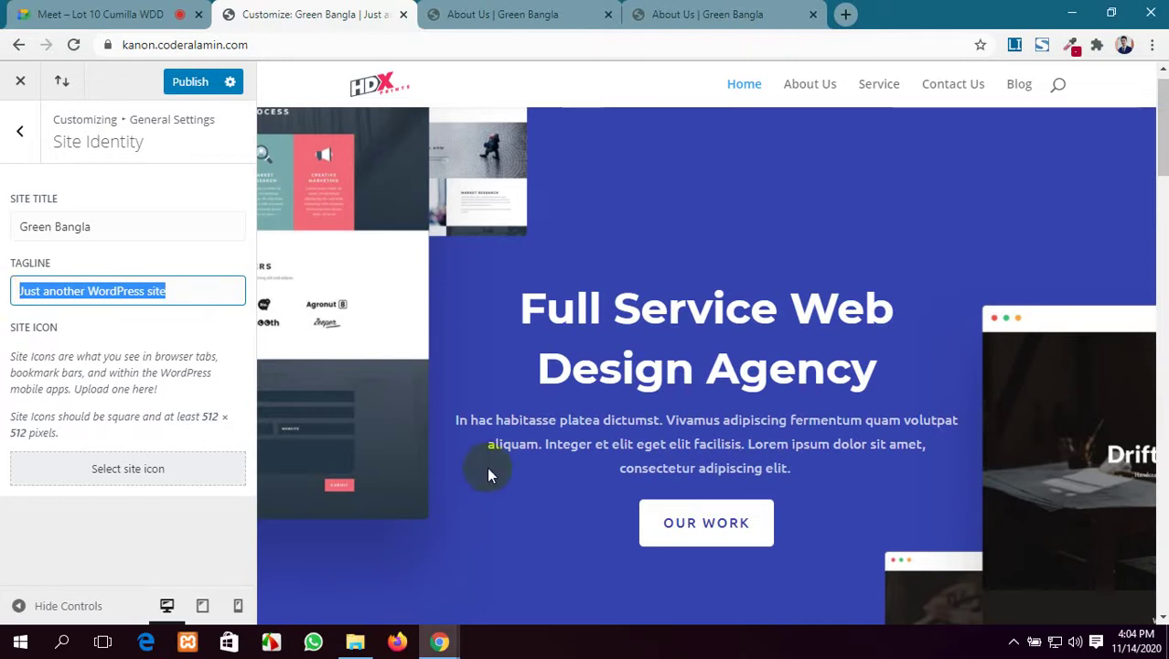
scroll(490, 472, down, 10)
scroll(490, 474, down, 10)
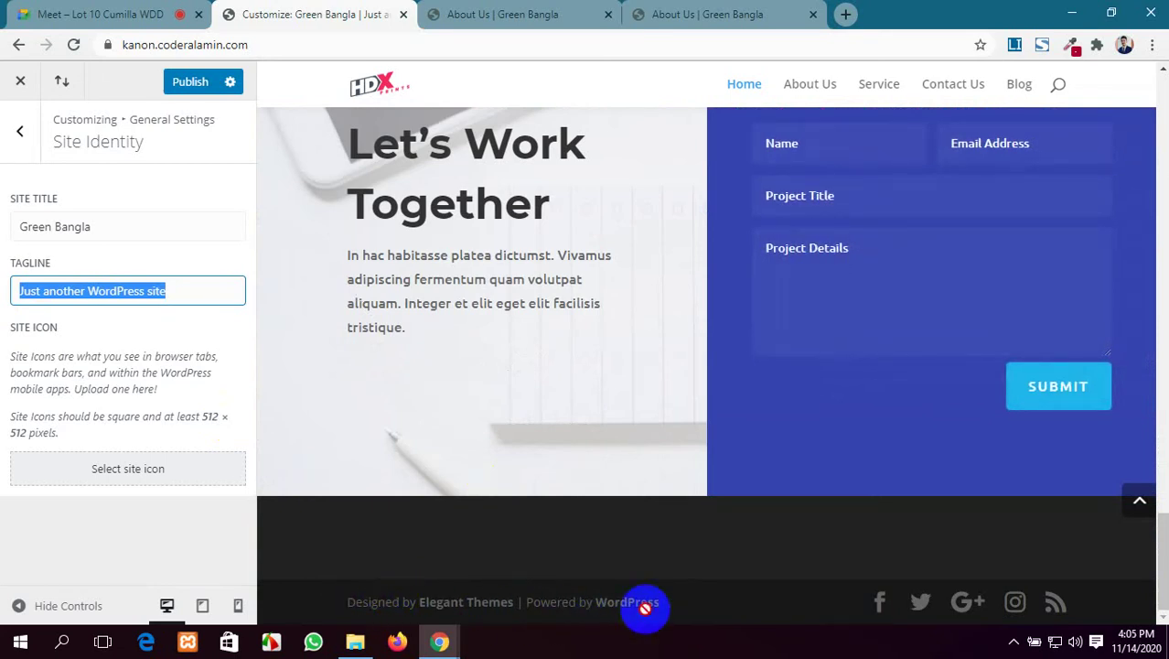
mouse_move(434, 647)
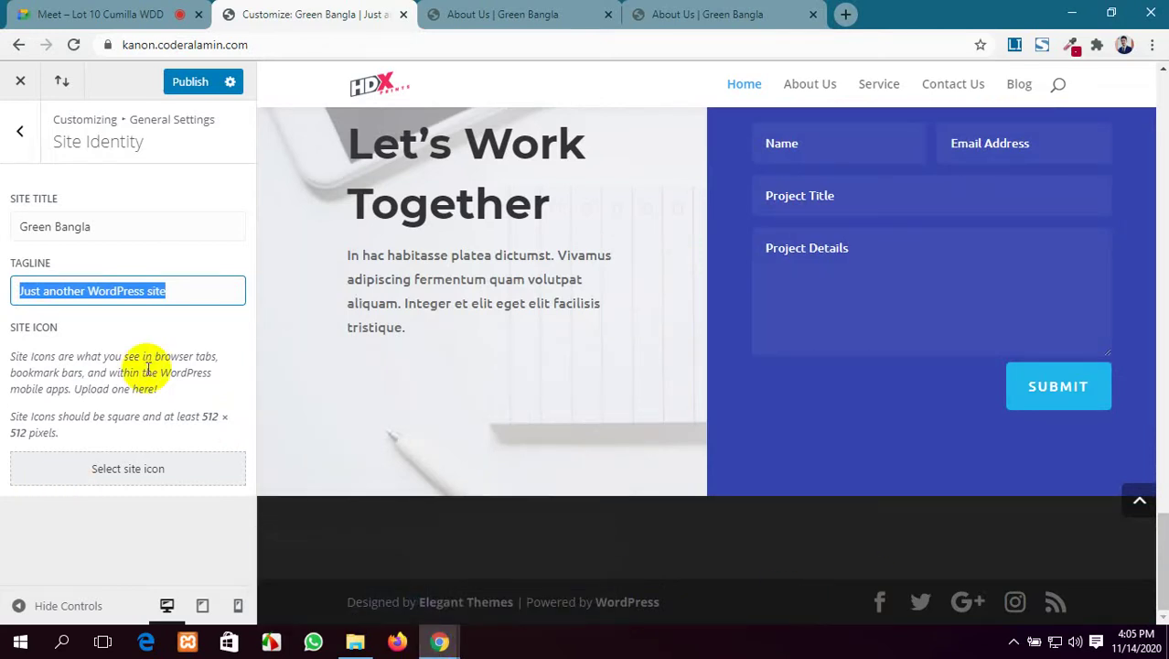
drag(185, 290, 12, 294)
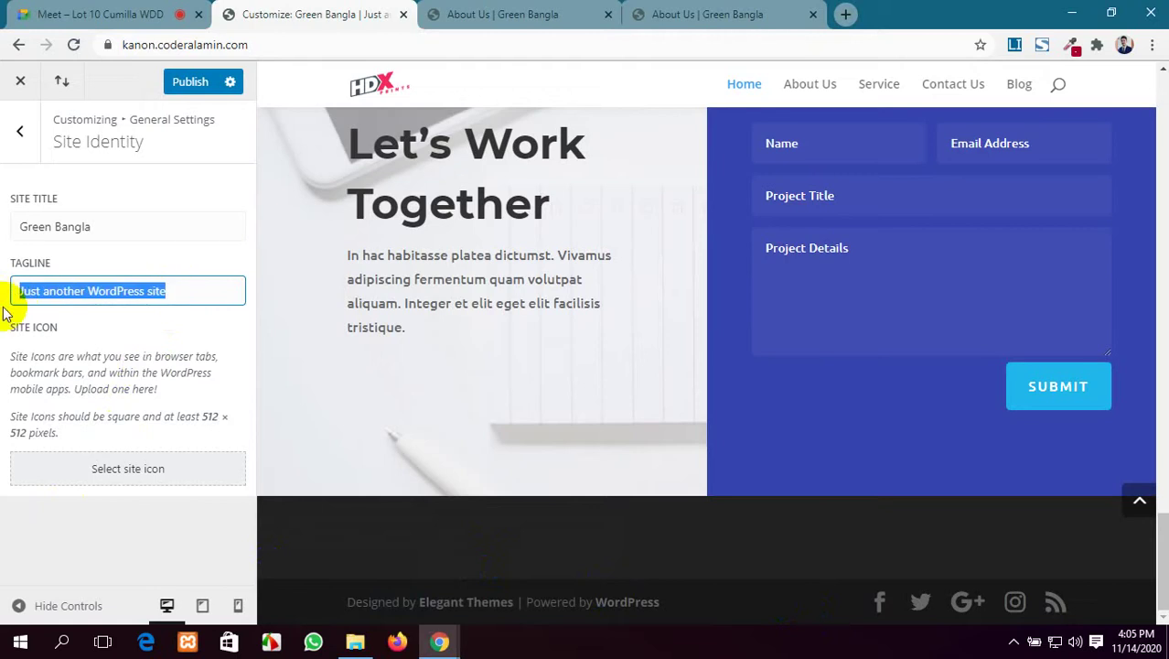
key(BackSpace)
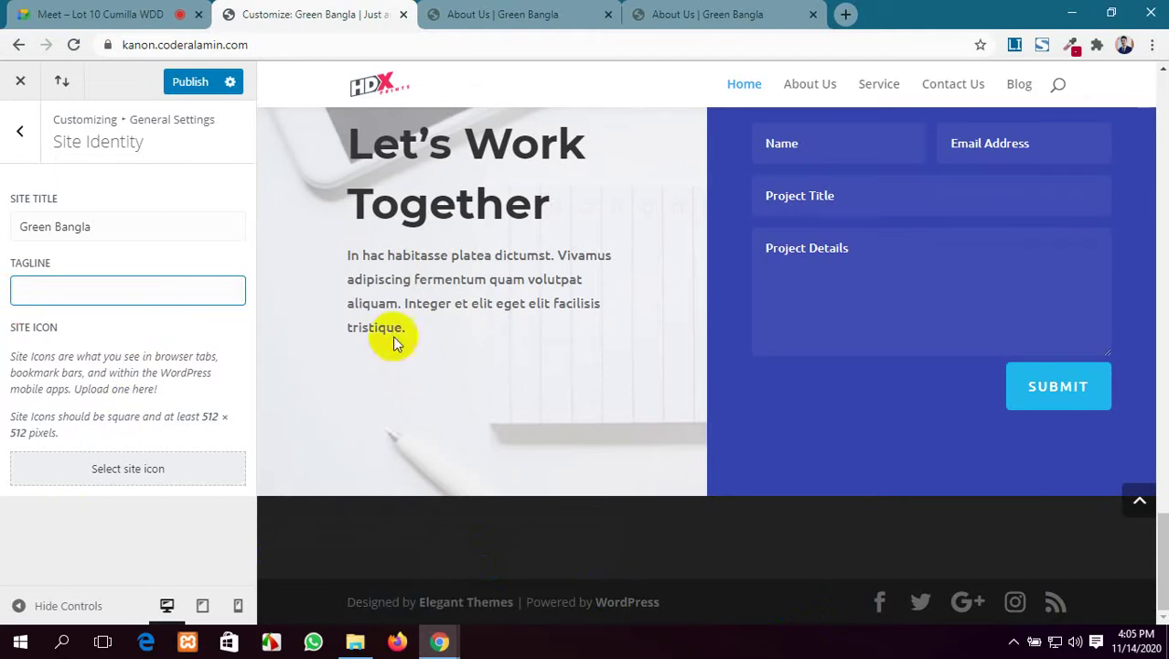
scroll(393, 338, up, 4)
scroll(395, 343, up, 8)
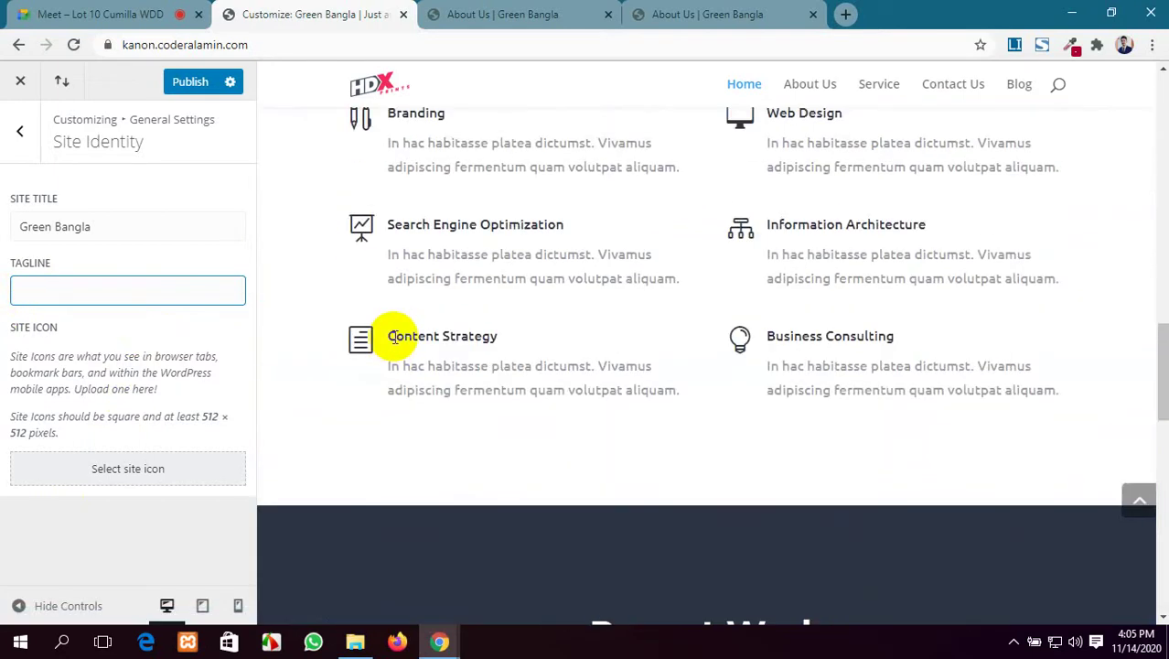
scroll(392, 335, up, 5)
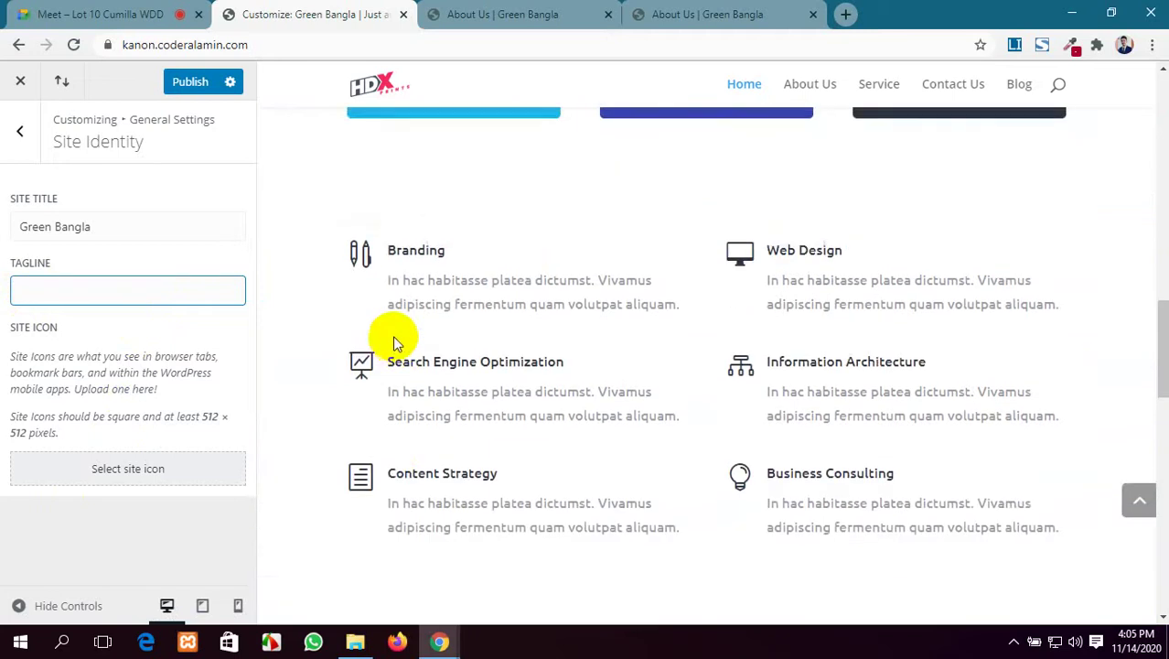
scroll(394, 337, up, 6)
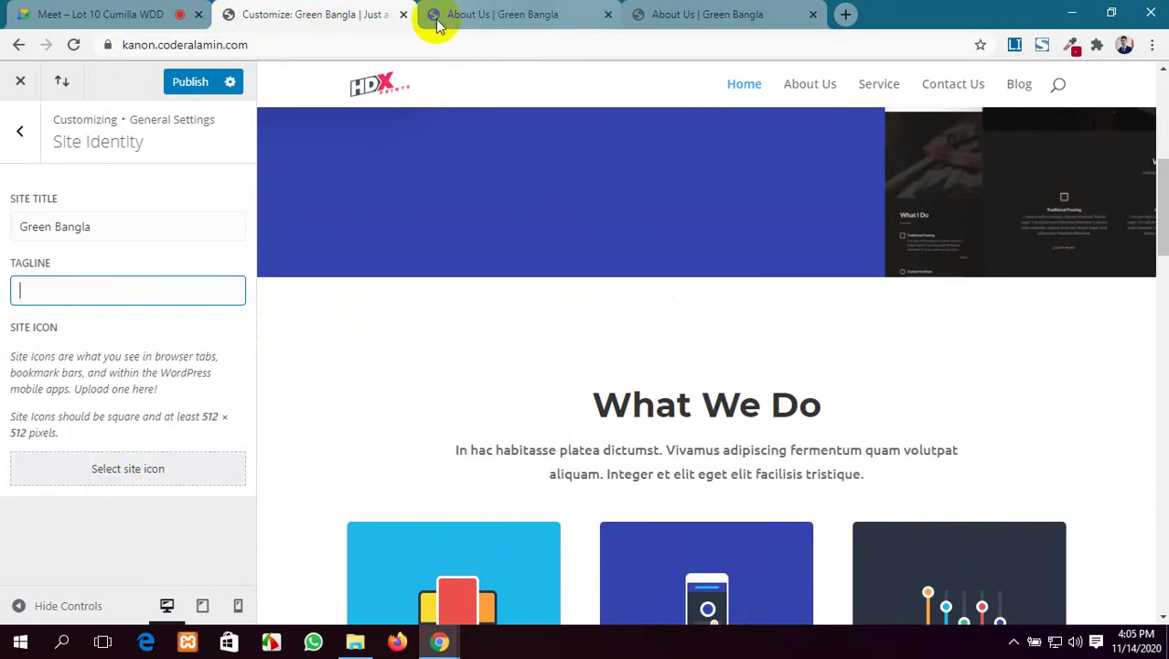
Start selecting a site icon, browse the Downloads folder for an image to upload, and cancel the file choice.
click(148, 477)
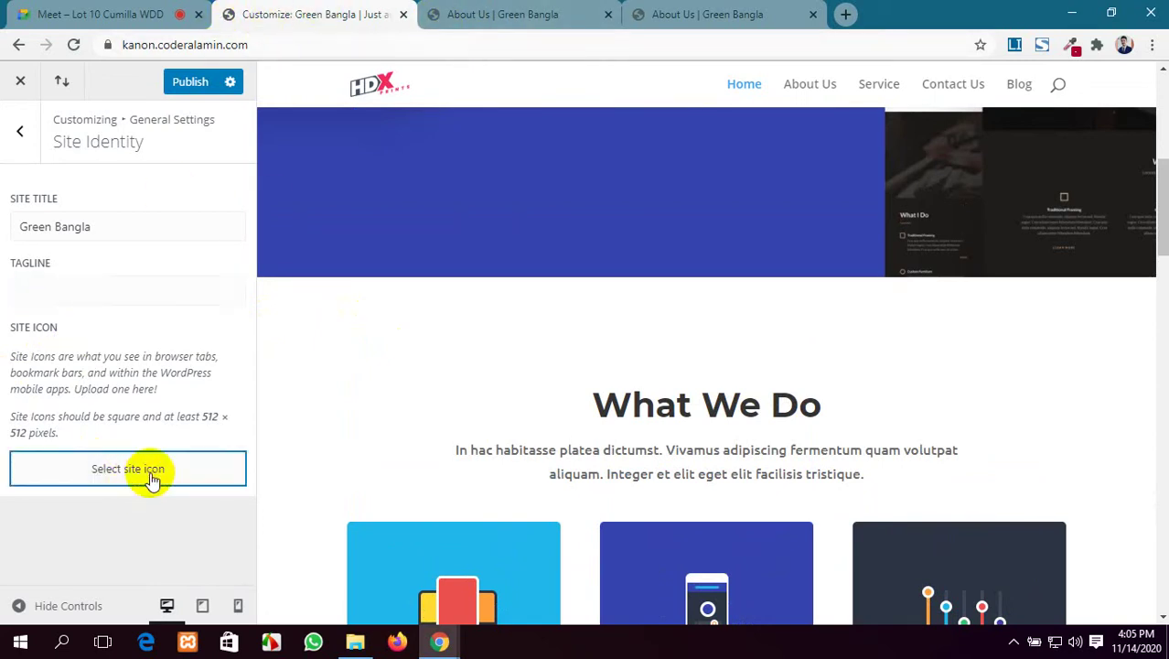
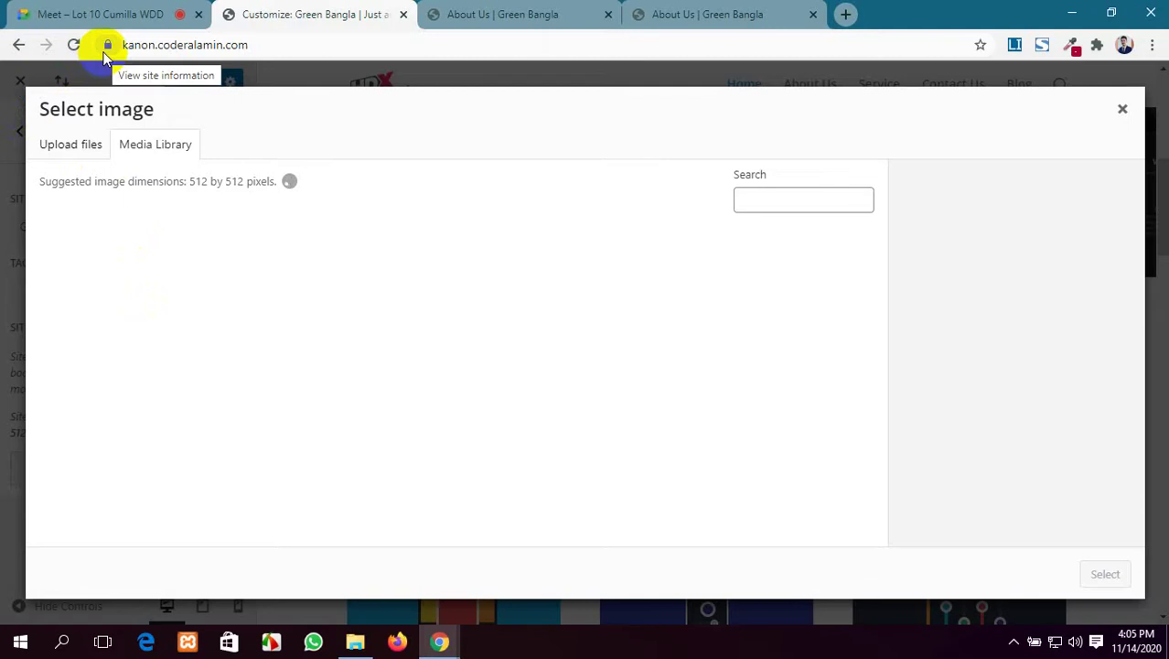
click(68, 156)
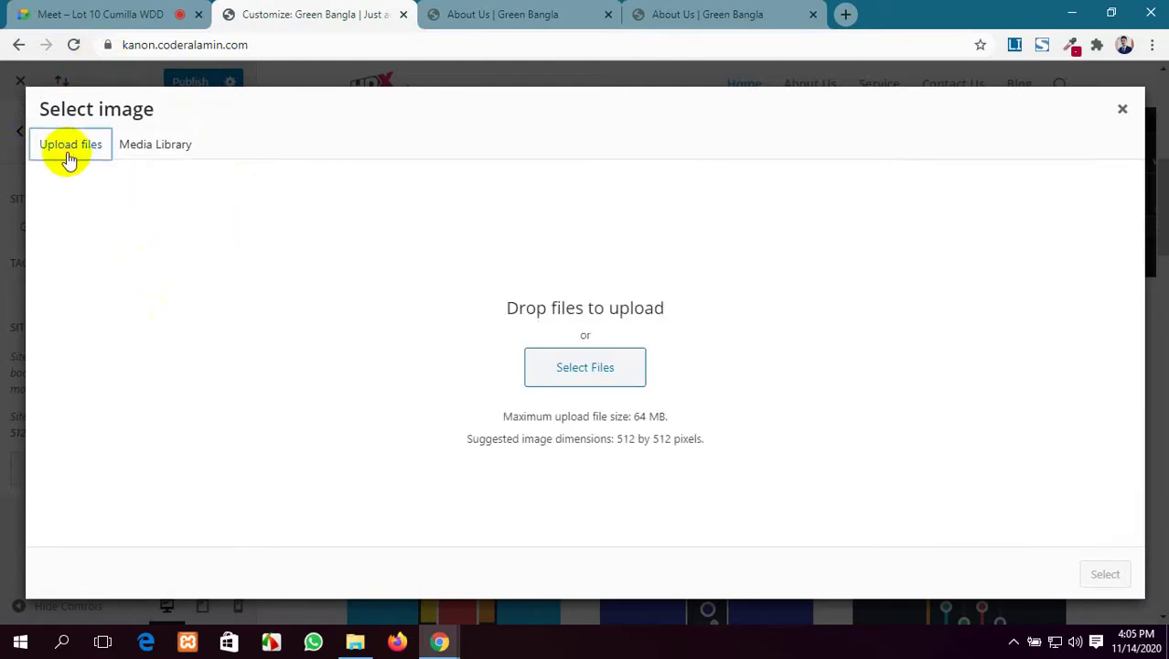
click(560, 365)
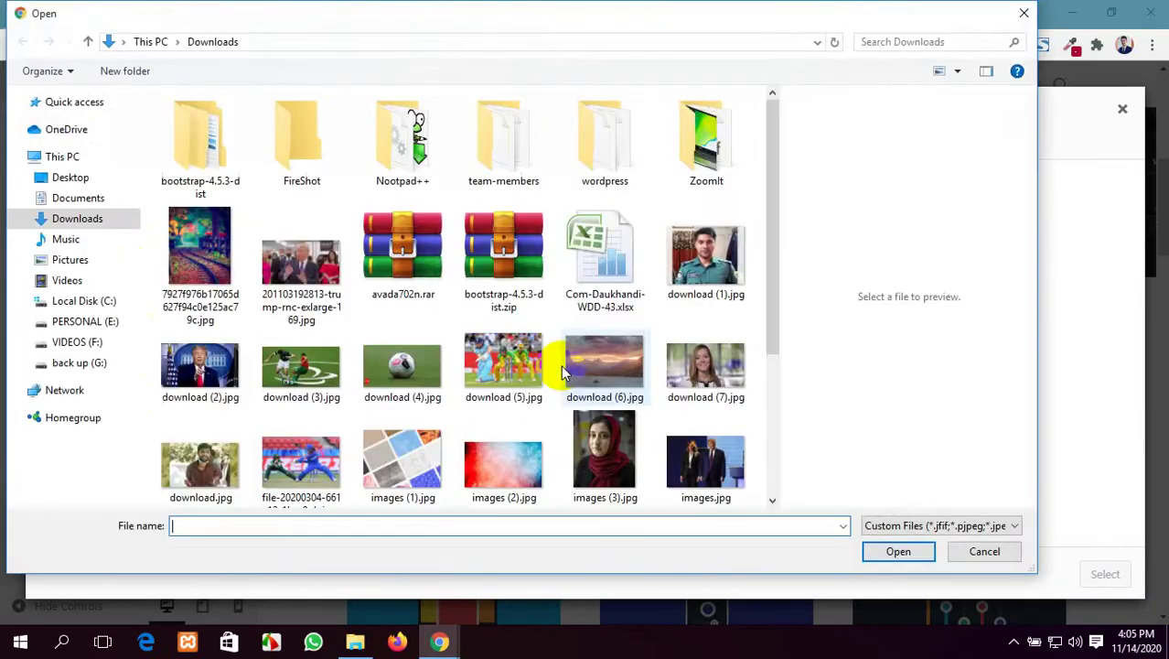
scroll(455, 352, down, 3)
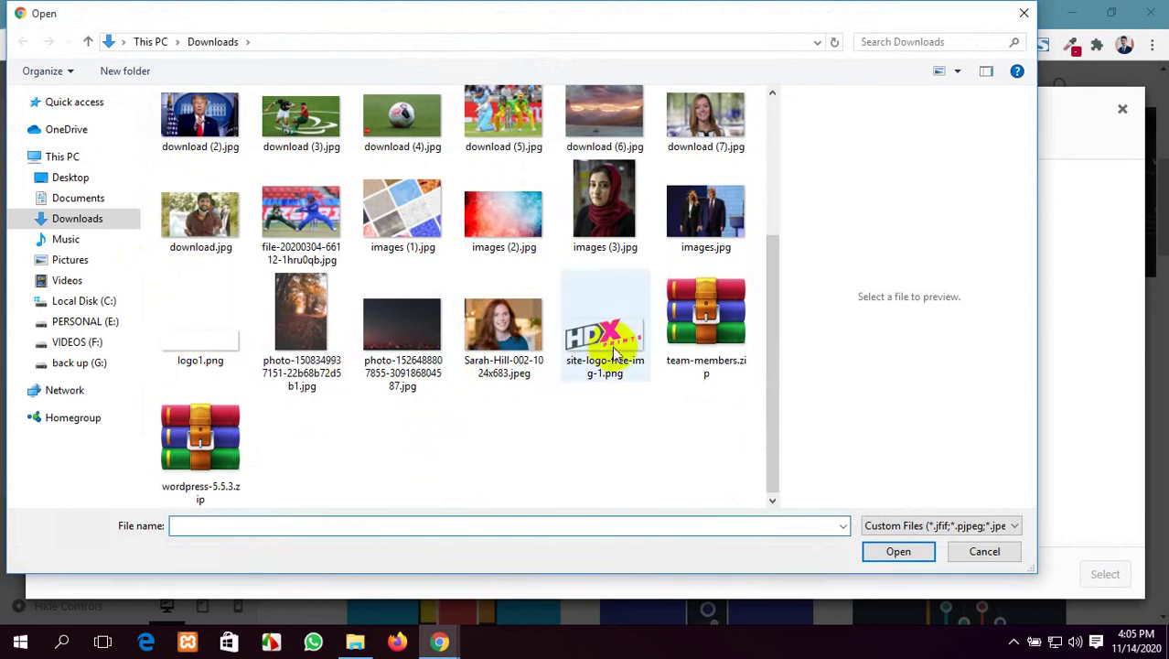
click(997, 553)
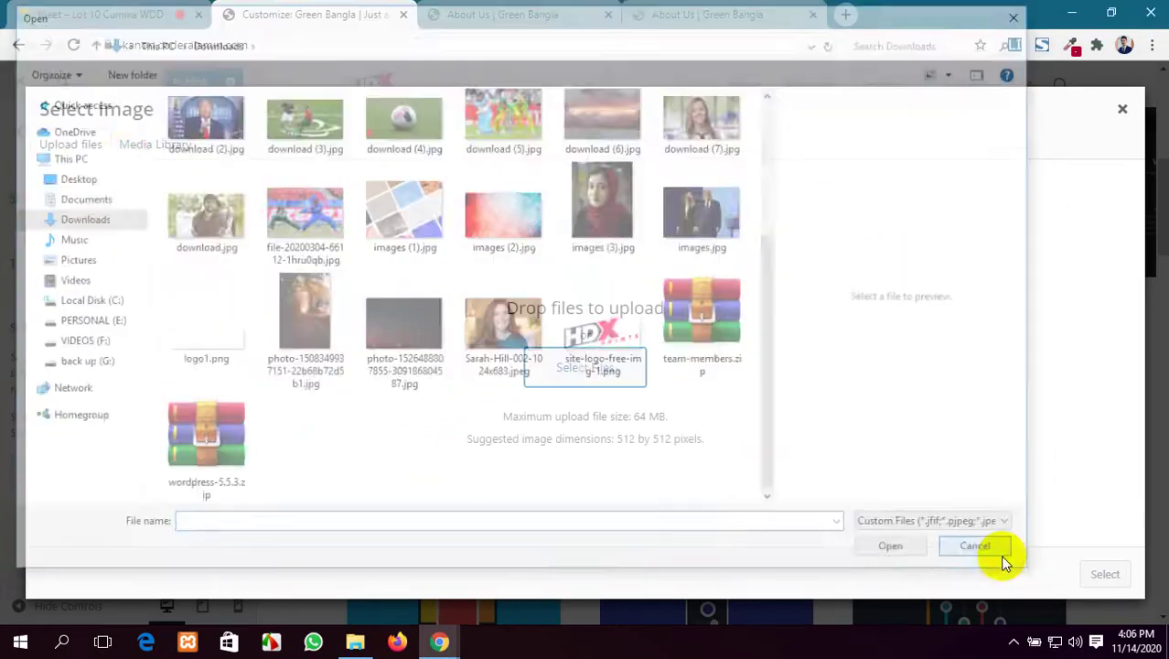
Set the HDX Prints logo from the Media Library as site icon, cropped to the letters HD, and publish the changes.
click(154, 146)
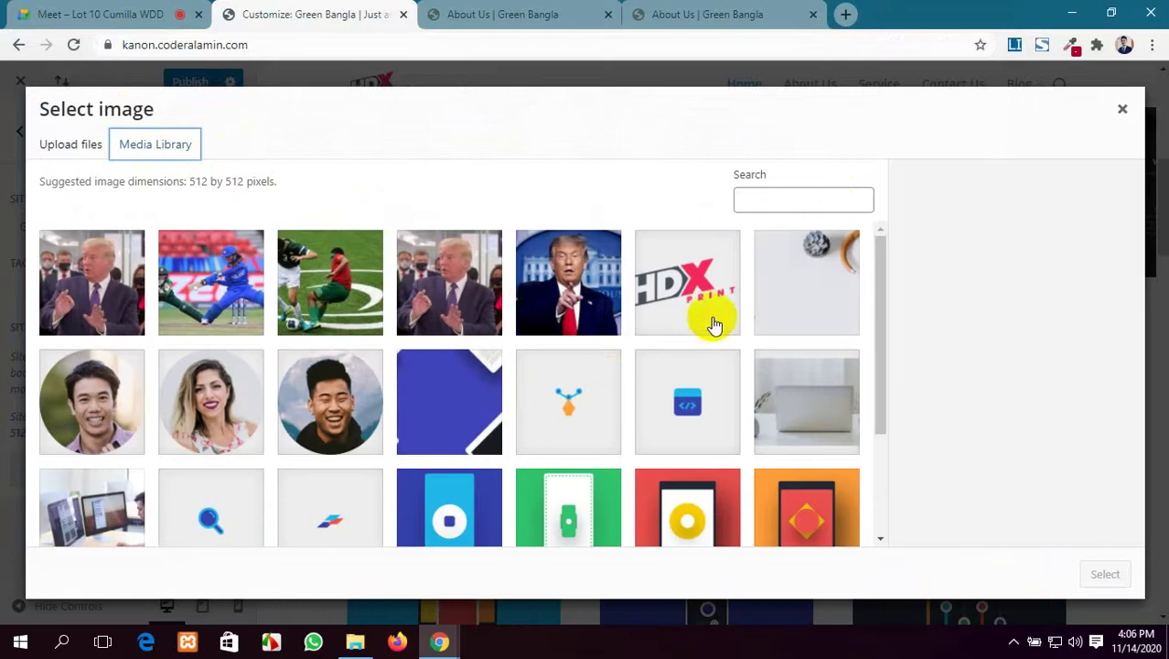
click(689, 322)
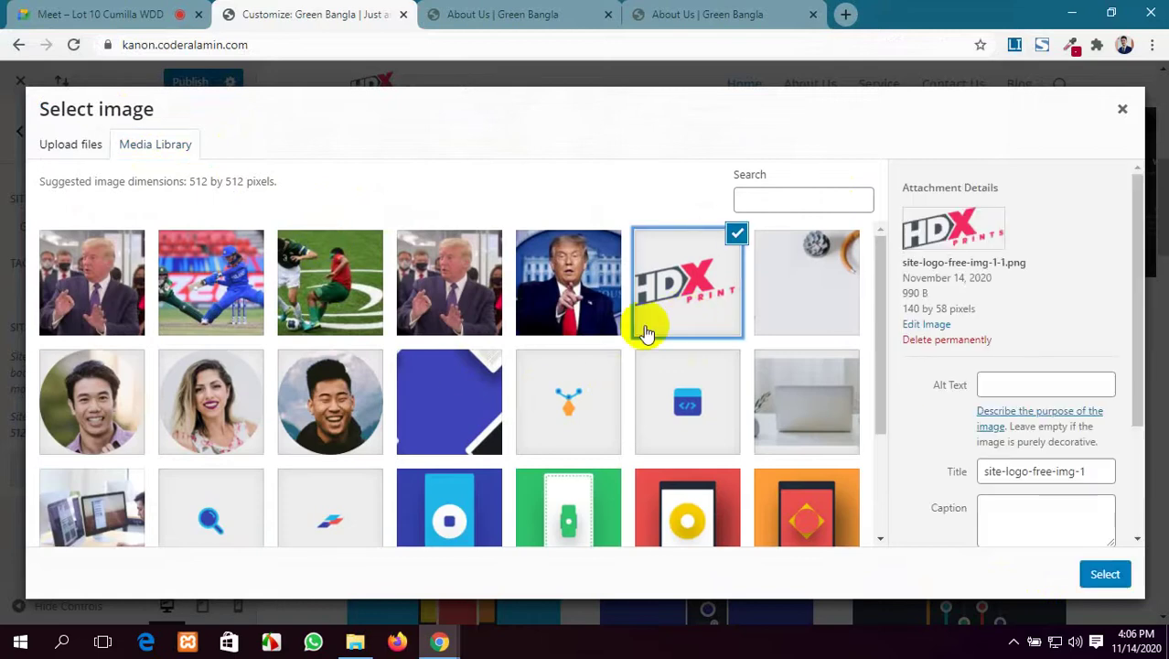
click(1105, 573)
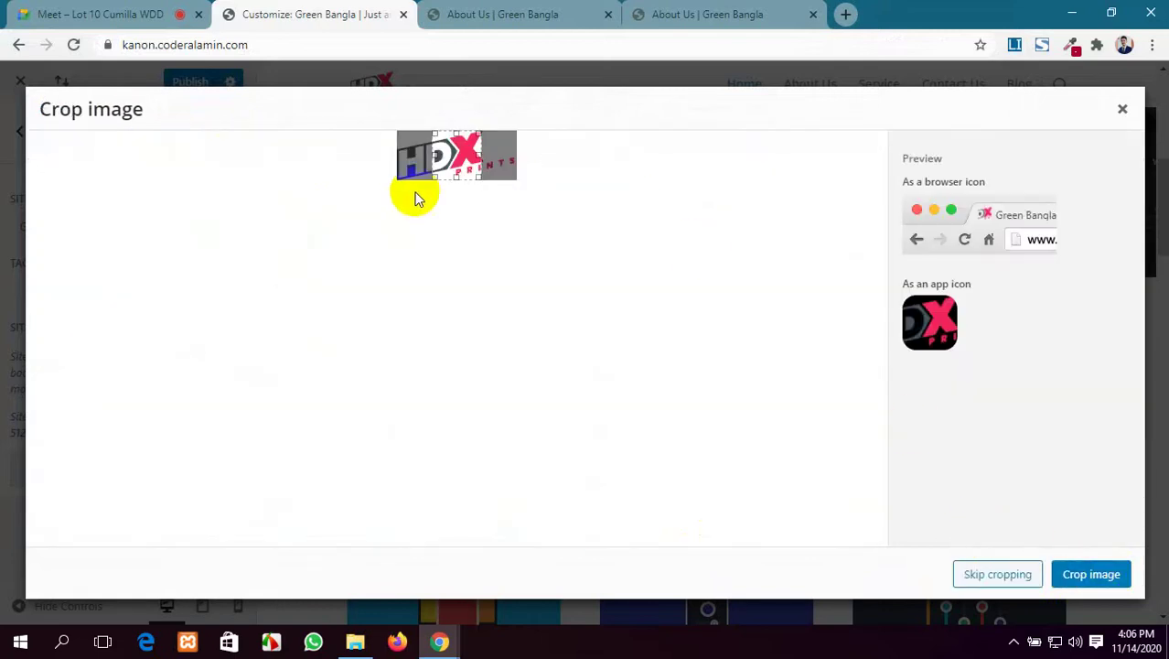
drag(460, 174, 421, 176)
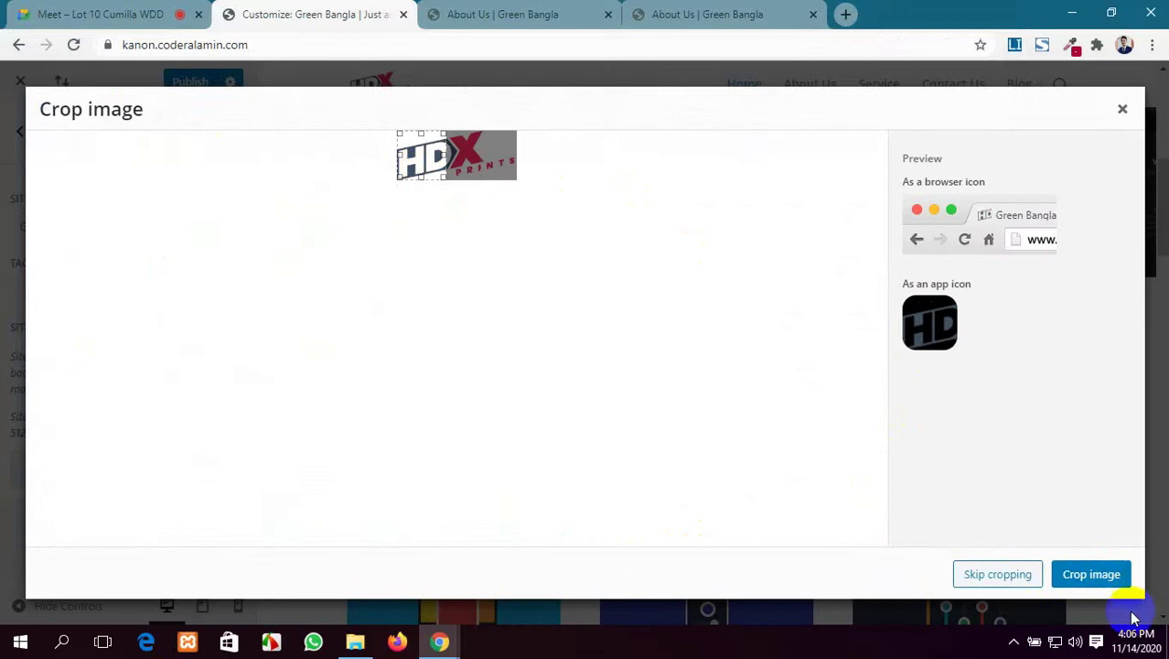
click(1076, 574)
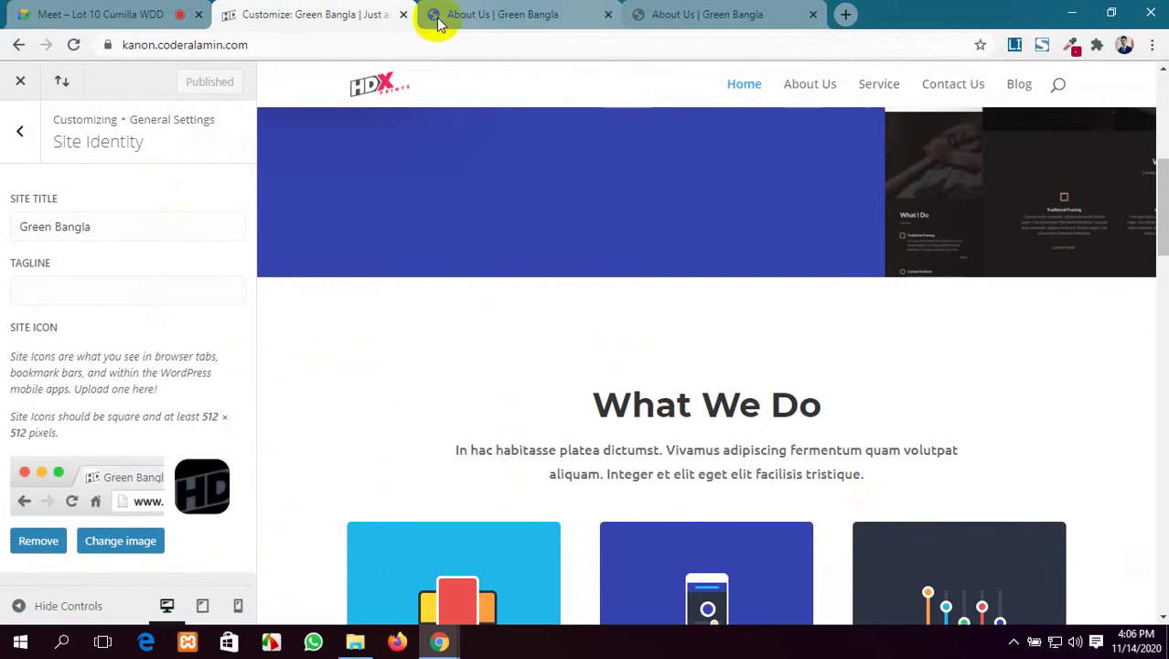
Check the site icon on the reloaded About Us page and Home page, closing the duplicate tab, and return to the Customizer's General Settings.
click(498, 18)
click(693, 16)
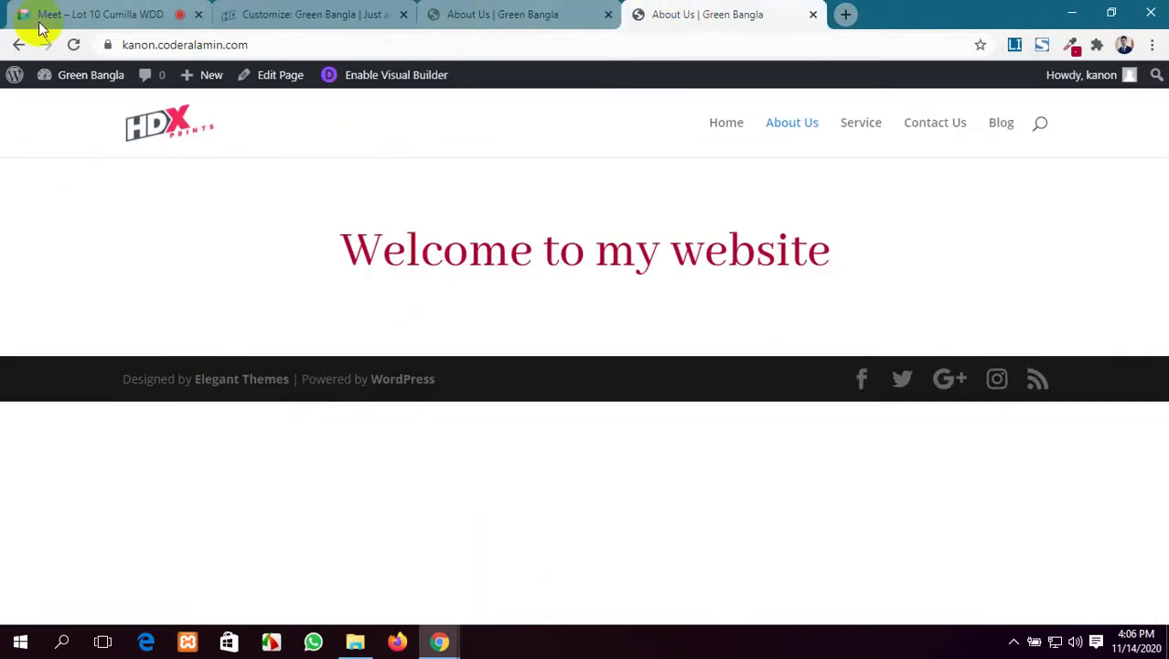
click(74, 44)
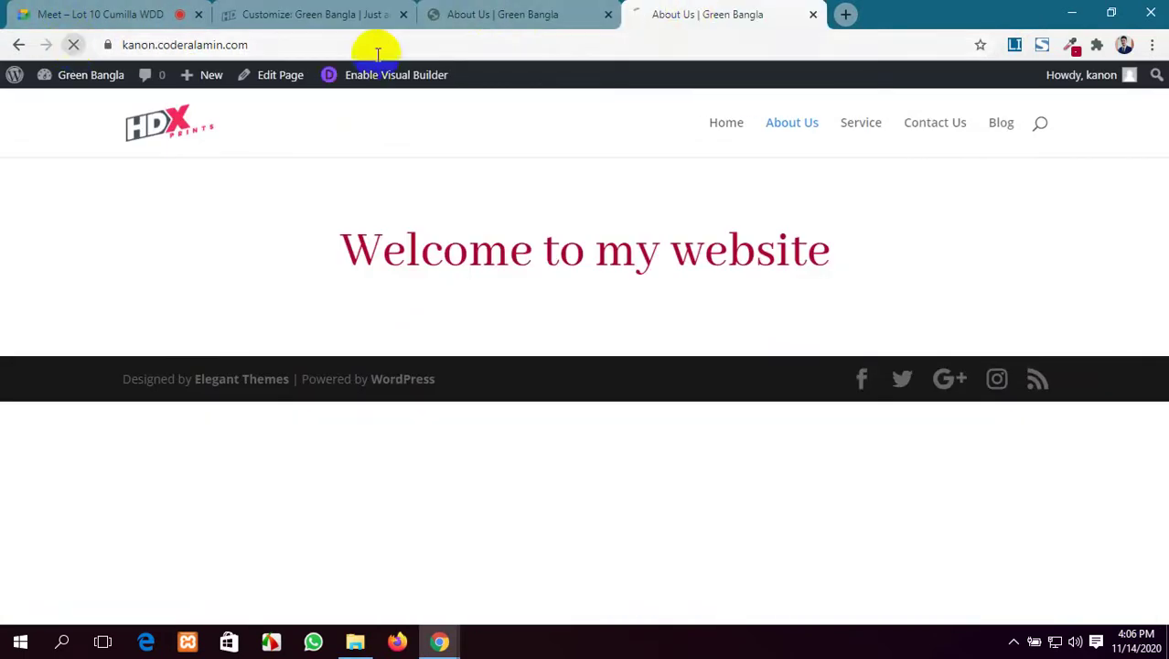
click(611, 16)
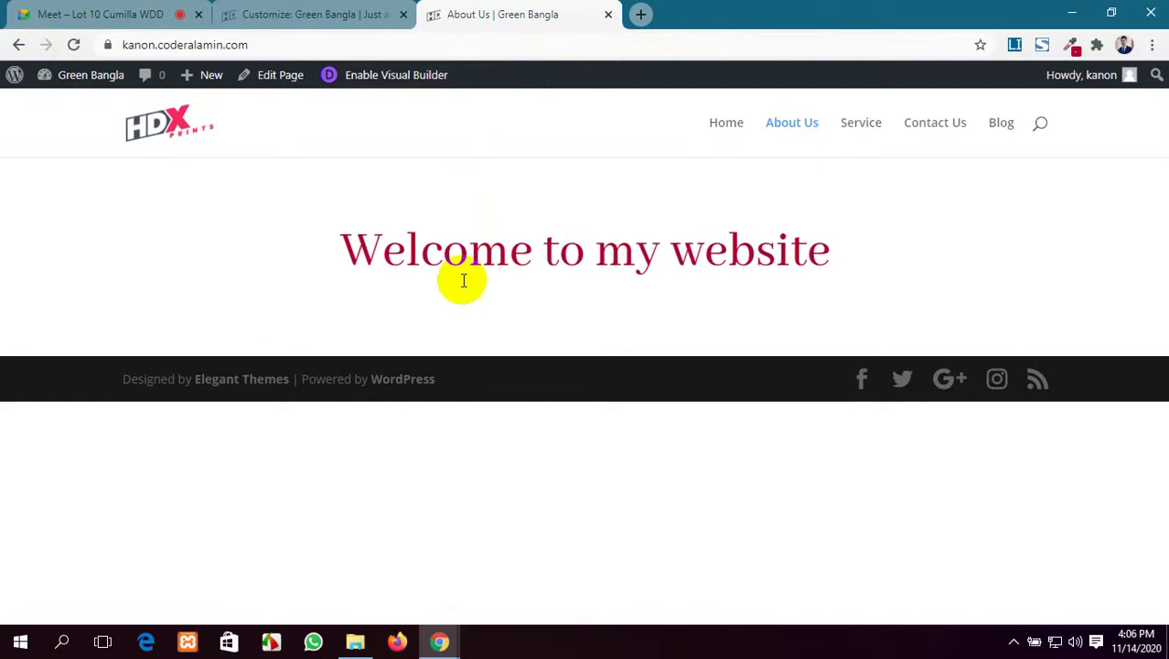
click(735, 130)
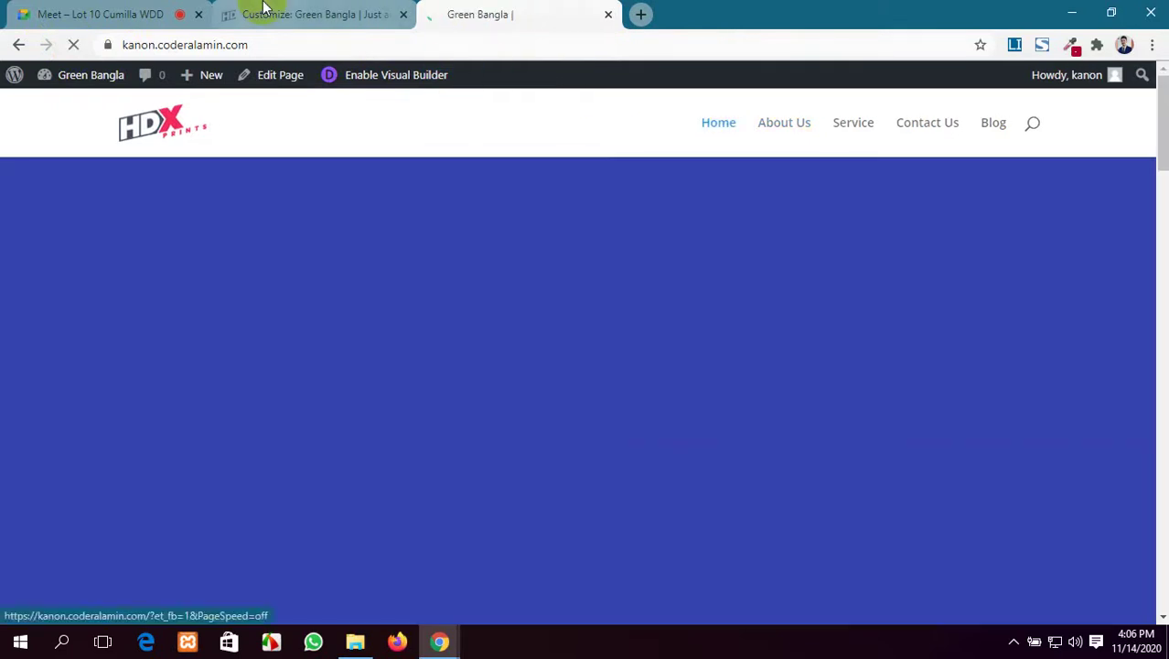
click(266, 14)
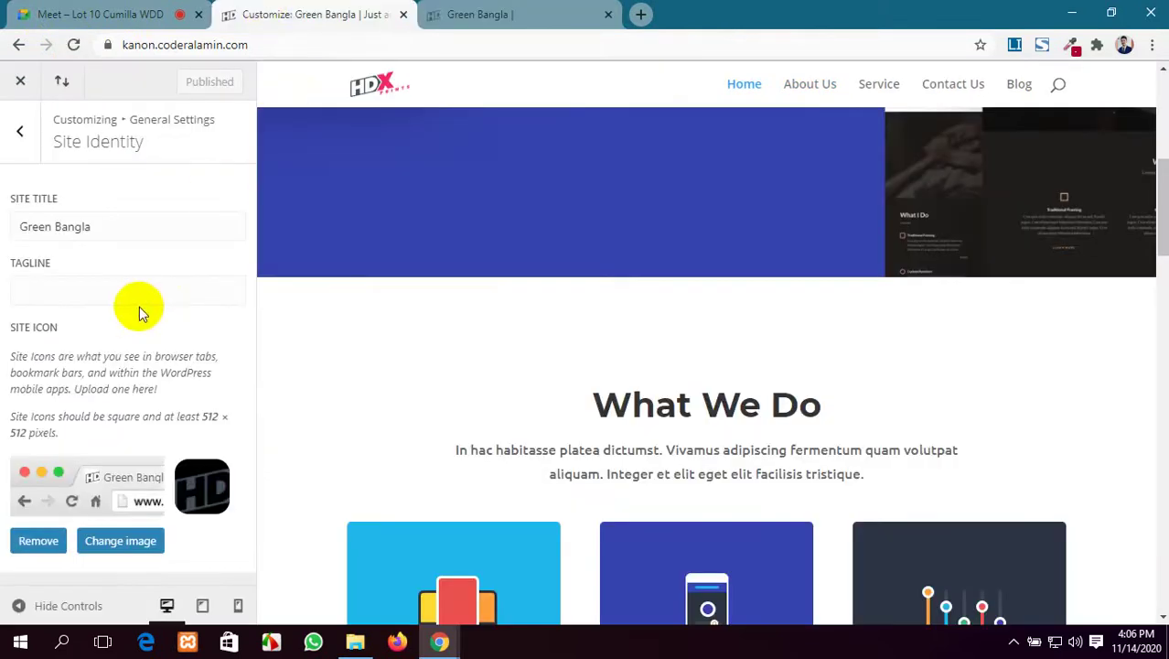
click(19, 129)
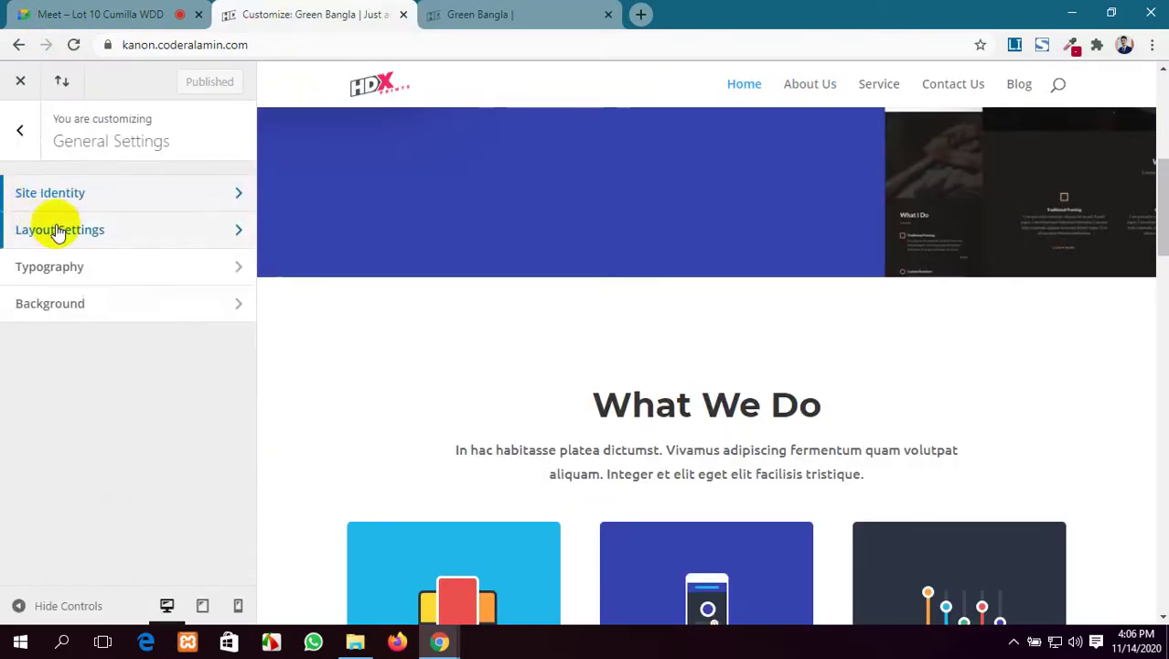
Open the Customizer's Layout Settings and look over the full-width home page on the live site.
click(99, 230)
scroll(655, 443, up, 10)
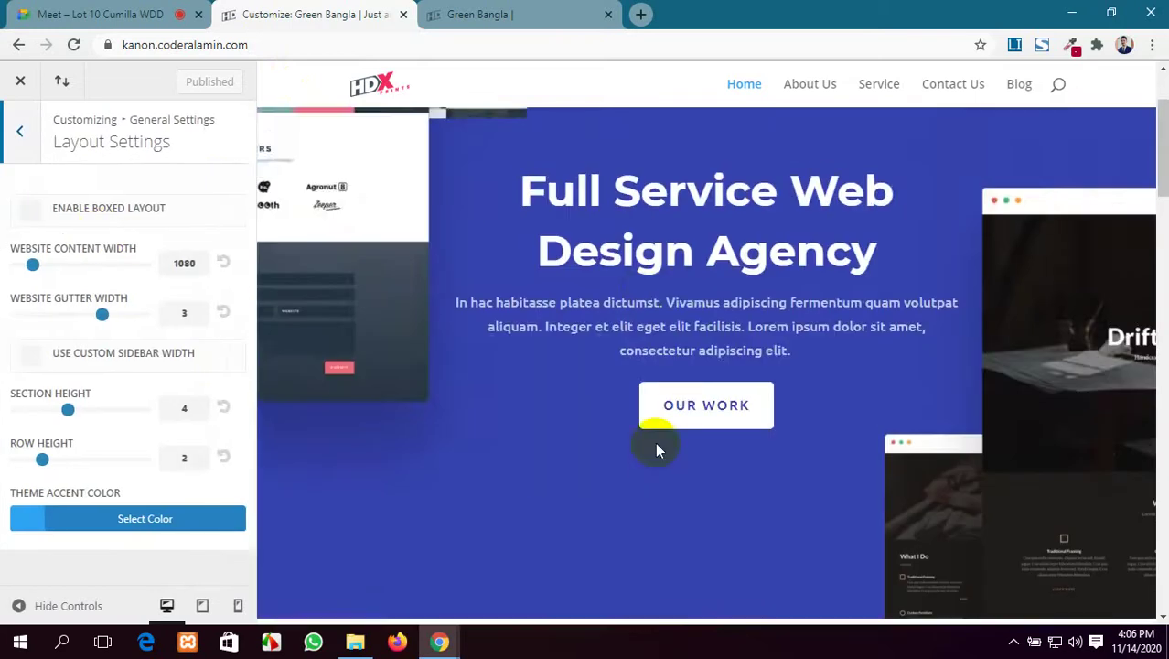
click(422, 12)
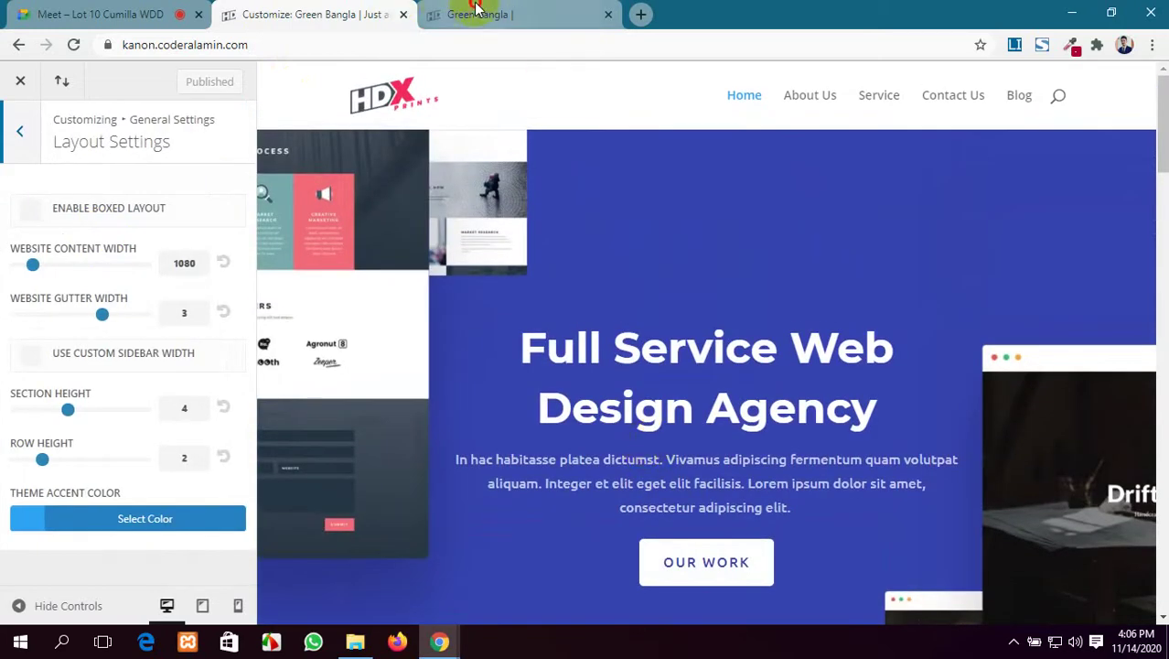
scroll(608, 445, down, 5)
scroll(610, 449, up, 5)
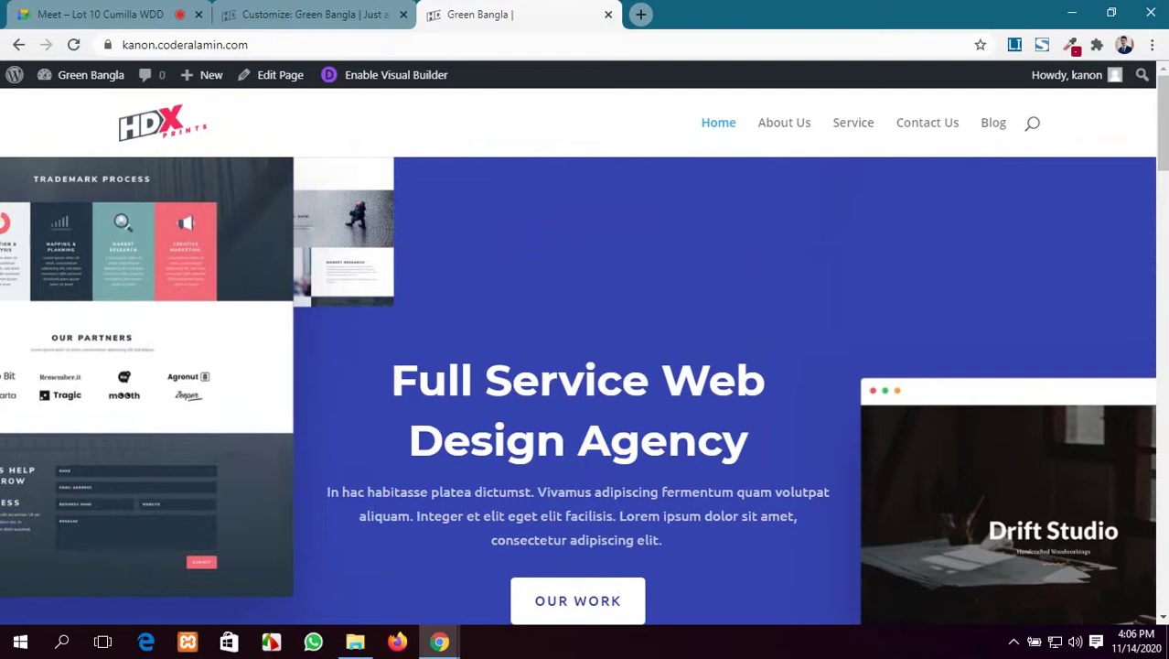
scroll(5, 412, down, 6)
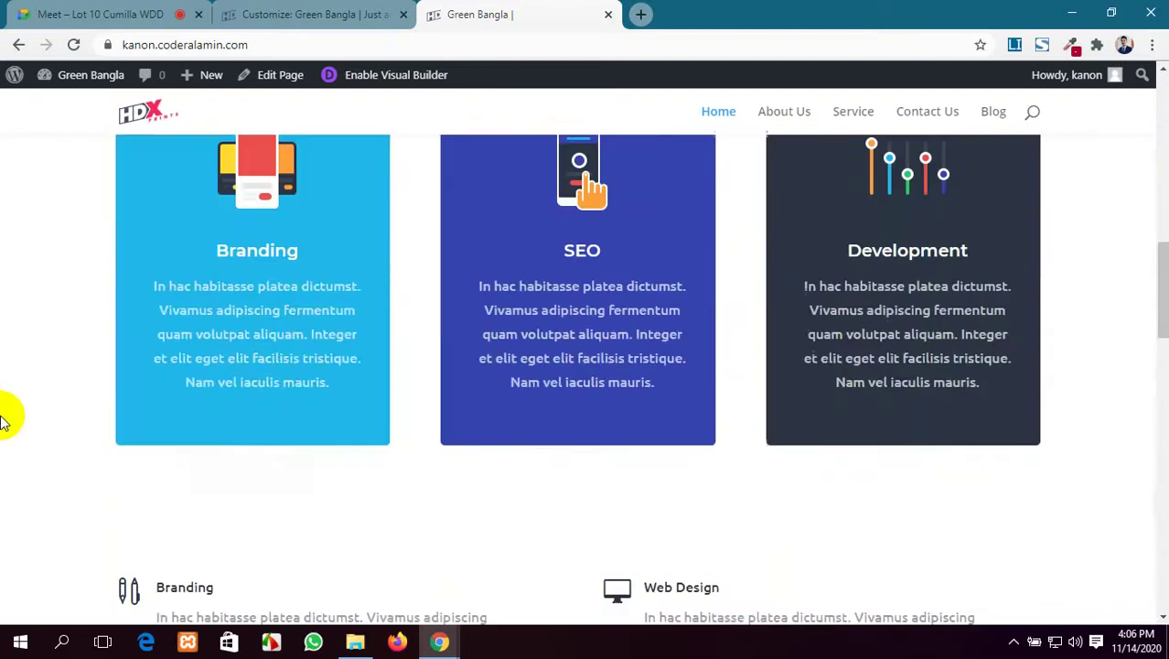
scroll(5, 420, up, 6)
click(311, 14)
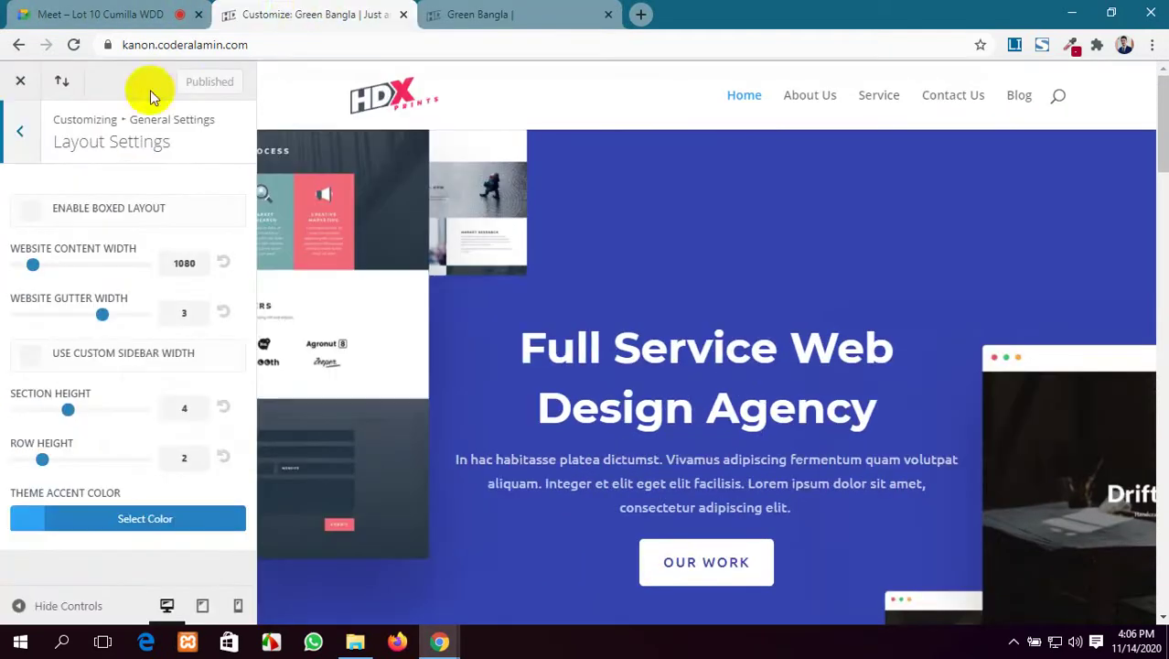
Enable the boxed layout, publish it, and check the reloaded home page from banner to service sections.
click(34, 216)
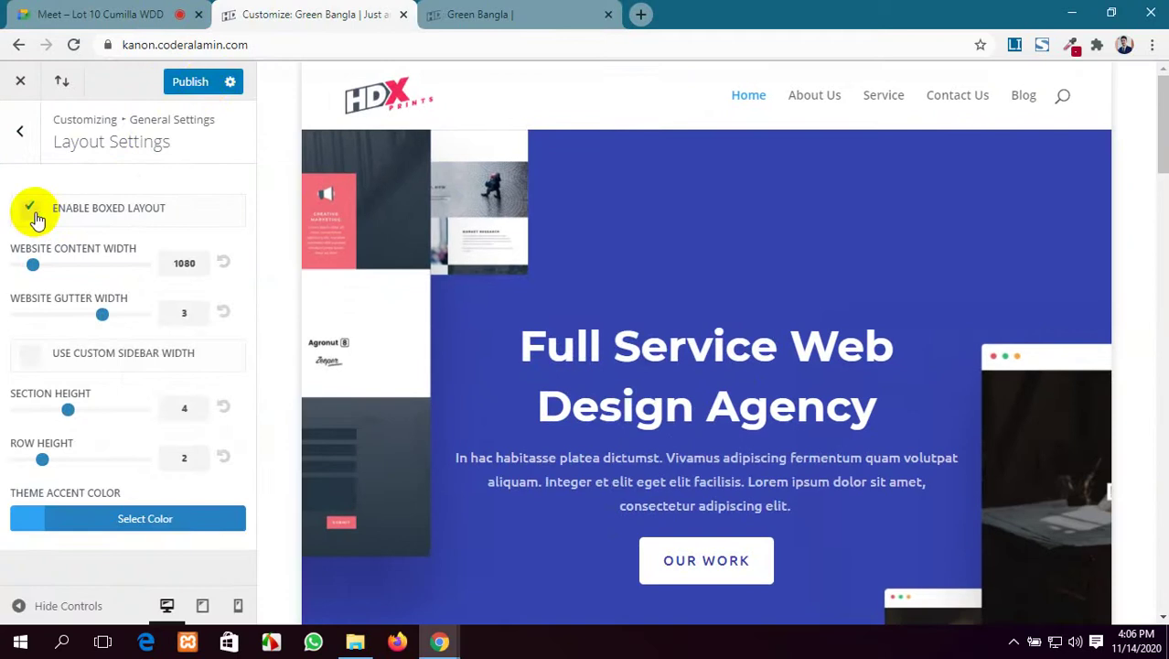
click(206, 84)
click(537, 15)
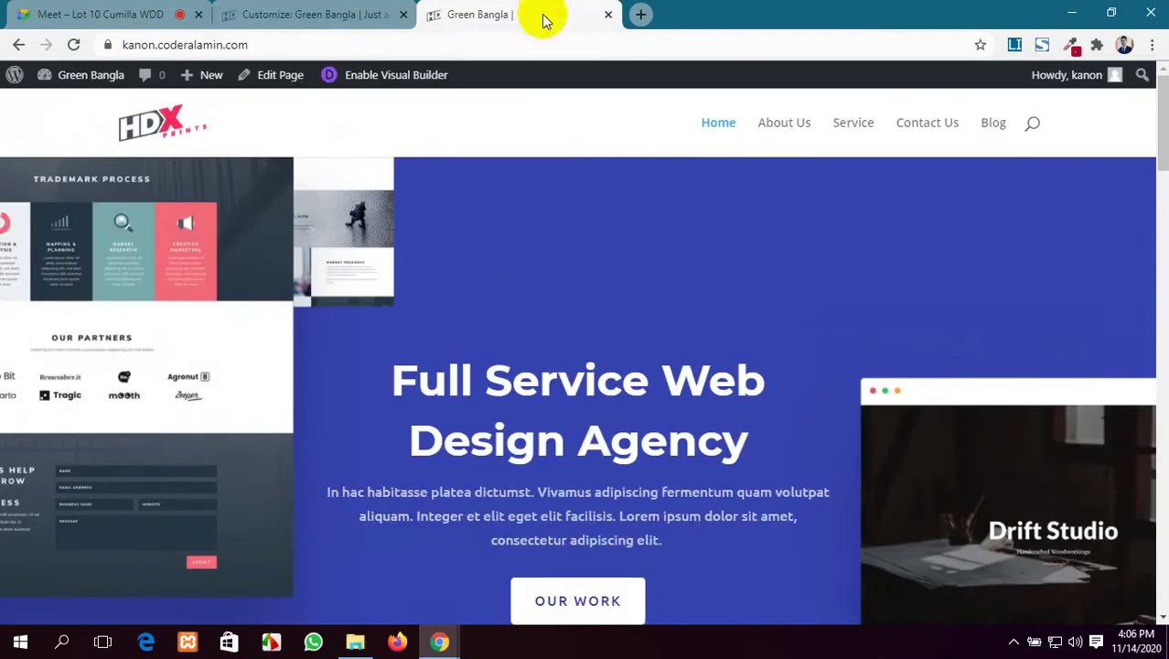
click(73, 44)
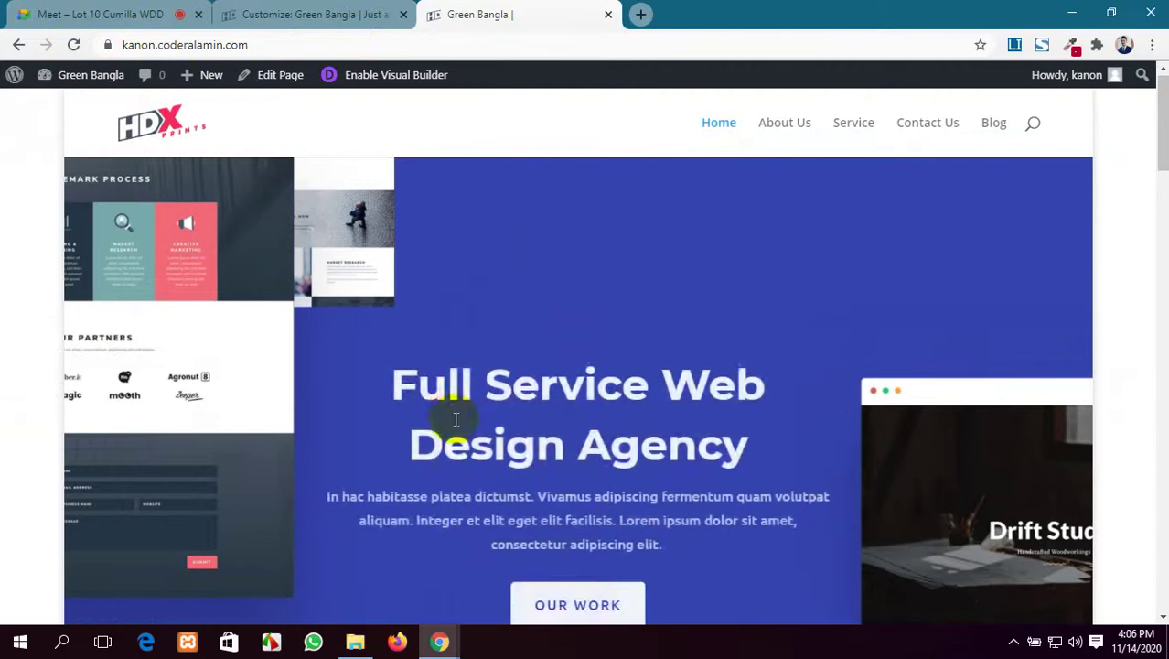
scroll(455, 425, down, 5)
scroll(455, 418, down, 7)
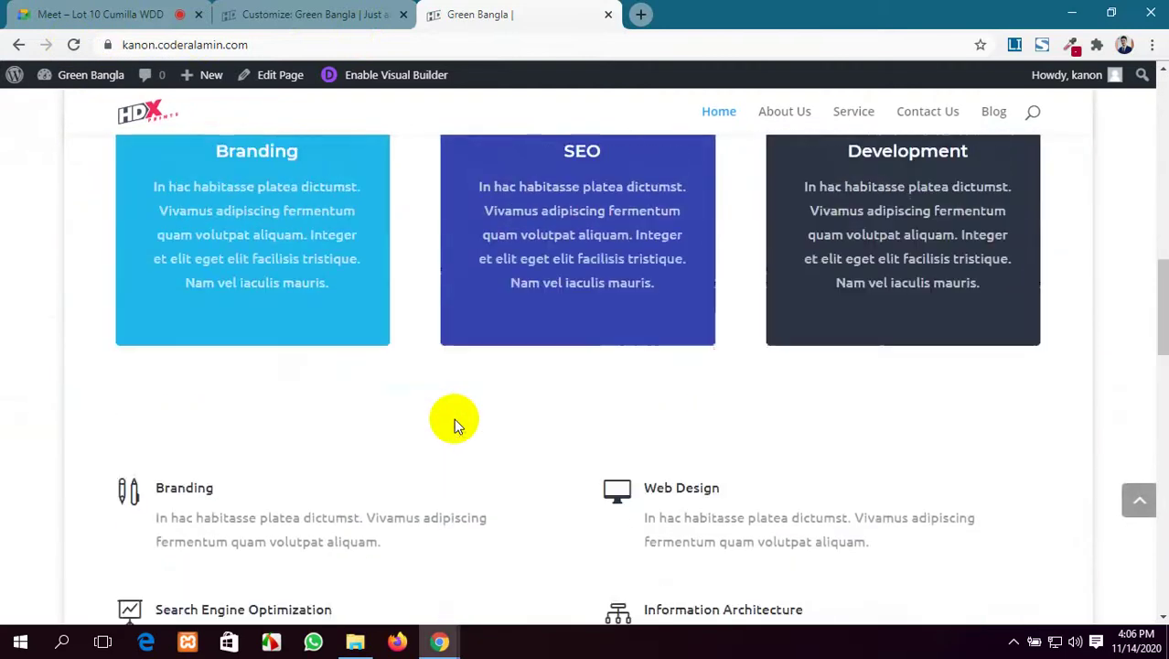
scroll(454, 418, up, 8)
scroll(455, 418, up, 4)
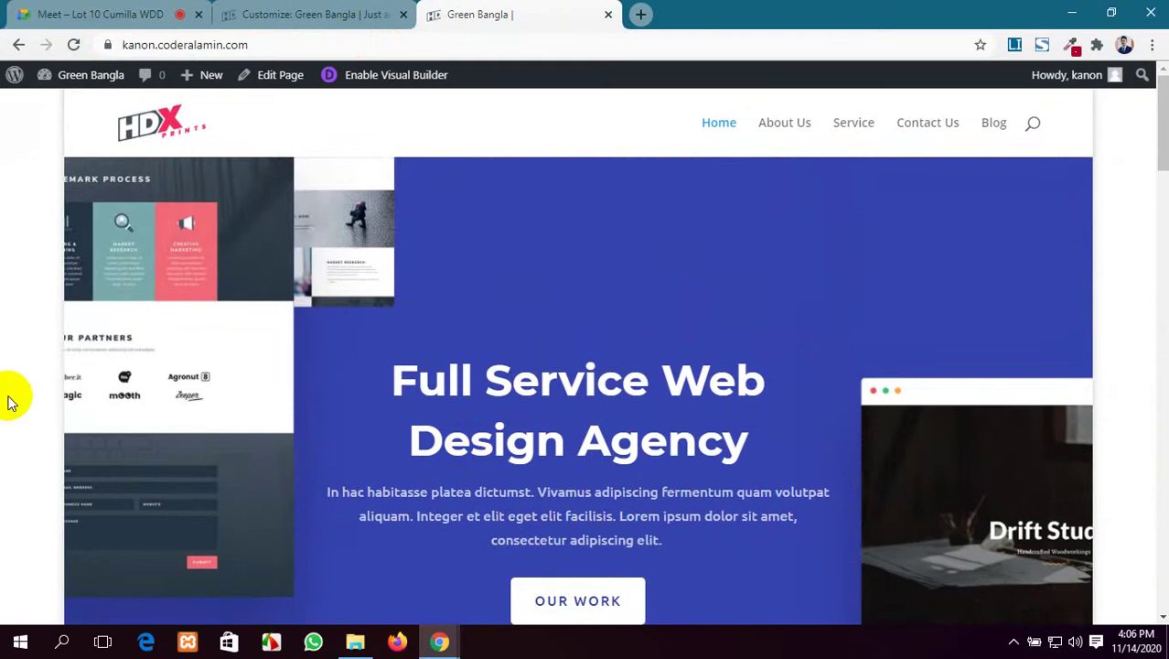
Turn off the boxed layout, try a website content width of 1194, reset it, and publish a width of 982.
click(285, 11)
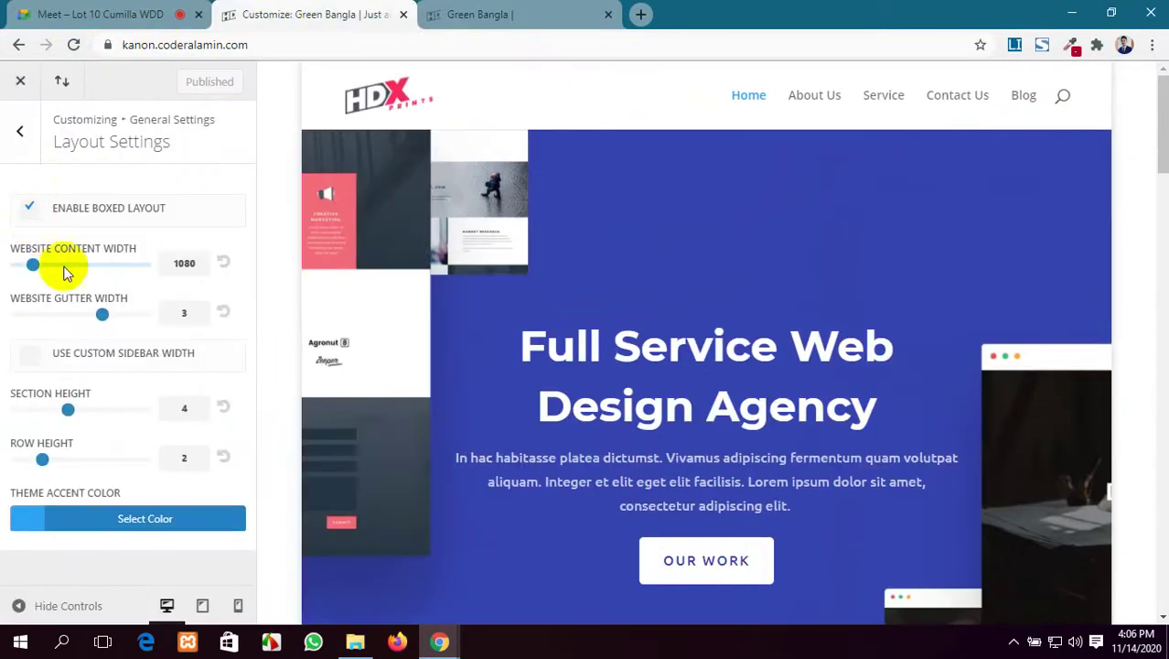
drag(33, 267, 37, 267)
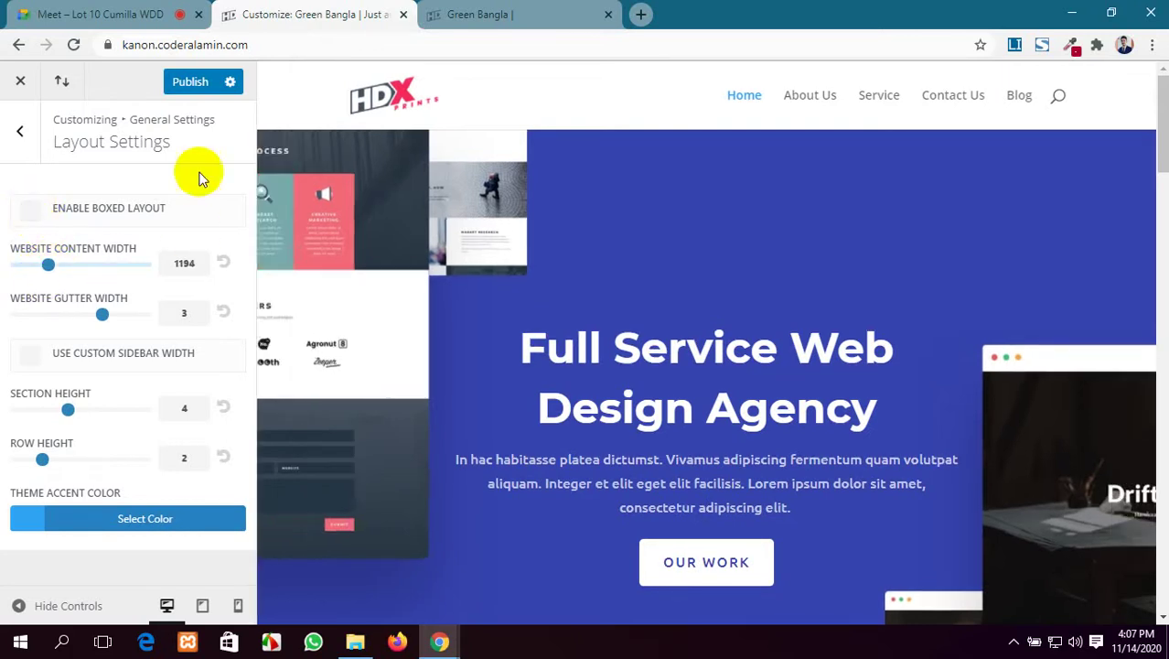
click(223, 263)
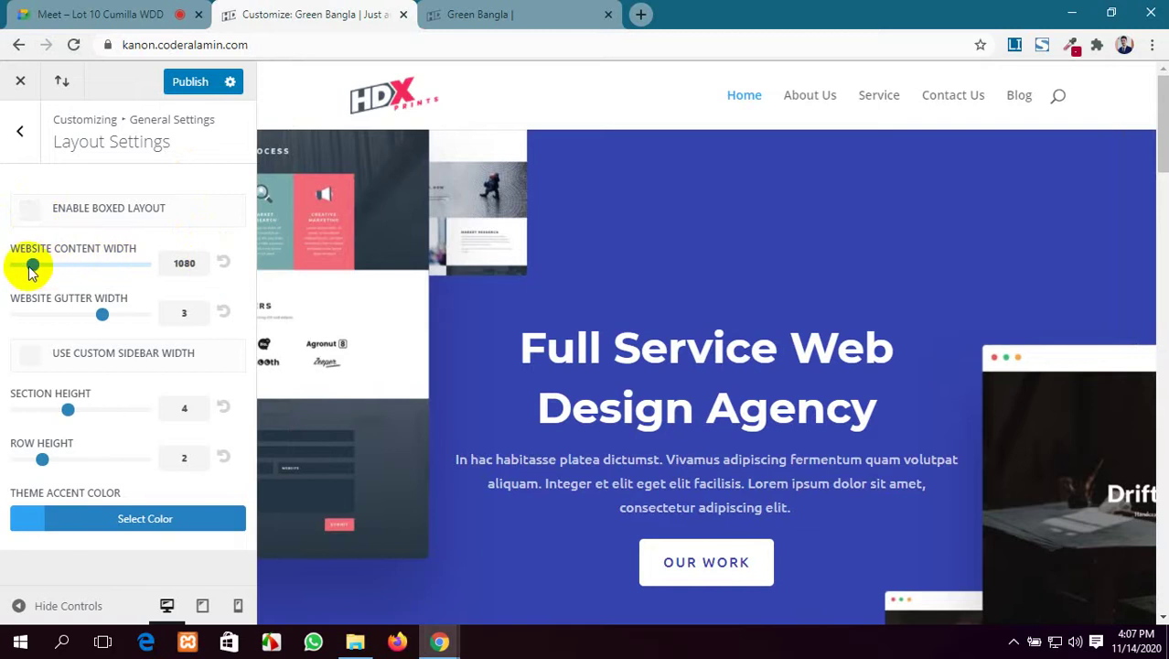
drag(33, 265, 40, 267)
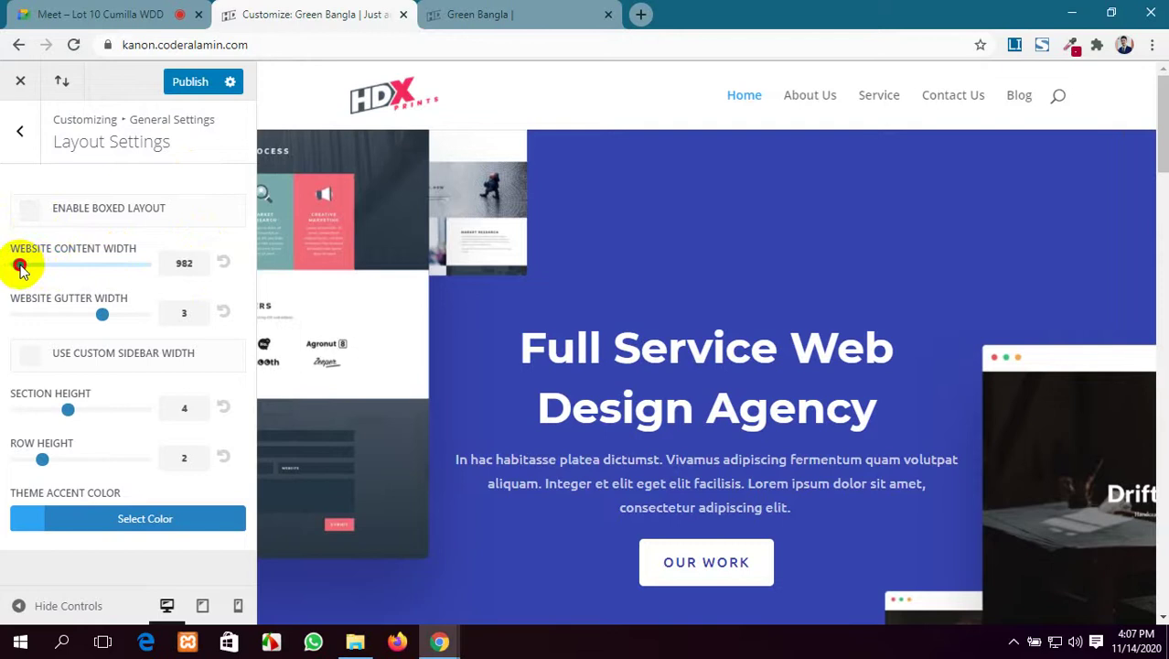
click(192, 81)
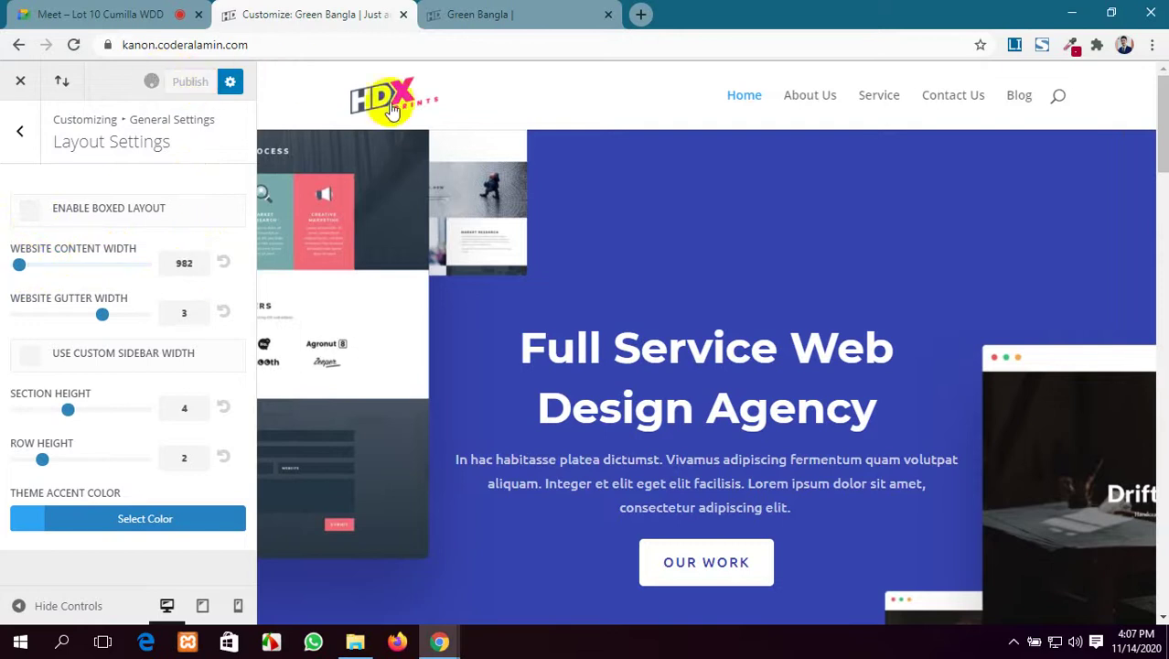
Reload the live home page and examine the narrower content width in the header and banner area.
click(514, 11)
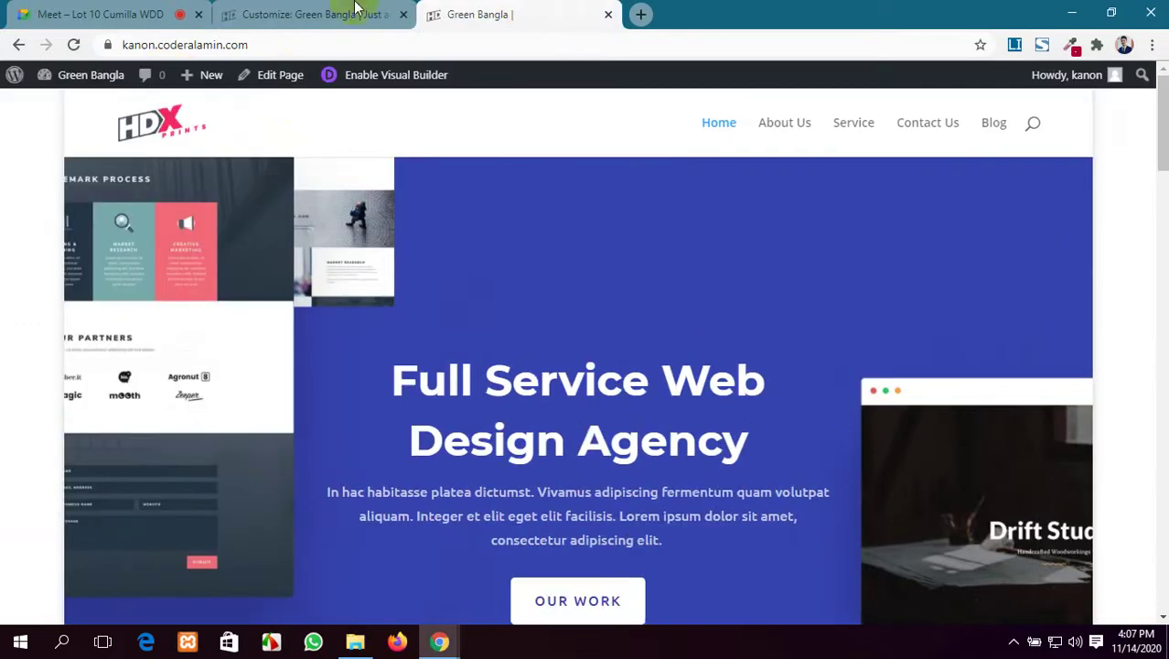
click(73, 45)
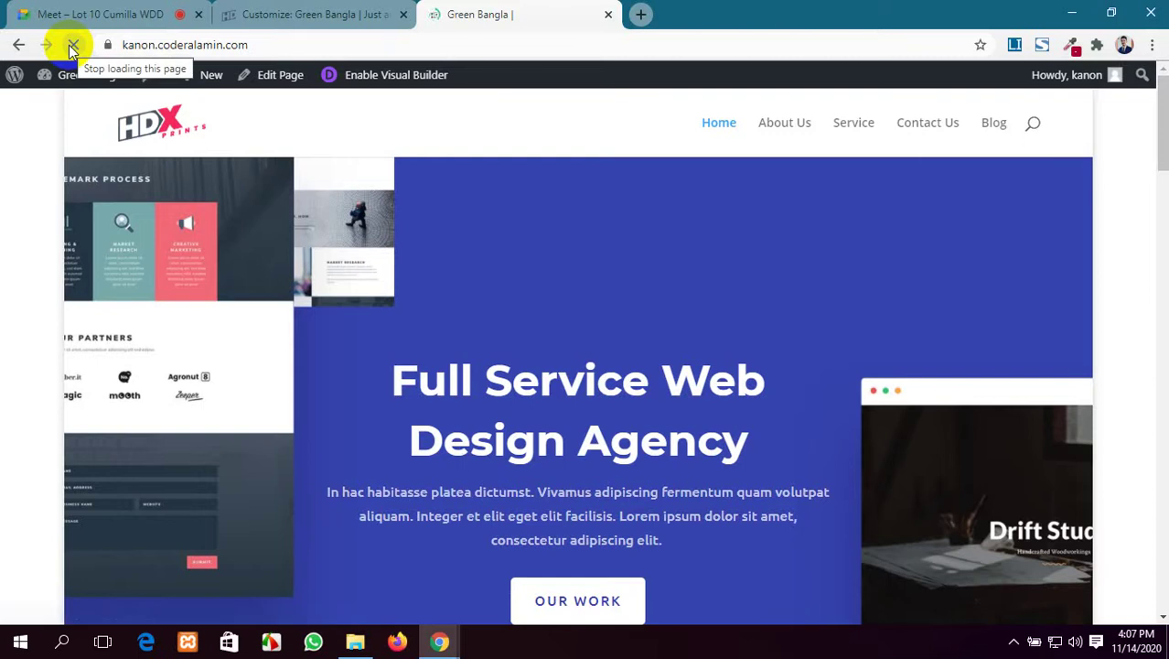
scroll(316, 473, down, 3)
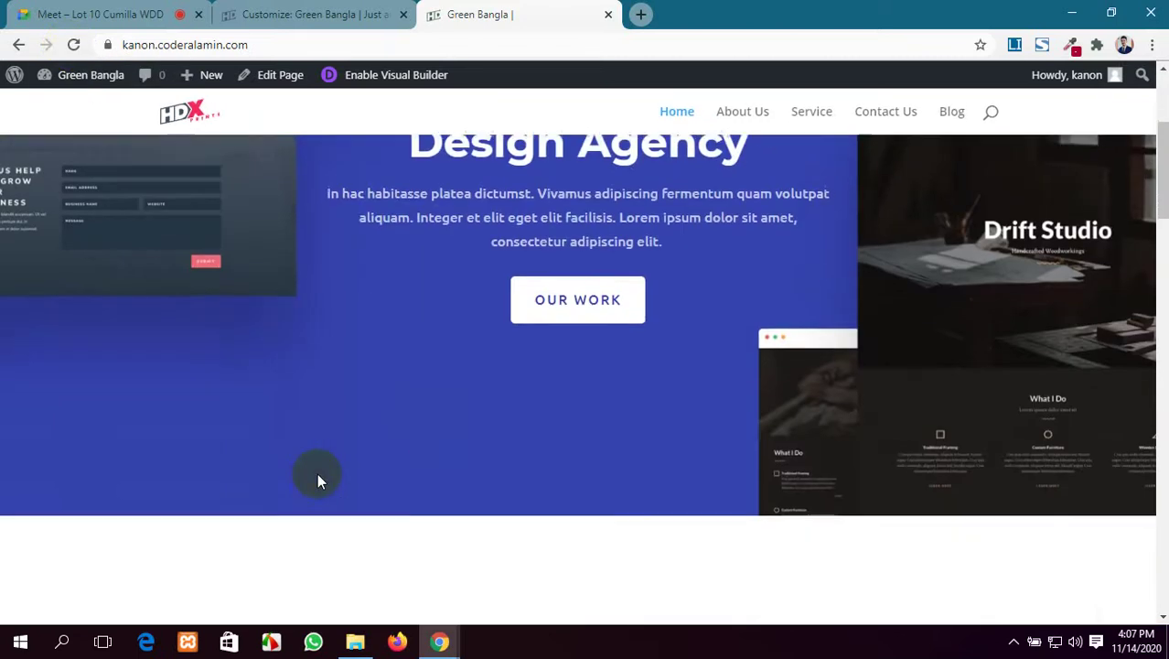
scroll(48, 458, up, 3)
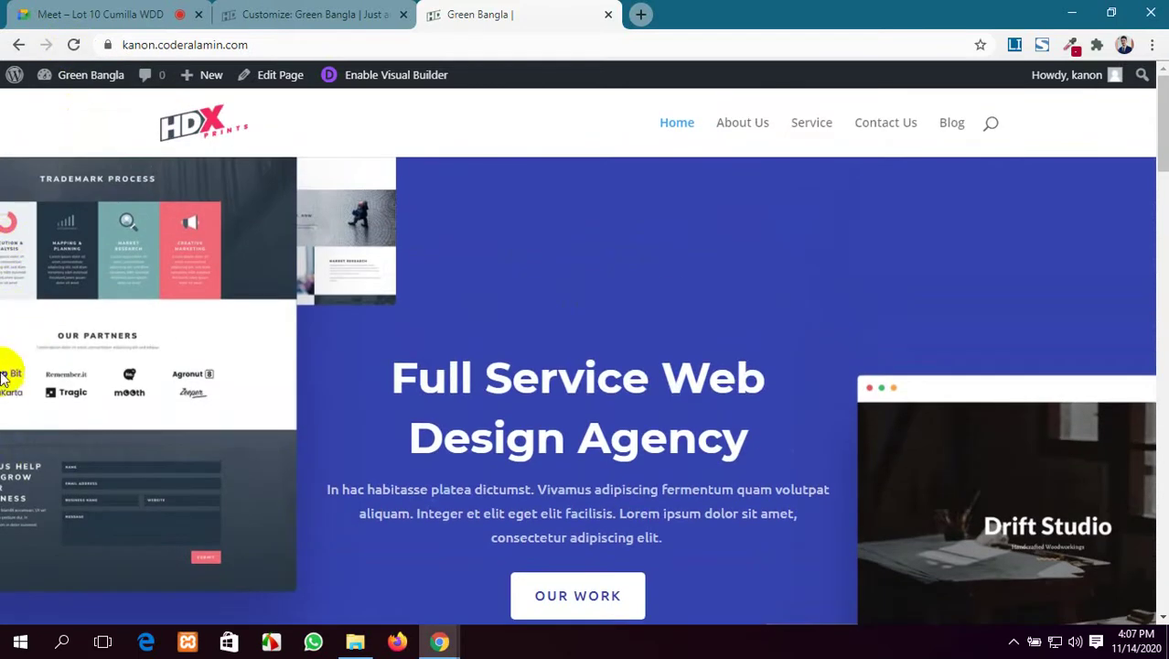
scroll(4, 394, down, 2)
scroll(5, 402, up, 1)
scroll(4, 426, up, 1)
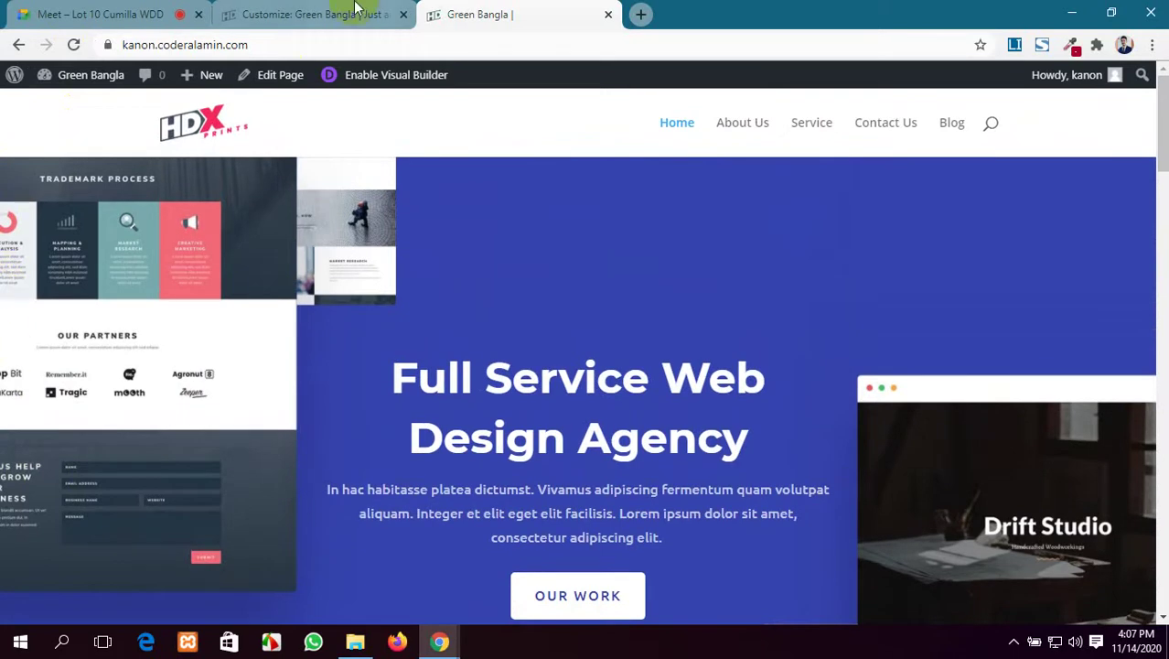
Set the website content width to 1232, publish it, and look over the reloaded home page.
click(294, 13)
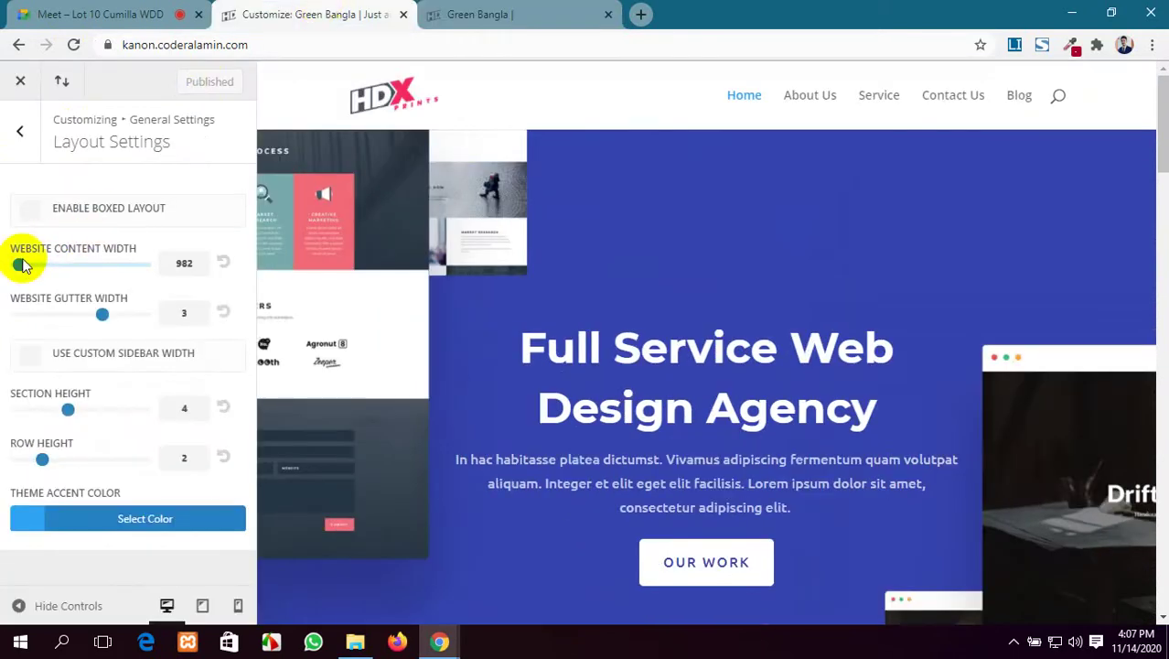
drag(20, 263, 54, 264)
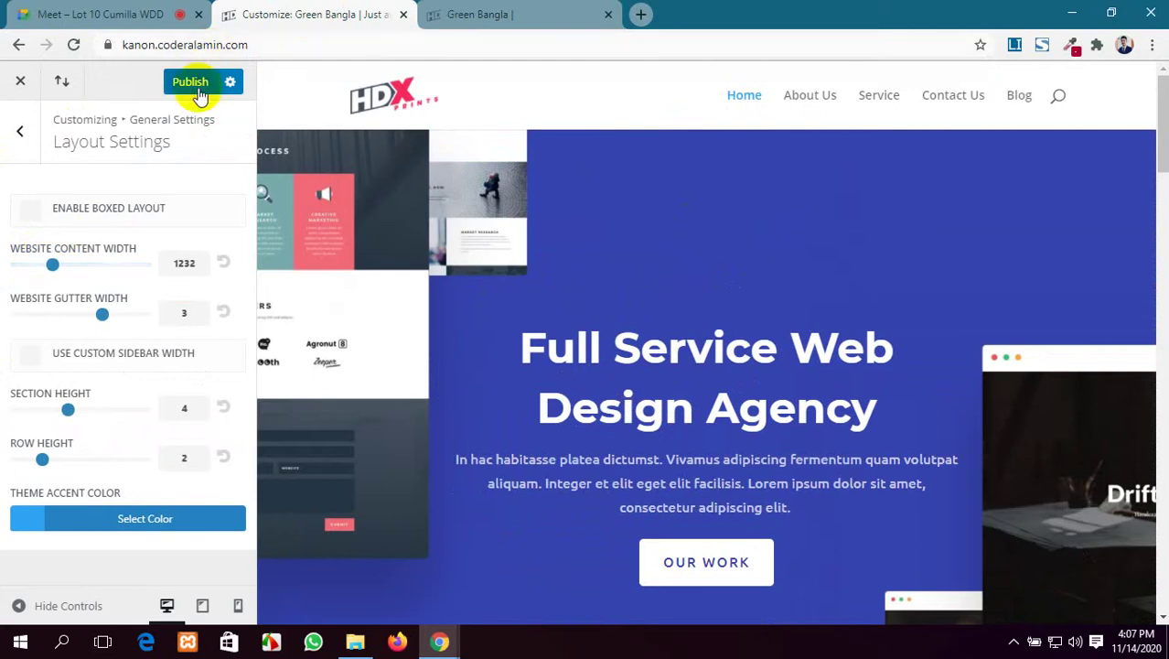
click(191, 88)
click(453, 14)
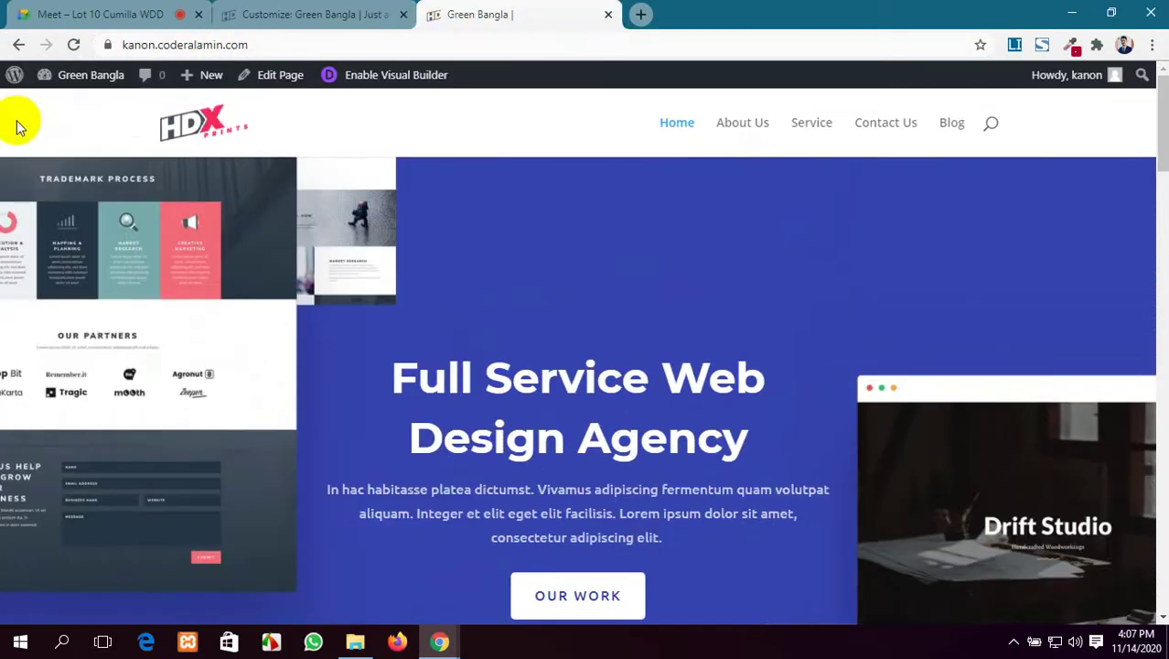
click(74, 44)
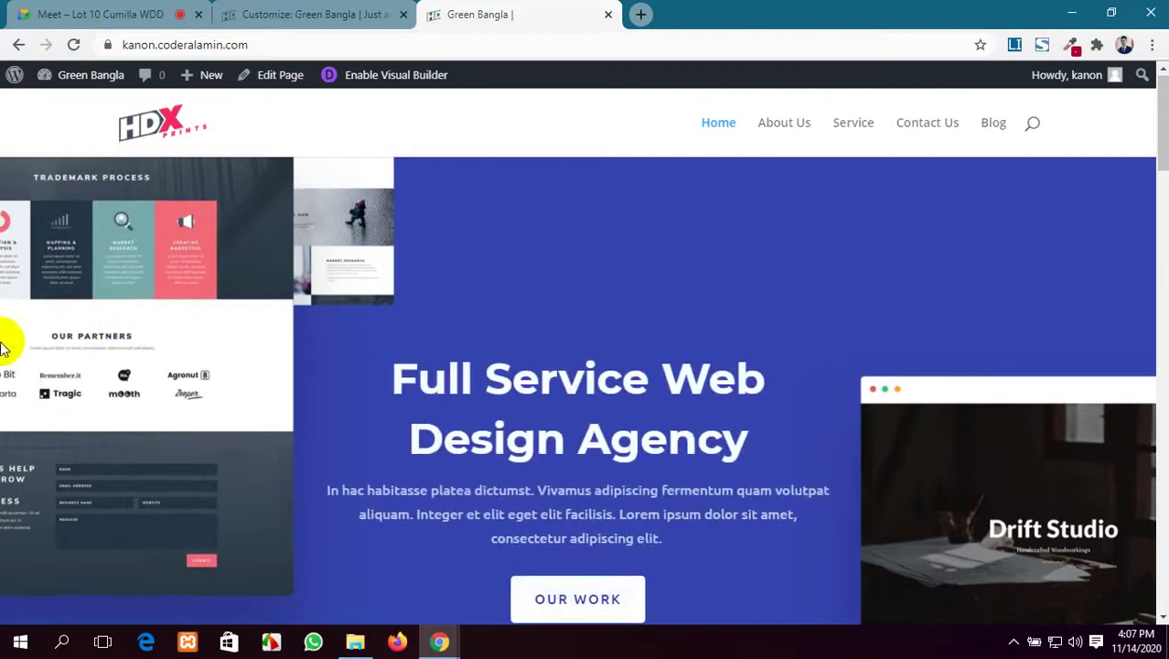
scroll(150, 430, down, 5)
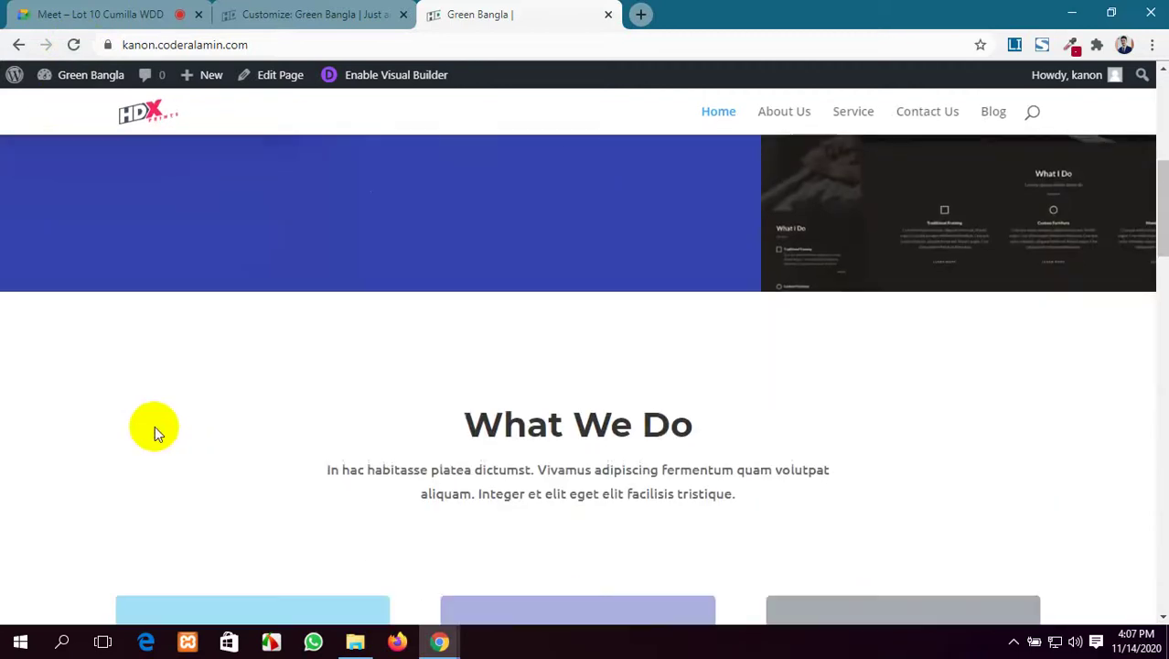
scroll(155, 425, down, 5)
scroll(156, 425, up, 10)
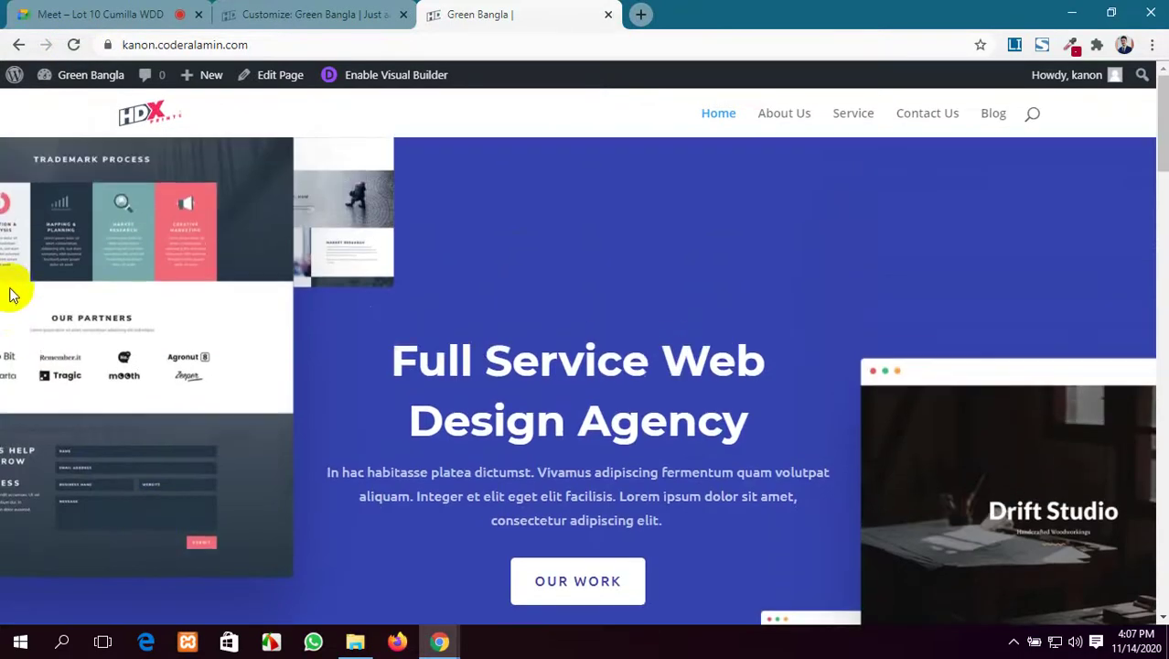
Reset the website content width to its default of 1080, set the website gutter width to 1 and publish.
click(311, 14)
click(221, 265)
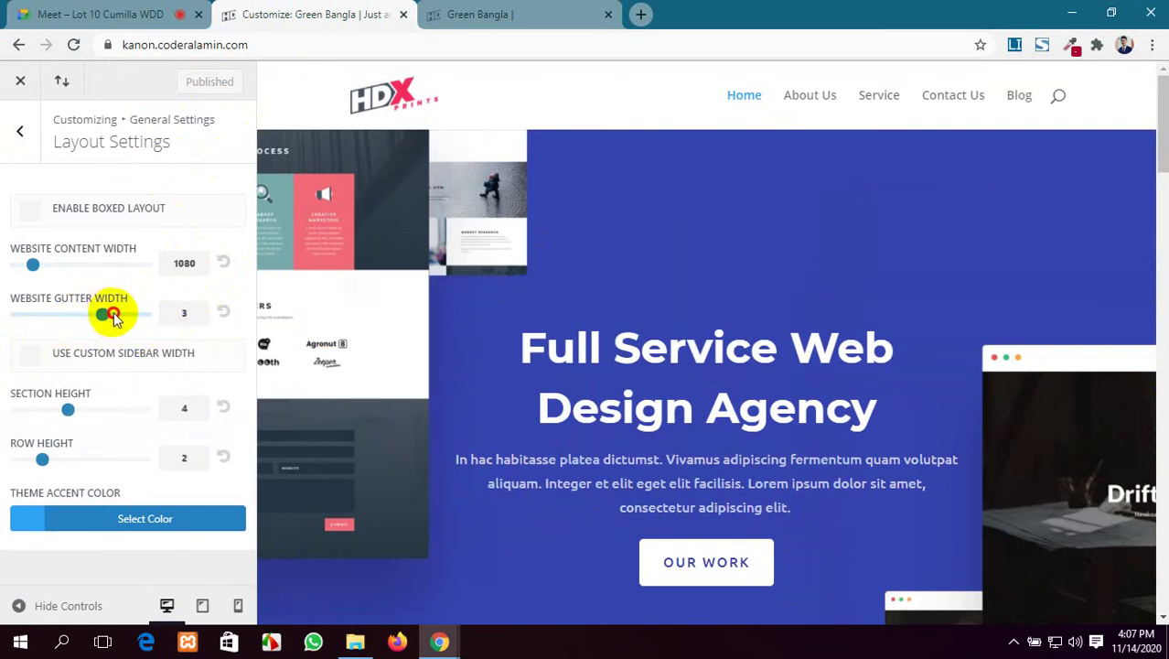
drag(114, 315, 3, 322)
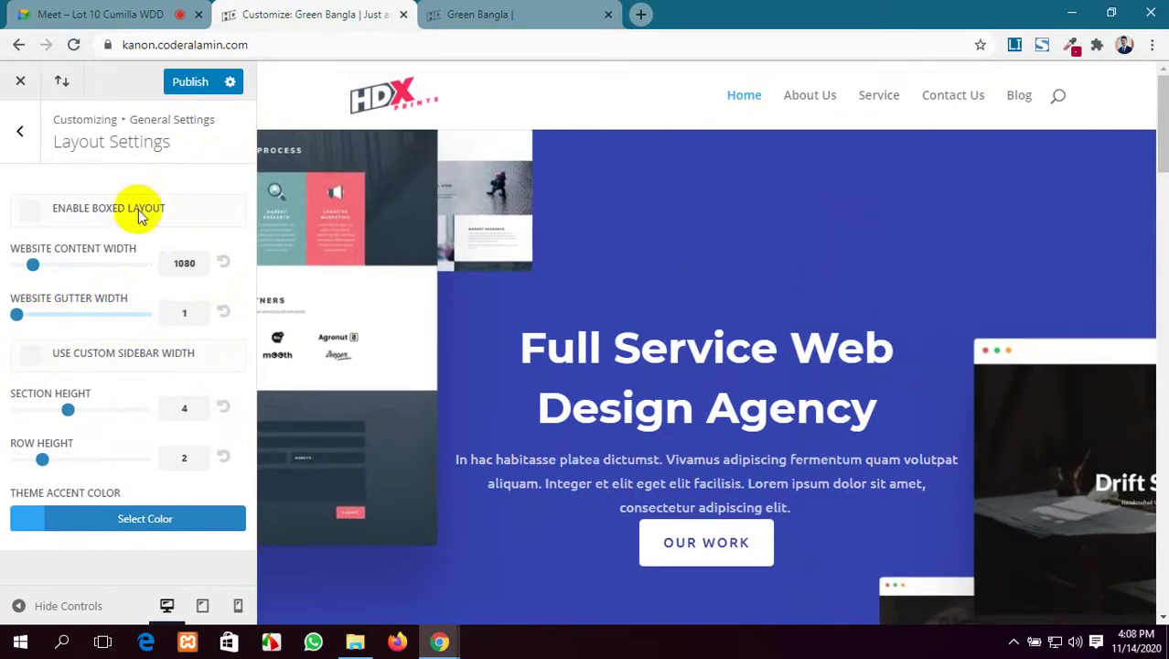
click(187, 81)
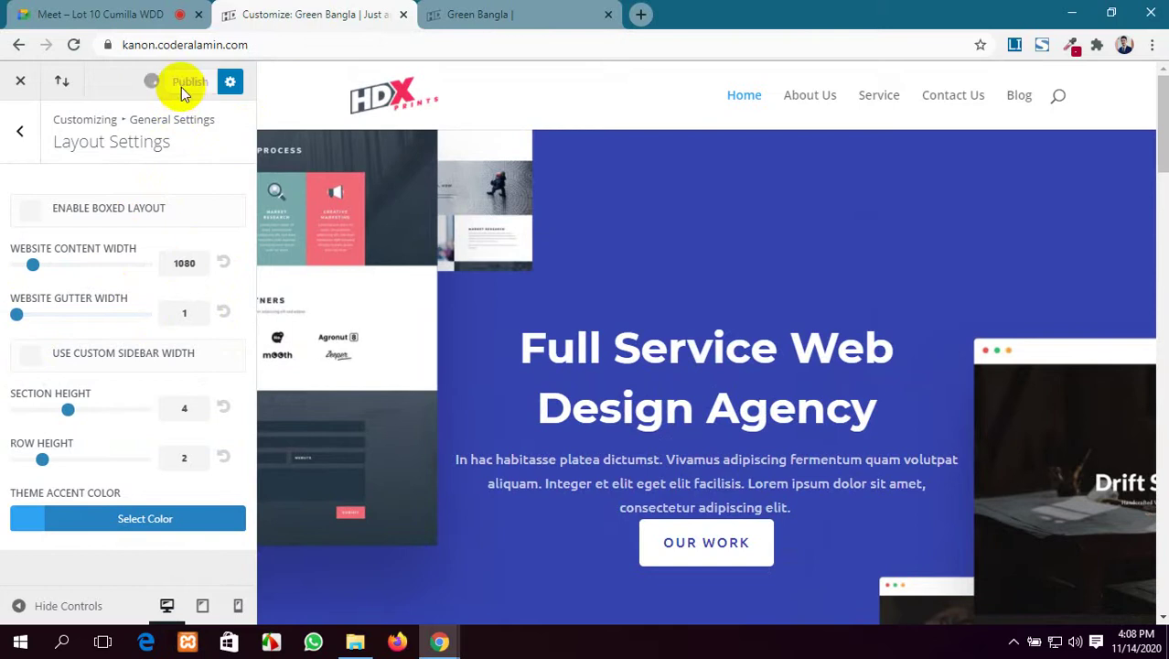
Reload the live home page and check how the changed gutter width affects it.
click(497, 16)
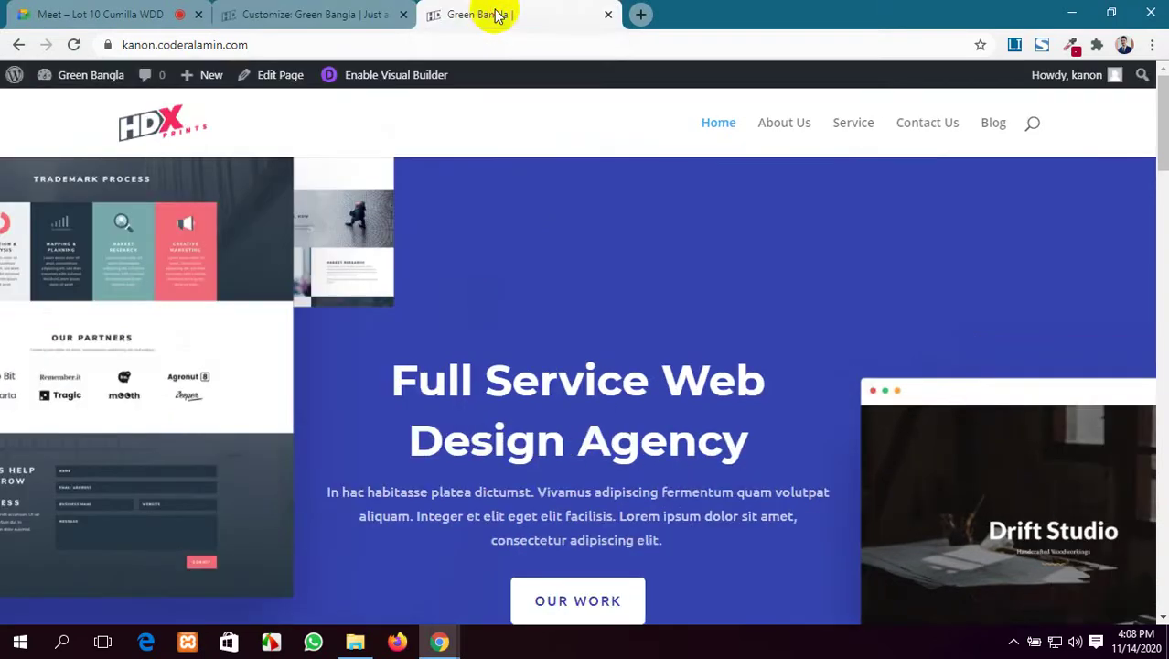
click(73, 45)
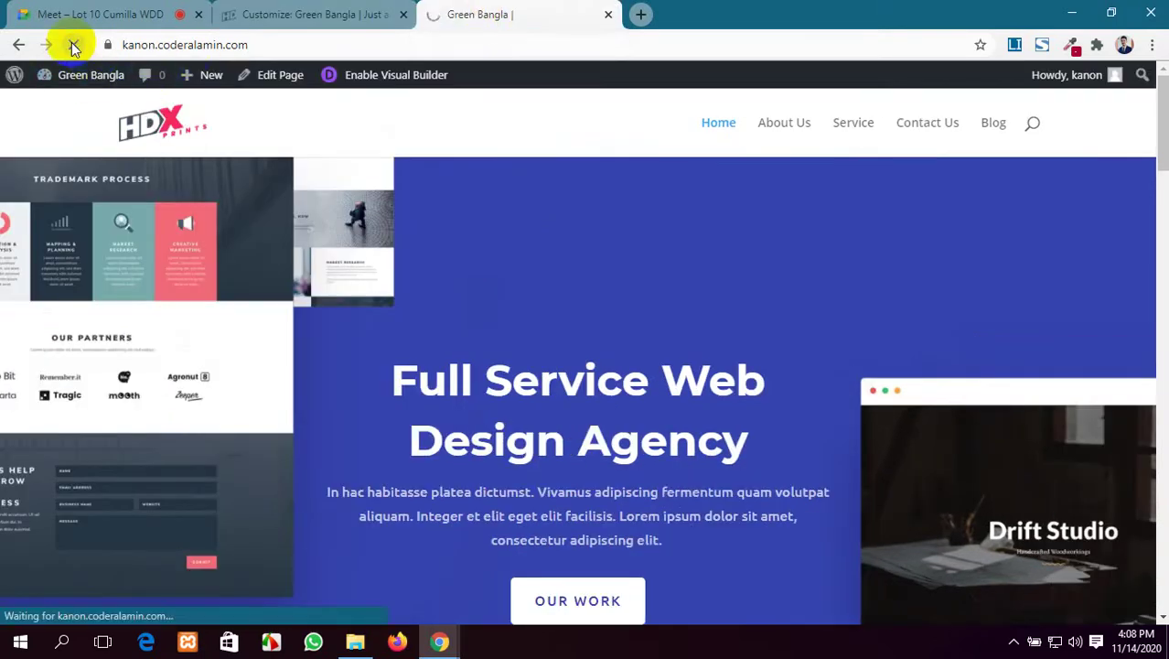
scroll(413, 461, down, 3)
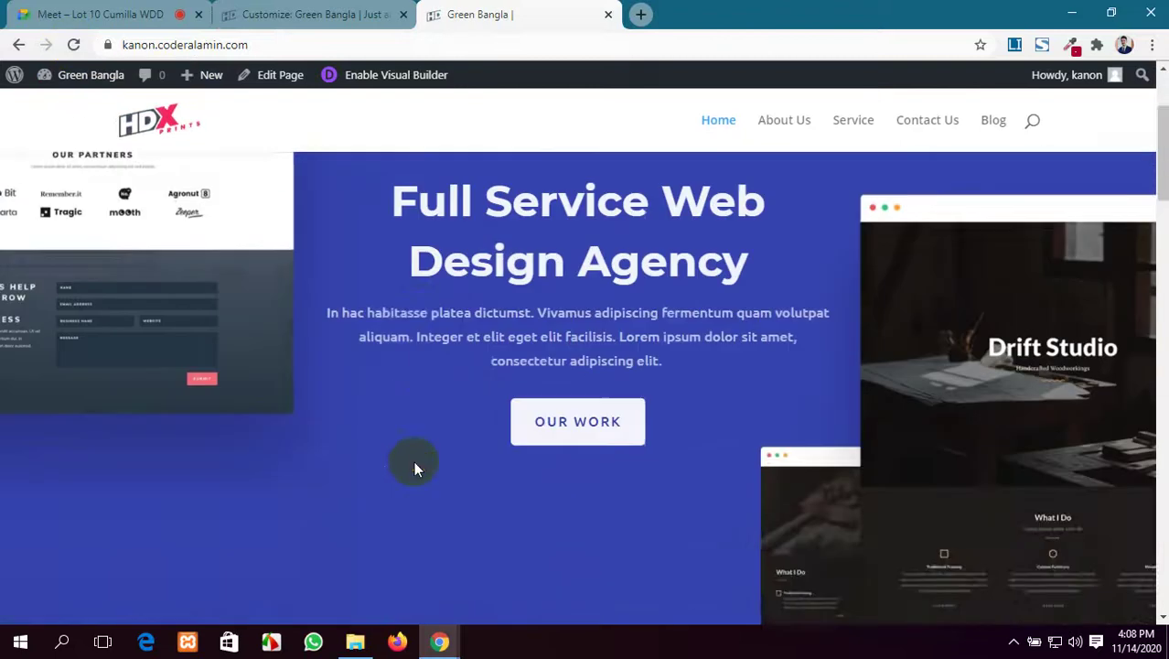
scroll(413, 467, up, 3)
Reset the website gutter width to its default of 3 and enable the custom sidebar width option.
click(334, 14)
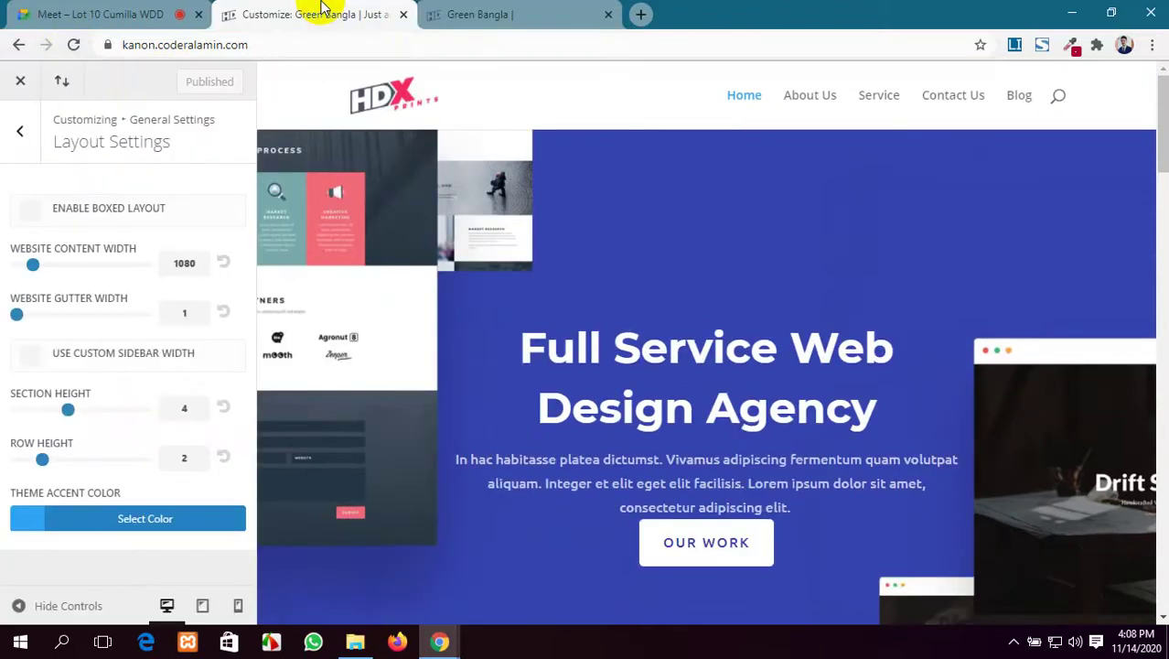
click(222, 313)
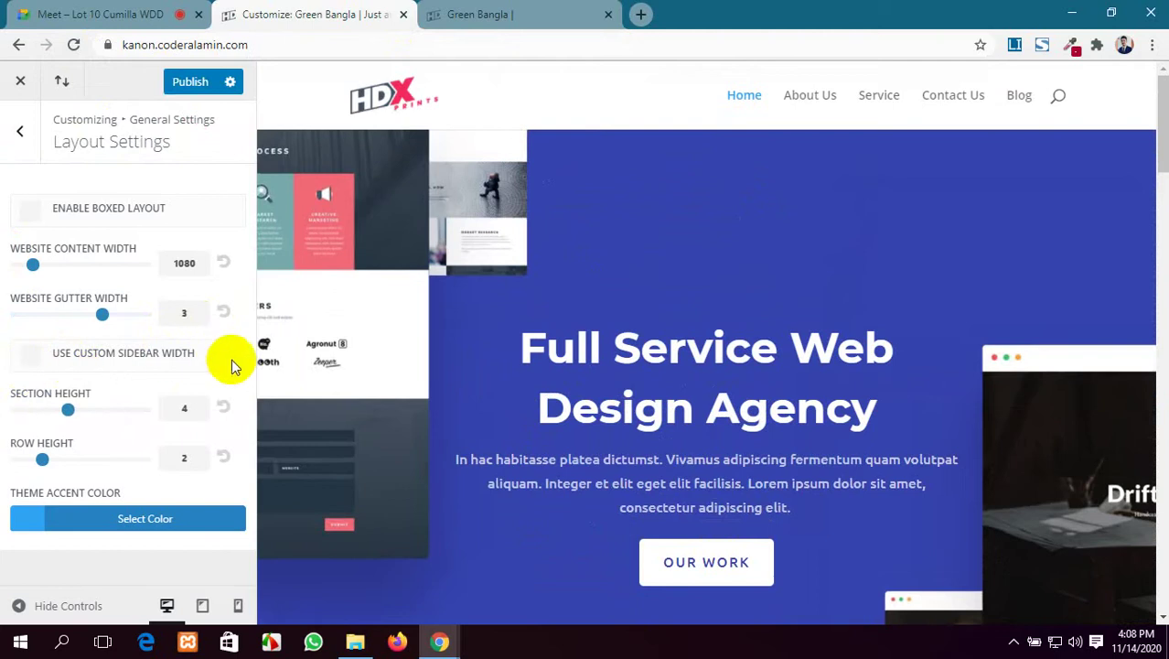
click(28, 358)
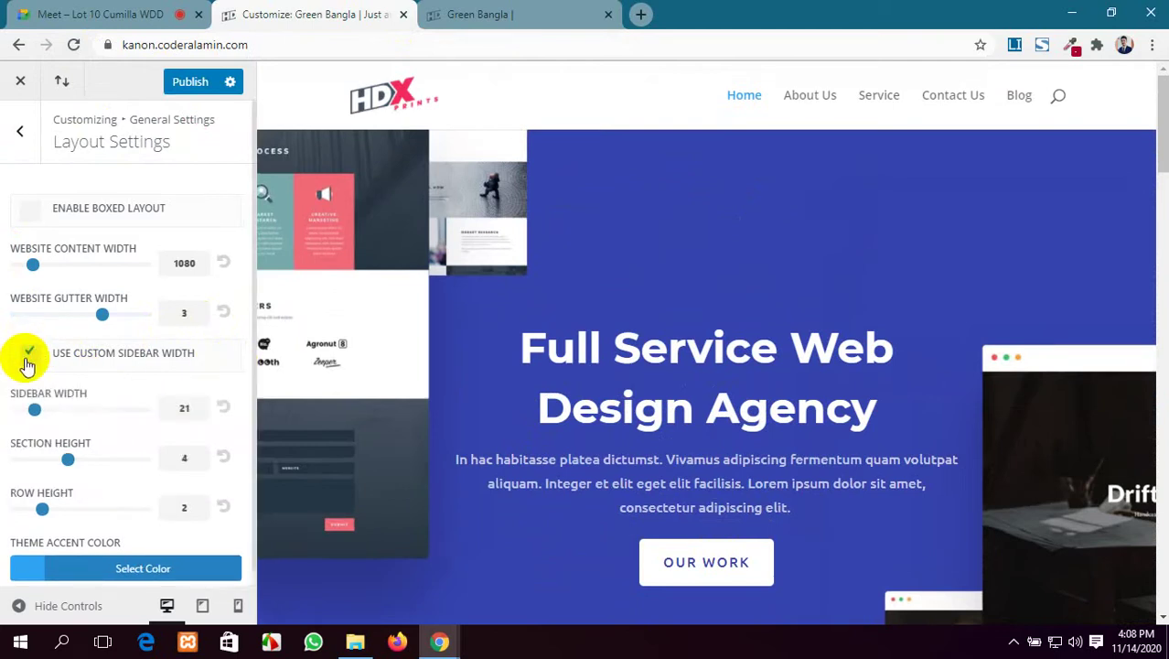
Show the Blog page in the customizer preview and set the sidebar width to 26.
scroll(522, 305, down, 4)
scroll(542, 298, up, 4)
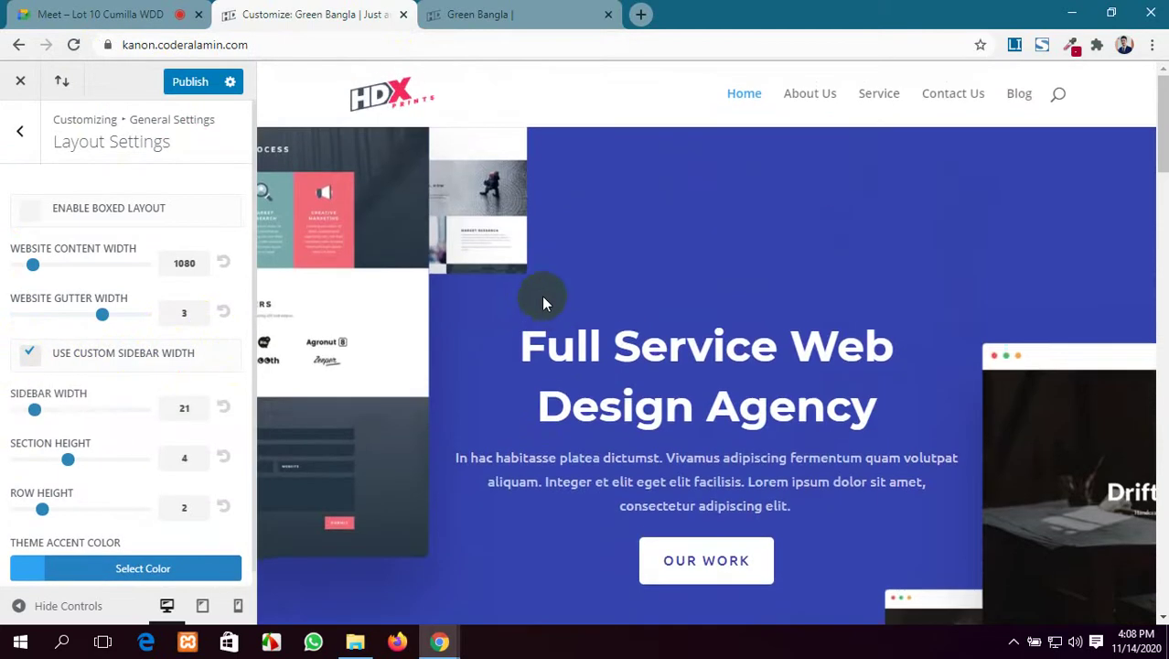
scroll(173, 339, down, 1)
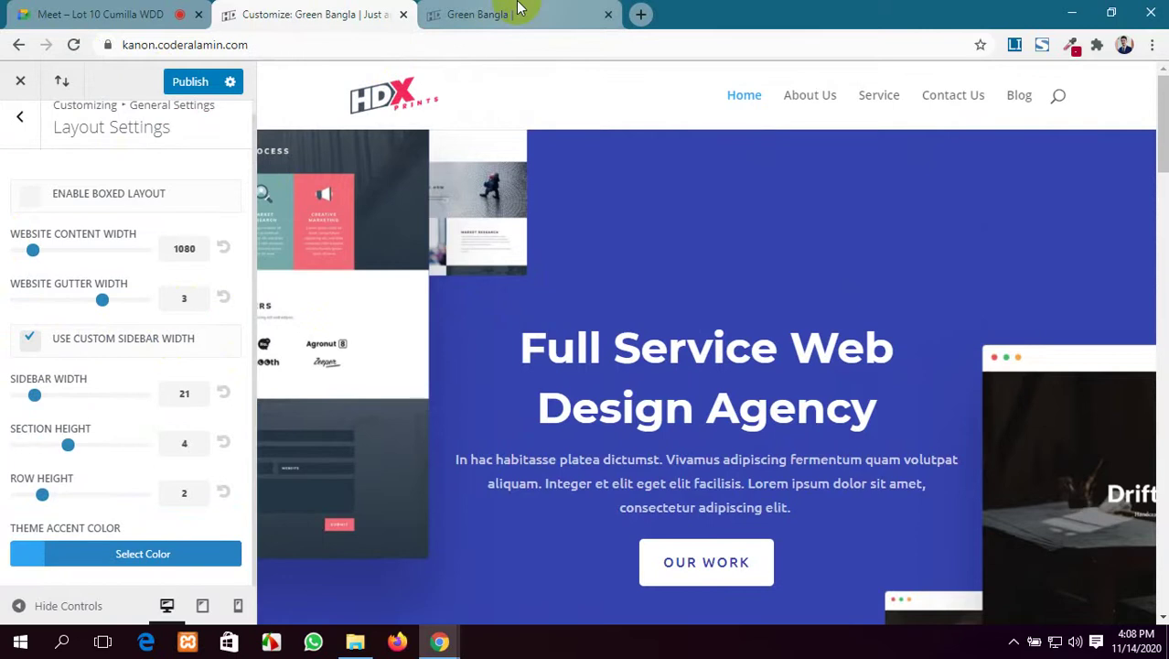
click(1016, 96)
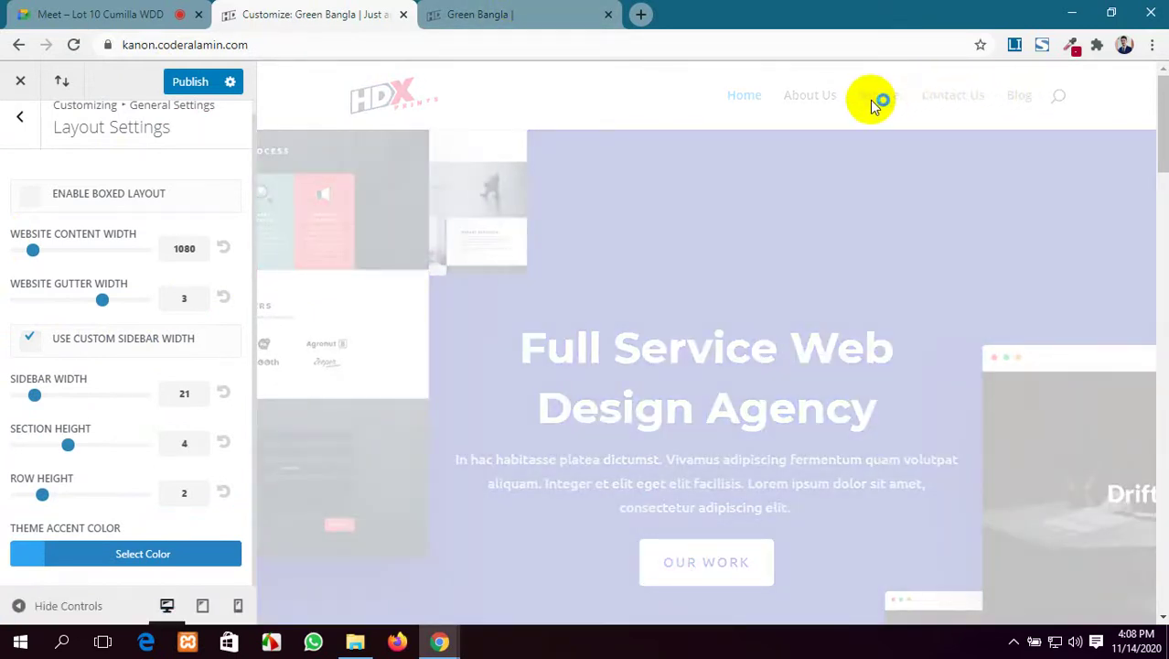
scroll(51, 373, up, 1)
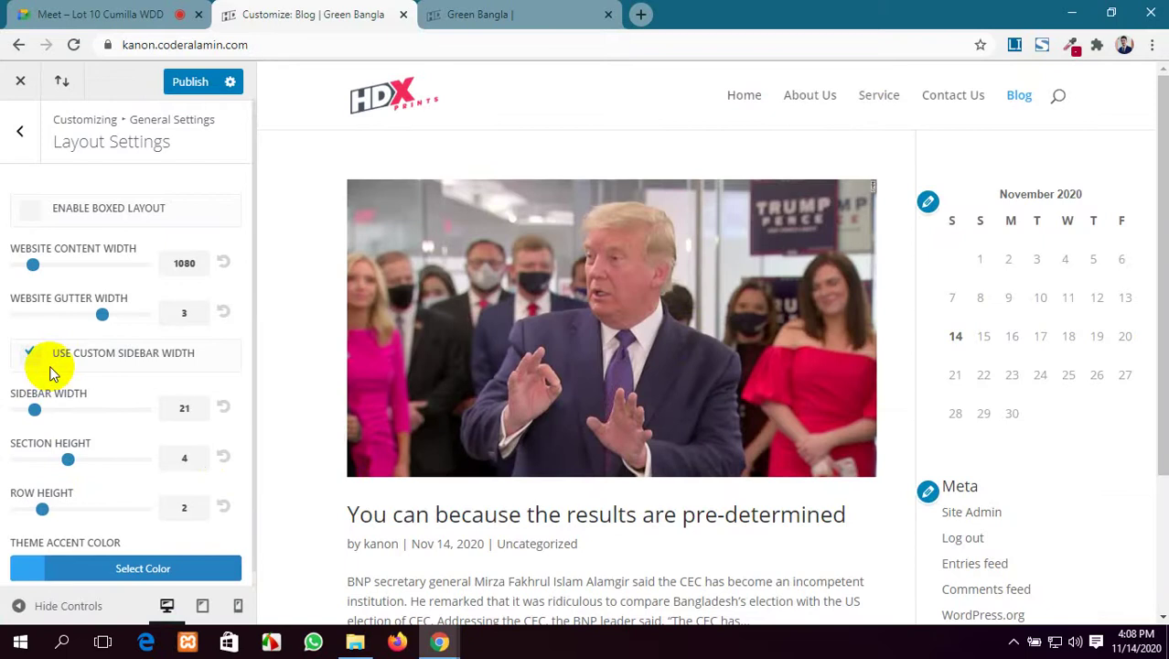
scroll(45, 326, down, 1)
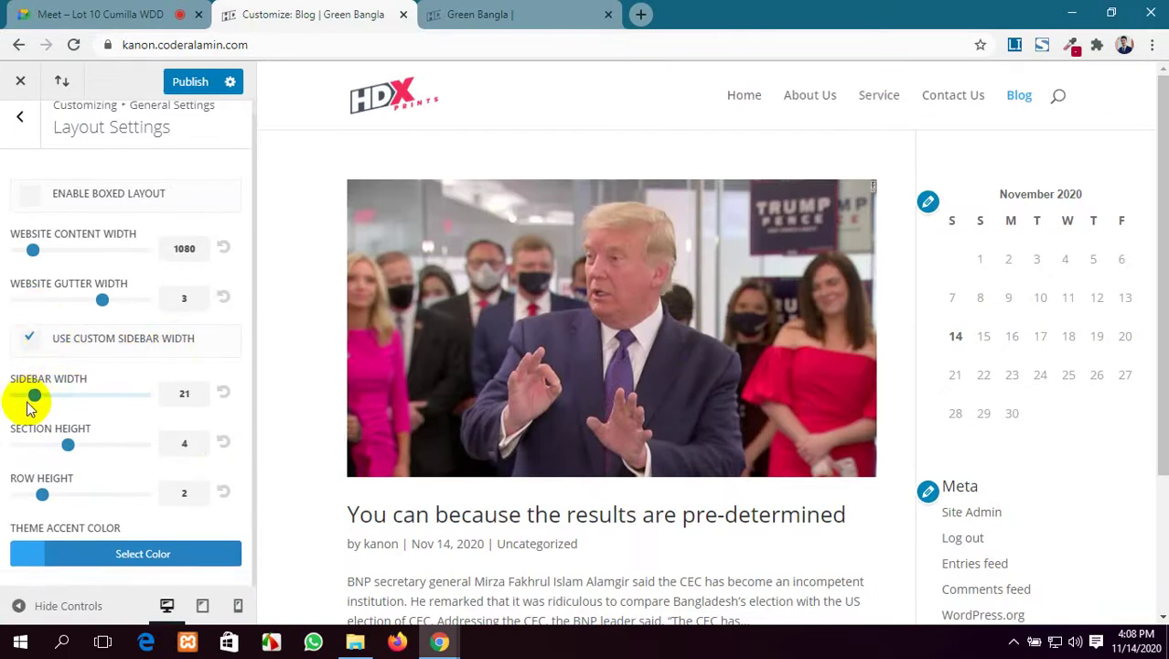
drag(35, 397, 81, 404)
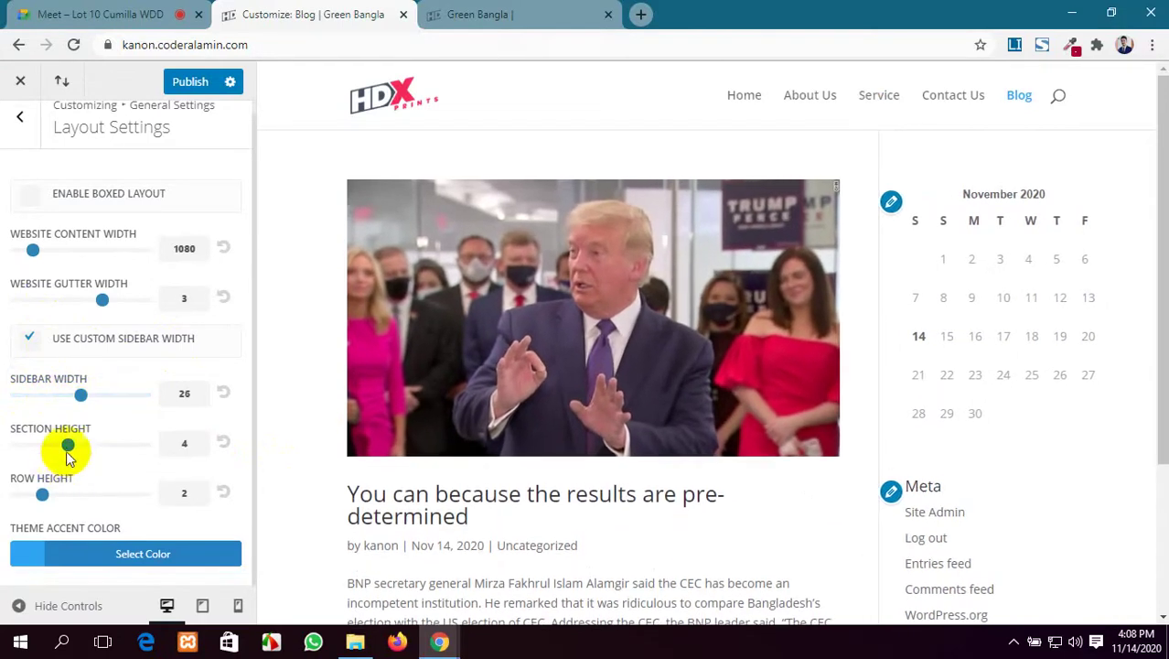
Set both the section height and the row height to 4, and turn off the custom sidebar width option.
drag(92, 450, 59, 451)
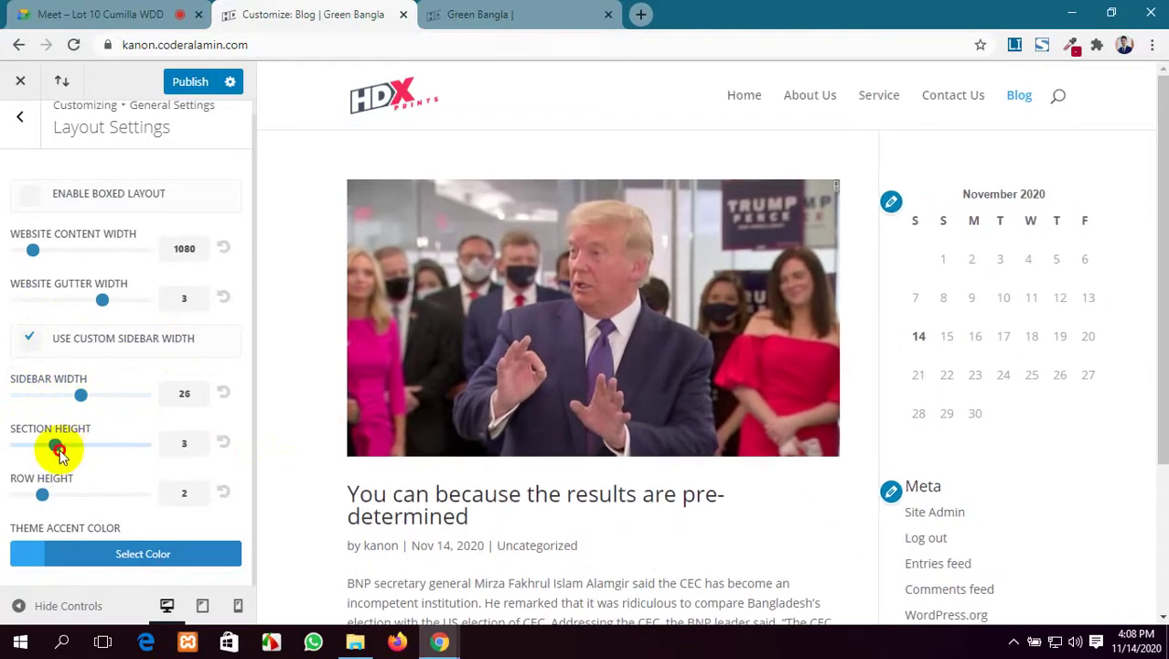
drag(43, 496, 68, 493)
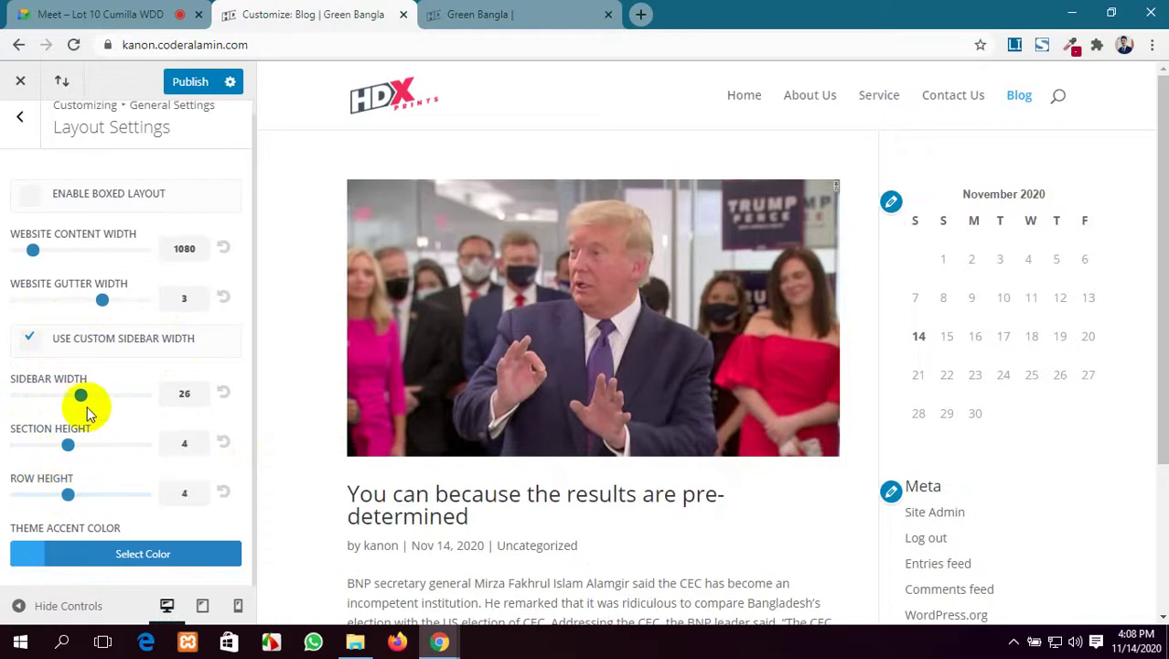
click(30, 351)
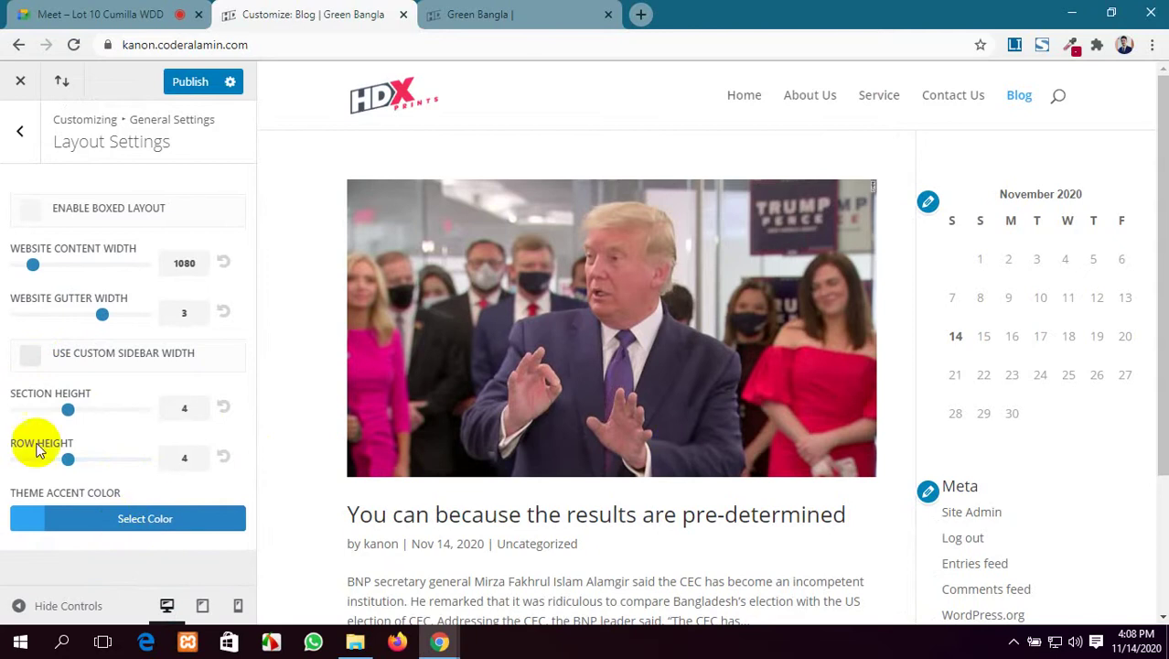
Change the theme accent color to green (#24bf2c) and look over the previewed blog page.
click(133, 519)
scroll(156, 445, down, 2)
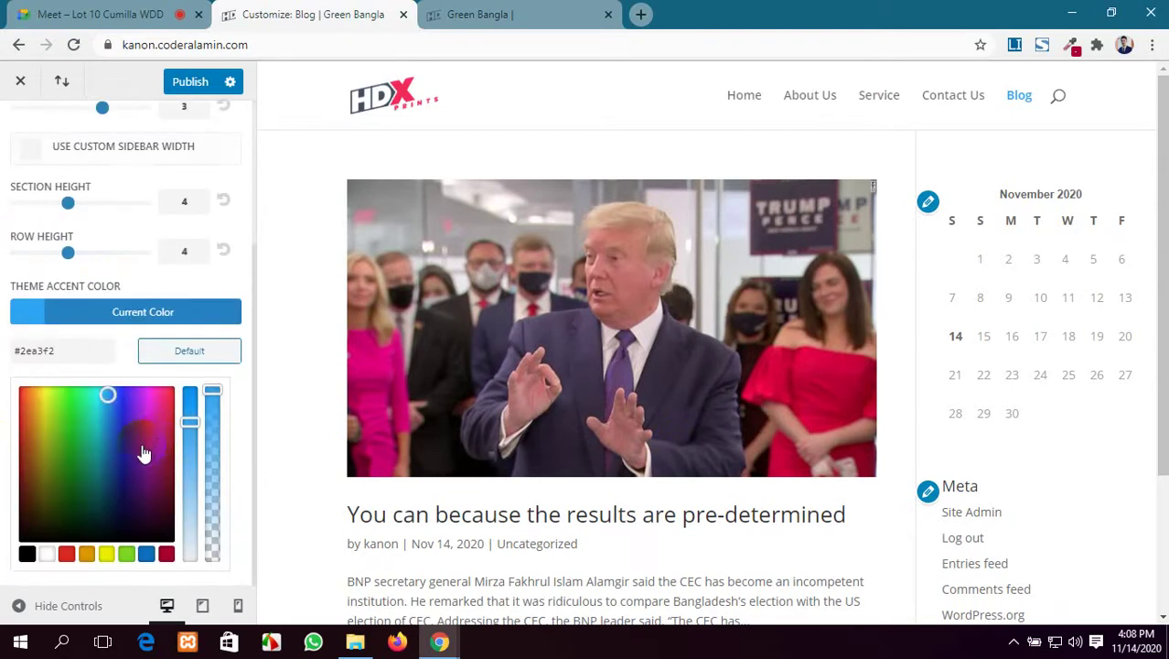
drag(105, 392, 75, 423)
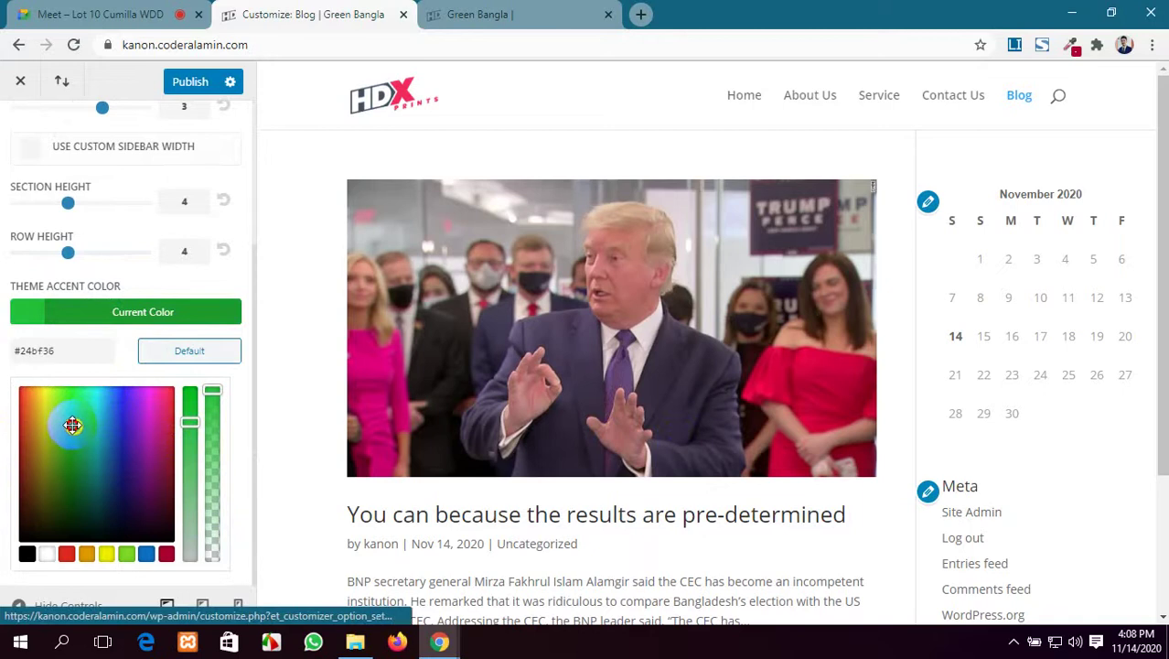
scroll(1006, 379, down, 2)
scroll(1031, 378, up, 2)
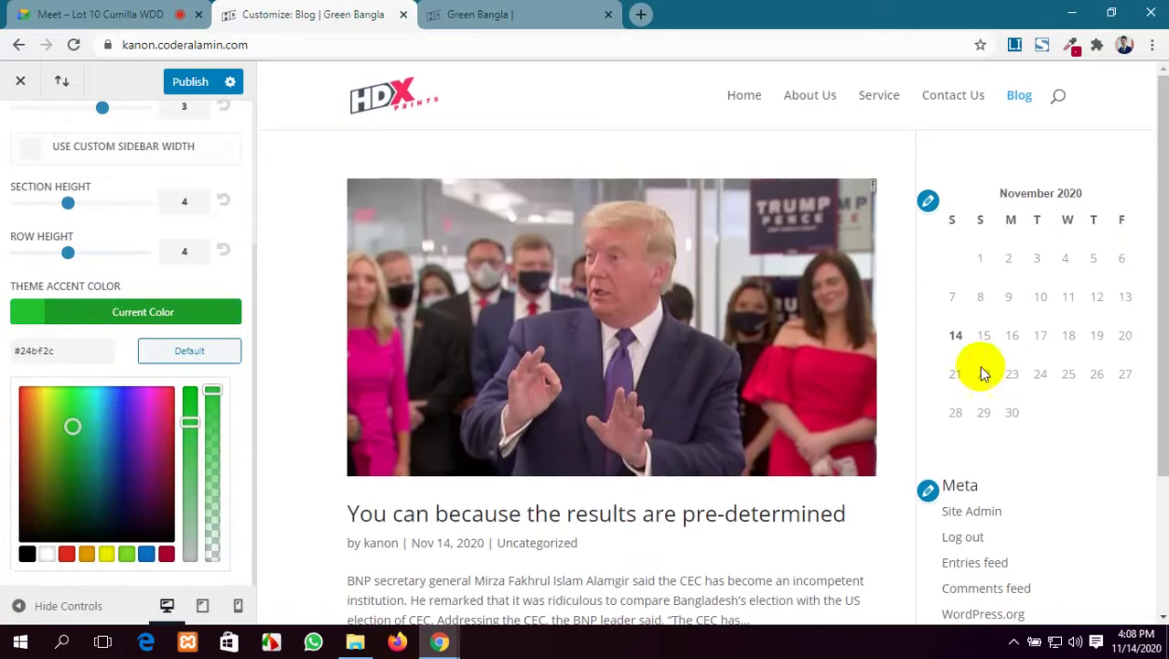
Restore the theme accent color to its default and publish the layout settings.
click(180, 355)
click(179, 336)
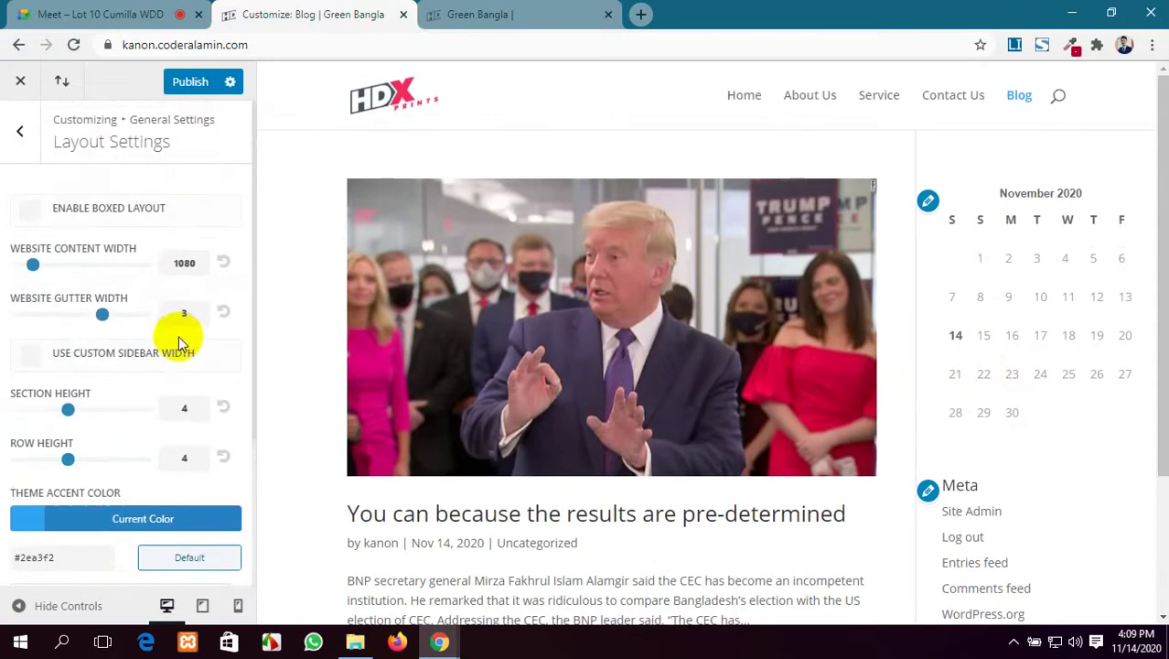
click(192, 84)
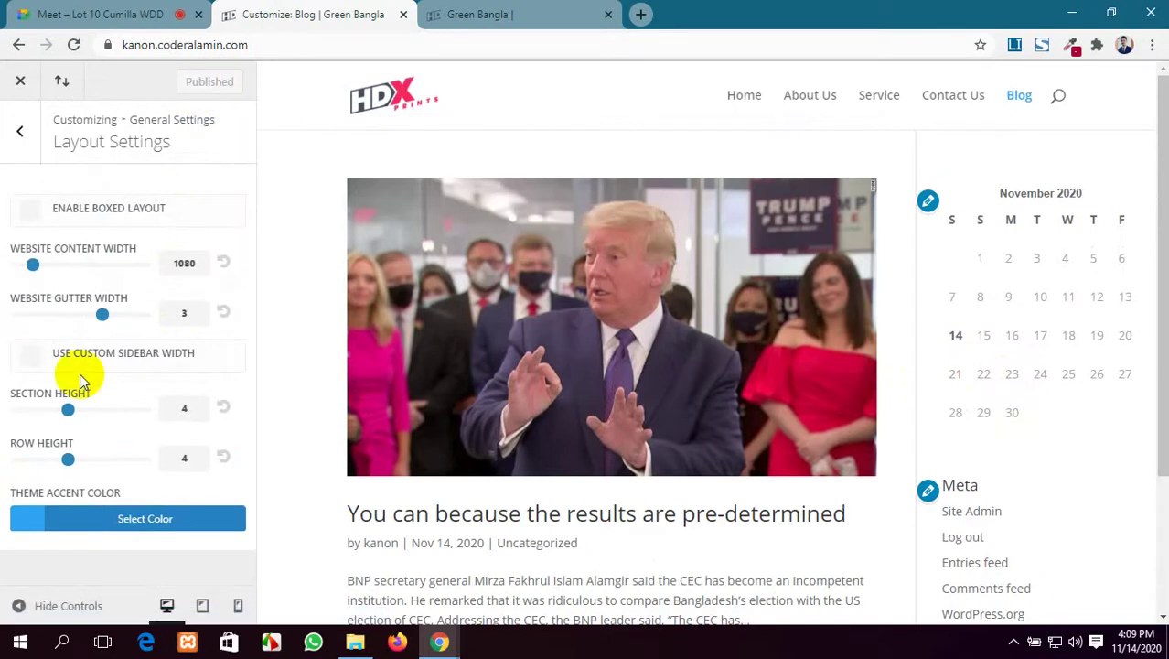
Open the Typography settings under General Settings and show the home page in the preview to view its text.
click(20, 132)
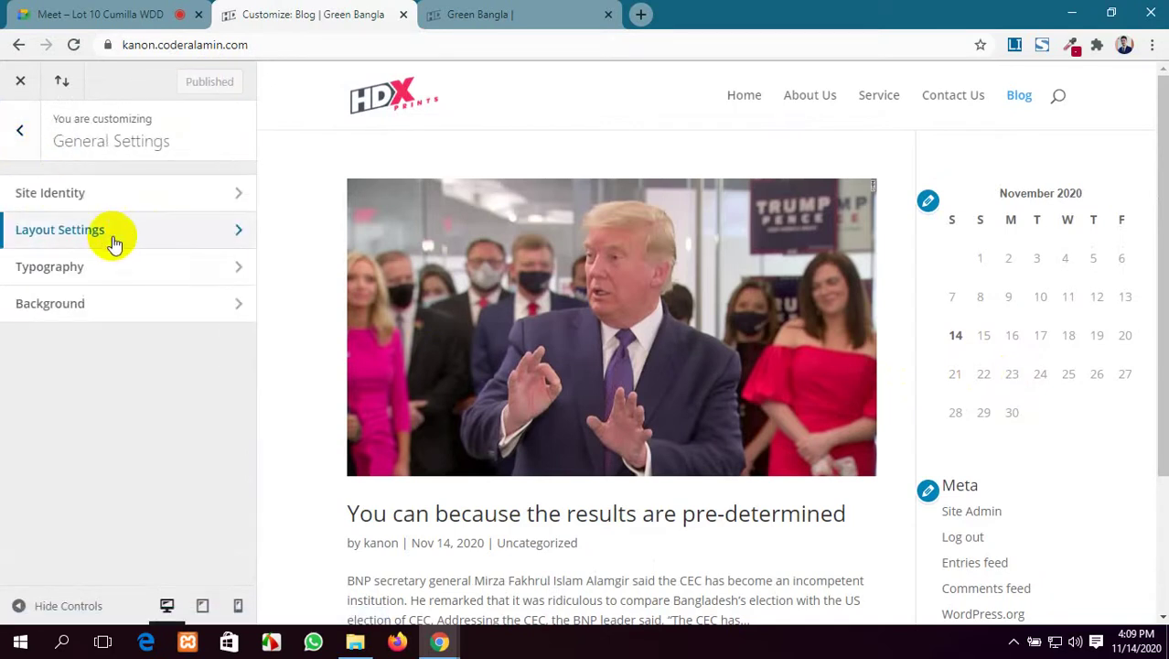
click(142, 279)
scroll(590, 319, down, 3)
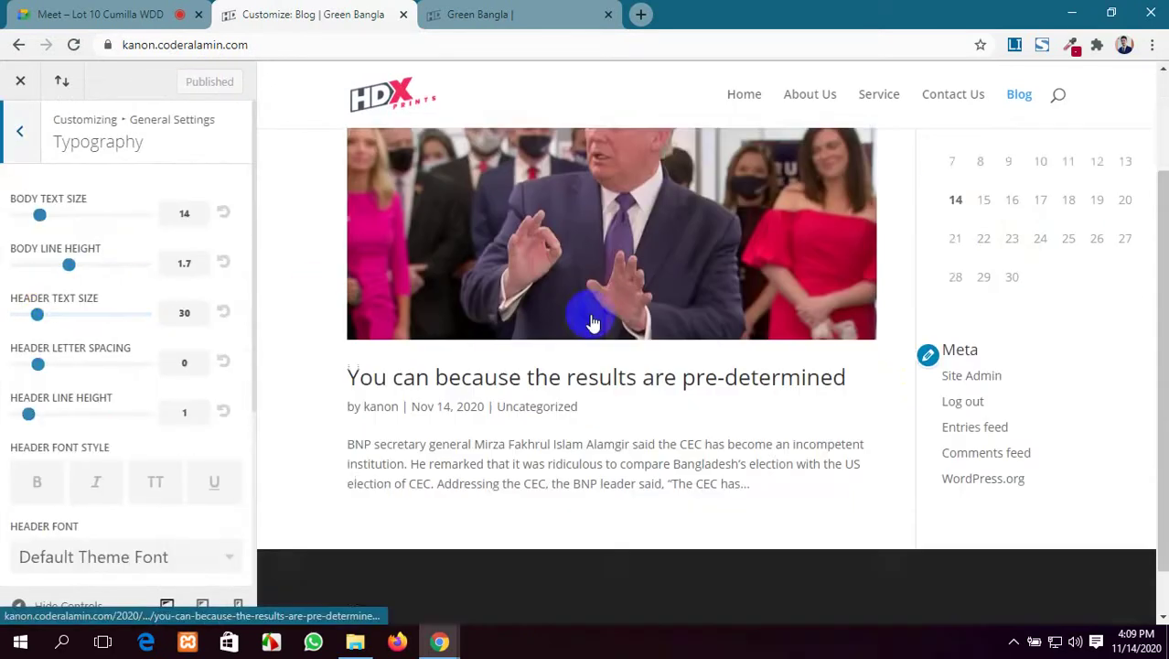
scroll(590, 320, up, 3)
scroll(588, 318, down, 2)
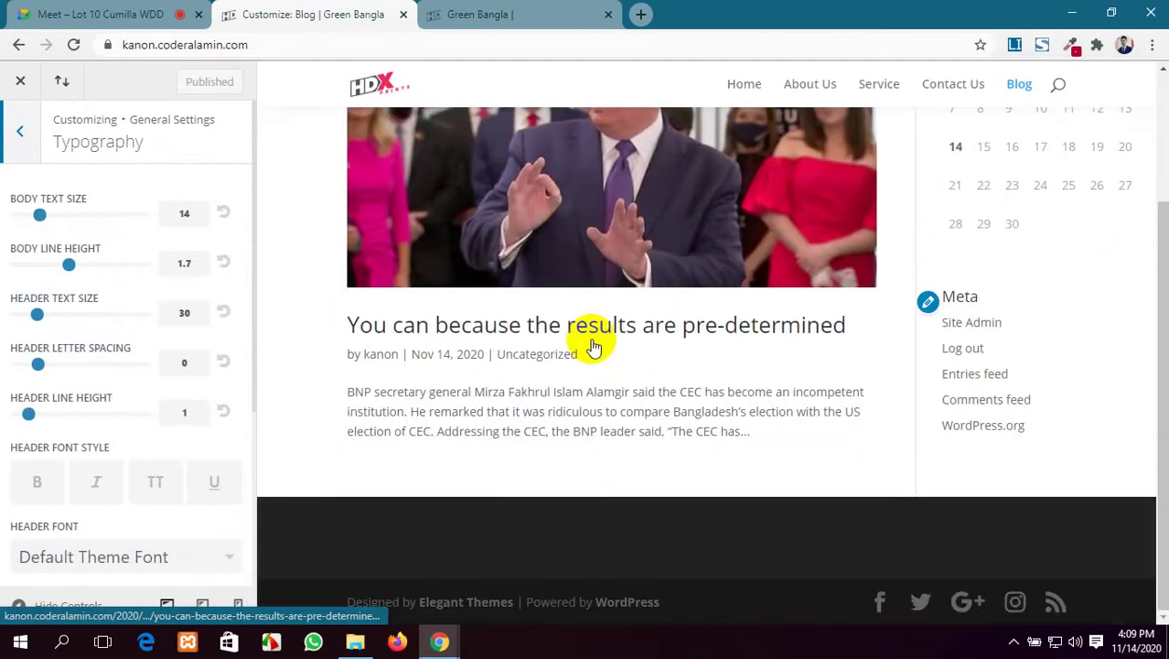
scroll(591, 342, up, 2)
click(741, 95)
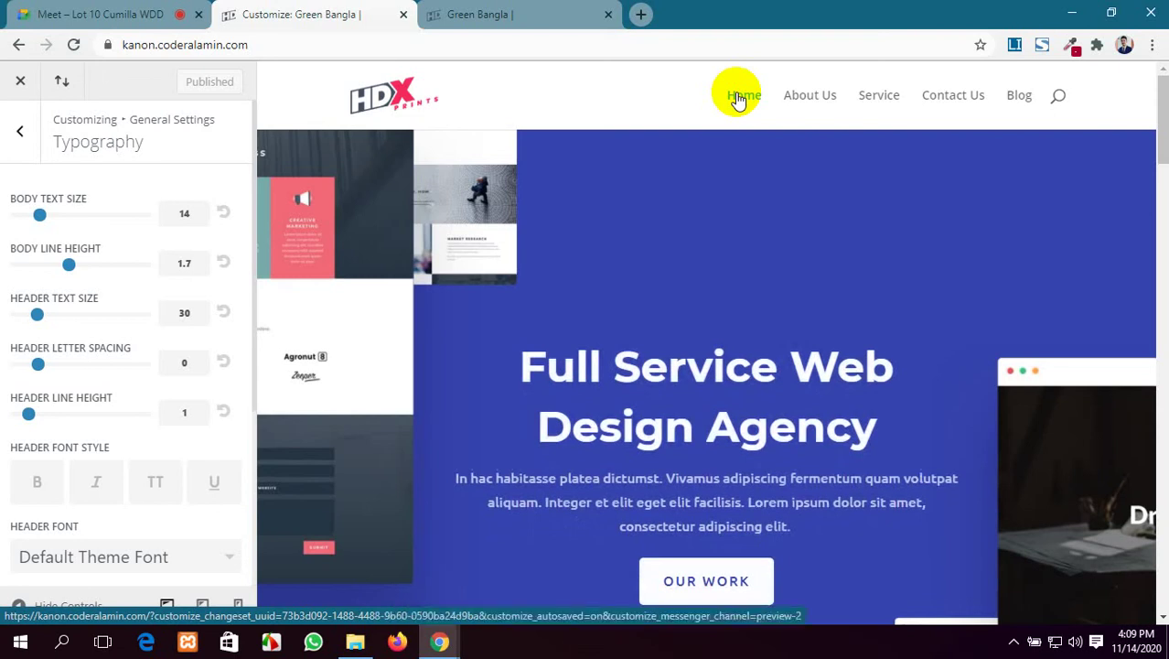
scroll(805, 275, down, 3)
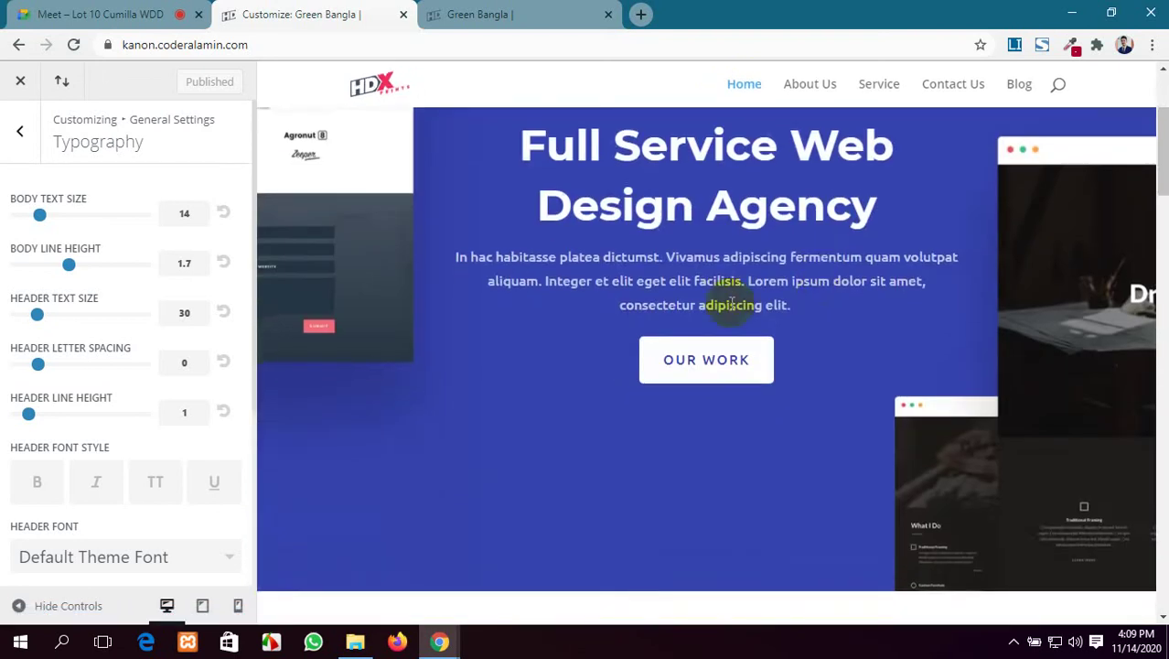
Set the body text size to 20, publish it, and check the text on the reloaded live home page.
click(183, 212)
key(BackSpace)
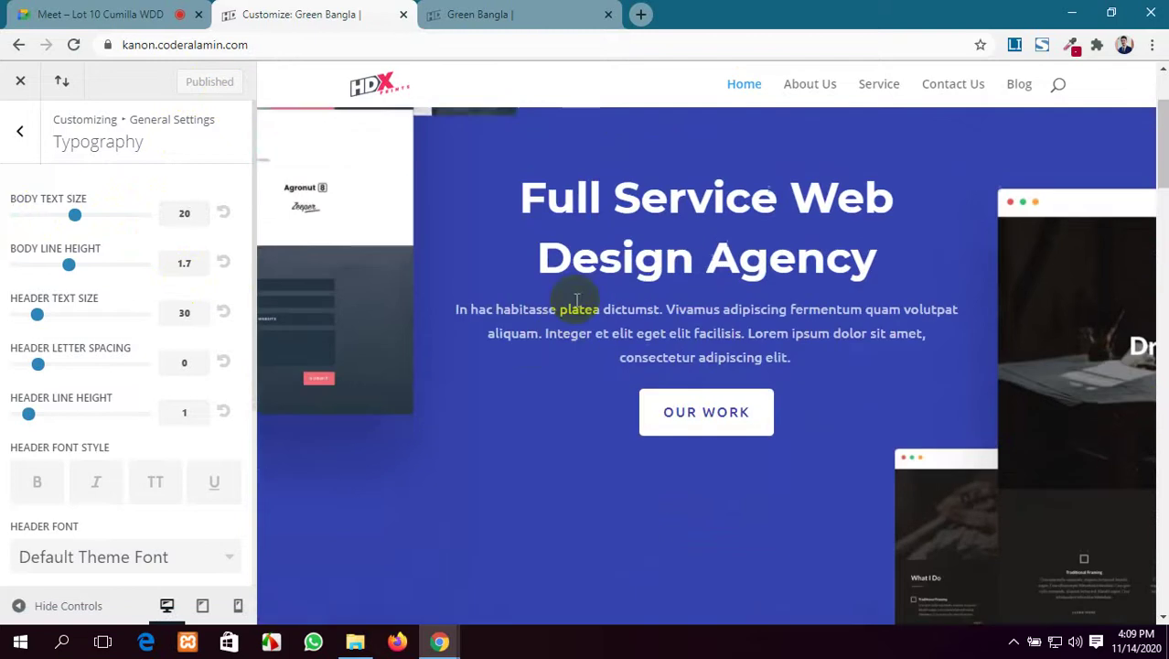
click(513, 13)
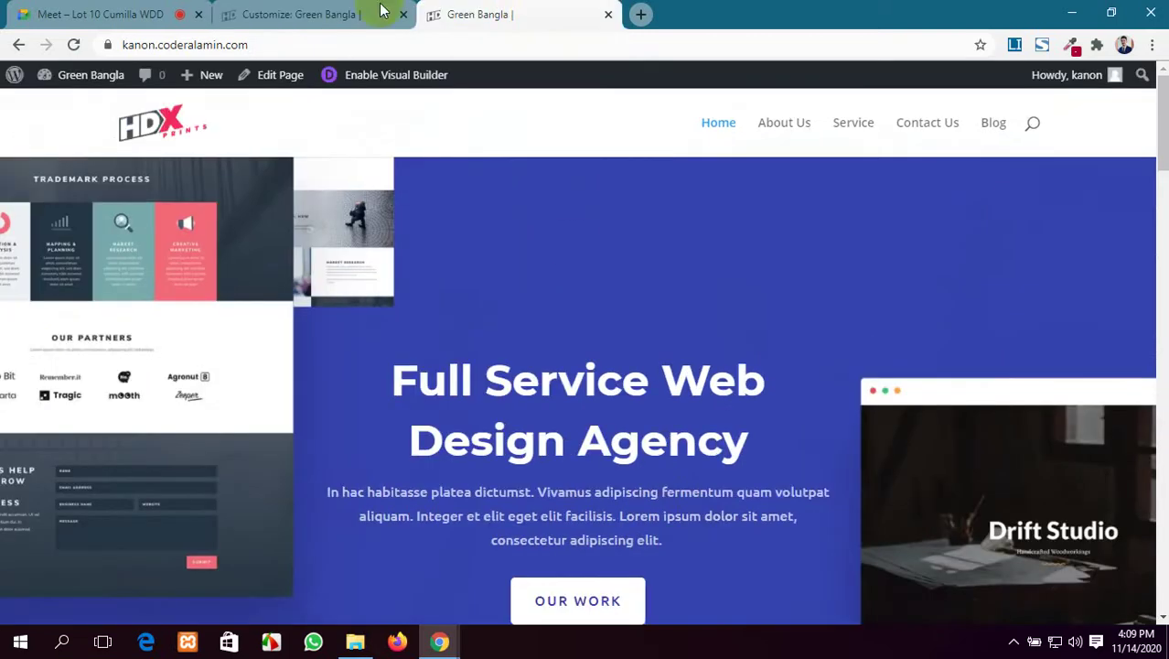
click(73, 45)
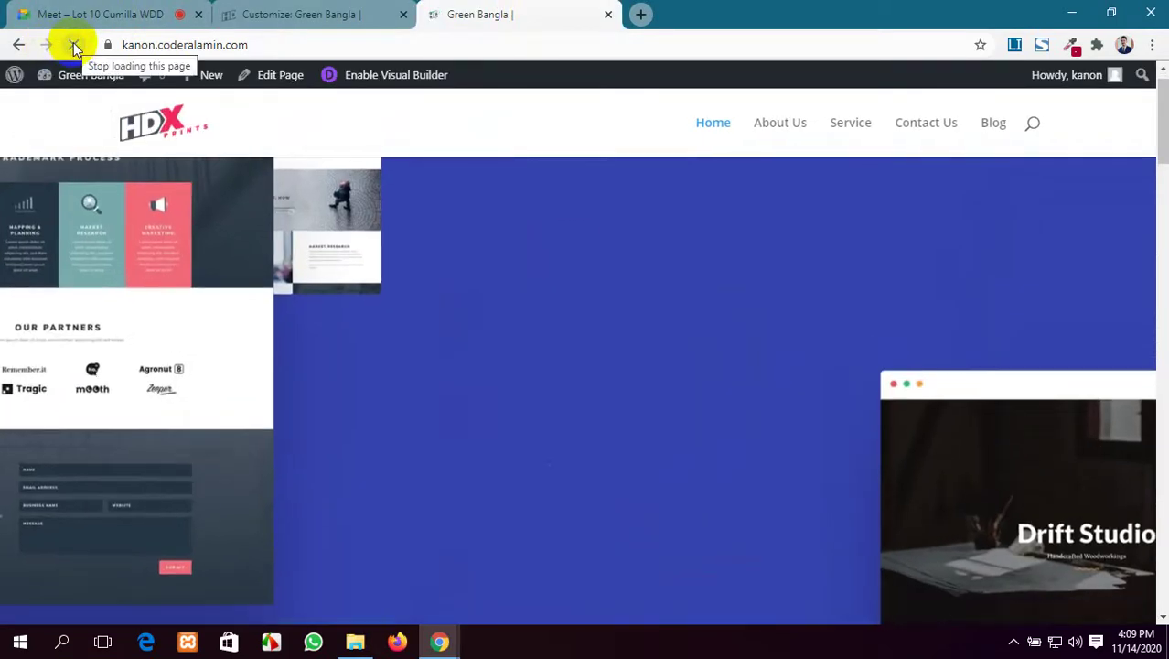
scroll(457, 315, down, 4)
scroll(455, 313, down, 10)
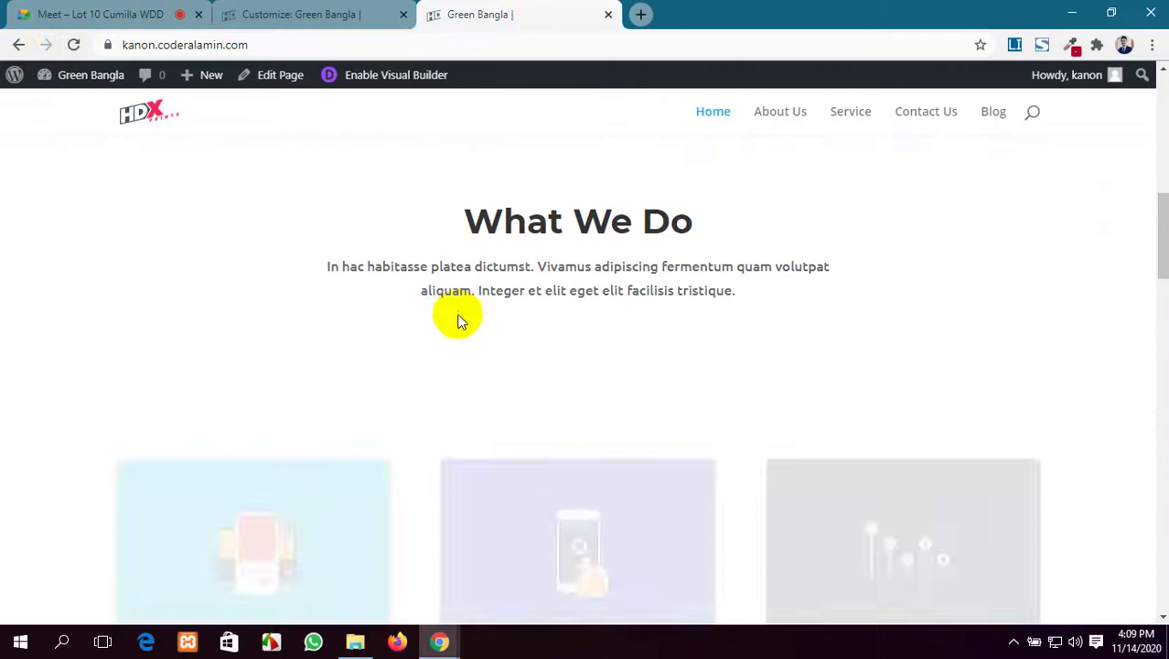
scroll(456, 313, up, 4)
key(ctrl+shift+Tab)
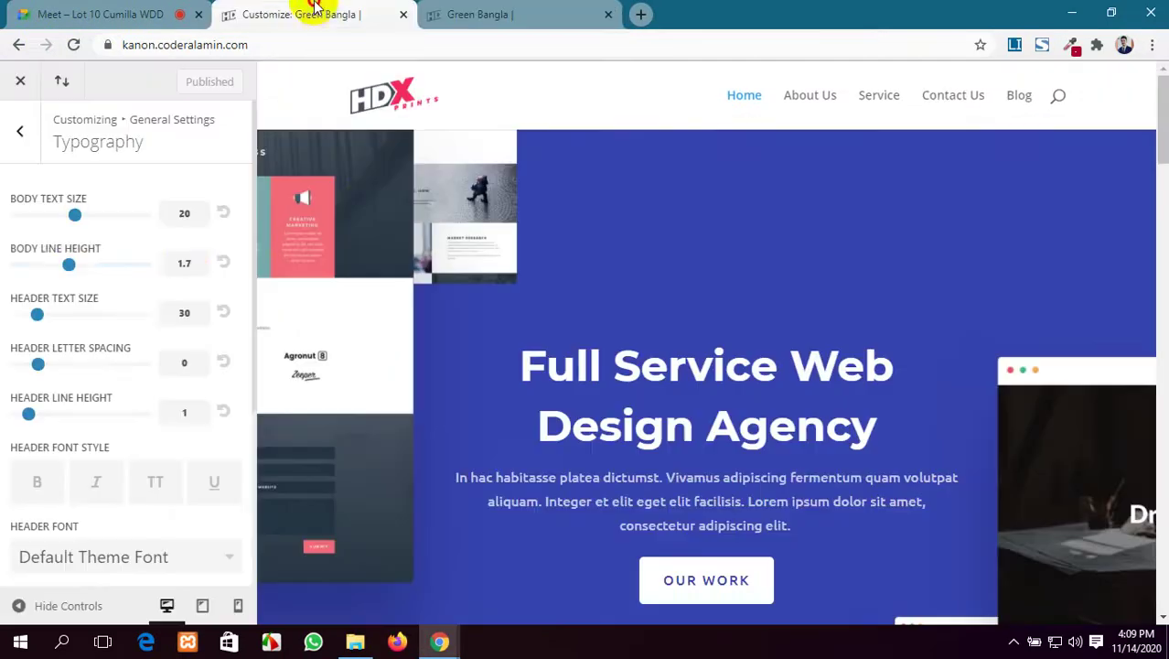
Try a header text size of 38, and reset the header text size to 30 and the body text size to 14.
mouse_move(71, 266)
mouse_down()
mouse_move(92, 263)
mouse_move(68, 264)
mouse_up()
drag(37, 316, 58, 321)
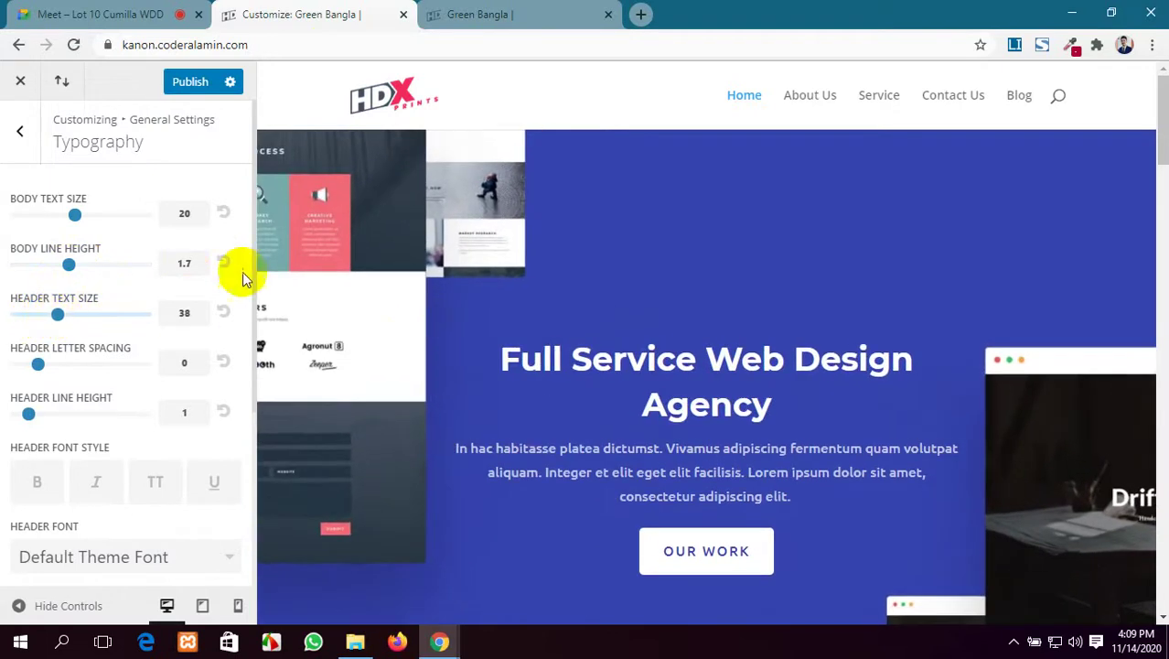
click(222, 312)
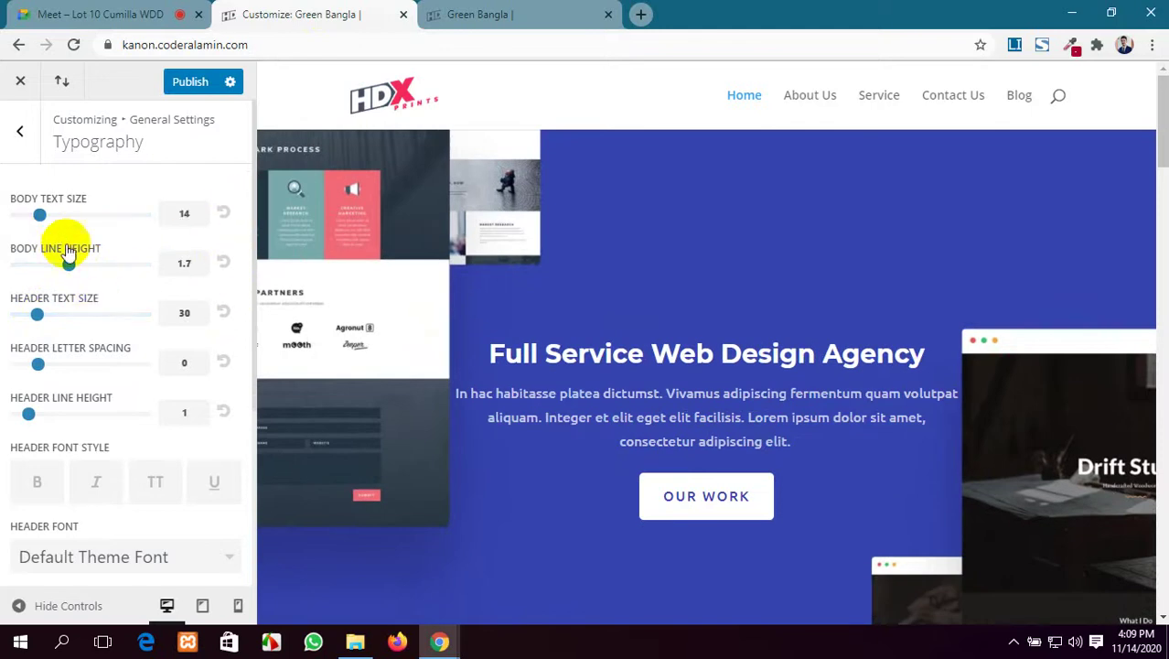
Try a header letter spacing of 2 and a larger header line height, resetting each to its default.
scroll(66, 317, down, 1)
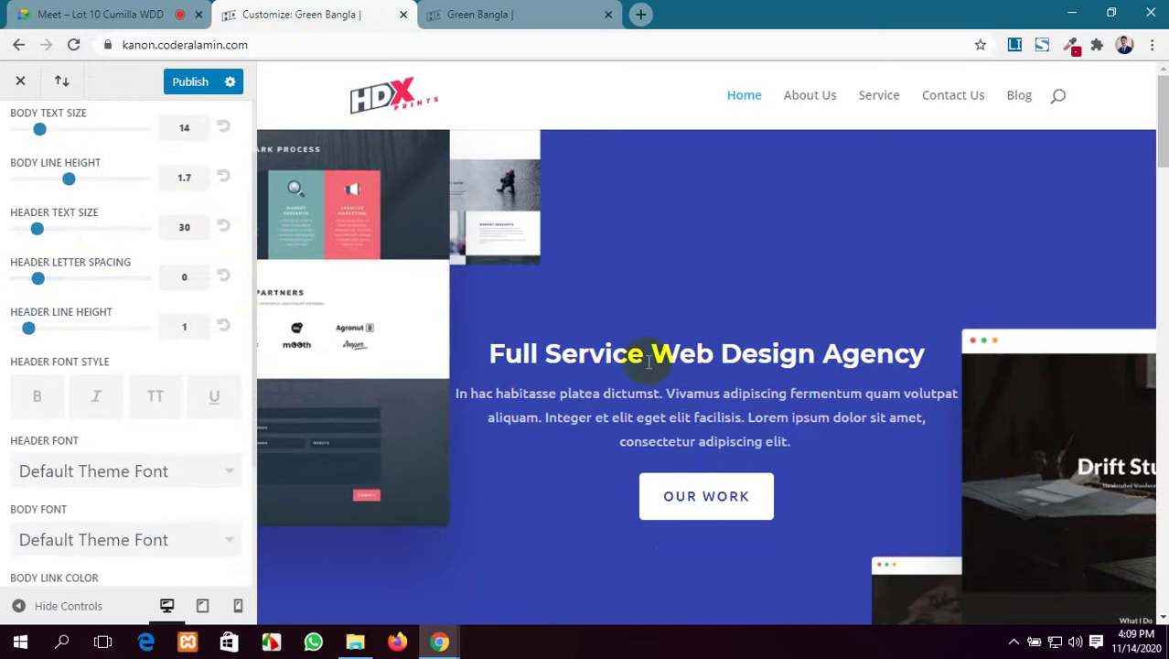
mouse_move(39, 278)
mouse_down()
mouse_move(55, 272)
mouse_move(21, 271)
mouse_move(70, 273)
mouse_move(26, 269)
mouse_move(57, 272)
mouse_up()
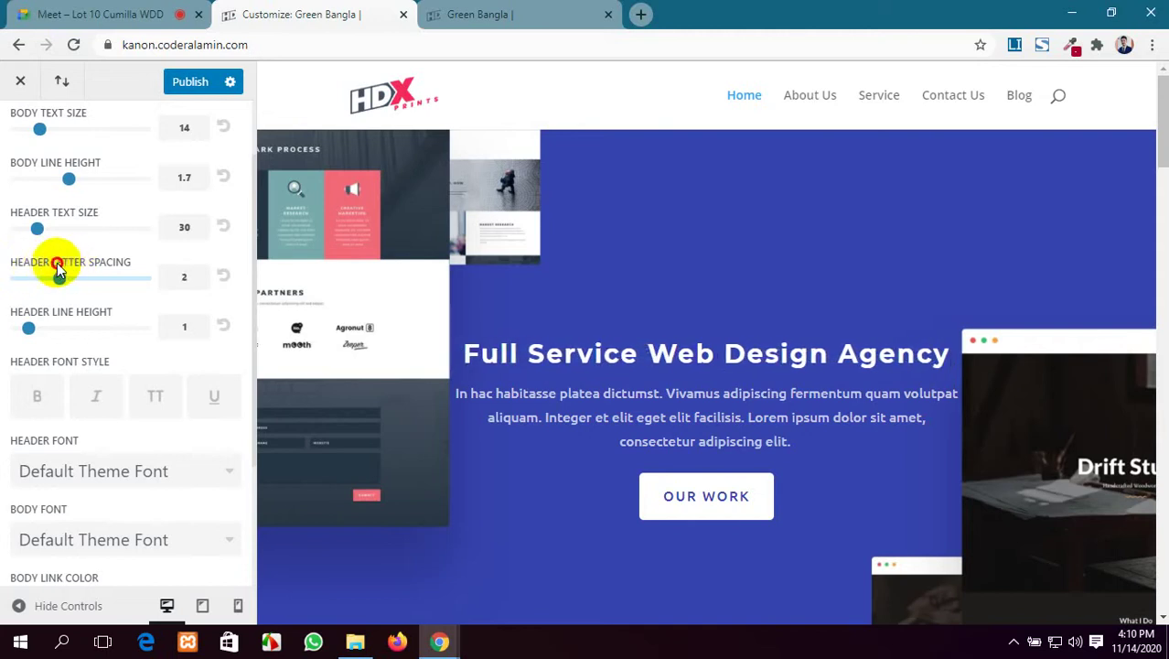
click(223, 277)
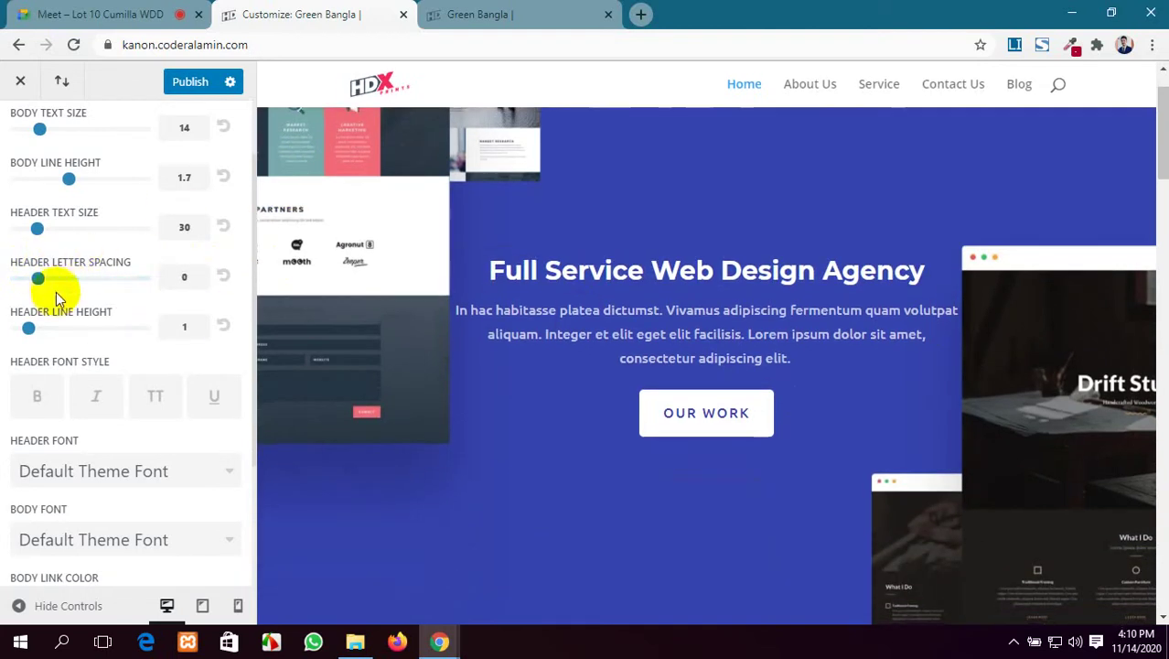
drag(30, 329, 39, 327)
click(224, 327)
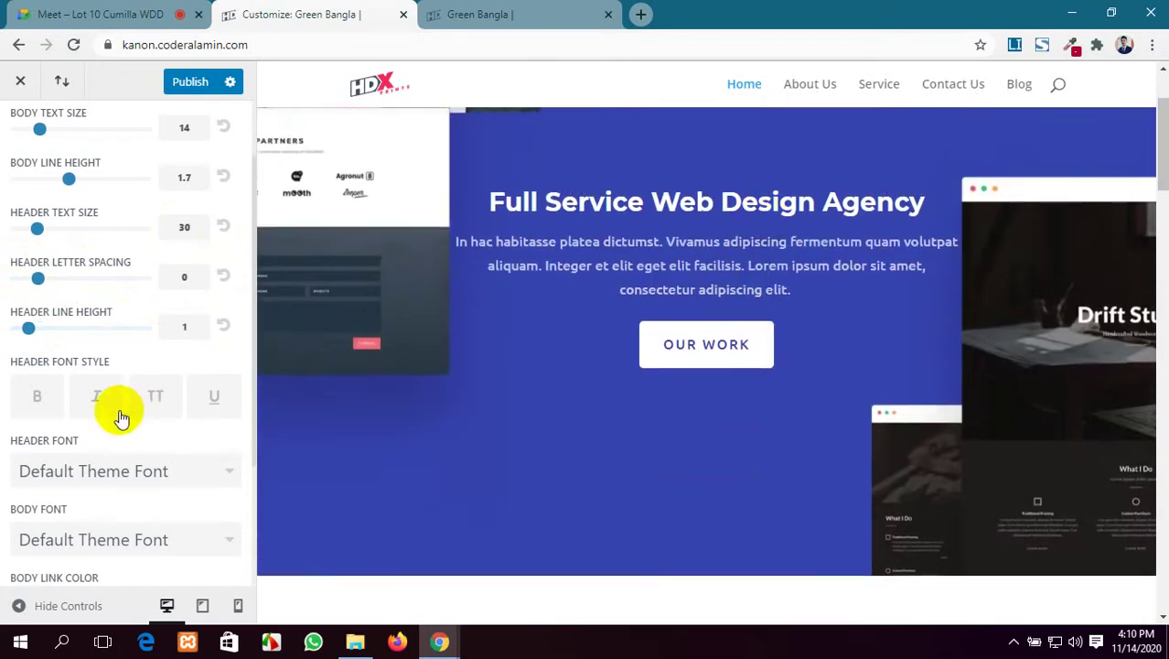
Try the italic and underline header font styles on the home page heading and turn both off again.
scroll(92, 357, down, 1)
click(94, 312)
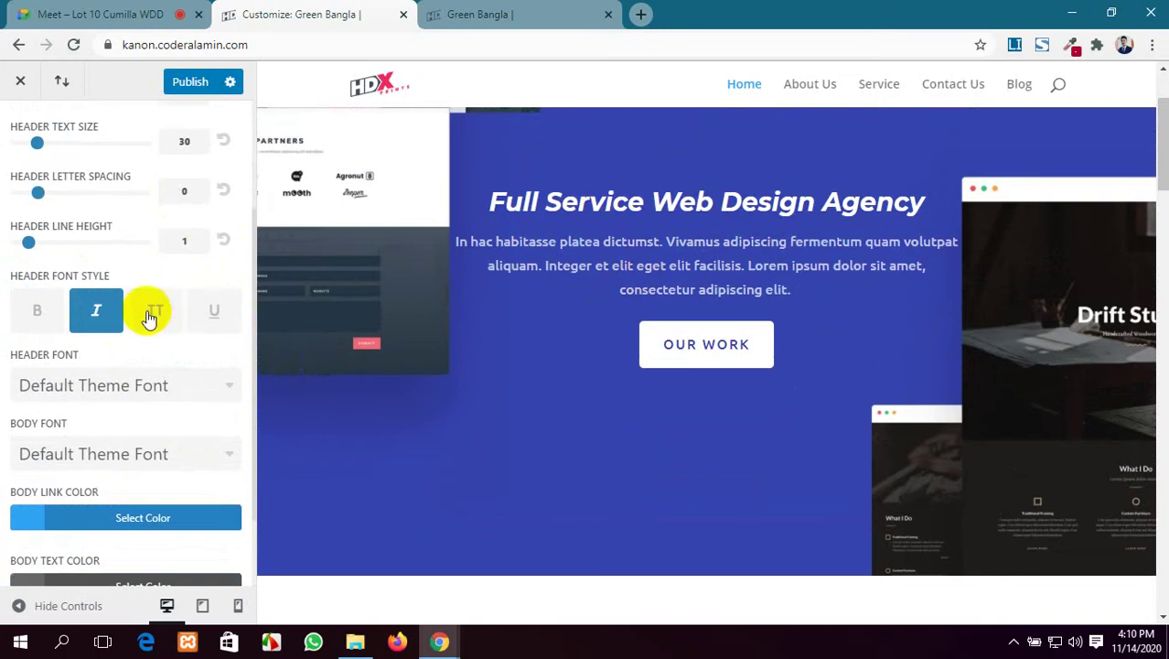
click(216, 313)
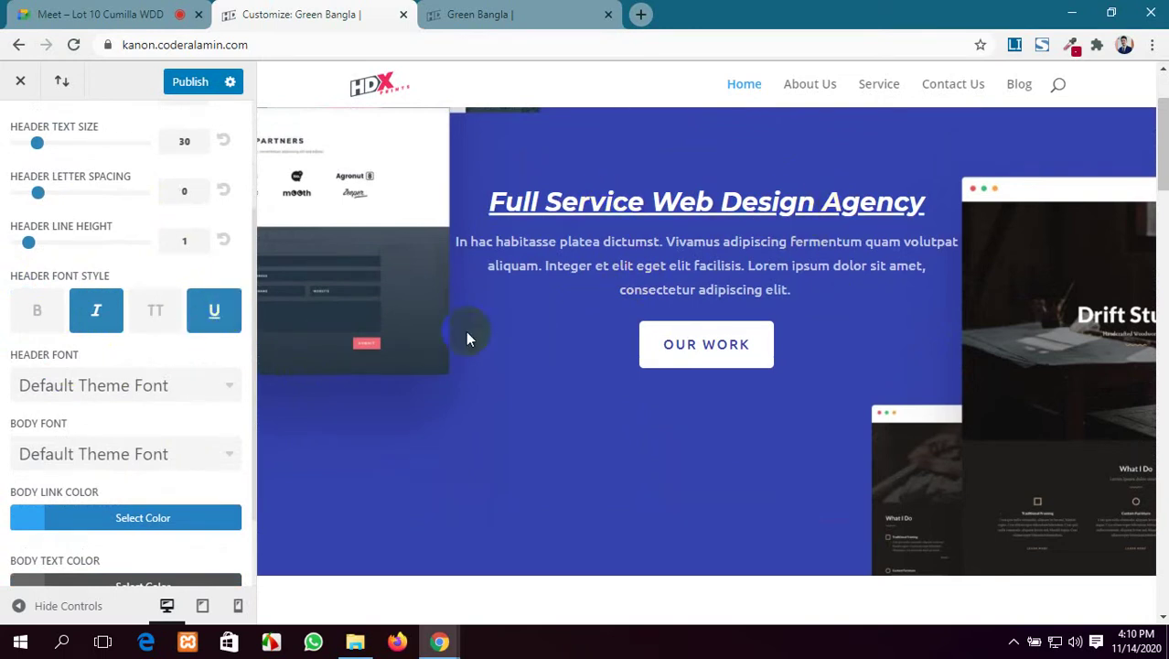
click(216, 313)
click(96, 313)
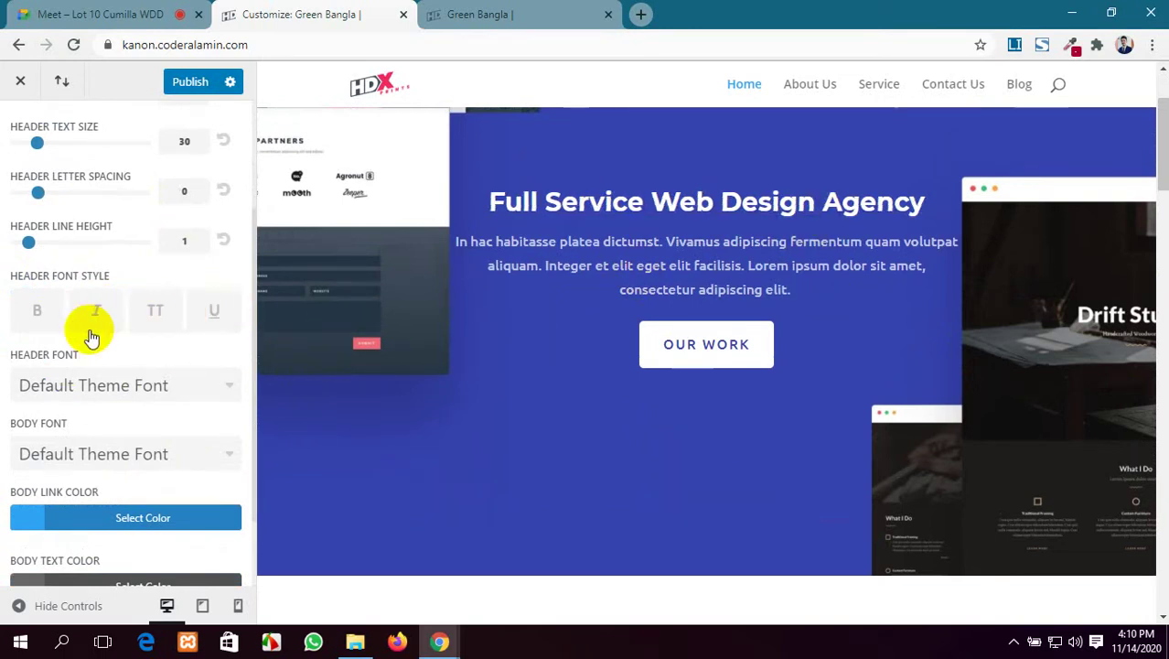
Set the header font to Abril Fatface.
scroll(126, 403, down, 1)
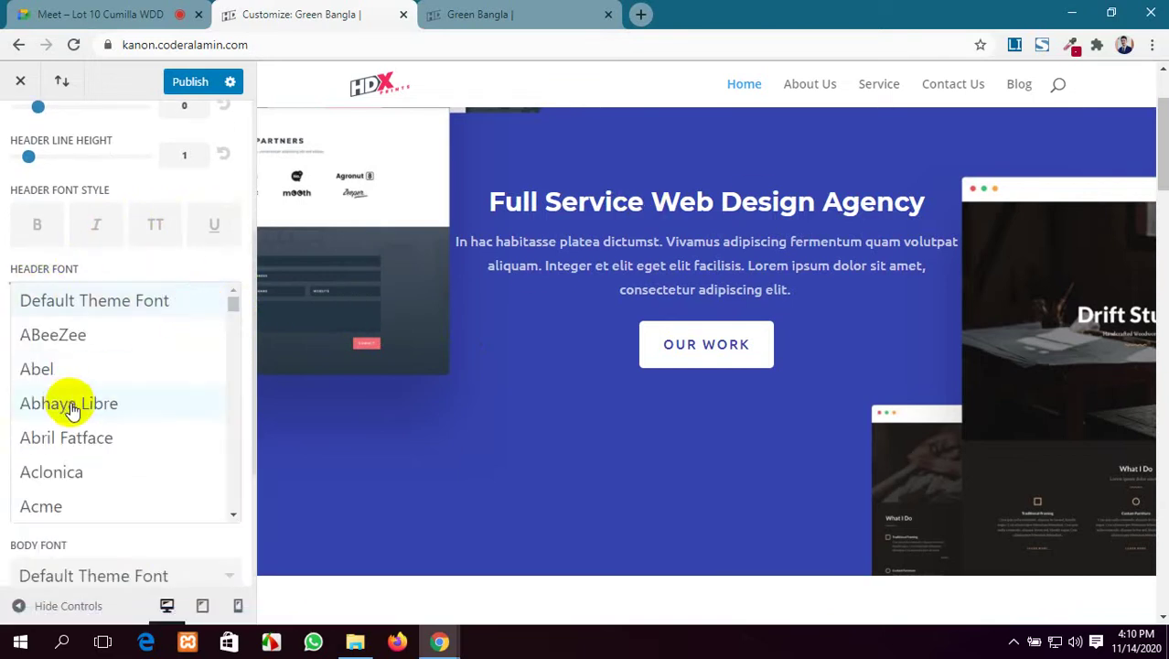
click(84, 438)
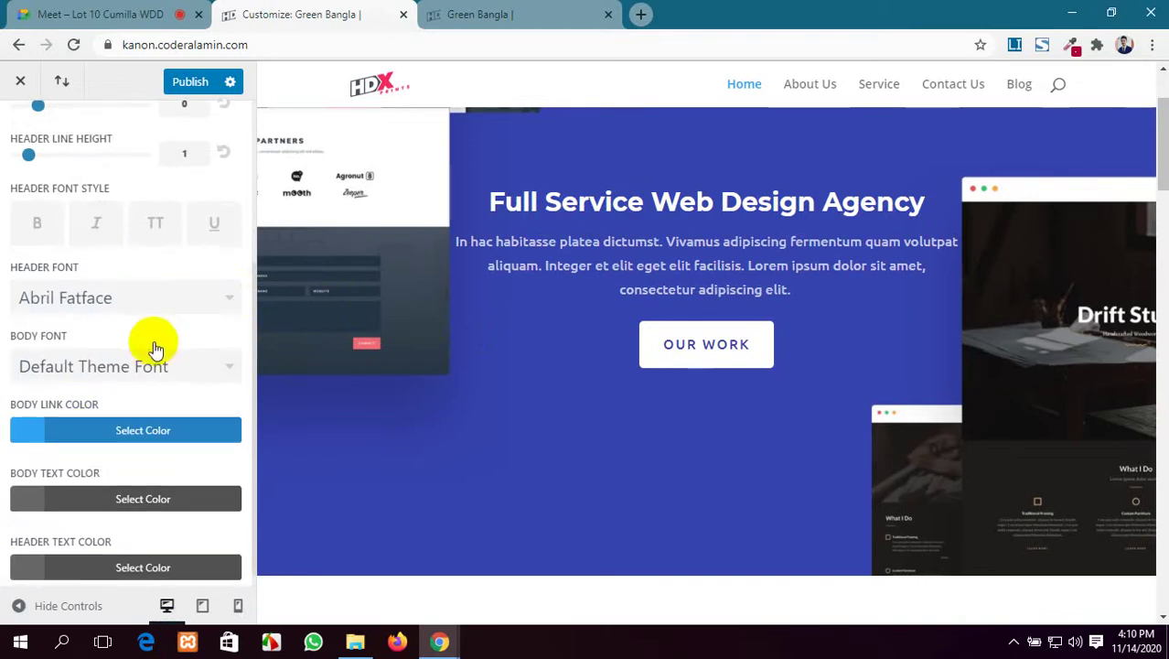
Set the header font back to Default Theme Font in the typography settings.
scroll(153, 343, down, 1)
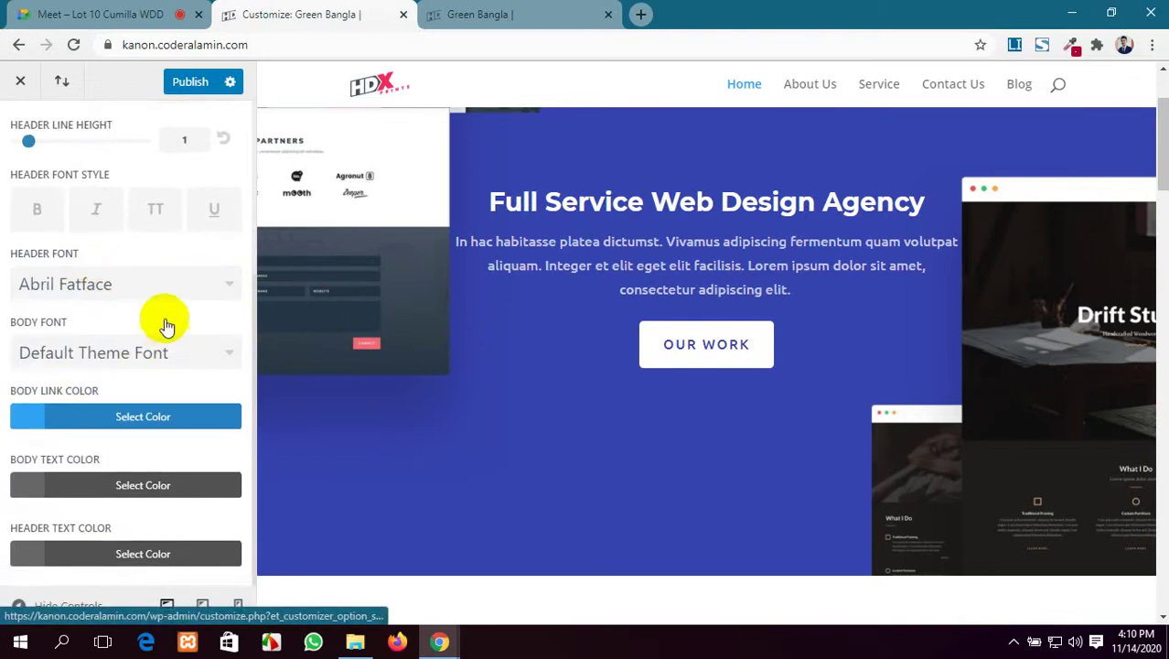
click(163, 285)
click(151, 286)
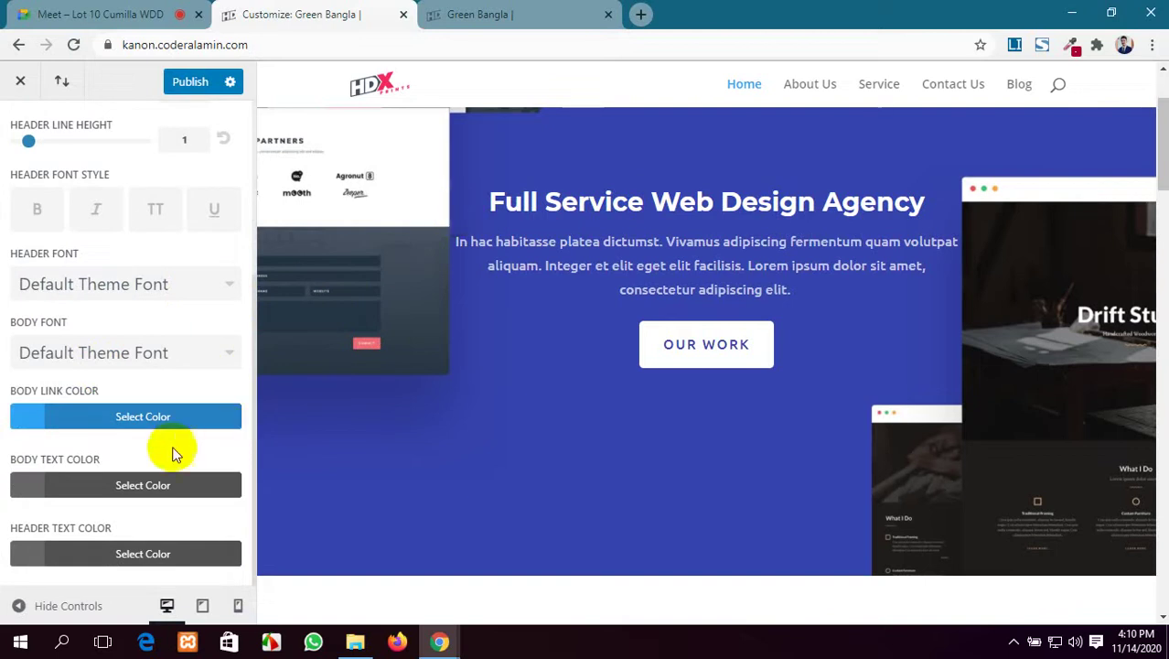
scroll(157, 452, up, 3)
scroll(169, 457, down, 3)
Try dark red #660404 as the body text color and check it across the home page preview.
click(136, 491)
scroll(261, 494, down, 3)
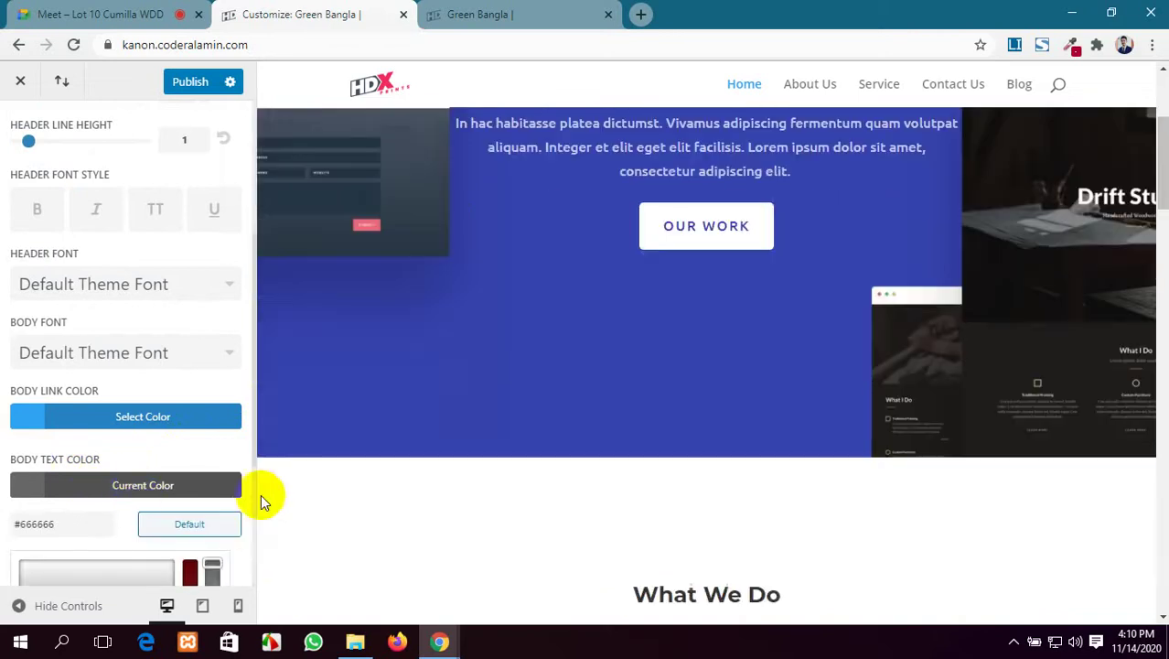
scroll(96, 515, down, 3)
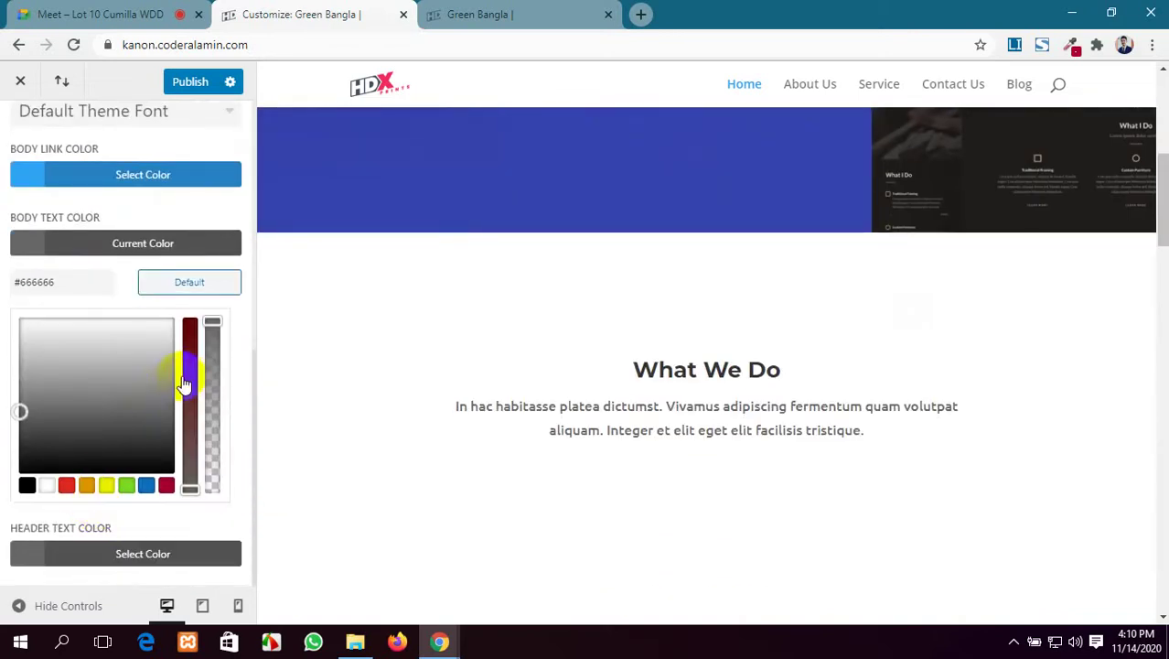
drag(190, 371, 189, 336)
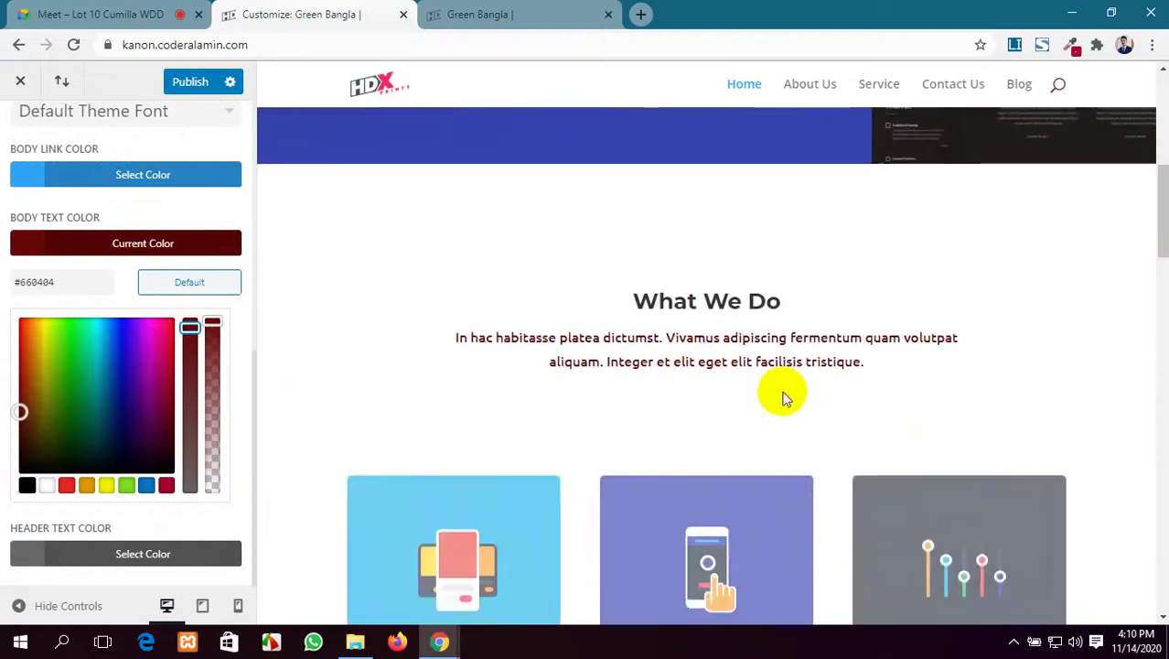
drag(825, 359, 496, 311)
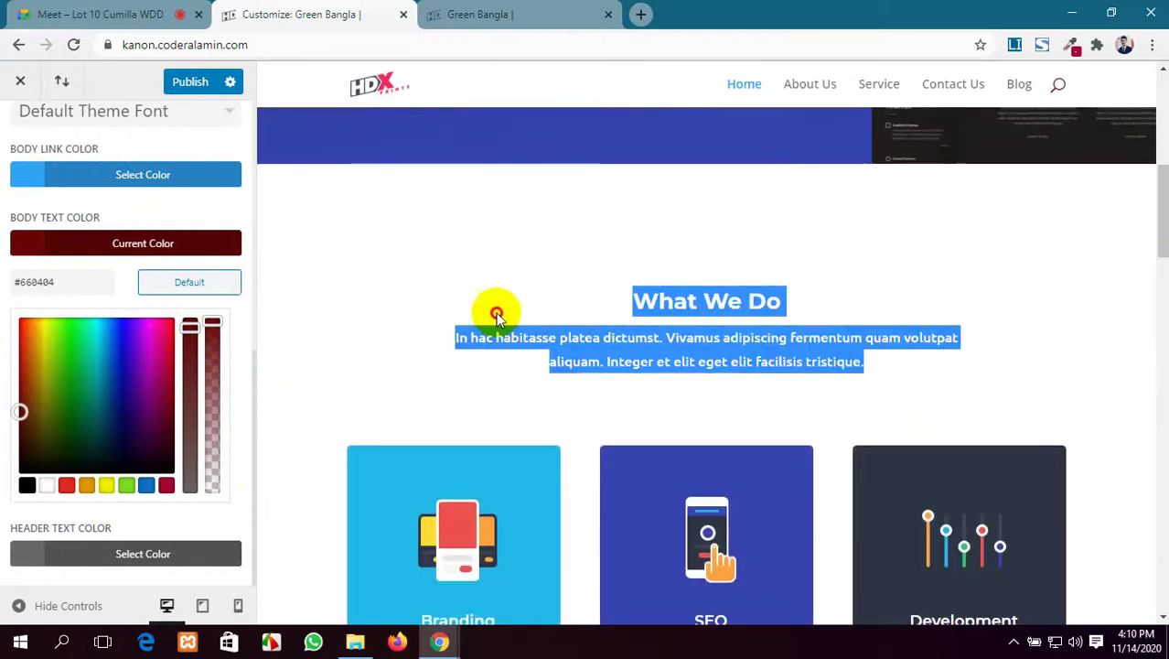
click(404, 326)
scroll(742, 396, down, 4)
scroll(742, 395, down, 5)
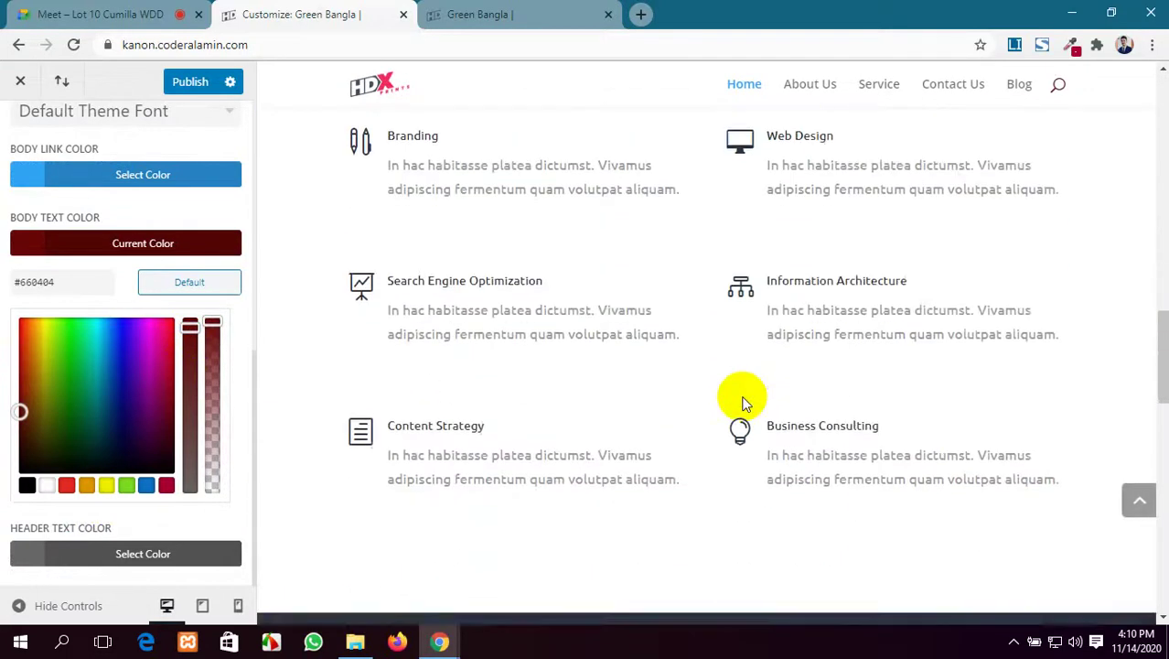
scroll(741, 398, up, 10)
scroll(730, 405, down, 3)
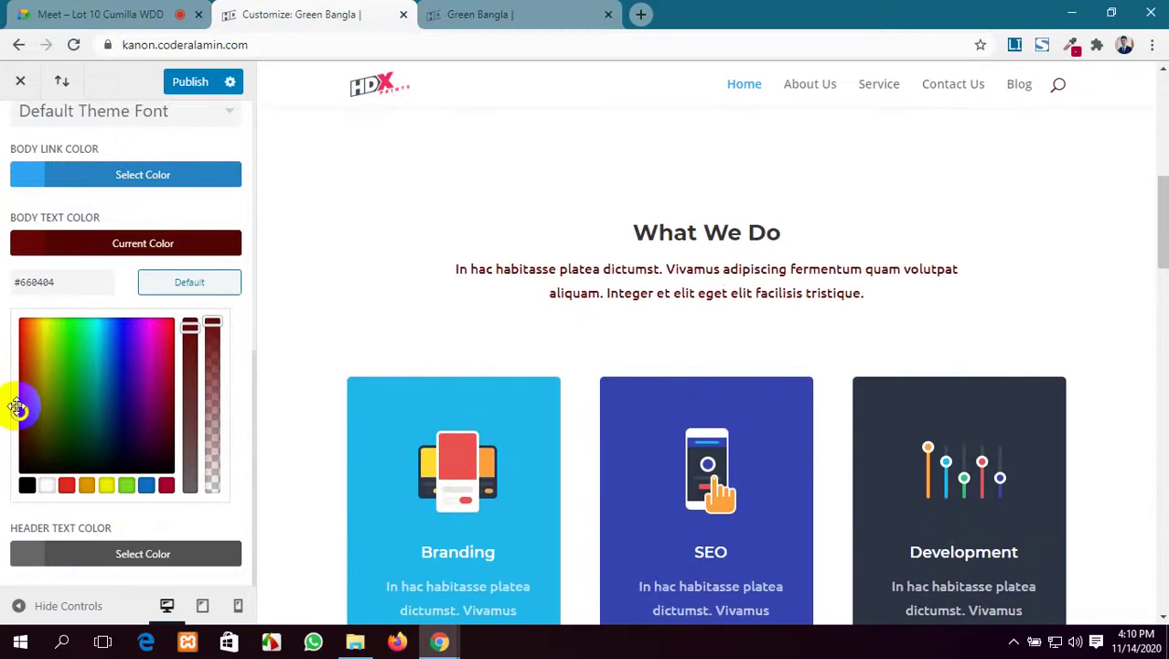
Try green #27af01 as the body text color and examine the paragraphs across the home page preview.
drag(21, 404, 62, 363)
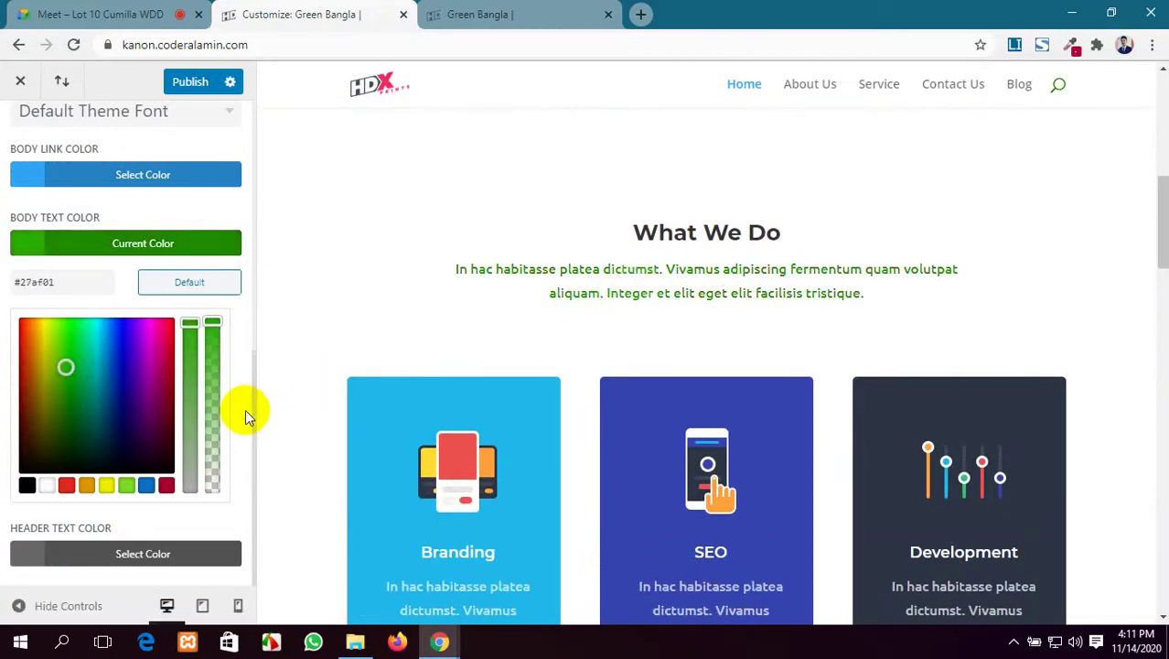
scroll(665, 271, up, 5)
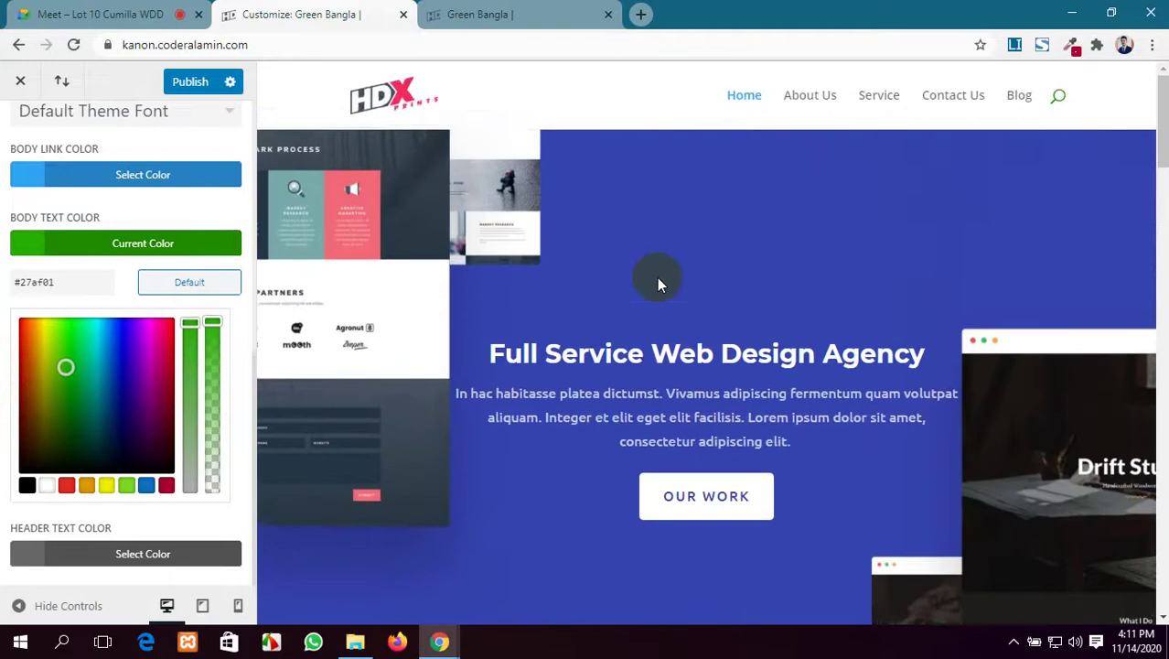
scroll(657, 277, down, 3)
scroll(656, 277, up, 3)
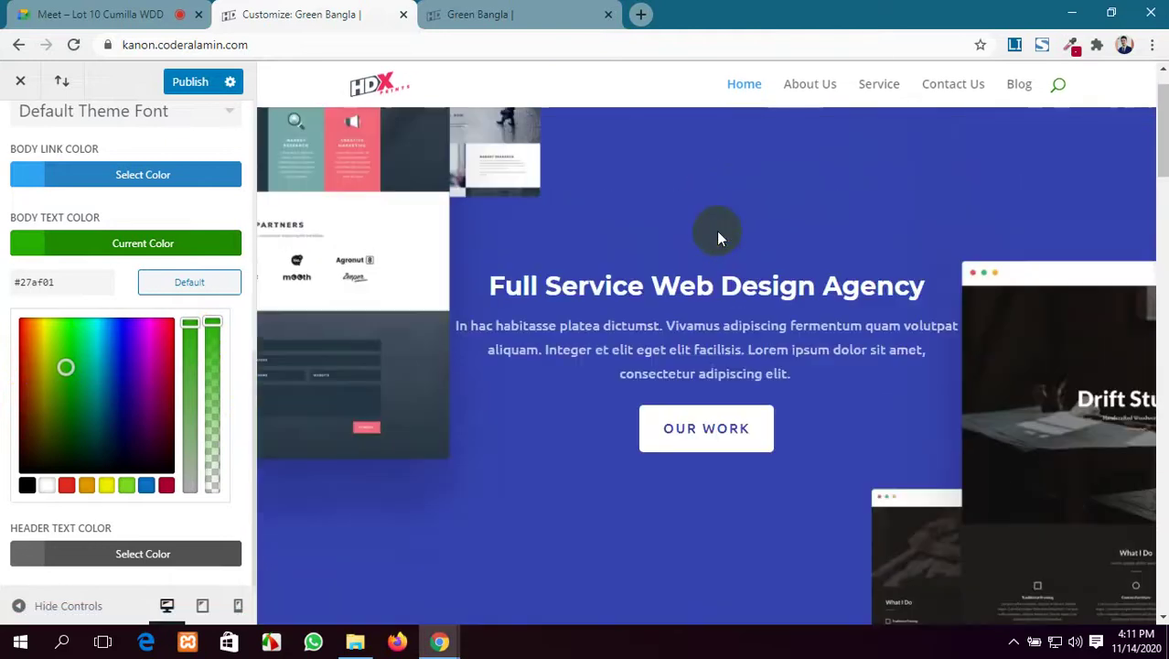
scroll(695, 235, down, 10)
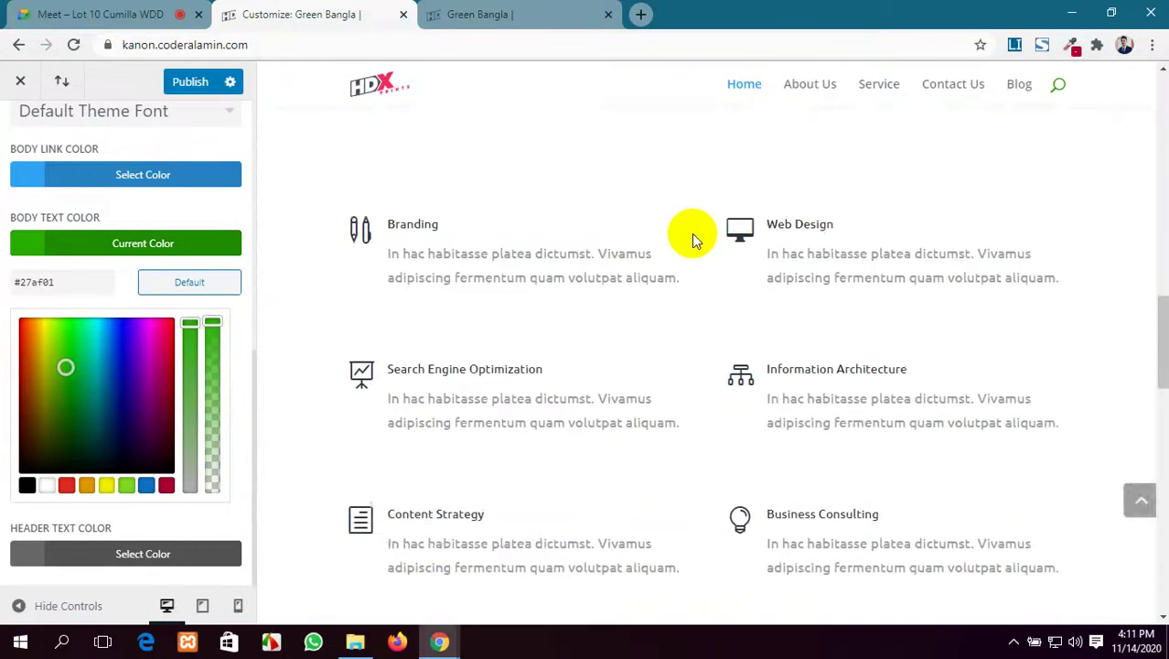
scroll(691, 233, down, 12)
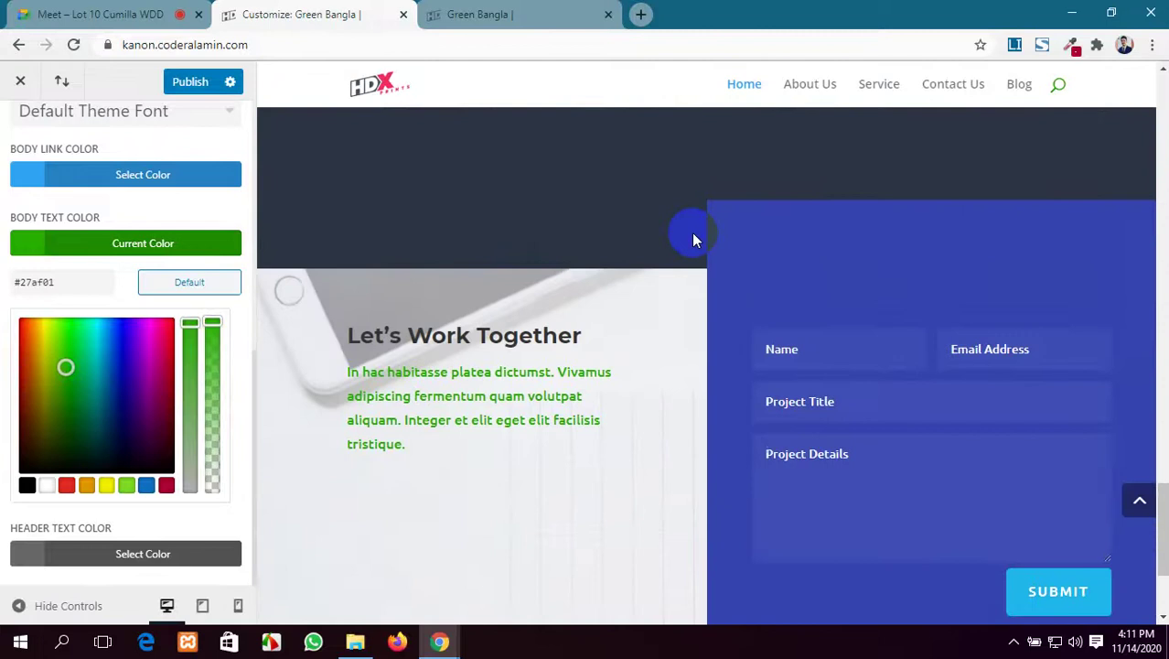
scroll(692, 233, up, 12)
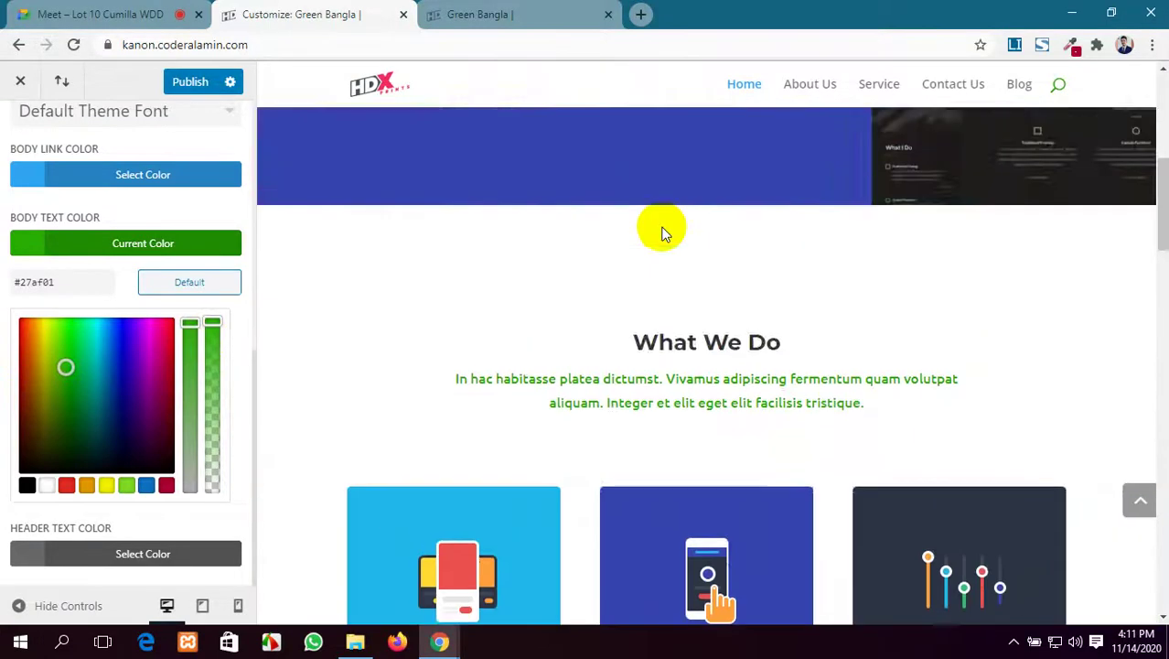
scroll(663, 233, up, 4)
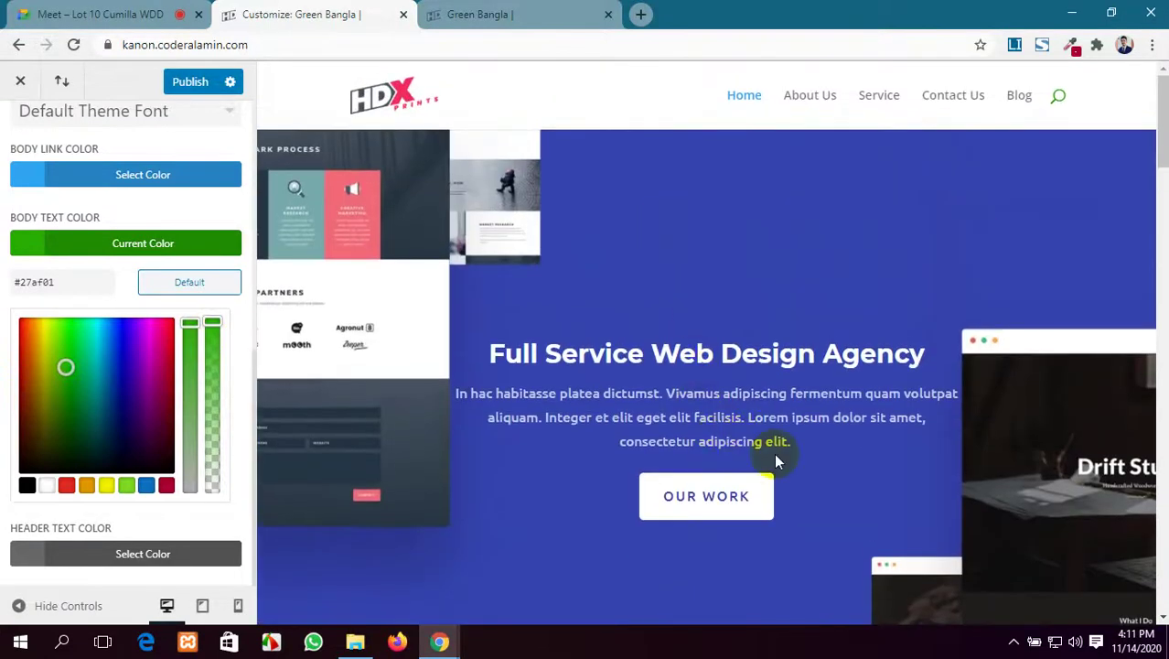
Compare the hero text with the lower home page sections and reset the body text color to its default.
drag(778, 441, 565, 360)
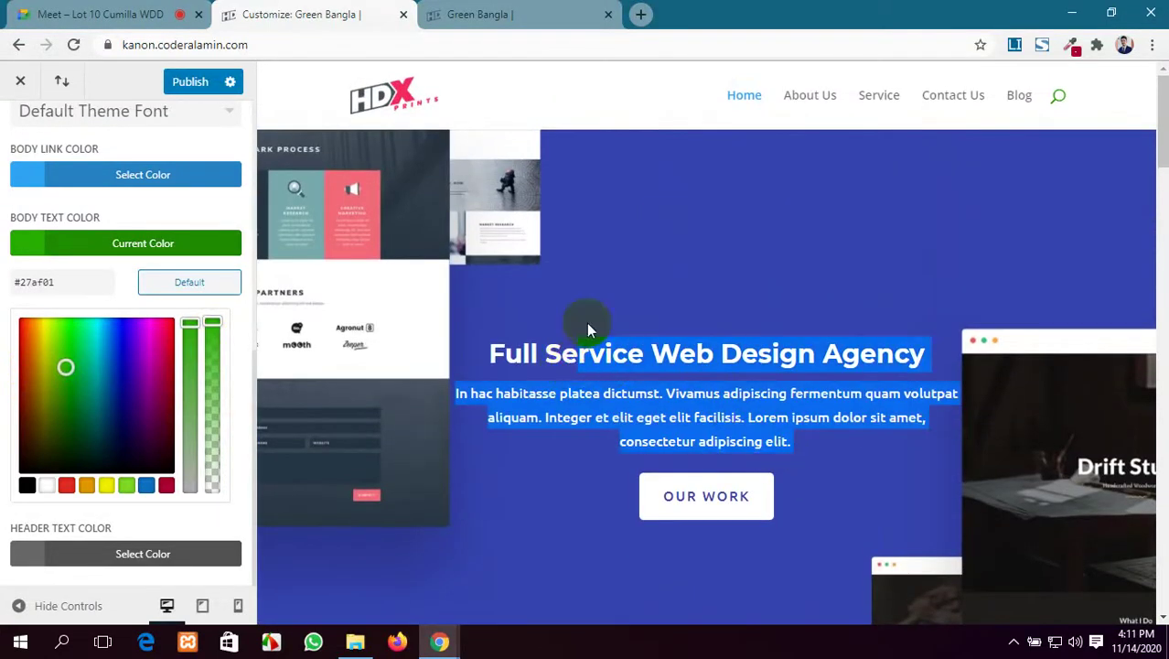
scroll(548, 504, down, 5)
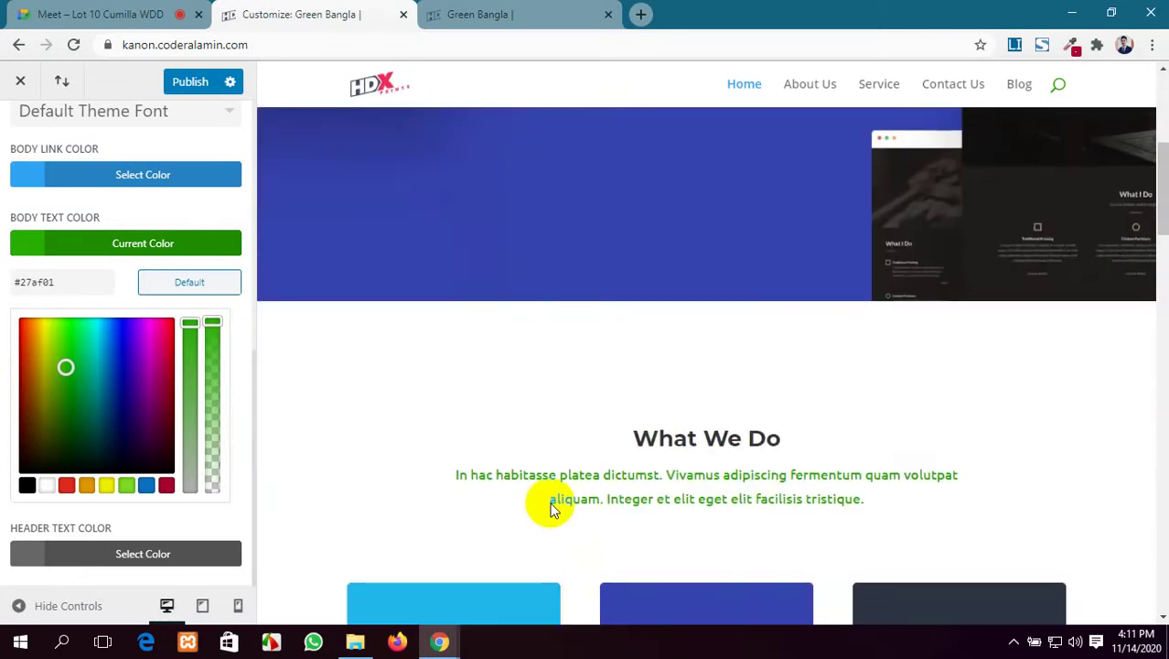
scroll(393, 453, down, 2)
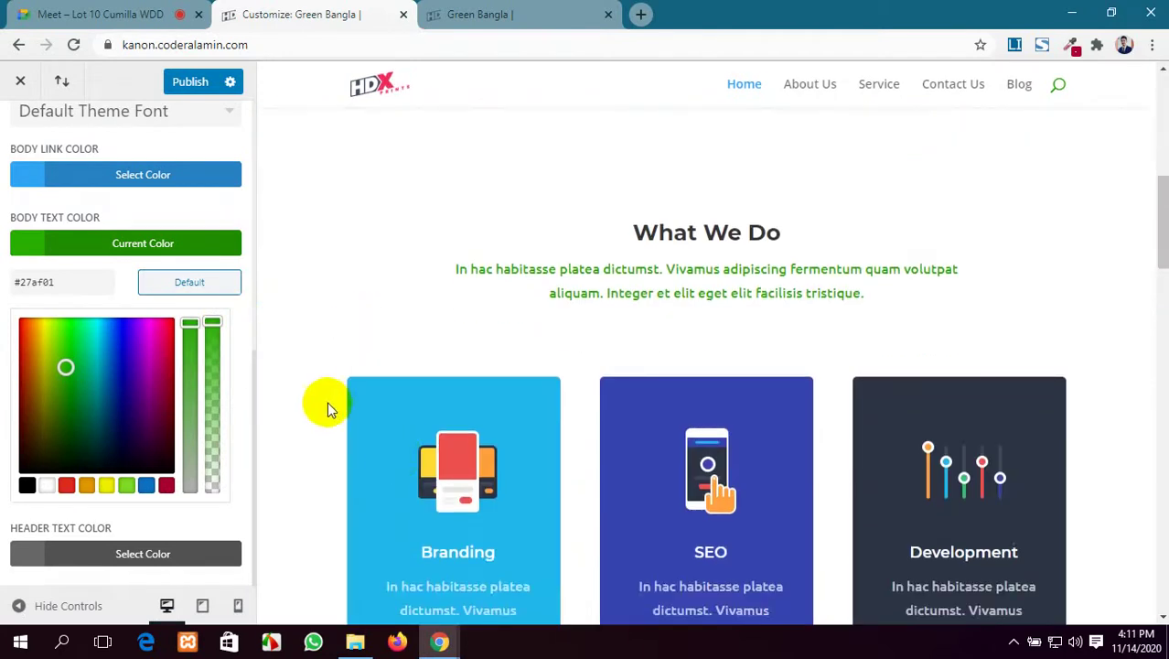
scroll(326, 403, down, 5)
scroll(326, 403, down, 8)
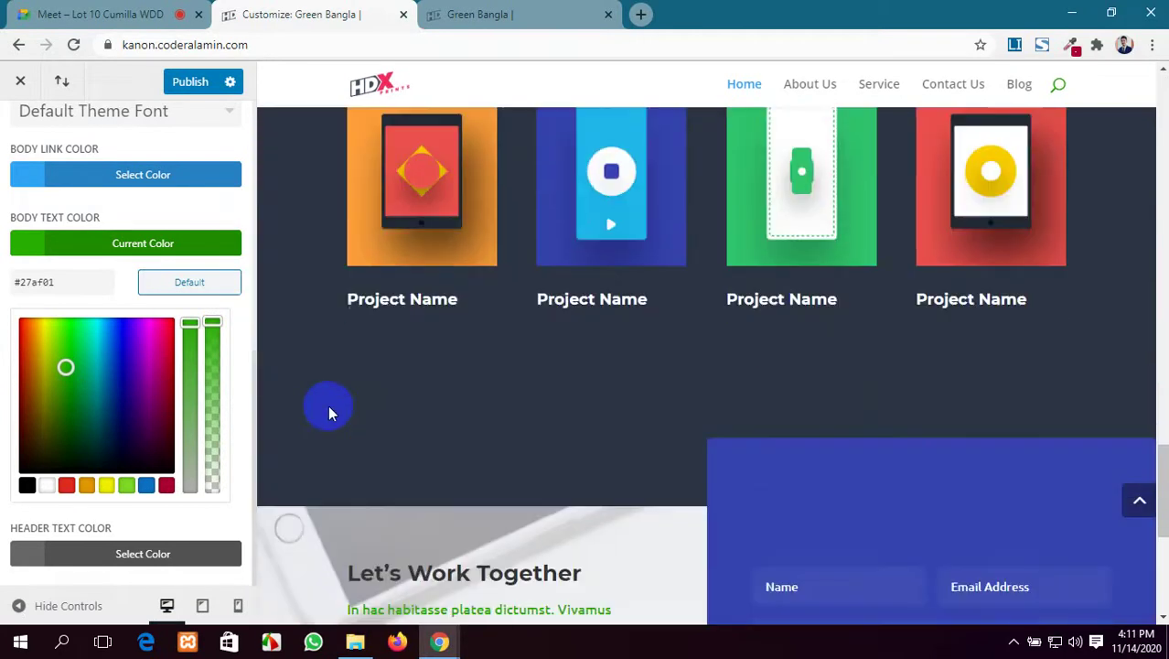
scroll(473, 428, down, 2)
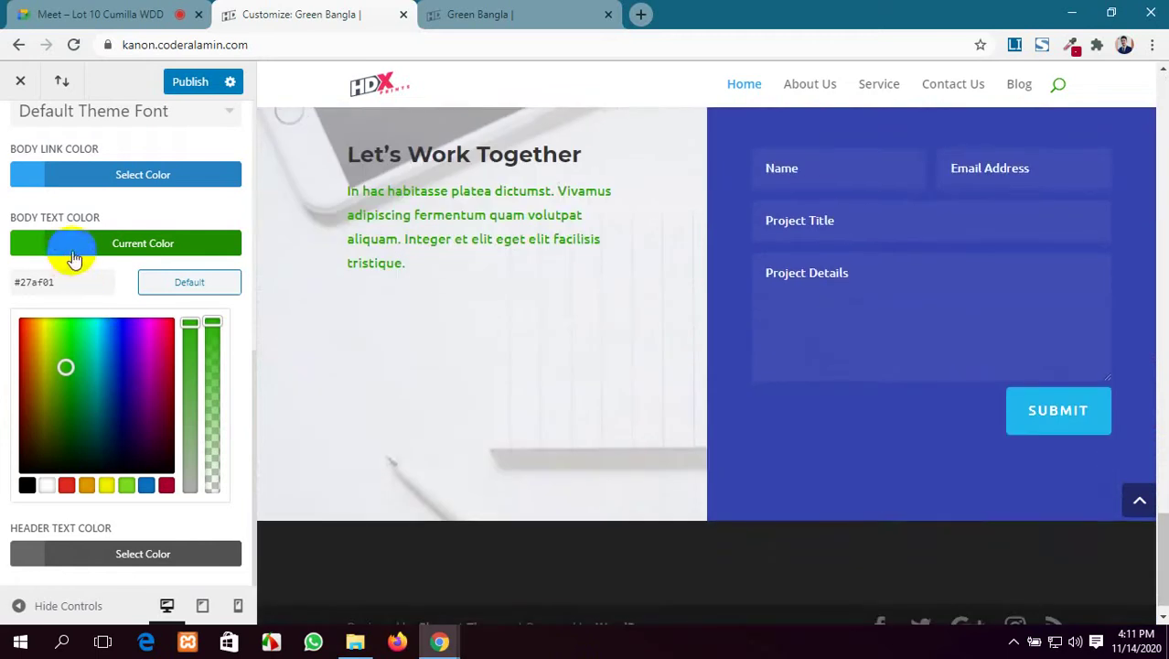
click(186, 281)
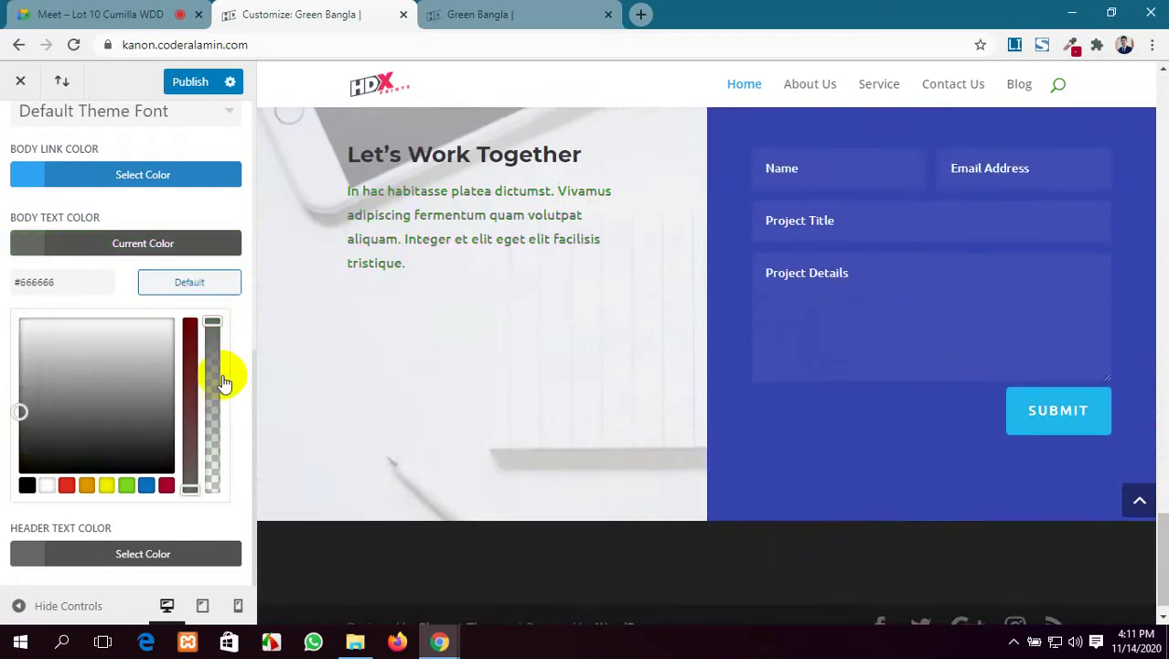
Try yellow #edf000 as the header text color and check the section headings across the home page preview.
click(146, 555)
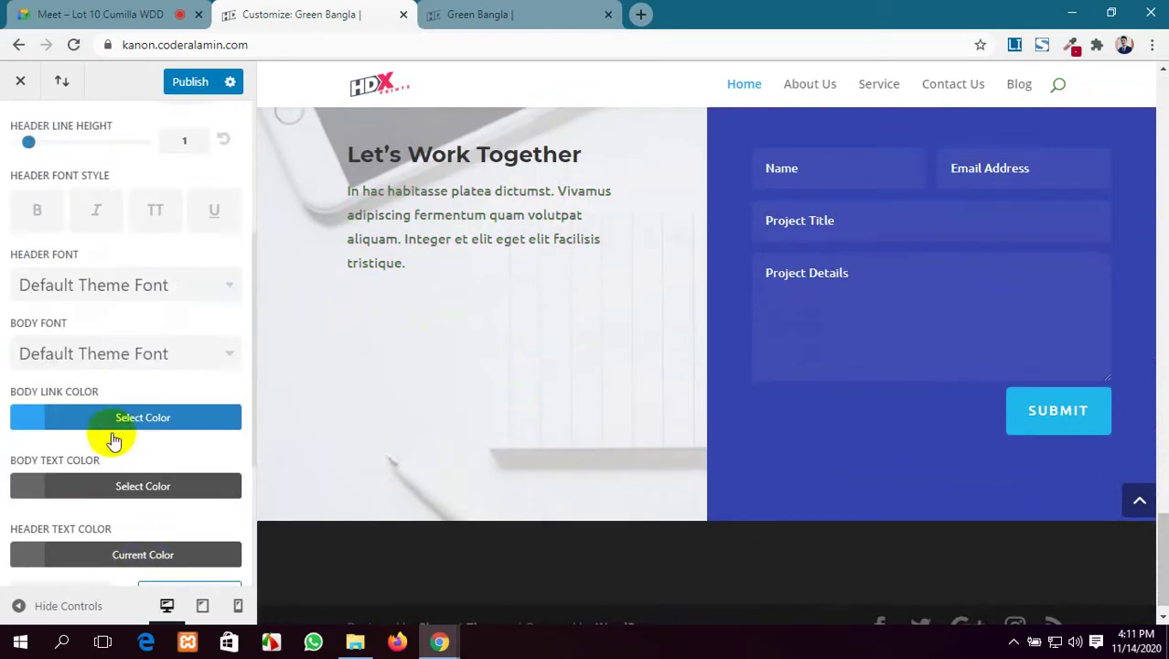
scroll(109, 458, down, 3)
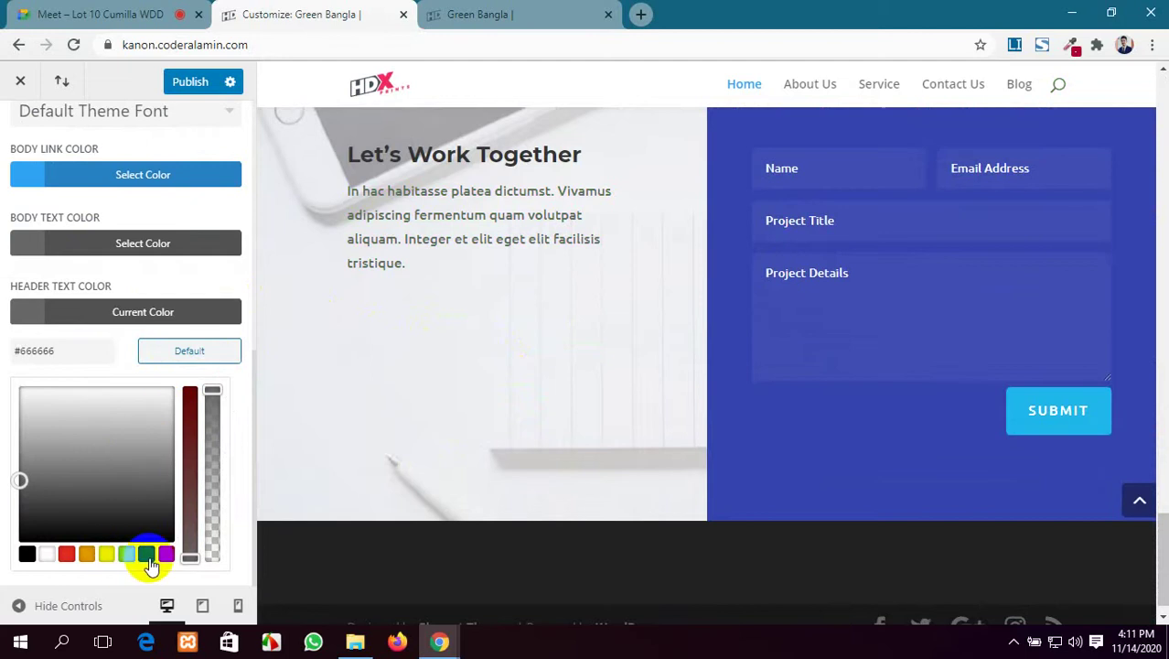
click(106, 555)
scroll(470, 393, up, 3)
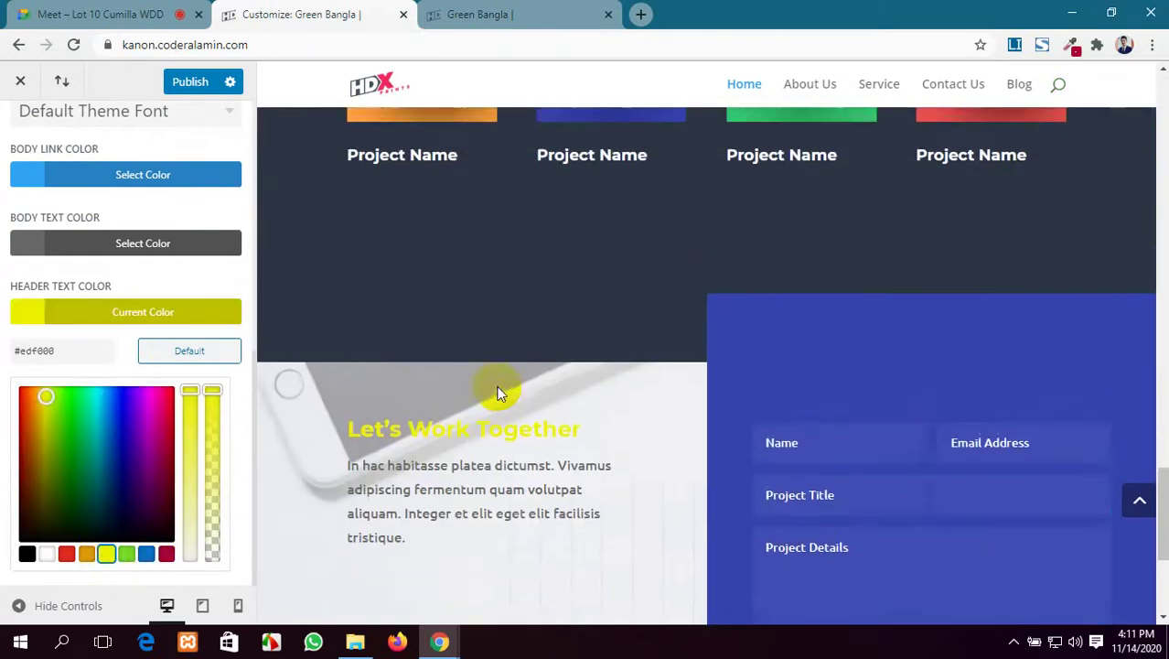
scroll(497, 393, up, 12)
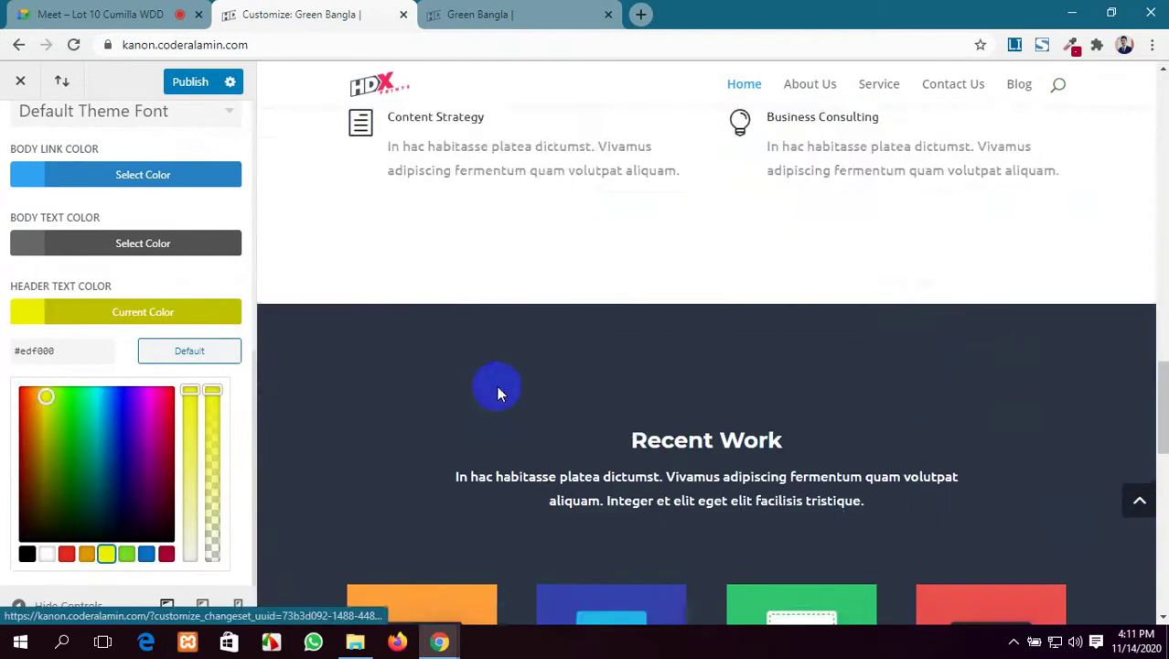
scroll(497, 388, up, 10)
scroll(496, 389, down, 8)
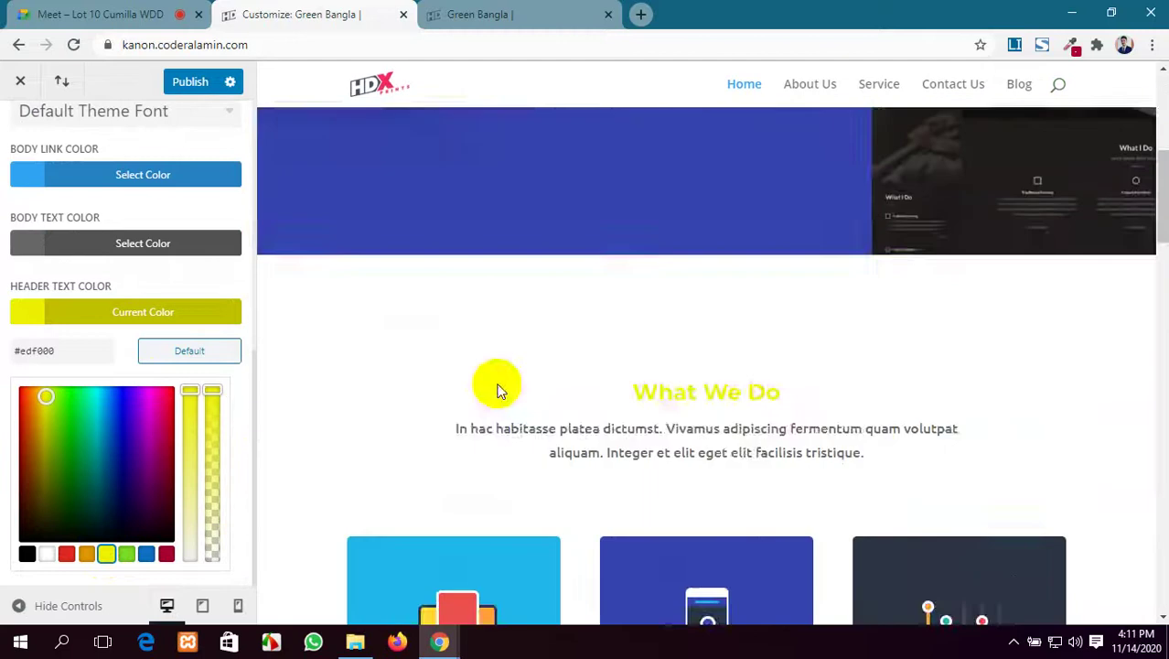
scroll(501, 385, up, 3)
drag(796, 225, 629, 225)
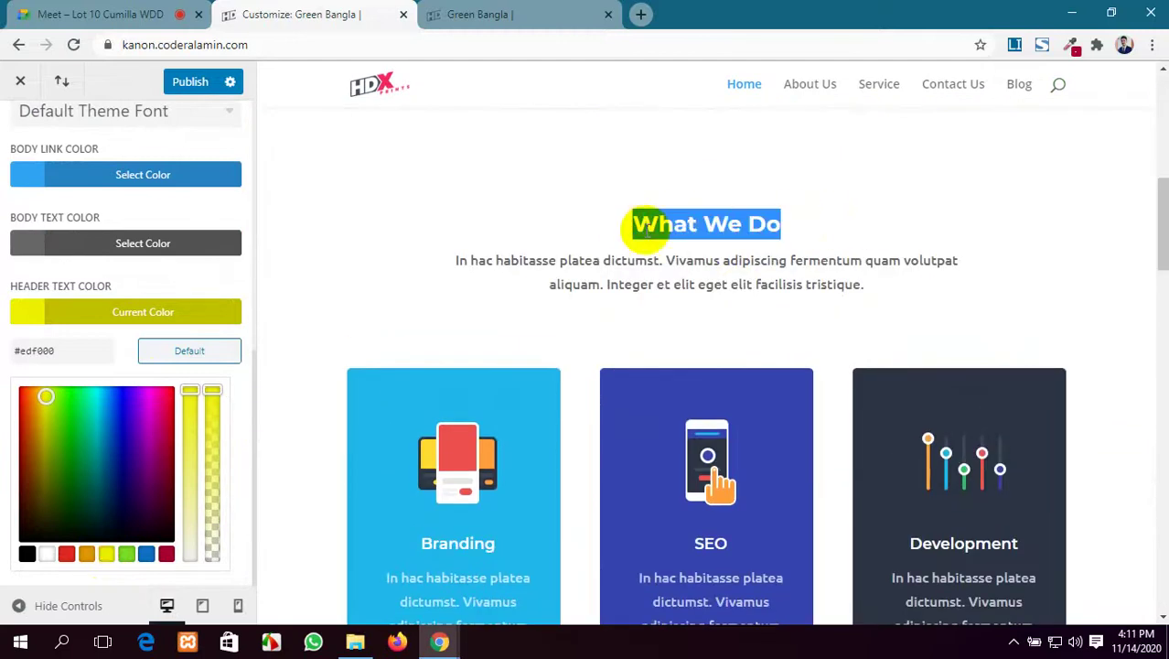
scroll(689, 250, down, 5)
scroll(688, 249, down, 15)
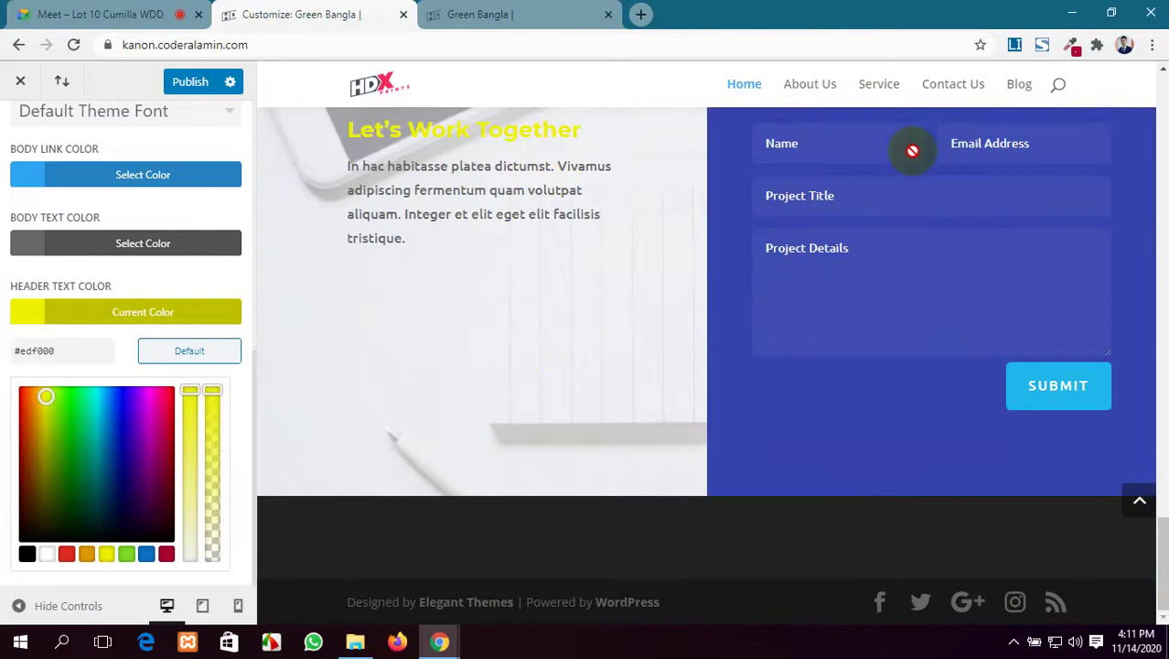
Check the headings on the Service page preview and reset the header text color to its default.
click(883, 86)
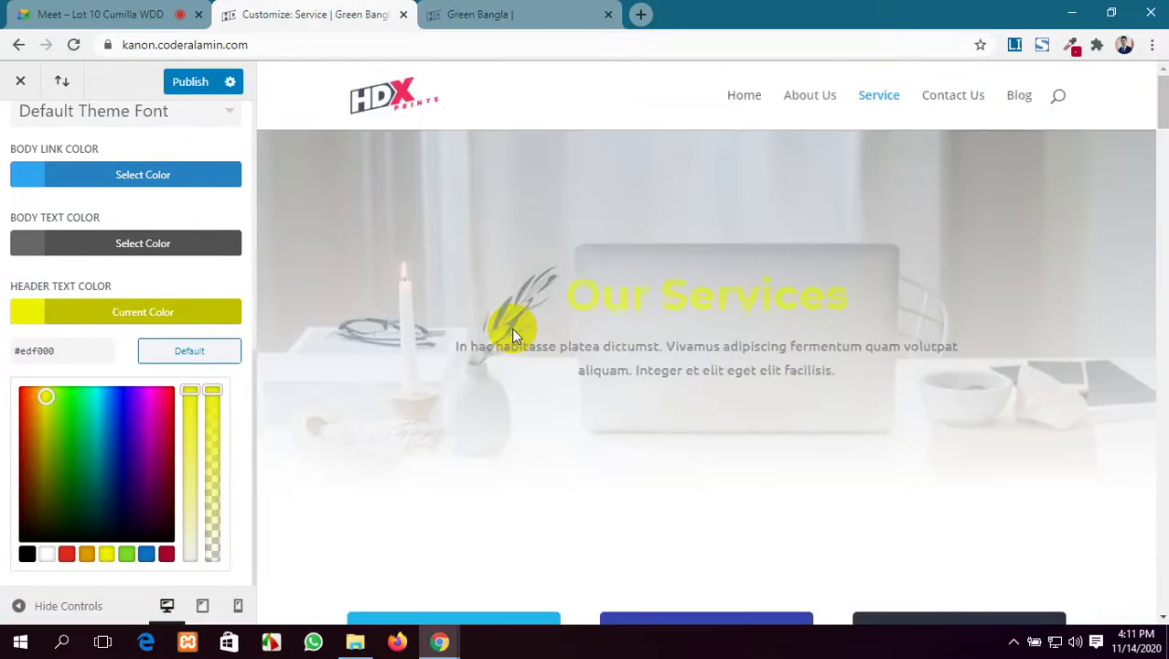
scroll(787, 306, down, 10)
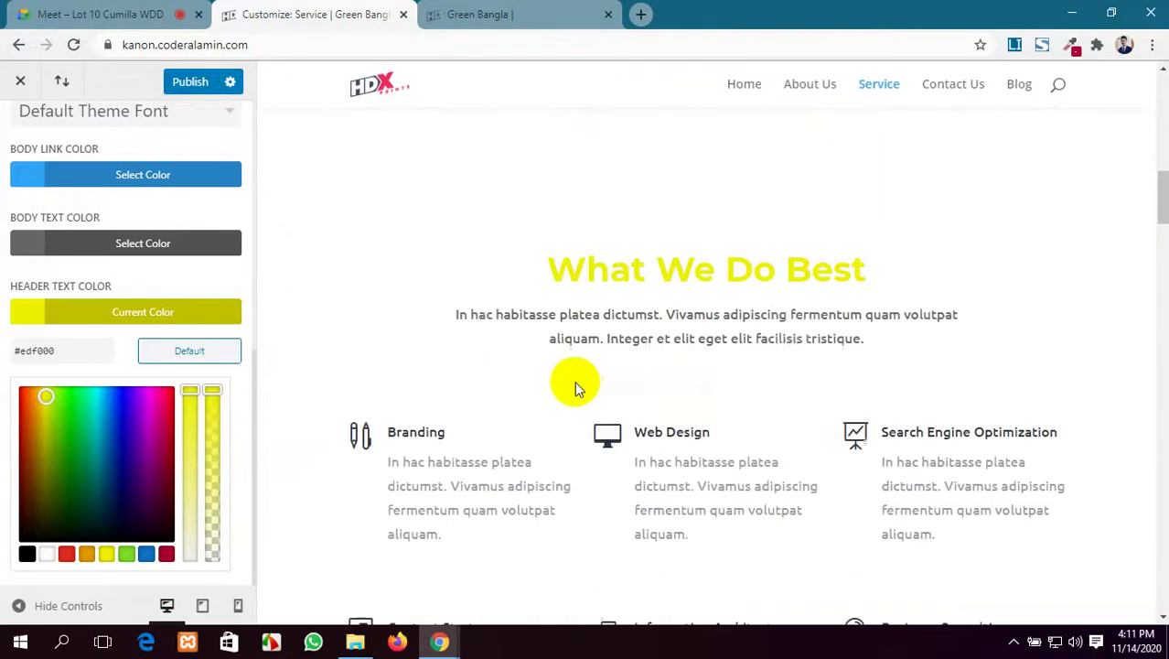
scroll(579, 348, down, 8)
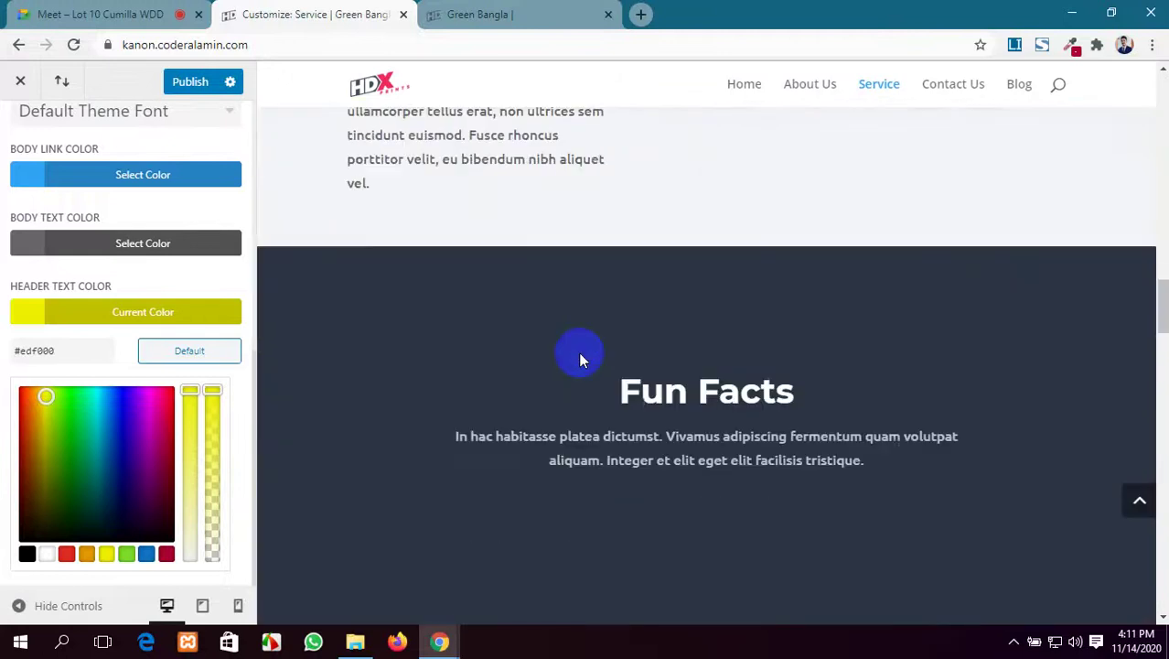
scroll(579, 352, up, 3)
scroll(579, 353, down, 5)
scroll(578, 362, down, 10)
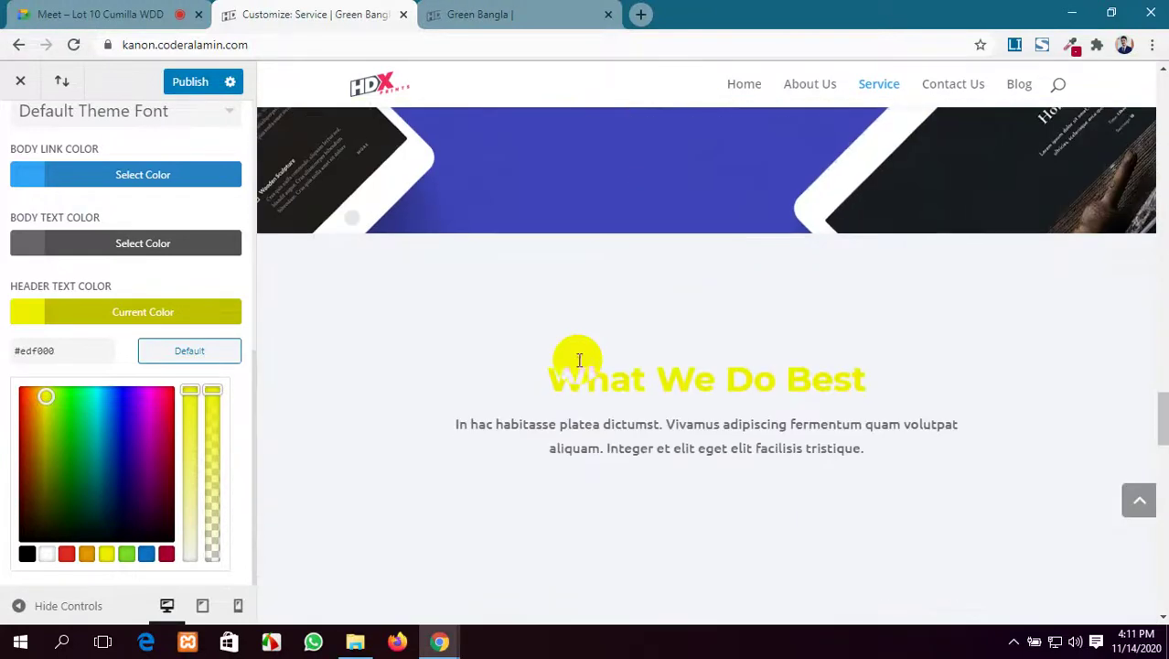
click(217, 352)
scroll(722, 352, up, 5)
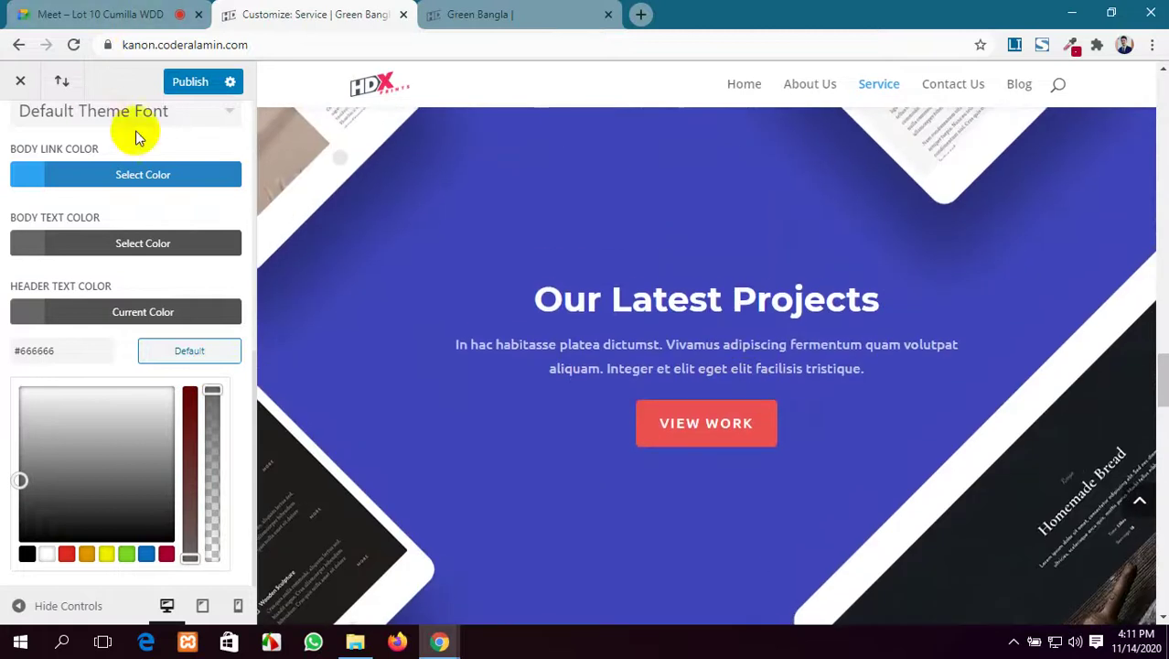
Publish the customizer changes and switch to the live Green Bangla home page.
click(188, 83)
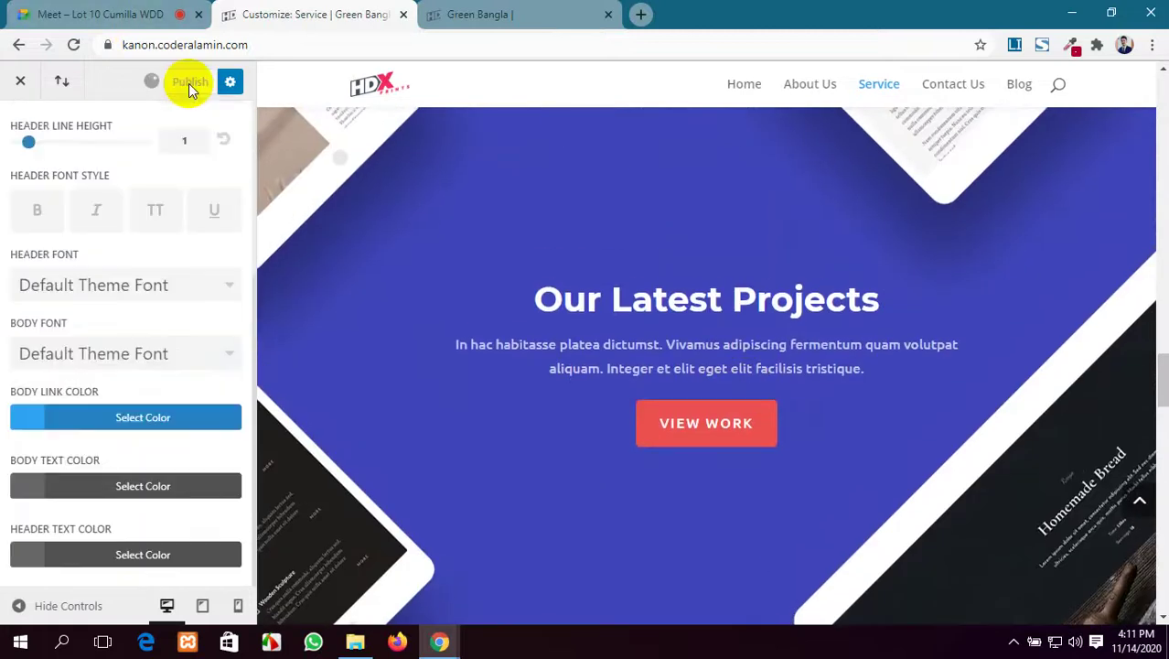
click(550, 11)
scroll(616, 125, up, 5)
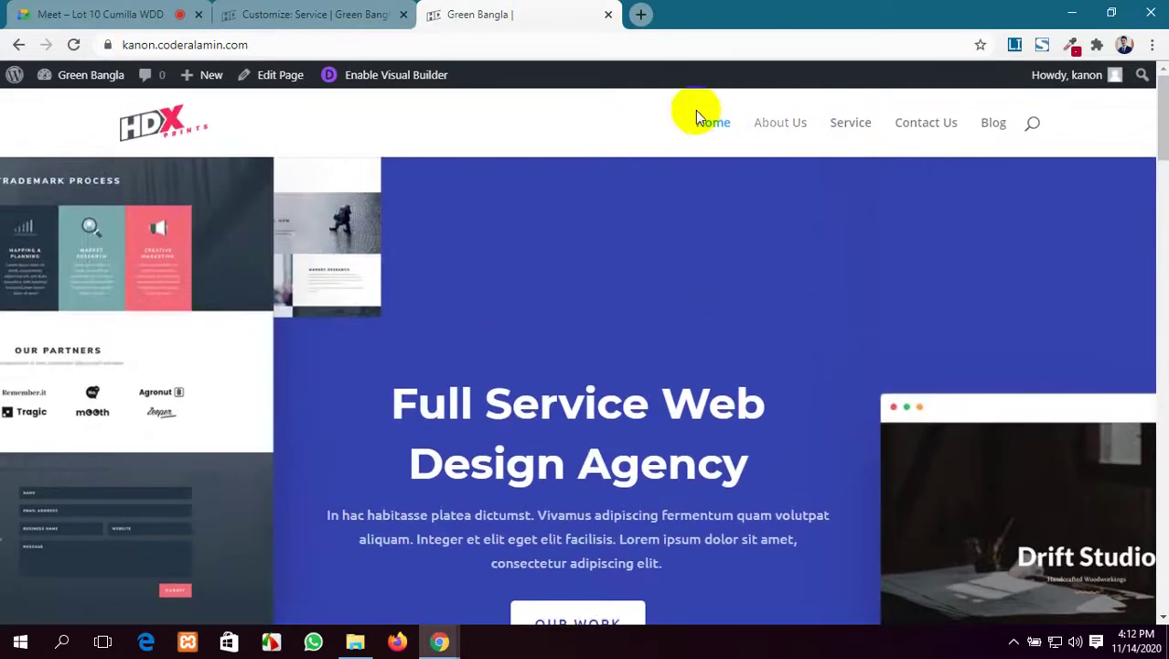
Return to the Theme Customizer, open the general Background settings and look over the lower Service page sections.
click(295, 12)
scroll(7, 167, up, 4)
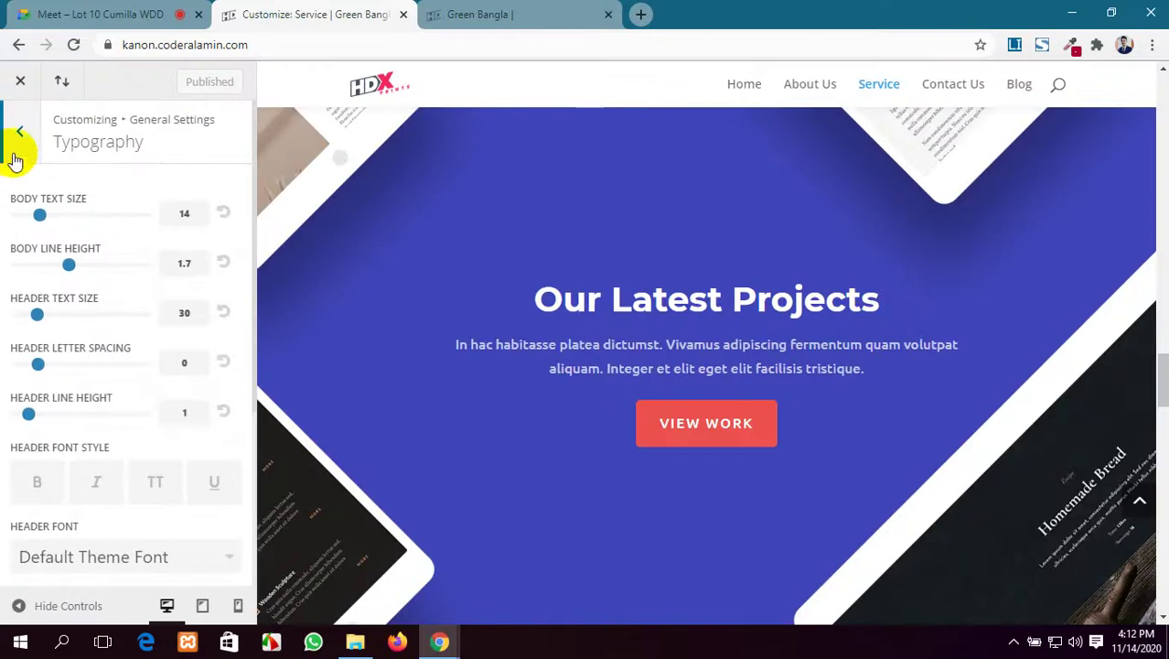
click(20, 132)
click(92, 311)
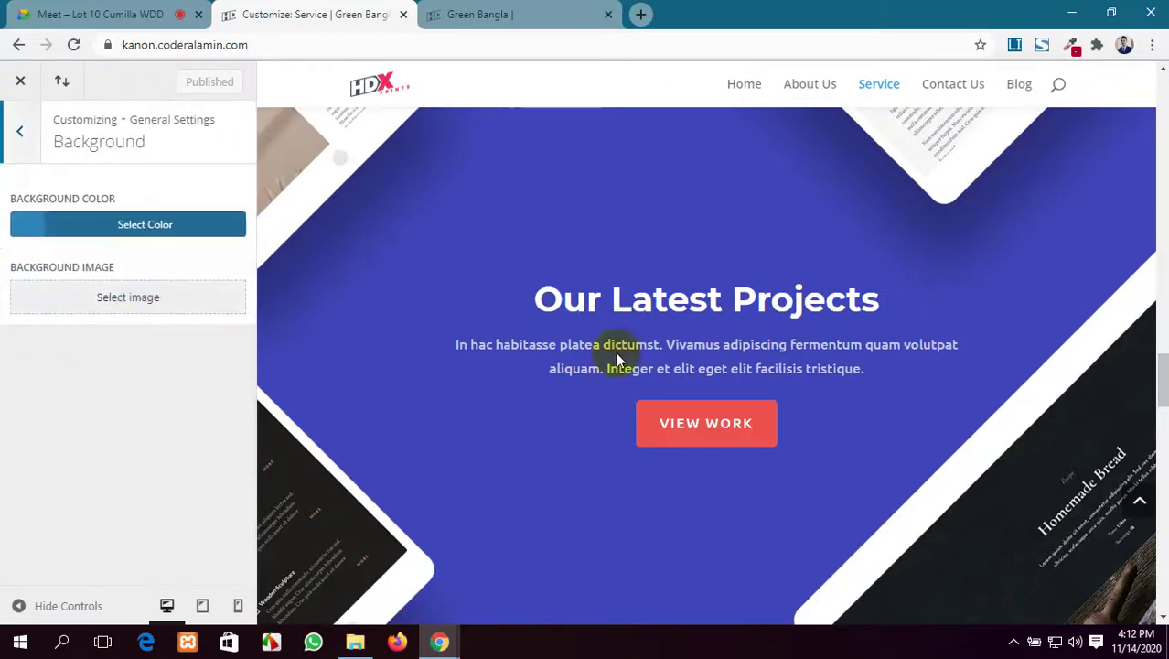
scroll(658, 355, down, 3)
scroll(657, 358, down, 15)
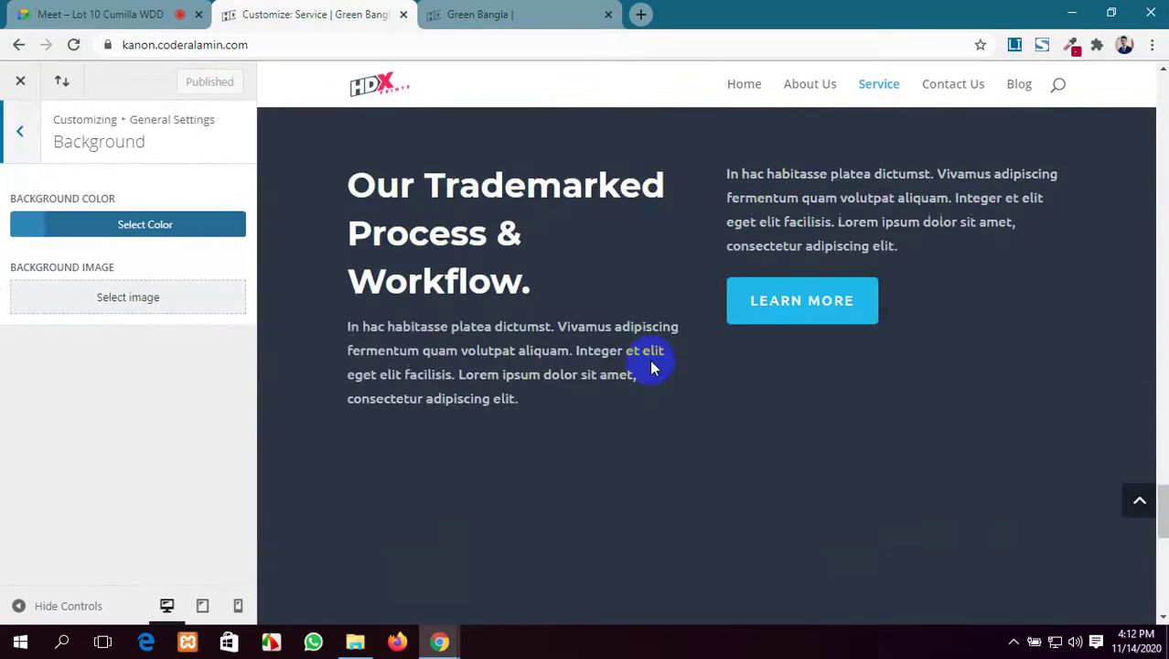
scroll(647, 370, up, 2)
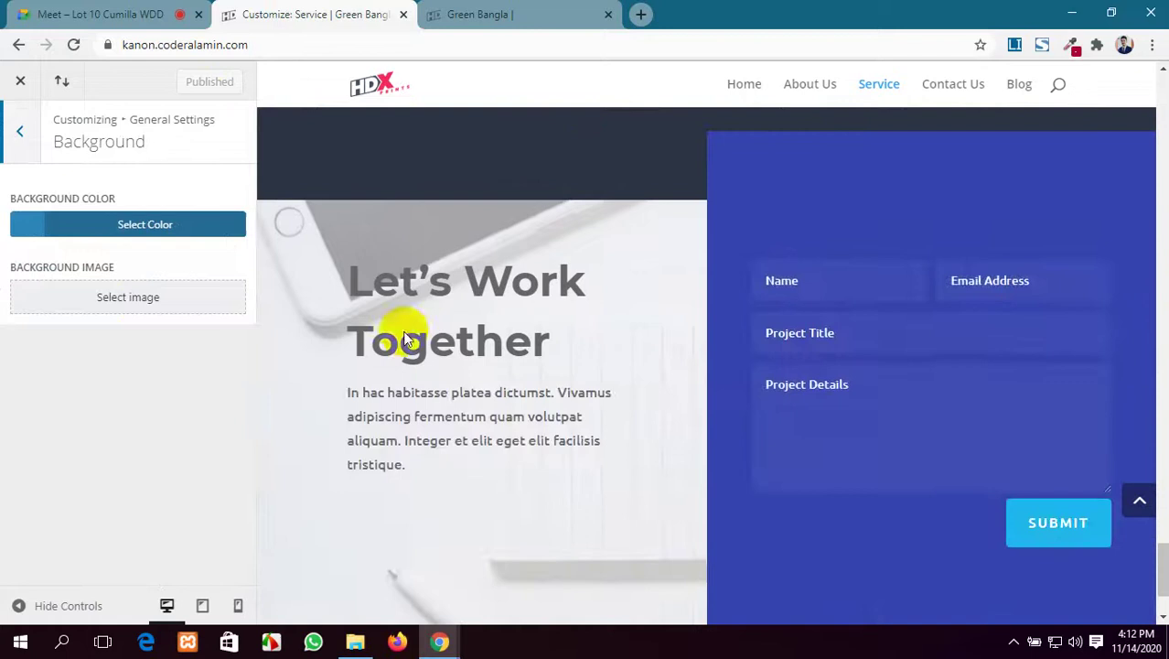
Try gray #595959 as the site background color and check it on the Service and Blog page previews.
click(157, 224)
drag(82, 409, 115, 401)
scroll(491, 390, up, 10)
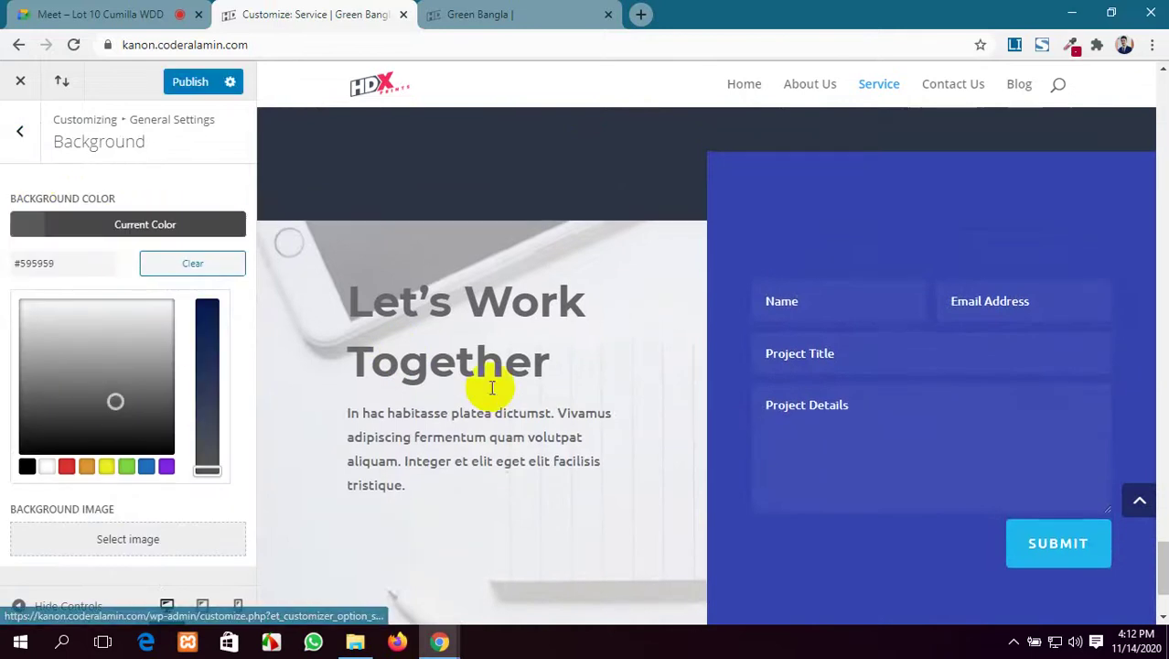
scroll(489, 390, up, 15)
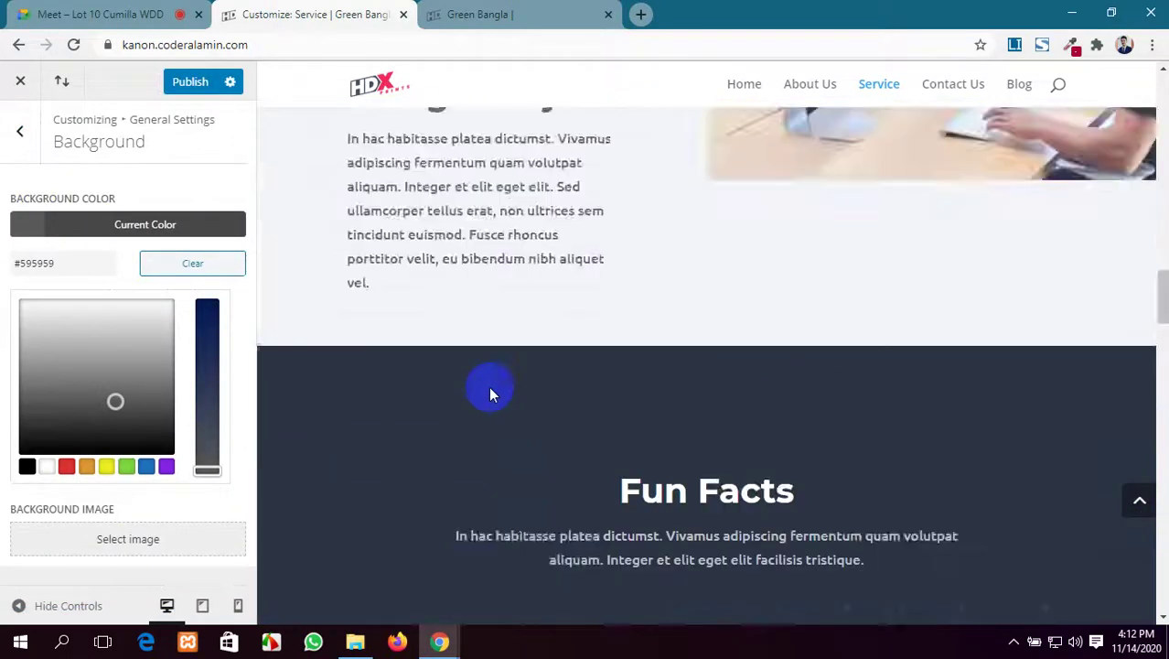
scroll(489, 386, up, 8)
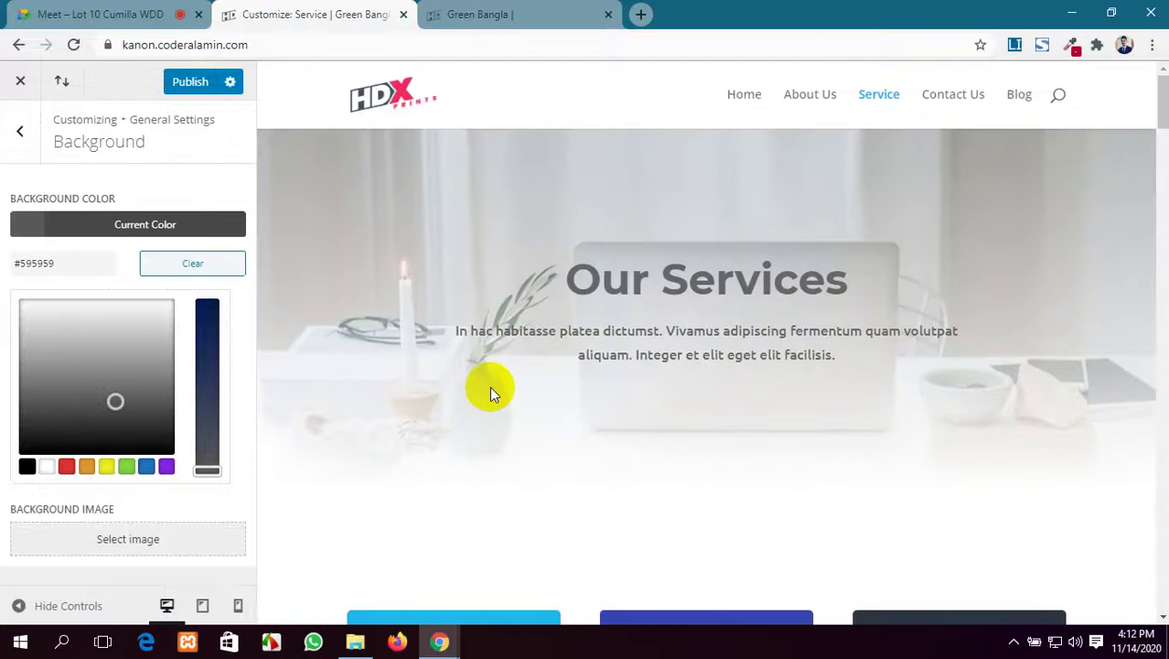
click(1019, 94)
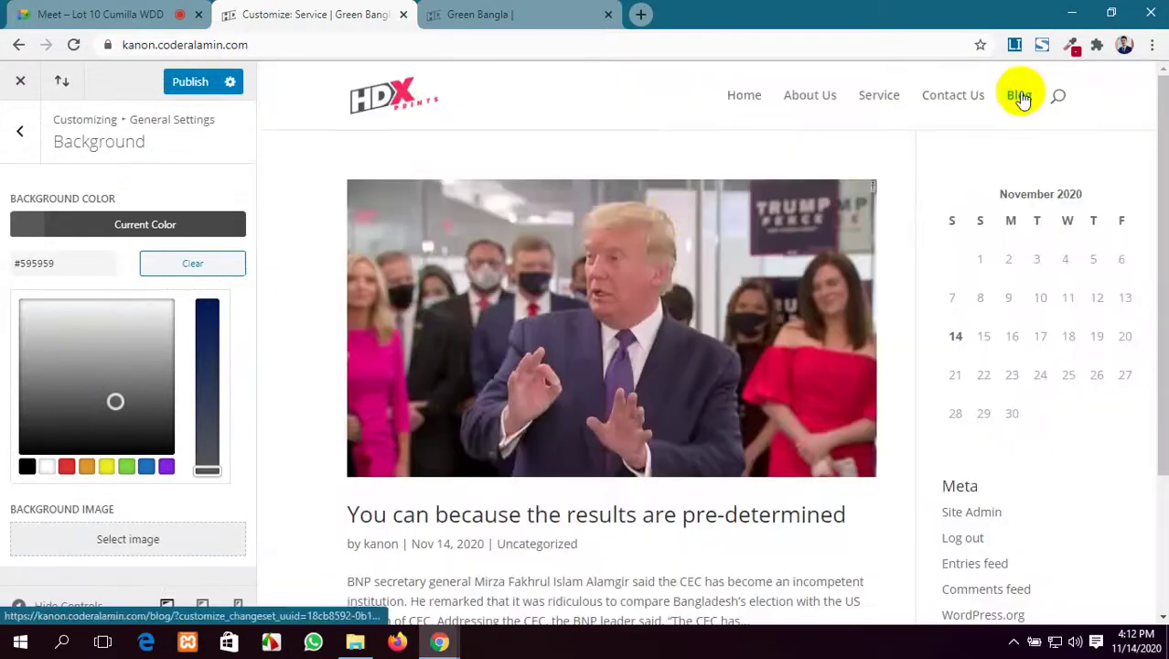
scroll(645, 269, down, 3)
scroll(646, 270, up, 3)
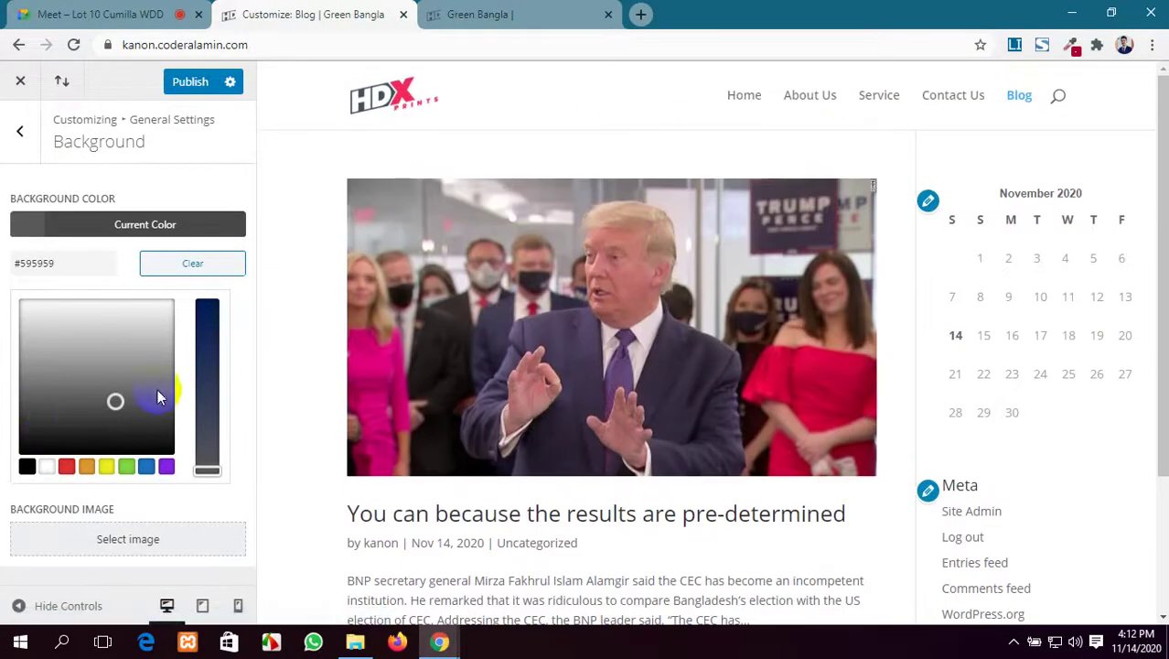
Try background colors #051b59, #d64102 and #cc8f02, checking them on the Home, Blog and Service page previews.
drag(207, 417, 207, 323)
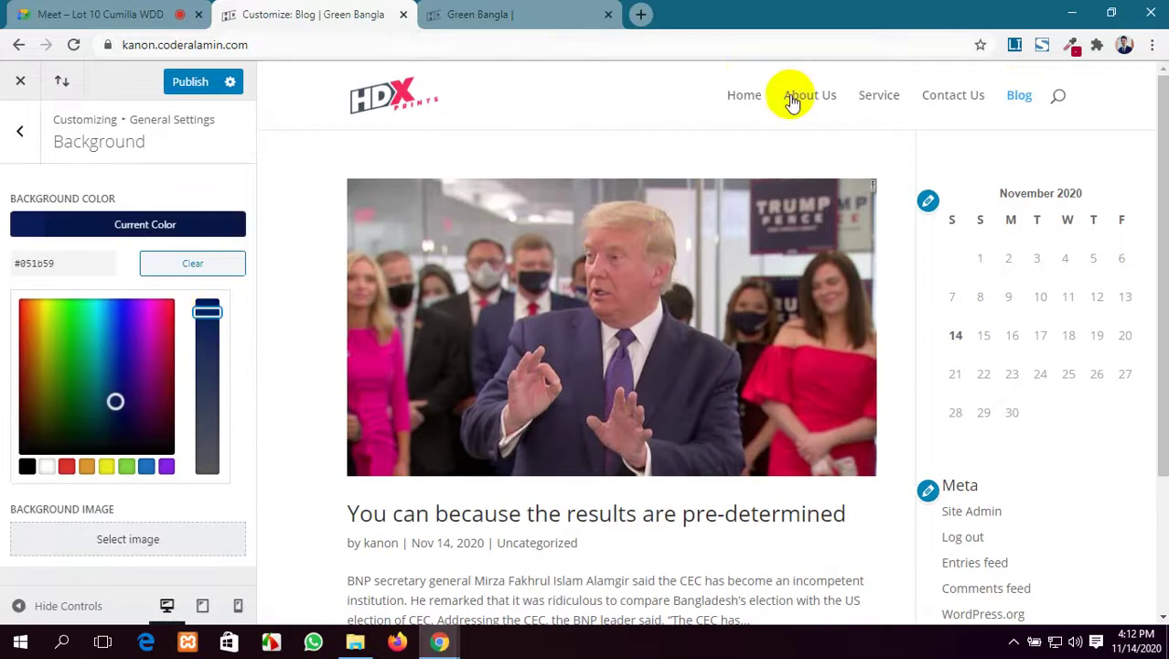
click(755, 101)
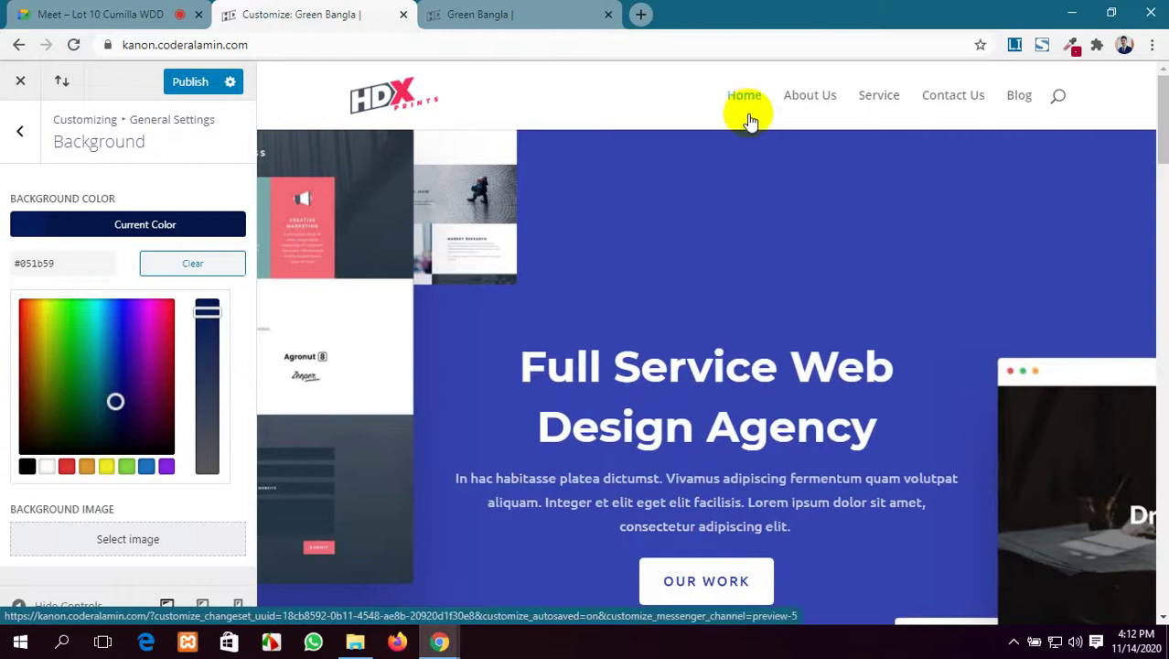
mouse_move(115, 400)
mouse_down()
mouse_move(34, 339)
mouse_move(30, 318)
mouse_up()
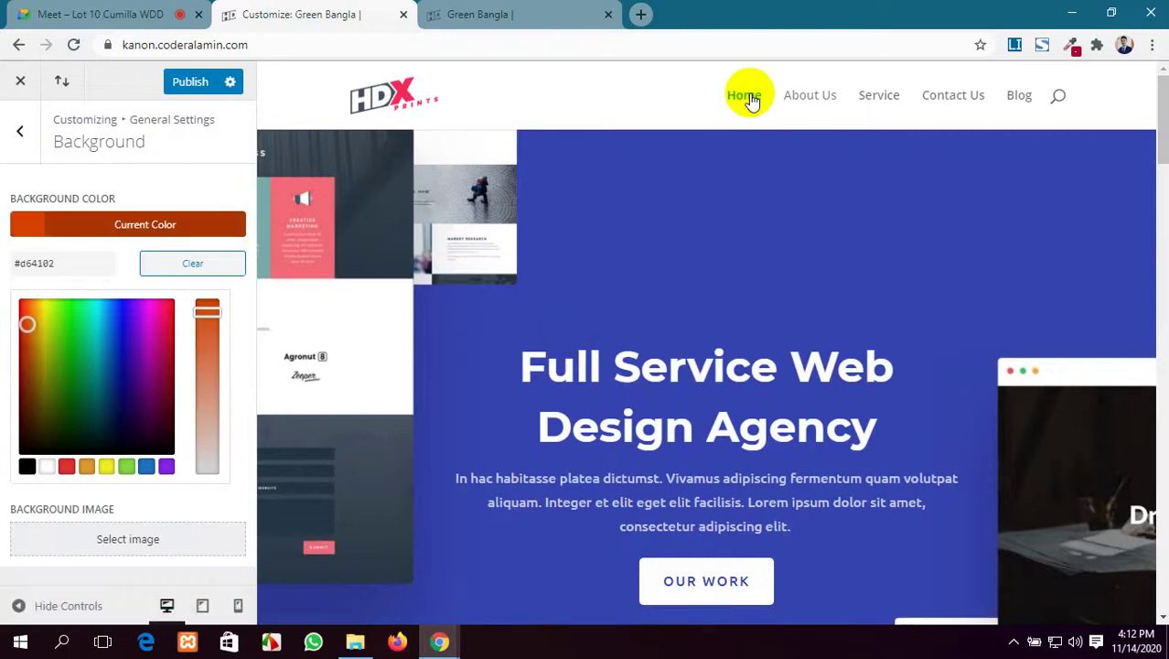
click(1014, 102)
click(1015, 100)
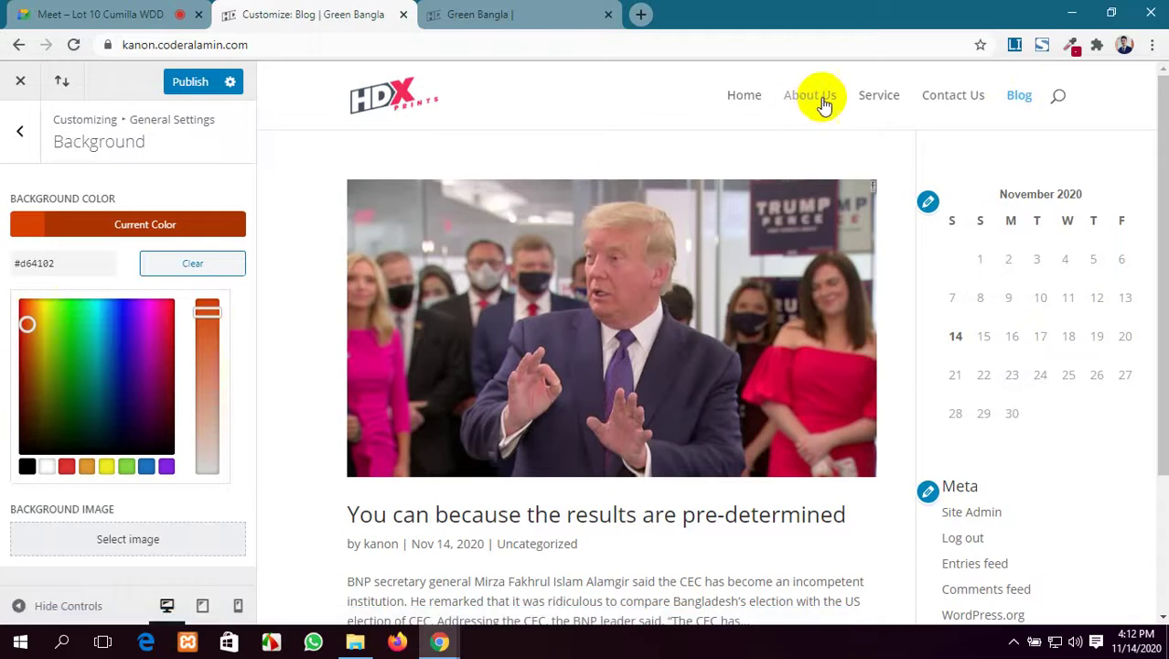
click(876, 97)
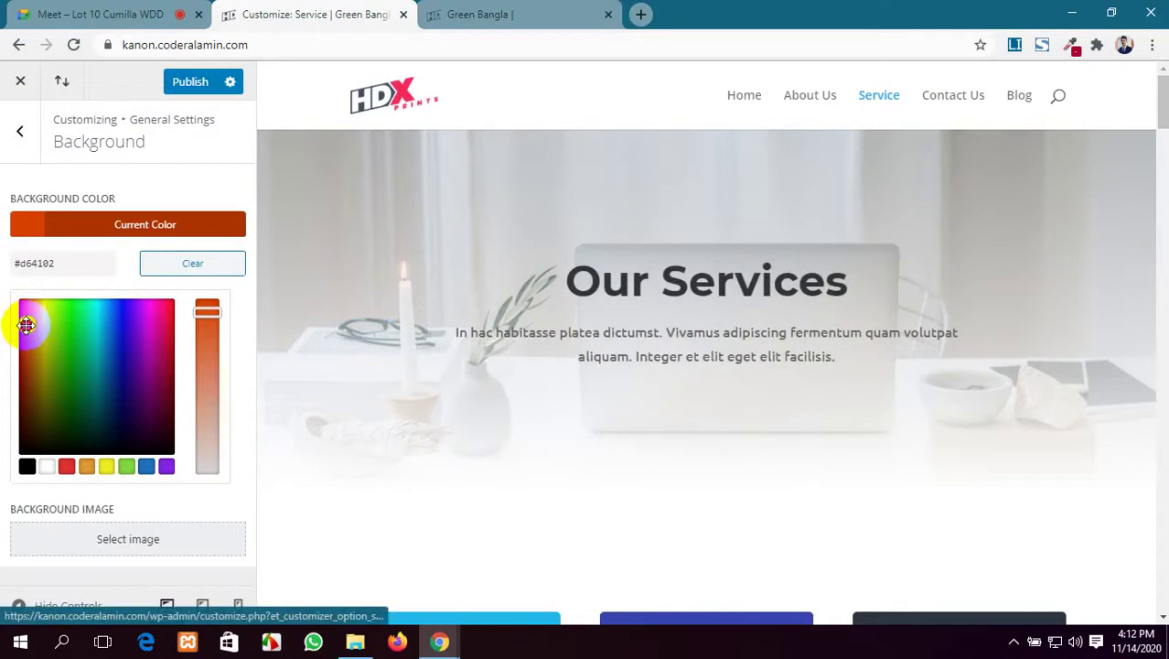
click(55, 319)
drag(45, 327, 37, 332)
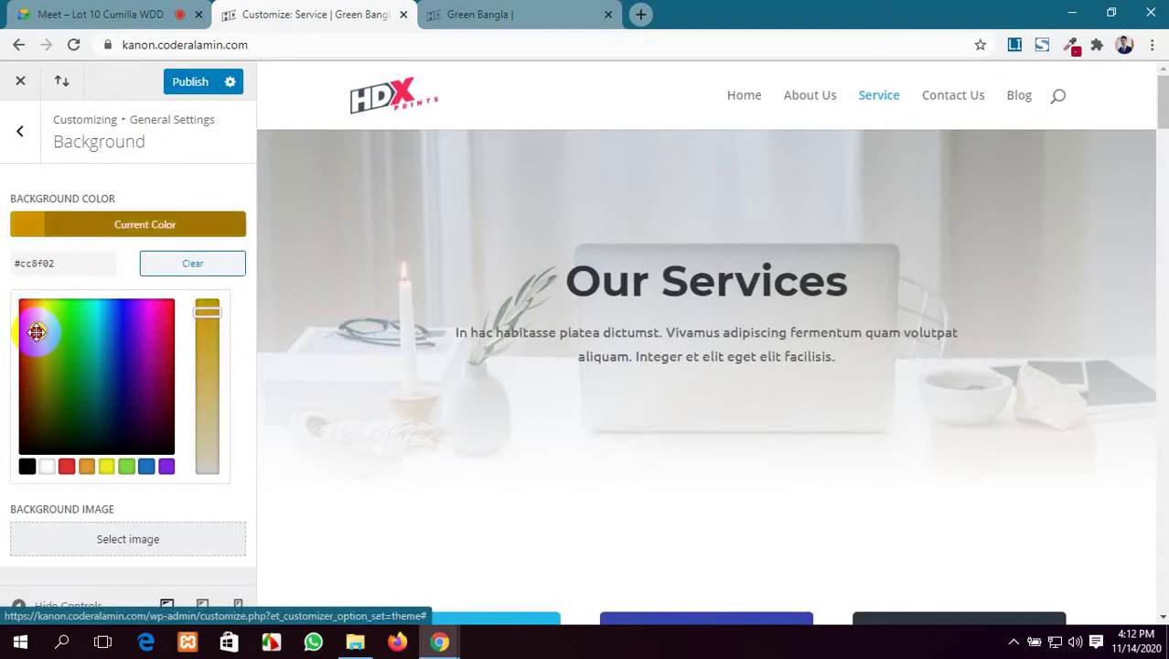
click(743, 103)
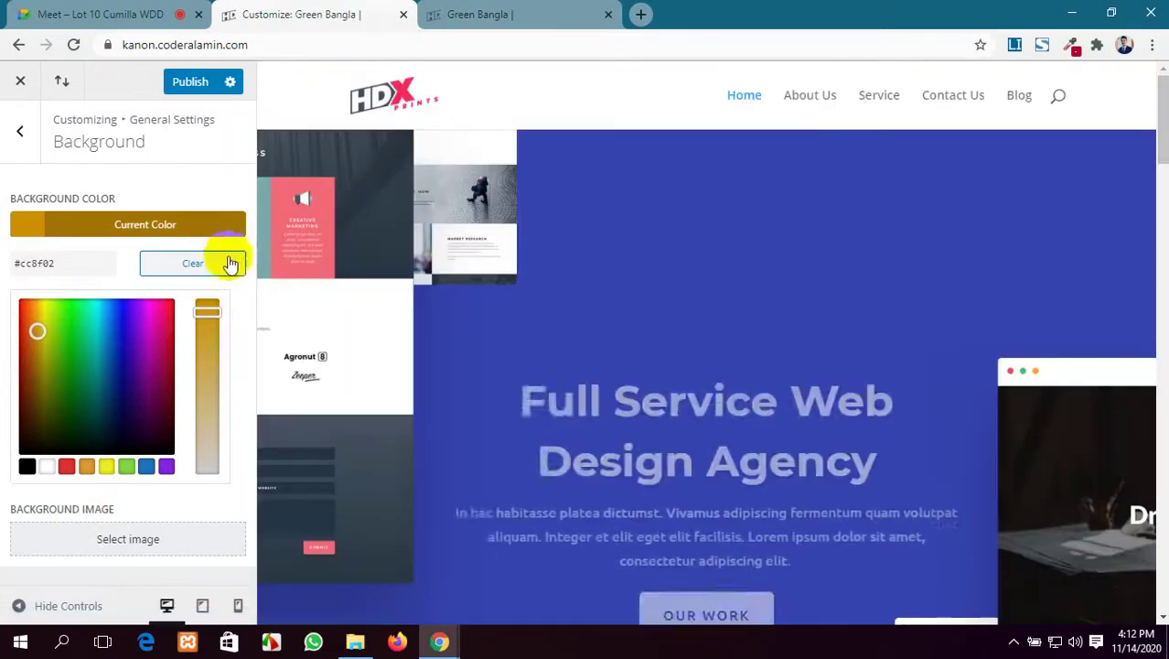
Clear the background color and publish, returning to the customizer's main section list.
click(229, 264)
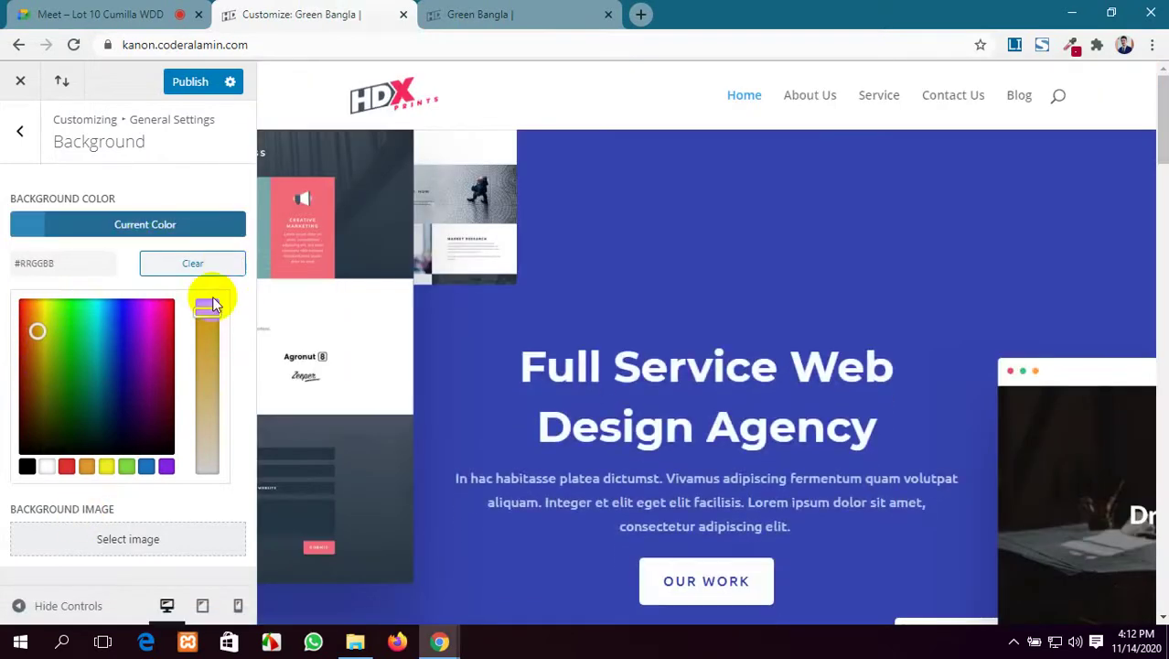
click(188, 80)
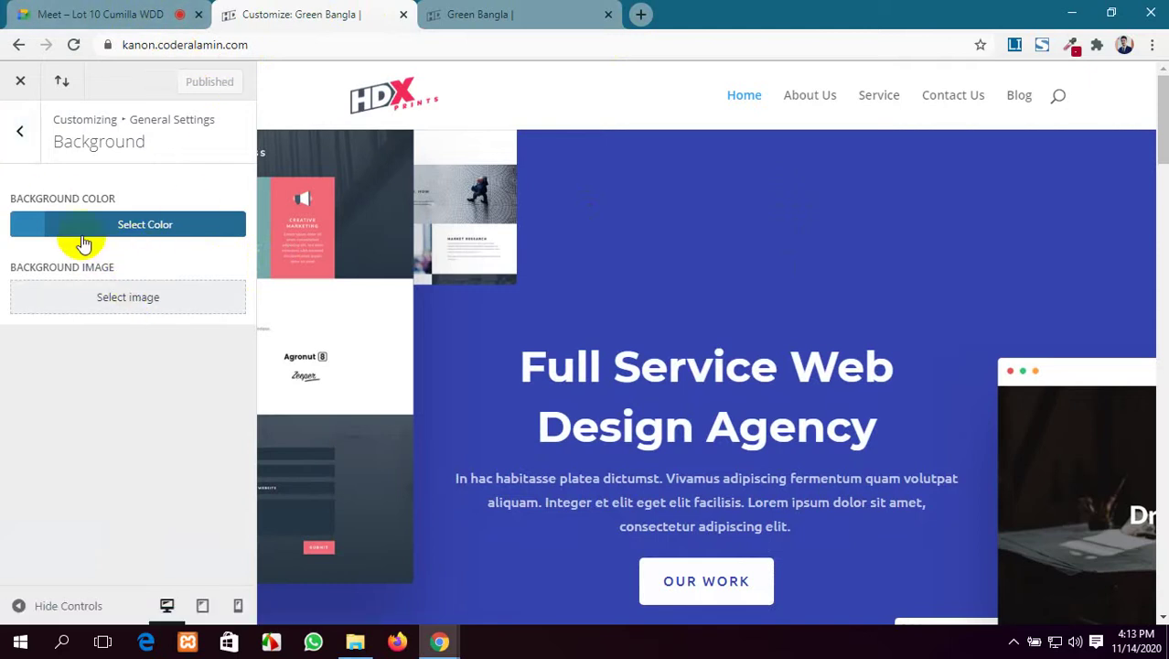
click(19, 145)
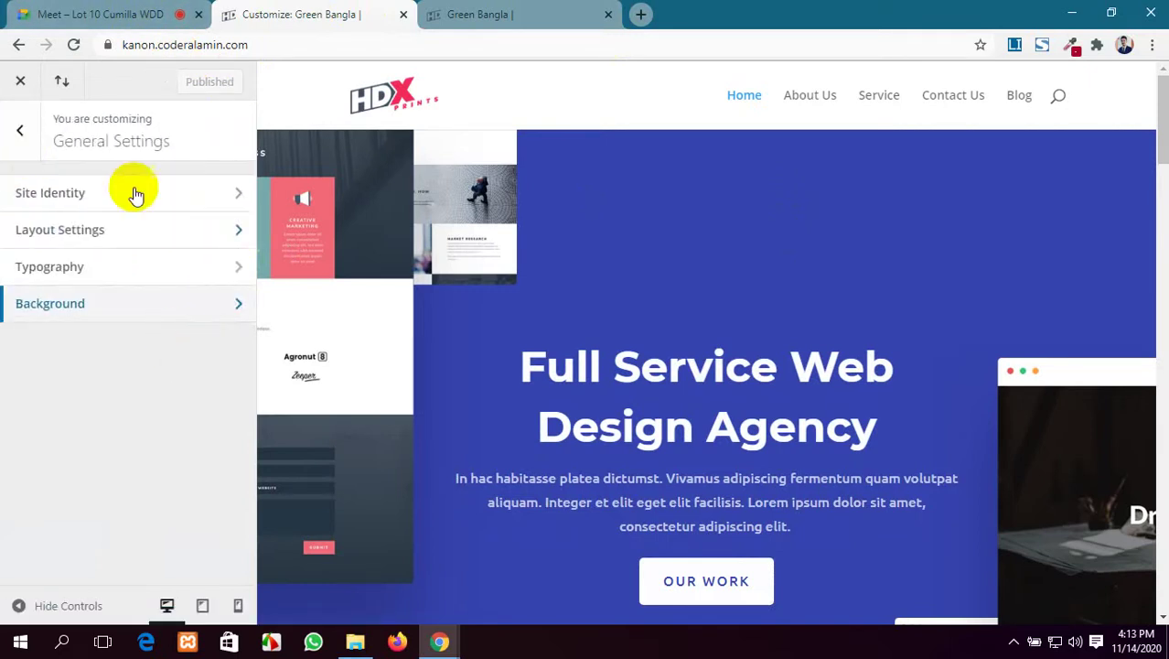
click(17, 143)
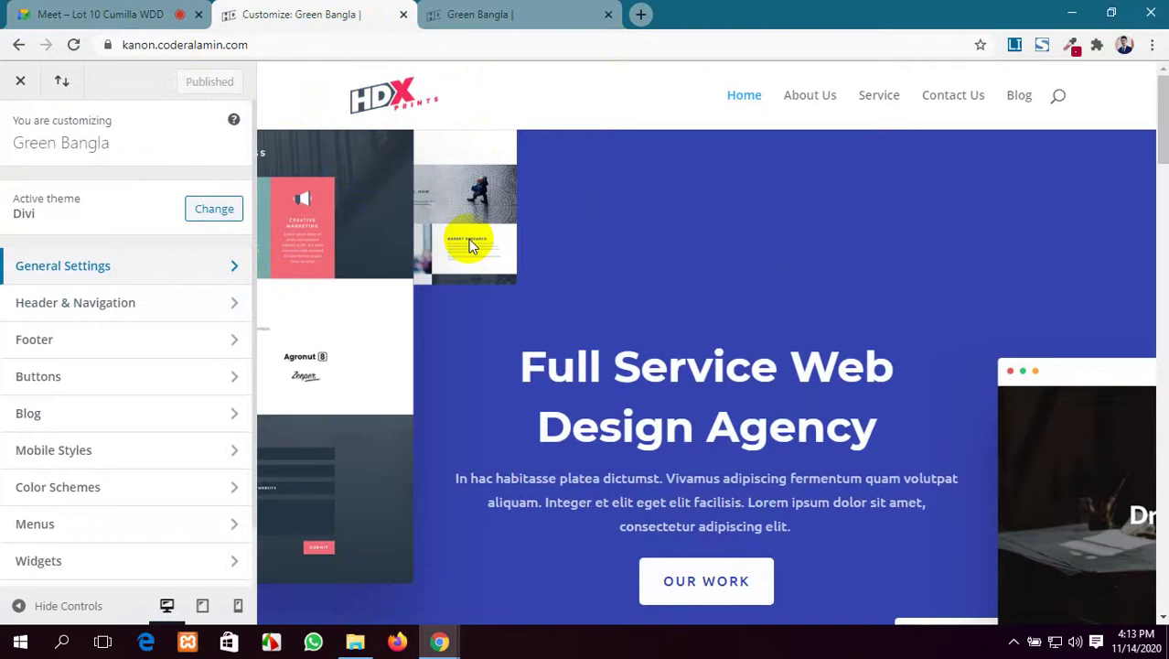
Check the Google Meet call and go back to the live Green Bangla home page.
click(480, 13)
click(366, 14)
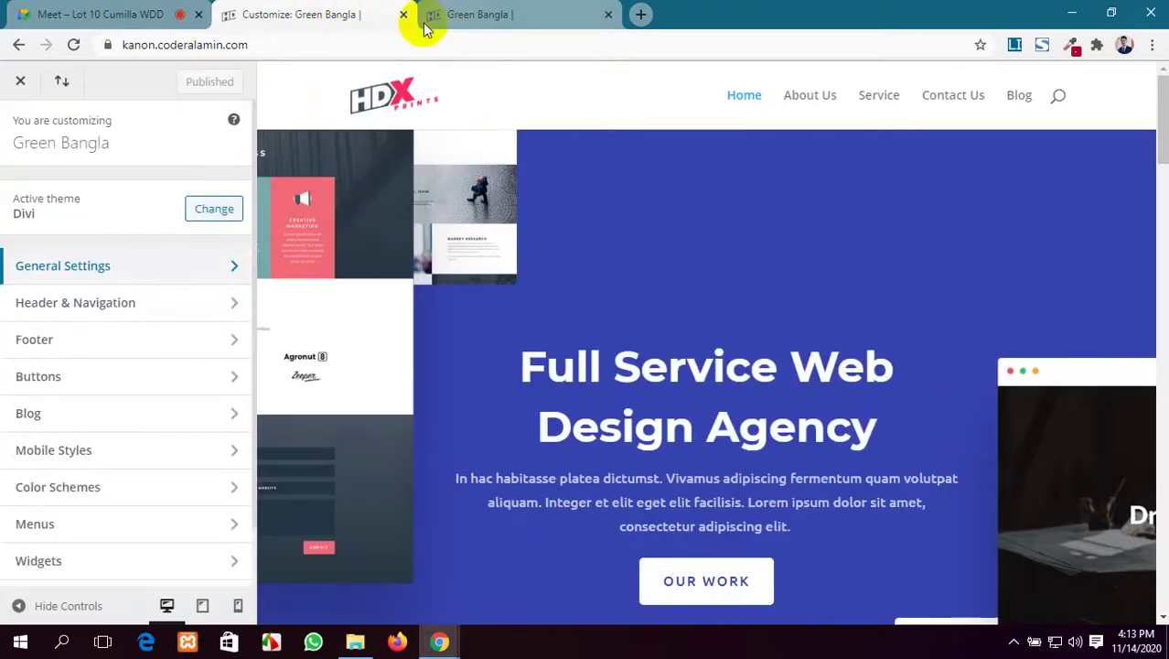
click(503, 16)
click(151, 12)
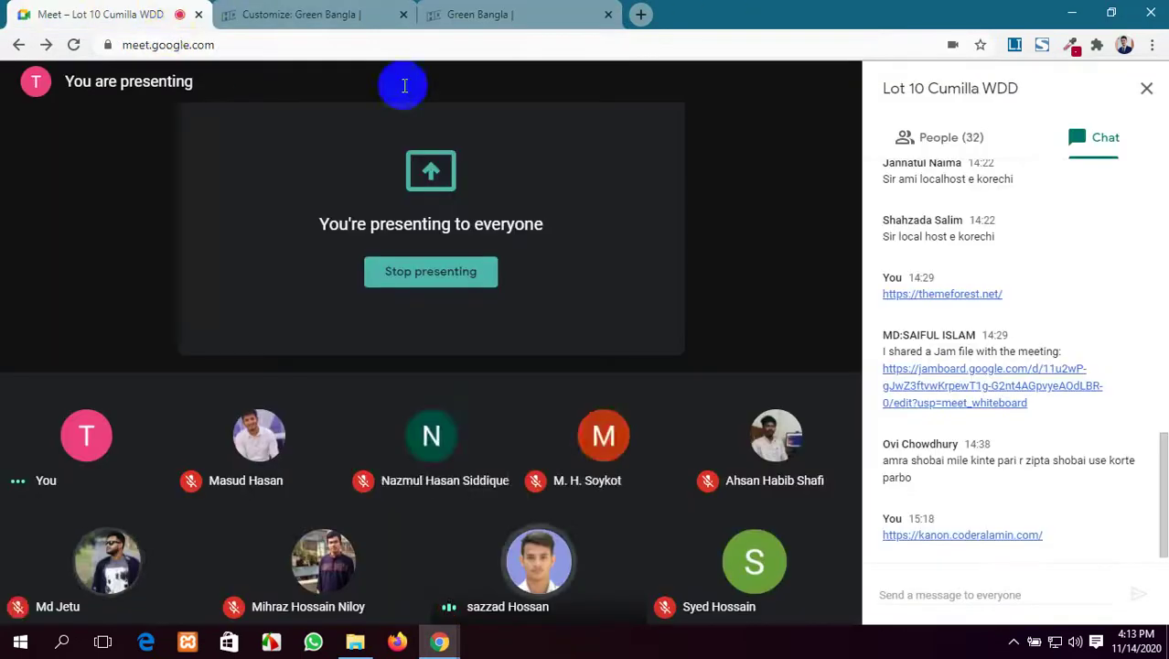
click(536, 10)
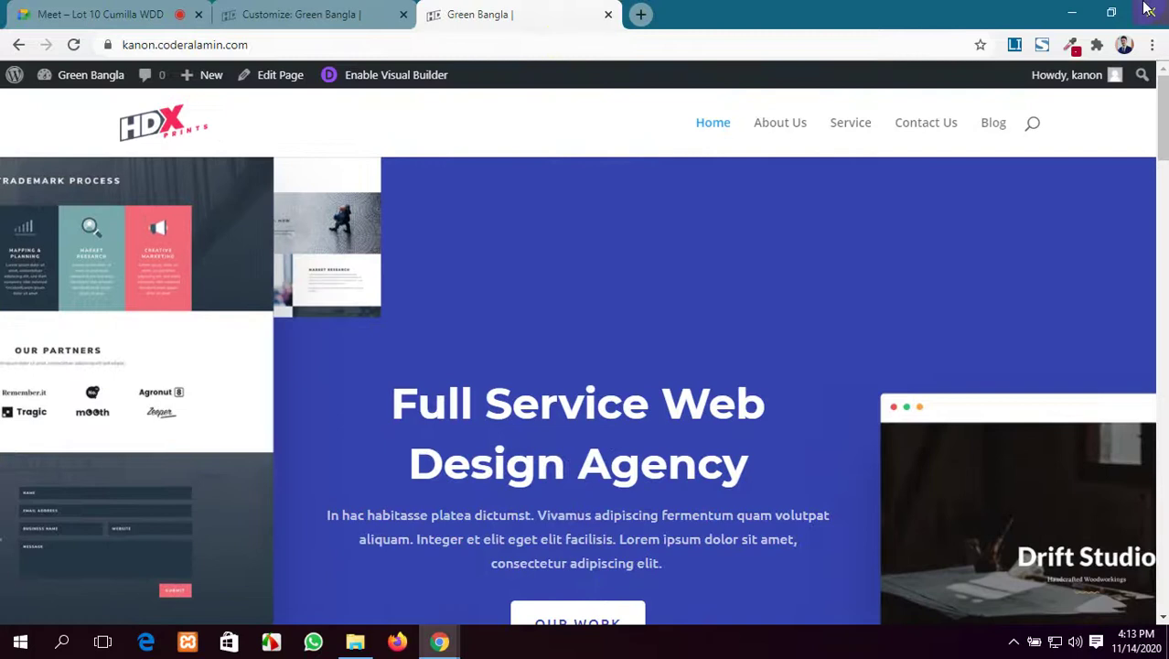
click(1070, 11)
right_click(829, 47)
click(886, 103)
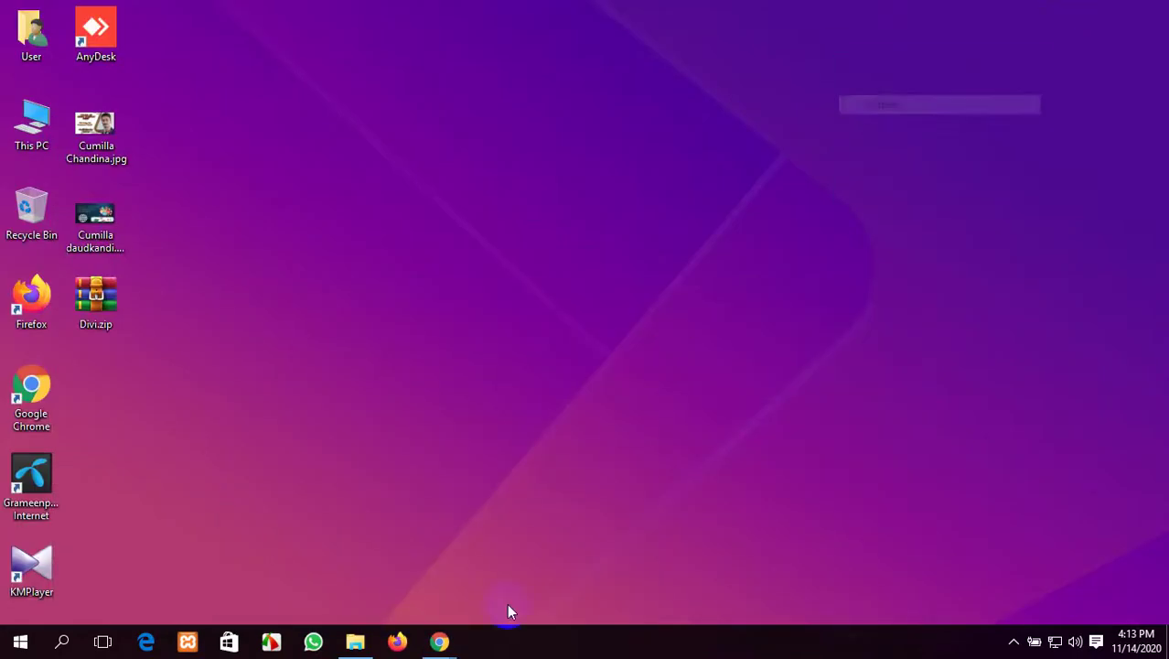
mouse_move(449, 649)
click(430, 563)
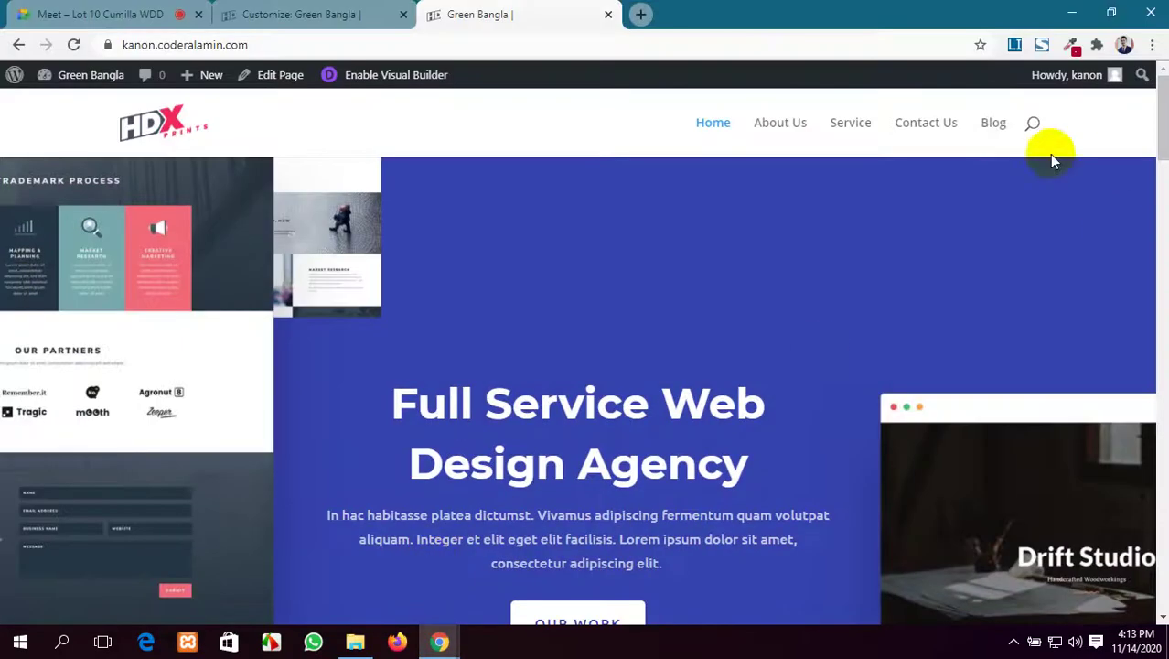